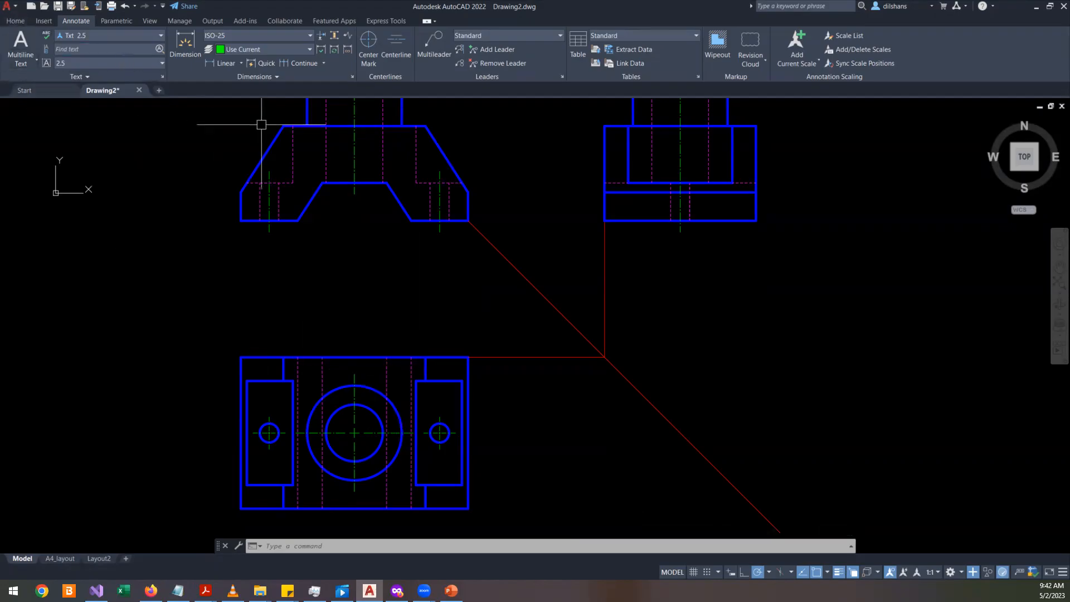
# - Look over the front, side and top views of the bracket together with the red projection lines linking them
pyautogui.click(1059, 268)
pyautogui.moveTo(491, 215)
pyautogui.mouseDown()
pyautogui.moveTo(461, 341)
pyautogui.moveTo(478, 317)
pyautogui.mouseUp()
pyautogui.rightClick(467, 185)
pyautogui.click(496, 189)
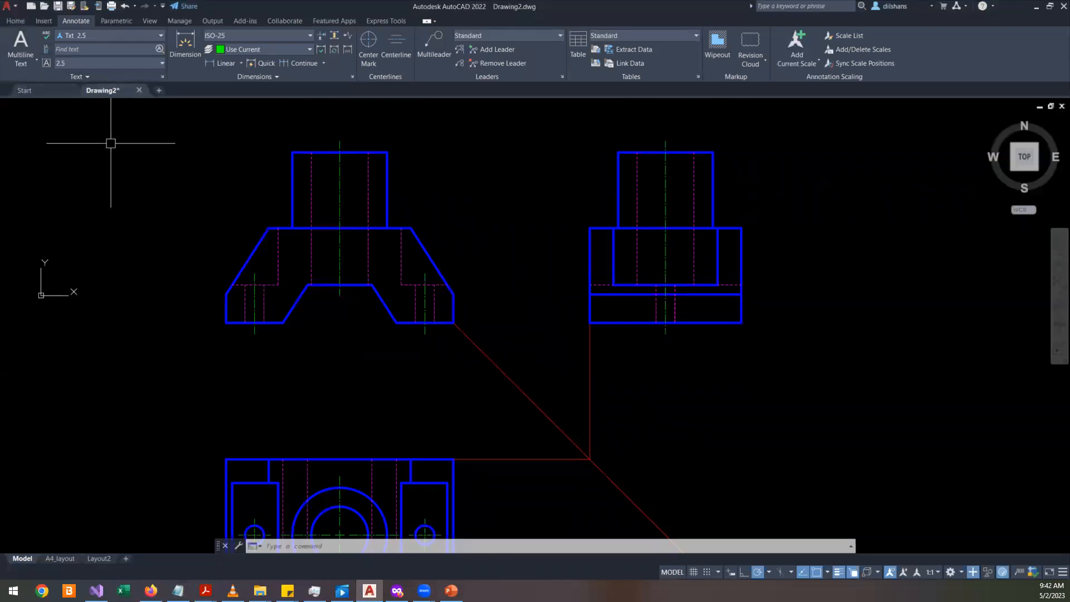
pyautogui.click(1059, 268)
pyautogui.moveTo(578, 414); pyautogui.dragTo(589, 291)
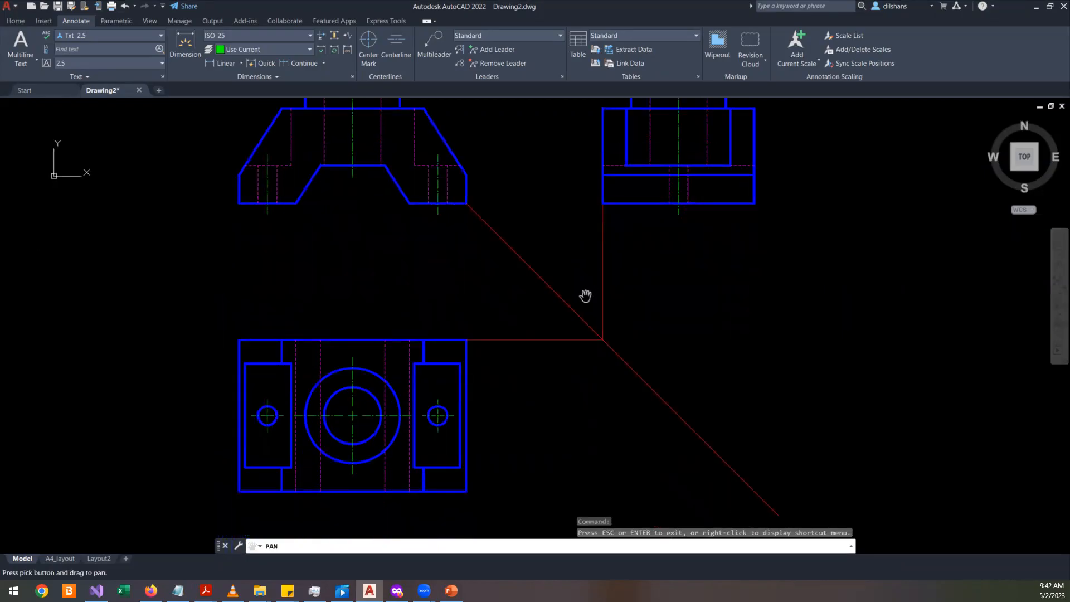
pyautogui.rightClick(722, 325)
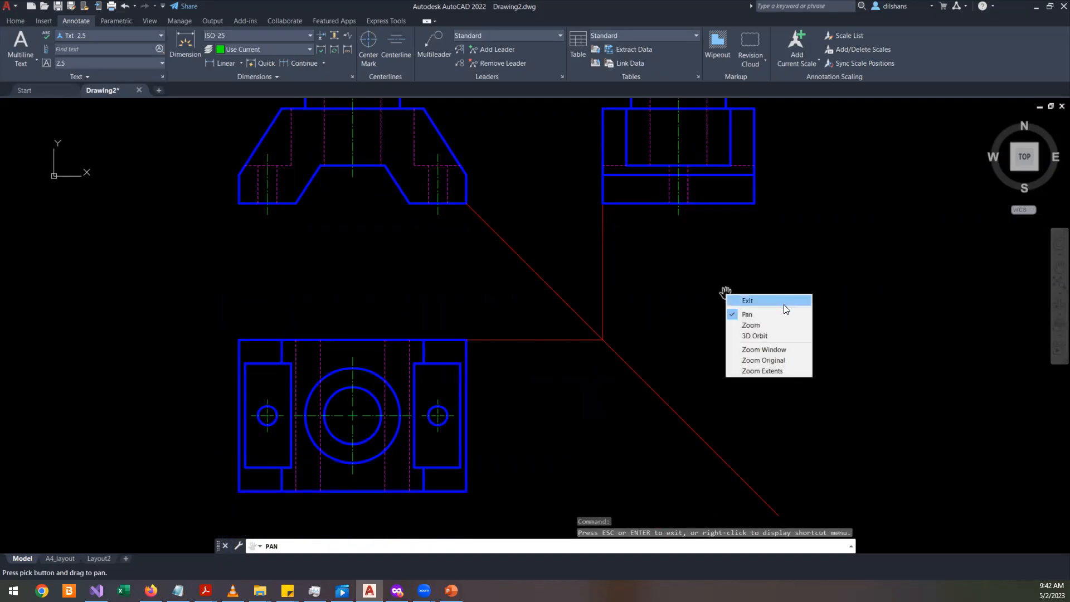
pyautogui.click(780, 299)
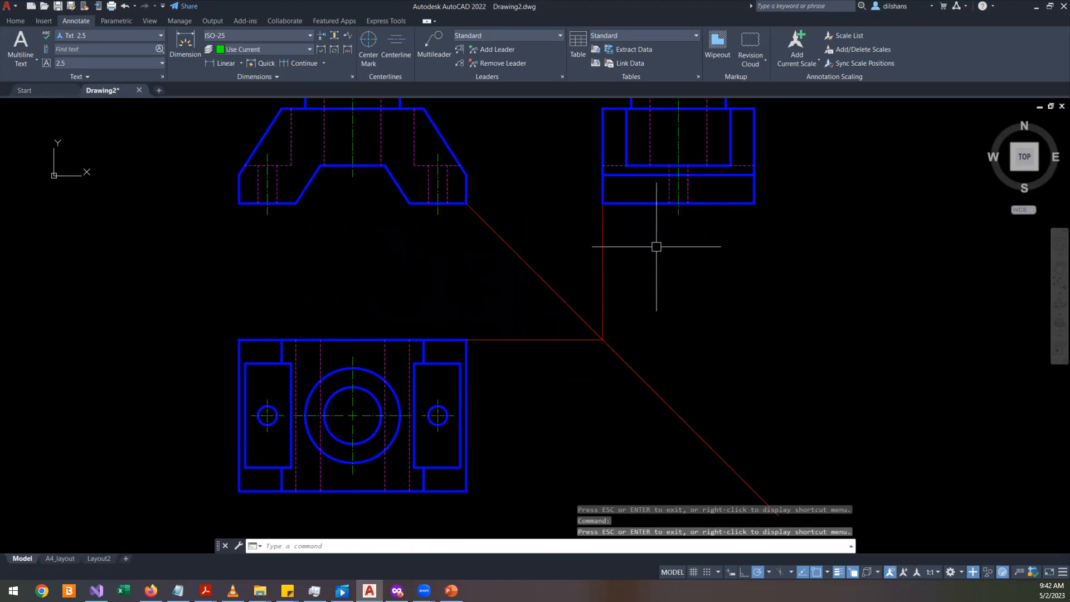
pyautogui.click(1059, 268)
pyautogui.moveTo(589, 231)
pyautogui.mouseDown()
pyautogui.moveTo(587, 306)
pyautogui.moveTo(616, 252)
pyautogui.mouseUp()
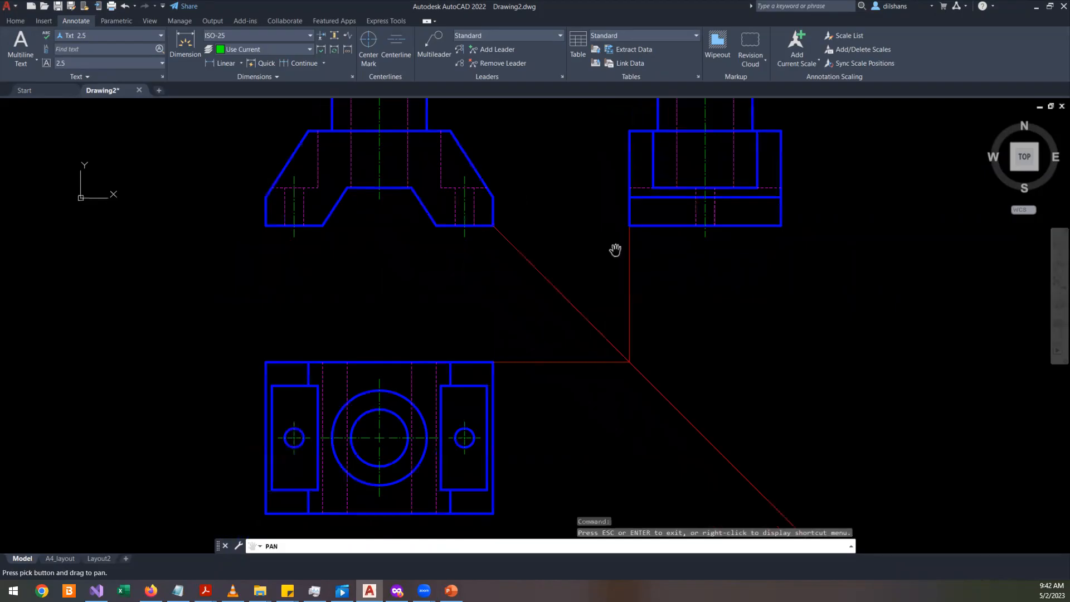
pyautogui.rightClick(658, 261)
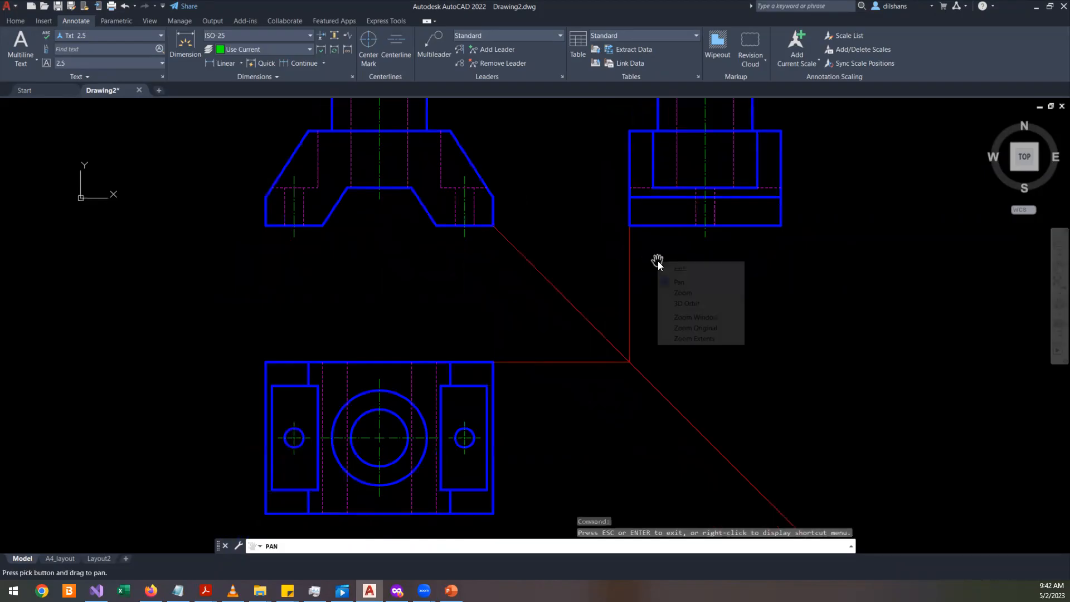
pyautogui.click(694, 269)
pyautogui.click(15, 22)
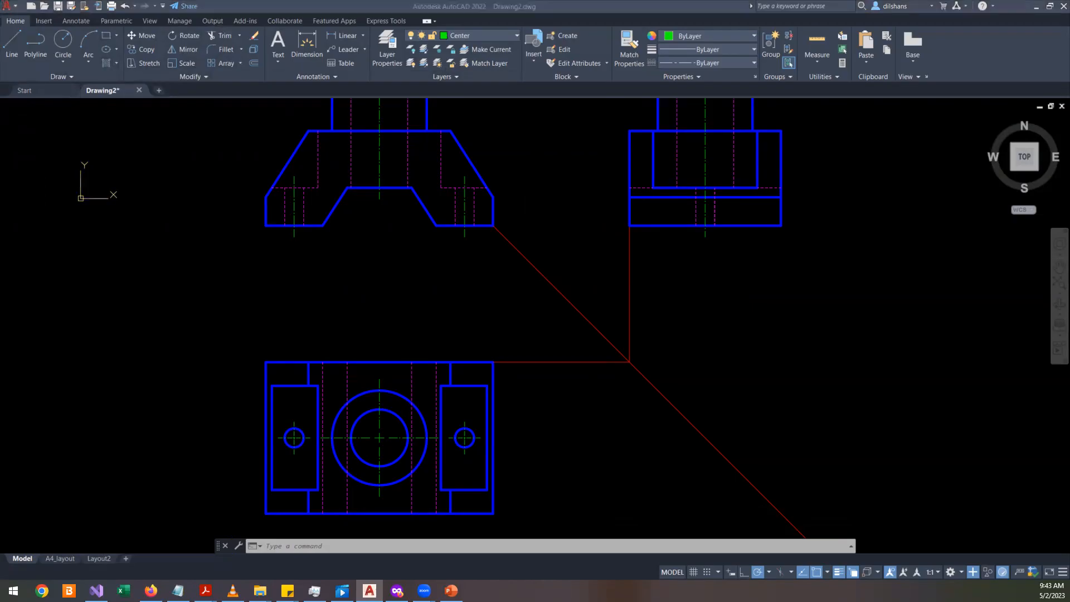
pyautogui.click(524, 149)
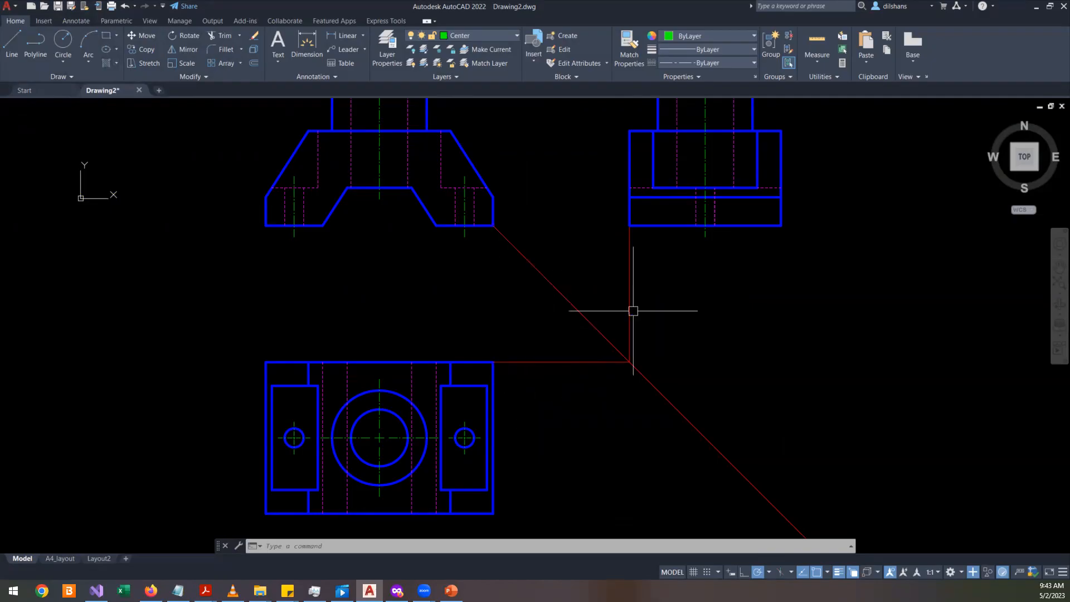
# - Examine the top view's outline, holes and hidden lines and how it aligns with the front view above
pyautogui.click(1055, 273)
pyautogui.moveTo(585, 277)
pyautogui.mouseDown()
pyautogui.moveTo(513, 306)
pyautogui.moveTo(487, 368)
pyautogui.moveTo(539, 343)
pyautogui.moveTo(508, 274)
pyautogui.mouseUp()
pyautogui.rightClick(507, 273)
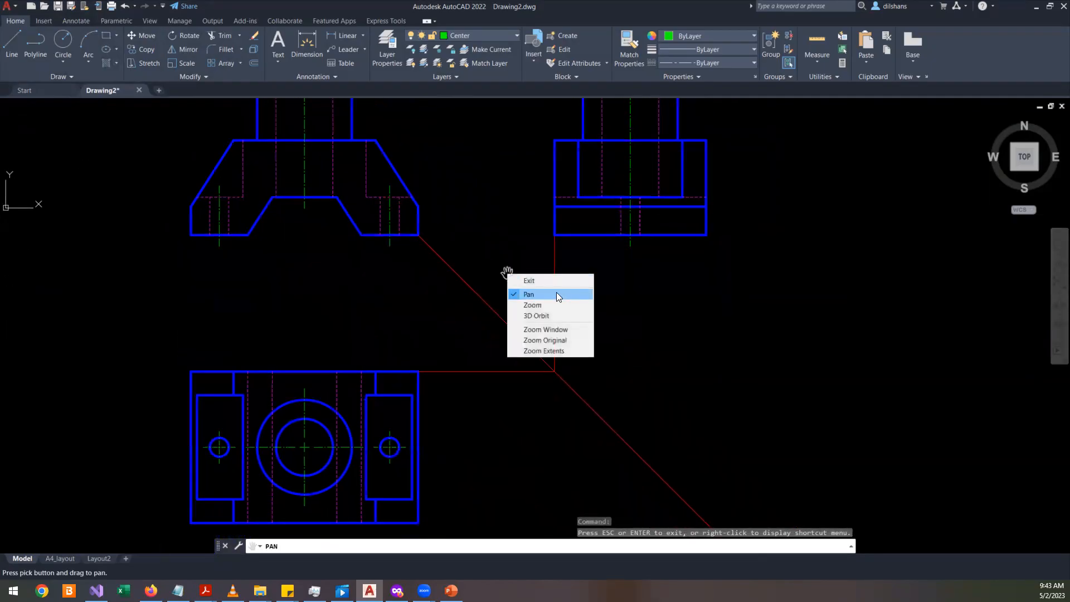
pyautogui.click(565, 282)
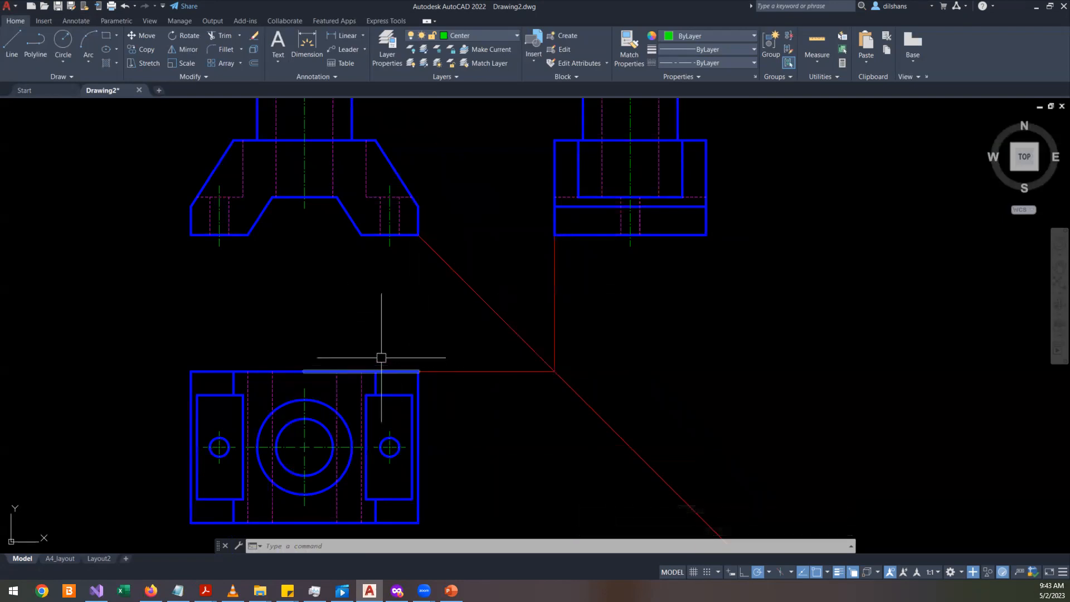
pyautogui.click(233, 265)
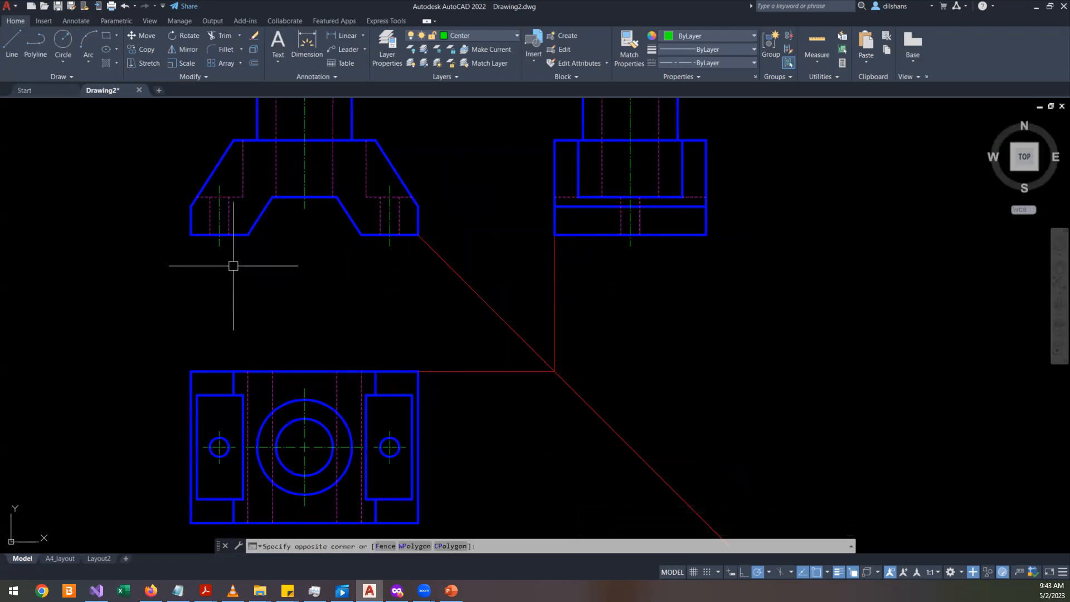
pyautogui.click(390, 304)
pyautogui.scroll(-4, 458, 315)
pyautogui.scroll(6, 427, 370)
pyautogui.scroll(-2, 451, 315)
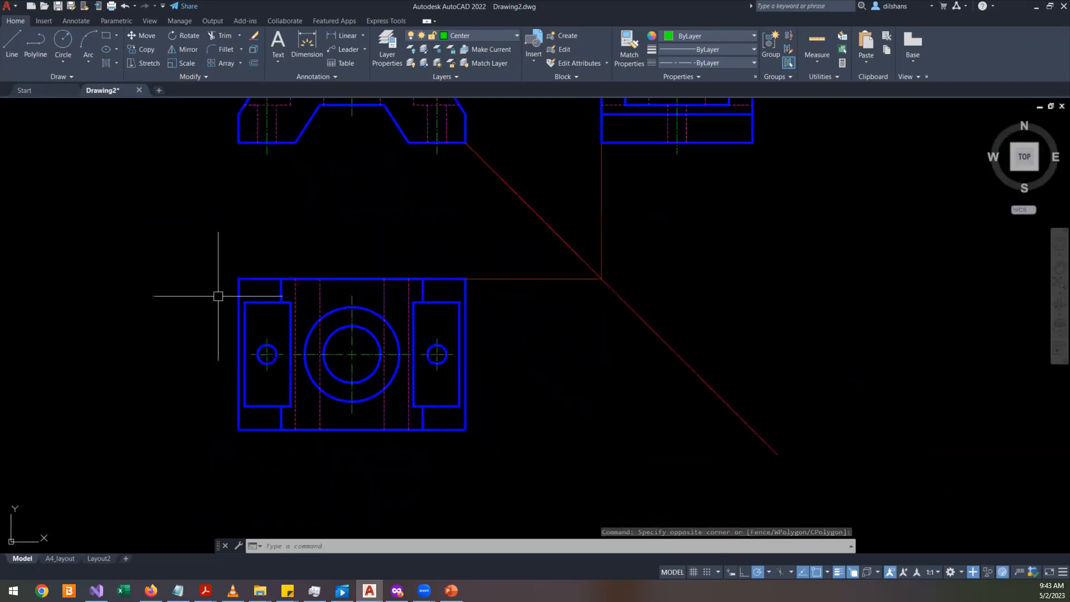
pyautogui.scroll(2, 206, 299)
pyautogui.scroll(-2, 206, 299)
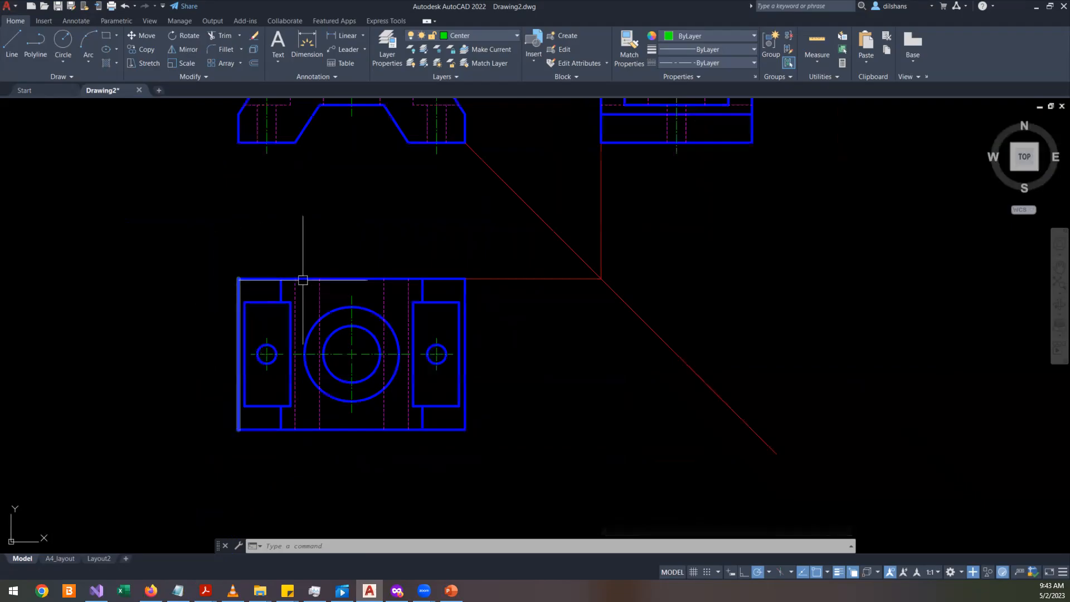
# - Inspect the front view up close, including its boss, sloped sides, hidden lines and centre lines, alongside the side view
pyautogui.click(1060, 268)
pyautogui.moveTo(533, 218); pyautogui.dragTo(525, 353)
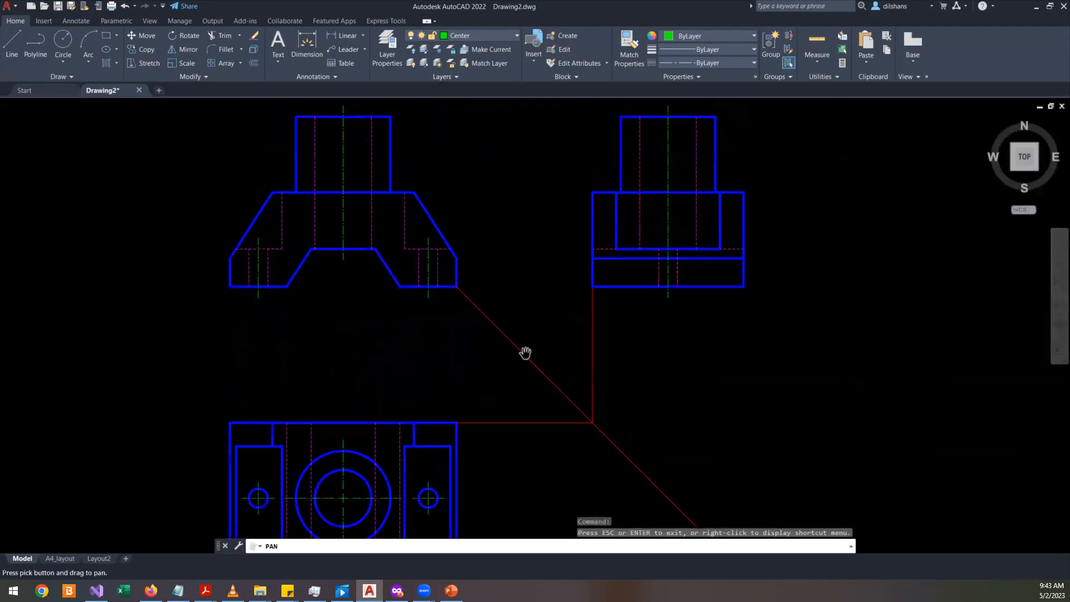
pyautogui.scroll(2, 277, 267)
pyautogui.scroll(2, 250, 265)
pyautogui.moveTo(287, 360); pyautogui.dragTo(389, 151)
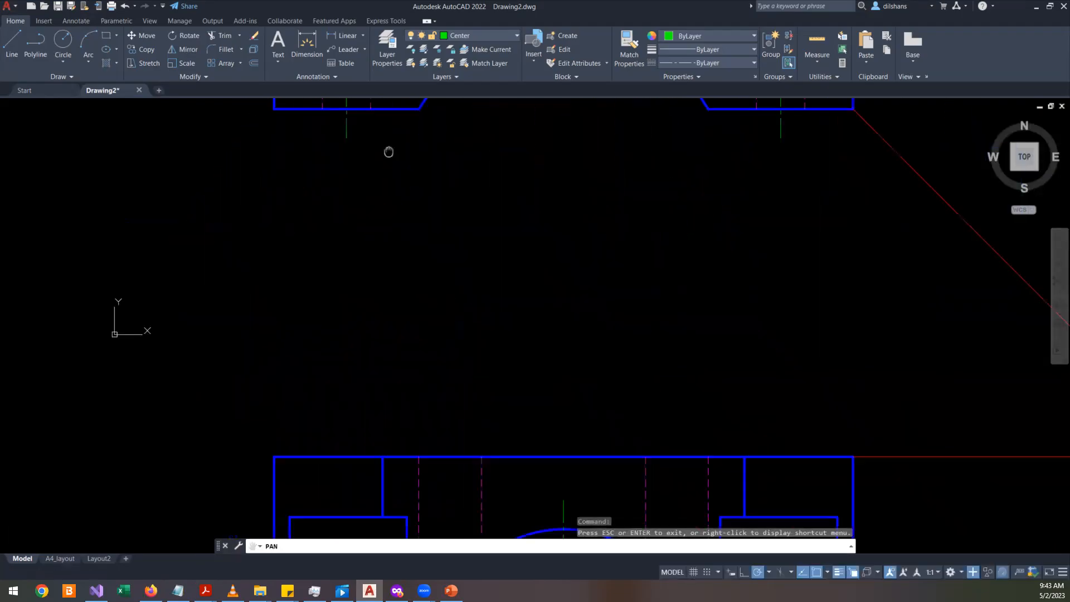
pyautogui.moveTo(353, 399); pyautogui.dragTo(291, 207)
pyautogui.moveTo(602, 128); pyautogui.dragTo(511, 370)
pyautogui.scroll(-6, 546, 306)
pyautogui.moveTo(579, 239); pyautogui.dragTo(543, 365)
pyautogui.scroll(4, 522, 338)
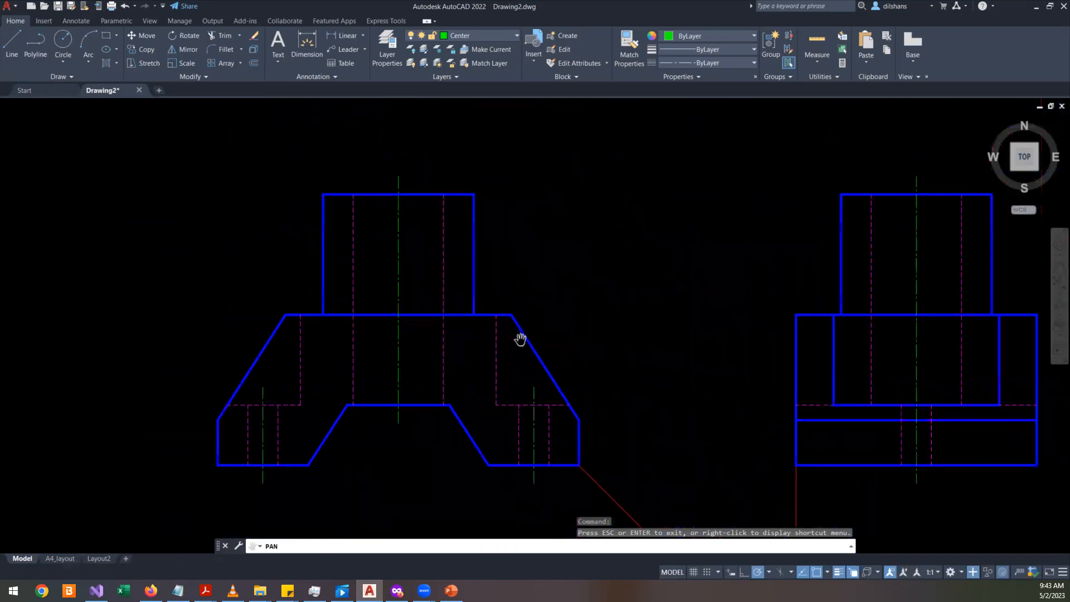
pyautogui.rightClick(560, 283)
pyautogui.click(583, 290)
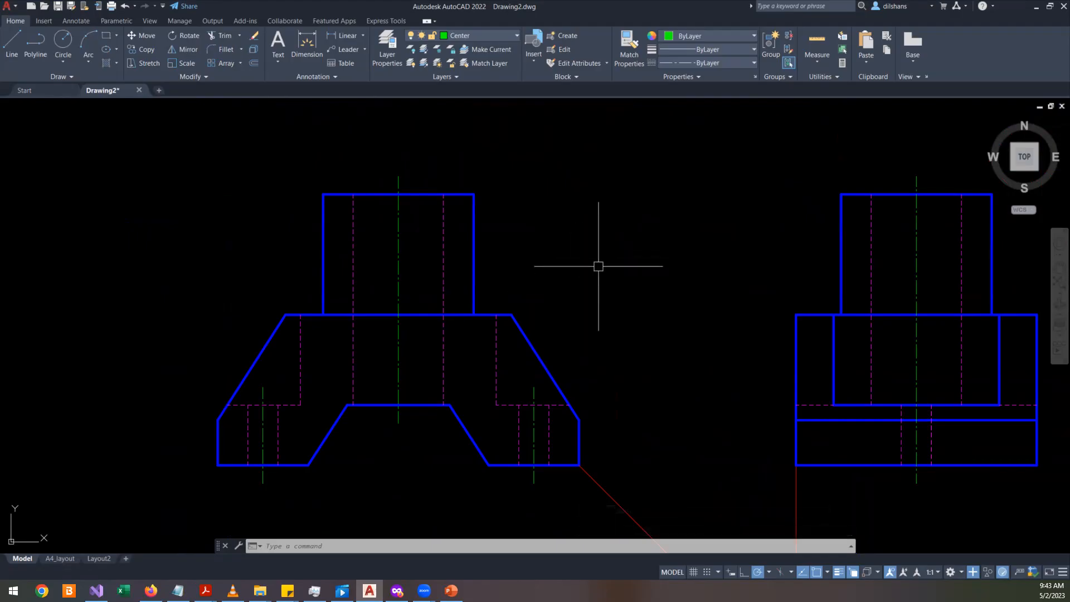
pyautogui.click(1054, 273)
pyautogui.moveTo(549, 394)
pyautogui.mouseDown()
pyautogui.moveTo(481, 241)
pyautogui.moveTo(487, 297)
pyautogui.mouseUp()
pyautogui.rightClick(532, 263)
pyautogui.click(555, 272)
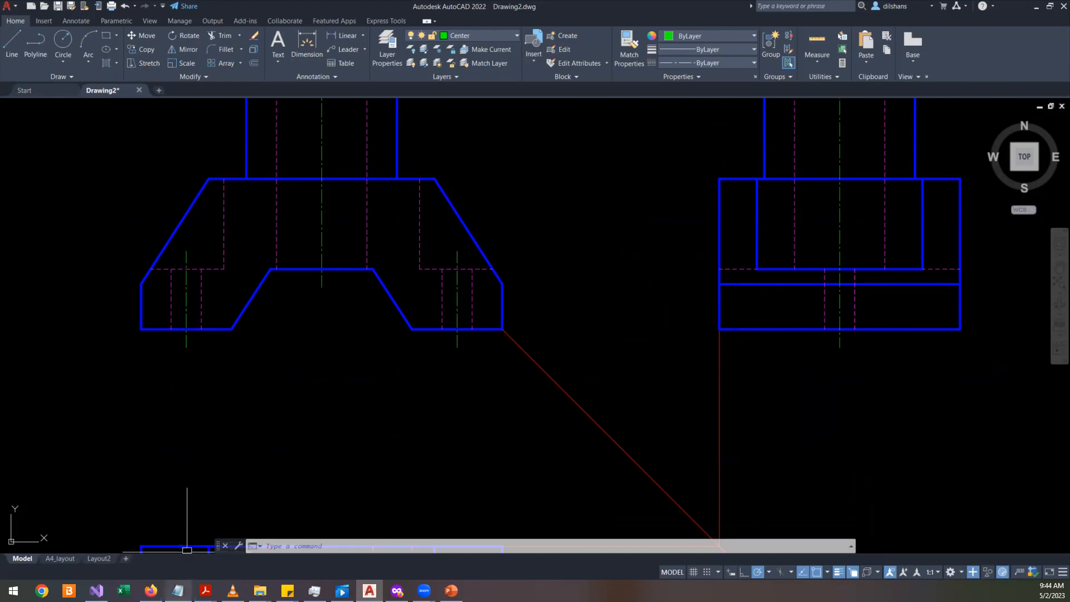
# - Open a new blank Notepad document and return to the AutoCAD drawing
pyautogui.rightClick(178, 590)
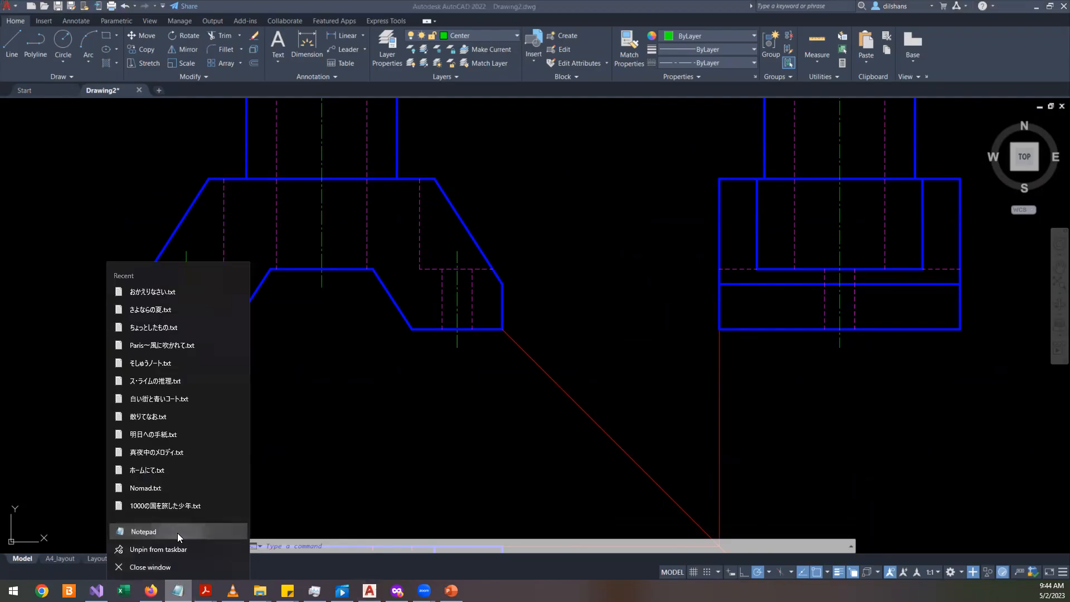
pyautogui.click(177, 532)
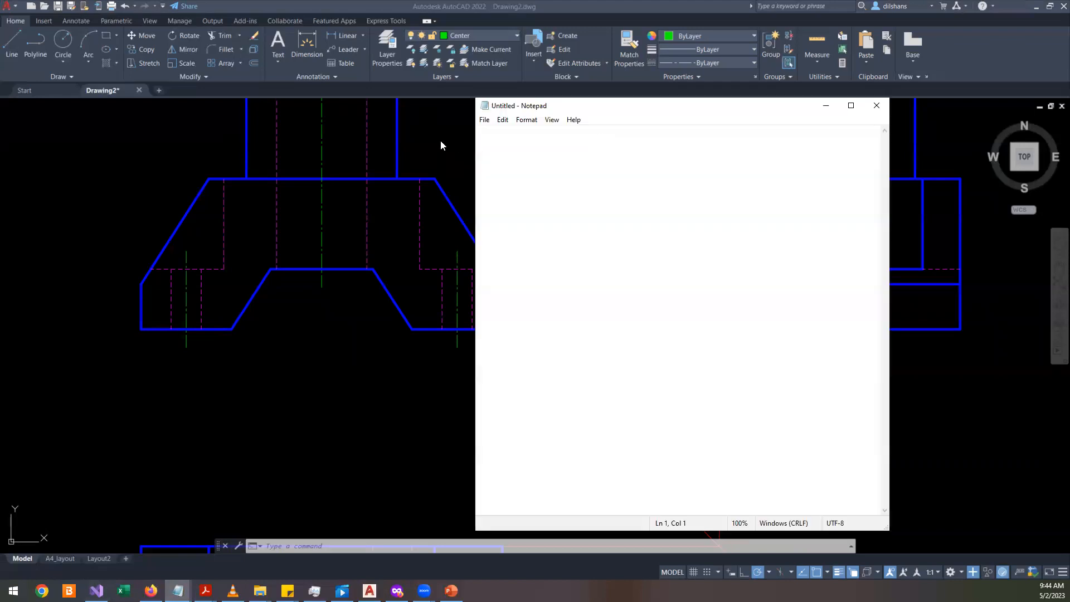
pyautogui.click(440, 146)
# - Review the overall arrangement of all three views within the surrounding empty model space
pyautogui.scroll(-4, 490, 234)
pyautogui.scroll(2, 484, 325)
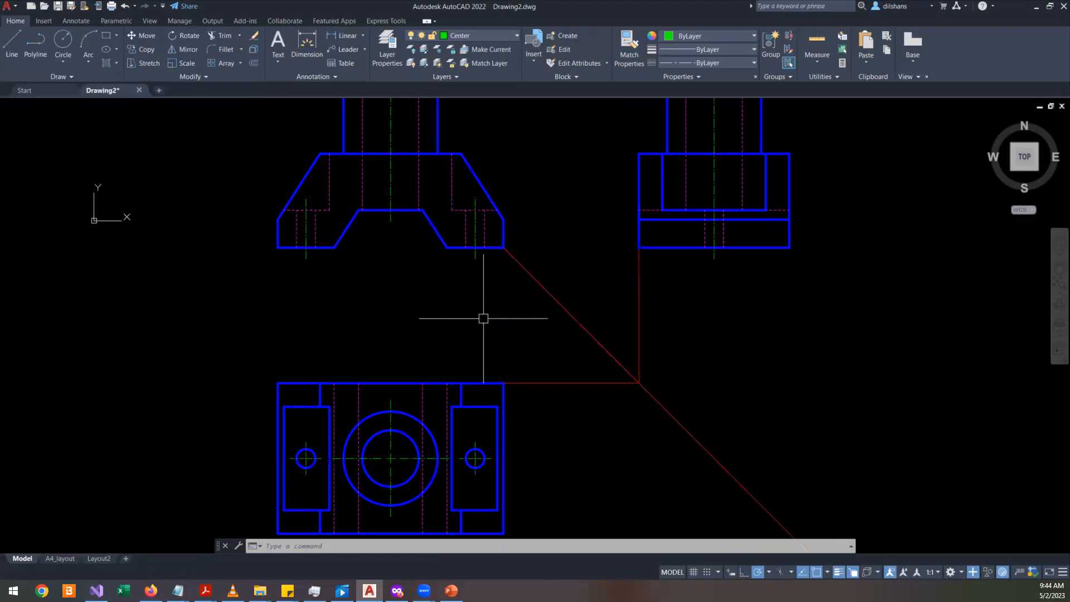
pyautogui.scroll(-4, 483, 318)
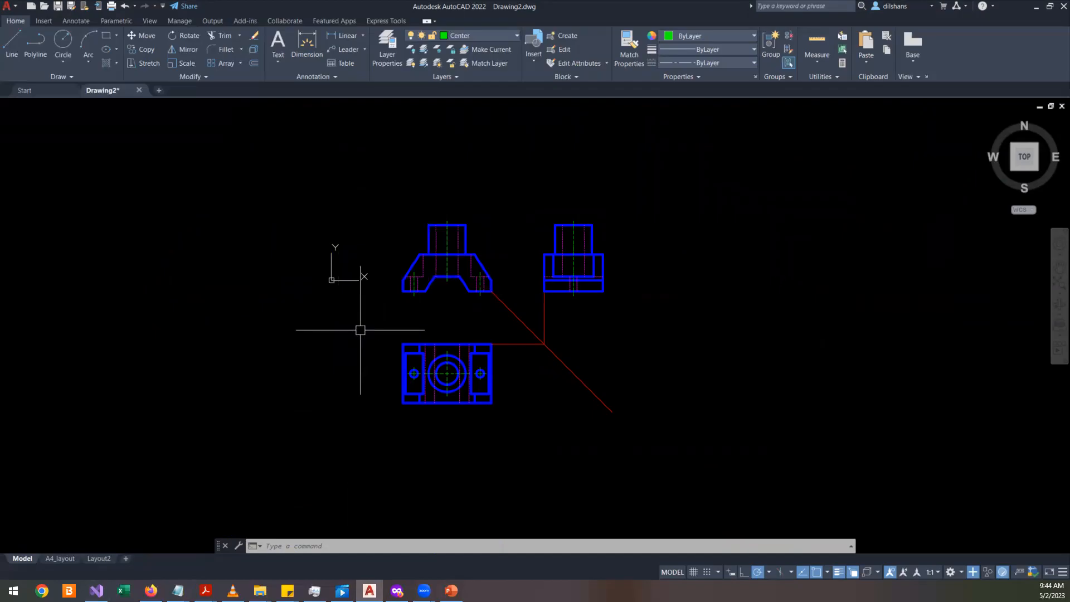
pyautogui.scroll(2, 637, 330)
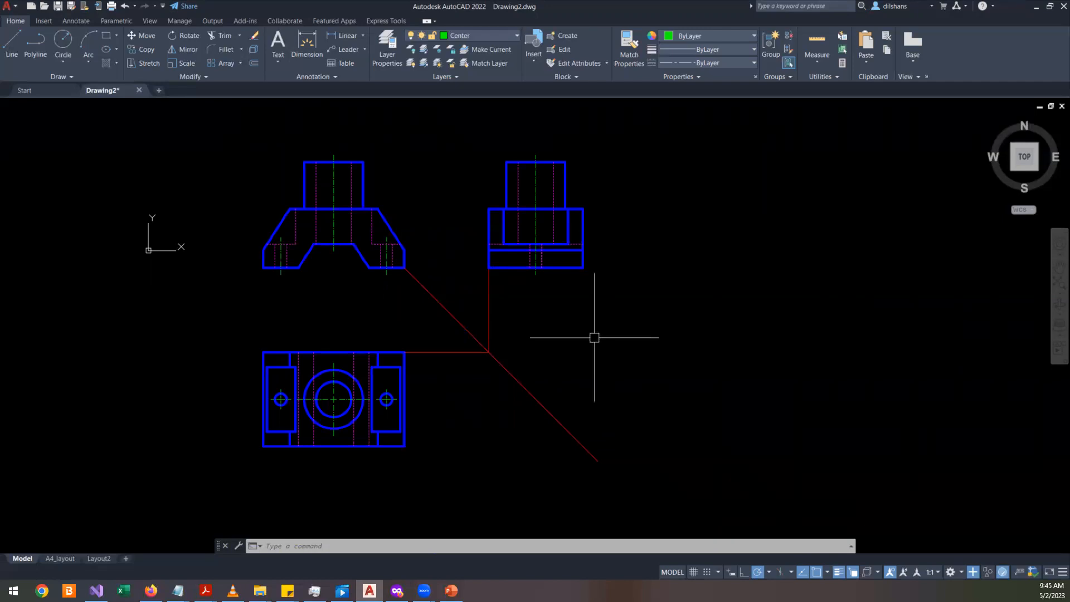
pyautogui.scroll(-4, 593, 339)
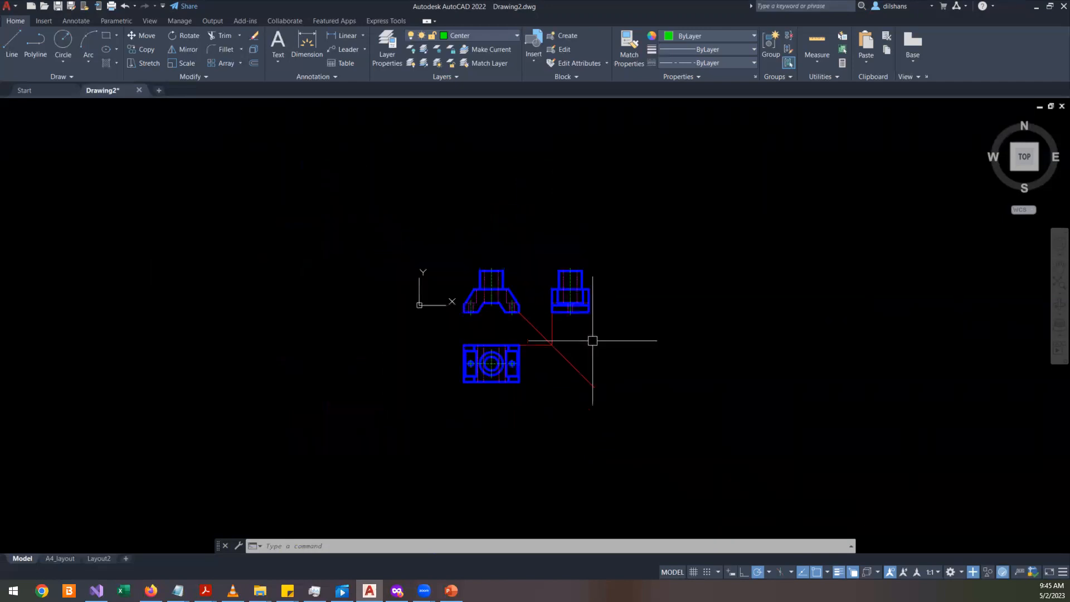
pyautogui.scroll(-3, 592, 341)
pyautogui.scroll(-2, 593, 341)
pyautogui.scroll(12, 585, 338)
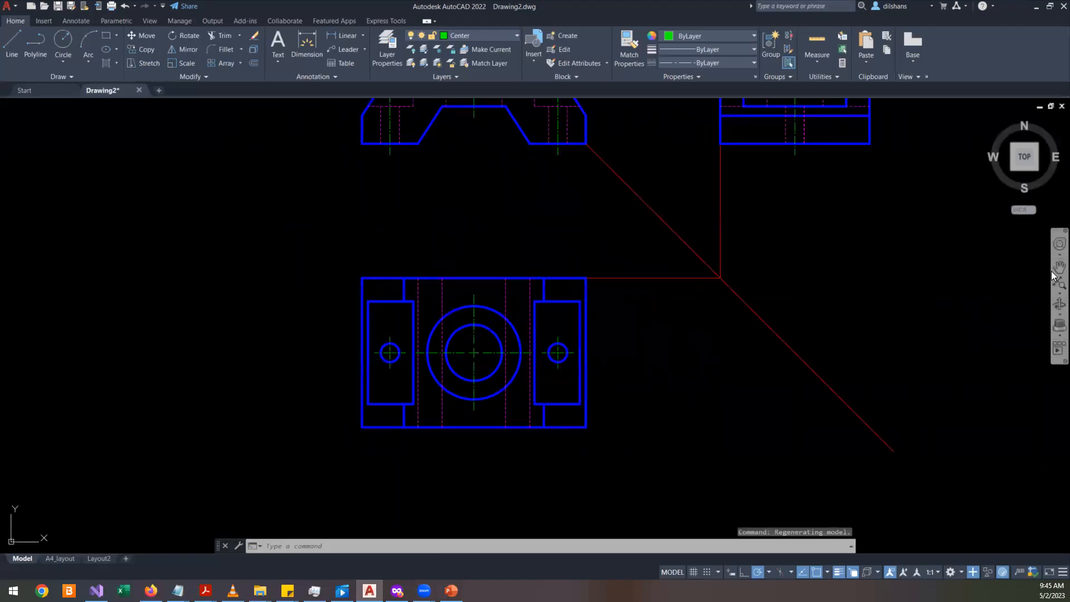
pyautogui.click(1059, 259)
pyautogui.moveTo(678, 255); pyautogui.dragTo(461, 333)
pyautogui.scroll(-2, 461, 333)
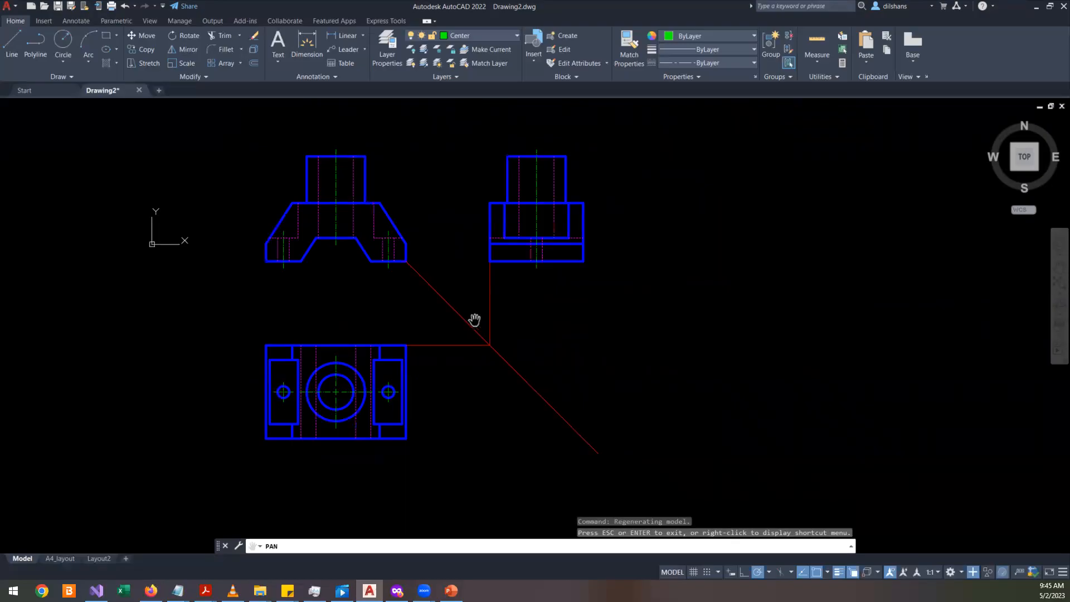
pyautogui.moveTo(514, 310); pyautogui.dragTo(638, 312)
pyautogui.rightClick(646, 315)
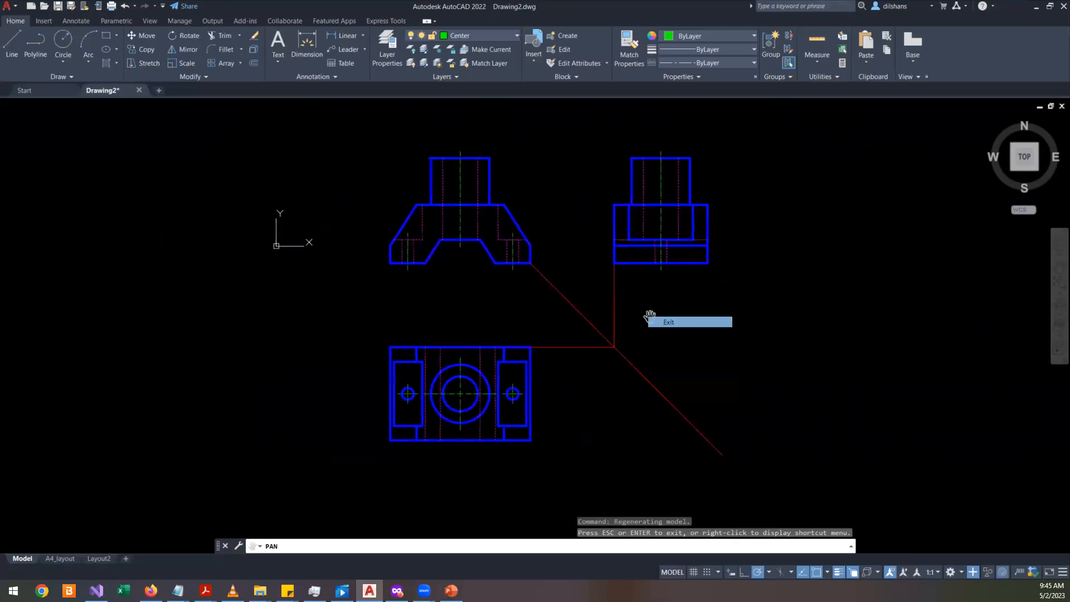
pyautogui.click(650, 317)
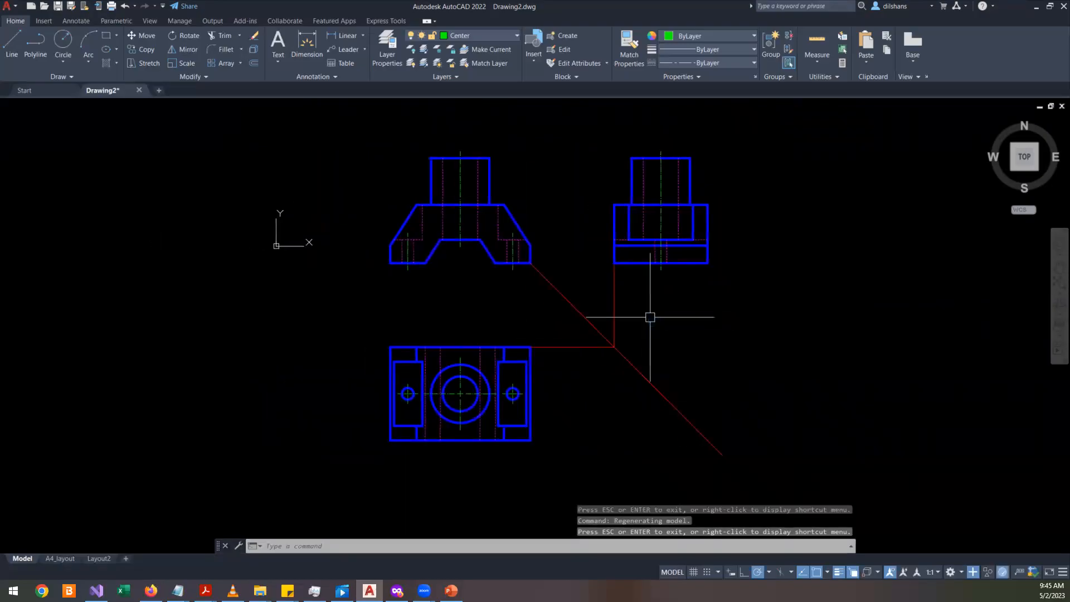
pyautogui.scroll(-5, 650, 318)
pyautogui.scroll(5, 650, 317)
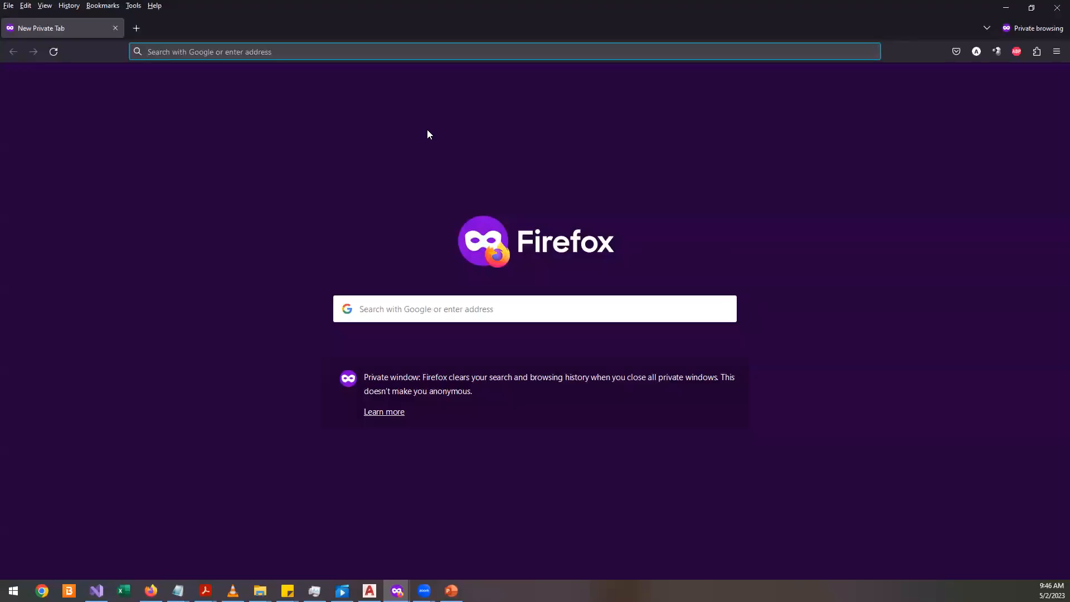
# - Search the web for "iso paper size"
pyautogui.write('iso pape')
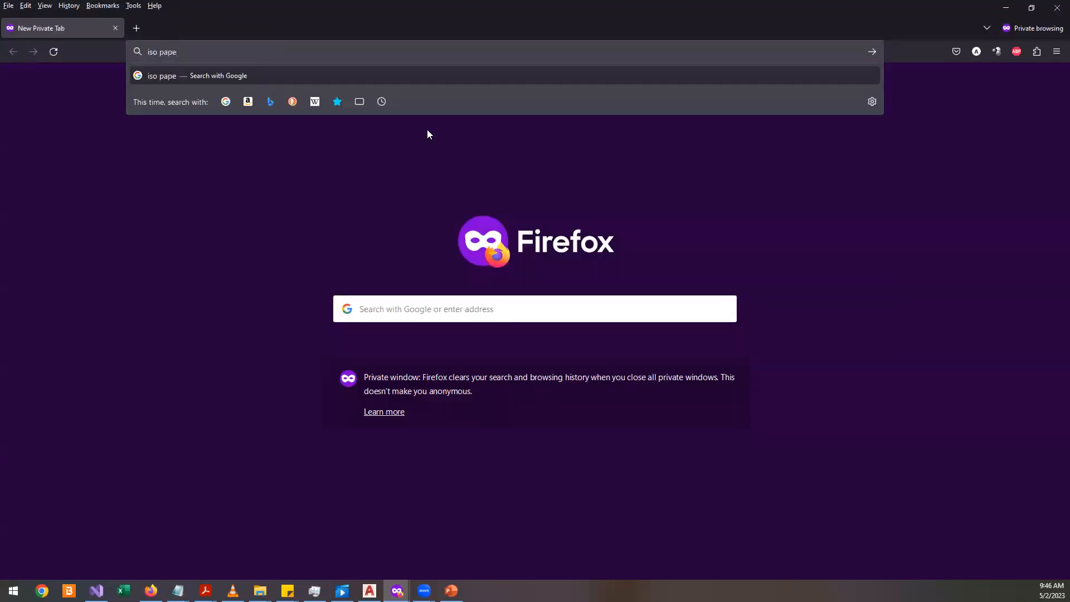
pyautogui.press('BackSpace')
pyautogui.press('BackSpace')
pyautogui.write('pe')
# - Go through the ISO paper format page in Firefox to the format table and highlight the 4A0 dimensions, 1682 × 2378
pyautogui.hotkey('alt', 'Tab')
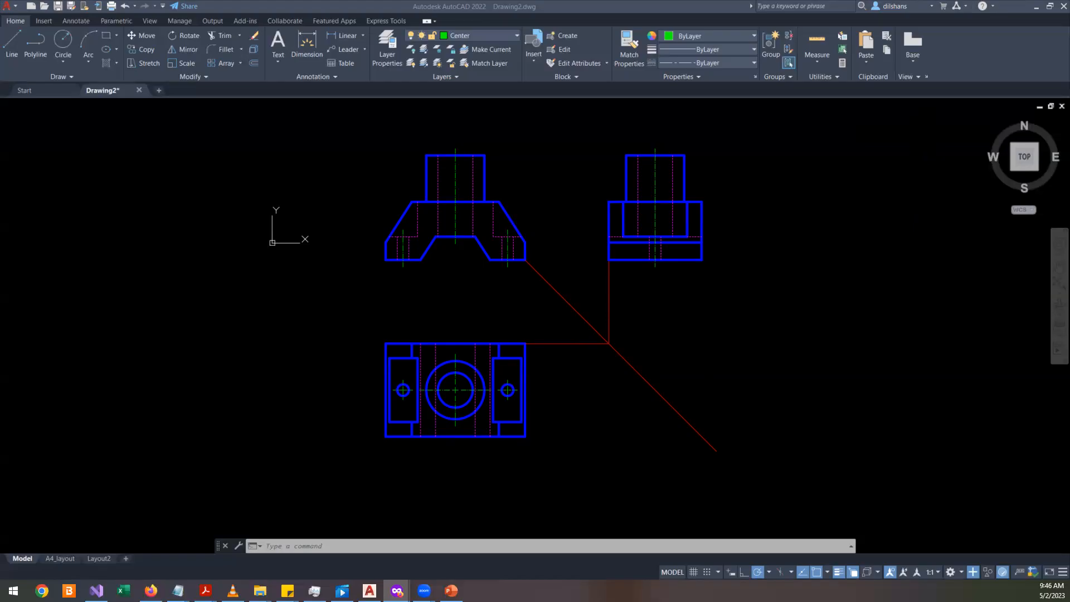
pyautogui.scroll(-2, 286, 270)
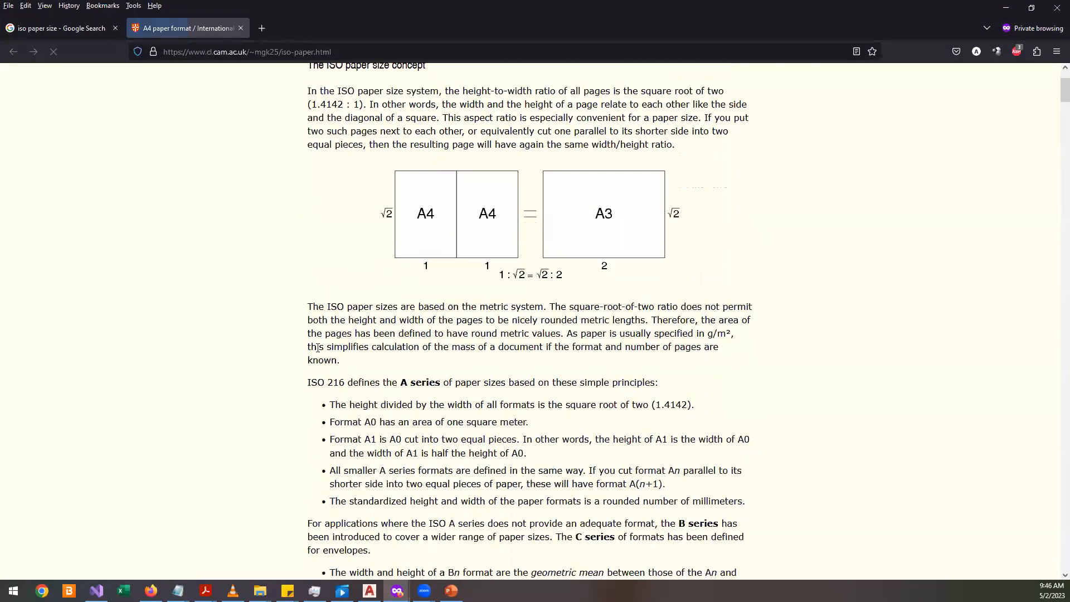
pyautogui.scroll(-8, 334, 312)
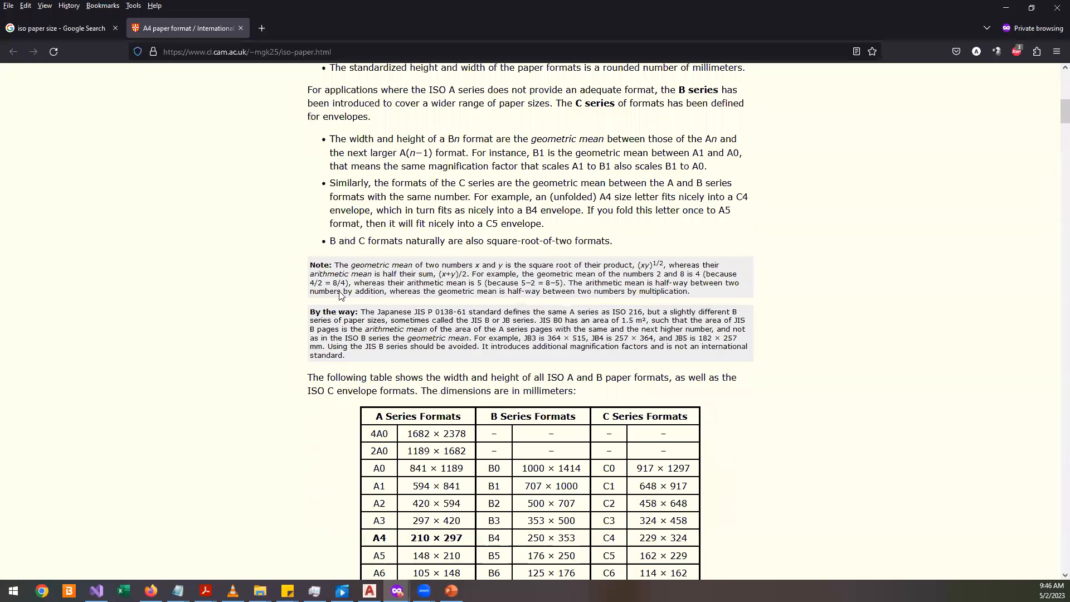
pyautogui.scroll(-3, 340, 295)
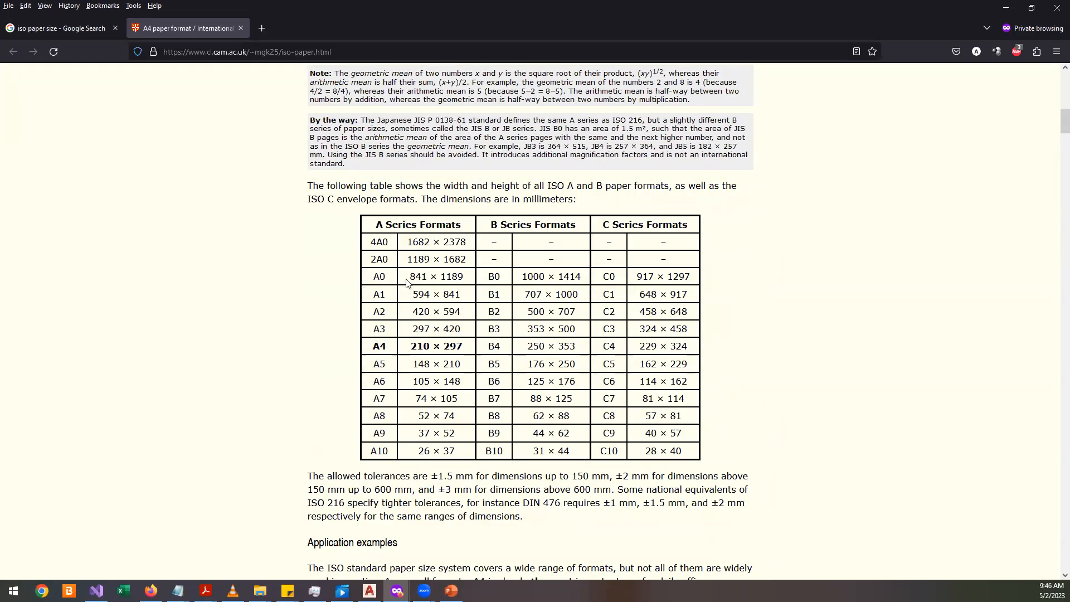
pyautogui.moveTo(405, 249); pyautogui.dragTo(455, 259)
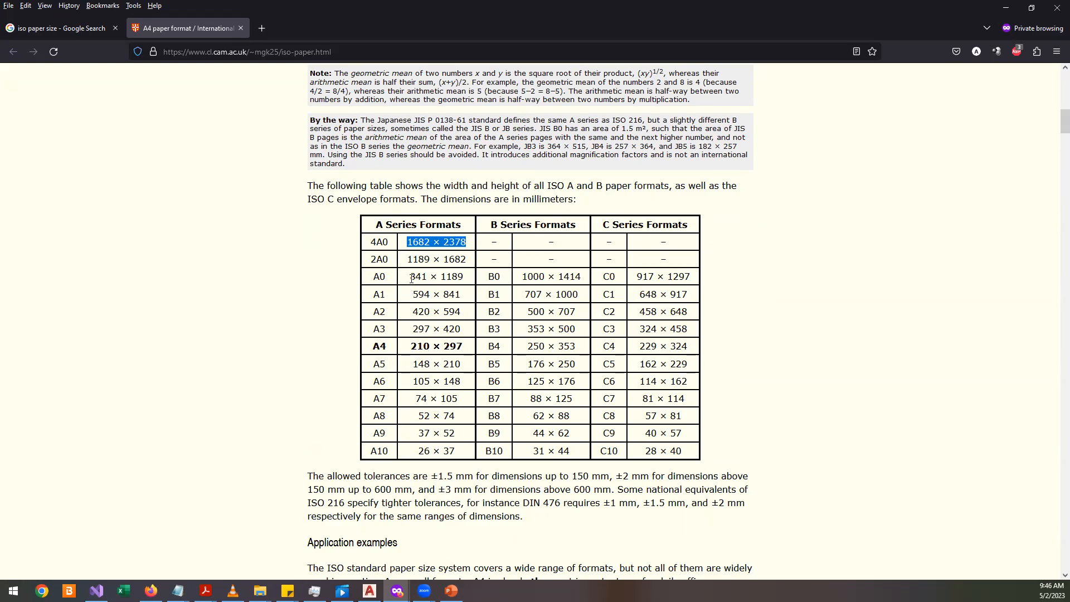
# - Compare the large A-series sheet sizes with A4 by highlighting their dimensions in the format table, ending on A4's 210 × 297
pyautogui.moveTo(410, 277); pyautogui.dragTo(478, 288)
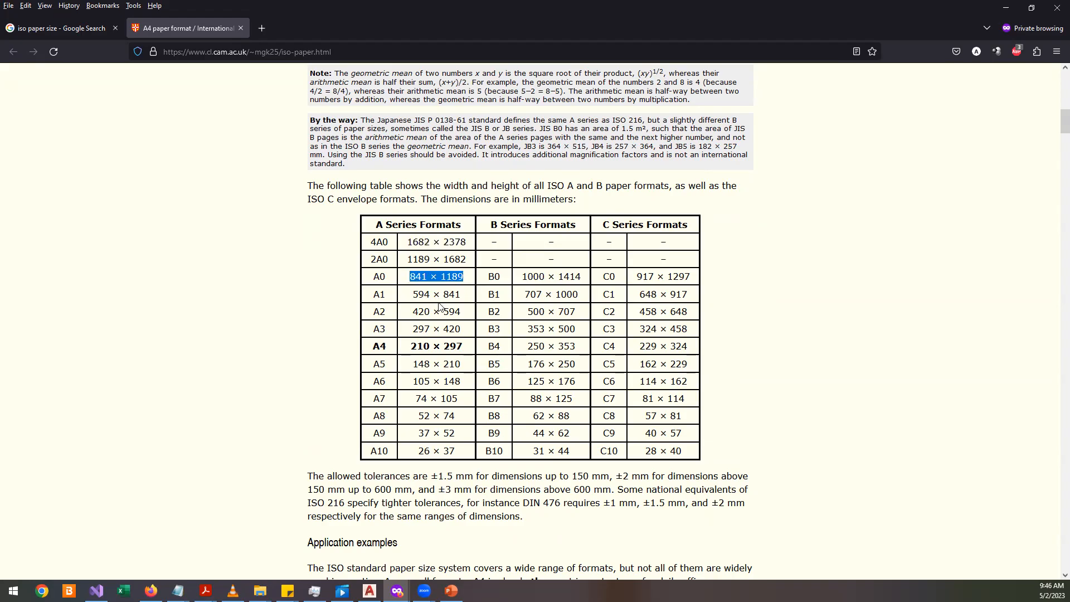
pyautogui.moveTo(410, 312); pyautogui.dragTo(382, 274)
pyautogui.moveTo(470, 245); pyautogui.dragTo(406, 240)
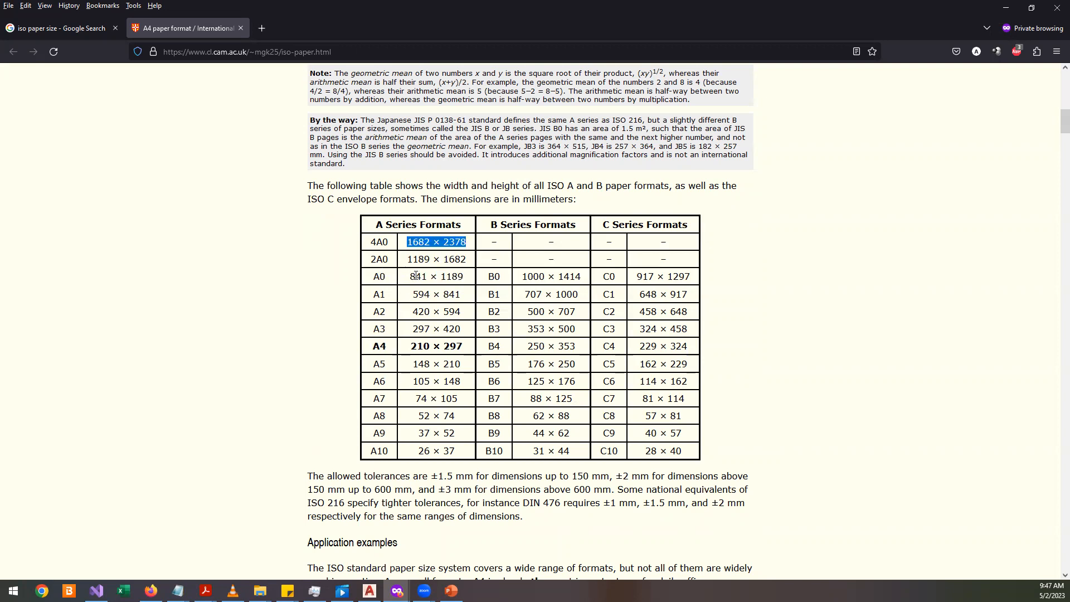
pyautogui.moveTo(468, 262); pyautogui.dragTo(370, 241)
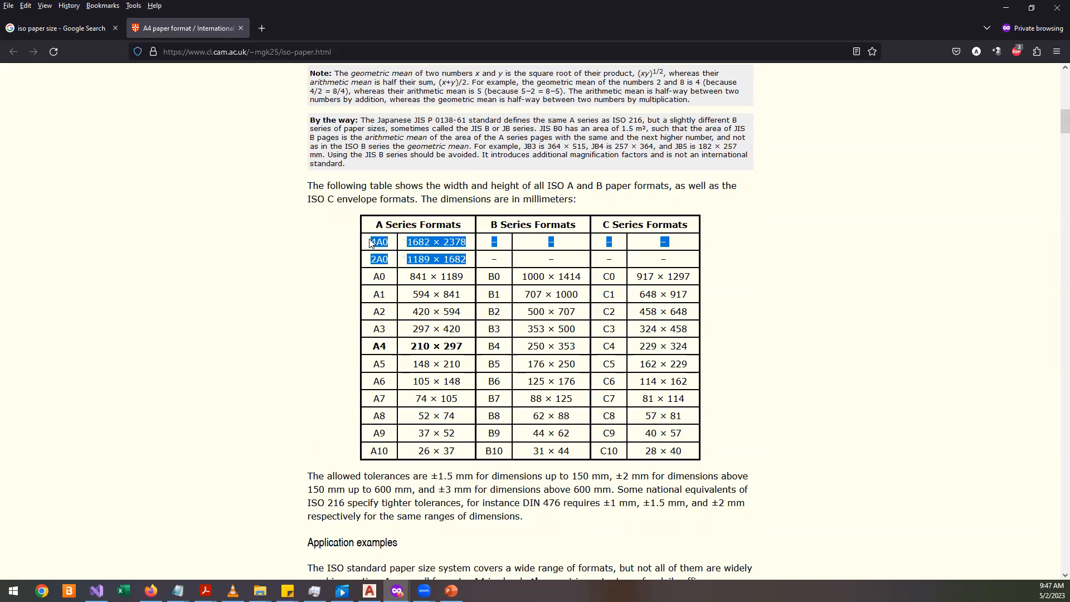
pyautogui.moveTo(408, 276); pyautogui.dragTo(440, 295)
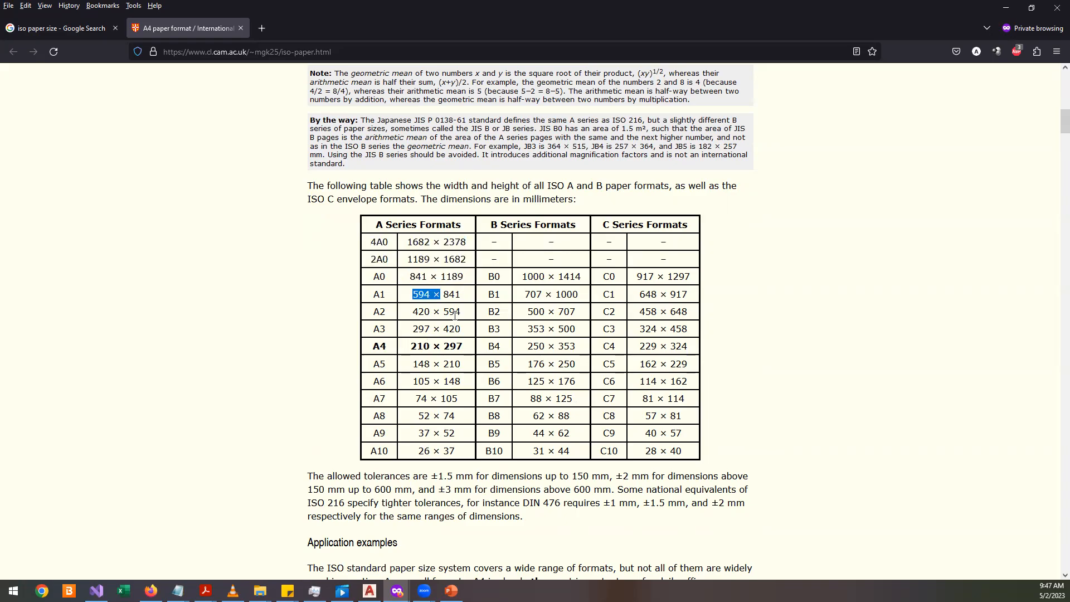
pyautogui.moveTo(466, 344); pyautogui.dragTo(413, 344)
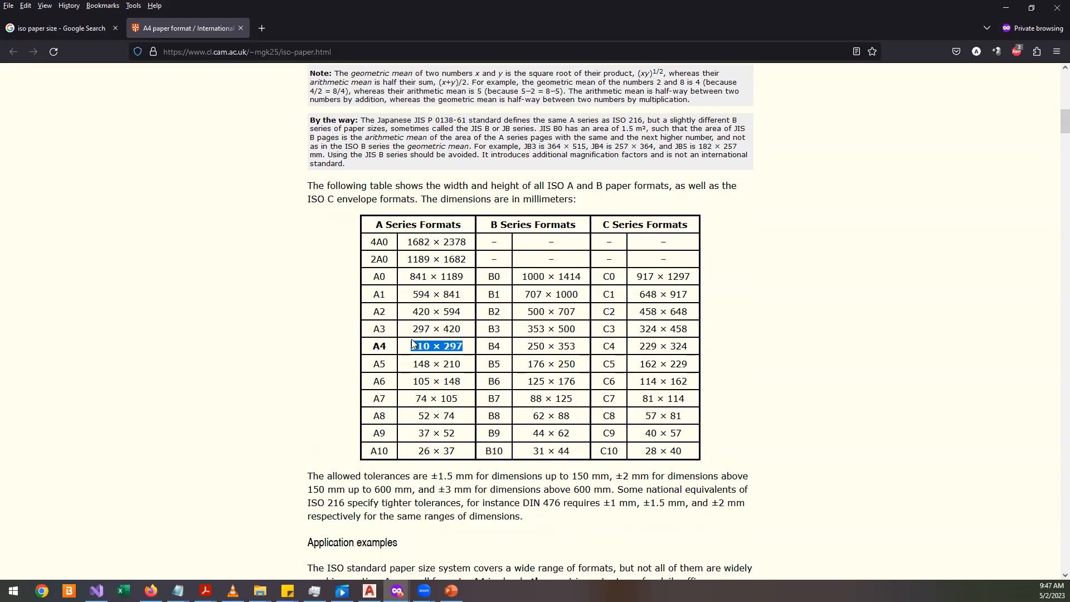
# - Compare the A1 and A0 dimensions in the format table and highlight the A2 size, 420 × 594
pyautogui.scroll(2, 409, 340)
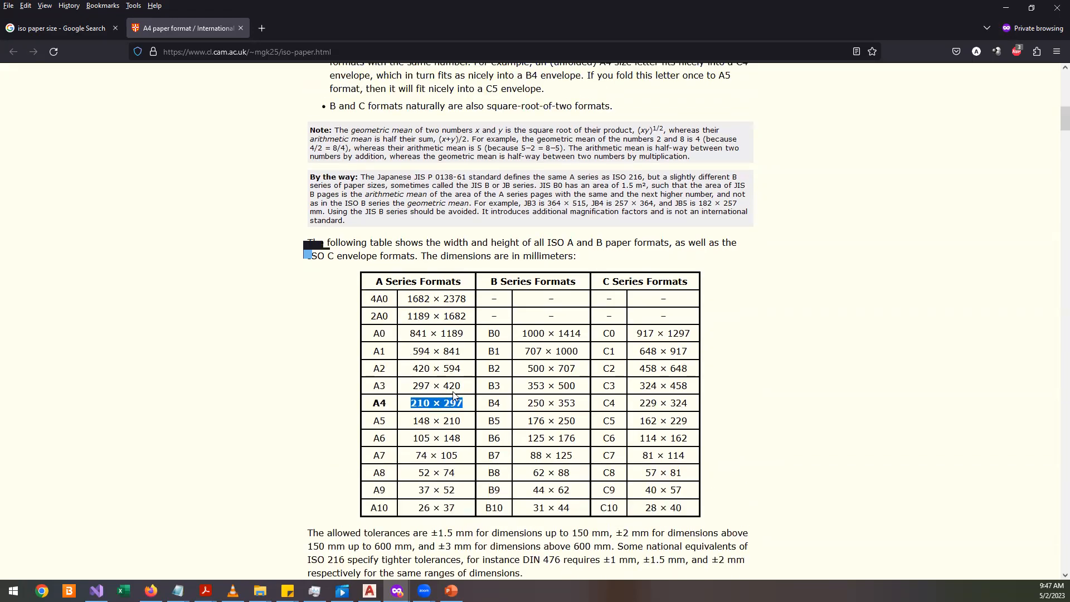
pyautogui.click(465, 404)
pyautogui.moveTo(466, 351); pyautogui.dragTo(414, 356)
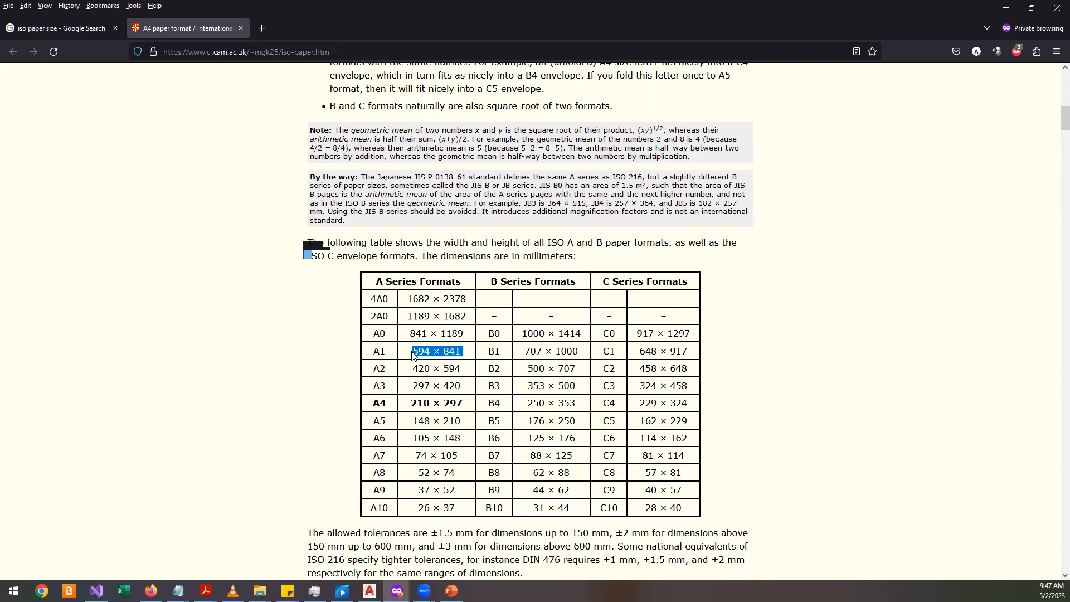
pyautogui.moveTo(466, 333); pyautogui.dragTo(405, 332)
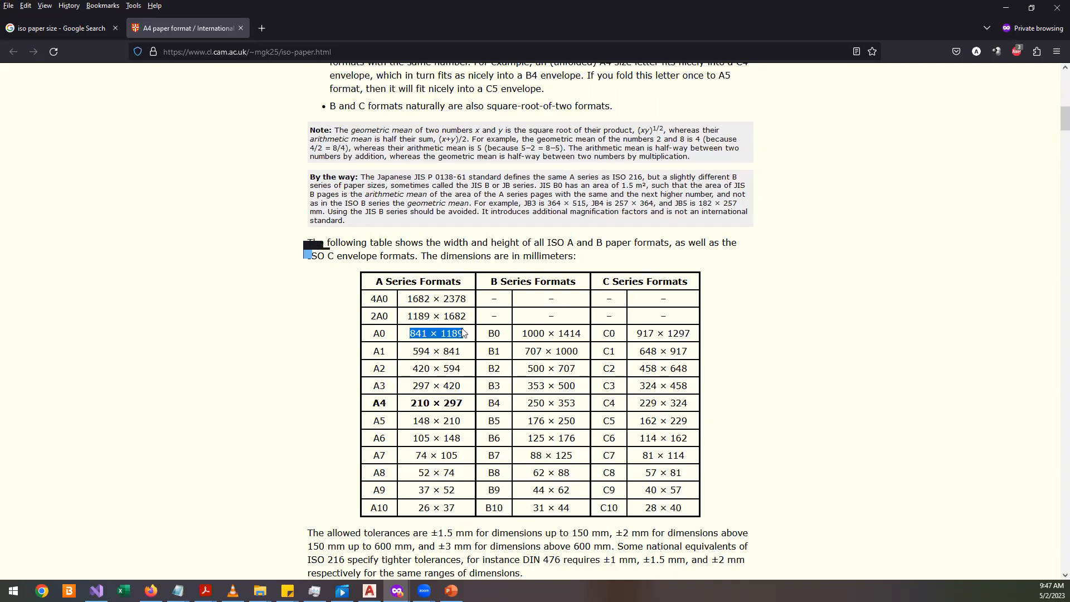
pyautogui.moveTo(465, 369); pyautogui.dragTo(412, 370)
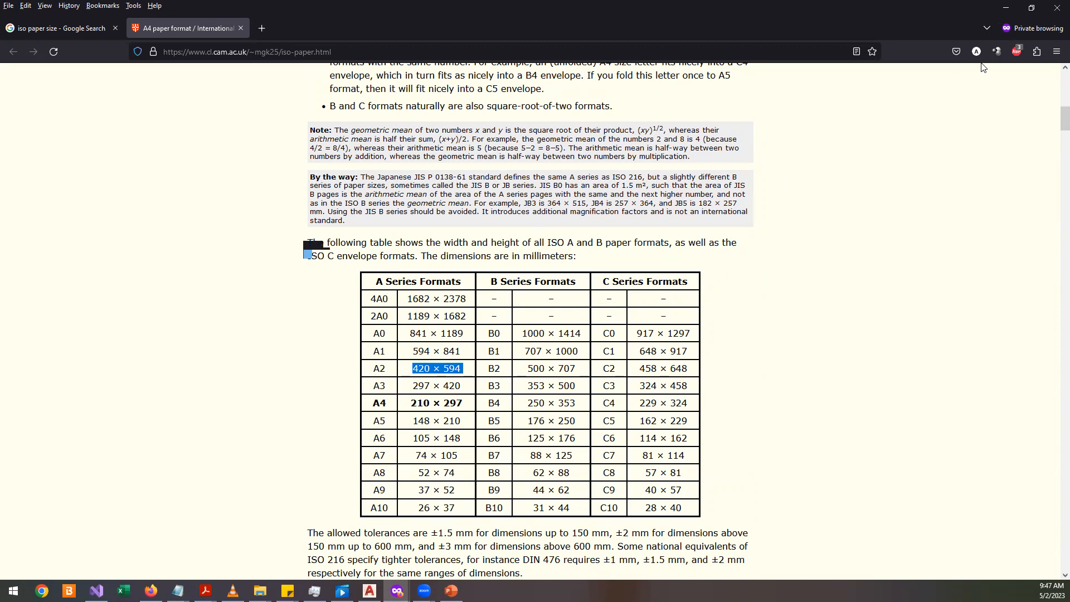
# - Return to the AutoCAD drawing, select all three views with their projection lines, and clear the selection
pyautogui.click(1006, 8)
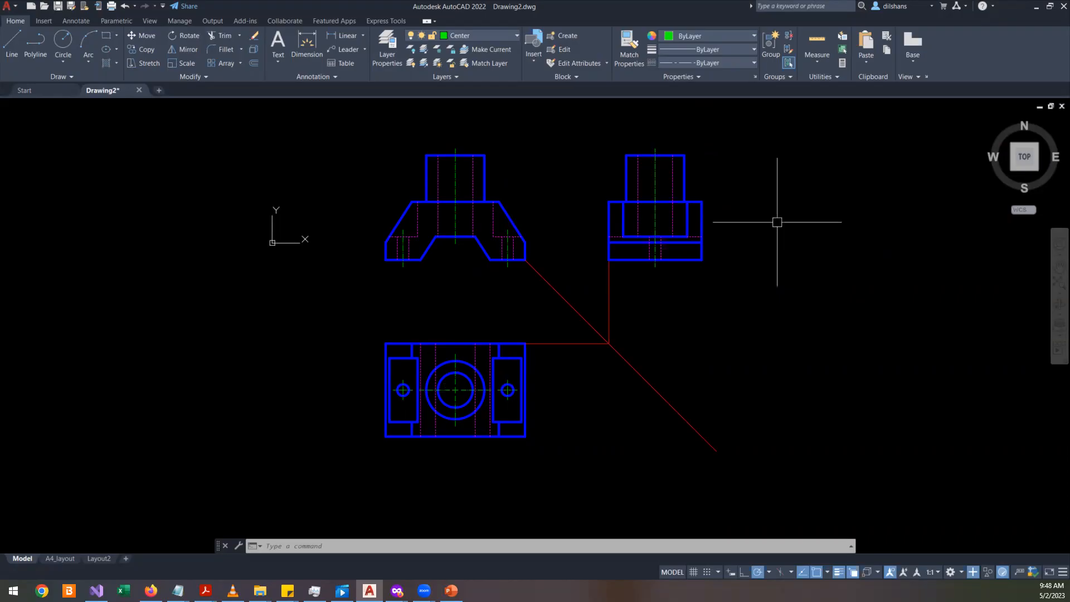
pyautogui.scroll(2, 673, 303)
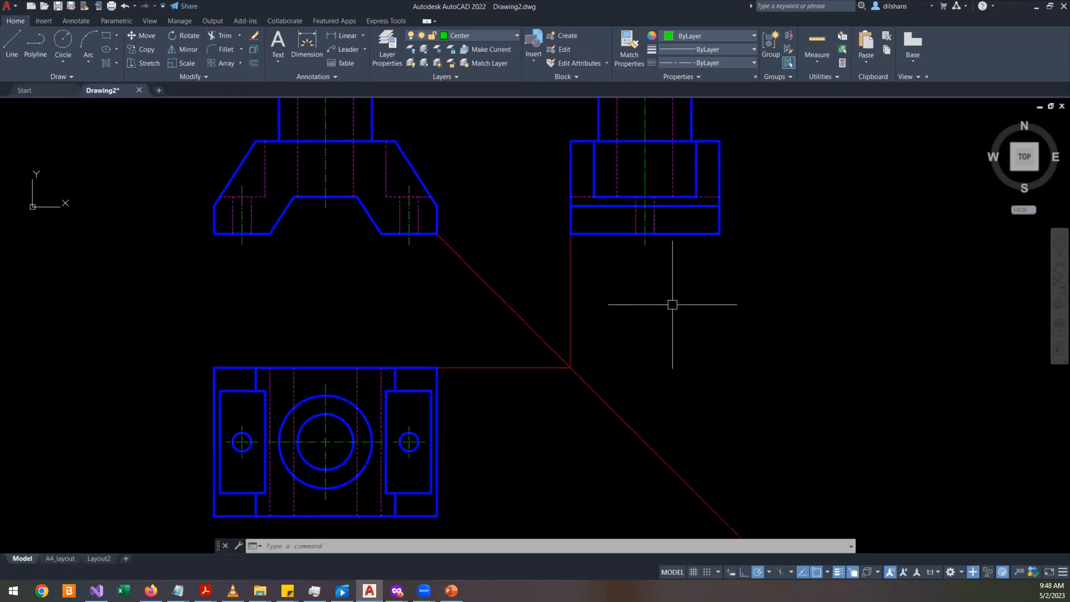
pyautogui.scroll(-2, 672, 303)
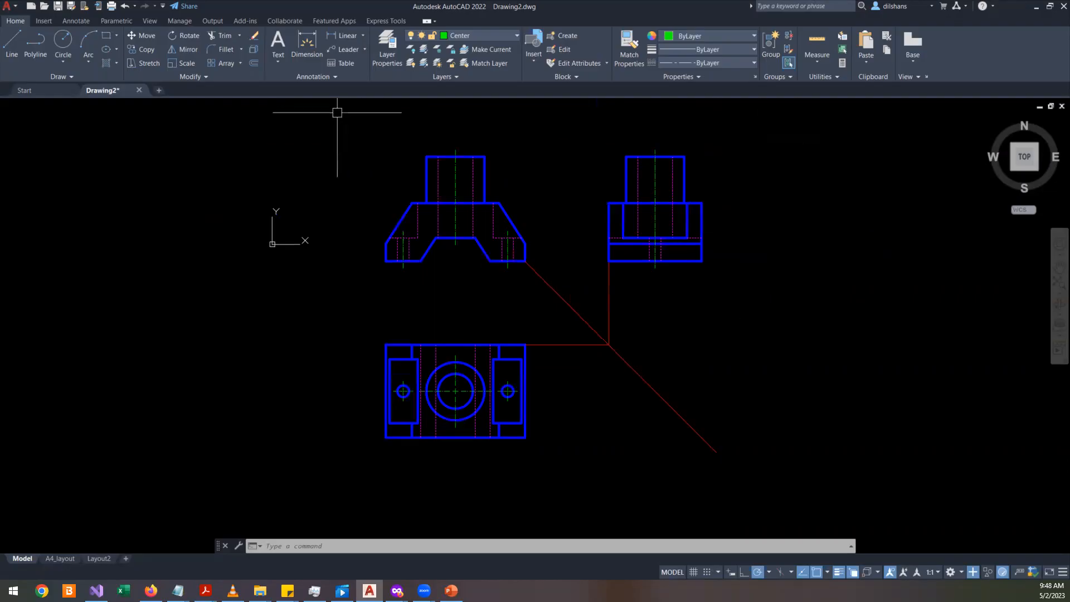
pyautogui.click(308, 119)
pyautogui.click(781, 525)
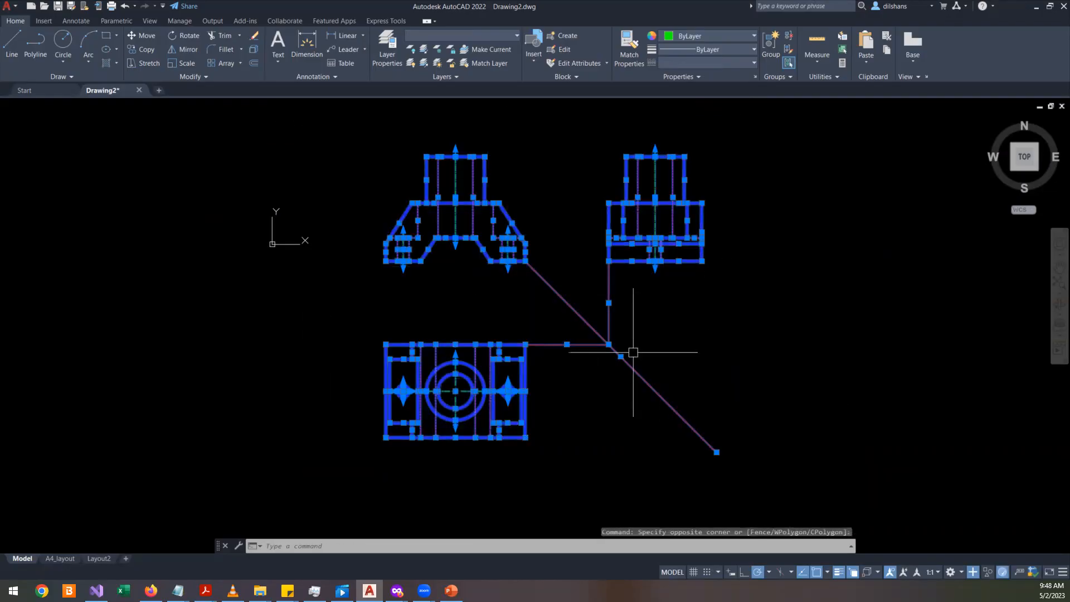
pyautogui.press('Escape')
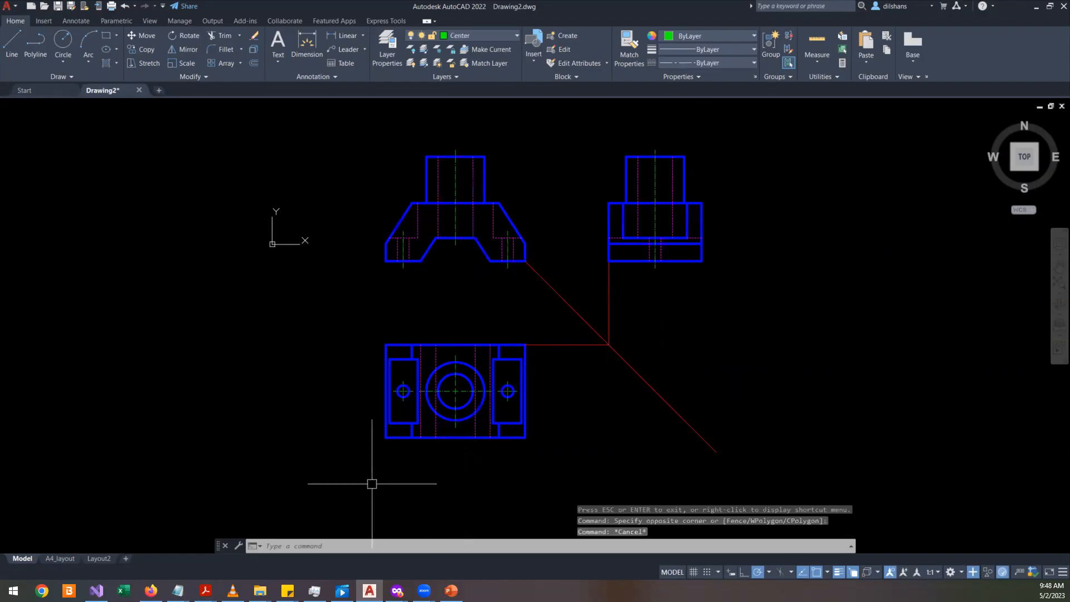
# - Write "A2 paper" in the blank Notepad document and select the text
pyautogui.click(237, 534)
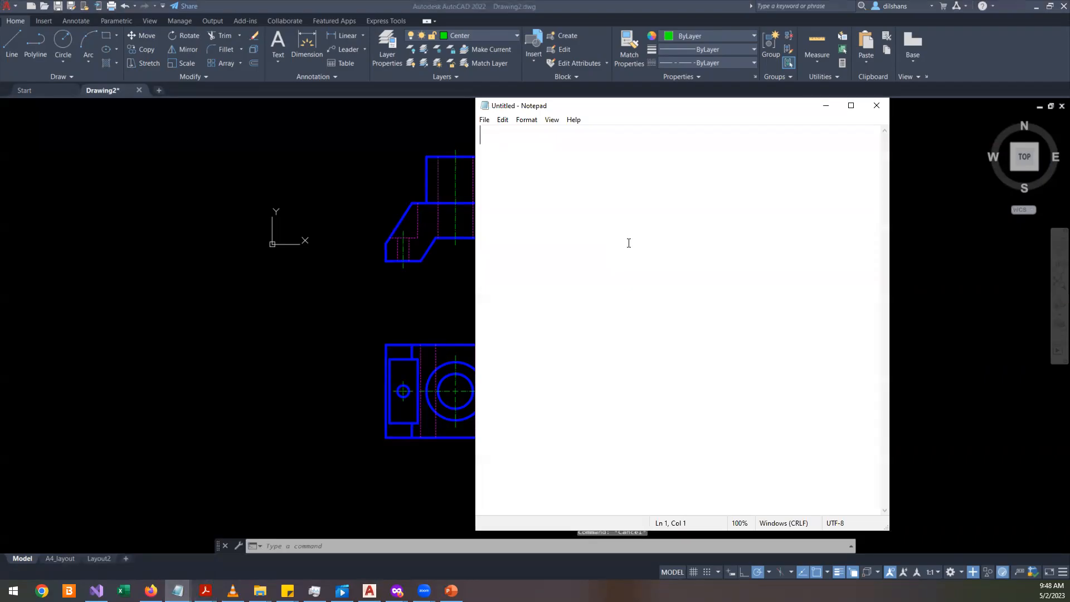
pyautogui.write('A2 paper')
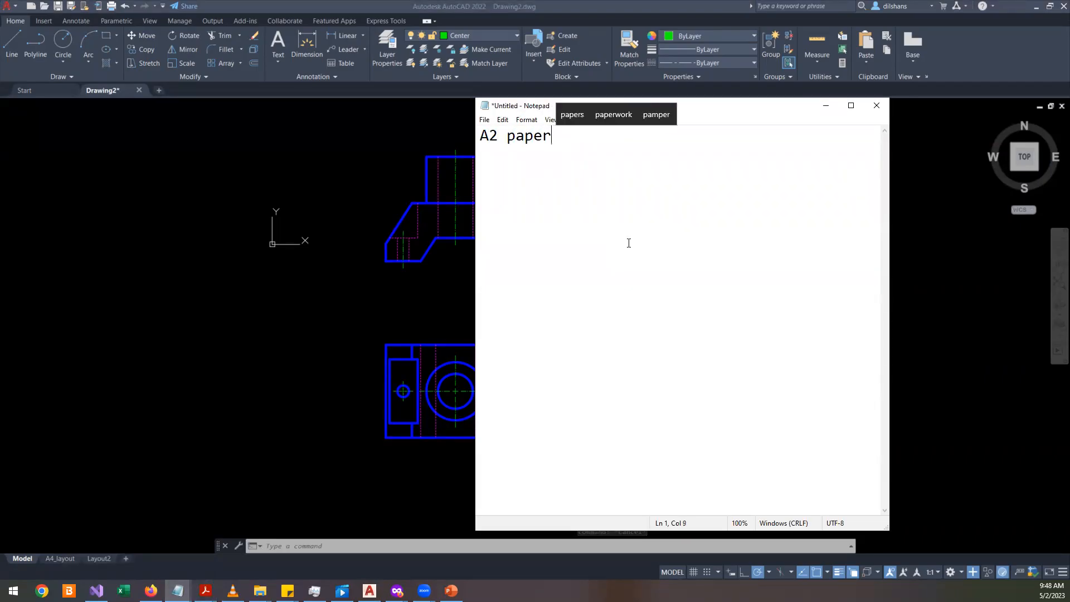
pyautogui.hotkey('ctrl', 'a')
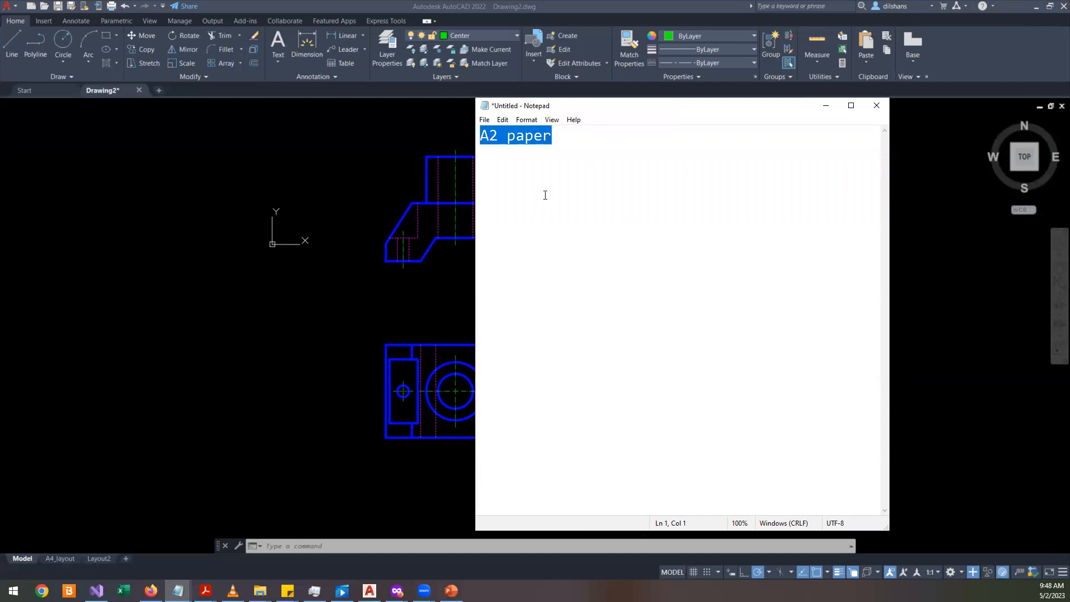
# - Return to the AutoCAD drawing and examine the spacing and overall extent of the three views
pyautogui.click(375, 171)
pyautogui.scroll(2, 681, 276)
pyautogui.scroll(-2, 681, 276)
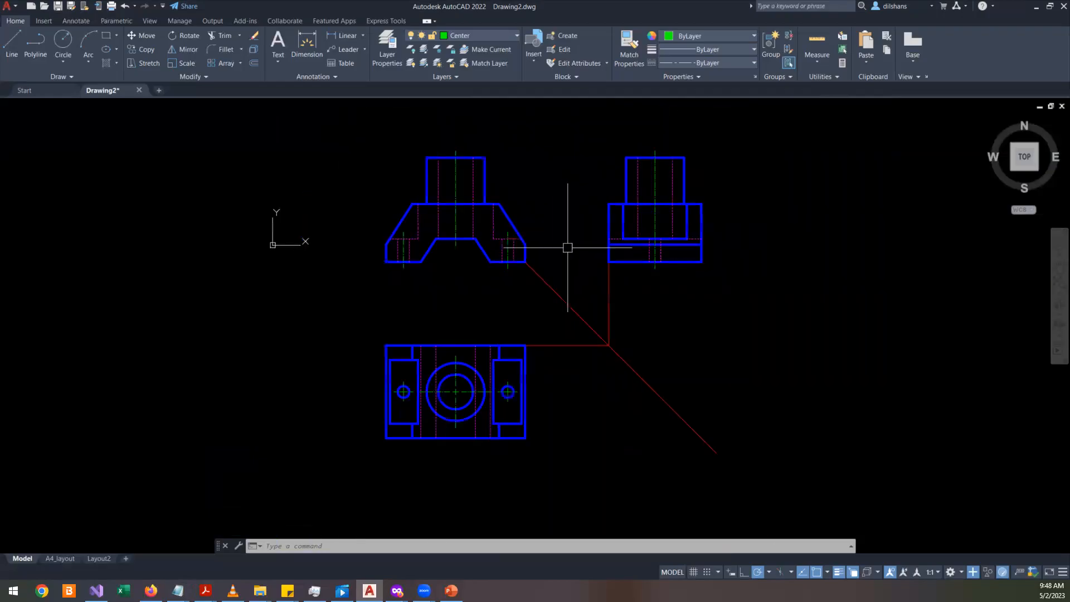
pyautogui.scroll(2, 567, 248)
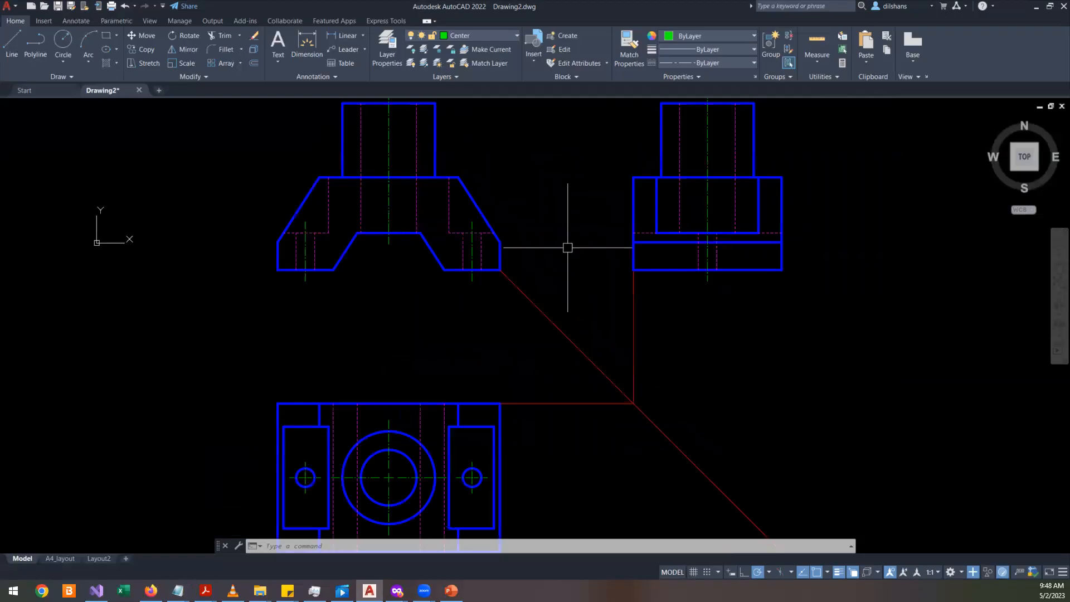
pyautogui.scroll(-3, 567, 247)
pyautogui.scroll(3, 566, 244)
pyautogui.scroll(-2, 588, 254)
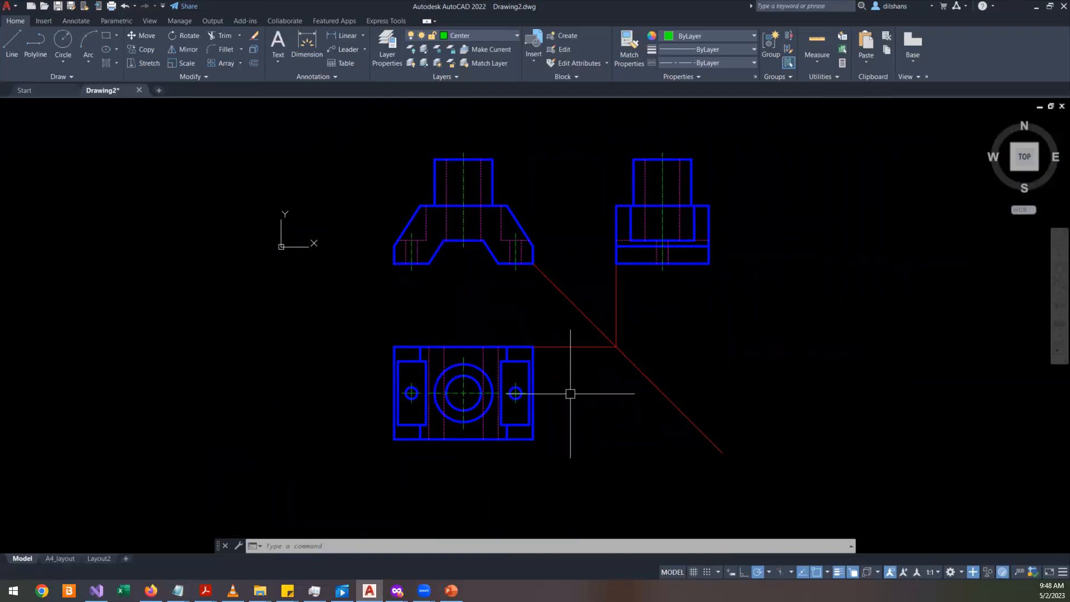
# - Check the A2 dimensions in the Firefox format table and return to the AutoCAD drawing
pyautogui.hotkey('alt', 'Tab')
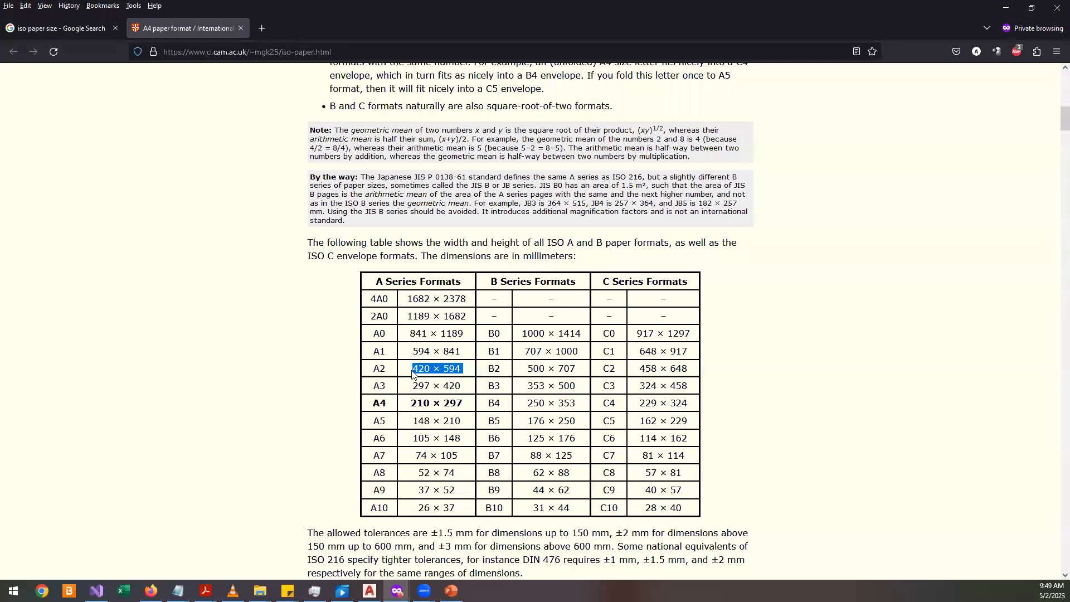
pyautogui.moveTo(412, 373); pyautogui.dragTo(470, 374)
pyautogui.hotkey('alt', 'Tab')
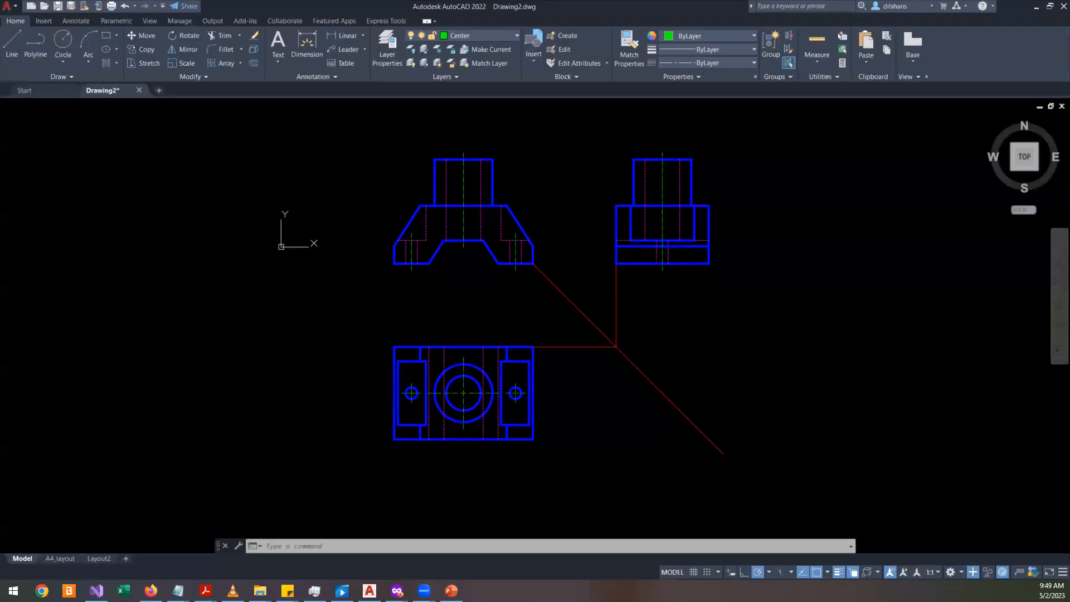
# - Make the section layer current
pyautogui.click(493, 35)
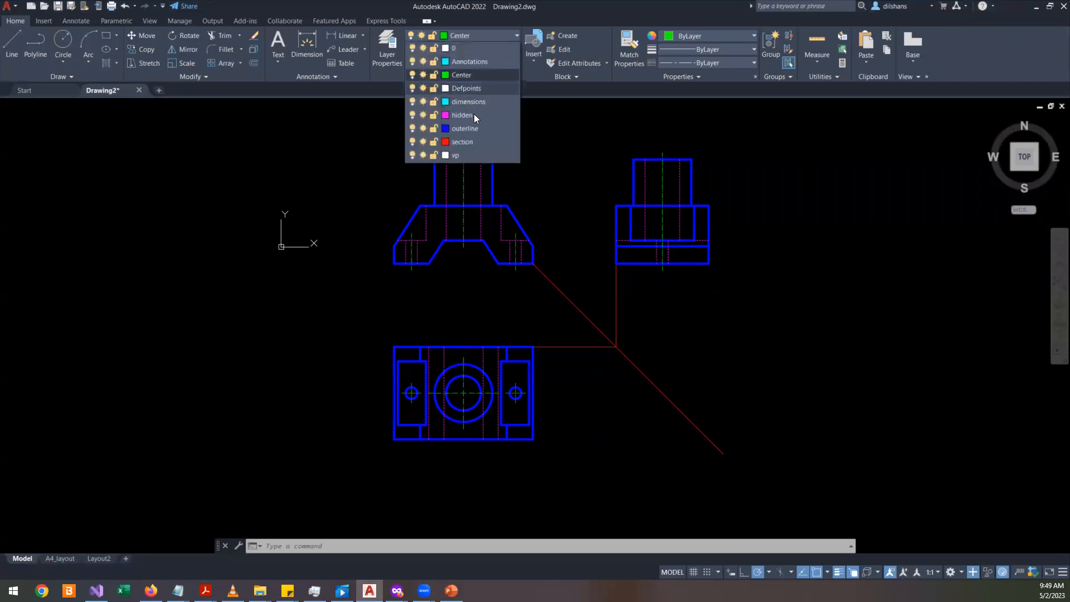
pyautogui.click(460, 141)
pyautogui.write('tr')
pyautogui.press('Return')
pyautogui.press('Escape')
pyautogui.press('Escape')
pyautogui.press('Escape')
# - Draw a 594 × 42 rectangle in the empty space beside the views, checking the A2 size in Firefox
pyautogui.write('rec')
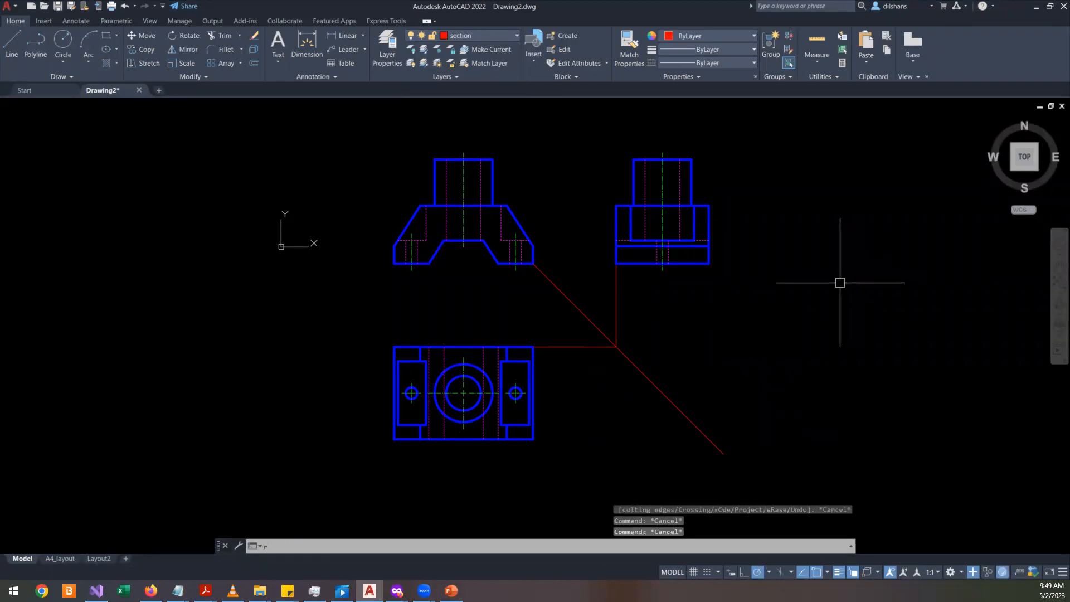
pyautogui.press('Return')
pyautogui.click(787, 412)
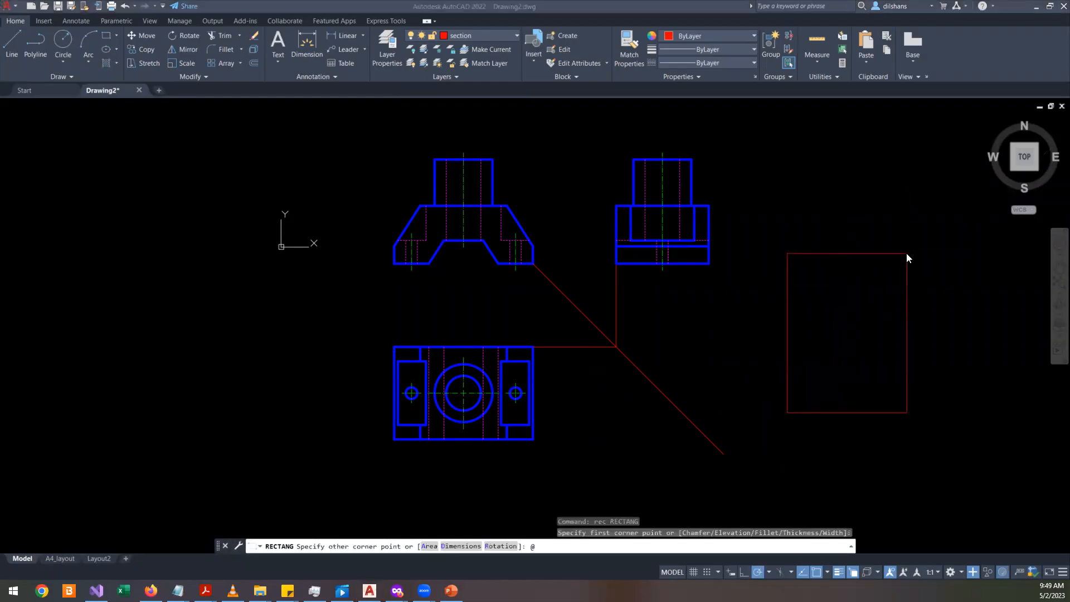
pyautogui.hotkey('alt', 'Tab')
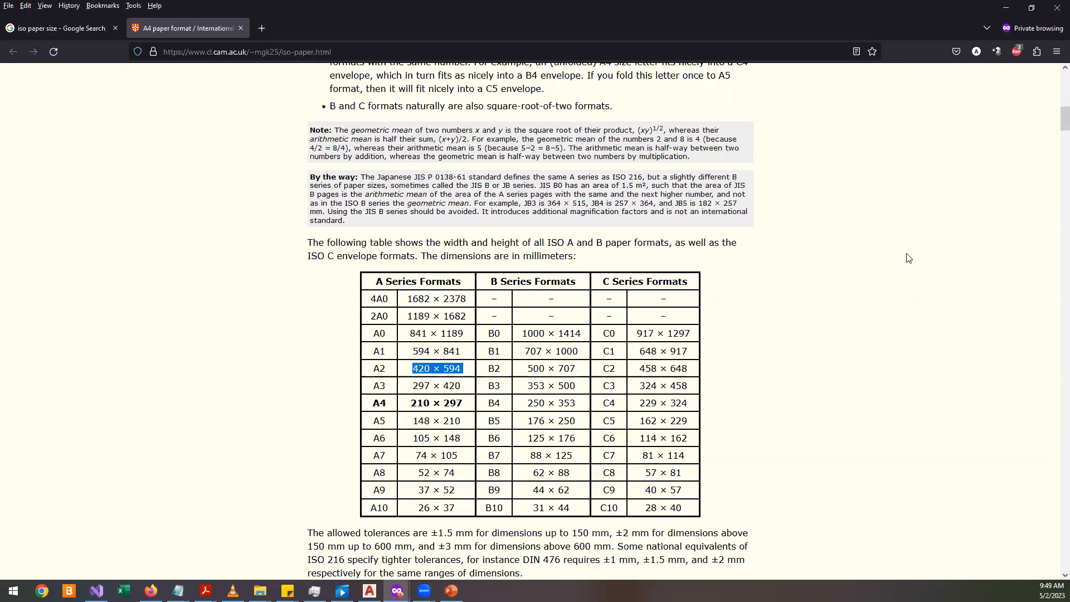
pyautogui.hotkey('alt', 'Tab')
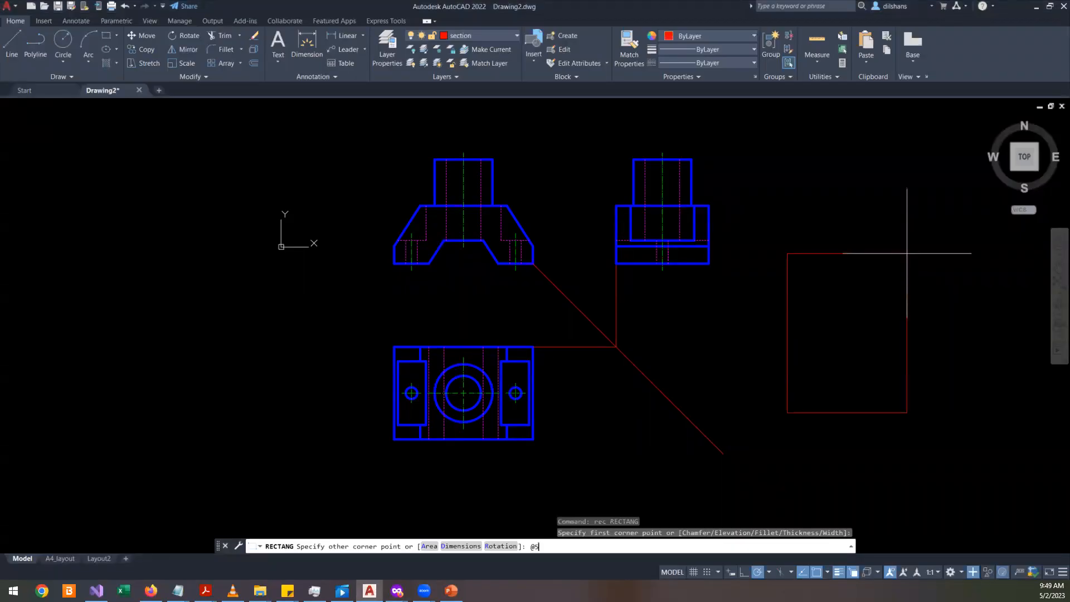
pyautogui.write('@594,42')
pyautogui.press('Return')
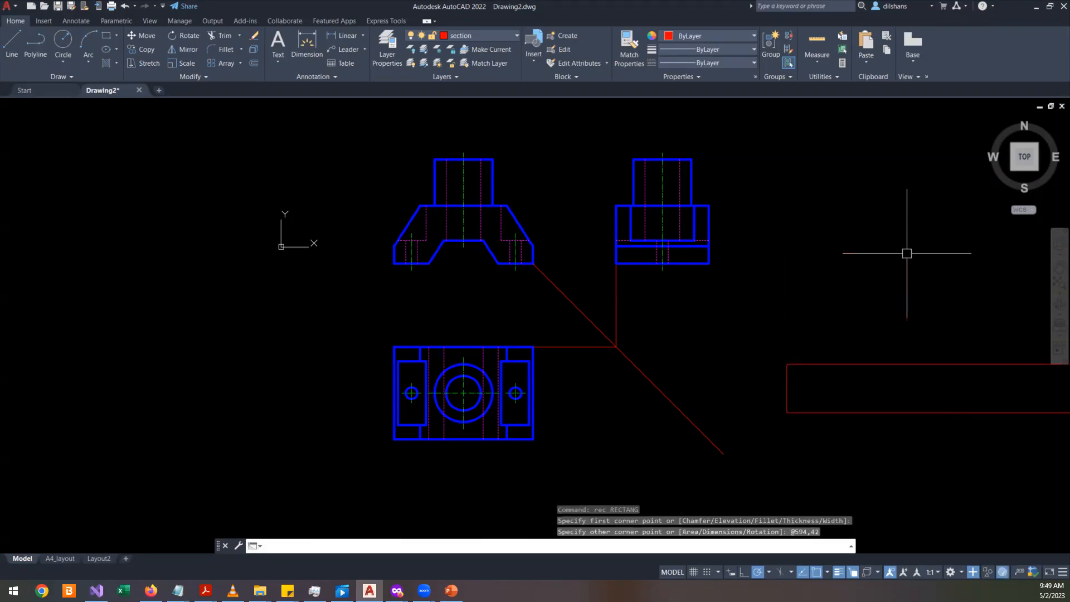
# - Delete the 594 × 42 rectangle beside the views
pyautogui.scroll(-4, 800, 375)
pyautogui.click(911, 382)
pyautogui.click(839, 323)
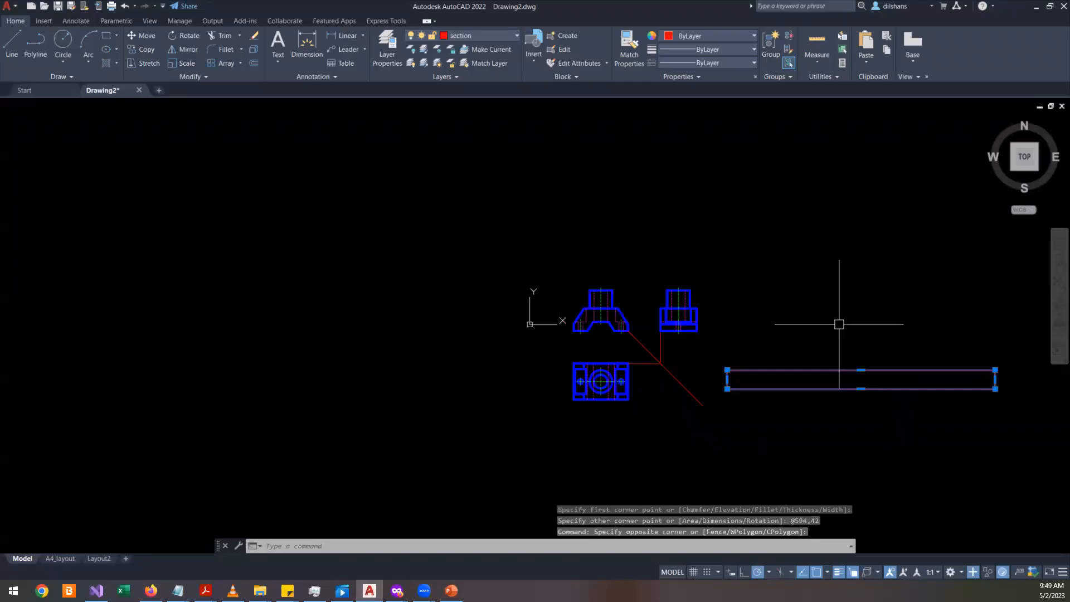
pyautogui.press('Delete')
# - Draw a 594 × 420 rectangle beside the views as the A2 sheet outline, checking the size in Firefox
pyautogui.write('rec')
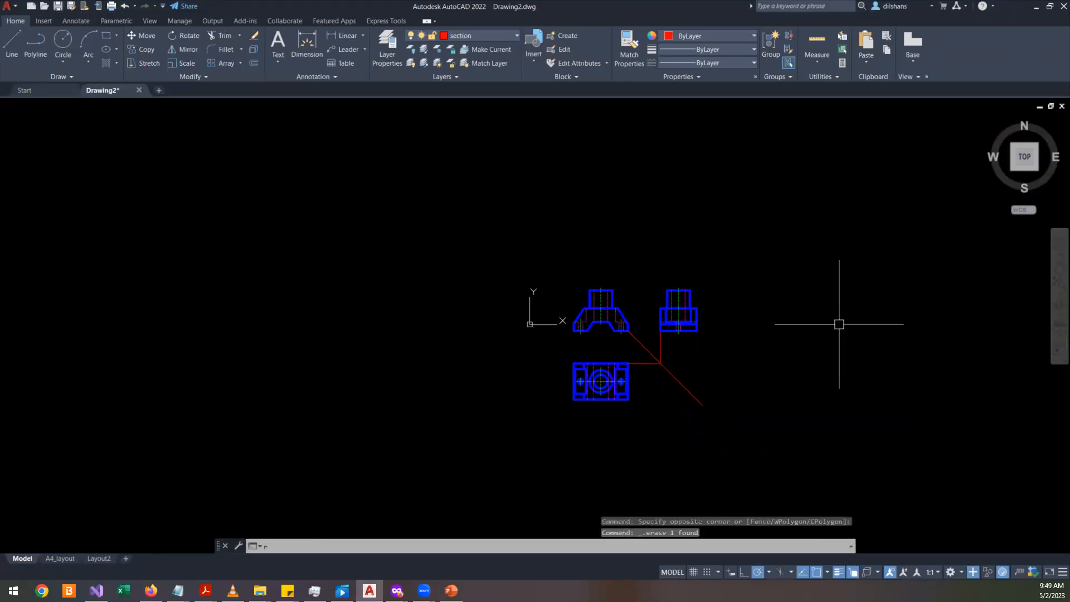
pyautogui.press('Return')
pyautogui.click(764, 433)
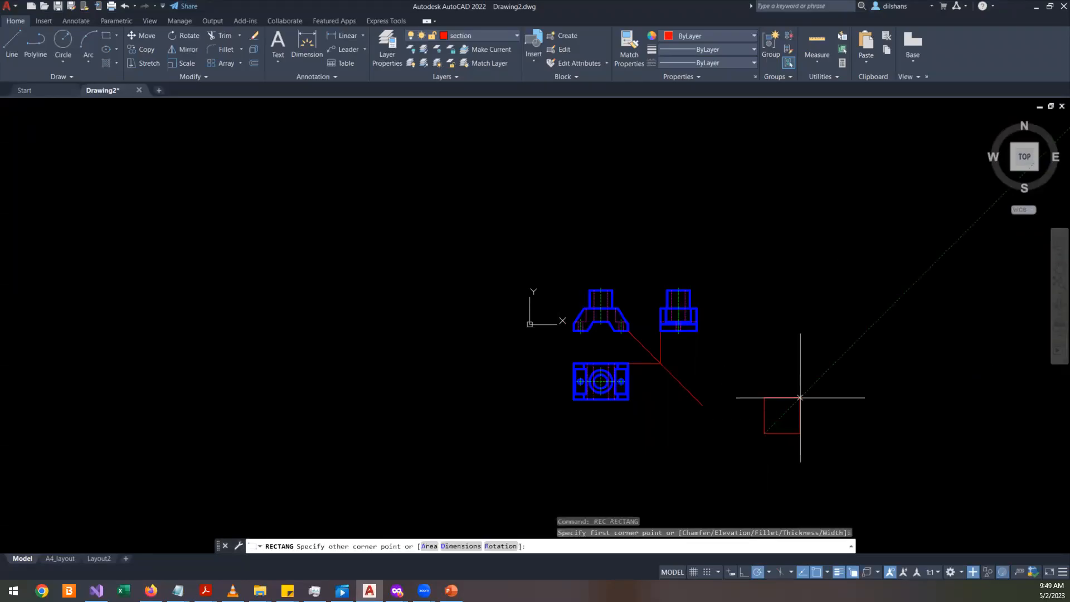
pyautogui.click(864, 306)
pyautogui.hotkey('alt', 'Tab')
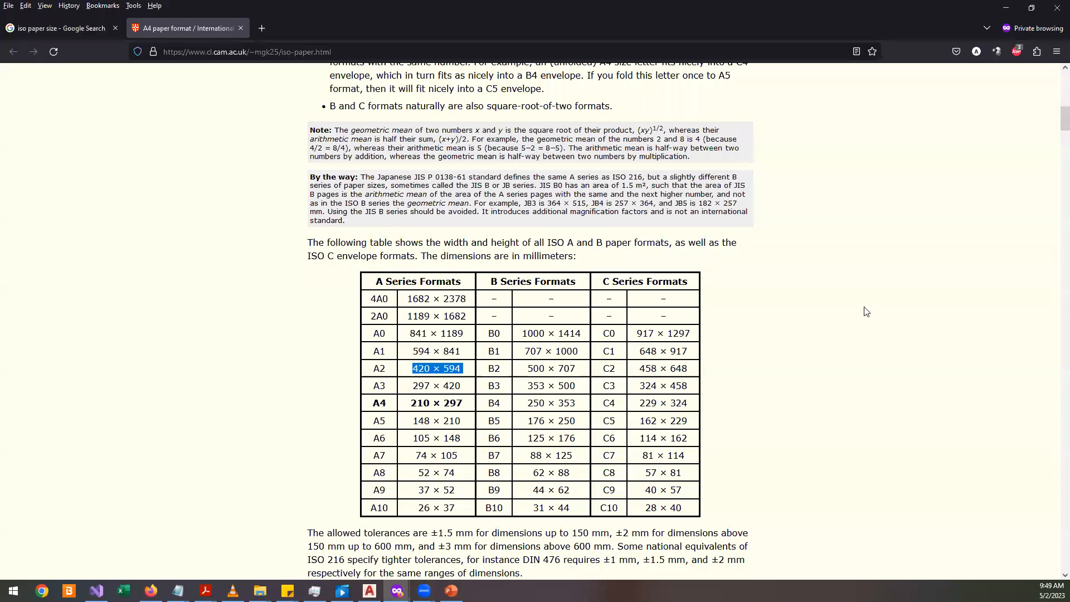
pyautogui.hotkey('alt', 'Tab')
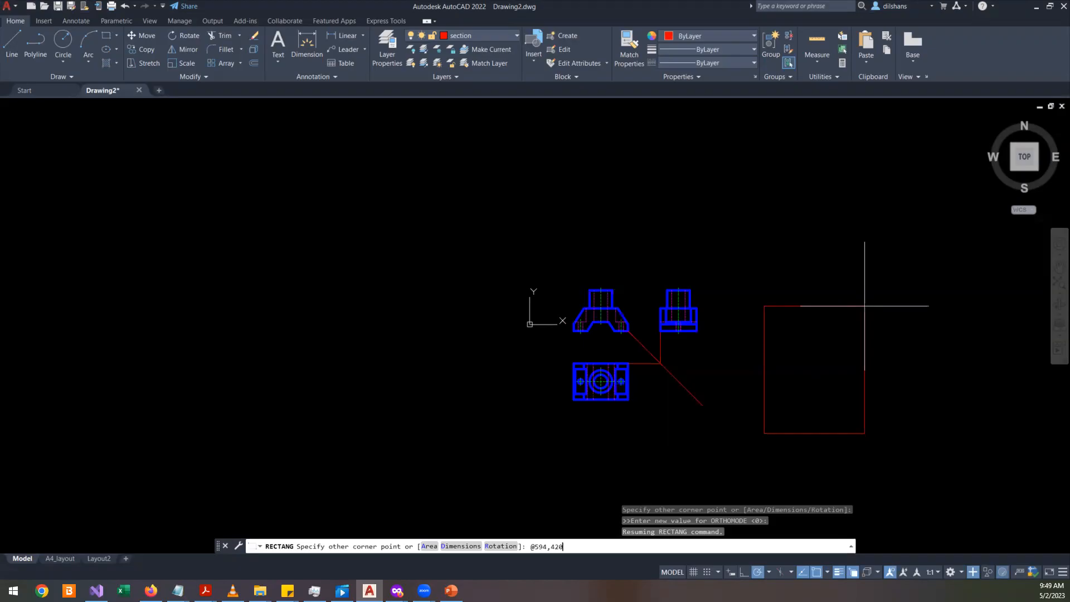
pyautogui.press('Return')
# - Move the 594 × 420 sheet outline so that it encloses the three orthographic views
pyautogui.scroll(2, 814, 343)
pyautogui.click(814, 343)
pyautogui.click(700, 280)
pyautogui.write('m')
pyautogui.press('Return')
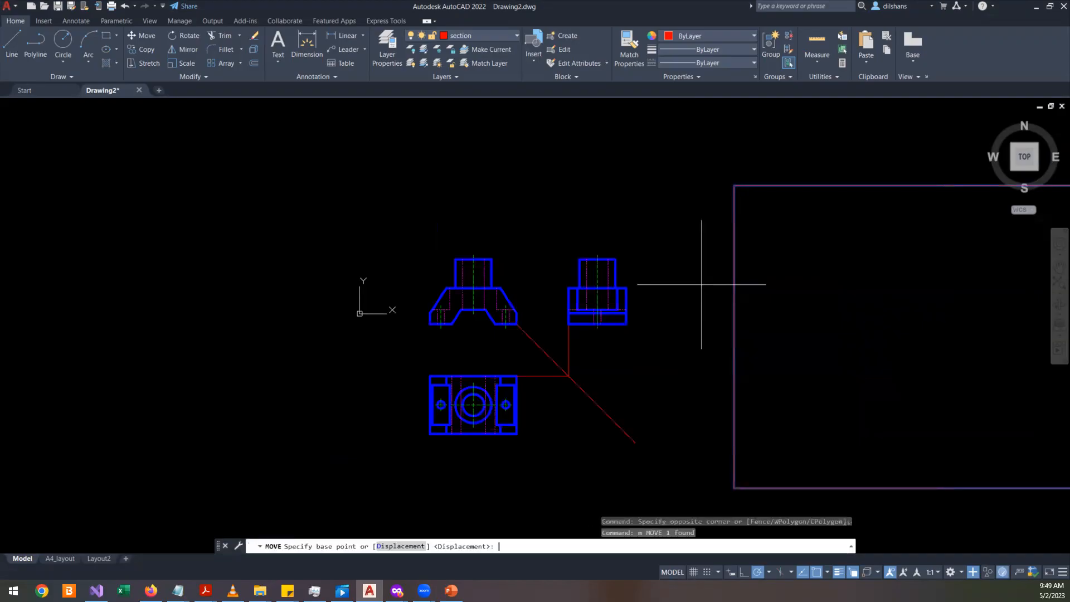
pyautogui.click(791, 319)
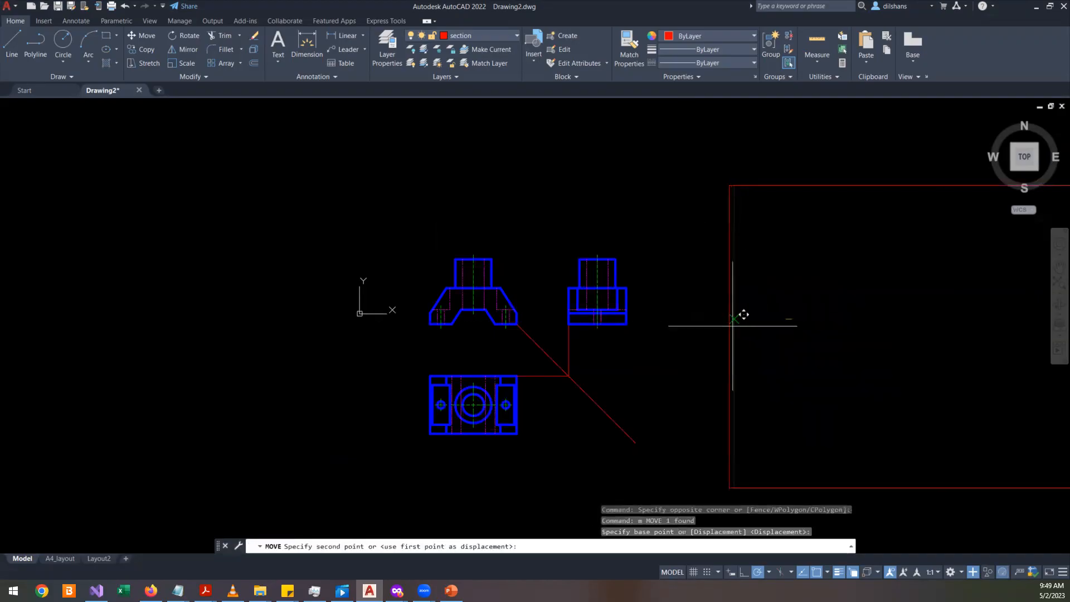
pyautogui.click(406, 329)
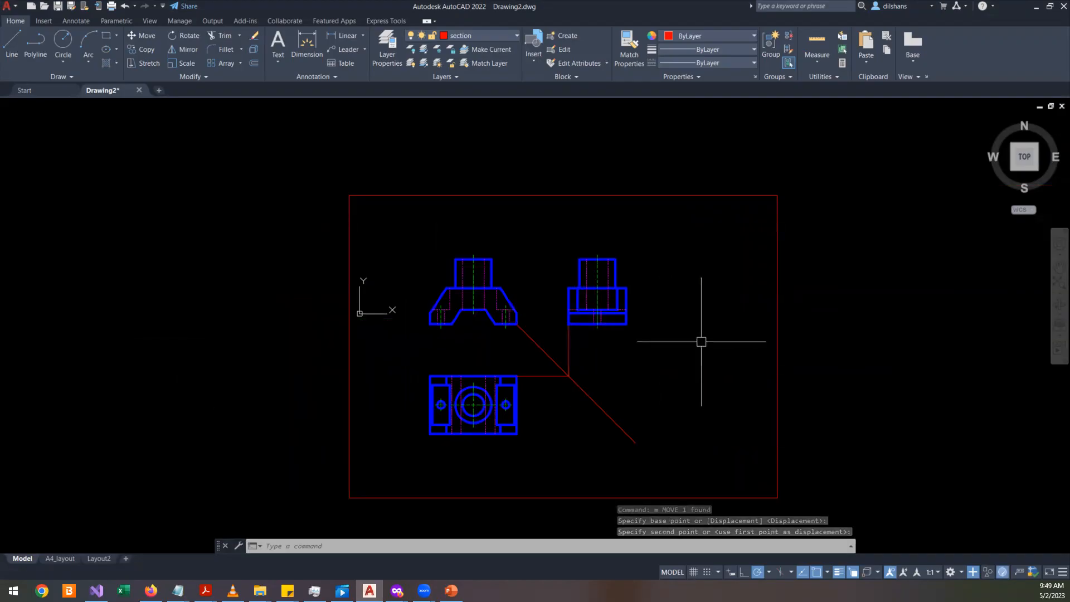
# - Examine how the views fit inside the 594 × 420 outline and look up the ISO A3 and A4 sizes in Firefox
pyautogui.scroll(2, 724, 349)
pyautogui.scroll(-2, 723, 348)
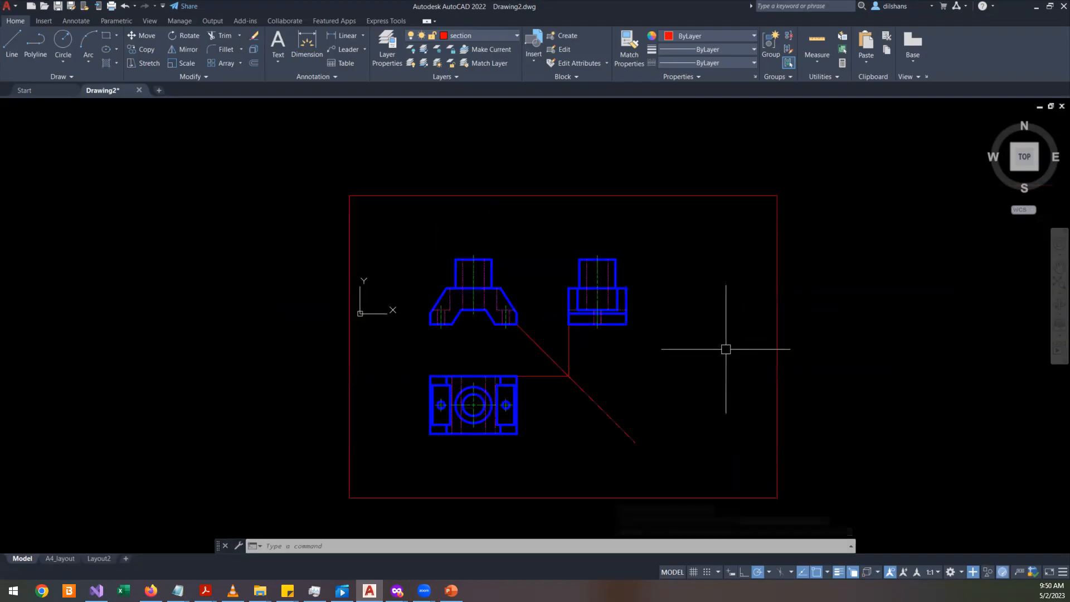
pyautogui.click(777, 331)
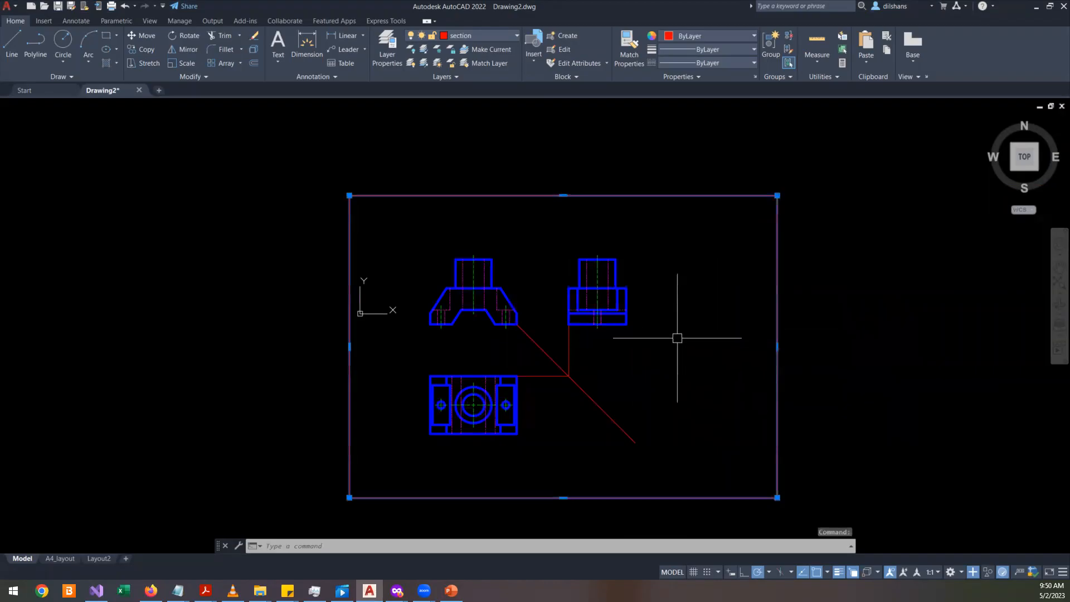
pyautogui.scroll(-2, 688, 325)
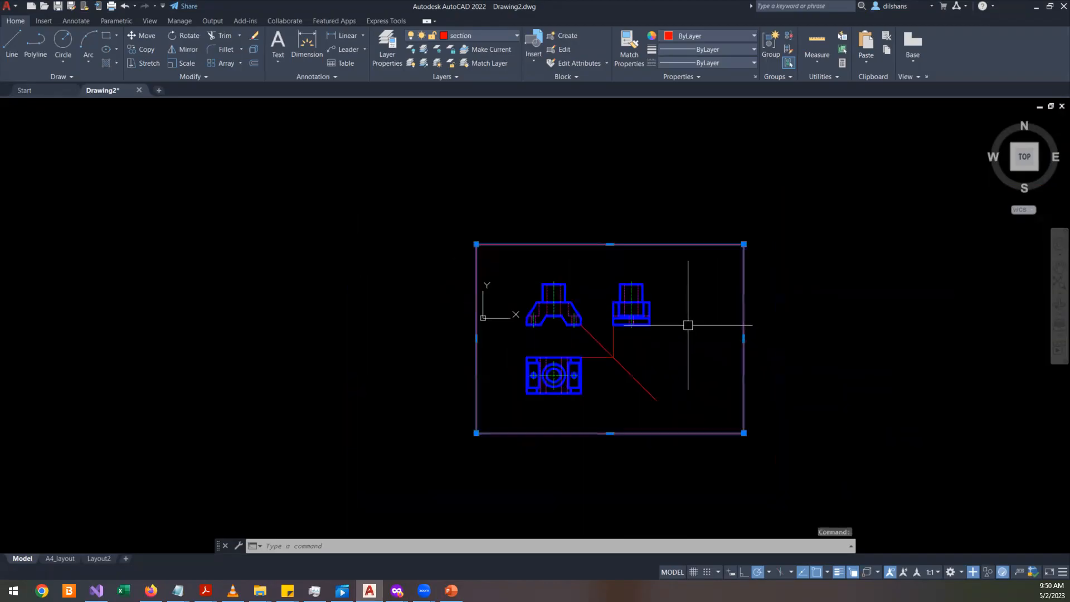
pyautogui.press('Escape')
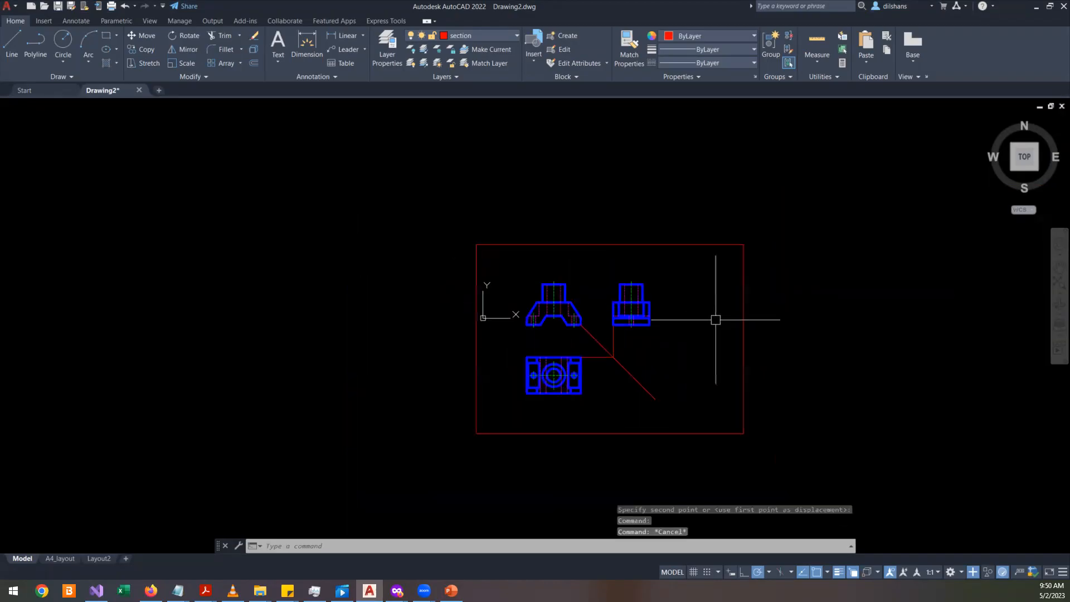
pyautogui.hotkey('alt', 'Tab')
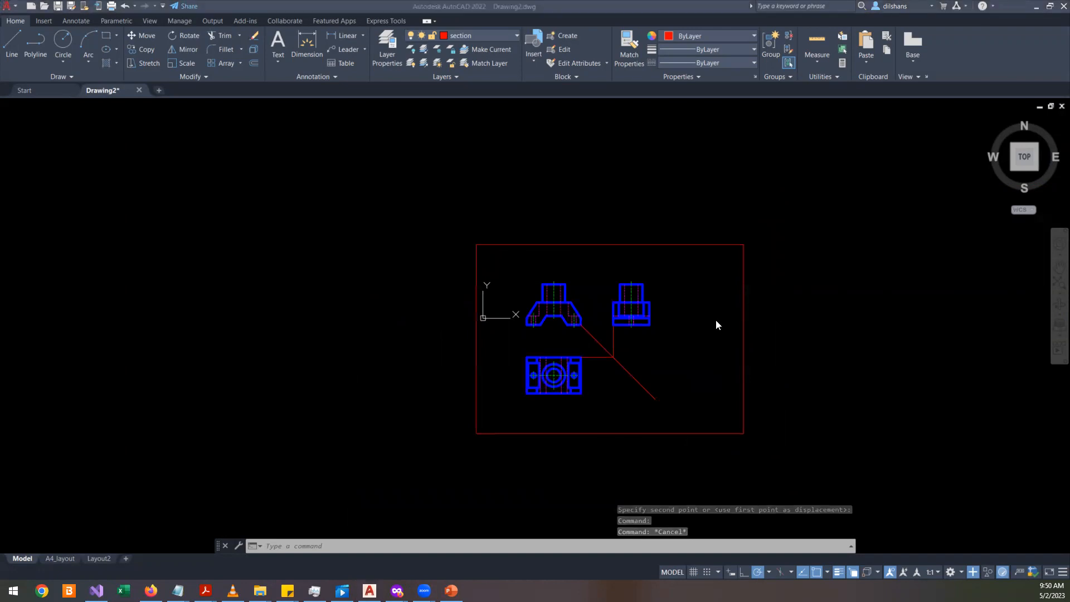
pyautogui.moveTo(473, 386); pyautogui.dragTo(415, 383)
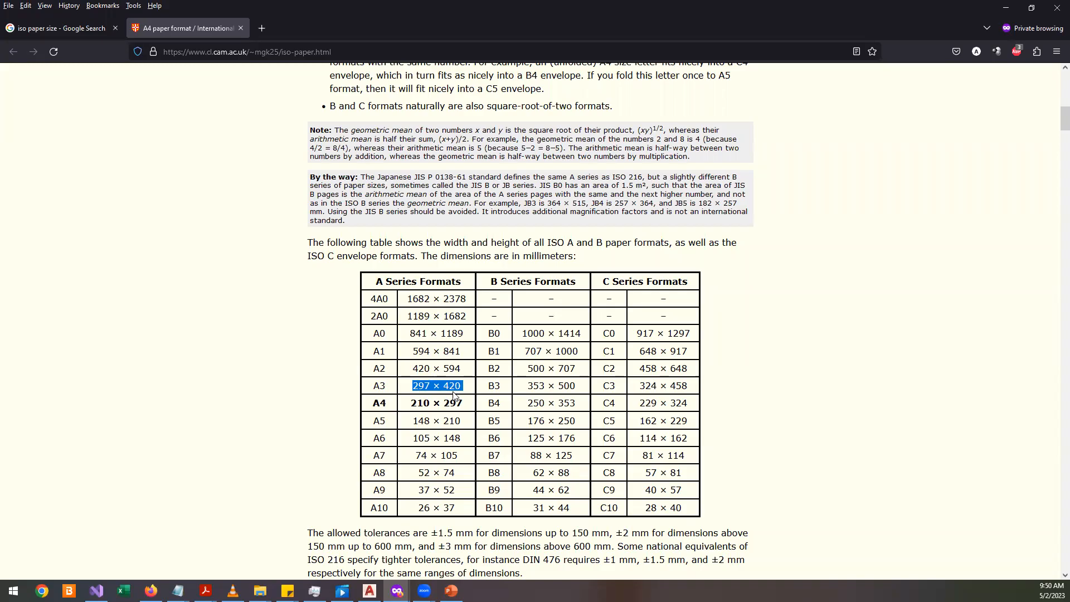
pyautogui.moveTo(469, 404); pyautogui.dragTo(397, 406)
pyautogui.moveTo(469, 393); pyautogui.dragTo(409, 391)
pyautogui.hotkey('alt', 'Tab')
# - Draw a 420 × 297 rectangle in the empty space beside the views as the A3 sheet outline
pyautogui.write('rec')
pyautogui.press('Return')
pyautogui.click(798, 421)
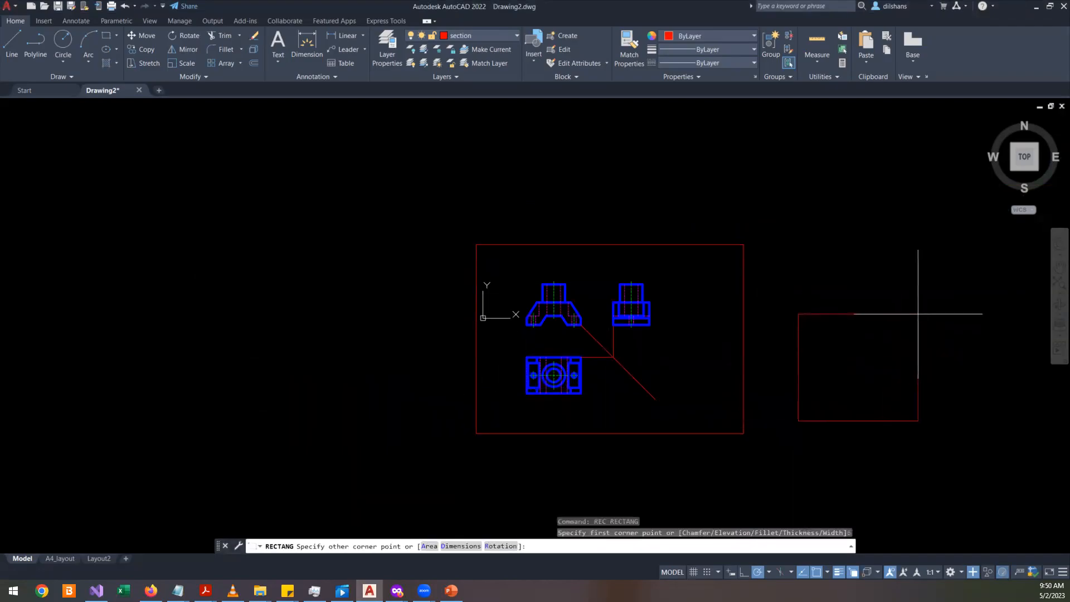
pyautogui.press('F8')
pyautogui.write('@')
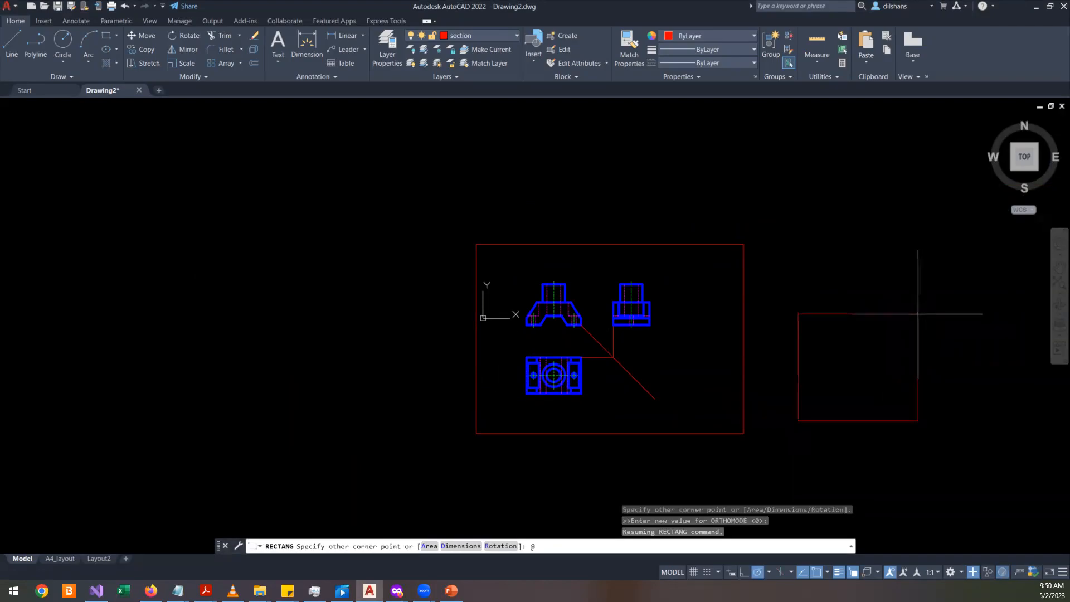
pyautogui.write('420,')
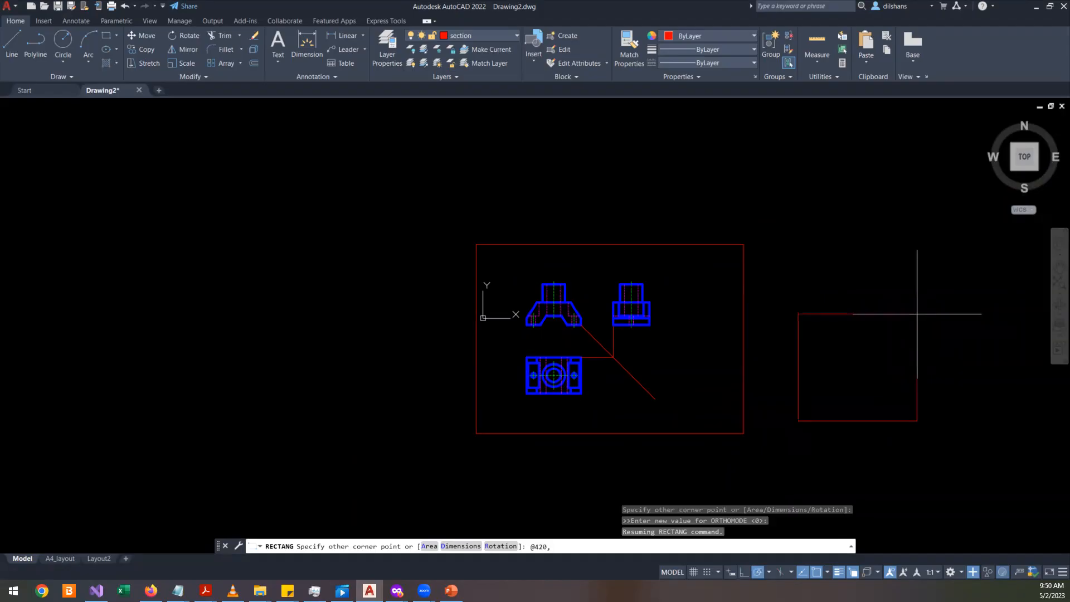
pyautogui.hotkey('alt', 'Tab')
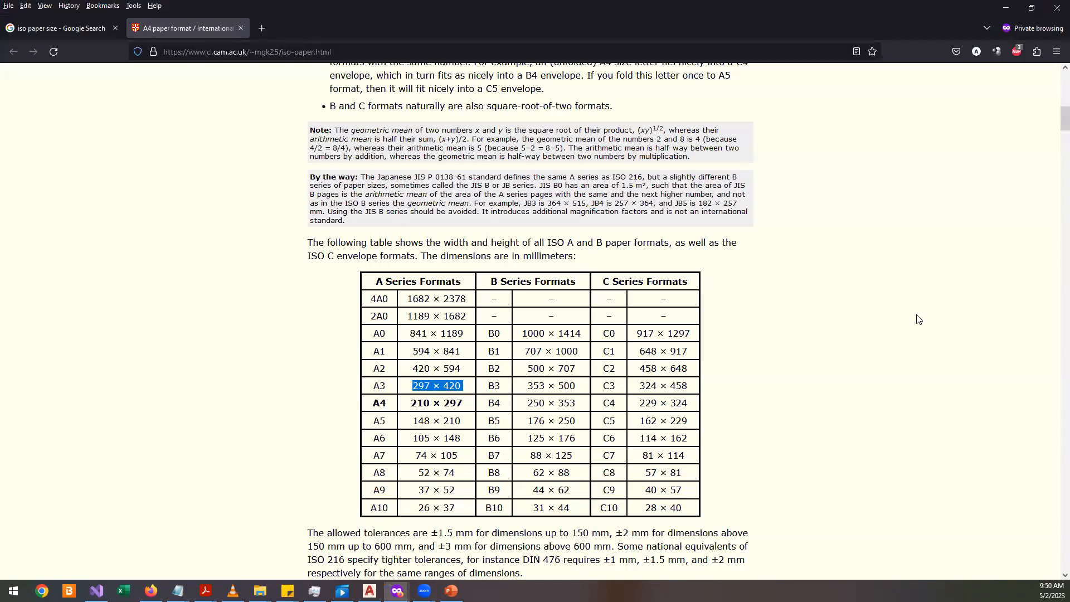
pyautogui.hotkey('alt', 'Tab')
pyautogui.write(',297')
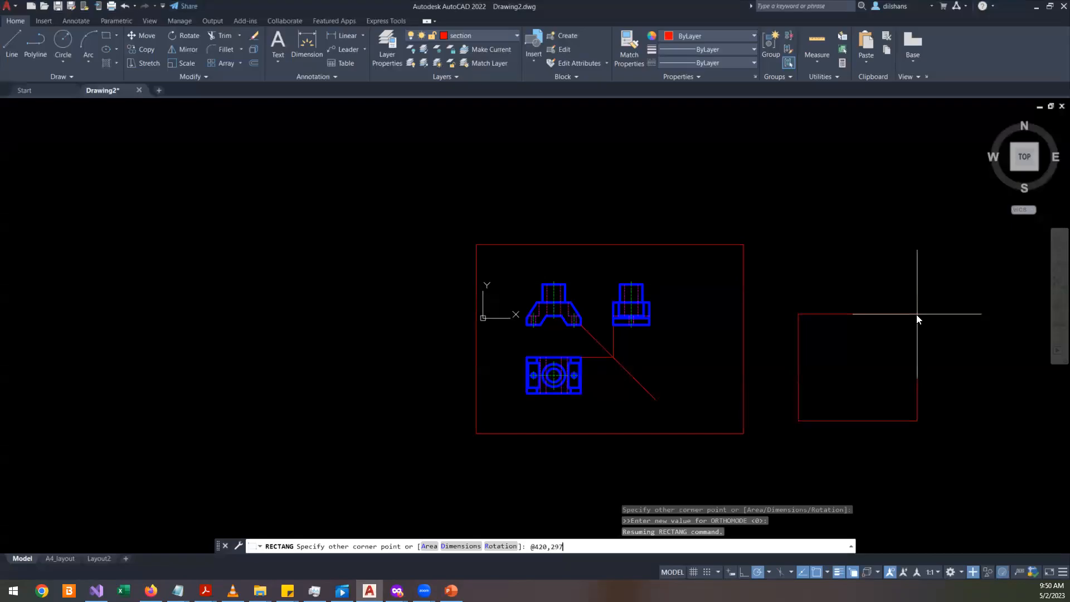
pyautogui.press('Return')
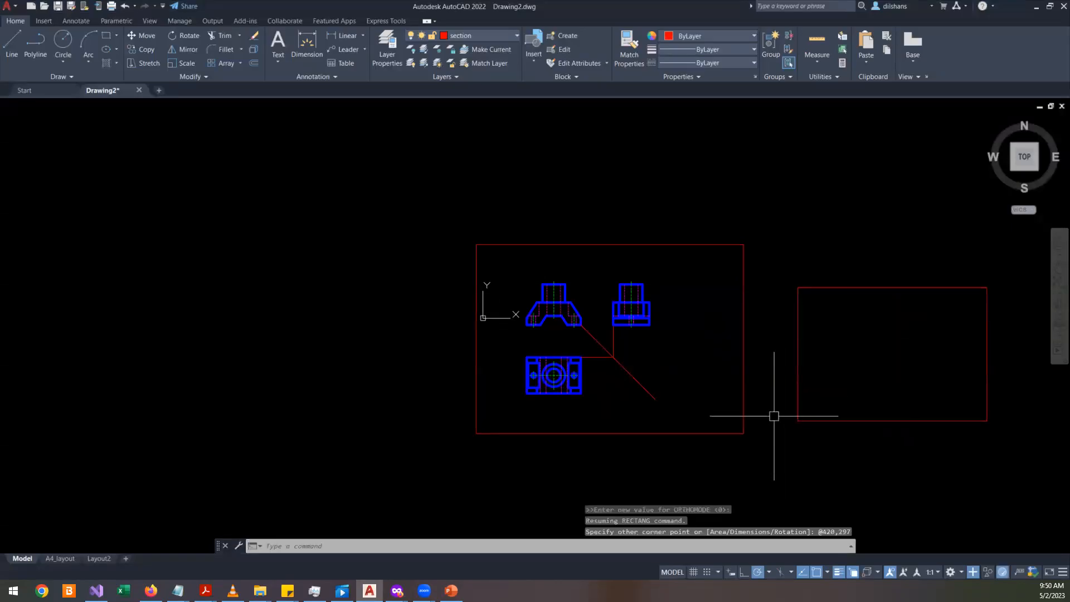
# - Delete the 594 × 420 outline and move the 420 × 297 rectangle by its lower-left corner so it encloses the views
pyautogui.click(740, 433)
pyautogui.press('Delete')
pyautogui.moveTo(847, 490)
pyautogui.mouseDown()
pyautogui.moveTo(783, 337)
pyautogui.moveTo(769, 378)
pyautogui.mouseUp()
pyautogui.write('m')
pyautogui.press('Return')
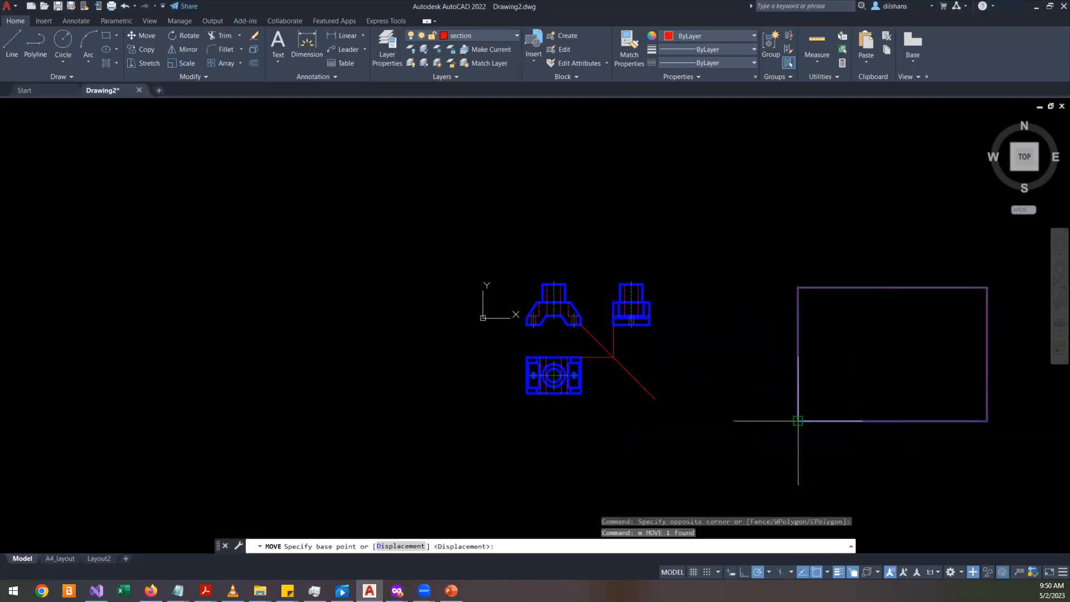
pyautogui.click(798, 421)
pyautogui.scroll(2, 503, 404)
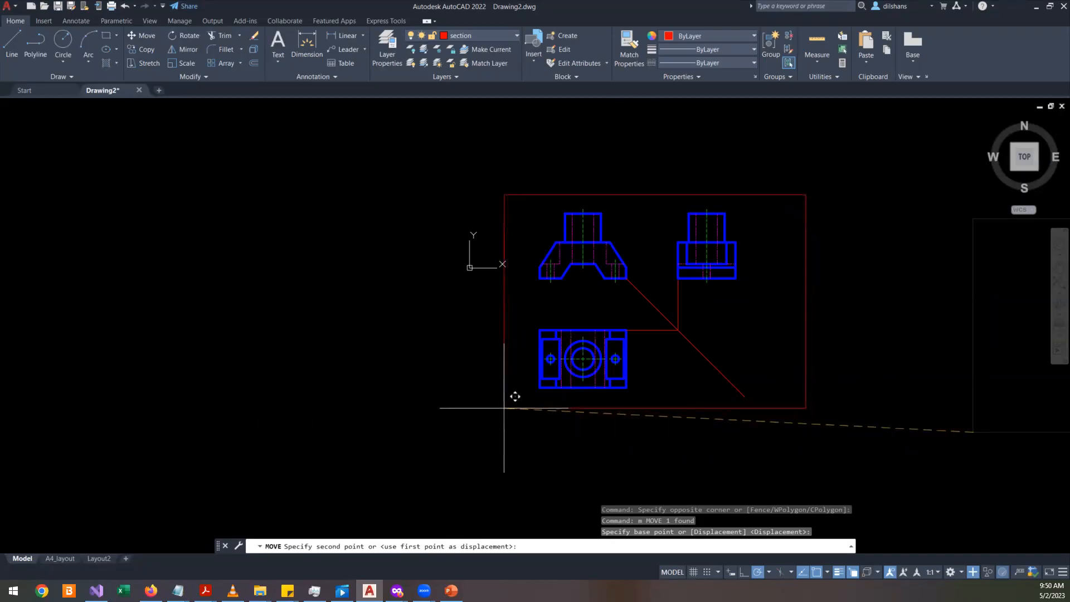
pyautogui.click(505, 415)
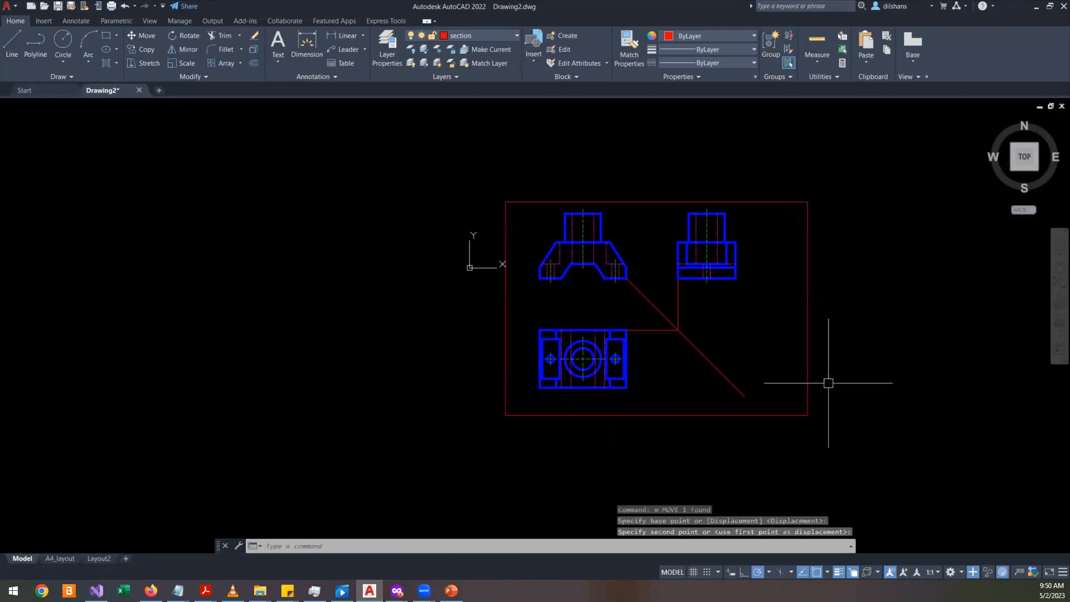
# - Examine how the views fit inside the 420 × 297 outline and look up the ISO A4 size in Firefox
pyautogui.scroll(3, 847, 370)
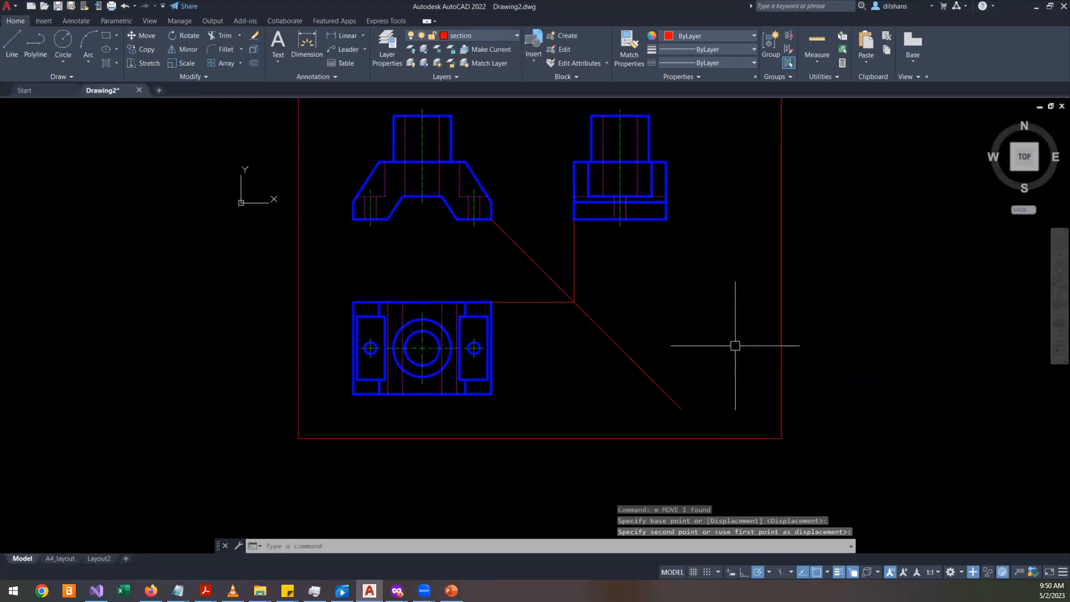
pyautogui.scroll(-2, 734, 340)
pyautogui.scroll(2, 749, 320)
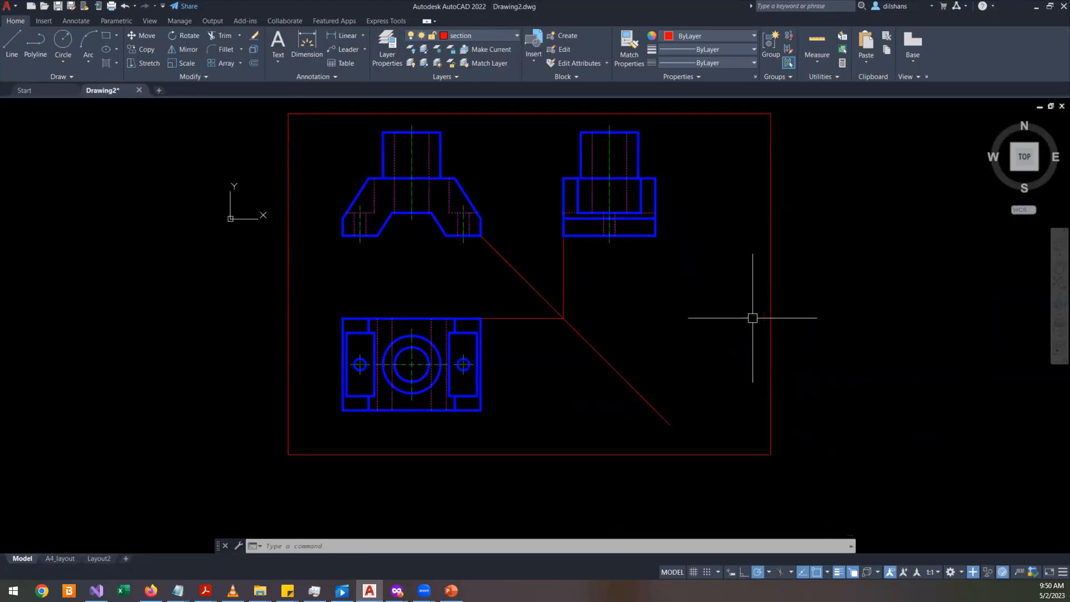
pyautogui.scroll(-2, 752, 318)
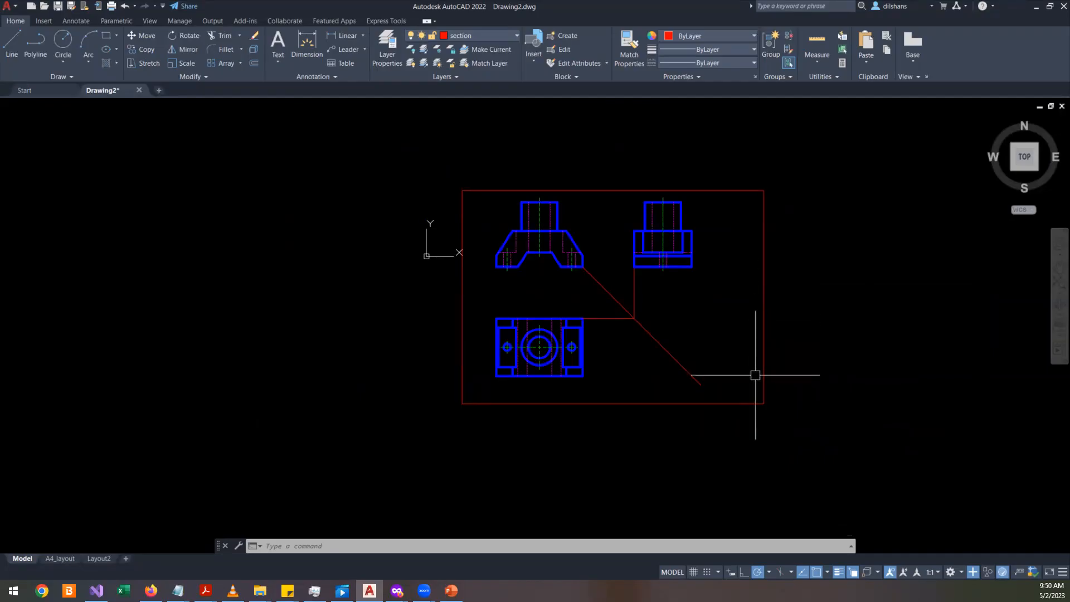
pyautogui.click(747, 409)
pyautogui.click(723, 399)
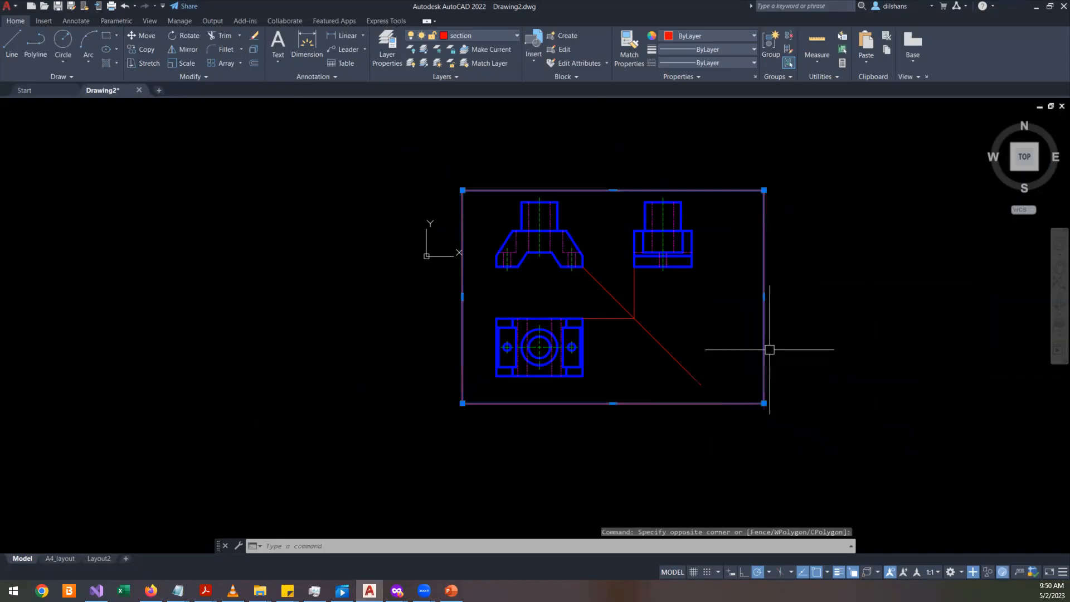
pyautogui.hotkey('alt', 'Tab')
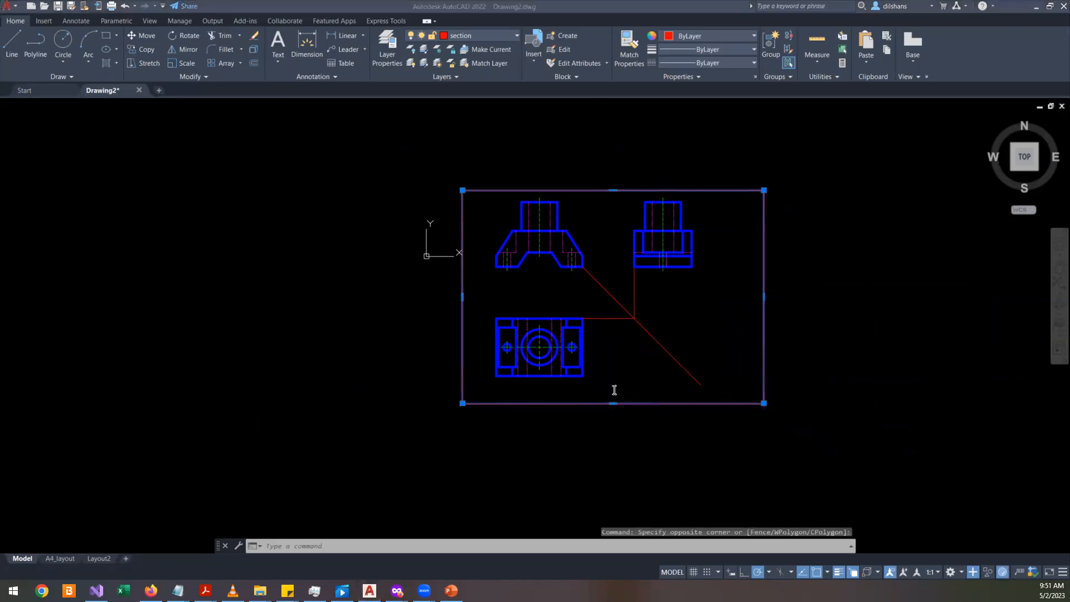
pyautogui.moveTo(411, 402); pyautogui.dragTo(500, 402)
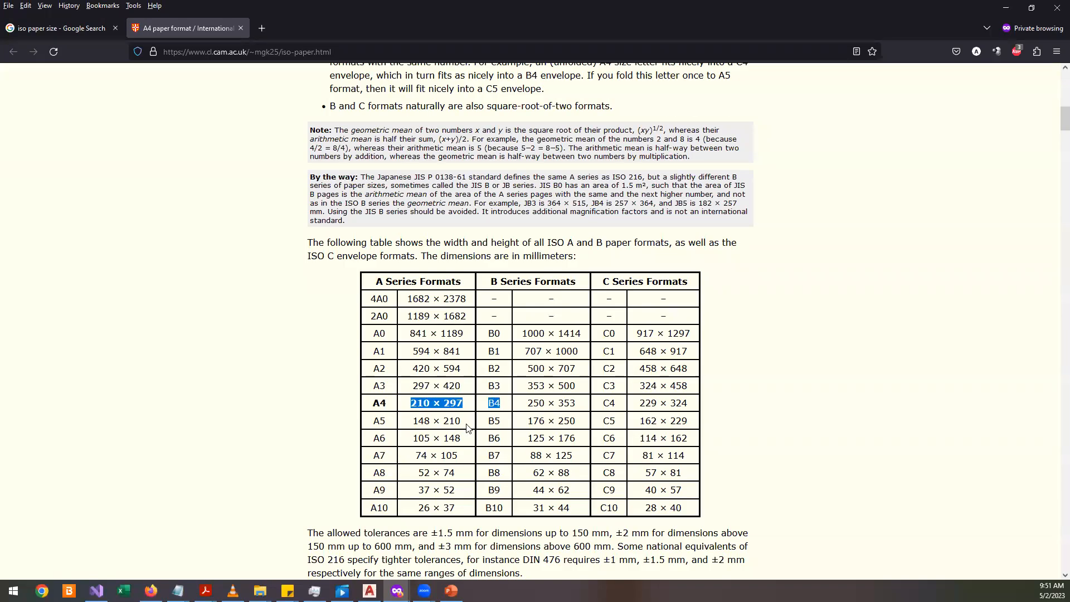
pyautogui.hotkey('alt', 'Tab')
pyautogui.press('Escape')
# - Draw a 297 × 210 rectangle starting below the A3 outline as the A4 sheet outline, rechecking the size in Firefox
pyautogui.write('rec')
pyautogui.press('Return')
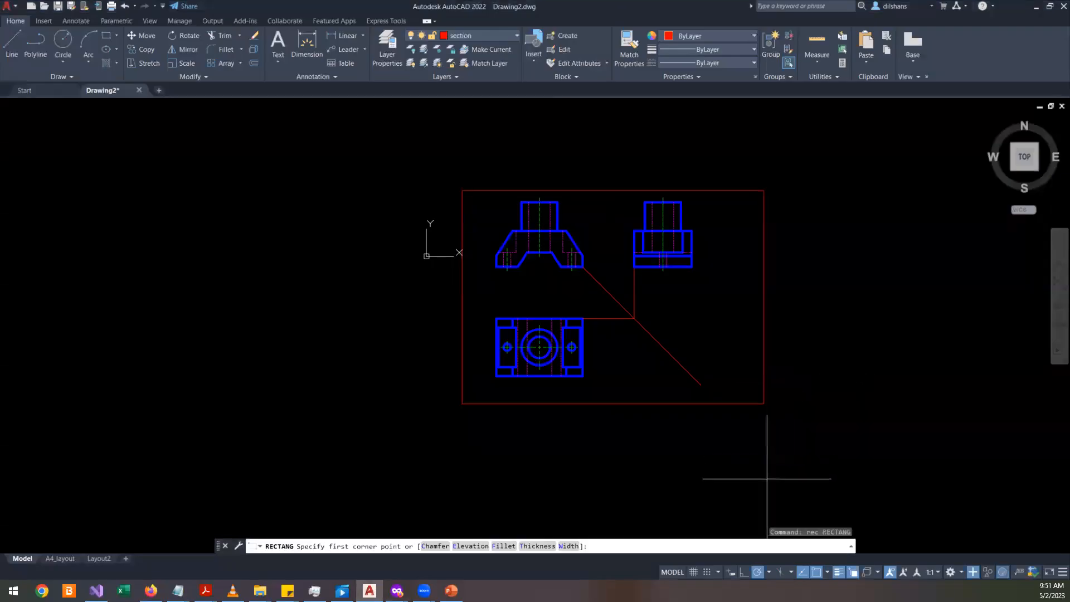
pyautogui.click(747, 482)
pyautogui.write('#297')
pyautogui.press('BackSpace')
pyautogui.press('BackSpace')
pyautogui.write('97')
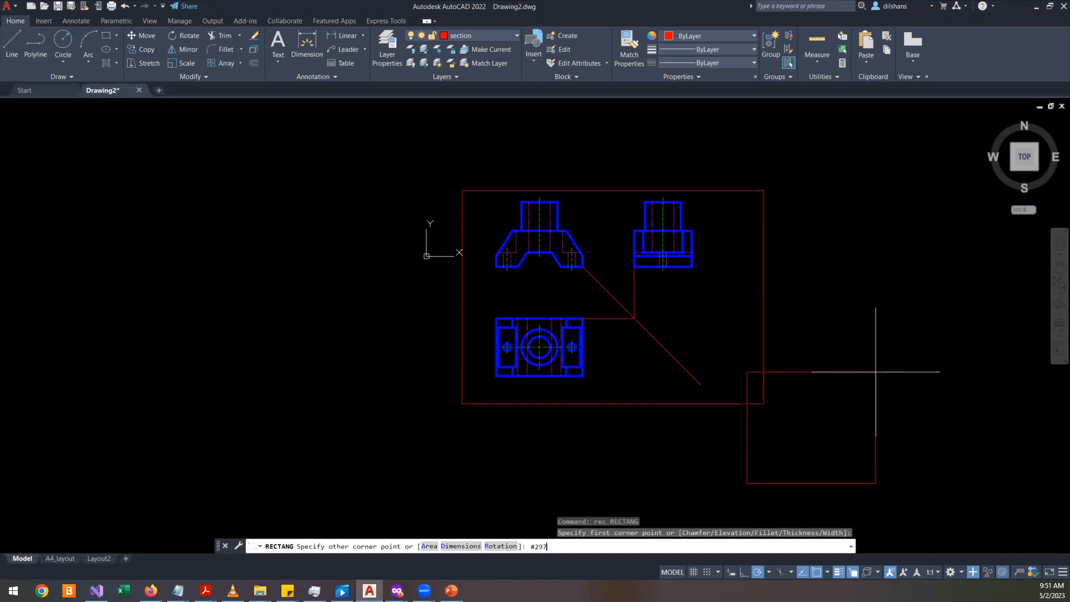
pyautogui.hotkey('alt', 'Tab')
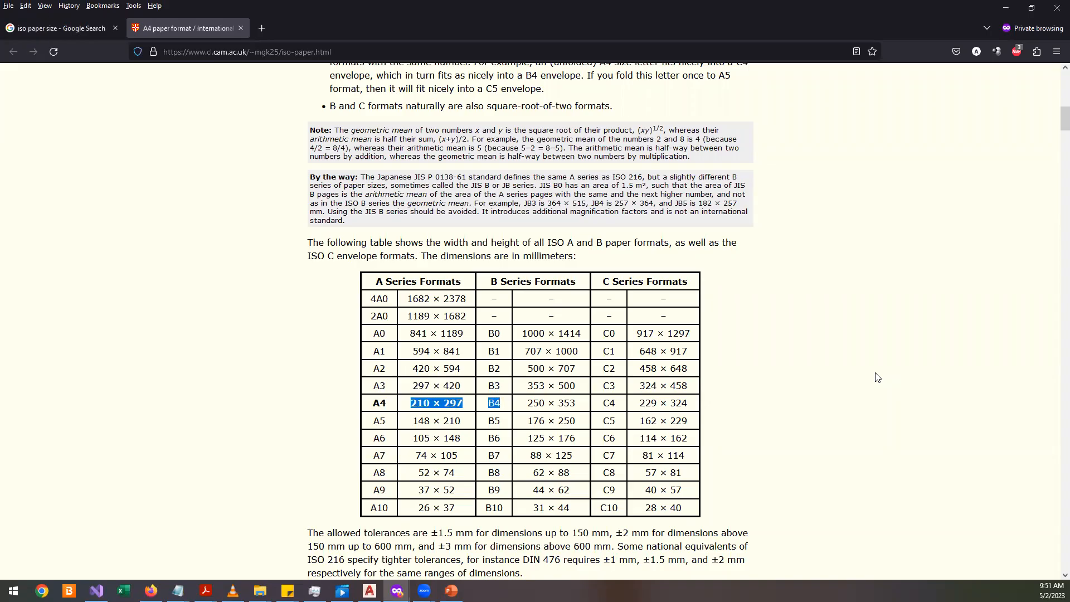
pyautogui.hotkey('alt', 'Tab')
pyautogui.write('210')
pyautogui.press('Return')
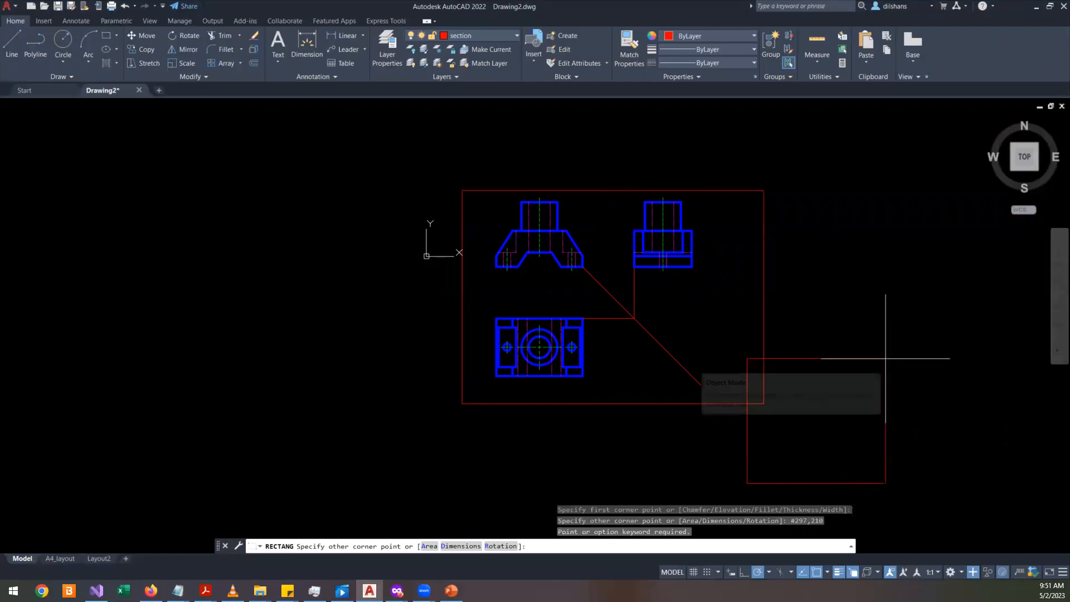
pyautogui.write('@')
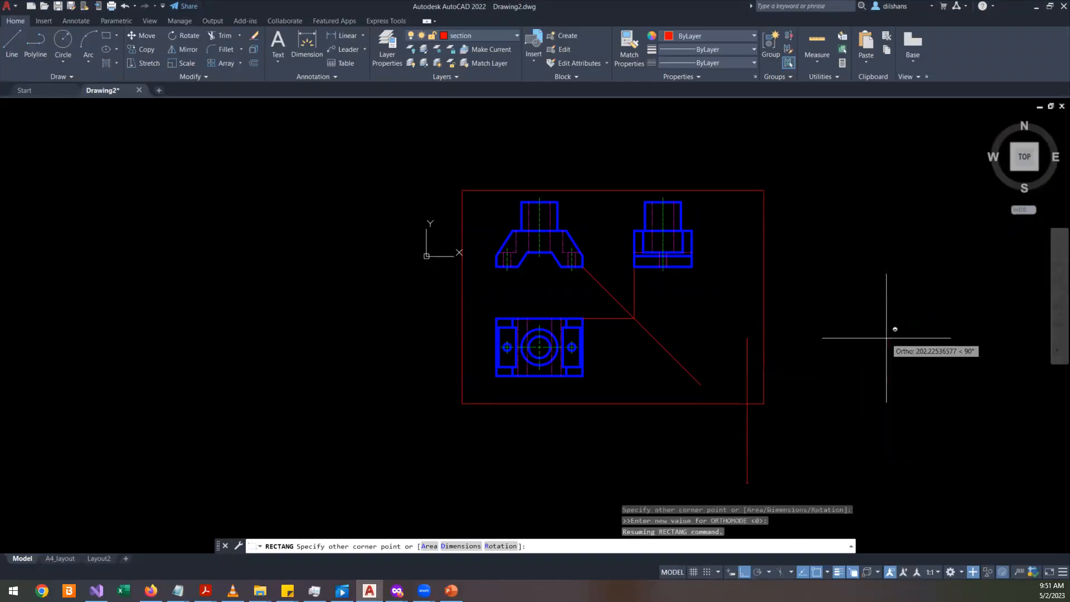
pyautogui.write('297')
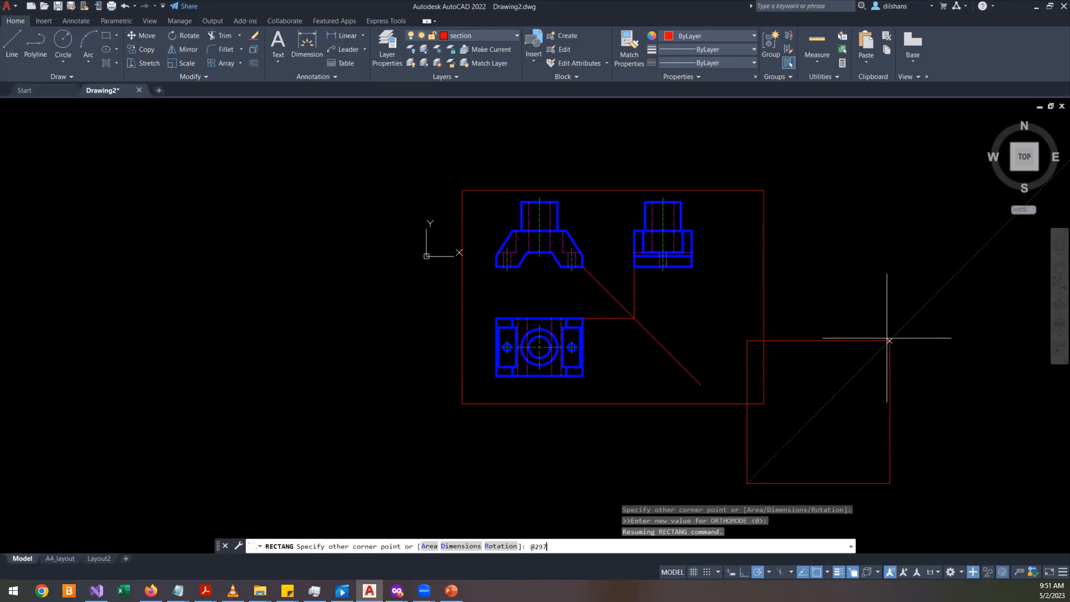
pyautogui.write(',210')
pyautogui.press('Return')
# - Delete the 420 × 297 outline around the views
pyautogui.click(769, 236)
pyautogui.click(762, 241)
pyautogui.press('Delete')
# - Move the 297 × 210 rectangle by its lower-left corner over the views to test the A4 fit
pyautogui.click(778, 468)
pyautogui.click(727, 438)
pyautogui.write('m')
pyautogui.press('Return')
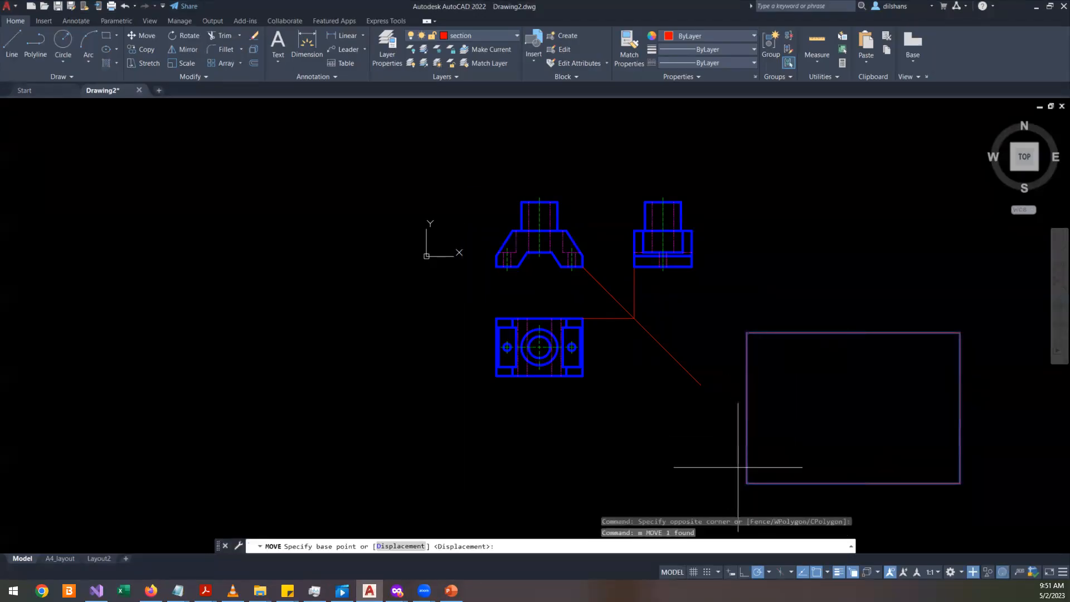
pyautogui.click(747, 483)
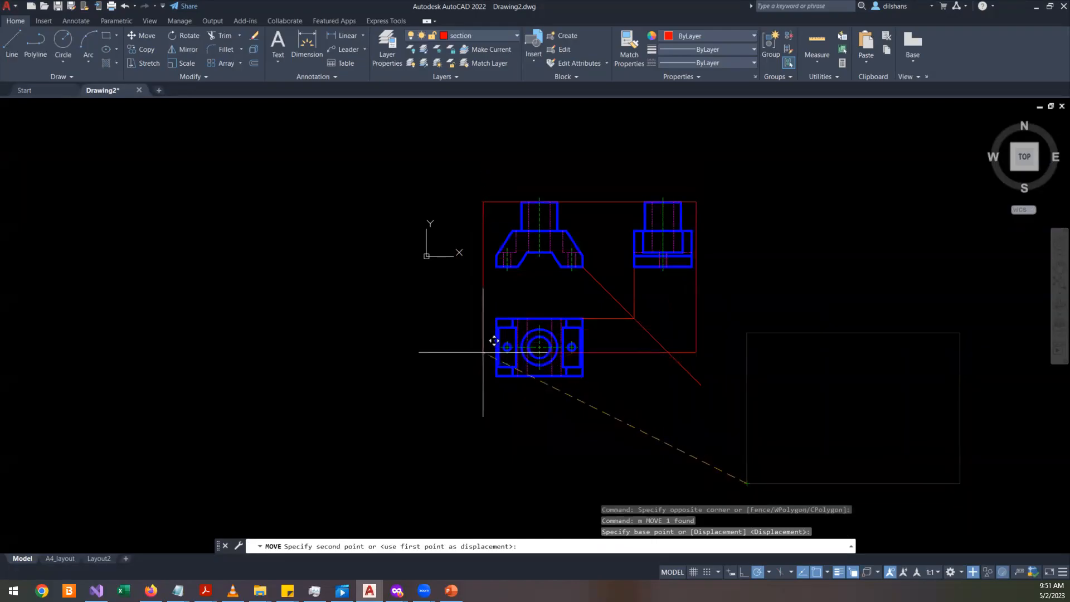
pyautogui.scroll(4, 493, 337)
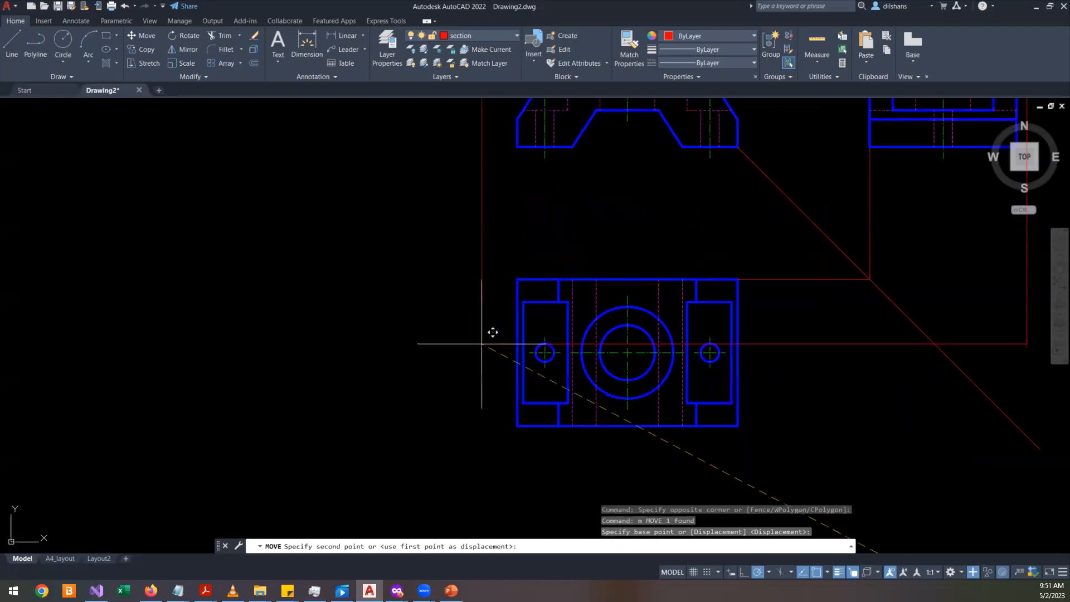
pyautogui.moveTo(493, 332); pyautogui.dragTo(316, 471, button='middle')
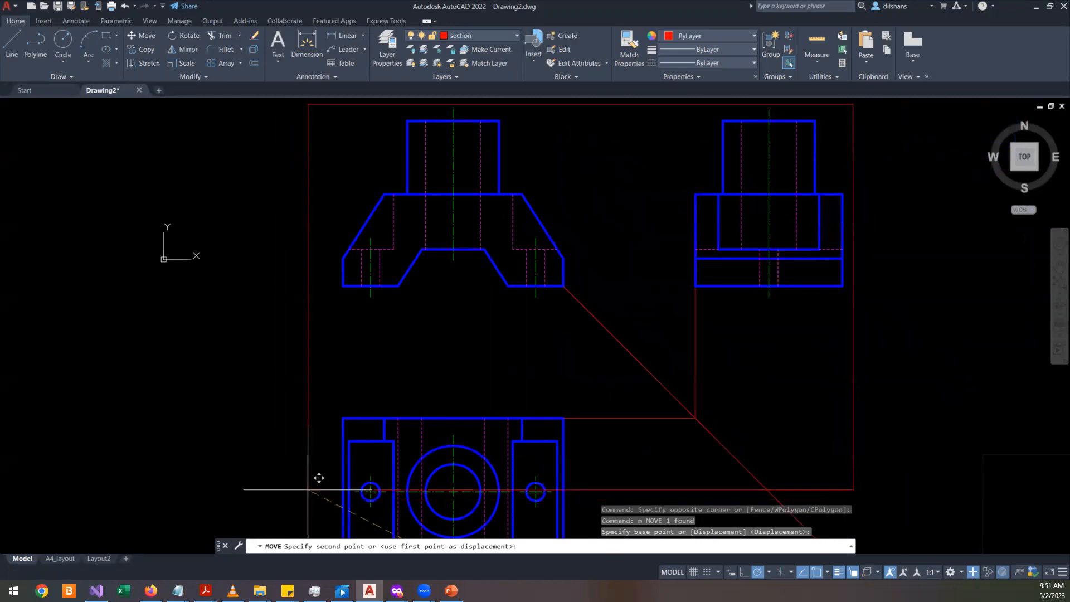
pyautogui.scroll(-2, 316, 470)
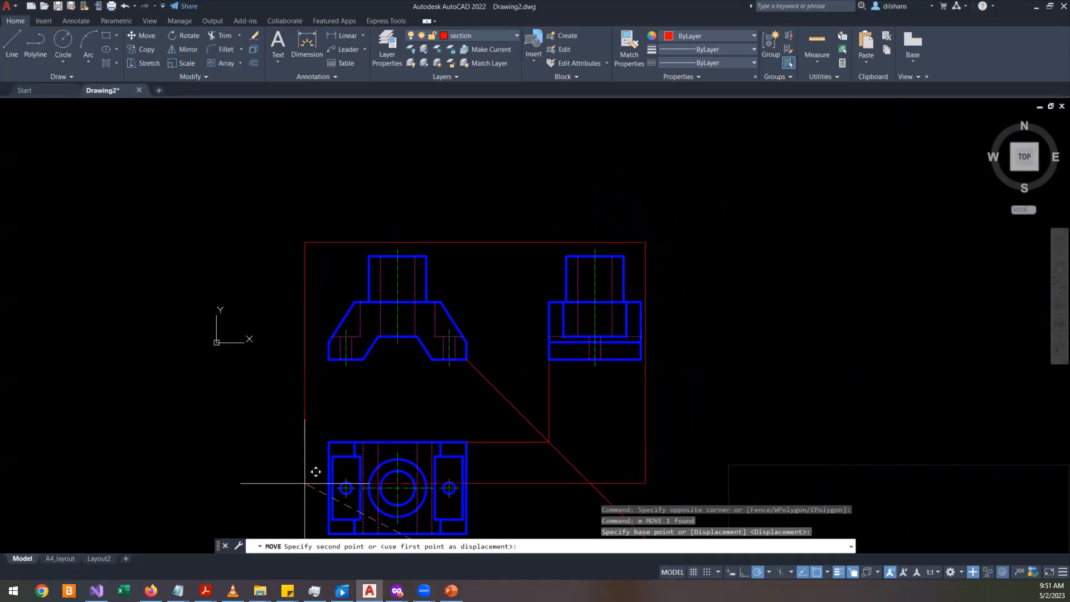
pyautogui.click(305, 484)
pyautogui.moveTo(318, 421); pyautogui.dragTo(317, 346, button='middle')
pyautogui.click(323, 348)
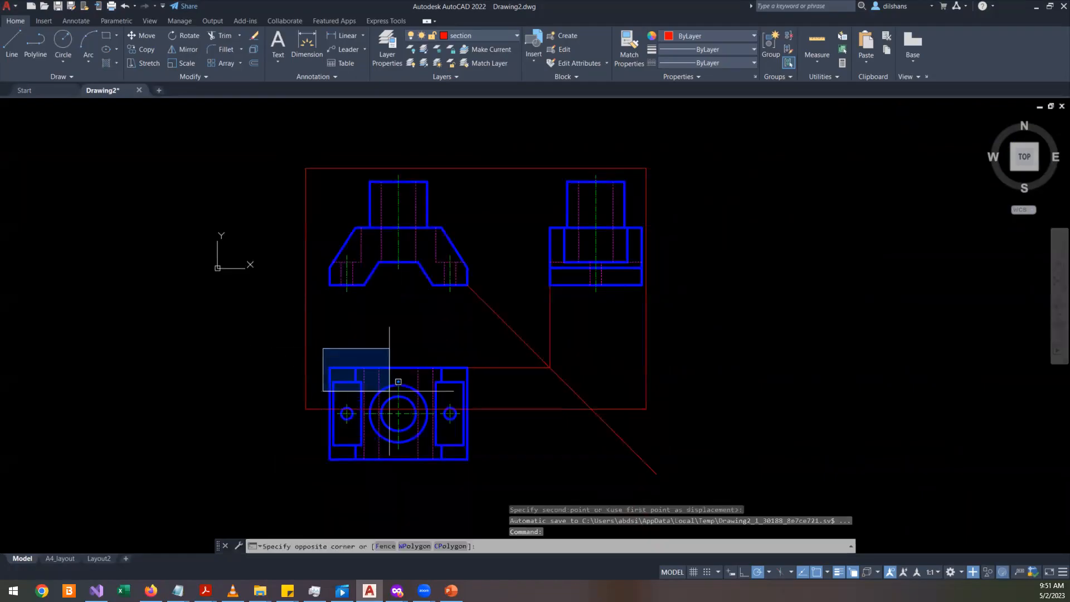
pyautogui.click(500, 476)
pyautogui.press('Escape')
pyautogui.press('Escape')
# - Move the 297 × 210 rectangle by its lower-right corner into the empty area to the right of the views
pyautogui.click(653, 405)
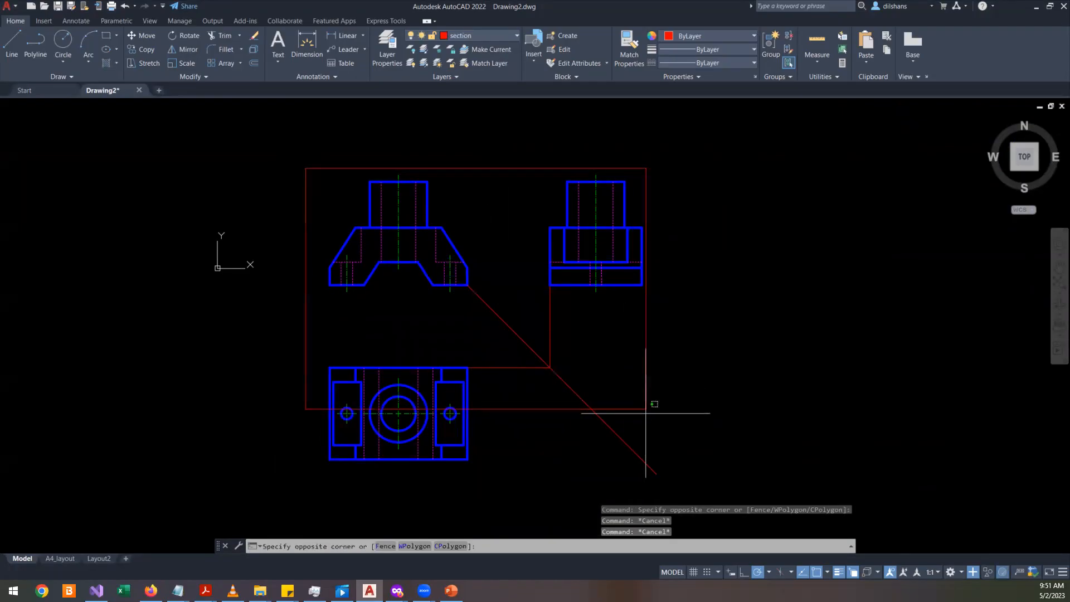
pyautogui.click(631, 396)
pyautogui.write('m')
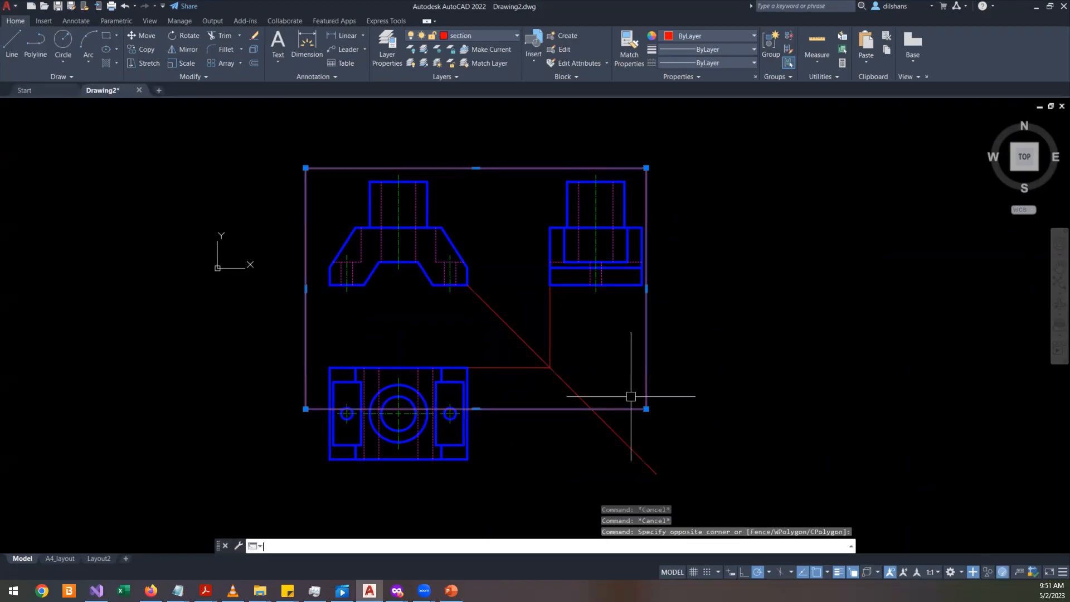
pyautogui.press('Return')
pyautogui.click(646, 409)
pyautogui.moveTo(786, 373); pyautogui.dragTo(478, 407, button='middle')
pyautogui.click(964, 418)
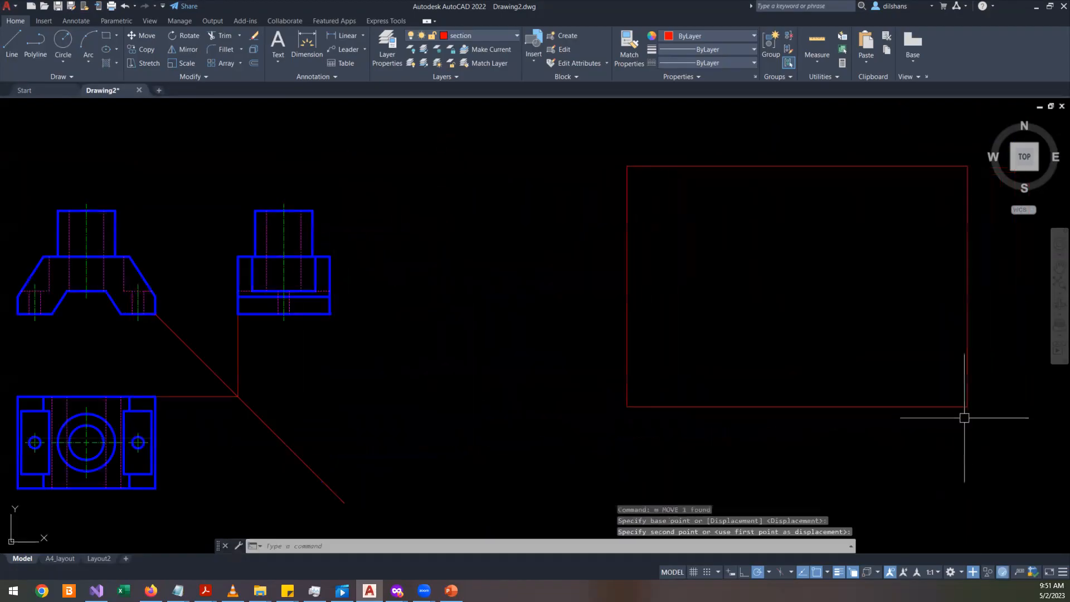
pyautogui.moveTo(396, 375); pyautogui.dragTo(609, 354, button='middle')
pyautogui.click(177, 136)
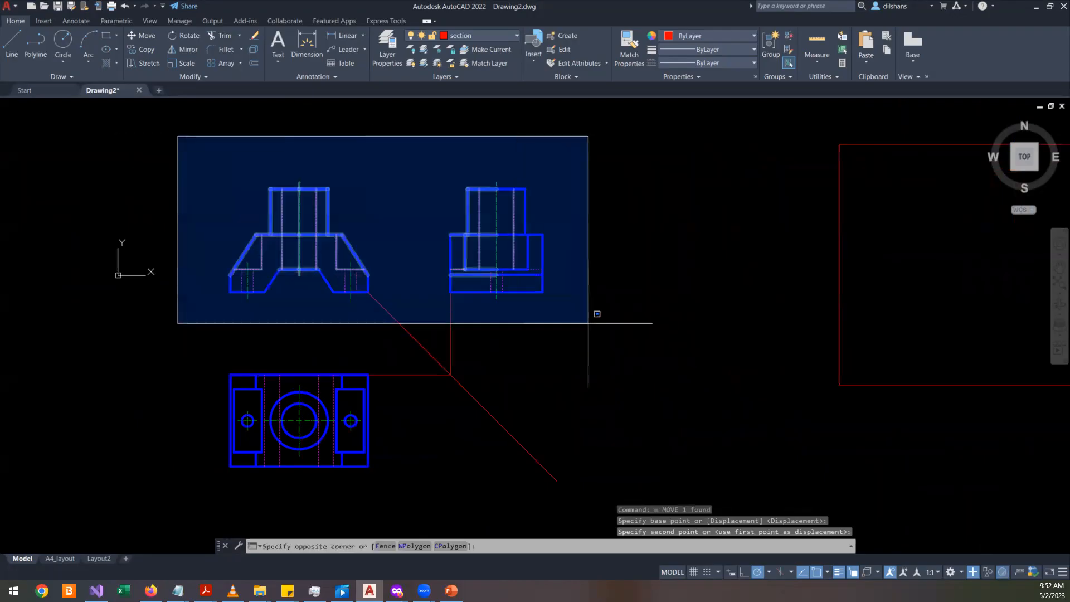
pyautogui.click(618, 327)
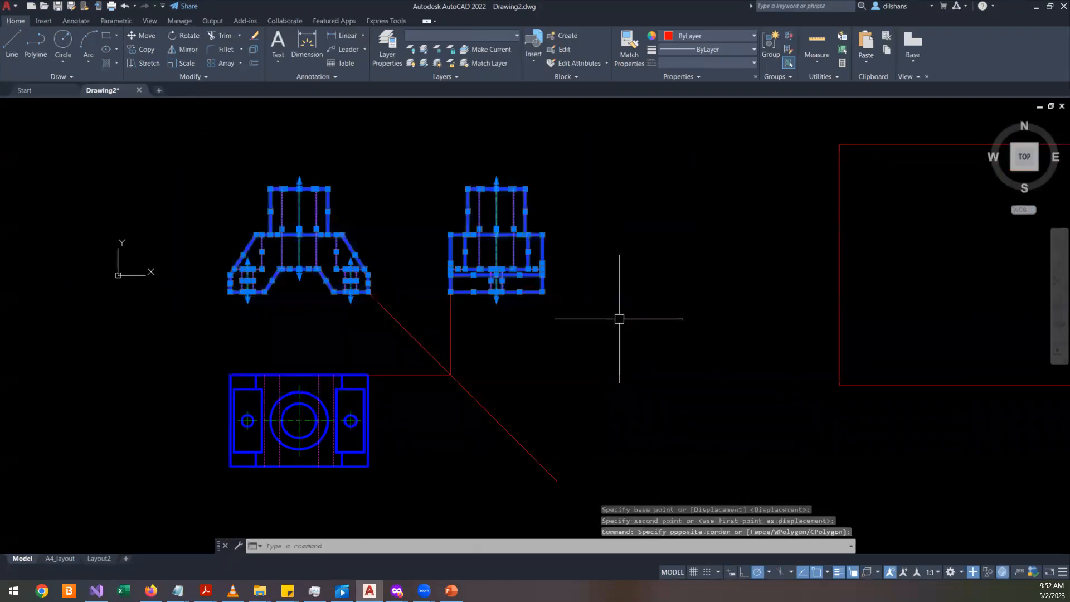
pyautogui.write('m')
pyautogui.press('Return')
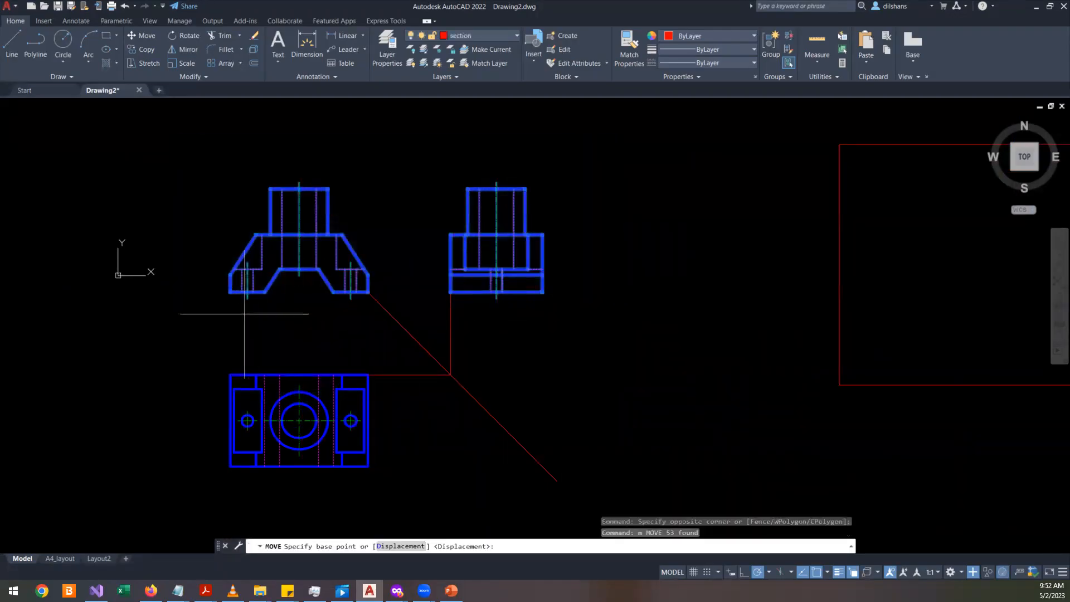
pyautogui.click(597, 318)
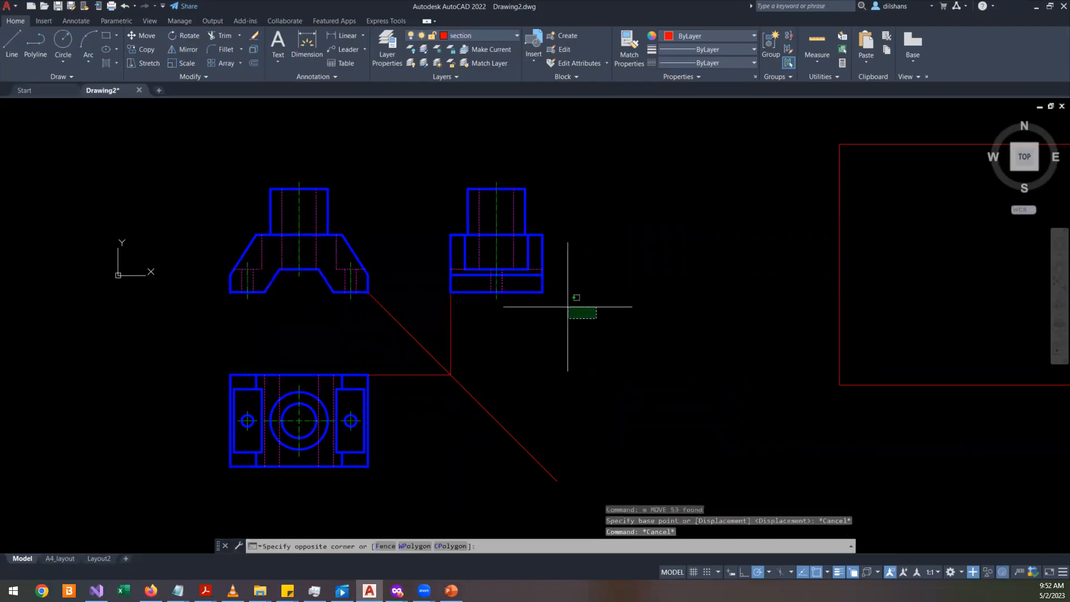
pyautogui.press('Escape')
# - Copy the front and side views from the front view's lower-left corner into the upper part of the 297 × 210 rectangle
pyautogui.click(165, 170)
pyautogui.click(629, 337)
pyautogui.write('cp')
pyautogui.press('Return')
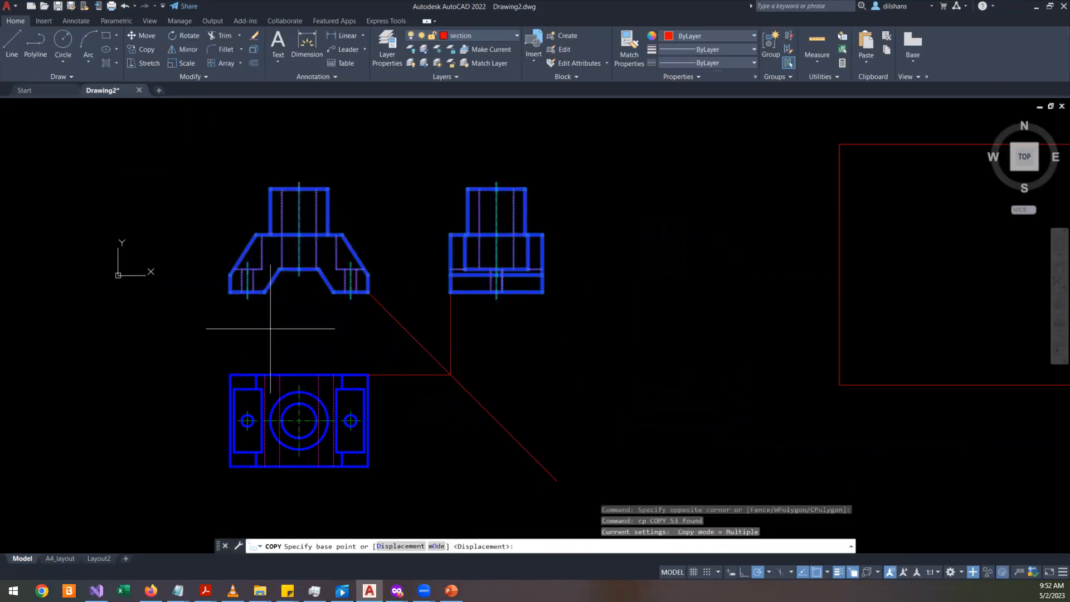
pyautogui.click(229, 292)
pyautogui.moveTo(833, 269); pyautogui.dragTo(367, 329, button='middle')
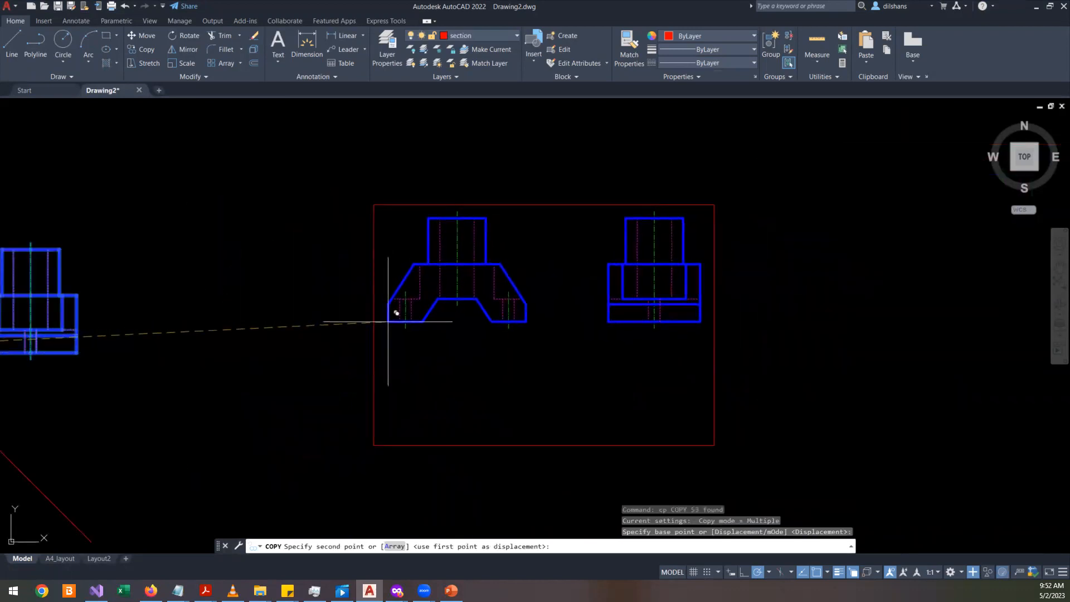
pyautogui.click(388, 322)
pyautogui.press('Escape')
# - Copy the top view by its upper-left corner into the 297 × 210 rectangle, aligned about 17 mm below the front view
pyautogui.moveTo(355, 343); pyautogui.dragTo(700, 247, button='middle')
pyautogui.click(41, 298)
pyautogui.click(300, 459)
pyautogui.write('c')
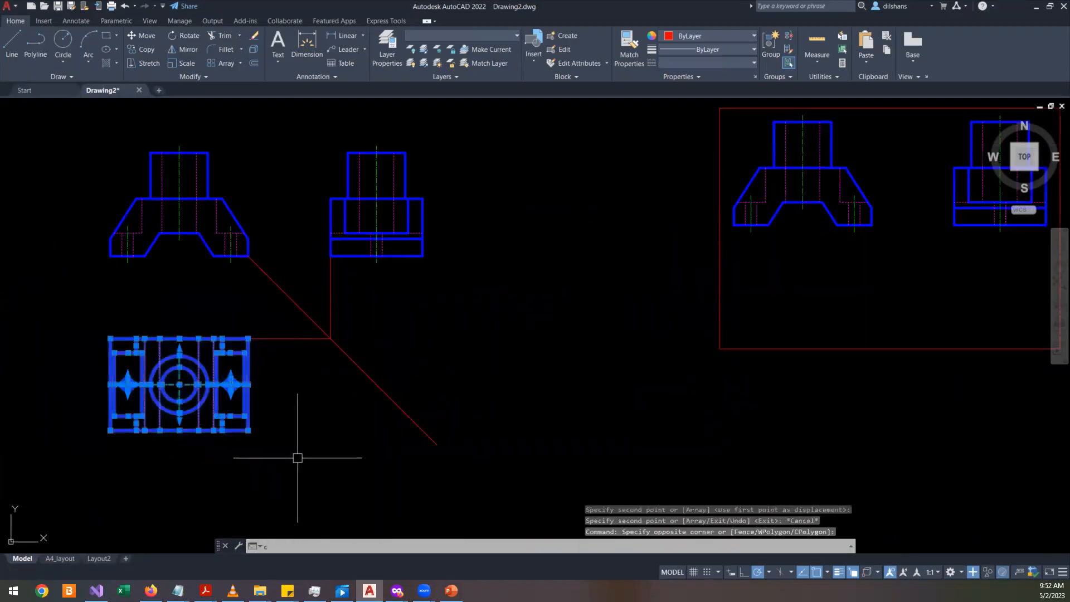
pyautogui.write('p')
pyautogui.press('Return')
pyautogui.click(109, 338)
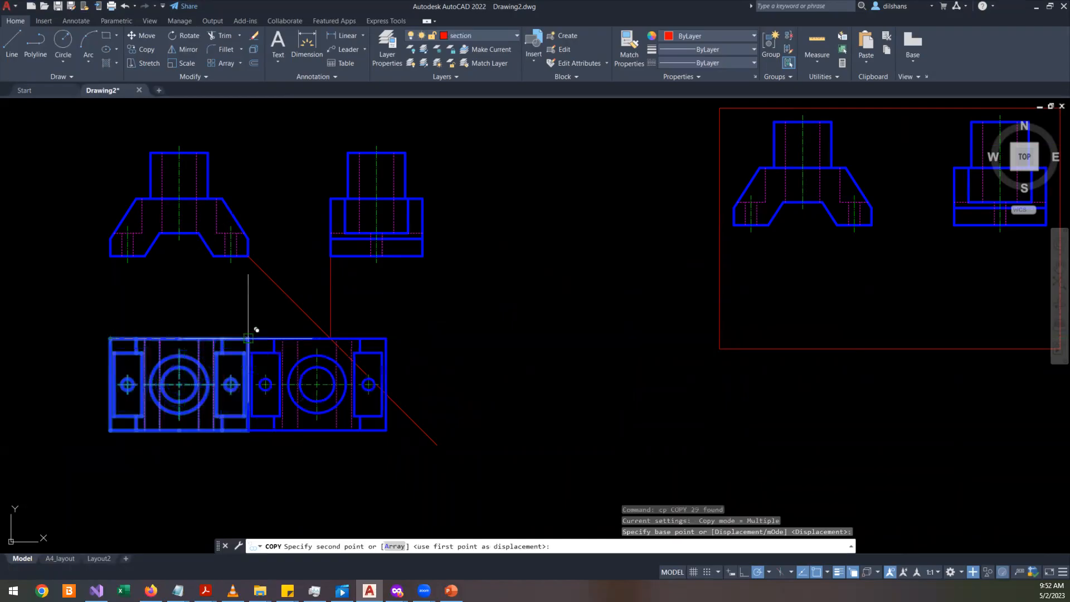
pyautogui.scroll(4, 799, 234)
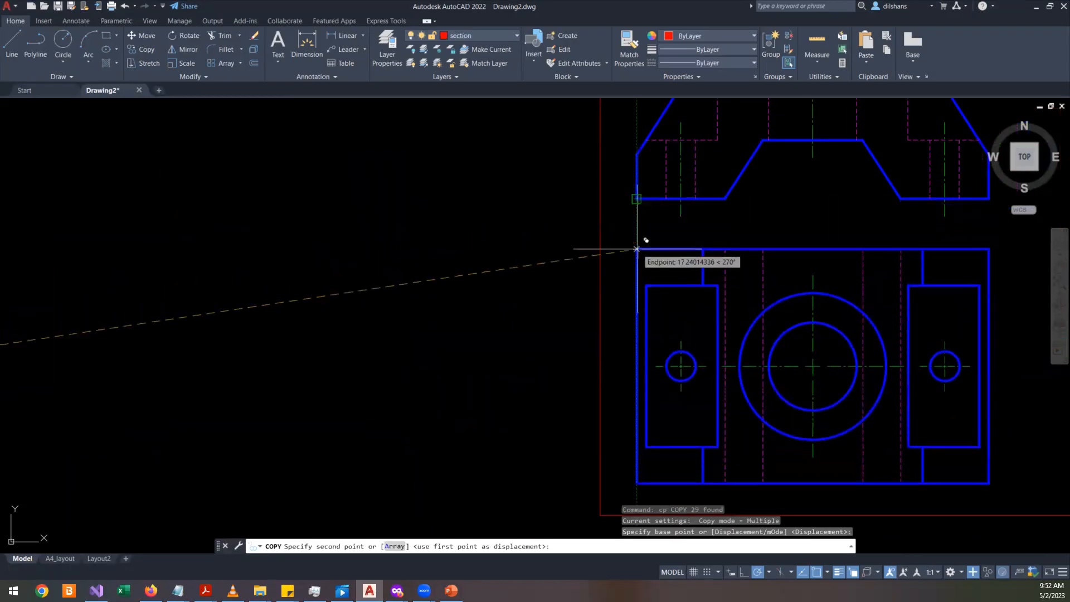
pyautogui.click(637, 249)
pyautogui.scroll(-4, 521, 273)
pyautogui.press('Escape')
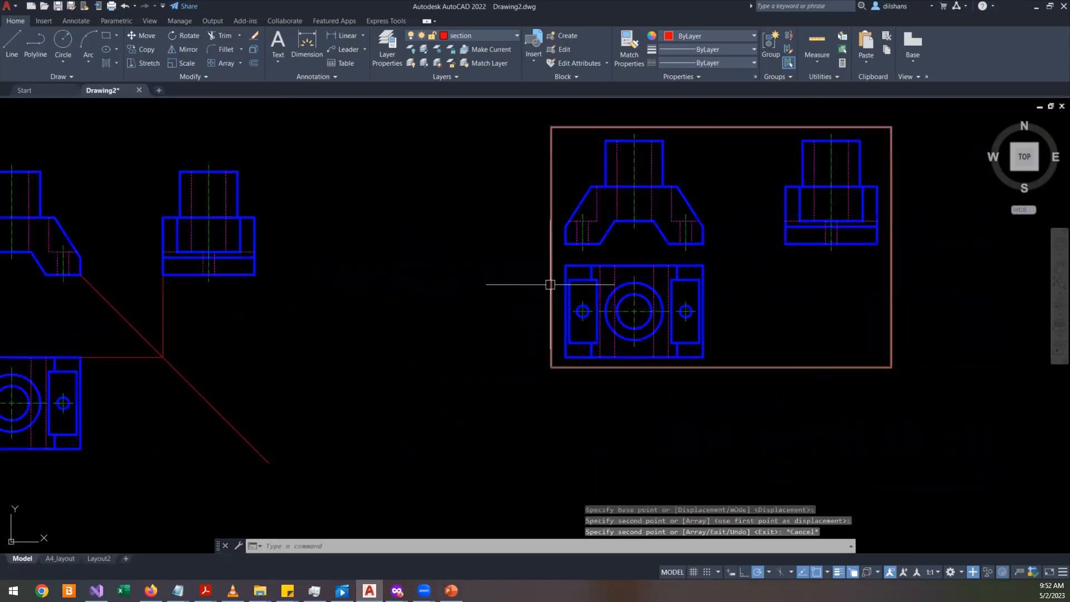
# - Move the copied front and top views together horizontally toward the side view to even out the spacing inside the A4 outline
pyautogui.scroll(4, 797, 226)
pyautogui.moveTo(800, 227); pyautogui.dragTo(650, 290, button='middle')
pyautogui.scroll(-2, 529, 312)
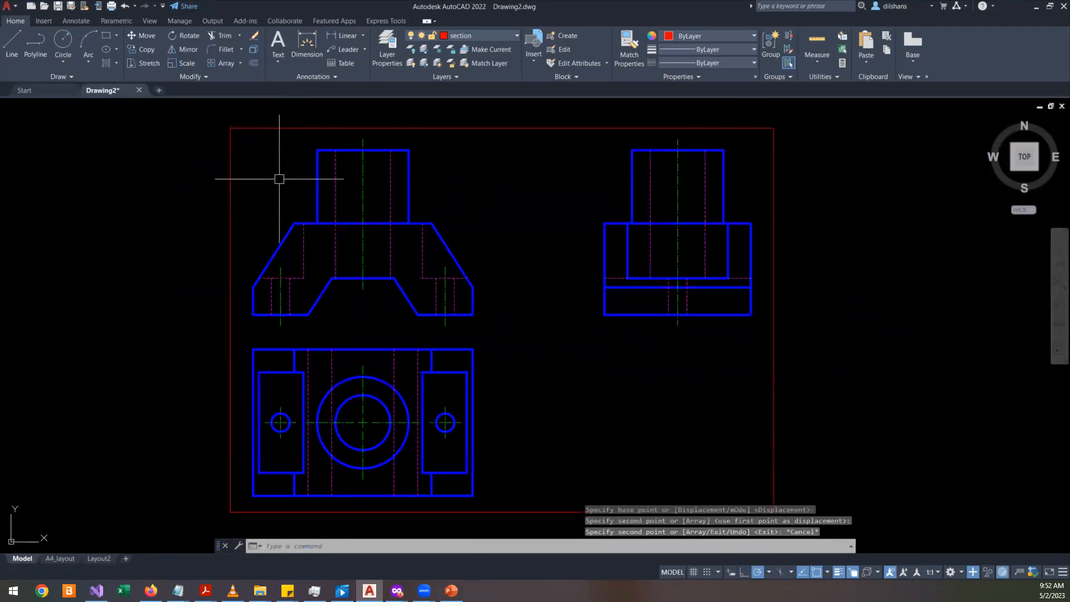
pyautogui.click(168, 104)
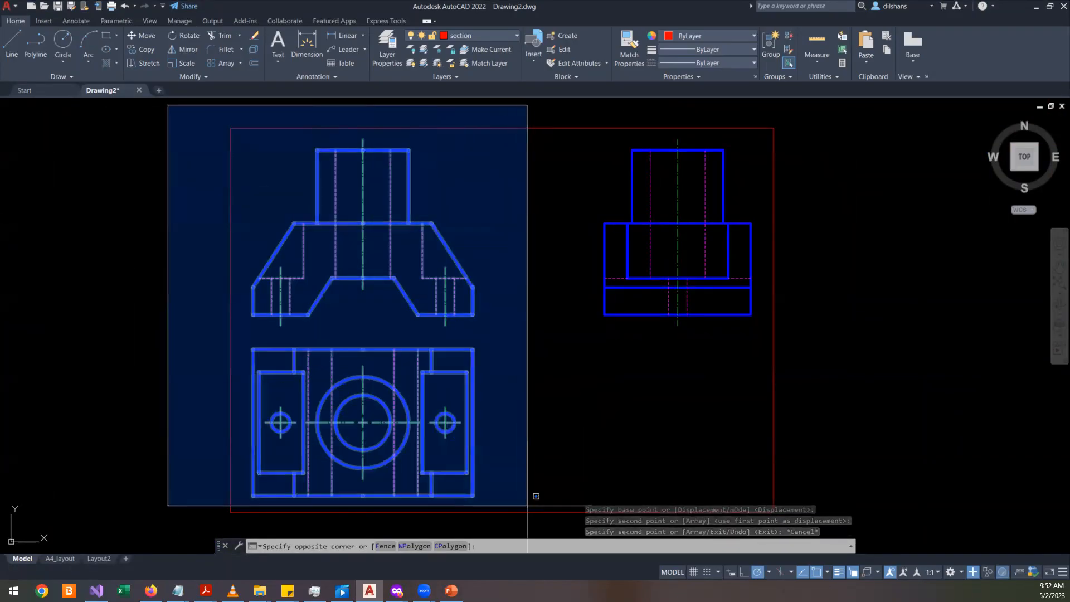
pyautogui.click(532, 528)
pyautogui.write('m')
pyautogui.press('Return')
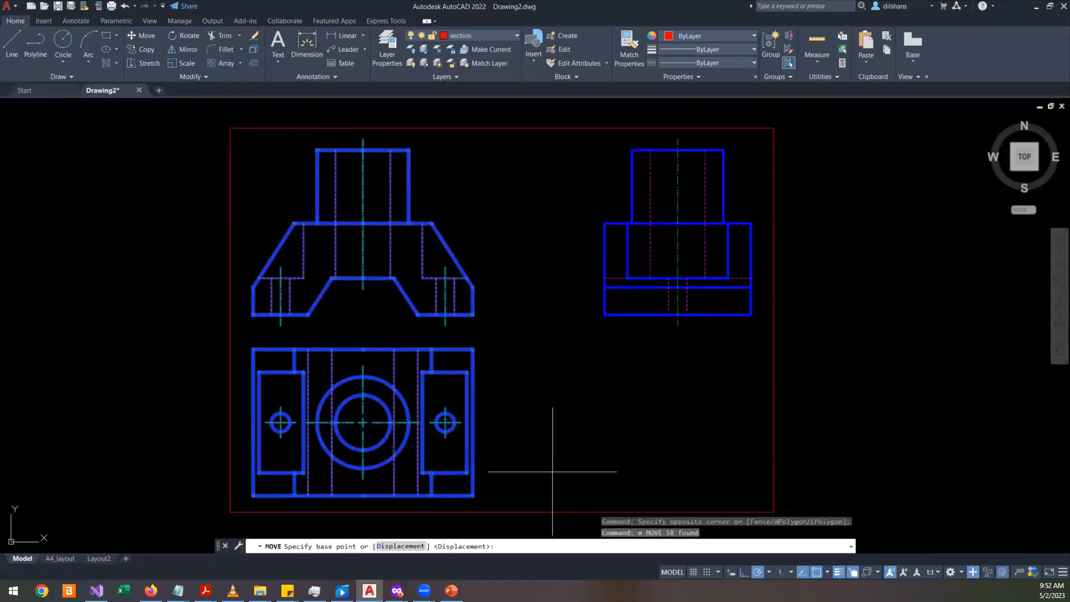
pyautogui.click(551, 469)
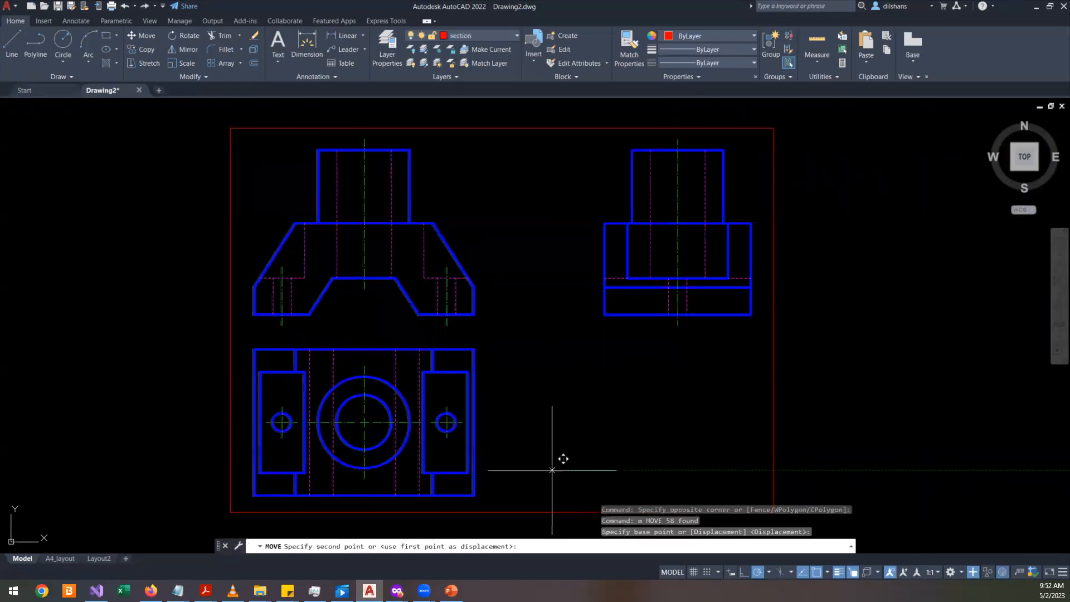
pyautogui.click(596, 469)
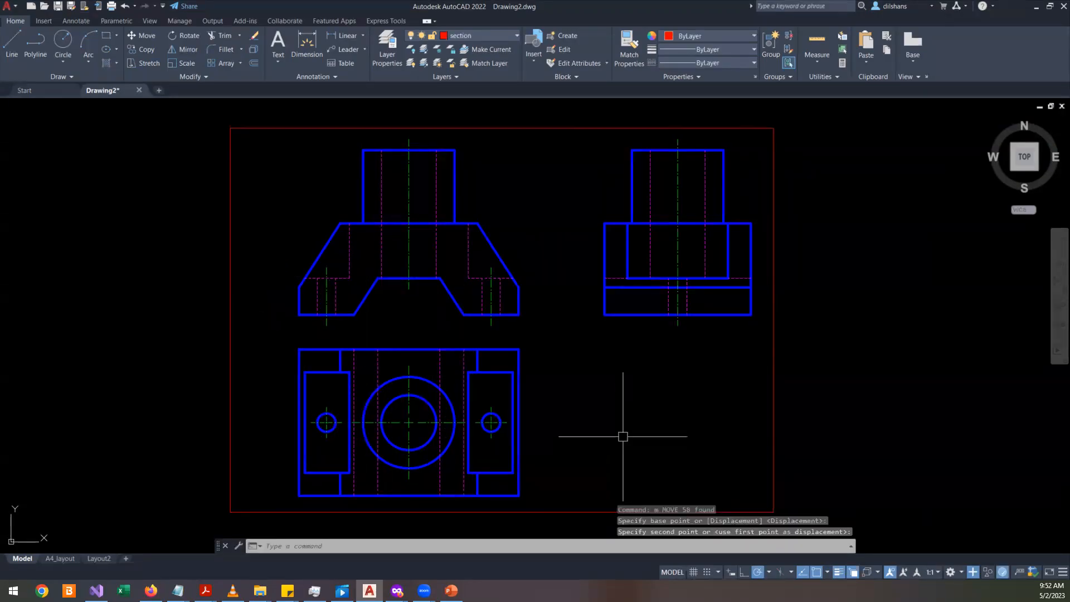
pyautogui.scroll(-2, 661, 389)
pyautogui.scroll(2, 666, 396)
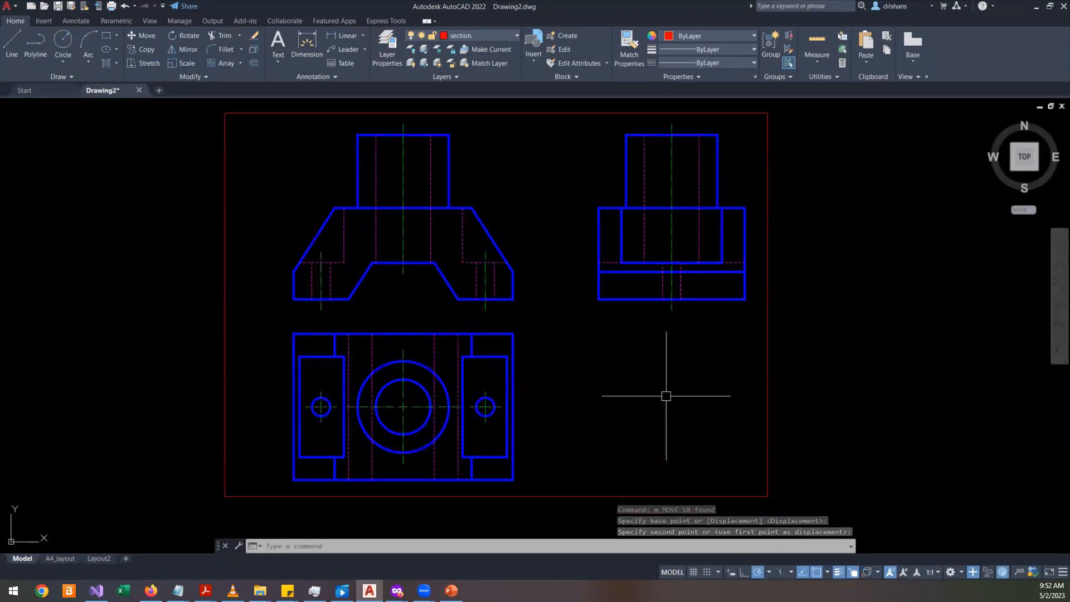
pyautogui.scroll(-2, 673, 409)
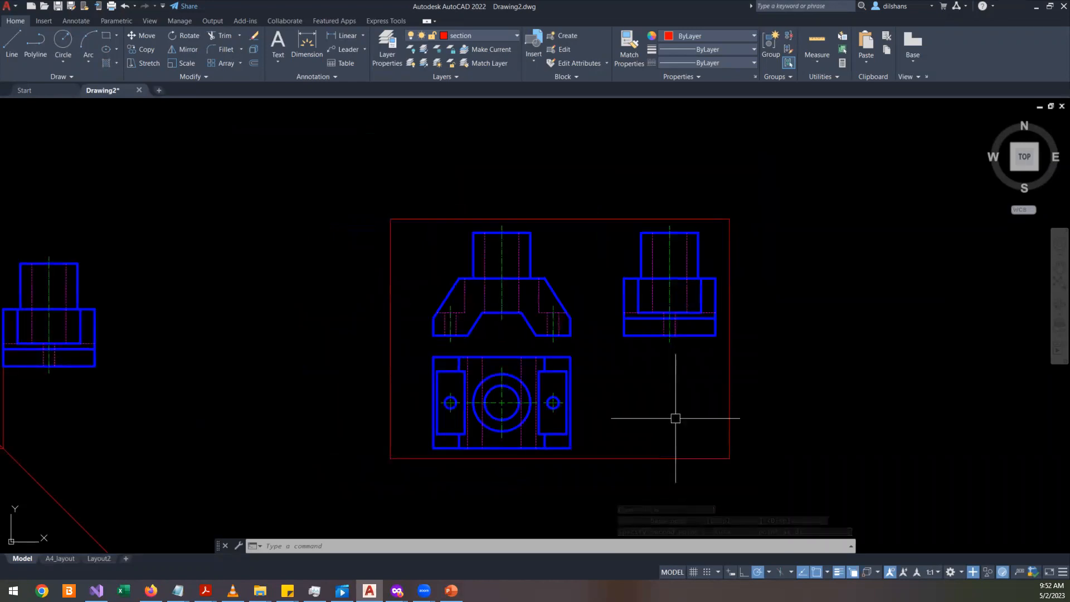
pyautogui.scroll(2, 675, 414)
pyautogui.moveTo(535, 351)
pyautogui.mouseDown(button='middle')
pyautogui.moveTo(500, 365)
pyautogui.moveTo(503, 380)
pyautogui.moveTo(556, 373)
pyautogui.mouseUp(button='middle')
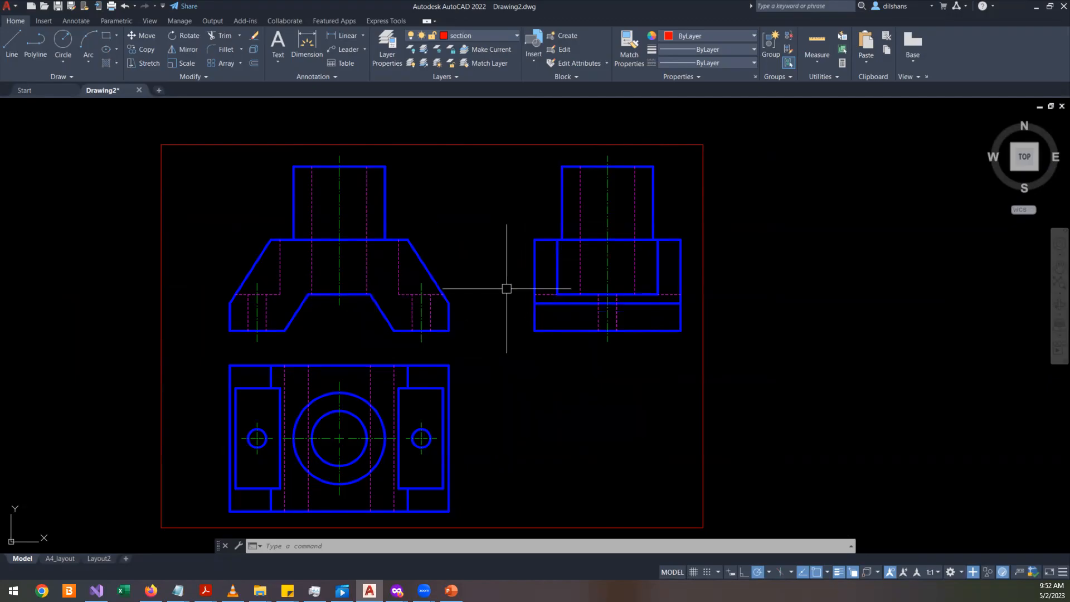
# - Switch to Firefox and examine the A2 sheet layout with its margins and title strip in the lesson note PDF
pyautogui.hotkey('alt', 'Tab')
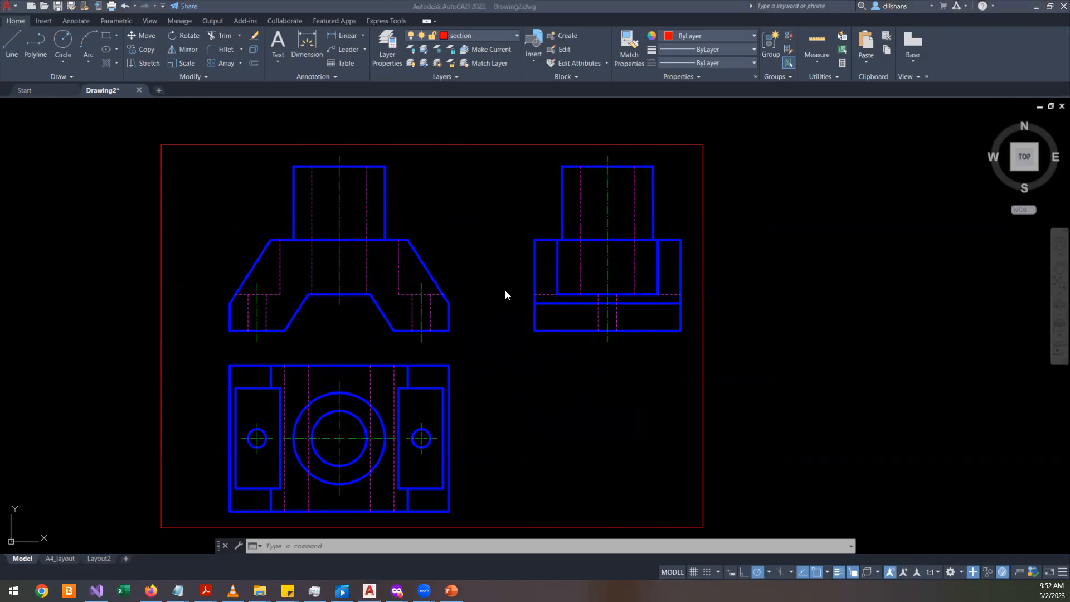
pyautogui.scroll(-2, 467, 297)
pyautogui.scroll(2, 467, 297)
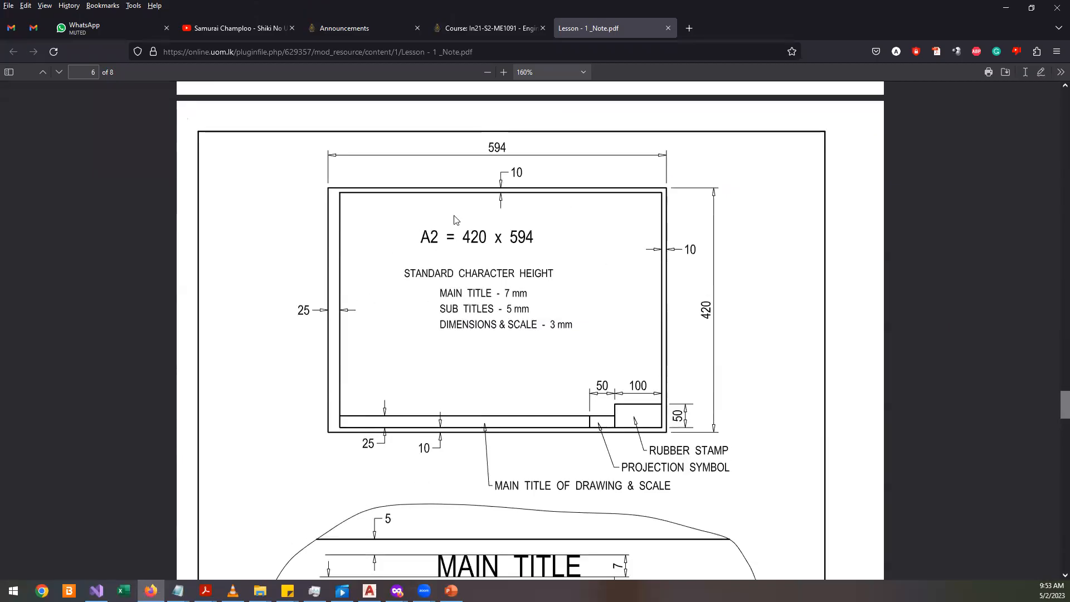
pyautogui.scroll(-2, 530, 313)
pyautogui.scroll(2, 526, 323)
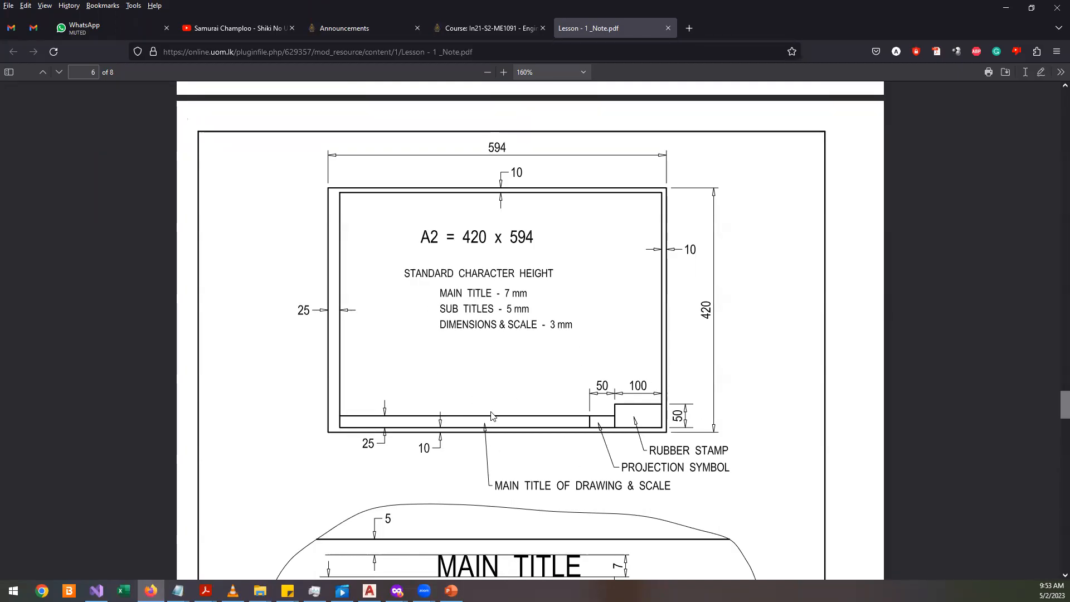
# - Switch to the second untitled Notepad window, replace its text with "Title cage" and highlight the phrase
pyautogui.moveTo(178, 590)
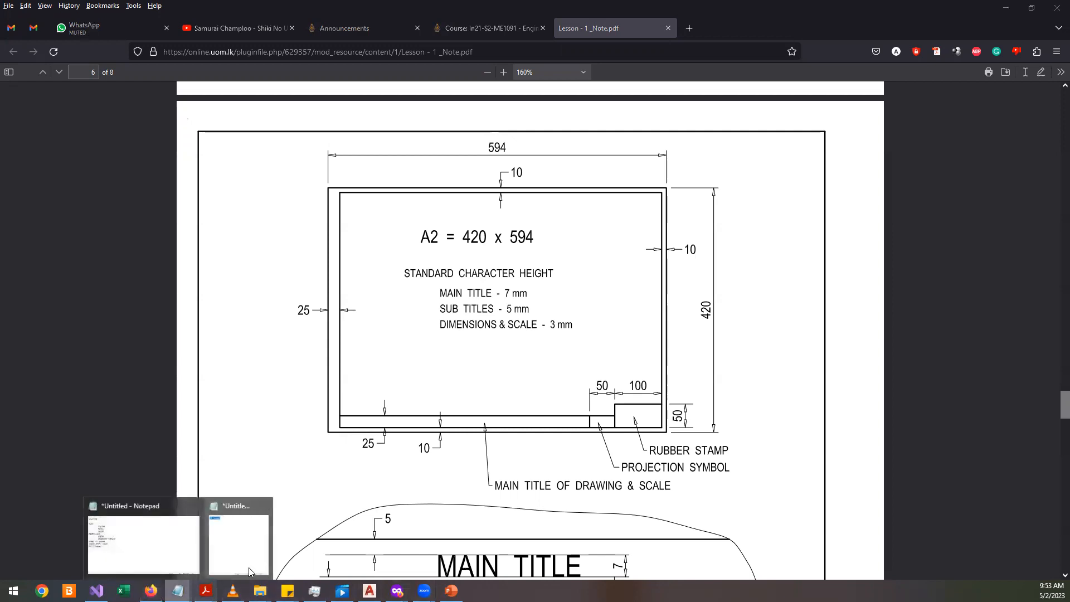
pyautogui.click(262, 560)
pyautogui.write('Title bl')
pyautogui.press('BackSpace')
pyautogui.press('BackSpace')
pyautogui.write('a')
pyautogui.press('BackSpace')
pyautogui.write('cage')
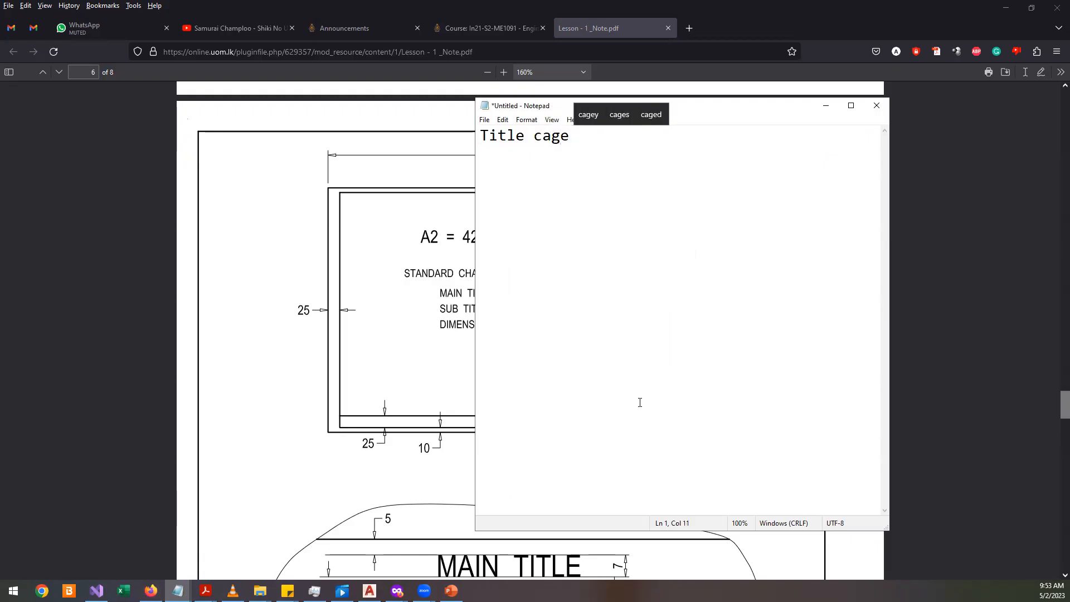
pyautogui.moveTo(593, 166); pyautogui.dragTo(323, 121)
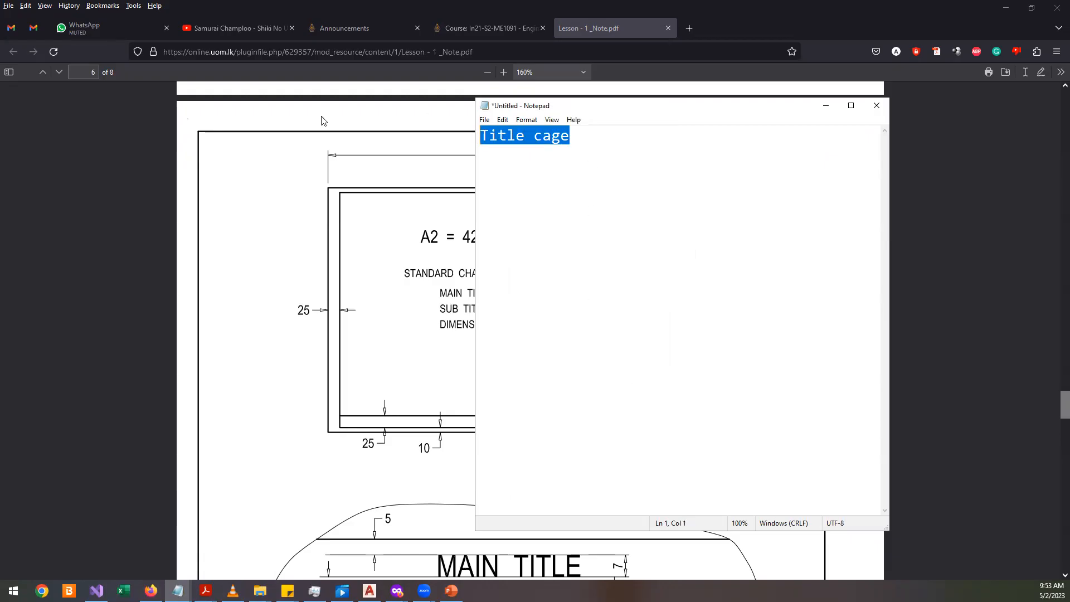
# - Switch back to Firefox and examine the title strip, projection symbol box and main title lettering layout in the lesson note PDF
pyautogui.click(383, 262)
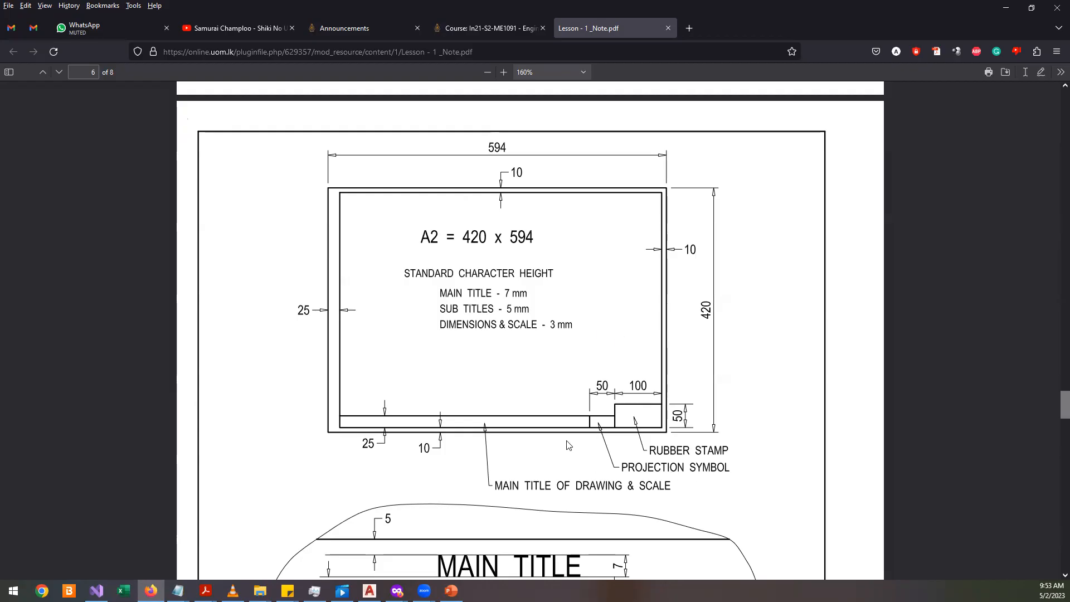
pyautogui.scroll(-3, 558, 446)
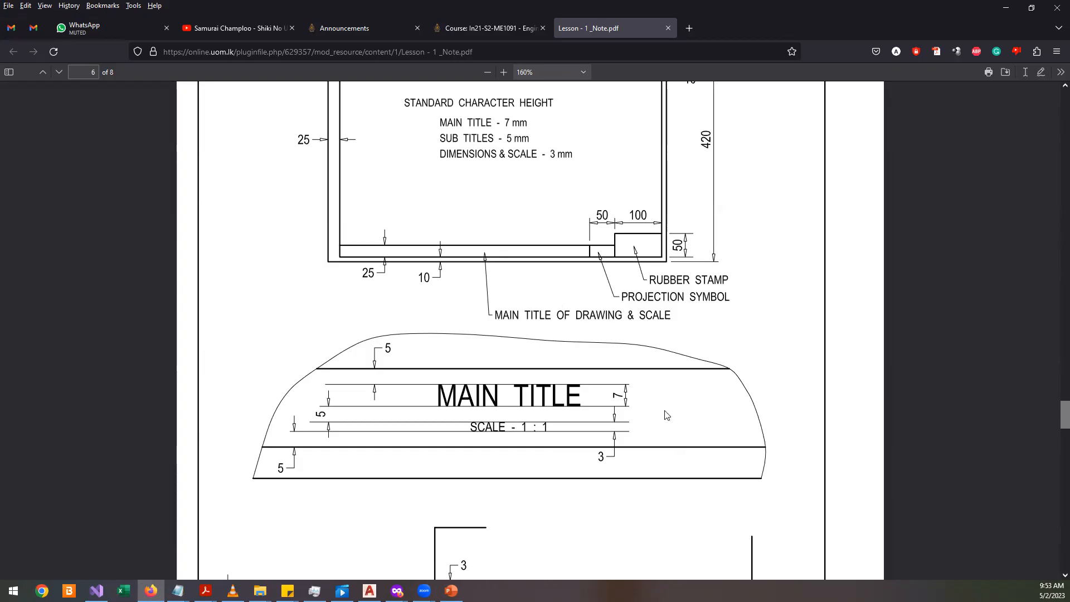
pyautogui.scroll(2, 718, 209)
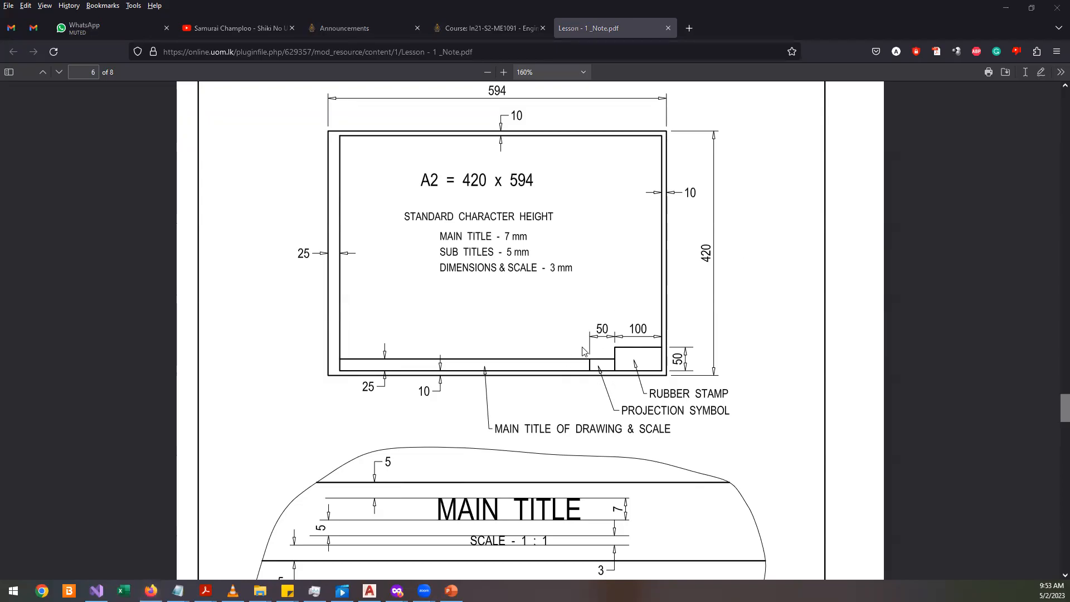
# - Switch to AutoCAD and inspect the arrangement of the three views inside the A4 outline
pyautogui.hotkey('alt', 'Tab')
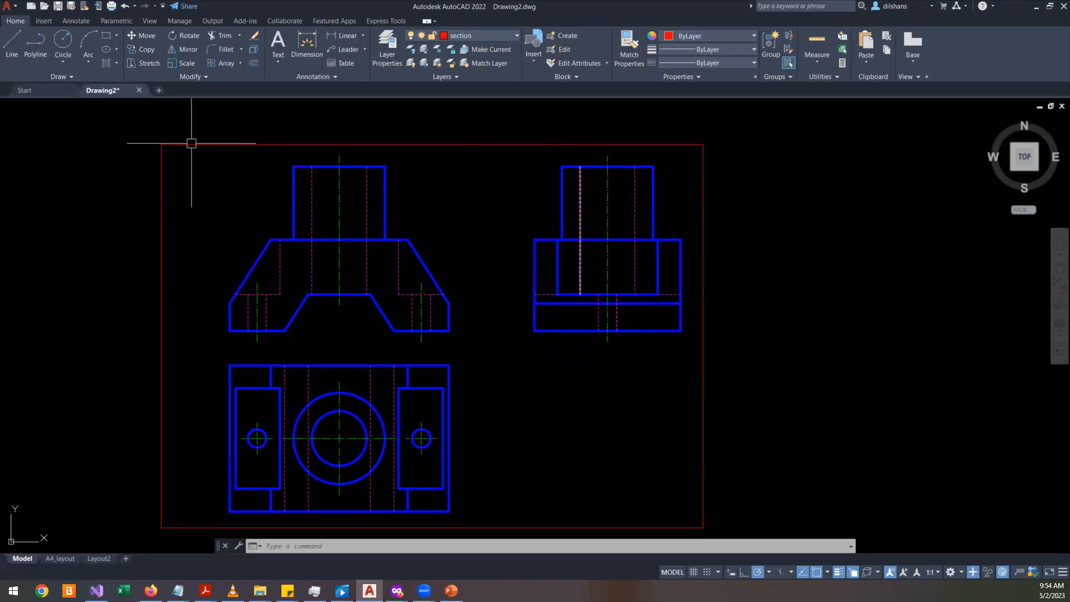
pyautogui.scroll(-3, 654, 332)
pyautogui.scroll(3, 654, 332)
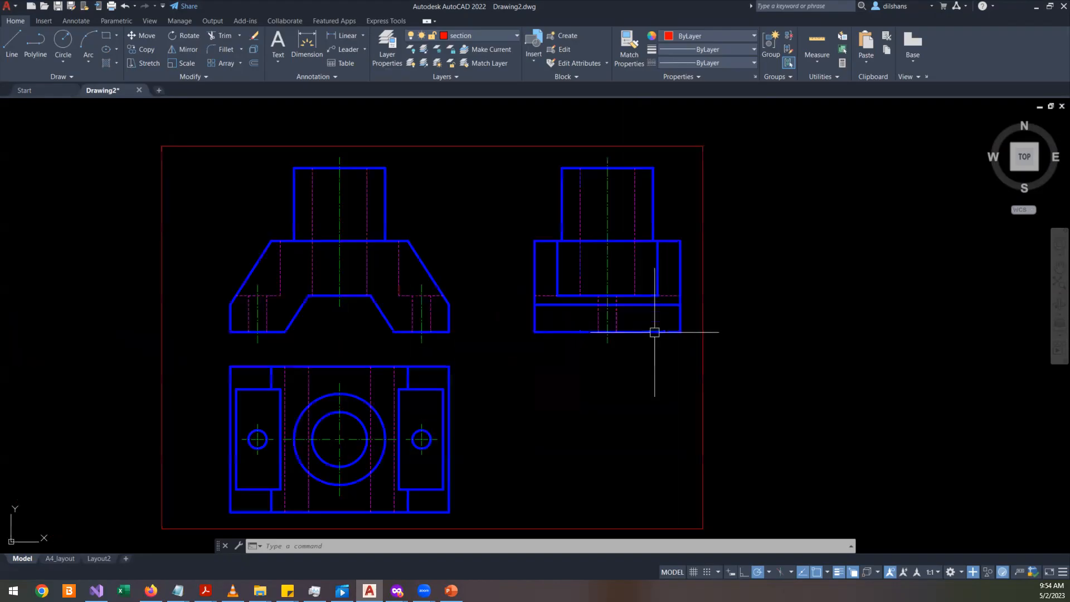
pyautogui.scroll(-2, 543, 275)
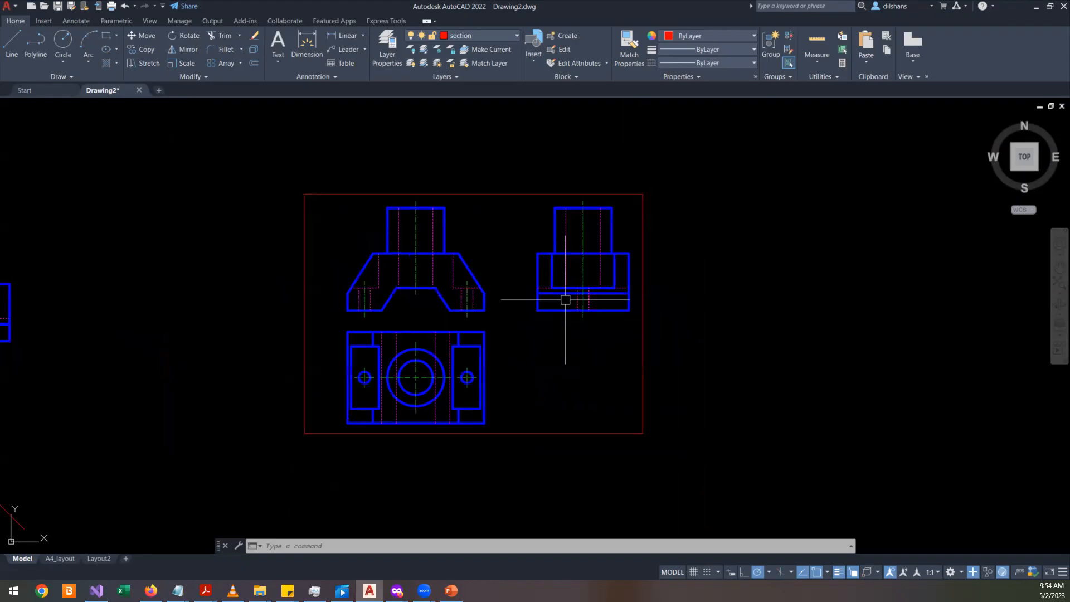
pyautogui.click(743, 422)
pyautogui.click(259, 179)
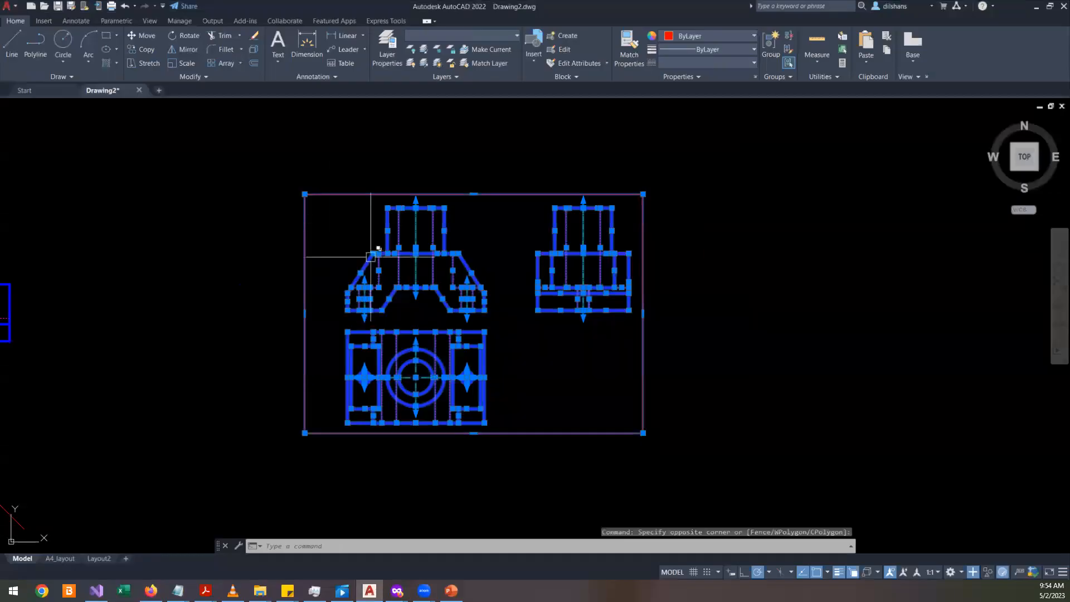
pyautogui.press('Escape')
pyautogui.click(719, 461)
pyautogui.click(262, 160)
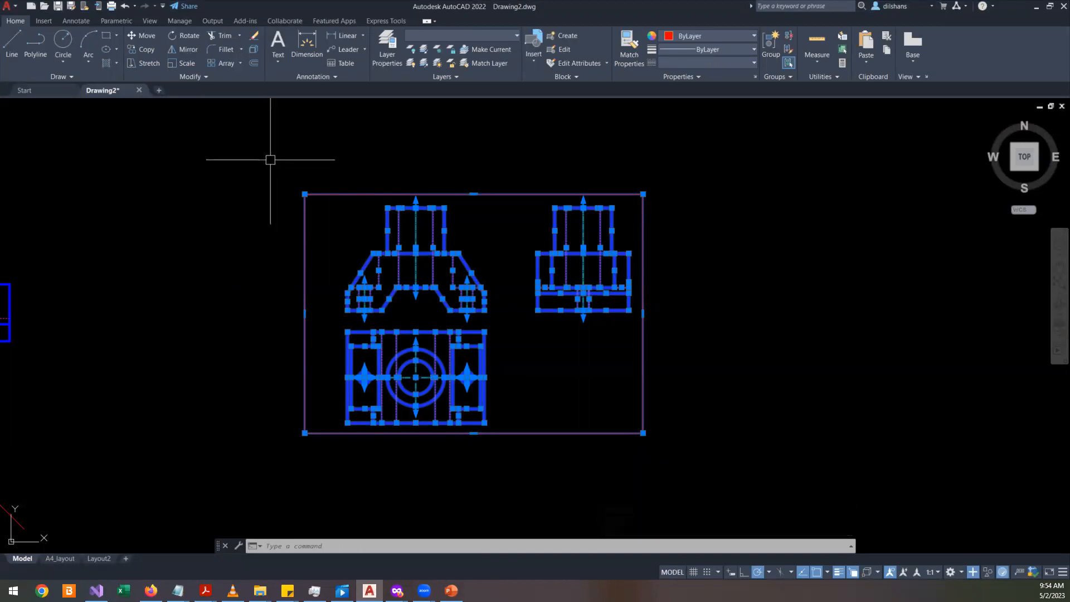
pyautogui.press('Escape')
pyautogui.click(256, 167)
pyautogui.click(728, 471)
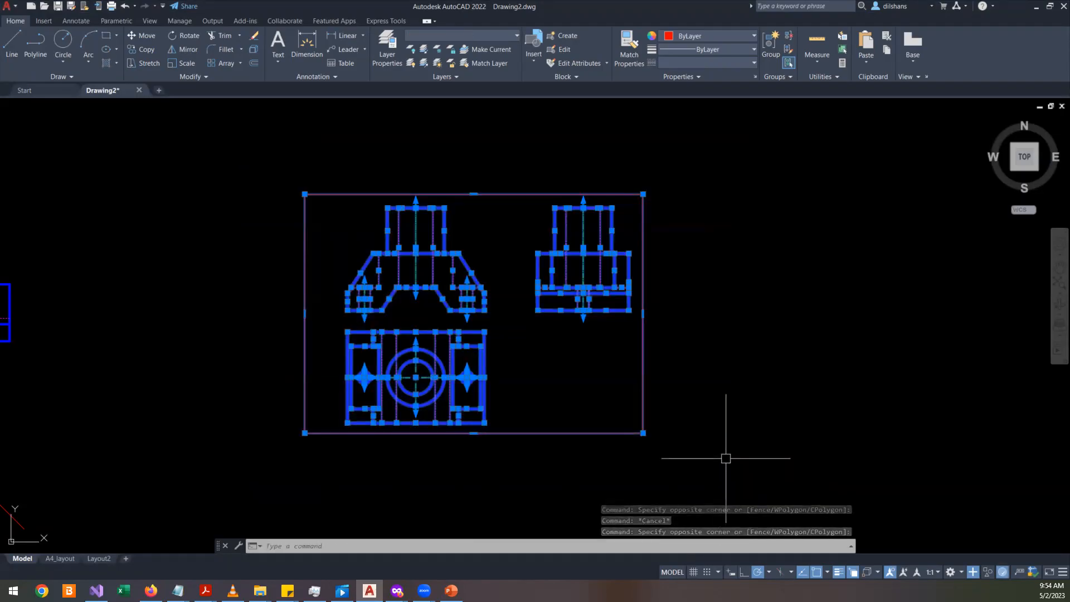
pyautogui.press('Escape')
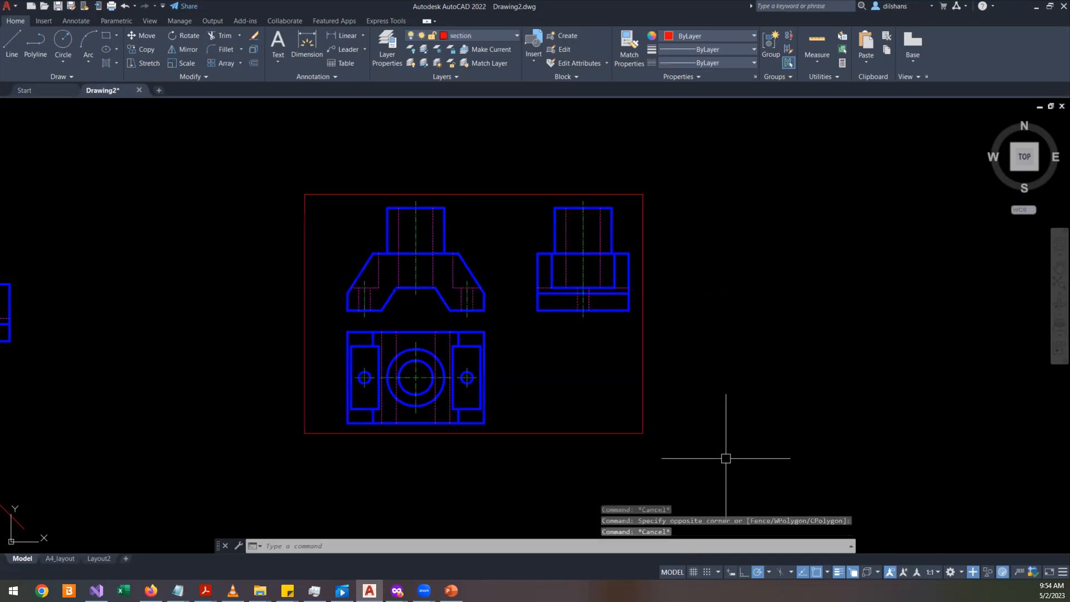
pyautogui.click(725, 458)
pyautogui.click(273, 99)
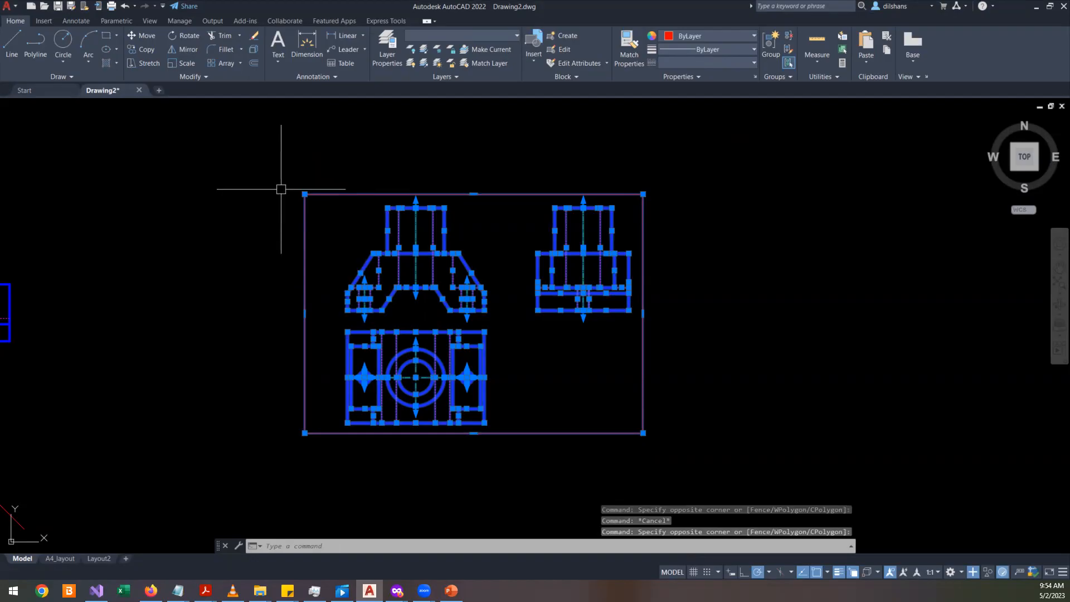
pyautogui.moveTo(369, 334)
pyautogui.mouseDown(button='middle')
pyautogui.moveTo(595, 327)
pyautogui.moveTo(838, 282)
pyautogui.mouseUp(button='middle')
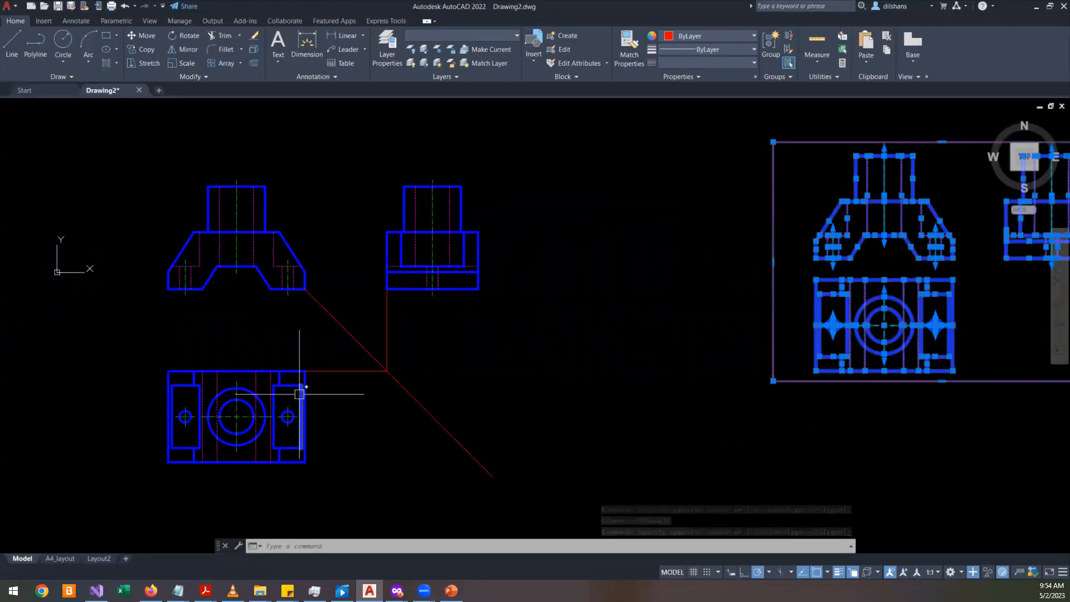
pyautogui.press('Escape')
pyautogui.press('Escape')
pyautogui.press('Escape')
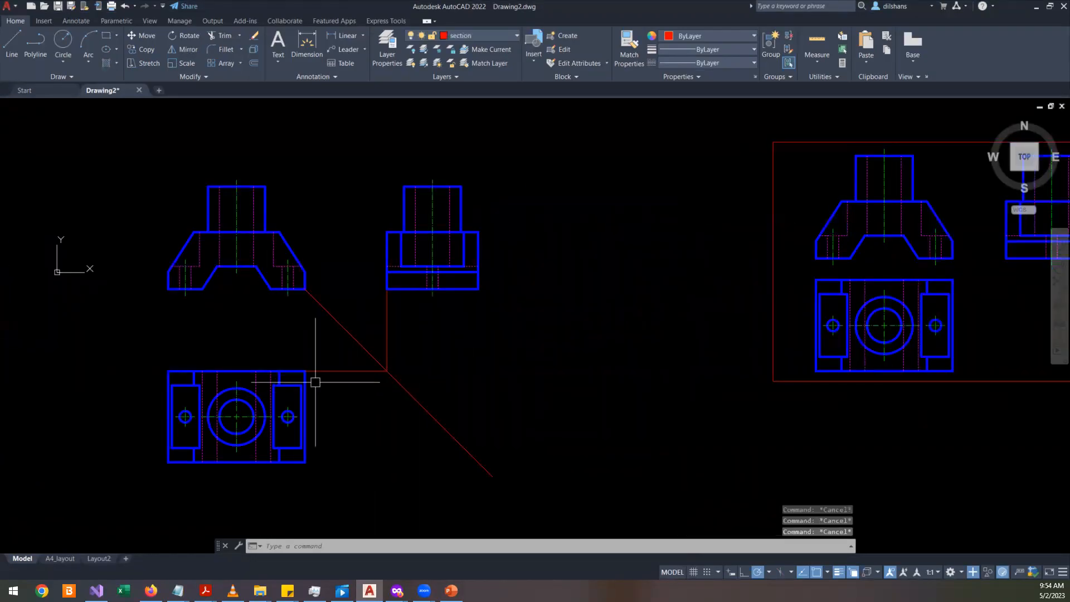
pyautogui.scroll(-2, 315, 382)
pyautogui.scroll(4, 312, 377)
pyautogui.scroll(-4, 320, 372)
pyautogui.scroll(2, 323, 375)
pyautogui.scroll(2, 321, 377)
pyautogui.scroll(-2, 320, 375)
pyautogui.scroll(-2, 320, 375)
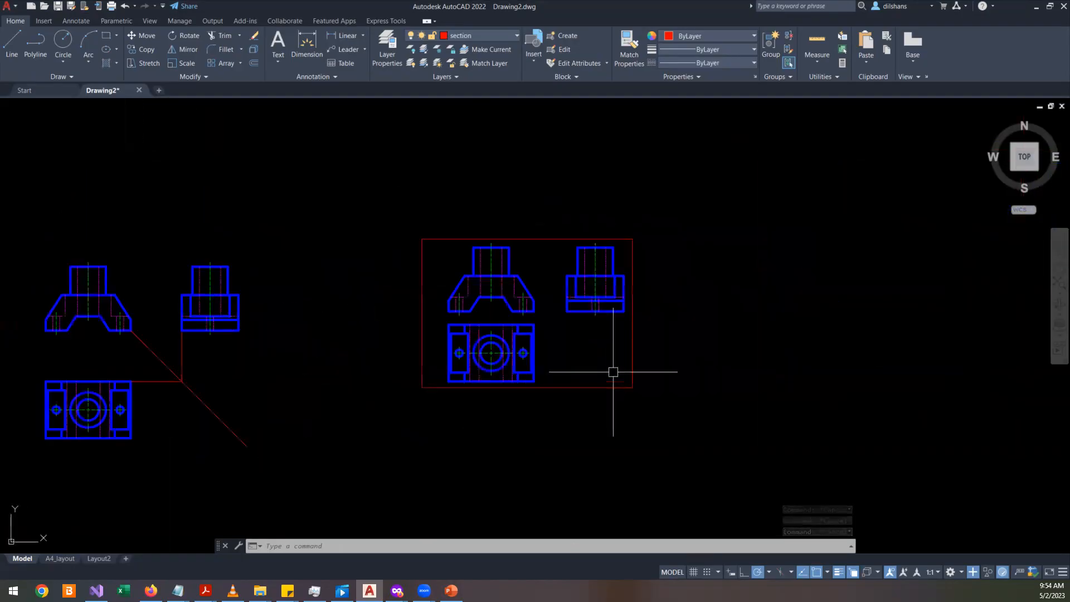
pyautogui.scroll(4, 613, 371)
pyautogui.click(1059, 269)
pyautogui.moveTo(475, 356)
pyautogui.mouseDown()
pyautogui.moveTo(710, 346)
pyautogui.moveTo(716, 468)
pyautogui.moveTo(540, 425)
pyautogui.mouseUp()
pyautogui.press('Escape')
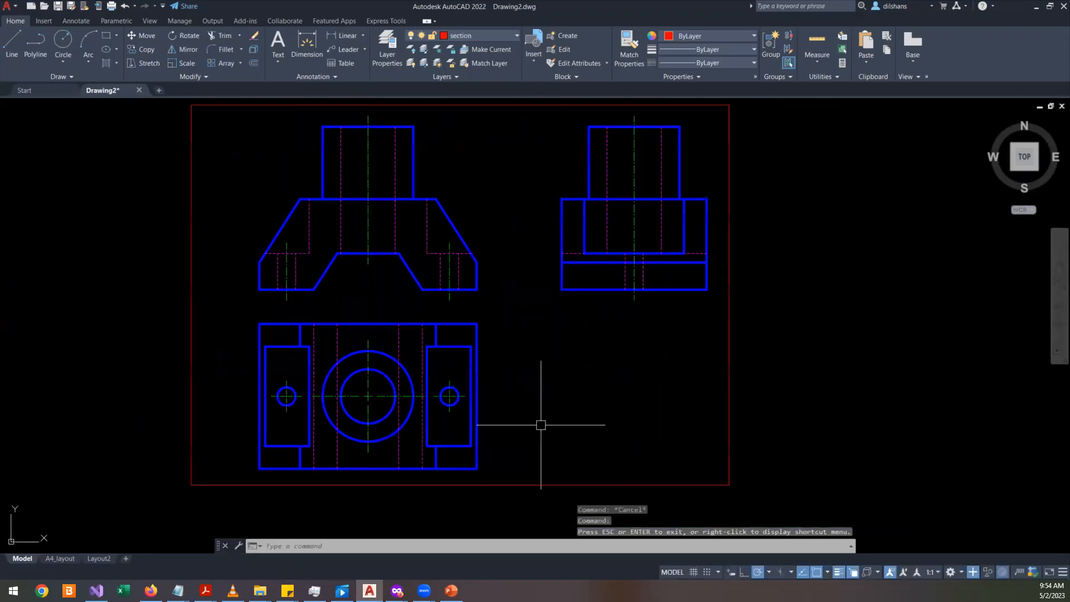
# - Erase the A4 outline together with the three copied views inside it, keeping the original views and projection lines
pyautogui.scroll(-4, 752, 371)
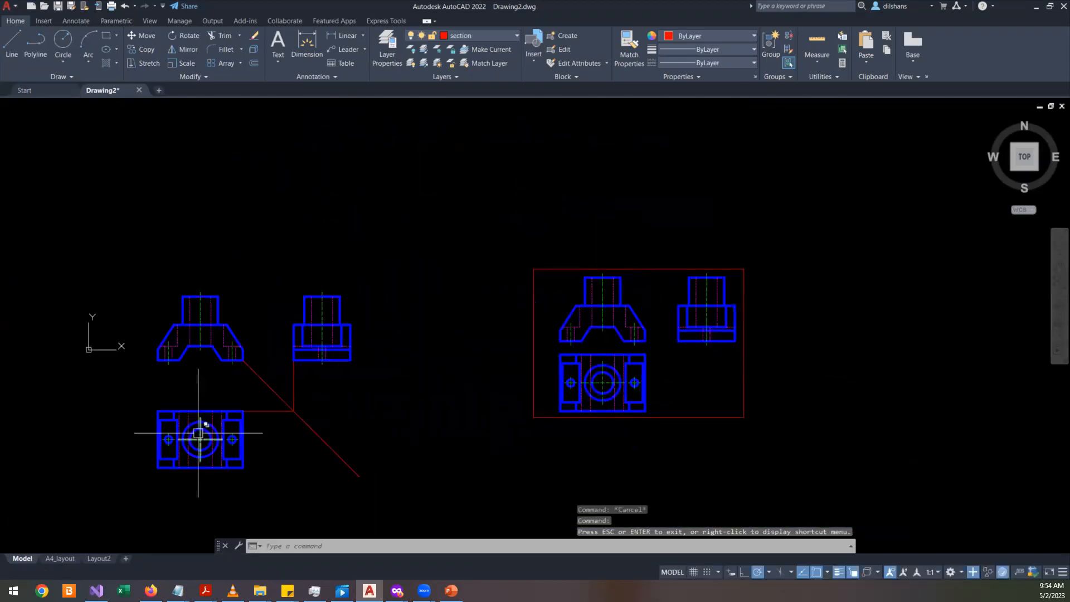
pyautogui.click(848, 461)
pyautogui.click(483, 218)
pyautogui.press('Delete')
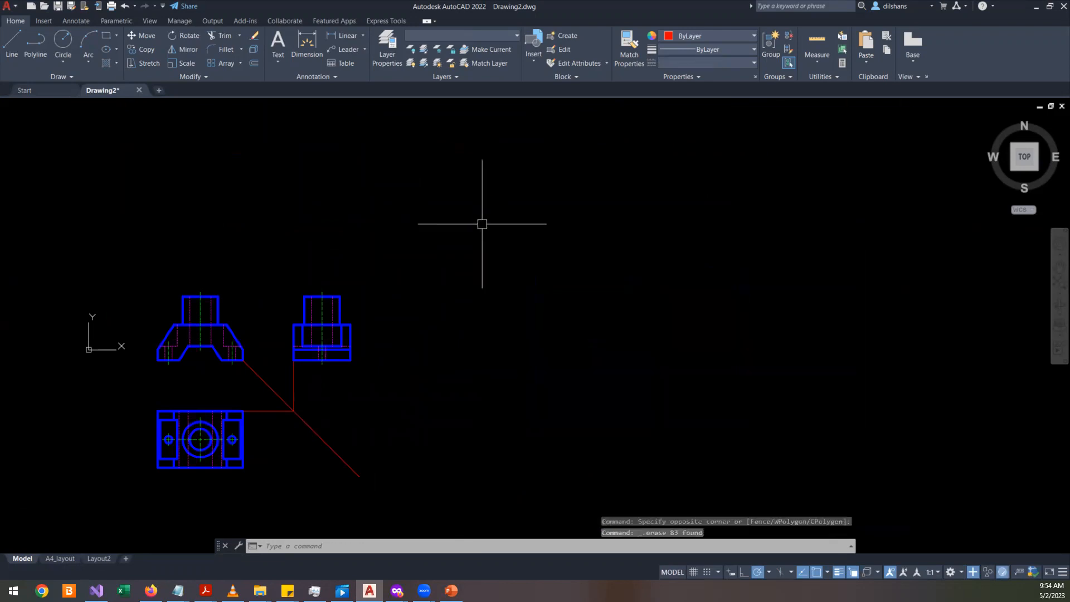
pyautogui.scroll(4, 110, 391)
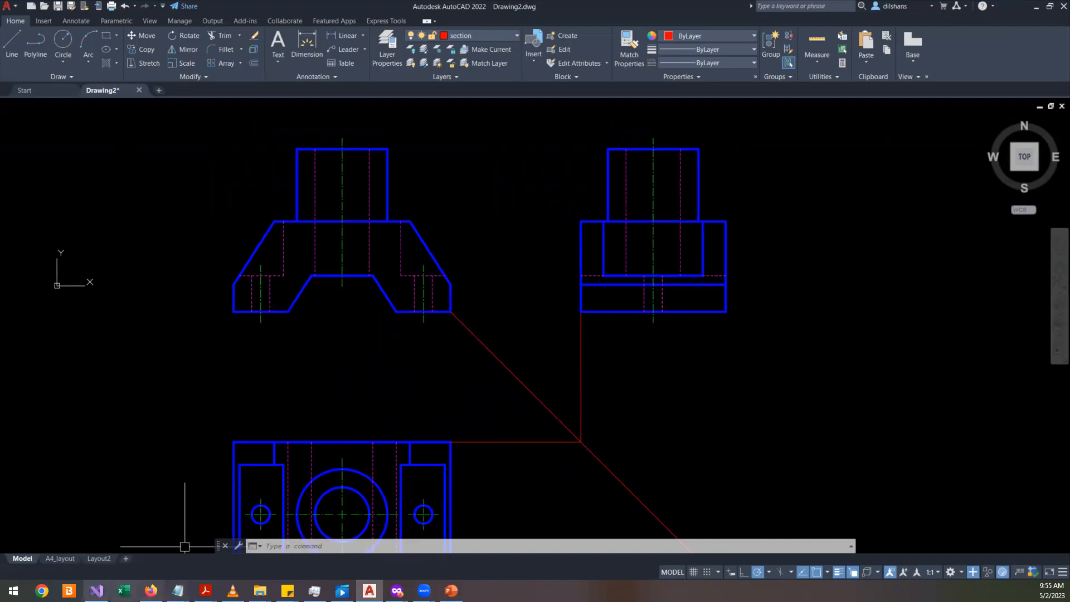
# - Switch to the second untitled Notepad window and replace its text with the scale ratios 1:1 and 1:2 on separate lines
pyautogui.moveTo(177, 591)
pyautogui.click(144, 536)
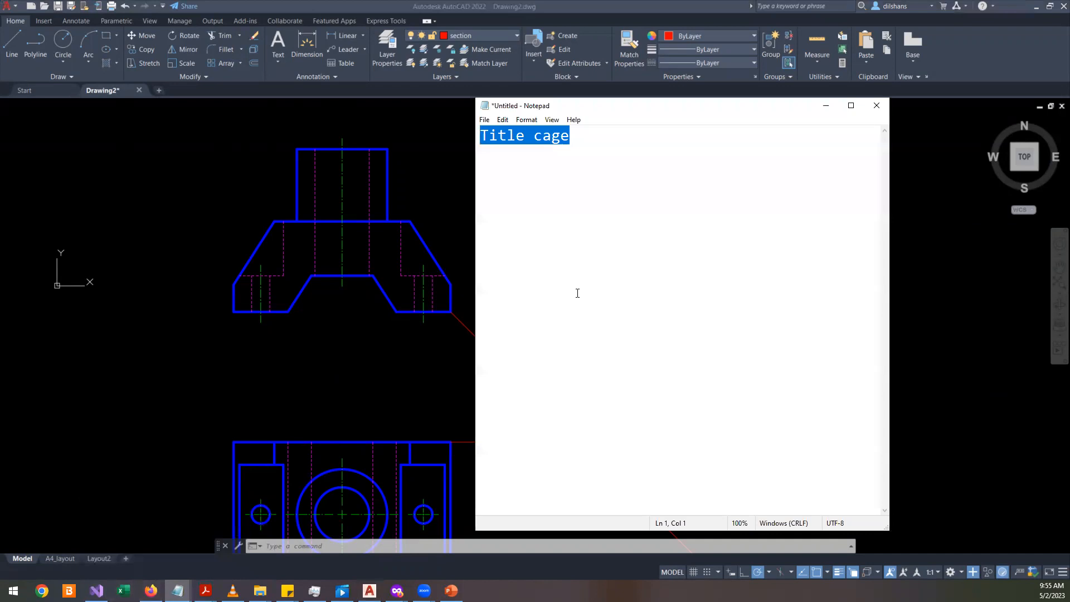
pyautogui.press('Delete')
pyautogui.write('a')
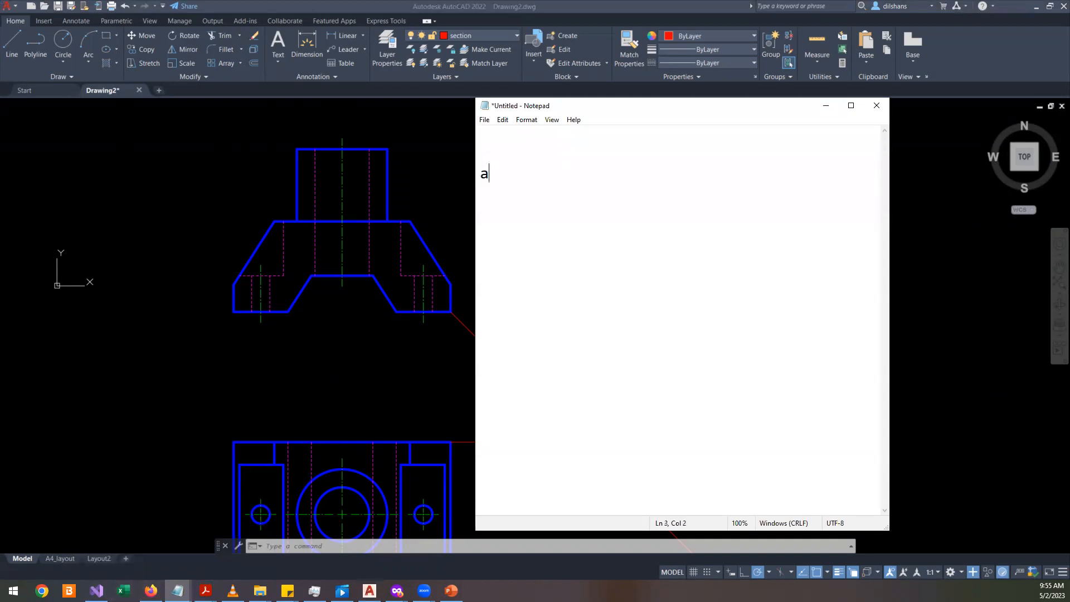
pyautogui.press('BackSpace')
pyautogui.write('1')
pyautogui.write('15')
pyautogui.press('BackSpace')
pyautogui.press('BackSpace')
pyautogui.press('BackSpace')
pyautogui.click(542, 171)
pyautogui.press('BackSpace')
pyautogui.press('BackSpace')
pyautogui.moveTo(505, 198); pyautogui.dragTo(488, 195)
pyautogui.click(537, 196)
# - Switch to AutoCAD and look through the available annotation scales, leaving the scale at 1:1
pyautogui.click(928, 574)
pyautogui.click(929, 573)
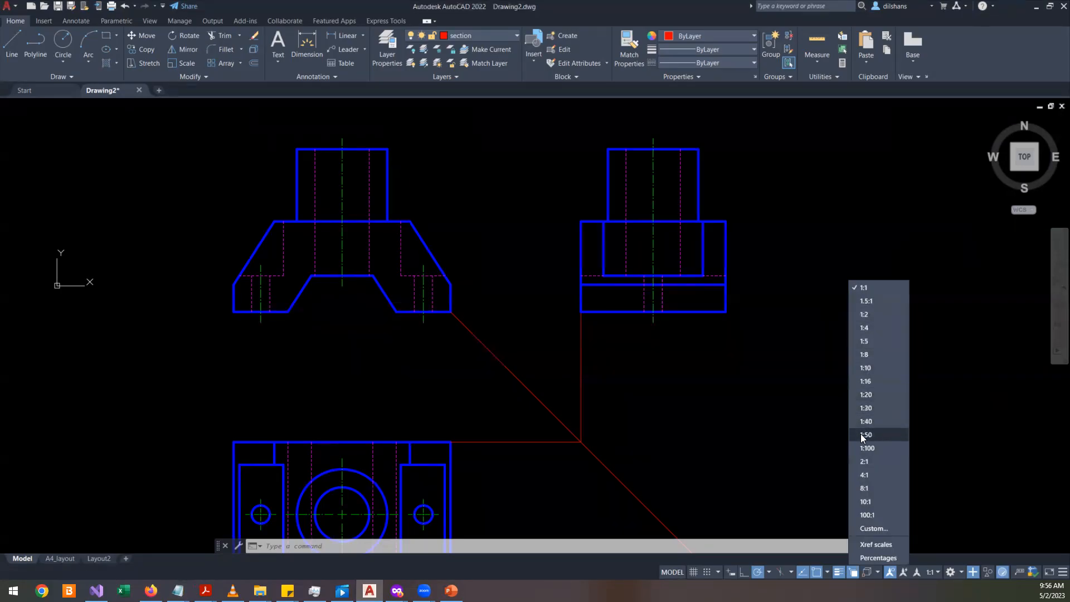
pyautogui.click(678, 476)
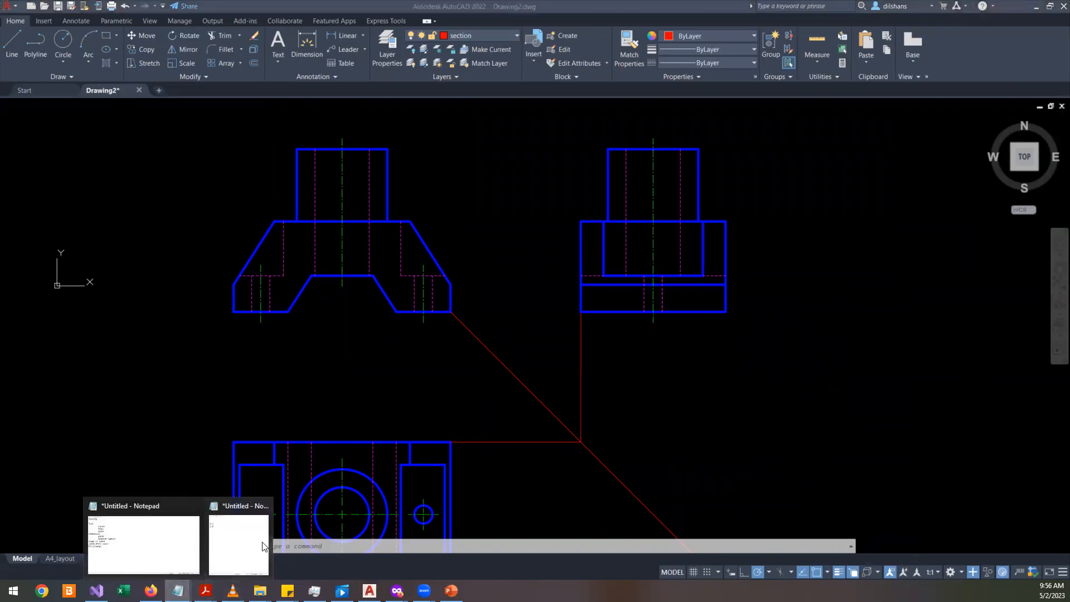
# - Switch back to the second Notepad window, remove the blank line above the scale ratios and highlight 1:2
pyautogui.click(249, 555)
pyautogui.click(550, 160)
pyautogui.press('BackSpace')
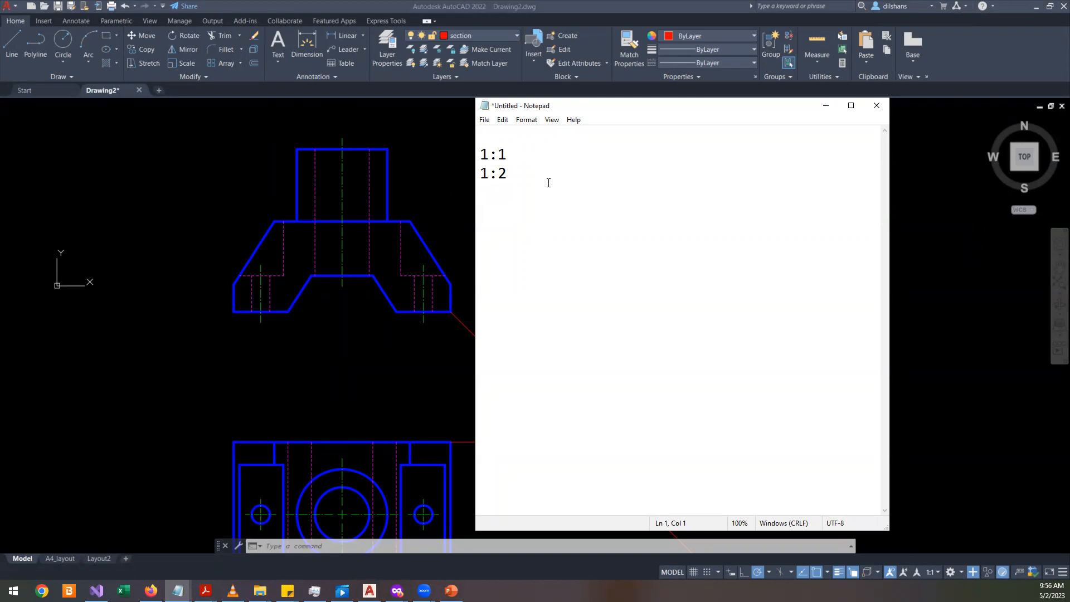
pyautogui.press('Delete')
pyautogui.click(559, 168)
pyautogui.moveTo(510, 154); pyautogui.dragTo(311, 148)
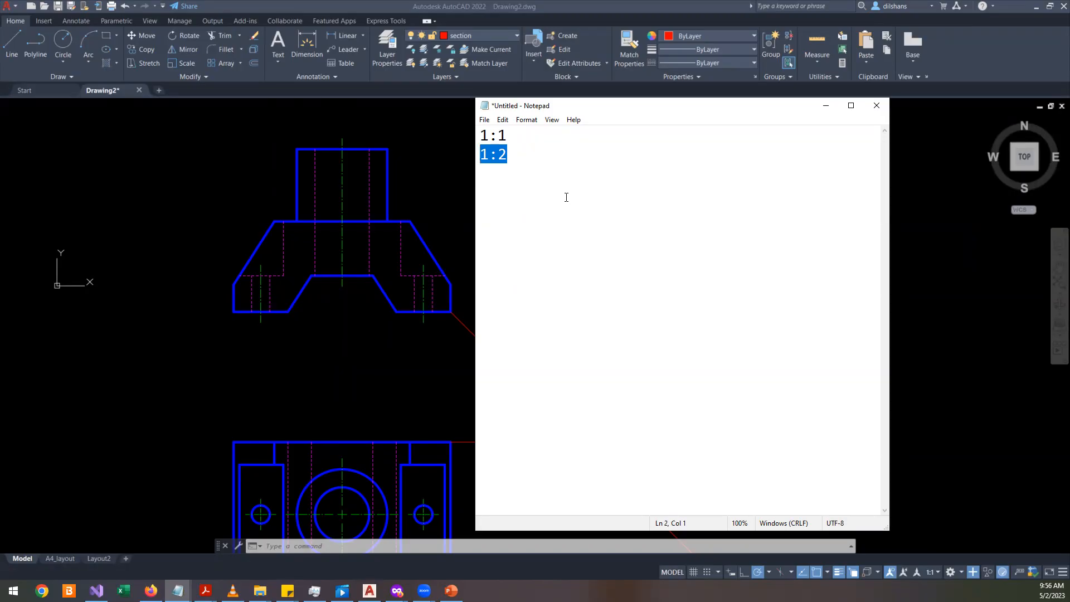
# - Switch to AutoCAD and draw a 297 × 210 rectangle to the right of the original views with Rectangle
pyautogui.click(183, 263)
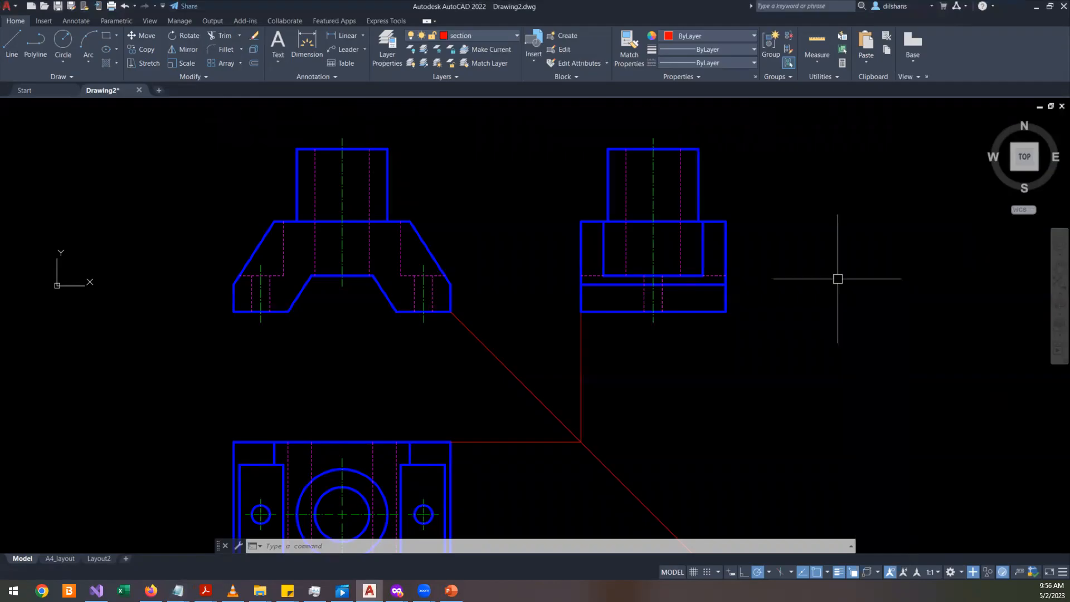
pyautogui.scroll(-2, 521, 158)
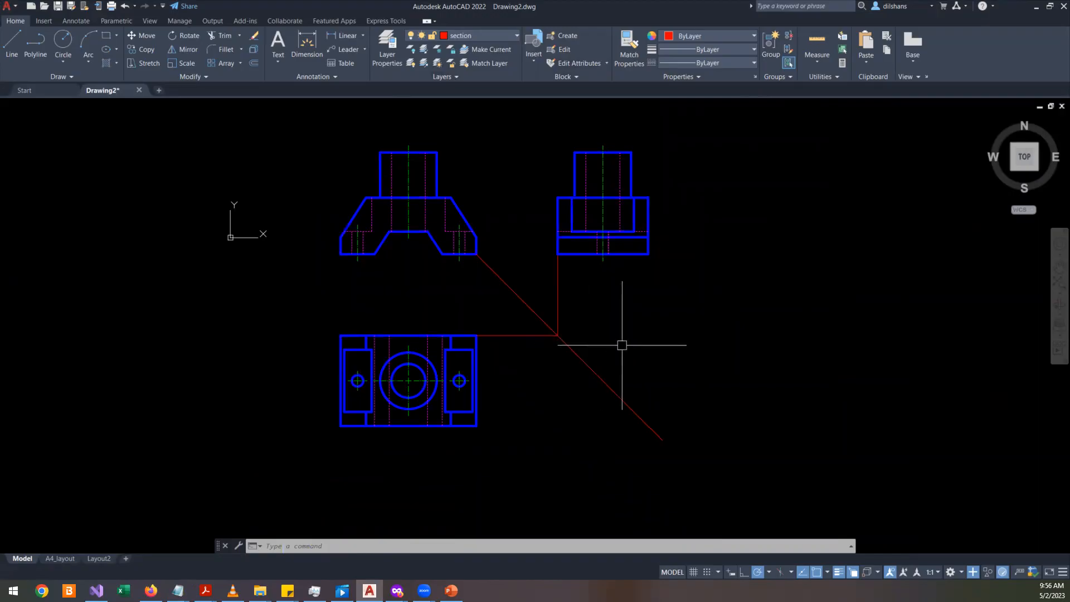
pyautogui.write('rec')
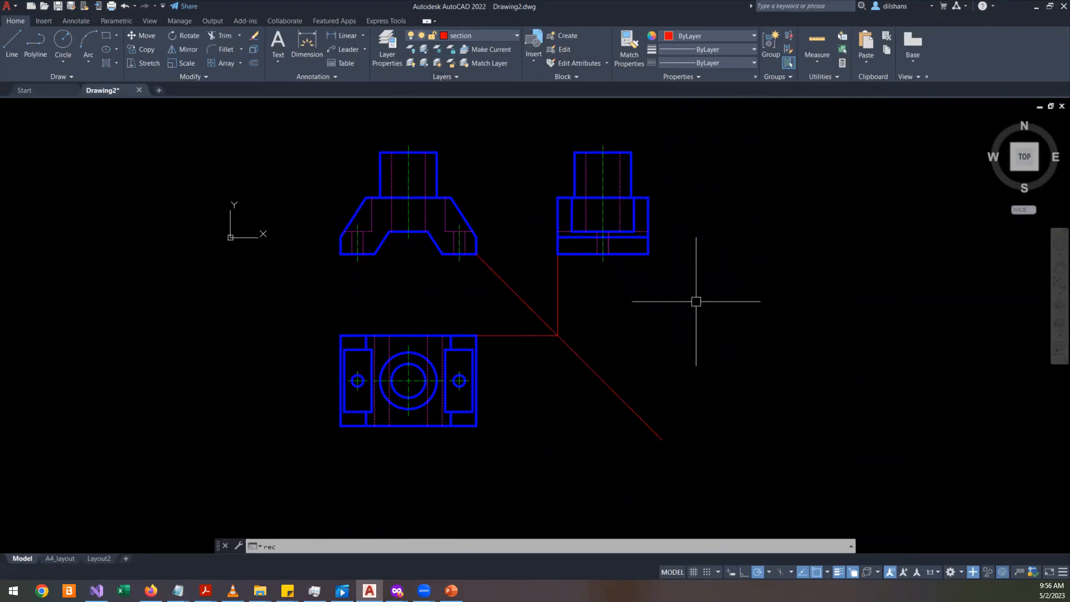
pyautogui.press('Return')
pyautogui.click(694, 394)
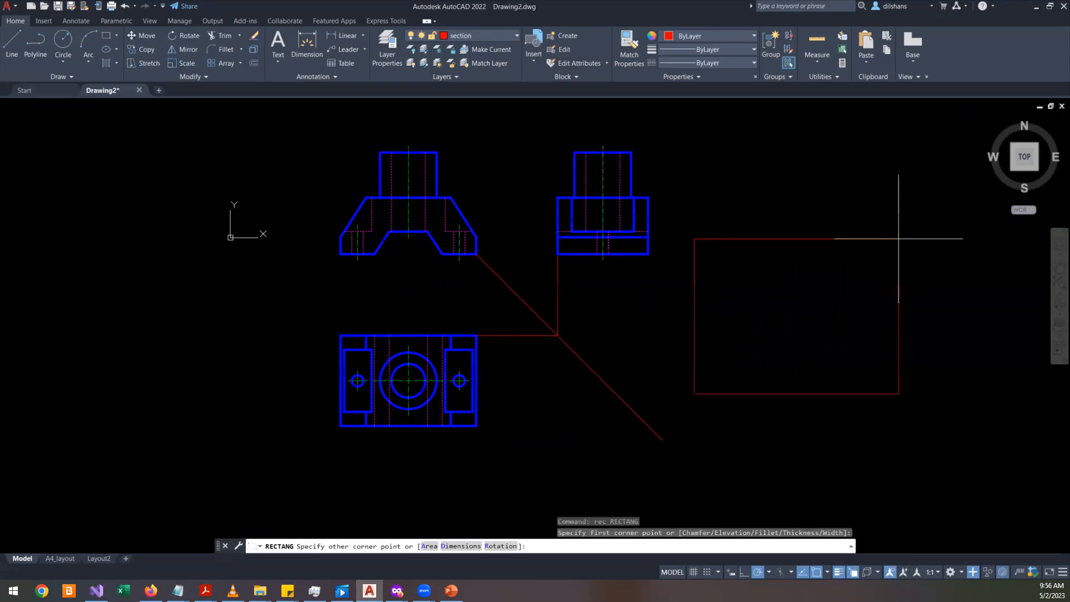
pyautogui.press('F8')
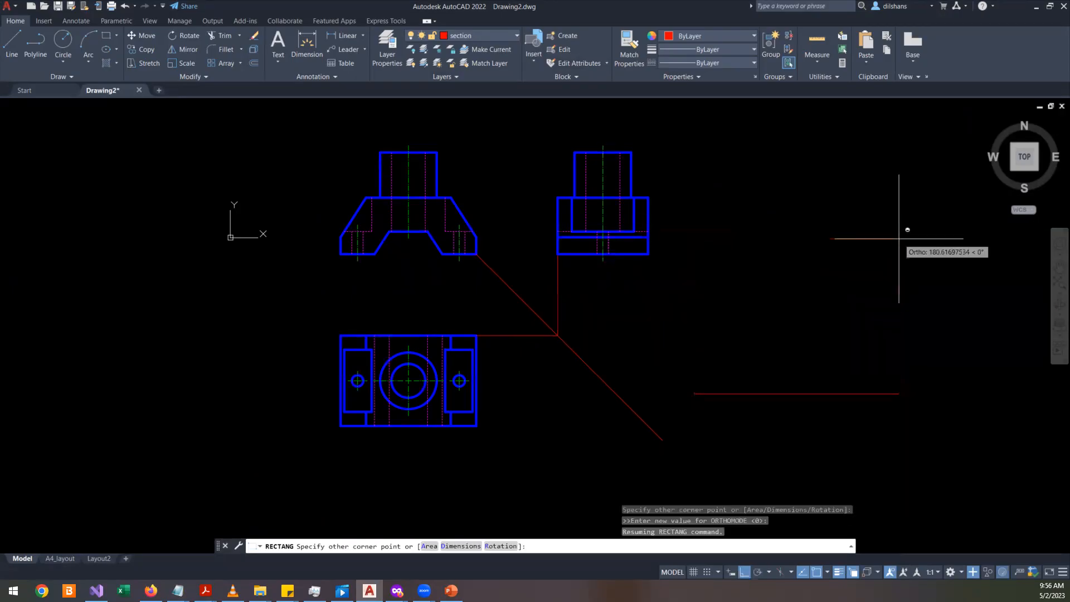
pyautogui.write('@')
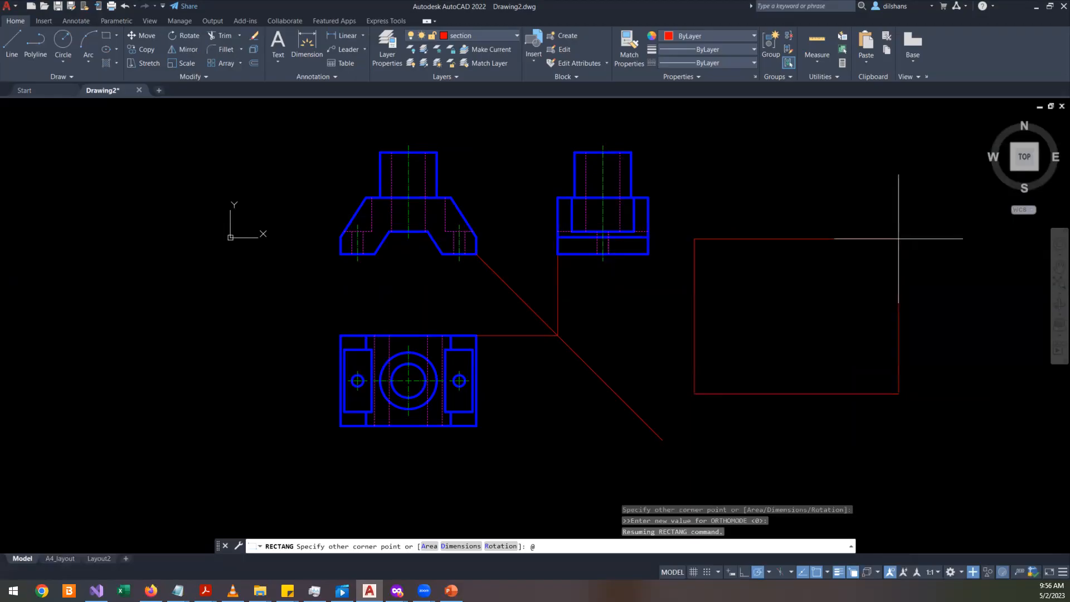
pyautogui.write('291')
pyautogui.write('7')
pyautogui.write(',210')
pyautogui.press('Return')
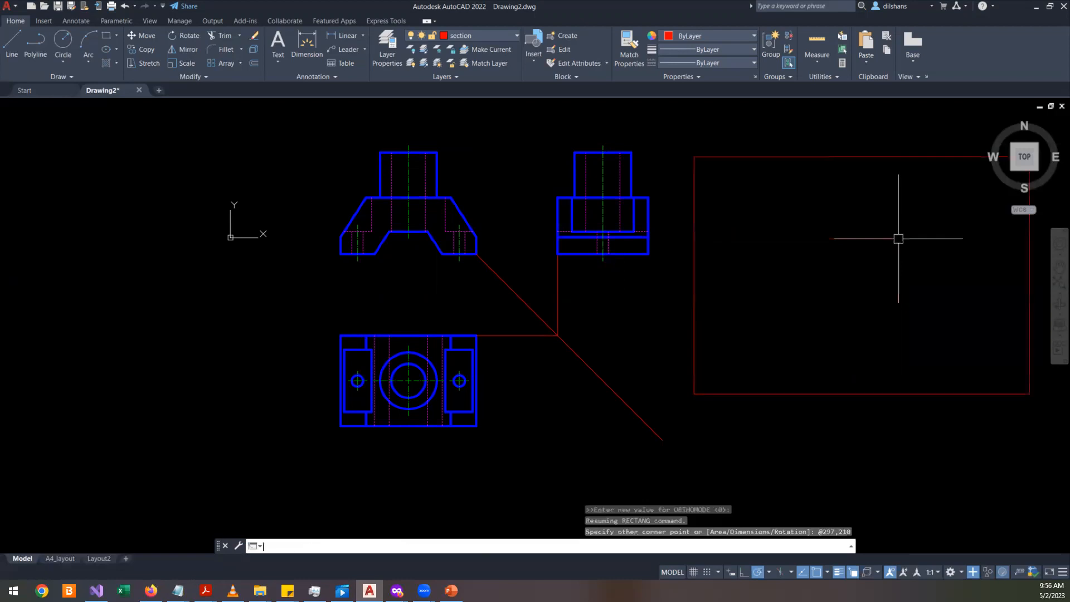
# - Move the 297 × 210 rectangle farther right and upward, away from the original views and projection lines
pyautogui.scroll(-2, 891, 262)
pyautogui.click(961, 327)
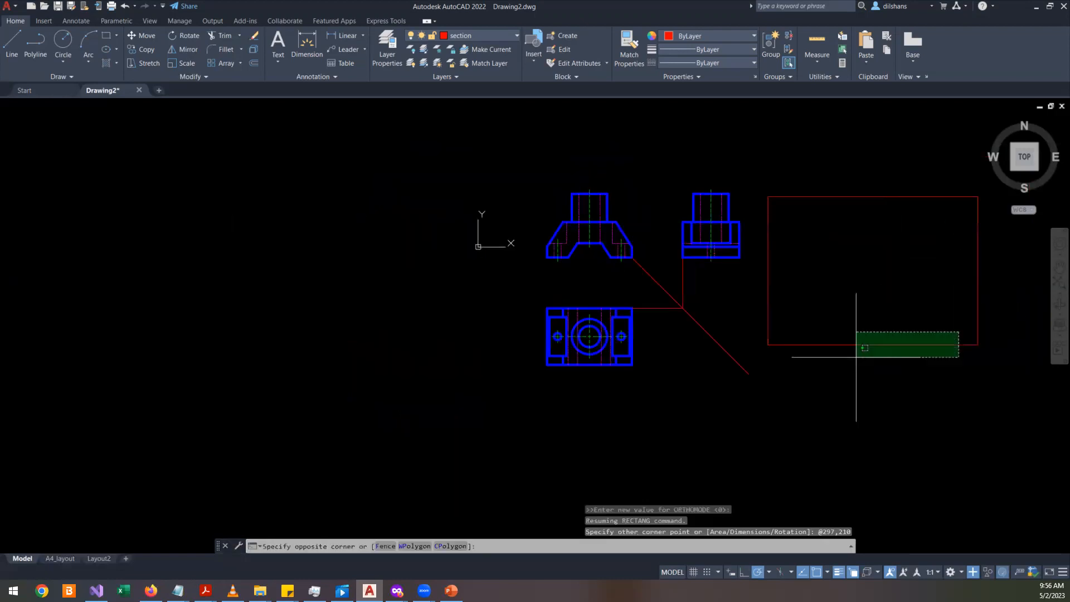
pyautogui.click(845, 368)
pyautogui.write('m')
pyautogui.press('Return')
pyautogui.click(845, 368)
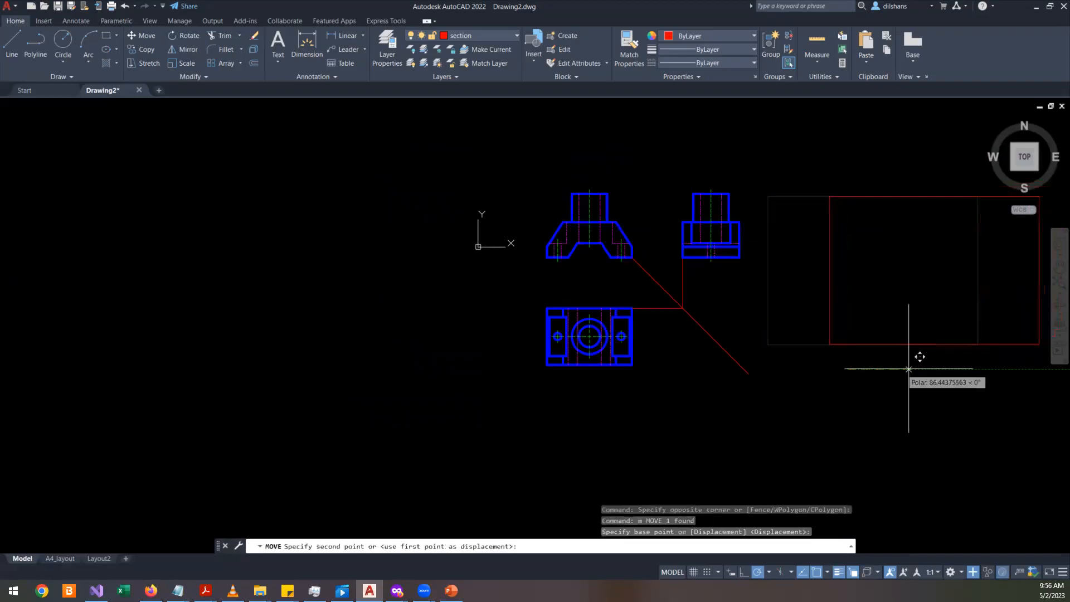
pyautogui.moveTo(917, 354); pyautogui.dragTo(693, 399, button='middle')
pyautogui.click(735, 308)
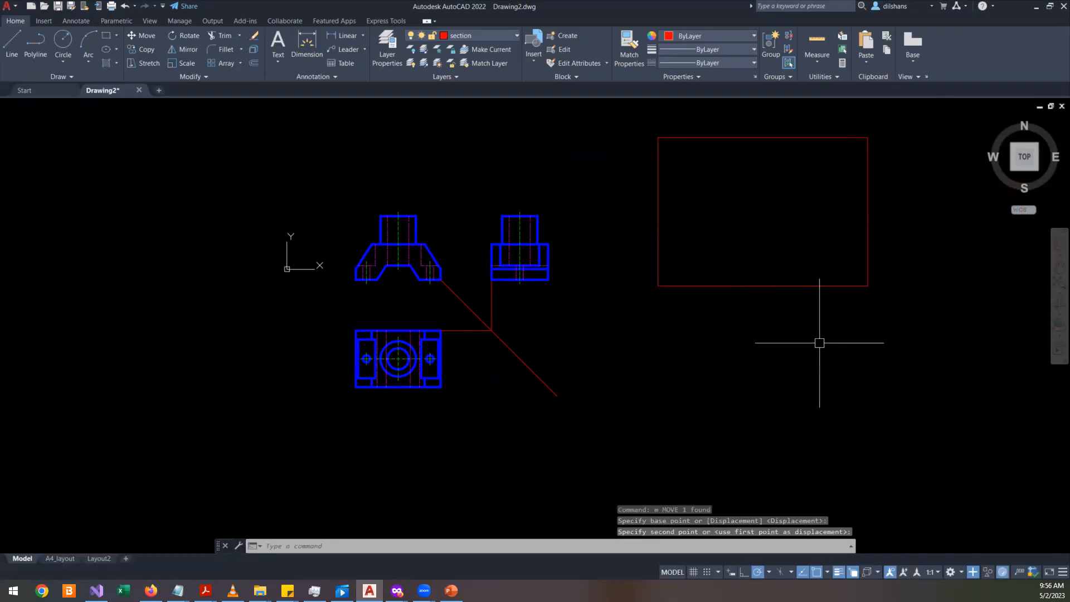
pyautogui.scroll(2, 556, 291)
pyautogui.scroll(-2, 556, 291)
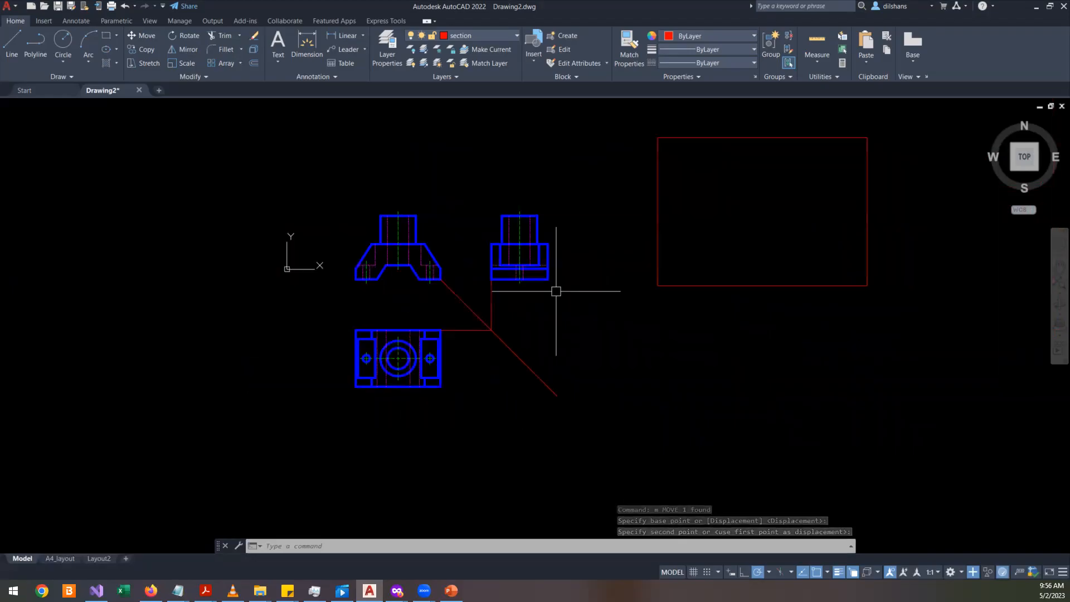
# - Switch to the second Notepad window, insert a blank line between the ratios 1:1 and 1:2, and highlight 1:2
pyautogui.click(178, 591)
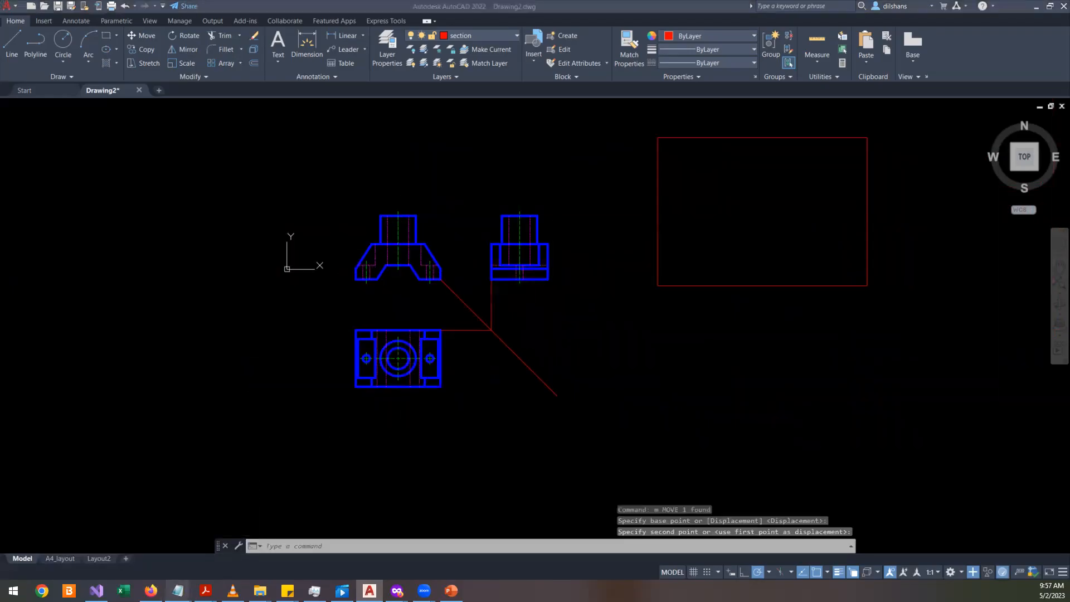
pyautogui.click(142, 535)
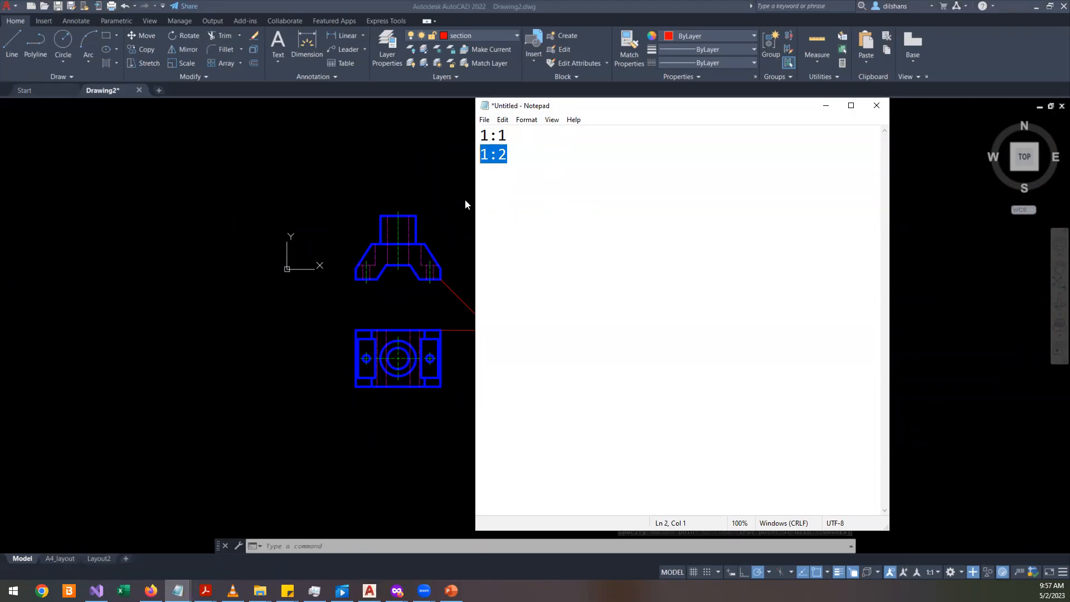
pyautogui.click(521, 160)
pyautogui.press('Return')
pyautogui.press('BackSpace')
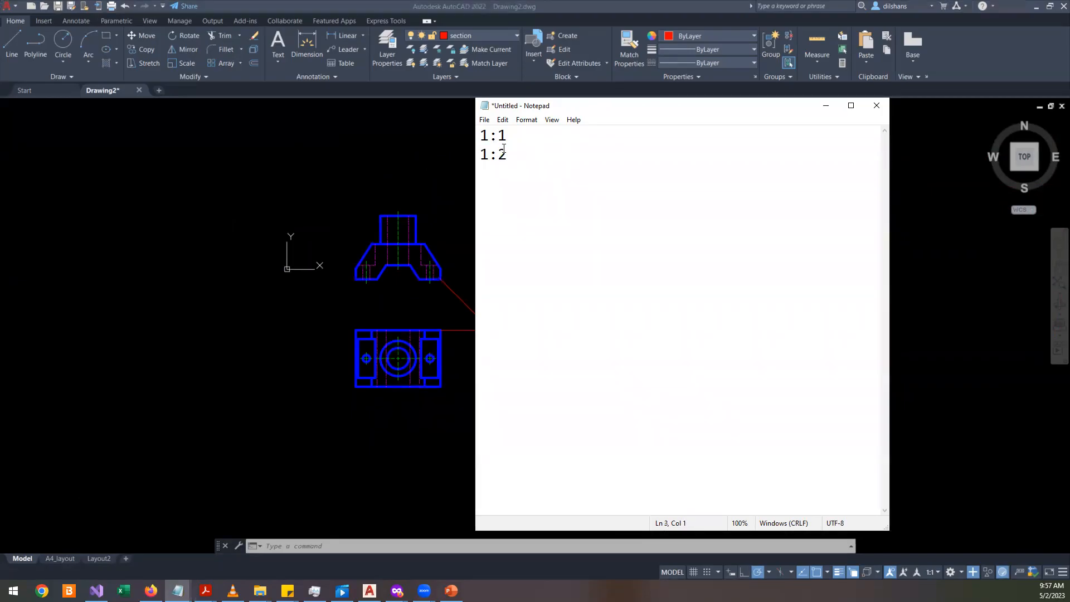
pyautogui.hotkey('shift', 'Home')
pyautogui.click(514, 139)
pyautogui.press('Return')
pyautogui.moveTo(522, 185); pyautogui.dragTo(397, 179)
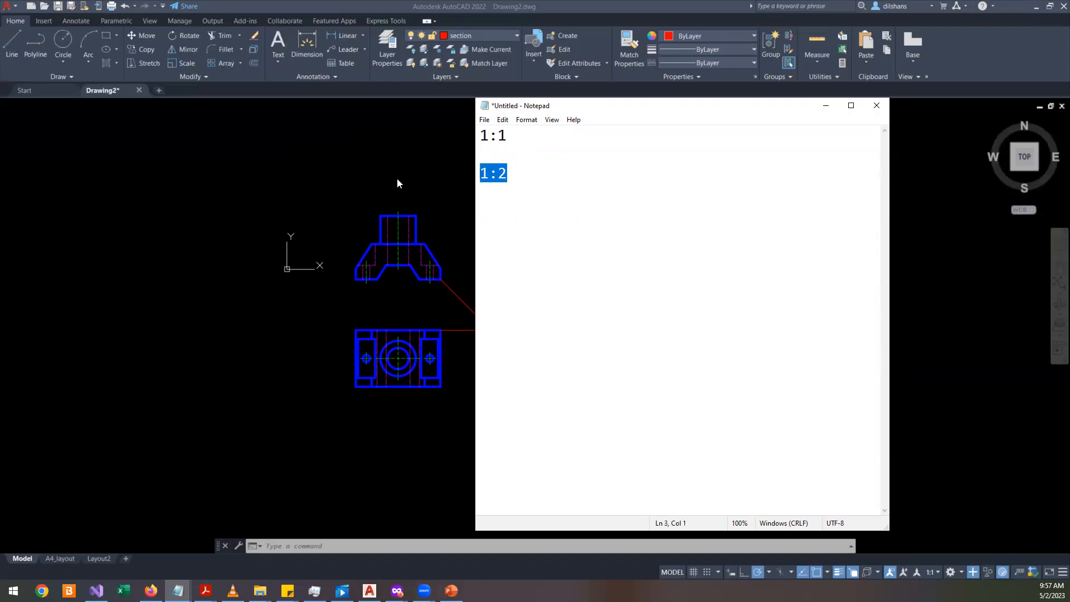
# - Highlight the ratios 1:2 and 1:1 in turn and add two line breaks below them
pyautogui.click(482, 187)
pyautogui.moveTo(481, 172); pyautogui.dragTo(587, 167)
pyautogui.click(585, 173)
pyautogui.click(567, 147)
pyautogui.moveTo(508, 136); pyautogui.dragTo(439, 137)
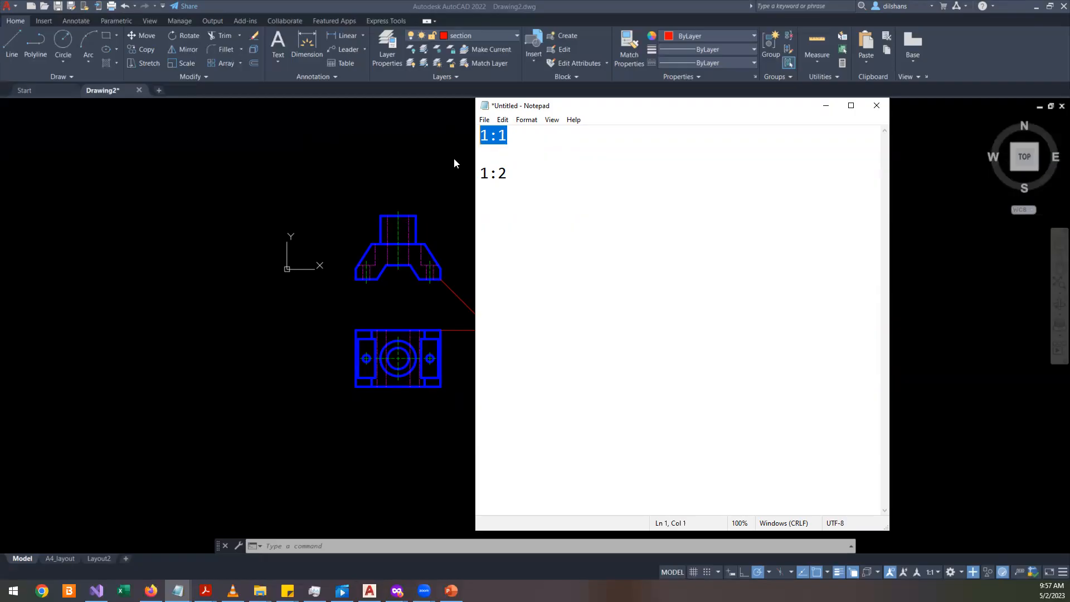
pyautogui.click(522, 205)
pyautogui.press('Return')
pyautogui.press('Return')
# - Switch to AutoCAD, examine the scale and layer of the viewport on A4_layout, and return to model space
pyautogui.click(157, 399)
pyautogui.click(66, 560)
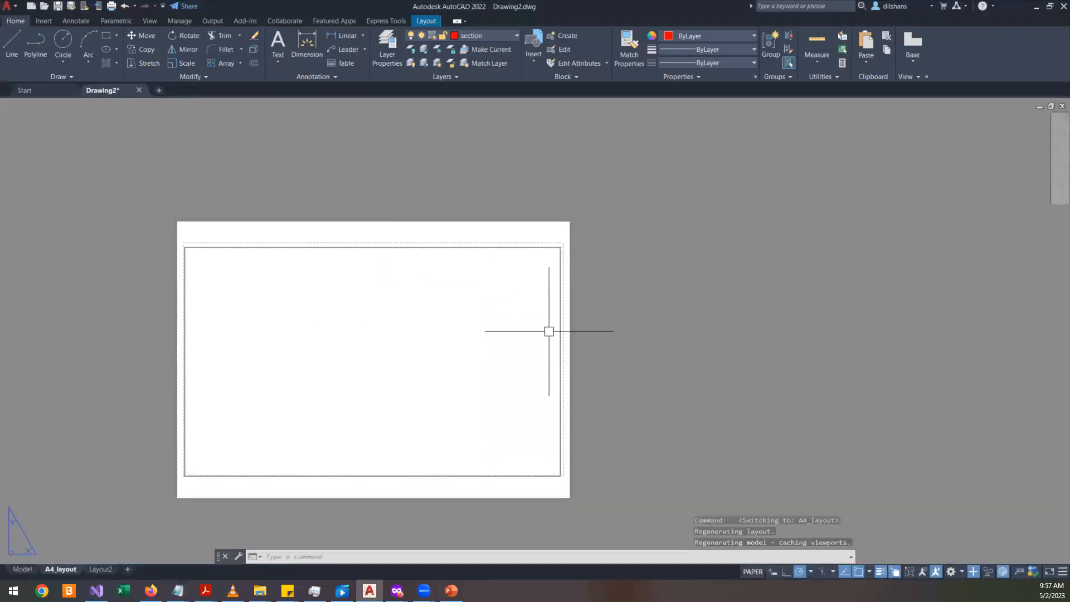
pyautogui.moveTo(561, 313)
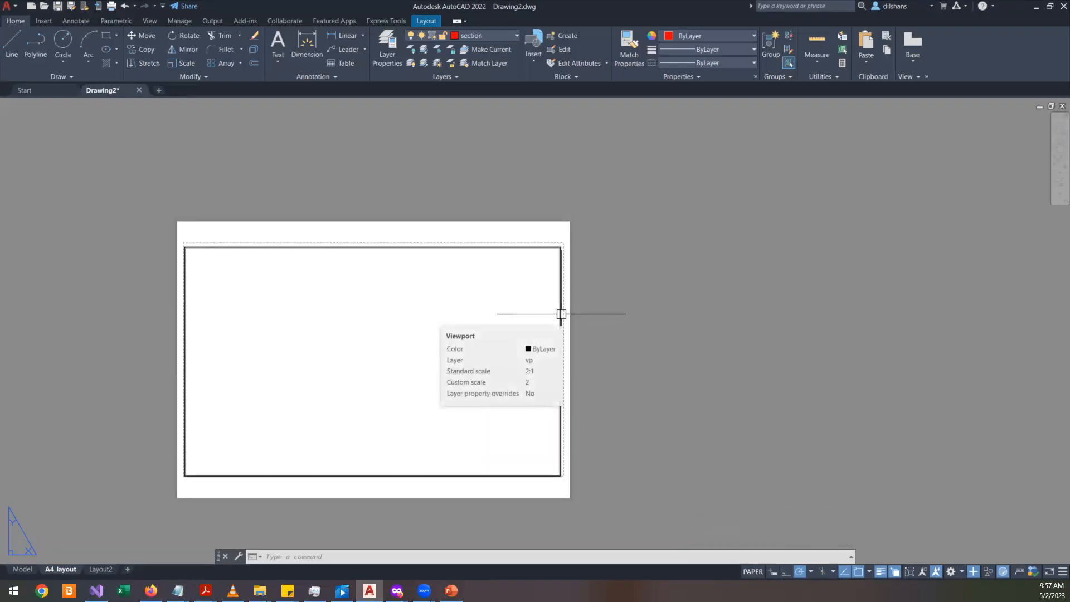
pyautogui.click(561, 313)
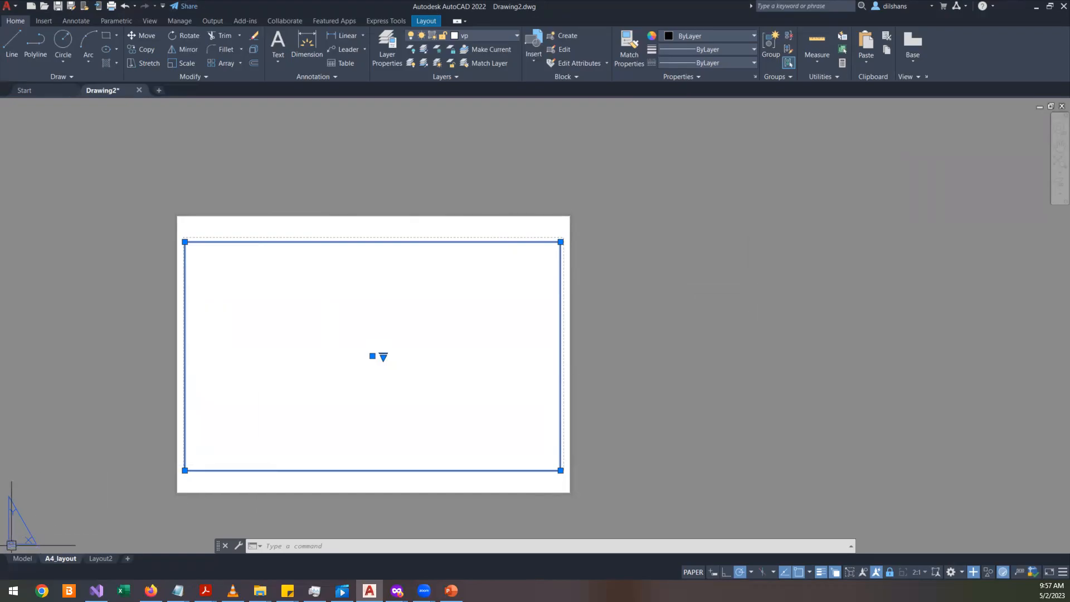
pyautogui.click(21, 558)
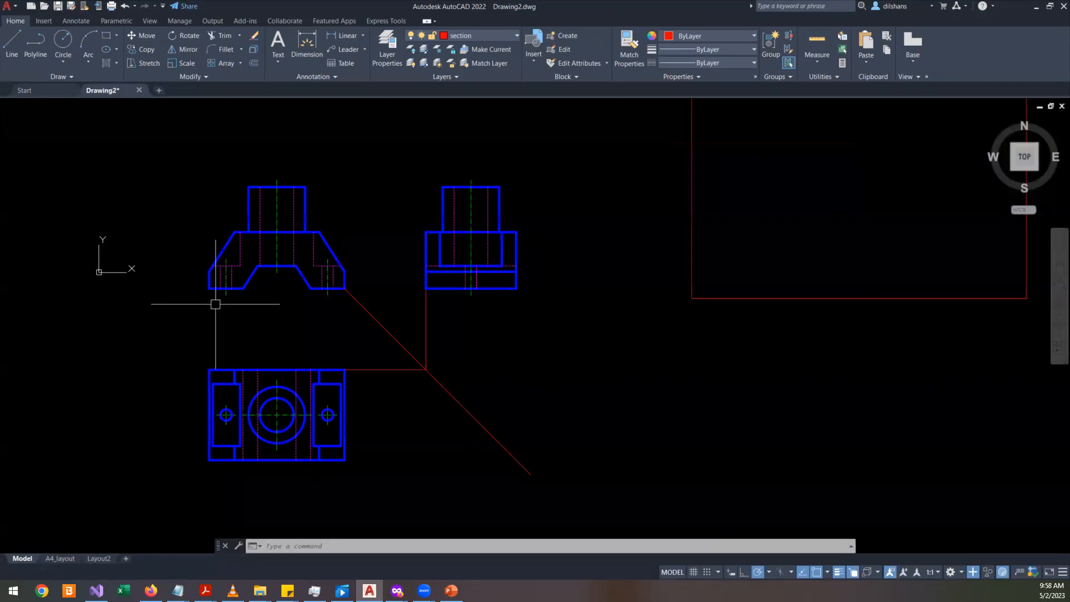
# - Compare the sheet and viewport on A4_layout with the orthographic views in model space
pyautogui.click(63, 559)
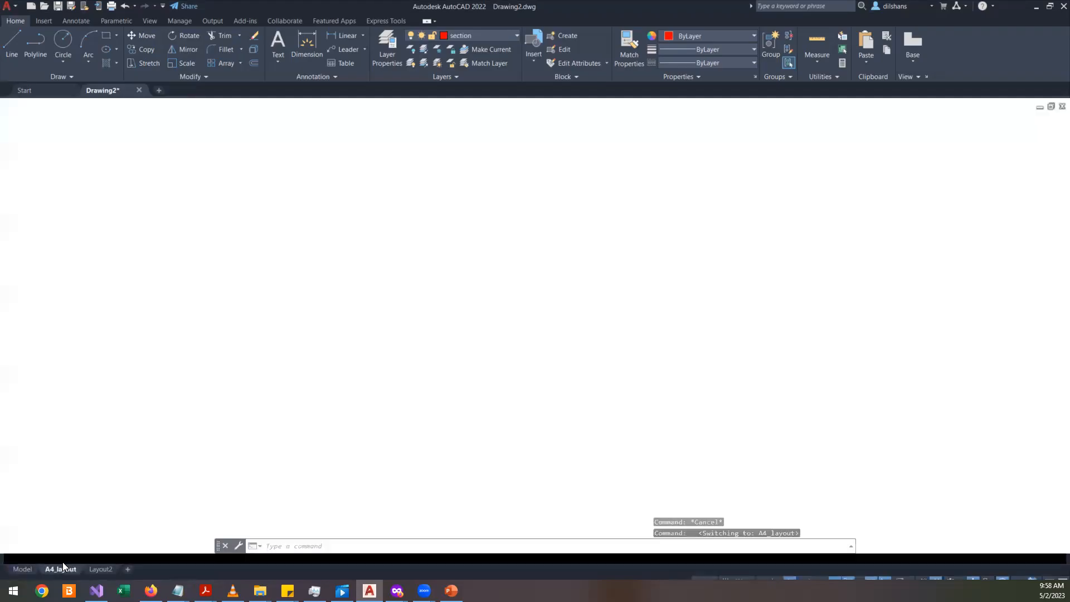
pyautogui.click(602, 191)
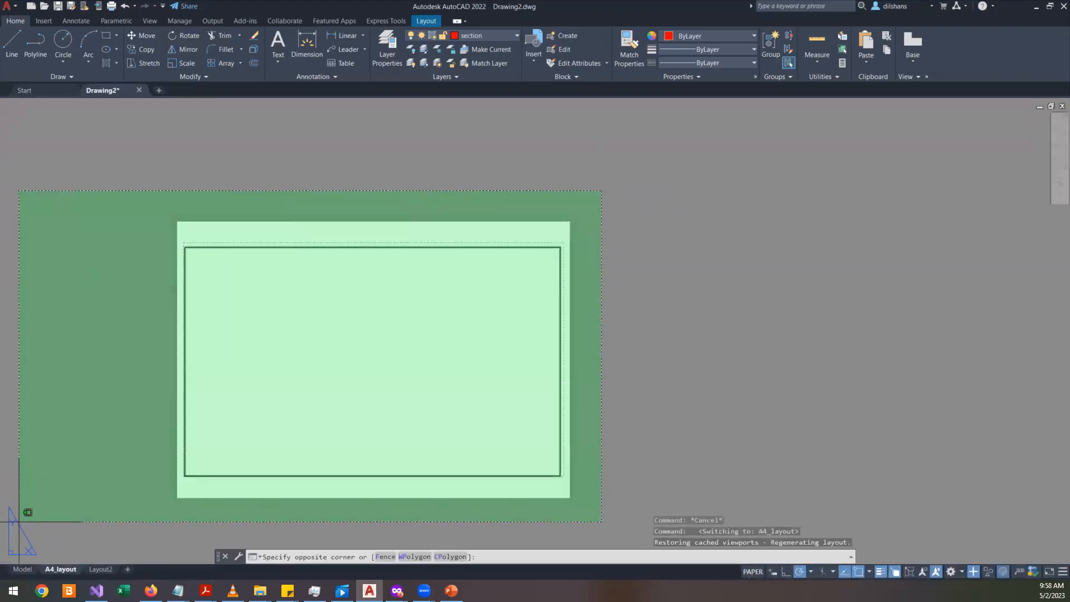
pyautogui.click(102, 493)
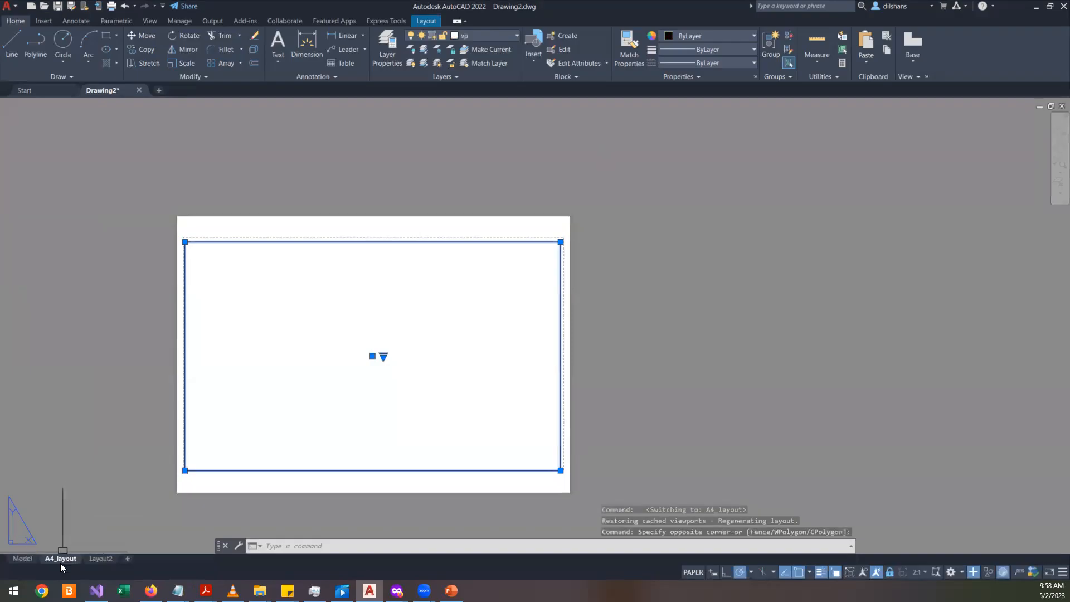
pyautogui.click(23, 559)
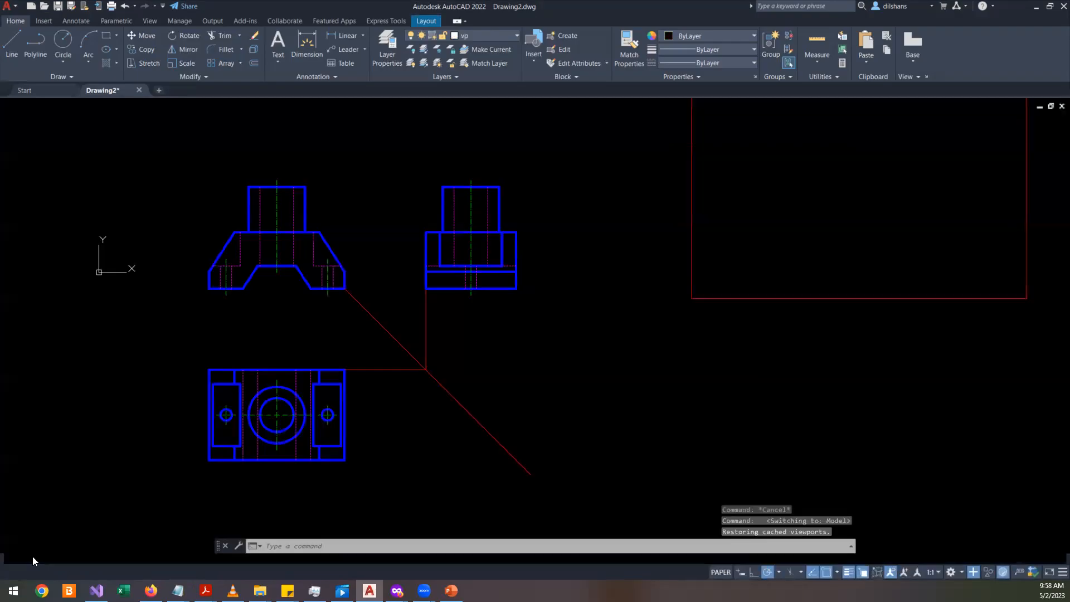
pyautogui.click(618, 221)
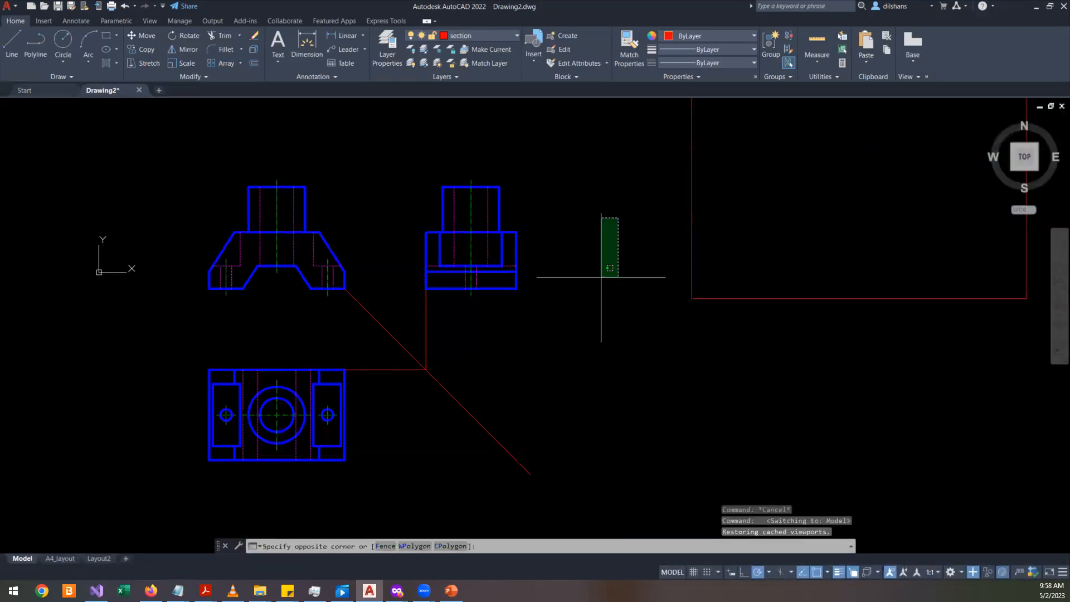
pyautogui.click(595, 276)
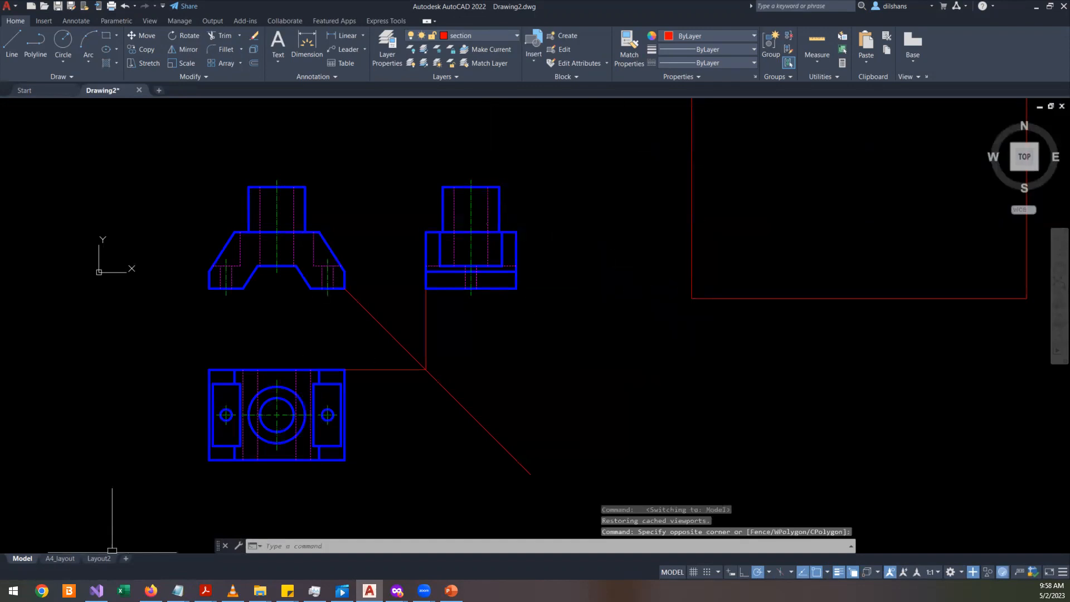
pyautogui.click(55, 557)
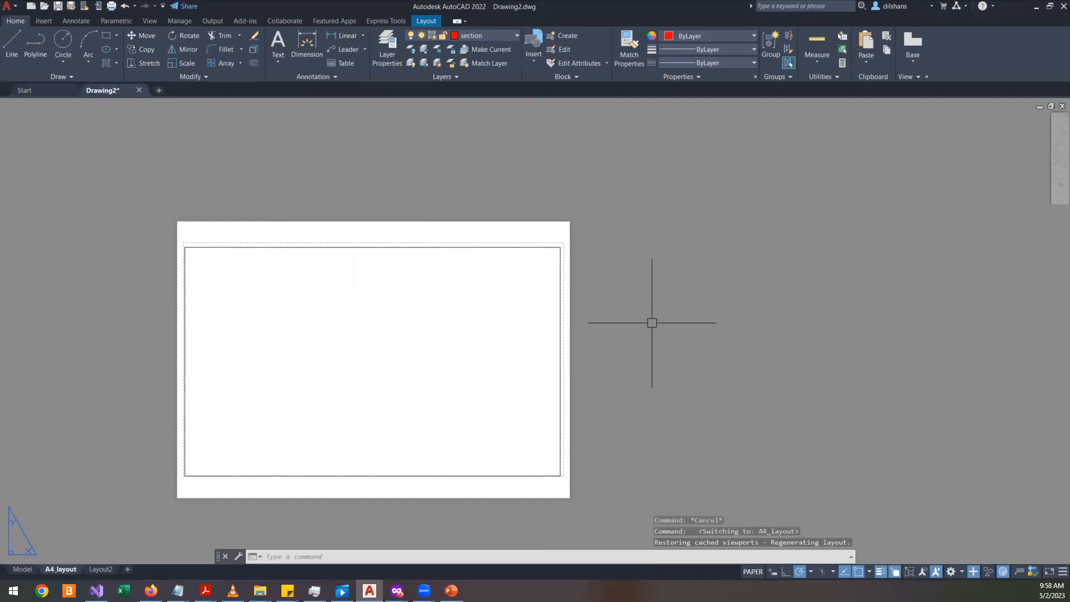
pyautogui.click(22, 569)
pyautogui.click(592, 316)
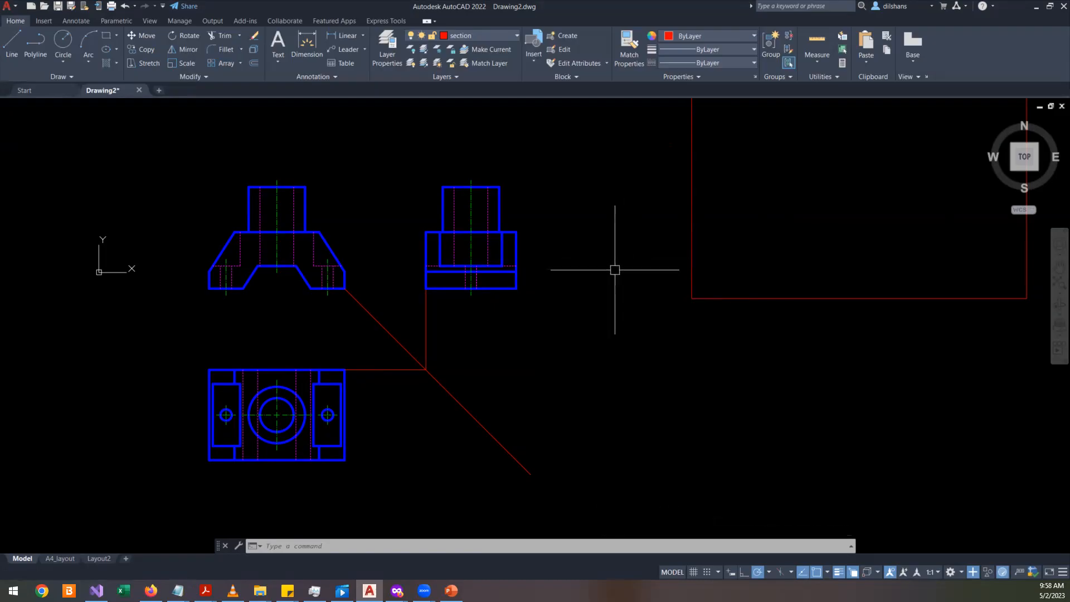
# - Examine the three orthographic views and their projection lines in model space, checking A4_layout in between
pyautogui.scroll(2, 615, 270)
pyautogui.scroll(-2, 615, 270)
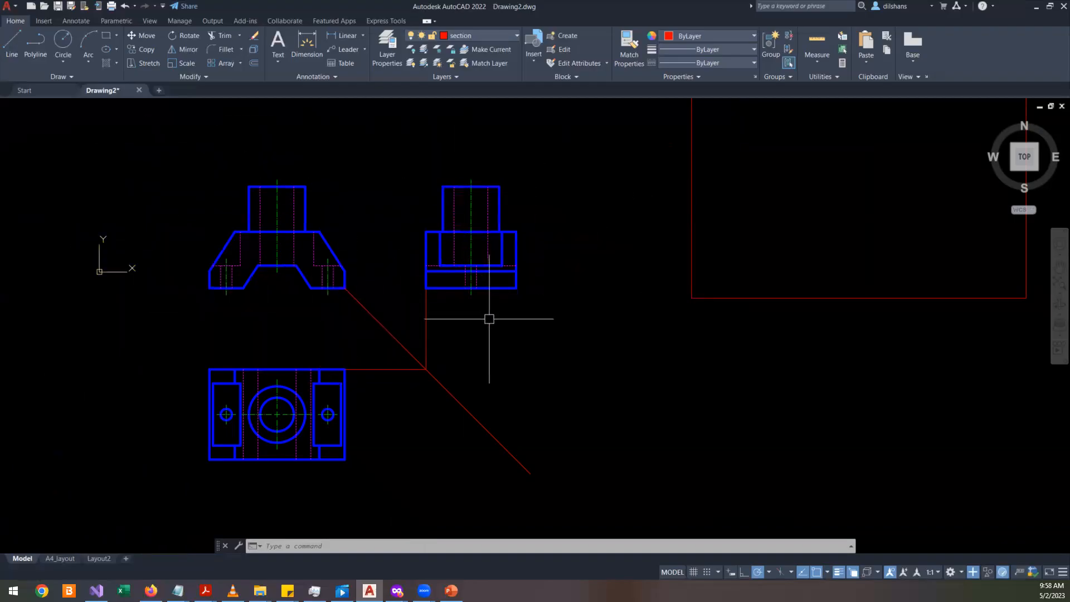
pyautogui.click(51, 559)
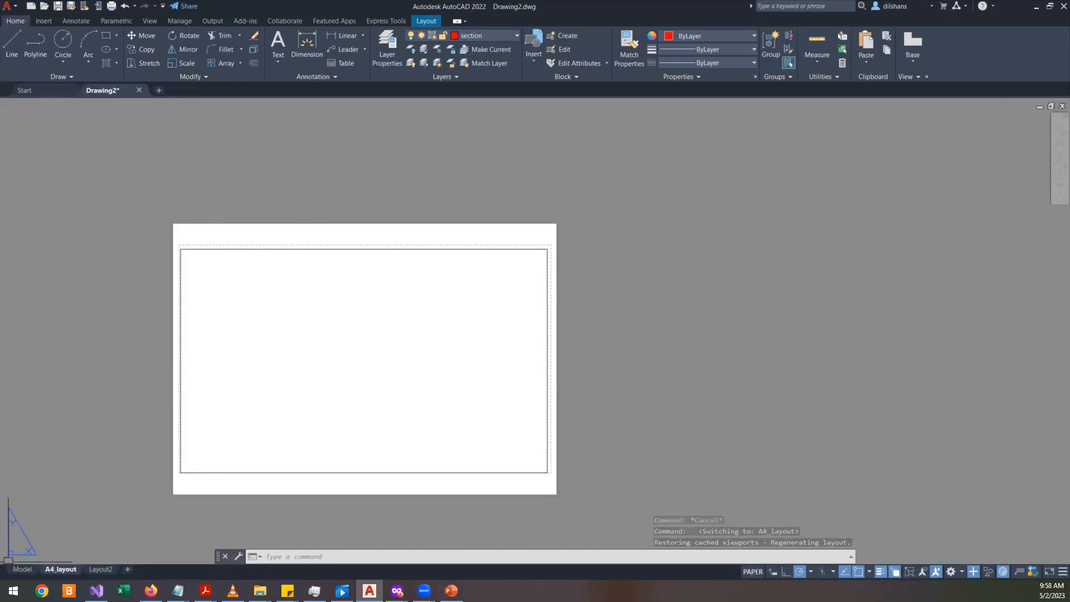
pyautogui.click(22, 569)
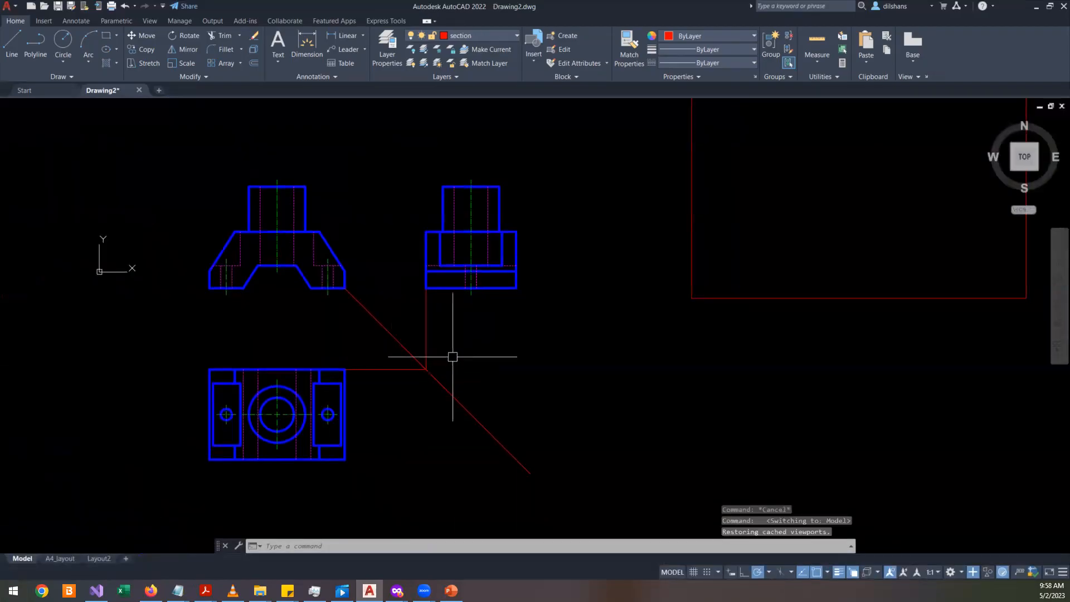
pyautogui.scroll(5, 454, 358)
pyautogui.scroll(-2, 454, 358)
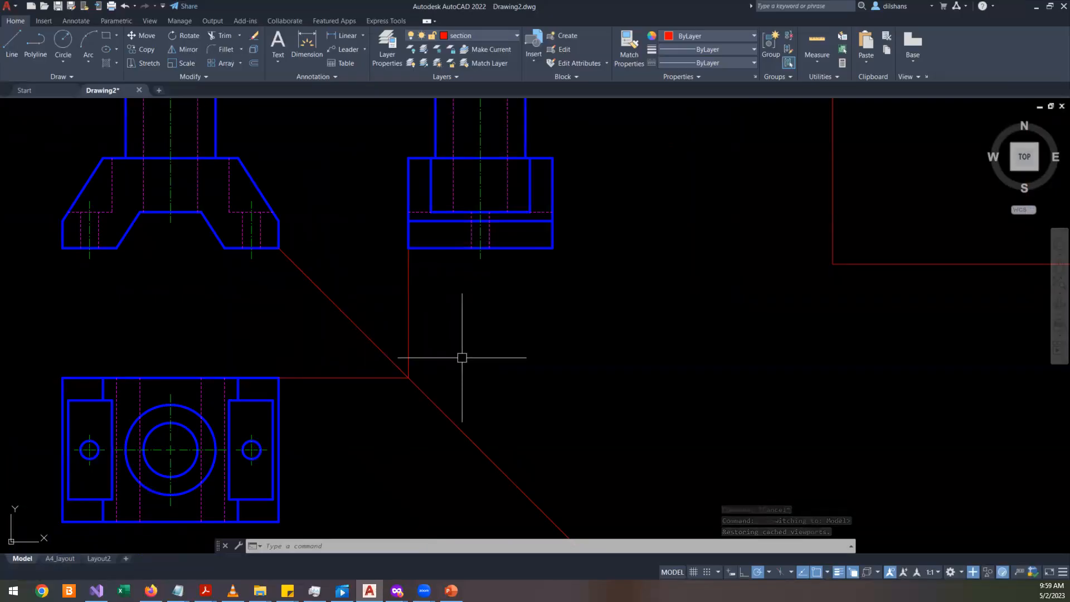
pyautogui.scroll(-4, 463, 358)
pyautogui.scroll(4, 463, 357)
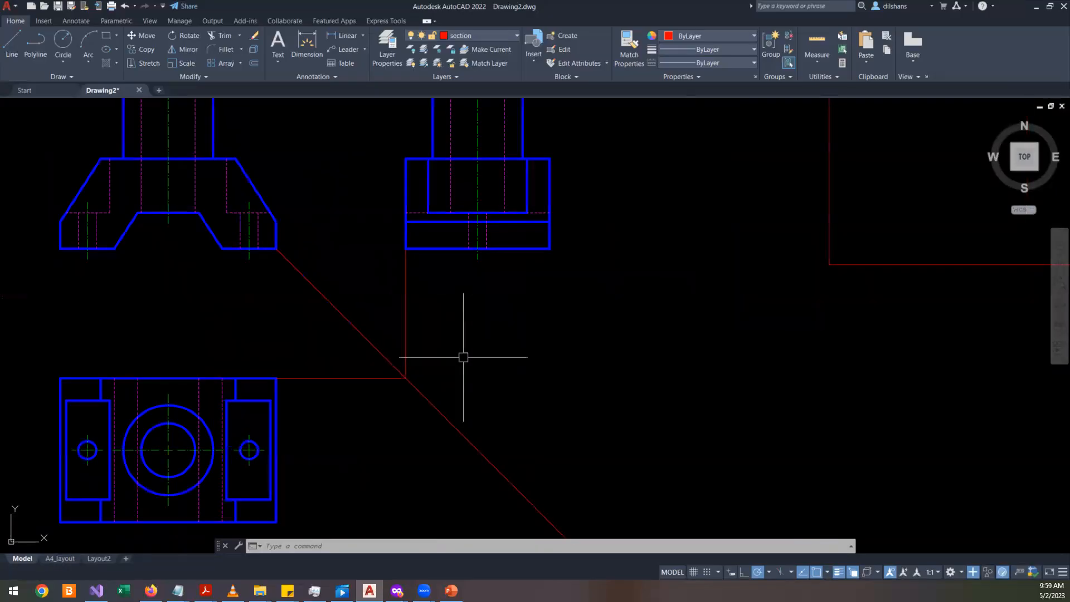
pyautogui.scroll(-2, 465, 361)
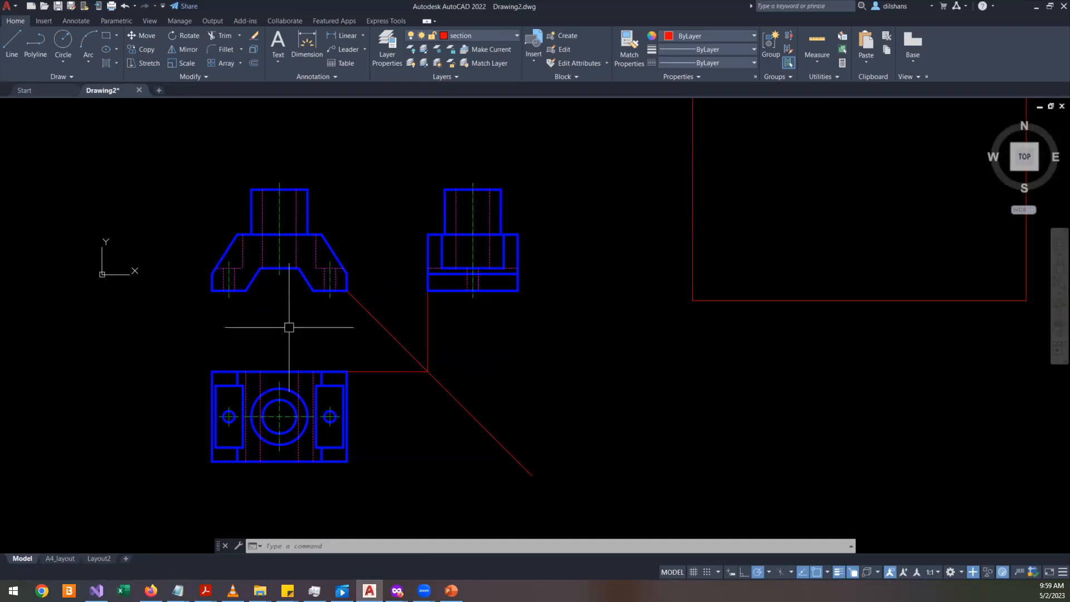
pyautogui.scroll(2, 205, 301)
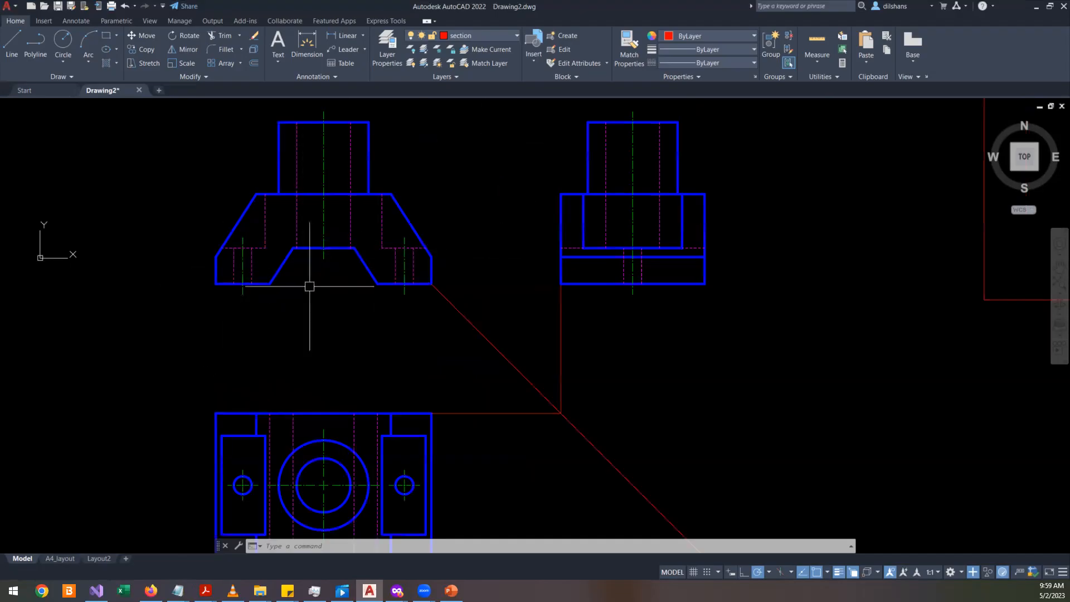
pyautogui.scroll(-2, 601, 263)
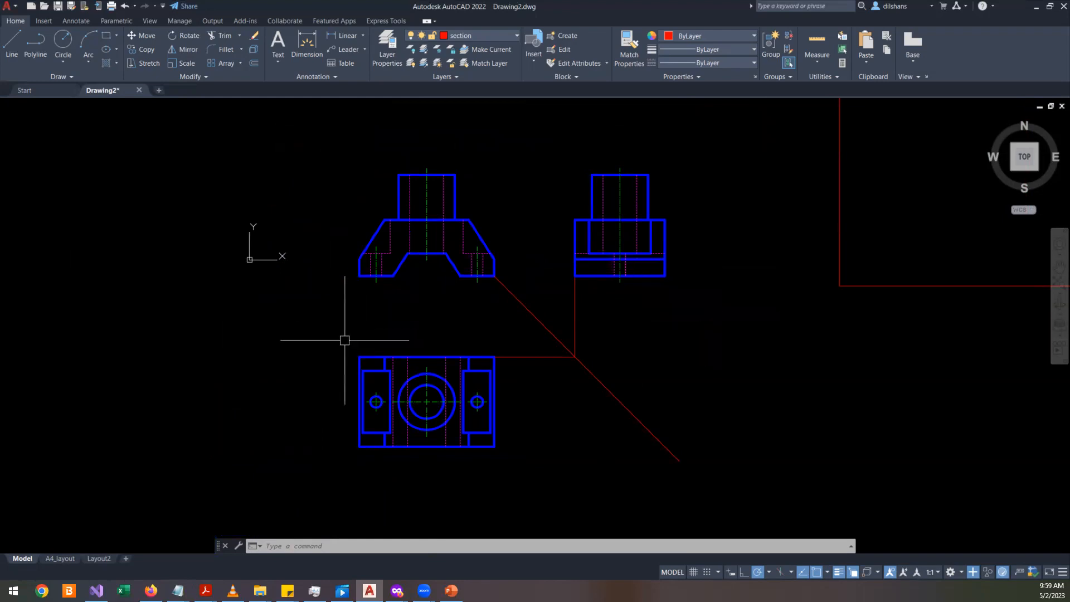
# - Alternate between A4_layout and model space to compare the paper sheet with the full-size drawing
pyautogui.click(46, 559)
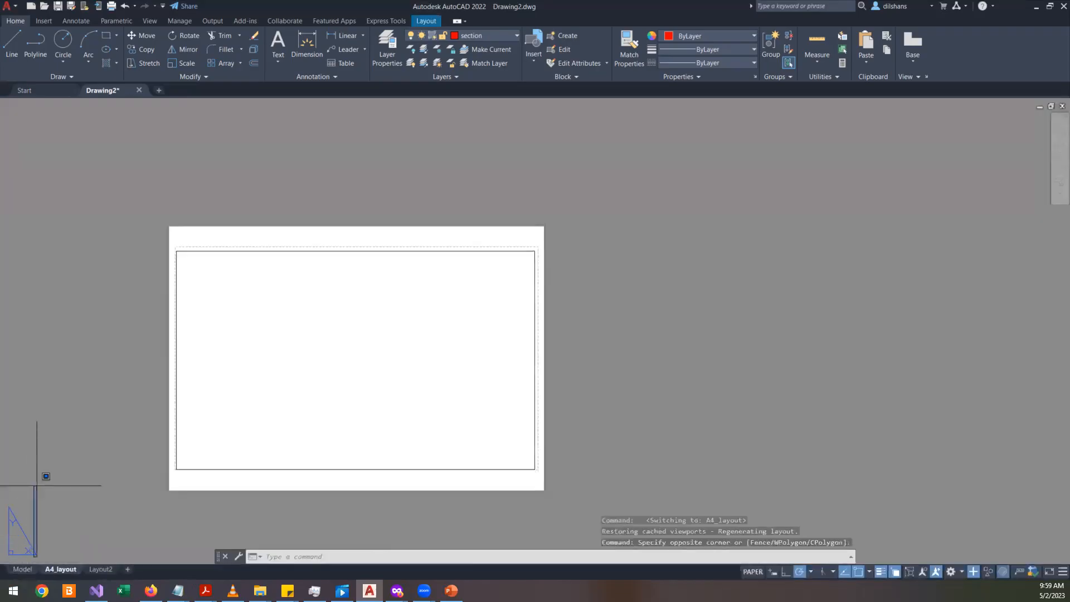
pyautogui.click(21, 569)
pyautogui.click(59, 569)
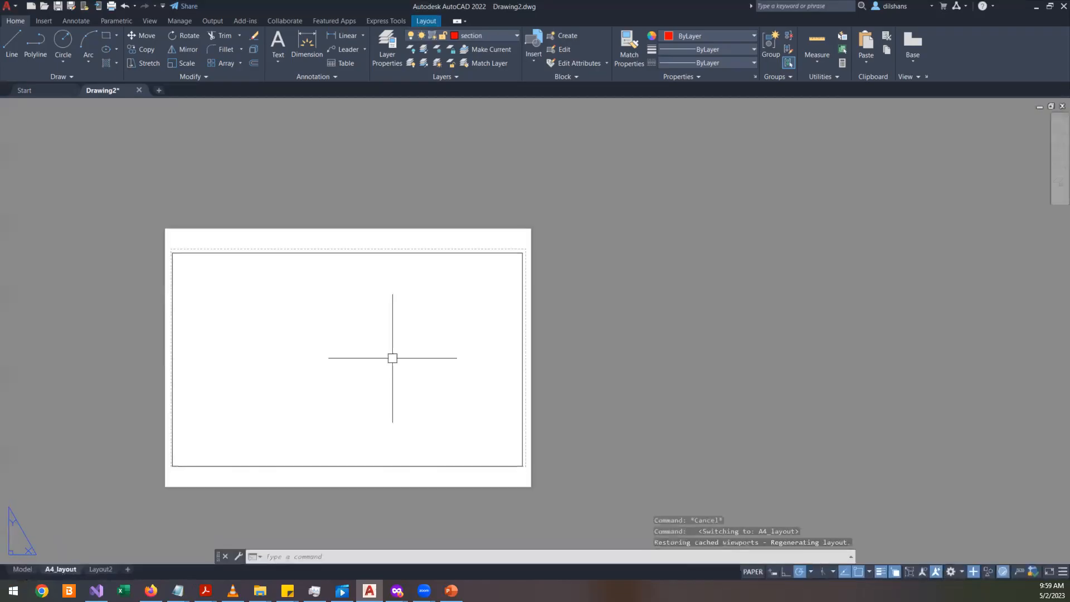
pyautogui.click(26, 570)
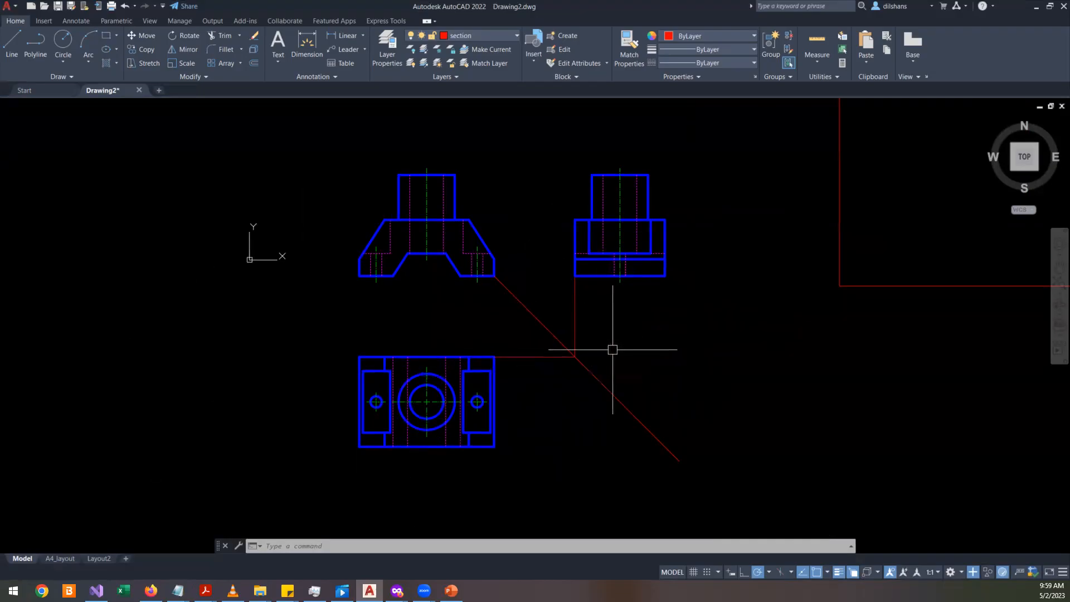
pyautogui.click(60, 558)
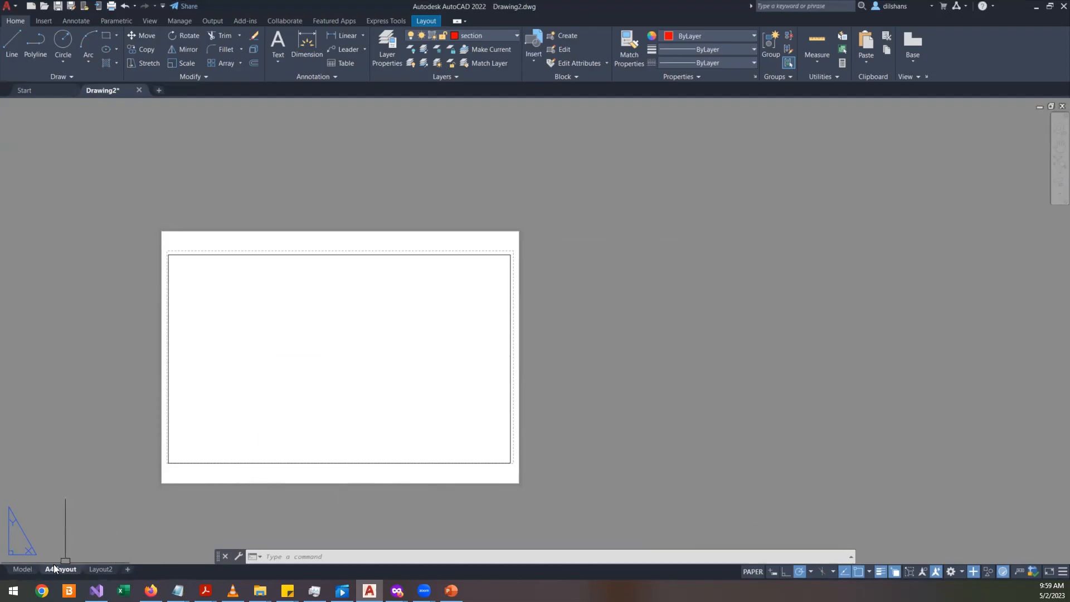
pyautogui.click(22, 569)
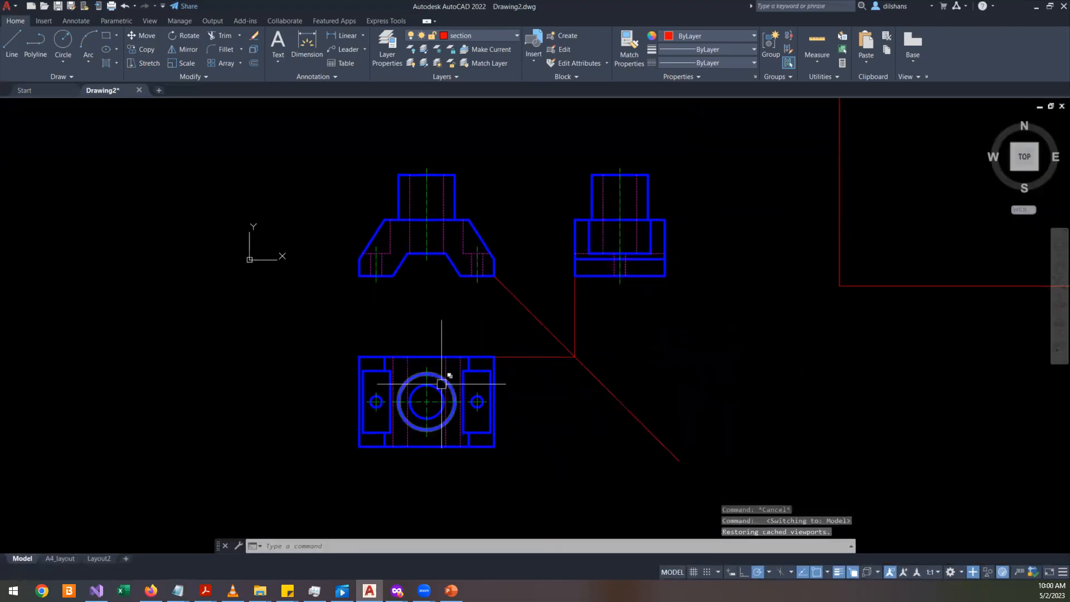
pyautogui.moveTo(441, 383)
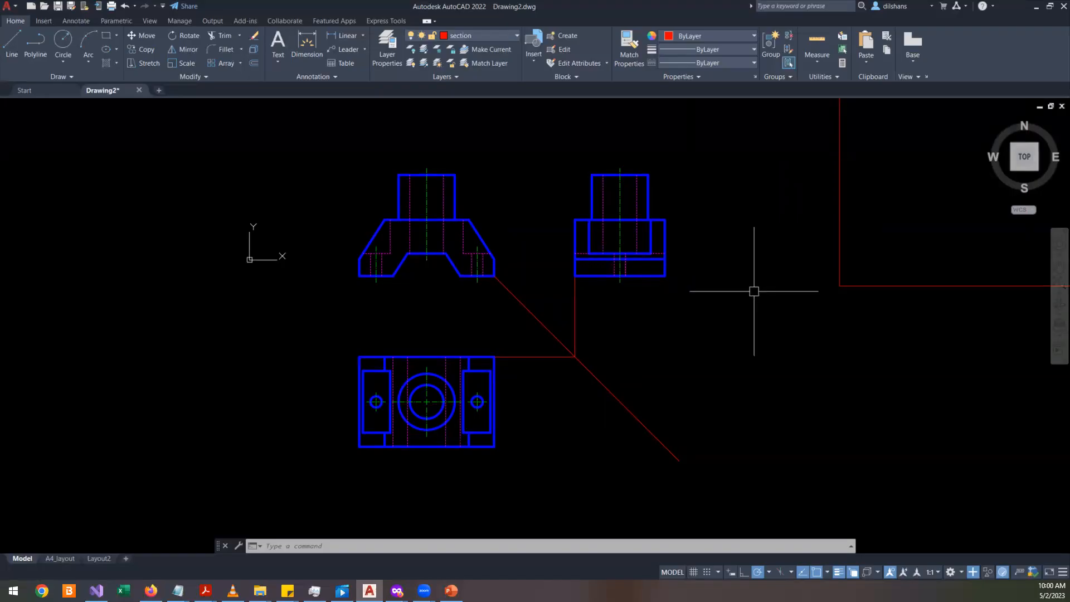
# - Examine the sheet and printable area of Layout2 and return to model space
pyautogui.click(98, 559)
pyautogui.scroll(-2, 541, 334)
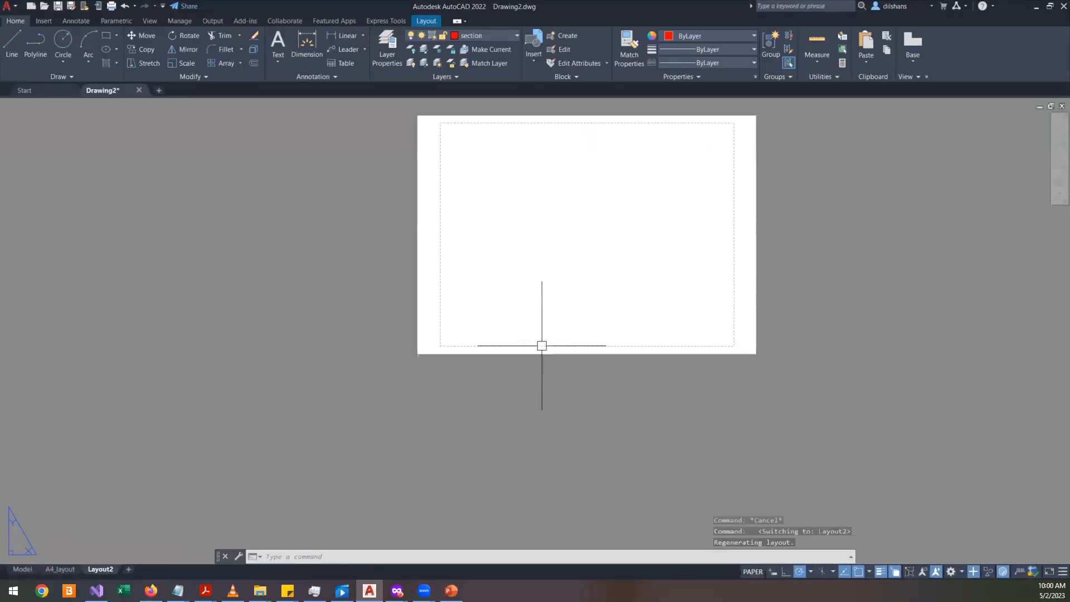
pyautogui.scroll(-4, 540, 356)
pyautogui.scroll(4, 585, 279)
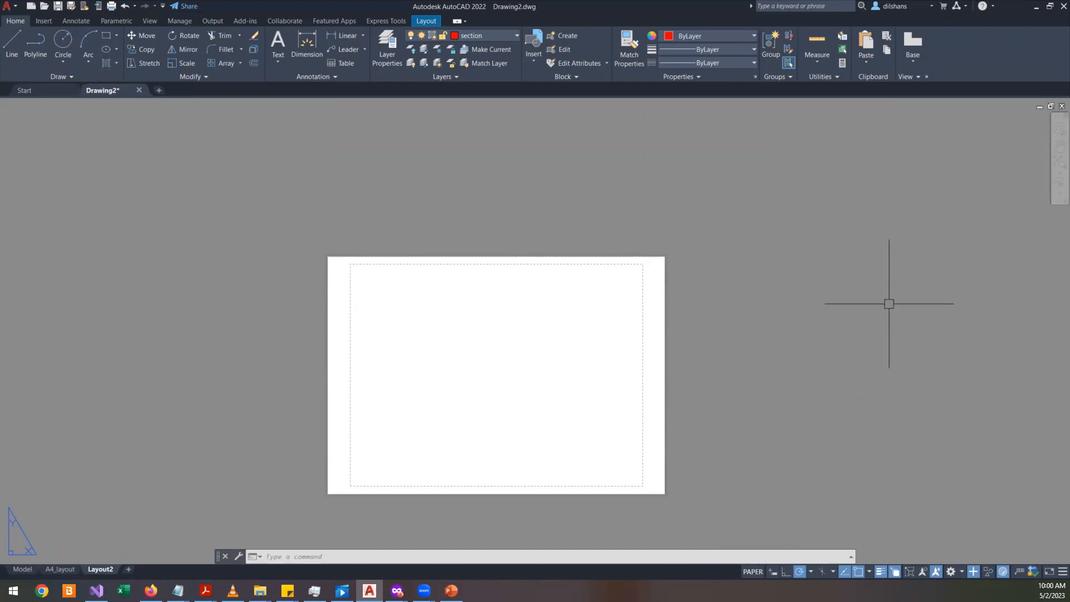
pyautogui.click(29, 571)
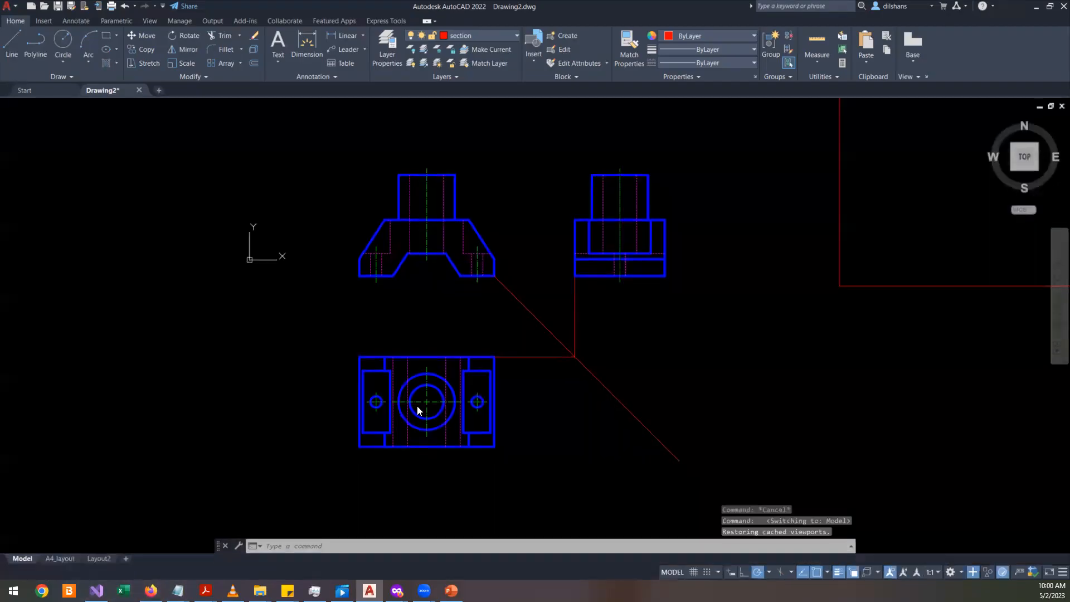
pyautogui.click(644, 347)
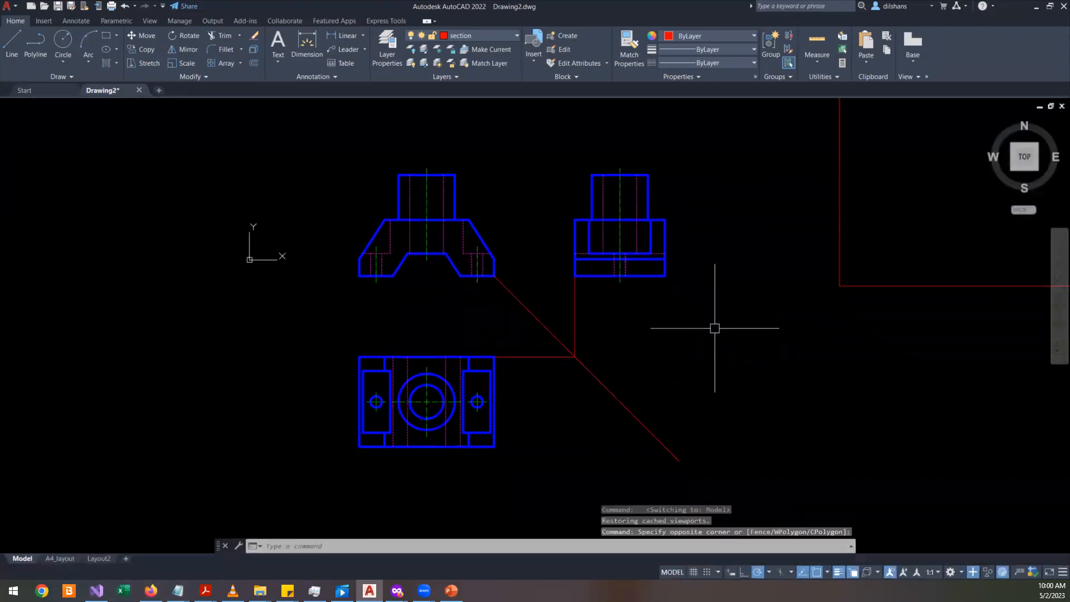
# - Make the Annotations layer the current layer
pyautogui.scroll(2, 714, 327)
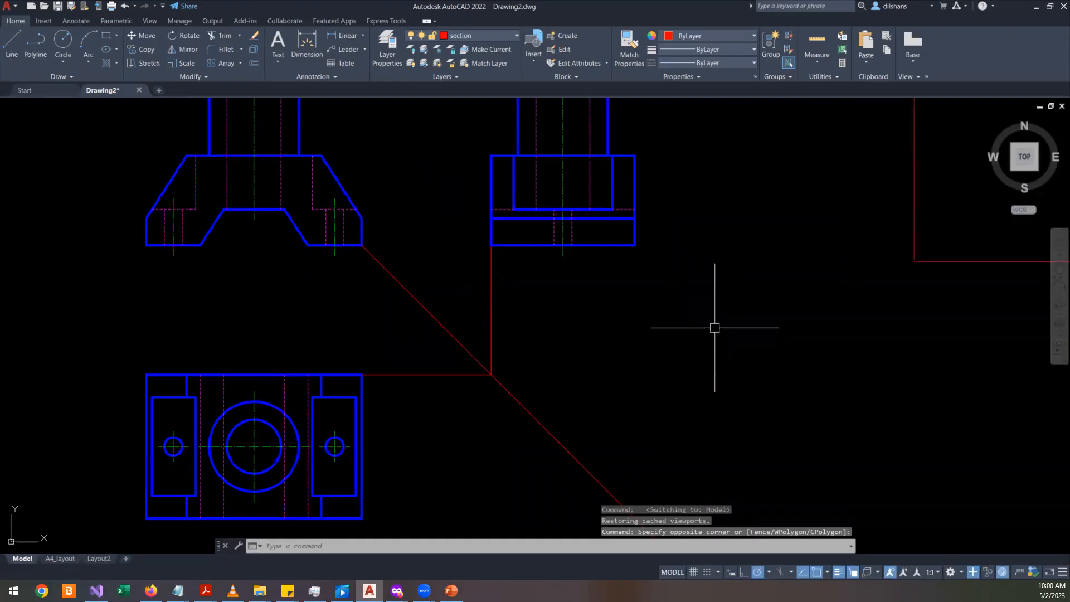
pyautogui.scroll(-2, 714, 328)
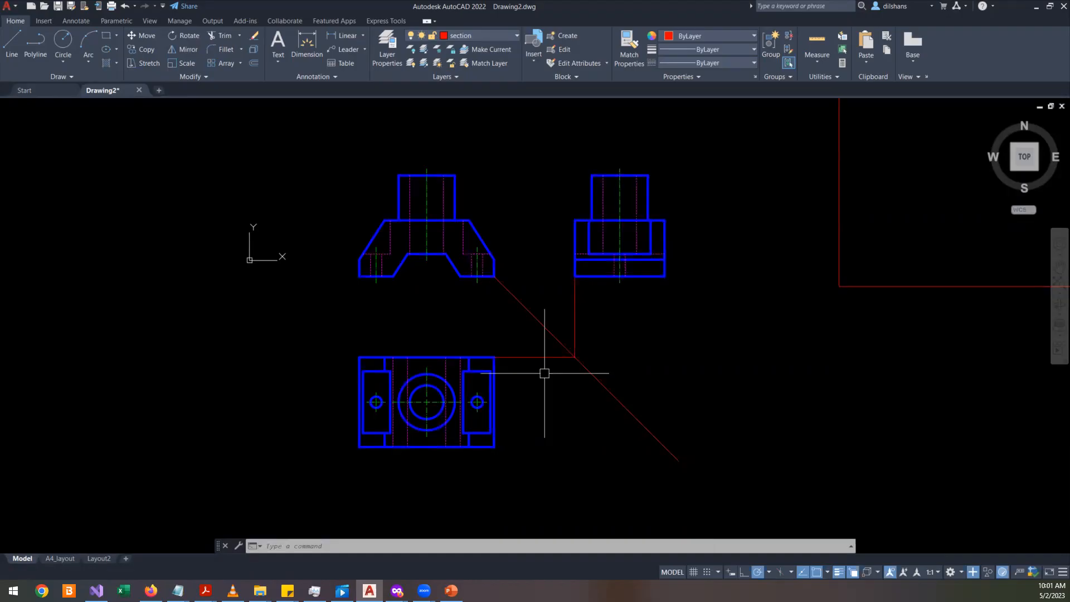
pyautogui.scroll(2, 512, 174)
pyautogui.click(496, 35)
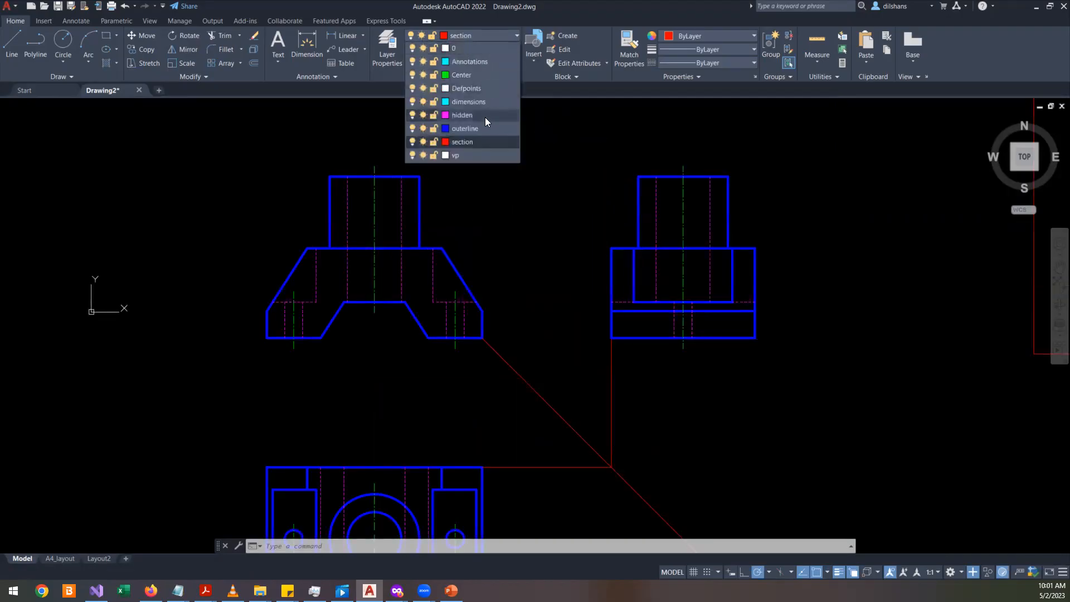
pyautogui.click(486, 102)
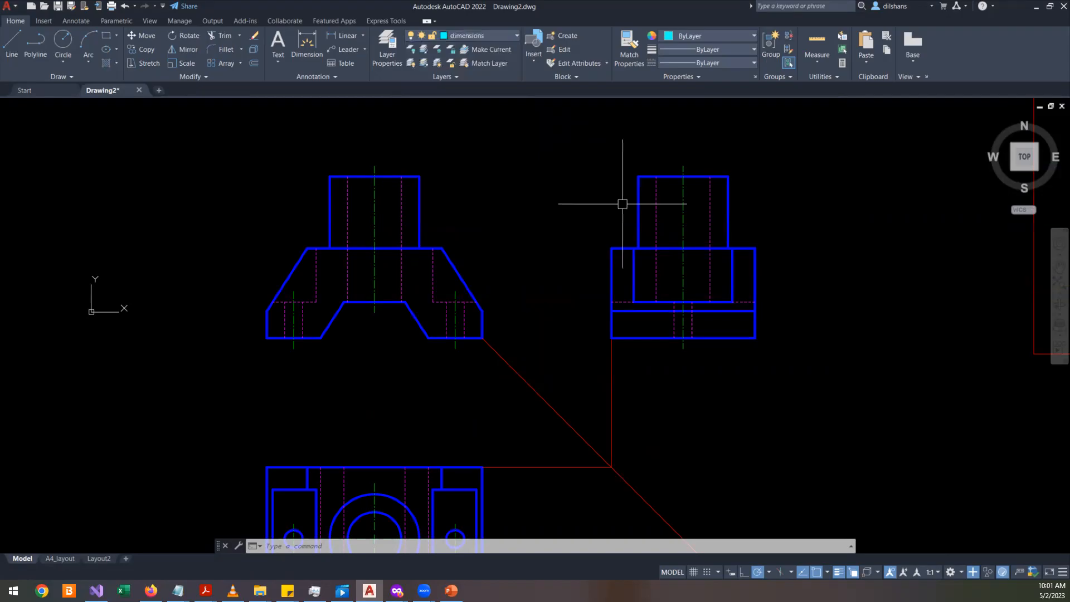
pyautogui.click(487, 36)
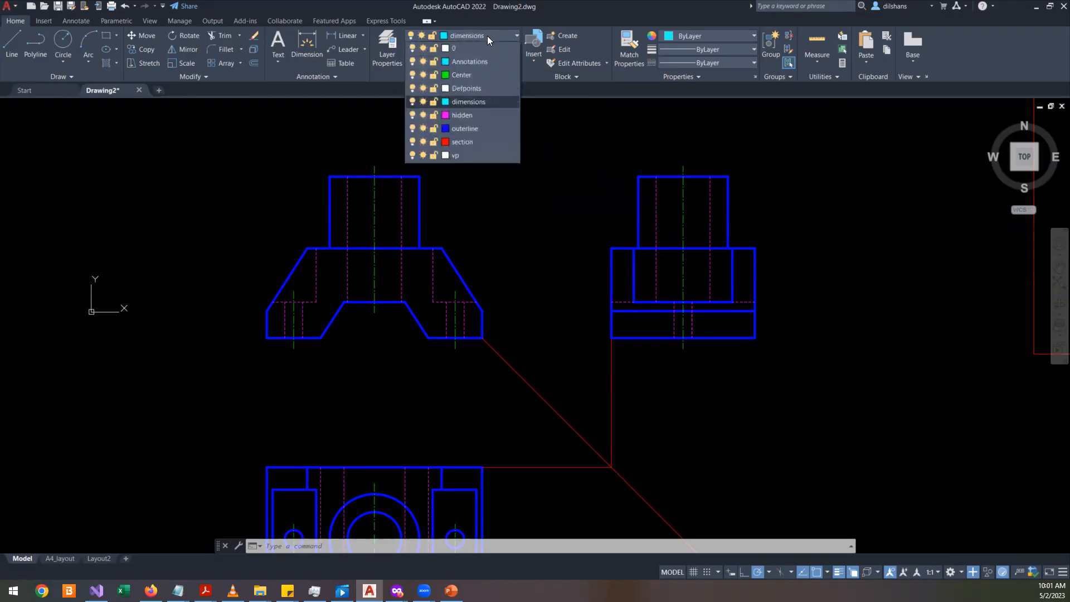
pyautogui.click(478, 66)
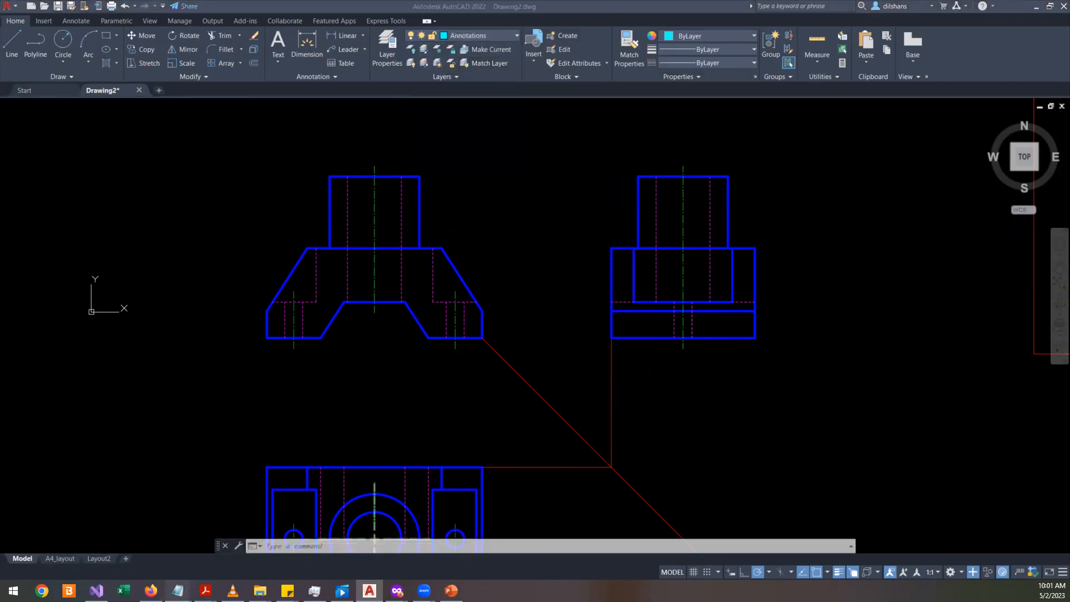
# - Switch to the Notepad scale note and clear its surplus text, keeping only the ratio 1:2
pyautogui.moveTo(178, 590)
pyautogui.click(140, 537)
pyautogui.moveTo(512, 140); pyautogui.dragTo(371, 122)
pyautogui.press('Delete')
pyautogui.press('Delete')
pyautogui.click(600, 179)
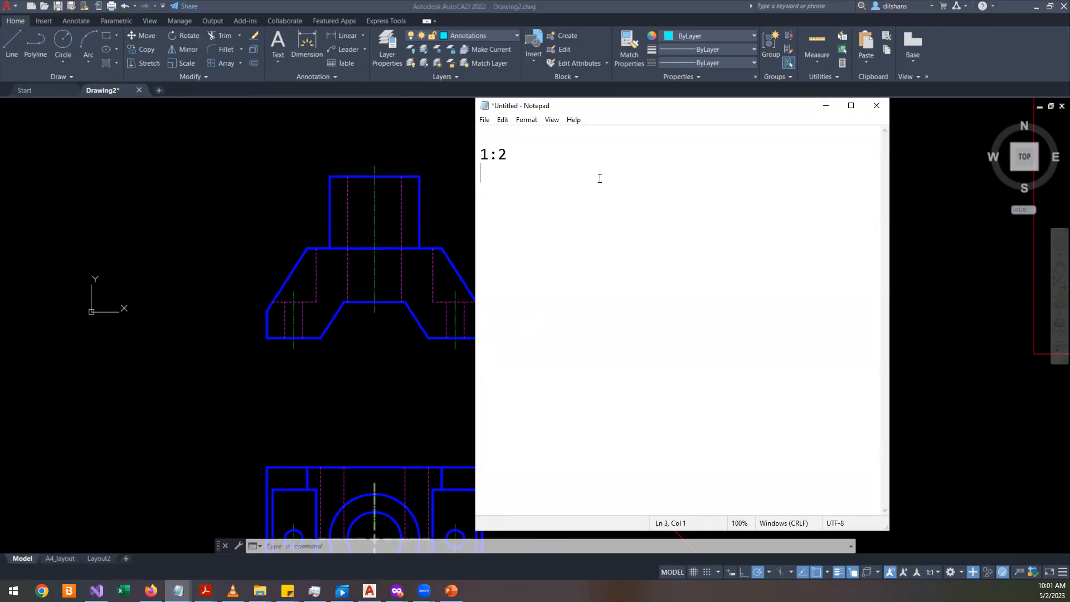
pyautogui.click(446, 225)
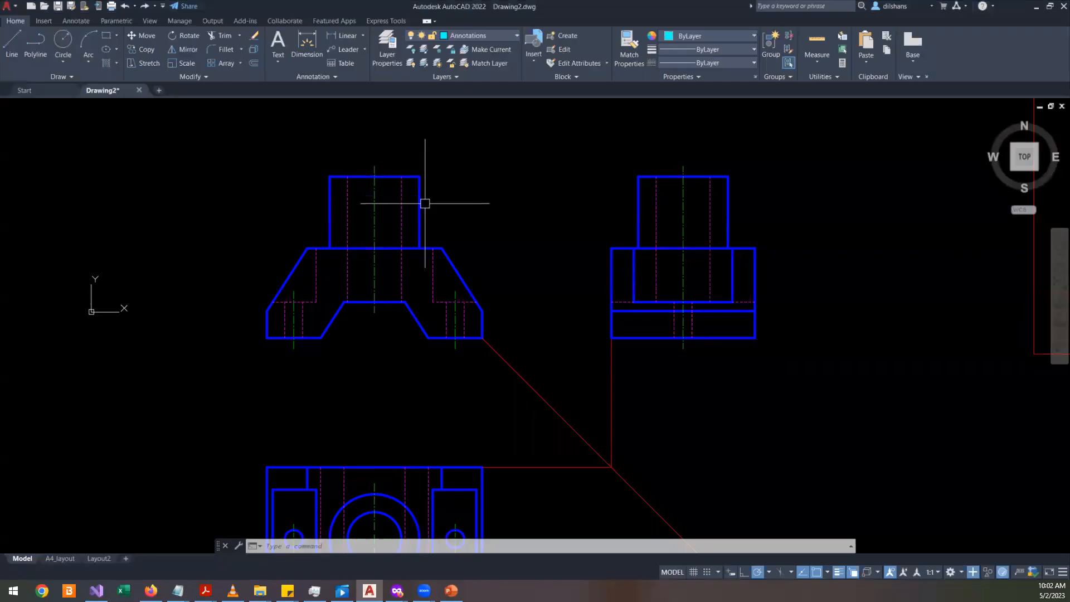
# - In the Notepad note, write "length on paper : length on real world" below the ratio 1:2
pyautogui.click(178, 591)
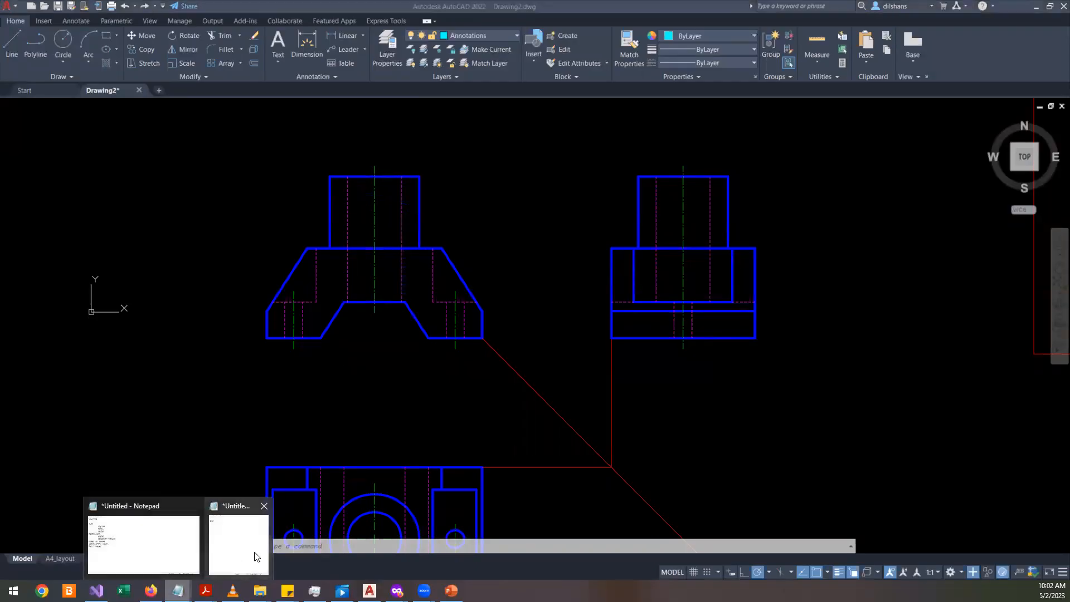
pyautogui.click(255, 556)
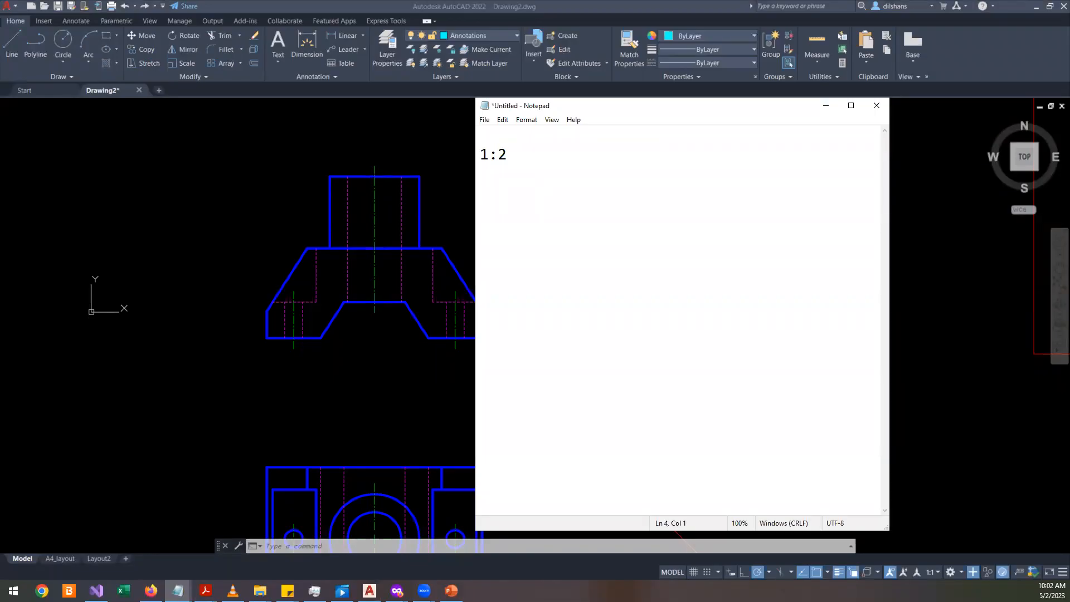
pyautogui.write('lengt')
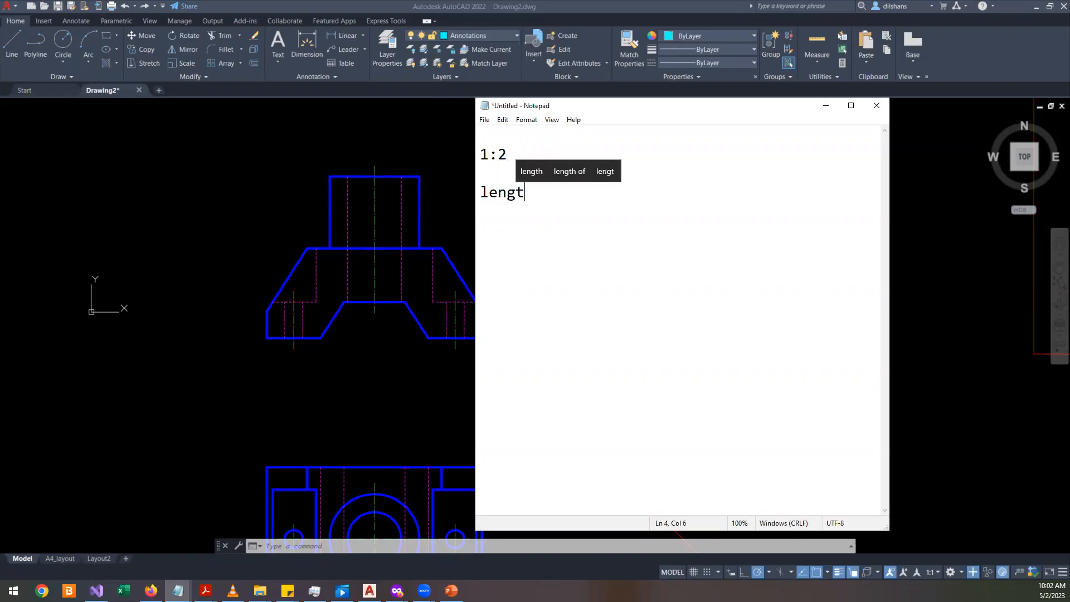
pyautogui.write('h on pape')
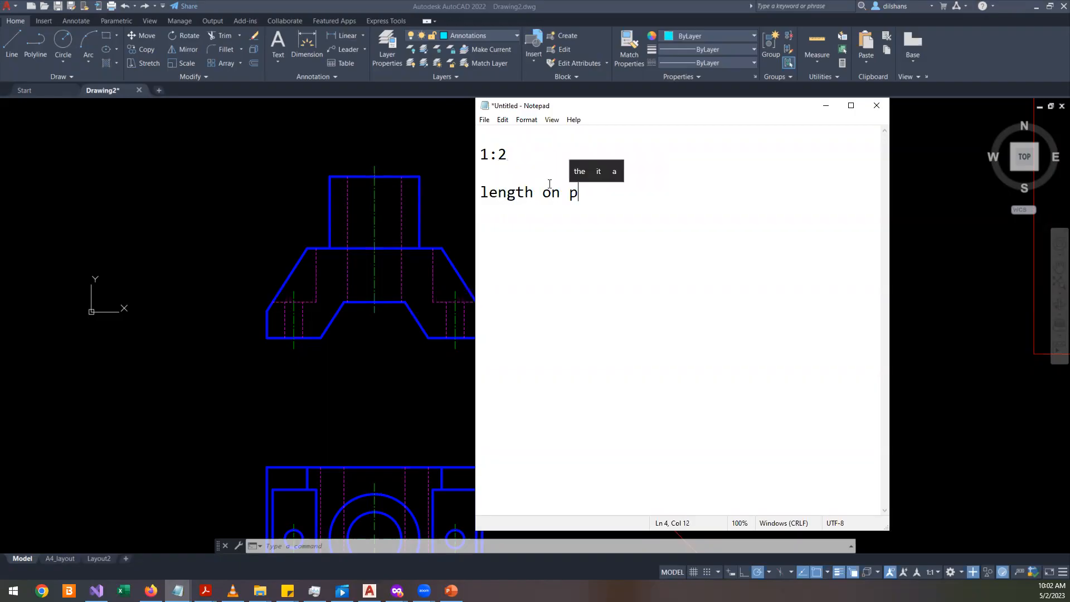
pyautogui.press('BackSpace')
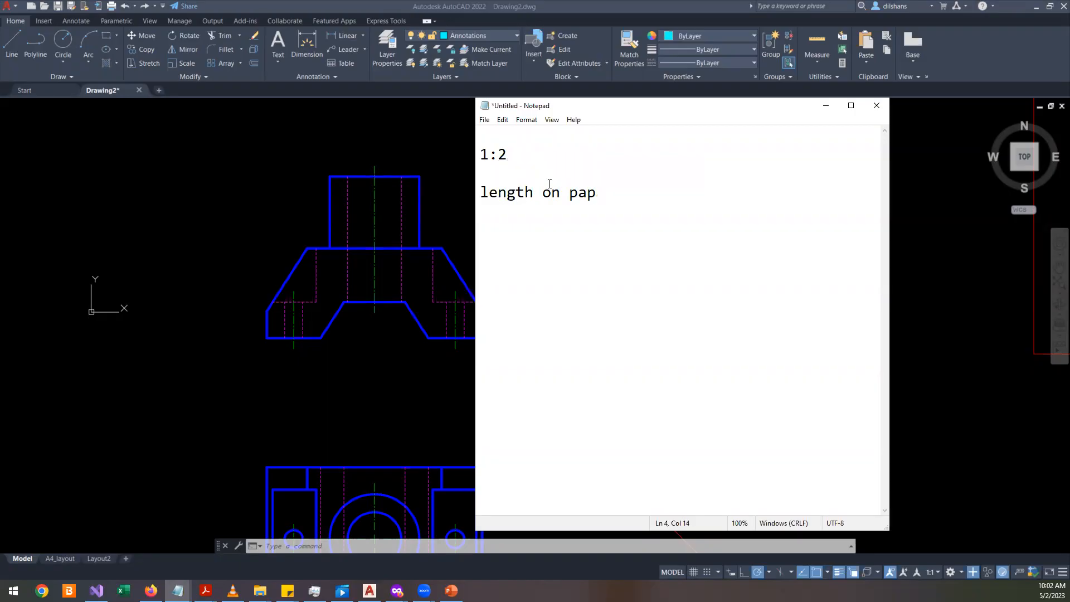
pyautogui.write('er : Le')
pyautogui.press('BackSpace')
pyautogui.press('BackSpace')
pyautogui.write('e')
pyautogui.press('BackSpace')
pyautogui.write('length ')
pyautogui.write('on rea')
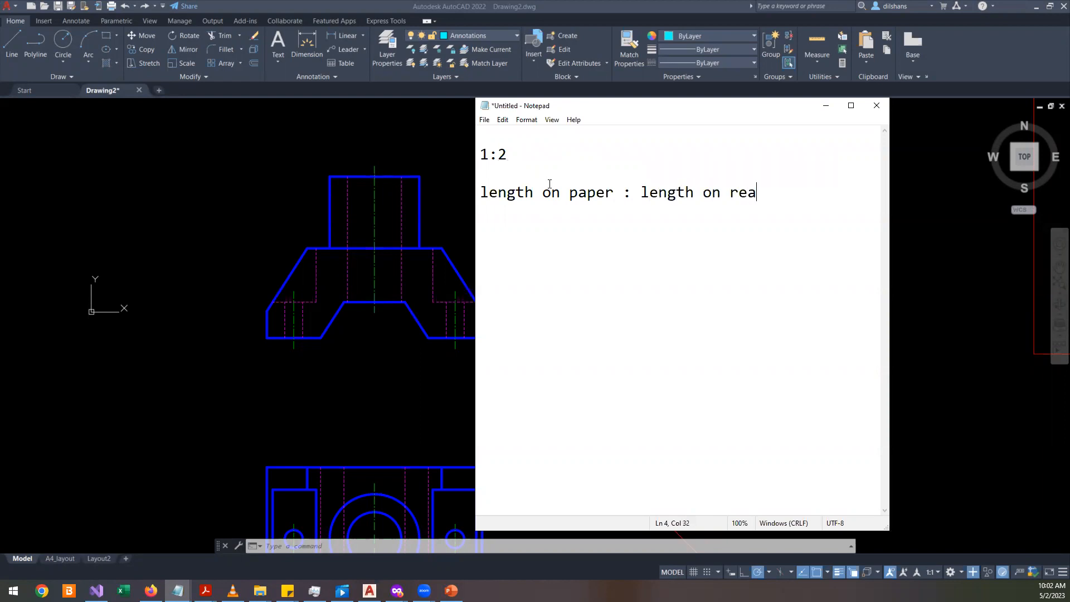
pyautogui.write('l world')
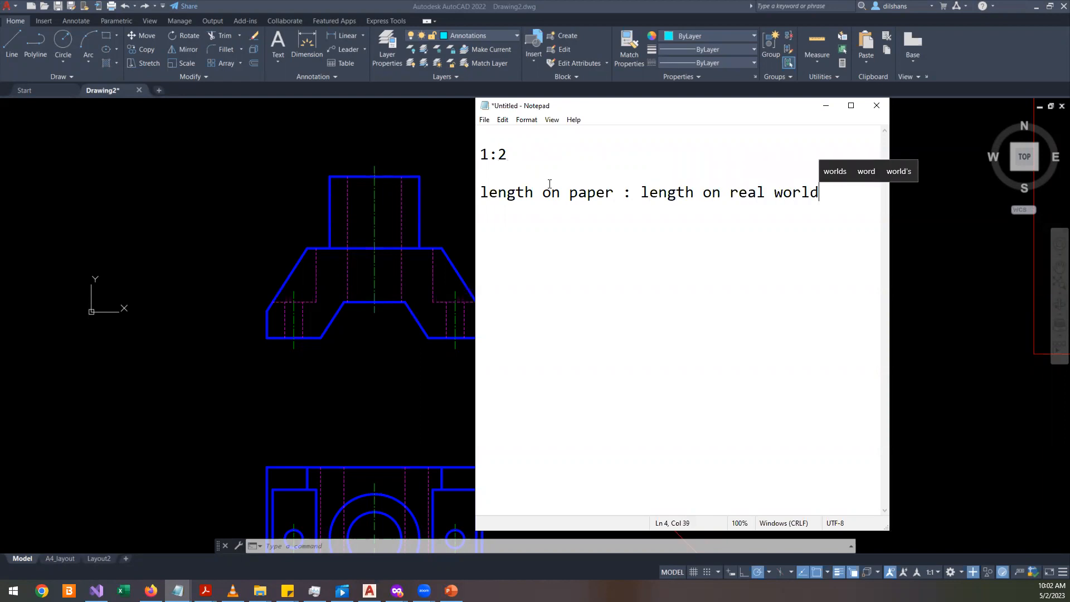
# - Review the paper and real-world parts of the scale note, and relate them to the orthographic views in AutoCAD
pyautogui.keyDown('shift'); pyautogui.click(622, 193); pyautogui.keyUp('shift')
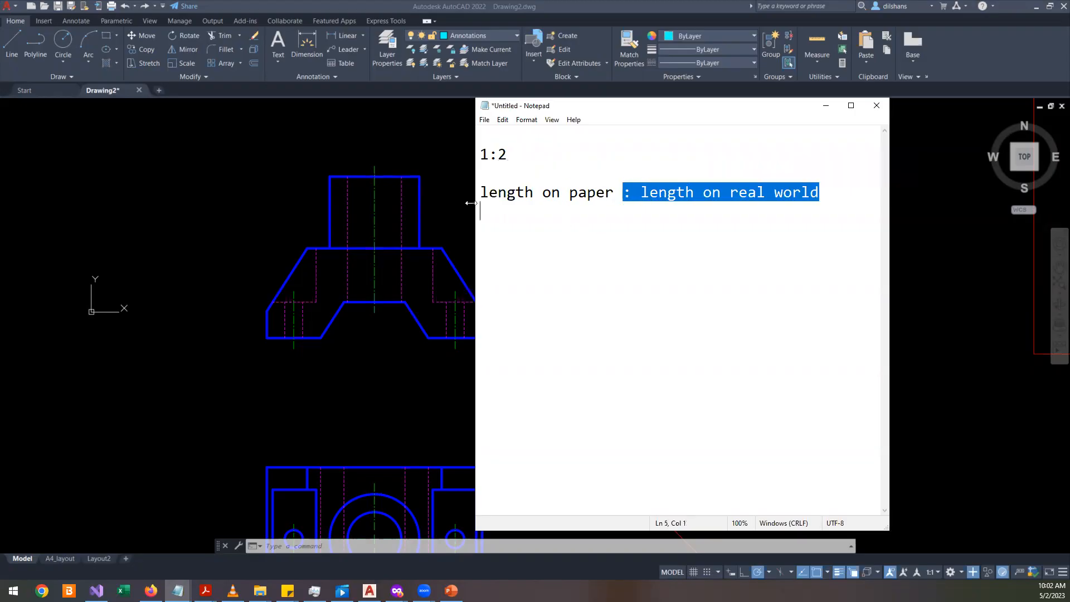
pyautogui.click(520, 172)
pyautogui.click(480, 192)
pyautogui.keyDown('shift'); pyautogui.moveTo(604, 192); pyautogui.dragTo(613, 196); pyautogui.keyUp('shift')
pyautogui.moveTo(819, 192); pyautogui.dragTo(639, 194)
pyautogui.click(414, 392)
pyautogui.scroll(2, 287, 356)
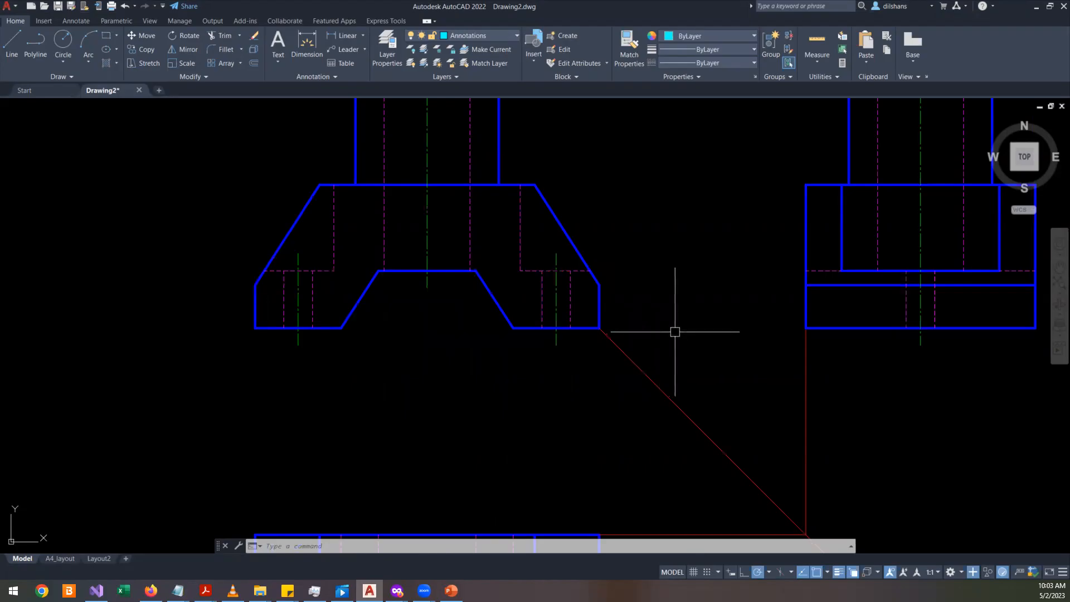
pyautogui.scroll(-3, 691, 326)
pyautogui.scroll(3, 691, 325)
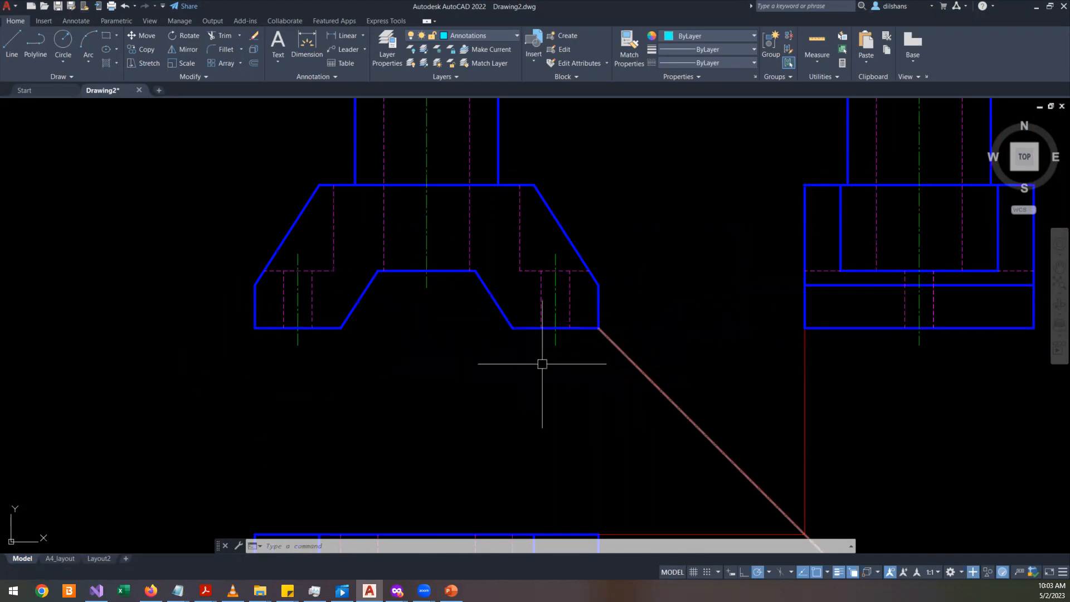
pyautogui.scroll(-4, 396, 361)
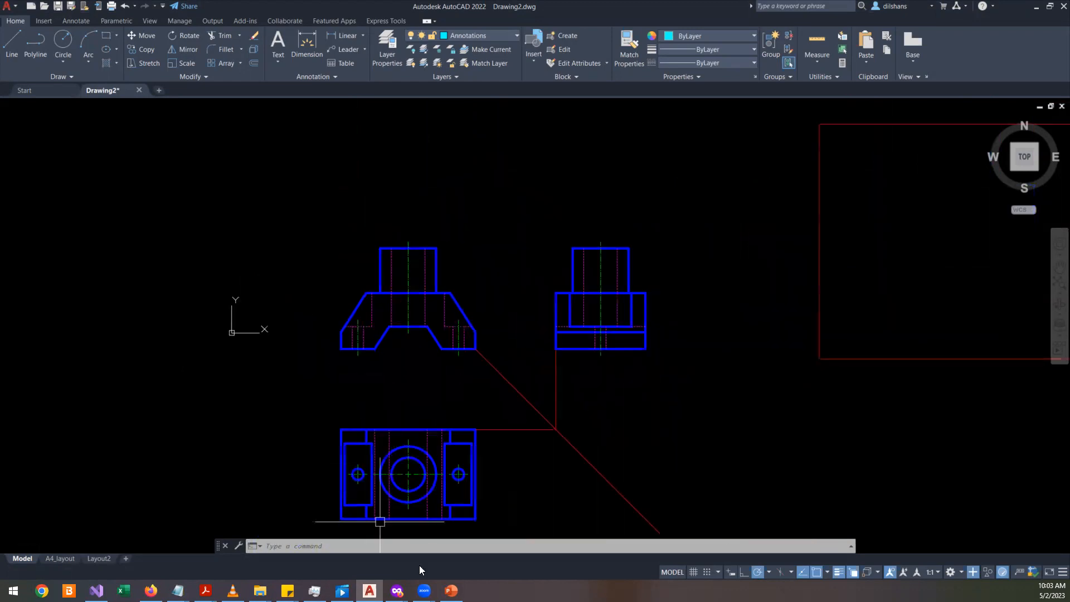
pyautogui.scroll(2, 493, 396)
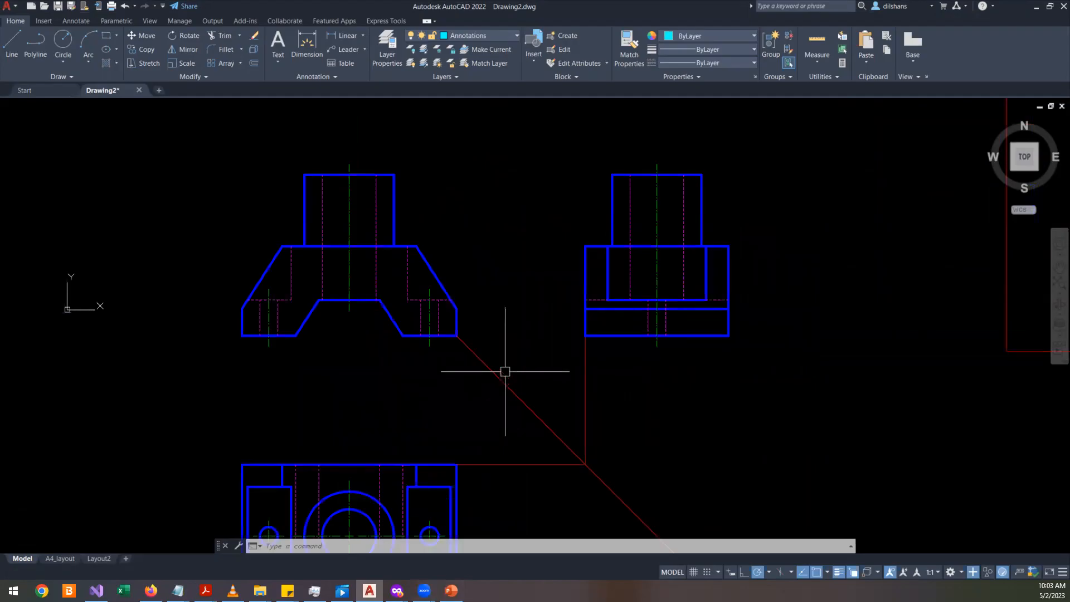
pyautogui.scroll(2, 505, 372)
# - Add the enlargement ratio 2:1 to the Notepad note, a few lines below the scale definition
pyautogui.hotkey('alt', 'Tab')
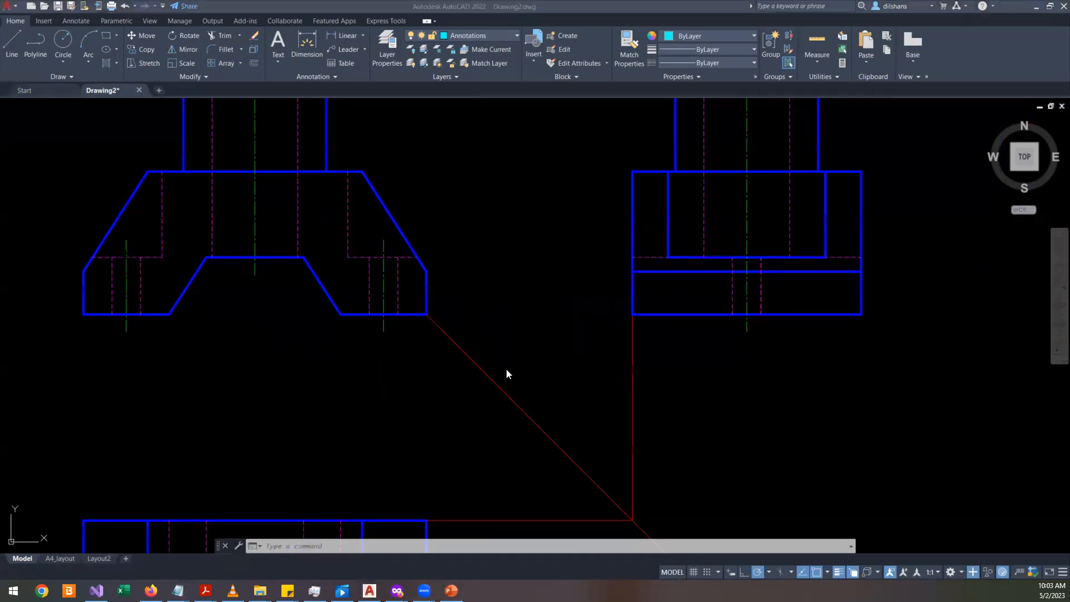
pyautogui.click(604, 165)
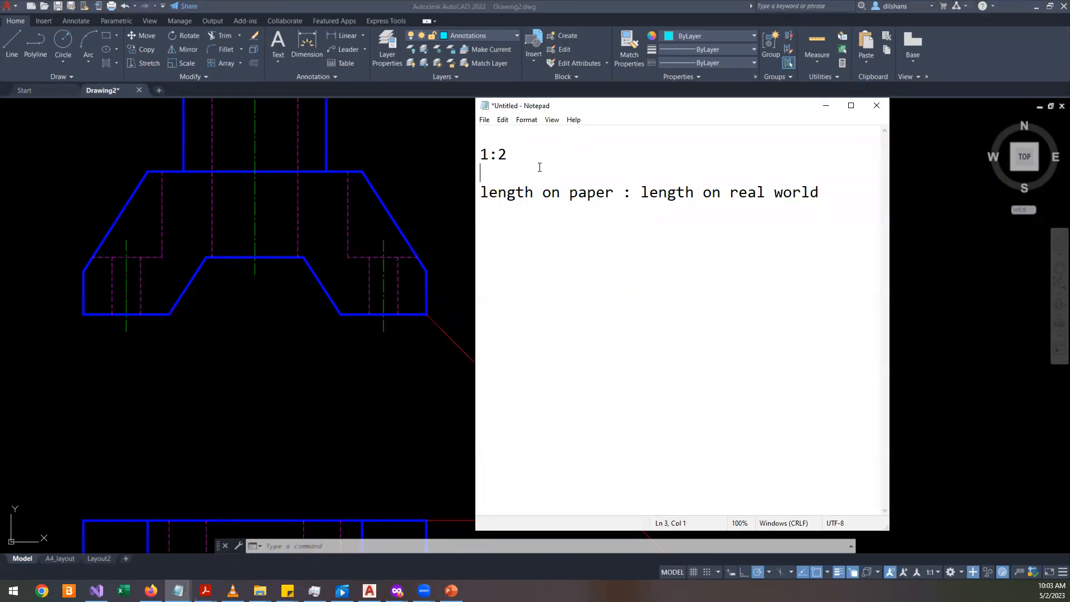
pyautogui.click(833, 199)
pyautogui.press('Return')
pyautogui.press('Return')
pyautogui.press('Return')
pyautogui.press('Return')
pyautogui.write('2:1')
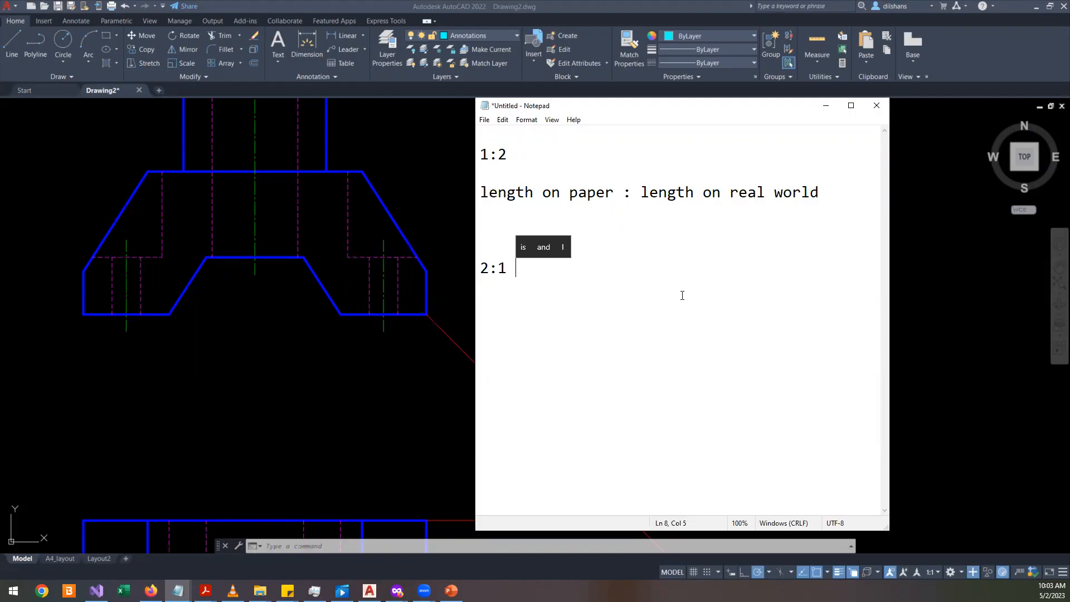
pyautogui.press('BackSpace')
pyautogui.press('Return')
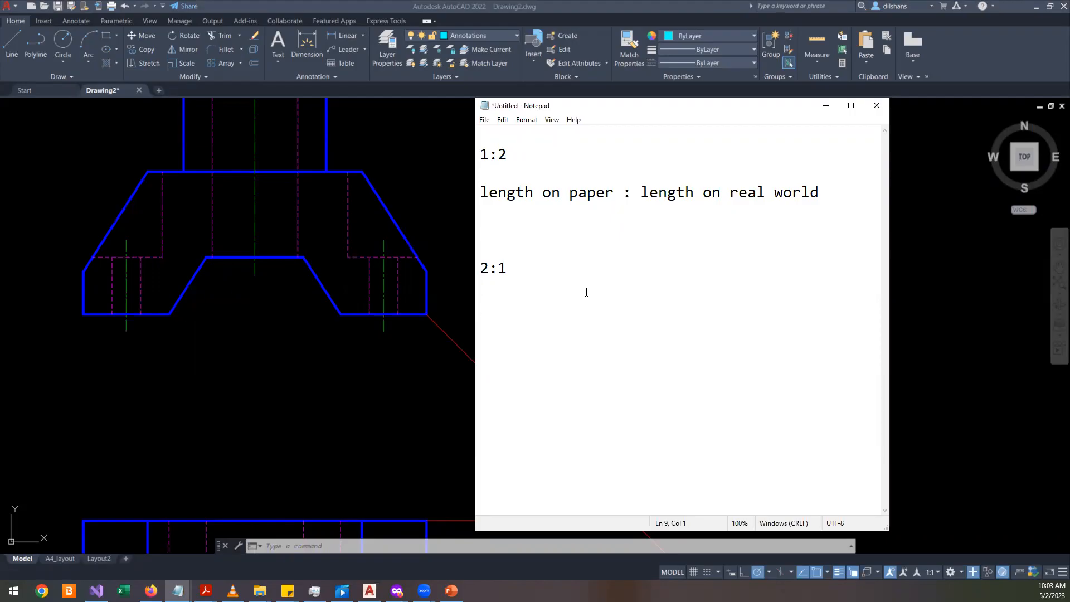
pyautogui.hotkey('shift', 'Up')
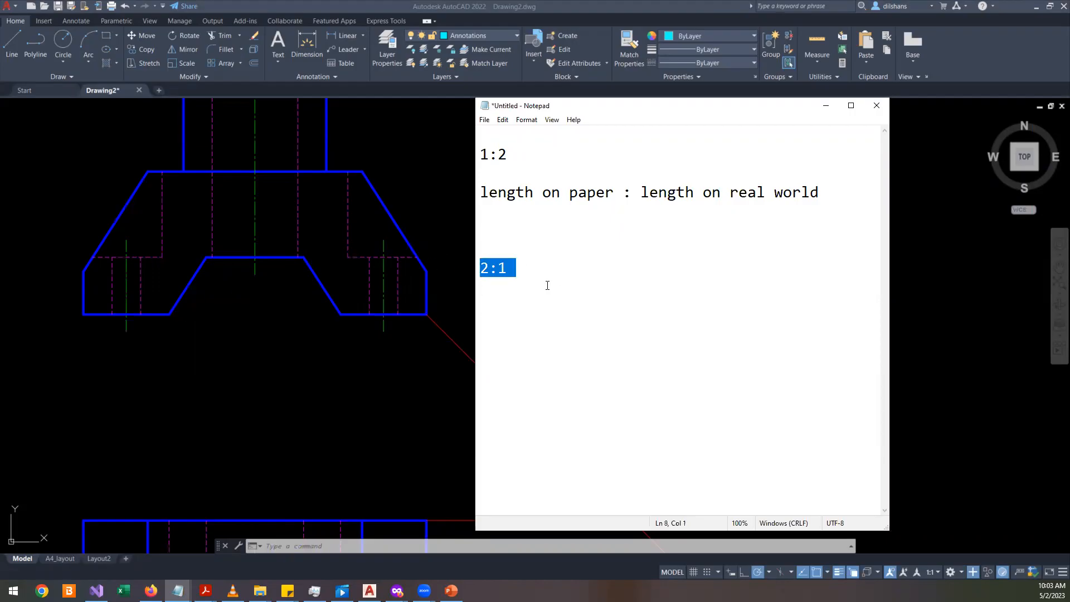
pyautogui.click(556, 285)
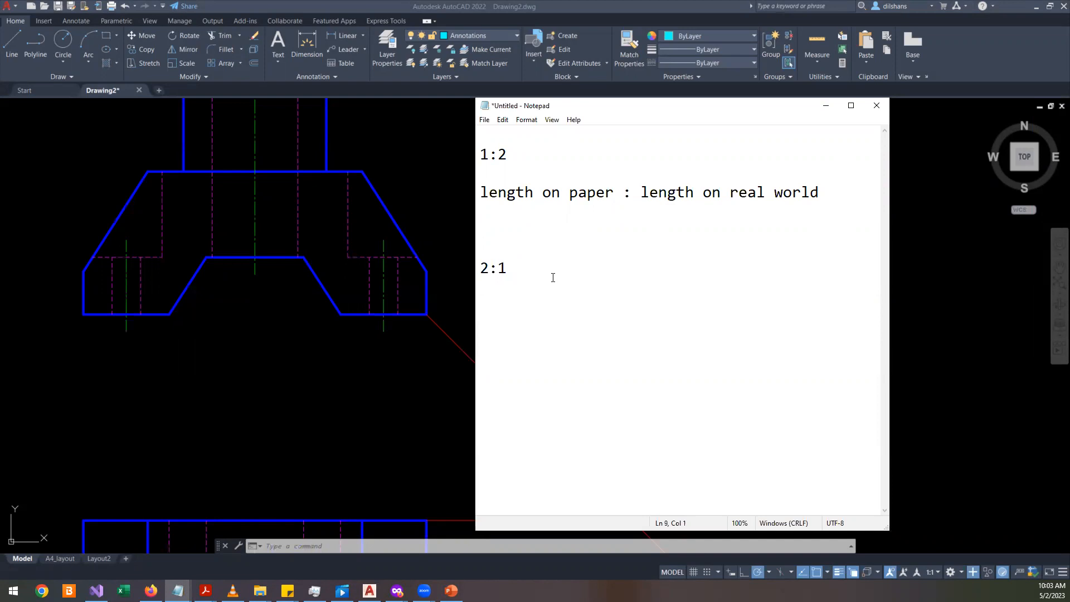
pyautogui.click(593, 222)
pyautogui.click(562, 286)
# - Return to AutoCAD and look over the front, side and top views with their projection lines
pyautogui.click(240, 203)
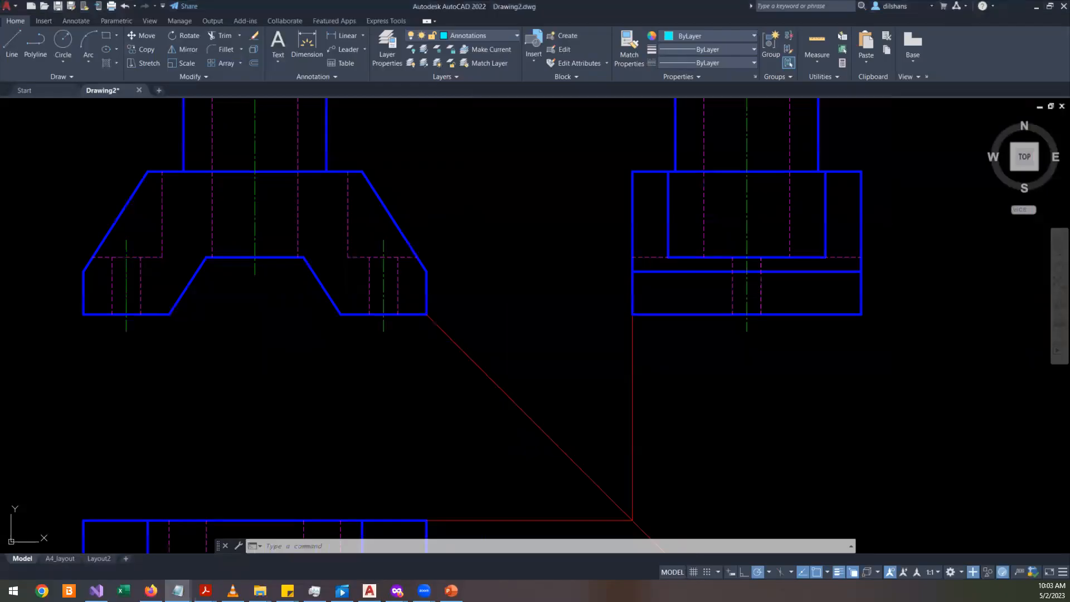
pyautogui.scroll(-4, 640, 281)
pyautogui.scroll(6, 706, 268)
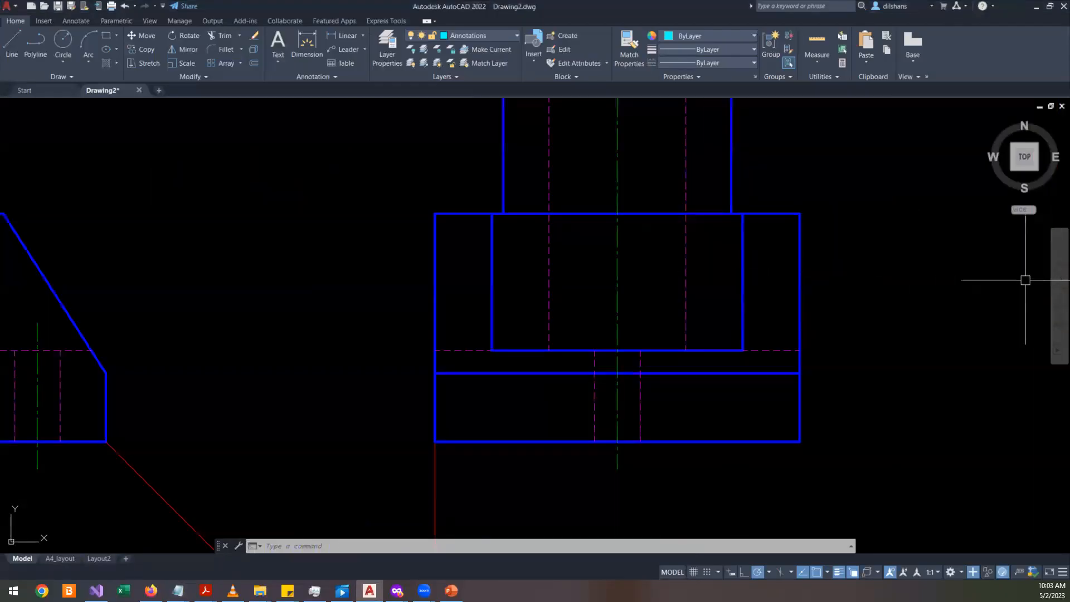
pyautogui.click(1057, 268)
pyautogui.moveTo(439, 323); pyautogui.dragTo(770, 206)
pyautogui.scroll(-1, 765, 218)
pyautogui.scroll(-4, 759, 231)
pyautogui.scroll(2, 750, 253)
pyautogui.rightClick(723, 245)
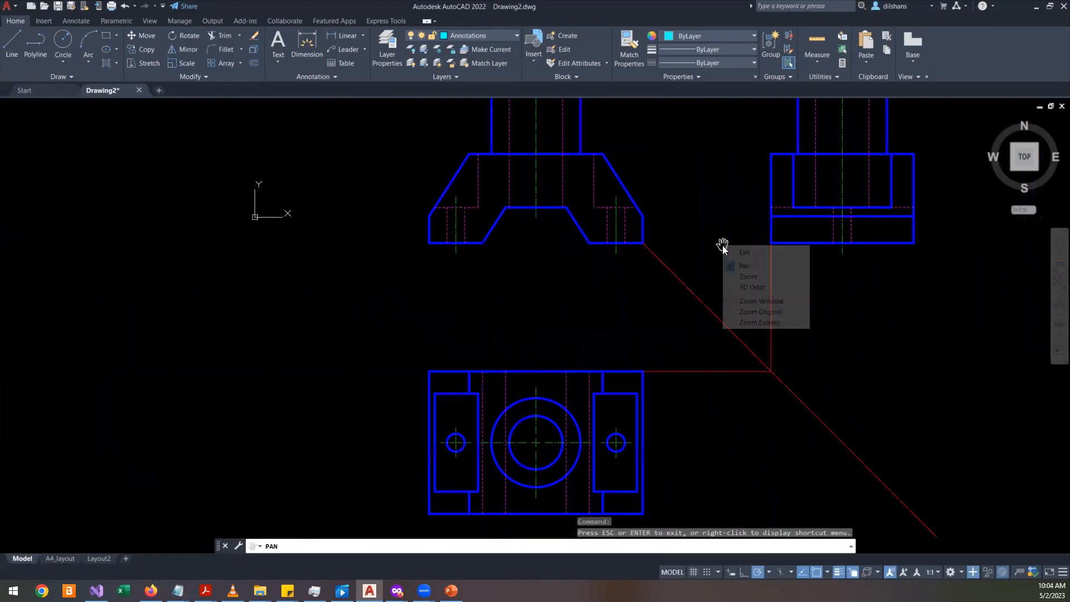
pyautogui.click(746, 253)
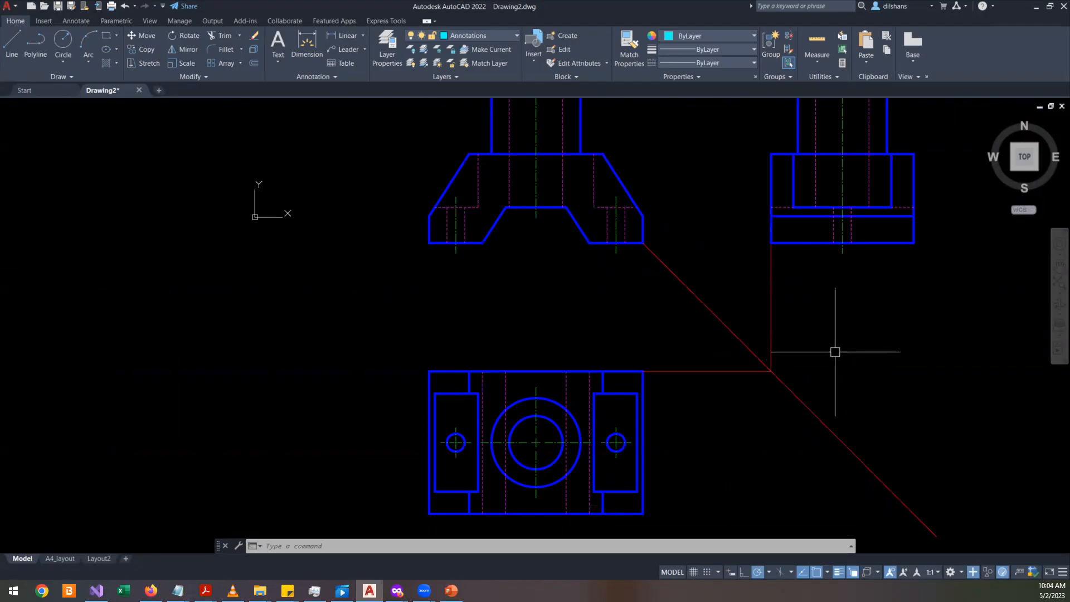
pyautogui.scroll(4, 903, 246)
pyautogui.scroll(-4, 903, 242)
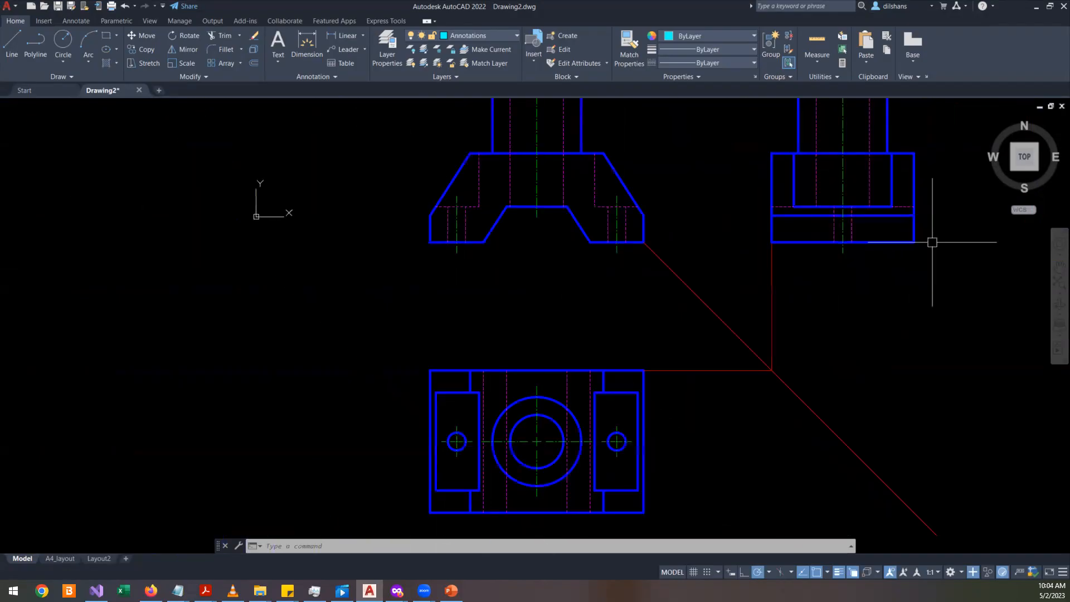
pyautogui.click(1058, 268)
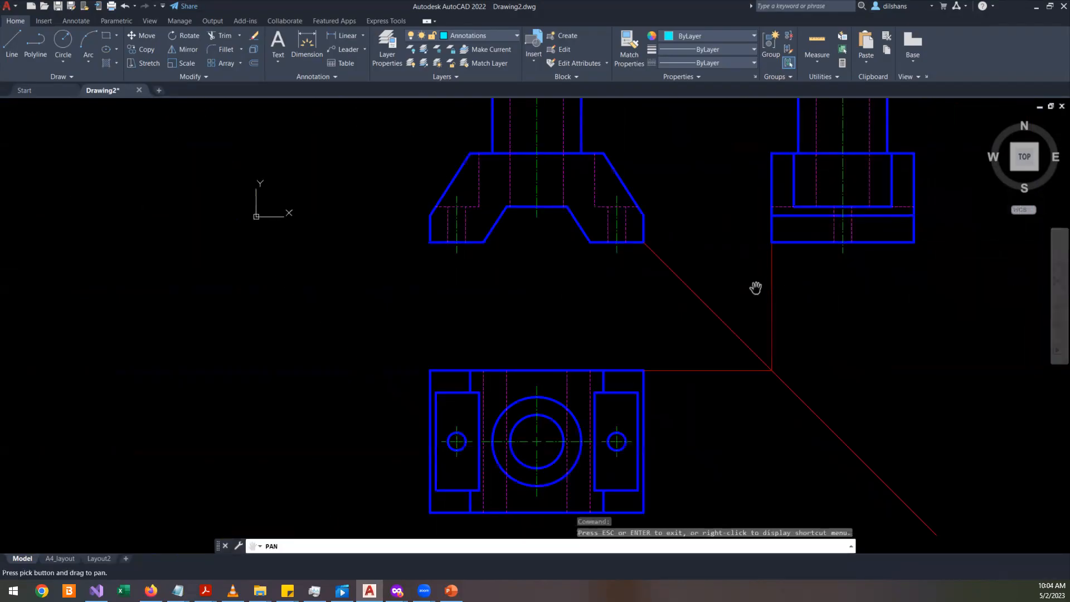
pyautogui.moveTo(755, 287); pyautogui.dragTo(414, 286)
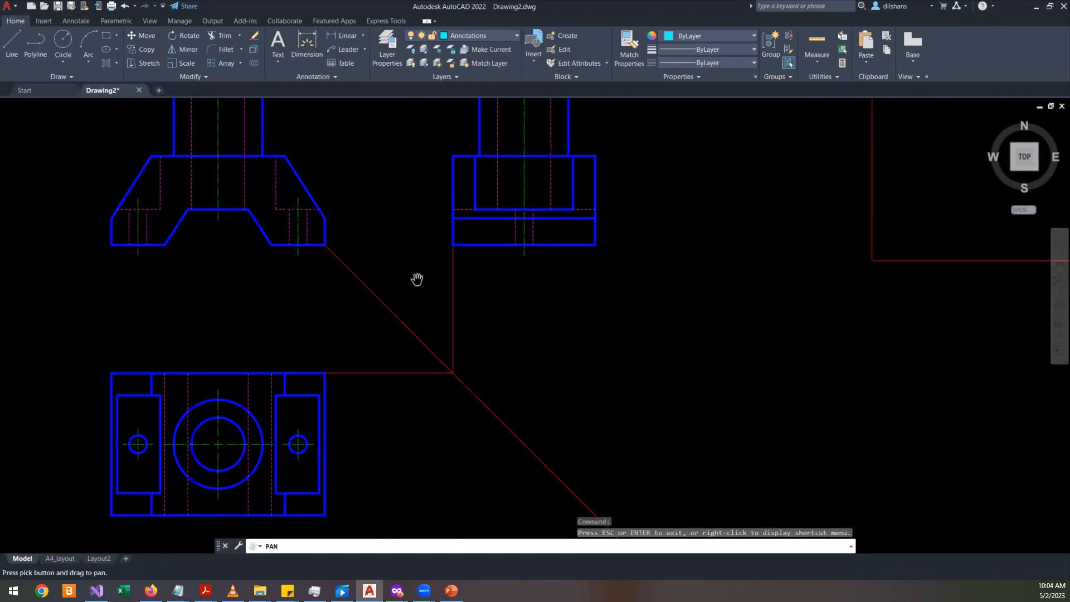
pyautogui.press('Escape')
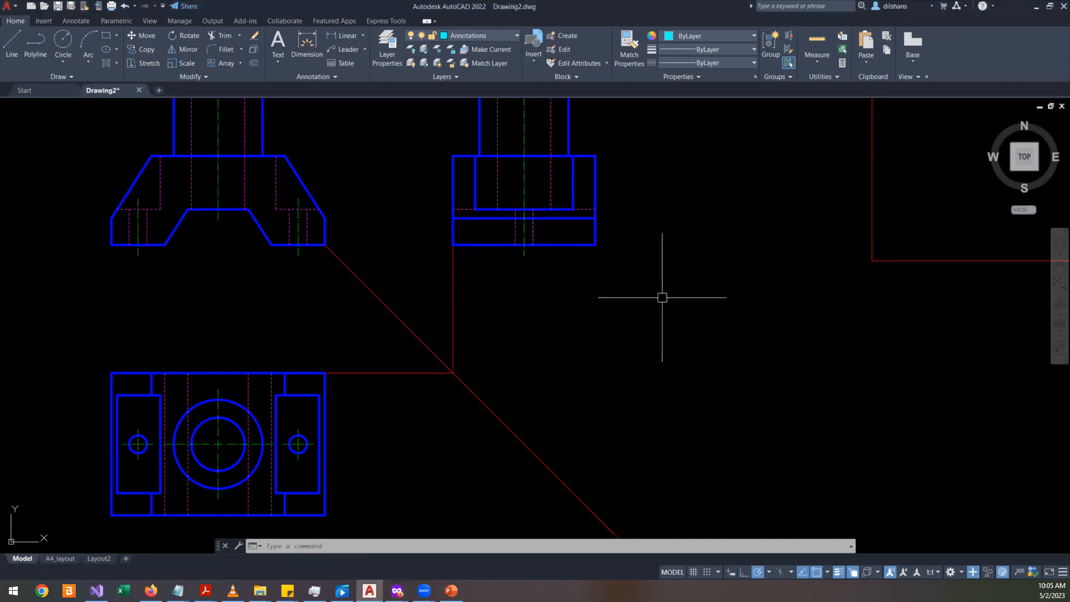
pyautogui.moveTo(267, 271); pyautogui.dragTo(279, 272, button='middle')
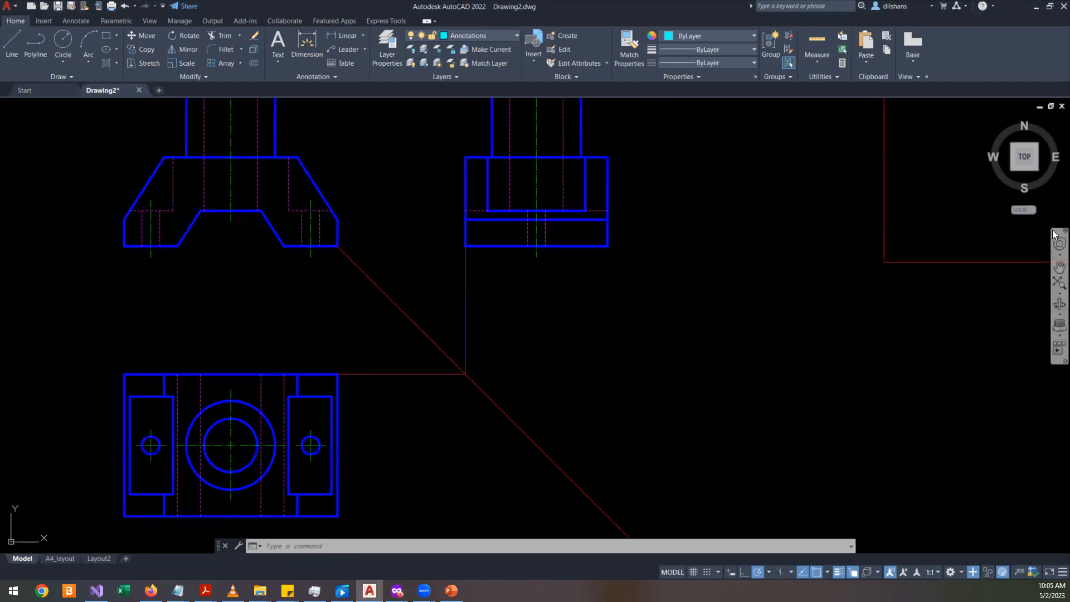
# - Examine the top view up close, including its concentric circles, hidden lines and center lines
pyautogui.click(1059, 267)
pyautogui.moveTo(556, 409); pyautogui.dragTo(623, 226)
pyautogui.rightClick(681, 224)
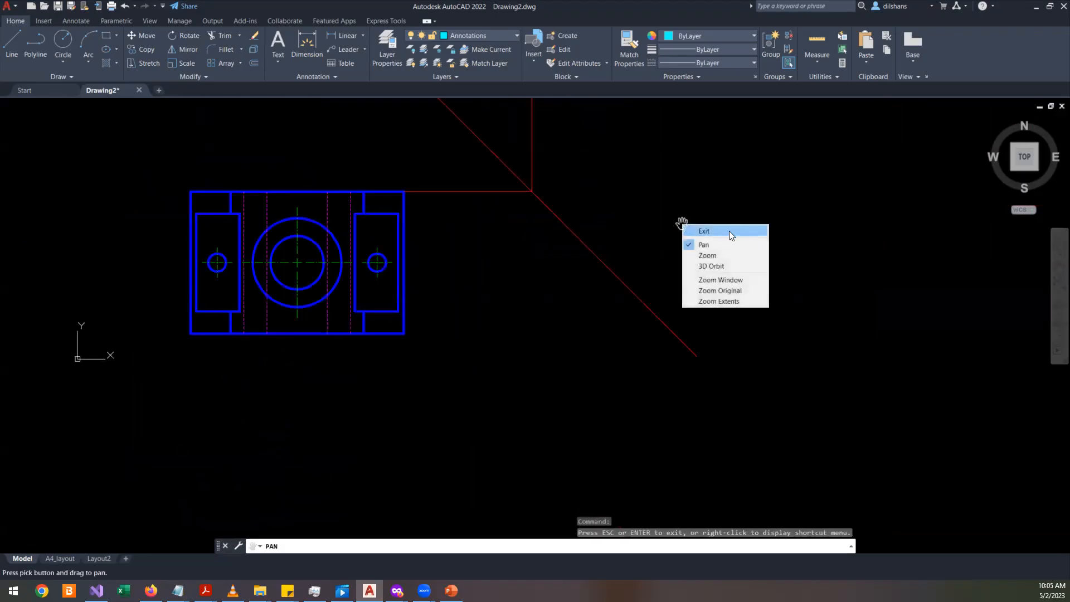
pyautogui.click(729, 231)
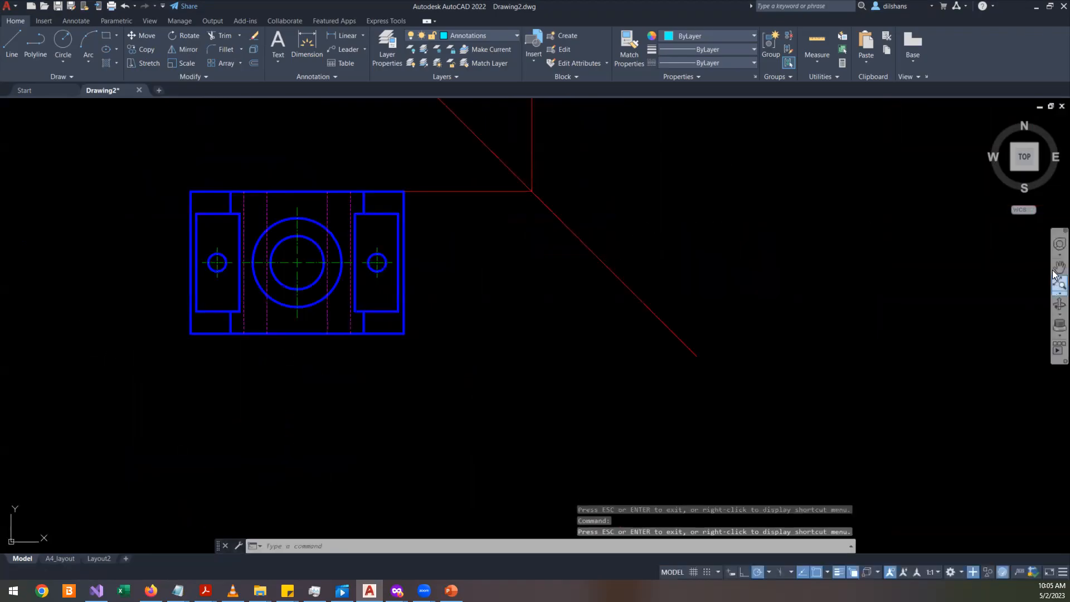
pyautogui.click(1059, 267)
pyautogui.moveTo(512, 274)
pyautogui.mouseDown()
pyautogui.moveTo(502, 318)
pyautogui.moveTo(528, 382)
pyautogui.mouseUp()
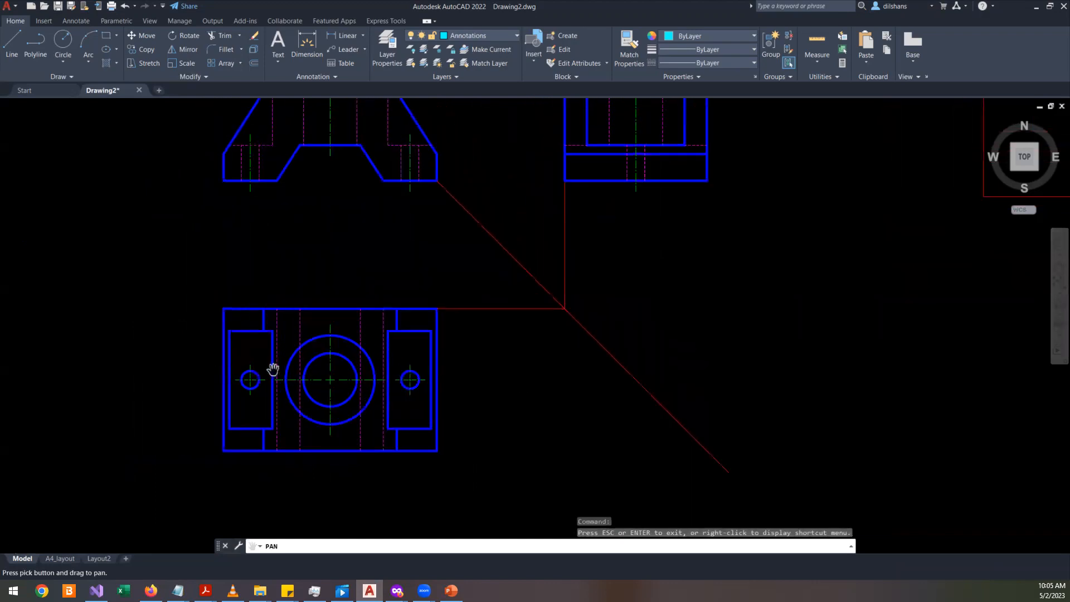
pyautogui.scroll(4, 362, 342)
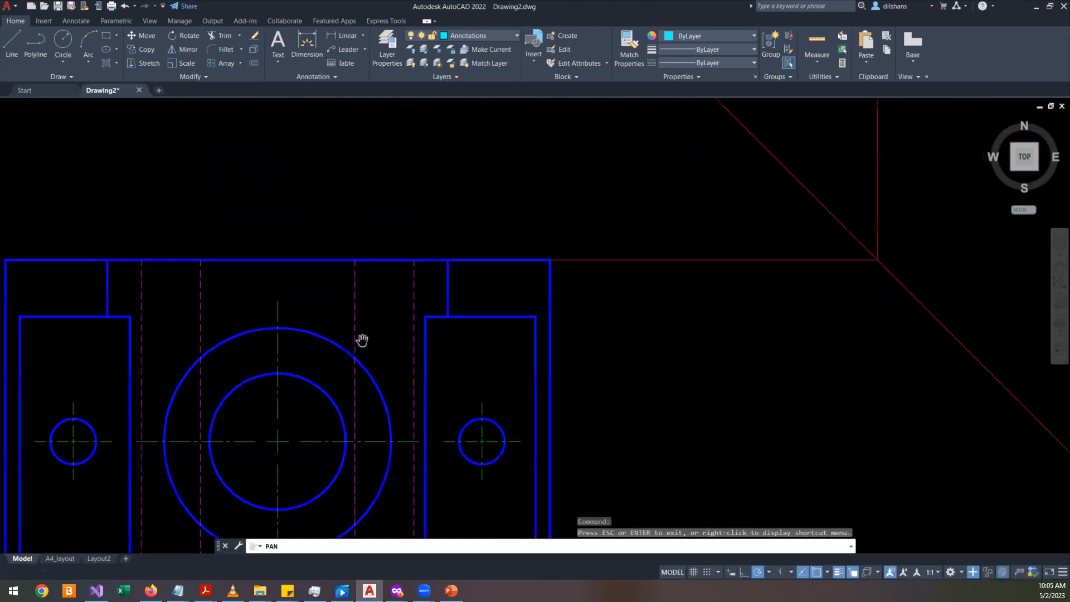
pyautogui.moveTo(411, 379)
pyautogui.mouseDown()
pyautogui.moveTo(597, 185)
pyautogui.moveTo(581, 252)
pyautogui.mouseUp()
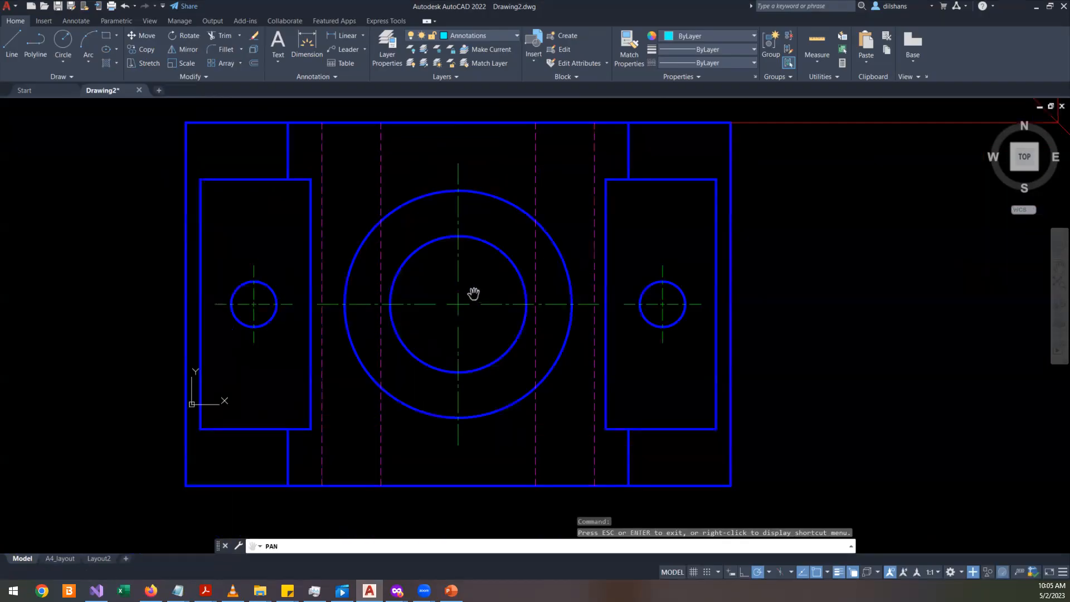
pyautogui.rightClick(648, 257)
pyautogui.click(683, 266)
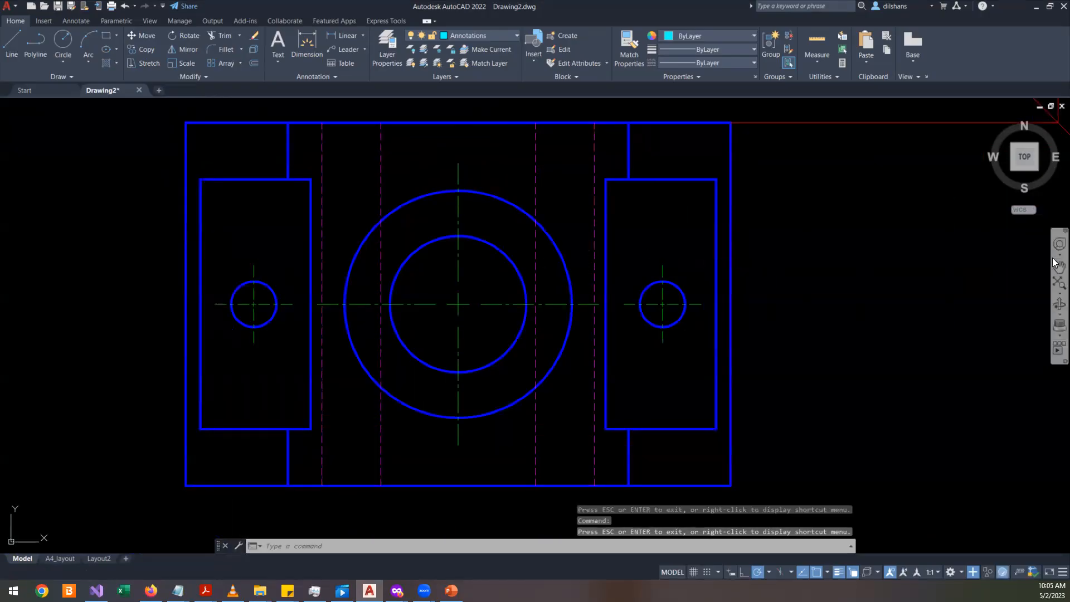
# - Examine the base of the front view and its alignment with the side view
pyautogui.click(1060, 267)
pyautogui.moveTo(694, 232); pyautogui.dragTo(635, 478)
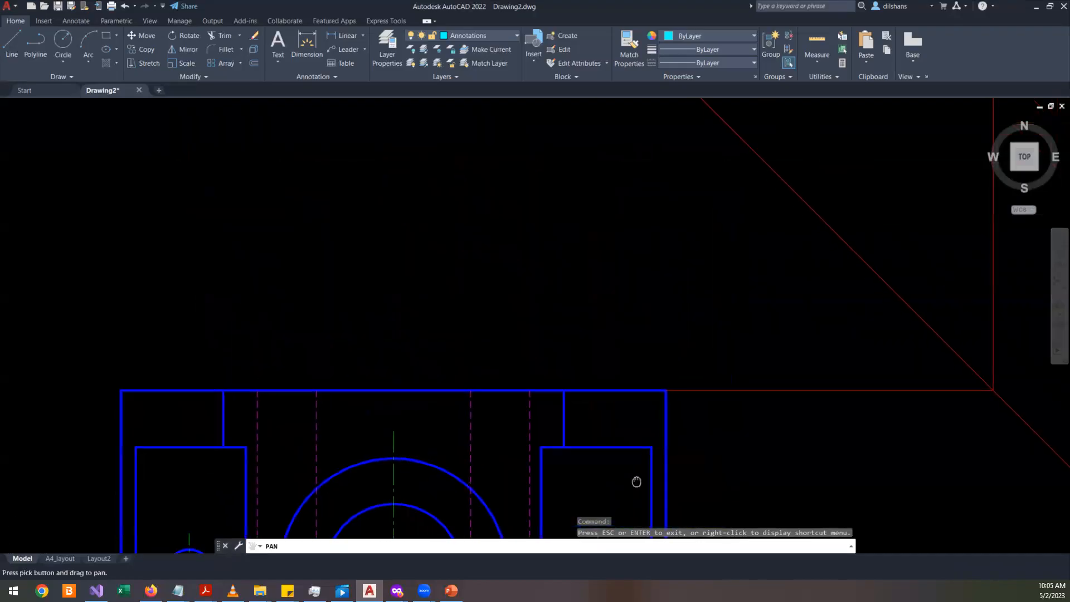
pyautogui.scroll(-6, 672, 273)
pyautogui.scroll(6, 657, 223)
pyautogui.moveTo(657, 222)
pyautogui.mouseDown()
pyautogui.moveTo(680, 468)
pyautogui.moveTo(577, 394)
pyautogui.mouseUp()
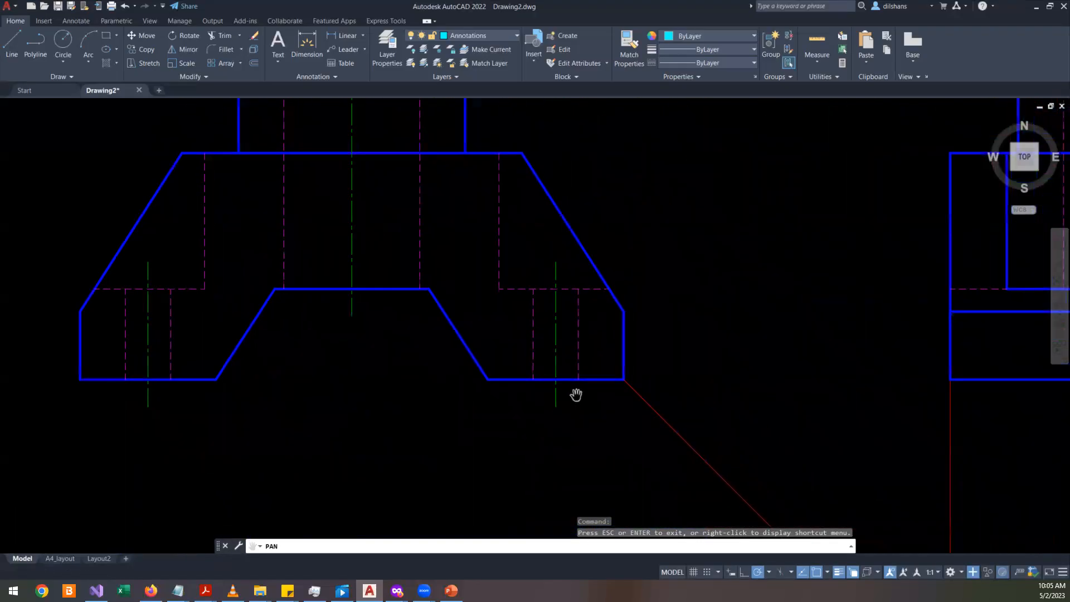
pyautogui.moveTo(312, 473)
pyautogui.mouseDown()
pyautogui.moveTo(544, 440)
pyautogui.moveTo(400, 396)
pyautogui.mouseUp()
pyautogui.rightClick(400, 396)
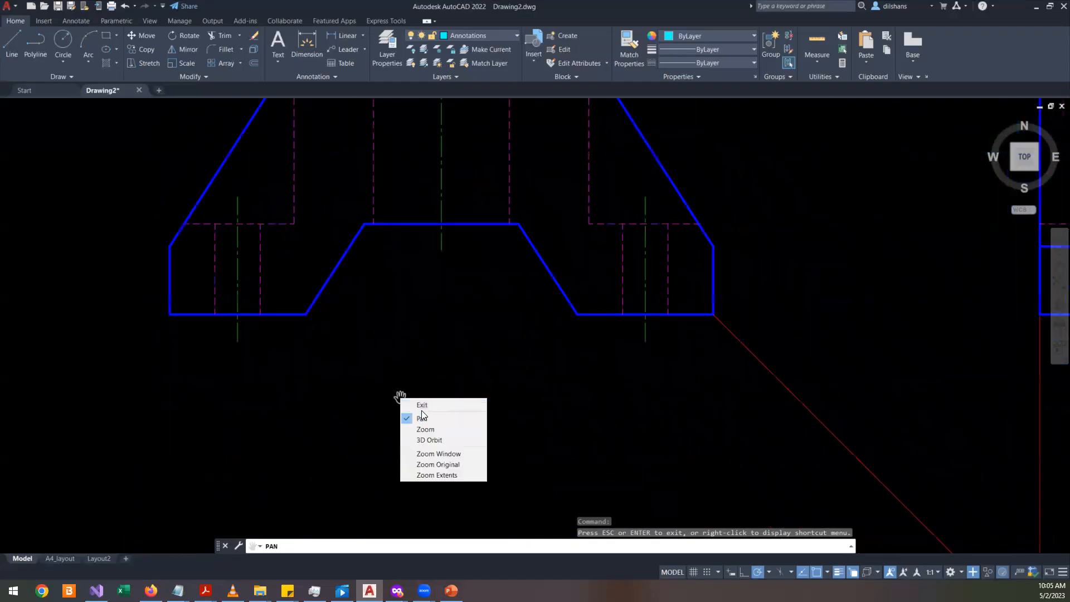
pyautogui.click(422, 405)
pyautogui.scroll(-2, 425, 401)
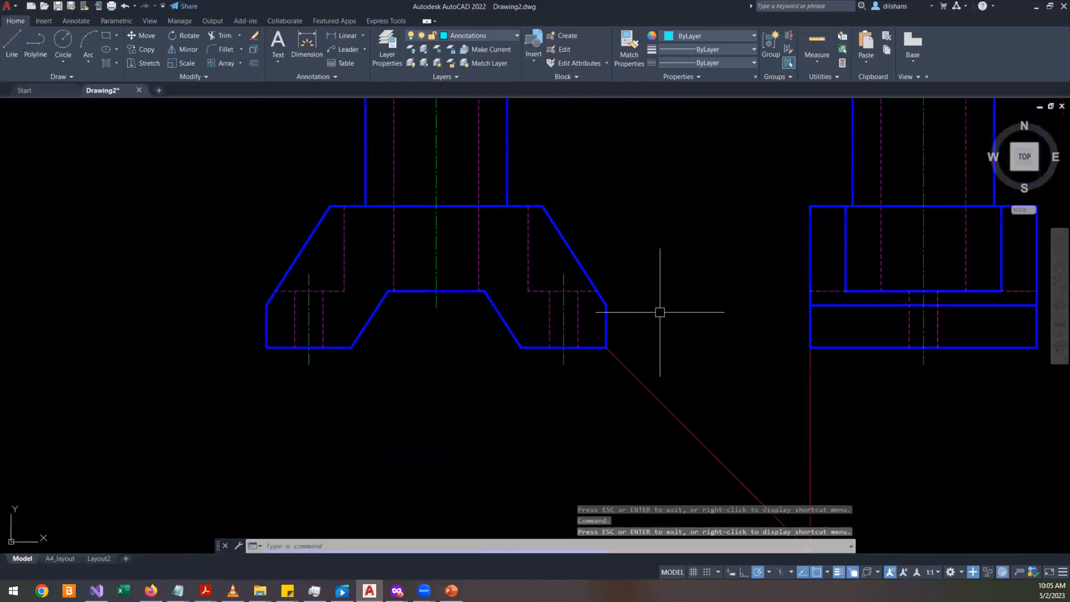
# - Remove the ratio 2:1 and the extra blank lines above it from the Notepad note
pyautogui.moveTo(178, 589)
pyautogui.click(266, 520)
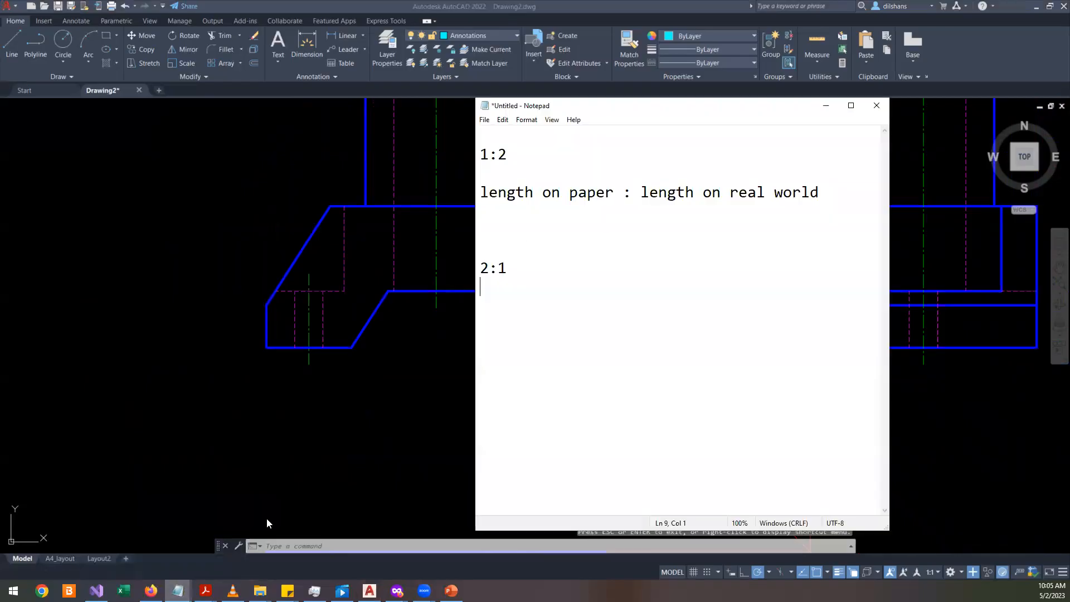
pyautogui.moveTo(536, 161); pyautogui.dragTo(410, 160)
pyautogui.moveTo(538, 270); pyautogui.dragTo(316, 278)
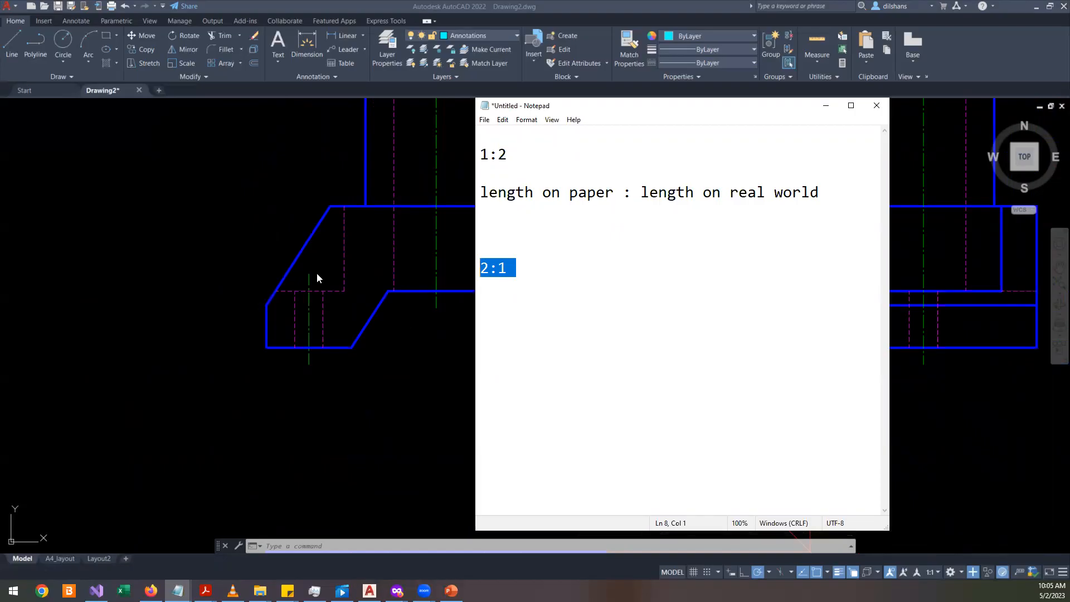
pyautogui.press('BackSpace')
pyautogui.press('BackSpace')
pyautogui.press('BackSpace')
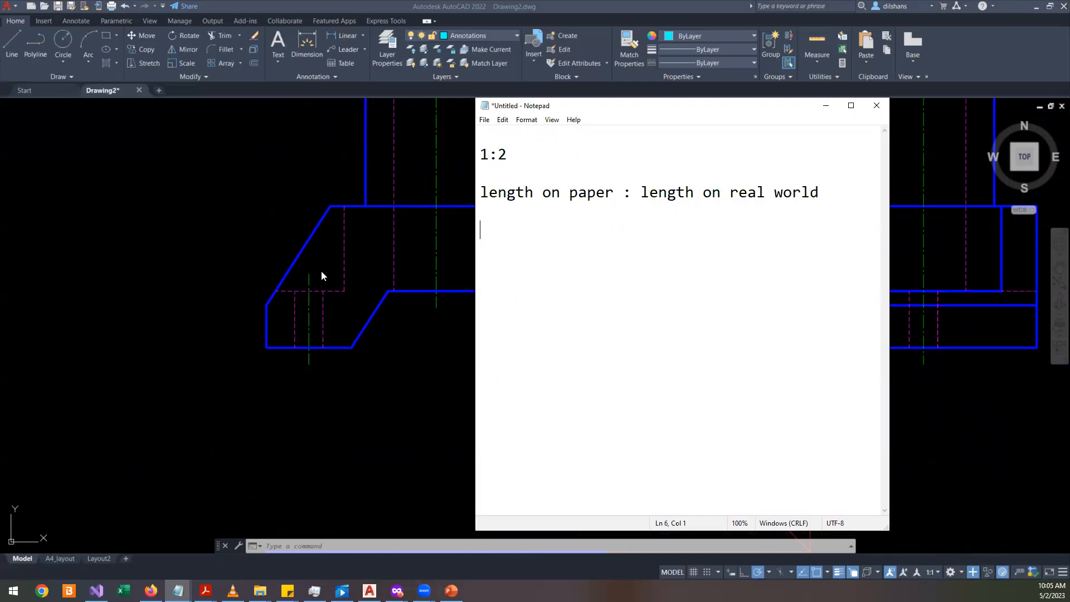
# - Review the paper and real-world parts of the ratio 1:2 in the note by highlighting each one
pyautogui.click(508, 154)
pyautogui.hotkey('shift', 'Left')
pyautogui.keyDown('shift'); pyautogui.click(485, 156); pyautogui.keyUp('shift')
pyautogui.click(533, 153)
pyautogui.moveTo(523, 156); pyautogui.dragTo(496, 158)
pyautogui.click(586, 322)
pyautogui.moveTo(512, 165); pyautogui.dragTo(476, 152)
pyautogui.click(556, 224)
# - Return to AutoCAD and examine the complete front and side views together
pyautogui.click(367, 337)
pyautogui.scroll(-5, 423, 390)
pyautogui.scroll(5, 424, 410)
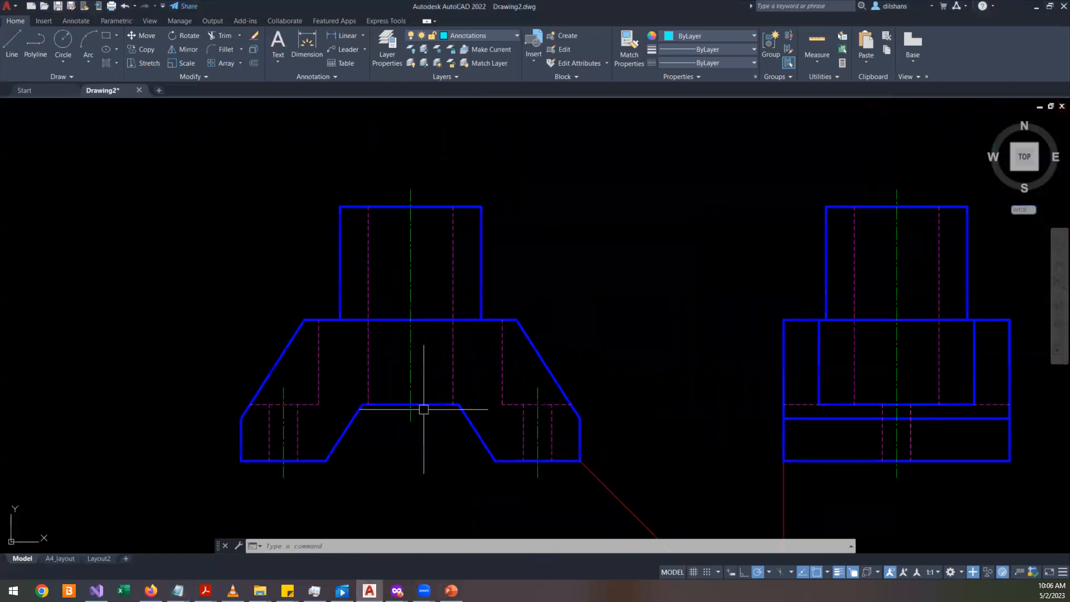
pyautogui.click(1060, 270)
pyautogui.moveTo(790, 317); pyautogui.dragTo(793, 253)
pyautogui.rightClick(542, 229)
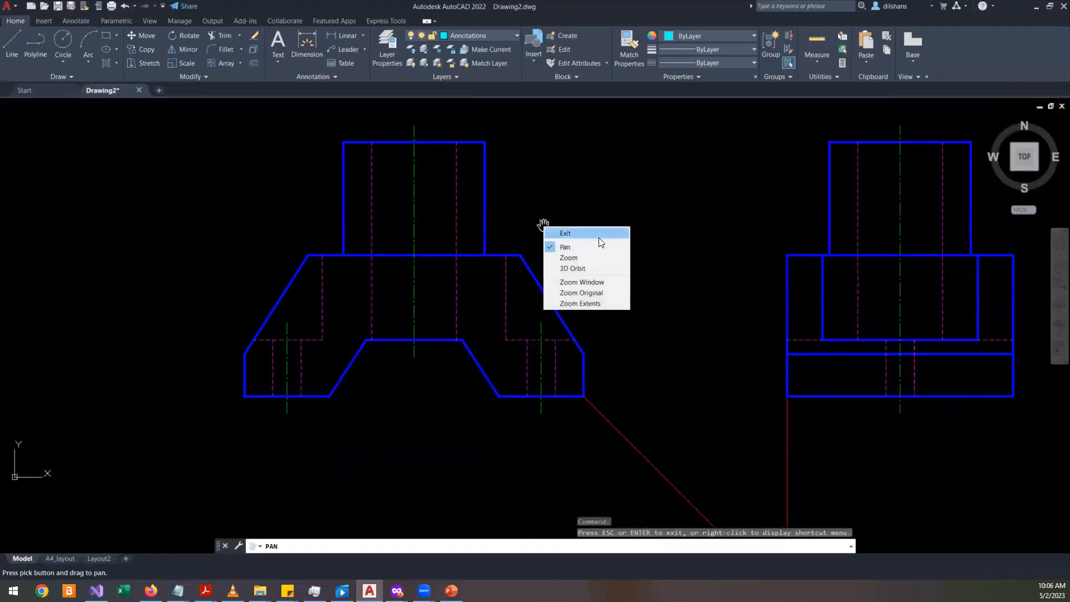
pyautogui.click(594, 232)
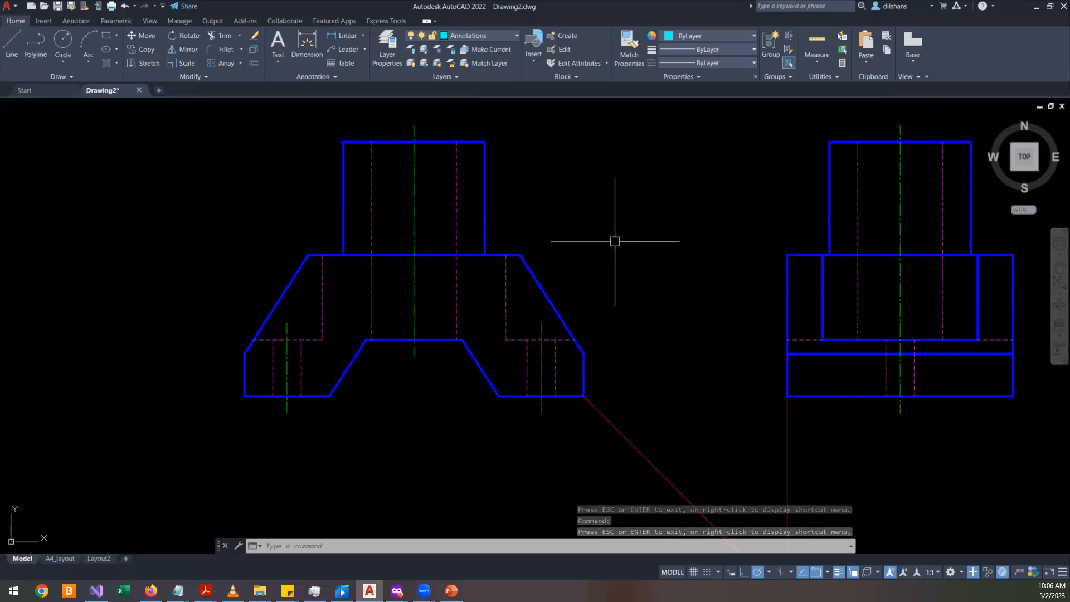
# - Switch to Lesson - 1 _Note.pdf in Firefox and enlarge the A2 sheet diagram to 200%
pyautogui.press('alt')
pyautogui.hotkey('alt', 'Tab')
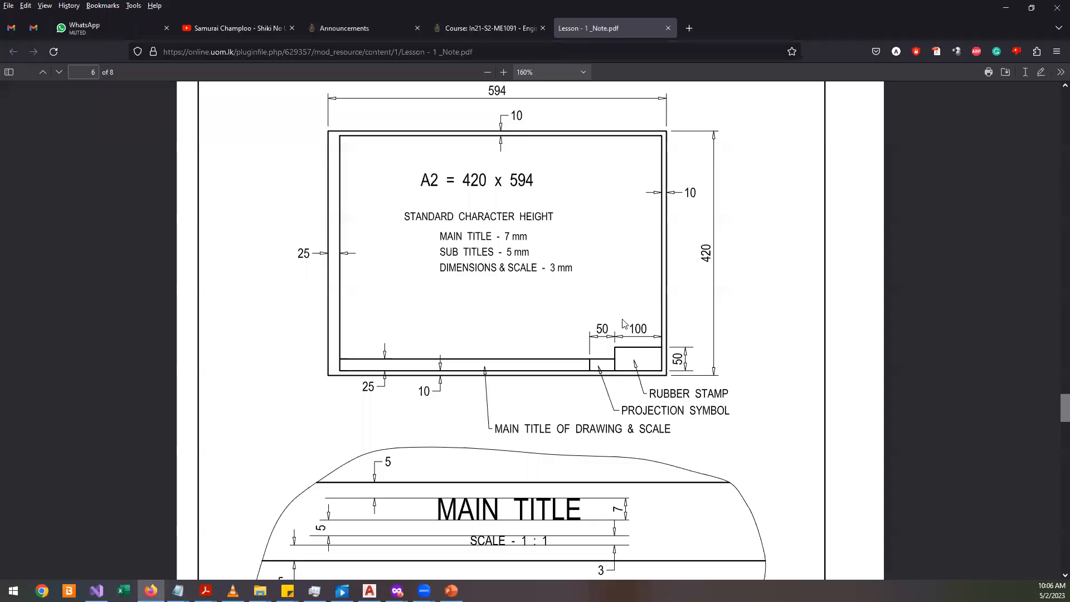
pyautogui.scroll(-3, 623, 320)
pyautogui.scroll(5, 621, 318)
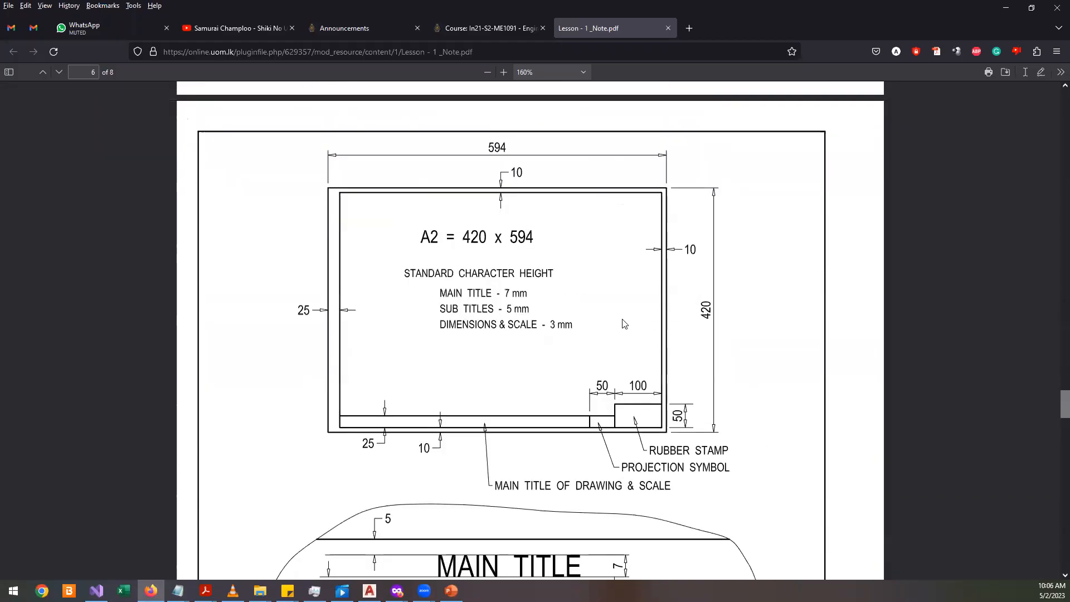
pyautogui.scroll(-2, 622, 319)
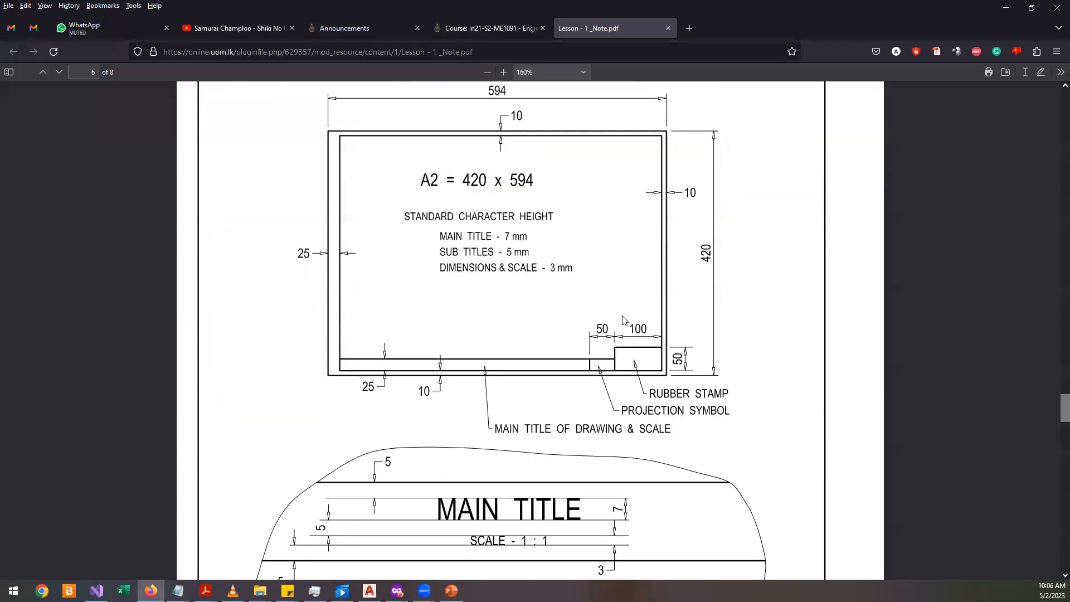
pyautogui.click(503, 72)
pyautogui.click(504, 72)
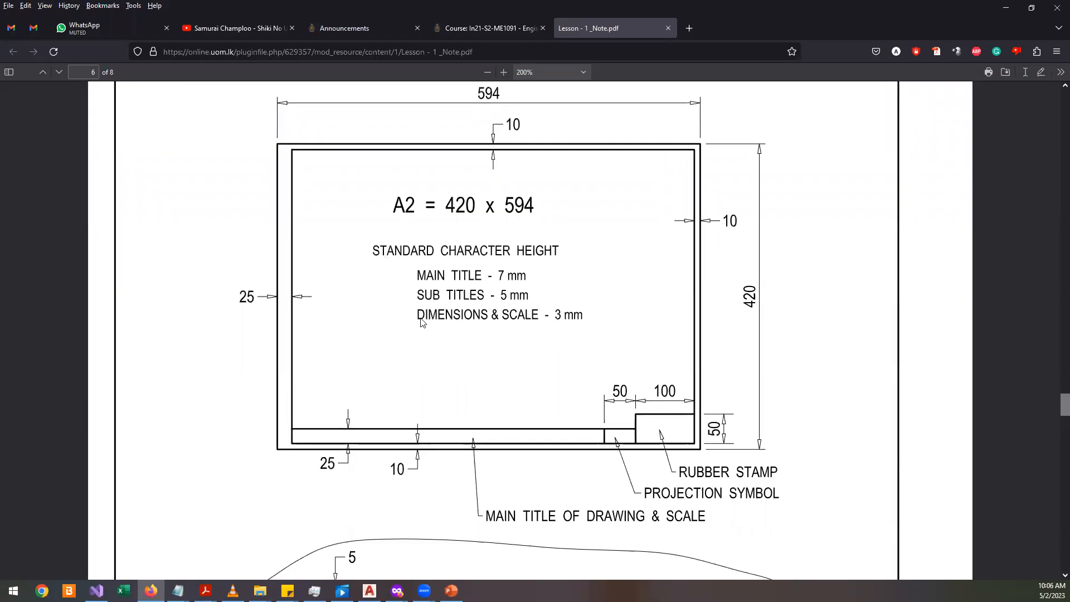
# - Review the standard character heights and the main title and scale layout of the A2 sheet, and return to AutoCAD
pyautogui.scroll(-1, 421, 321)
pyautogui.scroll(1, 421, 321)
pyautogui.scroll(2, 592, 318)
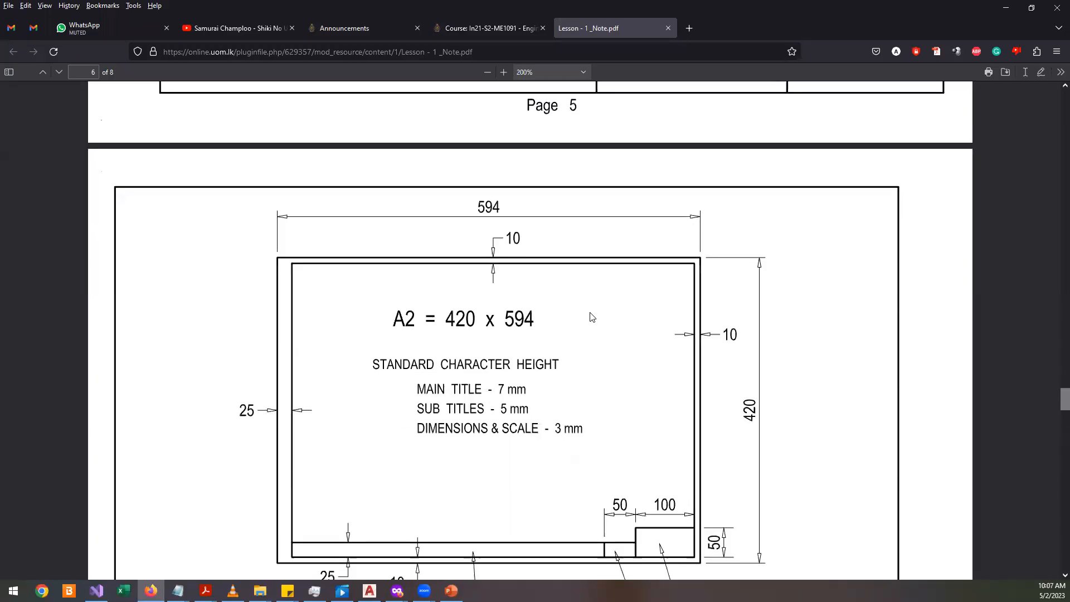
pyautogui.scroll(-2, 591, 317)
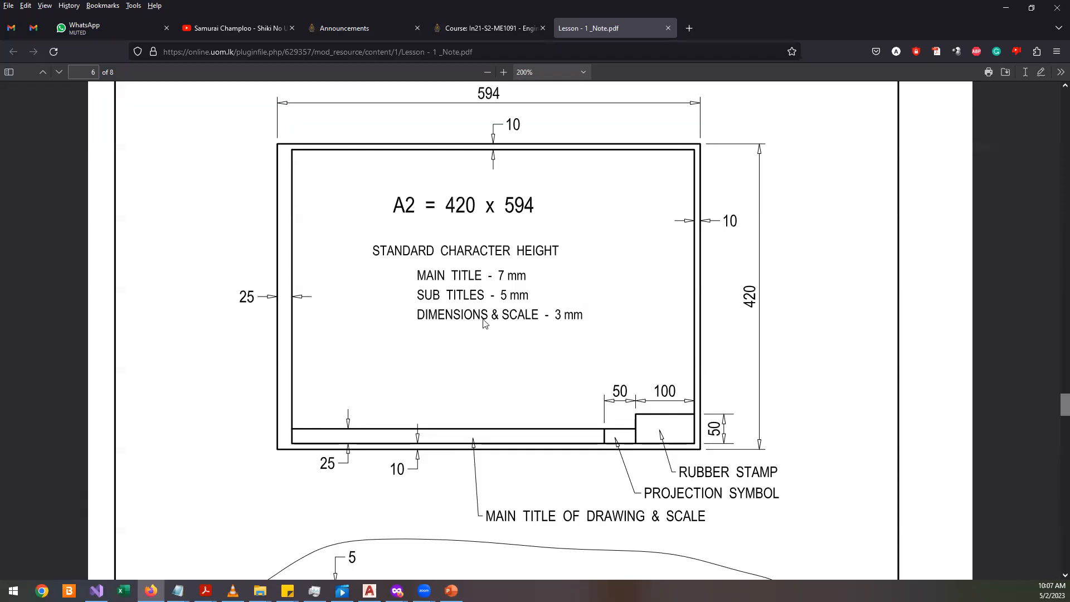
pyautogui.scroll(-4, 578, 454)
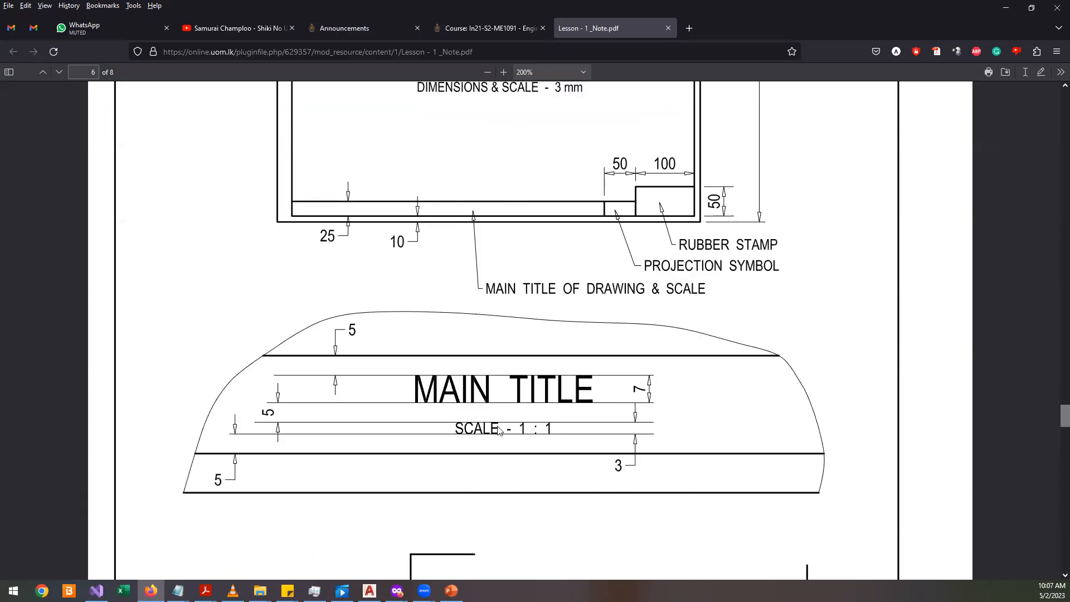
pyautogui.scroll(3, 495, 440)
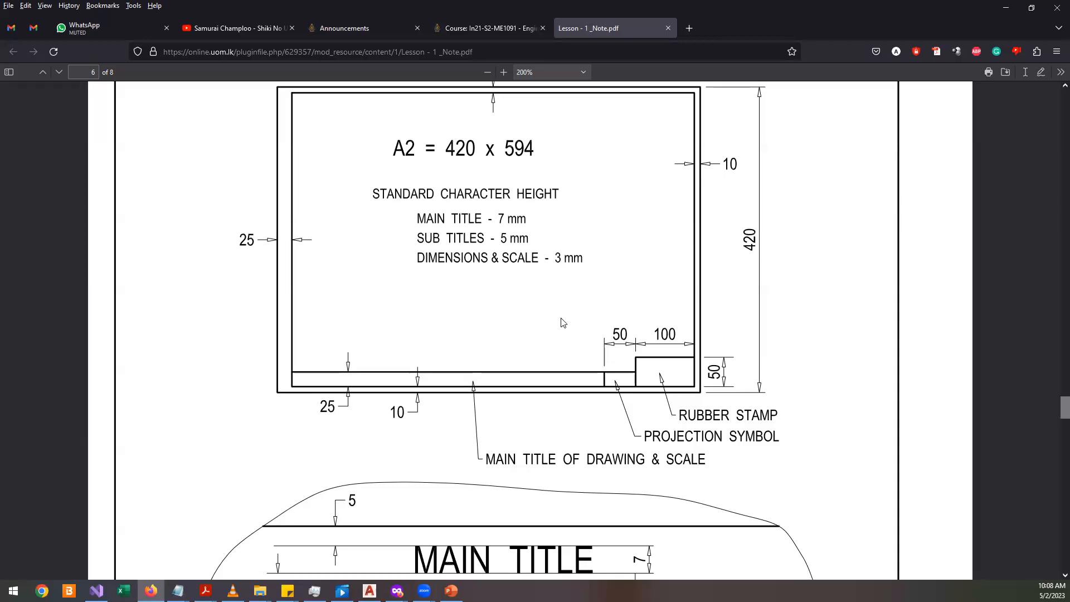
pyautogui.click(1006, 8)
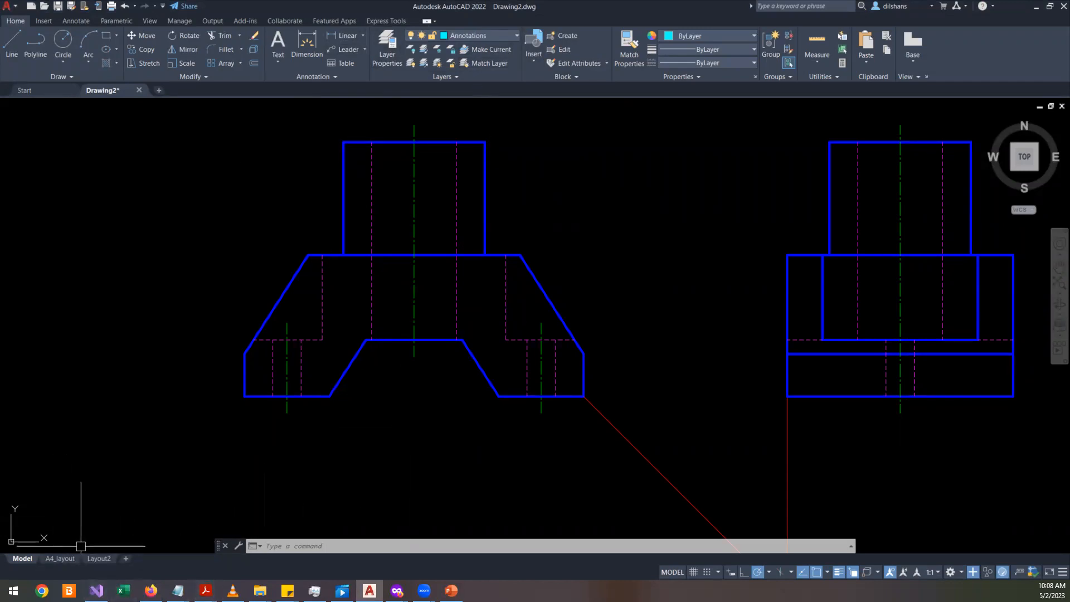
pyautogui.hotkey('alt', 'Tab')
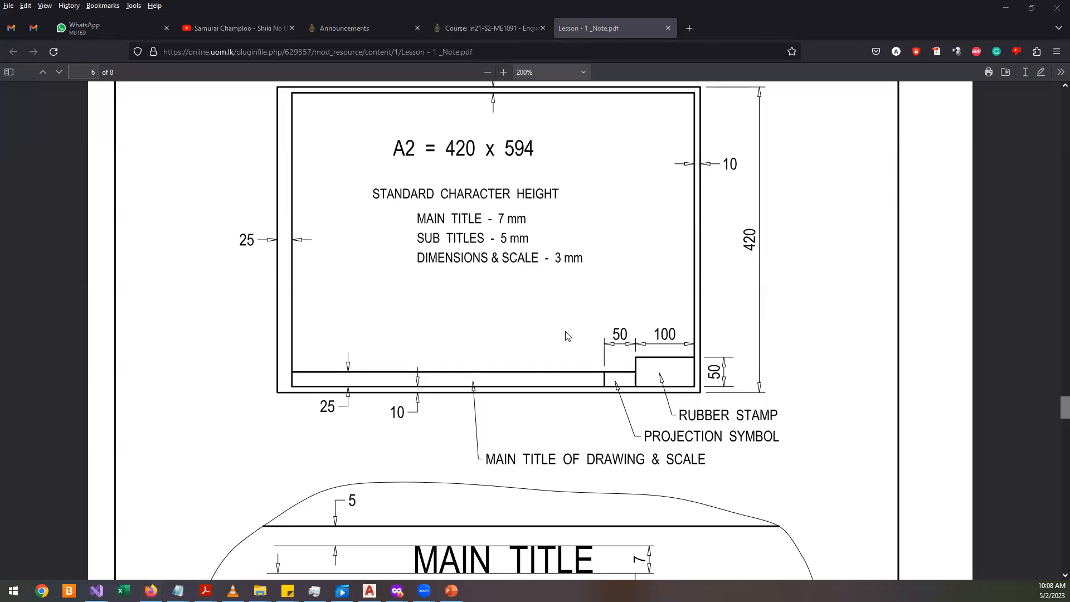
pyautogui.hotkey('alt', 'Tab')
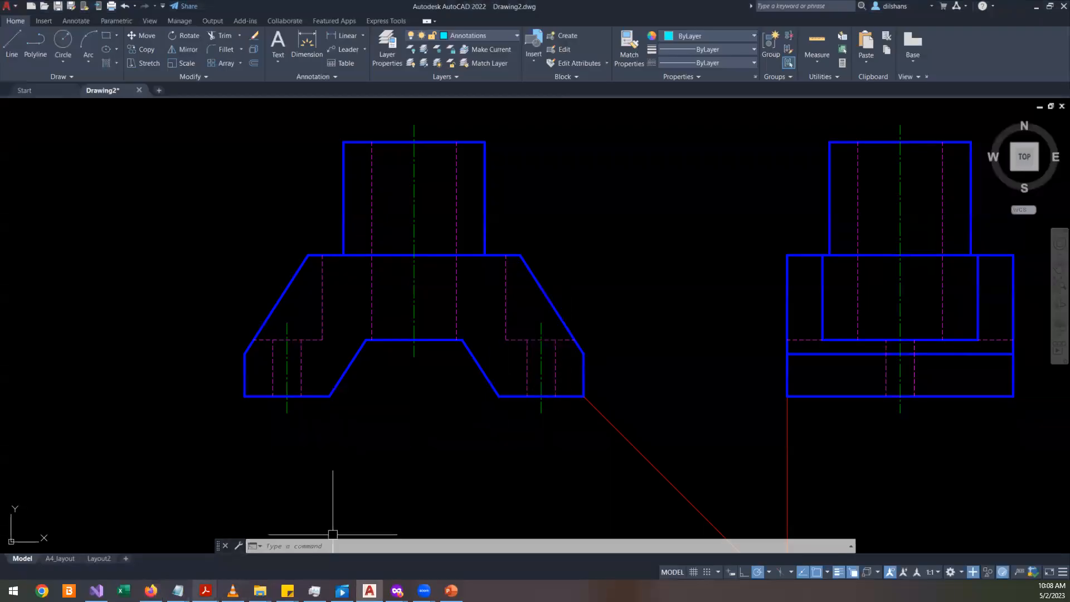
# - In the Notepad note, write the ratio 2:1 and its equivalent 1:0.5 on two lines below the scale definition
pyautogui.moveTo(177, 591)
pyautogui.click(139, 532)
pyautogui.moveTo(509, 159)
pyautogui.mouseDown()
pyautogui.moveTo(489, 158)
pyautogui.moveTo(500, 160)
pyautogui.mouseUp()
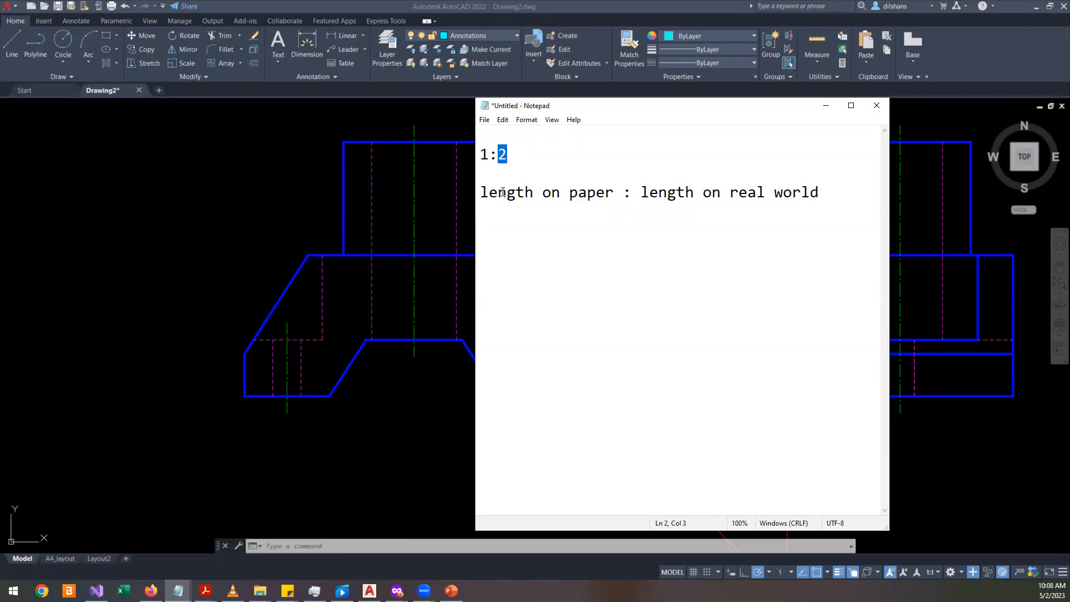
pyautogui.click(531, 253)
pyautogui.write('2:1')
pyautogui.press('Return')
pyautogui.write('1:')
pyautogui.press('Tab')
pyautogui.press('BackSpace')
pyautogui.write('0.5')
# - Compare the real-world value 0.5 in the new ratio with the 2 in the ratio 1:2
pyautogui.moveTo(498, 268); pyautogui.dragTo(529, 274)
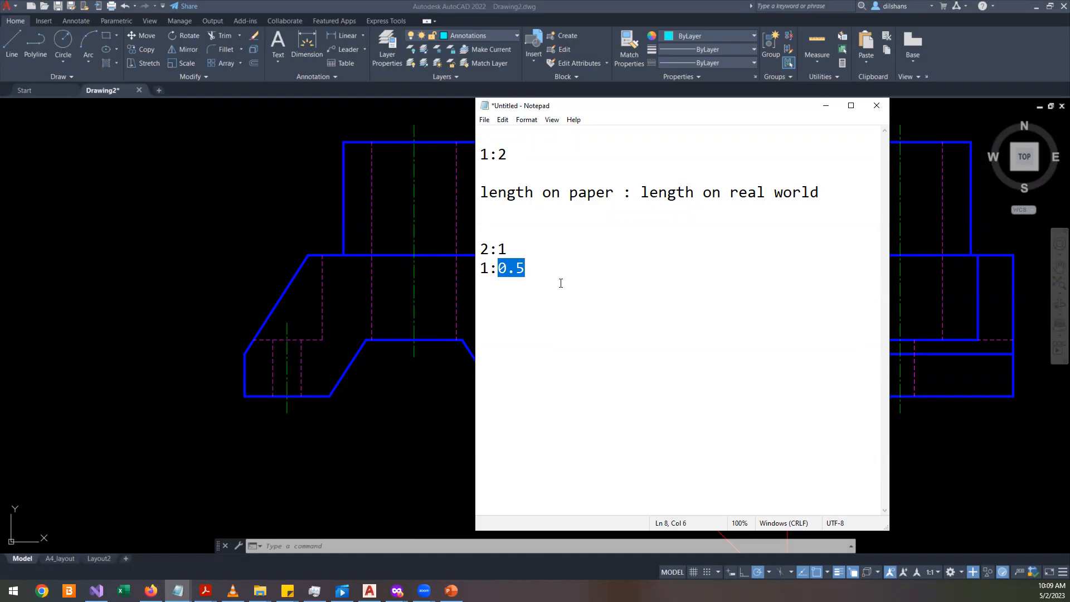
pyautogui.doubleClick(514, 155)
pyautogui.click(513, 156)
pyautogui.moveTo(512, 156); pyautogui.dragTo(496, 156)
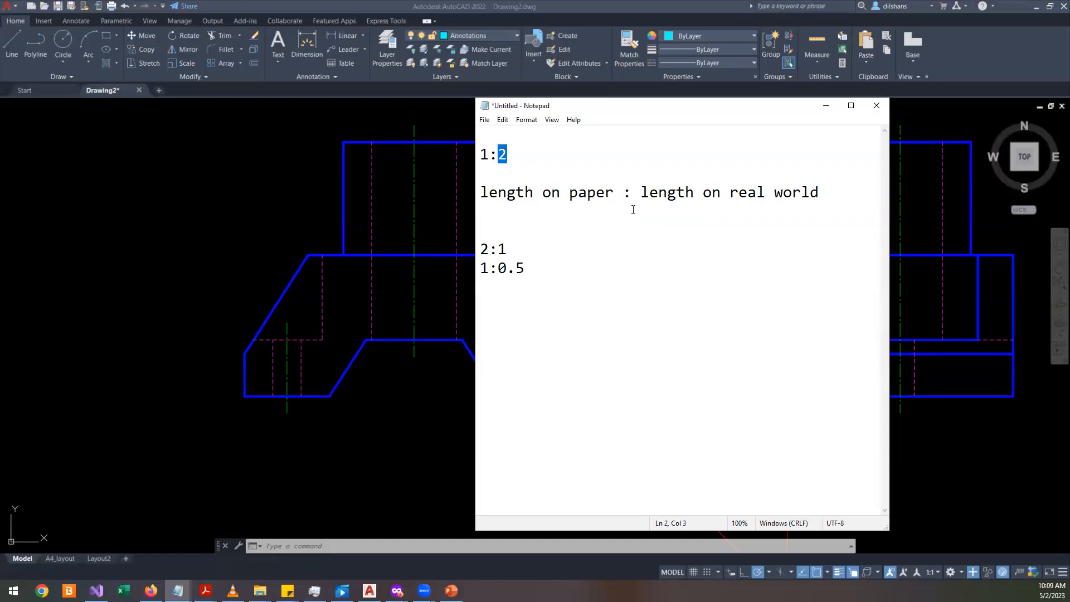
pyautogui.moveTo(498, 271); pyautogui.dragTo(535, 268)
# - Add the ratio 5:1 and its equivalent 1:0.2 to the note, below 1:0.5 after a blank line
pyautogui.click(565, 279)
pyautogui.press('Return')
pyautogui.write('5:1')
pyautogui.press('Return')
pyautogui.press('Left')
pyautogui.press('Down')
pyautogui.click(507, 310)
pyautogui.press('Return')
pyautogui.write('1:0.2')
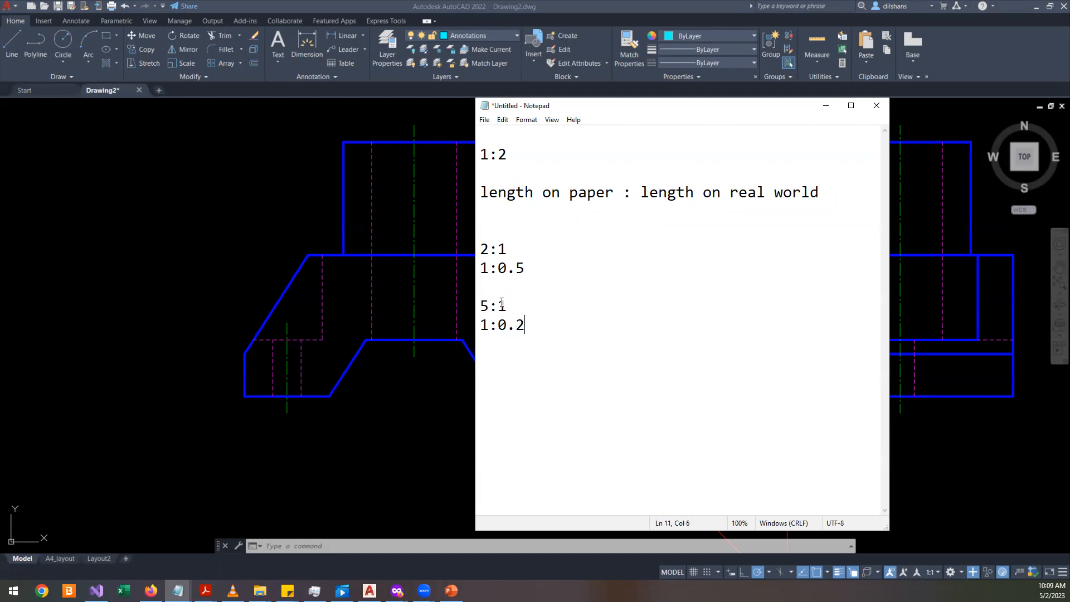
# - Review the value 0.2, and delete the four enlargement ratio lines from 2:1 to 1:0.2
pyautogui.moveTo(526, 325); pyautogui.dragTo(499, 323)
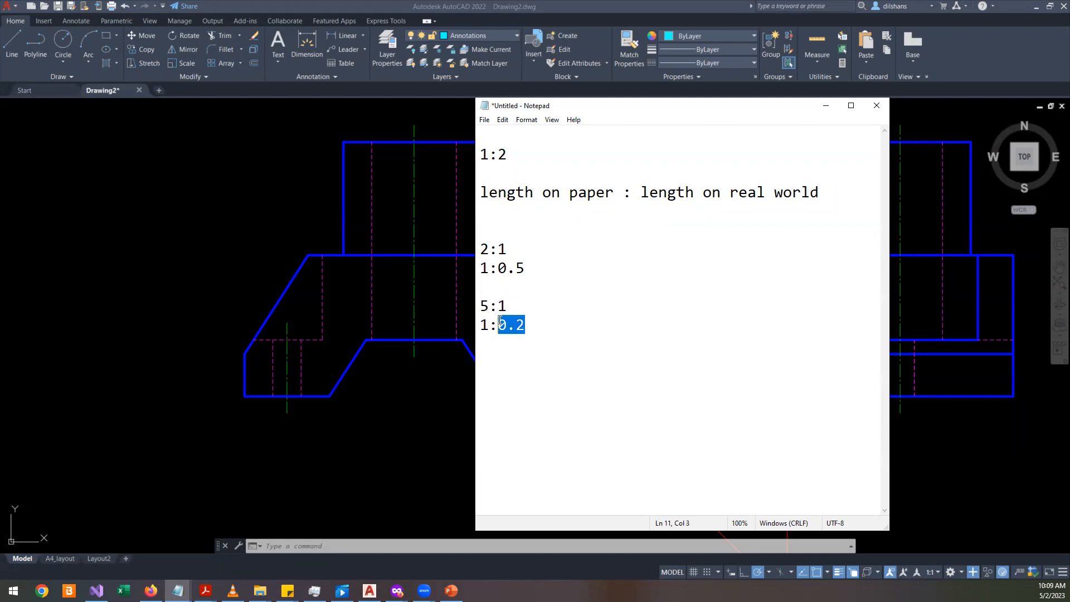
pyautogui.click(552, 307)
pyautogui.moveTo(490, 325); pyautogui.dragTo(564, 325)
pyautogui.click(562, 342)
pyautogui.moveTo(537, 323); pyautogui.dragTo(416, 239)
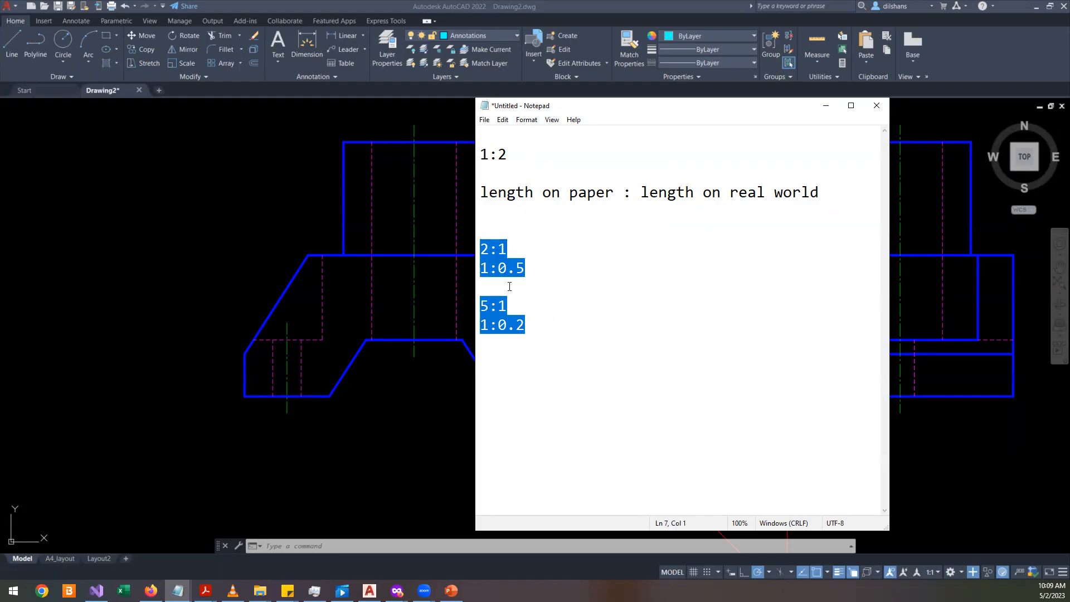
pyautogui.press('BackSpace')
# - Review the ratio 1:2 in the note and return to the annotation tools in AutoCAD
pyautogui.doubleClick(501, 154)
pyautogui.click(200, 293)
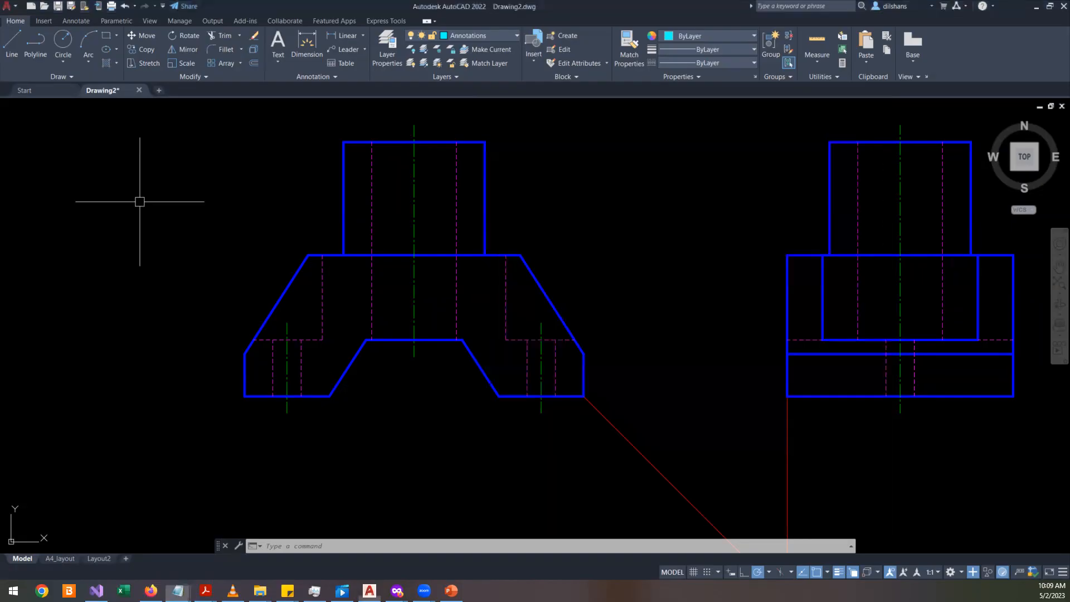
pyautogui.click(69, 22)
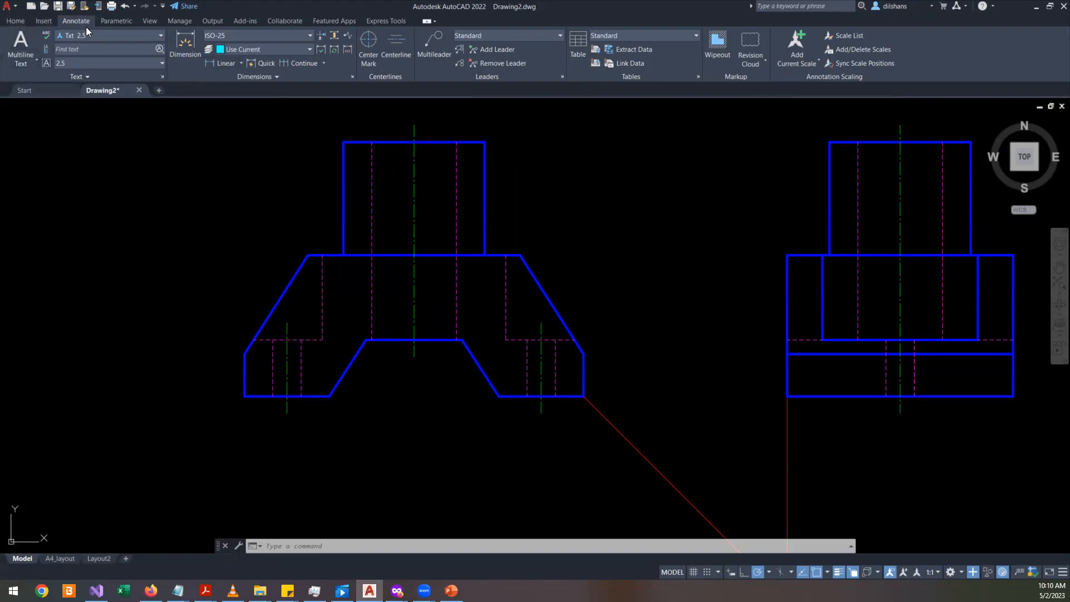
pyautogui.click(23, 23)
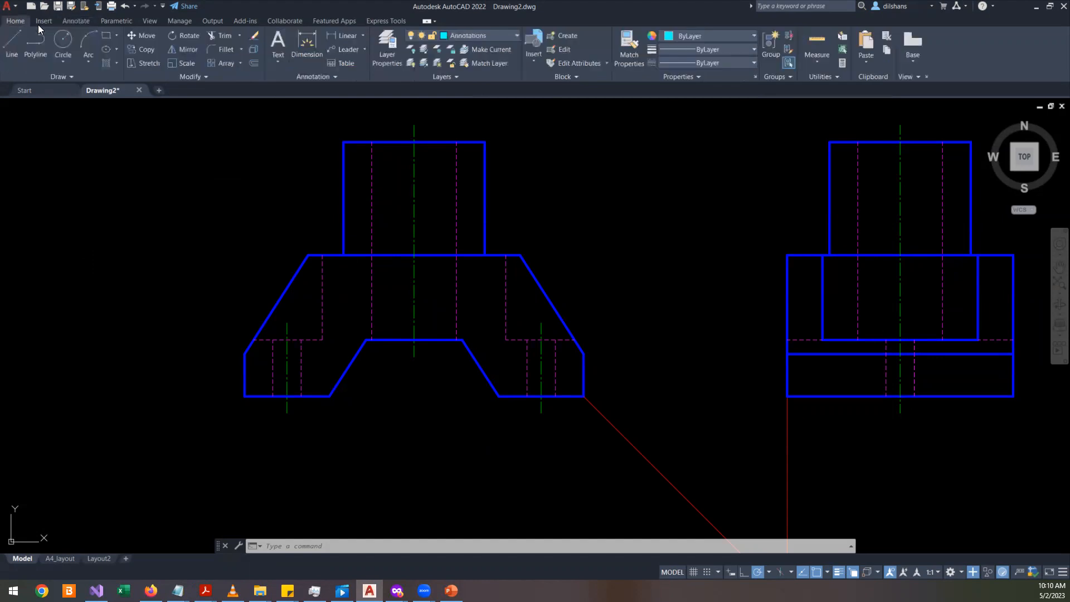
pyautogui.click(78, 20)
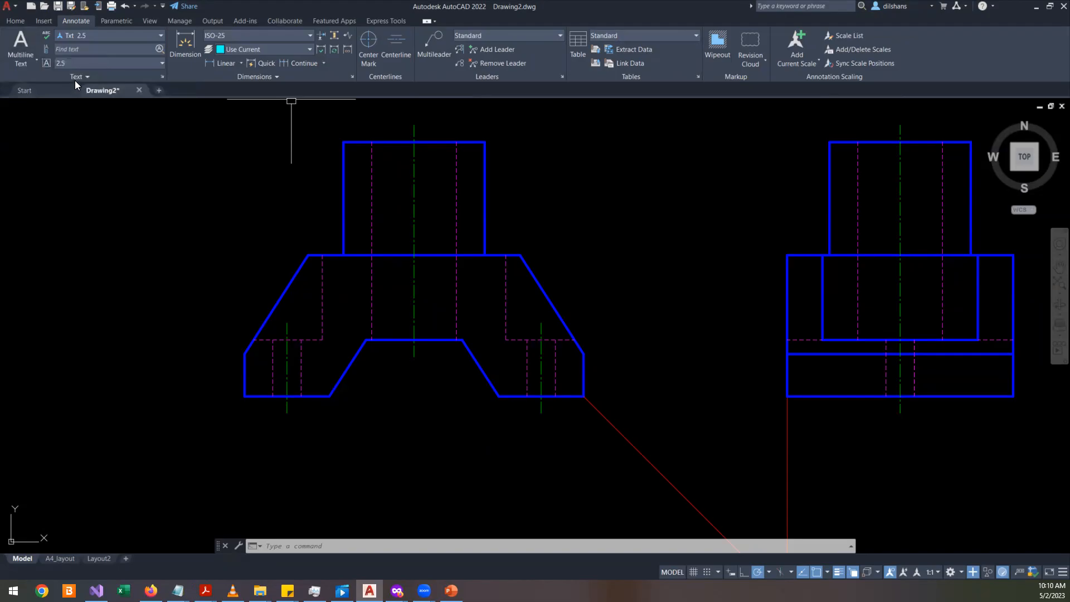
pyautogui.click(22, 40)
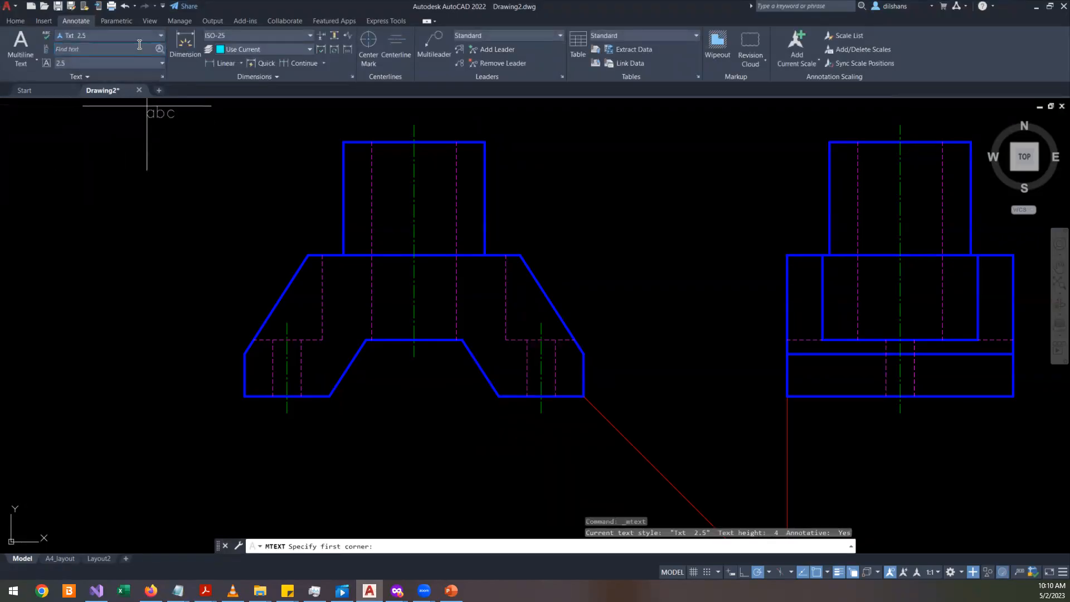
pyautogui.press('Escape')
pyautogui.press('Escape')
# - Add the underlined multiline text FRONT ELEVATION in the Standard text style, centrally below the front view
pyautogui.click(152, 34)
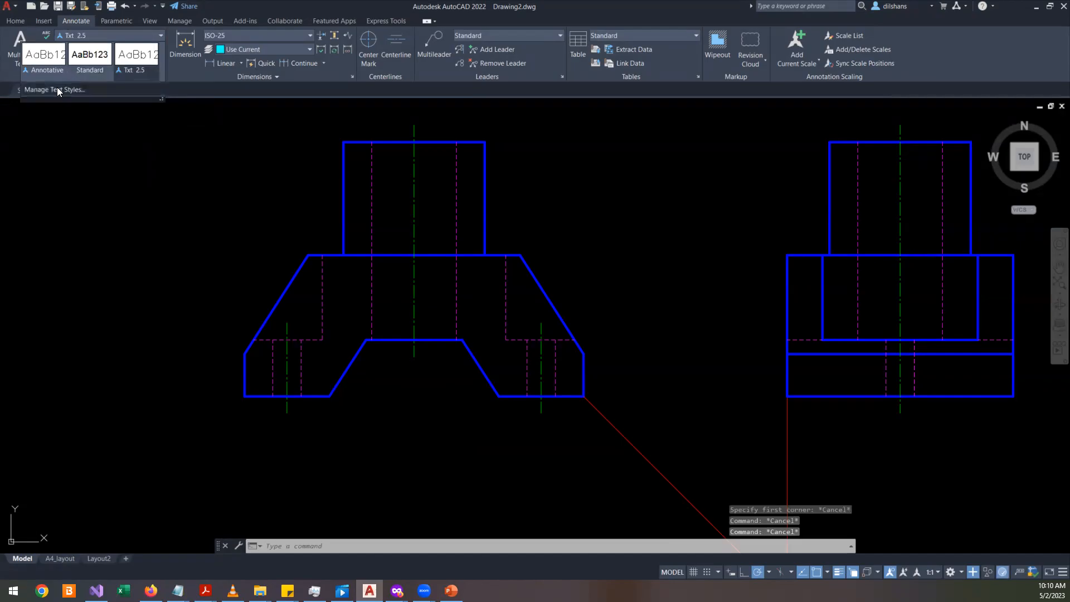
pyautogui.click(89, 66)
pyautogui.click(20, 43)
pyautogui.scroll(5, 394, 441)
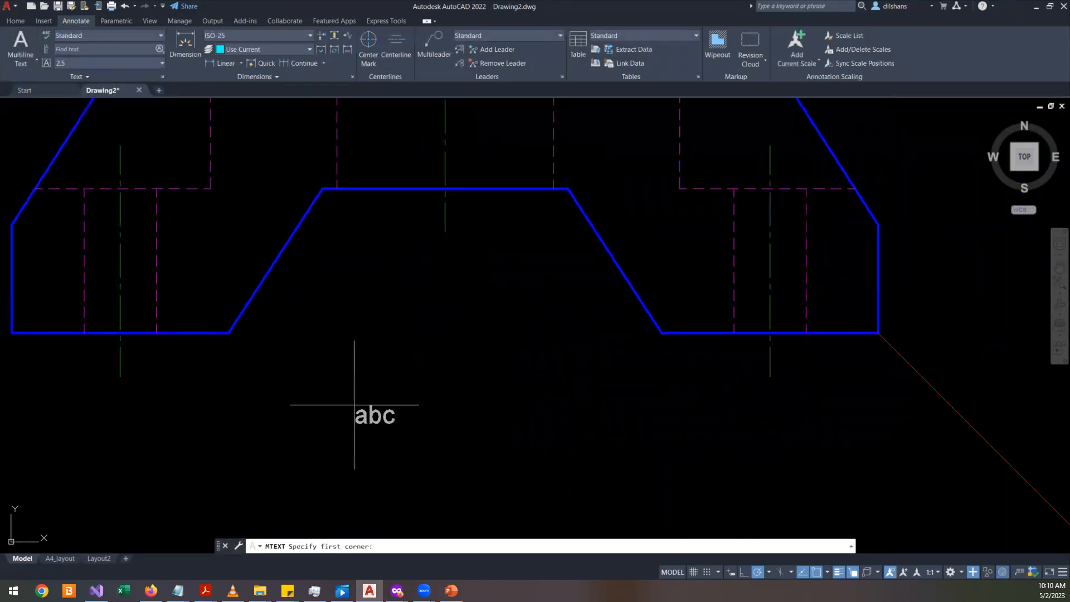
pyautogui.scroll(-2, 453, 423)
pyautogui.click(439, 419)
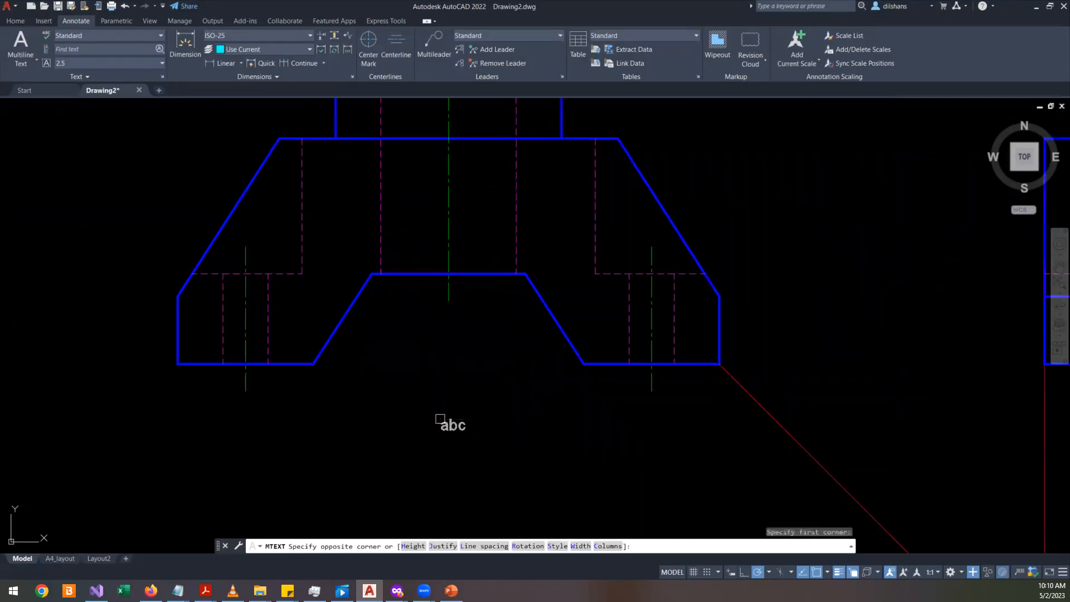
pyautogui.click(569, 453)
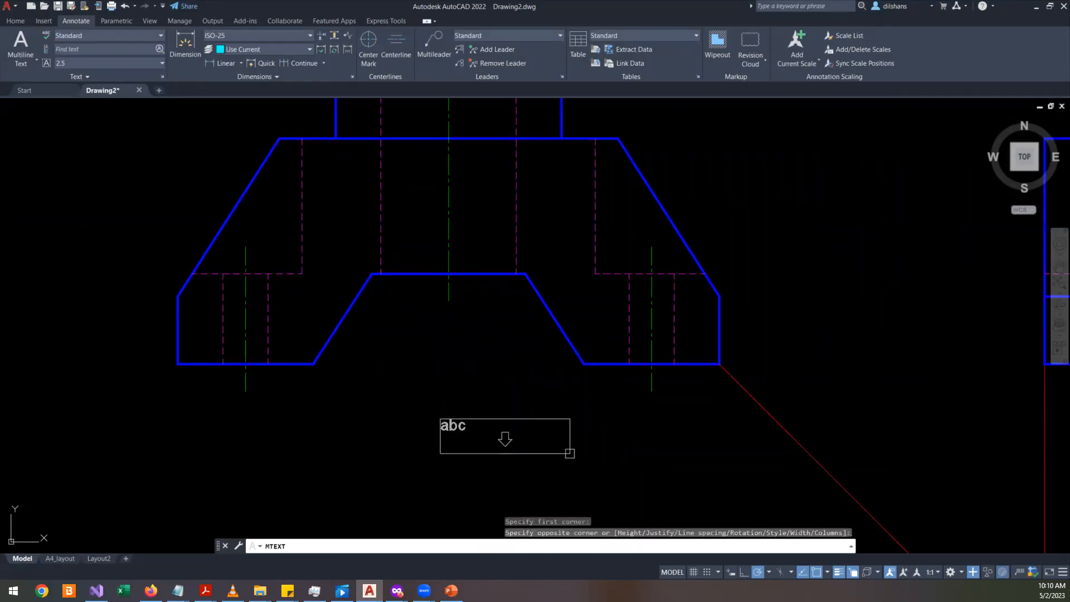
pyautogui.write('FRONT ELEVATION')
pyautogui.hotkey('ctrl', 'a')
pyautogui.hotkey('ctrl', 'u')
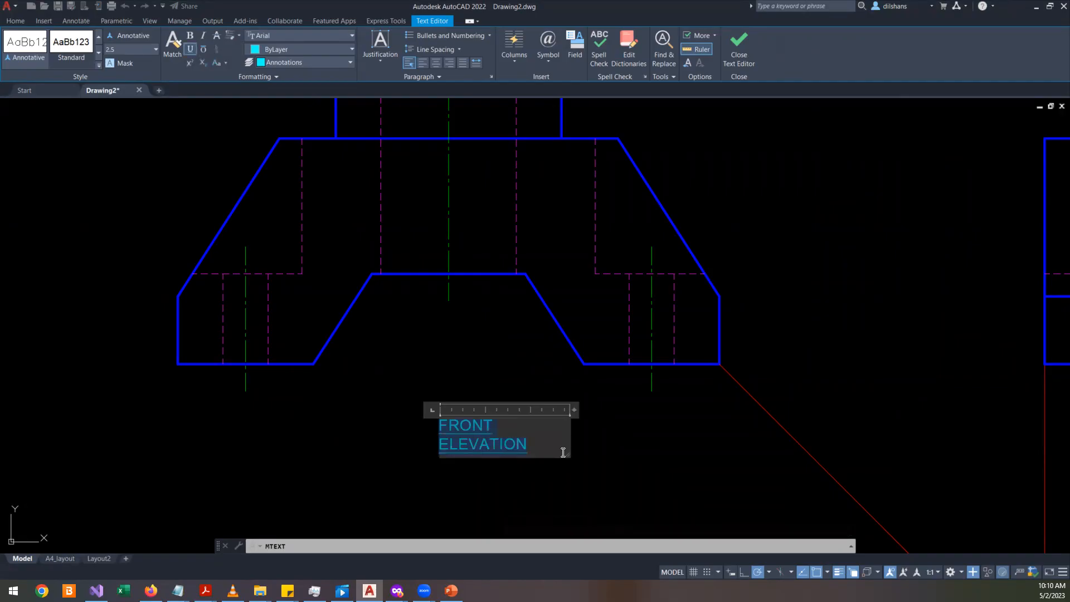
# - Widen the text frame so FRONT ELEVATION fits on a single line, and finish editing the label
pyautogui.moveTo(575, 410); pyautogui.dragTo(669, 410)
pyautogui.click(594, 433)
pyautogui.click(591, 457)
pyautogui.click(557, 438)
pyautogui.doubleClick(553, 430)
pyautogui.click(566, 454)
pyautogui.scroll(4, 573, 444)
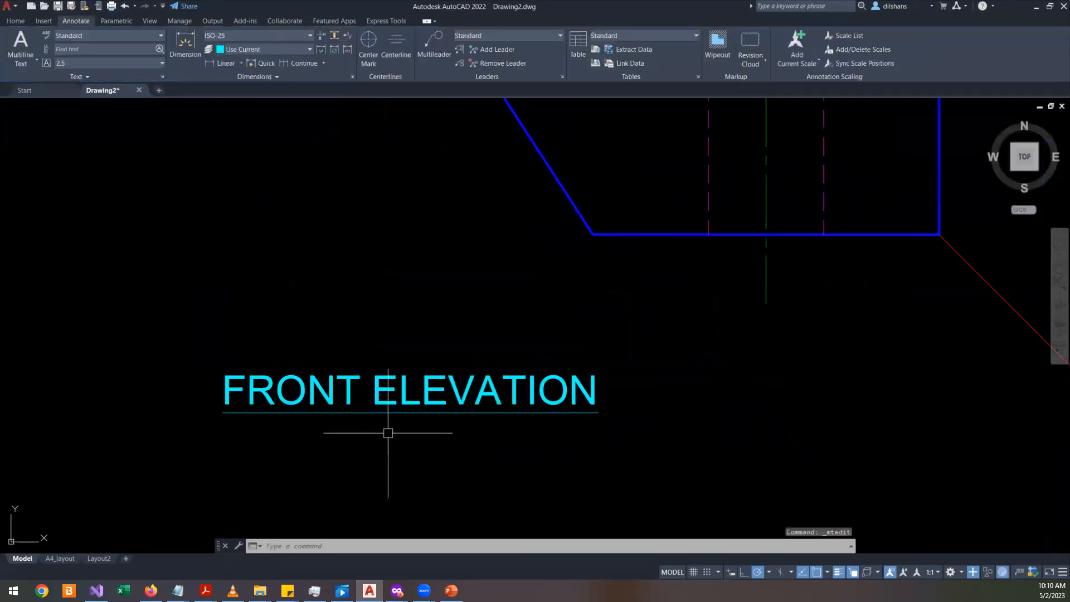
pyautogui.scroll(2, 388, 431)
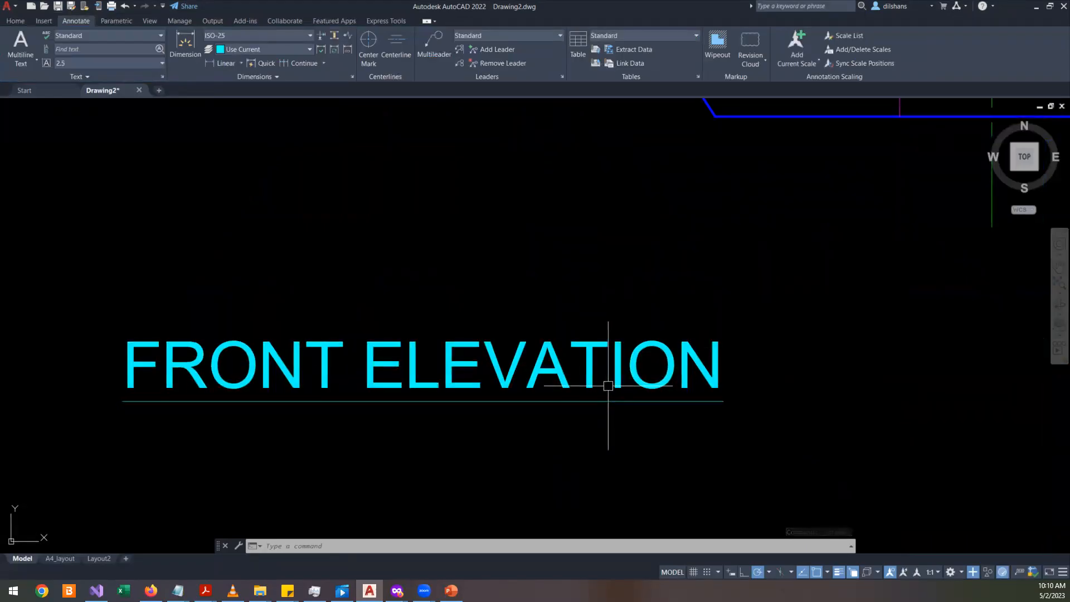
pyautogui.write('l')
pyautogui.press('Return')
pyautogui.click(118, 435)
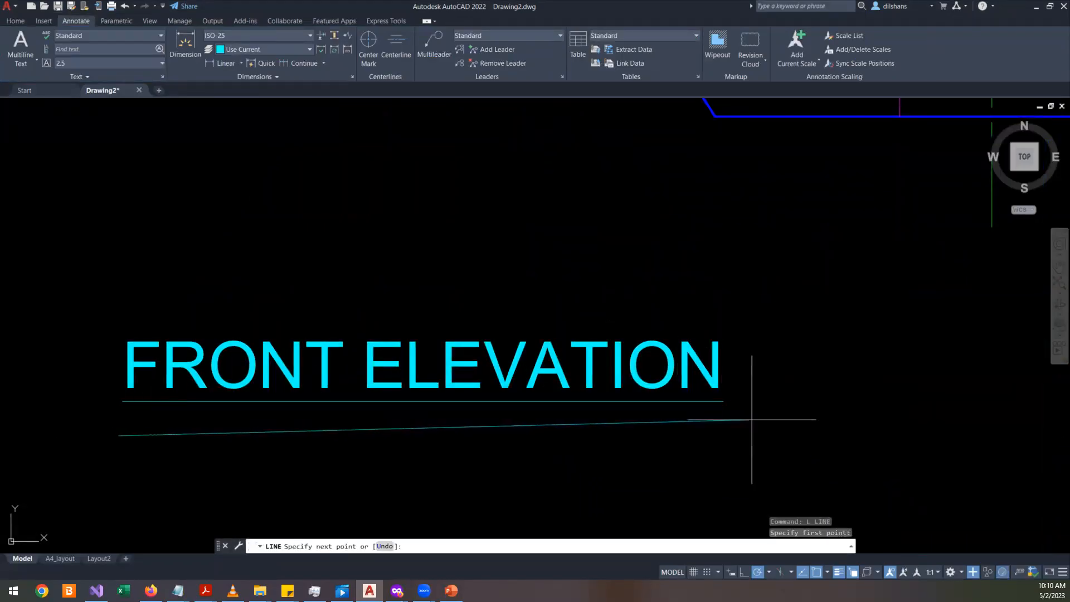
pyautogui.press('Escape')
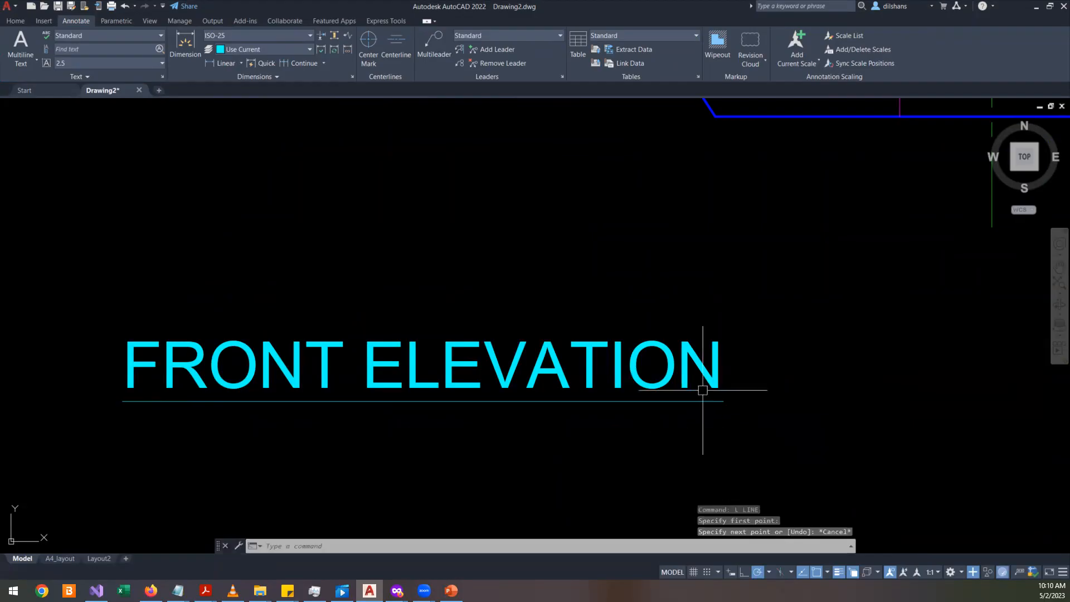
# - Reopen the FRONT ELEVATION text for editing and examine its underline formatting
pyautogui.click(704, 385)
pyautogui.rightClick(541, 355)
pyautogui.press('Escape')
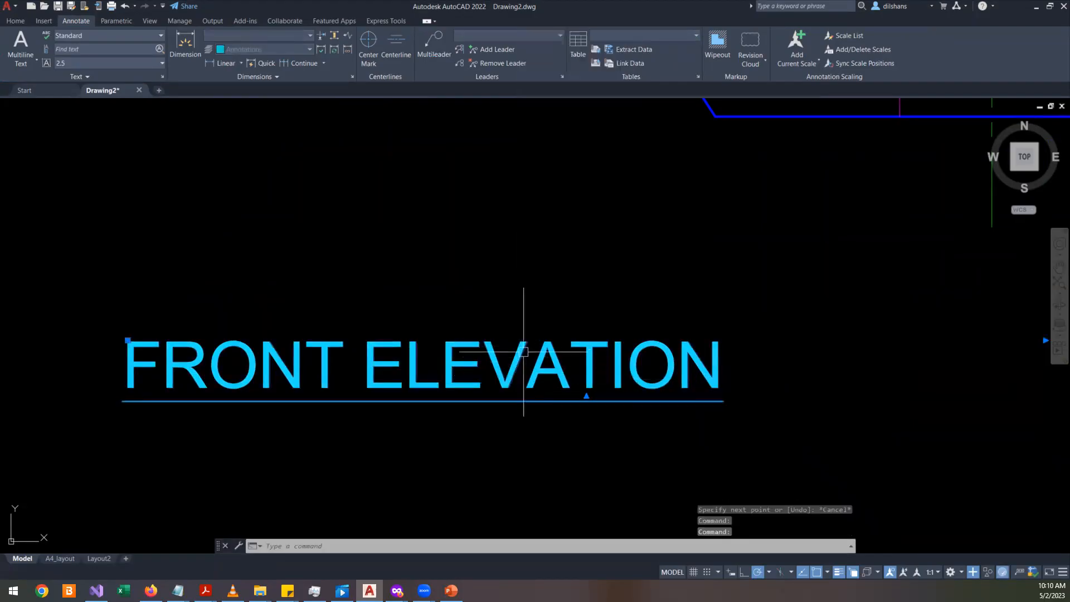
pyautogui.doubleClick(524, 353)
pyautogui.moveTo(724, 368); pyautogui.dragTo(266, 314)
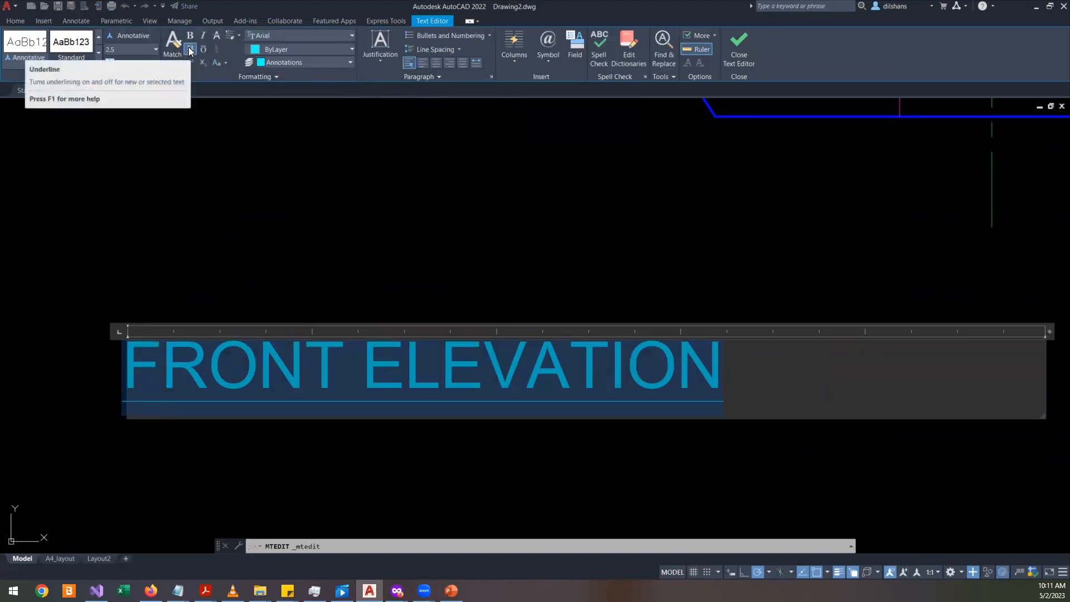
pyautogui.click(656, 246)
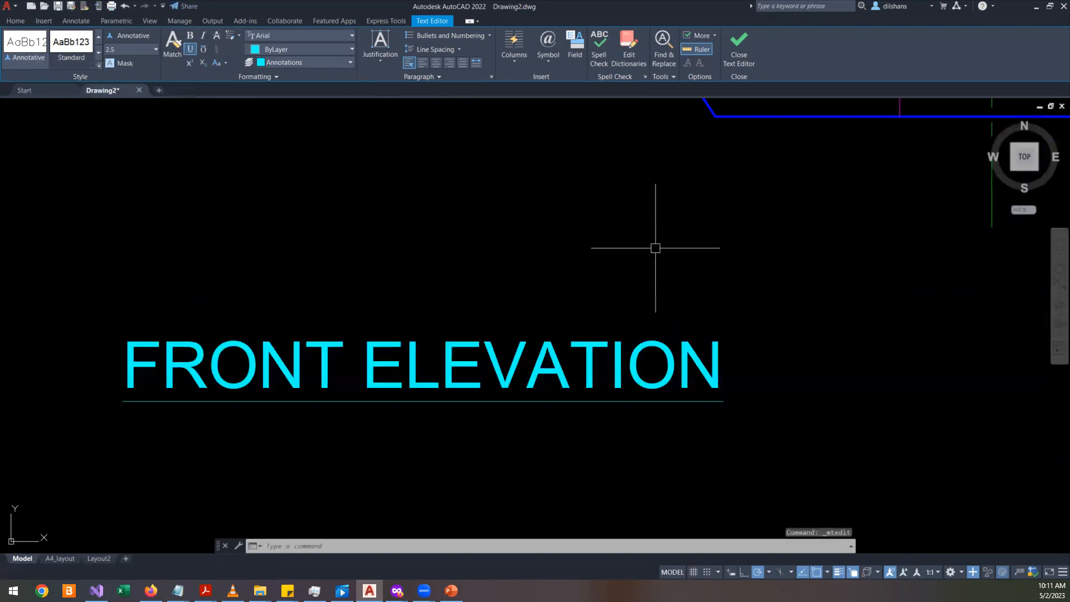
# - Move the FRONT ELEVATION label sideways to centre it under the front view
pyautogui.scroll(-8, 506, 329)
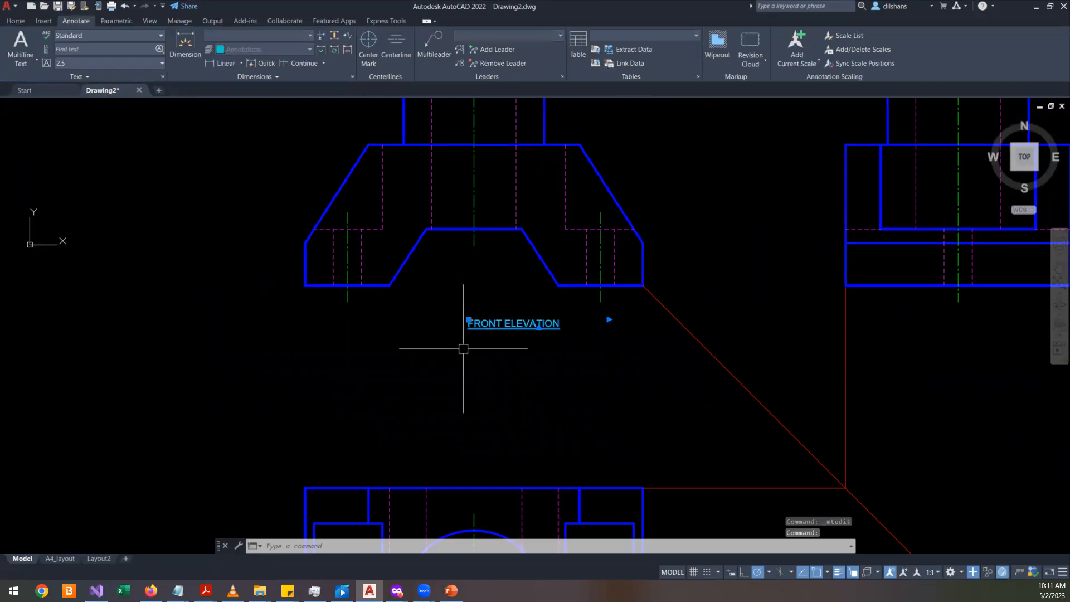
pyautogui.write('m')
pyautogui.press('Return')
pyautogui.click(509, 323)
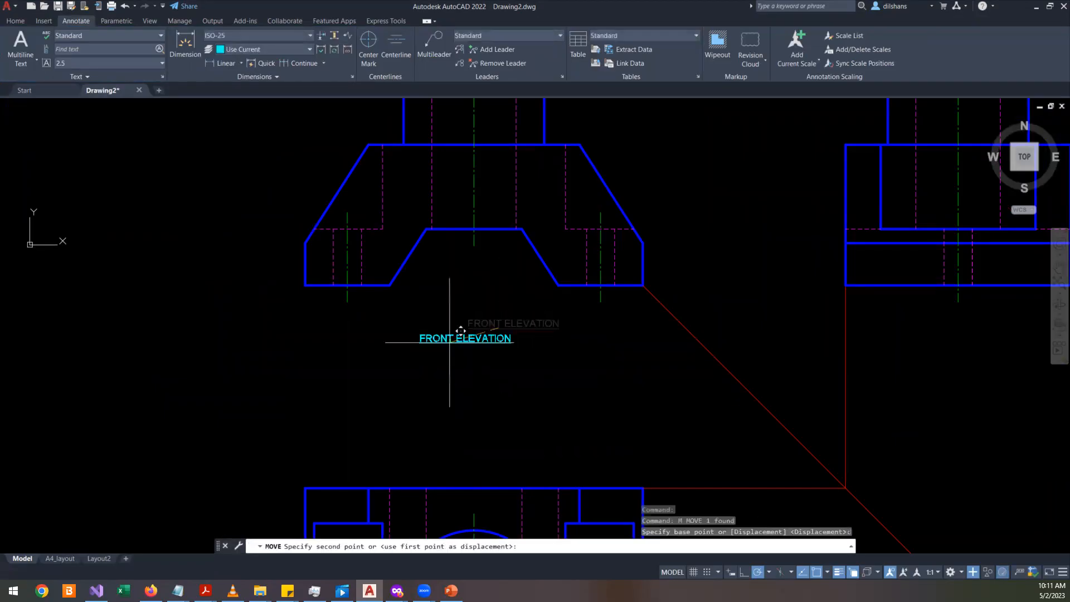
pyautogui.click(479, 328)
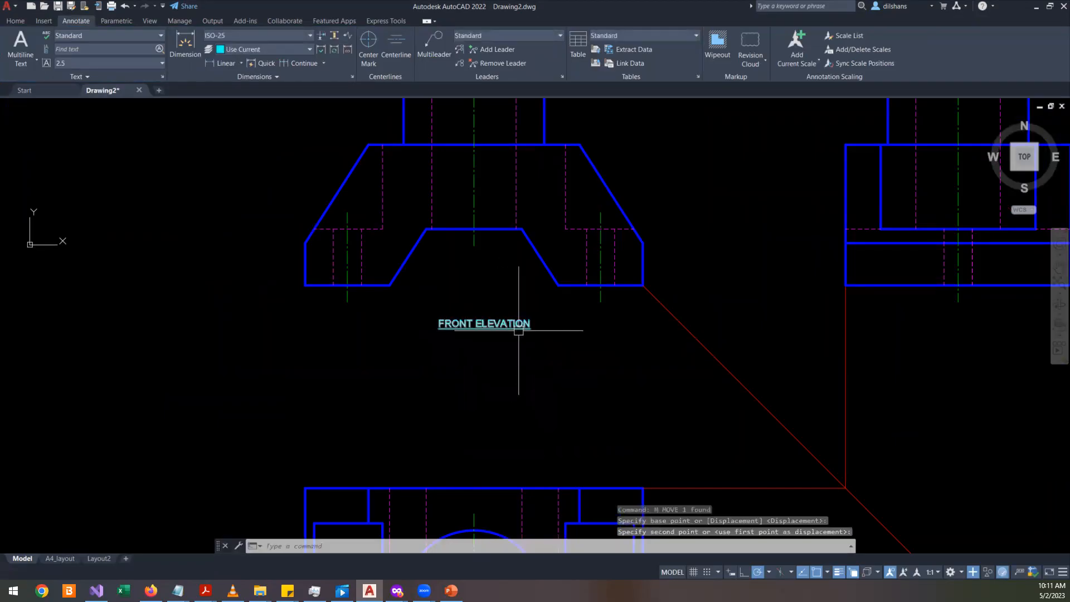
# - Set the FRONT ELEVATION label's text height to 6 in its properties
pyautogui.click(490, 323)
pyautogui.scroll(2, 437, 297)
pyautogui.rightClick(437, 296)
pyautogui.click(473, 279)
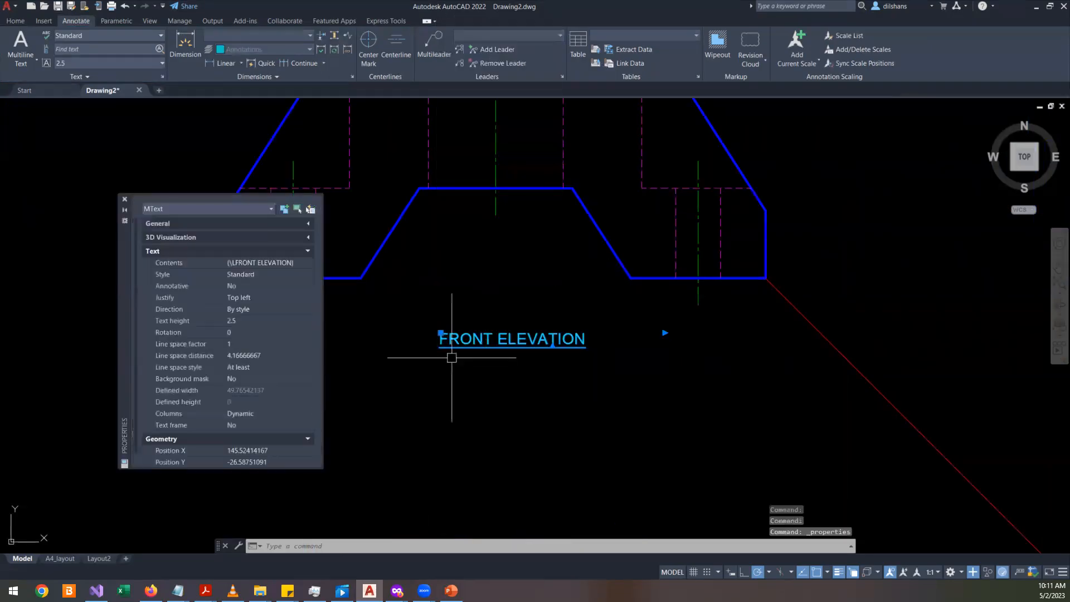
pyautogui.click(246, 322)
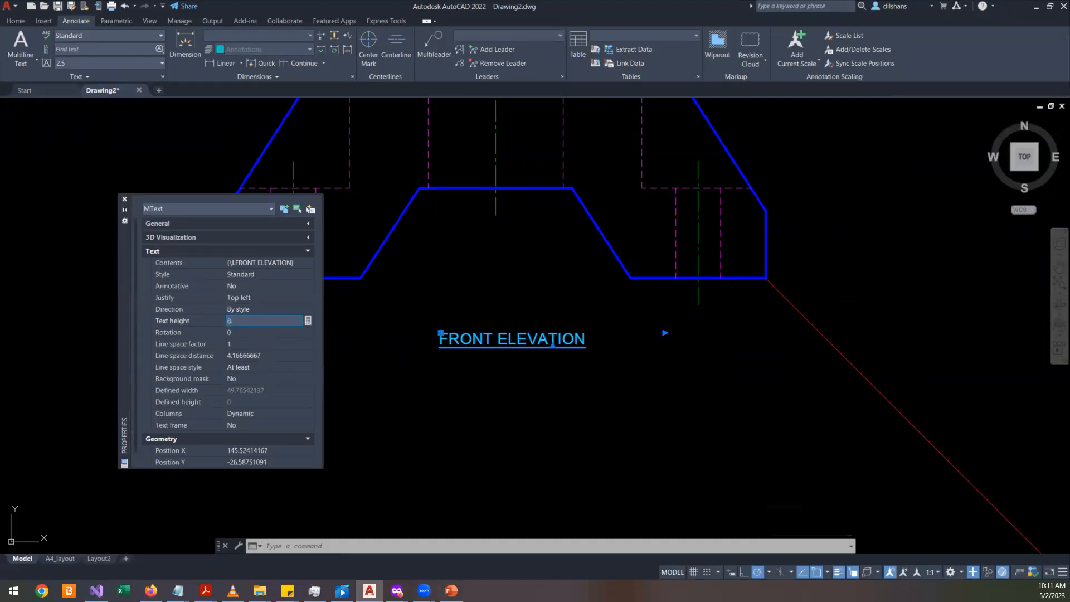
pyautogui.write('6')
pyautogui.press('Tab')
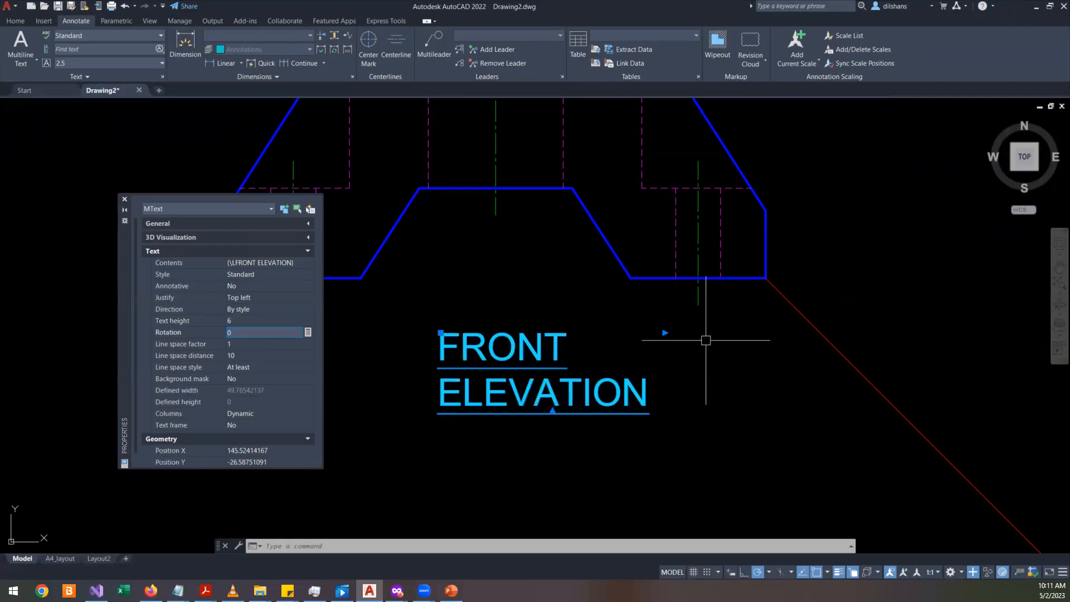
# - Stretch the label's frame until the text fits on one line, and shift the label back under the front view's centre
pyautogui.click(665, 332)
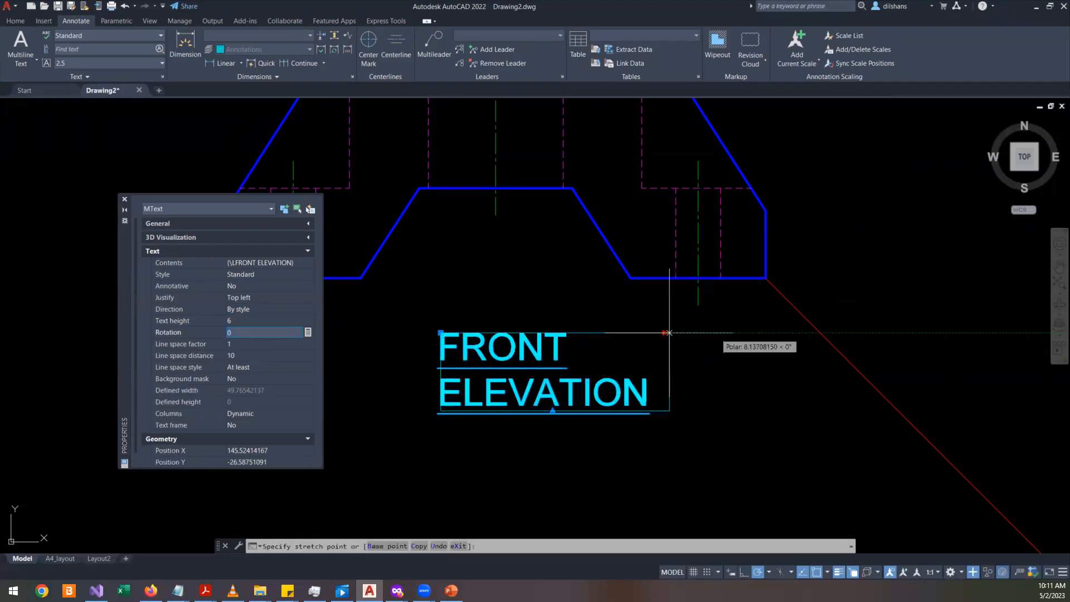
pyautogui.click(821, 333)
pyautogui.click(440, 333)
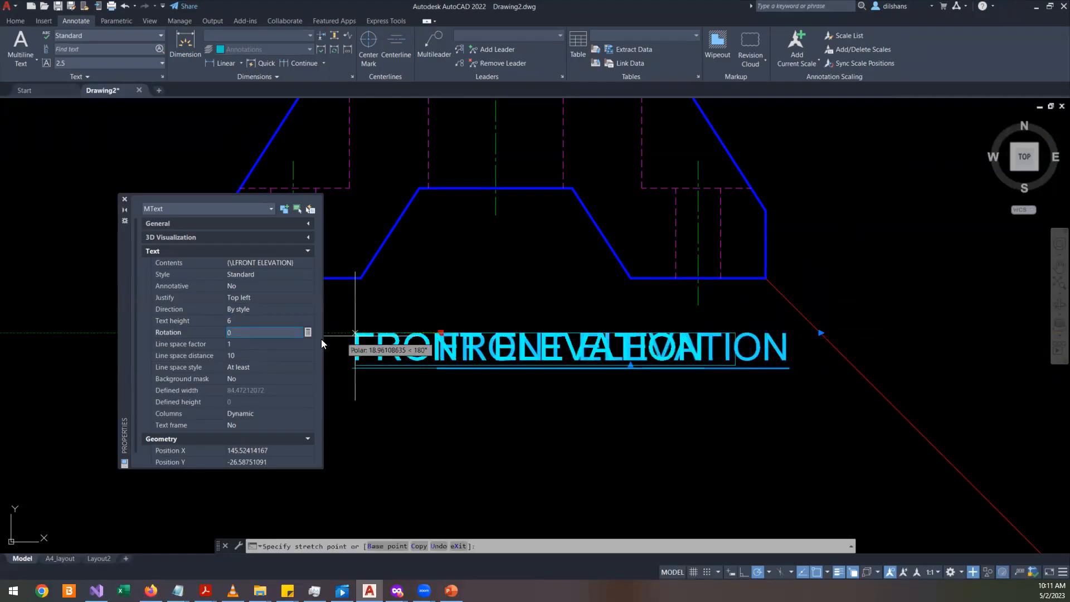
pyautogui.click(327, 338)
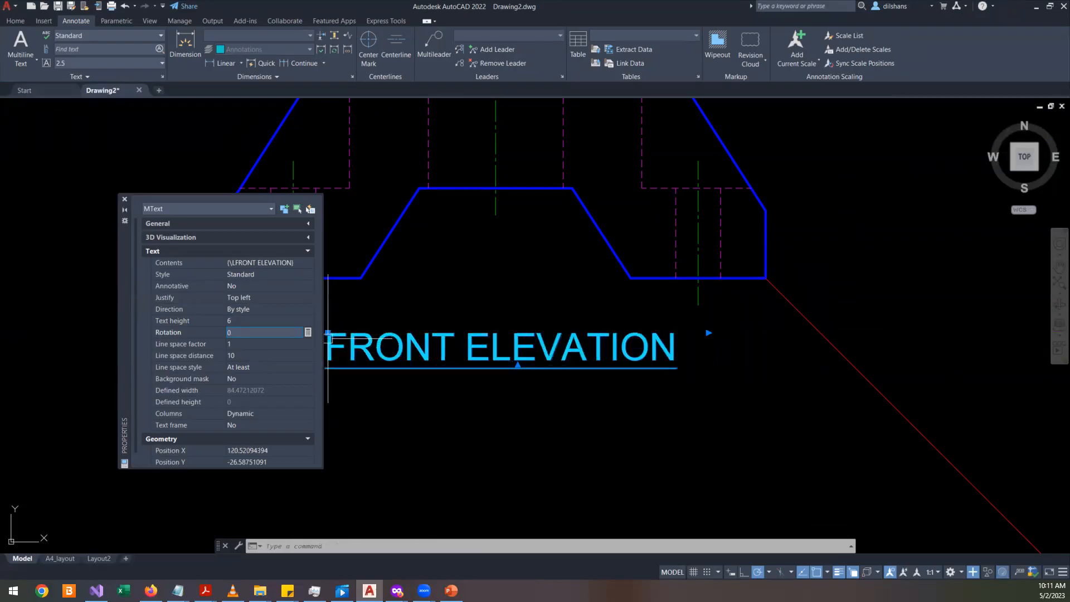
pyautogui.click(124, 199)
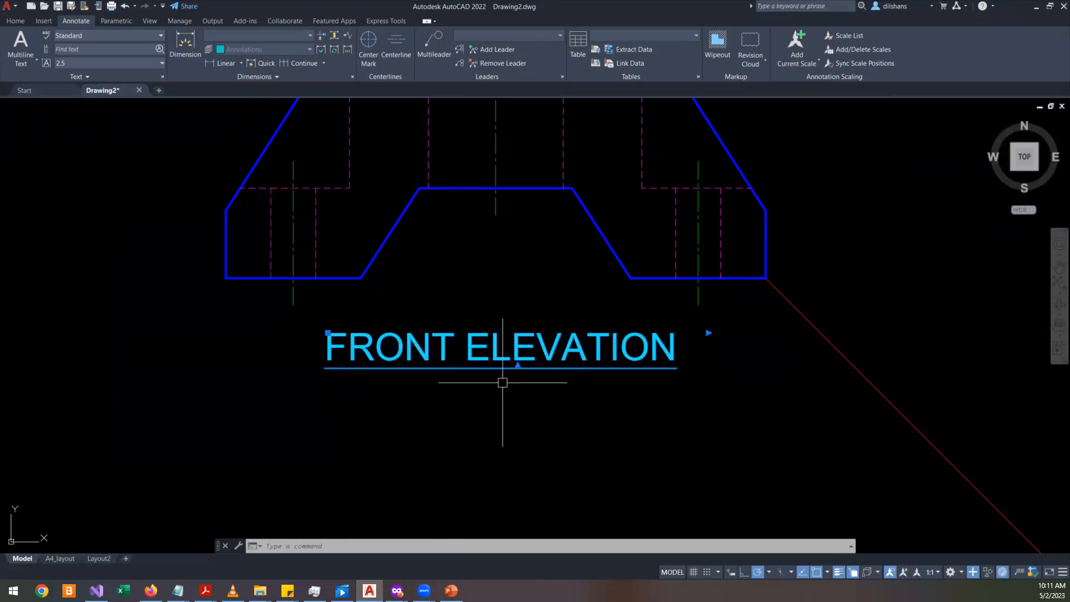
# - Move the FRONT ELEVATION label about 3.4 units straight down, away from the front view
pyautogui.write('m')
pyautogui.press('Return')
pyautogui.click(533, 398)
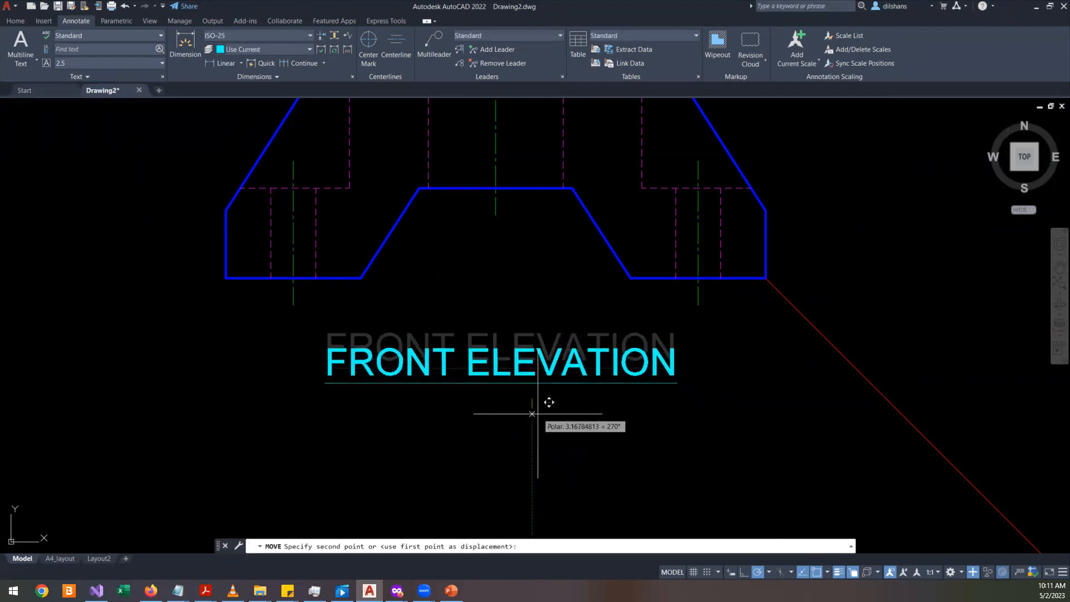
pyautogui.click(537, 414)
pyautogui.scroll(-2, 681, 333)
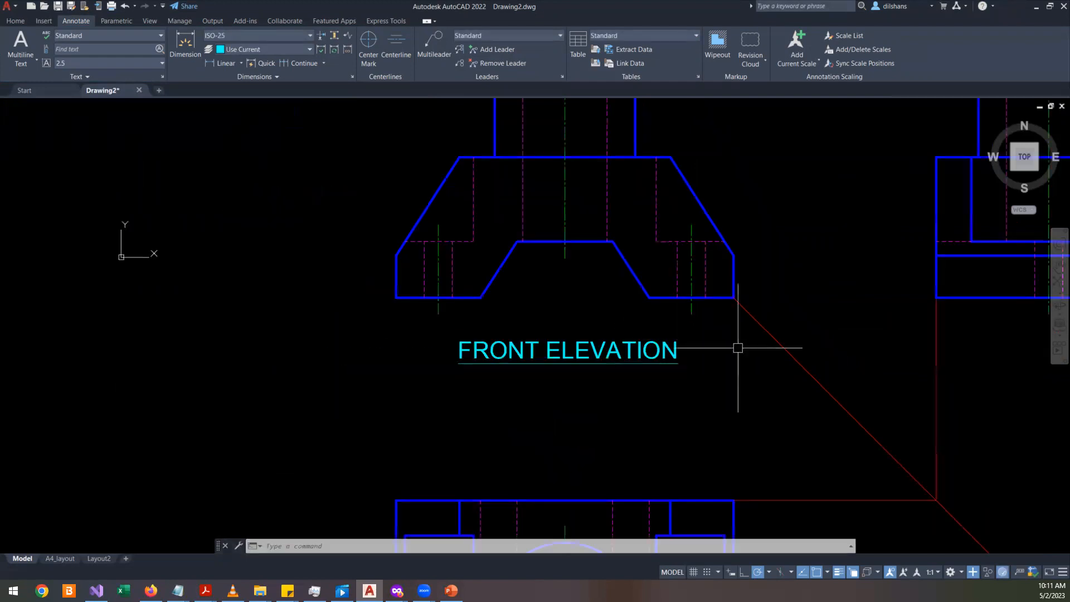
# - Select the FRONT ELEVATION label and check the standard subtitle character height in the lesson PDF in Firefox before returning to AutoCAD
pyautogui.scroll(2, 634, 354)
pyautogui.click(634, 354)
pyautogui.click(458, 382)
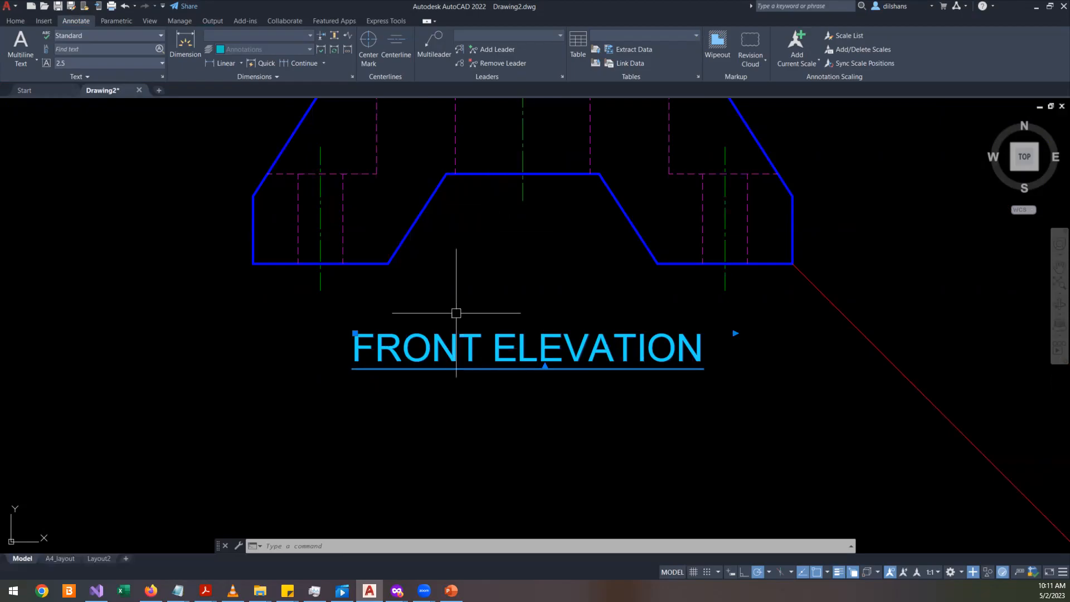
pyautogui.scroll(-6, 440, 335)
pyautogui.scroll(6, 453, 334)
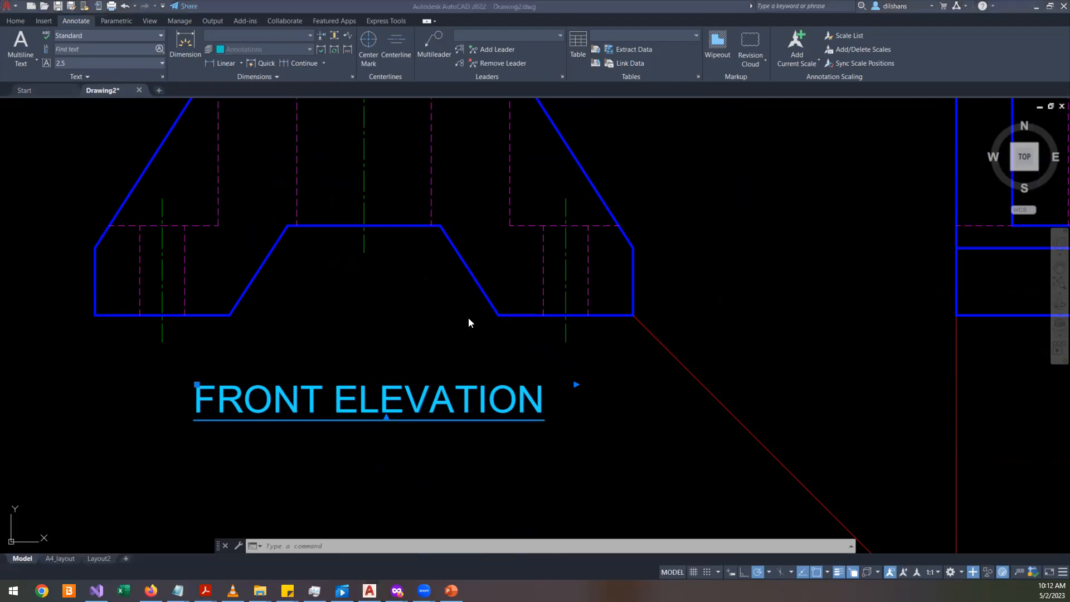
pyautogui.hotkey('alt', 'Tab')
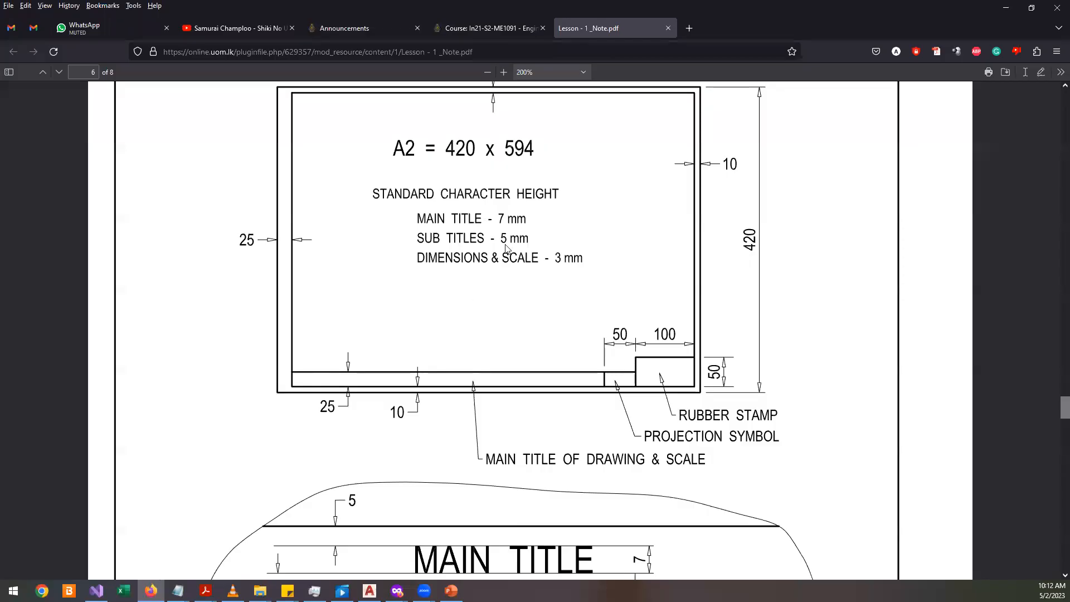
pyautogui.hotkey('alt', 'Tab')
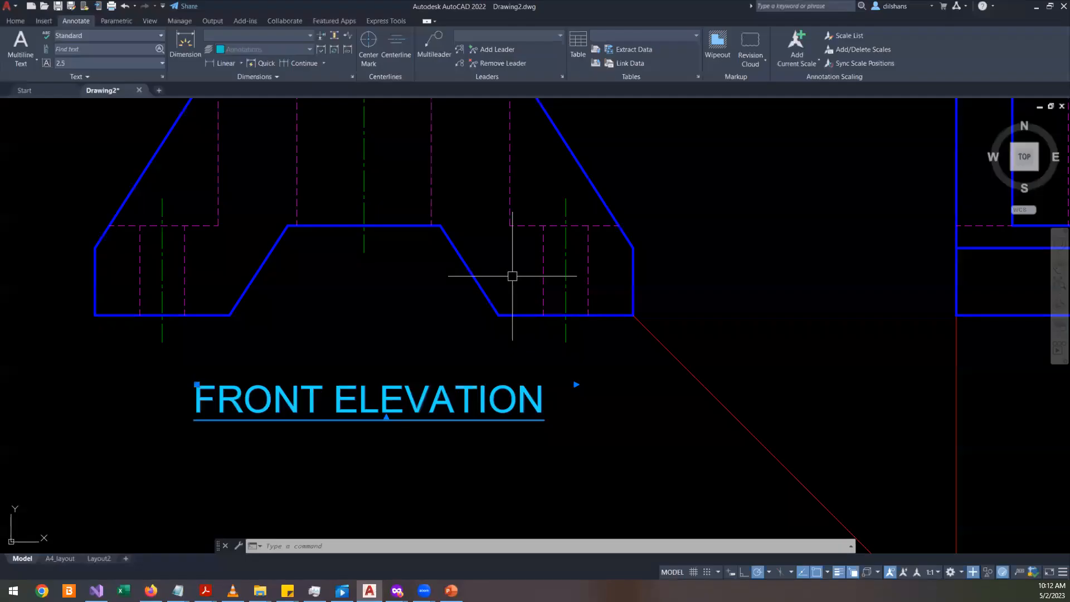
# - Set the FRONT ELEVATION label's text height to 10 in its properties
pyautogui.rightClick(456, 411)
pyautogui.click(499, 389)
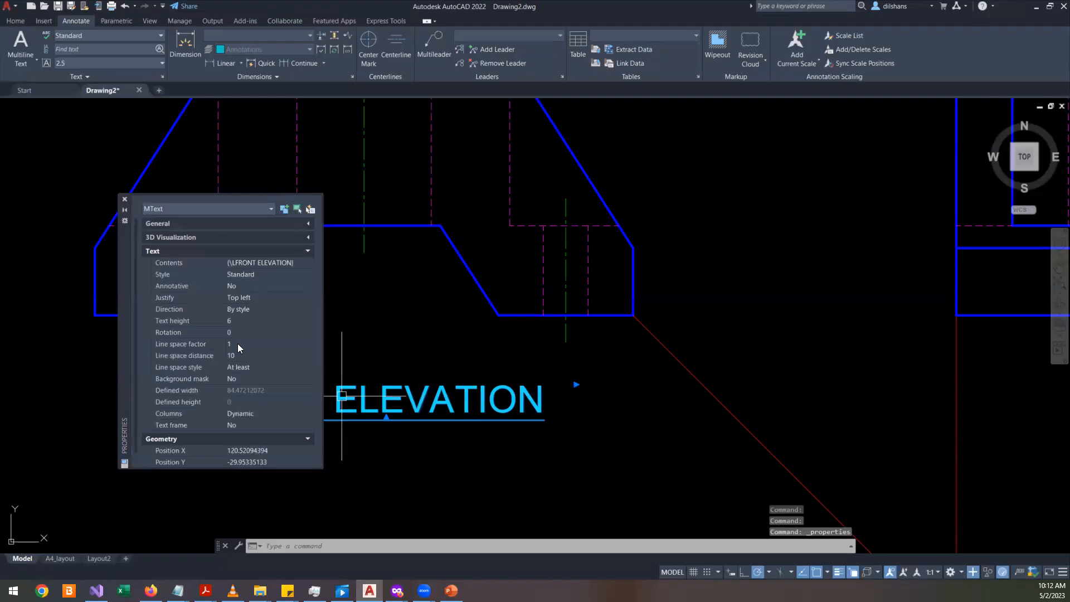
pyautogui.click(245, 321)
pyautogui.write('10')
pyautogui.press('Tab')
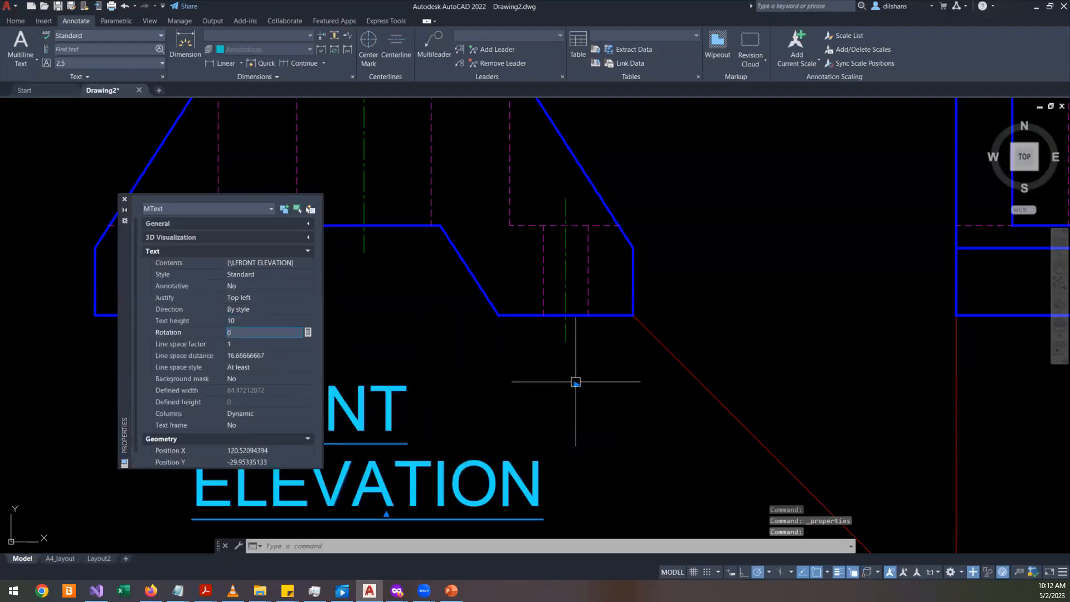
# - Stretch the FRONT ELEVATION label's frame until the enlarged text fits on one line, and close its properties
pyautogui.click(576, 382)
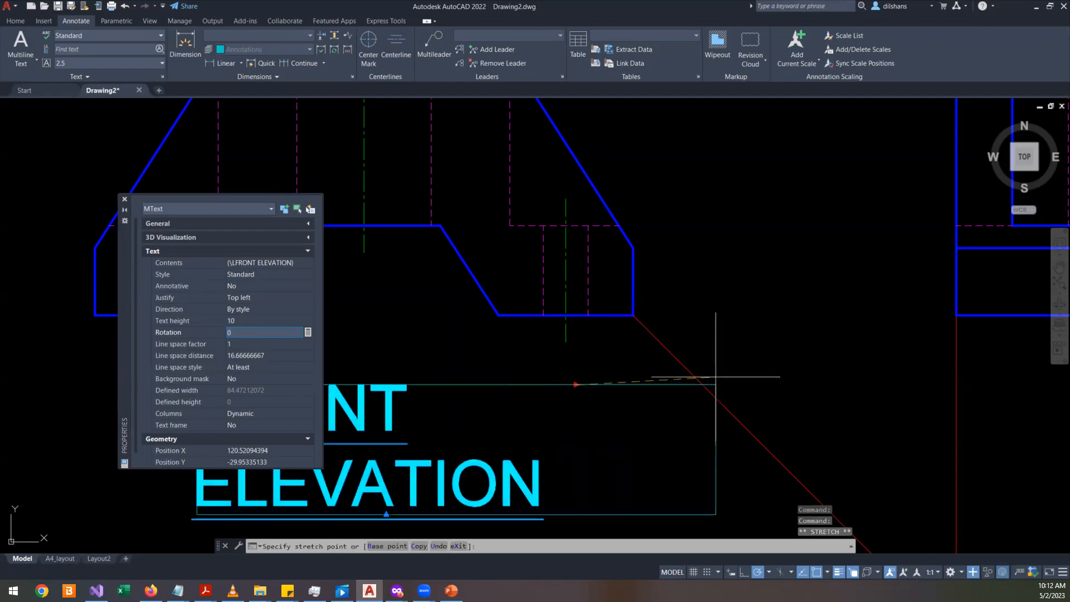
pyautogui.click(790, 372)
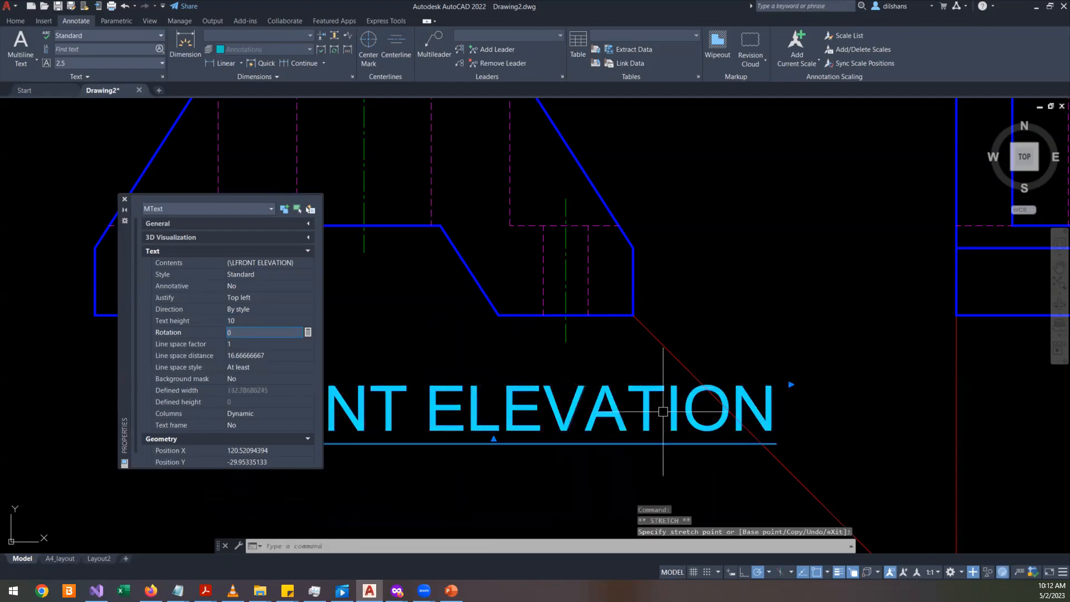
pyautogui.click(124, 198)
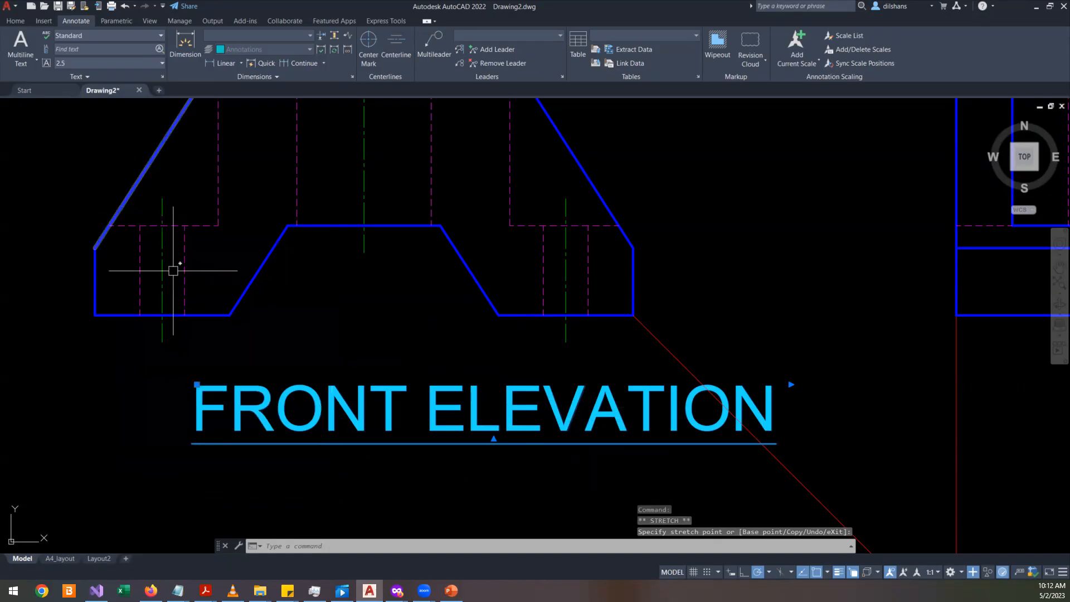
# - Move the FRONT ELEVATION label about 20 units straight left to centre it beneath the front view
pyautogui.scroll(-2, 203, 321)
pyautogui.scroll(-2, 240, 364)
pyautogui.write('m')
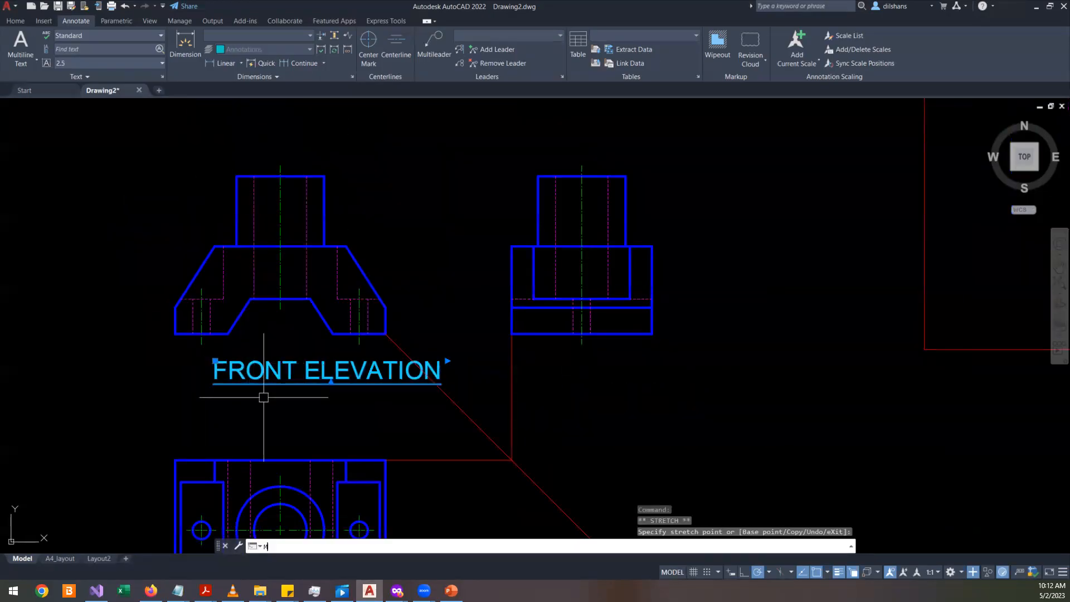
pyautogui.press('Return')
pyautogui.click(330, 413)
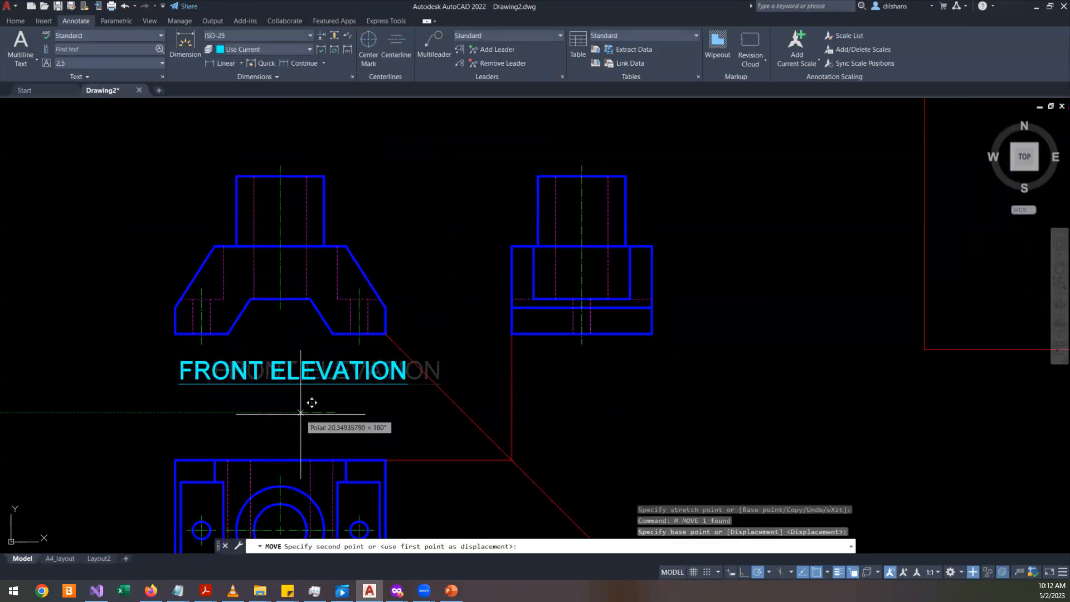
pyautogui.click(302, 412)
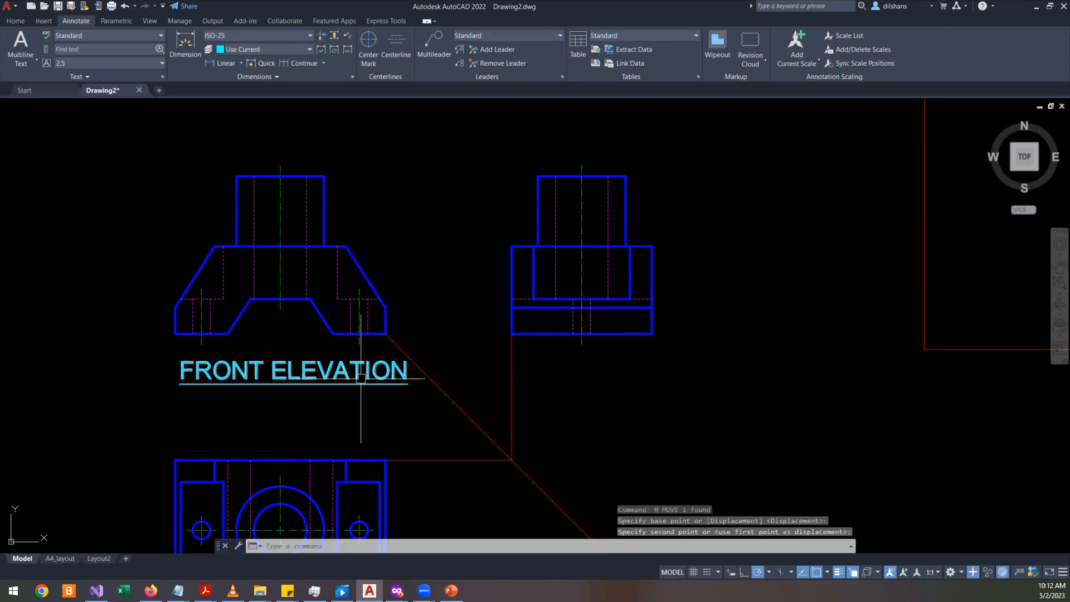
# - Delete the word ELEVATION from the front view's label, leaving only FRONT, and finish the text edit
pyautogui.scroll(2, 360, 378)
pyautogui.scroll(-2, 360, 378)
pyautogui.scroll(4, 360, 378)
pyautogui.scroll(-4, 360, 379)
pyautogui.scroll(2, 361, 378)
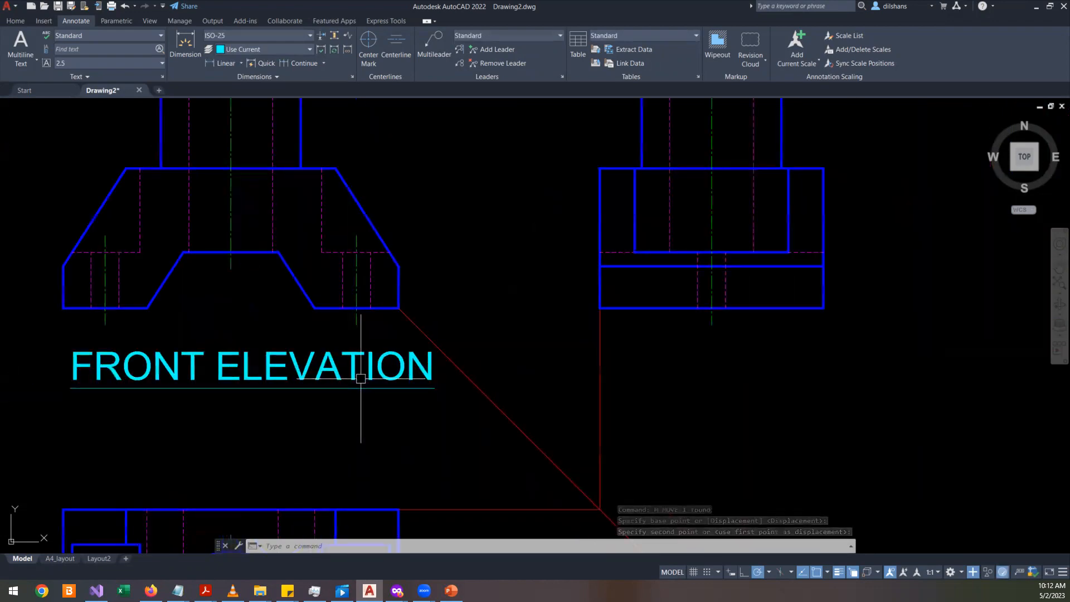
pyautogui.doubleClick(361, 378)
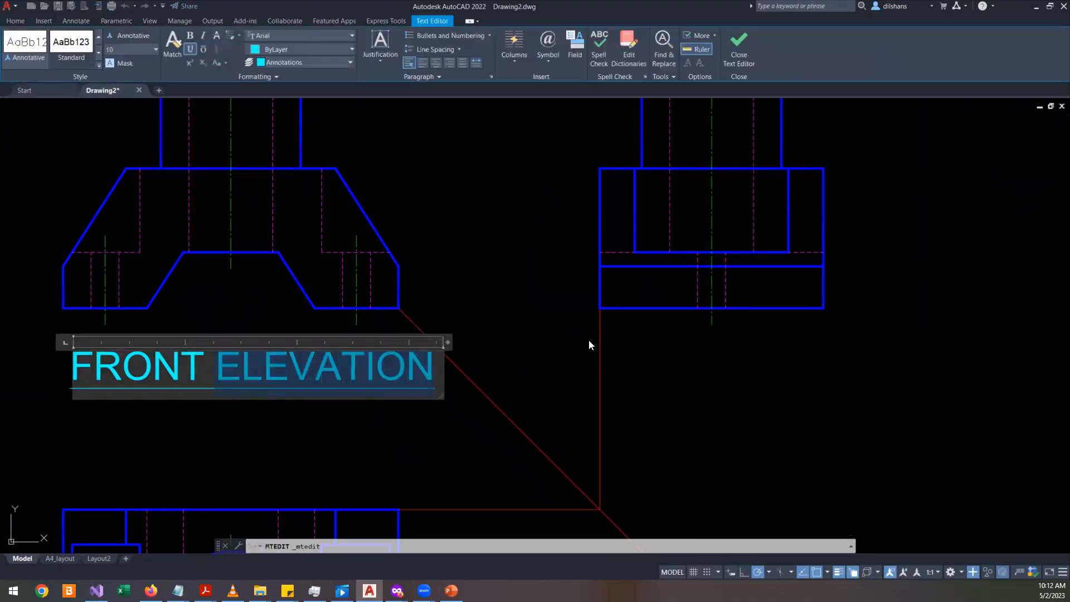
pyautogui.press('Delete')
pyautogui.click(304, 456)
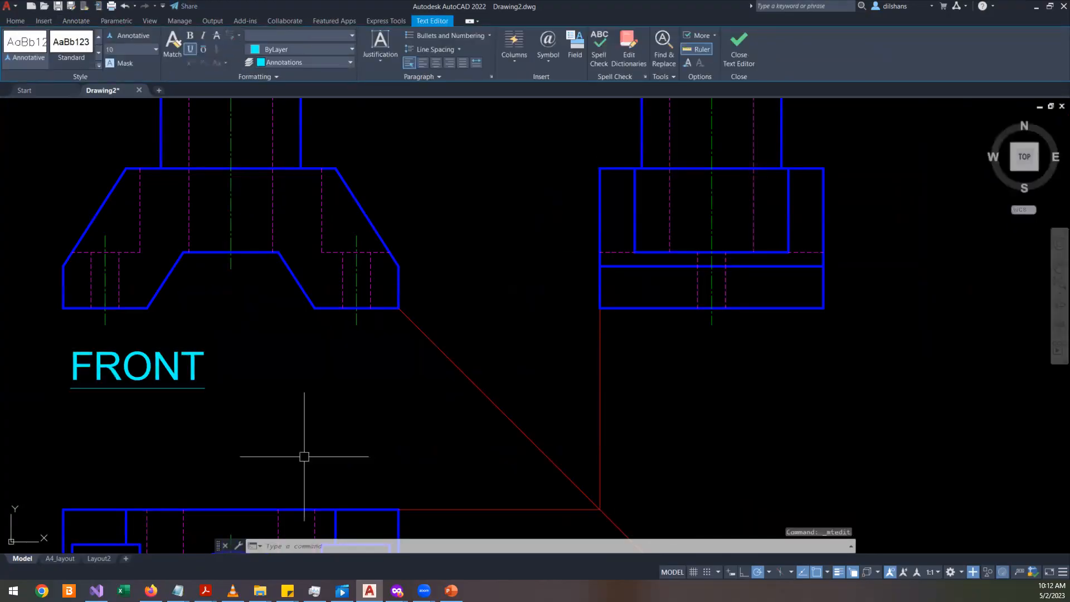
# - Move the FRONT label straight right until it sits roughly under the front view's centre
pyautogui.click(86, 380)
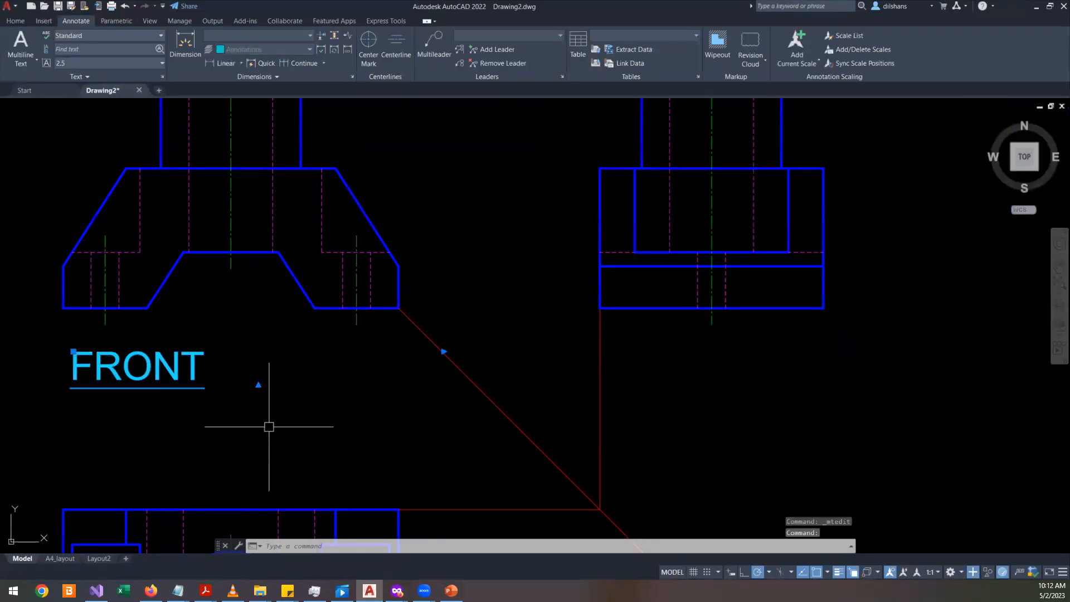
pyautogui.write('m')
pyautogui.press('Return')
pyautogui.click(216, 429)
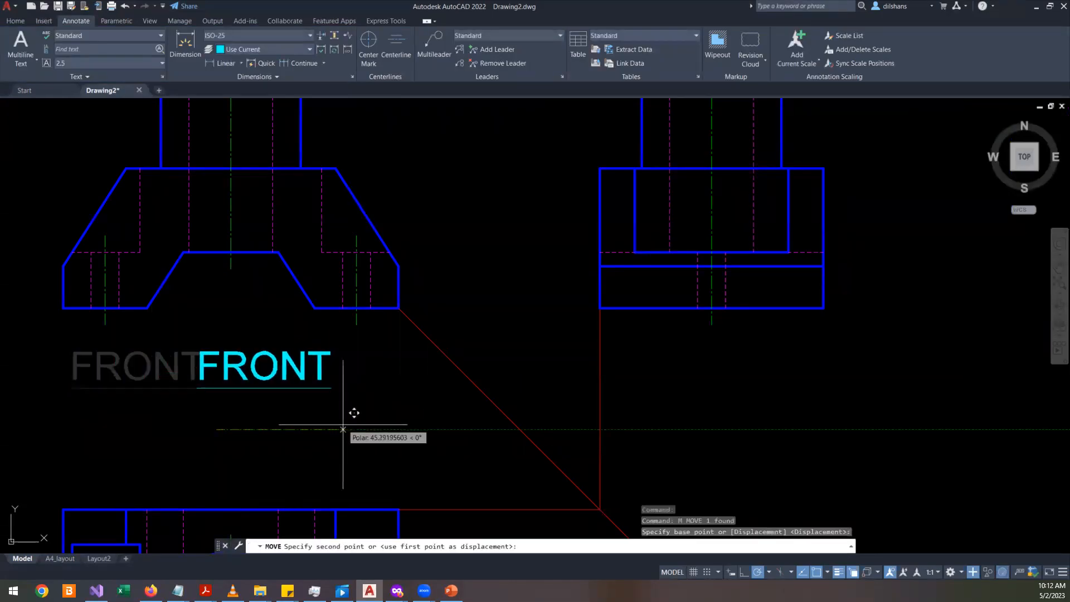
pyautogui.click(332, 427)
pyautogui.scroll(-2, 505, 341)
pyautogui.scroll(-2, 504, 341)
pyautogui.scroll(4, 504, 338)
# - Narrow the FRONT label's frame so it ends just past the shortened text
pyautogui.click(245, 365)
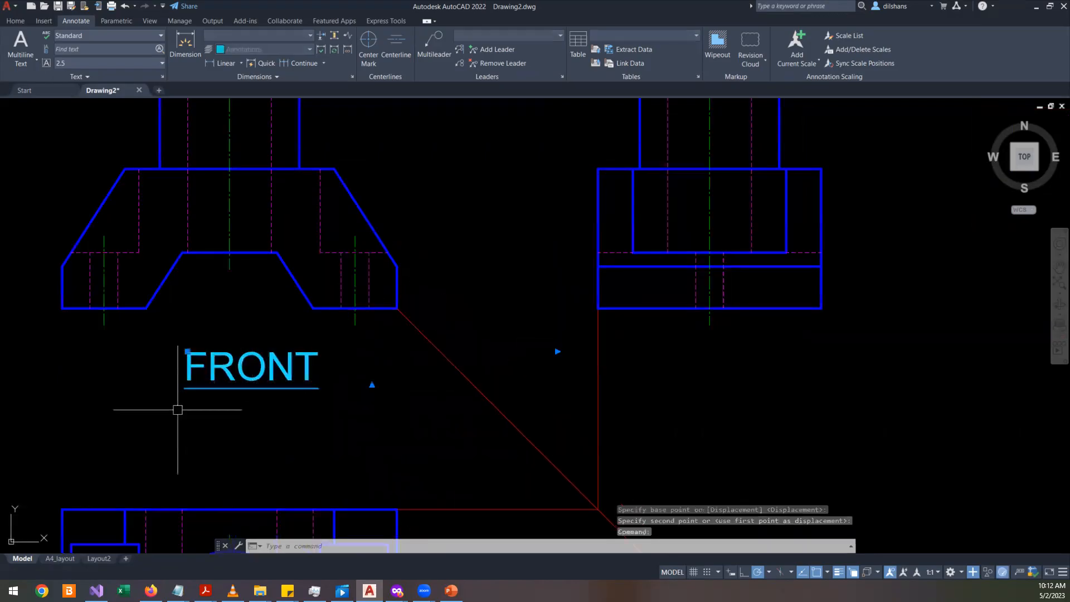
pyautogui.click(557, 351)
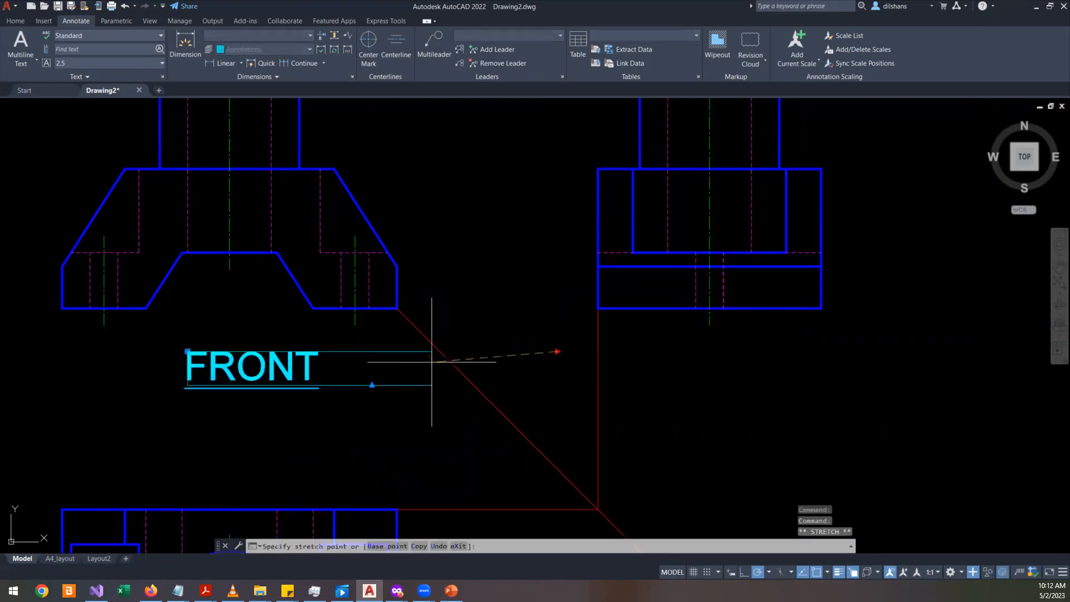
pyautogui.click(343, 364)
pyautogui.scroll(2, 440, 414)
pyautogui.scroll(-4, 439, 413)
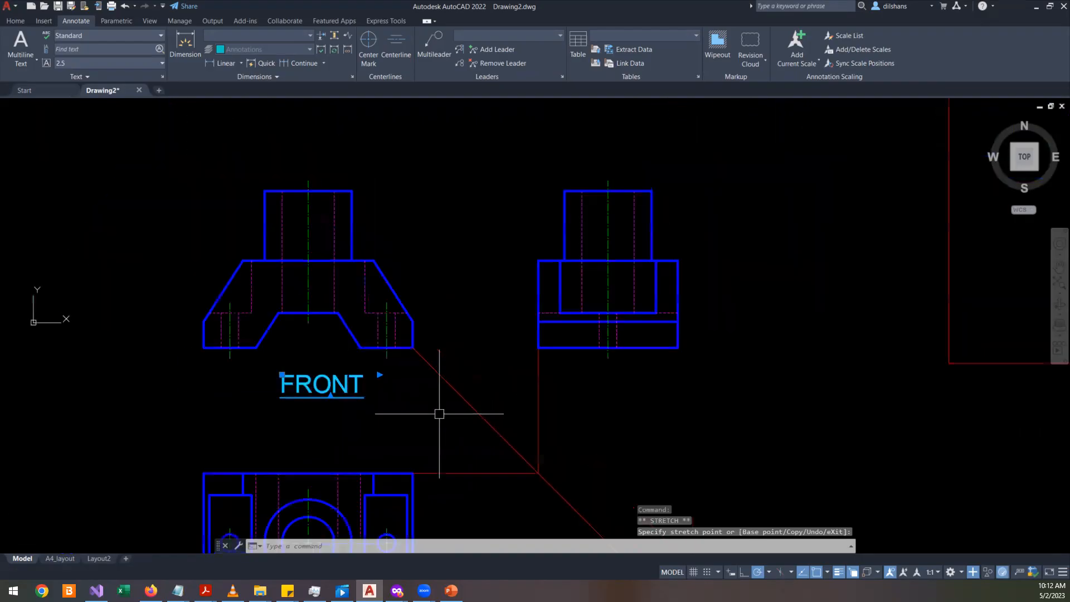
pyautogui.scroll(2, 440, 413)
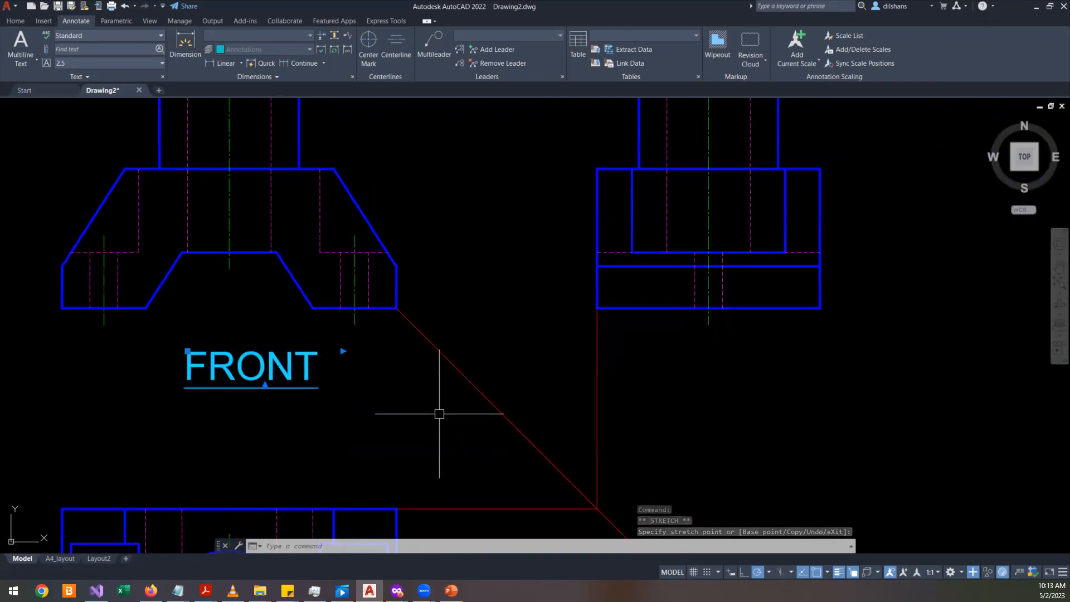
pyautogui.scroll(-4, 440, 414)
pyautogui.scroll(4, 439, 414)
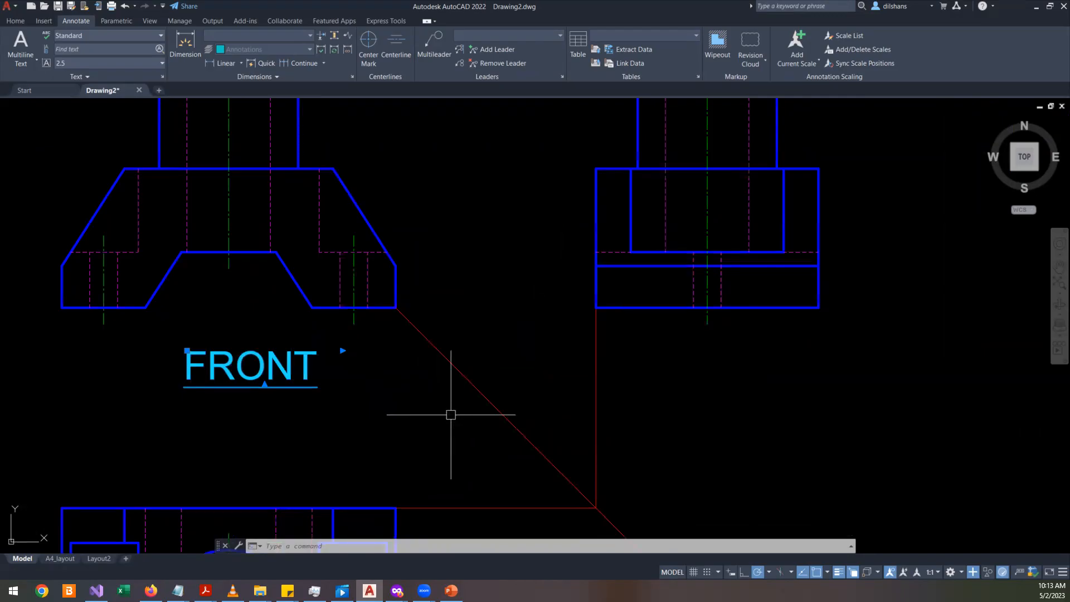
pyautogui.scroll(-4, 451, 414)
pyautogui.scroll(4, 451, 415)
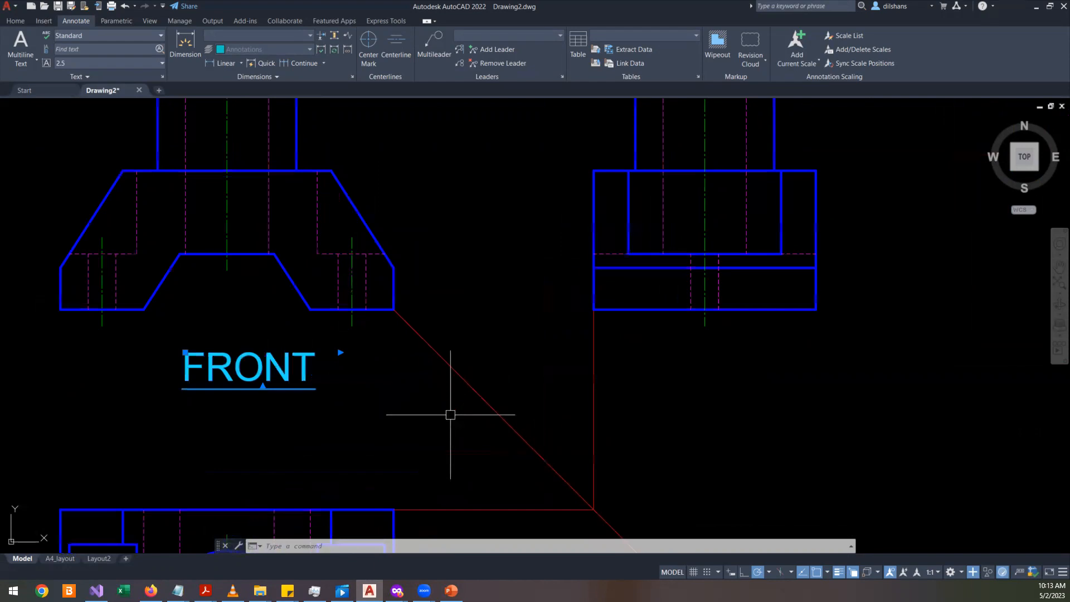
pyautogui.scroll(-2, 413, 418)
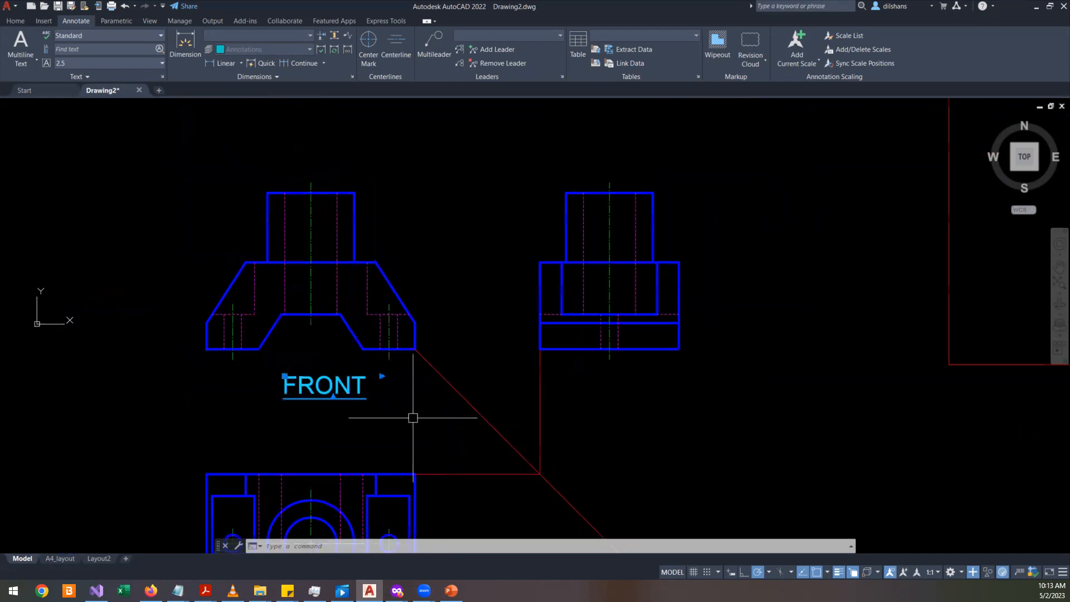
pyautogui.scroll(4, 291, 385)
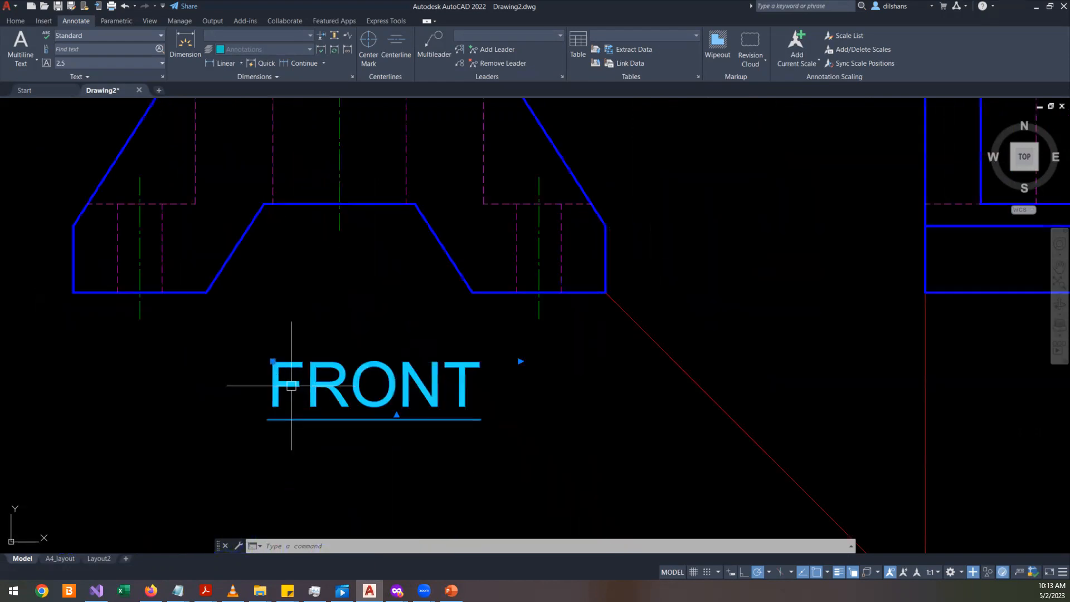
pyautogui.scroll(-2, 291, 385)
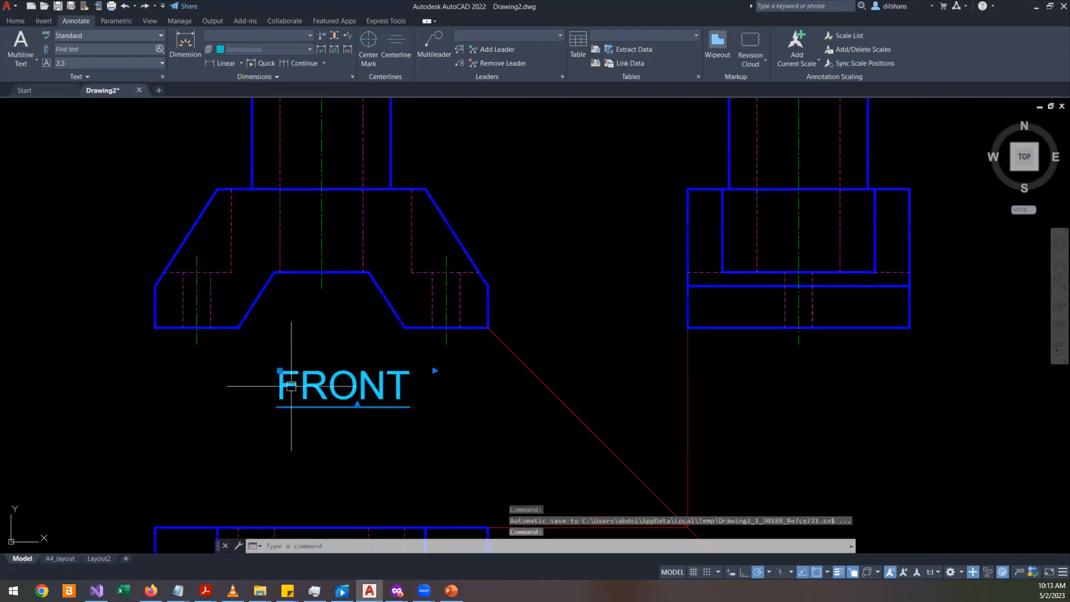
pyautogui.scroll(-2, 606, 372)
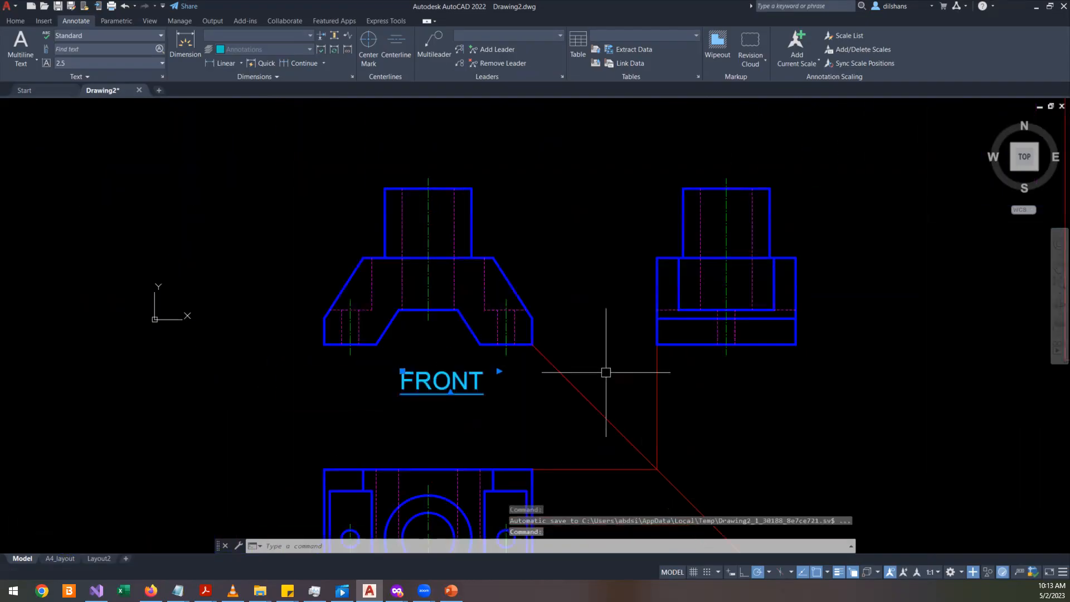
pyautogui.scroll(2, 606, 372)
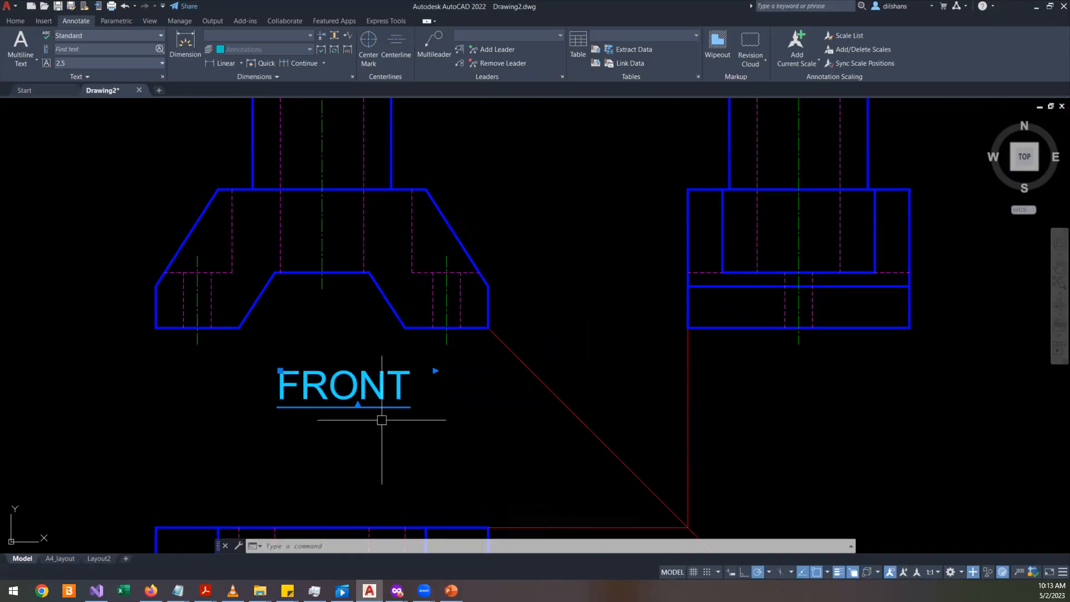
pyautogui.scroll(-4, 381, 419)
pyautogui.scroll(6, 382, 420)
pyautogui.scroll(-4, 381, 420)
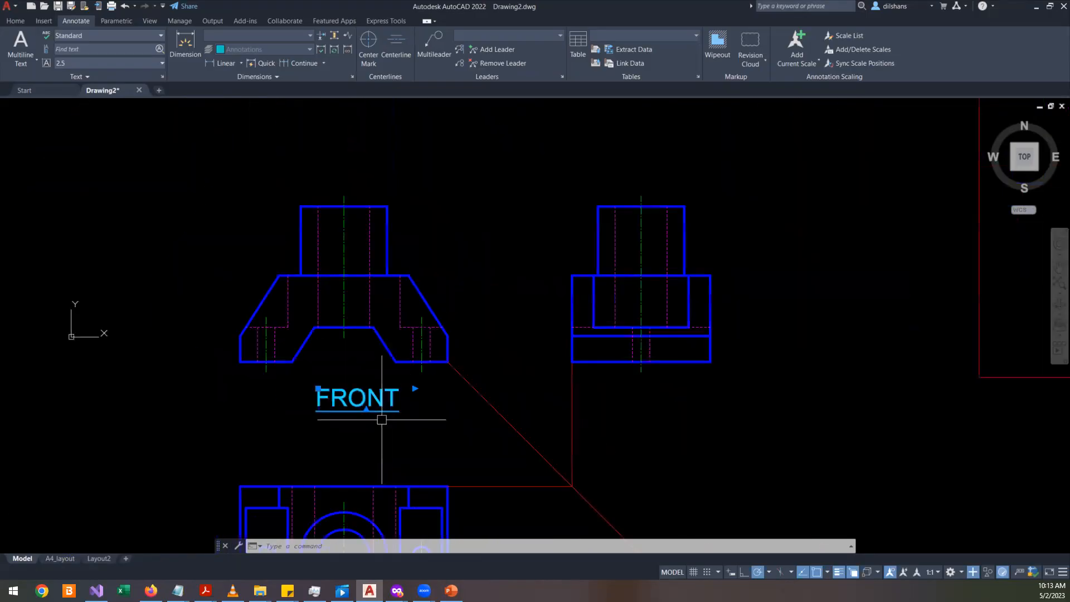
pyautogui.scroll(1, 382, 420)
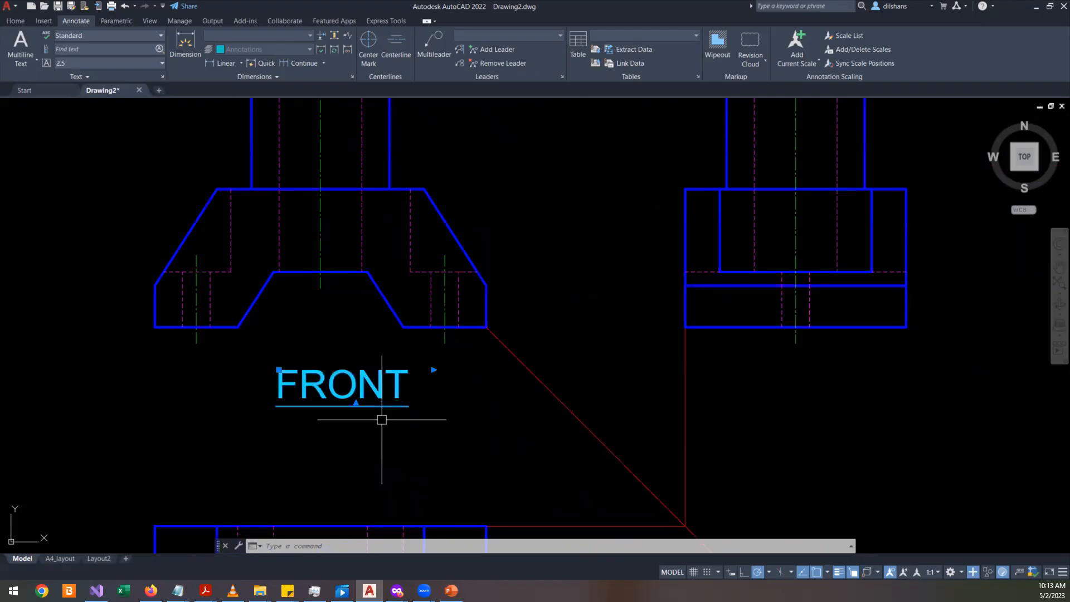
pyautogui.scroll(-2, 353, 419)
# - Shift the FRONT label about 4.8 units straight left to centre it on the front view's axis
pyautogui.scroll(5, 355, 418)
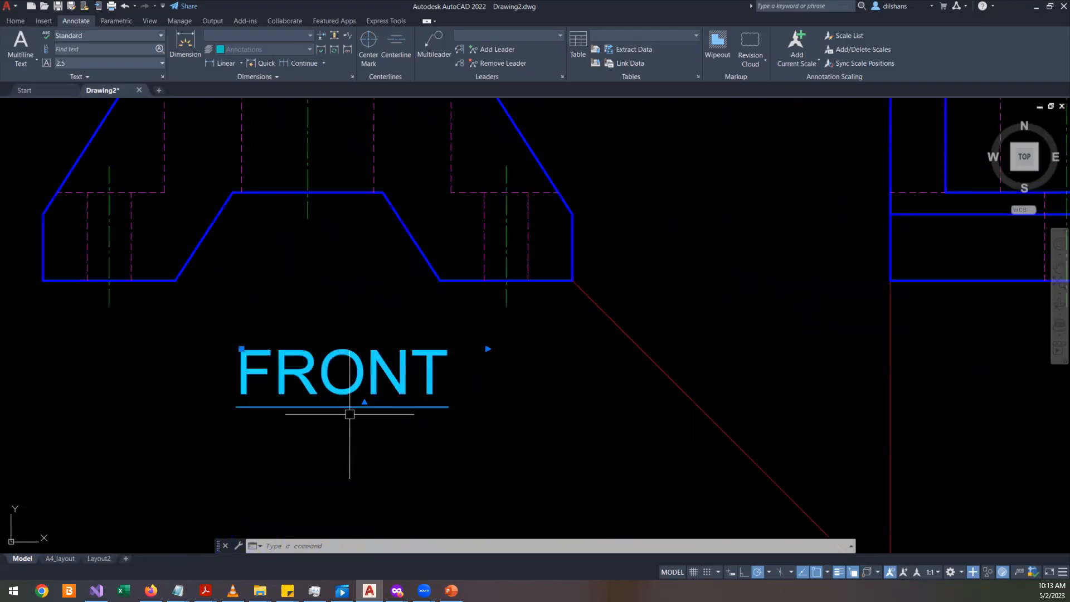
pyautogui.write('m')
pyautogui.press('Return')
pyautogui.click(449, 439)
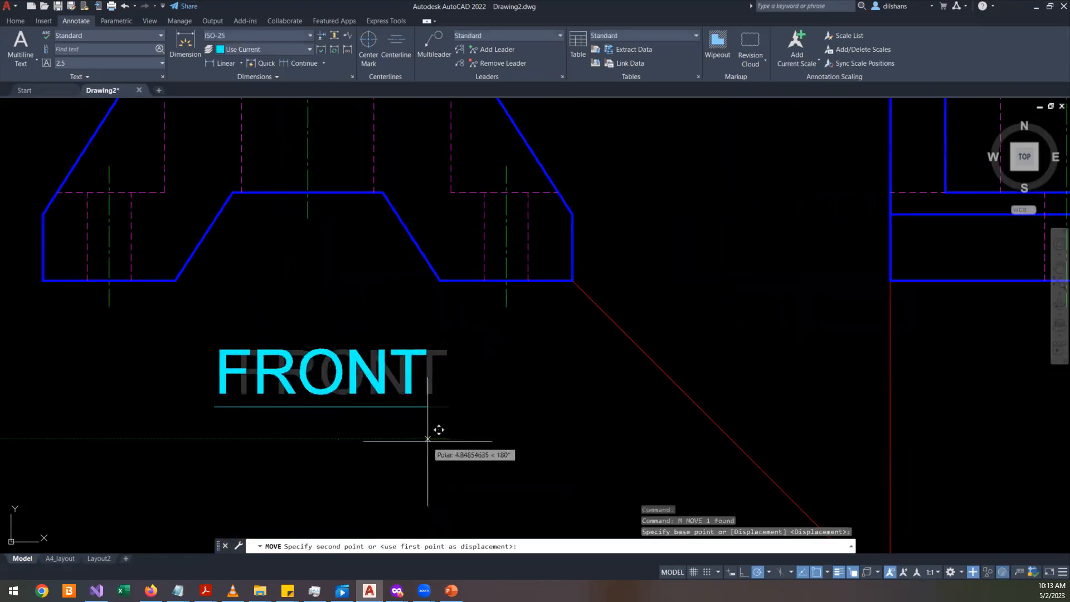
pyautogui.click(427, 438)
pyautogui.scroll(-4, 460, 415)
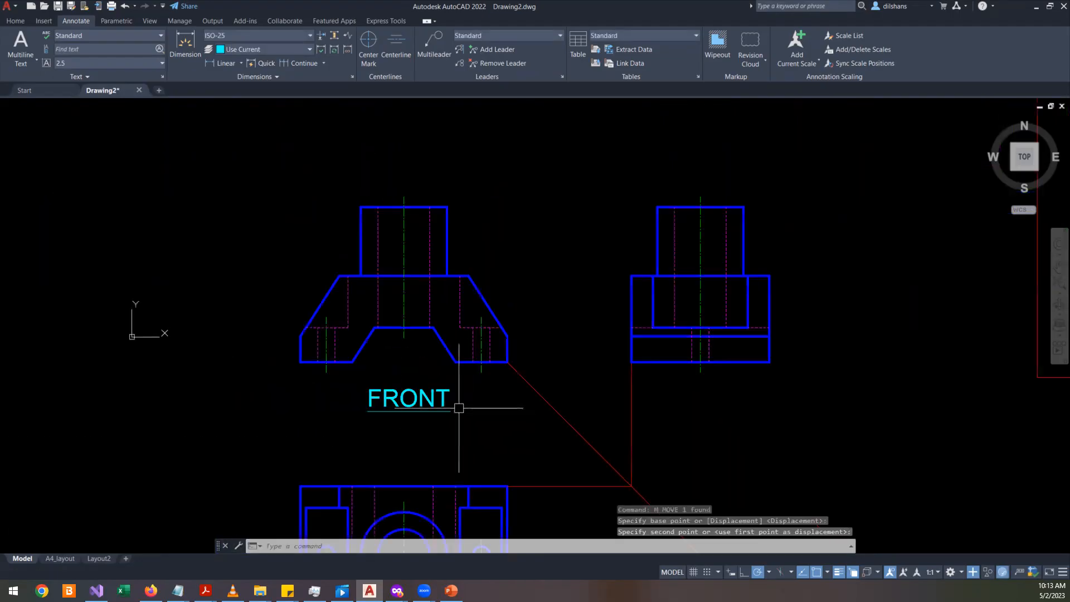
pyautogui.click(440, 409)
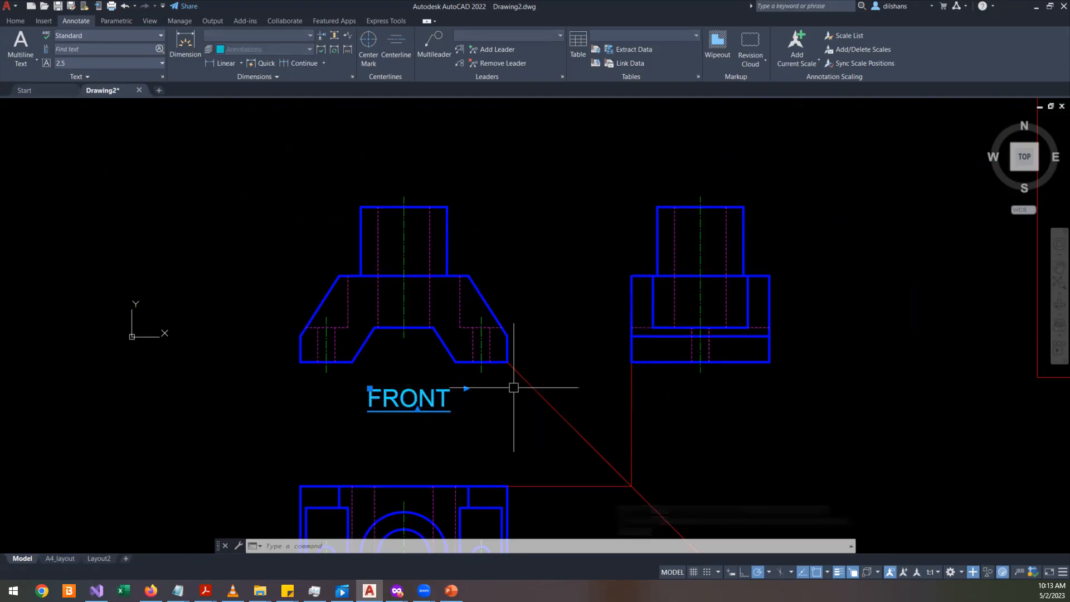
pyautogui.press('Escape')
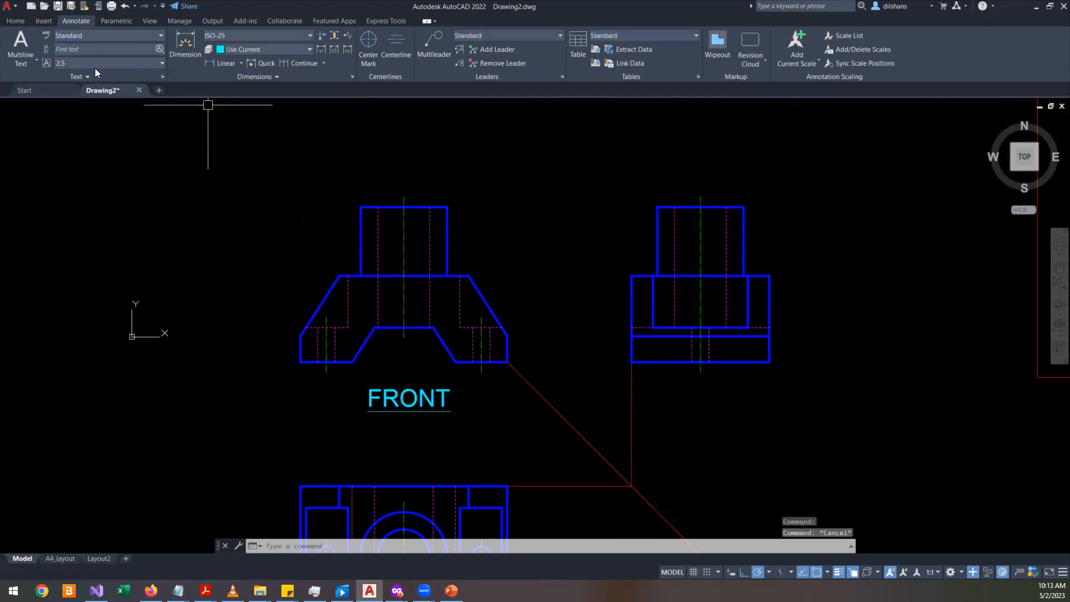
pyautogui.click(103, 66)
pyautogui.click(154, 89)
# - Check the FRONT label's text height in its properties and close them without changes
pyautogui.click(453, 403)
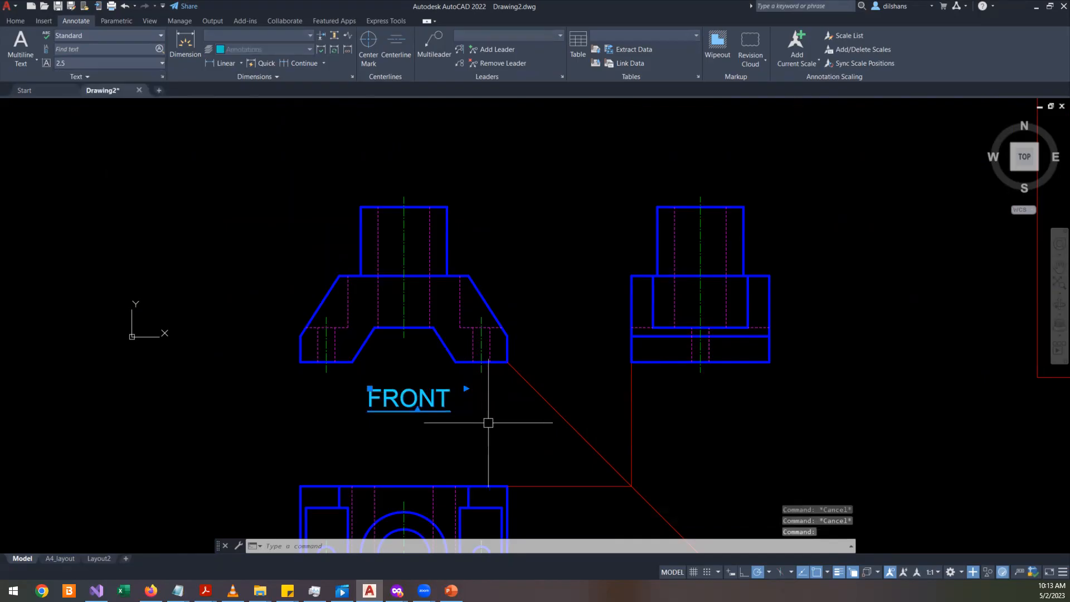
pyautogui.scroll(2, 488, 422)
pyautogui.scroll(-2, 488, 423)
pyautogui.moveTo(516, 455)
pyautogui.mouseDown(button='middle')
pyautogui.moveTo(361, 312)
pyautogui.moveTo(410, 394)
pyautogui.mouseUp(button='middle')
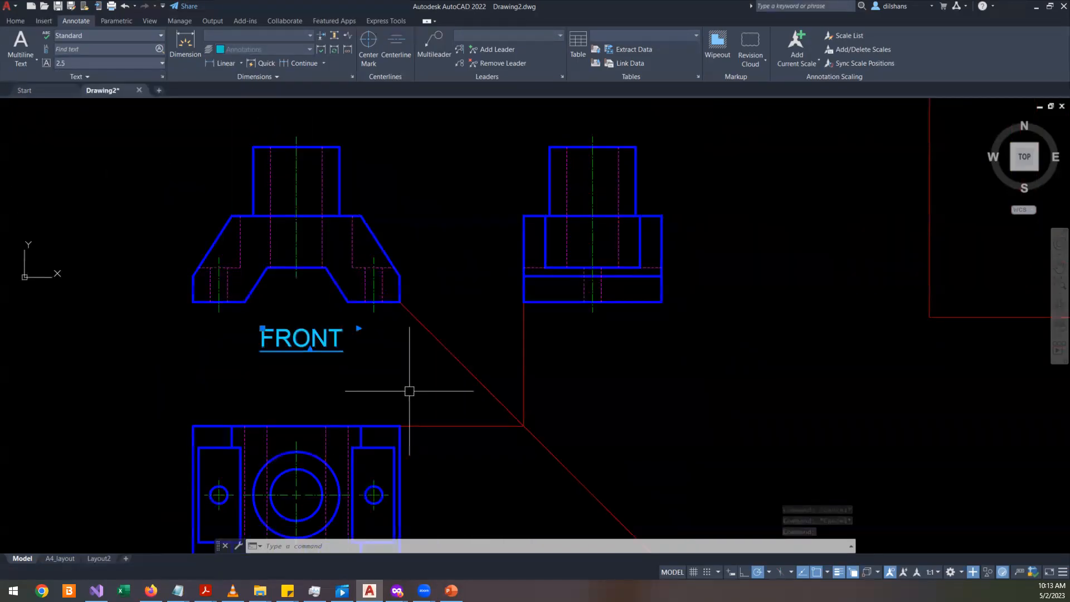
pyautogui.rightClick(335, 345)
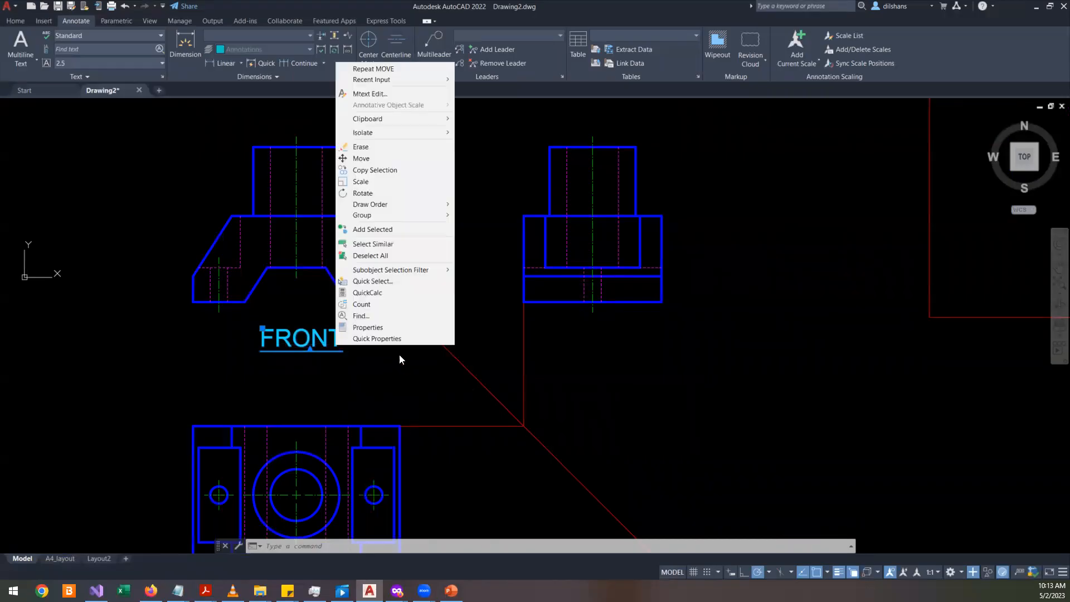
pyautogui.click(404, 325)
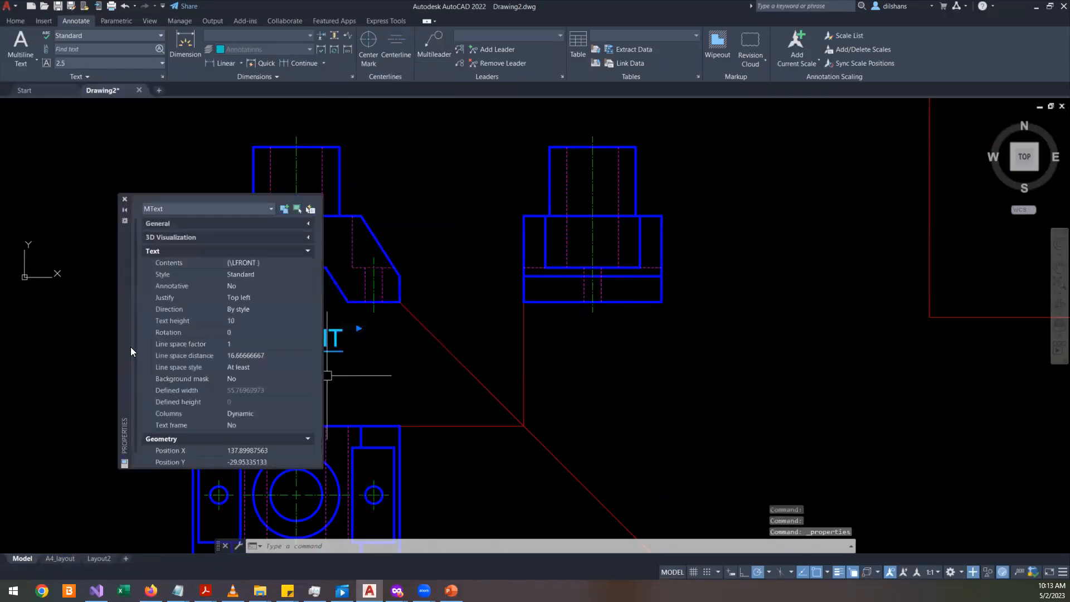
pyautogui.click(257, 321)
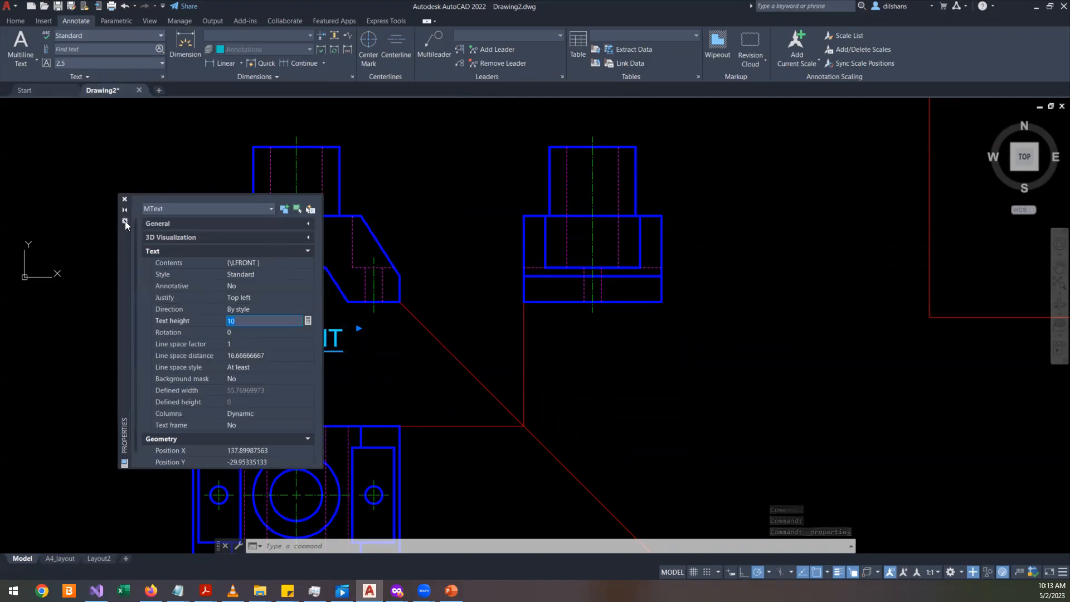
pyautogui.click(125, 199)
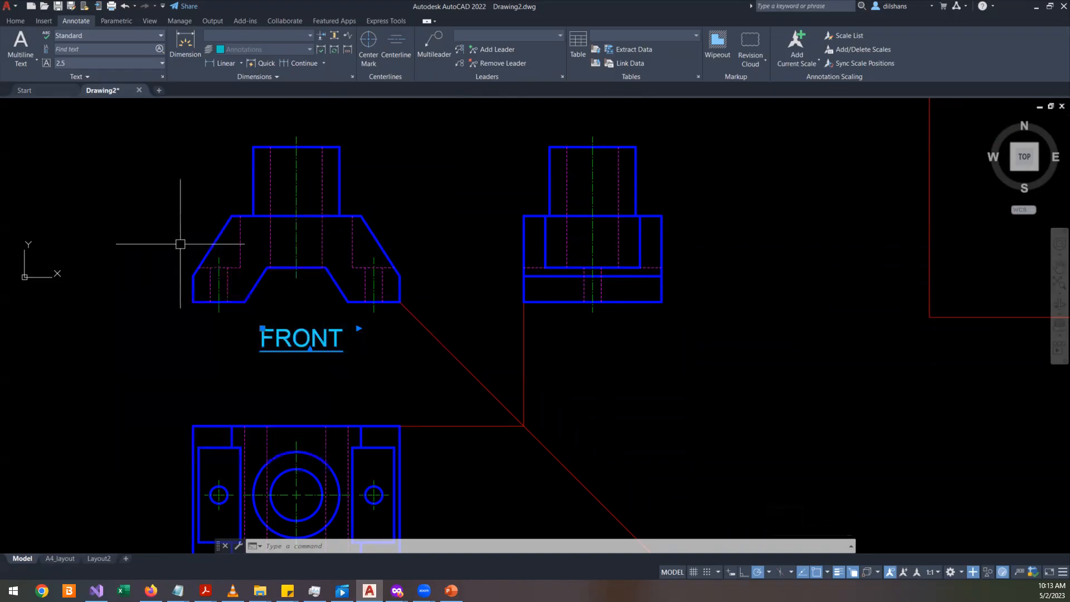
# - Open the FRONT label's properties, keep its justification at Top left and move the palette clear of the front view
pyautogui.doubleClick(323, 336)
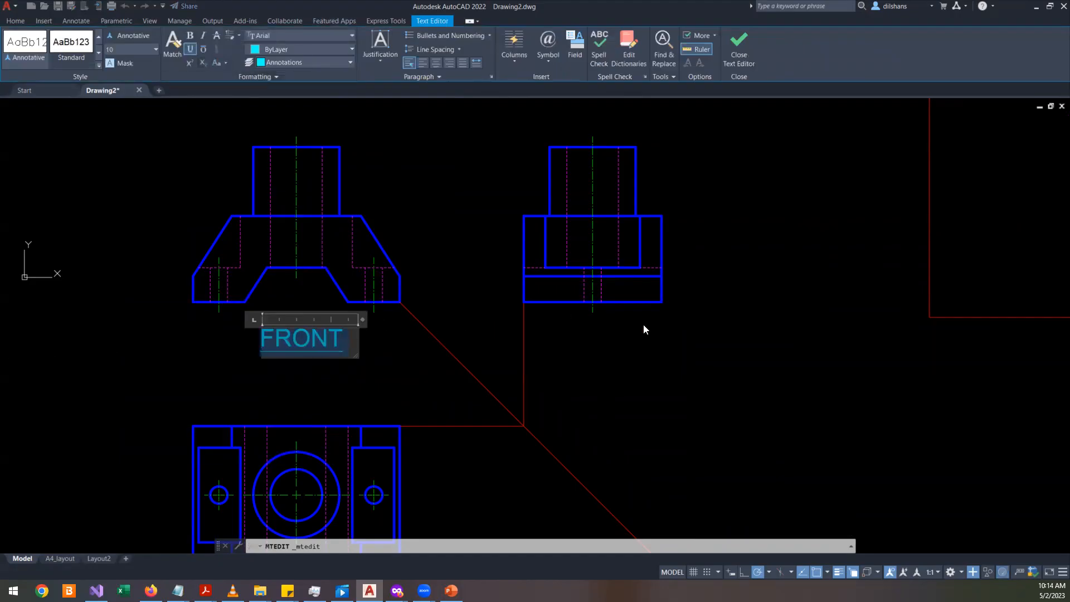
pyautogui.click(520, 378)
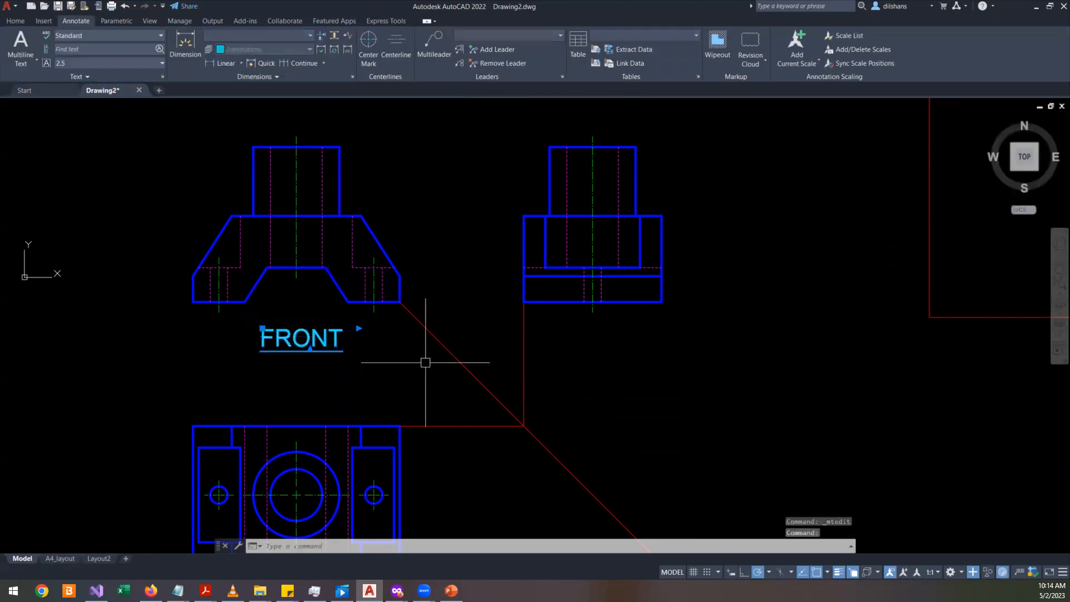
pyautogui.rightClick(274, 352)
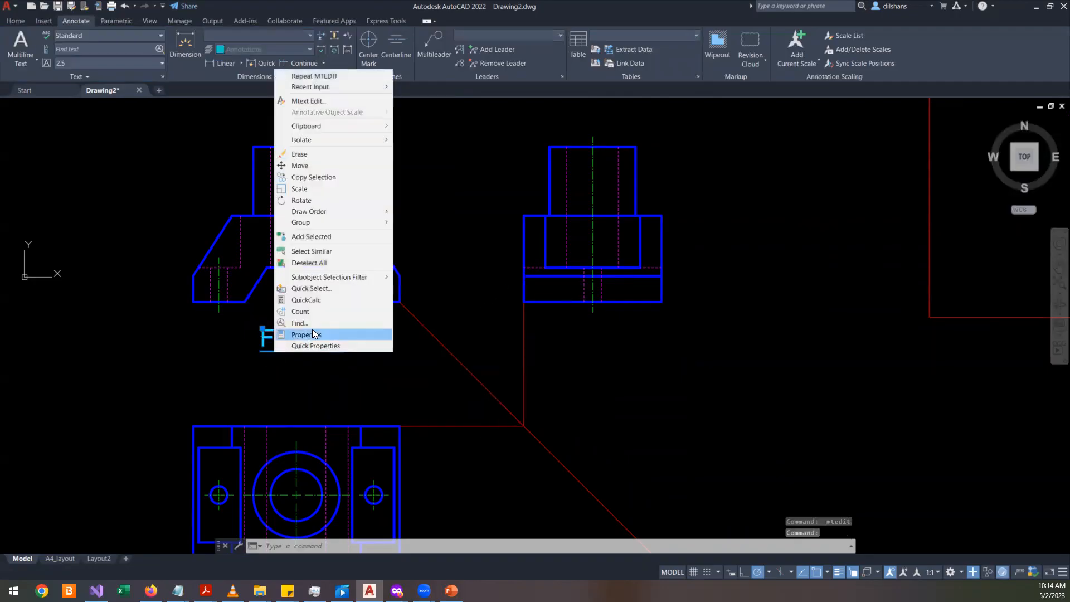
pyautogui.click(314, 334)
pyautogui.scroll(-1, 254, 426)
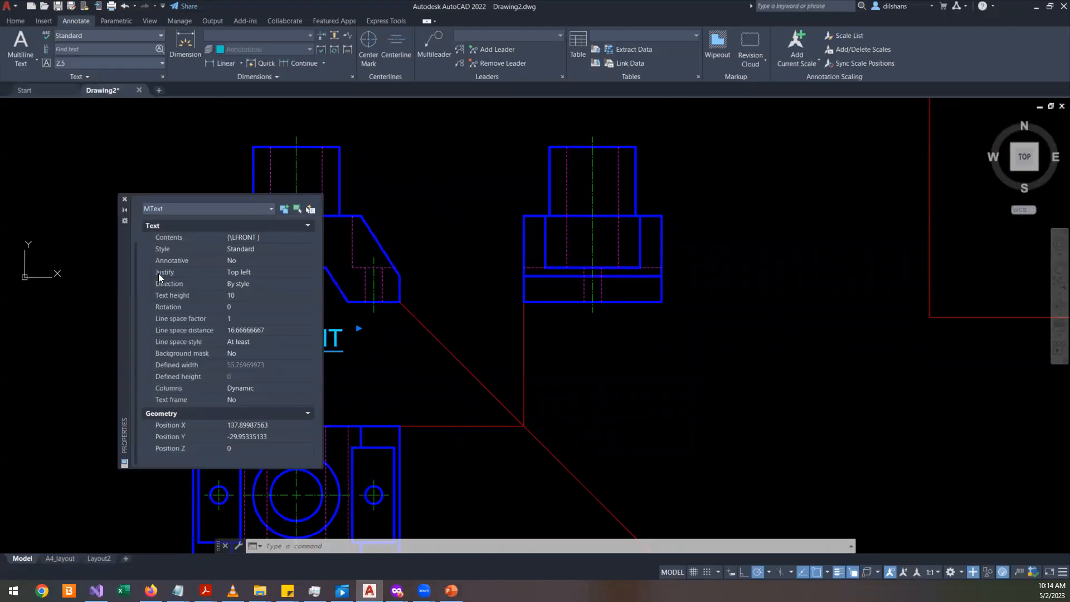
pyautogui.click(259, 273)
pyautogui.click(278, 272)
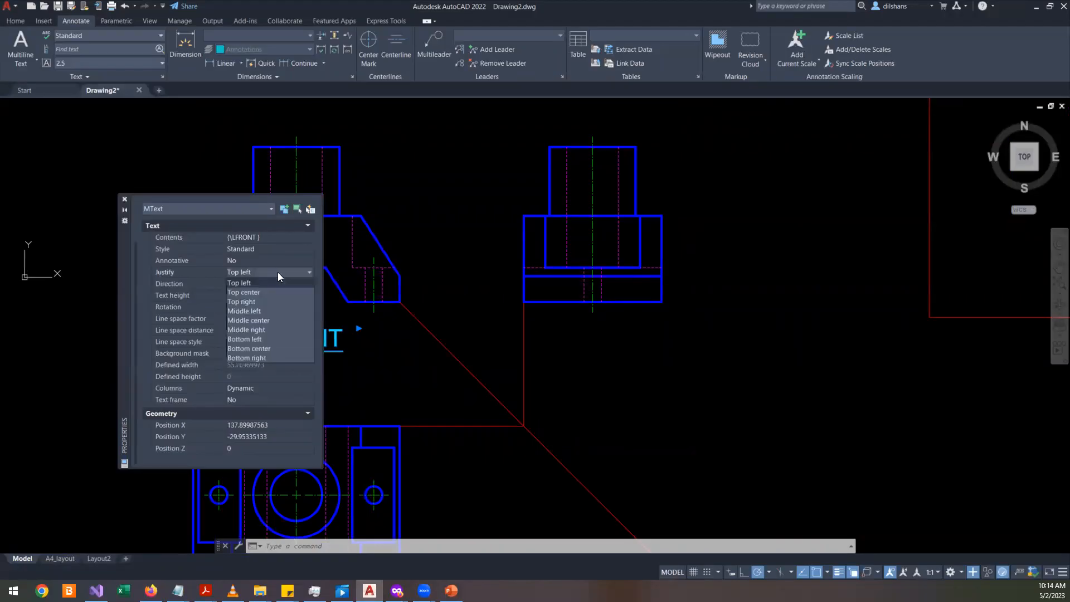
pyautogui.click(251, 283)
pyautogui.moveTo(126, 291); pyautogui.dragTo(642, 287)
# - Test how the top-left justified FRONT label grows by appending "hlhlhhlhl", and remove the extra characters
pyautogui.scroll(3, 310, 372)
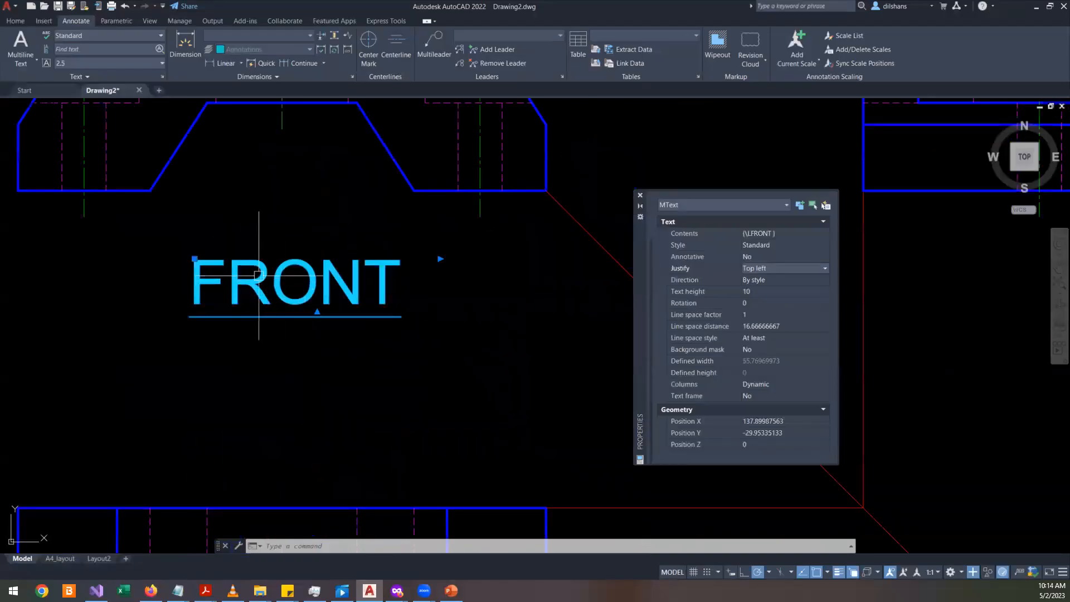
pyautogui.doubleClick(272, 287)
pyautogui.moveTo(438, 274); pyautogui.dragTo(169, 272)
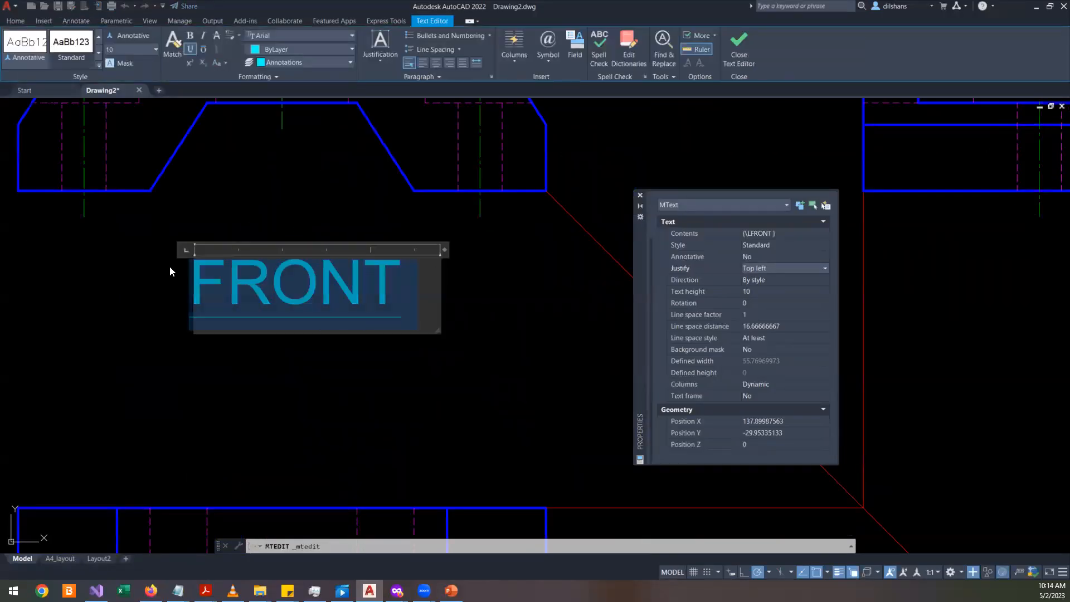
pyautogui.click(389, 313)
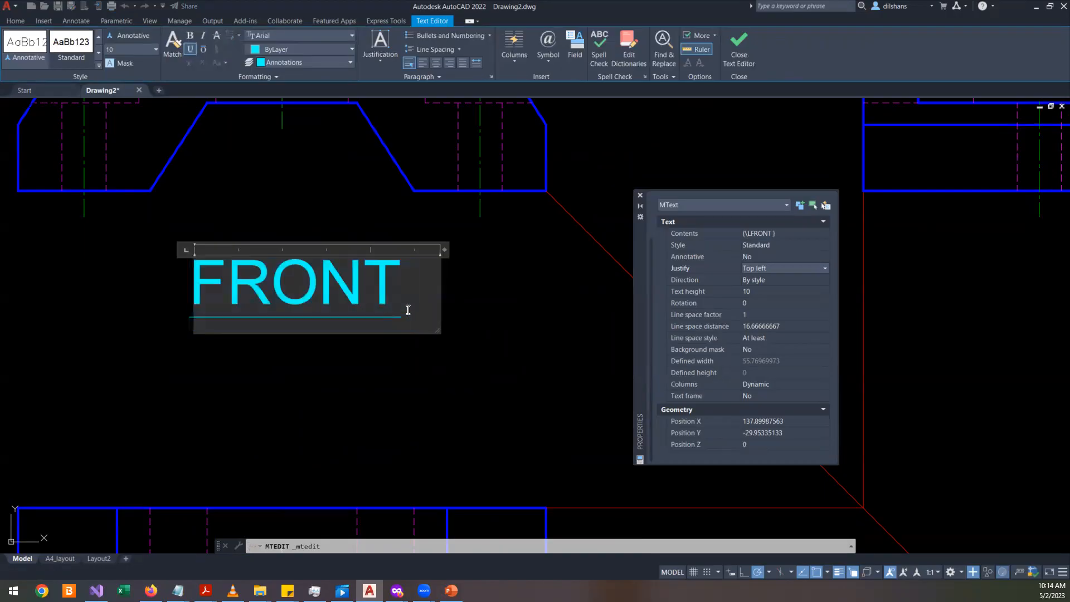
pyautogui.write('hlhlhhlhl')
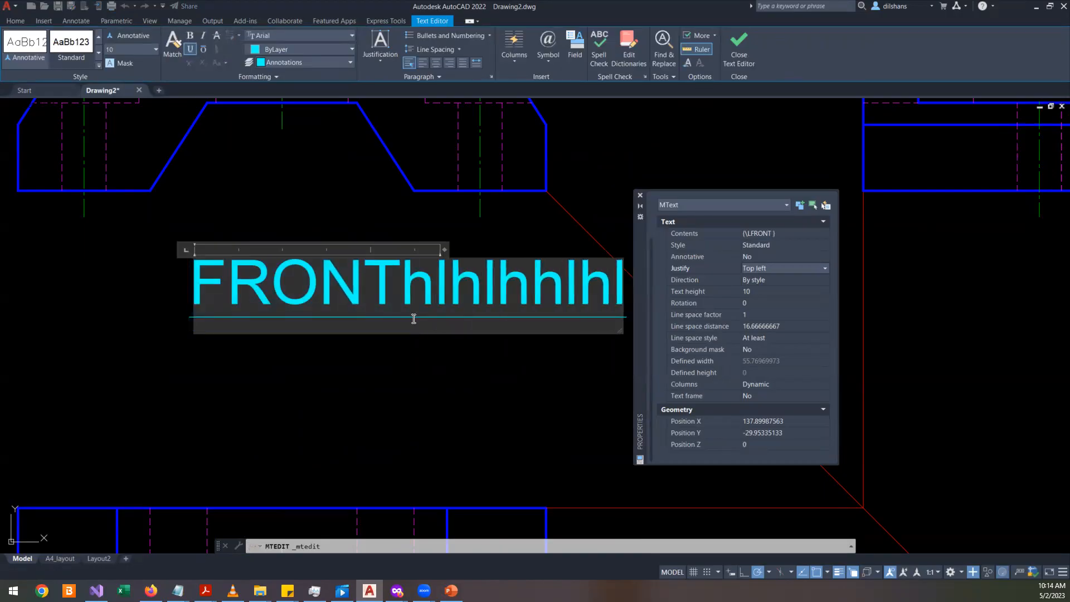
pyautogui.scroll(-2, 333, 286)
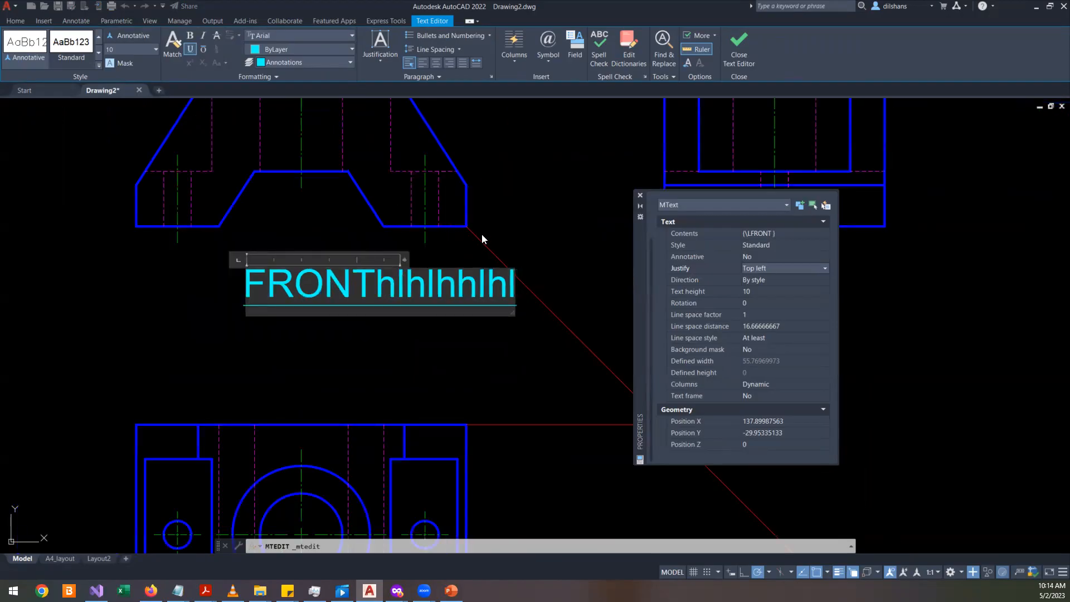
pyautogui.click(357, 287)
pyautogui.moveTo(365, 291); pyautogui.dragTo(544, 275)
pyautogui.press('Delete')
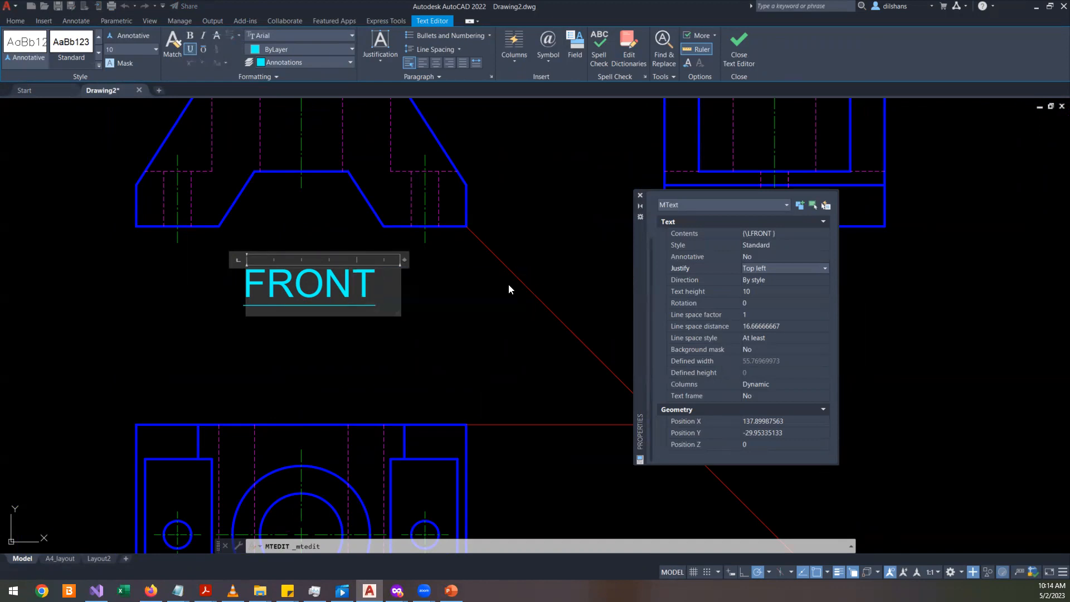
pyautogui.click(508, 283)
pyautogui.click(394, 268)
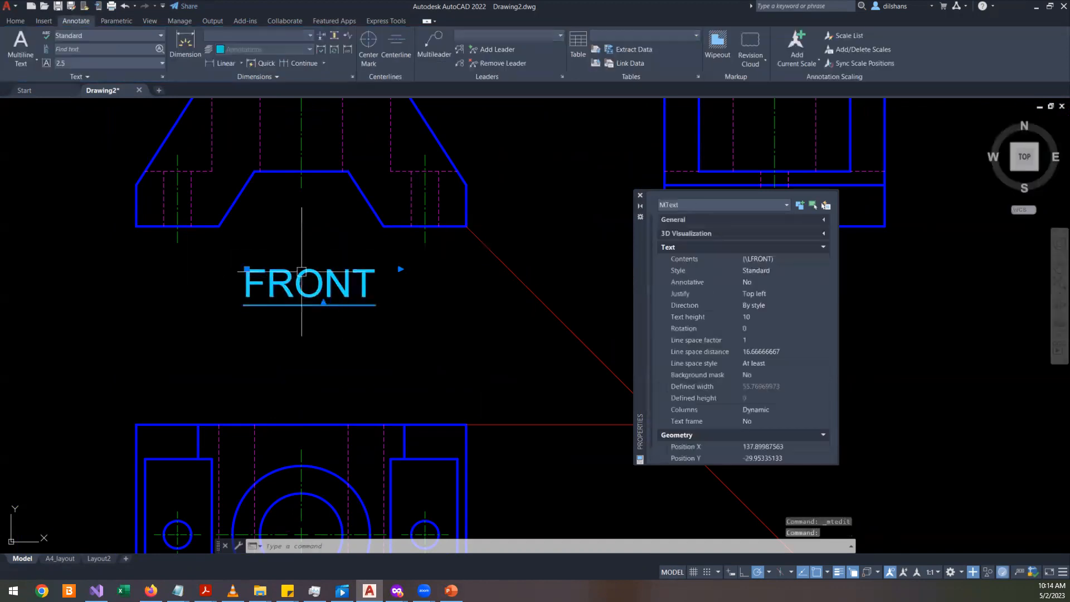
# - Append "adaaadf" to the FRONT label as another growth test, and delete it to restore the title
pyautogui.moveTo(326, 218); pyautogui.dragTo(310, 346, button='middle')
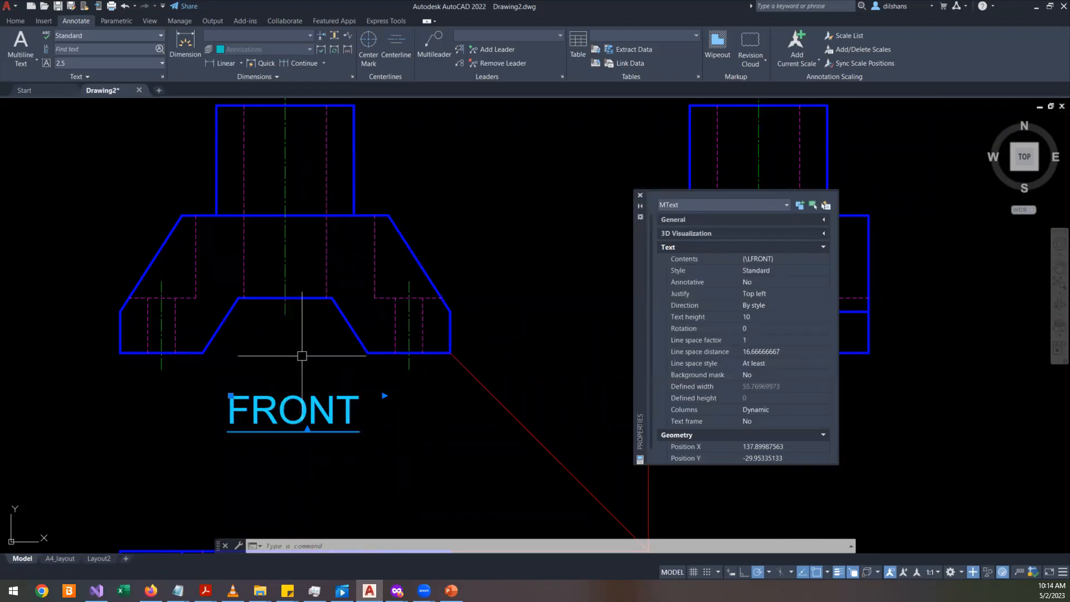
pyautogui.click(338, 410)
pyautogui.click(337, 406)
pyautogui.doubleClick(303, 418)
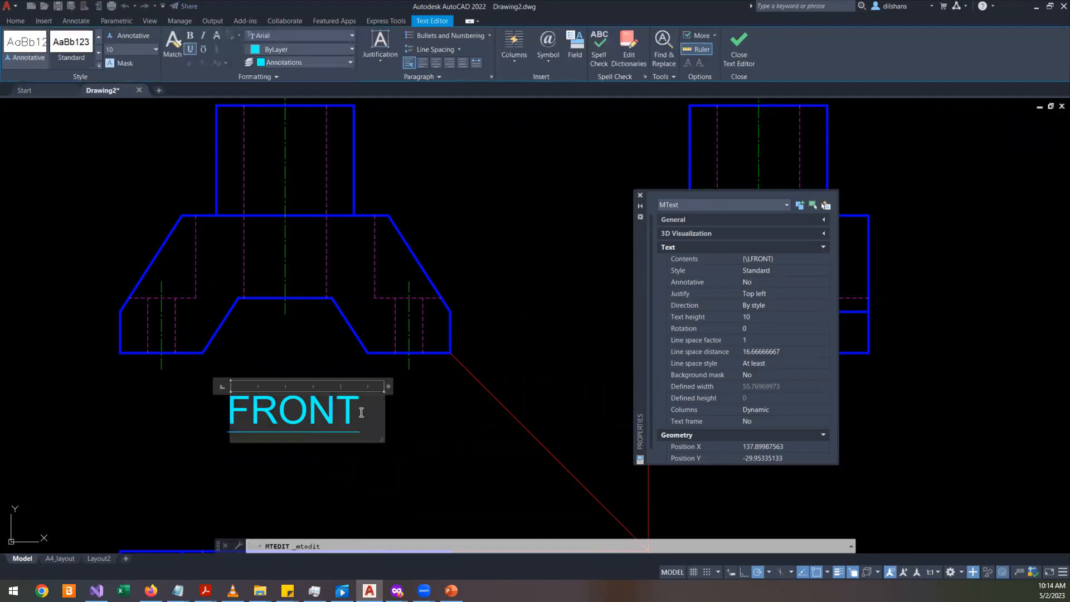
pyautogui.write('adaaadf')
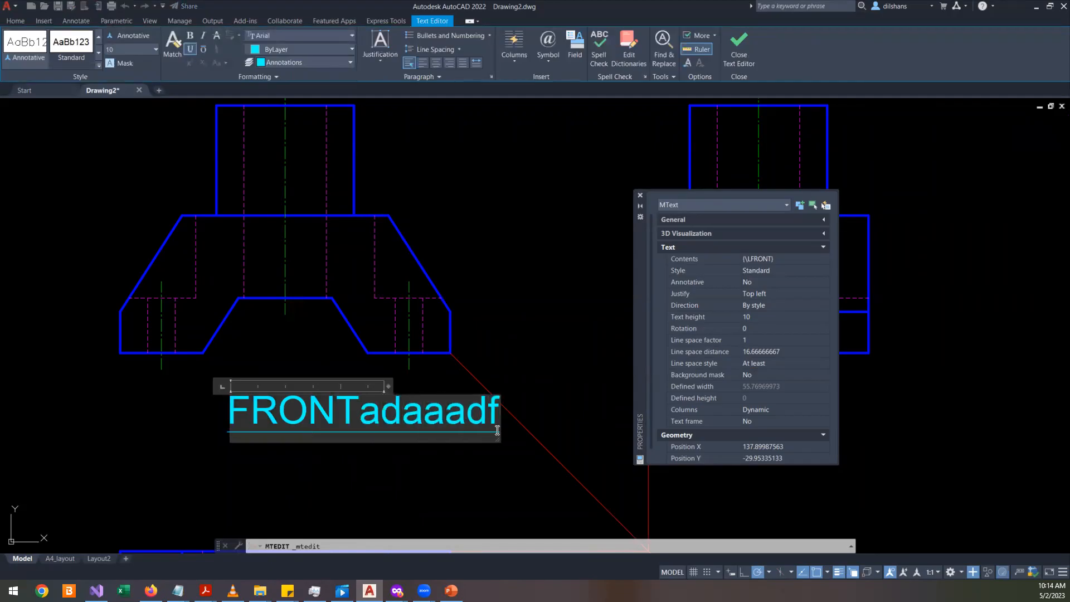
pyautogui.moveTo(356, 415); pyautogui.dragTo(616, 413)
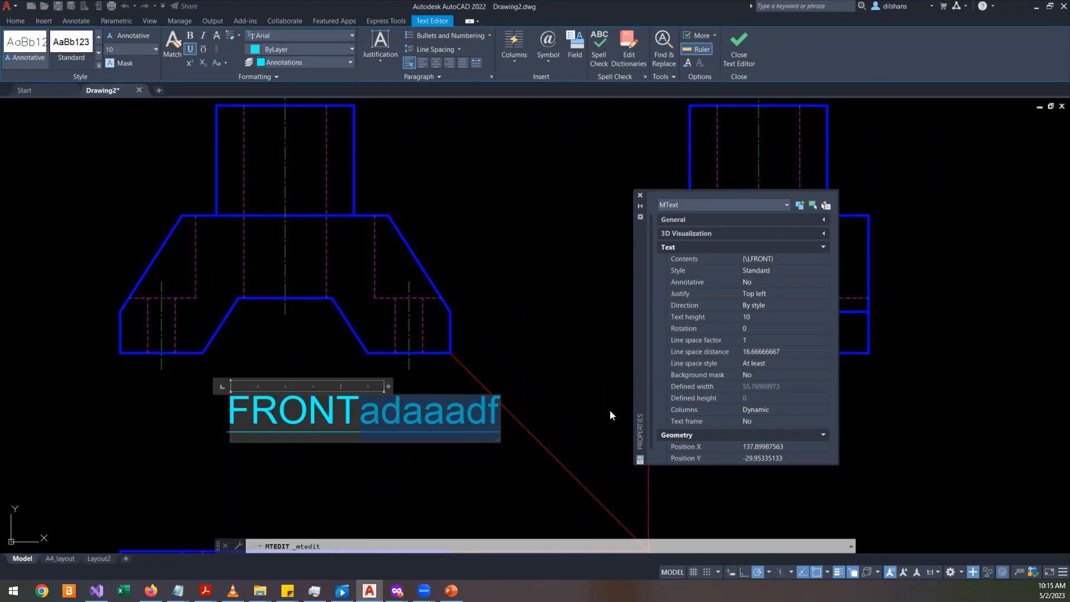
pyautogui.press('BackSpace')
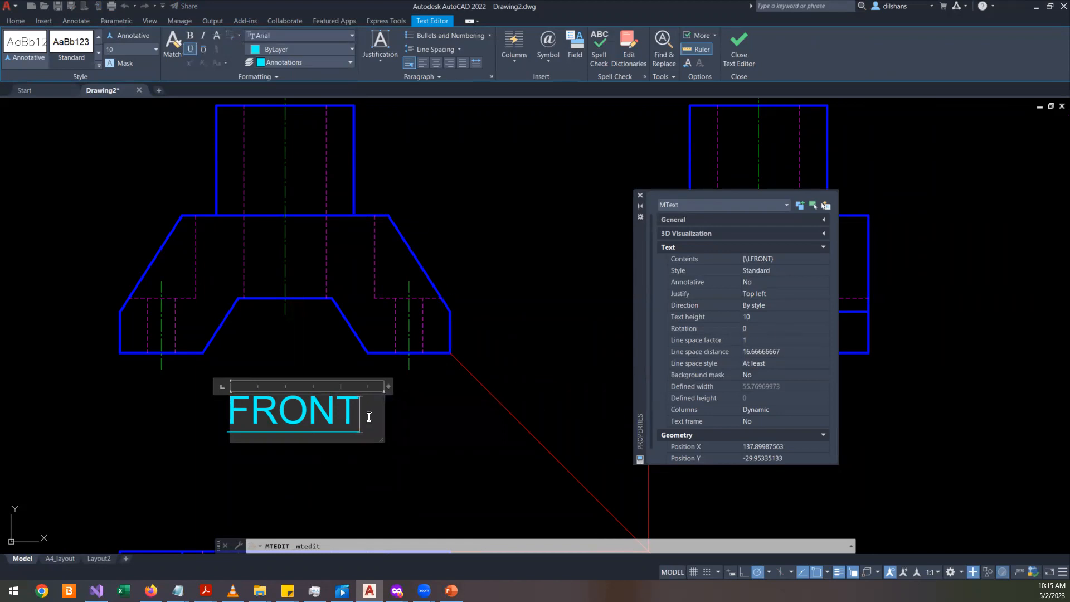
pyautogui.hotkey('ctrl', 'Return')
# - Try Top center justification on the FRONT label, and settle on Bottom center
pyautogui.click(283, 419)
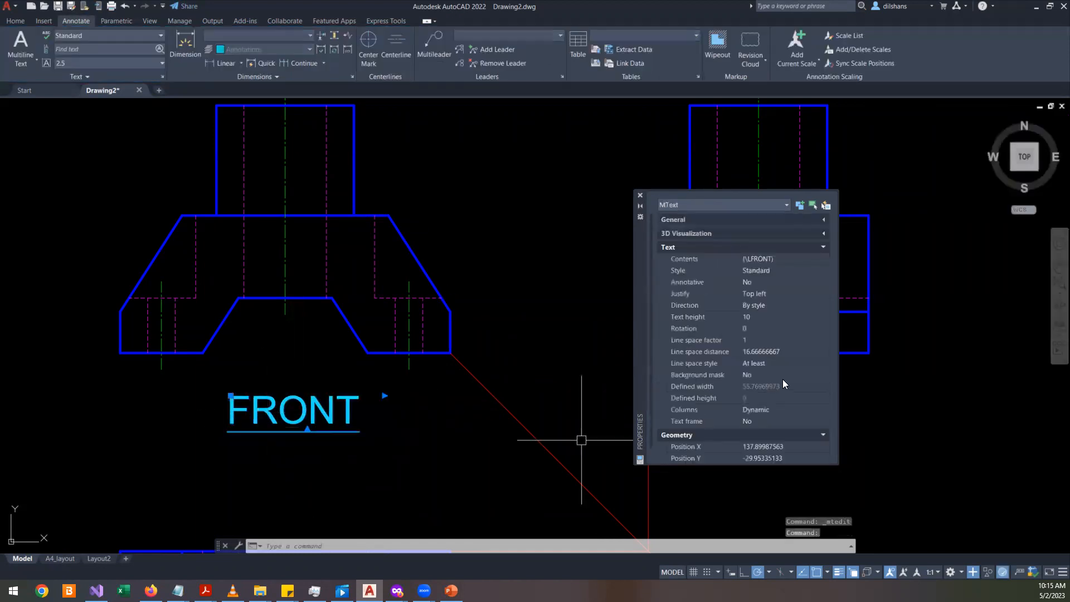
pyautogui.click(783, 298)
pyautogui.click(782, 297)
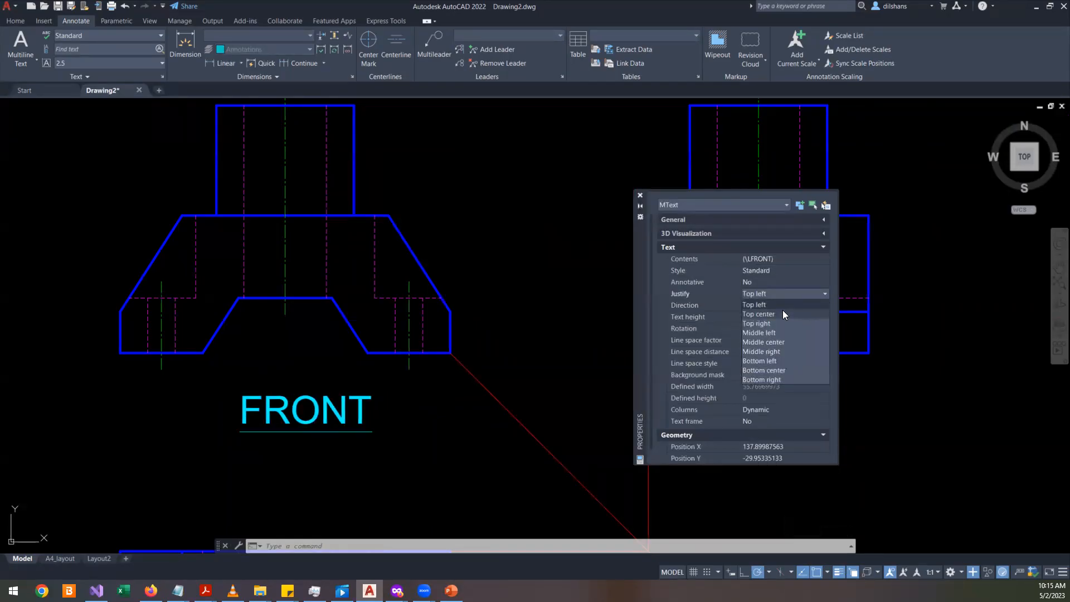
pyautogui.click(783, 313)
pyautogui.scroll(6, 318, 400)
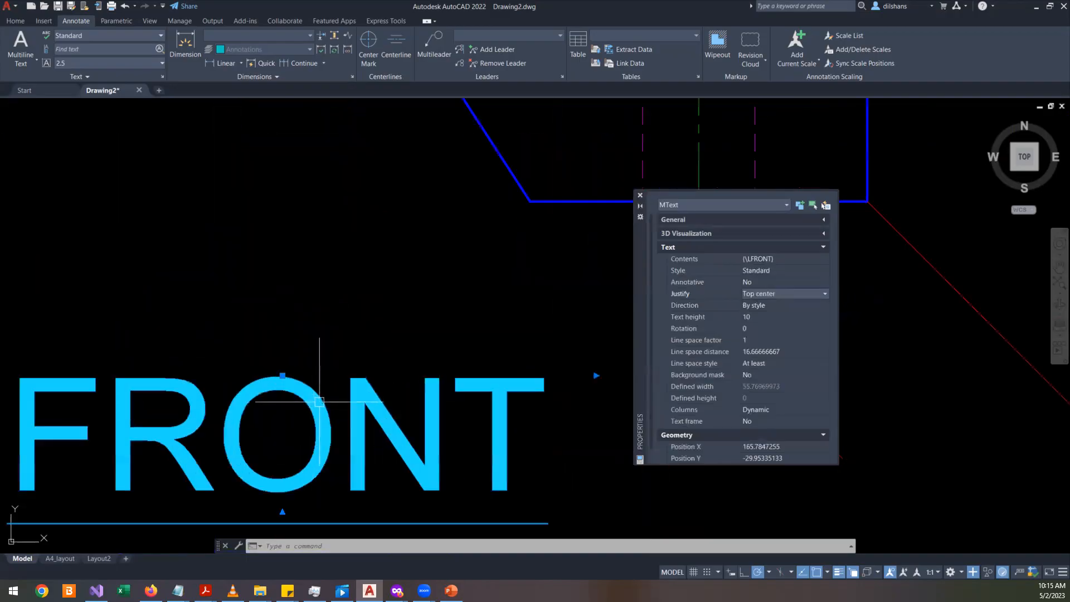
pyautogui.click(783, 294)
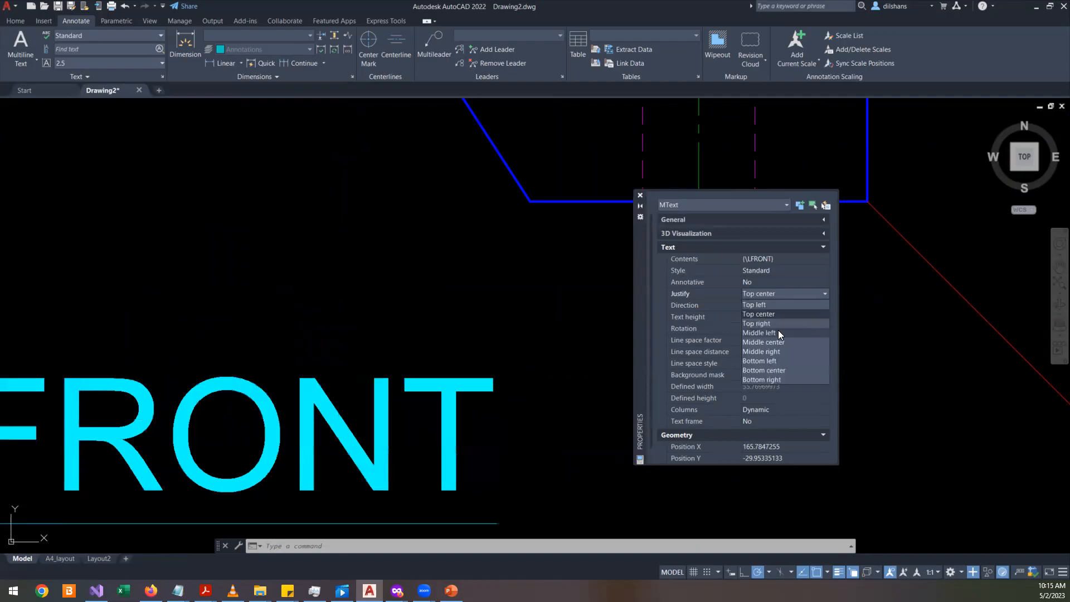
pyautogui.click(779, 371)
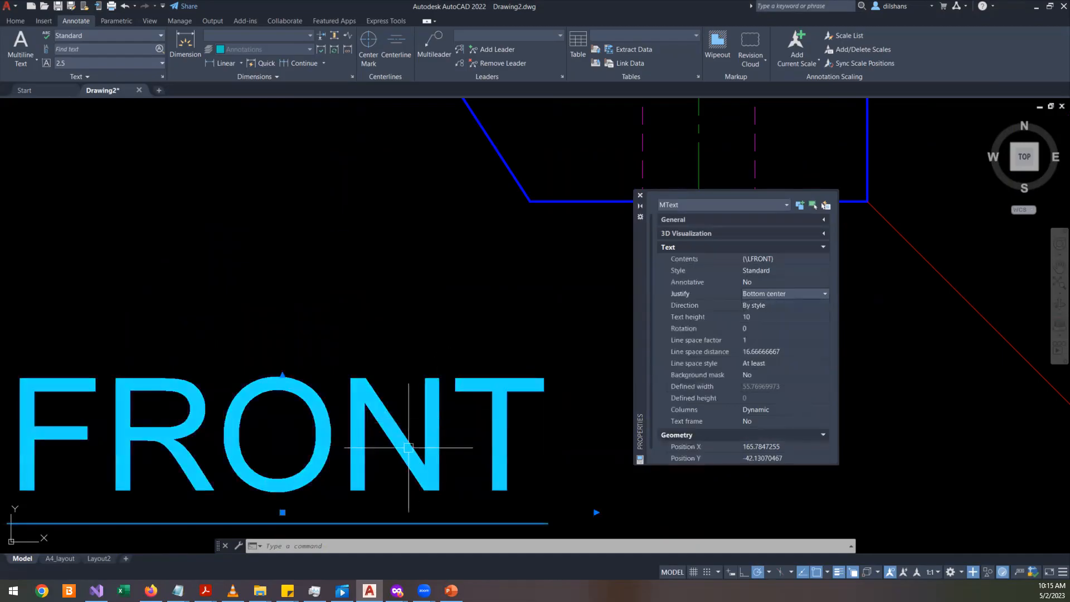
pyautogui.scroll(-2, 363, 496)
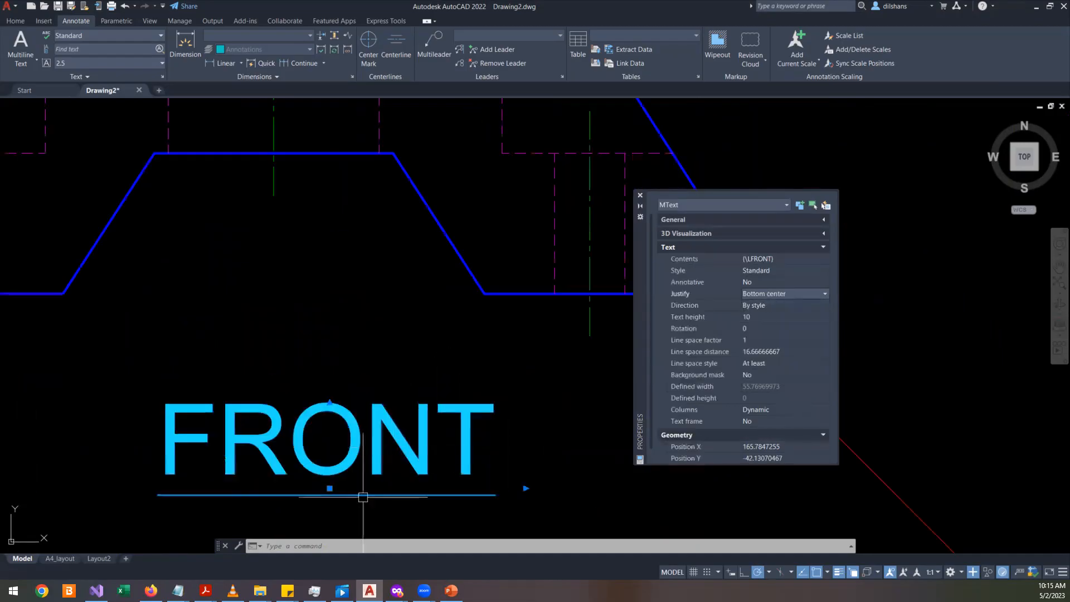
# - Align the FRONT label's bottom-centre grip with the front view's vertical centreline, and shift it about 16.3 units straight down
pyautogui.click(329, 489)
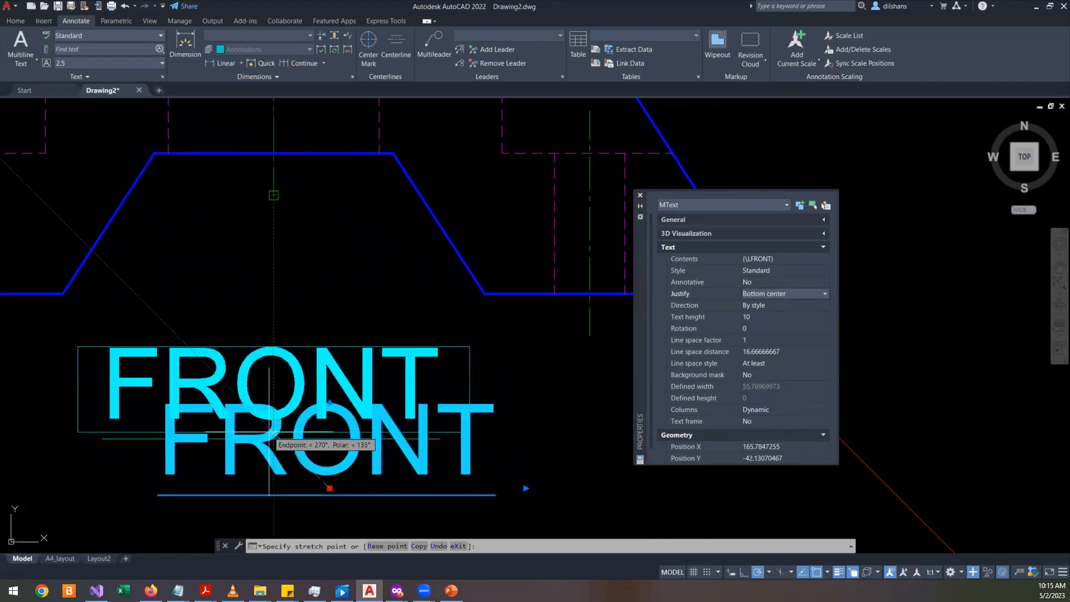
pyautogui.click(271, 432)
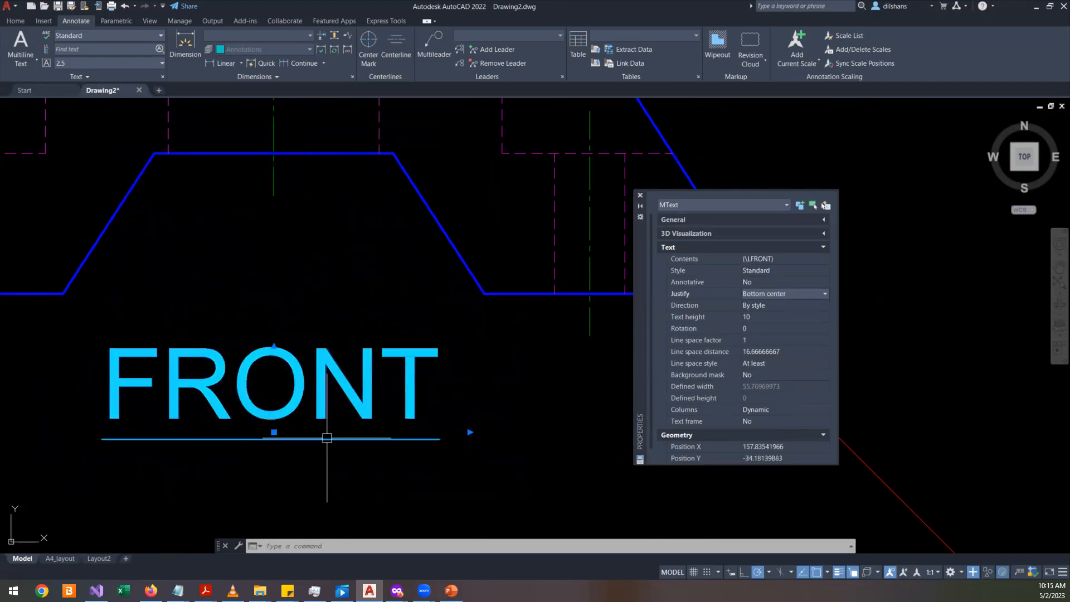
pyautogui.click(274, 432)
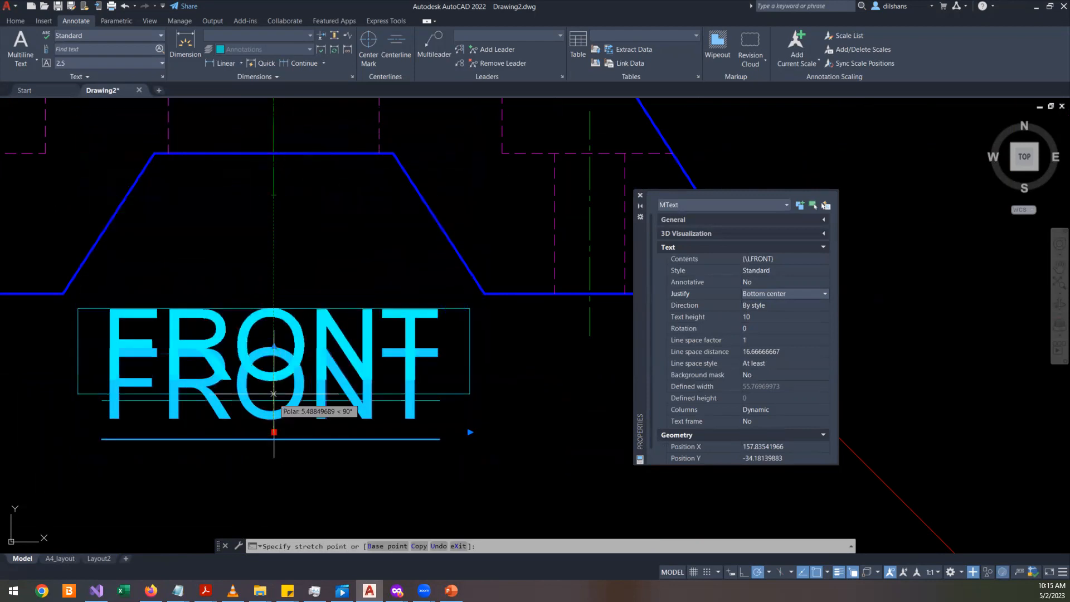
pyautogui.moveTo(271, 481); pyautogui.dragTo(279, 369, button='middle')
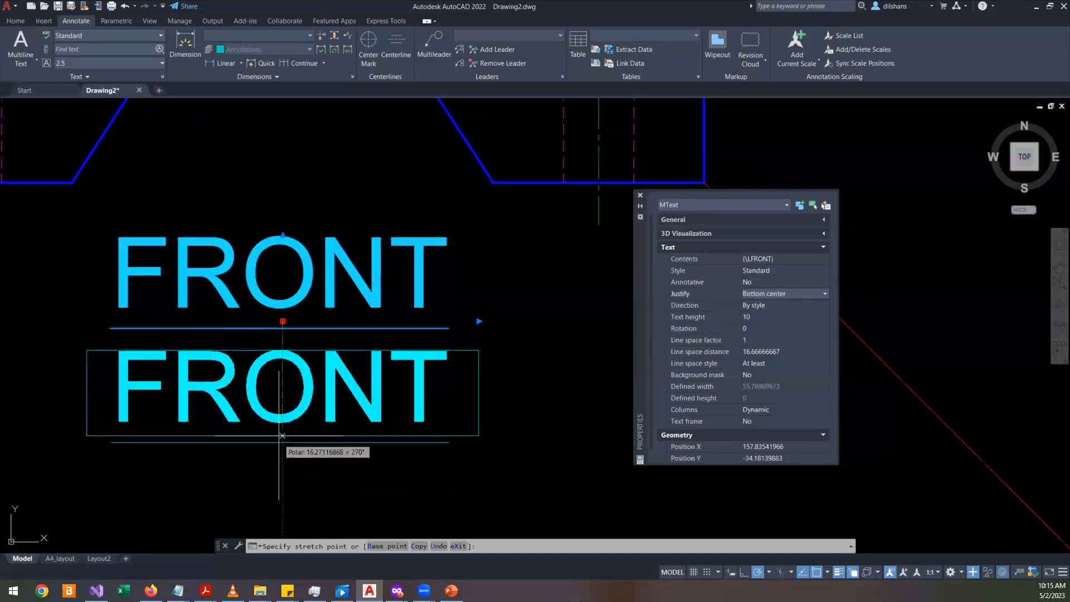
pyautogui.click(278, 436)
pyautogui.scroll(-4, 278, 436)
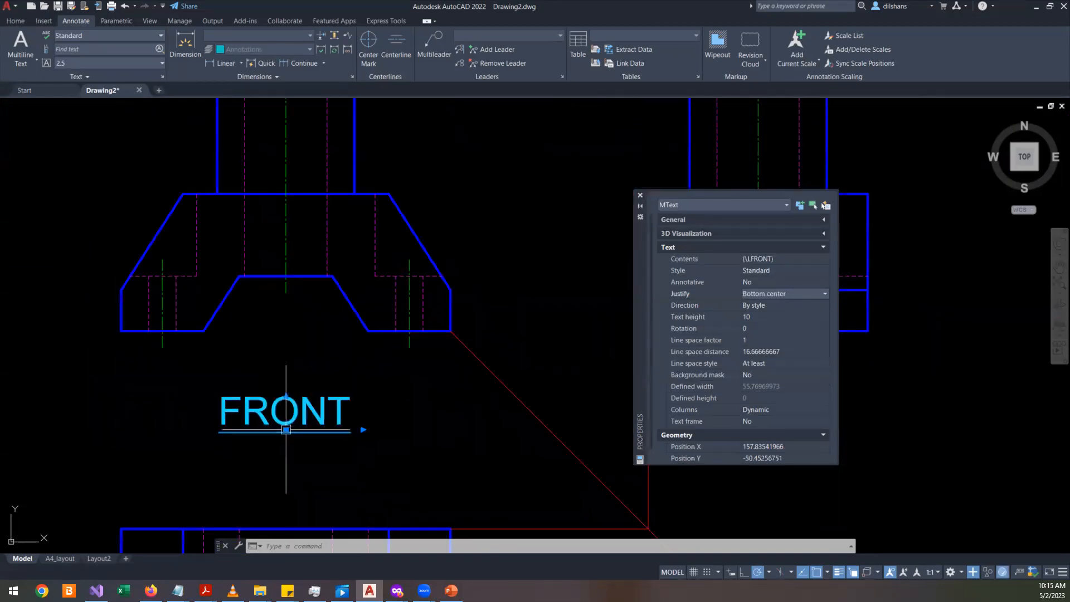
# - Snap the FRONT label's bottom-centre grip to the centreline's lower end, and move the label about 44 units straight down below the view
pyautogui.click(286, 430)
pyautogui.click(286, 291)
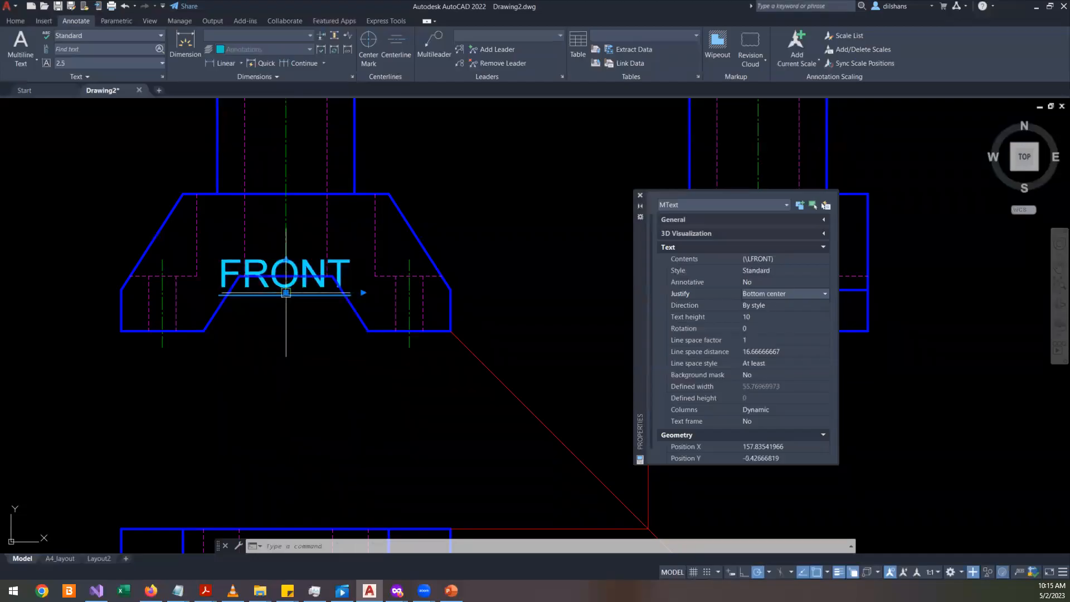
pyautogui.write('m')
pyautogui.press('Return')
pyautogui.click(327, 340)
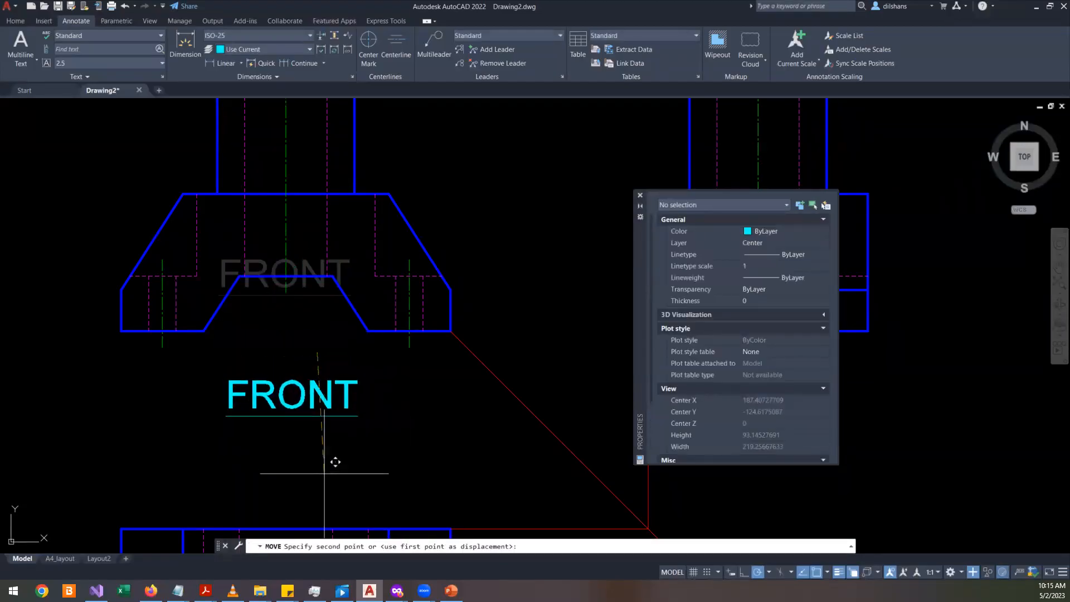
pyautogui.click(317, 473)
# - Open the bottom-centre justified FRONT label's text for editing
pyautogui.doubleClick(342, 401)
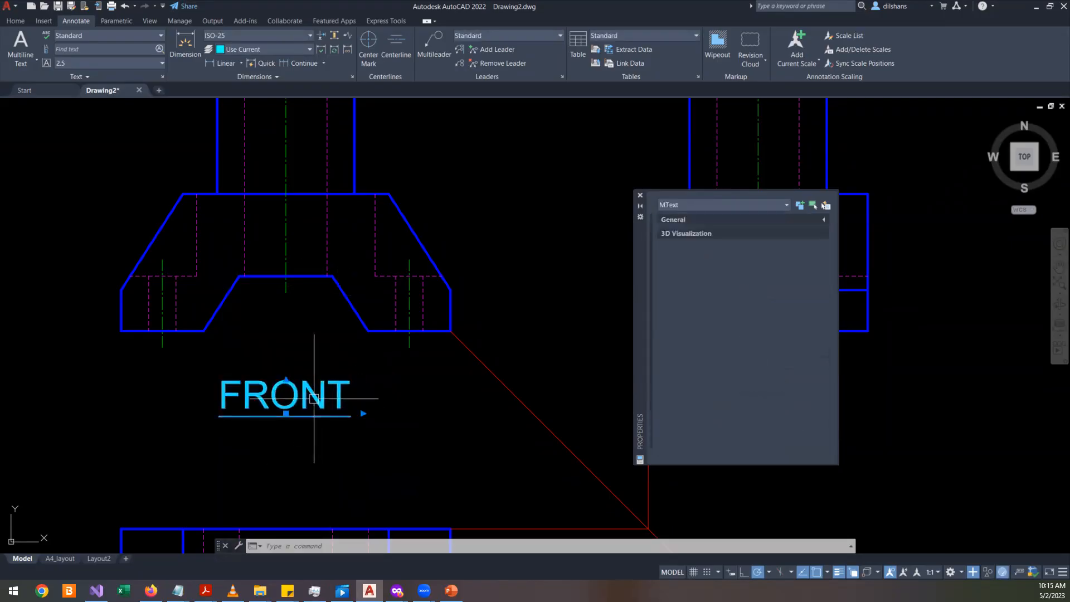
pyautogui.click(359, 400)
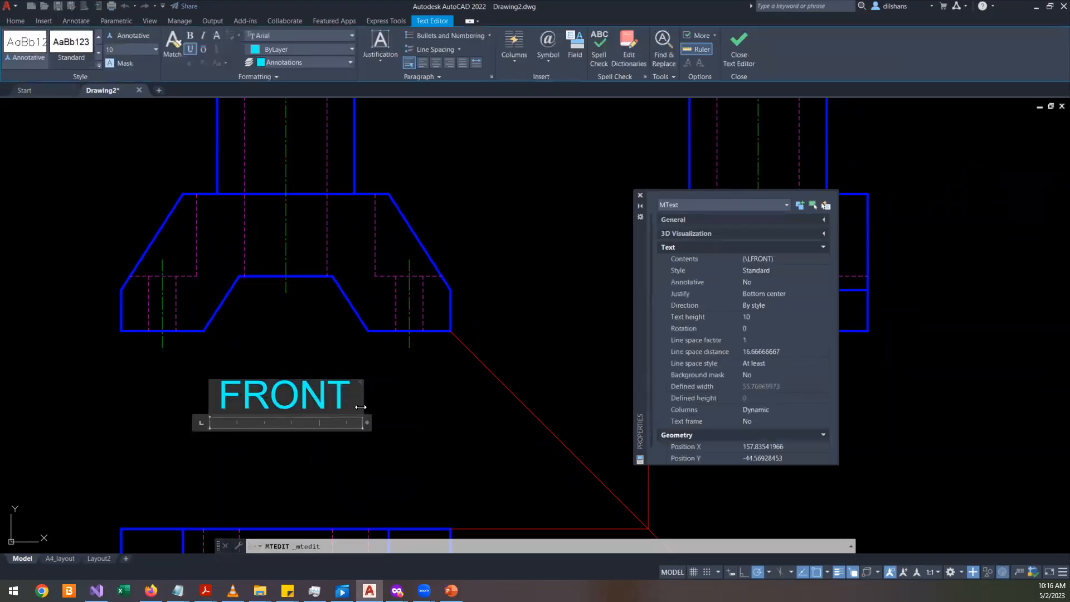
# - Append the letters adadadaaa to the FRONT label below the front view and reselect the label
pyautogui.write('adadadaaa')
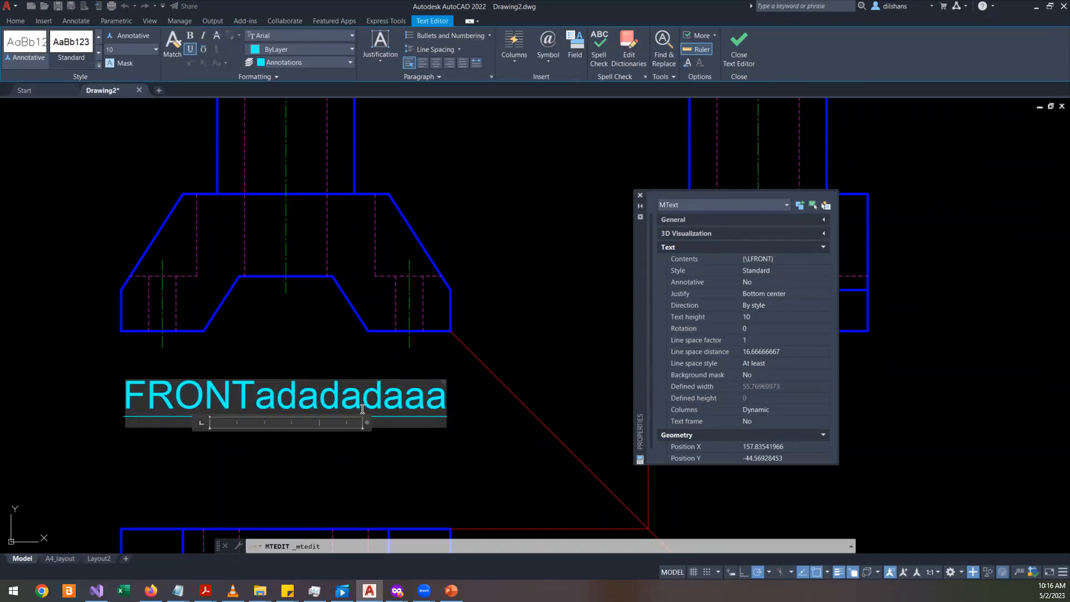
pyautogui.click(330, 459)
pyautogui.click(295, 417)
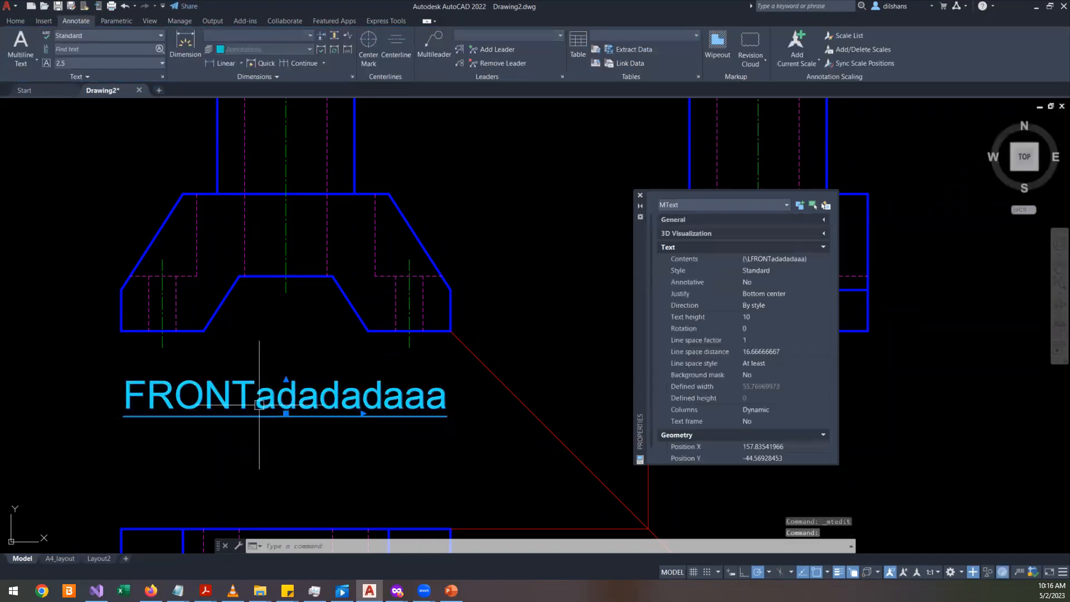
# - Remove the extra letters after FRONT so the front view's label reads only FRONT
pyautogui.doubleClick(292, 403)
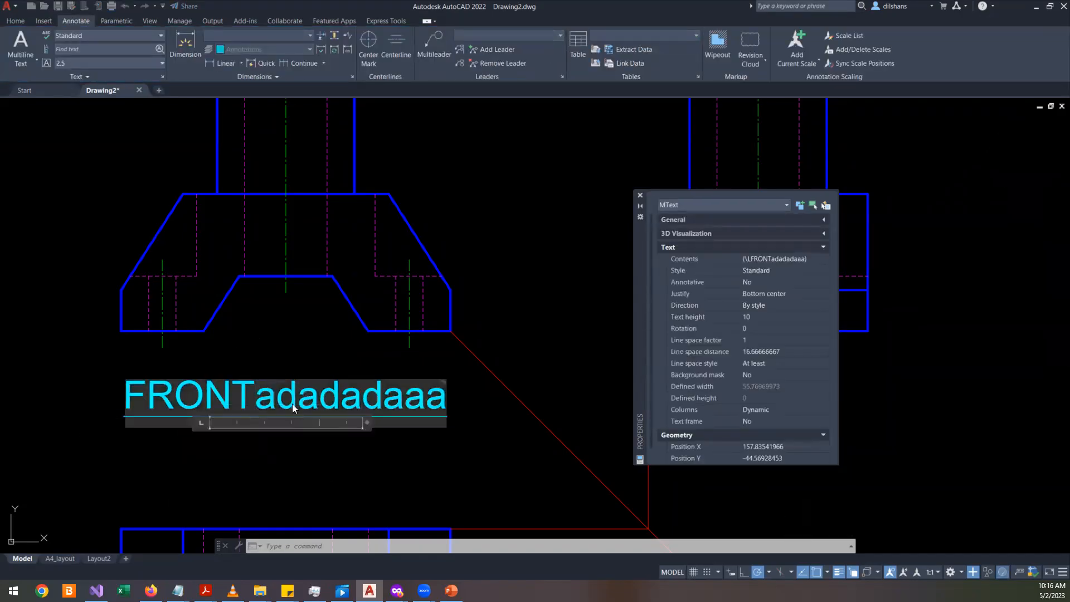
pyautogui.moveTo(276, 399); pyautogui.dragTo(480, 386)
pyautogui.press('BackSpace')
pyautogui.press('BackSpace')
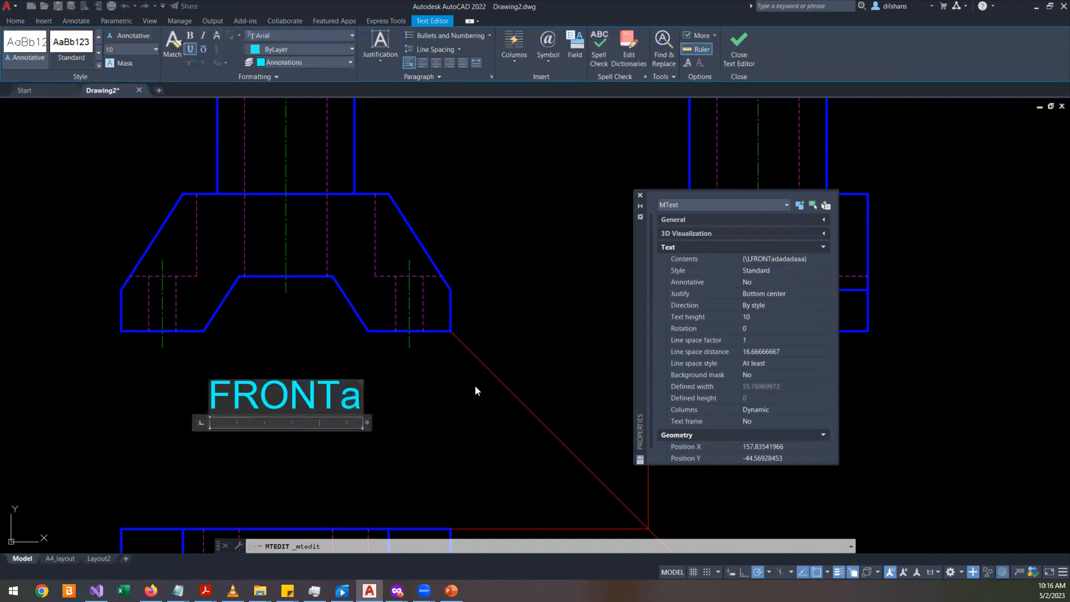
pyautogui.click(468, 406)
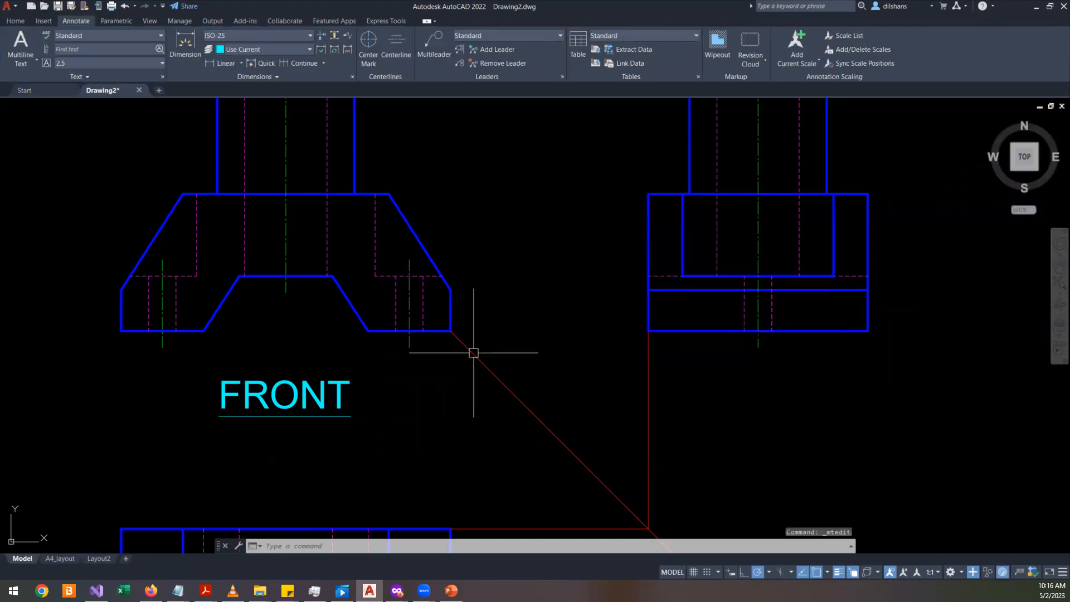
# - Copy the FRONT label horizontally by about 177 units to a spot below the side view
pyautogui.click(282, 406)
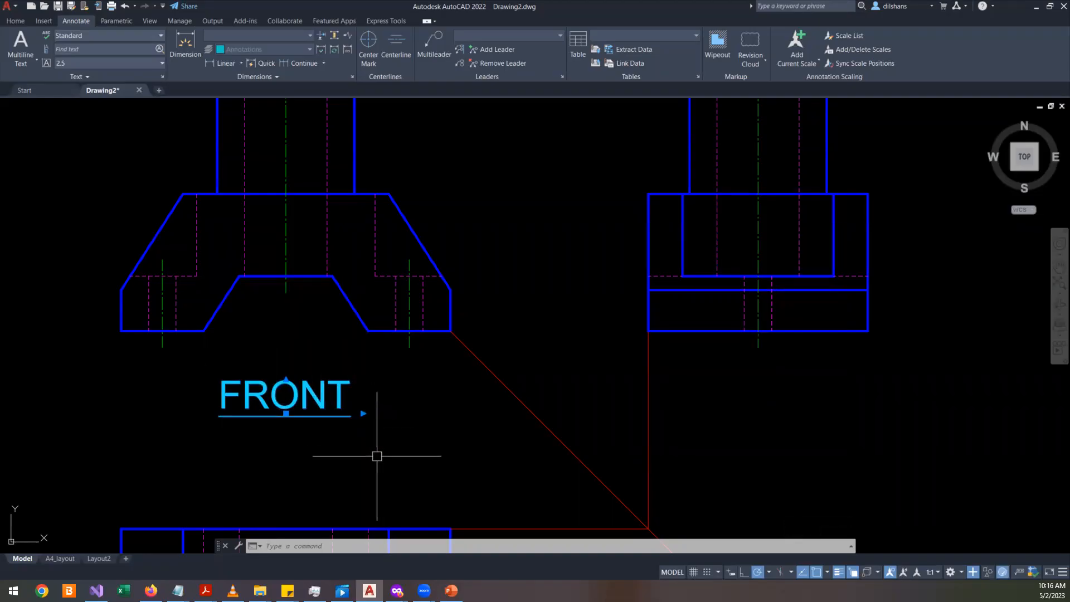
pyautogui.press('Return')
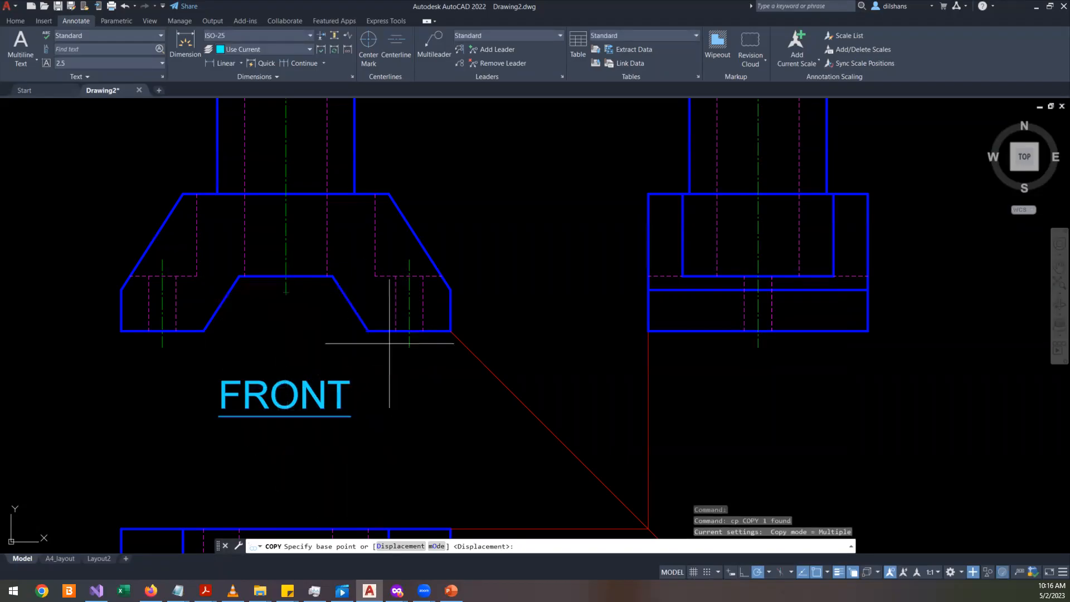
pyautogui.scroll(-3, 389, 343)
pyautogui.scroll(5, 383, 330)
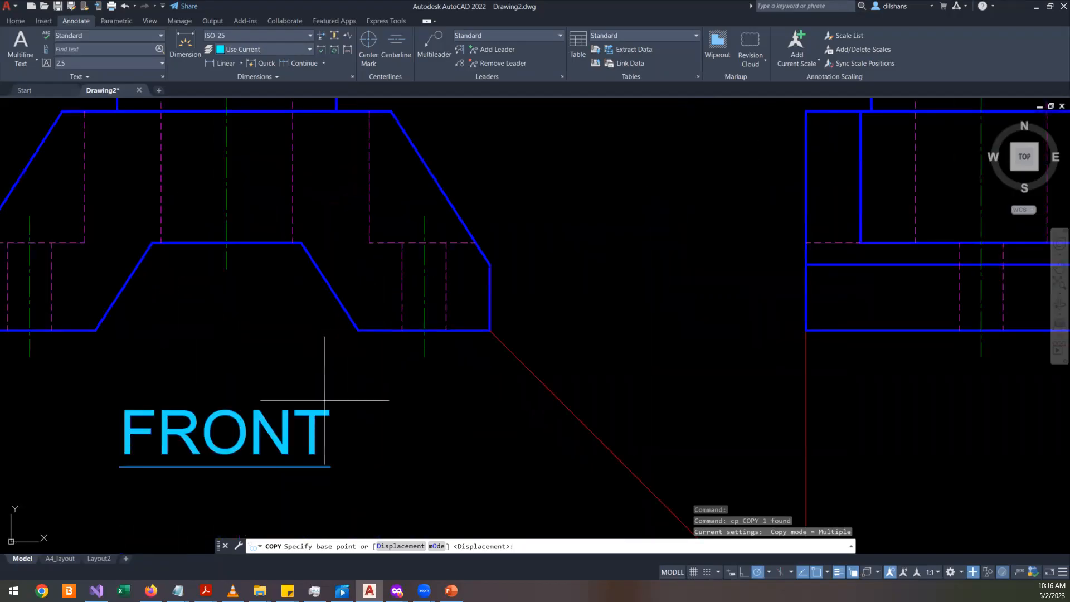
pyautogui.click(223, 462)
pyautogui.moveTo(564, 433); pyautogui.dragTo(345, 408, button='middle')
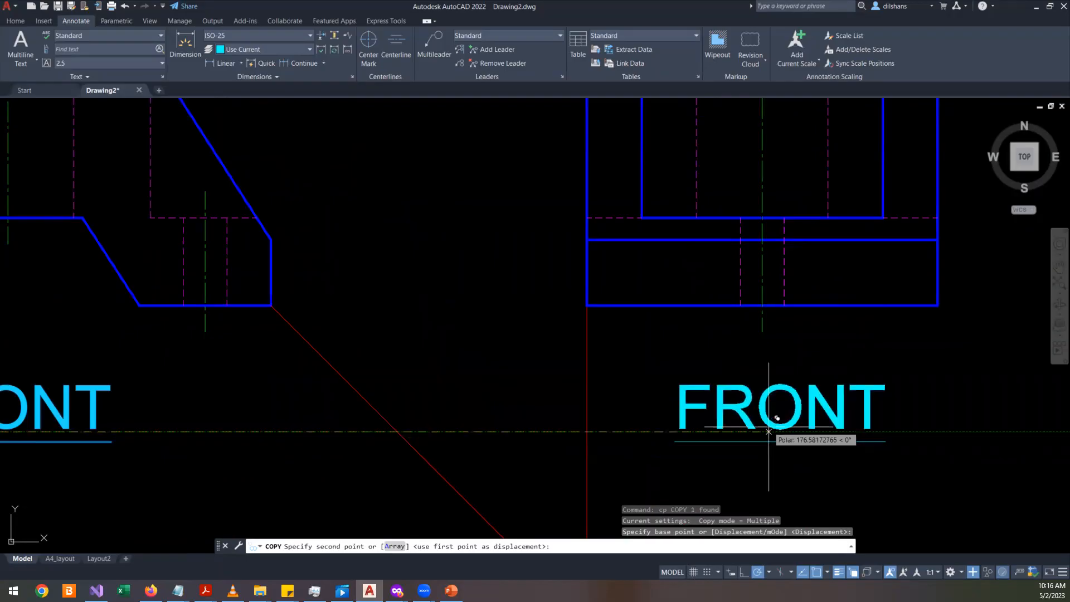
pyautogui.click(769, 431)
pyautogui.press('Escape')
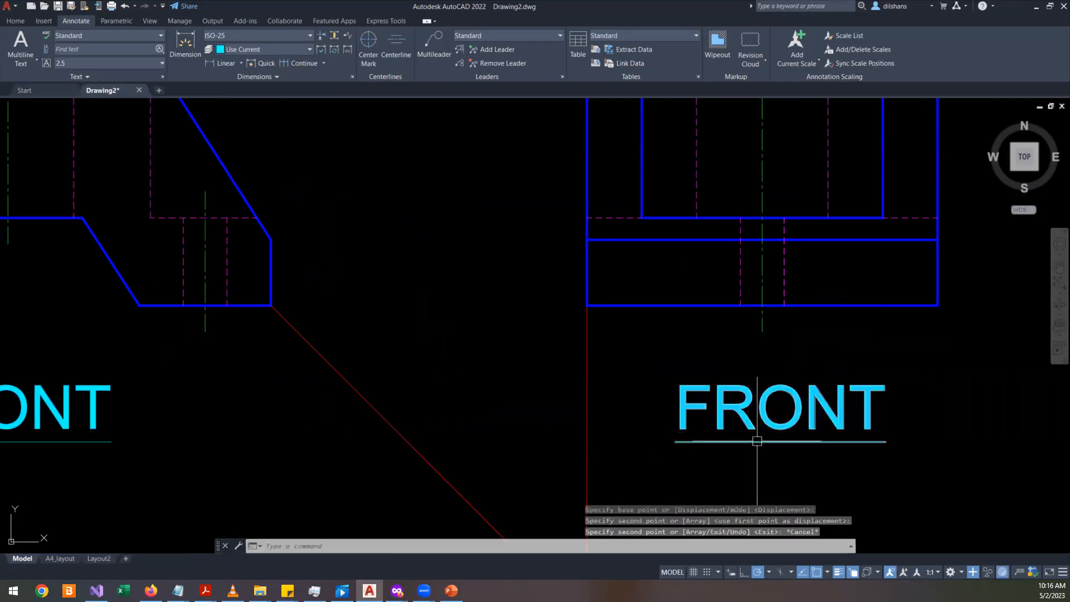
# - Move the copied FRONT label by its insertion grip so it is centred on the side view's vertical centre line
pyautogui.click(782, 440)
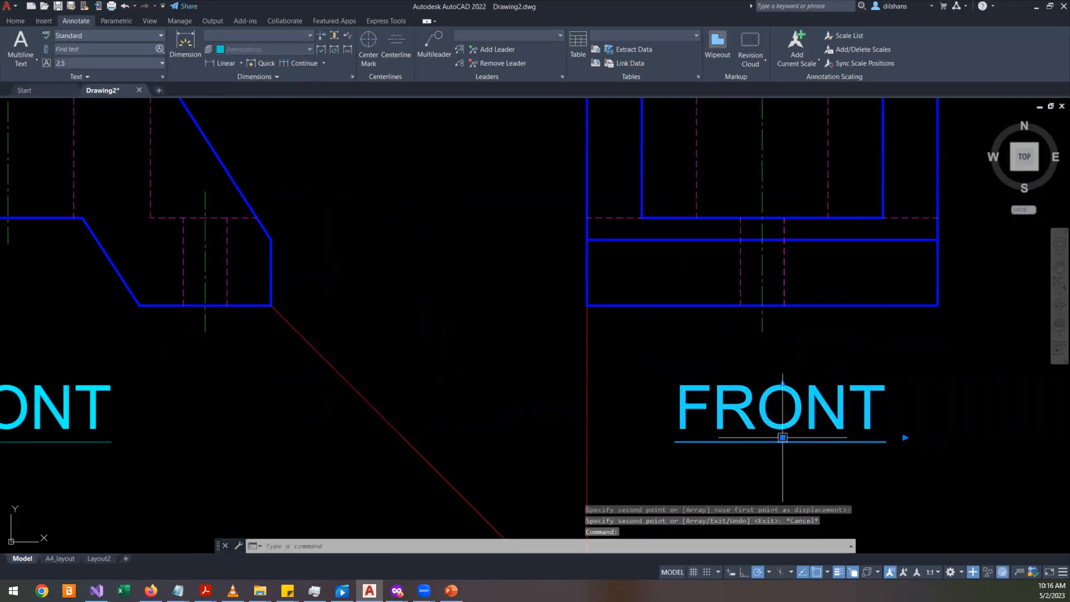
pyautogui.click(782, 438)
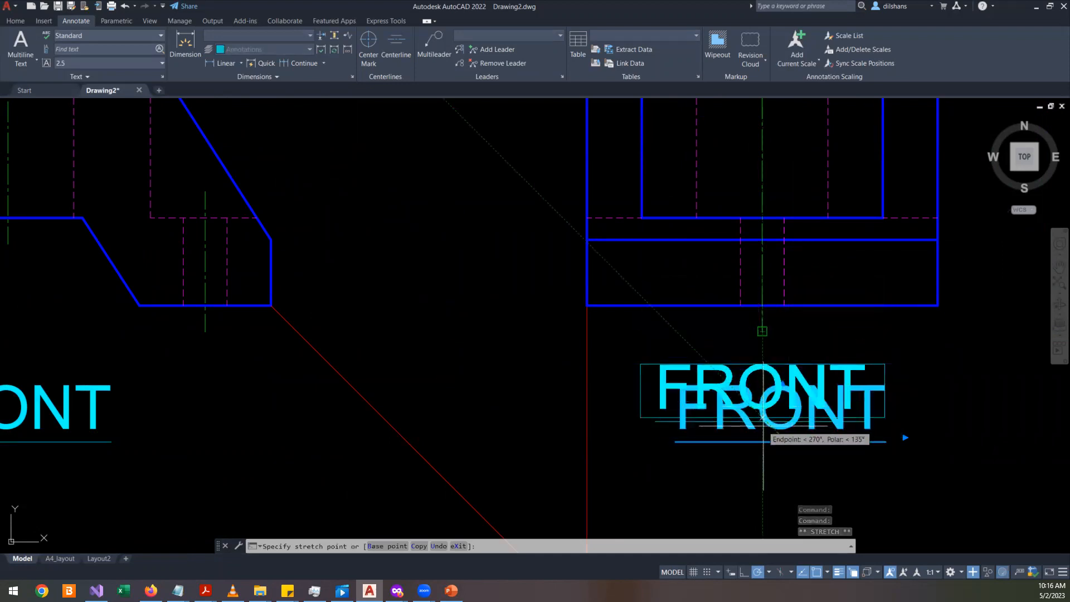
pyautogui.click(762, 419)
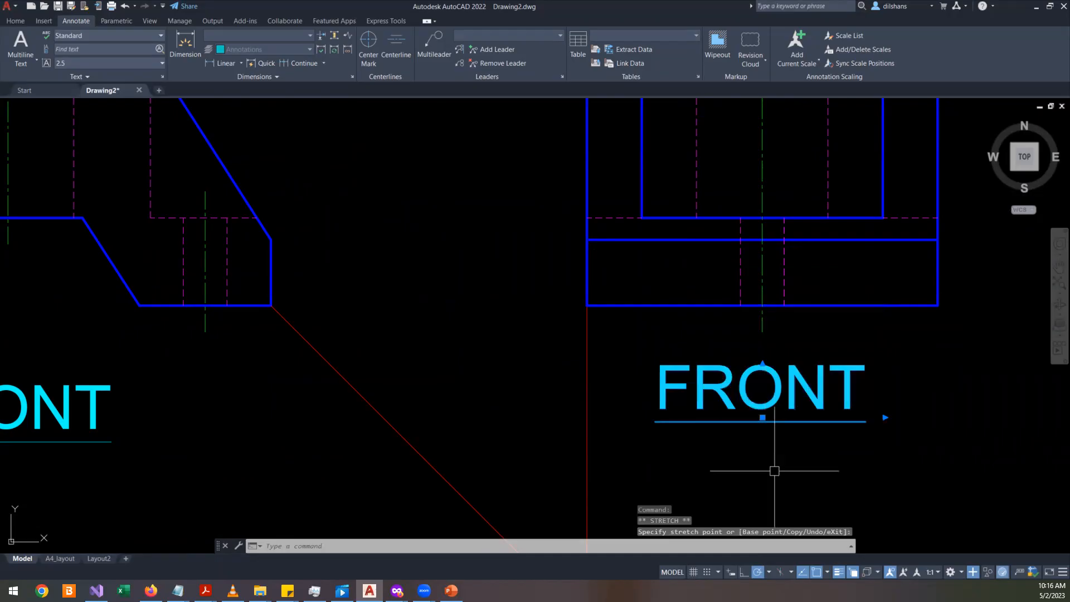
pyautogui.press('Escape')
# - Draw a horizontal construction line (XLINE) through the base of the FRONT label under the front view
pyautogui.scroll(-3, 680, 360)
pyautogui.moveTo(673, 359); pyautogui.dragTo(646, 286, button='middle')
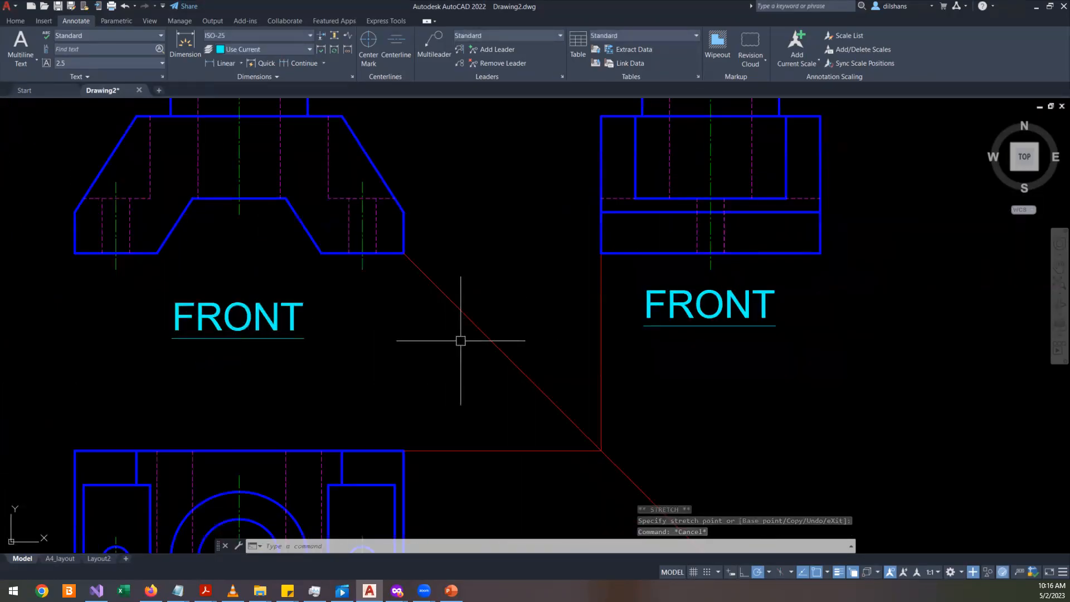
pyautogui.press('Escape')
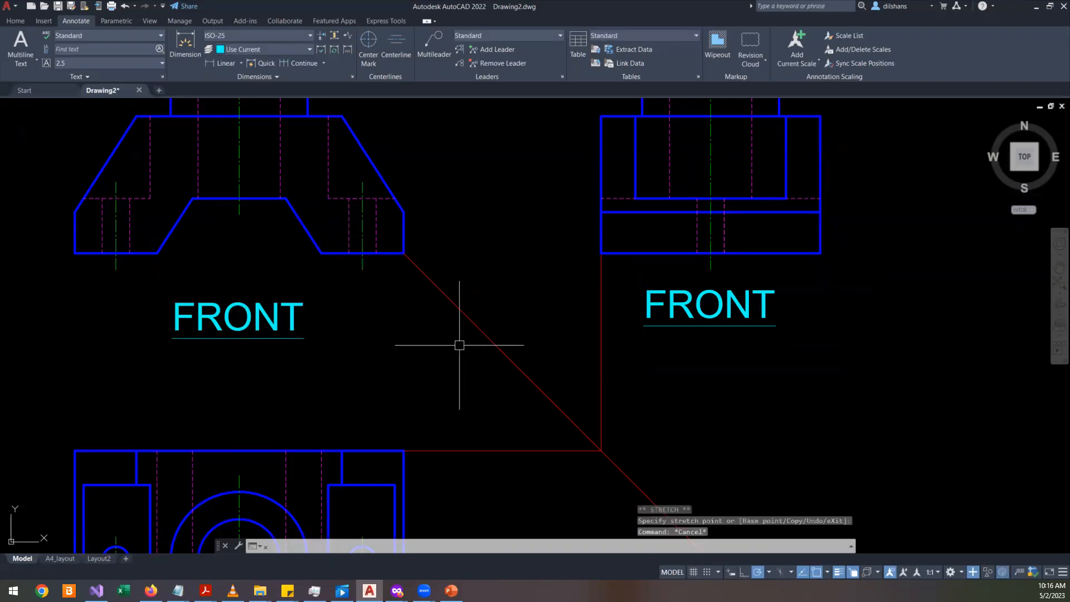
pyautogui.press('Escape')
pyautogui.click(687, 313)
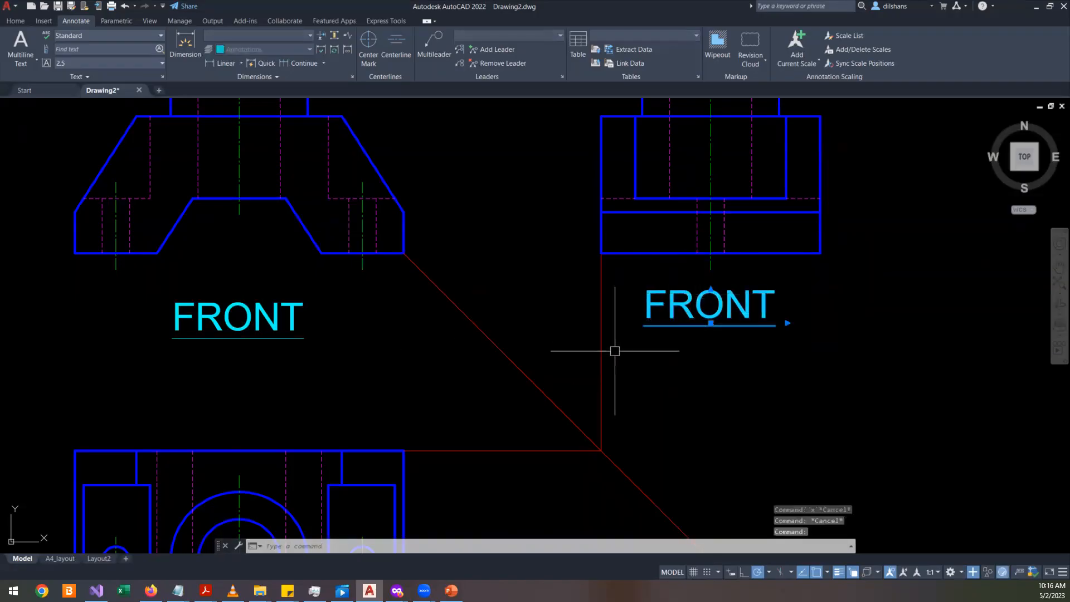
pyautogui.press('Escape')
pyautogui.press('Escape')
pyautogui.write('xl')
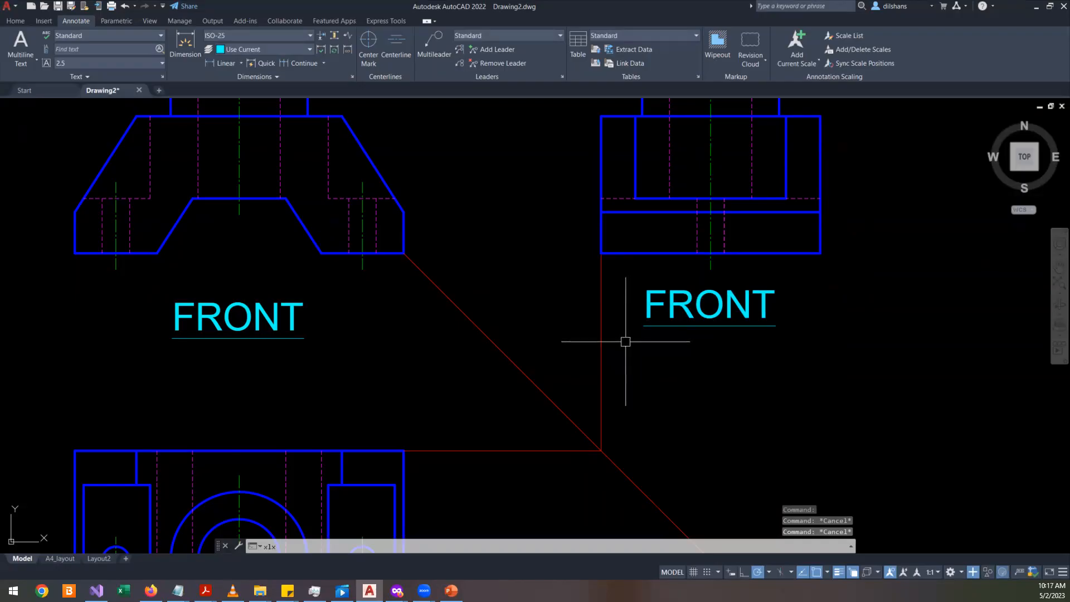
pyautogui.press('Return')
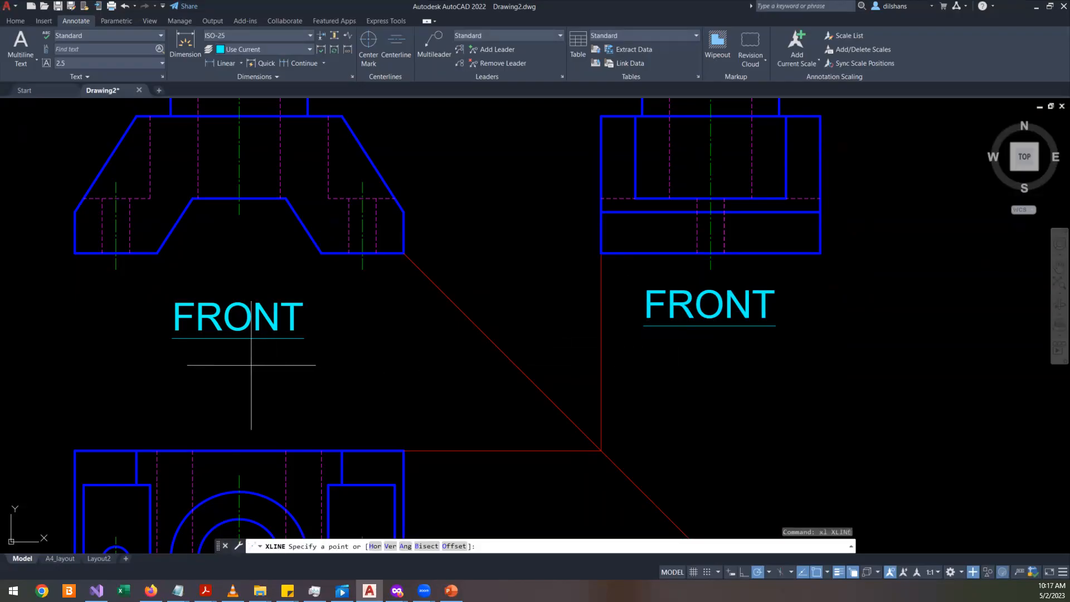
pyautogui.write('h')
pyautogui.press('Return')
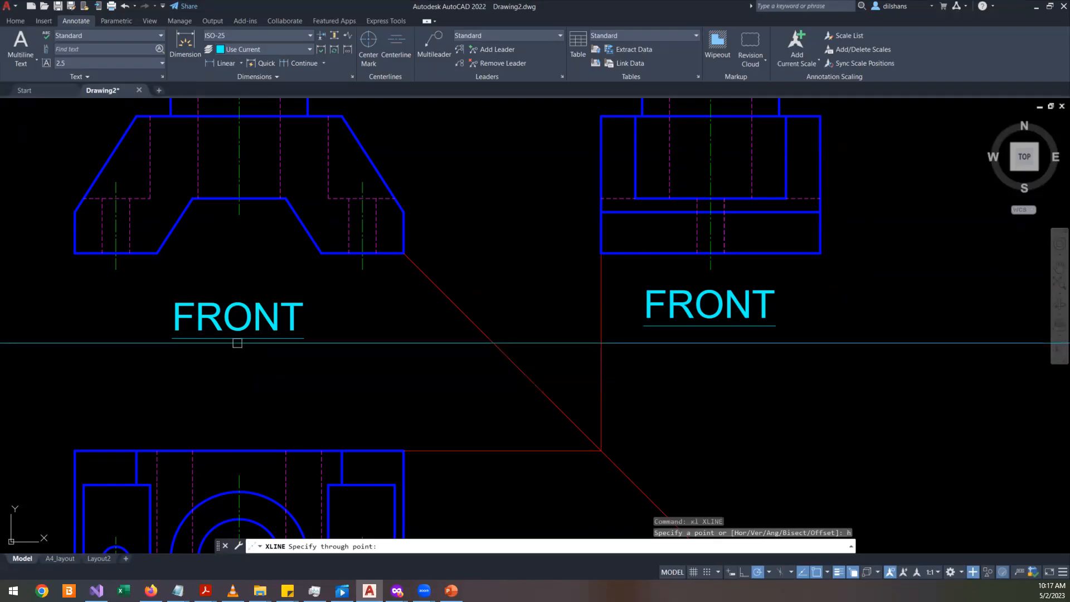
pyautogui.click(237, 339)
pyautogui.press('Return')
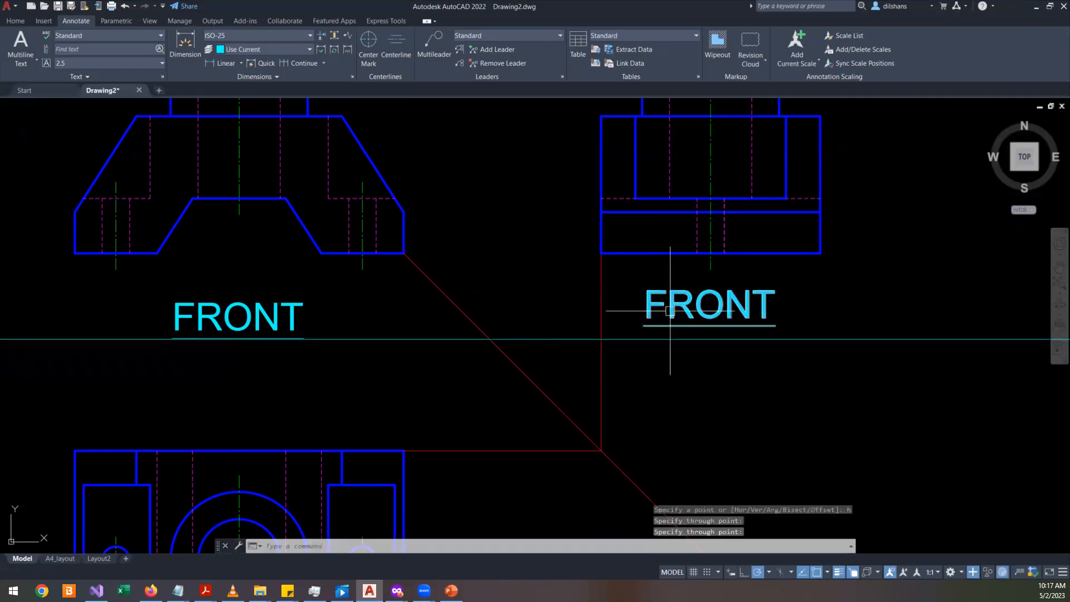
pyautogui.press('Escape')
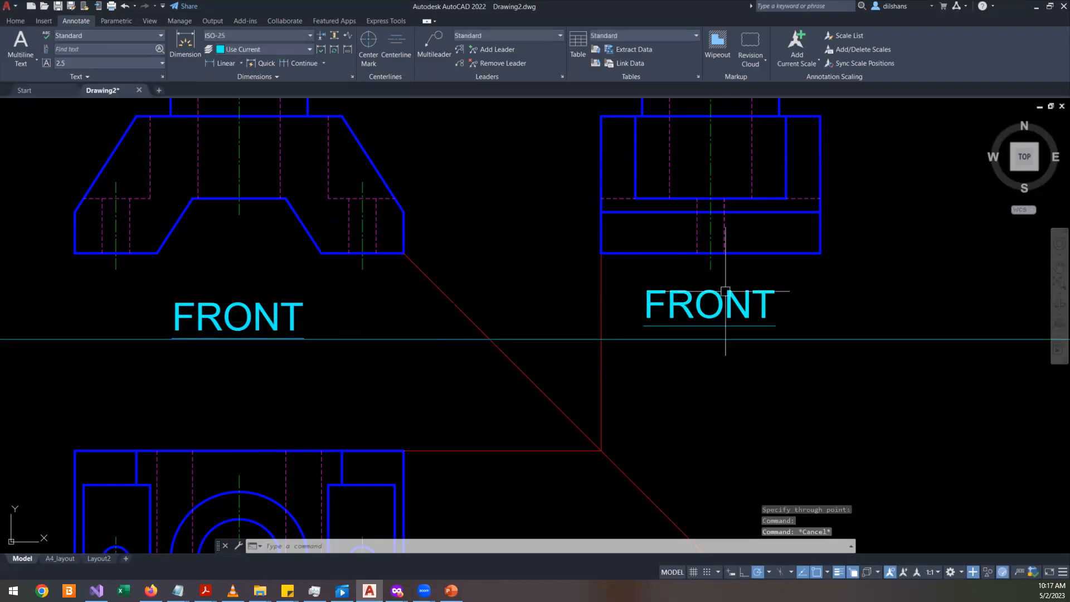
# - Change the text of the copied label under the side view to END
pyautogui.click(725, 315)
pyautogui.doubleClick(741, 315)
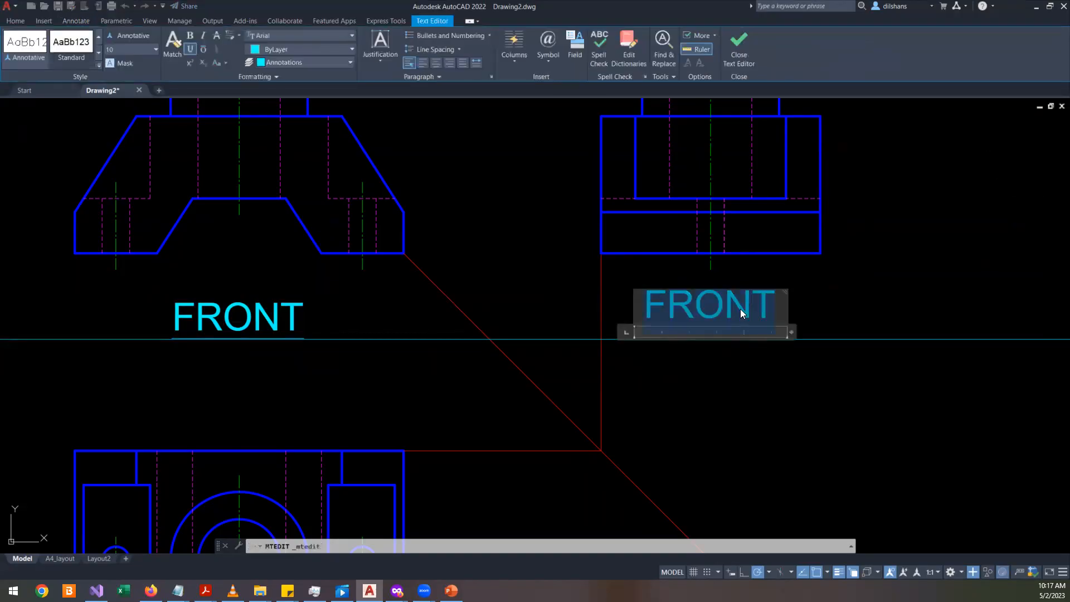
pyautogui.write('END')
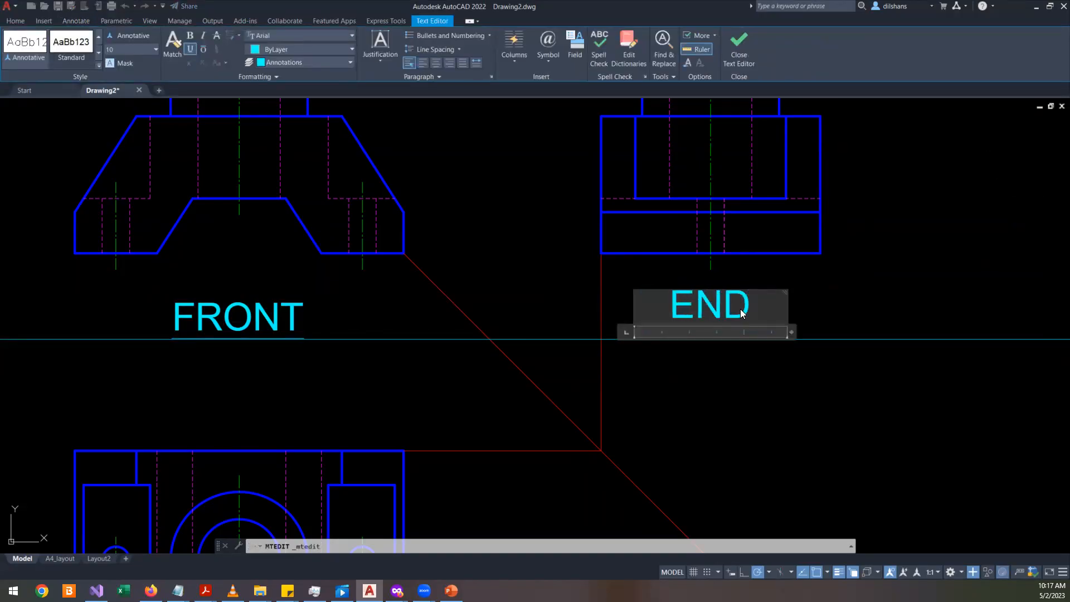
pyautogui.click(735, 365)
# - Move the END label straight down by its insertion grip onto the horizontal construction line
pyautogui.click(731, 321)
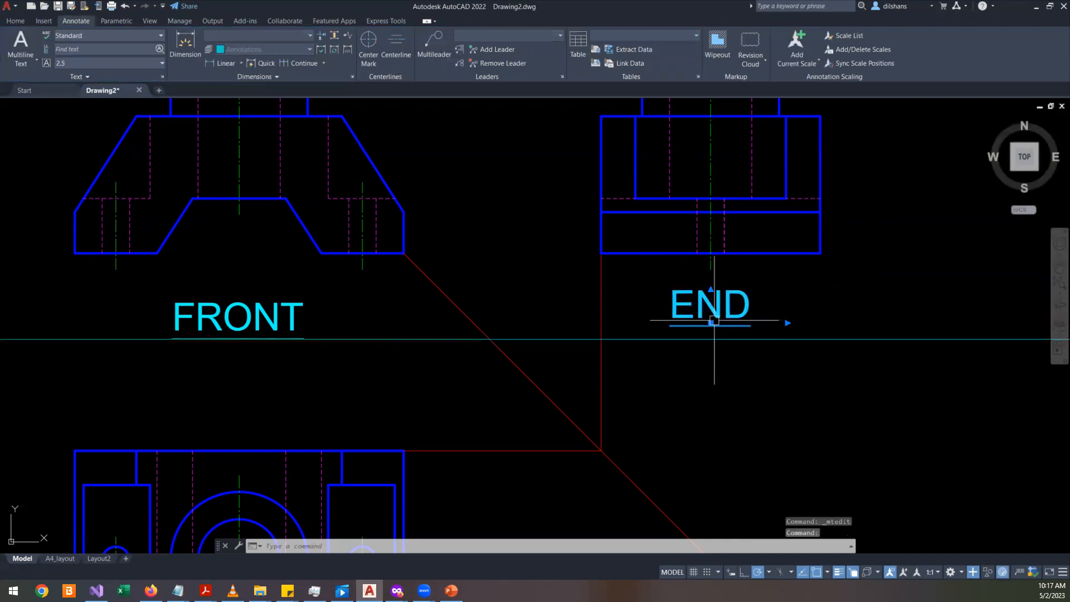
pyautogui.click(711, 323)
pyautogui.click(710, 339)
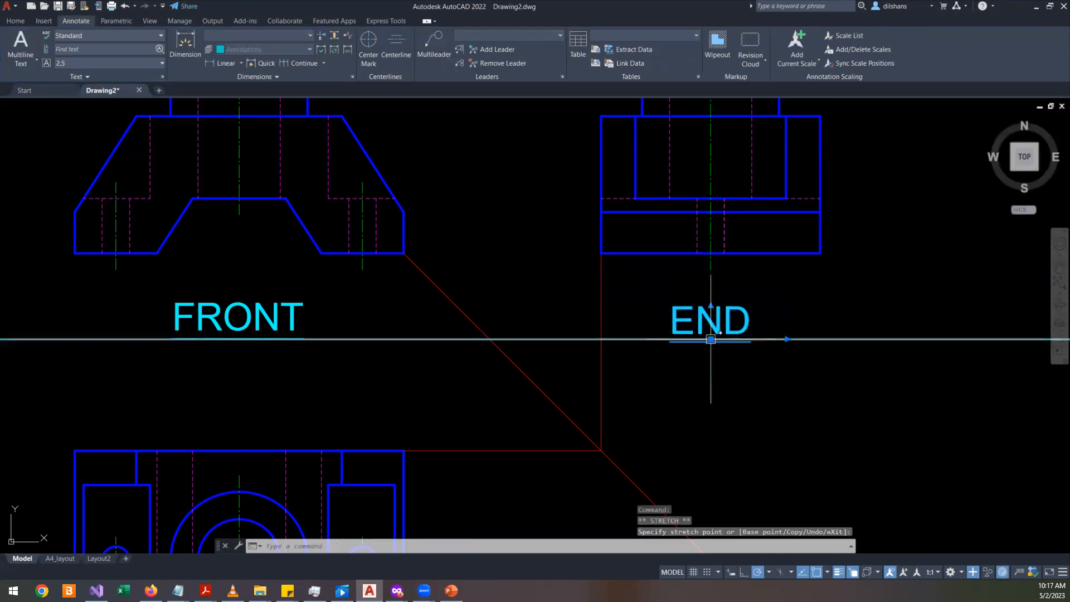
pyautogui.press('Escape')
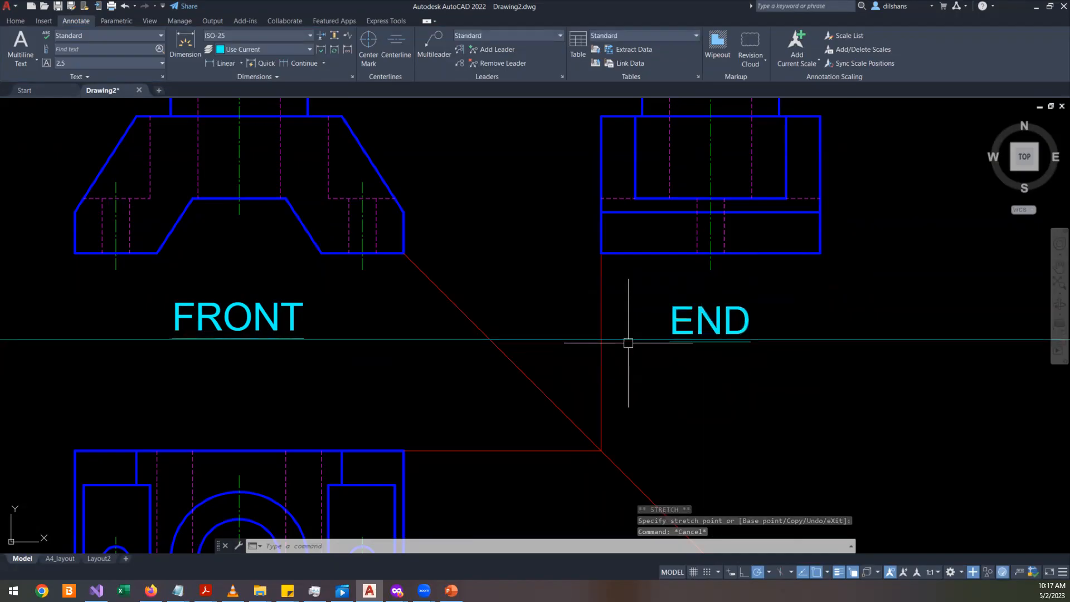
# - Erase the horizontal construction line that runs through the FRONT and END labels
pyautogui.click(420, 338)
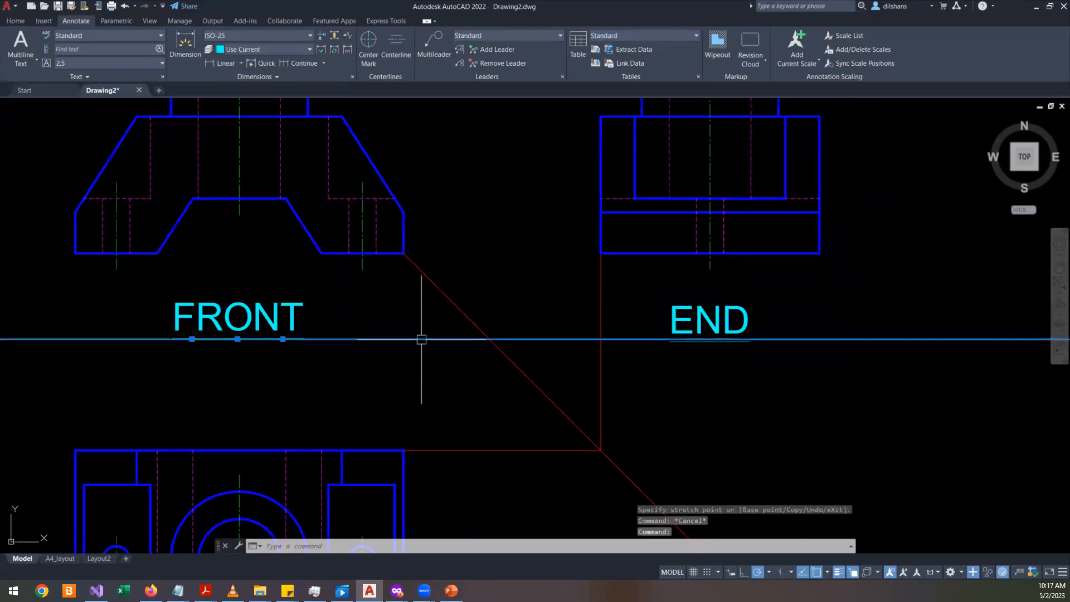
pyautogui.press('Delete')
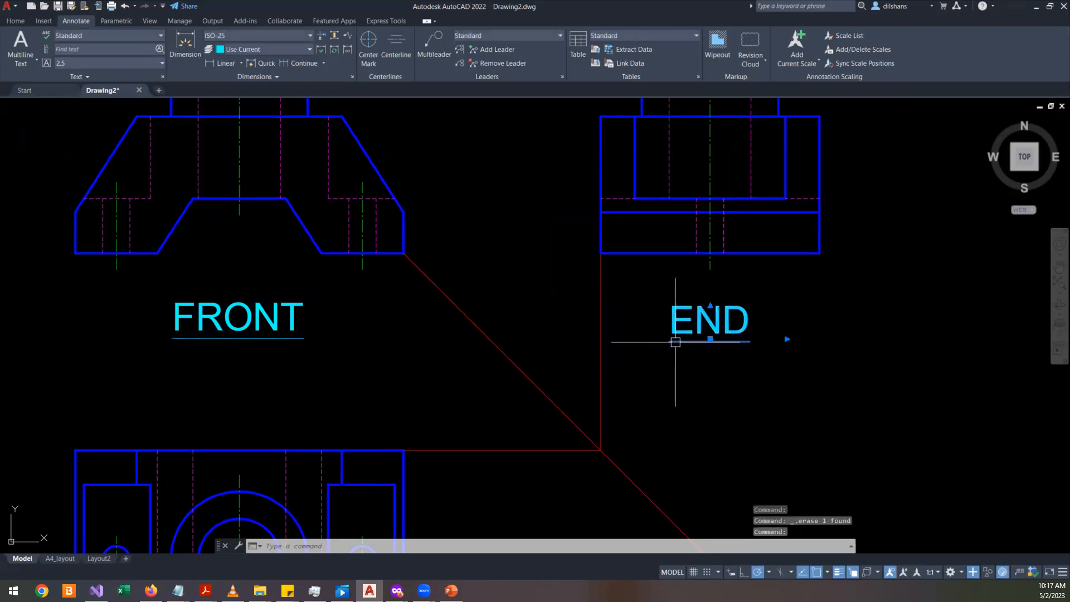
pyautogui.press('Escape')
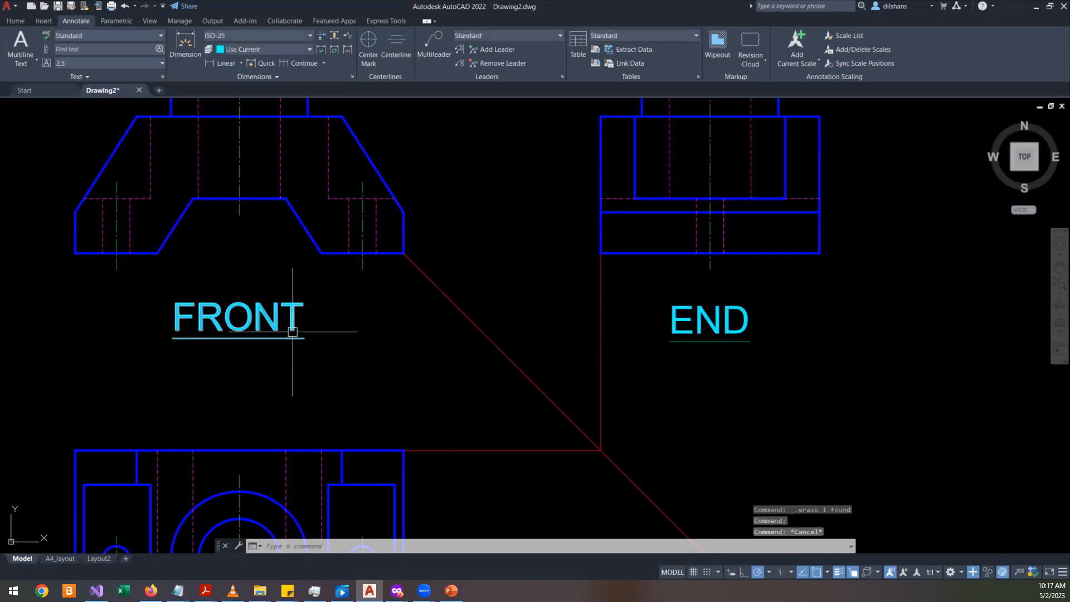
pyautogui.click(292, 338)
pyautogui.click(724, 333)
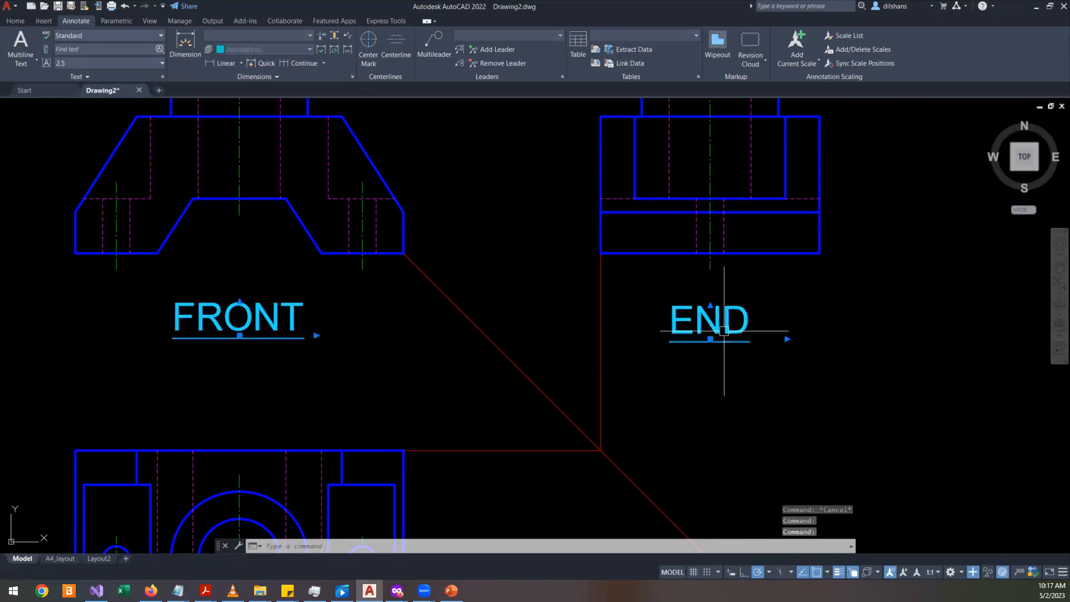
pyautogui.rightClick(725, 333)
pyautogui.click(777, 551)
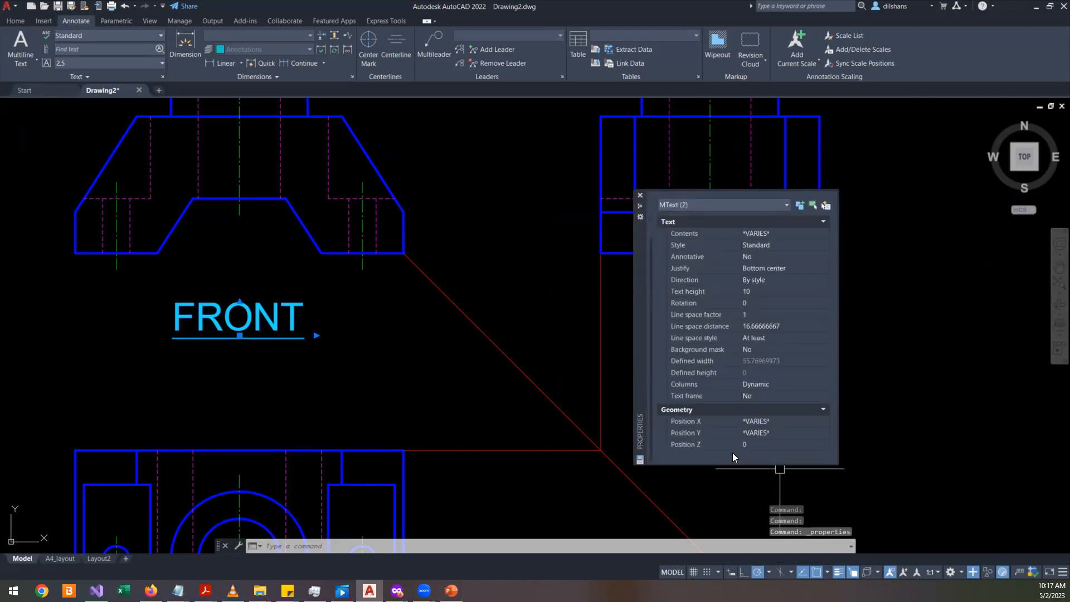
pyautogui.click(766, 433)
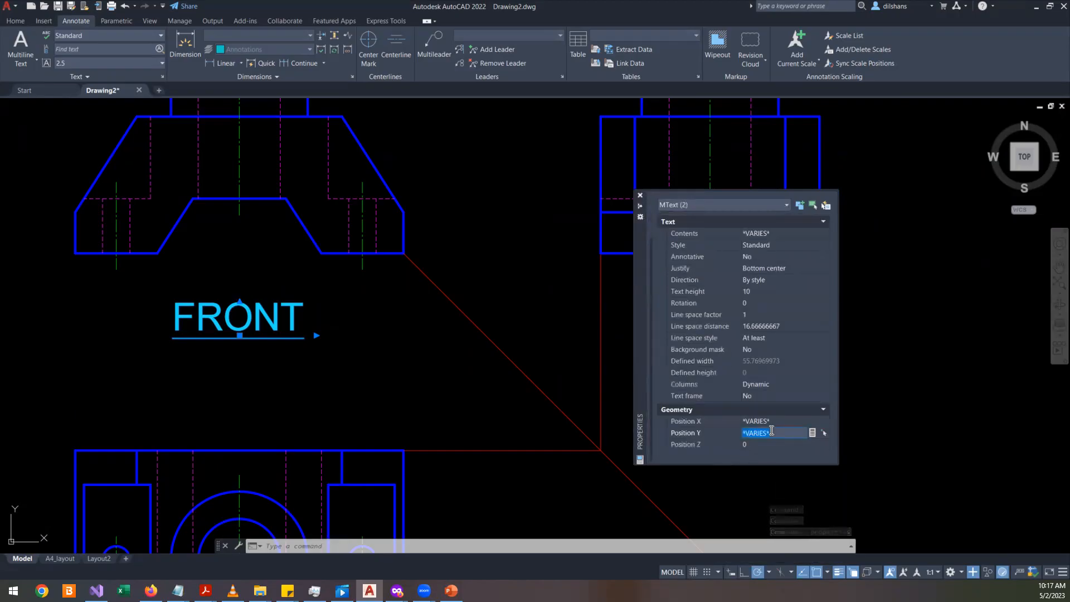
pyautogui.press('Escape')
pyautogui.press('Escape')
# - Query the coordinates of a point level with the FRONT label's base using the ID command
pyautogui.write('ID')
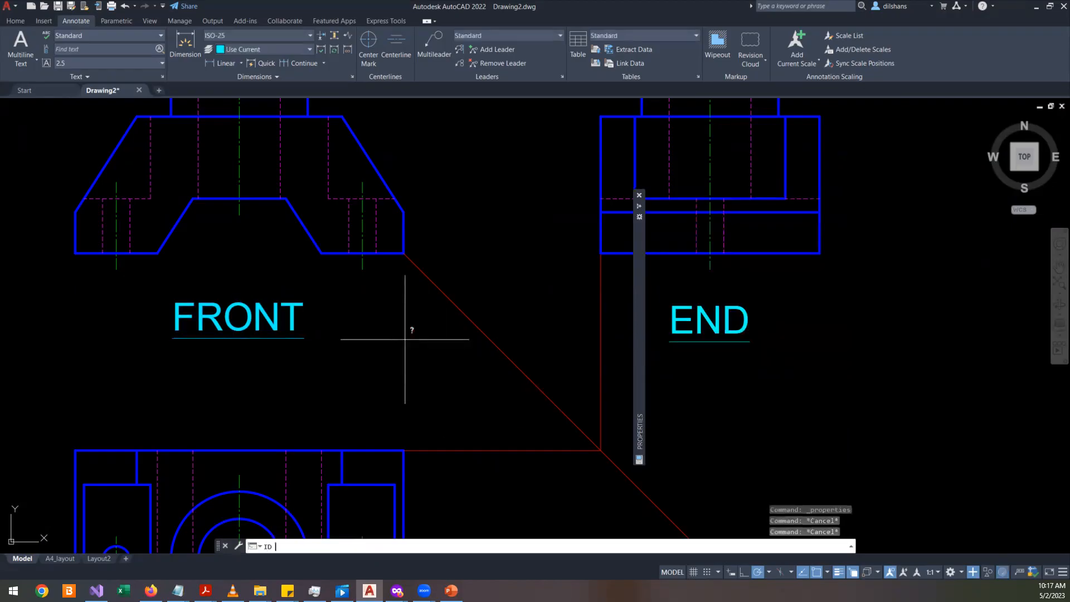
pyautogui.press('Return')
pyautogui.click(344, 339)
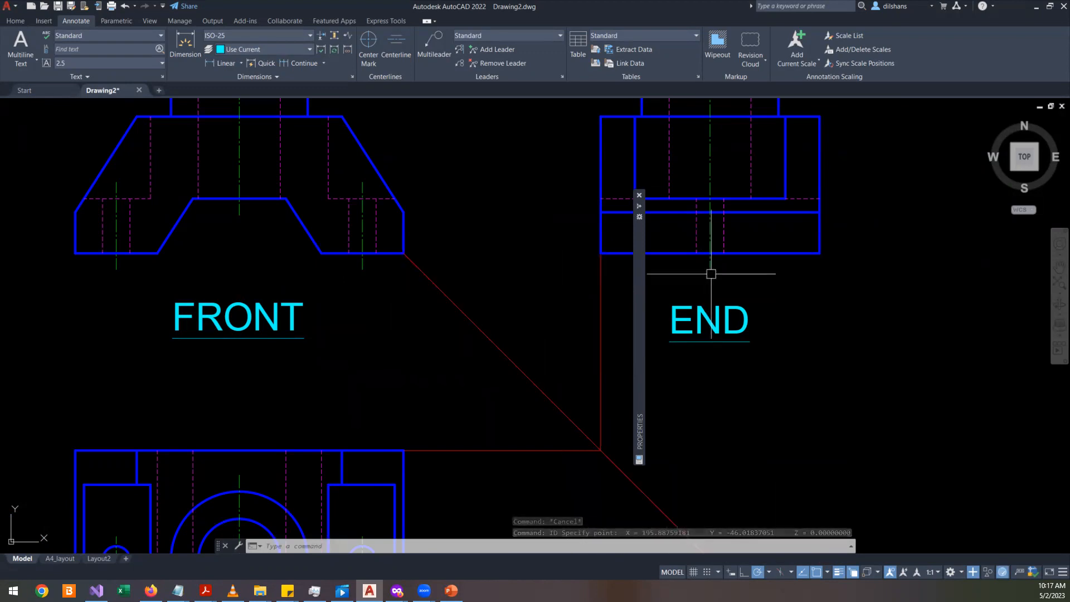
# - Set the Position Y of both the FRONT and END labels to 195 in their properties
pyautogui.click(710, 321)
pyautogui.click(240, 318)
pyautogui.rightClick(469, 399)
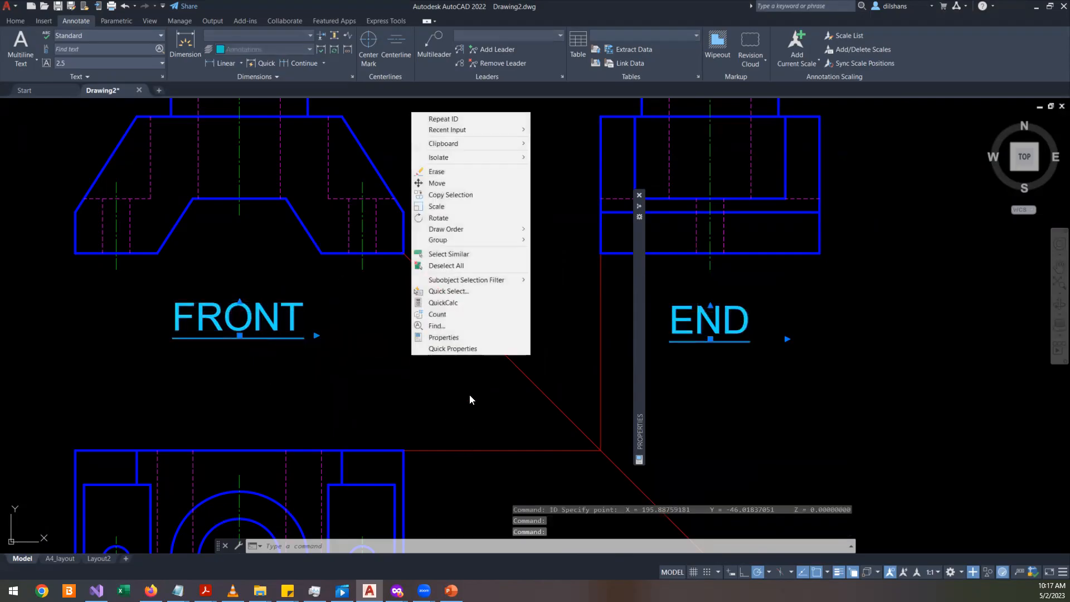
pyautogui.click(462, 336)
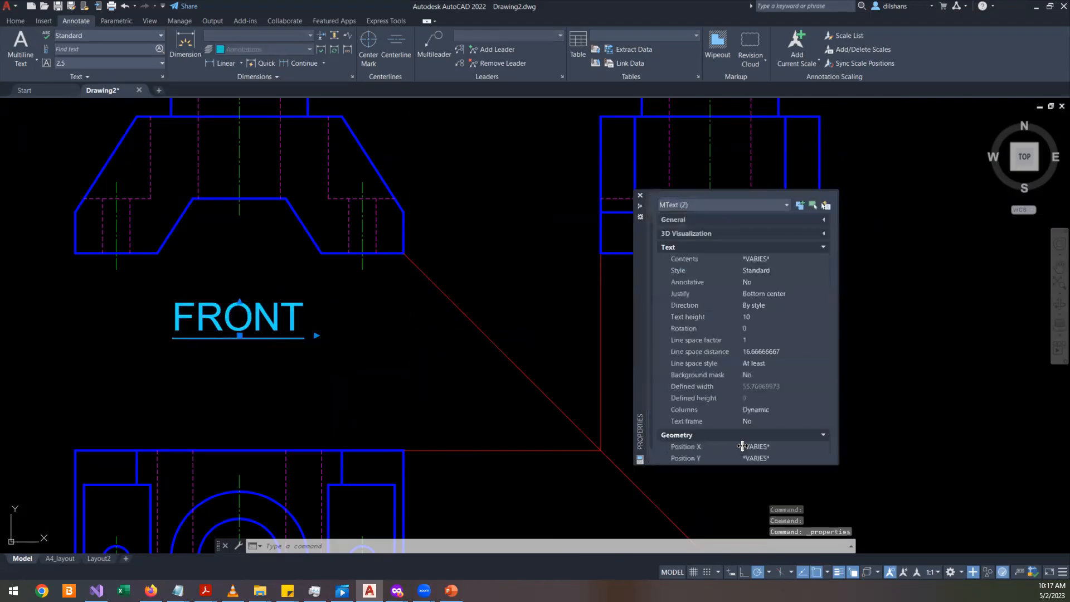
pyautogui.scroll(-1, 742, 446)
pyautogui.click(772, 433)
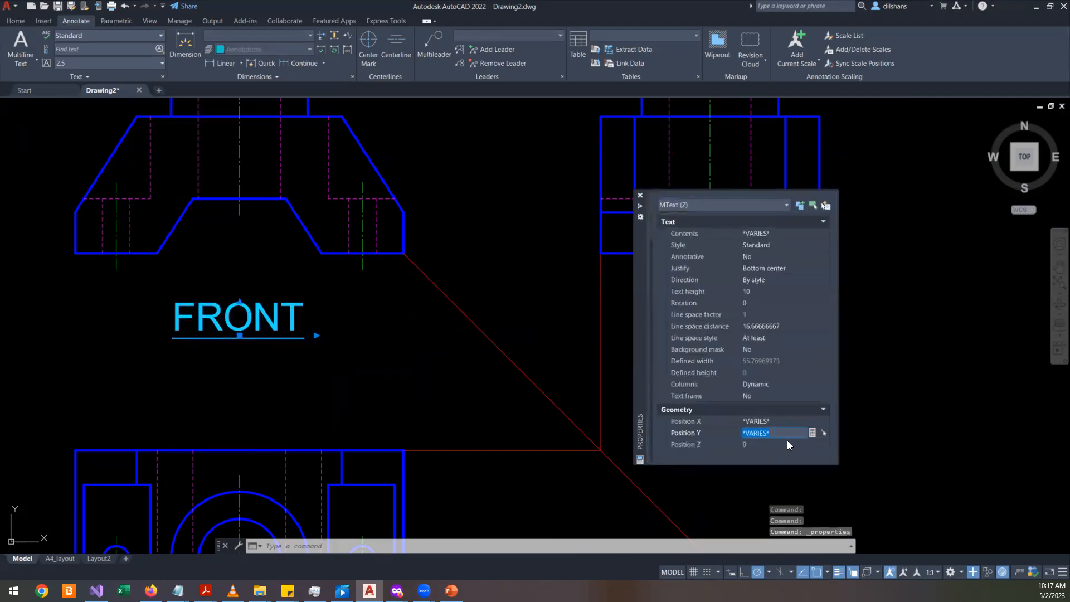
pyautogui.write('195')
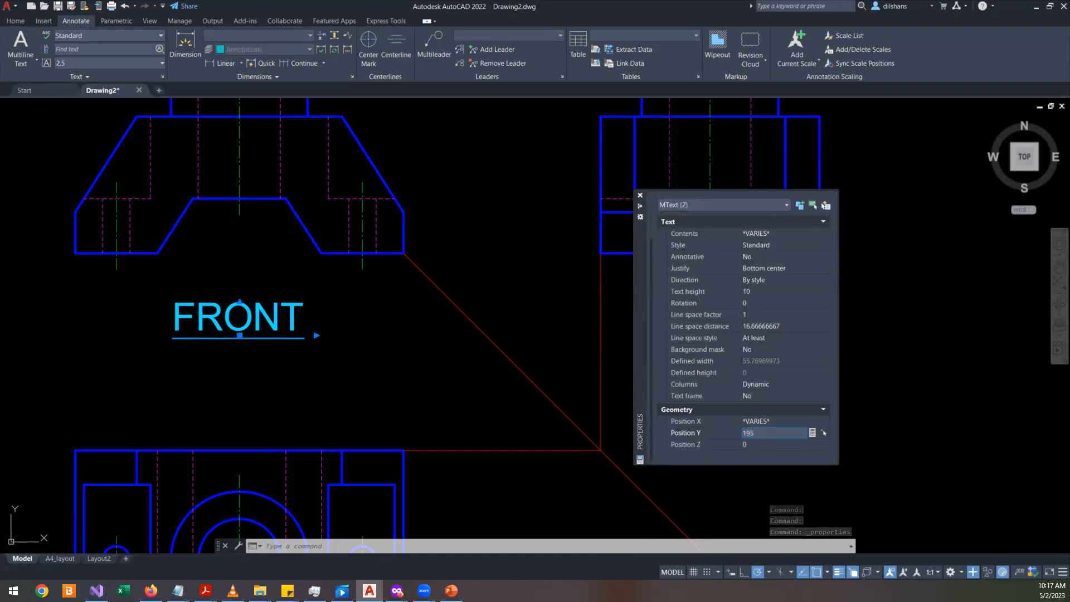
pyautogui.click(788, 440)
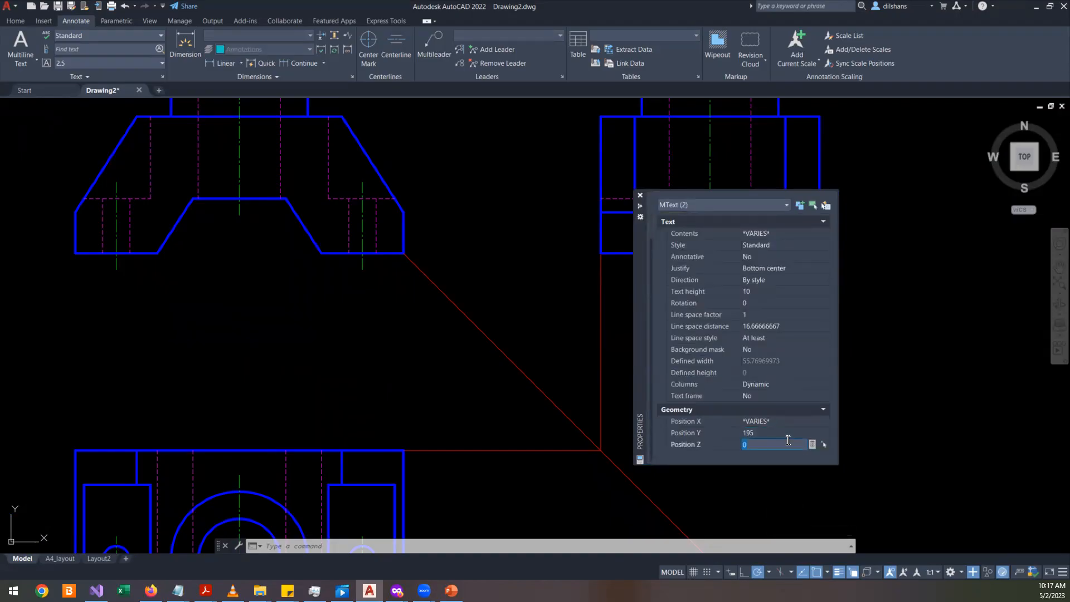
pyautogui.press('Escape')
pyautogui.press('Escape')
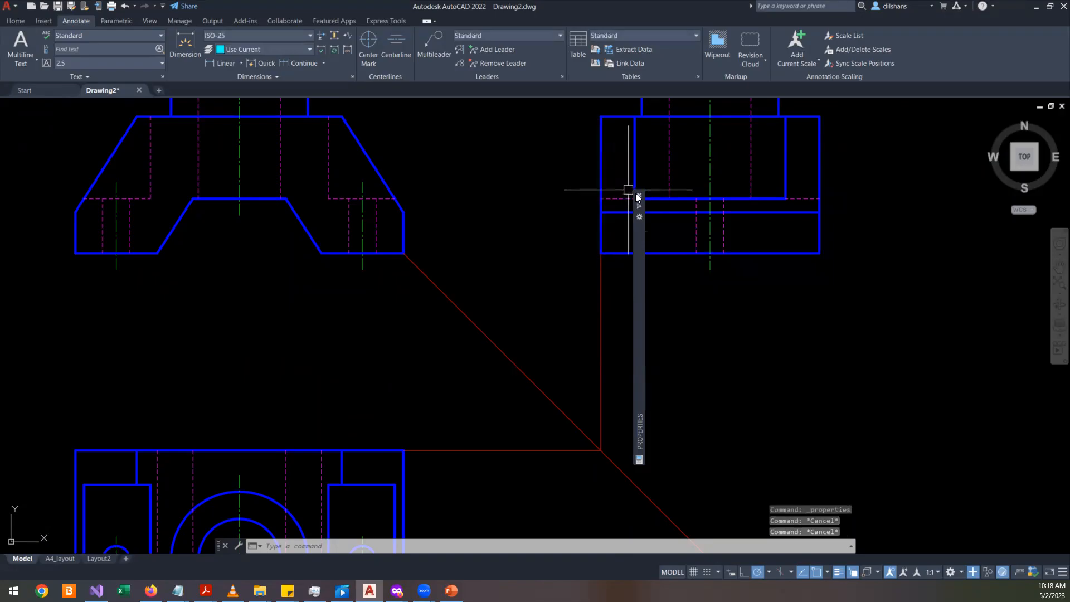
# - Move the FRONT and END labels together straight down to just below their views
pyautogui.scroll(-5, 509, 270)
pyautogui.scroll(3, 528, 201)
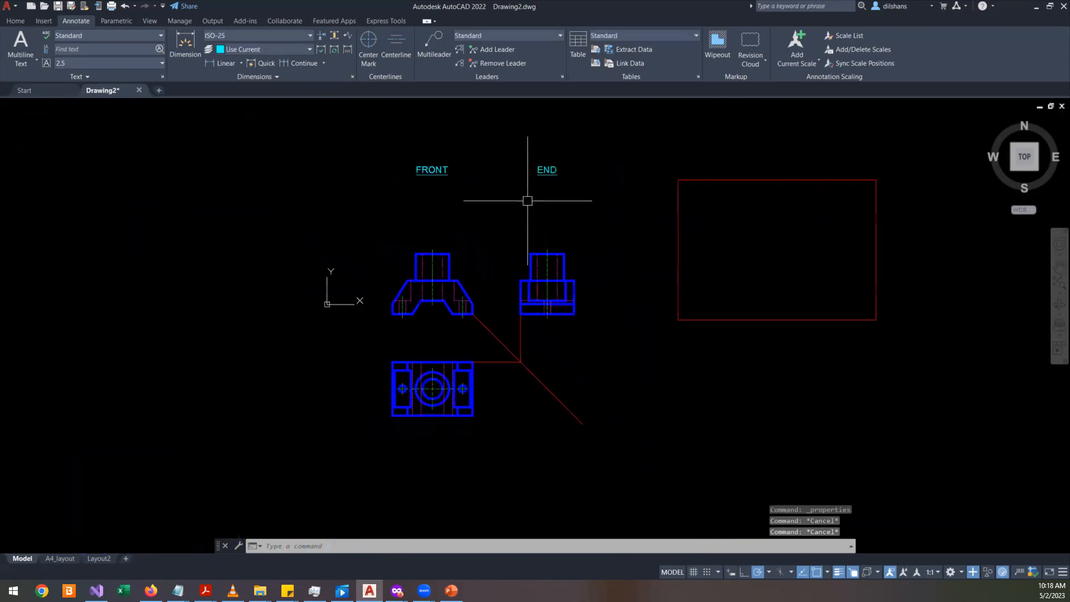
pyautogui.click(573, 174)
pyautogui.click(410, 148)
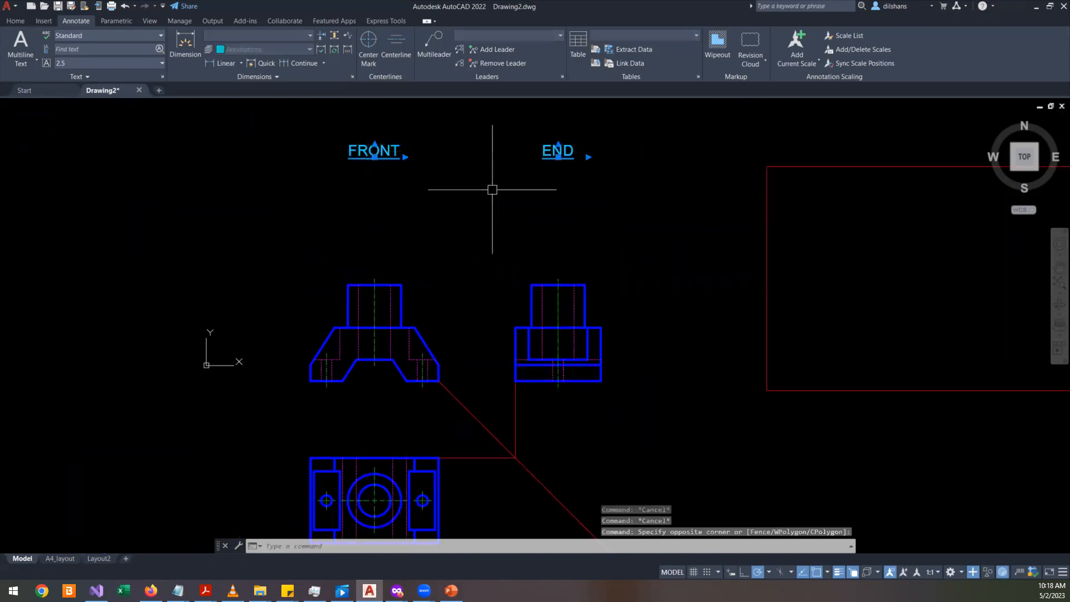
pyautogui.write('M')
pyautogui.press('Return')
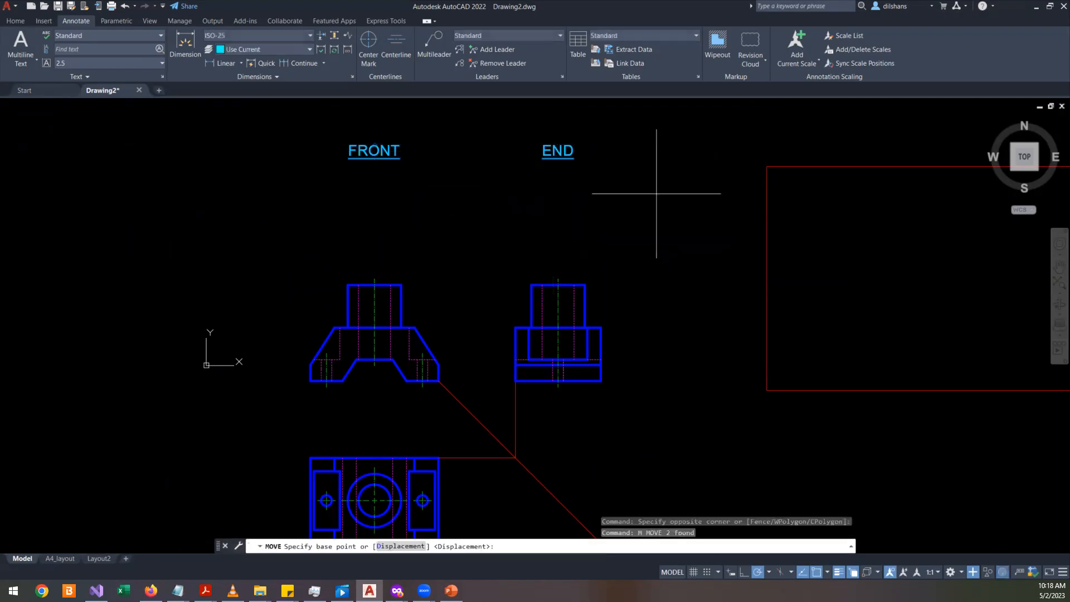
pyautogui.click(655, 191)
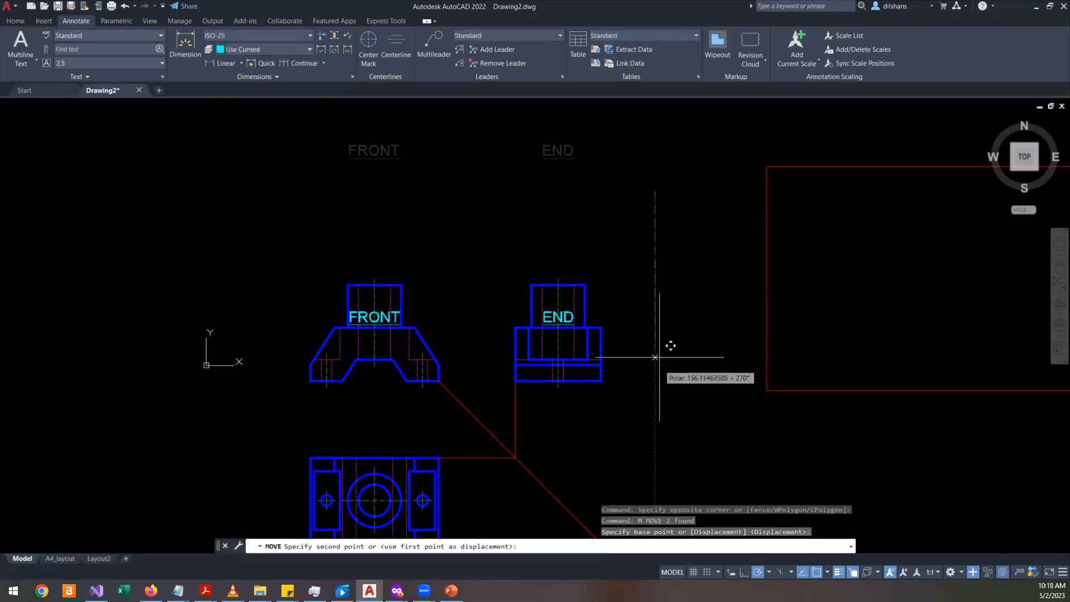
pyautogui.click(655, 446)
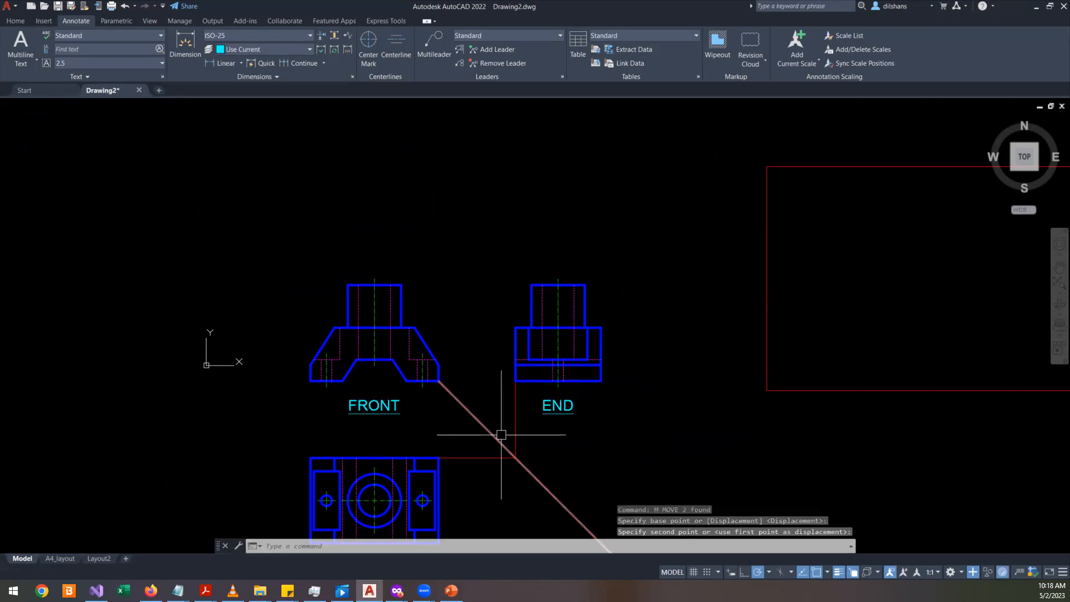
# - Check that the FRONT and END underlines are level using a horizontal construction line preview
pyautogui.scroll(4, 502, 434)
pyautogui.scroll(2, 501, 430)
pyautogui.write('x')
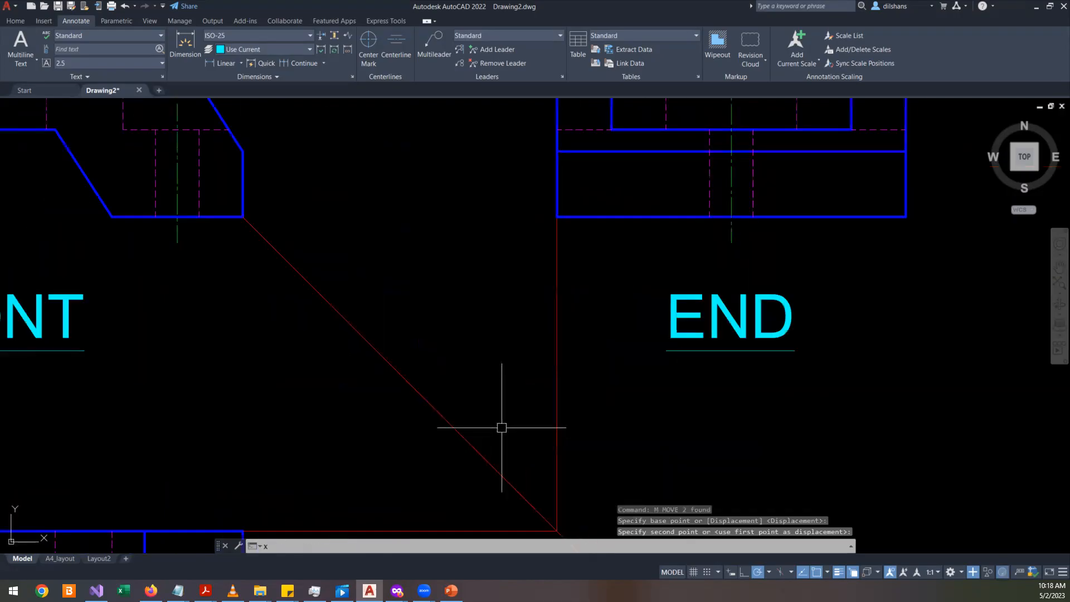
pyautogui.press('Return')
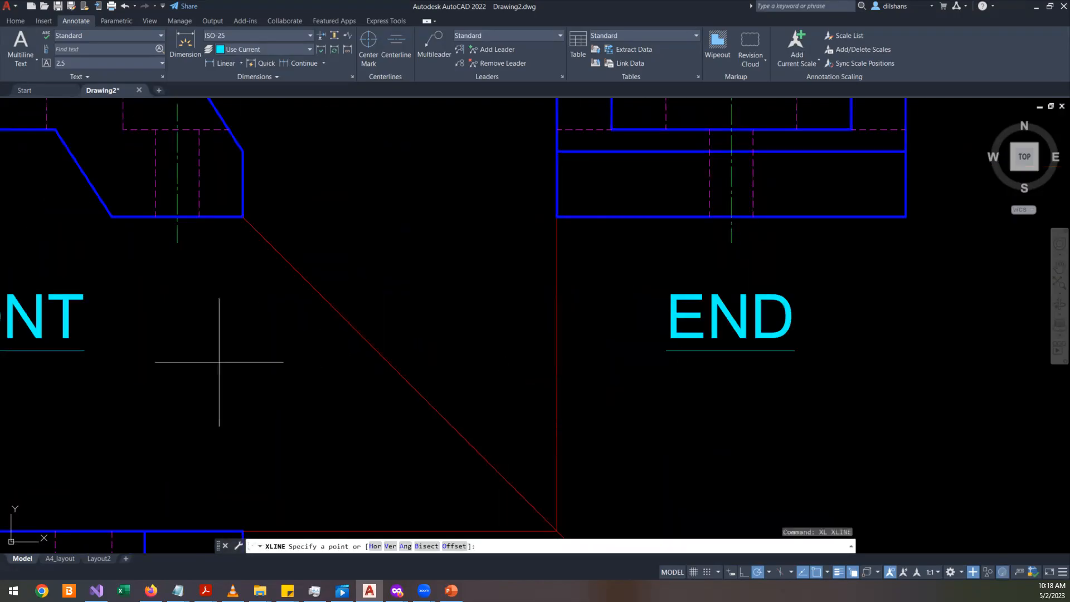
pyautogui.write('h')
pyautogui.press('Return')
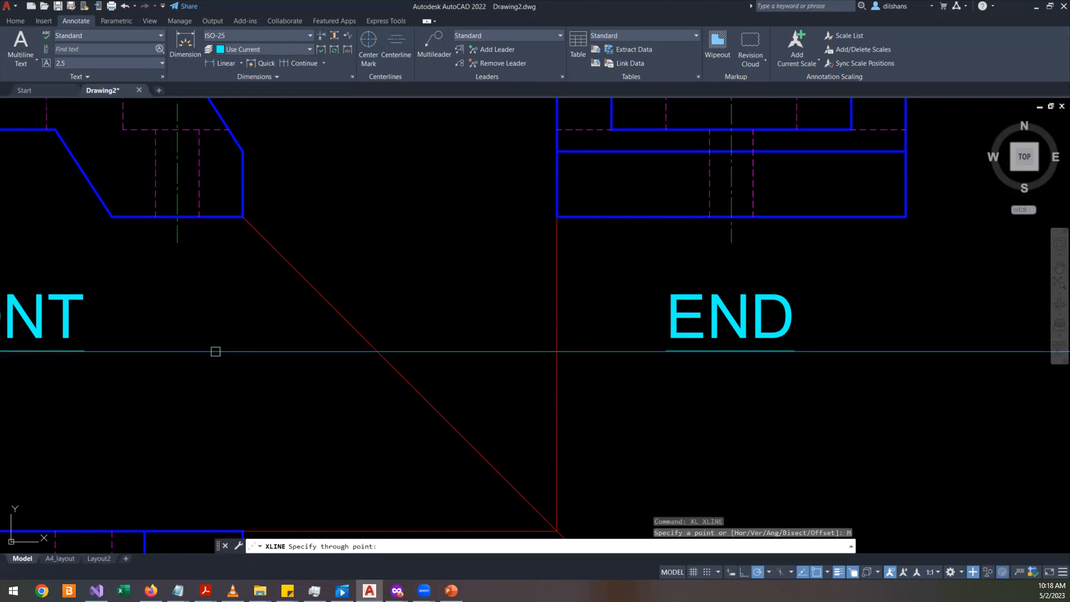
pyautogui.press('Escape')
pyautogui.scroll(-3, 334, 319)
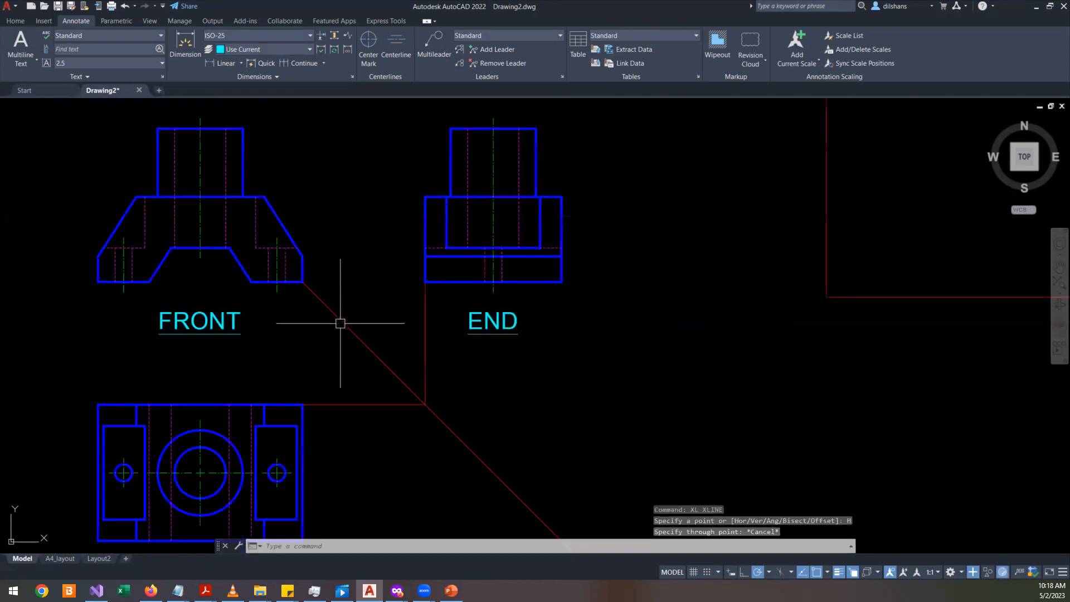
# - Compare the base grips of the FRONT and END labels by selecting both
pyautogui.scroll(3, 256, 326)
pyautogui.moveTo(254, 323)
pyautogui.mouseDown(button='middle')
pyautogui.moveTo(488, 378)
pyautogui.moveTo(209, 324)
pyautogui.mouseUp(button='middle')
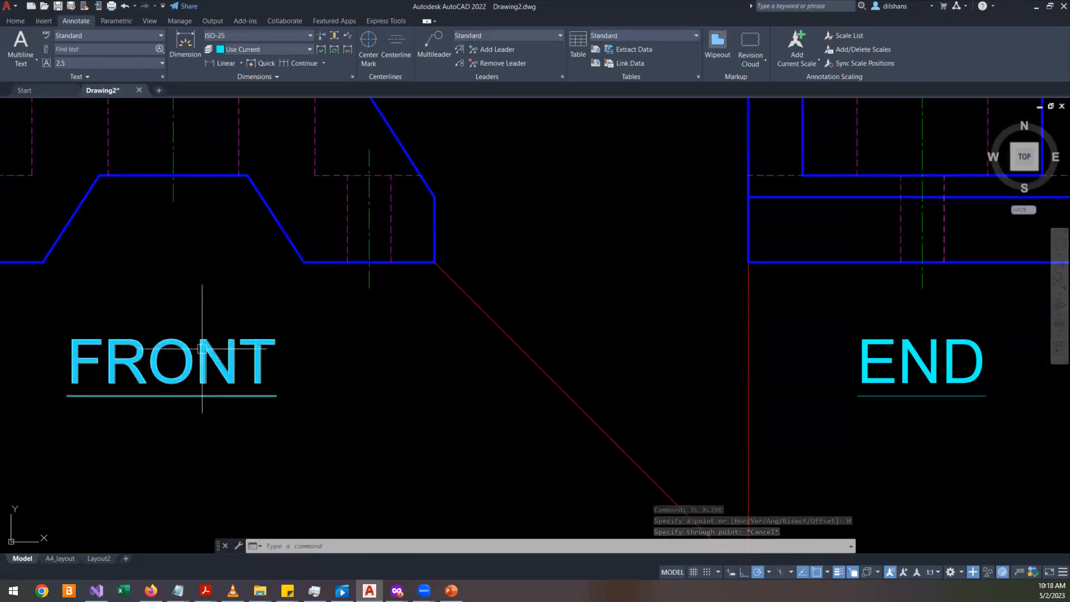
pyautogui.click(121, 397)
pyautogui.click(860, 360)
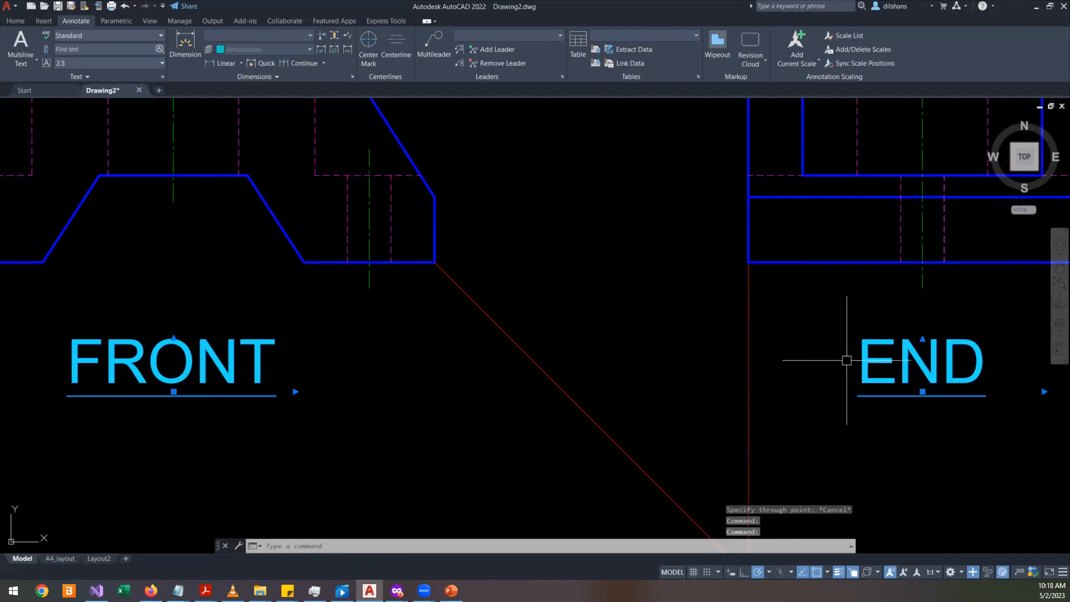
pyautogui.press('Escape')
pyautogui.moveTo(865, 318); pyautogui.dragTo(553, 297, button='middle')
pyautogui.scroll(2, 659, 273)
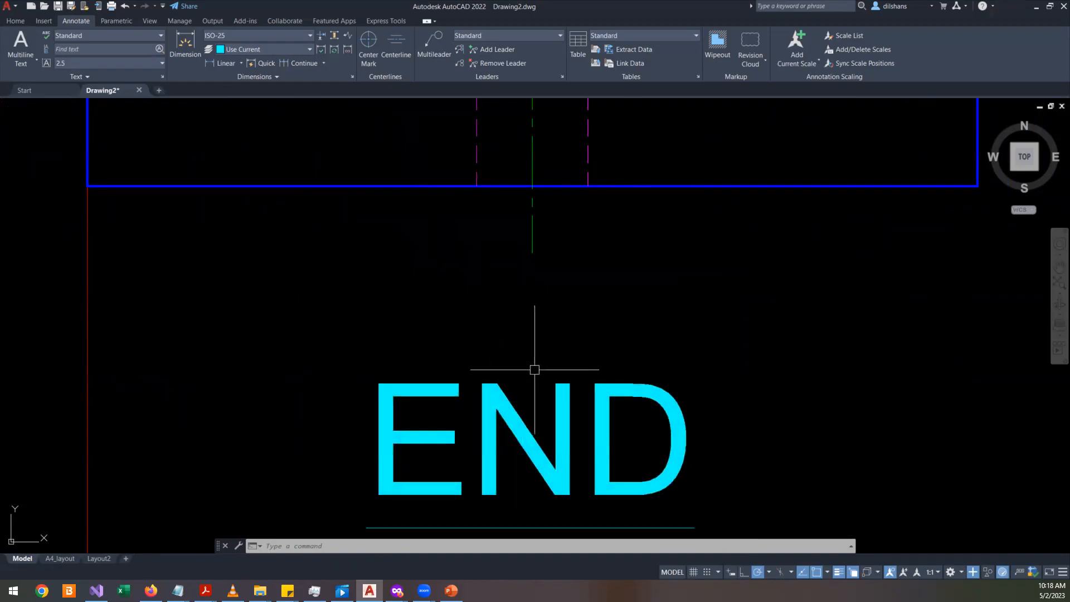
pyautogui.press('Escape')
pyautogui.press('Escape')
pyautogui.press('Escape')
pyautogui.write('DI')
pyautogui.press('Return')
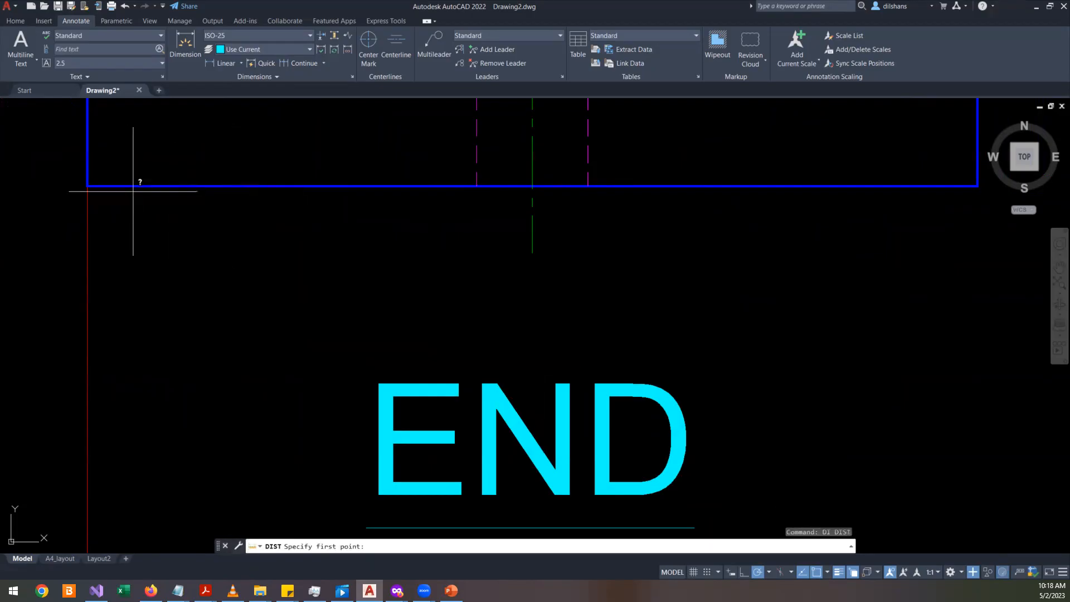
pyautogui.click(88, 187)
pyautogui.press('Escape')
pyautogui.press('Escape')
pyautogui.press('Escape')
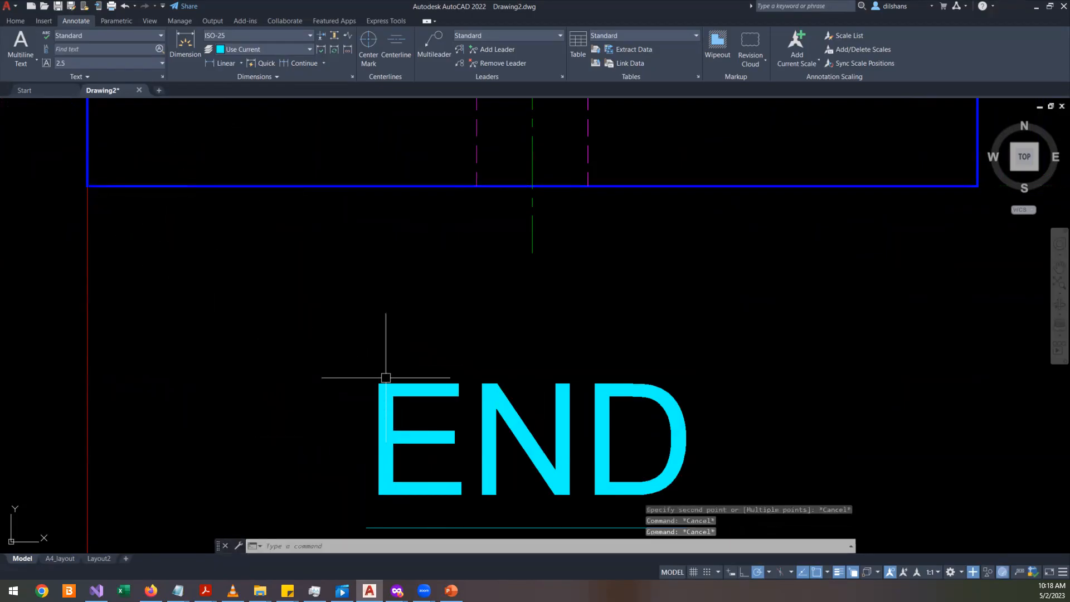
# - Measure the vertical distance from the side view's bottom edge to the top of the END label and review it in the command history
pyautogui.write('DI')
pyautogui.press('Return')
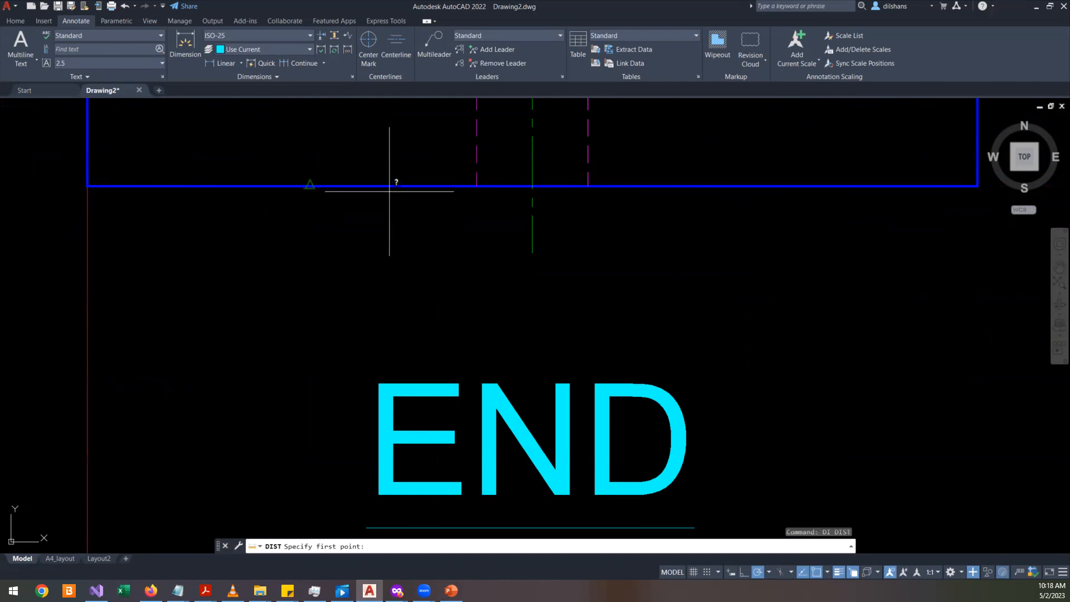
pyautogui.click(310, 186)
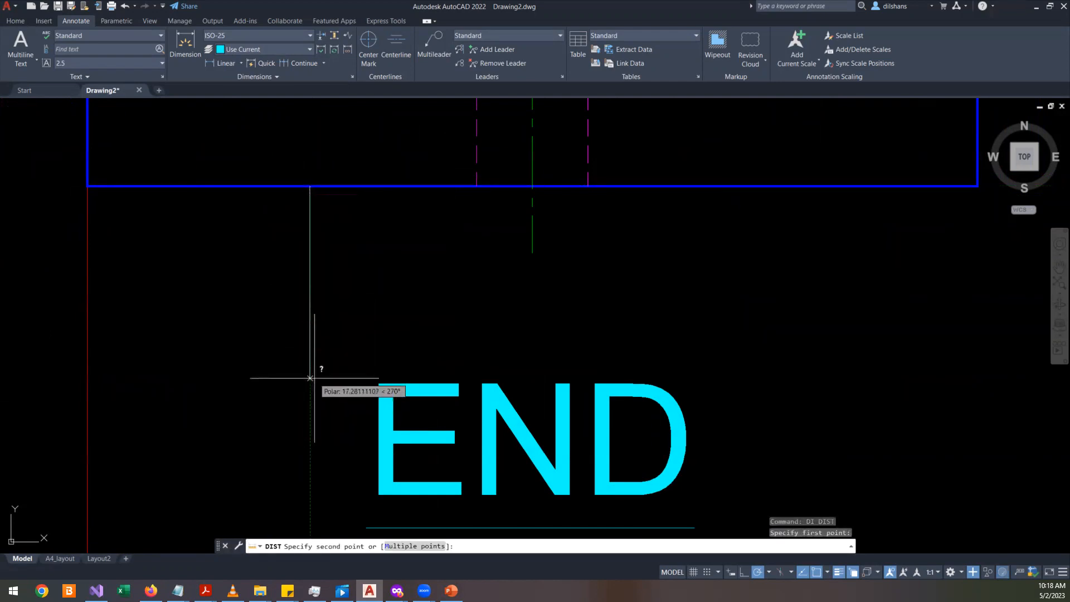
pyautogui.click(309, 381)
pyautogui.scroll(-5, 641, 278)
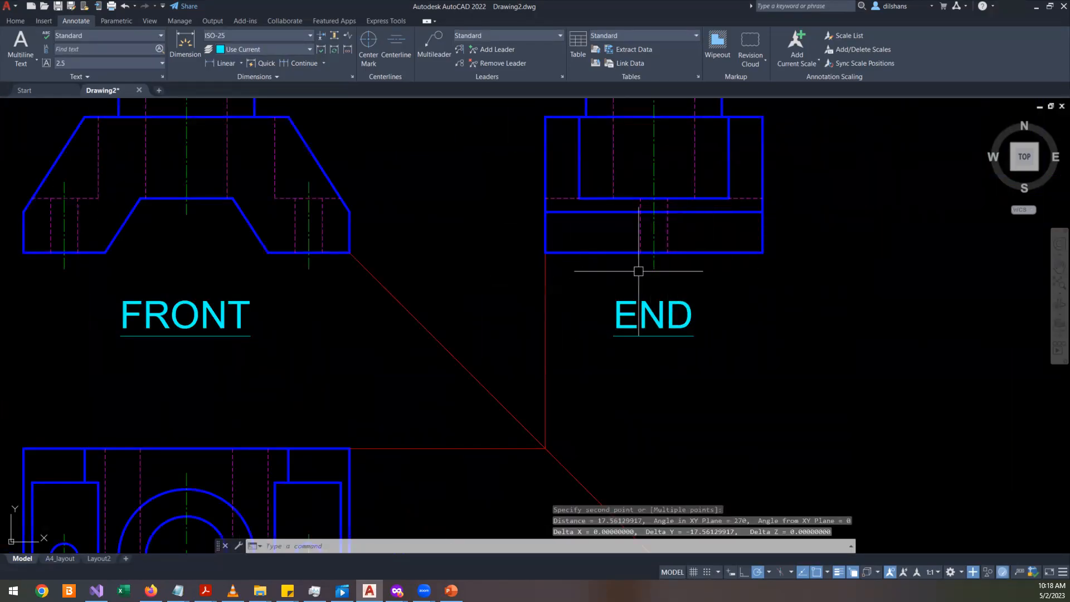
pyautogui.scroll(2, 740, 258)
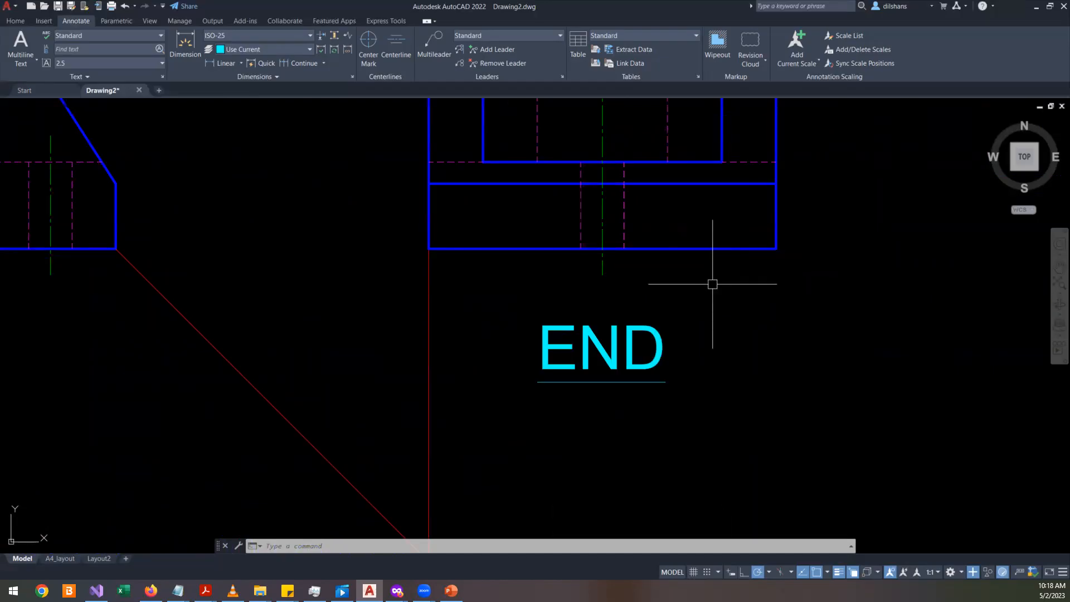
pyautogui.press('F2')
pyautogui.moveTo(288, 525); pyautogui.dragTo(335, 525)
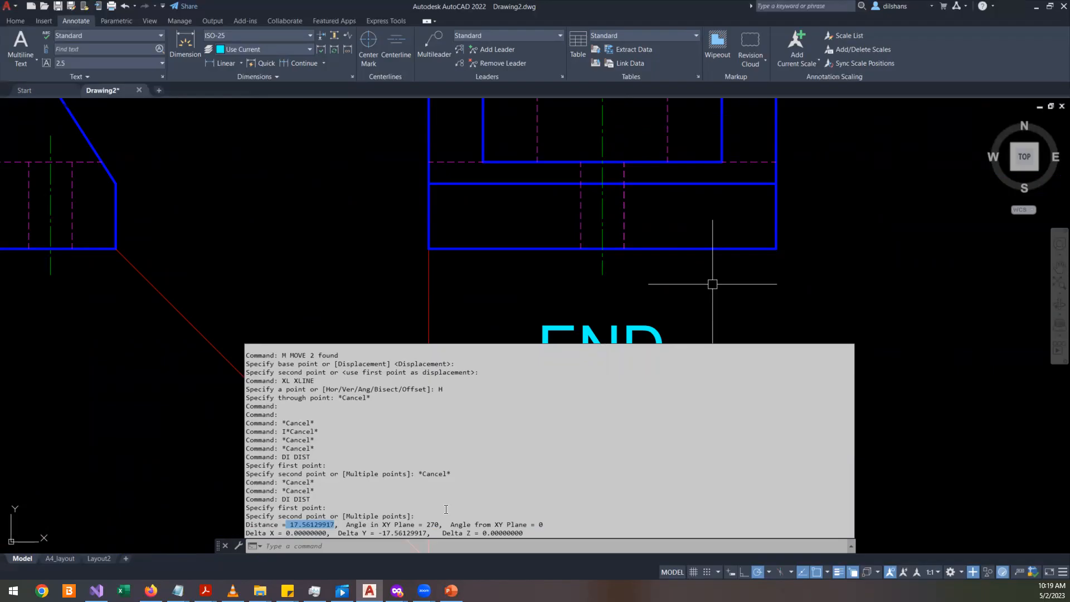
pyautogui.press('Escape')
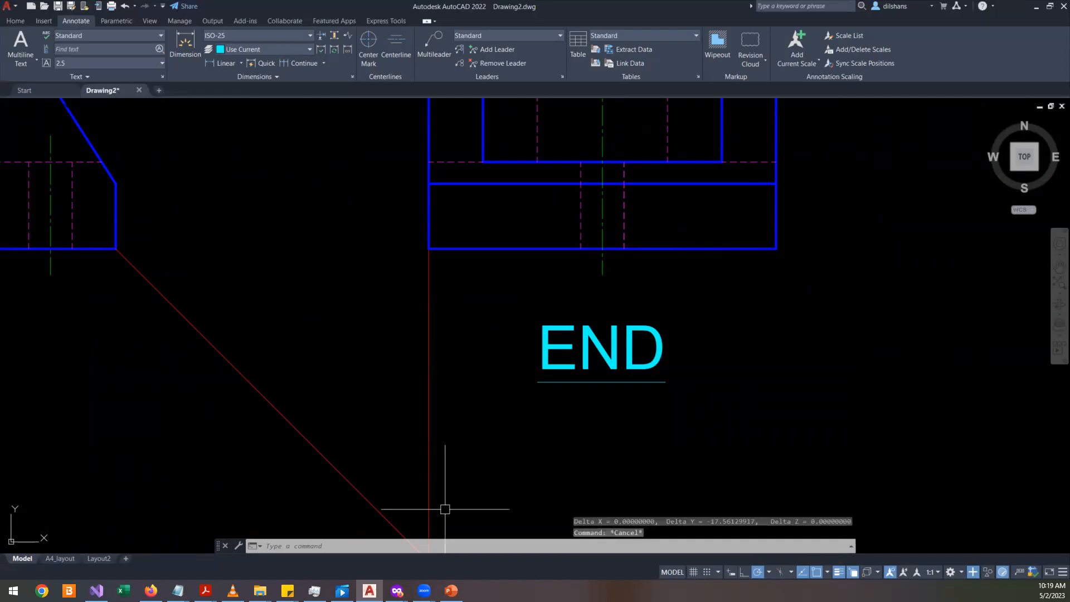
# - Try moving the END label up to just below the side view's bottom edge, and undo the move
pyautogui.scroll(2, 580, 340)
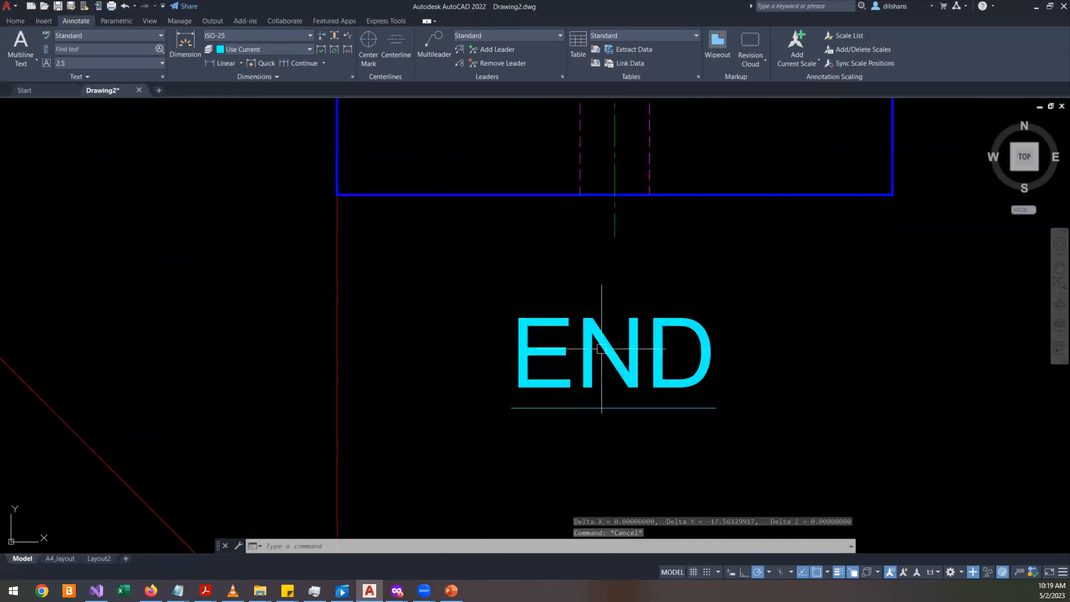
pyautogui.click(573, 338)
pyautogui.click(435, 336)
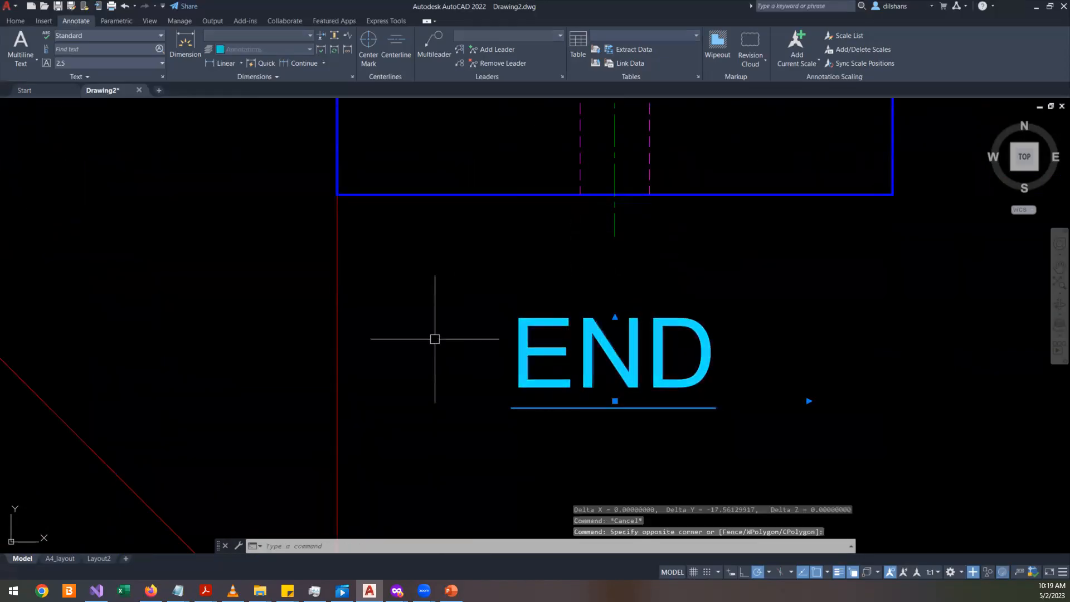
pyautogui.write('m')
pyautogui.press('Return')
pyautogui.click(836, 416)
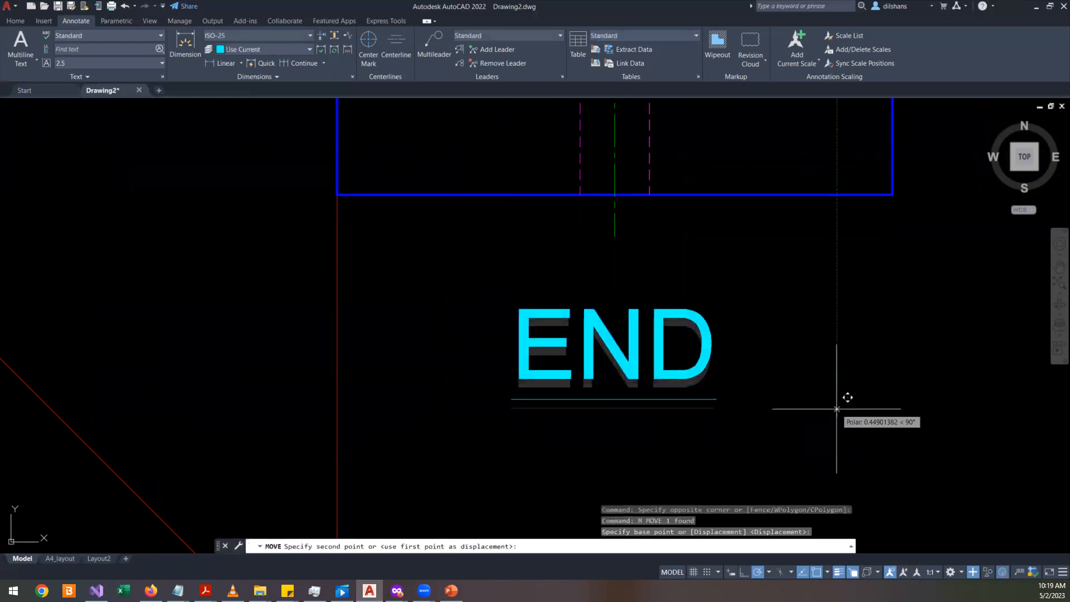
pyautogui.click(830, 313)
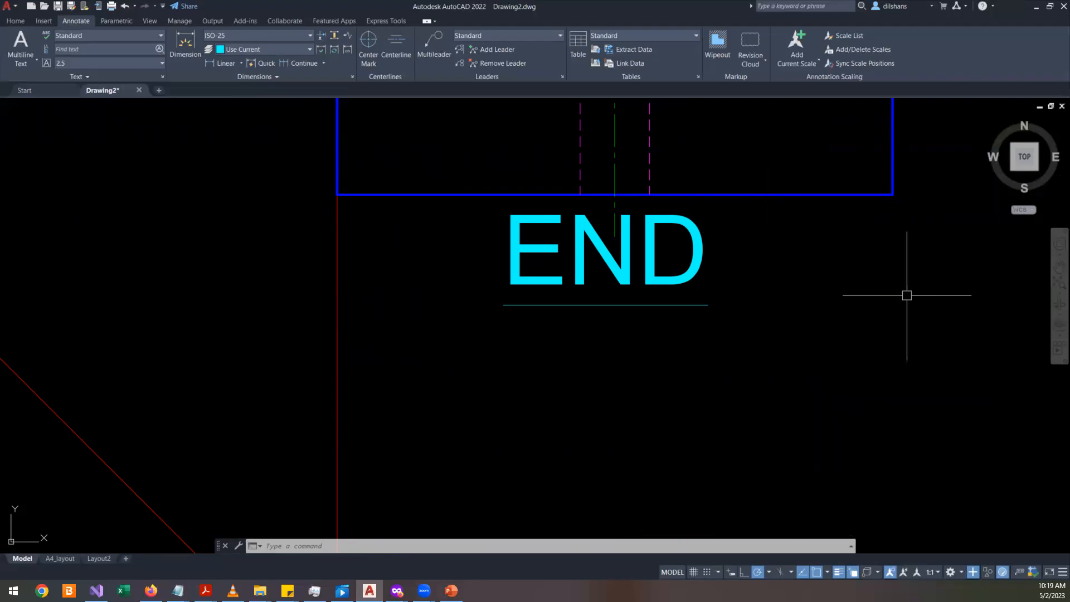
pyautogui.moveTo(739, 431)
pyautogui.mouseDown()
pyautogui.moveTo(358, 229)
pyautogui.moveTo(332, 381)
pyautogui.mouseUp()
pyautogui.press('Escape')
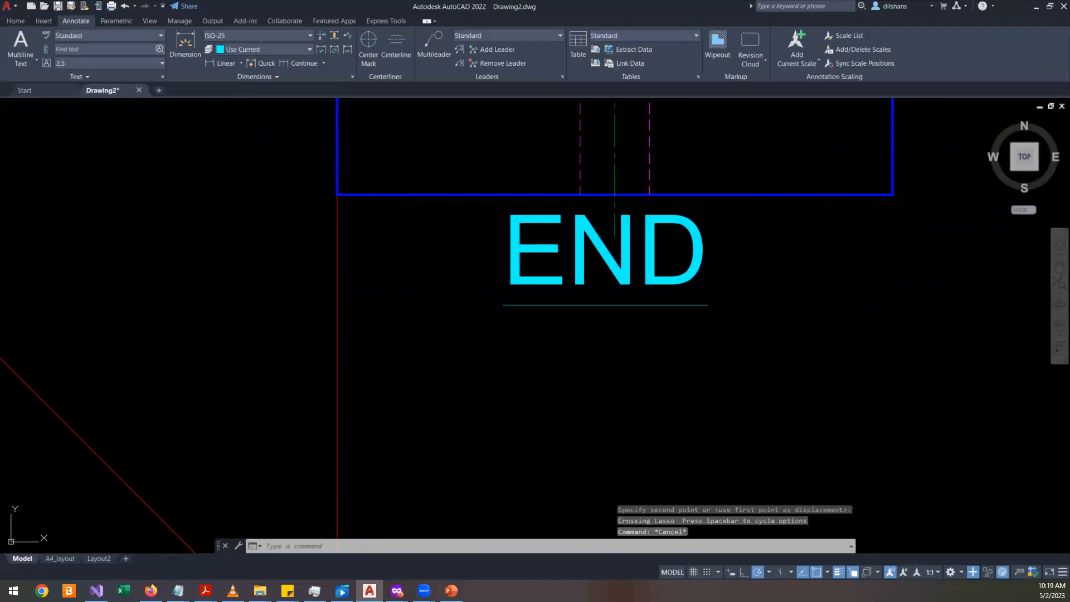
pyautogui.hotkey('ctrl', 'z')
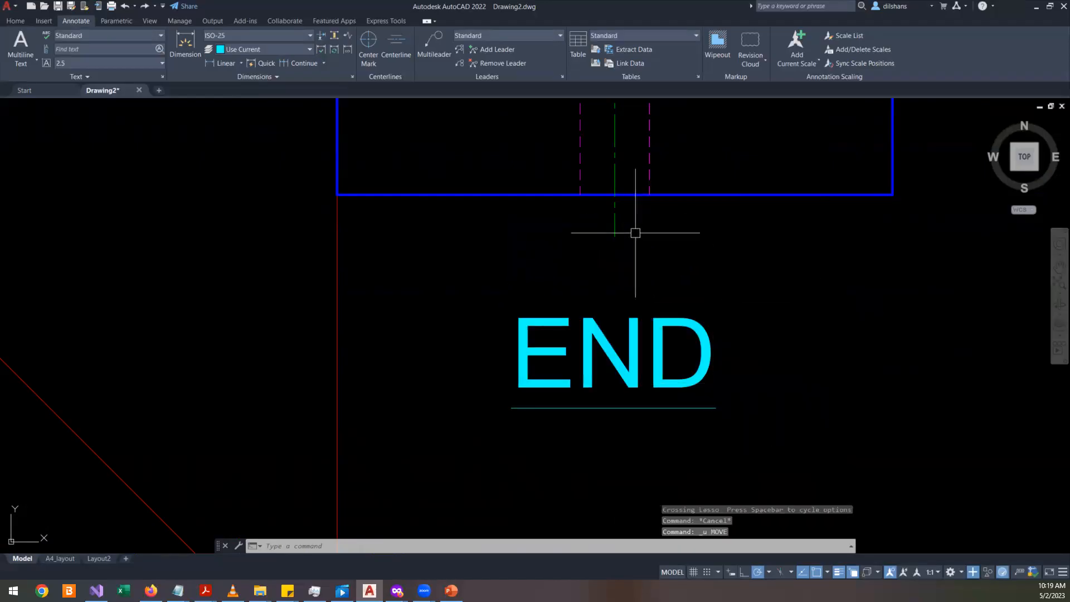
# - Stretch the side view's vertical centre line down past the END label's underline
pyautogui.click(616, 226)
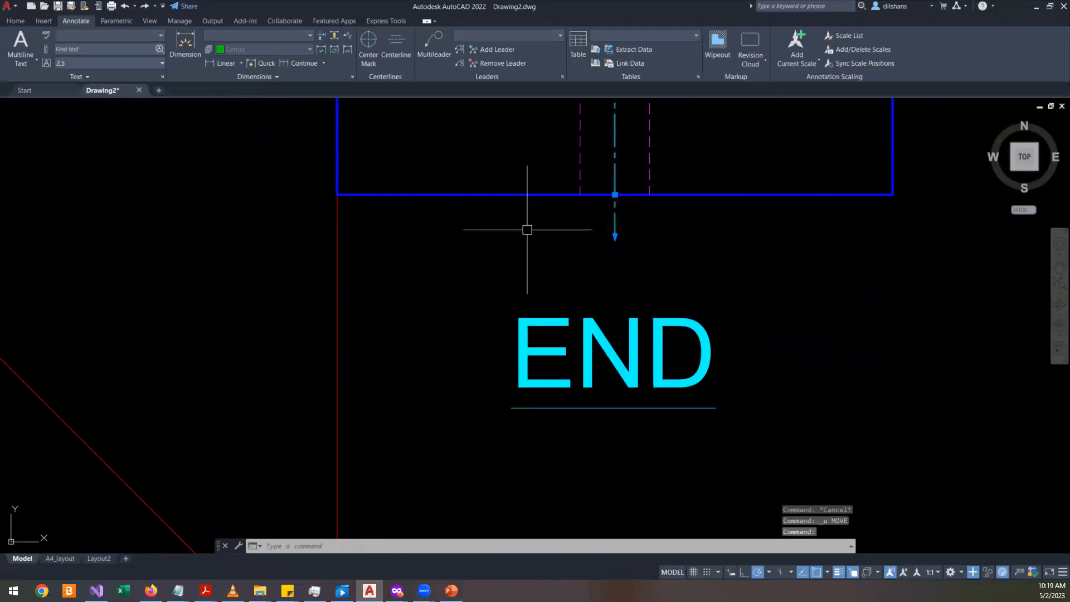
pyautogui.press('Escape')
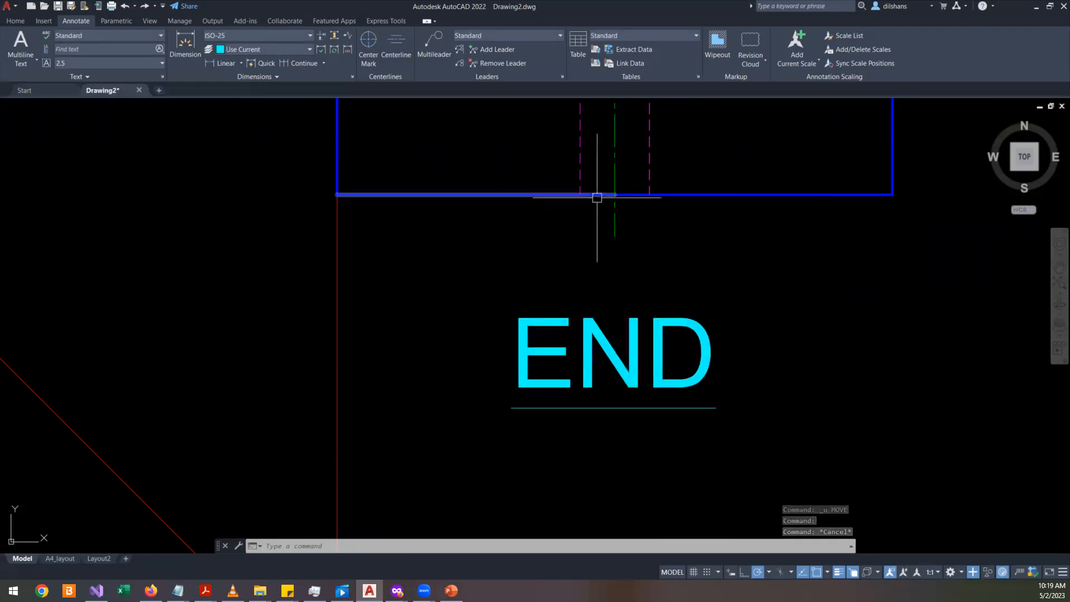
pyautogui.click(614, 201)
pyautogui.click(614, 195)
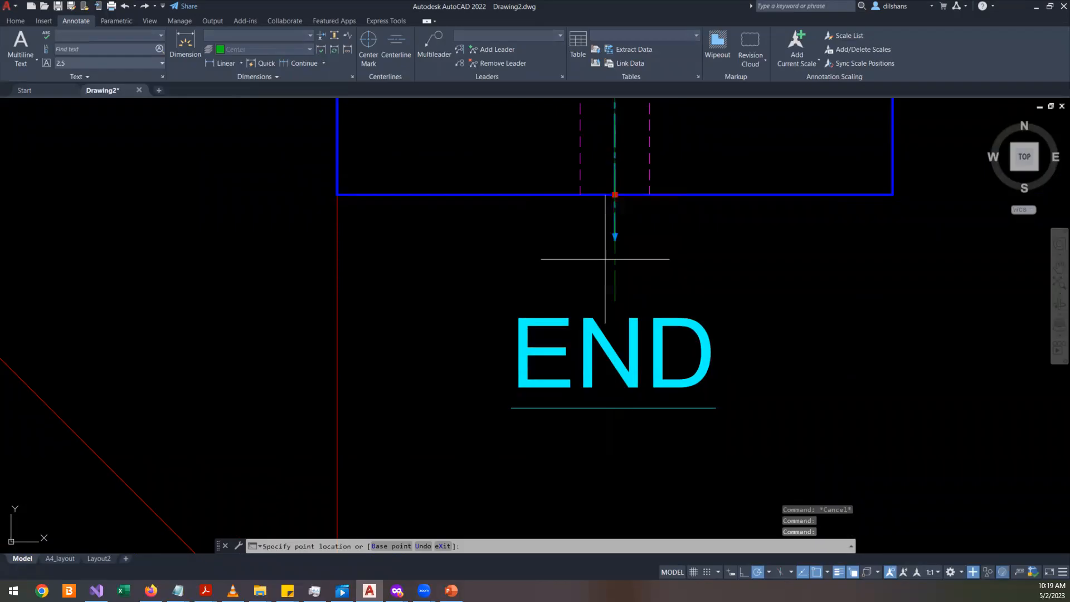
pyautogui.click(615, 479)
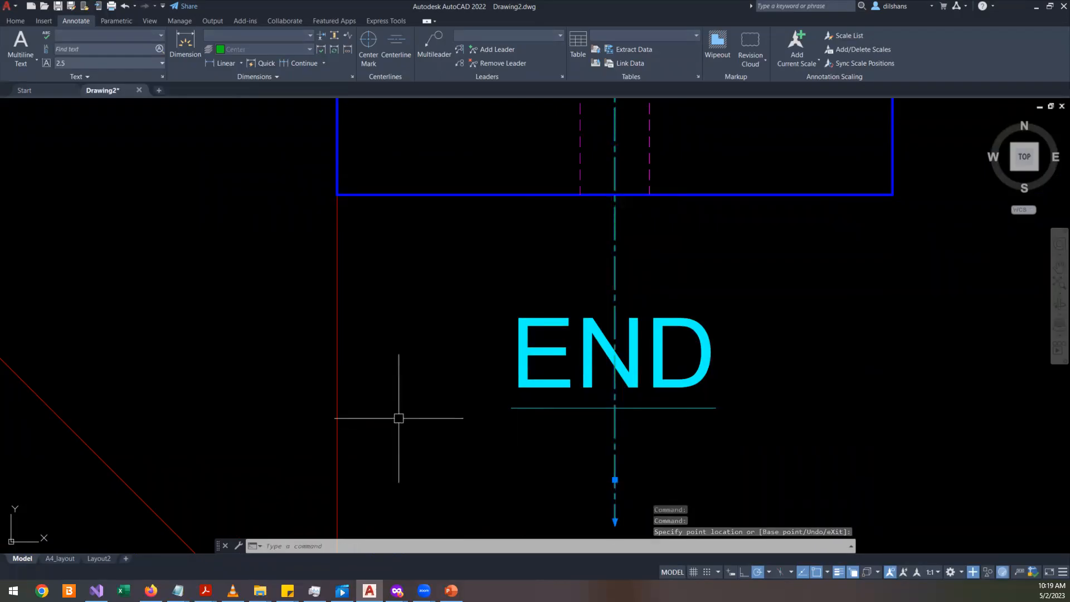
pyautogui.press('Escape')
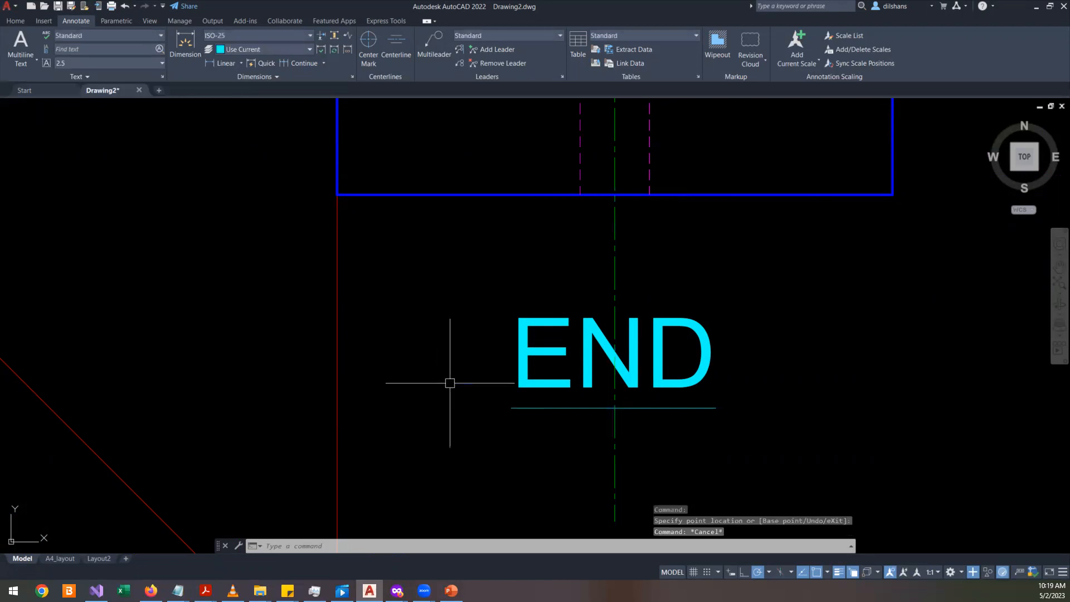
# - Make the section layer current and draw two diagonal lines crossing over the END label
pyautogui.click(27, 20)
pyautogui.click(477, 36)
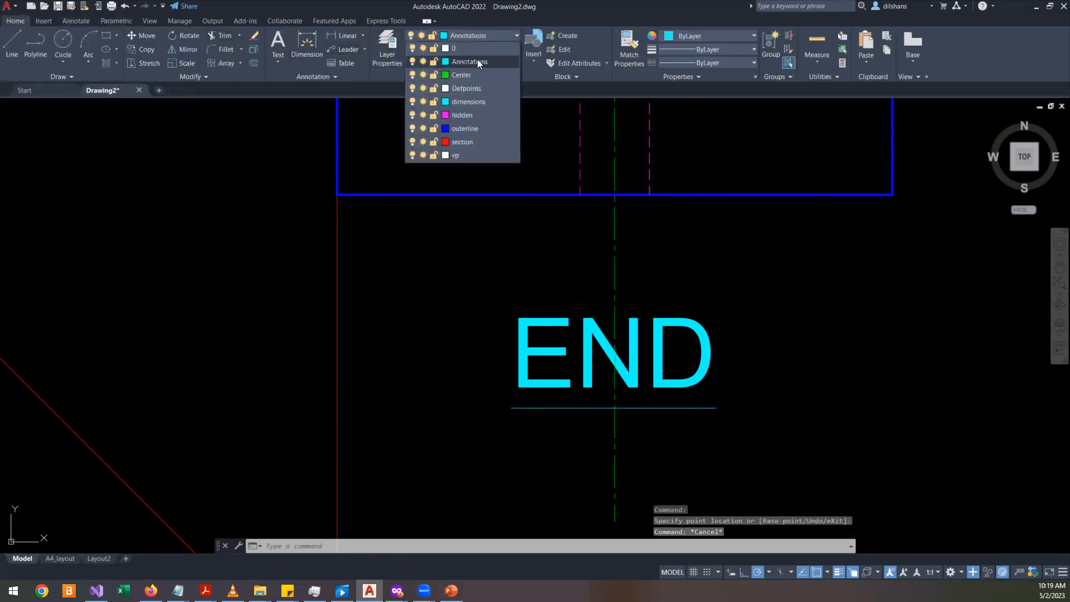
pyautogui.click(465, 140)
pyautogui.write('l')
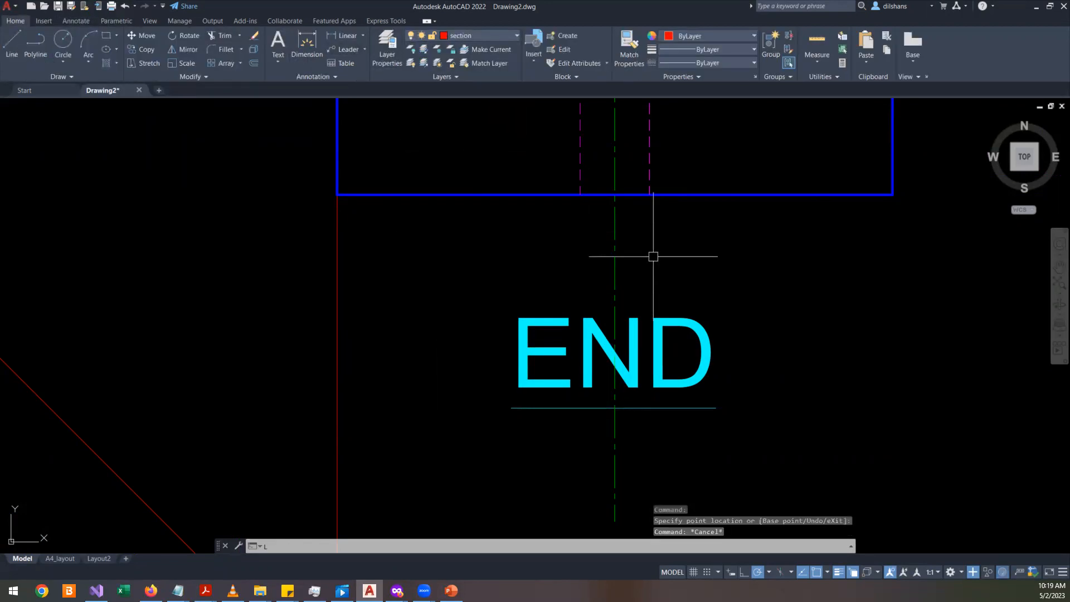
pyautogui.press('Return')
pyautogui.click(374, 254)
pyautogui.click(811, 455)
pyautogui.press('Return')
pyautogui.press('Return')
pyautogui.click(514, 478)
pyautogui.click(764, 251)
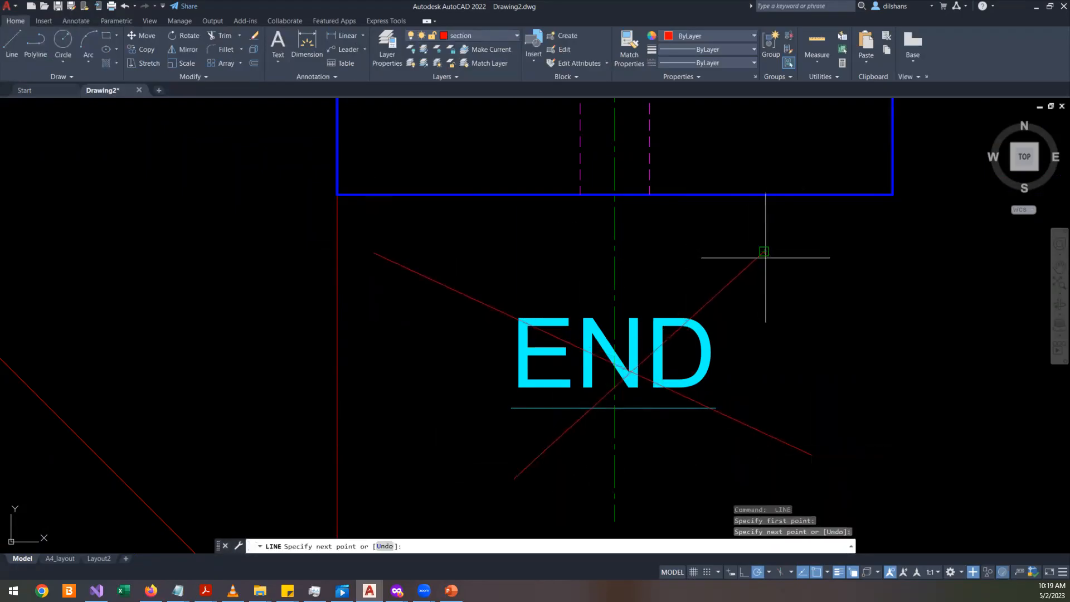
pyautogui.press('Return')
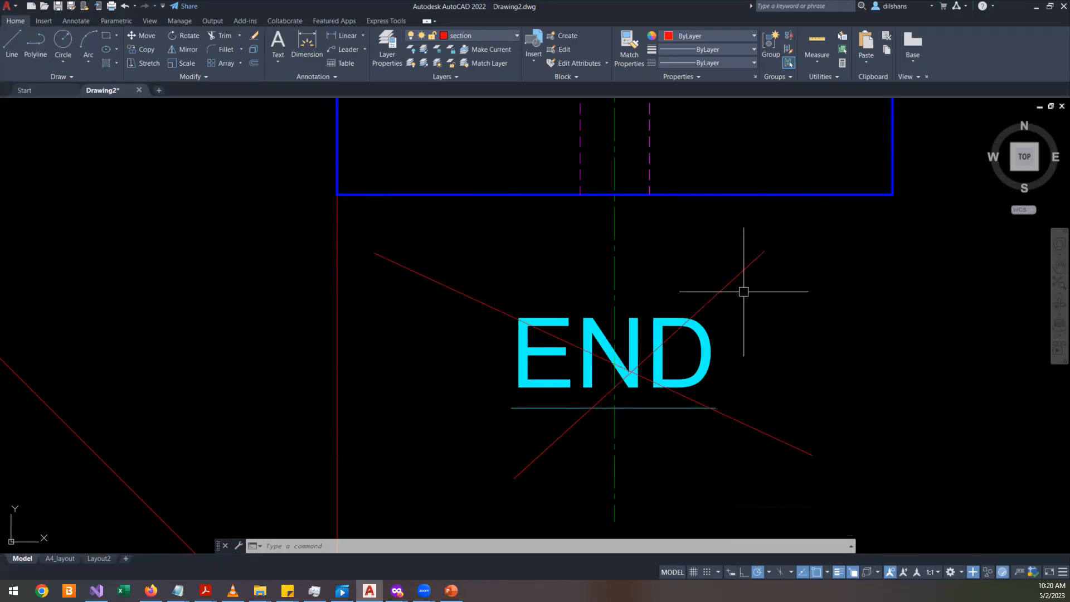
# - Undo the crossing lines, the layer change and the centre line stretch
pyautogui.hotkey('ctrl', 'z')
pyautogui.hotkey('ctrl', 'z')
pyautogui.hotkey('ctrl', 'z')
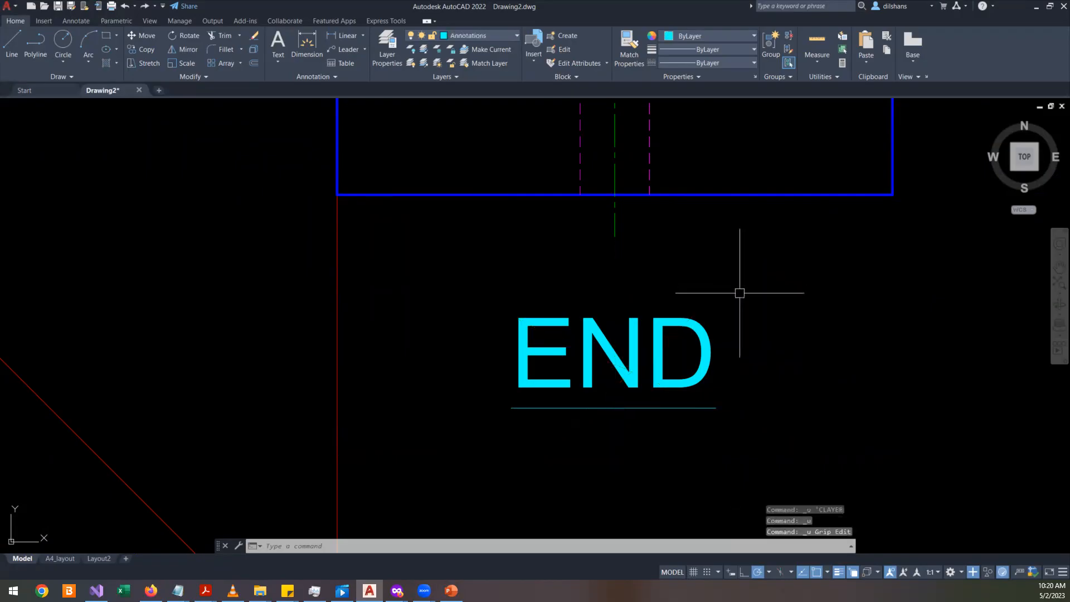
# - Inspect the FRONT label's grips and review the list of object snap modes, including Insertion
pyautogui.scroll(-4, 781, 290)
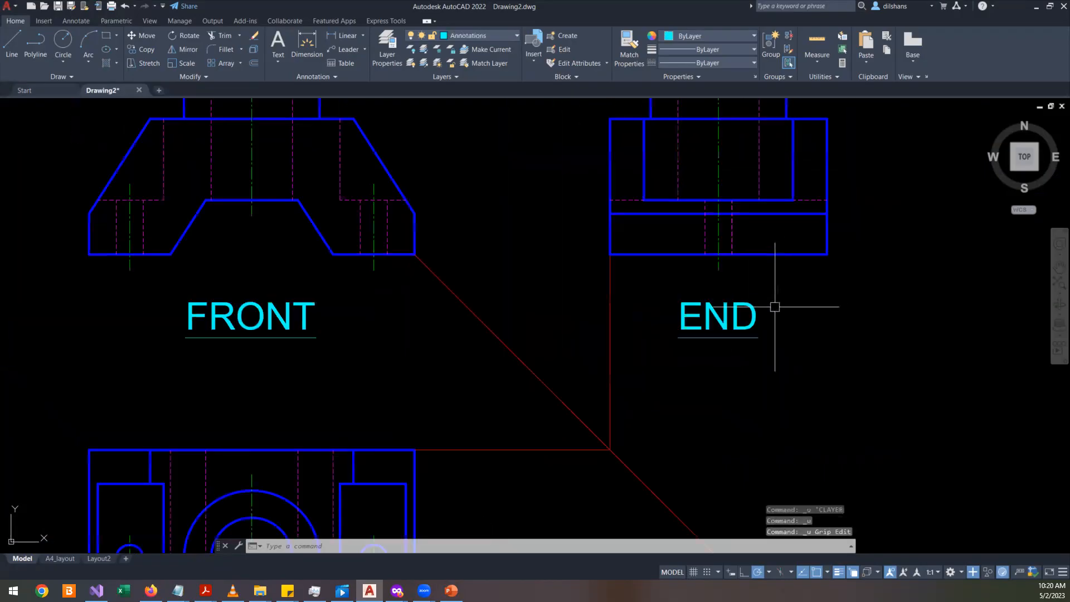
pyautogui.click(275, 335)
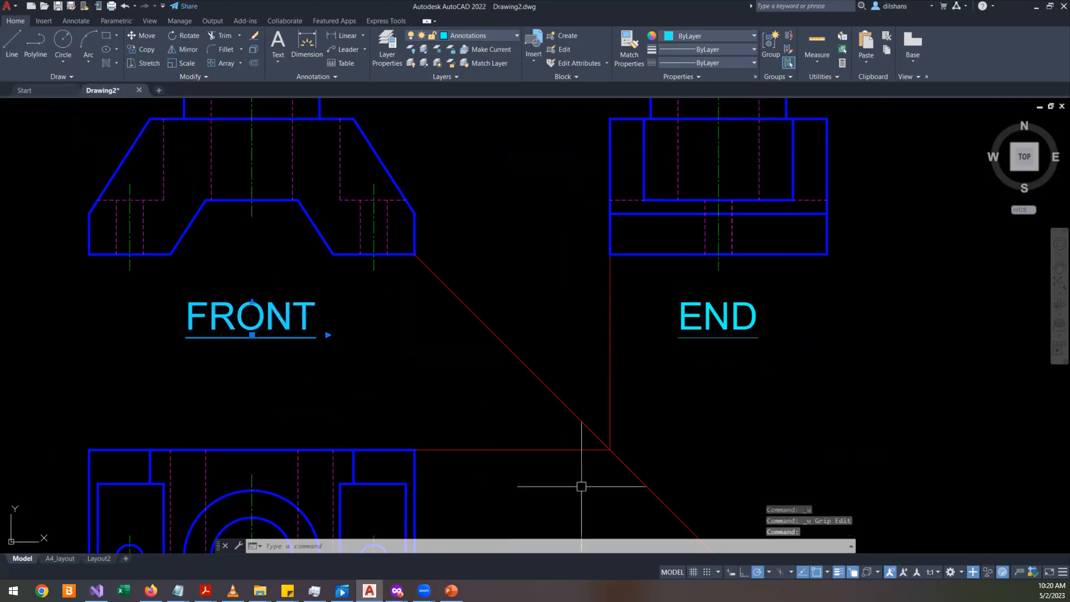
pyautogui.click(828, 571)
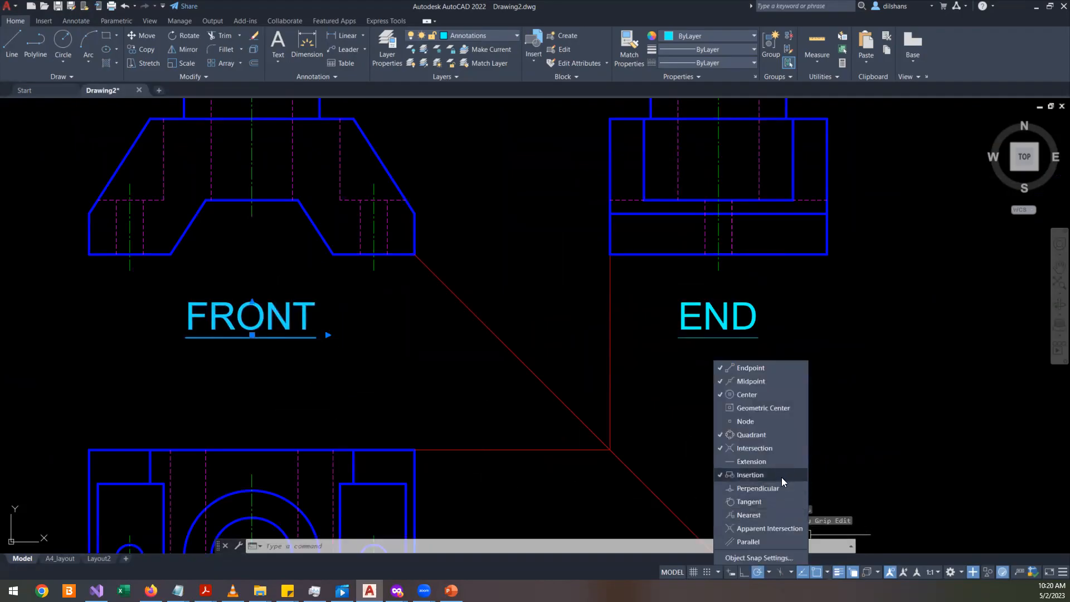
pyautogui.press('Escape')
pyautogui.press('Escape')
pyautogui.press('Escape')
pyautogui.click(666, 388)
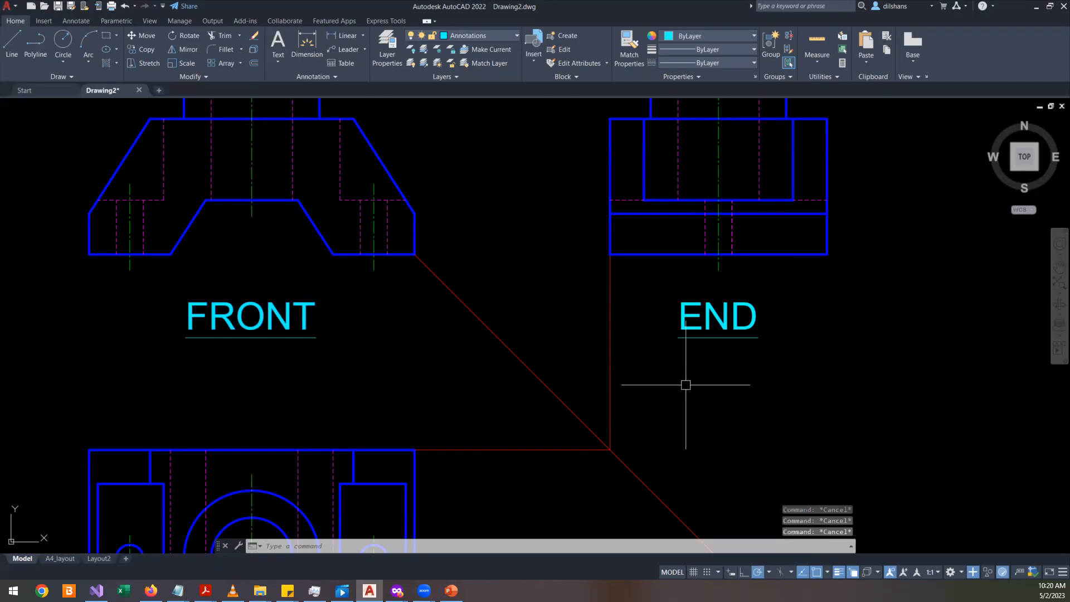
pyautogui.write('m')
pyautogui.press('Return')
pyautogui.click(739, 342)
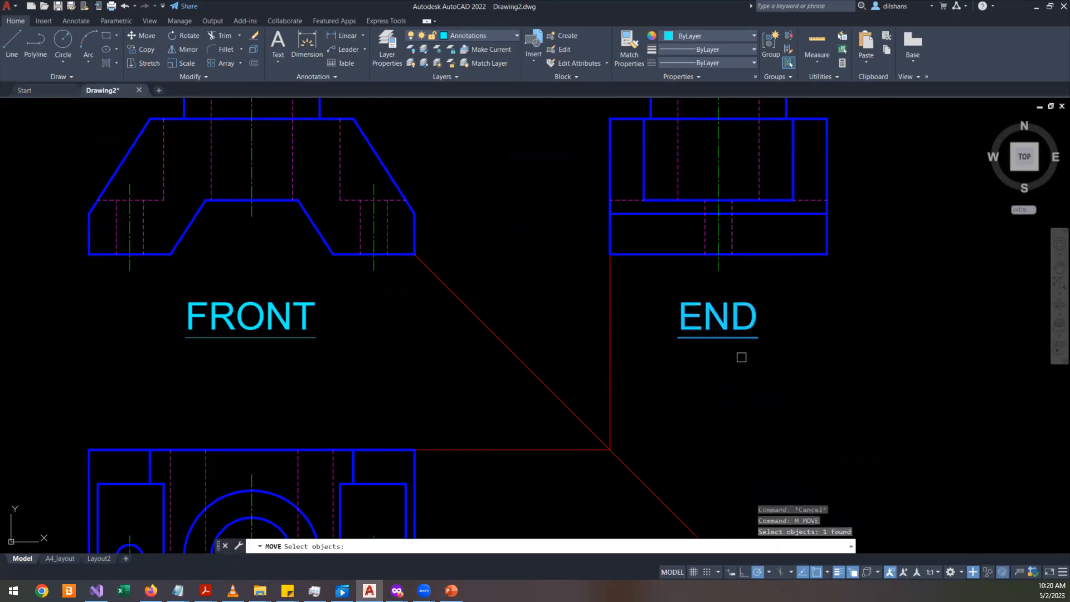
pyautogui.press('Return')
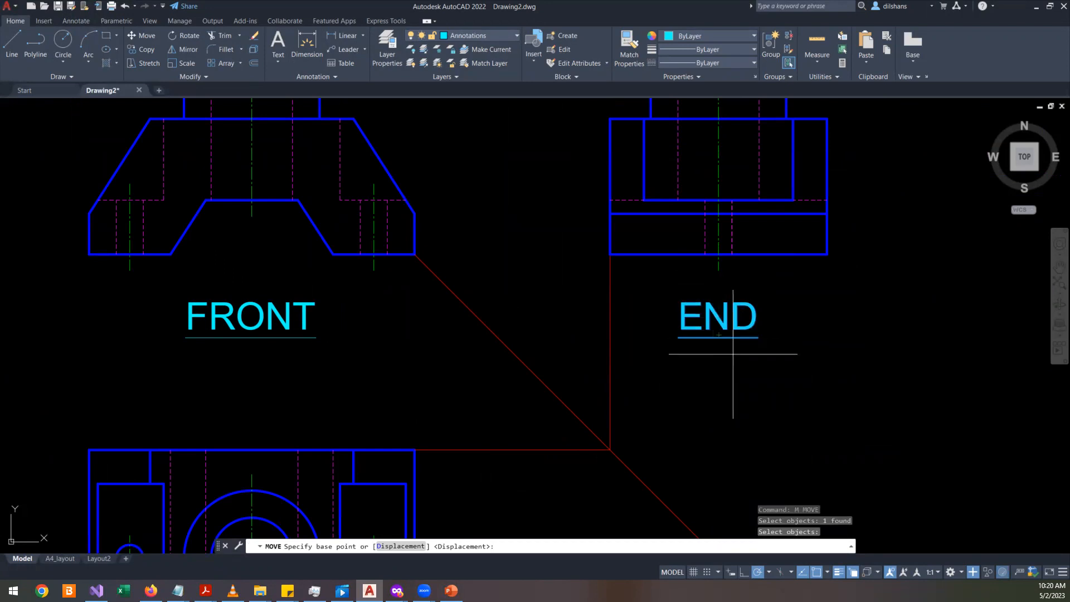
pyautogui.press('Escape')
pyautogui.press('Escape')
# - Compare the Y positions of the FRONT and END labels in their shared properties
pyautogui.click(252, 336)
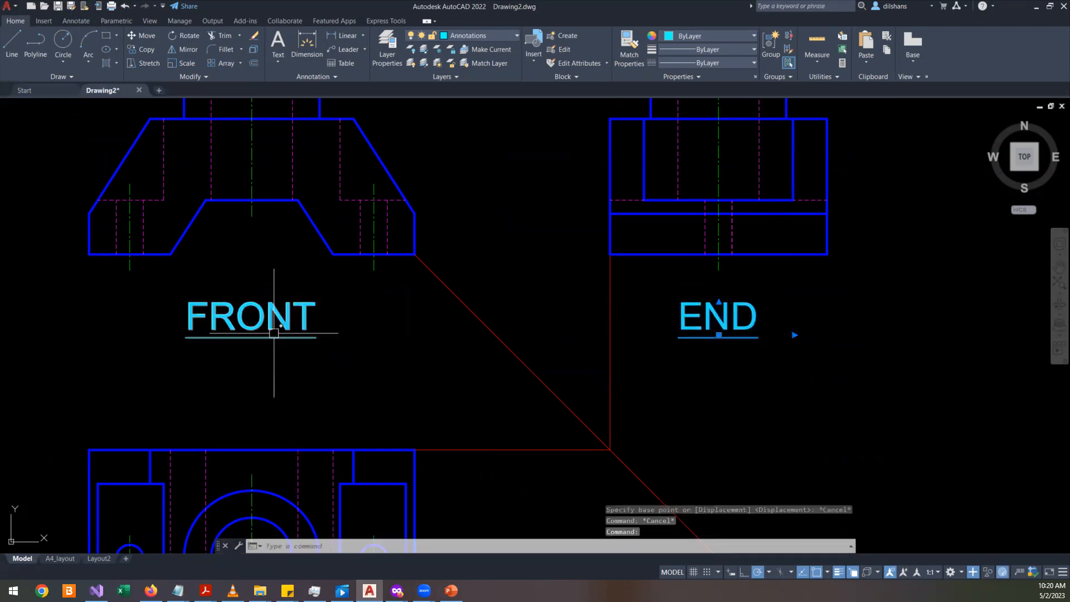
pyautogui.rightClick(373, 360)
pyautogui.click(429, 340)
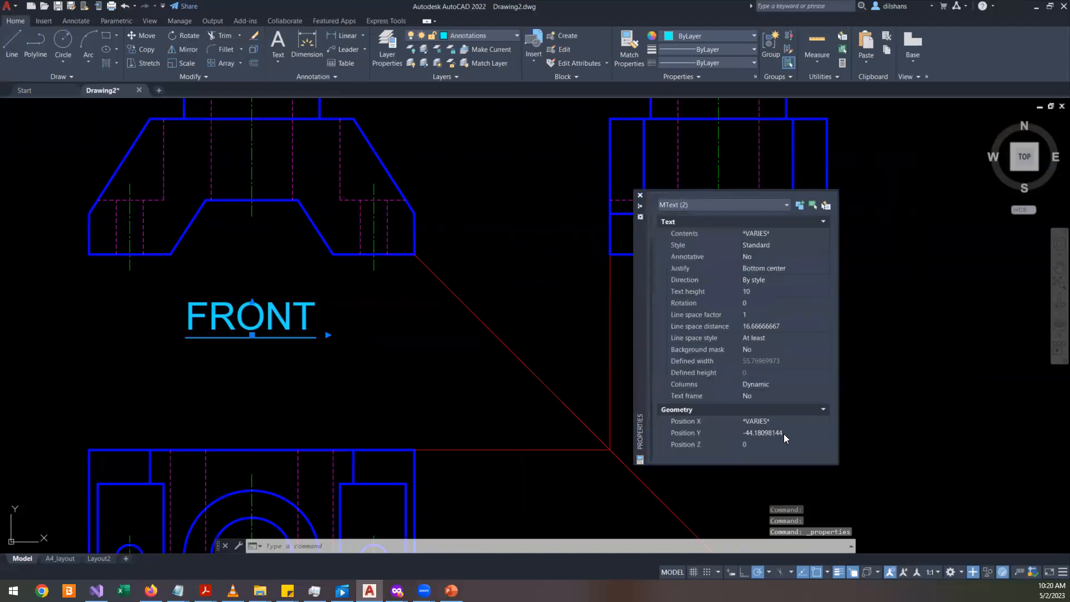
pyautogui.click(641, 195)
pyautogui.press('Escape')
pyautogui.press('Escape')
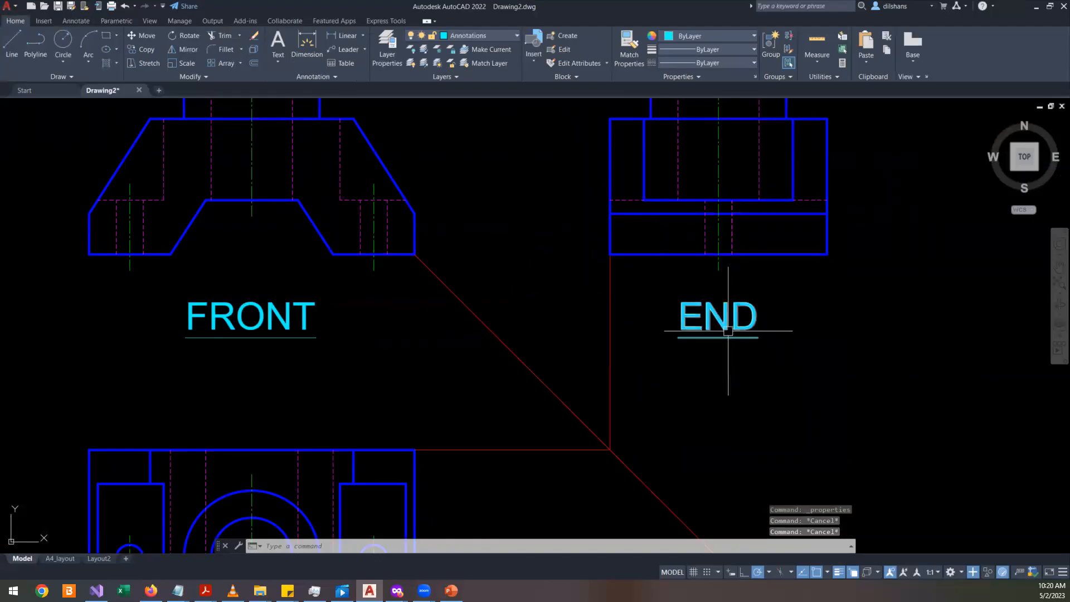
# - Move the END label straight up about 8 units by its base grip
pyautogui.click(709, 340)
pyautogui.click(719, 336)
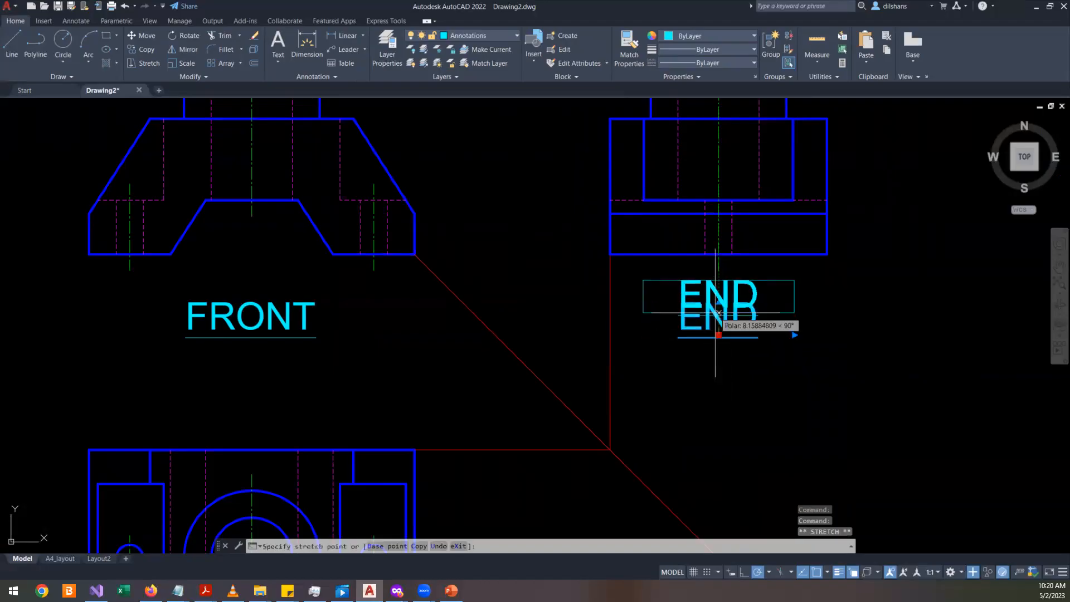
pyautogui.press('Escape')
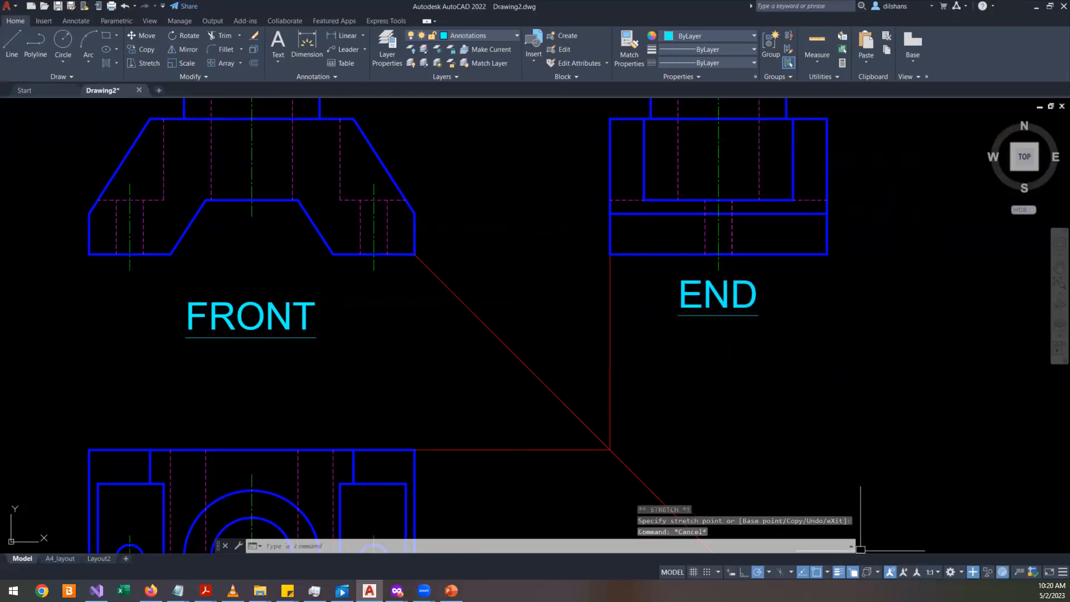
# - Check that the Insertion object snap is enabled for aligning the labels
pyautogui.click(827, 573)
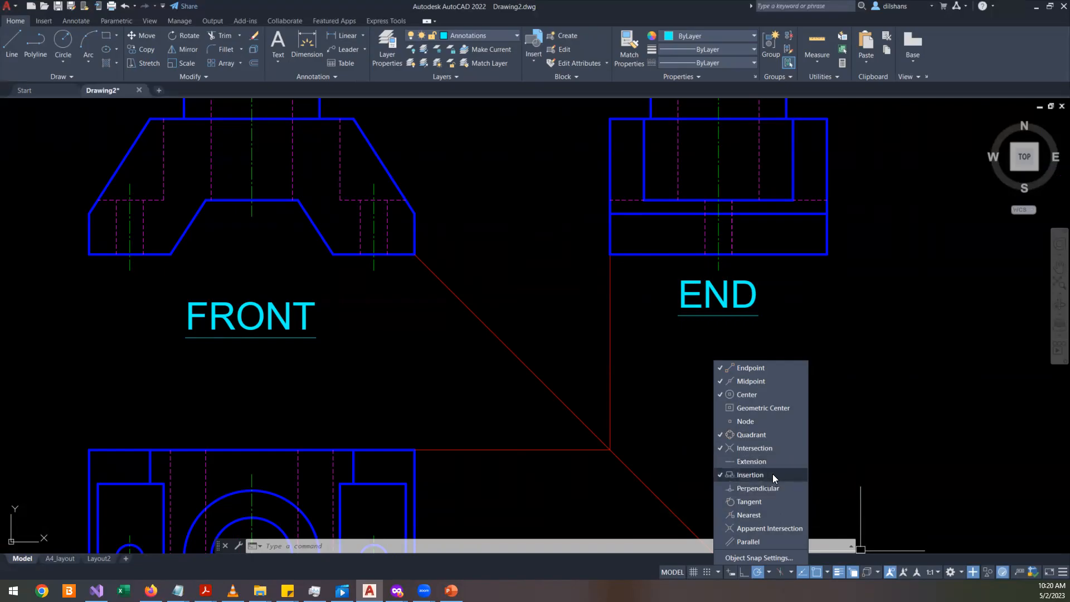
pyautogui.click(447, 359)
pyautogui.scroll(1, 658, 300)
pyautogui.scroll(-1, 658, 300)
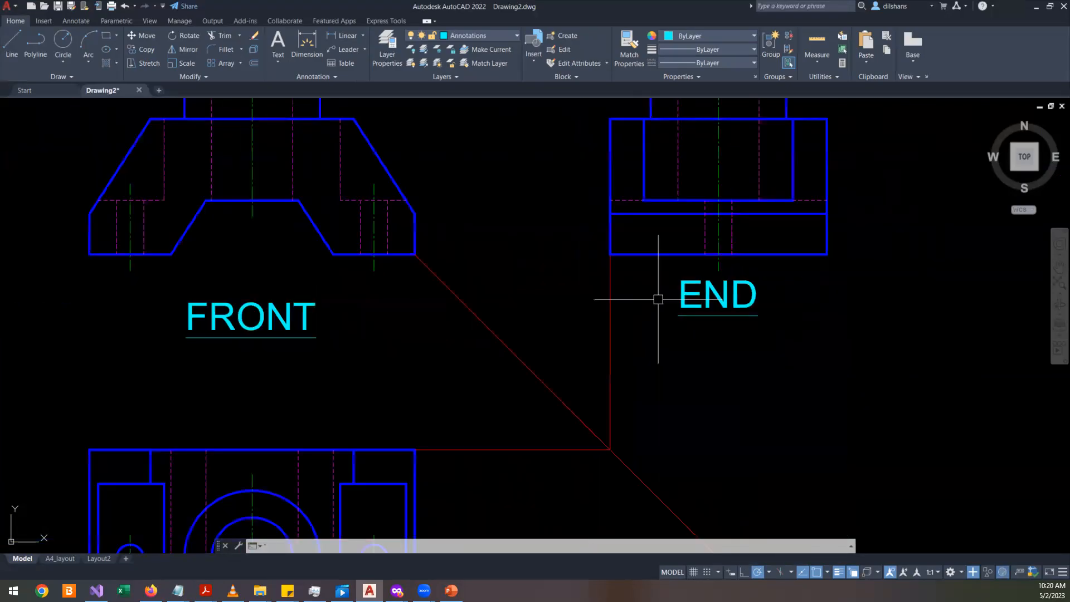
pyautogui.scroll(2, 325, 346)
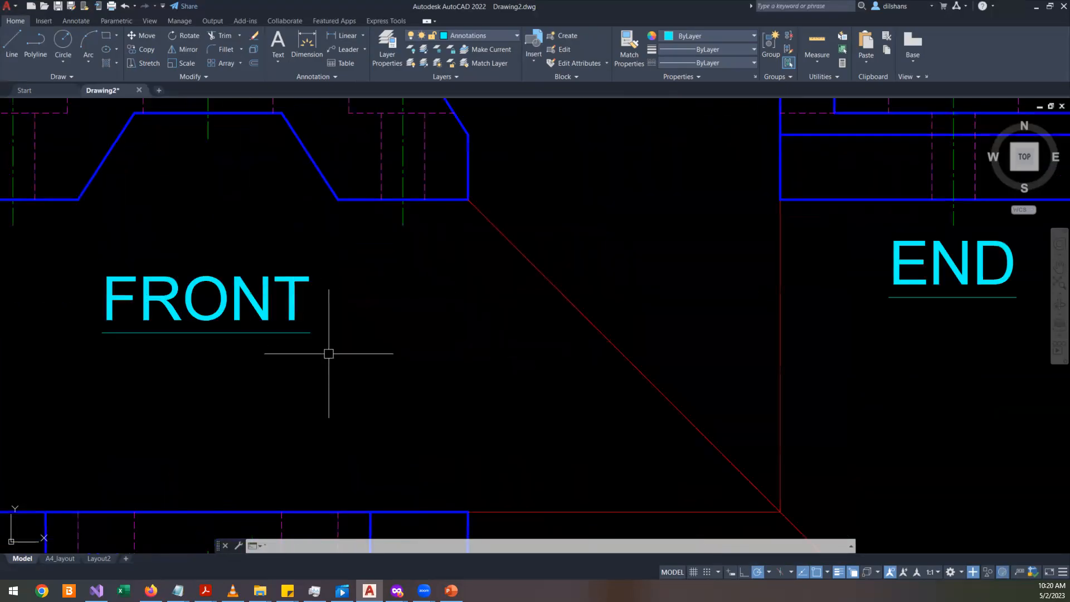
pyautogui.press('Escape')
pyautogui.press('Escape')
pyautogui.press('Escape')
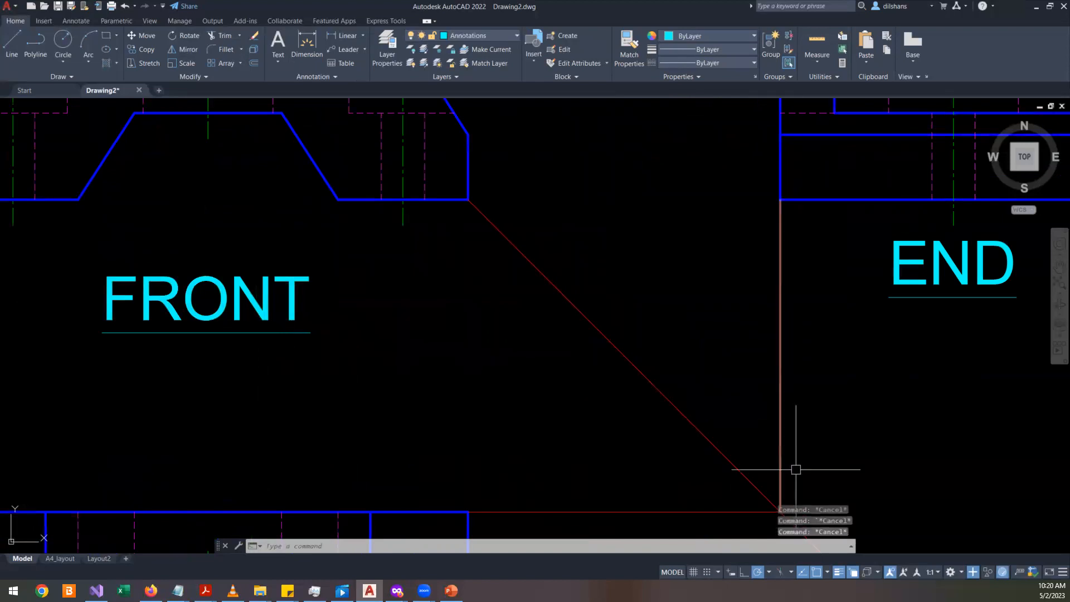
pyautogui.click(830, 568)
pyautogui.press('Escape')
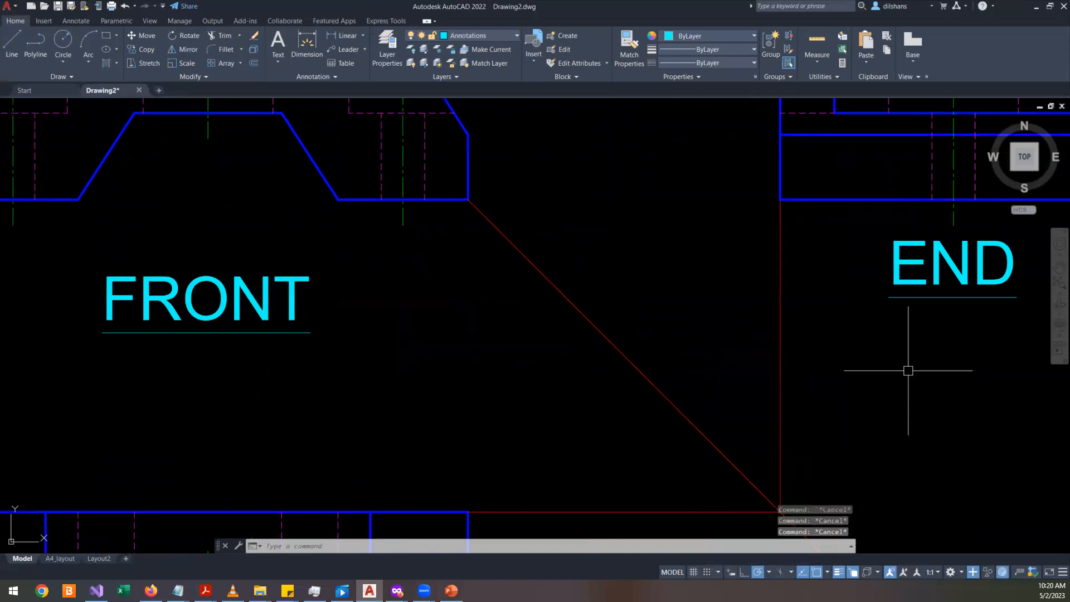
# - Move the END label by its insertion point down to align horizontally with the FRONT label's insertion point
pyautogui.write('m')
pyautogui.press('Return')
pyautogui.click(910, 290)
pyautogui.click(886, 313)
pyautogui.press('Return')
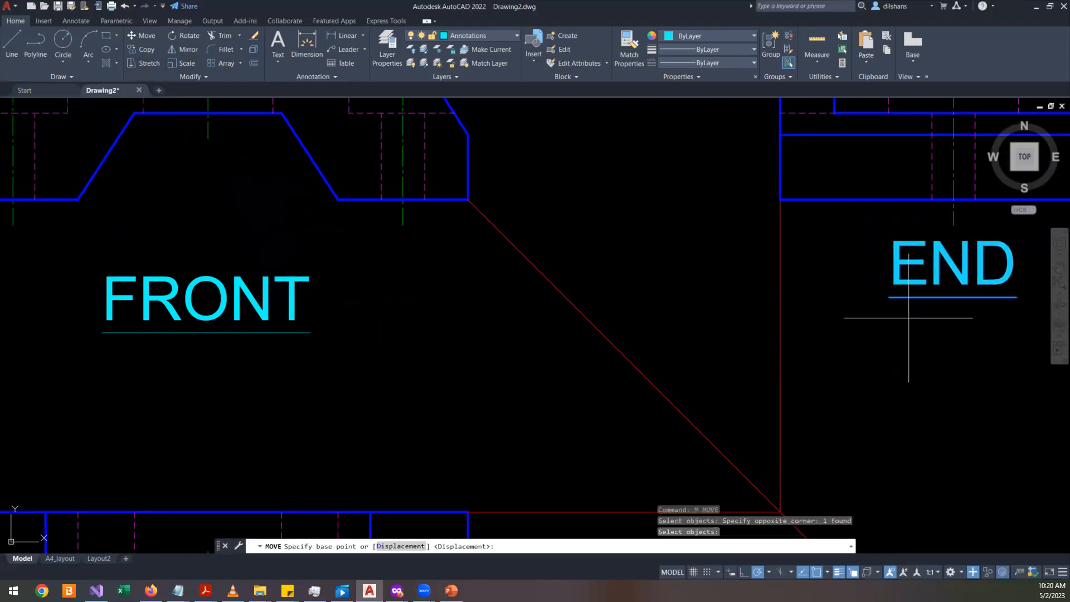
pyautogui.click(953, 292)
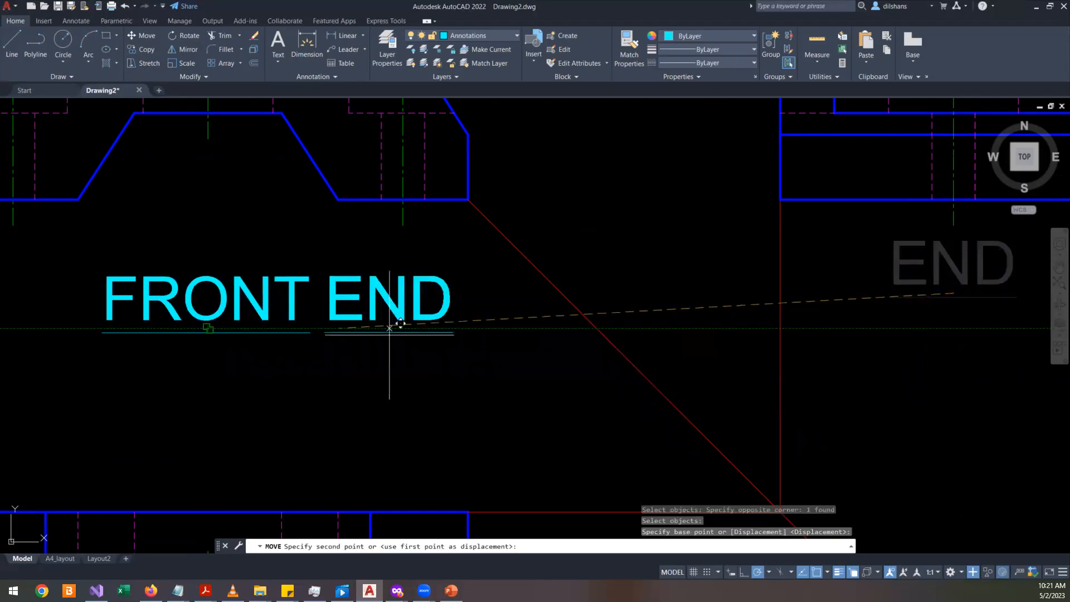
pyautogui.click(952, 327)
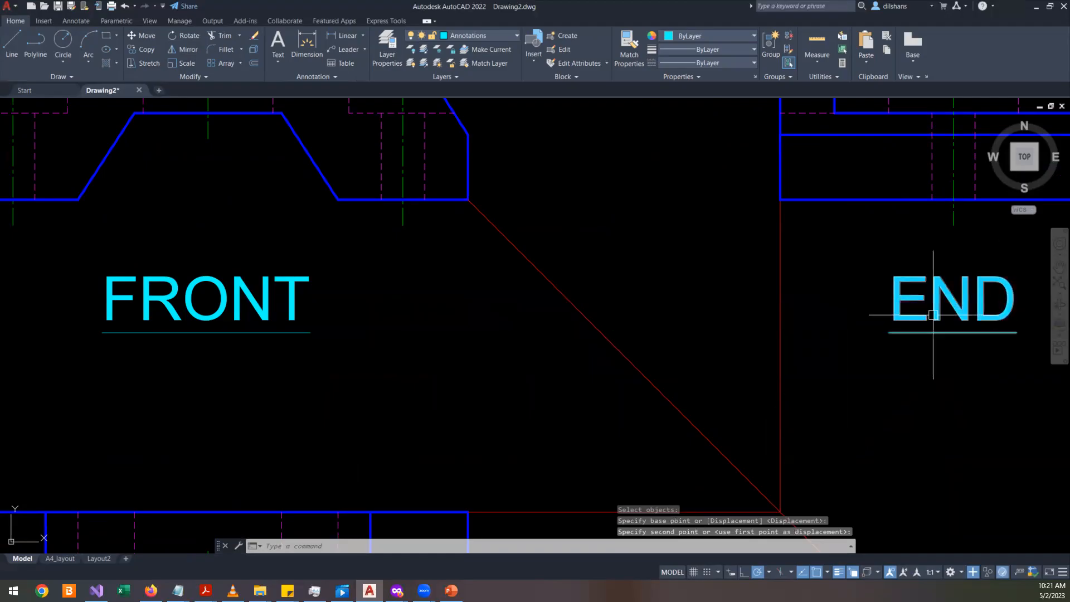
# - Select the END and FRONT labels to compare their grips, and clear the selection
pyautogui.click(933, 296)
pyautogui.click(251, 310)
pyautogui.press('Escape')
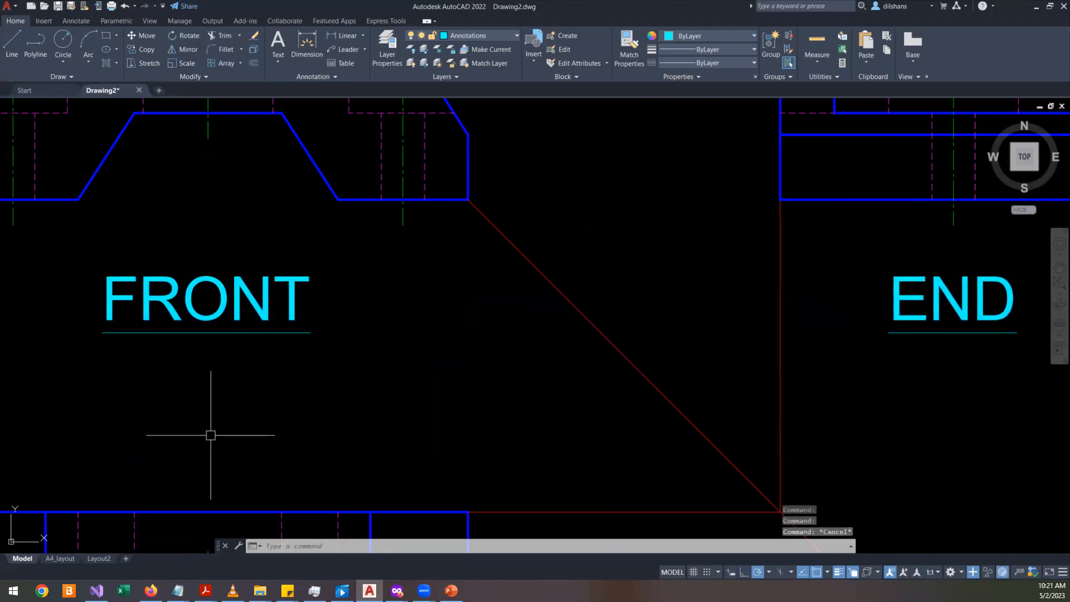
# - Review the FRONT label's text and geometry properties
pyautogui.click(234, 306)
pyautogui.scroll(-2, 396, 362)
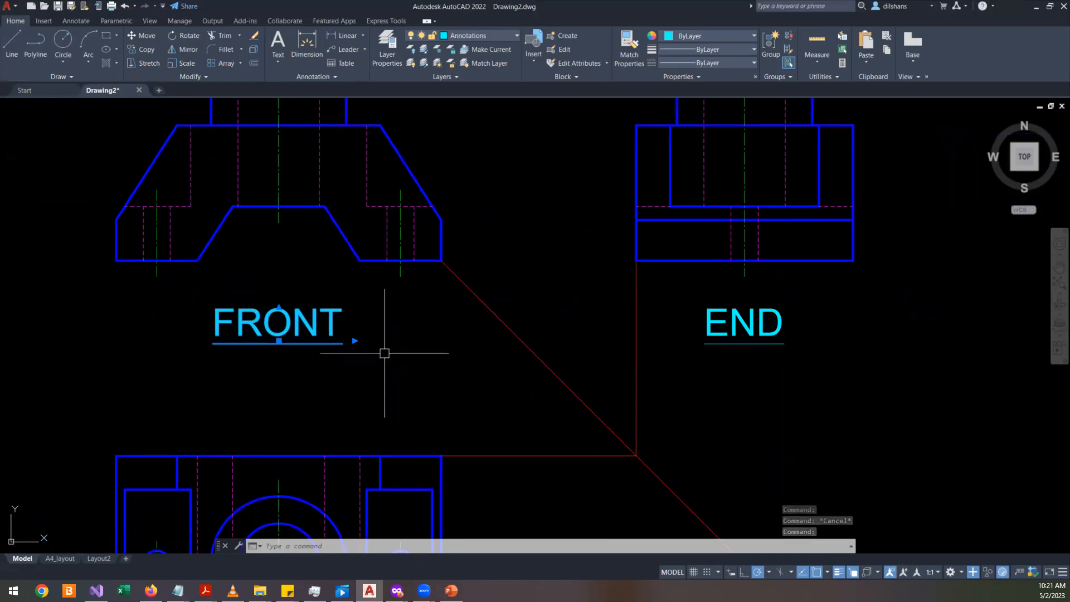
pyautogui.rightClick(284, 353)
pyautogui.click(327, 338)
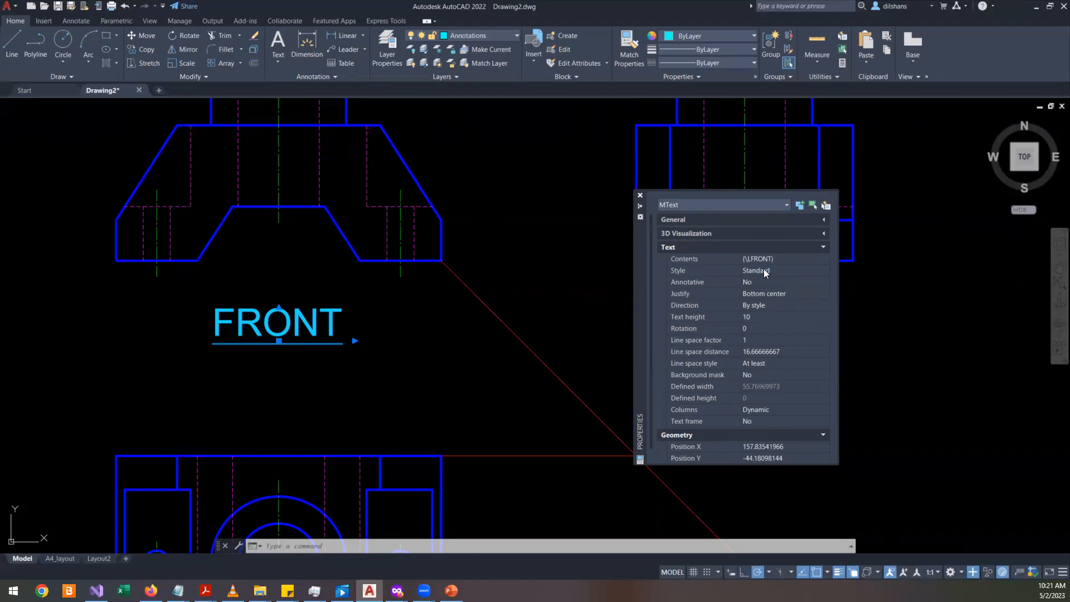
pyautogui.click(640, 195)
pyautogui.press('Escape')
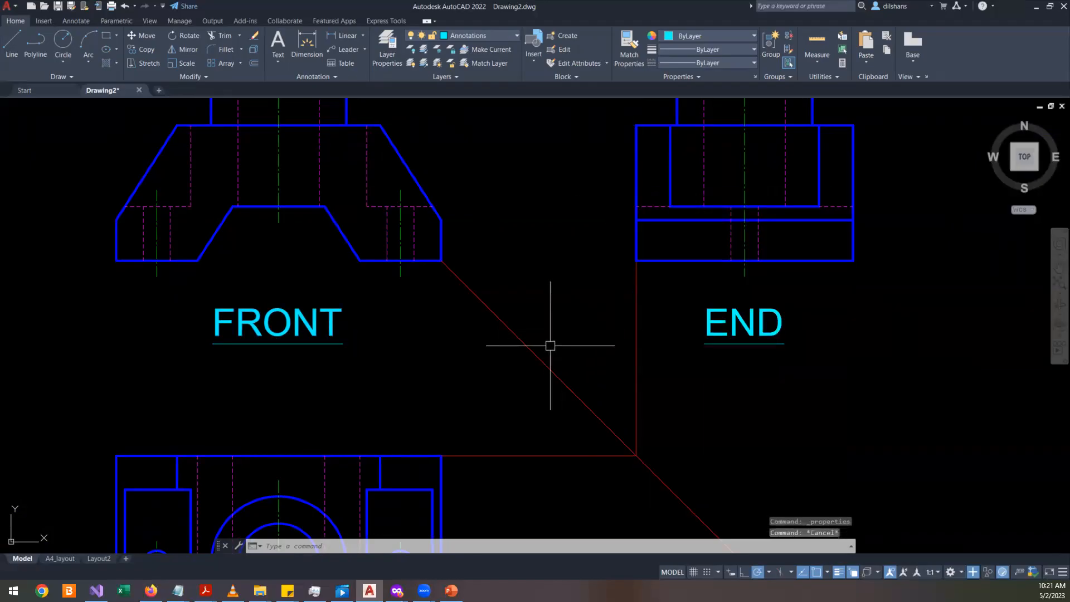
# - Select both the FRONT and END labels and toggle Quick Properties
pyautogui.click(298, 340)
pyautogui.click(719, 321)
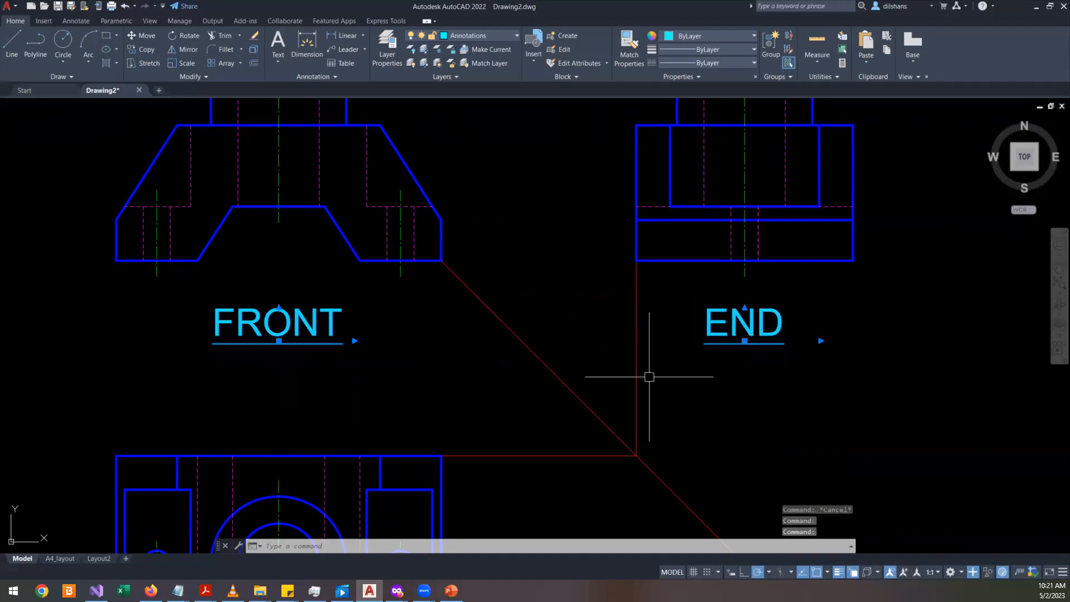
pyautogui.hotkey('ctrl', 'shift', 'p')
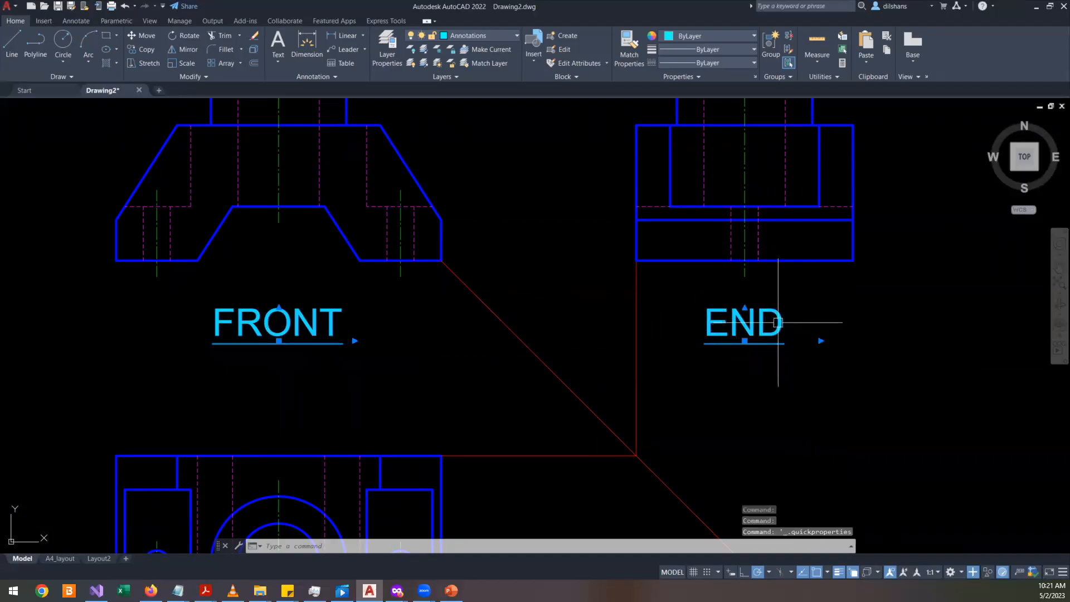
# - Open the END label's text for editing, and leave the text editor without altering it
pyautogui.press('Escape')
pyautogui.click(780, 327)
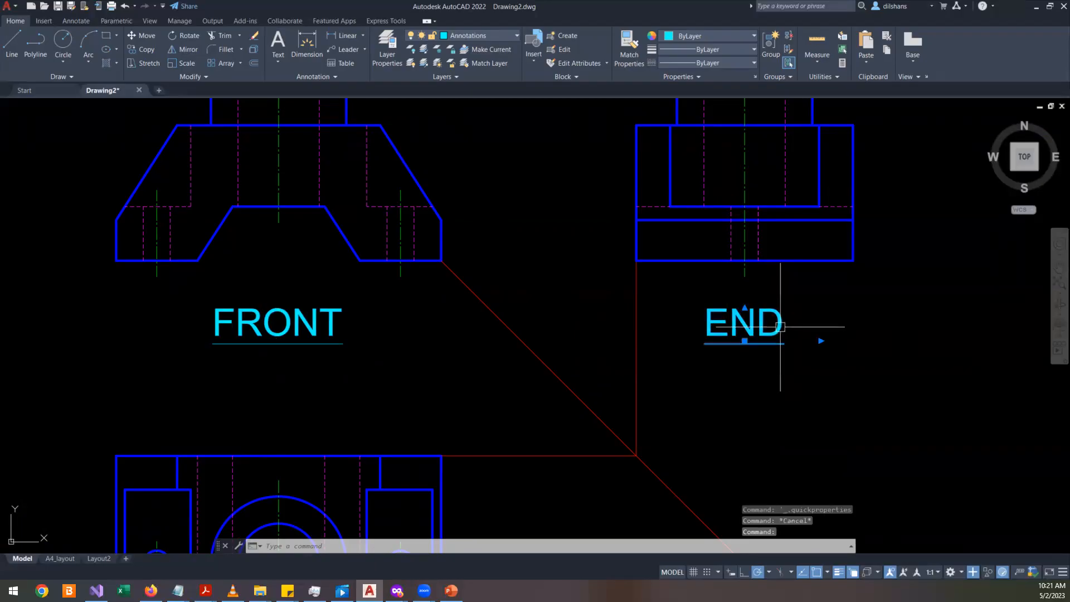
pyautogui.doubleClick(791, 328)
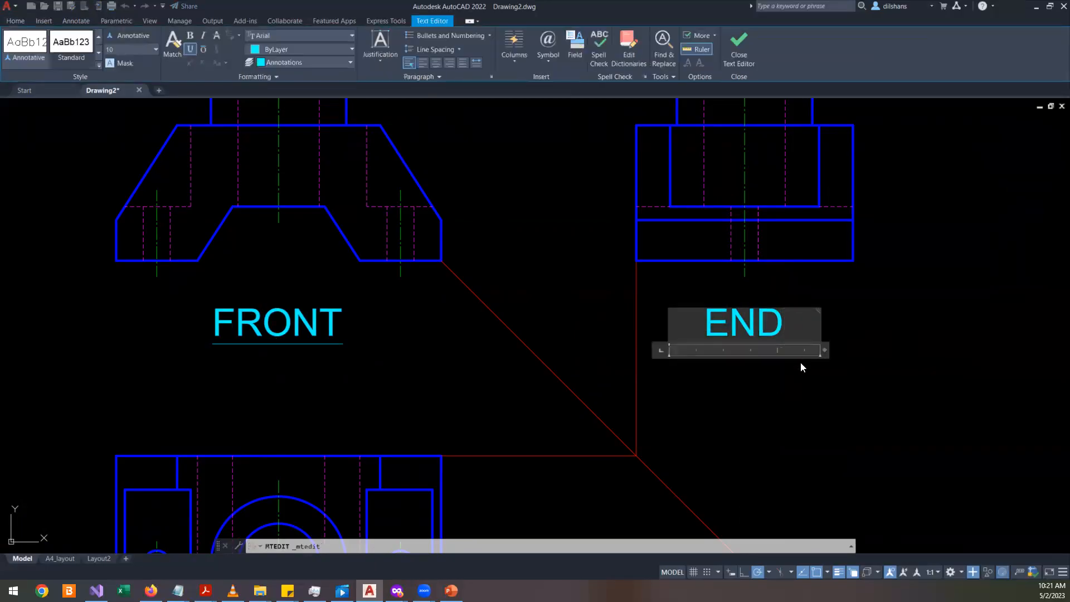
pyautogui.click(780, 416)
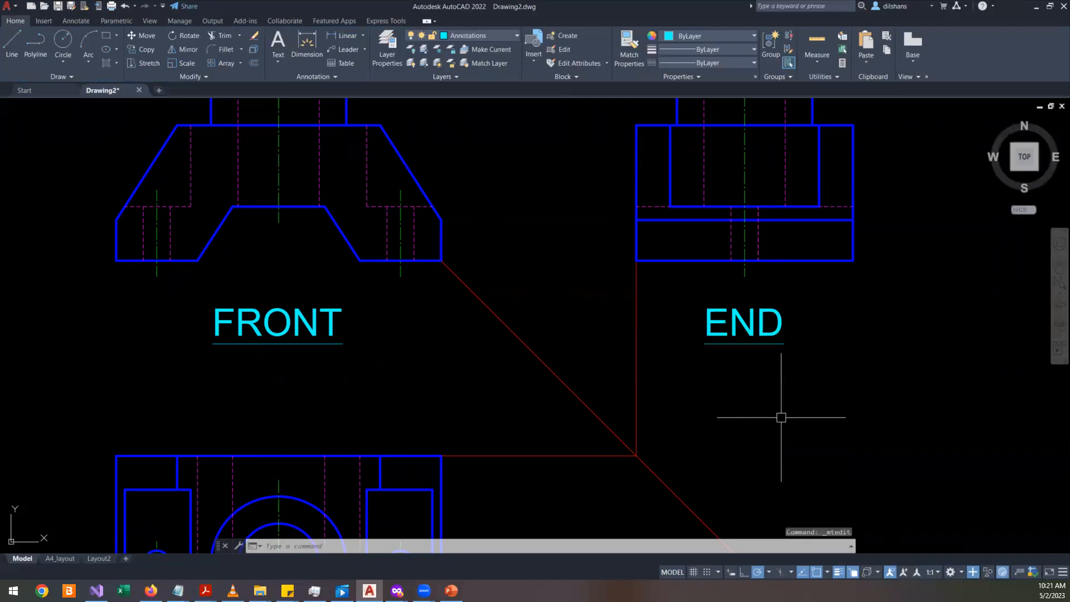
# - Copy the FRONT label by its insertion point straight down to a spot centred below the plan view
pyautogui.scroll(-4, 764, 390)
pyautogui.scroll(4, 568, 406)
pyautogui.moveTo(569, 407)
pyautogui.mouseDown(button='middle')
pyautogui.moveTo(389, 308)
pyautogui.moveTo(395, 234)
pyautogui.mouseUp(button='middle')
pyautogui.click(395, 206)
pyautogui.write('co')
pyautogui.press('Return')
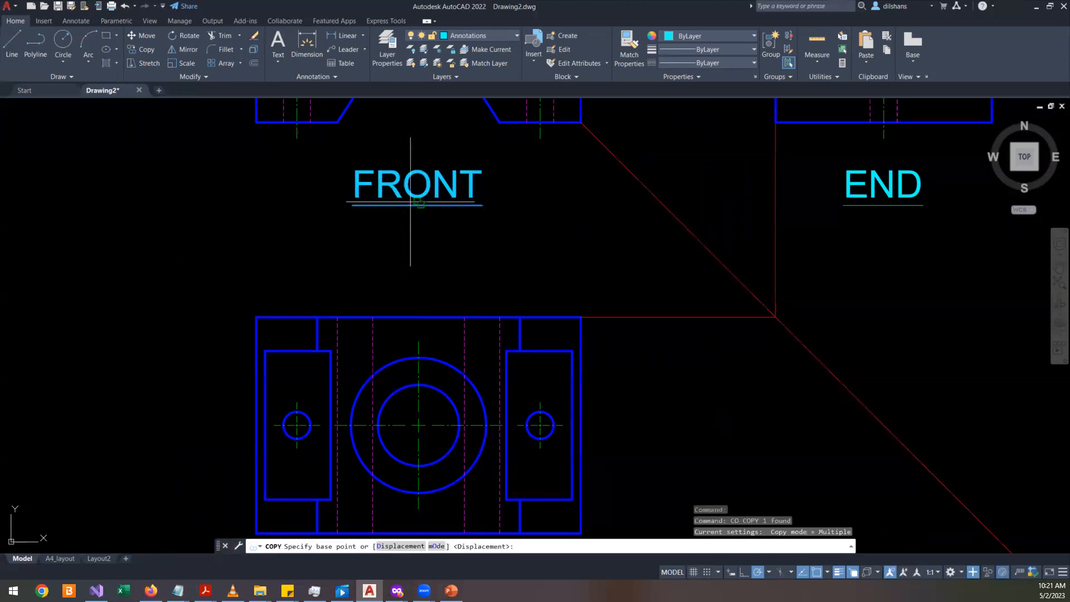
pyautogui.click(417, 205)
pyautogui.moveTo(402, 390); pyautogui.dragTo(403, 244, button='middle')
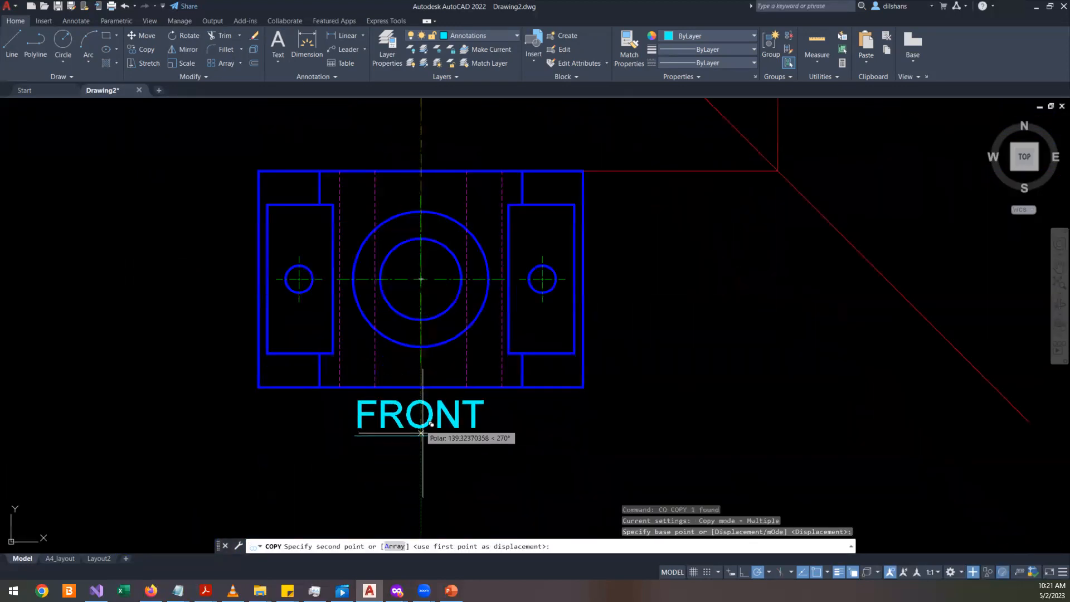
pyautogui.click(433, 460)
pyautogui.press('Escape')
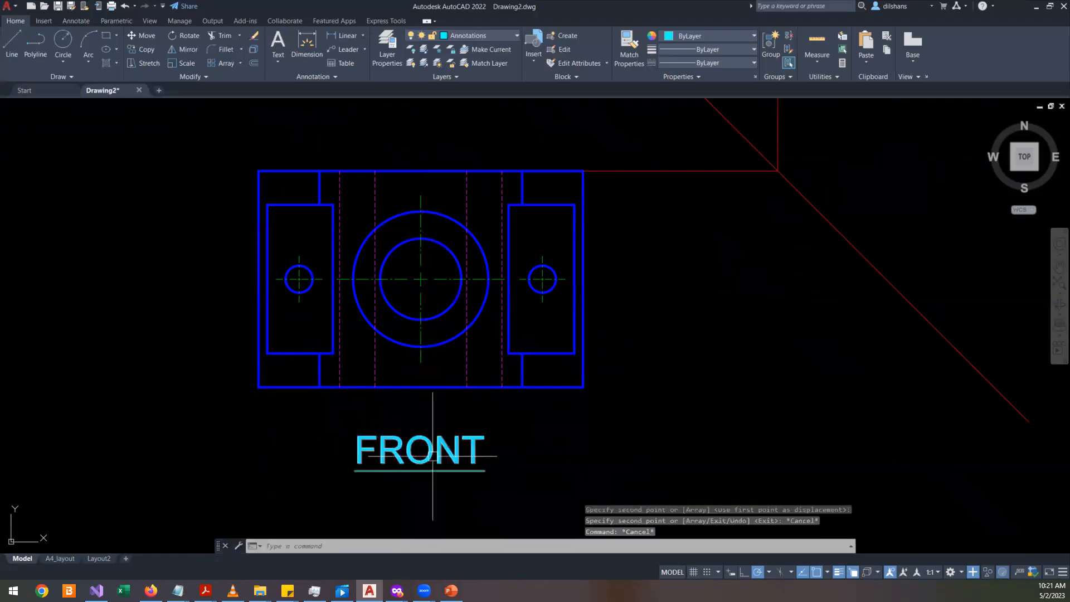
# - Replace the text of the copied label below the plan view with PLAN
pyautogui.doubleClick(433, 456)
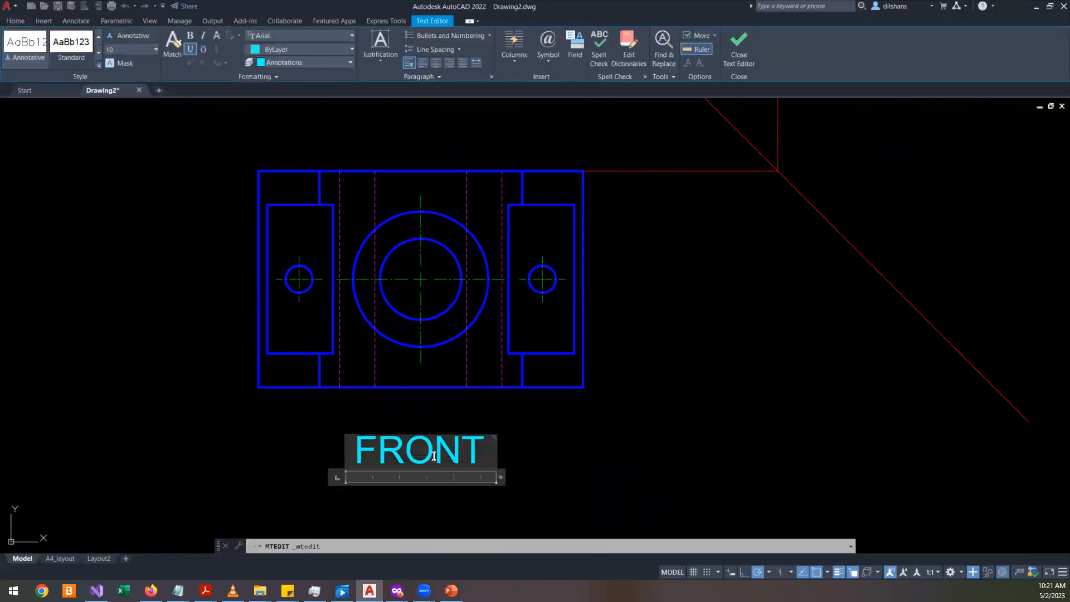
pyautogui.doubleClick(434, 456)
pyautogui.write('PLAN')
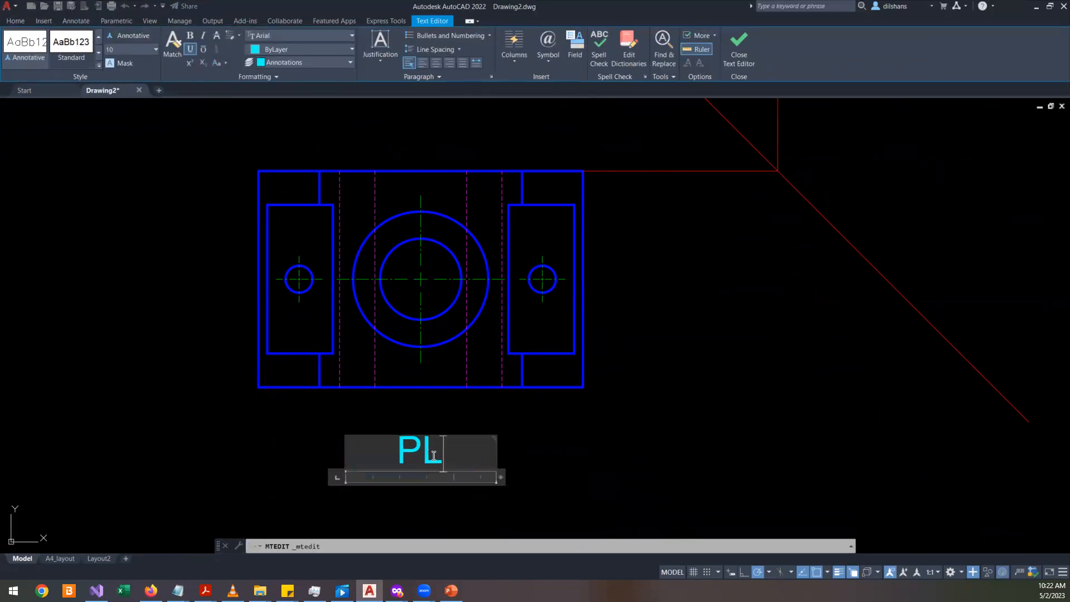
pyautogui.click(616, 451)
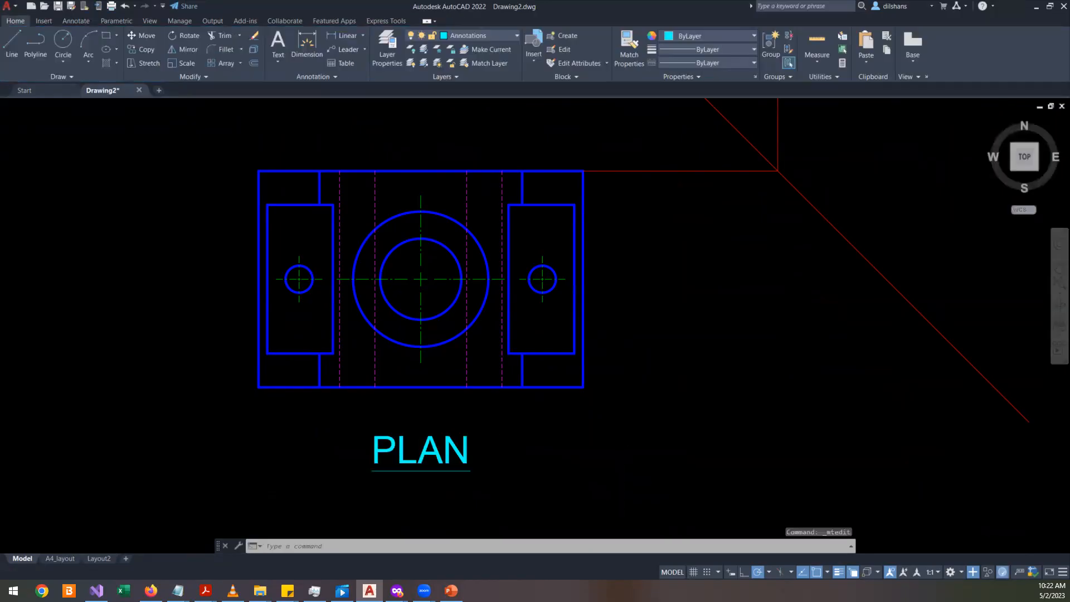
pyautogui.scroll(-5, 676, 433)
pyautogui.scroll(6, 739, 422)
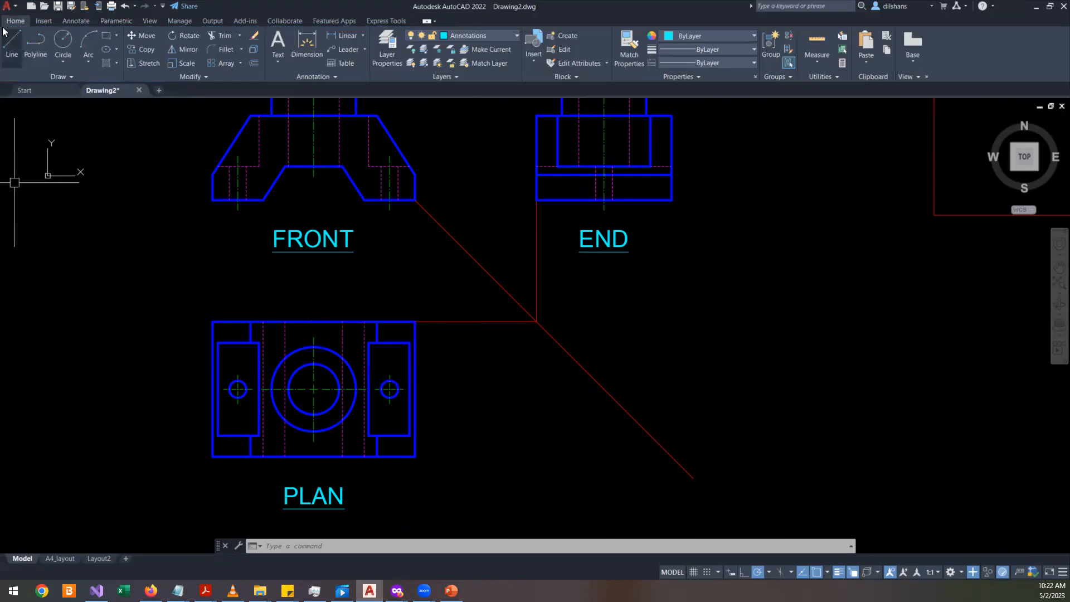
pyautogui.click(69, 22)
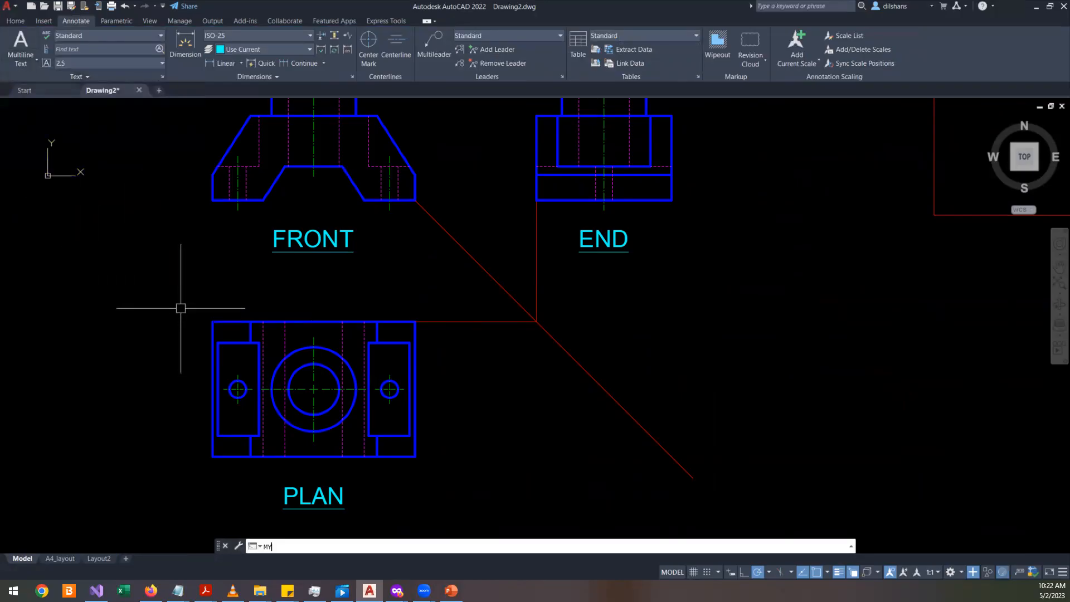
pyautogui.write('Y')
pyautogui.write('T')
pyautogui.press('BackSpace')
pyautogui.press('BackSpace')
pyautogui.press('BackSpace')
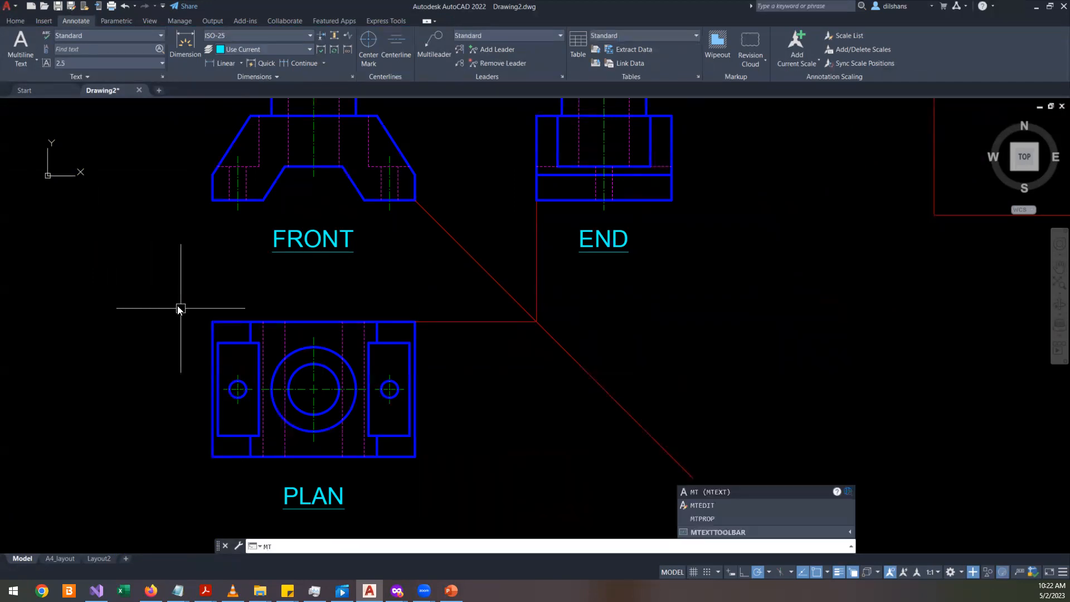
pyautogui.press('Return')
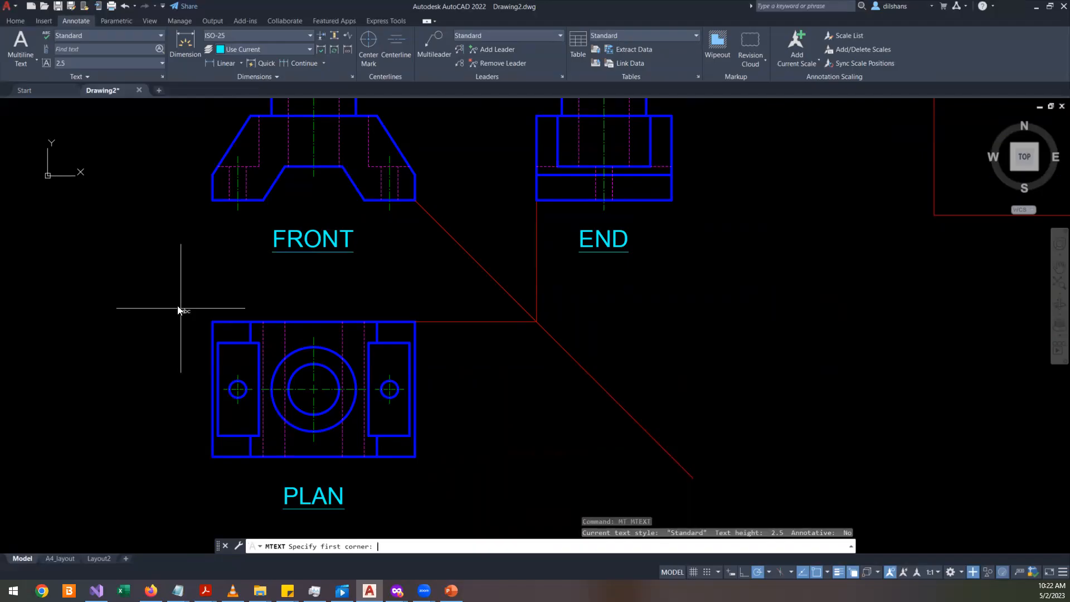
pyautogui.press('Escape')
pyautogui.press('Escape')
pyautogui.press('Escape')
pyautogui.write('T')
pyautogui.press('Return')
pyautogui.scroll(4, 395, 317)
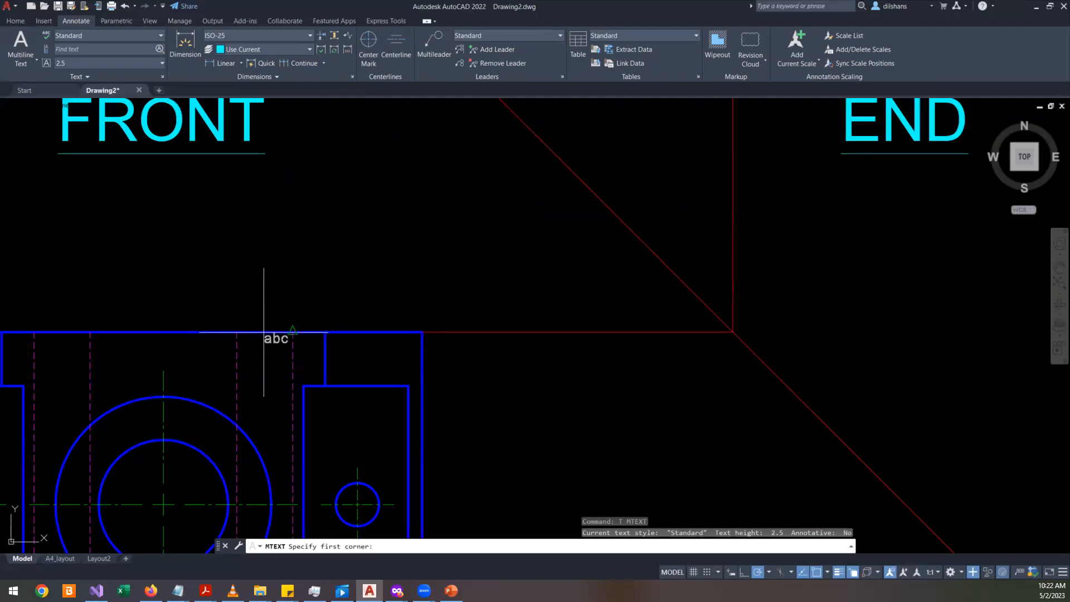
pyautogui.press('Escape')
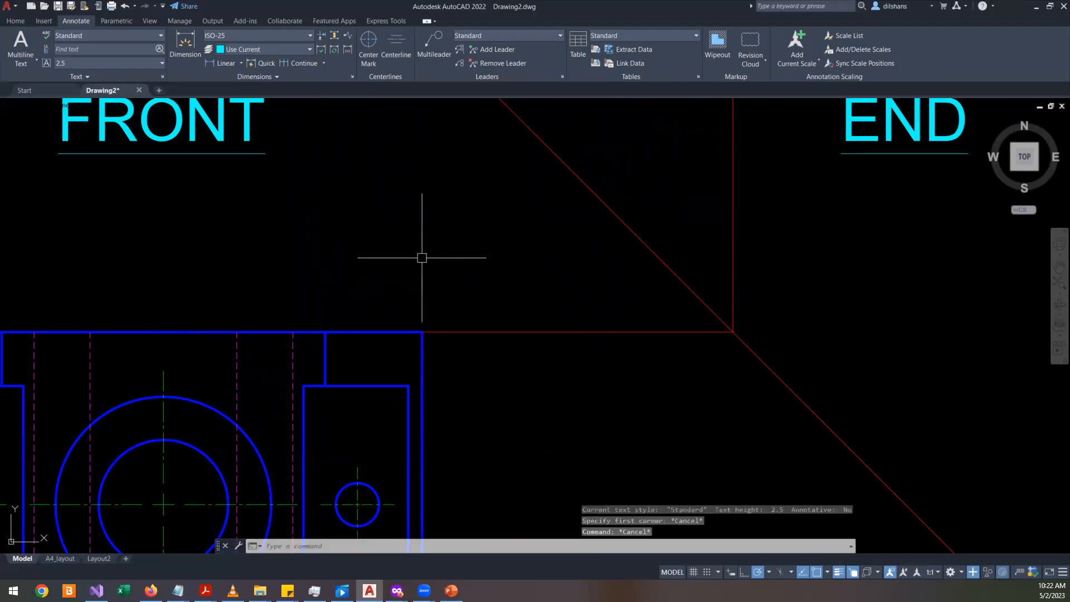
pyautogui.write('MT')
pyautogui.press('Return')
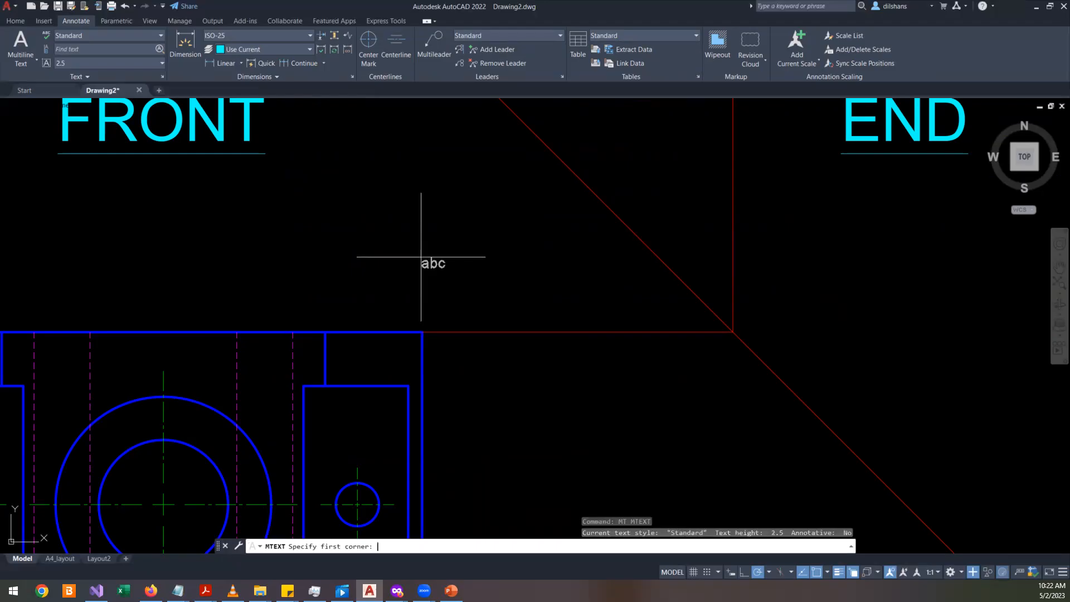
pyautogui.press('Escape')
pyautogui.write('T')
pyautogui.press('Return')
pyautogui.press('Escape')
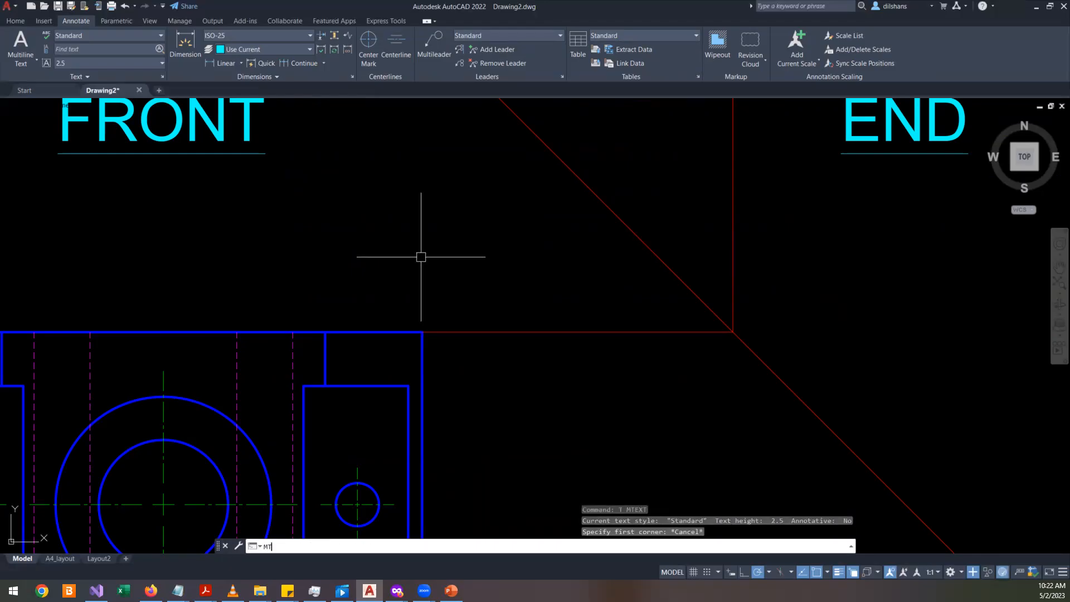
pyautogui.write('MT')
pyautogui.press('Return')
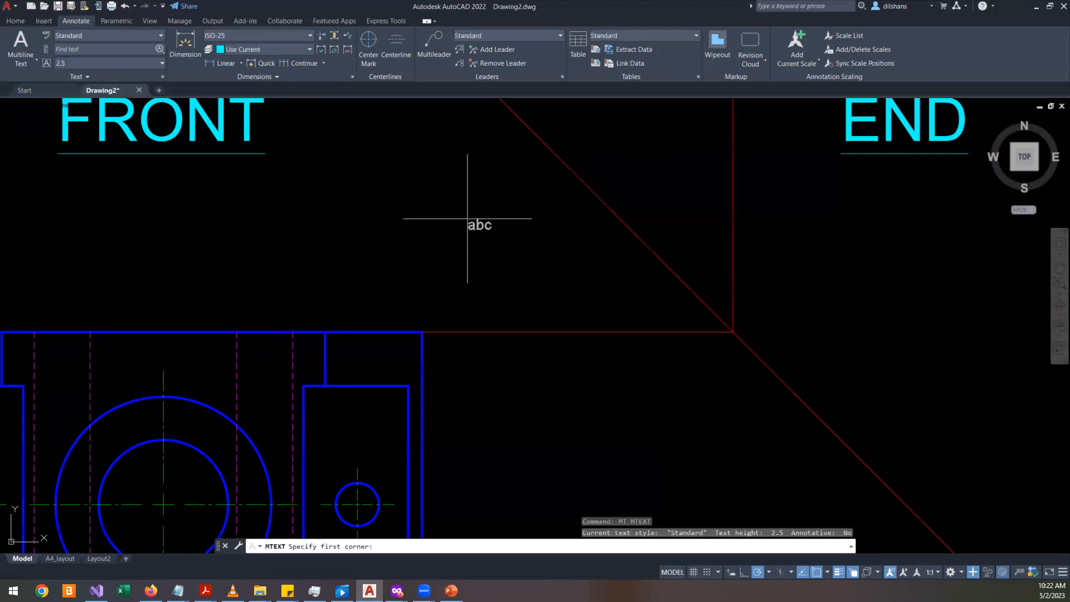
pyautogui.scroll(-2, 429, 232)
pyautogui.press('Escape')
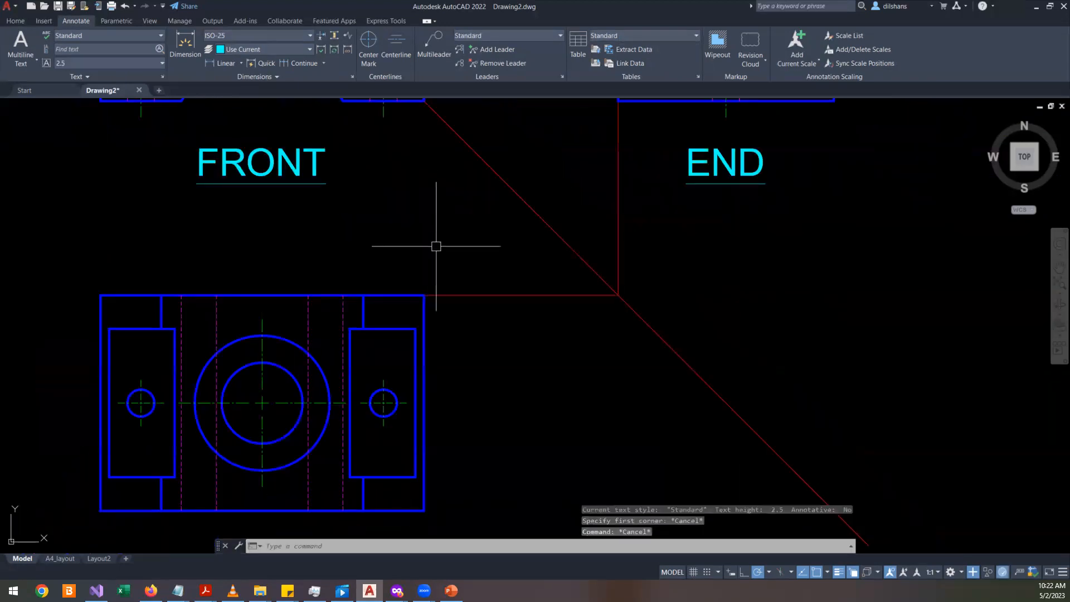
pyautogui.press('Return')
pyautogui.press('Escape')
# - Examine the arrangement of the three views and their FRONT, END and PLAN titles
pyautogui.scroll(-2, 436, 250)
pyautogui.scroll(-2, 436, 250)
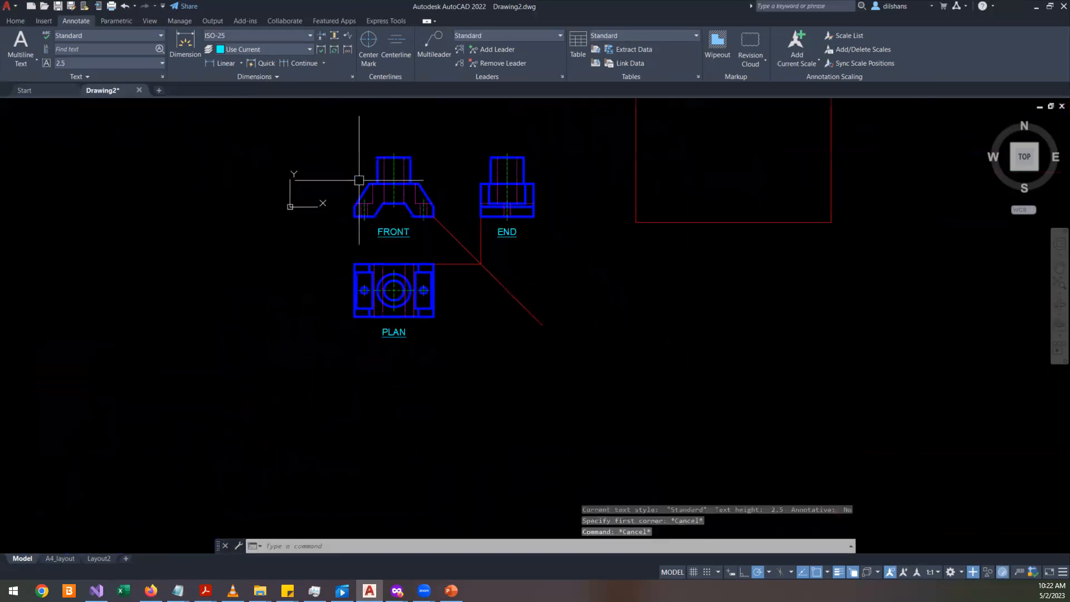
pyautogui.scroll(5, 359, 177)
pyautogui.click(1059, 266)
pyautogui.moveTo(785, 401)
pyautogui.mouseDown()
pyautogui.moveTo(577, 401)
pyautogui.moveTo(457, 382)
pyautogui.mouseUp()
pyautogui.press('Escape')
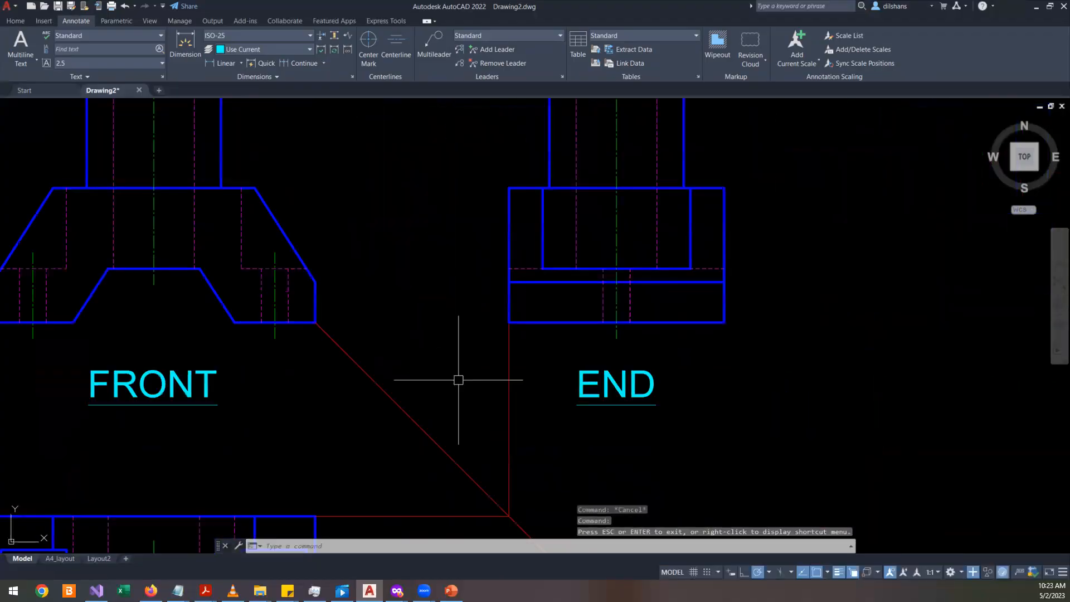
pyautogui.scroll(-4, 458, 379)
pyautogui.scroll(4, 461, 477)
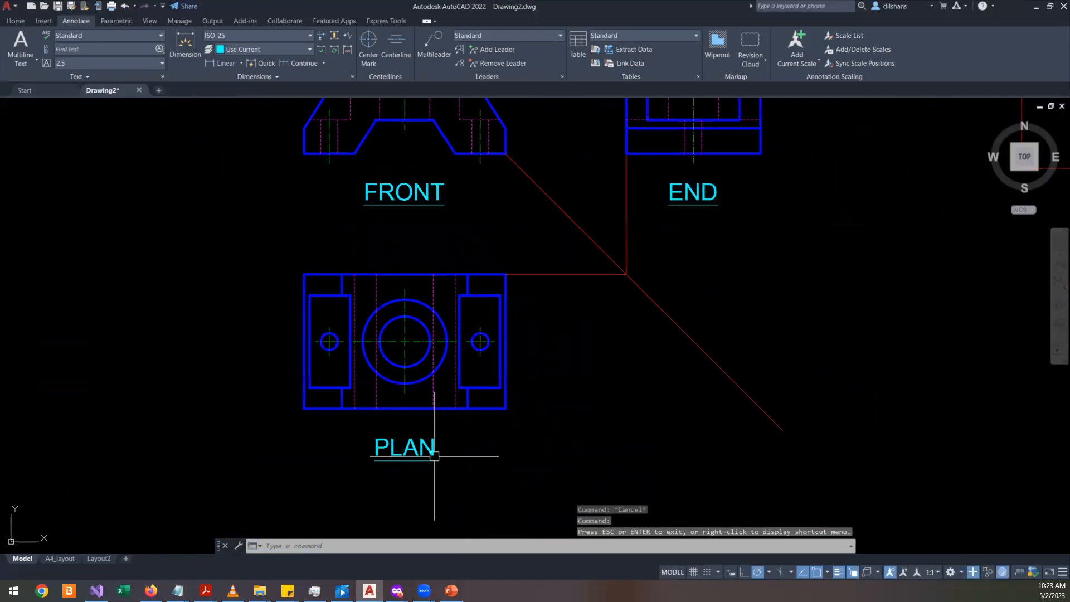
# - Select the plan view's lower edge and the PLAN label to compare their grips, and clear the selection
pyautogui.scroll(5, 435, 449)
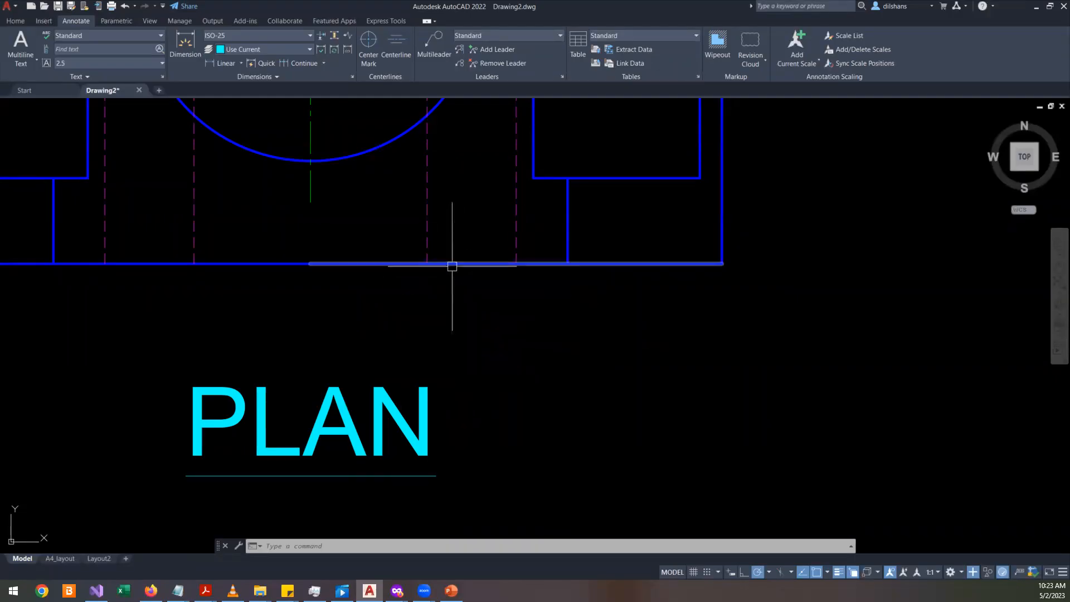
pyautogui.moveTo(336, 302); pyautogui.dragTo(401, 313, button='middle')
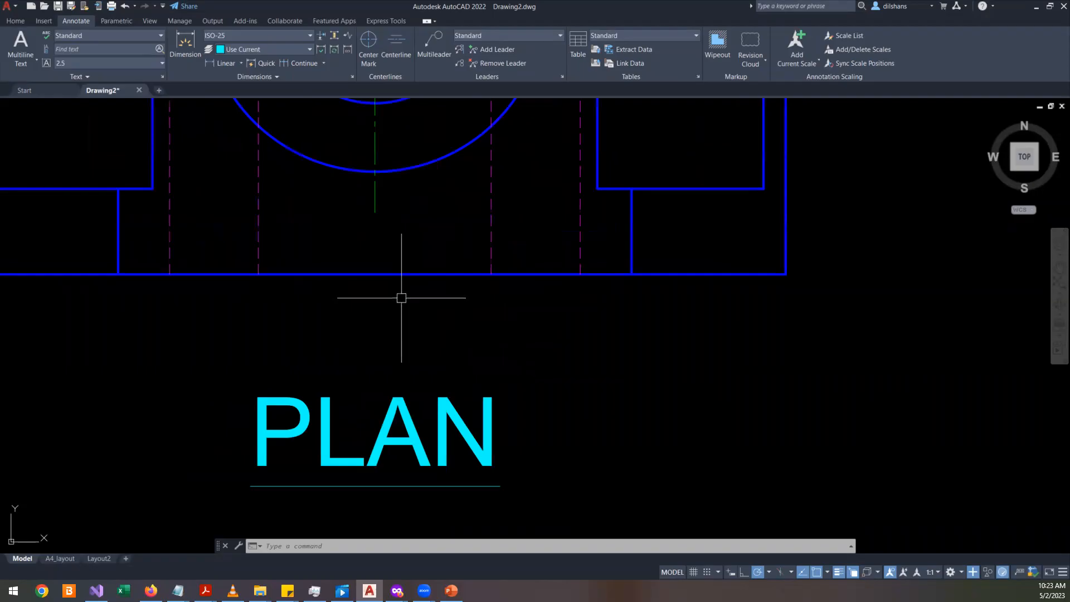
pyautogui.click(413, 273)
pyautogui.click(395, 429)
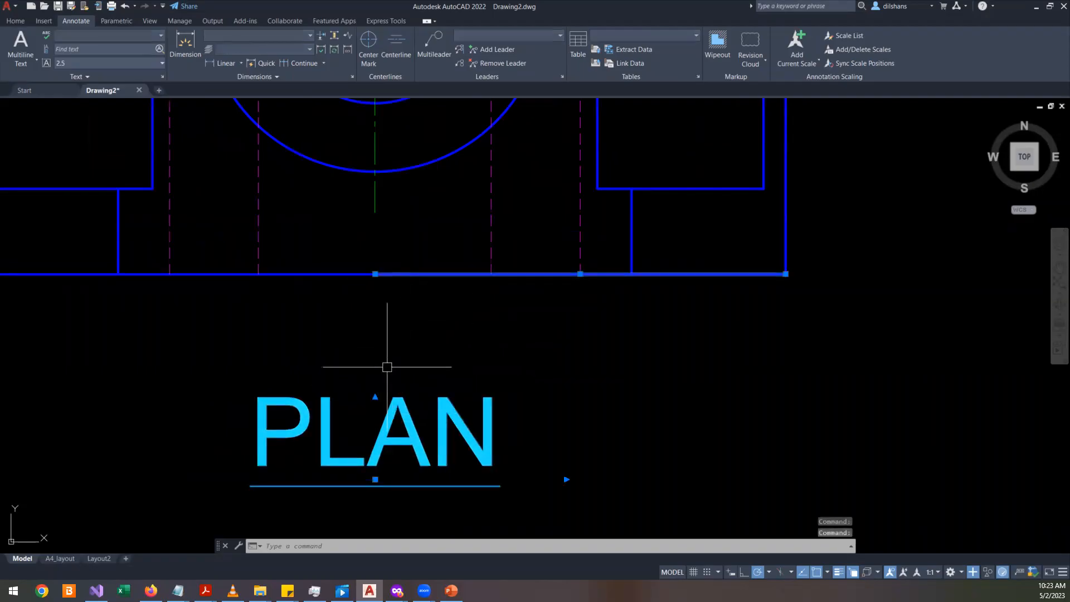
pyautogui.press('Escape')
pyautogui.press('Escape')
# - Check the PLAN label's grips with crossing selections, inspect the plan view's lower edge again, and clear the selection
pyautogui.click(353, 437)
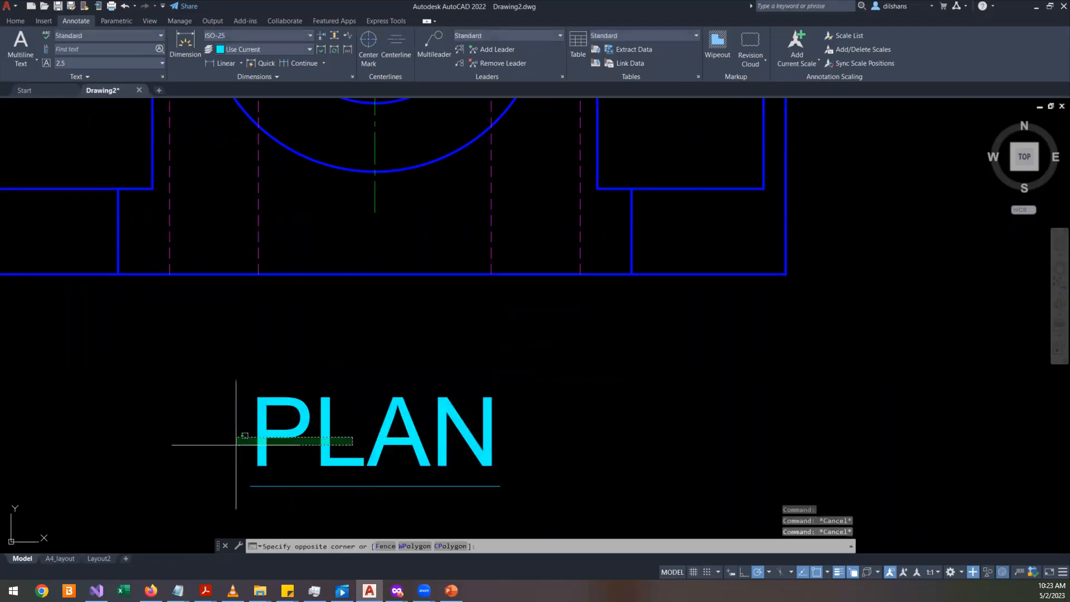
pyautogui.click(235, 444)
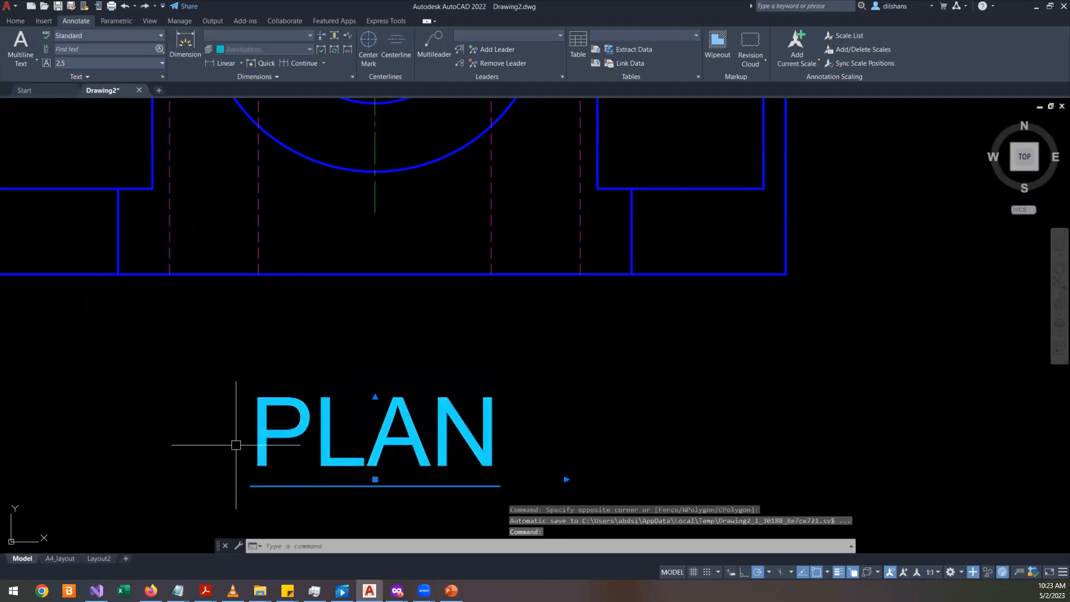
pyautogui.press('Escape')
pyautogui.press('Escape')
pyautogui.click(293, 413)
pyautogui.click(255, 445)
pyautogui.press('Escape')
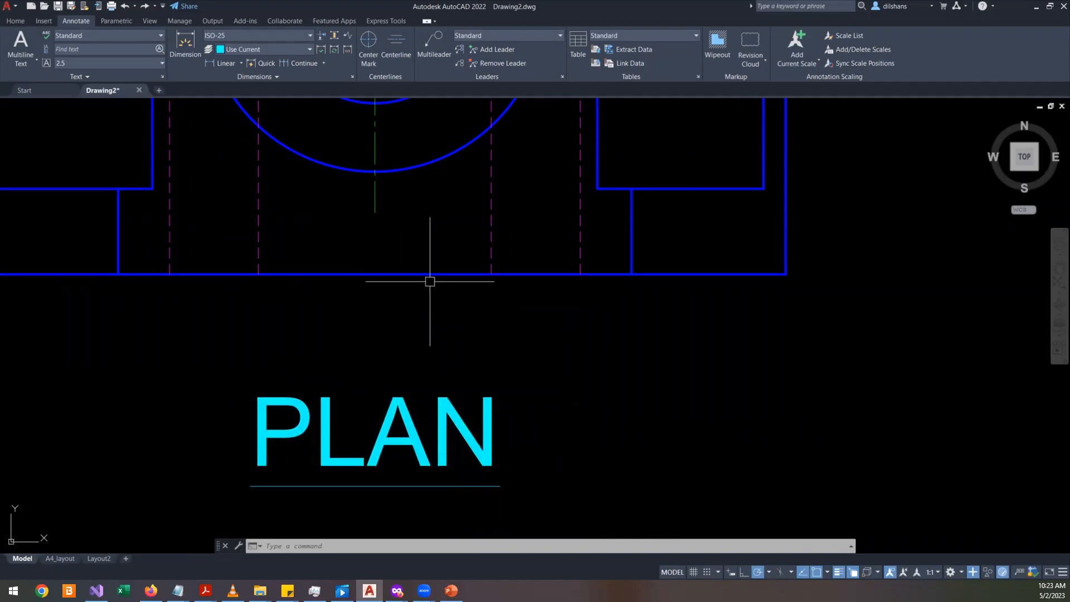
pyautogui.click(467, 278)
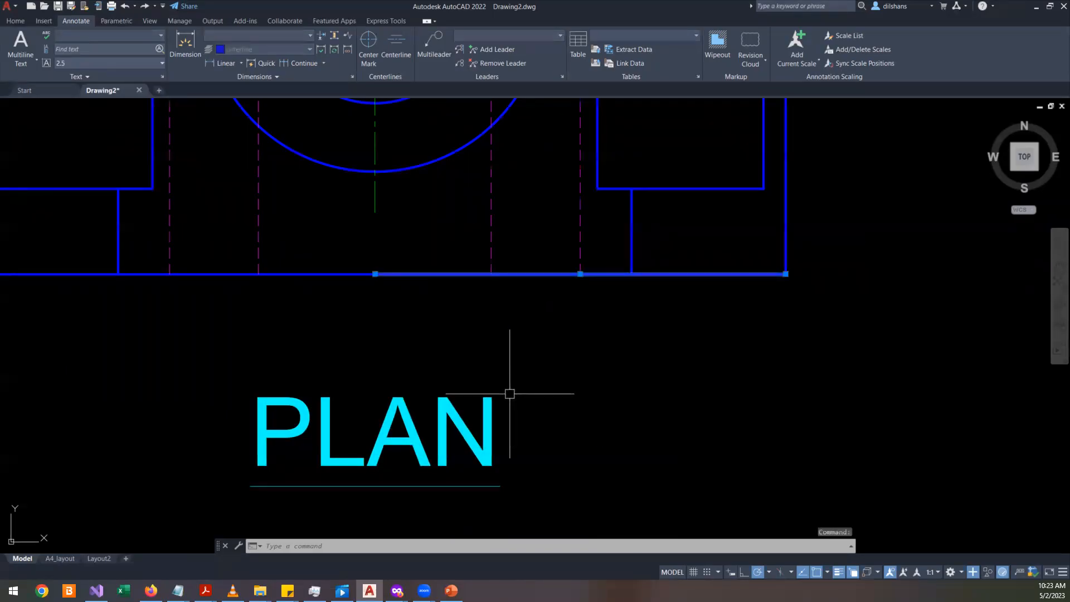
pyautogui.press('Escape')
pyautogui.press('Escape')
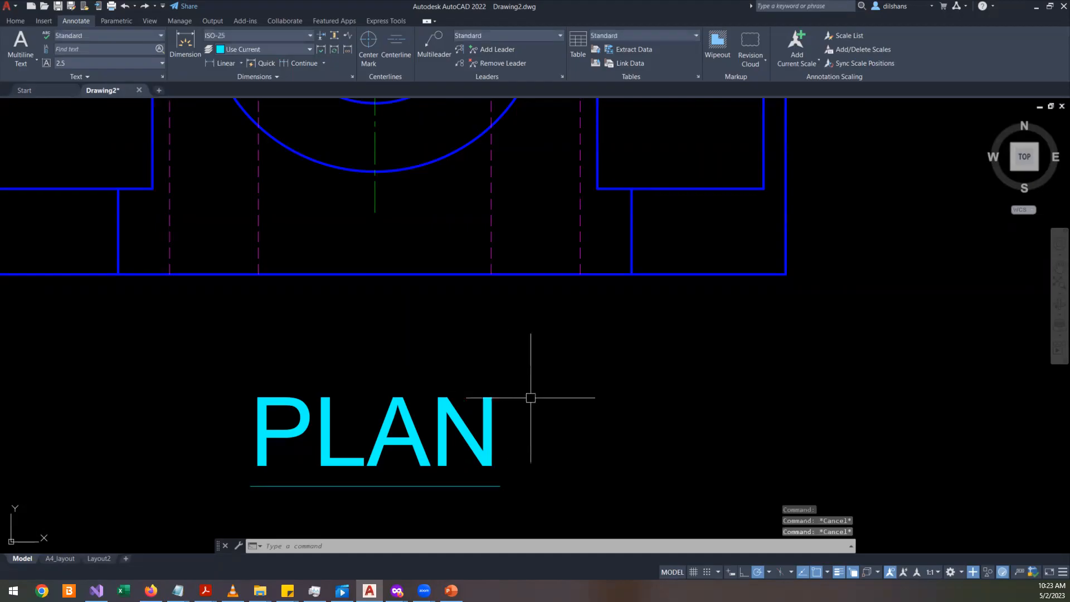
# - Examine the spacing of the PLAN, FRONT and END titles below their respective views
pyautogui.scroll(-4, 530, 398)
pyautogui.scroll(-2, 641, 346)
pyautogui.scroll(2, 641, 346)
pyautogui.scroll(-2, 641, 346)
pyautogui.scroll(2, 671, 312)
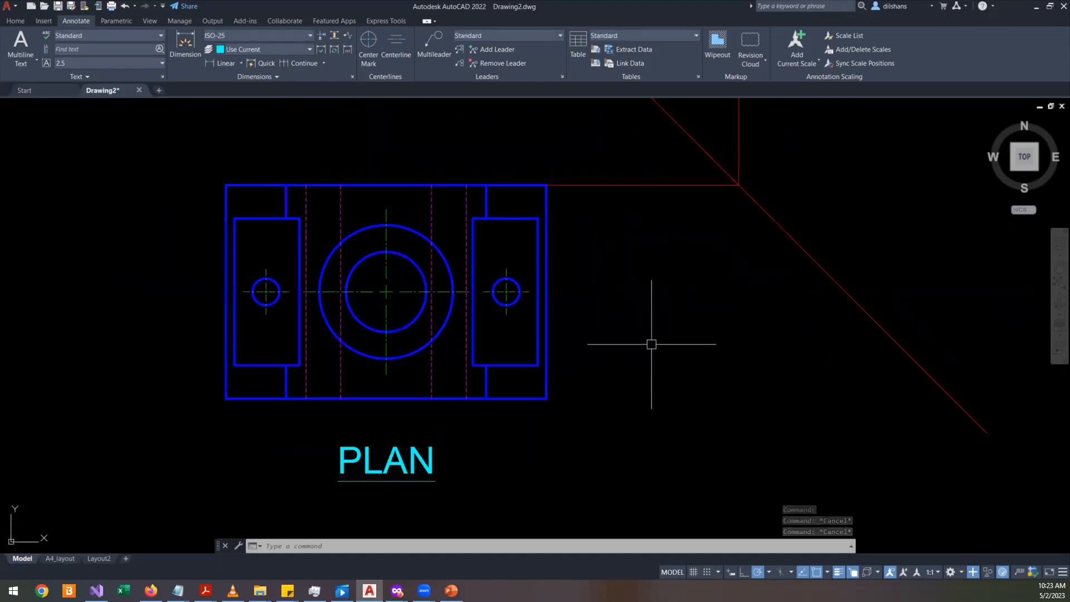
pyautogui.scroll(-3, 649, 349)
pyautogui.scroll(4, 652, 307)
pyautogui.scroll(-3, 661, 287)
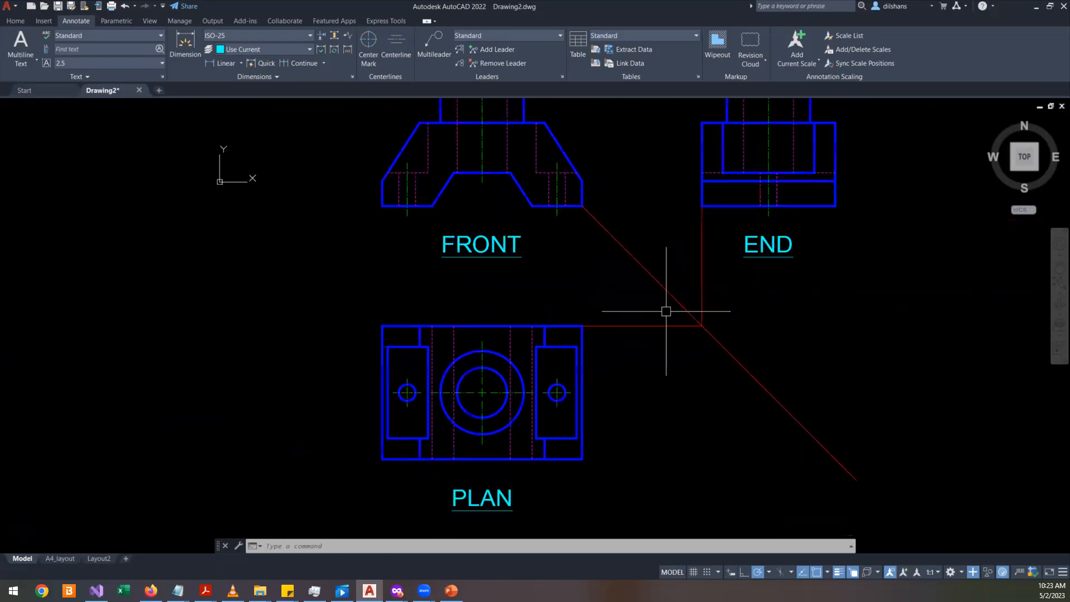
pyautogui.click(1057, 269)
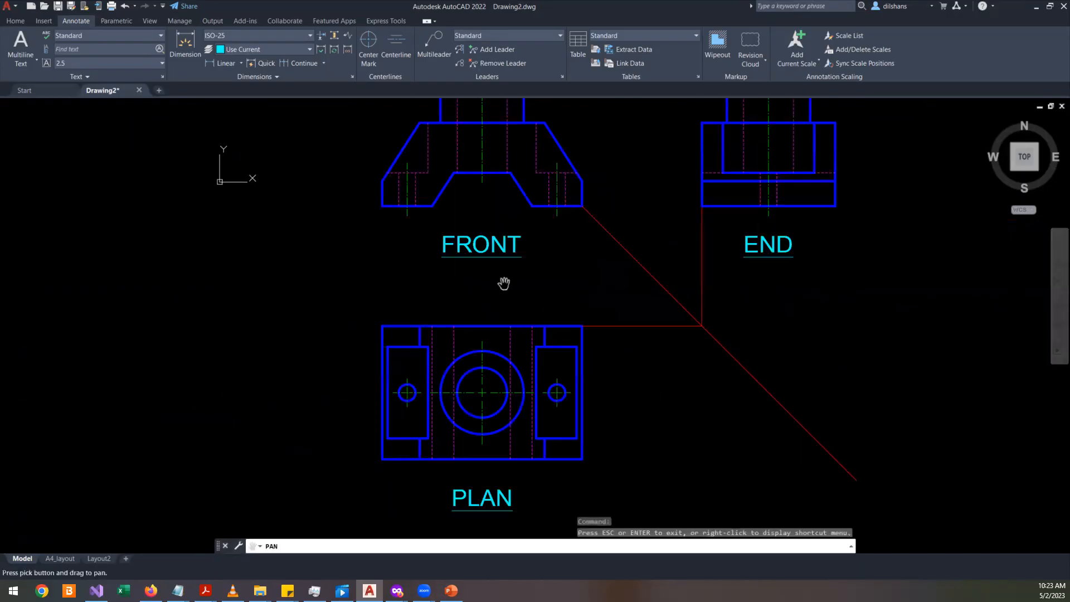
pyautogui.scroll(4, 504, 282)
pyautogui.moveTo(640, 258)
pyautogui.mouseDown()
pyautogui.moveTo(294, 463)
pyautogui.moveTo(544, 378)
pyautogui.moveTo(289, 466)
pyautogui.moveTo(281, 442)
pyautogui.moveTo(511, 279)
pyautogui.moveTo(490, 356)
pyautogui.moveTo(275, 480)
pyautogui.moveTo(535, 532)
pyautogui.moveTo(457, 579)
pyautogui.moveTo(144, 449)
pyautogui.moveTo(556, 404)
pyautogui.moveTo(575, 198)
pyautogui.moveTo(437, 162)
pyautogui.moveTo(467, 191)
pyautogui.moveTo(468, 296)
pyautogui.mouseUp()
pyautogui.scroll(-4, 467, 191)
pyautogui.rightClick(468, 295)
pyautogui.click(483, 303)
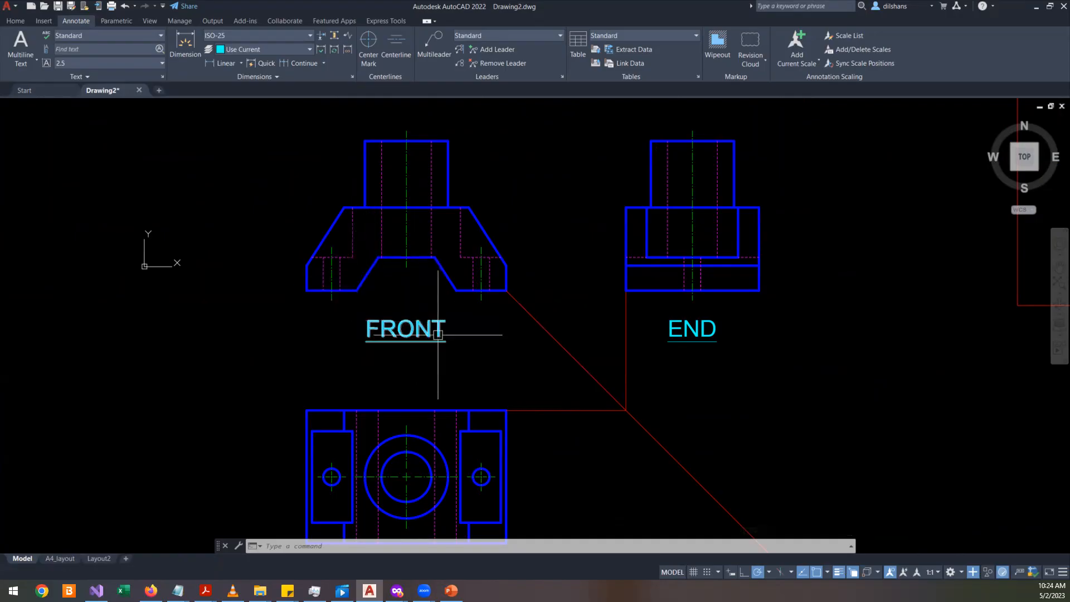
# - Select the END and FRONT labels together to compare their insertion grips, and clear the selection
pyautogui.scroll(2, 440, 337)
pyautogui.click(873, 312)
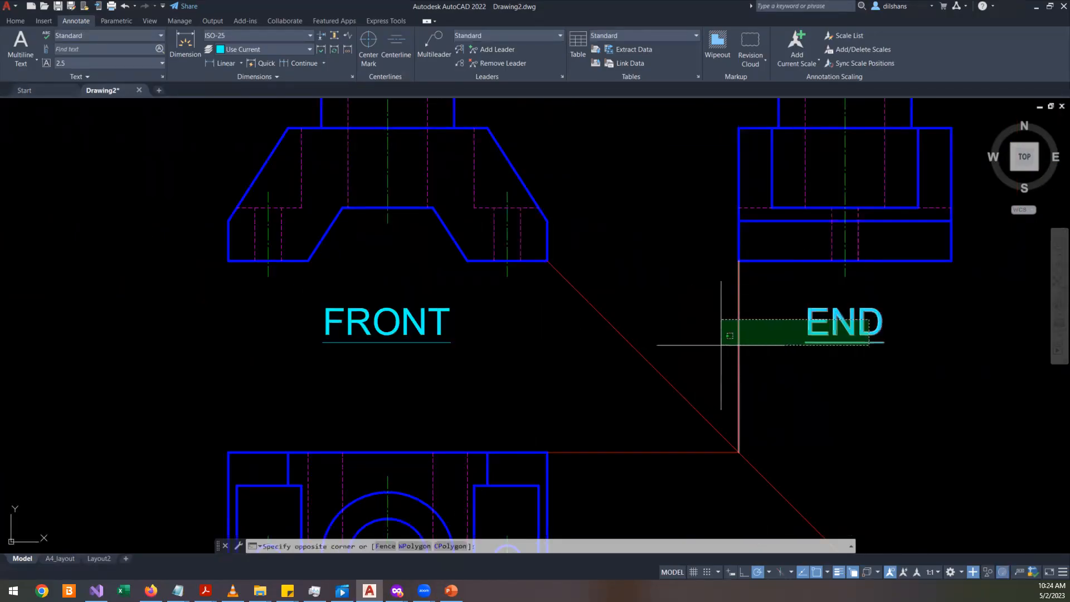
pyautogui.click(725, 335)
pyautogui.click(411, 322)
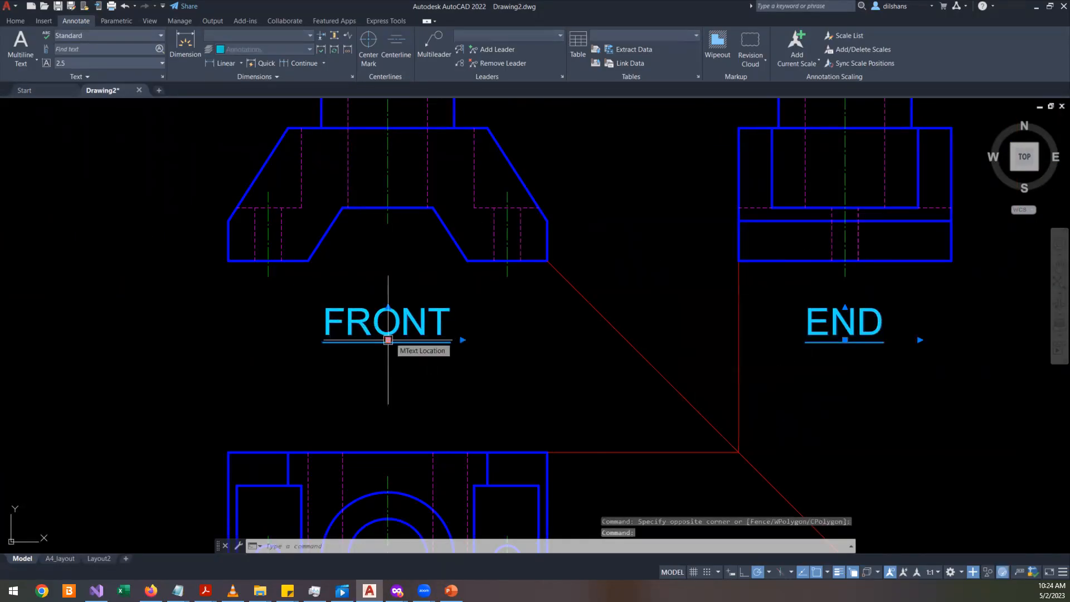
pyautogui.scroll(-2, 390, 341)
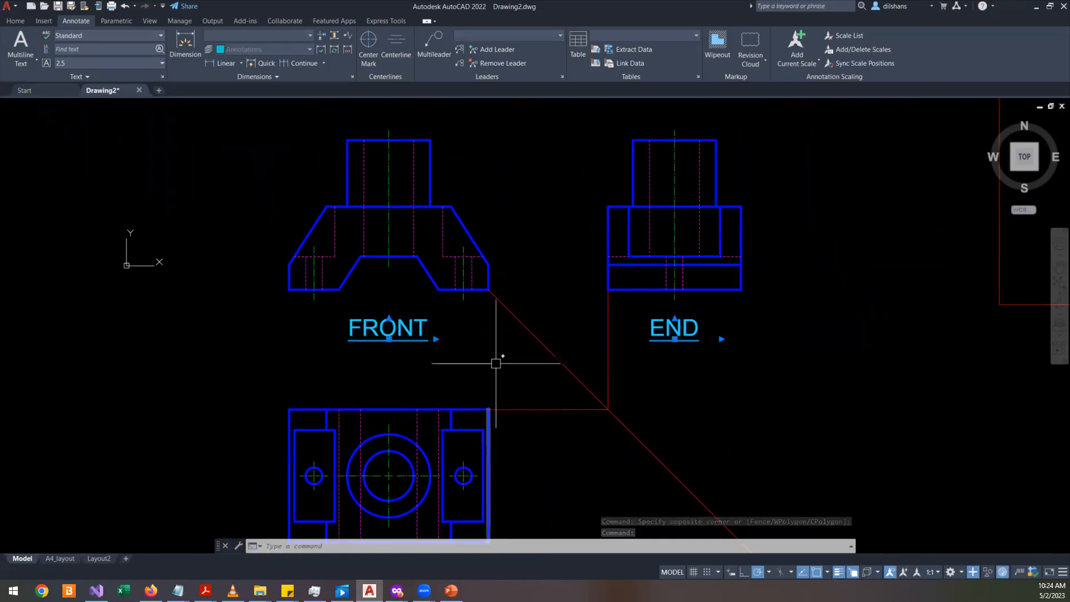
pyautogui.press('Escape')
pyautogui.press('Escape')
# - Review the FRONT label's text properties, then close them and clear the selection
pyautogui.click(415, 327)
pyautogui.rightClick(339, 338)
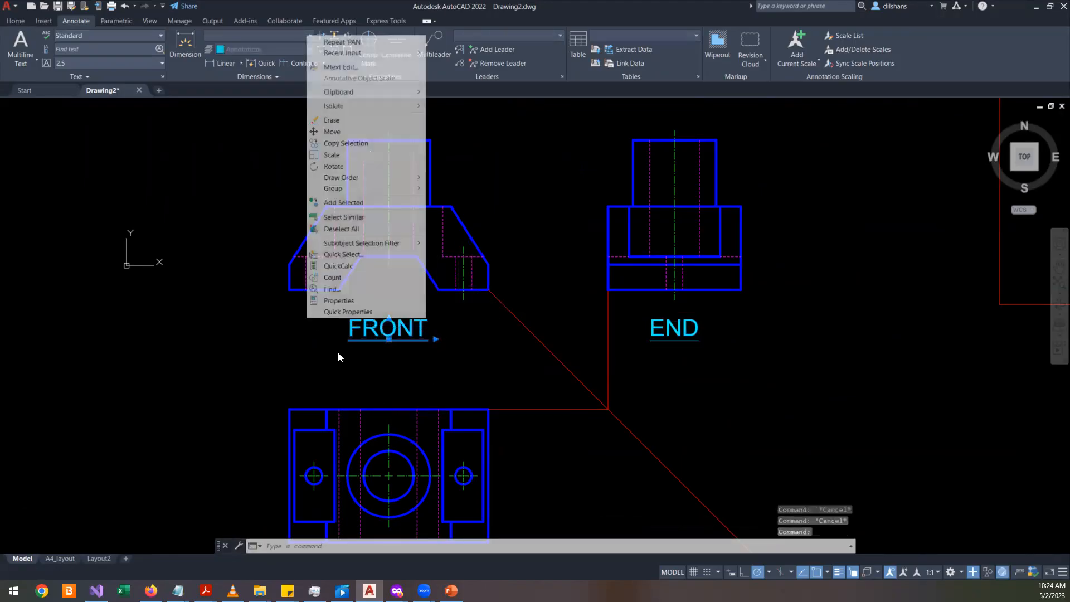
pyautogui.click(342, 300)
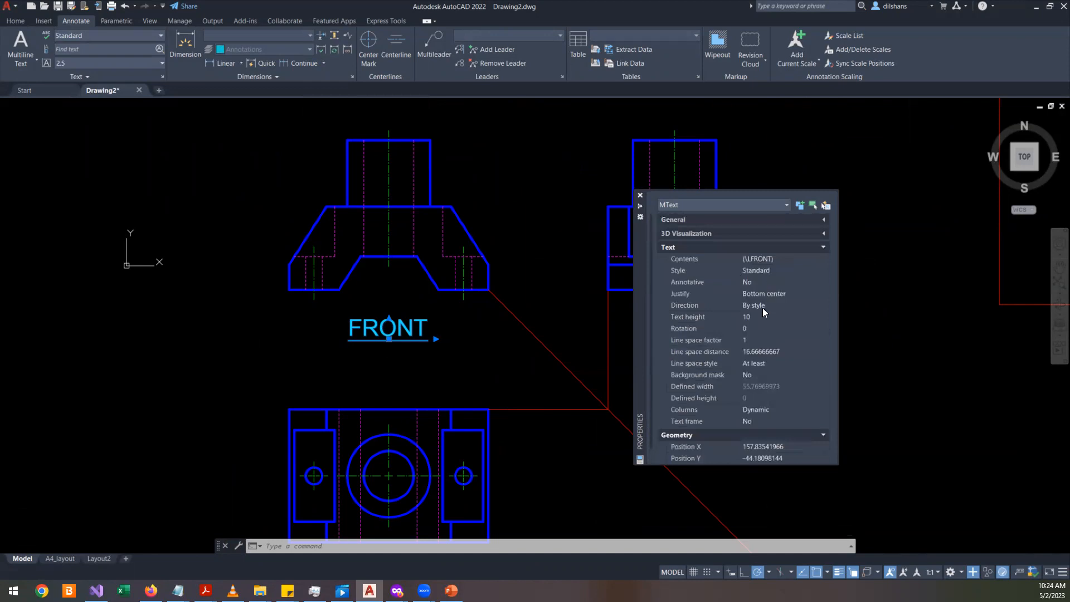
pyautogui.click(641, 197)
pyautogui.press('Escape')
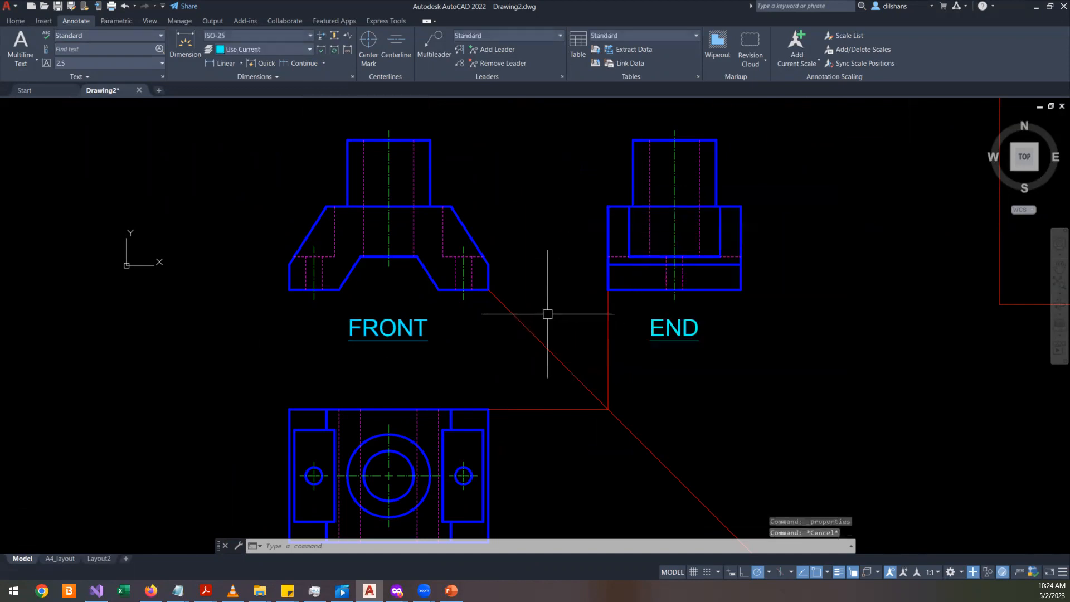
# - Inspect the FRONT and END labels, selecting the END label to check its grips and clearing the selection
pyautogui.scroll(2, 385, 339)
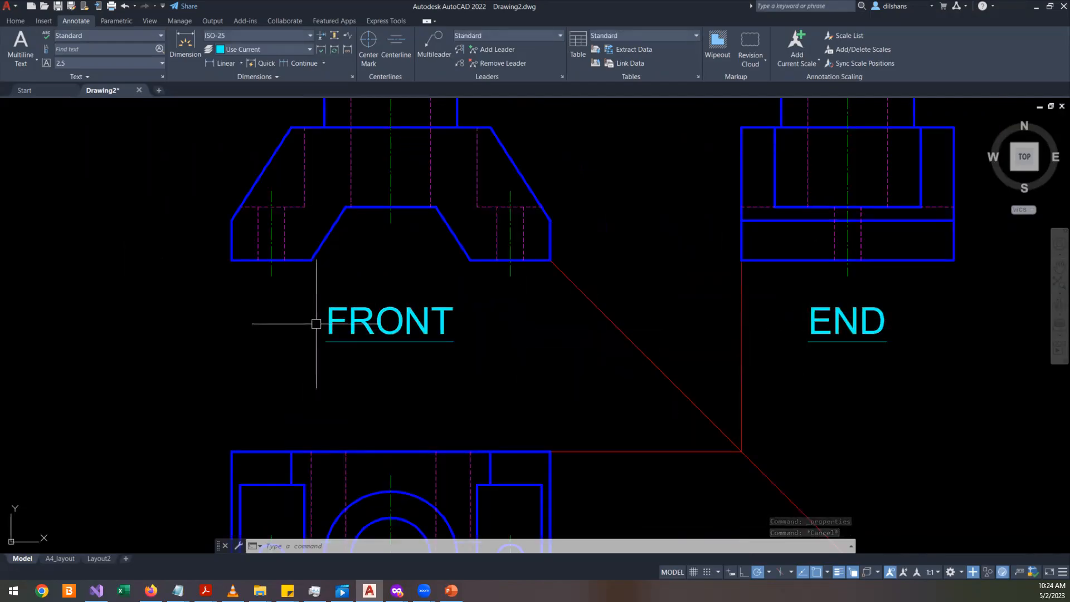
pyautogui.scroll(-2, 532, 354)
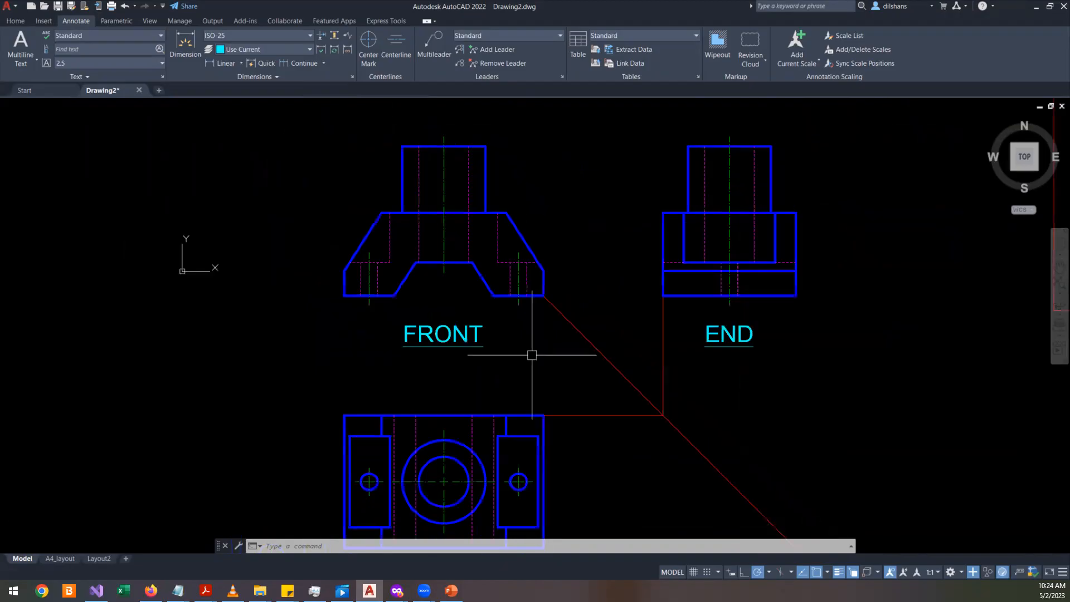
pyautogui.click(729, 334)
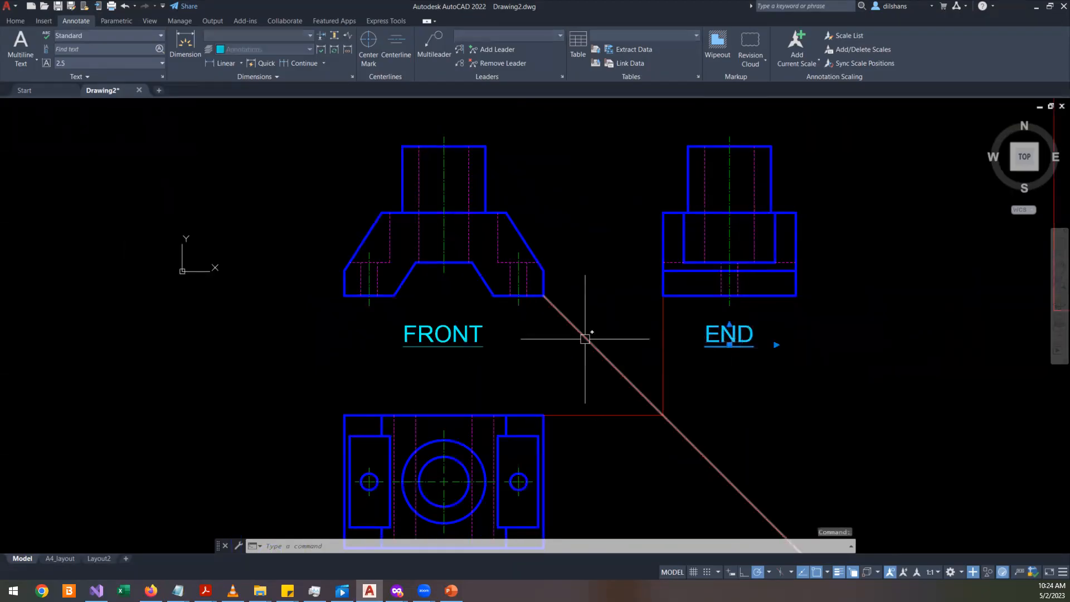
pyautogui.press('Escape')
pyautogui.press('Escape')
pyautogui.scroll(2, 592, 330)
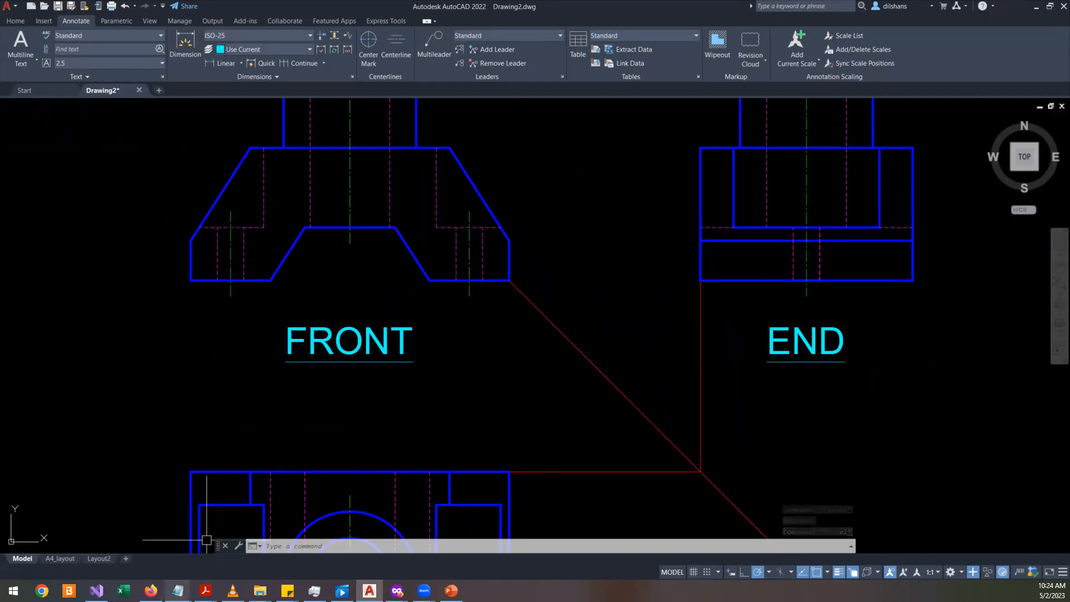
# - Switch to Notepad, replace the scale notes with the word "styles", and return to the AutoCAD drawing
pyautogui.click(178, 591)
pyautogui.click(249, 532)
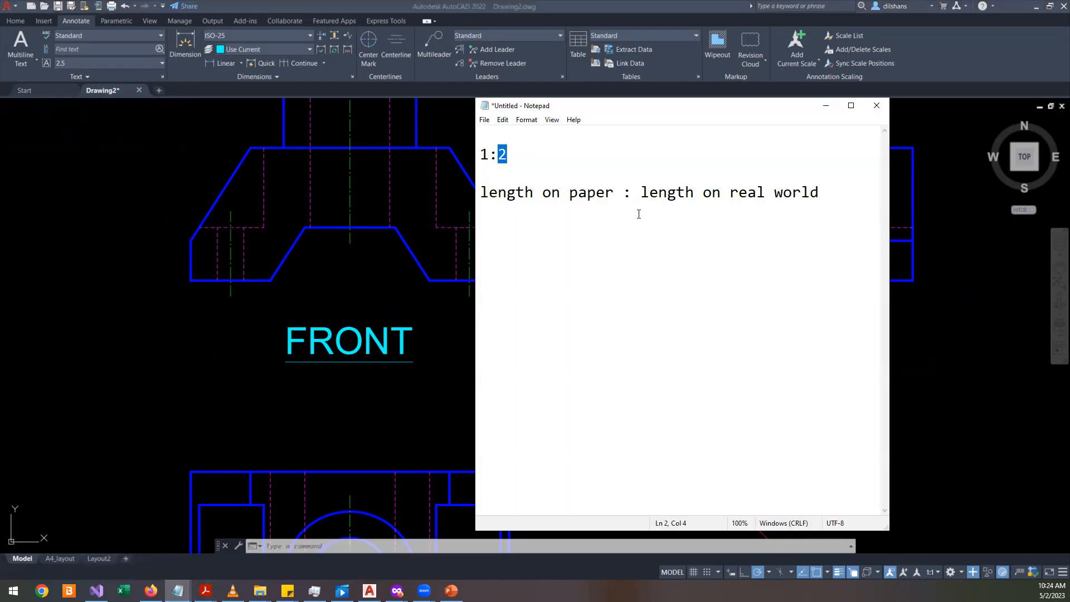
pyautogui.moveTo(831, 202); pyautogui.dragTo(296, 154)
pyautogui.write('s')
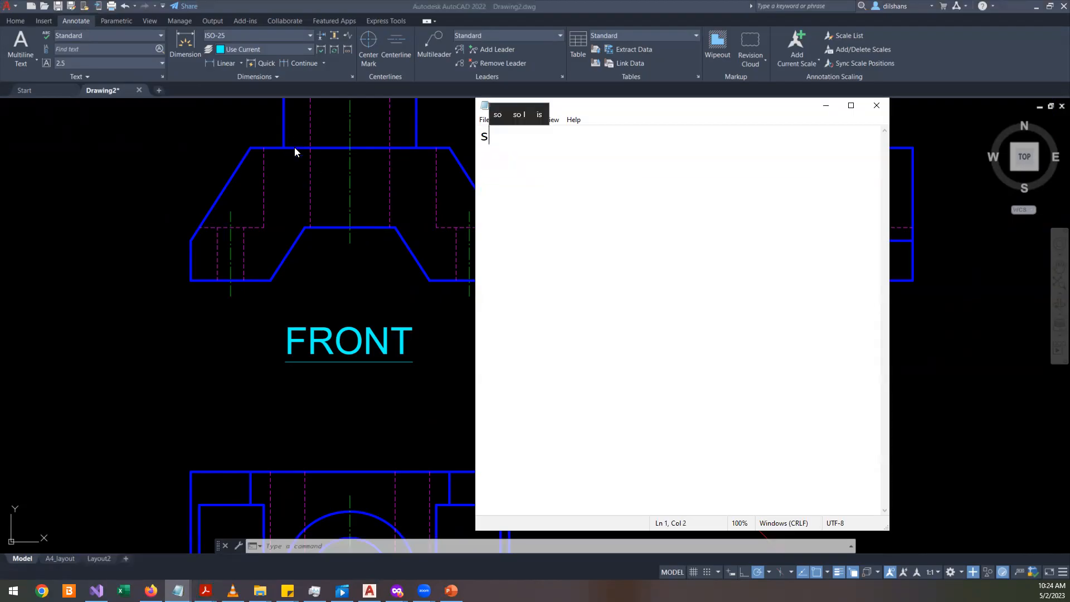
pyautogui.write('T')
pyautogui.press('BackSpace')
pyautogui.write('tyles')
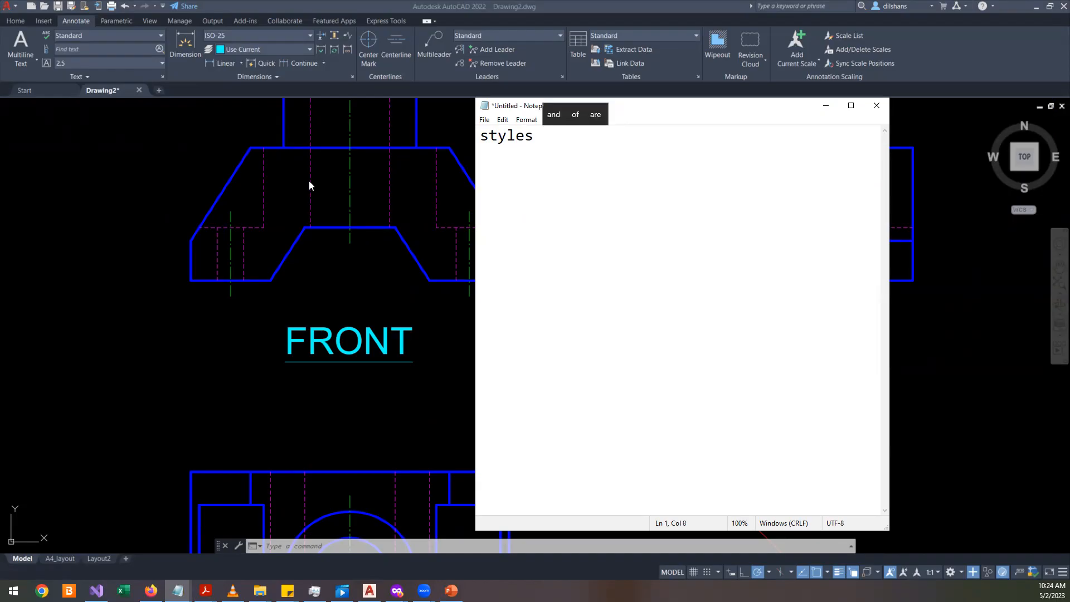
pyautogui.click(167, 170)
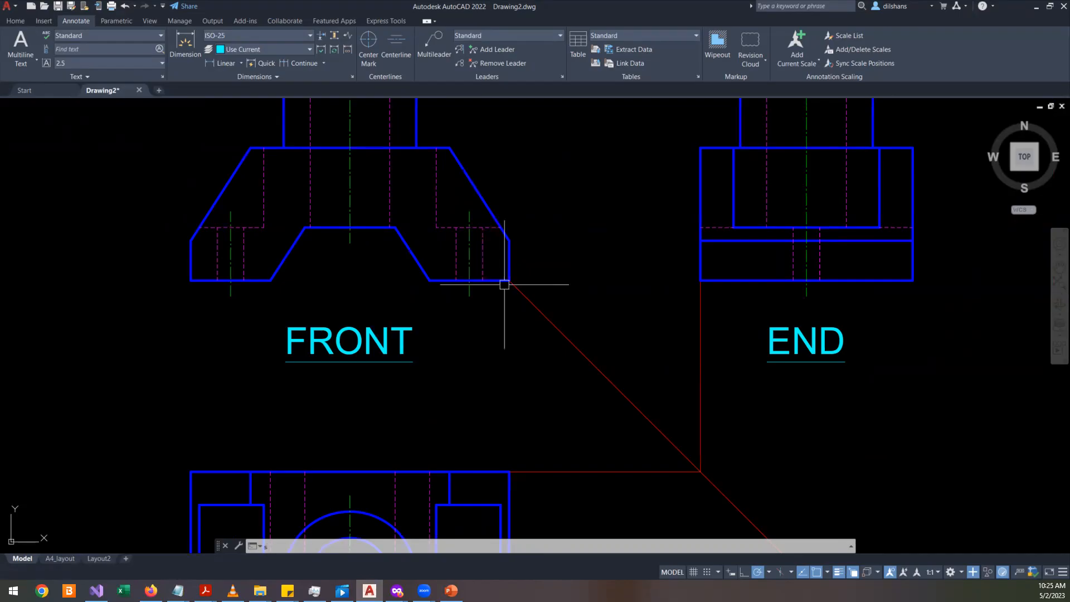
# - View the drawing's text styles with the STYLE command, and dismiss them without making changes
pyautogui.write('T')
pyautogui.press('Return')
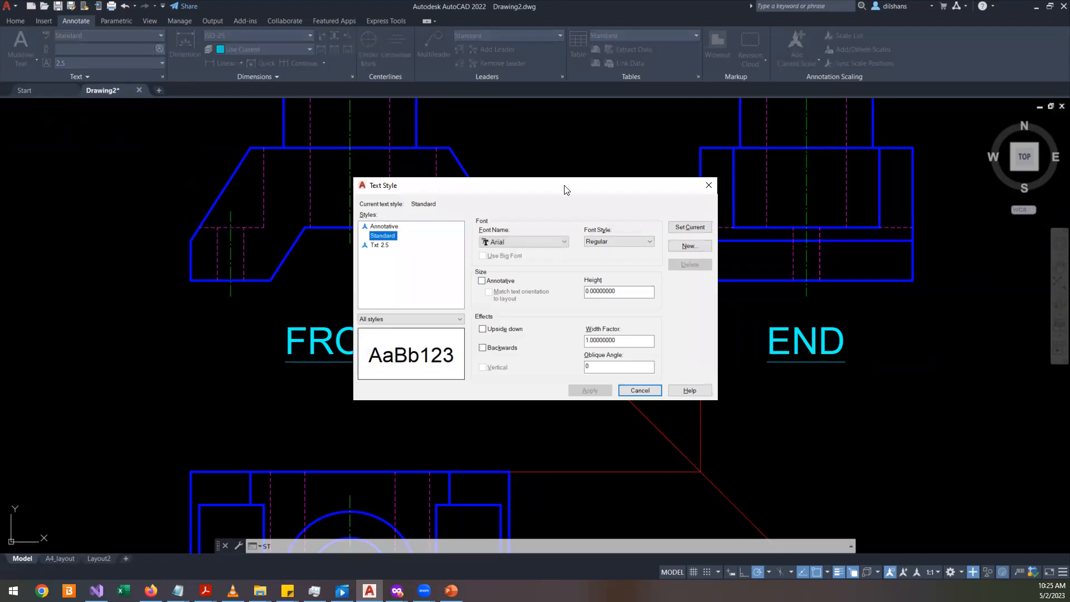
pyautogui.moveTo(562, 189); pyautogui.dragTo(530, 199)
pyautogui.press('Escape')
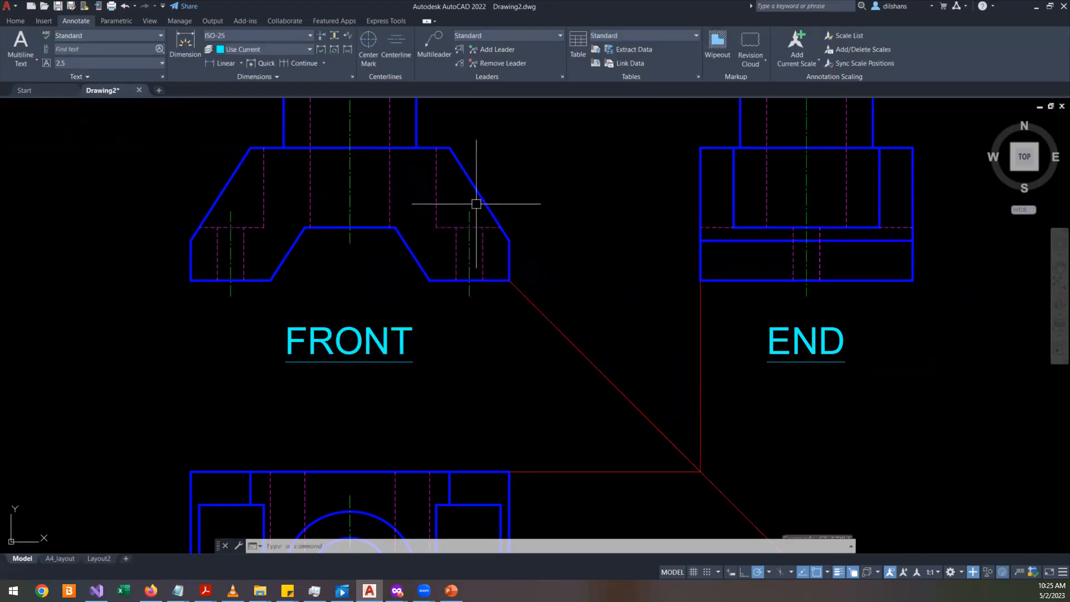
pyautogui.moveTo(149, 90)
pyautogui.write('+')
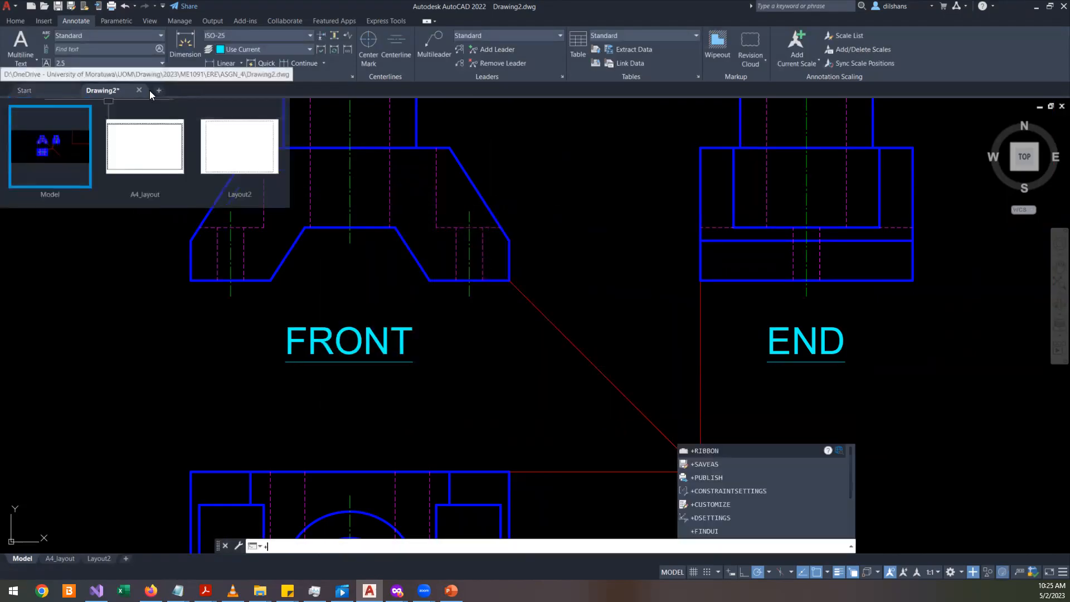
pyautogui.press('Escape')
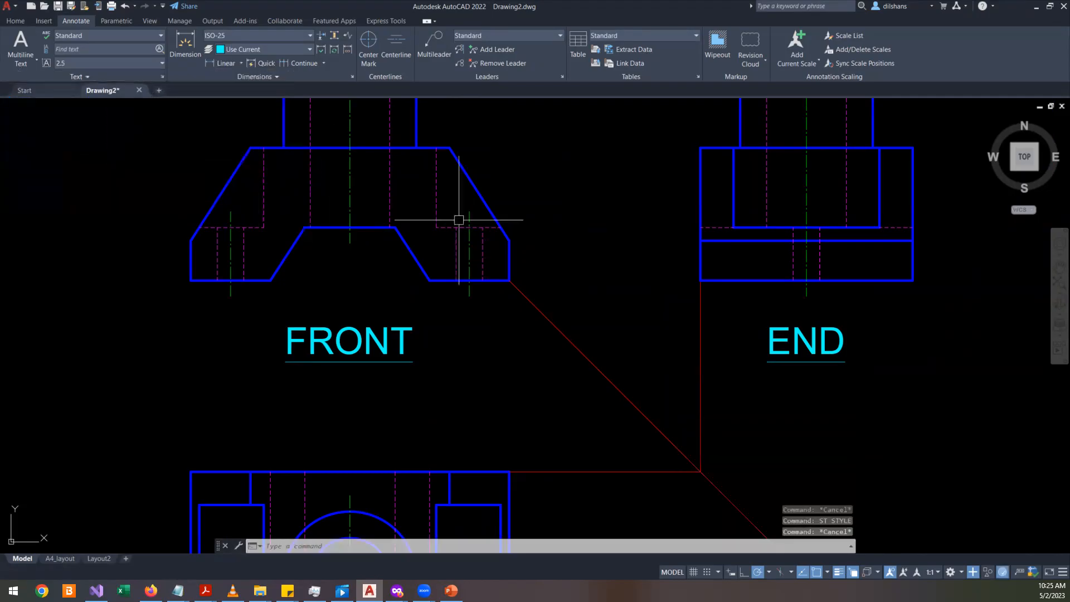
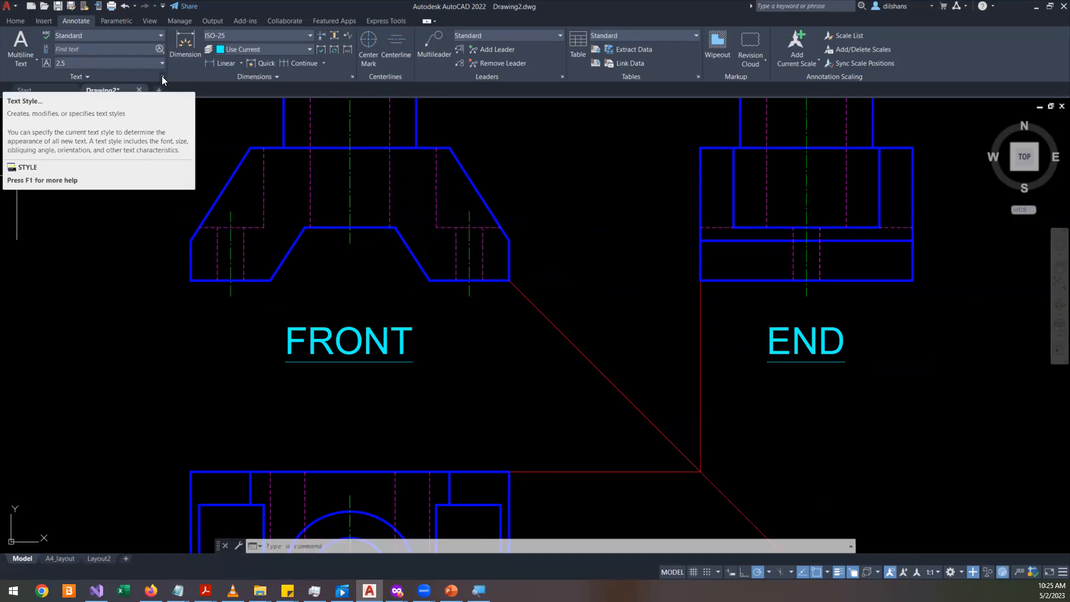
# - Reopen the Text Style settings, compare the Standard and Txt 2.5 styles, and close them
pyautogui.click(413, 108)
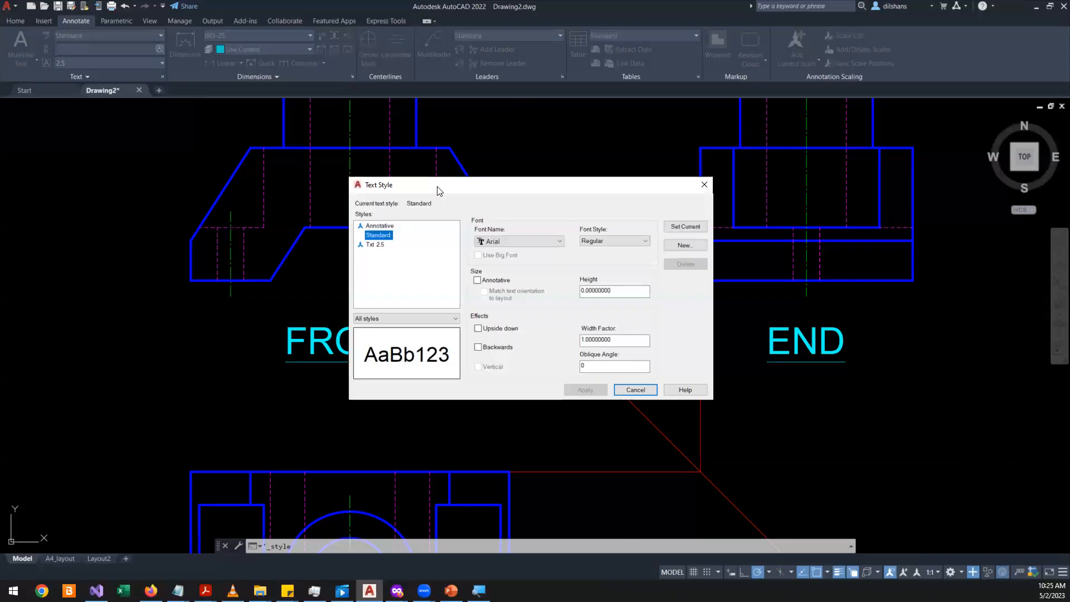
pyautogui.moveTo(439, 191); pyautogui.dragTo(309, 180)
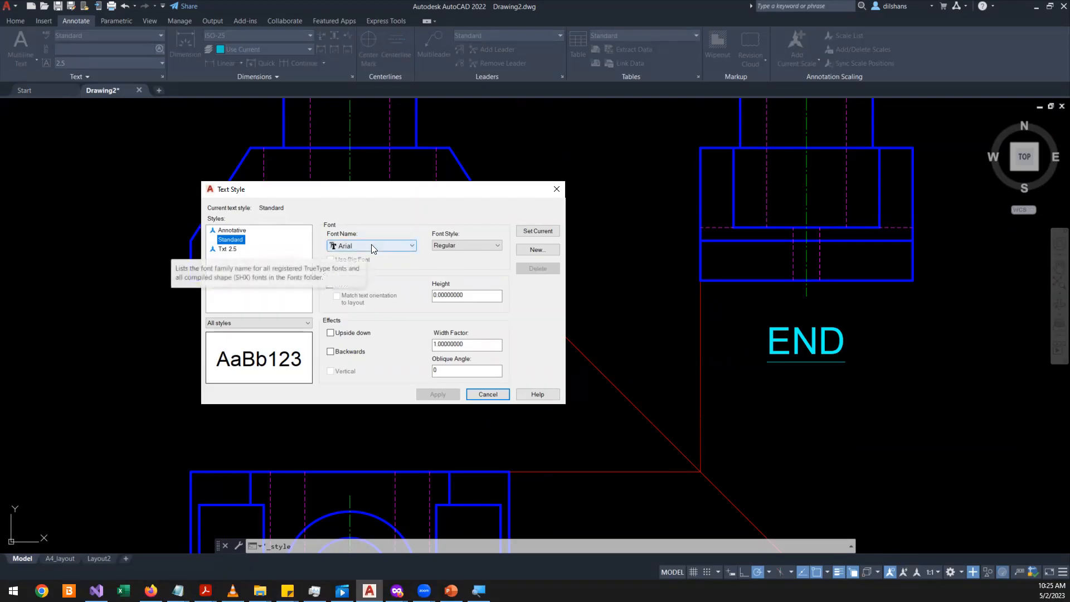
pyautogui.click(231, 251)
pyautogui.click(238, 239)
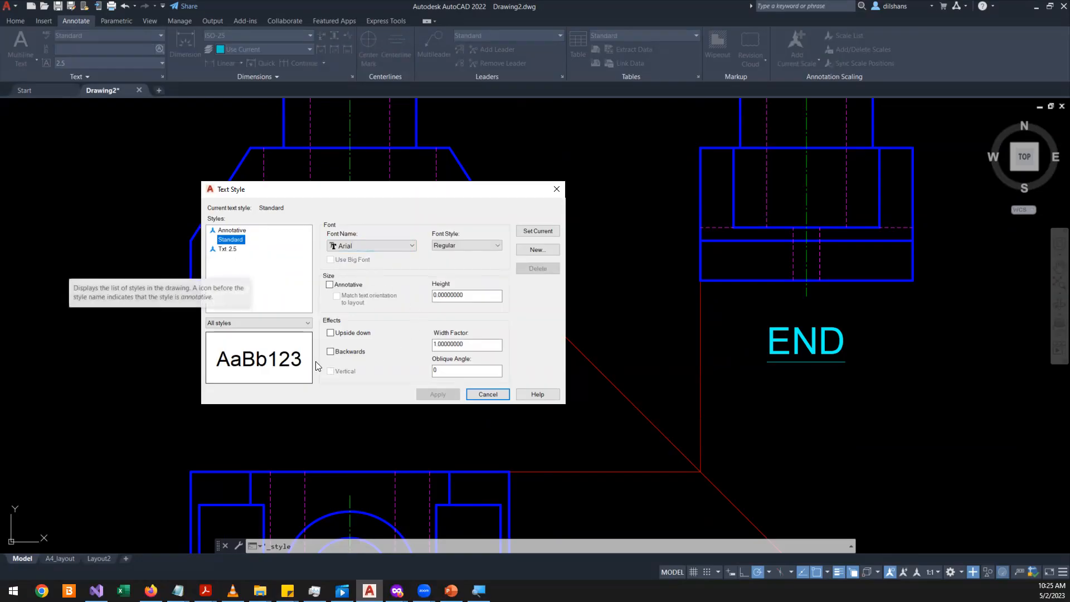
pyautogui.click(232, 248)
pyautogui.click(234, 240)
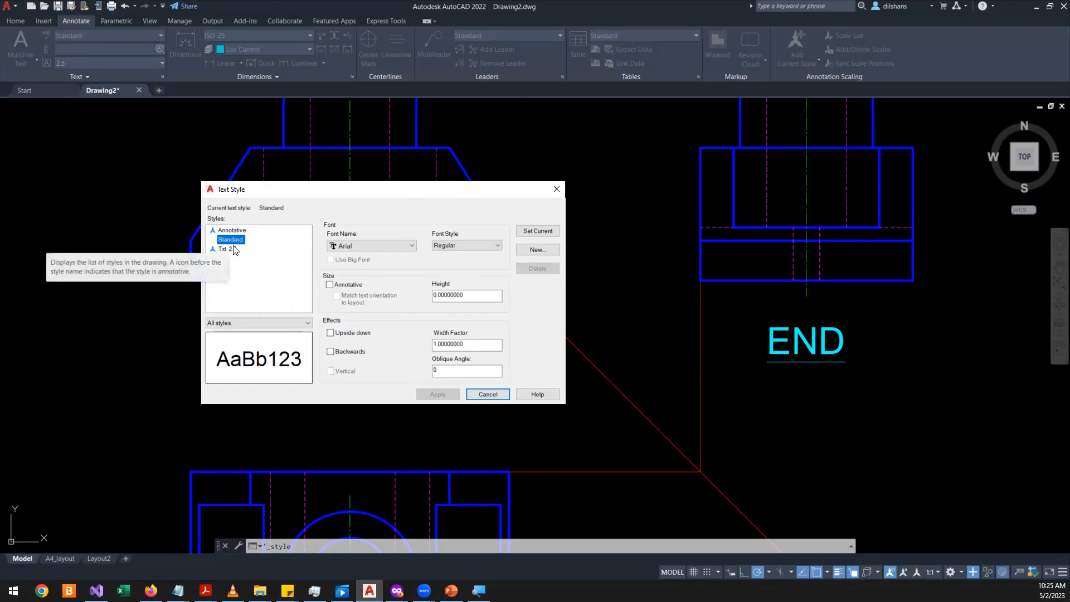
pyautogui.click(556, 189)
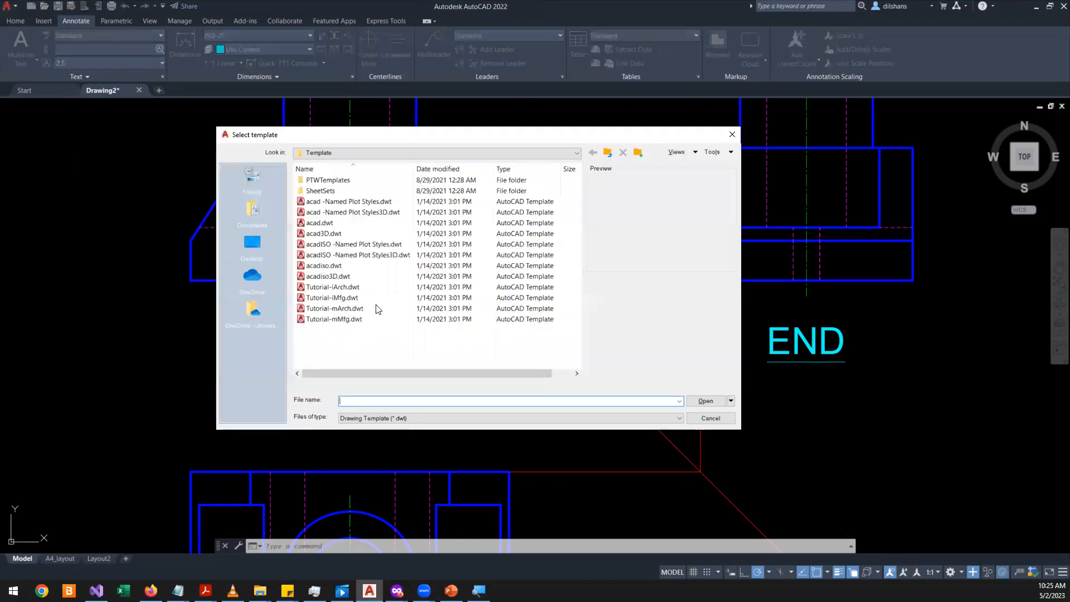
# - Start a new drawing from the acadiso.dwt template and compare its default Annotative and Standard text styles
pyautogui.doubleClick(320, 265)
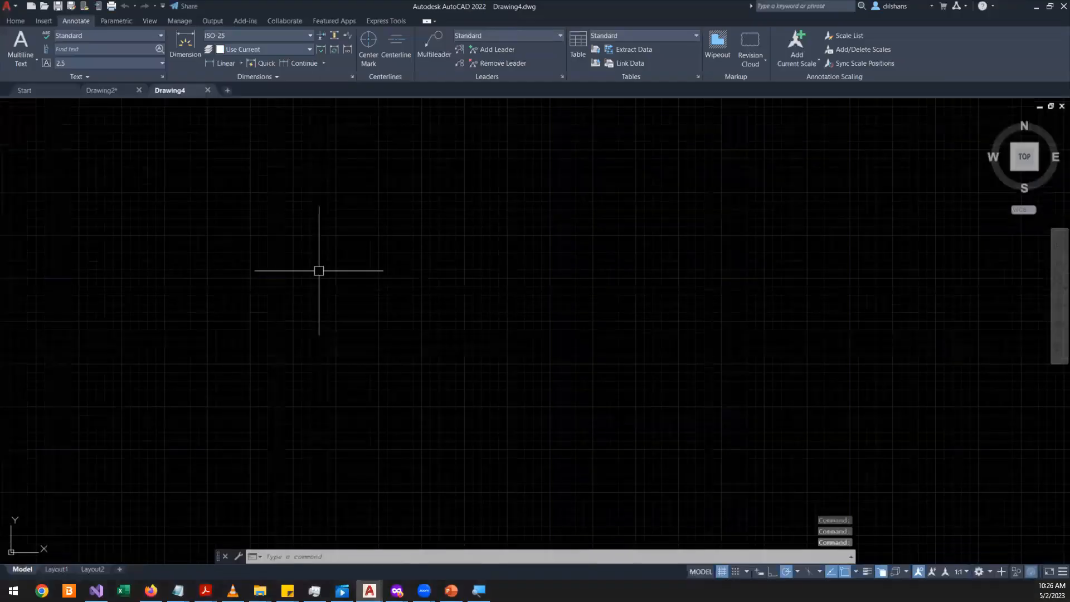
pyautogui.write('ST')
pyautogui.press('Return')
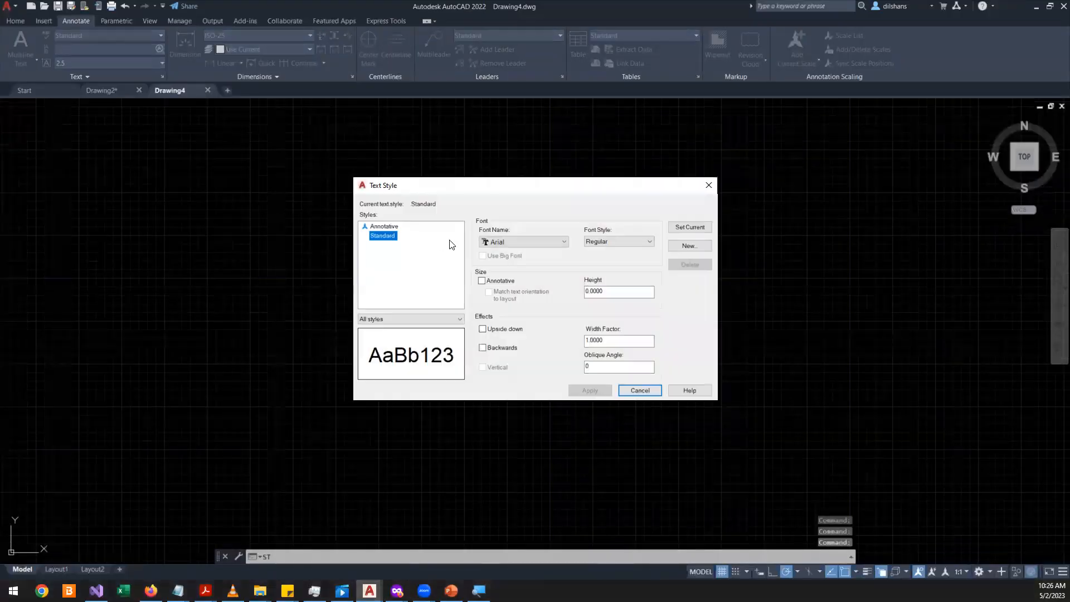
pyautogui.click(377, 226)
pyautogui.click(381, 234)
pyautogui.click(380, 229)
pyautogui.click(380, 239)
pyautogui.click(379, 237)
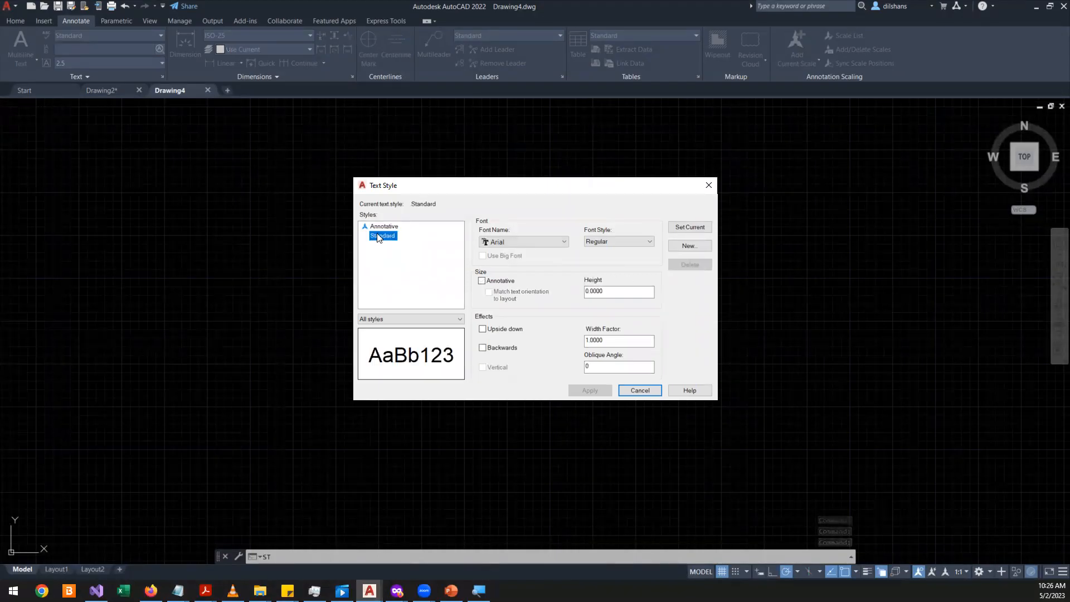
pyautogui.click(382, 226)
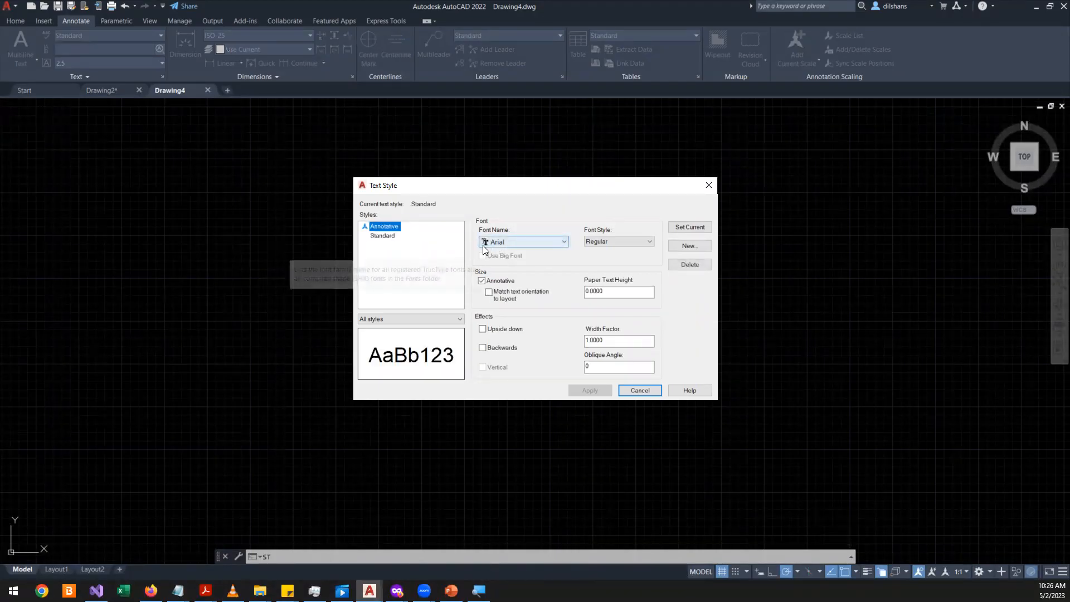
# - Close the Text Style settings and the new blank drawing, returning to Drawing2
pyautogui.click(706, 186)
pyautogui.click(210, 91)
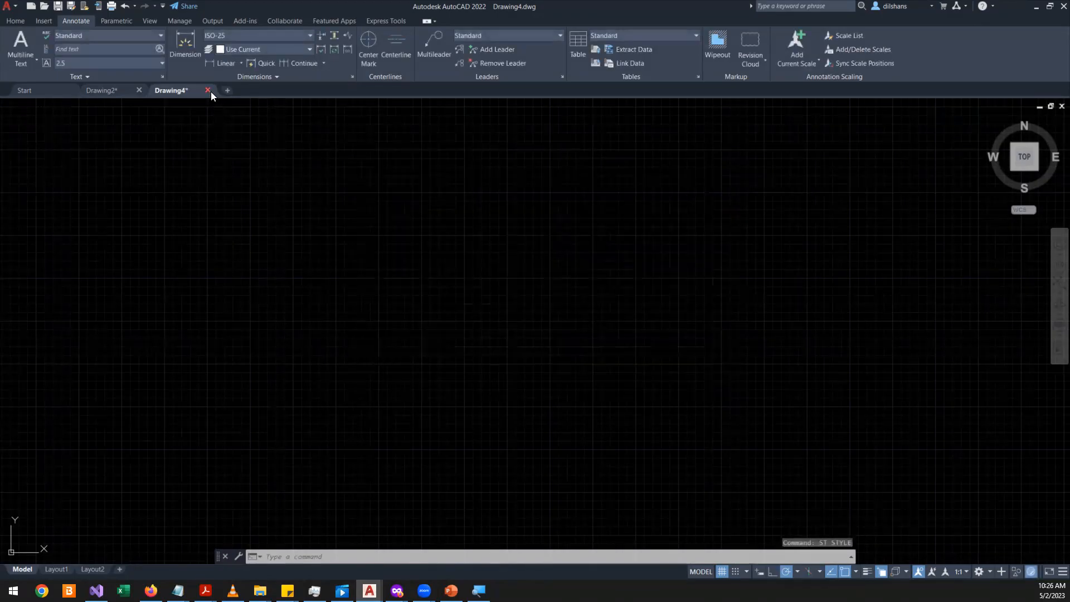
pyautogui.click(529, 321)
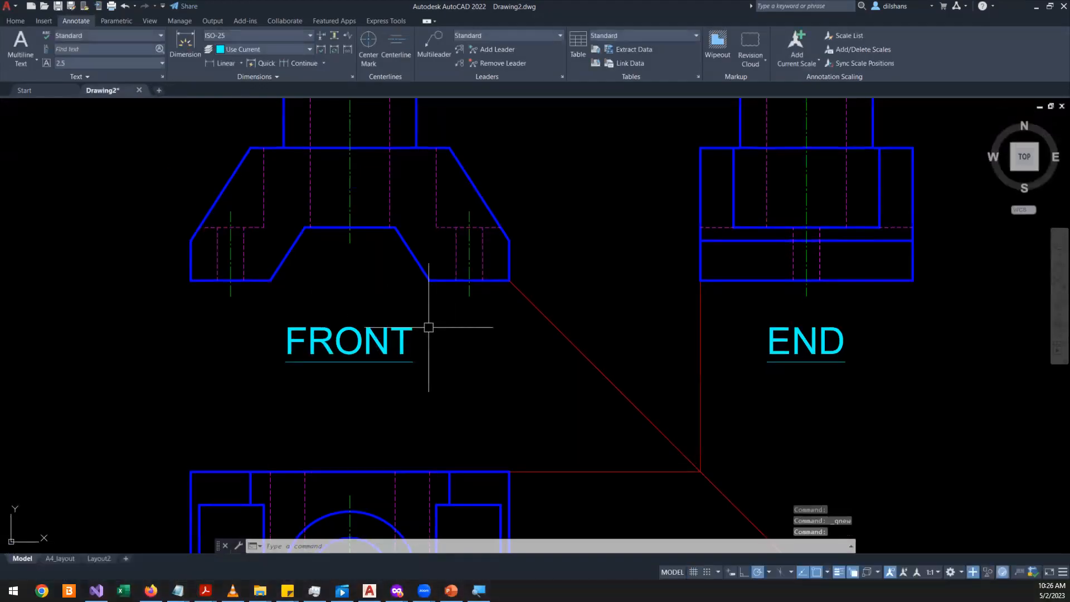
# - Browse the fonts available for the Standard text style, and close the settings without changing the font
pyautogui.write('st')
pyautogui.press('Return')
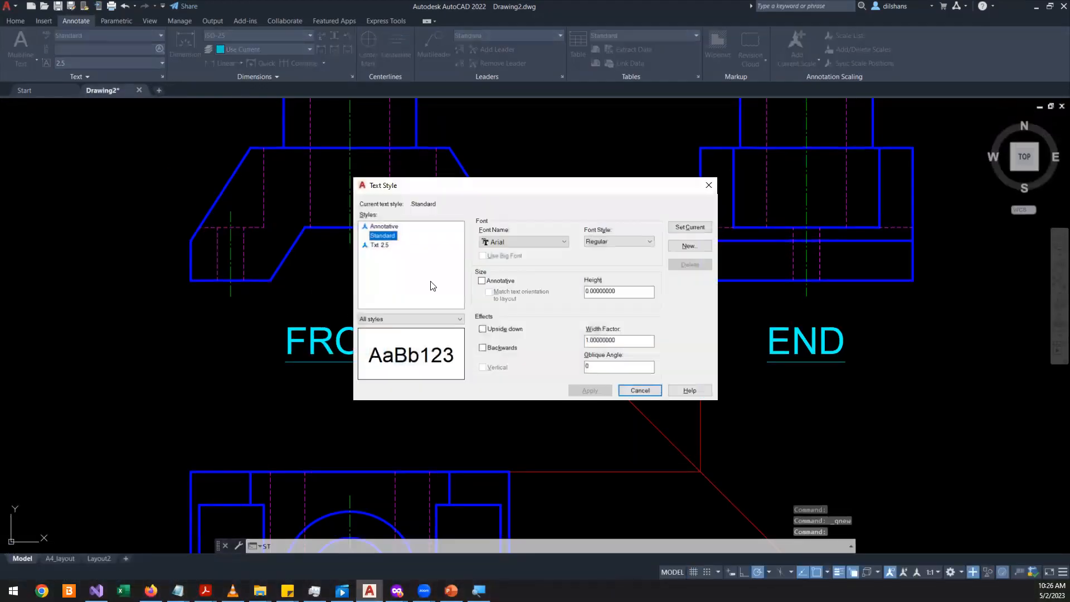
pyautogui.click(514, 240)
pyautogui.scroll(4, 524, 301)
pyautogui.scroll(-4, 516, 331)
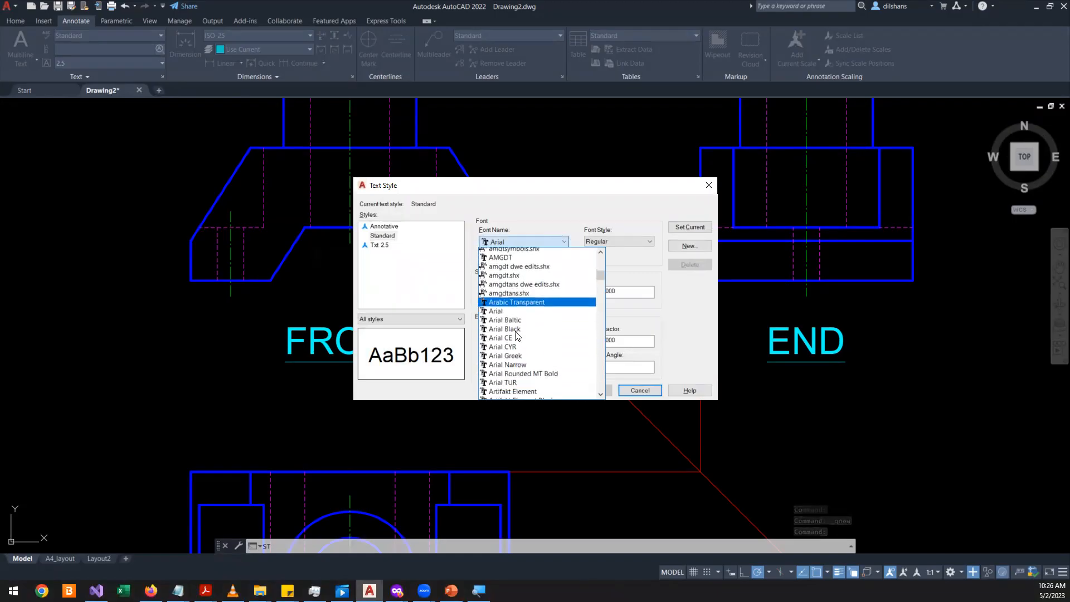
pyautogui.click(634, 200)
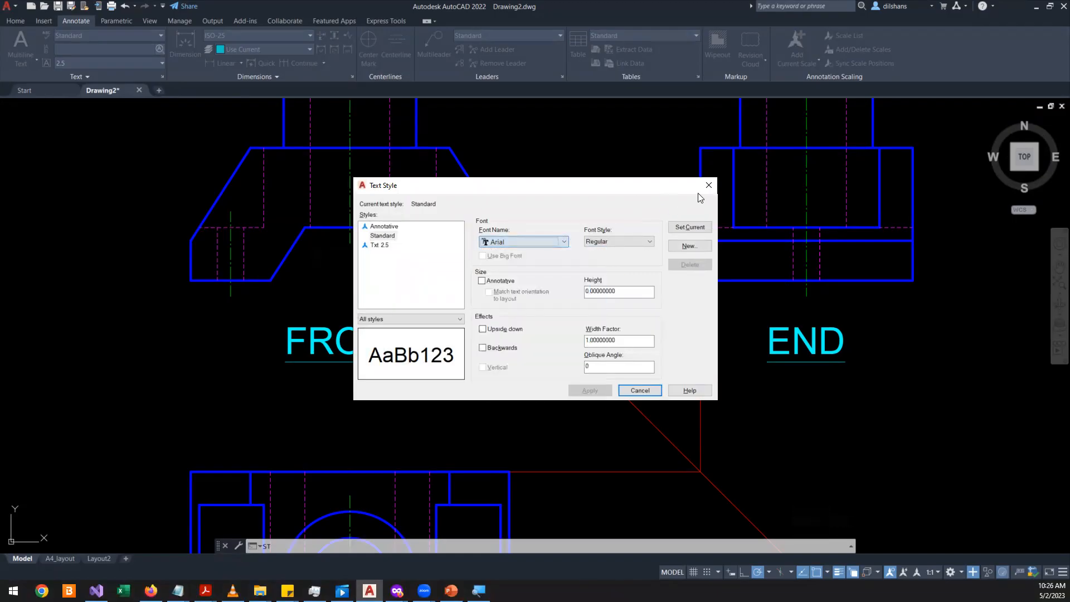
pyautogui.click(709, 185)
# - Select the FRONT, END and PLAN titles and assign them the Standard text style
pyautogui.click(372, 342)
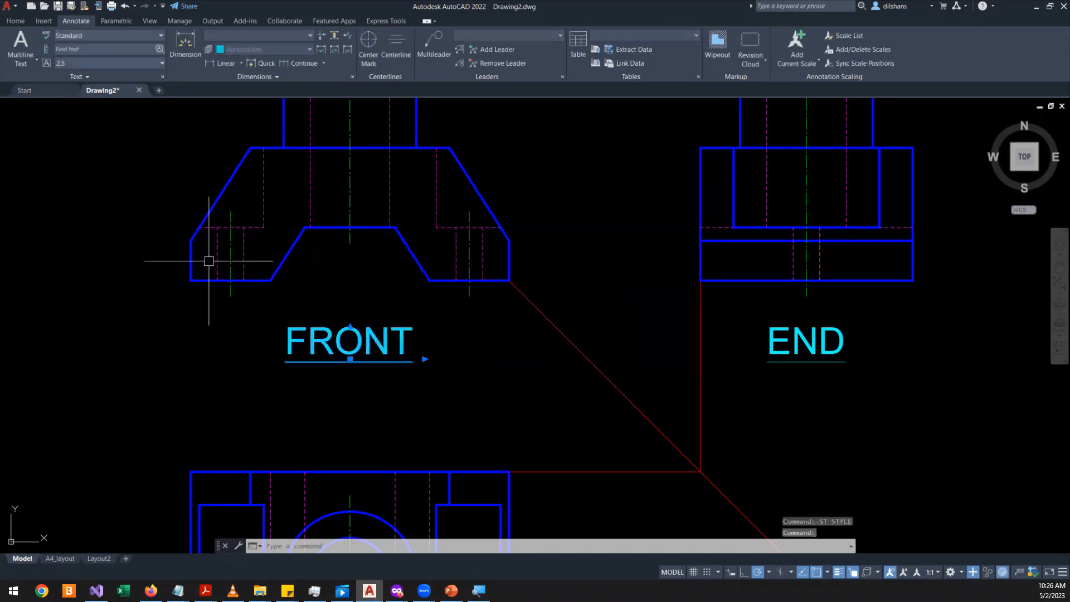
pyautogui.click(806, 343)
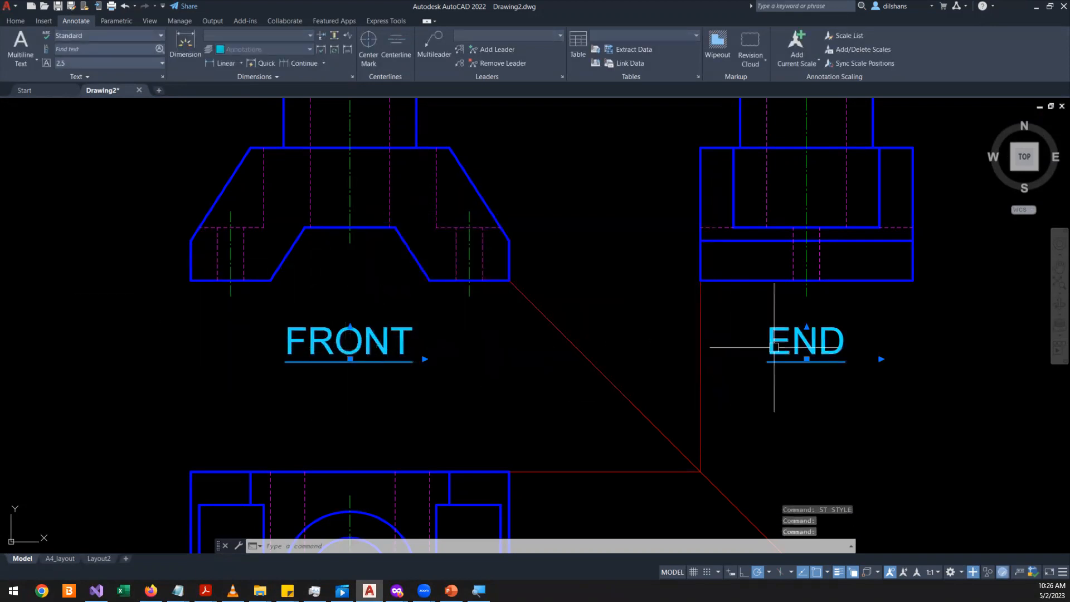
pyautogui.scroll(-6, 646, 372)
pyautogui.click(574, 450)
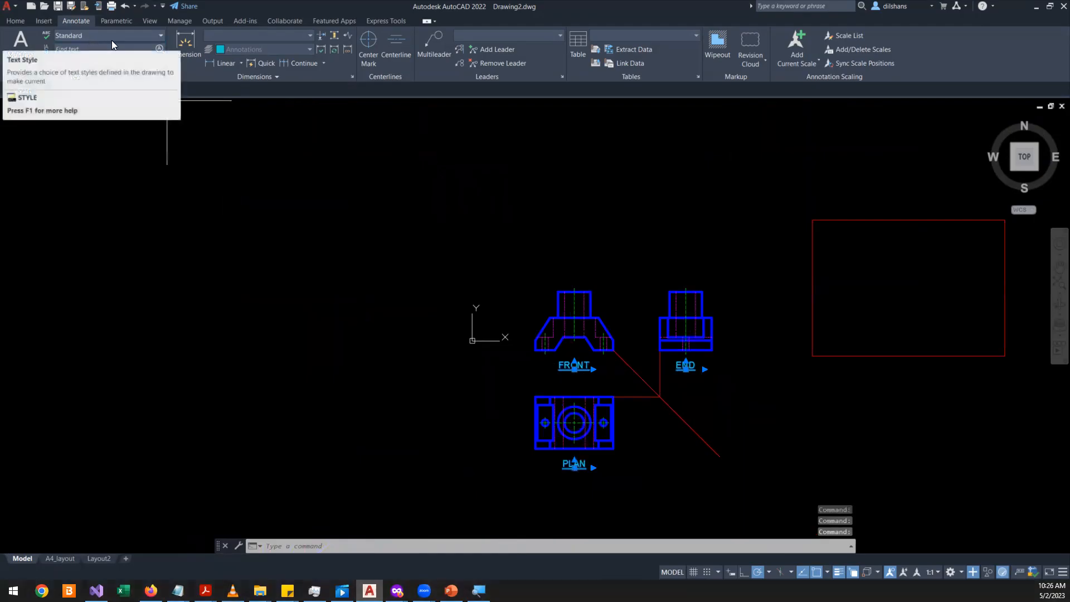
pyautogui.click(130, 34)
pyautogui.click(81, 72)
# - Choose Standard as the current text style for new text and clear any selection
pyautogui.click(141, 33)
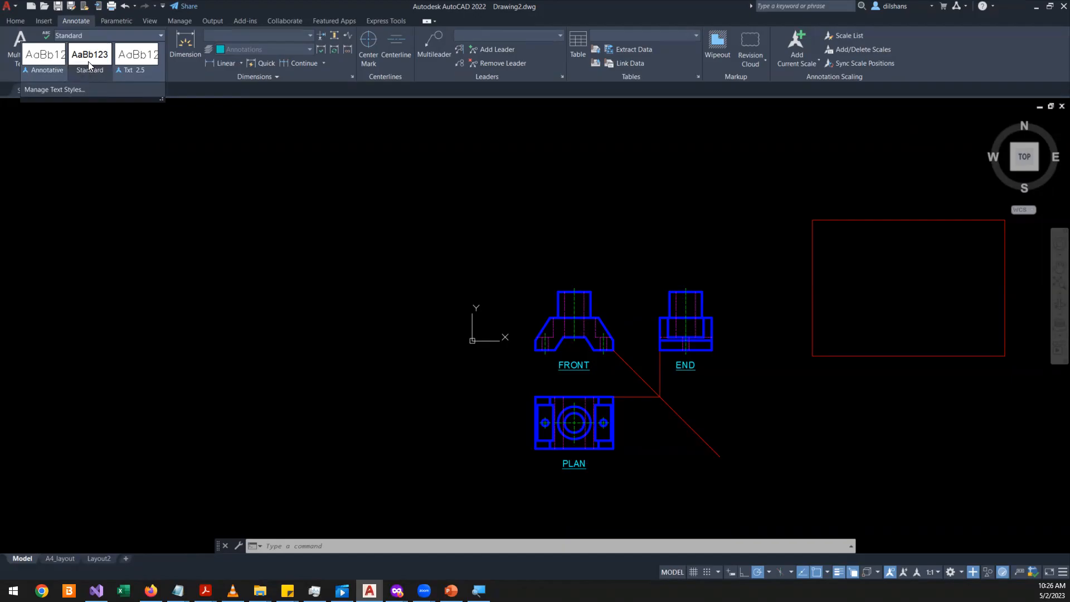
pyautogui.click(89, 66)
pyautogui.click(110, 34)
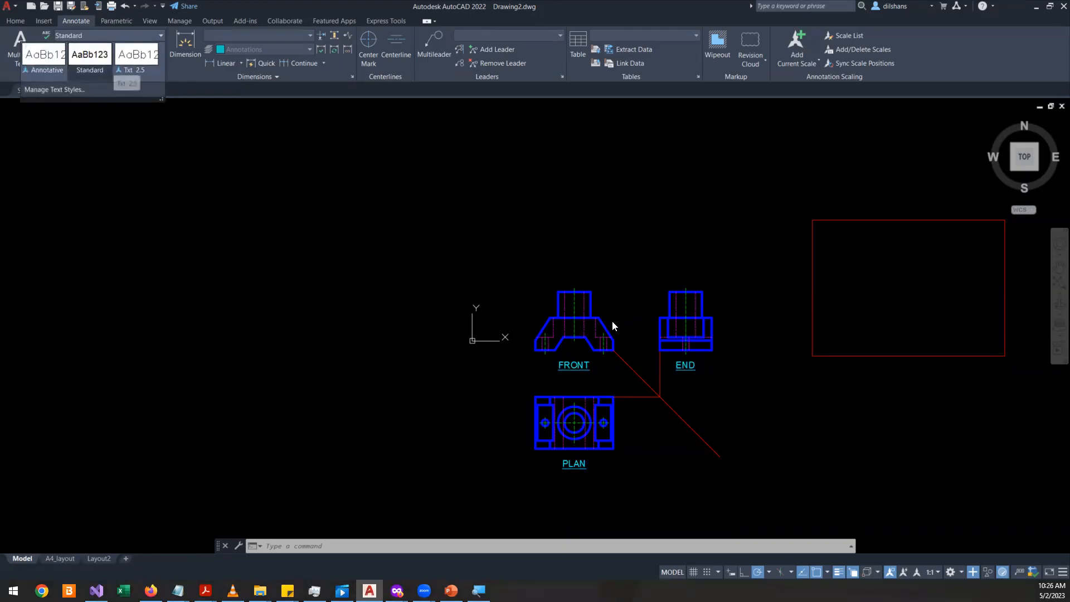
pyautogui.press('Escape')
pyautogui.press('Escape')
# - Inspect the FRONT title's properties and its available text styles, close the properties, and clear the selection
pyautogui.scroll(6, 707, 385)
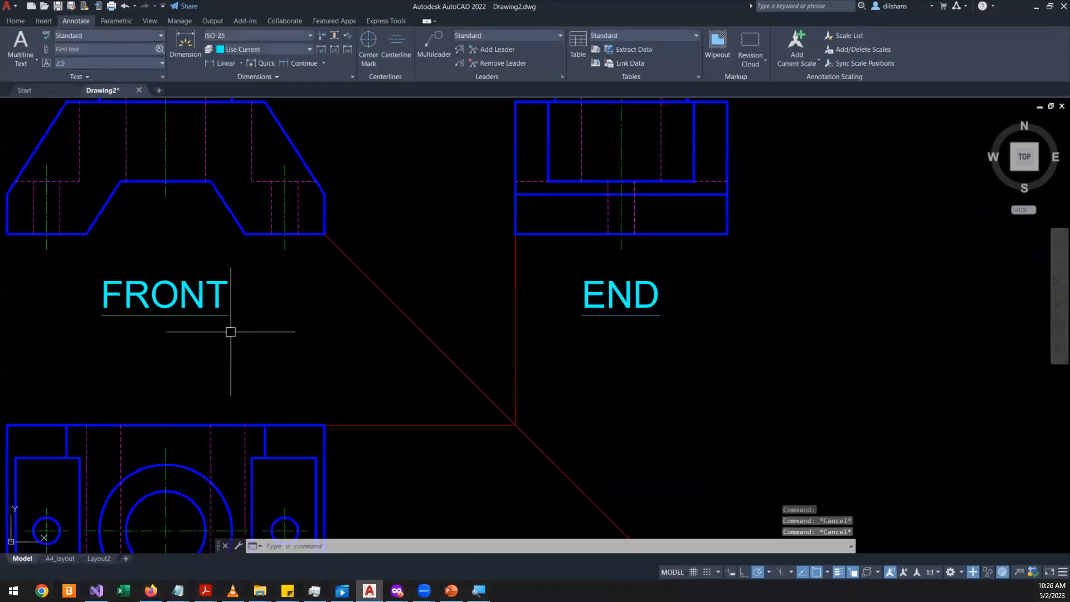
pyautogui.click(220, 304)
pyautogui.rightClick(320, 341)
pyautogui.click(363, 322)
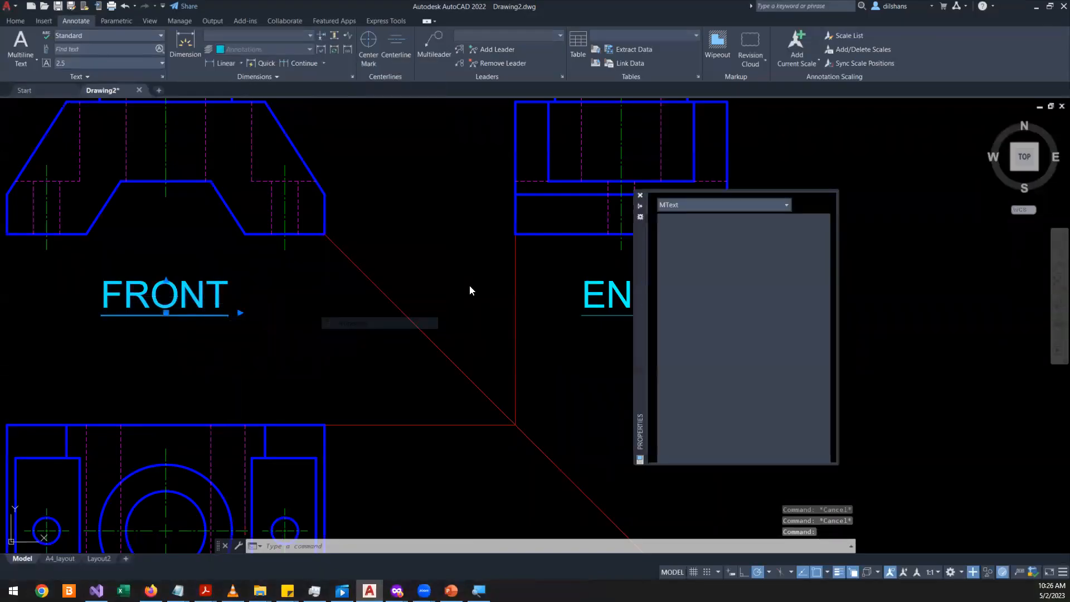
pyautogui.click(782, 271)
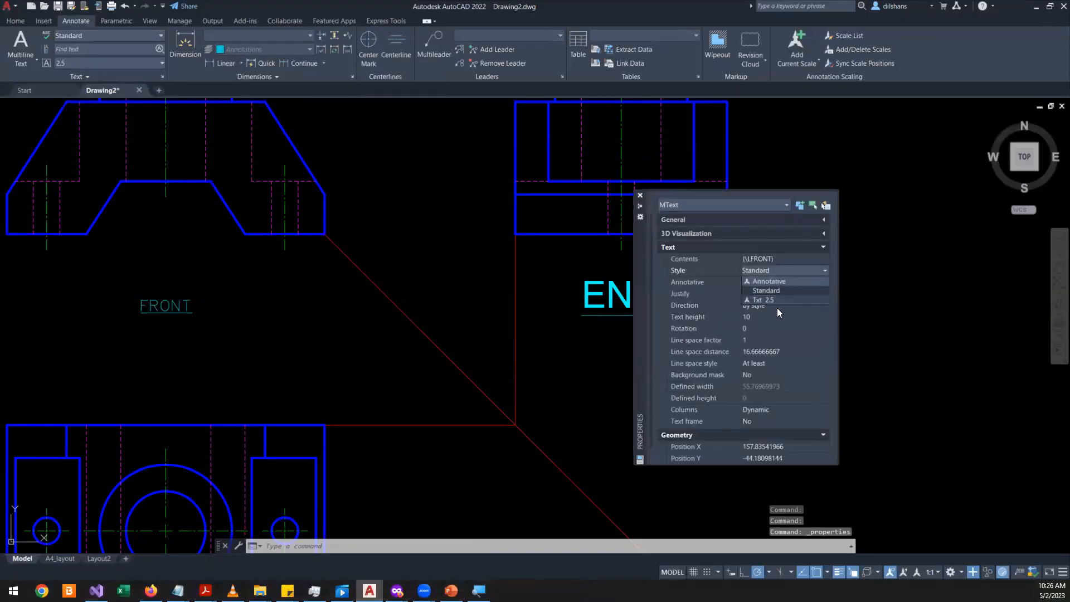
pyautogui.press('Escape')
pyautogui.press('Escape')
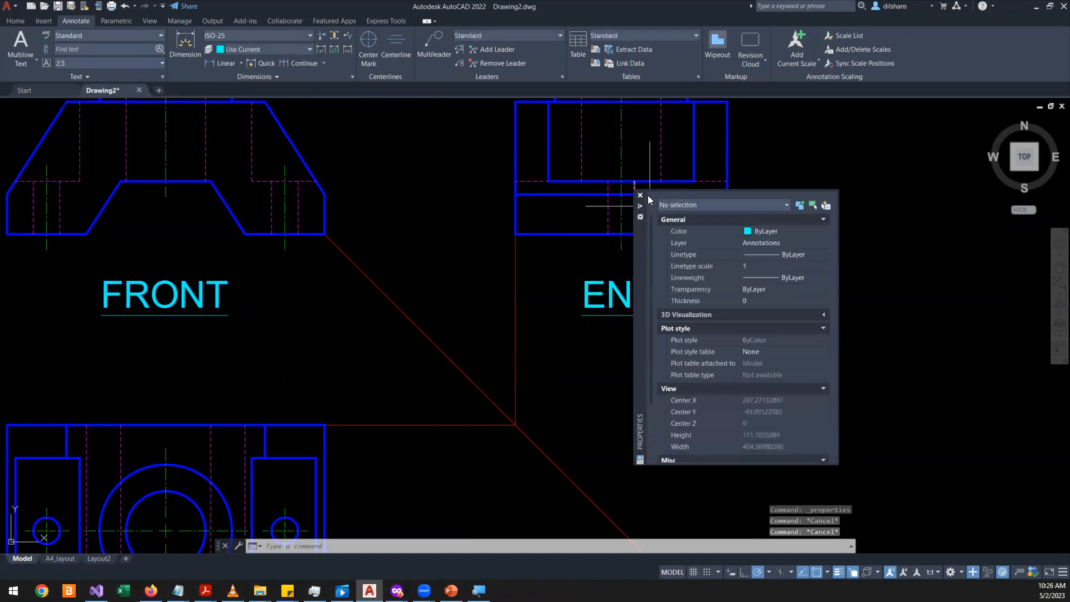
pyautogui.click(640, 196)
pyautogui.click(222, 307)
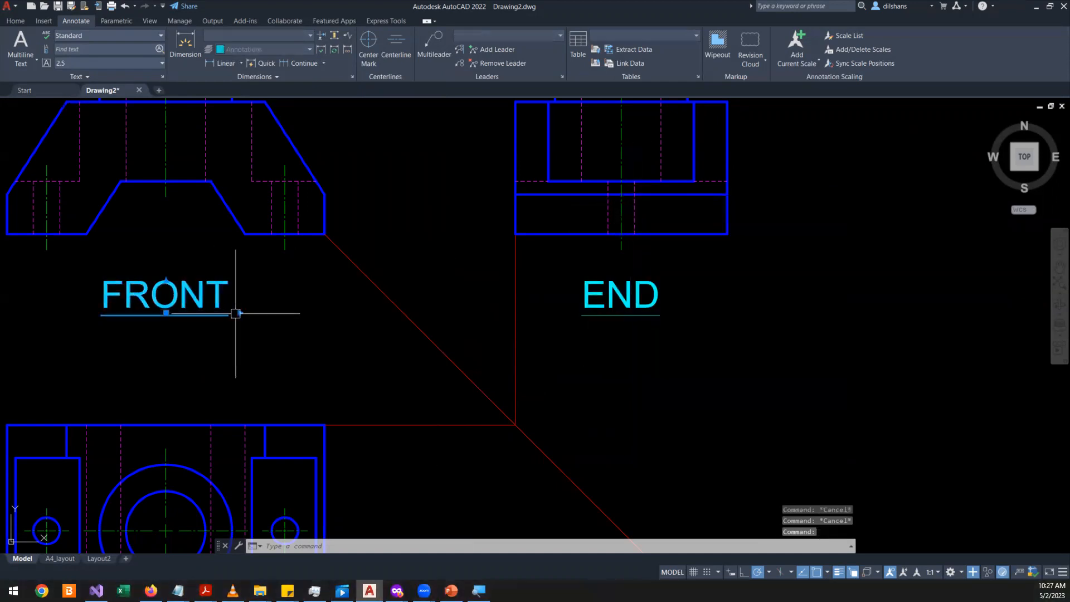
pyautogui.press('Escape')
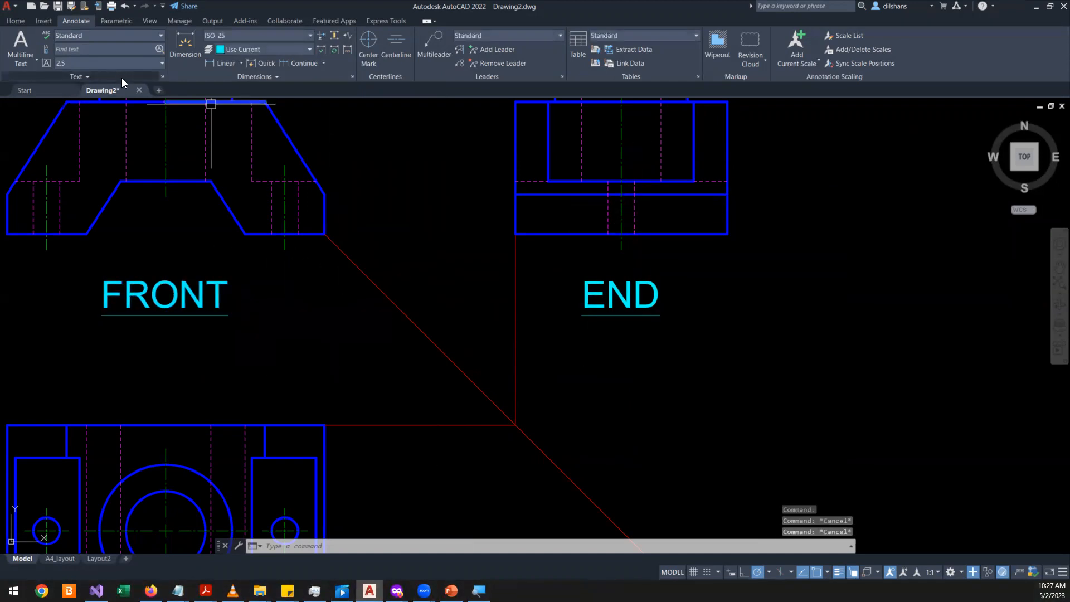
# - Open the Text Style settings and choose the romanc.shx font for the Standard style
pyautogui.click(162, 76)
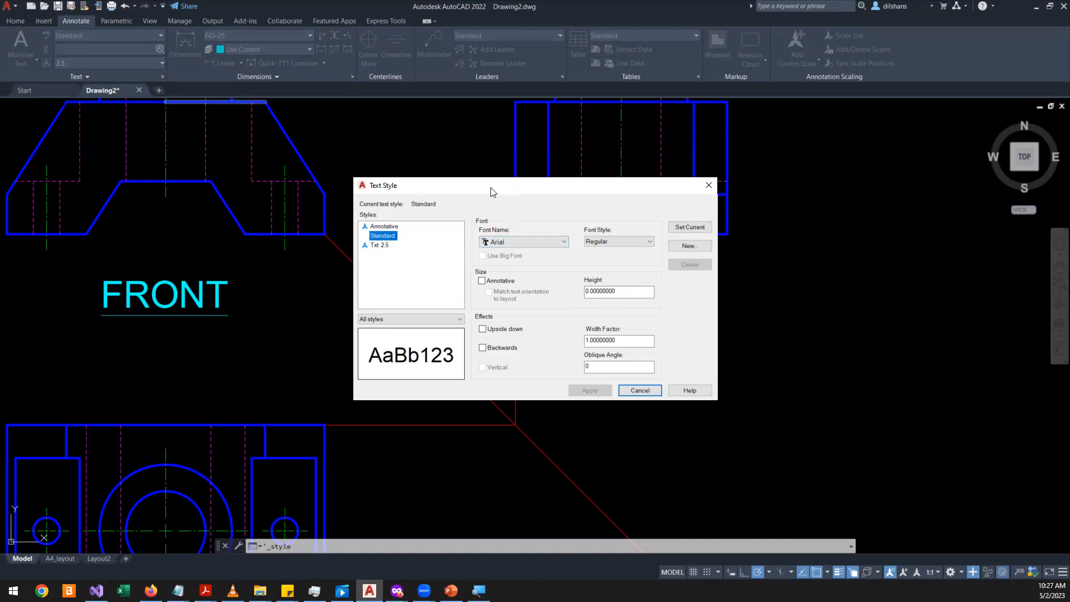
pyautogui.moveTo(492, 187); pyautogui.dragTo(375, 160)
pyautogui.click(409, 218)
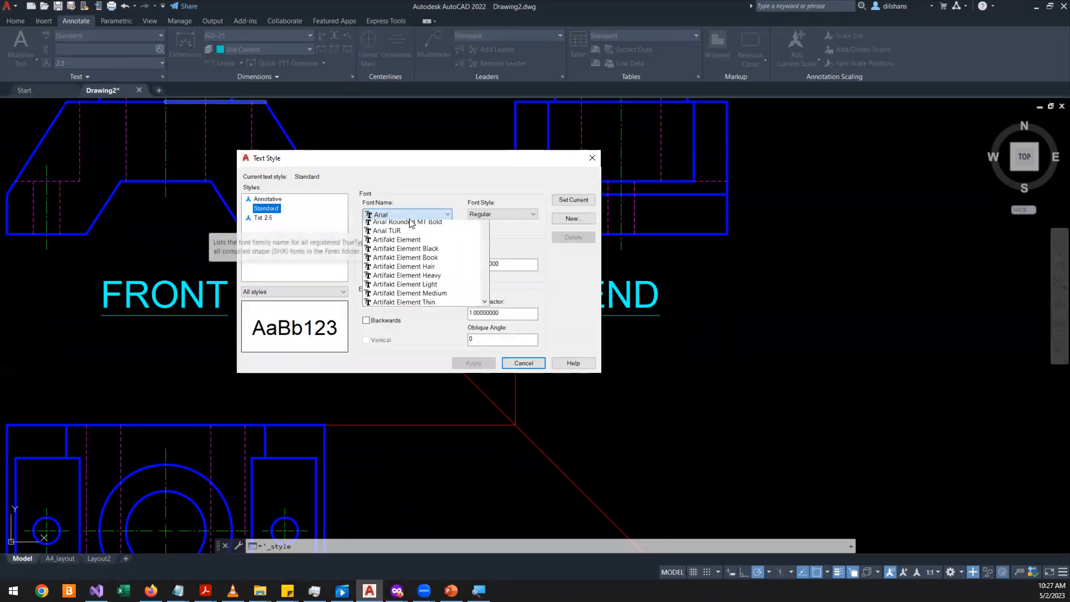
pyautogui.scroll(-5, 422, 332)
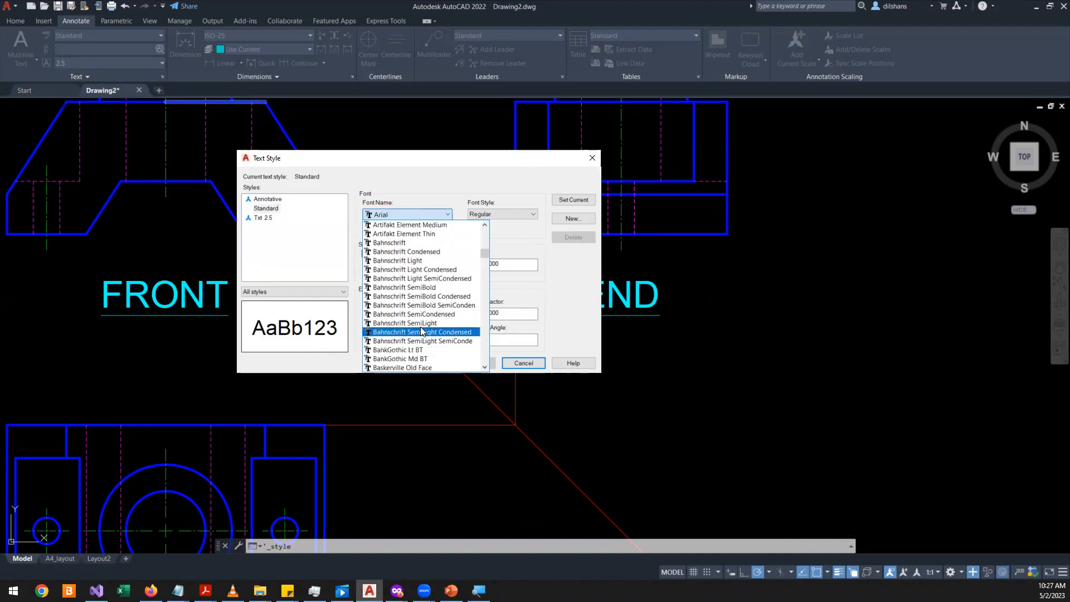
pyautogui.write('romanc.shx')
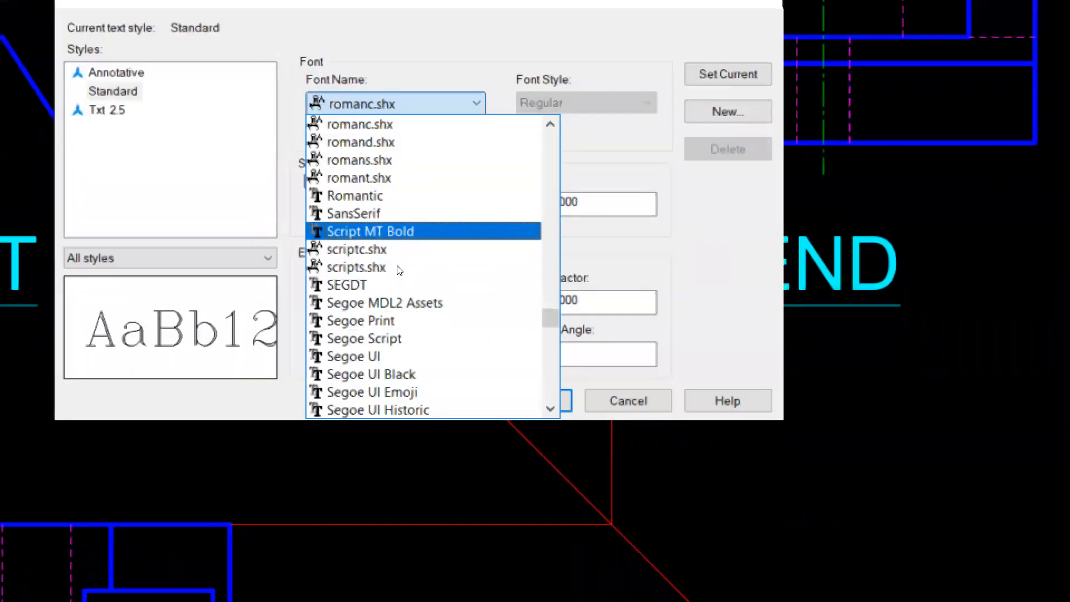
# - Look through the roman family of SHX fonts for the Standard style, keeping romanc.shx selected
pyautogui.scroll(1, 399, 270)
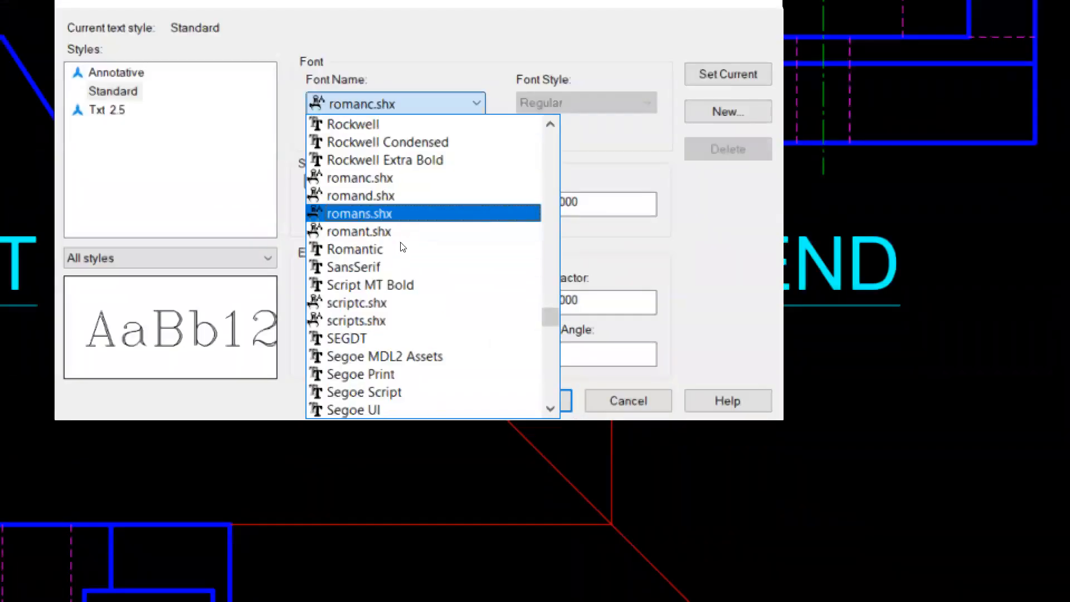
pyautogui.press('Down')
pyautogui.press('Down')
pyautogui.press('Down')
pyautogui.press('Down')
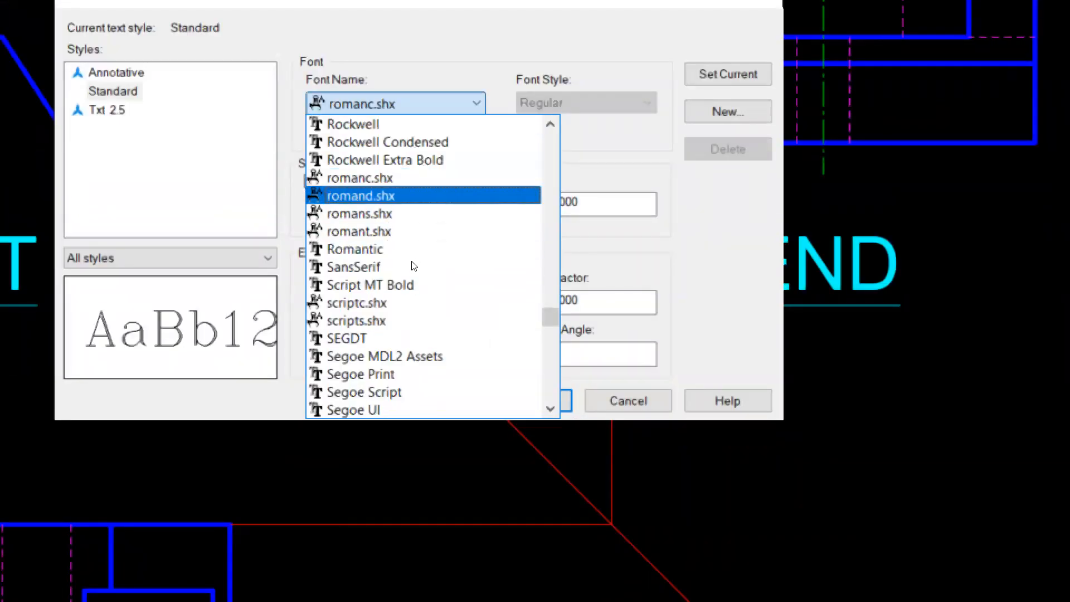
pyautogui.press('Down')
pyautogui.press('Up')
pyautogui.press('Up')
pyautogui.press('Up')
pyautogui.press('Up')
pyautogui.press('Up')
pyautogui.press('Return')
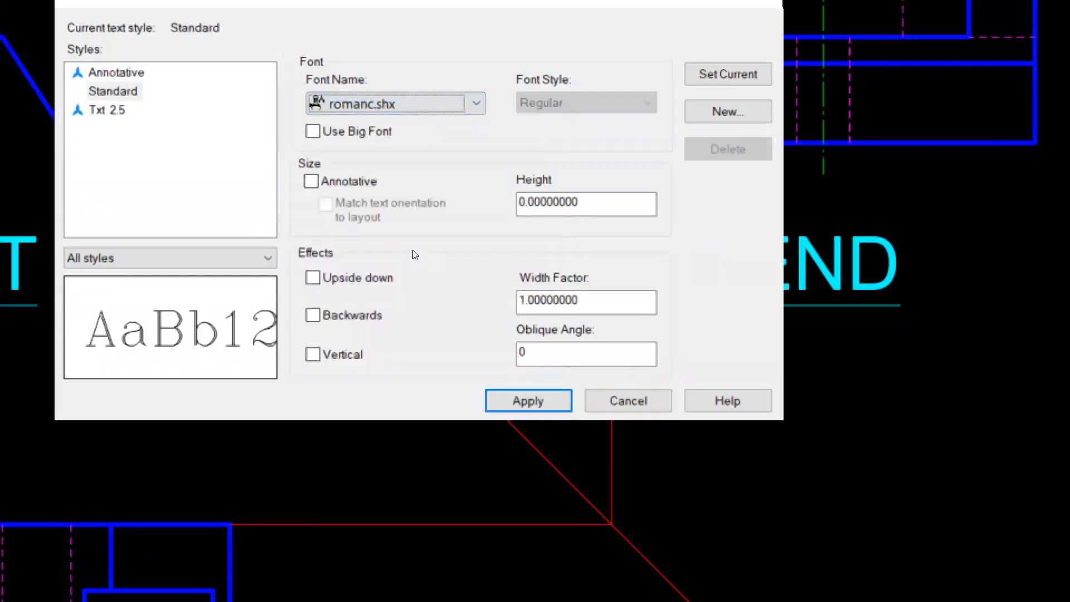
# - Preview the romand.shx, romans.shx, romant.shx and Romantic fonts on the Standard style, and return to romanc.shx
pyautogui.press('Down')
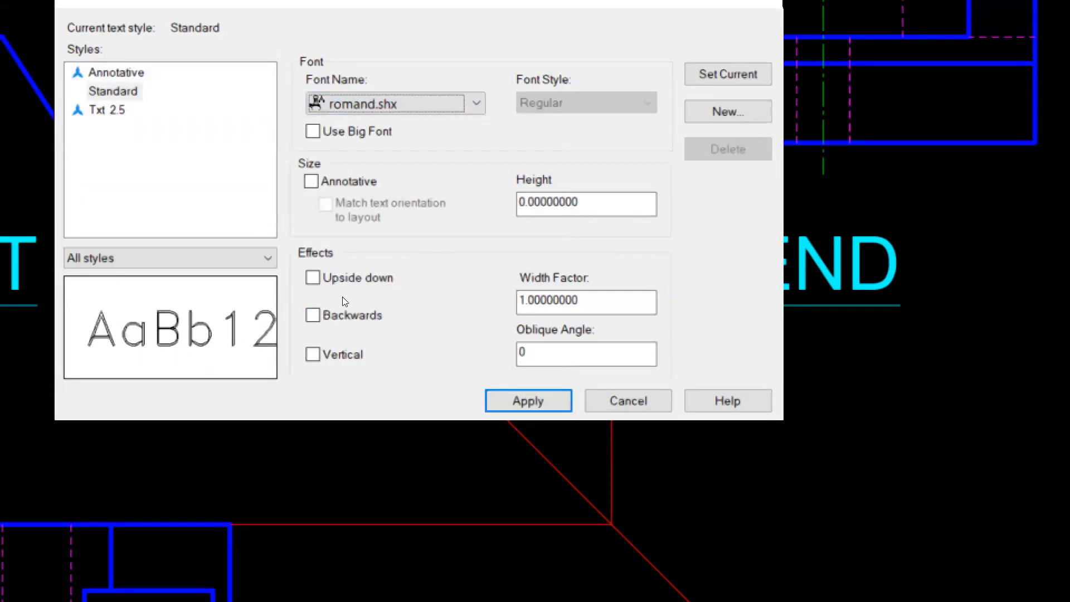
pyautogui.press('Down')
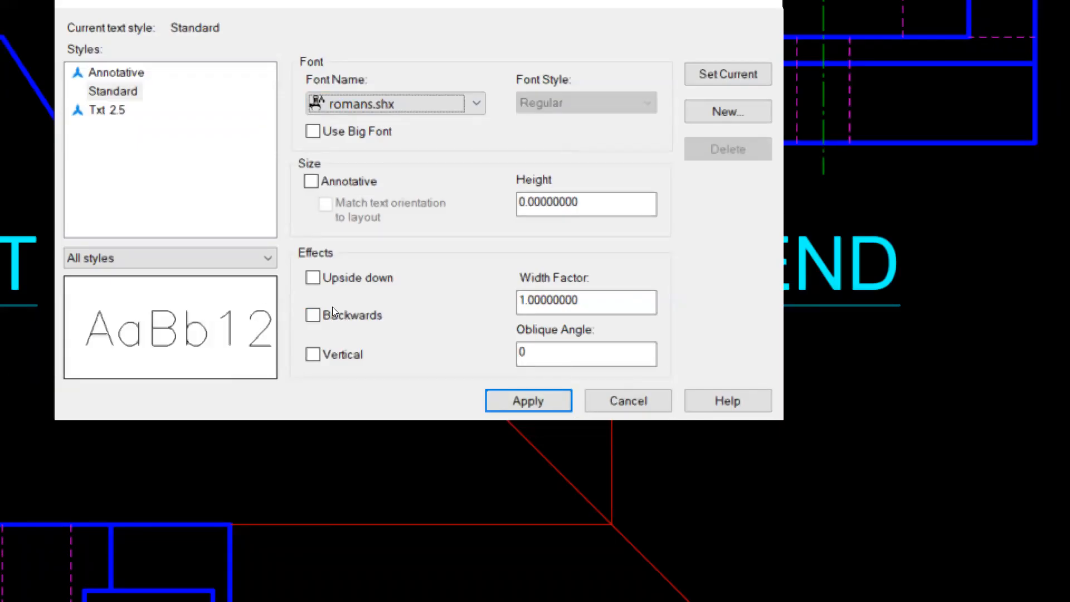
pyautogui.press('Down')
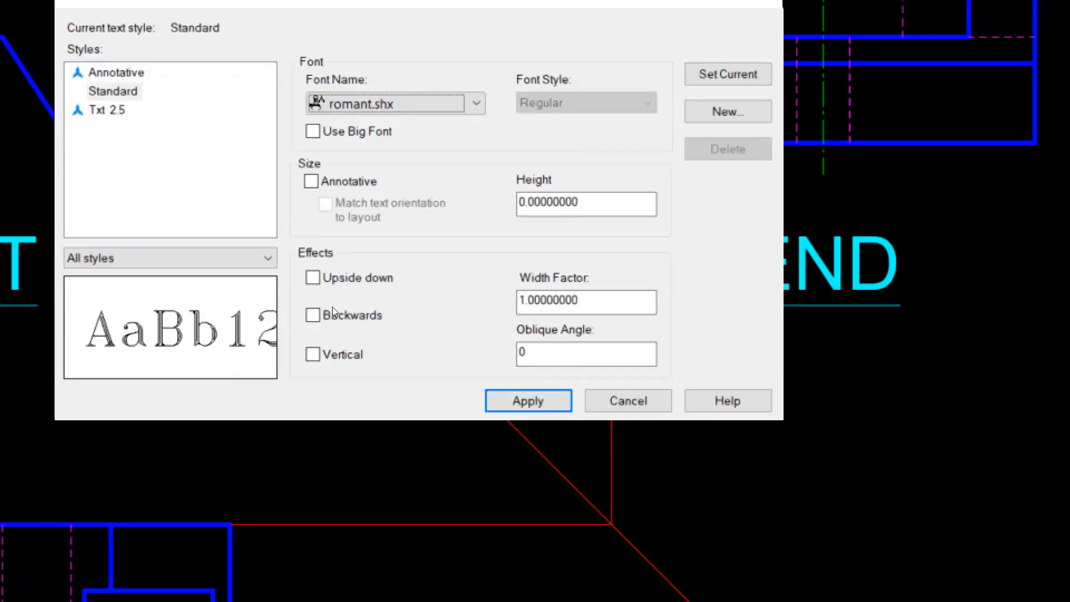
pyautogui.press('Down')
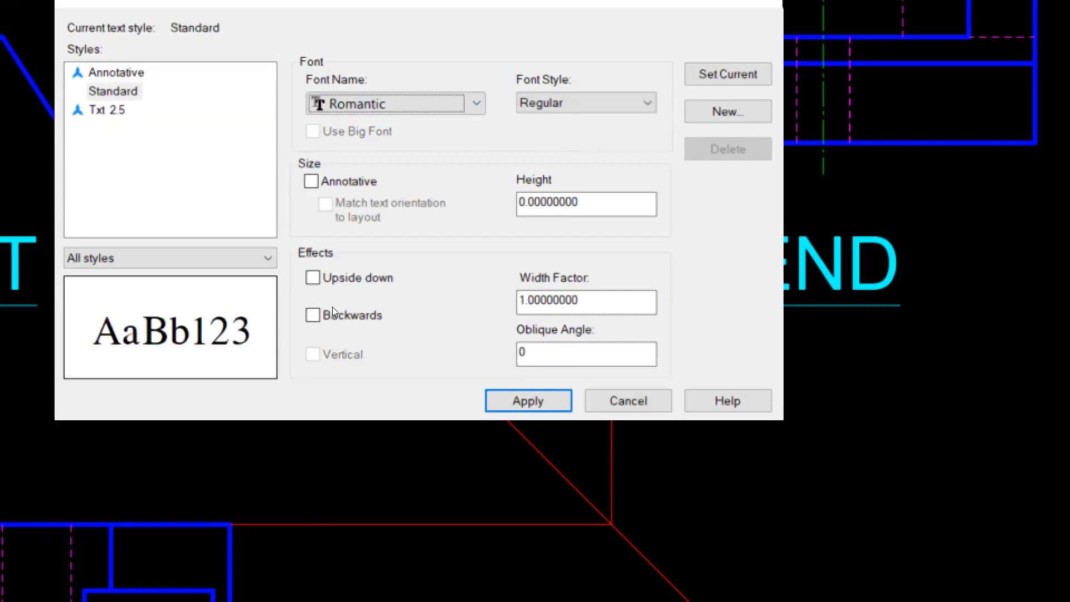
pyautogui.press('Up')
pyautogui.press('Up')
pyautogui.press('Up')
pyautogui.press('Up')
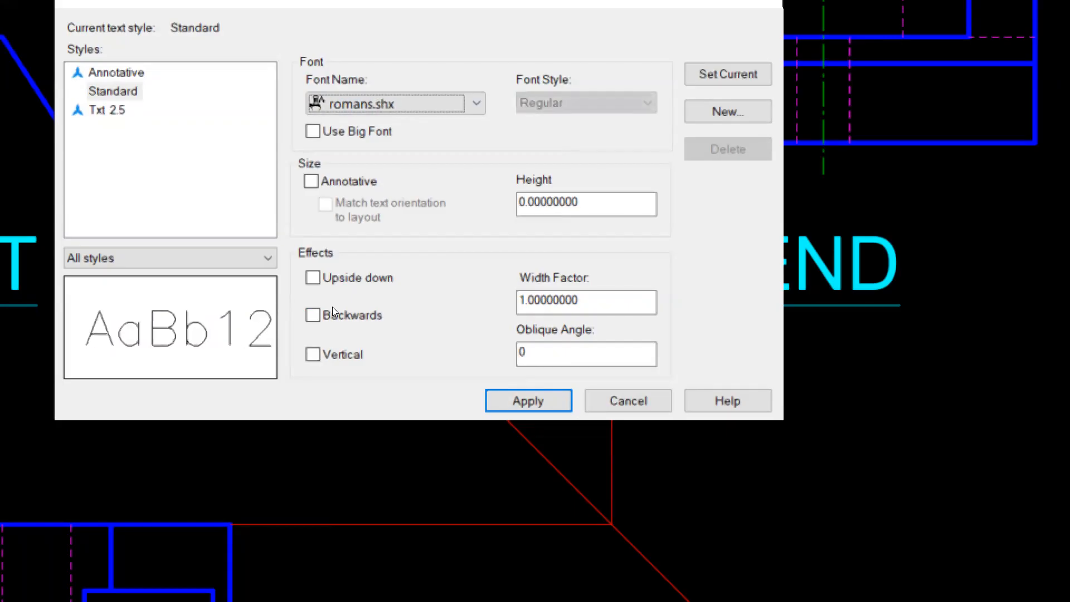
pyautogui.click(396, 104)
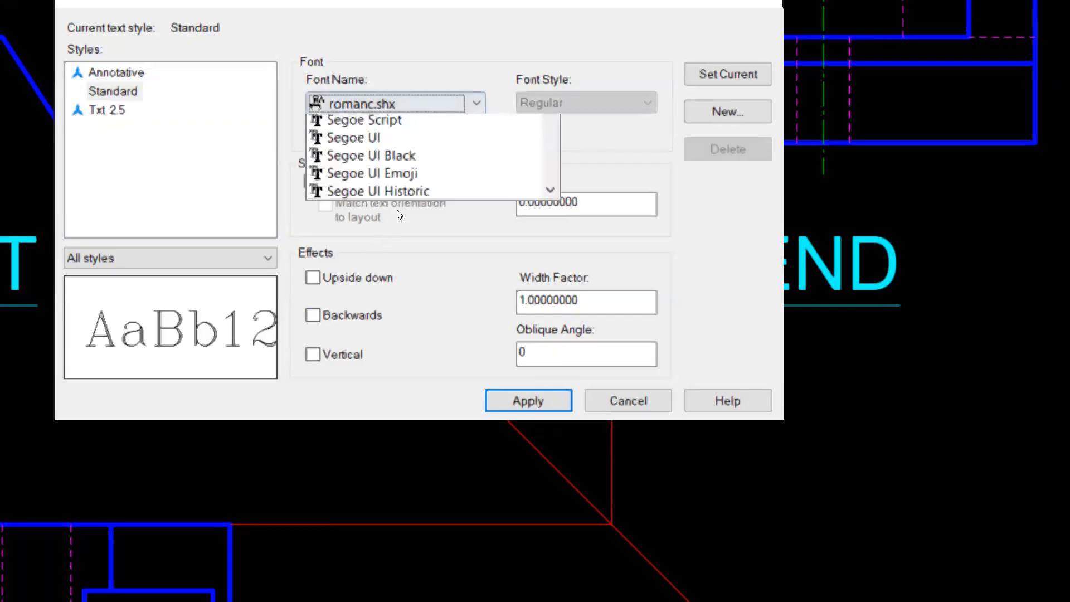
pyautogui.scroll(3, 407, 279)
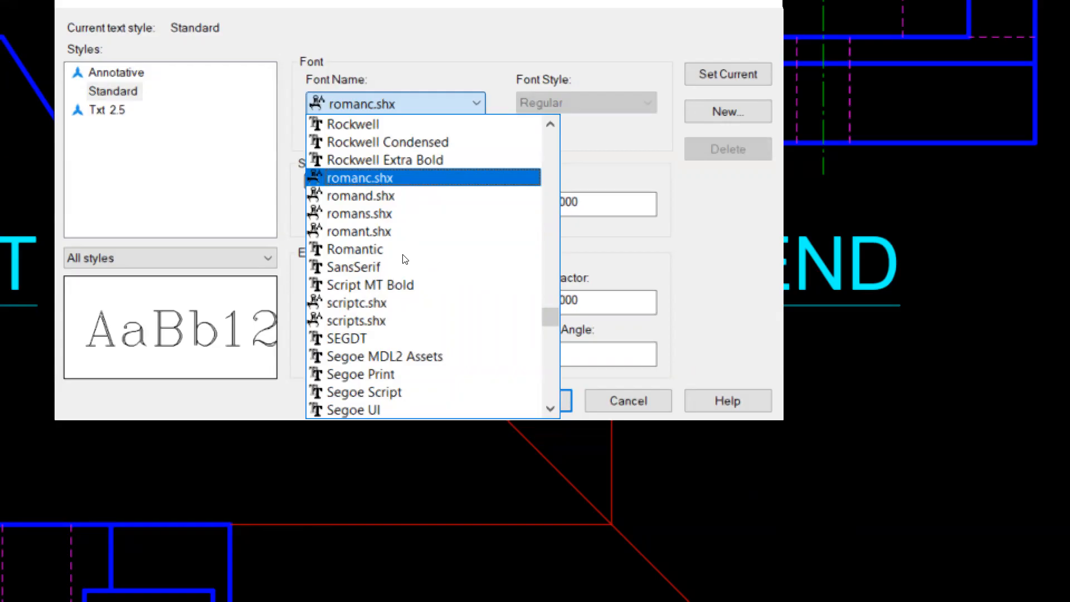
pyautogui.press('Return')
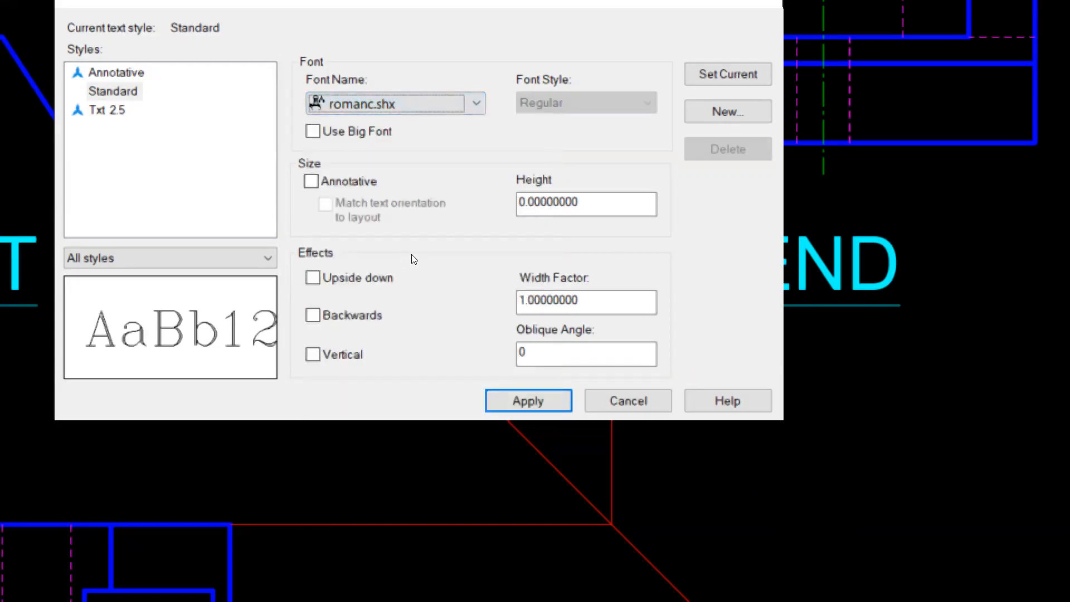
# - Try the simplex.shx and simplex8.shx fonts on the Standard style and compare their previews
pyautogui.press('Down')
pyautogui.write('si')
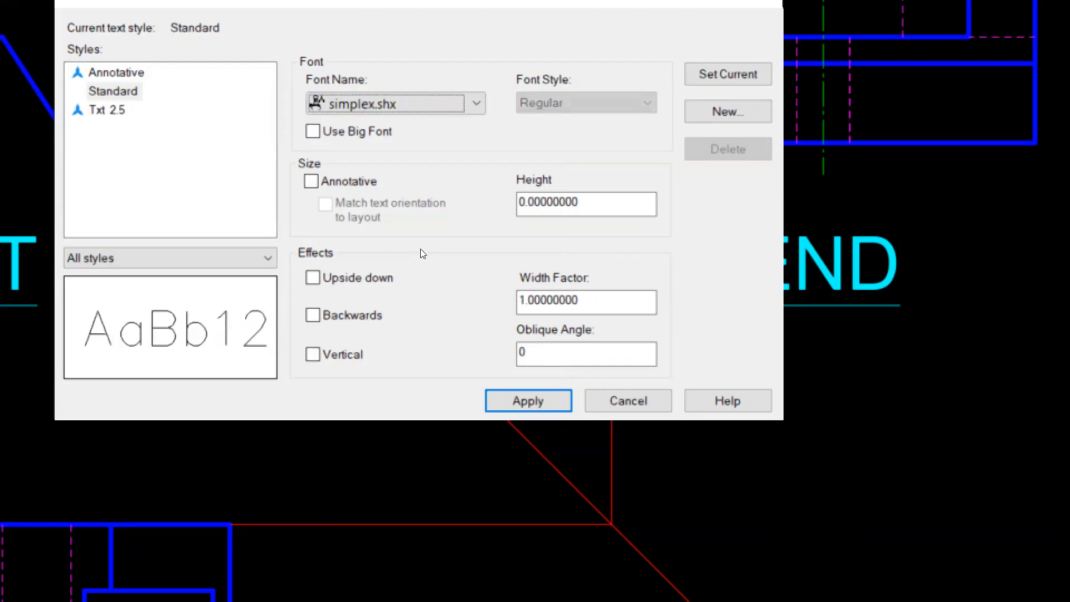
pyautogui.hotkey('alt', 'Down')
pyautogui.scroll(1, 422, 243)
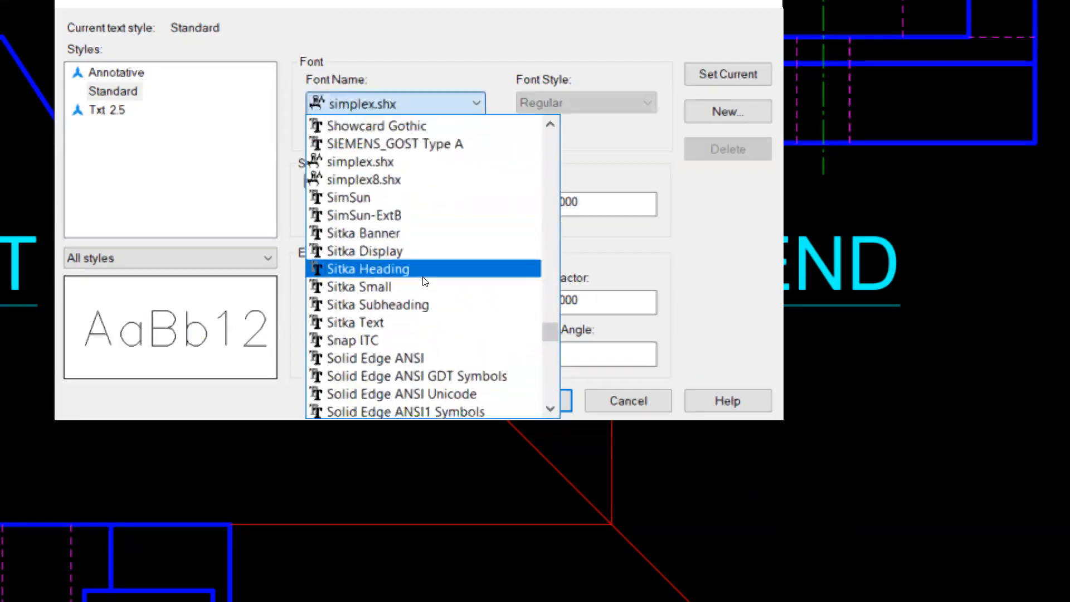
pyautogui.press('Up')
pyautogui.press('Down')
pyautogui.press('Down')
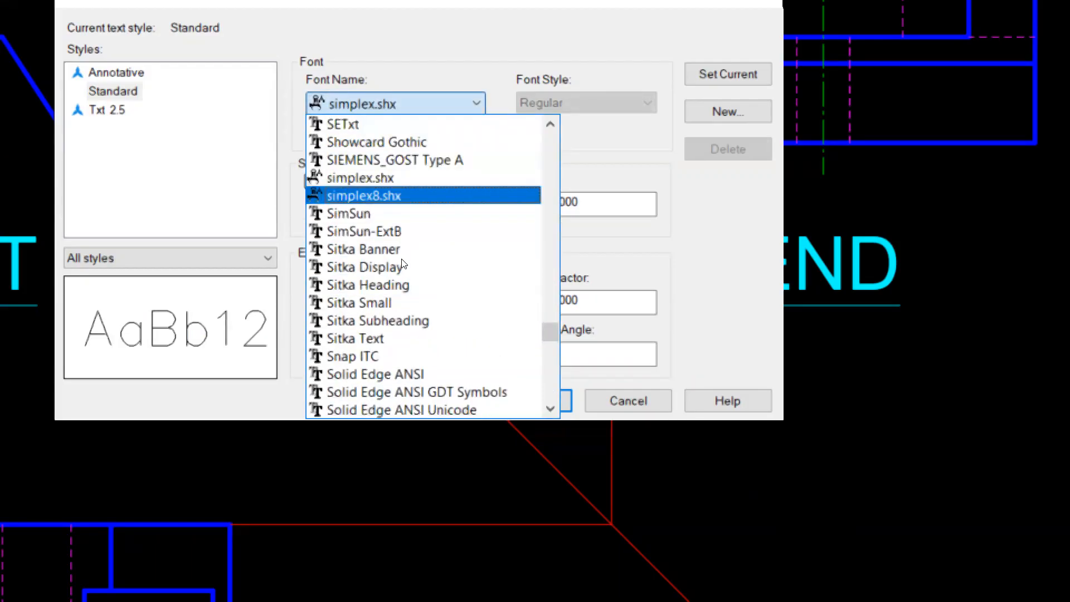
pyautogui.press('Up')
pyautogui.press('Up')
pyautogui.press('Down')
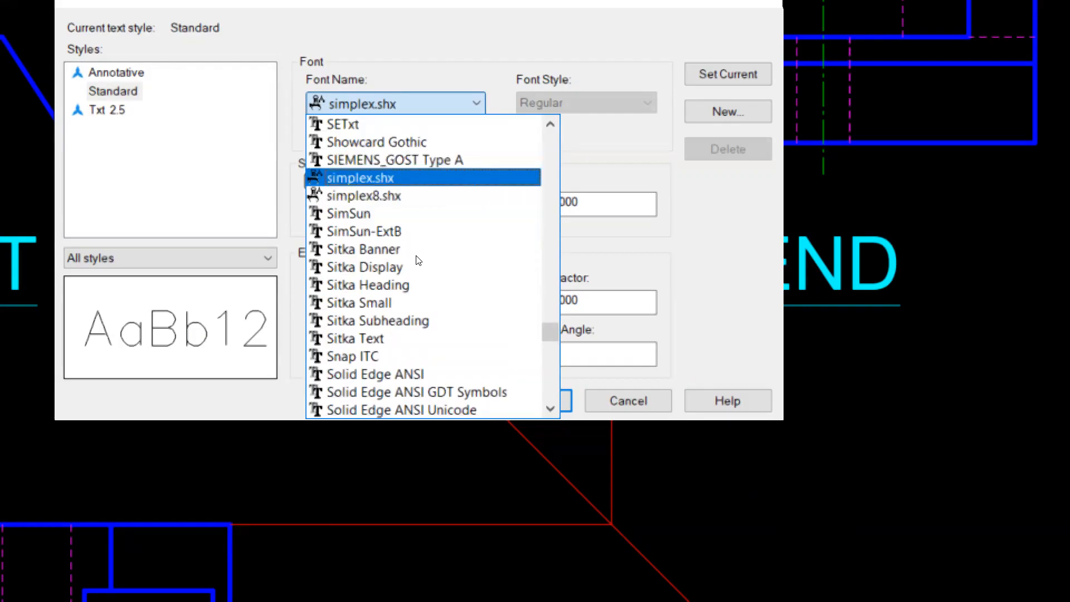
pyautogui.press('Down')
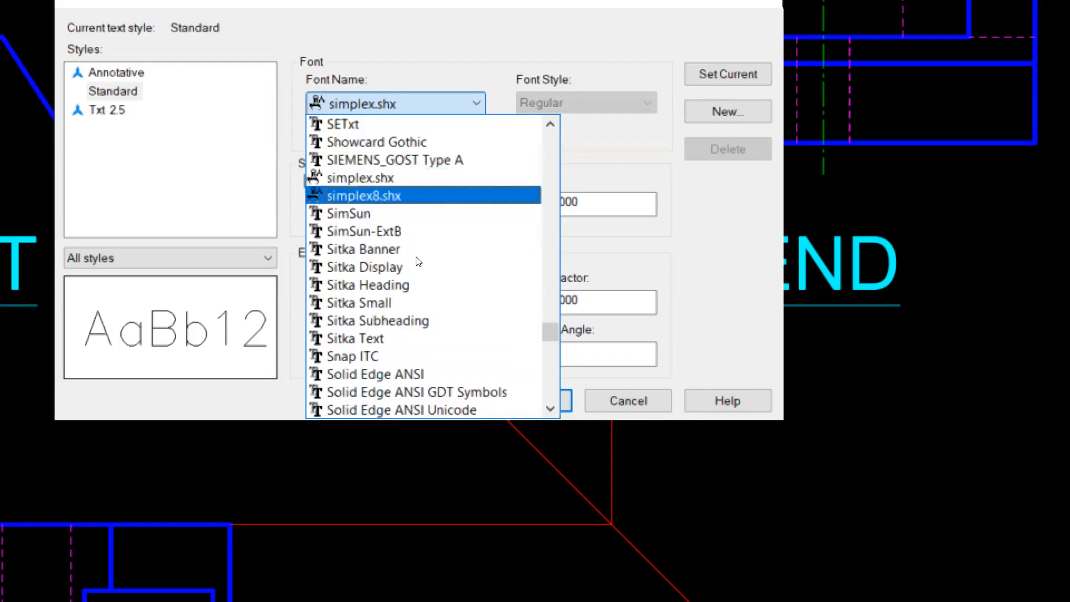
pyautogui.press('Return')
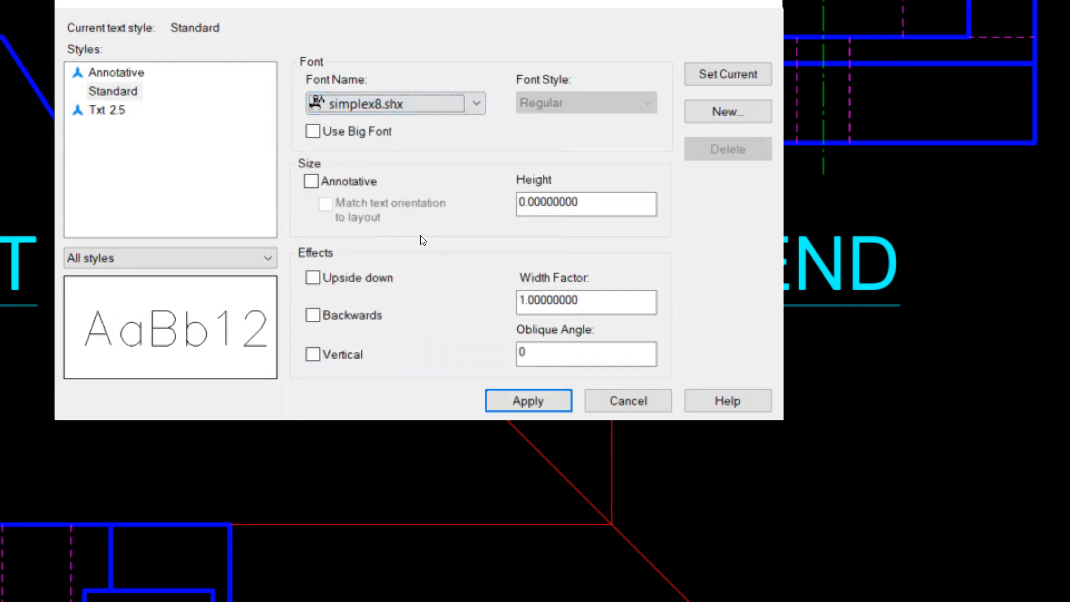
# - Set the Standard text style's font to romanc.shx
pyautogui.hotkey('alt', 'Down')
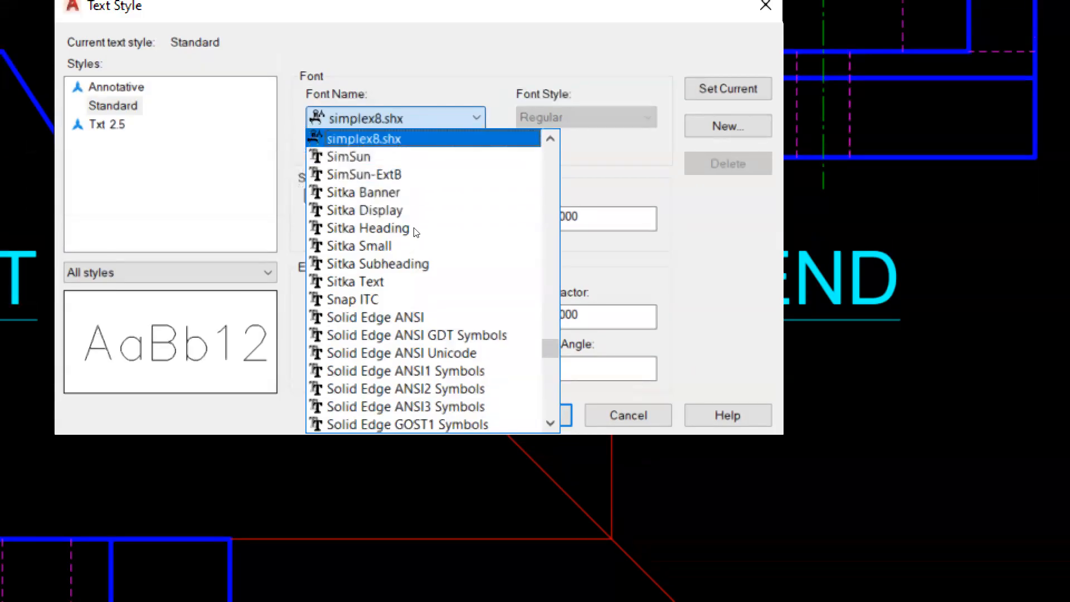
pyautogui.write('romanc')
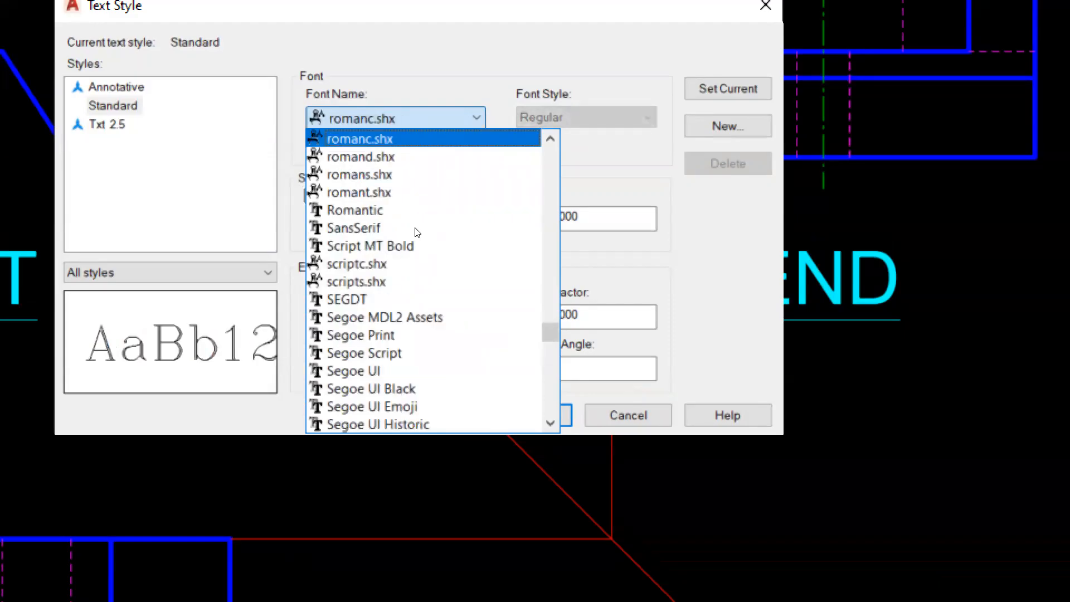
pyautogui.press('Return')
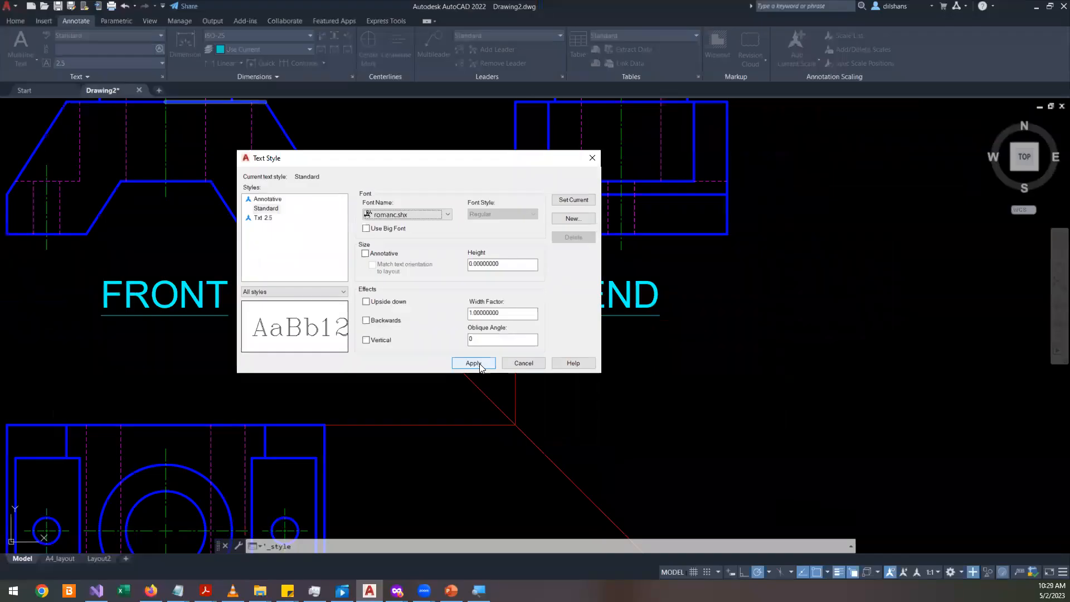
# - Apply the romanc.shx font to the Standard text style and close the text style settings
pyautogui.click(479, 363)
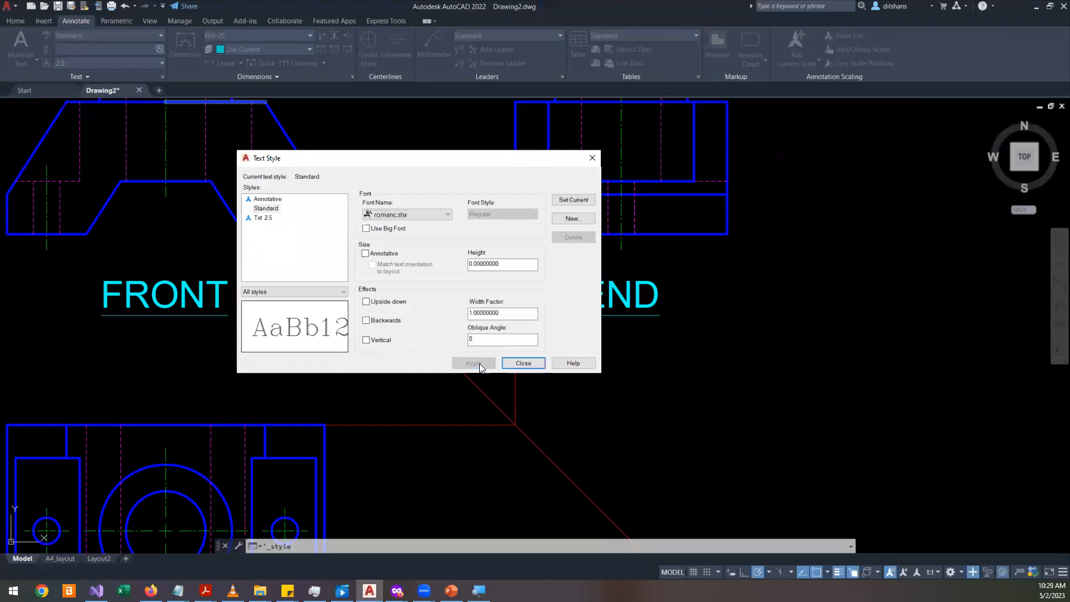
pyautogui.click(517, 362)
# - Examine the lettering of the FRONT, END and PLAN titles in the romanc.shx font
pyautogui.scroll(2, 125, 335)
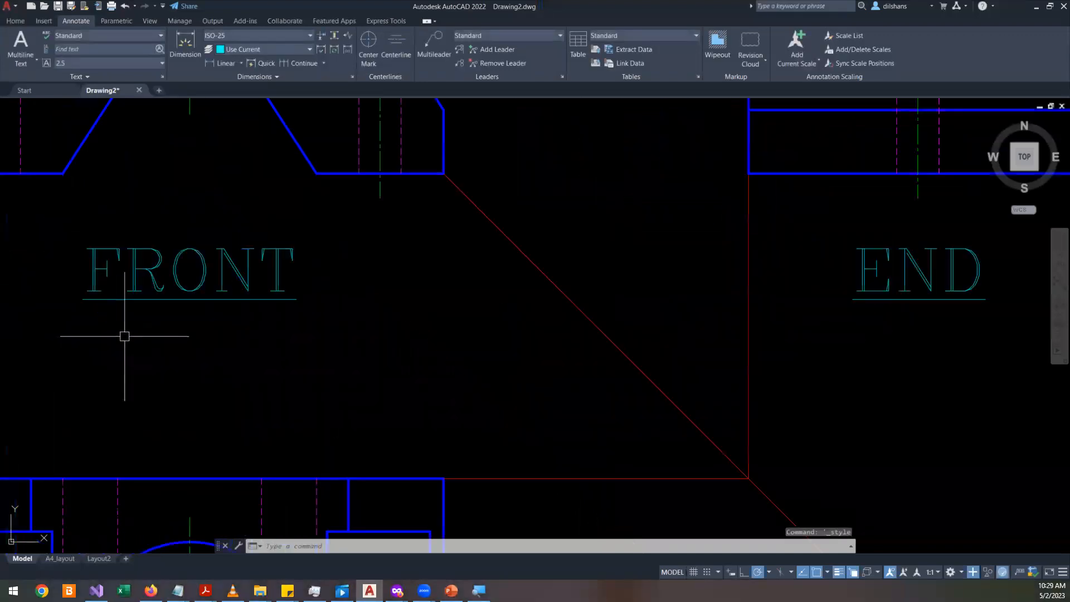
pyautogui.scroll(4, 71, 262)
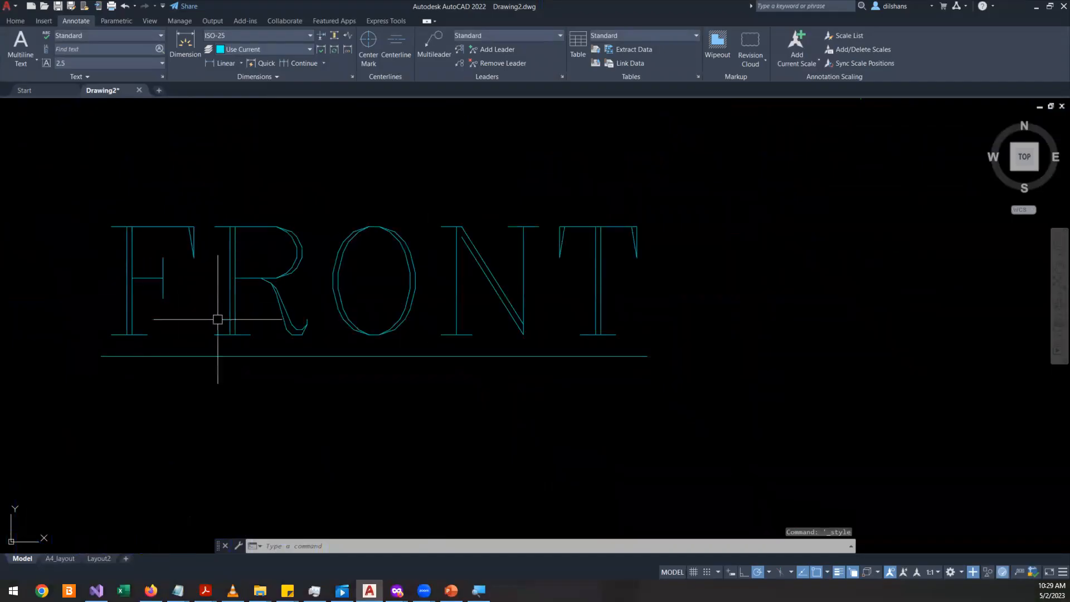
pyautogui.scroll(-4, 385, 267)
pyautogui.scroll(-4, 384, 267)
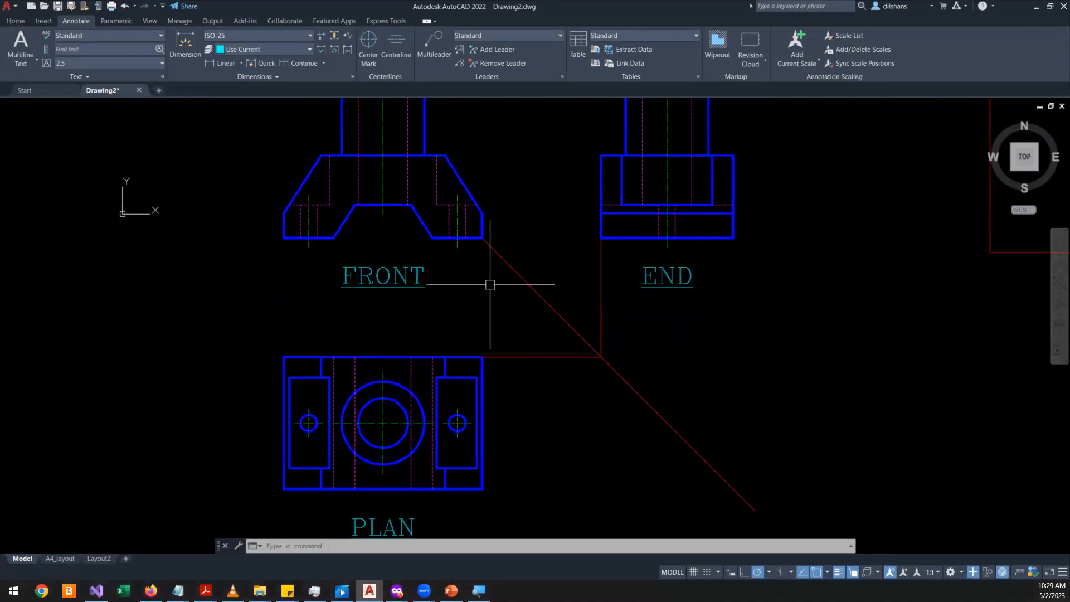
pyautogui.scroll(4, 374, 276)
pyautogui.scroll(-6, 374, 275)
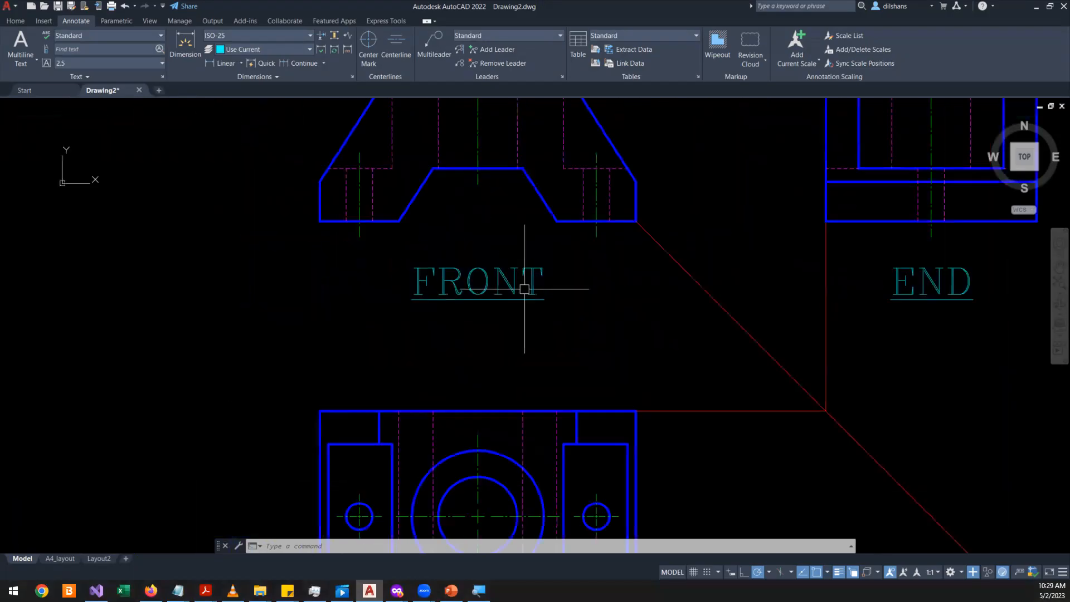
pyautogui.scroll(2, 777, 290)
pyautogui.scroll(1, 777, 289)
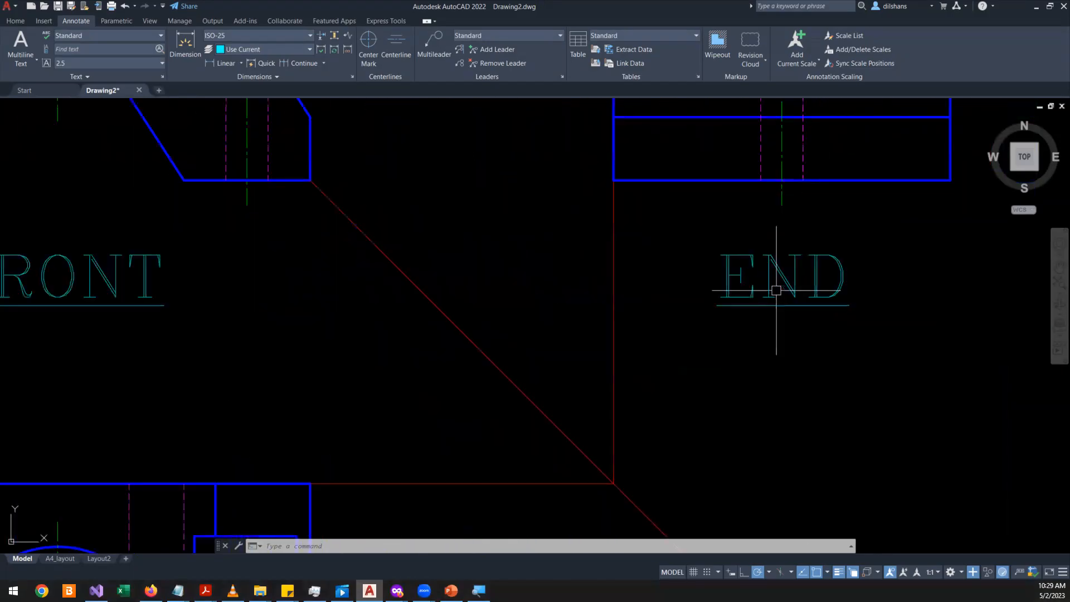
pyautogui.scroll(-2, 777, 289)
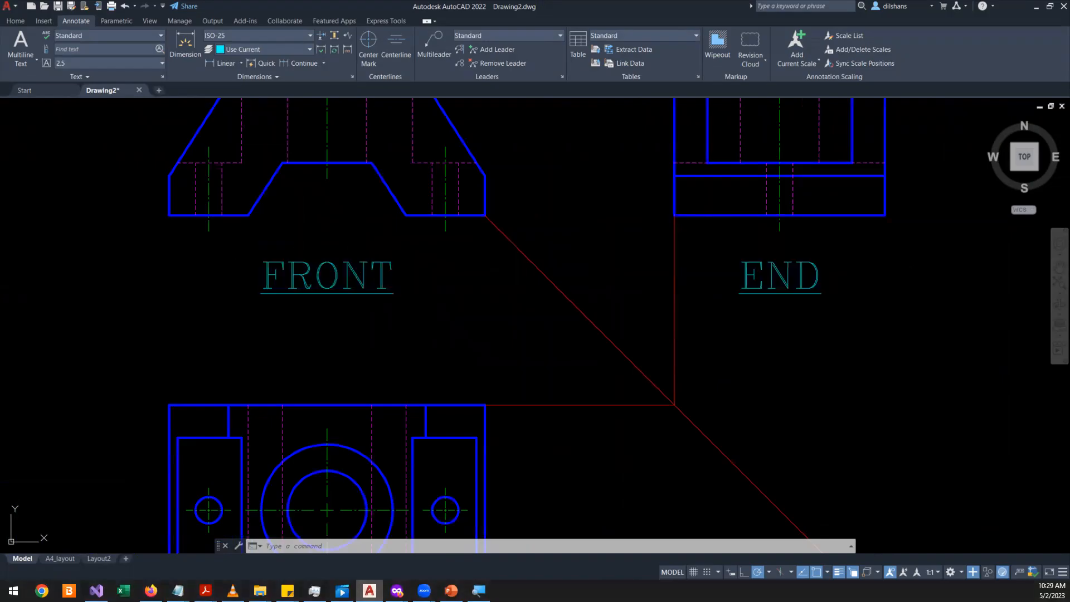
# - Select the FRONT title to check its text style and compare its lettering with the END title
pyautogui.click(267, 281)
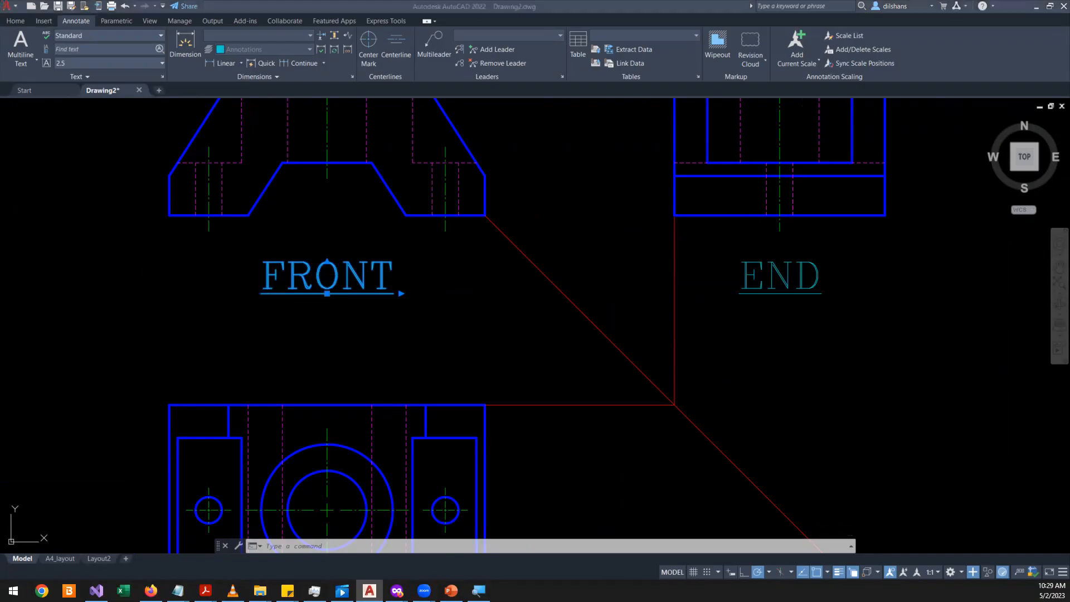
pyautogui.press('Escape')
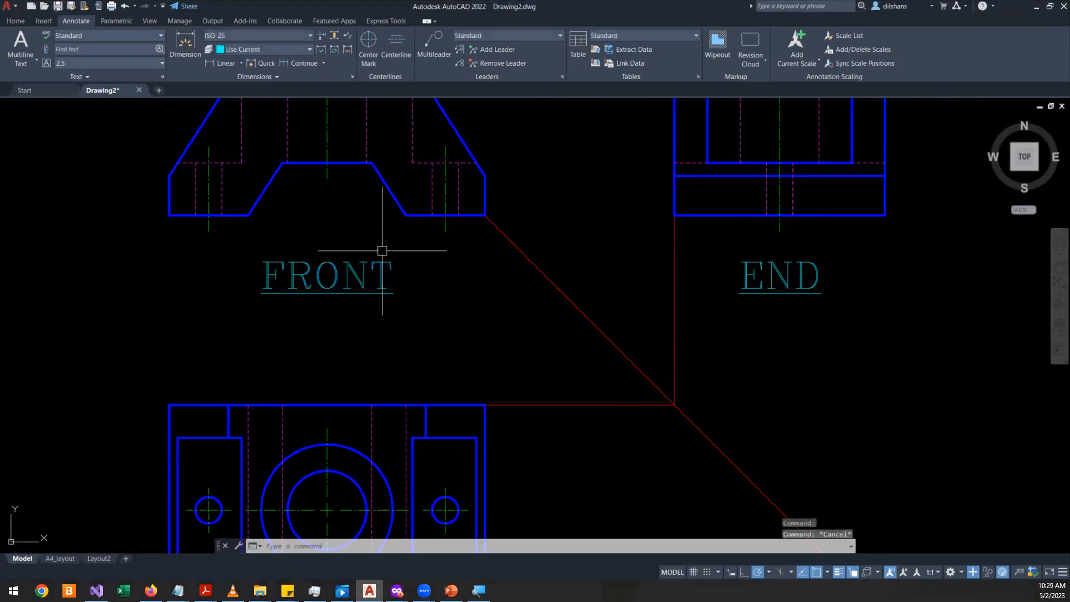
pyautogui.scroll(-4, 383, 248)
pyautogui.scroll(4, 382, 248)
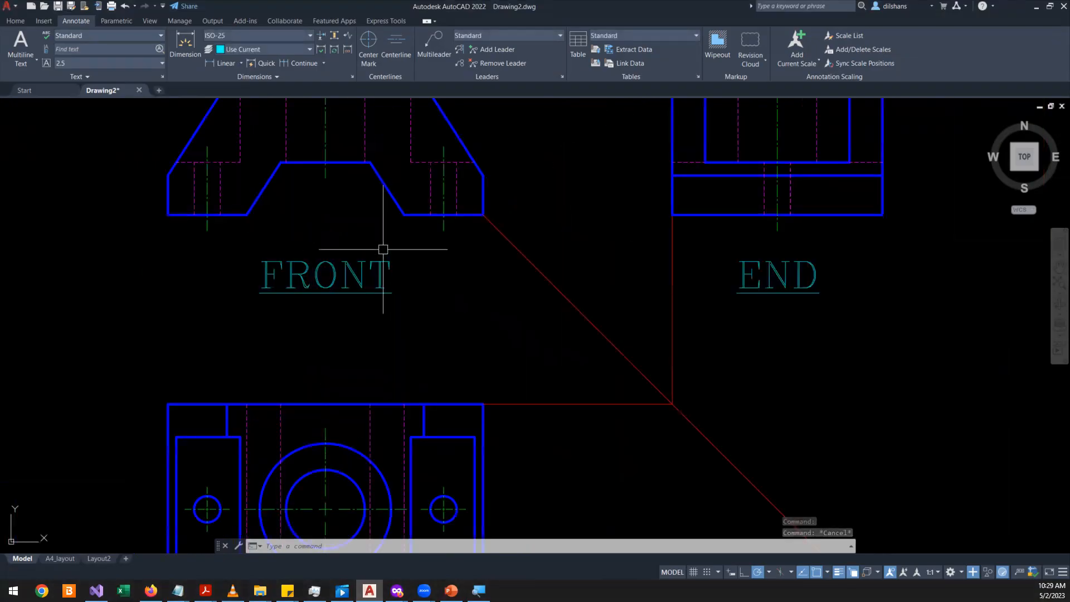
pyautogui.scroll(2, 323, 274)
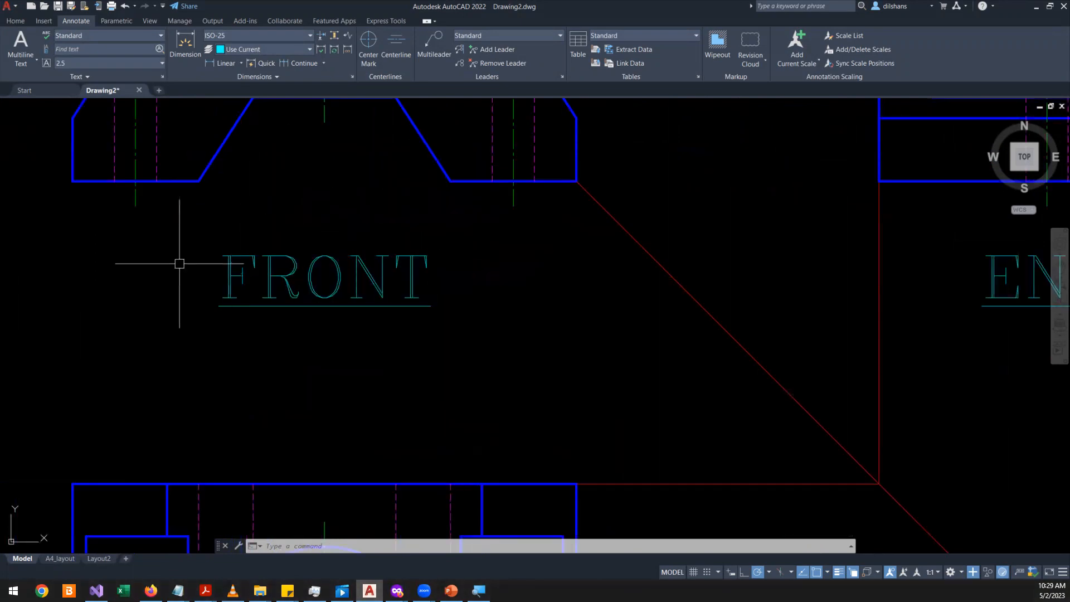
pyautogui.moveTo(246, 278)
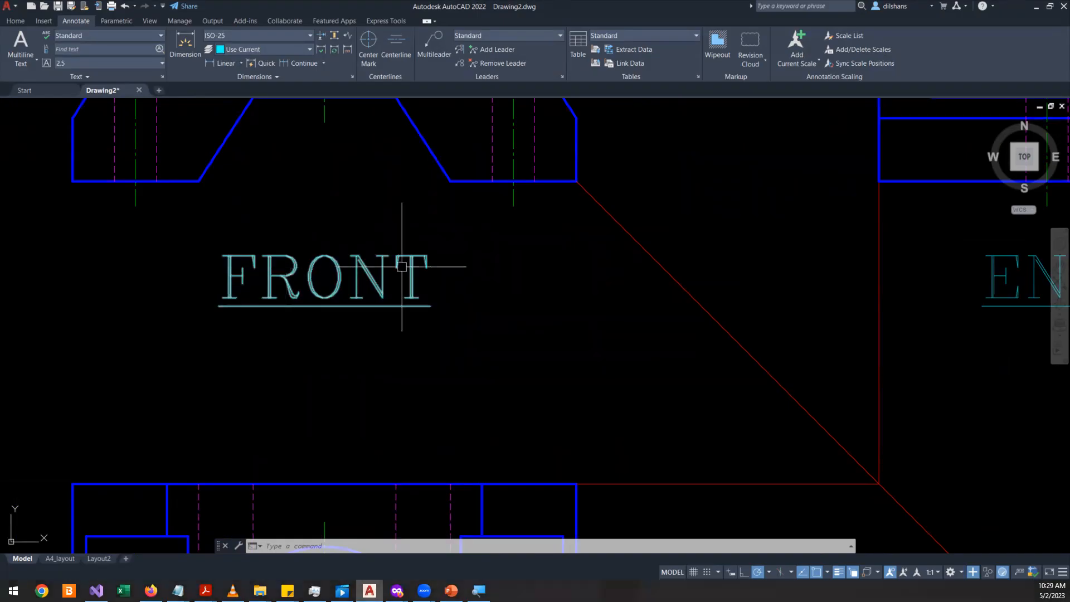
pyautogui.scroll(-4, 563, 275)
pyautogui.scroll(4, 697, 273)
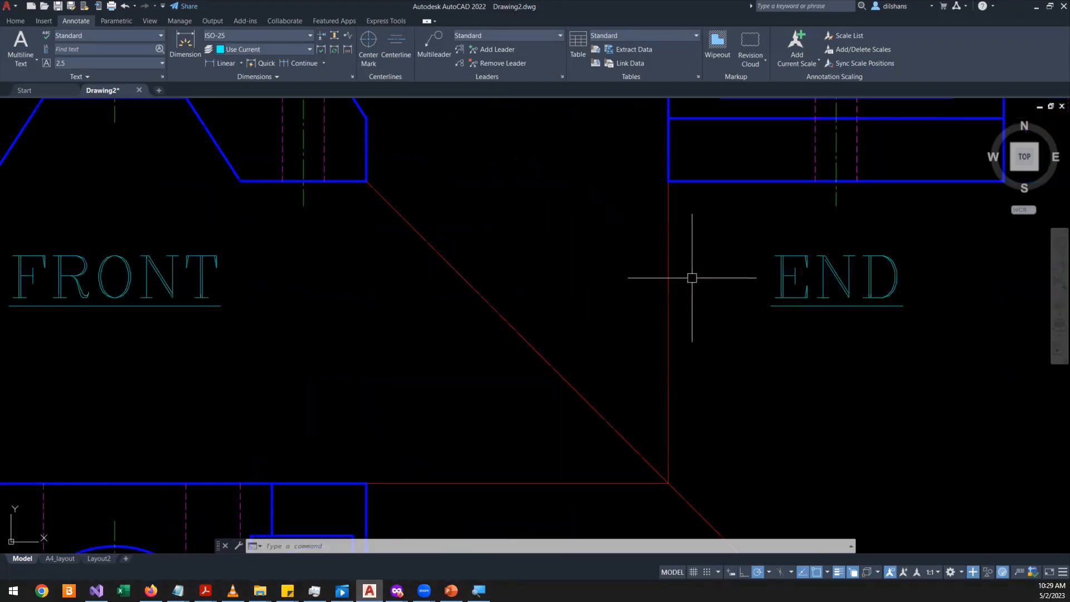
pyautogui.click(150, 283)
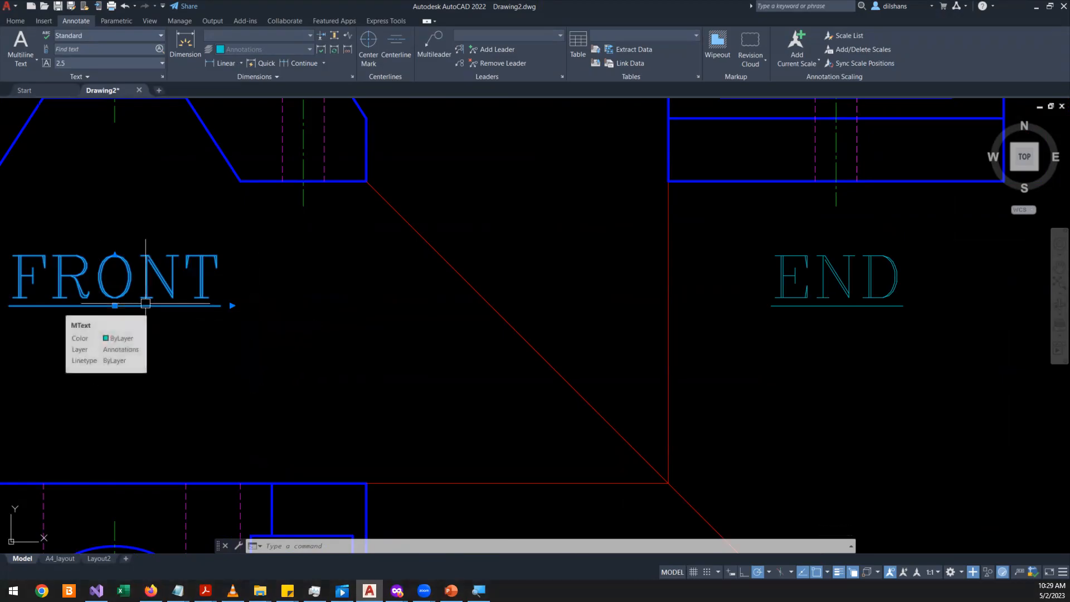
pyautogui.press('Escape')
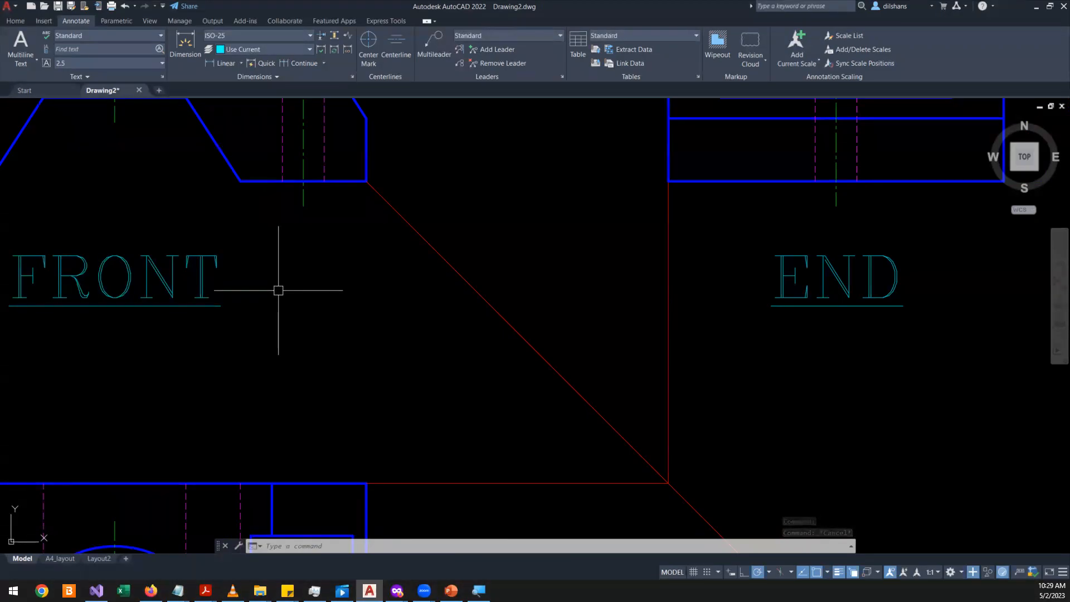
# - Create a new text style named view_label, based on the Standard style
pyautogui.write('ST')
pyautogui.press('Return')
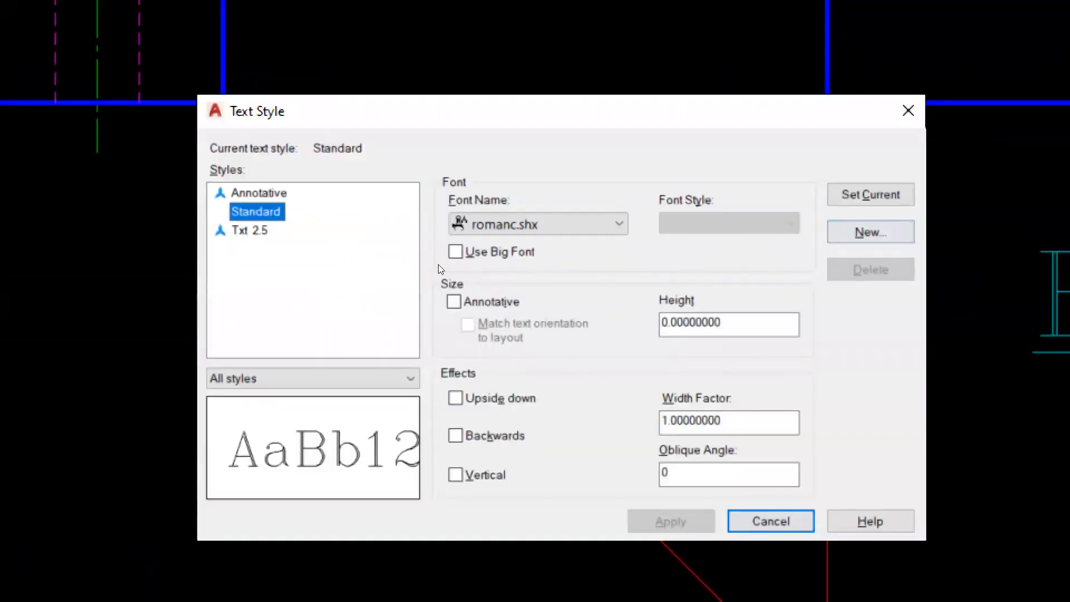
pyautogui.press('Up')
pyautogui.press('Down')
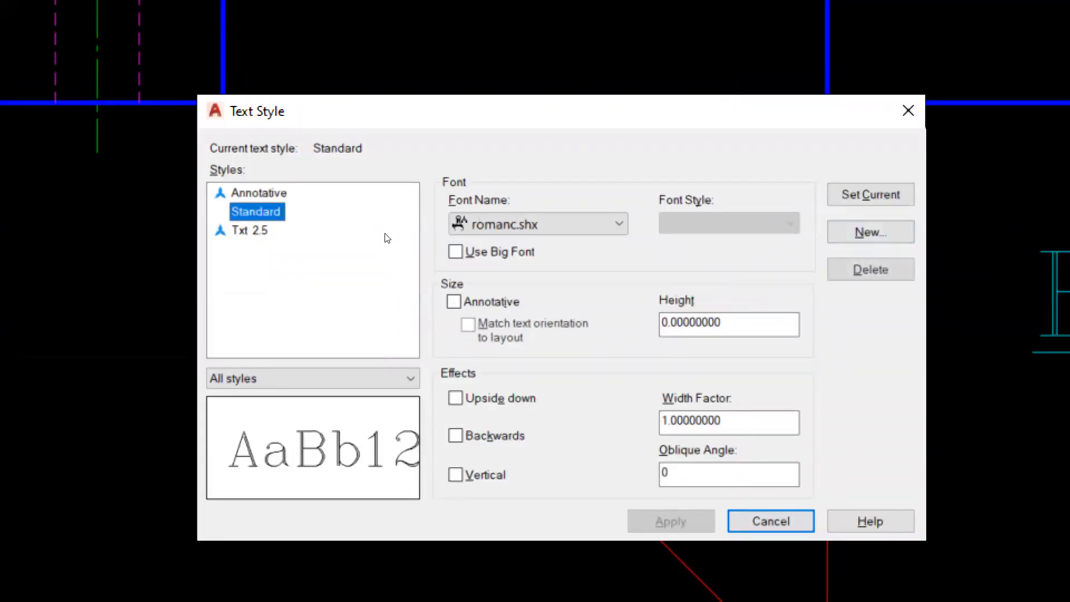
pyautogui.click(870, 232)
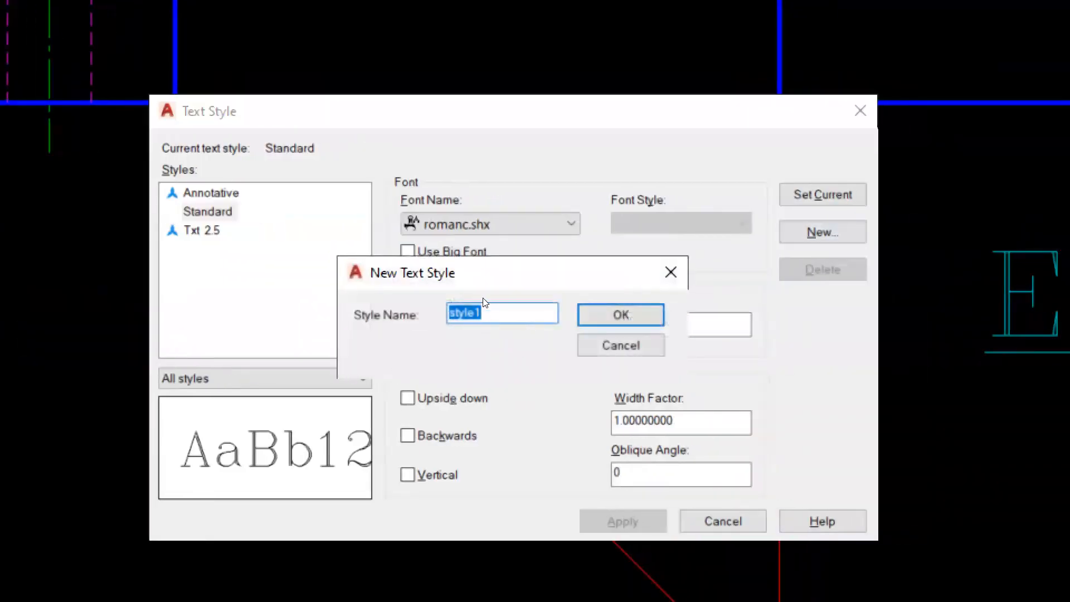
pyautogui.write('for_')
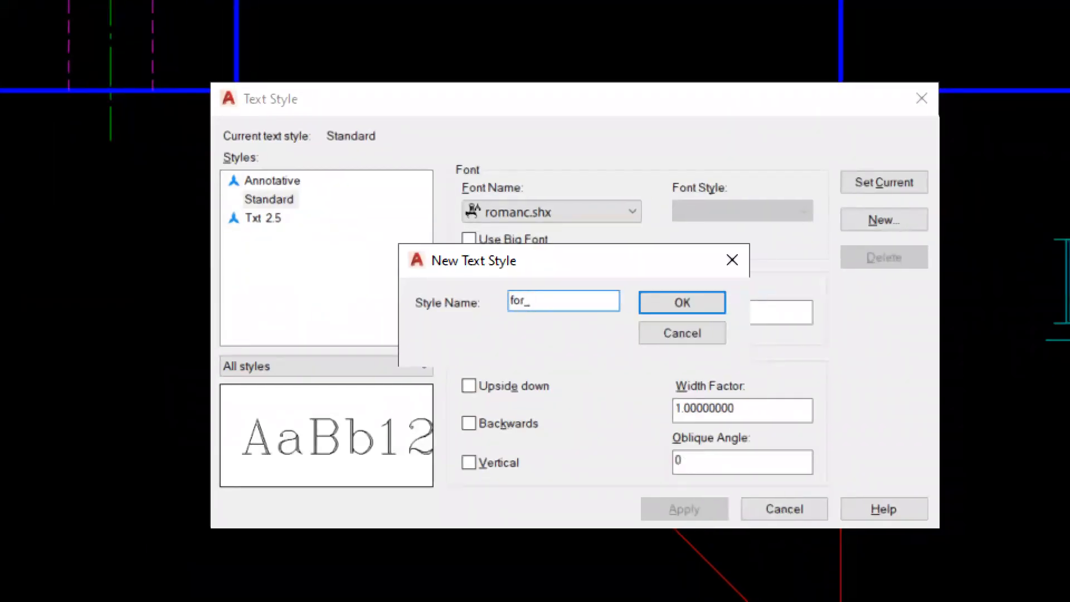
pyautogui.write('vi')
pyautogui.write('ew')
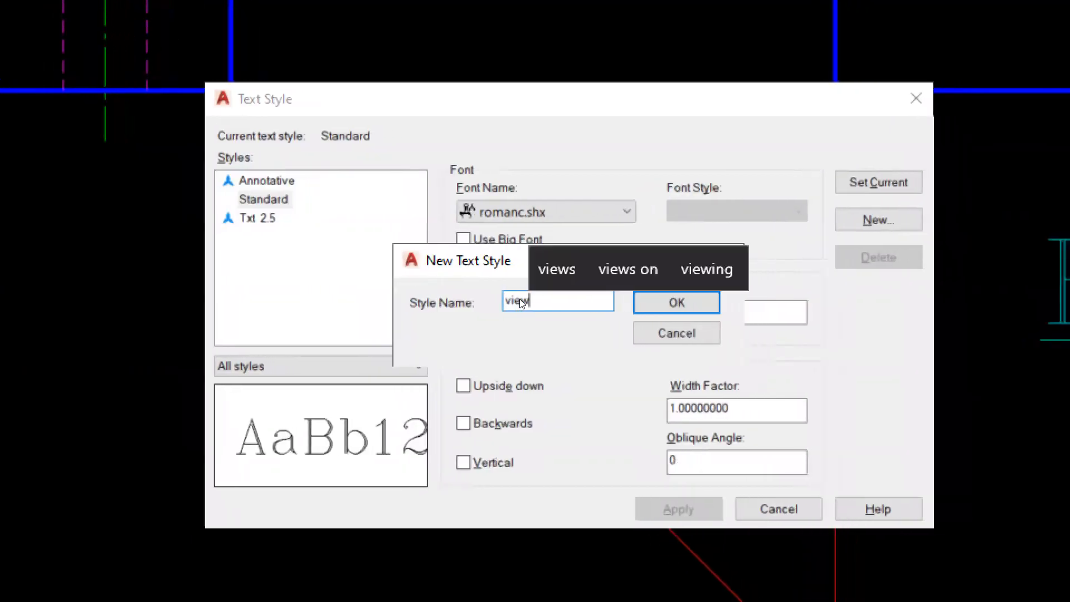
pyautogui.write('w')
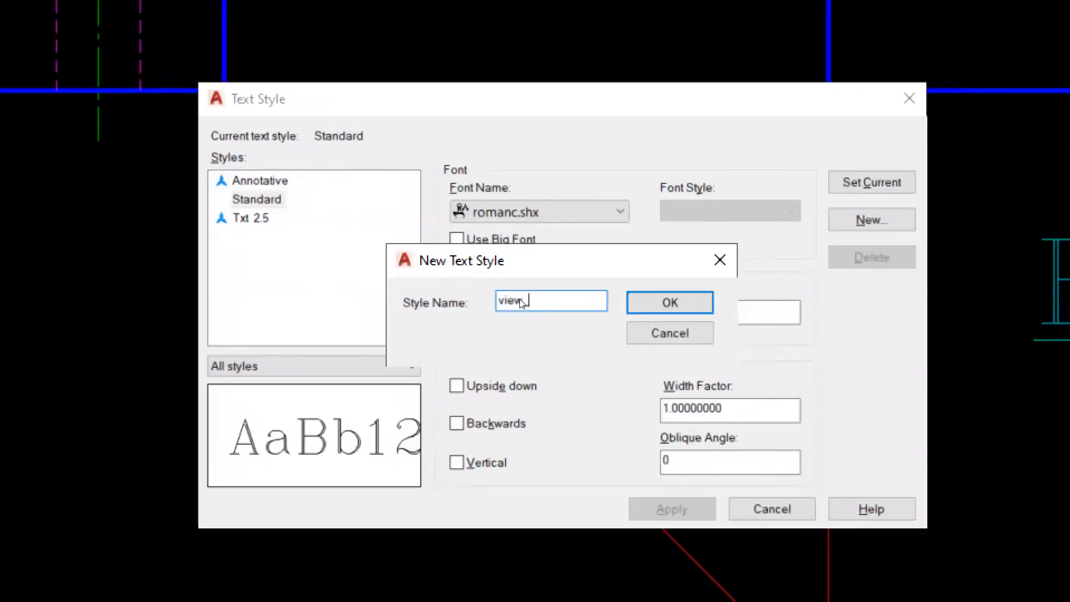
pyautogui.write('_lable')
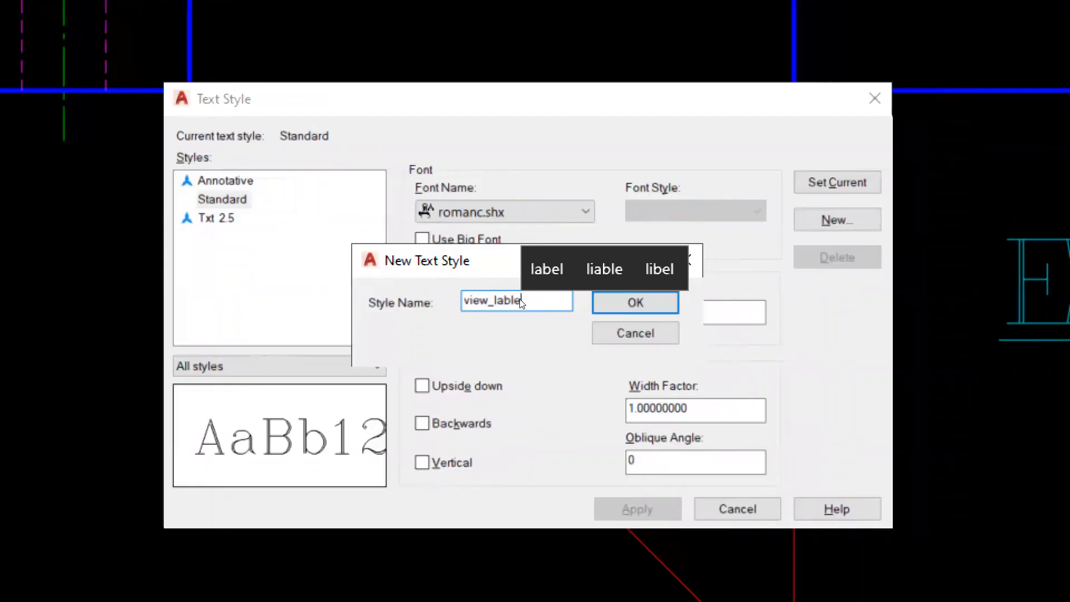
pyautogui.click(538, 276)
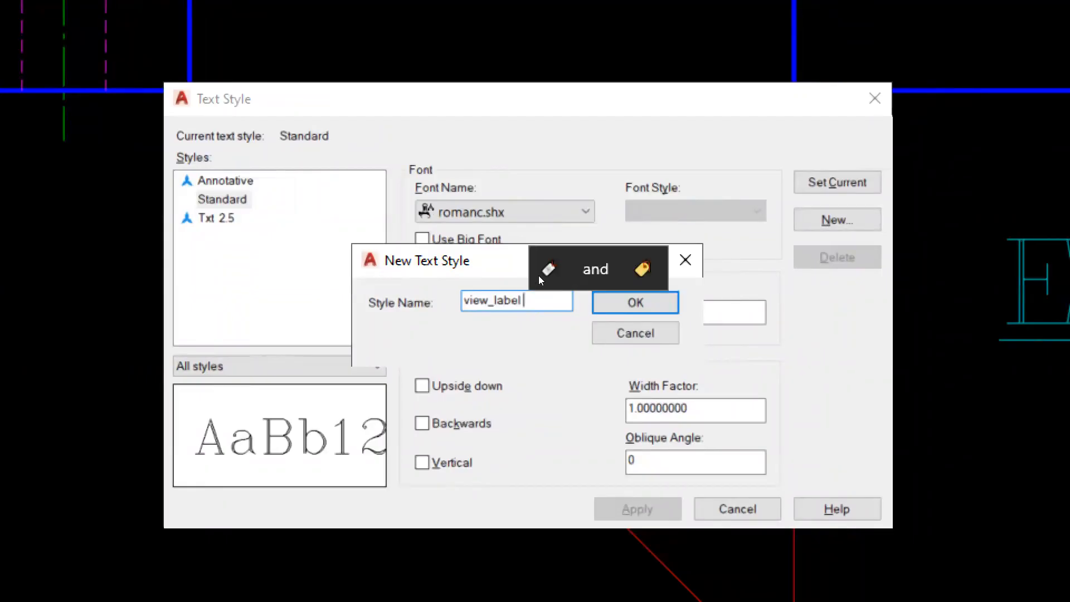
pyautogui.press('Return')
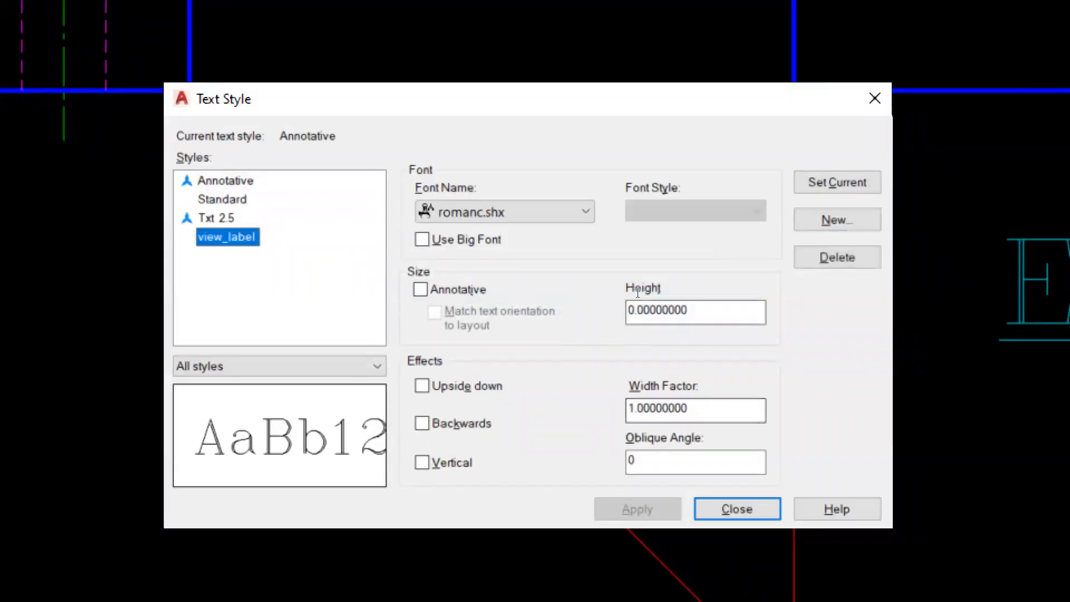
# - Review the height setting of the view_label text style and close the text style settings
pyautogui.moveTo(691, 311); pyautogui.dragTo(563, 281)
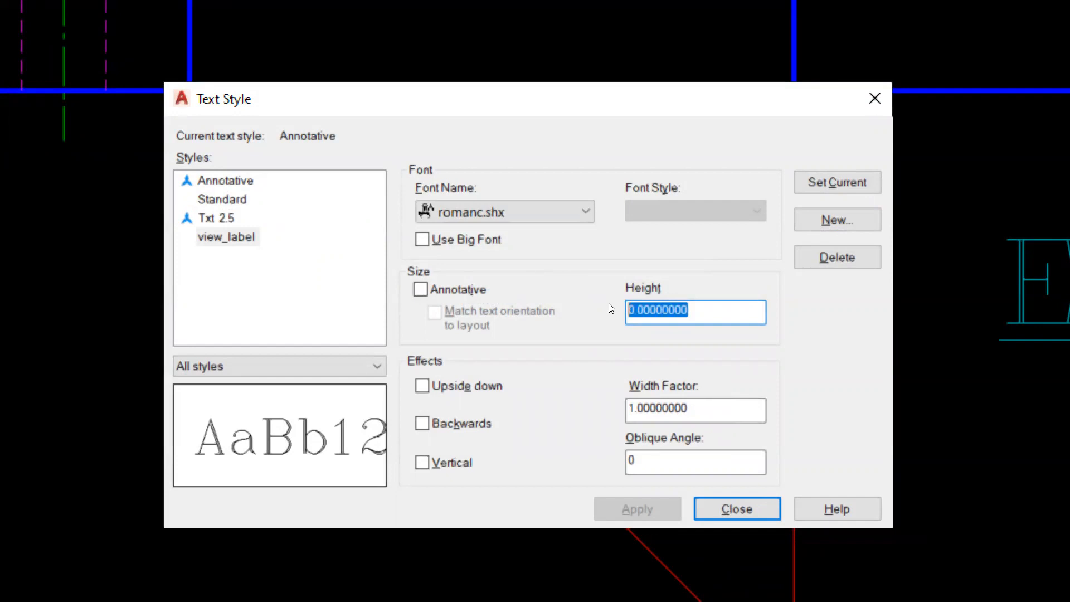
pyautogui.press('Left')
pyautogui.moveTo(609, 291); pyautogui.dragTo(449, 290)
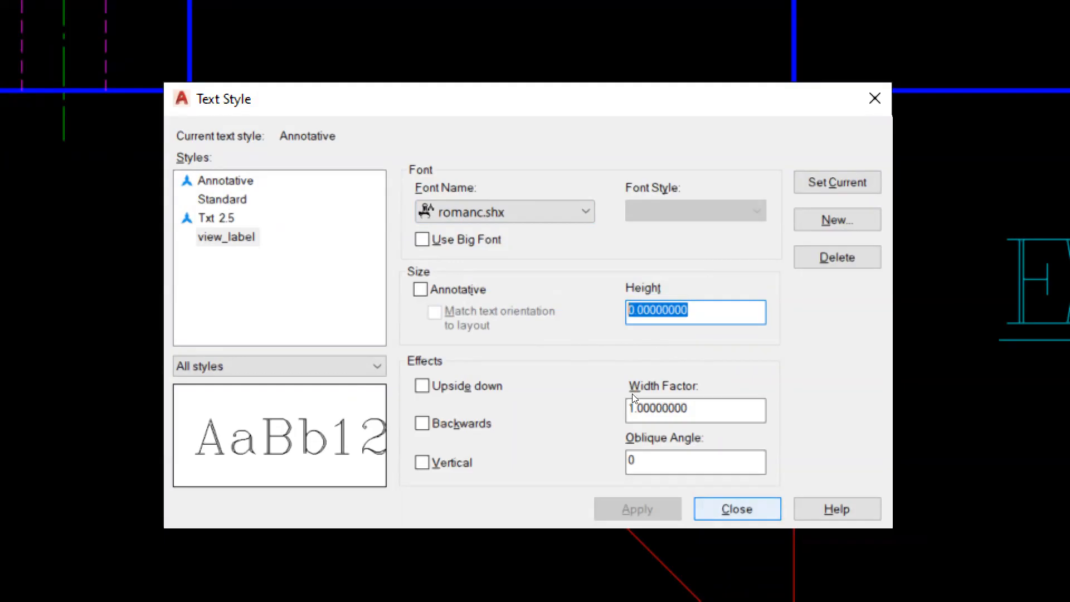
pyautogui.click(735, 510)
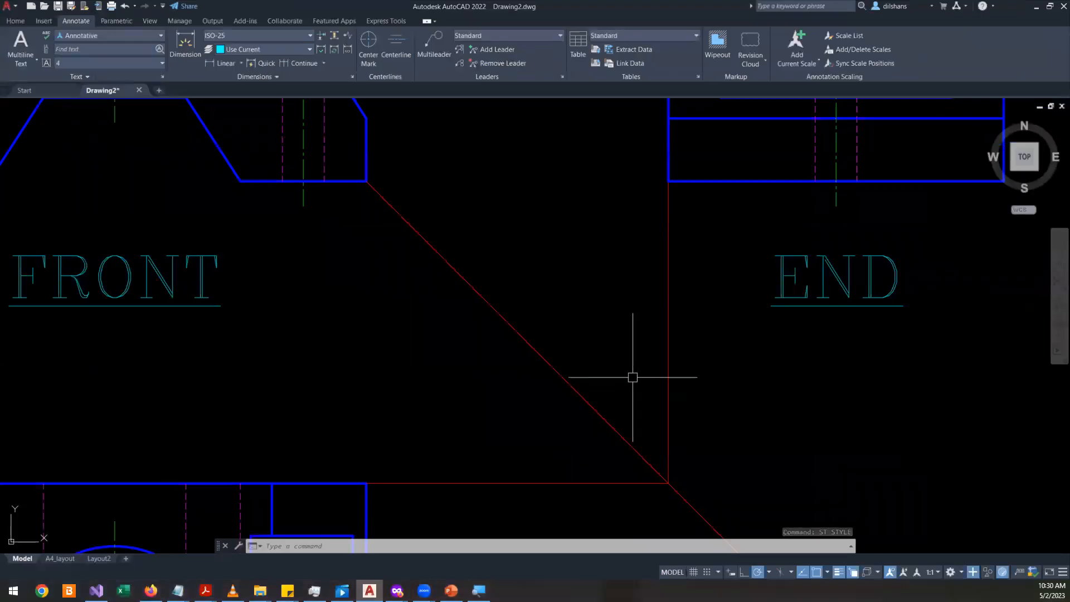
# - Select the FRONT, END and PLAN titles together to check their text style, and clear the selection
pyautogui.scroll(-4, 641, 384)
pyautogui.scroll(2, 518, 376)
pyautogui.moveTo(443, 303); pyautogui.dragTo(375, 310)
pyautogui.click(790, 307)
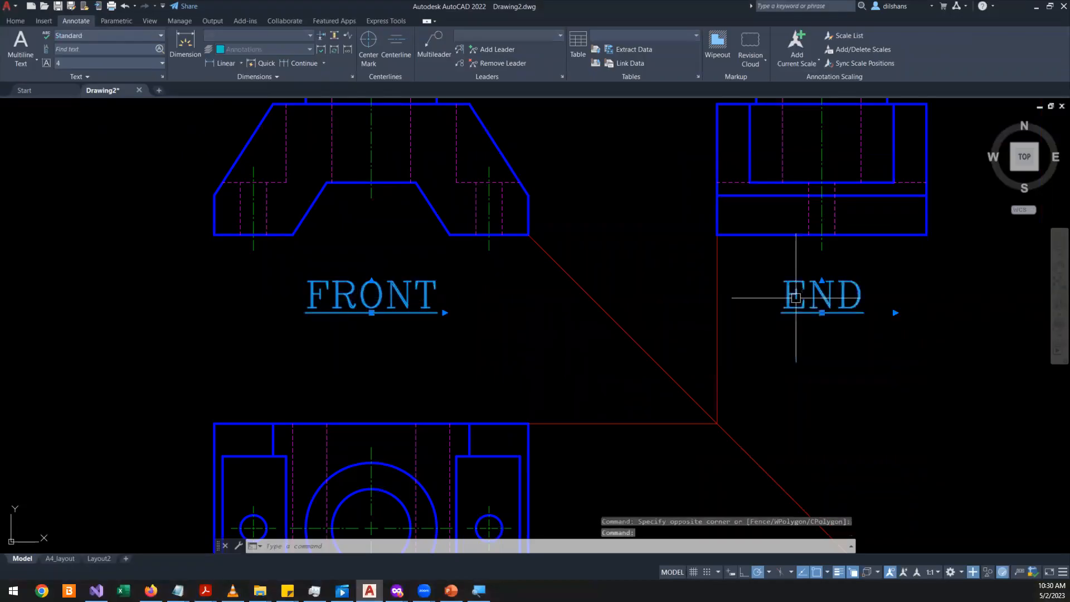
pyautogui.scroll(-4, 449, 337)
pyautogui.click(432, 480)
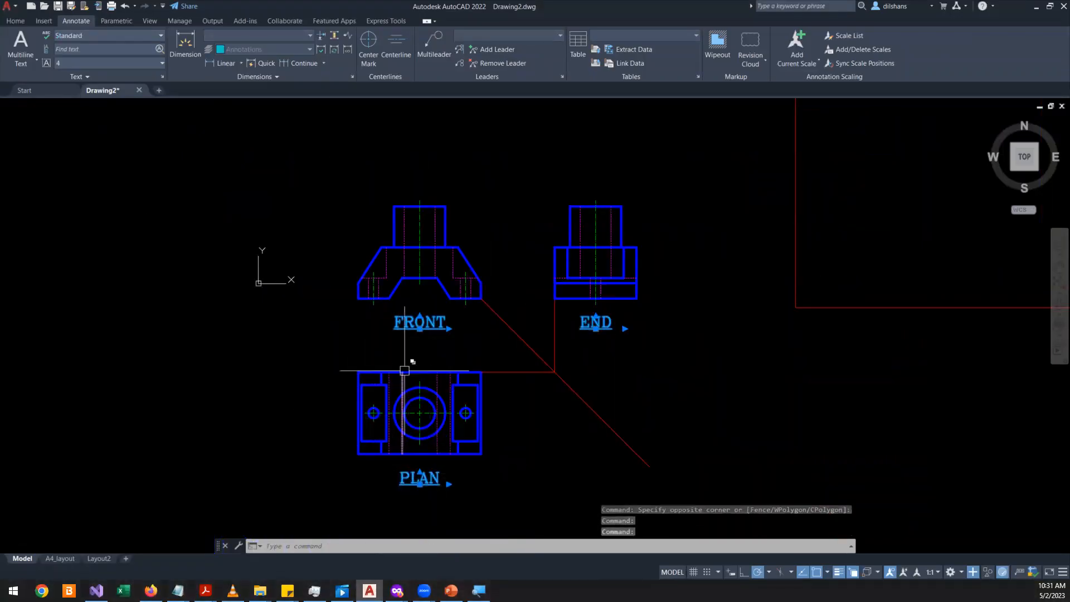
pyautogui.scroll(4, 416, 358)
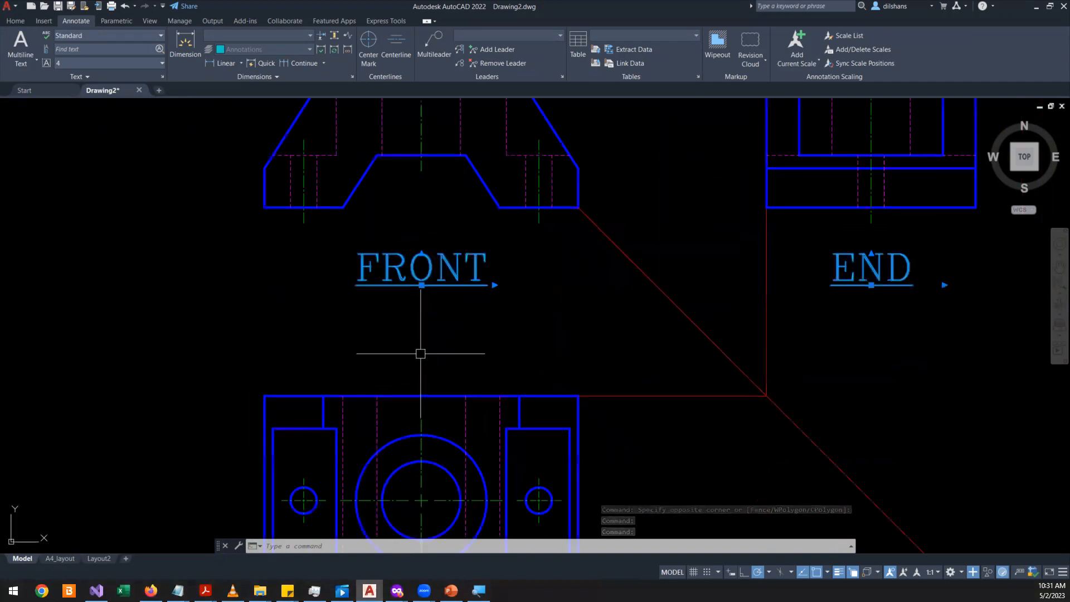
pyautogui.press('Escape')
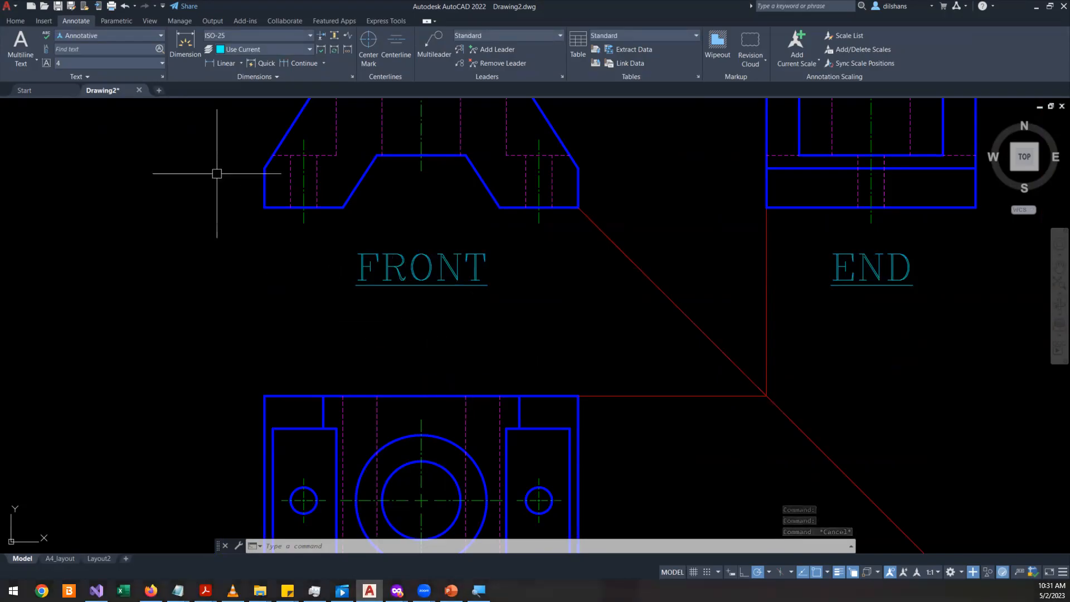
# - Check the text height choices offered for the FRONT title and deselect it
pyautogui.click(360, 263)
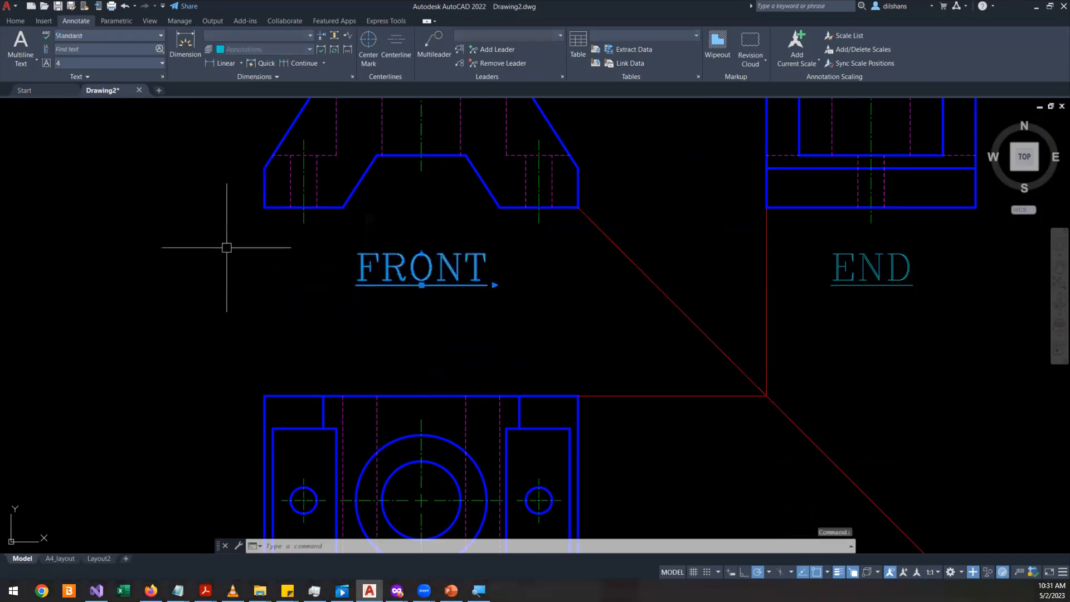
pyautogui.click(163, 63)
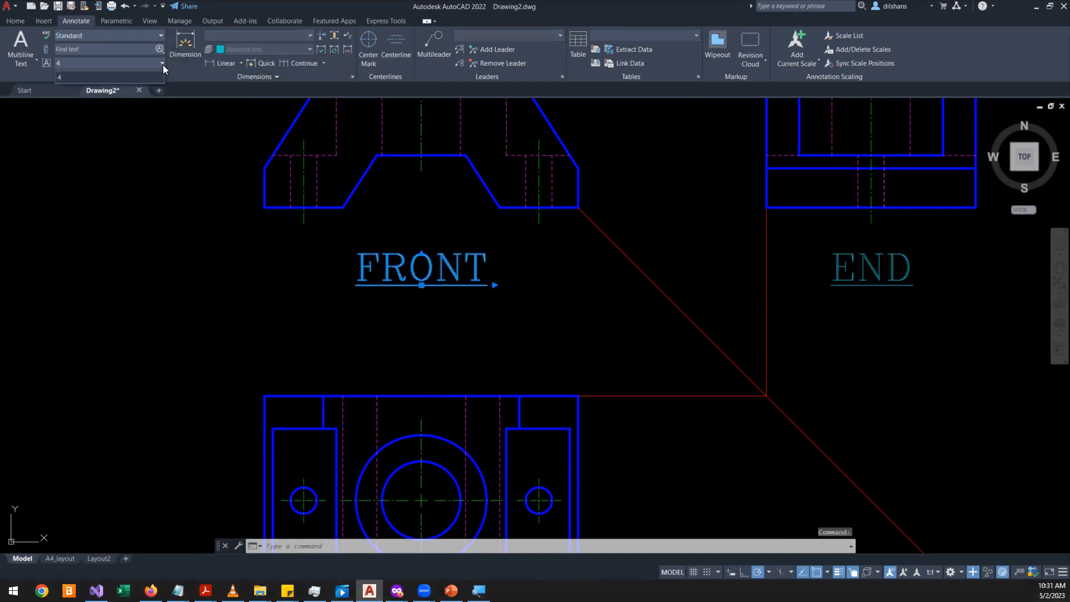
pyautogui.press('Escape')
pyautogui.press('Escape')
pyautogui.press('Escape')
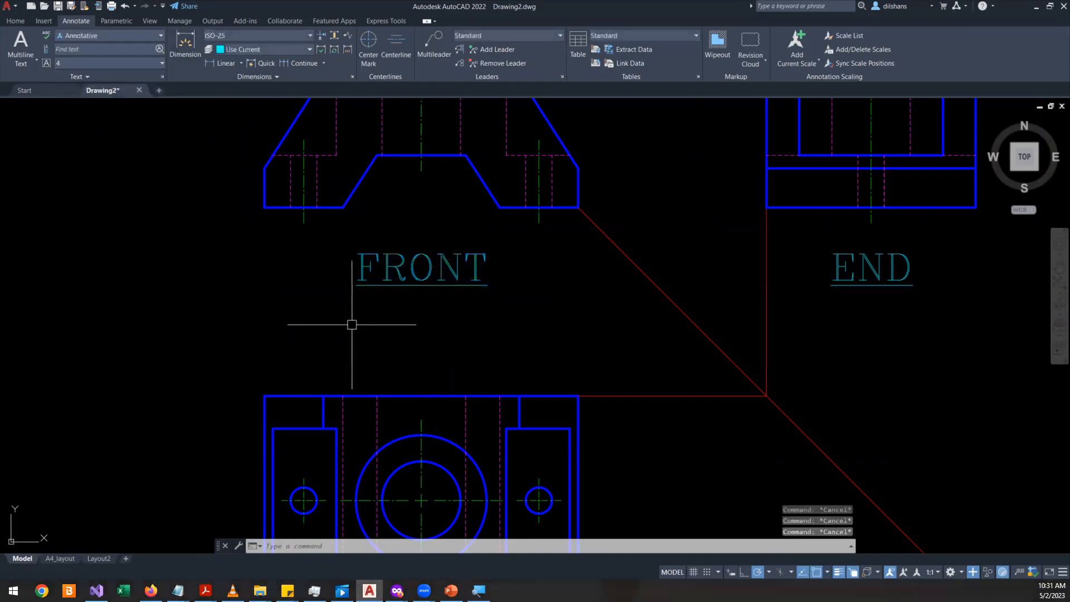
# - Start a multiline text and draw its text box just below the FRONT title
pyautogui.write('t')
pyautogui.press('Return')
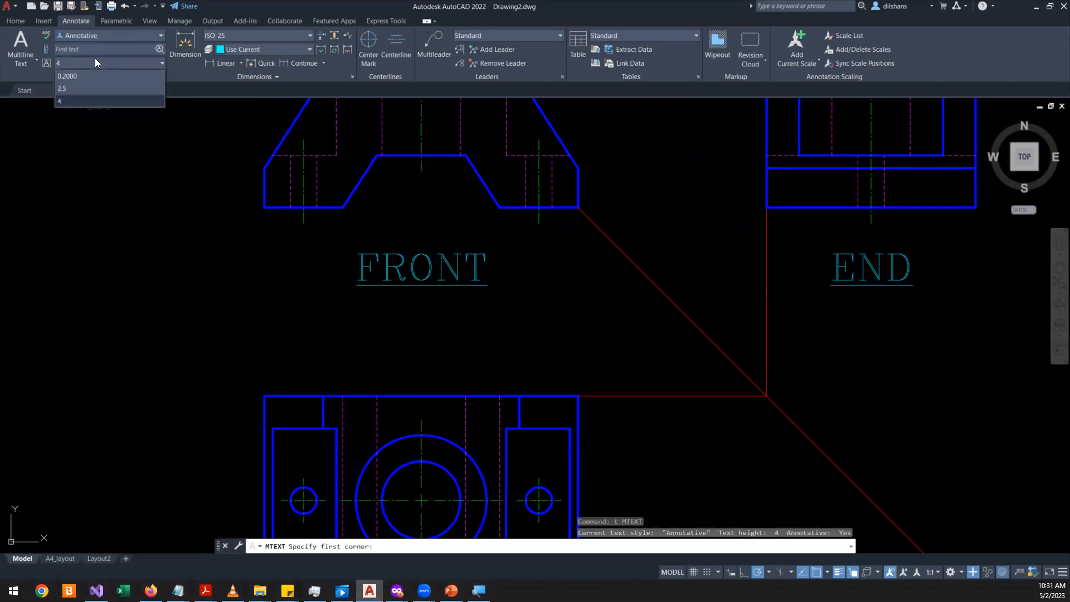
pyautogui.click(149, 36)
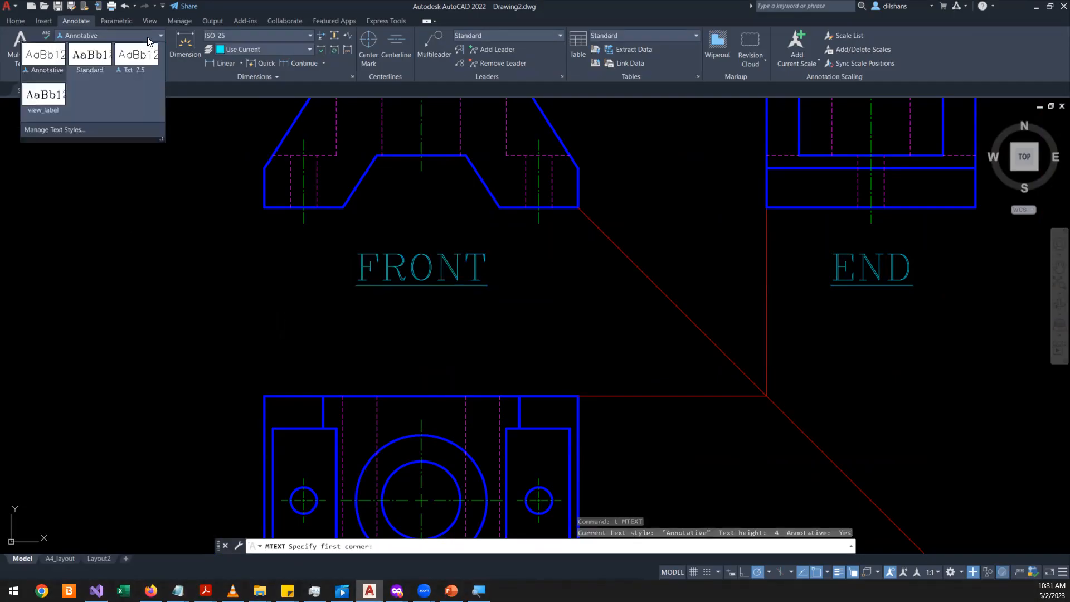
pyautogui.click(88, 71)
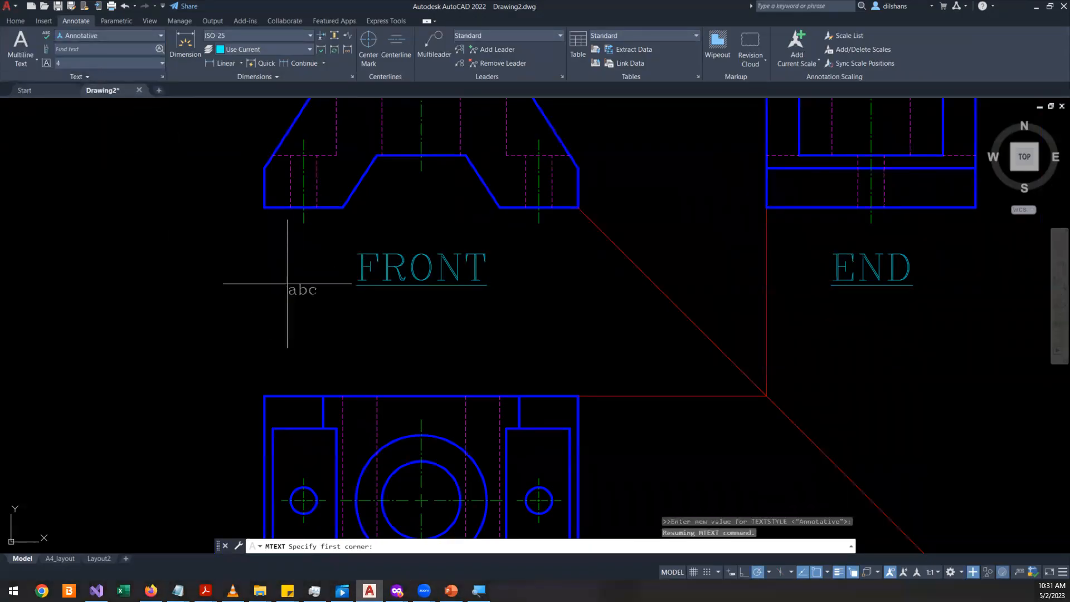
pyautogui.scroll(2, 352, 304)
pyautogui.click(353, 292)
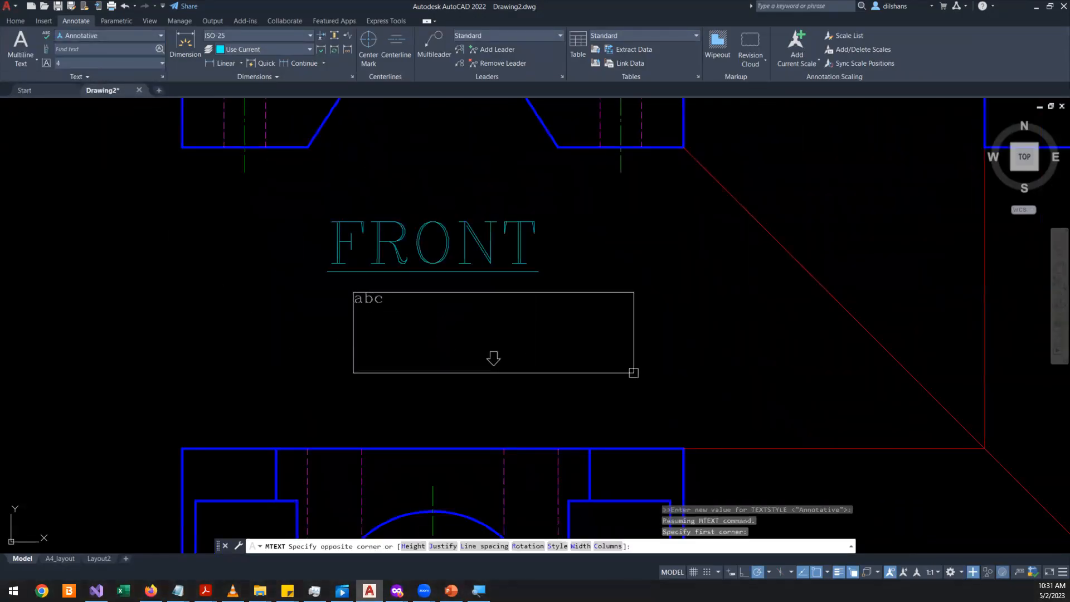
pyautogui.click(634, 373)
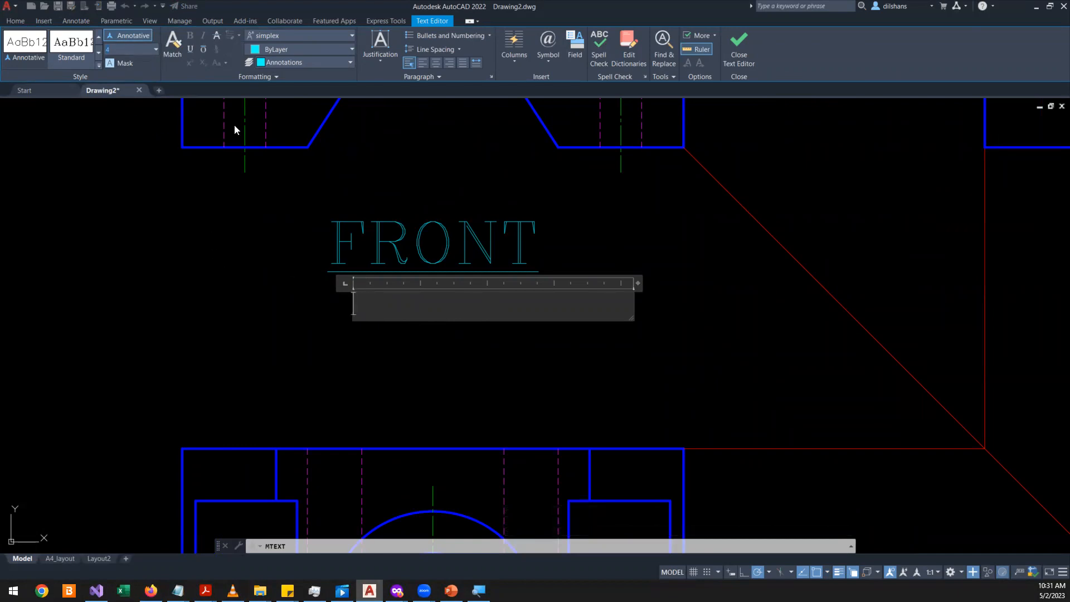
# - Set the text height to 6, write "new text" in the box and finish the multiline text
pyautogui.write('ad')
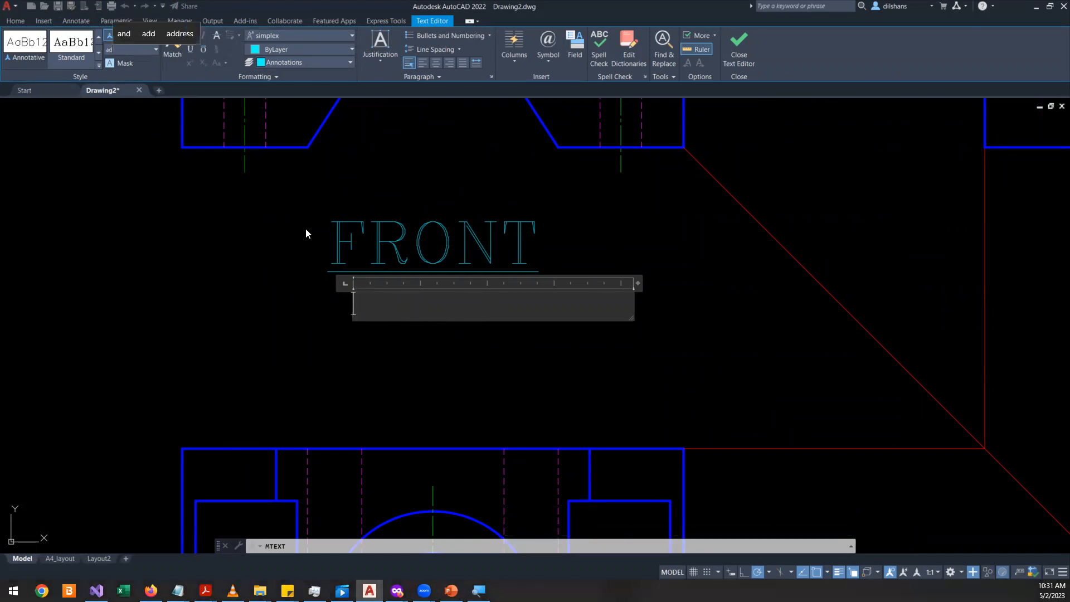
pyautogui.moveTo(122, 49); pyautogui.dragTo(75, 49)
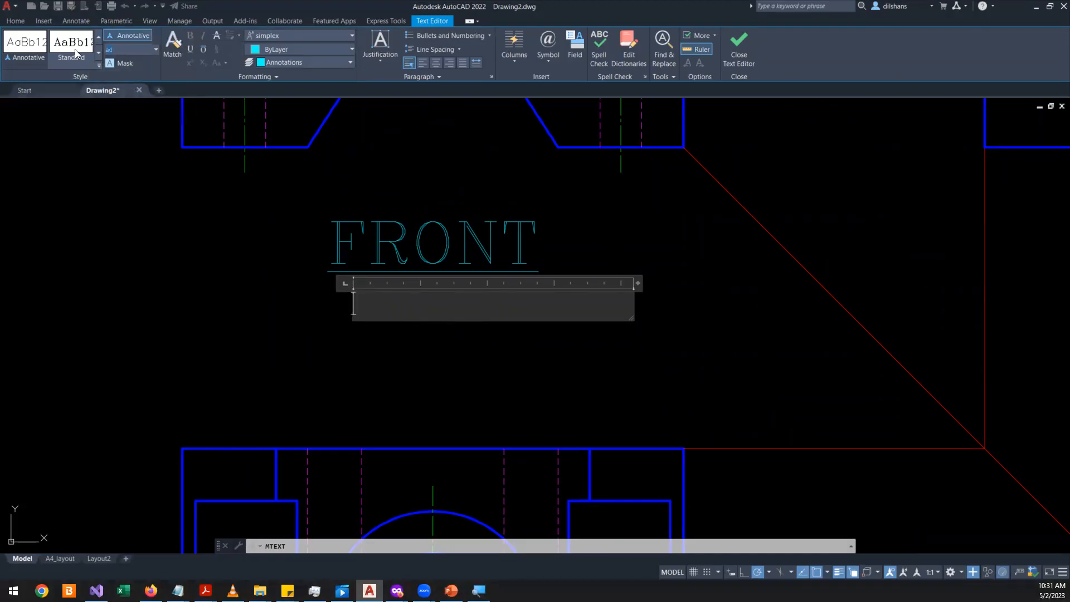
pyautogui.click(428, 303)
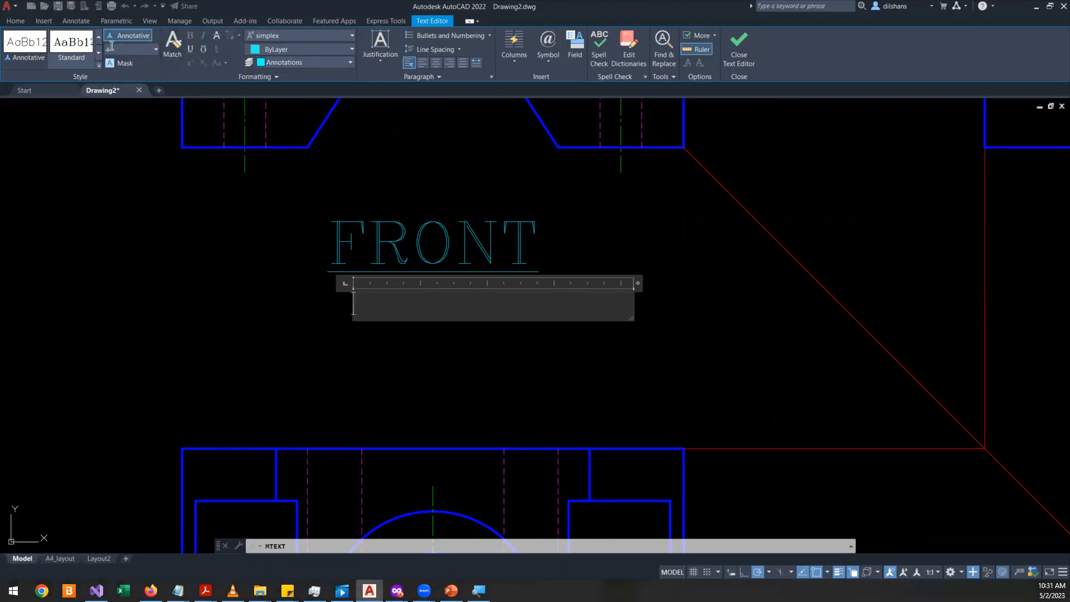
pyautogui.write('6')
pyautogui.press('Return')
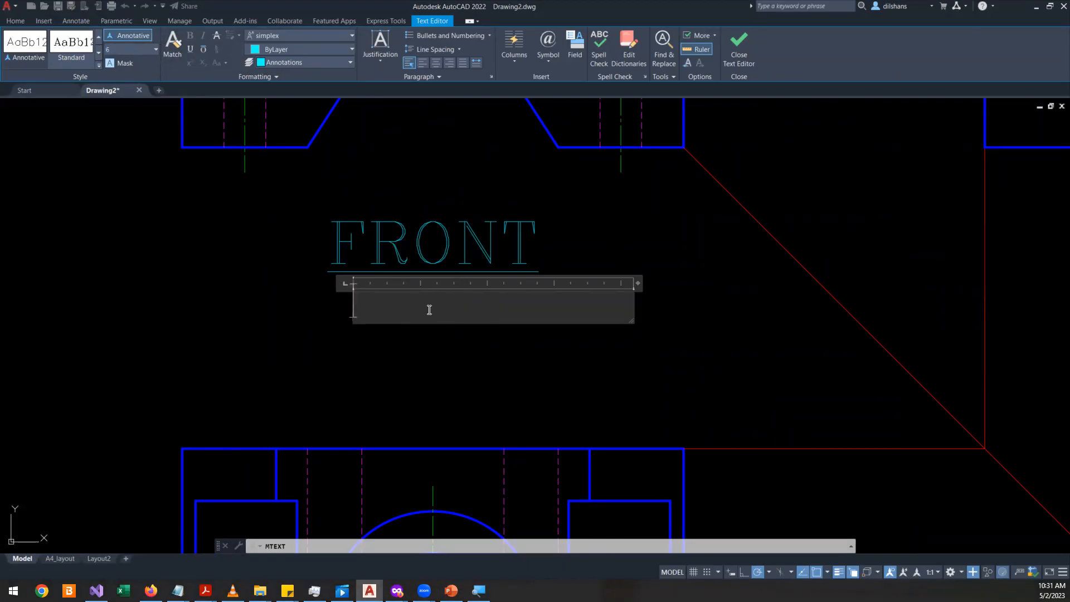
pyautogui.write('new text')
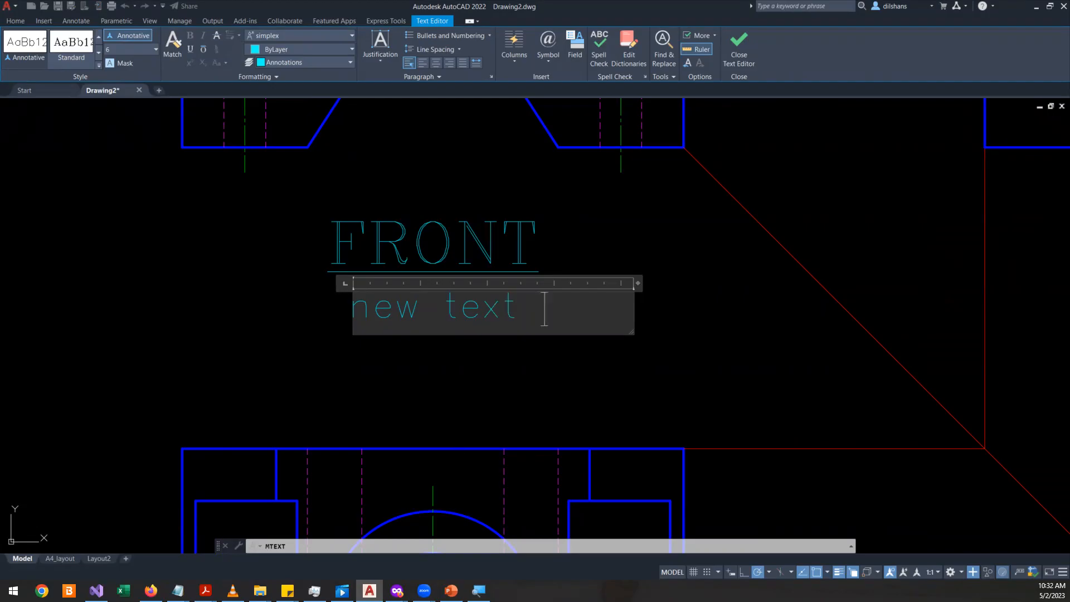
pyautogui.click(428, 363)
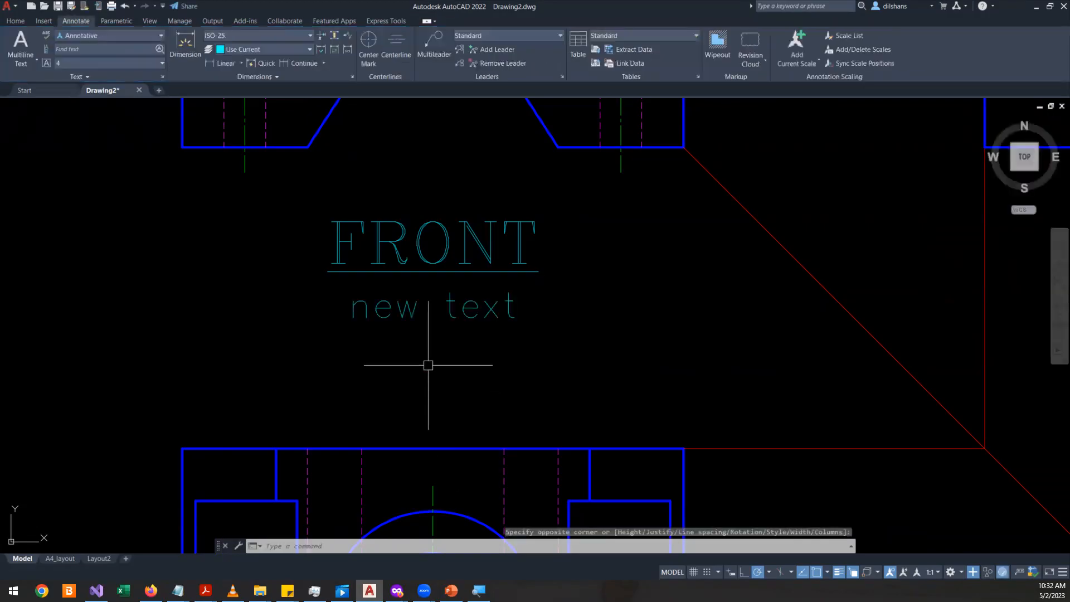
# - Check the text height choices offered for the new text object and clear the selection
pyautogui.click(442, 321)
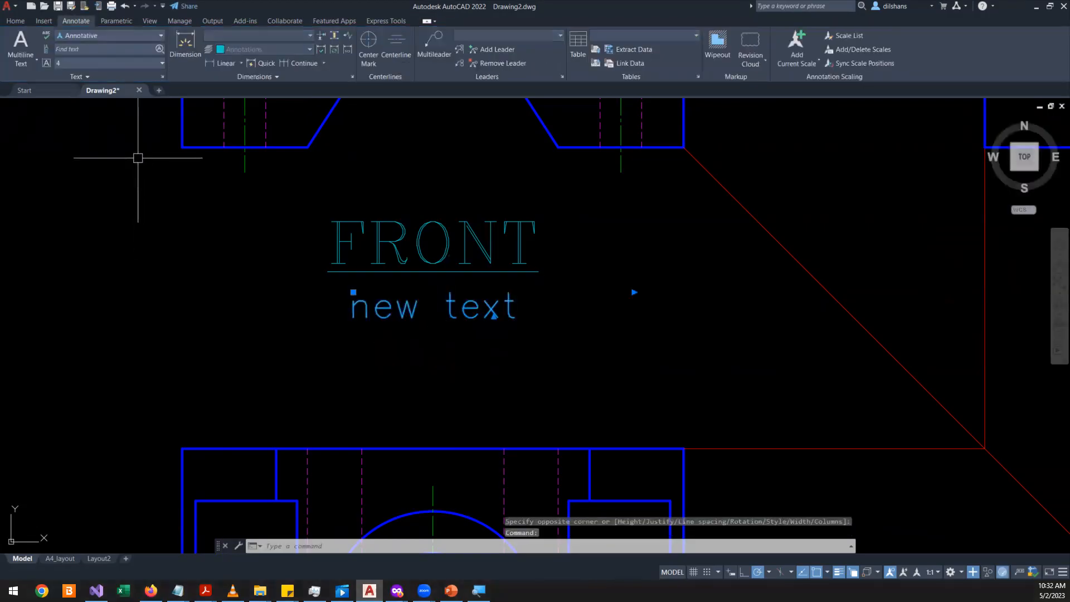
pyautogui.click(151, 64)
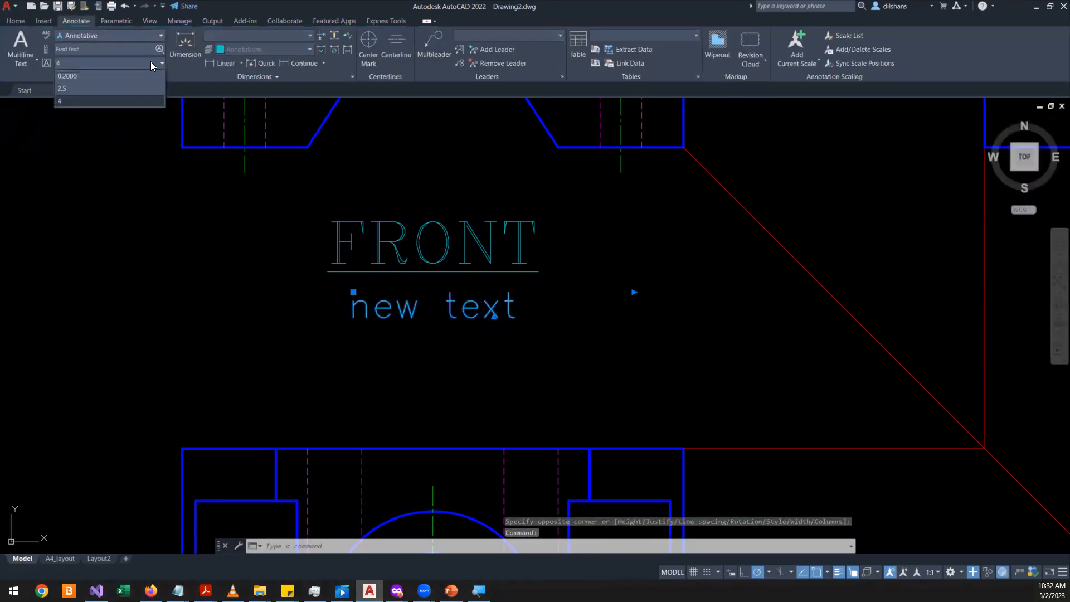
pyautogui.click(150, 63)
pyautogui.press('Escape')
pyautogui.press('Escape')
# - Move the "new text" object into the empty area left of the FRONT title and deselect it
pyautogui.click(407, 315)
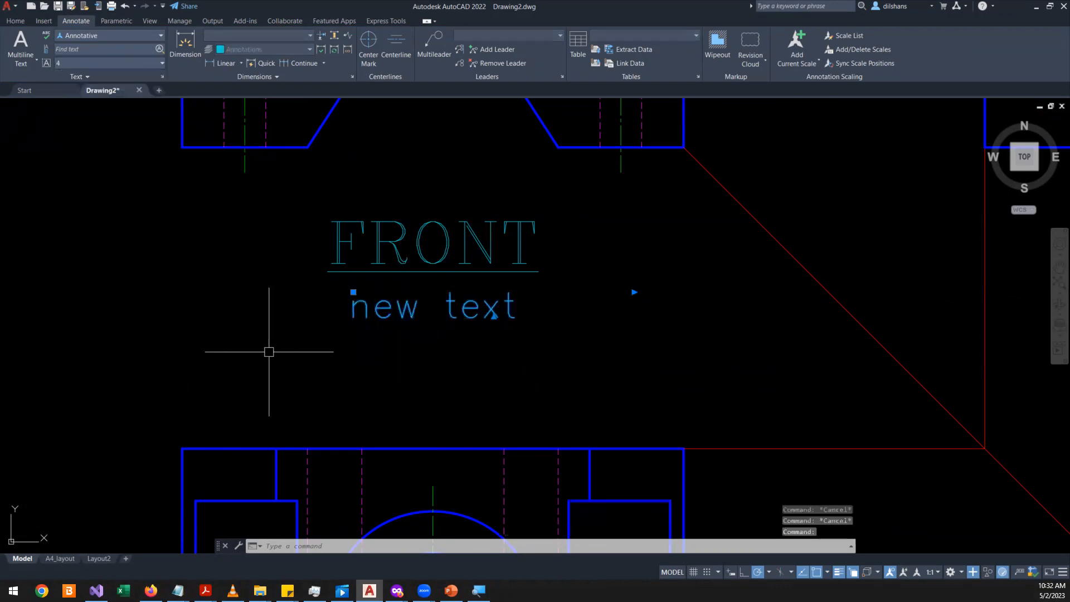
pyautogui.click(350, 292)
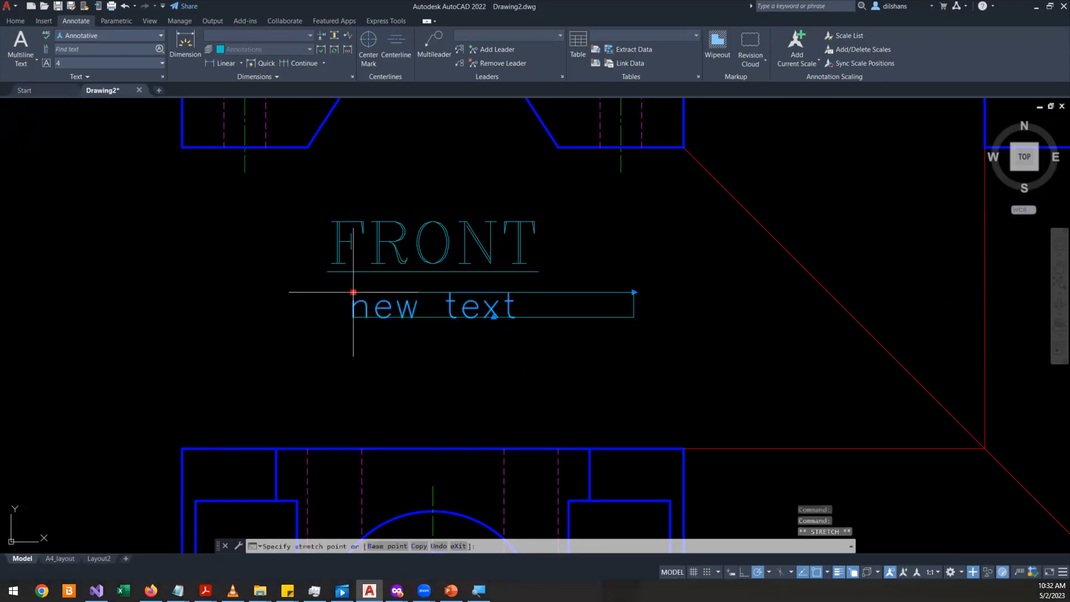
pyautogui.moveTo(119, 334); pyautogui.dragTo(285, 345, button='middle')
pyautogui.click(146, 333)
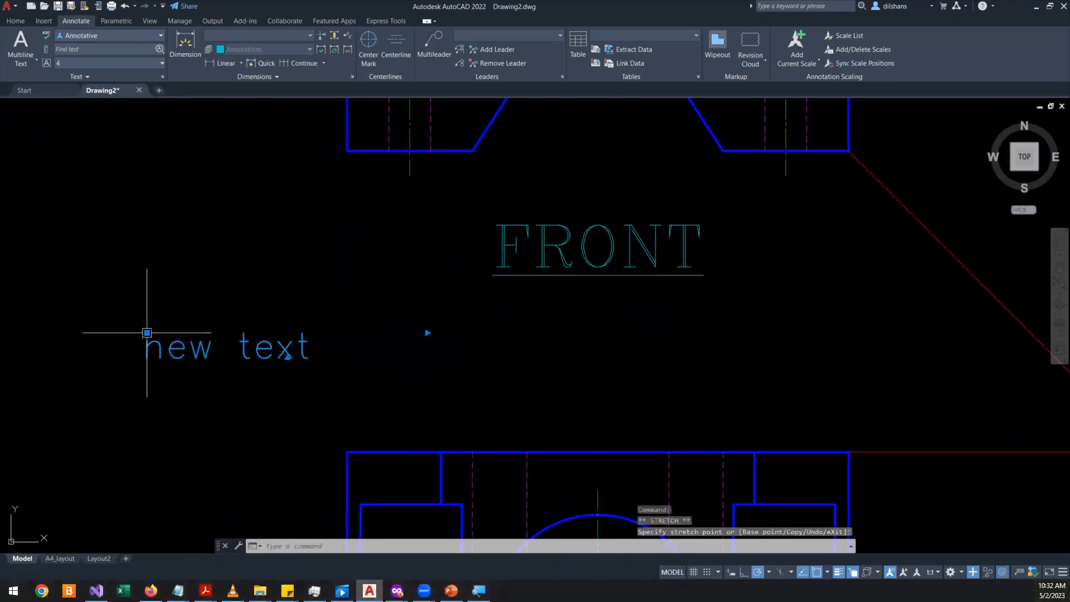
pyautogui.press('Escape')
pyautogui.press('Escape')
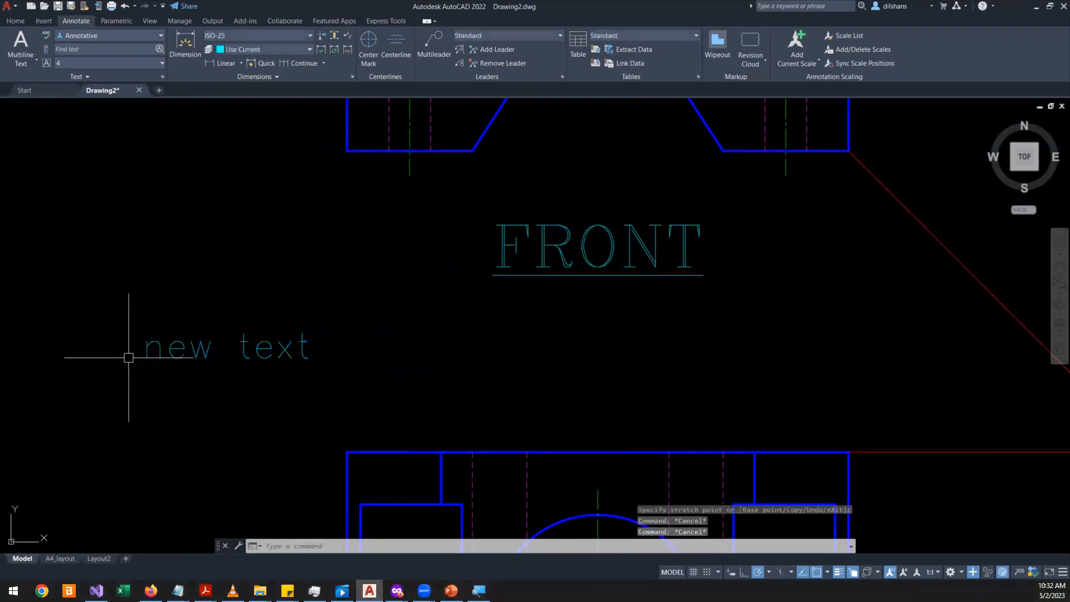
# - Match the properties of the FRONT title onto the "new text" object
pyautogui.write('ma')
pyautogui.press('Return')
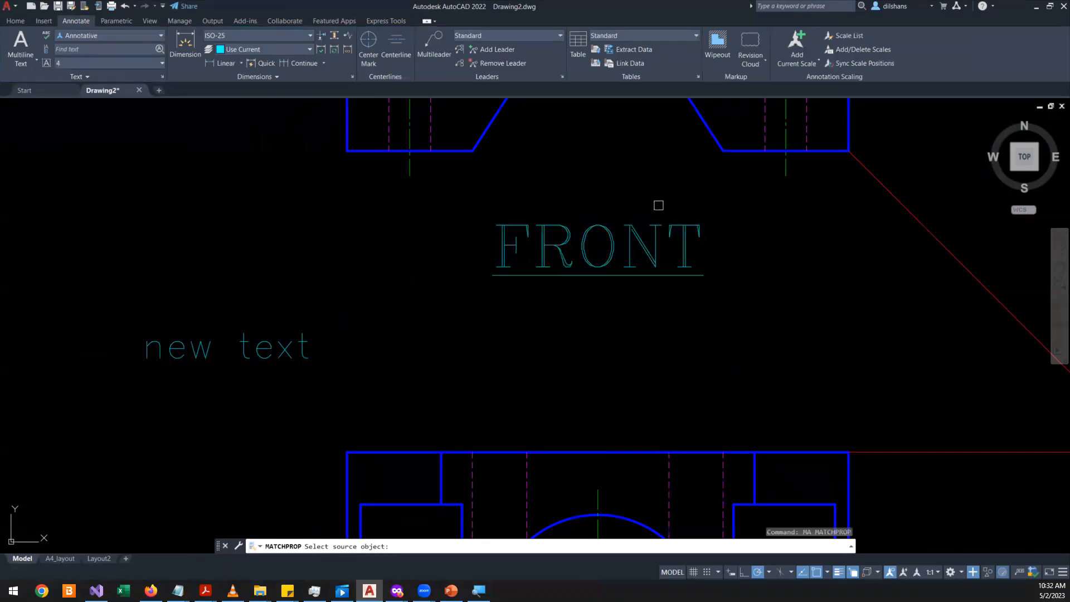
pyautogui.click(635, 237)
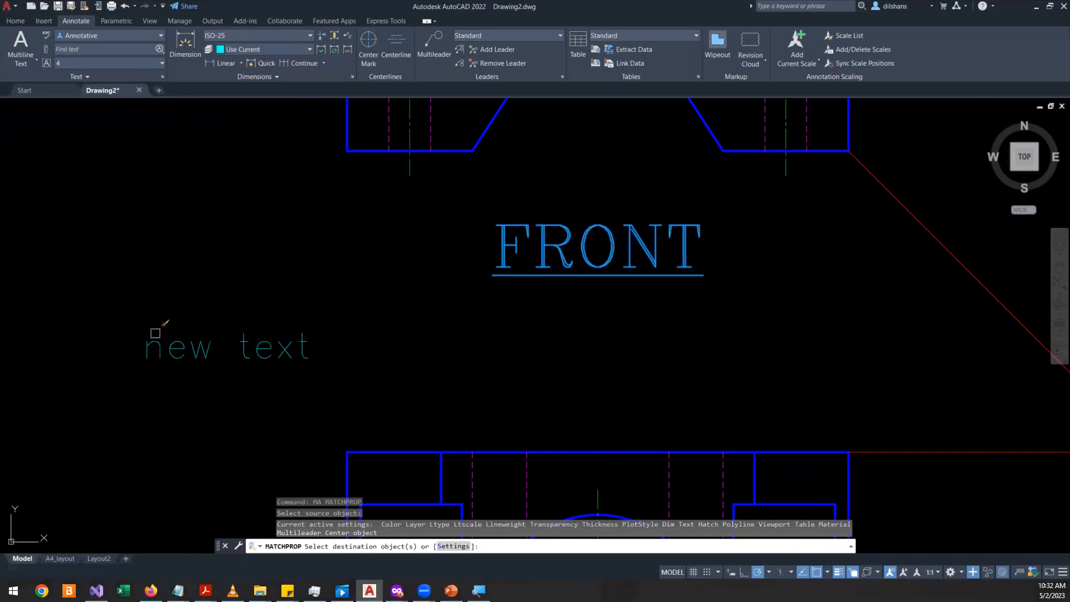
pyautogui.click(184, 341)
pyautogui.press('Return')
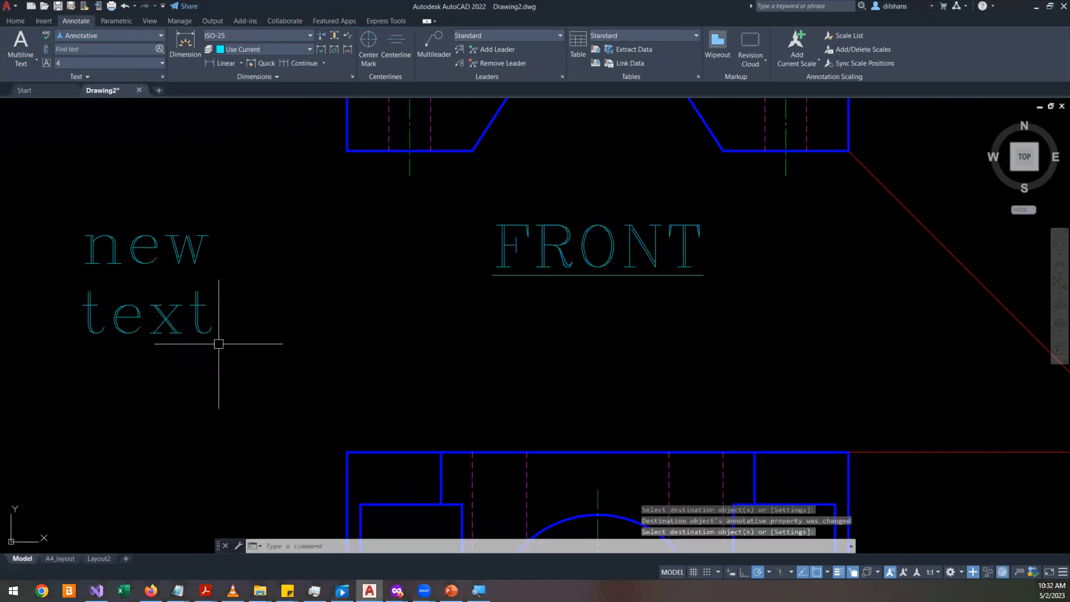
# - Widen the column of the "new text" object so both words fit on one line
pyautogui.click(193, 326)
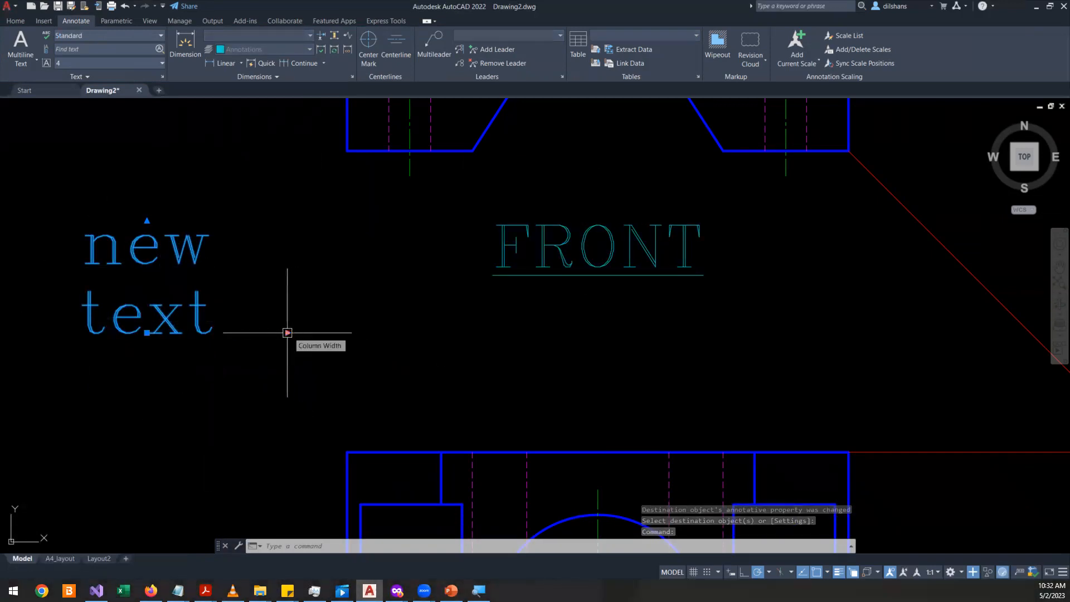
pyautogui.click(291, 332)
pyautogui.moveTo(501, 337); pyautogui.dragTo(631, 343, button='middle')
pyautogui.scroll(2, 638, 339)
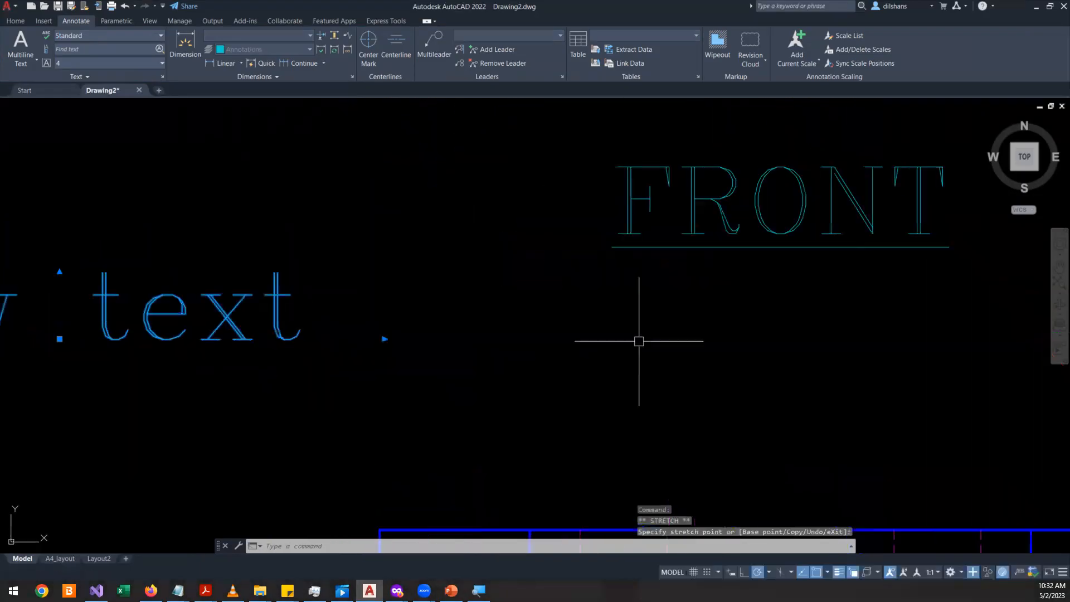
pyautogui.scroll(-2, 637, 339)
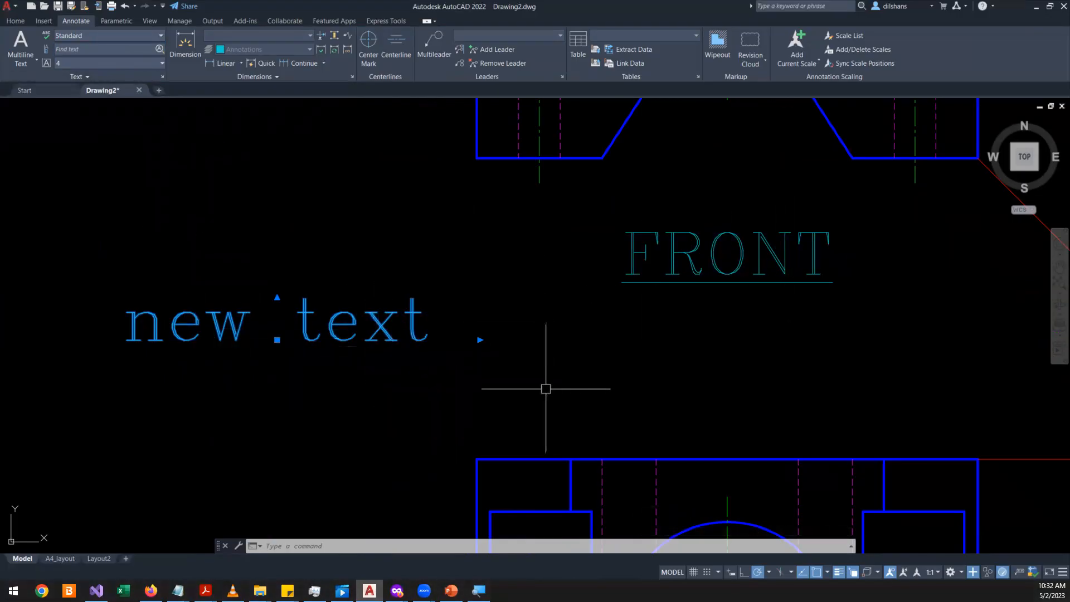
pyautogui.press('Escape')
# - Select the "new text" object to compare its text style and look with the FRONT title, and deselect it
pyautogui.click(368, 340)
pyautogui.click(357, 323)
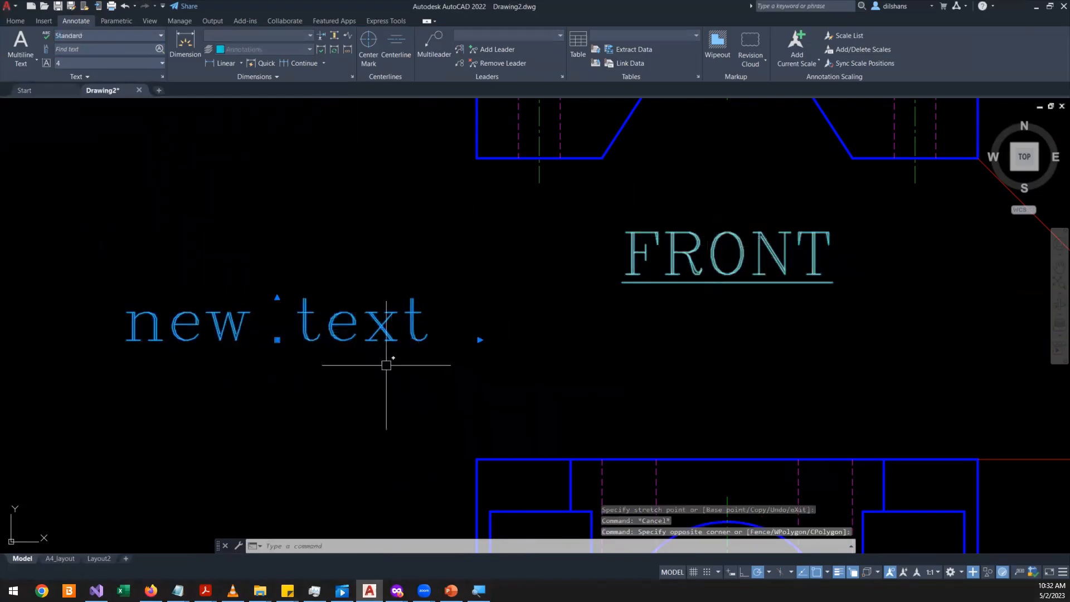
pyautogui.press('Escape')
pyautogui.click(289, 337)
pyautogui.click(328, 321)
pyautogui.click(327, 331)
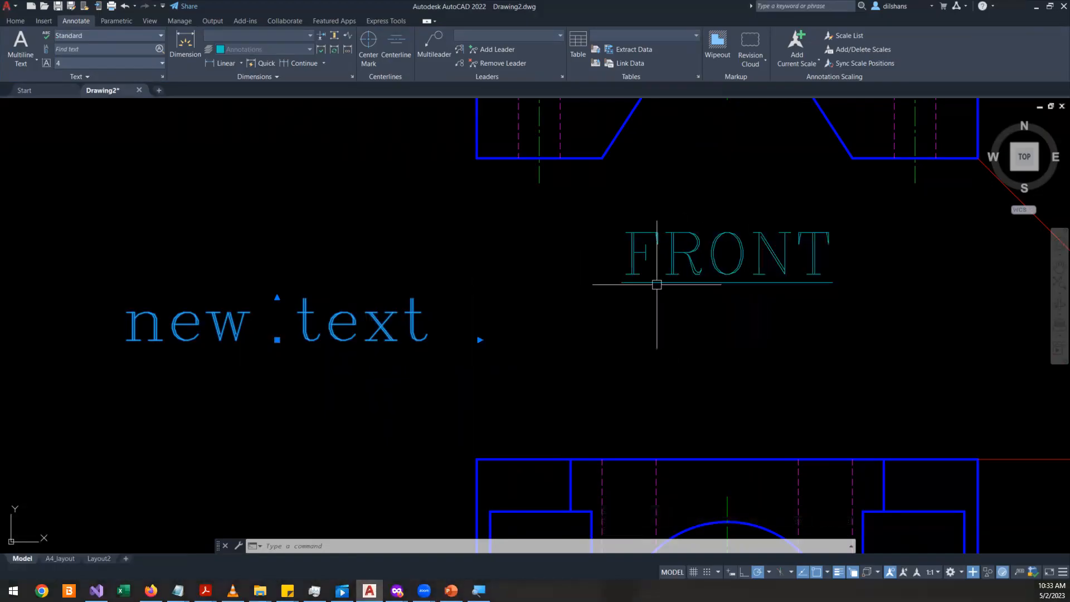
pyautogui.press('Escape')
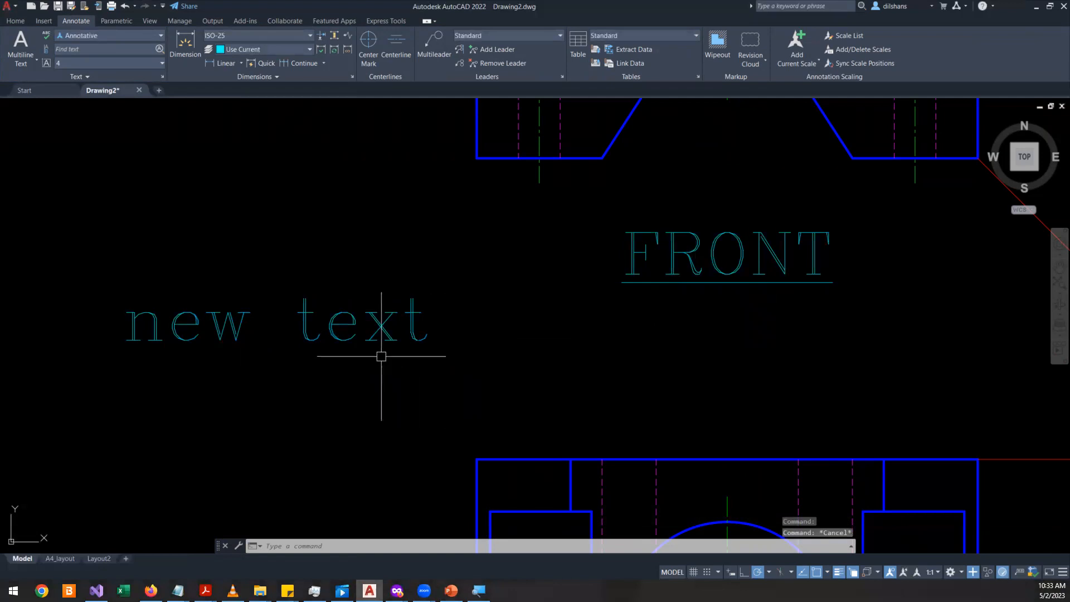
# - Review the Match Properties settings with all properties enabled and reapply the FRONT title's properties to "new text"
pyautogui.write('ma')
pyautogui.press('Return')
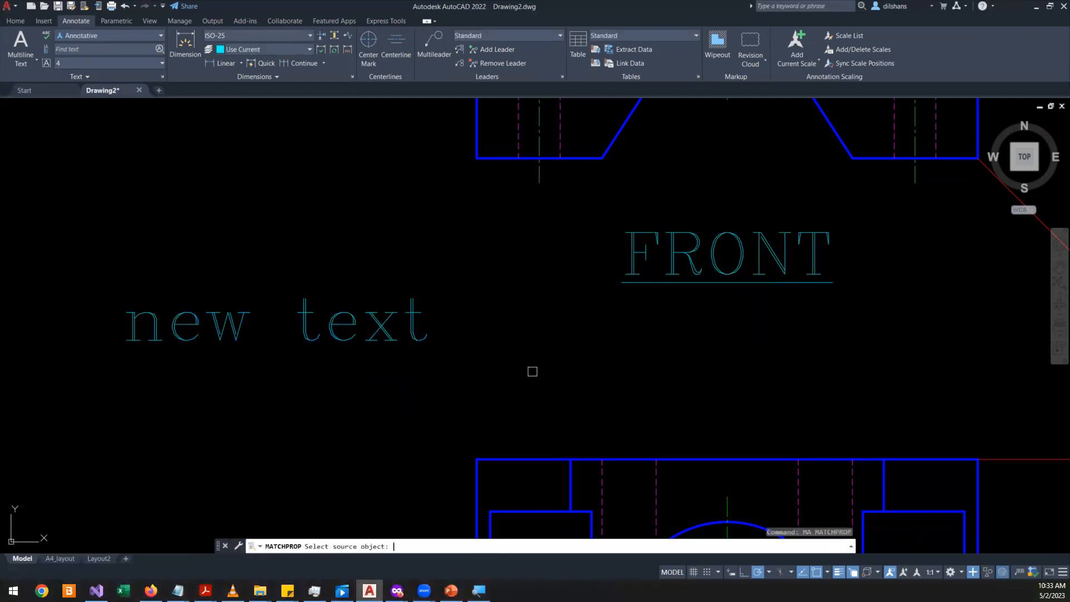
pyautogui.click(635, 283)
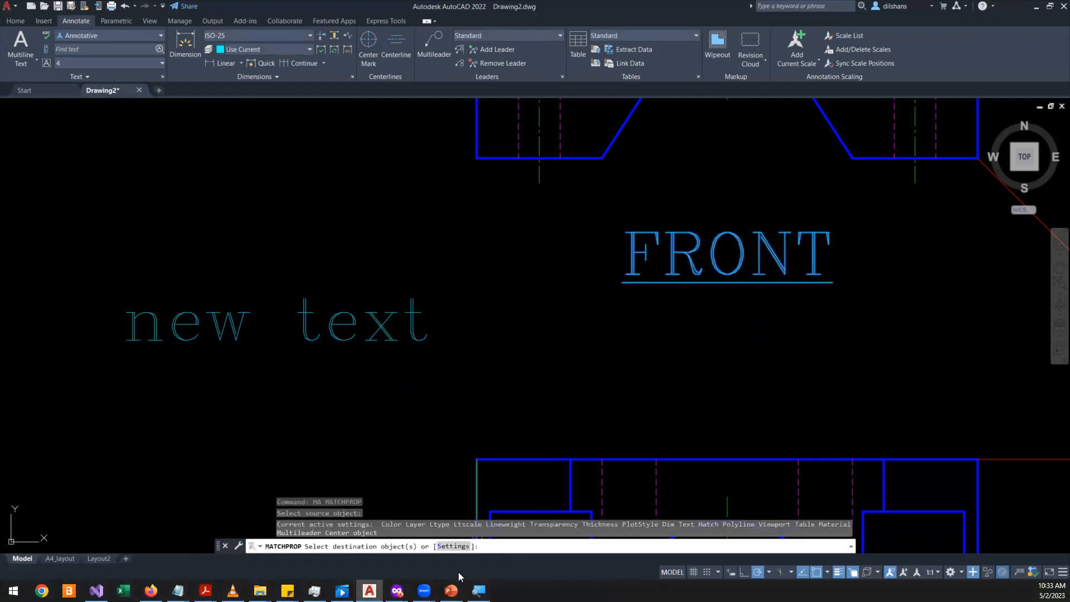
pyautogui.click(453, 546)
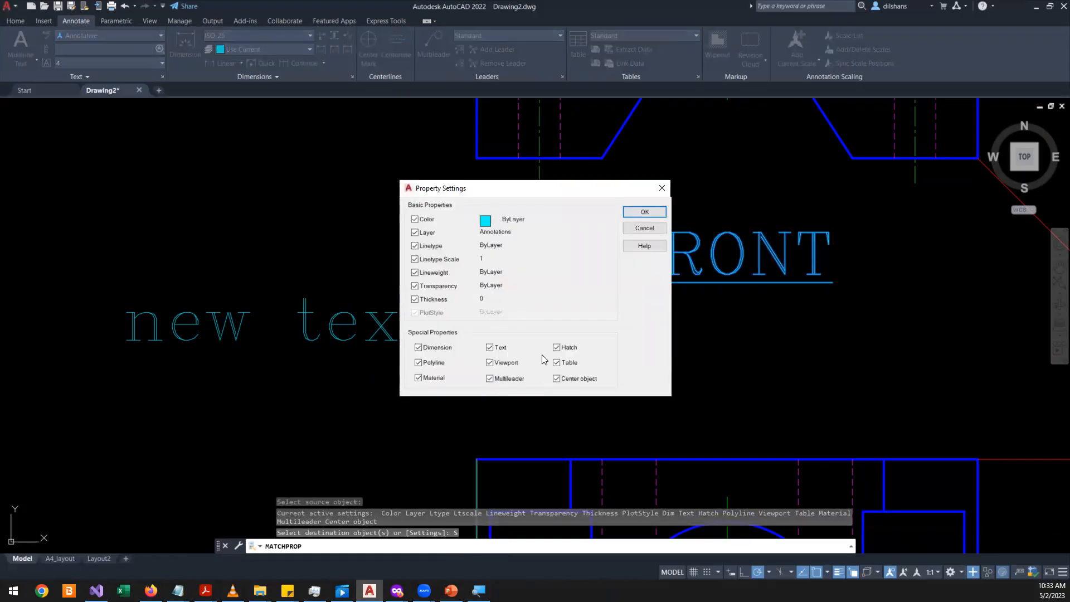
pyautogui.click(647, 215)
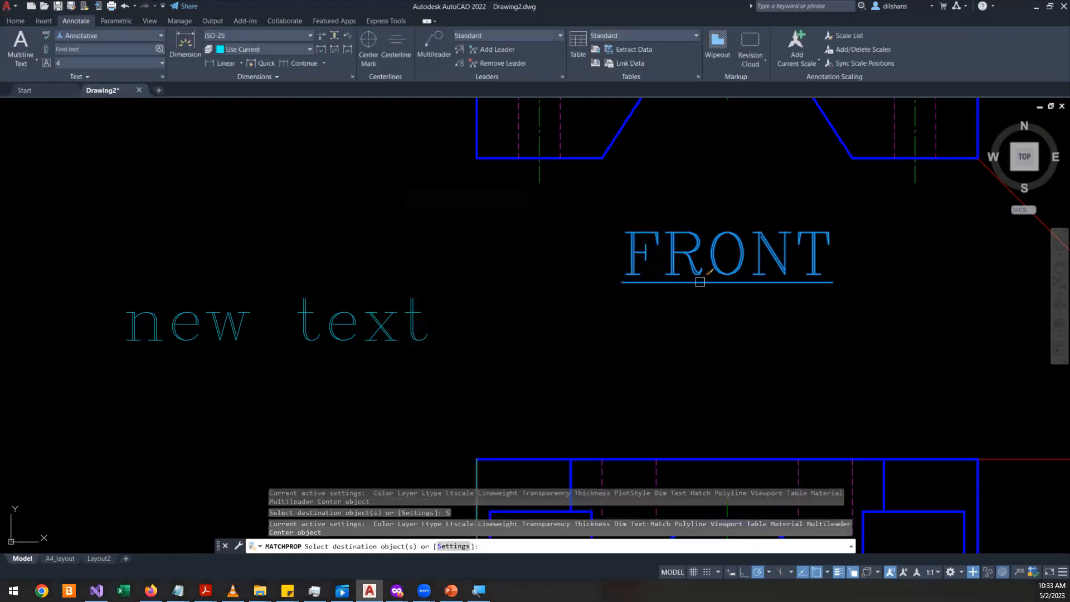
pyautogui.click(312, 330)
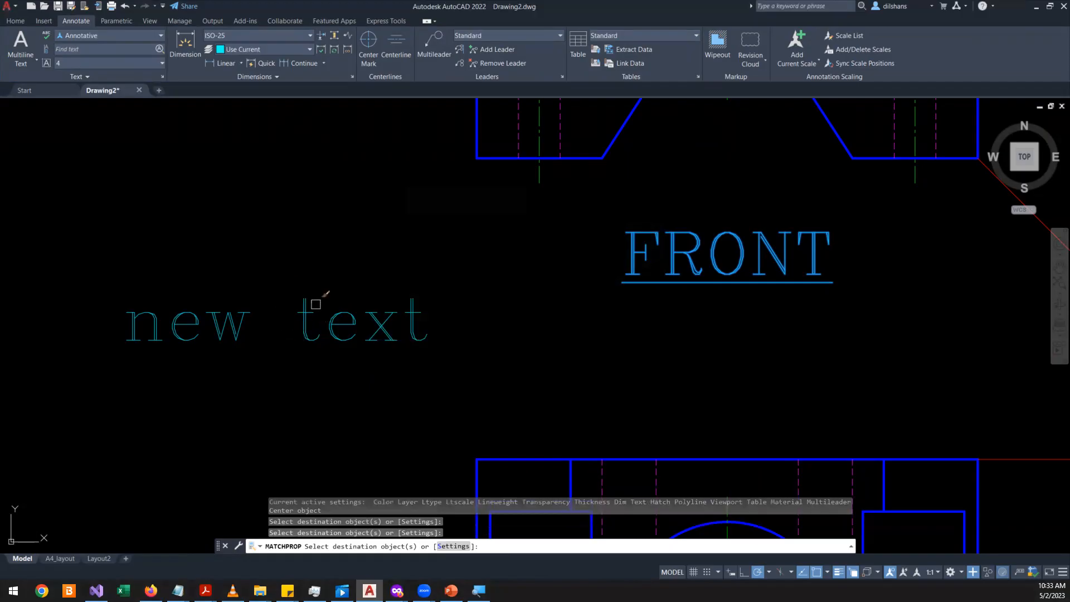
pyautogui.press('Escape')
# - Underline the words "new text" in the text editor and delete the whole text object
pyautogui.doubleClick(328, 312)
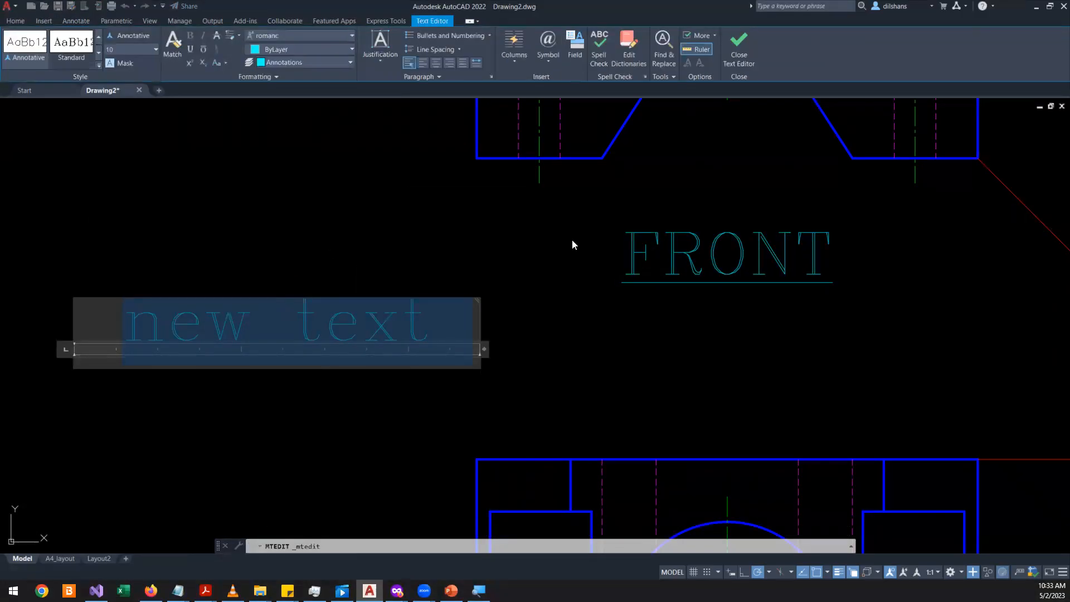
pyautogui.click(246, 199)
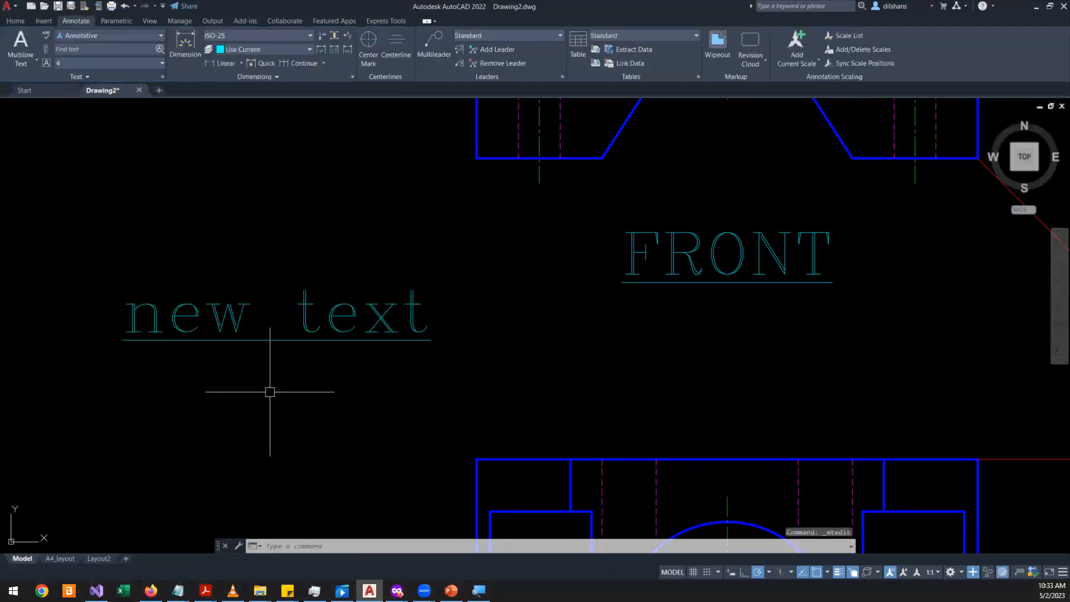
pyautogui.click(314, 341)
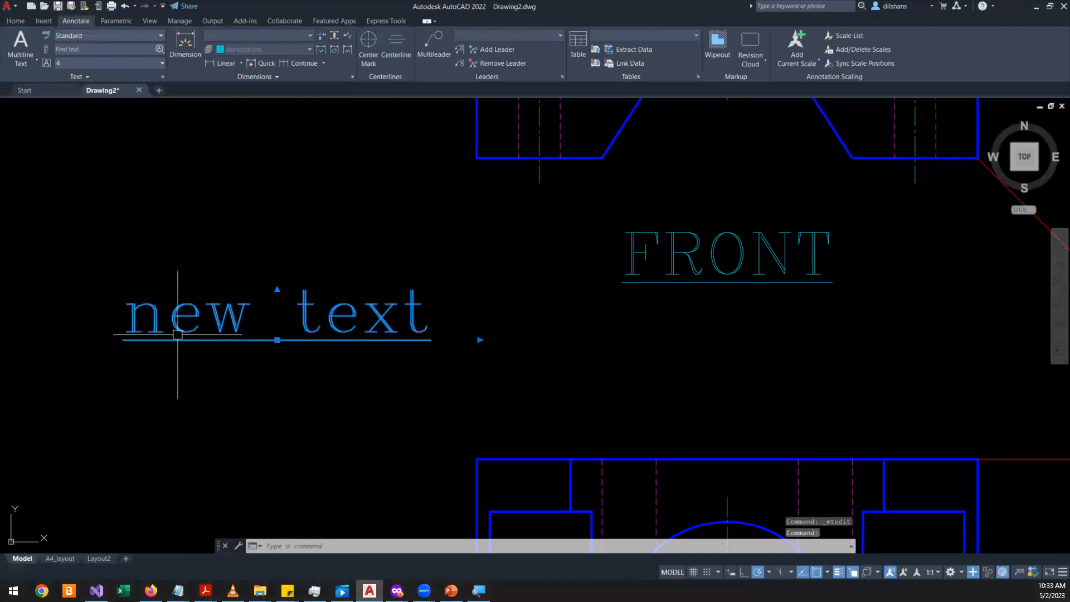
pyautogui.press('Delete')
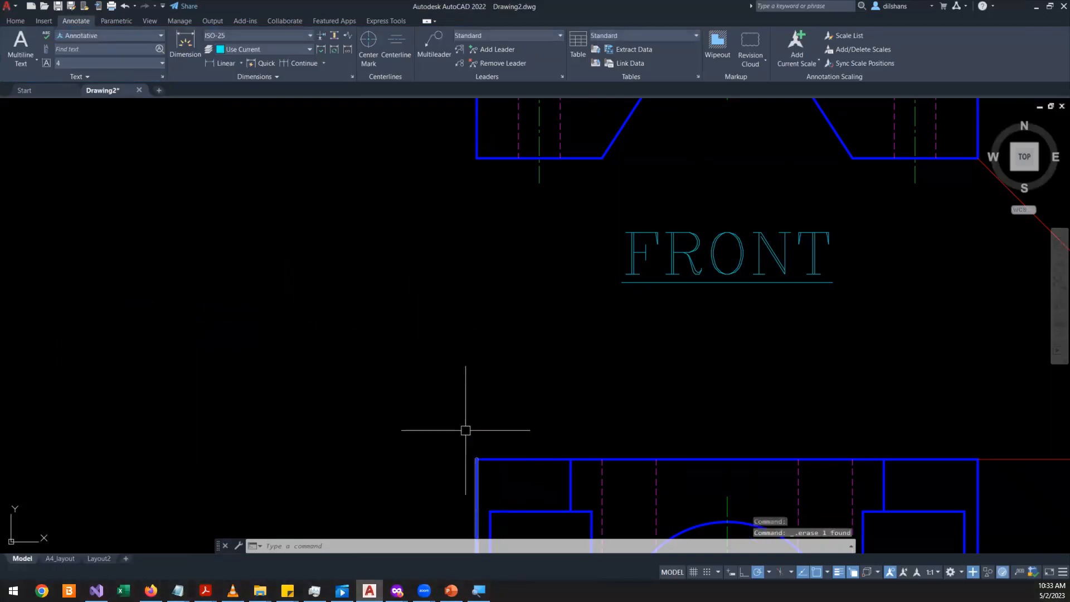
# - Match the properties of the vertical projection line below the END view to the FRONT view's blue outline edge
pyautogui.scroll(-4, 446, 384)
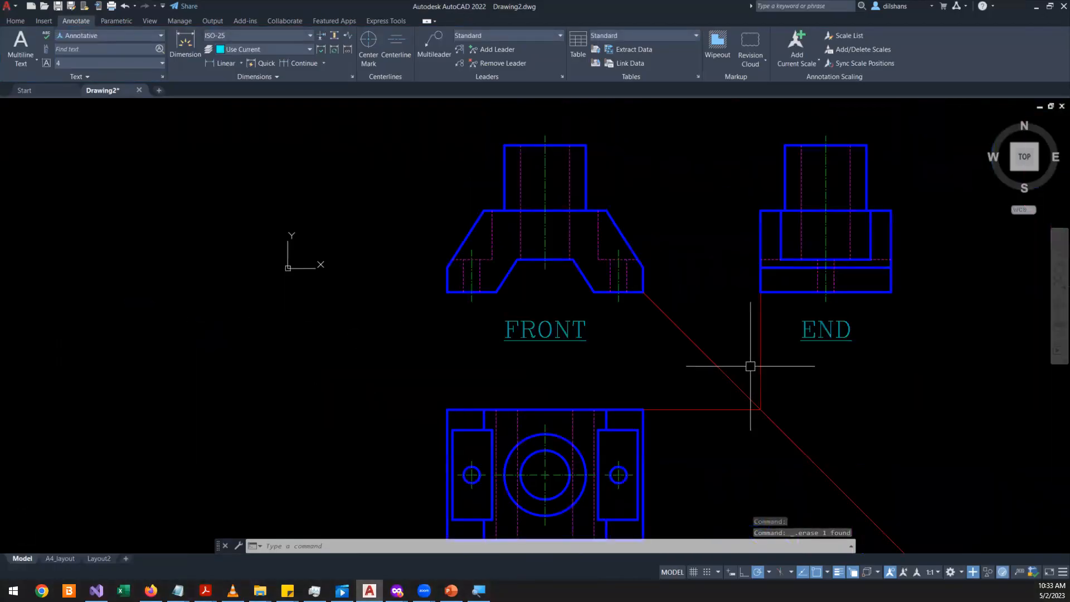
pyautogui.write('ma')
pyautogui.press('Return')
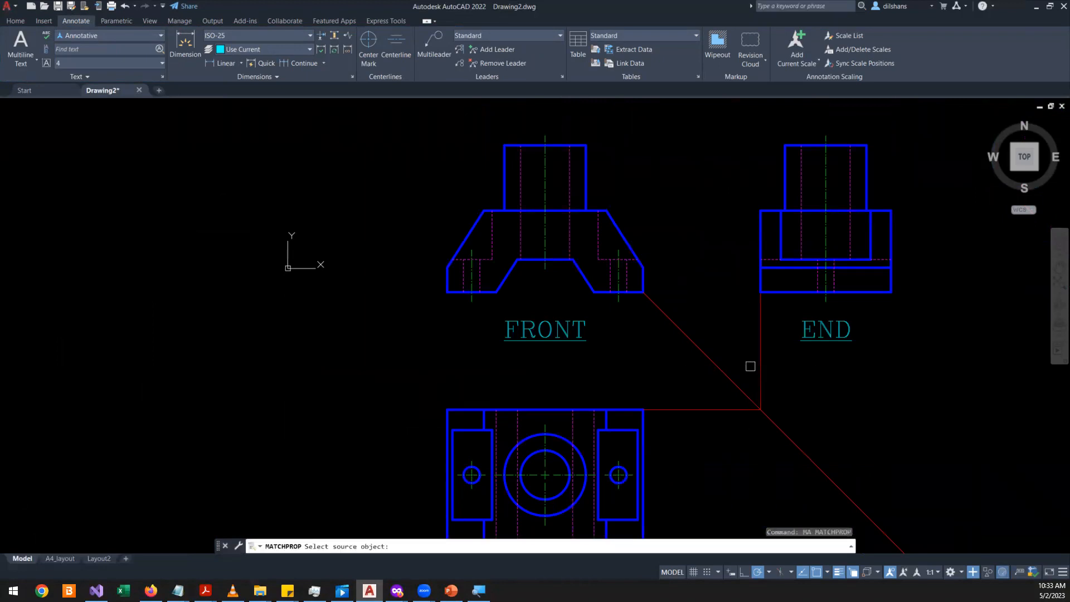
pyautogui.scroll(4, 724, 349)
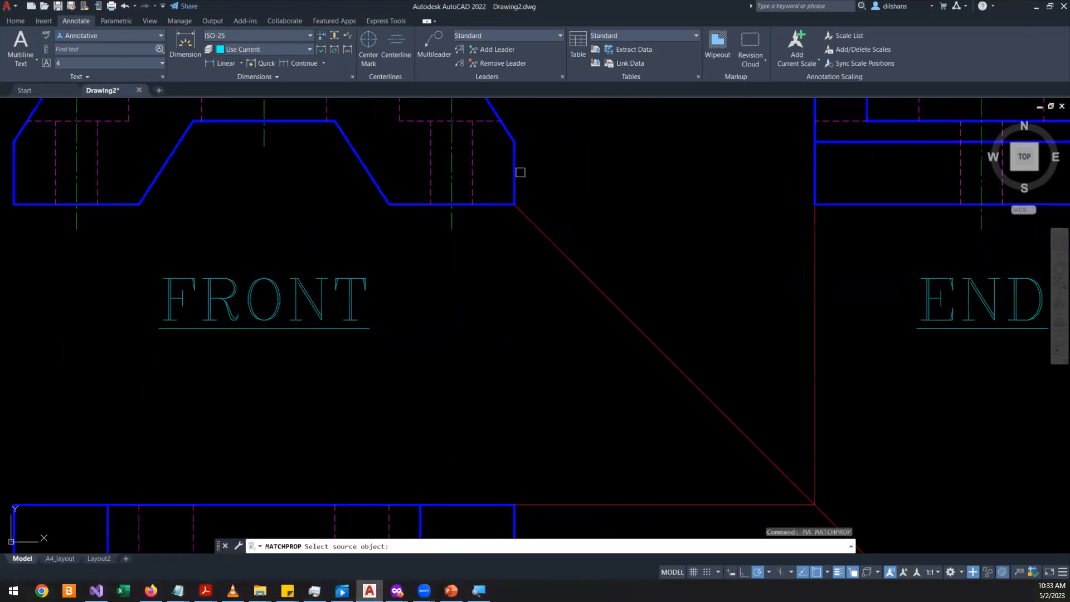
pyautogui.click(515, 170)
pyautogui.click(816, 231)
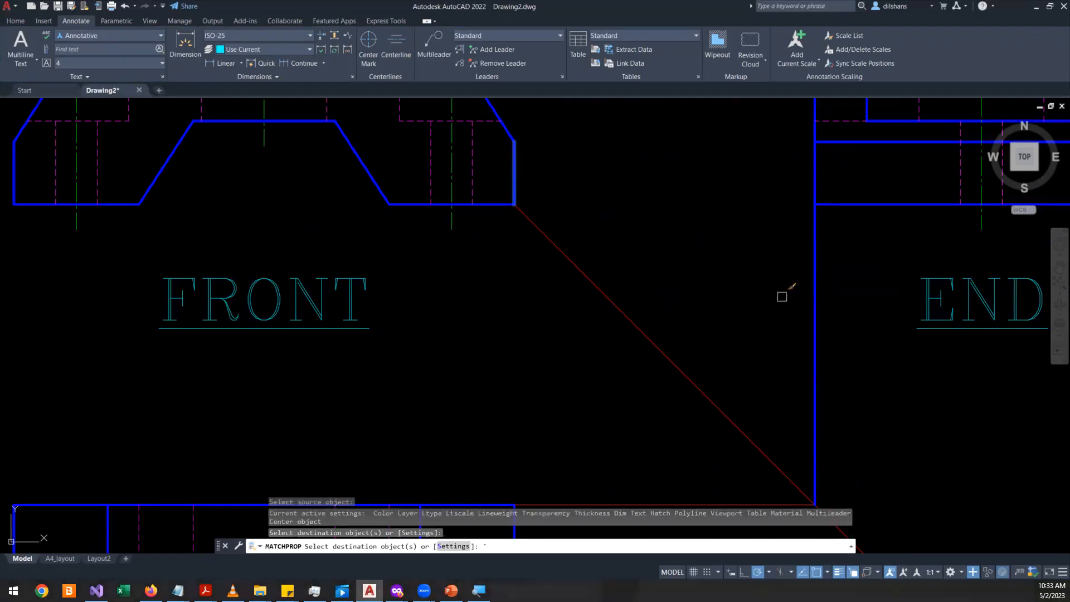
pyautogui.press('Escape')
# - Match the vertical projection line's properties to those of the red diagonal construction line
pyautogui.write('ma')
pyautogui.press('Return')
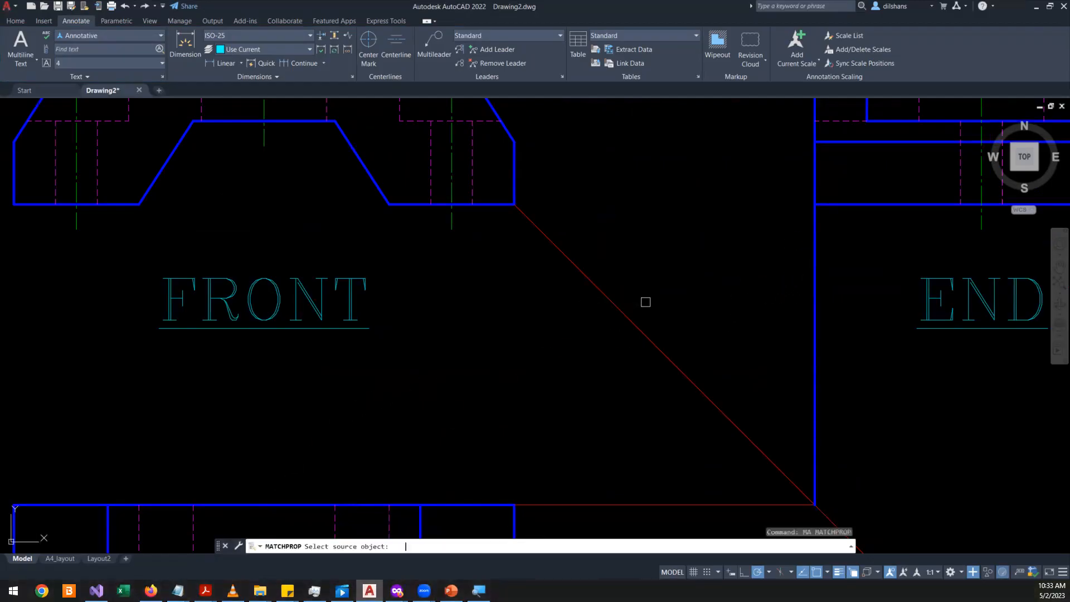
pyautogui.click(631, 321)
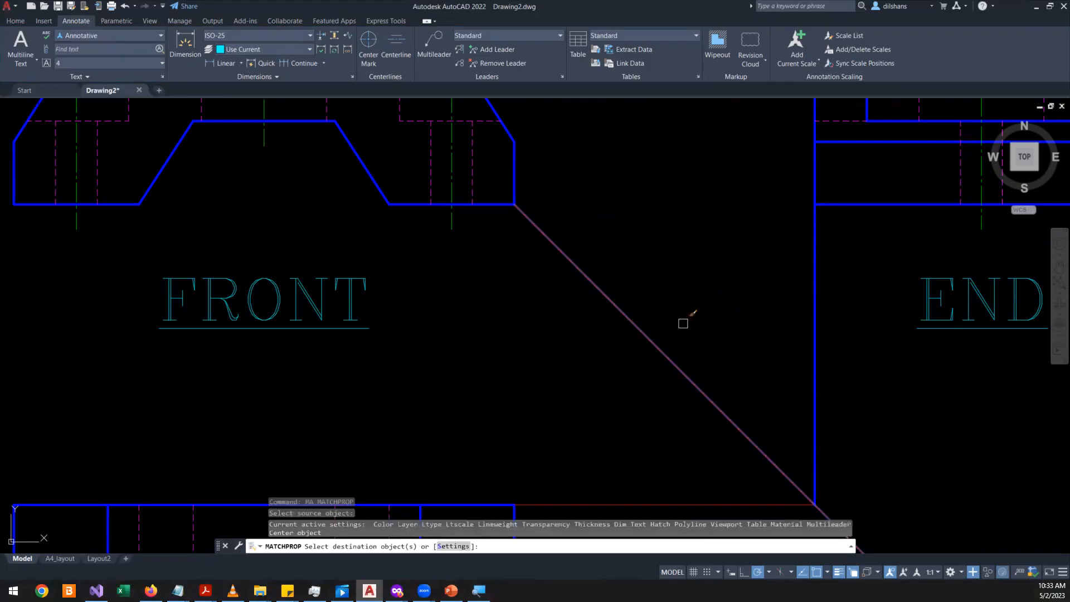
pyautogui.click(814, 312)
pyautogui.press('Return')
pyautogui.scroll(-4, 681, 269)
pyautogui.scroll(3, 681, 269)
pyautogui.scroll(-3, 681, 269)
pyautogui.scroll(4, 755, 263)
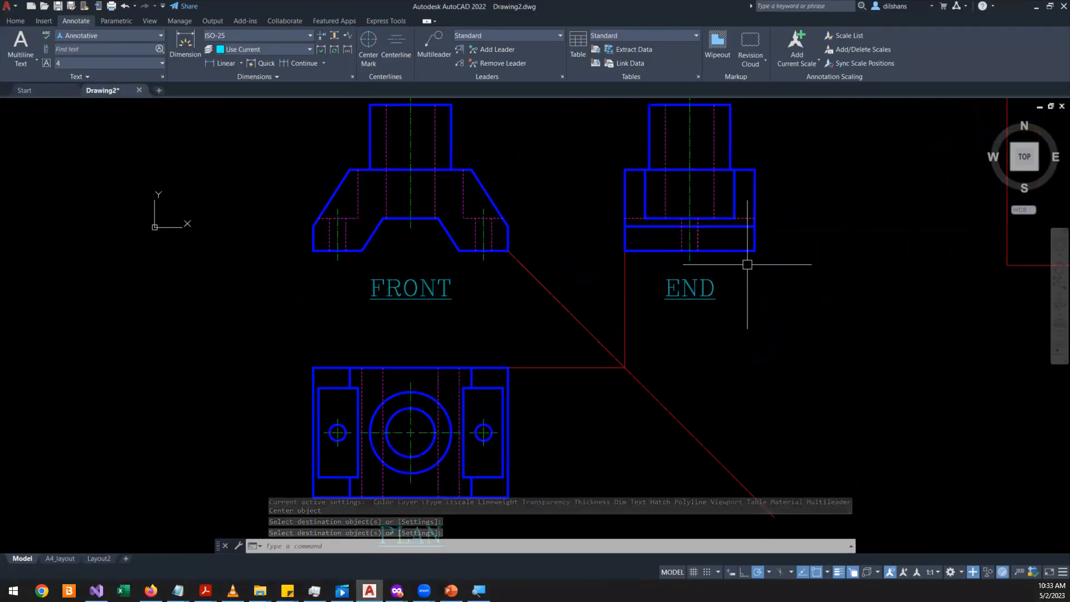
pyautogui.scroll(2, 649, 258)
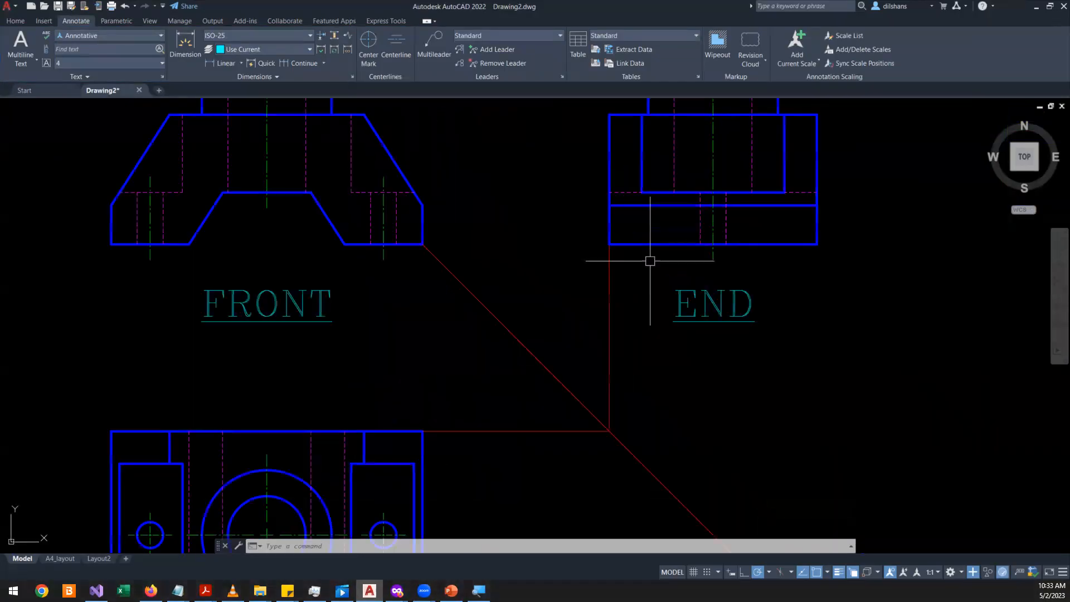
pyautogui.click(1055, 273)
pyautogui.moveTo(456, 265)
pyautogui.mouseDown()
pyautogui.moveTo(408, 341)
pyautogui.moveTo(552, 270)
pyautogui.moveTo(588, 239)
pyautogui.moveTo(569, 212)
pyautogui.mouseUp()
pyautogui.rightClick(568, 211)
pyautogui.click(591, 219)
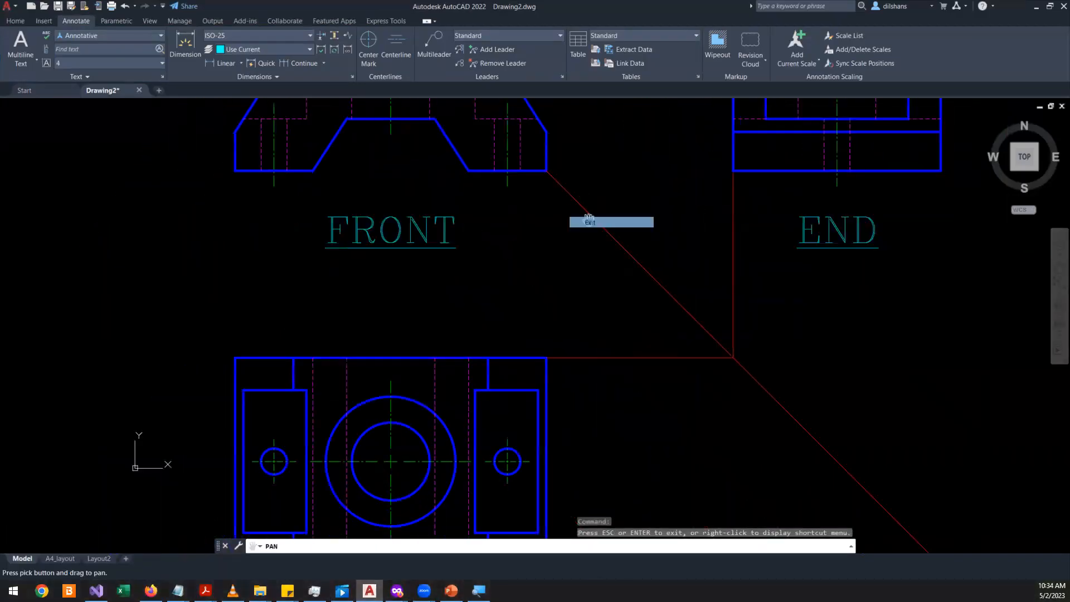
pyautogui.scroll(-2, 497, 243)
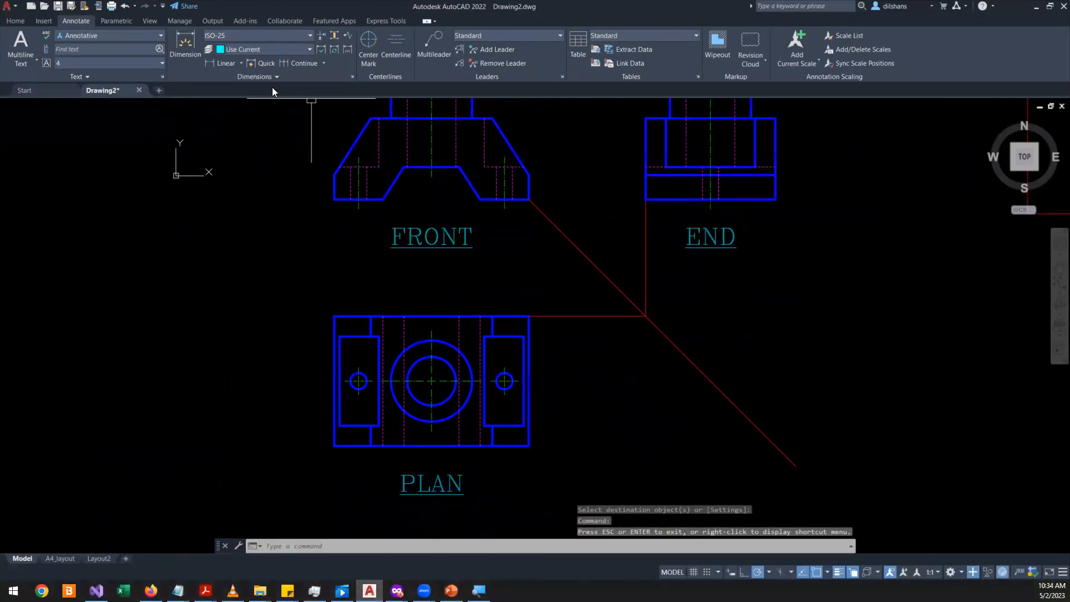
# - Select the FRONT title, consult the "styles" note in Notepad by highlighting its text, and return to the AutoCAD drawing
pyautogui.click(432, 237)
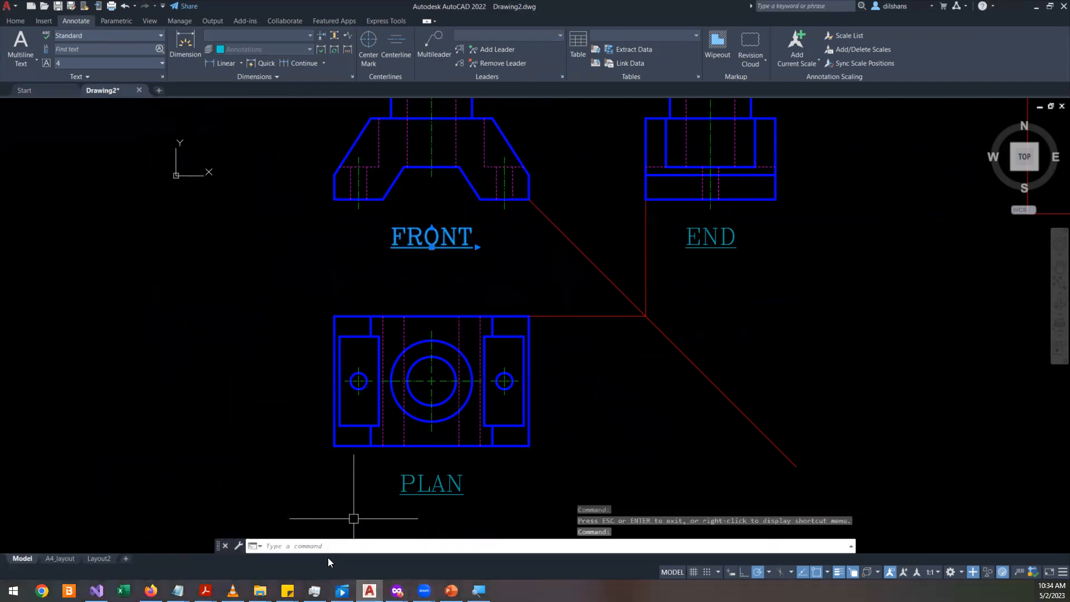
pyautogui.moveTo(178, 590)
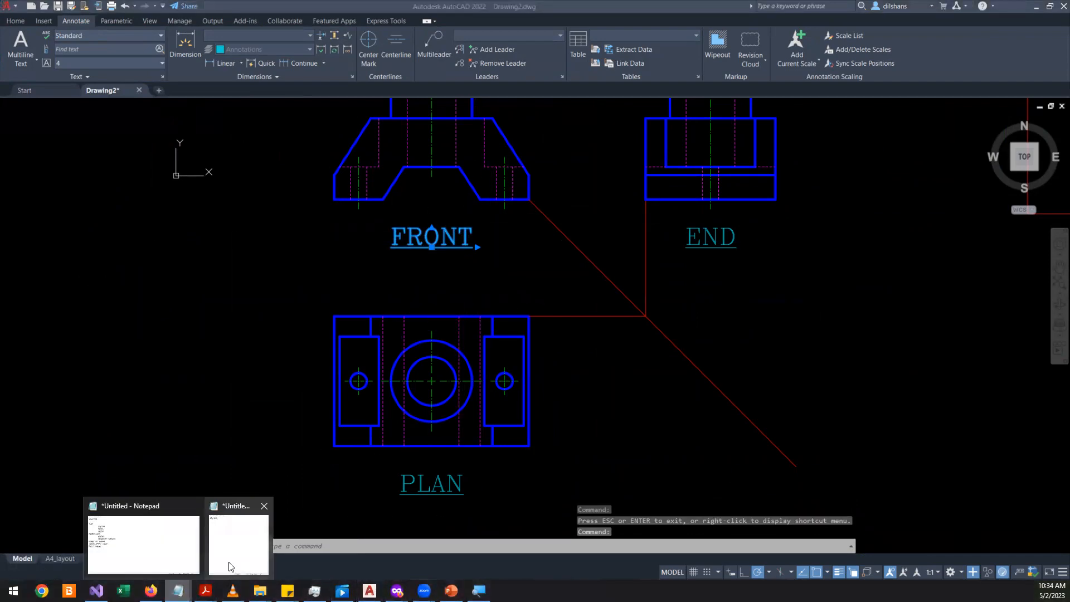
pyautogui.click(238, 535)
pyautogui.hotkey('shift', 'Up')
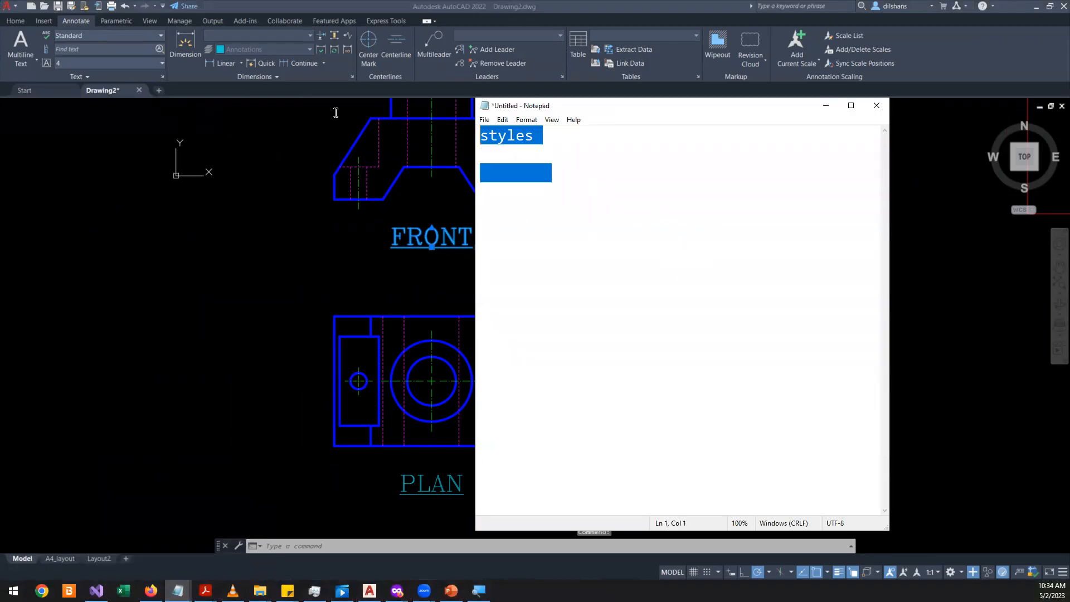
pyautogui.click(542, 173)
pyautogui.moveTo(542, 130); pyautogui.dragTo(399, 130)
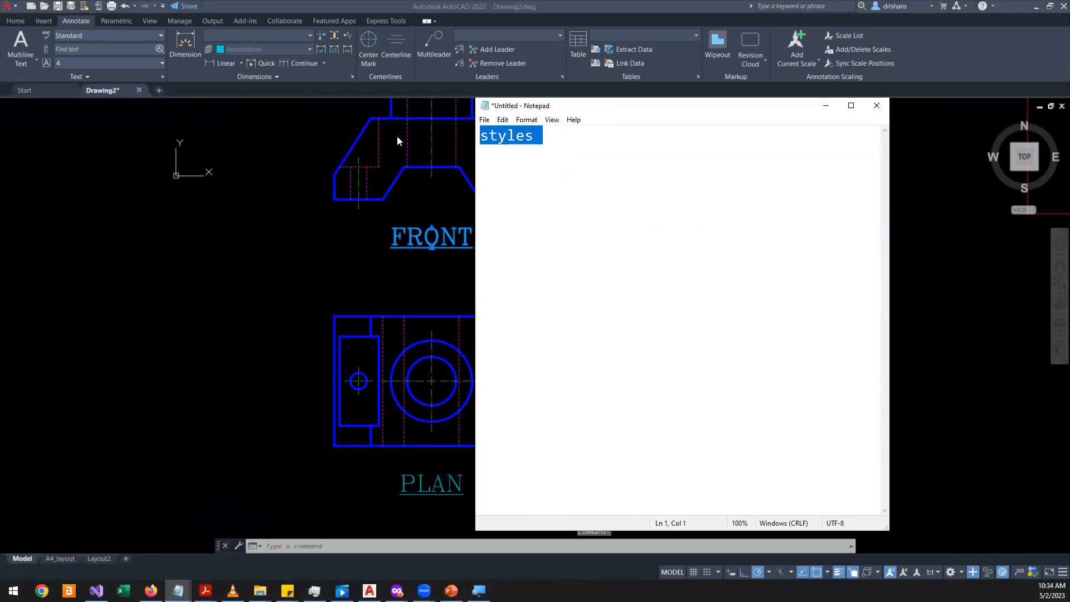
pyautogui.click(963, 50)
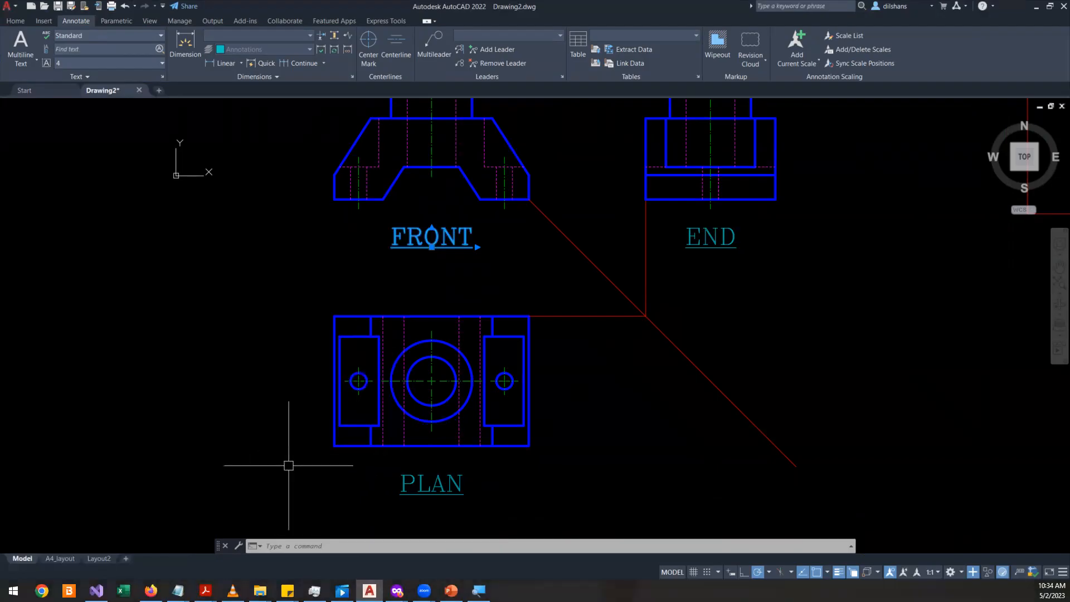
# - Switch to Firefox to examine the standard character heights in Lesson - 1 _Note.pdf, then return to AutoCAD and deselect the FRONT title
pyautogui.click(150, 591)
pyautogui.scroll(5, 498, 380)
pyautogui.scroll(1, 499, 381)
pyautogui.scroll(-5, 474, 368)
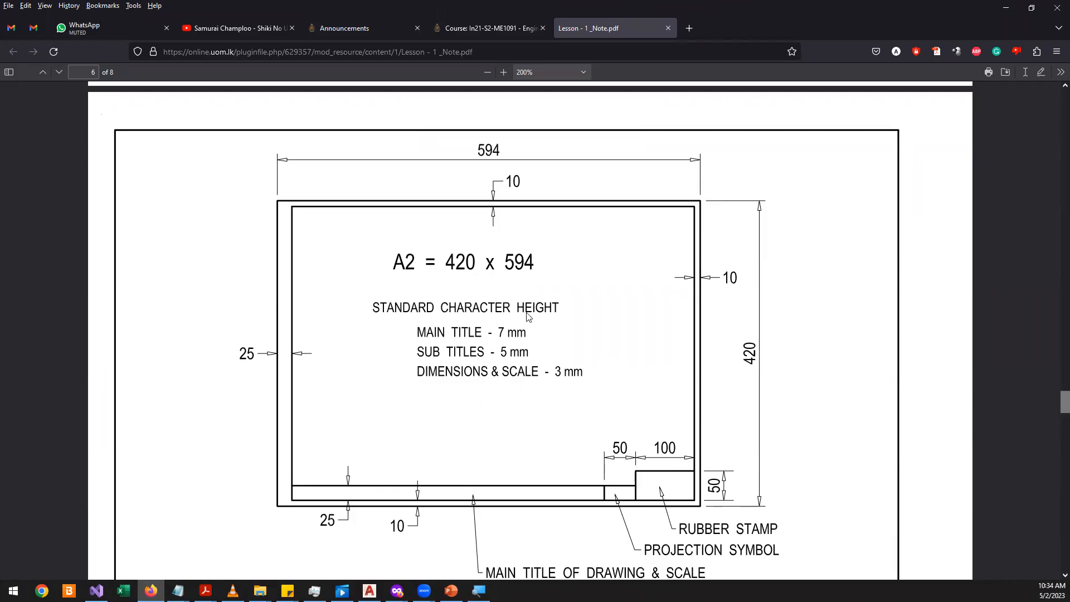
pyautogui.scroll(-1, 558, 378)
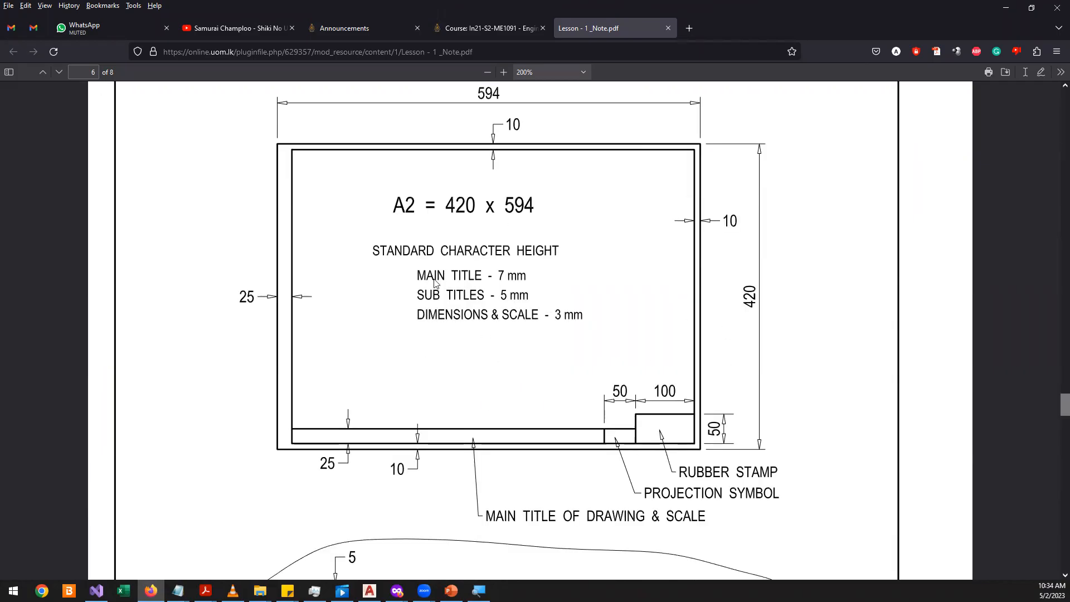
pyautogui.click(503, 71)
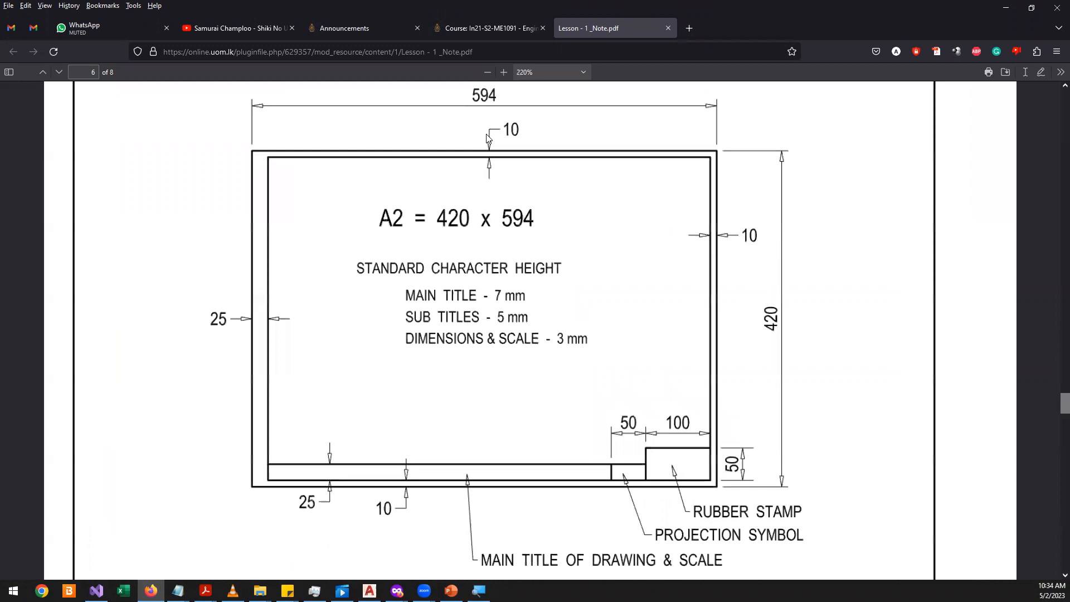
pyautogui.scroll(-1, 439, 402)
pyautogui.scroll(1, 438, 402)
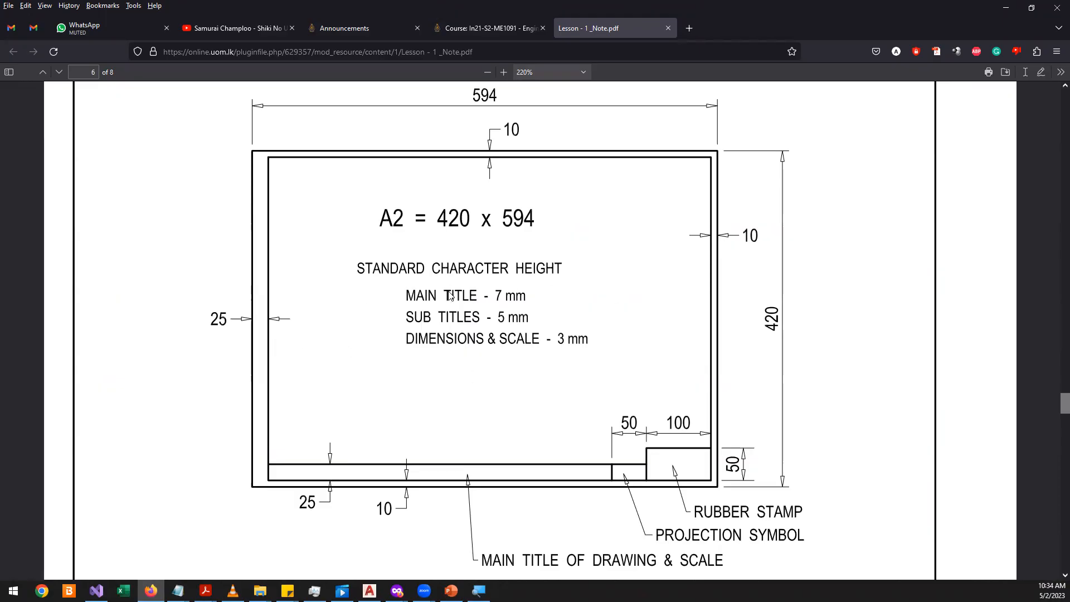
pyautogui.hotkey('alt', 'Tab')
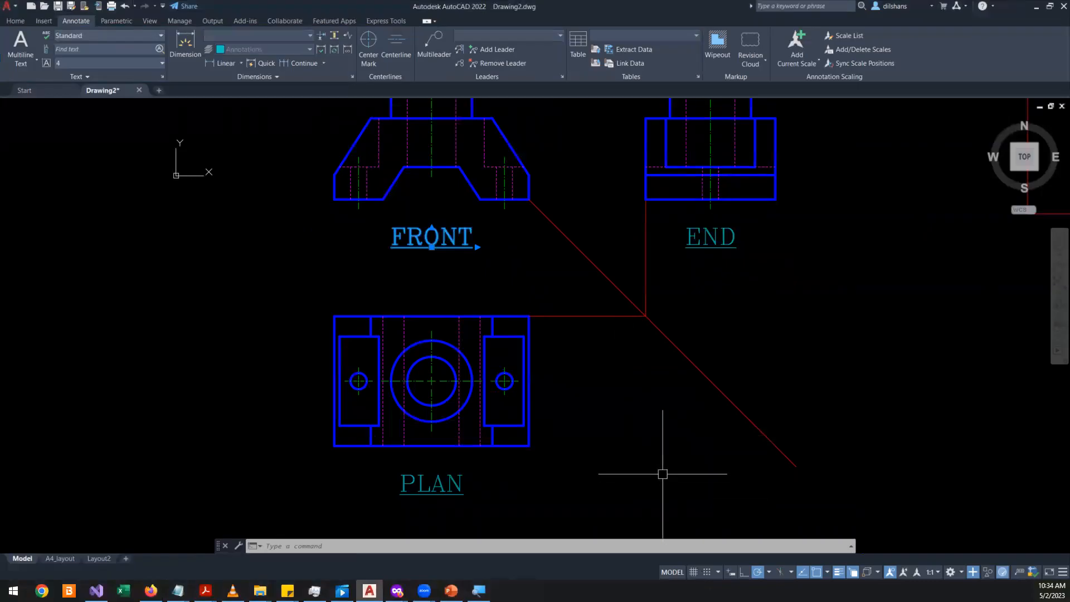
pyautogui.press('Escape')
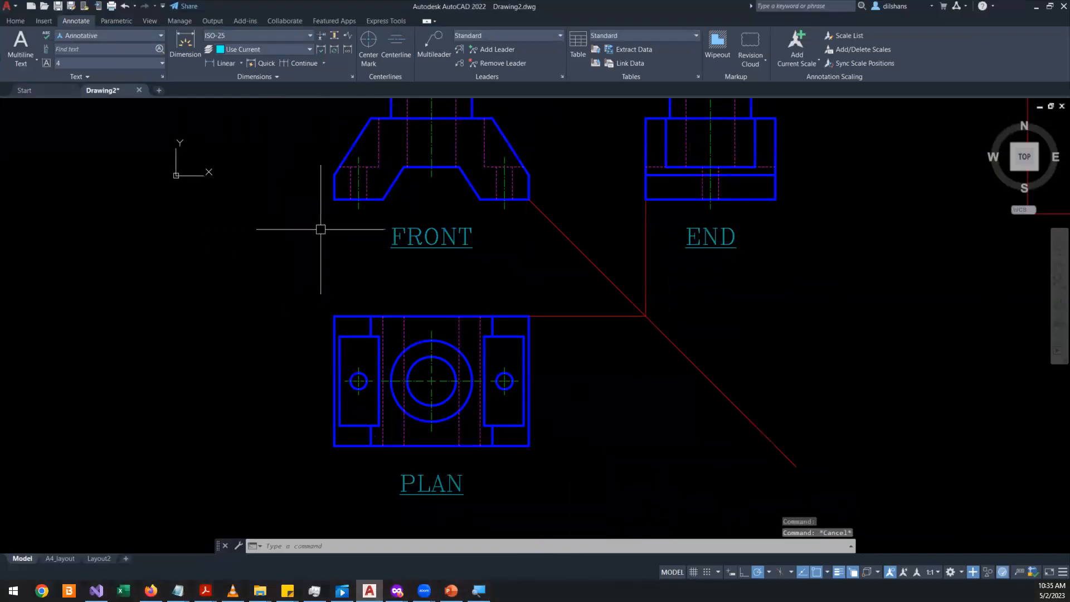
# - Select the FRONT title, review its layer in the list of layers, and clear the selection without changing it
pyautogui.moveTo(567, 275); pyautogui.dragTo(587, 346, button='middle')
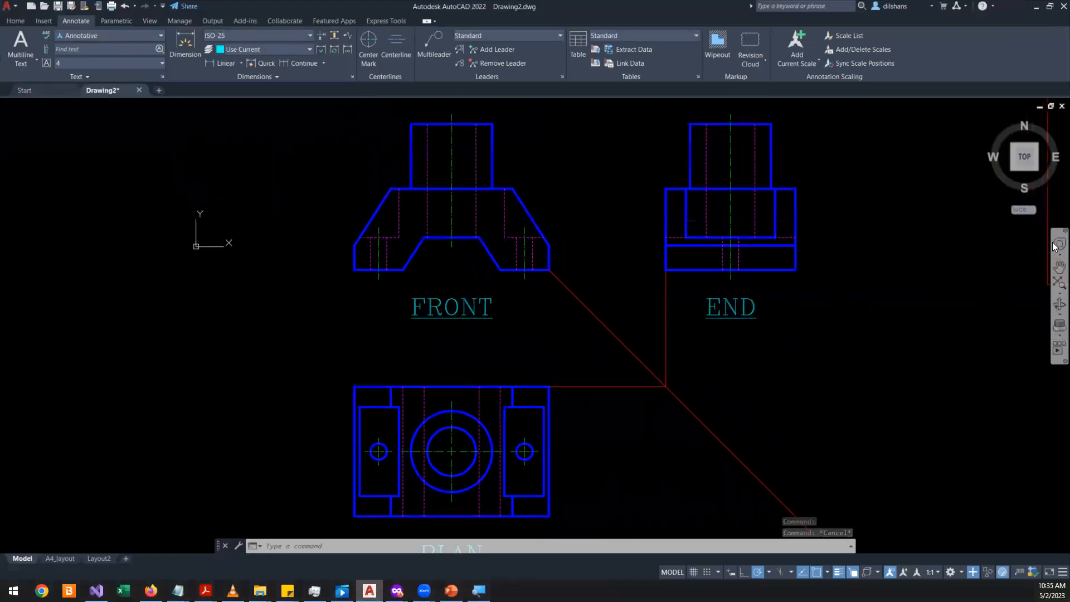
pyautogui.click(1059, 266)
pyautogui.moveTo(518, 248)
pyautogui.mouseDown()
pyautogui.moveTo(354, 291)
pyautogui.moveTo(466, 351)
pyautogui.mouseUp()
pyautogui.scroll(2, 467, 352)
pyautogui.moveTo(470, 239); pyautogui.dragTo(528, 218)
pyautogui.rightClick(530, 212)
pyautogui.click(581, 216)
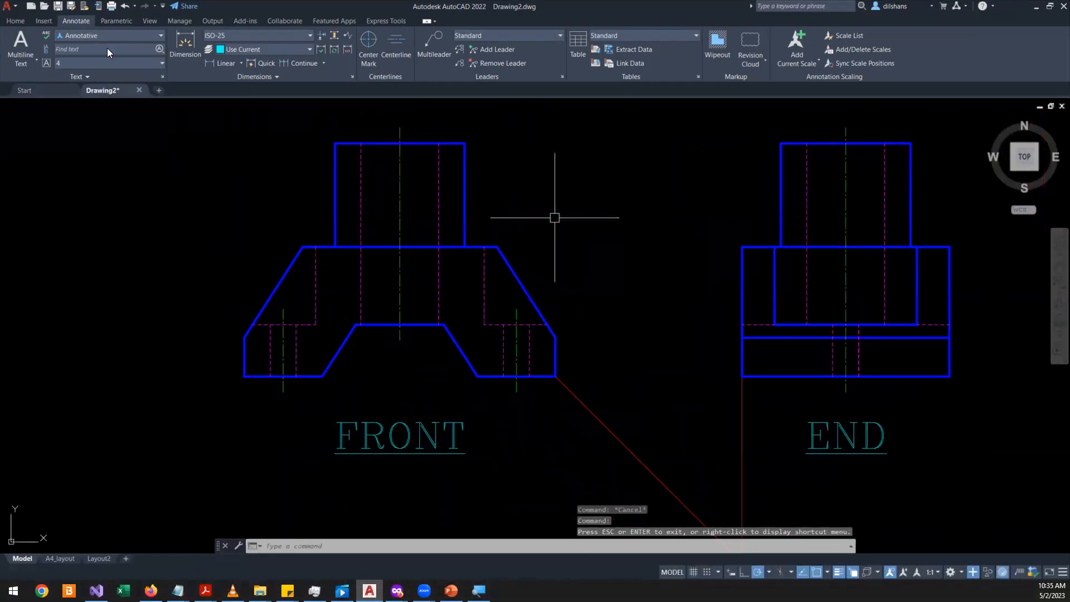
pyautogui.click(16, 21)
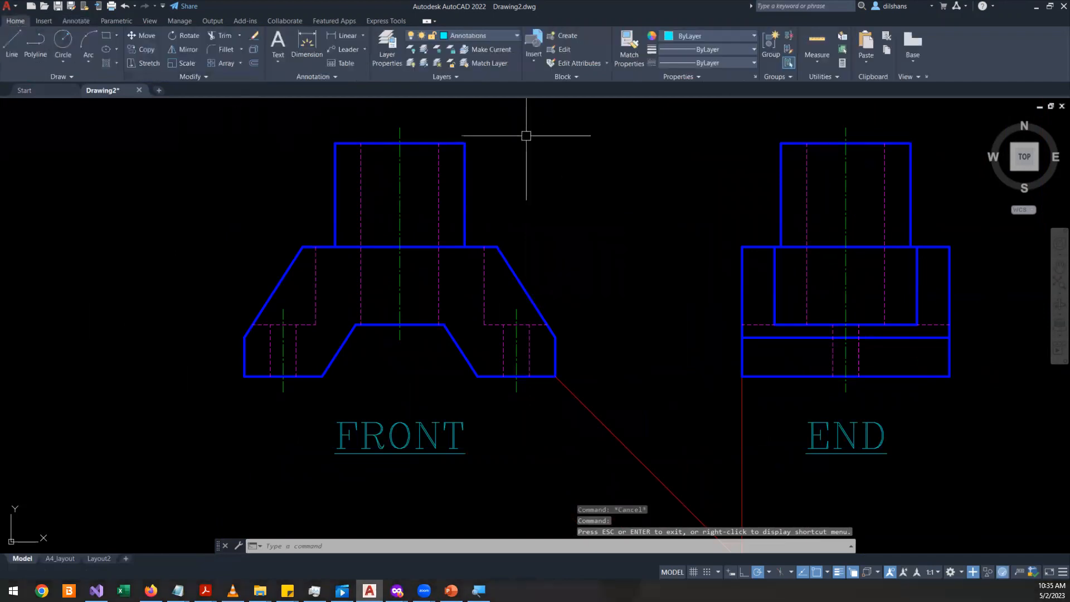
pyautogui.click(439, 442)
pyautogui.click(319, 453)
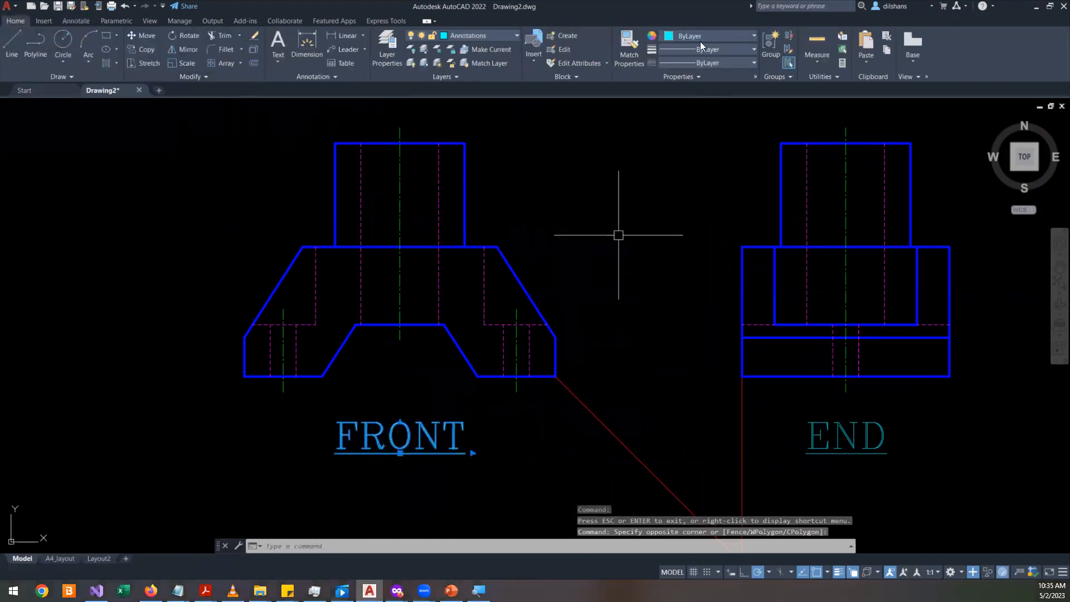
pyautogui.click(468, 35)
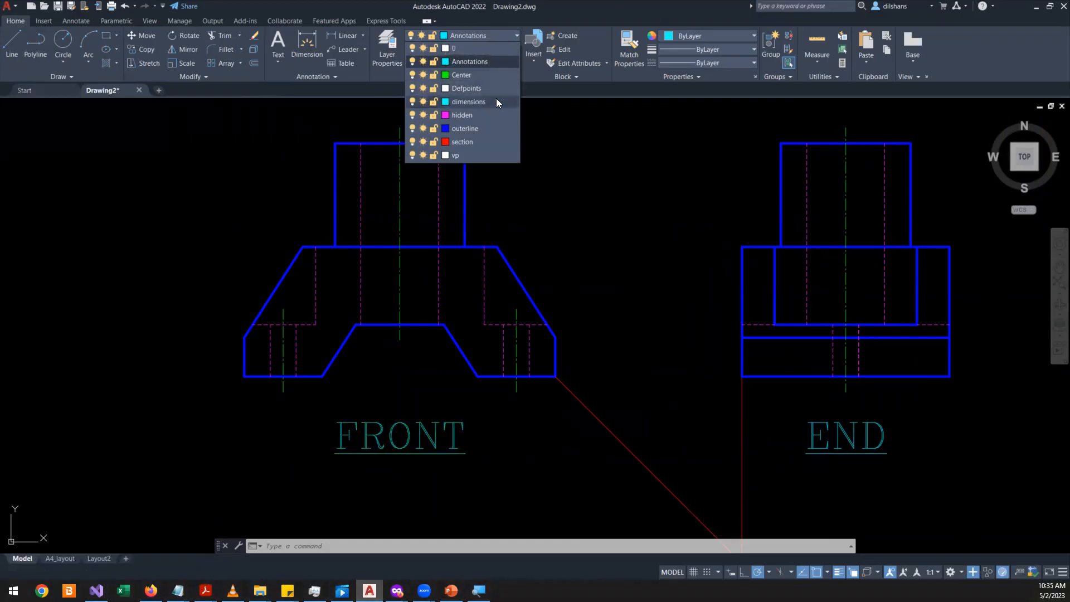
pyautogui.click(231, 260)
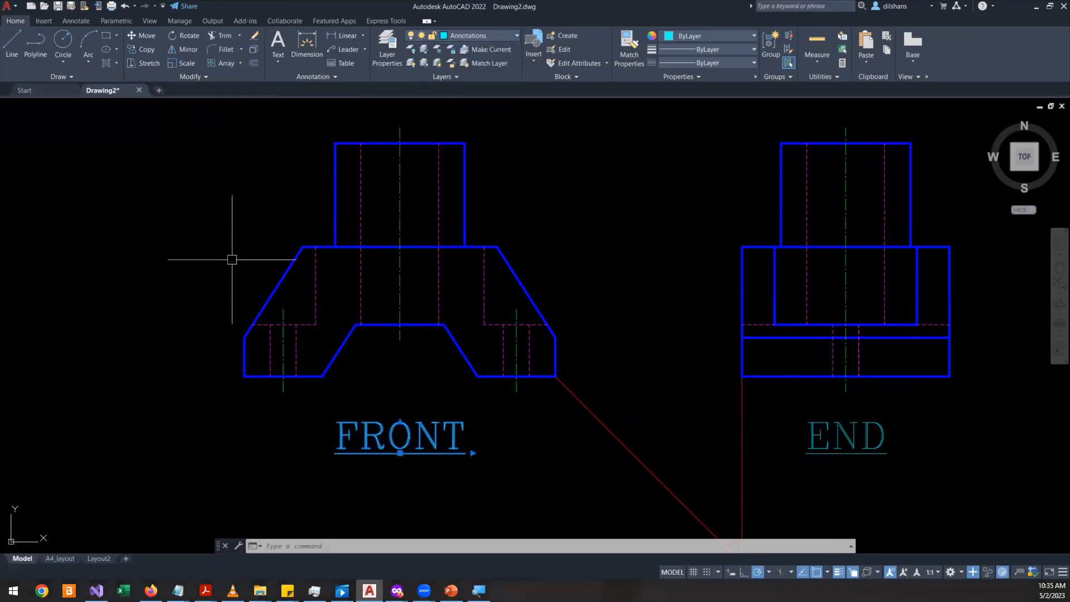
pyautogui.press('Escape')
pyautogui.press('Escape')
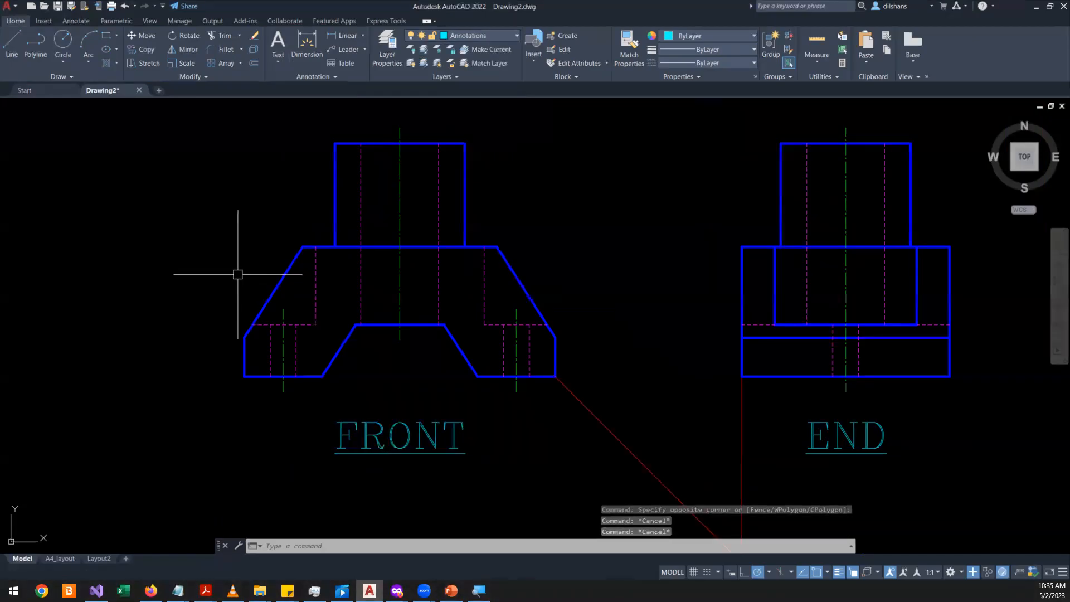
# - Make dimensions the current layer
pyautogui.scroll(-2, 301, 426)
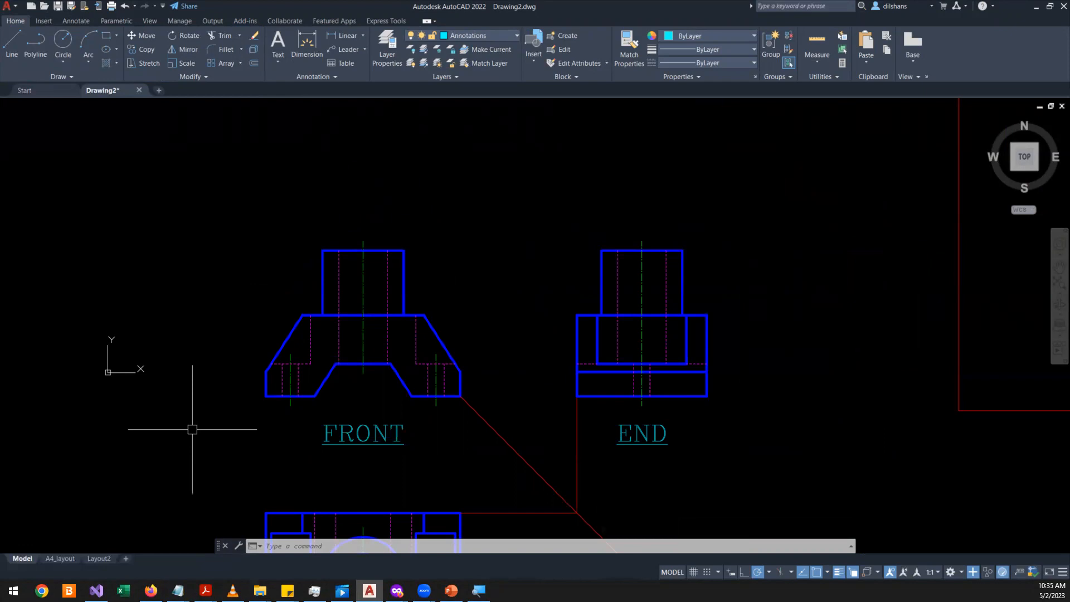
pyautogui.scroll(-4, 411, 270)
pyautogui.scroll(6, 382, 306)
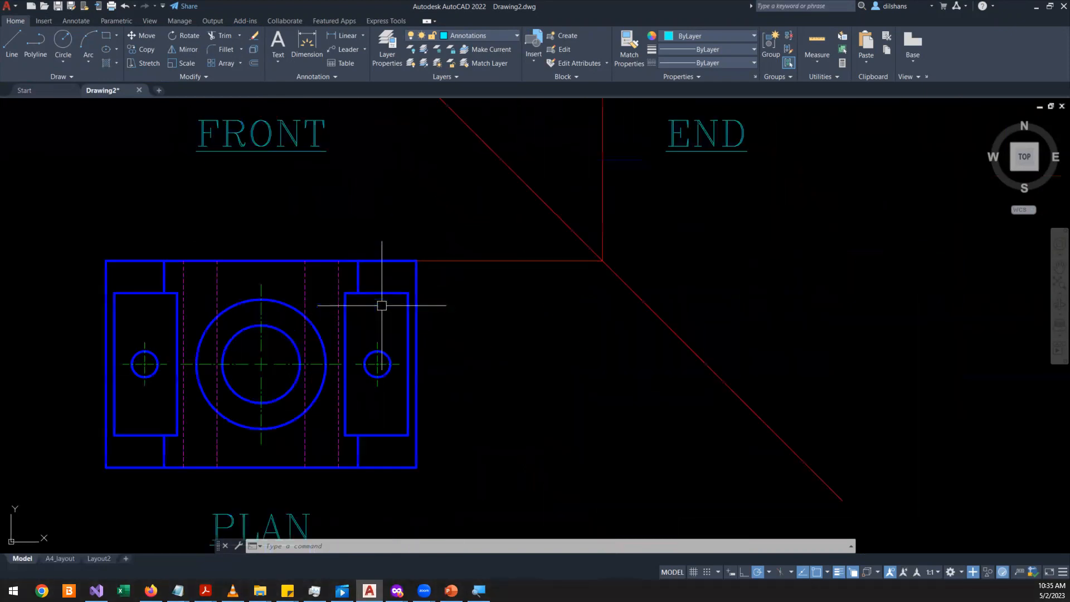
pyautogui.scroll(2, 219, 355)
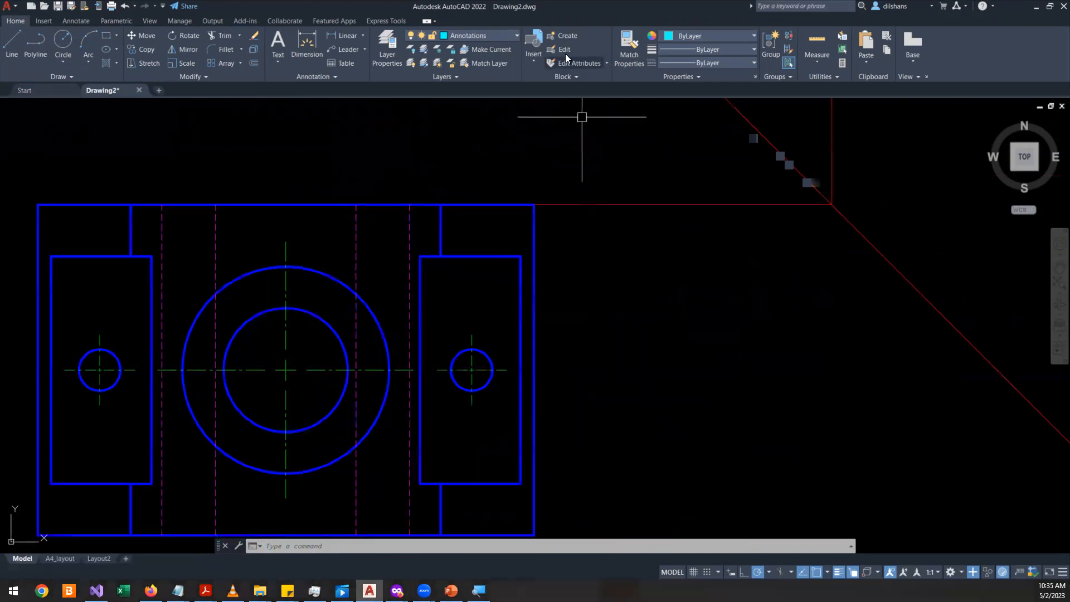
pyautogui.scroll(-6, 554, 209)
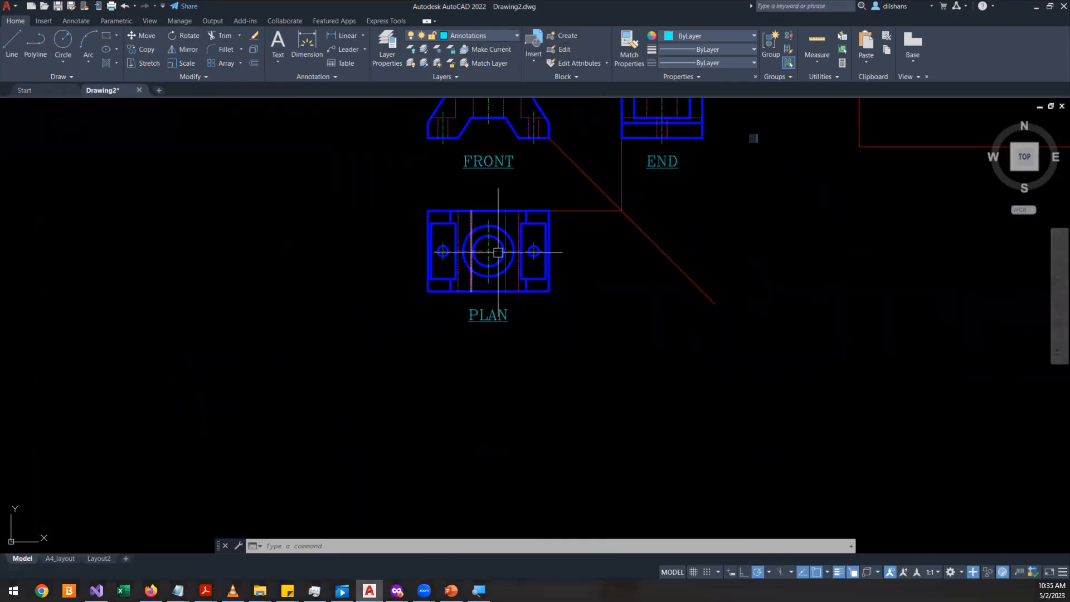
pyautogui.click(493, 35)
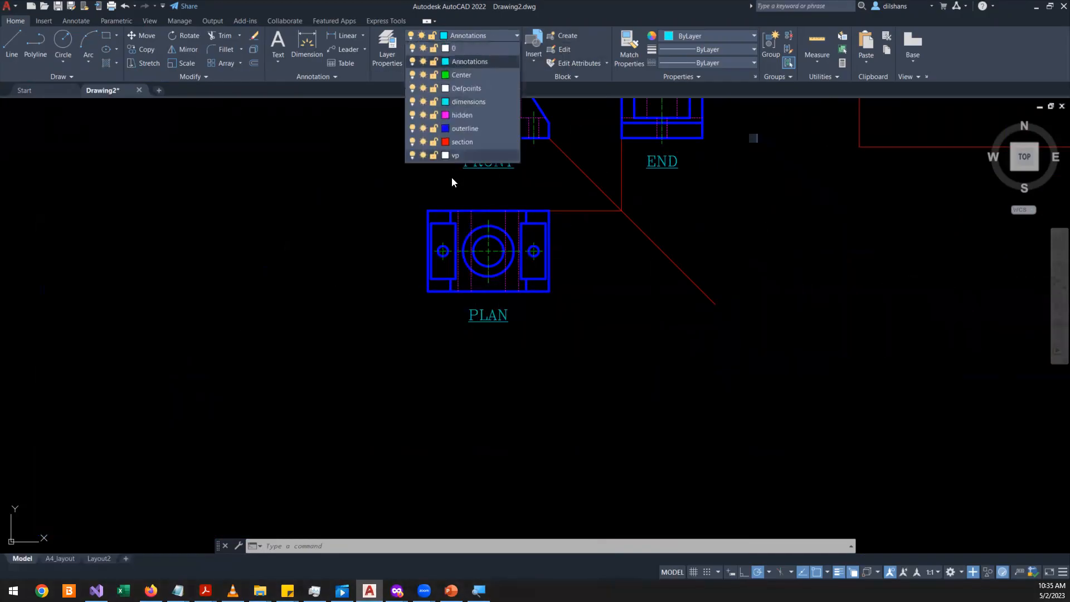
pyautogui.click(468, 102)
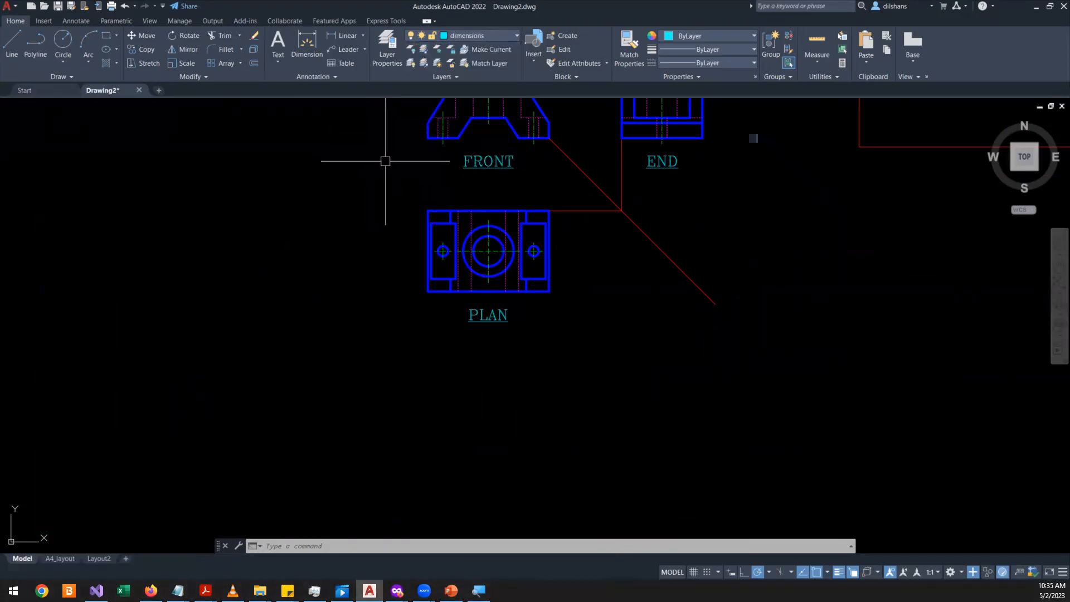
pyautogui.click(1058, 281)
pyautogui.moveTo(664, 196)
pyautogui.mouseDown()
pyautogui.moveTo(633, 308)
pyautogui.moveTo(617, 312)
pyautogui.mouseUp()
pyautogui.scroll(2, 589, 308)
pyautogui.moveTo(481, 211); pyautogui.dragTo(549, 307)
pyautogui.rightClick(551, 260)
pyautogui.click(585, 264)
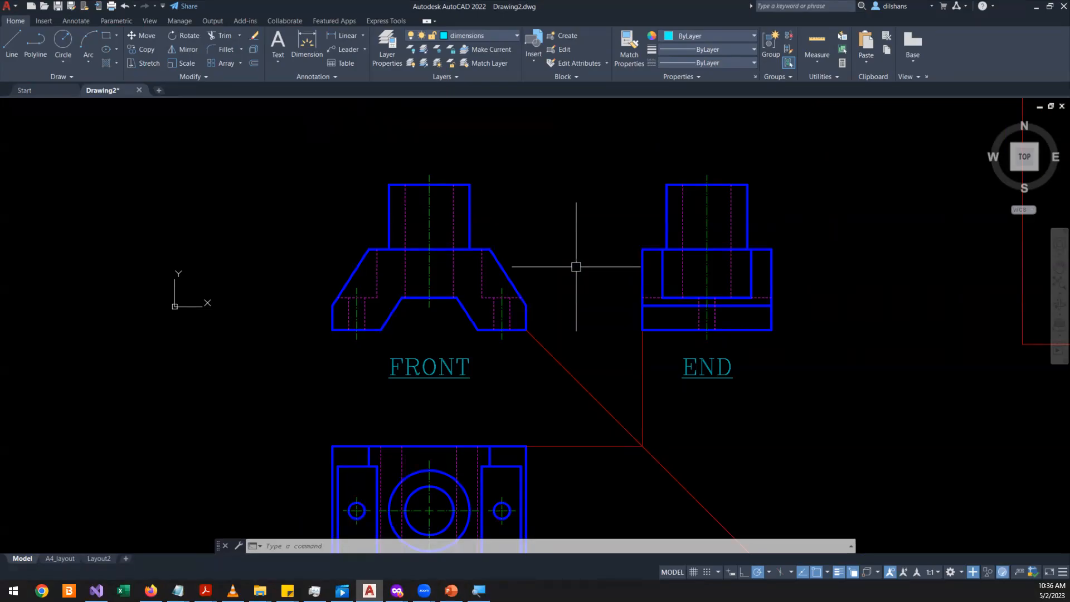
# - Bring up the annotation tools for dimensioning the orthographic views
pyautogui.scroll(4, 557, 264)
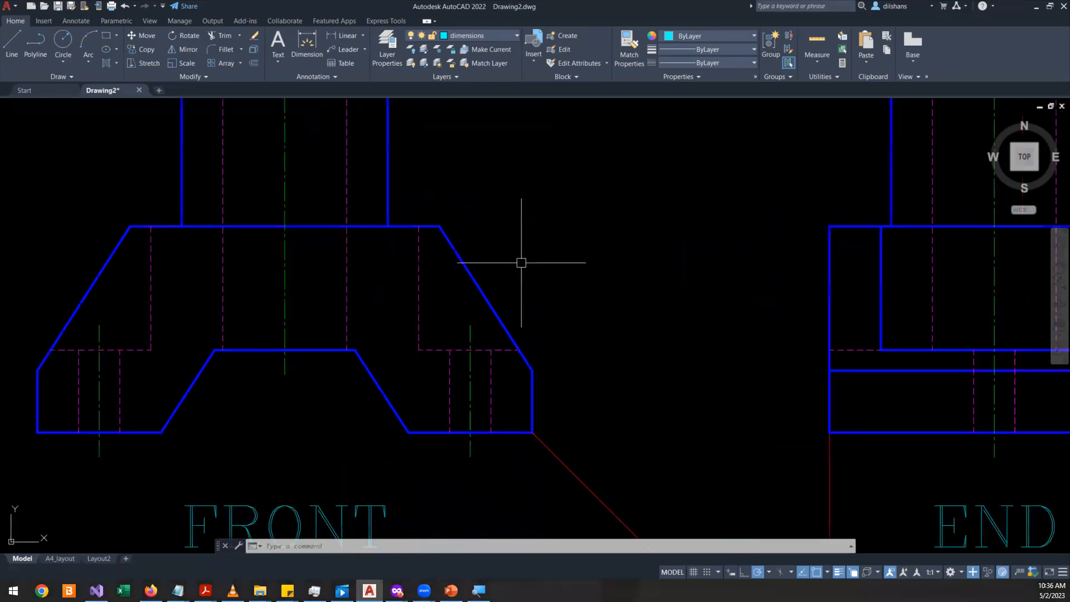
pyautogui.scroll(-2, 521, 263)
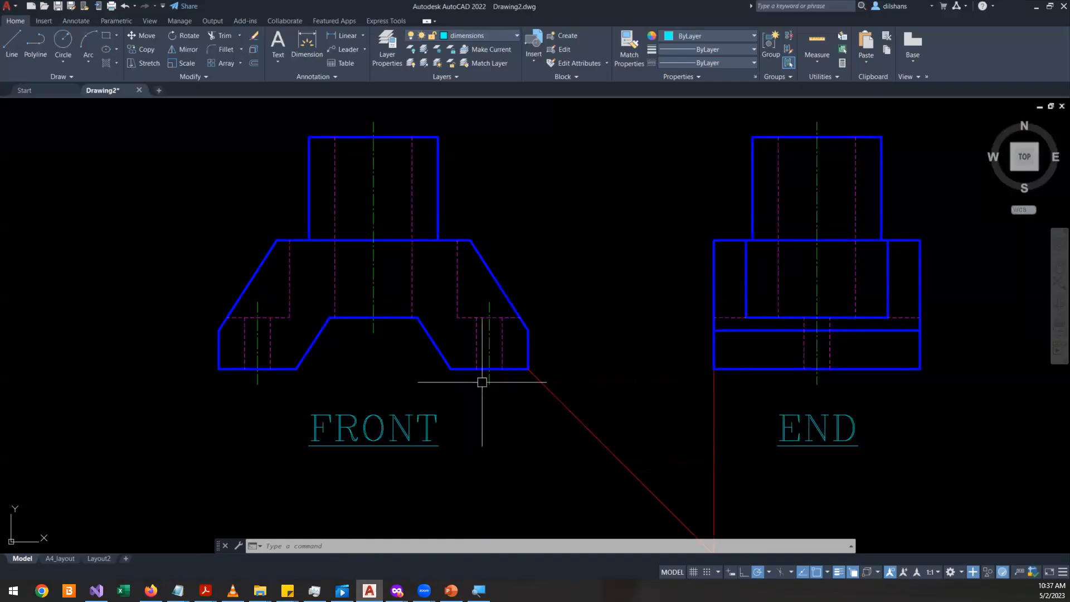
pyautogui.scroll(-2, 530, 343)
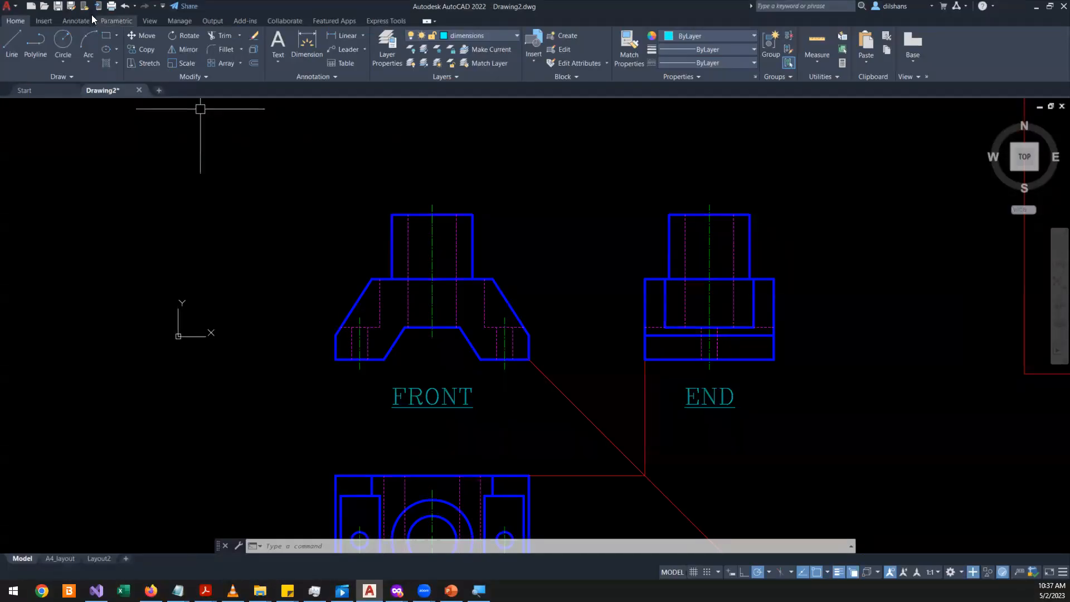
pyautogui.click(72, 22)
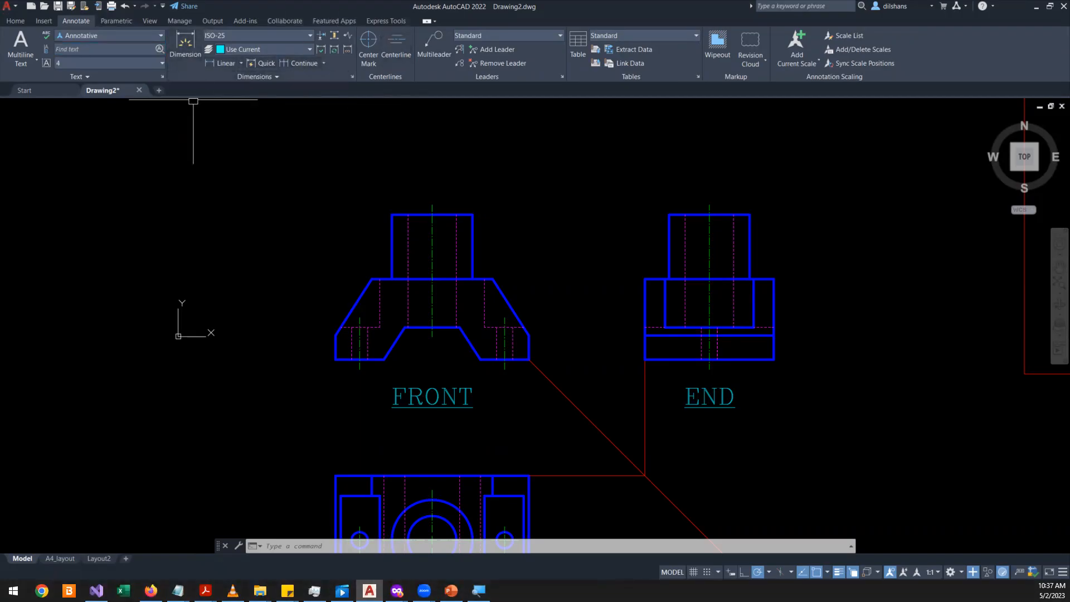
pyautogui.scroll(2, 494, 397)
pyautogui.scroll(-4, 494, 398)
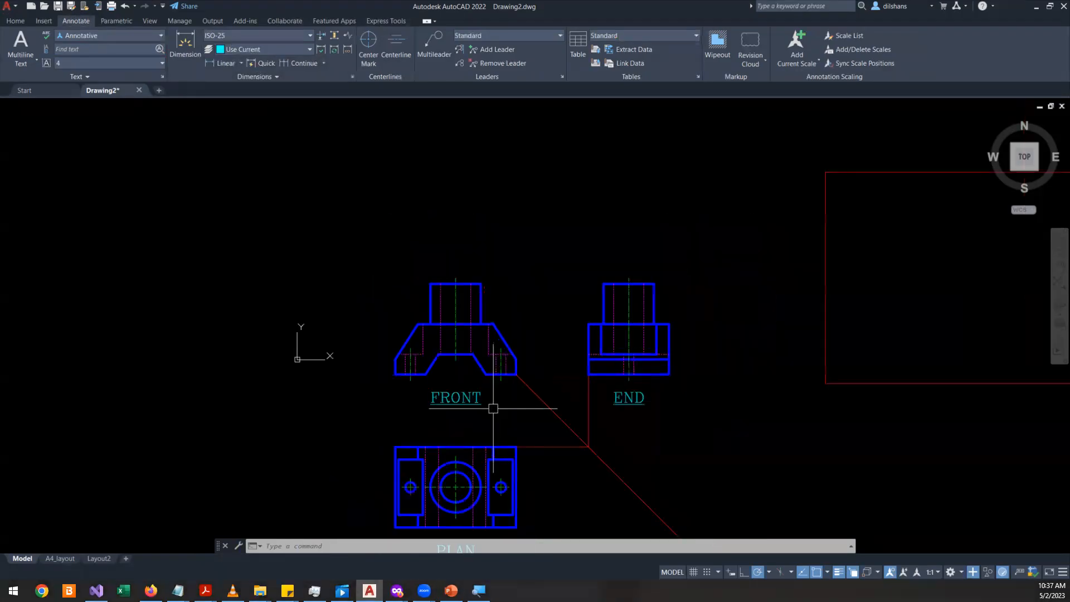
# - Check ISO 129-1-2018.pdf in Acrobat Reader, replace the "styles" note in Notepad with "ISO 129-1-2018", and highlight "ISO 129-1"
pyautogui.moveTo(178, 590)
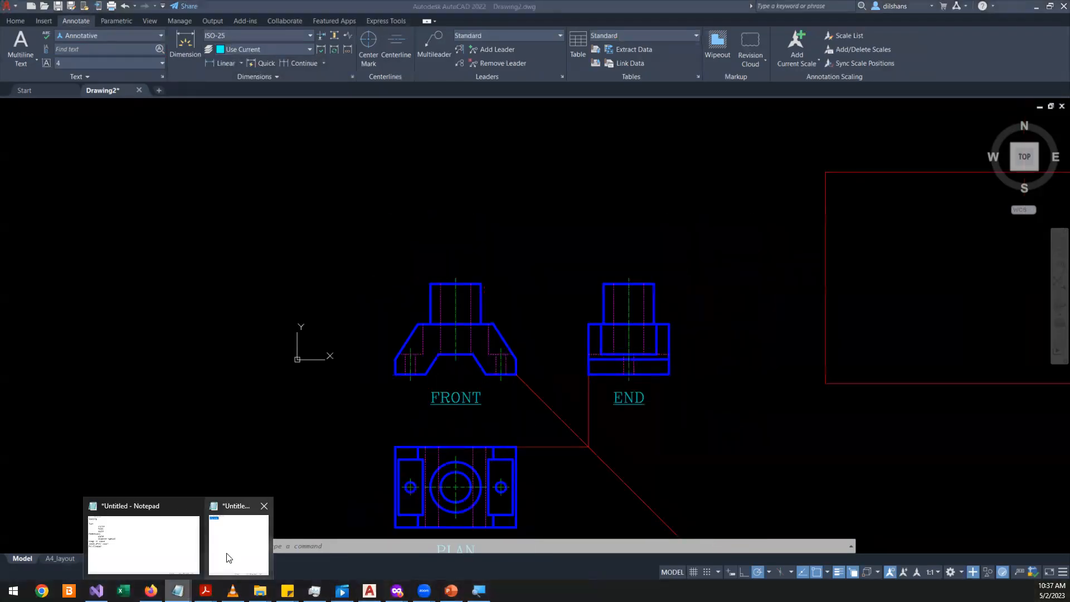
pyautogui.click(239, 534)
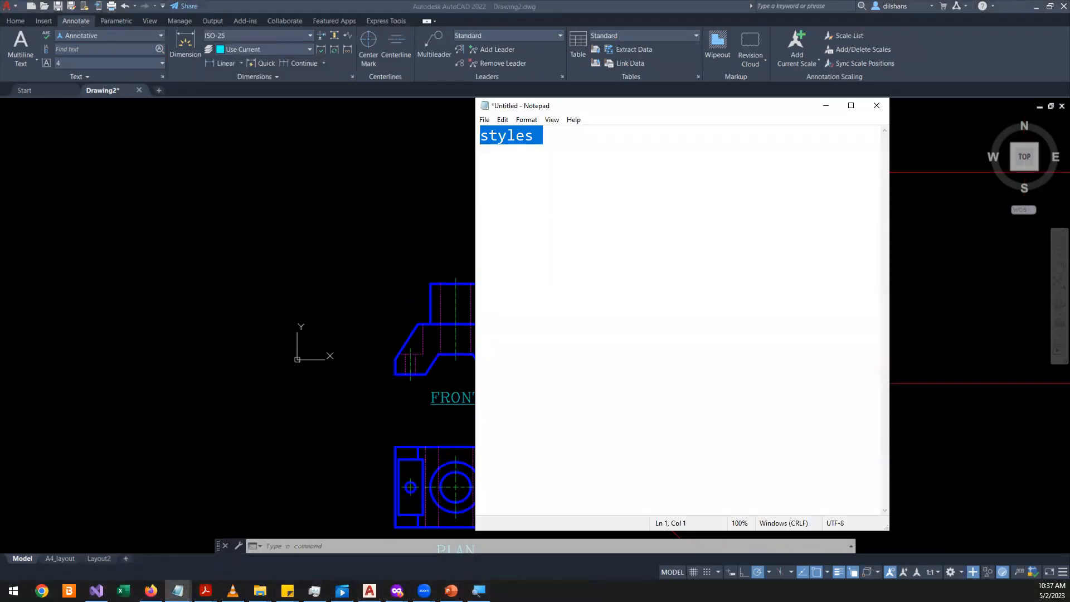
pyautogui.hotkey('alt', 'Tab')
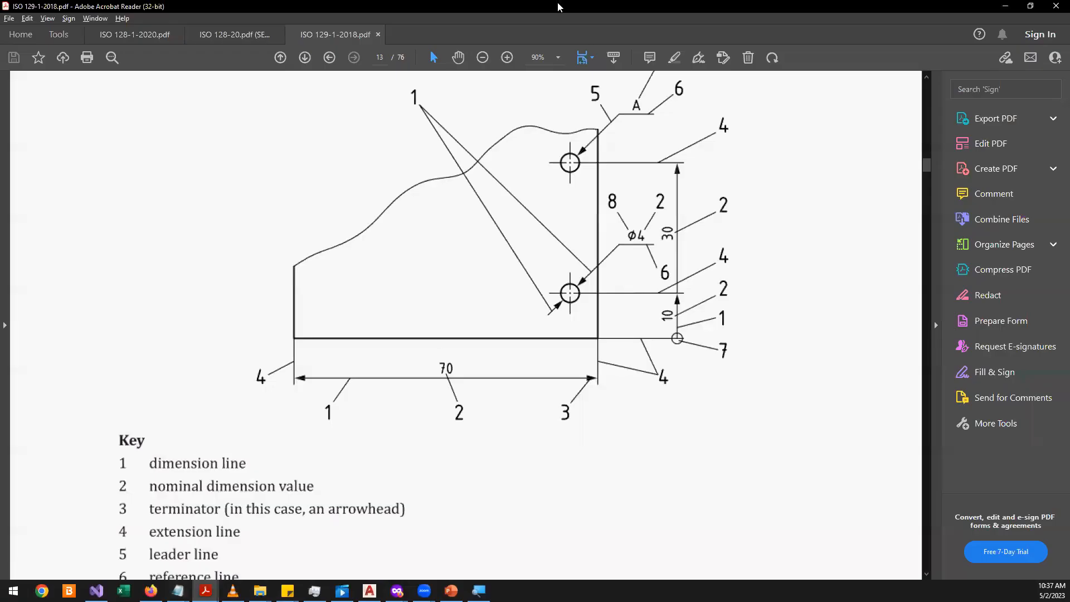
pyautogui.hotkey('alt', 'Tab')
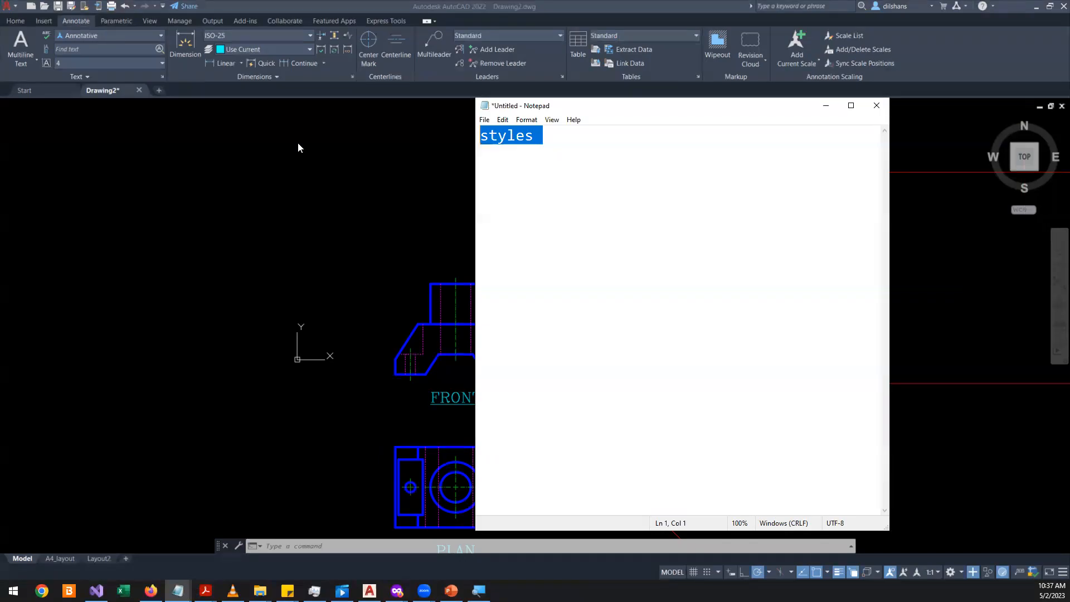
pyautogui.write('ISO ')
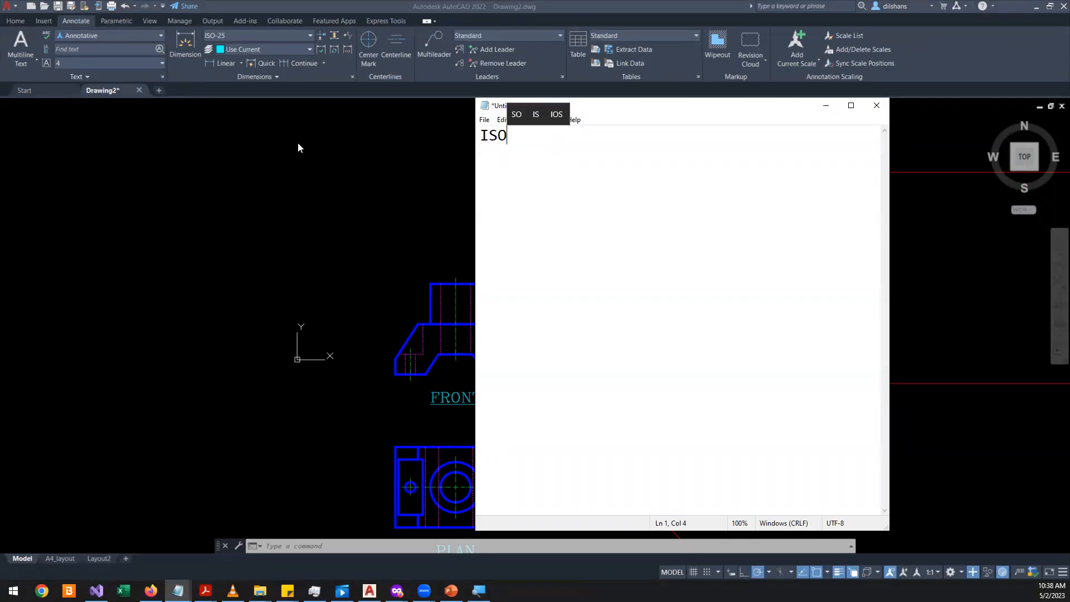
pyautogui.write('129')
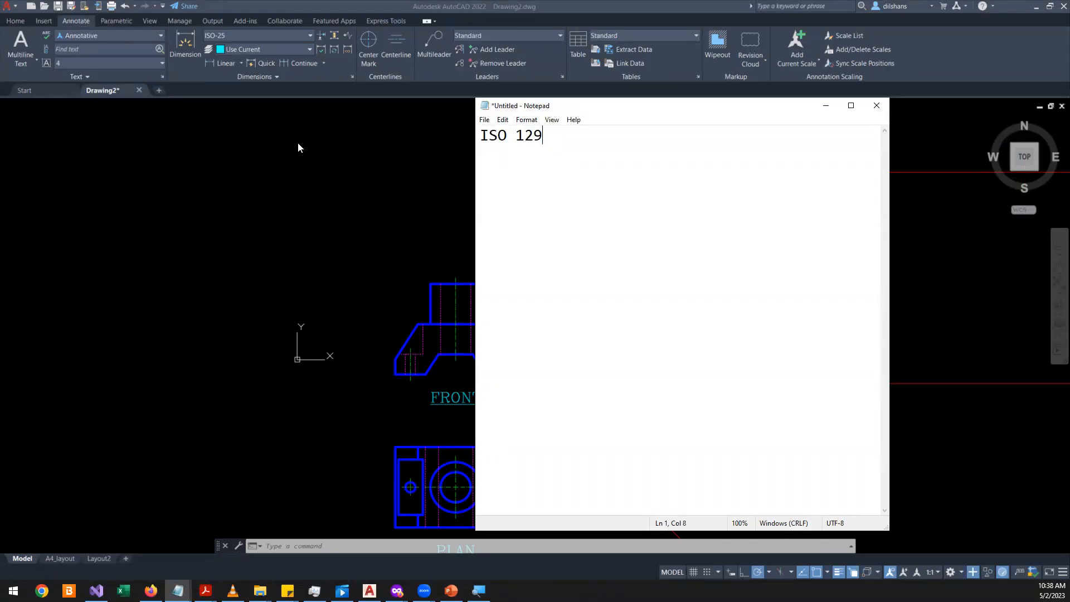
pyautogui.write('-1-2018')
pyautogui.moveTo(558, 138); pyautogui.dragTo(458, 140)
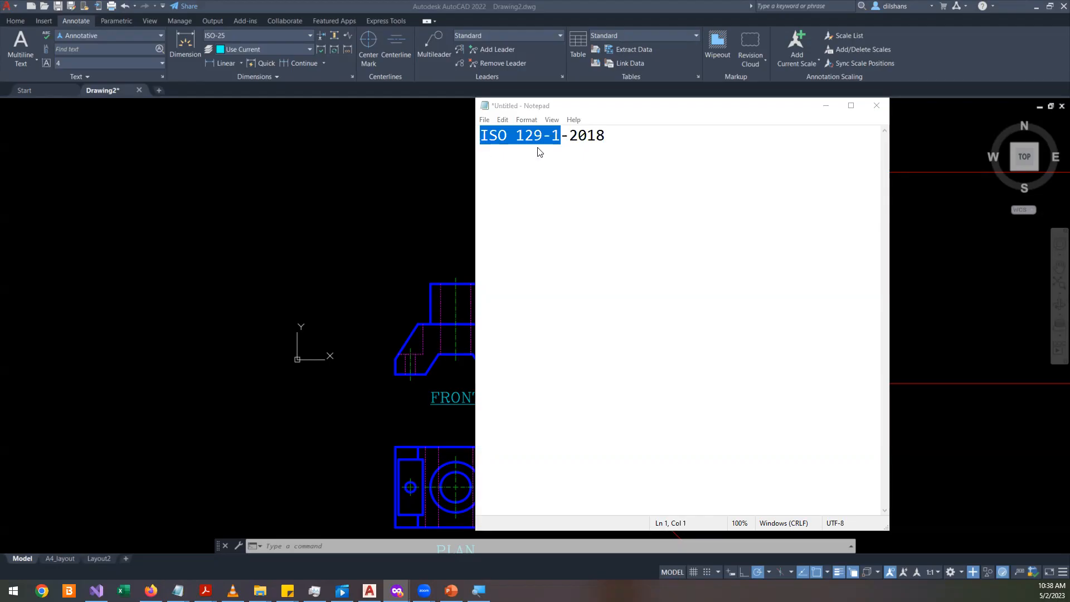
# - Switch to Firefox and examine the ISO 129-1:2018 standard's web page, highlighting its number and its year
pyautogui.hotkey('alt', 'Tab')
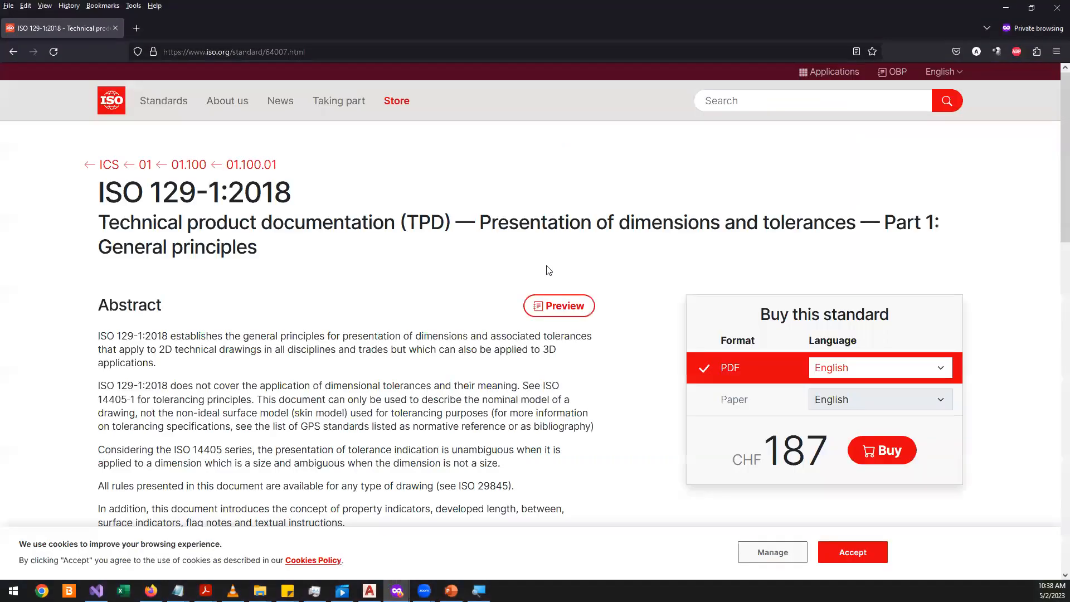
pyautogui.moveTo(149, 192); pyautogui.dragTo(293, 193)
pyautogui.moveTo(98, 192); pyautogui.dragTo(304, 182)
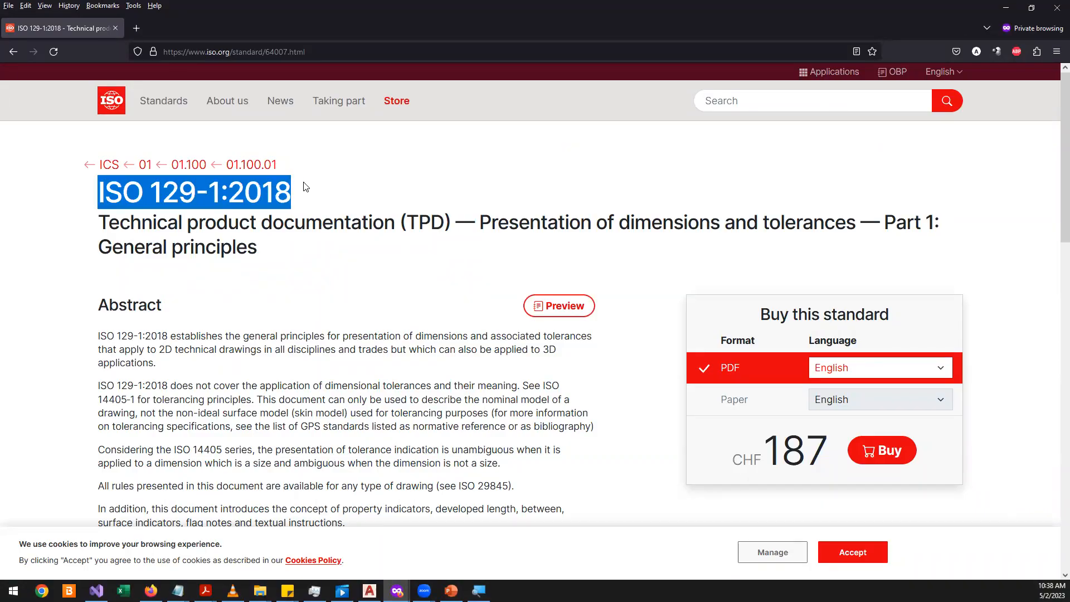
pyautogui.click(318, 274)
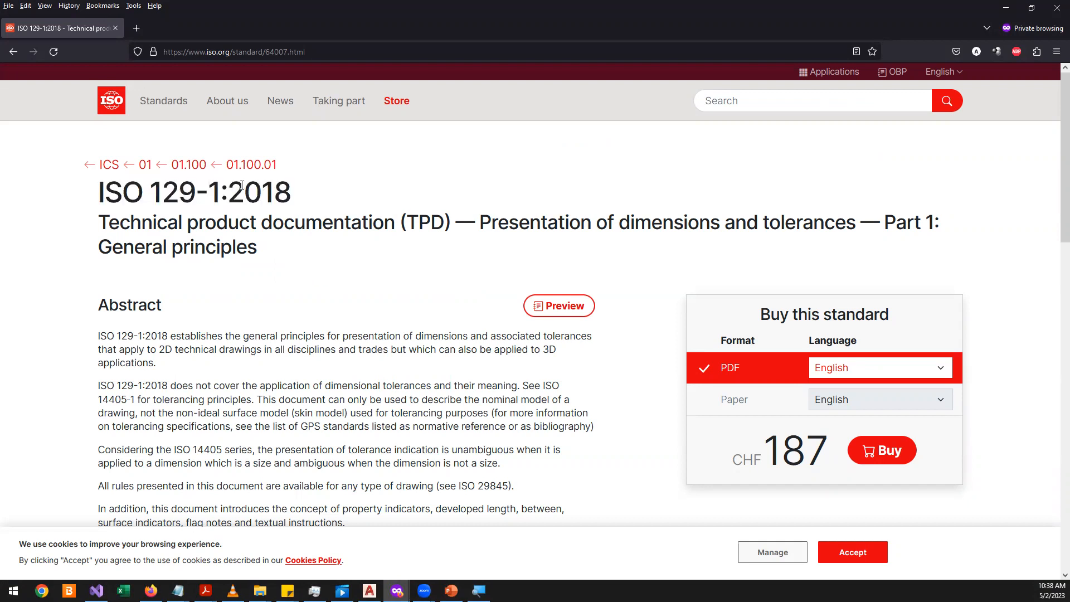
pyautogui.moveTo(222, 188)
pyautogui.mouseDown()
pyautogui.moveTo(273, 190)
pyautogui.moveTo(233, 197)
pyautogui.mouseUp()
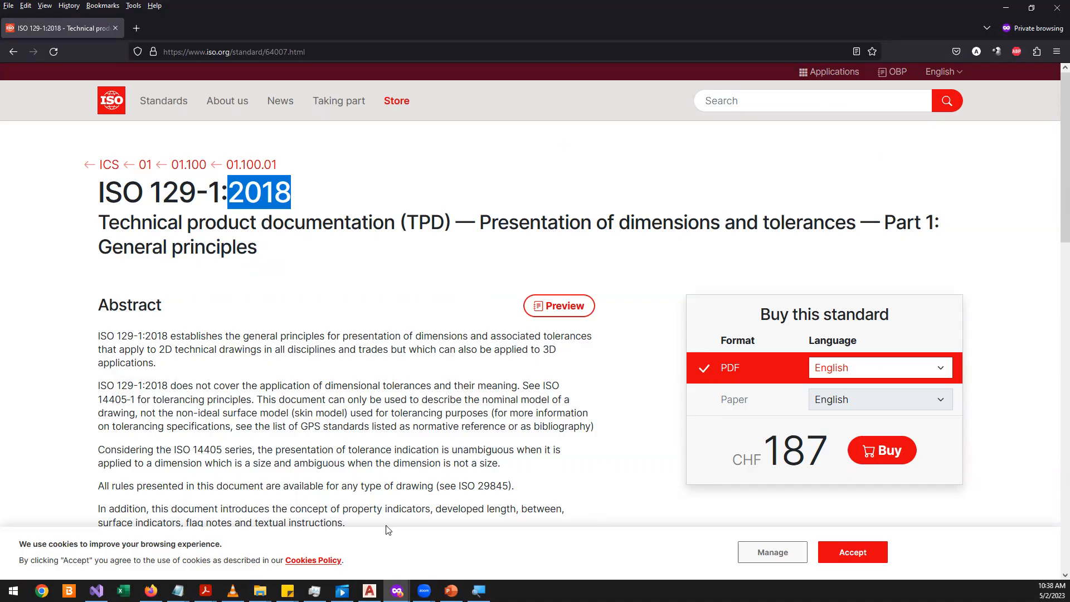
pyautogui.scroll(-5, 319, 398)
pyautogui.scroll(-6, 319, 400)
pyautogui.scroll(11, 319, 399)
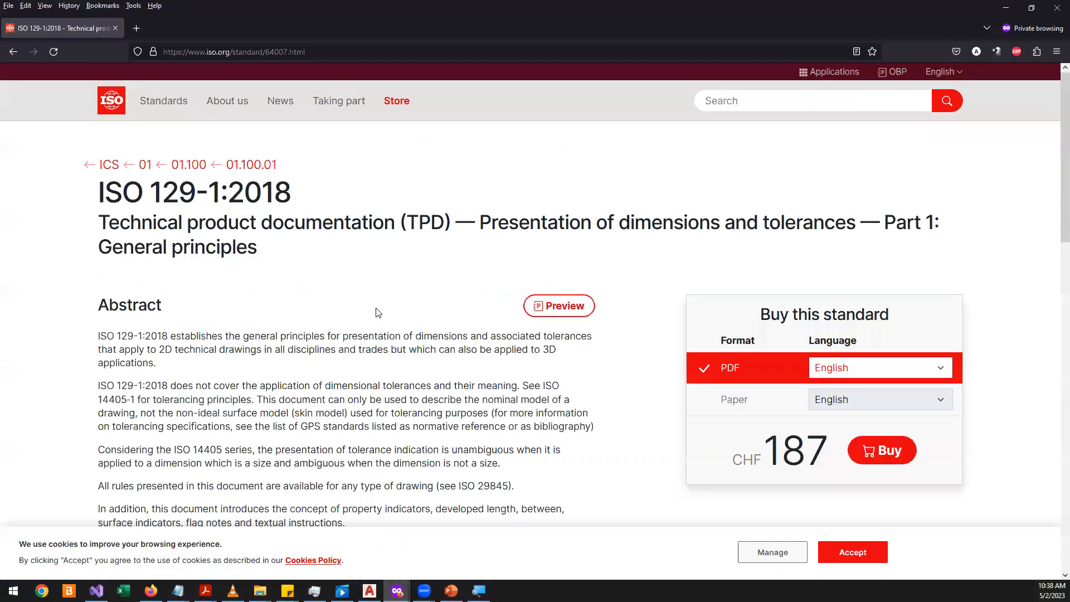
# - Preview ISO 129-1:2018, examine its text from the foreword through the bibliography, and close the preview and the browser
pyautogui.click(551, 306)
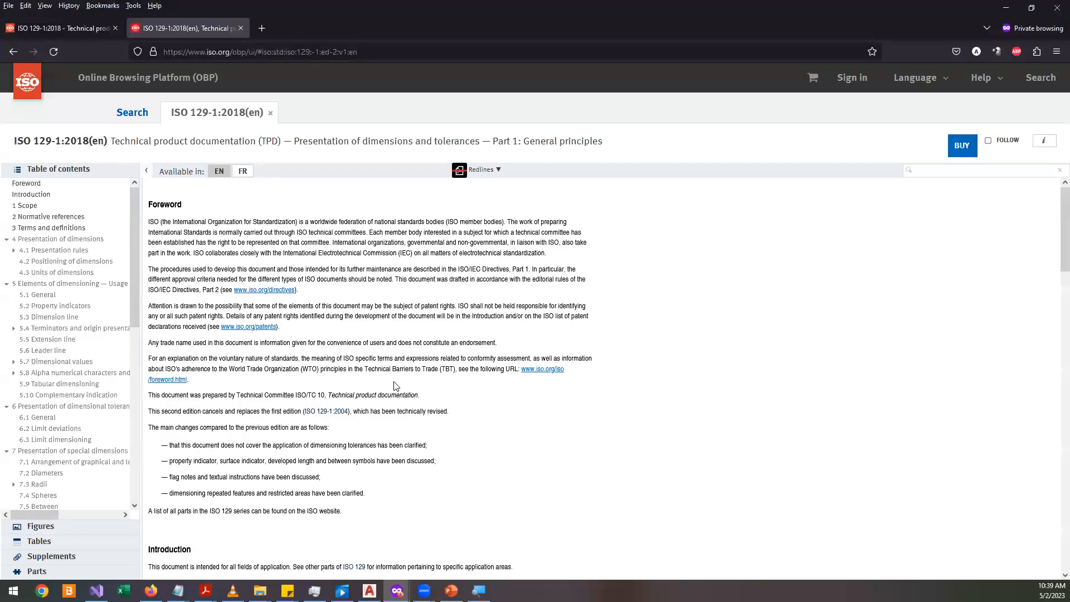
pyautogui.scroll(-3, 390, 379)
pyautogui.scroll(-12, 297, 349)
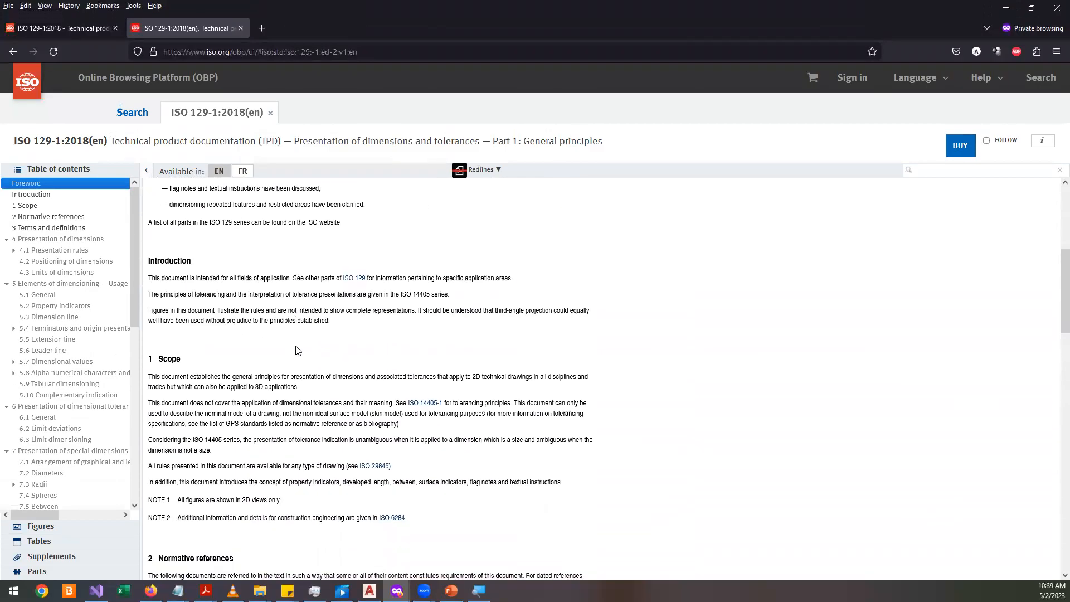
pyautogui.scroll(-10, 297, 349)
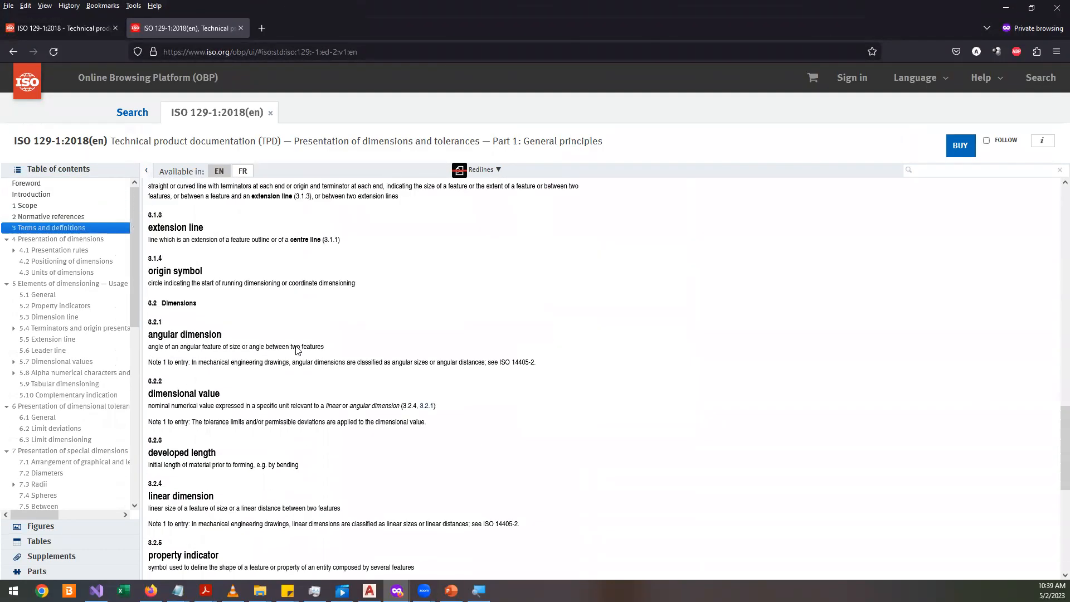
pyautogui.scroll(12, 297, 350)
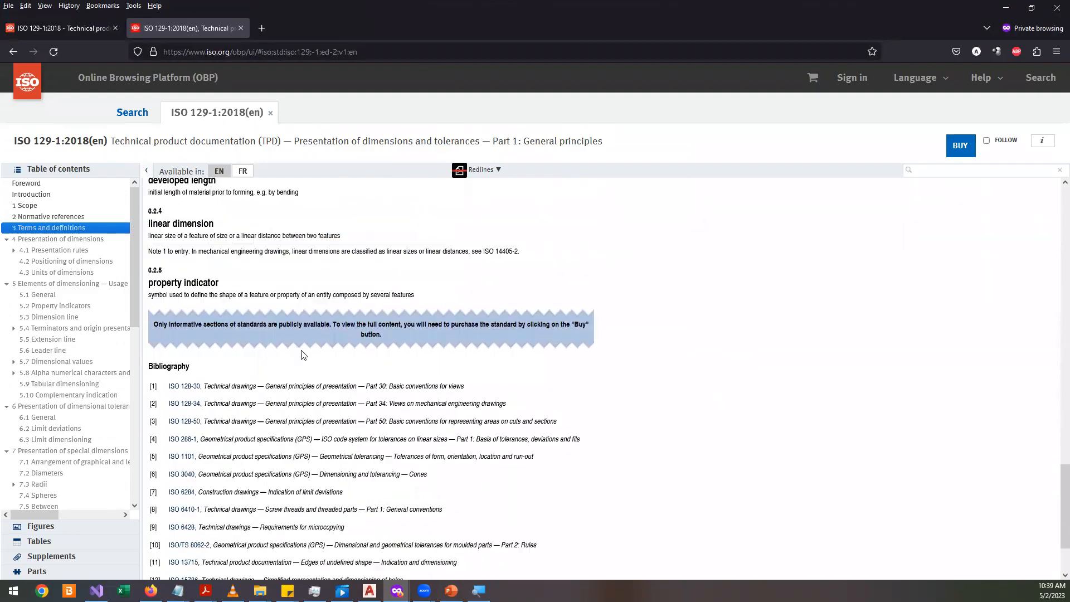
pyautogui.scroll(10, 301, 355)
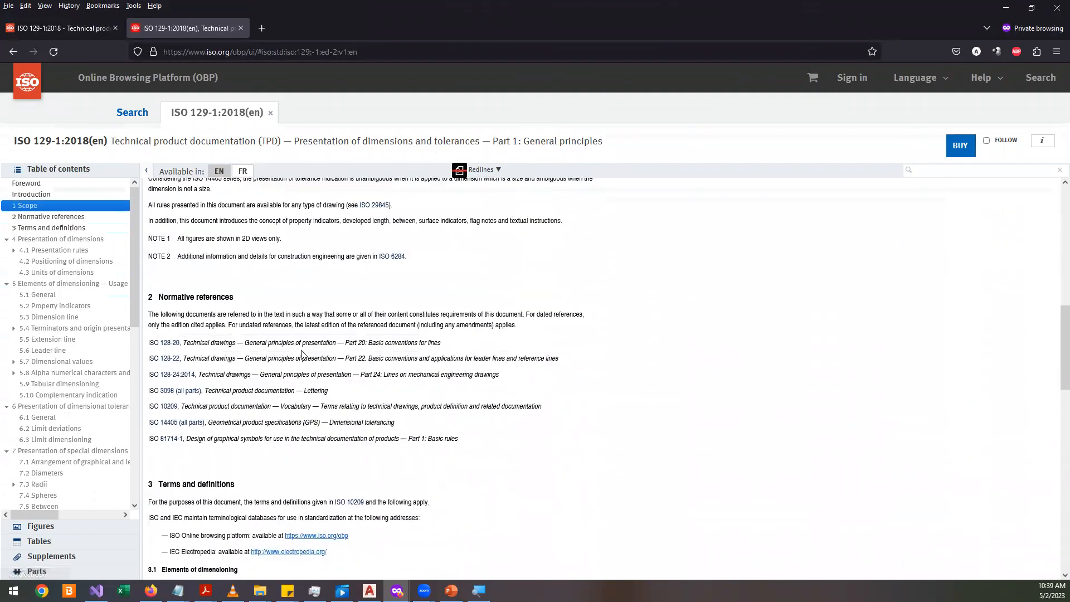
pyautogui.scroll(4, 391, 339)
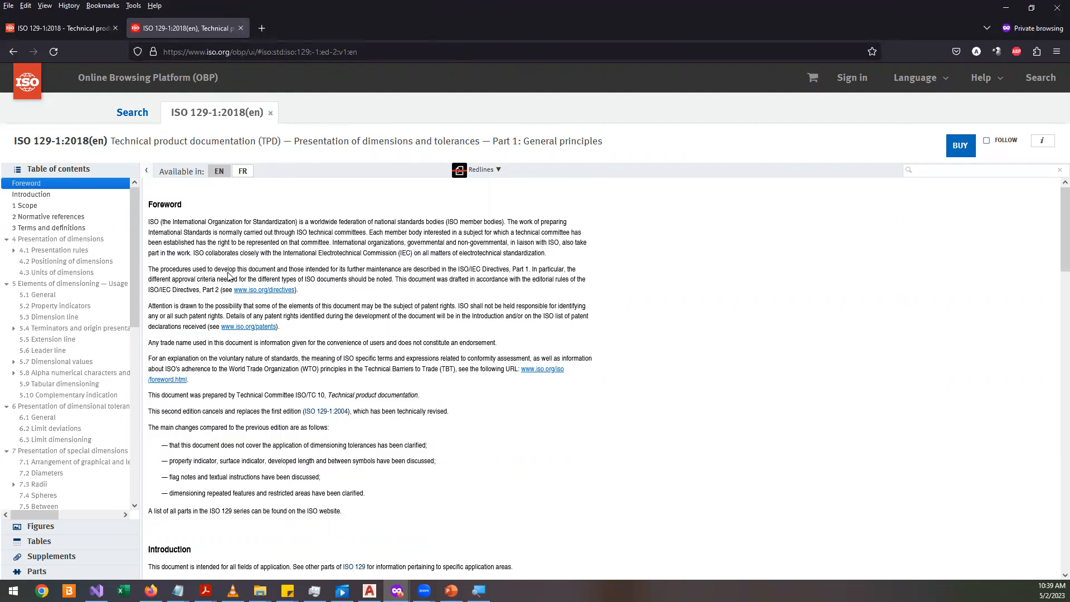
pyautogui.click(245, 28)
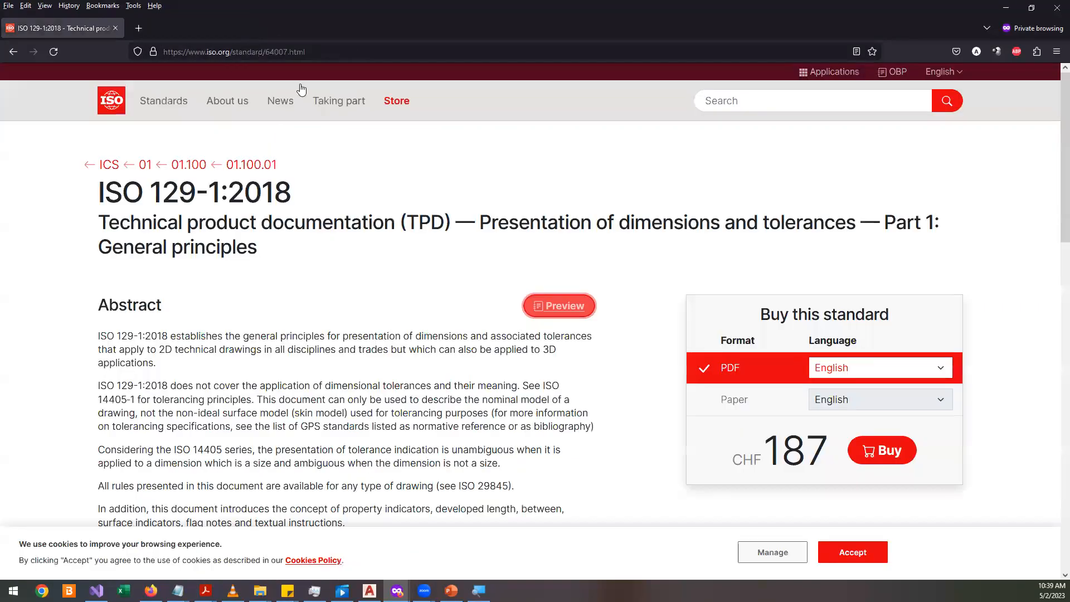
pyautogui.click(1057, 7)
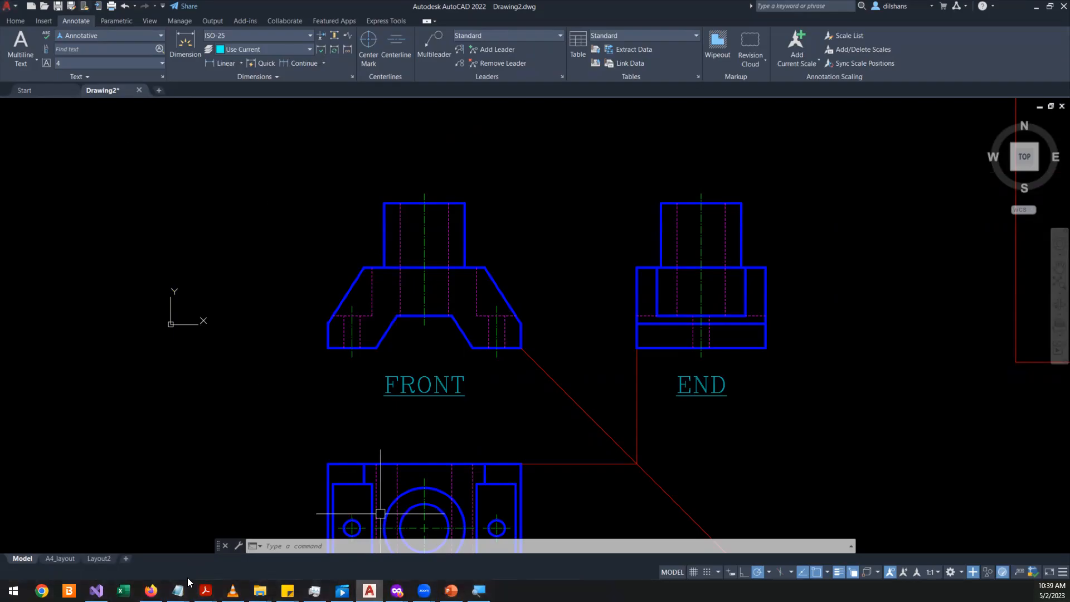
# - Consult the "ISO 129-1-2018" note in Notepad by highlighting its whole text, and return to the AutoCAD drawing
pyautogui.click(177, 591)
pyautogui.click(234, 547)
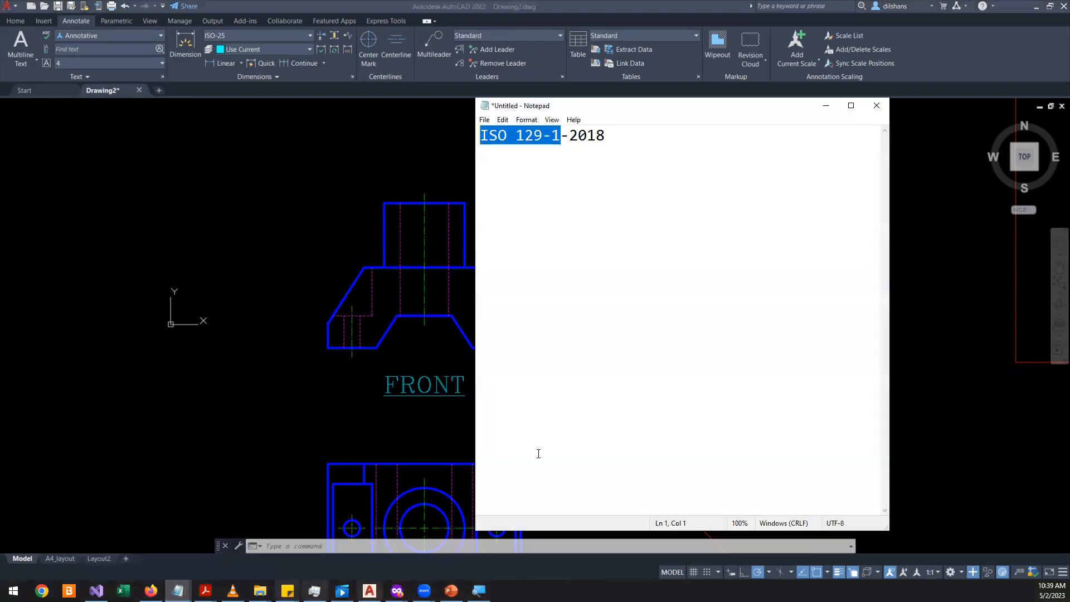
pyautogui.click(630, 162)
pyautogui.moveTo(628, 134); pyautogui.dragTo(480, 138)
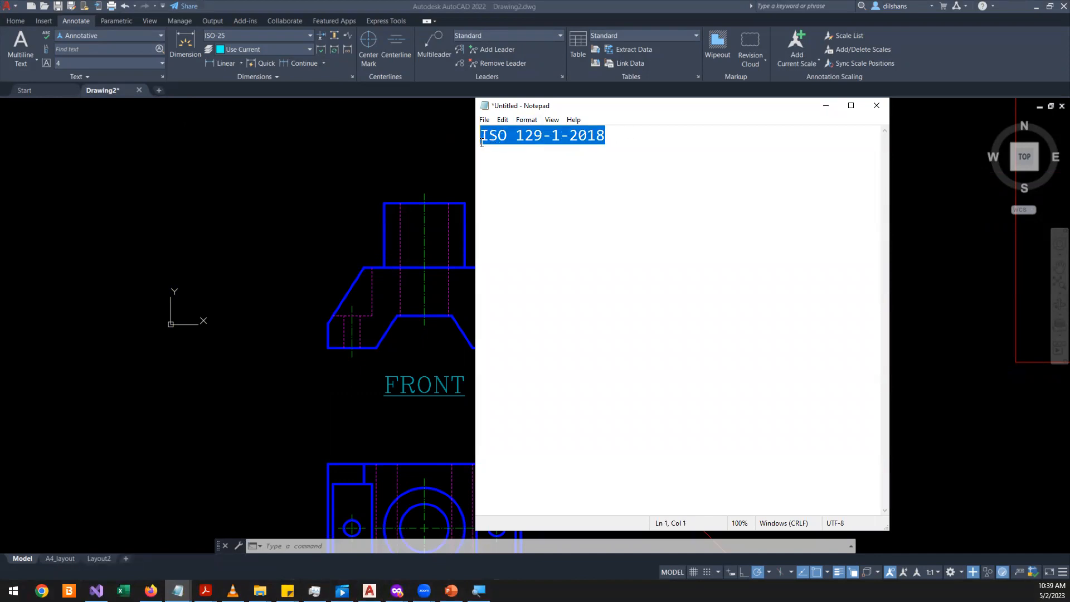
pyautogui.click(640, 140)
pyautogui.moveTo(620, 157); pyautogui.dragTo(360, 138)
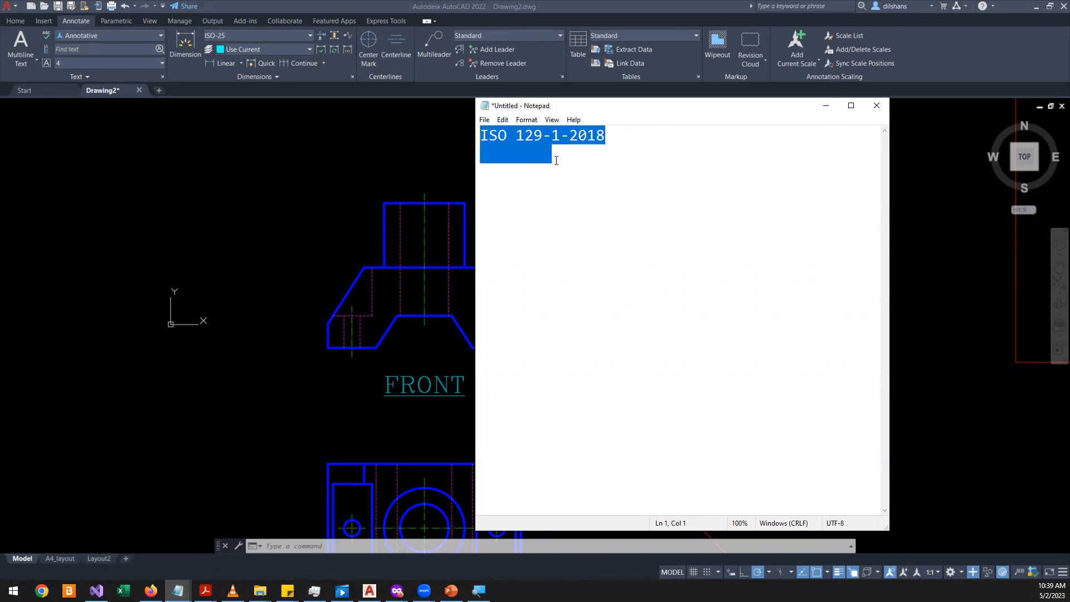
pyautogui.click(597, 146)
pyautogui.hotkey('shift', 'Home')
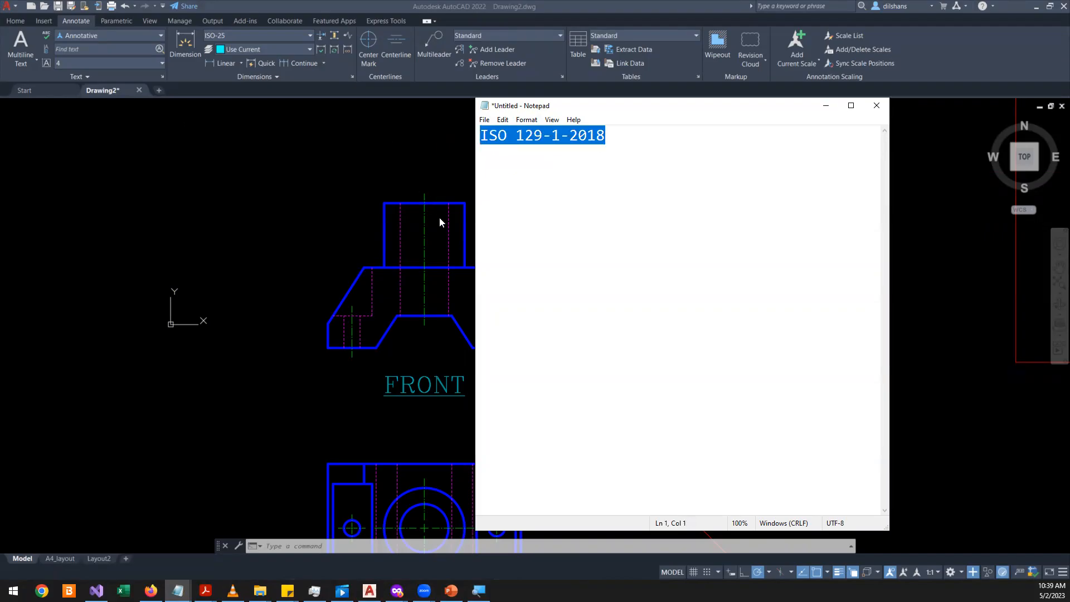
pyautogui.click(621, 151)
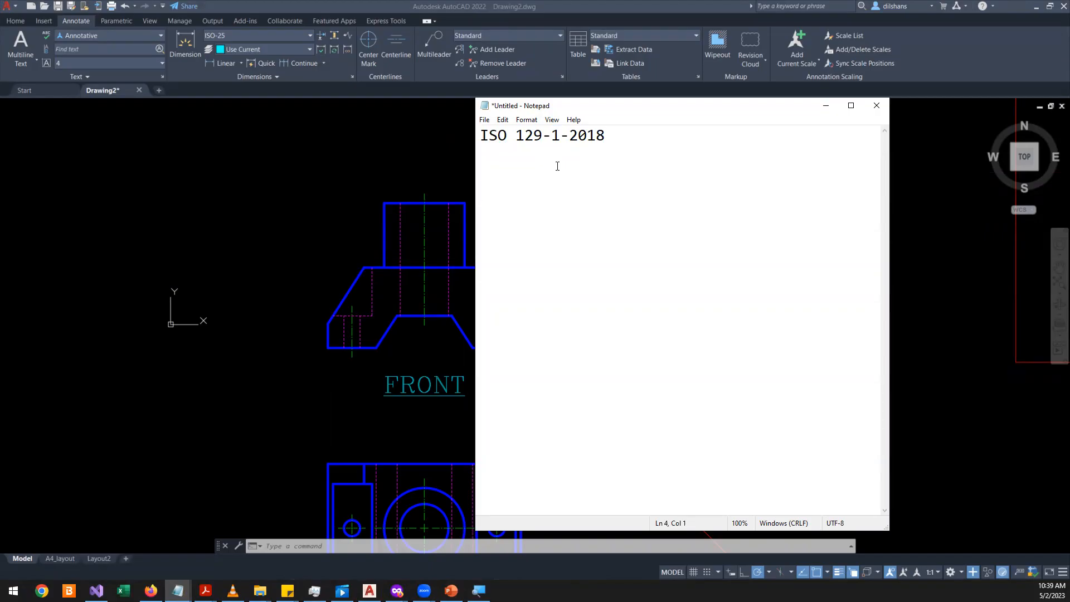
pyautogui.moveTo(636, 144); pyautogui.dragTo(376, 138)
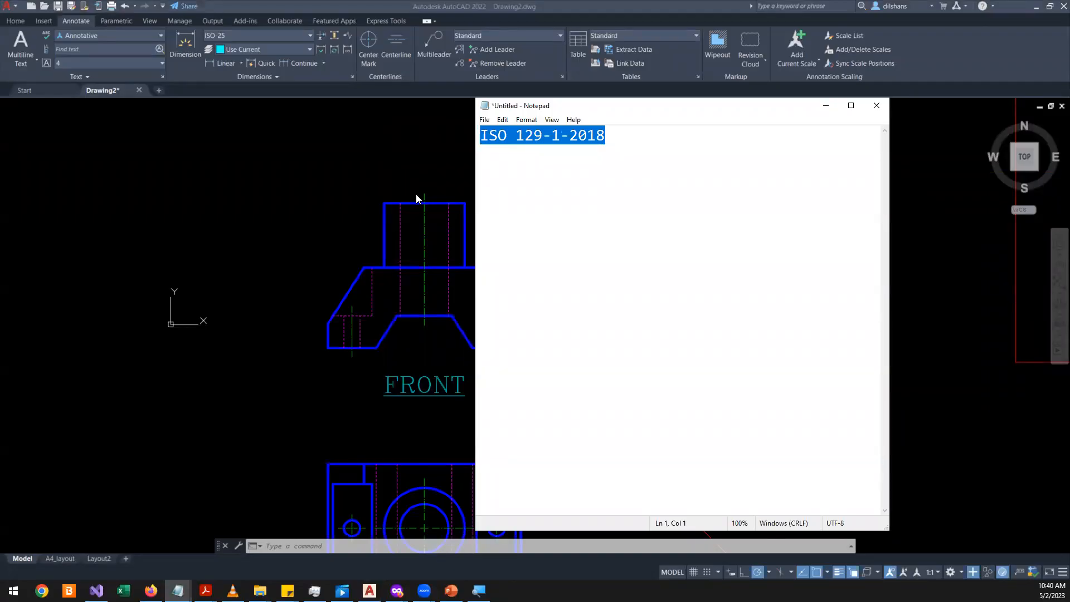
pyautogui.click(334, 212)
pyautogui.scroll(4, 467, 327)
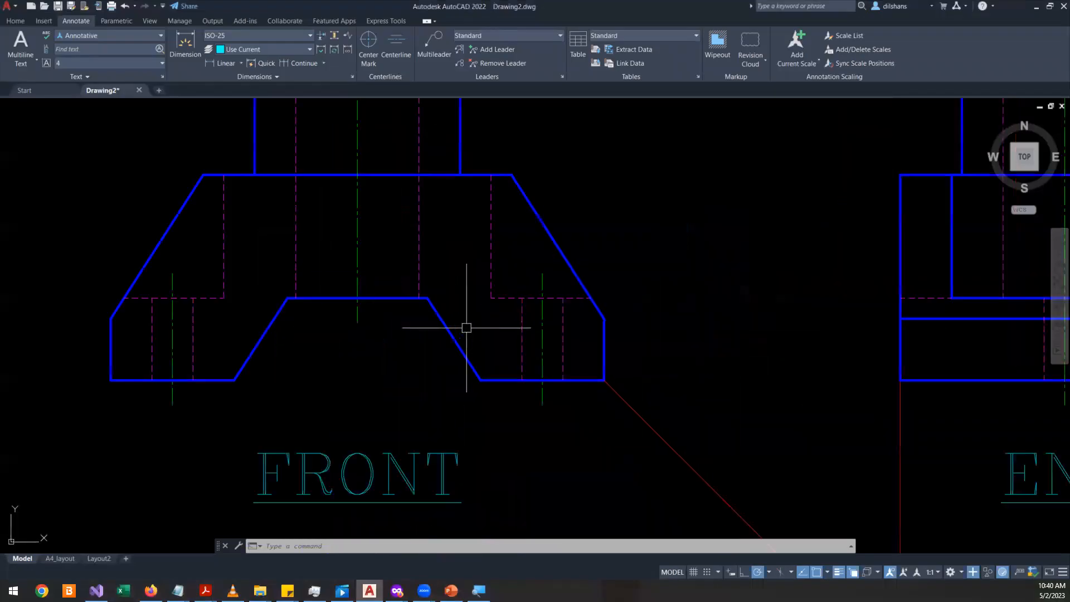
pyautogui.scroll(-3, 467, 327)
pyautogui.scroll(1, 523, 383)
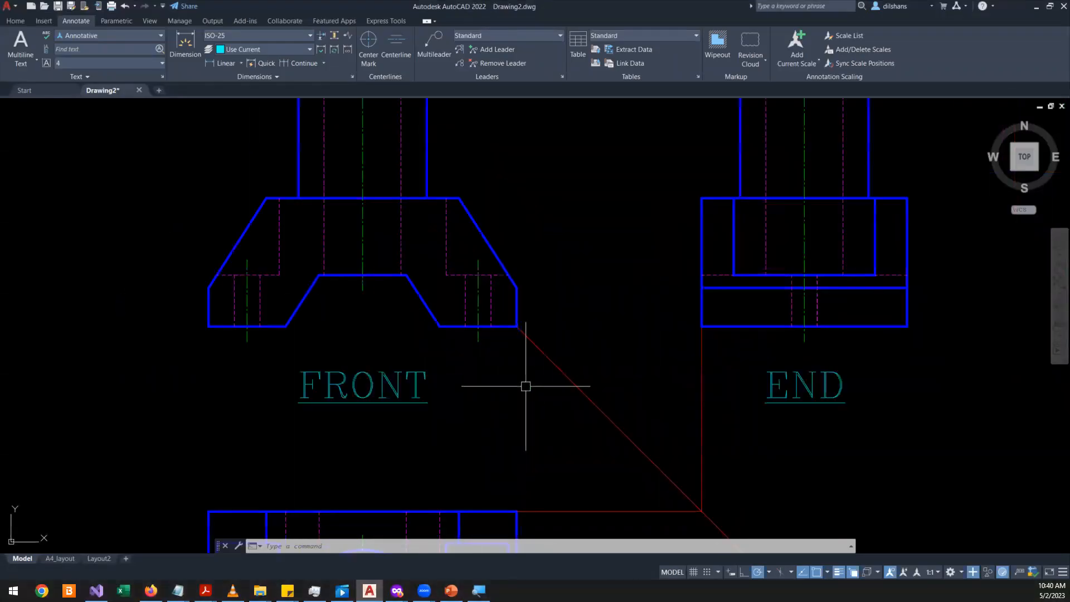
pyautogui.scroll(-3, 525, 386)
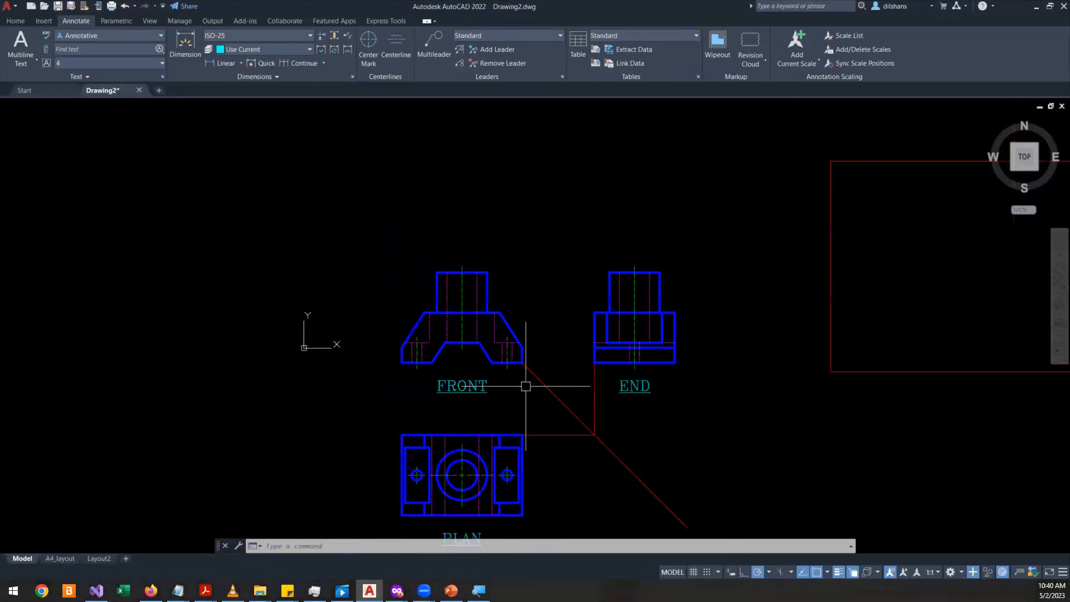
pyautogui.moveTo(521, 378); pyautogui.dragTo(542, 318, button='middle')
pyautogui.scroll(4, 539, 281)
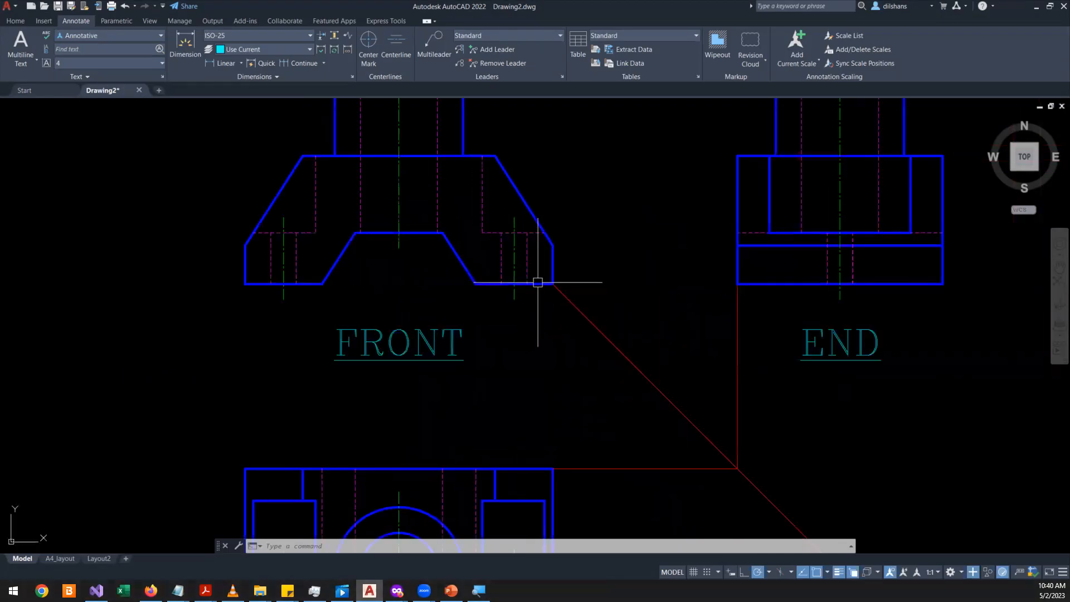
pyautogui.moveTo(524, 315)
pyautogui.mouseDown(button='middle')
pyautogui.moveTo(598, 155)
pyautogui.moveTo(497, 329)
pyautogui.moveTo(523, 226)
pyautogui.moveTo(554, 377)
pyautogui.moveTo(576, 275)
pyautogui.moveTo(570, 167)
pyautogui.mouseUp(button='middle')
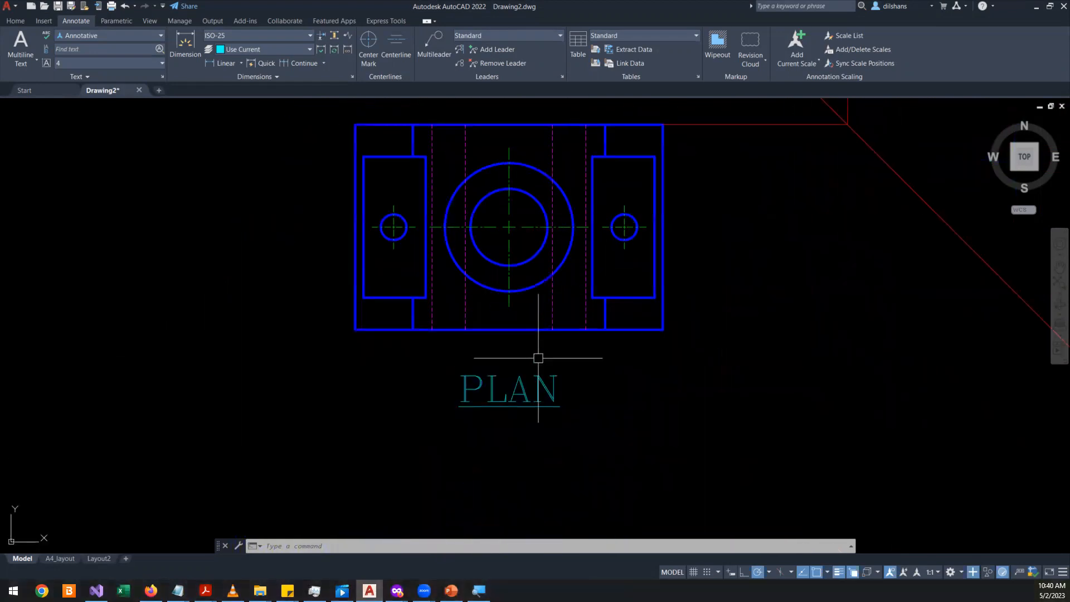
pyautogui.click(529, 391)
pyautogui.moveTo(690, 212)
pyautogui.mouseDown(button='middle')
pyautogui.moveTo(718, 323)
pyautogui.moveTo(803, 296)
pyautogui.mouseUp(button='middle')
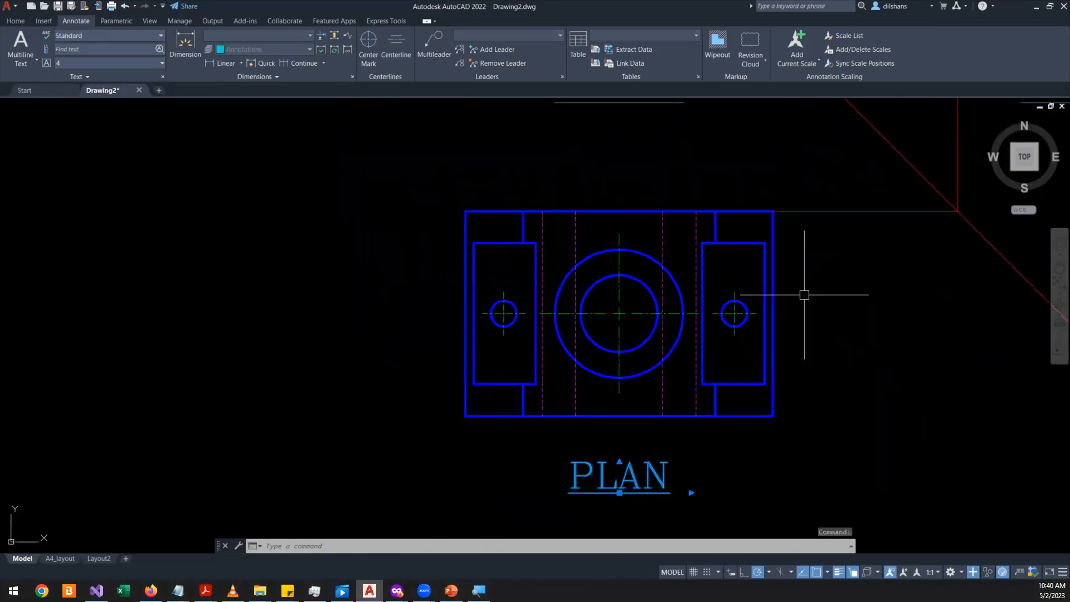
pyautogui.press('Escape')
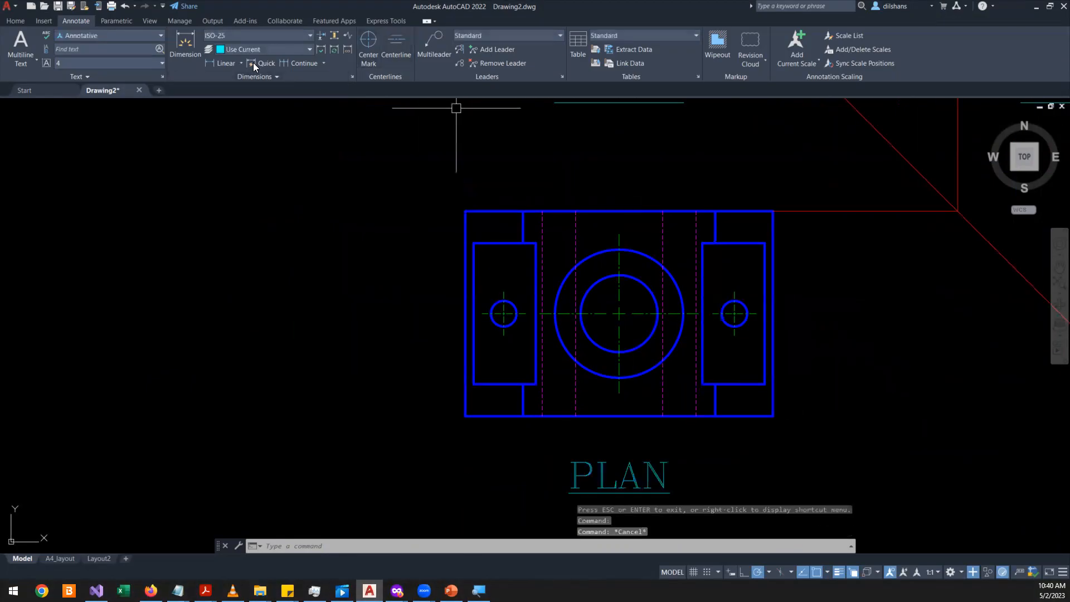
# - Select dimensions as the current layer and review the layer choices offered for new dimensions
pyautogui.click(15, 20)
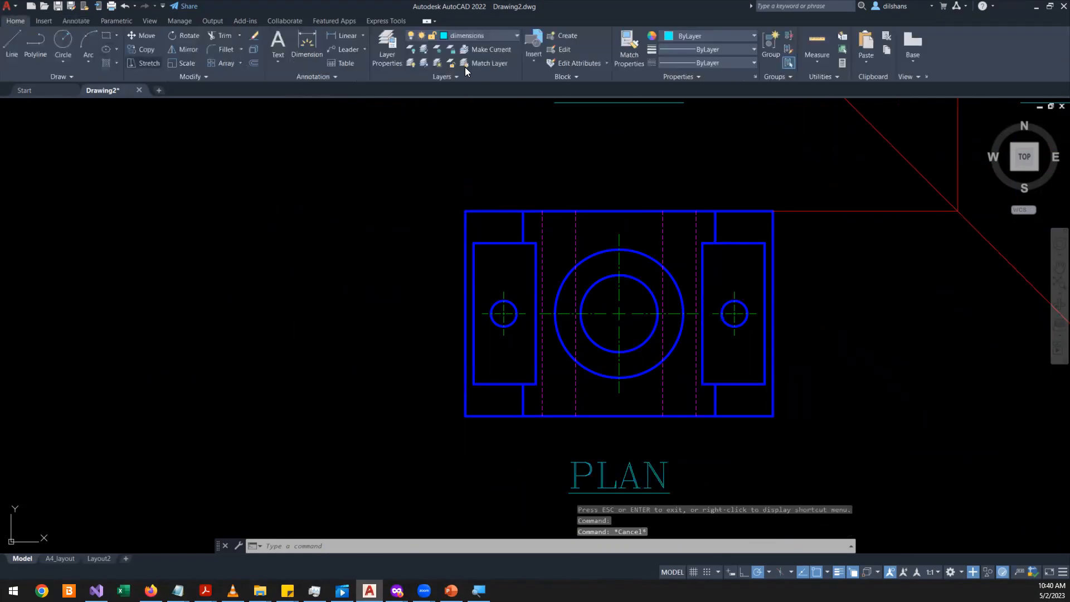
pyautogui.click(496, 38)
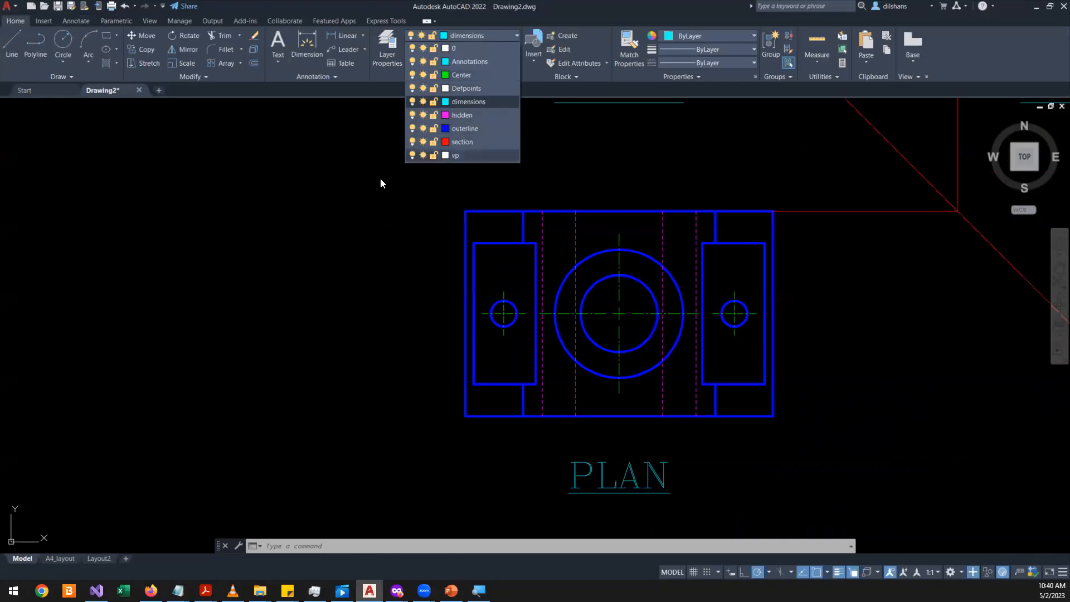
pyautogui.click(467, 109)
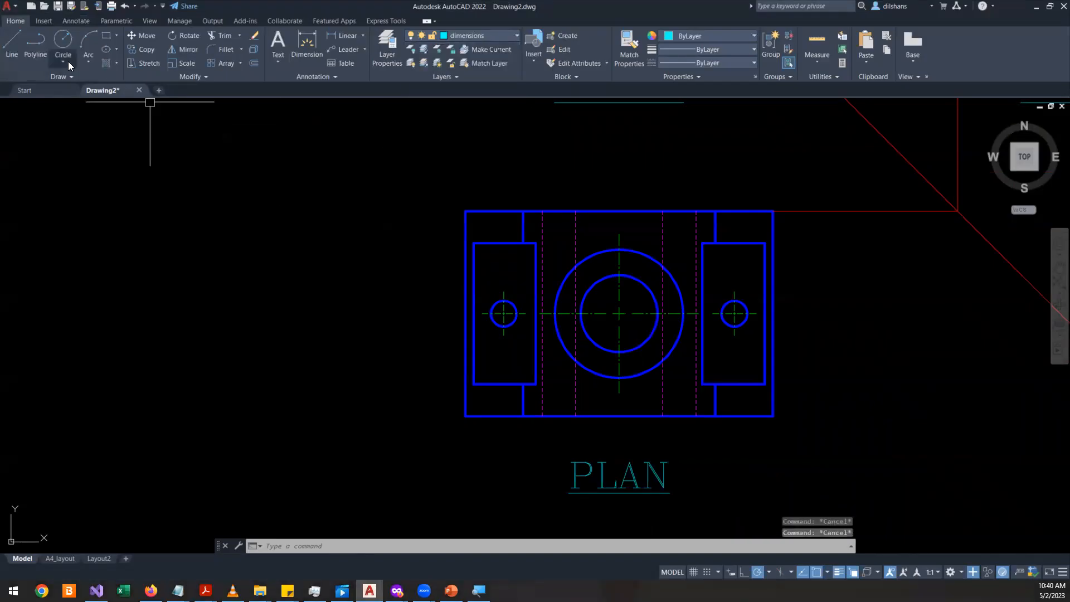
pyautogui.click(76, 21)
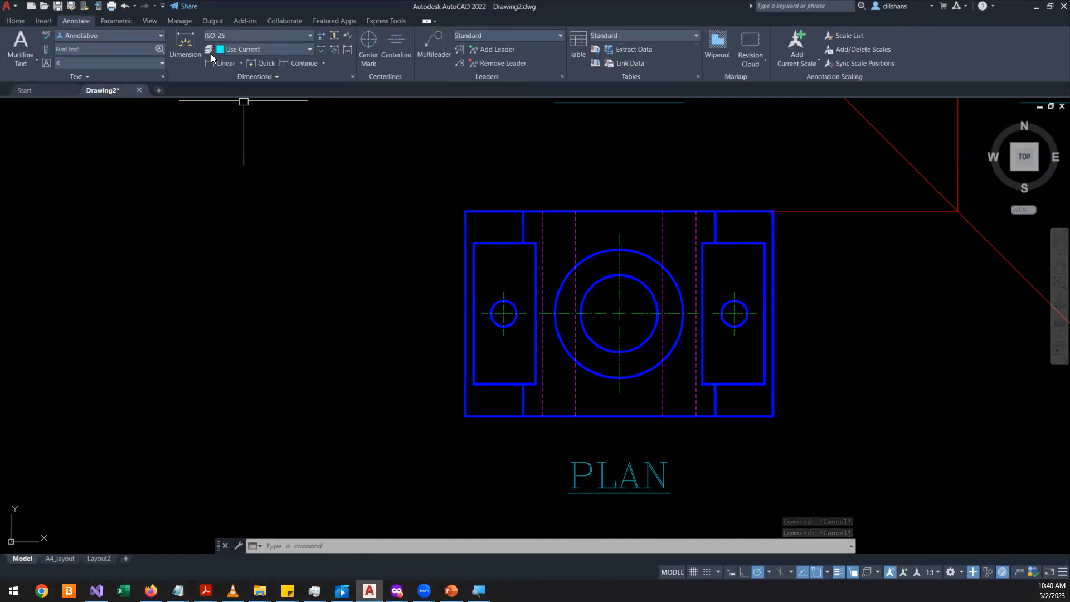
pyautogui.click(296, 52)
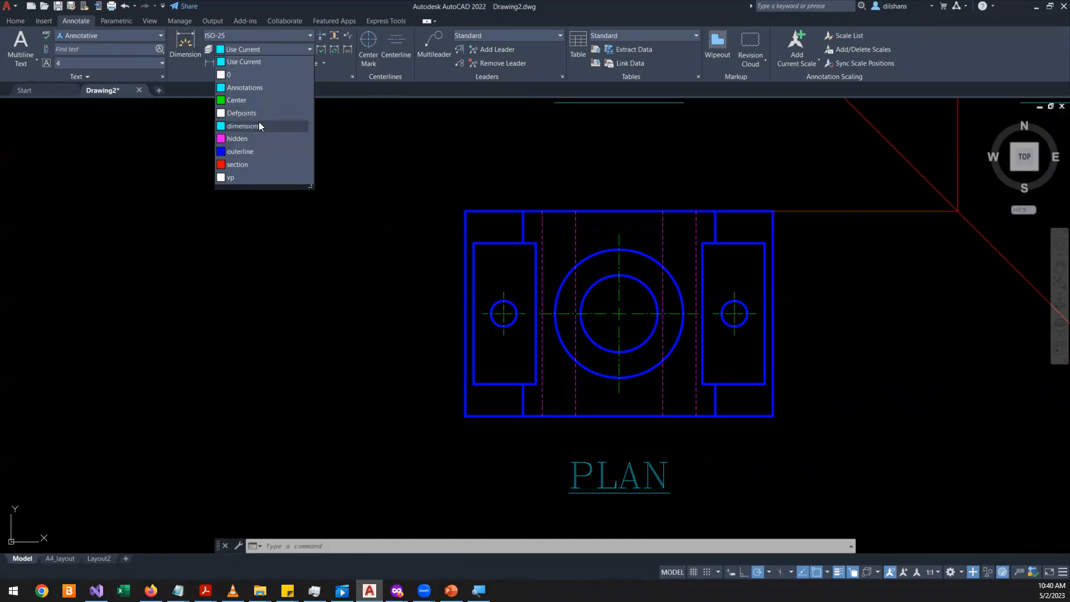
# - Make Center the current layer and assign new dimensions to the dimensions layer
pyautogui.click(23, 21)
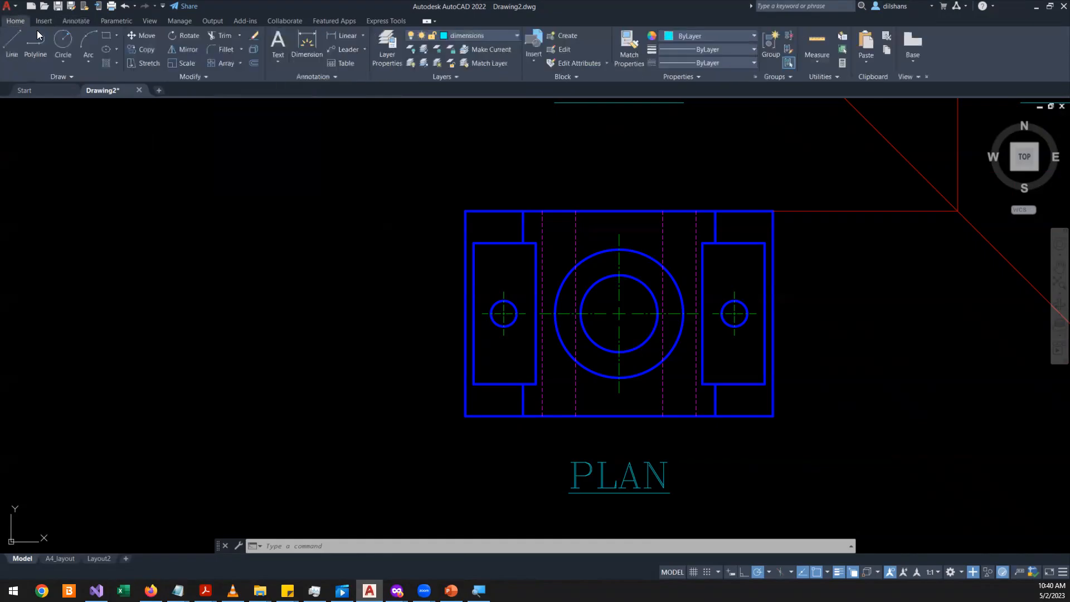
pyautogui.click(476, 38)
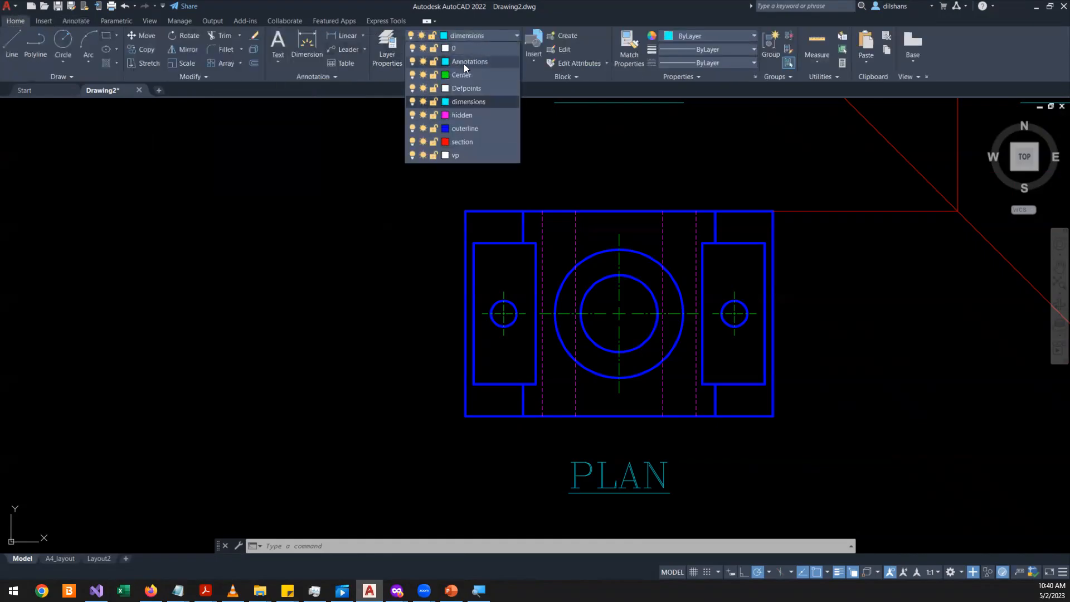
pyautogui.click(469, 75)
pyautogui.click(45, 21)
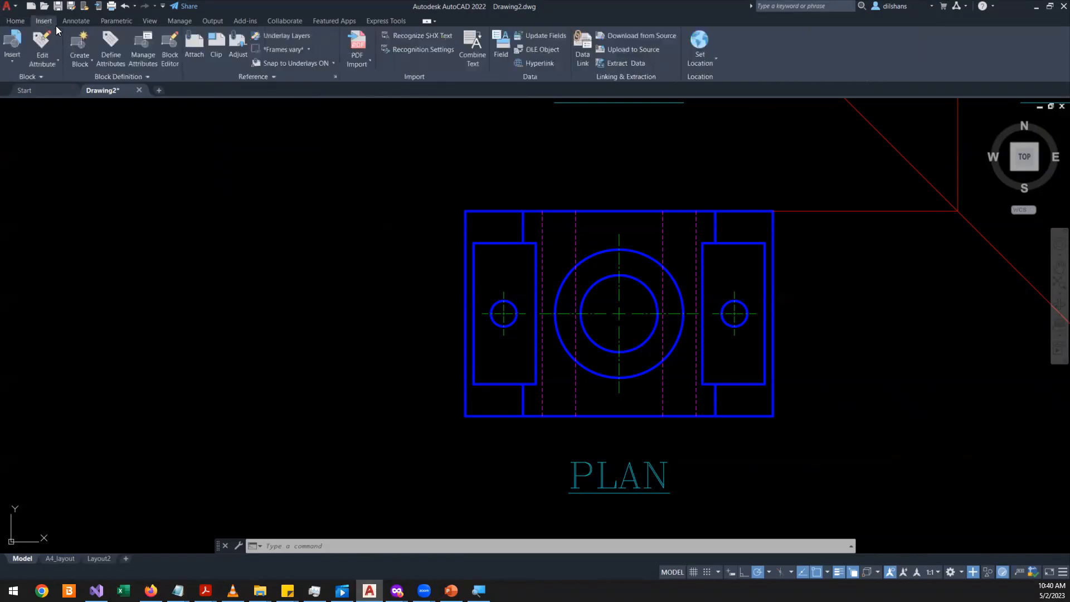
pyautogui.click(66, 23)
pyautogui.click(296, 49)
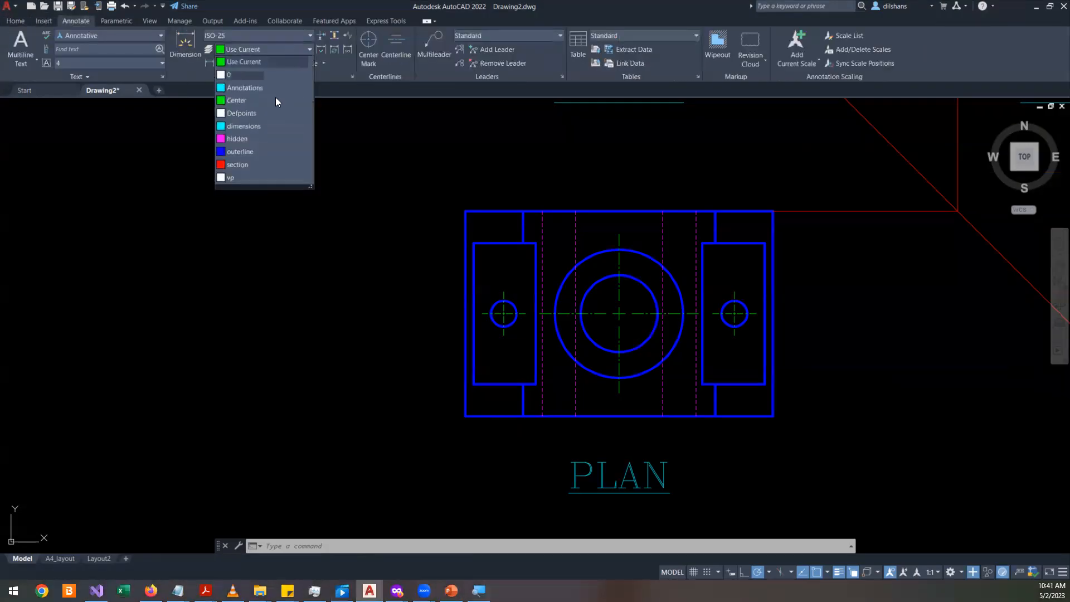
pyautogui.click(258, 128)
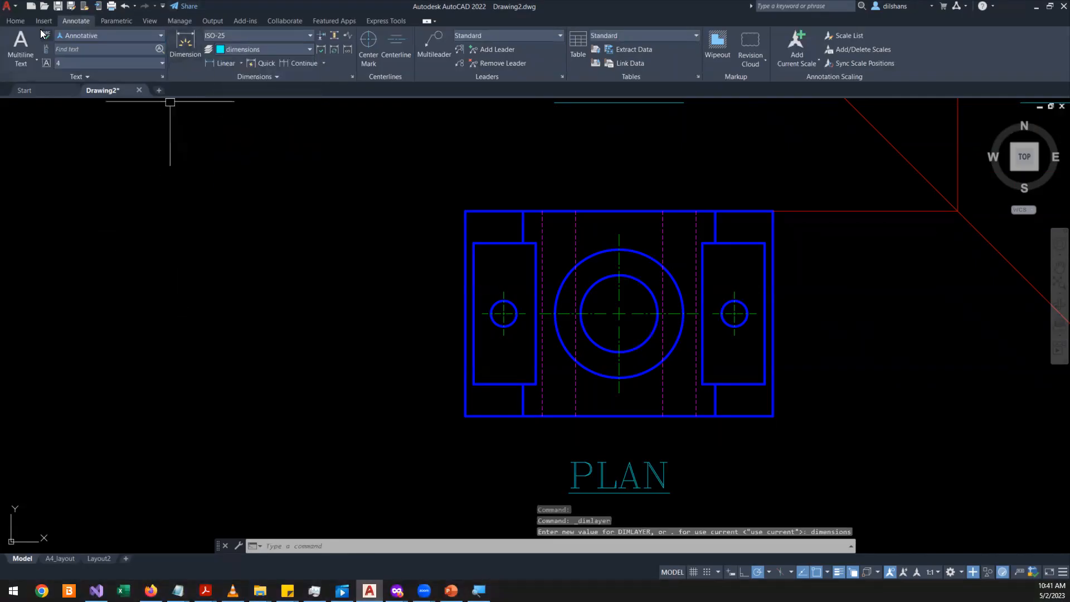
# - Add a vertical linear dimension along the plan view's left edge, placed outside the outline
pyautogui.click(16, 21)
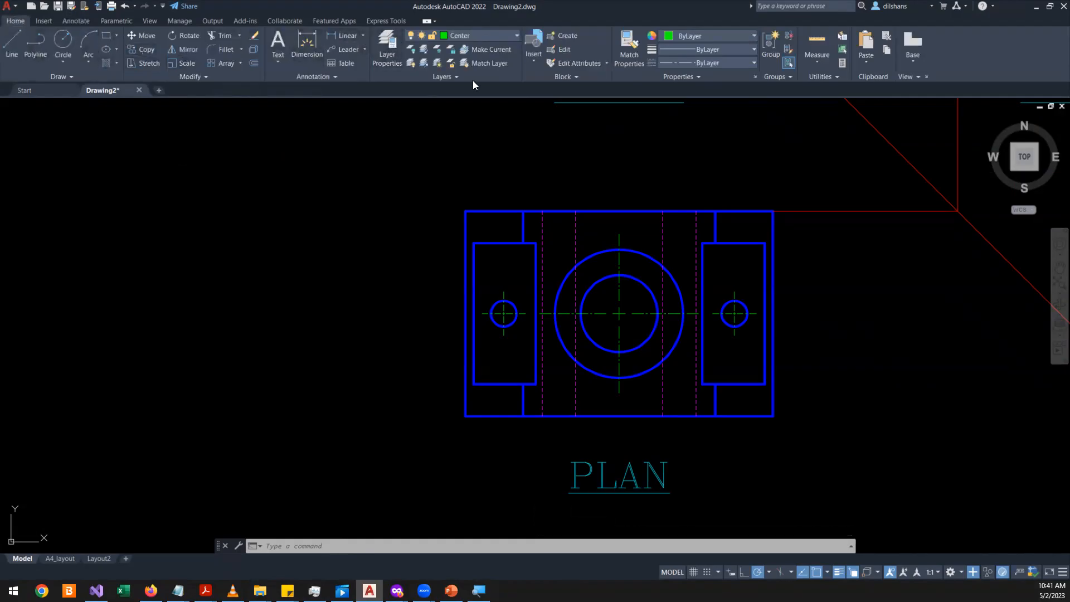
pyautogui.click(344, 35)
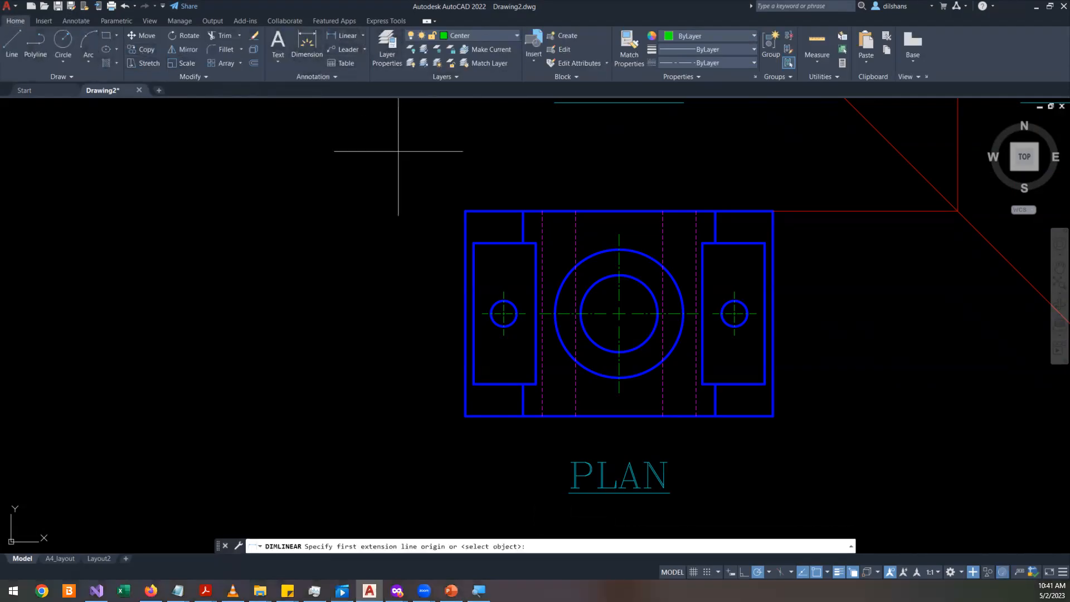
pyautogui.click(466, 211)
pyautogui.click(465, 416)
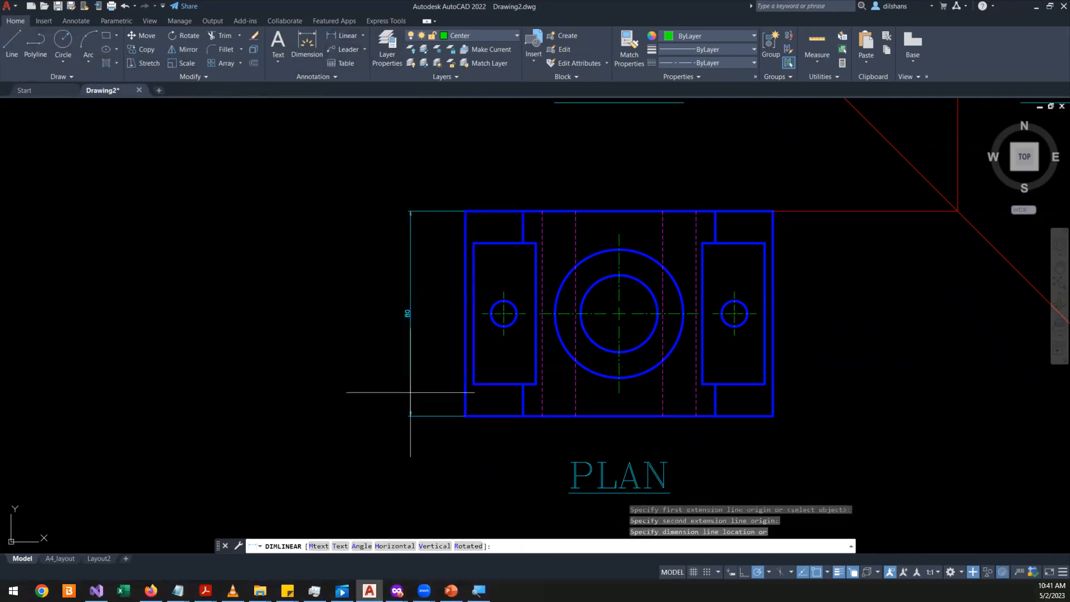
pyautogui.click(415, 375)
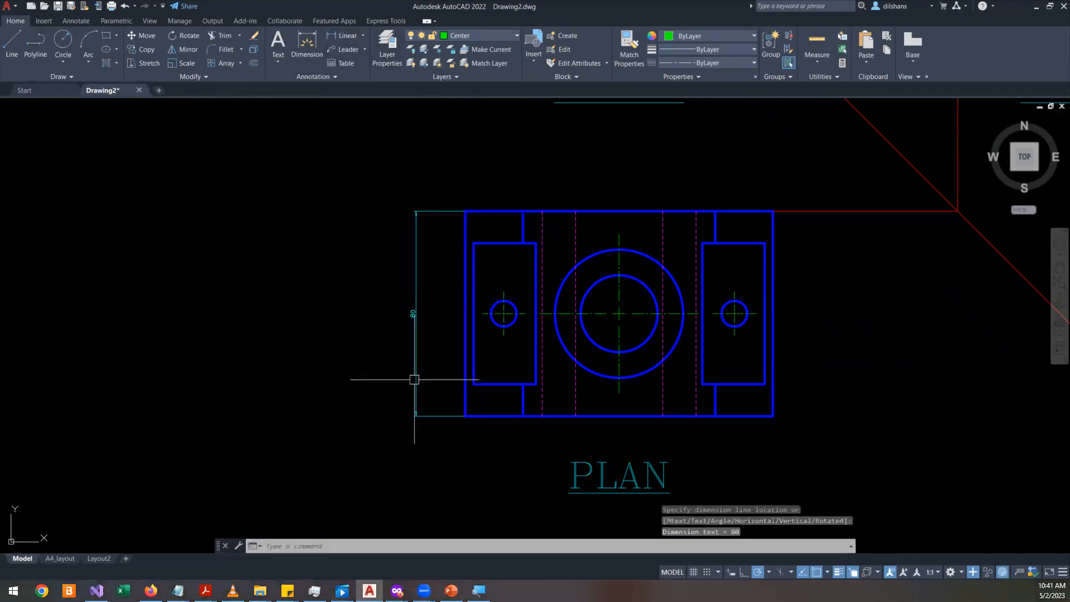
# - Draw a single sloping line on the Center layer in the empty space left of the plan view
pyautogui.click(11, 42)
pyautogui.click(78, 279)
pyautogui.click(229, 215)
pyautogui.rightClick(193, 330)
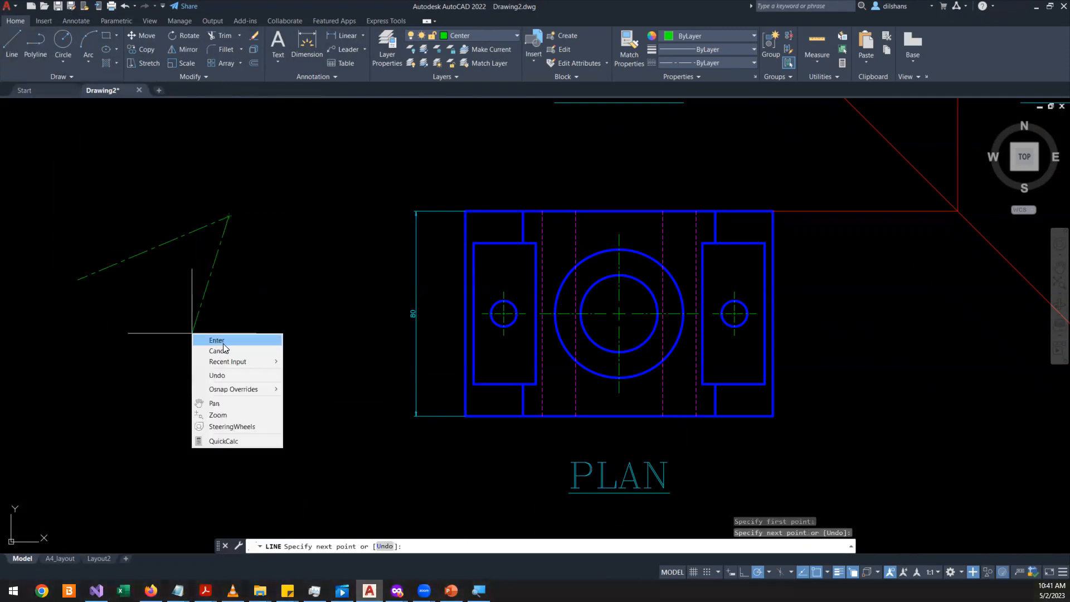
pyautogui.click(209, 338)
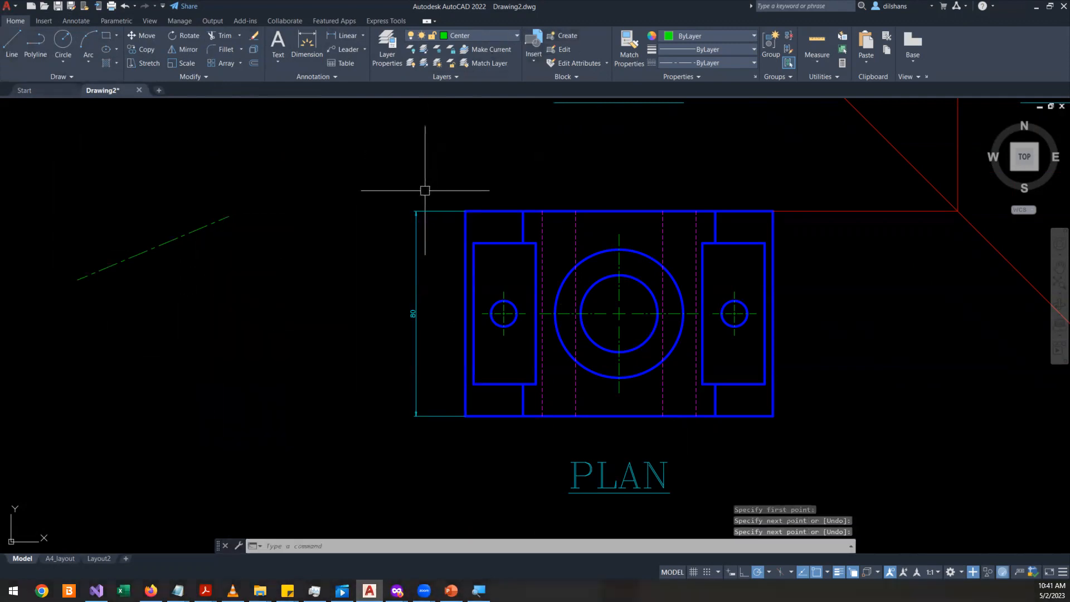
# - Examine the plan view's vertical dimension up close alongside the dimension layer setting
pyautogui.click(82, 24)
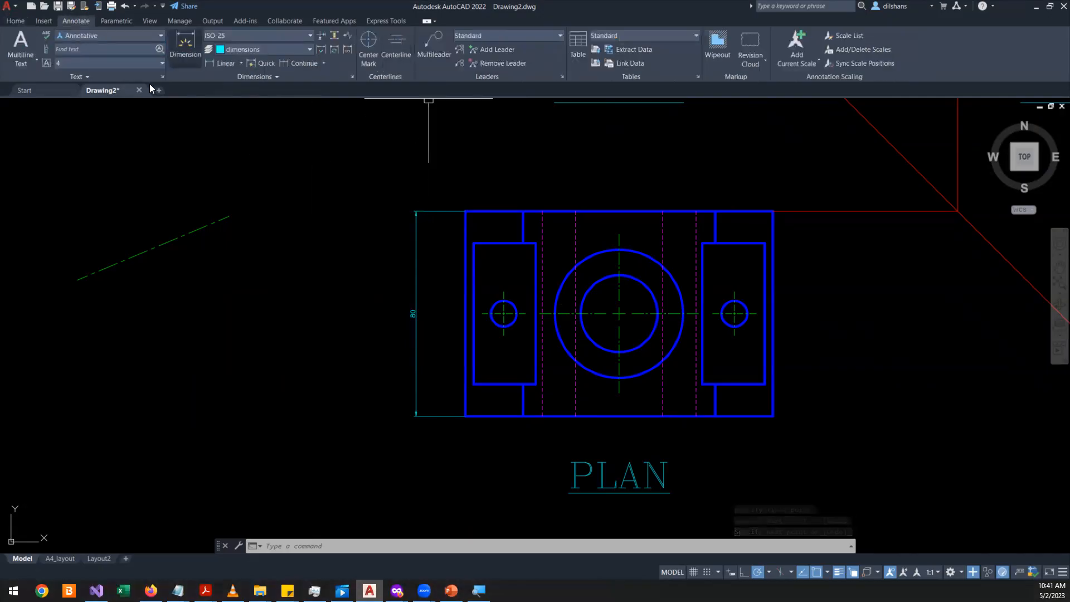
pyautogui.scroll(2, 434, 313)
pyautogui.scroll(2, 432, 314)
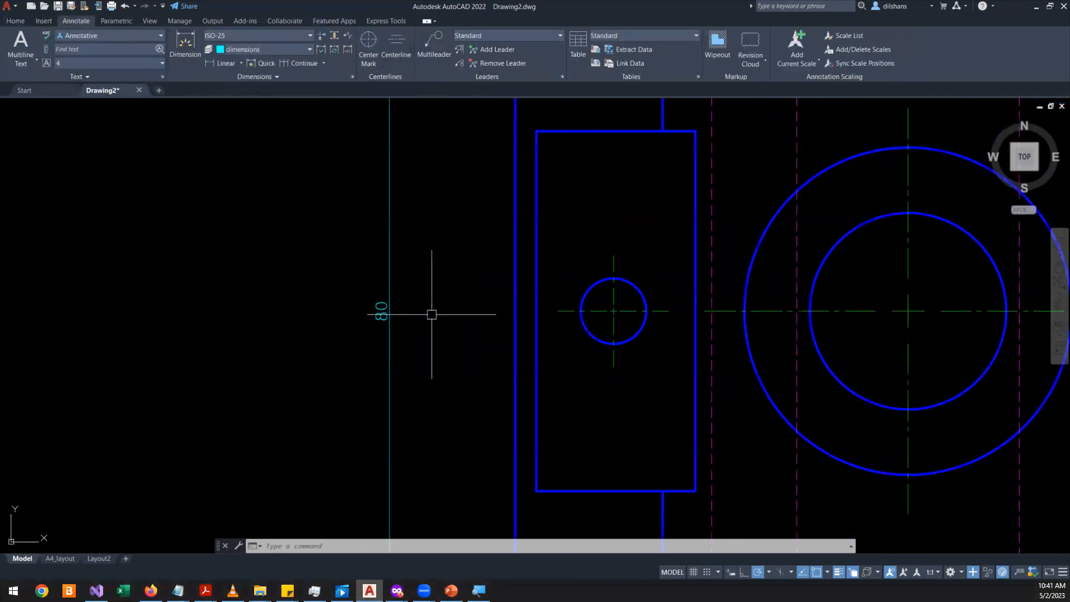
pyautogui.scroll(-2, 432, 315)
pyautogui.scroll(-2, 415, 322)
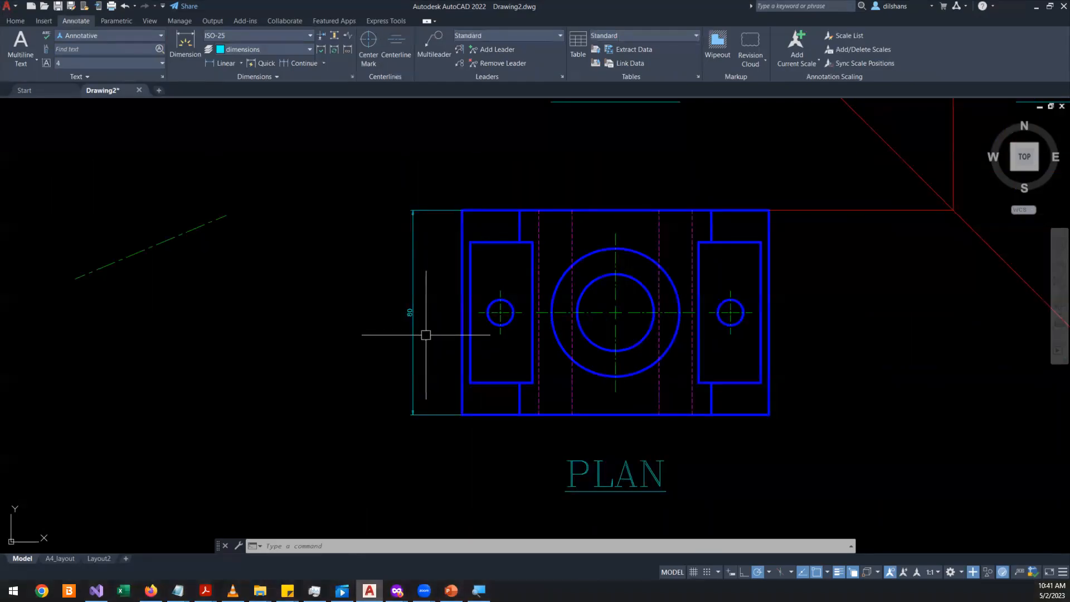
# - Check the current layer and reselect dimensions as the layer for new dimensions
pyautogui.click(16, 21)
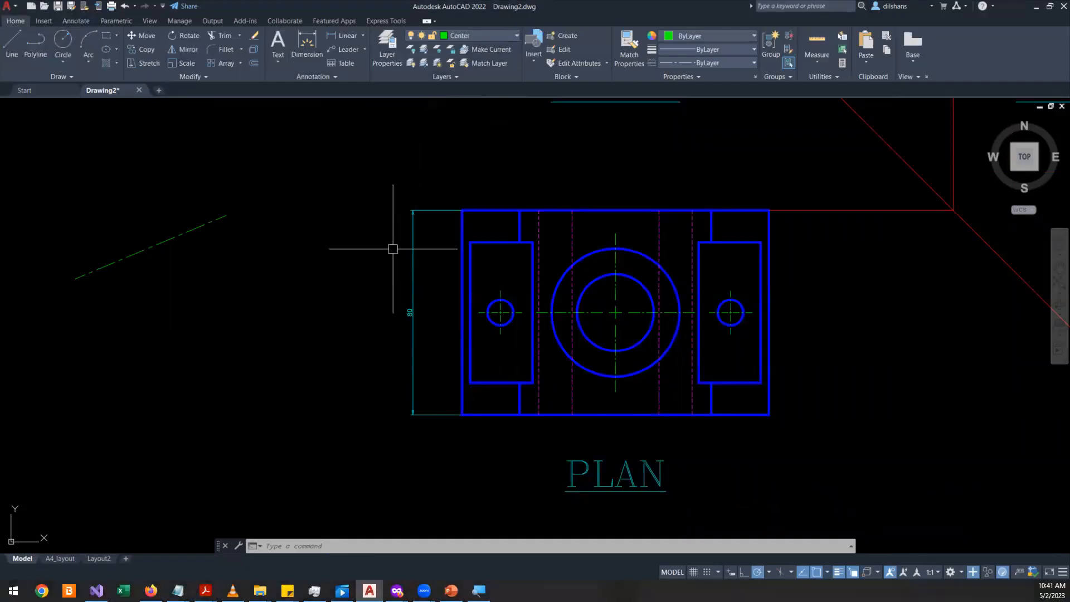
pyautogui.click(76, 21)
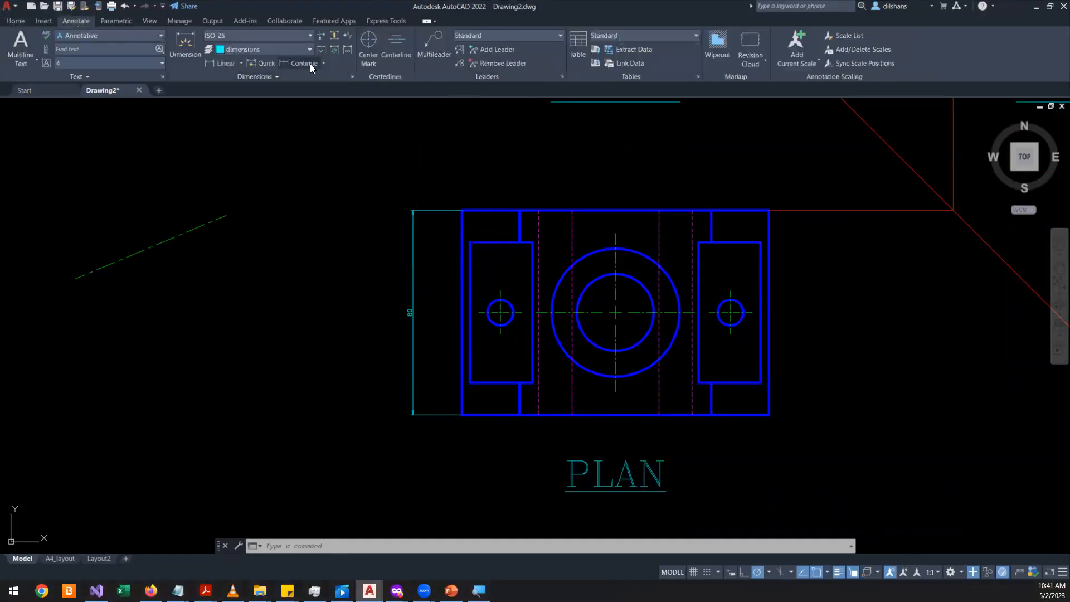
pyautogui.click(304, 50)
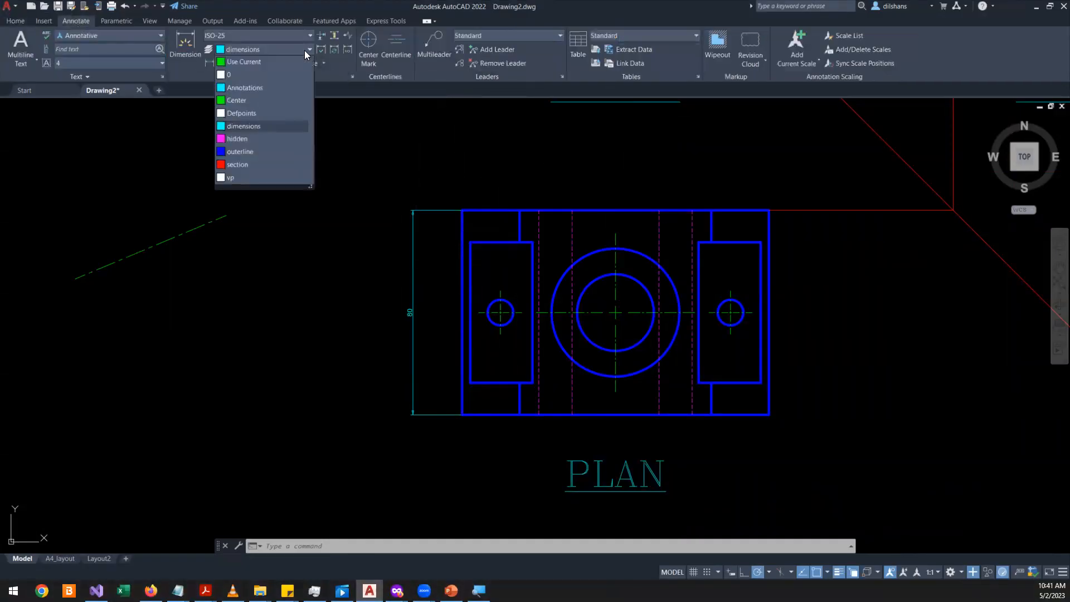
pyautogui.click(259, 128)
# - Delete the vertical linear dimension at the plan view's left edge
pyautogui.click(404, 298)
pyautogui.click(427, 291)
pyautogui.press('Delete')
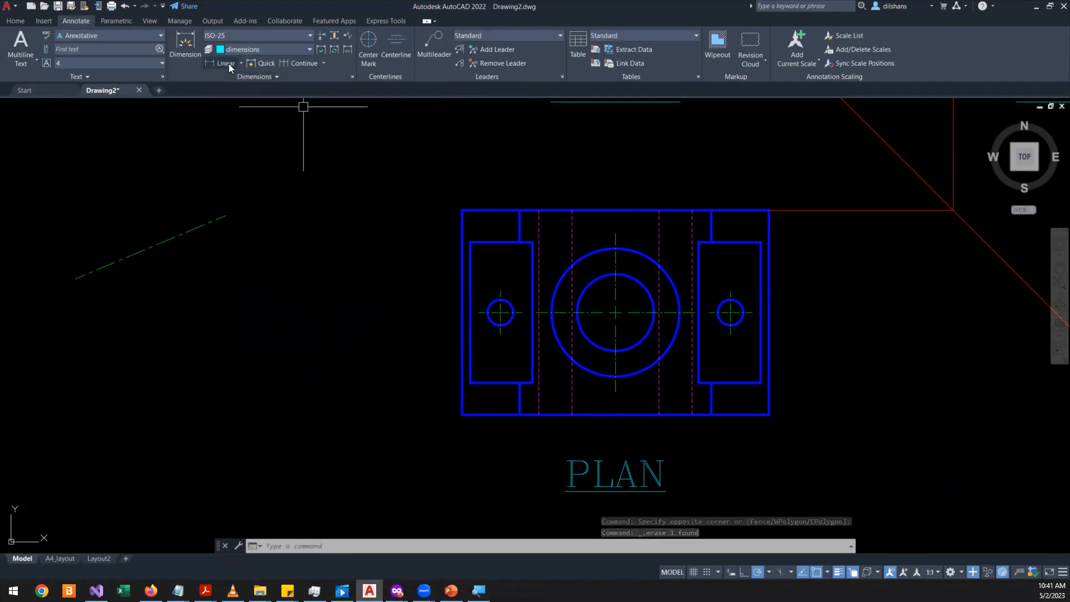
# - Review the current layer and the layer list, and compare them with the dimension layer setting
pyautogui.click(15, 22)
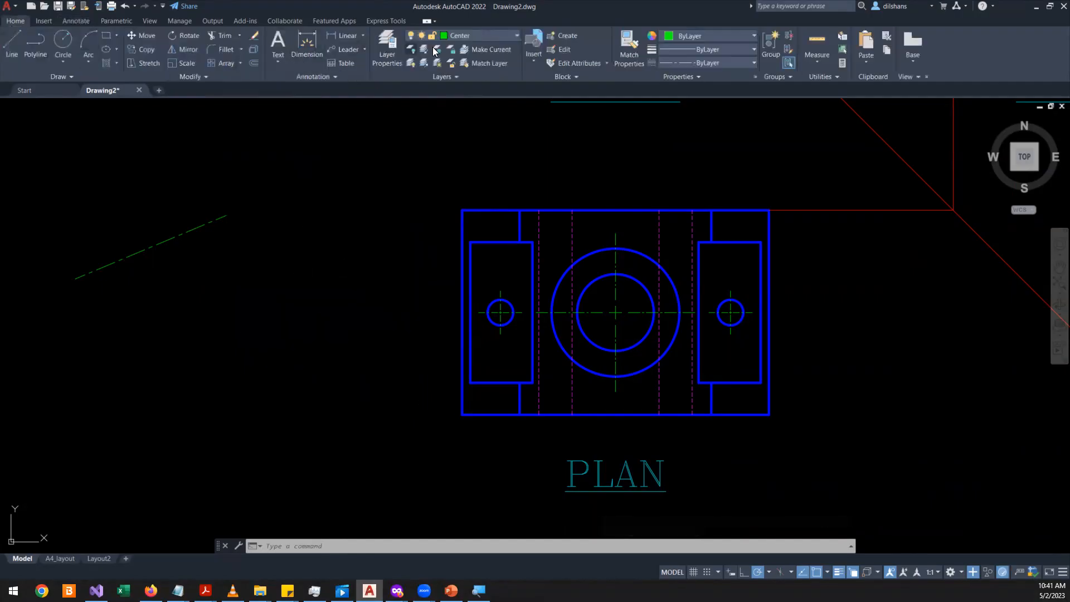
pyautogui.click(463, 36)
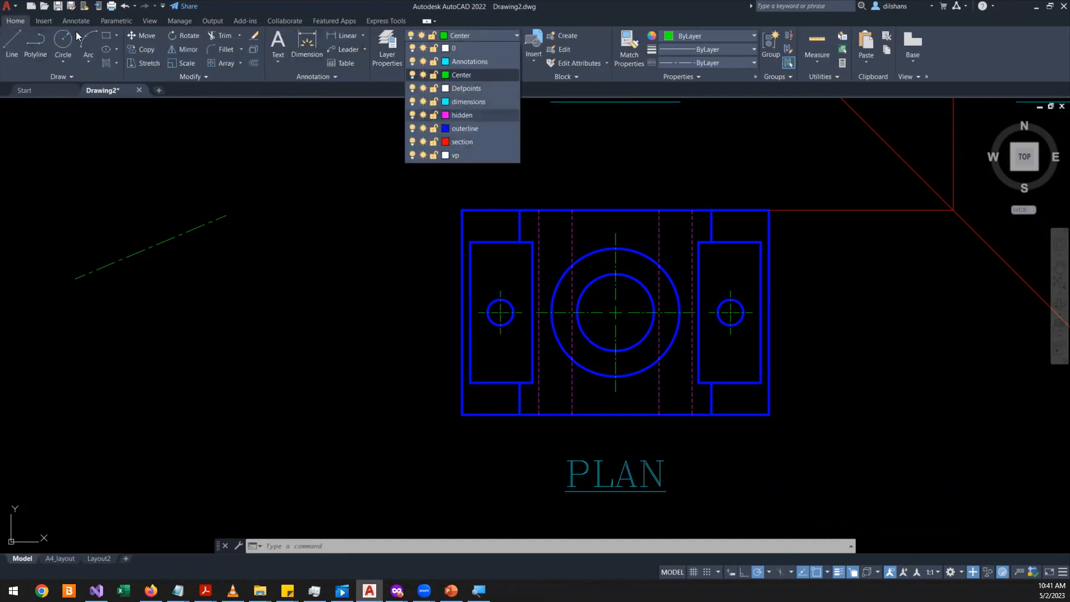
pyautogui.click(73, 18)
pyautogui.click(73, 17)
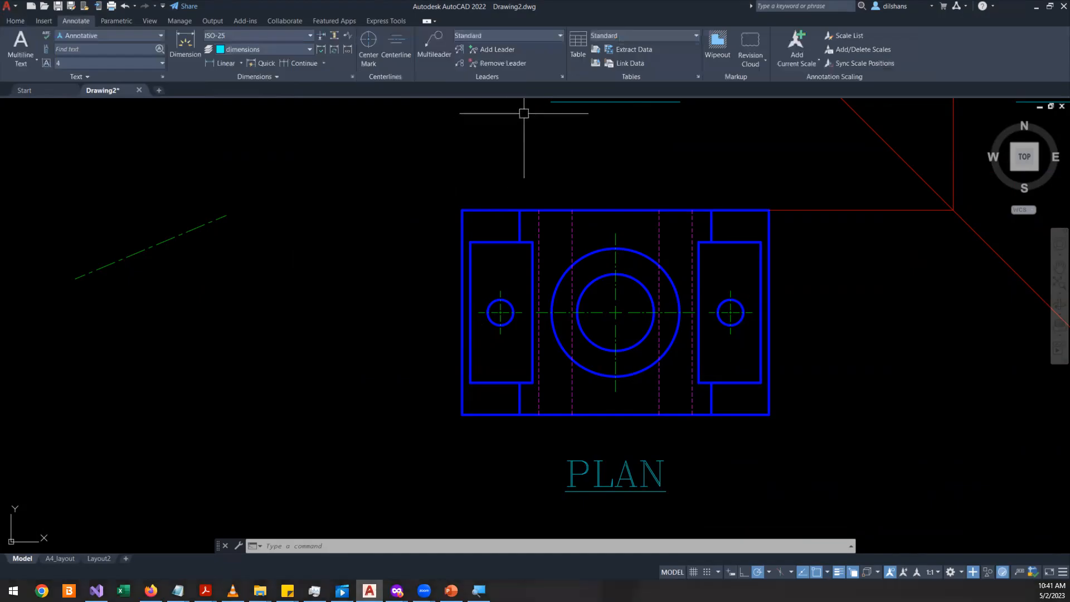
# - Delete the loose slanted centre line beside the plan view
pyautogui.click(267, 195)
pyautogui.click(160, 249)
pyautogui.press('Delete')
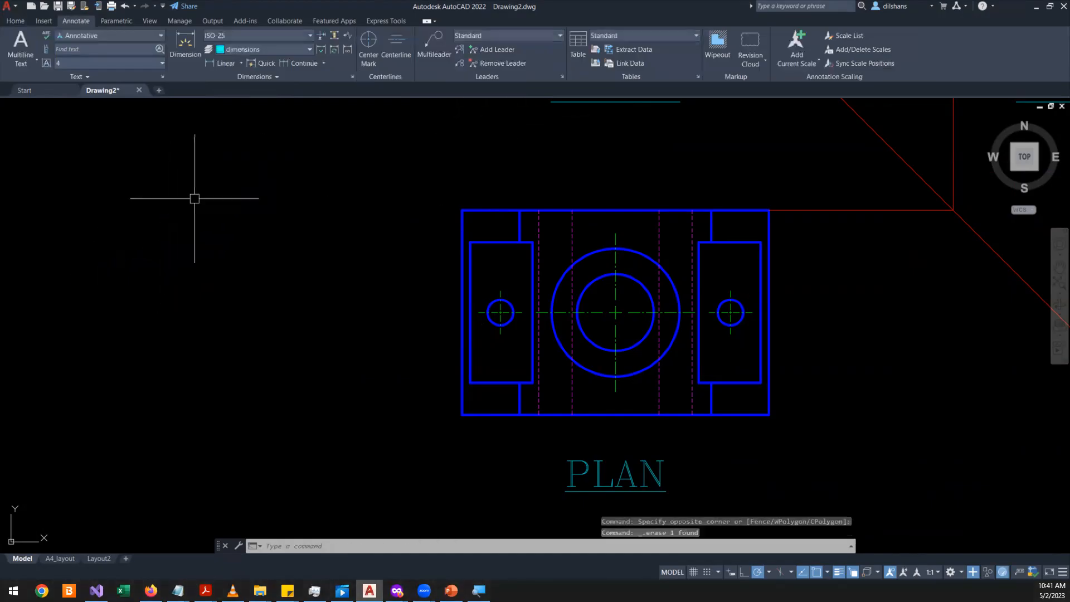
pyautogui.scroll(2, 516, 211)
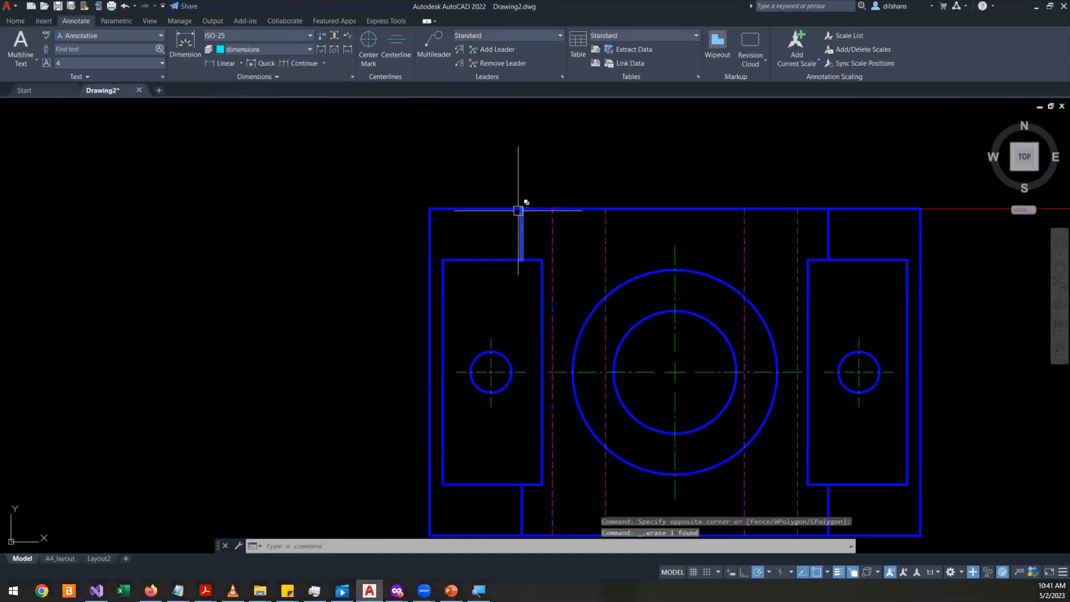
pyautogui.write('d')
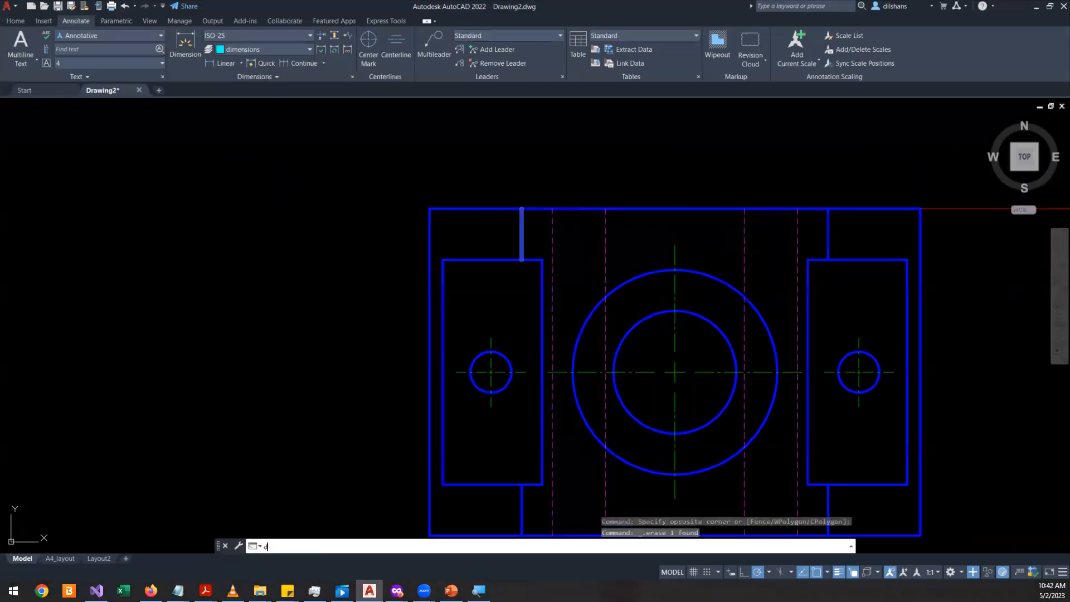
pyautogui.press('Return')
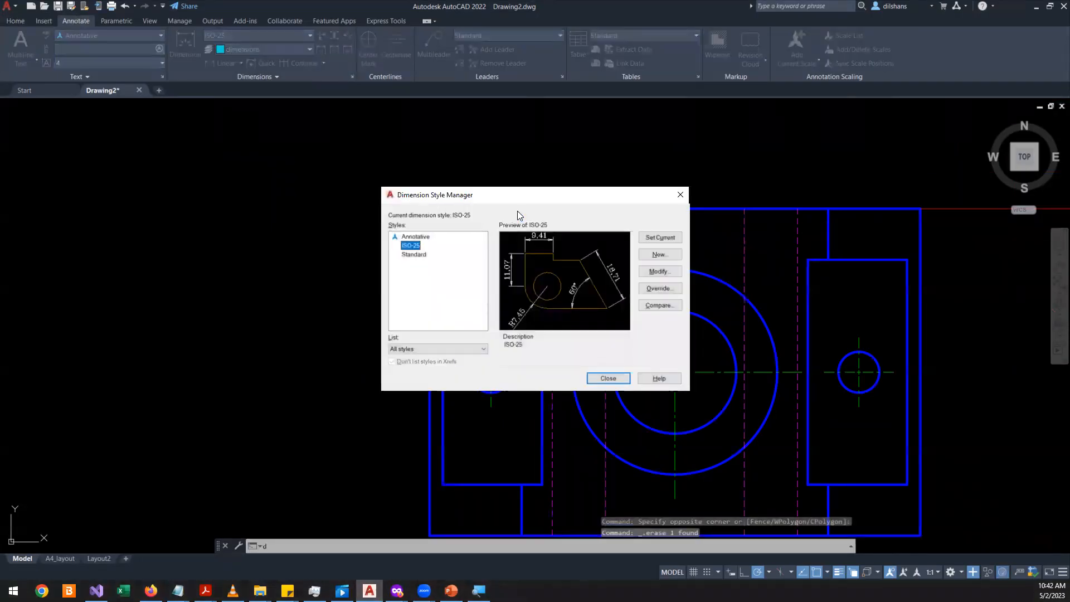
pyautogui.moveTo(611, 197); pyautogui.dragTo(613, 199)
pyautogui.press('Escape')
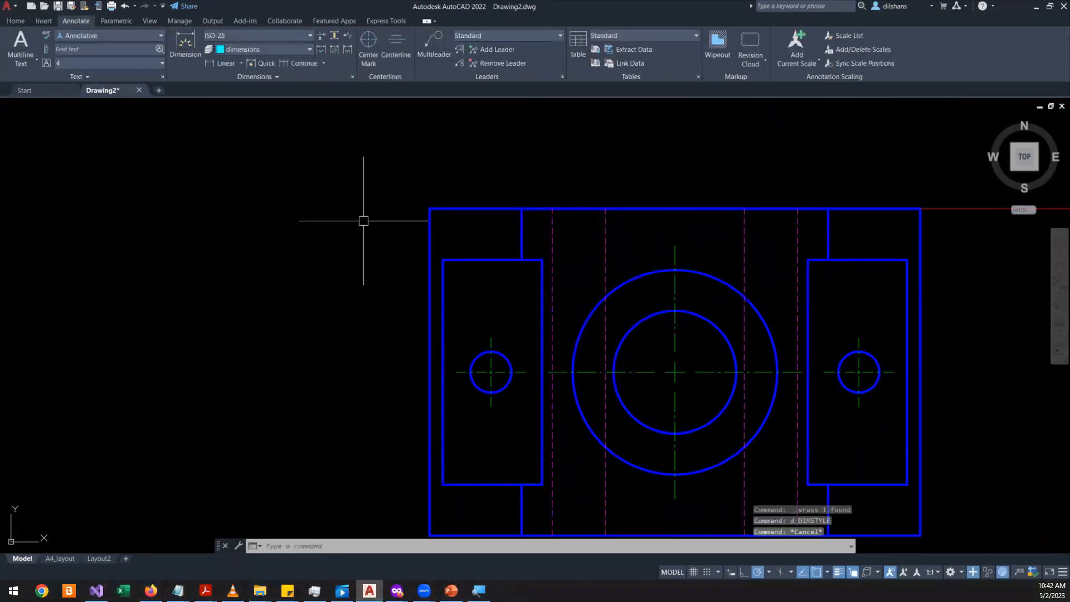
pyautogui.write('d')
pyautogui.press('Return')
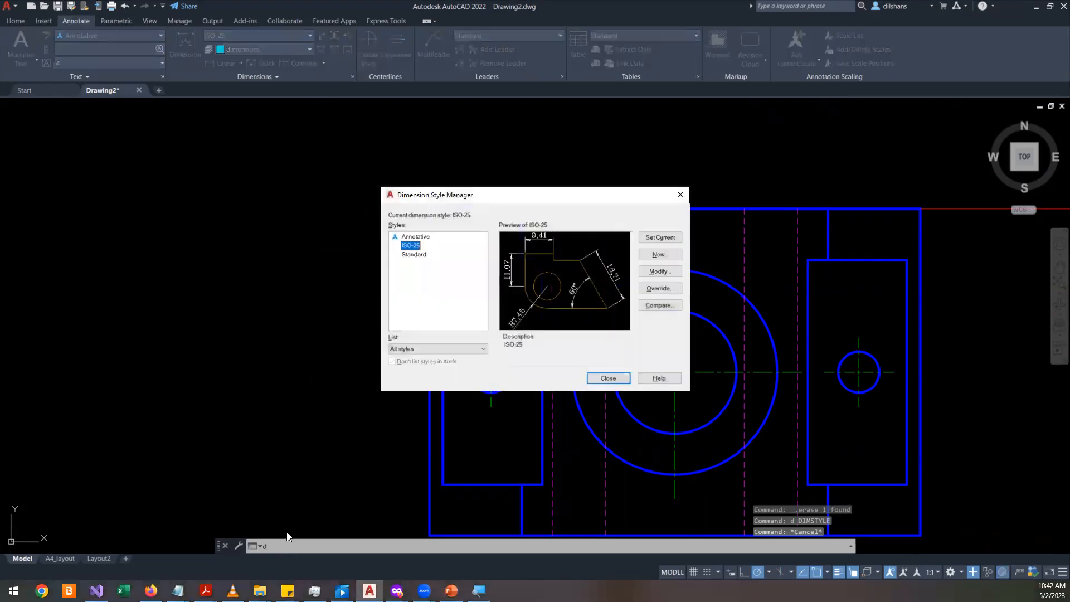
pyautogui.press('Escape')
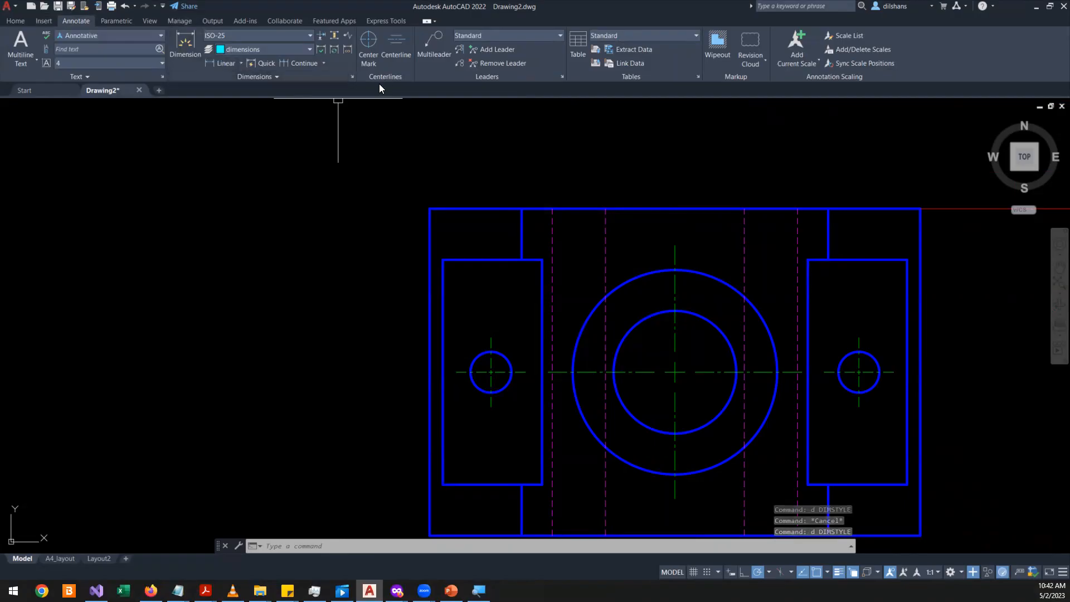
# - Open the ISO-25 dimension style for modification and set its overall scale for dimension features to 2
pyautogui.click(351, 77)
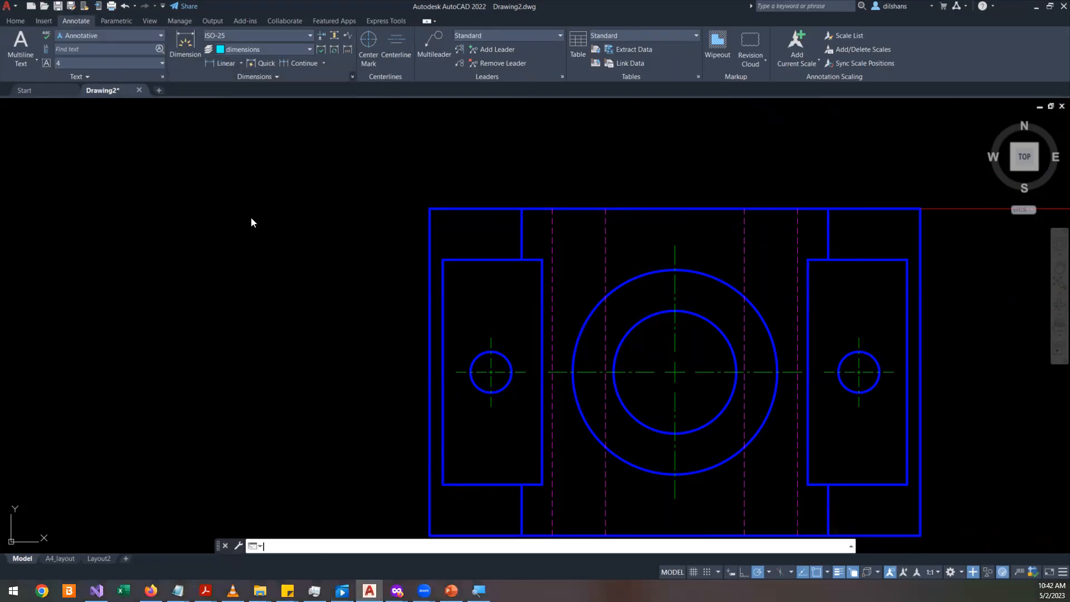
pyautogui.moveTo(507, 201); pyautogui.dragTo(441, 193)
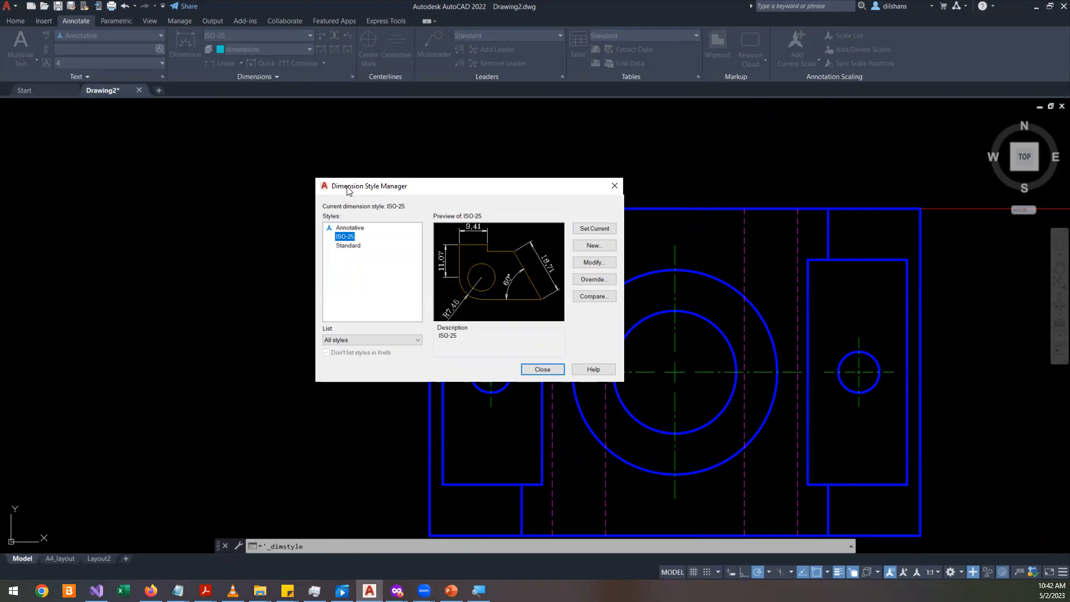
pyautogui.moveTo(348, 192); pyautogui.dragTo(204, 116)
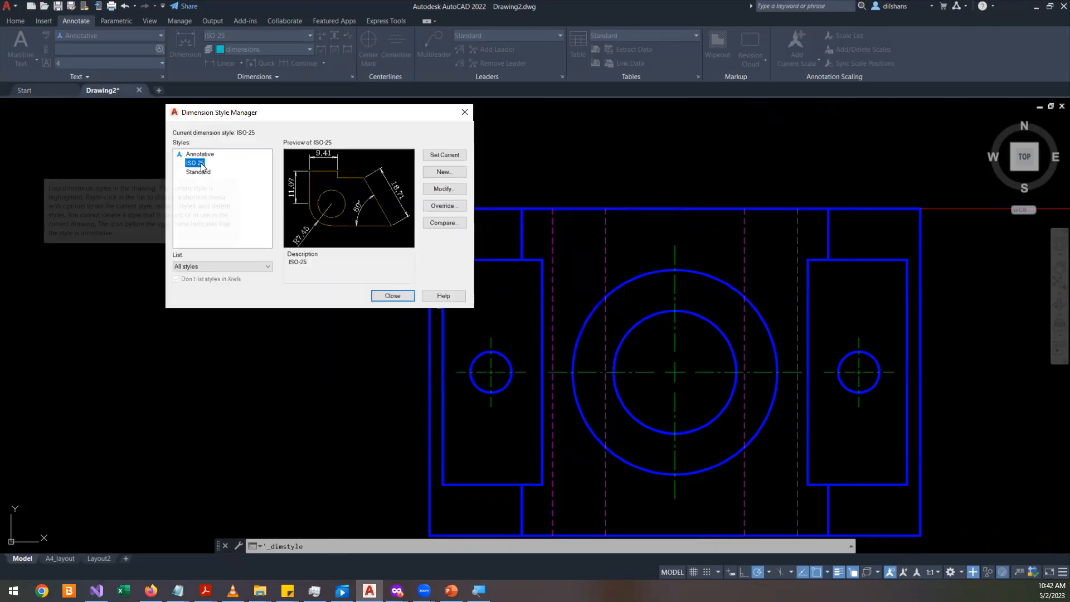
pyautogui.click(448, 192)
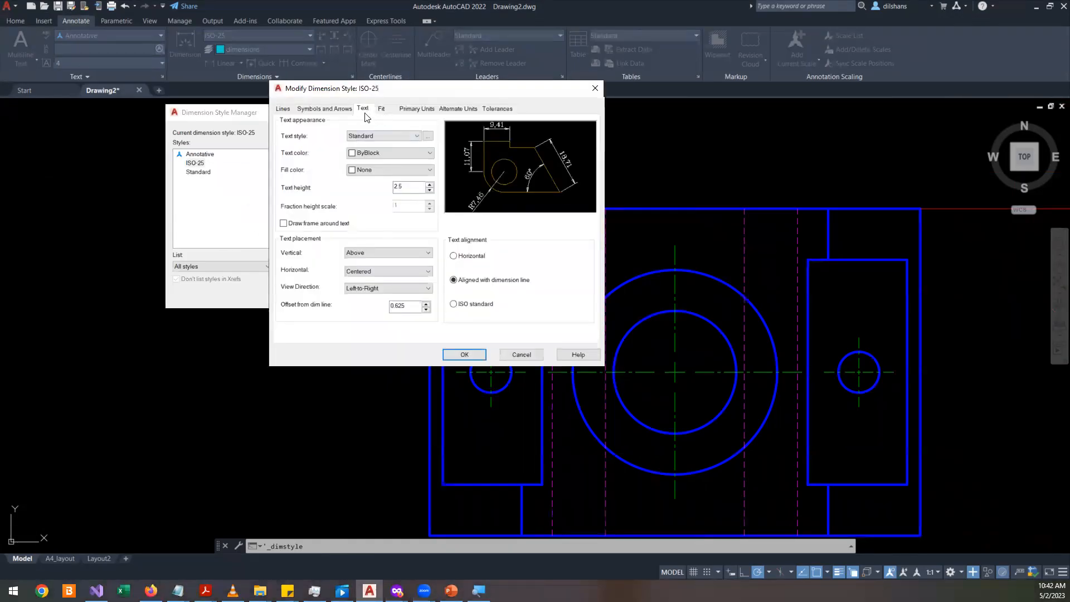
pyautogui.click(382, 109)
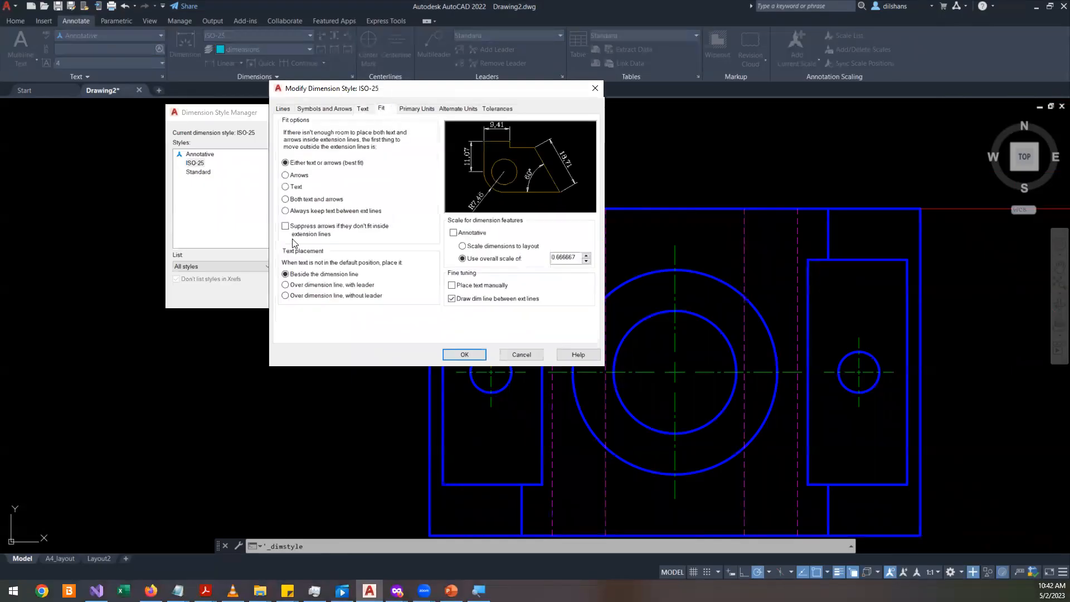
pyautogui.doubleClick(566, 258)
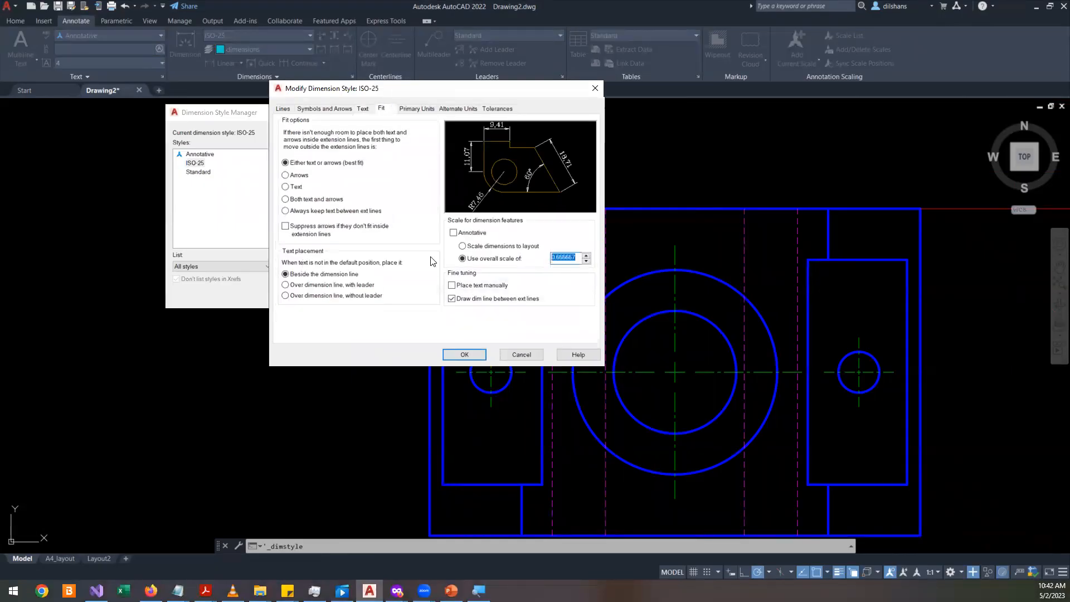
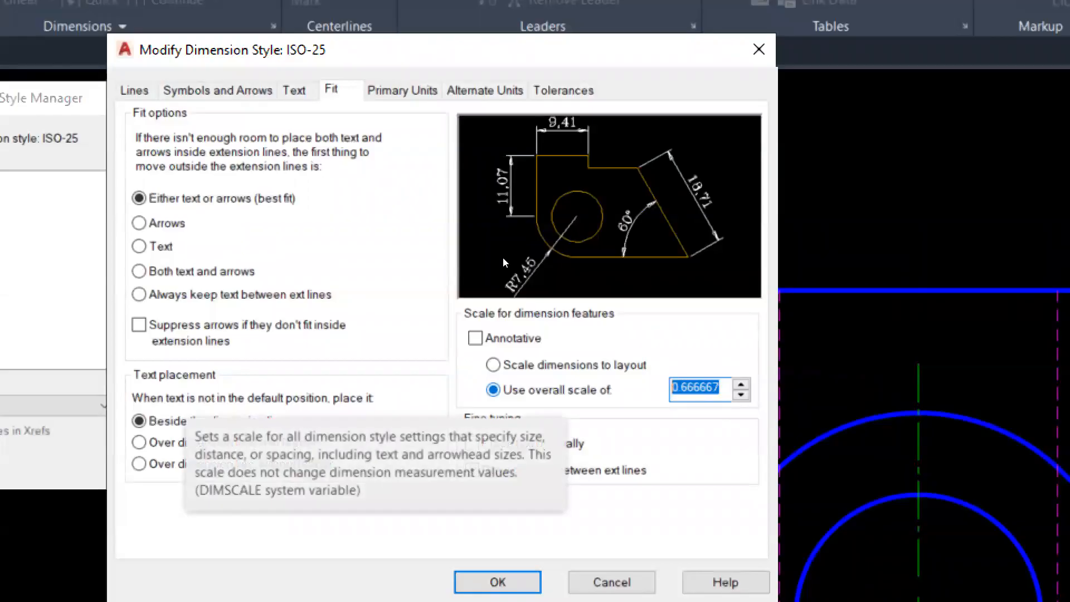
pyautogui.write('2')
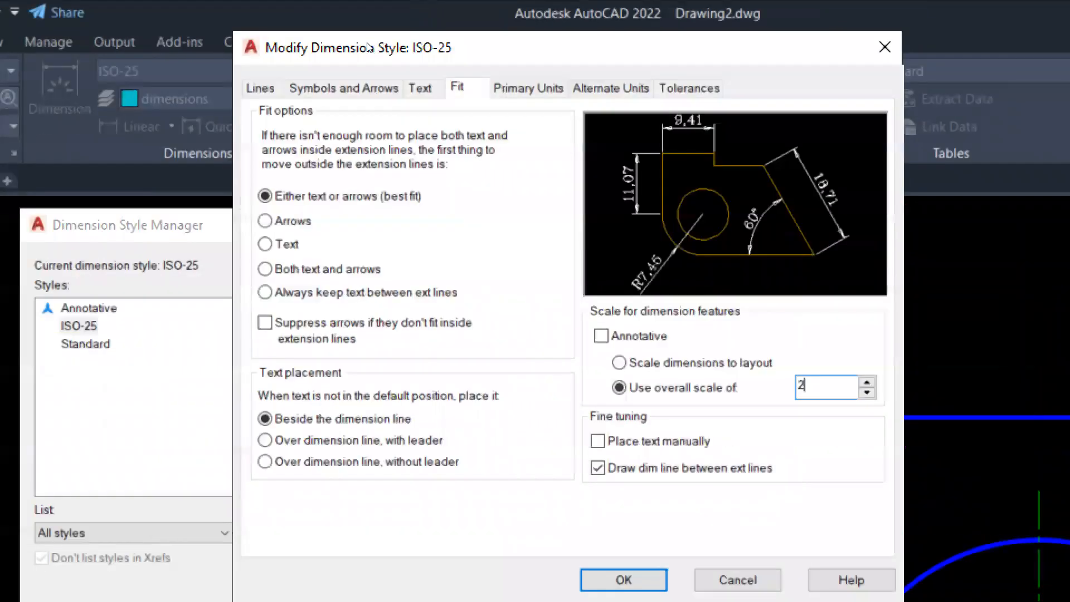
# - Set the text height of the ISO-25 dimension style to 3 and check the available text styles
pyautogui.click(420, 88)
pyautogui.moveTo(513, 243); pyautogui.dragTo(428, 251)
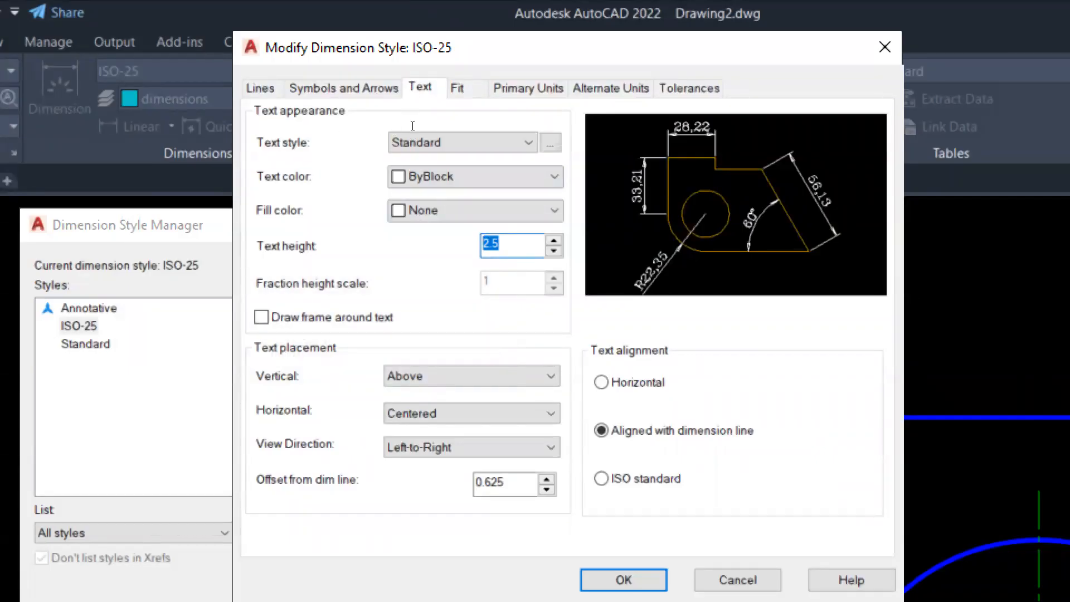
pyautogui.write('3')
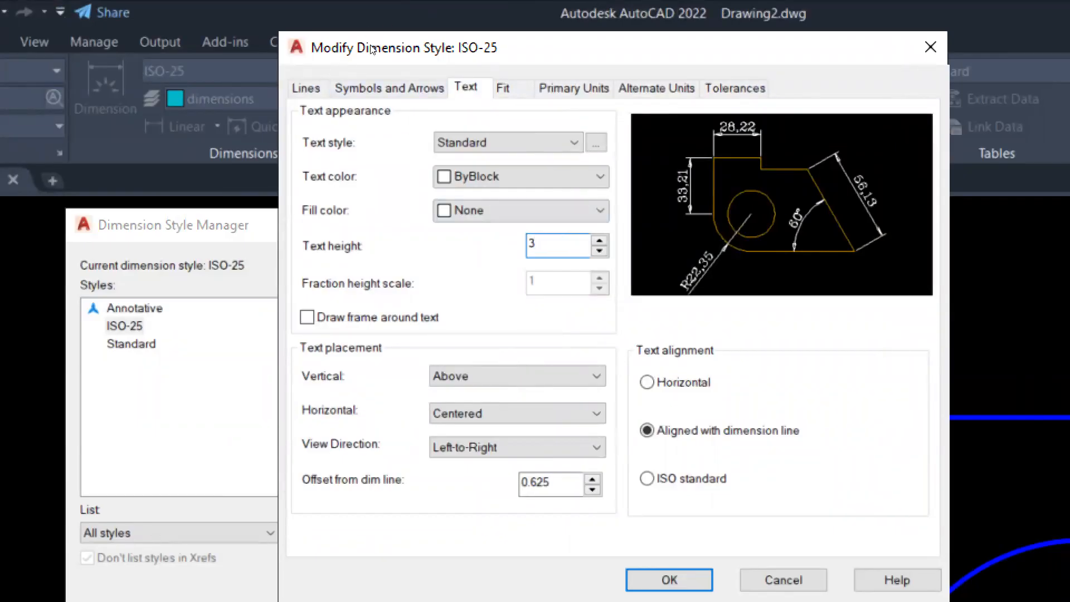
pyautogui.hotkey('ctrl', 'a')
pyautogui.click(507, 142)
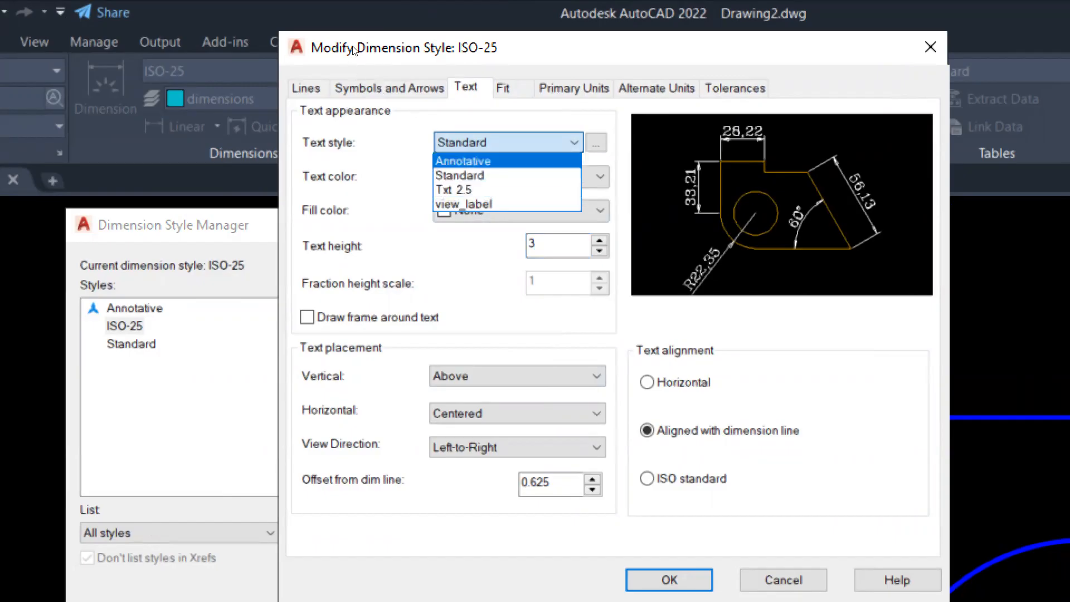
# - Set both the arrow size and the center mark size of the ISO-25 style to 3
pyautogui.click(379, 87)
pyautogui.click(379, 87)
pyautogui.moveTo(329, 306); pyautogui.dragTo(301, 305)
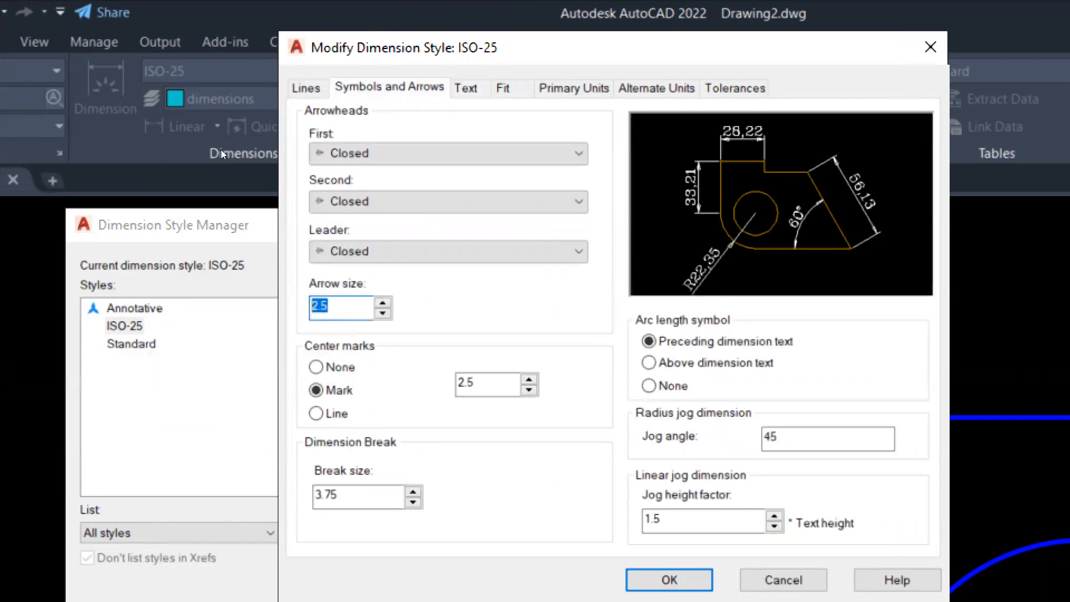
pyautogui.write('3')
pyautogui.press('Tab')
pyautogui.write('3')
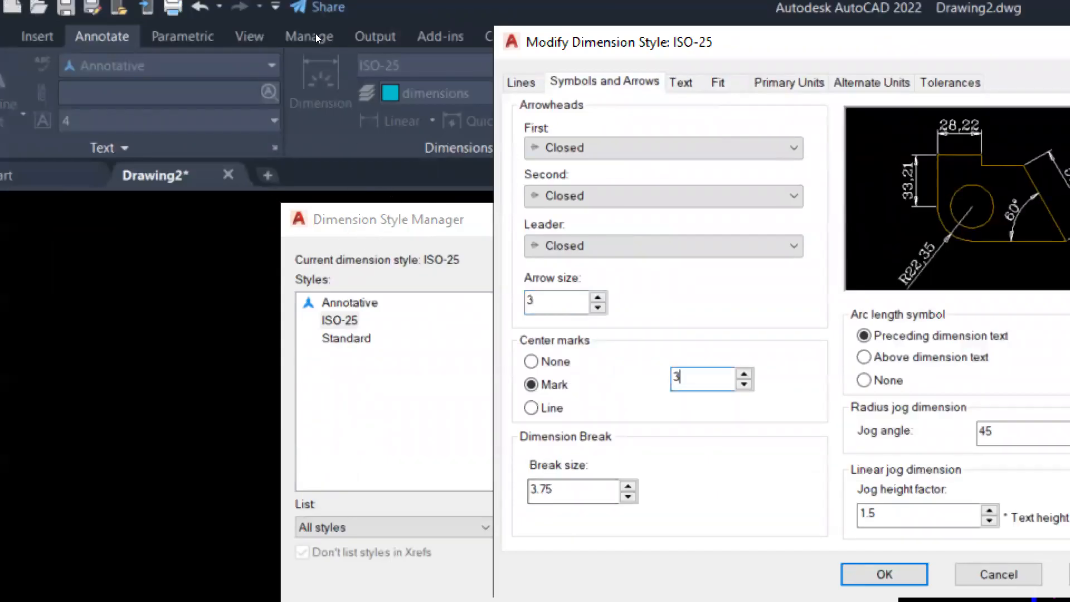
pyautogui.click(521, 82)
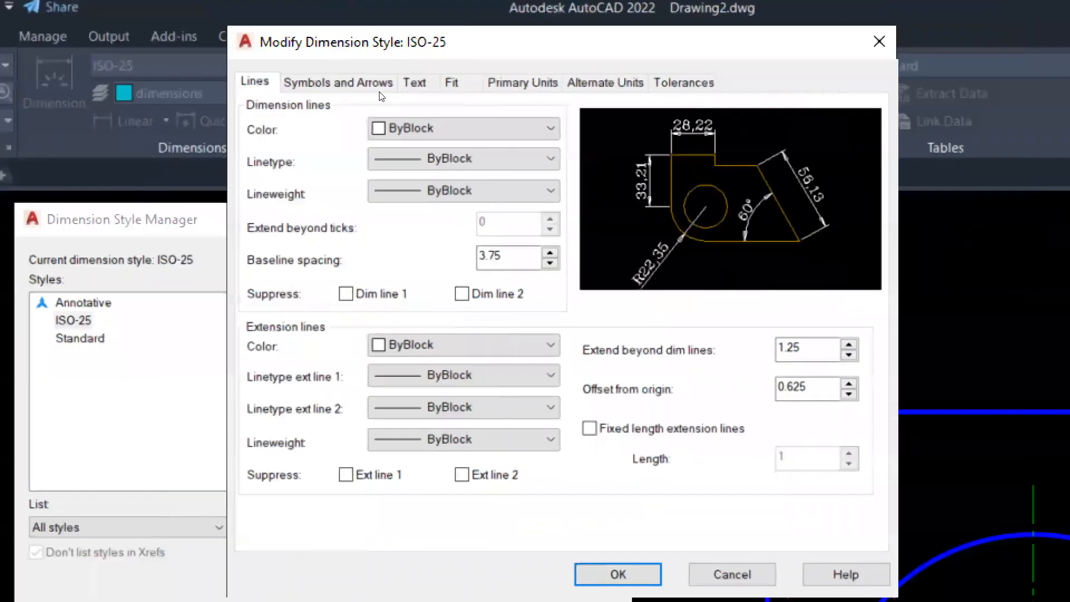
pyautogui.click(376, 83)
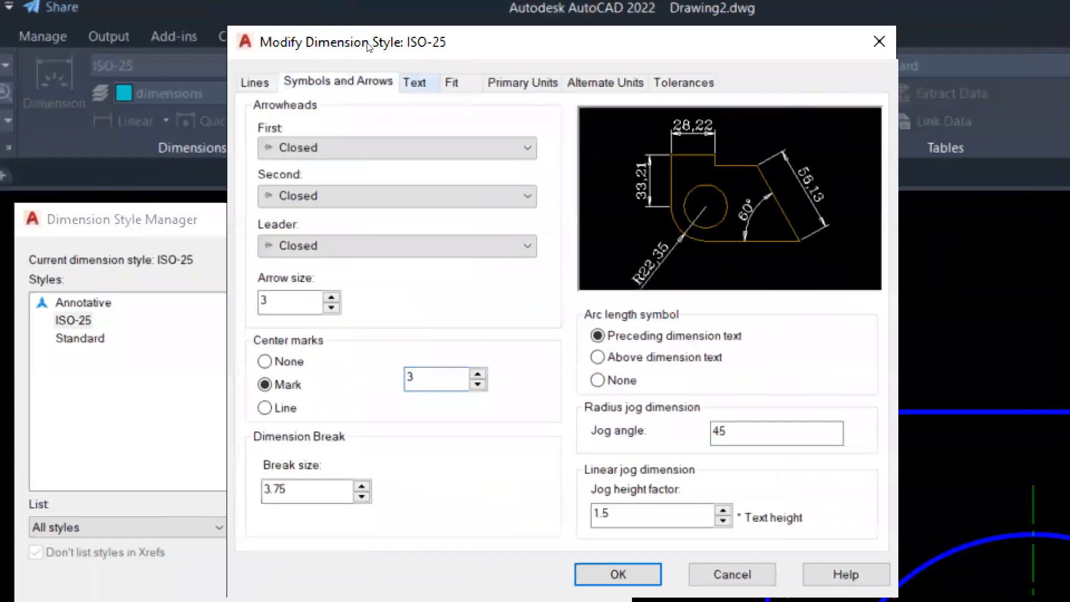
pyautogui.click(414, 82)
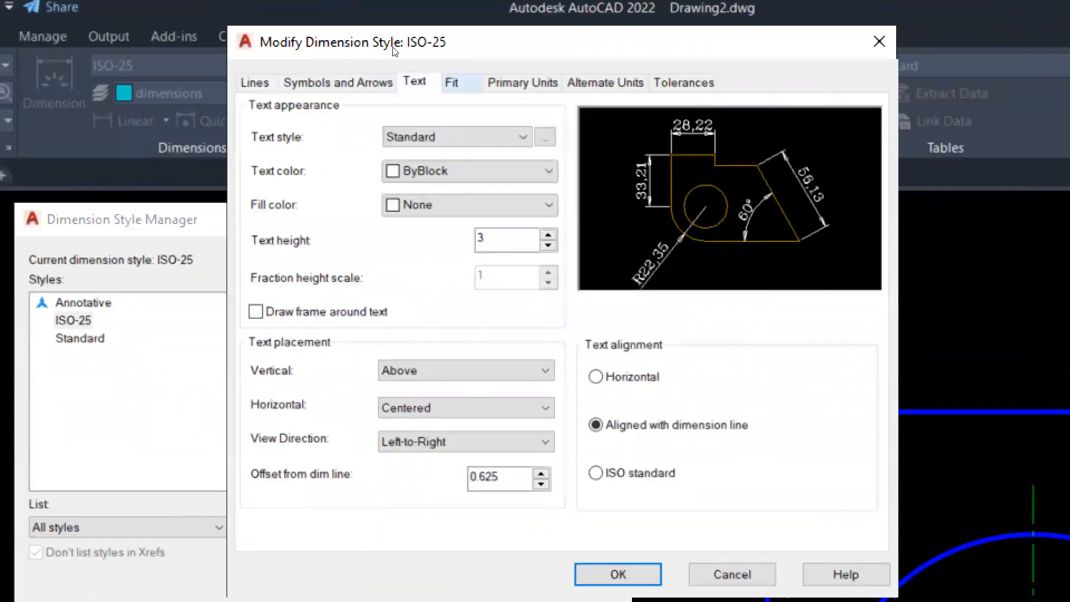
pyautogui.click(451, 82)
# - Change the dimension text height of the ISO-25 style to 2.5
pyautogui.click(414, 82)
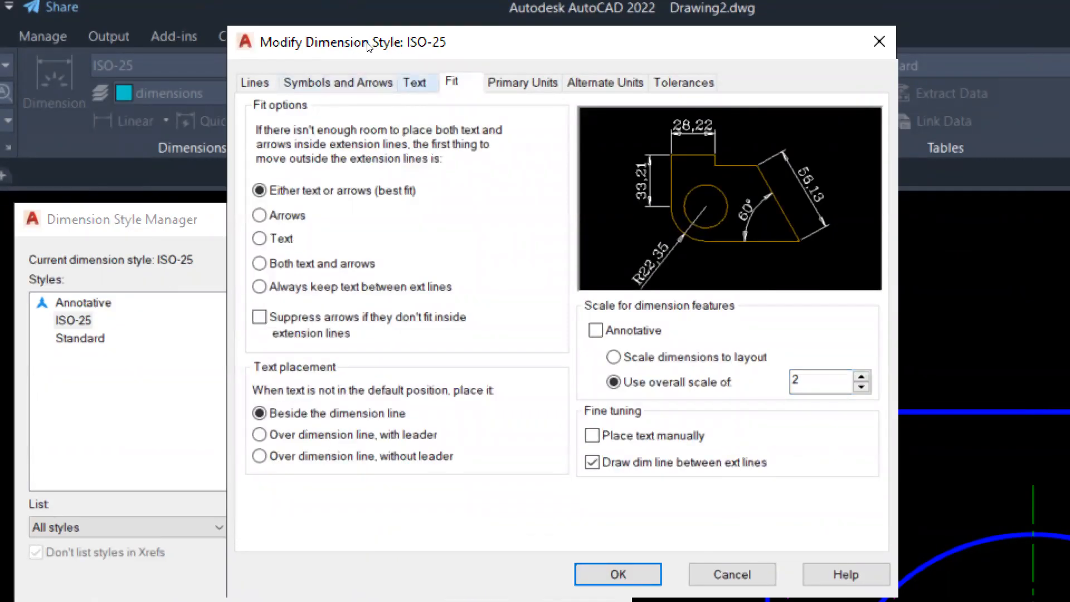
pyautogui.doubleClick(481, 238)
pyautogui.write('2.5')
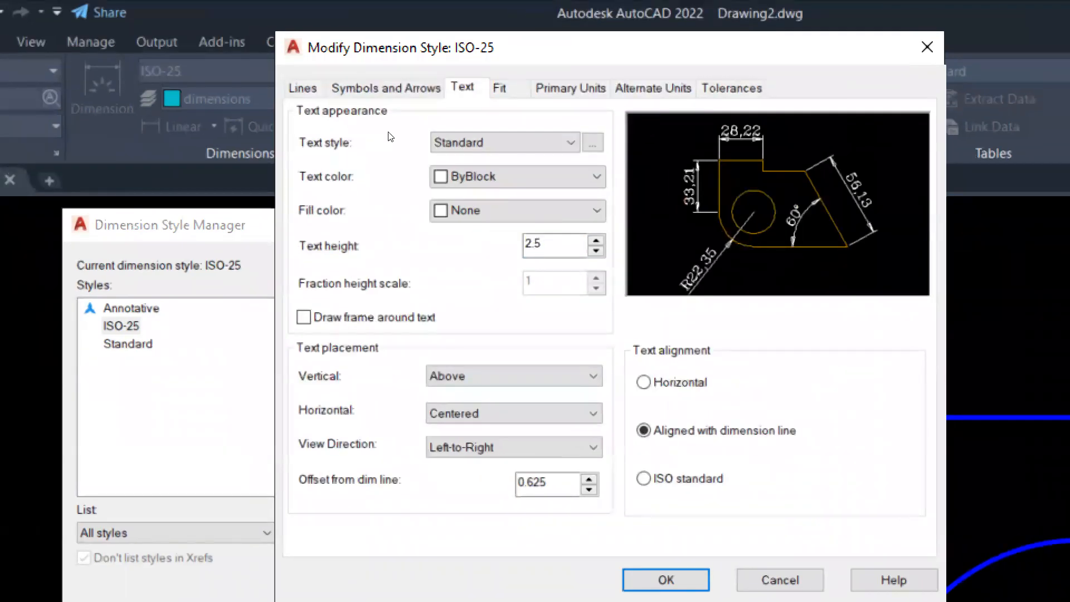
# - Move the style dialog clear of the upper screen area and set the dimension text height back to 3
pyautogui.doubleClick(533, 243)
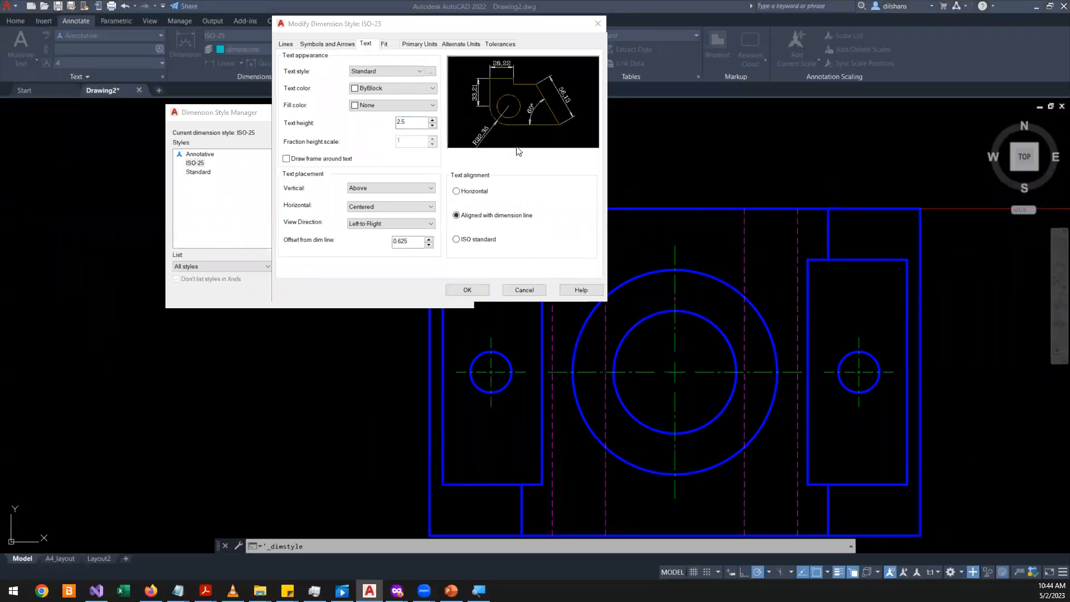
pyautogui.moveTo(460, 23); pyautogui.dragTo(436, 175)
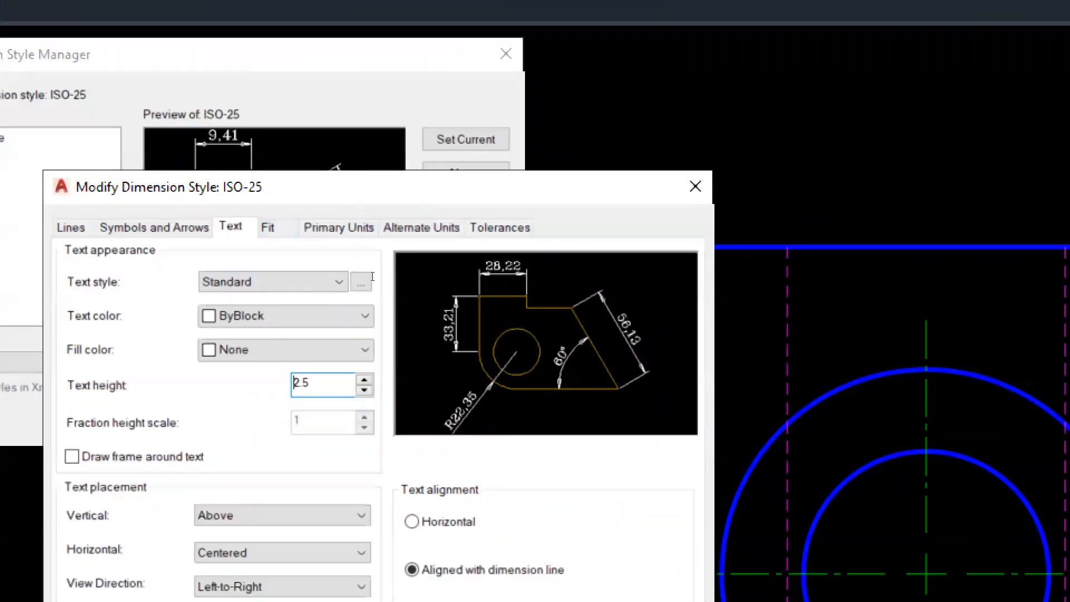
pyautogui.moveTo(311, 385); pyautogui.dragTo(228, 386)
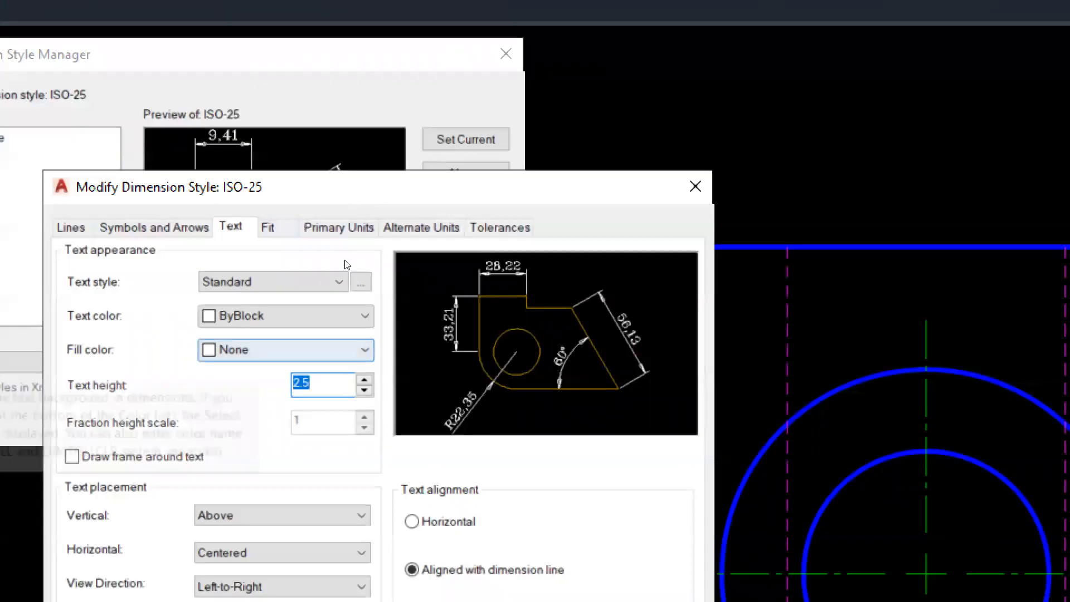
pyautogui.write('3')
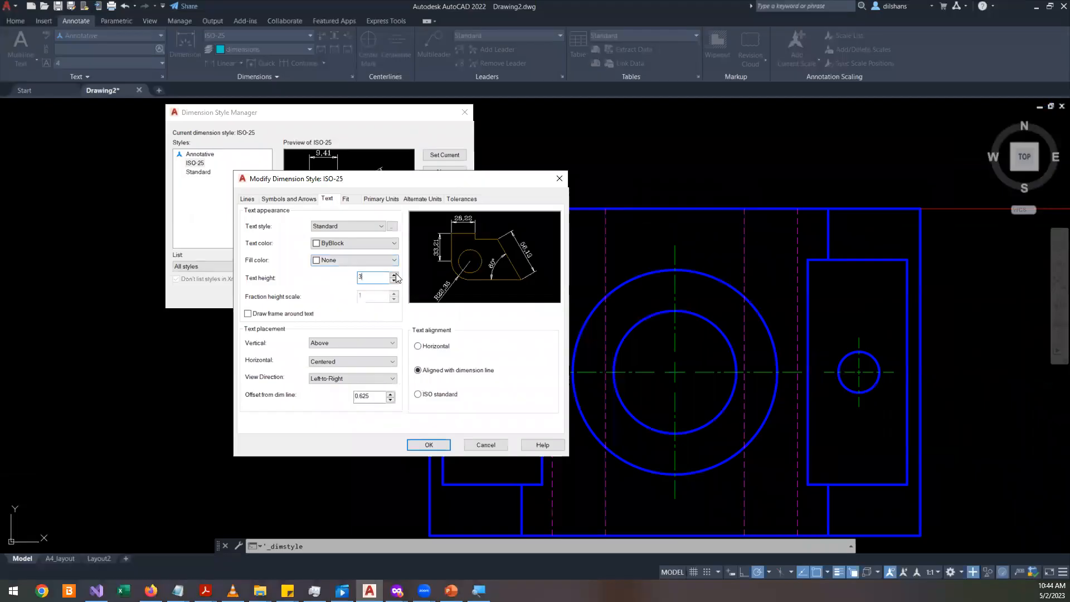
pyautogui.moveTo(364, 279); pyautogui.dragTo(246, 273)
# - Examine the style's overall scale, primary units and alternate units settings, and switch to the Notepad note naming ISO 129-1-2018
pyautogui.click(346, 198)
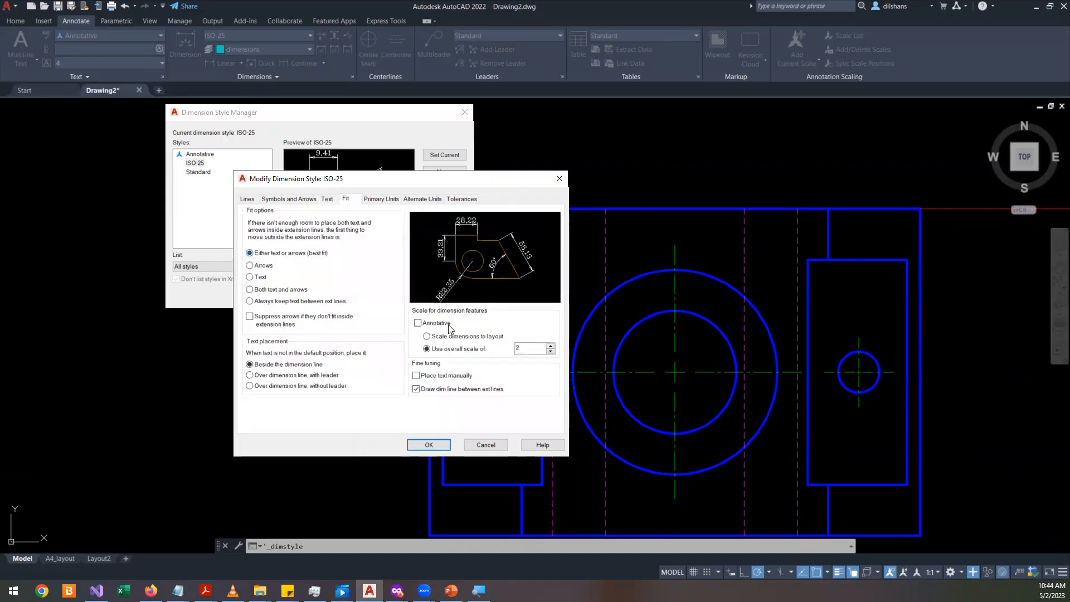
pyautogui.doubleClick(520, 349)
pyautogui.click(382, 199)
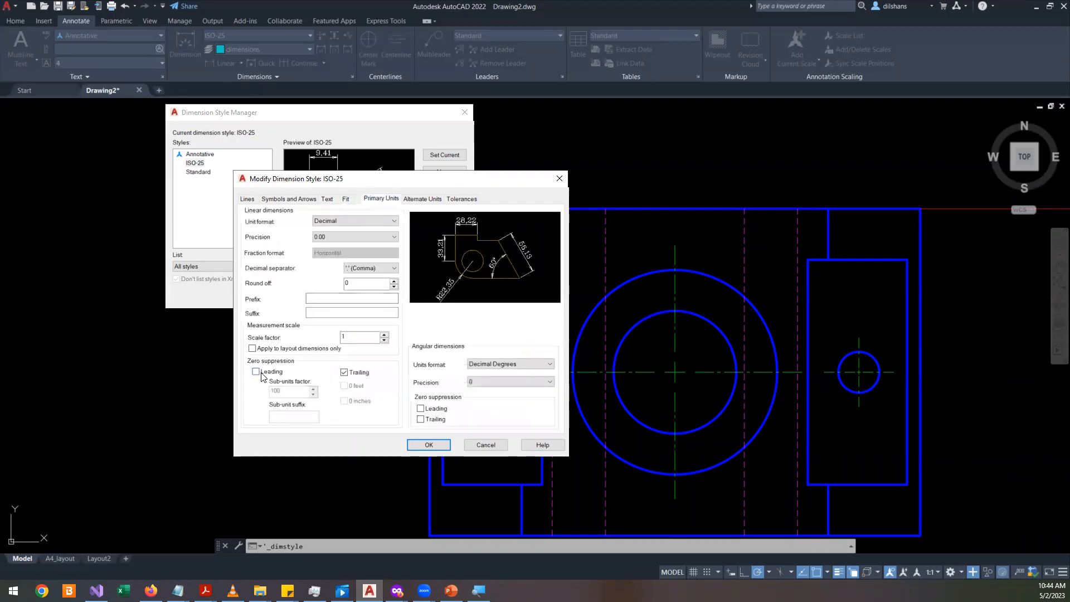
pyautogui.click(346, 199)
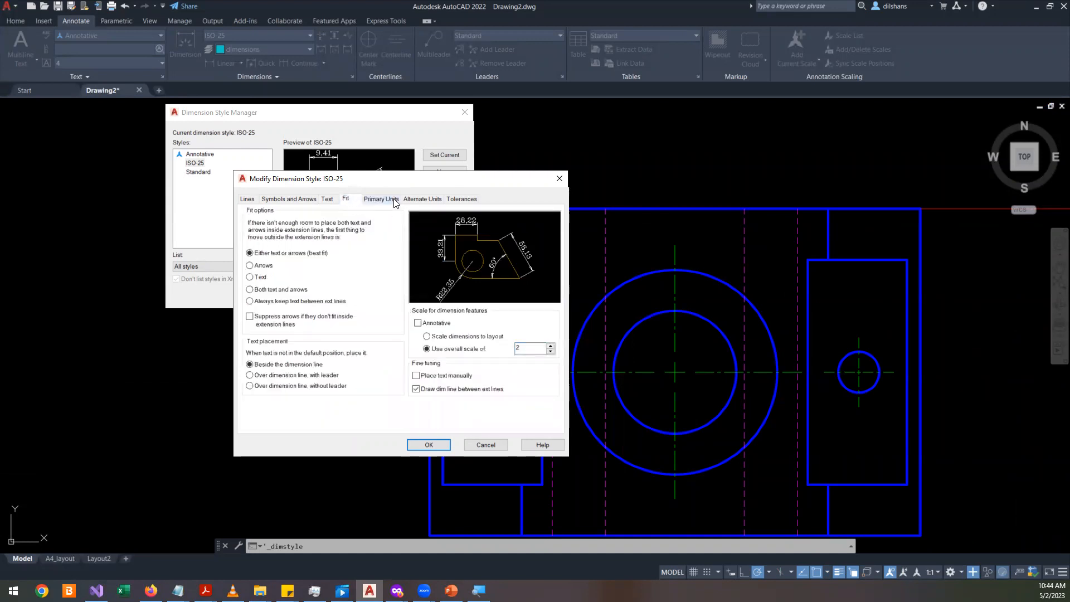
pyautogui.click(381, 199)
pyautogui.click(423, 199)
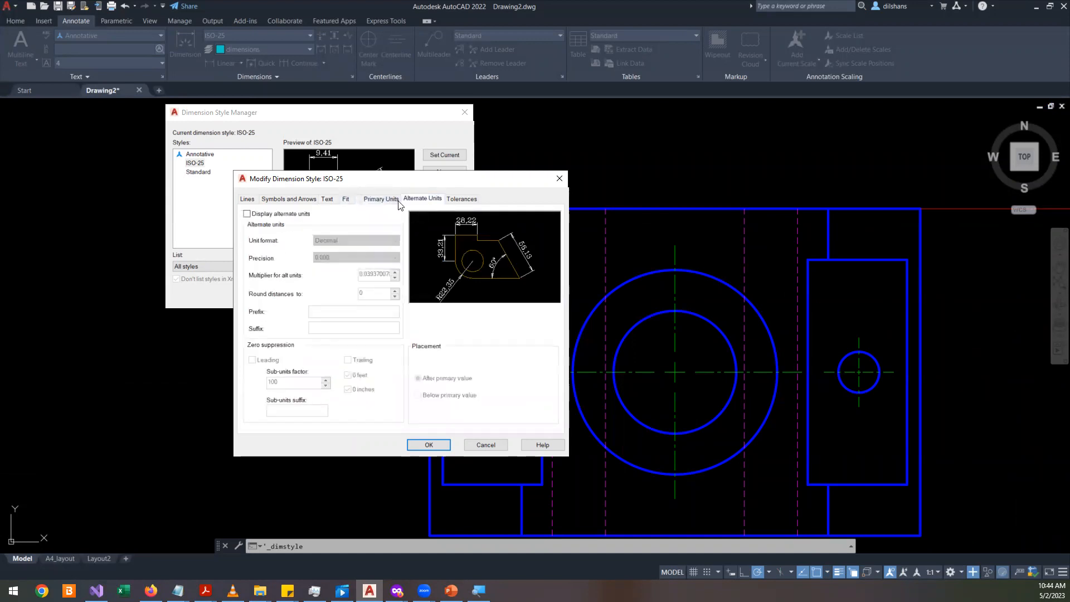
pyautogui.click(384, 199)
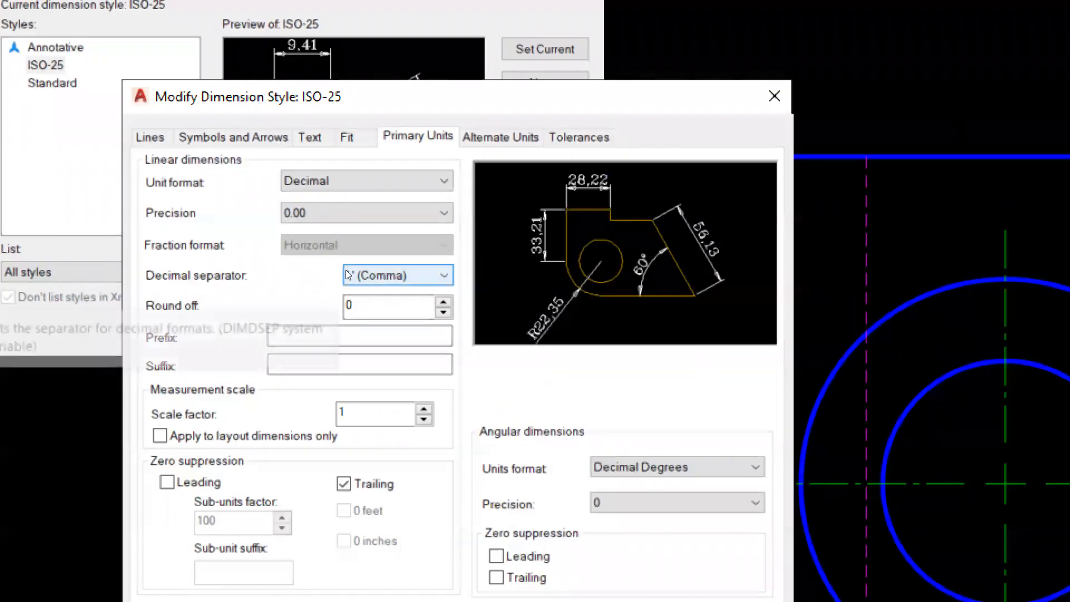
pyautogui.hotkey('alt', 'Tab')
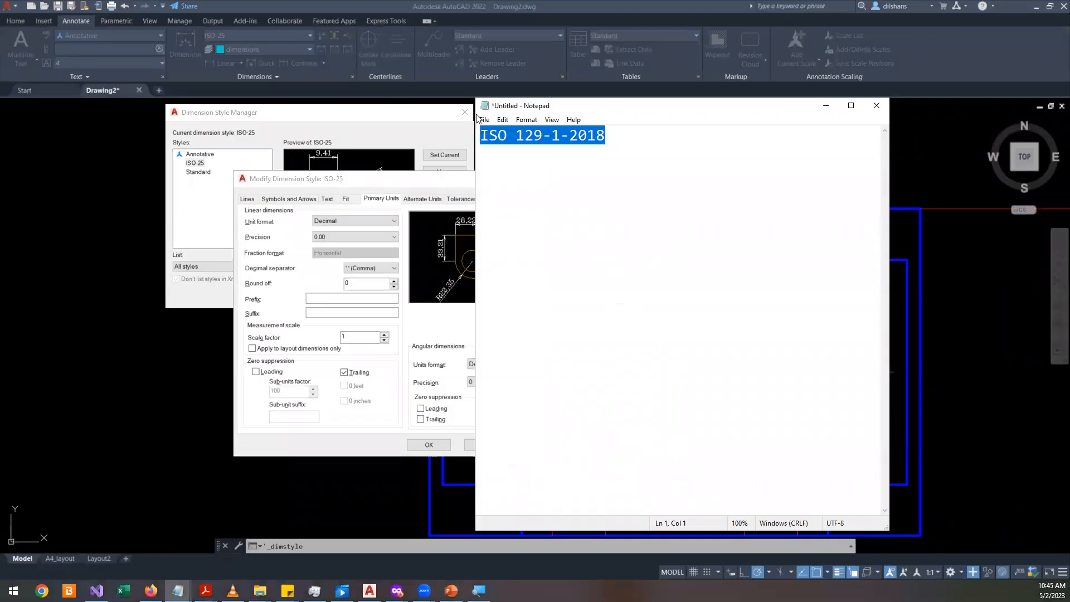
# - Move the Notepad window clear of the style dialog and add the decimal-point examples 1.35 and 10.2 below the ISO 129-1-2018 line
pyautogui.moveTo(570, 106); pyautogui.dragTo(643, 119)
pyautogui.click(709, 145)
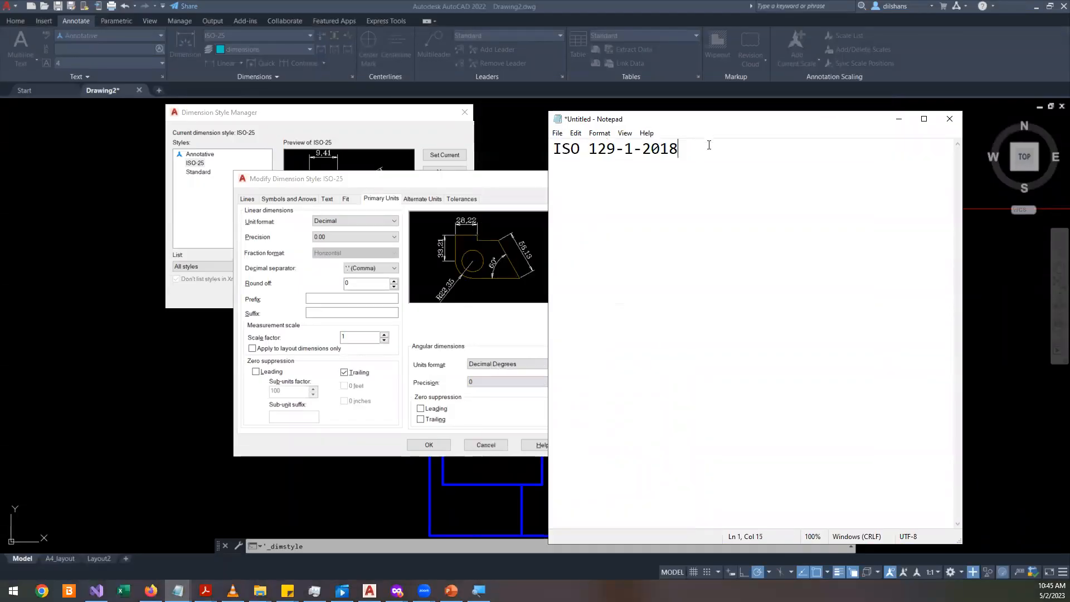
pyautogui.write('.')
pyautogui.press('Return')
pyautogui.press('Return')
pyautogui.press('Return')
pyautogui.click(691, 148)
pyautogui.press('Return')
pyautogui.press('Return')
pyautogui.write('1.35 10.2')
# - Add the decimal-comma example 10,2 a few lines below 10.2 in the note
pyautogui.press('Return')
pyautogui.press('Return')
pyautogui.press('Return')
pyautogui.write('10,')
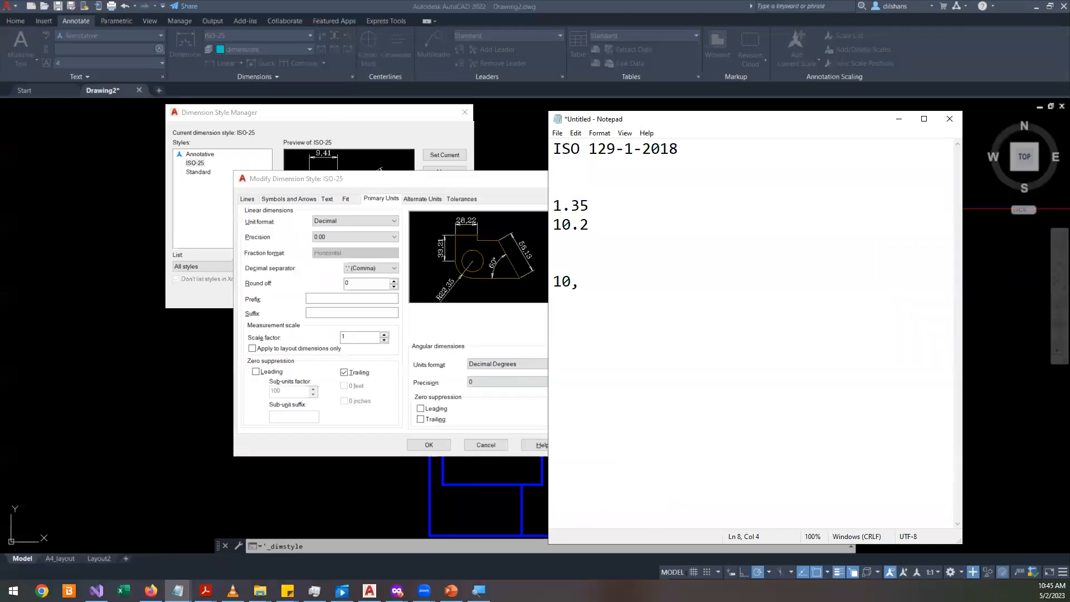
pyautogui.write('2')
# - Highlight the ISO standard number and the 10,2 example in the note to compare the decimal separators
pyautogui.moveTo(681, 149); pyautogui.dragTo(510, 155)
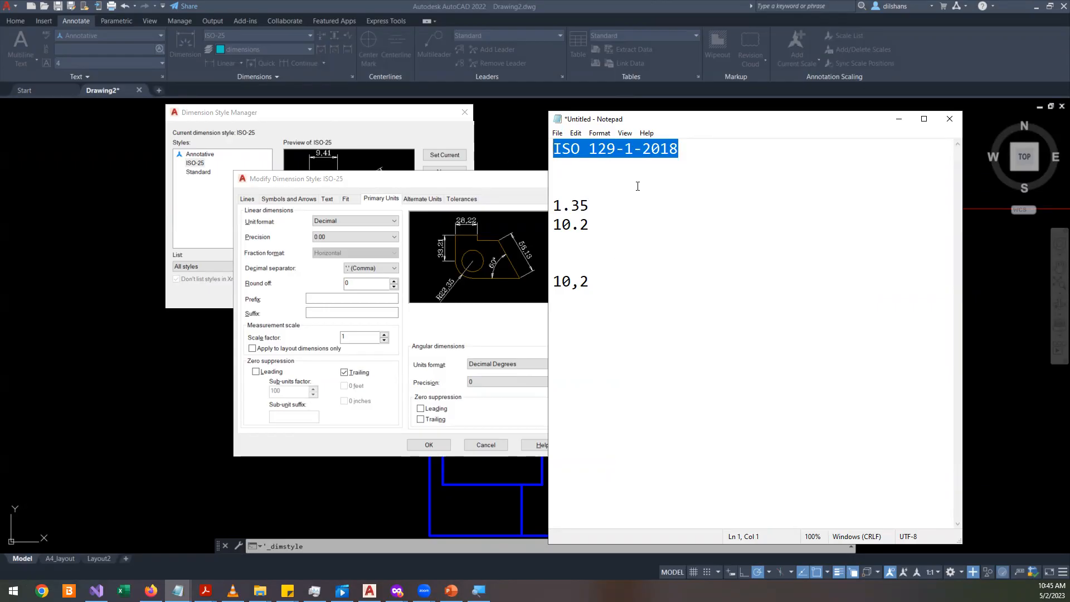
pyautogui.moveTo(639, 159); pyautogui.dragTo(491, 146)
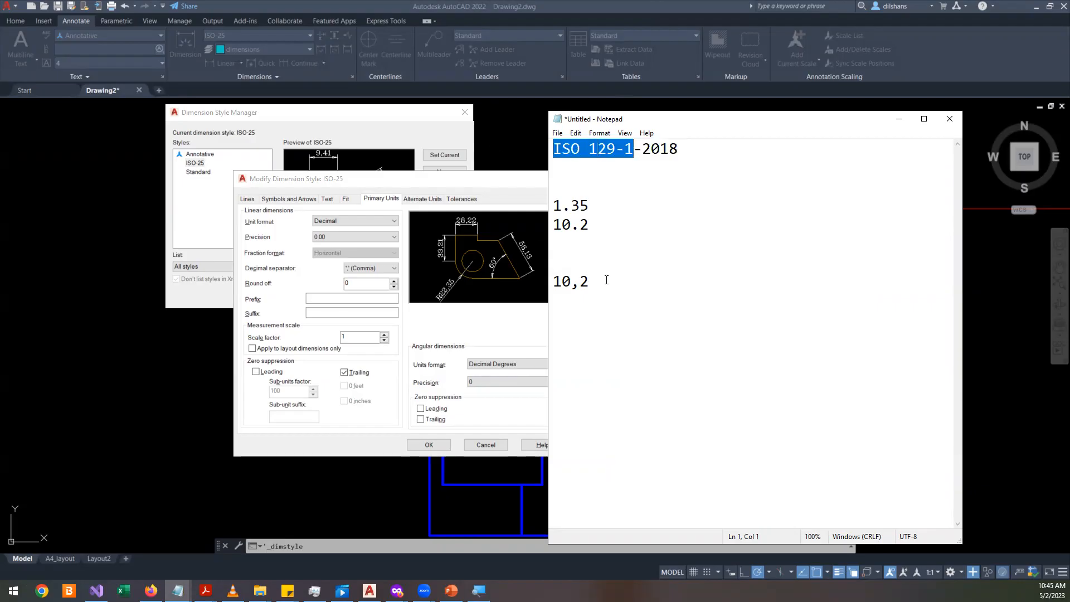
pyautogui.moveTo(610, 281); pyautogui.dragTo(533, 272)
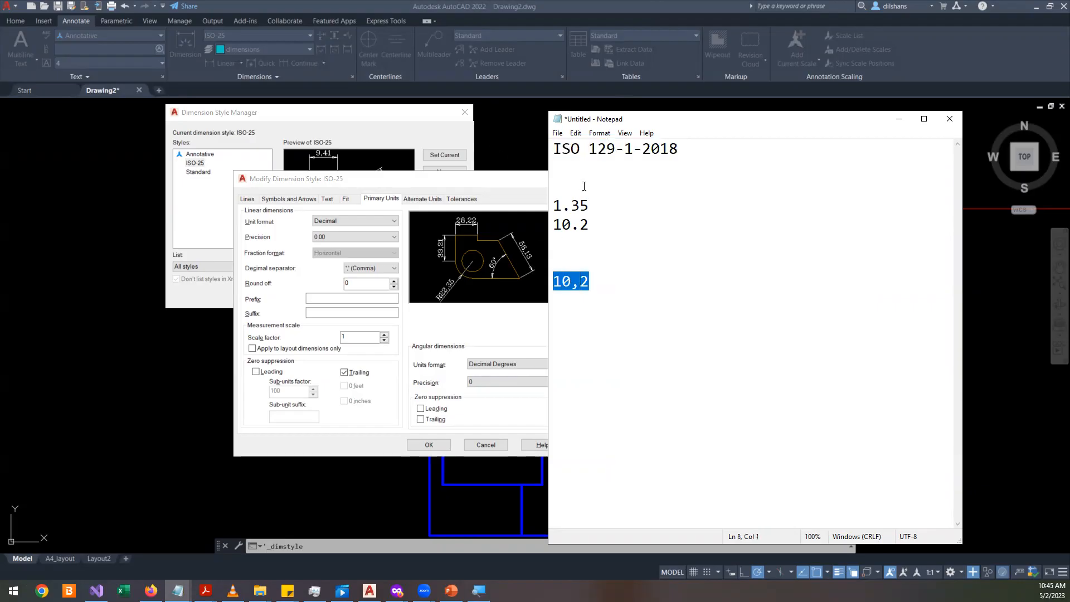
pyautogui.click(609, 290)
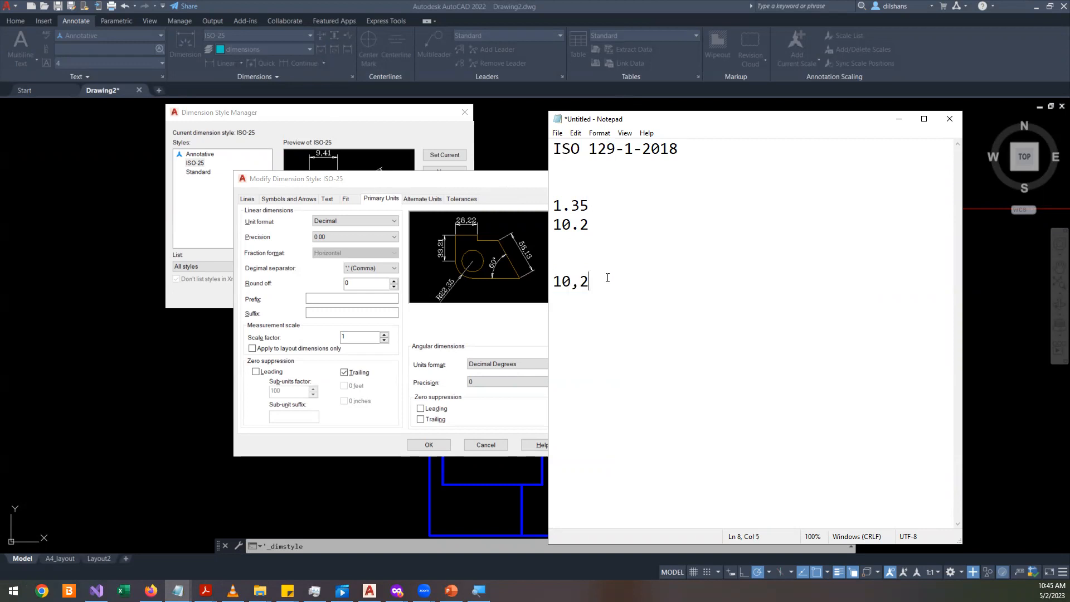
# - Add 12,10 as another decimal-comma example under 10,2 and remove its trailing zero to leave 12,1
pyautogui.press('Return')
pyautogui.write('12.10')
pyautogui.press('Return')
pyautogui.moveTo(571, 301); pyautogui.dragTo(580, 301)
pyautogui.moveTo(589, 301); pyautogui.dragTo(463, 315)
pyautogui.moveTo(589, 301); pyautogui.dragTo(532, 299)
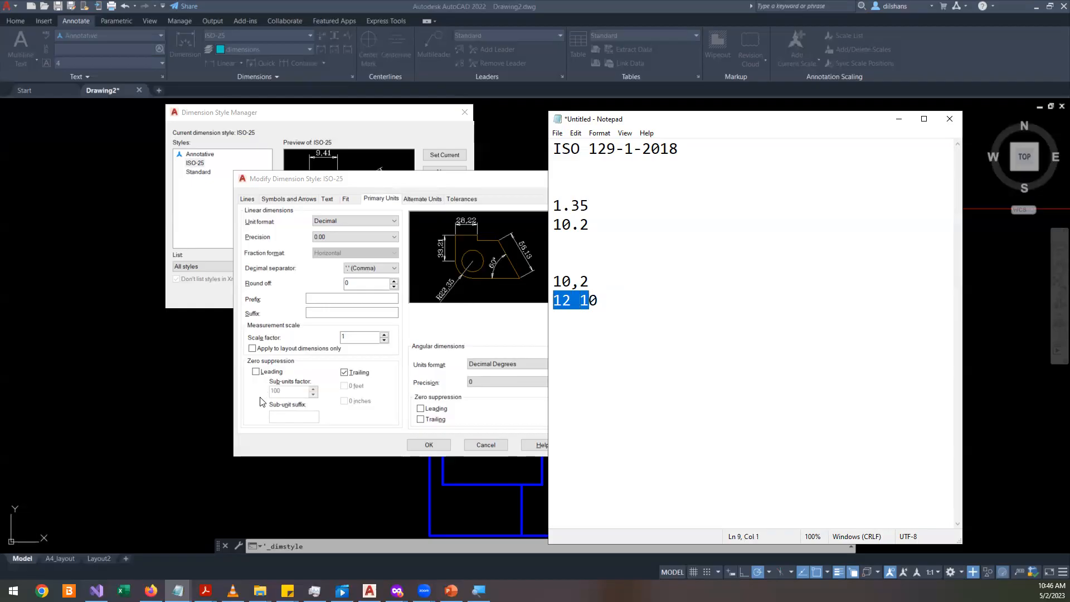
pyautogui.click(597, 301)
pyautogui.press('BackSpace')
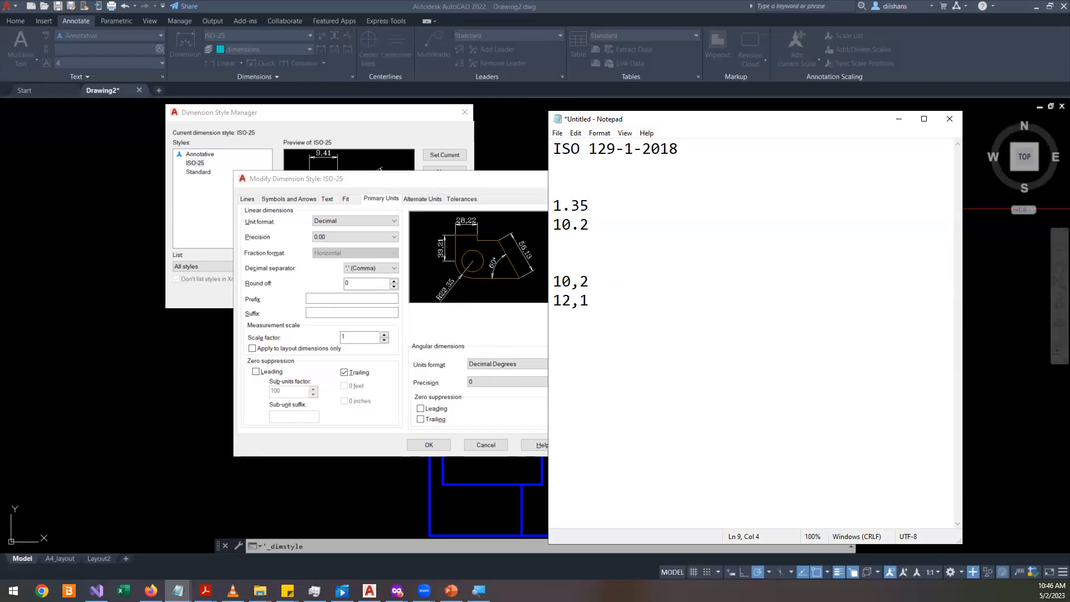
# - Switch back to AutoCAD, review the fit and text settings of the ISO-25 style, accept them and close the Dimension Style Manager
pyautogui.click(287, 282)
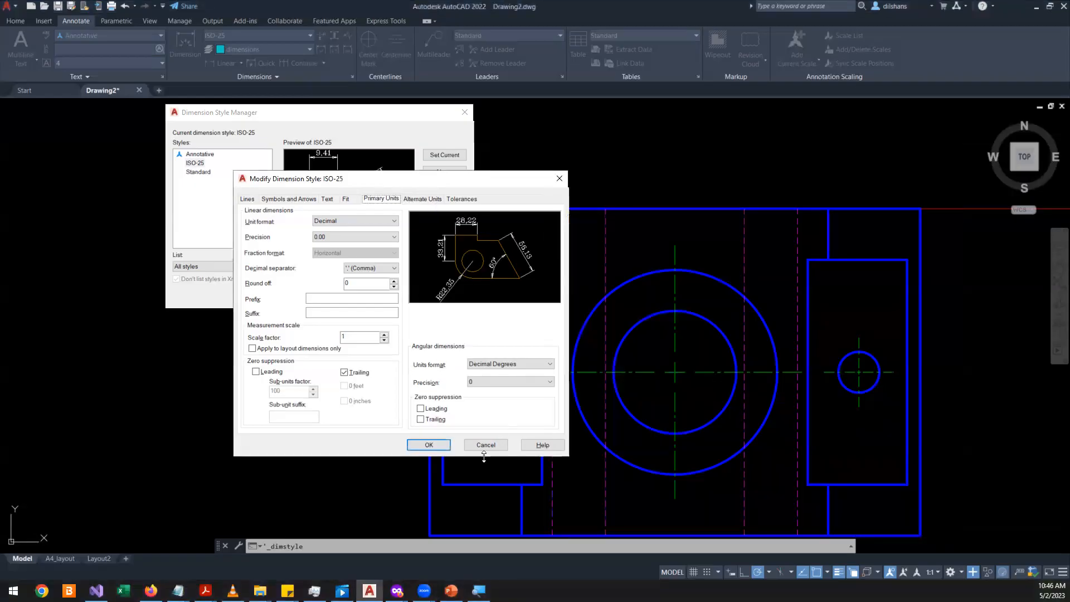
pyautogui.click(428, 444)
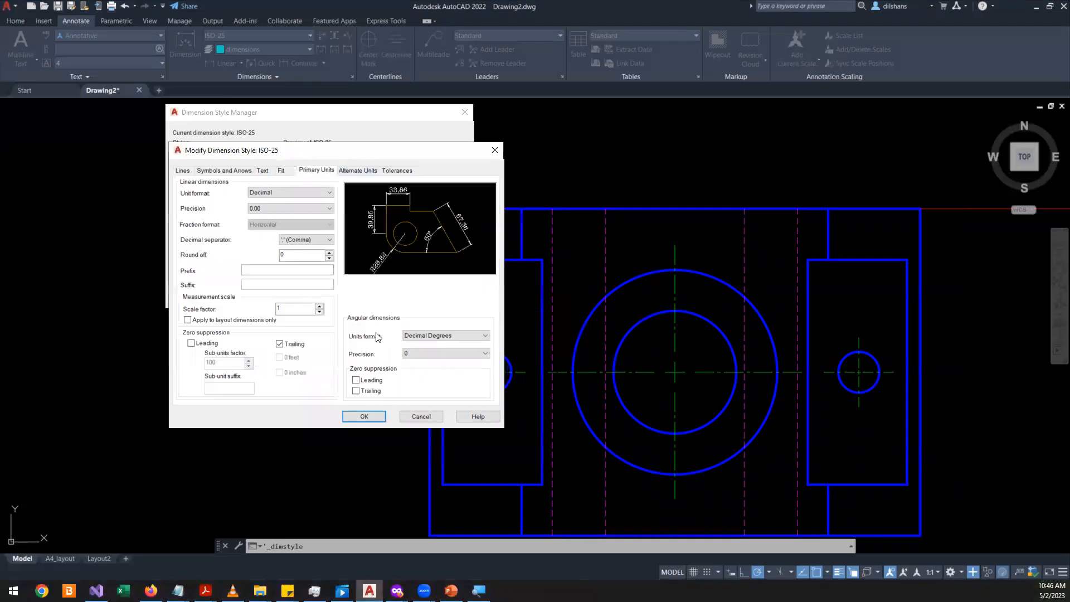
pyautogui.click(281, 171)
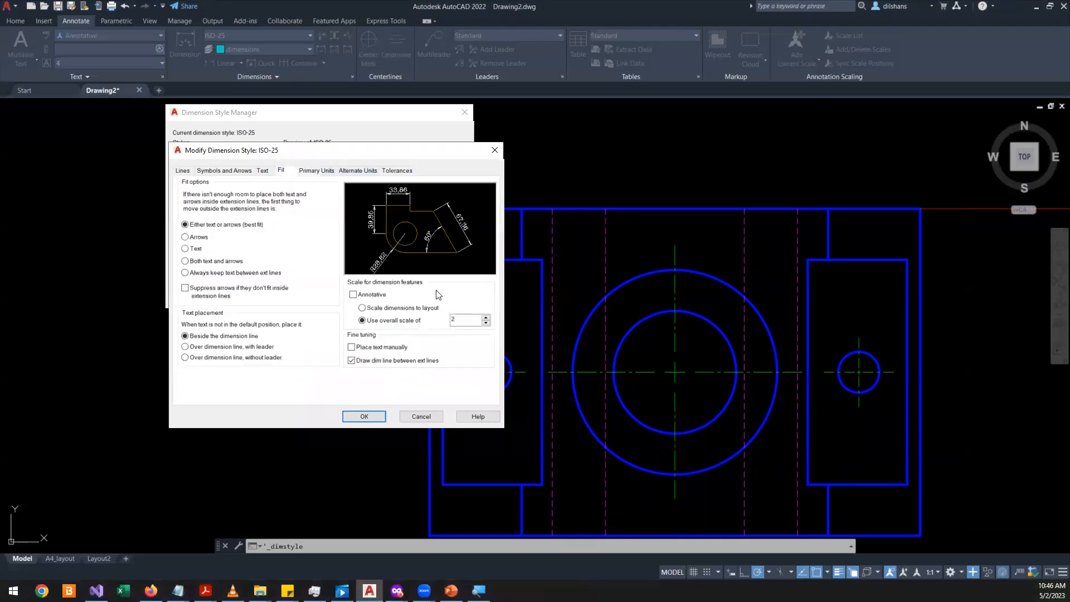
pyautogui.click(266, 172)
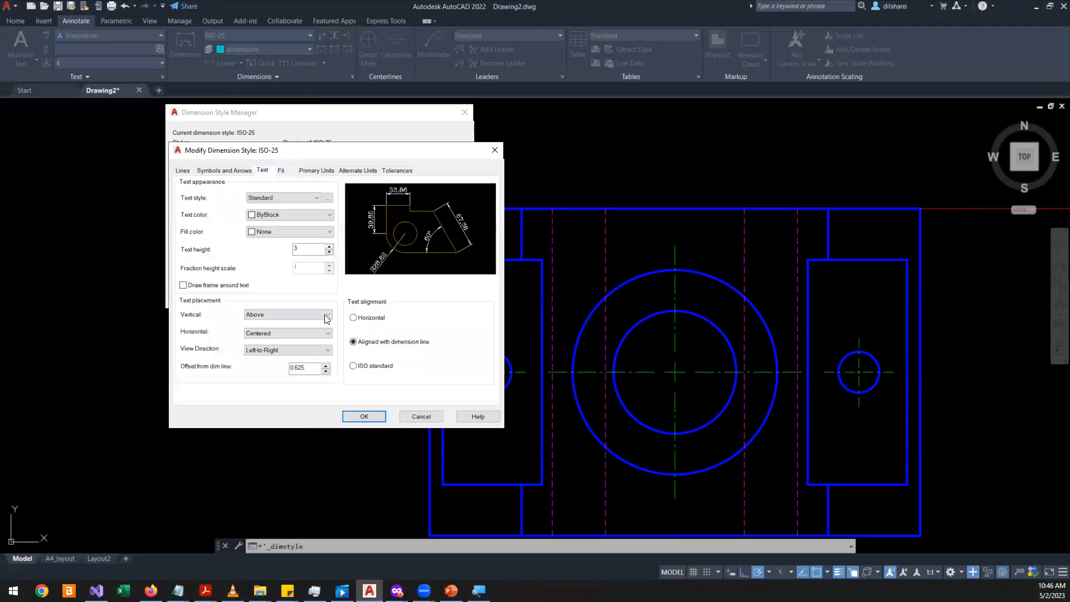
pyautogui.click(364, 418)
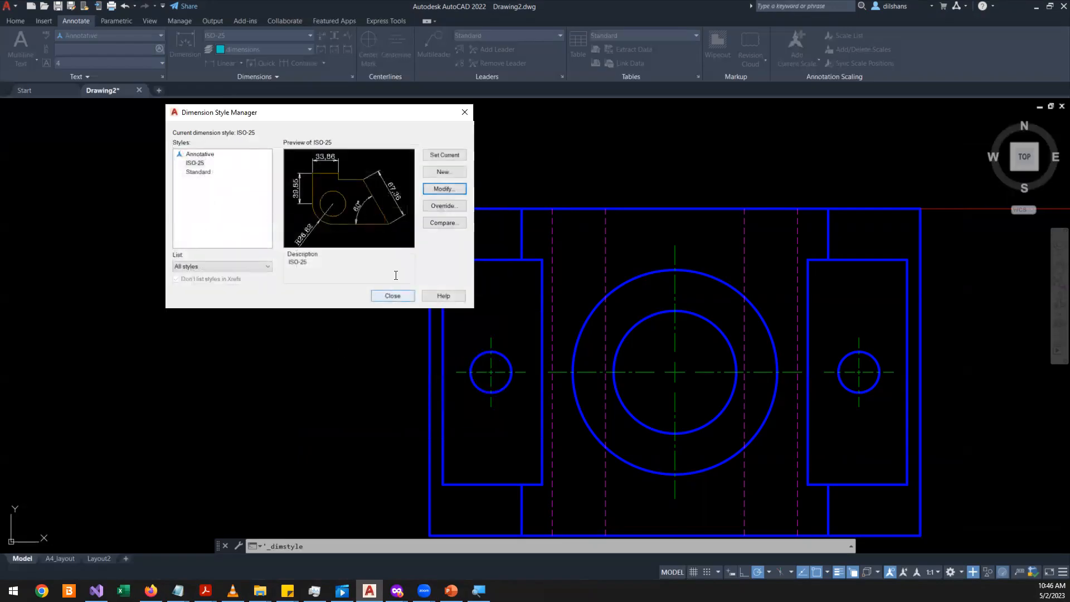
pyautogui.click(433, 191)
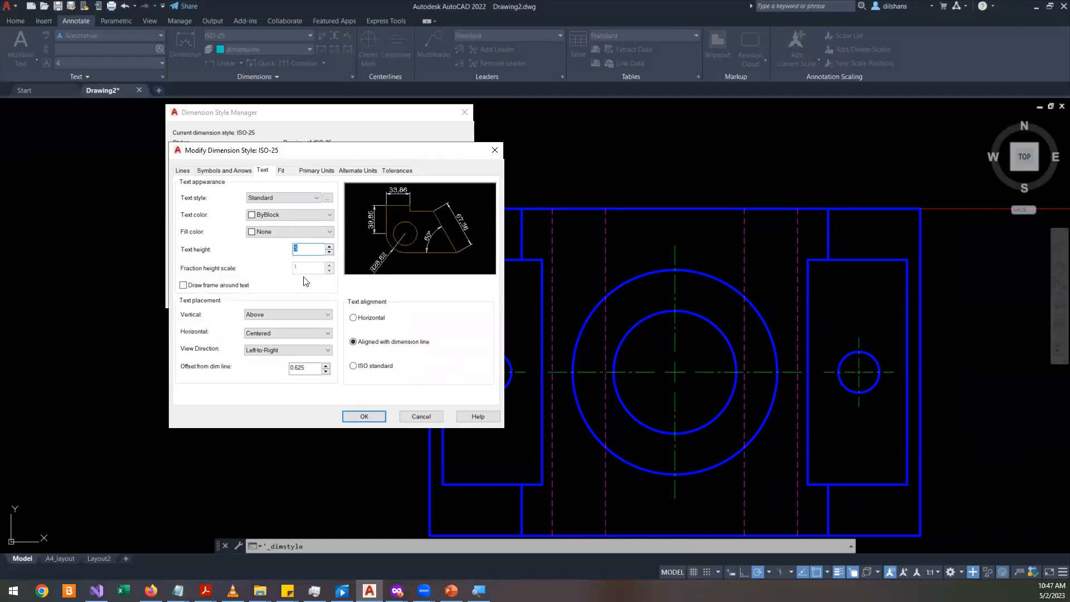
pyautogui.click(364, 417)
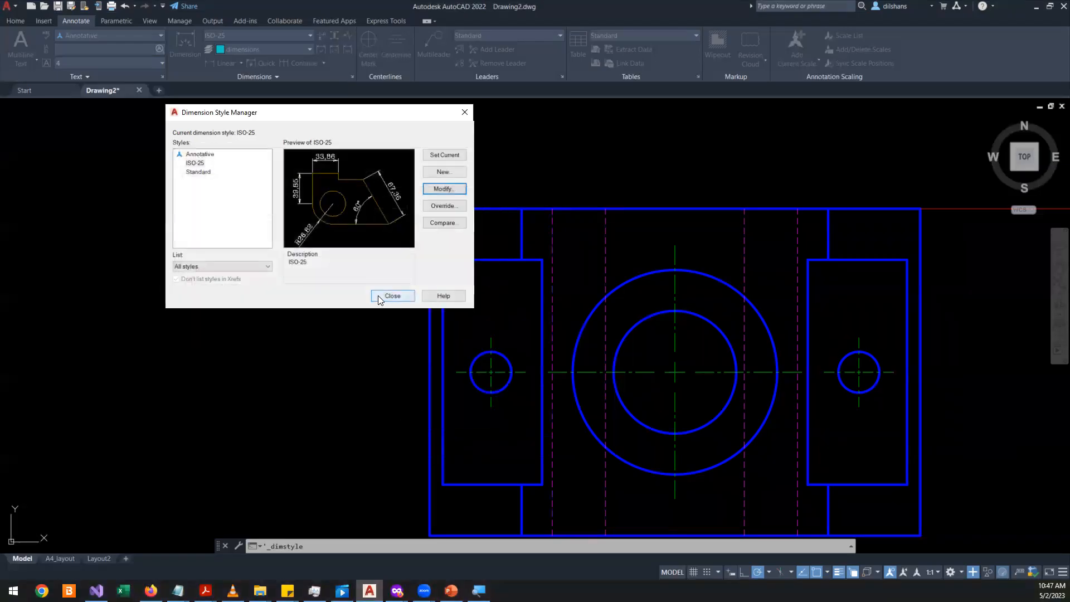
pyautogui.click(397, 297)
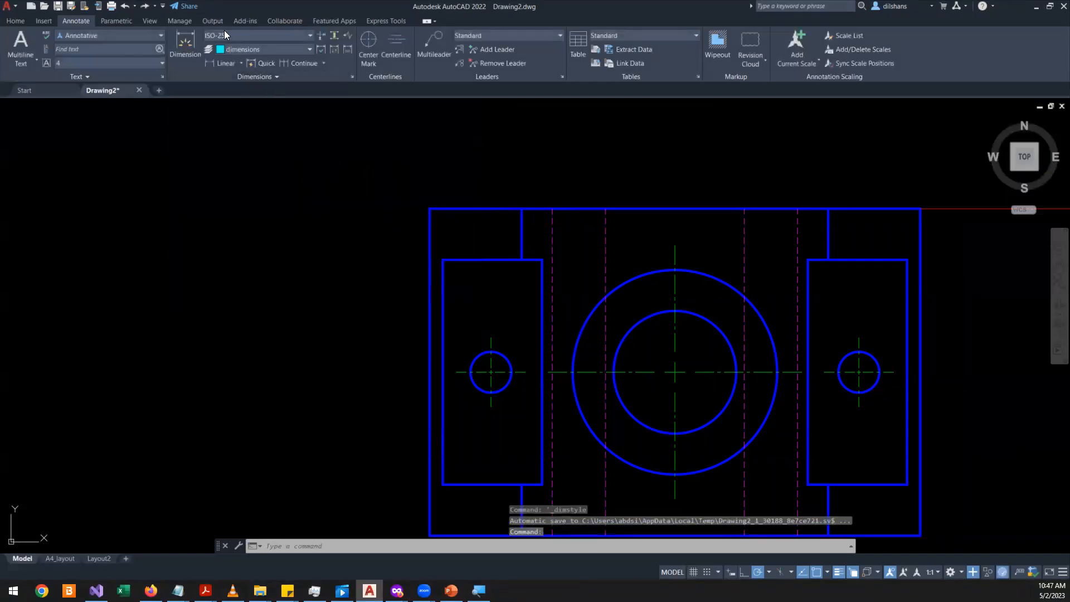
# - Make ISO-25 the current dimension style and place a vertical linear dimension outside the left edge of the plan view
pyautogui.click(225, 35)
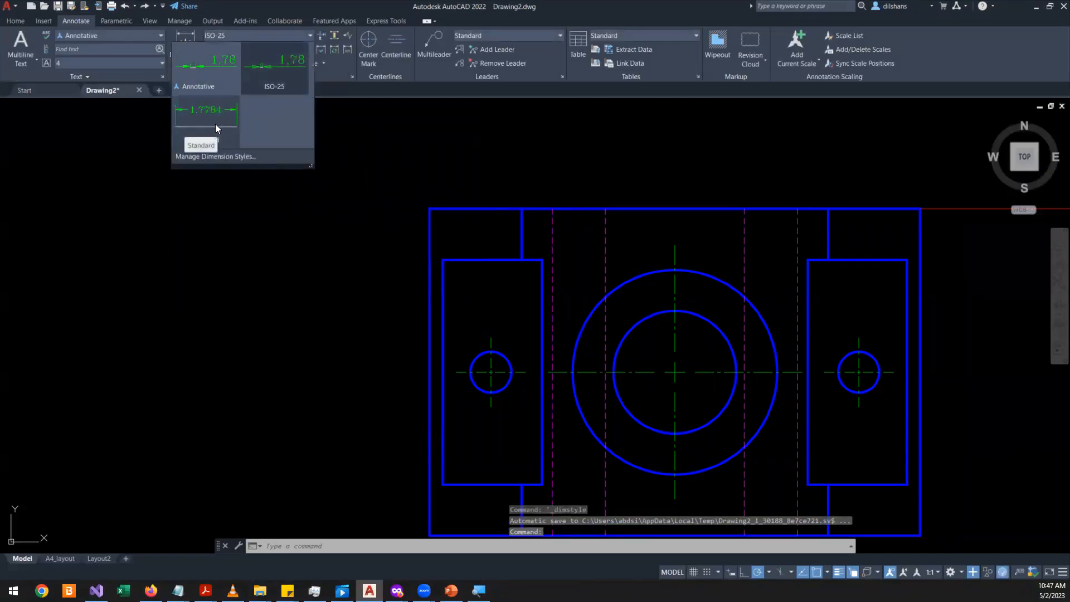
pyautogui.click(265, 85)
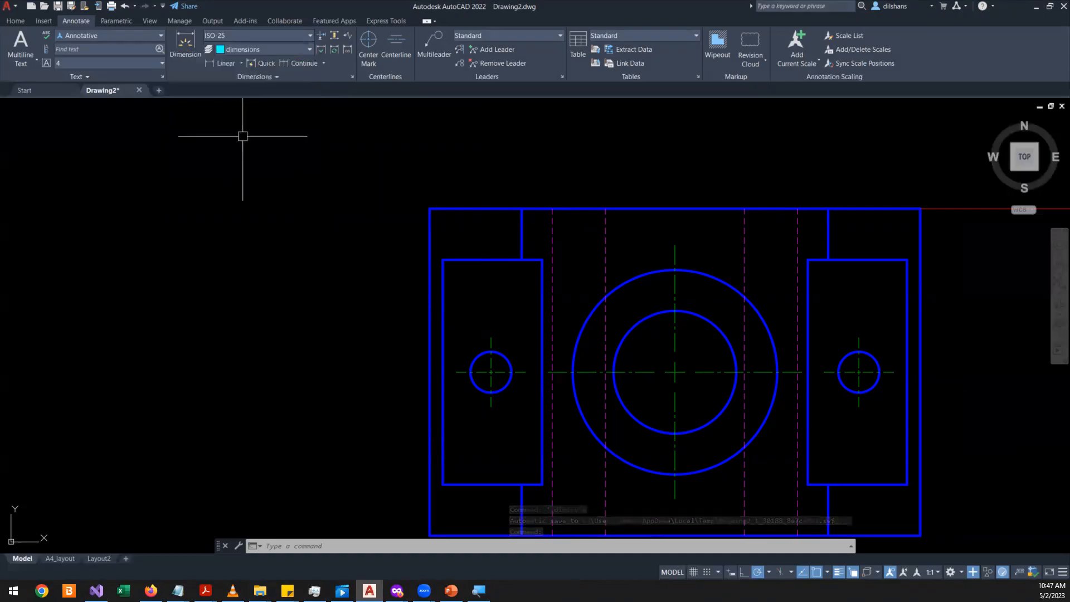
pyautogui.scroll(-2, 216, 277)
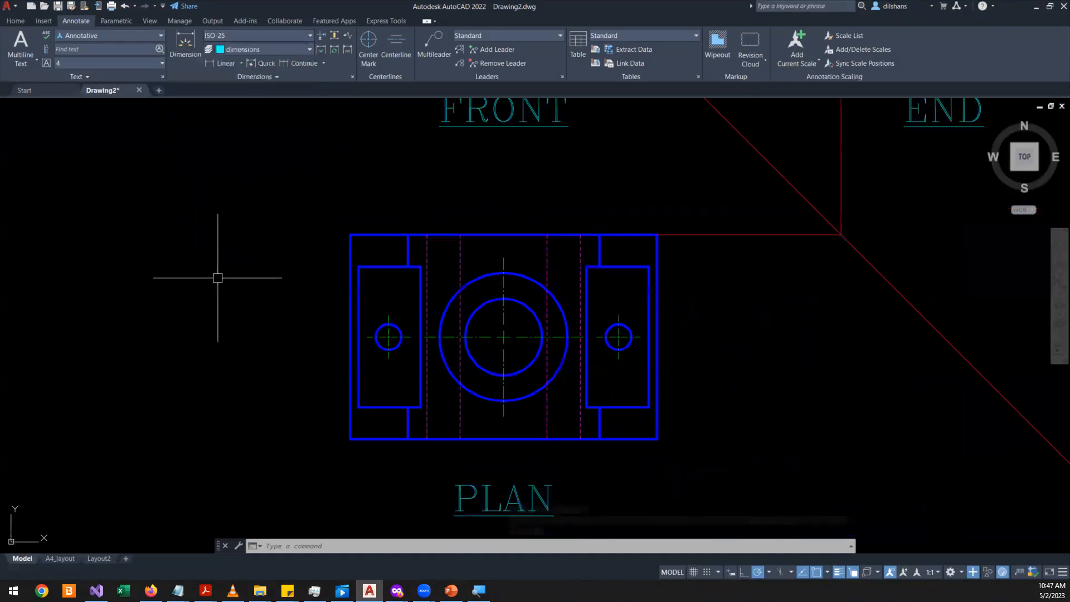
pyautogui.click(187, 45)
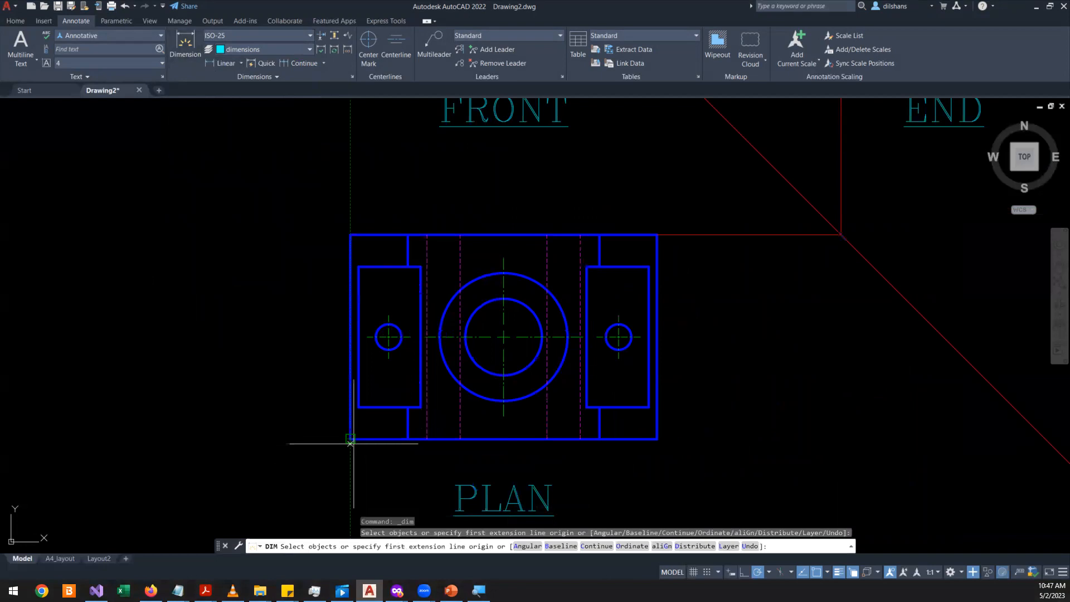
pyautogui.click(225, 64)
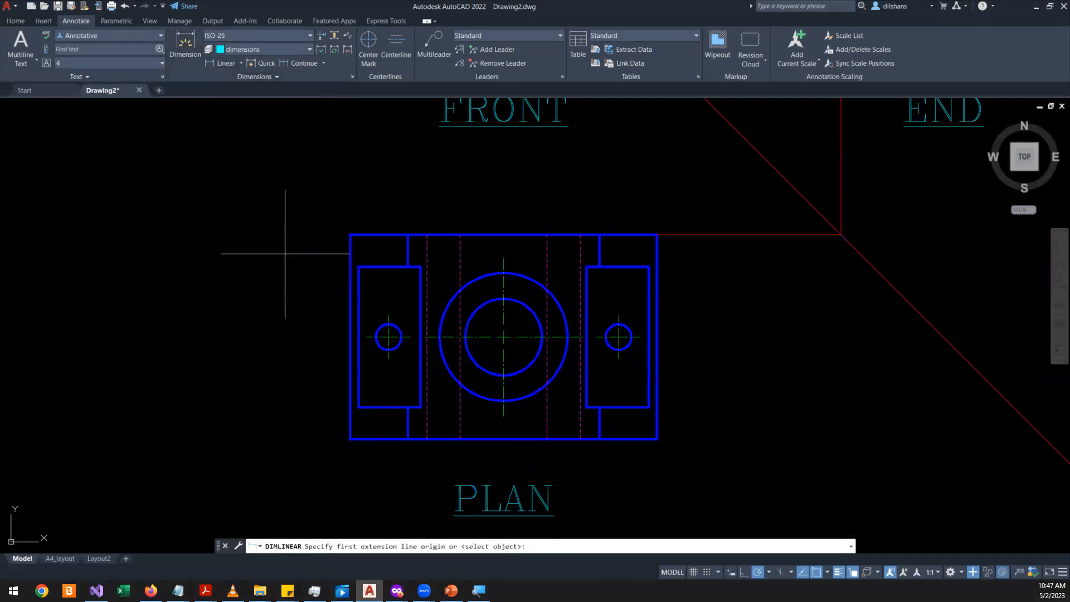
pyautogui.click(351, 440)
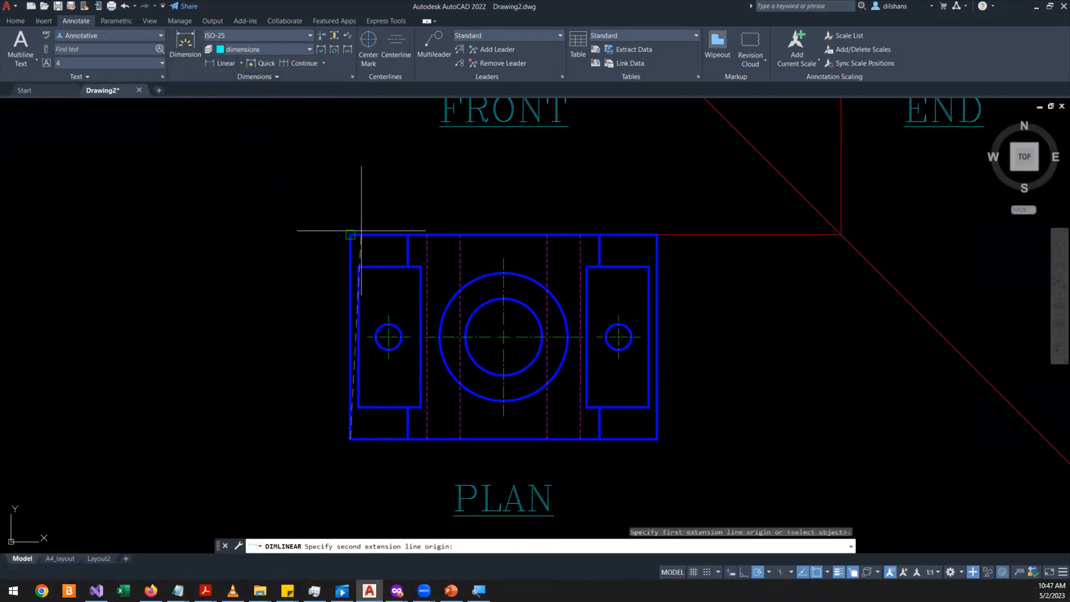
pyautogui.click(361, 230)
pyautogui.click(302, 245)
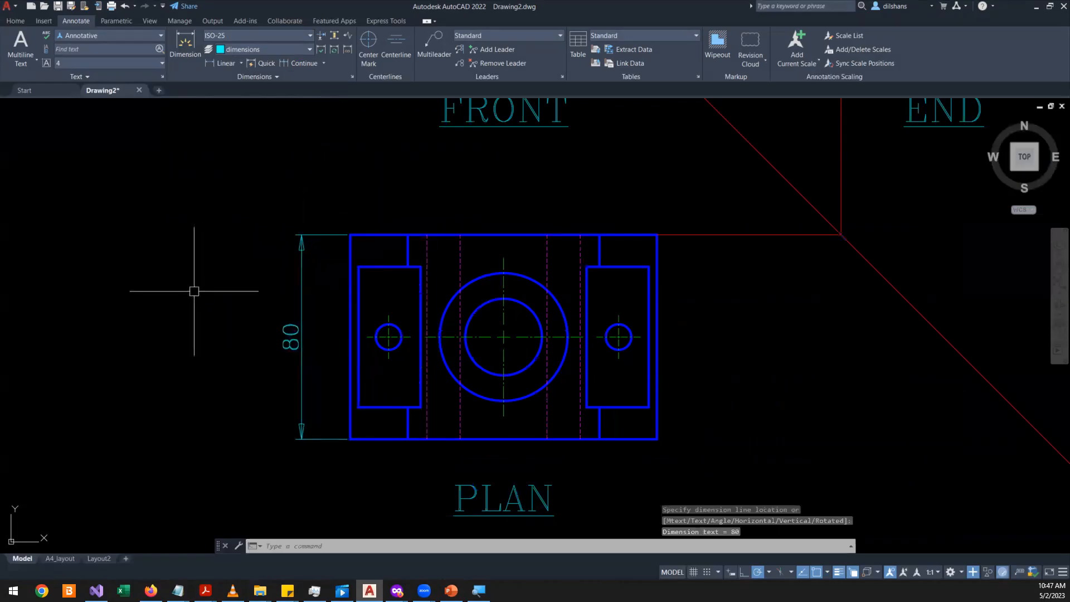
# - Examine the new vertical dimension's arrowheads, text size and text orientation beside the plan view
pyautogui.scroll(2, 430, 463)
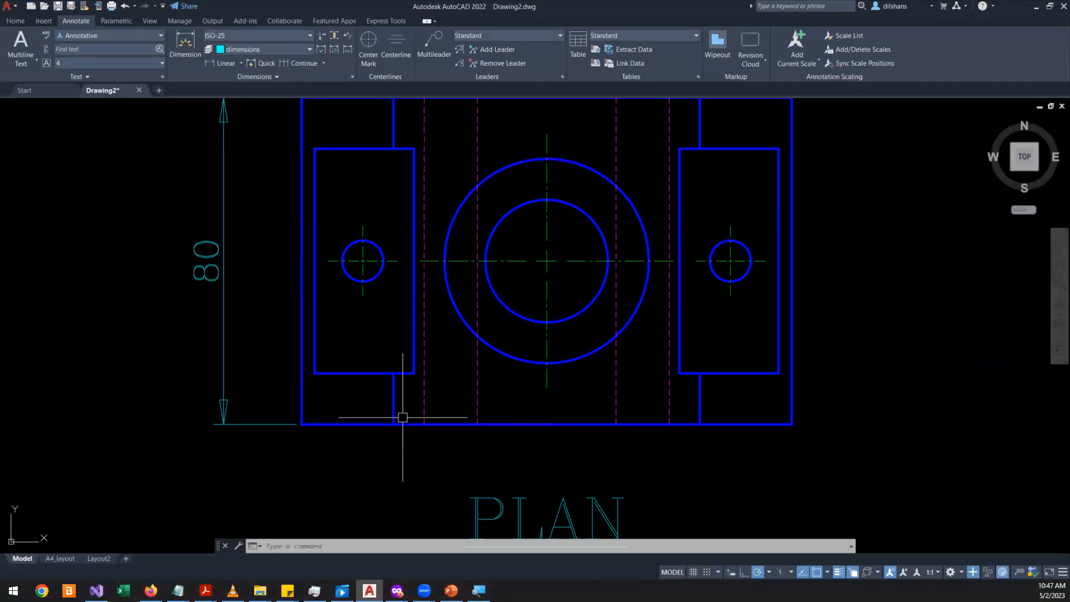
pyautogui.scroll(-4, 402, 416)
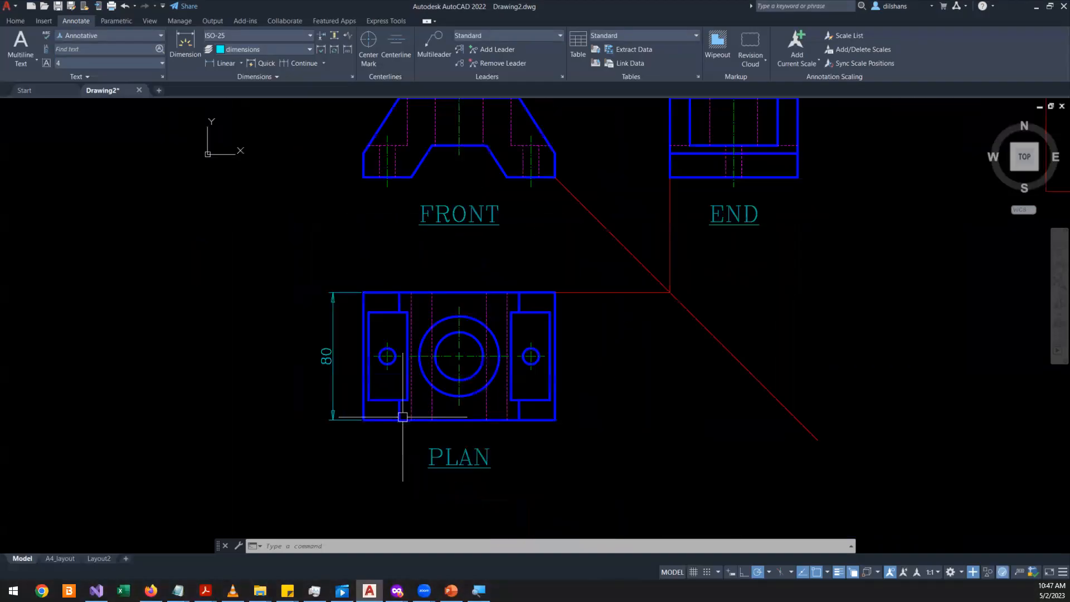
pyautogui.scroll(4, 403, 417)
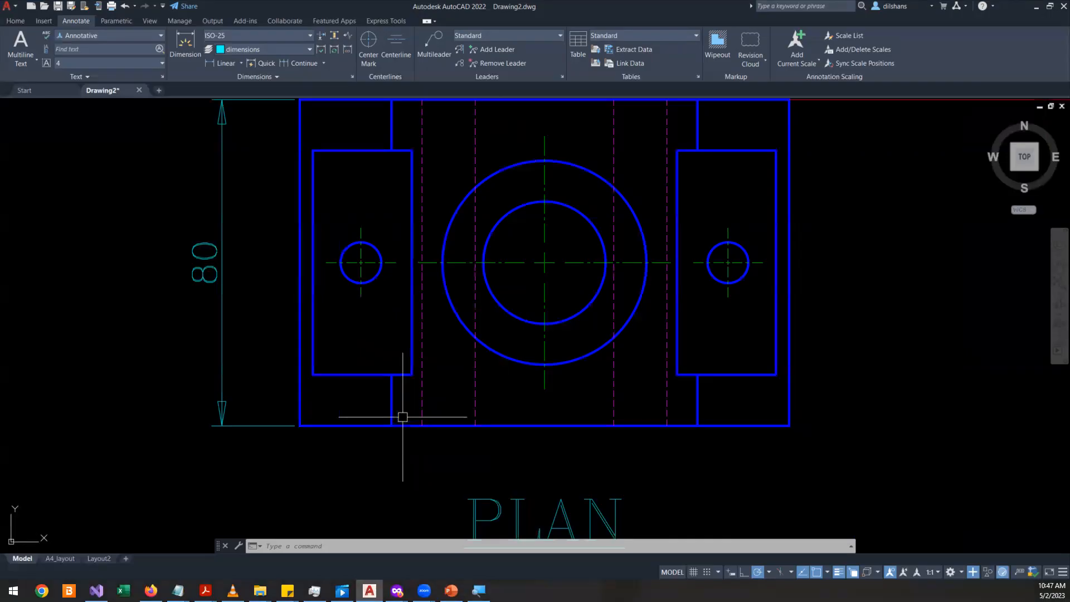
pyautogui.scroll(-2, 402, 416)
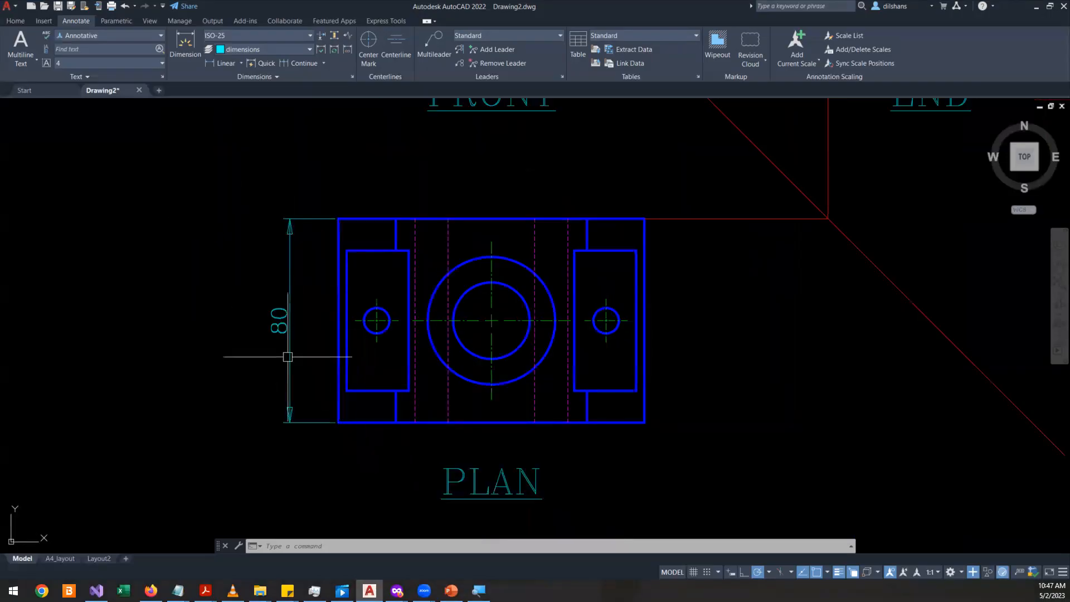
pyautogui.scroll(4, 282, 349)
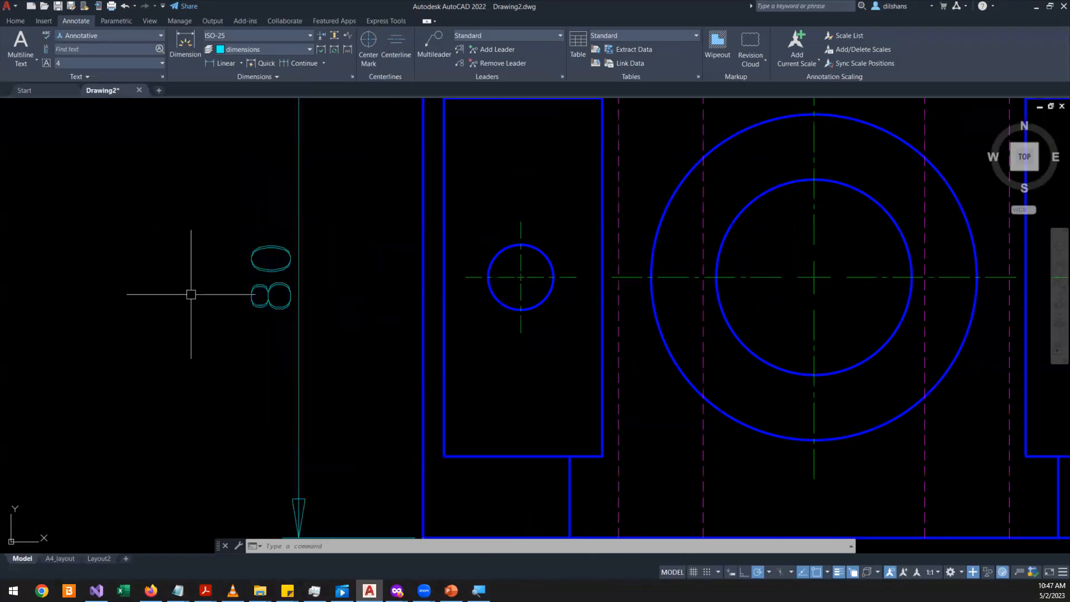
pyautogui.scroll(-2, 223, 329)
pyautogui.scroll(4, 231, 291)
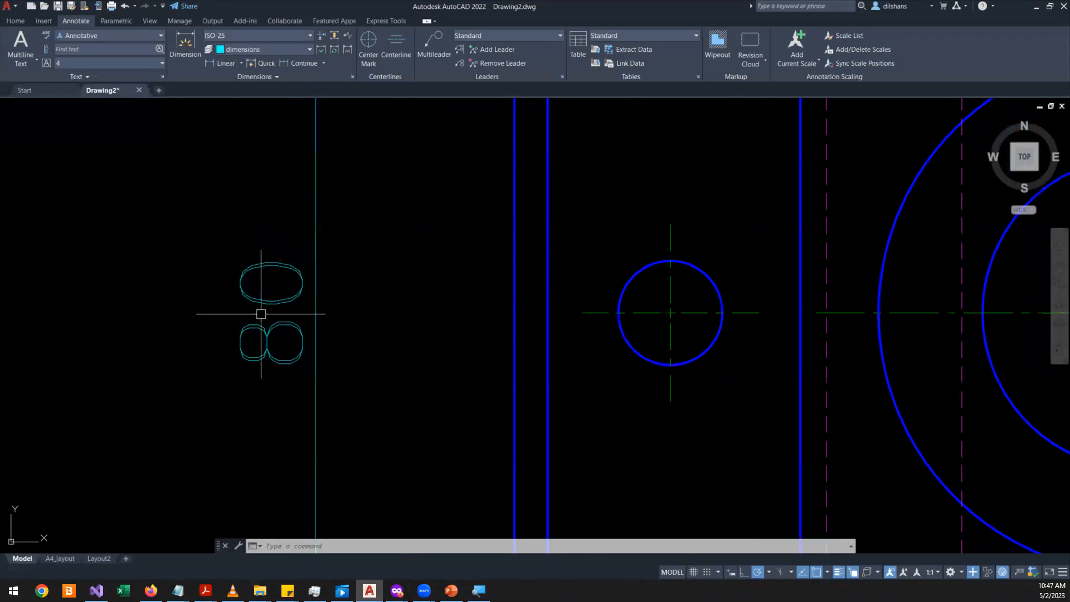
pyautogui.moveTo(266, 229)
pyautogui.mouseDown()
pyautogui.moveTo(246, 418)
pyautogui.moveTo(303, 378)
pyautogui.moveTo(315, 312)
pyautogui.mouseUp()
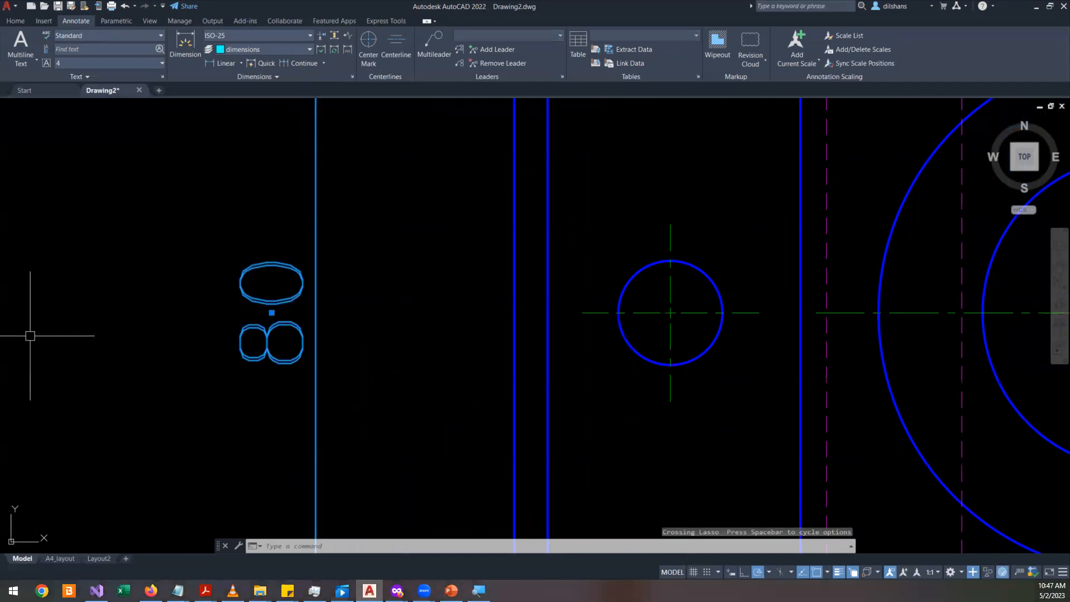
pyautogui.hotkey('alt', 'Tab')
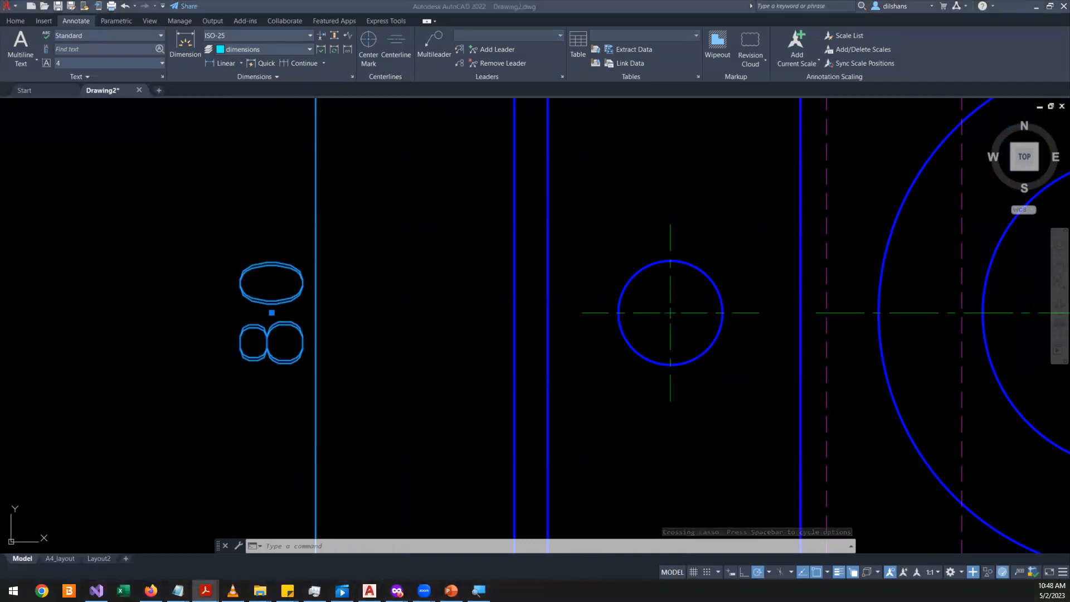
pyautogui.hotkey('alt', 'Tab')
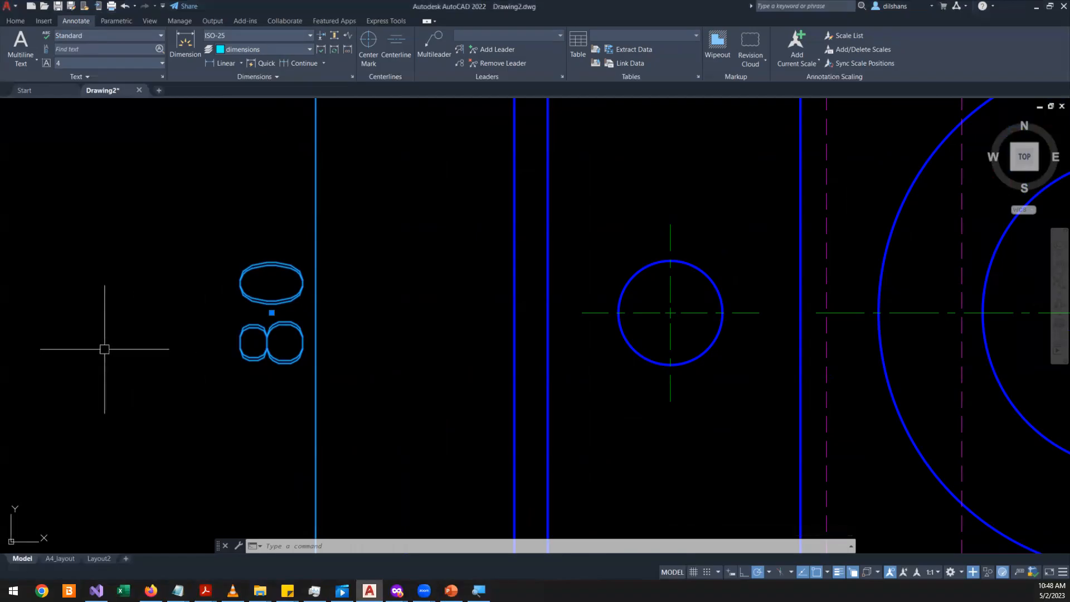
pyautogui.scroll(-6, 177, 314)
pyautogui.scroll(2, 180, 320)
pyautogui.scroll(-2, 180, 321)
pyautogui.press('Escape')
# - Move the vertical dimension's line close against the left edge of the plan view
pyautogui.scroll(4, 228, 433)
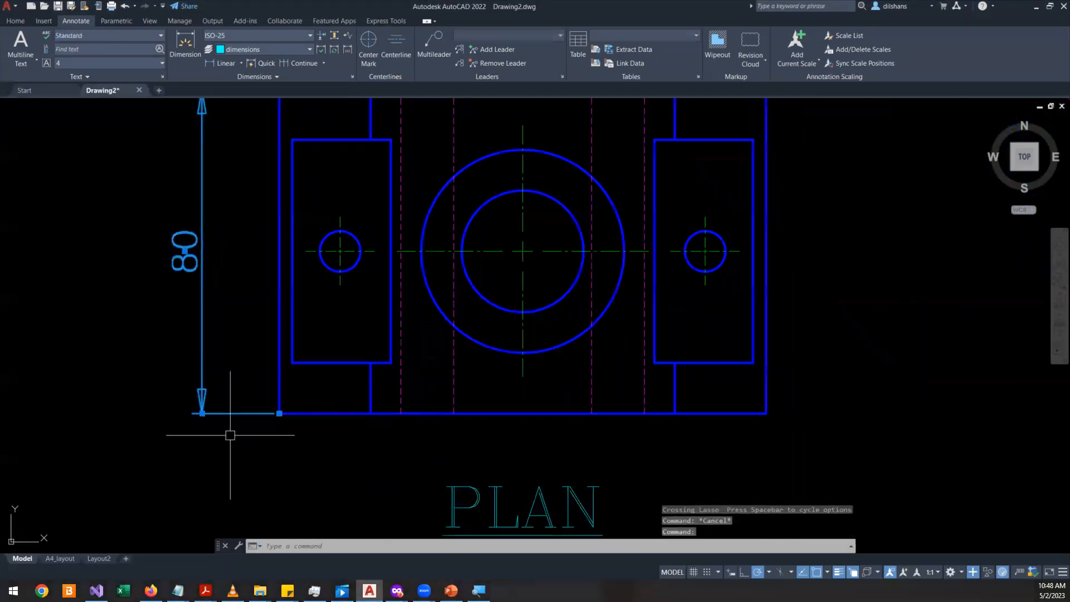
pyautogui.click(185, 400)
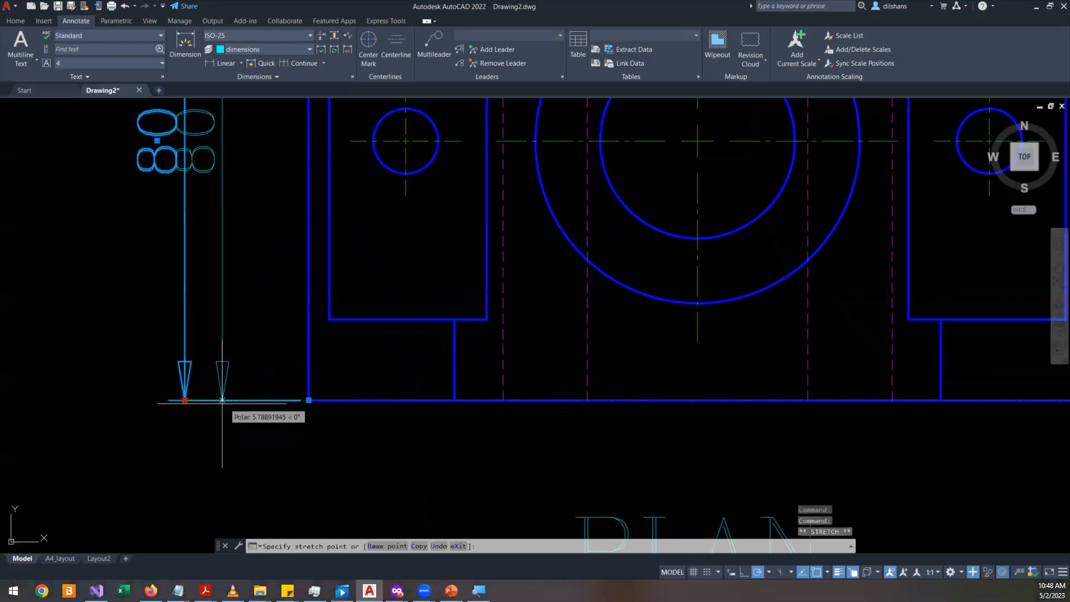
pyautogui.scroll(-2, 262, 427)
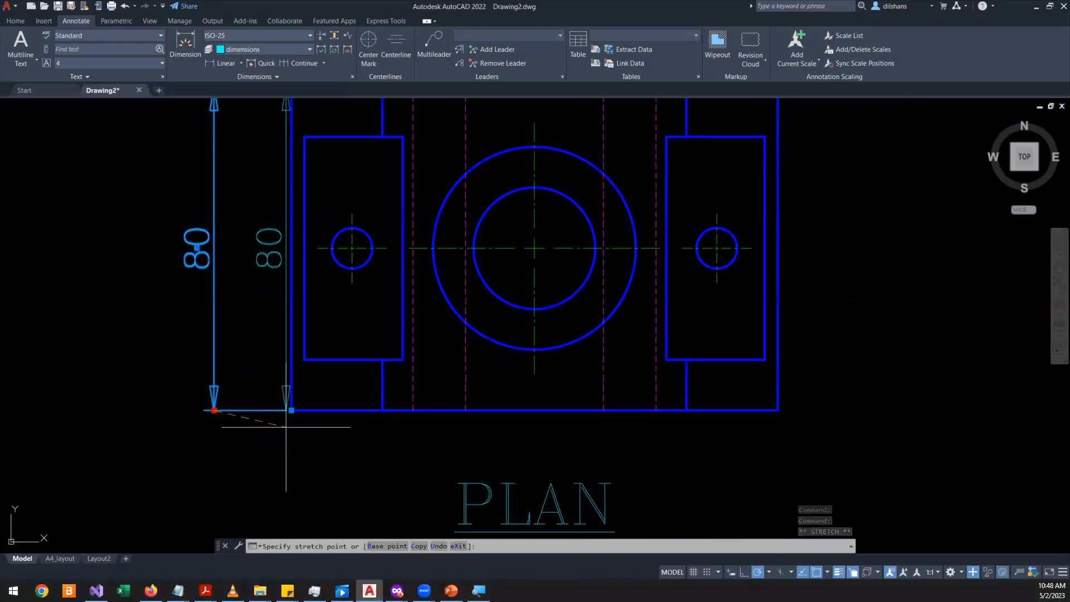
pyautogui.click(286, 427)
pyautogui.scroll(-2, 131, 374)
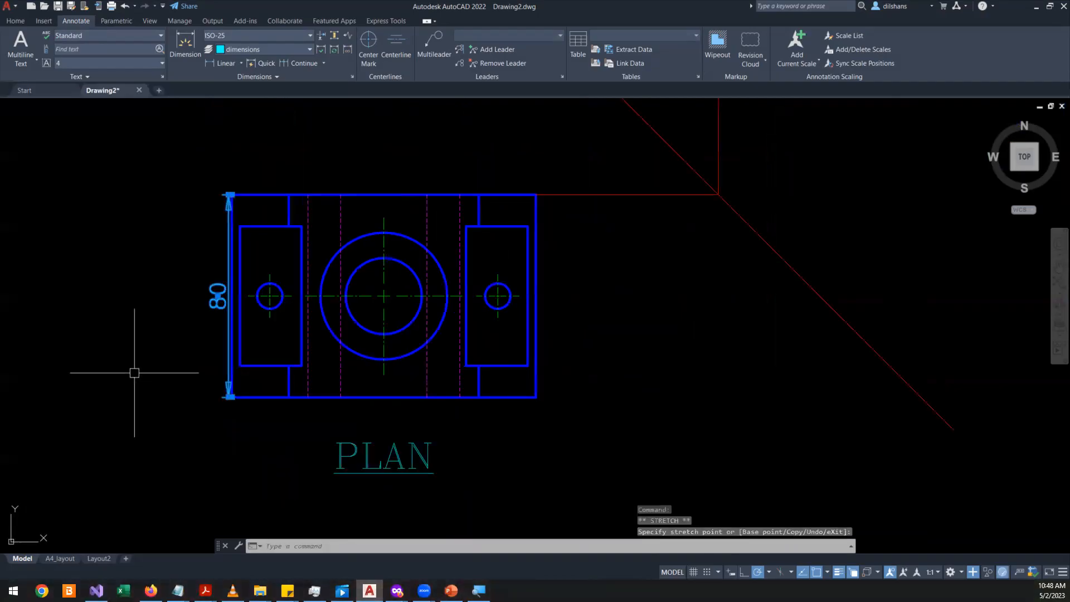
pyautogui.scroll(2, 135, 373)
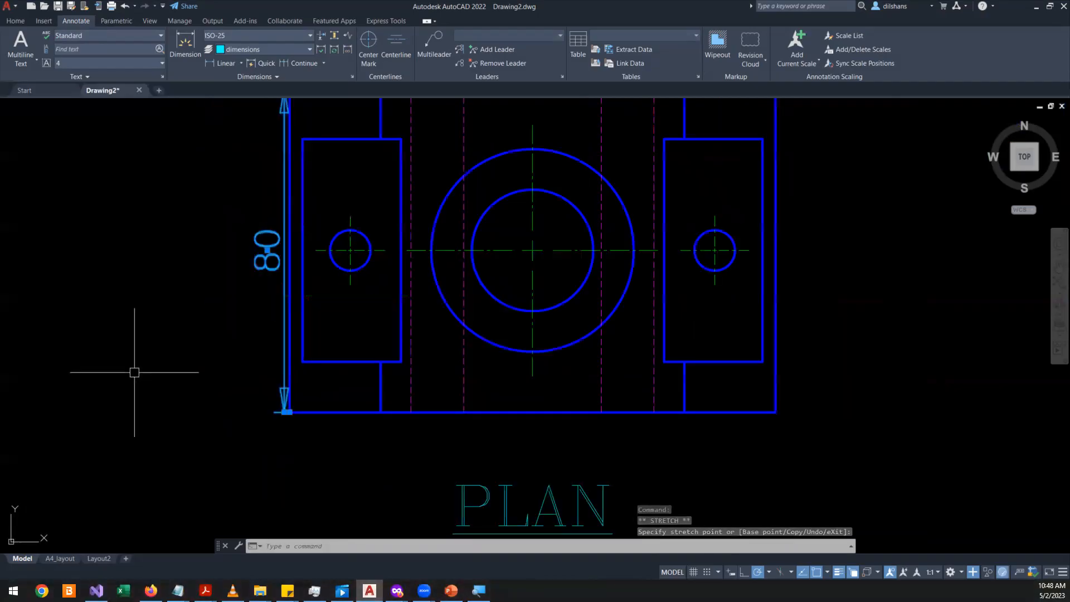
pyautogui.scroll(3, 298, 426)
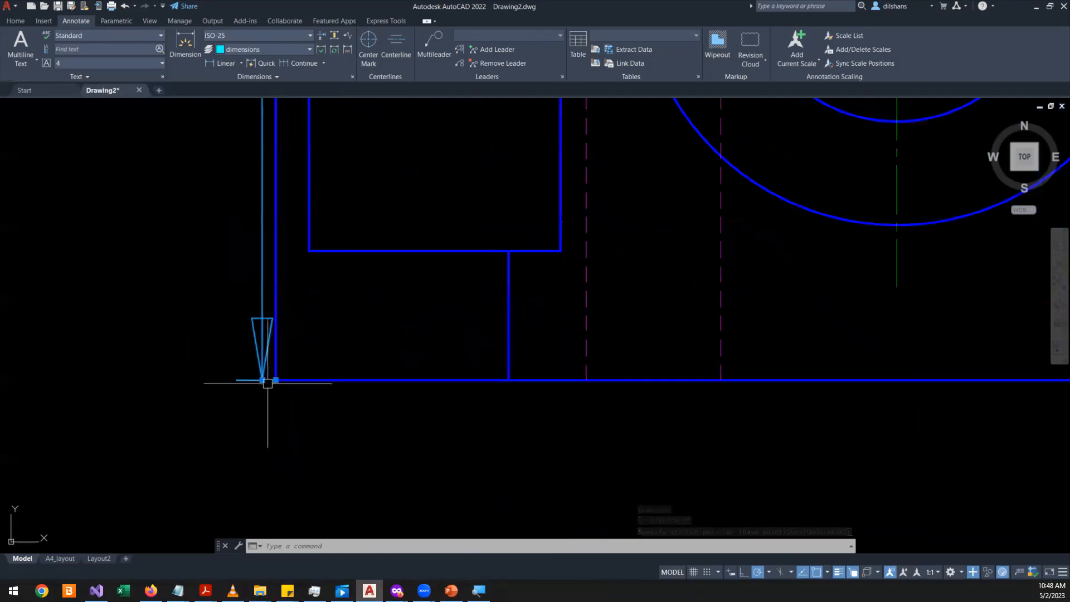
# - Move the vertical dimension's line back outward to leave a clear space from the plan view's left edge, and clear the selection
pyautogui.click(283, 413)
pyautogui.scroll(-3, 213, 318)
pyautogui.scroll(5, 169, 194)
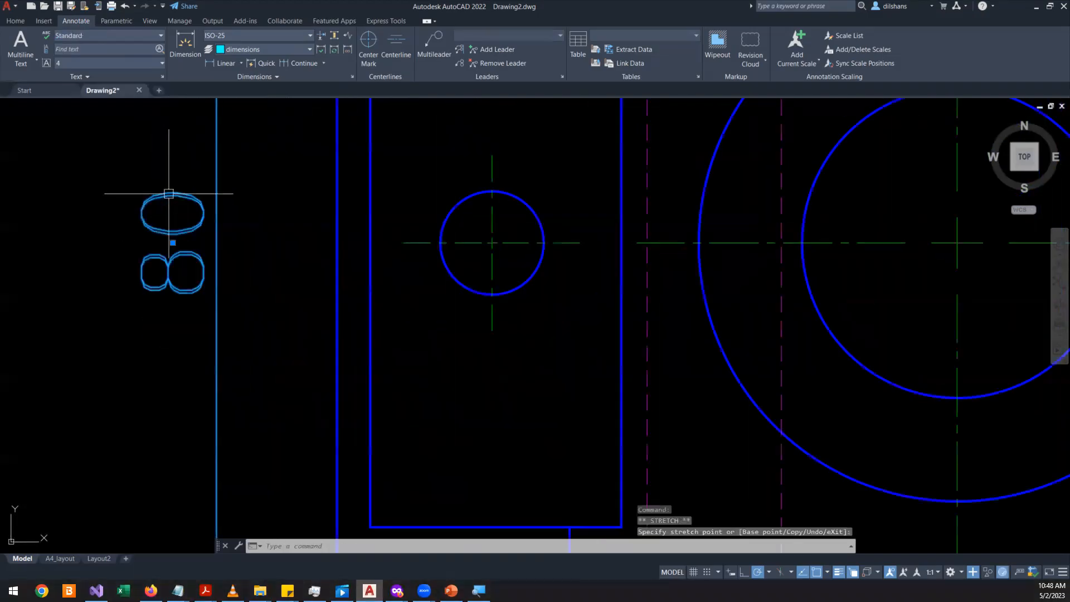
pyautogui.click(335, 225)
pyautogui.scroll(-2, 239, 238)
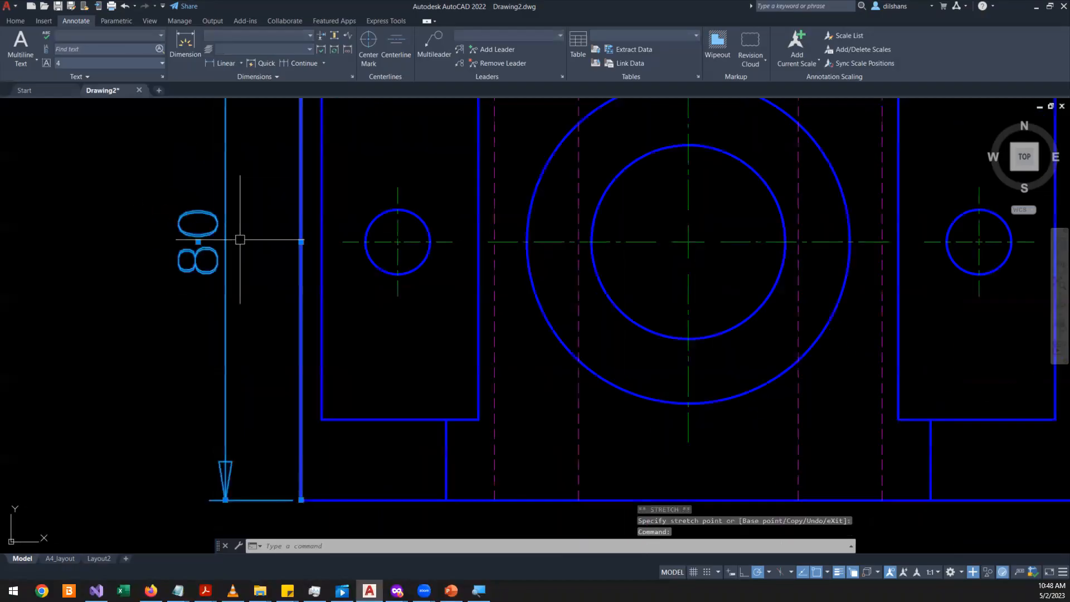
pyautogui.press('Escape')
pyautogui.press('Escape')
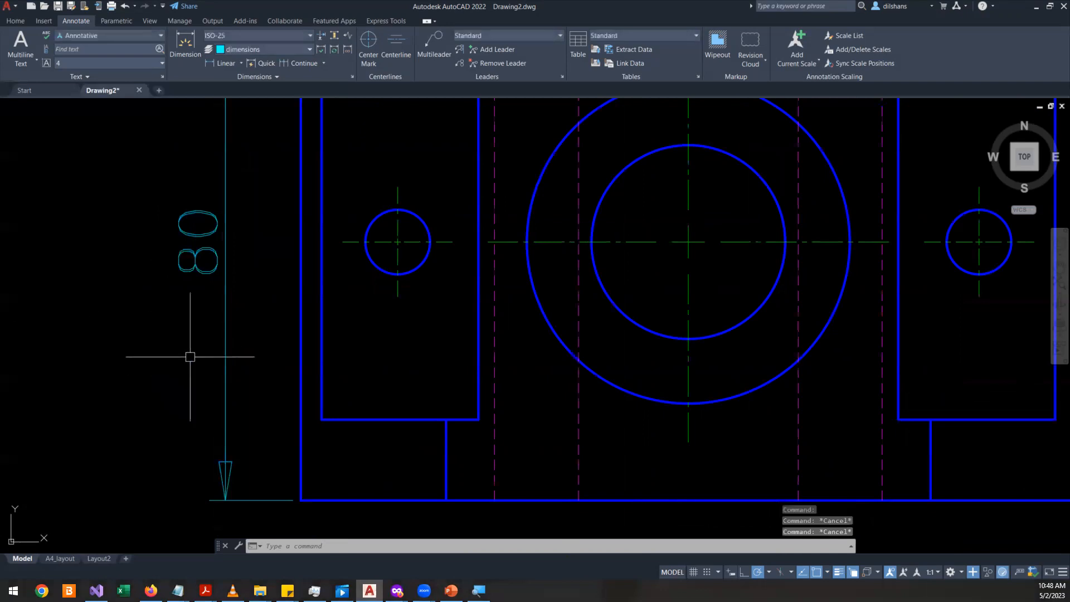
# - Examine the vertical dimension's extension lines, arrowheads and text placement in relation to the plan view's outline
pyautogui.click(224, 384)
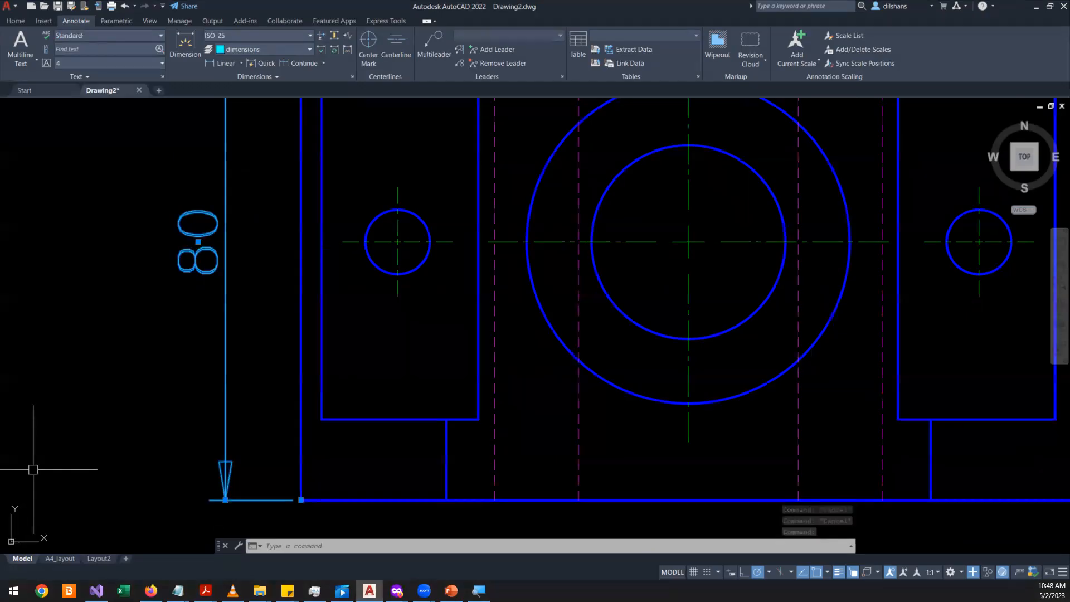
pyautogui.moveTo(282, 490)
pyautogui.mouseDown()
pyautogui.moveTo(195, 498)
pyautogui.moveTo(286, 509)
pyautogui.mouseUp()
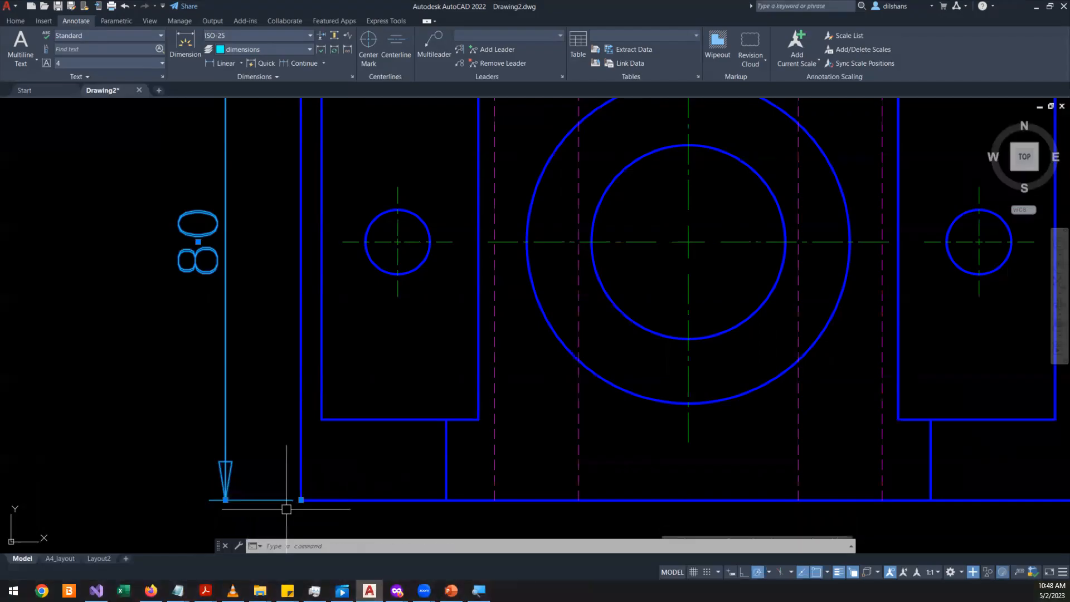
pyautogui.press('Escape')
pyautogui.moveTo(237, 431)
pyautogui.mouseDown()
pyautogui.moveTo(201, 445)
pyautogui.moveTo(251, 521)
pyautogui.moveTo(260, 490)
pyautogui.mouseUp()
pyautogui.press('Escape')
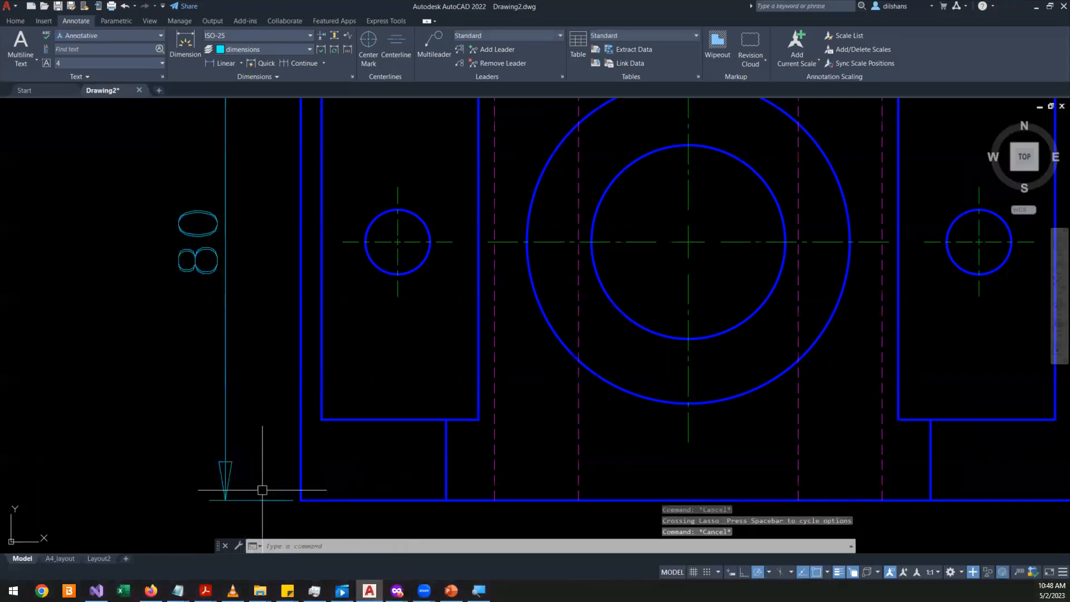
pyautogui.moveTo(196, 192)
pyautogui.mouseDown()
pyautogui.moveTo(111, 262)
pyautogui.moveTo(218, 265)
pyautogui.mouseUp()
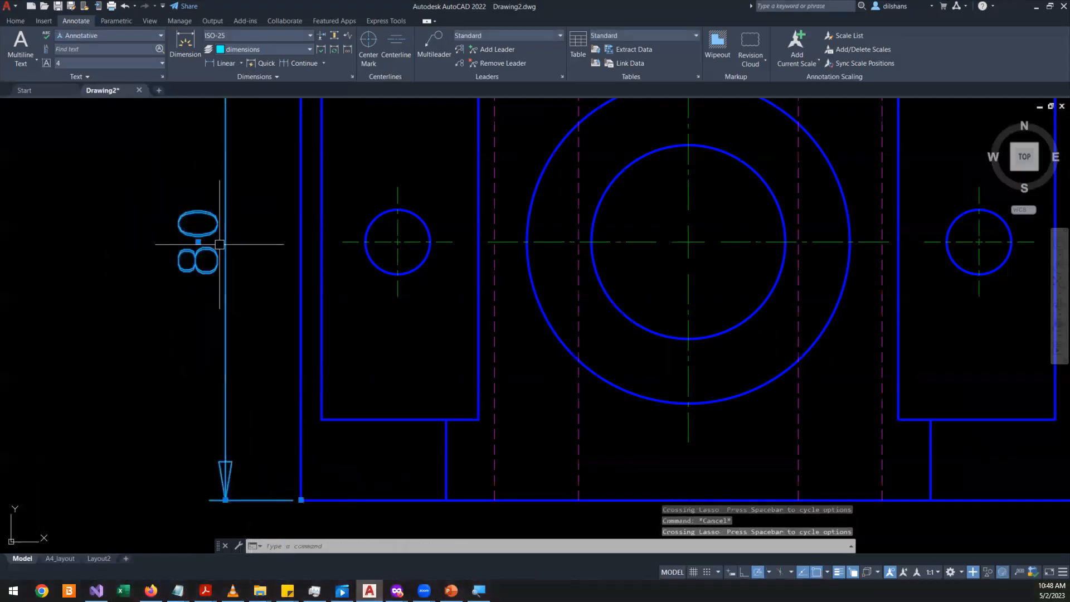
pyautogui.scroll(-5, 203, 306)
pyautogui.scroll(5, 211, 214)
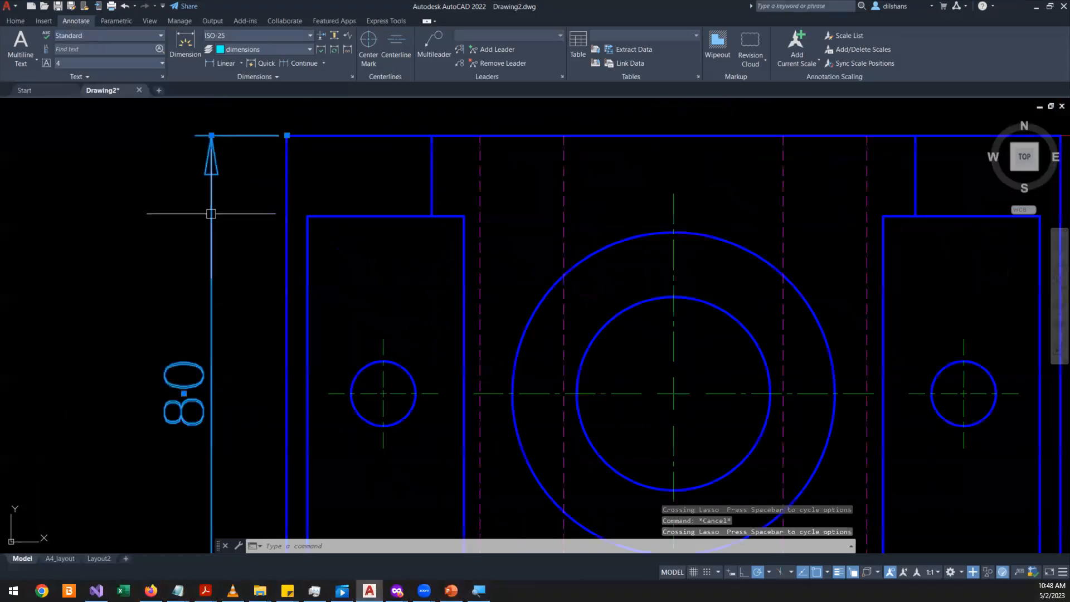
pyautogui.press('Escape')
pyautogui.scroll(-4, 208, 230)
pyautogui.scroll(2, 206, 326)
pyautogui.scroll(-4, 205, 330)
pyautogui.scroll(6, 210, 316)
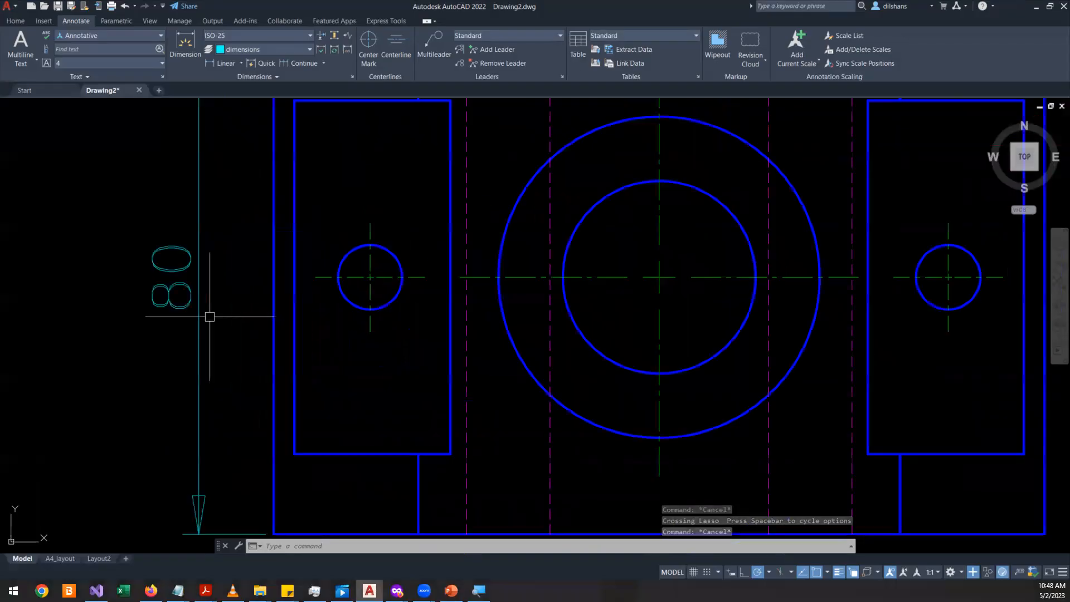
pyautogui.scroll(-2, 317, 273)
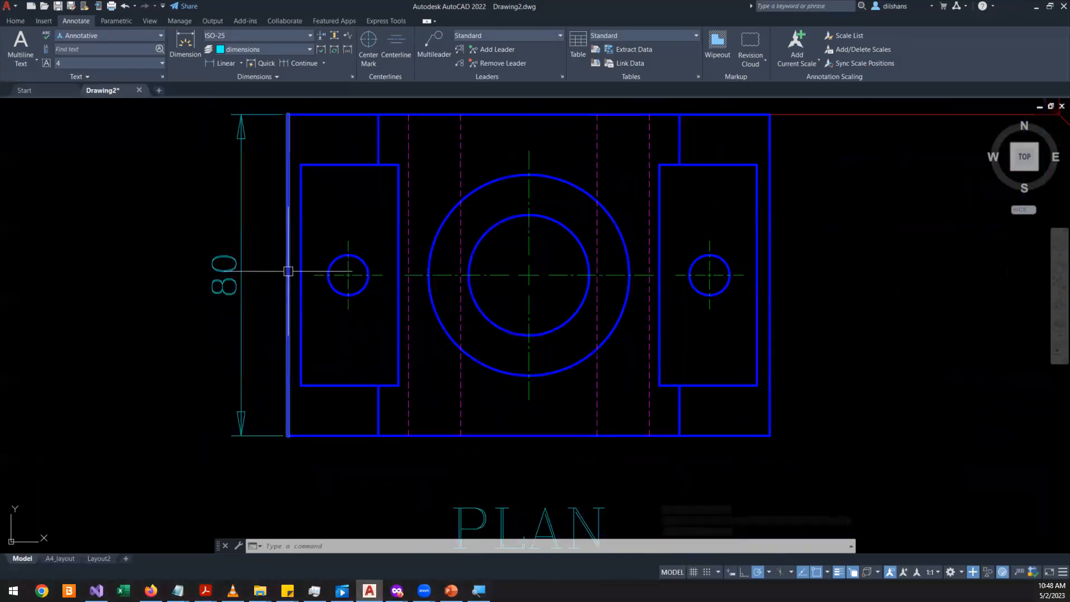
pyautogui.click(1058, 261)
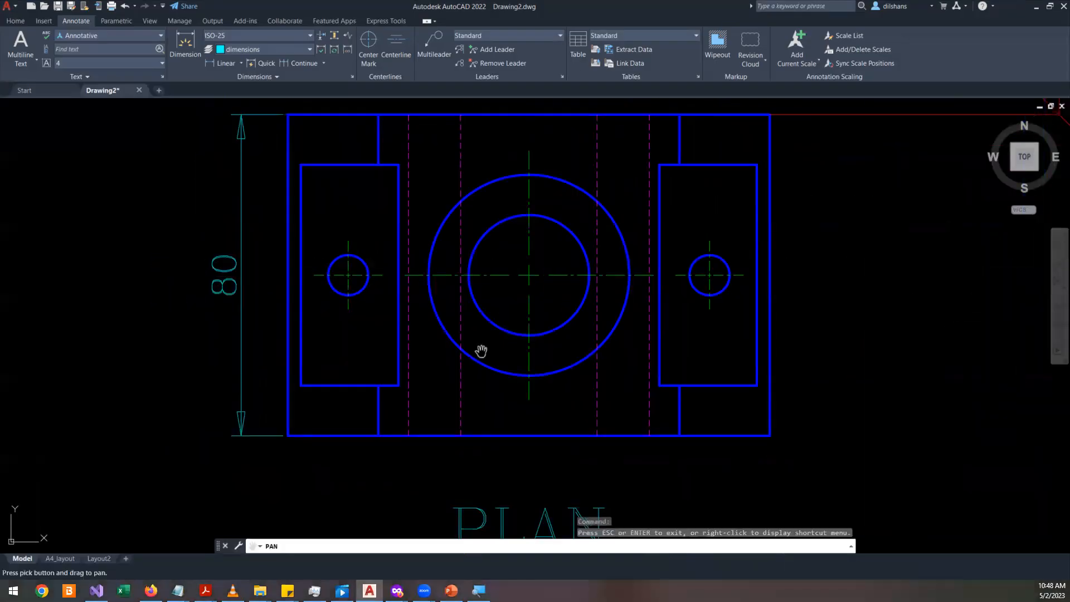
pyautogui.moveTo(481, 351); pyautogui.dragTo(425, 439)
pyautogui.moveTo(152, 328); pyautogui.dragTo(258, 284)
pyautogui.rightClick(251, 281)
pyautogui.click(287, 288)
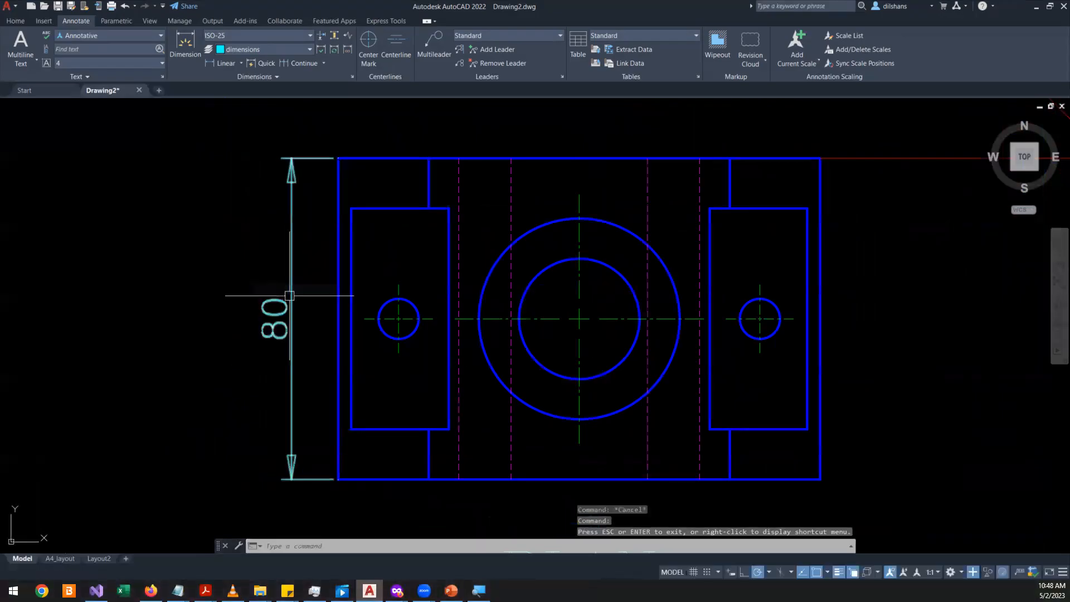
pyautogui.scroll(2, 325, 306)
pyautogui.scroll(-2, 284, 315)
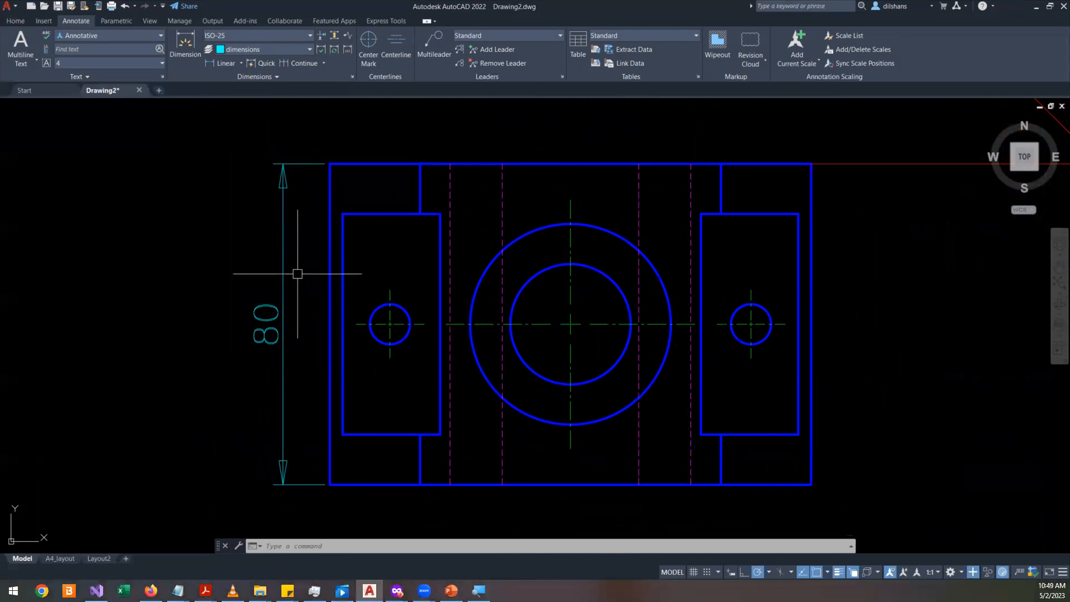
# - Modify the ISO-25 dimension style to use Closed filled for the first, second and leader arrowheads, and close the style manager
pyautogui.write('d')
pyautogui.press('Return')
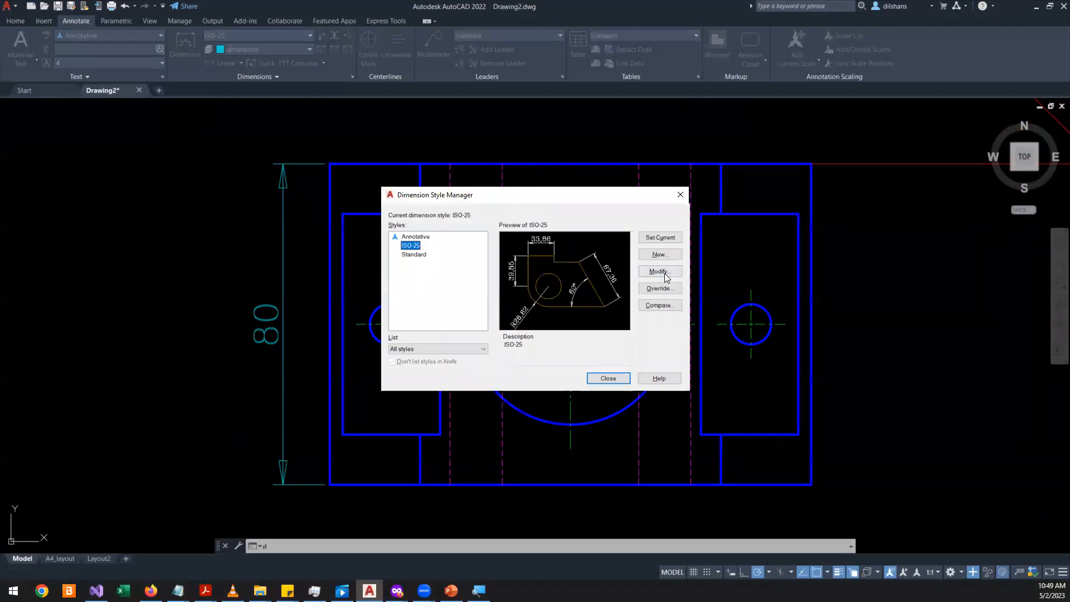
pyautogui.press('Return')
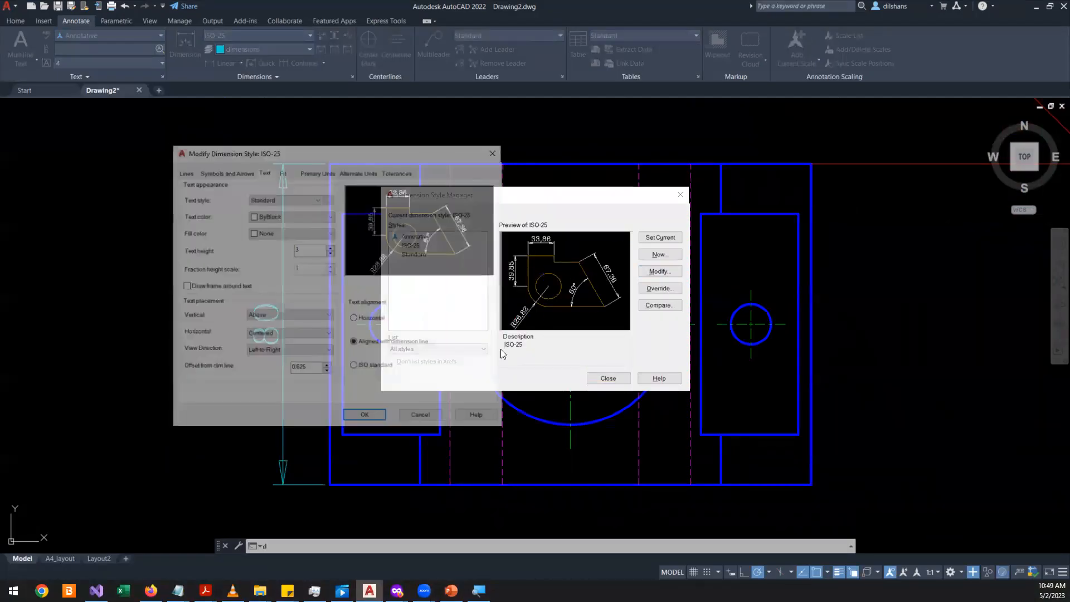
pyautogui.moveTo(341, 150); pyautogui.dragTo(649, 157)
pyautogui.click(531, 177)
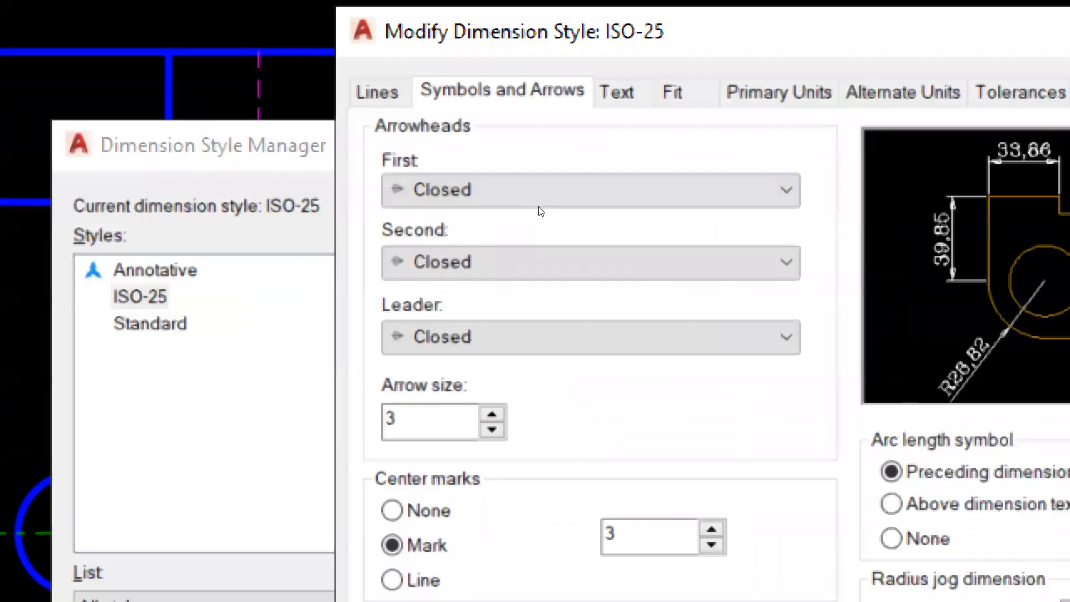
pyautogui.click(540, 201)
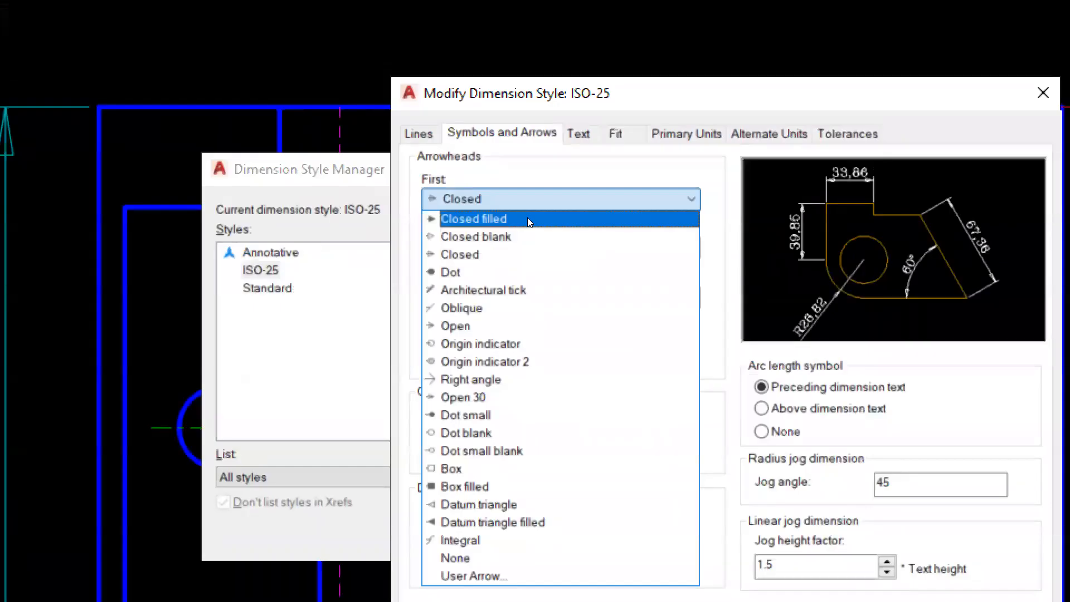
pyautogui.click(527, 221)
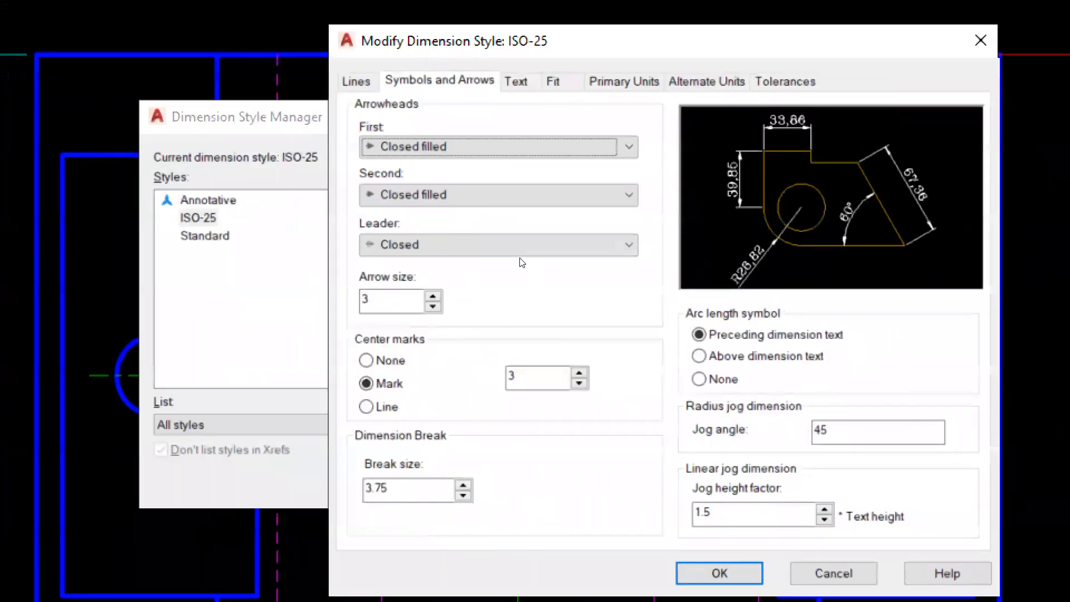
pyautogui.click(520, 253)
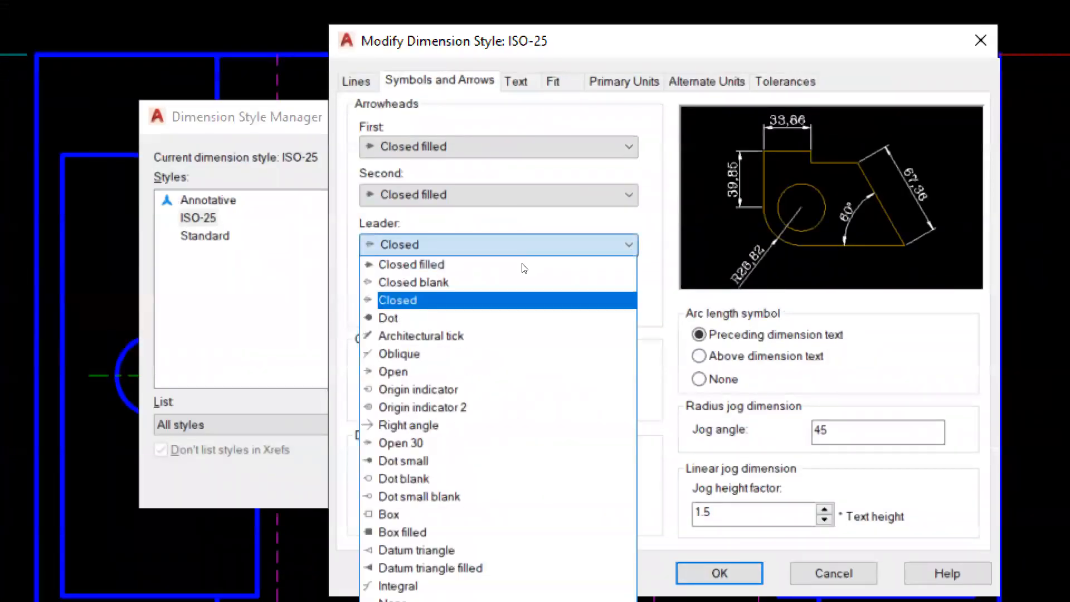
pyautogui.click(524, 268)
pyautogui.click(681, 439)
pyautogui.click(593, 354)
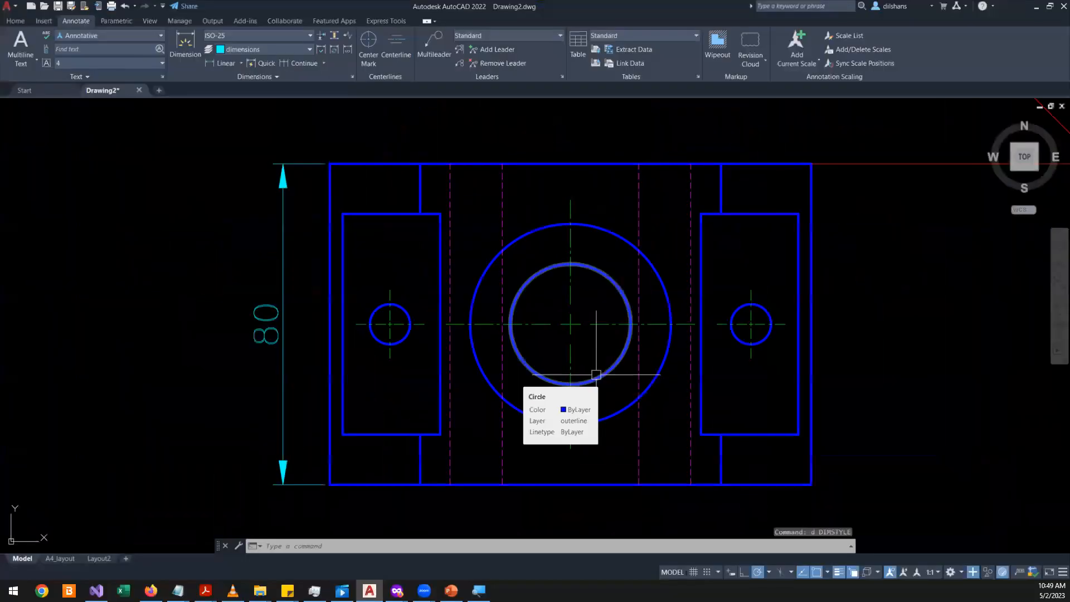
# - Change the ISO-25 style's first, second and leader arrowheads back to Closed, and close the style manager
pyautogui.scroll(5, 312, 490)
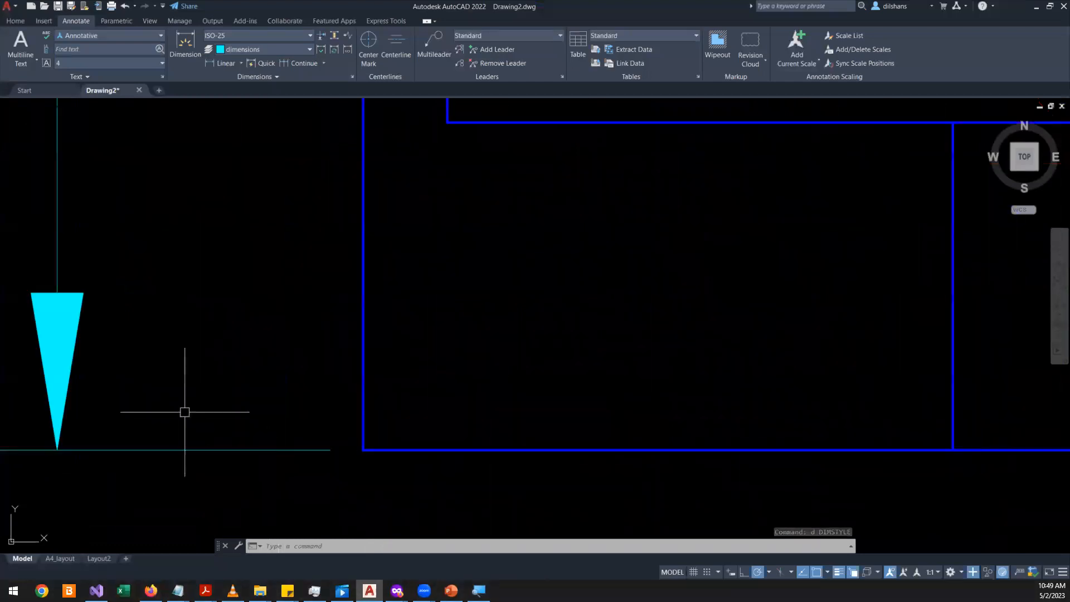
pyautogui.write('p')
pyautogui.press('Return')
pyautogui.moveTo(191, 363); pyautogui.dragTo(326, 374)
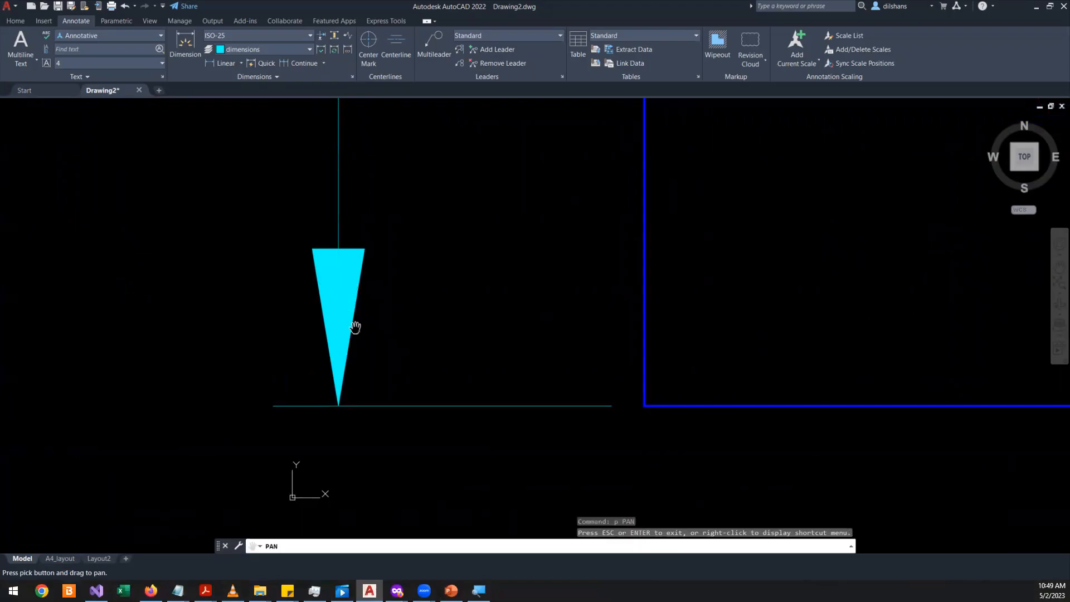
pyautogui.press('Escape')
pyautogui.write('d')
pyautogui.press('Return')
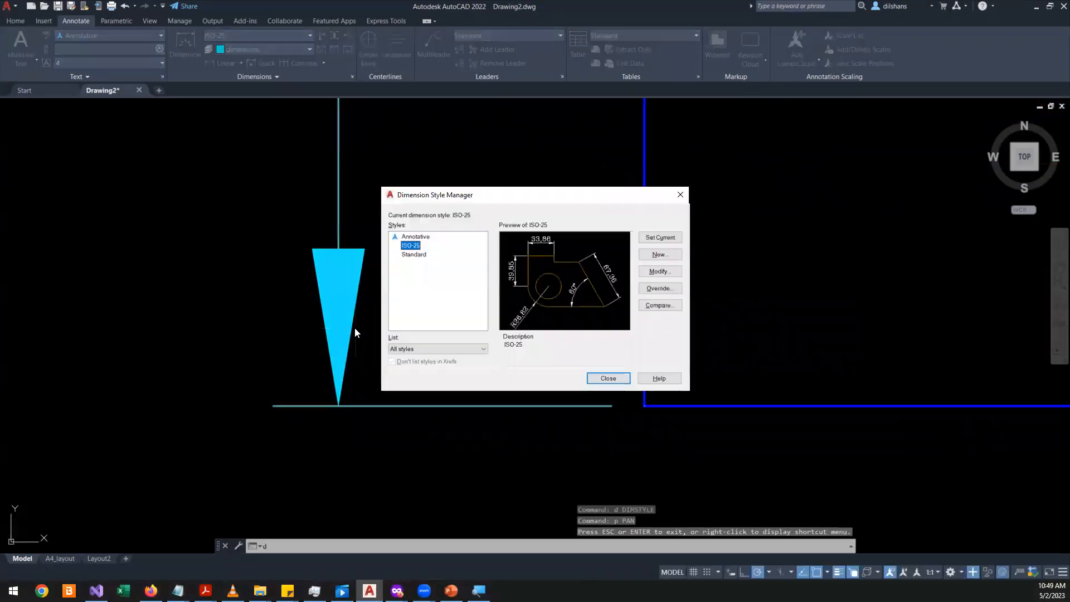
pyautogui.click(667, 277)
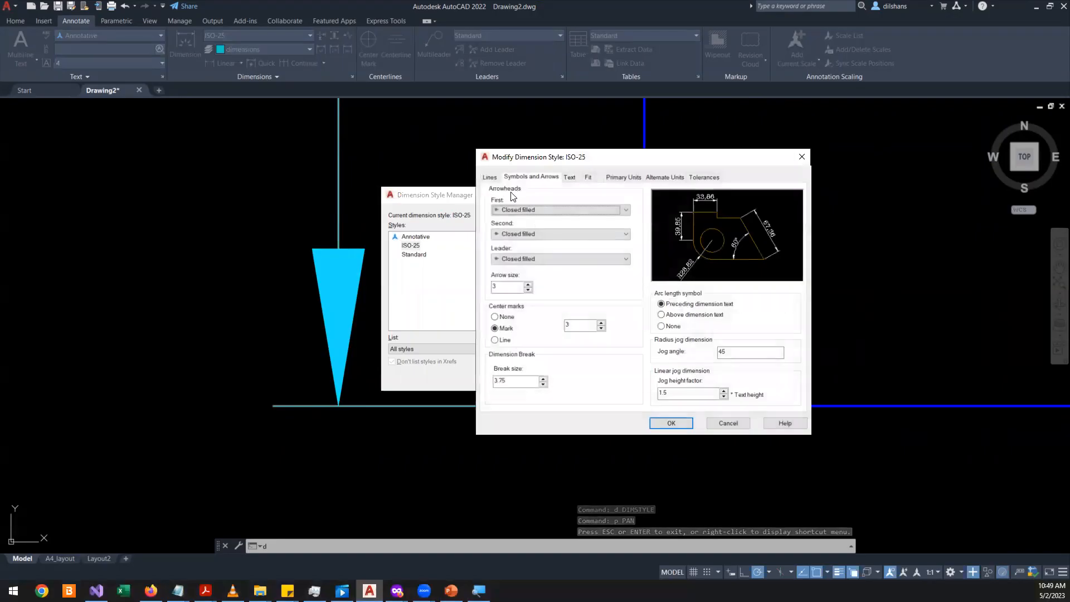
pyautogui.click(501, 212)
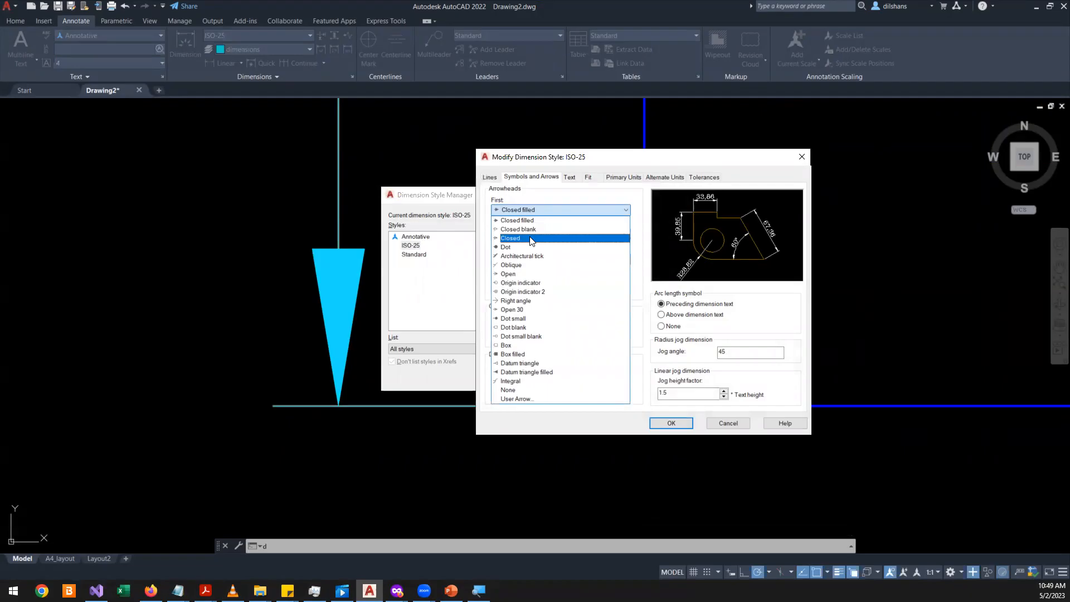
pyautogui.click(531, 238)
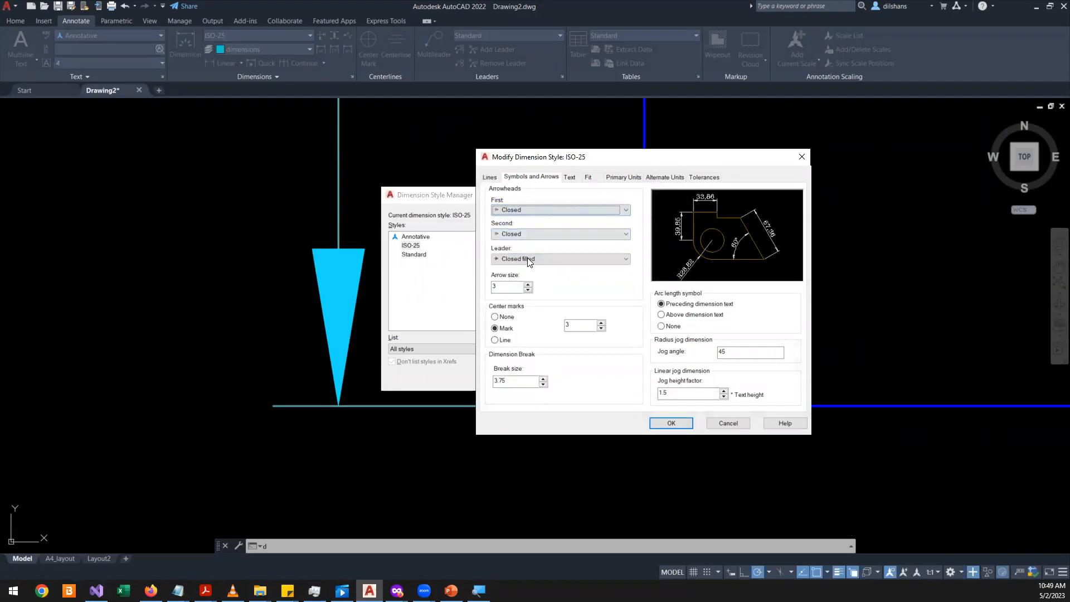
pyautogui.click(527, 257)
pyautogui.click(527, 282)
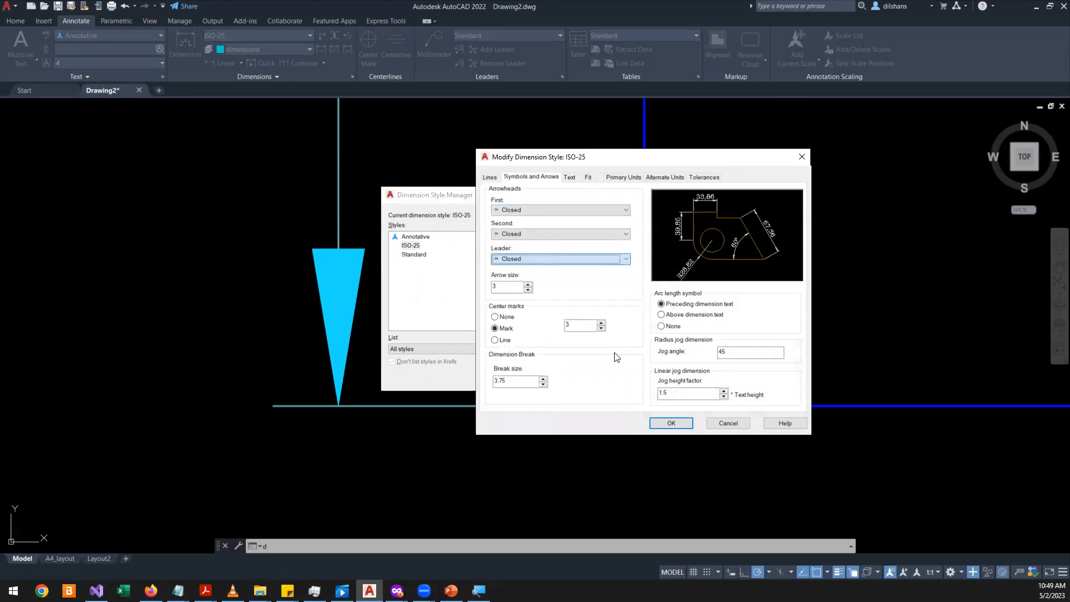
pyautogui.click(664, 422)
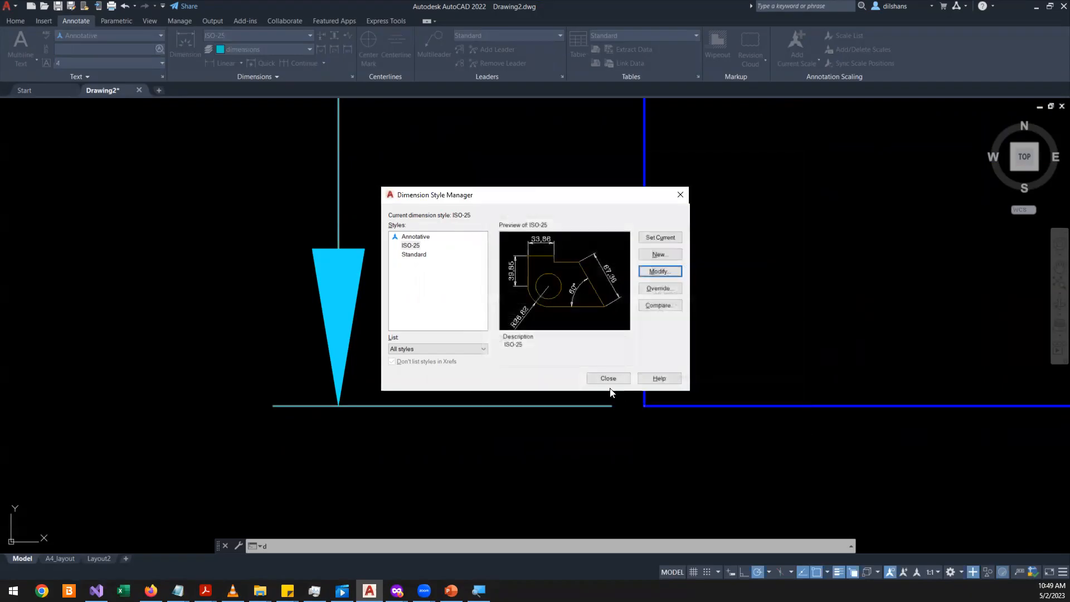
pyautogui.click(608, 379)
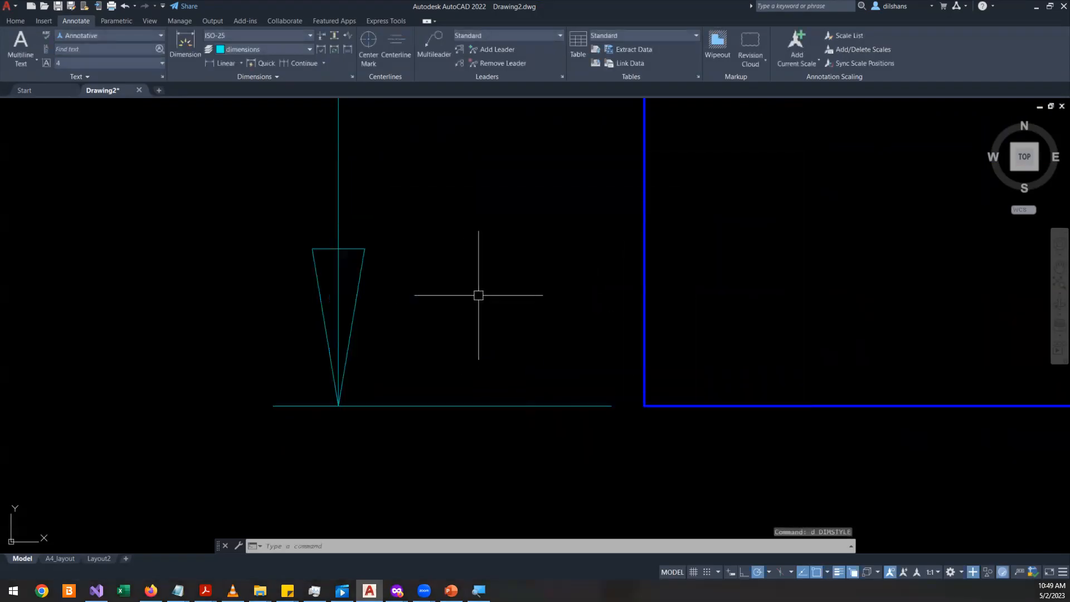
# - Examine the closed arrowhead on the plan view's vertical dimension and how the dimension looks beside the whole view
pyautogui.scroll(-4, 487, 291)
pyautogui.scroll(2, 497, 280)
pyautogui.scroll(2, 379, 356)
pyautogui.scroll(2, 474, 246)
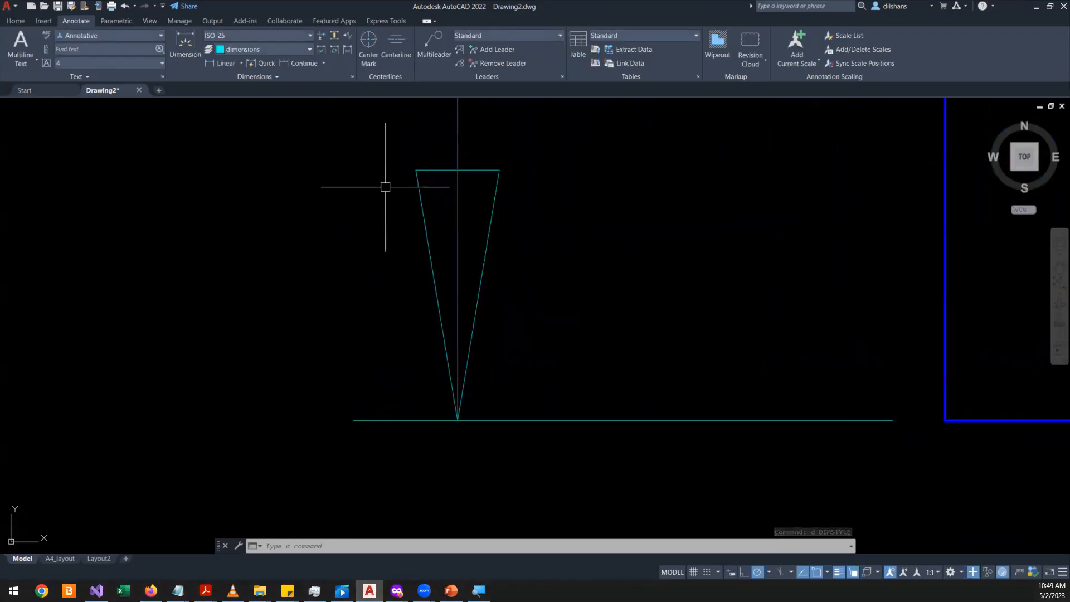
pyautogui.scroll(-5, 470, 282)
pyautogui.scroll(4, 500, 169)
pyautogui.scroll(-4, 500, 169)
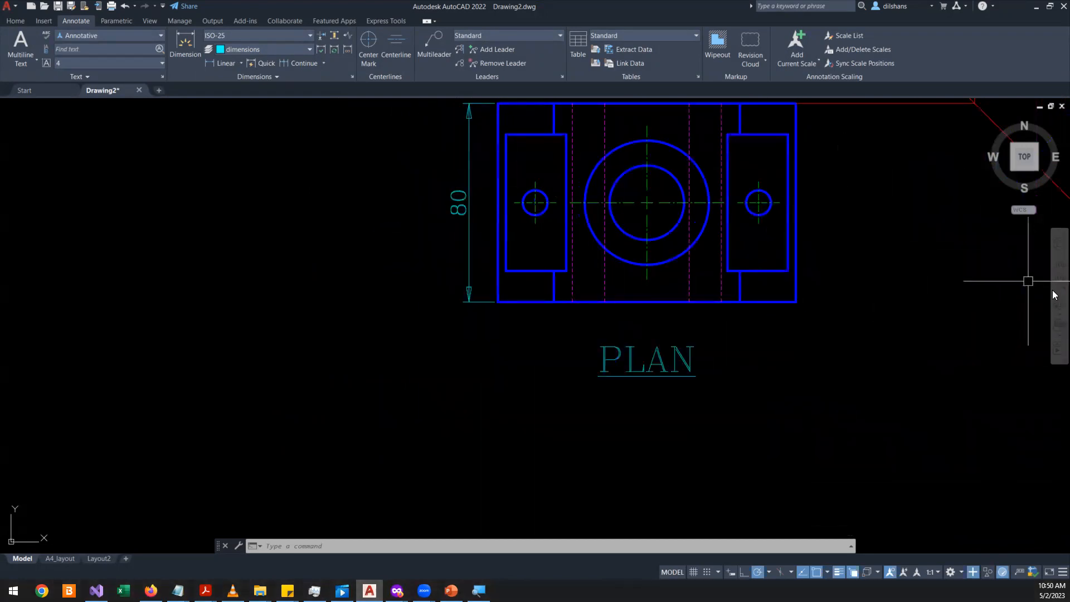
pyautogui.click(1057, 269)
pyautogui.moveTo(640, 203); pyautogui.dragTo(404, 344)
pyautogui.scroll(3, 362, 335)
pyautogui.scroll(-7, 396, 342)
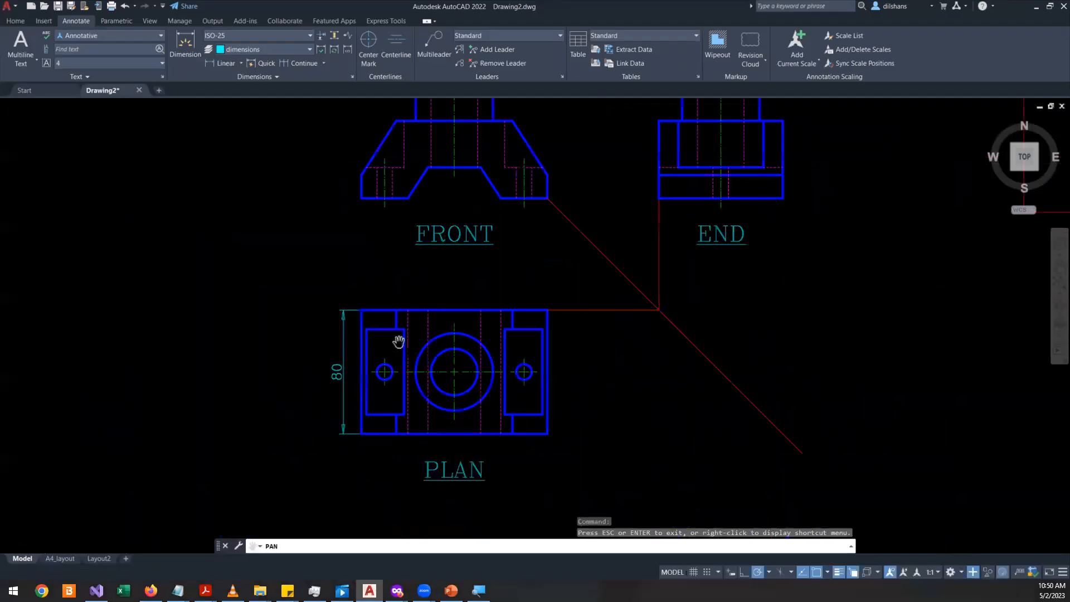
pyautogui.scroll(5, 419, 345)
pyautogui.moveTo(385, 411)
pyautogui.mouseDown()
pyautogui.moveTo(327, 299)
pyautogui.moveTo(474, 235)
pyautogui.mouseUp()
pyautogui.rightClick(406, 203)
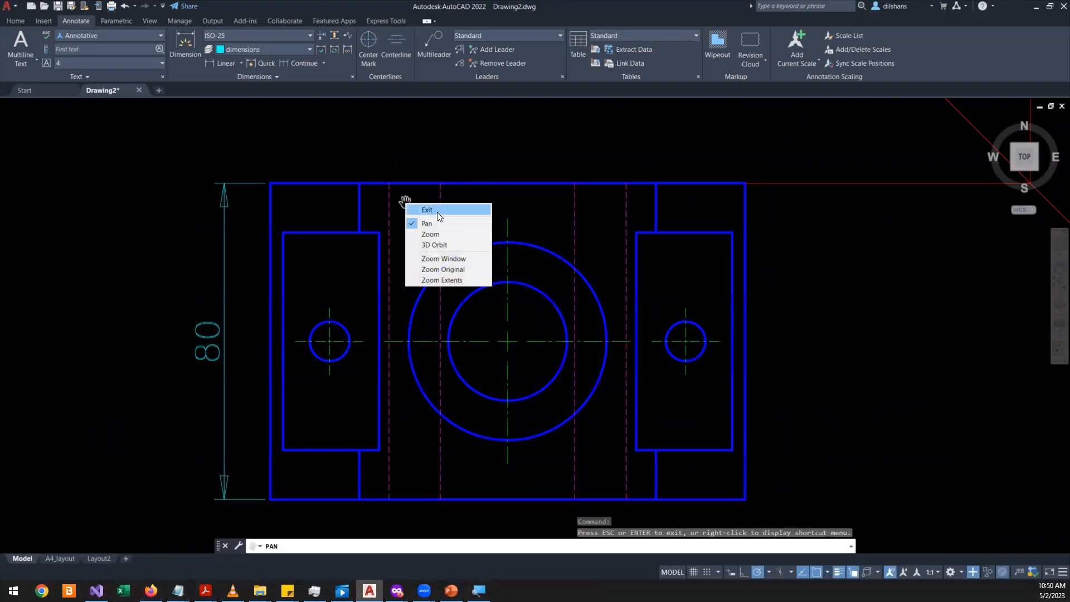
pyautogui.click(437, 212)
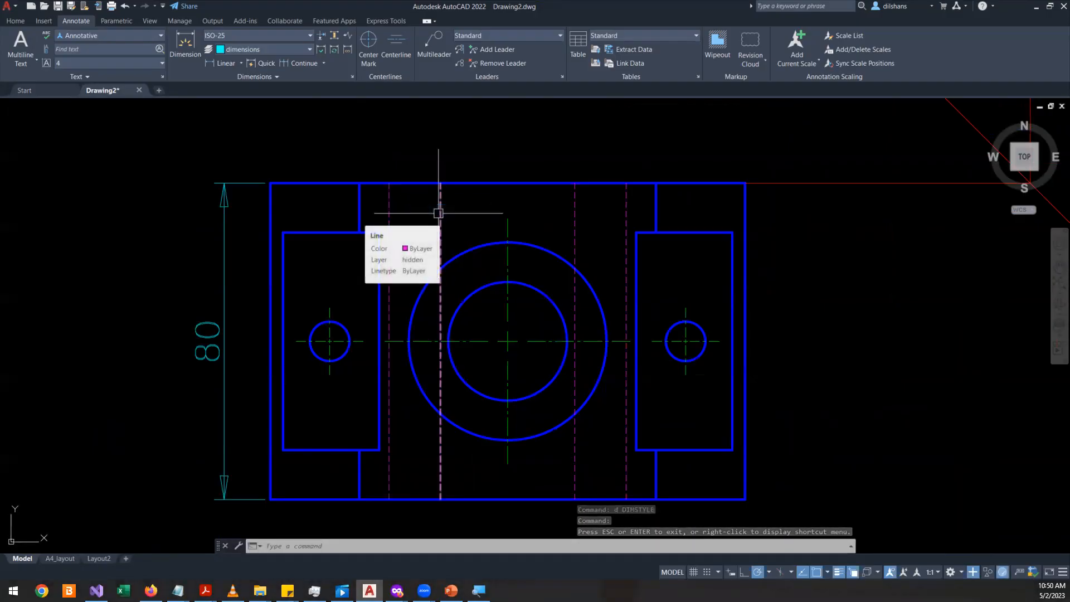
# - Review the ISO-25 dimension style's symbols and arrows settings without changing them, and save the drawing
pyautogui.write('d')
pyautogui.press('Return')
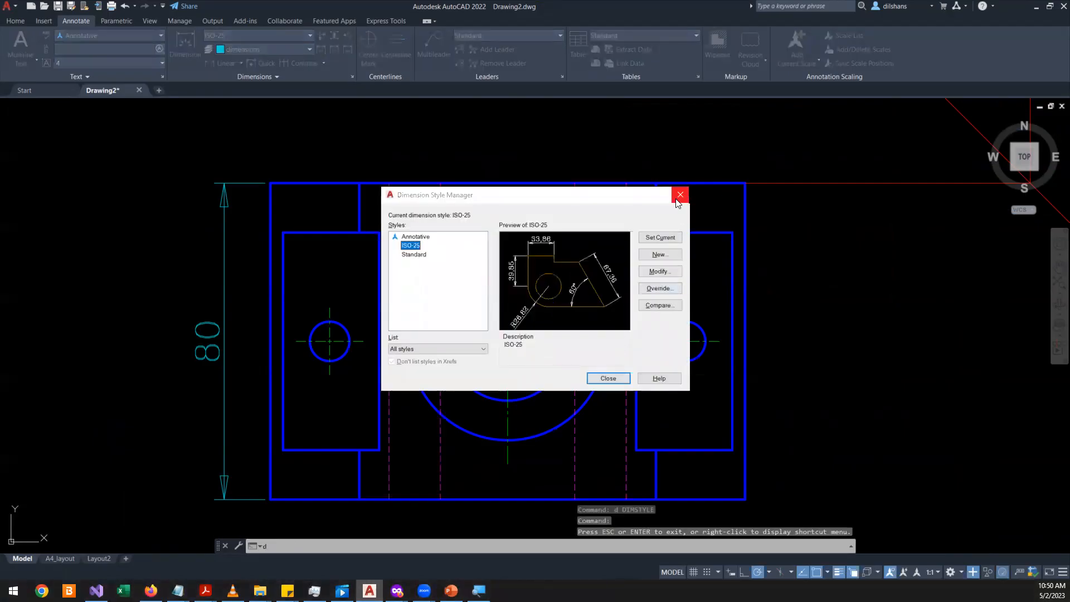
pyautogui.click(644, 272)
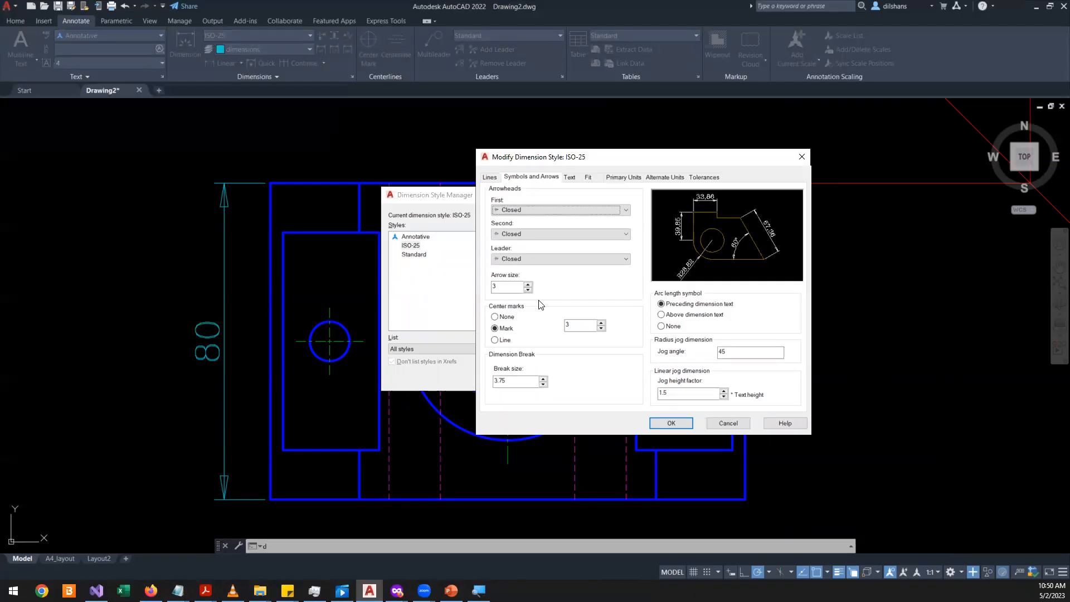
pyautogui.press('Escape')
pyautogui.press('Escape')
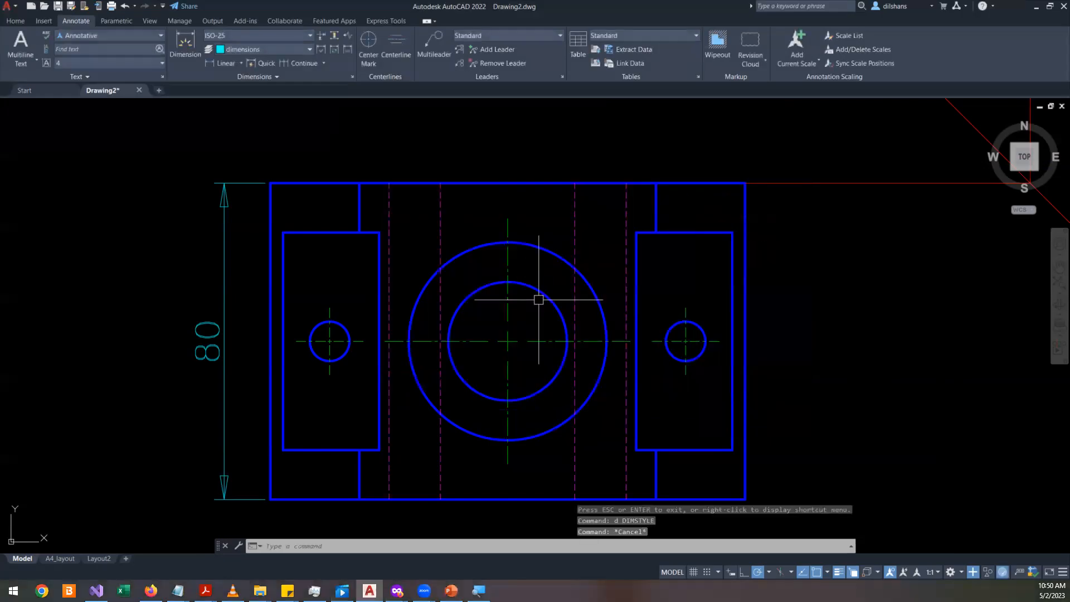
pyautogui.hotkey('ctrl', 's')
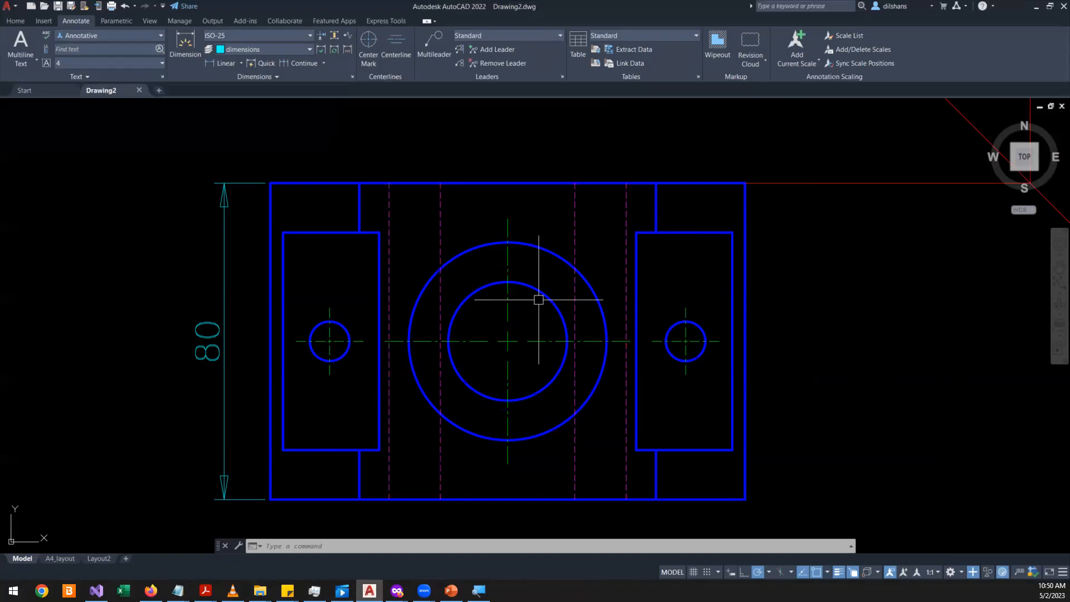
# - Add a vertical linear dimension to the short outer edge at the base of the front view, placed outside its left side
pyautogui.scroll(-4, 505, 312)
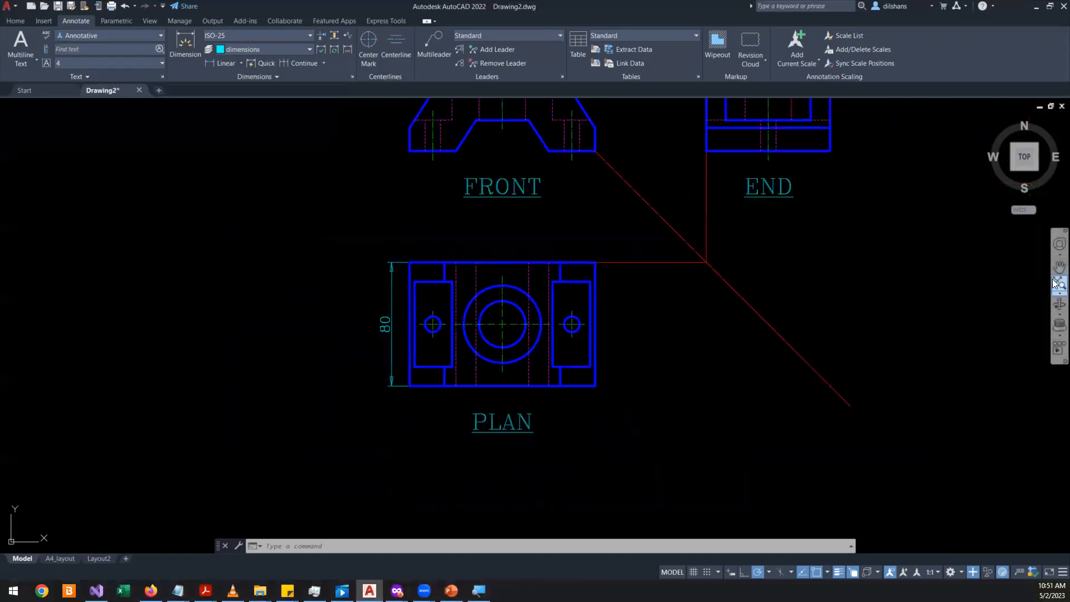
pyautogui.click(1059, 268)
pyautogui.moveTo(536, 248)
pyautogui.mouseDown()
pyautogui.moveTo(375, 337)
pyautogui.moveTo(468, 355)
pyautogui.moveTo(517, 325)
pyautogui.mouseUp()
pyautogui.hotkey('ctrl', 's')
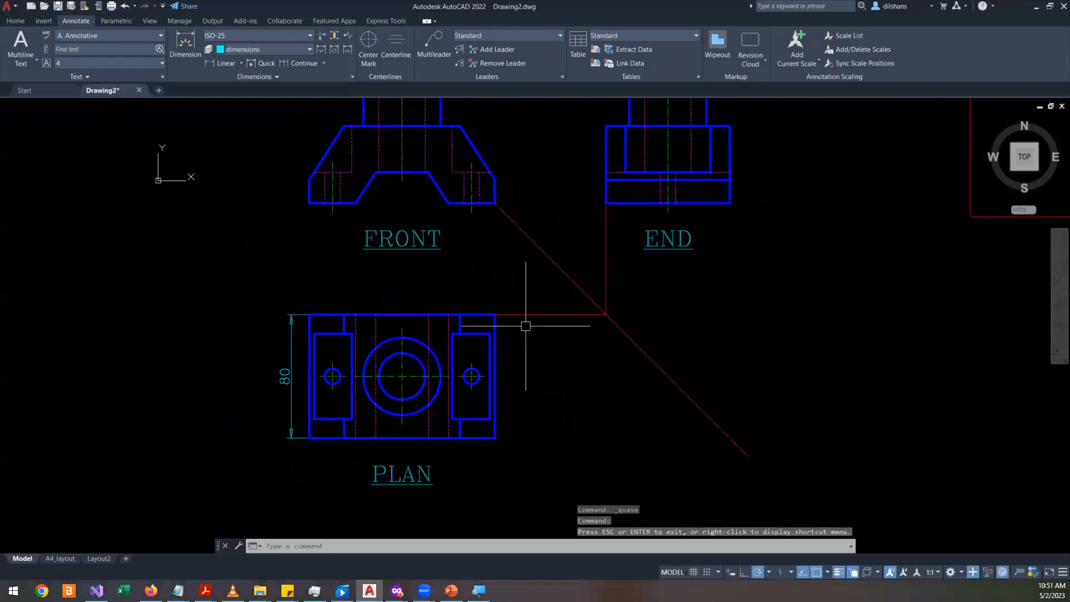
pyautogui.scroll(-2, 509, 263)
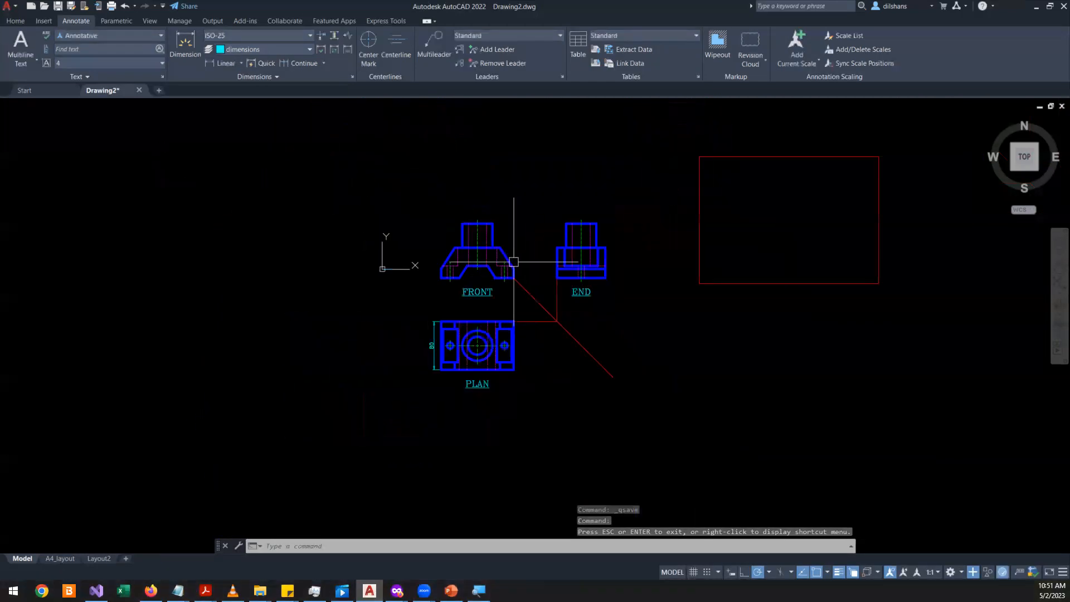
pyautogui.scroll(4, 461, 232)
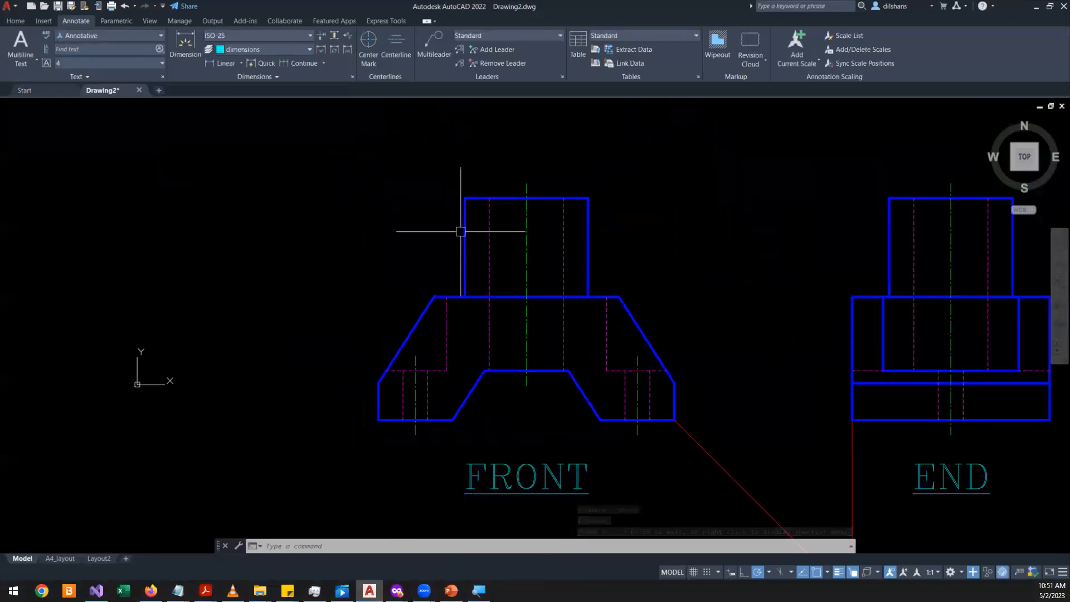
pyautogui.write('DLI')
pyautogui.press('Return')
pyautogui.scroll(-2, 460, 233)
pyautogui.scroll(4, 385, 350)
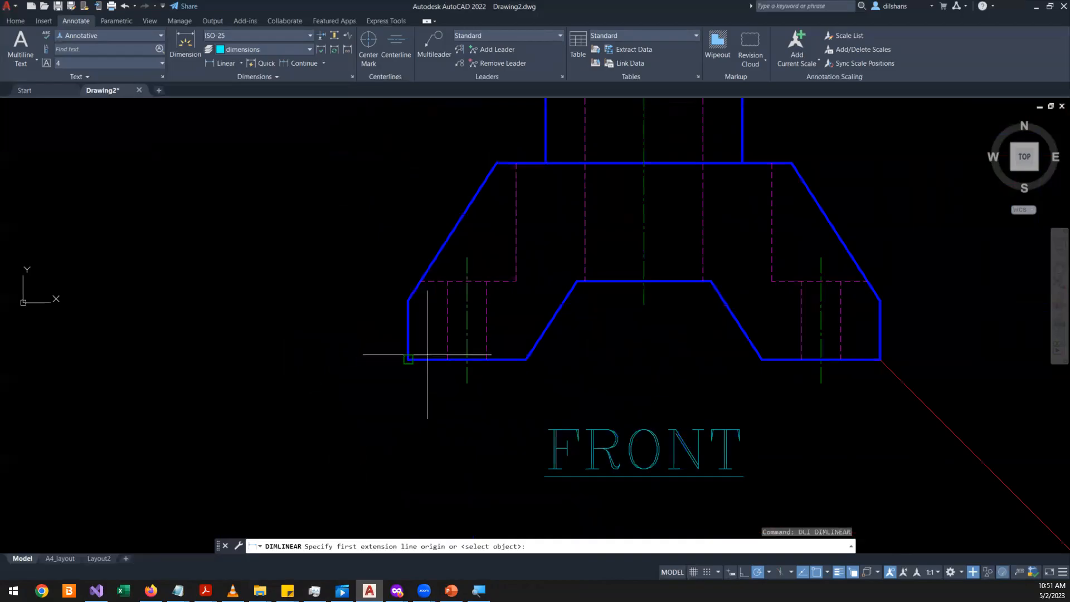
pyautogui.click(408, 359)
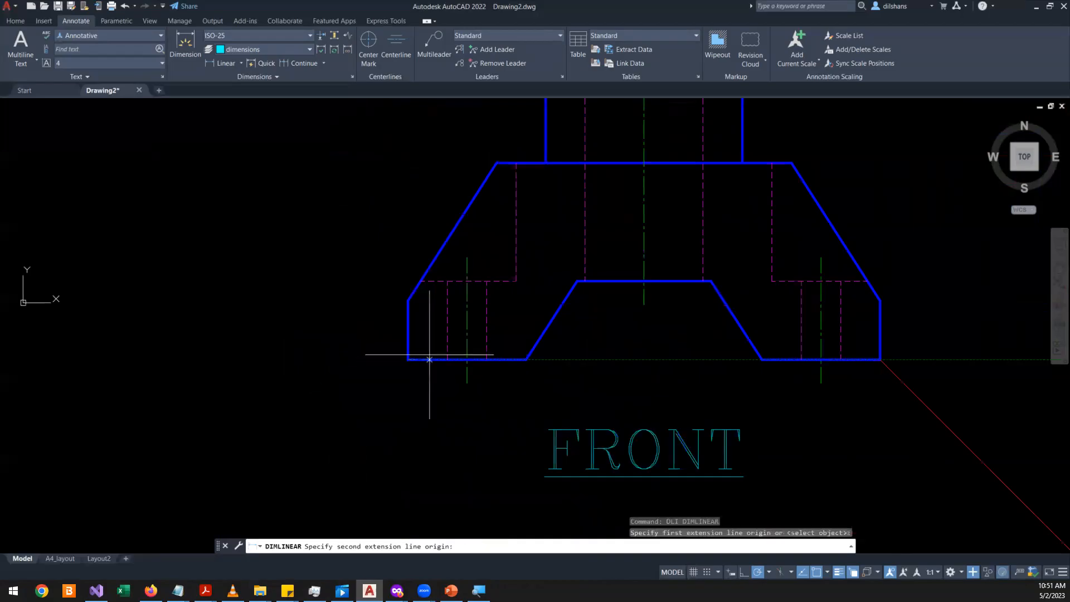
pyautogui.click(408, 301)
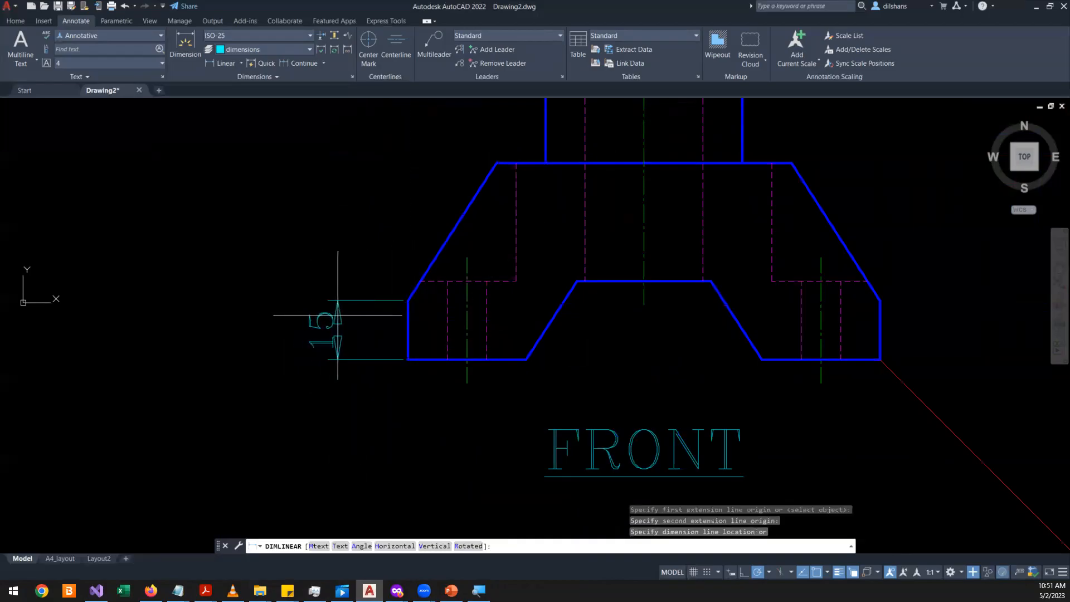
pyautogui.click(338, 323)
# - Dimension the front view's height from the lower left base corner to the sloped shoulder's top corner, outside the first dimension
pyautogui.press('Return')
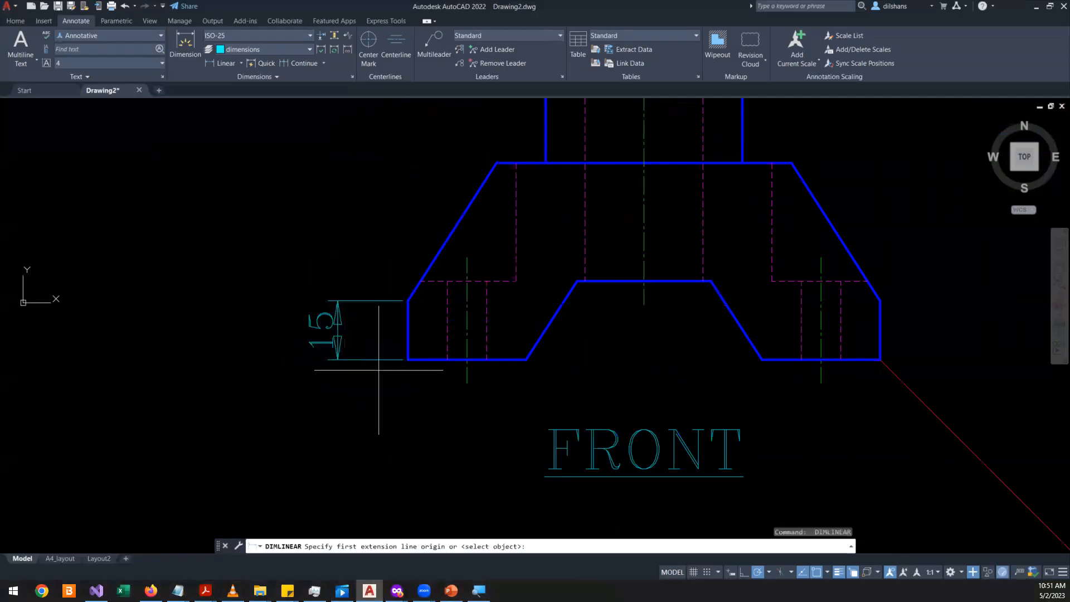
pyautogui.click(408, 359)
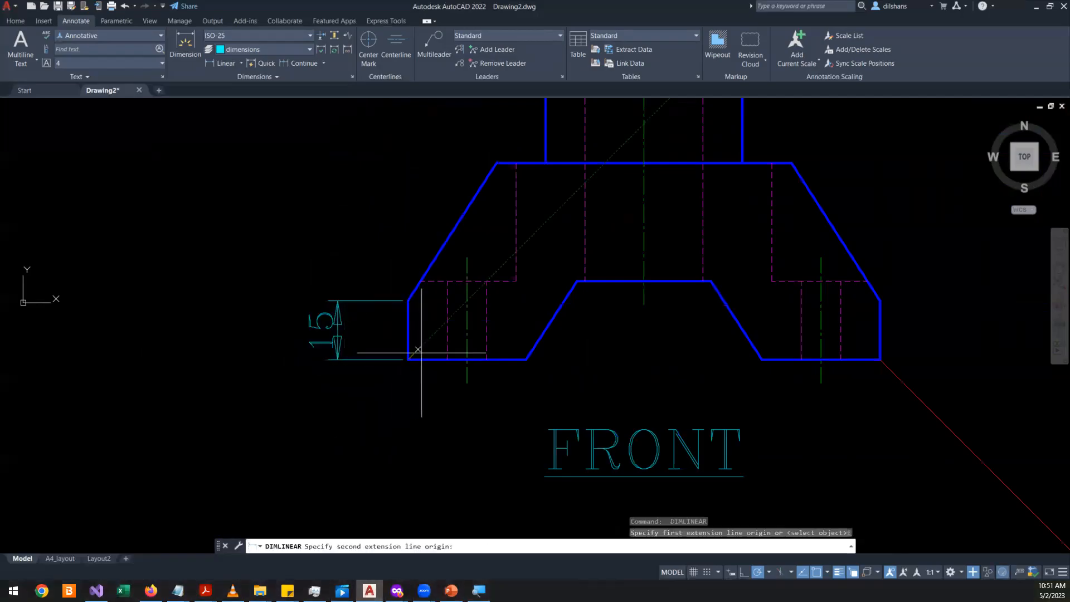
pyautogui.click(497, 163)
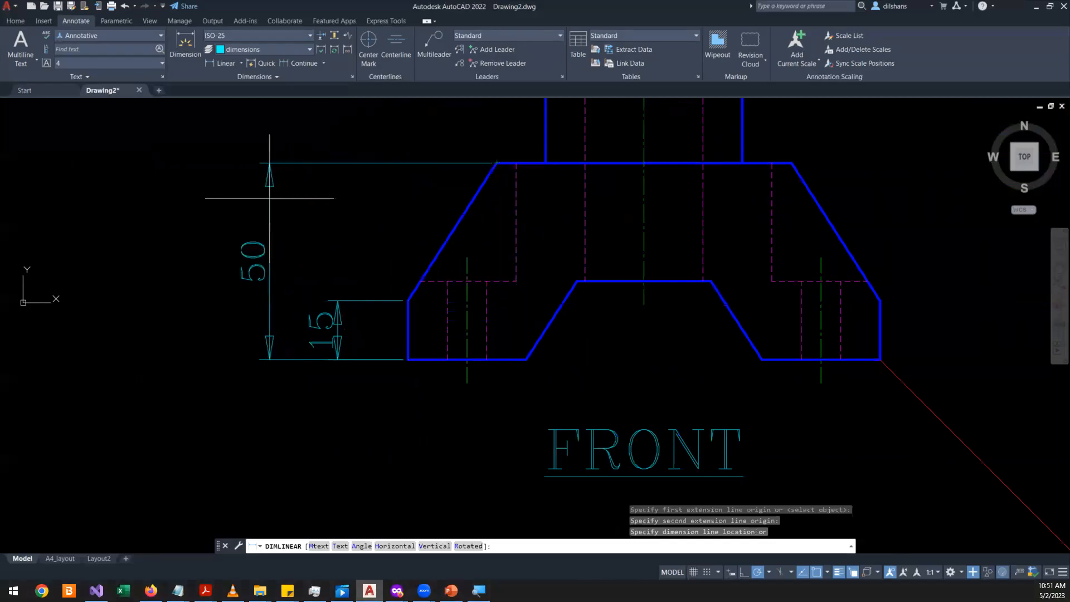
pyautogui.click(270, 198)
pyautogui.scroll(-3, 269, 198)
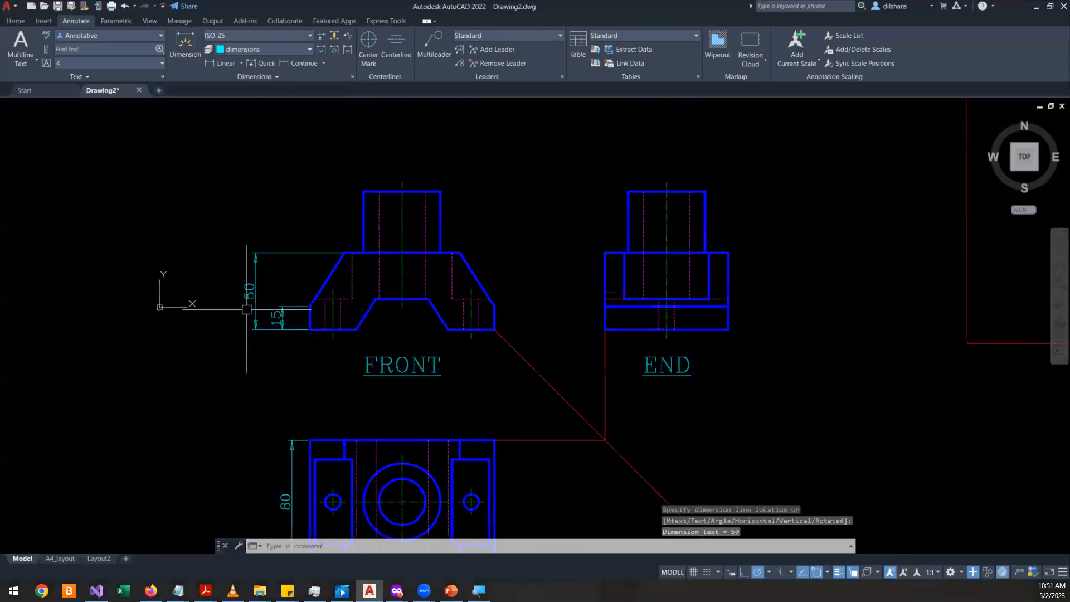
pyautogui.scroll(1, 310, 203)
# - Dimension the front view's overall height from the lower left base corner to the cylinder's top left corner, outside the other two dimensions
pyautogui.press('Return')
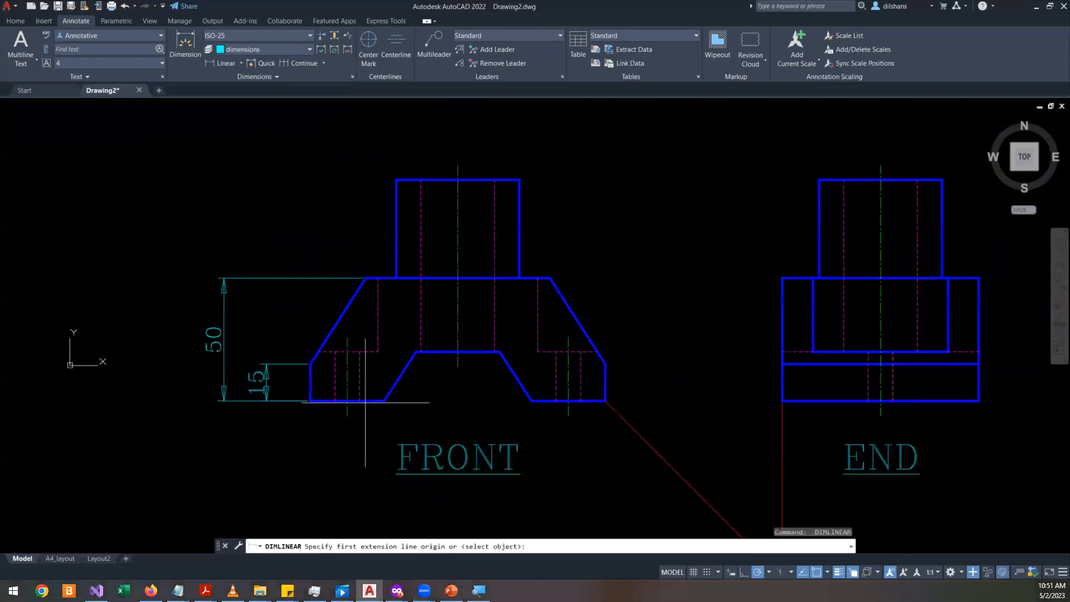
pyautogui.click(316, 400)
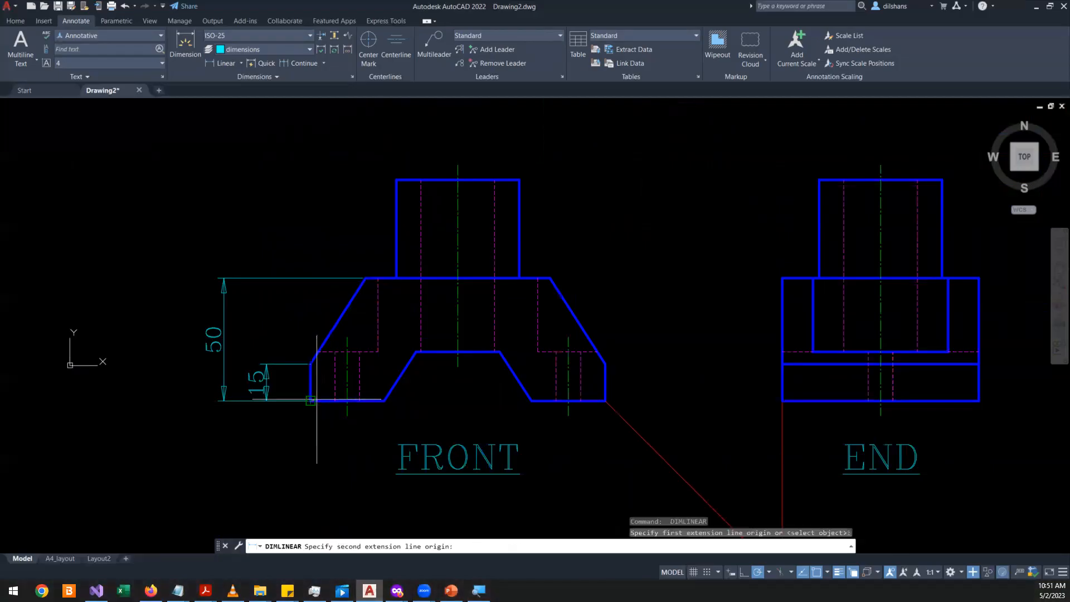
pyautogui.click(395, 180)
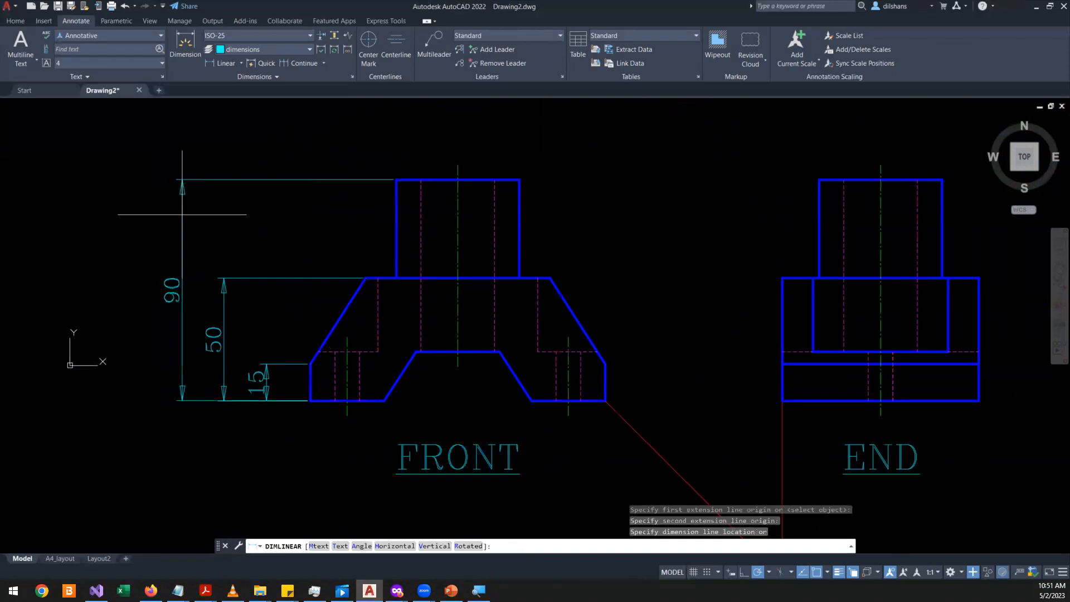
pyautogui.click(135, 217)
pyautogui.scroll(-2, 440, 342)
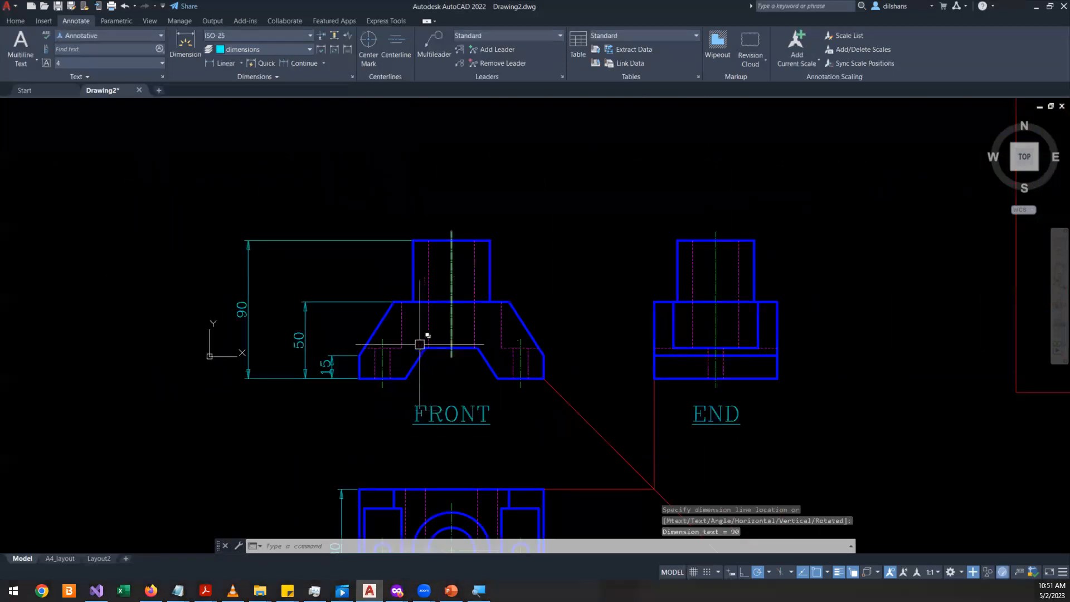
# - Examine the spacing between the front view's three vertical dimensions by selecting them together, and clear the selection
pyautogui.scroll(2, 337, 344)
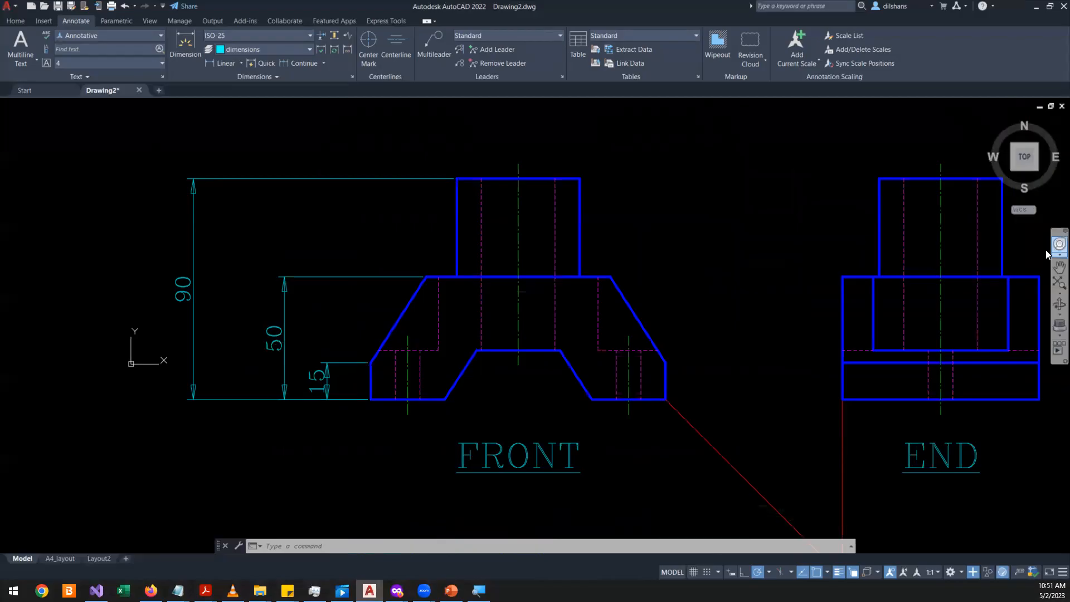
pyautogui.scroll(2, 315, 387)
pyautogui.scroll(-2, 315, 387)
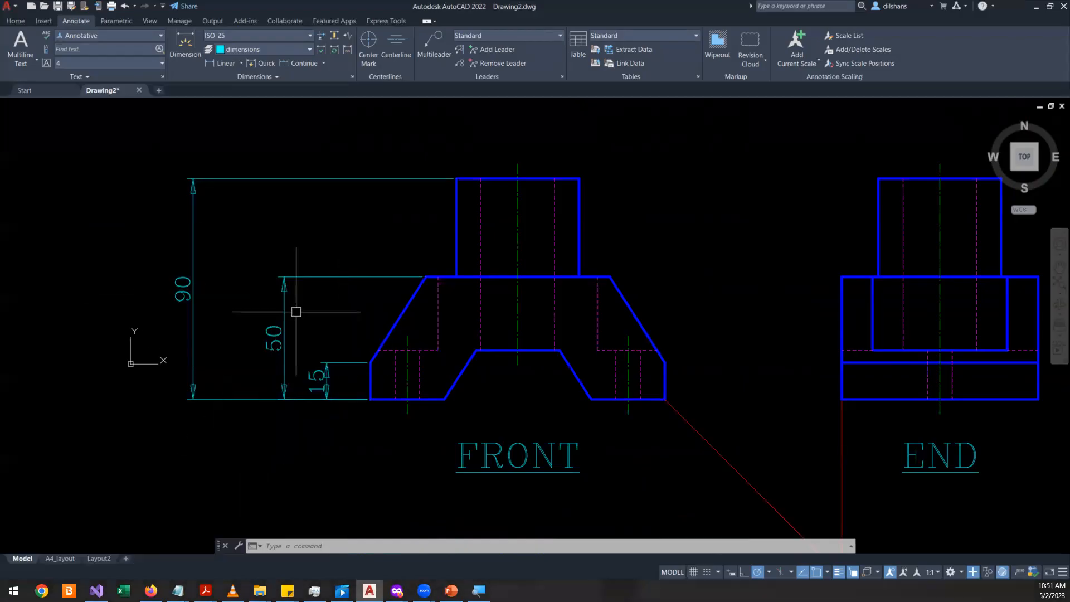
pyautogui.scroll(1, 303, 396)
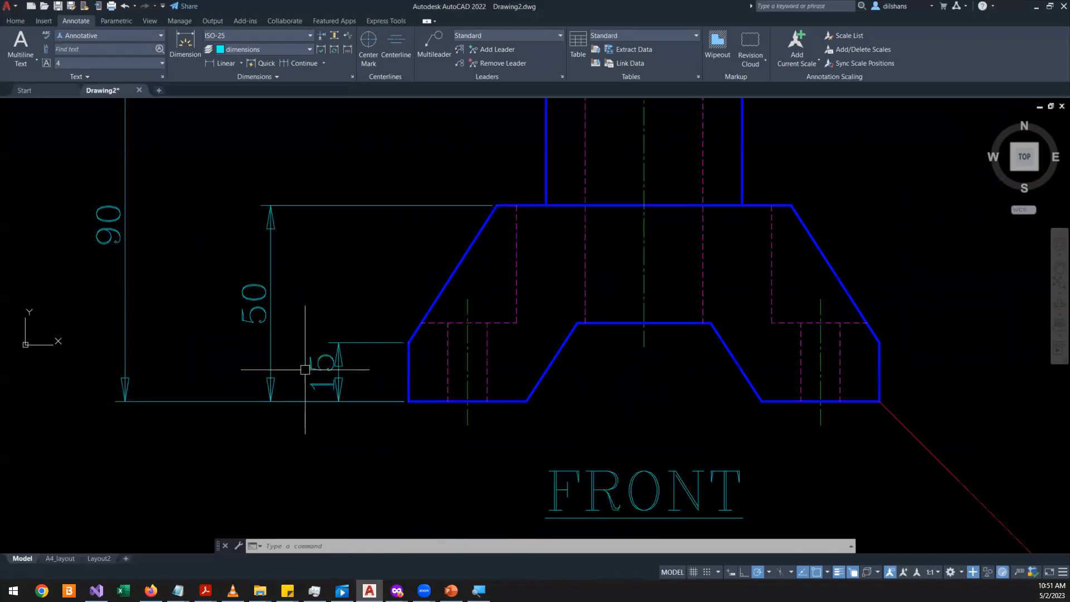
pyautogui.click(271, 329)
pyautogui.click(338, 365)
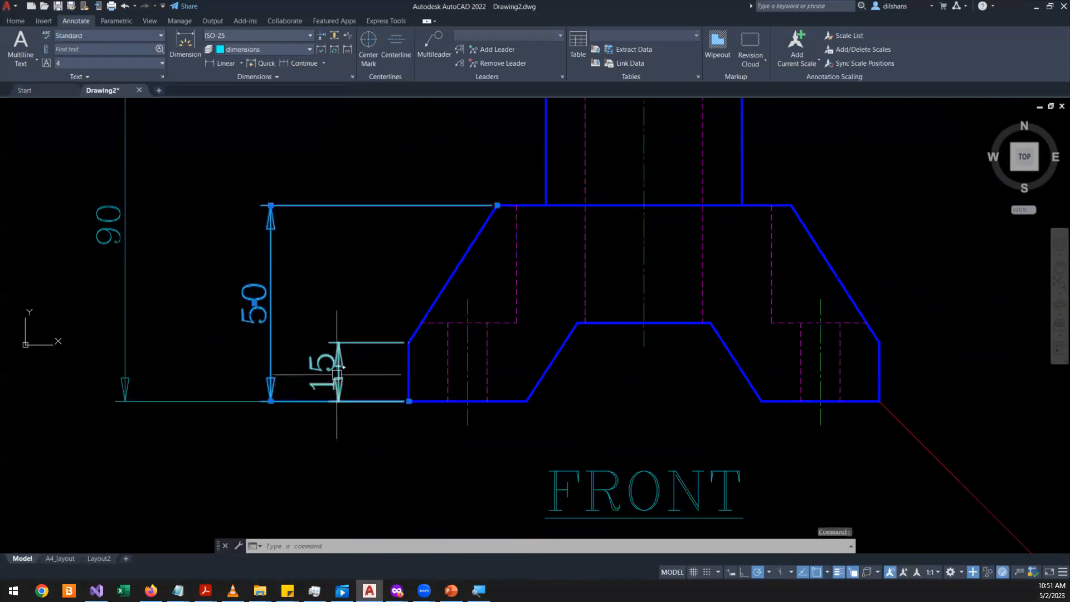
pyautogui.click(146, 325)
pyautogui.click(112, 324)
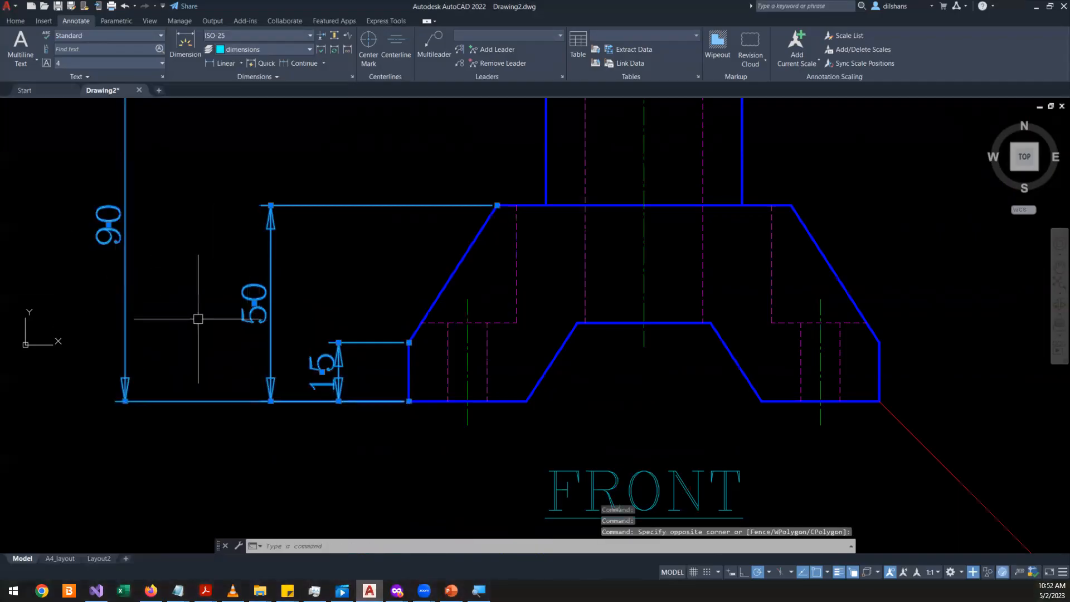
pyautogui.scroll(-3, 198, 319)
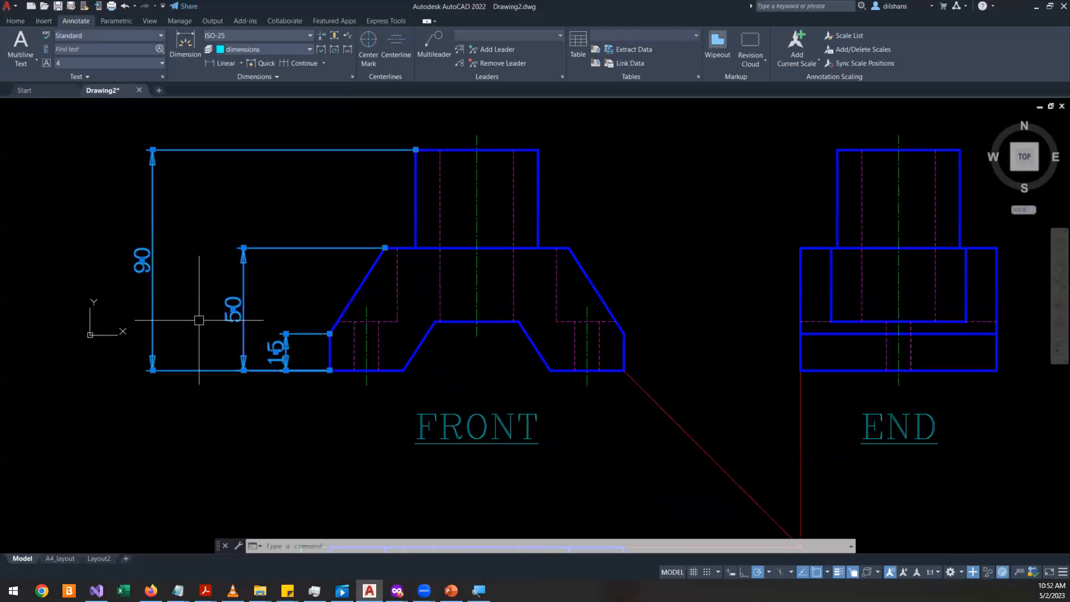
pyautogui.click(220, 306)
pyautogui.press('Escape')
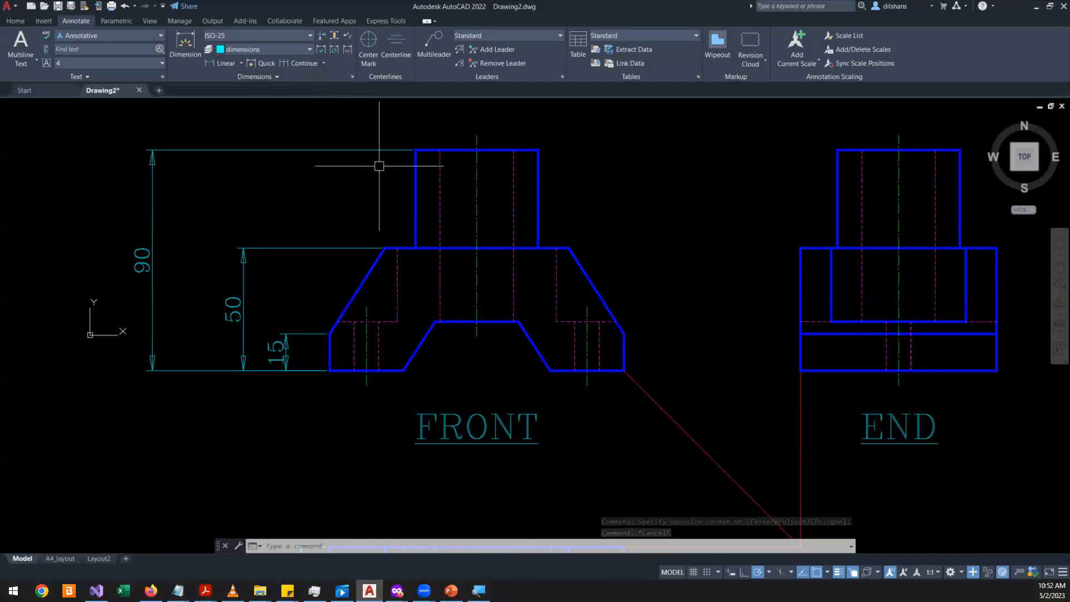
# - Space the front view's three vertical dimensions evenly with Adjust Space, using the innermost one as base and the Auto spacing value
pyautogui.click(335, 35)
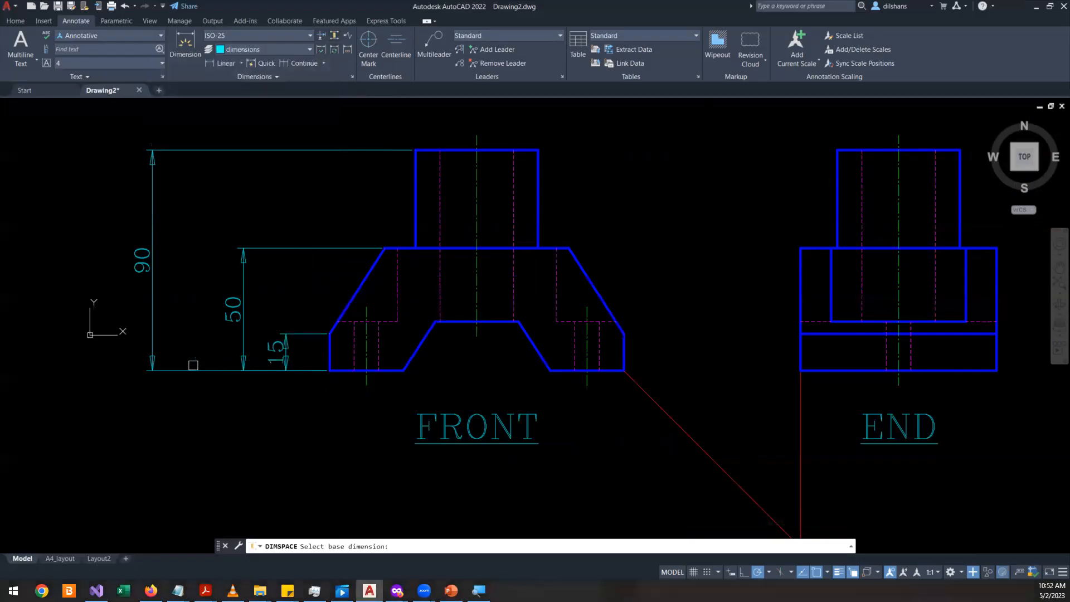
pyautogui.click(294, 334)
pyautogui.click(276, 293)
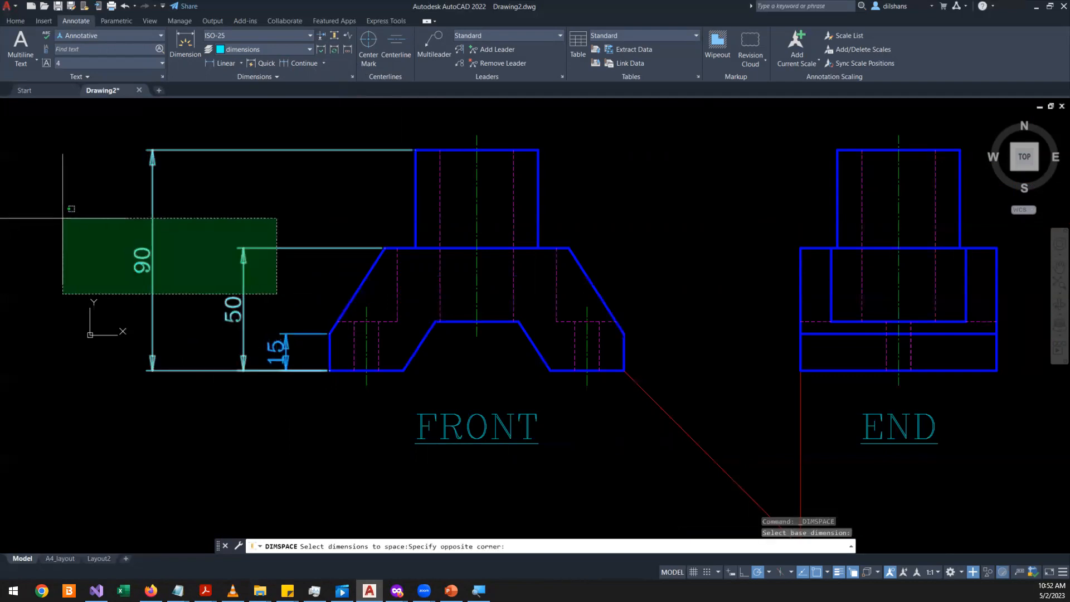
pyautogui.click(63, 218)
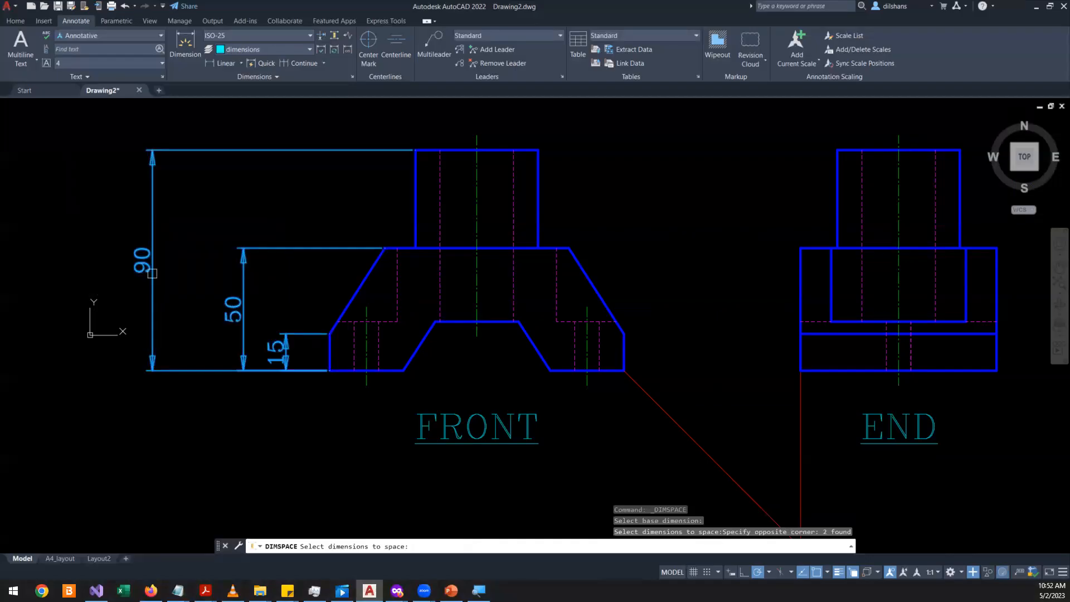
pyautogui.press('Return')
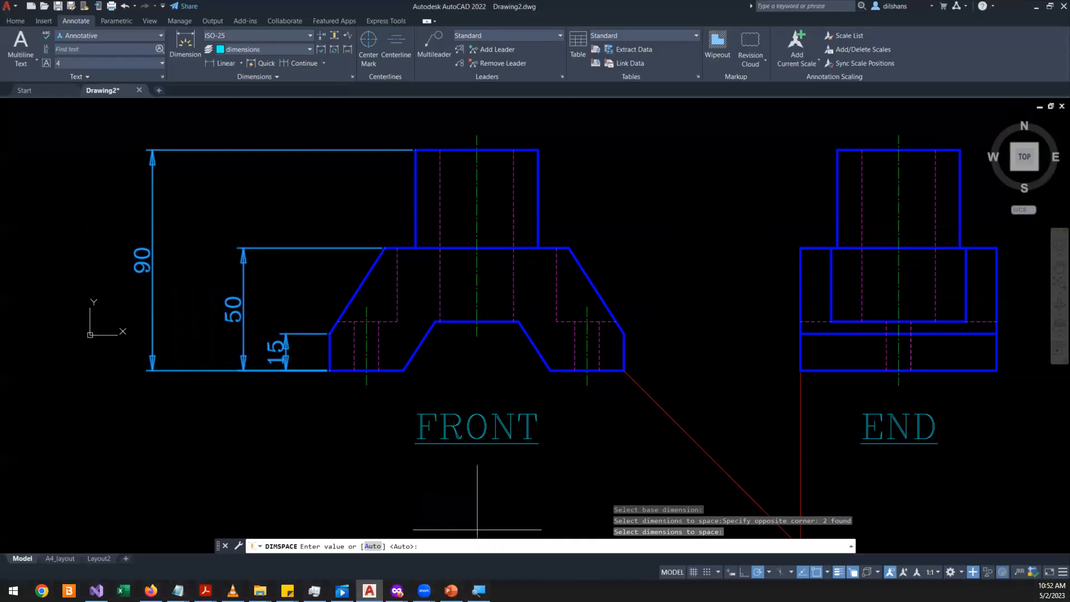
pyautogui.press('Return')
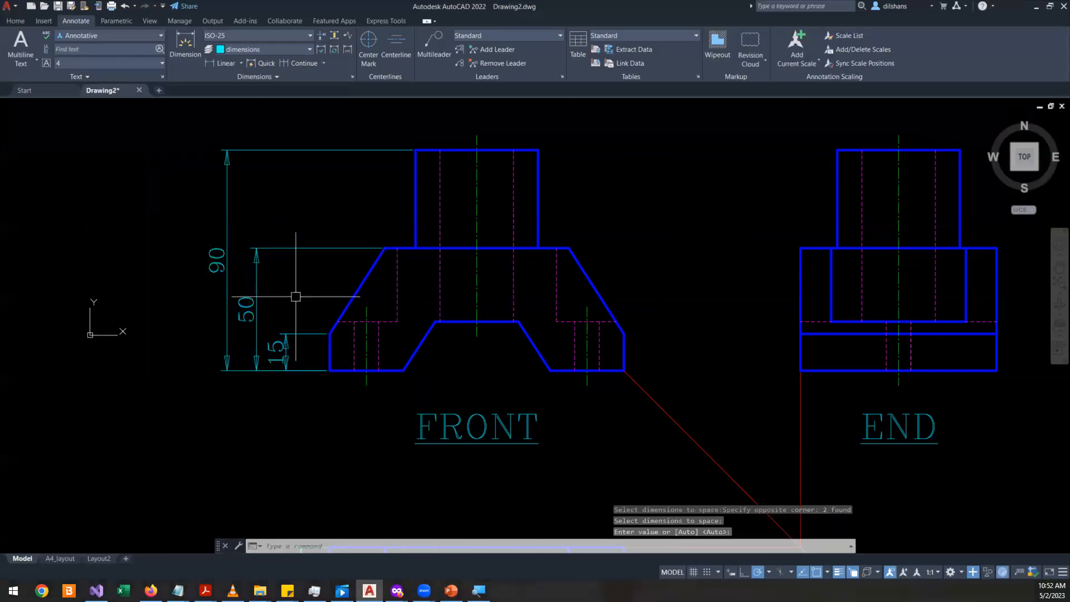
# - Move the dimension line of the front view's short base edge outward beyond the other two vertical dimensions
pyautogui.scroll(5, 273, 303)
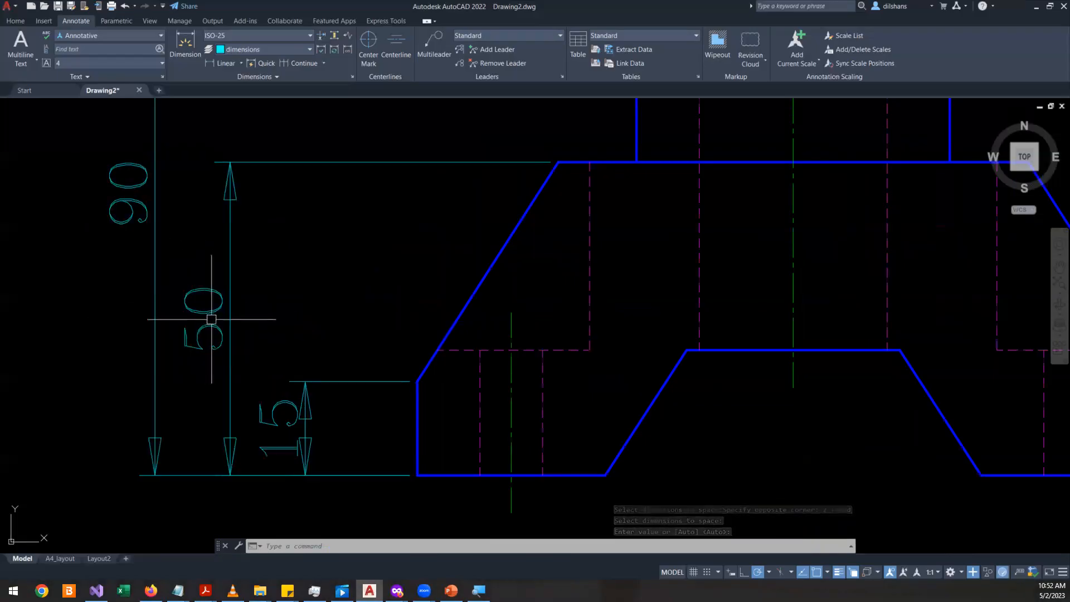
pyautogui.scroll(2, 227, 351)
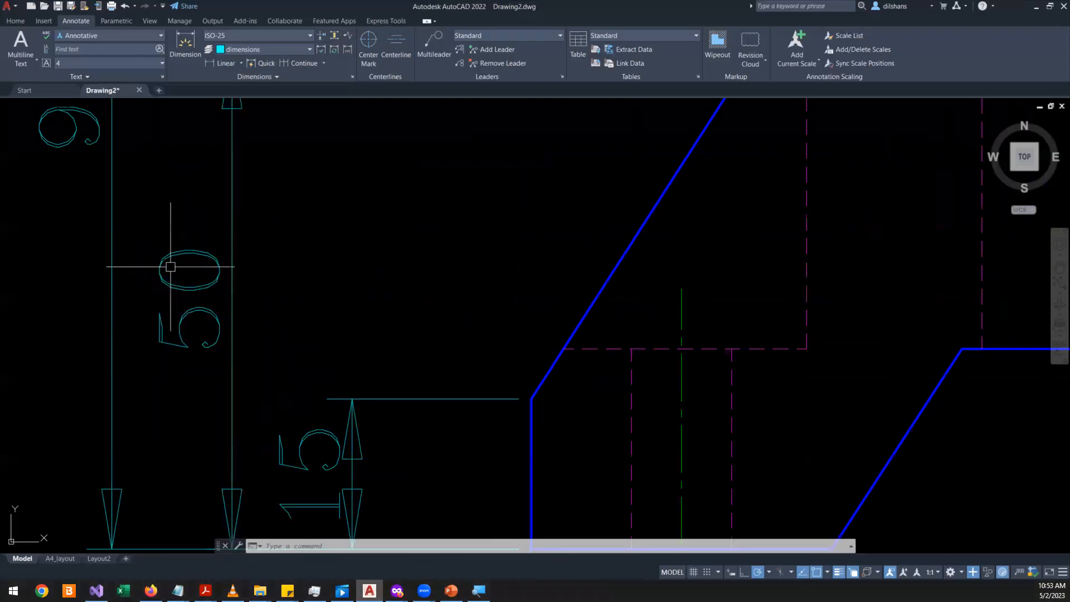
pyautogui.scroll(2, 159, 275)
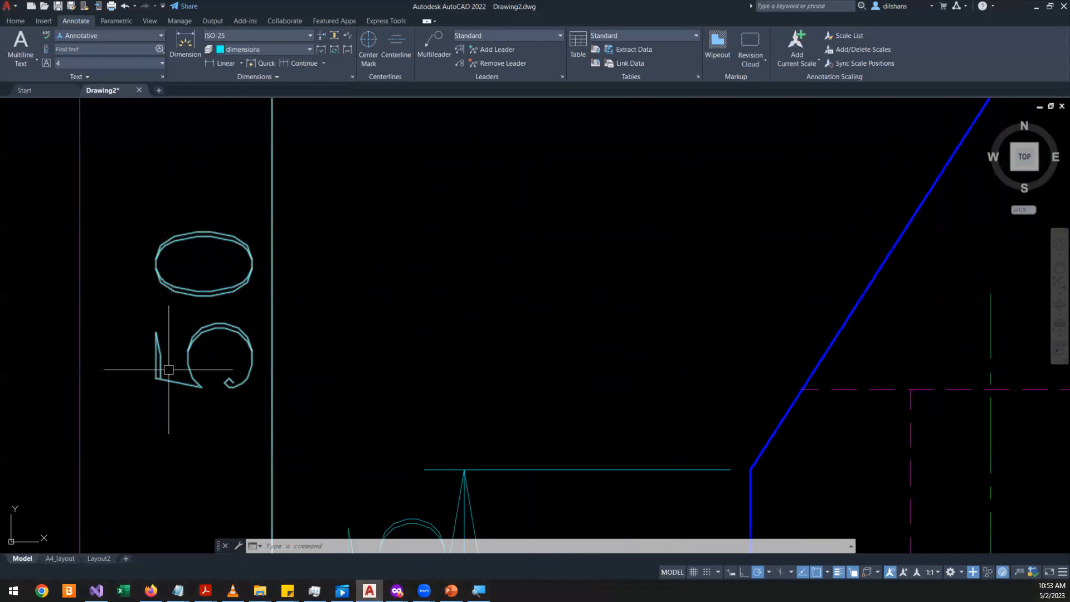
pyautogui.scroll(-4, 222, 323)
pyautogui.scroll(2, 215, 321)
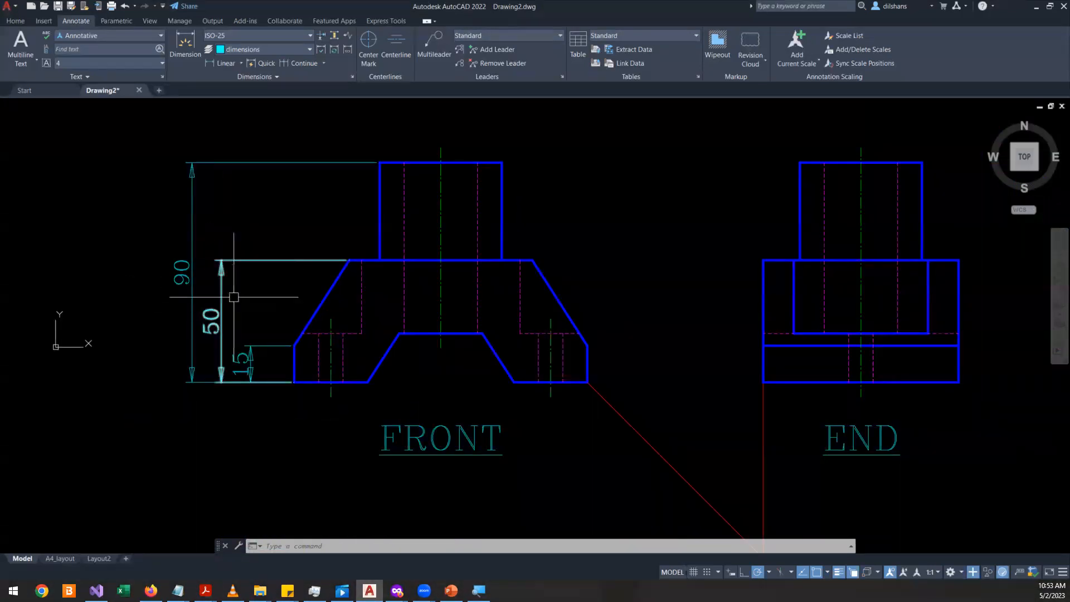
pyautogui.scroll(2, 167, 358)
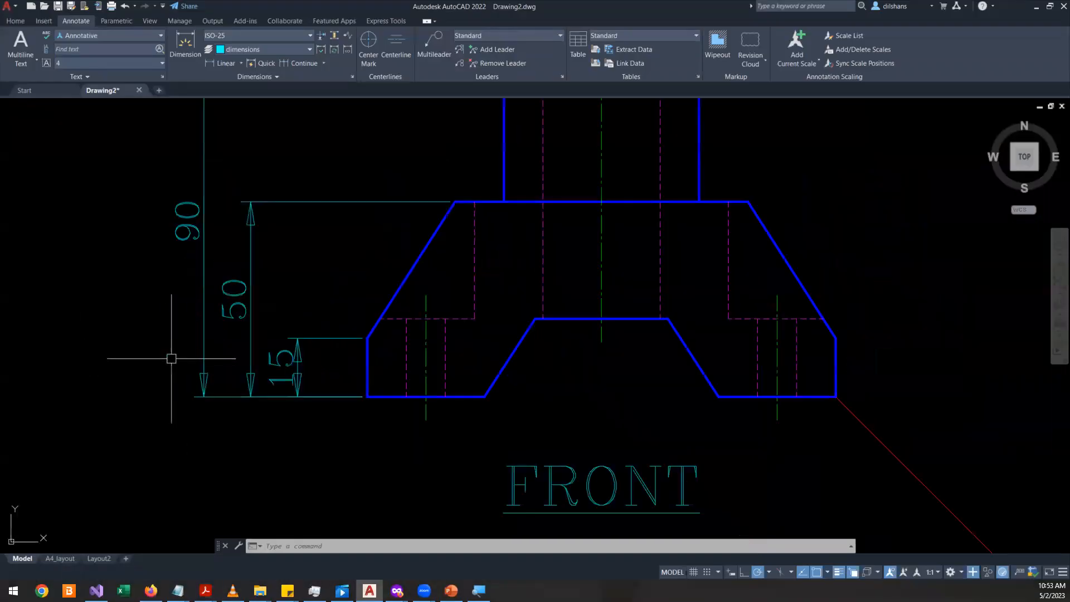
pyautogui.click(293, 367)
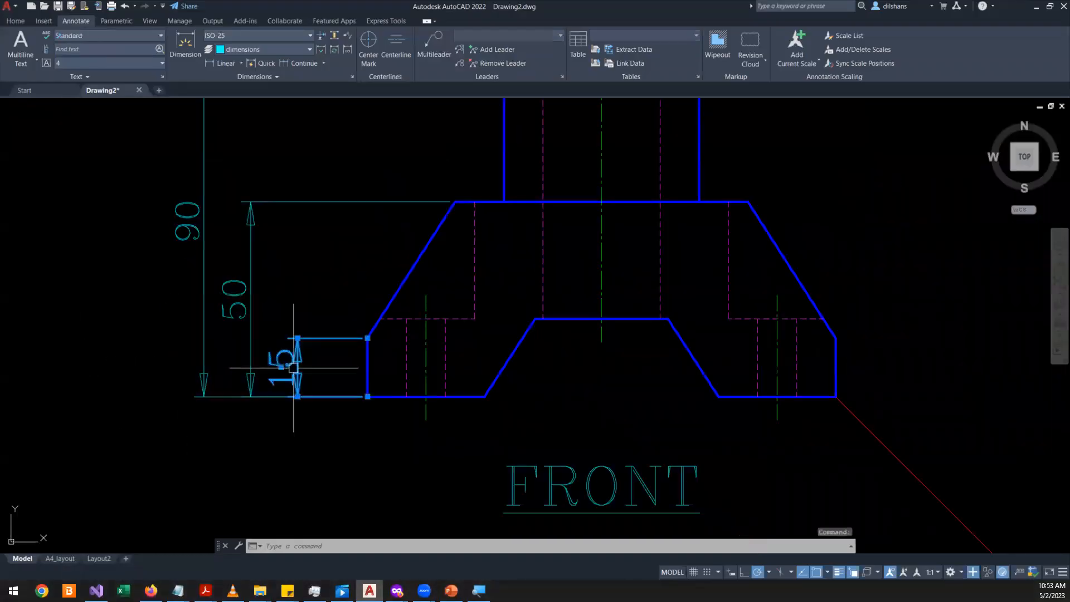
pyautogui.click(297, 338)
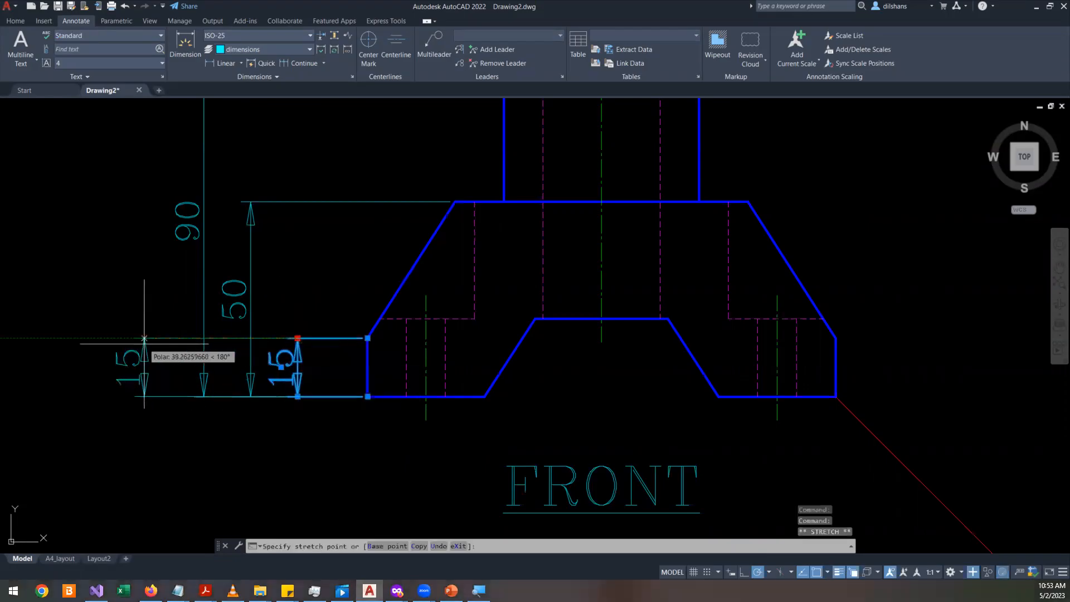
pyautogui.click(140, 338)
pyautogui.press('Escape')
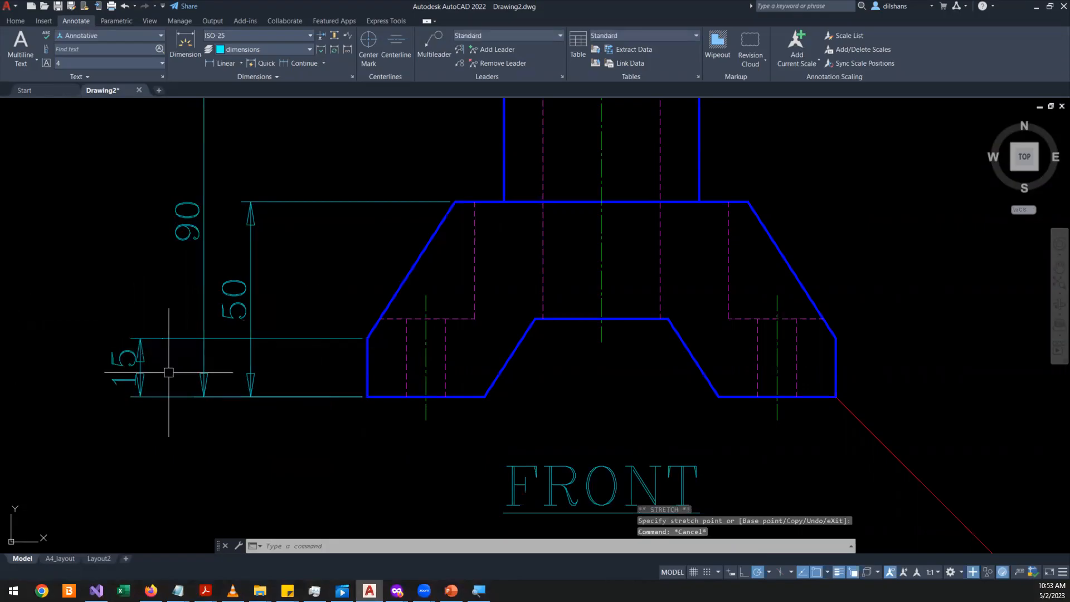
# - Undo the move of the short base edge's dimension line
pyautogui.scroll(-4, 197, 397)
pyautogui.scroll(2, 198, 401)
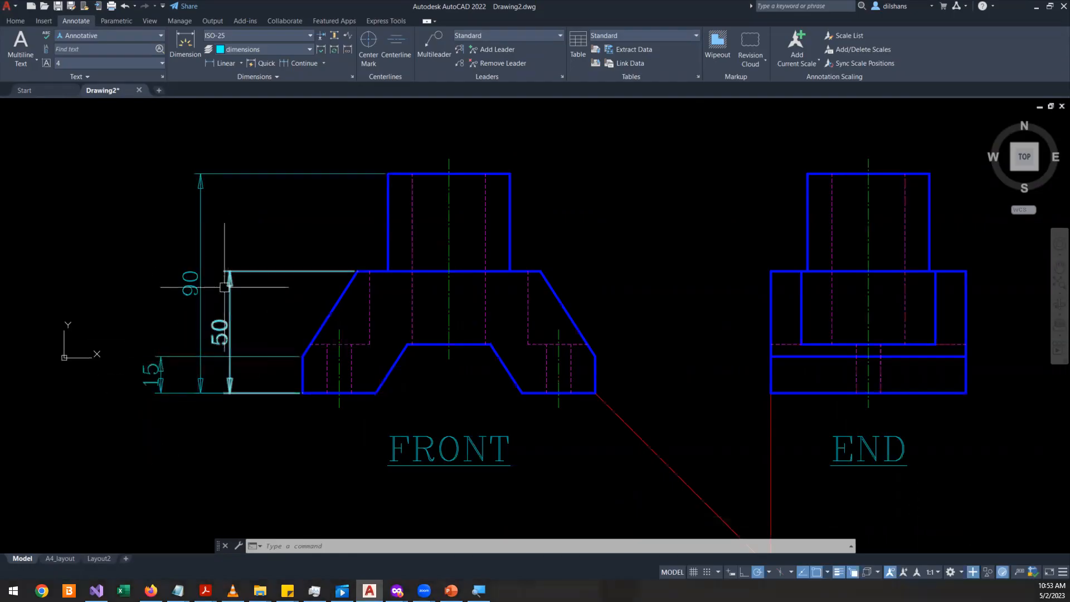
pyautogui.scroll(2, 174, 458)
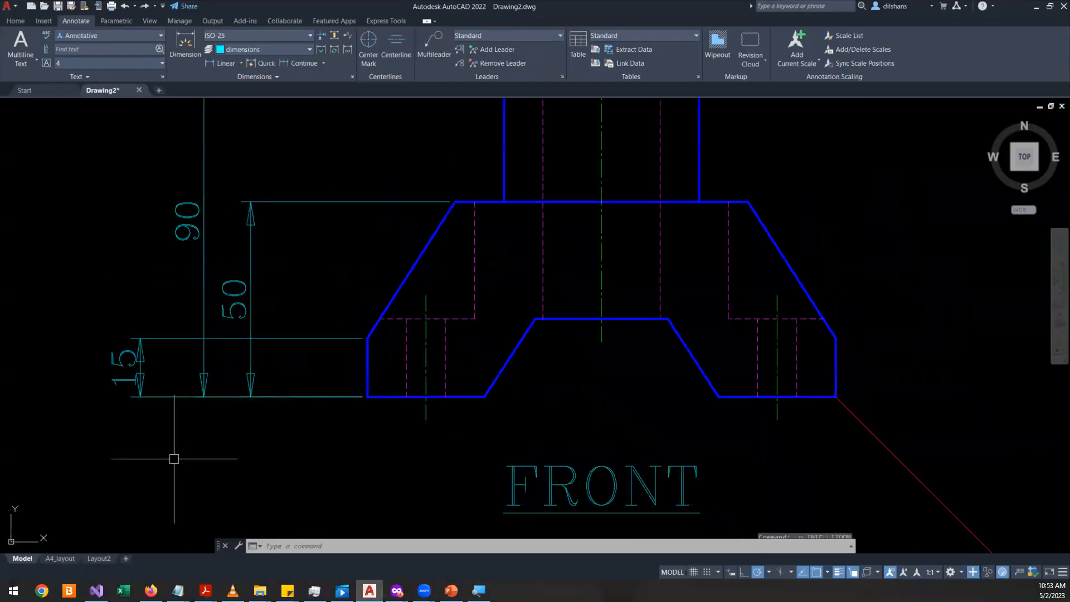
pyautogui.hotkey('ctrl', 'z')
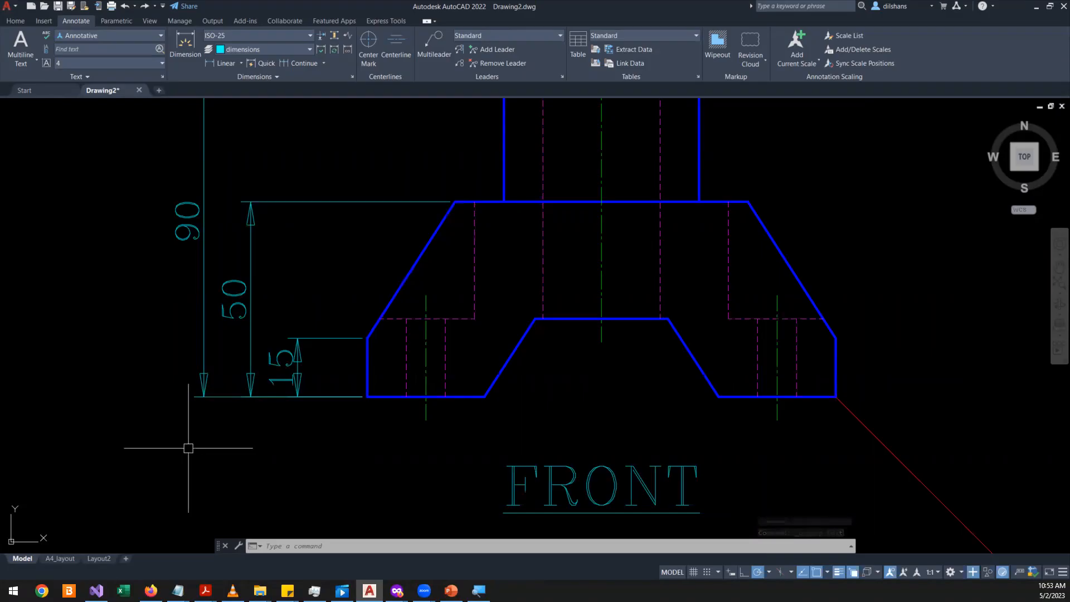
# - Dimension the end view's overall height from the lower right base corner to the cylinder's top right corner, outside the right side
pyautogui.scroll(-5, 189, 448)
pyautogui.scroll(2, 410, 382)
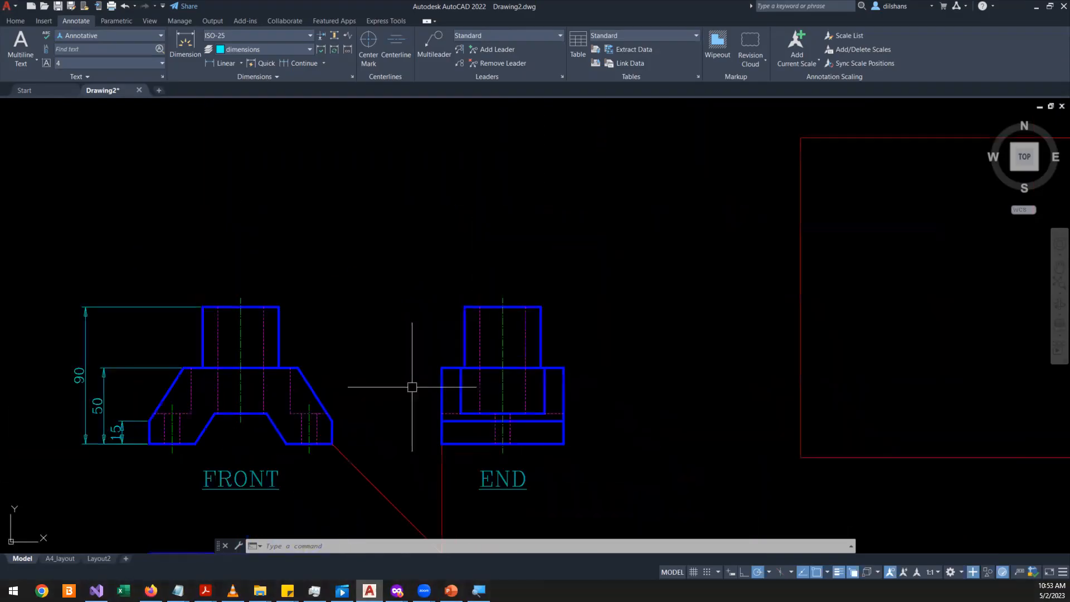
pyautogui.scroll(-2, 321, 384)
pyautogui.scroll(4, 211, 405)
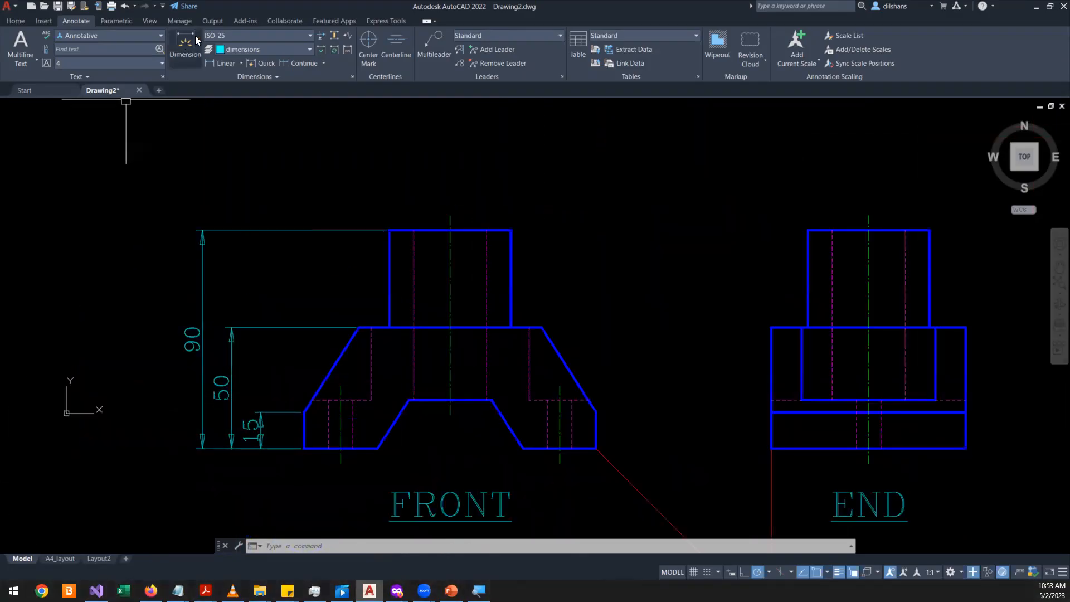
pyautogui.click(222, 63)
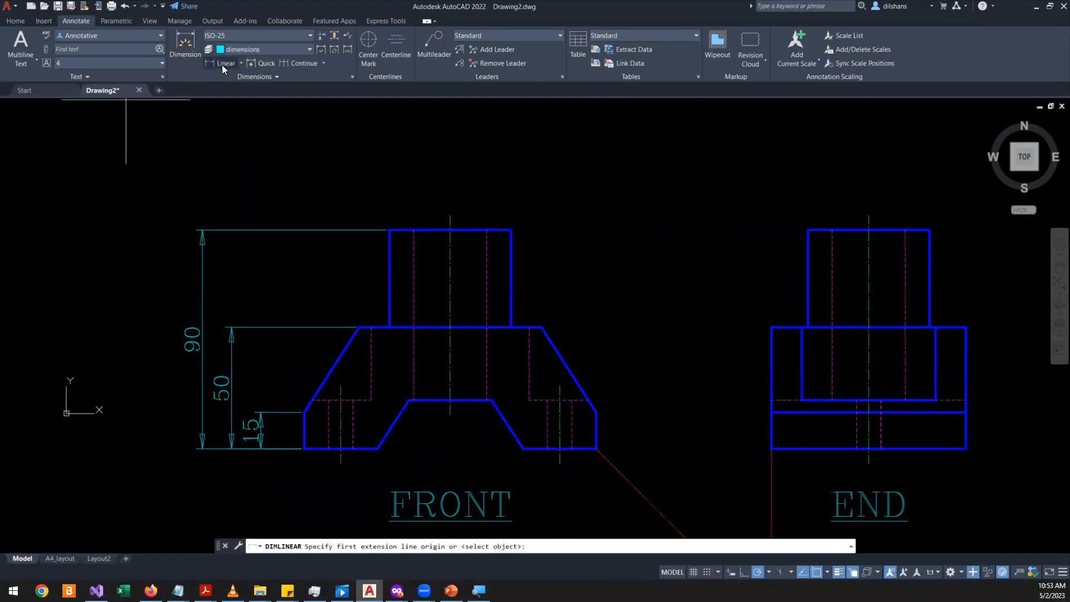
pyautogui.click(966, 449)
pyautogui.click(929, 230)
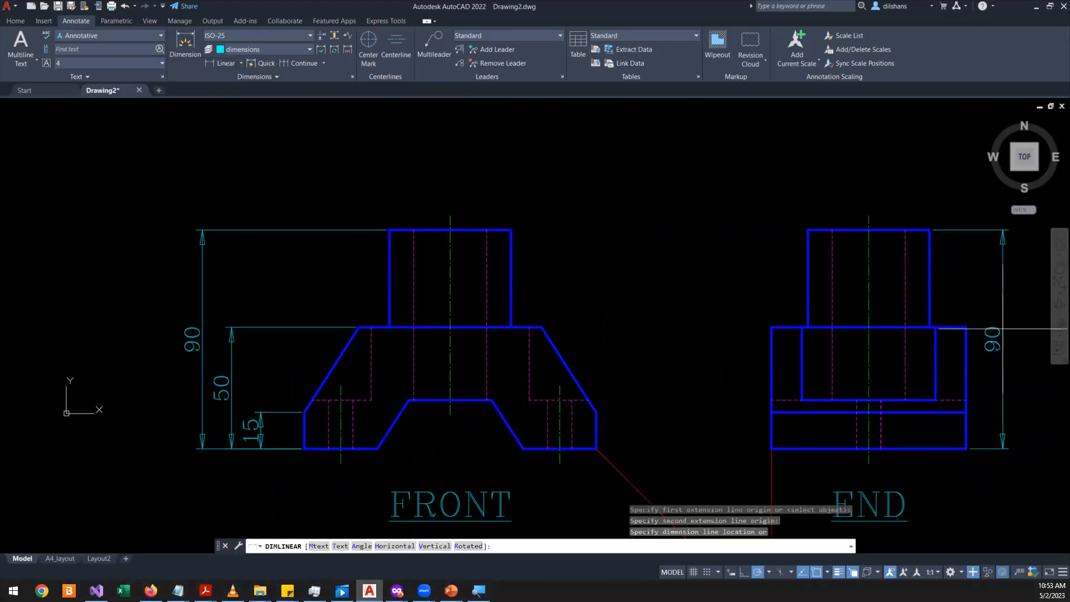
pyautogui.moveTo(1024, 347); pyautogui.dragTo(906, 354, button='middle')
pyautogui.click(918, 354)
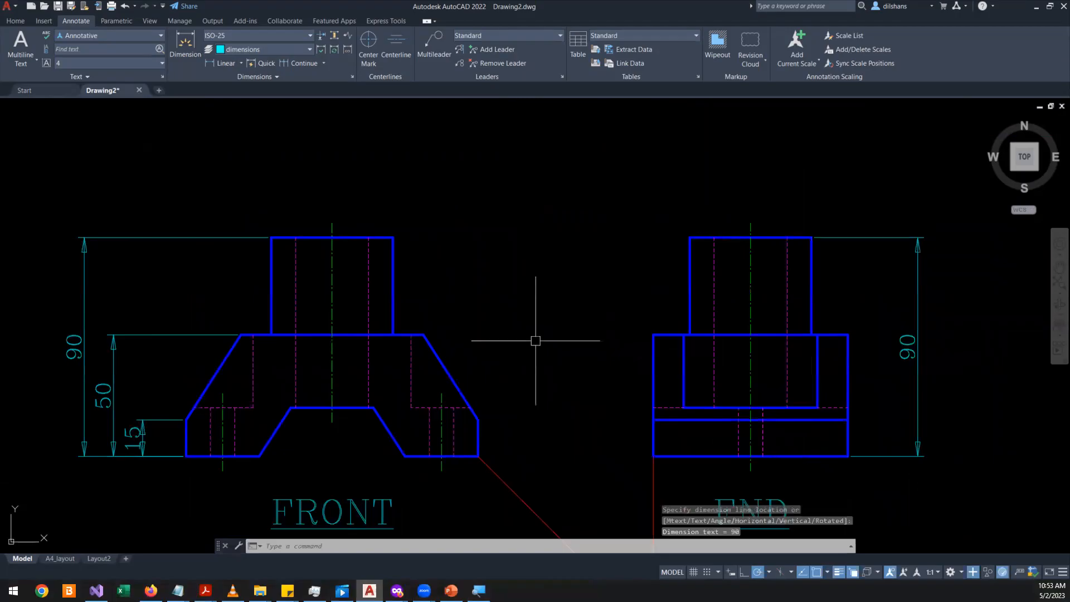
# - Compare the overall height dimensions of the front and end views by selecting both, and clear the selection
pyautogui.click(84, 286)
pyautogui.click(929, 343)
pyautogui.click(908, 346)
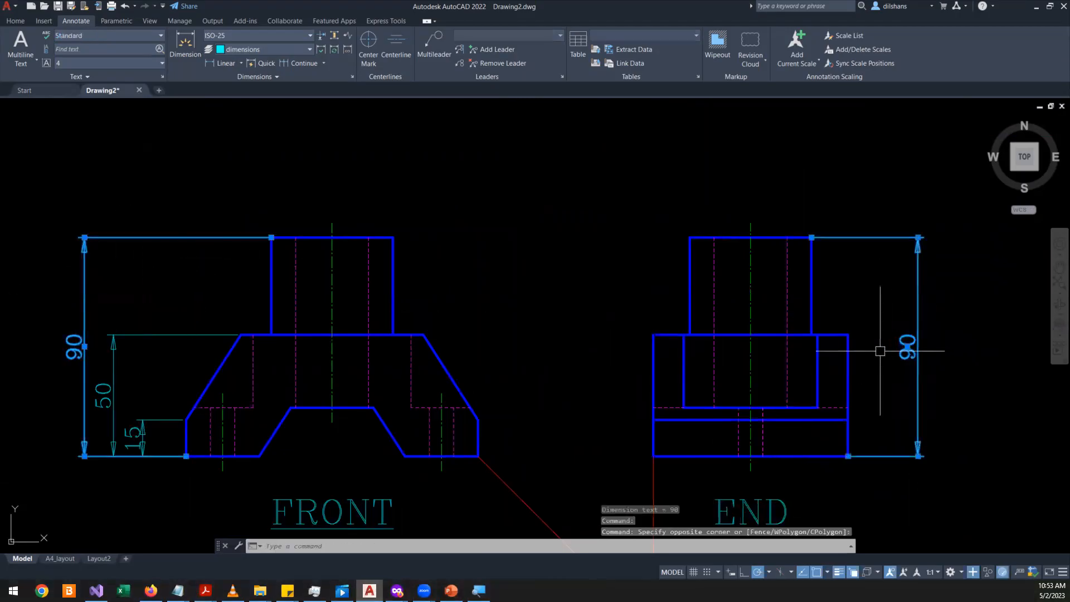
pyautogui.press('Escape')
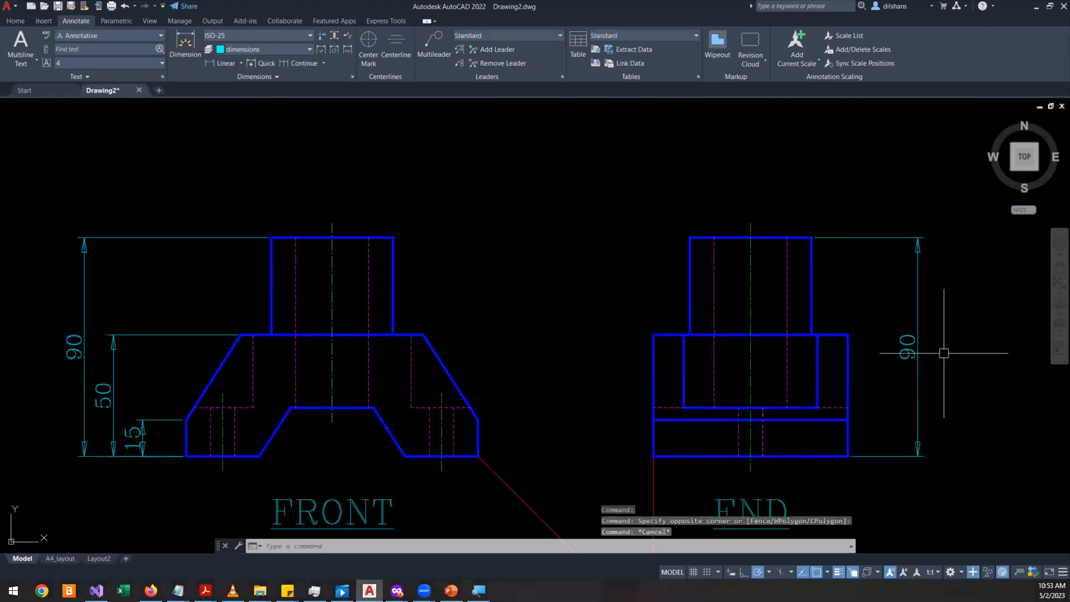
# - Delete the redundant overall height dimension from the end view
pyautogui.scroll(-2, 920, 342)
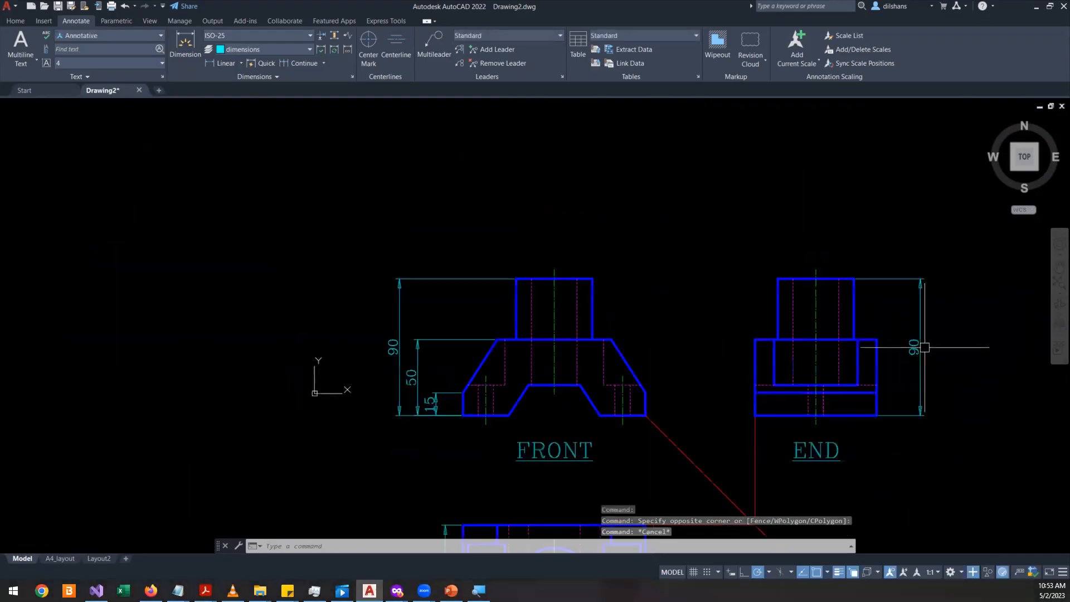
pyautogui.moveTo(780, 394); pyautogui.dragTo(662, 317, button='middle')
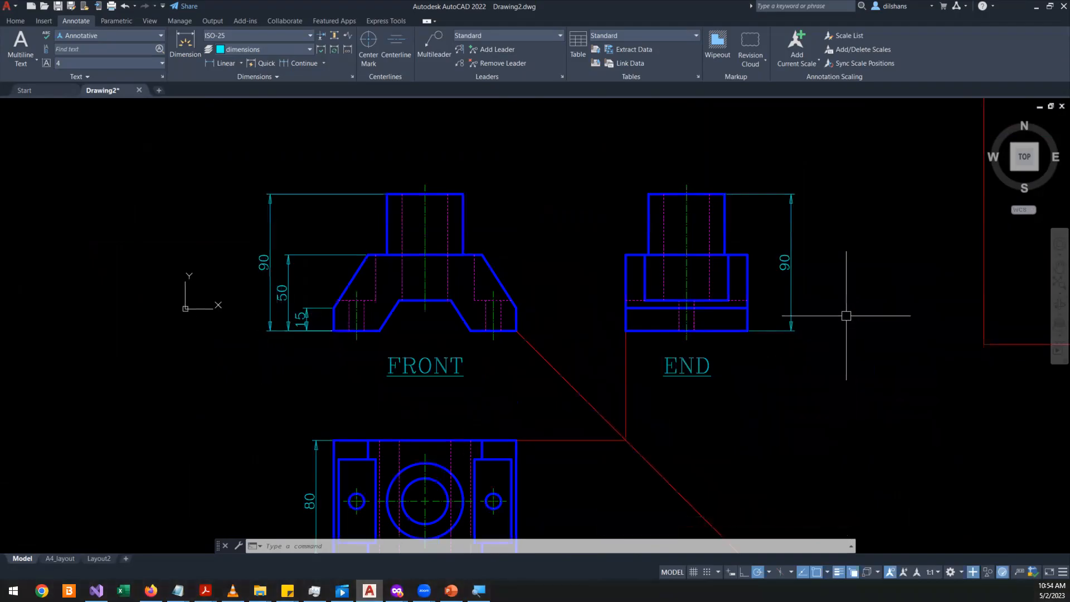
pyautogui.click(799, 273)
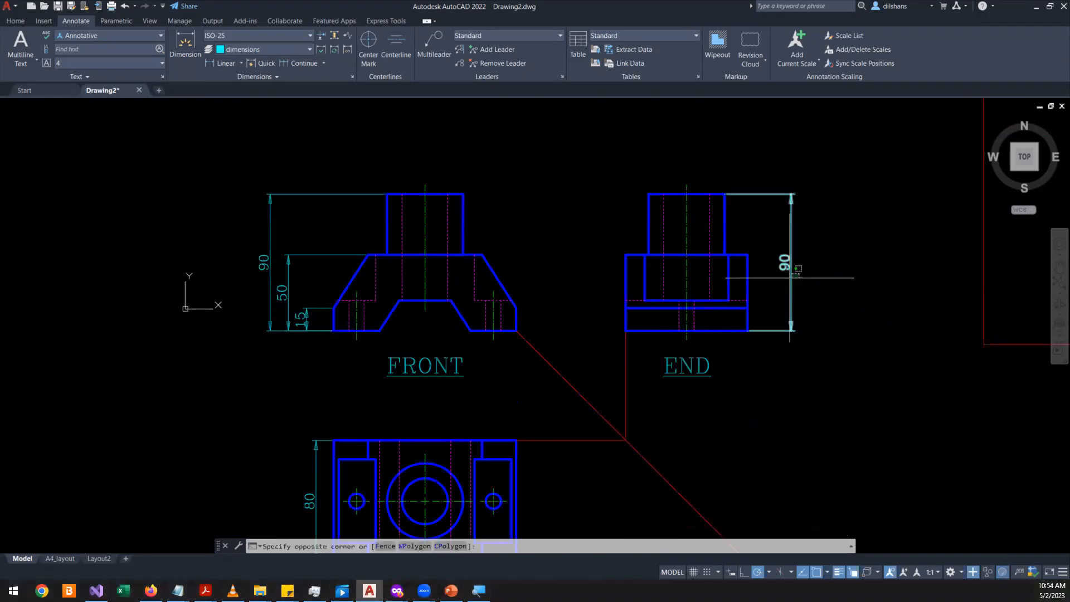
pyautogui.click(790, 277)
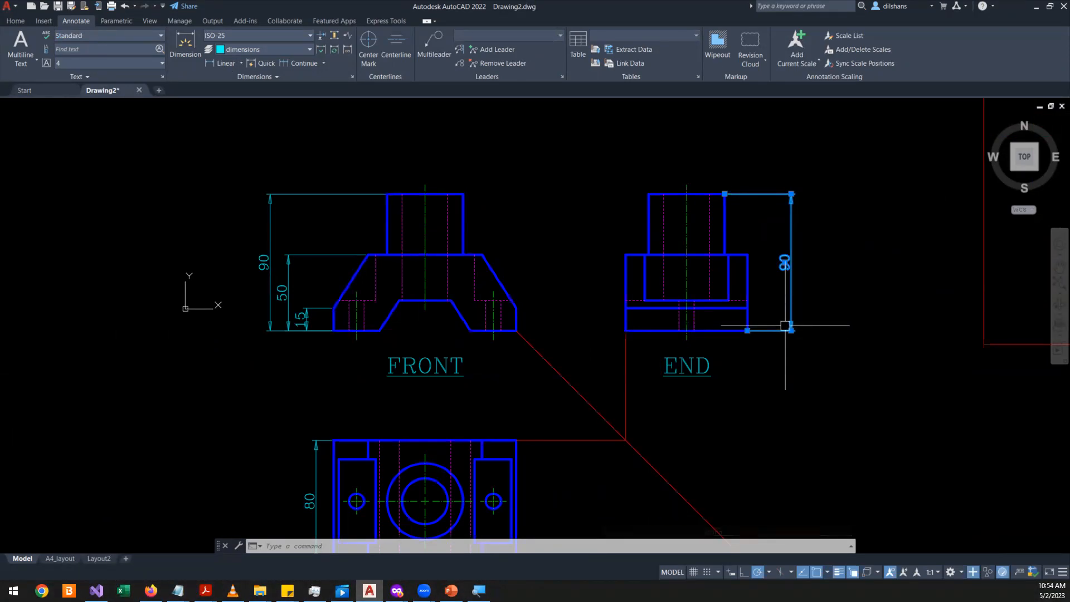
pyautogui.press('Delete')
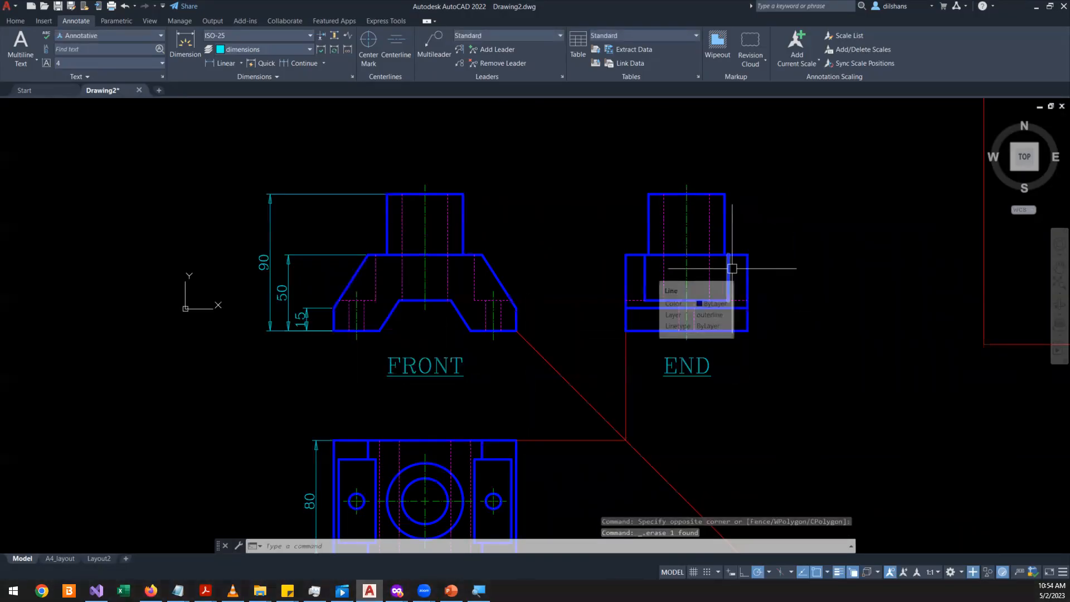
# - Dimension the front view's recess depth from the right shoulder corner down to the hidden line's end on the slope, outside the right side
pyautogui.scroll(-2, 731, 269)
pyautogui.scroll(4, 730, 271)
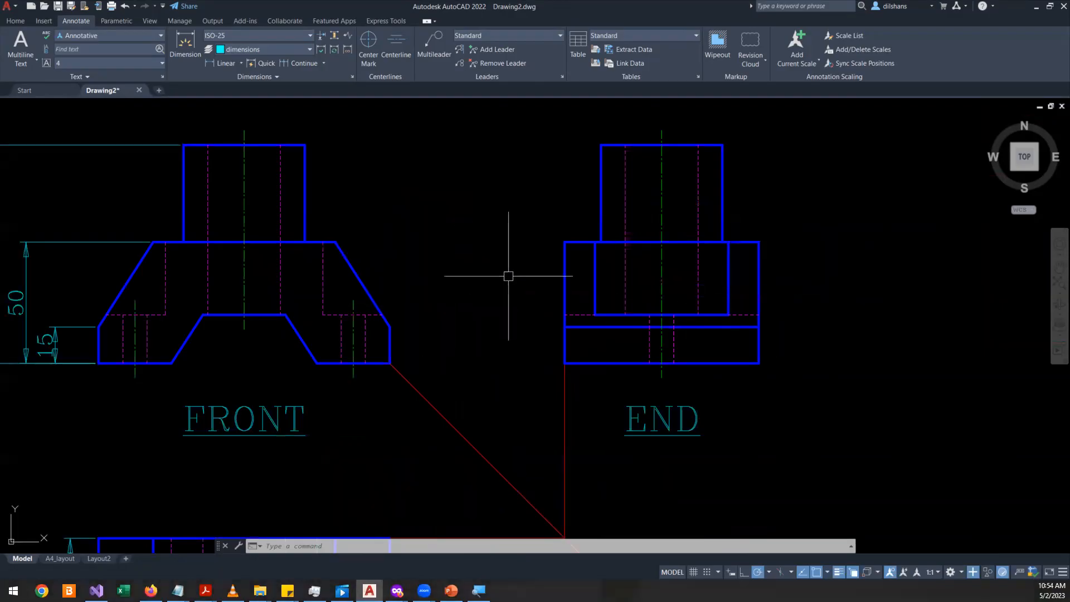
pyautogui.click(212, 63)
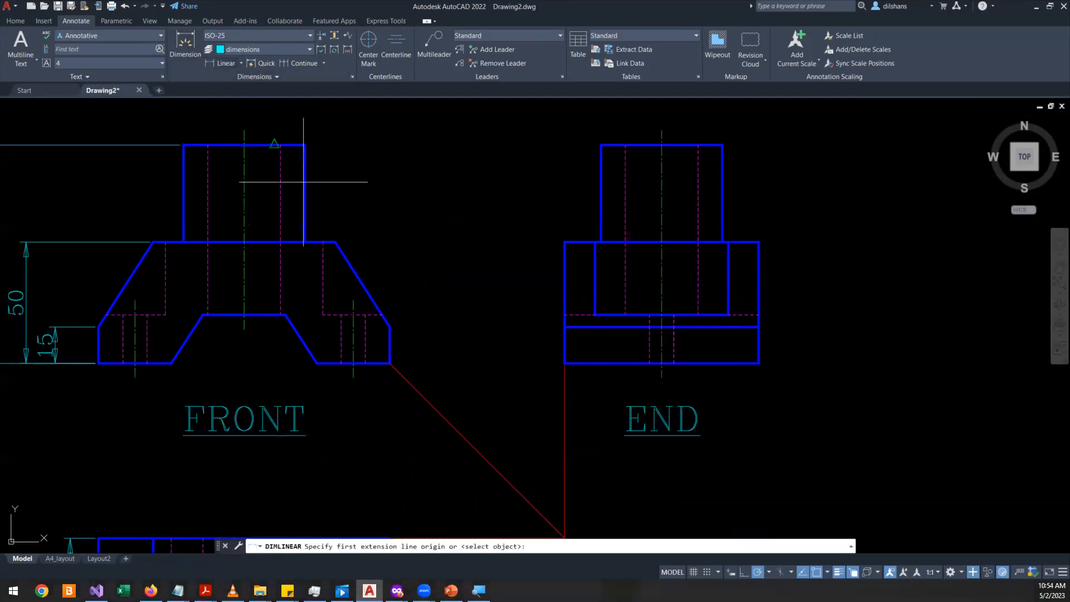
pyautogui.scroll(5, 321, 276)
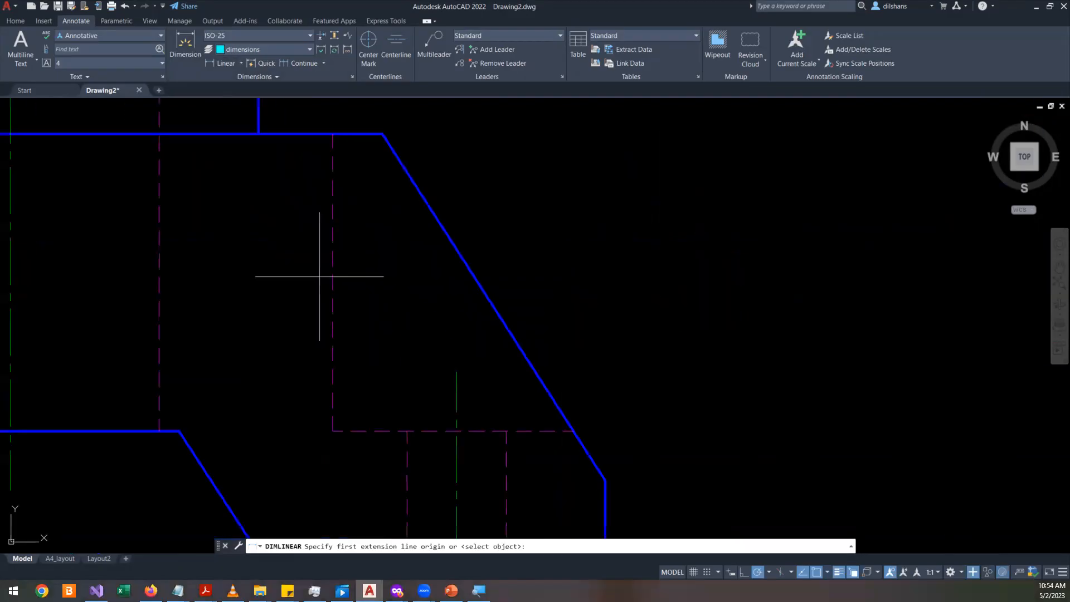
pyautogui.click(370, 139)
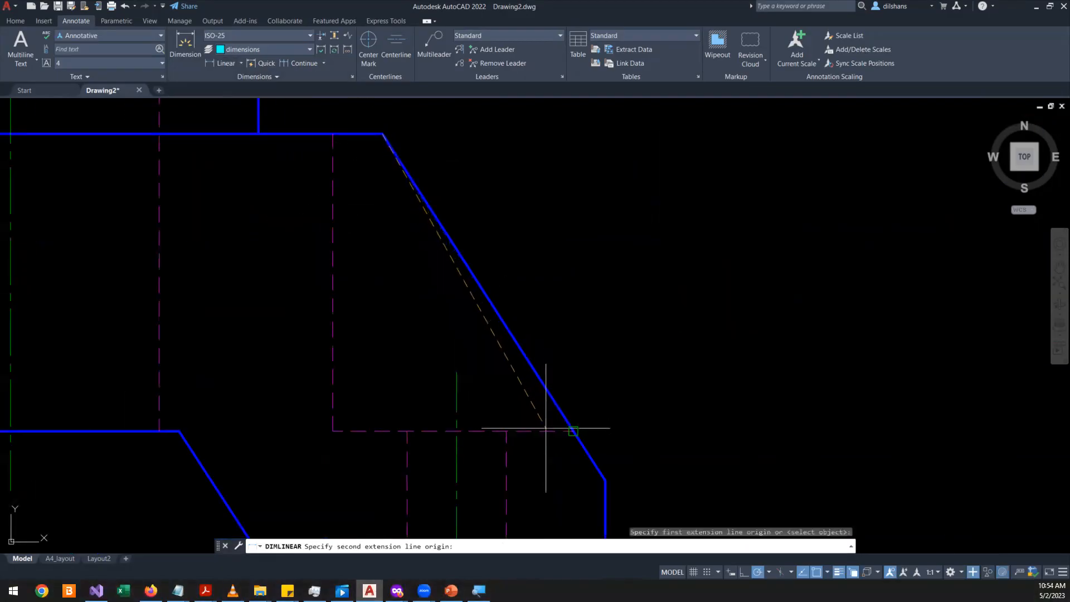
pyautogui.click(570, 423)
pyautogui.scroll(-4, 785, 297)
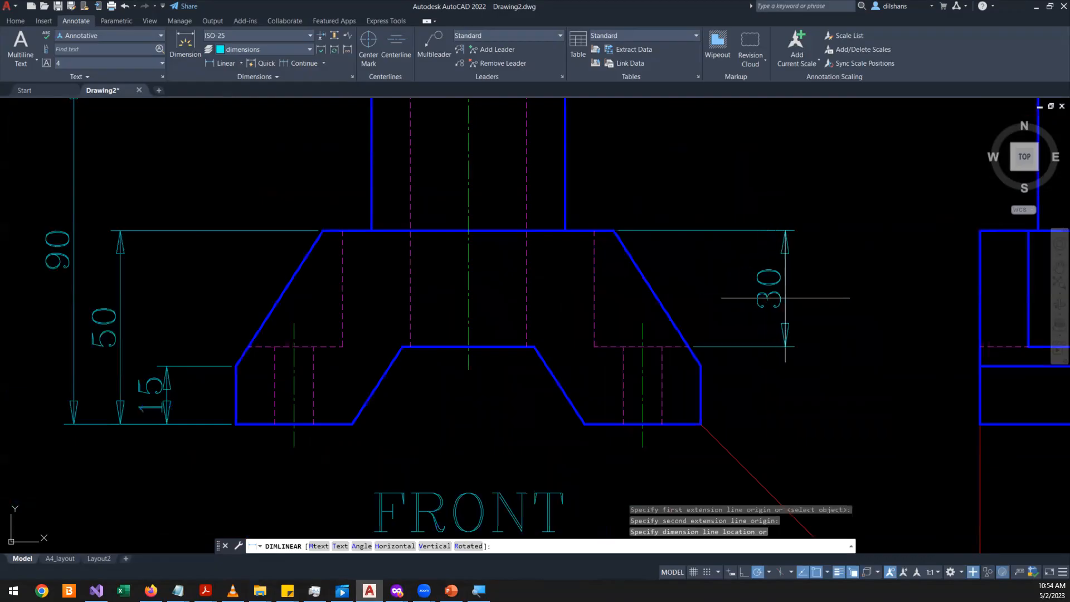
pyautogui.click(785, 298)
# - Examine the recess depth dimension against the hidden line of the recess floor by selecting that line in the front view
pyautogui.scroll(-2, 721, 352)
pyautogui.scroll(5, 719, 349)
pyautogui.scroll(-2, 471, 287)
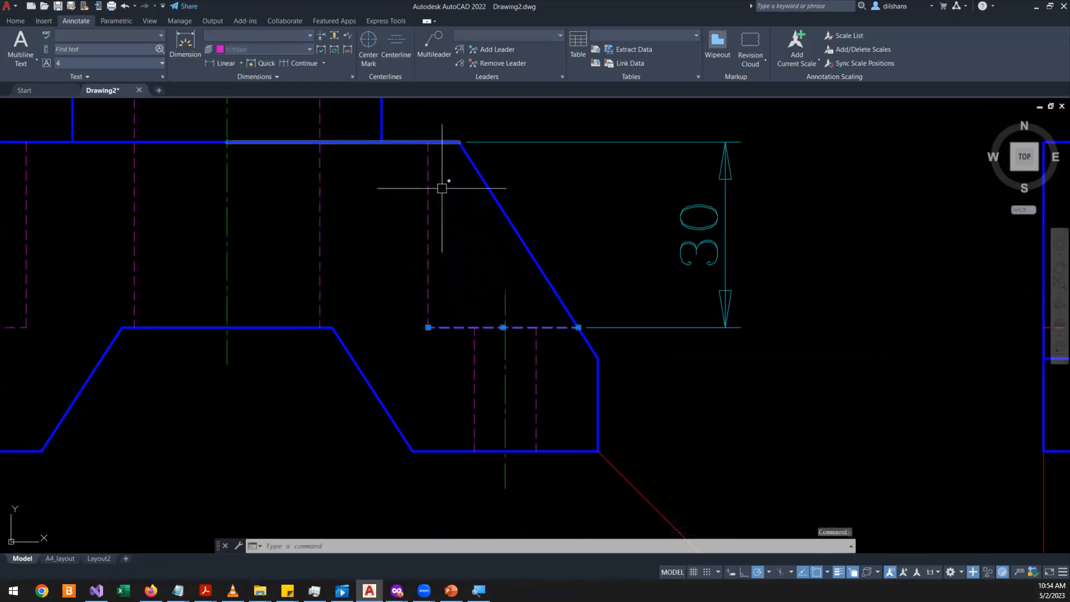
pyautogui.scroll(-4, 452, 234)
pyautogui.scroll(-2, 451, 238)
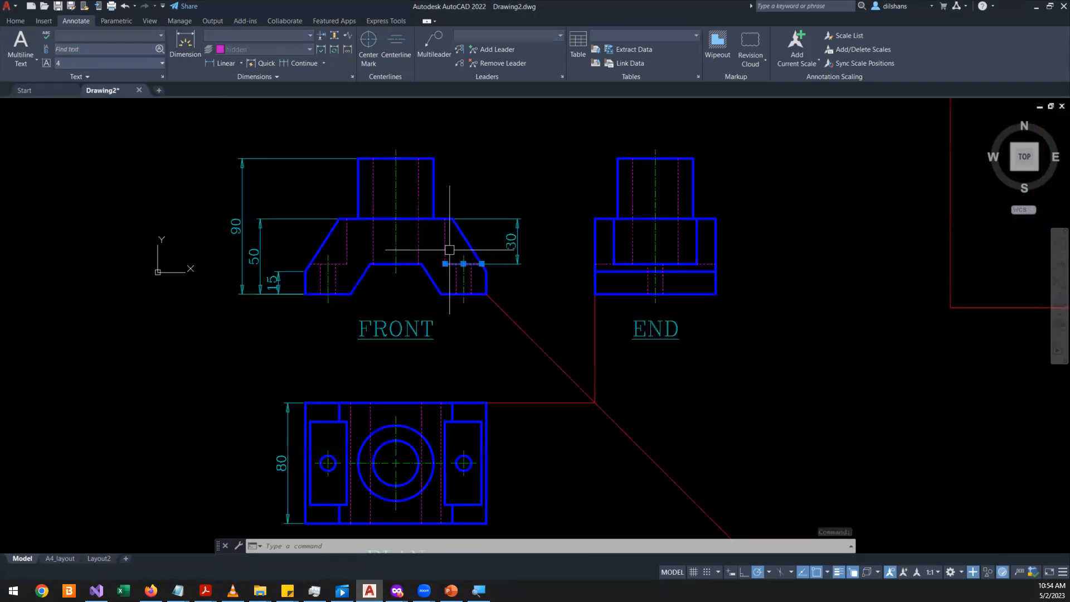
# - Delete the recess depth dimension from outside the front view's right side
pyautogui.scroll(4, 450, 250)
pyautogui.press('Escape')
pyautogui.press('Escape')
pyautogui.click(625, 257)
pyautogui.press('Delete')
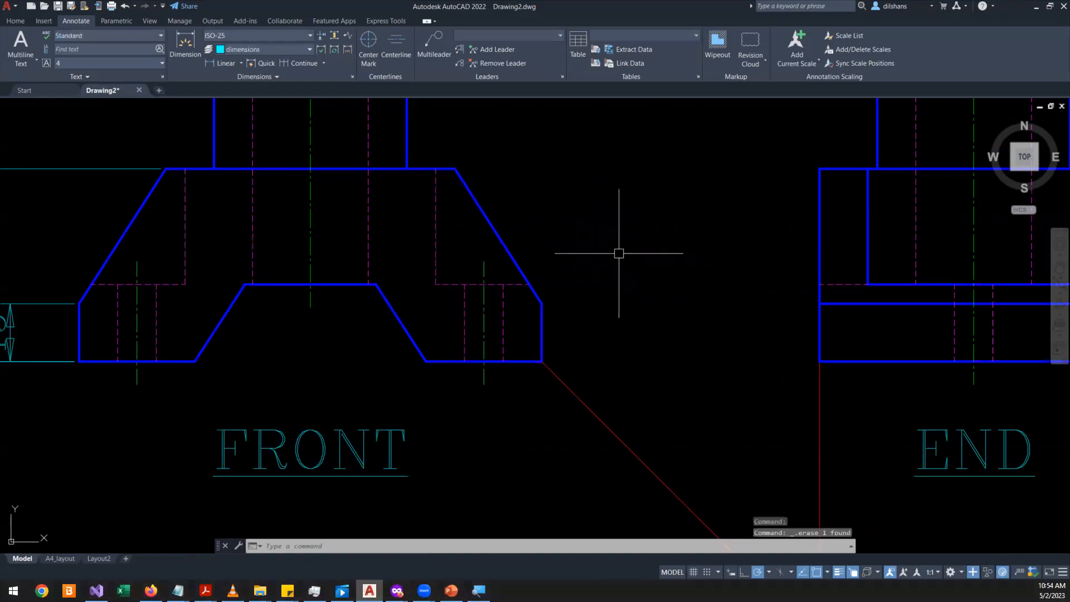
# - Dimension the end view's recess depth from the recess's lower right corner to the base block's upper right corner, outside the right side
pyautogui.scroll(-2, 619, 251)
pyautogui.click(214, 65)
pyautogui.scroll(-5, 526, 210)
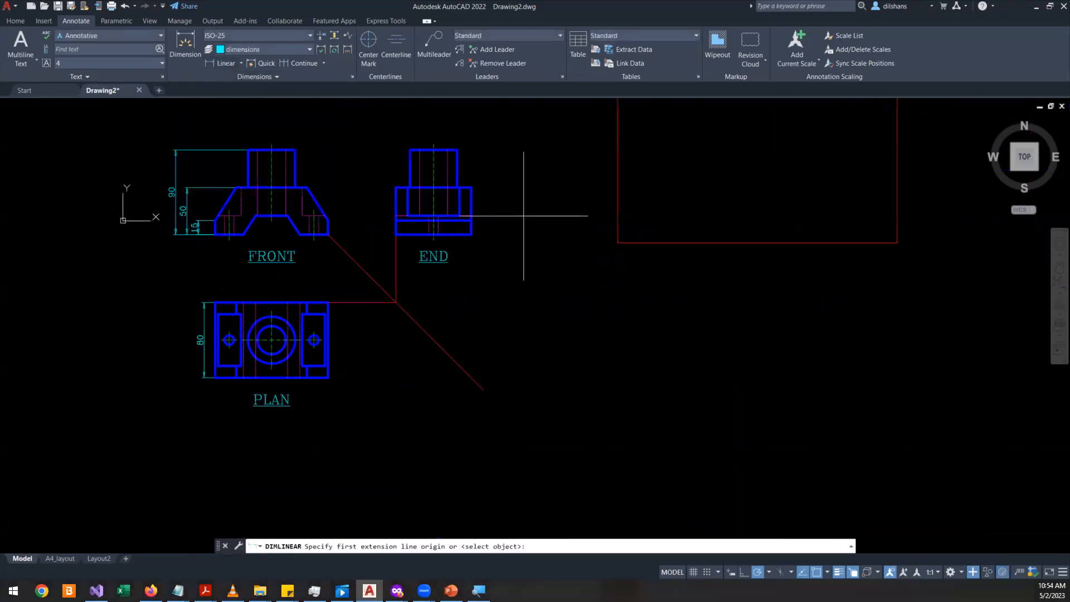
pyautogui.scroll(6, 501, 197)
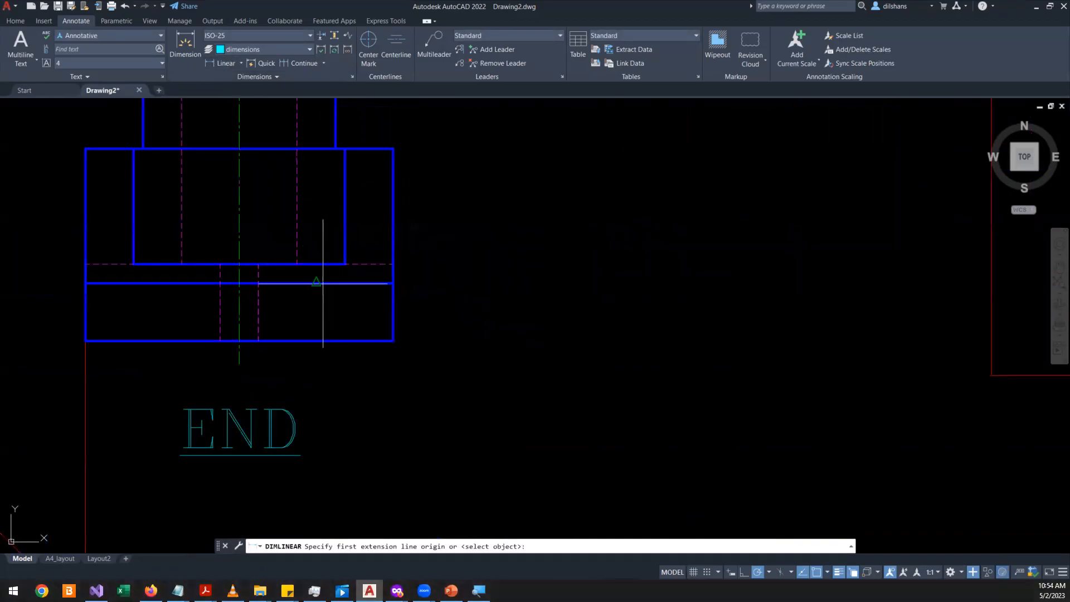
pyautogui.scroll(2, 323, 283)
pyautogui.click(358, 252)
pyautogui.scroll(-2, 411, 239)
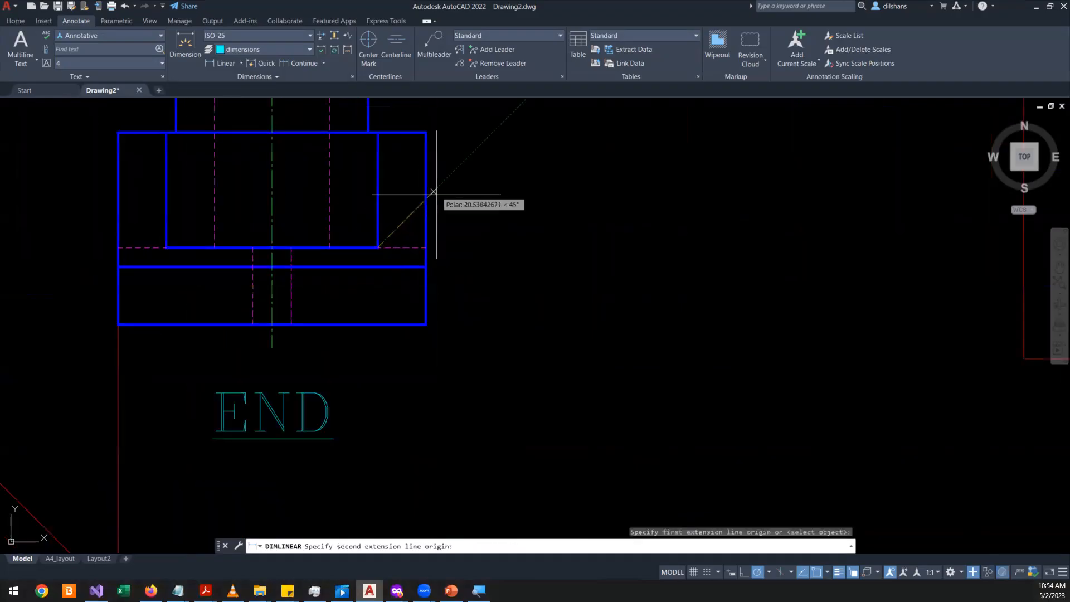
pyautogui.click(424, 135)
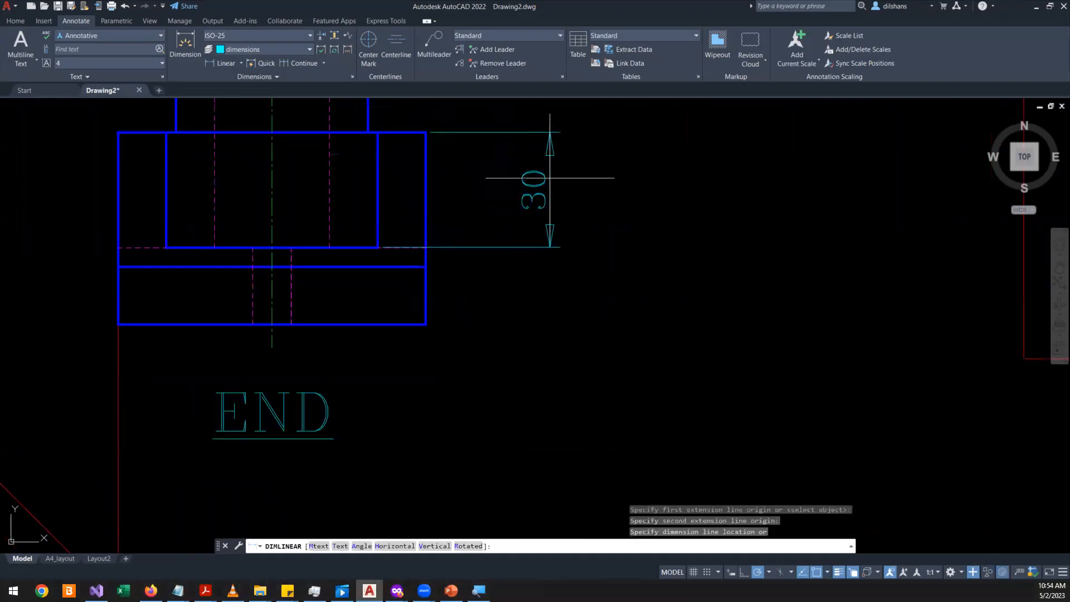
pyautogui.click(509, 179)
pyautogui.scroll(-4, 564, 236)
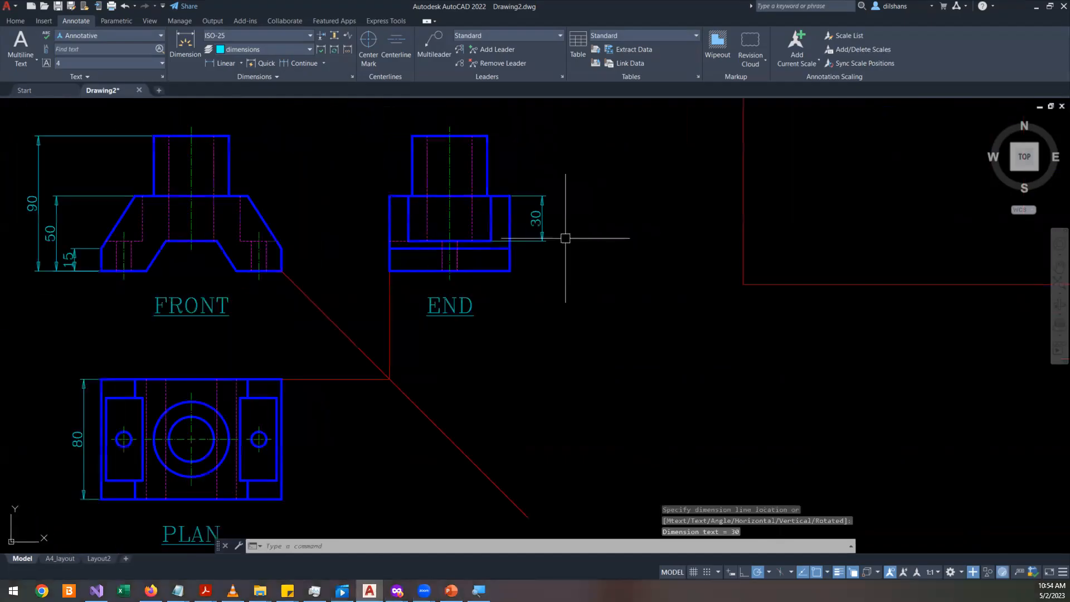
pyautogui.hotkey('alt', 'space')
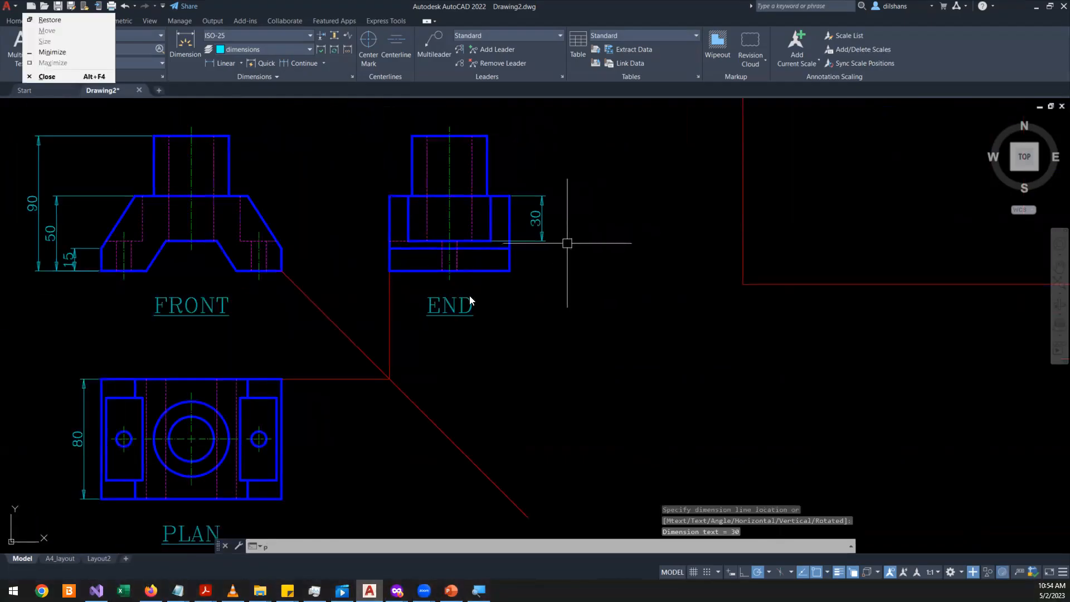
pyautogui.press('Escape')
pyautogui.press('Escape')
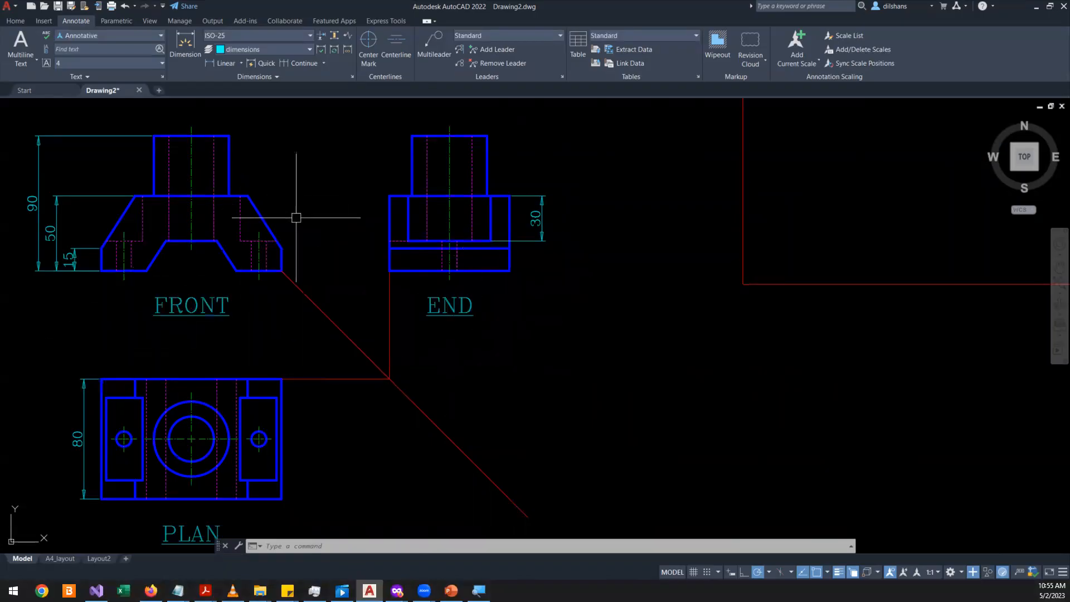
# - Examine the front, end and plan views to find which features still lack dimensions
pyautogui.scroll(4, 222, 240)
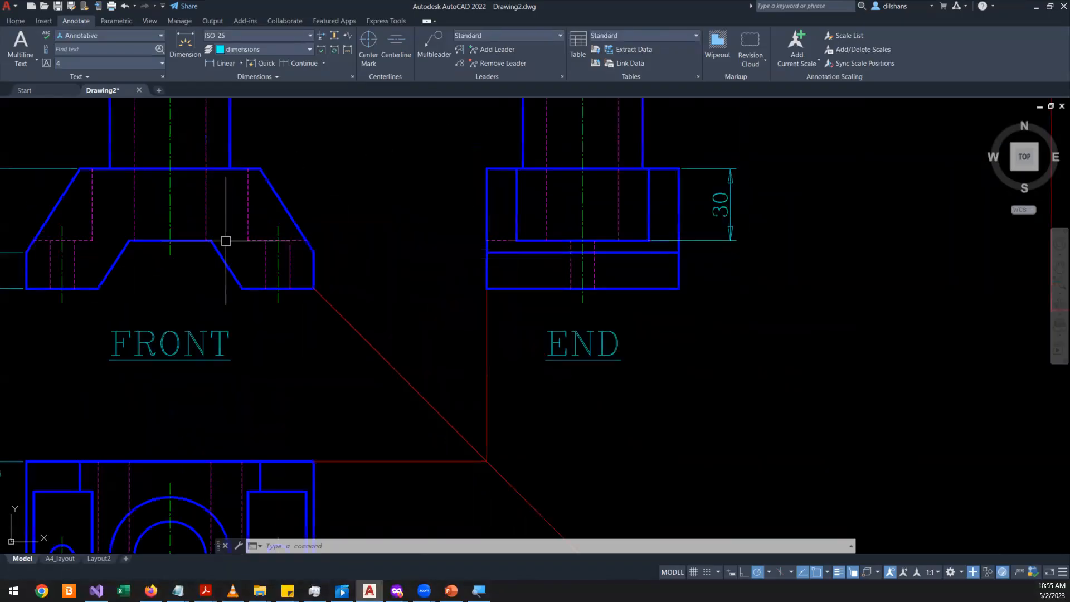
pyautogui.scroll(-4, 226, 241)
pyautogui.scroll(2, 226, 241)
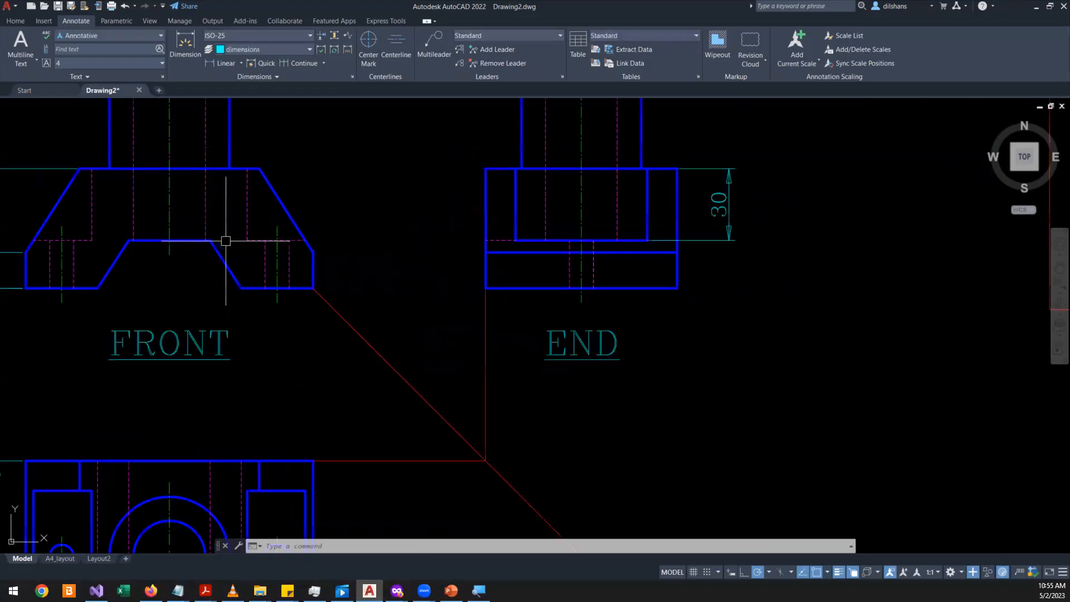
pyautogui.scroll(-3, 226, 241)
pyautogui.scroll(2, 268, 368)
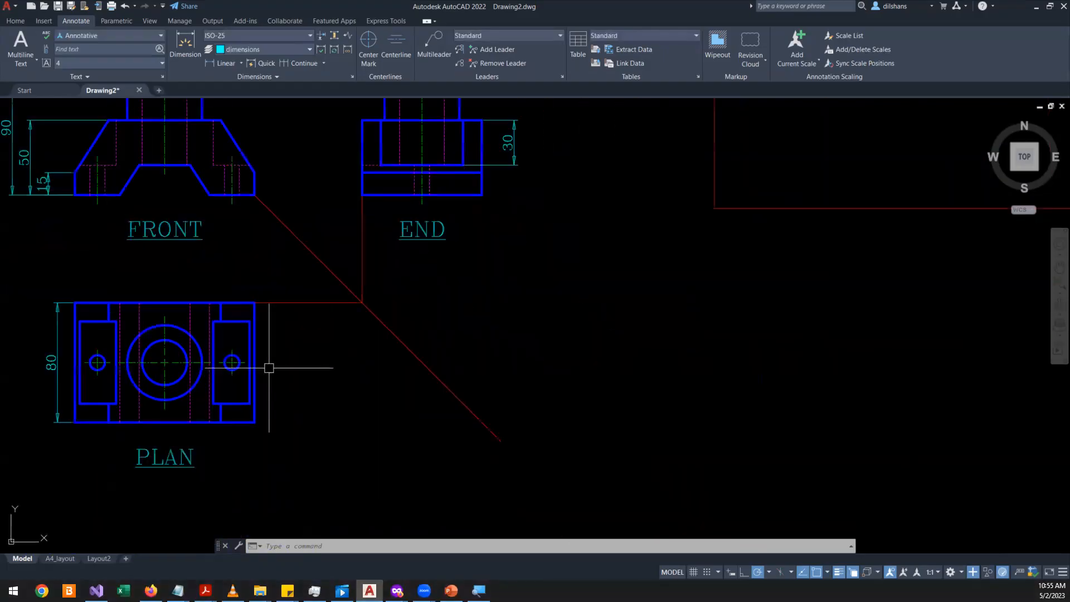
pyautogui.scroll(-2, 280, 351)
pyautogui.scroll(3, 245, 215)
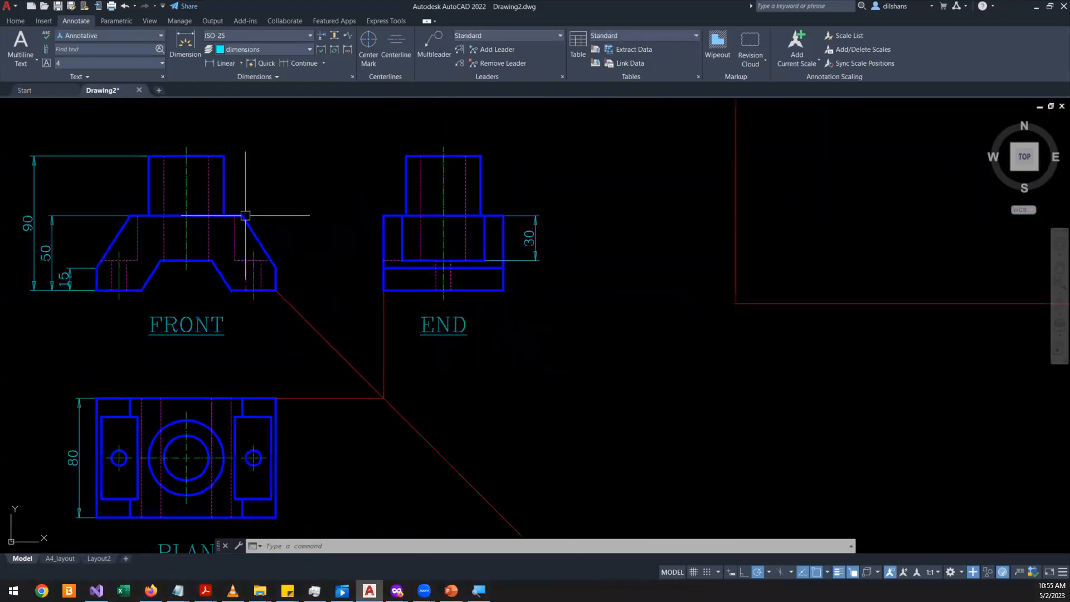
pyautogui.scroll(-4, 245, 215)
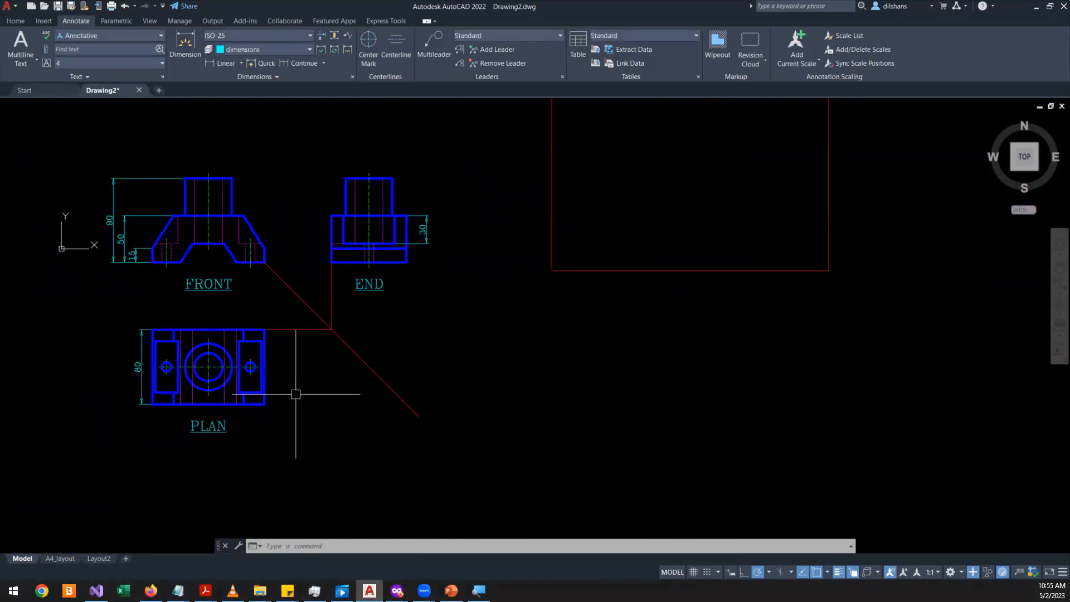
pyautogui.scroll(4, 415, 262)
pyautogui.scroll(-2, 421, 228)
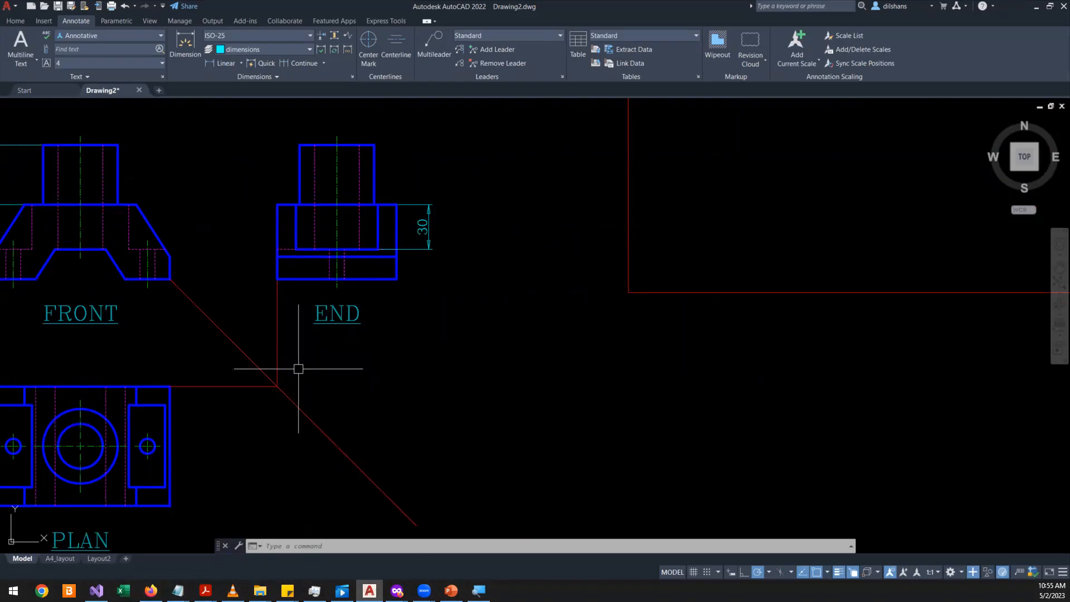
pyautogui.scroll(-3, 298, 369)
pyautogui.scroll(5, 276, 320)
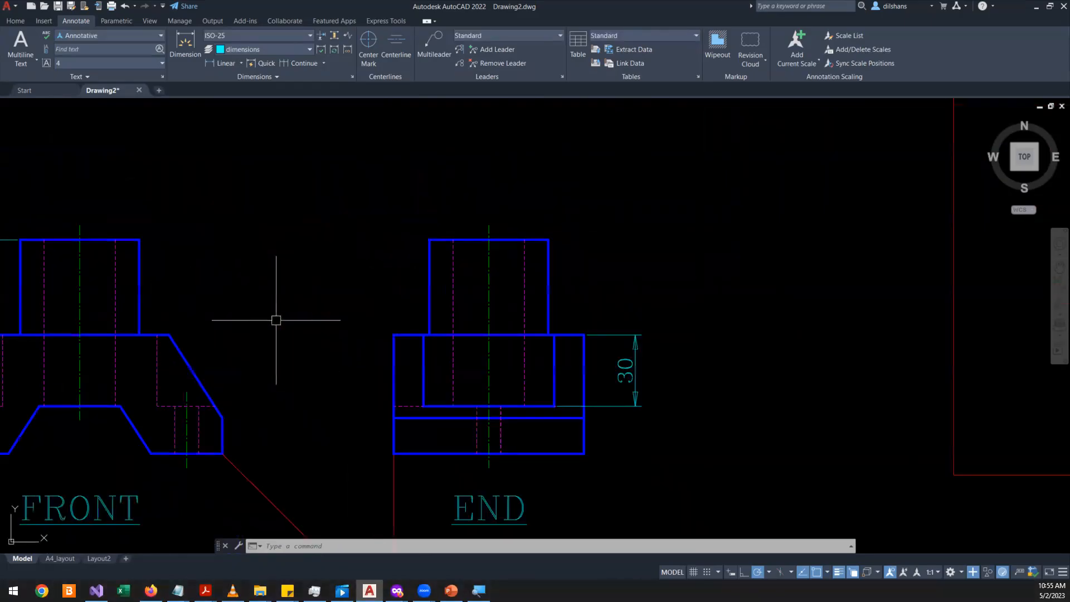
pyautogui.scroll(-2, 275, 319)
pyautogui.scroll(-3, 243, 355)
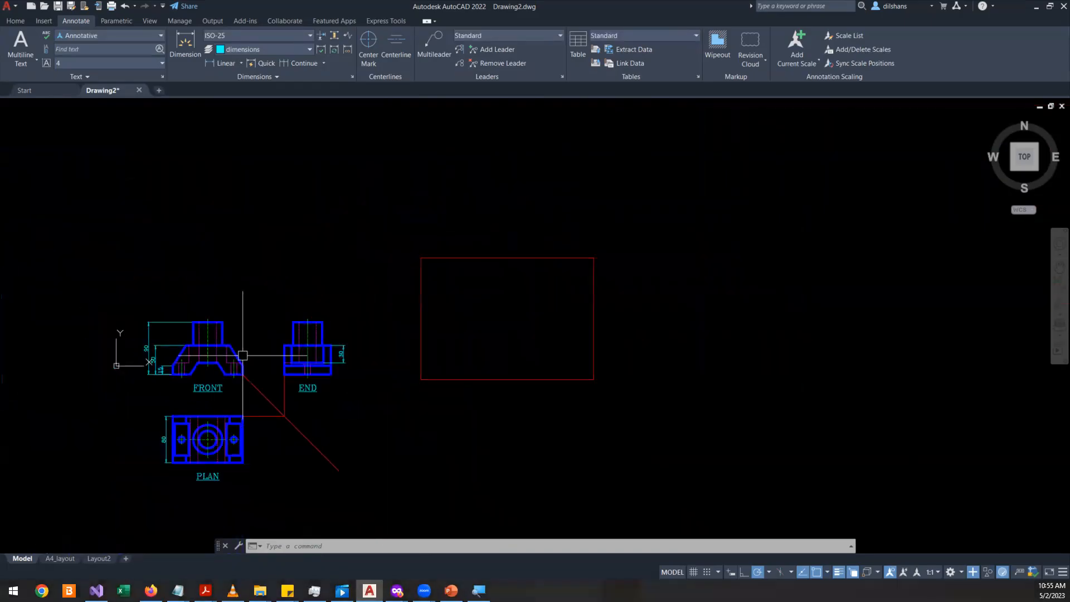
pyautogui.scroll(5, 185, 451)
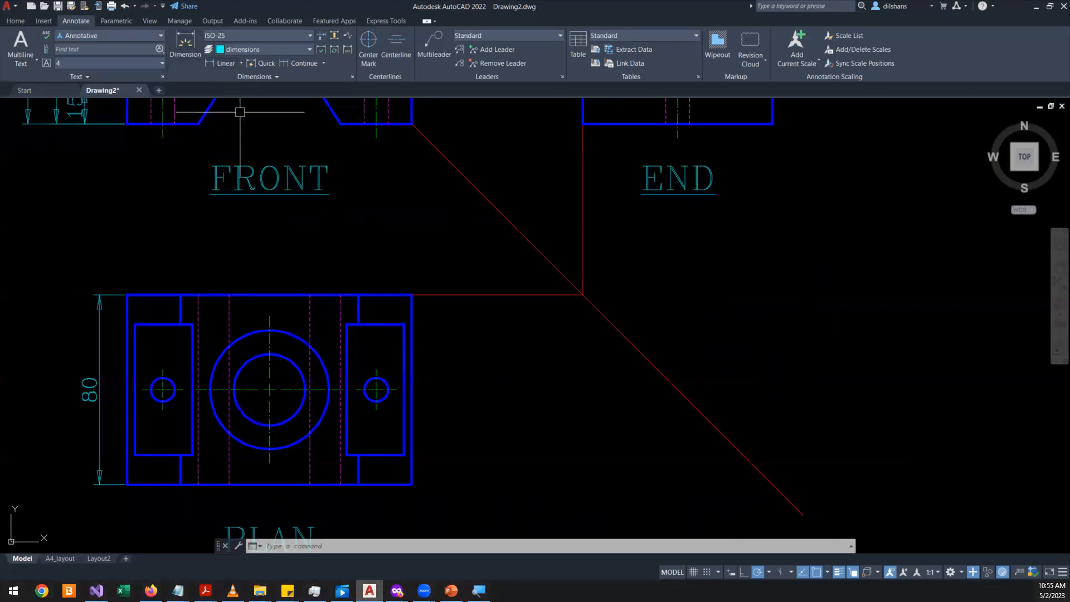
# - Dimension the plan view's overall width between its two lower corners, with the dimension line just below the view
pyautogui.scroll(-3, 236, 185)
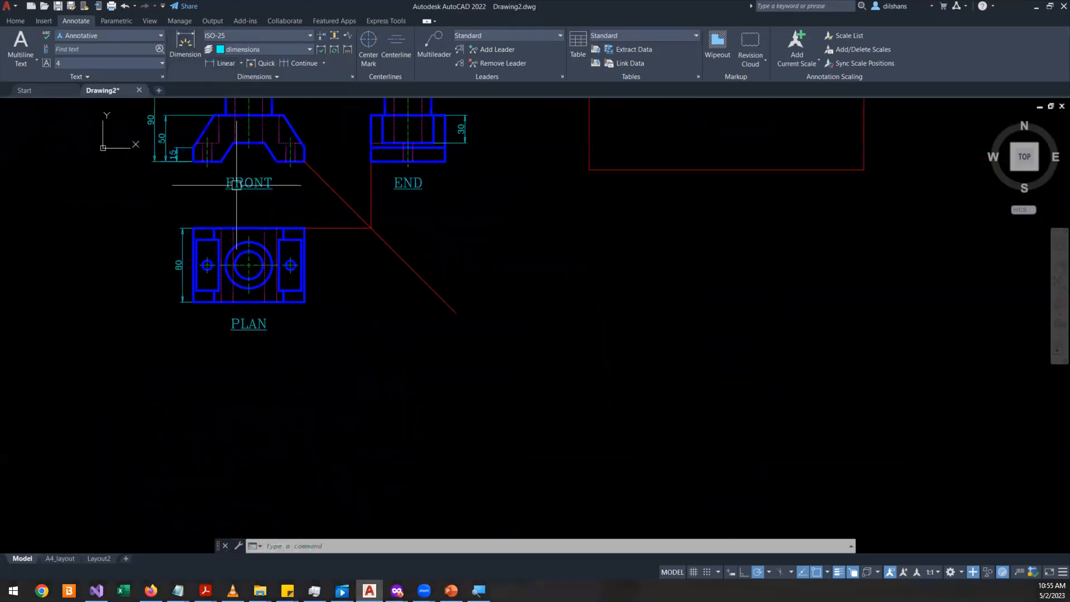
pyautogui.scroll(2, 237, 185)
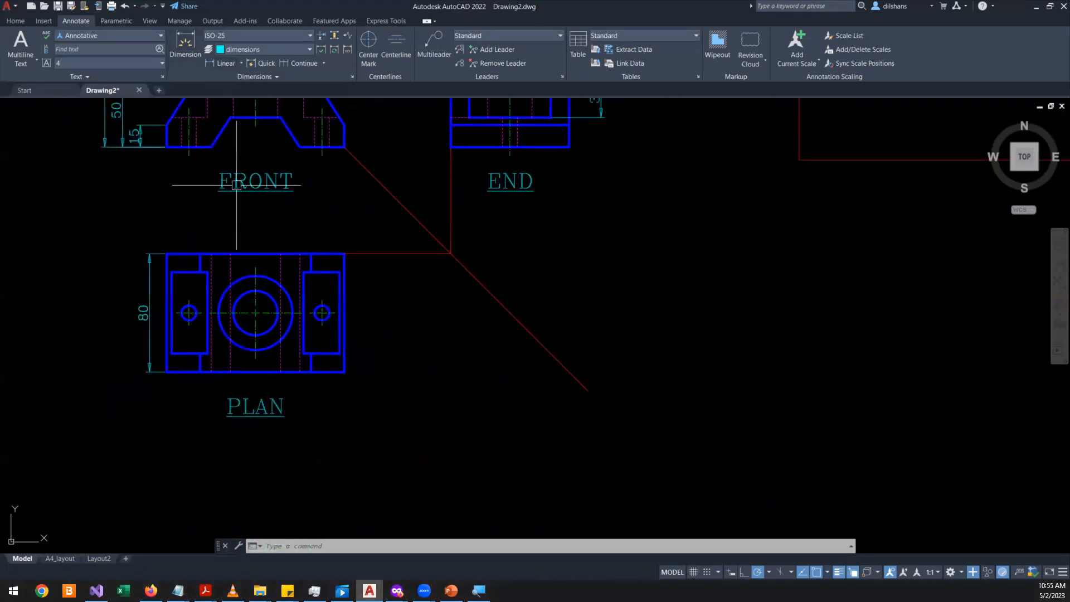
pyautogui.click(218, 62)
pyautogui.scroll(5, 216, 344)
pyautogui.click(9, 440)
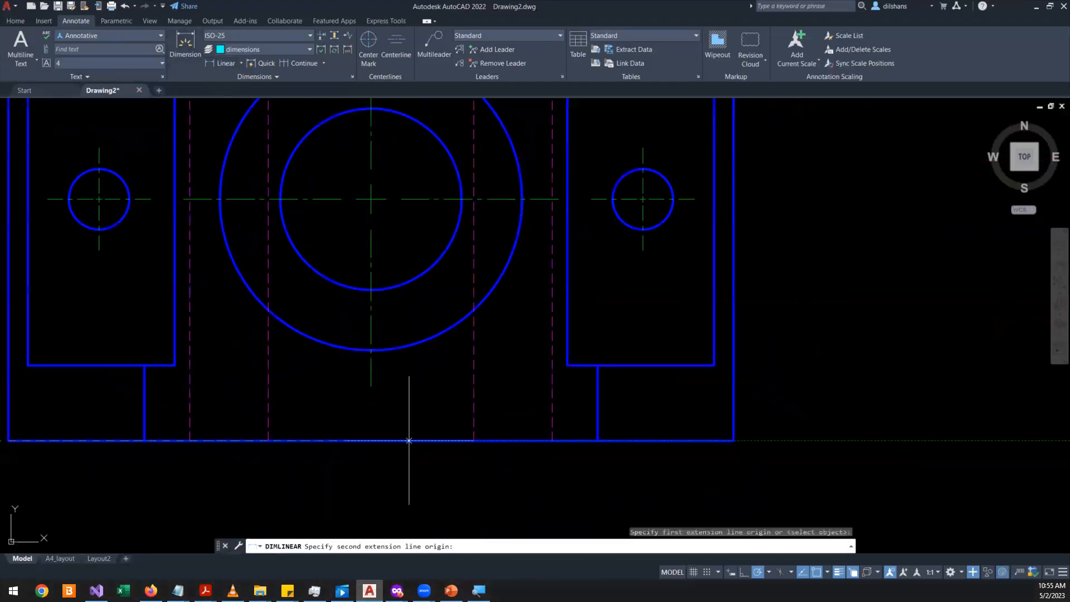
pyautogui.click(733, 440)
pyautogui.scroll(-5, 733, 440)
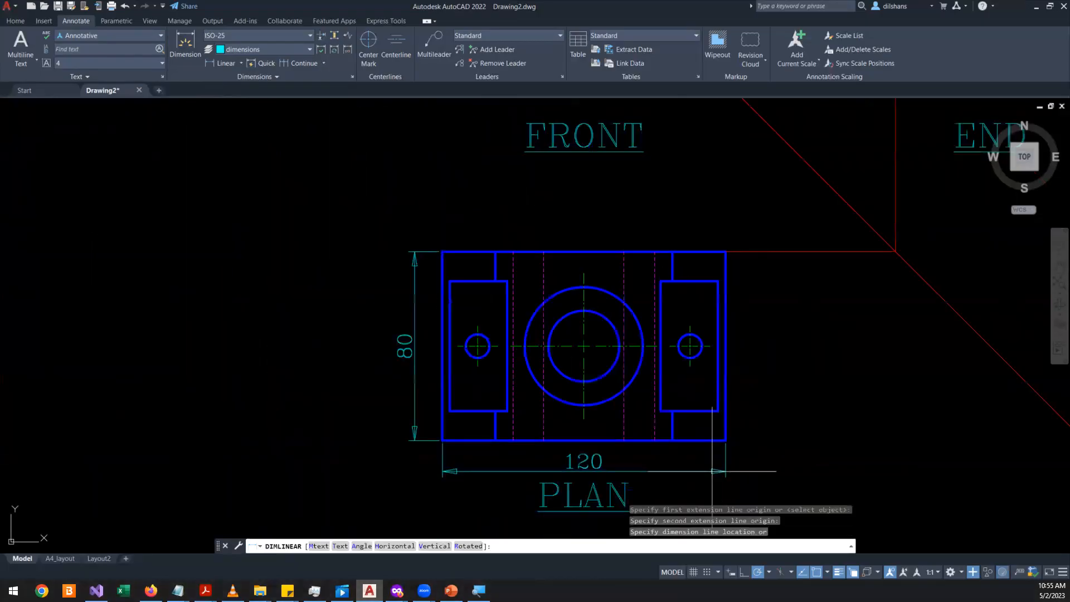
pyautogui.moveTo(707, 471); pyautogui.dragTo(624, 366, button='middle')
pyautogui.scroll(2, 630, 370)
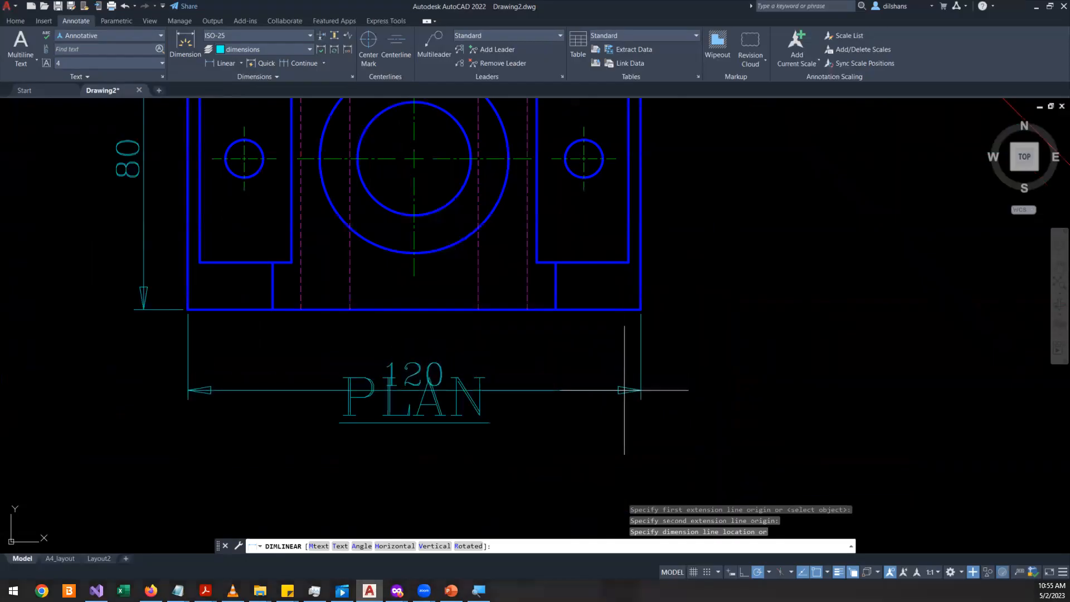
pyautogui.click(625, 368)
pyautogui.scroll(-2, 458, 406)
pyautogui.click(406, 411)
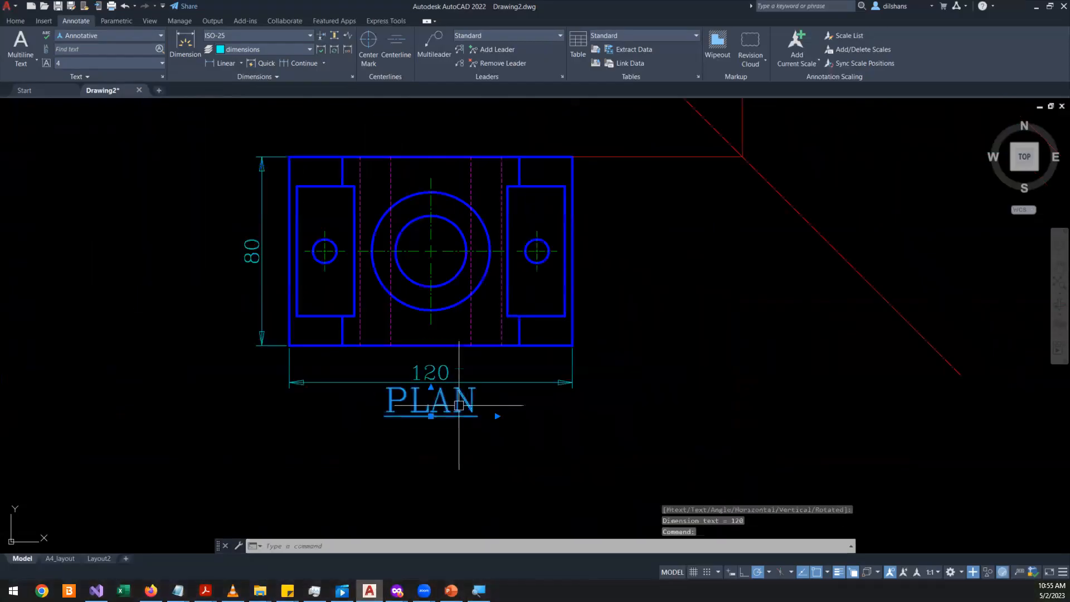
pyautogui.scroll(4, 456, 405)
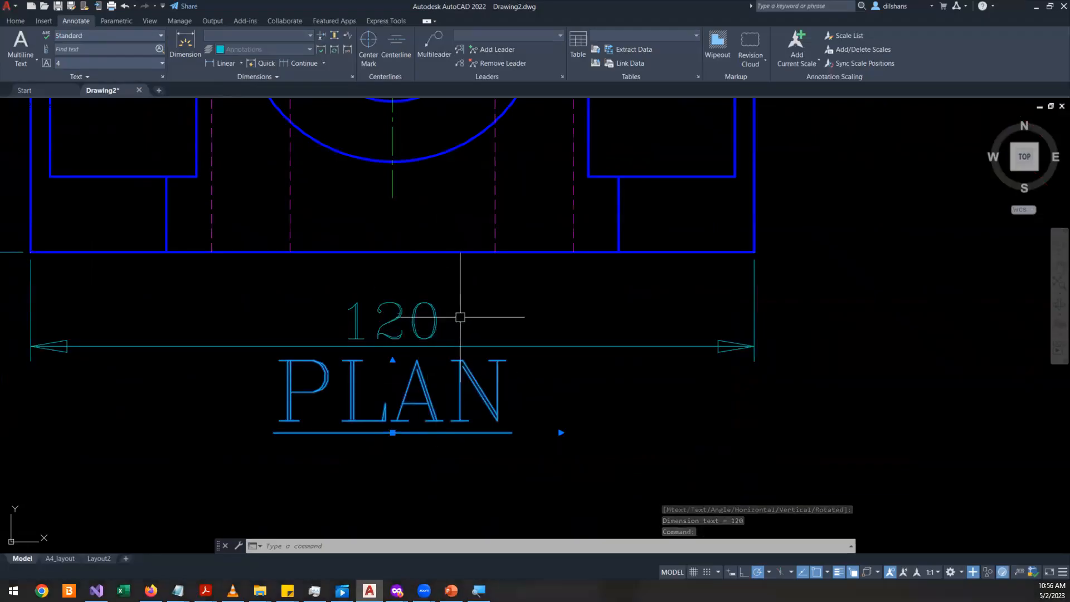
pyautogui.press('Escape')
pyautogui.click(427, 336)
pyautogui.click(392, 389)
pyautogui.press('Escape')
pyautogui.click(270, 397)
pyautogui.press('Escape')
pyautogui.click(296, 395)
pyautogui.press('Escape')
pyautogui.press('Escape')
pyautogui.press('Escape')
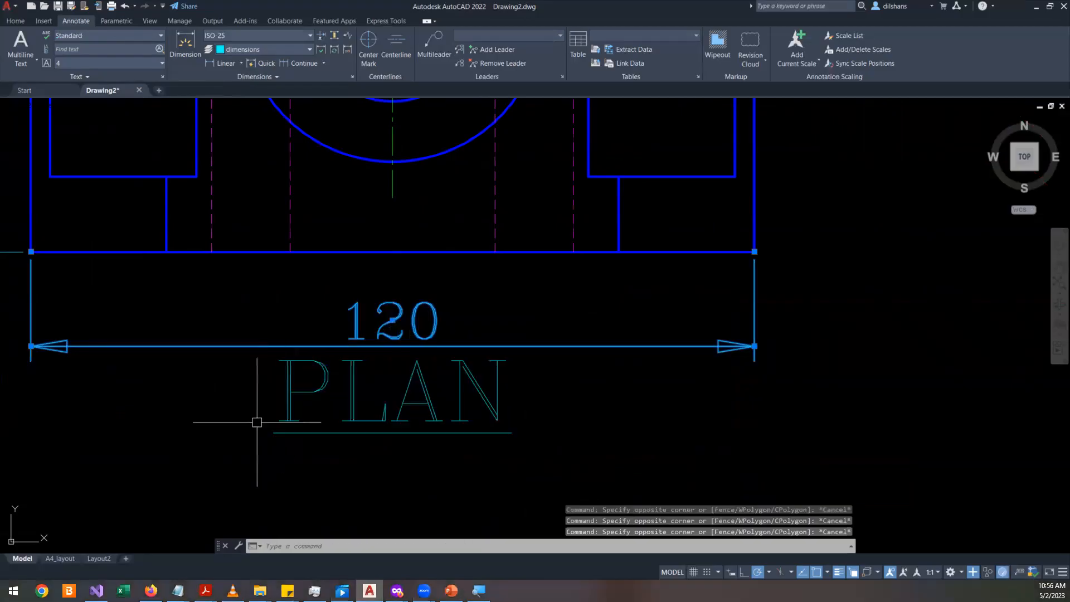
# - Move the PLAN label straight down so it sits clear of the overall width dimension
pyautogui.click(318, 405)
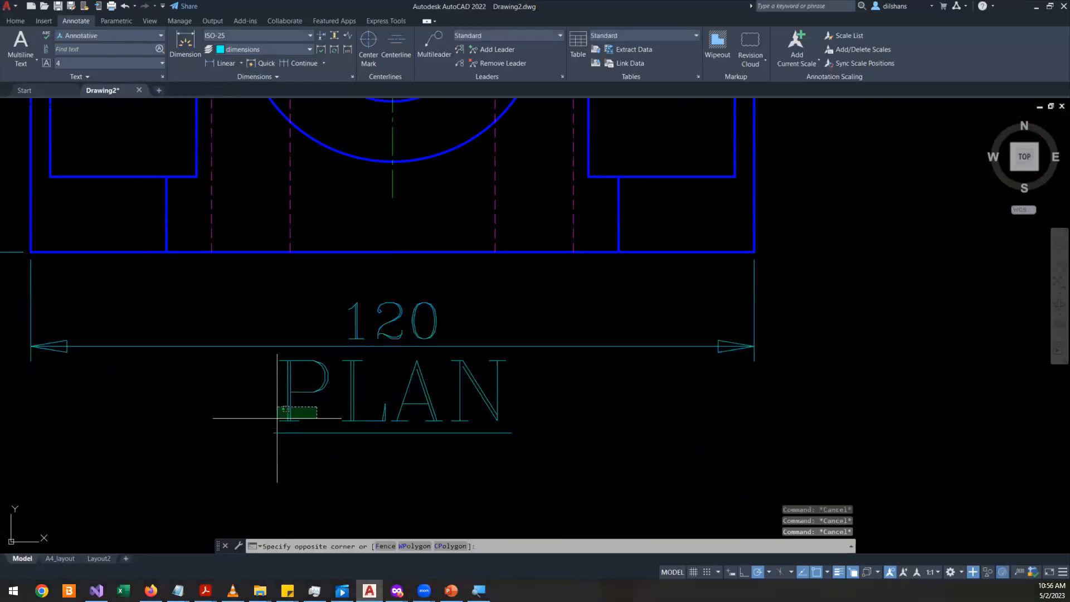
pyautogui.click(260, 418)
pyautogui.write('m')
pyautogui.press('Return')
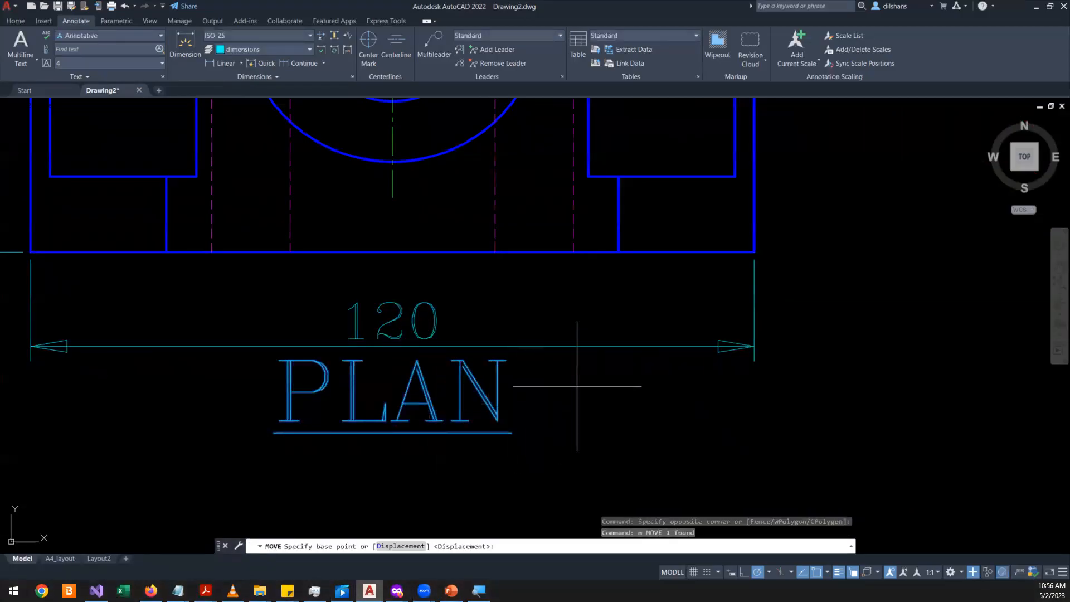
pyautogui.click(594, 372)
pyautogui.moveTo(594, 448); pyautogui.dragTo(602, 394, button='middle')
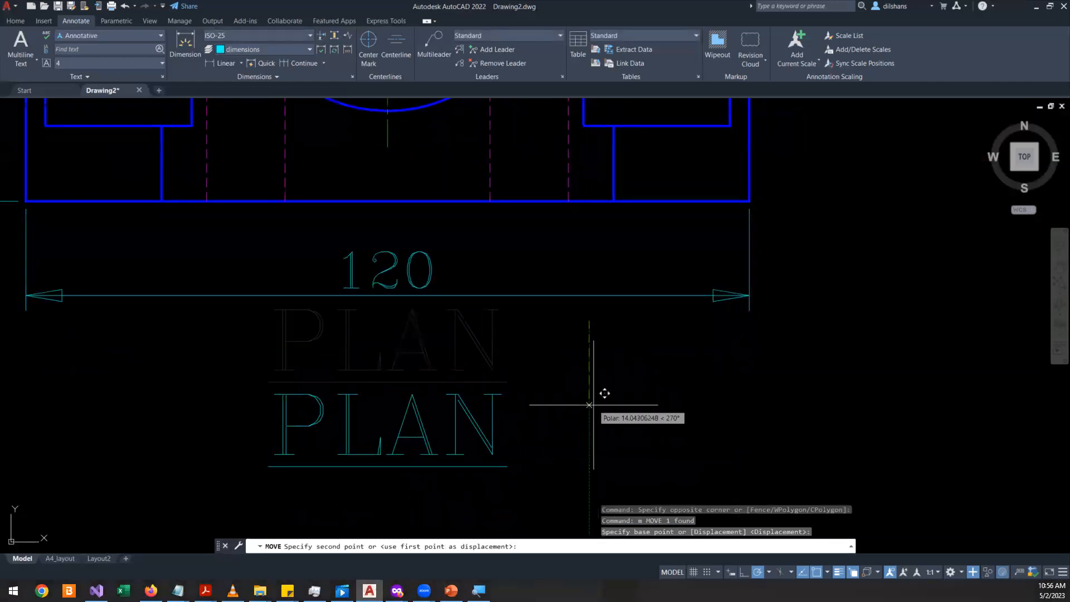
pyautogui.click(594, 399)
pyautogui.scroll(-4, 594, 399)
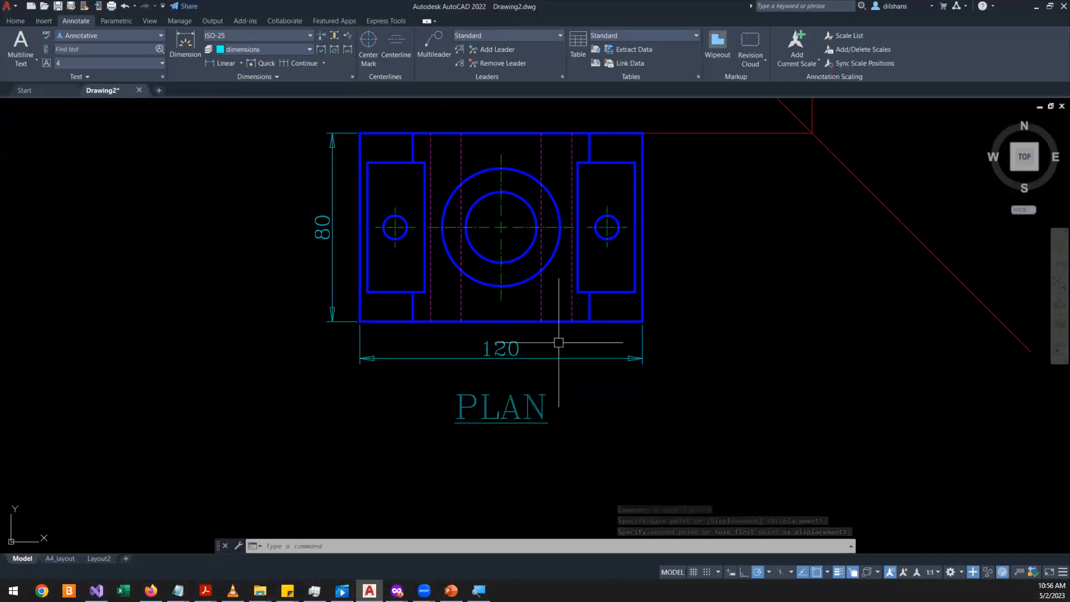
# - Review the dimensions placed on all three views and look for remaining undimensioned features in the front and end views
pyautogui.scroll(-2, 558, 343)
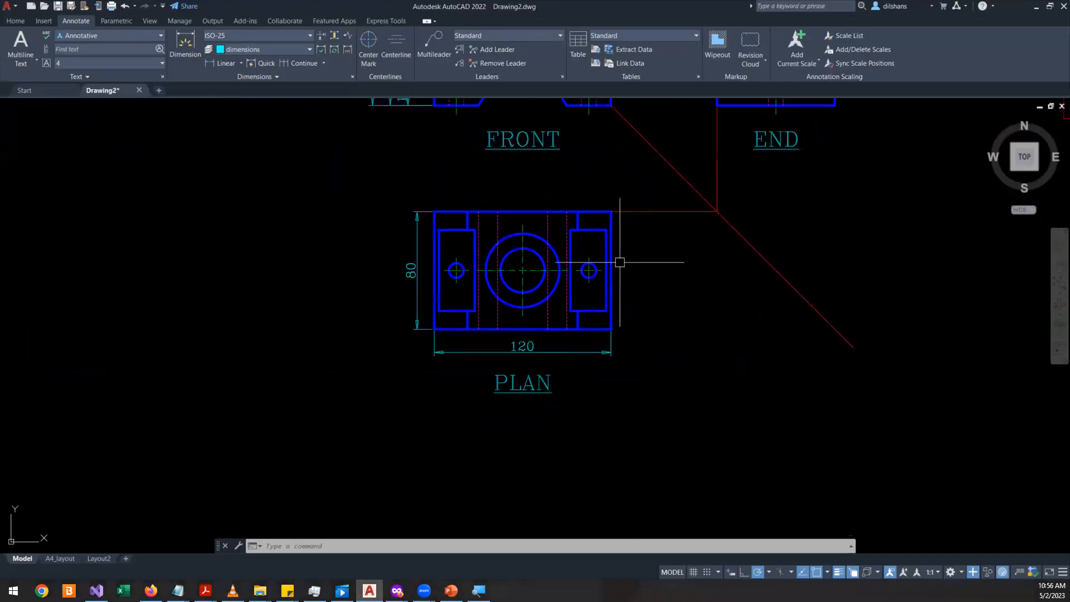
pyautogui.scroll(2, 559, 336)
pyautogui.scroll(-4, 557, 338)
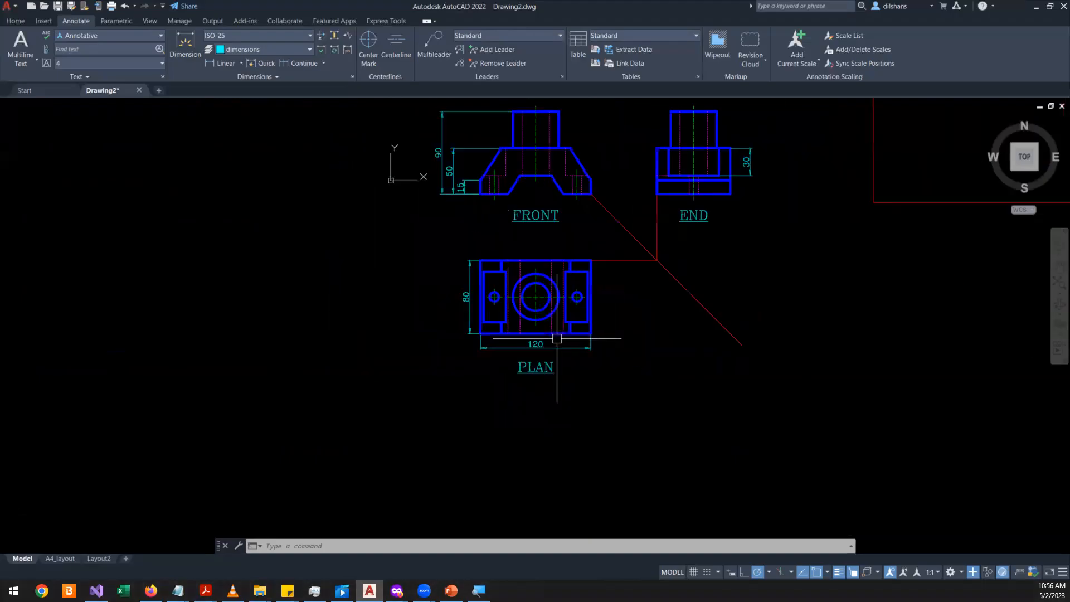
pyautogui.scroll(-1, 557, 339)
pyautogui.scroll(2, 621, 193)
pyautogui.scroll(-2, 416, 327)
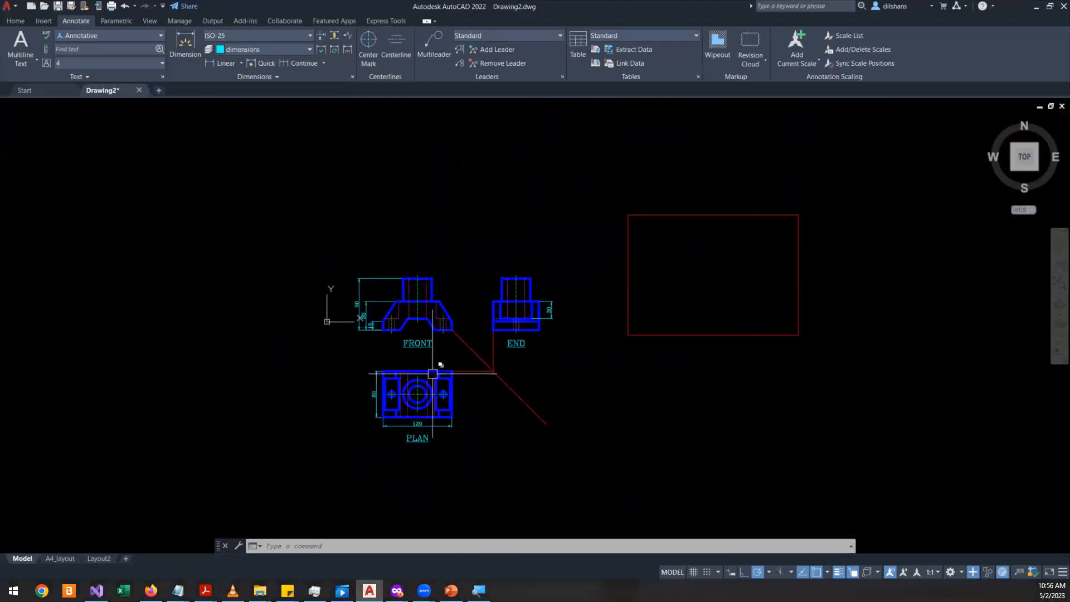
pyautogui.scroll(2, 454, 371)
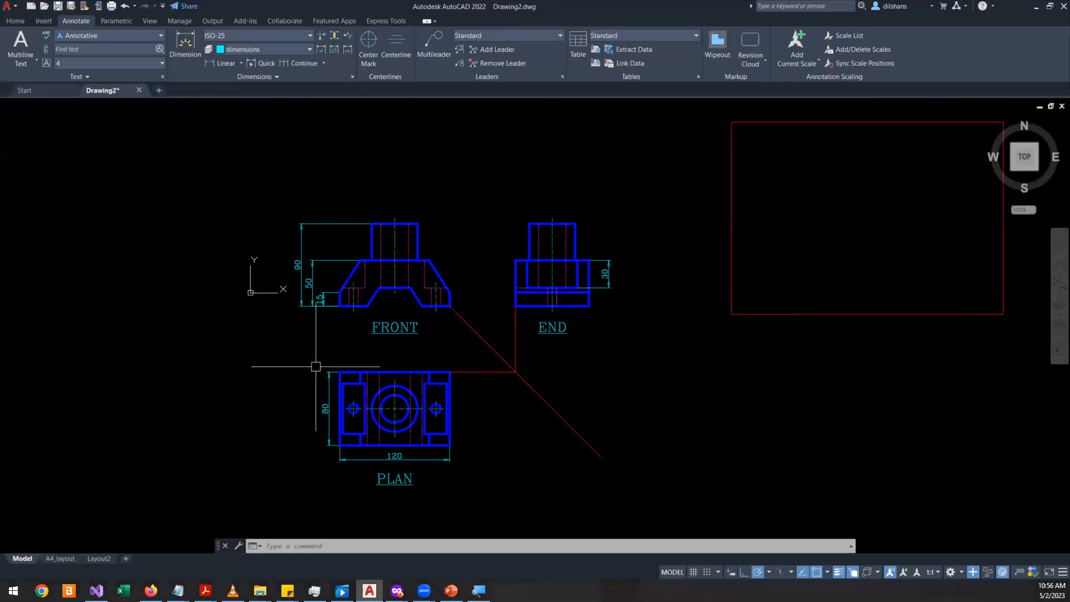
pyautogui.scroll(2, 570, 313)
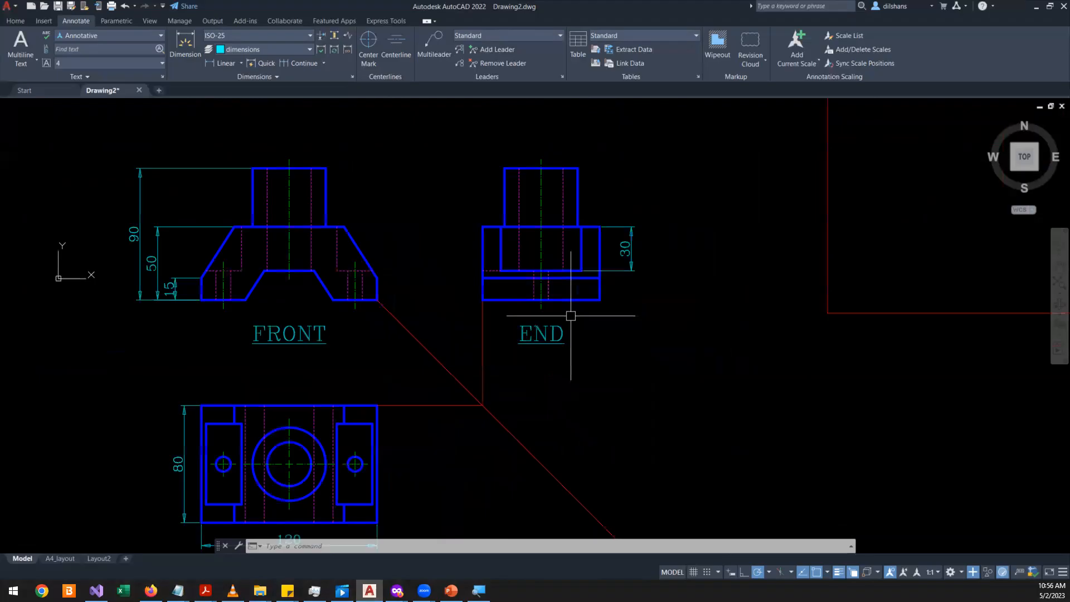
pyautogui.scroll(4, 258, 244)
pyautogui.scroll(-4, 261, 250)
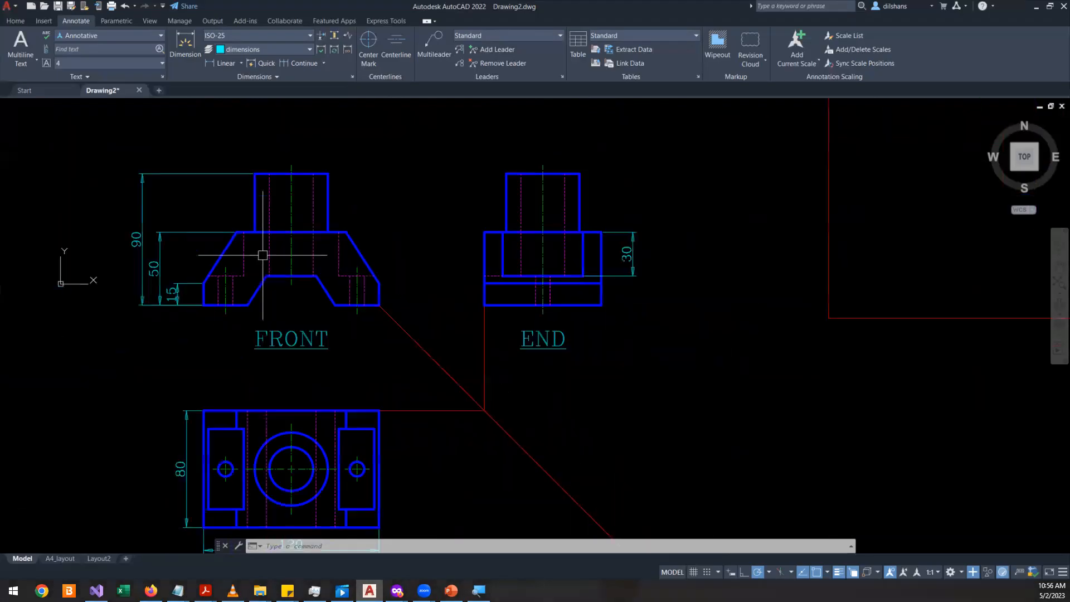
# - Examine the front, end and plan views for circular features that still need a diameter dimension
pyautogui.scroll(2, 262, 215)
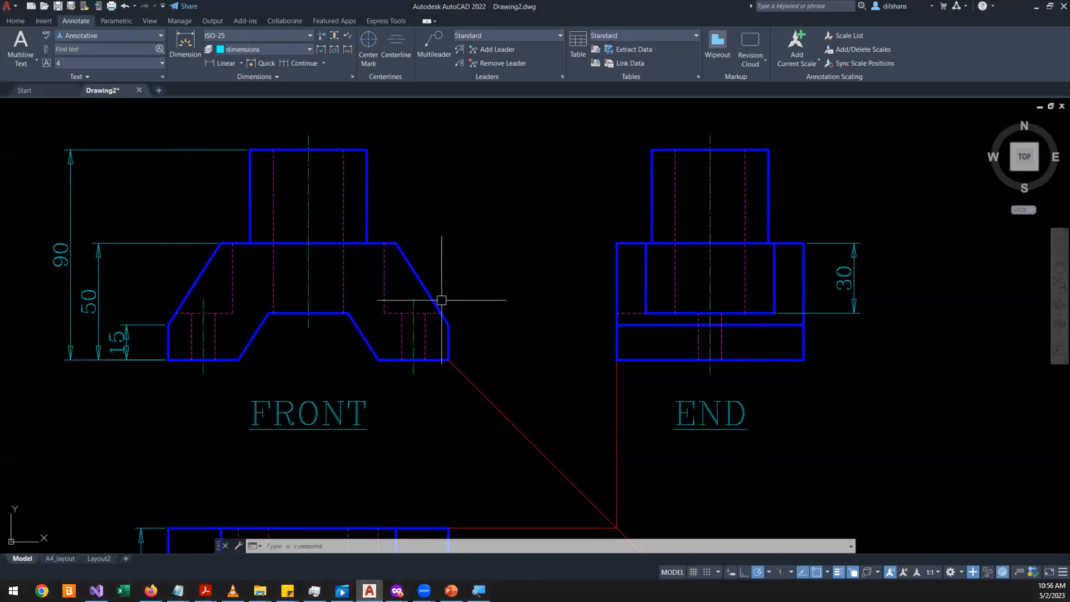
pyautogui.scroll(-3, 441, 300)
pyautogui.scroll(3, 409, 372)
pyautogui.scroll(-2, 410, 372)
pyautogui.scroll(2, 418, 242)
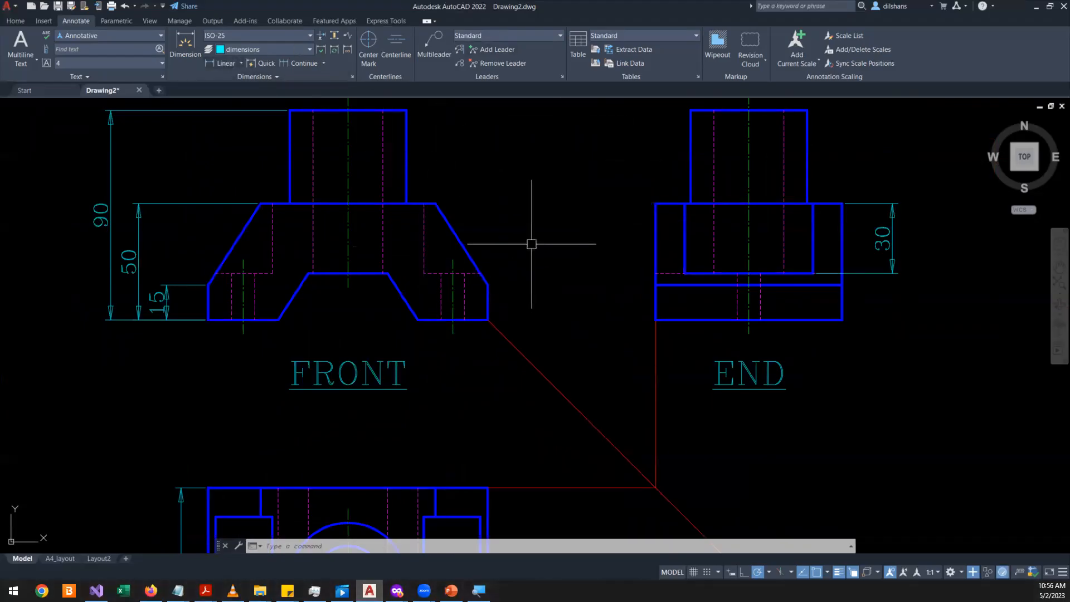
pyautogui.scroll(-2, 531, 239)
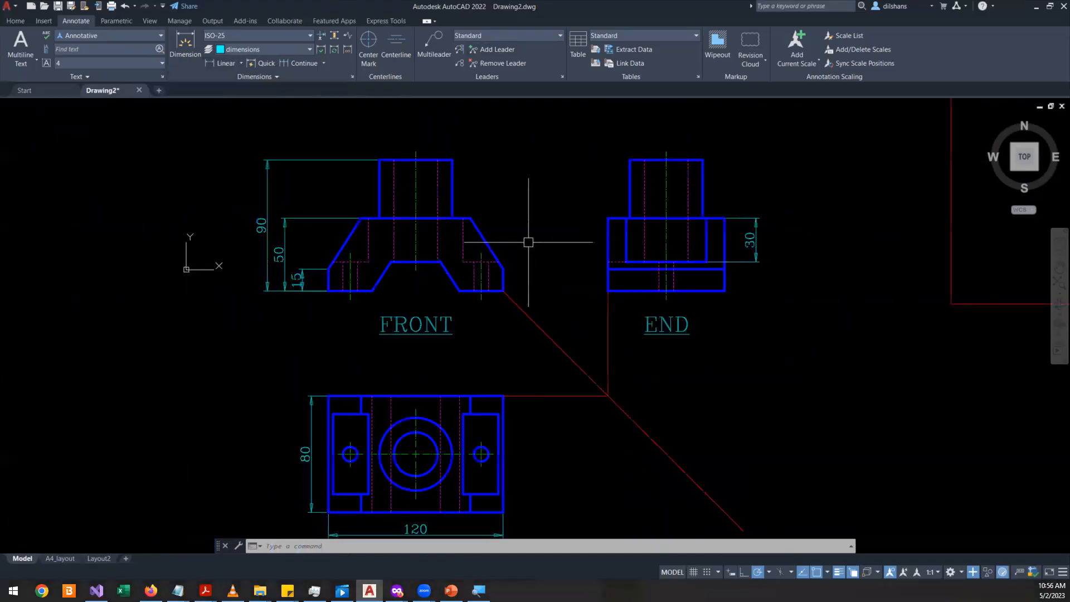
pyautogui.scroll(2, 451, 448)
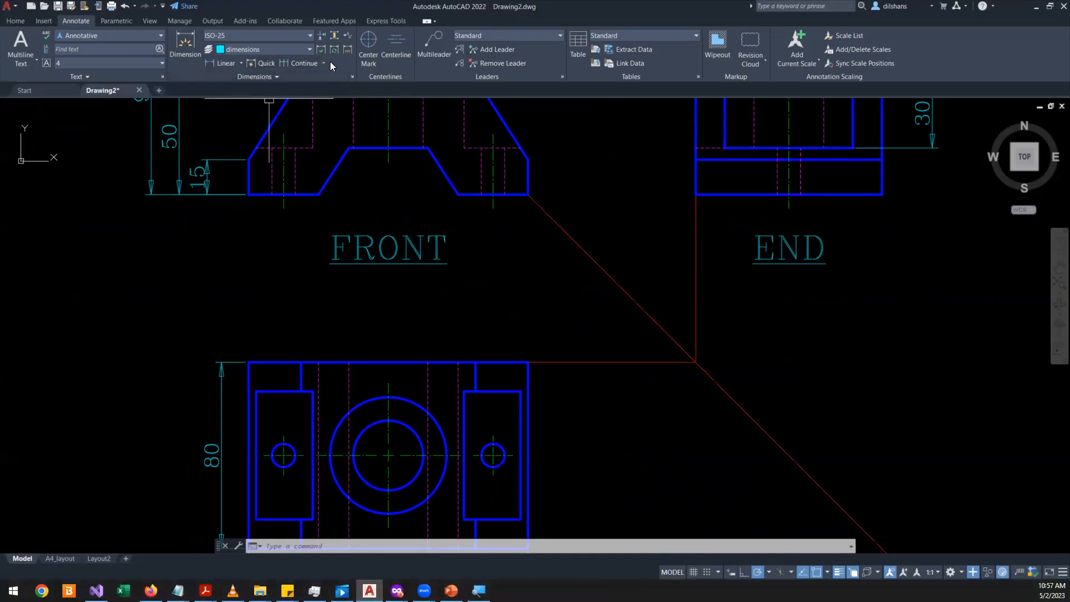
# - Add a diameter dimension to the larger central circle in the plan view, with its text above the view's upper-left part
pyautogui.click(241, 59)
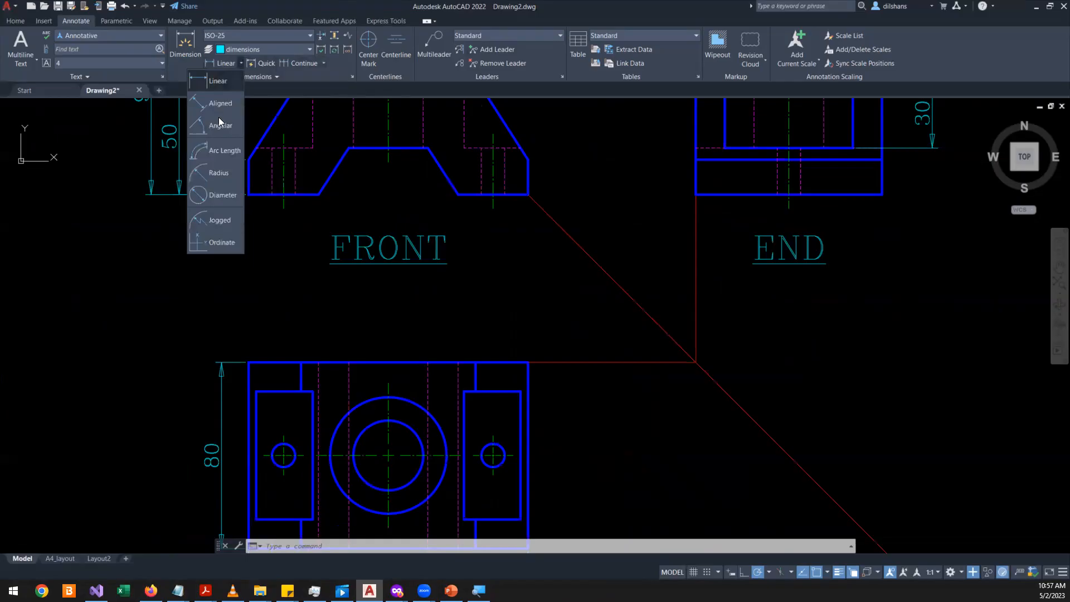
pyautogui.click(218, 194)
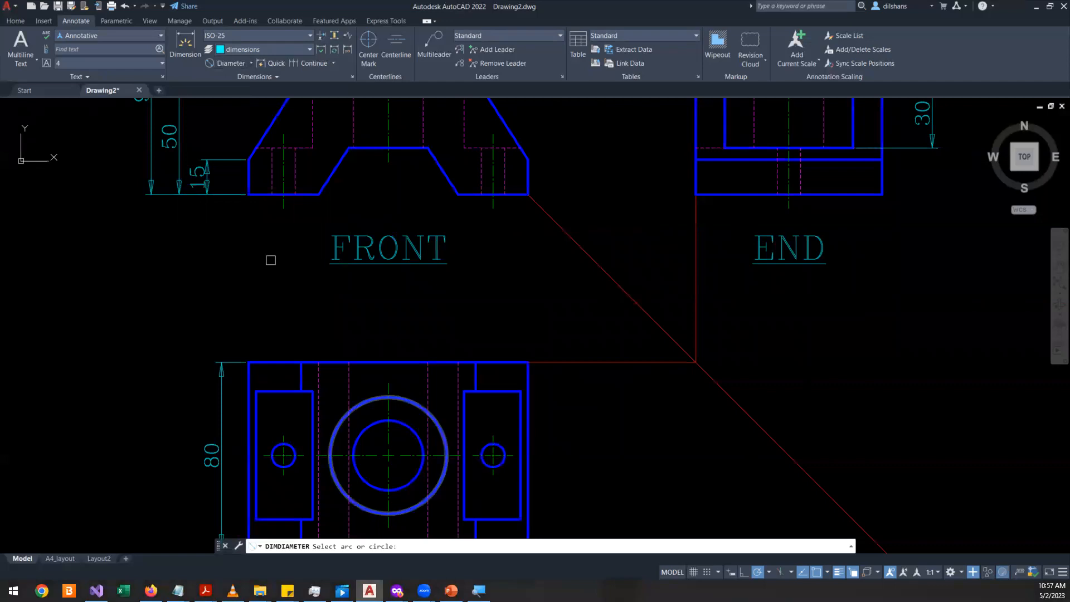
pyautogui.click(250, 62)
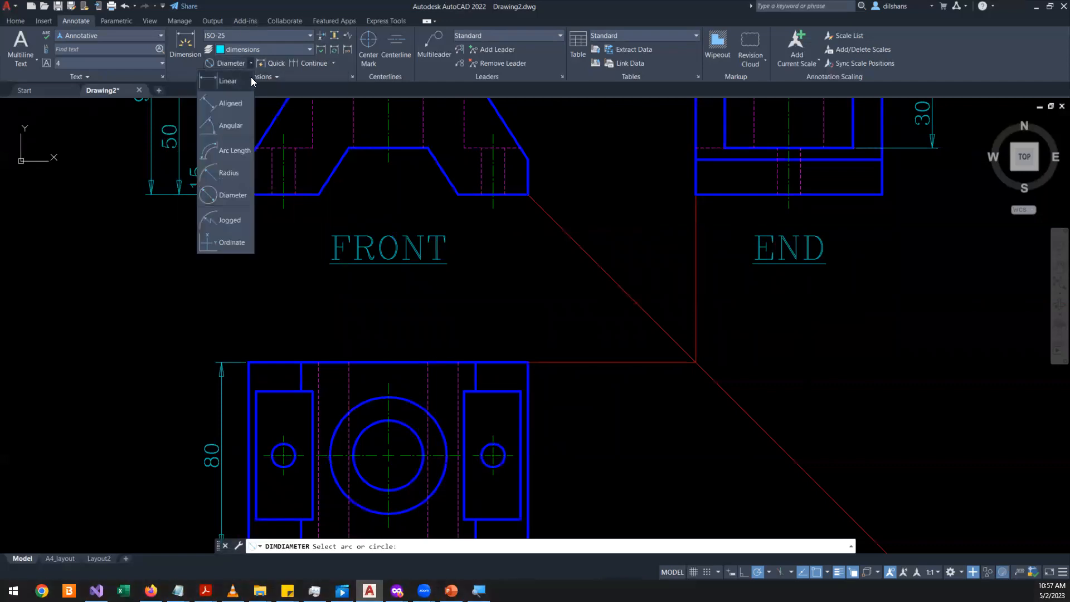
pyautogui.click(220, 194)
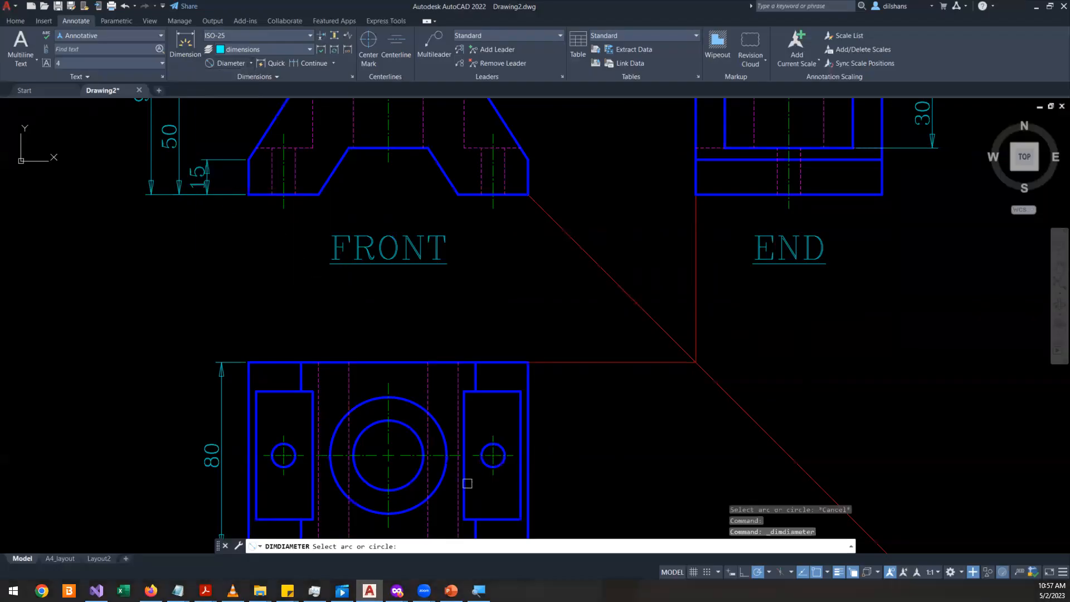
pyautogui.click(408, 400)
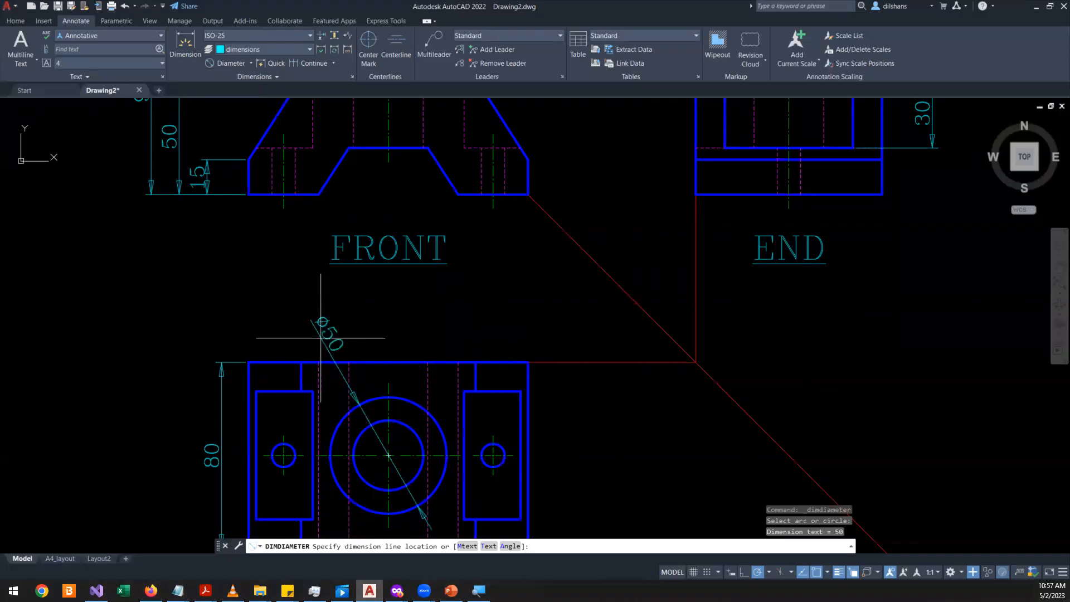
pyautogui.click(313, 337)
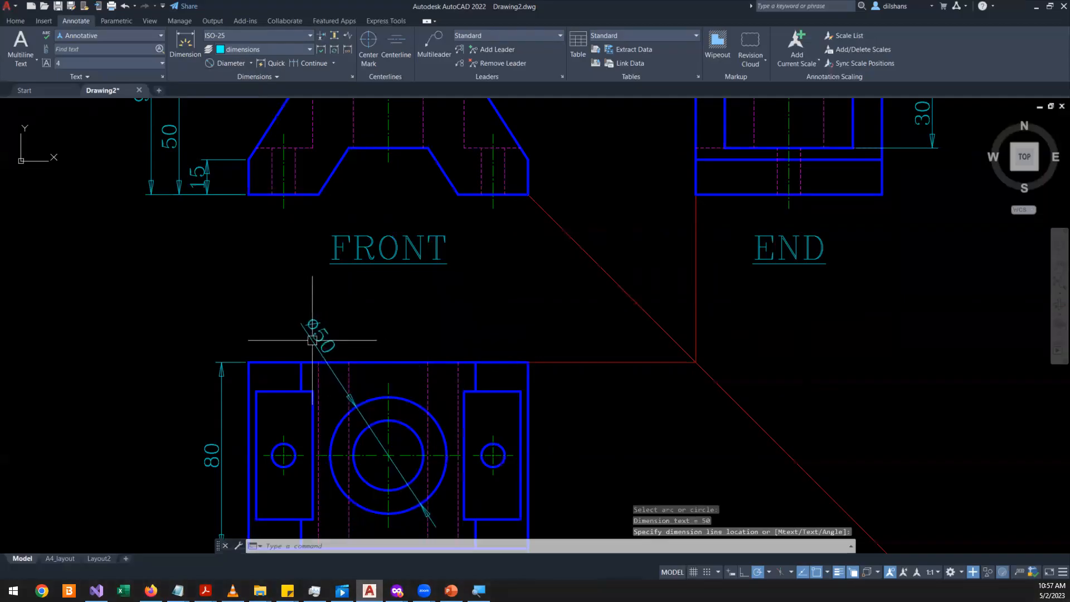
# - Modify the ISO-25 dimension style to use ISO standard text alignment
pyautogui.write('d')
pyautogui.press('Return')
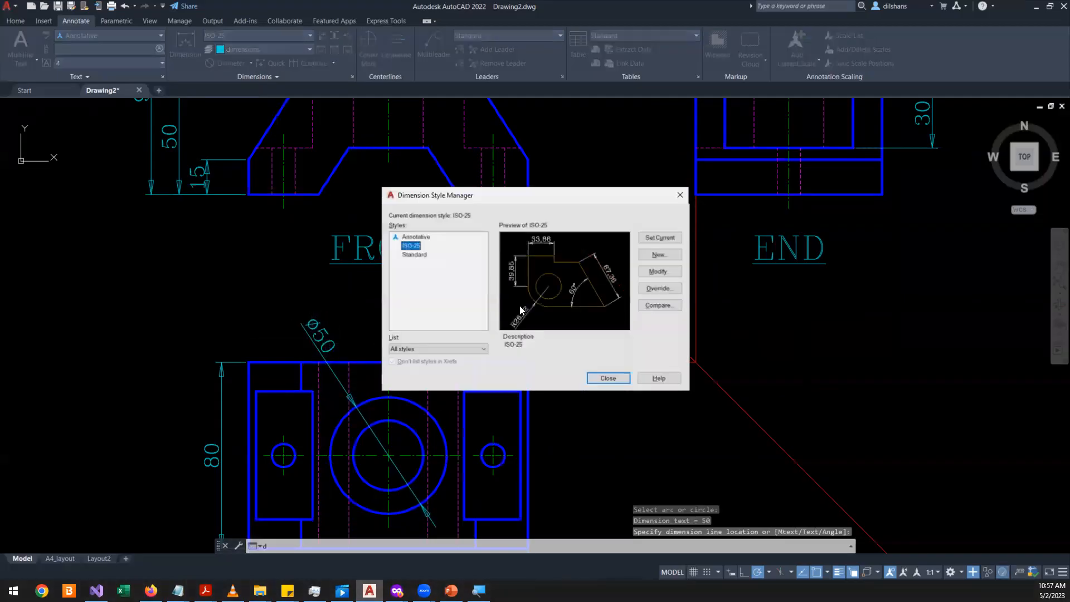
pyautogui.click(659, 272)
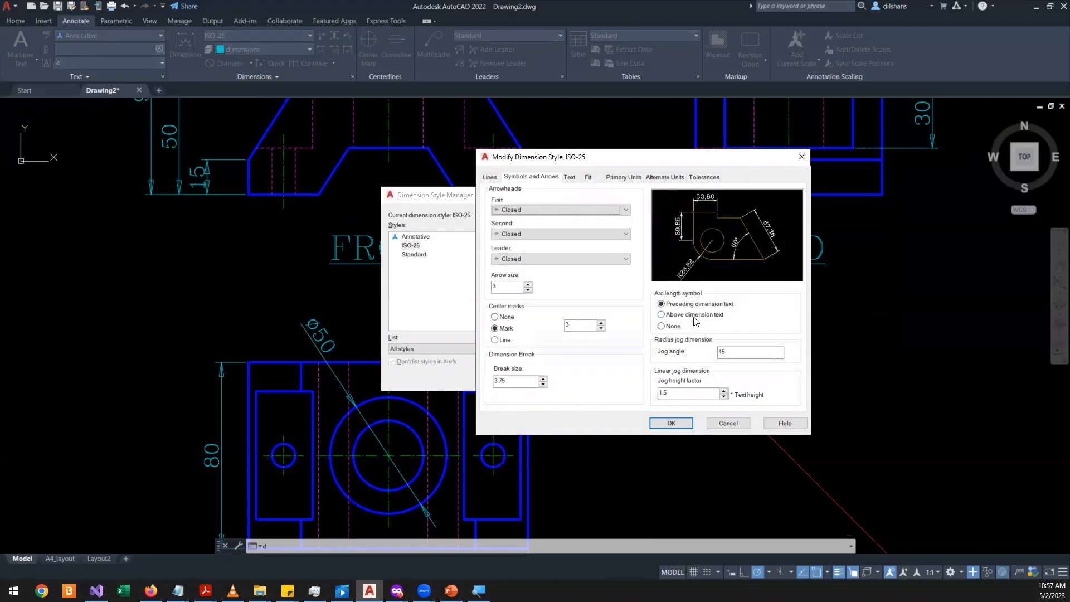
pyautogui.click(489, 177)
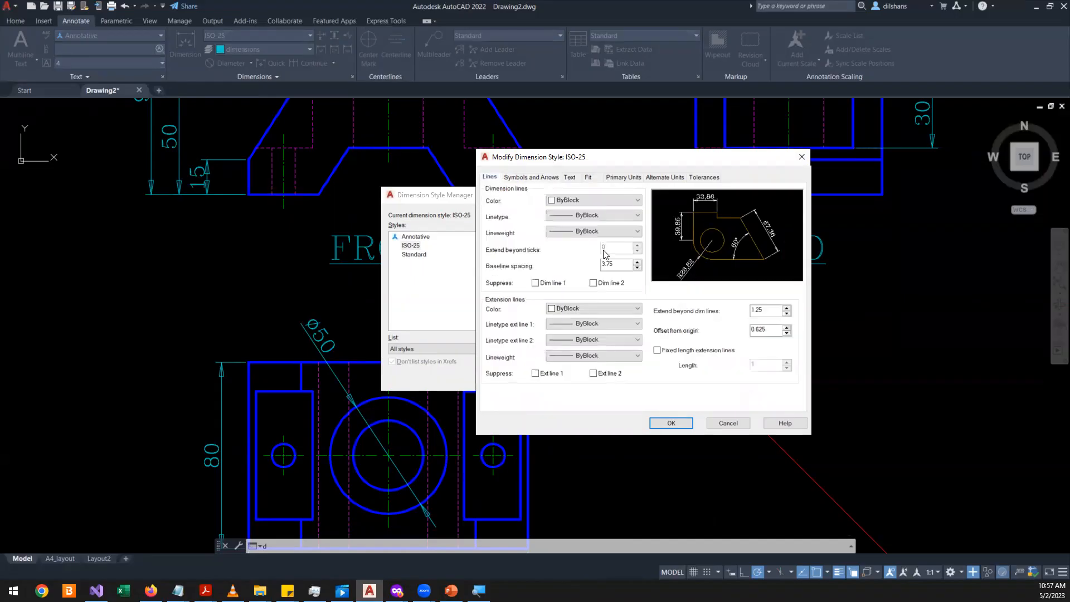
pyautogui.click(554, 178)
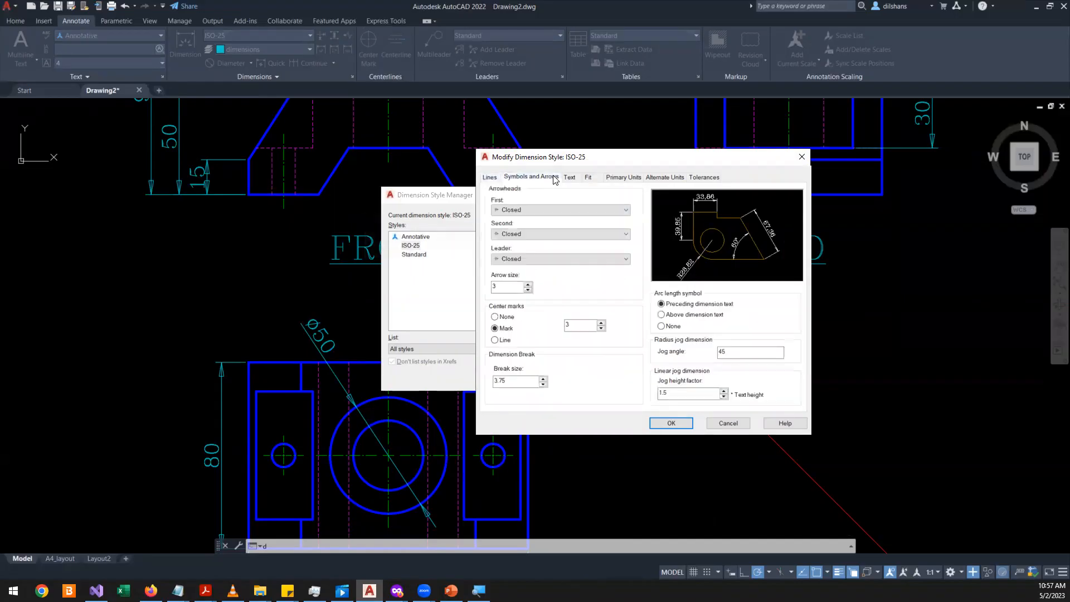
pyautogui.click(570, 178)
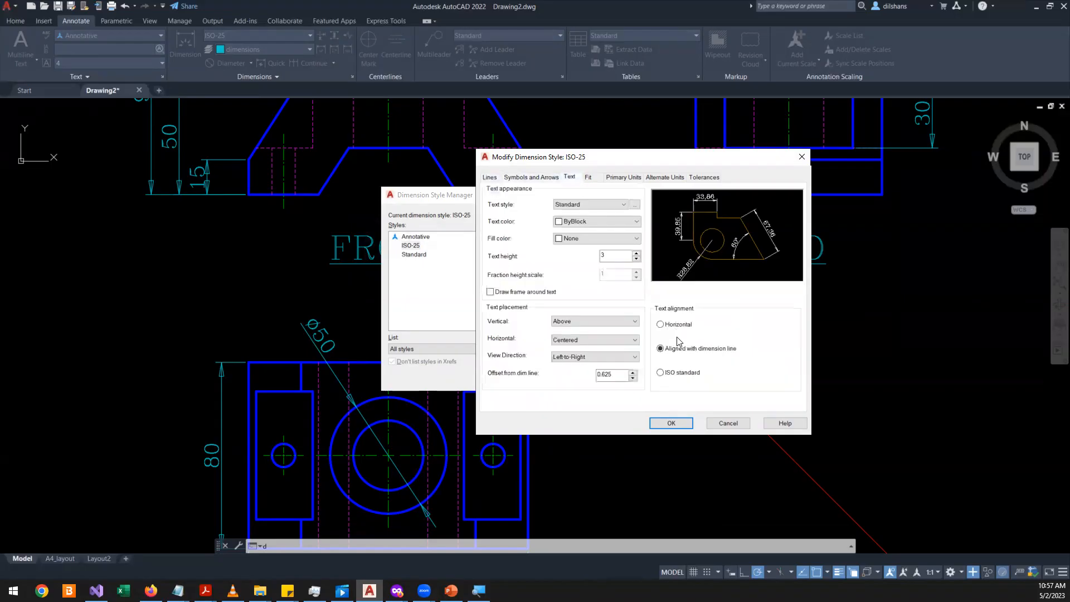
pyautogui.click(661, 373)
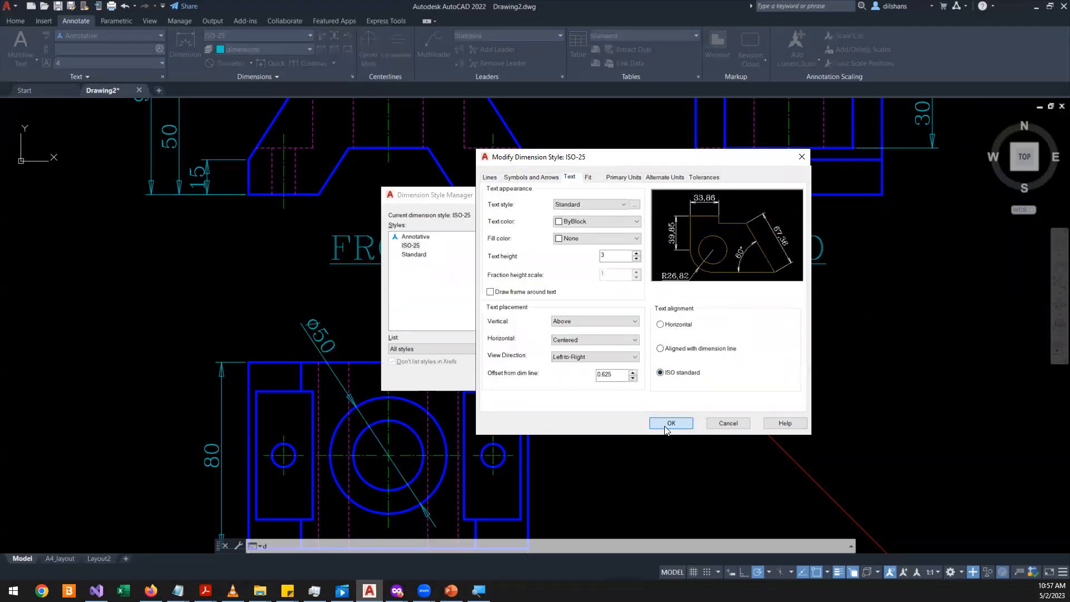
pyautogui.click(670, 423)
pyautogui.click(612, 379)
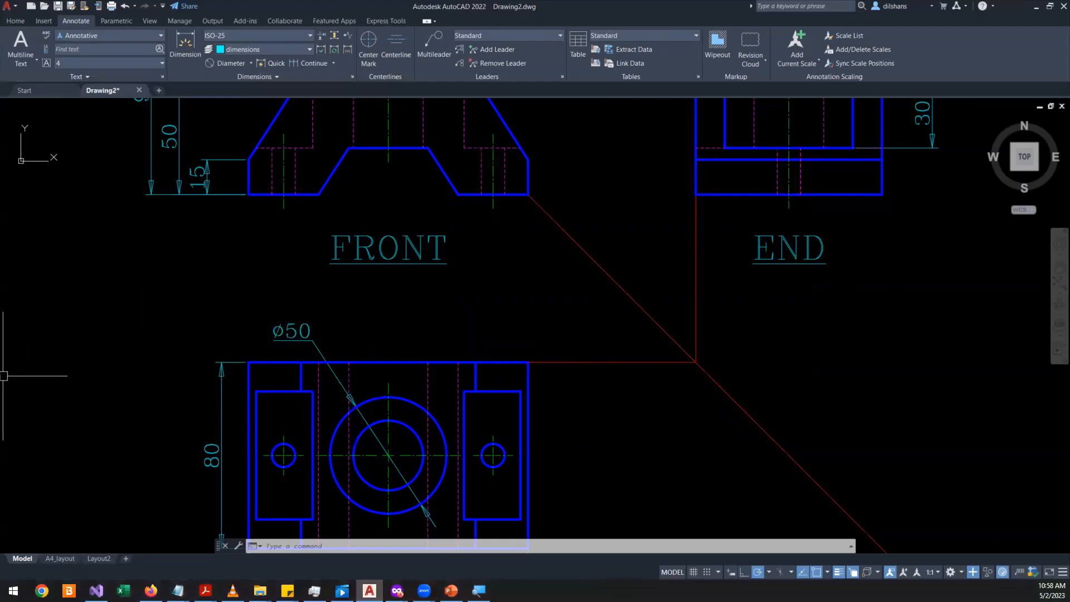
# - Add a second diameter dimension to the plan view's larger central circle, with its text above the view's upper-right part
pyautogui.scroll(-10, 3, 376)
pyautogui.click(1033, 158)
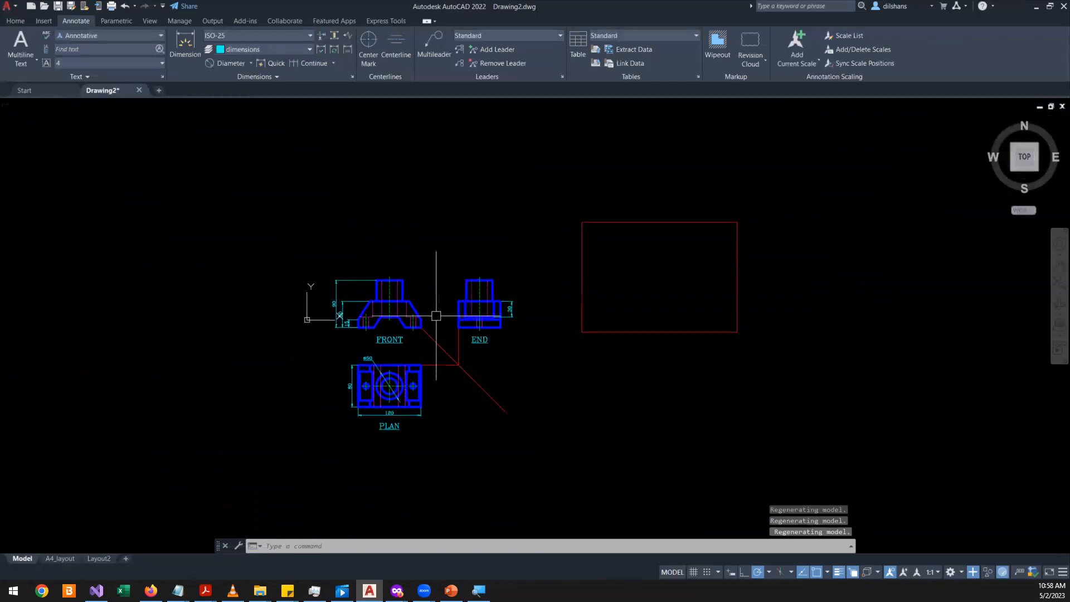
pyautogui.scroll(4, 436, 316)
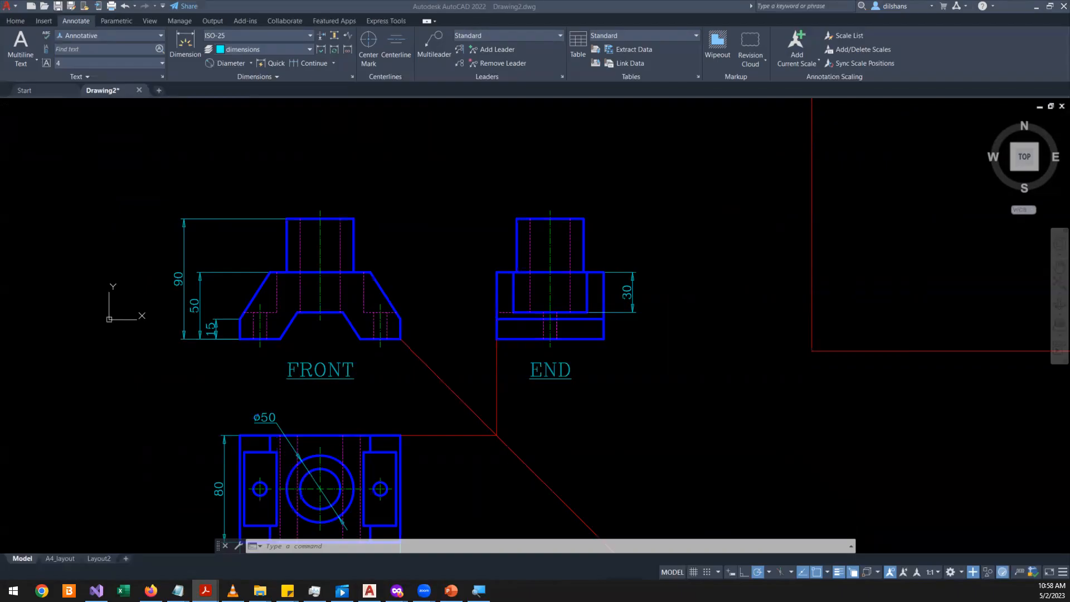
pyautogui.click(684, 389)
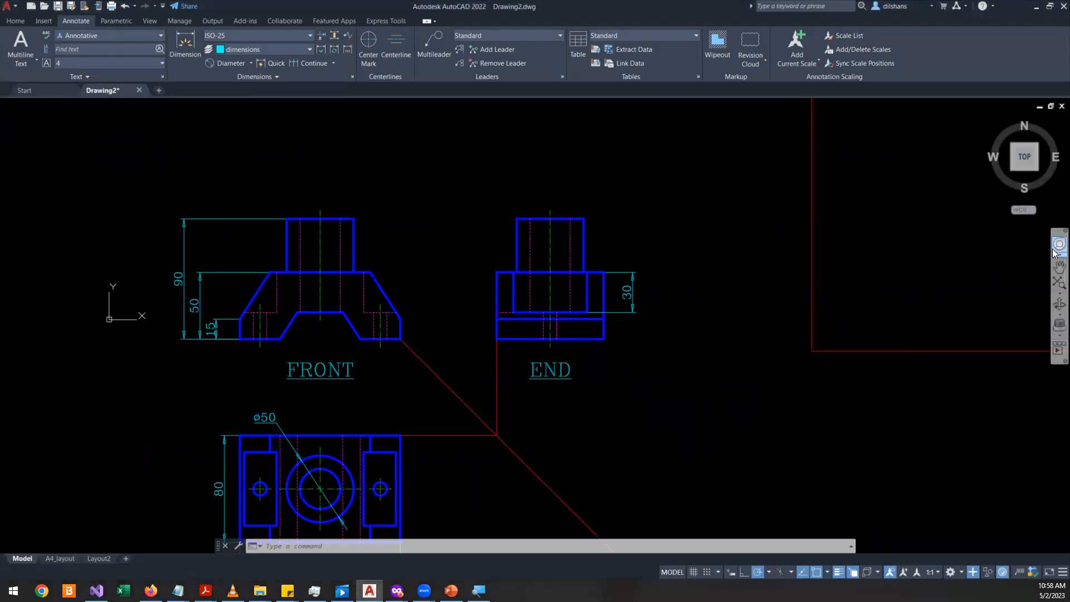
pyautogui.click(1059, 268)
pyautogui.moveTo(518, 312); pyautogui.dragTo(737, 212)
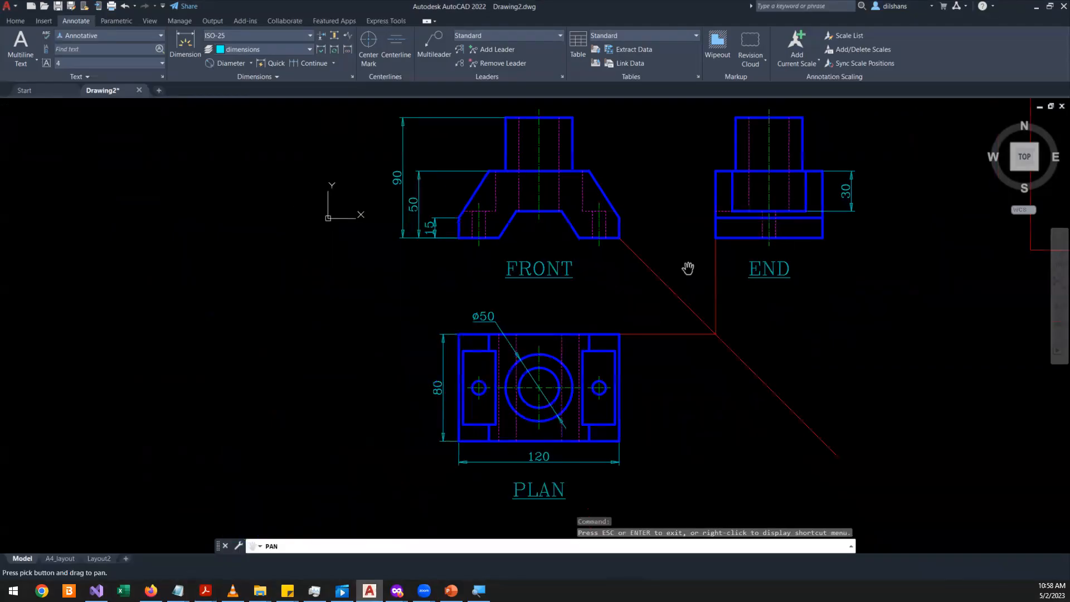
pyautogui.press('Escape')
pyautogui.scroll(2, 644, 313)
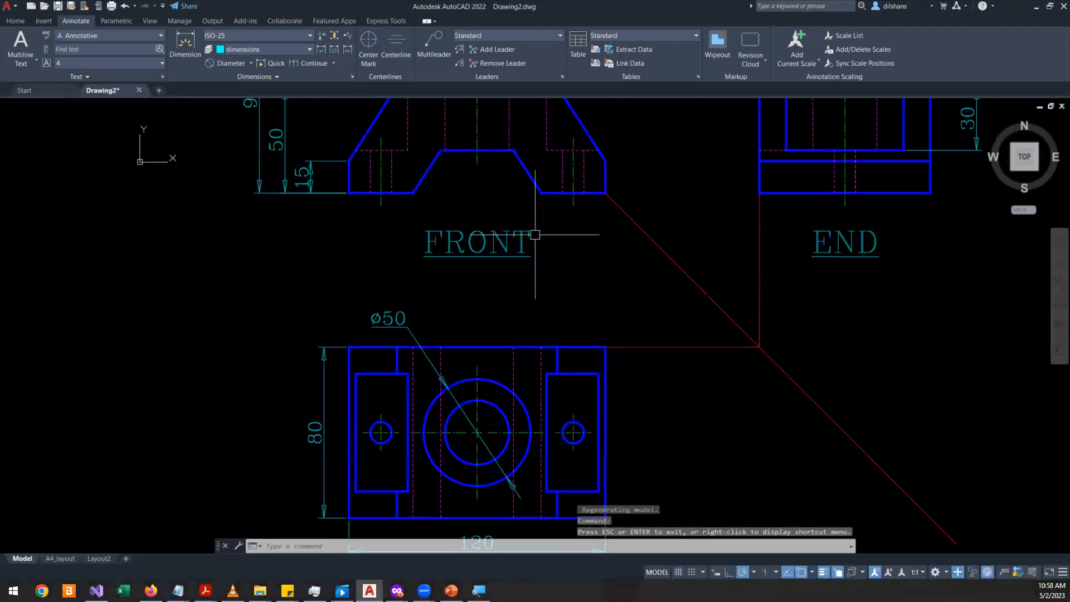
pyautogui.click(227, 64)
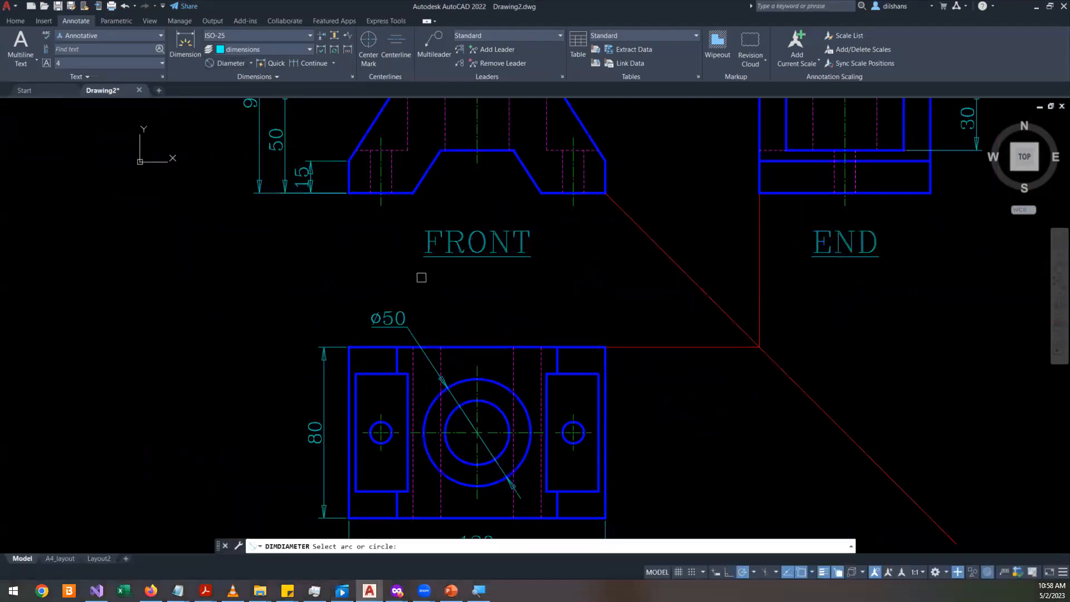
pyautogui.click(492, 380)
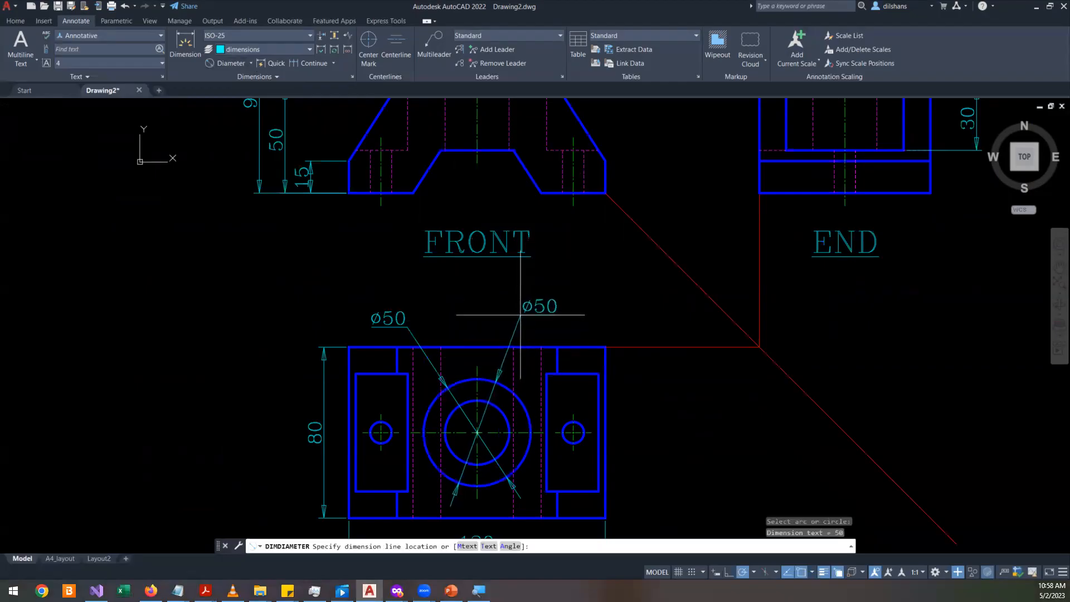
pyautogui.click(522, 331)
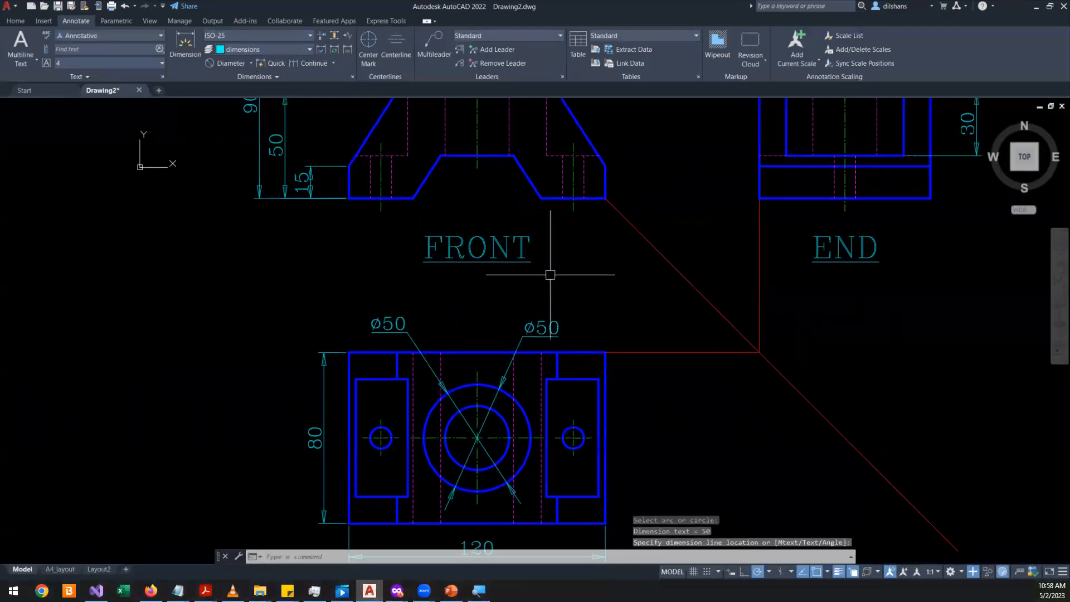
# - Dimension the bottom edge of the front view's left foot, with the dimension line below the view beside the FRONT label
pyautogui.scroll(-2, 550, 275)
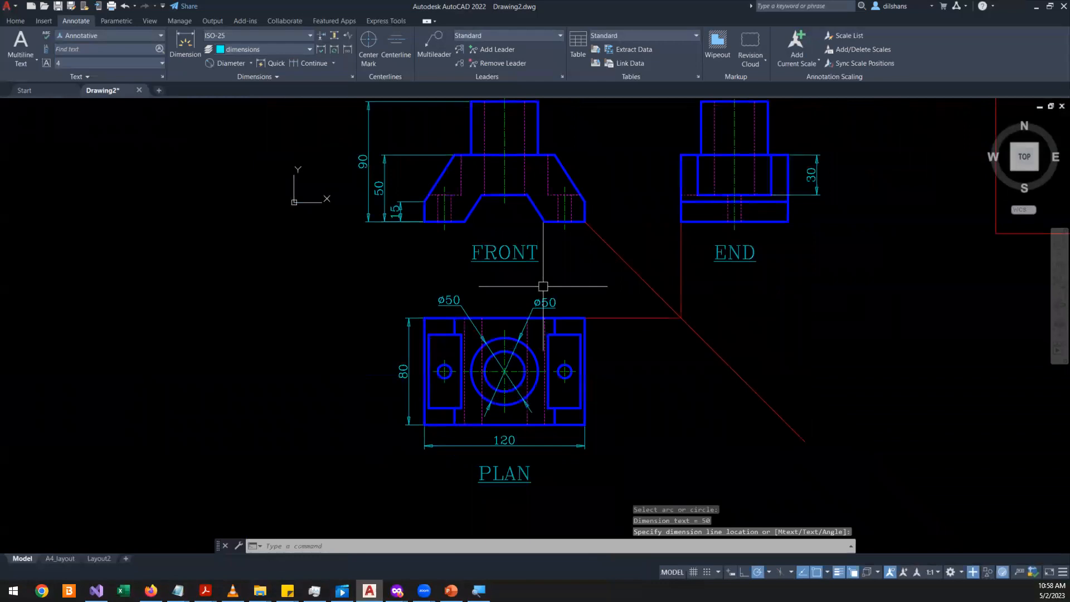
pyautogui.scroll(2, 543, 286)
pyautogui.scroll(-3, 544, 287)
pyautogui.scroll(2, 544, 287)
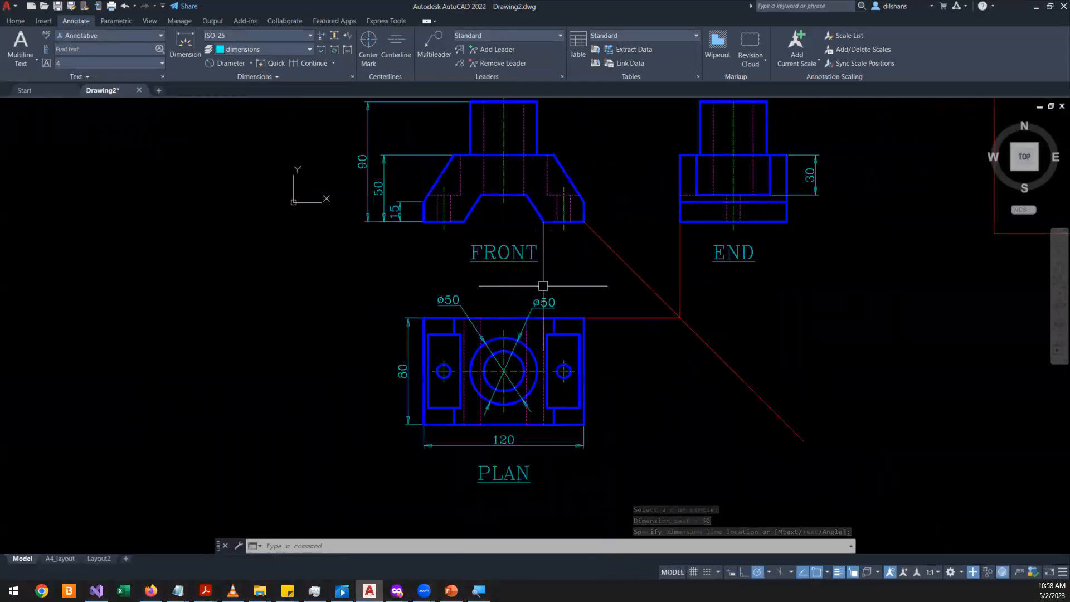
pyautogui.scroll(2, 543, 286)
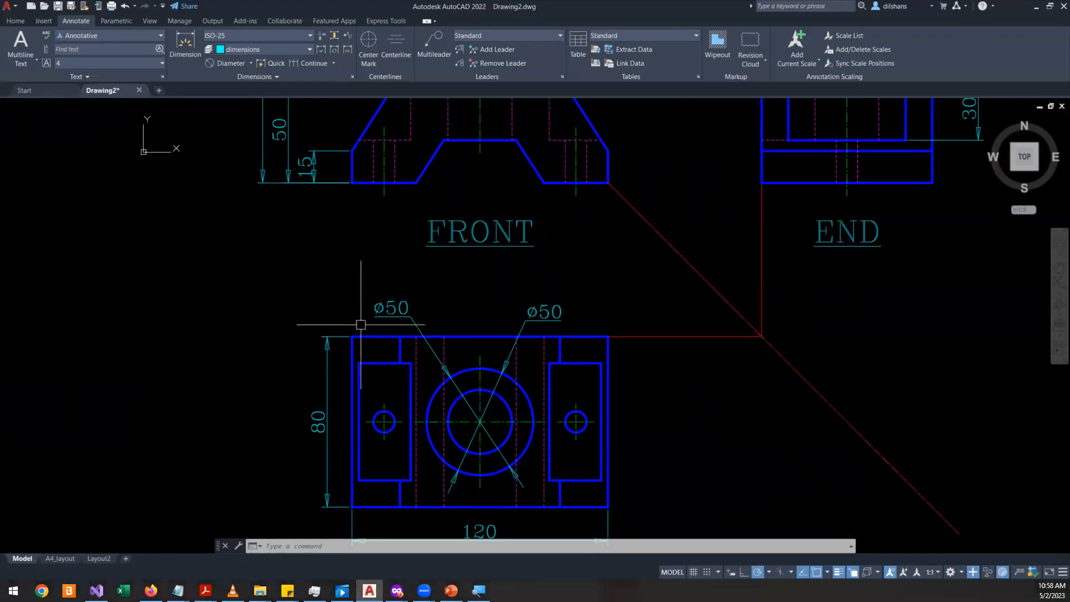
pyautogui.scroll(2, 411, 191)
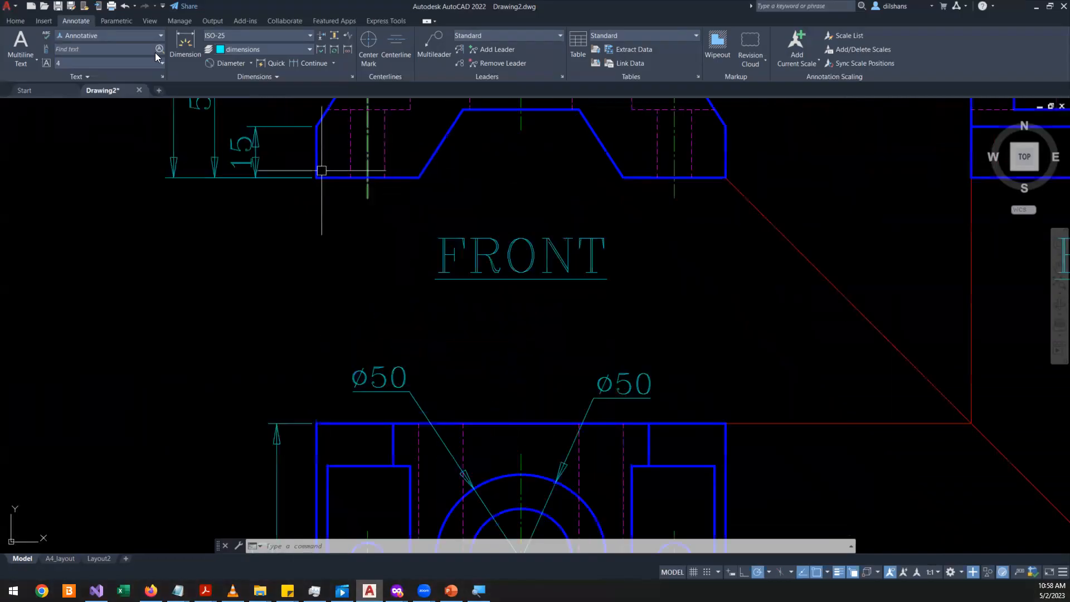
pyautogui.click(185, 54)
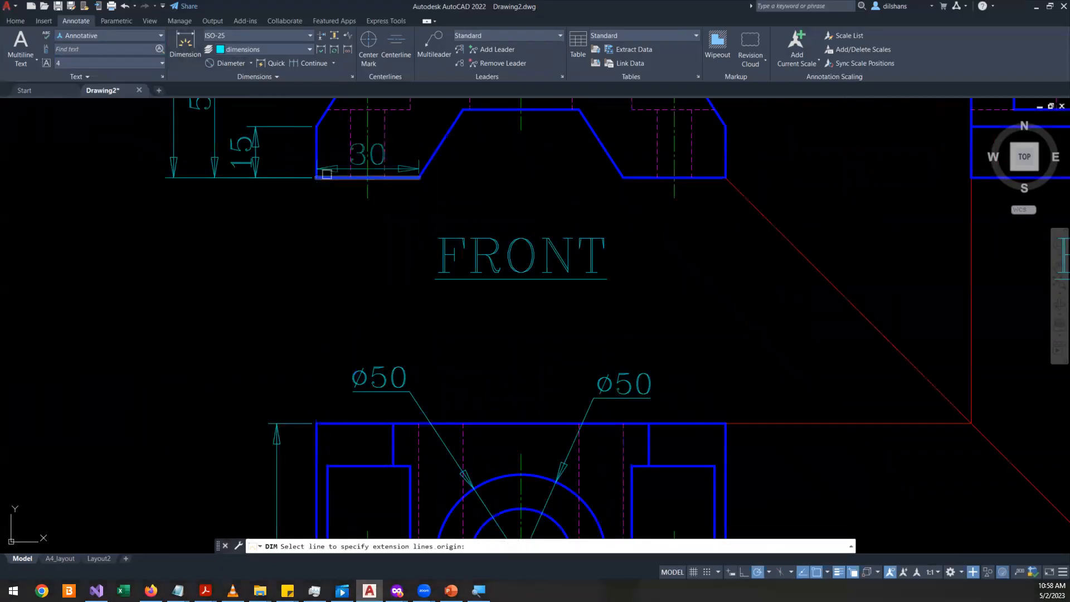
pyautogui.scroll(5, 306, 184)
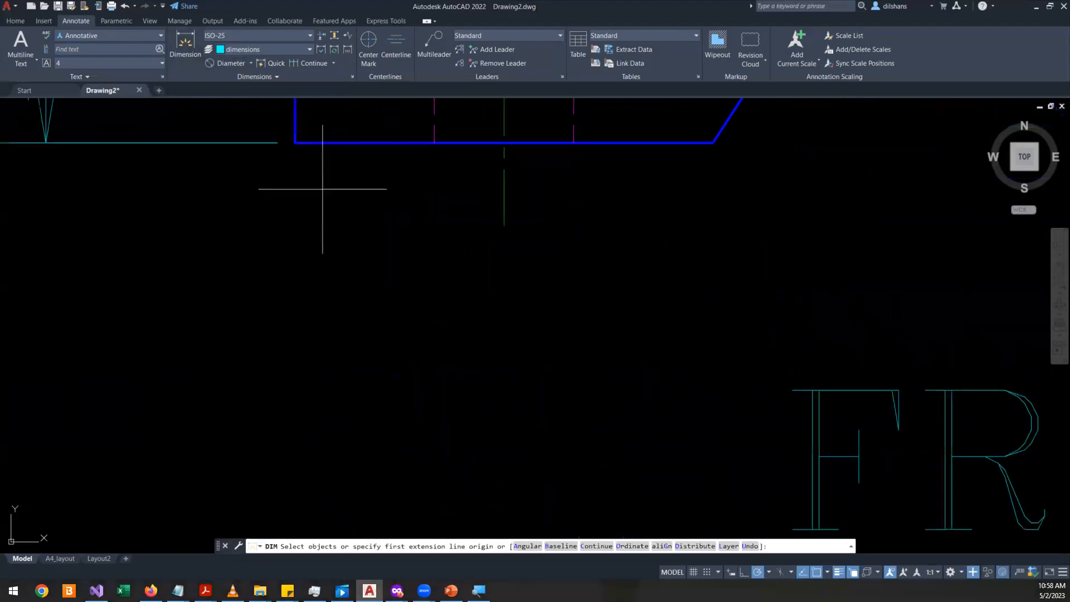
pyautogui.click(305, 146)
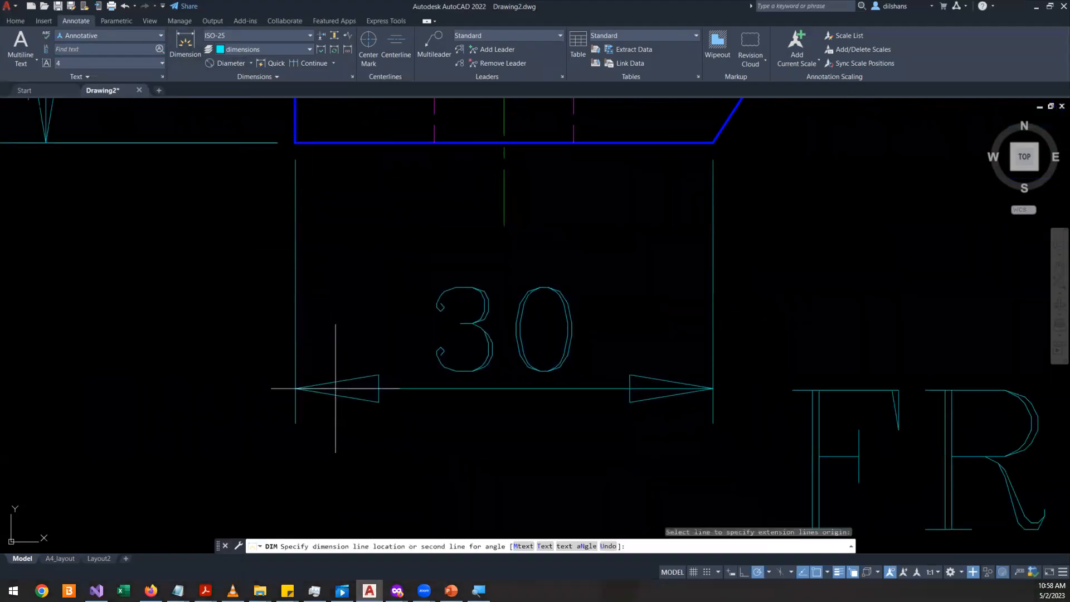
pyautogui.scroll(-5, 336, 389)
pyautogui.click(334, 396)
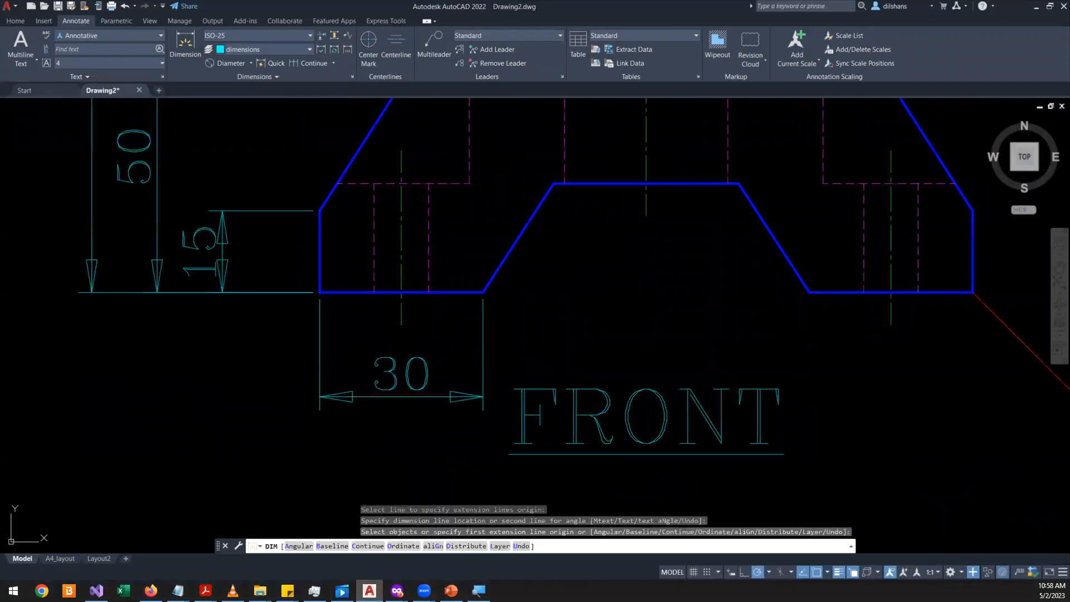
pyautogui.click(554, 394)
pyautogui.press('Escape')
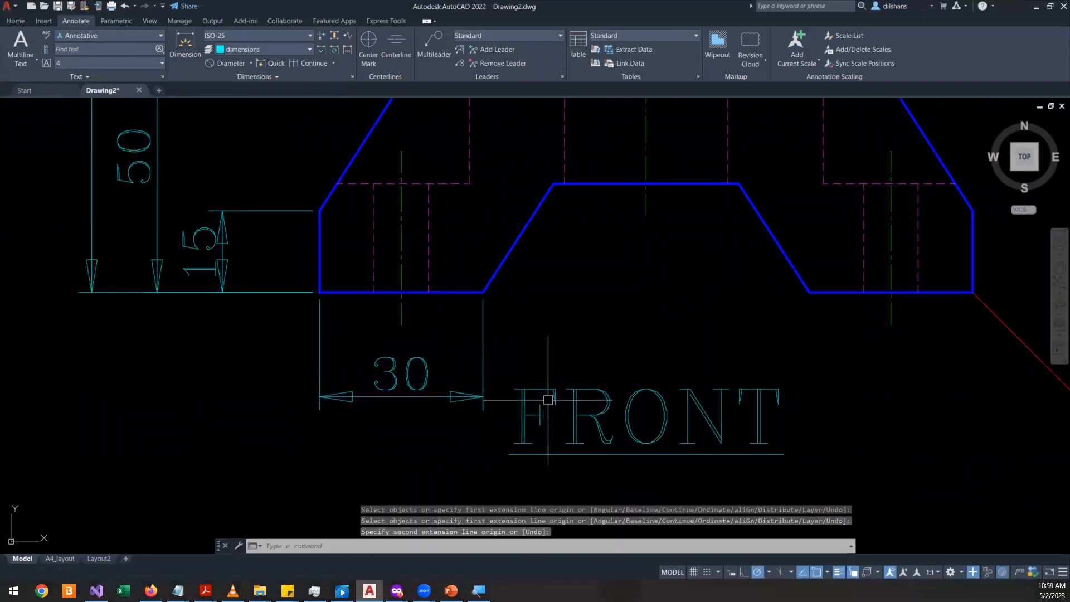
# - Move the FRONT label straight down by about 12 units to clear room below the front view for more dimensions
pyautogui.click(551, 399)
pyautogui.scroll(-4, 551, 390)
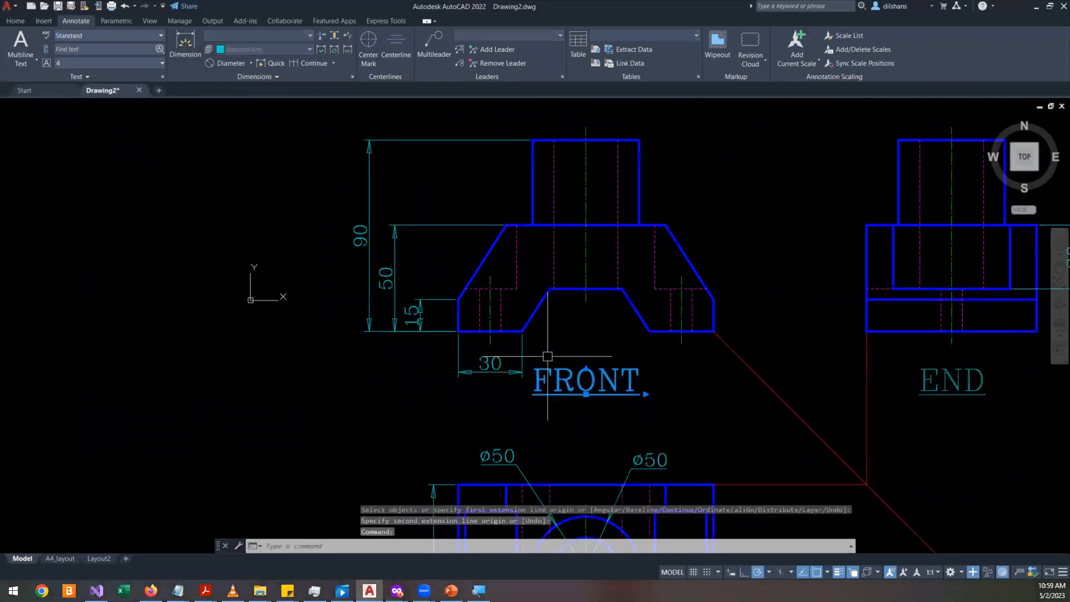
pyautogui.click(585, 394)
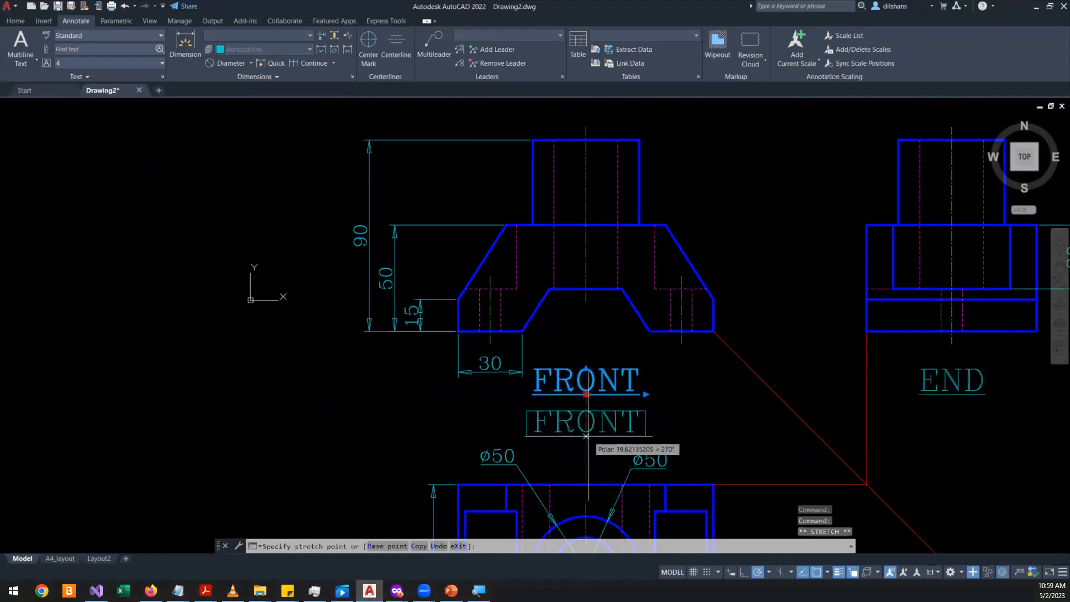
pyautogui.scroll(2, 586, 436)
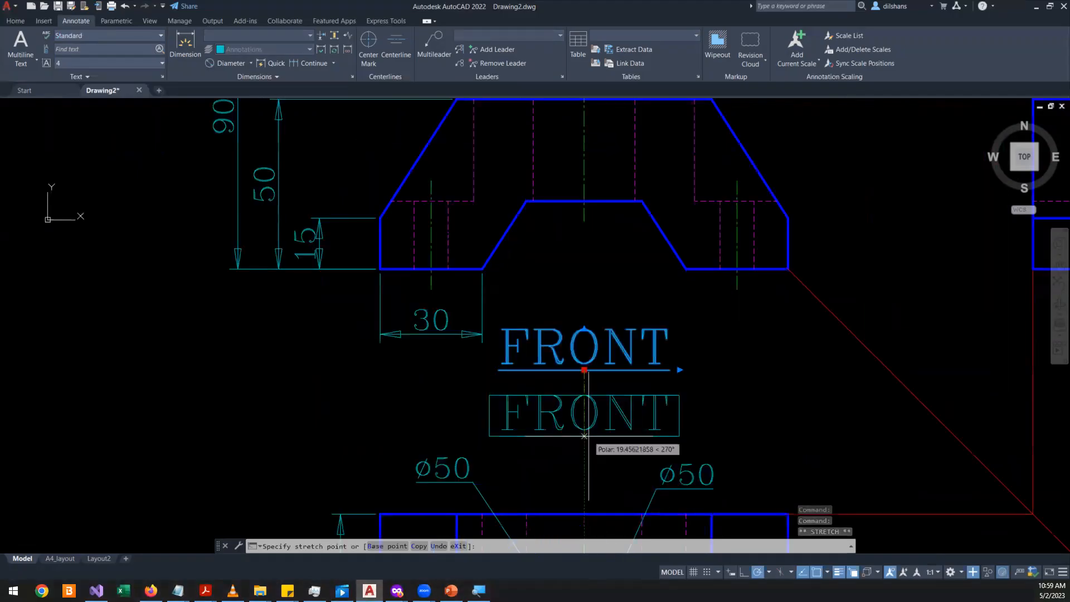
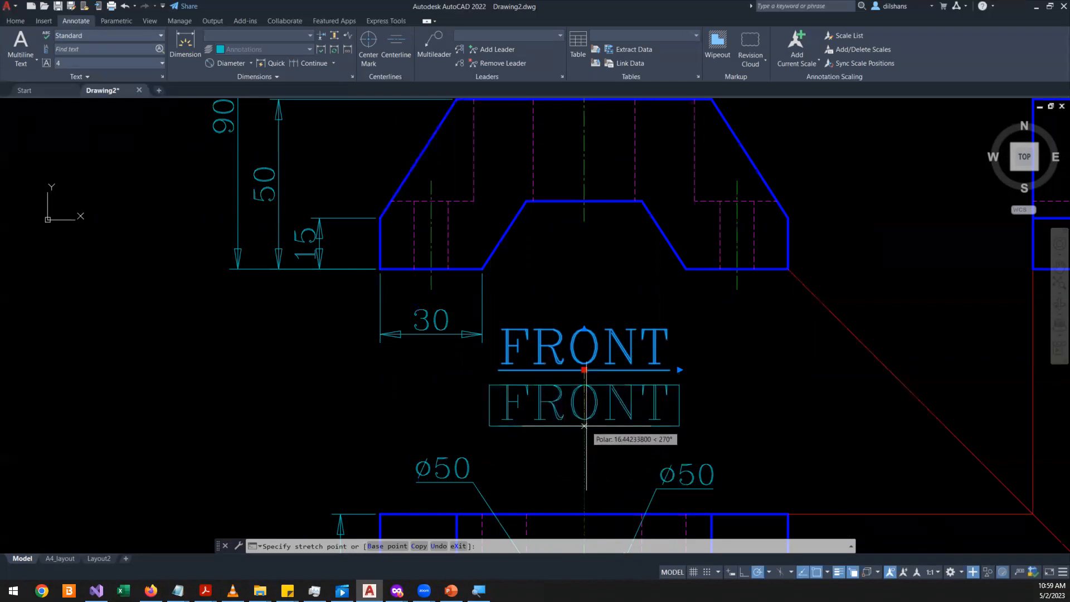
pyautogui.click(584, 426)
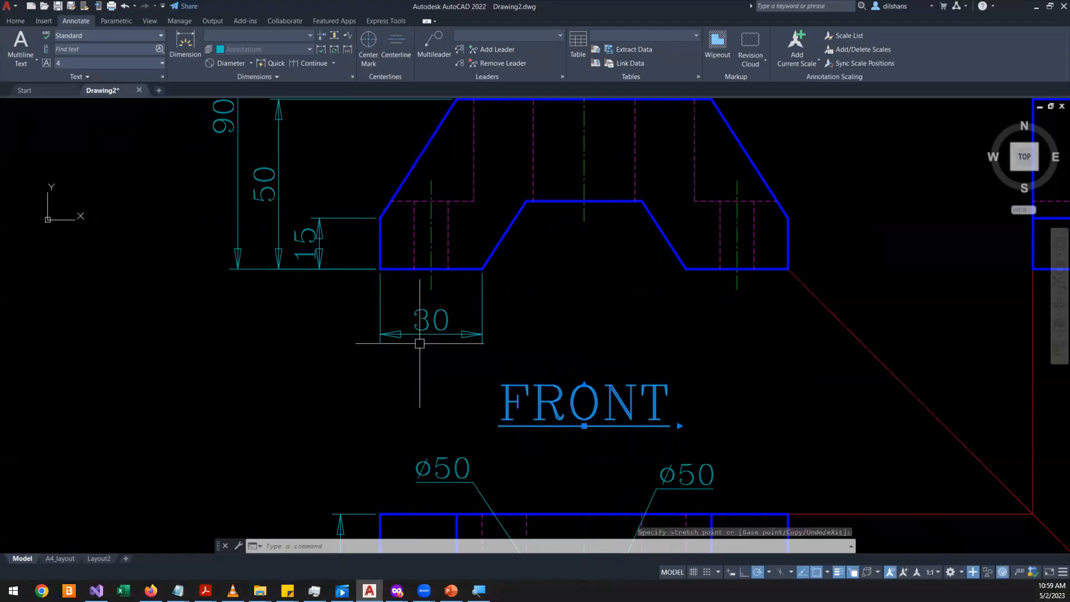
pyautogui.click(584, 422)
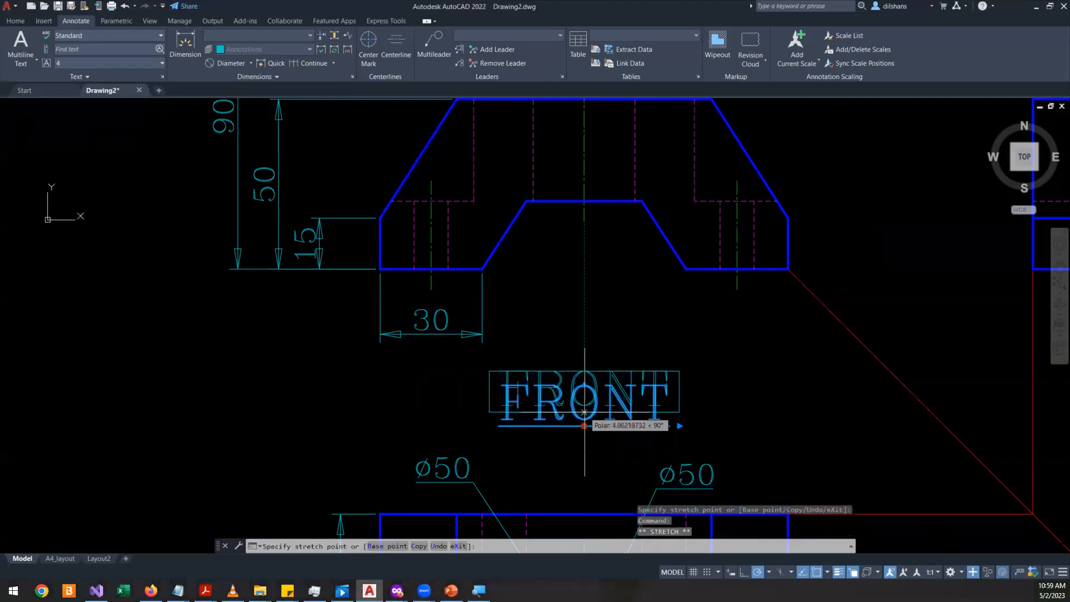
pyautogui.click(584, 412)
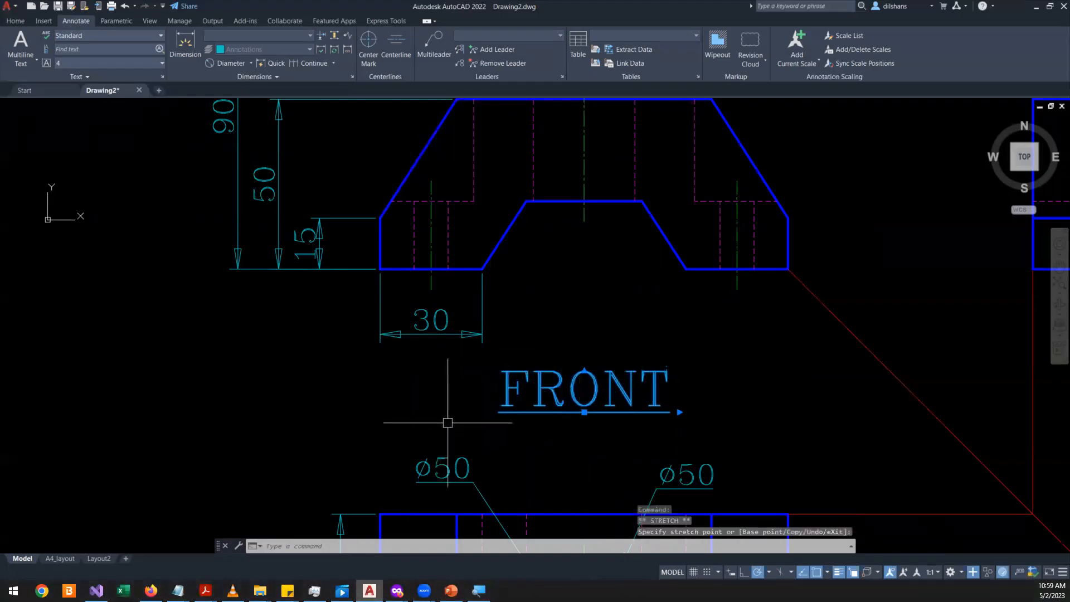
pyautogui.press('Escape')
pyautogui.press('Escape')
pyautogui.press('Escape')
# - Dimension the horizontal span of the front view's left sloping notch edge, placing the dimension line below the view
pyautogui.scroll(-2, 449, 420)
pyautogui.scroll(2, 450, 421)
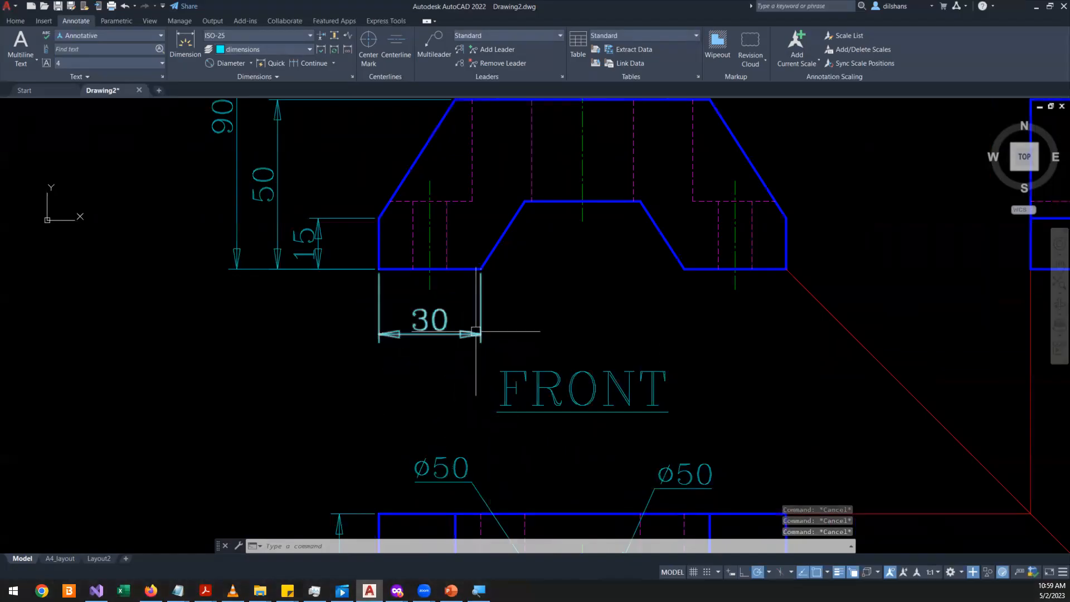
pyautogui.scroll(-1, 619, 294)
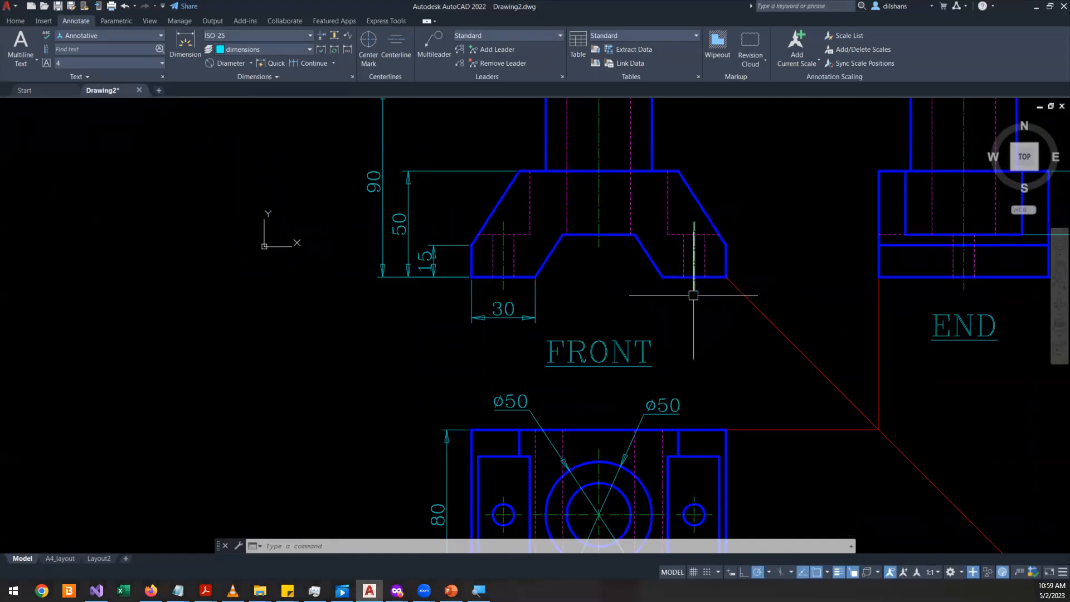
pyautogui.scroll(2, 692, 295)
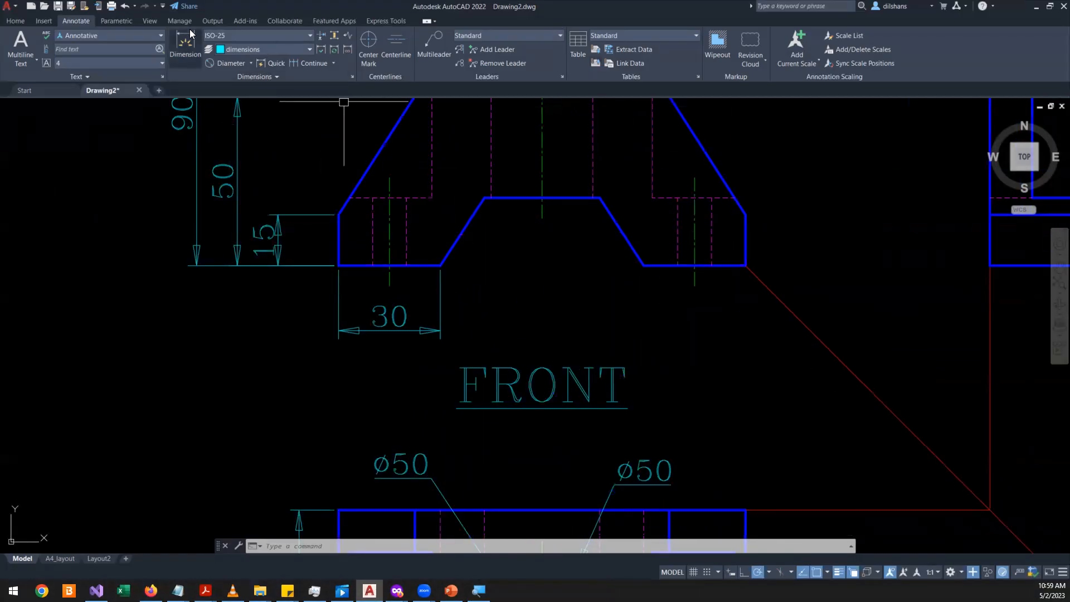
pyautogui.click(185, 45)
pyautogui.click(440, 265)
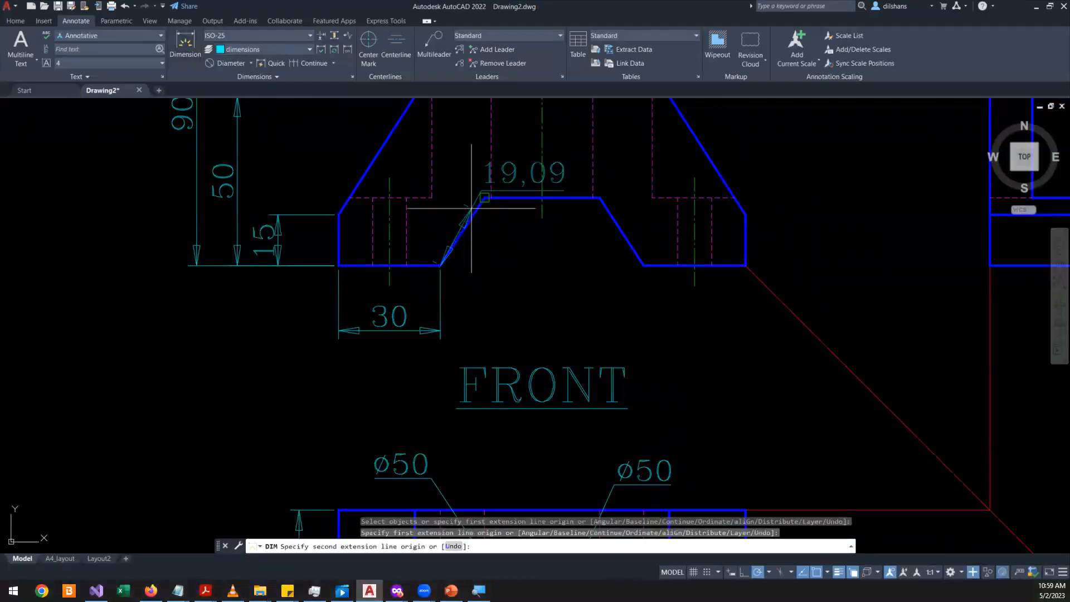
pyautogui.click(484, 197)
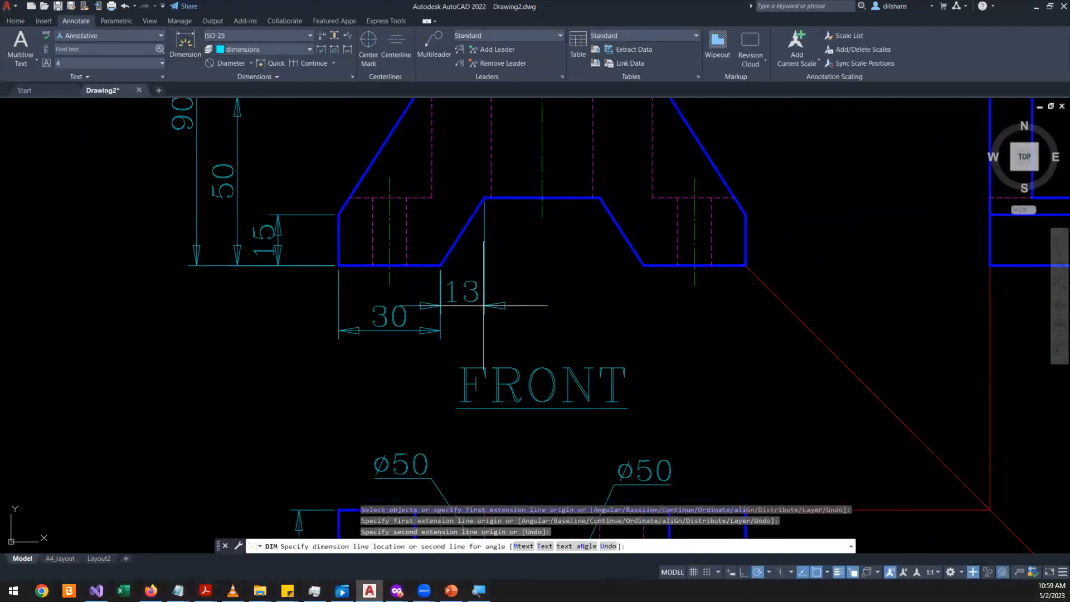
pyautogui.click(490, 305)
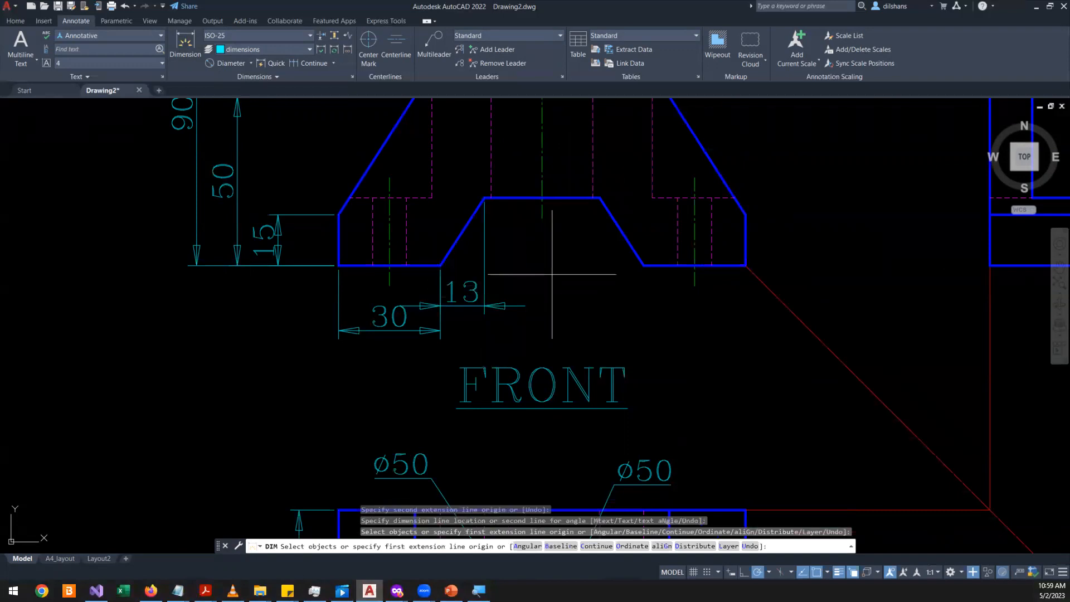
# - Dimension the top edge of the front view's central notch, with the dimension line just below the view's base
pyautogui.scroll(4, 512, 209)
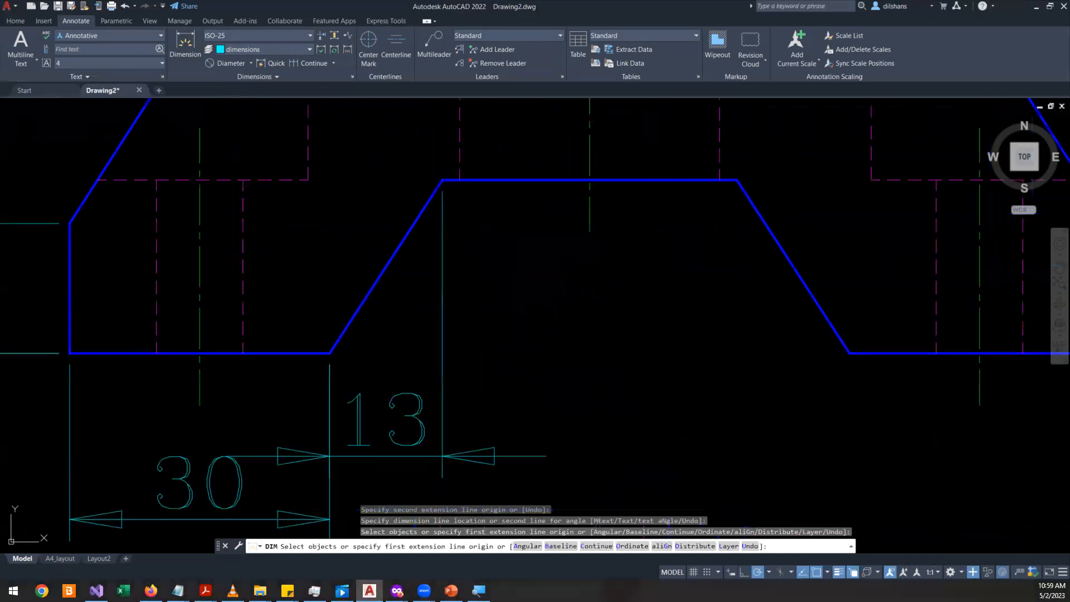
pyautogui.click(442, 179)
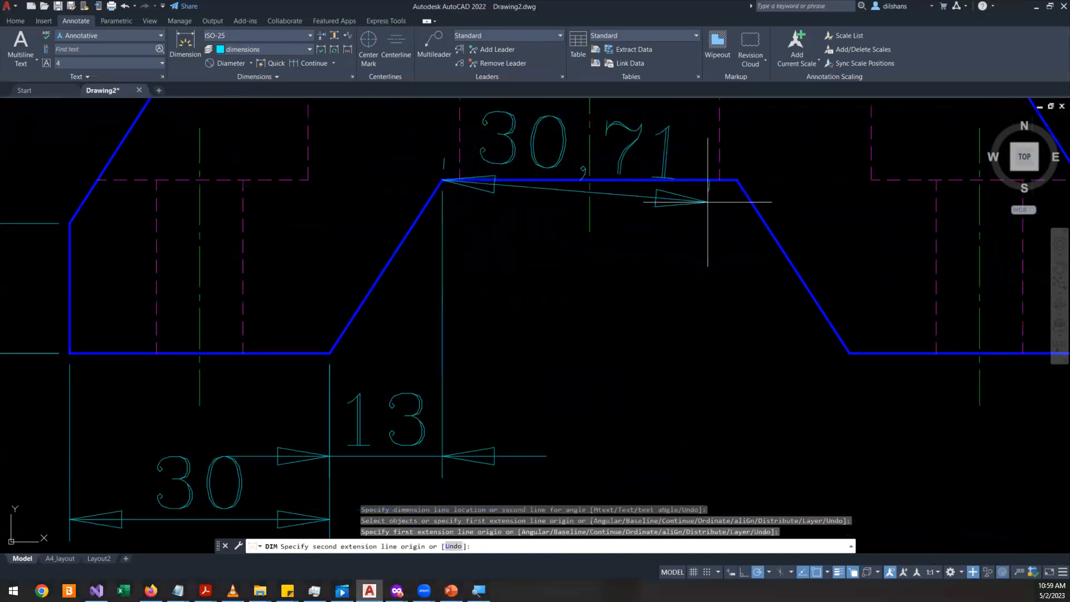
pyautogui.click(737, 180)
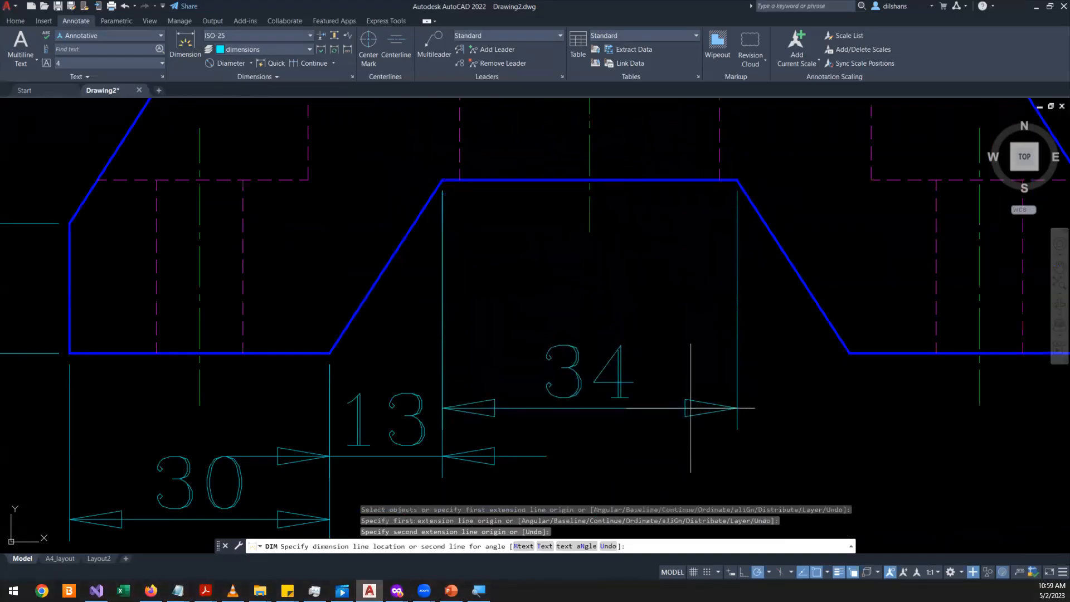
pyautogui.scroll(-2, 689, 411)
pyautogui.click(691, 407)
pyautogui.scroll(-2, 717, 343)
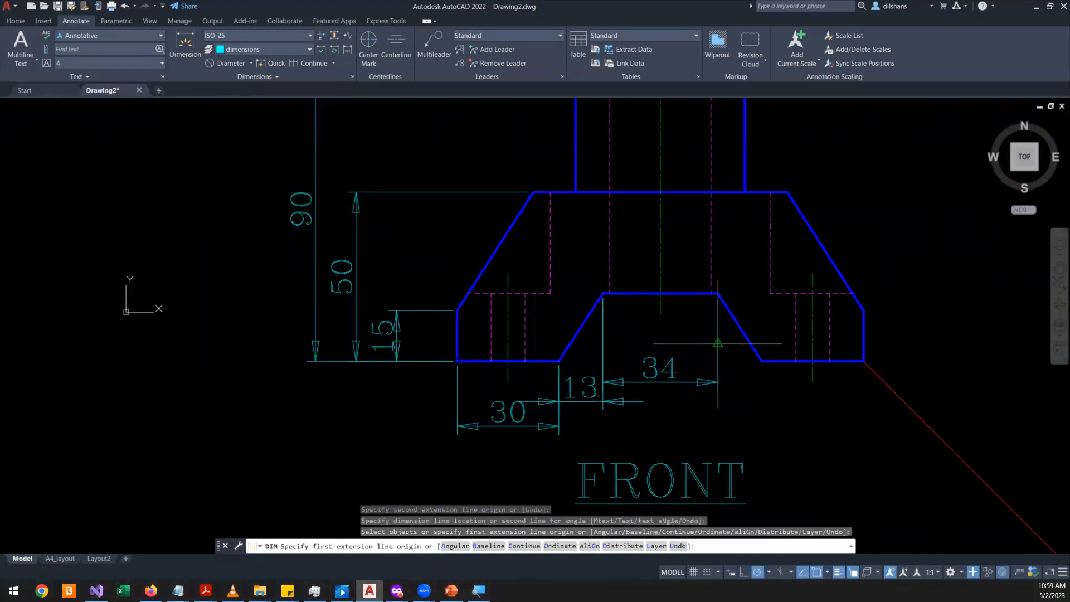
pyautogui.rightClick(782, 411)
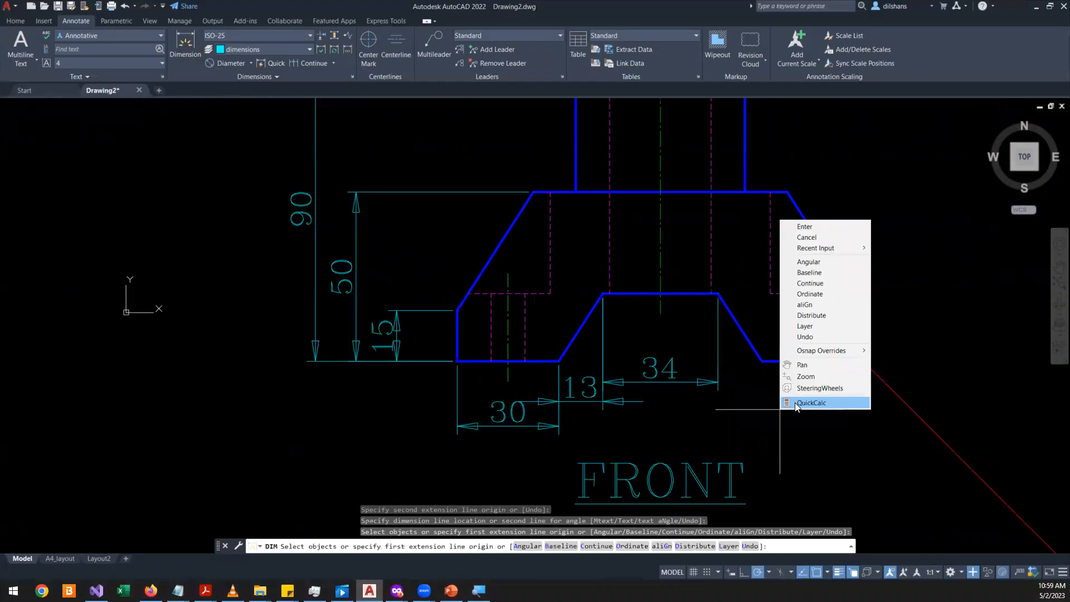
pyautogui.click(813, 223)
pyautogui.scroll(-2, 948, 234)
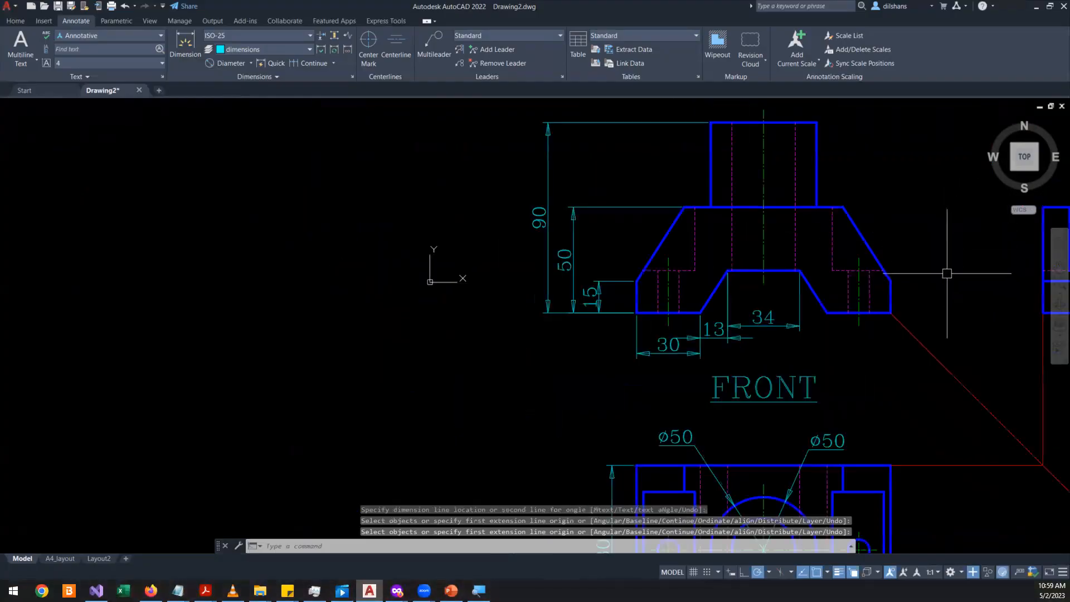
# - Try to align the notch's 13 and 34 dimension lines with the 30 dimension line by grip stretching, and undo both edits
pyautogui.scroll(2, 832, 330)
pyautogui.scroll(2, 832, 330)
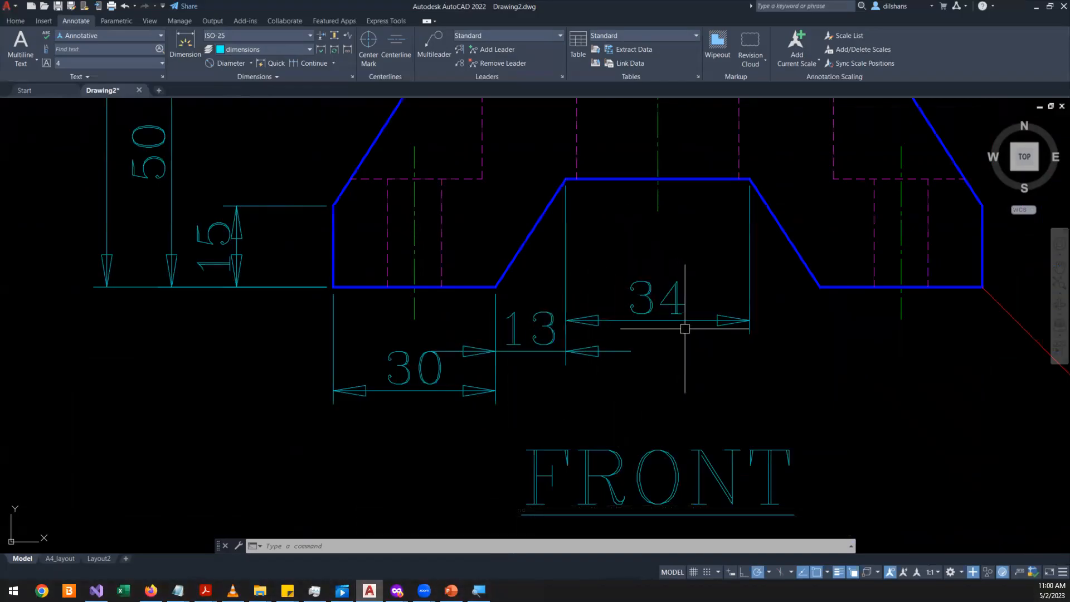
pyautogui.scroll(-2, 681, 335)
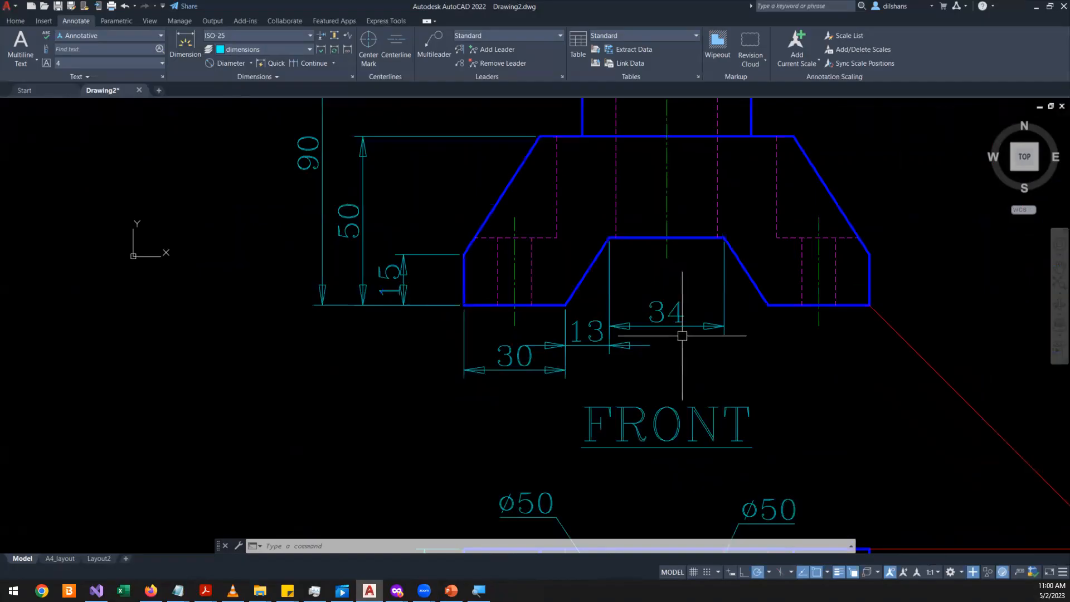
pyautogui.scroll(2, 636, 365)
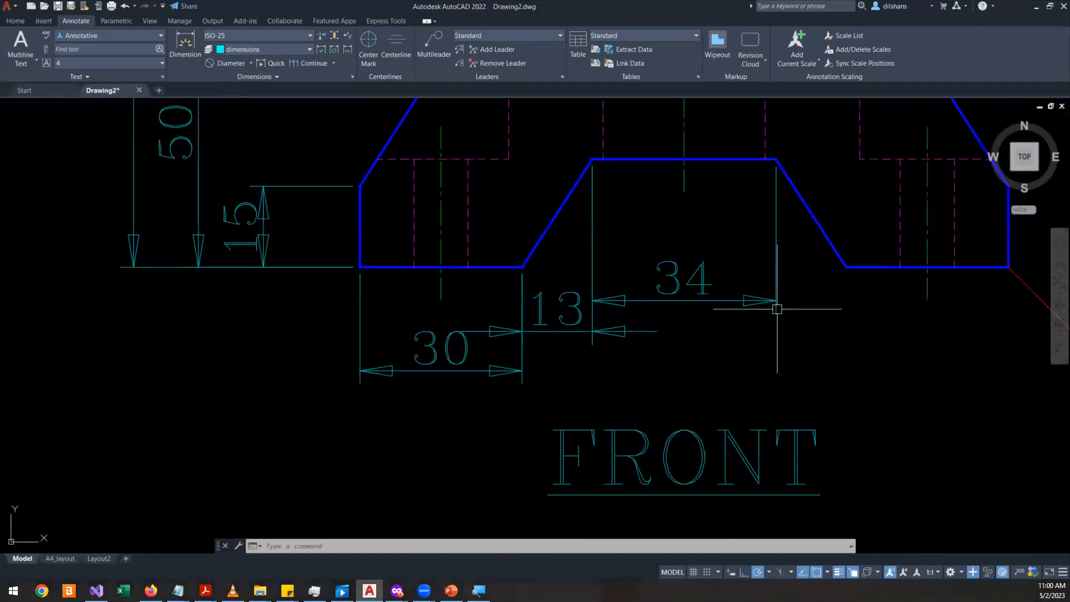
pyautogui.click(641, 331)
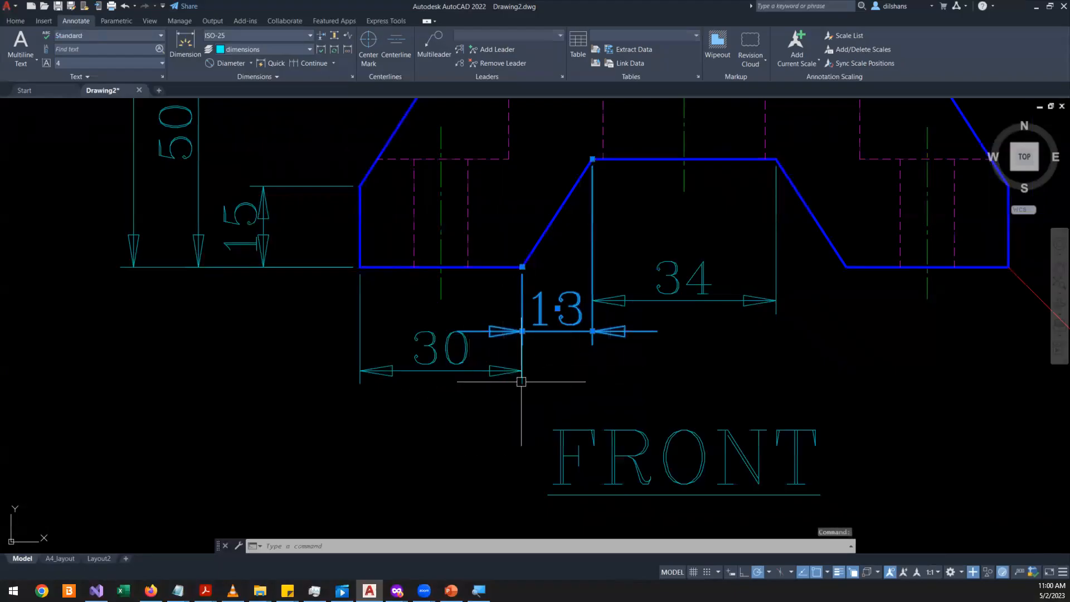
pyautogui.click(522, 331)
pyautogui.click(522, 370)
pyautogui.click(610, 301)
pyautogui.click(592, 301)
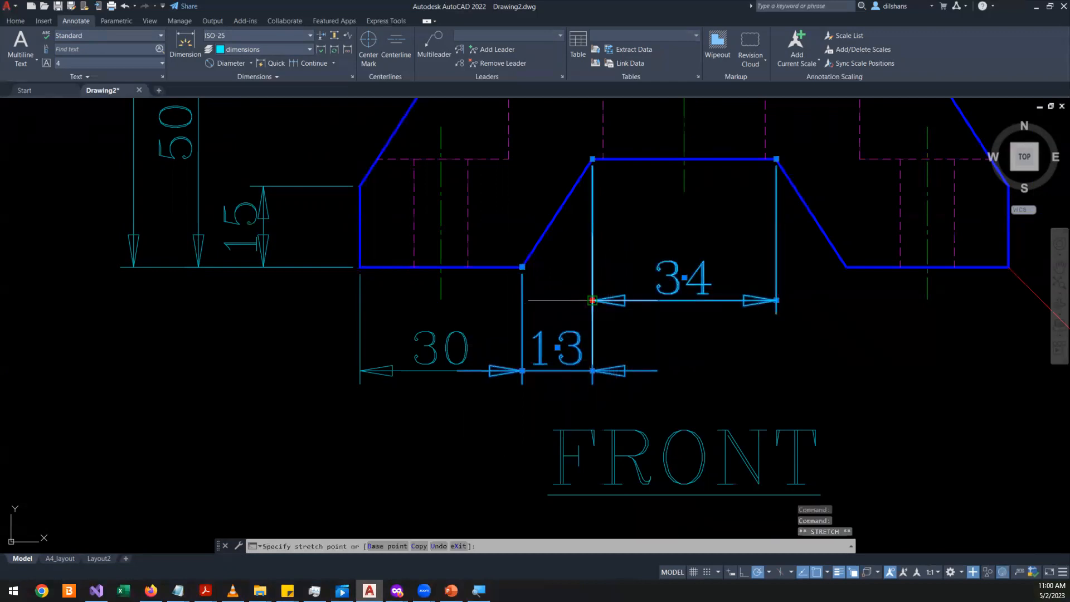
pyautogui.click(592, 370)
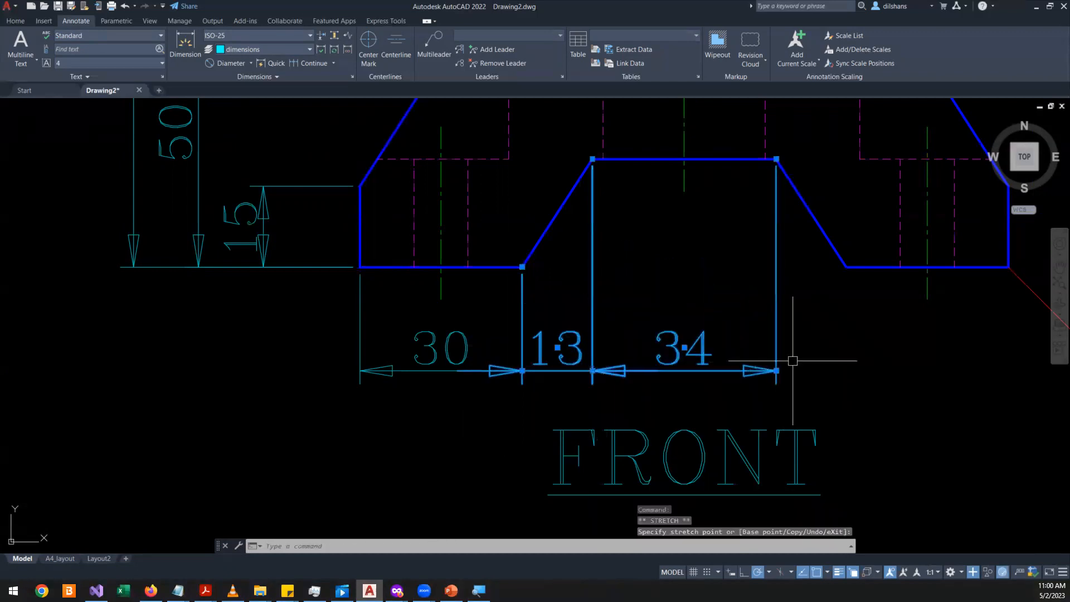
pyautogui.press('Escape')
pyautogui.press('Escape')
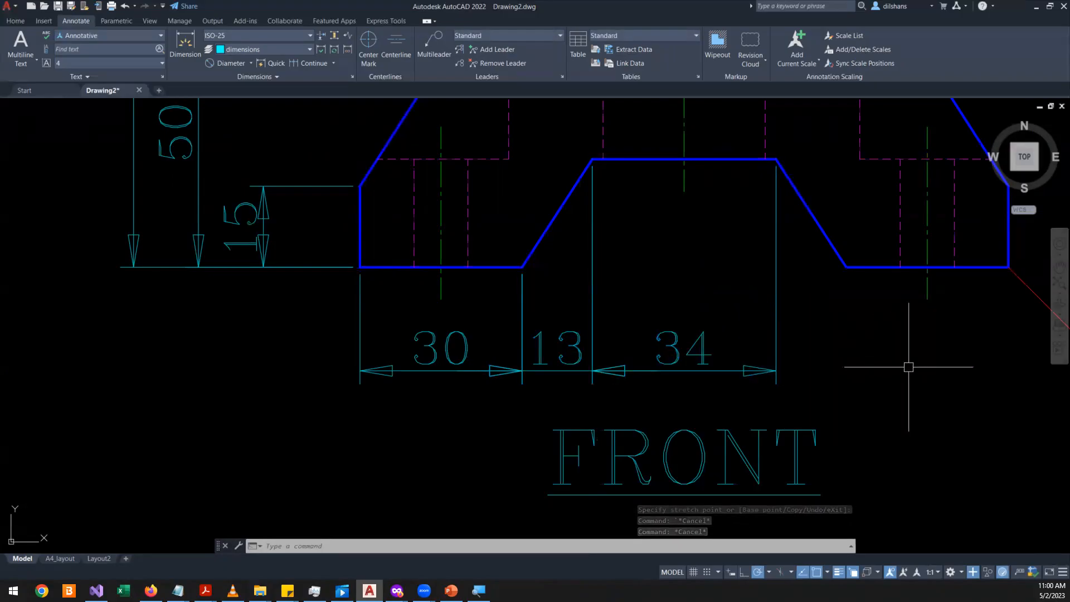
pyautogui.hotkey('ctrl', 'z')
pyautogui.hotkey('ctrl', 'z')
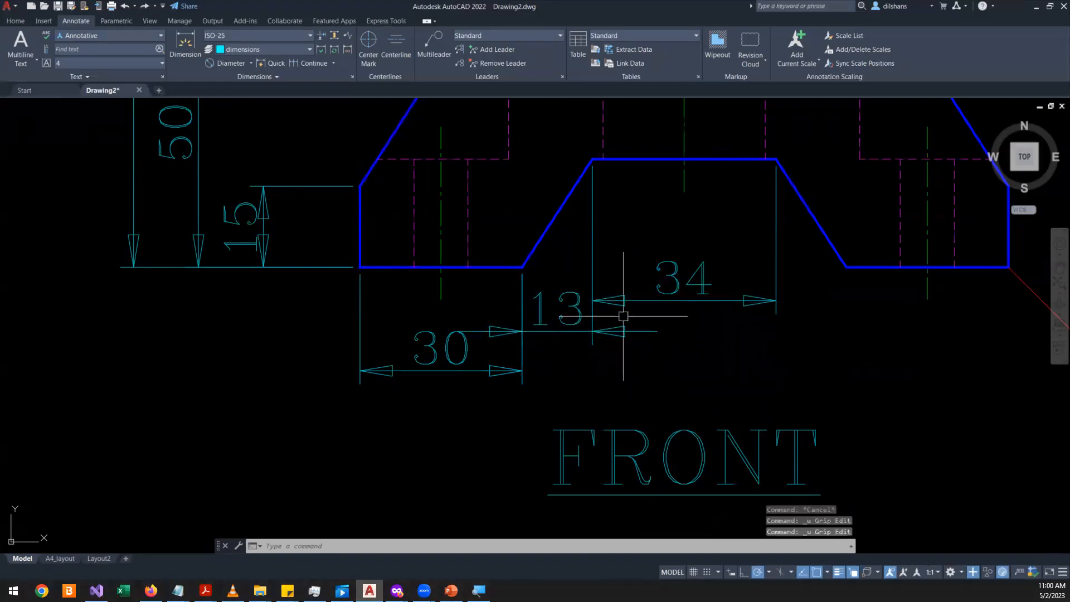
# - Align the notch's 13 and 34 dimensions with the 30 base dimension using Adjust Space with a spacing value of 0
pyautogui.click(333, 38)
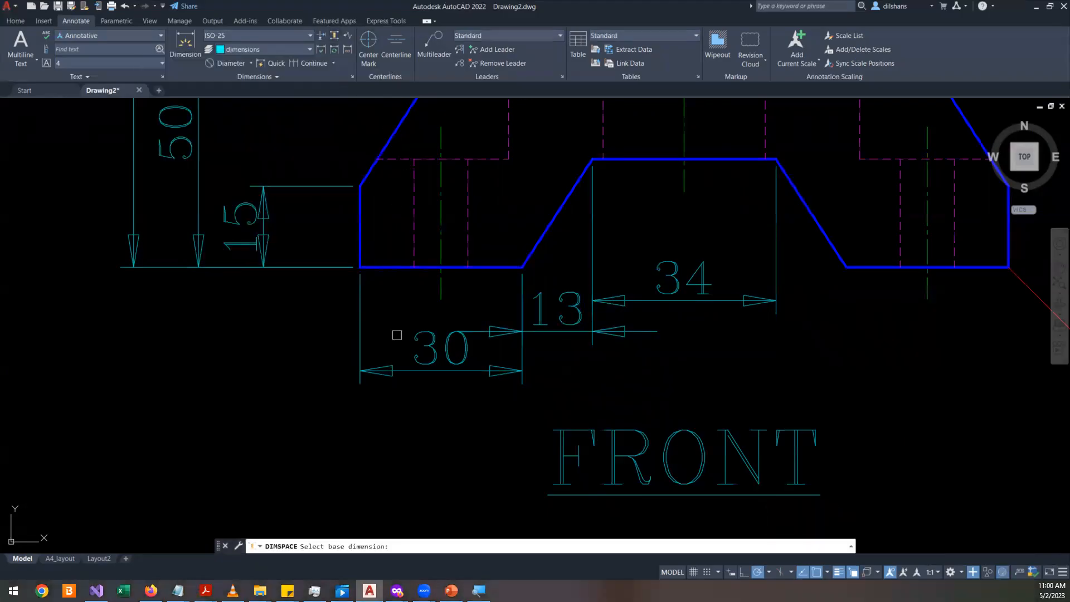
pyautogui.click(413, 372)
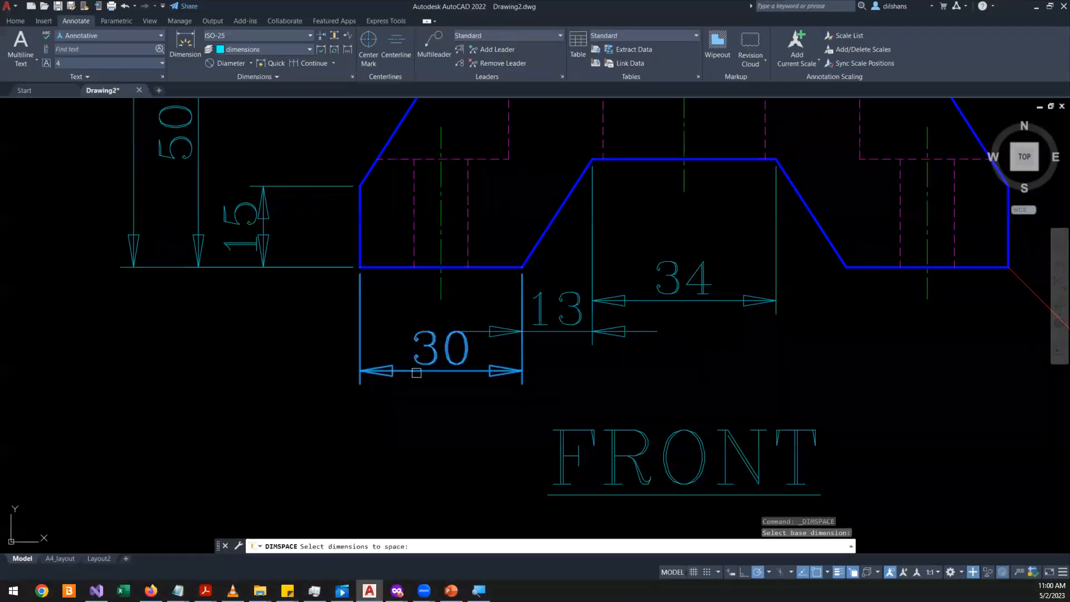
pyautogui.click(568, 260)
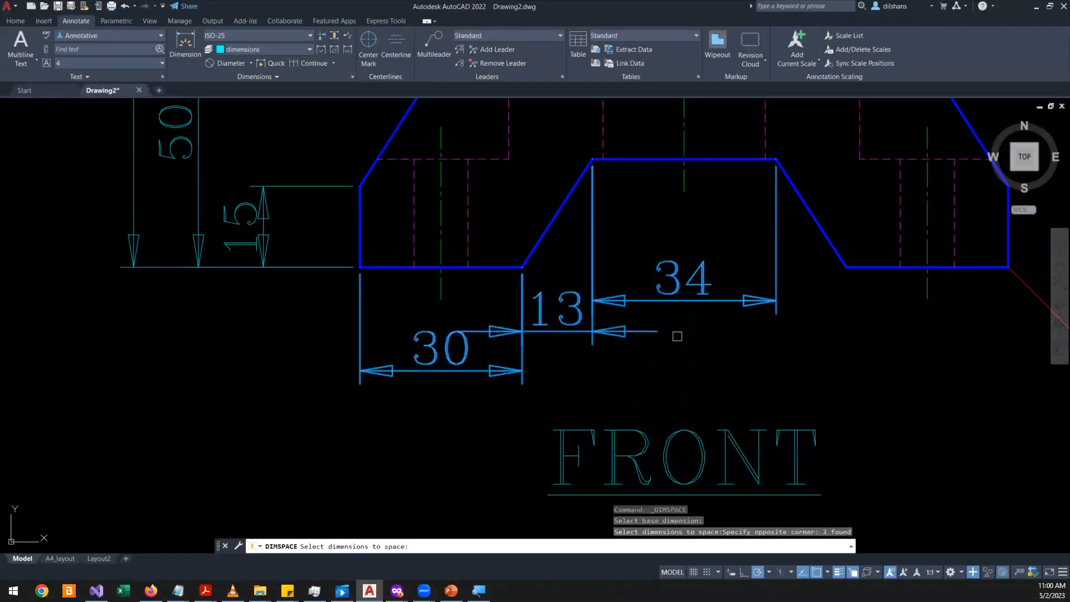
pyautogui.press('Return')
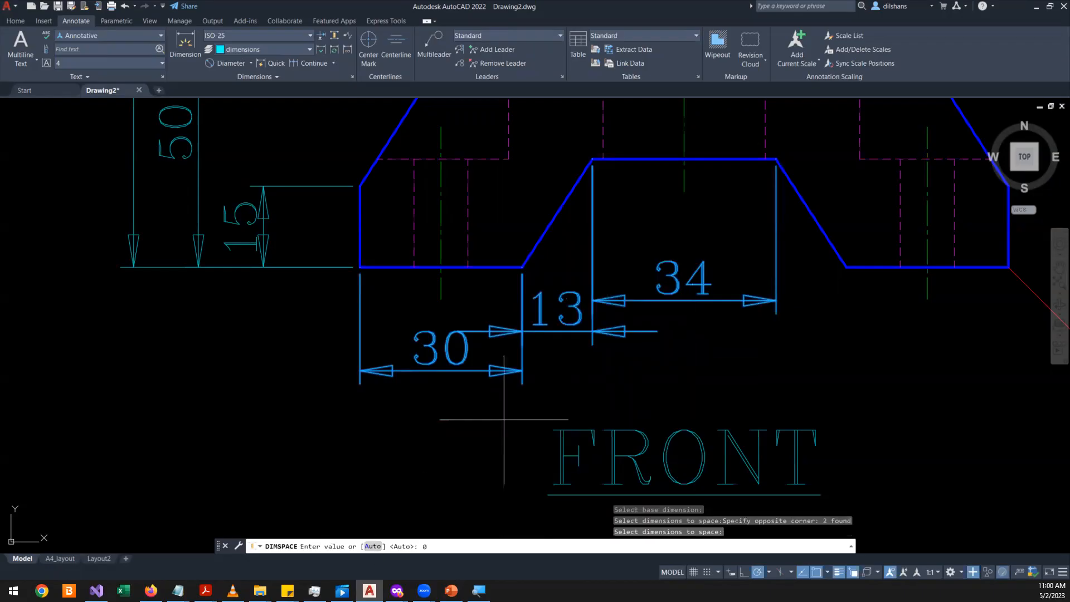
pyautogui.press('Return')
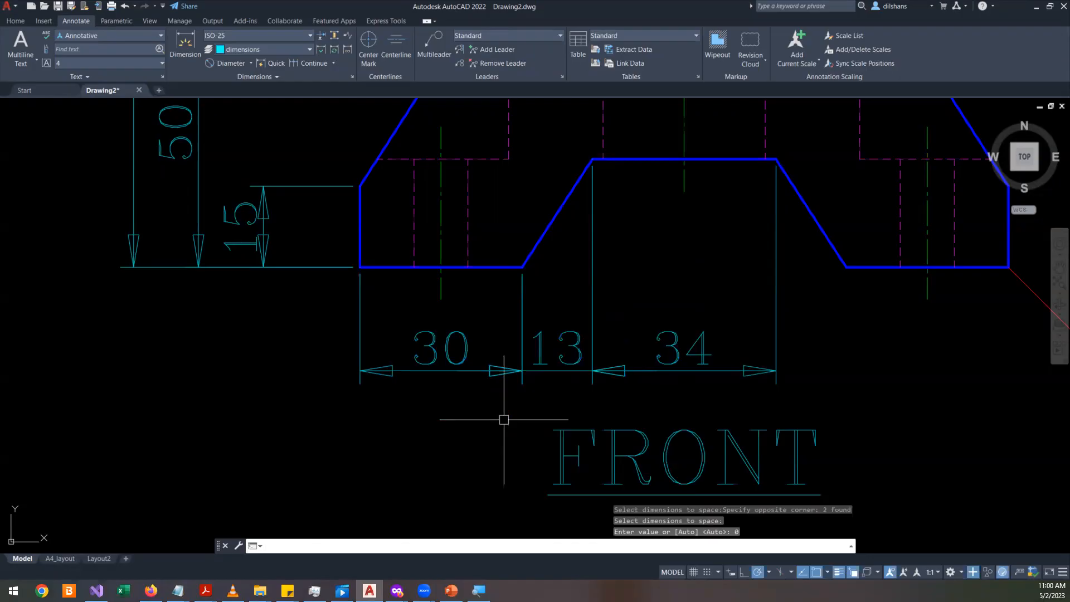
# - Dimension the vertical height of the front view's central notch, placing the dimension line to the right of the view
pyautogui.scroll(-4, 538, 391)
pyautogui.scroll(2, 647, 355)
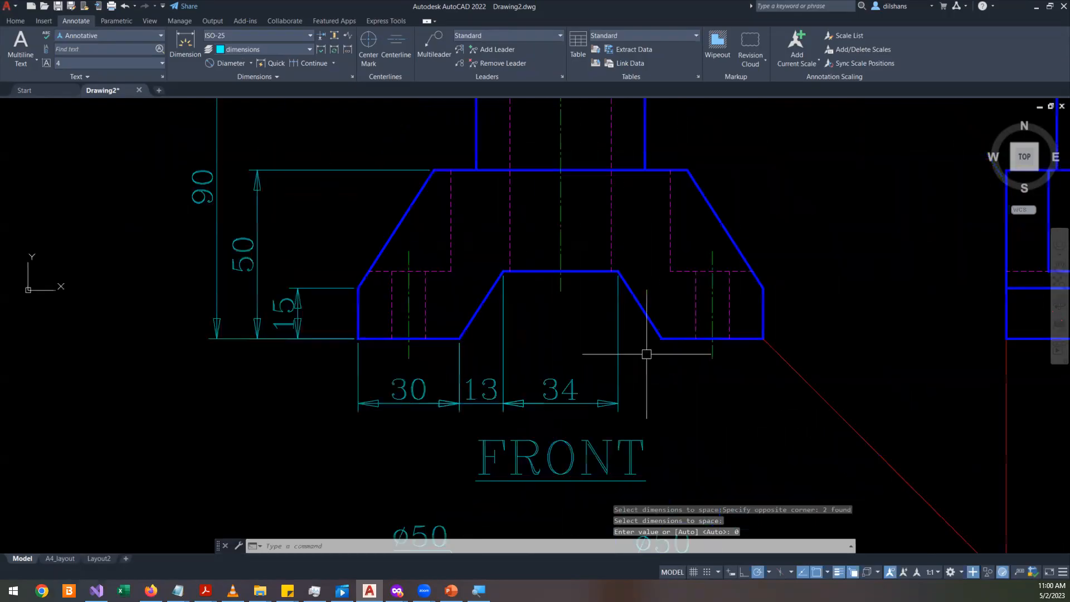
pyautogui.scroll(-6, 647, 354)
pyautogui.scroll(6, 770, 349)
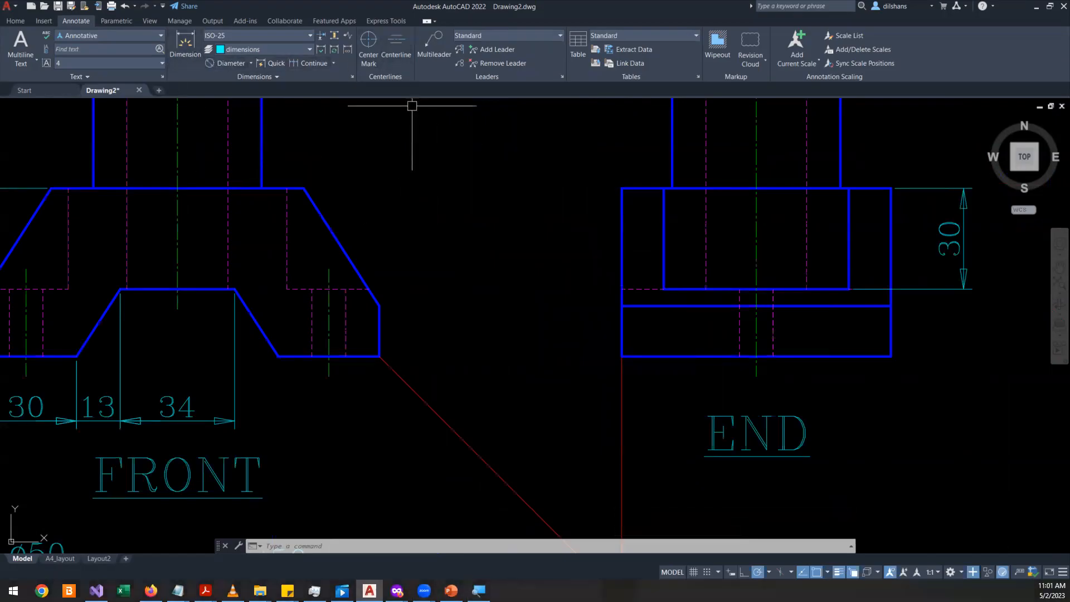
pyautogui.click(187, 45)
pyautogui.scroll(2, 245, 290)
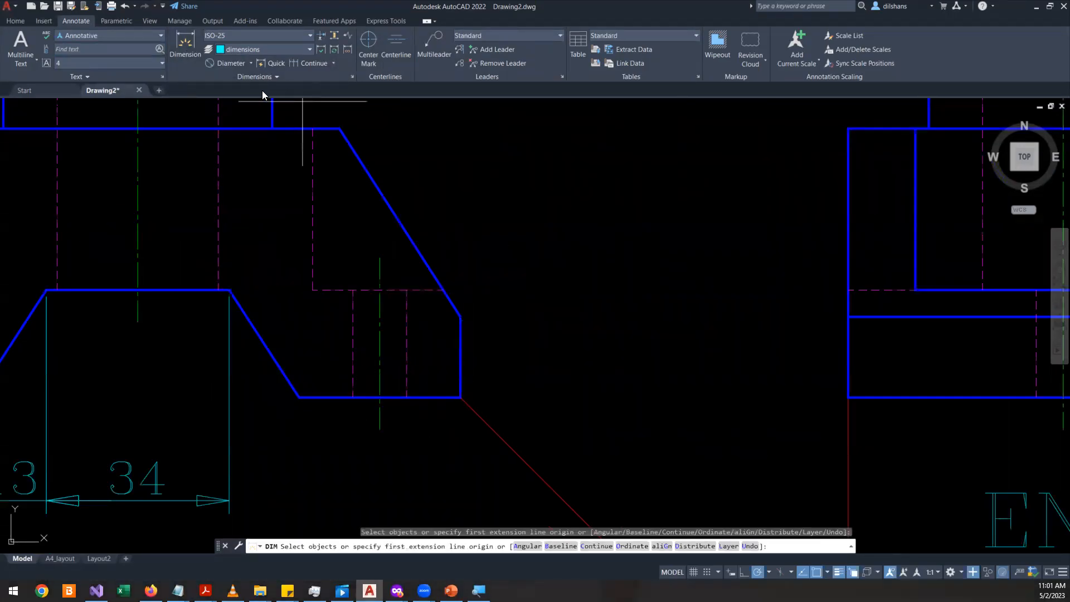
pyautogui.click(250, 63)
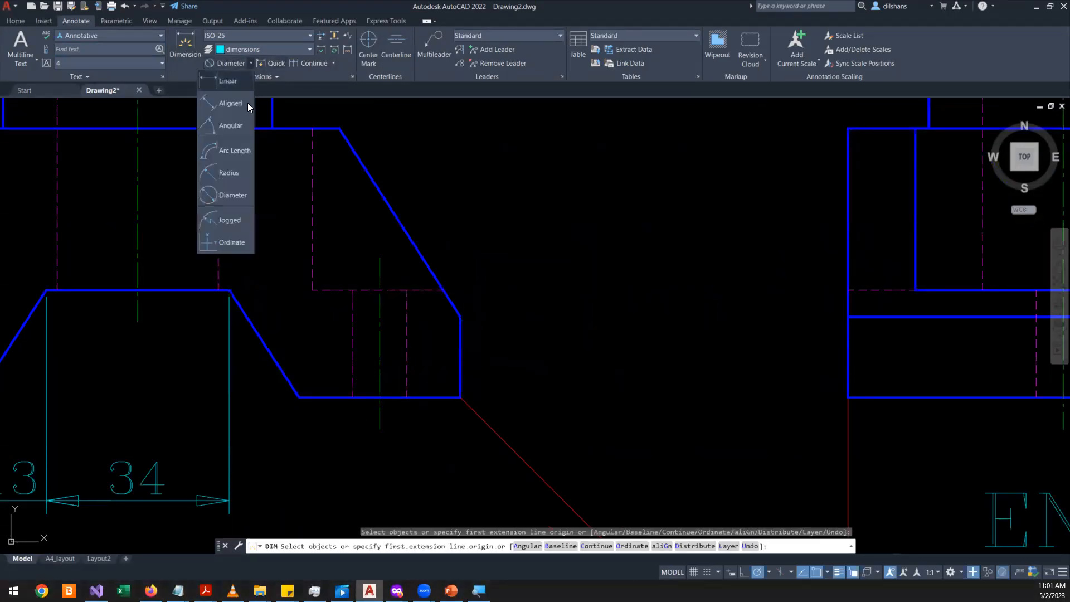
pyautogui.click(227, 84)
pyautogui.click(434, 398)
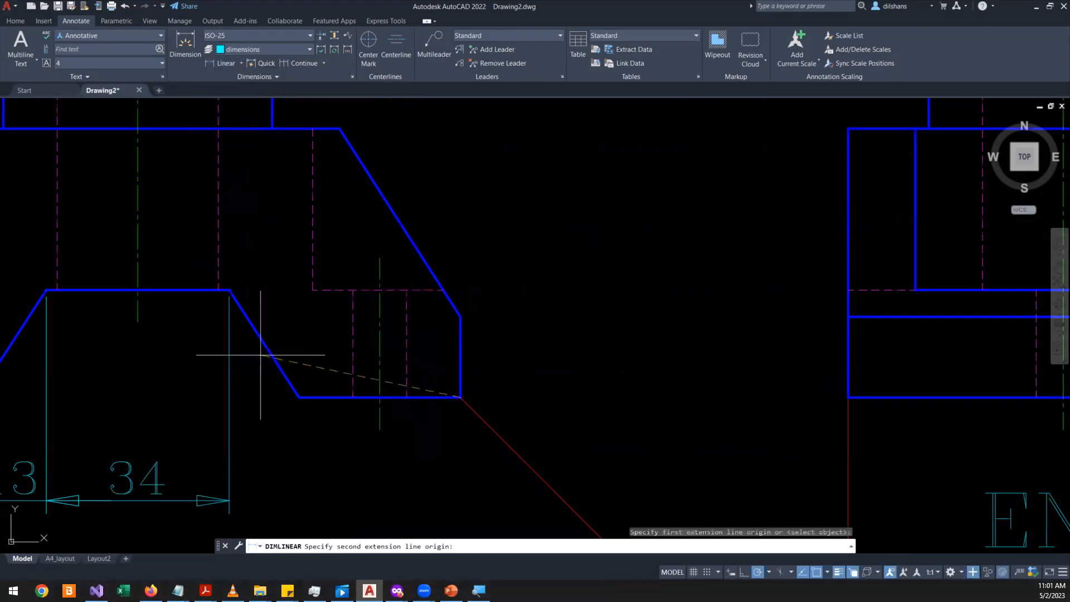
pyautogui.click(230, 289)
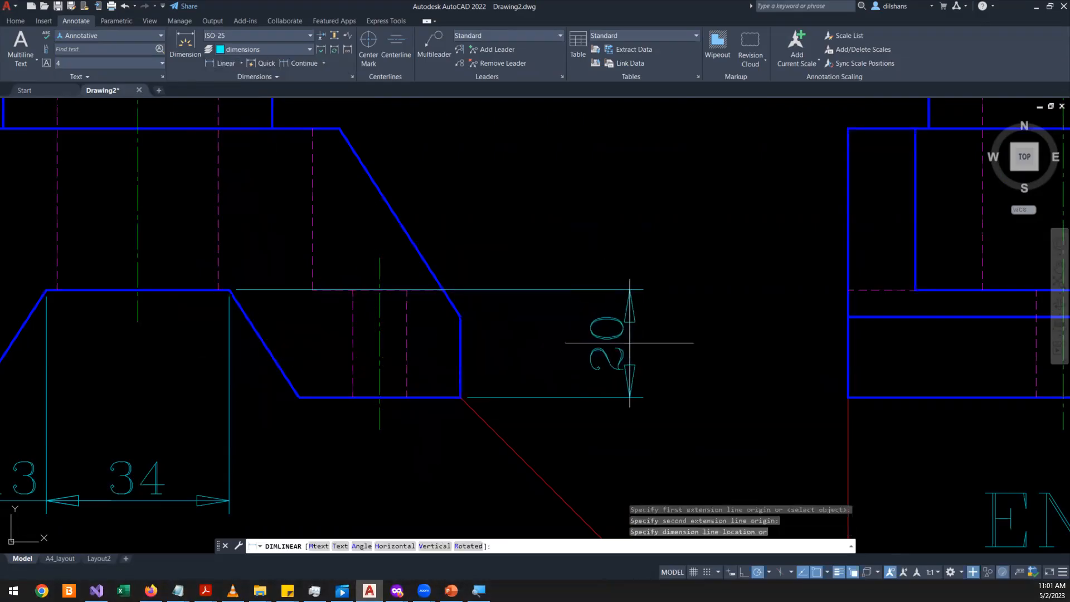
pyautogui.click(588, 348)
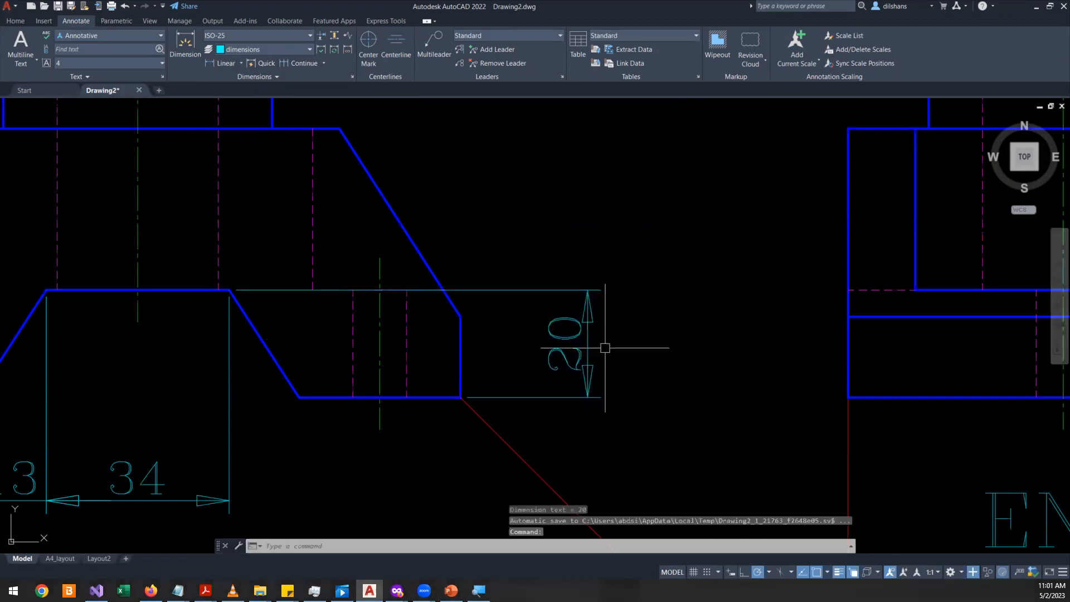
# - Dimension the vertical length of the plan view's right-hand rectangular pocket, placing the dimension line just outside the view's right edge
pyautogui.scroll(-2, 646, 268)
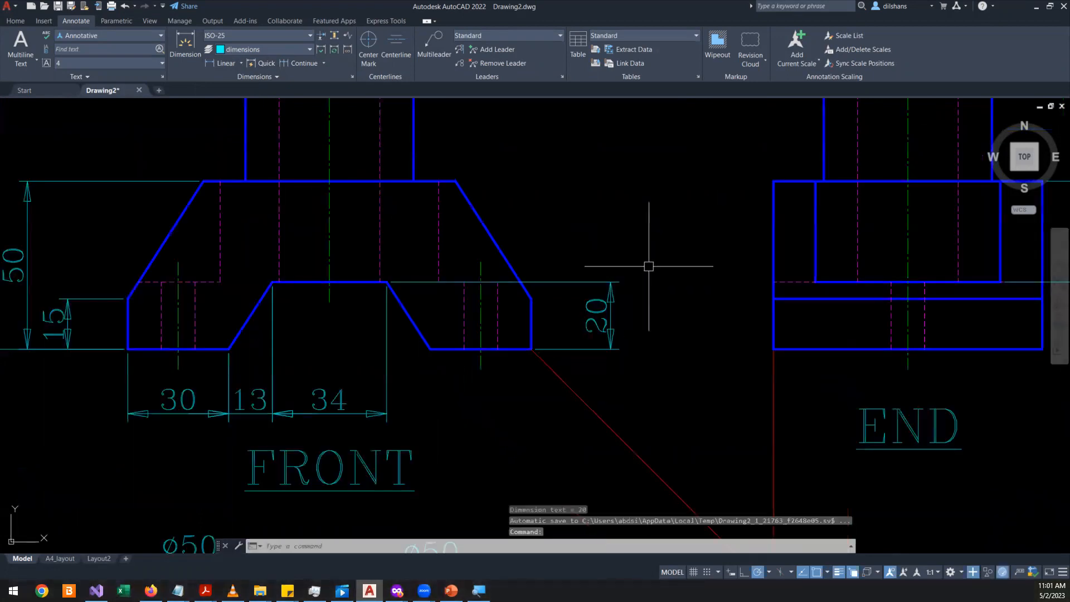
pyautogui.scroll(-3, 619, 289)
pyautogui.scroll(3, 618, 290)
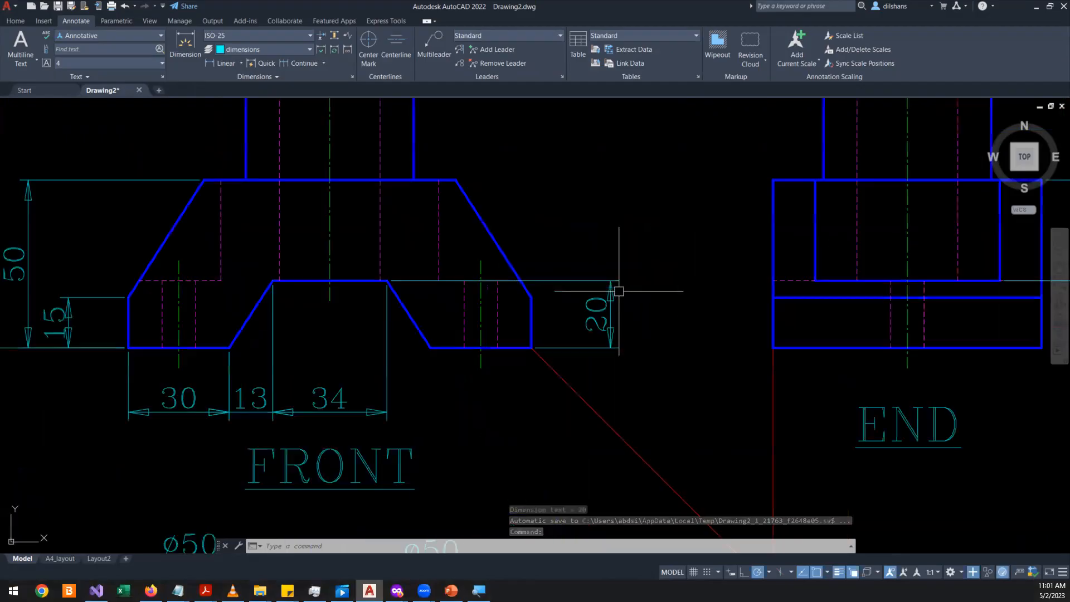
pyautogui.scroll(-4, 619, 290)
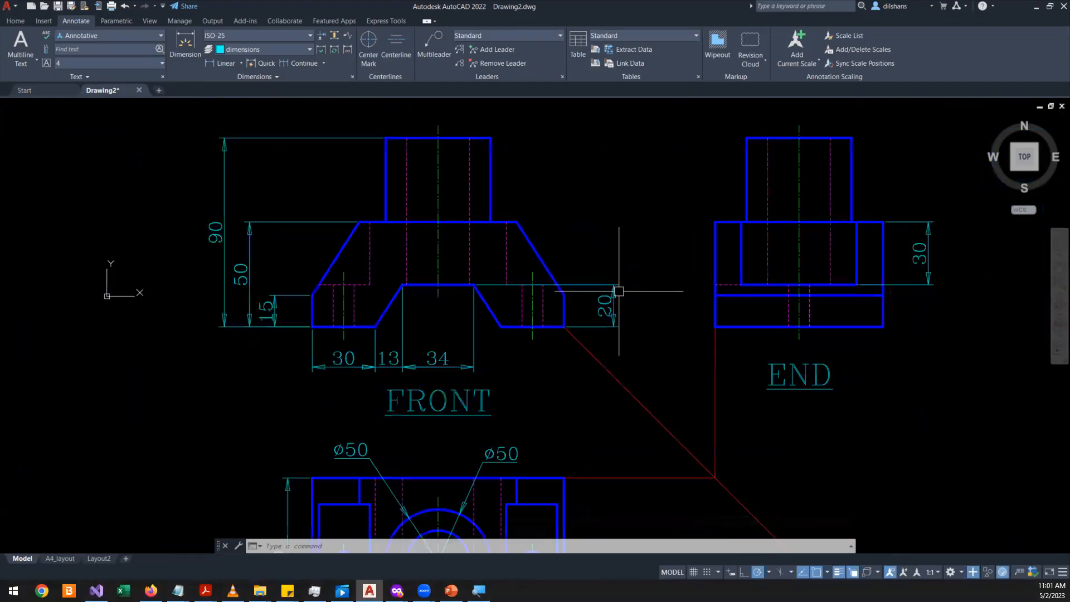
pyautogui.scroll(4, 814, 268)
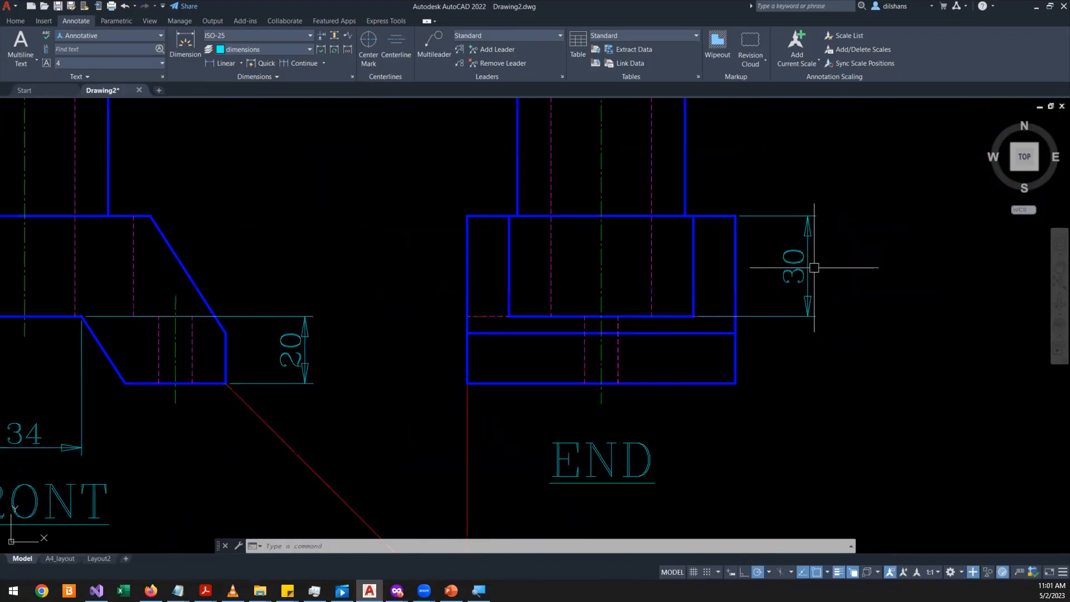
pyautogui.scroll(-2, 815, 268)
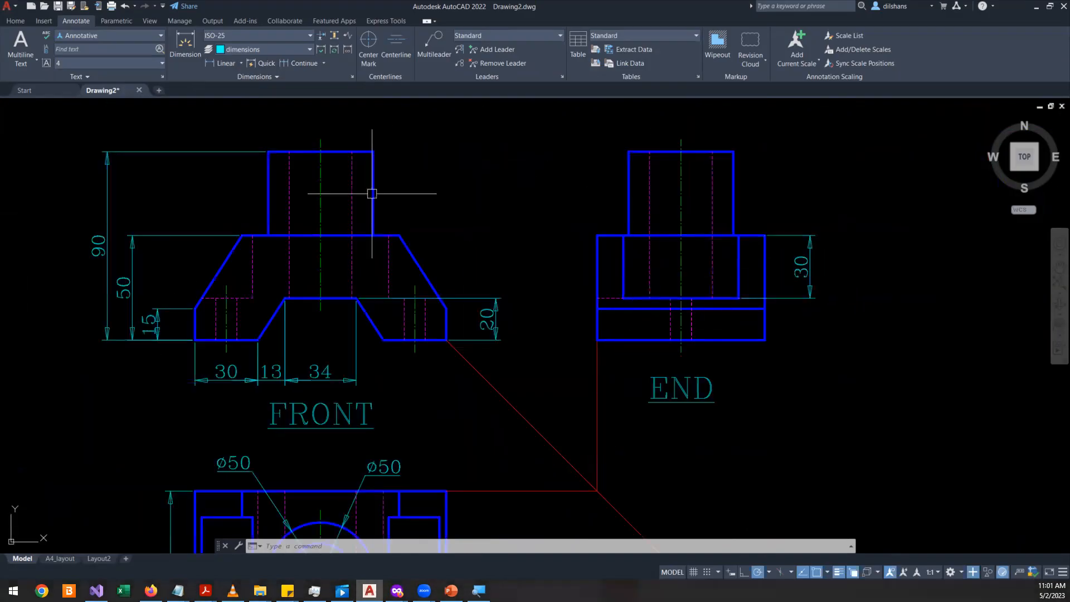
pyautogui.scroll(-2, 356, 185)
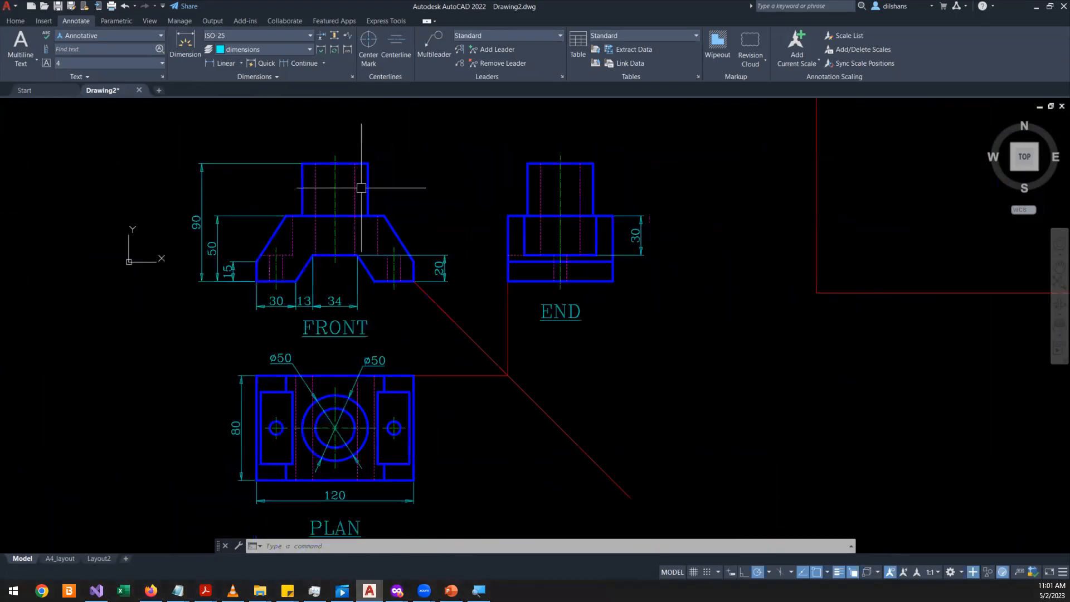
pyautogui.scroll(4, 331, 456)
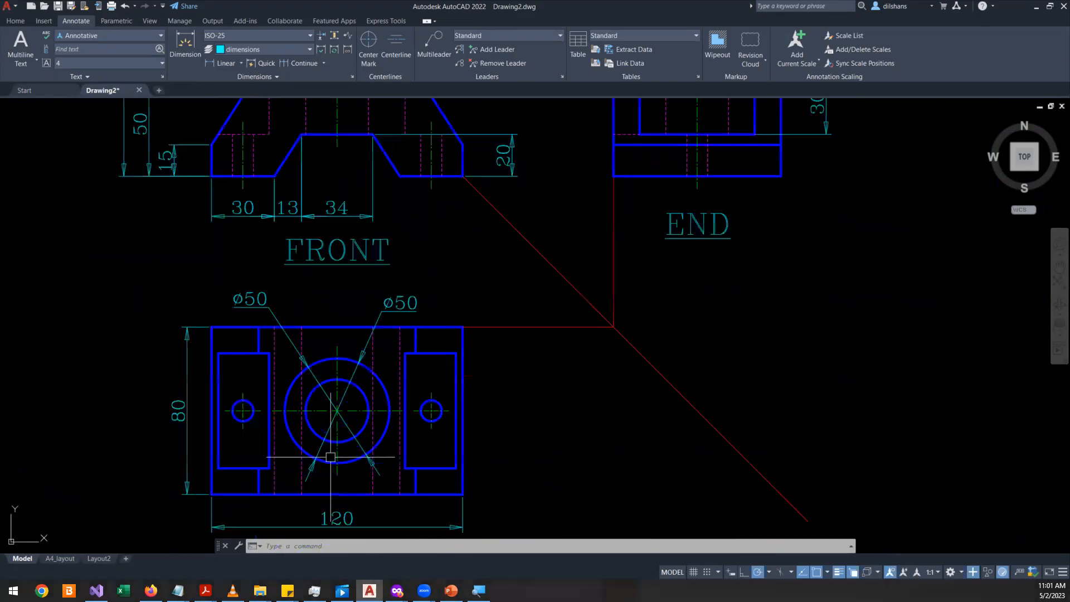
pyautogui.rightClick(595, 329)
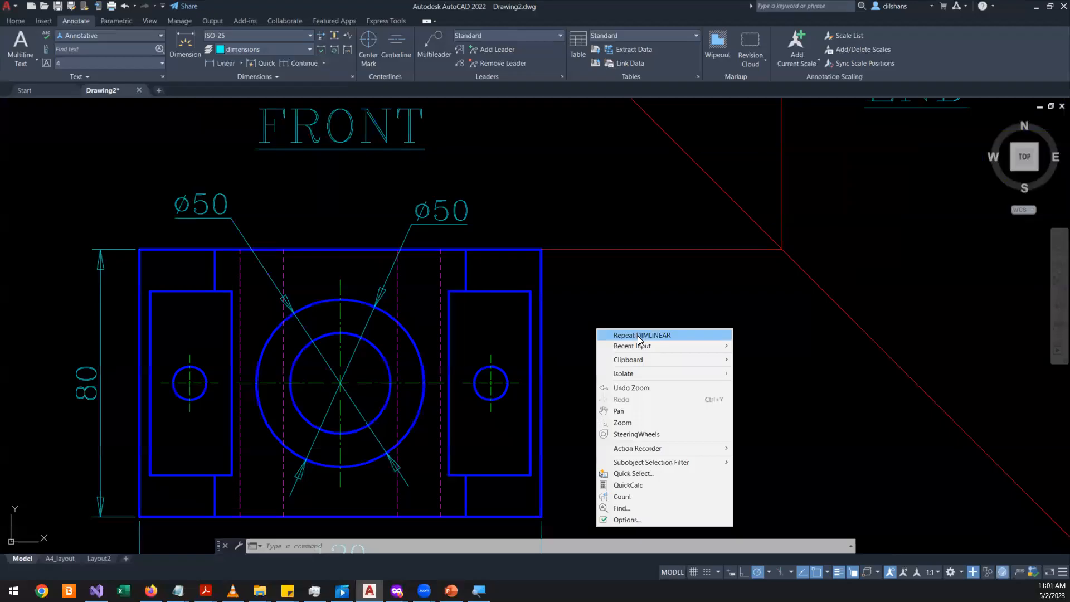
pyautogui.click(616, 333)
pyautogui.click(510, 291)
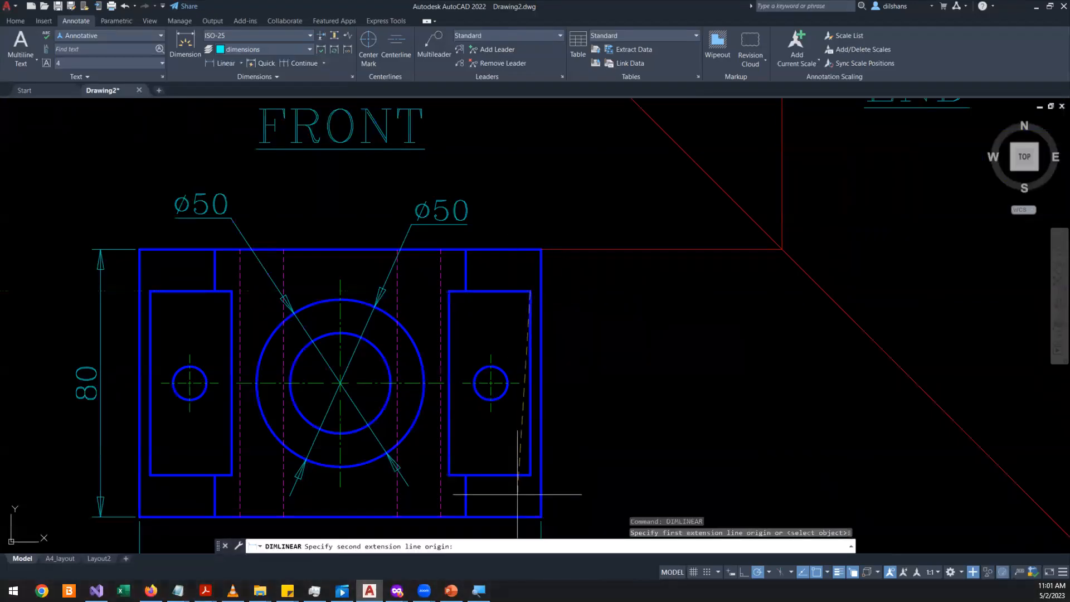
pyautogui.click(530, 475)
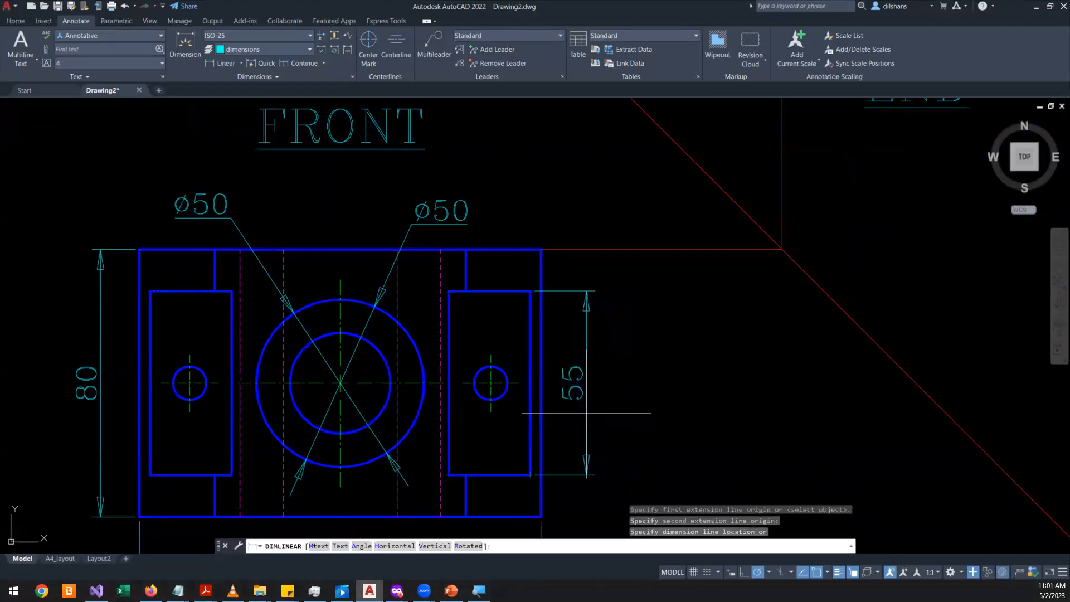
pyautogui.click(586, 385)
pyautogui.scroll(-2, 646, 341)
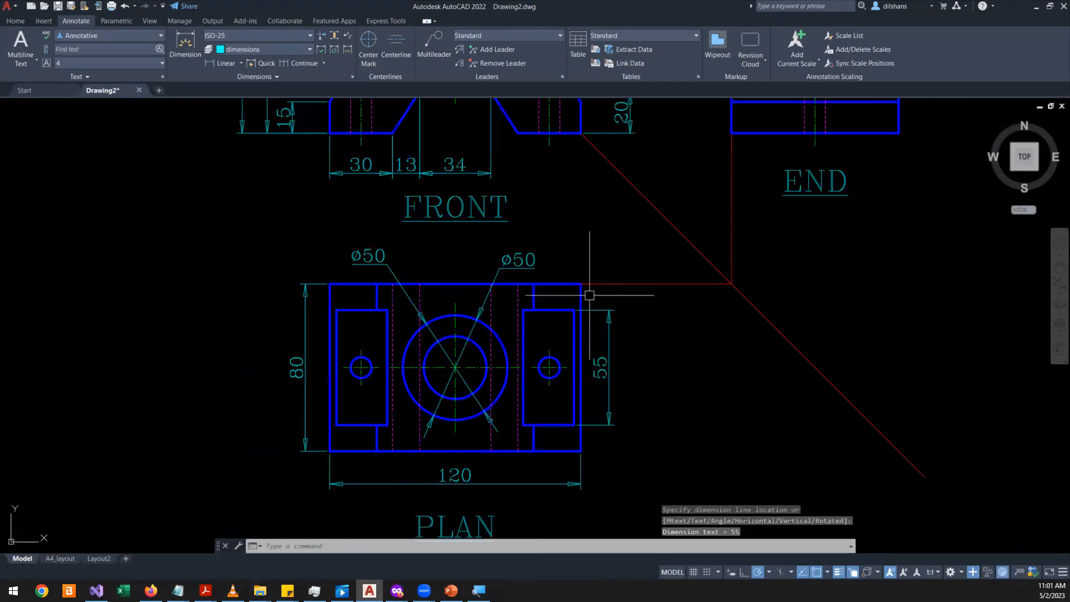
# - Dimension the horizontal offset from the right pocket's left edge to the short vertical edge below it, between the plan view and its overall width dimension
pyautogui.scroll(4, 585, 290)
pyautogui.scroll(-6, 573, 239)
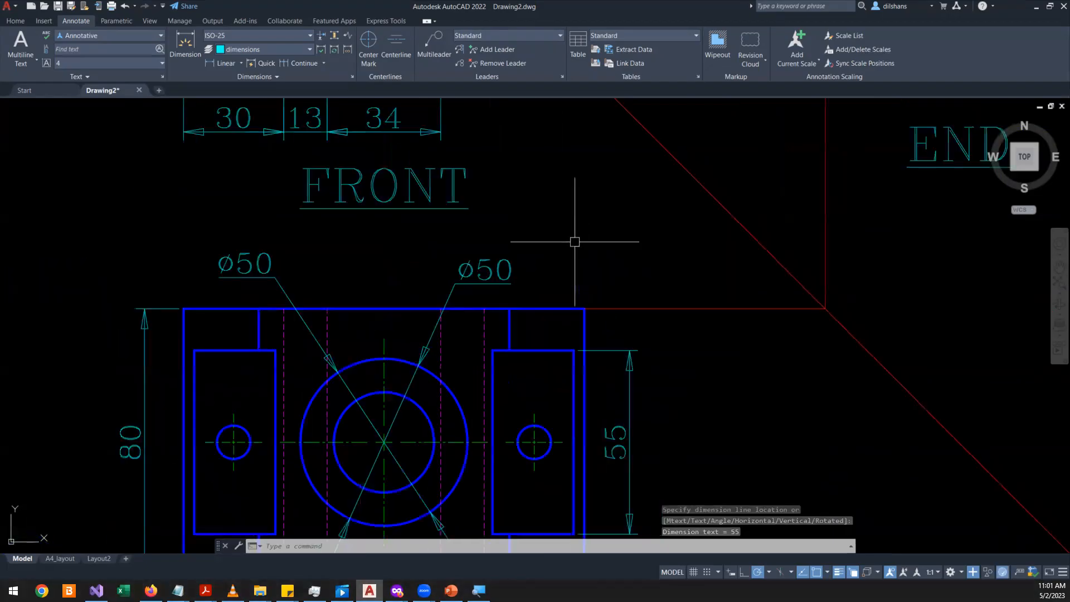
pyautogui.scroll(4, 561, 370)
pyautogui.scroll(2, 561, 370)
pyautogui.rightClick(795, 292)
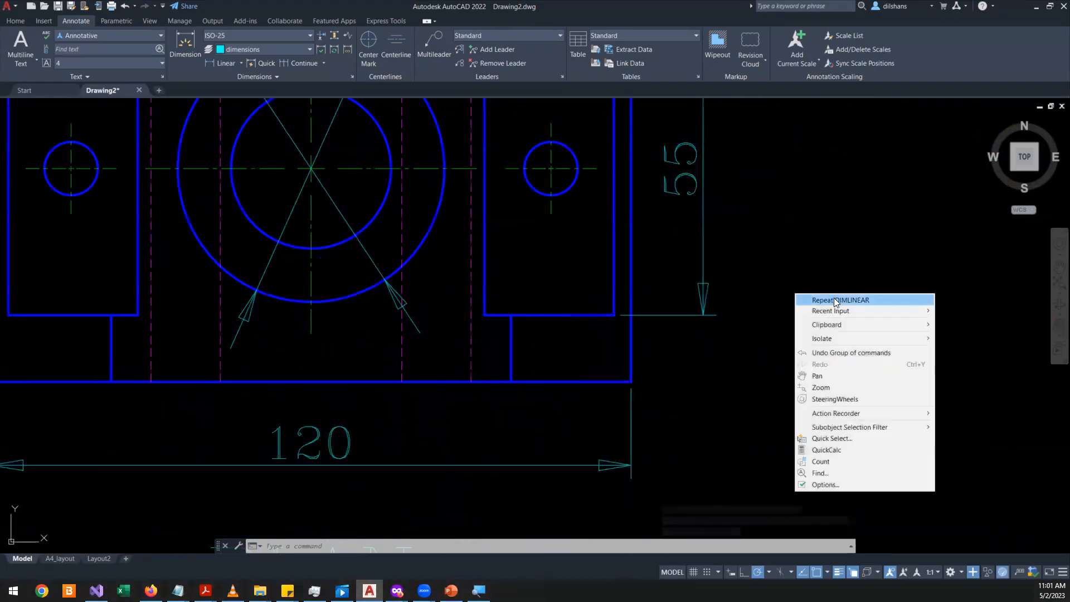
pyautogui.click(815, 299)
pyautogui.scroll(3, 465, 383)
pyautogui.click(513, 208)
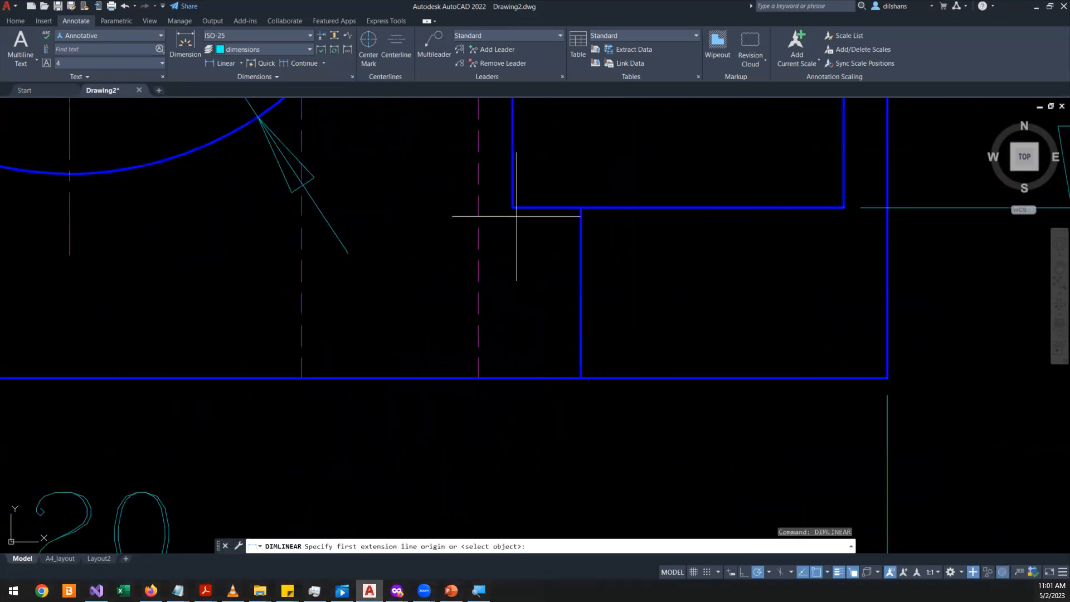
pyautogui.click(581, 377)
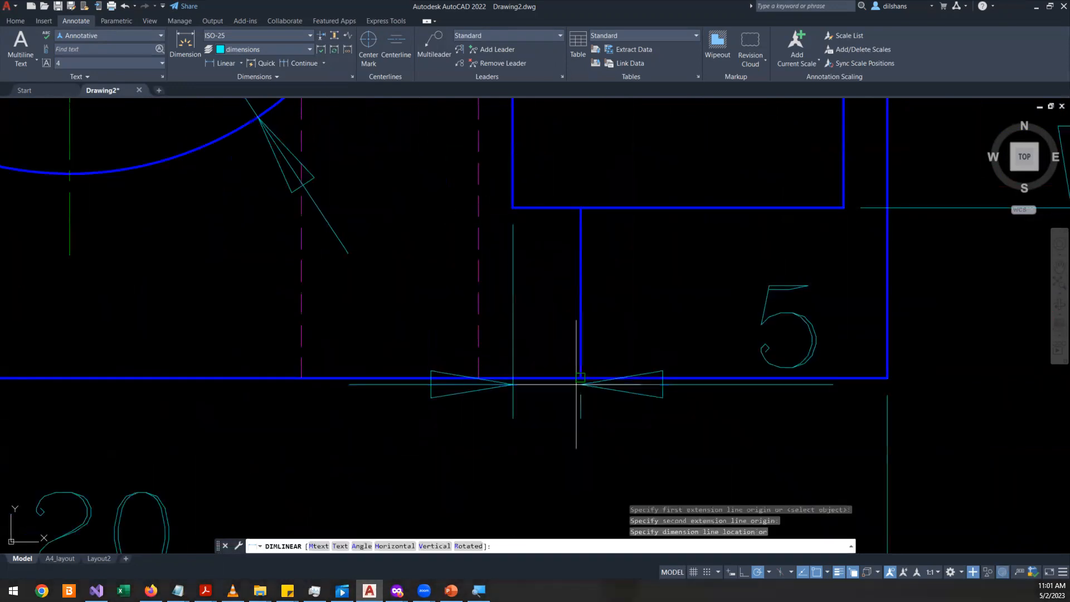
pyautogui.moveTo(528, 438); pyautogui.dragTo(572, 321, button='middle')
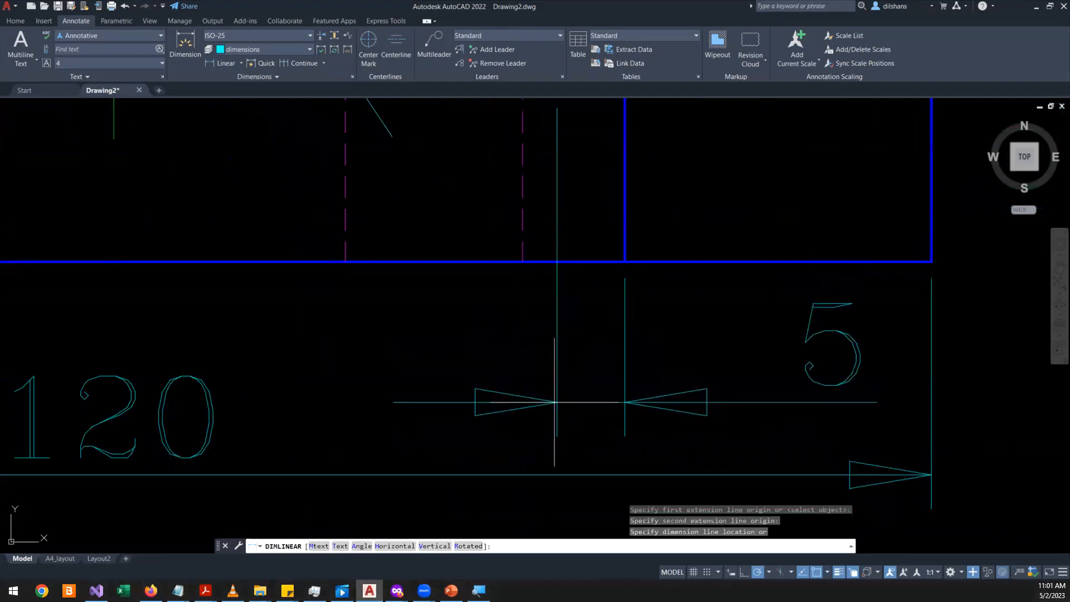
pyautogui.click(555, 401)
pyautogui.scroll(-4, 589, 329)
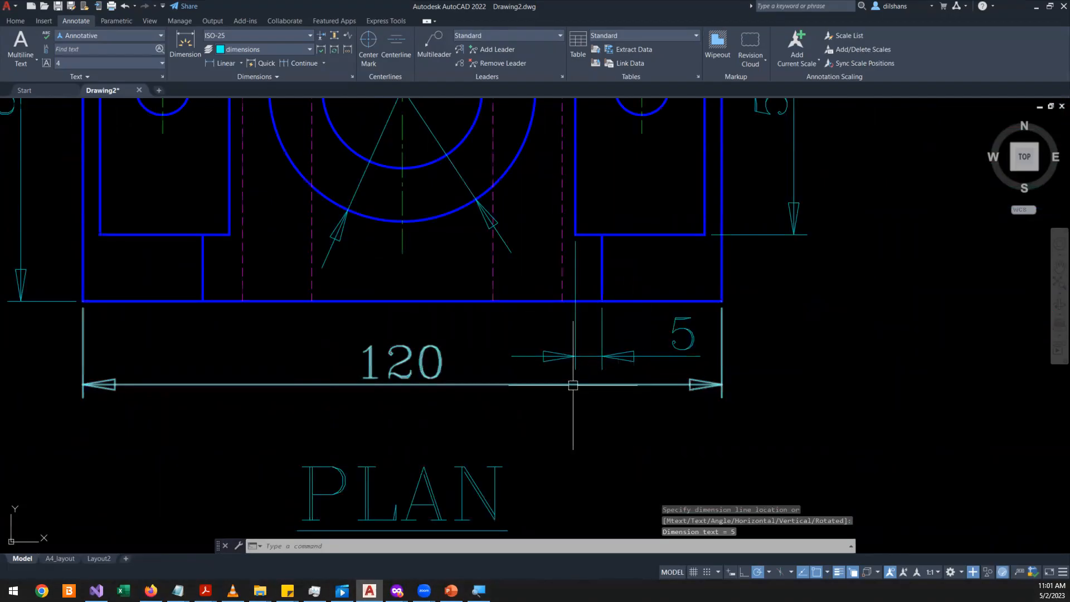
pyautogui.write('di')
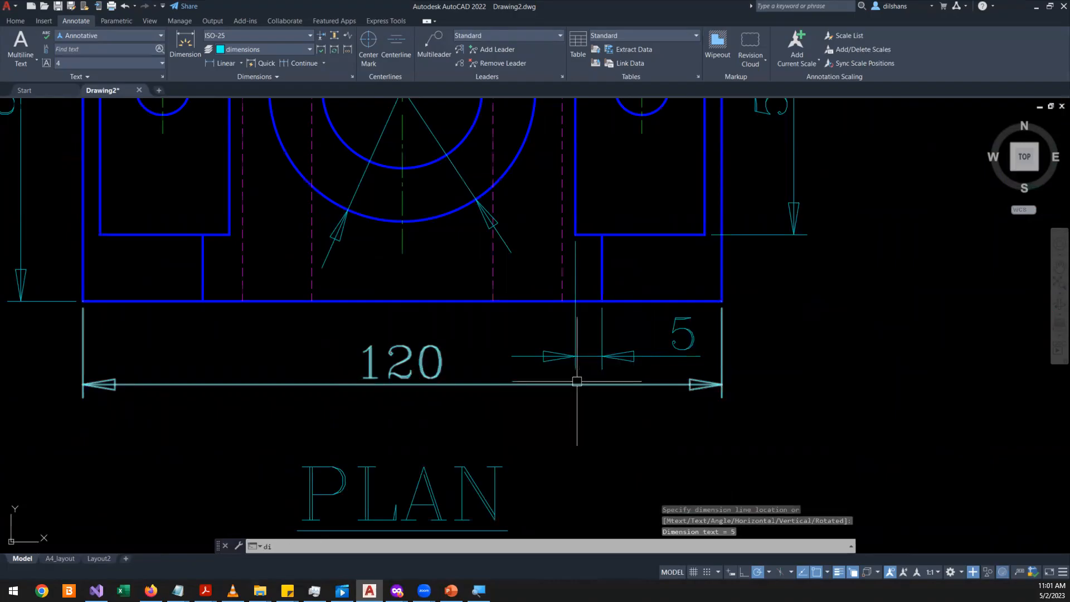
pyautogui.press('Return')
pyautogui.press('Escape')
pyautogui.press('Escape')
pyautogui.press('Escape')
pyautogui.write('din')
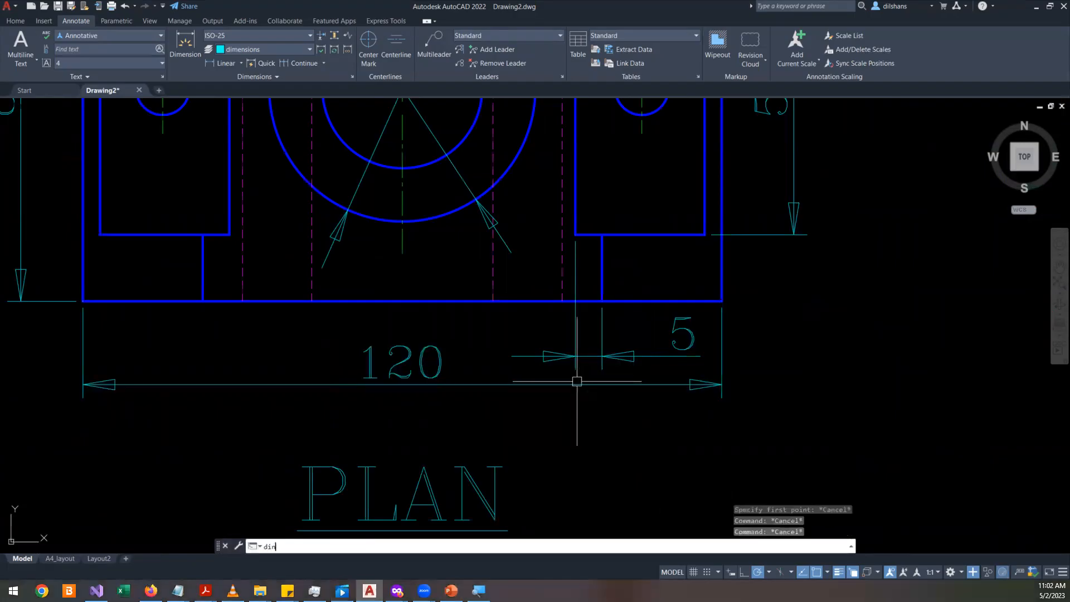
pyautogui.write('so')
pyautogui.press('BackSpace')
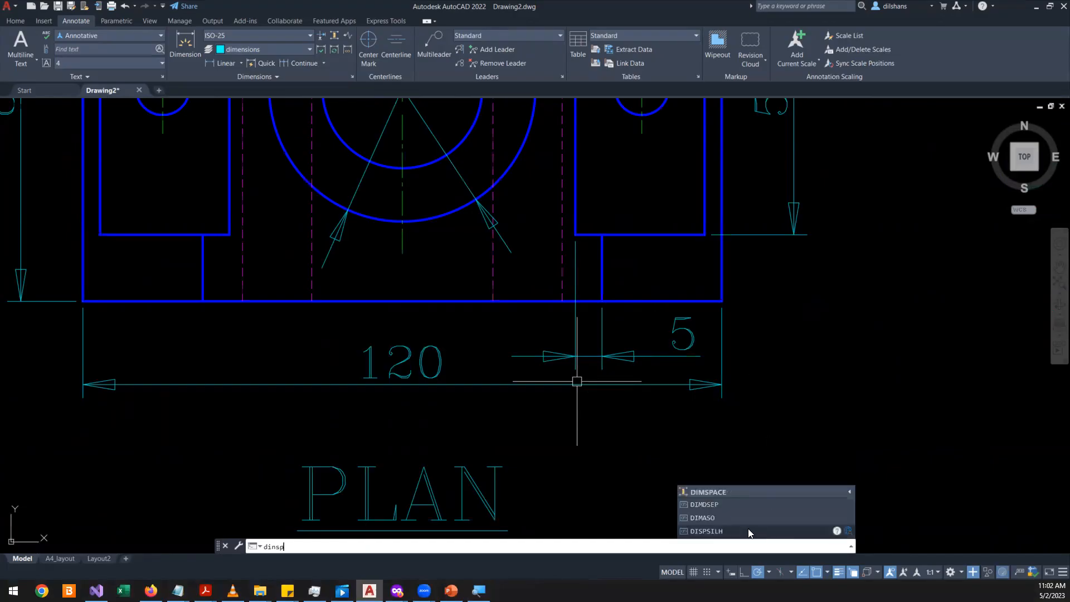
pyautogui.click(718, 492)
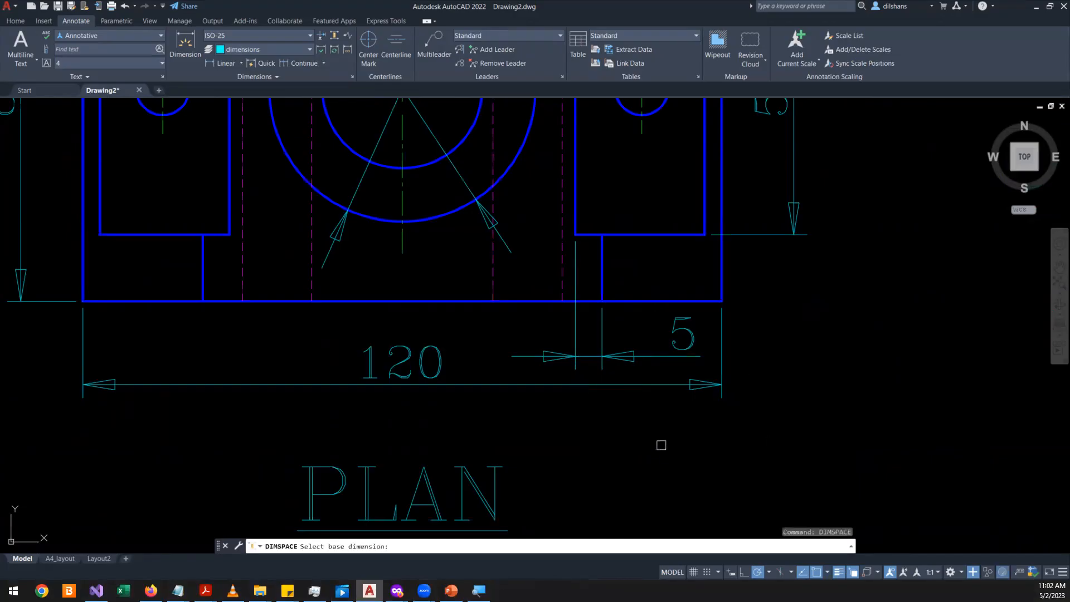
pyautogui.press('Escape')
pyautogui.press('Escape')
# - Stretch the plan view's small offset dimension farther down from the view, to just above the overall width dimension line
pyautogui.click(649, 359)
pyautogui.click(646, 357)
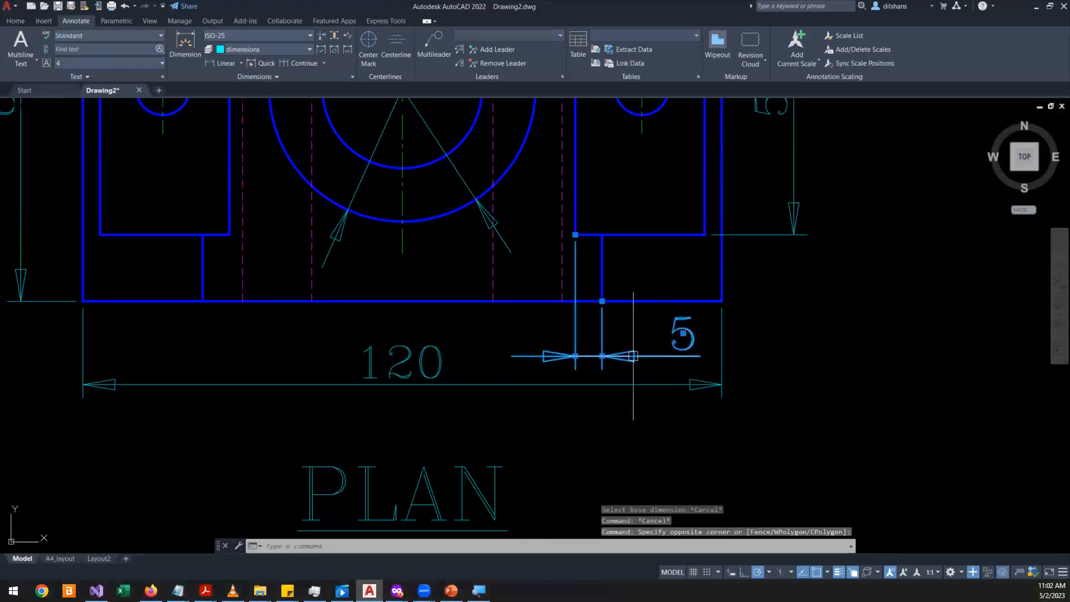
pyautogui.scroll(4, 649, 360)
pyautogui.scroll(-2, 649, 360)
pyautogui.press('Escape')
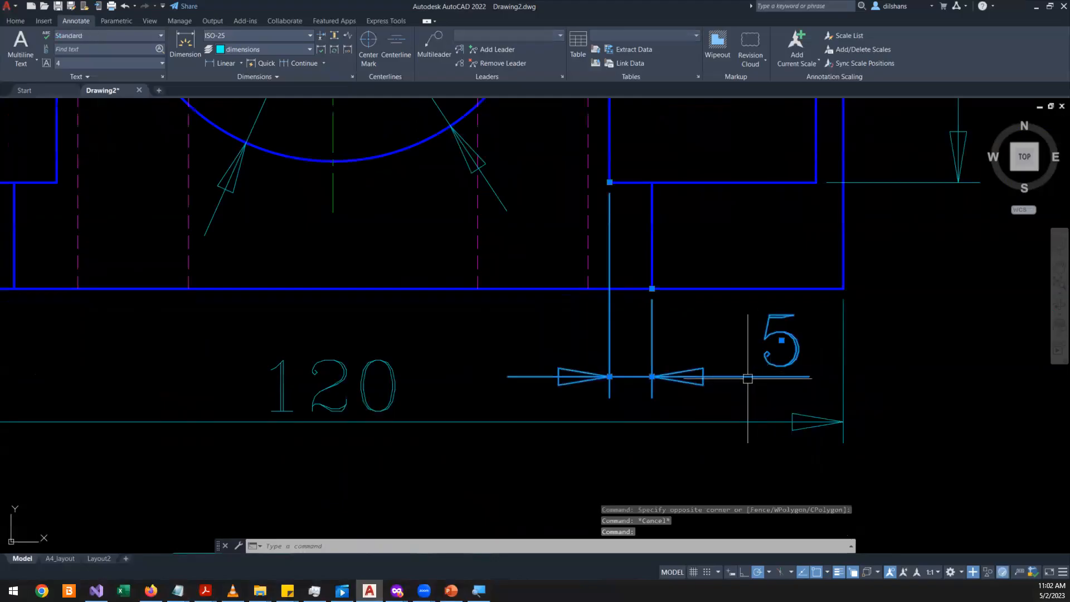
pyautogui.click(610, 376)
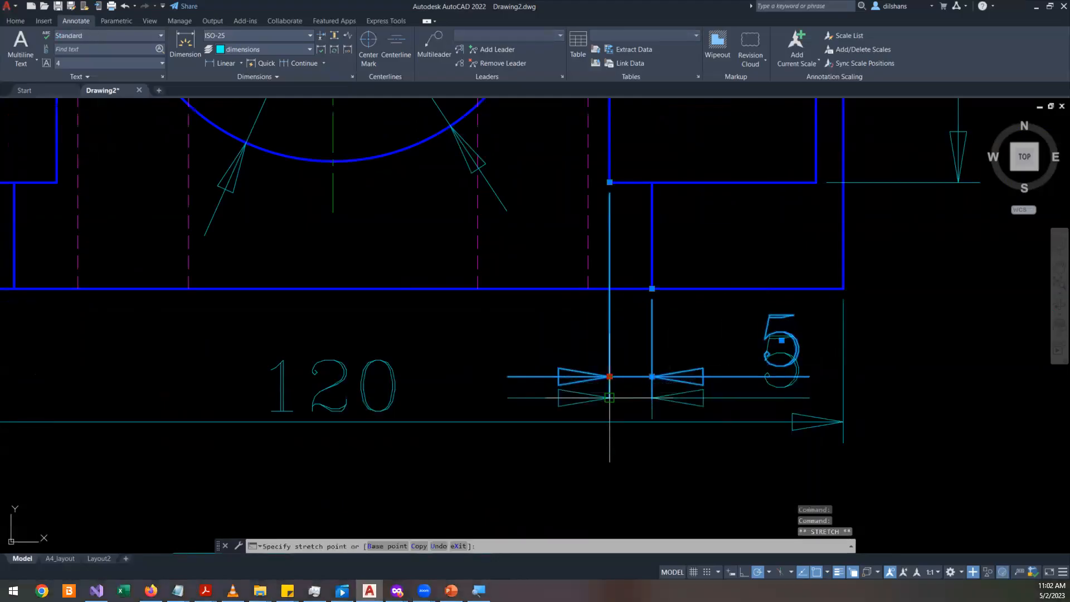
pyautogui.click(609, 413)
pyautogui.press('Escape')
pyautogui.press('Escape')
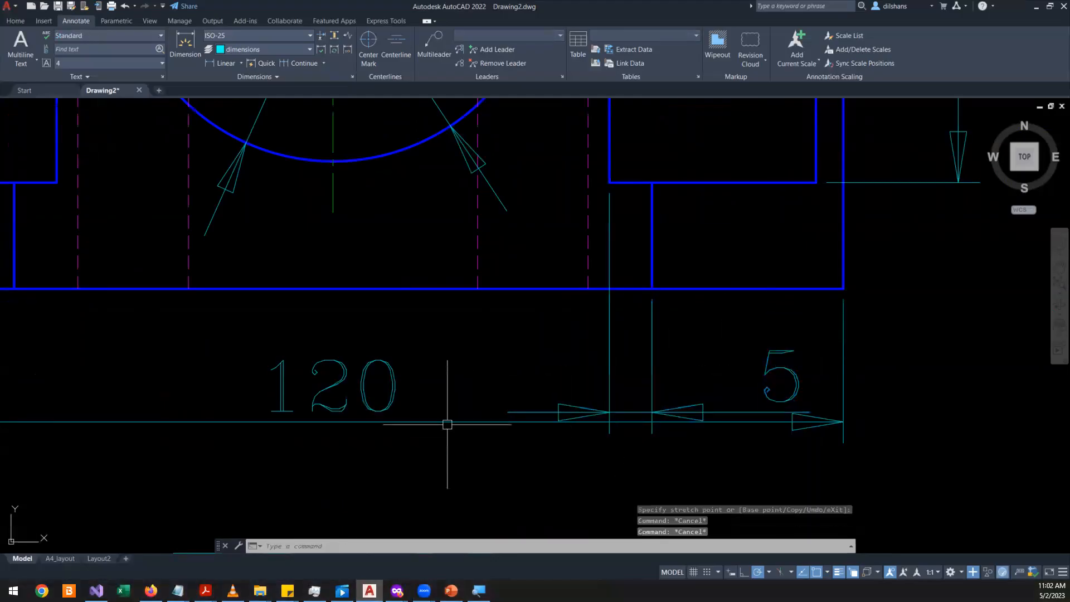
# - Stretch the plan view's overall width dimension line down so it sits well below the small offset dimension
pyautogui.click(449, 422)
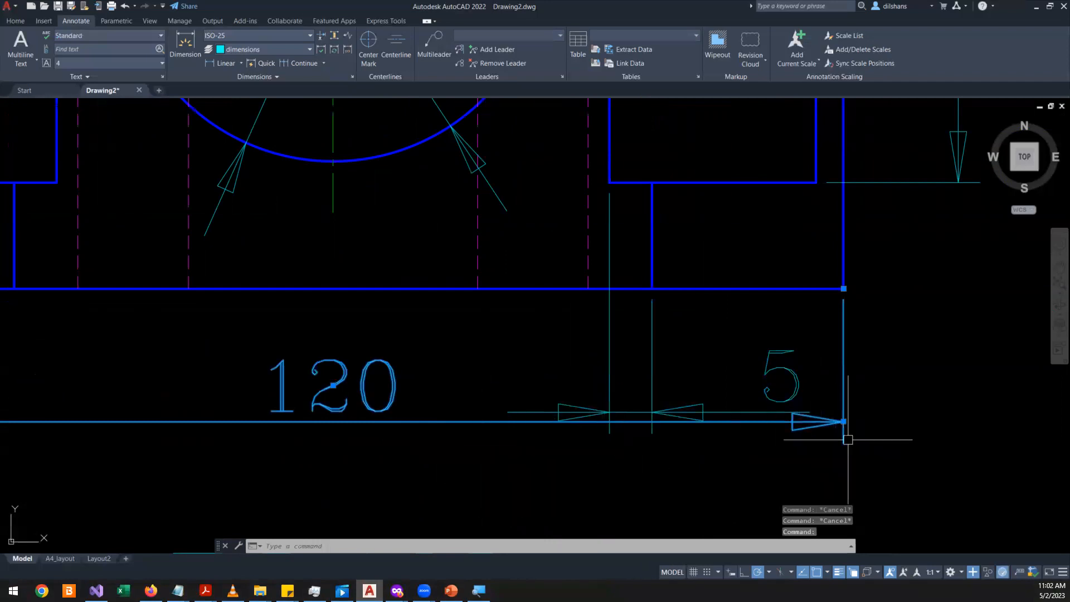
pyautogui.click(841, 418)
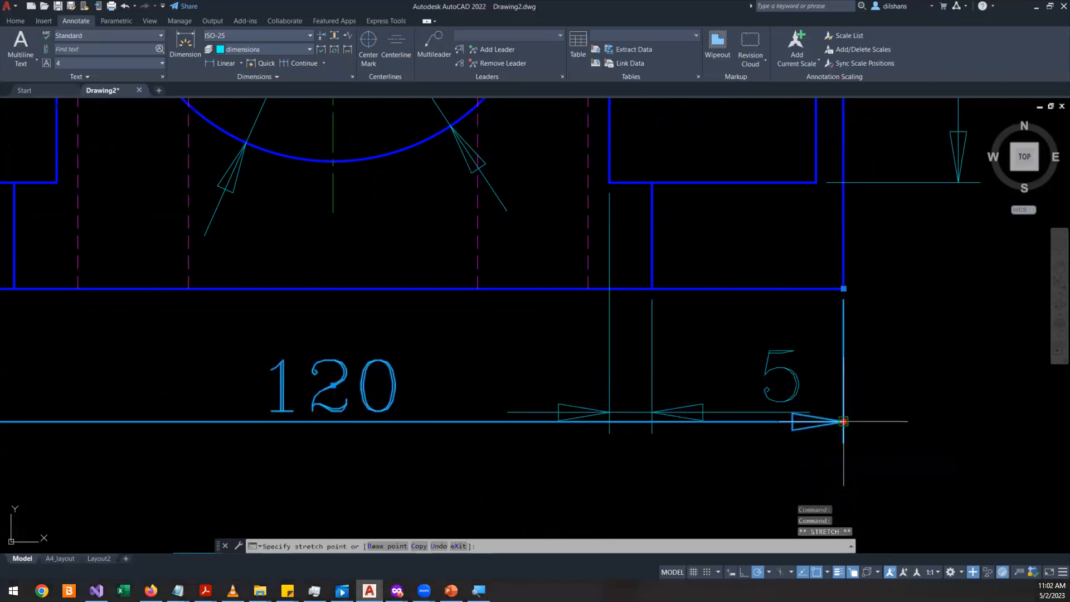
pyautogui.click(842, 485)
pyautogui.press('Escape')
pyautogui.press('Escape')
# - Space the plan view's overall width dimension from the small offset dimension with DIMSPACE, using the Auto value
pyautogui.write('dimspace')
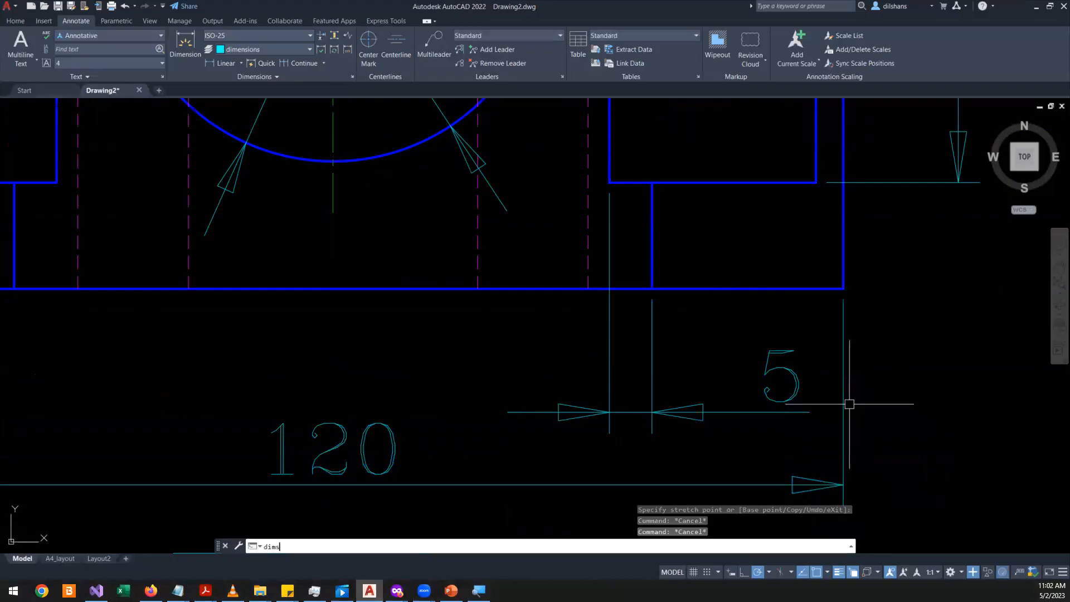
pyautogui.press('Return')
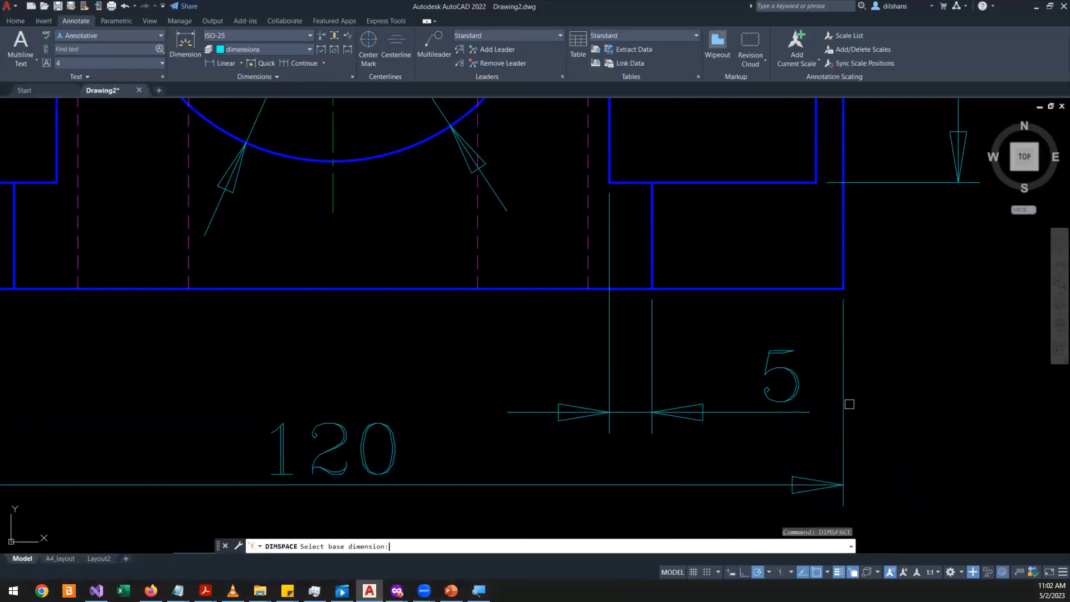
pyautogui.click(726, 413)
pyautogui.click(674, 493)
pyautogui.click(599, 456)
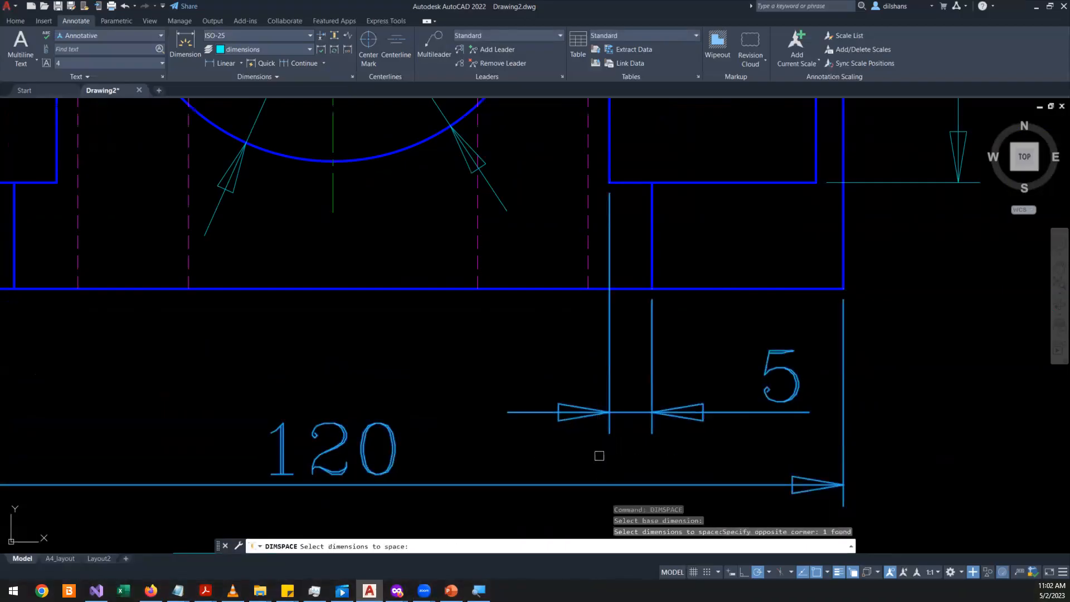
pyautogui.press('Return')
pyautogui.press('Return')
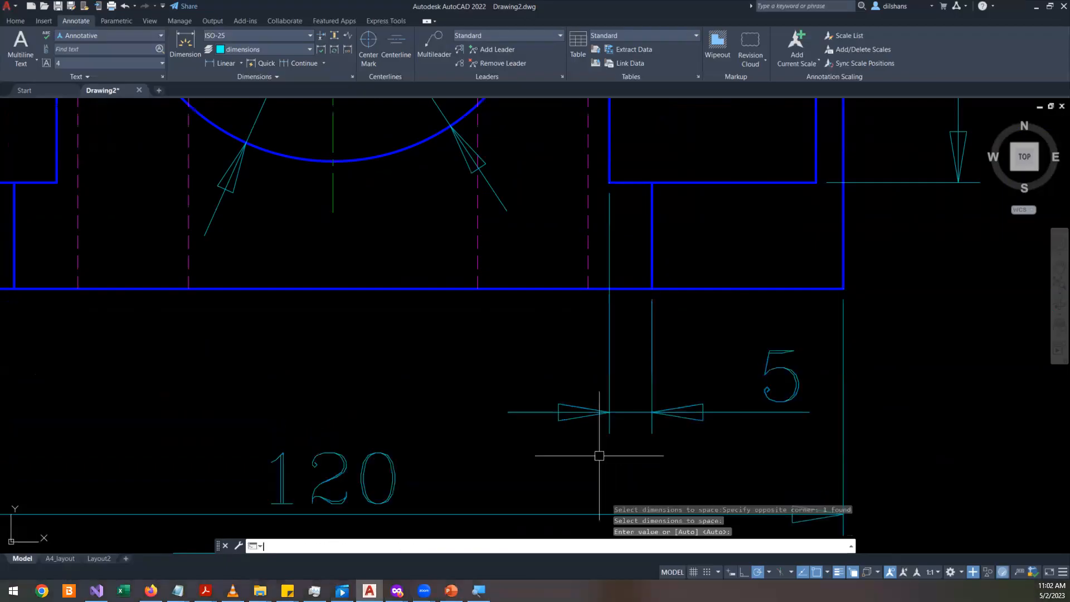
# - Move the PLAN label straight down so it sits clear of the overall width dimension
pyautogui.scroll(-4, 628, 401)
pyautogui.scroll(2, 492, 514)
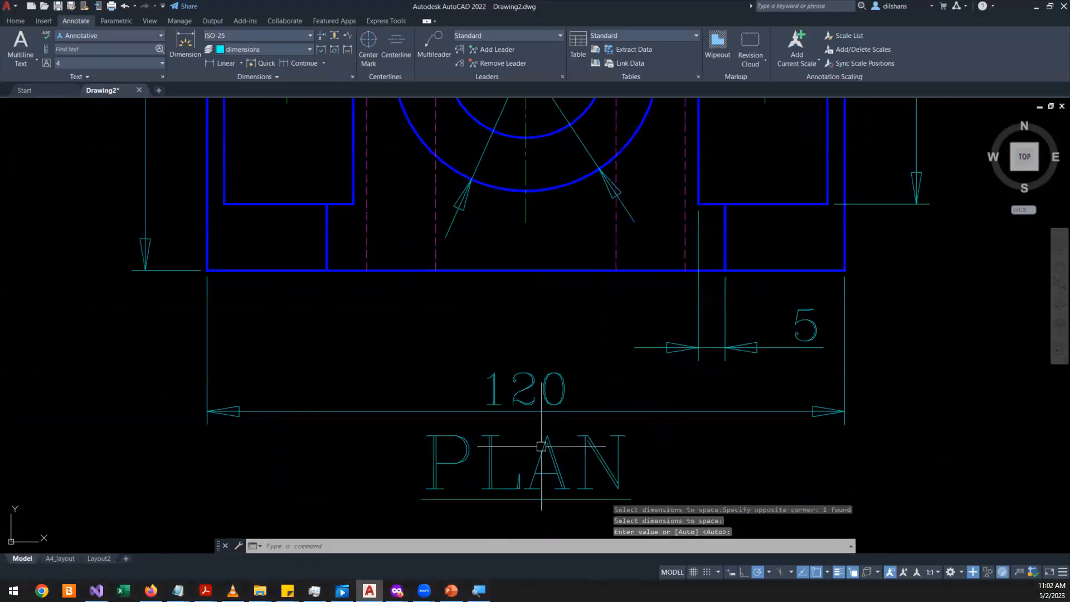
pyautogui.click(523, 431)
pyautogui.click(336, 466)
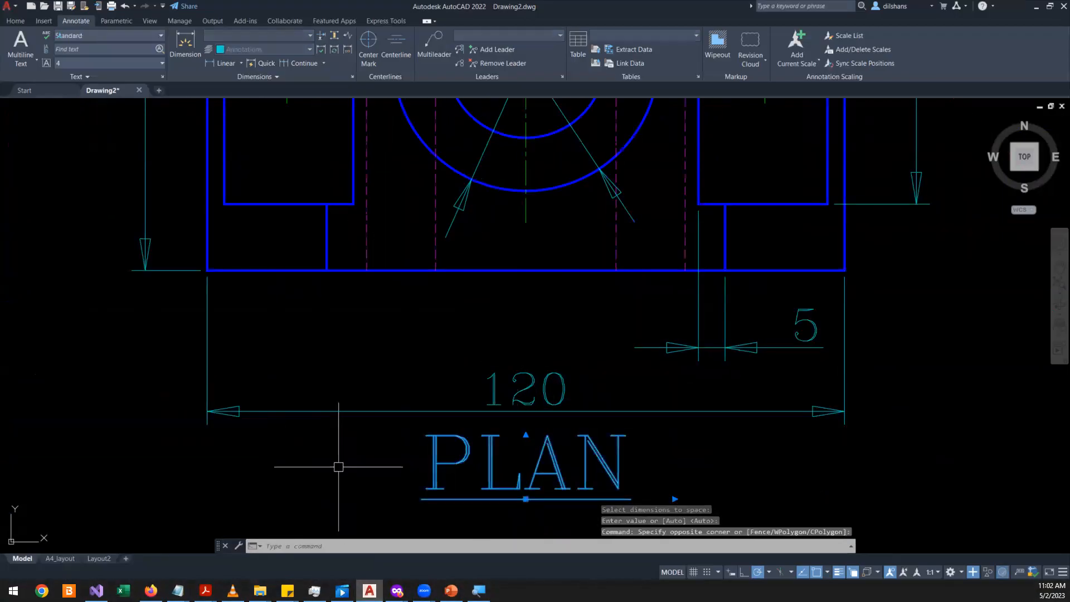
pyautogui.scroll(-2, 673, 419)
pyautogui.write('m')
pyautogui.press('Return')
pyautogui.click(746, 454)
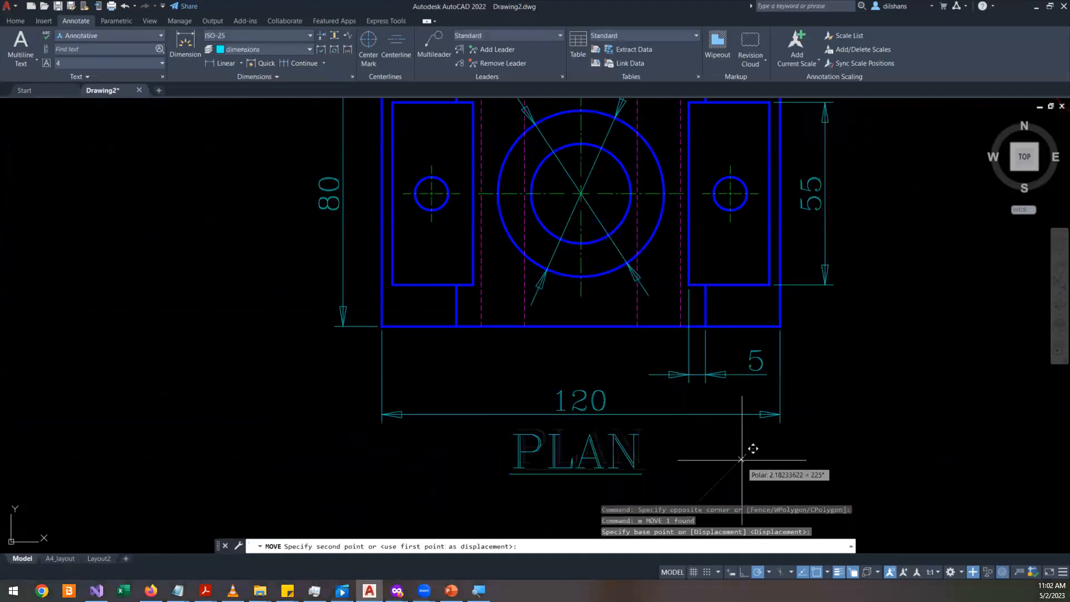
pyautogui.click(751, 482)
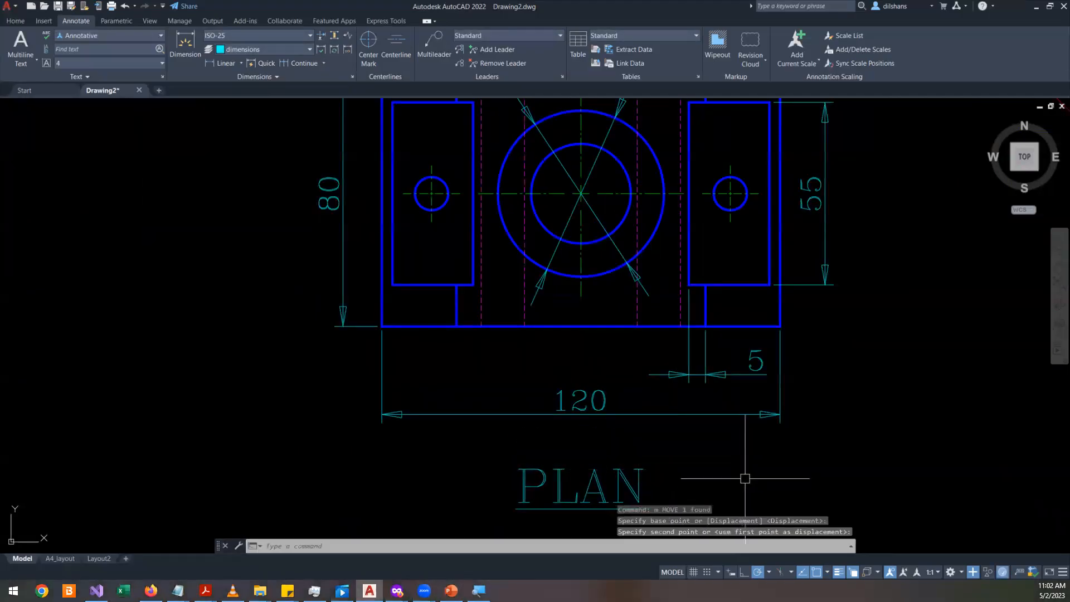
# - Examine the front, end and plan views for features that still need dimensions
pyautogui.scroll(-2, 795, 381)
pyautogui.scroll(-3, 795, 381)
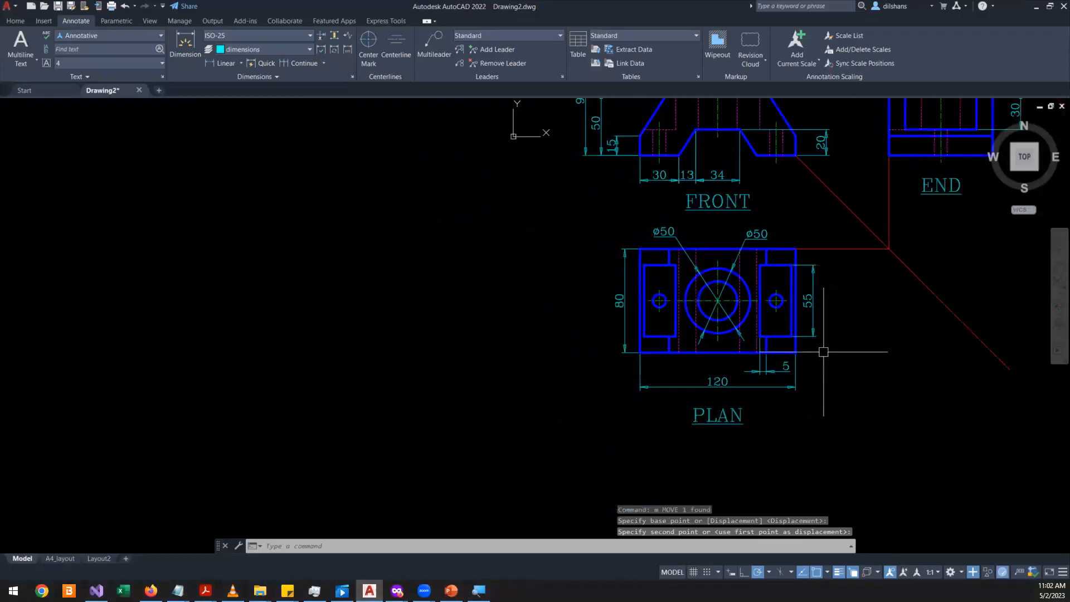
pyautogui.scroll(3, 821, 351)
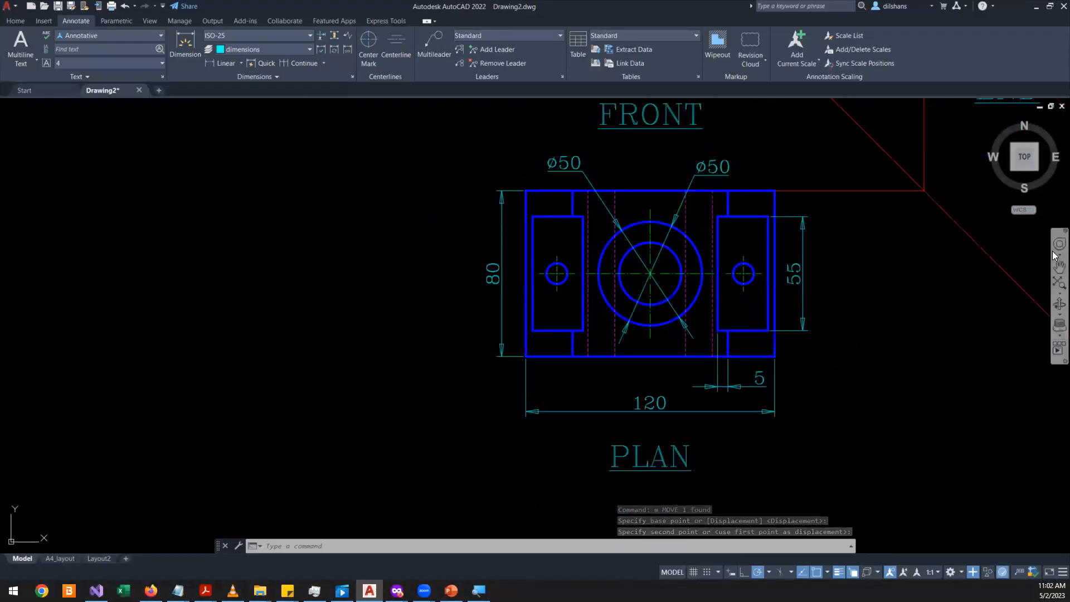
pyautogui.click(1057, 268)
pyautogui.moveTo(840, 305)
pyautogui.mouseDown()
pyautogui.moveTo(486, 341)
pyautogui.moveTo(409, 431)
pyautogui.moveTo(439, 495)
pyautogui.moveTo(549, 329)
pyautogui.moveTo(525, 504)
pyautogui.mouseUp()
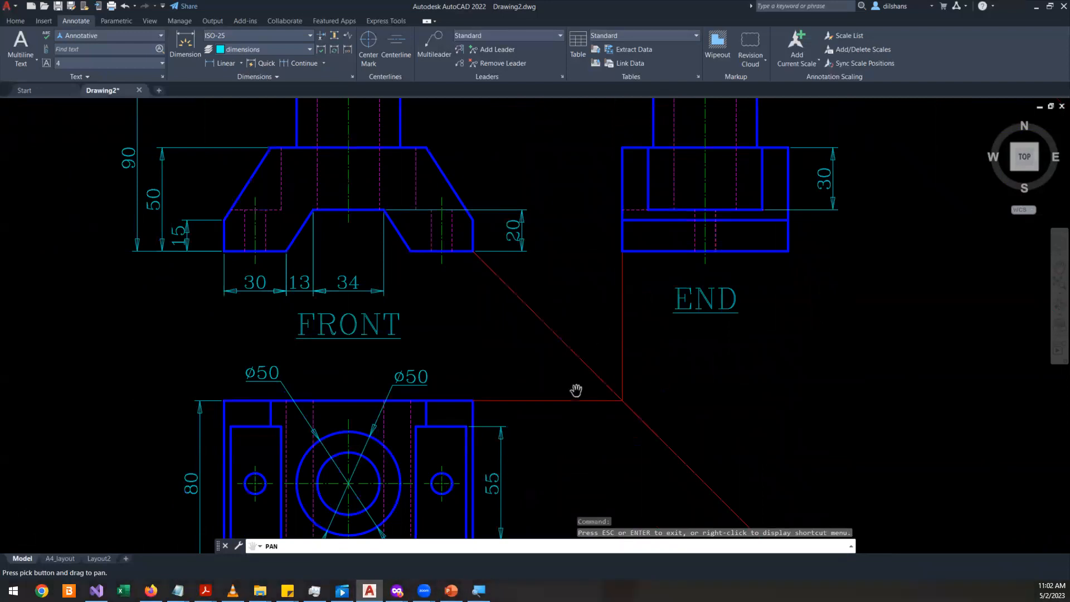
pyautogui.moveTo(571, 408)
pyautogui.mouseDown()
pyautogui.moveTo(605, 227)
pyautogui.moveTo(602, 377)
pyautogui.moveTo(639, 249)
pyautogui.mouseUp()
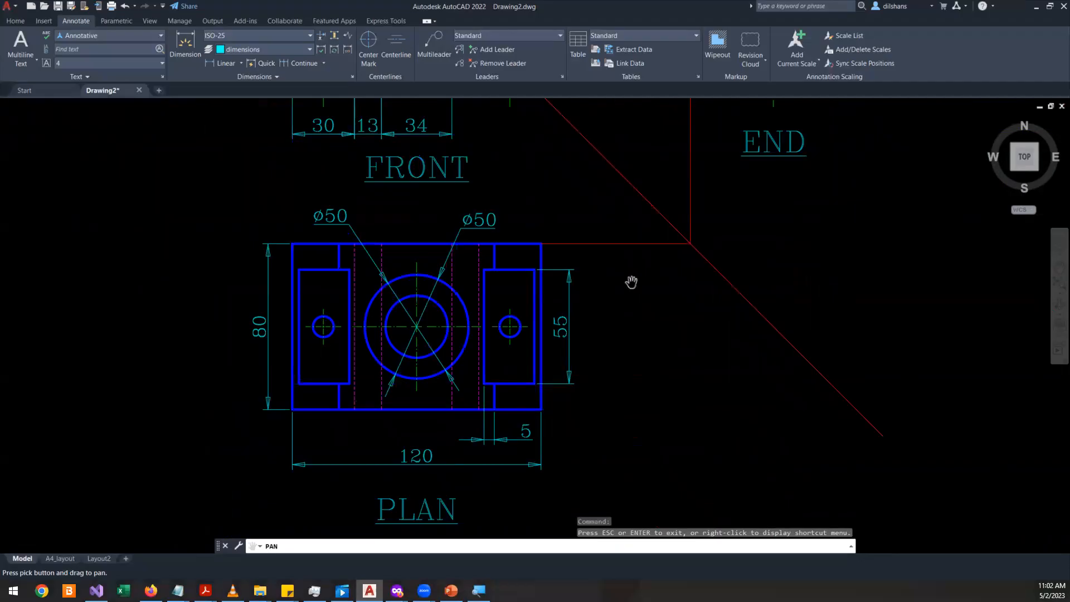
pyautogui.moveTo(489, 492)
pyautogui.mouseDown()
pyautogui.moveTo(453, 461)
pyautogui.moveTo(451, 495)
pyautogui.mouseUp()
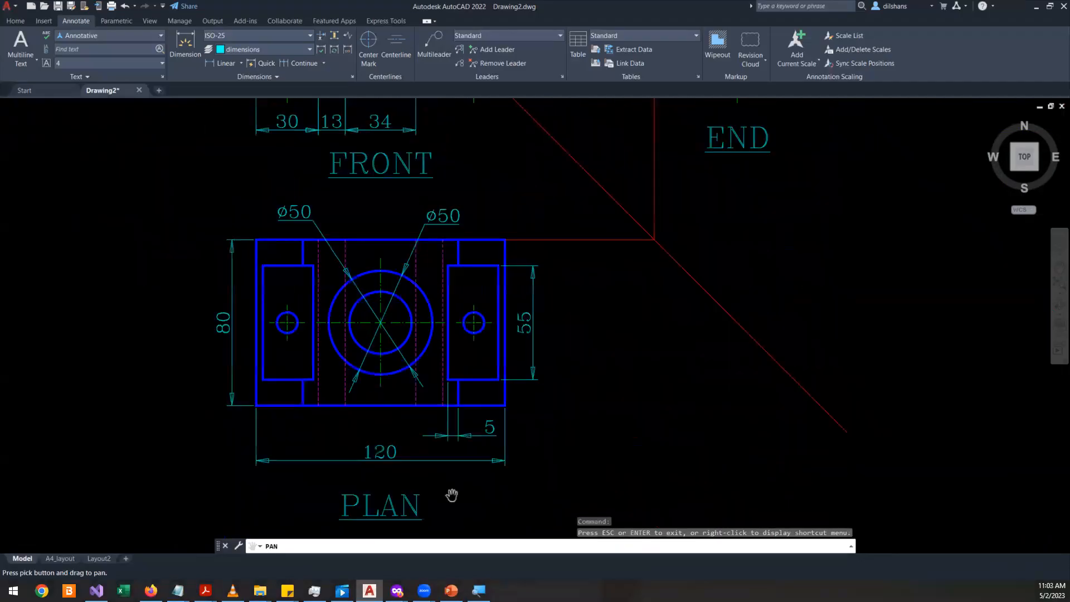
pyautogui.moveTo(540, 402); pyautogui.dragTo(502, 463)
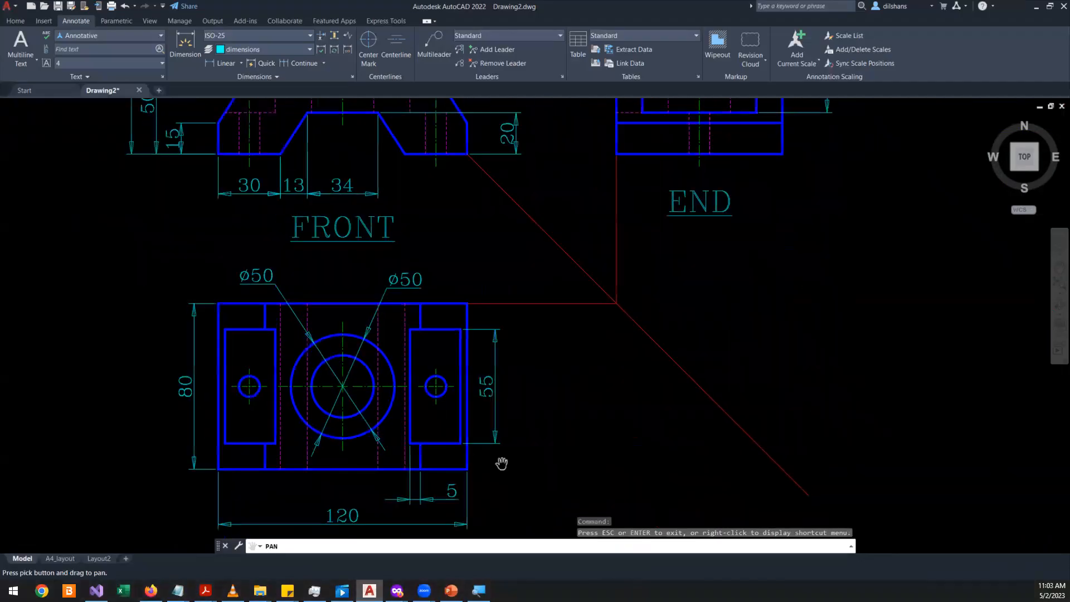
pyautogui.rightClick(592, 375)
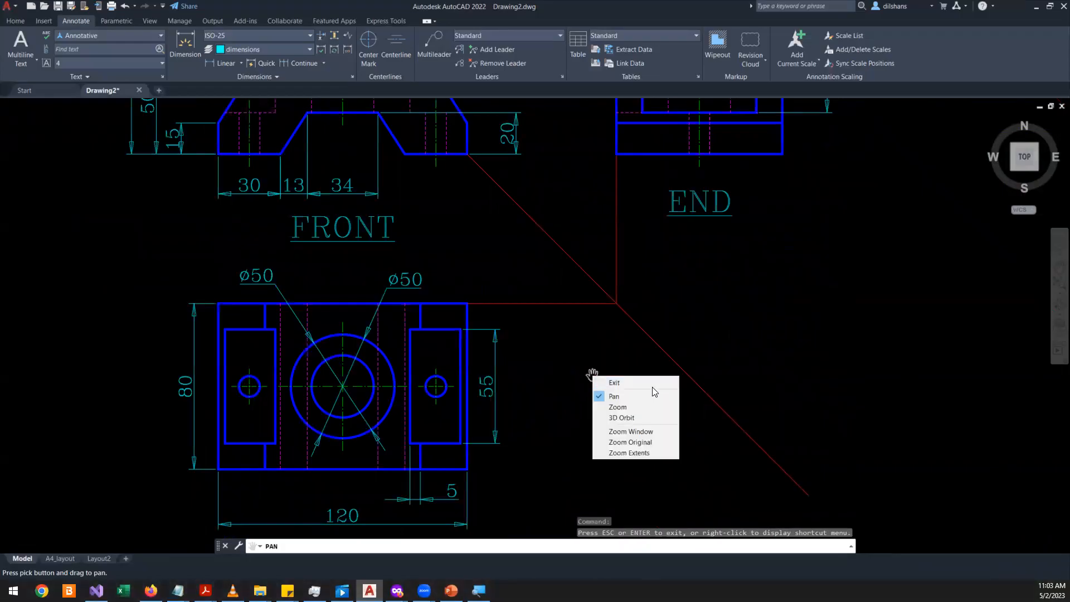
pyautogui.click(652, 388)
# - Stretch the right pocket's vertical length dimension farther out from the plan view's right edge
pyautogui.scroll(2, 469, 431)
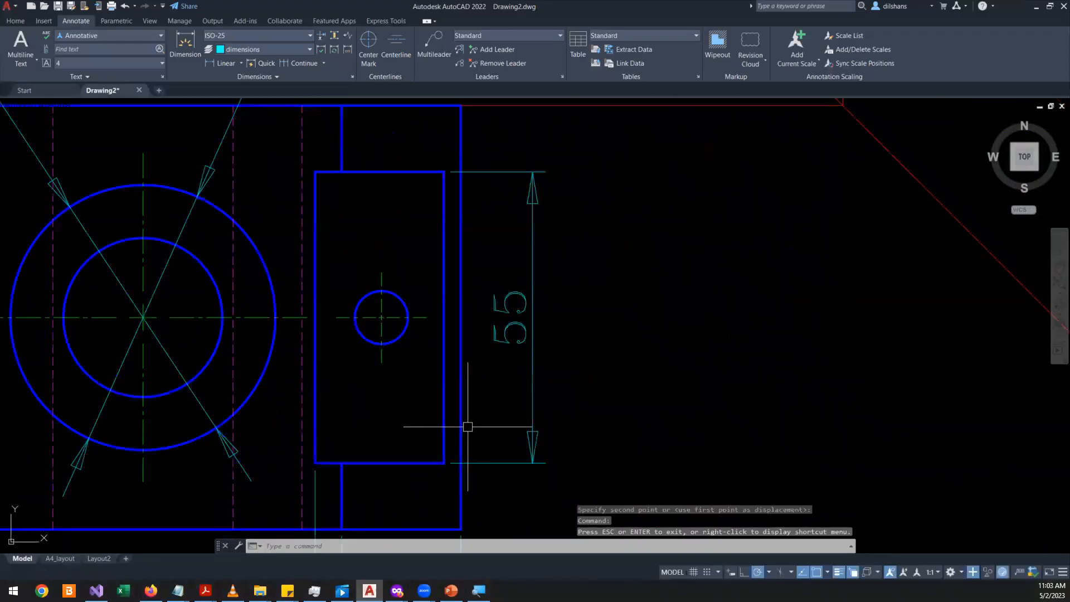
pyautogui.click(533, 363)
pyautogui.scroll(-2, 563, 409)
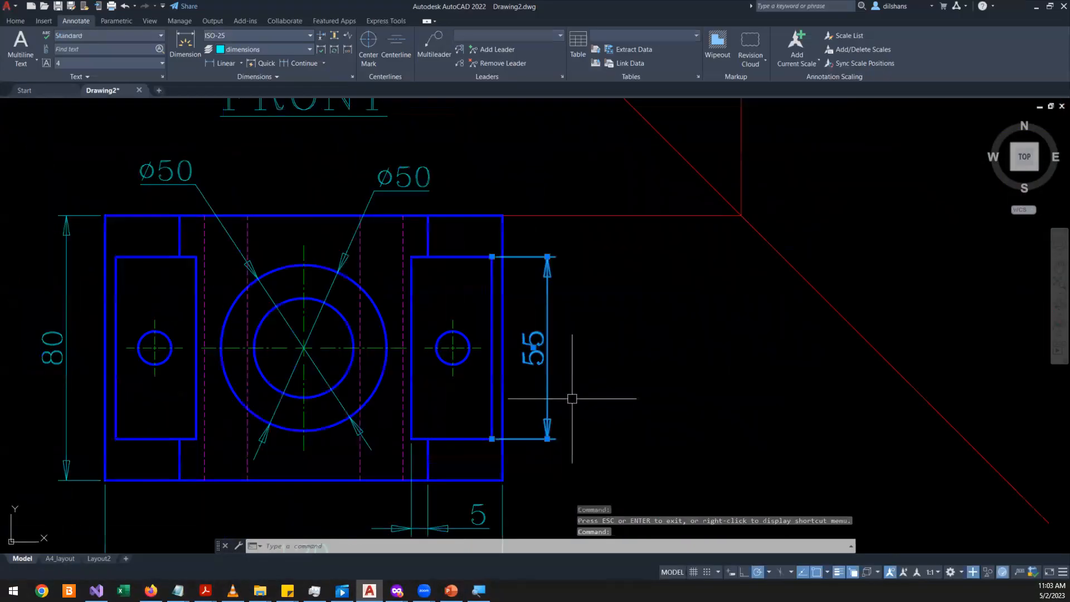
pyautogui.scroll(-4, 569, 399)
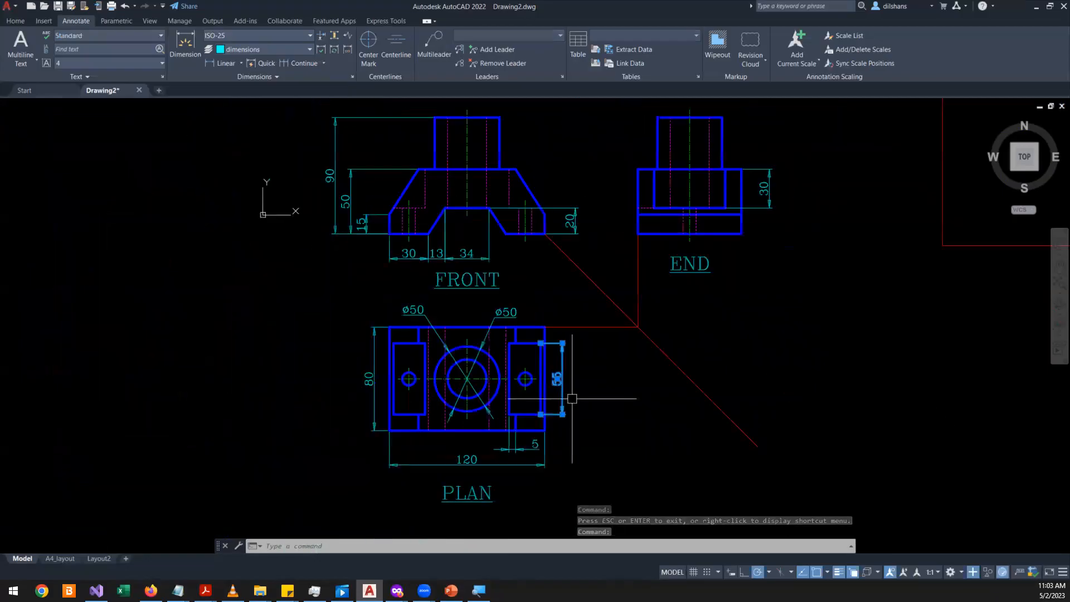
pyautogui.scroll(4, 568, 400)
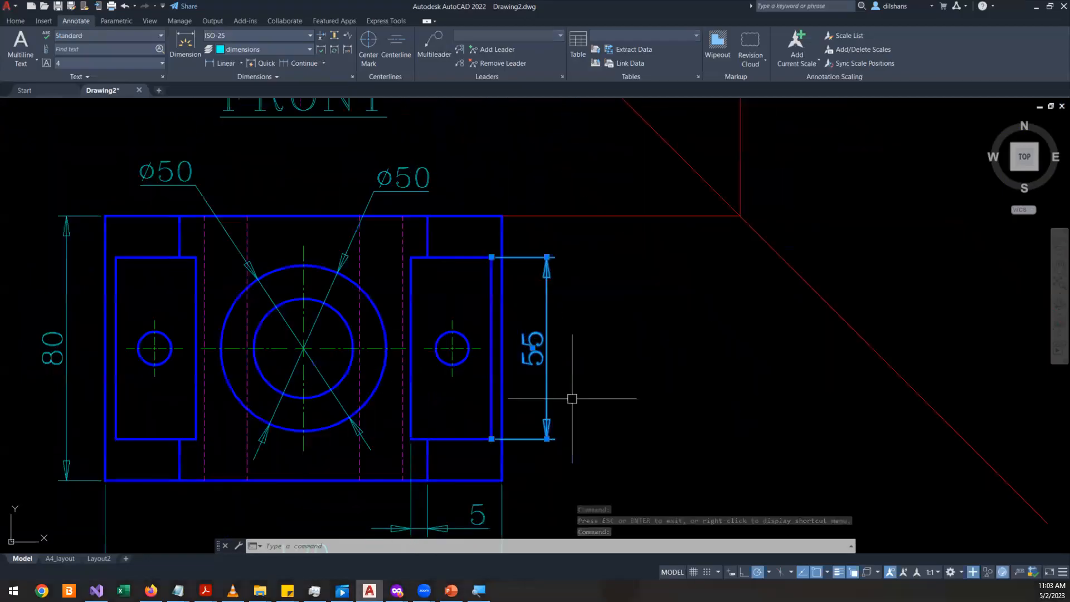
pyautogui.click(546, 439)
pyautogui.click(627, 437)
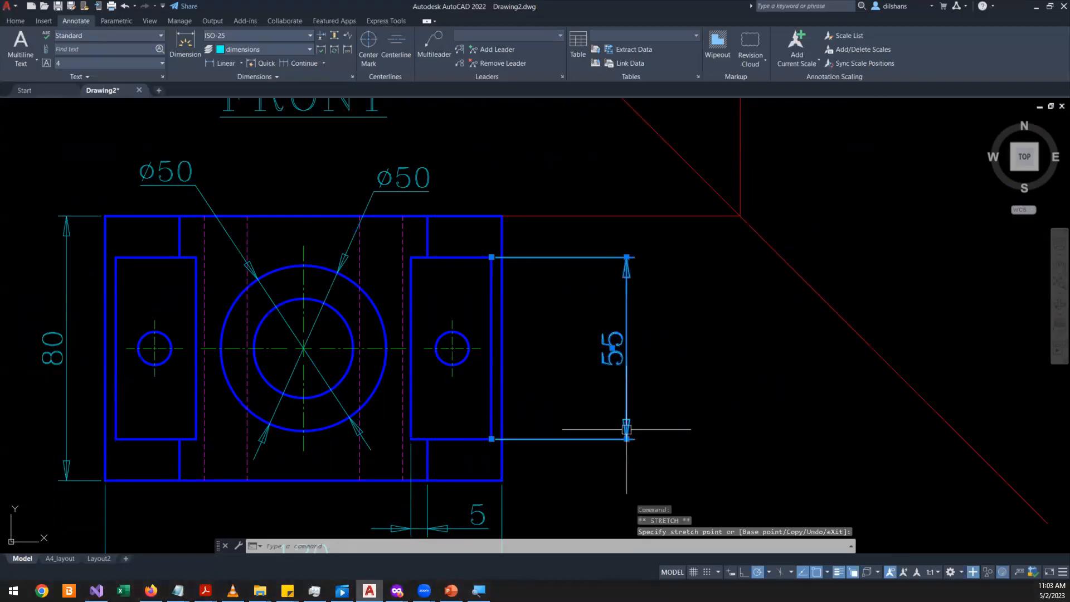
# - Dimension the diameter of the small hole in the plan view's right pocket, placing its text outside the right edge
pyautogui.click(185, 44)
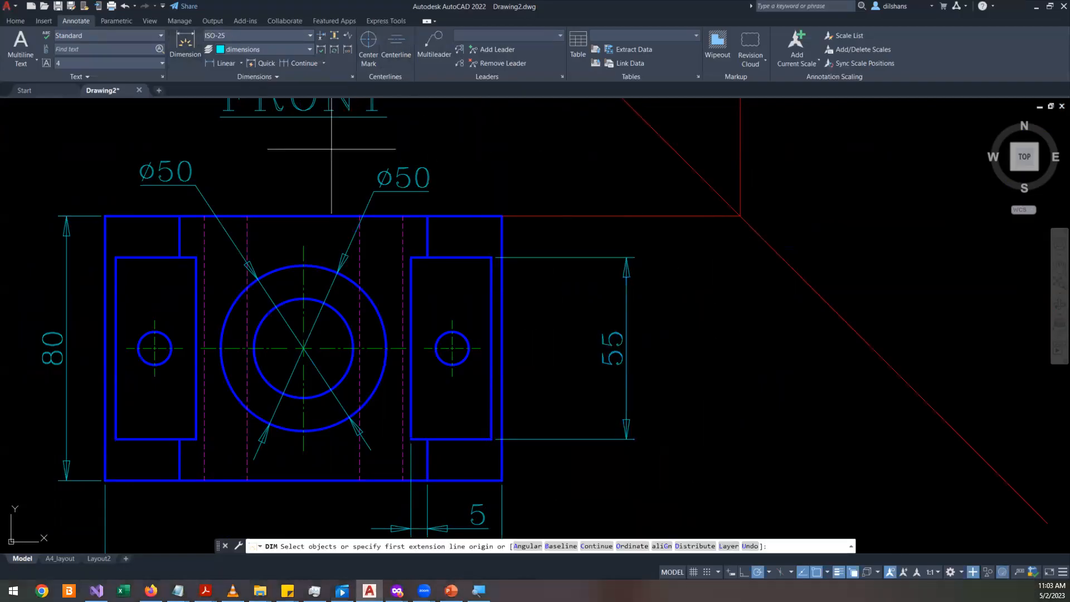
pyautogui.scroll(4, 452, 313)
pyautogui.click(460, 377)
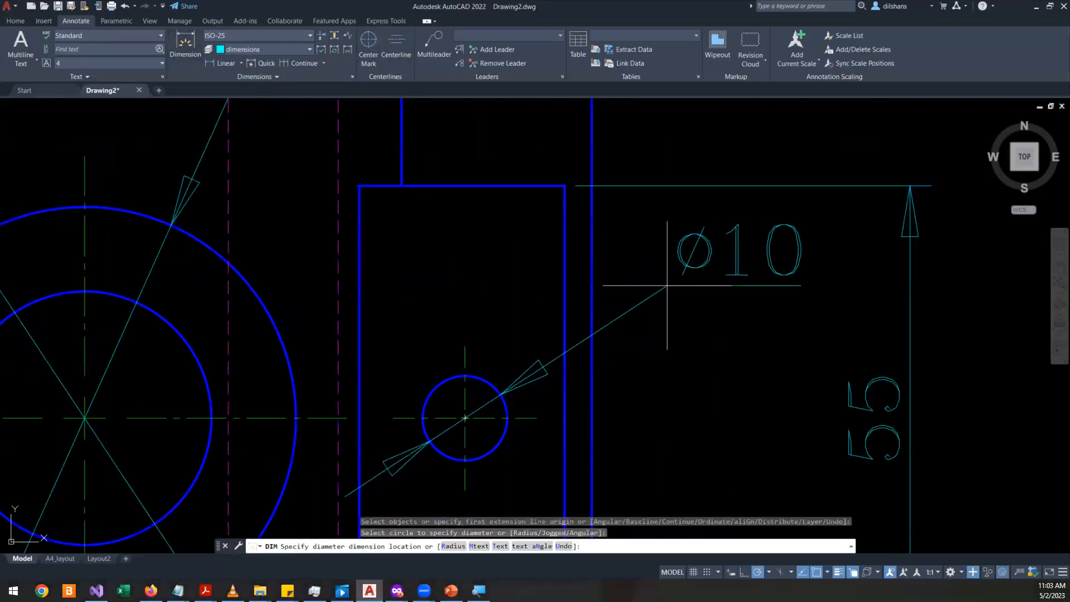
pyautogui.click(657, 289)
pyautogui.scroll(-4, 657, 289)
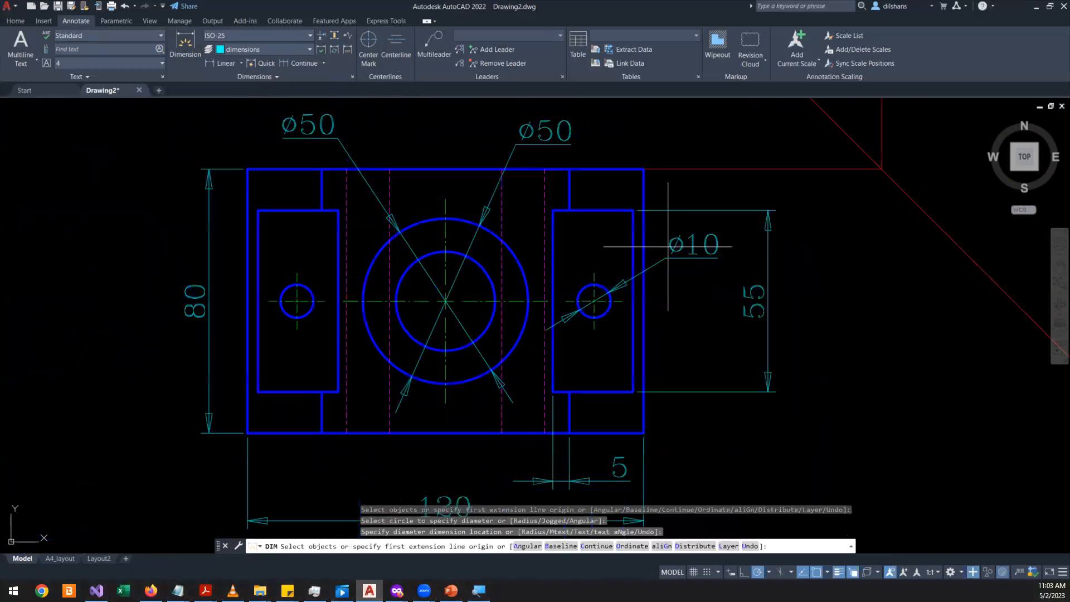
# - Dimension the horizontal distance from the right hole's vertical centre line to the plan view's right edge, placing it below the view
pyautogui.scroll(3, 667, 246)
pyautogui.moveTo(697, 382); pyautogui.dragTo(761, 215, button='middle')
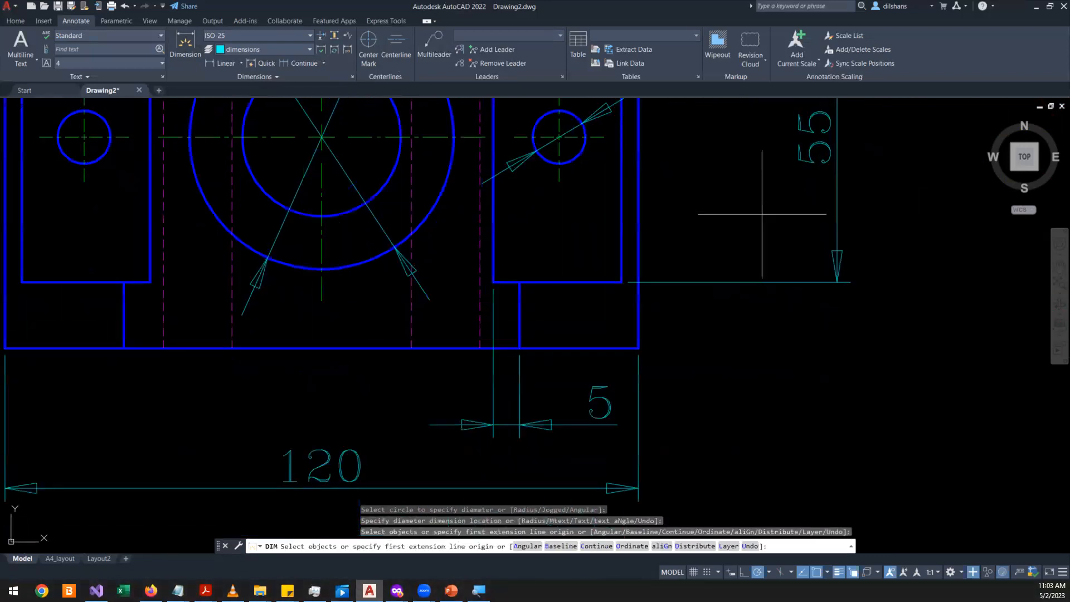
pyautogui.click(559, 181)
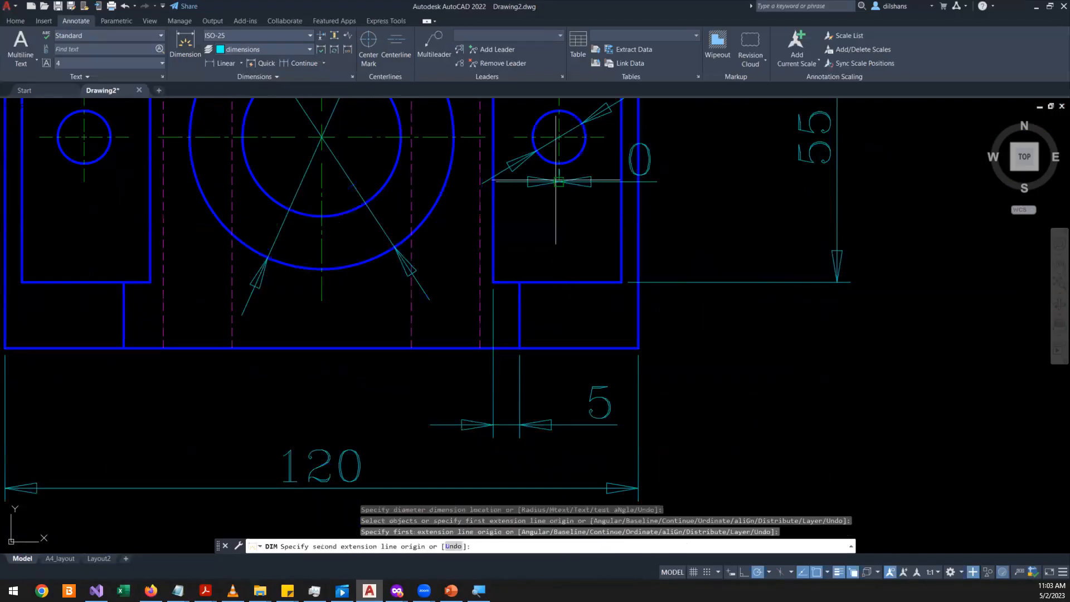
pyautogui.click(639, 347)
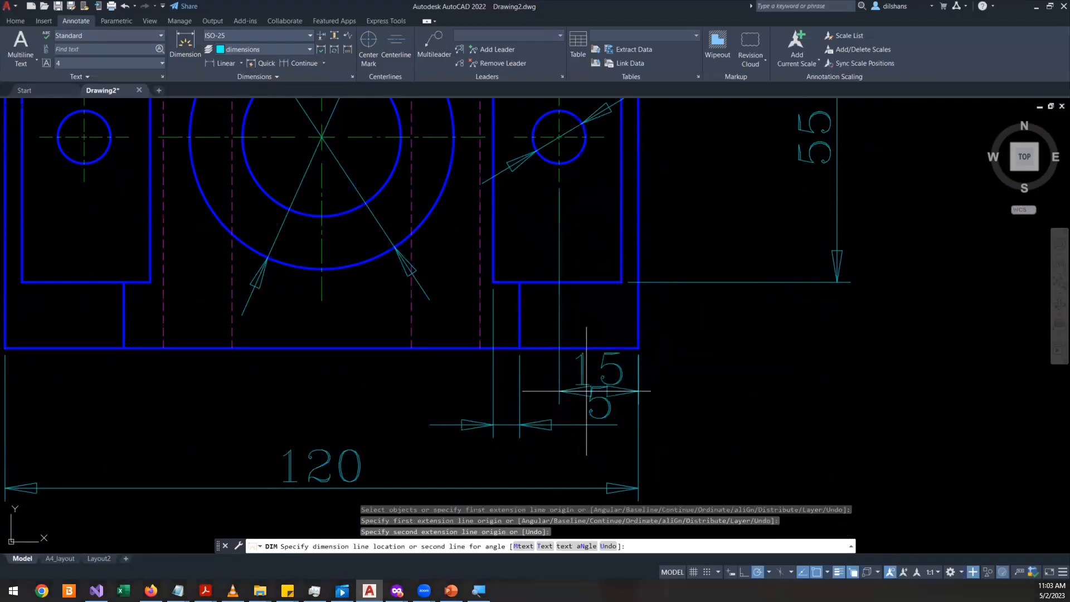
pyautogui.click(576, 430)
pyautogui.rightClick(691, 334)
pyautogui.click(719, 348)
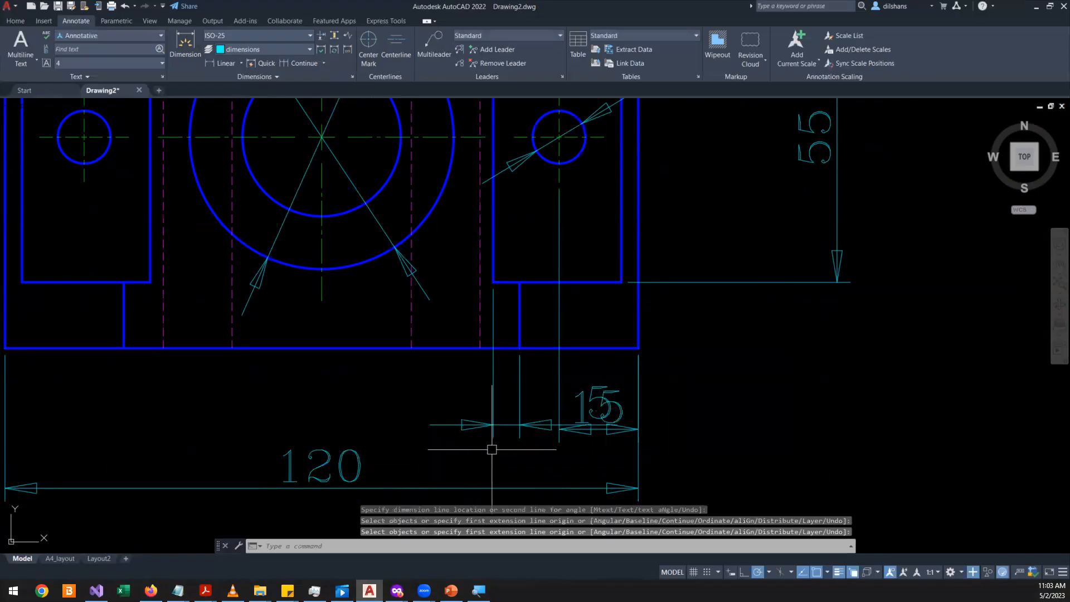
# - Move the small offset dimension's text to the left of its extension lines, clear of the hole position dimension
pyautogui.click(490, 424)
pyautogui.click(594, 405)
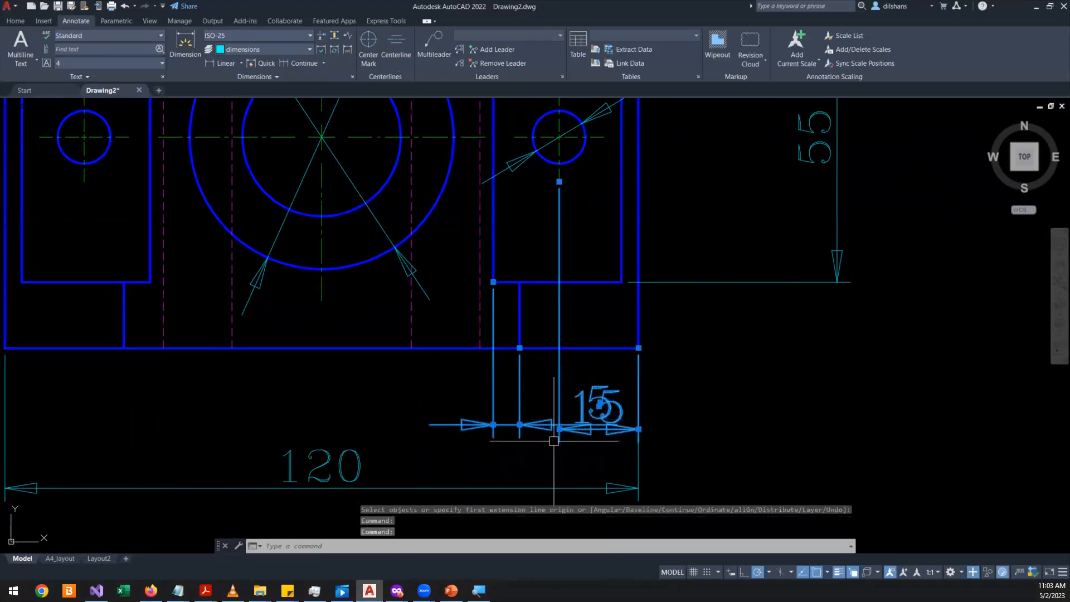
pyautogui.press('Escape')
pyautogui.press('Escape')
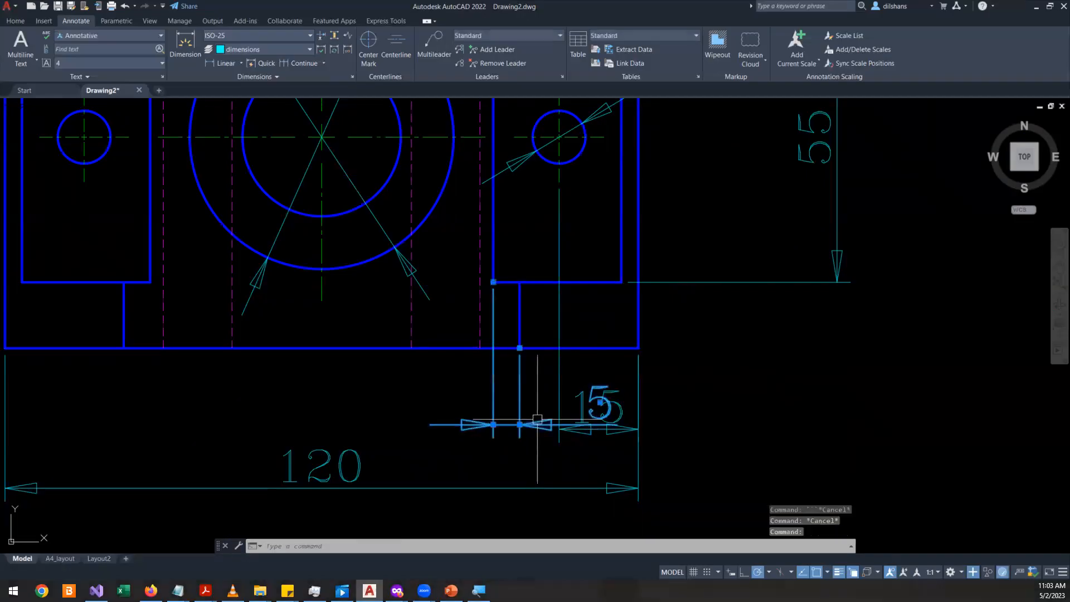
pyautogui.click(600, 403)
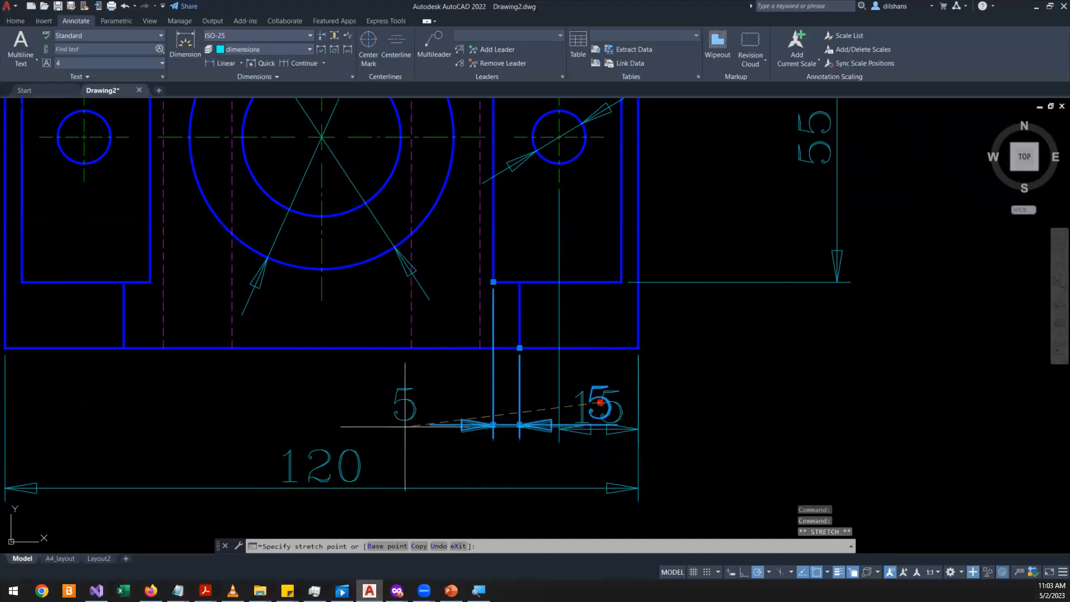
pyautogui.click(421, 419)
pyautogui.press('Escape')
pyautogui.press('Escape')
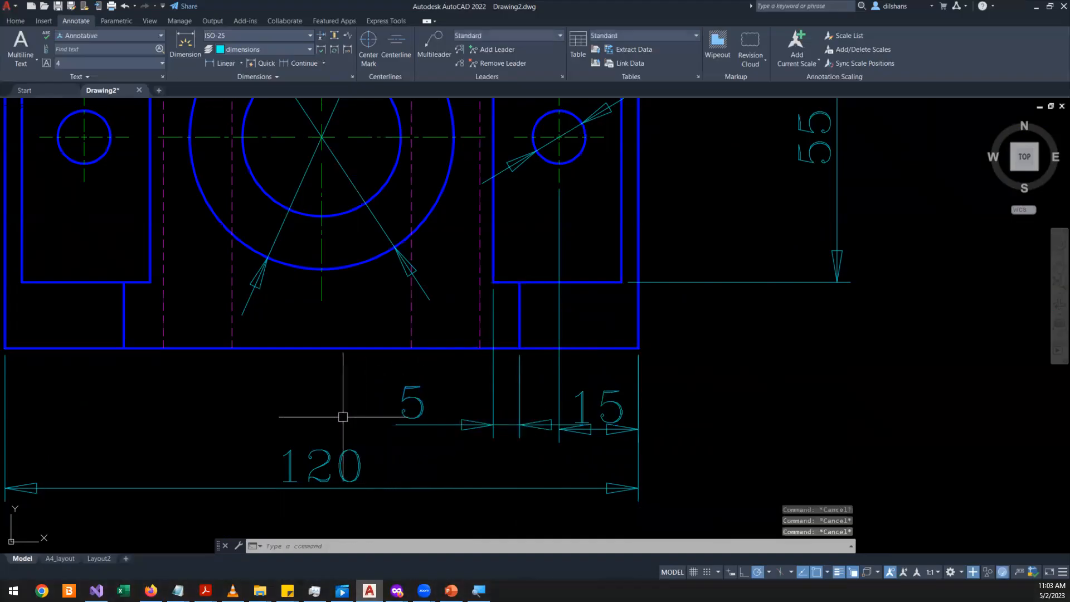
# - Stretch the hole position dimension line up so it aligns with the small offset dimension line beside it
pyautogui.click(568, 429)
pyautogui.scroll(3, 572, 440)
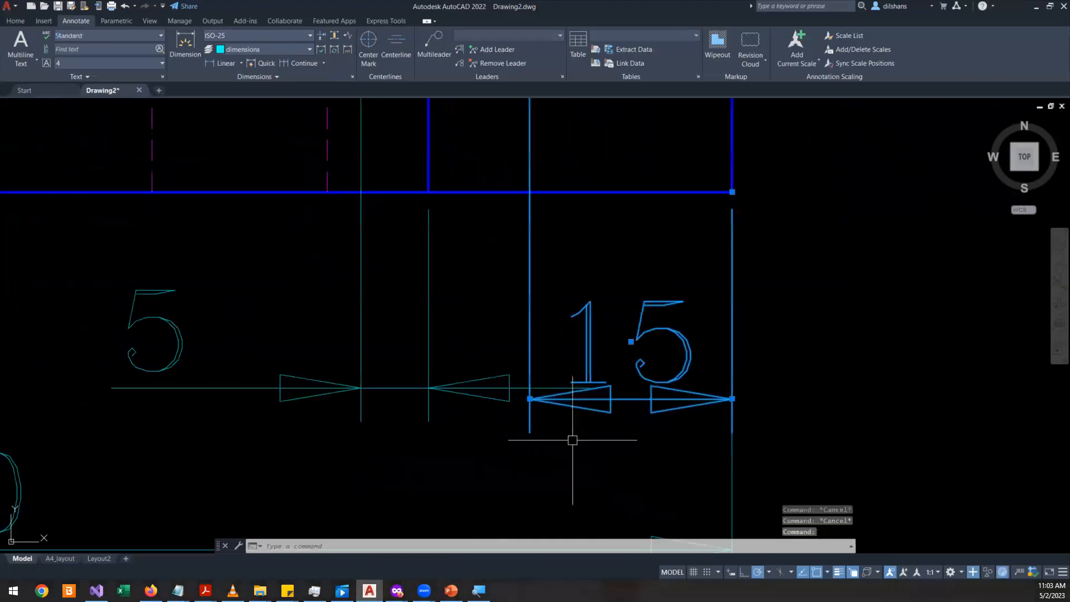
pyautogui.click(530, 399)
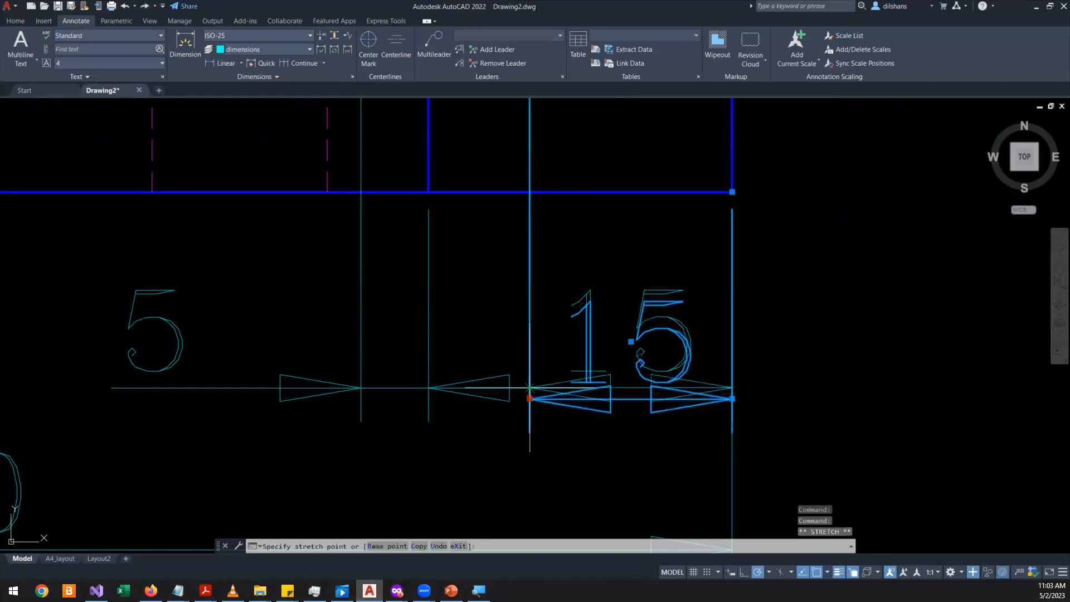
pyautogui.press('Escape')
pyautogui.press('Escape')
pyautogui.scroll(-5, 847, 353)
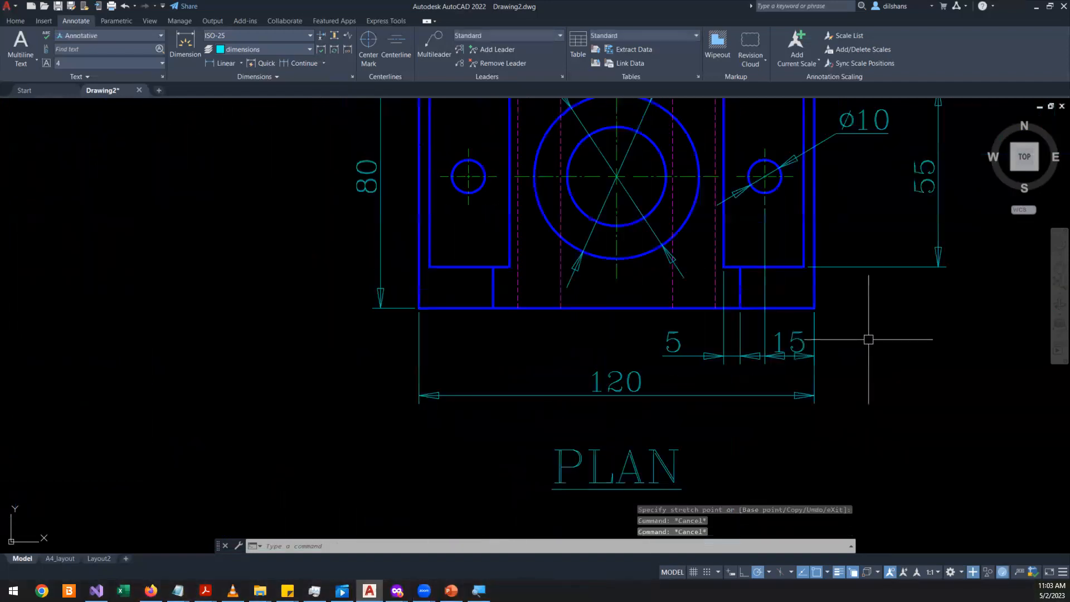
pyautogui.scroll(2, 876, 333)
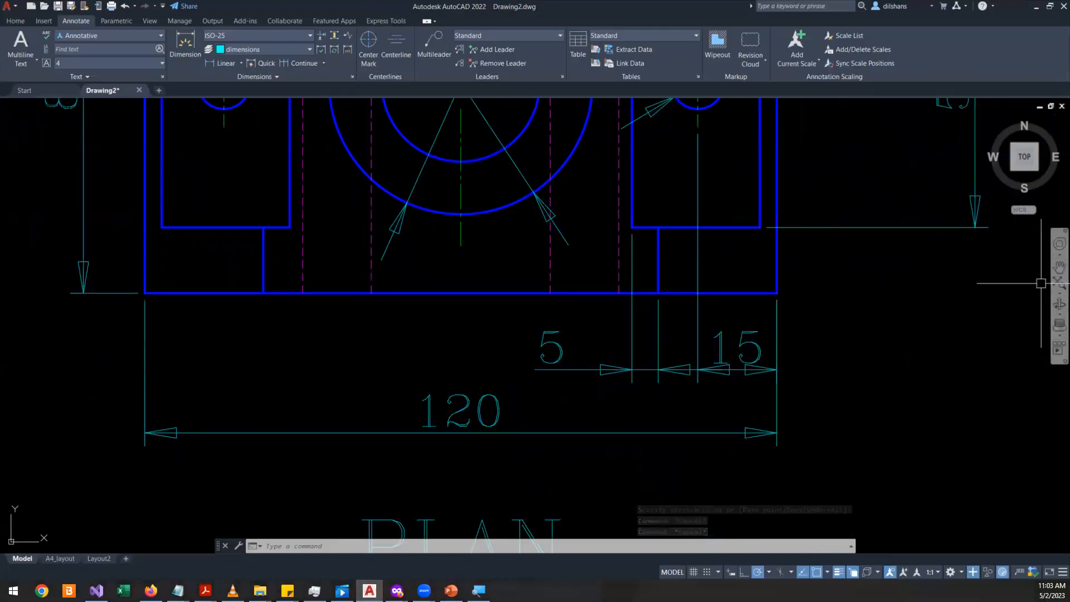
# - Reset the text of the right hole's horizontal position dimension below the plan view to its default location
pyautogui.click(1059, 281)
pyautogui.moveTo(734, 368)
pyautogui.mouseDown()
pyautogui.moveTo(489, 436)
pyautogui.moveTo(488, 446)
pyautogui.mouseUp()
pyautogui.rightClick(554, 395)
pyautogui.click(564, 398)
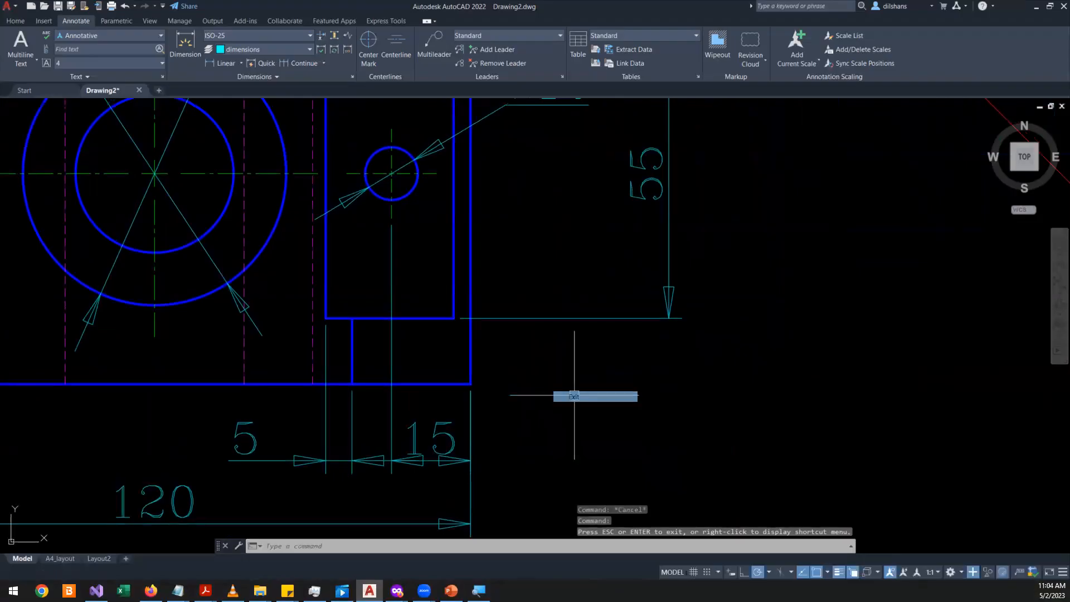
pyautogui.click(432, 431)
pyautogui.moveTo(431, 438)
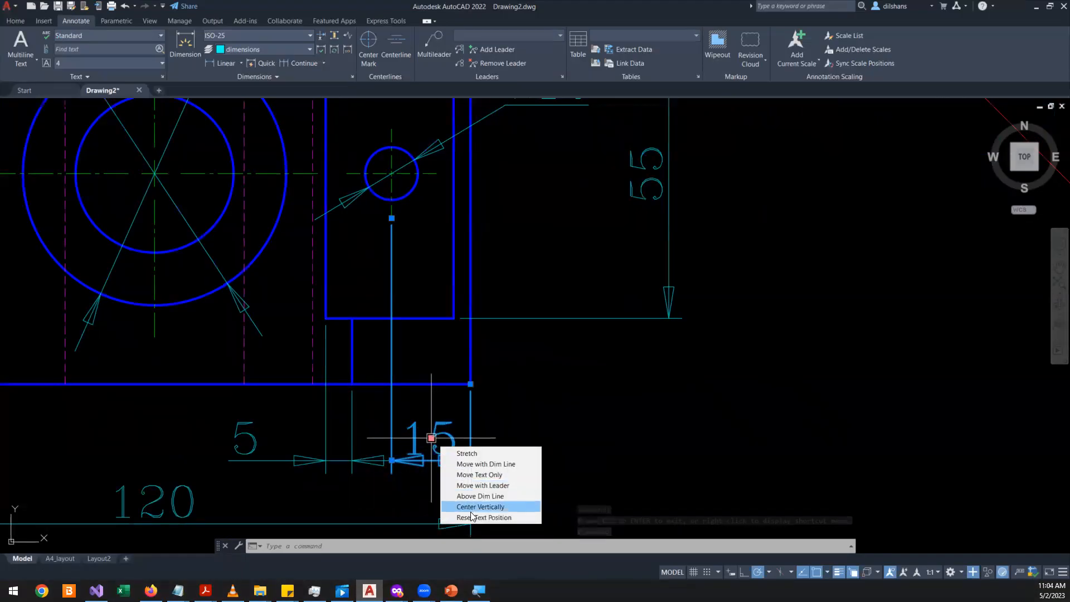
pyautogui.click(482, 517)
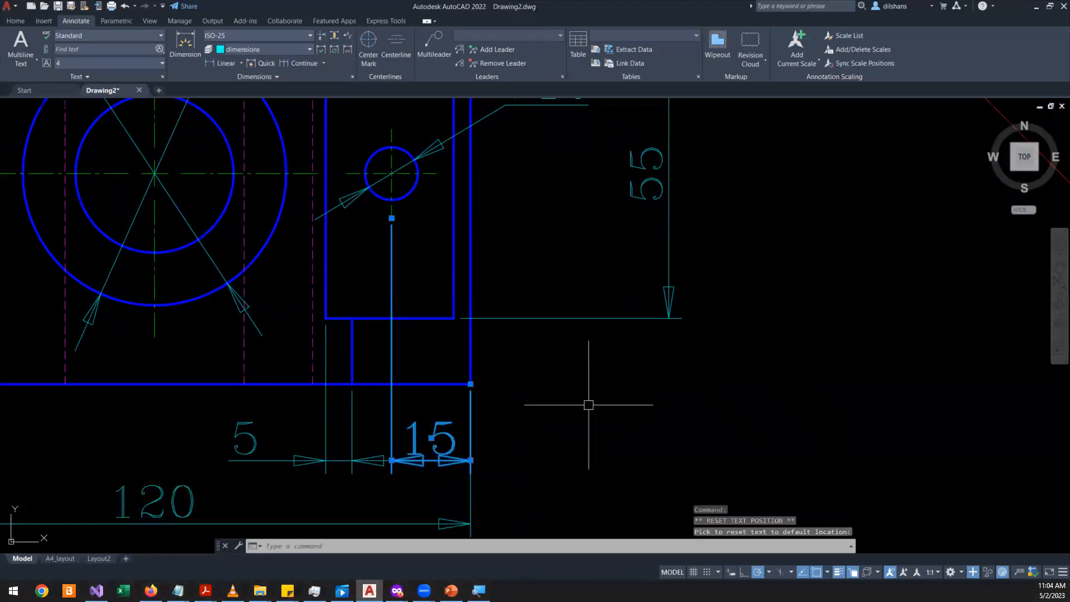
pyautogui.press('Escape')
pyautogui.press('Escape')
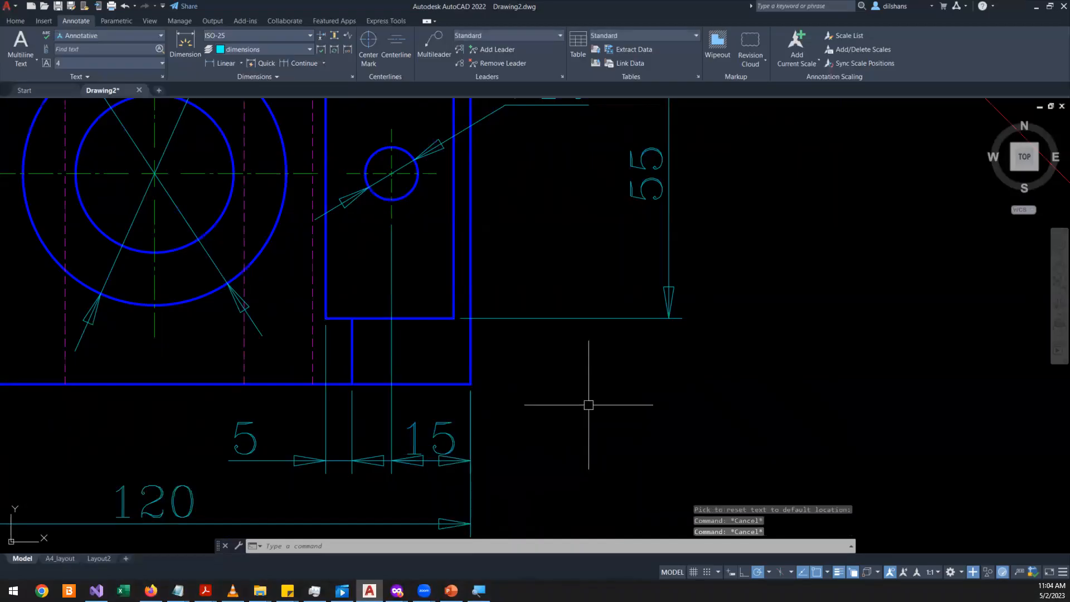
# - Examine how the hole position dimension's extension line meets the centre mark of the plan view's right small hole
pyautogui.click(450, 435)
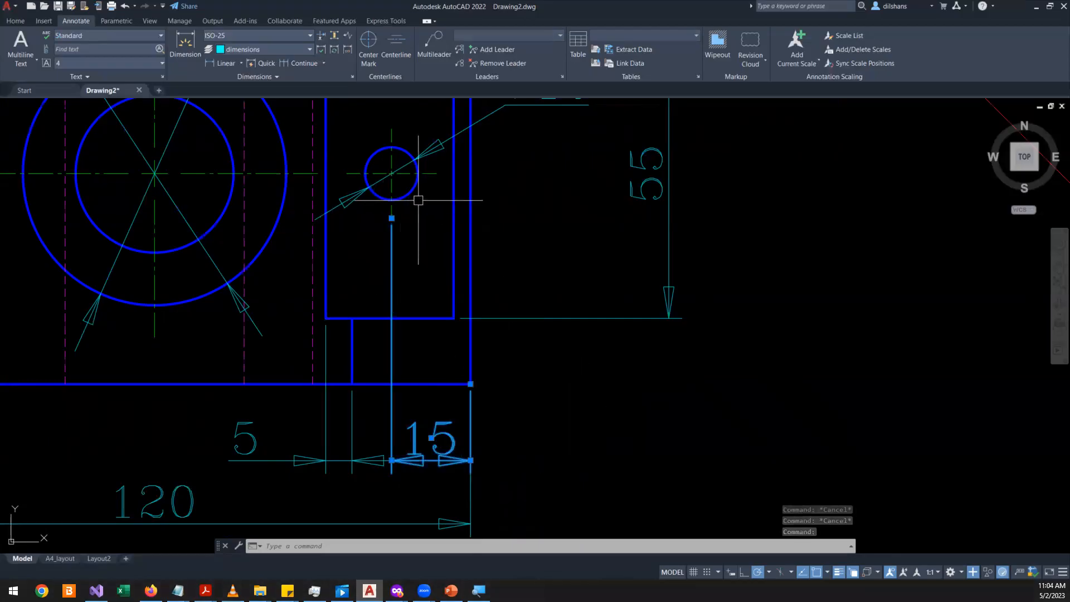
pyautogui.press('Escape')
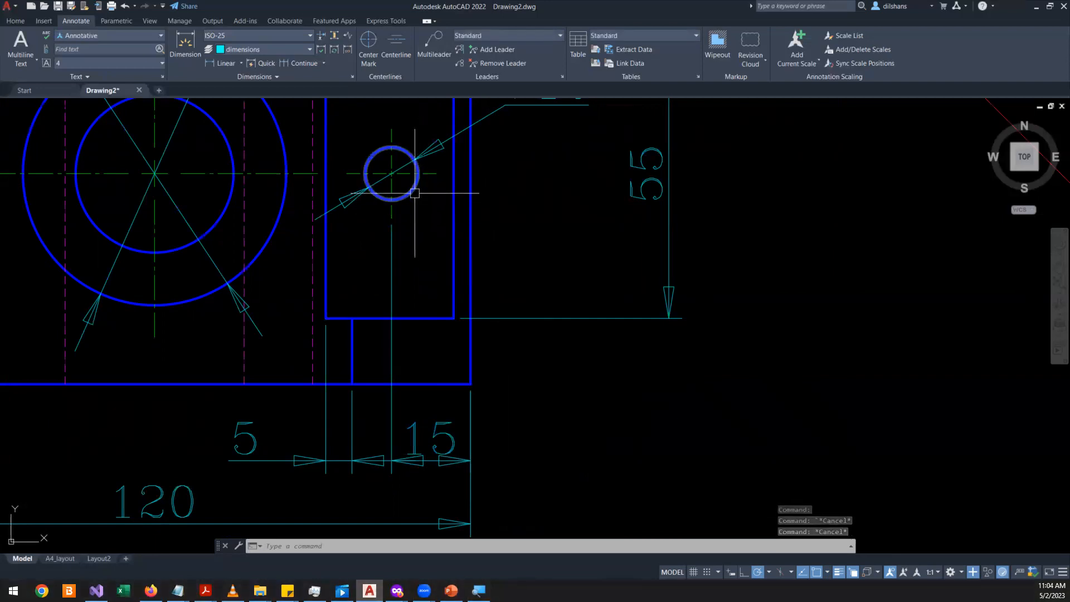
pyautogui.click(415, 193)
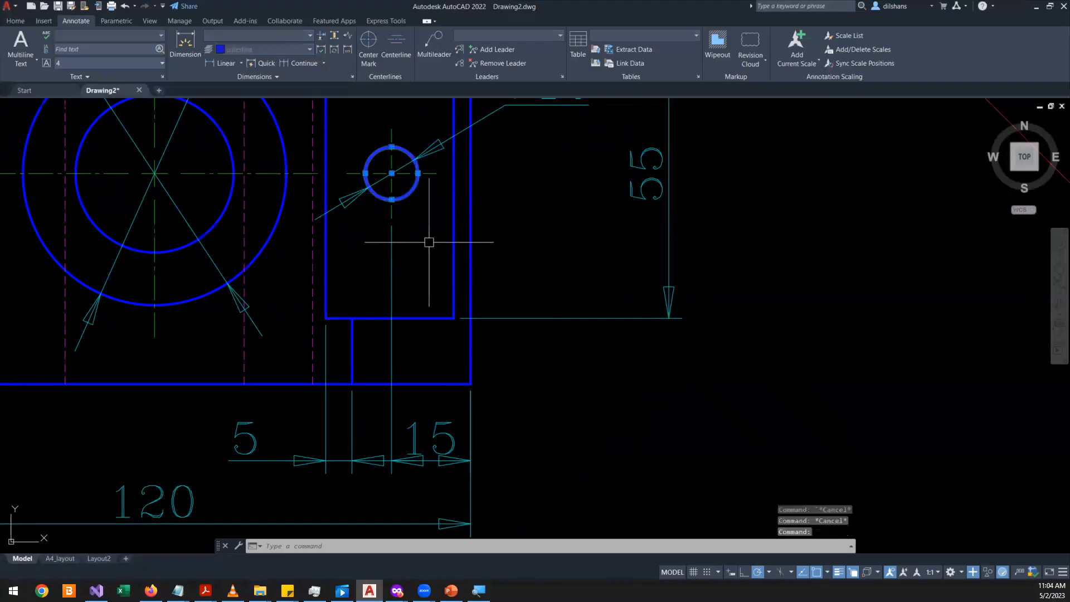
pyautogui.press('Escape')
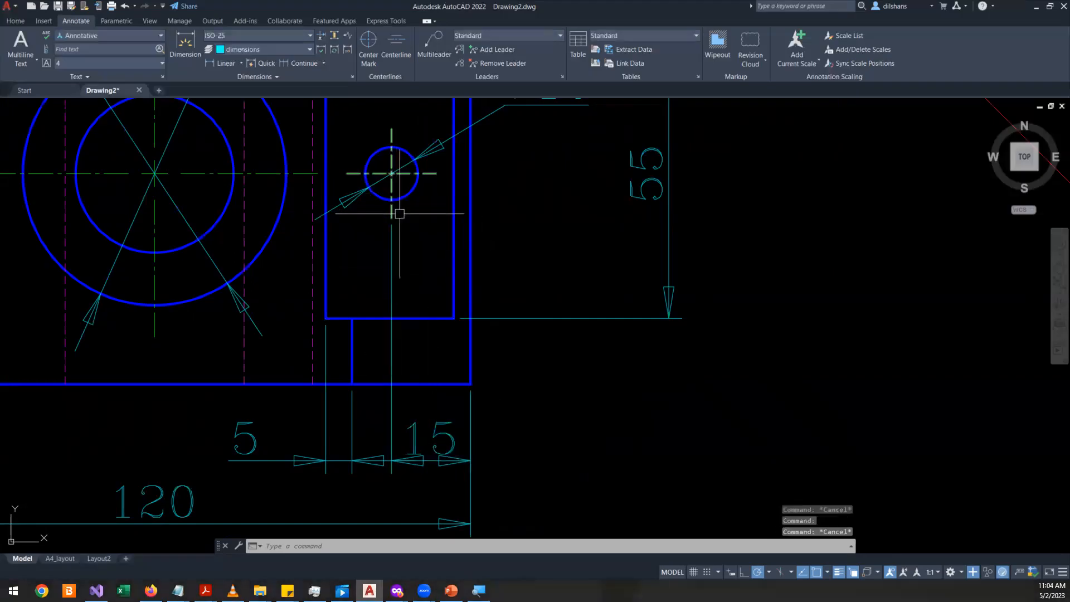
pyautogui.click(391, 371)
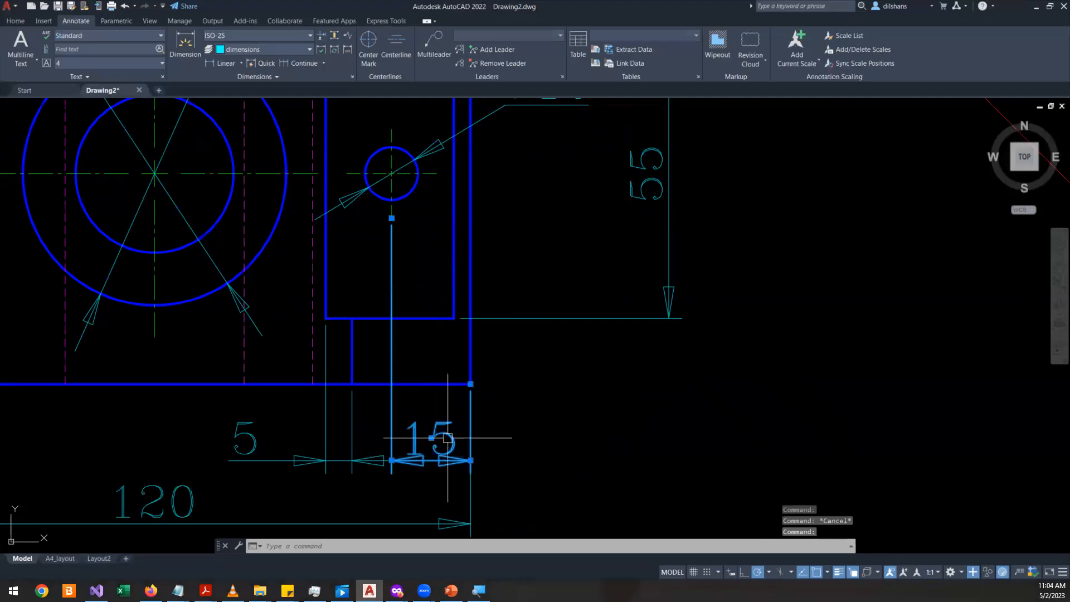
pyautogui.scroll(4, 390, 188)
pyautogui.scroll(2, 389, 188)
pyautogui.click(395, 278)
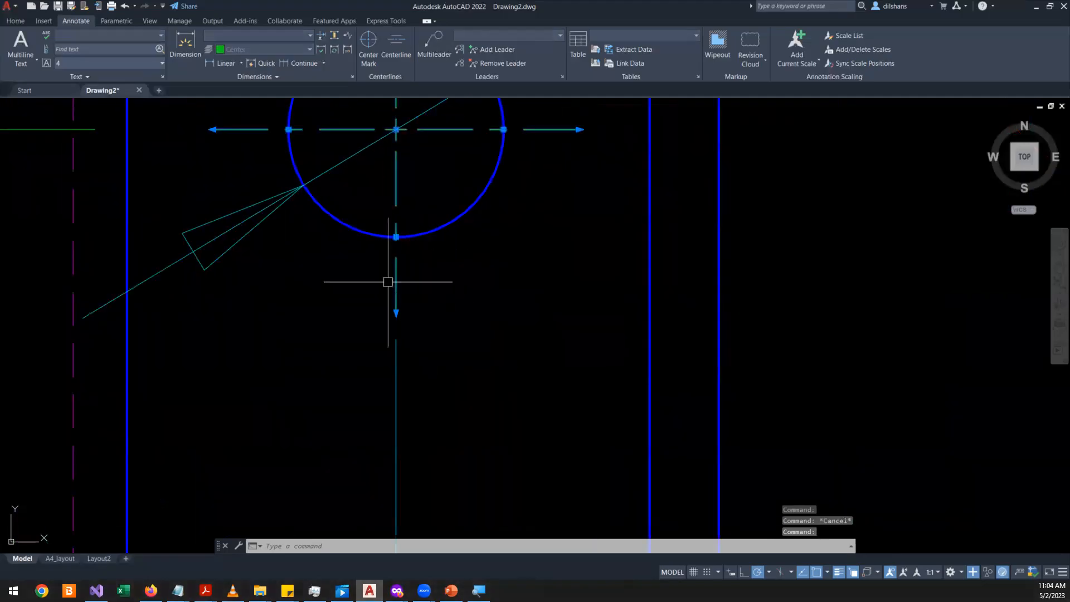
pyautogui.press('Escape')
pyautogui.scroll(-6, 387, 281)
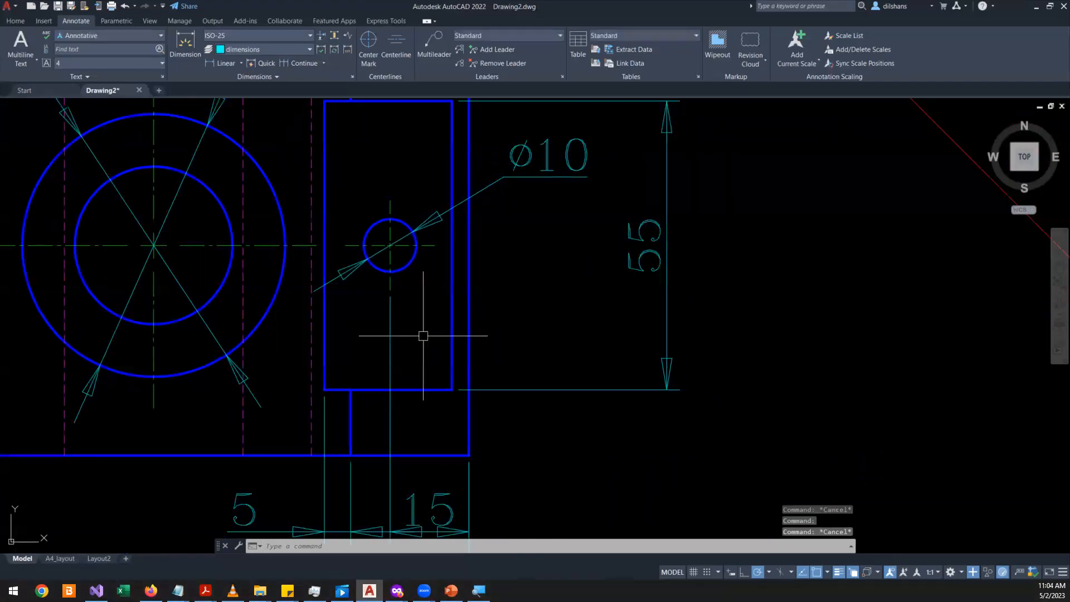
pyautogui.scroll(-2, 423, 335)
pyautogui.scroll(2, 418, 317)
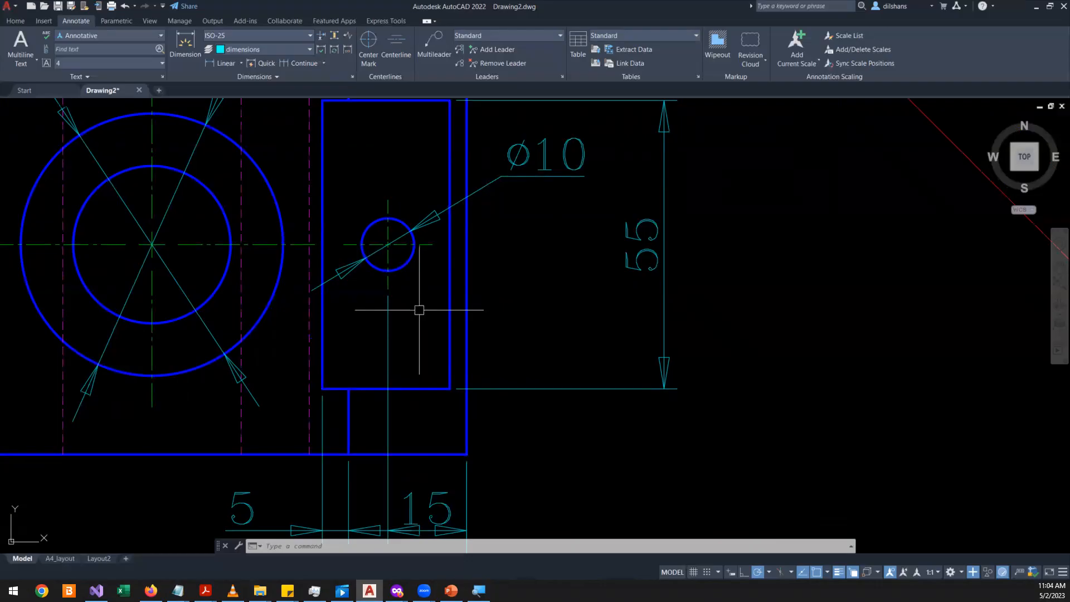
# - Extend the right small hole's horizontal centre line past the right edge of the plan view
pyautogui.click(420, 246)
pyautogui.press('Escape')
pyautogui.click(426, 244)
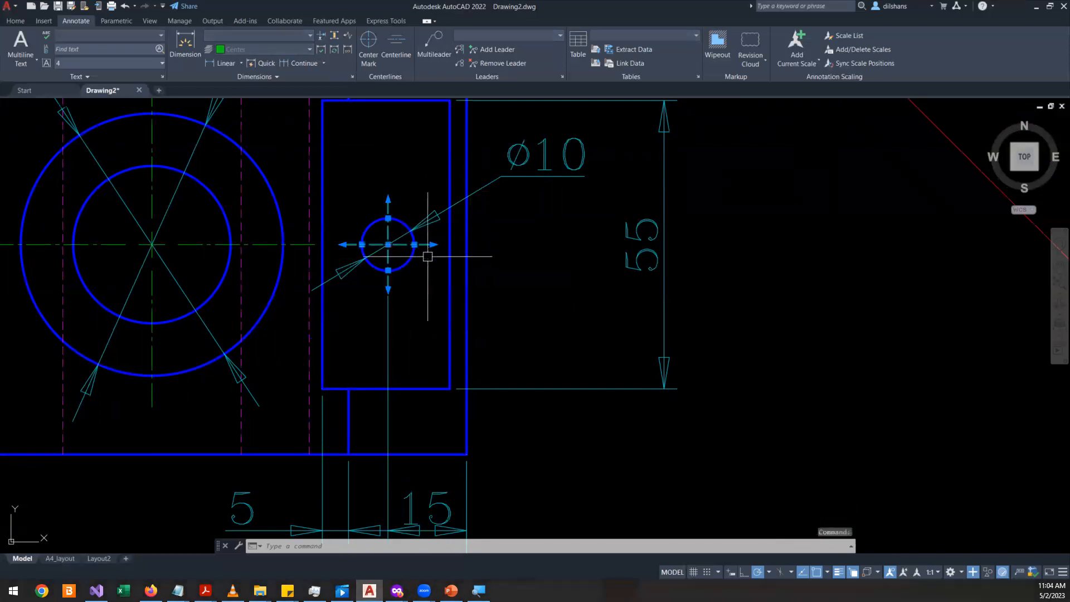
pyautogui.click(414, 244)
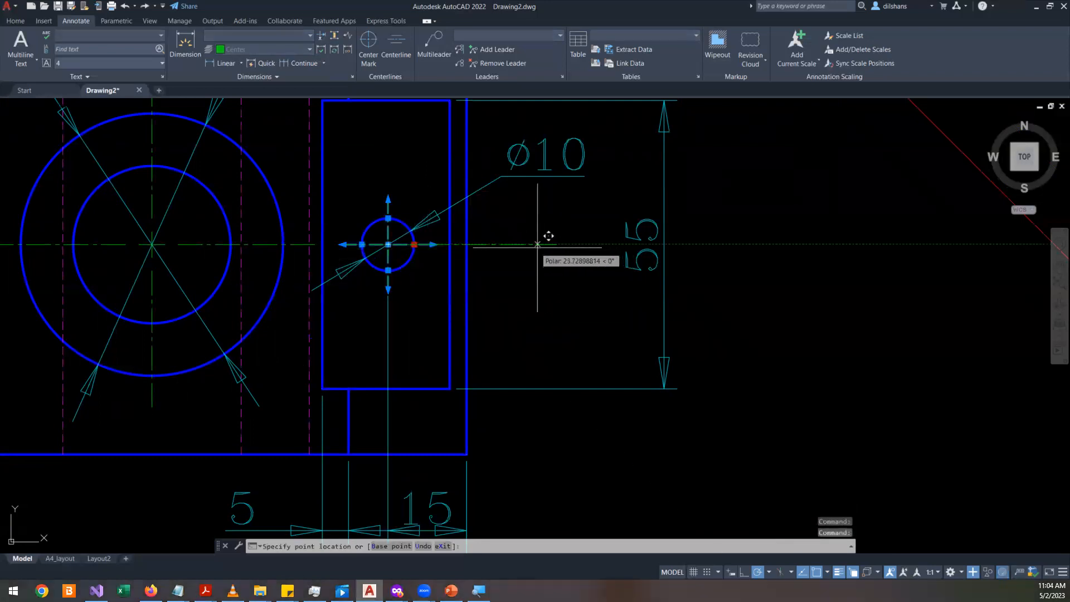
pyautogui.press('Escape')
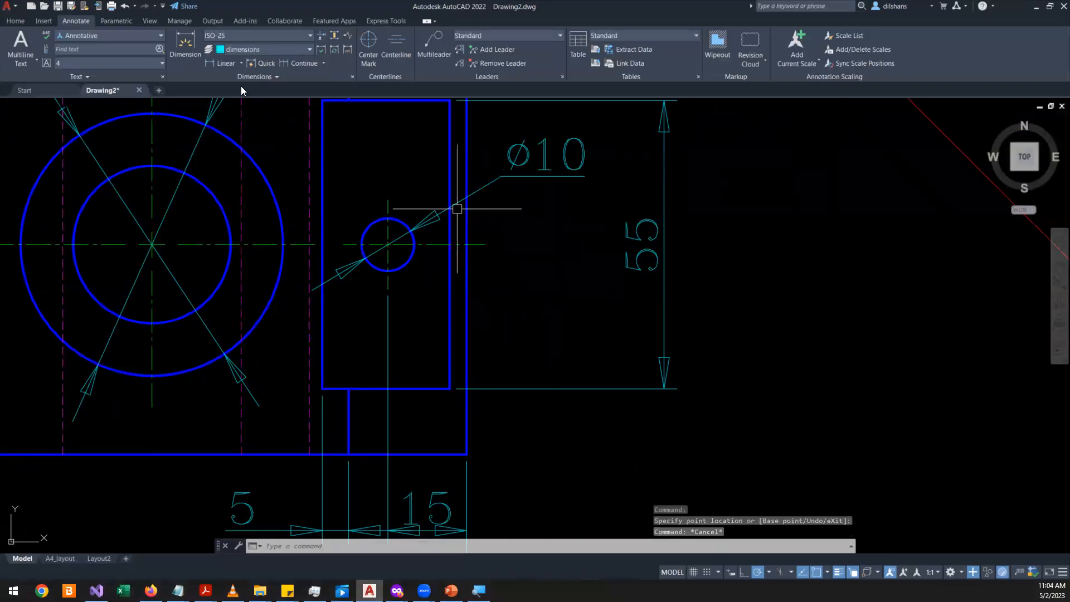
pyautogui.click(193, 38)
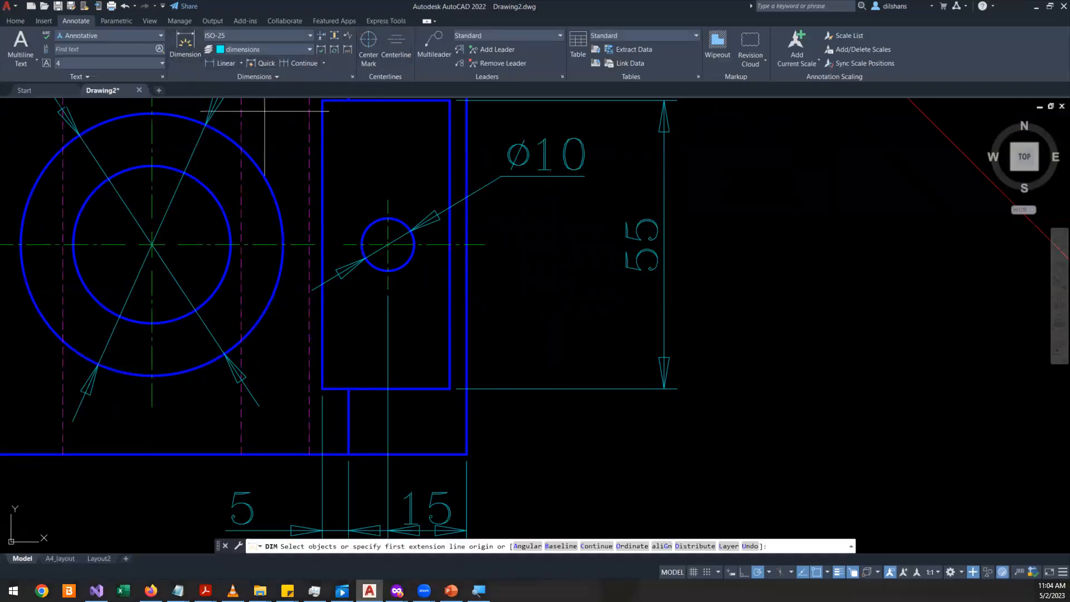
pyautogui.click(485, 244)
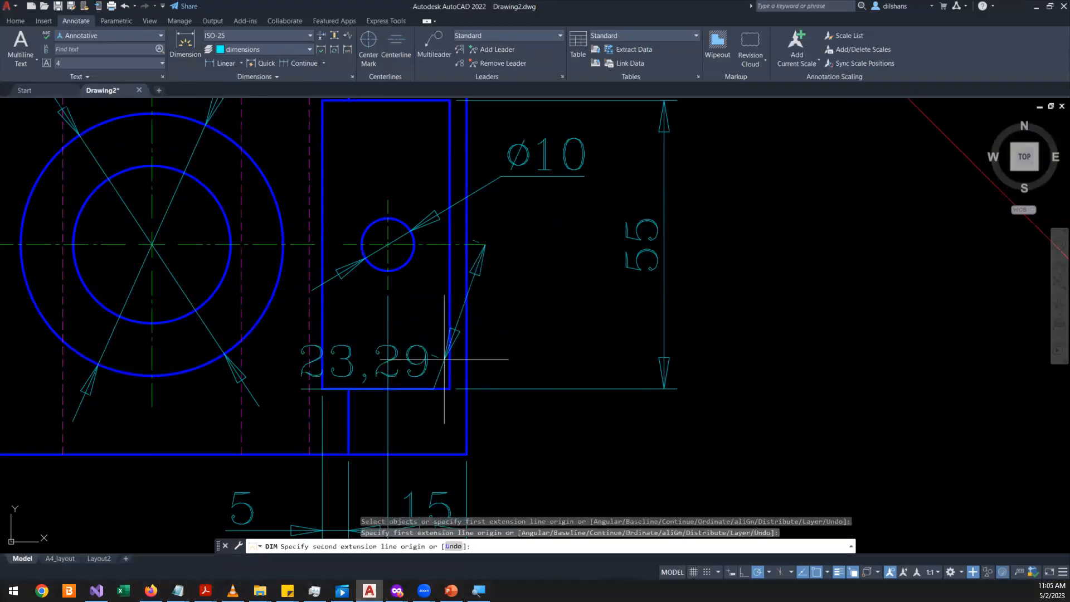
pyautogui.press('Escape')
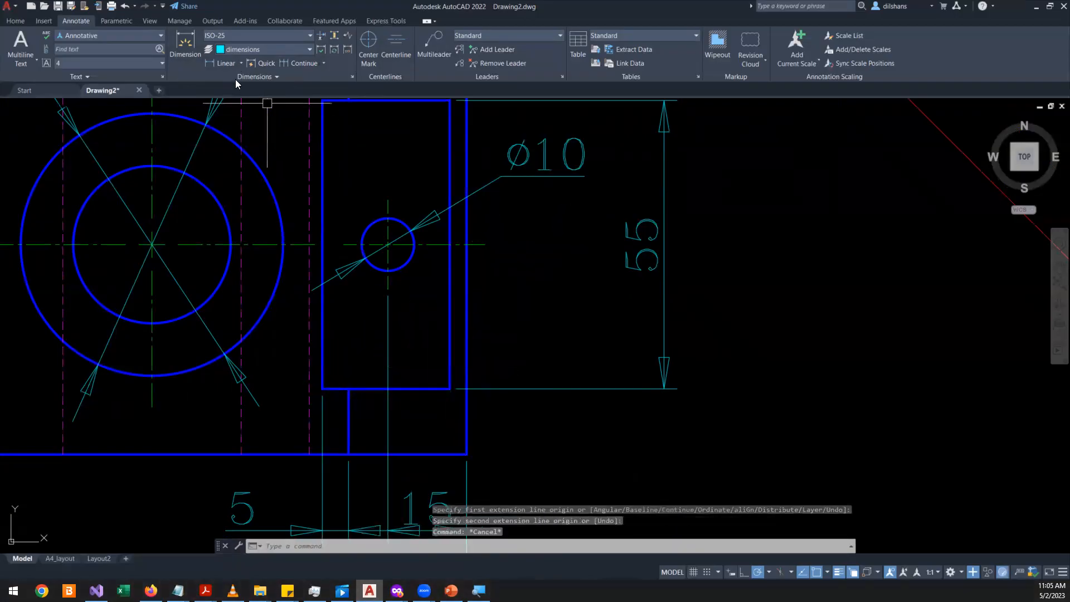
# - Dimension the vertical distance from the right hole's extended centre line to the pocket's bottom edge, placing it inside the pocket height dimension
pyautogui.click(220, 65)
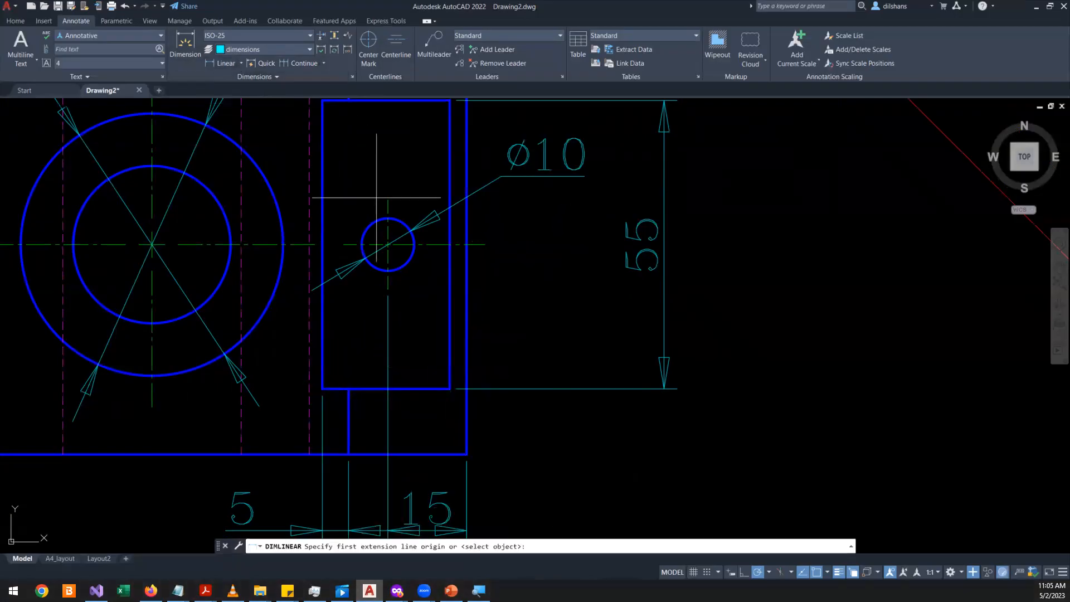
pyautogui.click(485, 244)
pyautogui.click(466, 388)
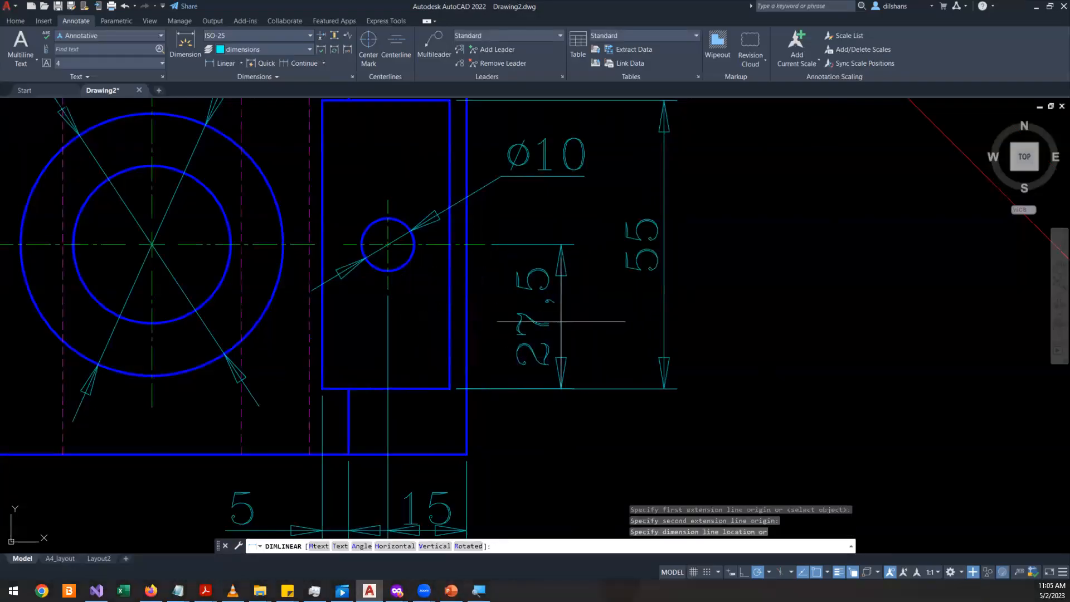
pyautogui.click(560, 321)
pyautogui.press('Escape')
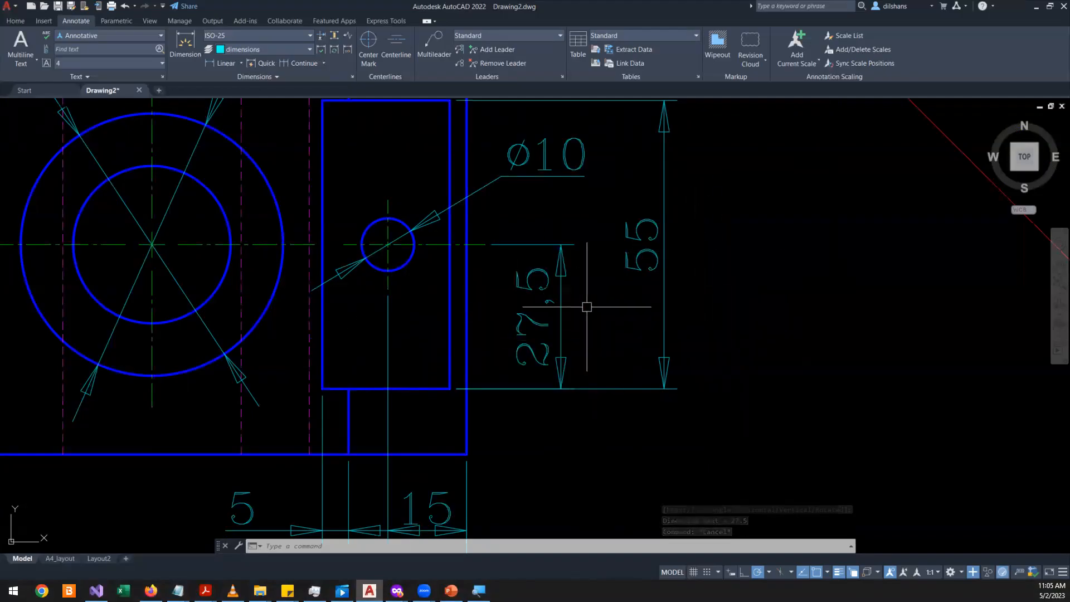
# - Undo the vertical hole position dimension and the extension of the hole's centre line
pyautogui.click(533, 329)
pyautogui.hotkey('ctrl', 'z')
pyautogui.hotkey('ctrl', 'z')
pyautogui.hotkey('ctrl', 'z')
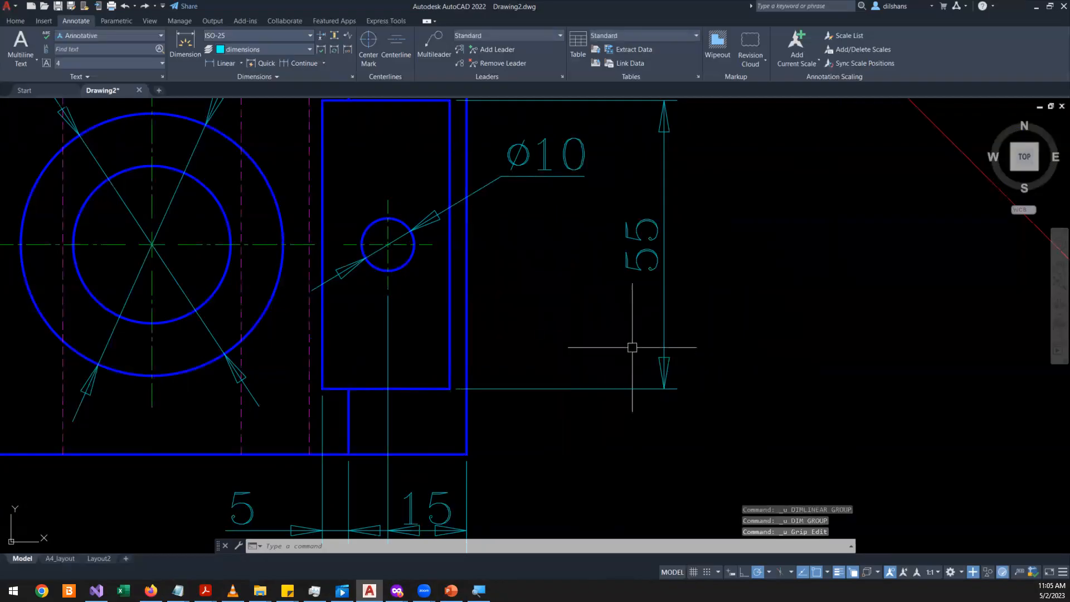
pyautogui.scroll(-2, 632, 347)
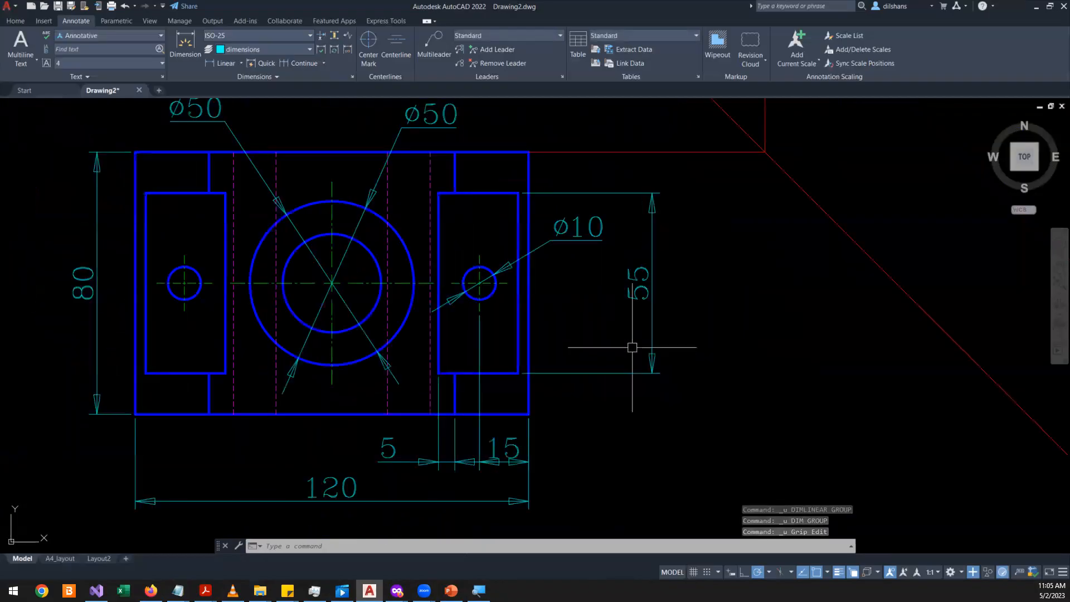
pyautogui.scroll(-2, 632, 347)
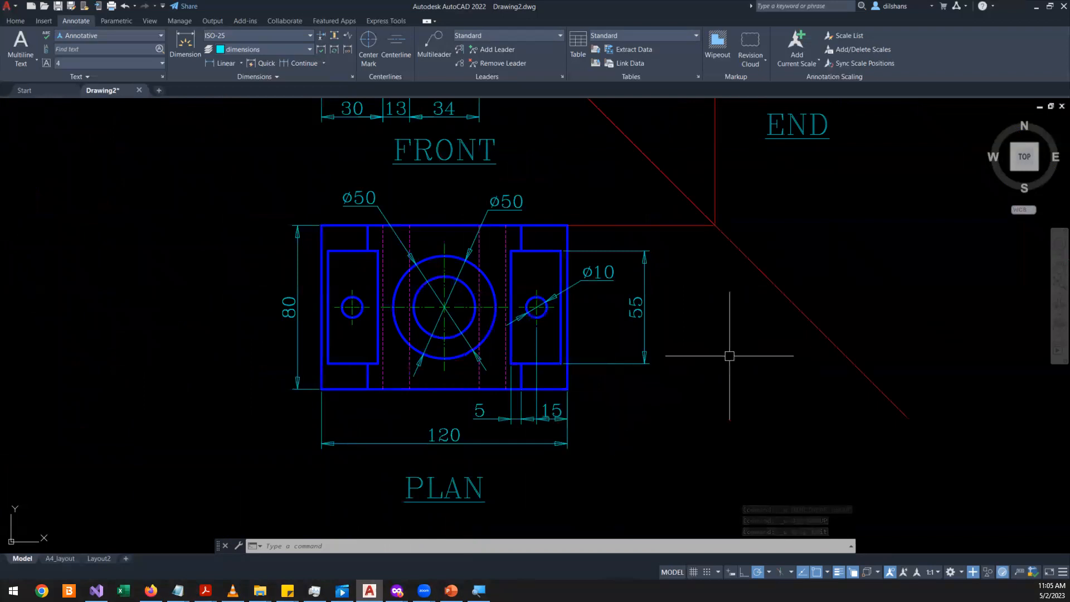
pyautogui.click(1059, 268)
pyautogui.moveTo(376, 293)
pyautogui.mouseDown()
pyautogui.moveTo(345, 380)
pyautogui.moveTo(240, 478)
pyautogui.moveTo(308, 299)
pyautogui.moveTo(291, 375)
pyautogui.moveTo(318, 241)
pyautogui.mouseUp()
pyautogui.rightClick(542, 297)
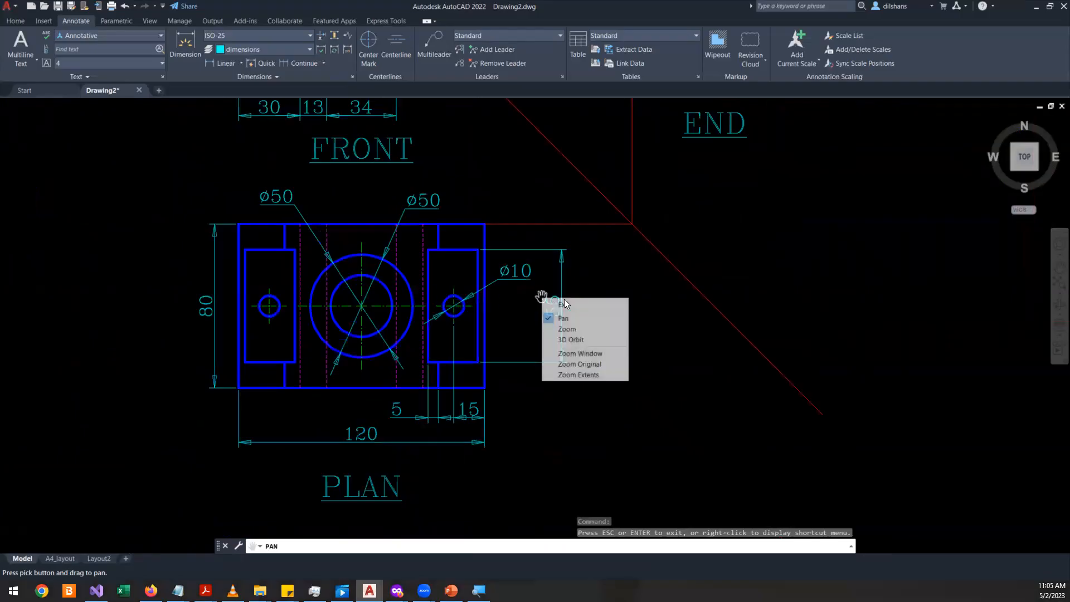
pyautogui.click(563, 304)
pyautogui.scroll(5, 516, 279)
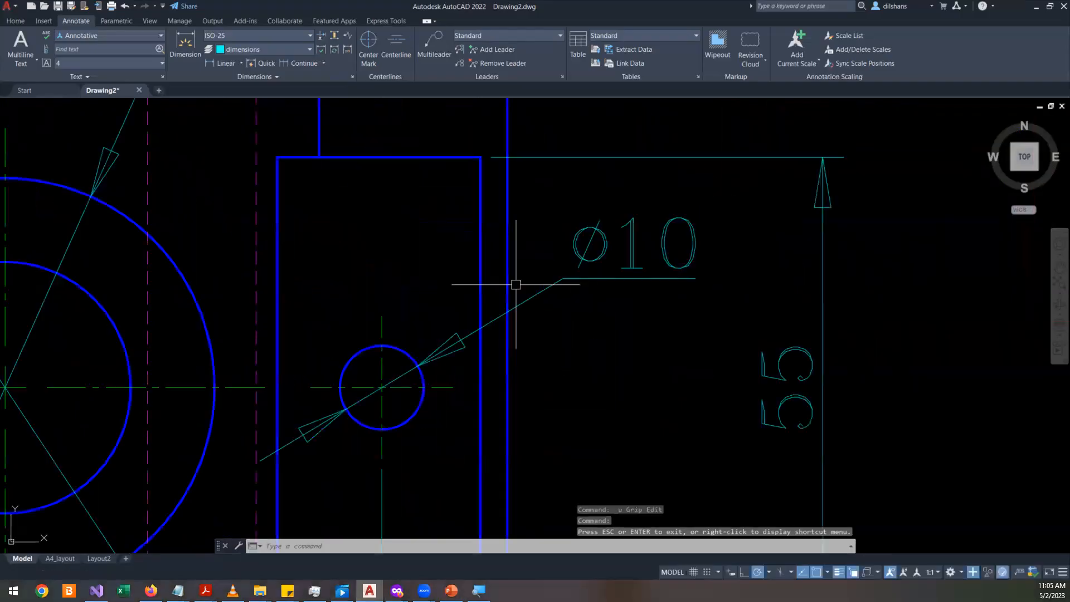
pyautogui.click(591, 260)
pyautogui.scroll(-2, 583, 327)
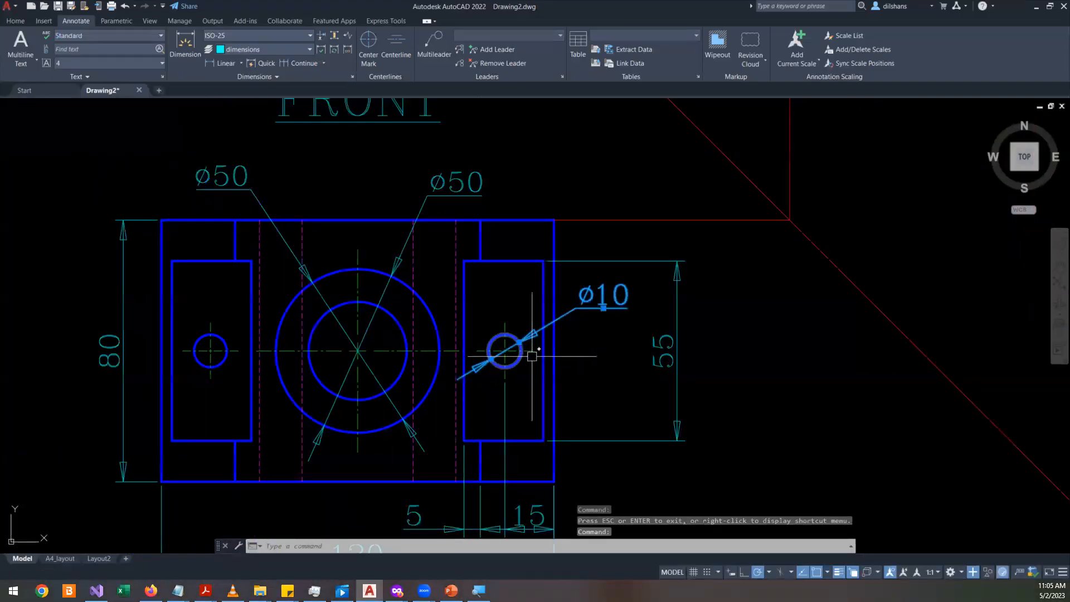
pyautogui.scroll(3, 611, 290)
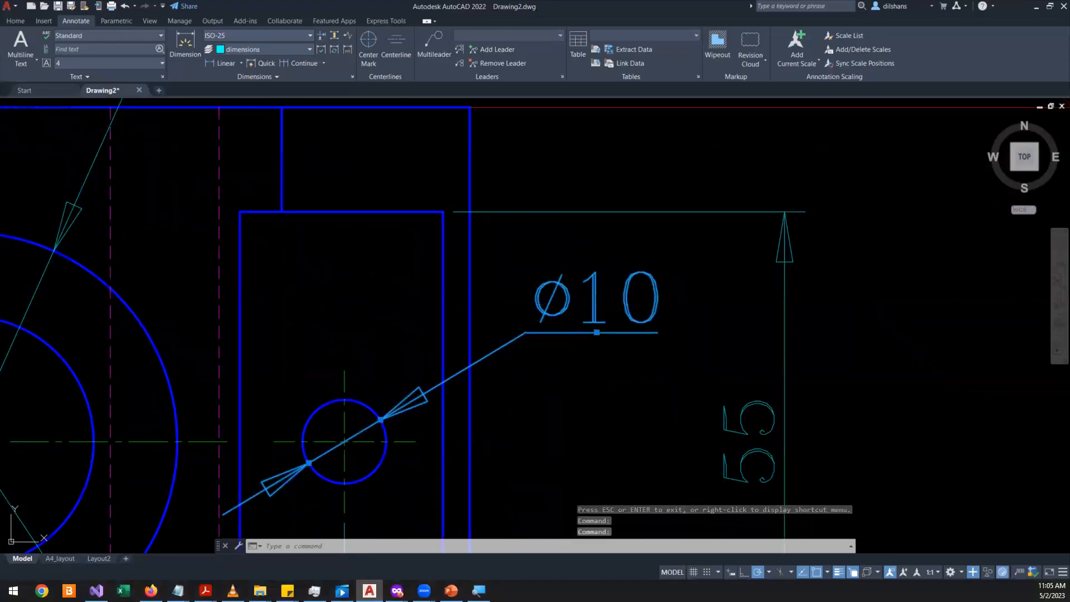
pyautogui.doubleClick(564, 306)
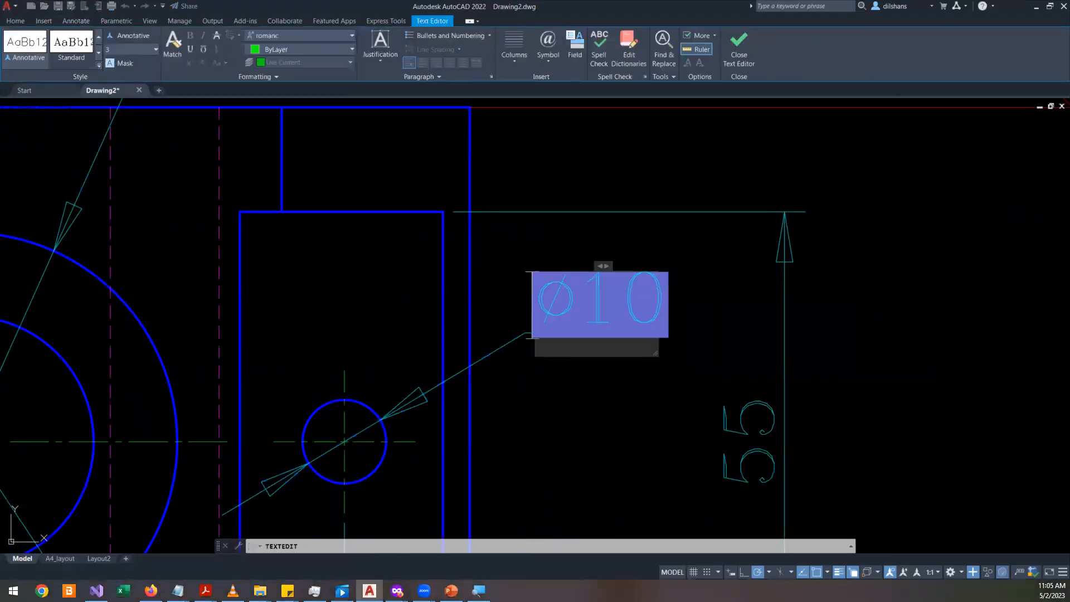
pyautogui.click(613, 397)
pyautogui.rightClick(610, 350)
pyautogui.click(634, 356)
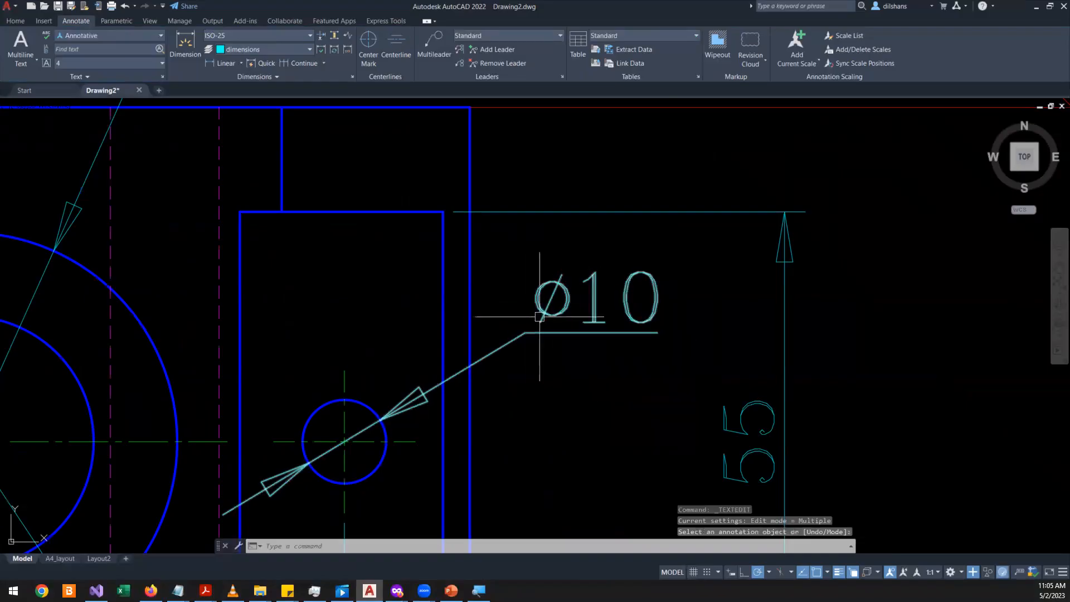
# - Add the prefix "2x", followed by a space, to the small hole's diameter dimension text in the plan view
pyautogui.doubleClick(597, 311)
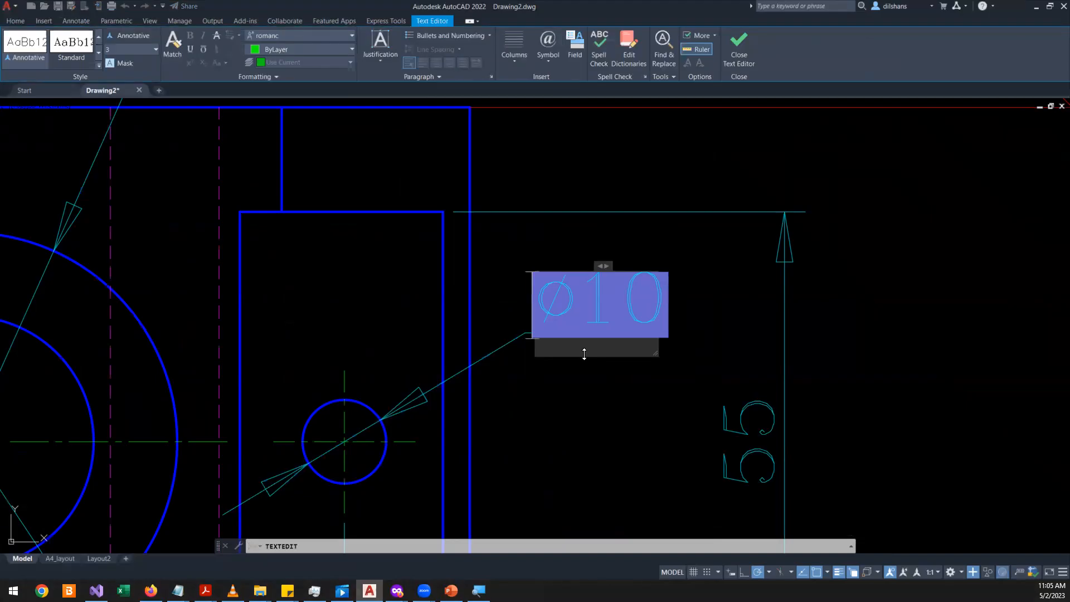
pyautogui.write('2')
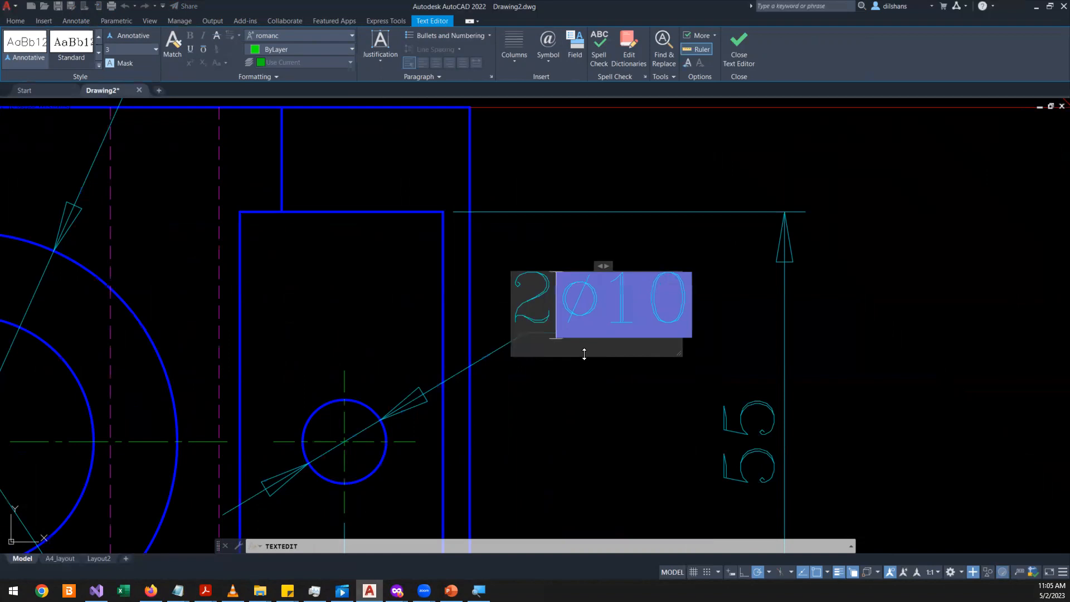
pyautogui.write('x')
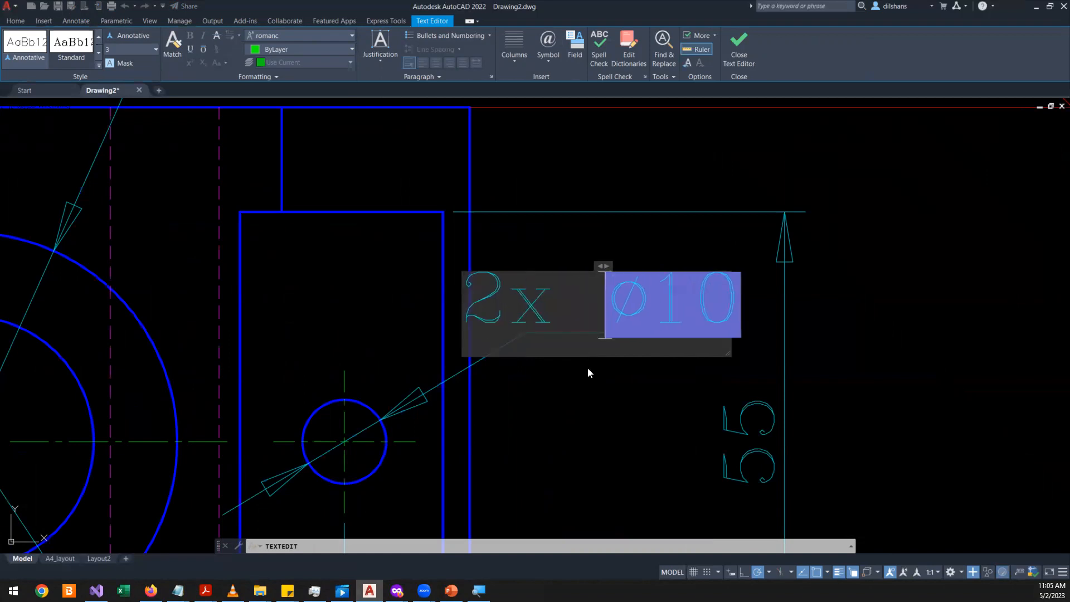
pyautogui.click(588, 368)
pyautogui.rightClick(626, 386)
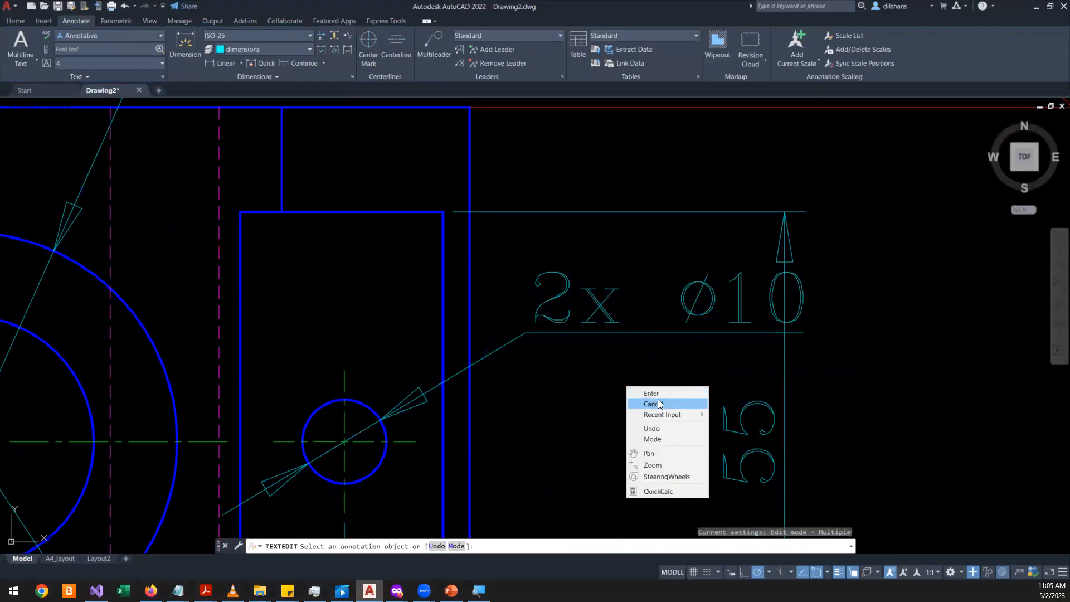
# - Move the plan view's 55 dimension line outward so it clears the 2x ø10 label
pyautogui.click(658, 404)
pyautogui.scroll(-3, 655, 398)
pyautogui.click(740, 432)
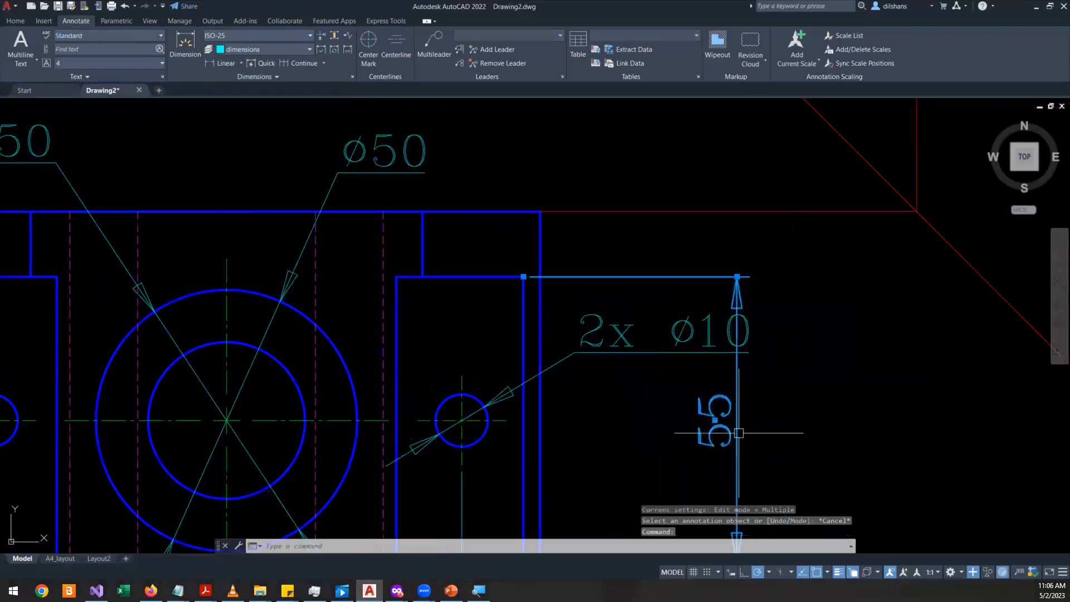
pyautogui.click(715, 416)
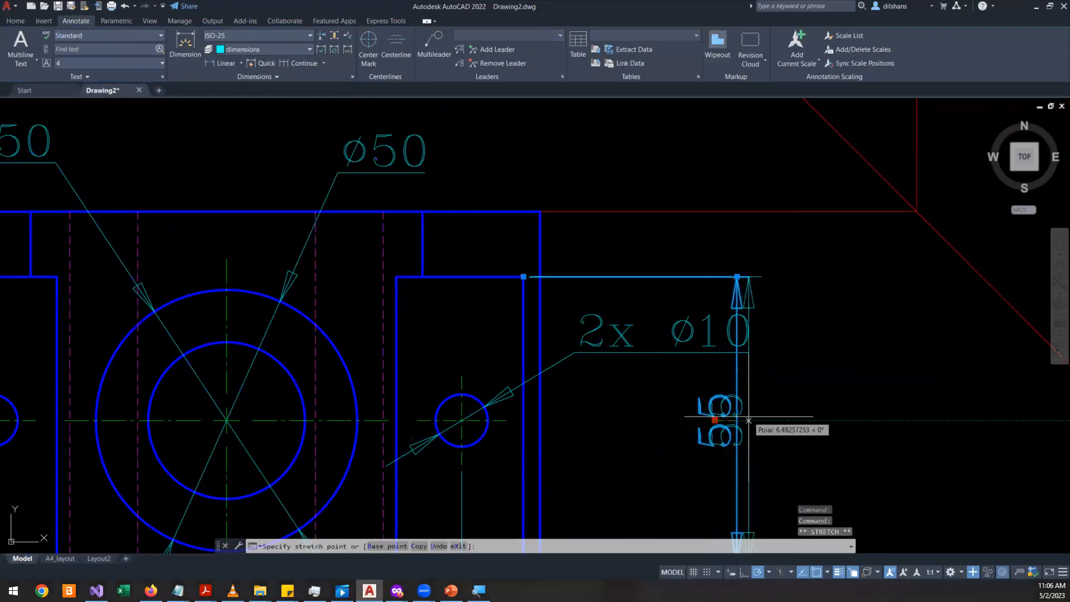
pyautogui.click(783, 420)
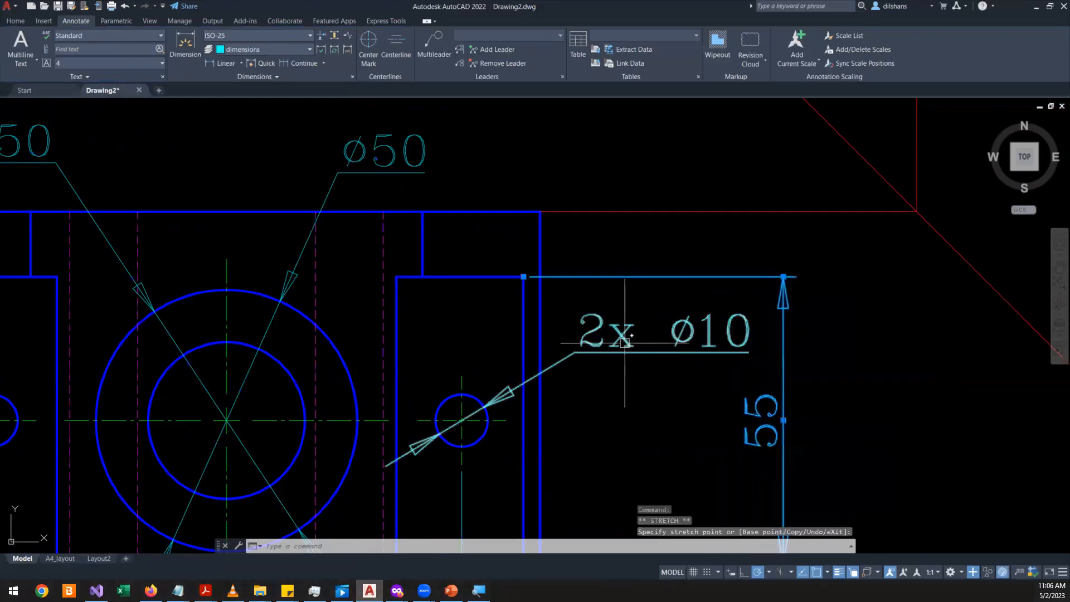
pyautogui.scroll(-2, 649, 337)
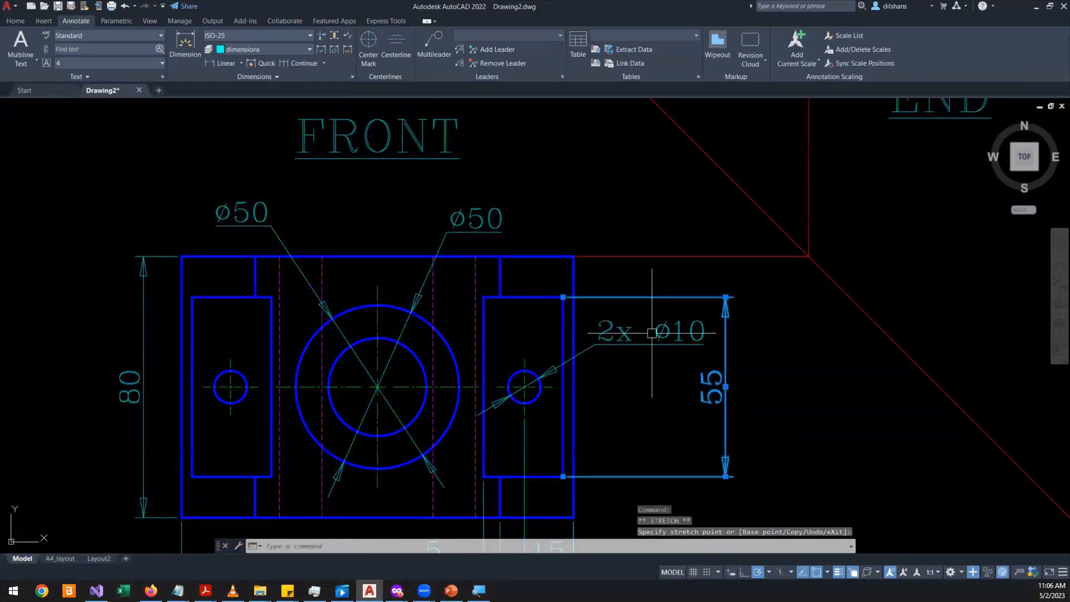
pyautogui.press('Escape')
pyautogui.press('Escape')
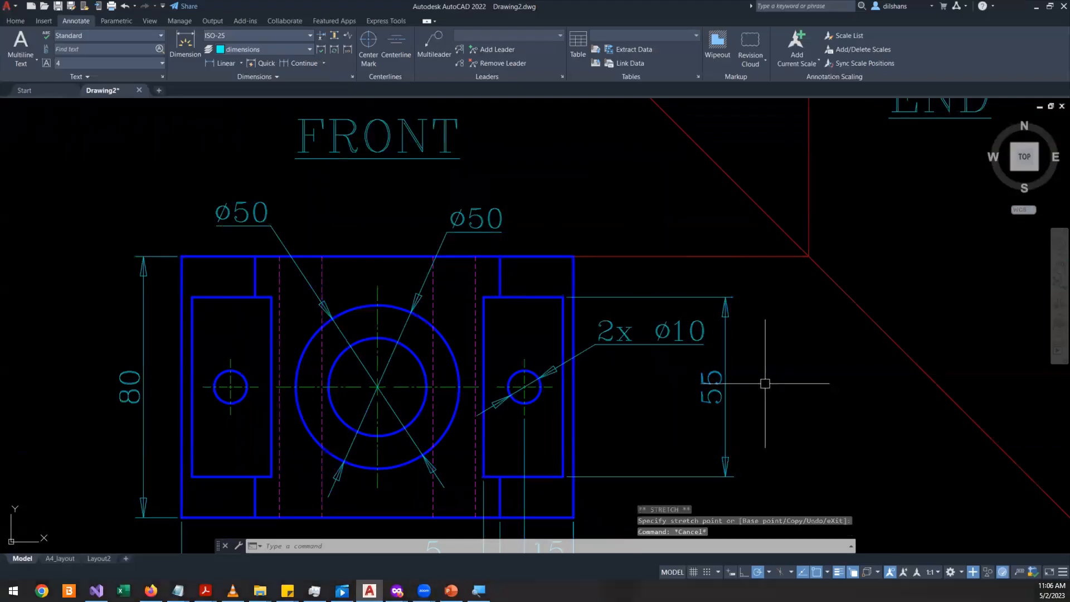
# - Delete the 55 dimension beside the plan view's right rectangle and add a linear height dimension to the left rectangle, placed outside the view
pyautogui.click(725, 403)
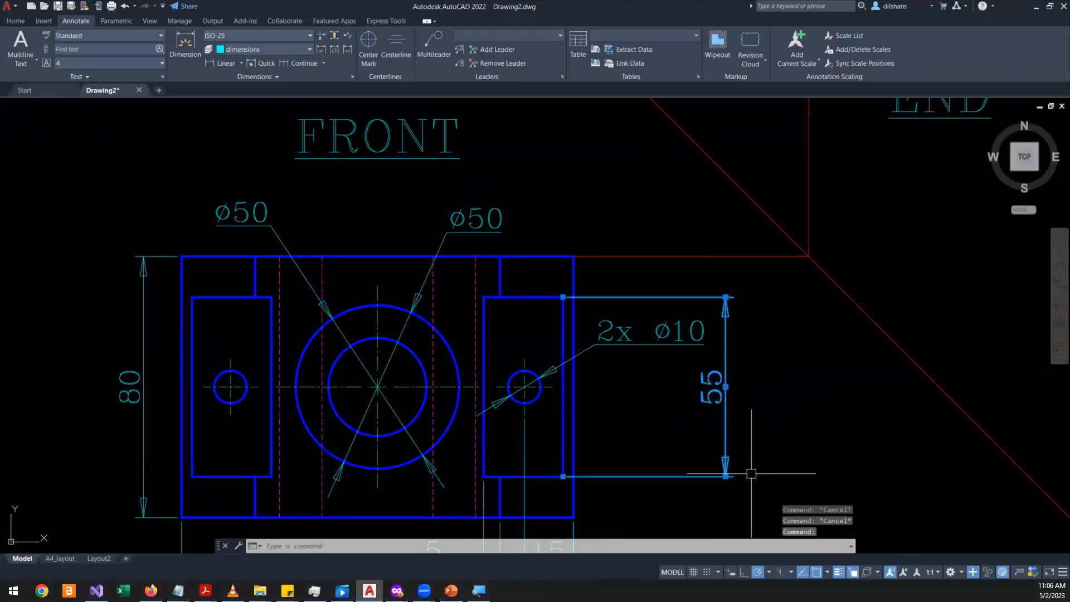
pyautogui.press('Delete')
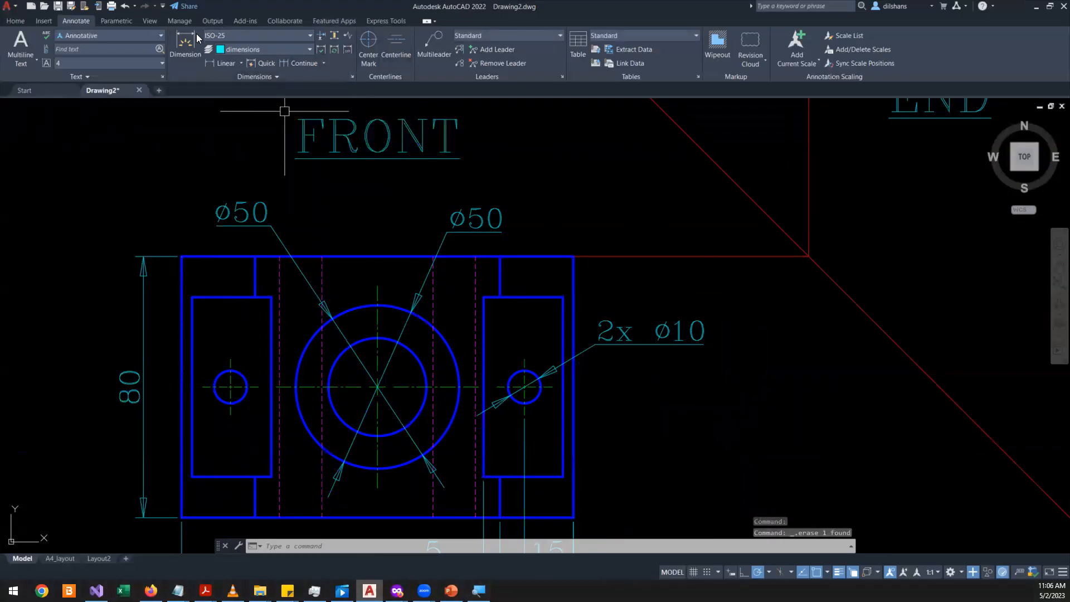
pyautogui.click(214, 65)
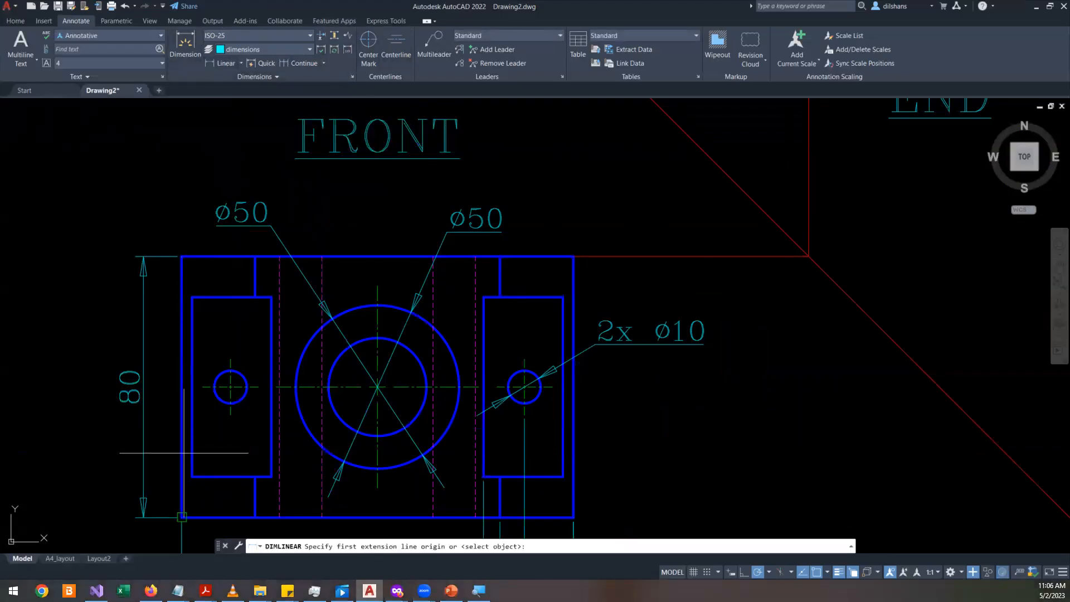
pyautogui.click(193, 476)
pyautogui.click(191, 297)
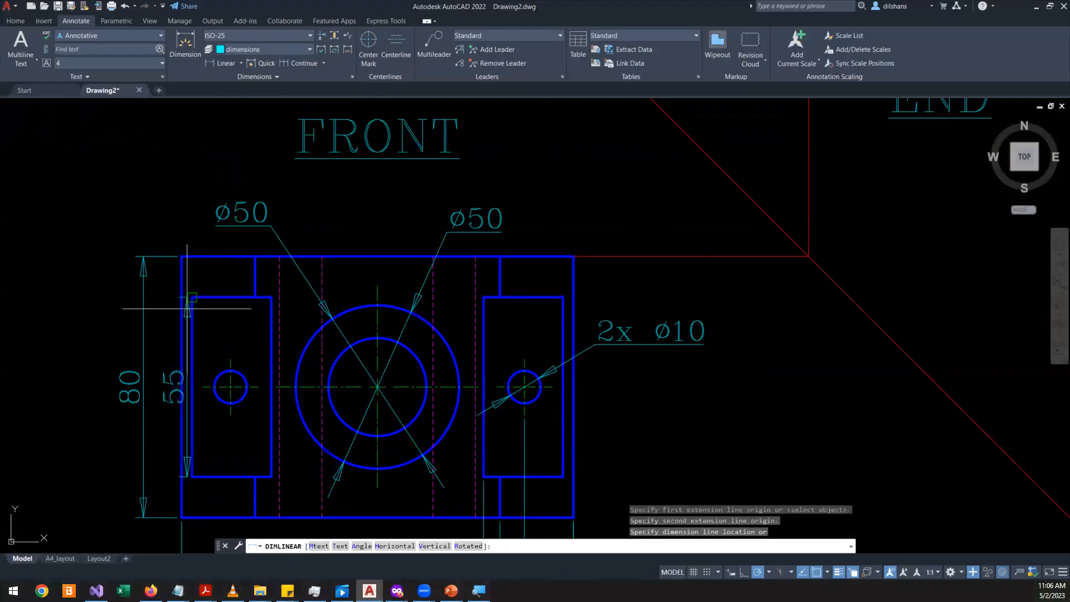
pyautogui.click(127, 310)
pyautogui.press('Escape')
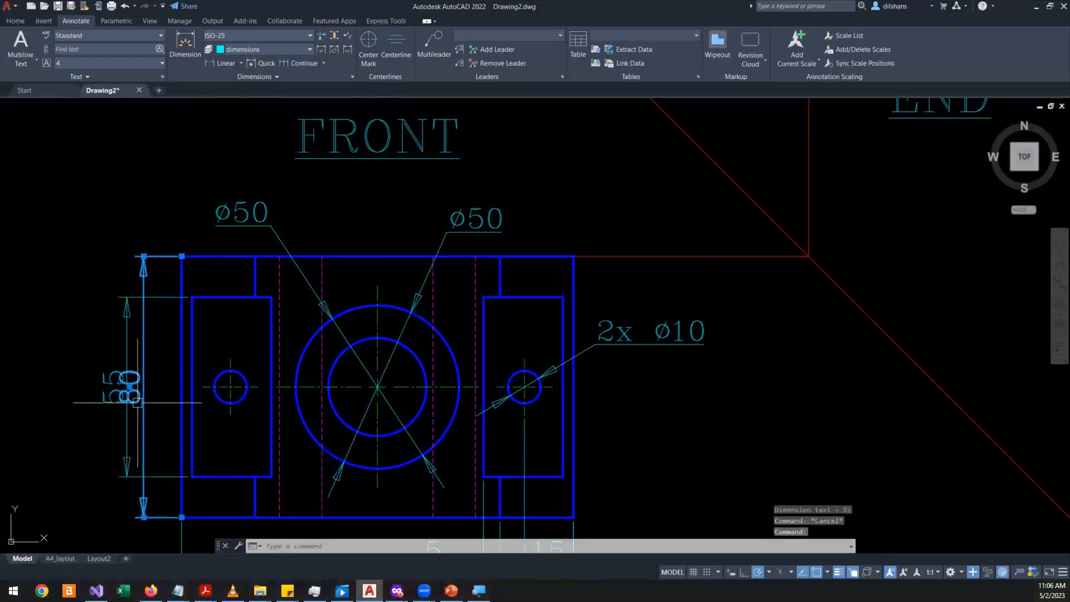
# - Move the plan view's 80 dimension line outward beyond the 55 dimension
pyautogui.click(148, 520)
pyautogui.click(144, 518)
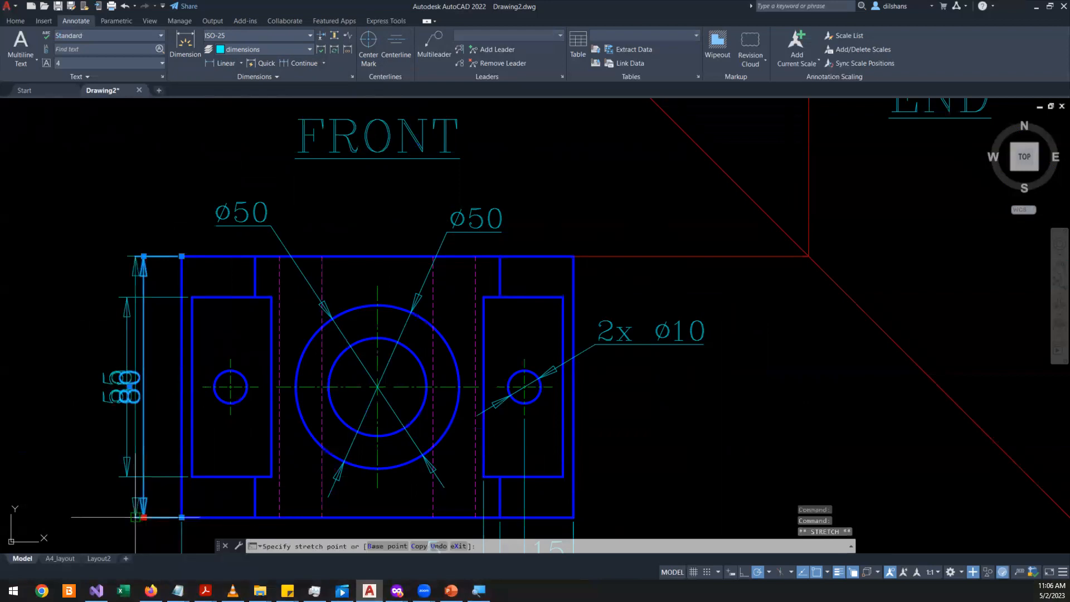
pyautogui.click(80, 517)
pyautogui.press('Escape')
pyautogui.press('Escape')
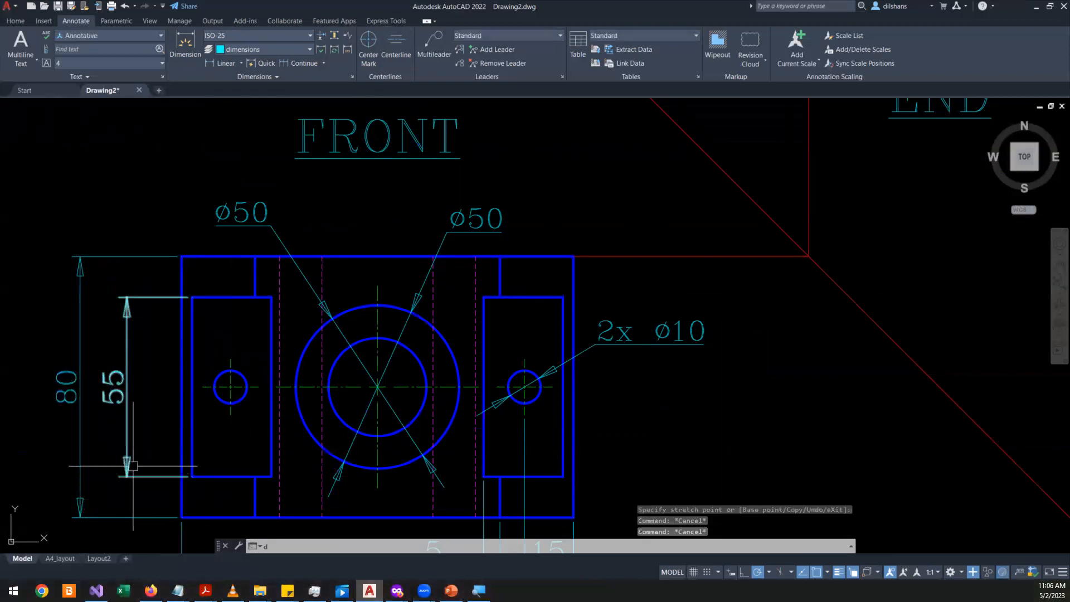
# - Space the 80 dimension from the 55 base dimension with DIMSPACE, using automatic spacing
pyautogui.write('ims')
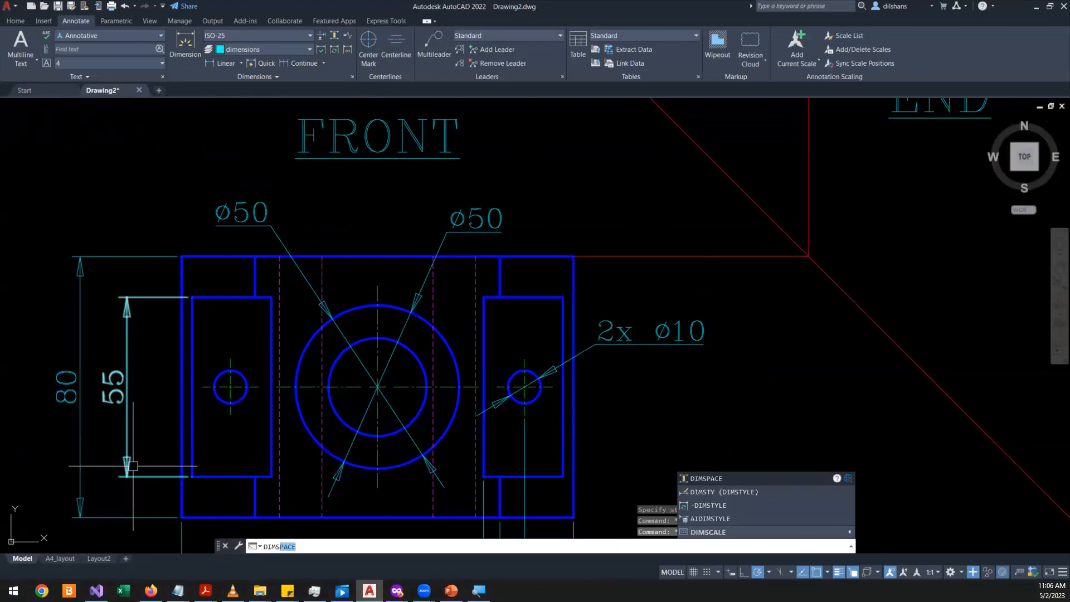
pyautogui.press('Return')
pyautogui.click(120, 454)
pyautogui.click(61, 414)
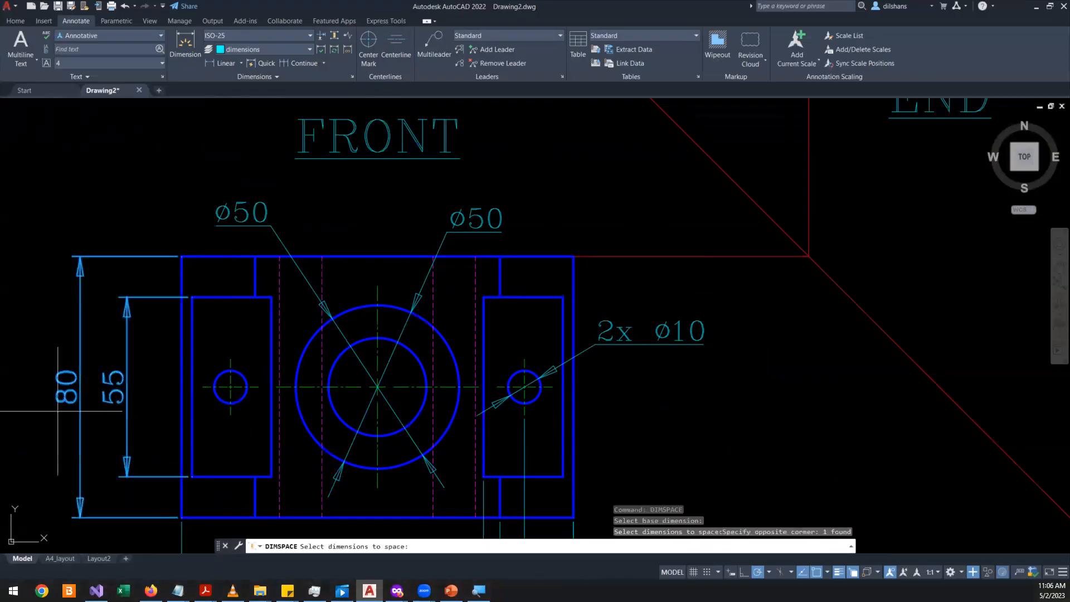
pyautogui.press('Return')
# - Examine the dimension layout across the plan, front and end views
pyautogui.scroll(-4, 368, 341)
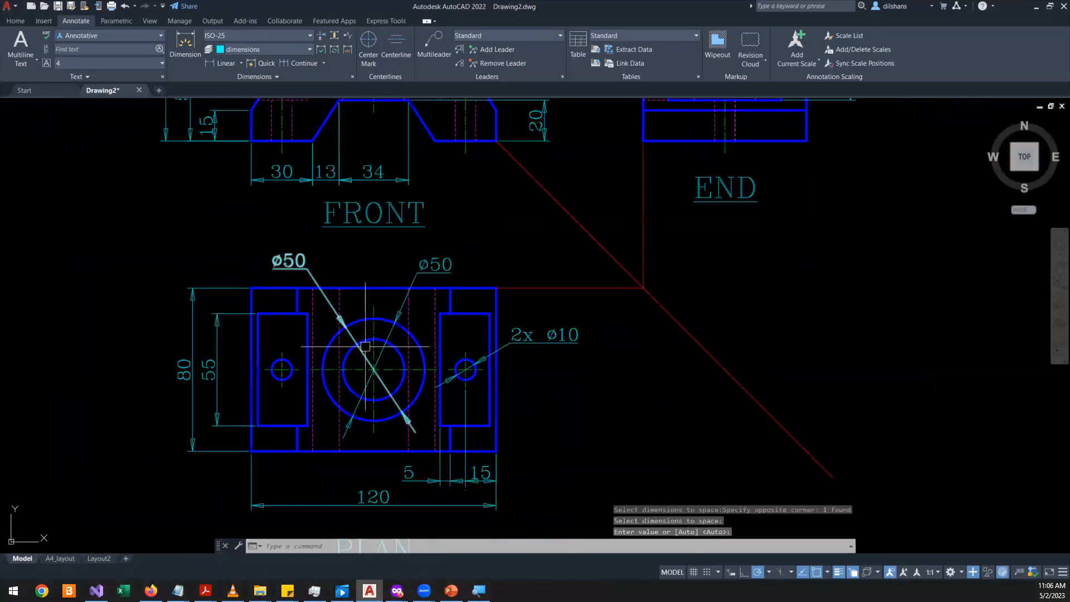
pyautogui.scroll(4, 508, 452)
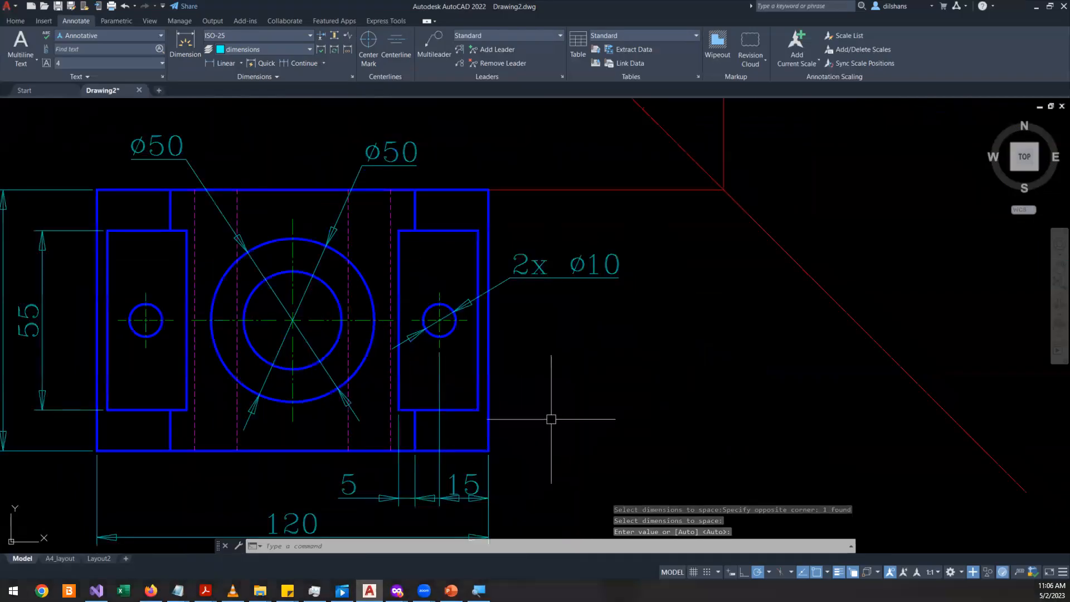
pyautogui.scroll(-2, 550, 419)
pyautogui.scroll(2, 576, 356)
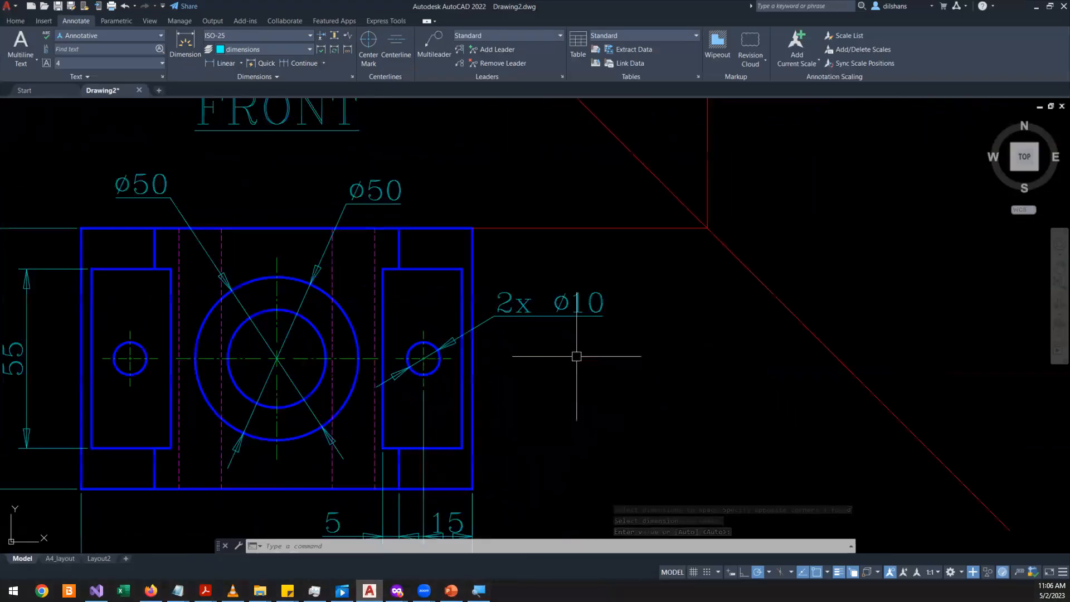
pyautogui.scroll(-2, 576, 356)
pyautogui.scroll(-3, 576, 356)
pyautogui.scroll(3, 608, 296)
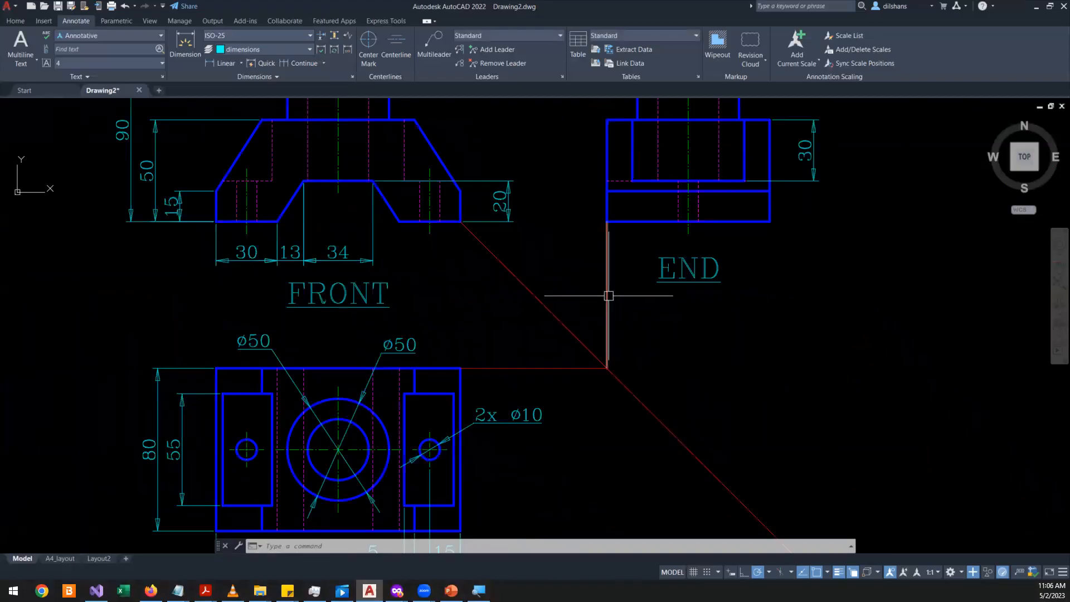
pyautogui.scroll(-2, 608, 296)
pyautogui.scroll(2, 608, 296)
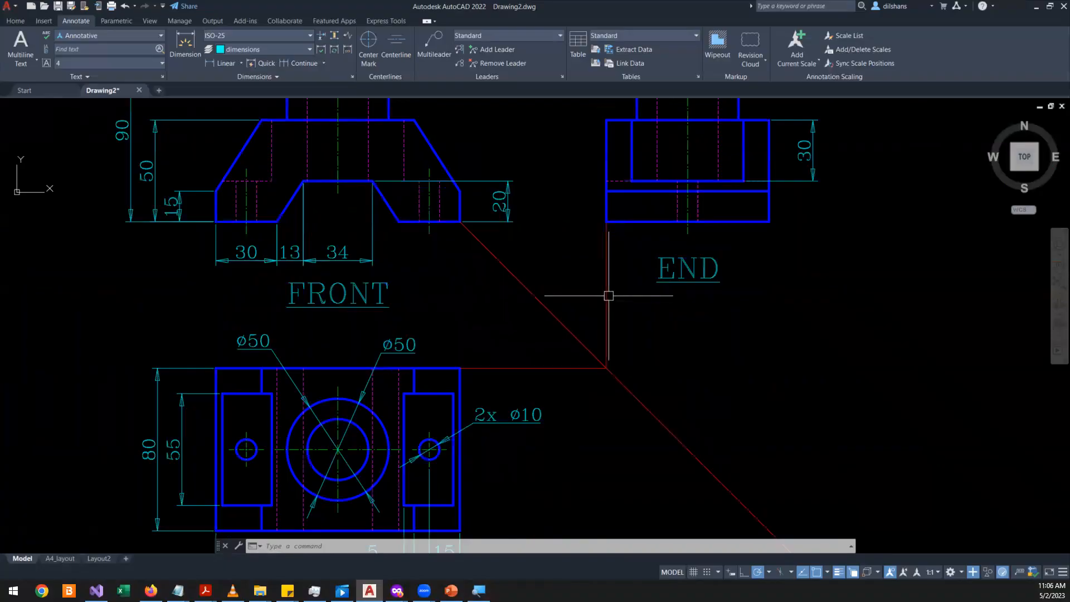
pyautogui.scroll(-3, 609, 295)
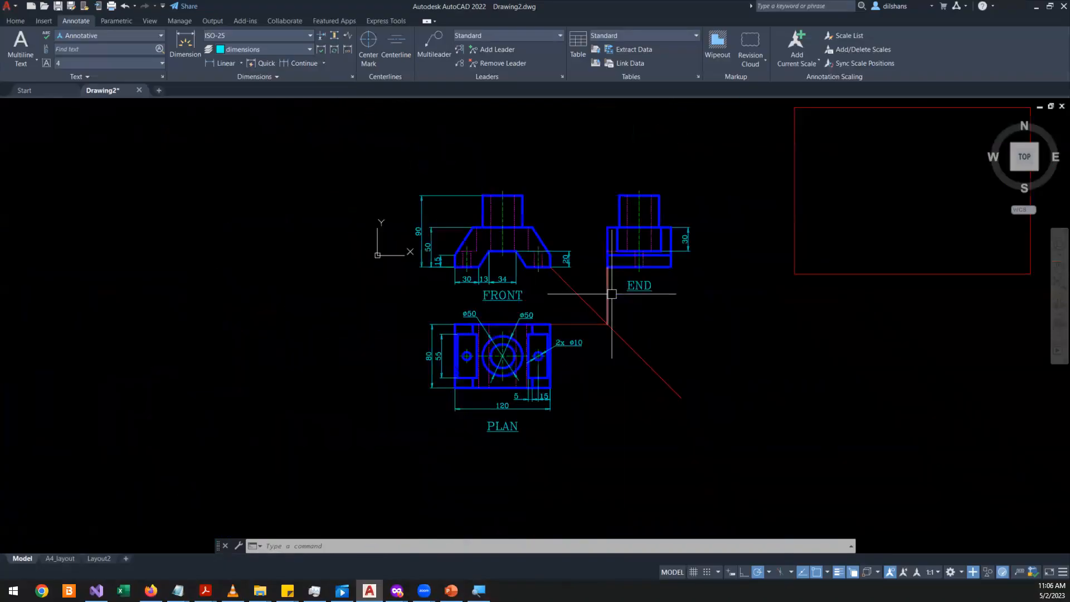
pyautogui.scroll(2, 745, 144)
pyautogui.scroll(2, 649, 272)
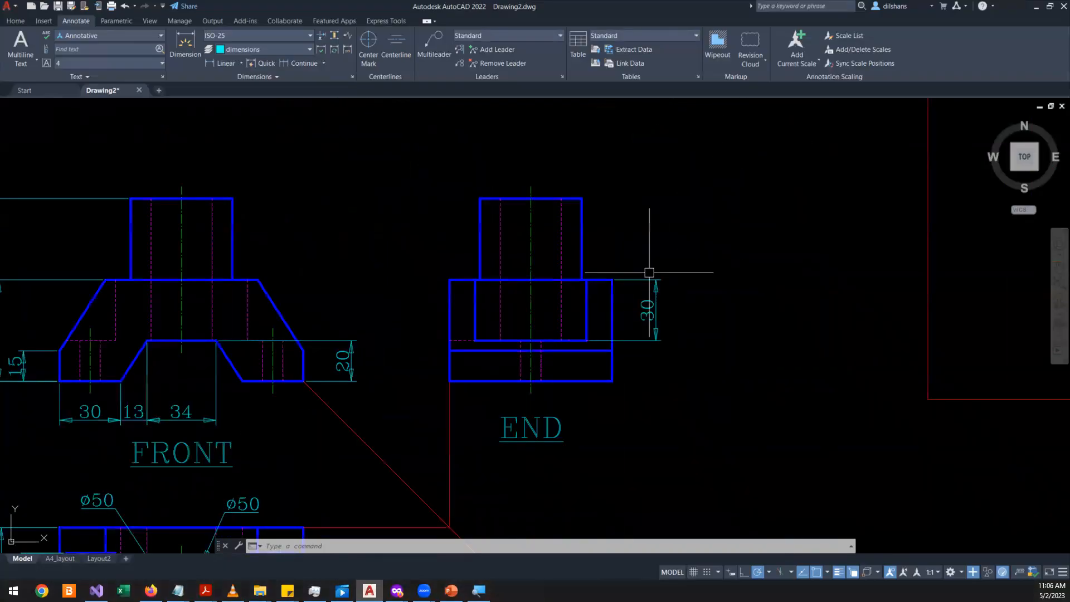
pyautogui.scroll(-2, 650, 273)
pyautogui.scroll(2, 650, 273)
pyautogui.scroll(-4, 301, 291)
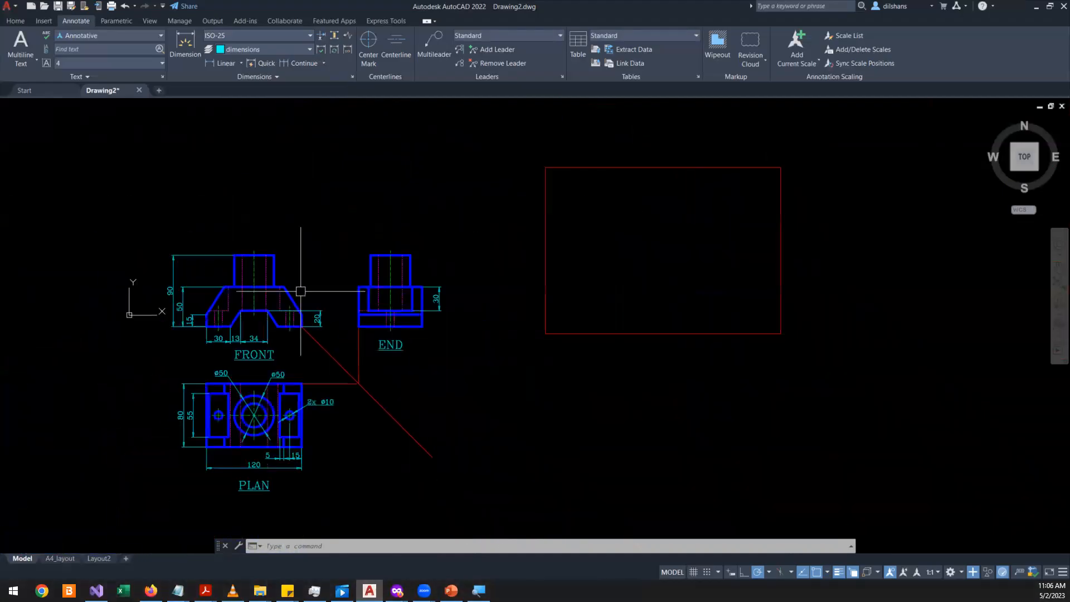
# - Delete the 90, 50 and 15 height dimensions on the left side of the front view
pyautogui.click(175, 268)
pyautogui.scroll(4, 418, 242)
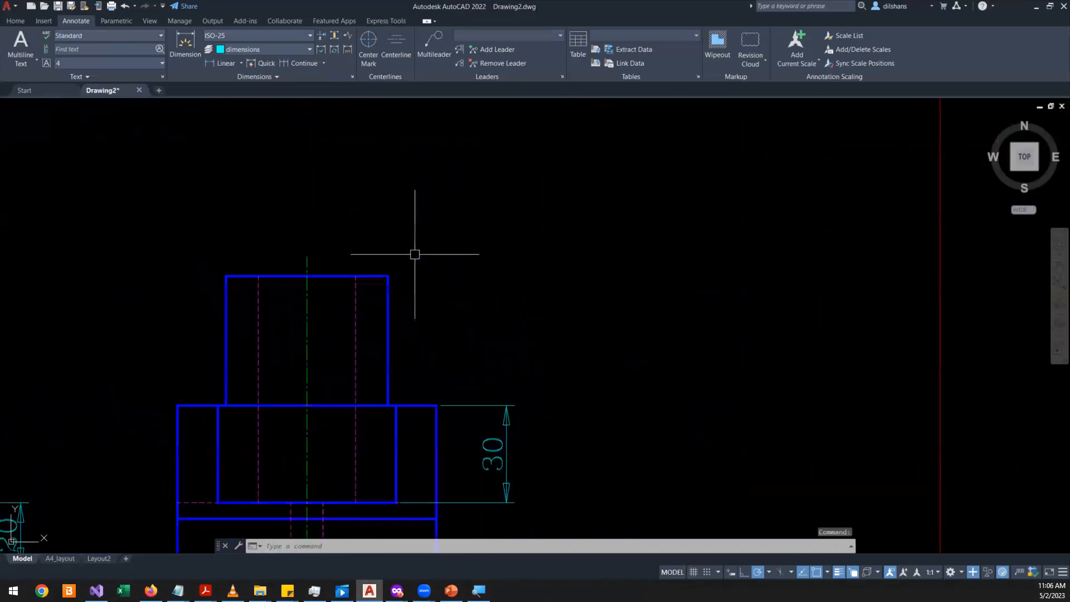
pyautogui.scroll(-4, 405, 283)
pyautogui.scroll(4, 154, 337)
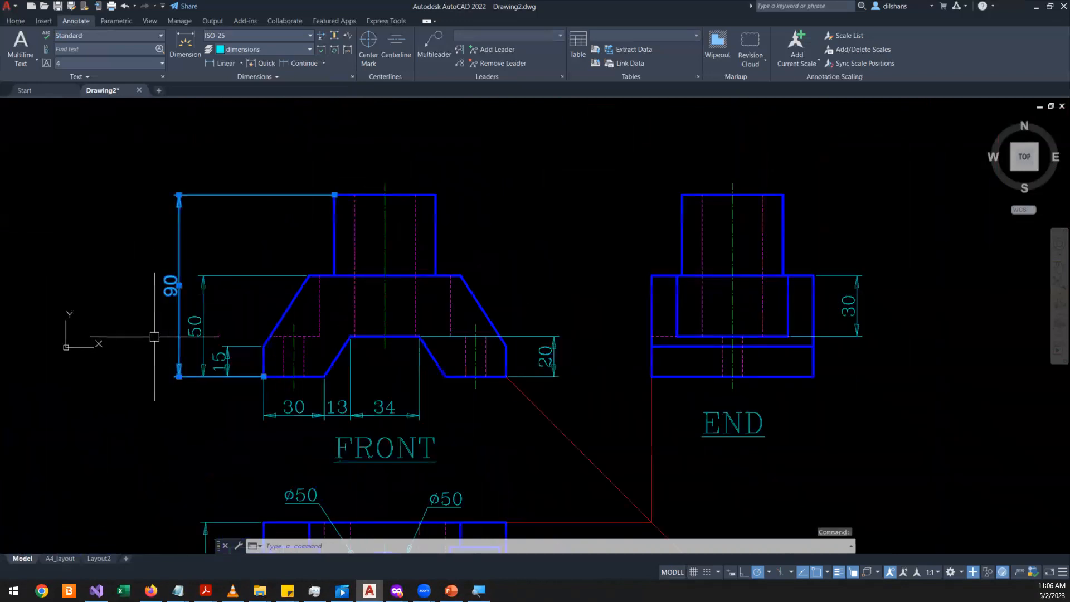
pyautogui.click(228, 315)
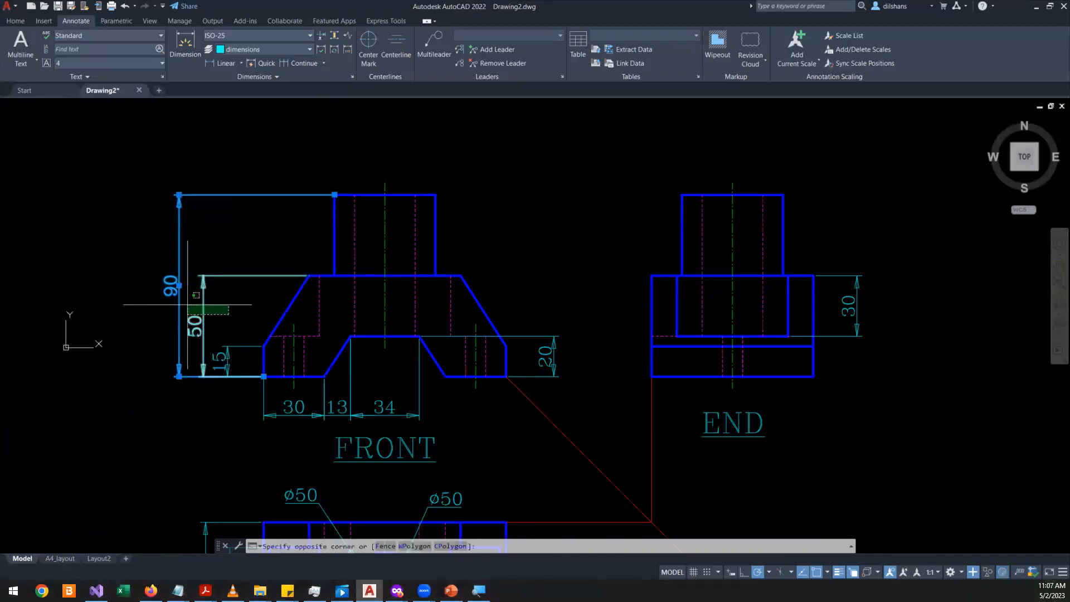
pyautogui.click(220, 290)
pyautogui.click(242, 368)
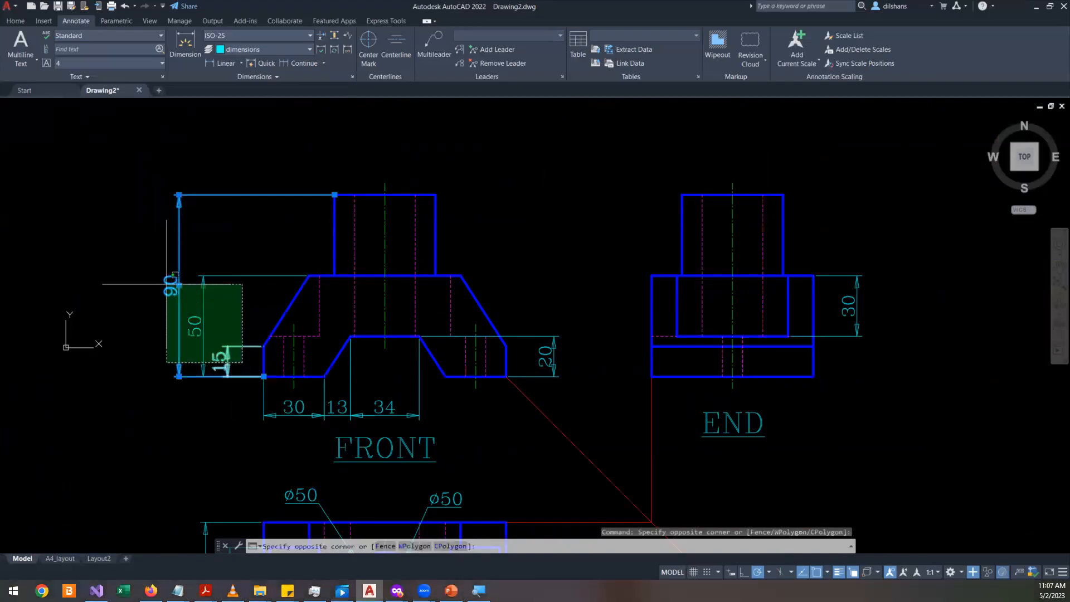
pyautogui.click(162, 184)
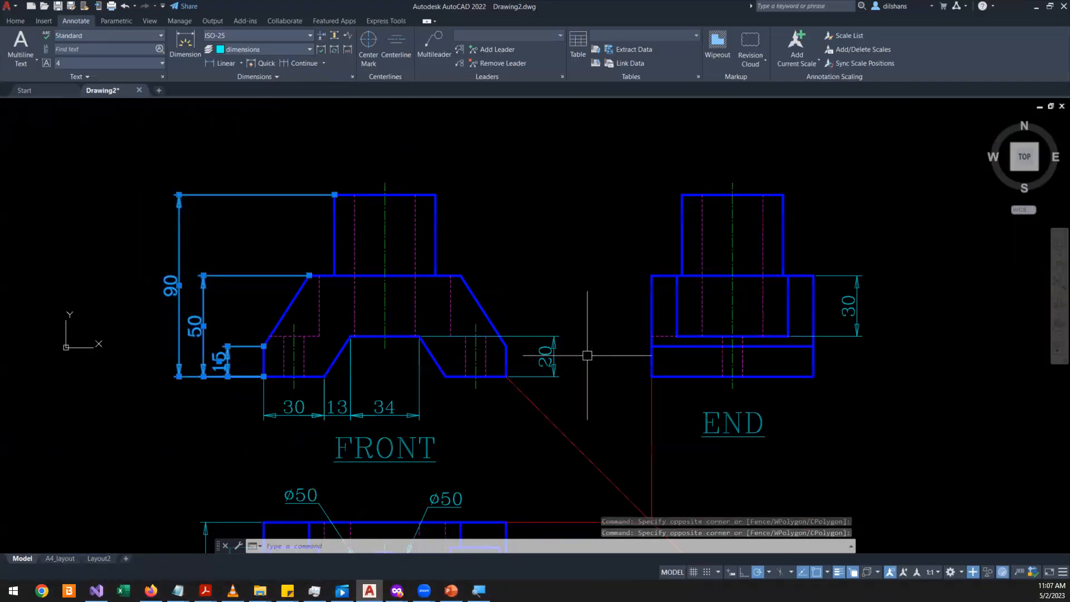
pyautogui.scroll(-2, 588, 355)
pyautogui.scroll(2, 588, 355)
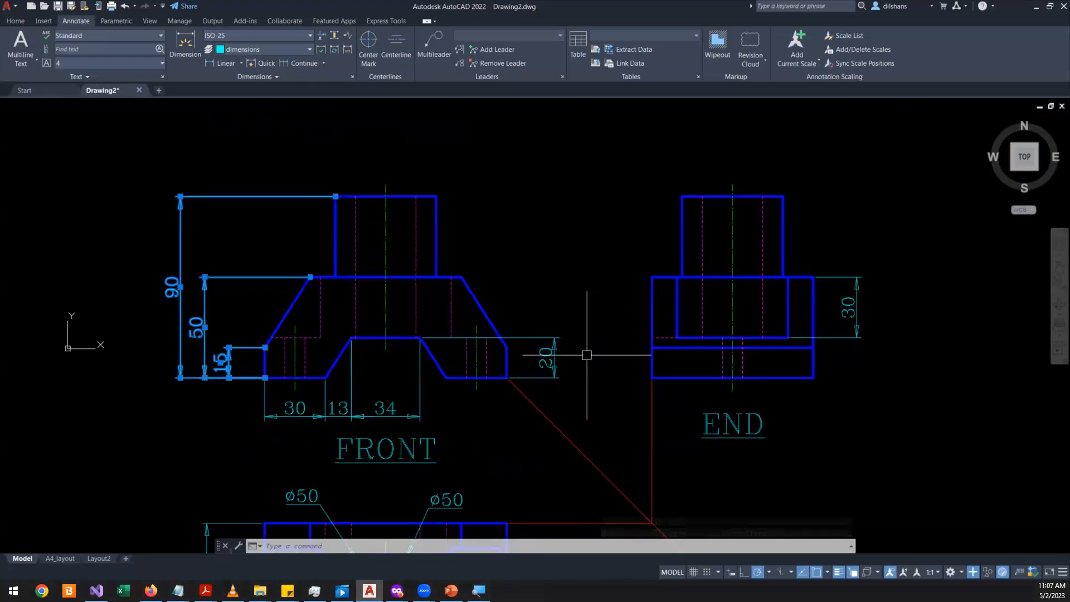
pyautogui.press('Delete')
# - Add a linear dimension for the base thickness on the right side of the end view, in line with the 30 dimension
pyautogui.moveTo(861, 351); pyautogui.dragTo(676, 368, button='middle')
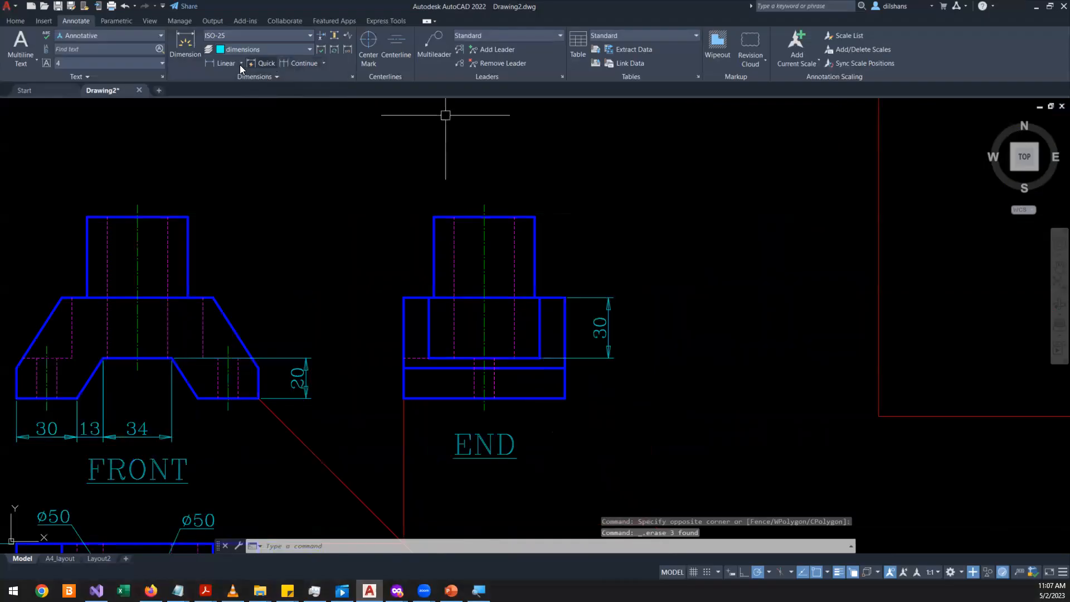
pyautogui.click(216, 62)
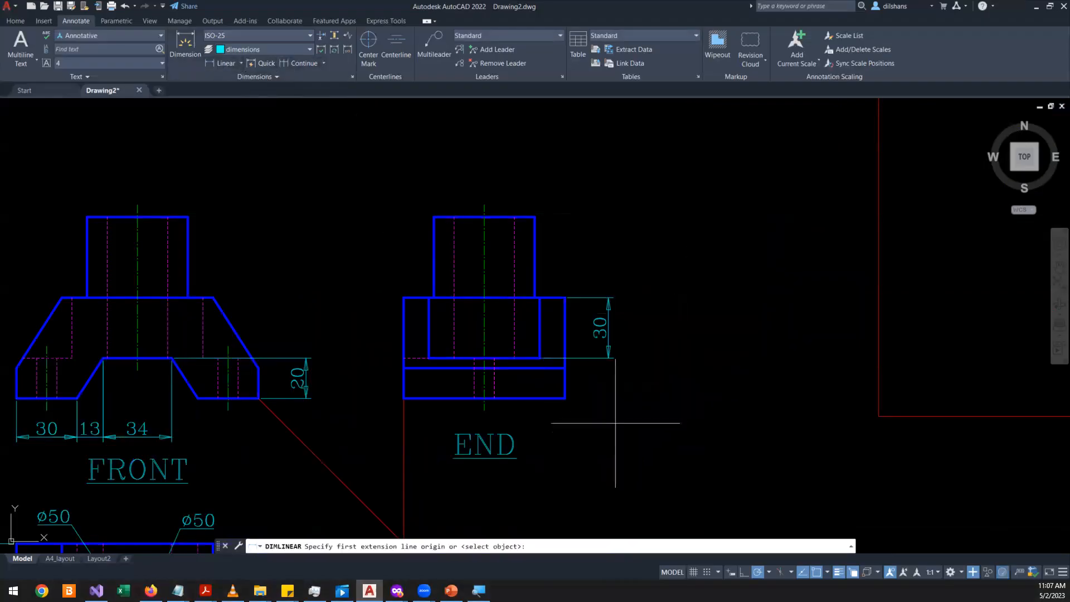
pyautogui.click(564, 398)
pyautogui.click(557, 368)
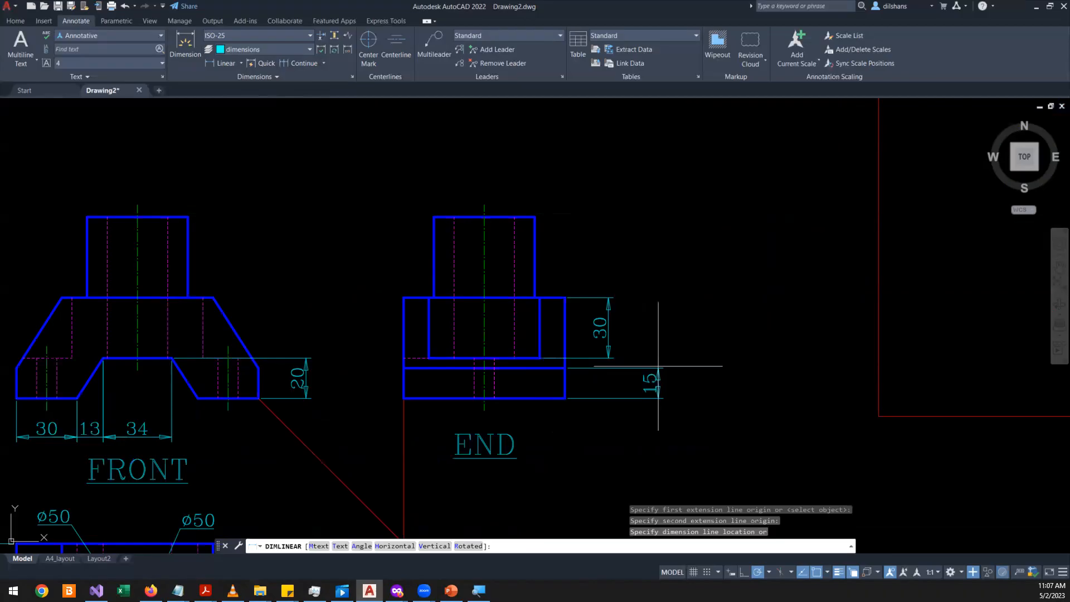
pyautogui.click(616, 365)
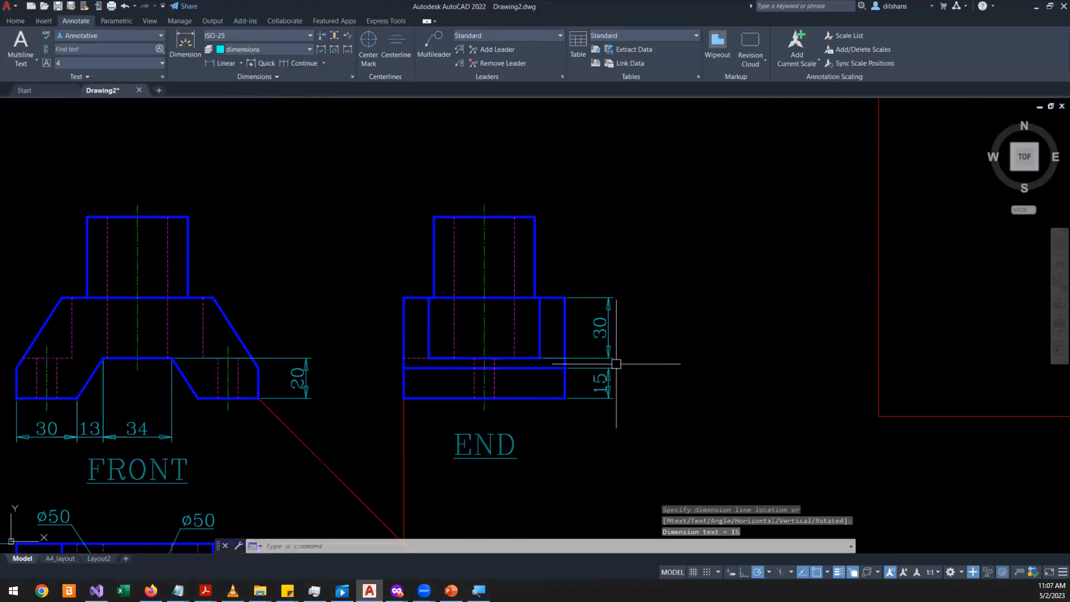
# - Replace the 30 dimension on the right side of the end view with a matching linear dimension on its left side
pyautogui.click(628, 329)
pyautogui.press('Delete')
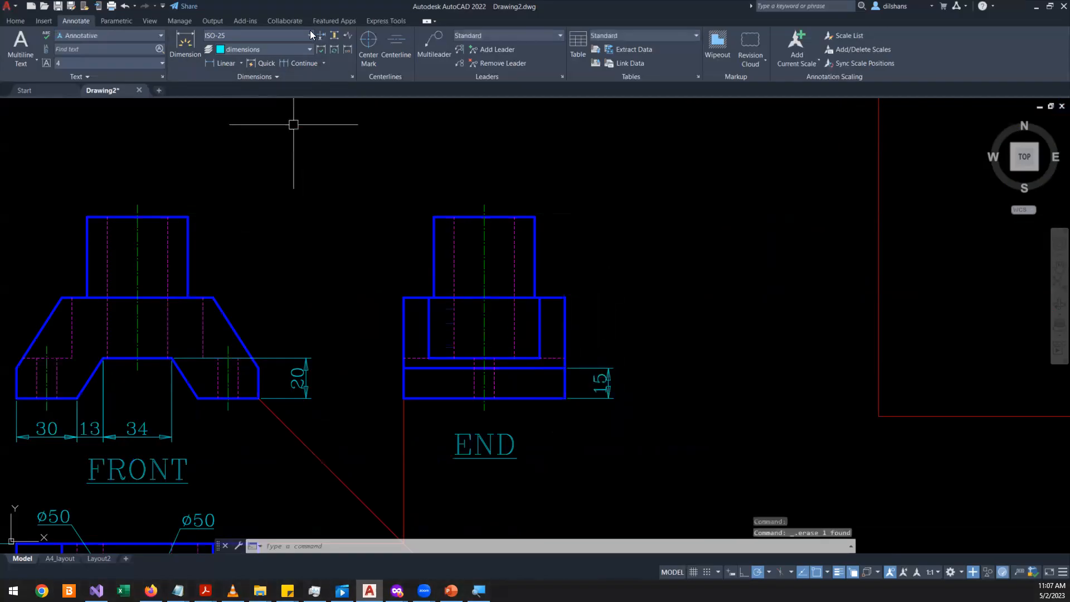
pyautogui.click(212, 63)
pyautogui.scroll(3, 433, 369)
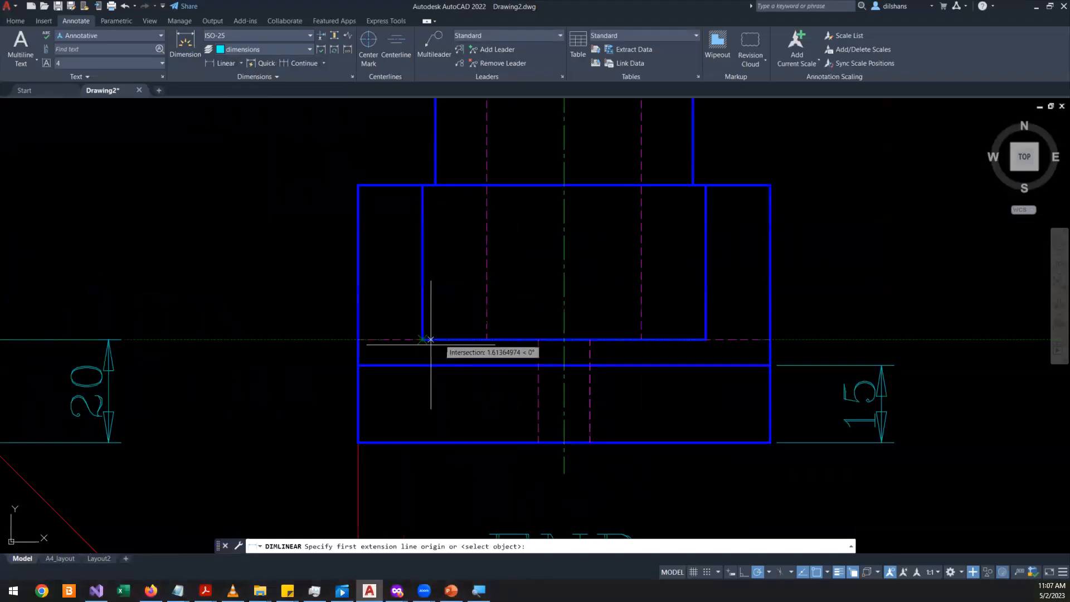
pyautogui.scroll(4, 440, 339)
pyautogui.click(458, 311)
pyautogui.scroll(-4, 458, 311)
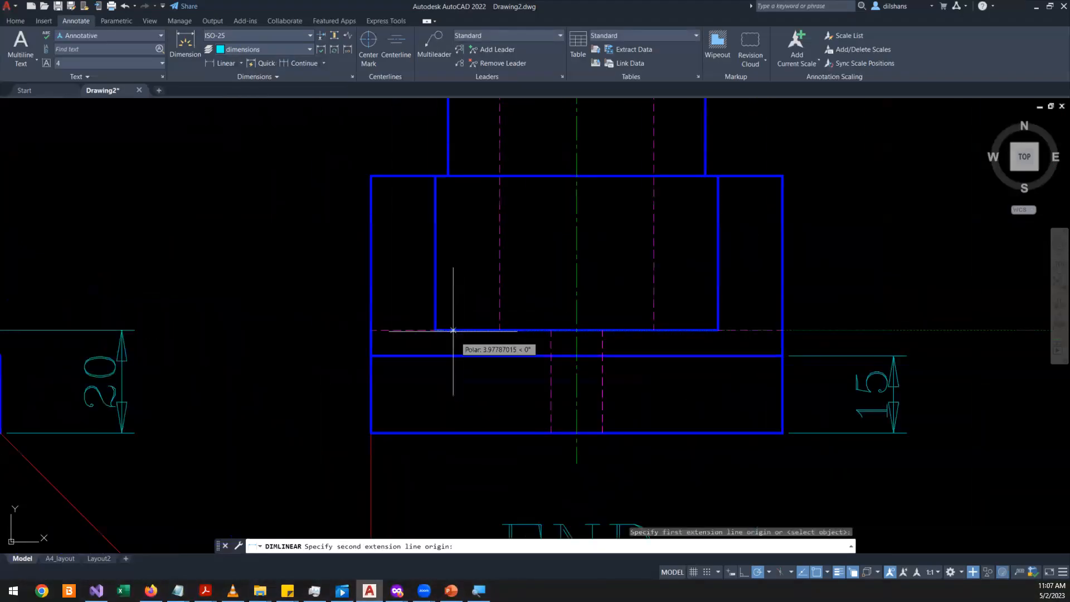
pyautogui.click(435, 176)
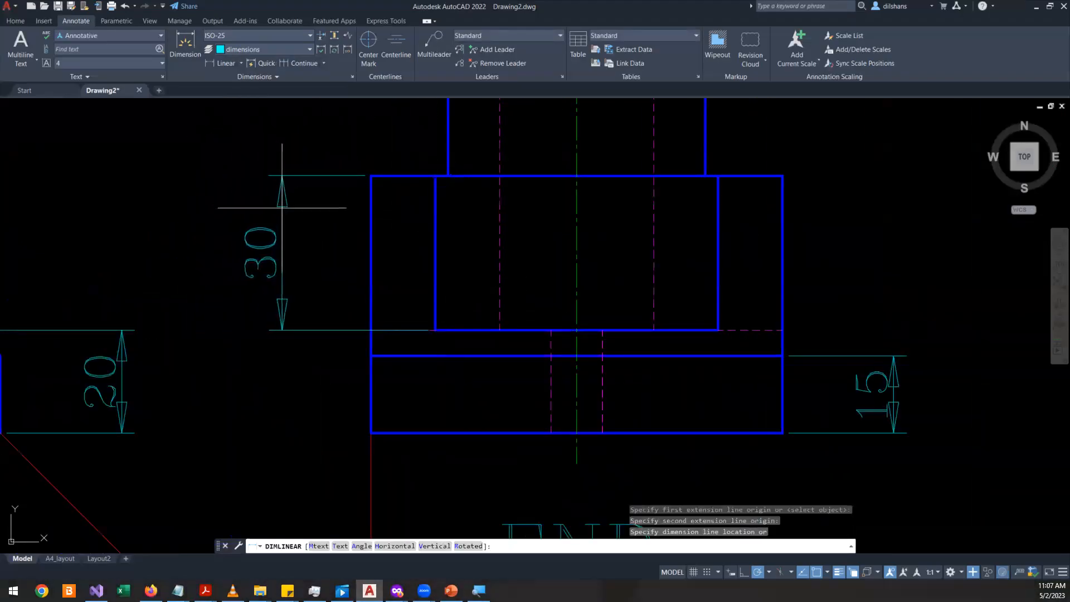
pyautogui.click(282, 207)
pyautogui.scroll(-5, 440, 301)
pyautogui.scroll(5, 465, 307)
pyautogui.moveTo(466, 307); pyautogui.dragTo(629, 389, button='middle')
pyautogui.scroll(-2, 635, 389)
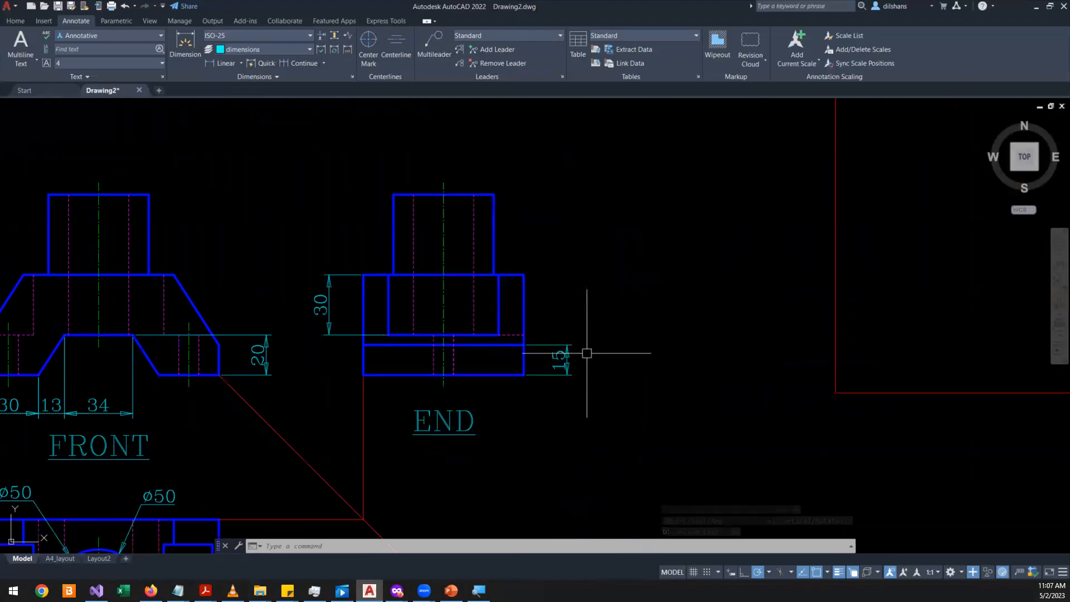
# - Add baseline dimensions from the end view's 15 dimension to the shoulder height (50) and the overall height (90)
pyautogui.scroll(2, 589, 376)
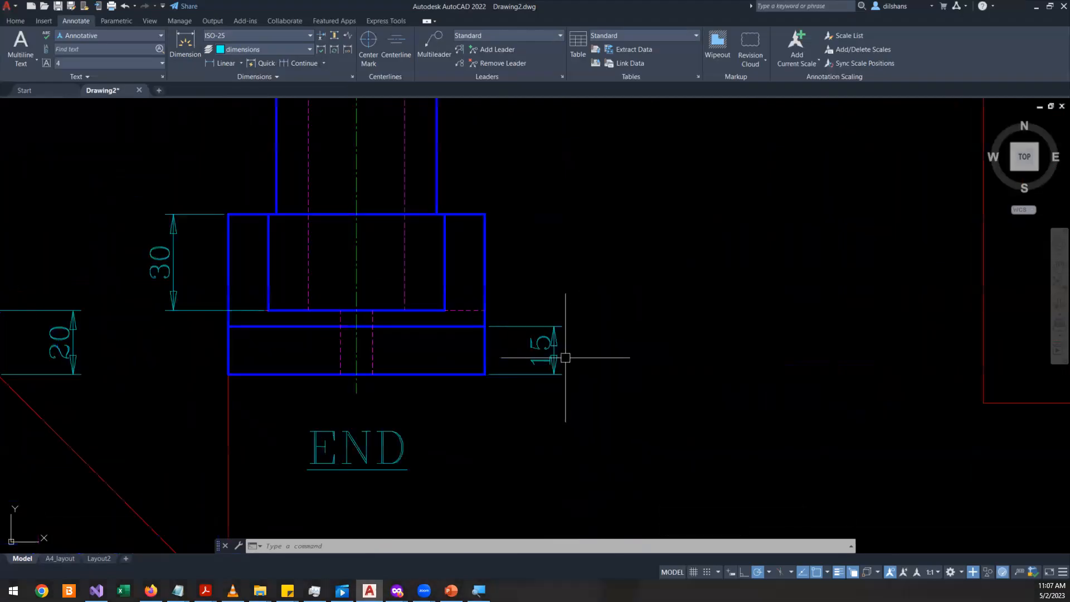
pyautogui.click(570, 359)
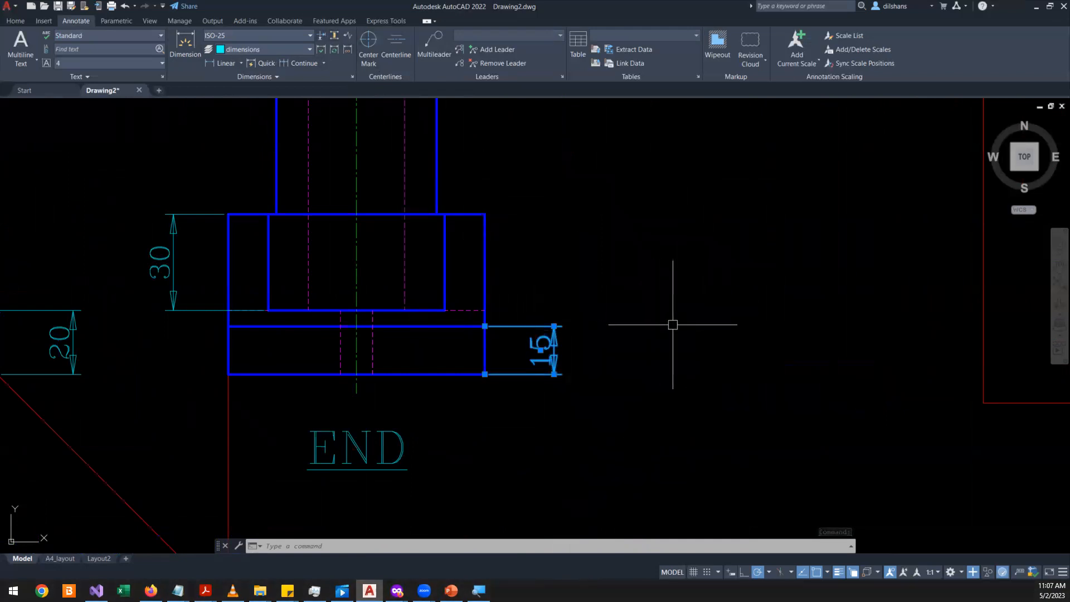
pyautogui.scroll(2, 663, 312)
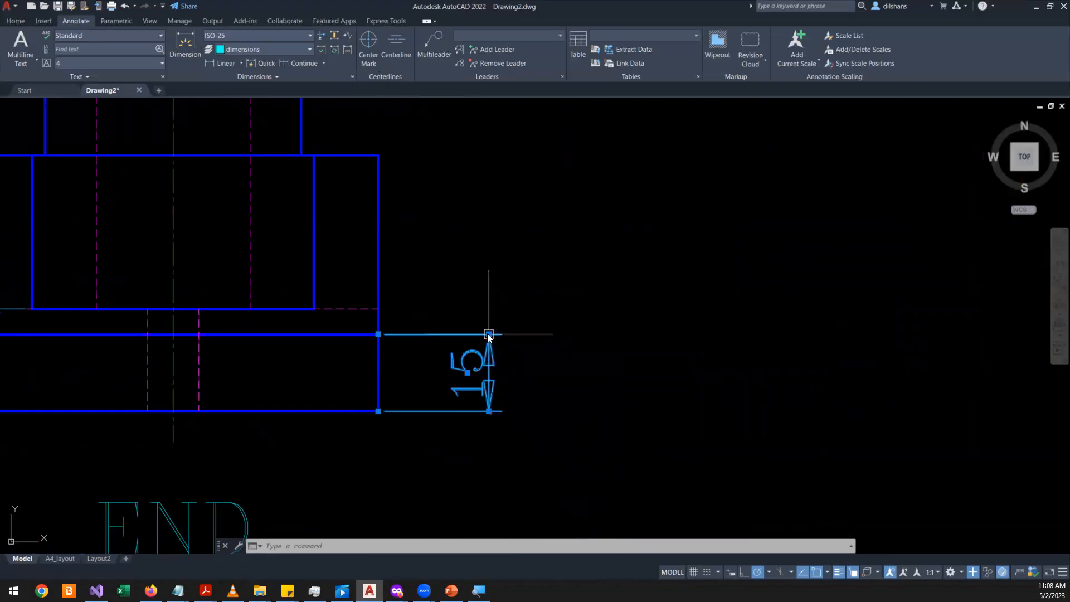
pyautogui.moveTo(488, 335)
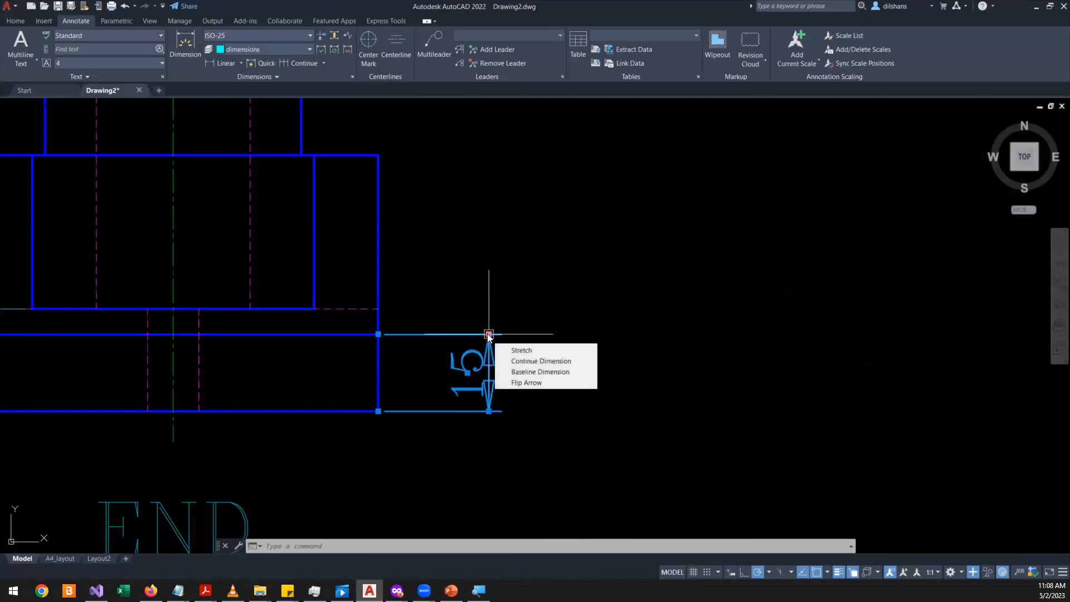
pyautogui.click(563, 372)
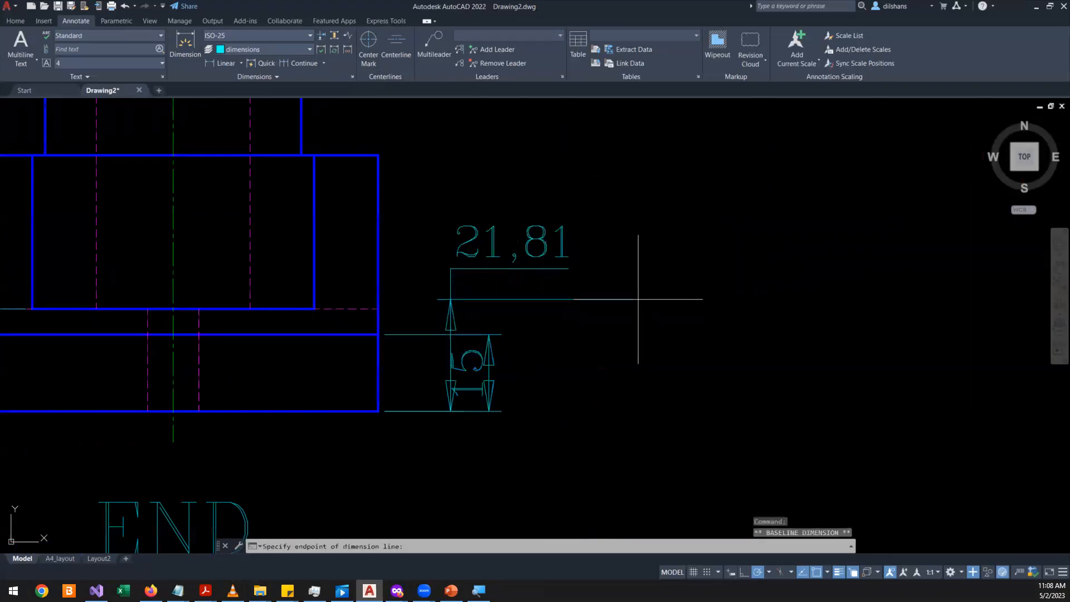
pyautogui.scroll(2, 562, 433)
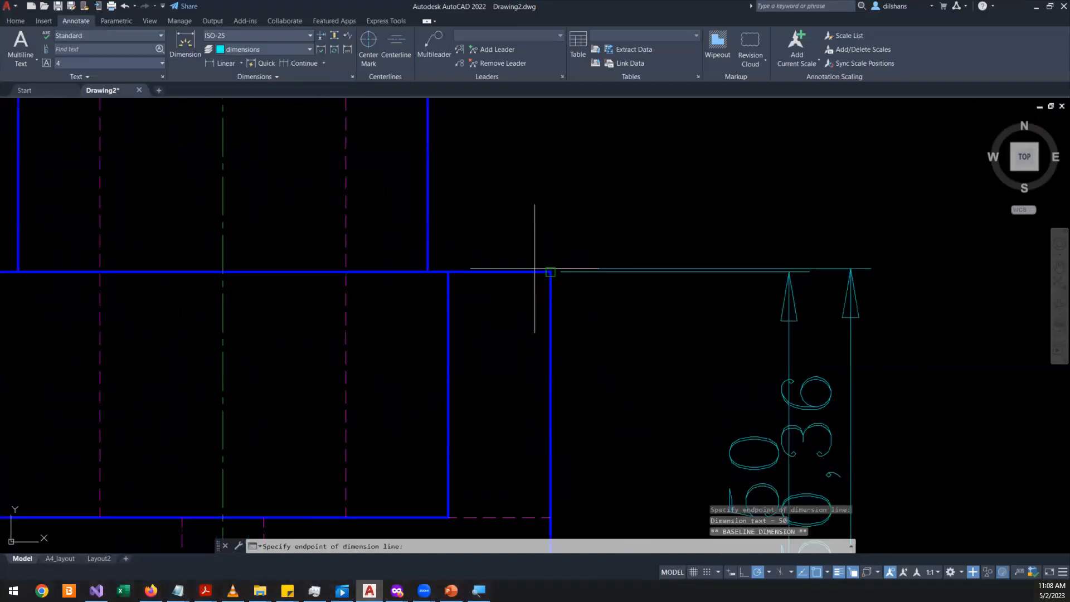
pyautogui.scroll(-4, 569, 334)
pyautogui.click(518, 192)
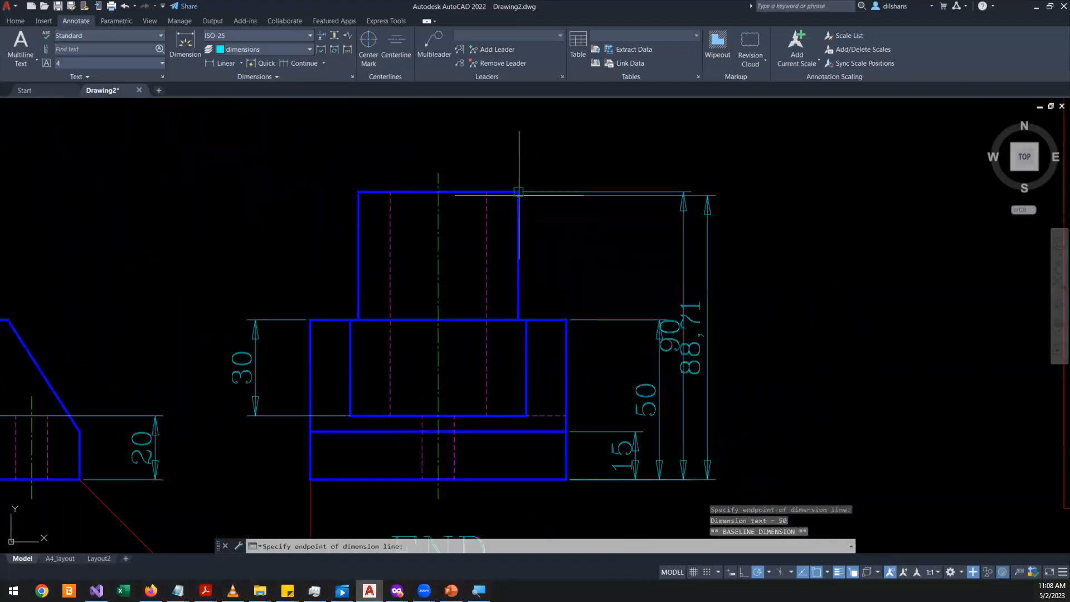
pyautogui.scroll(-4, 796, 394)
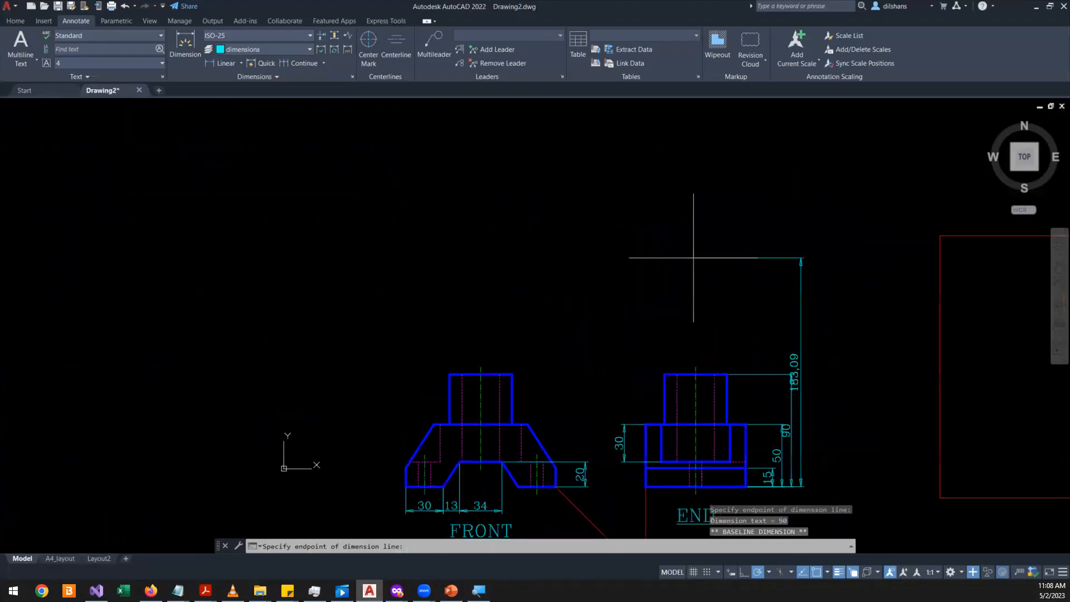
# - Add five extra baseline dimensions to arbitrary points above the end view and end the baseline series
pyautogui.click(730, 302)
pyautogui.click(722, 220)
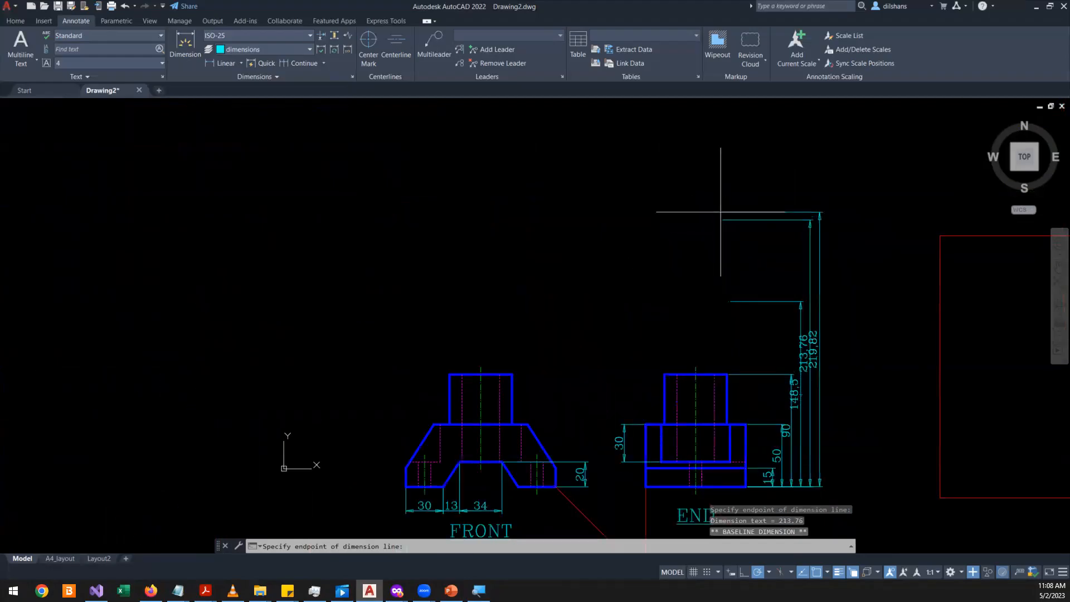
pyautogui.click(700, 163)
pyautogui.click(677, 133)
pyautogui.click(610, 135)
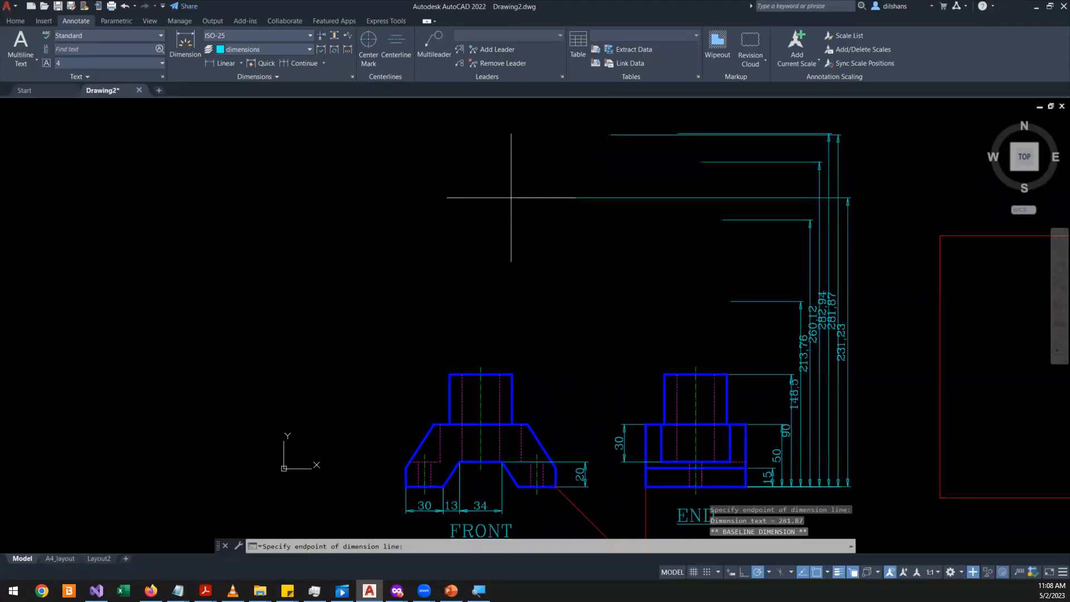
pyautogui.press('Escape')
pyautogui.scroll(-2, 841, 401)
pyautogui.scroll(6, 841, 390)
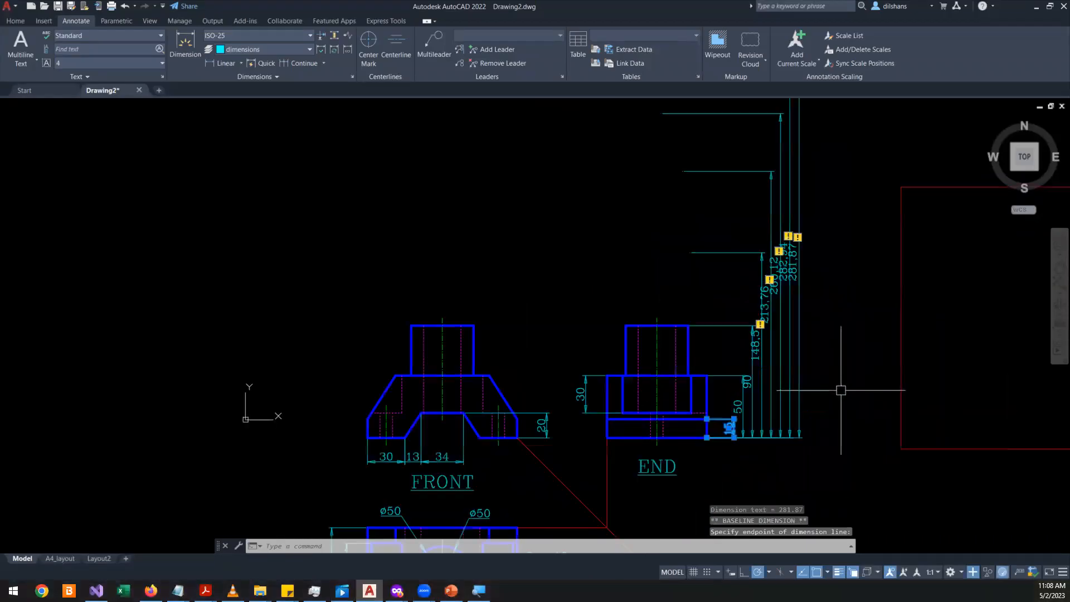
# - Try deleting the extra baseline dimensions together with the selected 15 dimension, and undo the deletion
pyautogui.click(828, 316)
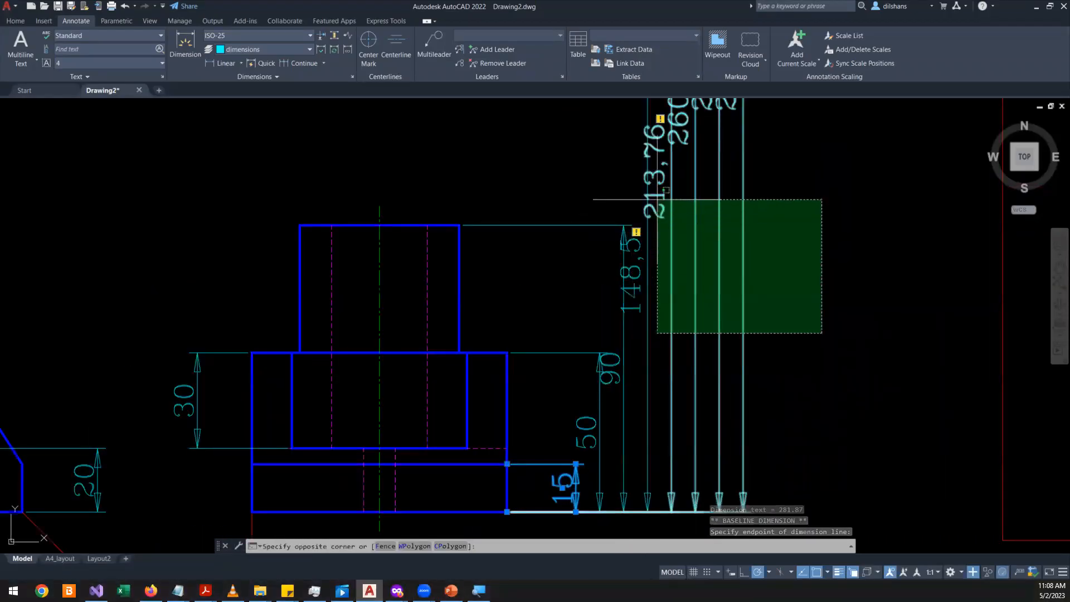
pyautogui.click(642, 175)
pyautogui.press('Delete')
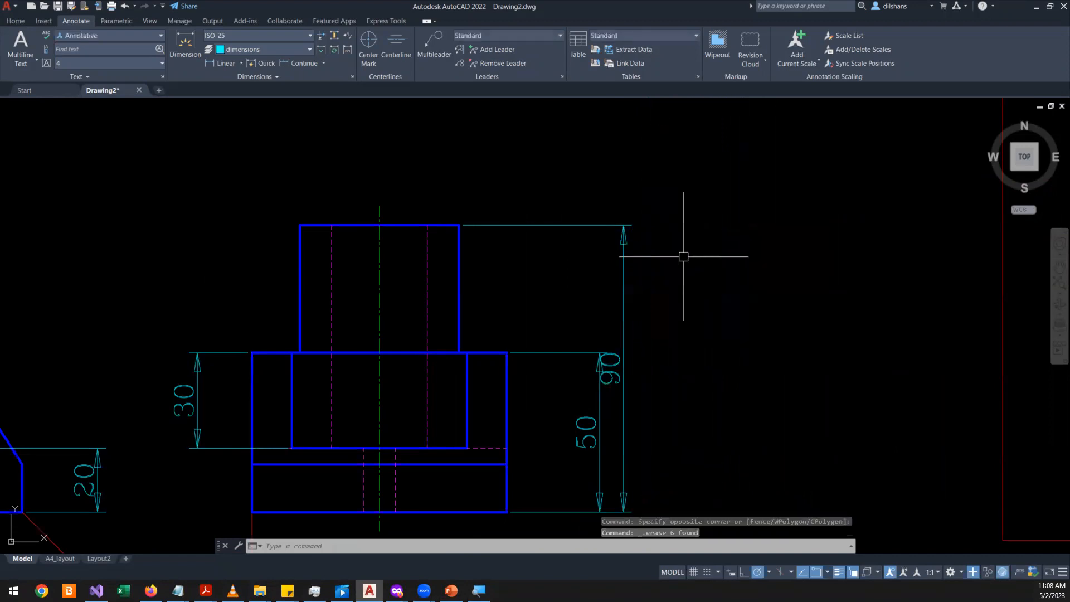
pyautogui.hotkey('ctrl', 'z')
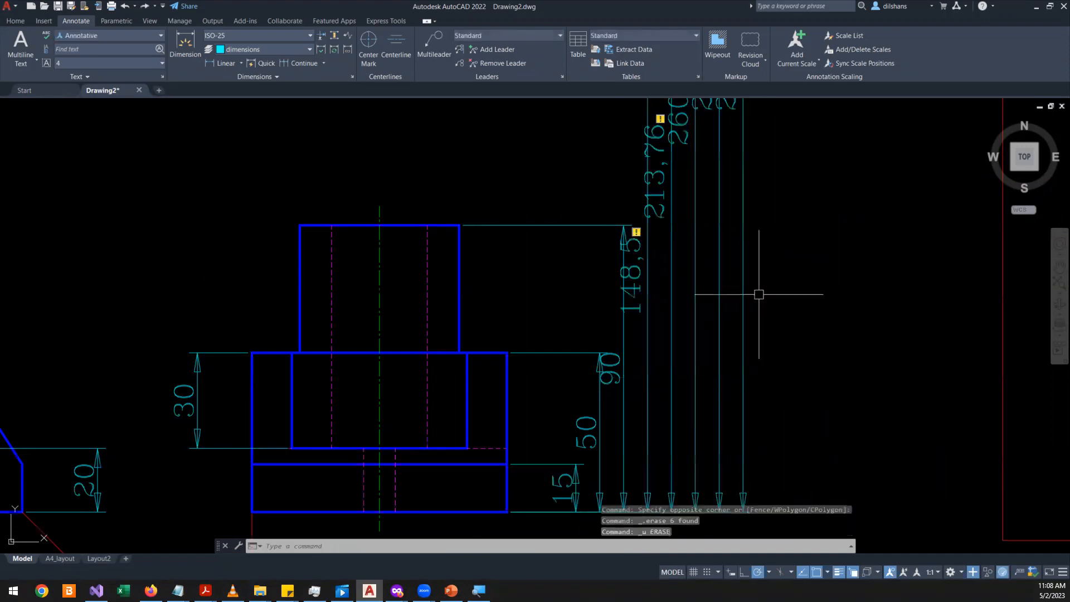
# - Delete the five extra baseline dimensions beside the end view, keeping the 15, 50 and 90 dimensions
pyautogui.click(805, 265)
pyautogui.click(661, 119)
pyautogui.press('Delete')
pyautogui.click(697, 229)
pyautogui.click(605, 152)
pyautogui.press('Escape')
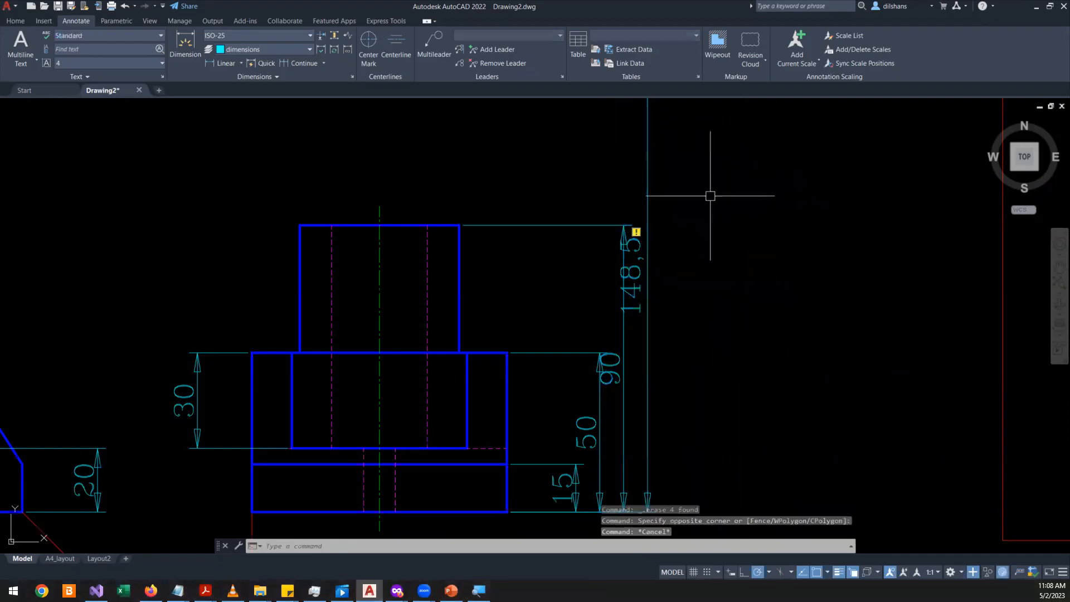
pyautogui.press('Delete')
# - Space the 50 and 90 dimensions from the 15 base dimension in the end view with DIMSPACE, using automatic spacing
pyautogui.scroll(-1, 627, 291)
pyautogui.scroll(1, 635, 363)
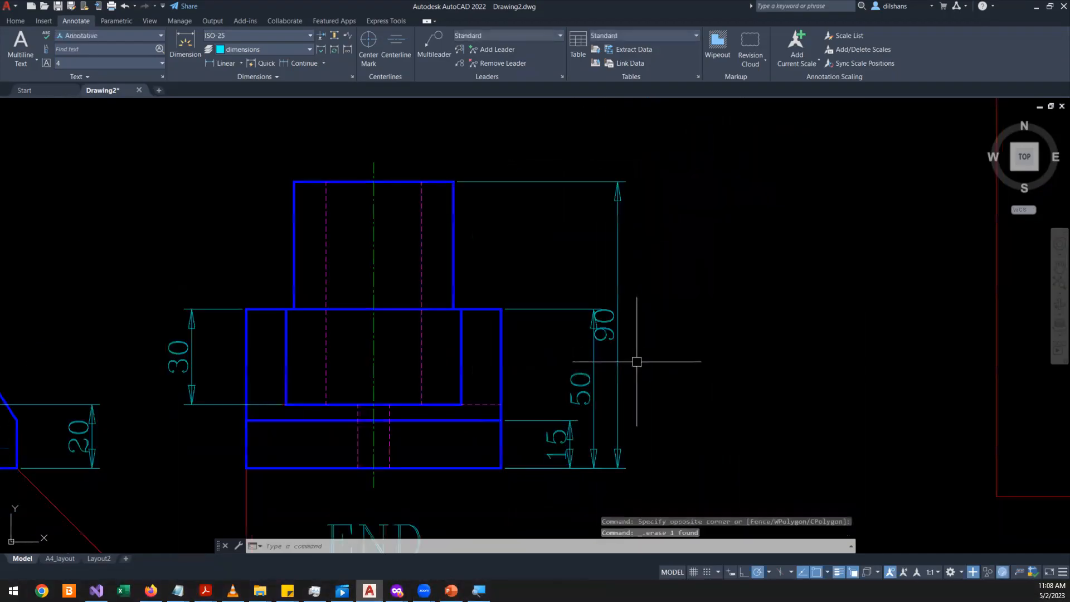
pyautogui.scroll(1, 601, 456)
pyautogui.scroll(-2, 613, 429)
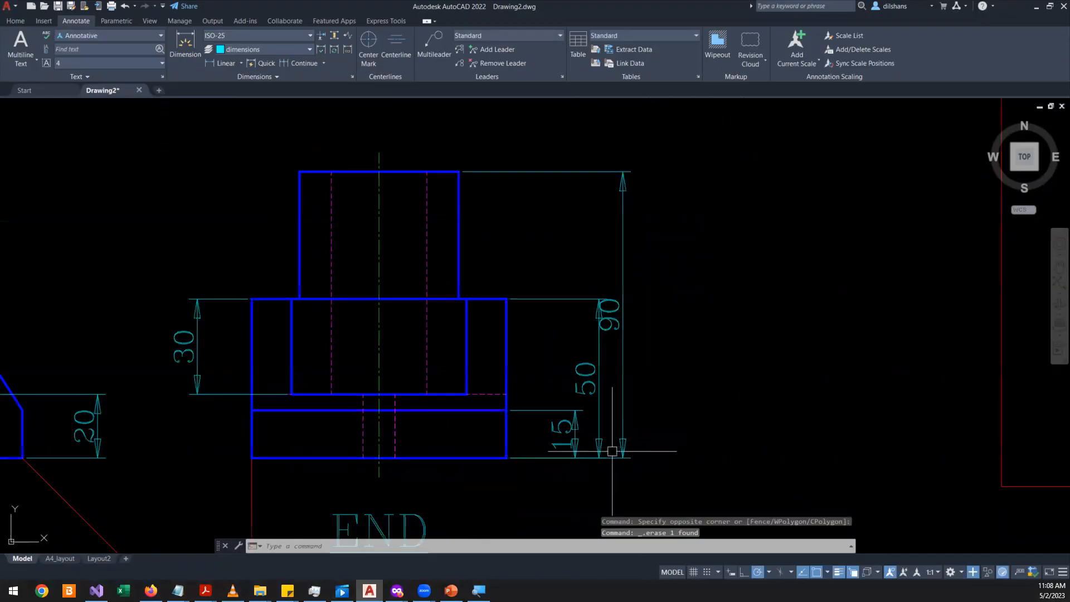
pyautogui.scroll(2, 612, 451)
pyautogui.write('dims')
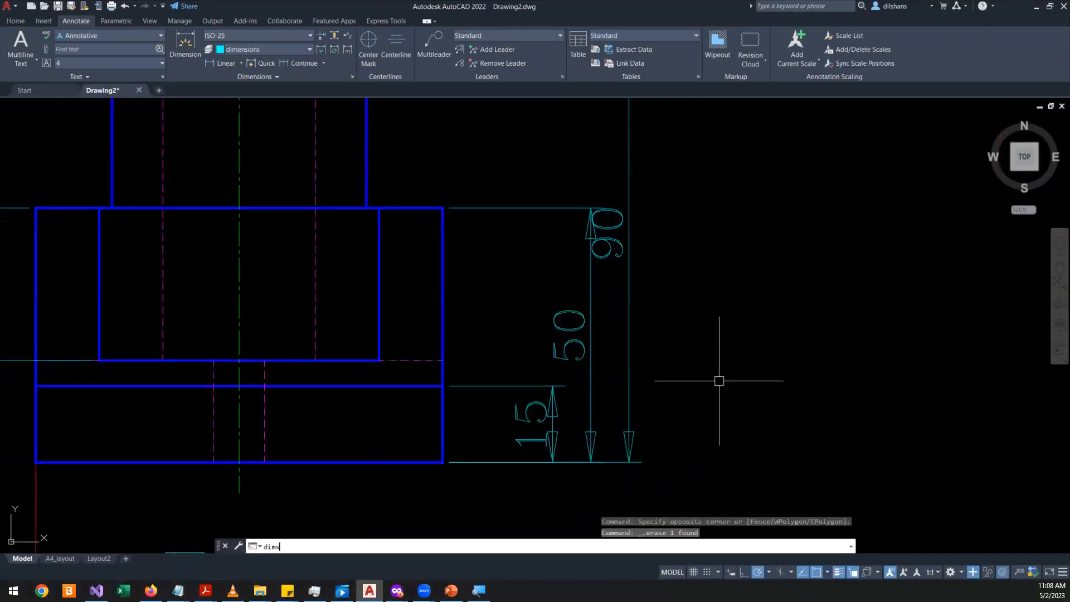
pyautogui.press('Return')
pyautogui.click(557, 424)
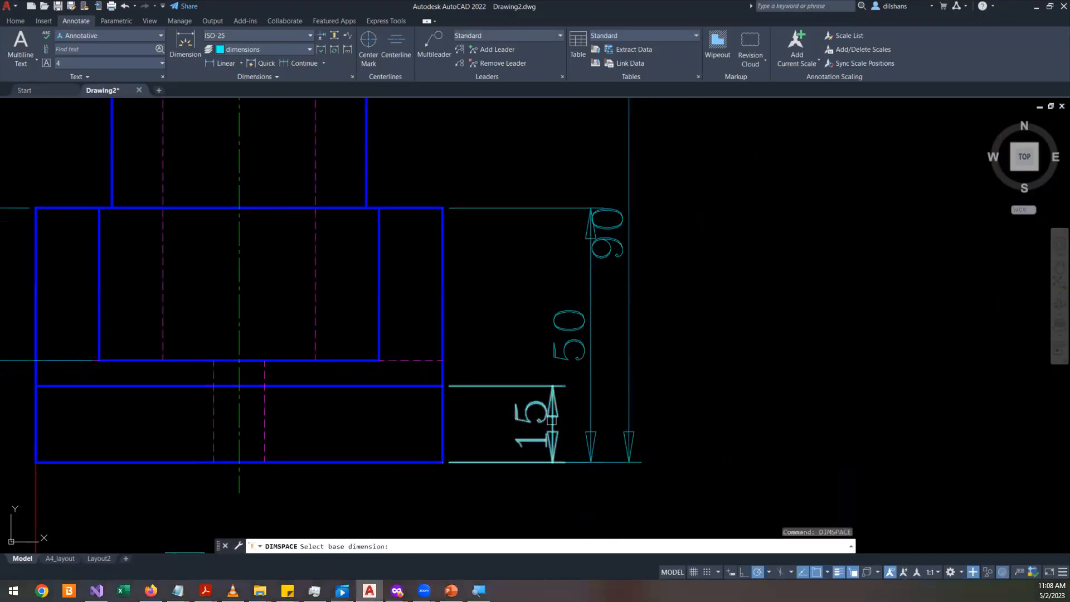
pyautogui.click(592, 403)
pyautogui.click(523, 279)
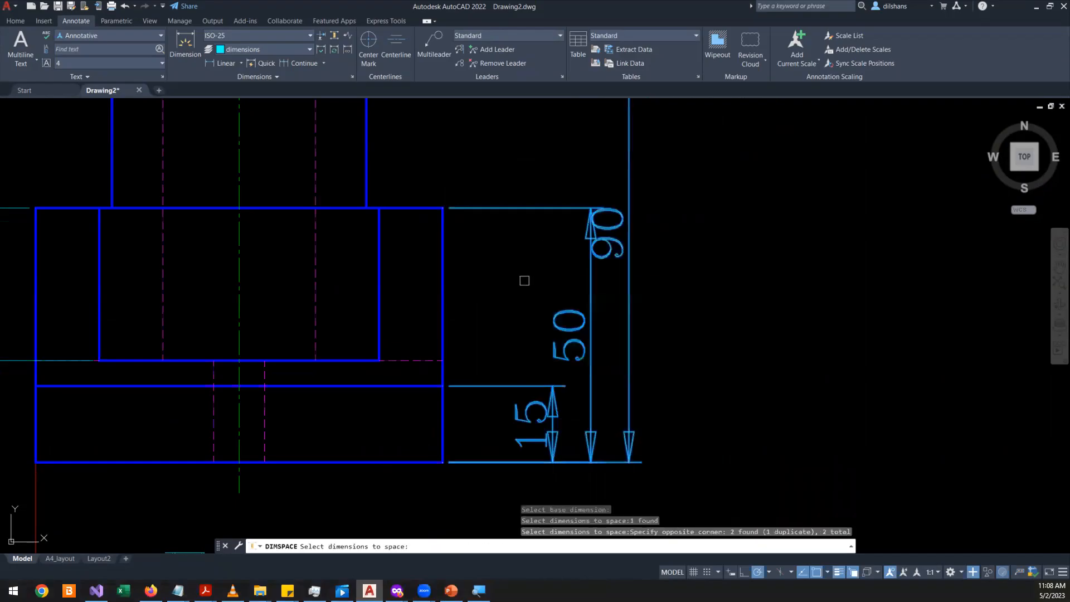
pyautogui.press('Return')
pyautogui.press('Return')
# - Examine the arrangement and spacing of the dimensions in the front, end and plan views
pyautogui.scroll(-2, 604, 347)
pyautogui.scroll(3, 604, 346)
pyautogui.scroll(-6, 604, 346)
pyautogui.scroll(3, 340, 395)
pyautogui.scroll(2, 341, 395)
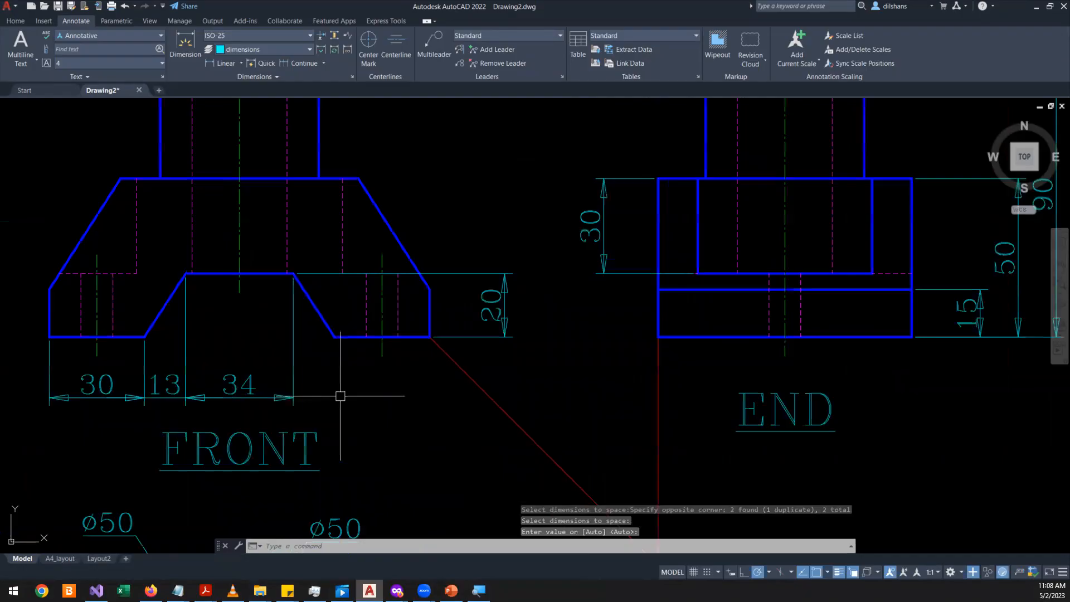
pyautogui.scroll(-4, 362, 407)
pyautogui.scroll(2, 526, 412)
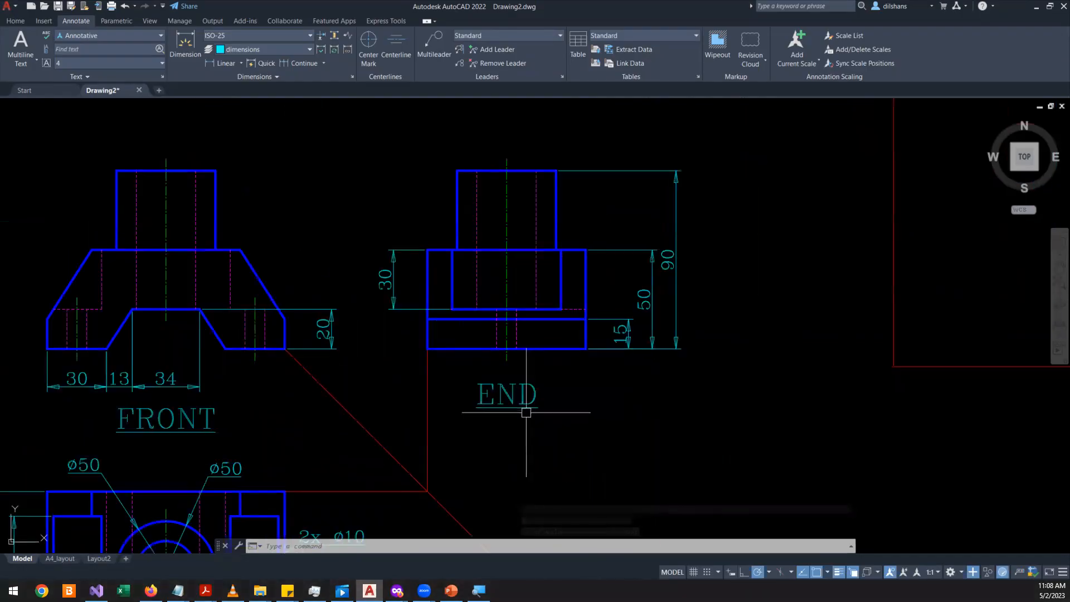
pyautogui.scroll(-2, 526, 412)
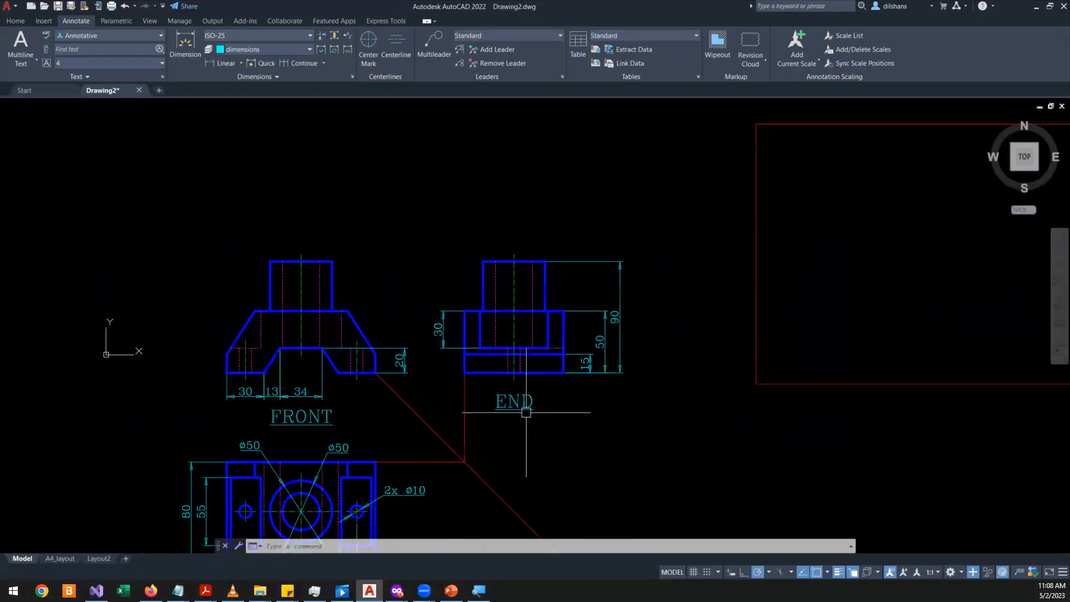
pyautogui.scroll(-3, 527, 412)
pyautogui.scroll(3, 526, 412)
pyautogui.scroll(-2, 514, 472)
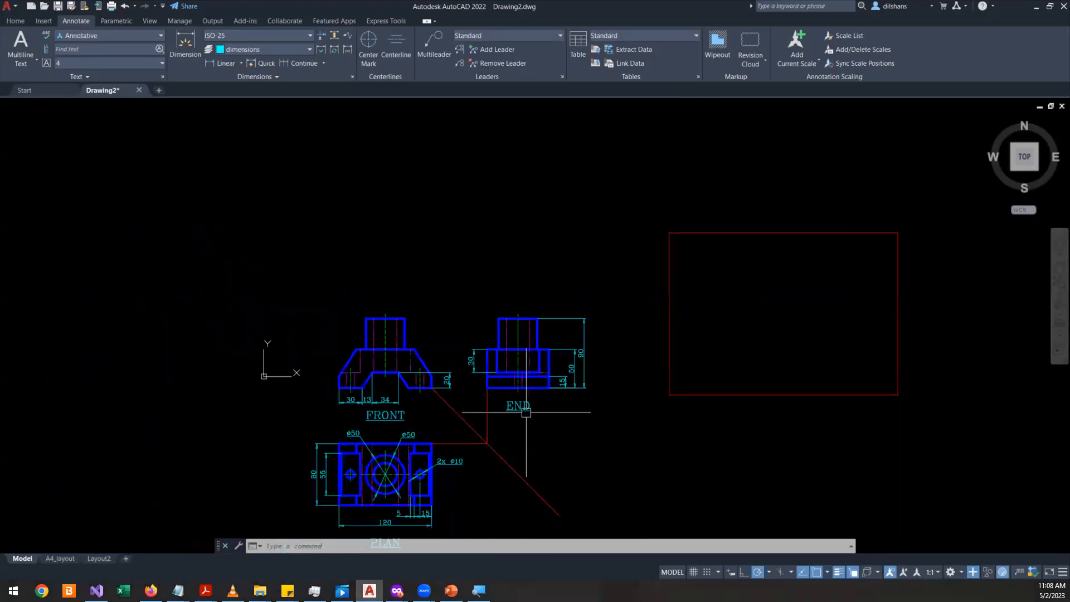
pyautogui.scroll(3, 514, 471)
pyautogui.scroll(-3, 514, 468)
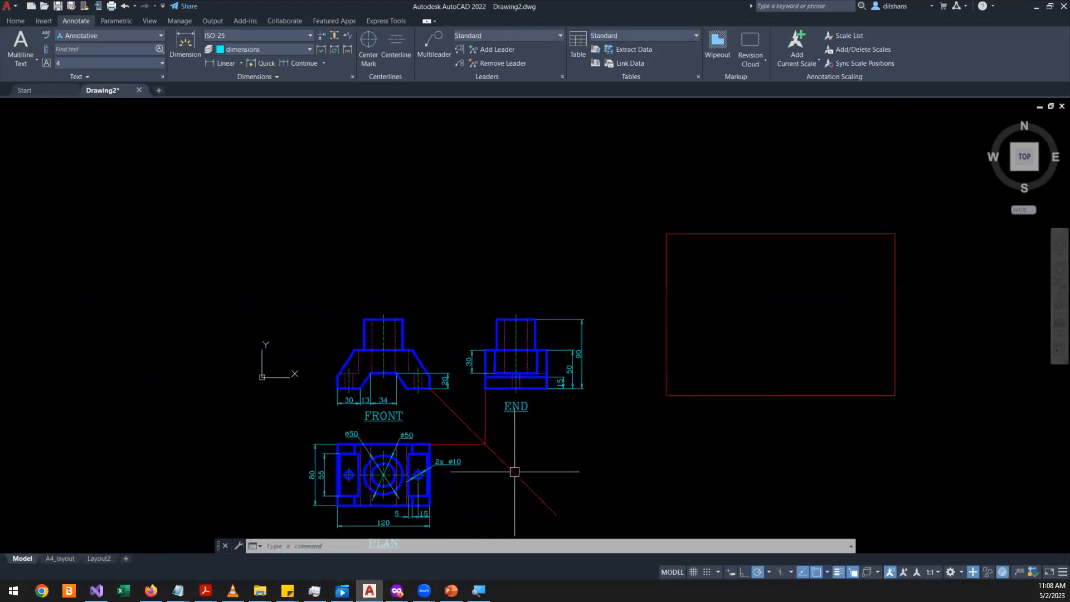
# - Delete the 13 and 34 dimensions below the front view
pyautogui.scroll(8, 483, 494)
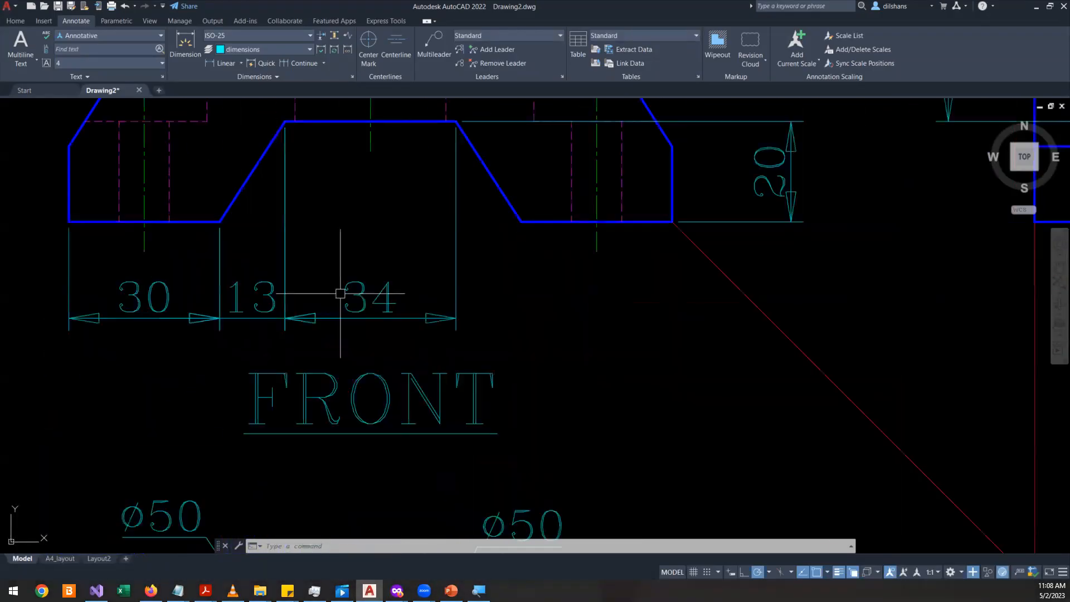
pyautogui.click(477, 277)
pyautogui.click(240, 301)
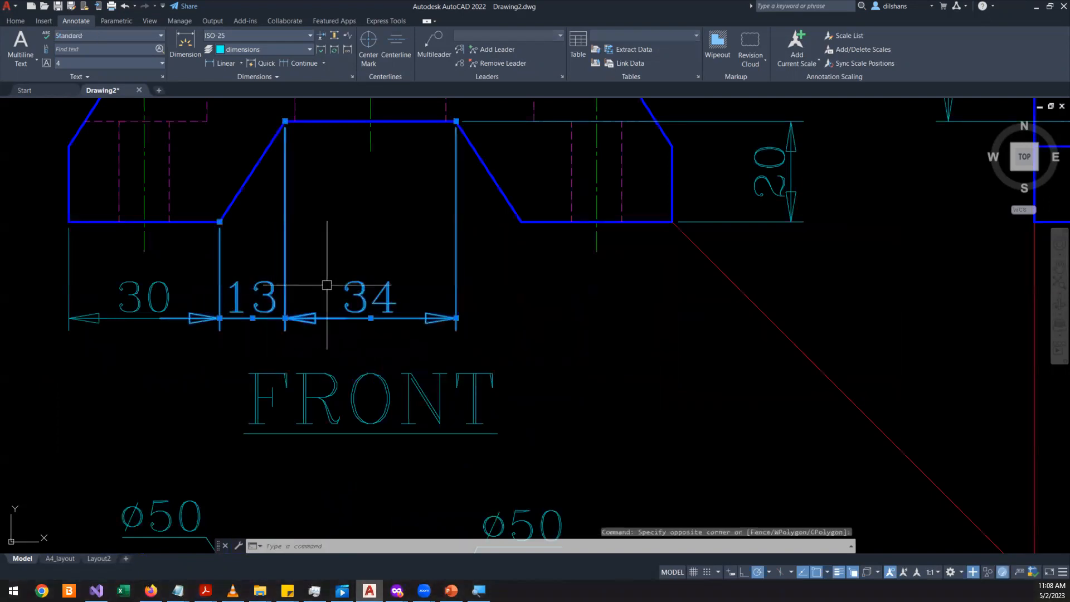
pyautogui.press('Delete')
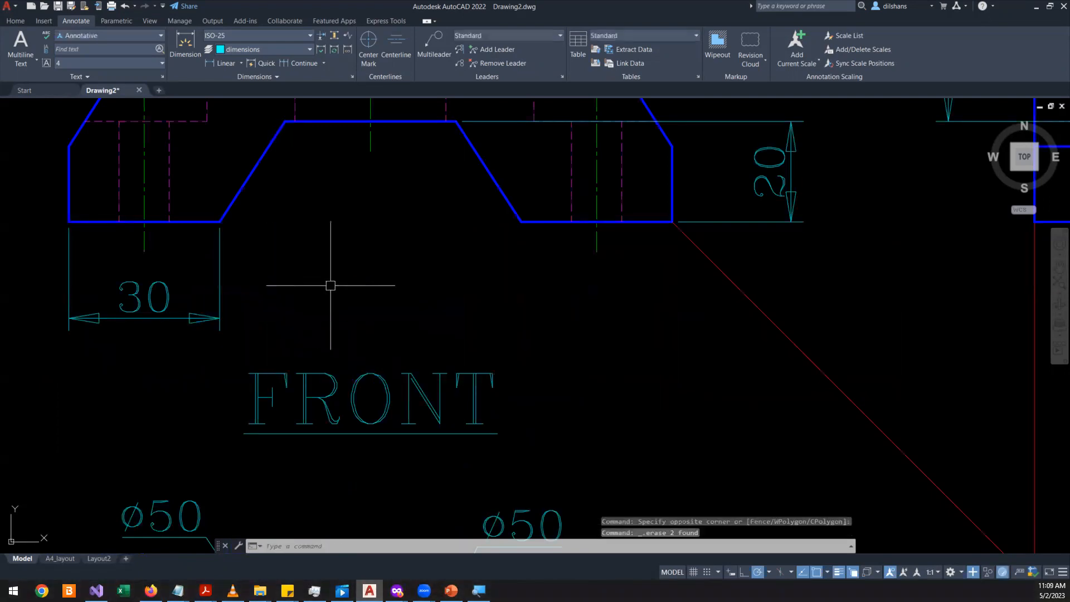
# - Continue the chain from the right end of the 30 dimension below the front view to both upper corners of the notch
pyautogui.click(237, 310)
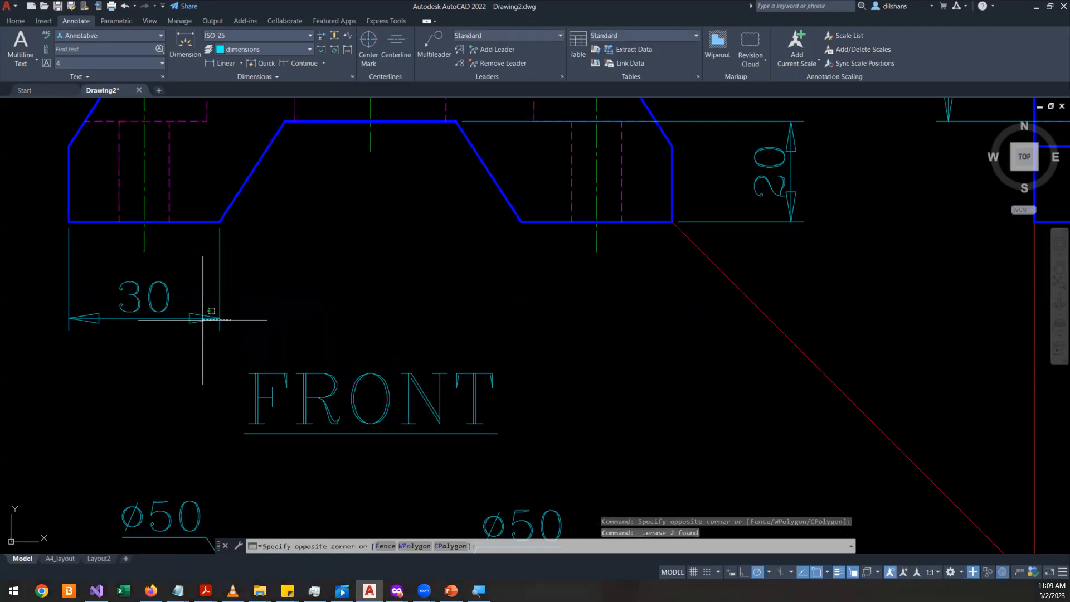
pyautogui.click(122, 321)
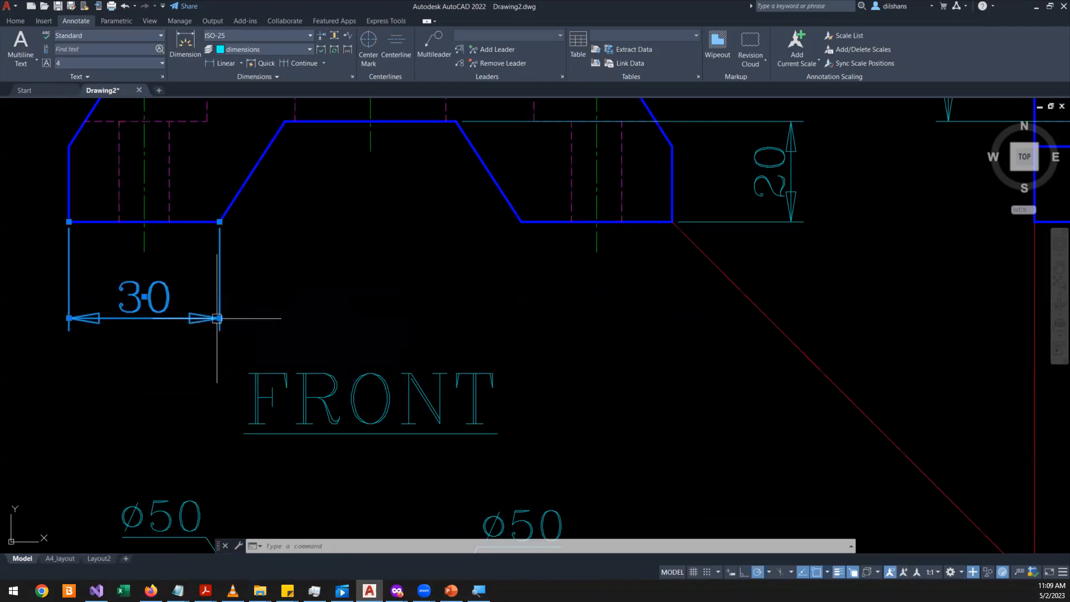
pyautogui.moveTo(219, 318)
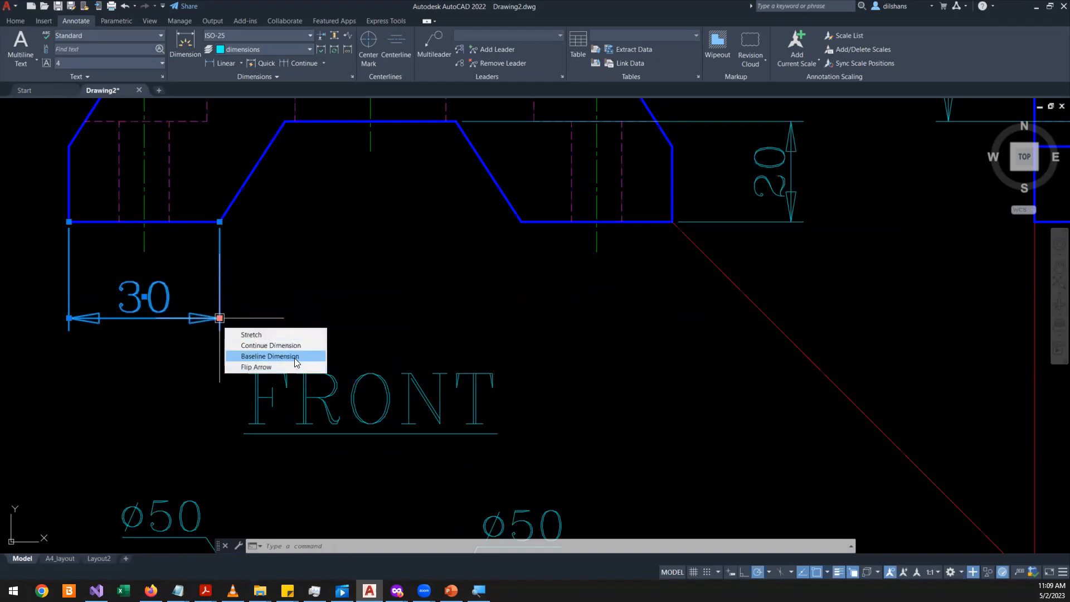
pyautogui.click(270, 356)
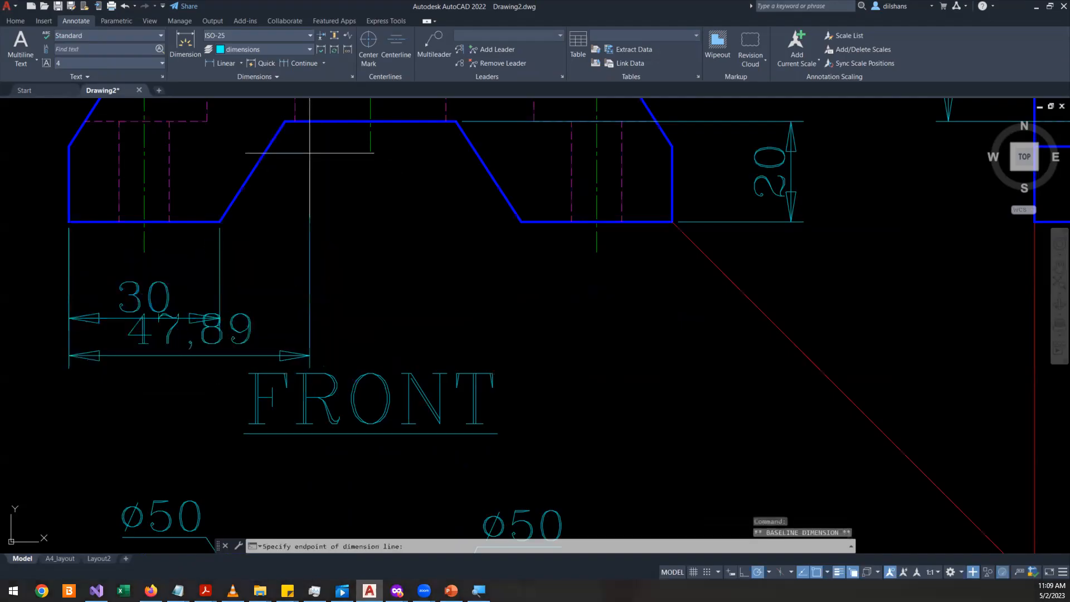
pyautogui.press('Escape')
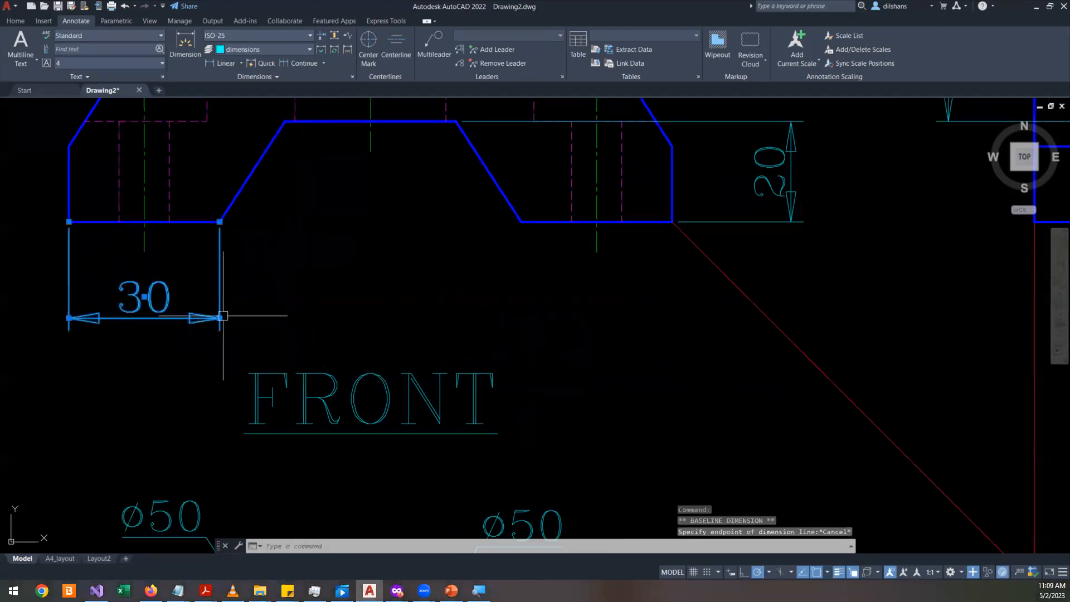
pyautogui.moveTo(219, 318)
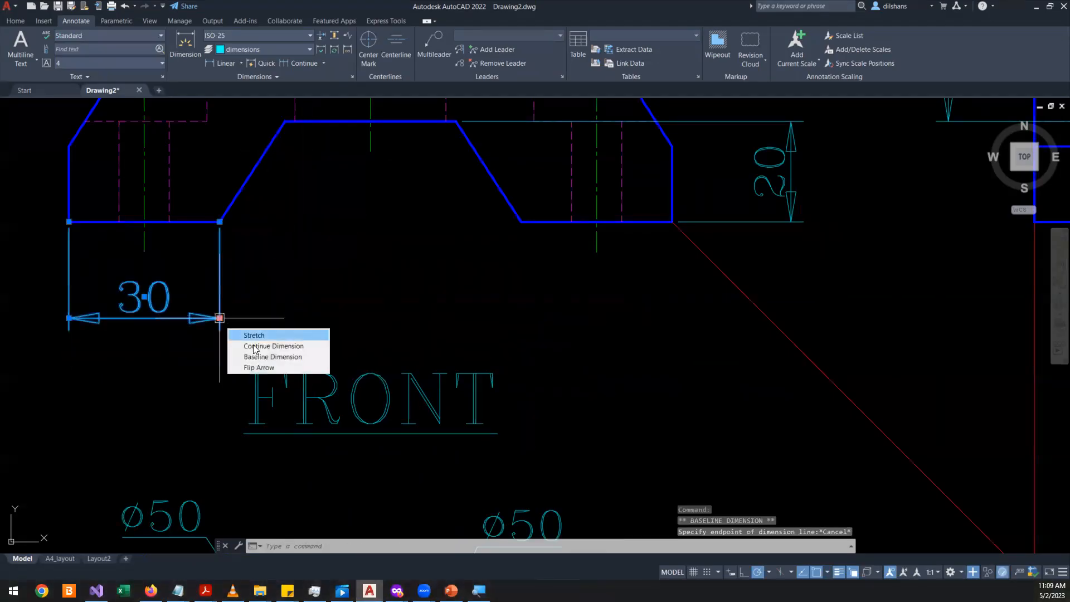
pyautogui.click(291, 348)
pyautogui.click(282, 128)
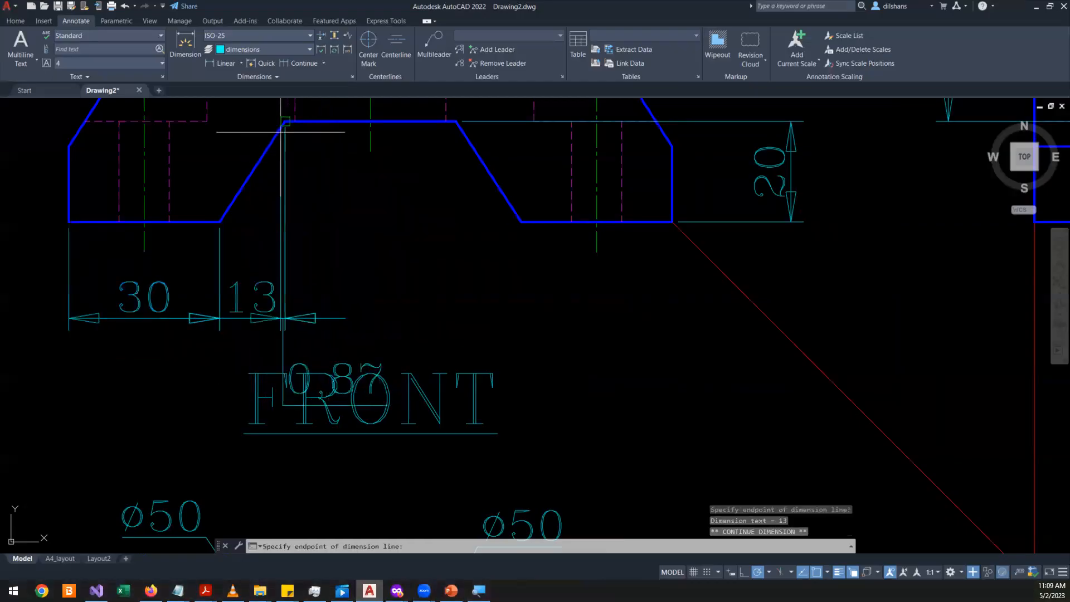
pyautogui.click(456, 165)
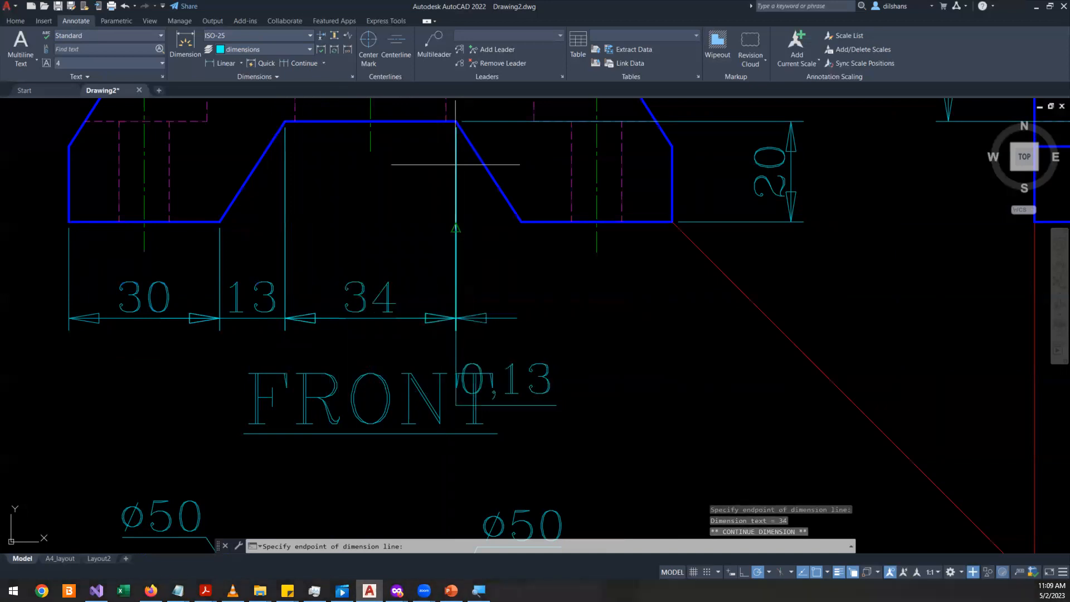
pyautogui.press('Escape')
pyautogui.press('Escape')
pyautogui.press('Escape')
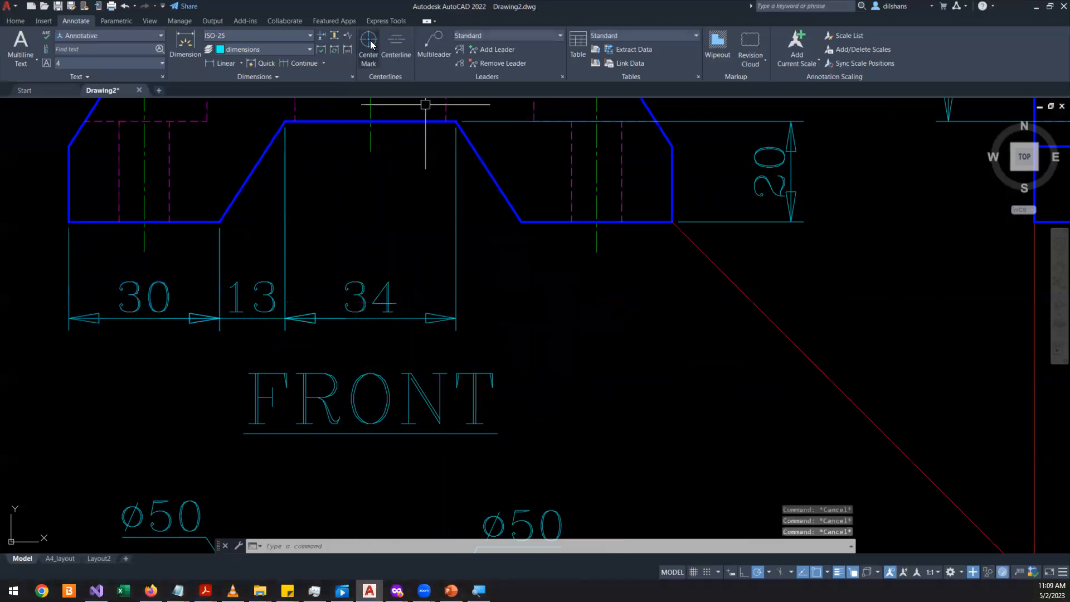
# - Highlight the chained 30, 13 and 34 dimensions below the front view and examine their alignment
pyautogui.click(378, 257)
pyautogui.click(211, 267)
pyautogui.scroll(-6, 434, 340)
pyautogui.scroll(1, 641, 290)
pyautogui.scroll(5, 650, 286)
pyautogui.scroll(-5, 647, 306)
pyautogui.scroll(1, 565, 353)
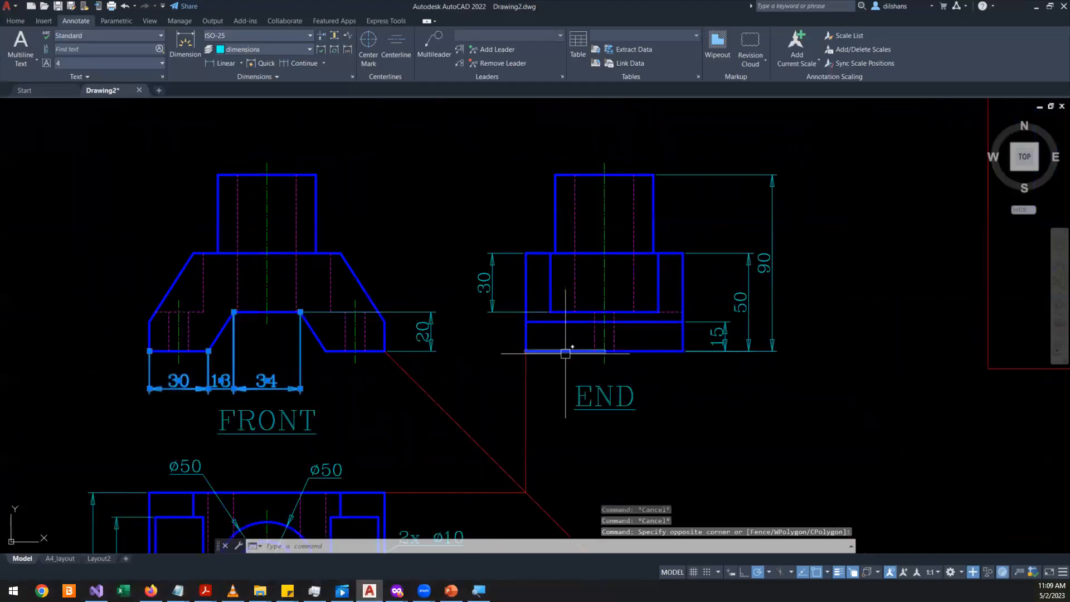
pyautogui.press('Escape')
# - Continue the chain from the 34 dimension to the notch's lower right corner and the front view's lower right corner
pyautogui.scroll(2, 283, 370)
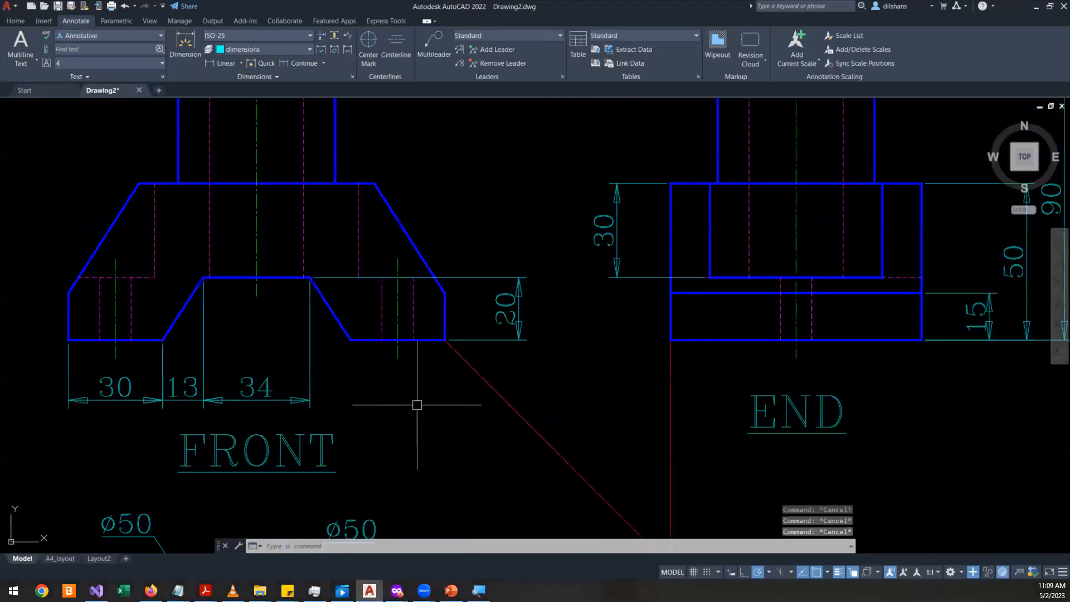
pyautogui.click(327, 381)
pyautogui.click(294, 349)
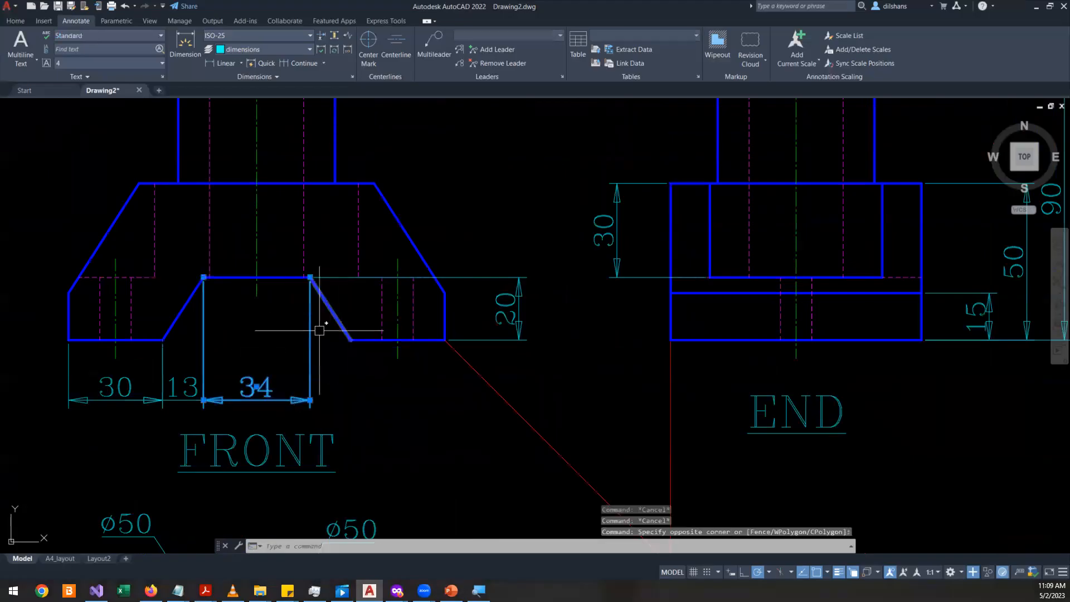
pyautogui.moveTo(310, 400)
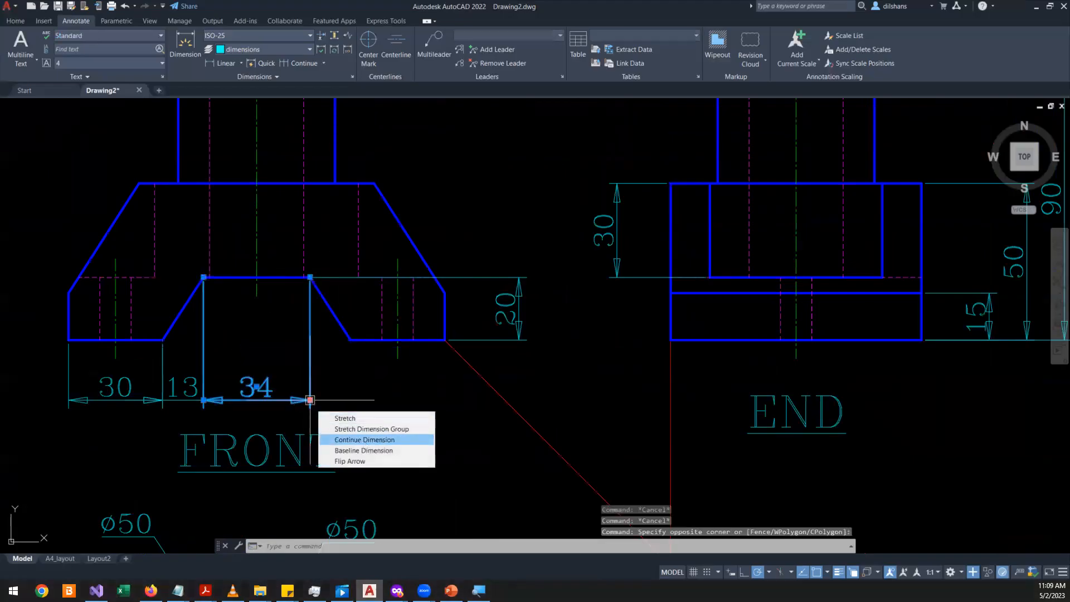
pyautogui.click(362, 439)
pyautogui.click(350, 340)
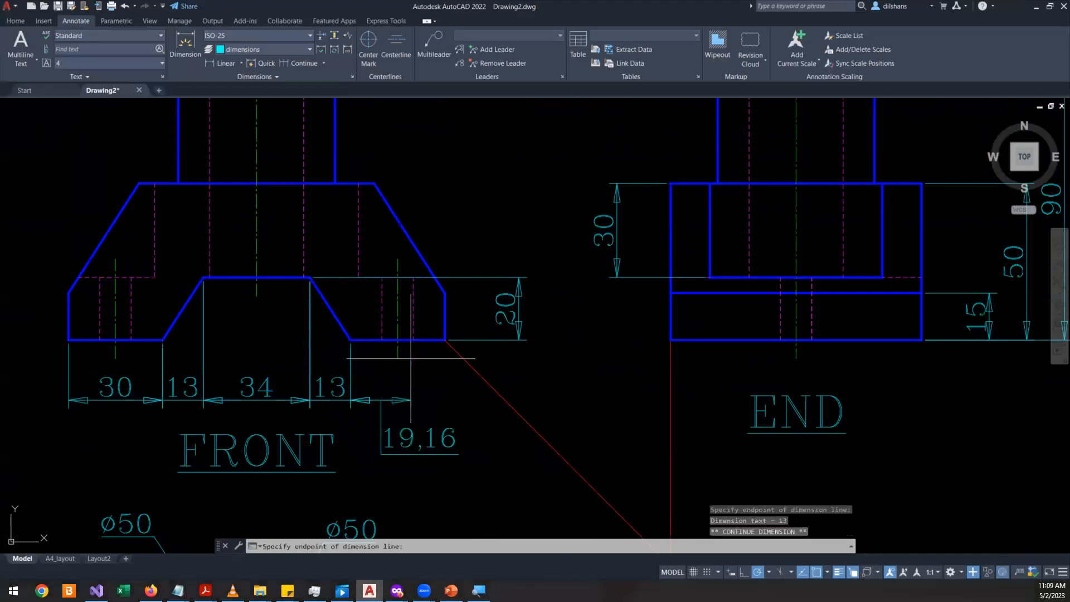
pyautogui.click(445, 340)
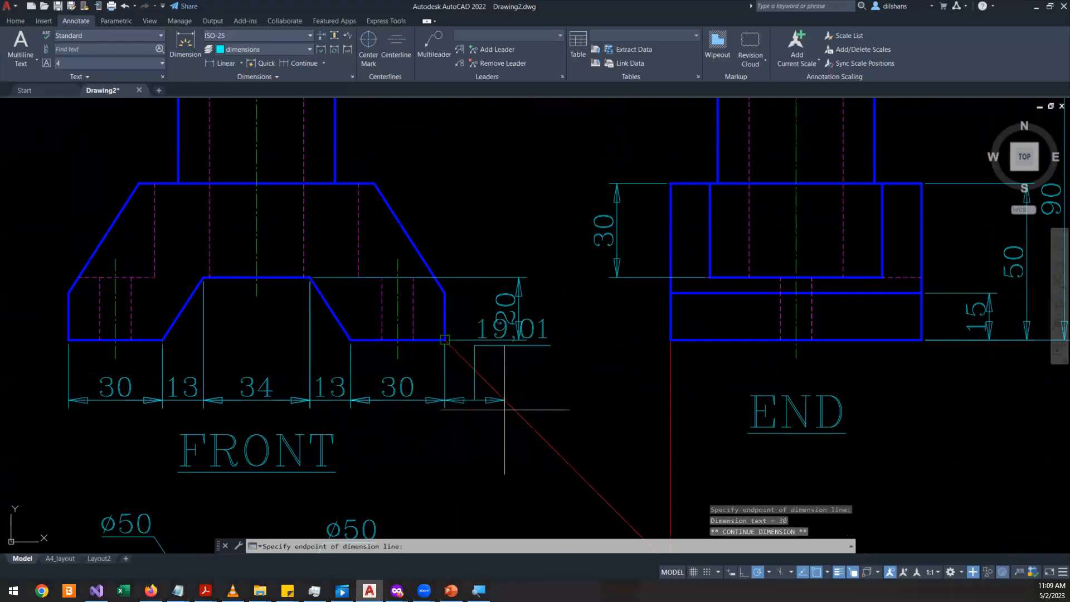
pyautogui.press('Escape')
pyautogui.press('Escape')
pyautogui.press('Escape')
# - Delete the continued 13 and 30 dimensions to the right of the 34 dimension below the front view
pyautogui.scroll(-5, 478, 437)
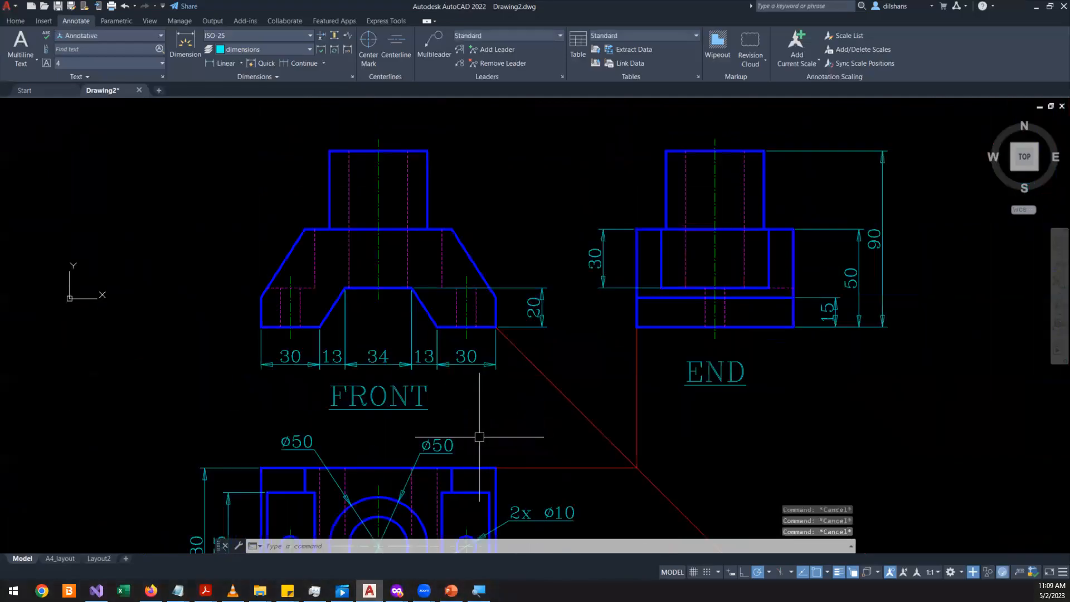
pyautogui.scroll(6, 477, 379)
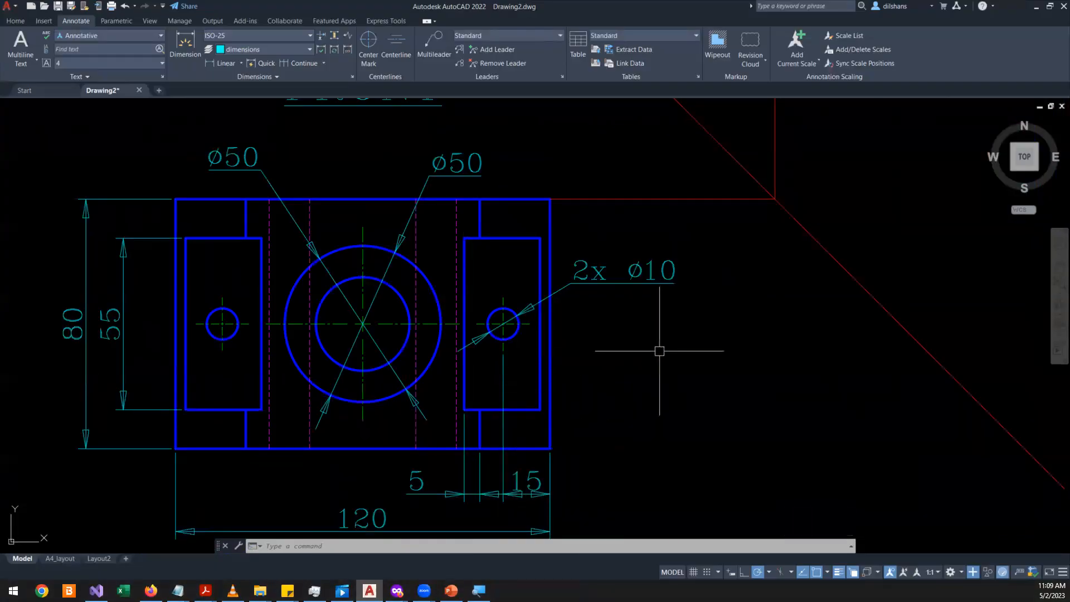
pyautogui.scroll(-2, 659, 351)
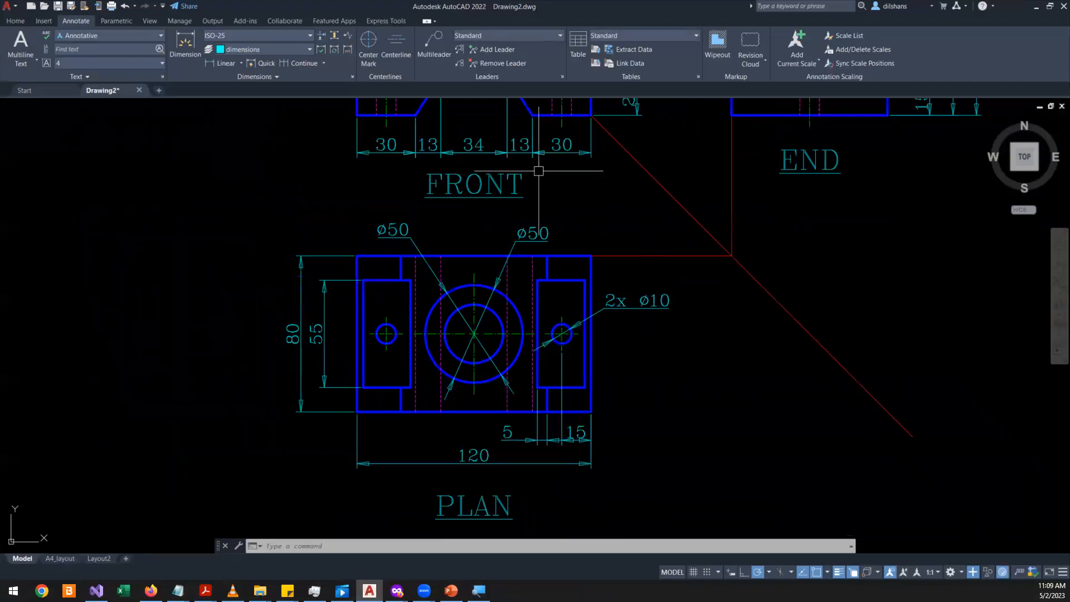
pyautogui.scroll(-2, 550, 149)
pyautogui.scroll(6, 551, 149)
pyautogui.scroll(-3, 551, 148)
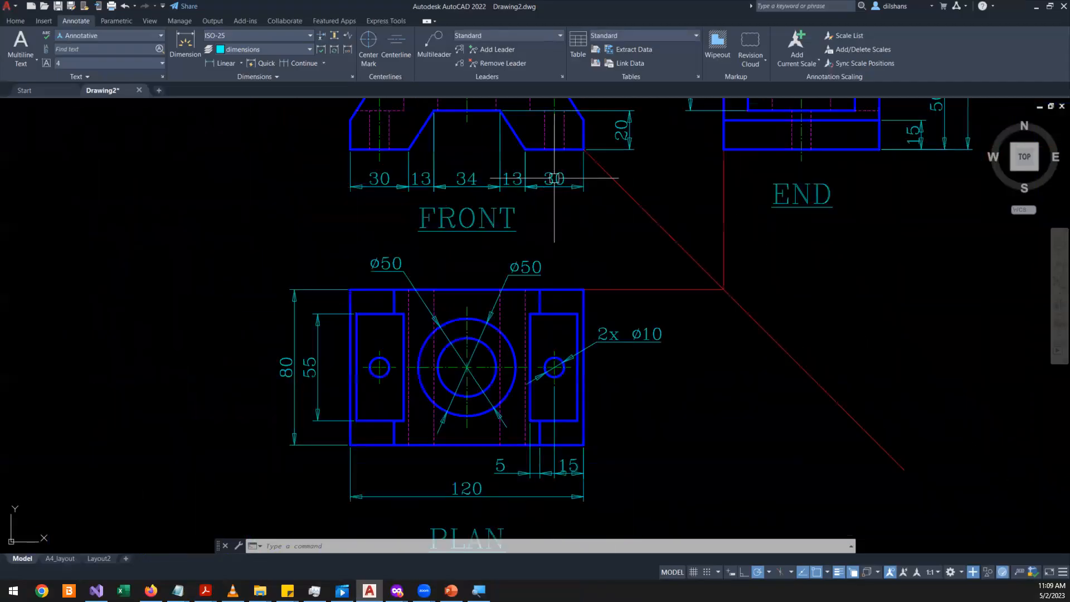
pyautogui.scroll(4, 571, 161)
pyautogui.click(578, 261)
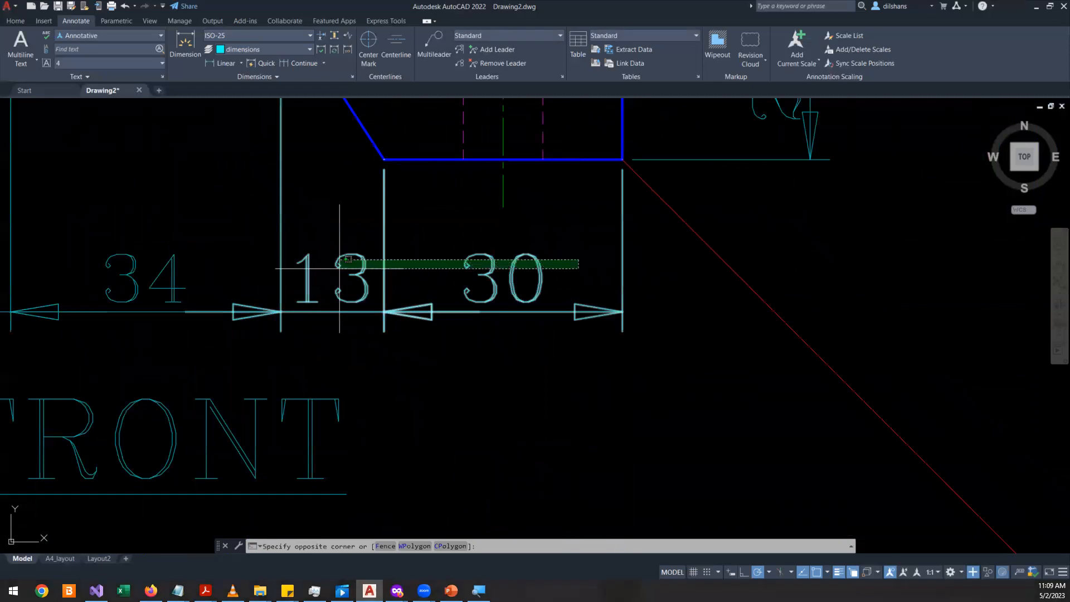
pyautogui.click(288, 262)
pyautogui.press('Delete')
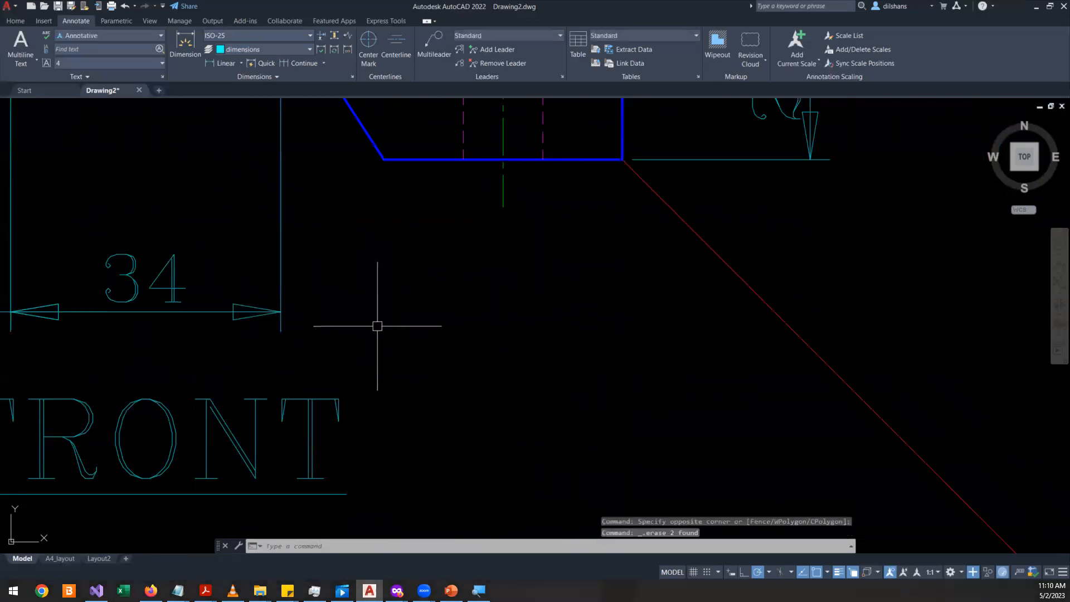
# - Examine the front, end and plan views for the dimensions in place and any still missing
pyautogui.scroll(-4, 363, 296)
pyautogui.scroll(2, 324, 267)
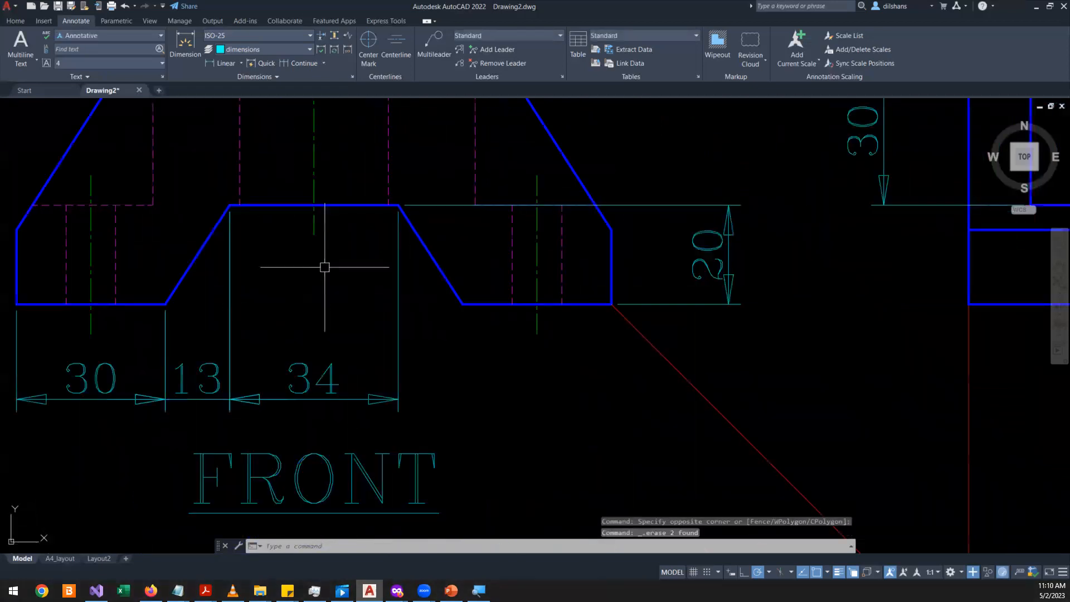
pyautogui.scroll(-3, 325, 269)
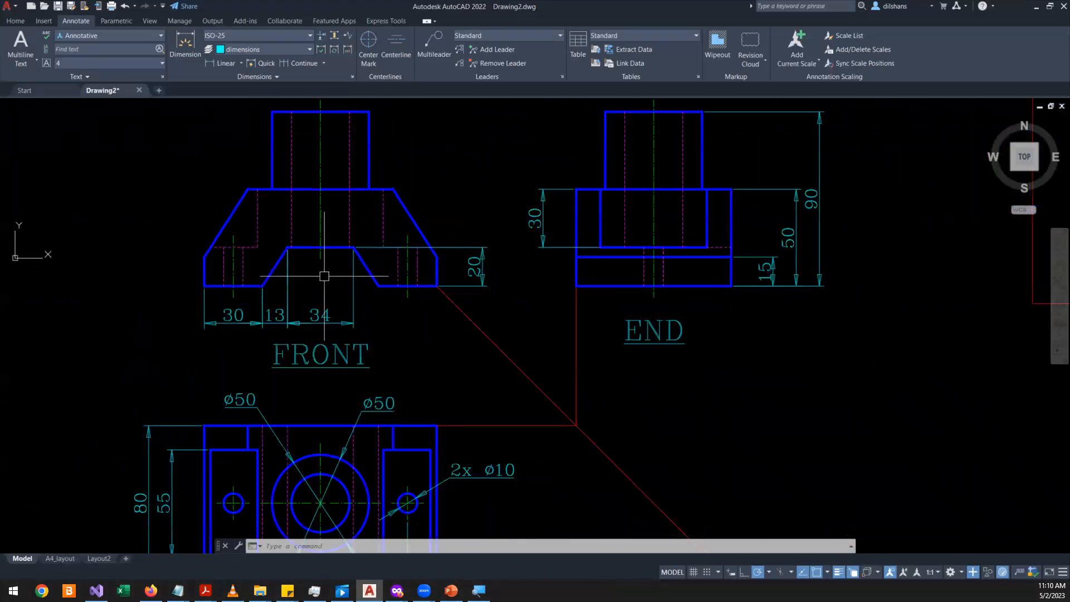
pyautogui.scroll(-2, 322, 245)
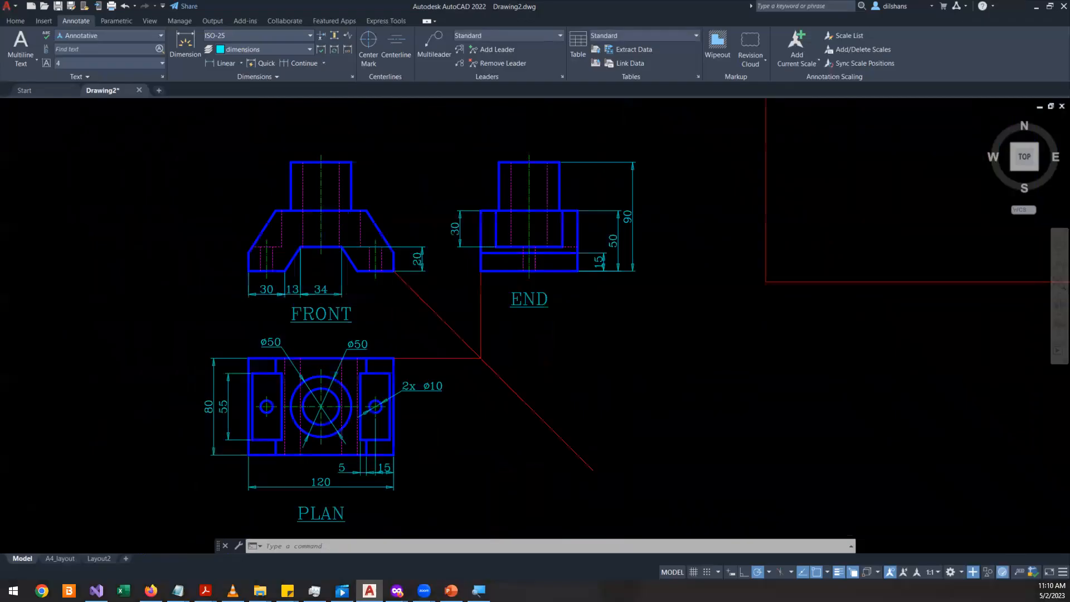
pyautogui.scroll(4, 324, 295)
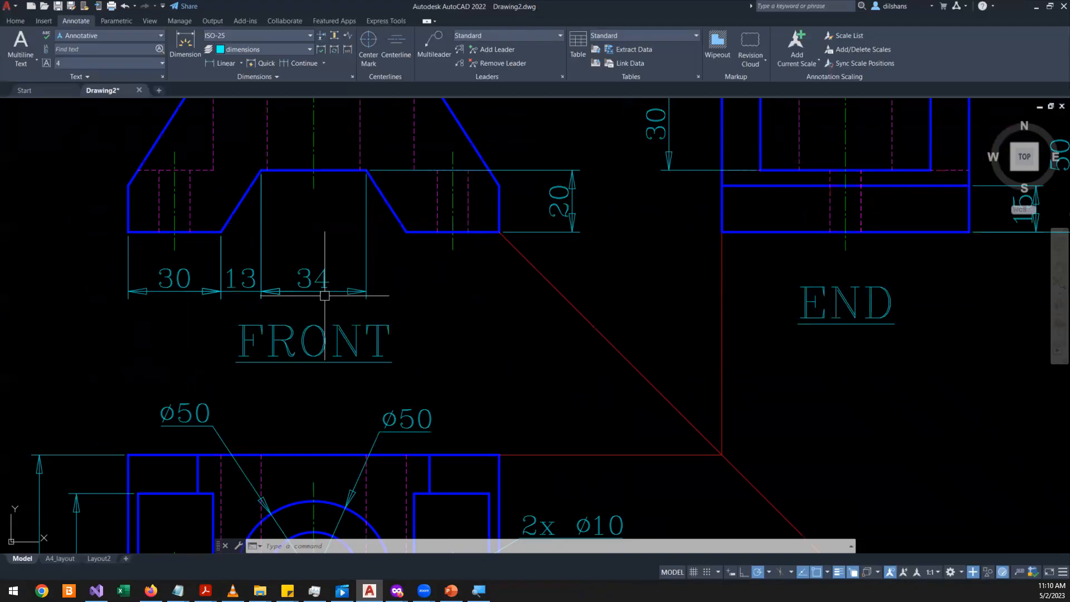
pyautogui.scroll(-2, 463, 362)
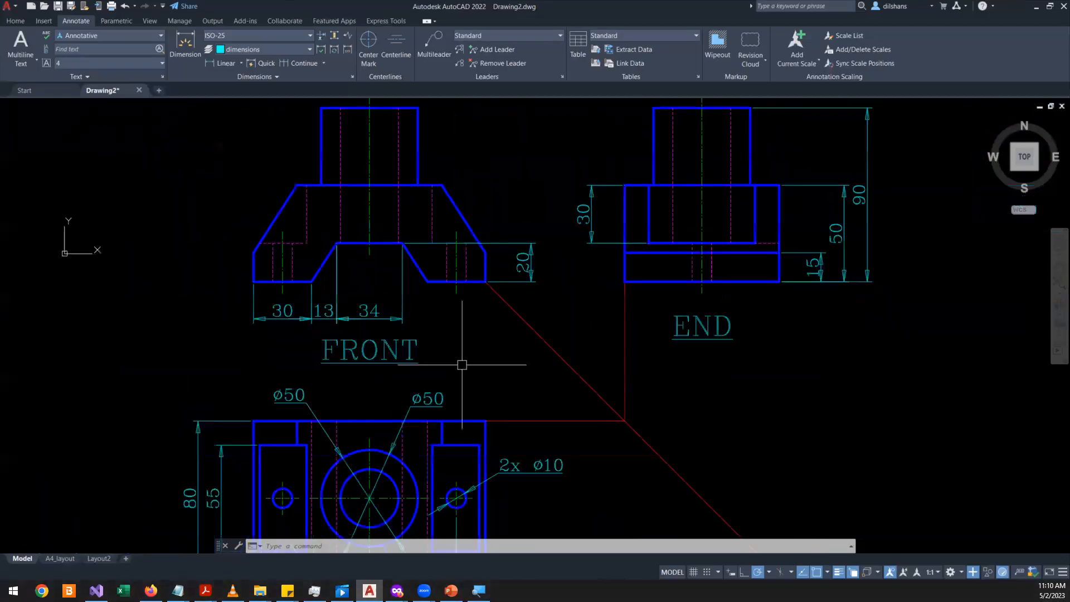
pyautogui.scroll(2, 493, 512)
pyautogui.scroll(2, 493, 512)
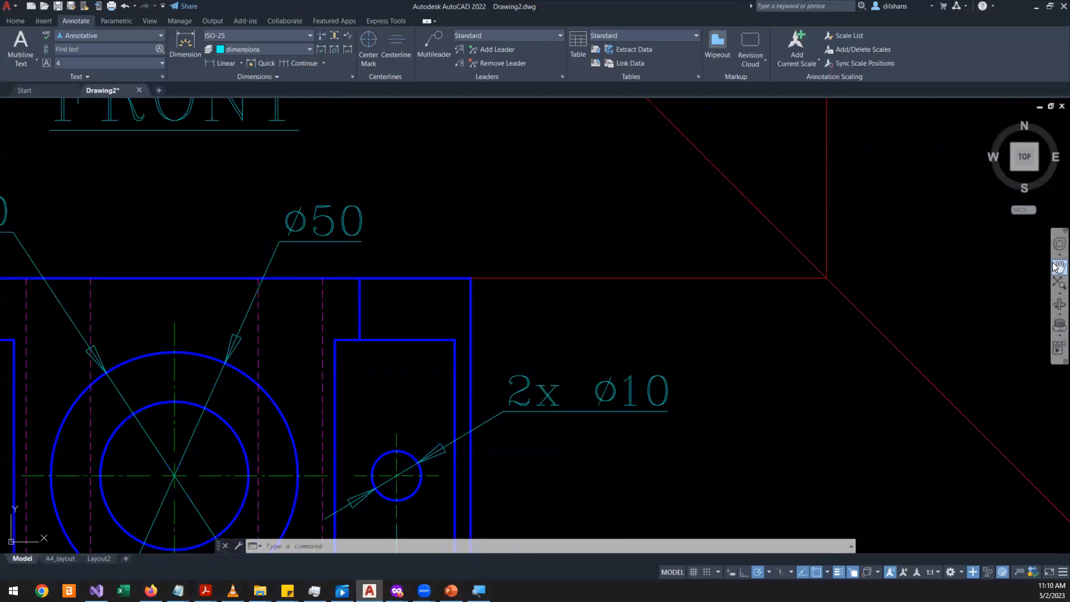
pyautogui.click(1059, 267)
pyautogui.moveTo(504, 359)
pyautogui.mouseDown()
pyautogui.moveTo(747, 283)
pyautogui.moveTo(740, 167)
pyautogui.moveTo(676, 102)
pyautogui.moveTo(661, 103)
pyautogui.moveTo(676, 322)
pyautogui.moveTo(719, 359)
pyautogui.mouseUp()
pyautogui.scroll(-5, 718, 358)
pyautogui.moveTo(738, 268)
pyautogui.mouseDown()
pyautogui.moveTo(363, 273)
pyautogui.moveTo(367, 290)
pyautogui.mouseUp()
pyautogui.rightClick(367, 291)
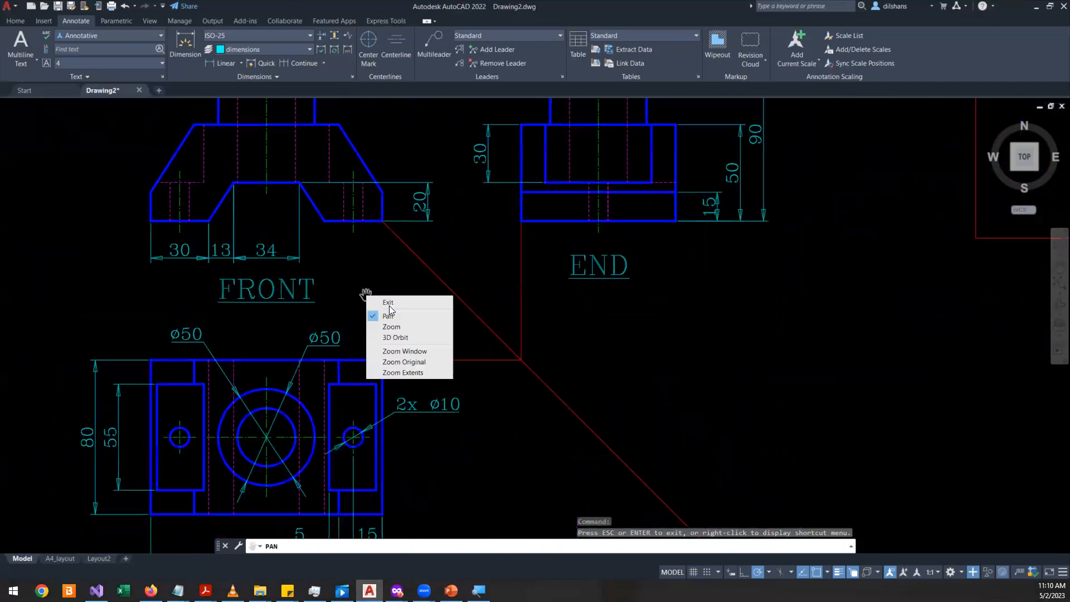
pyautogui.click(389, 306)
# - Add an angular dimension between the front view's left sloping edge and the horizontal hidden line, placed inside the outline, and select it
pyautogui.click(244, 63)
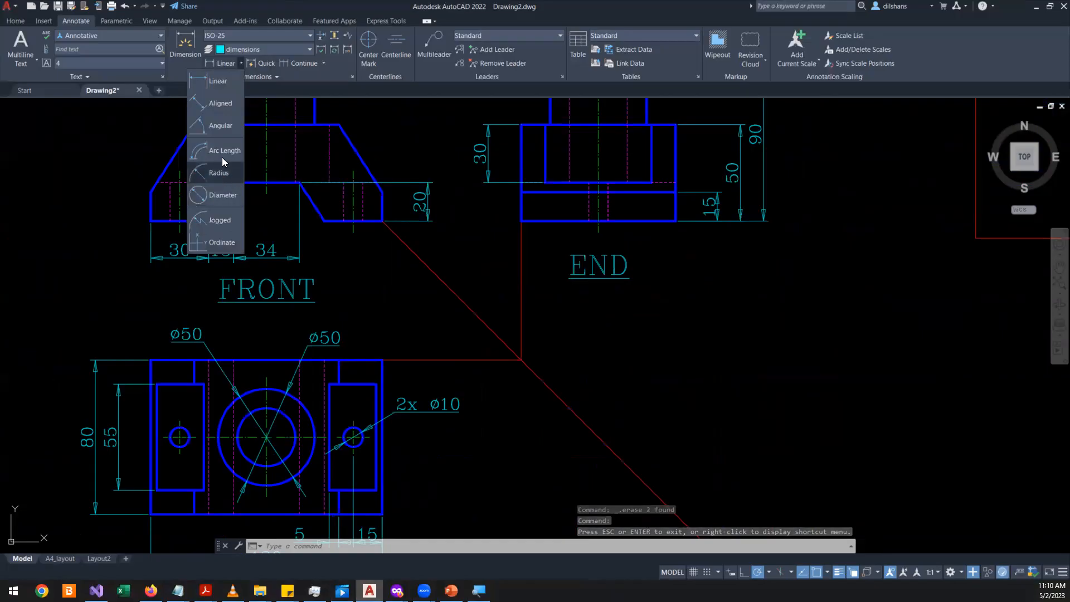
pyautogui.click(224, 126)
pyautogui.scroll(5, 212, 171)
pyautogui.moveTo(148, 190); pyautogui.dragTo(551, 232, button='middle')
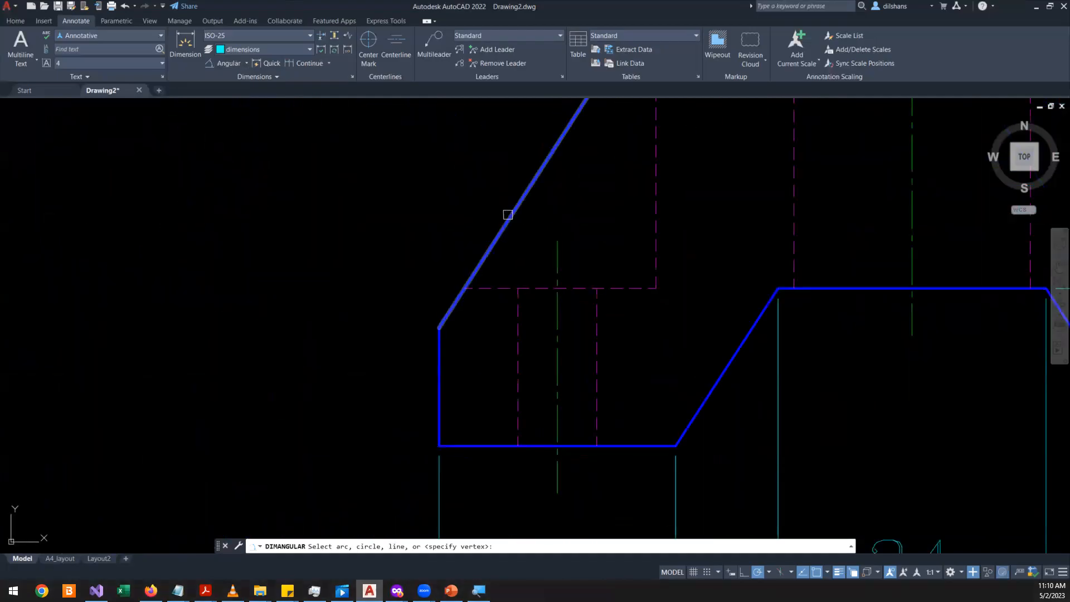
pyautogui.click(508, 214)
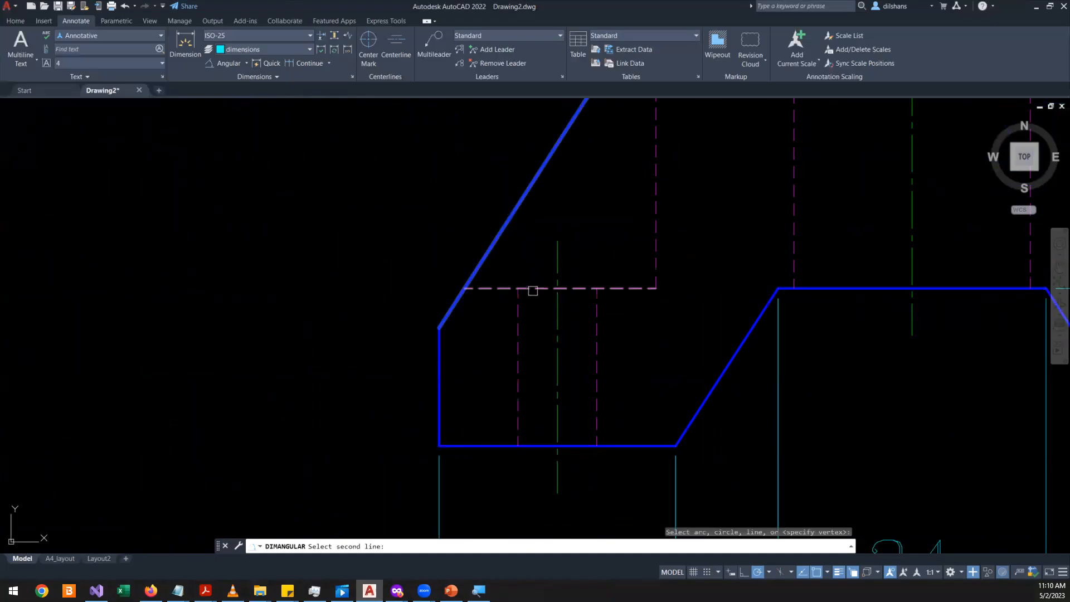
pyautogui.click(533, 288)
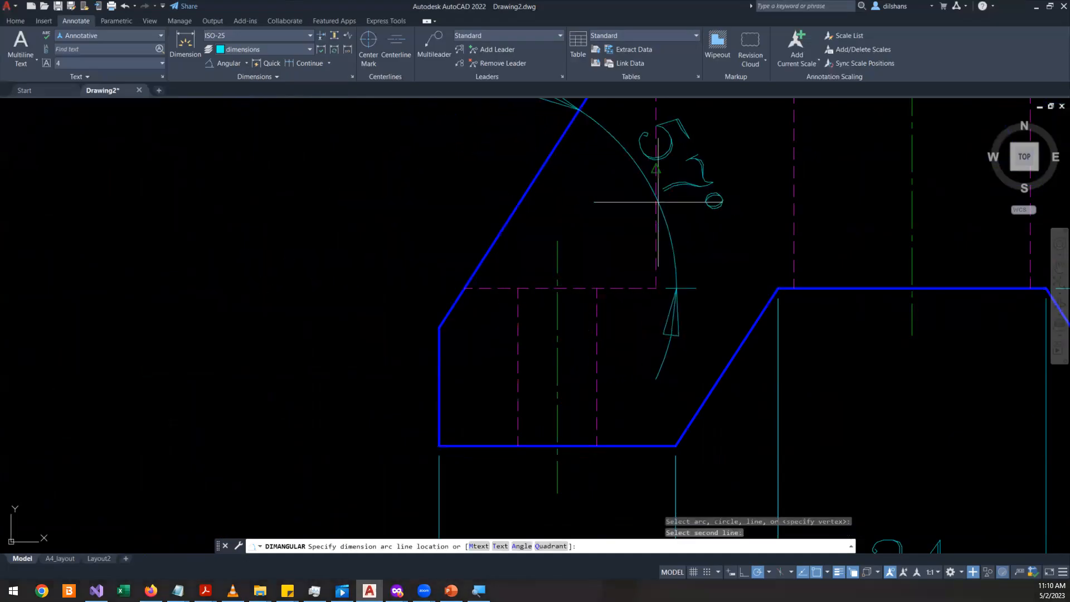
pyautogui.moveTo(652, 202)
pyautogui.mouseDown(button='middle')
pyautogui.moveTo(557, 365)
pyautogui.moveTo(490, 443)
pyautogui.mouseUp(button='middle')
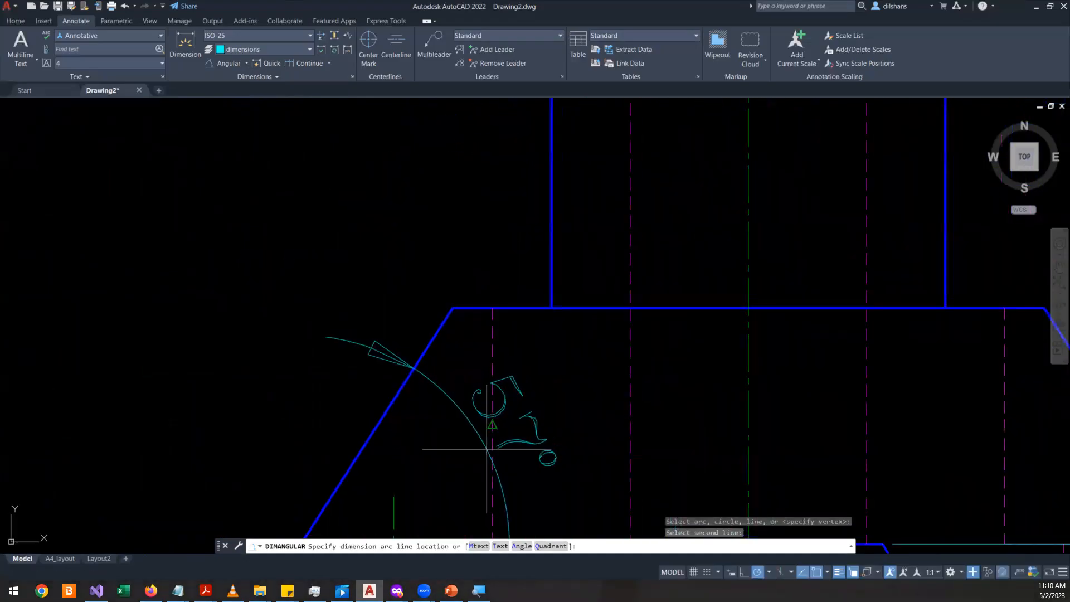
pyautogui.click(552, 448)
pyautogui.scroll(-4, 550, 391)
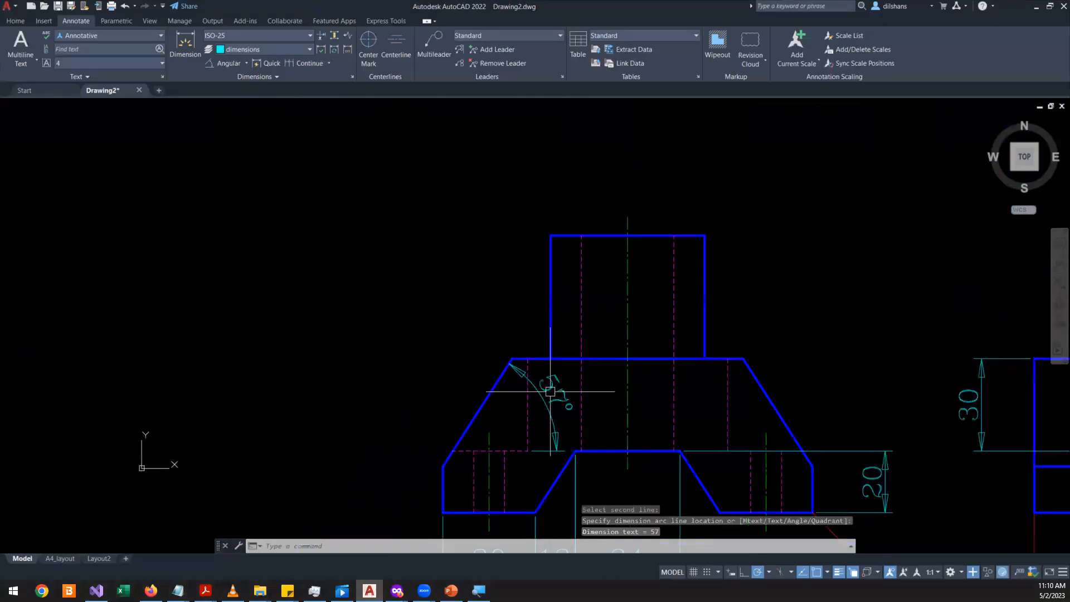
pyautogui.click(546, 402)
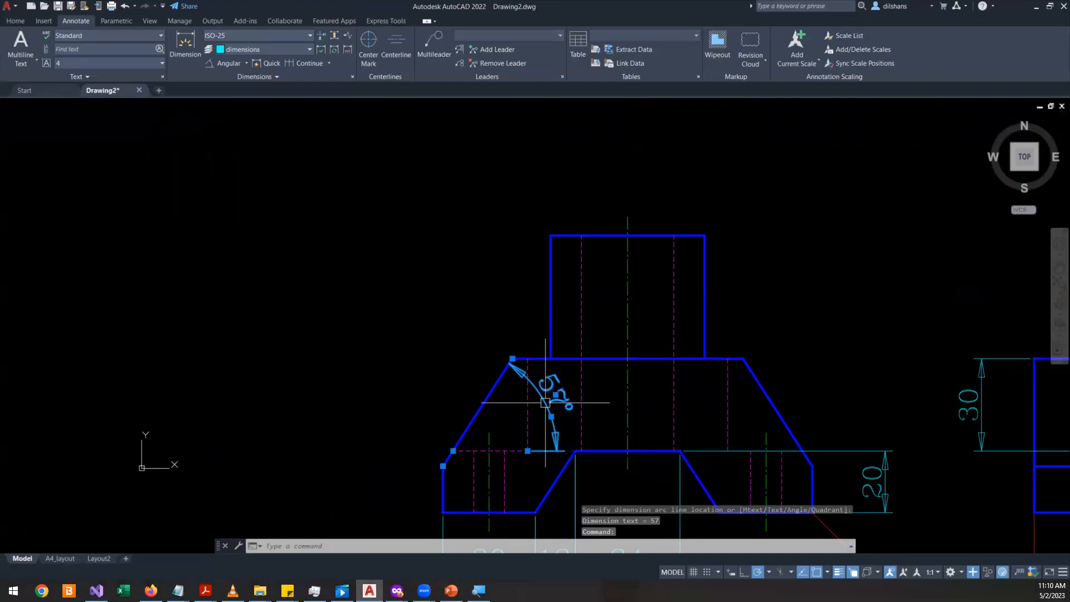
# - Delete the selected angular dimension from the front view
pyautogui.press('Delete')
pyautogui.moveTo(546, 402)
pyautogui.mouseDown(button='middle')
pyautogui.moveTo(574, 406)
pyautogui.moveTo(411, 353)
pyautogui.moveTo(179, 342)
pyautogui.moveTo(452, 224)
pyautogui.moveTo(550, 310)
pyautogui.moveTo(516, 392)
pyautogui.mouseUp(button='middle')
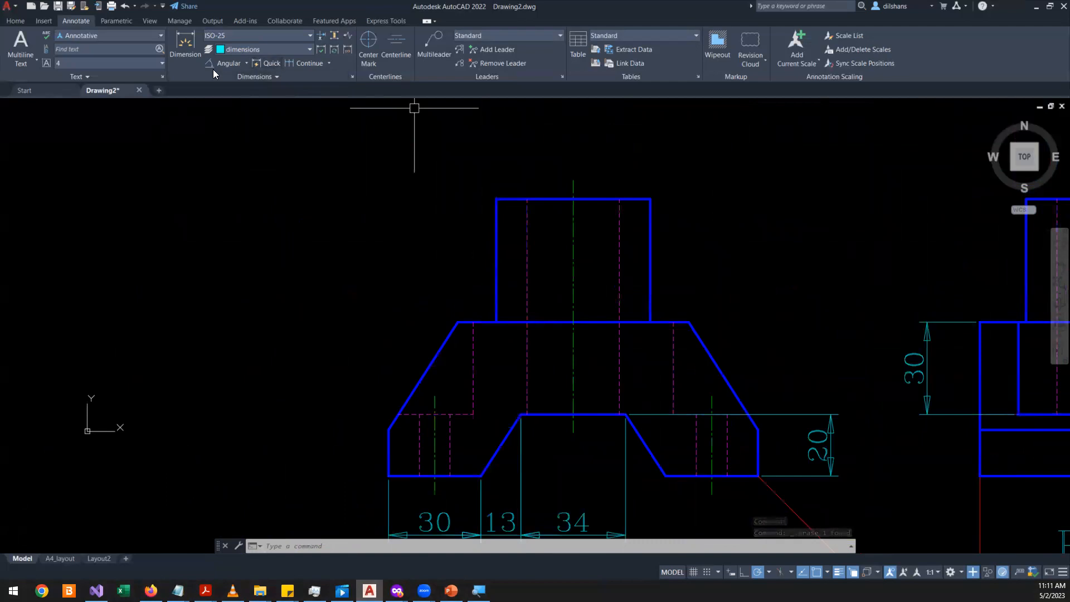
# - Add a horizontal linear dimension between the front view's two upper sloping-edge corners, placed above the view
pyautogui.click(232, 63)
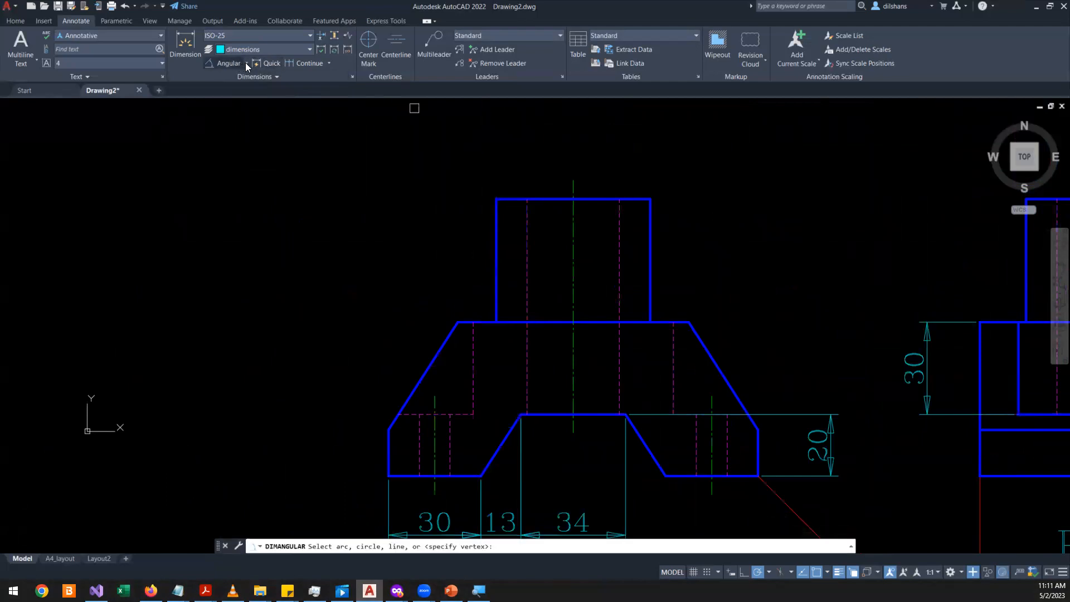
pyautogui.click(246, 63)
pyautogui.click(221, 83)
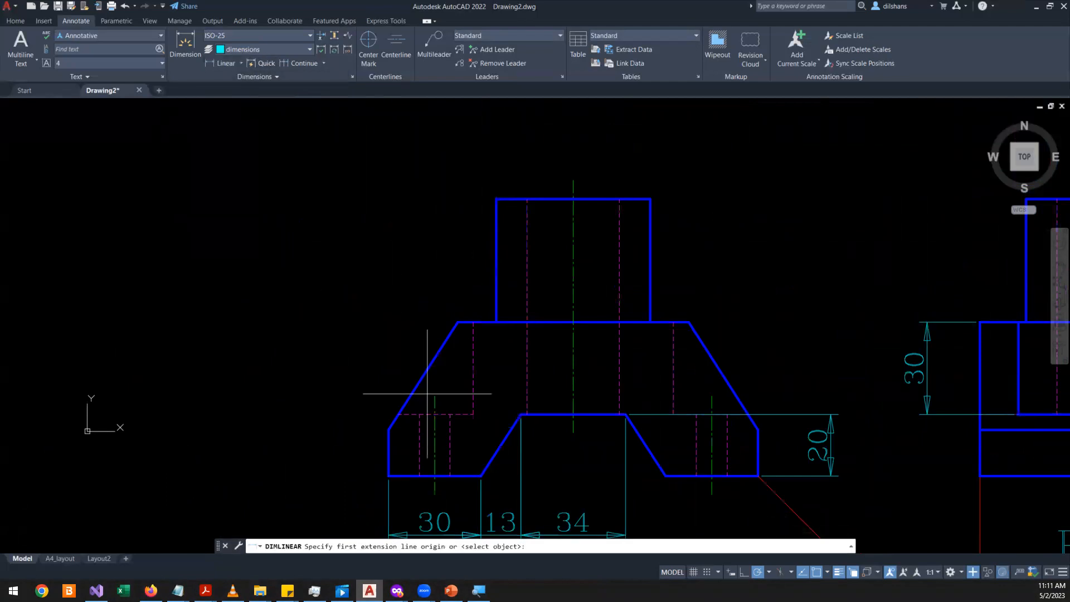
pyautogui.click(457, 322)
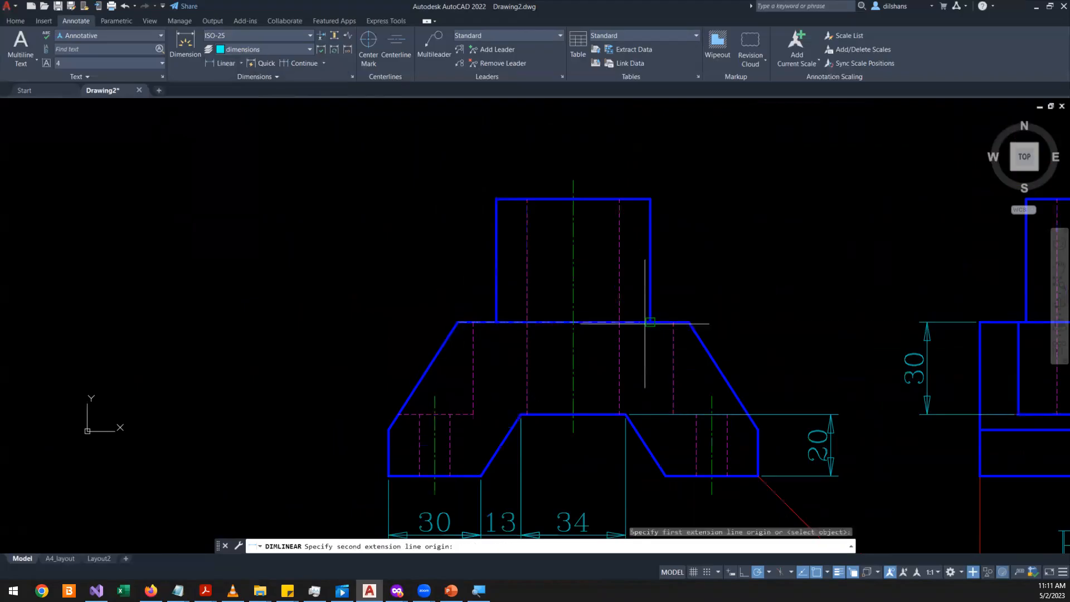
pyautogui.click(689, 322)
pyautogui.click(629, 142)
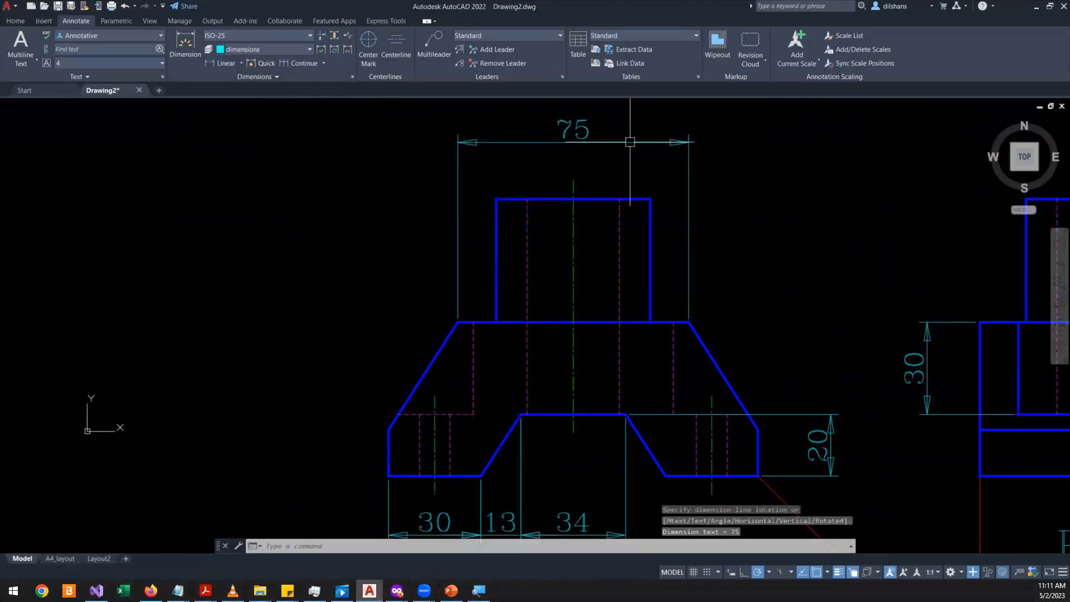
pyautogui.moveTo(652, 288); pyautogui.dragTo(302, 253, button='middle')
pyautogui.scroll(-5, 302, 252)
pyautogui.scroll(6, 307, 362)
pyautogui.scroll(-4, 307, 356)
pyautogui.scroll(4, 334, 340)
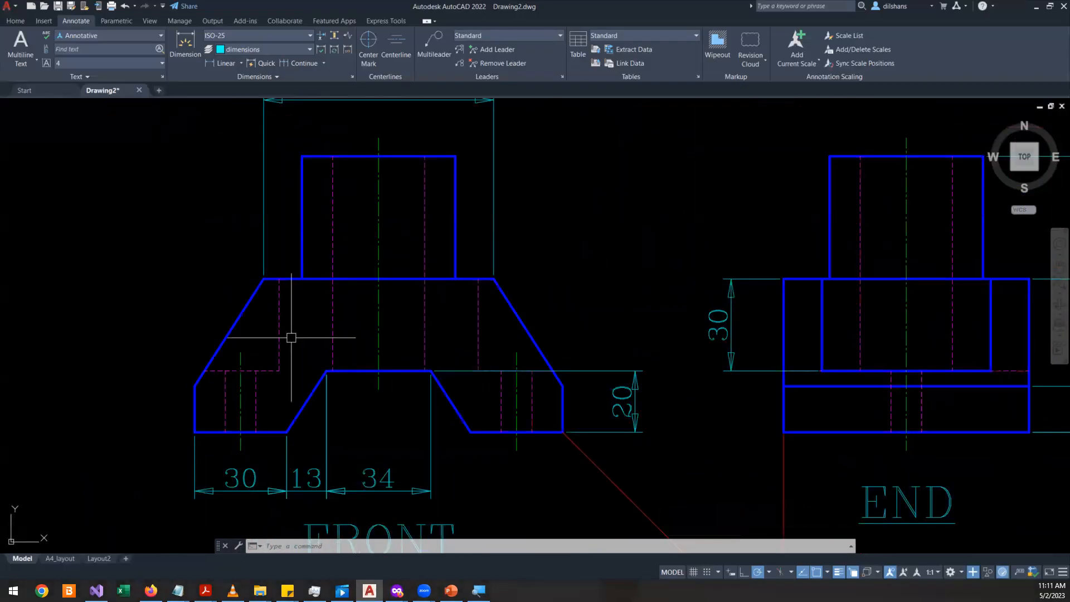
pyautogui.click(240, 63)
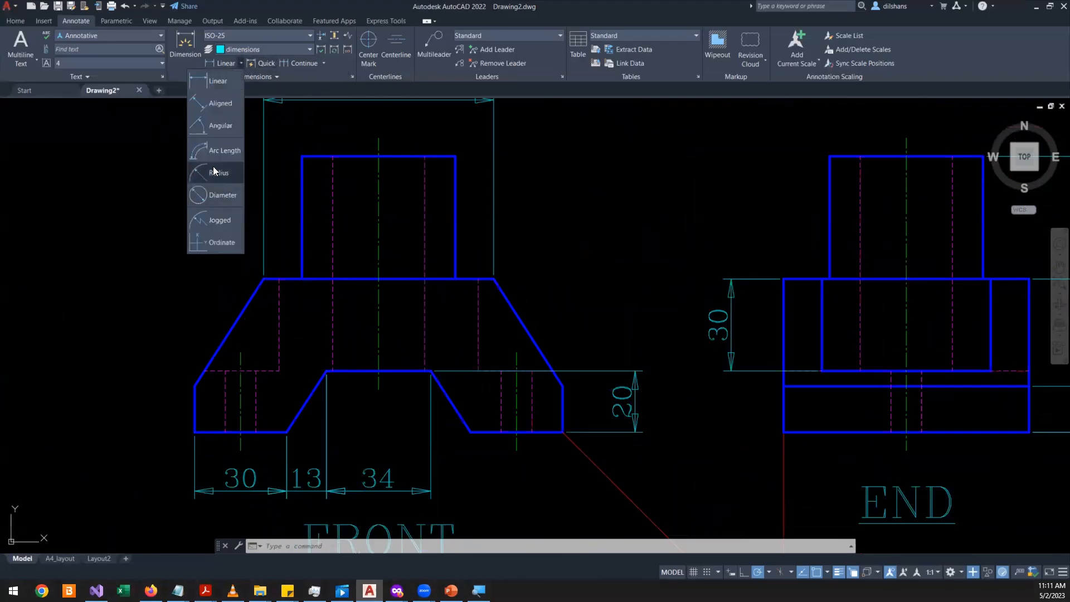
pyautogui.click(230, 105)
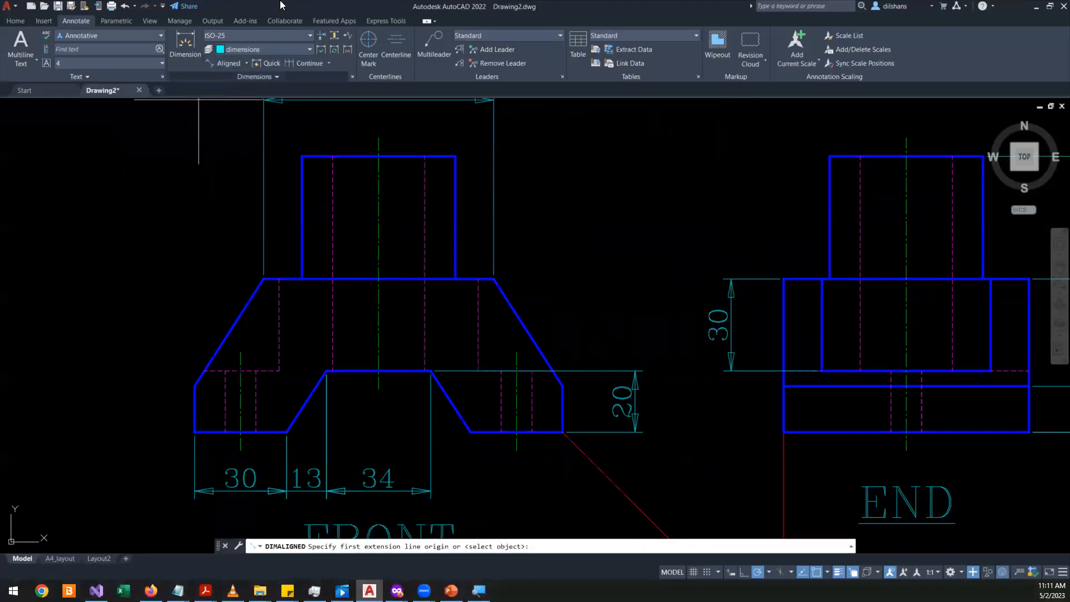
pyautogui.click(245, 64)
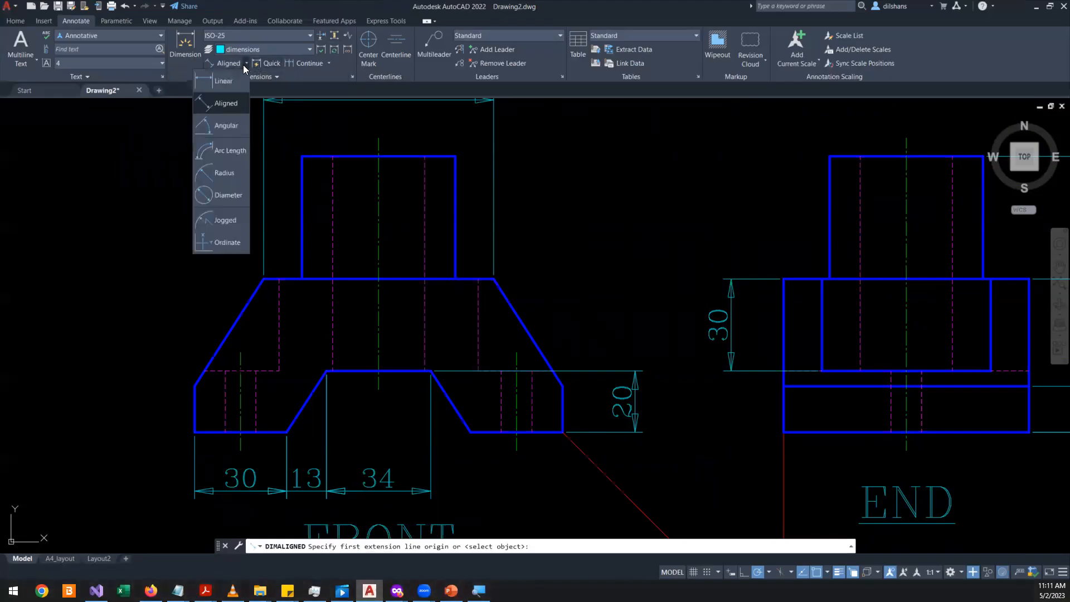
pyautogui.click(233, 82)
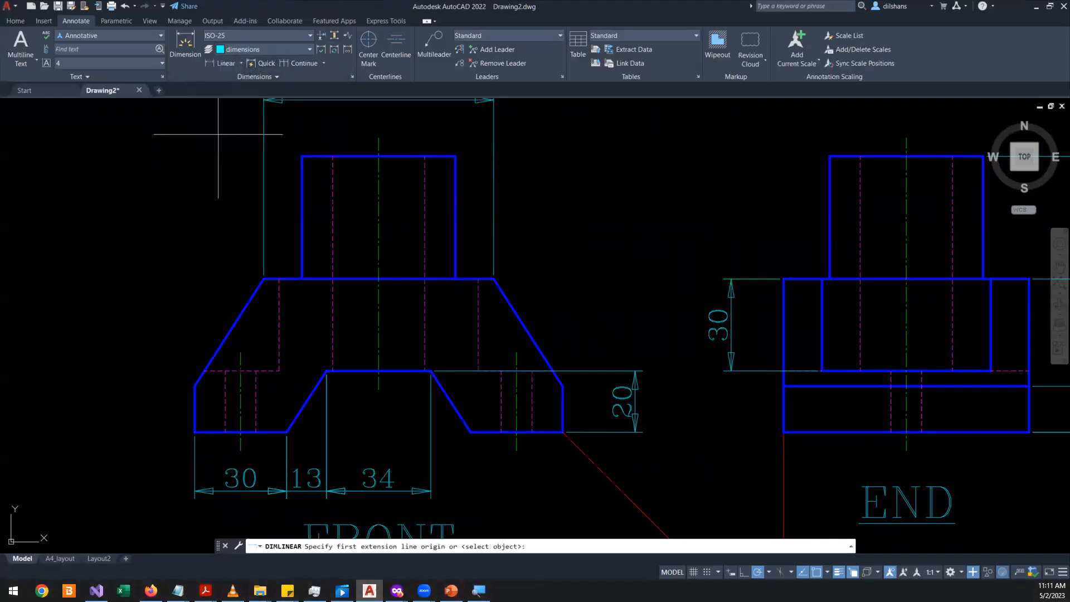
pyautogui.press('Return')
pyautogui.click(220, 351)
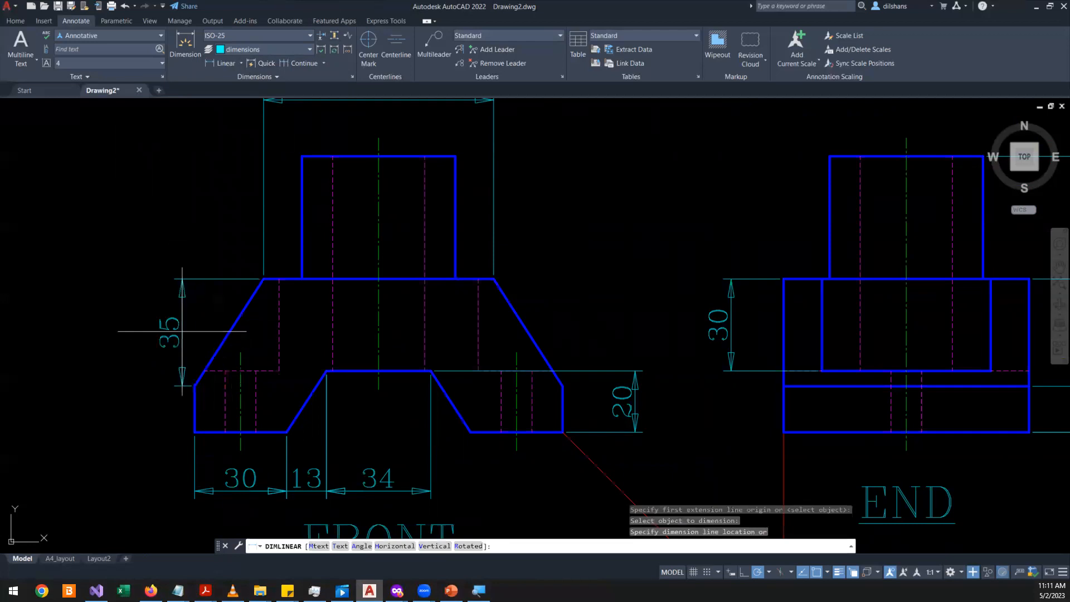
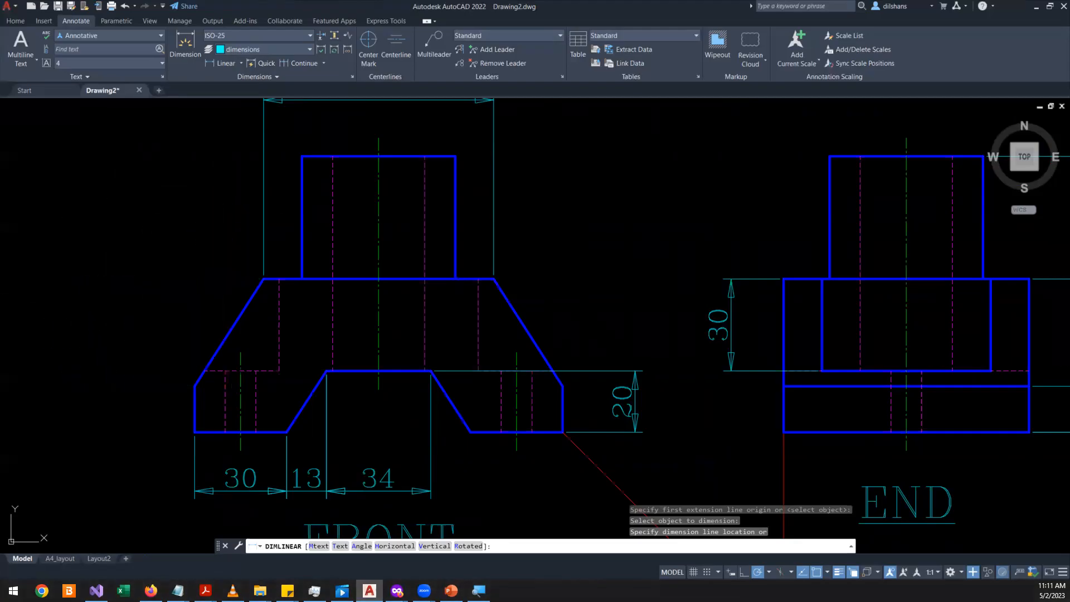
pyautogui.scroll(2, 229, 368)
pyautogui.press('Escape')
pyautogui.press('Escape')
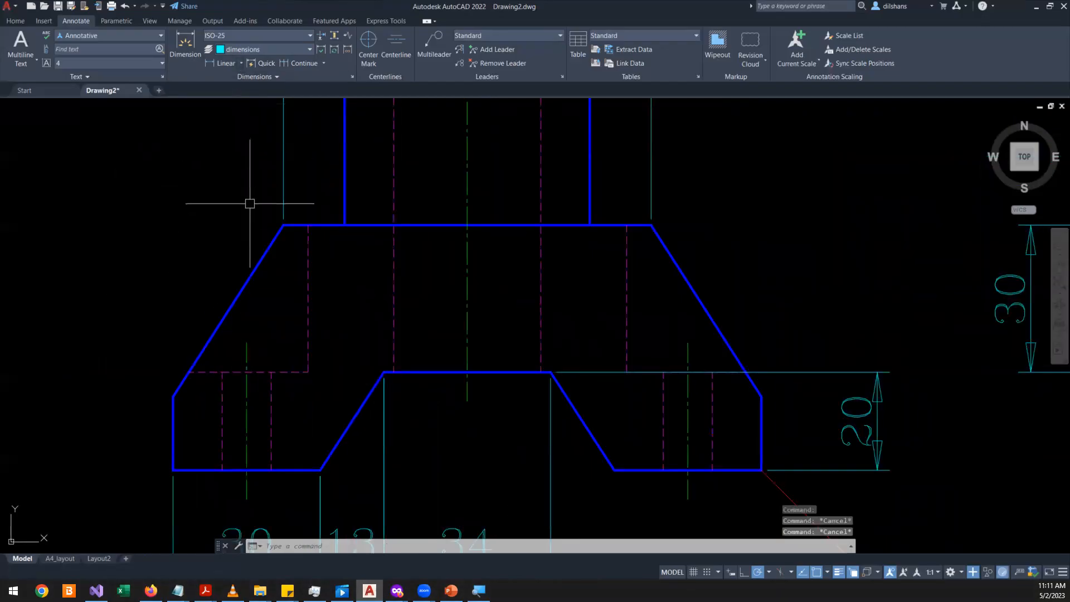
# - Add an aligned dimension to the front view's left sloping edge, placed outside the outline
pyautogui.click(241, 64)
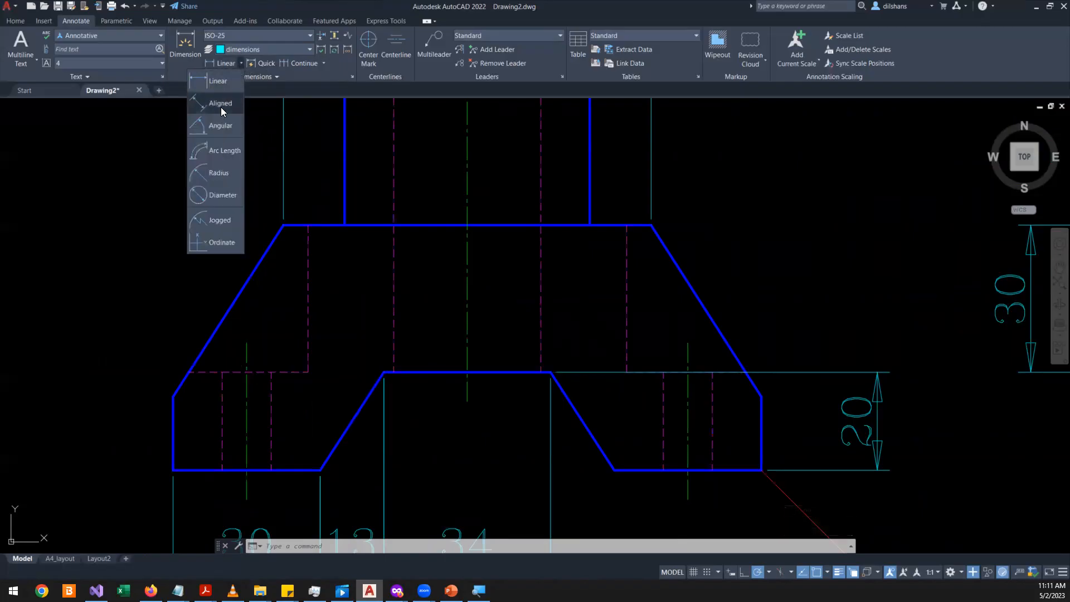
pyautogui.click(221, 107)
pyautogui.press('Return')
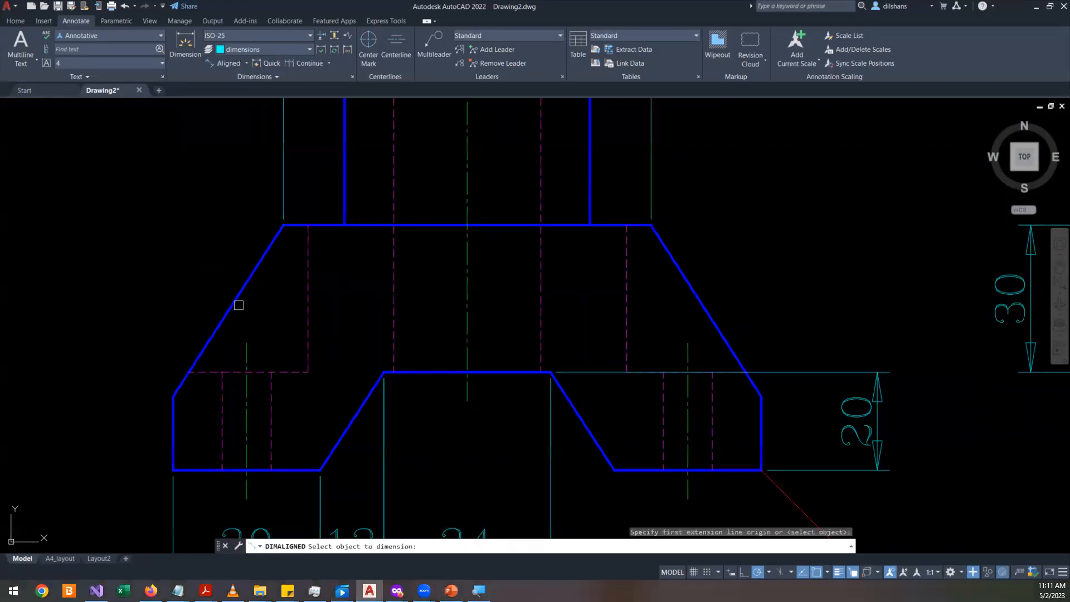
pyautogui.click(251, 273)
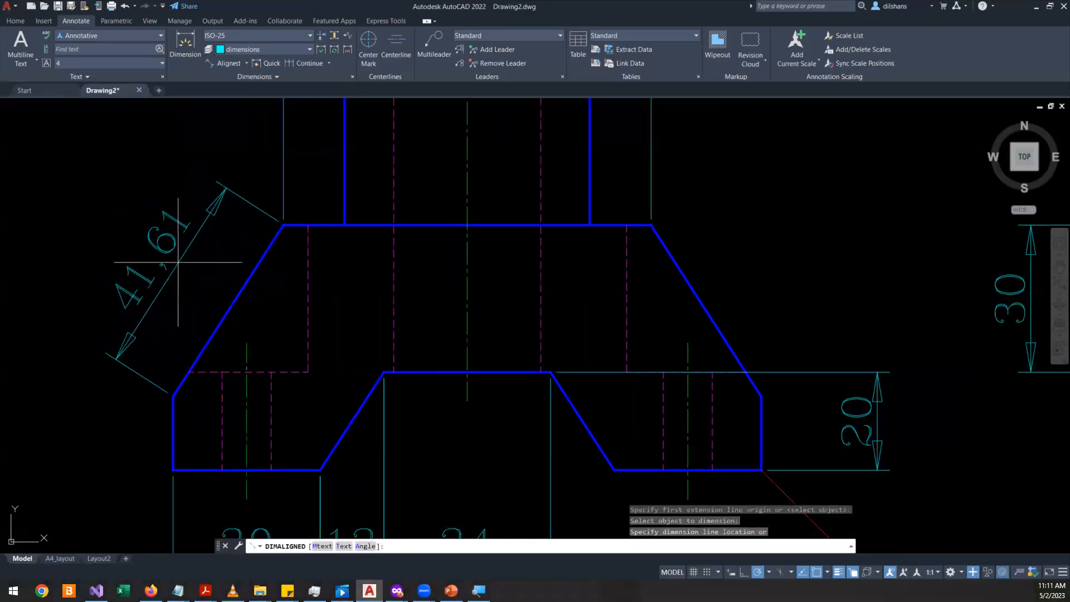
pyautogui.click(148, 268)
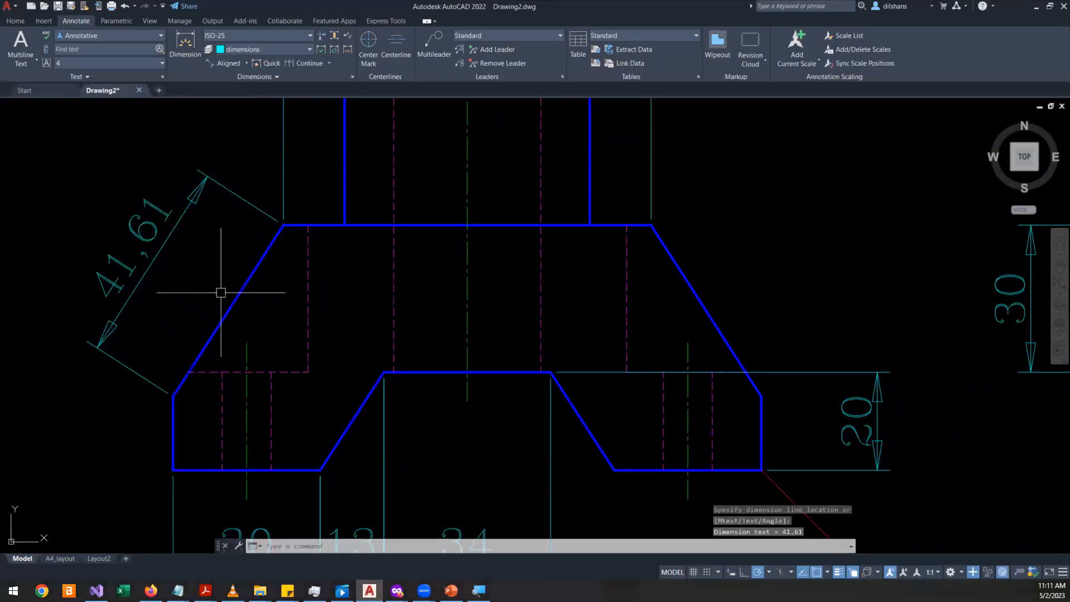
pyautogui.press('Escape')
pyautogui.press('Escape')
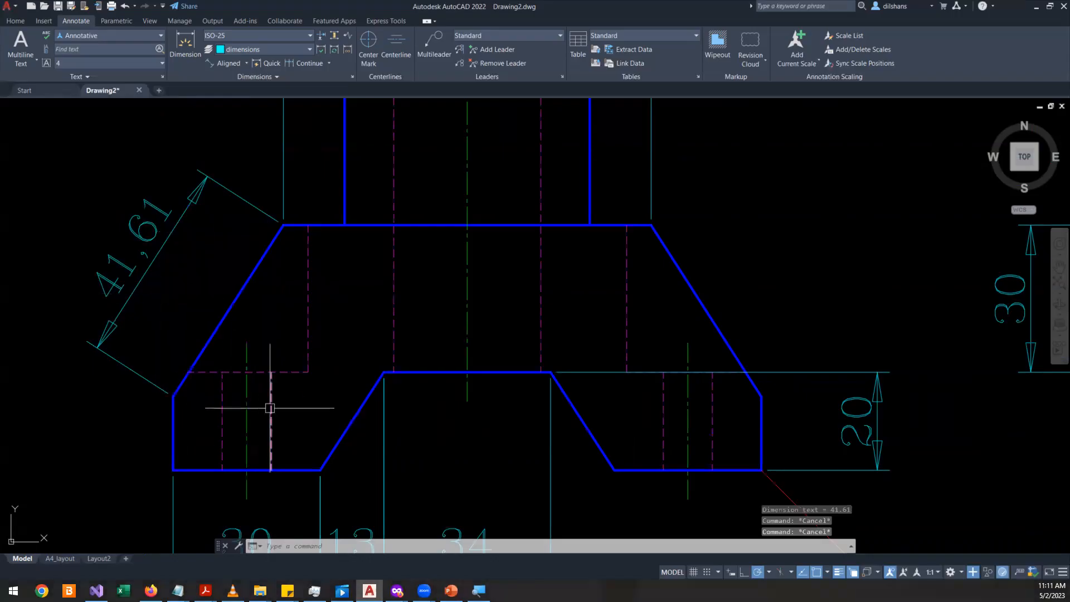
# - Delete the aligned dimension from the front view's left sloping edge
pyautogui.click(199, 273)
pyautogui.click(93, 200)
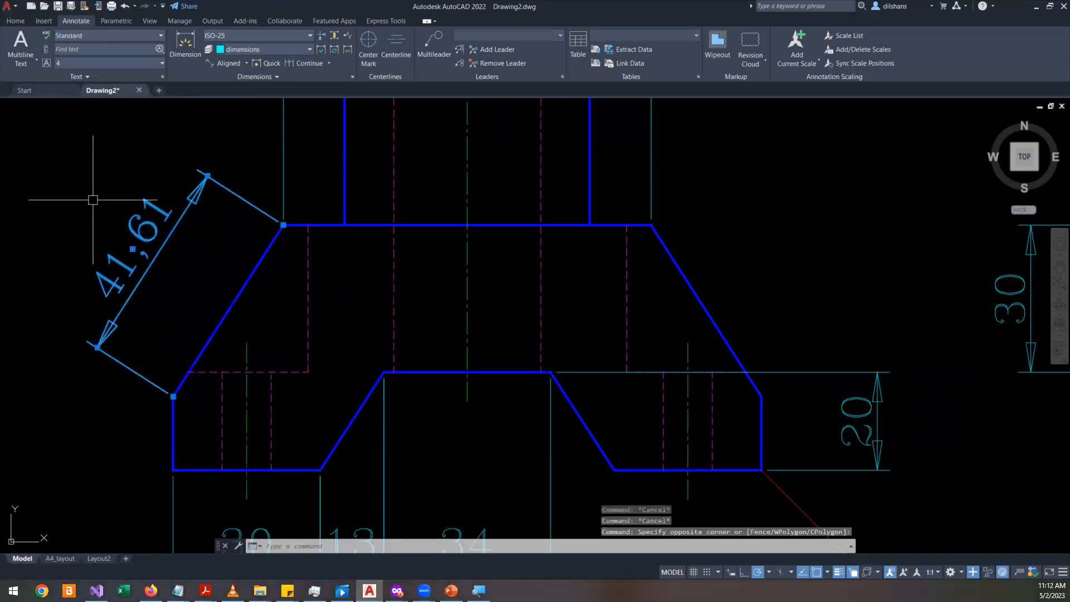
pyautogui.press('Delete')
pyautogui.scroll(-7, 91, 202)
pyautogui.scroll(3, 134, 237)
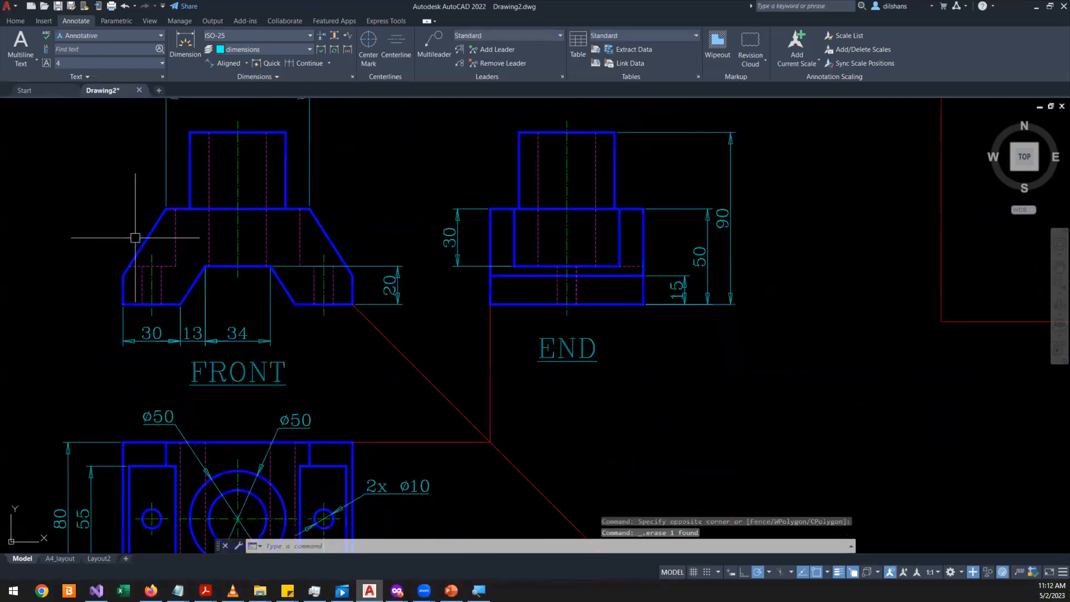
# - Review the dimensions in the plan, front and end views and the ISO 129-1 note in Notepad
pyautogui.click(1059, 267)
pyautogui.moveTo(419, 308)
pyautogui.mouseDown()
pyautogui.moveTo(353, 445)
pyautogui.moveTo(492, 336)
pyautogui.moveTo(533, 221)
pyautogui.moveTo(426, 185)
pyautogui.moveTo(488, 198)
pyautogui.moveTo(475, 162)
pyautogui.moveTo(466, 290)
pyautogui.moveTo(466, 226)
pyautogui.moveTo(482, 233)
pyautogui.moveTo(478, 277)
pyautogui.moveTo(488, 280)
pyautogui.mouseUp()
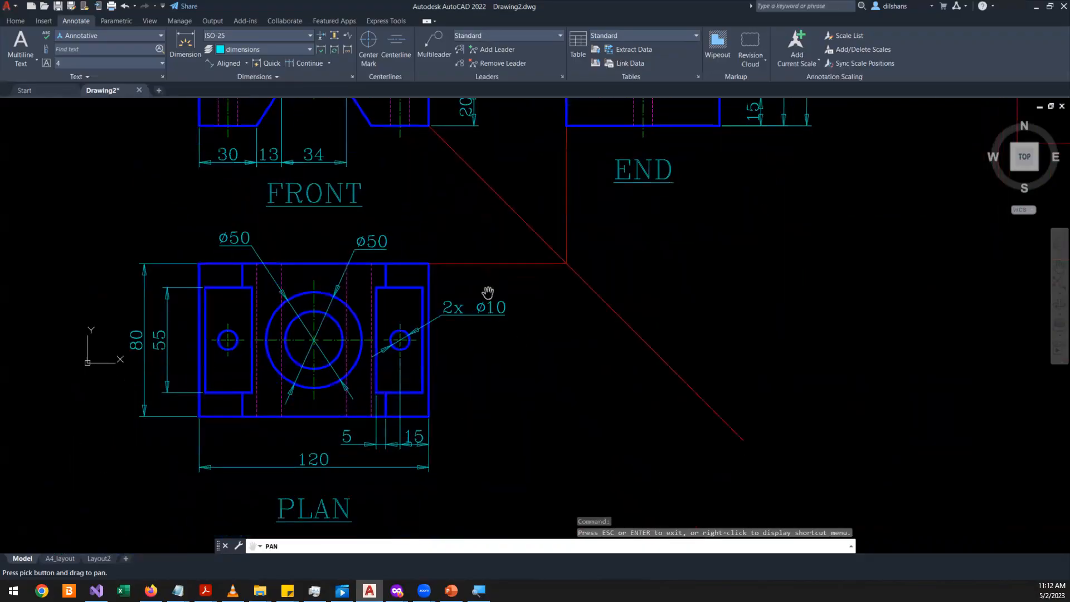
pyautogui.moveTo(177, 590)
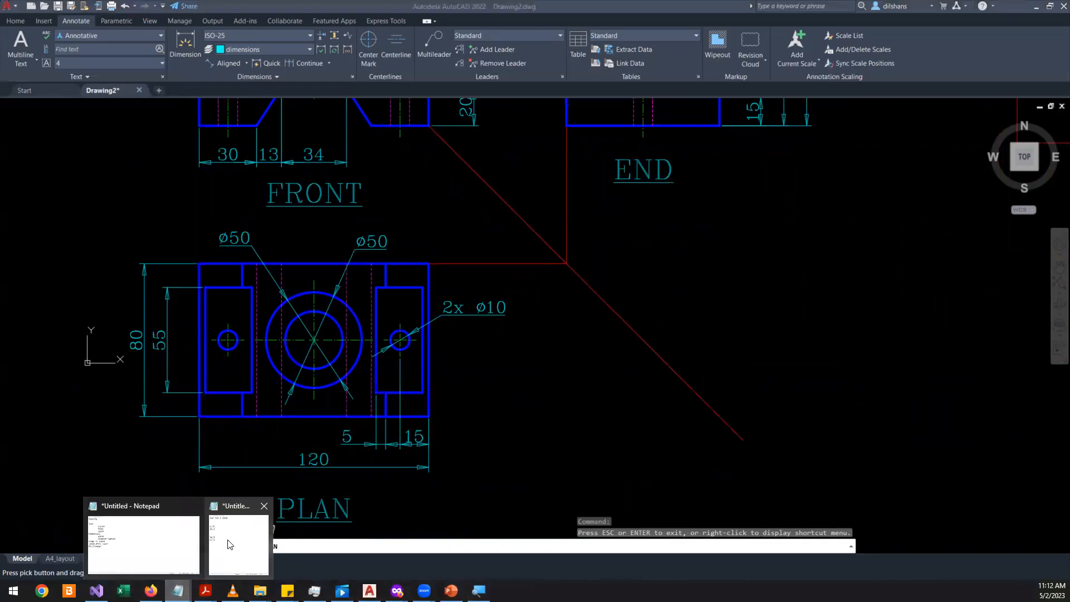
pyautogui.click(231, 541)
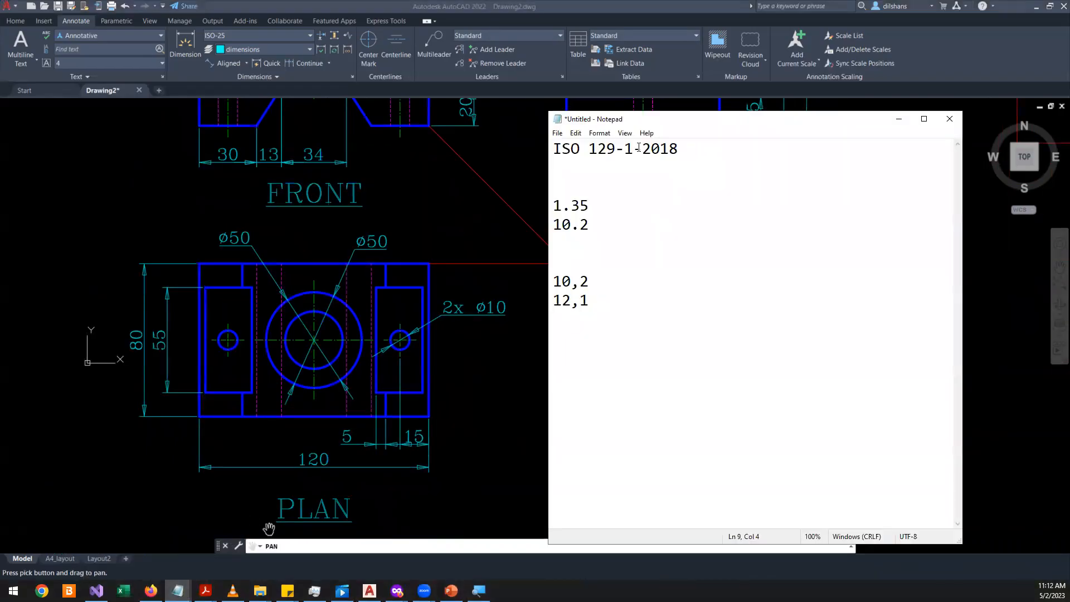
pyautogui.click(495, 232)
pyautogui.moveTo(465, 317)
pyautogui.mouseDown()
pyautogui.moveTo(362, 493)
pyautogui.moveTo(350, 299)
pyautogui.moveTo(507, 432)
pyautogui.mouseUp()
pyautogui.moveTo(519, 361)
pyautogui.mouseDown()
pyautogui.moveTo(474, 524)
pyautogui.moveTo(438, 292)
pyautogui.mouseUp()
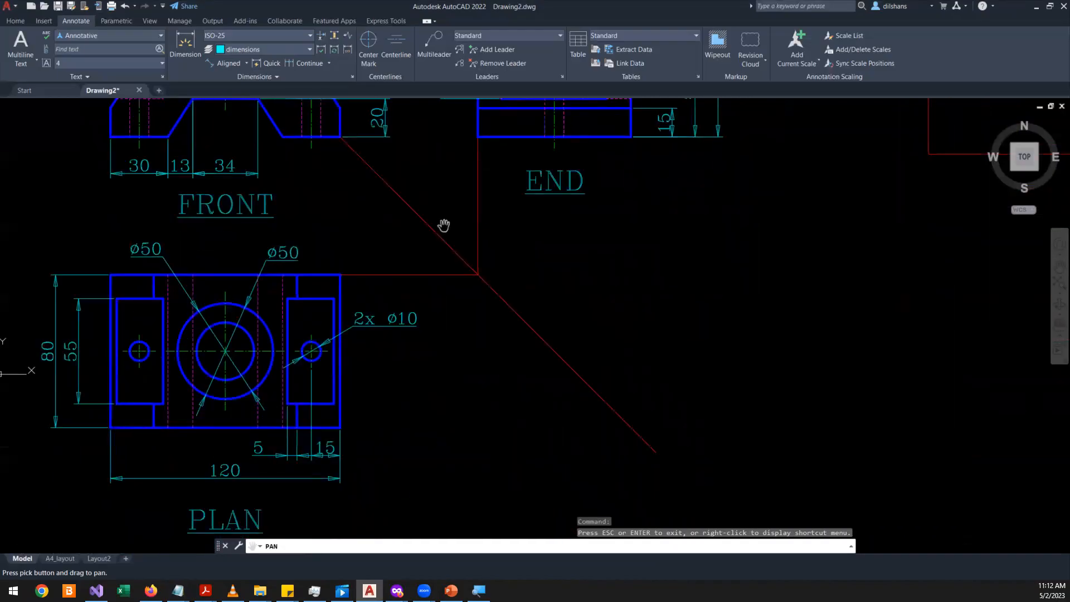
pyautogui.moveTo(441, 231)
pyautogui.mouseDown()
pyautogui.moveTo(451, 238)
pyautogui.moveTo(444, 394)
pyautogui.moveTo(447, 375)
pyautogui.mouseUp()
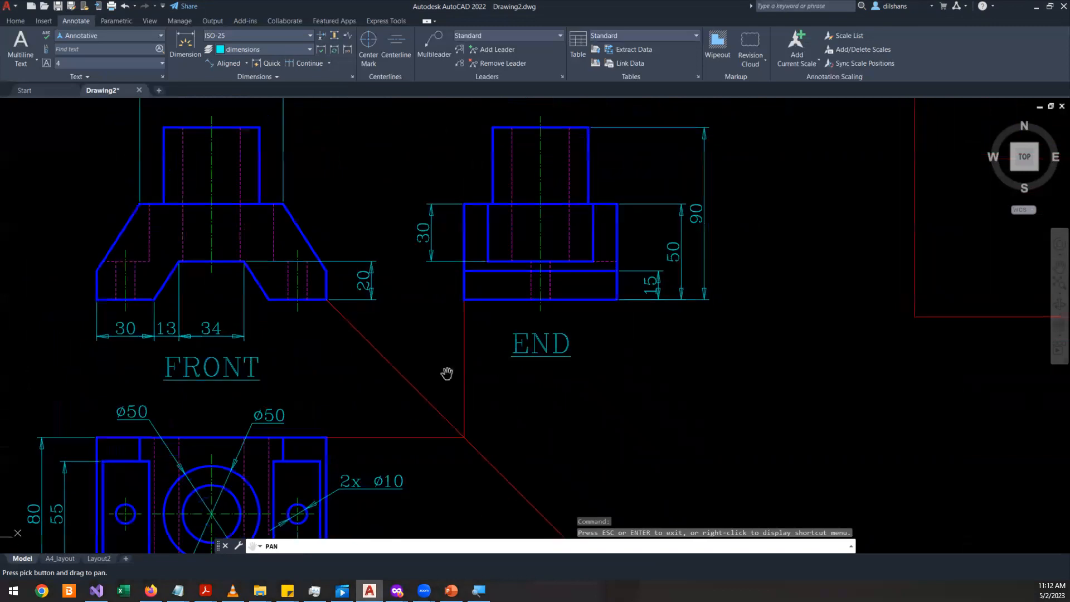
pyautogui.press('Escape')
pyautogui.write('dl')
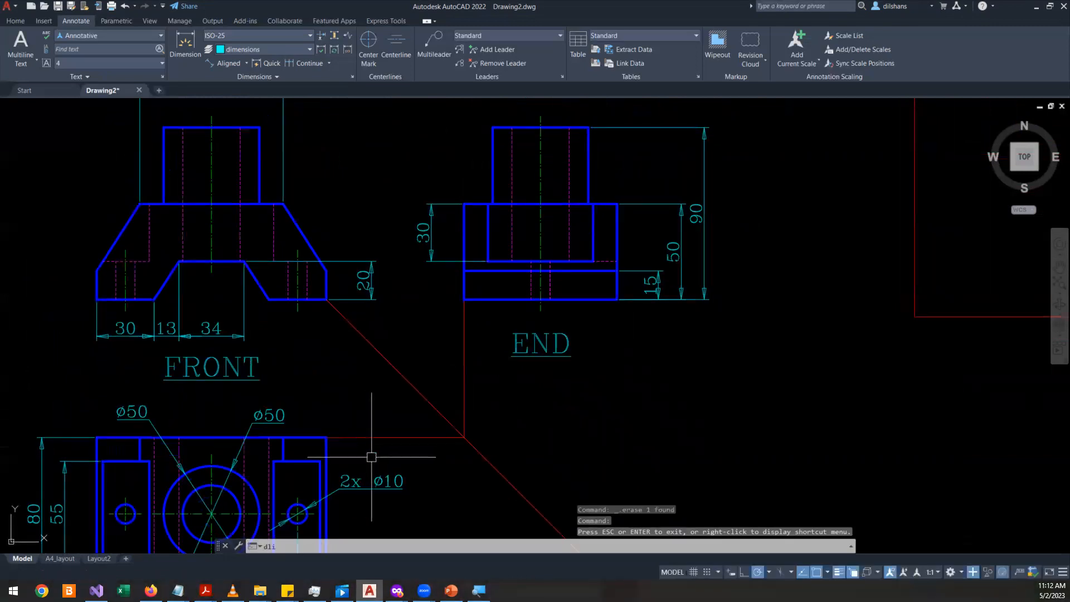
pyautogui.write('i')
pyautogui.press('Return')
pyautogui.scroll(2, 505, 315)
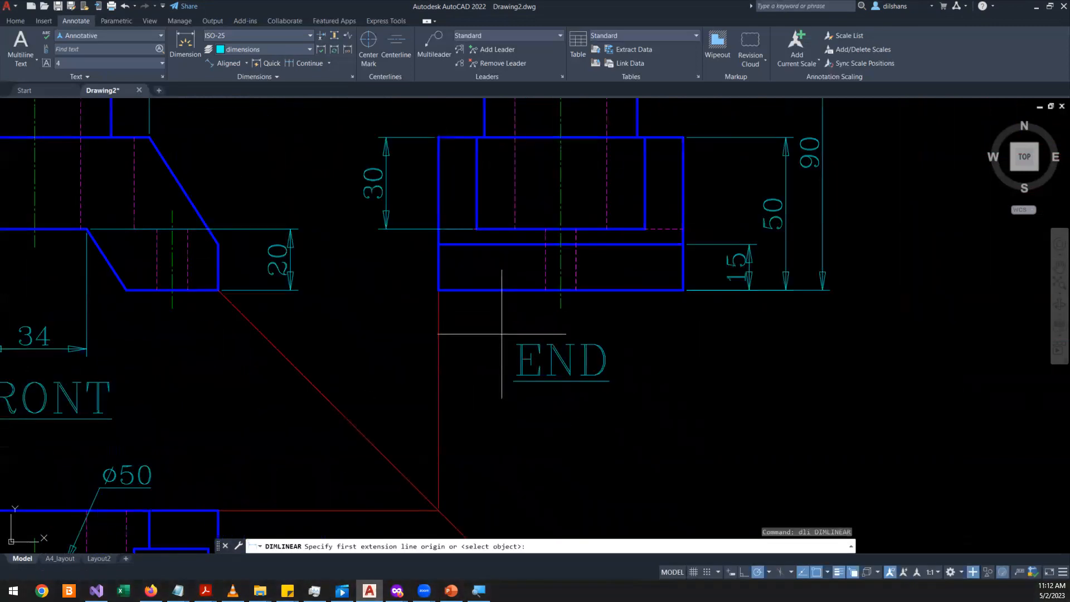
pyautogui.scroll(-2, 501, 334)
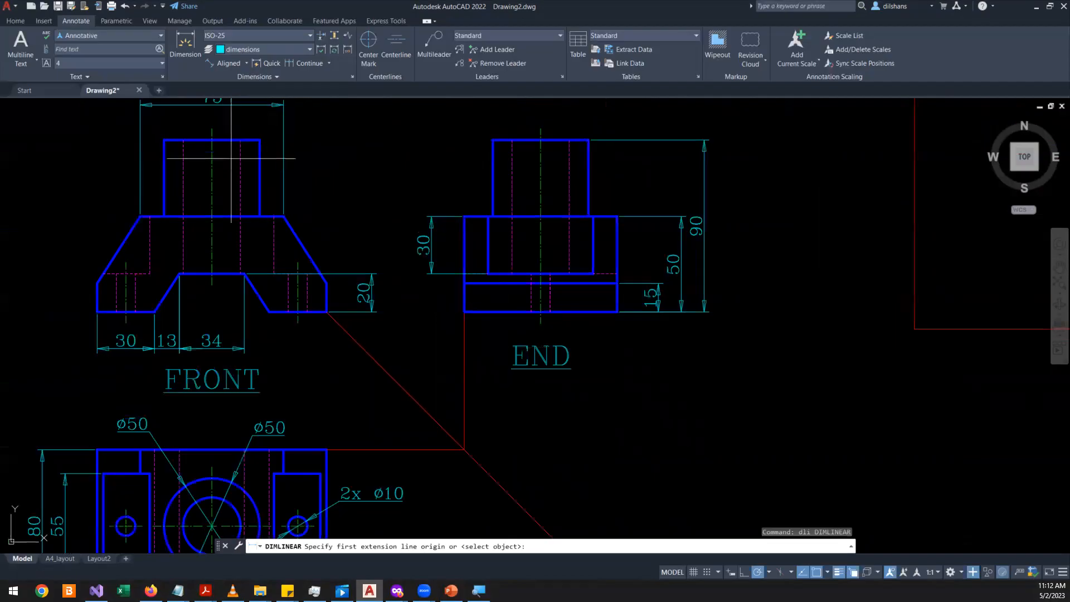
pyautogui.scroll(3, 212, 318)
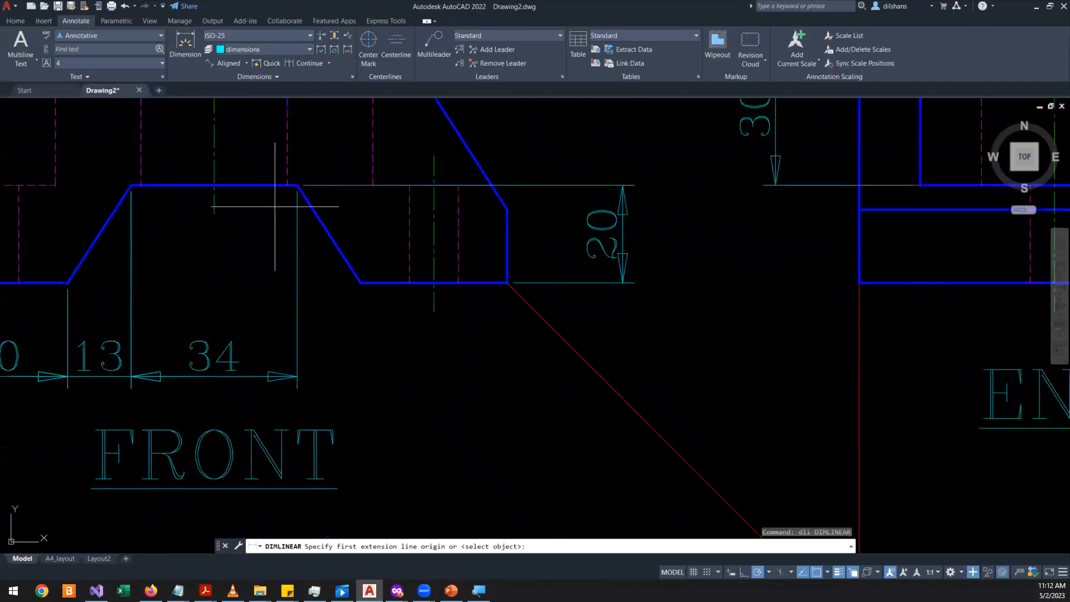
pyautogui.scroll(2, 275, 207)
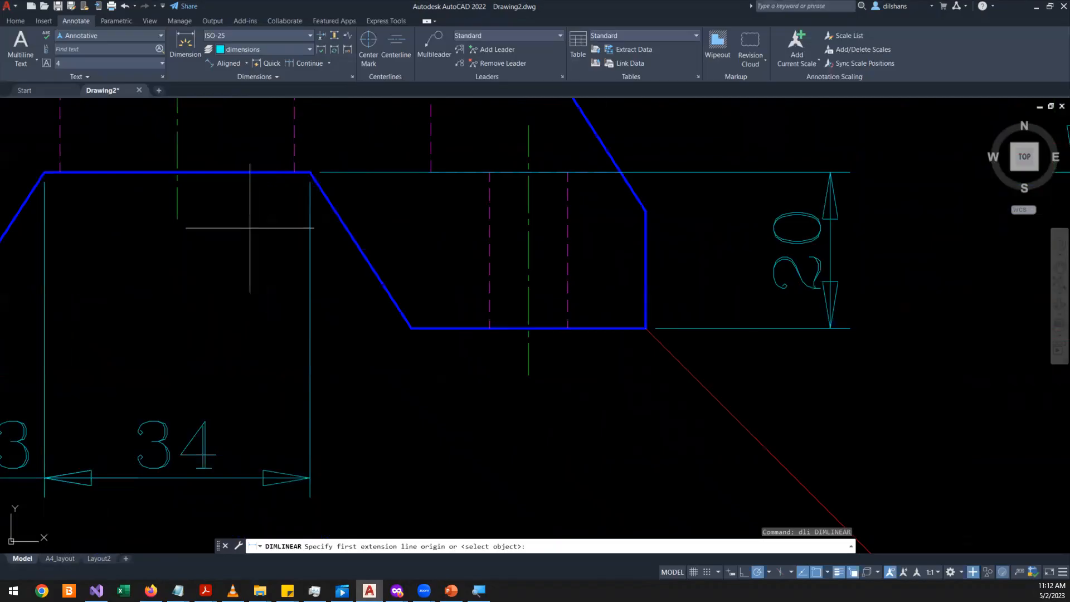
pyautogui.click(177, 173)
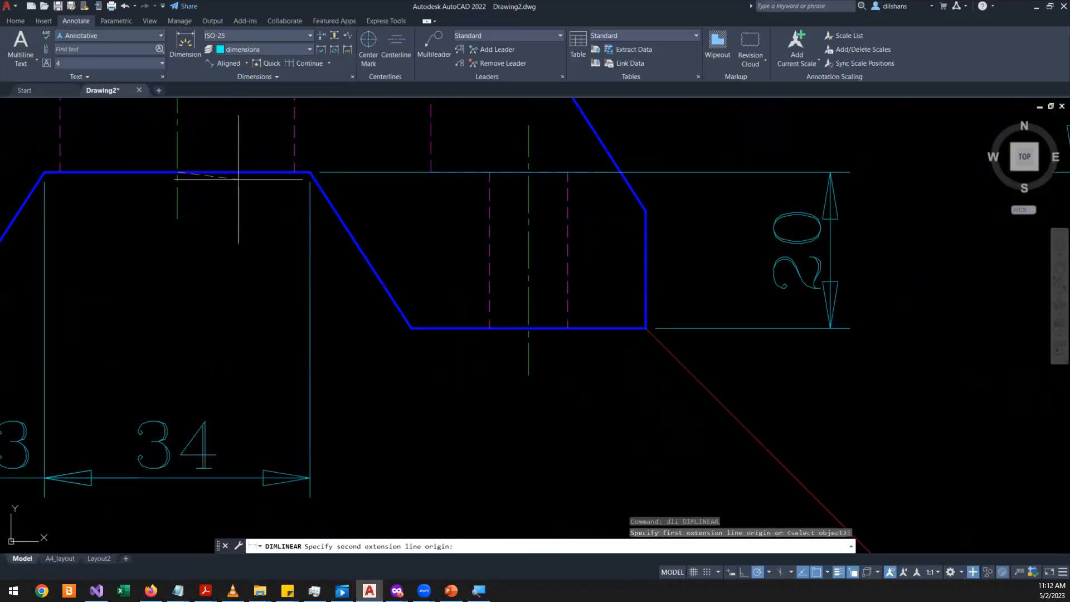
pyautogui.click(310, 172)
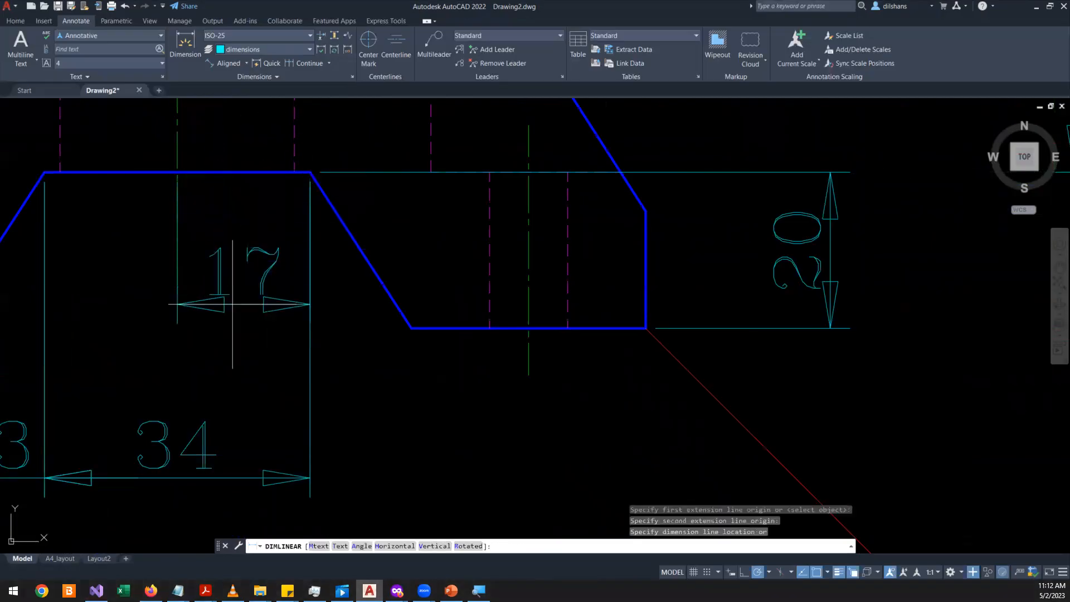
pyautogui.press('Escape')
pyautogui.scroll(-6, 232, 303)
pyautogui.moveTo(225, 109); pyautogui.dragTo(225, 198, button='middle')
pyautogui.scroll(1, 225, 199)
pyautogui.press('Return')
pyautogui.click(217, 236)
pyautogui.click(293, 248)
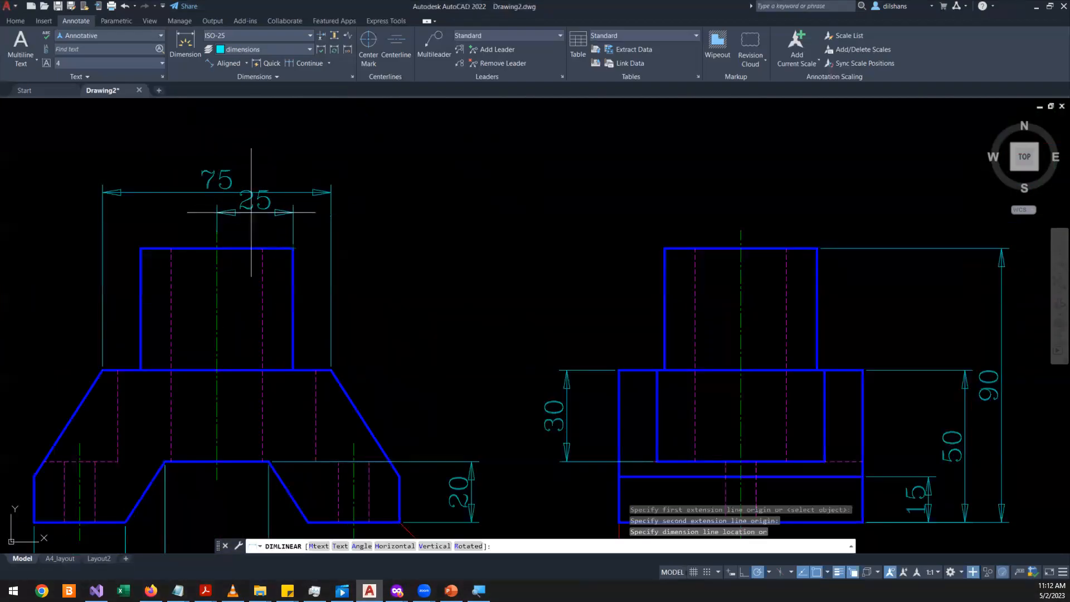
pyautogui.press('Escape')
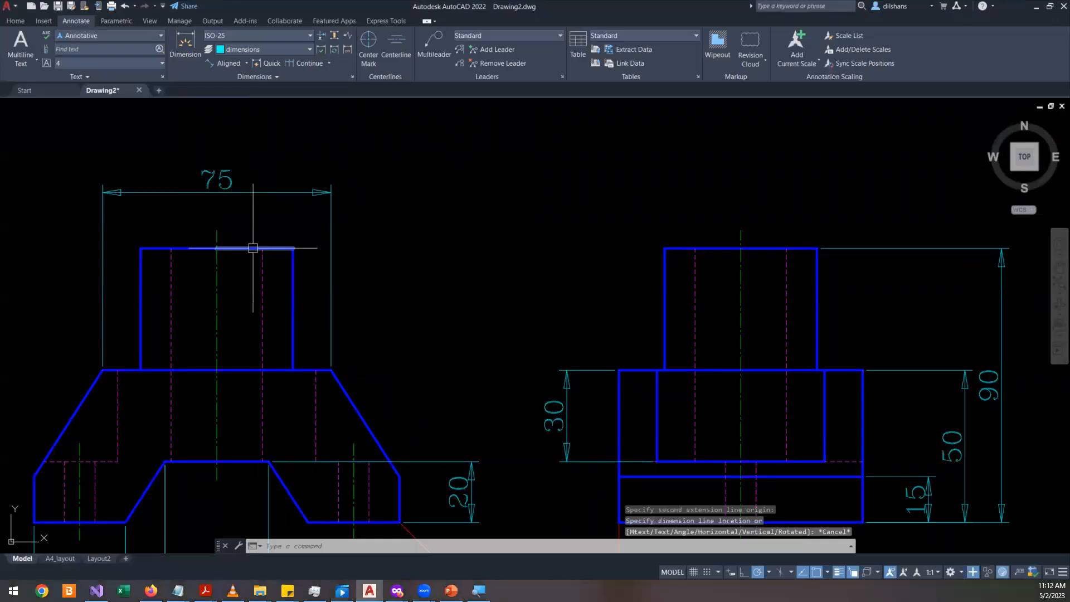
# - Add a horizontal linear dimension from the front view's vertical centre line to the right upper sloping-edge corner, placed inside the outline
pyautogui.press('Return')
pyautogui.click(217, 370)
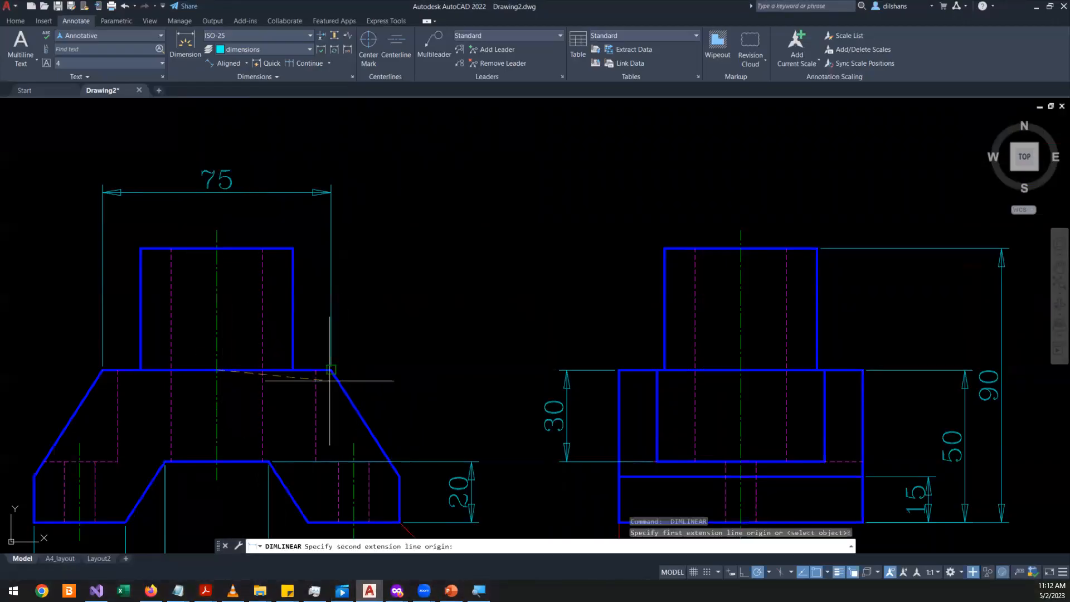
pyautogui.click(331, 370)
pyautogui.scroll(4, 297, 412)
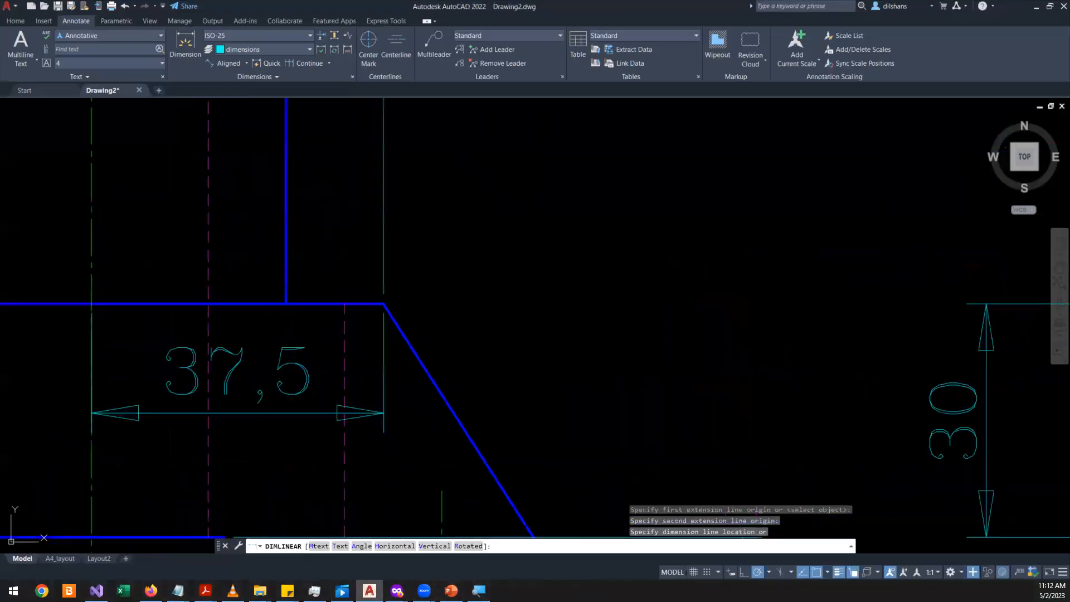
pyautogui.click(294, 412)
pyautogui.moveTo(294, 413); pyautogui.dragTo(306, 395, button='middle')
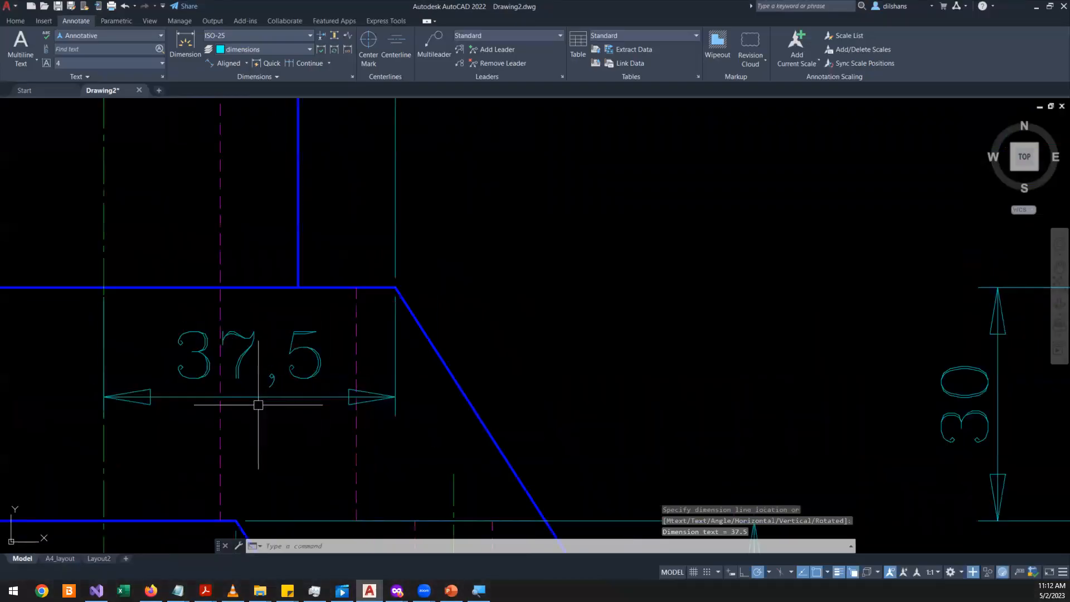
# - Delete the linear dimension placed inside the front view between the centre line and the right sloping-edge corner
pyautogui.scroll(4, 258, 404)
pyautogui.click(295, 295)
pyautogui.moveTo(296, 294)
pyautogui.mouseDown()
pyautogui.moveTo(295, 398)
pyautogui.moveTo(343, 357)
pyautogui.moveTo(304, 285)
pyautogui.mouseUp()
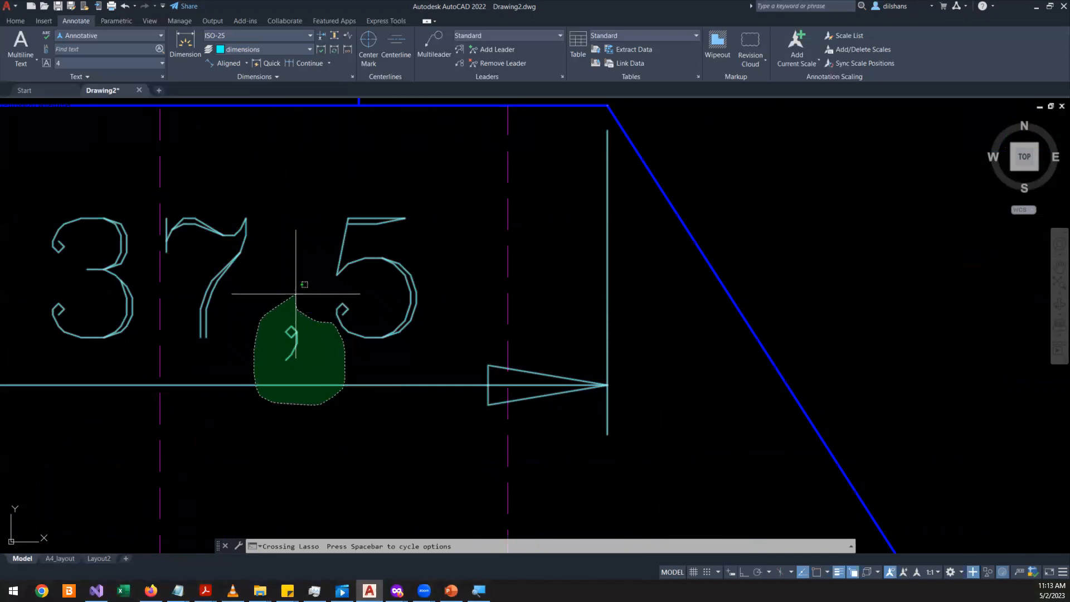
pyautogui.press('Escape')
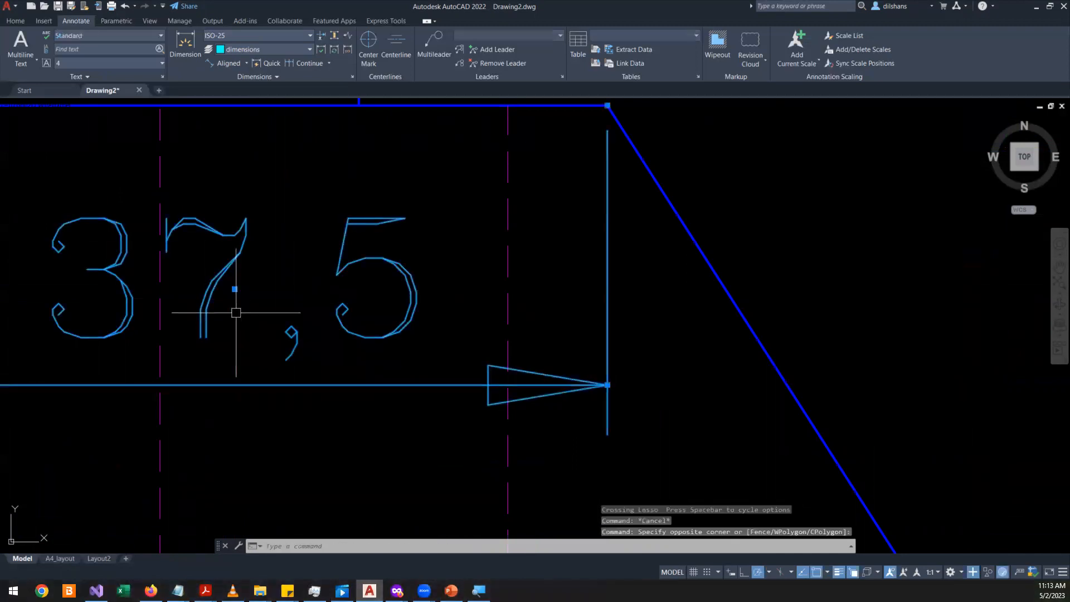
pyautogui.press('Delete')
pyautogui.scroll(-8, 323, 272)
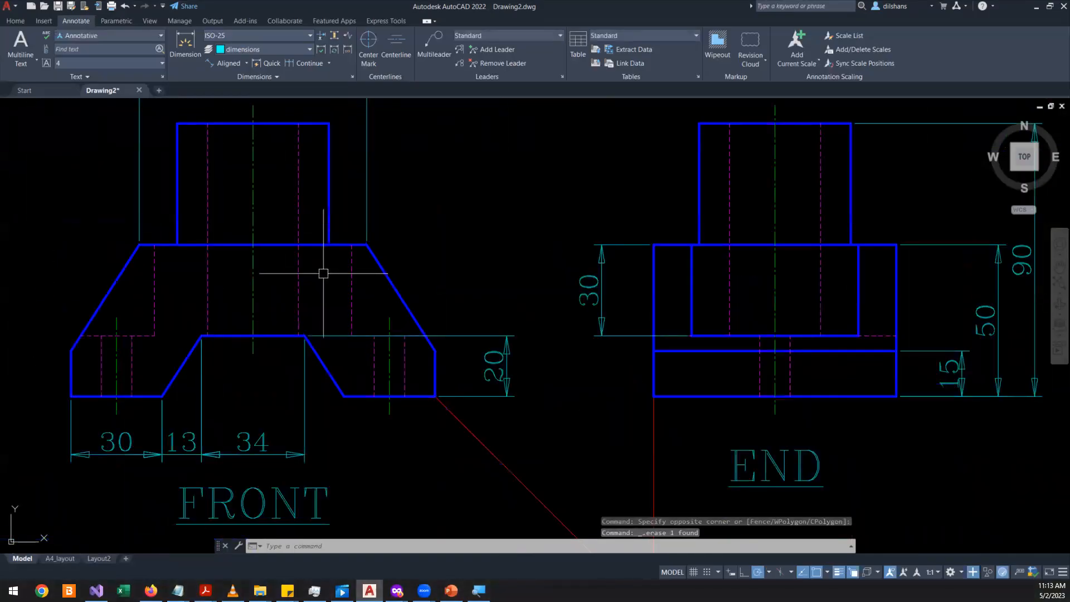
# - Examine the ISO-25 dimension style's text, fit and primary units settings, including the decimal separator, without changing them
pyautogui.write('d')
pyautogui.press('Return')
pyautogui.click(657, 274)
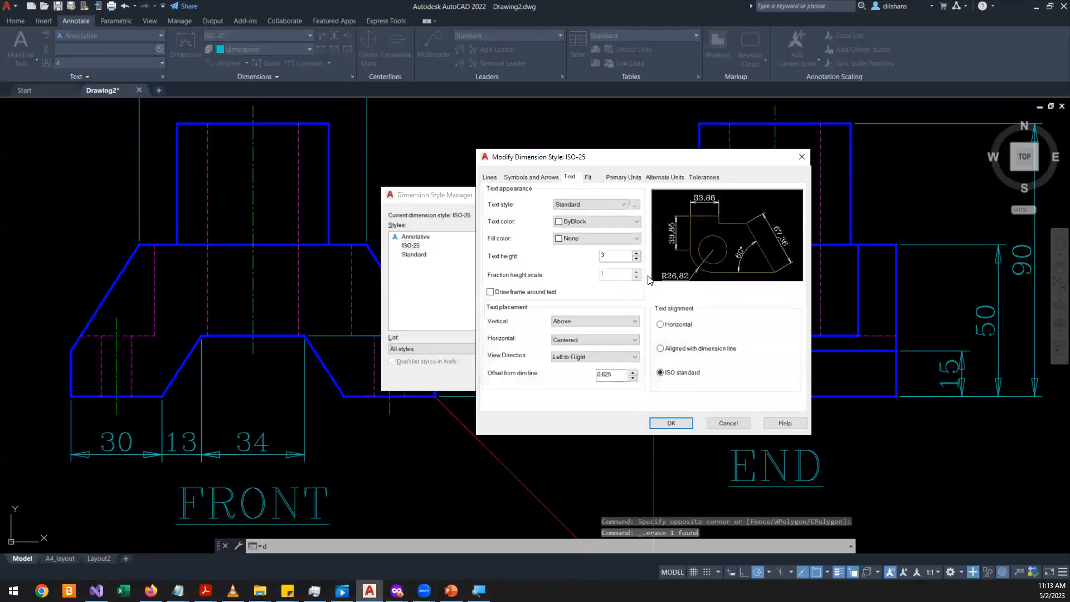
pyautogui.click(588, 177)
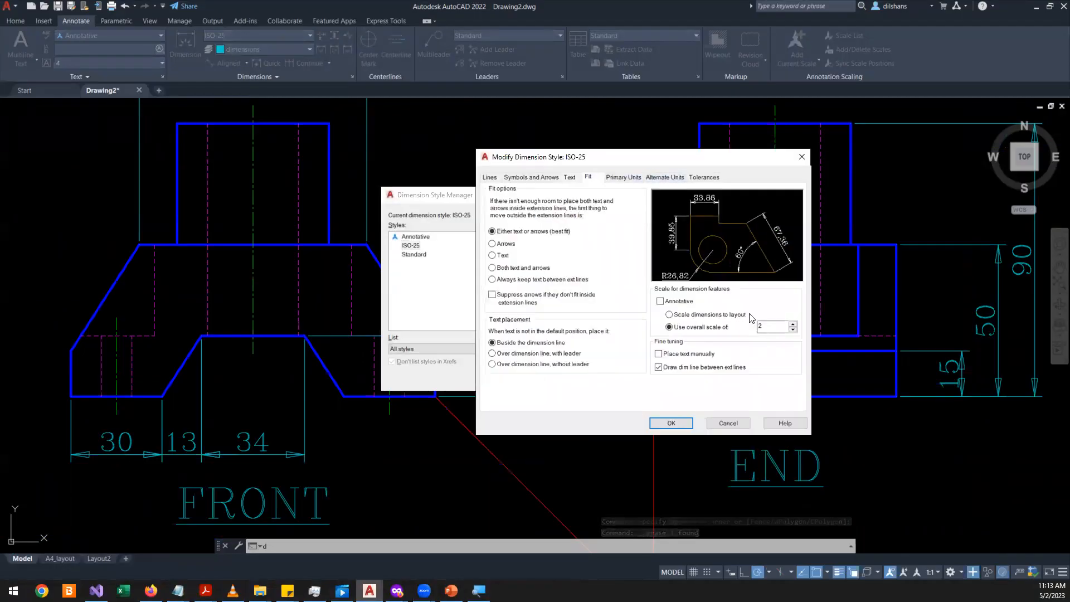
pyautogui.click(625, 178)
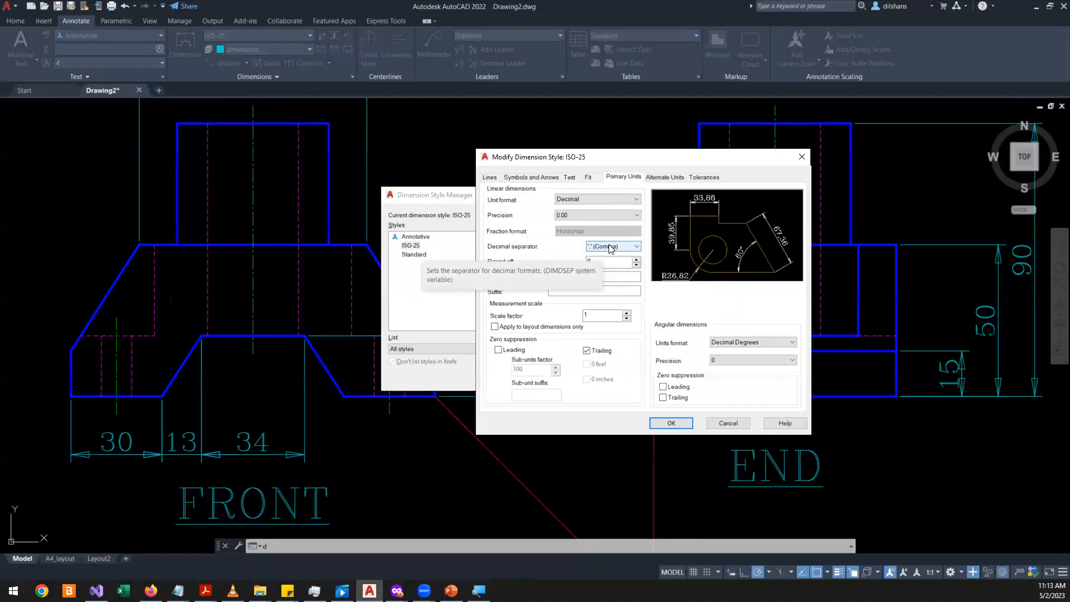
pyautogui.press('Escape')
pyautogui.press('Escape')
pyautogui.press('Escape')
# - Save the dimensioned bracket drawing
pyautogui.scroll(-3, 568, 279)
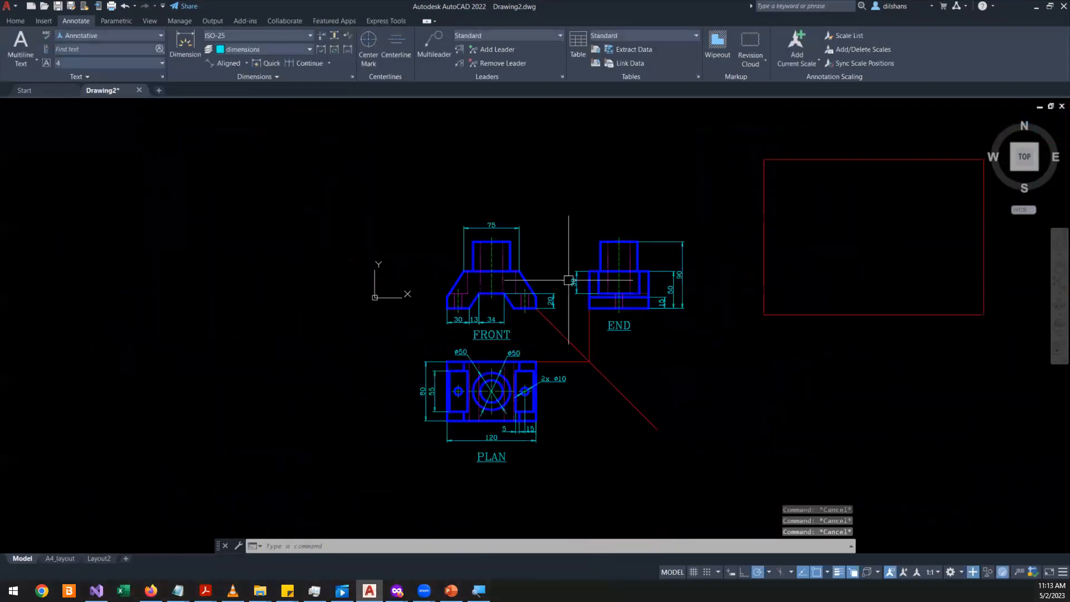
pyautogui.scroll(3, 568, 279)
pyautogui.hotkey('ctrl', 's')
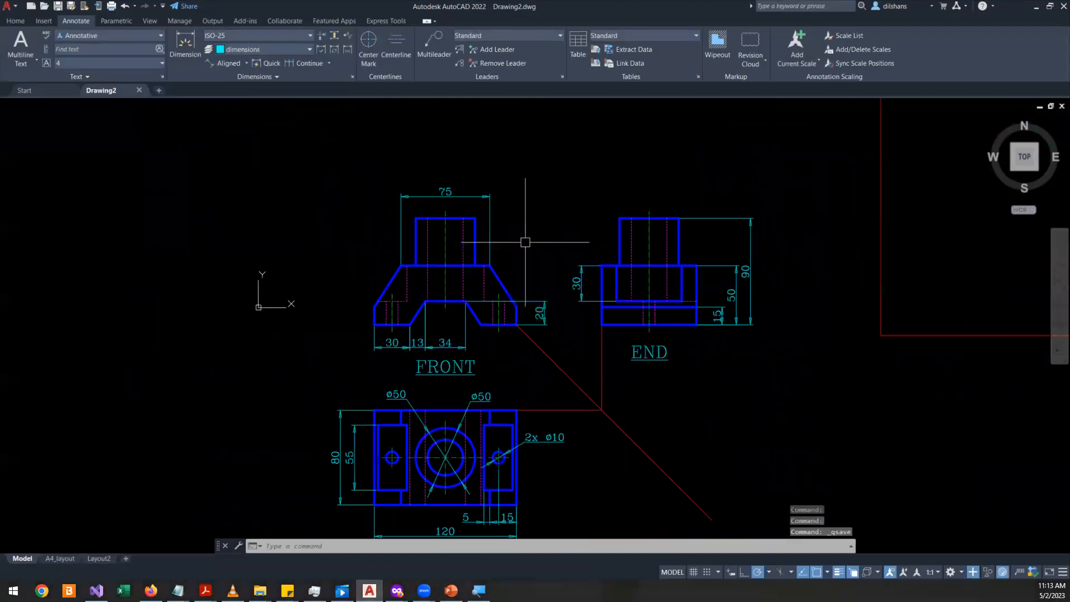
# - Open Drawing3 and maximize the viewport that shows the orthographic views
pyautogui.click(47, 91)
pyautogui.click(457, 280)
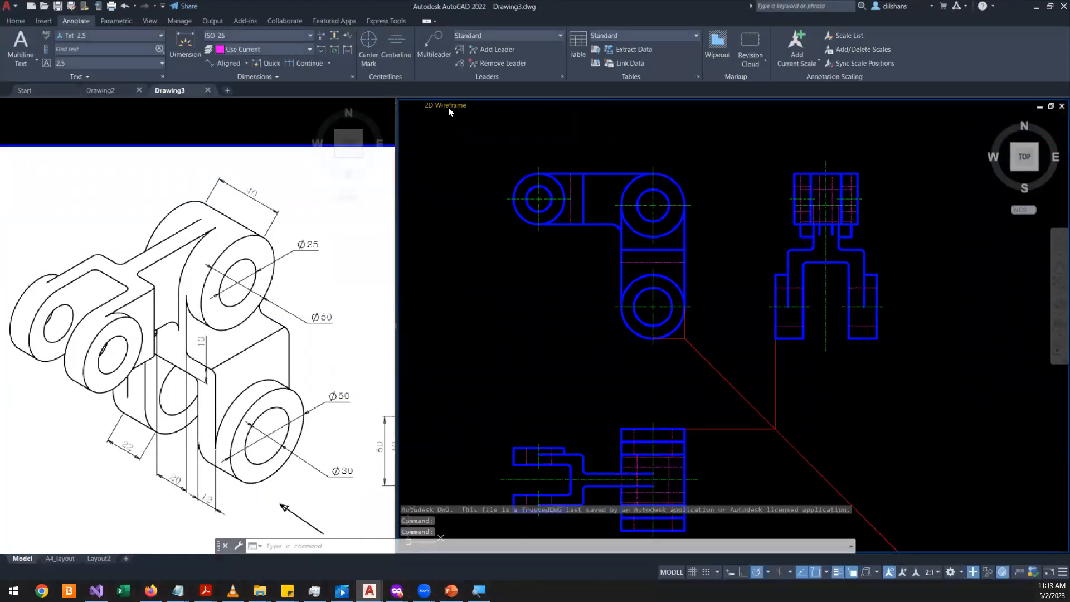
pyautogui.click(401, 104)
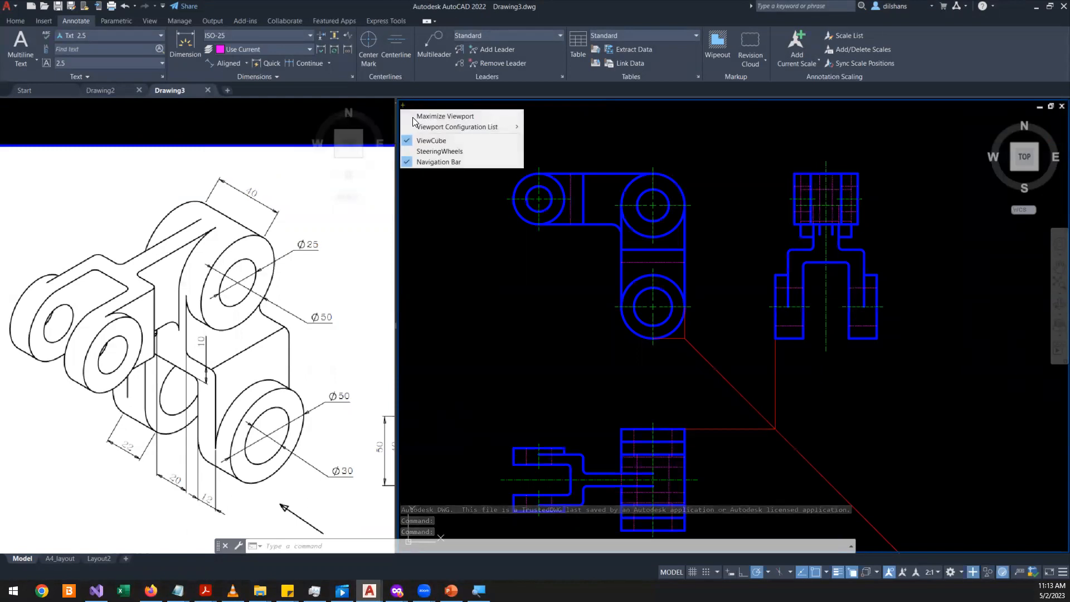
pyautogui.click(446, 116)
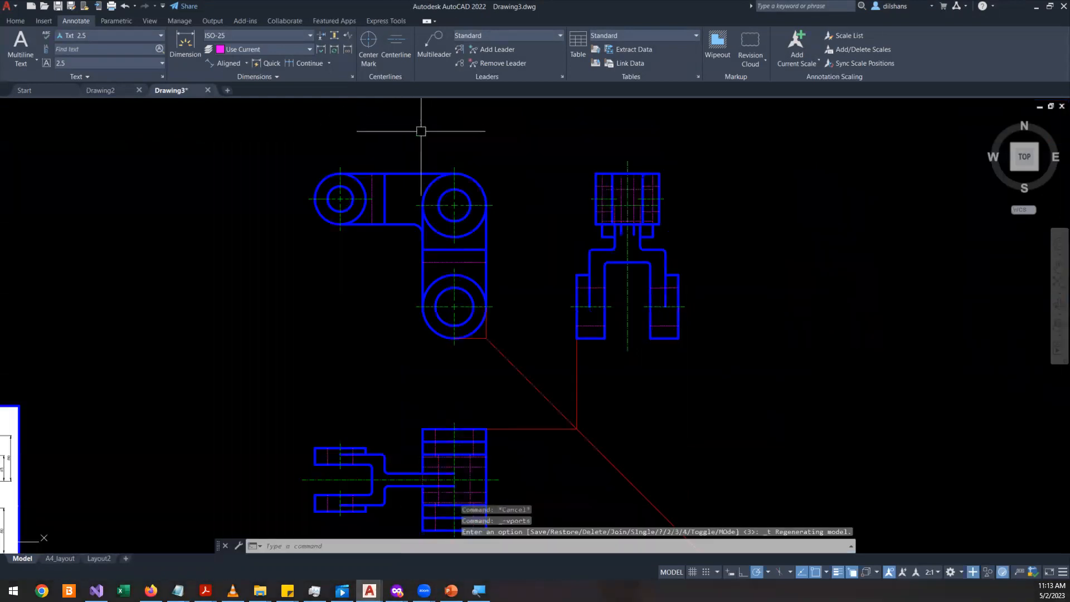
# - Delete the reference picture of the isometric part beside the orthographic views
pyautogui.scroll(-5, 421, 131)
pyautogui.click(354, 234)
pyautogui.click(215, 227)
pyautogui.press('Delete')
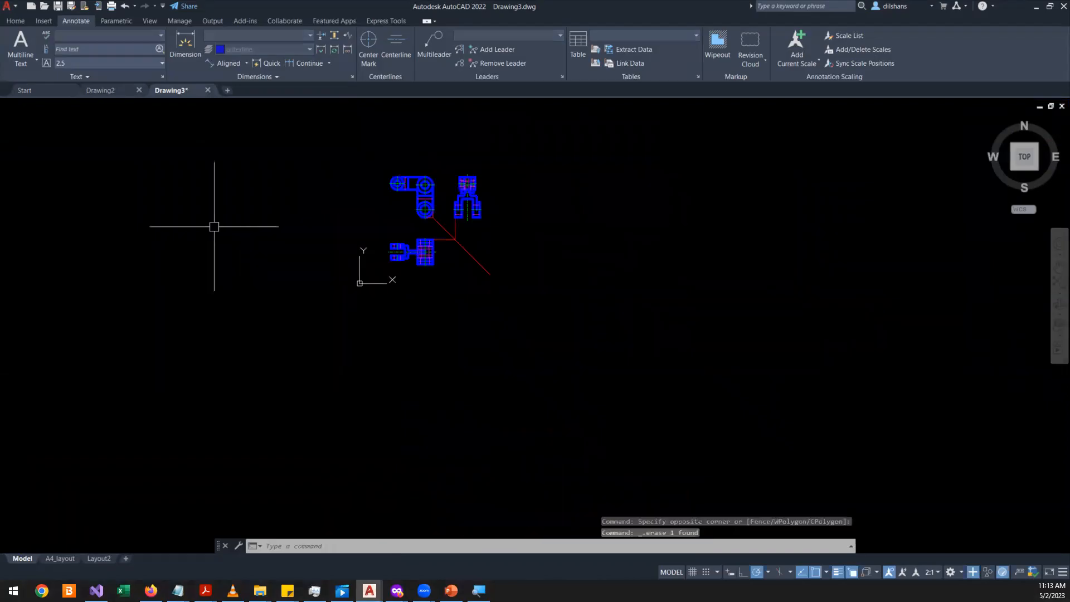
# - Set the layer for new dimensions to "dimensions"
pyautogui.scroll(8, 446, 235)
pyautogui.press('Return')
pyautogui.moveTo(356, 196)
pyautogui.mouseDown()
pyautogui.moveTo(356, 246)
pyautogui.moveTo(392, 387)
pyautogui.moveTo(430, 438)
pyautogui.mouseUp()
pyautogui.moveTo(518, 231); pyautogui.dragTo(532, 286)
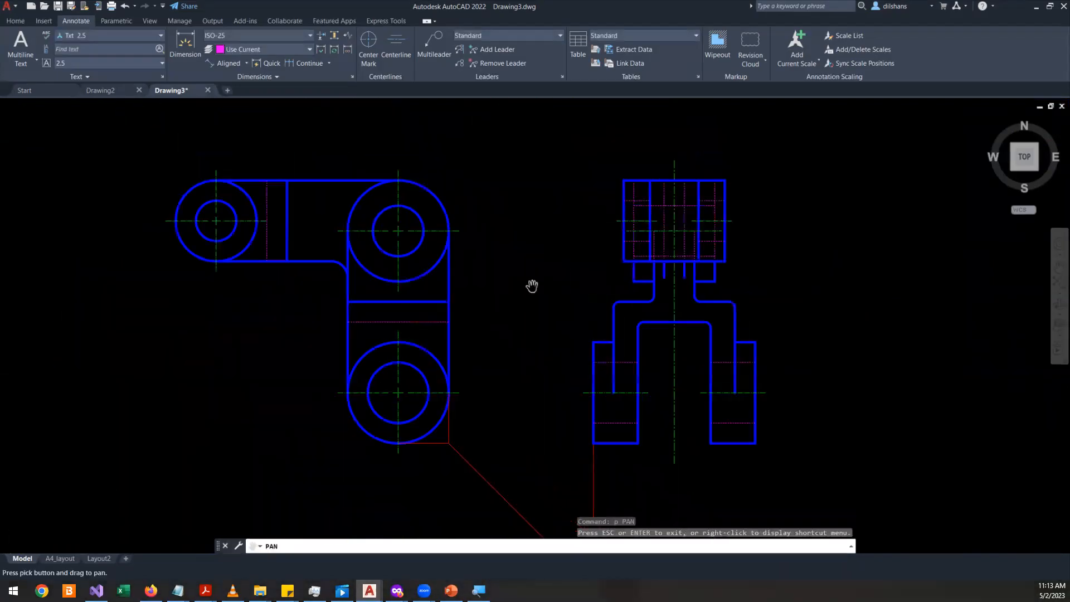
pyautogui.press('Escape')
pyautogui.click(250, 50)
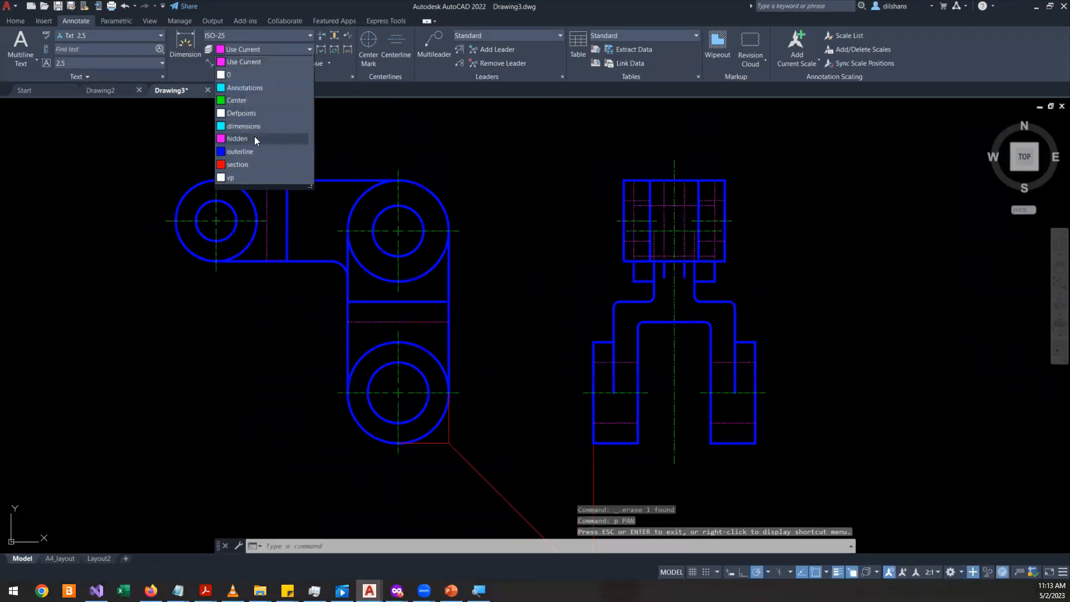
pyautogui.click(259, 127)
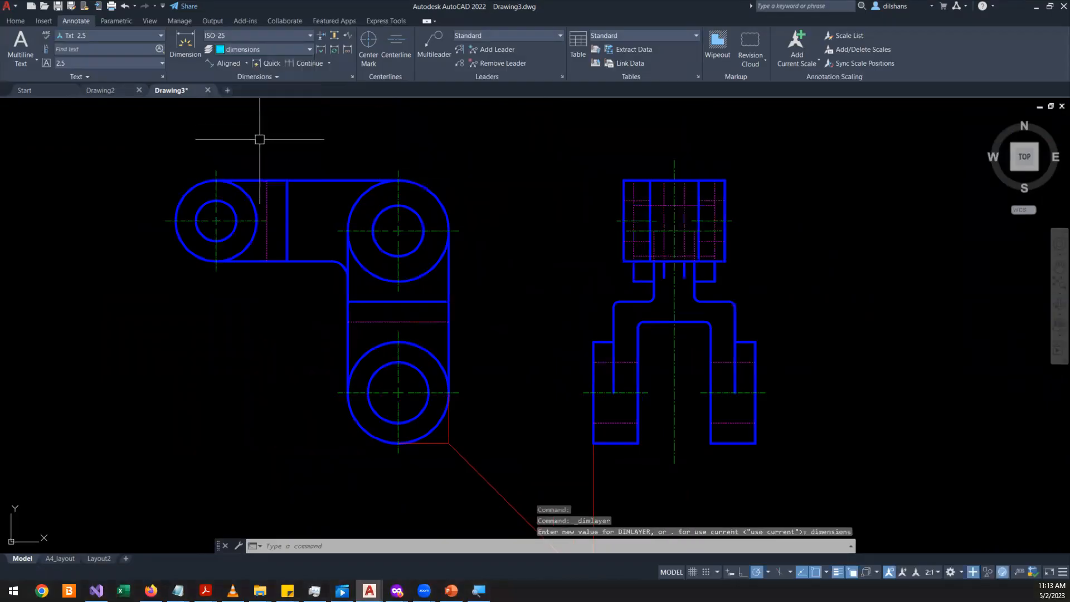
# - Change the overall scale for dimension features in the ISO-25 dimension style and regenerate the drawing
pyautogui.write('d')
pyautogui.press('Return')
pyautogui.click(668, 275)
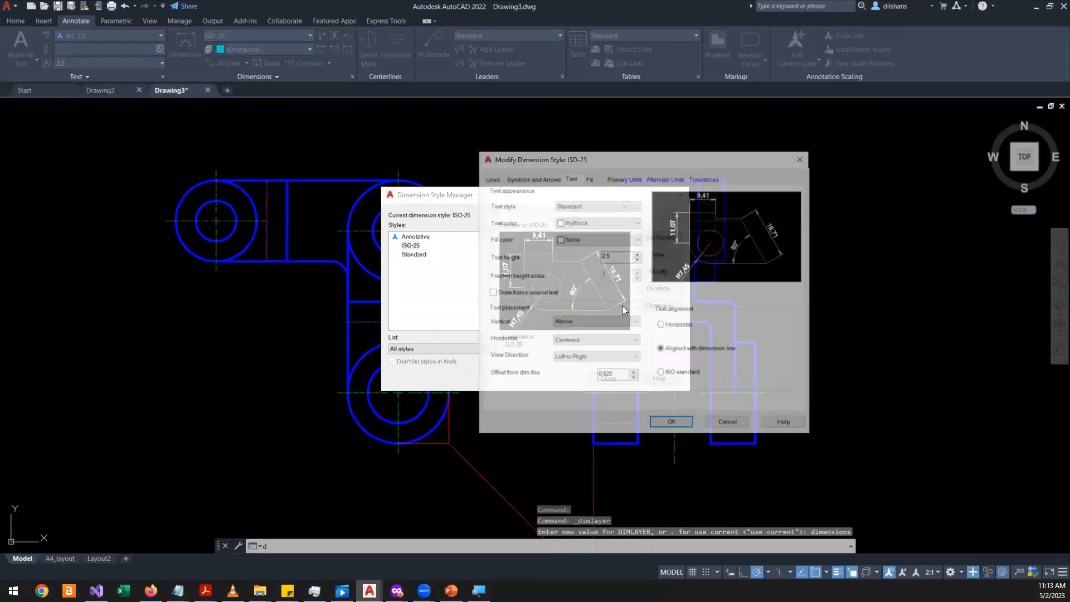
pyautogui.click(587, 177)
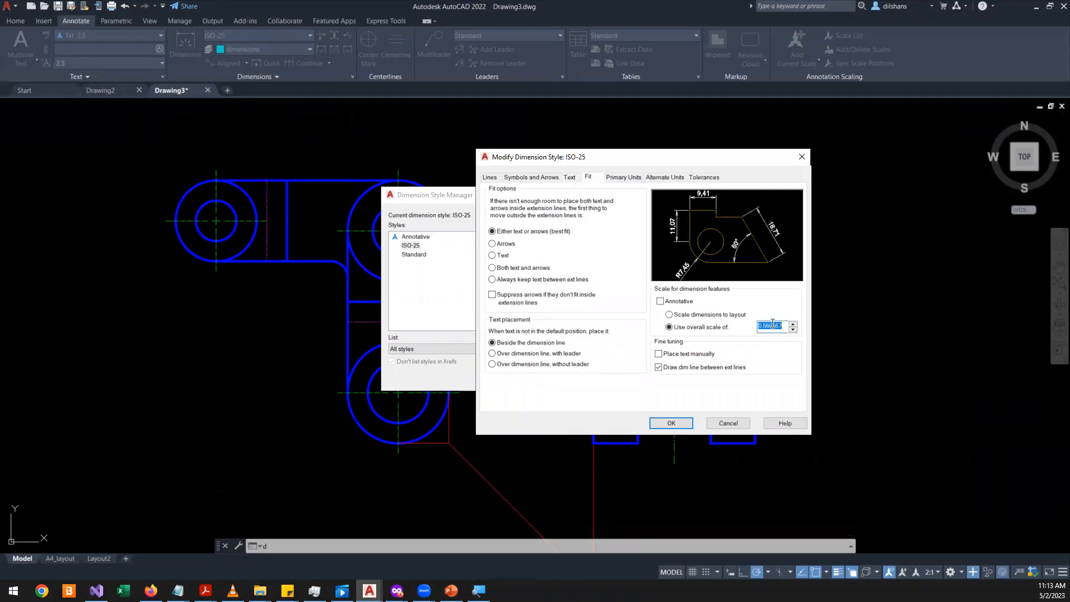
pyautogui.click(670, 423)
pyautogui.click(607, 380)
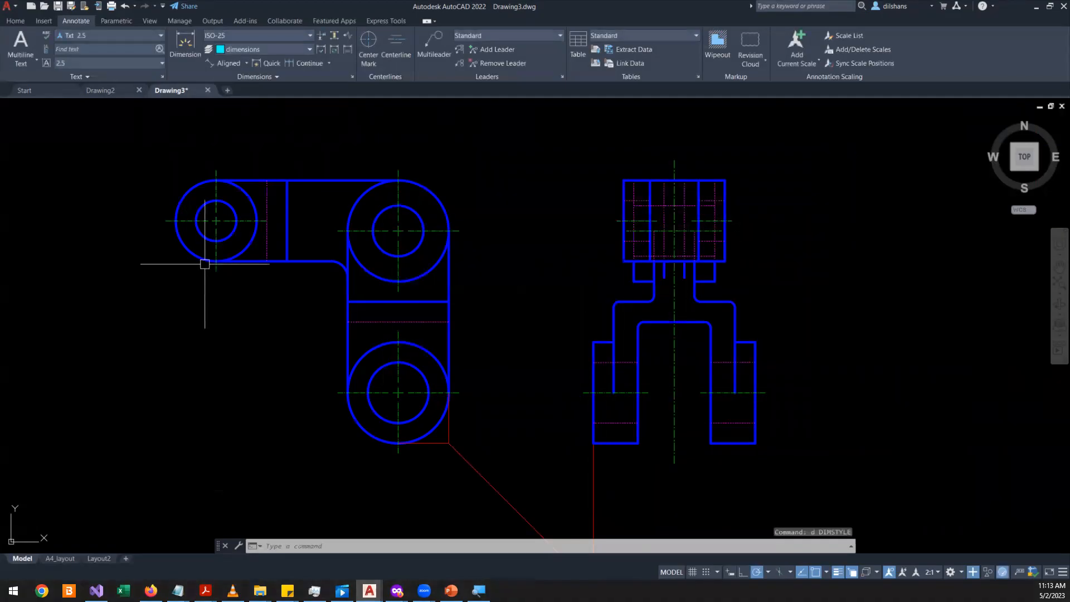
pyautogui.write('re')
pyautogui.press('Return')
pyautogui.scroll(2, 175, 214)
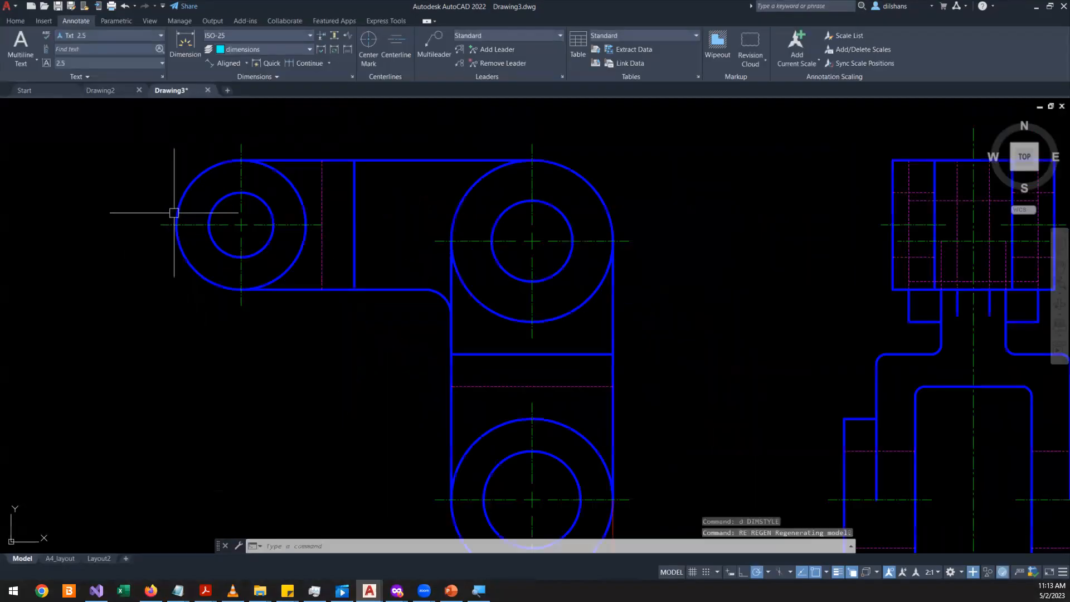
# - Recheck the ISO-25 dimension style in the Dimension Style Manager without changing it
pyautogui.write('d')
pyautogui.press('Return')
pyautogui.press('Escape')
pyautogui.press('Escape')
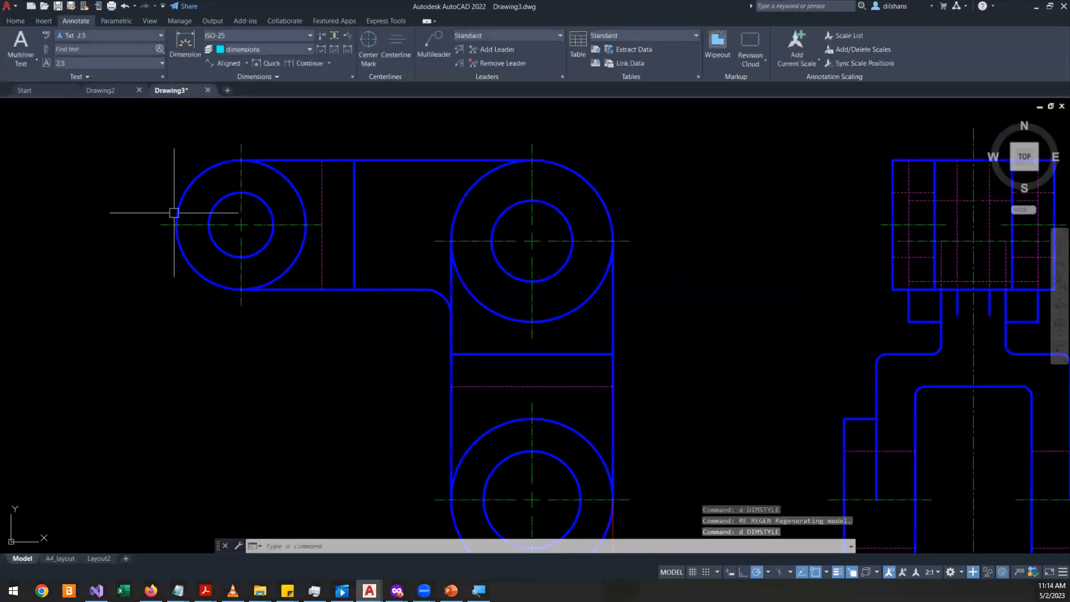
pyautogui.write('d')
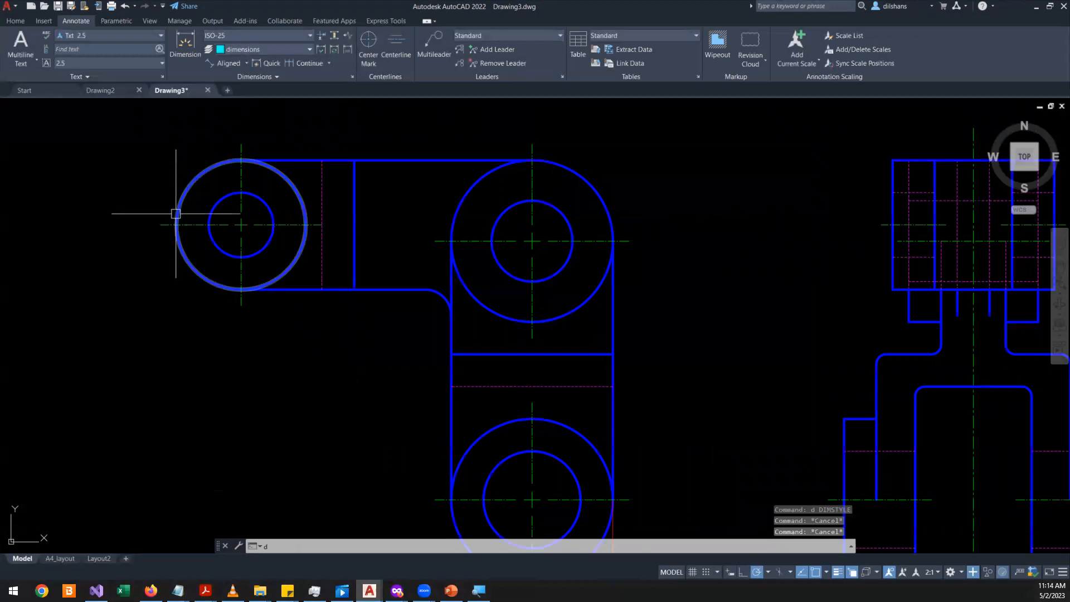
pyautogui.press('Return')
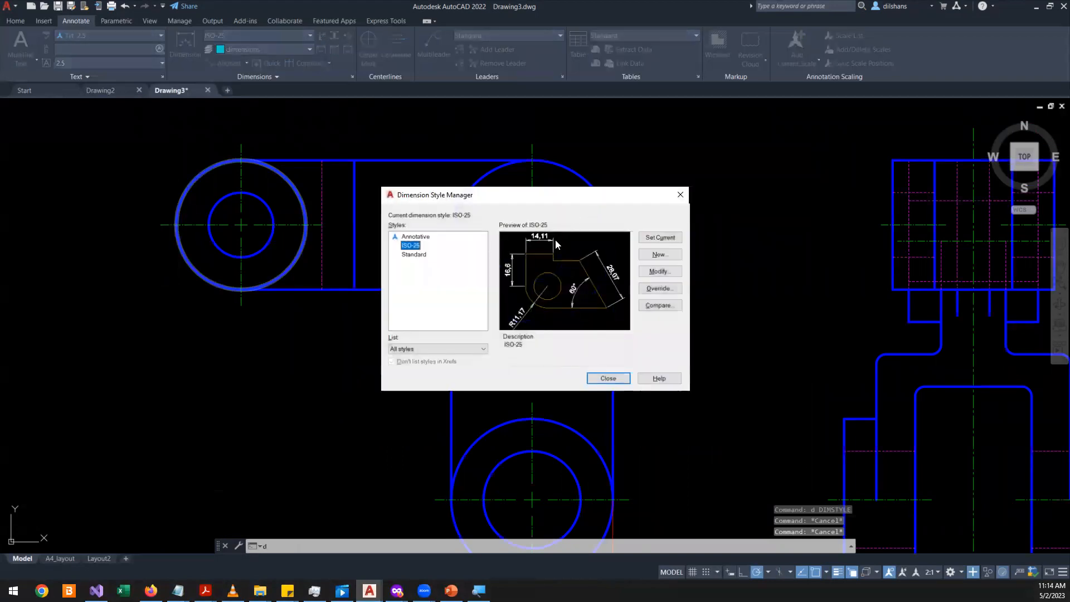
pyautogui.click(660, 271)
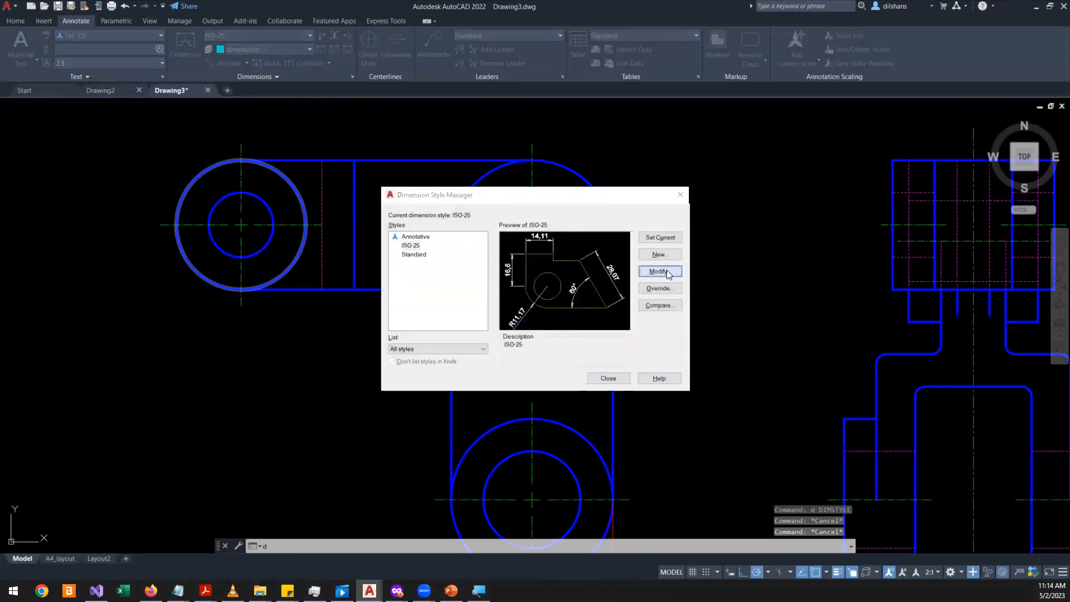
pyautogui.press('Escape')
pyautogui.press('Escape')
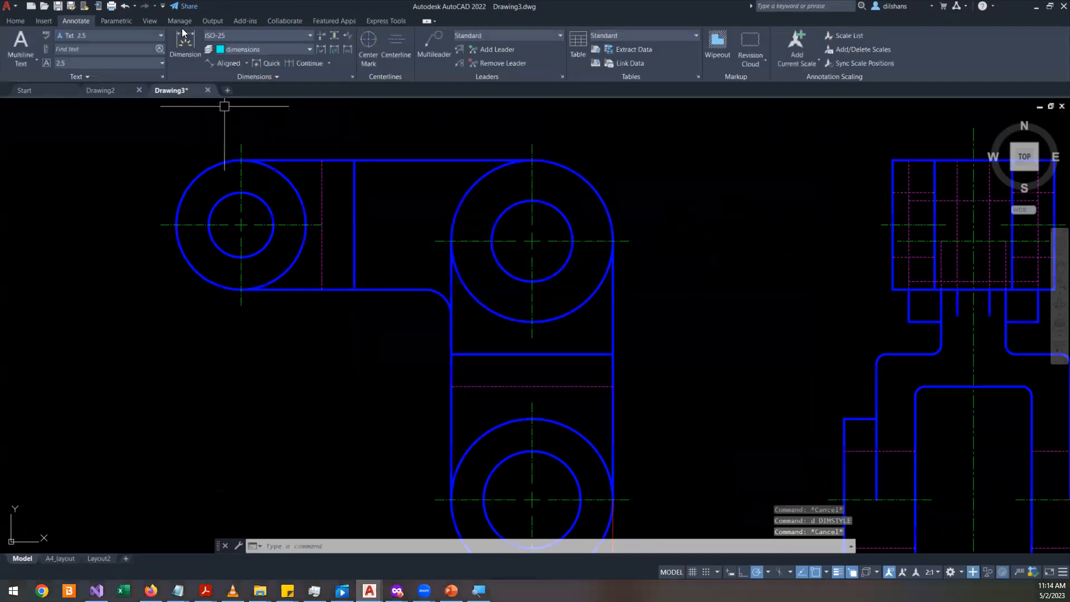
# - Add diameter dimensions to the inner and outer circles of the front view's left boss, placed outside the outline below it
pyautogui.click(185, 50)
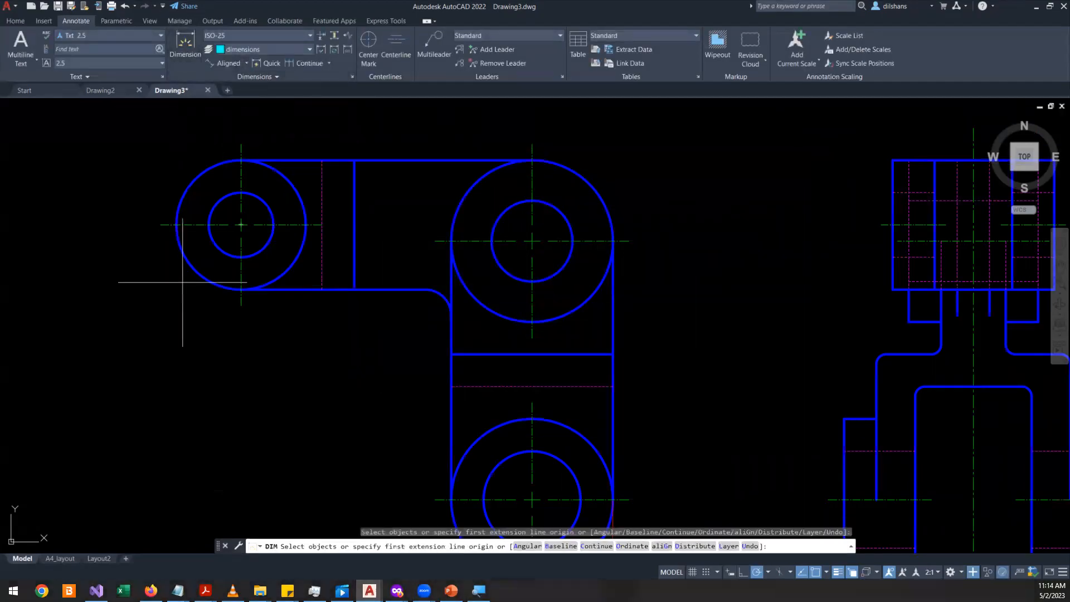
pyautogui.click(213, 242)
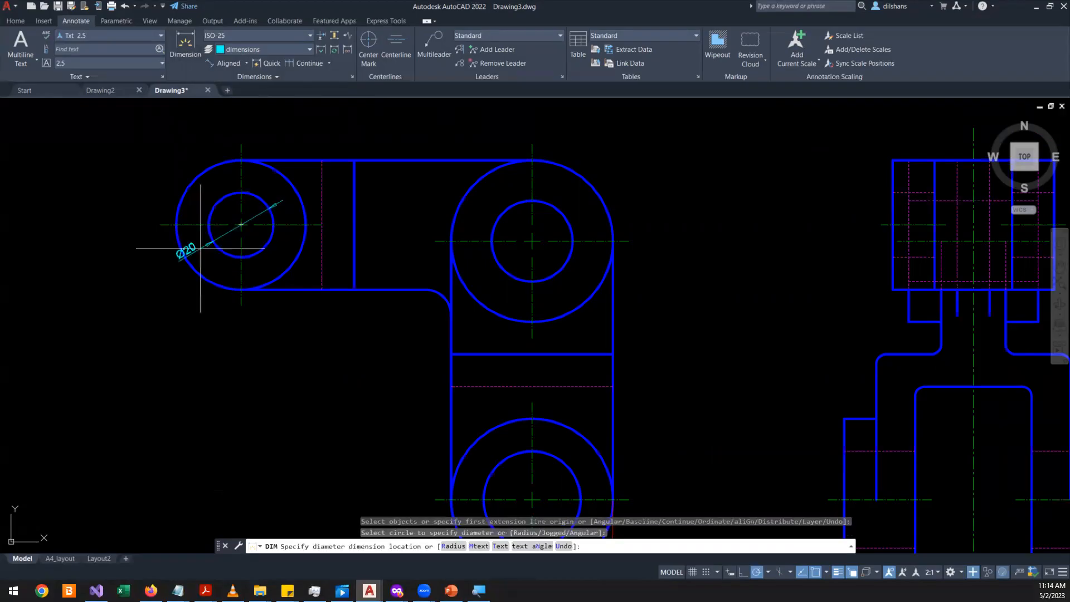
pyautogui.click(130, 284)
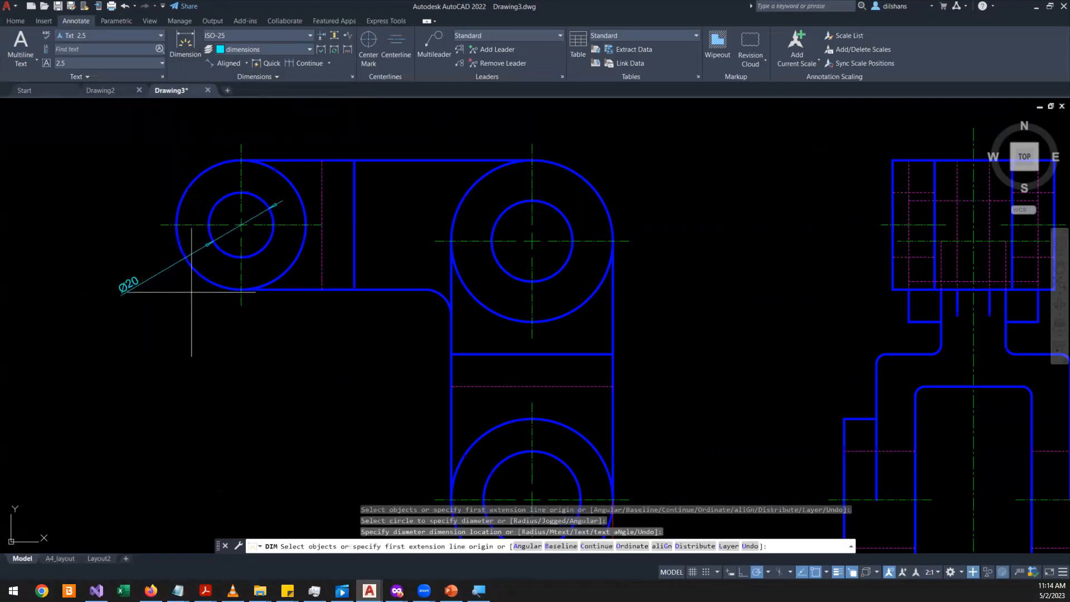
pyautogui.click(203, 276)
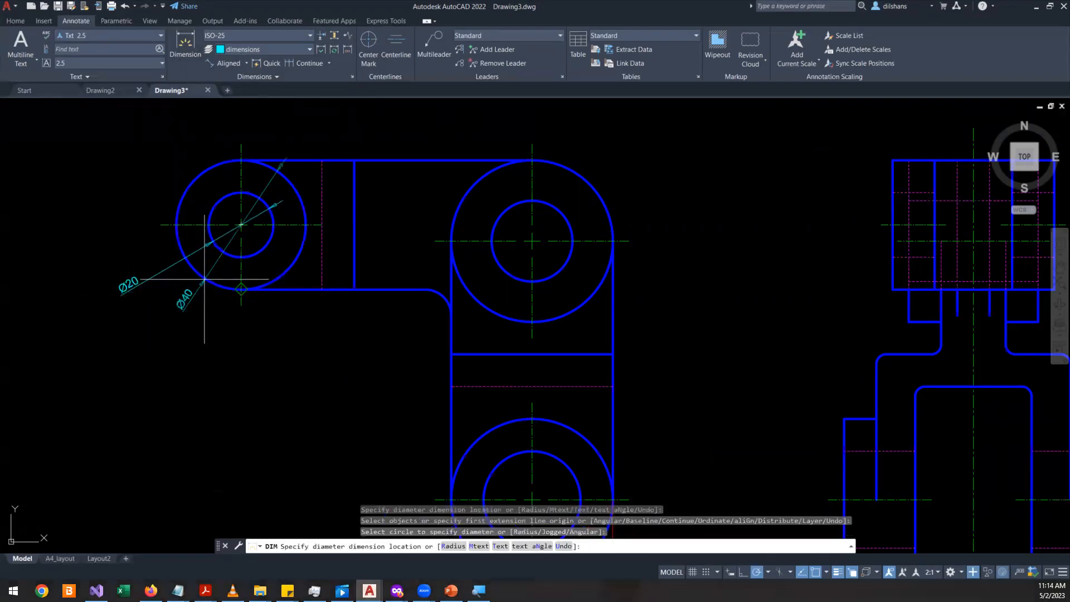
pyautogui.click(183, 346)
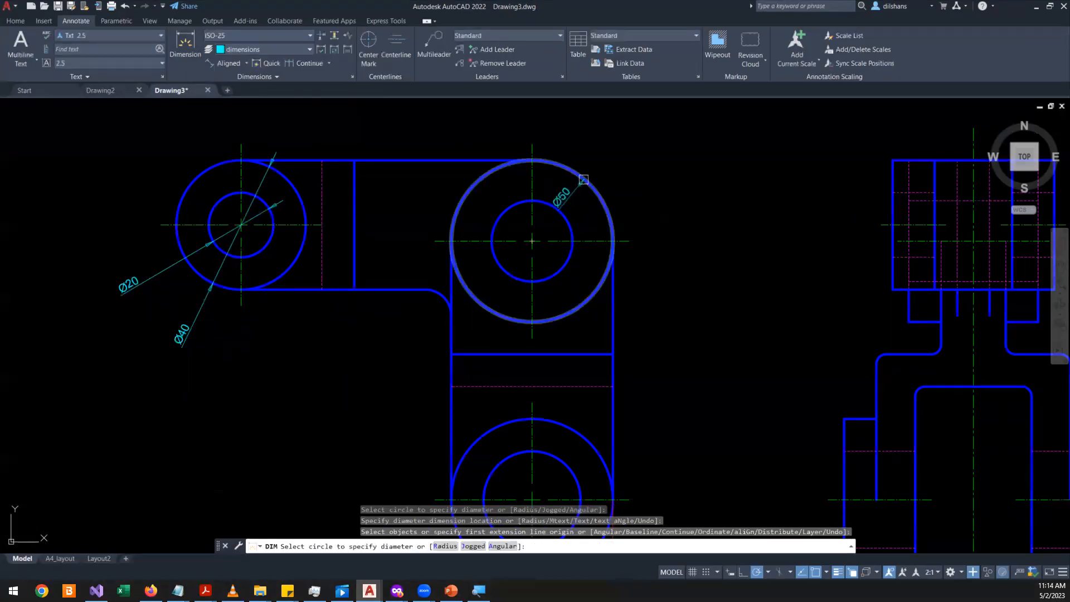
# - Add diameter dimensions to the outer and inner circles of the front view's upper right boss, placed outside the outline
pyautogui.click(584, 179)
pyautogui.click(645, 150)
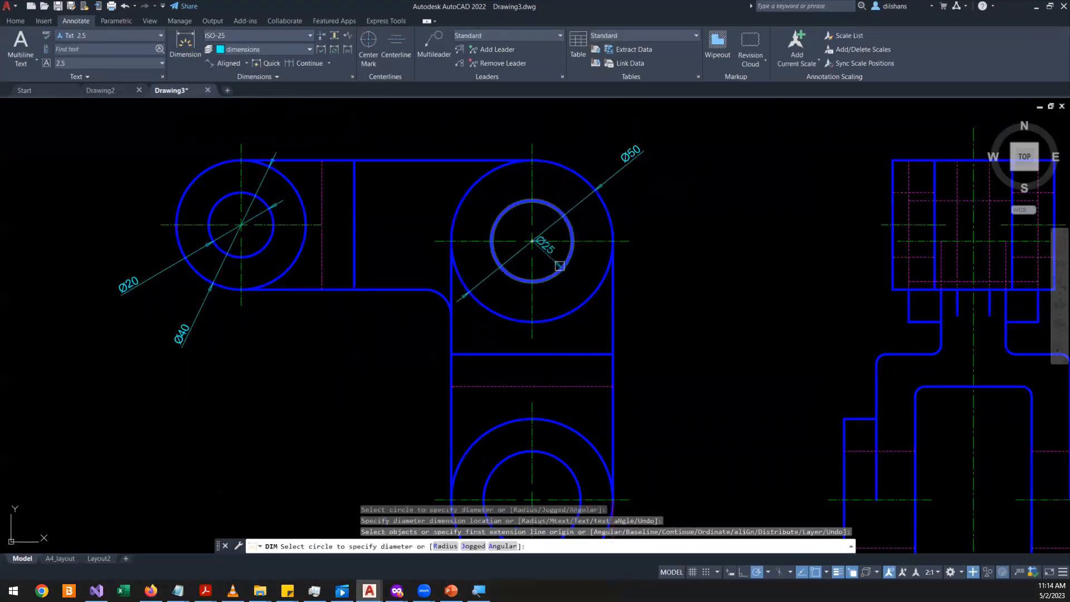
pyautogui.click(559, 266)
pyautogui.click(648, 289)
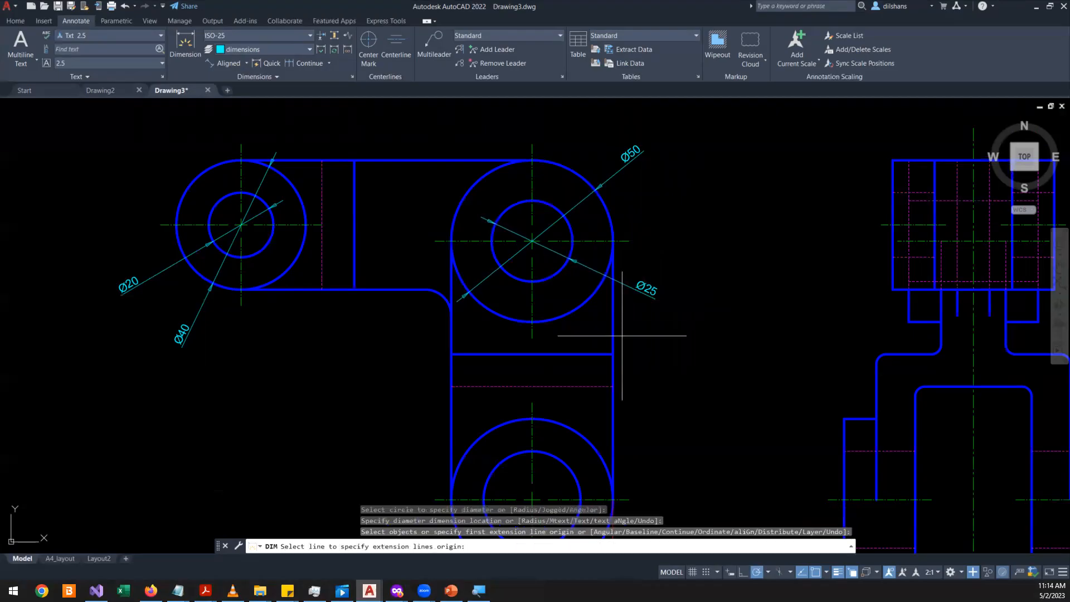
pyautogui.scroll(-2, 582, 312)
pyautogui.scroll(2, 558, 363)
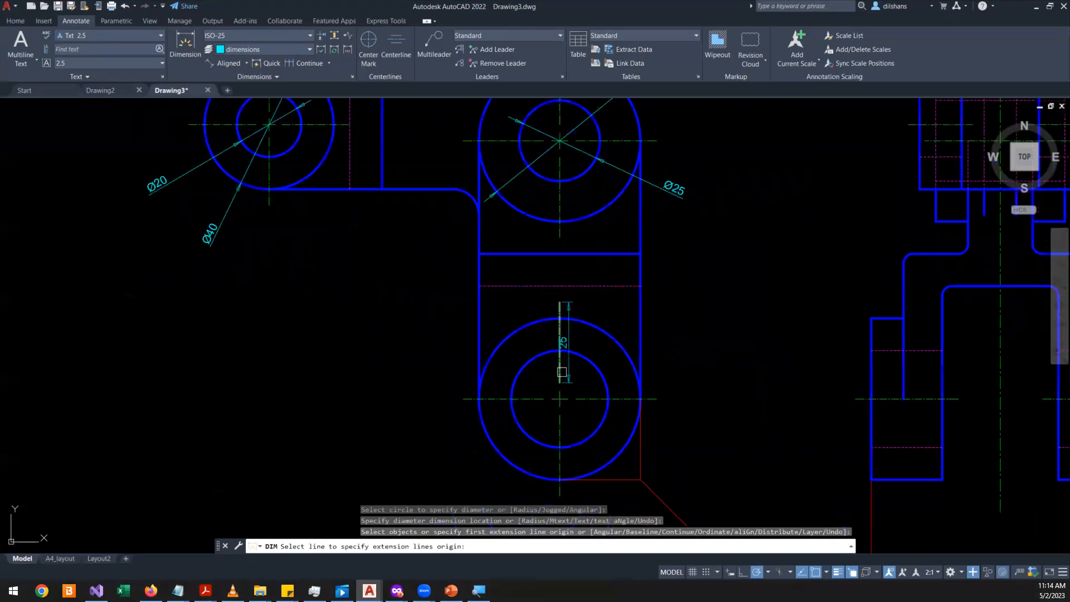
# - Add a diameter dimension to the inner circle of the front view's lower boss, placed outside the outline at its lower left
pyautogui.click(525, 360)
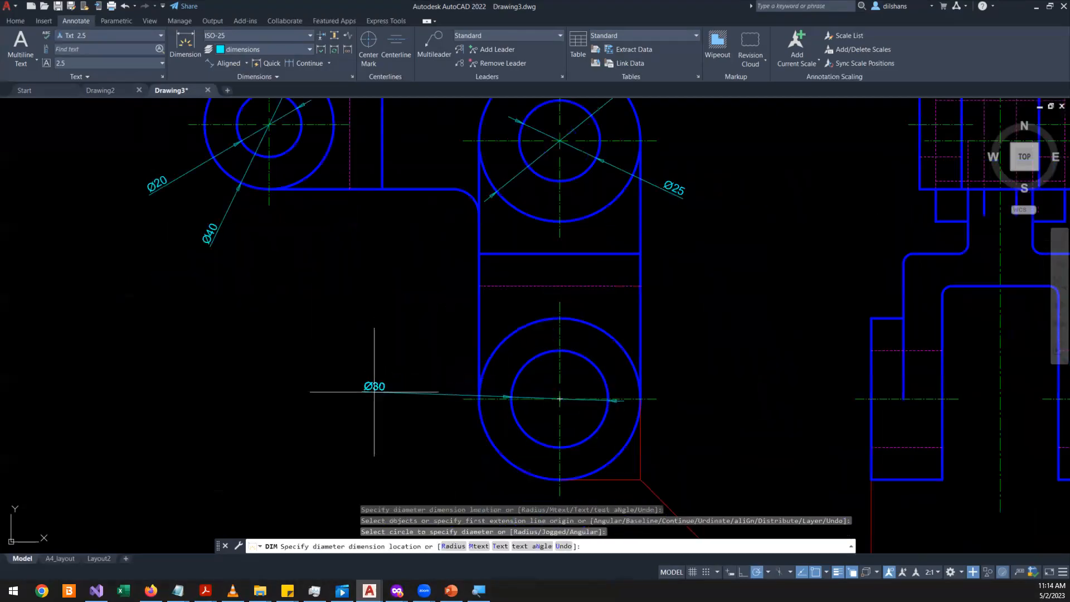
pyautogui.click(463, 460)
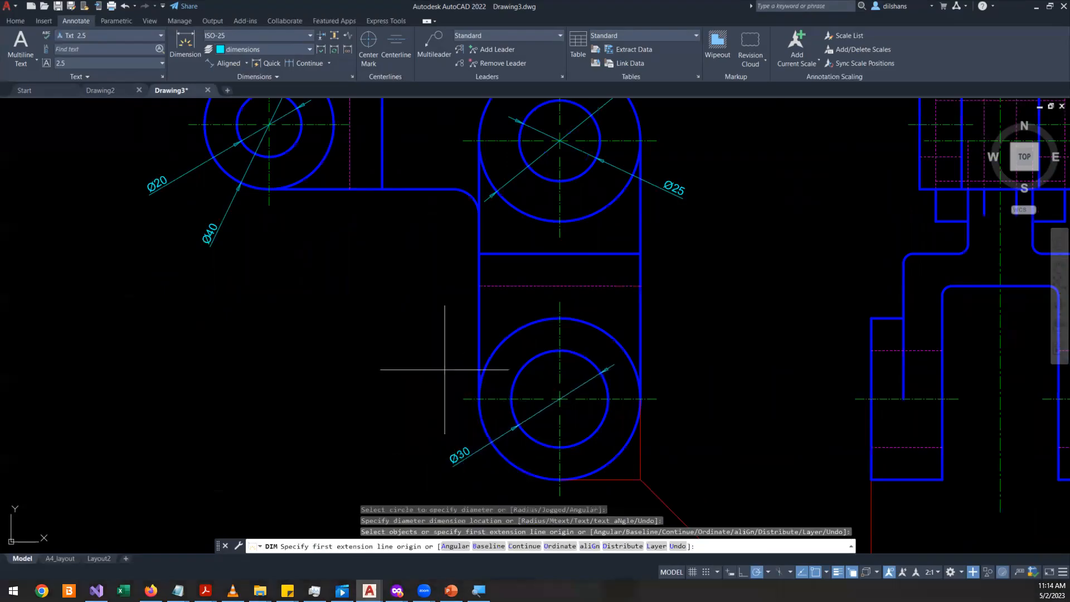
pyautogui.scroll(-2, 400, 322)
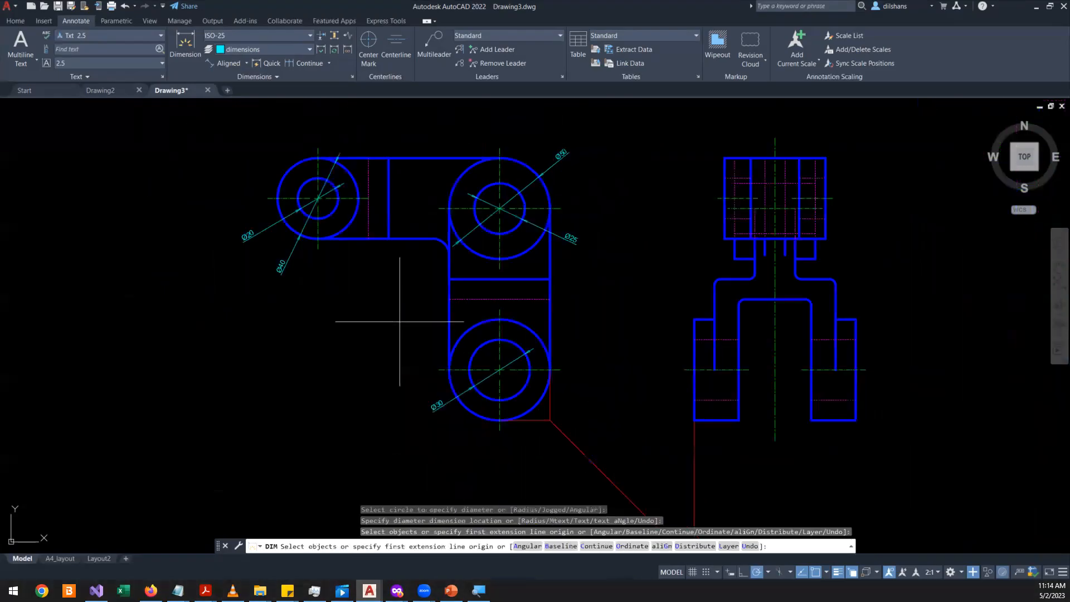
pyautogui.scroll(2, 400, 322)
pyautogui.press('Return')
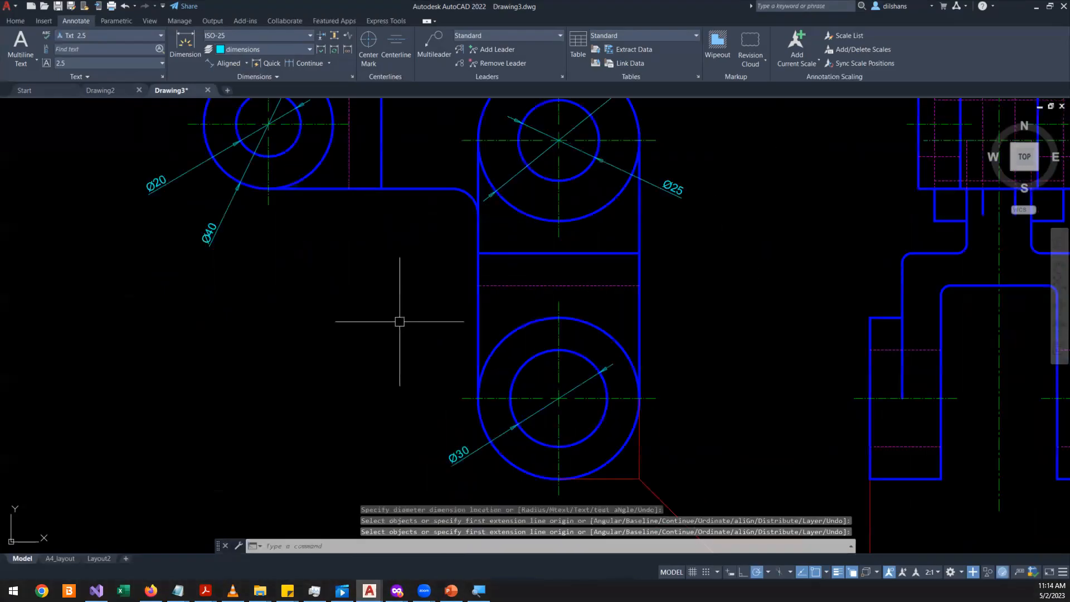
pyautogui.press('Escape')
pyautogui.scroll(-2, 412, 292)
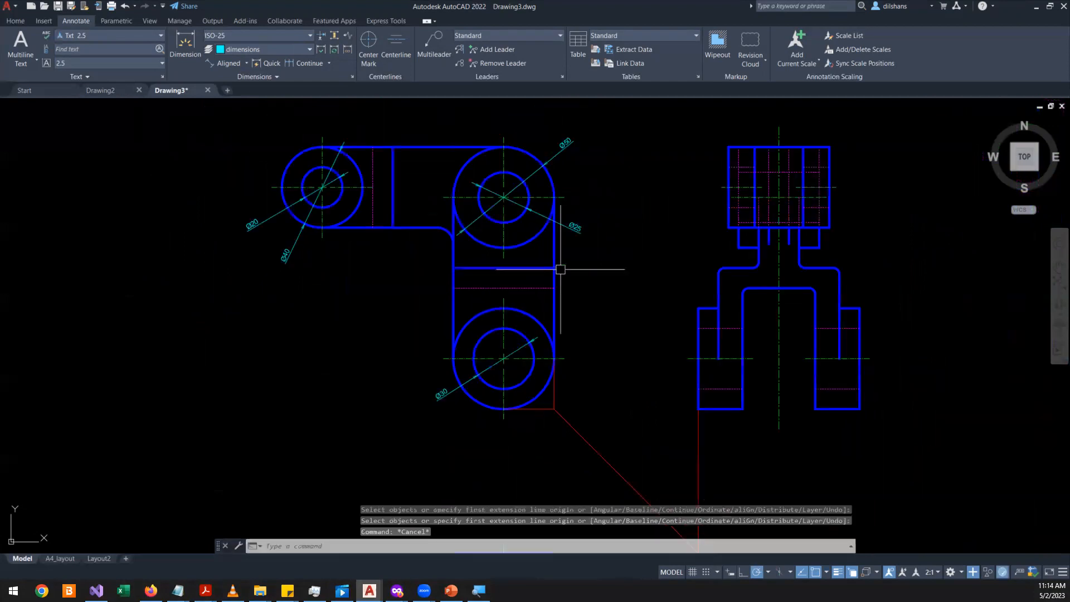
# - Add a vertical linear dimension between the front view's horizontal solid edge and the hidden line below it, placed left of the vertical arm
pyautogui.scroll(4, 561, 269)
pyautogui.write('dli')
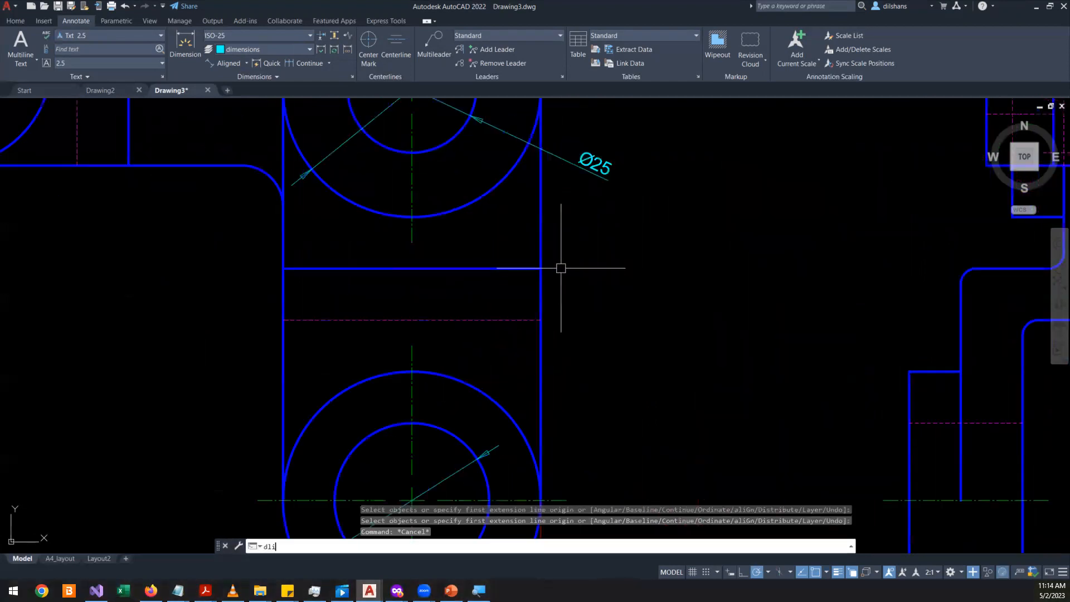
pyautogui.press('Return')
pyautogui.click(284, 269)
pyautogui.click(283, 320)
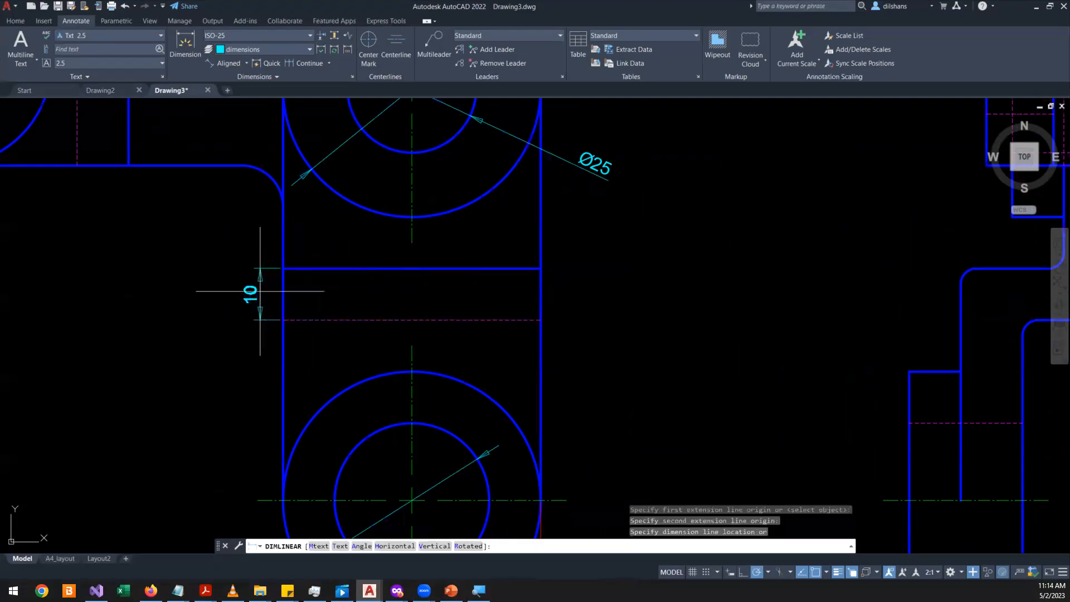
pyautogui.click(219, 291)
pyautogui.scroll(-3, 375, 301)
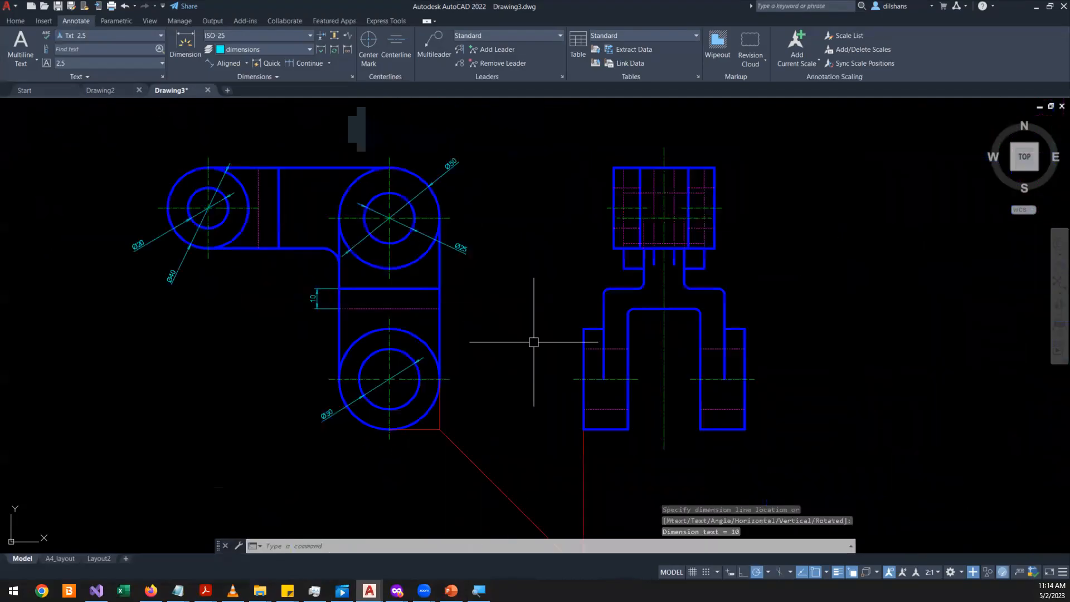
# - Dimension the vertical distance between the hidden hole lines of the side view's left leg, placed to its left
pyautogui.scroll(4, 534, 362)
pyautogui.press('Return')
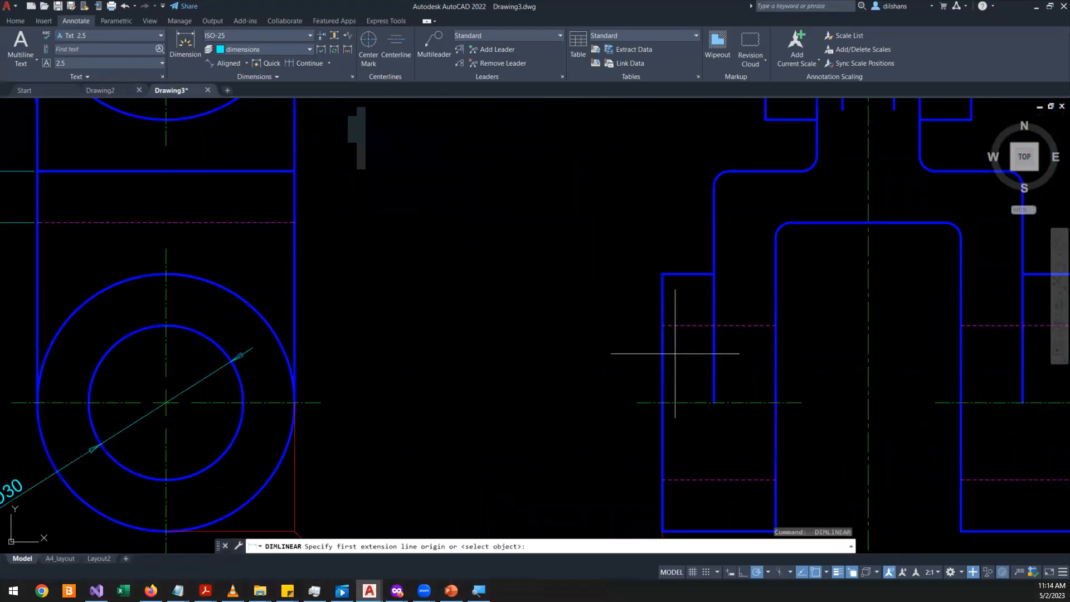
pyautogui.click(663, 326)
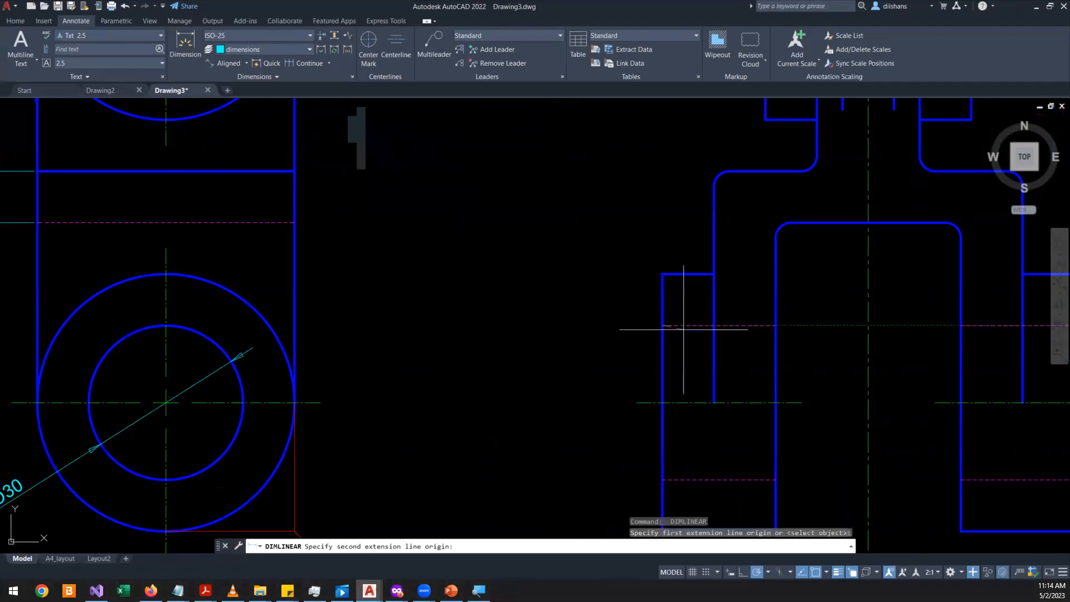
pyautogui.click(677, 481)
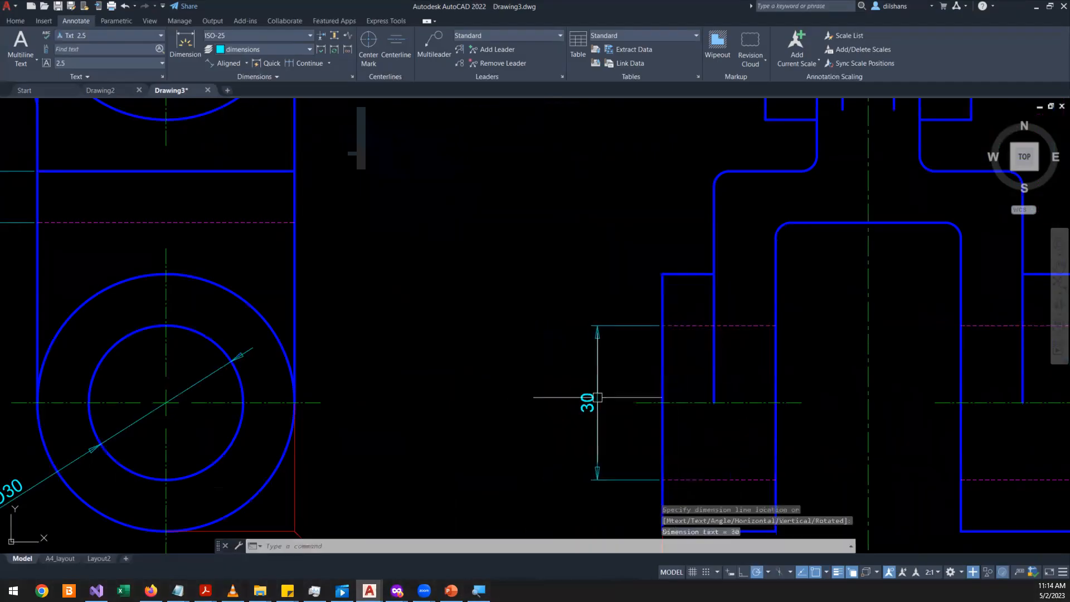
# - Dimension the horizontal distance from the front view's left boss centerline to the solid vertical edge, placed above the outline
pyautogui.scroll(-8, 596, 398)
pyautogui.scroll(6, 529, 404)
pyautogui.scroll(-2, 529, 403)
pyautogui.scroll(4, 442, 479)
pyautogui.scroll(-6, 442, 483)
pyautogui.scroll(7, 447, 276)
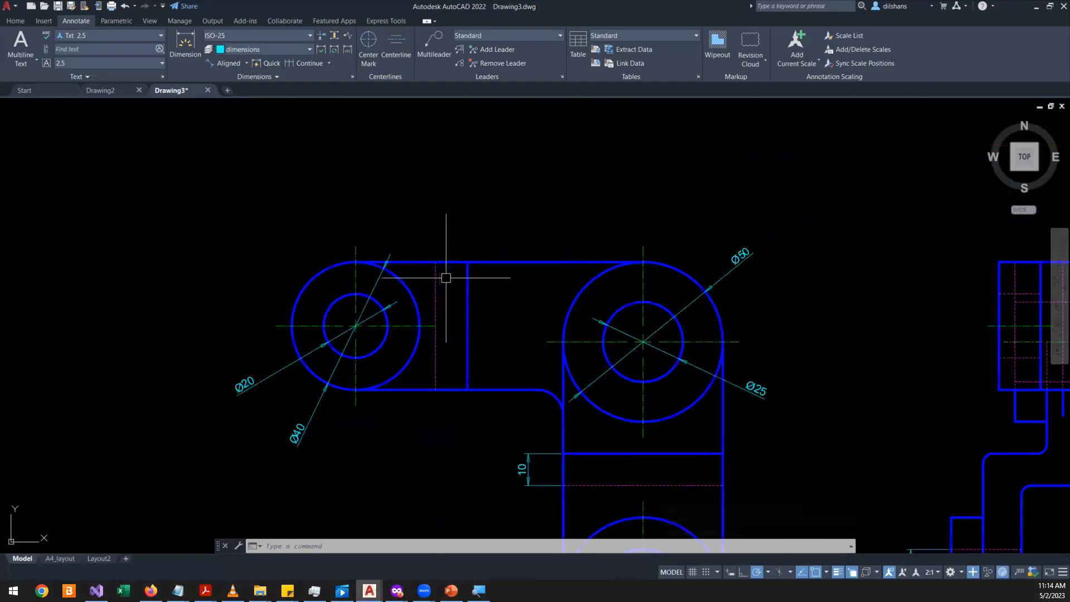
pyautogui.press('Return')
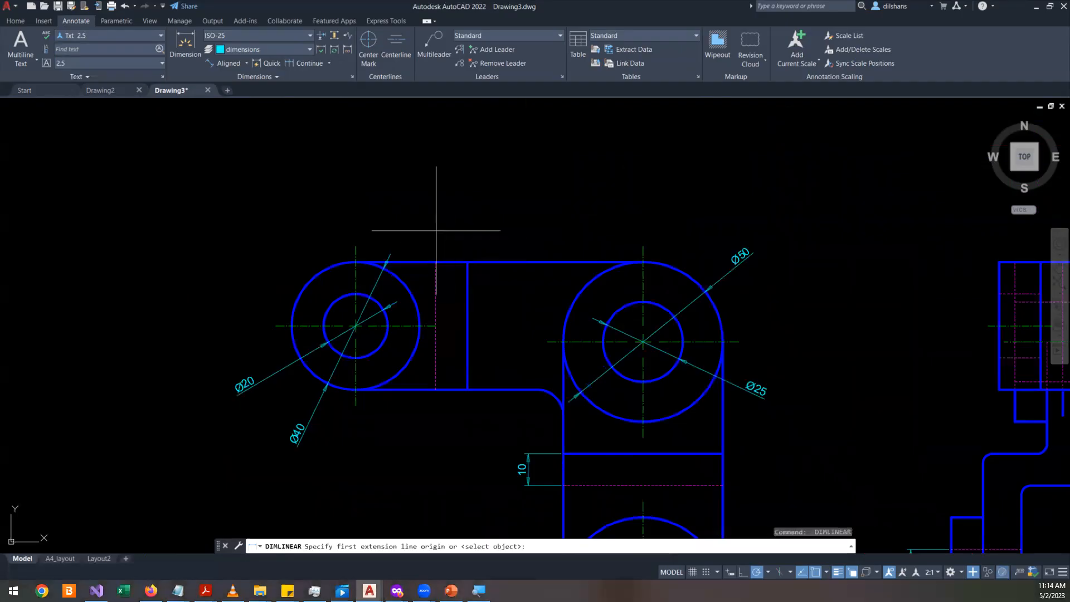
pyautogui.click(355, 246)
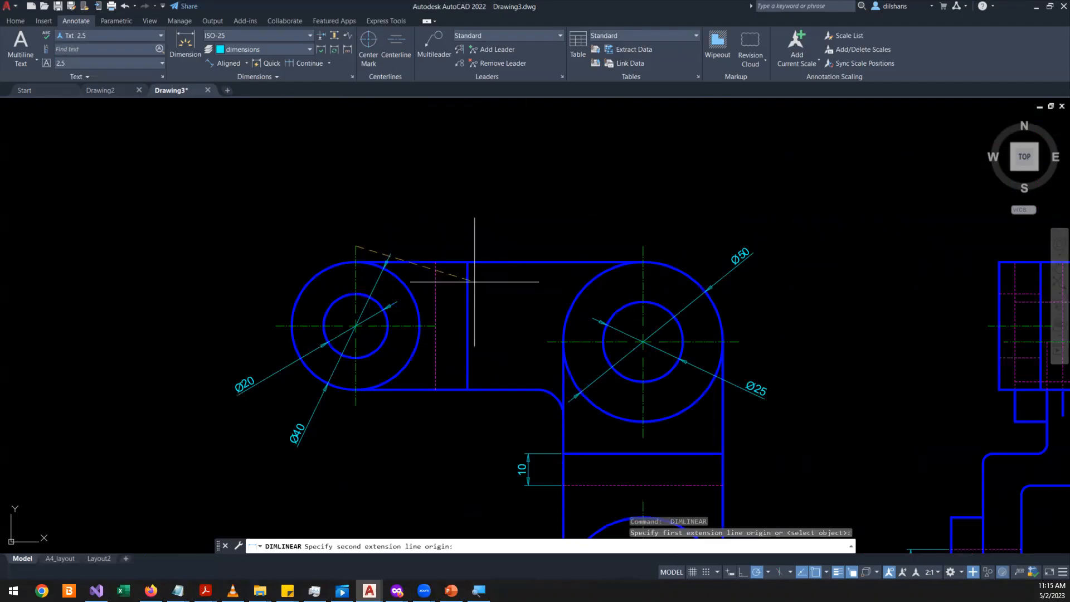
pyautogui.click(467, 262)
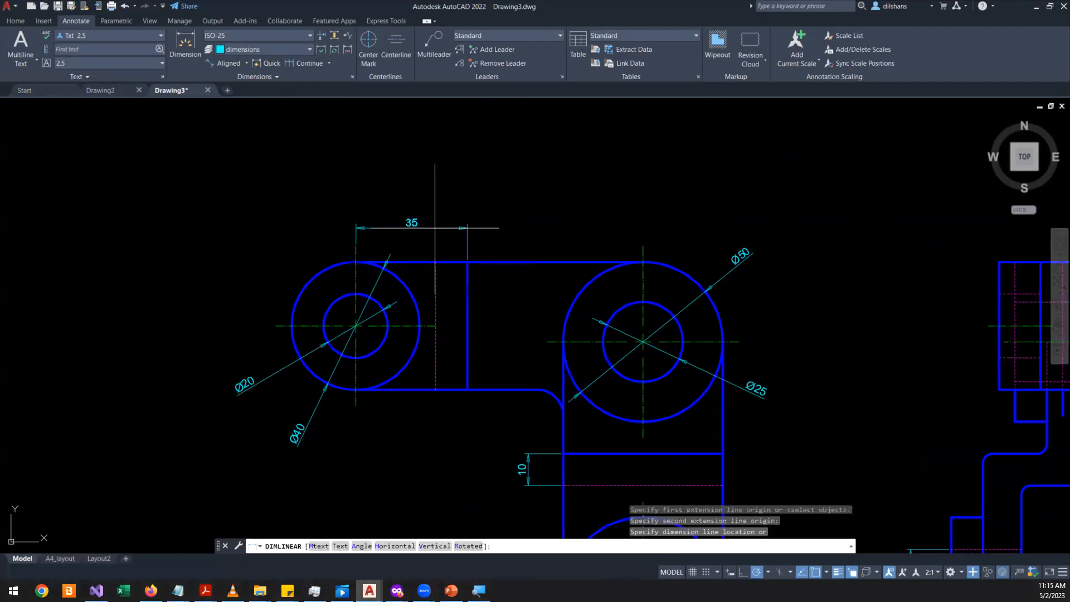
pyautogui.scroll(-3, 455, 225)
pyautogui.scroll(3, 585, 267)
pyautogui.scroll(-3, 586, 268)
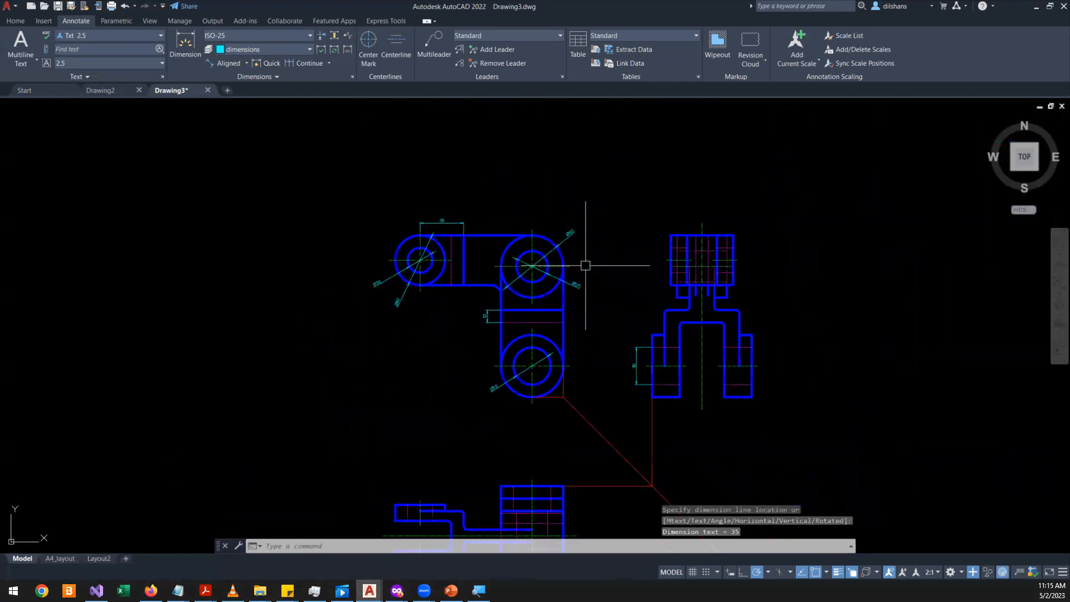
# - Dimension the overall width of the side view's upper block, placed above it
pyautogui.scroll(4, 728, 213)
pyautogui.click(728, 213)
pyautogui.press('Return')
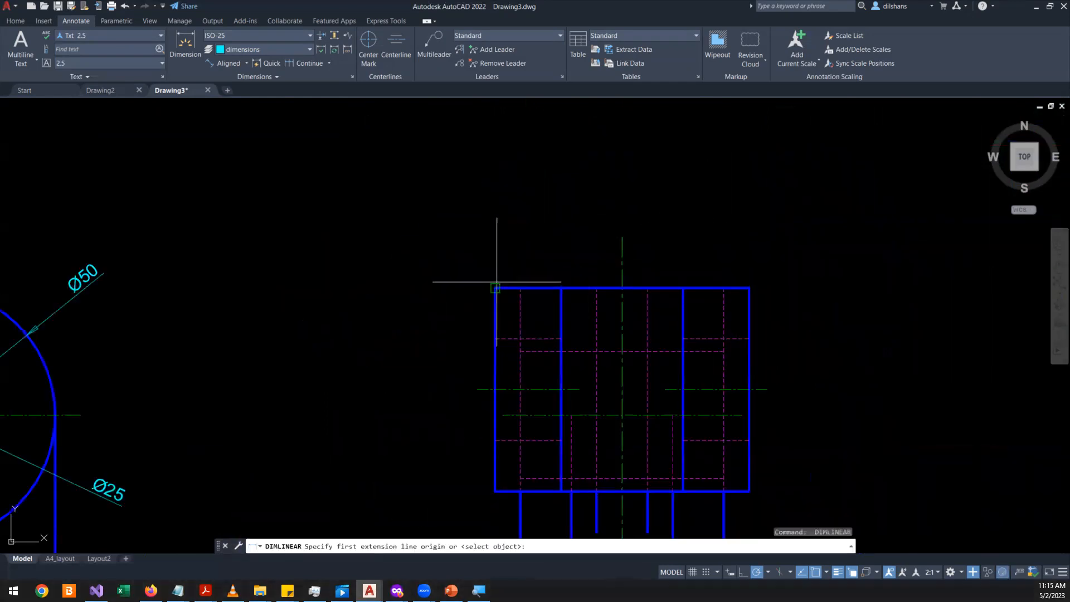
pyautogui.click(495, 288)
pyautogui.click(756, 287)
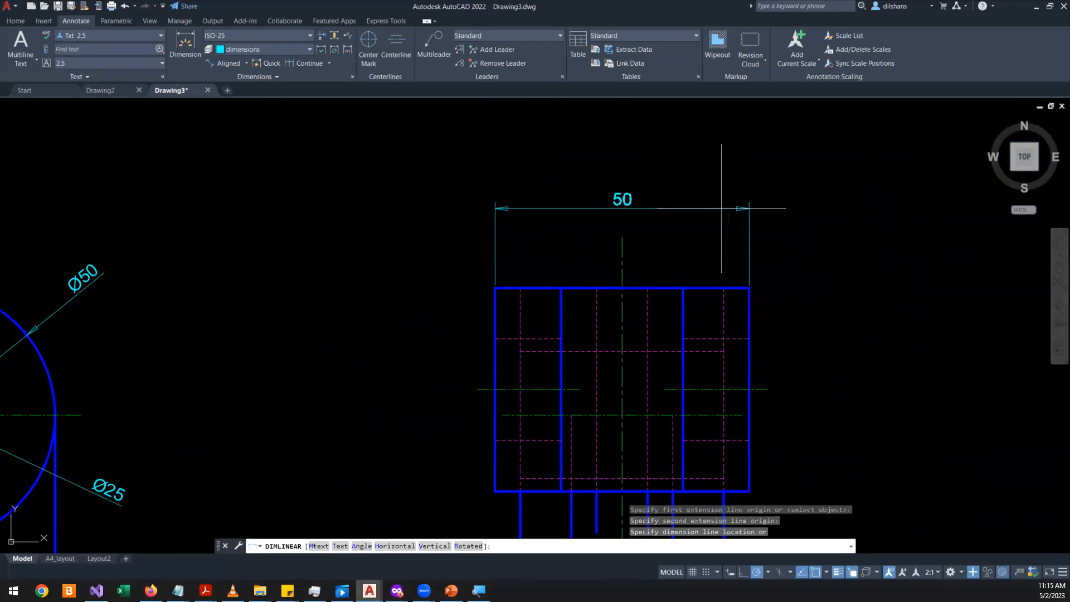
# - Dimension the full width of the side view's left leg, placed below its lower edge
pyautogui.scroll(-5, 718, 209)
pyautogui.scroll(4, 672, 291)
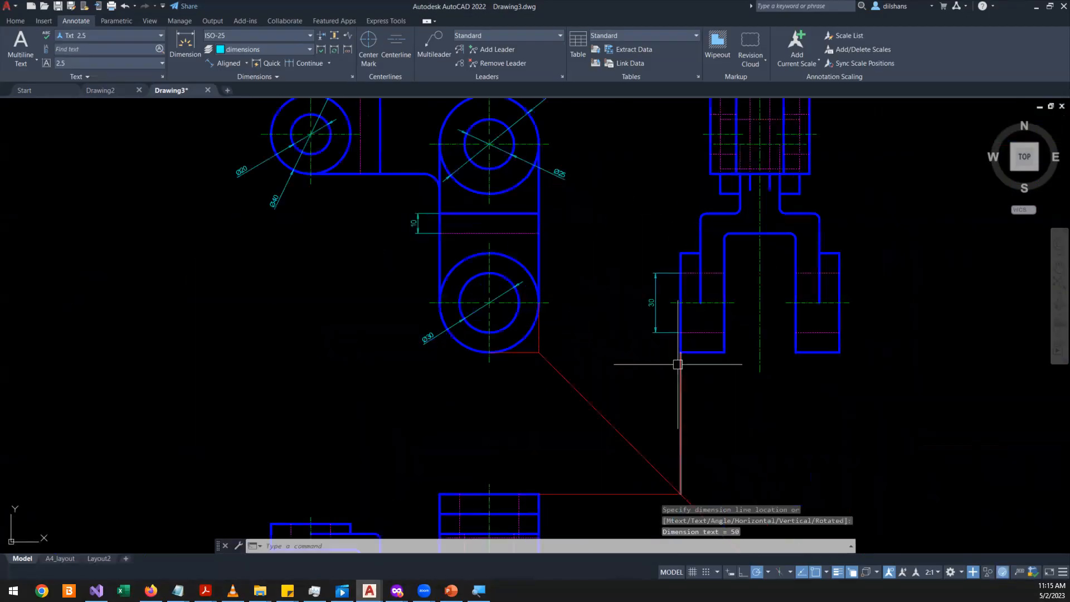
pyautogui.scroll(-4, 711, 399)
pyautogui.scroll(4, 710, 399)
pyautogui.click(709, 399)
pyautogui.press('Return')
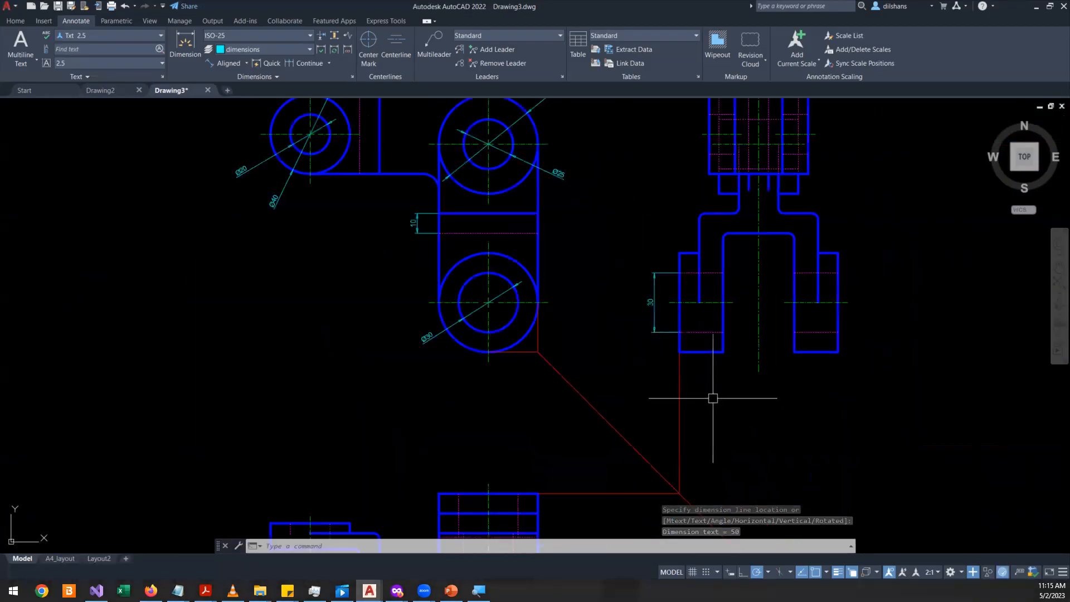
pyautogui.scroll(2, 709, 380)
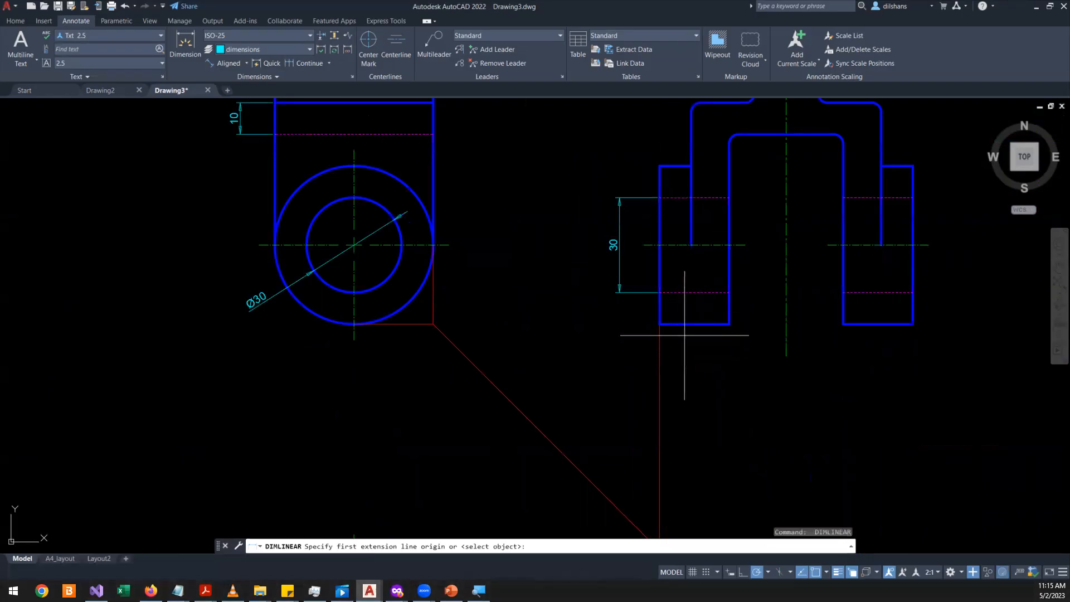
pyautogui.click(675, 326)
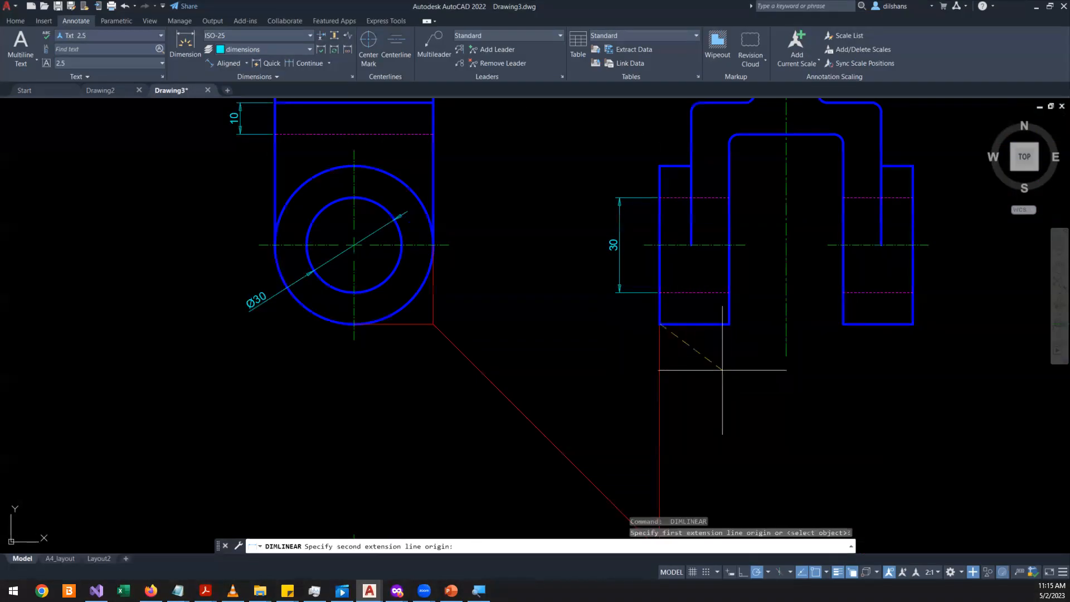
pyautogui.click(729, 323)
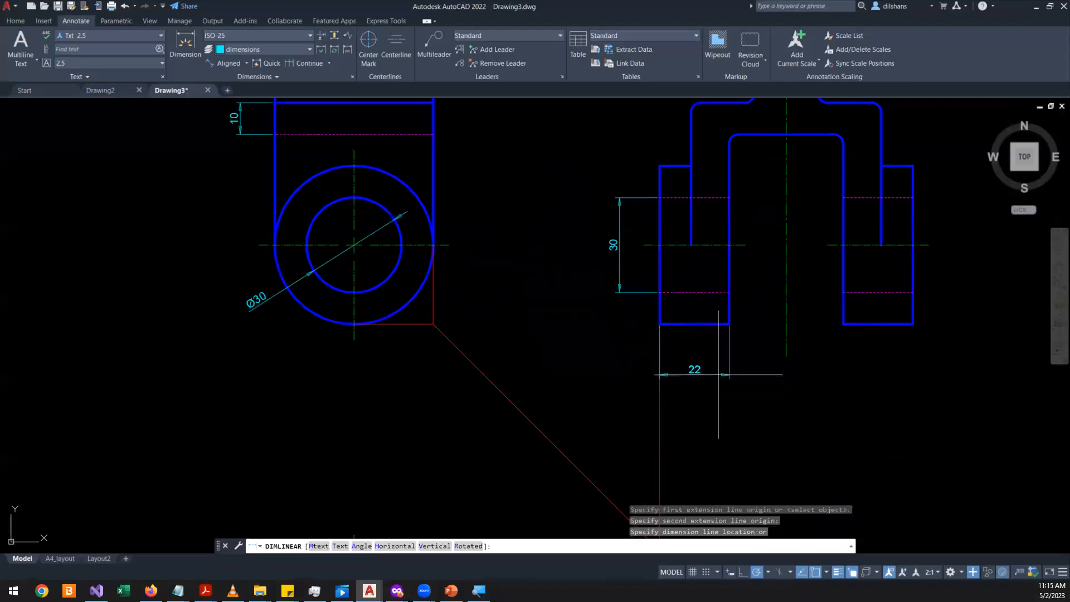
pyautogui.click(718, 375)
# - Dimension the horizontal offset from the left leg's outer edge to its inner vertical line, placed above the leg width dimension
pyautogui.press('Return')
pyautogui.click(691, 245)
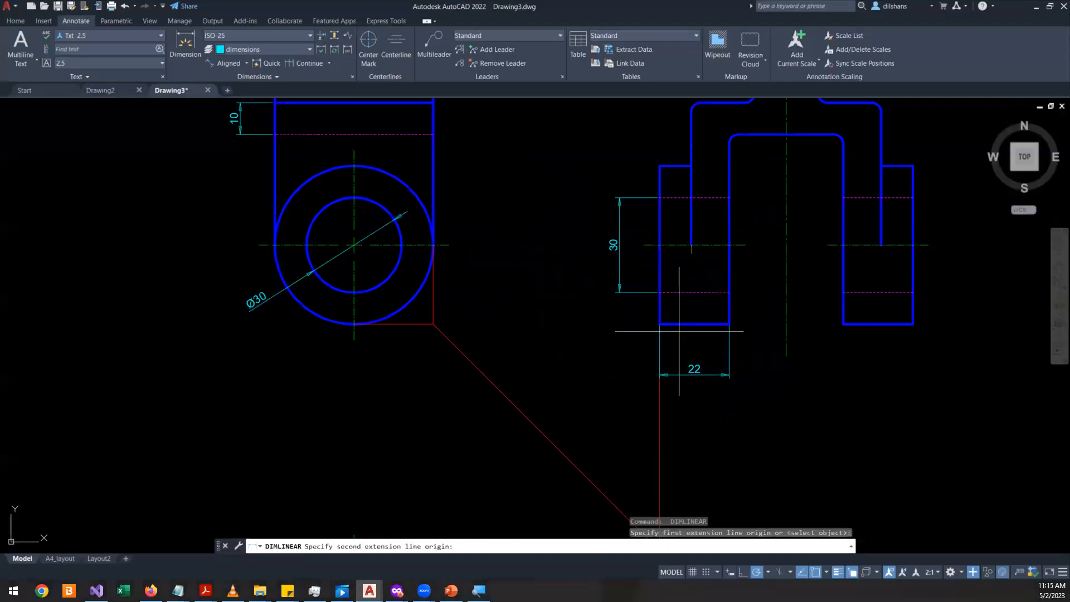
pyautogui.click(676, 325)
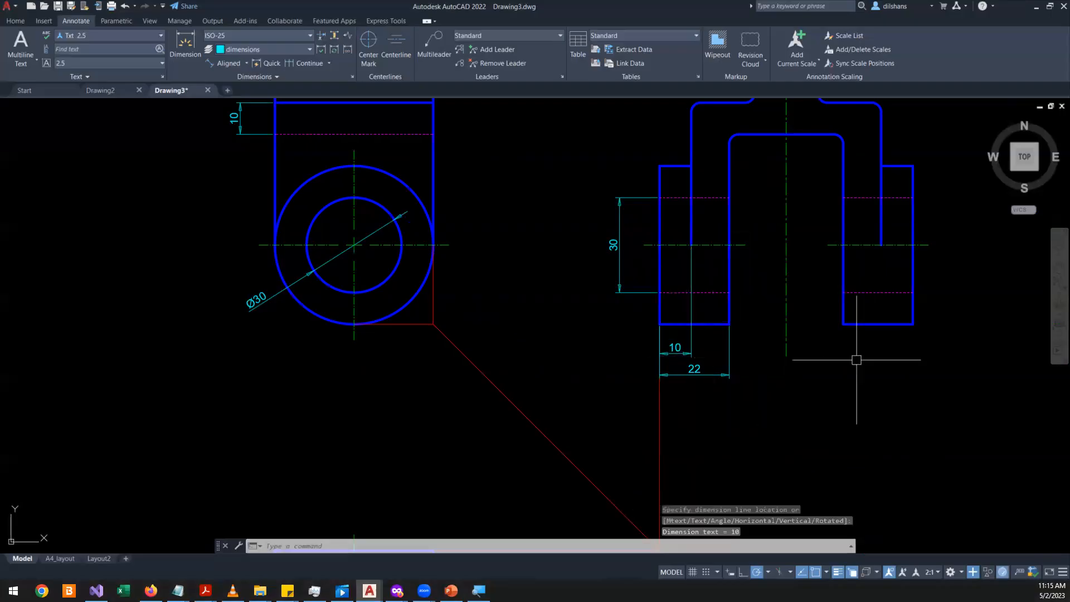
# - Dimension the gap between the side view's two legs, aligning the dimension line with the left leg's width dimension
pyautogui.scroll(-2, 856, 359)
pyautogui.scroll(1, 825, 364)
pyautogui.scroll(-1, 791, 363)
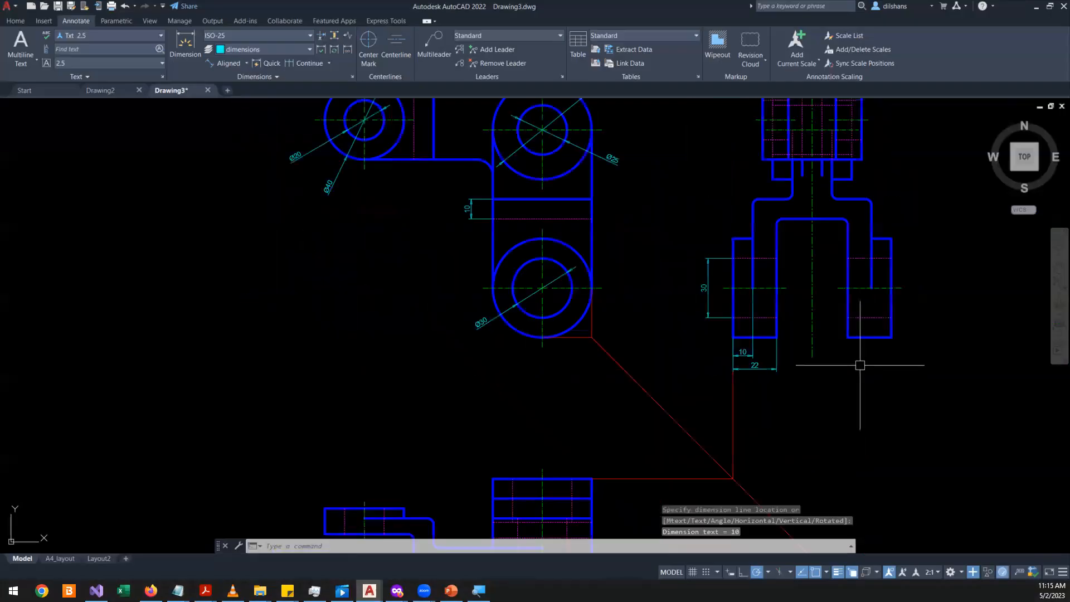
pyautogui.press('Return')
pyautogui.scroll(4, 797, 357)
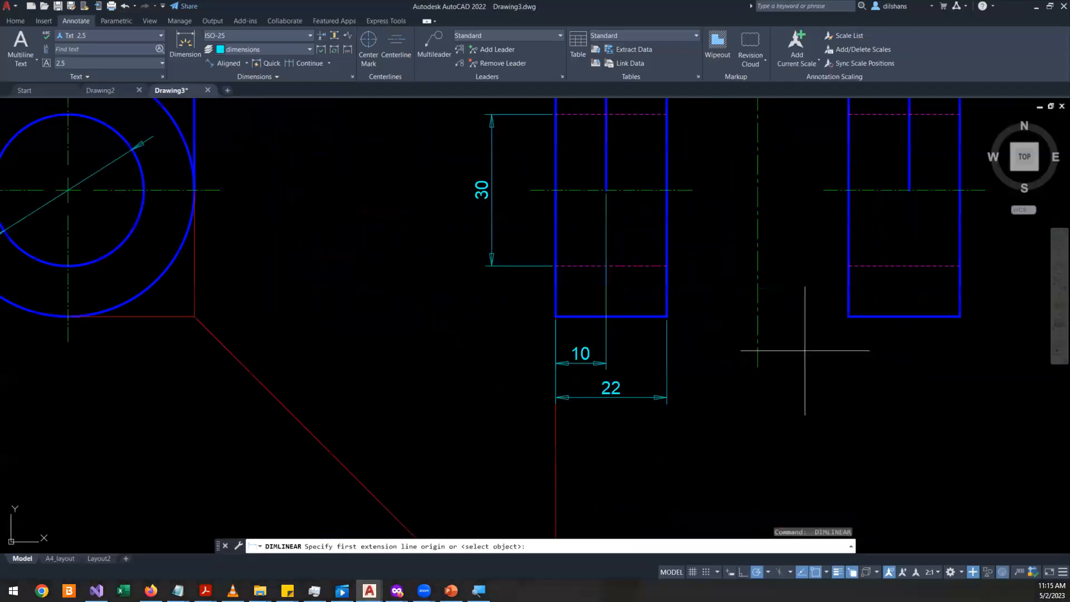
pyautogui.click(667, 317)
pyautogui.click(848, 316)
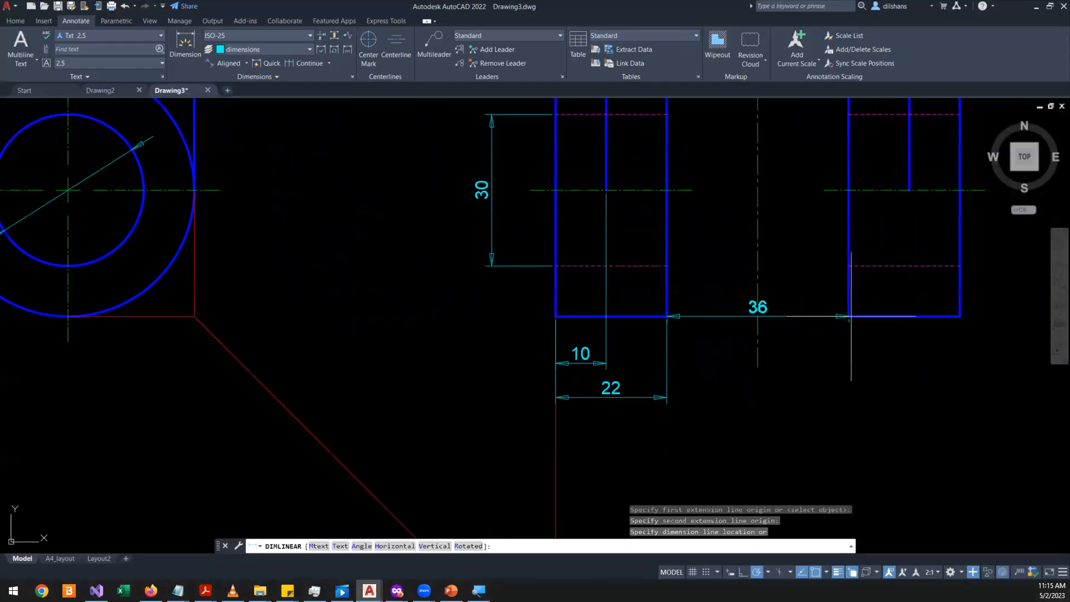
pyautogui.scroll(7, 669, 399)
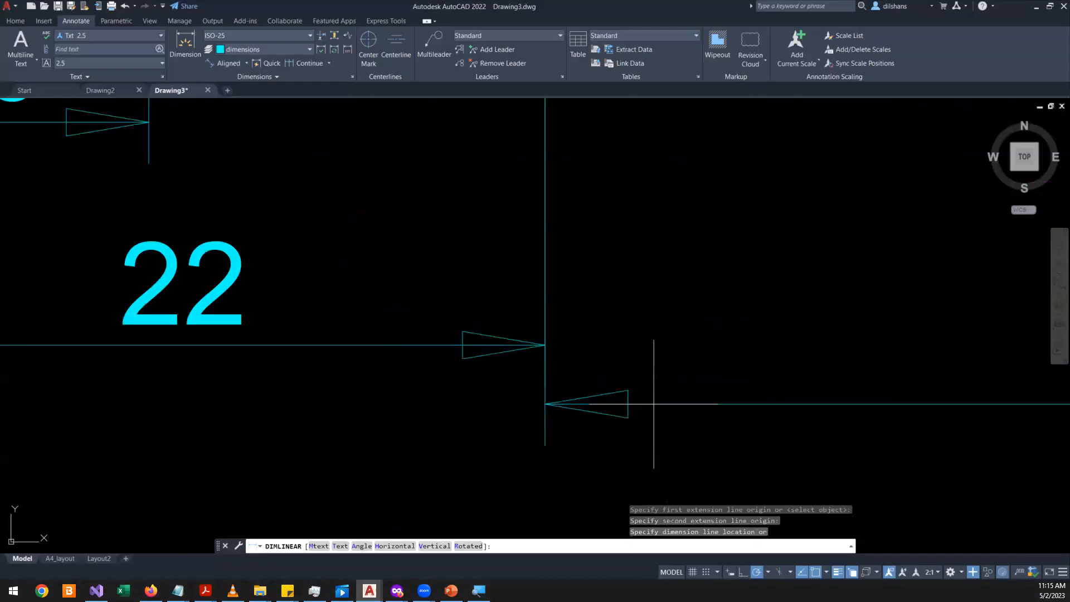
pyautogui.click(546, 345)
pyautogui.scroll(-7, 585, 351)
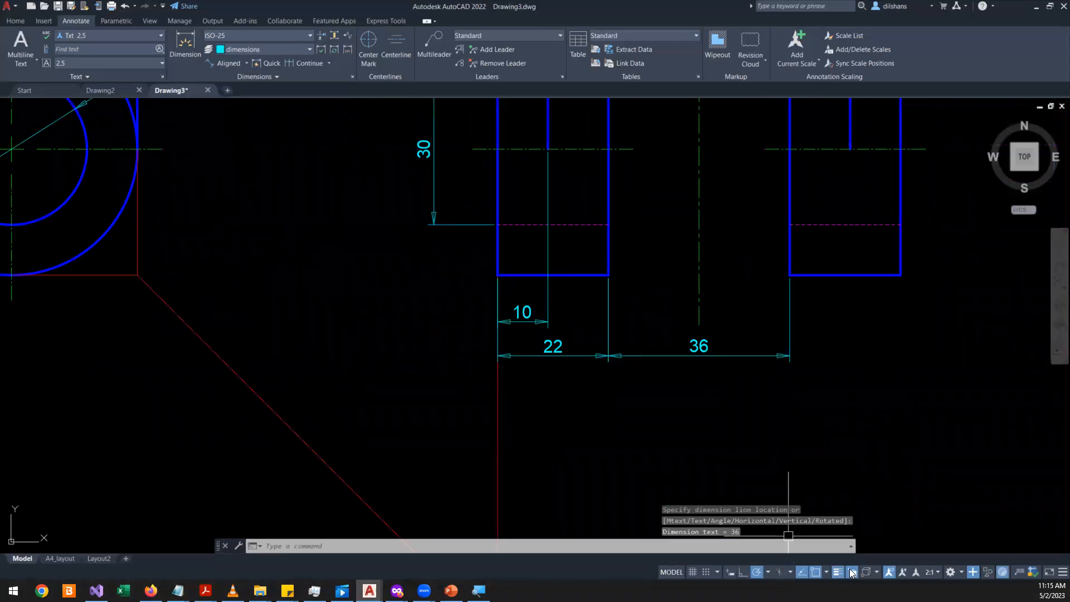
# - Turn off the Midpoint, Quadrant, Intersection and Insertion object snaps, keeping only Endpoint and Center on
pyautogui.click(827, 572)
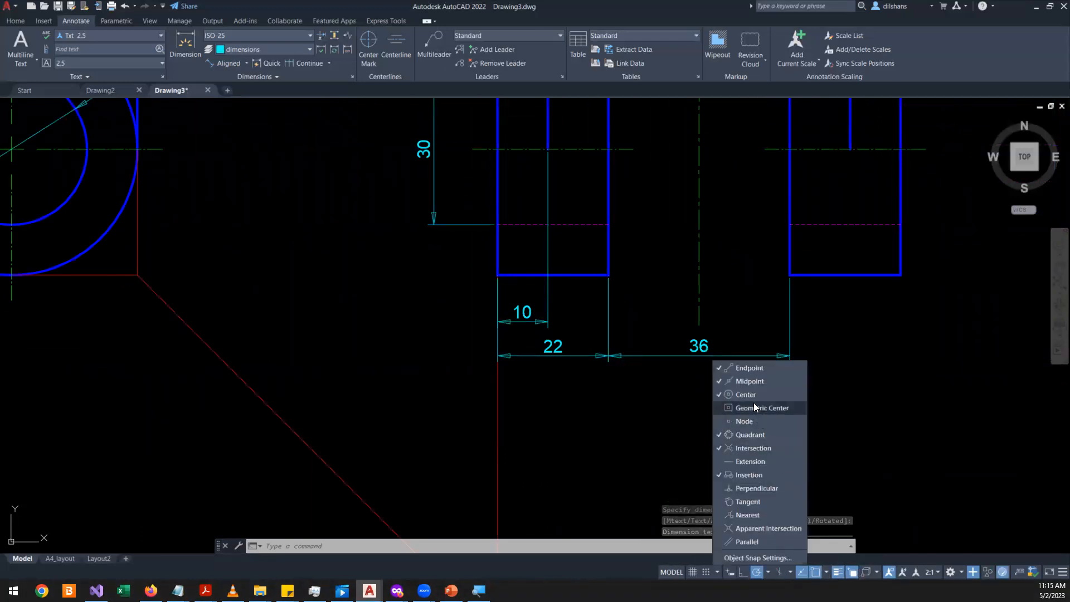
pyautogui.click(758, 382)
pyautogui.click(750, 434)
pyautogui.click(759, 447)
pyautogui.click(755, 474)
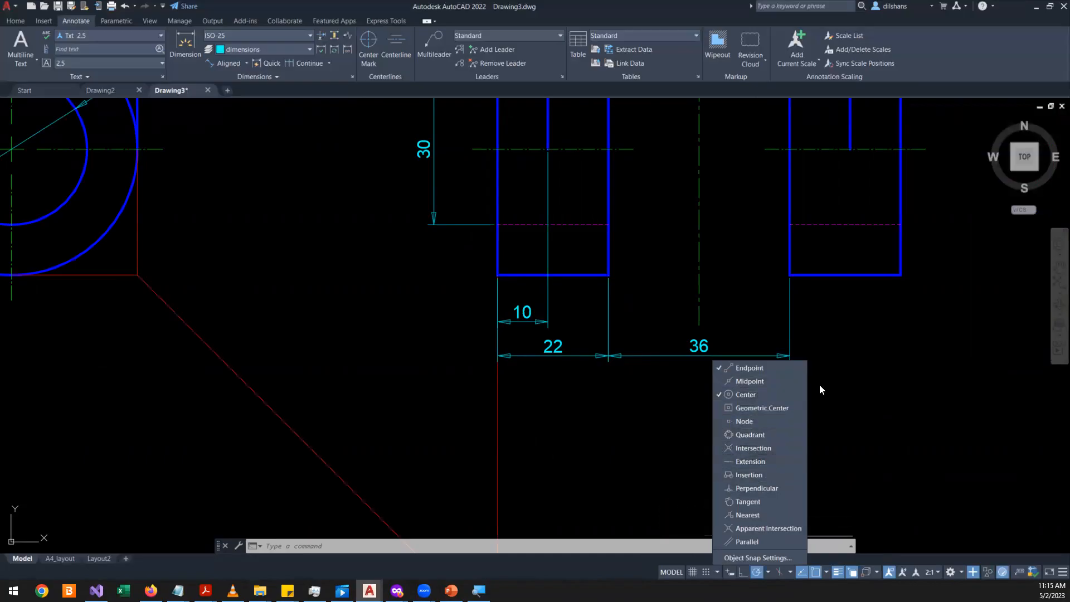
pyautogui.press('Escape')
# - Dimension the vertical thickness of the top view's upper fork arm, placed just outside the arm's free end
pyautogui.scroll(-4, 840, 335)
pyautogui.scroll(4, 840, 328)
pyautogui.scroll(-7, 839, 335)
pyautogui.scroll(5, 701, 442)
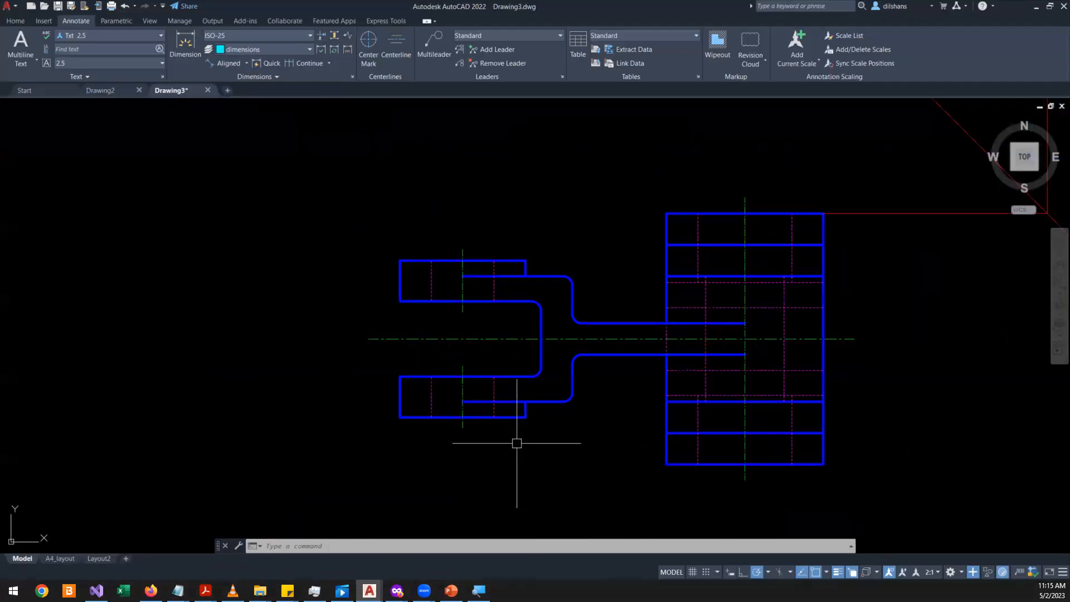
pyautogui.write('DLI')
pyautogui.press('Return')
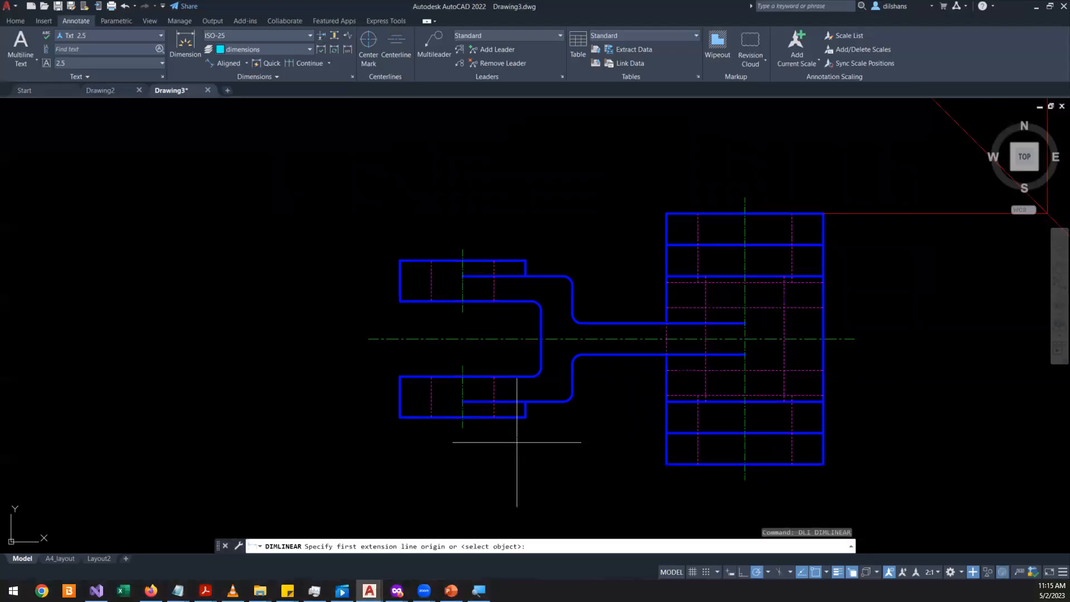
pyautogui.click(410, 305)
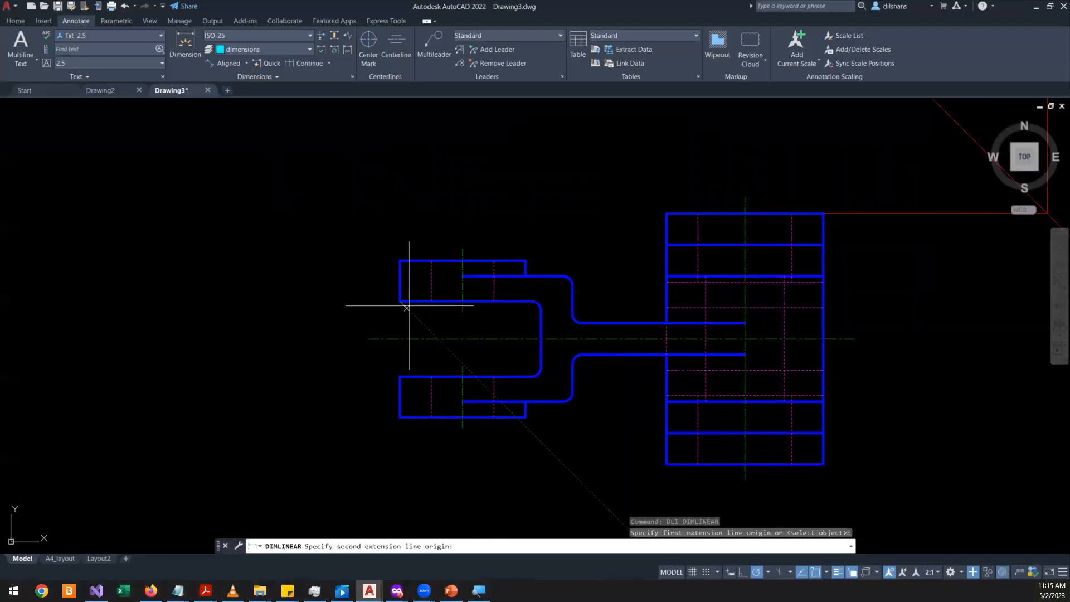
pyautogui.click(406, 265)
pyautogui.click(367, 271)
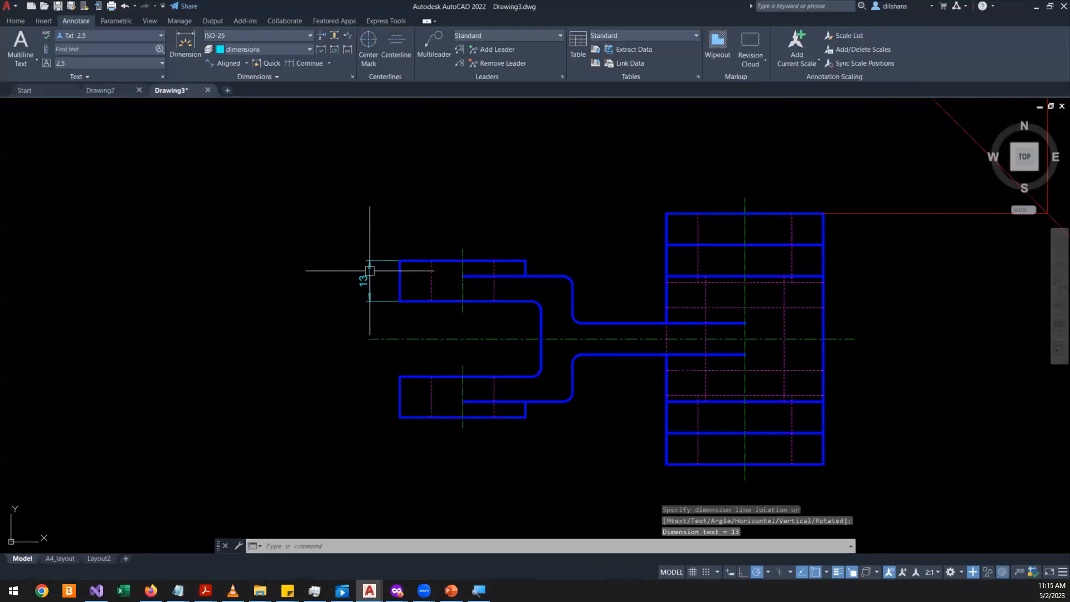
# - Dimension the vertical gap between the top view's two fork arms, placed outside their free ends
pyautogui.scroll(4, 356, 351)
pyautogui.press('Return')
pyautogui.click(478, 415)
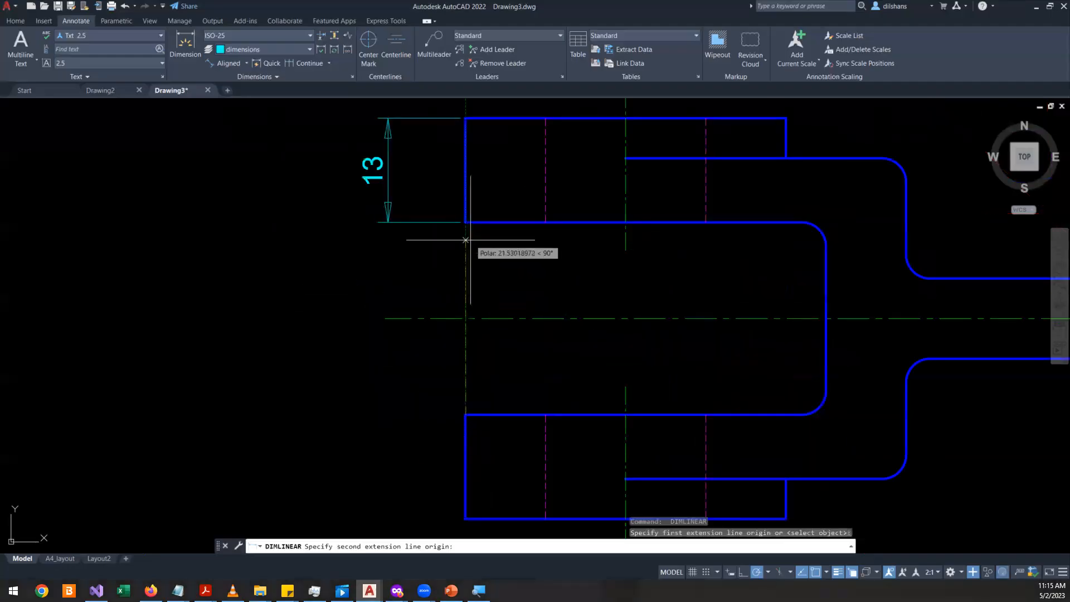
pyautogui.click(466, 223)
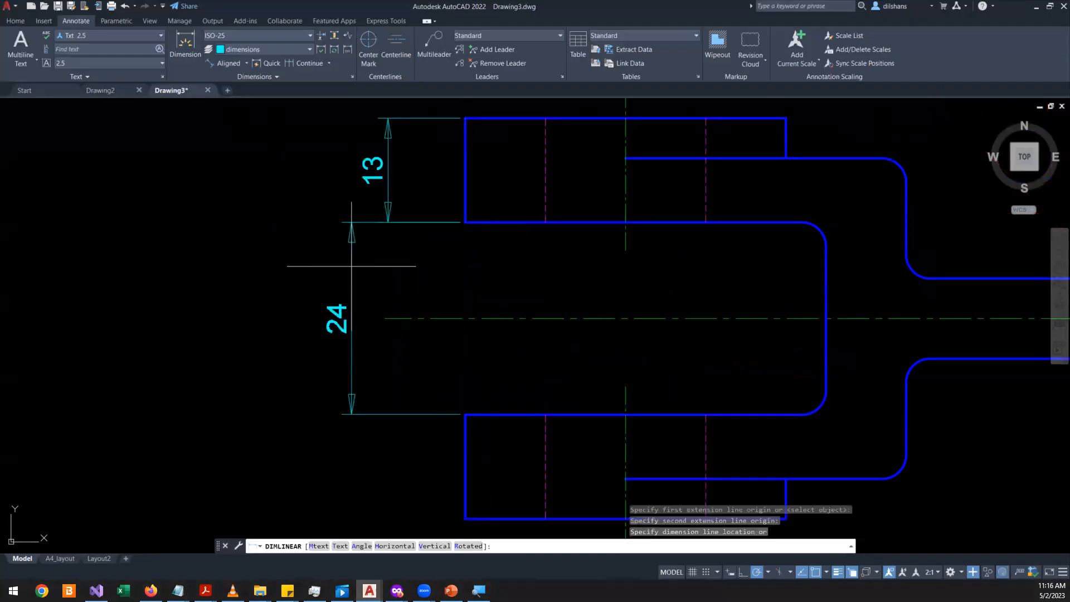
pyautogui.click(334, 271)
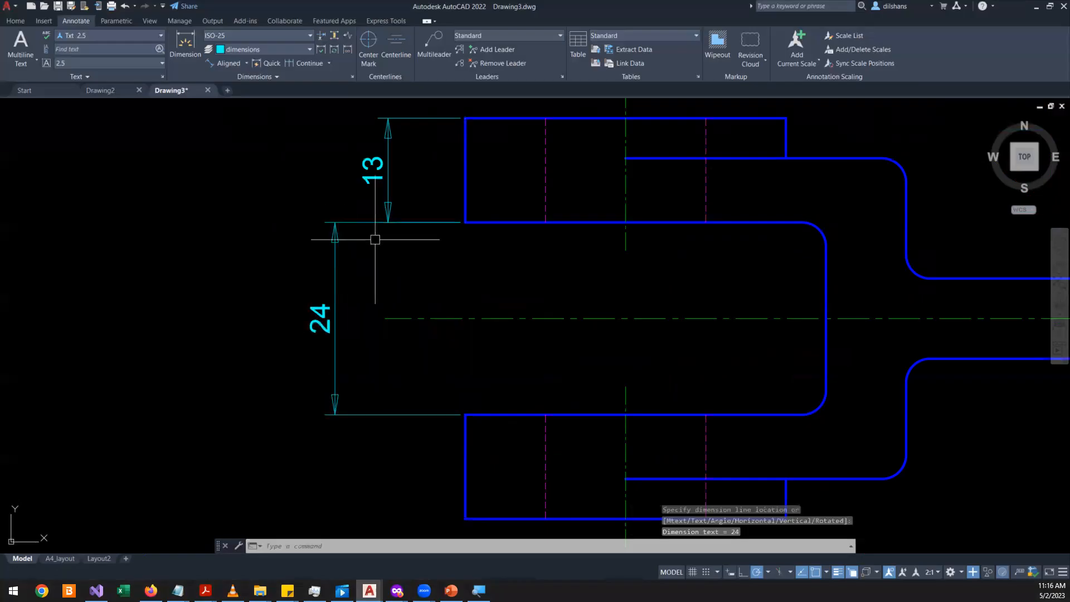
# - Erase the upper fork arm's thickness dimension from the top view
pyautogui.click(383, 223)
pyautogui.press('Delete')
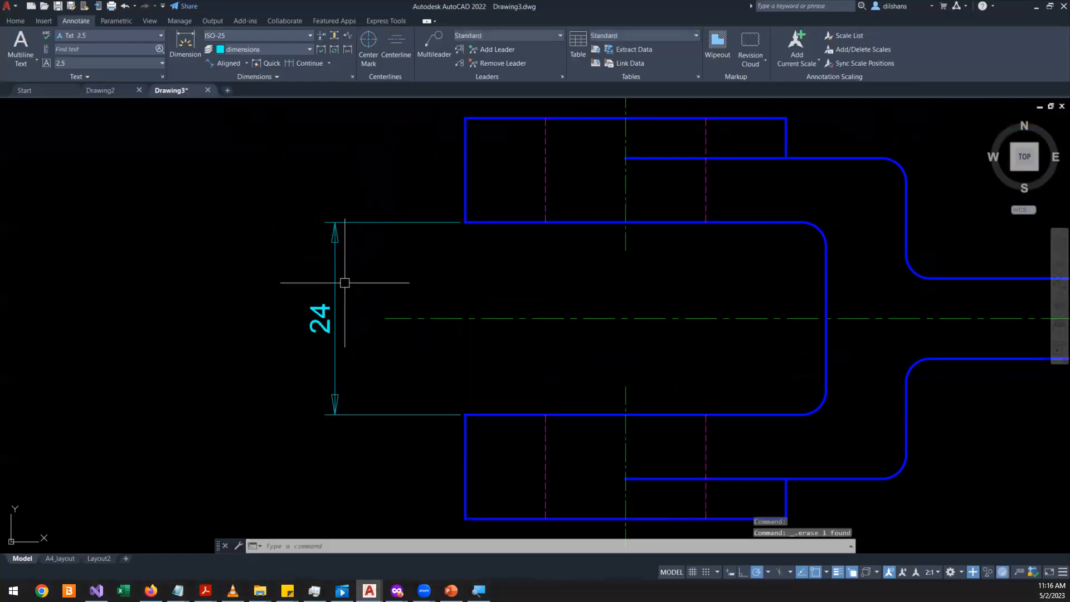
# - Dimension the vertical distance between the web lines starting at the two fork arms' centerlines, placed outside the fork gap dimension
pyautogui.write('dli')
pyautogui.press('Return')
pyautogui.click(626, 159)
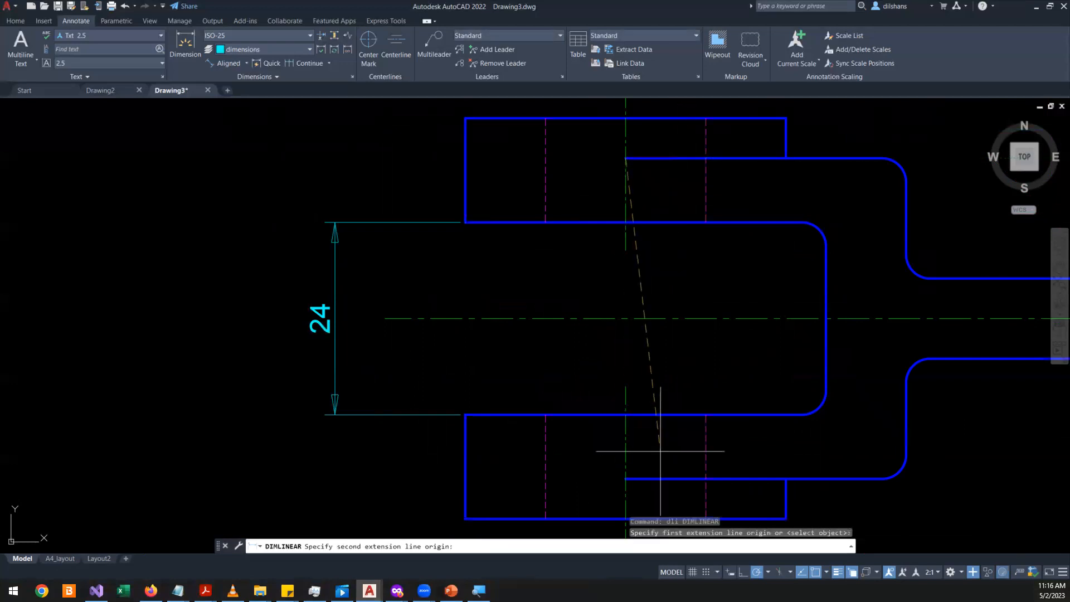
pyautogui.click(625, 479)
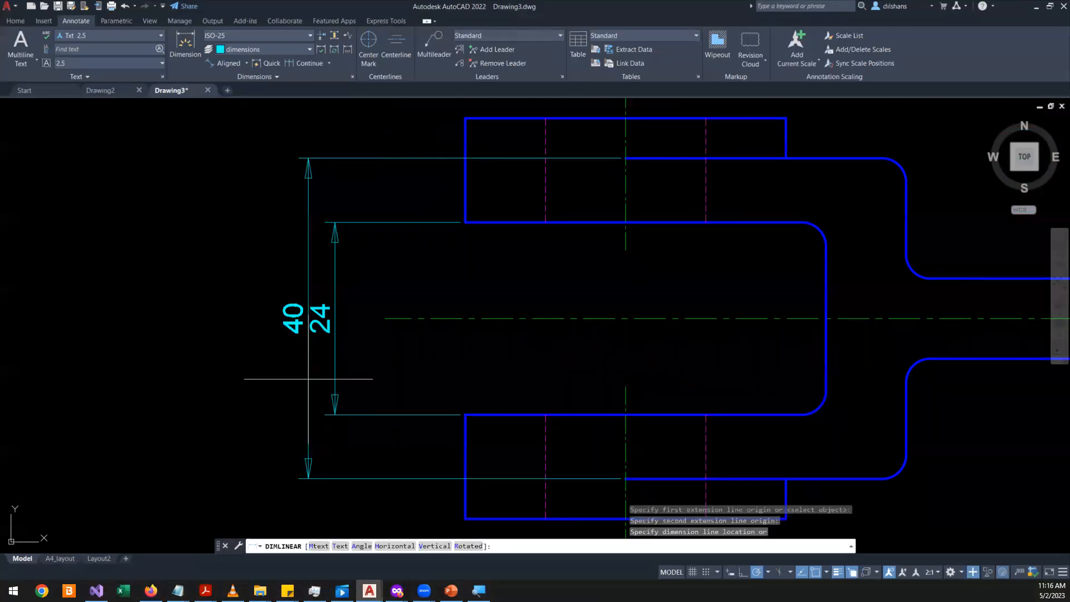
pyautogui.click(279, 379)
# - Dimension the top view fork's overall height between the outer corners of its arms, placed outside the other two vertical dimensions
pyautogui.press('Return')
pyautogui.click(465, 118)
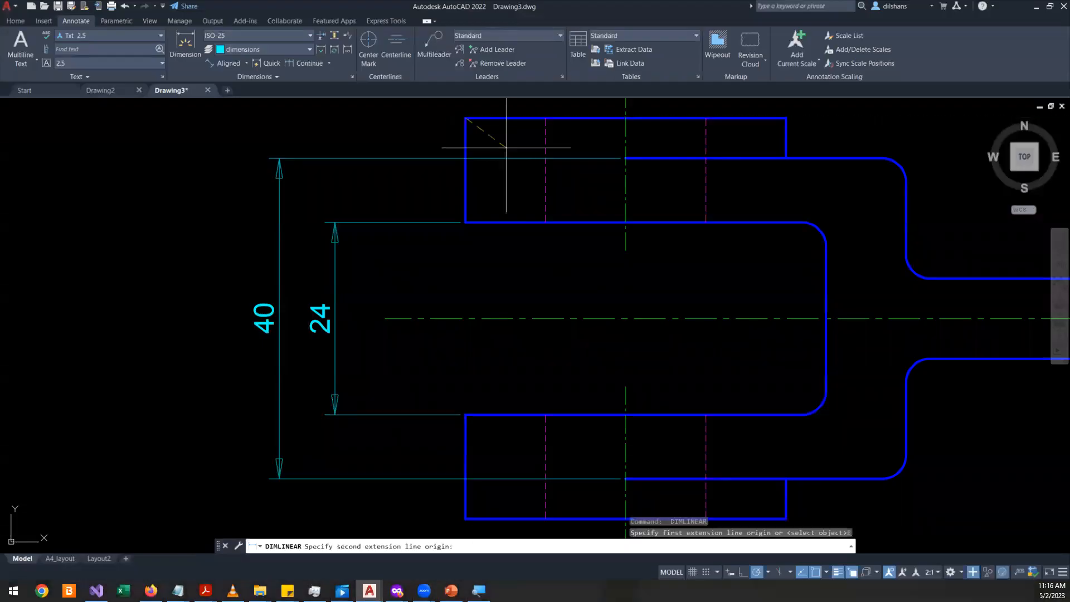
pyautogui.click(465, 518)
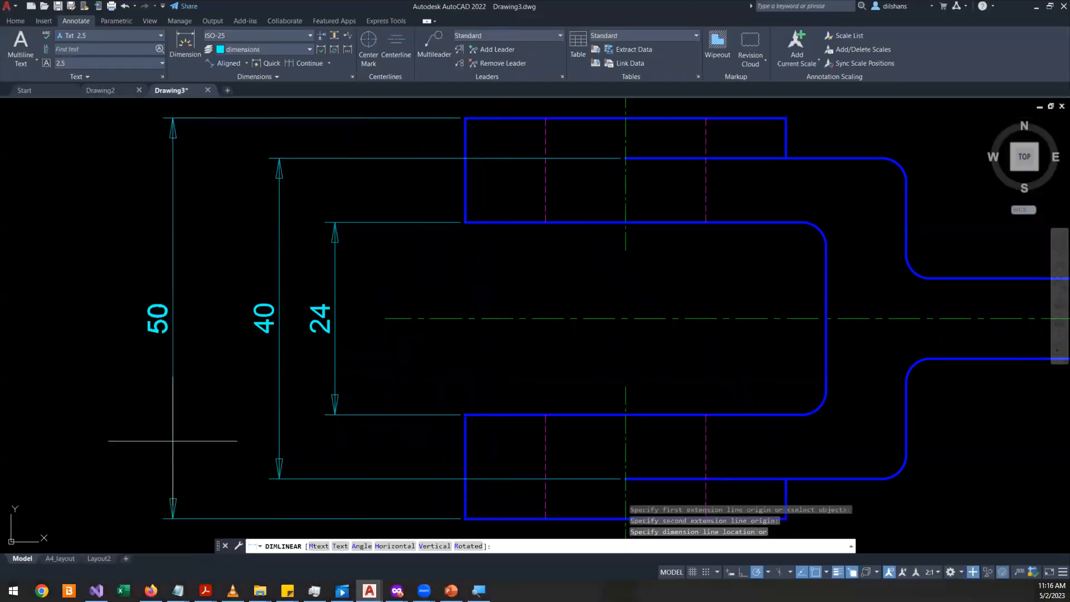
pyautogui.click(233, 420)
# - Review the top view's new dimensions together with those already placed on the front and side views
pyautogui.scroll(-5, 418, 298)
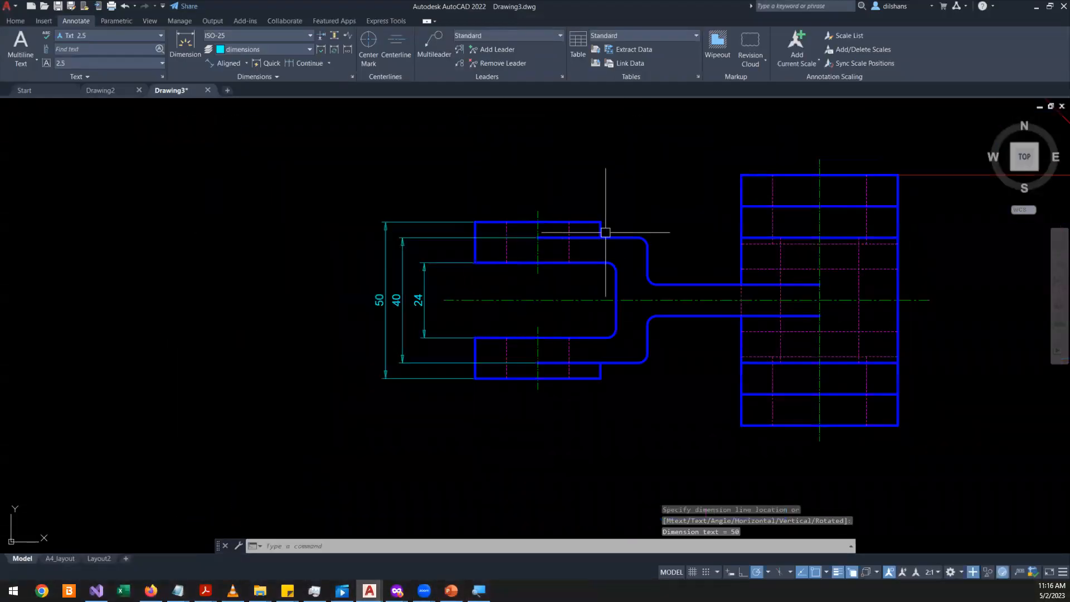
pyautogui.scroll(2, 605, 233)
pyautogui.scroll(-2, 605, 235)
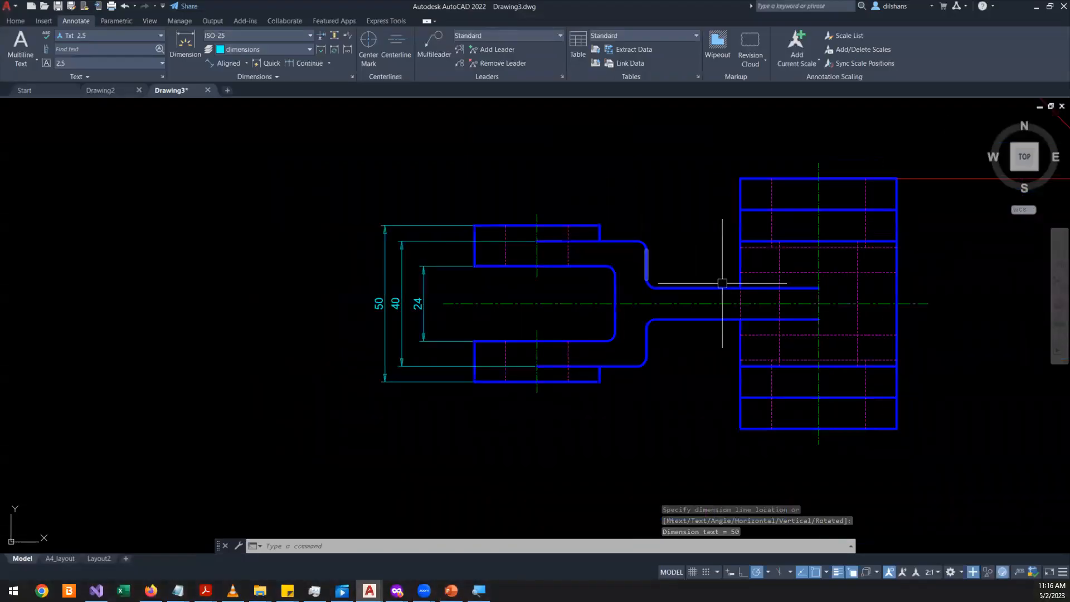
pyautogui.scroll(-4, 772, 303)
pyautogui.scroll(2, 847, 239)
pyautogui.scroll(-4, 841, 241)
pyautogui.scroll(2, 869, 196)
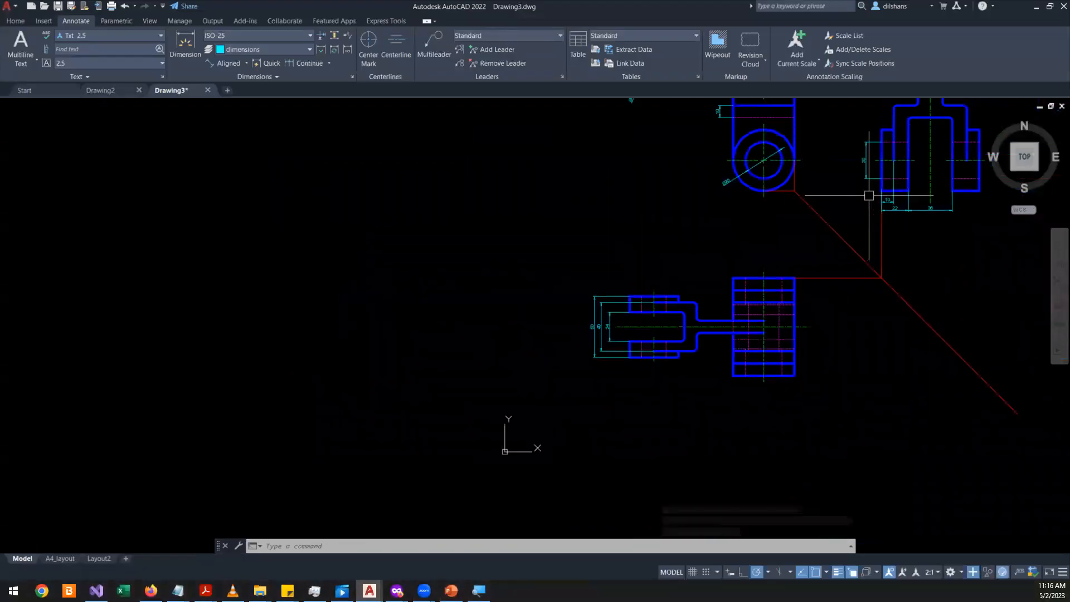
pyautogui.scroll(2, 869, 196)
pyautogui.moveTo(817, 279)
pyautogui.mouseDown(button='middle')
pyautogui.moveTo(733, 294)
pyautogui.moveTo(553, 430)
pyautogui.moveTo(607, 339)
pyautogui.moveTo(606, 440)
pyautogui.mouseUp(button='middle')
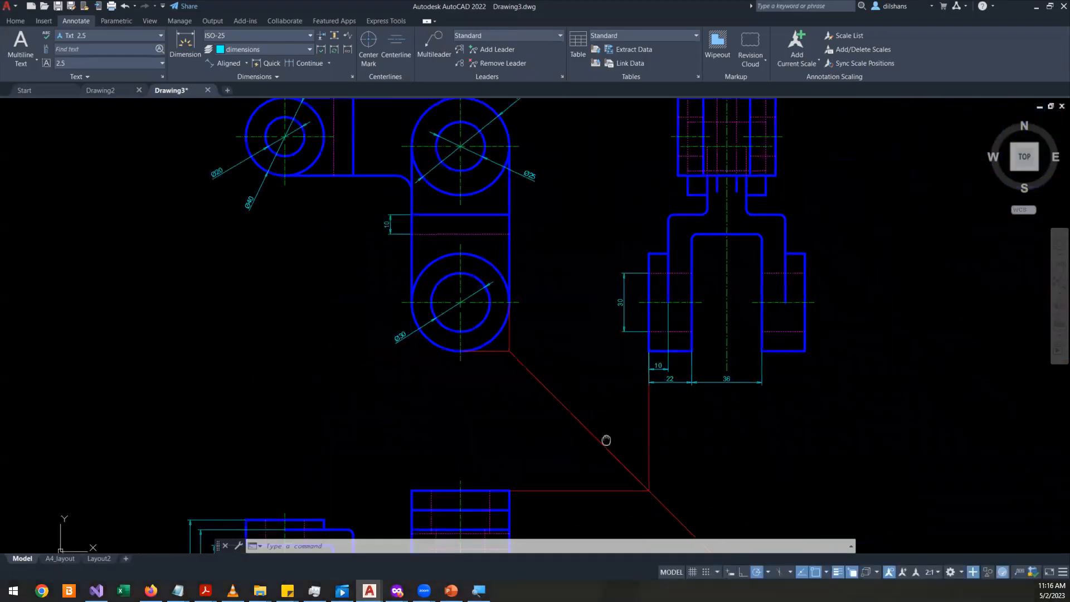
pyautogui.scroll(-2, 613, 275)
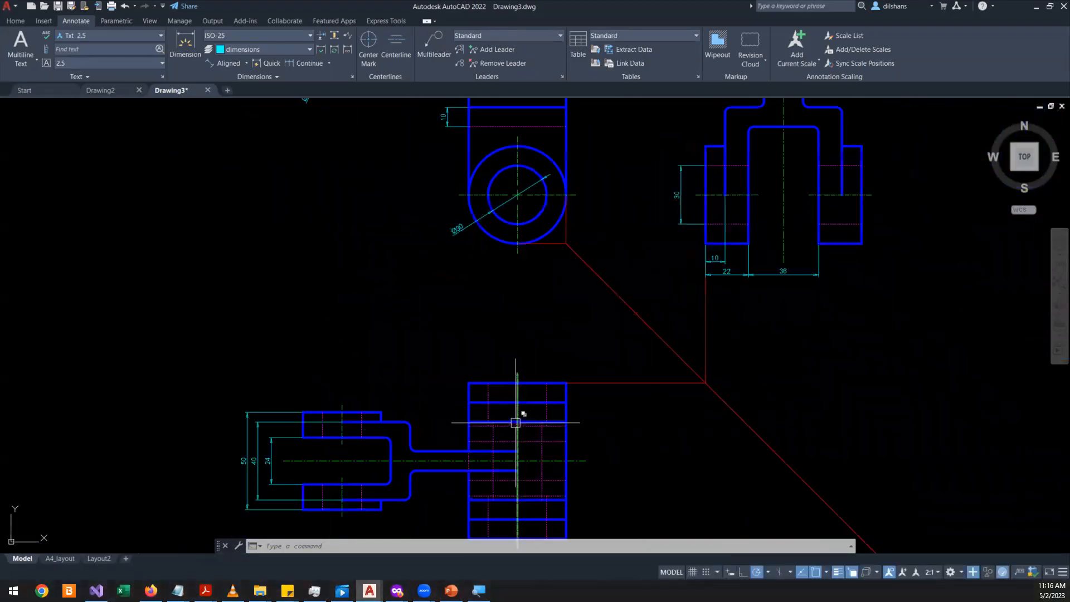
pyautogui.moveTo(580, 279); pyautogui.dragTo(561, 229, button='middle')
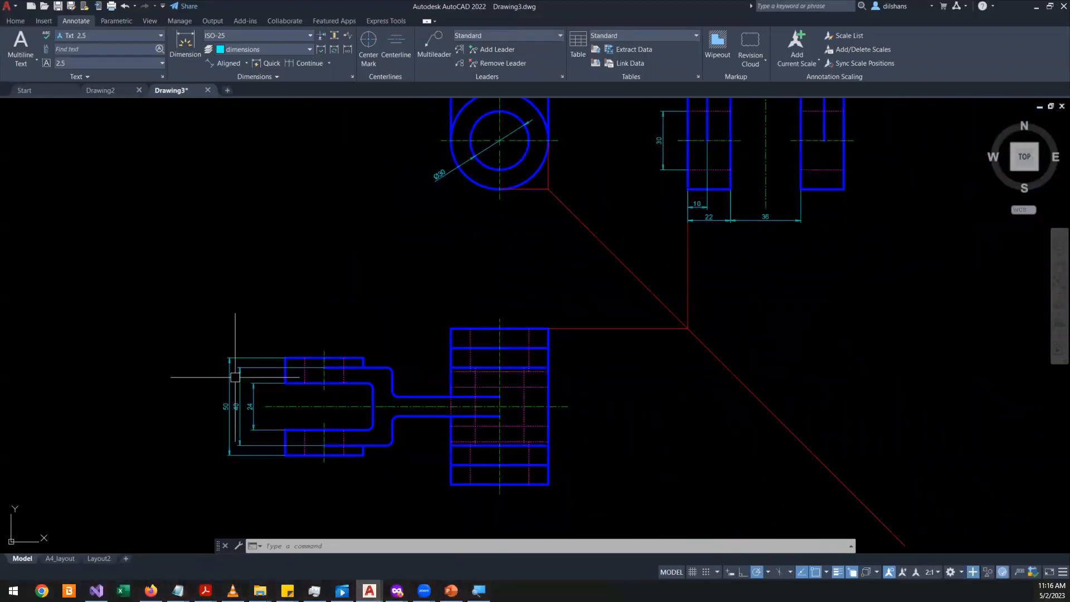
pyautogui.moveTo(512, 336)
pyautogui.mouseDown(button='middle')
pyautogui.moveTo(465, 367)
pyautogui.moveTo(467, 322)
pyautogui.moveTo(474, 375)
pyautogui.mouseUp(button='middle')
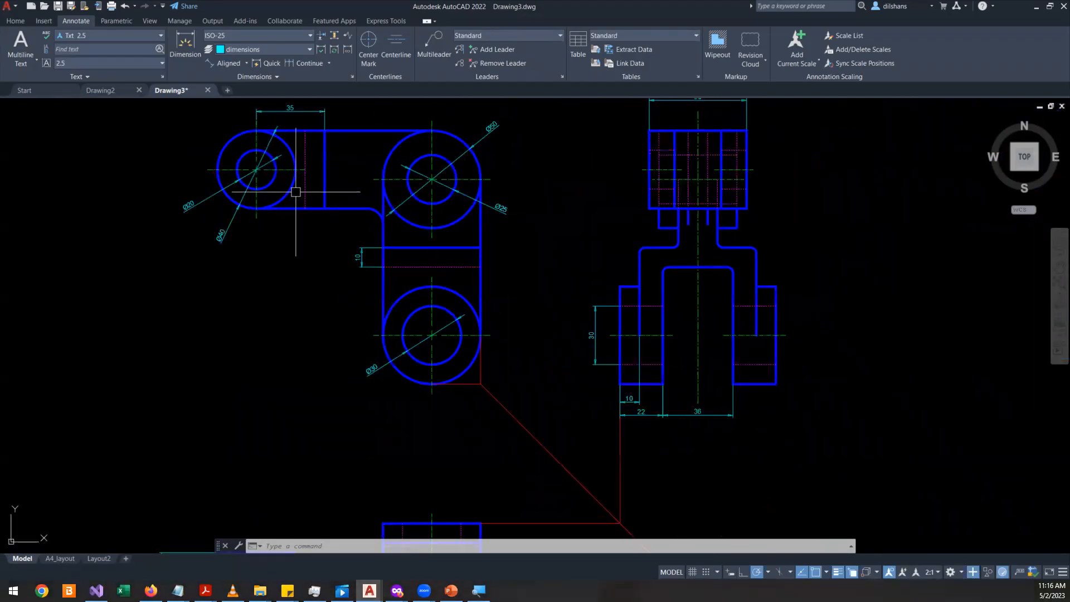
# - Check the front view's Ø40 boss and the dimensions in the matching top and side views for missing or repeated sizes
pyautogui.scroll(4, 279, 184)
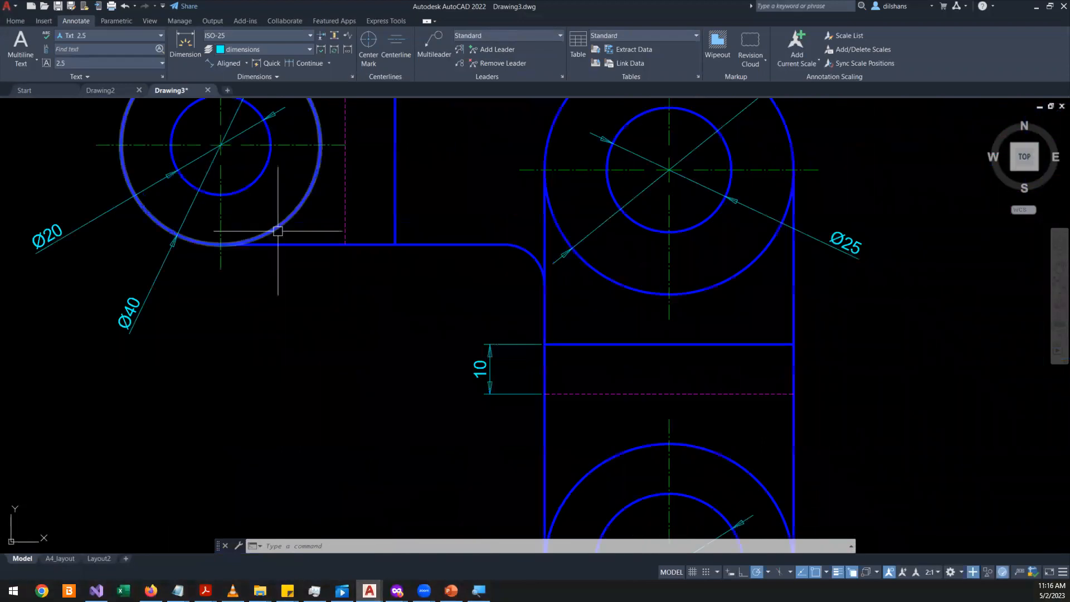
pyautogui.click(271, 233)
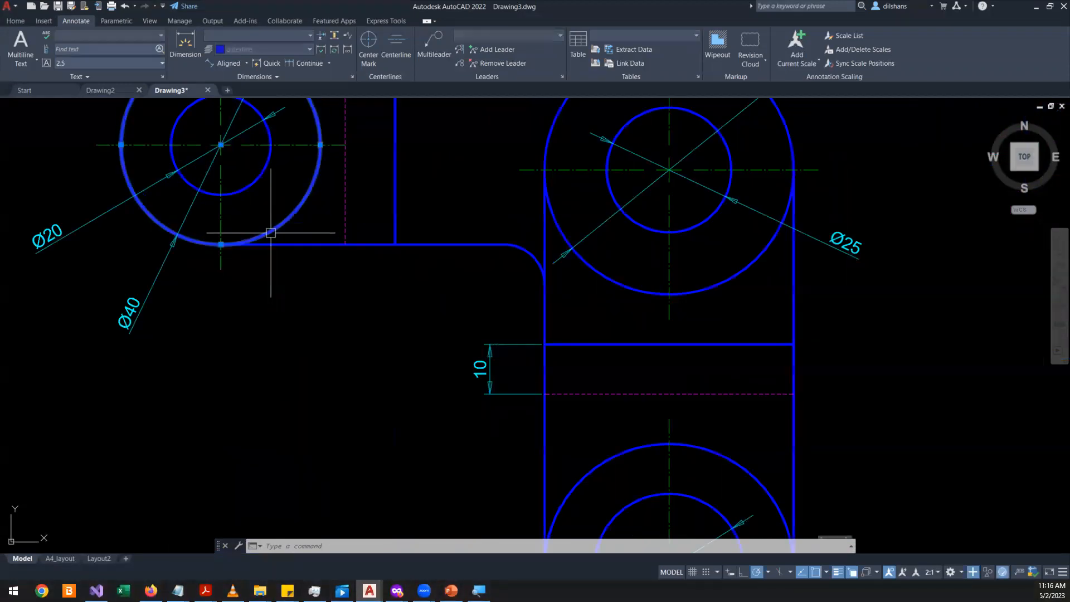
pyautogui.scroll(-2, 384, 323)
pyautogui.moveTo(792, 282); pyautogui.dragTo(555, 314, button='middle')
pyautogui.scroll(-4, 733, 261)
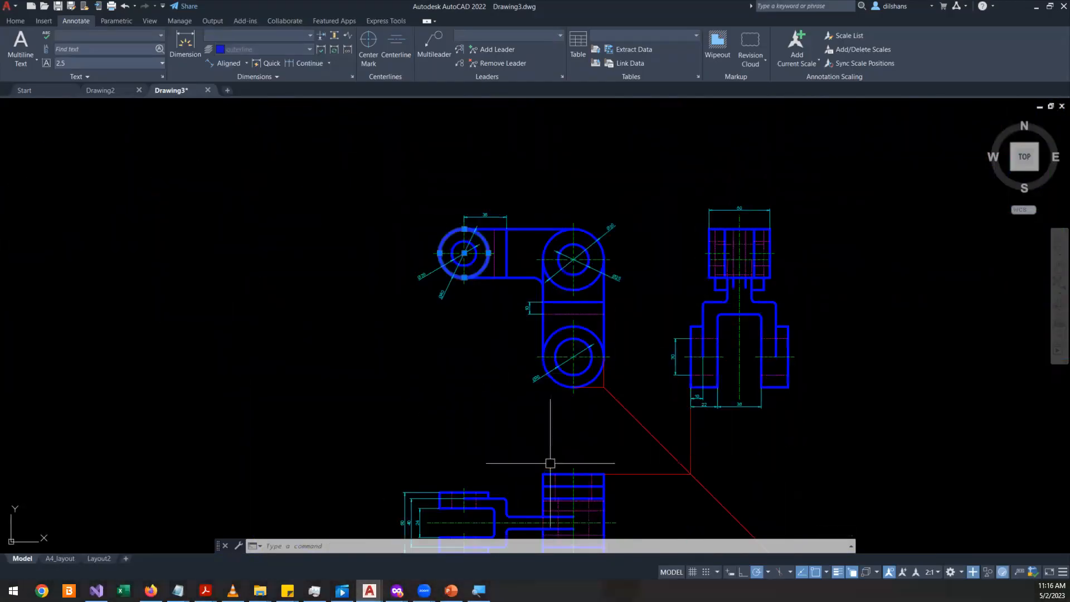
pyautogui.scroll(5, 463, 493)
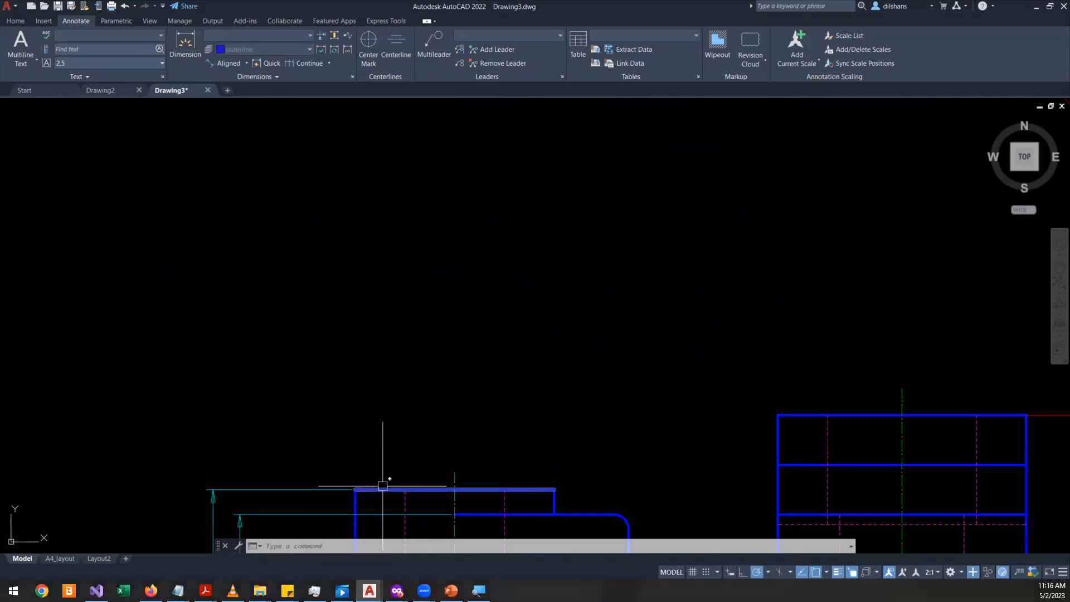
pyautogui.scroll(-4, 389, 461)
pyautogui.moveTo(640, 210); pyautogui.dragTo(541, 389, button='middle')
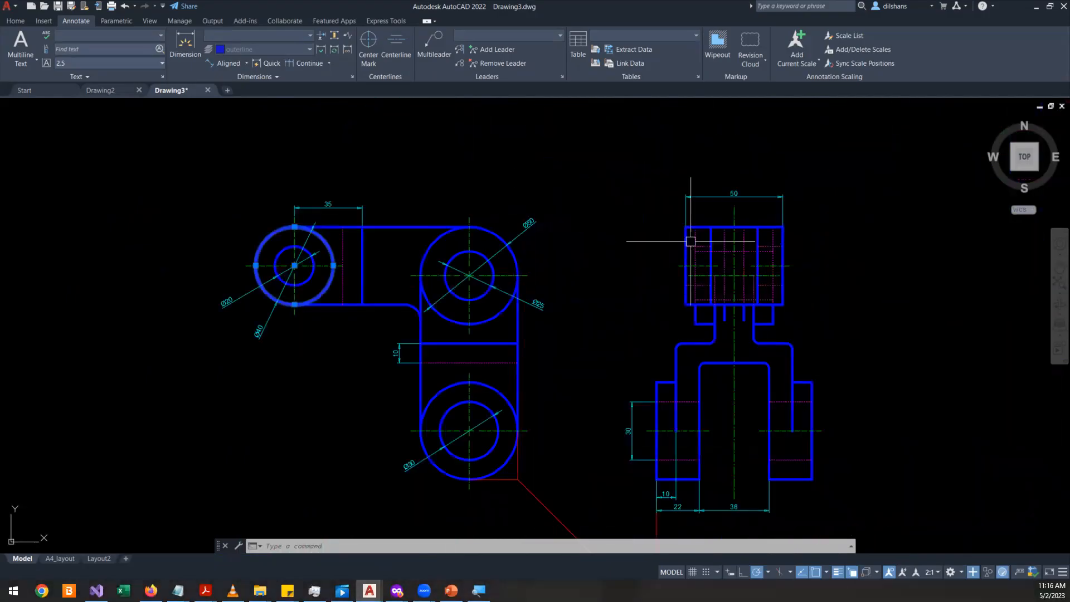
pyautogui.scroll(3, 691, 241)
pyautogui.moveTo(483, 368)
pyautogui.mouseDown(button='middle')
pyautogui.moveTo(542, 308)
pyautogui.moveTo(825, 164)
pyautogui.mouseUp(button='middle')
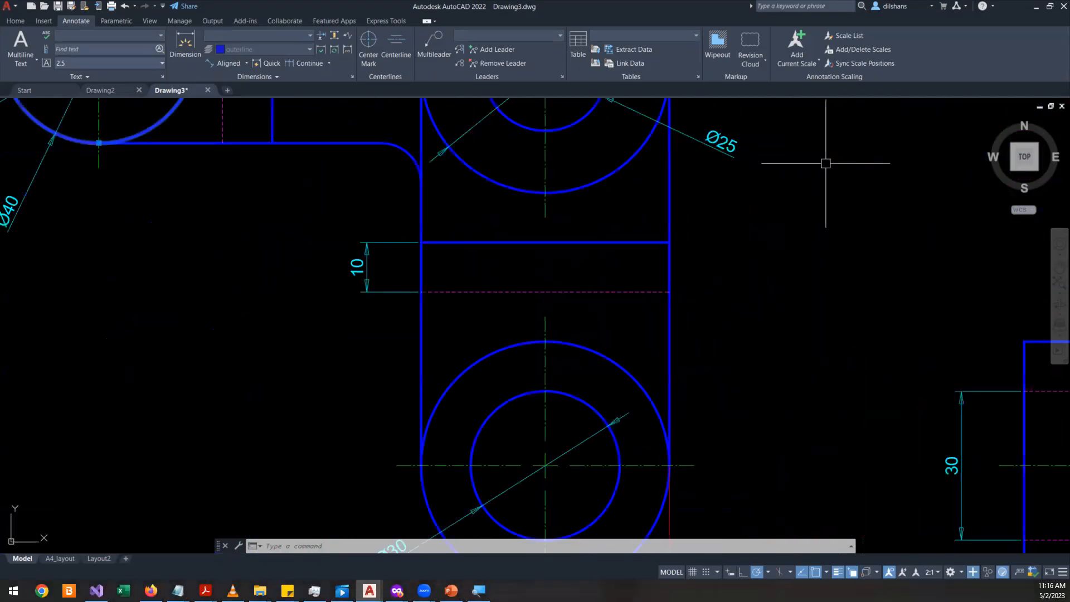
pyautogui.scroll(-4, 629, 203)
pyautogui.scroll(1, 434, 454)
pyautogui.moveTo(445, 437)
pyautogui.mouseDown(button='middle')
pyautogui.moveTo(437, 384)
pyautogui.moveTo(452, 295)
pyautogui.mouseUp(button='middle')
pyautogui.scroll(2, 429, 397)
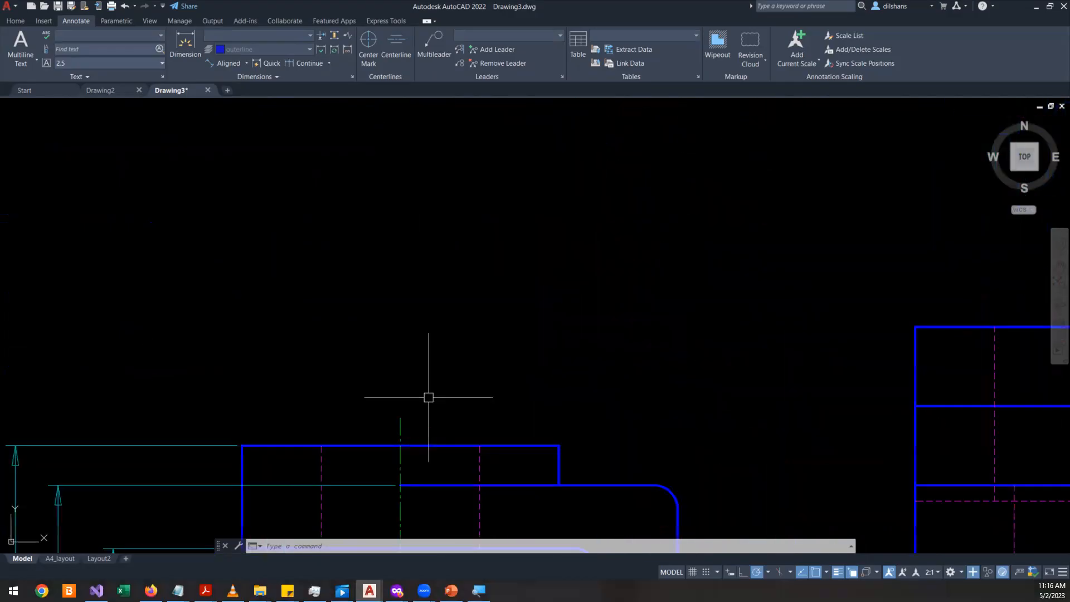
pyautogui.scroll(-3, 433, 433)
pyautogui.moveTo(743, 246); pyautogui.dragTo(597, 206, button='middle')
pyautogui.moveTo(225, 421)
pyautogui.mouseDown(button='middle')
pyautogui.moveTo(218, 503)
pyautogui.moveTo(175, 585)
pyautogui.moveTo(176, 559)
pyautogui.moveTo(266, 374)
pyautogui.mouseUp(button='middle')
pyautogui.moveTo(663, 107); pyautogui.dragTo(545, 339, button='middle')
pyautogui.scroll(2, 663, 146)
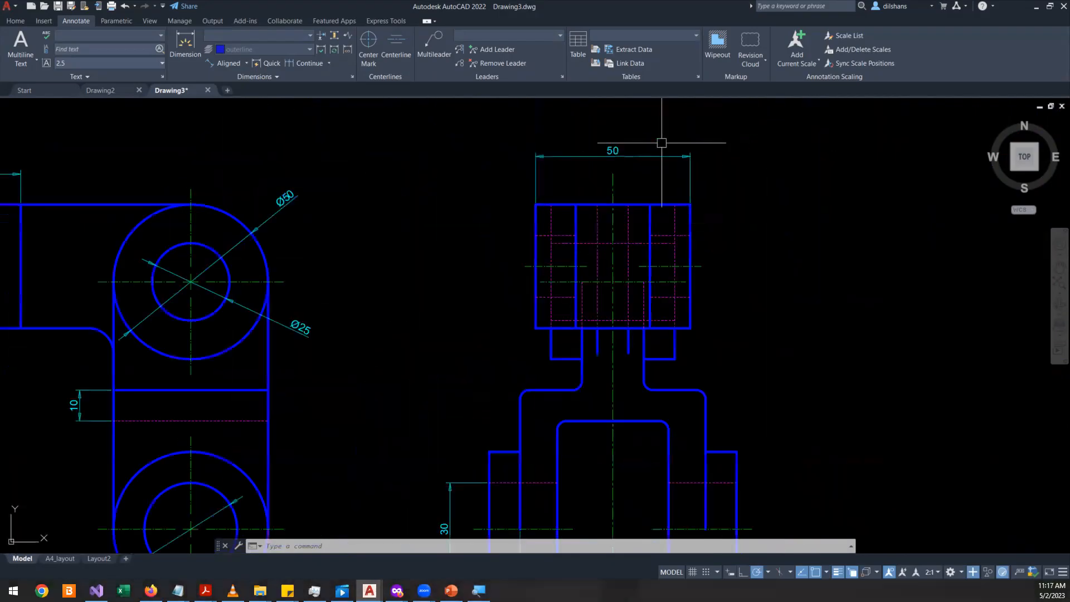
pyautogui.moveTo(773, 197)
pyautogui.mouseDown()
pyautogui.moveTo(764, 191)
pyautogui.moveTo(908, 375)
pyautogui.mouseUp()
pyautogui.press('Escape')
pyautogui.press('Escape')
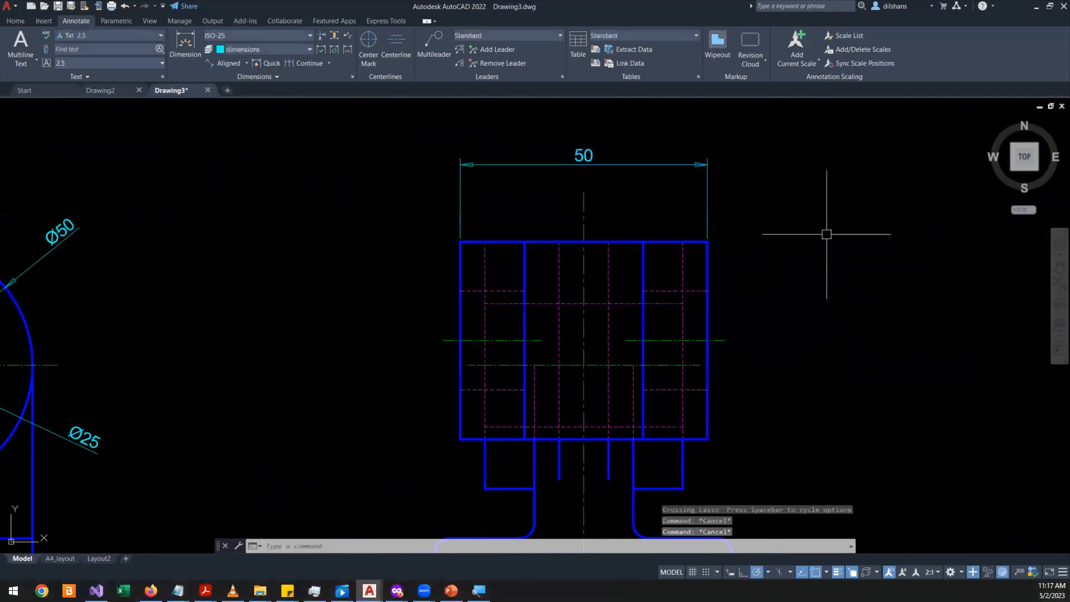
# - Compare the side view's upper width dimension with the top view's fork dimensions and erase it from the side view
pyautogui.scroll(-4, 827, 234)
pyautogui.click(746, 201)
pyautogui.moveTo(452, 433); pyautogui.dragTo(646, 199, button='middle')
pyautogui.scroll(6, 415, 507)
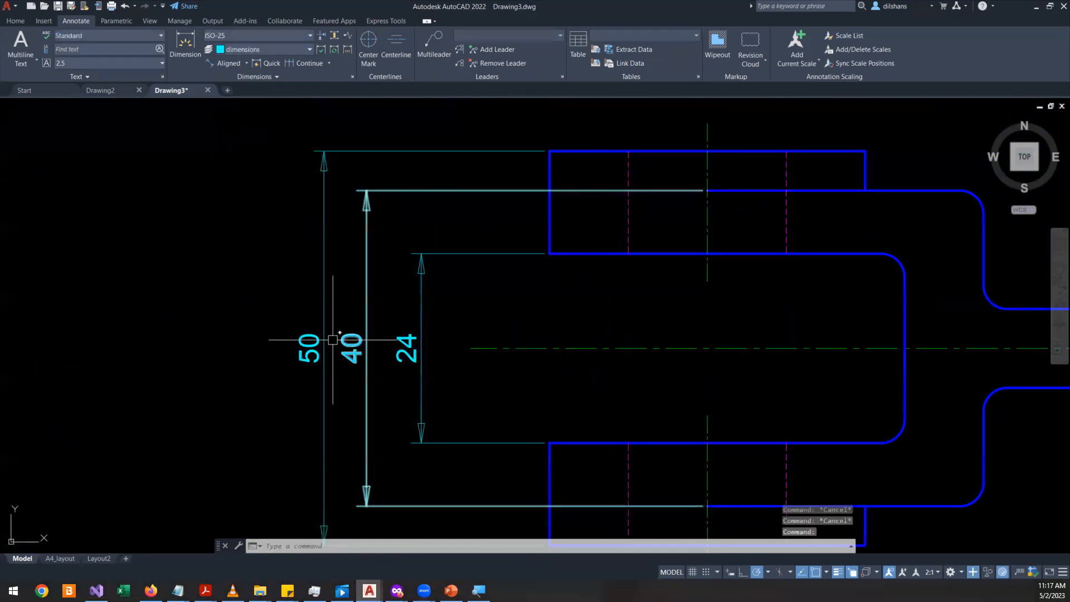
pyautogui.scroll(-7, 311, 347)
pyautogui.scroll(3, 509, 119)
pyautogui.scroll(4, 522, 210)
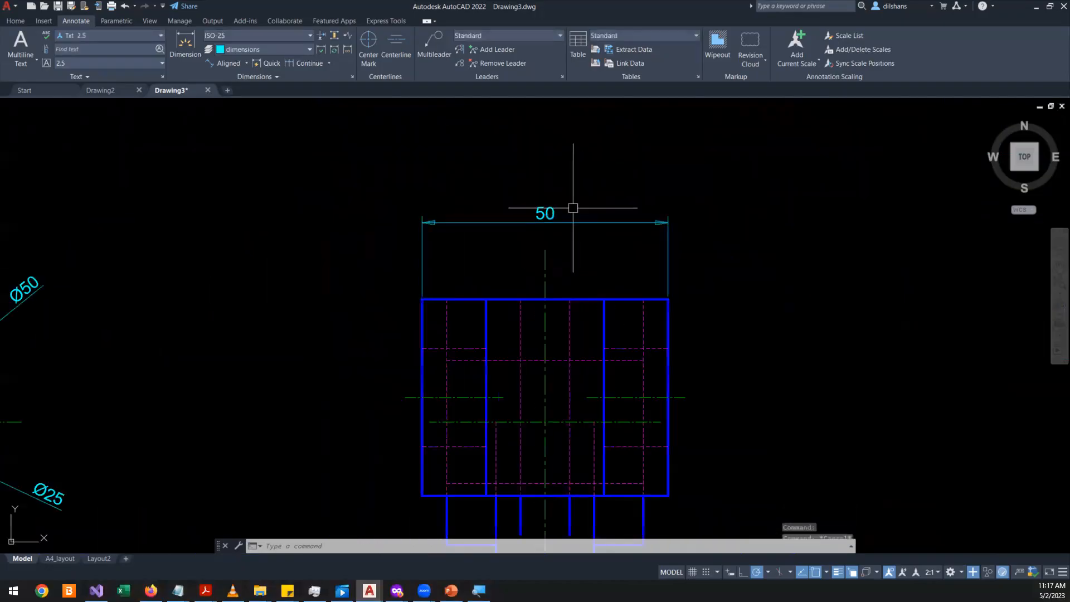
pyautogui.click(522, 164)
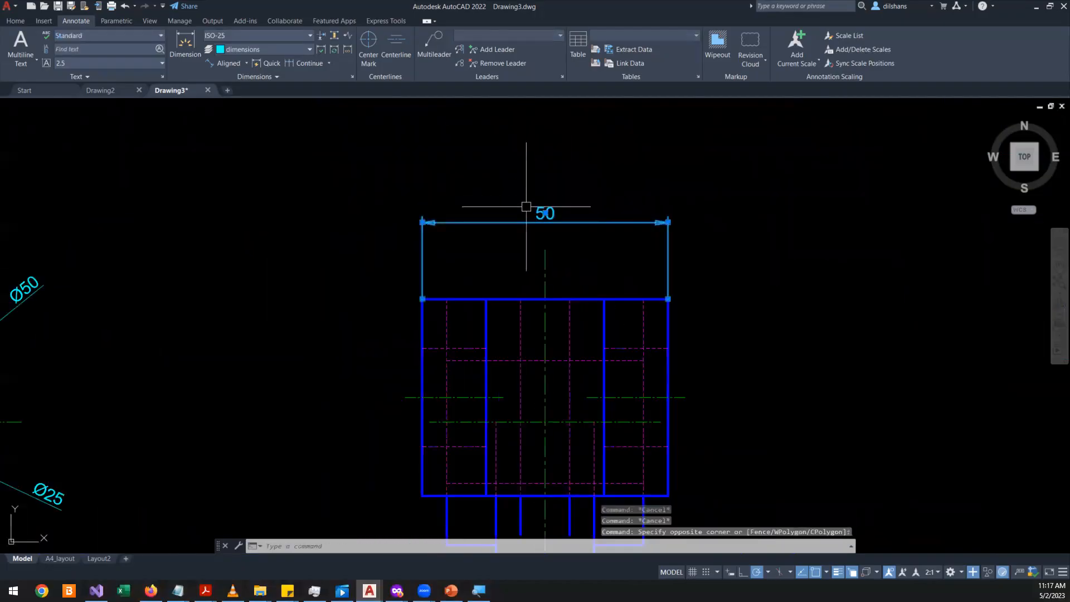
pyautogui.click(508, 226)
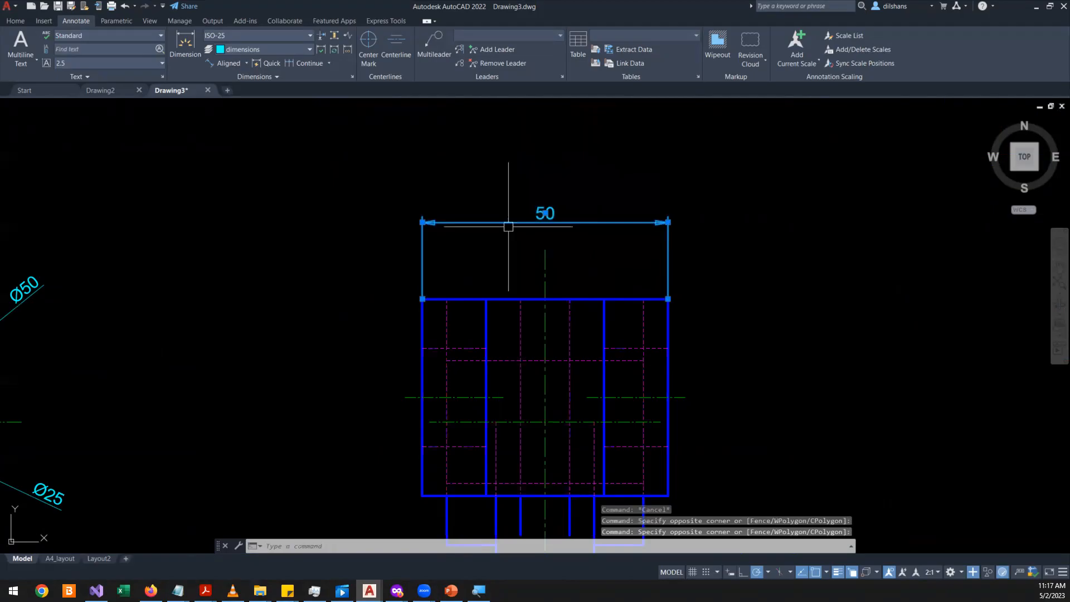
pyautogui.press('Delete')
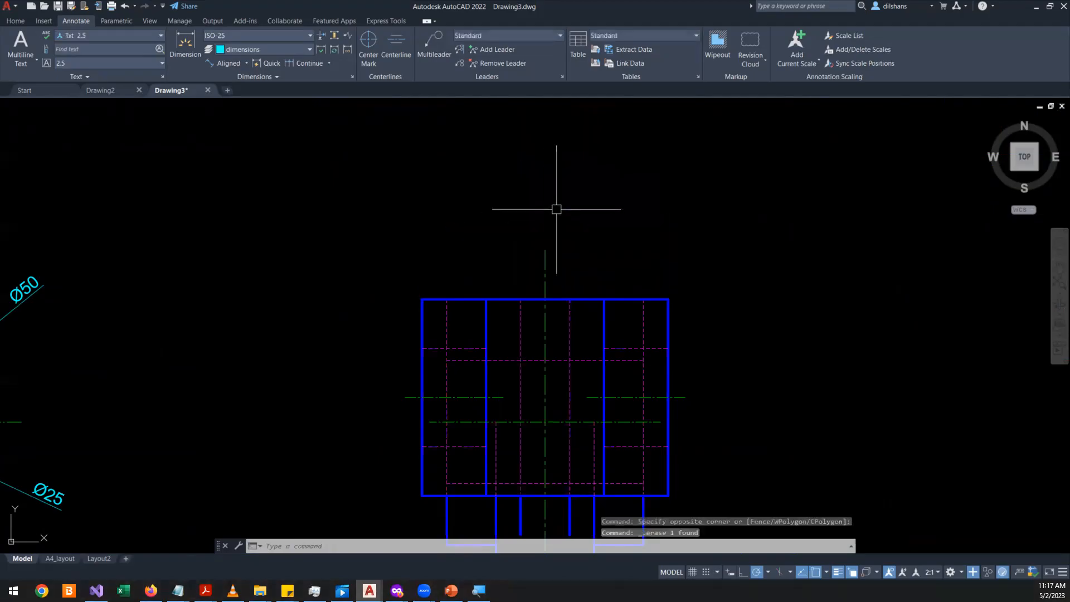
# - Review the side view's lower width dimensions and compare them with the sizes placed on the front and top views
pyautogui.scroll(-5, 557, 209)
pyautogui.scroll(2, 554, 290)
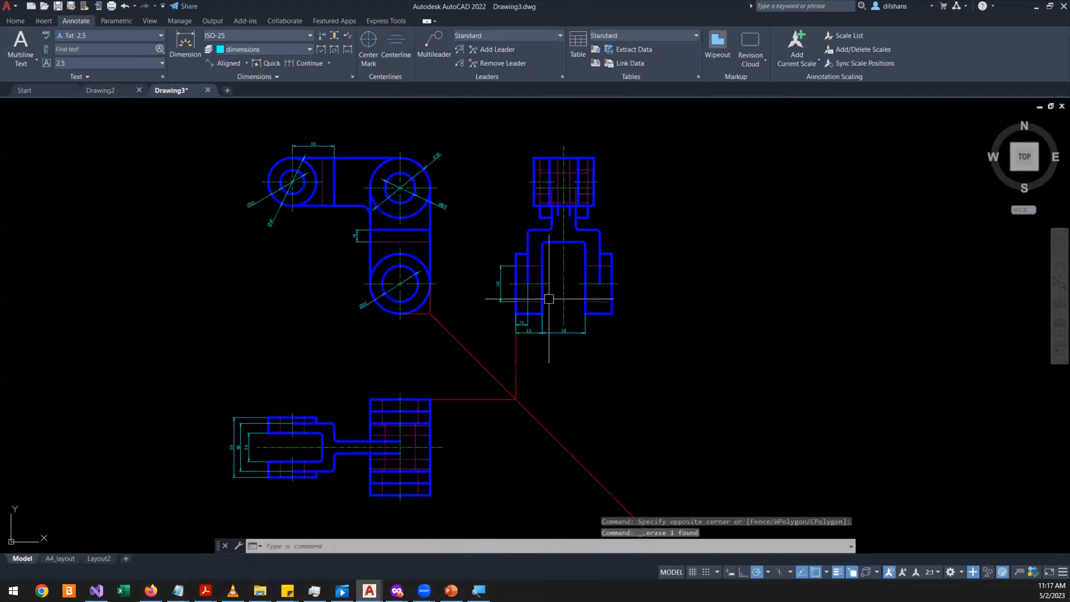
pyautogui.scroll(2, 574, 144)
pyautogui.moveTo(624, 139)
pyautogui.mouseDown()
pyautogui.moveTo(420, 139)
pyautogui.moveTo(401, 183)
pyautogui.mouseUp()
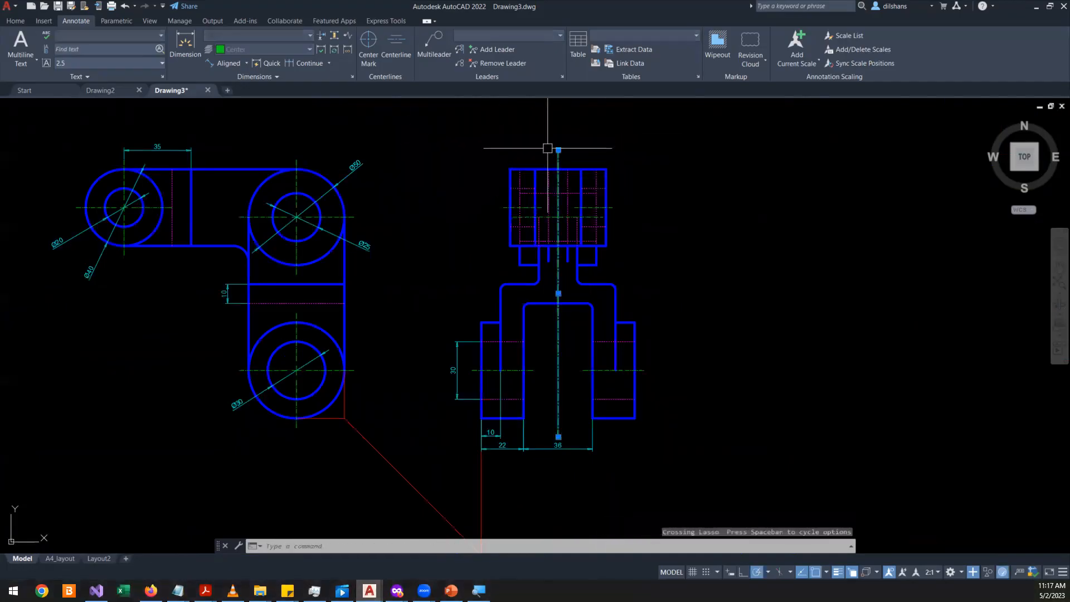
pyautogui.press('Escape')
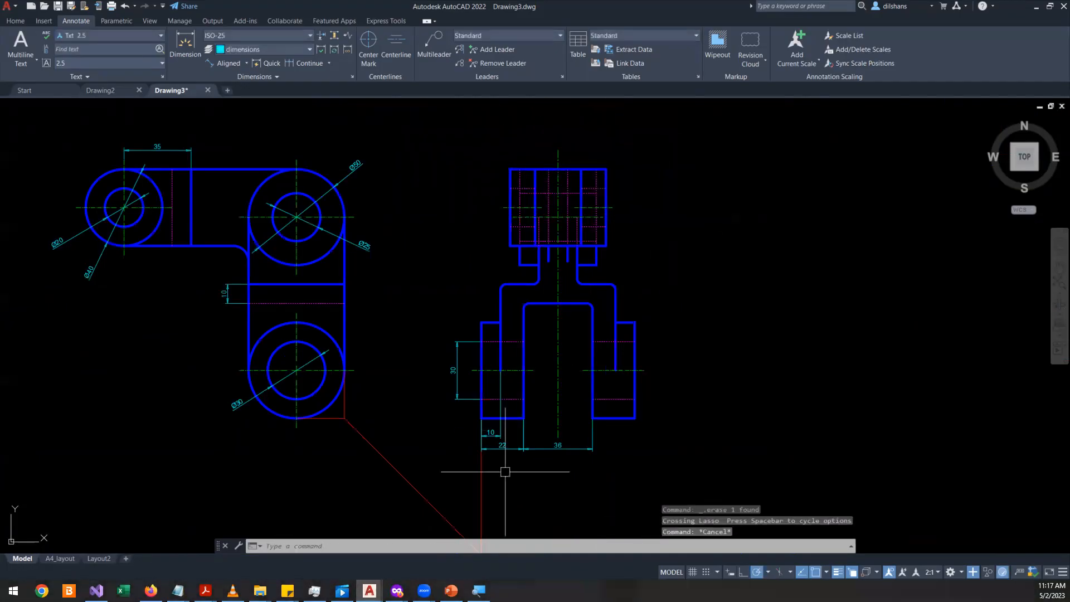
pyautogui.scroll(5, 502, 474)
pyautogui.scroll(-3, 599, 348)
pyautogui.scroll(4, 672, 306)
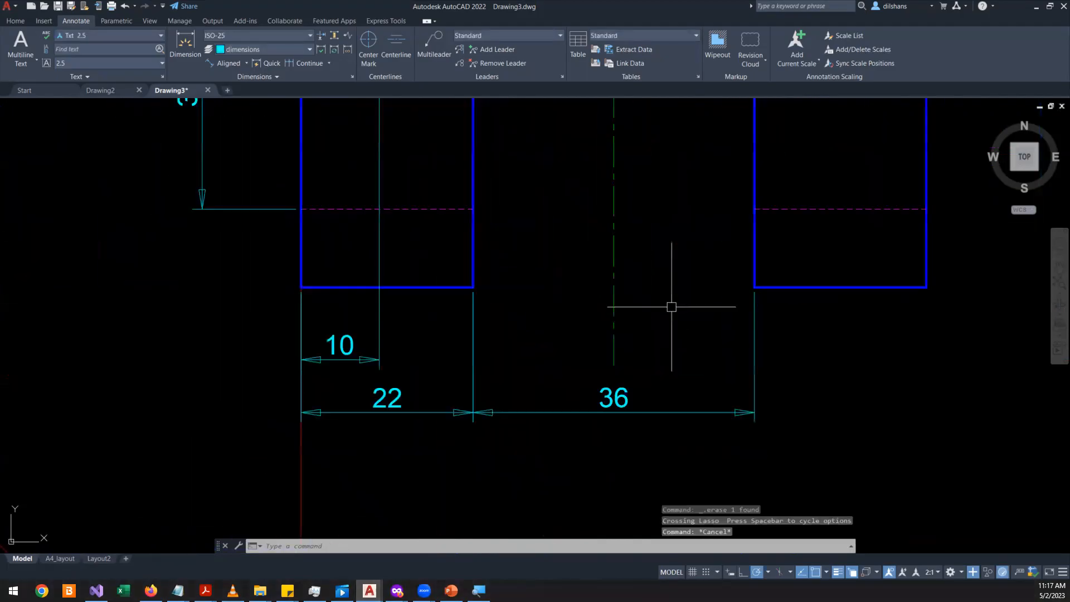
pyautogui.scroll(-2, 672, 307)
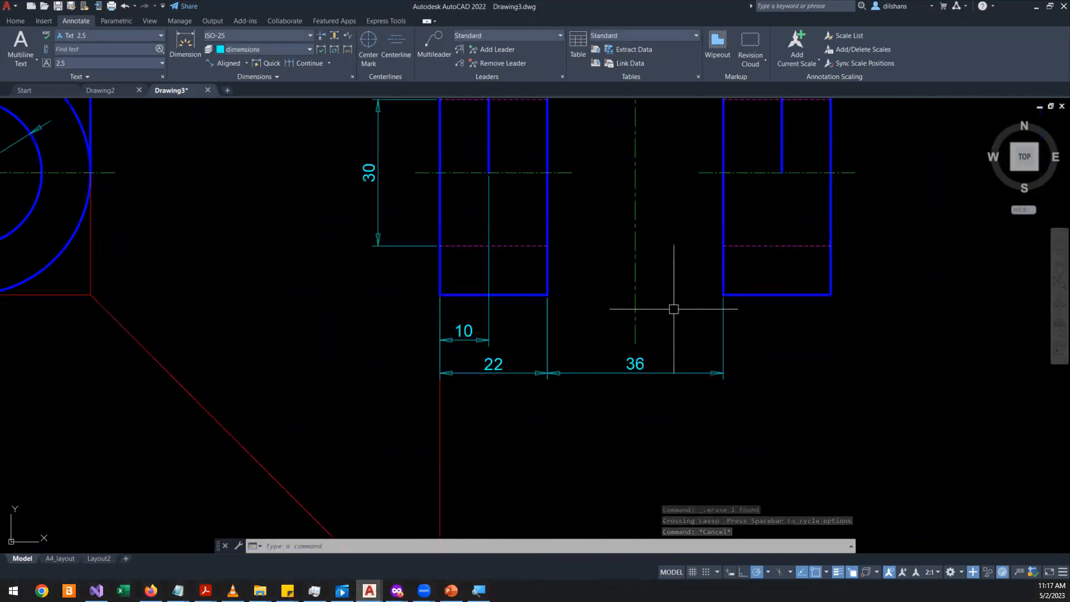
pyautogui.scroll(-5, 674, 310)
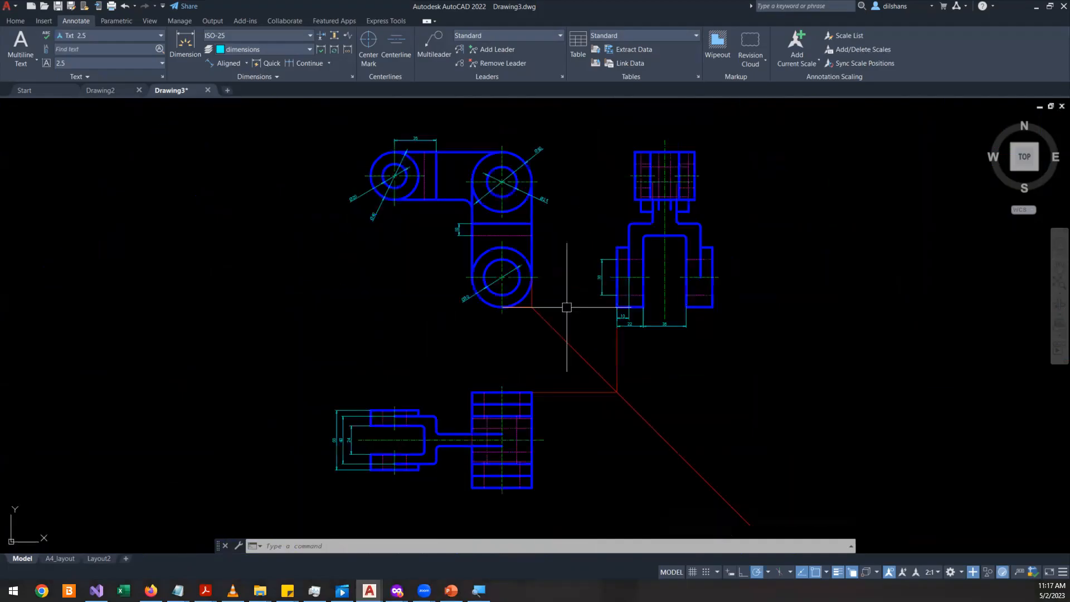
pyautogui.scroll(5, 566, 306)
pyautogui.scroll(-4, 618, 282)
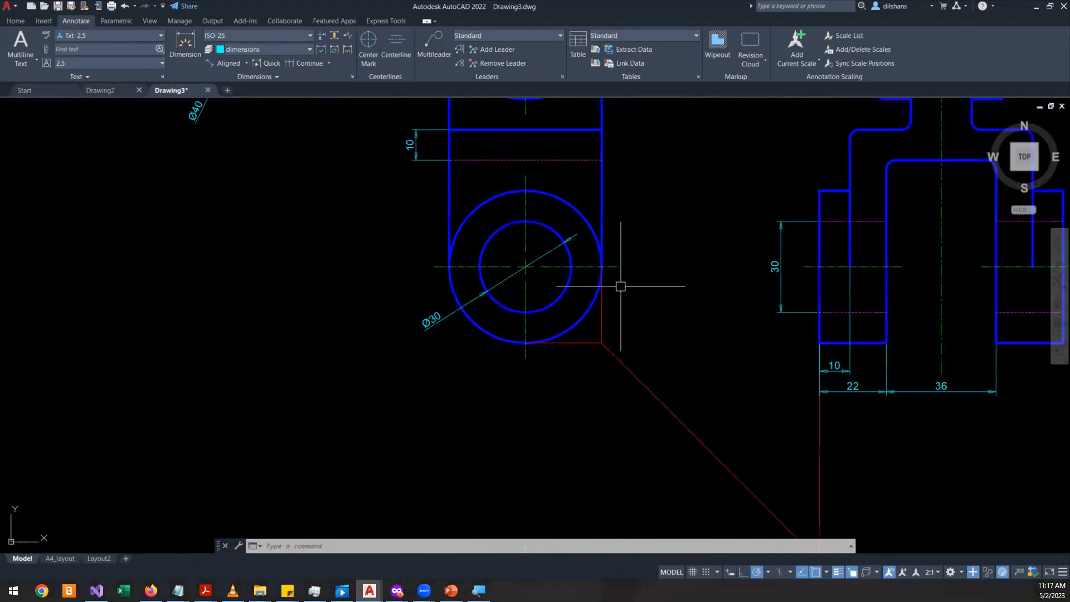
pyautogui.moveTo(663, 220); pyautogui.dragTo(541, 309, button='middle')
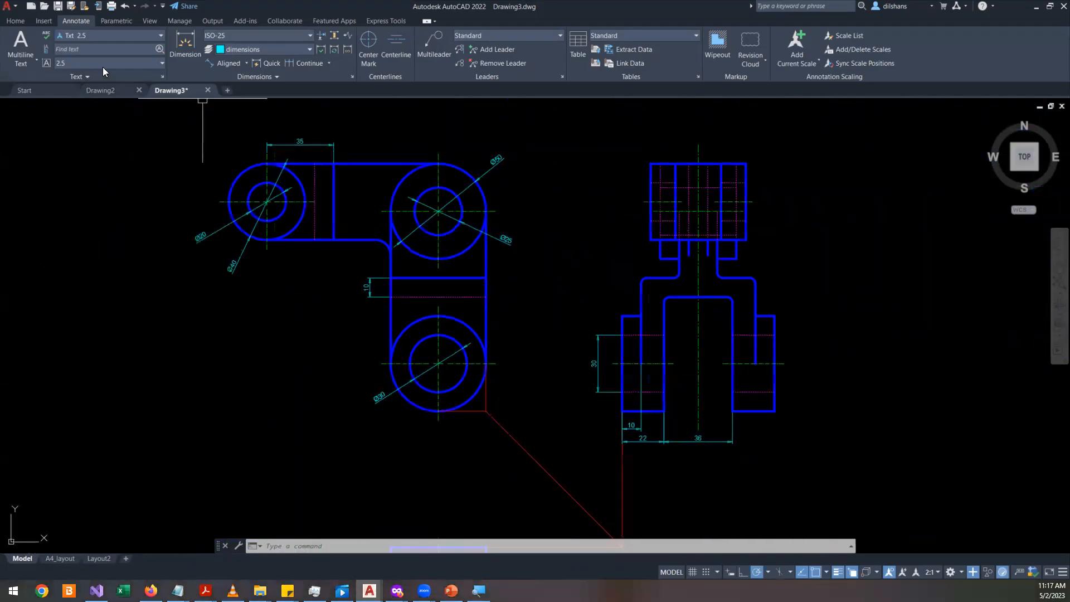
# - Check the colour, linetype and lineweight settings of the dimensions and outerline layers in the layer properties
pyautogui.click(21, 19)
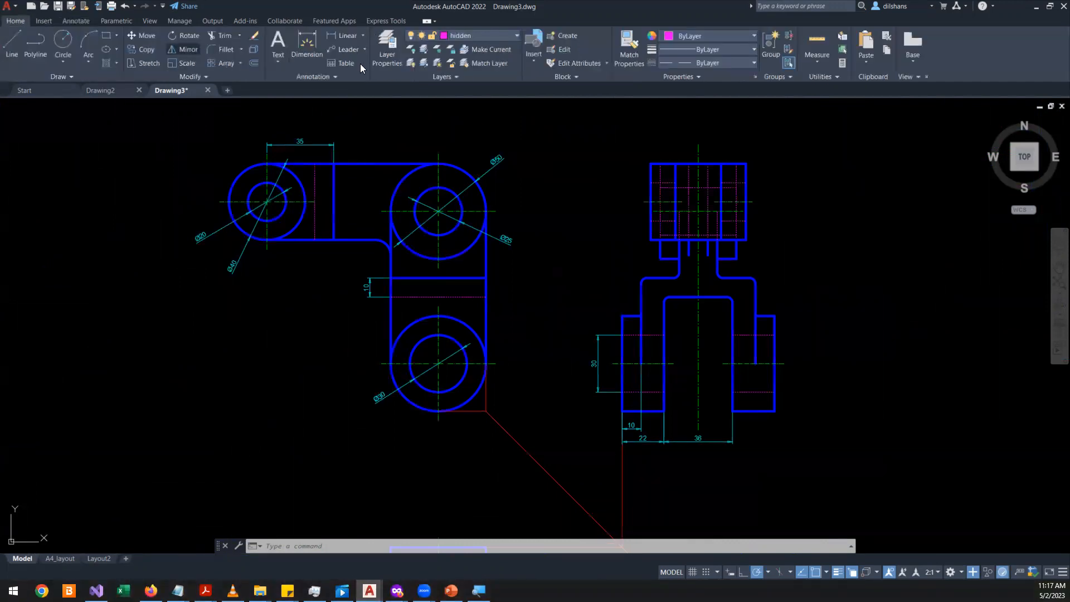
pyautogui.click(383, 49)
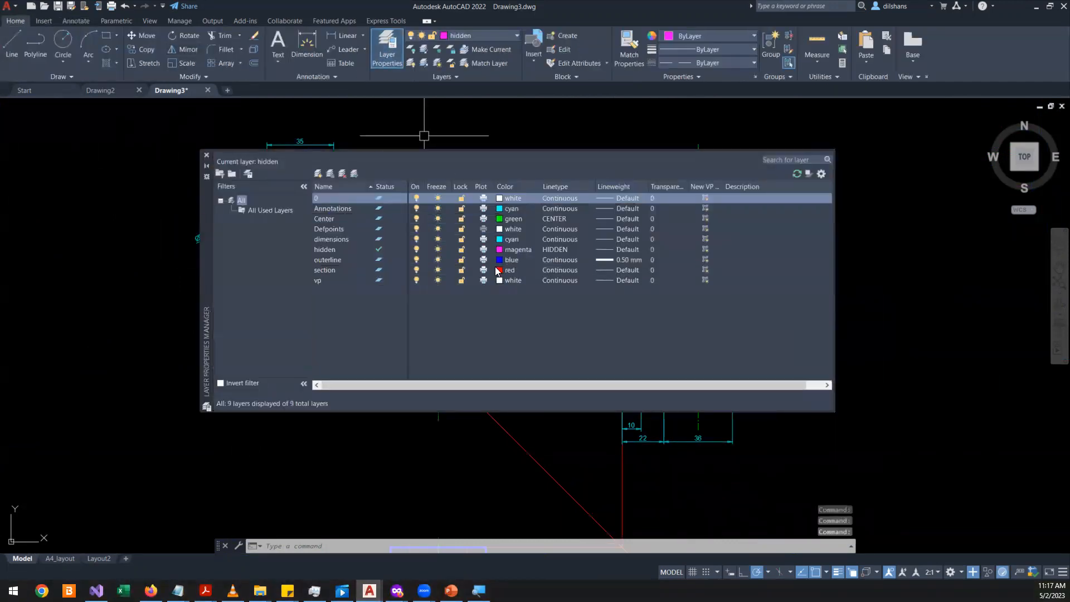
pyautogui.click(326, 240)
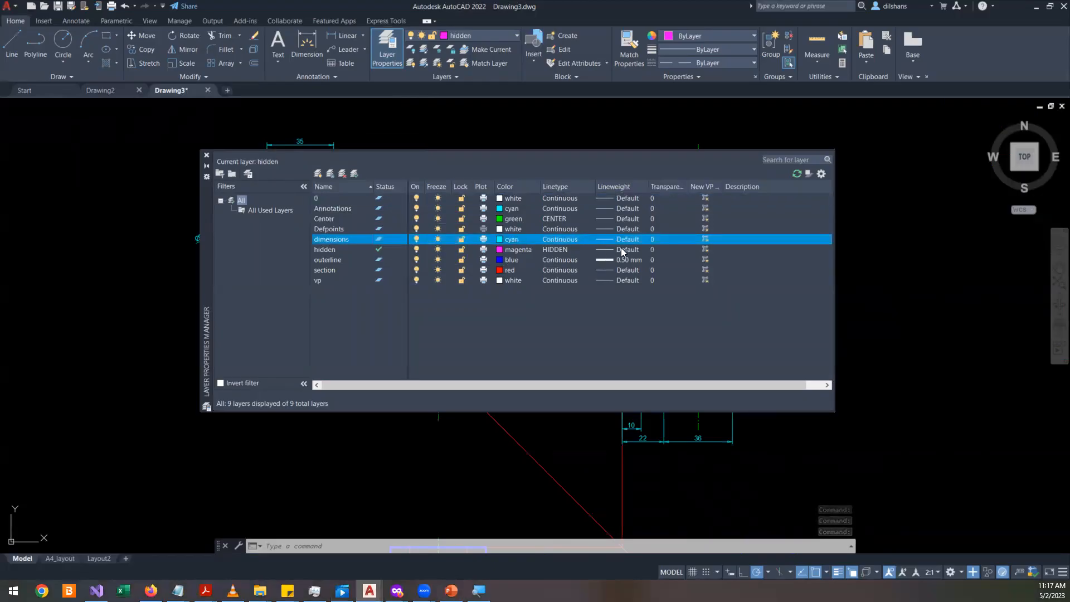
pyautogui.click(327, 261)
pyautogui.click(206, 156)
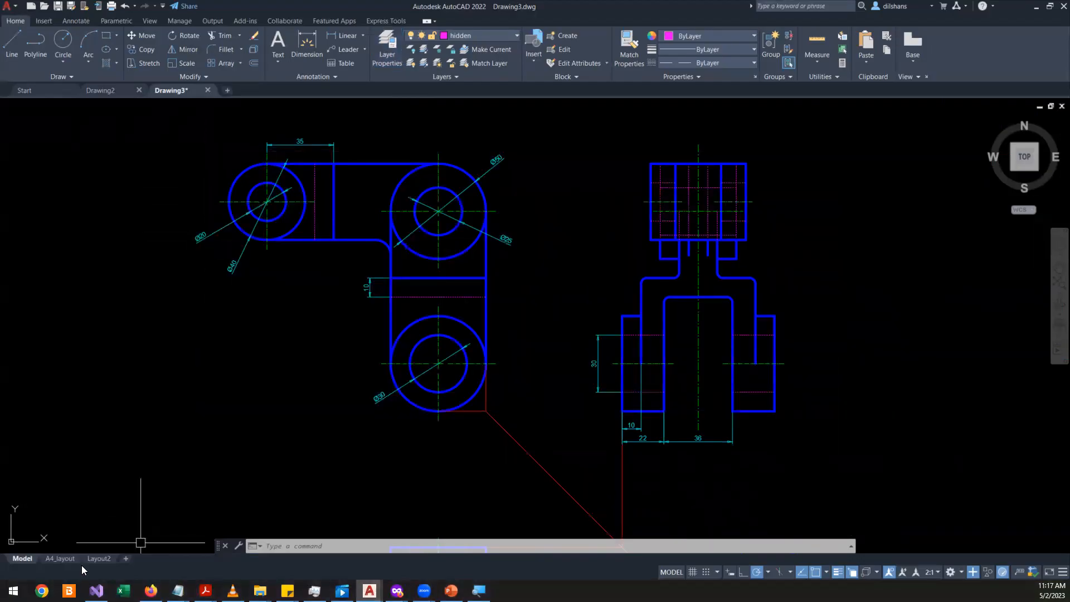
# - Compare the front view's vertical dimension between the solid and hidden lines with the matching shoulder and slot edges of the side view
pyautogui.scroll(4, 467, 256)
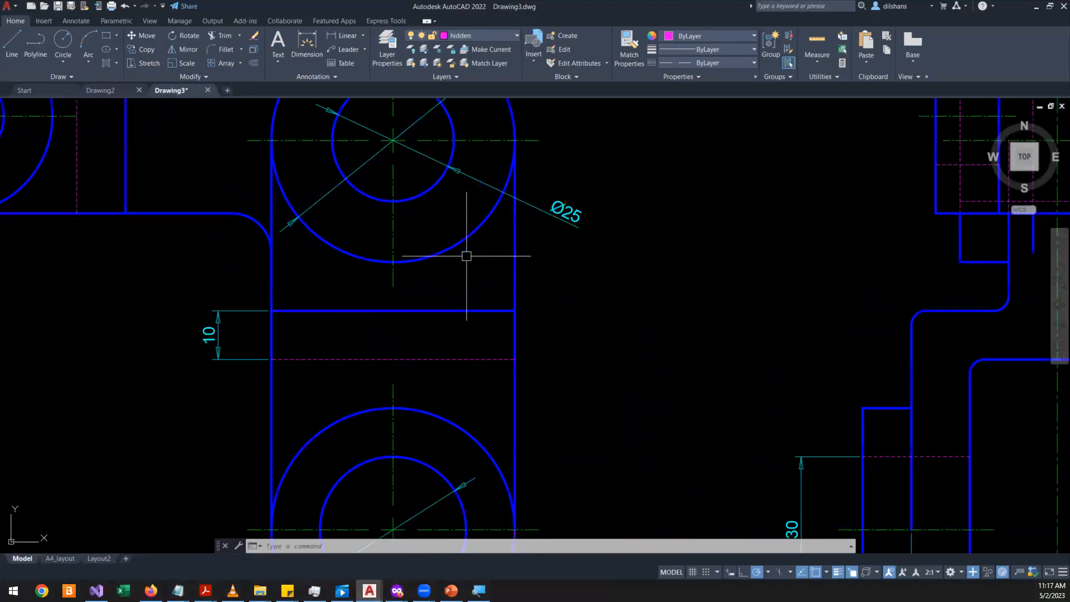
pyautogui.scroll(-2, 467, 259)
pyautogui.moveTo(410, 354); pyautogui.dragTo(391, 326, button='middle')
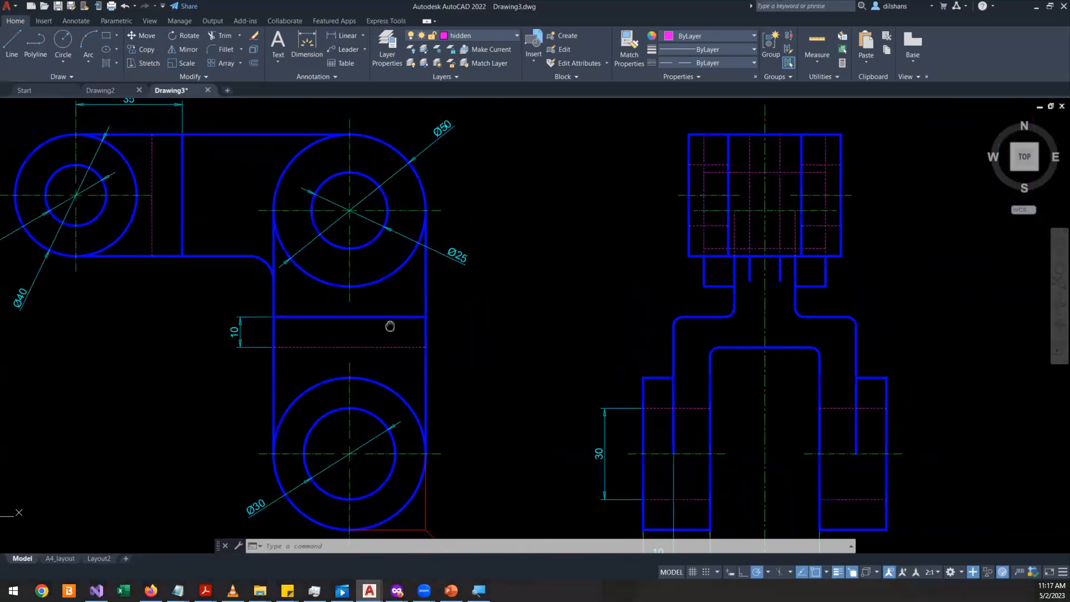
pyautogui.scroll(2, 407, 346)
pyautogui.click(139, 323)
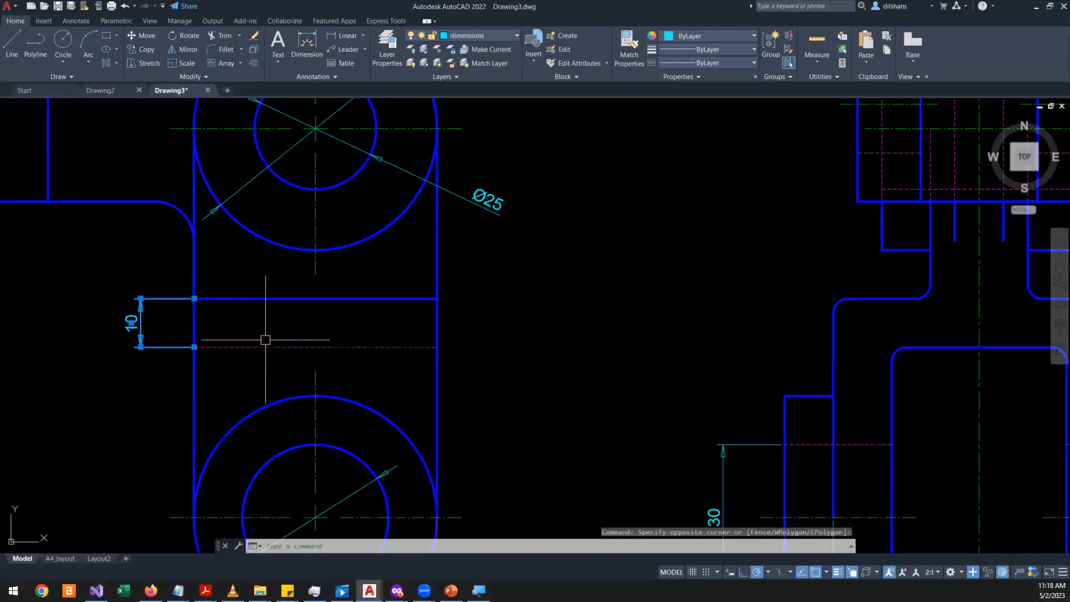
pyautogui.moveTo(607, 280); pyautogui.dragTo(331, 213, button='middle')
pyautogui.scroll(-1, 331, 213)
pyautogui.scroll(1, 529, 253)
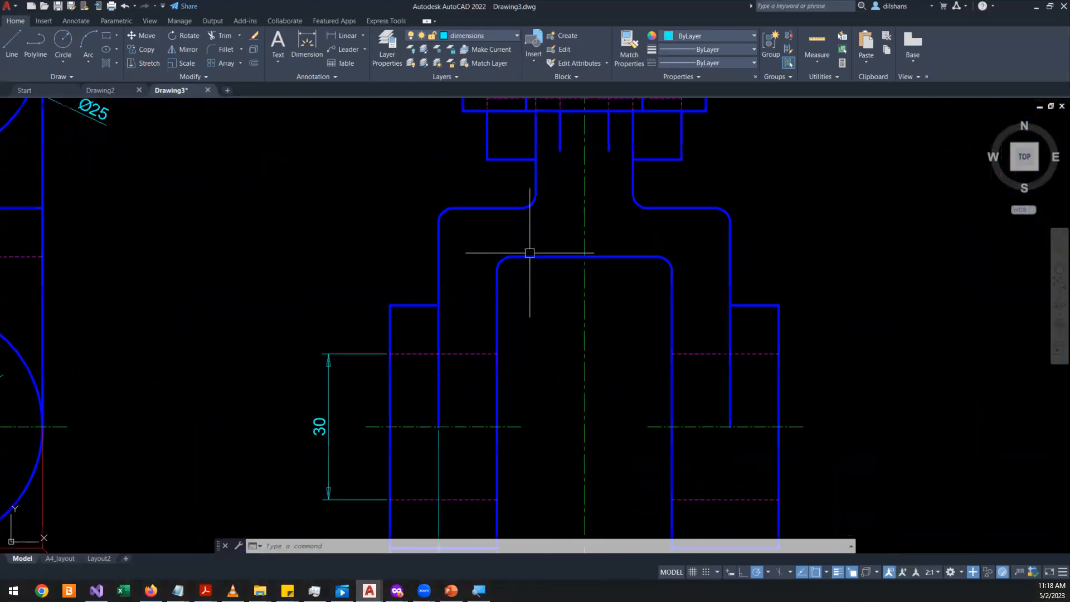
pyautogui.click(584, 264)
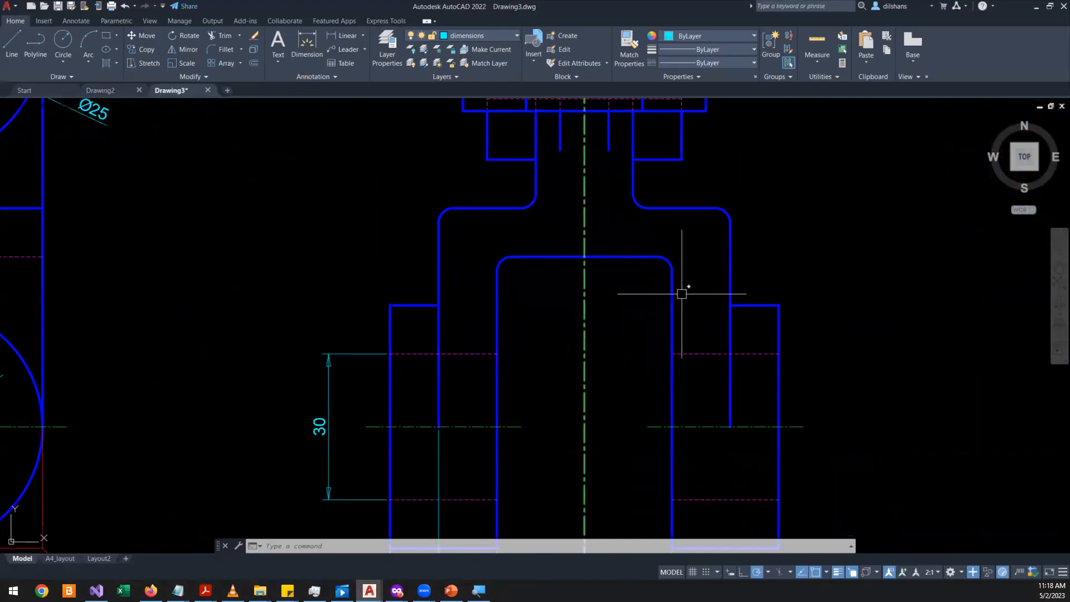
pyautogui.moveTo(657, 251); pyautogui.dragTo(698, 336, button='middle')
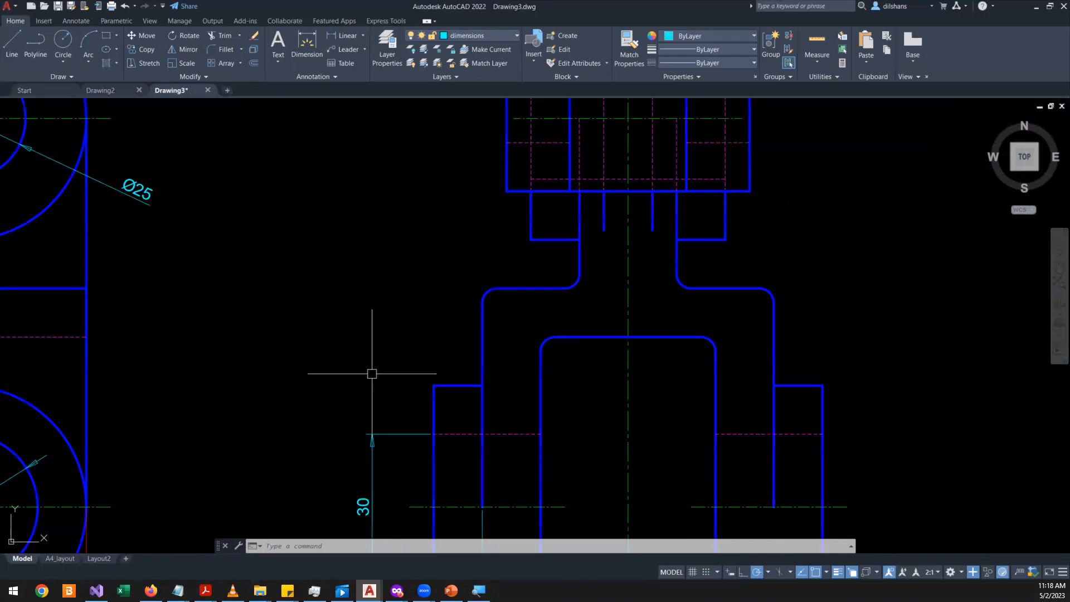
pyautogui.scroll(-3, 373, 373)
pyautogui.scroll(3, 304, 354)
pyautogui.press('Escape')
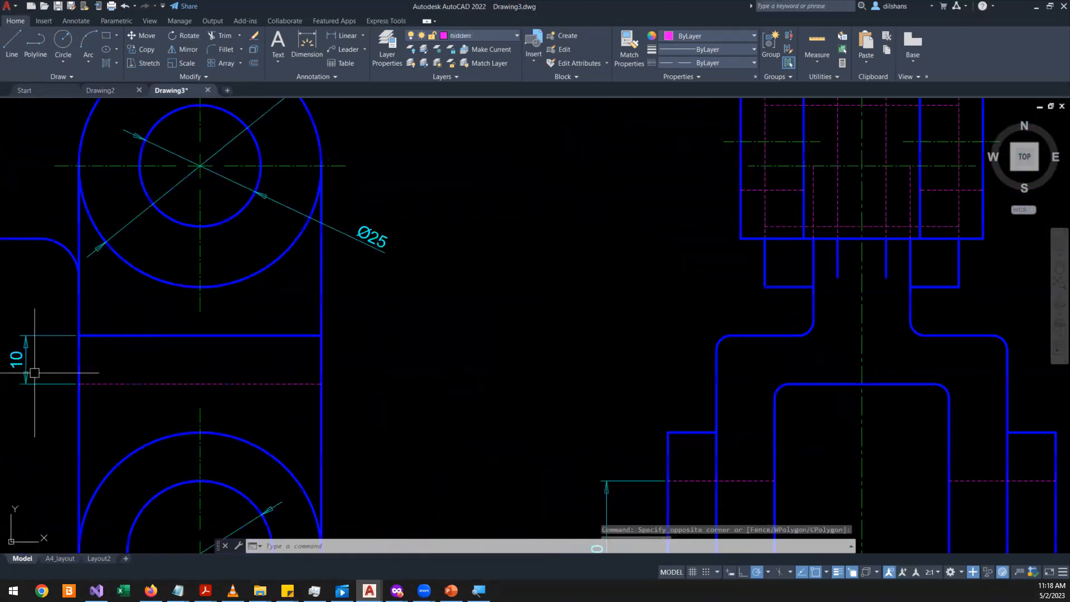
# - Dimension the side view's vertical thickness between the slot's upper edge and the shoulder edge, placed above the 30 mm dimension
pyautogui.click(307, 45)
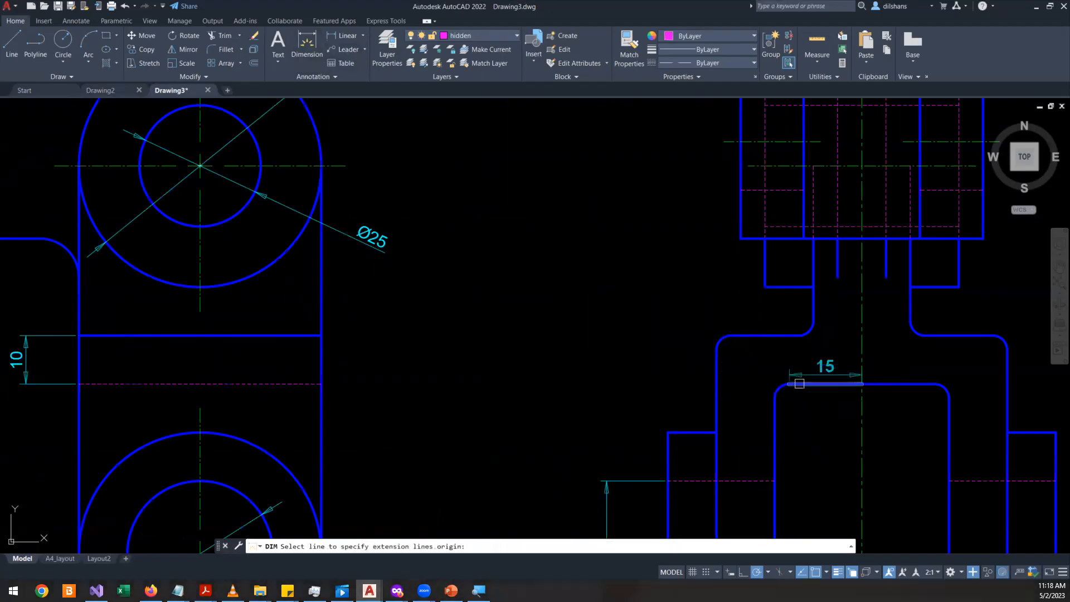
pyautogui.scroll(5, 799, 383)
pyautogui.click(762, 384)
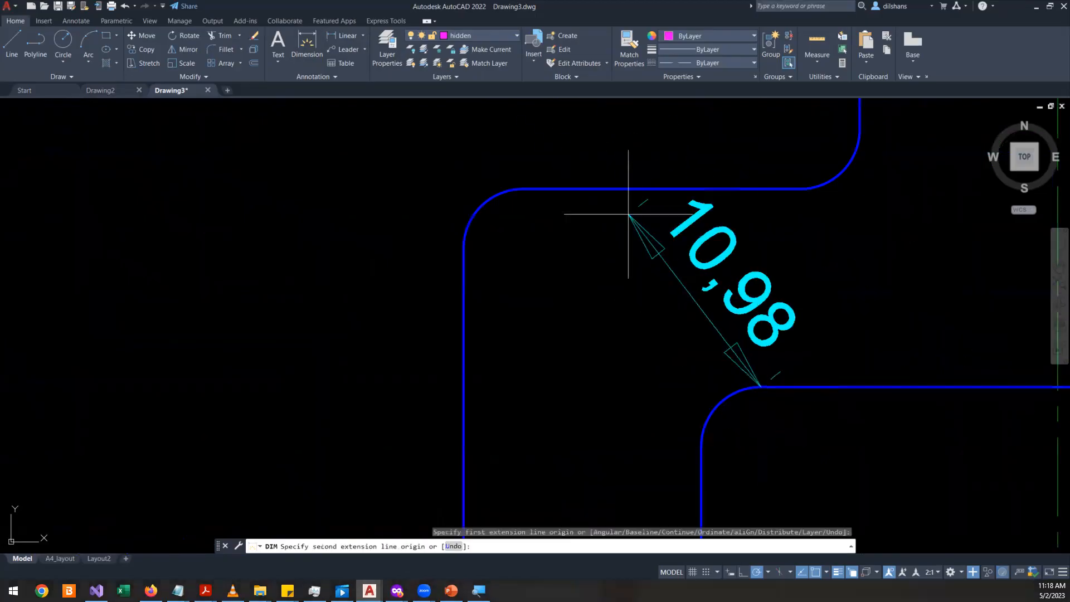
pyautogui.click(521, 188)
pyautogui.scroll(-5, 540, 186)
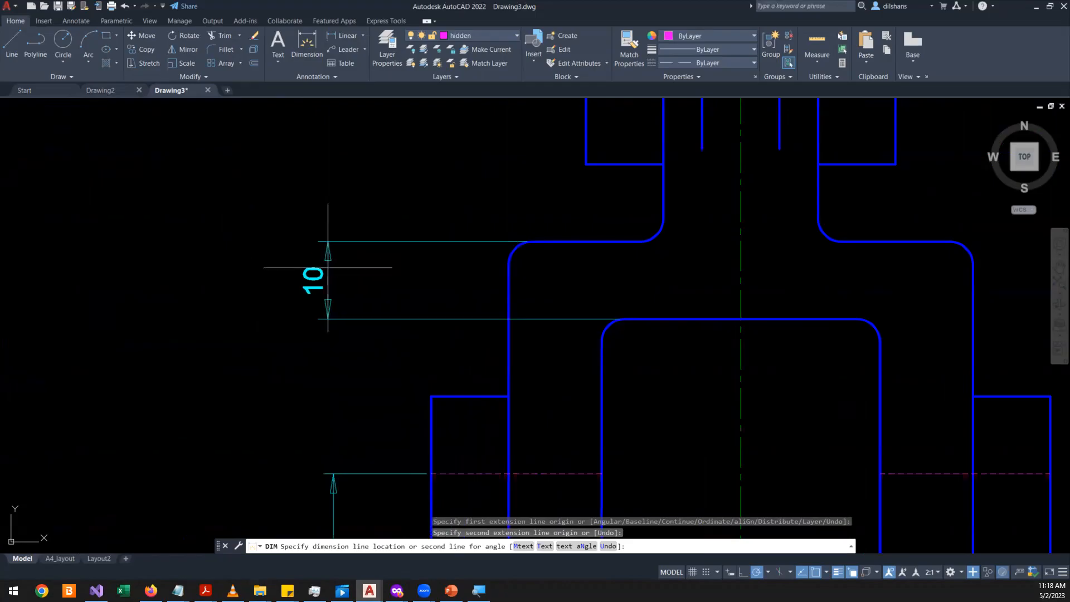
pyautogui.click(327, 268)
pyautogui.scroll(-4, 376, 323)
pyautogui.press('Escape')
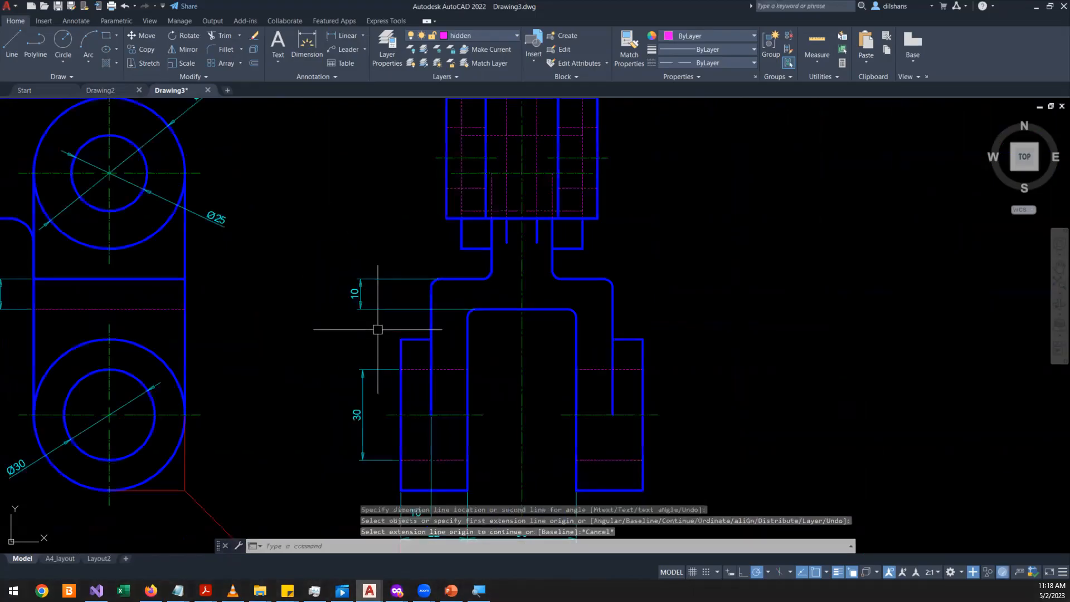
# - Dimension the vertical centre distance between the front view's Ø50 boss and the Ø30 hole, placed between the front and side views
pyautogui.scroll(-2, 378, 329)
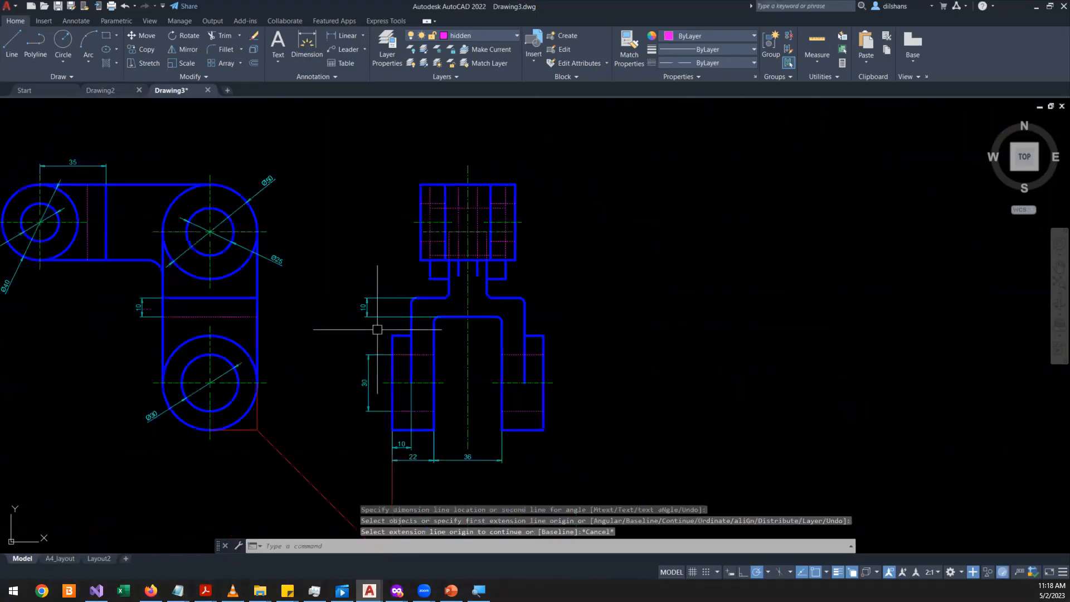
pyautogui.rightClick(331, 217)
pyautogui.click(345, 223)
pyautogui.scroll(2, 253, 281)
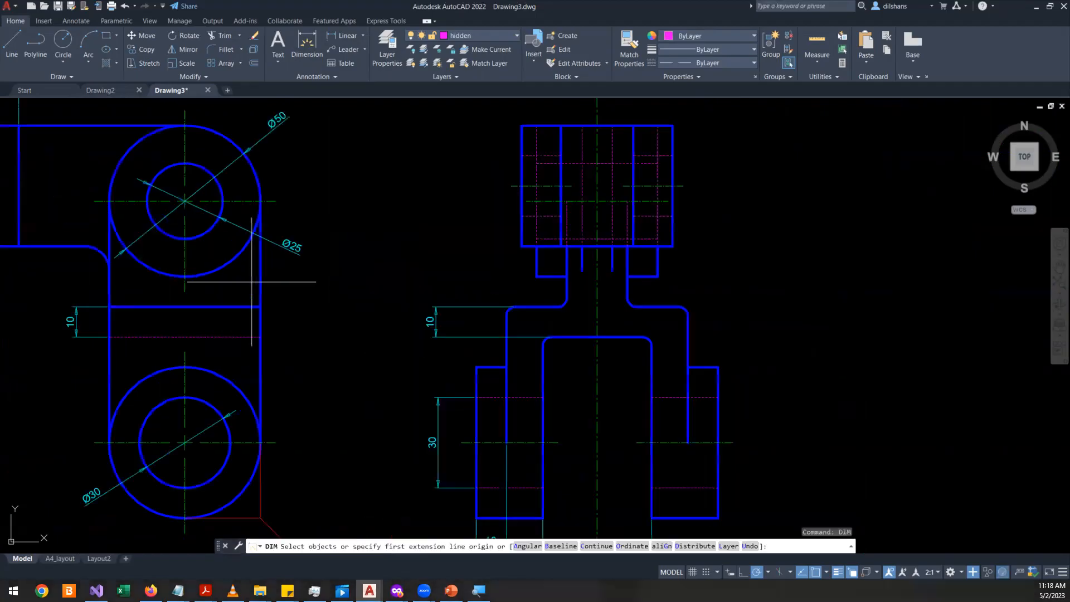
pyautogui.click(270, 202)
pyautogui.click(276, 443)
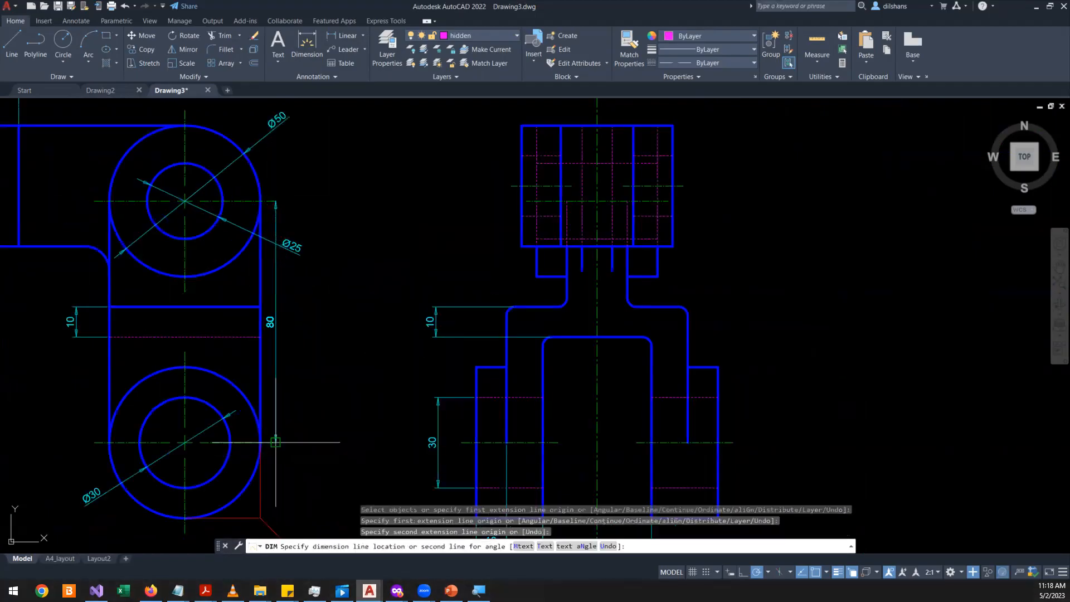
pyautogui.click(330, 368)
pyautogui.scroll(-4, 346, 250)
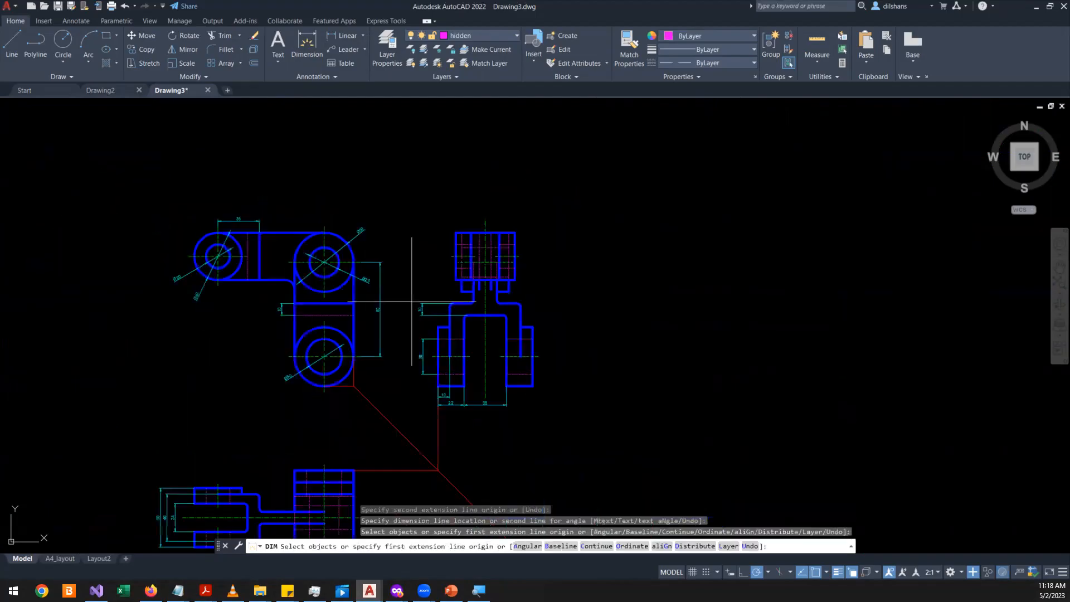
# - Dimension the horizontal centre distance between the front view's Ø40 and Ø50 bosses, placed above the 35 mm dimension
pyautogui.scroll(6, 352, 199)
pyautogui.click(386, 251)
pyautogui.scroll(-6, 386, 236)
pyautogui.scroll(6, 241, 195)
pyautogui.scroll(6, 284, 261)
pyautogui.scroll(-6, 464, 319)
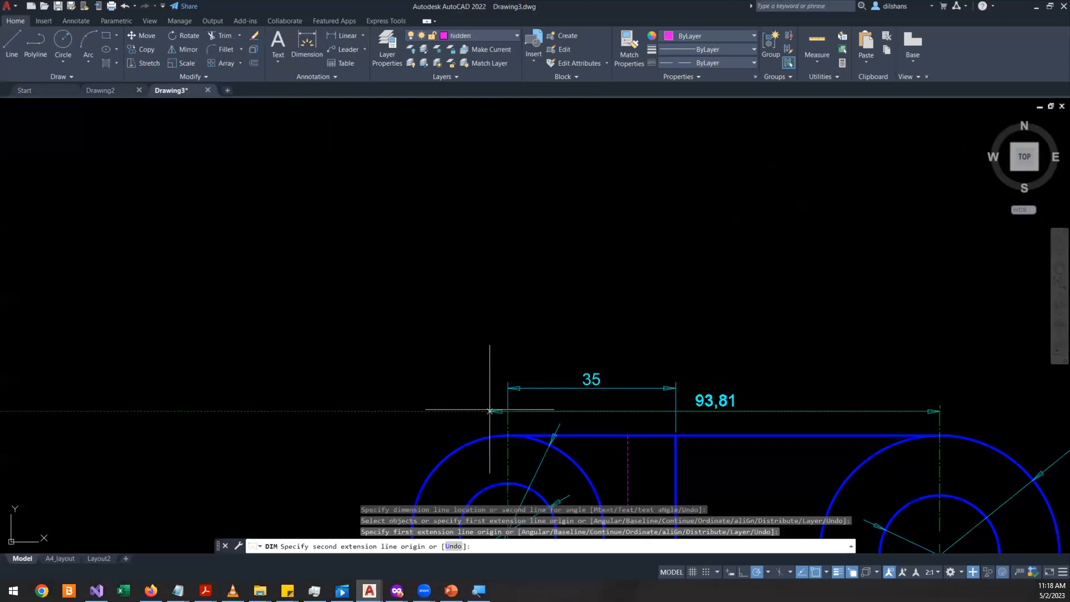
pyautogui.click(509, 419)
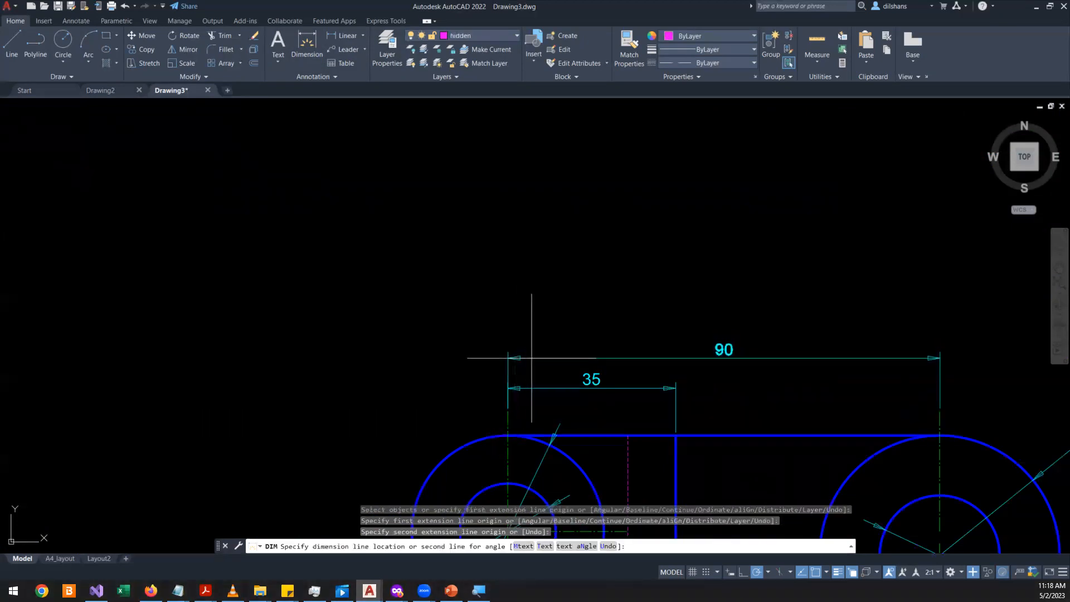
pyautogui.click(533, 359)
# - Inspect the front and side views for features that still lack dimensions, including the corner fillets
pyautogui.scroll(-5, 533, 358)
pyautogui.scroll(10, 580, 335)
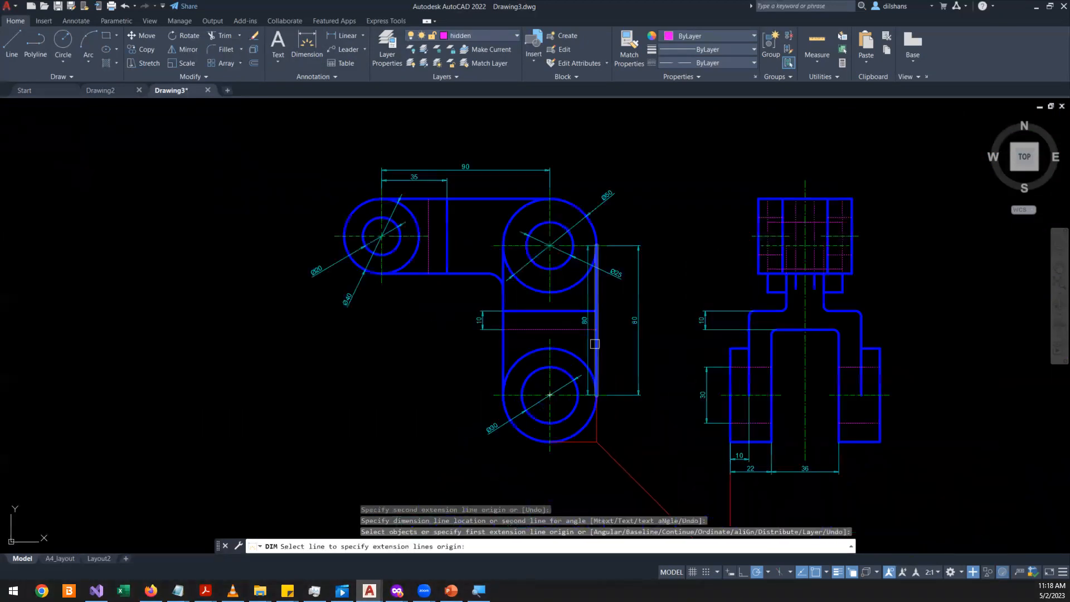
pyautogui.scroll(-3, 594, 343)
pyautogui.press('Return')
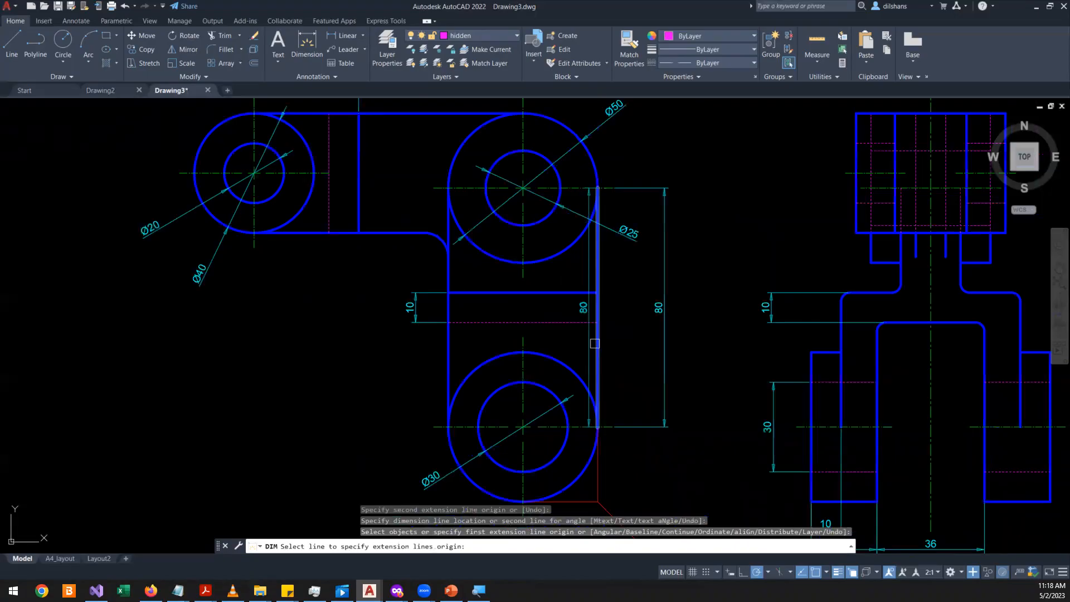
pyautogui.scroll(-1, 595, 344)
pyautogui.scroll(2, 848, 266)
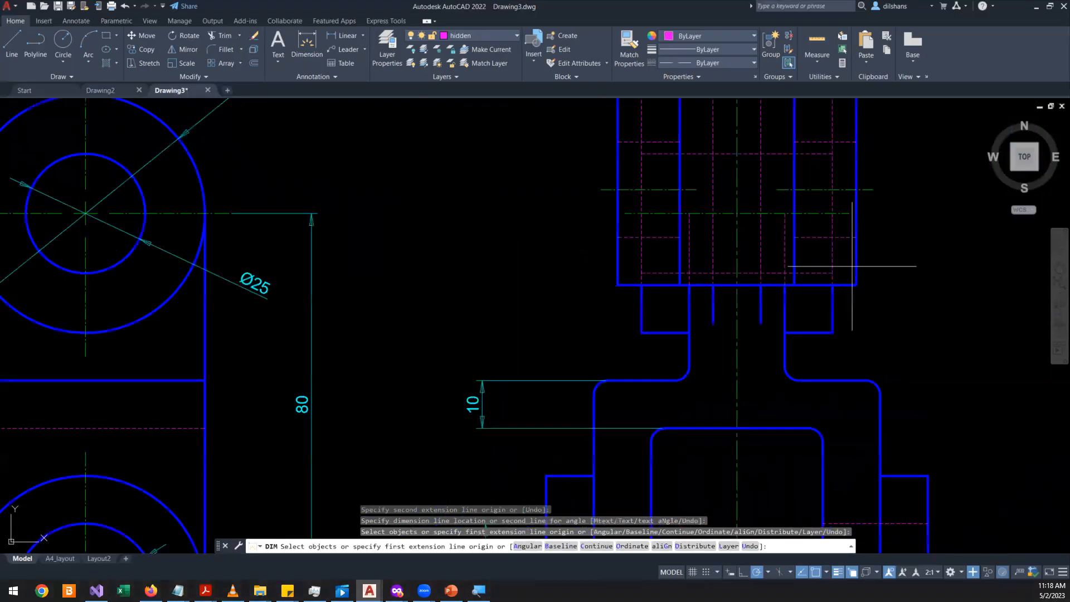
pyautogui.scroll(-4, 851, 266)
pyautogui.scroll(4, 298, 274)
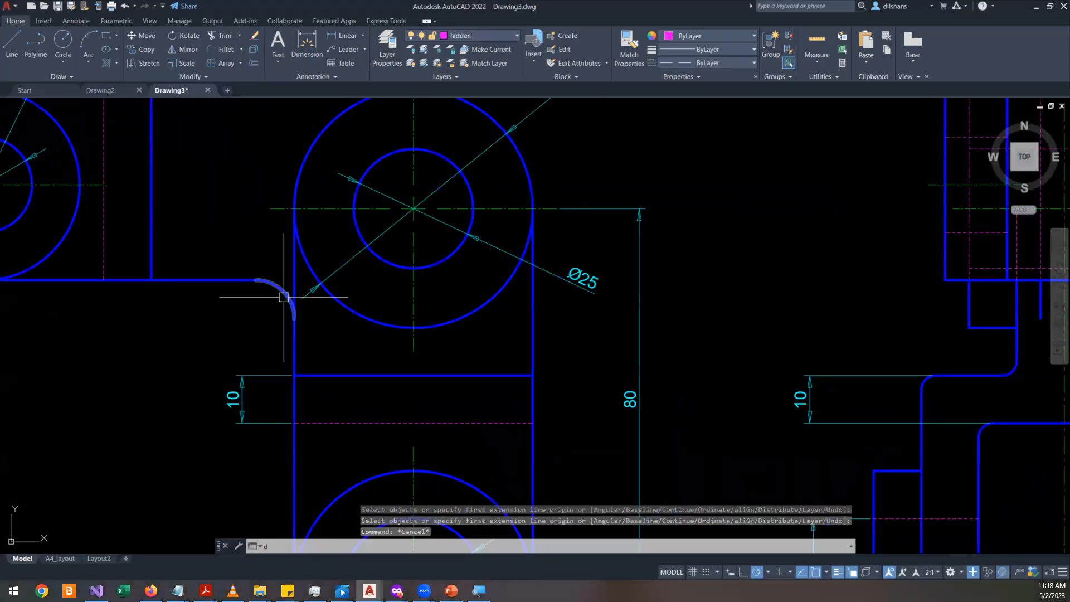
# - Add a radius dimension to the front view's inner corner fillet between the horizontal arm and the vertical arm, placed inside the corner
pyautogui.press('Escape')
pyautogui.write('dra')
pyautogui.press('Return')
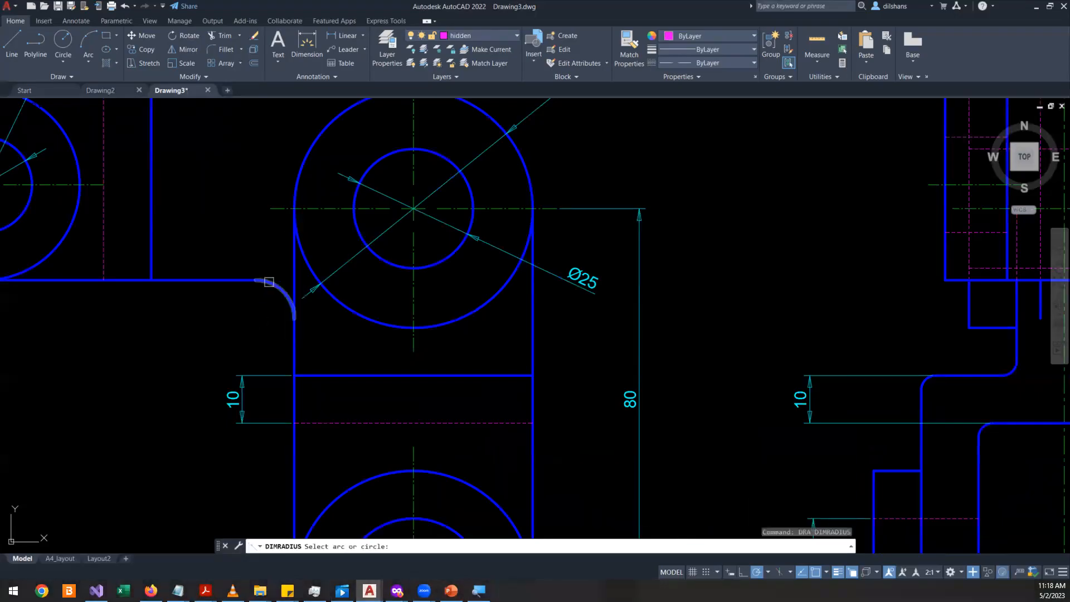
pyautogui.click(268, 282)
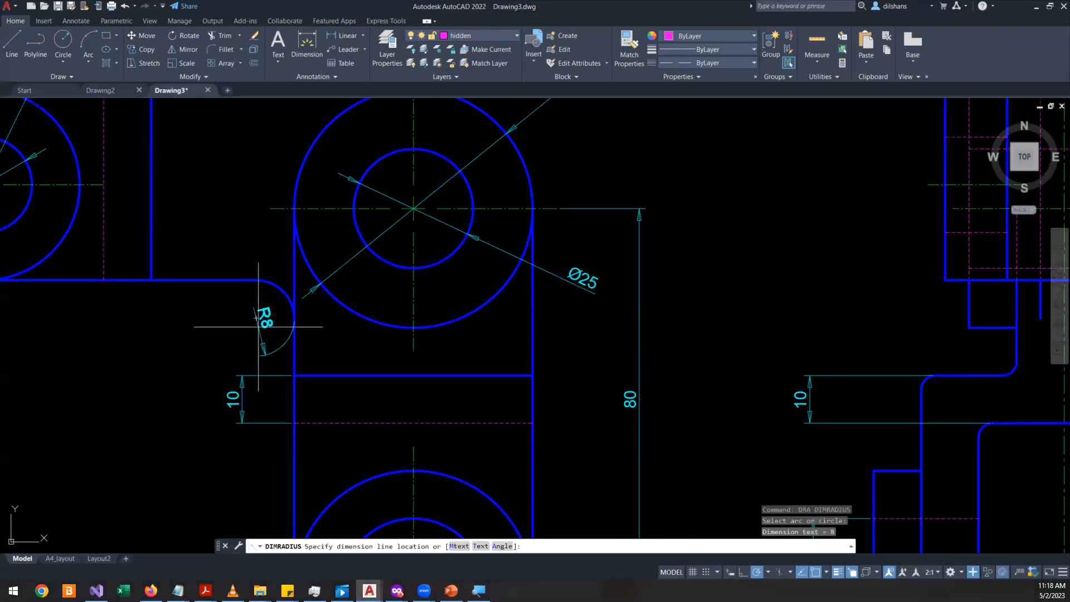
pyautogui.scroll(2, 275, 286)
pyautogui.click(280, 292)
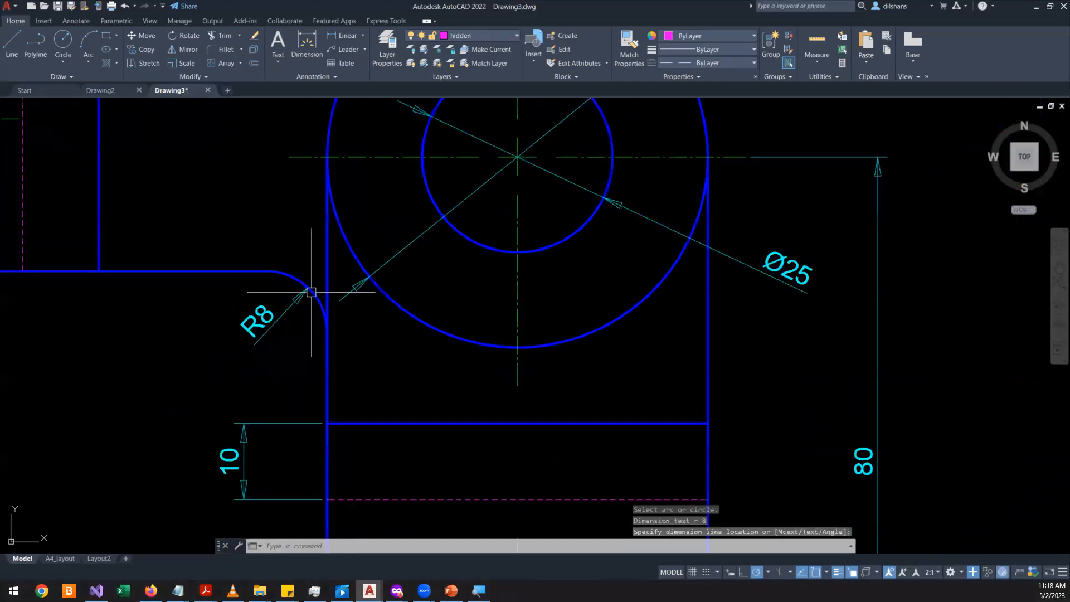
pyautogui.scroll(-5, 311, 292)
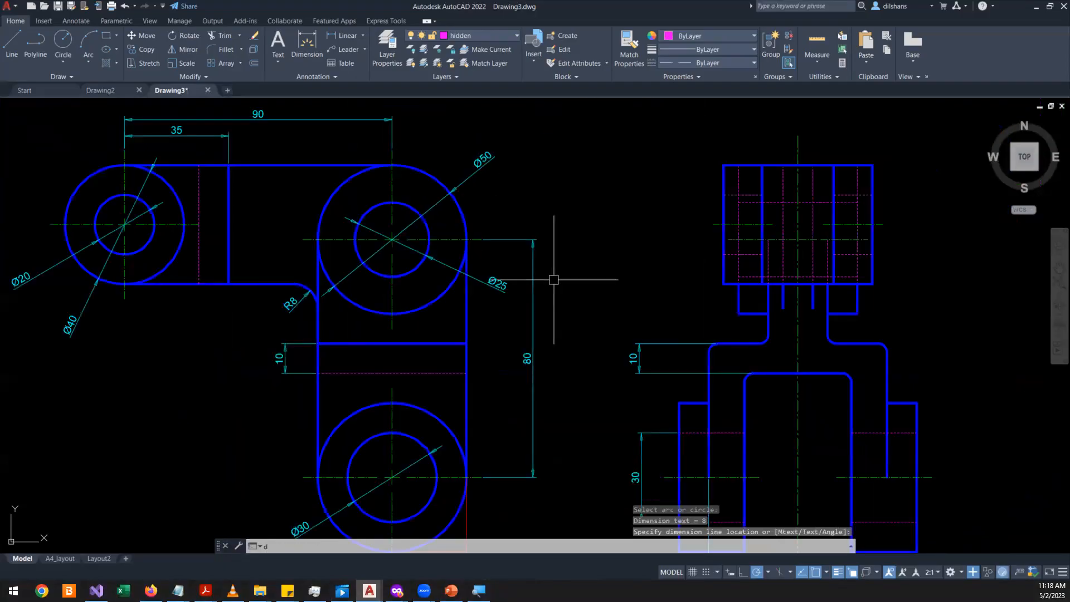
pyautogui.press('Escape')
pyautogui.press('Escape')
# - Examine the front, side and top views for features that still lack dimensions, especially around the side view's neck
pyautogui.scroll(-4, 553, 280)
pyautogui.scroll(7, 587, 293)
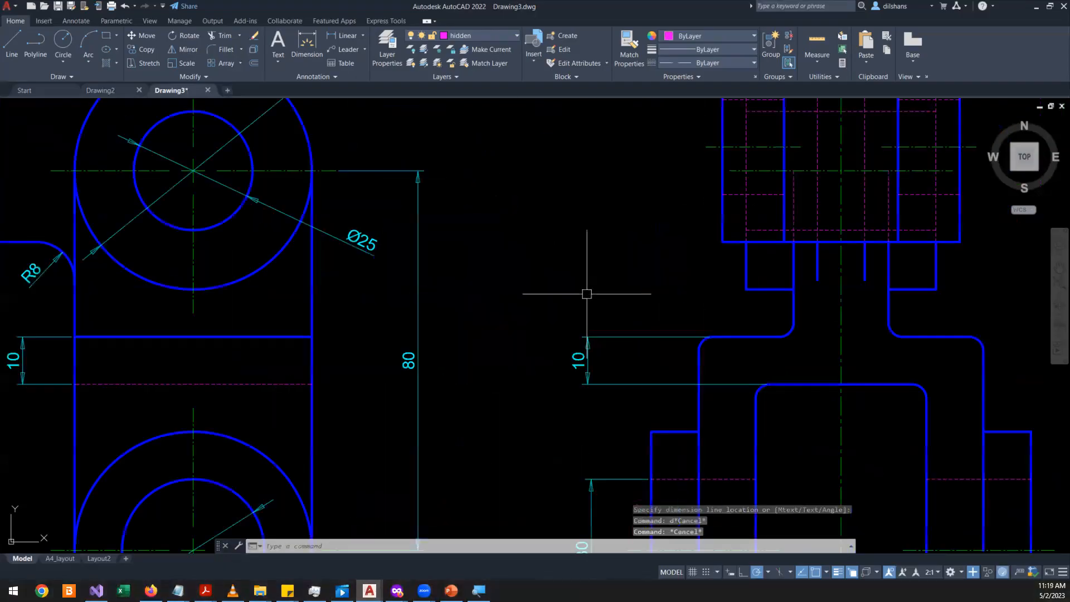
pyautogui.scroll(-2, 586, 294)
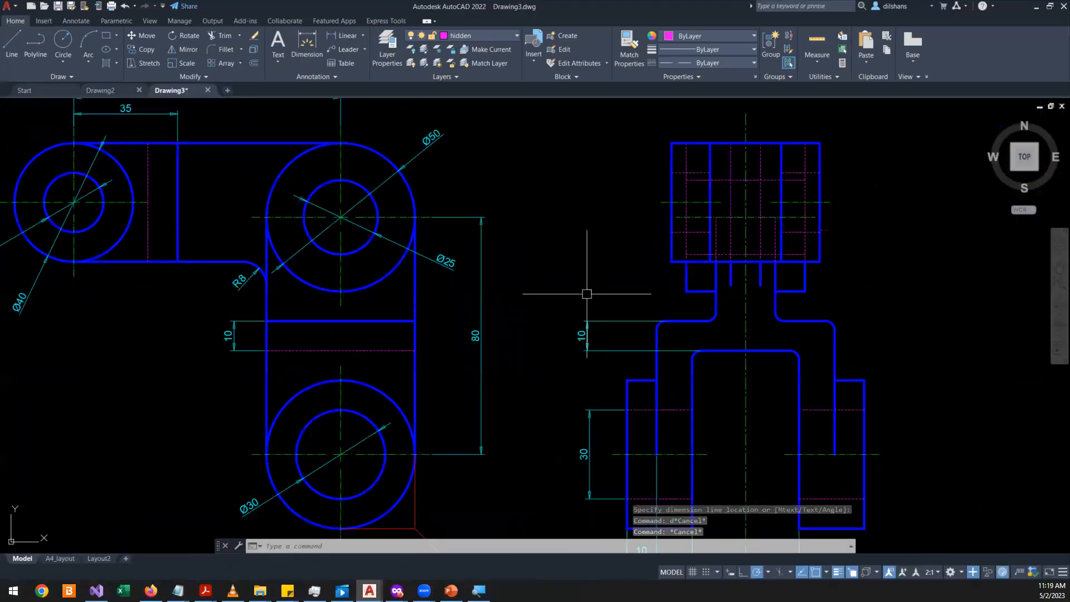
pyautogui.scroll(-4, 825, 282)
pyautogui.scroll(4, 825, 282)
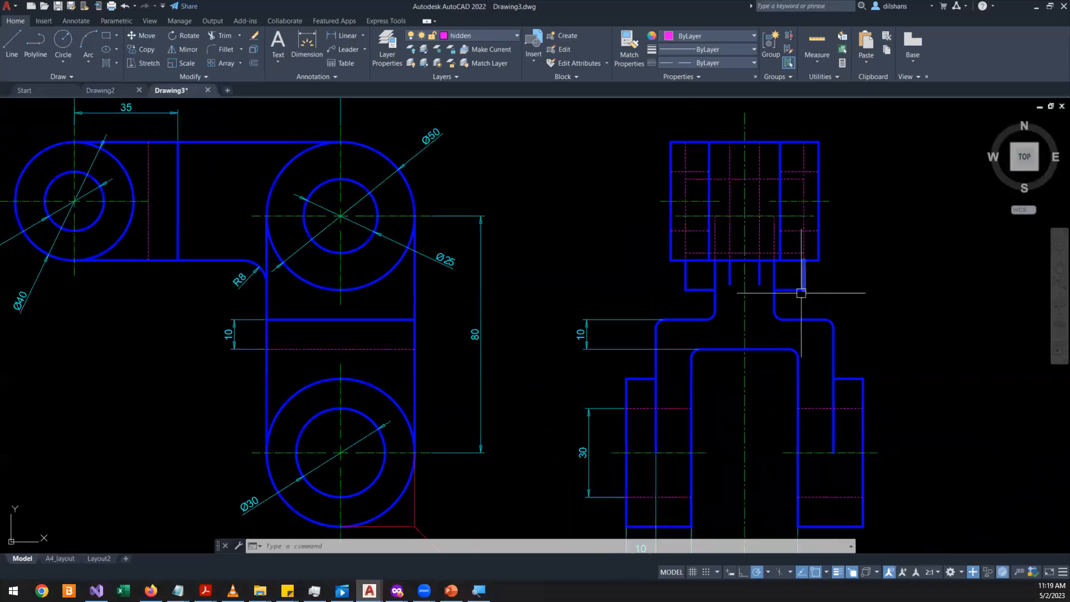
pyautogui.scroll(-2, 850, 262)
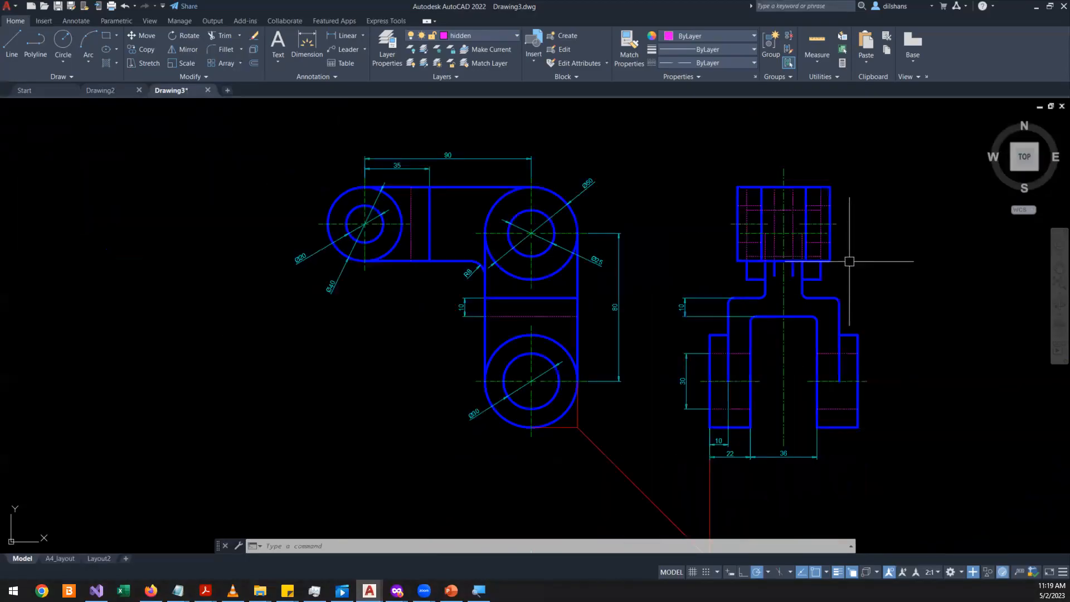
pyautogui.scroll(1, 849, 261)
pyautogui.scroll(-3, 849, 261)
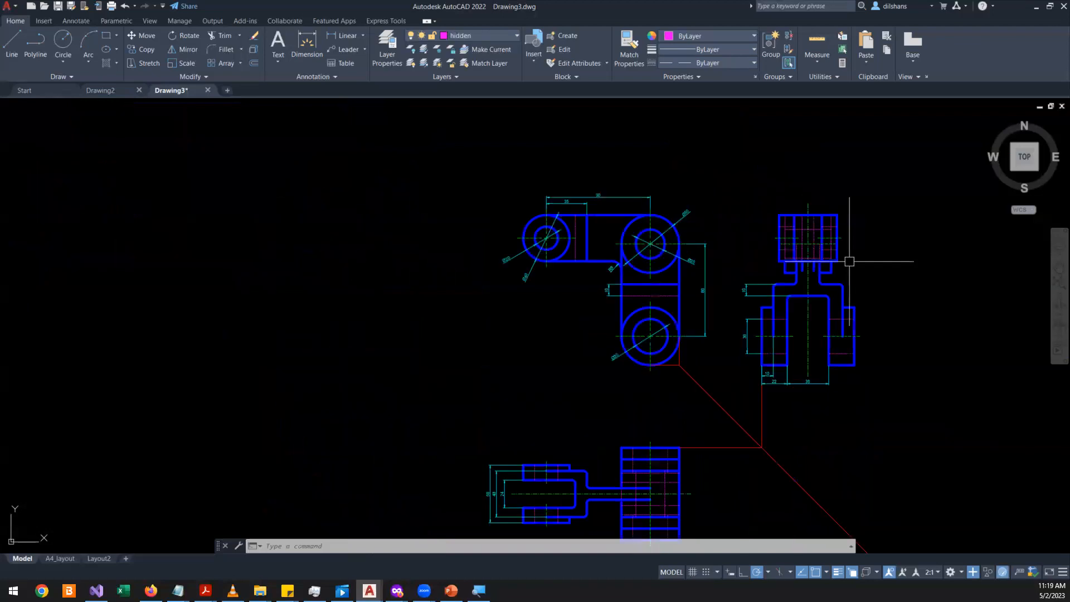
pyautogui.scroll(4, 849, 261)
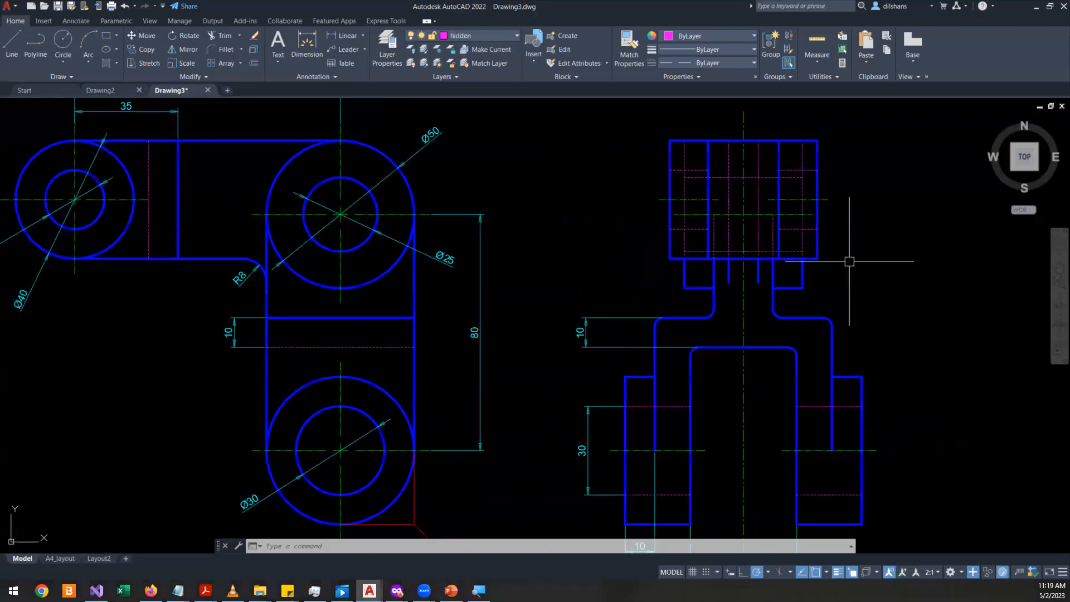
pyautogui.scroll(2, 805, 276)
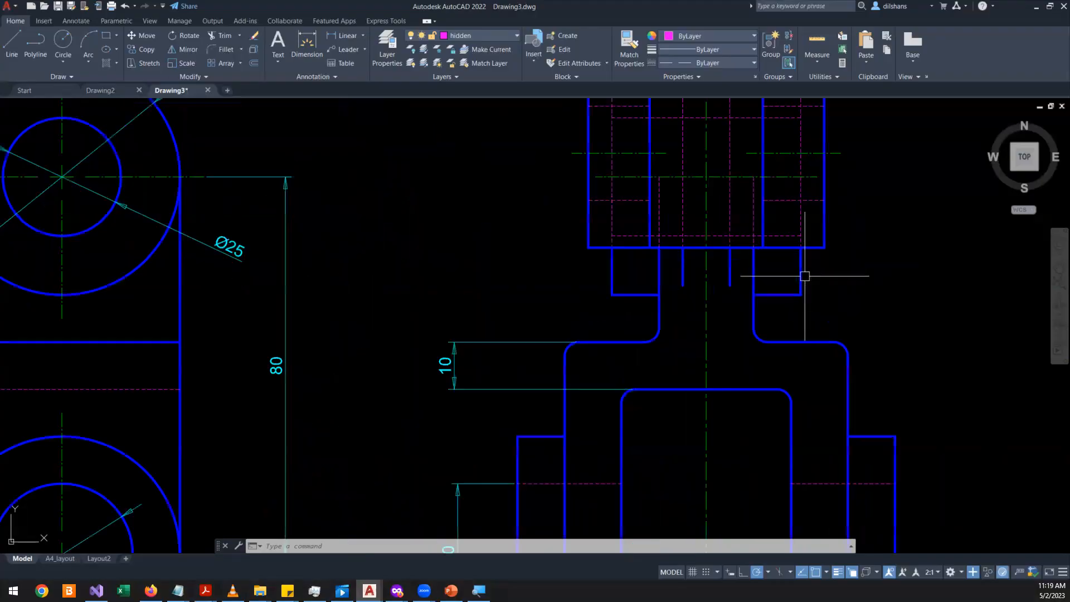
# - Highlight the side view's short outer boss edges and the front view's Ø50 circle to compare the same feature in both views
pyautogui.click(608, 277)
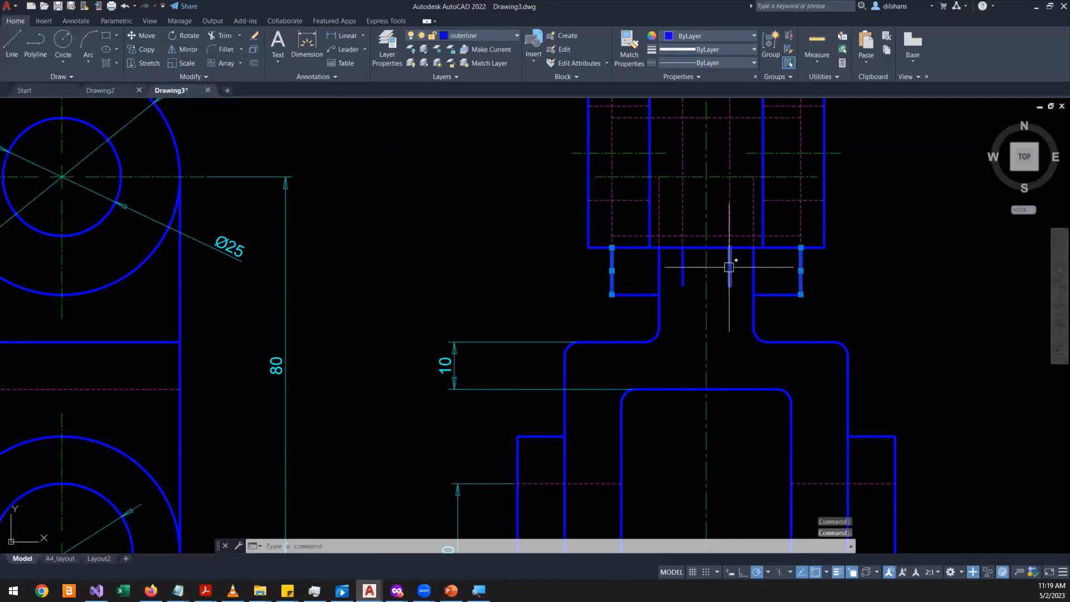
pyautogui.scroll(-2, 729, 267)
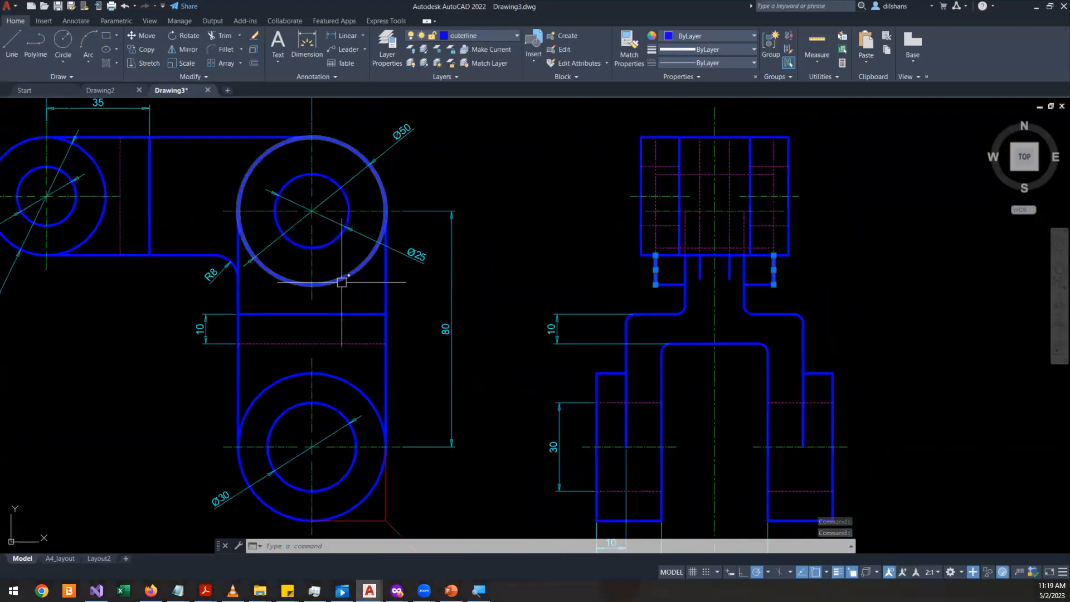
pyautogui.scroll(-3, 473, 272)
pyautogui.scroll(2, 474, 272)
pyautogui.scroll(-2, 471, 272)
pyautogui.scroll(5, 451, 397)
pyautogui.scroll(-3, 460, 382)
pyautogui.scroll(6, 423, 212)
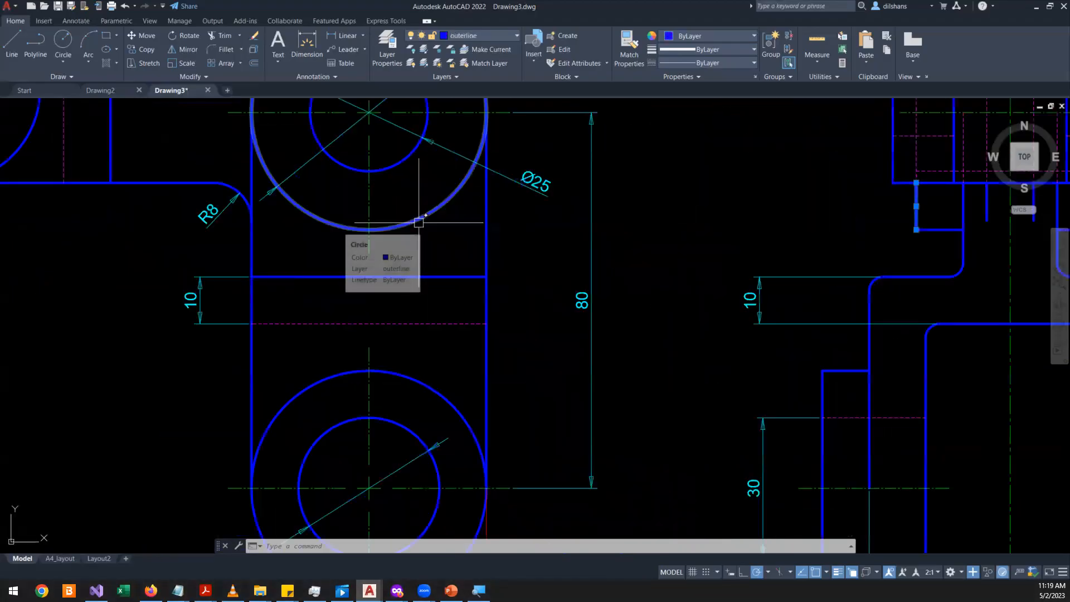
pyautogui.click(420, 216)
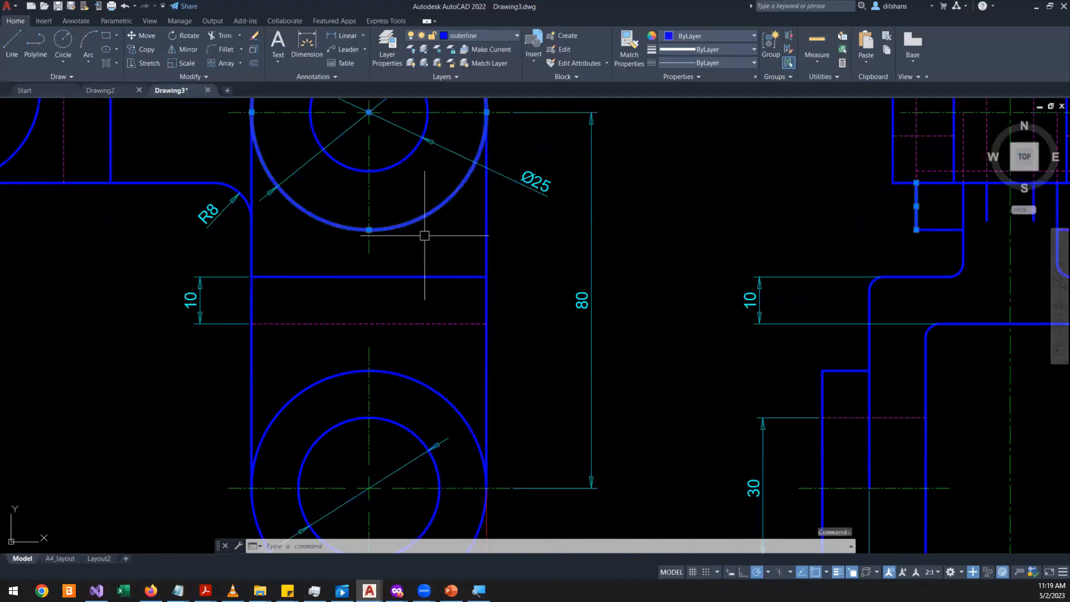
pyautogui.scroll(-2, 425, 235)
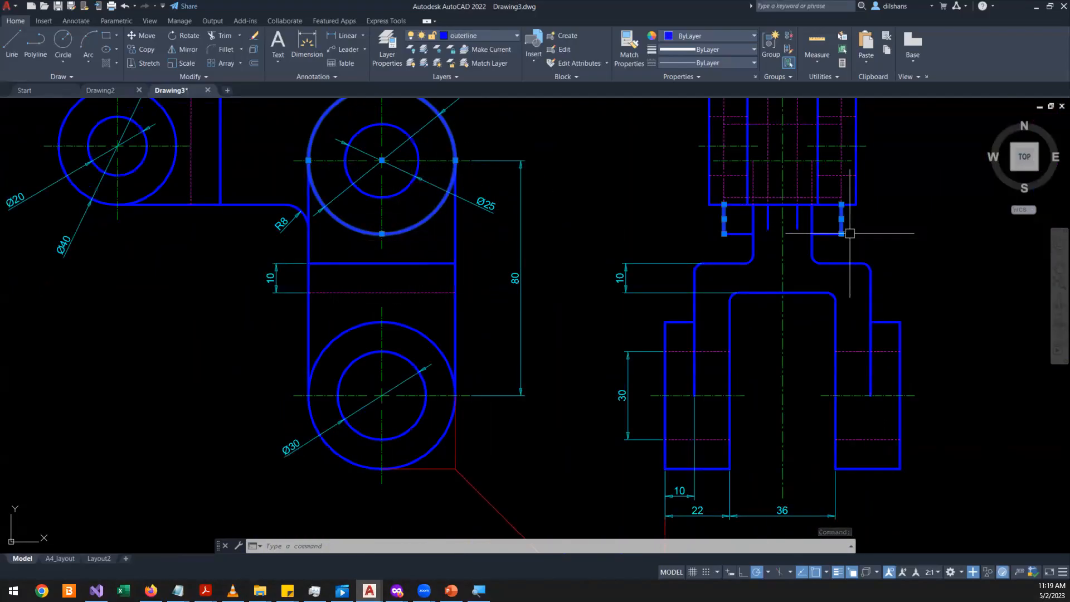
pyautogui.scroll(-2, 850, 233)
pyautogui.press('Escape')
# - Compare the side view's upper block with the top view's wide block to decide where the Ø50 boss's width should be dimensioned
pyautogui.scroll(4, 847, 225)
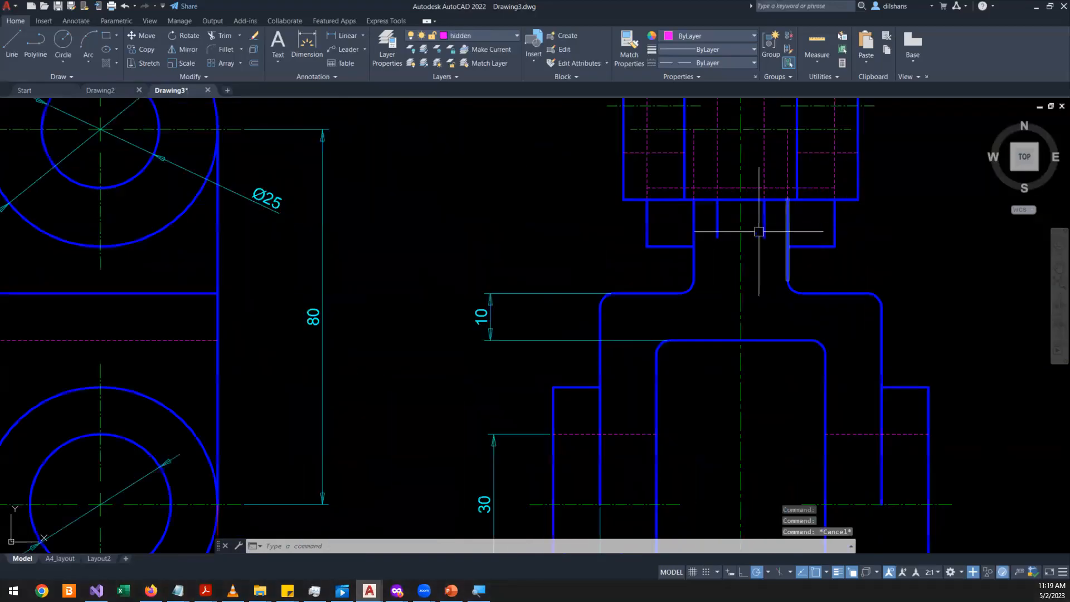
pyautogui.moveTo(750, 229); pyautogui.dragTo(619, 427, button='middle')
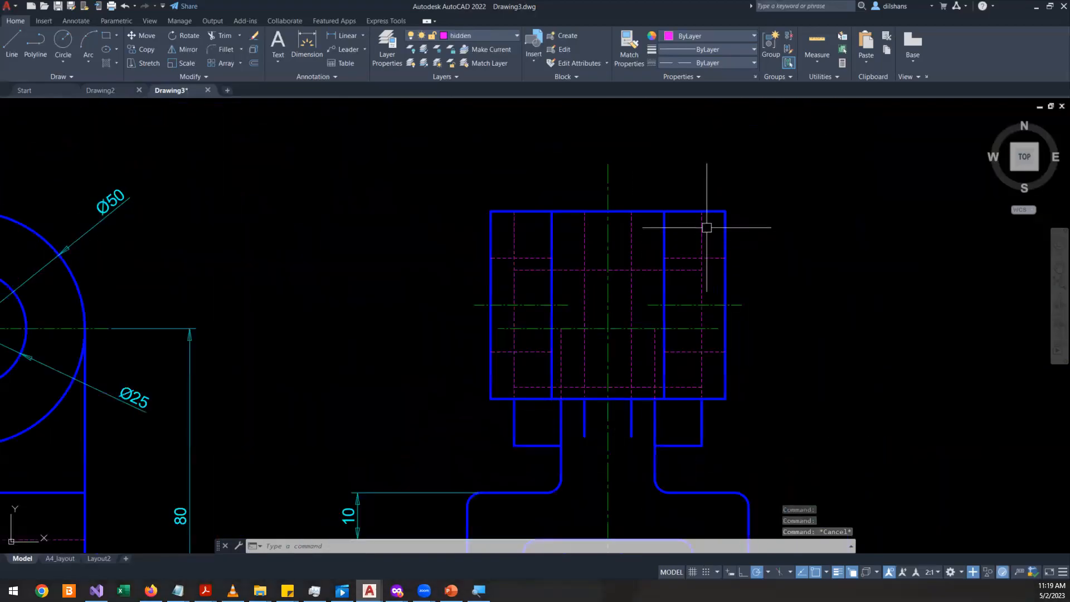
pyautogui.scroll(-5, 705, 229)
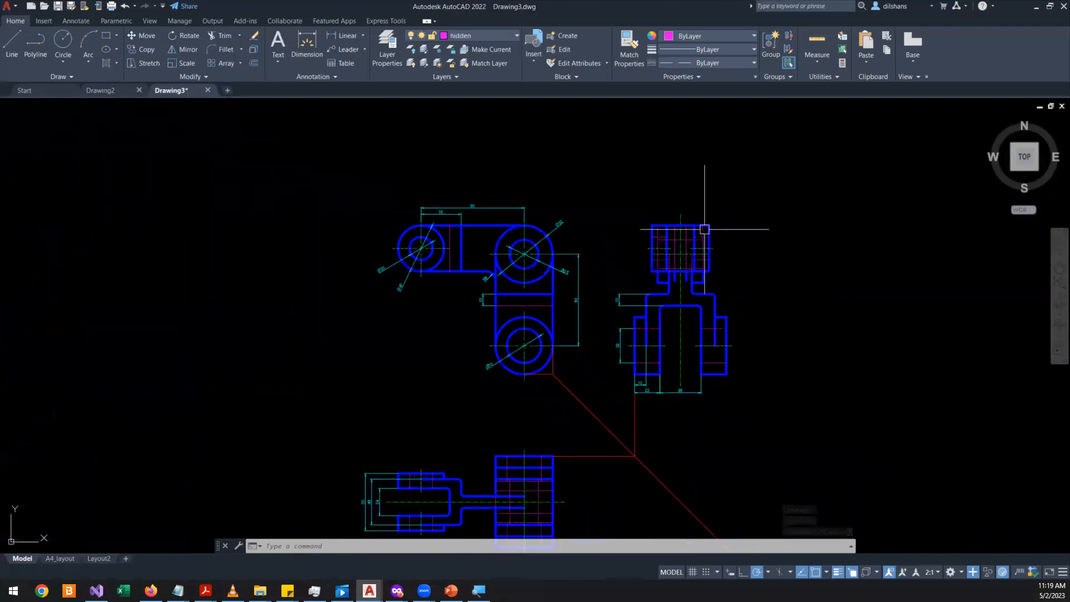
pyautogui.scroll(2, 541, 494)
pyautogui.moveTo(542, 493); pyautogui.dragTo(564, 333, button='middle')
pyautogui.scroll(4, 564, 332)
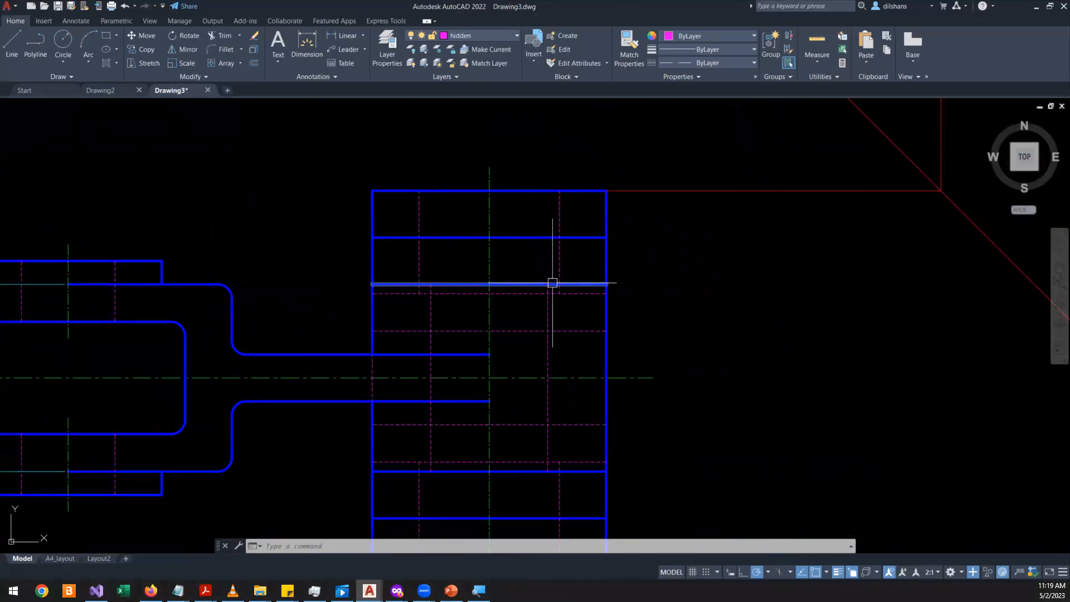
pyautogui.scroll(-5, 721, 289)
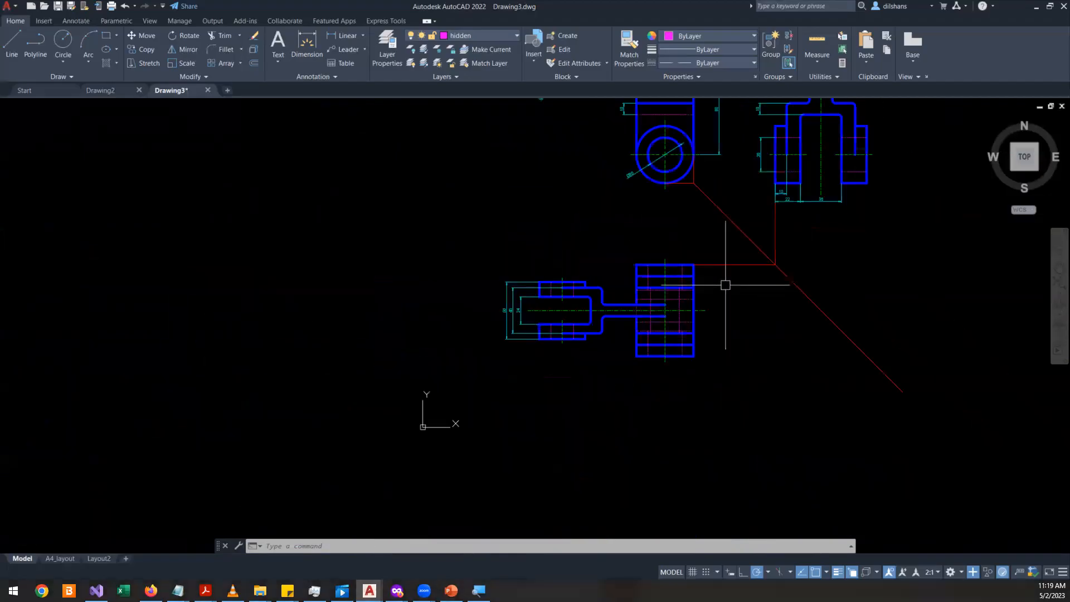
pyautogui.scroll(6, 626, 306)
pyautogui.scroll(2, 346, 413)
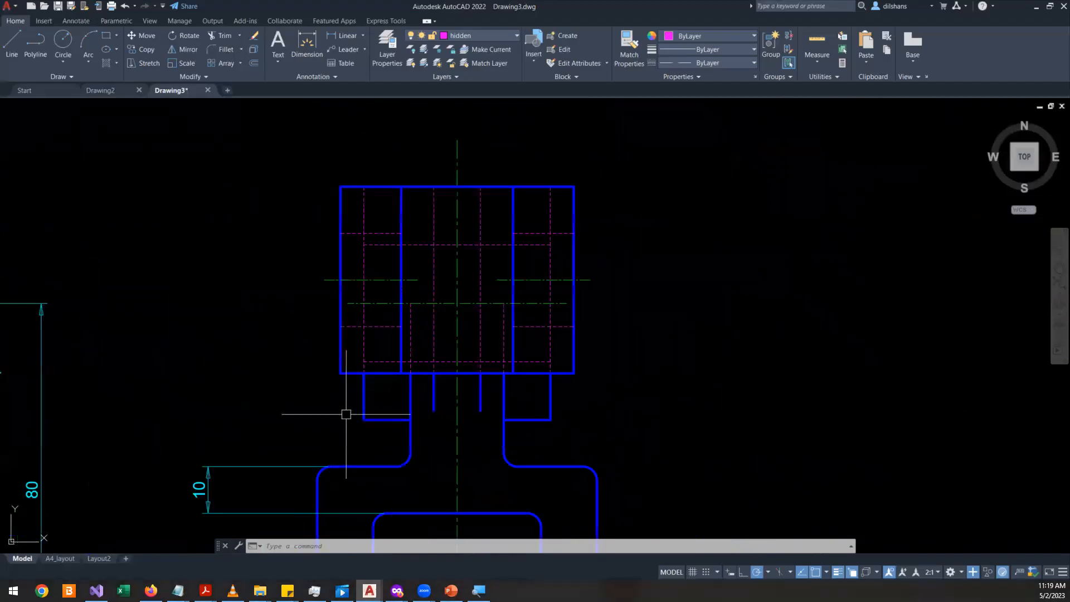
pyautogui.scroll(-8, 535, 329)
pyautogui.scroll(2, 451, 461)
pyautogui.scroll(4, 451, 461)
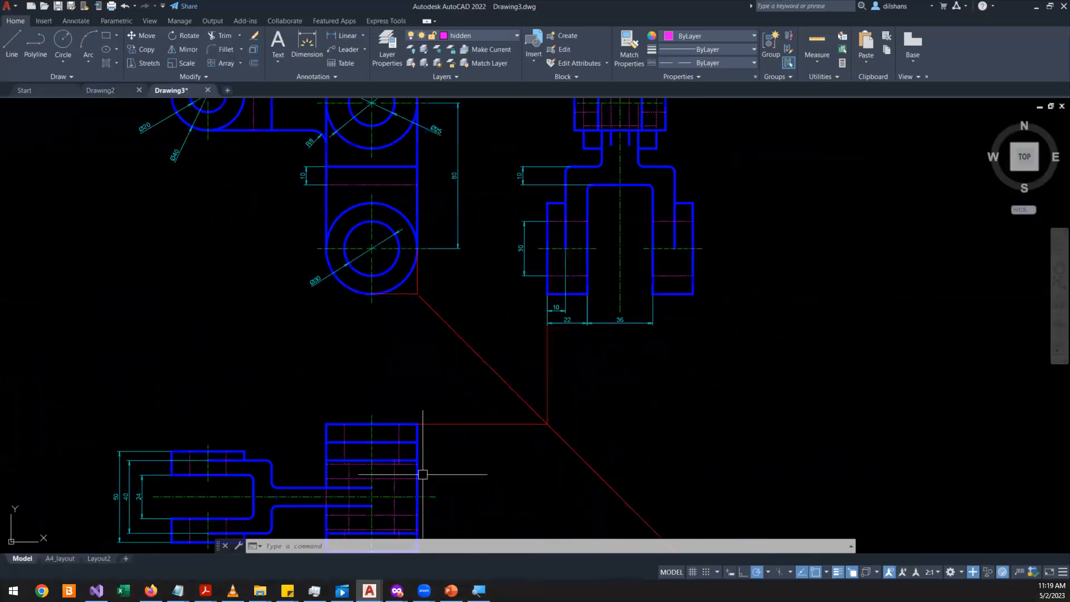
pyautogui.scroll(2, 452, 338)
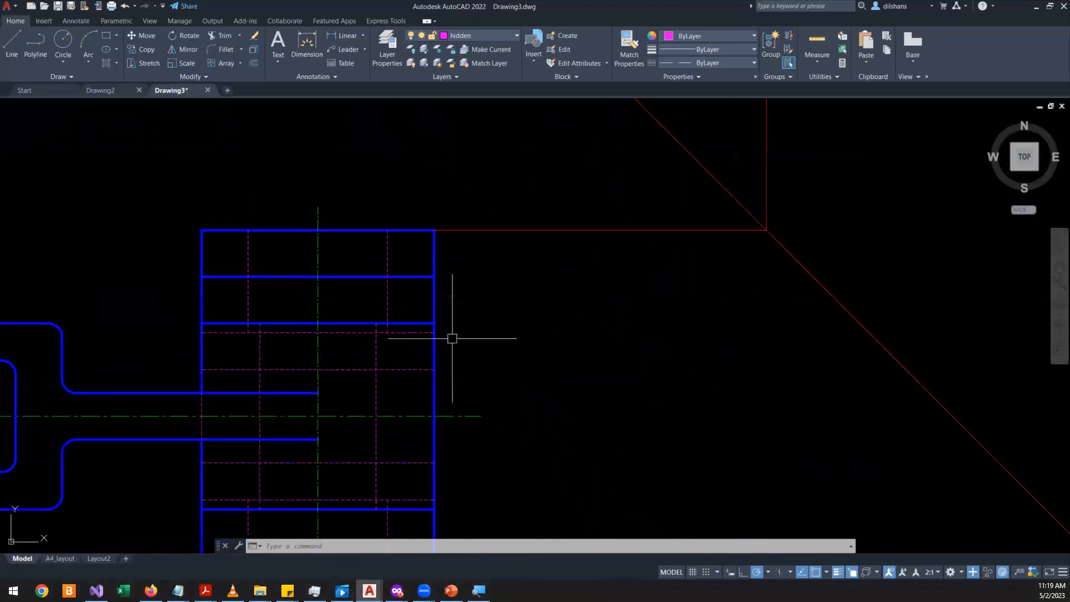
# - Dimension the vertical width between the Ø50 boss's end faces in the top view, placed beside the block opposite the lever arm
pyautogui.click(307, 42)
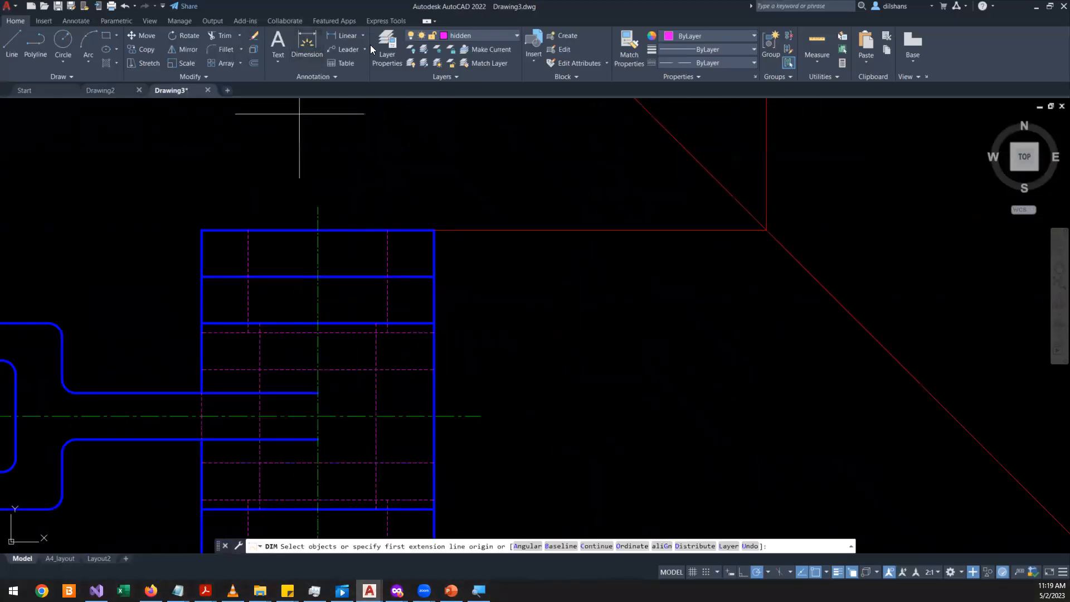
pyautogui.click(461, 35)
pyautogui.click(470, 98)
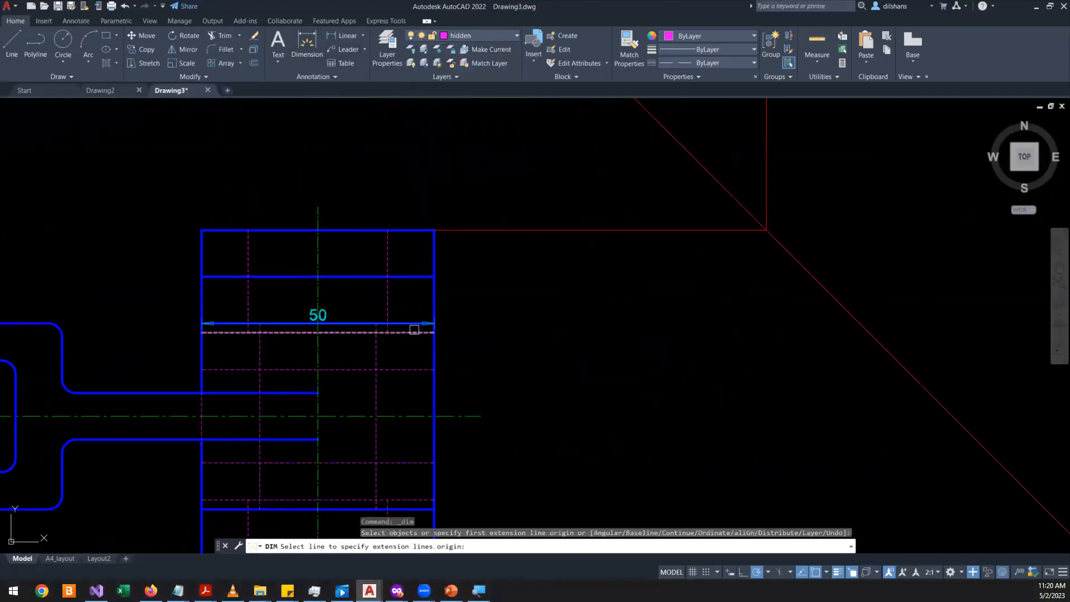
pyautogui.scroll(5, 415, 330)
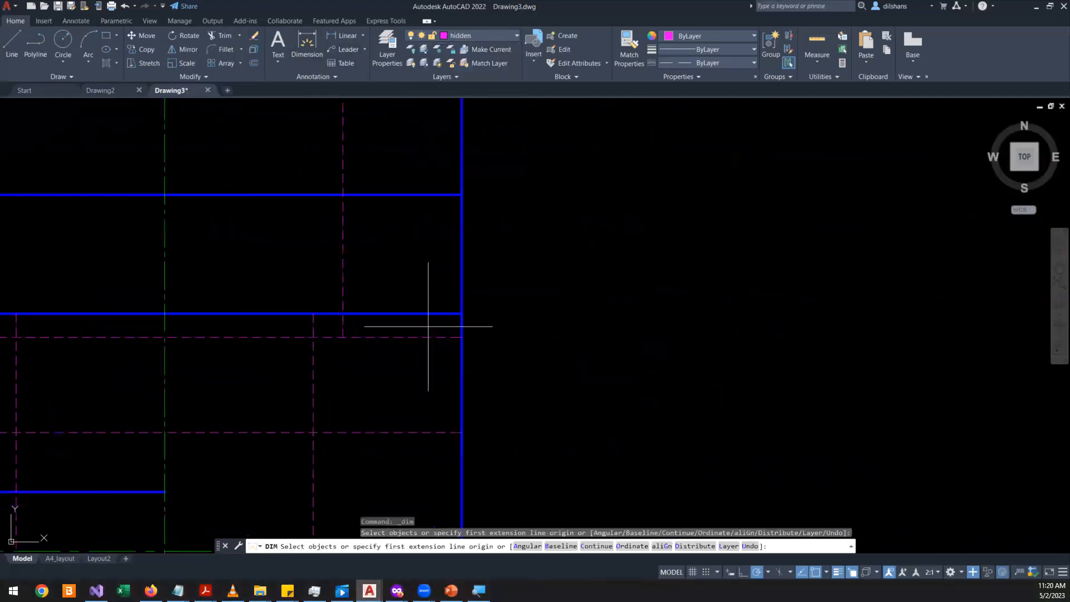
pyautogui.click(462, 314)
pyautogui.scroll(-5, 464, 295)
pyautogui.scroll(2, 463, 312)
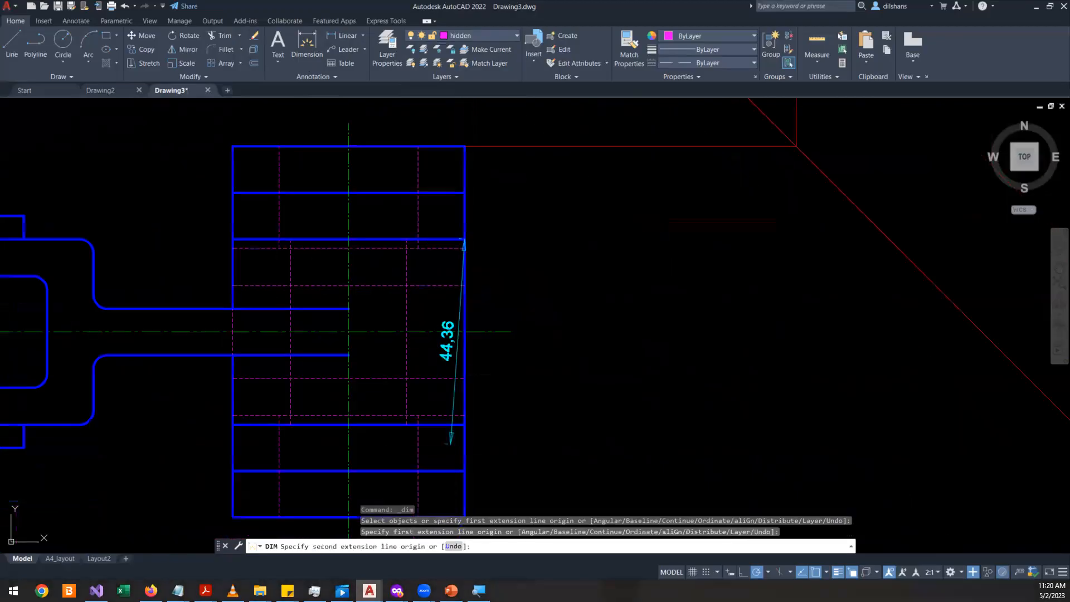
pyautogui.click(460, 425)
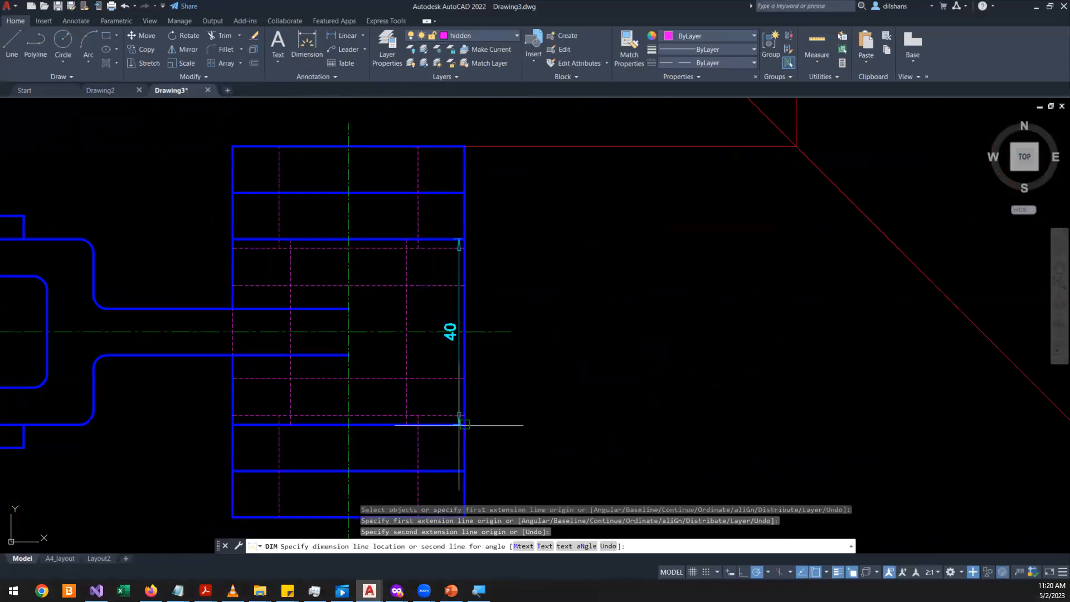
pyautogui.click(544, 370)
pyautogui.scroll(-2, 607, 314)
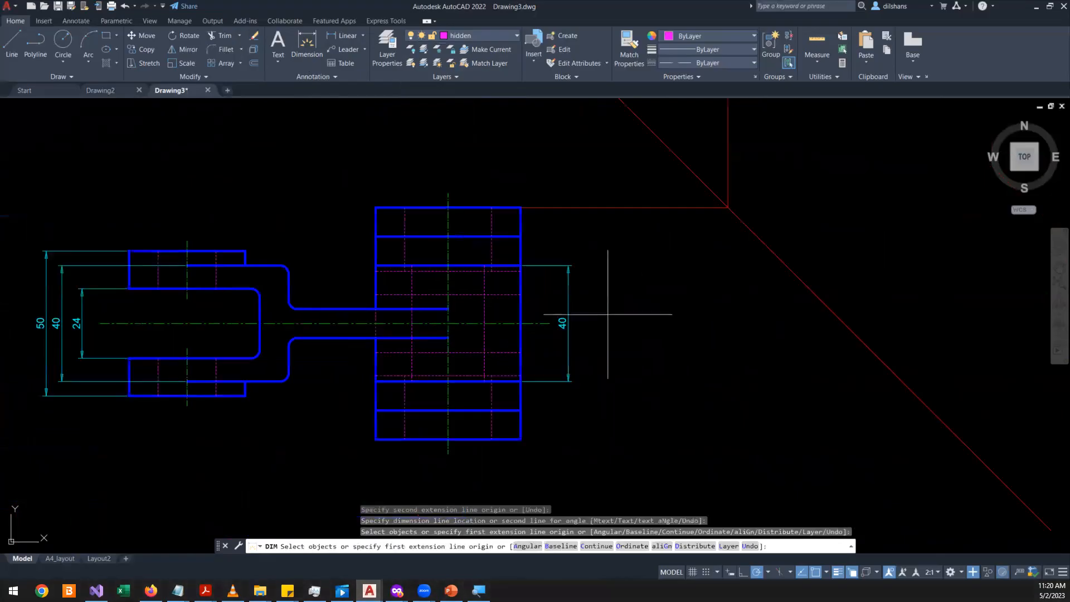
pyautogui.press('Escape')
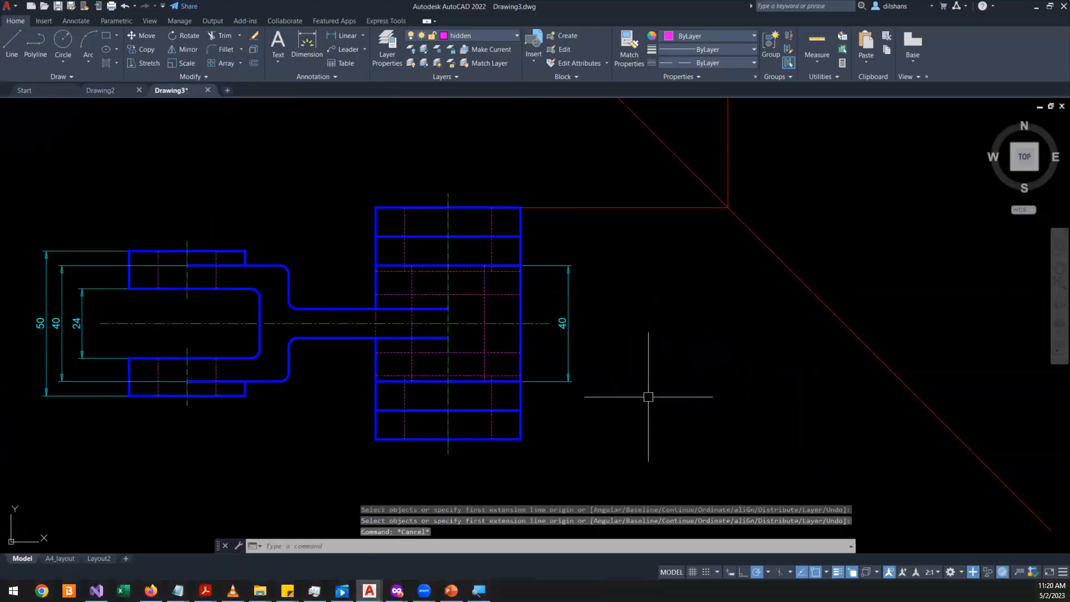
# - Review the three dimensioned views and the red projection lines between them
pyautogui.scroll(-5, 616, 277)
pyautogui.scroll(5, 613, 161)
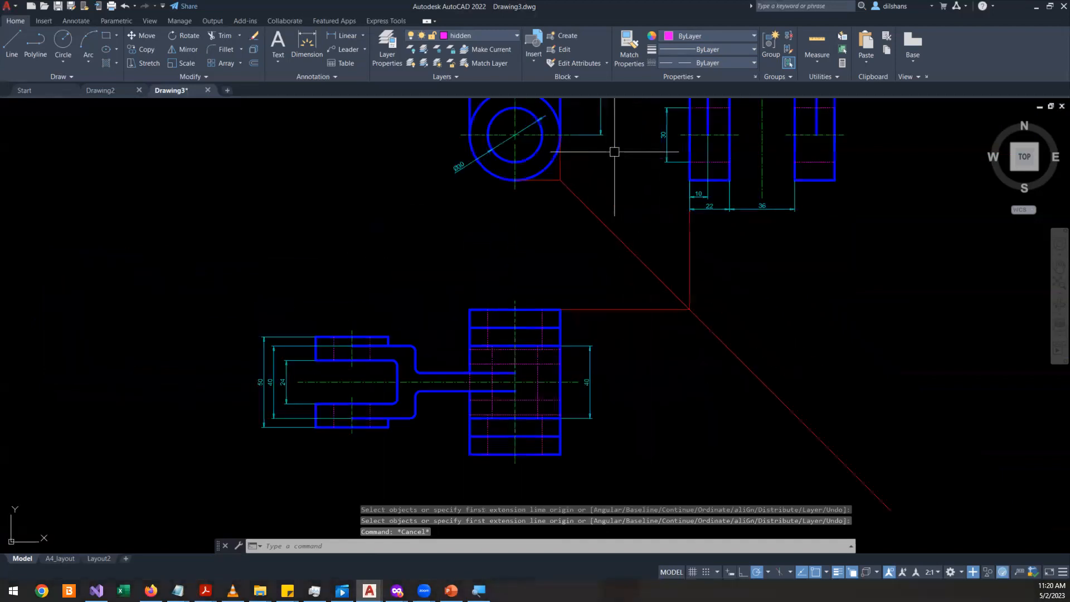
pyautogui.scroll(-2, 597, 180)
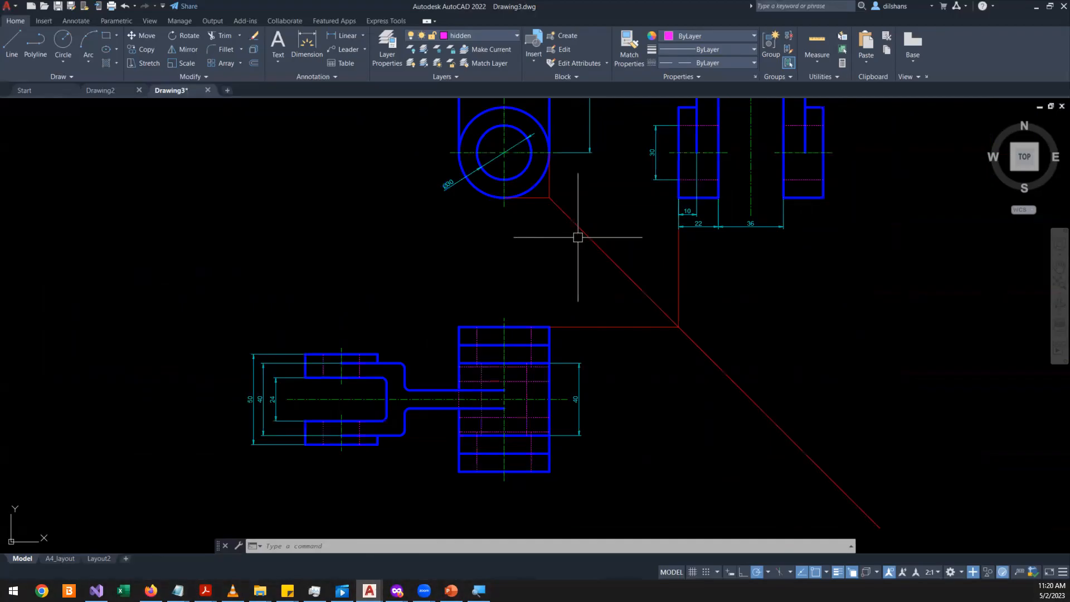
pyautogui.scroll(-5, 577, 237)
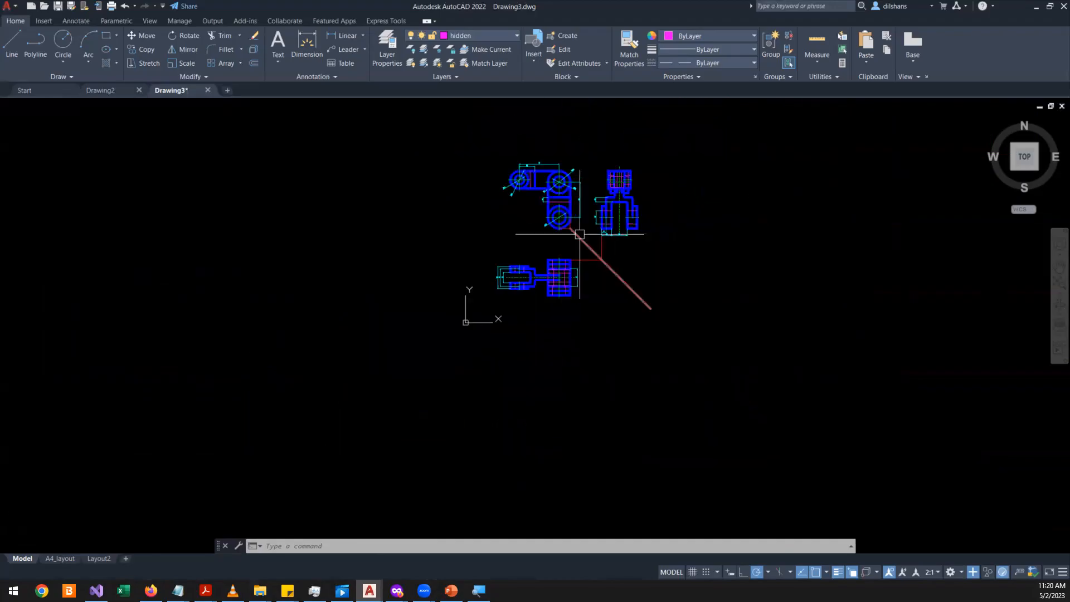
pyautogui.scroll(3, 654, 154)
pyautogui.scroll(4, 494, 390)
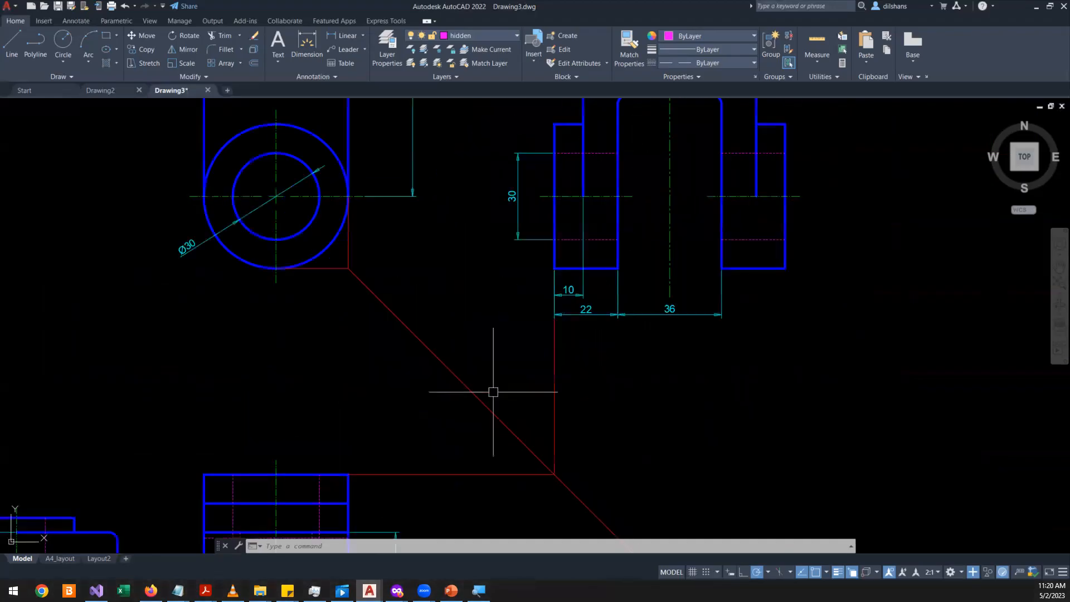
# - Add a horizontal linear dimension for the fork's end wall thickness in the top view, placed above the fork
pyautogui.click(1057, 269)
pyautogui.moveTo(476, 300)
pyautogui.mouseDown()
pyautogui.moveTo(485, 464)
pyautogui.moveTo(603, 538)
pyautogui.moveTo(663, 518)
pyautogui.moveTo(652, 437)
pyautogui.moveTo(596, 340)
pyautogui.moveTo(415, 270)
pyautogui.mouseUp()
pyautogui.rightClick(415, 270)
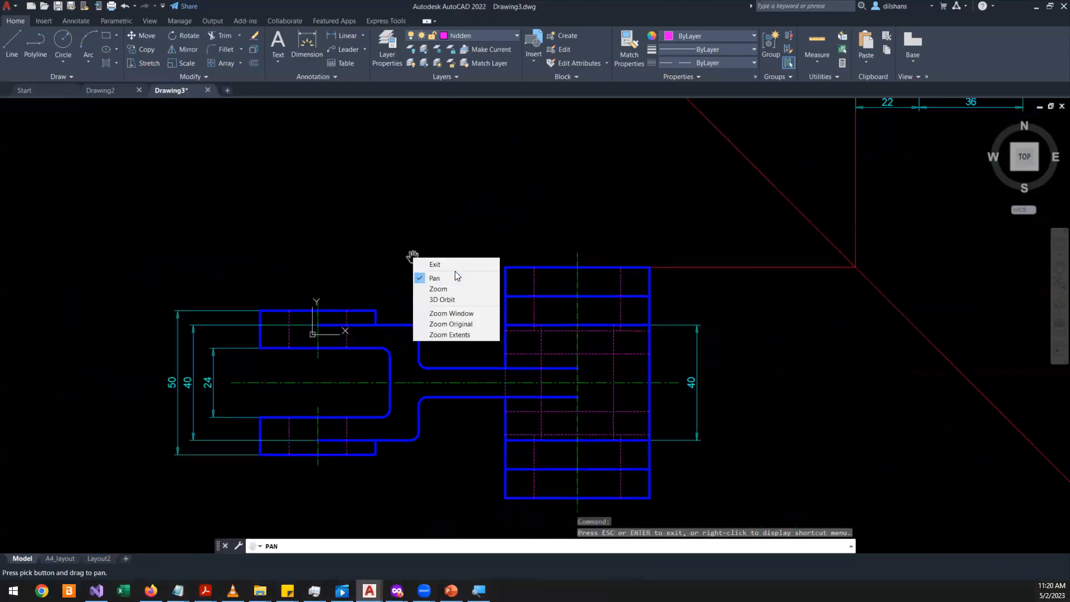
pyautogui.click(457, 265)
pyautogui.click(345, 35)
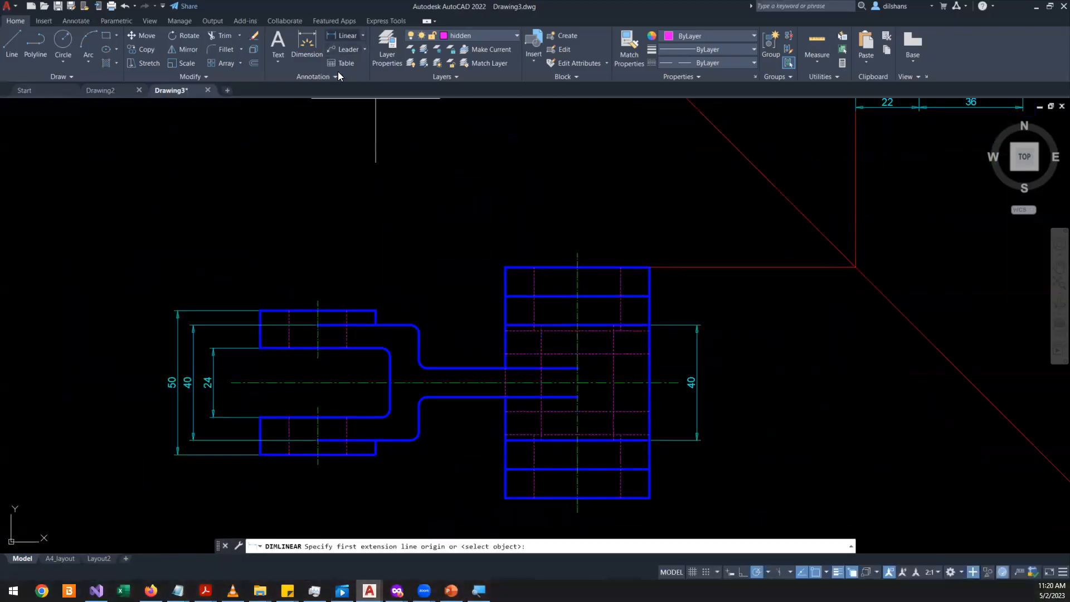
pyautogui.scroll(4, 409, 330)
pyautogui.click(357, 416)
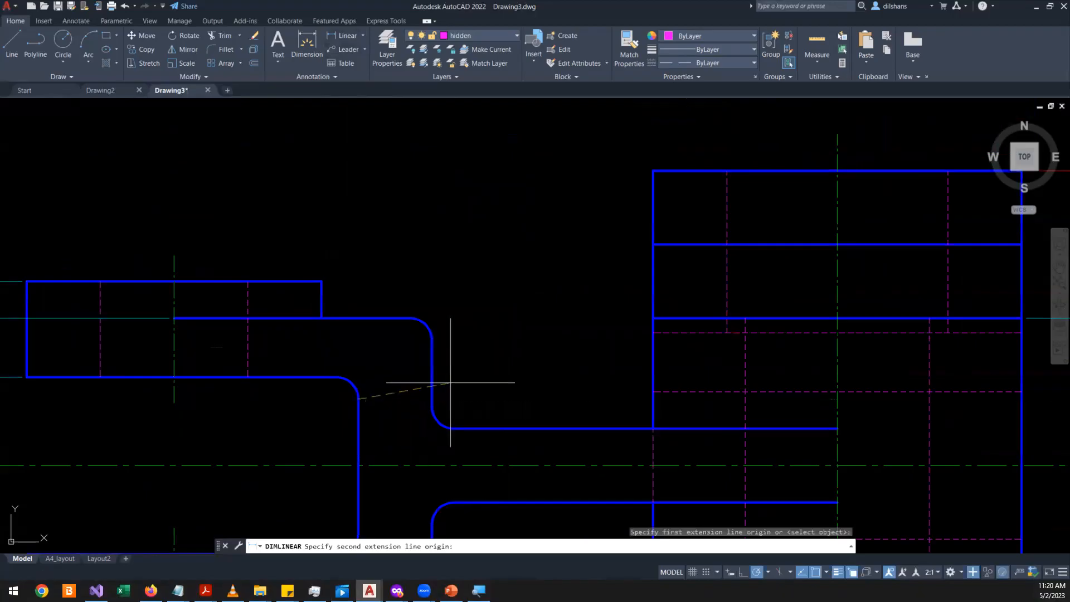
pyautogui.click(433, 340)
pyautogui.click(394, 236)
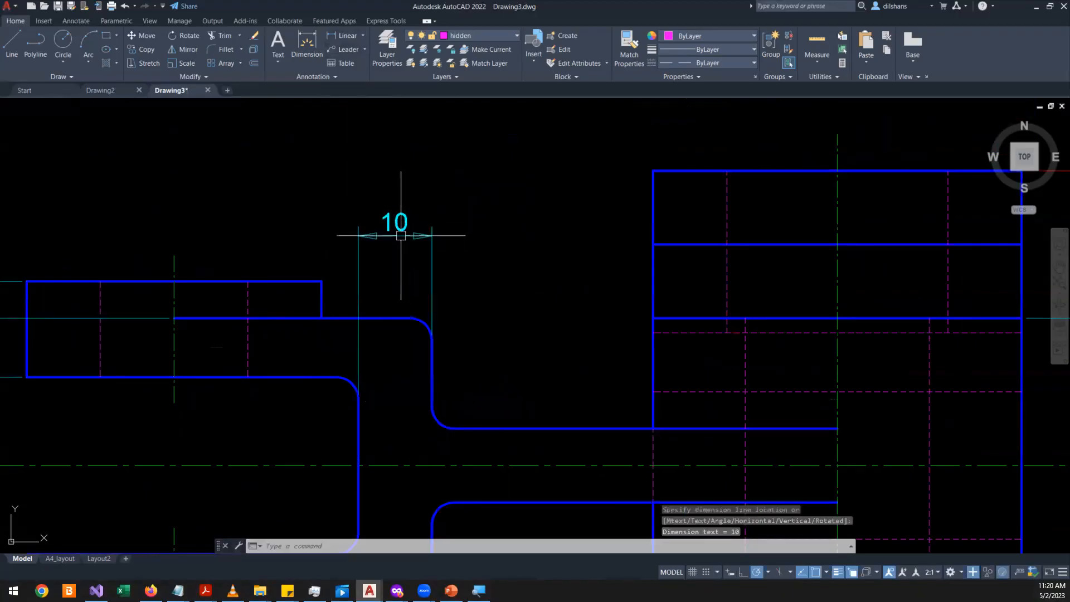
# - Dimension the lever arm's vertical thickness in the top view, placing it beyond the fork's open end near the existing vertical dimensions
pyautogui.rightClick(513, 231)
pyautogui.click(546, 236)
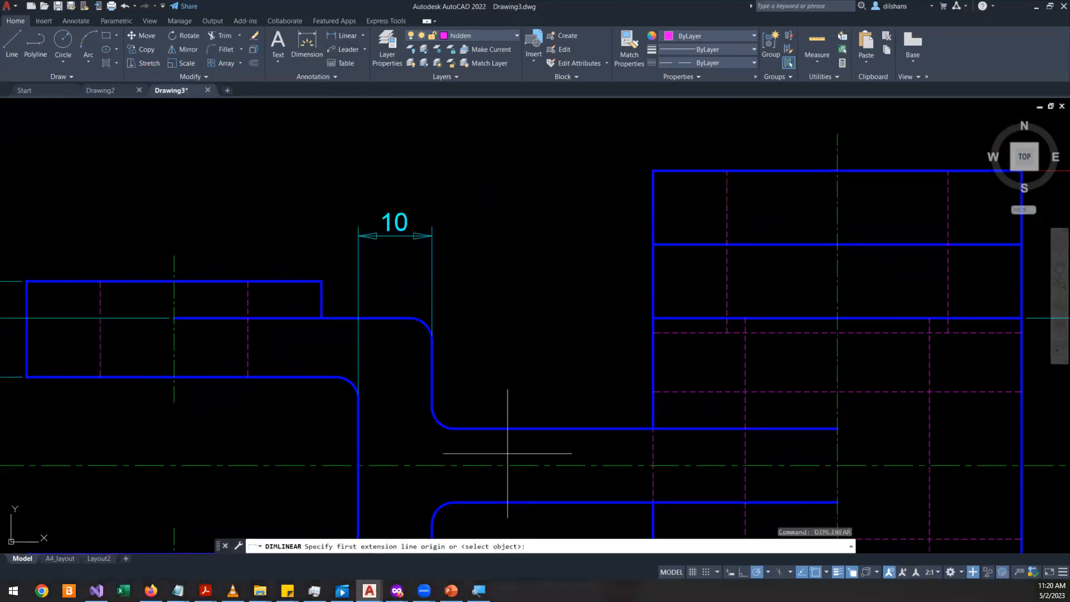
pyautogui.click(450, 428)
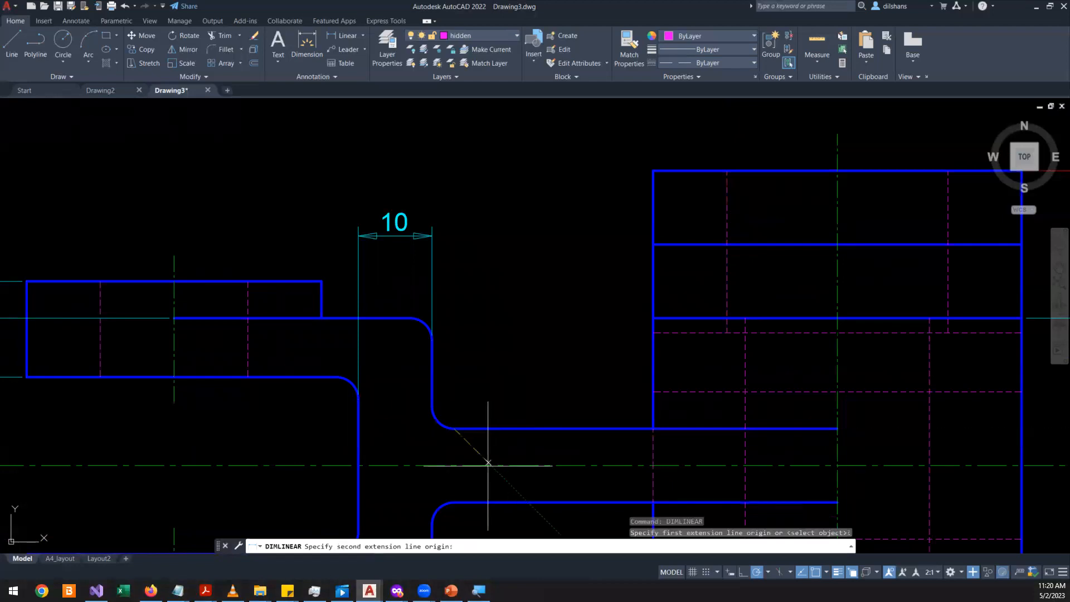
pyautogui.click(450, 502)
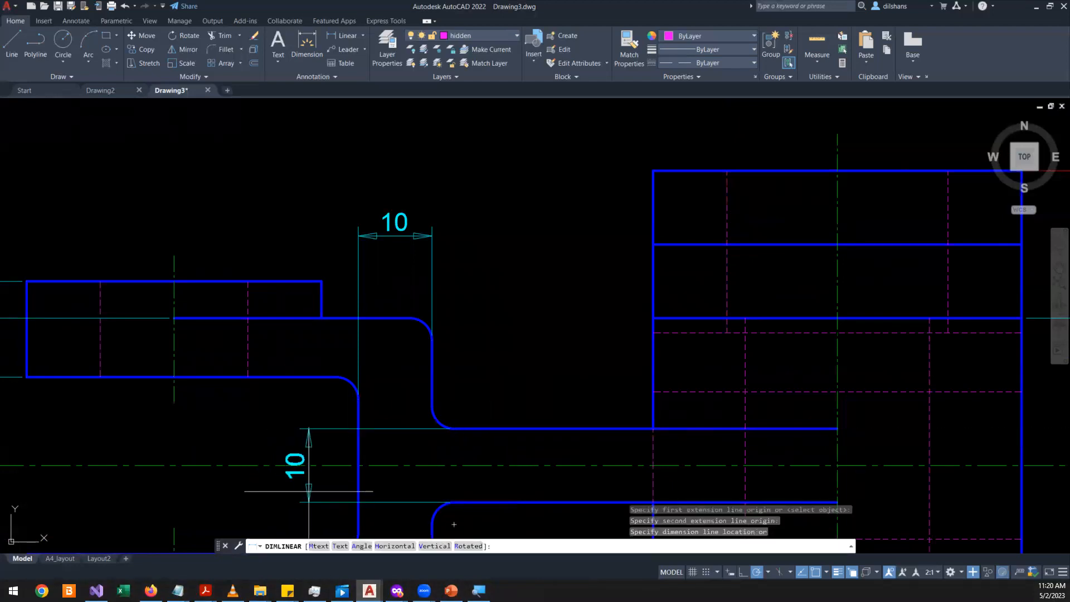
pyautogui.scroll(-4, 308, 490)
pyautogui.scroll(2, 308, 491)
pyautogui.scroll(2, 308, 490)
pyautogui.moveTo(308, 491); pyautogui.dragTo(644, 421, button='middle')
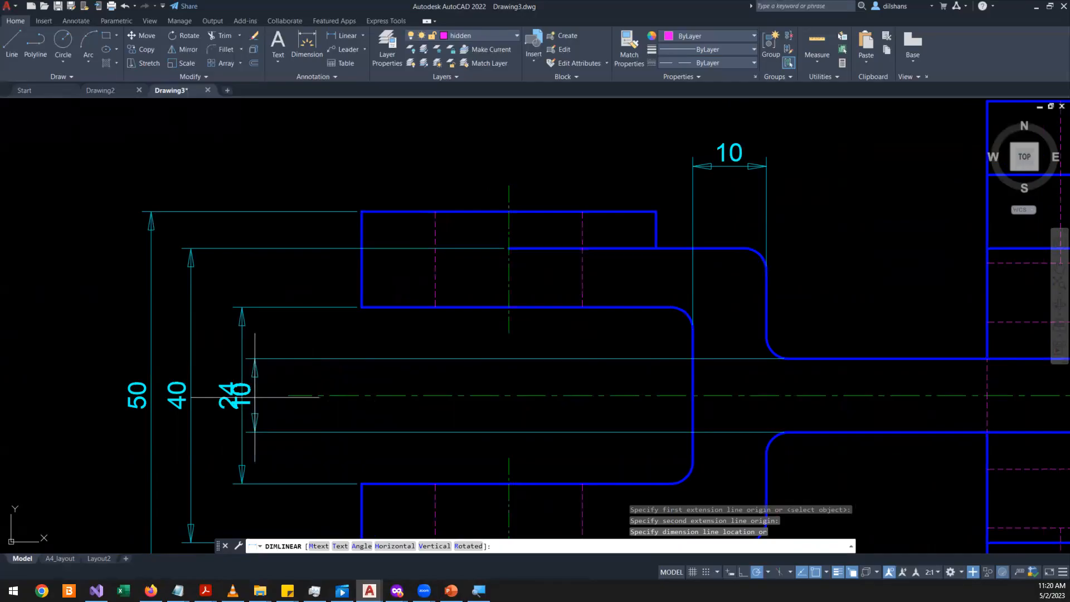
pyautogui.click(254, 397)
# - Space the top view's 24, 40 and 50 dimensions evenly with DIMSPACE, using the arm thickness dimension as base and automatic spacing
pyautogui.write('di')
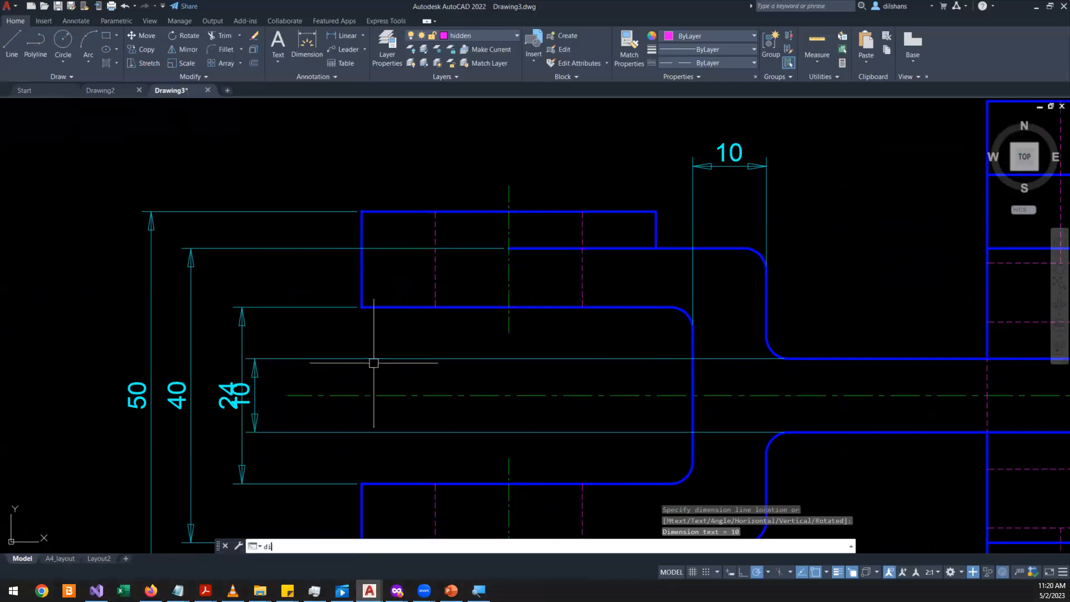
pyautogui.write('mens')
pyautogui.press('Return')
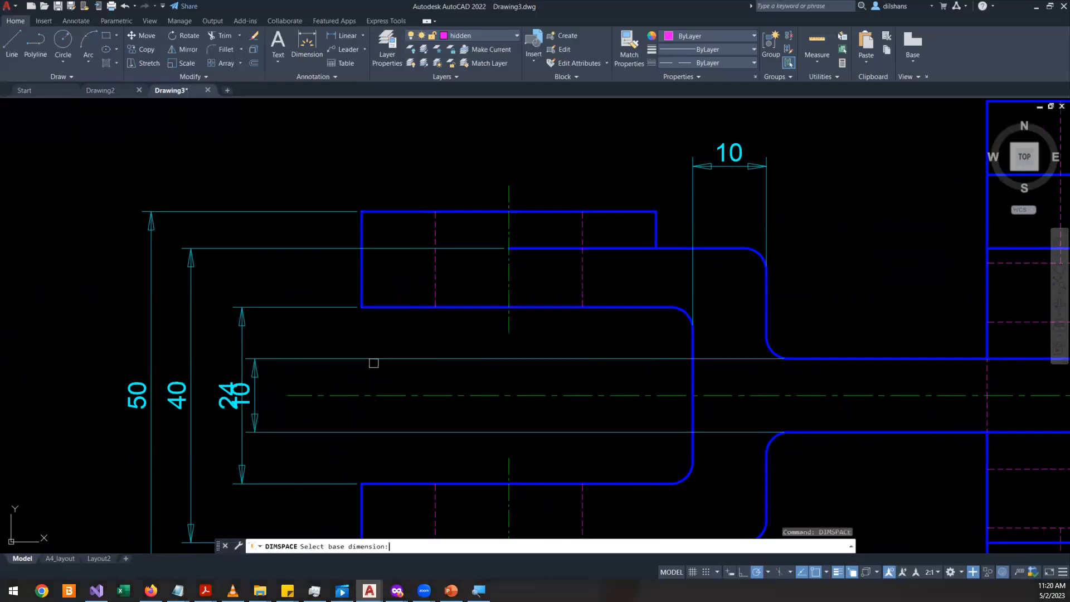
pyautogui.click(328, 357)
pyautogui.click(282, 324)
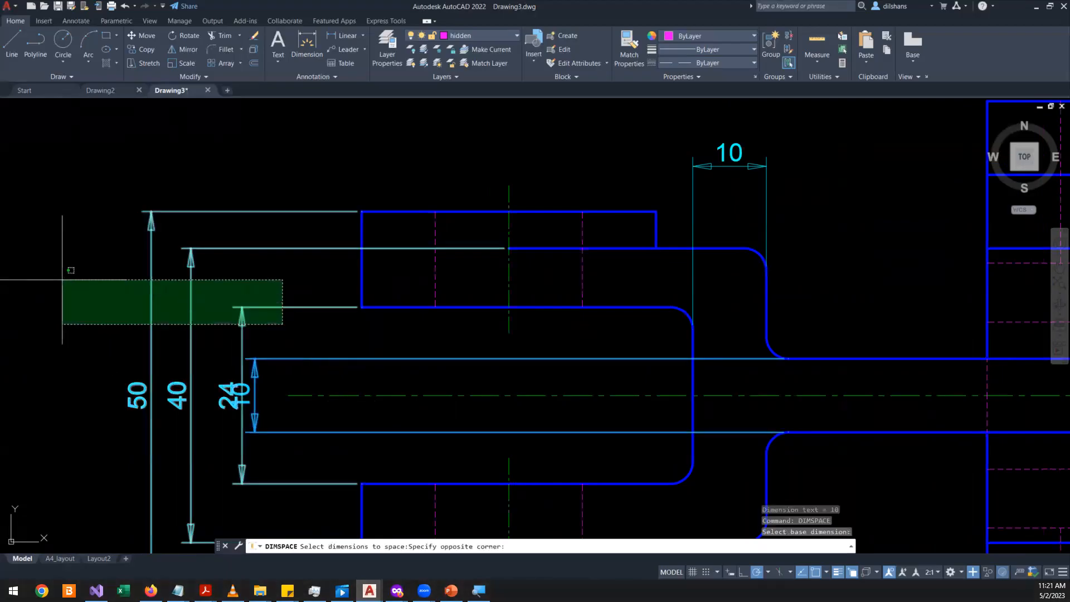
pyautogui.click(62, 280)
pyautogui.press('Return')
pyautogui.press('Return')
pyautogui.scroll(-2, 422, 291)
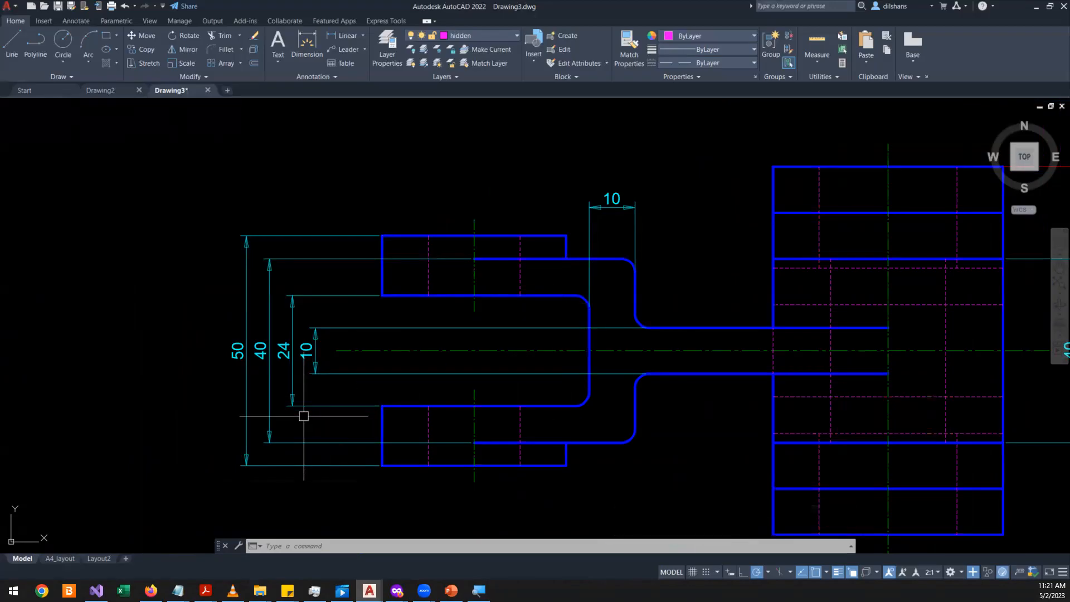
# - Delete the redundant vertical 10 mm dimension below the R8 fillet in the front view
pyautogui.scroll(-4, 304, 416)
pyautogui.scroll(-4, 537, 194)
pyautogui.scroll(2, 535, 183)
pyautogui.scroll(-1, 535, 182)
pyautogui.scroll(3, 500, 417)
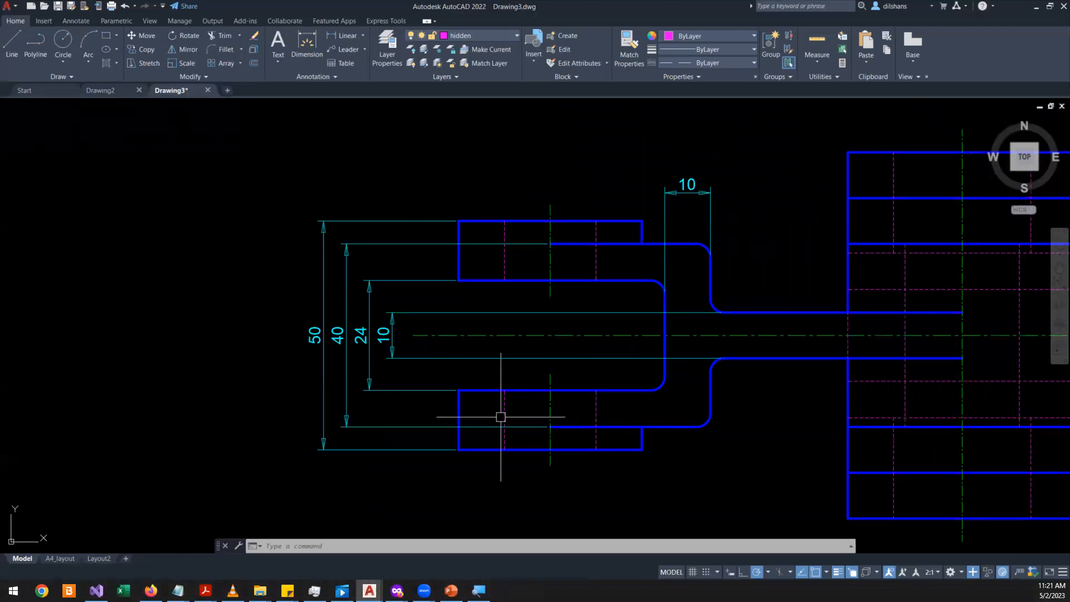
pyautogui.scroll(-3, 500, 417)
pyautogui.scroll(-2, 593, 239)
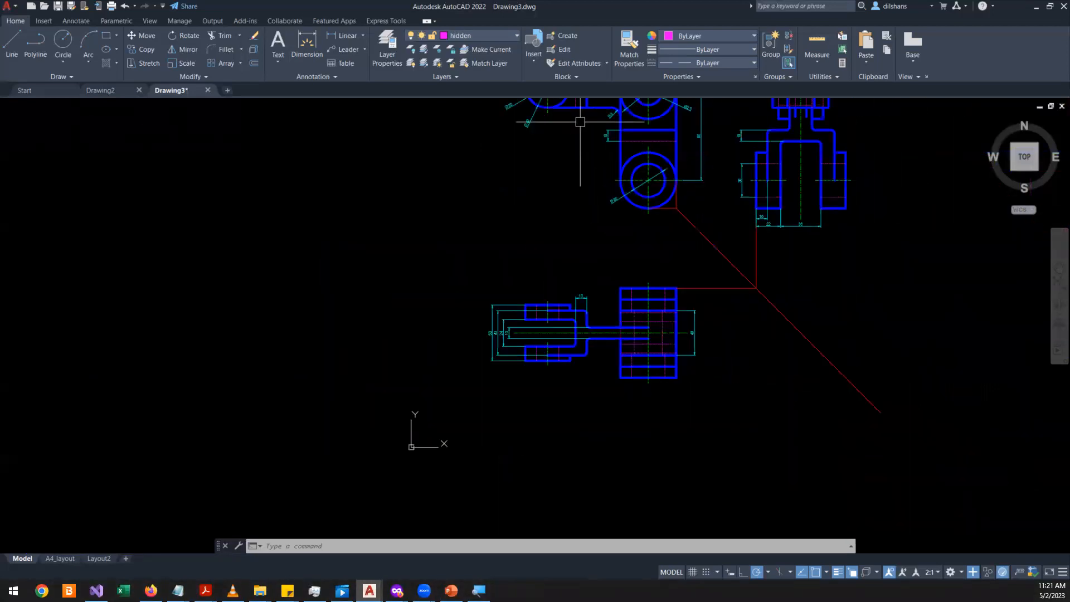
pyautogui.click(1059, 267)
pyautogui.moveTo(604, 138)
pyautogui.mouseDown()
pyautogui.moveTo(581, 174)
pyautogui.moveTo(560, 353)
pyautogui.mouseUp()
pyautogui.scroll(6, 560, 354)
pyautogui.scroll(-2, 442, 437)
pyautogui.scroll(1, 393, 474)
pyautogui.moveTo(393, 473)
pyautogui.mouseDown()
pyautogui.moveTo(492, 342)
pyautogui.moveTo(461, 411)
pyautogui.mouseUp()
pyautogui.moveTo(593, 436)
pyautogui.mouseDown()
pyautogui.moveTo(587, 444)
pyautogui.moveTo(446, 394)
pyautogui.moveTo(437, 467)
pyautogui.mouseUp()
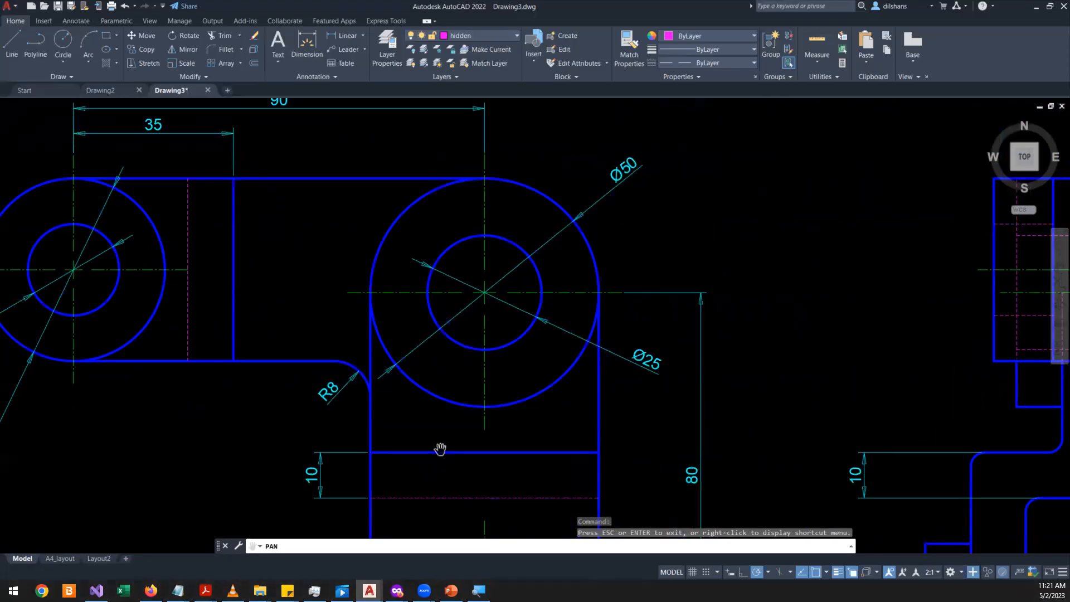
pyautogui.rightClick(434, 397)
pyautogui.click(445, 409)
pyautogui.click(336, 473)
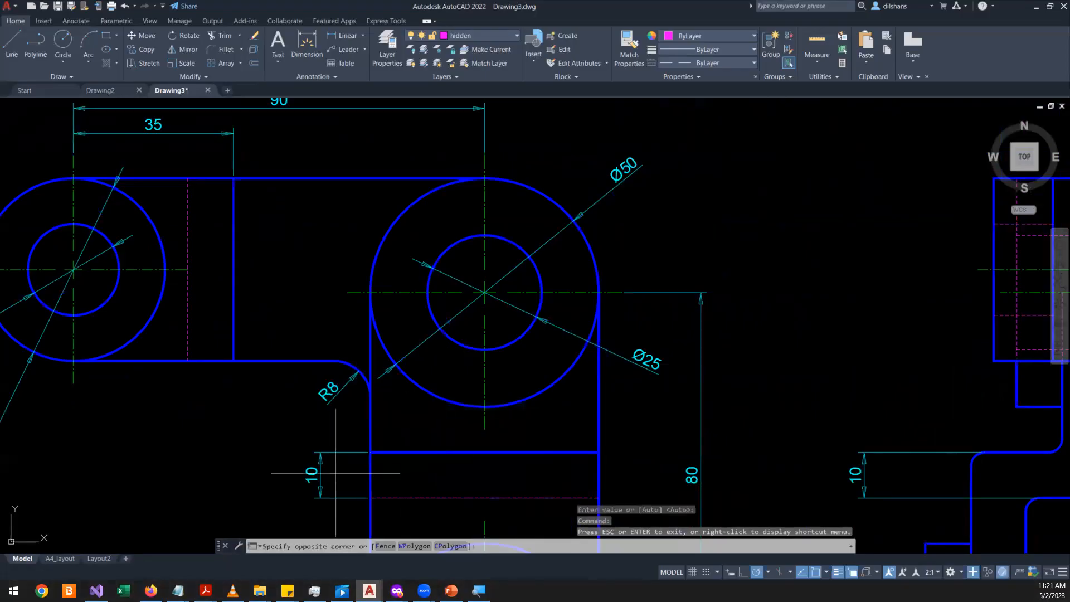
pyautogui.click(223, 430)
pyautogui.press('Delete')
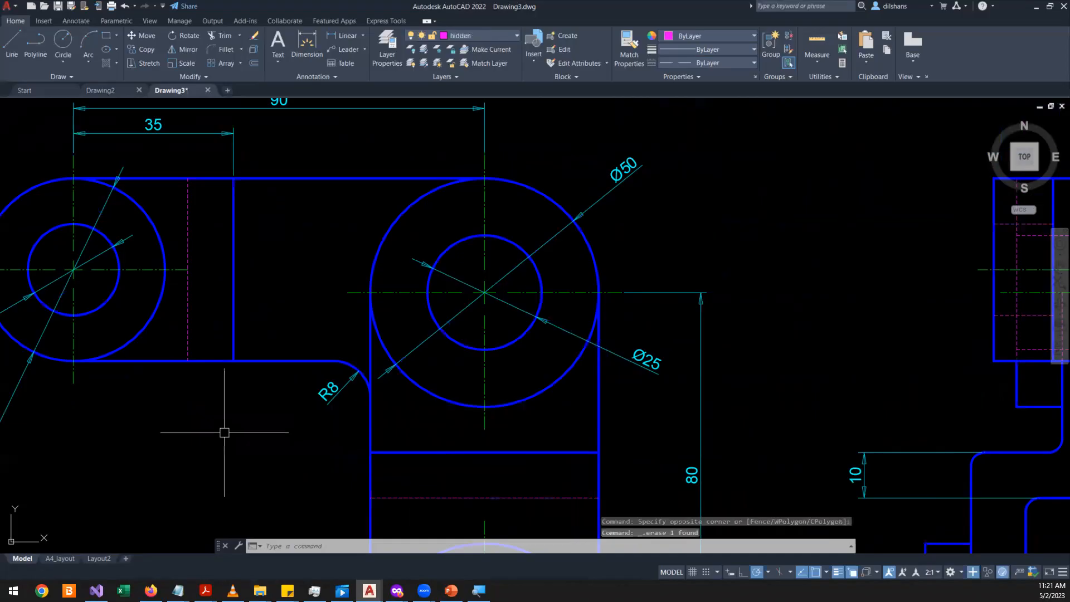
# - Review the dimensions across the front, side and top views for missing or repeated sizes
pyautogui.scroll(-3, 223, 432)
pyautogui.scroll(-2, 383, 370)
pyautogui.scroll(5, 439, 428)
pyautogui.scroll(-4, 502, 362)
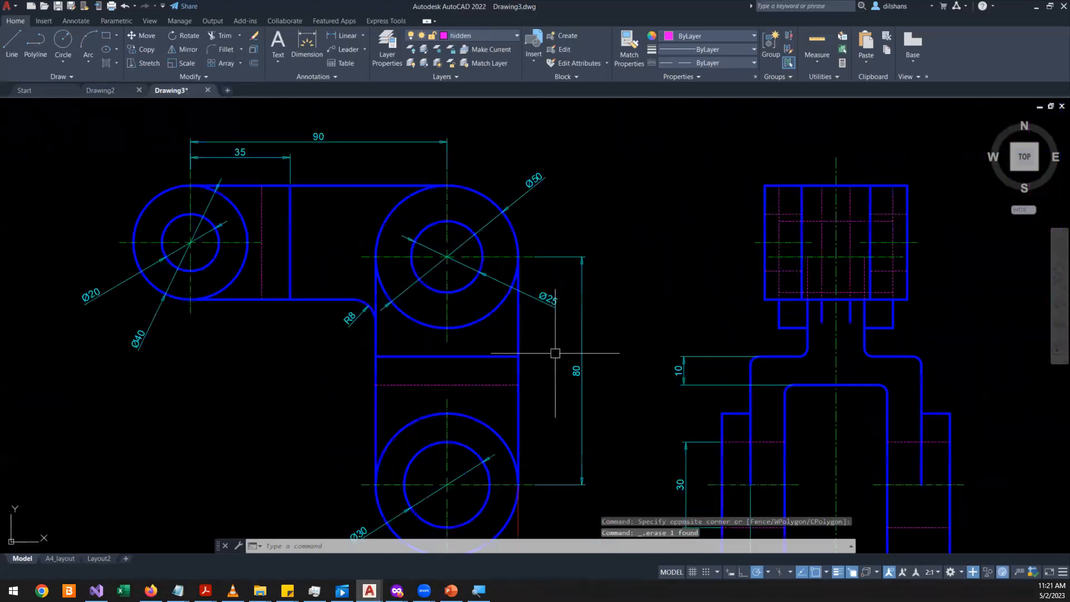
pyautogui.scroll(4, 671, 419)
pyautogui.scroll(-4, 673, 424)
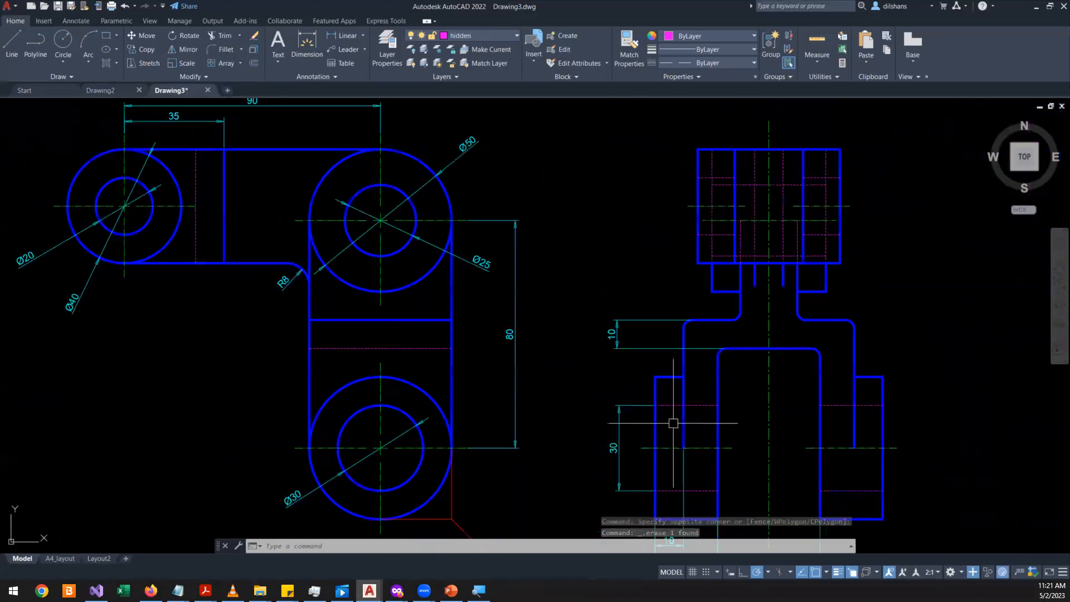
pyautogui.scroll(3, 573, 486)
pyautogui.scroll(-2, 572, 486)
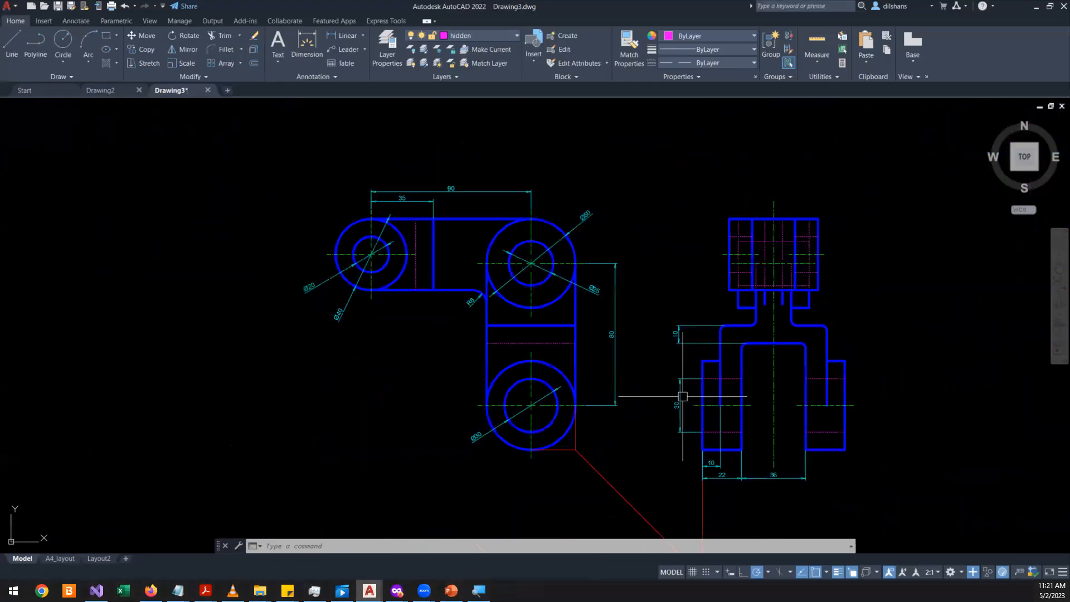
pyautogui.scroll(4, 704, 434)
pyautogui.scroll(-2, 704, 434)
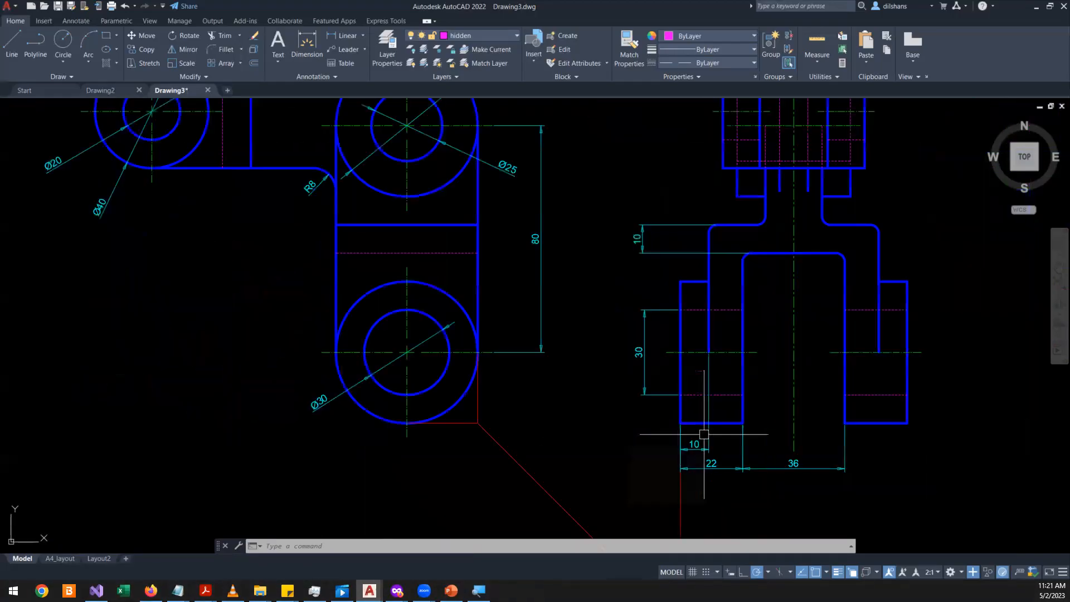
pyautogui.scroll(-2, 704, 434)
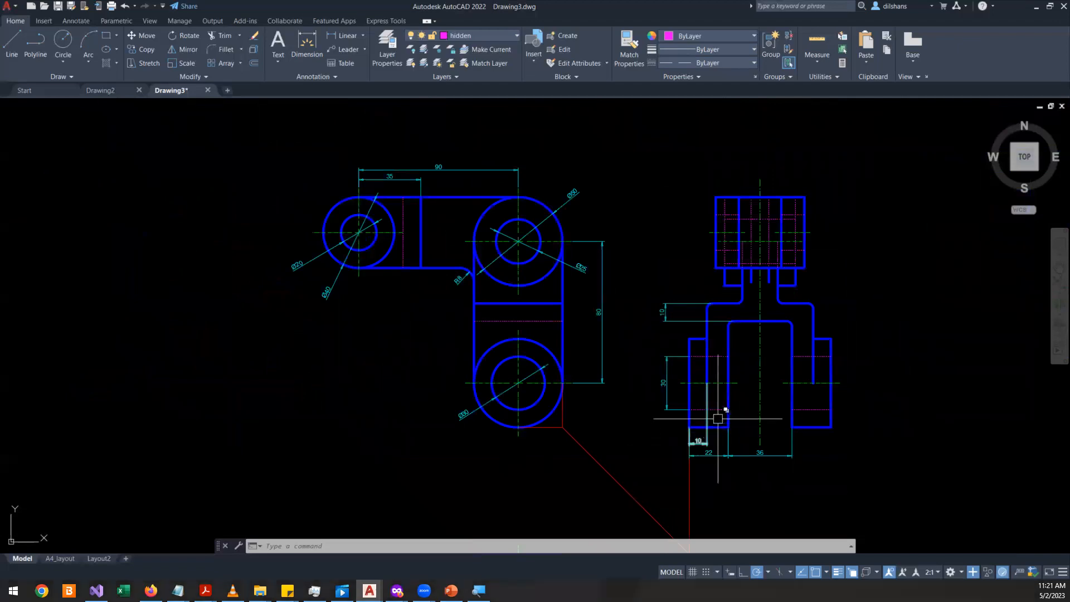
pyautogui.scroll(-3, 865, 218)
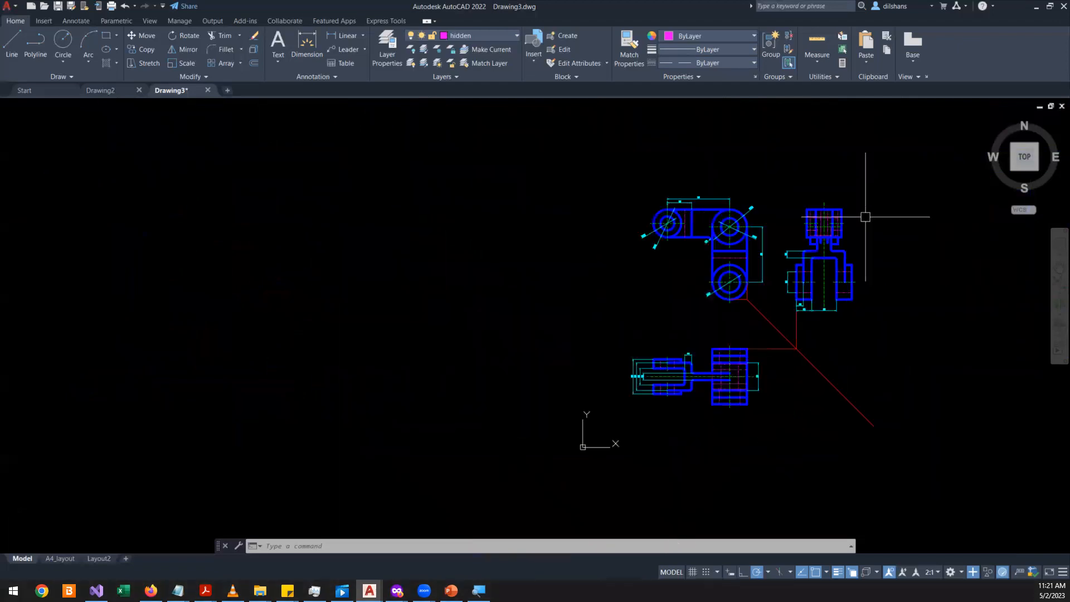
pyautogui.scroll(5, 865, 218)
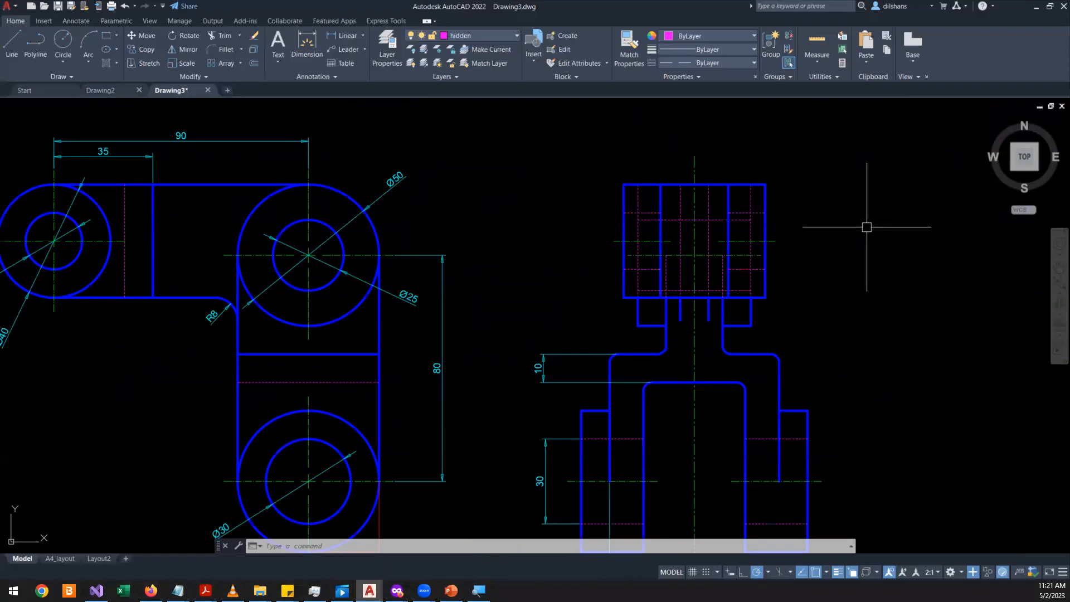
pyautogui.scroll(-5, 865, 227)
pyautogui.scroll(3, 855, 239)
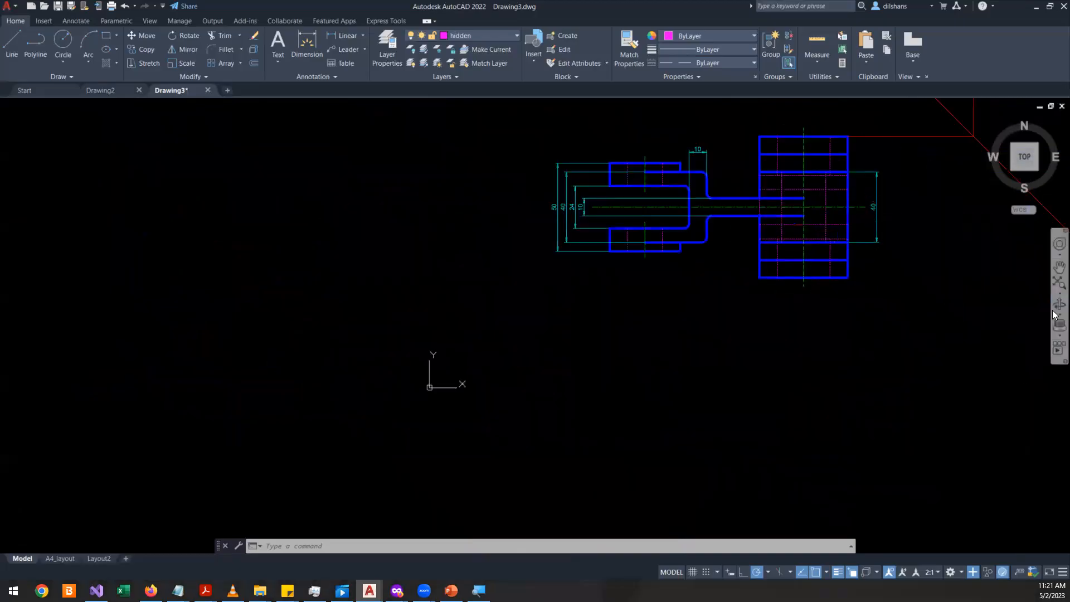
pyautogui.click(1058, 268)
pyautogui.moveTo(943, 275)
pyautogui.mouseDown()
pyautogui.moveTo(523, 473)
pyautogui.moveTo(480, 543)
pyautogui.mouseUp()
pyautogui.moveTo(508, 366)
pyautogui.mouseDown()
pyautogui.moveTo(488, 444)
pyautogui.moveTo(442, 358)
pyautogui.moveTo(589, 350)
pyautogui.moveTo(530, 462)
pyautogui.mouseUp()
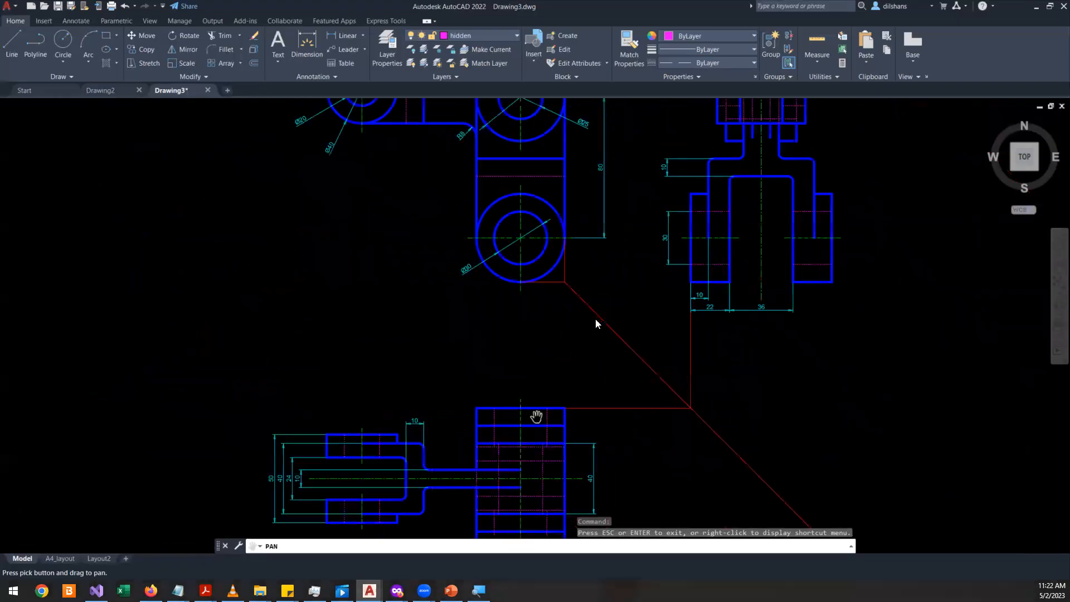
pyautogui.press('Escape')
pyautogui.write('d')
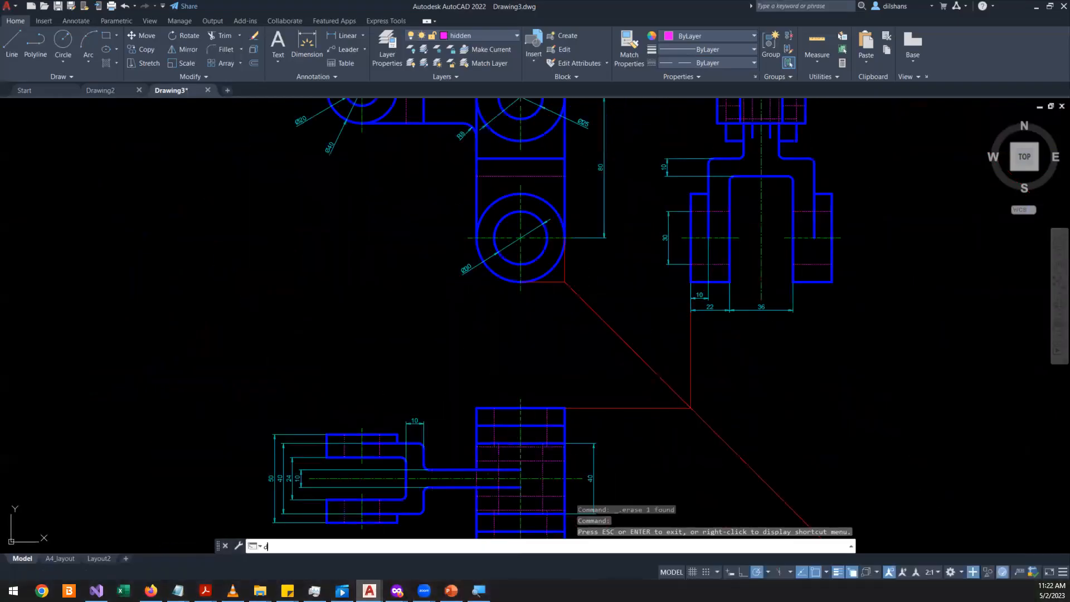
pyautogui.press('Return')
pyautogui.click(673, 272)
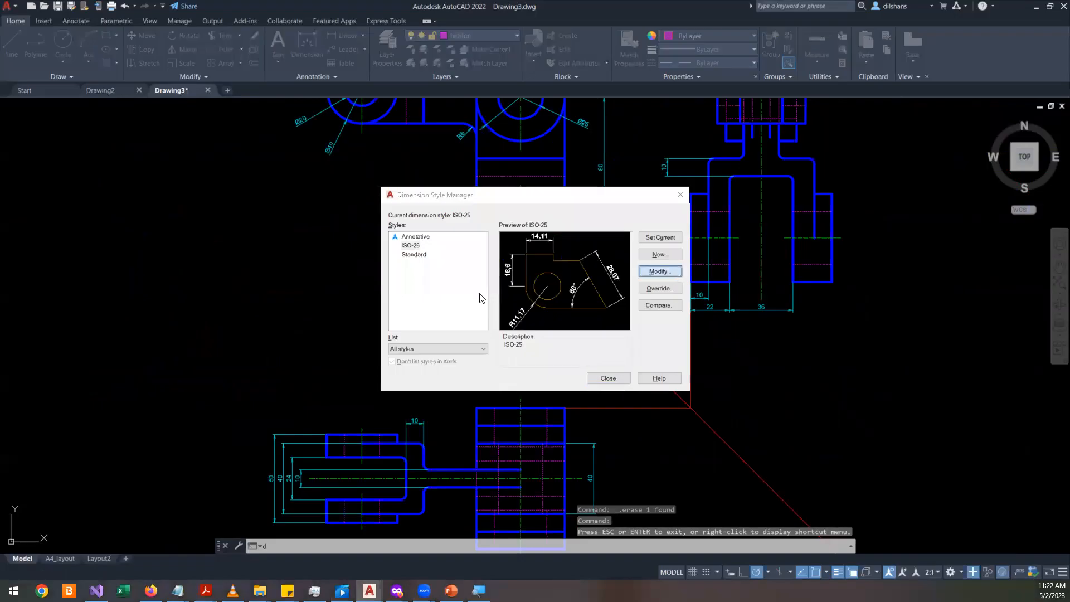
pyautogui.press('Escape')
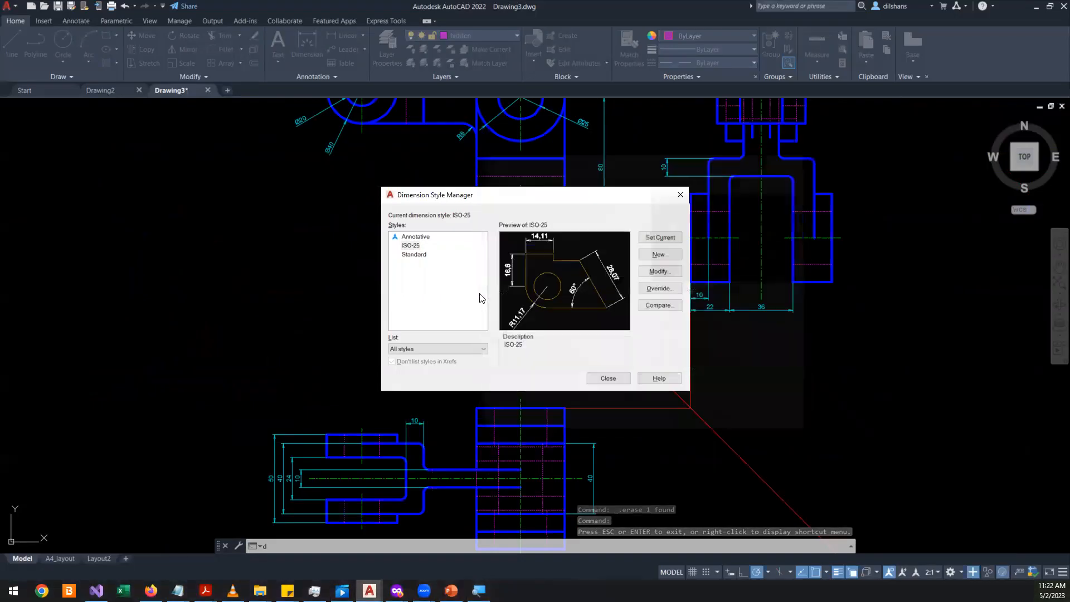
pyautogui.press('Escape')
# - Set the Standard text style's height to 3 and apply the change
pyautogui.write('st')
pyautogui.press('Return')
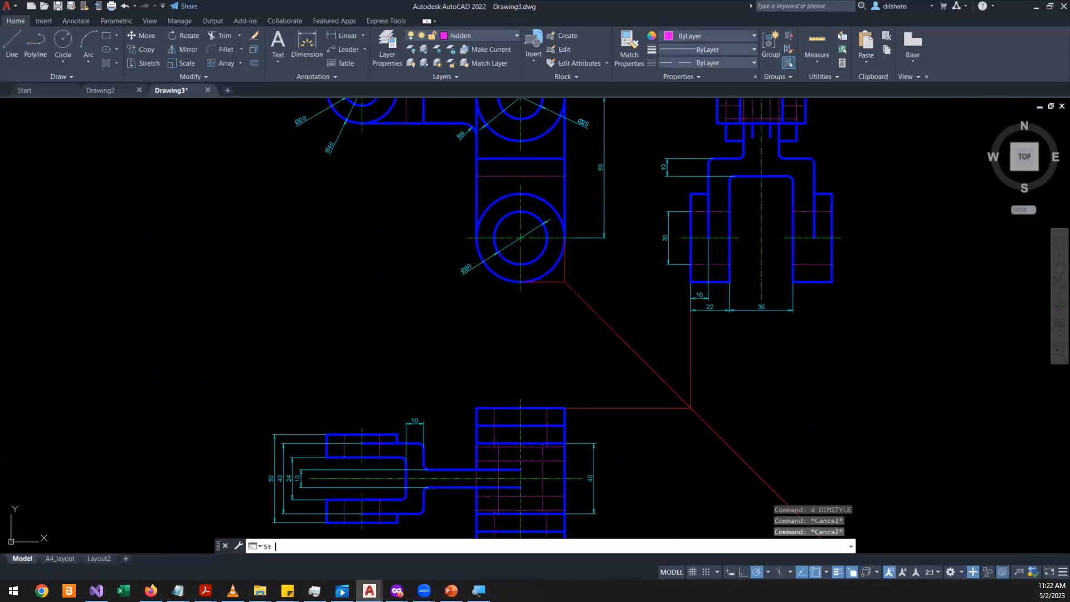
pyautogui.click(383, 236)
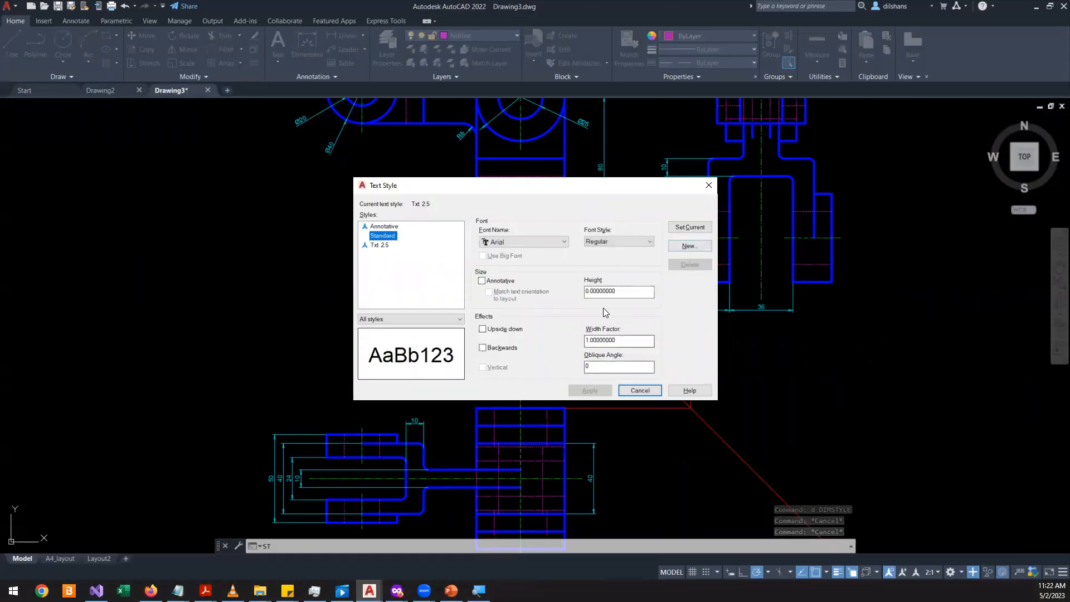
pyautogui.doubleClick(629, 291)
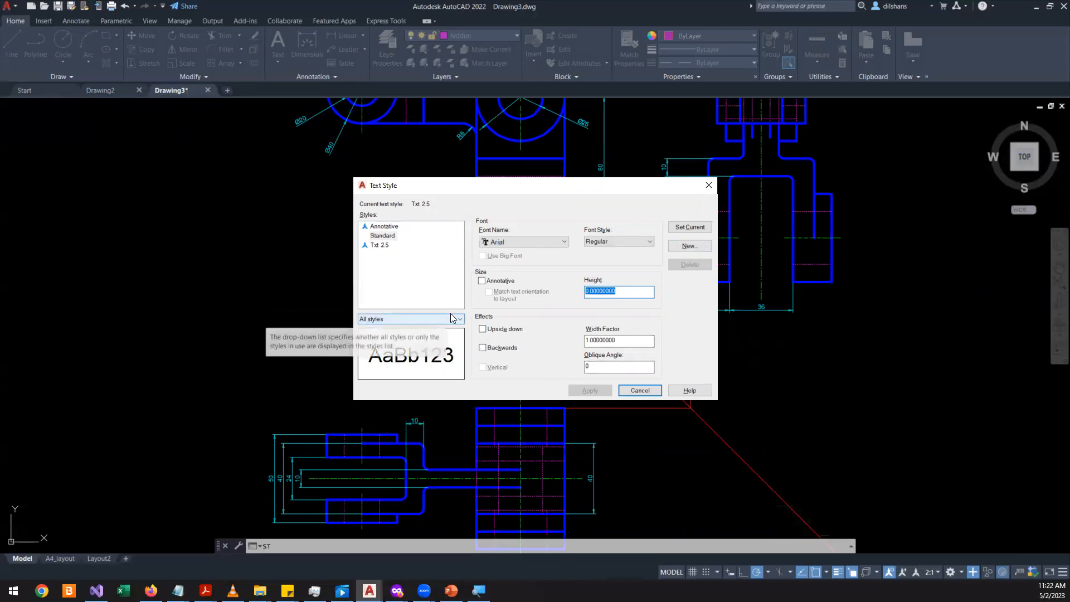
pyautogui.write('3')
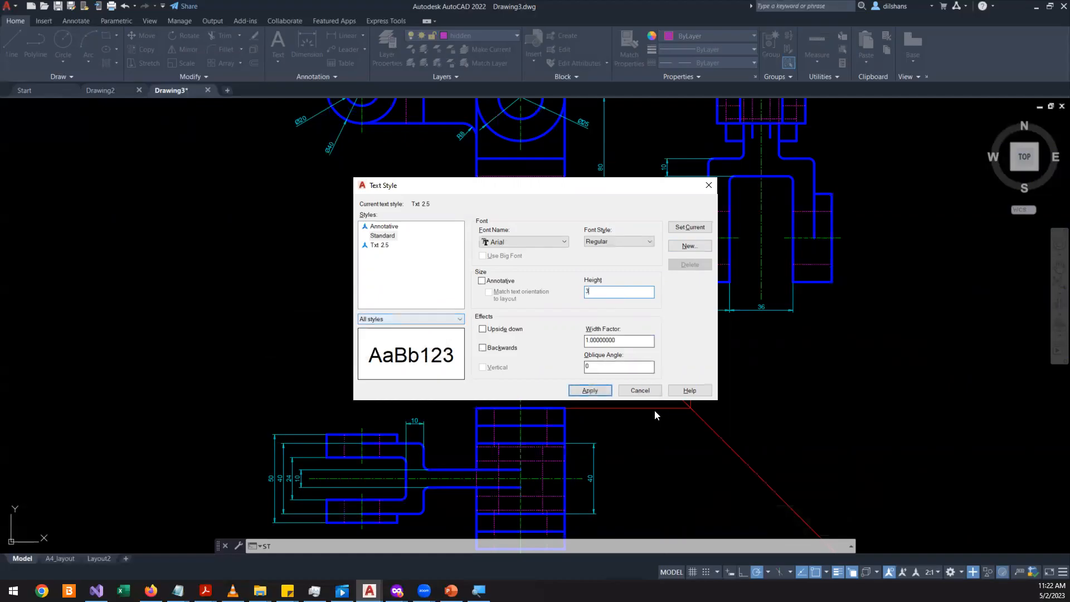
pyautogui.click(588, 392)
pyautogui.click(639, 391)
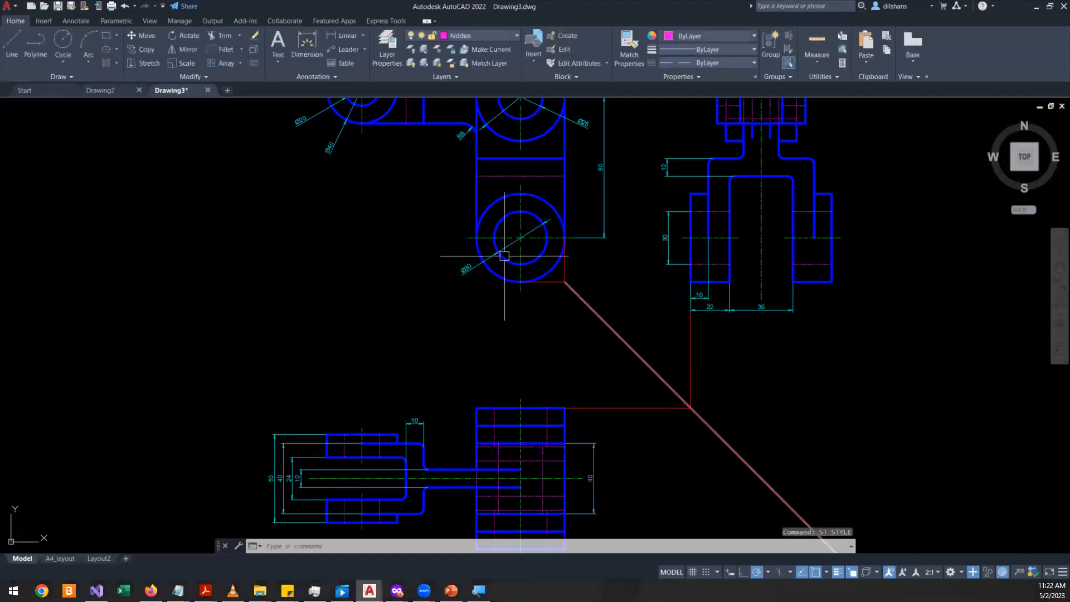
pyautogui.write('d')
pyautogui.press('Return')
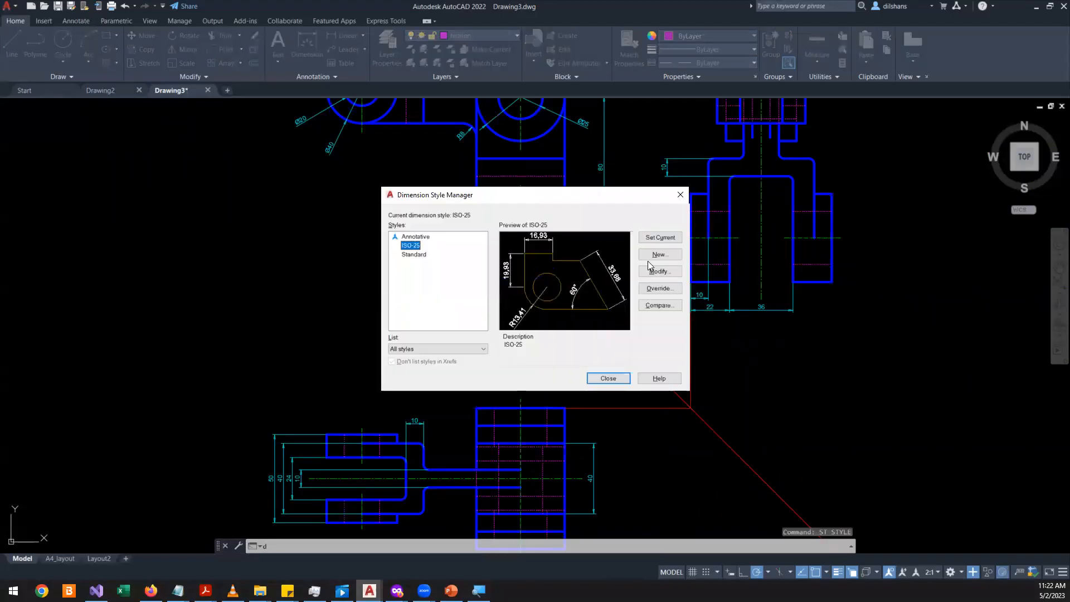
pyautogui.click(661, 271)
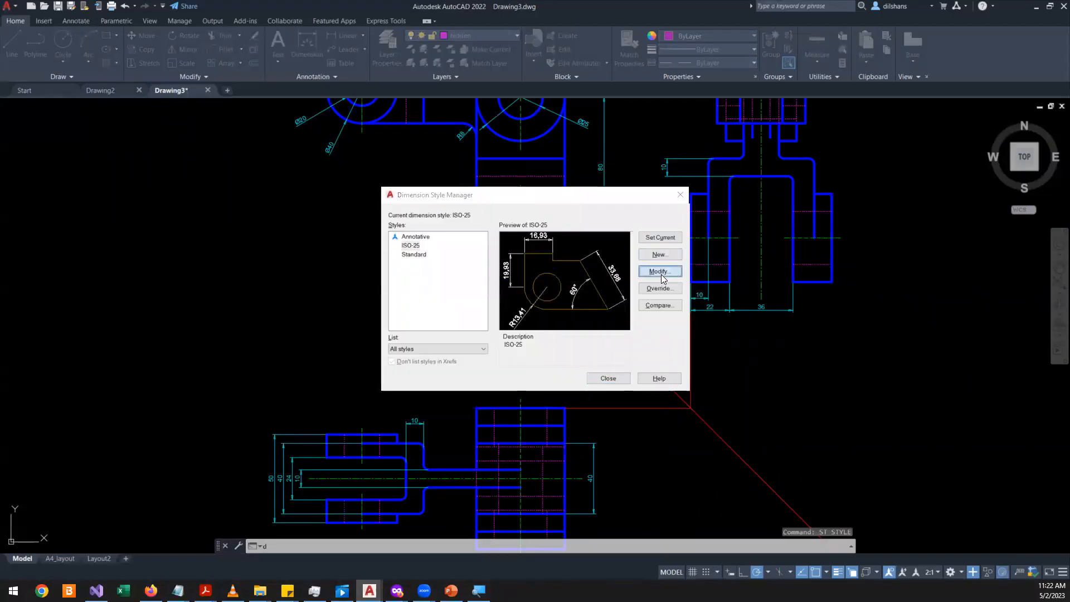
pyautogui.press('Escape')
pyautogui.press('Escape')
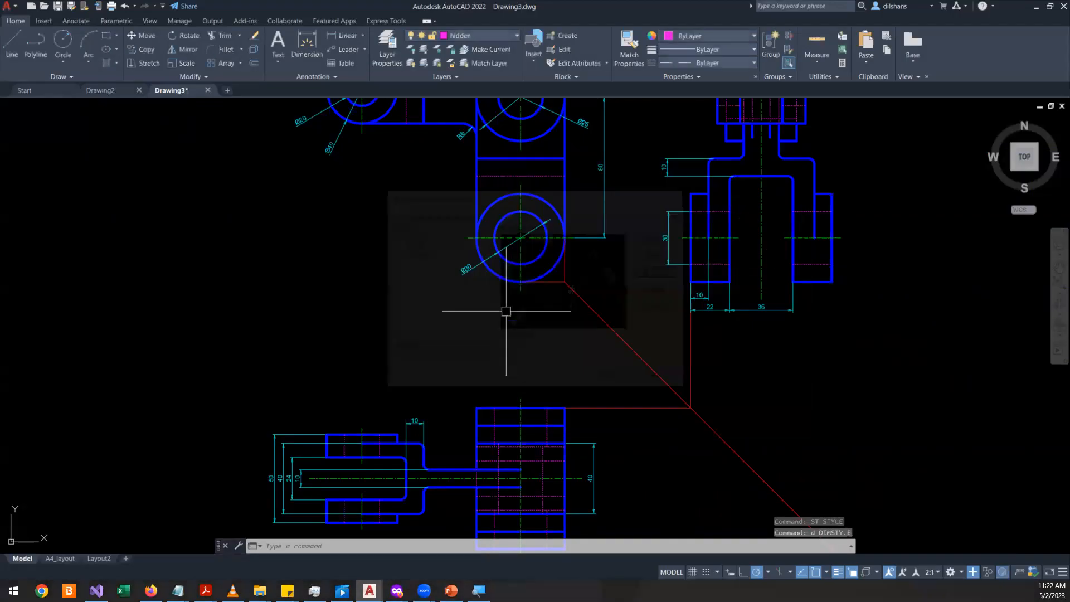
# - Set the Standard text style's height to 1.5 and apply the change
pyautogui.write('st')
pyautogui.press('Return')
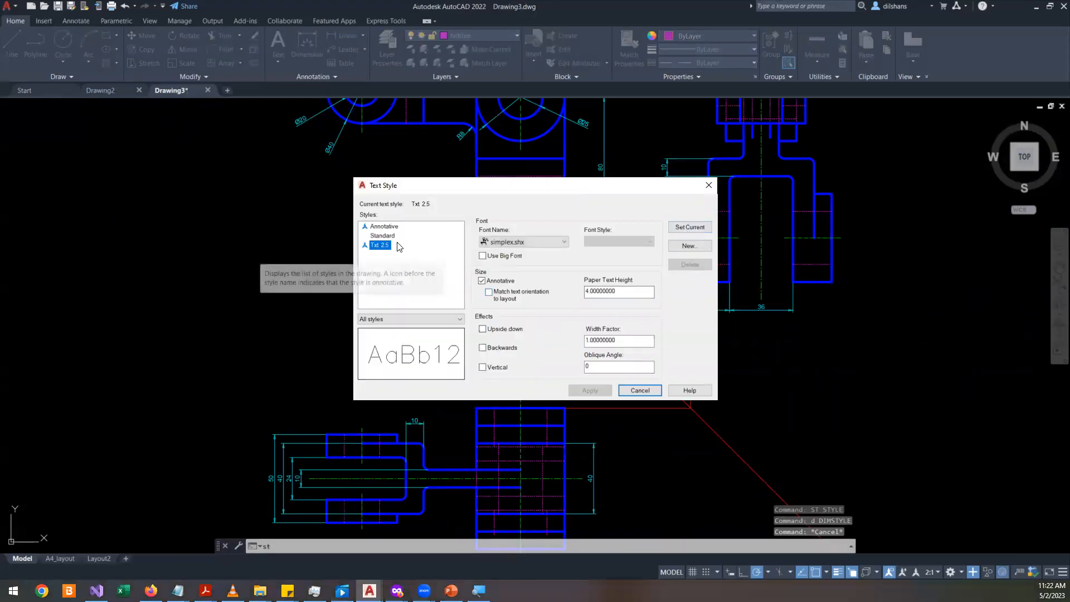
pyautogui.click(383, 235)
pyautogui.write('1.5')
pyautogui.click(595, 392)
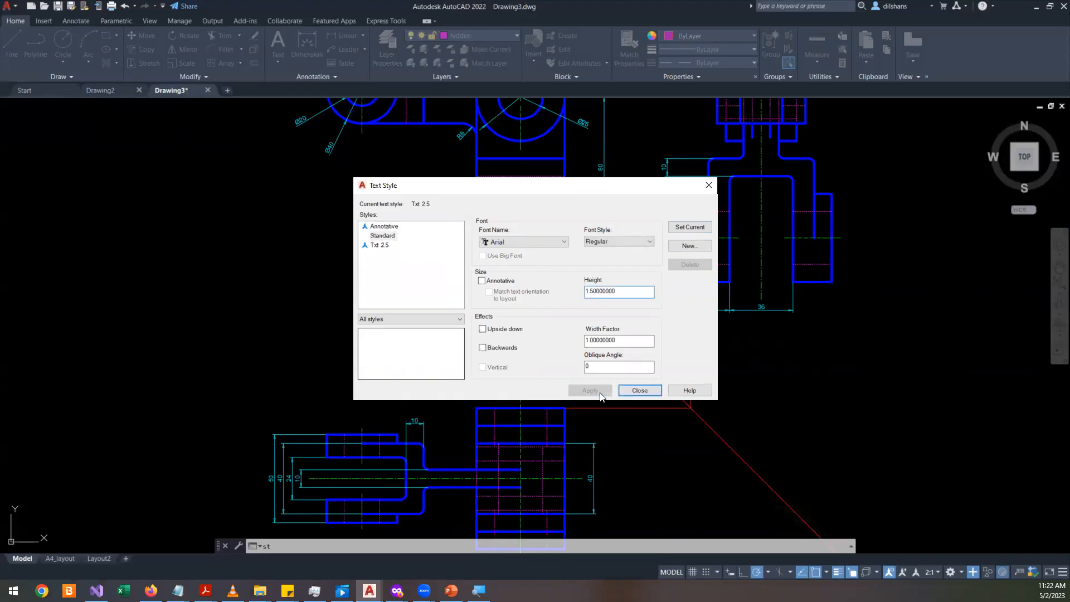
pyautogui.click(635, 388)
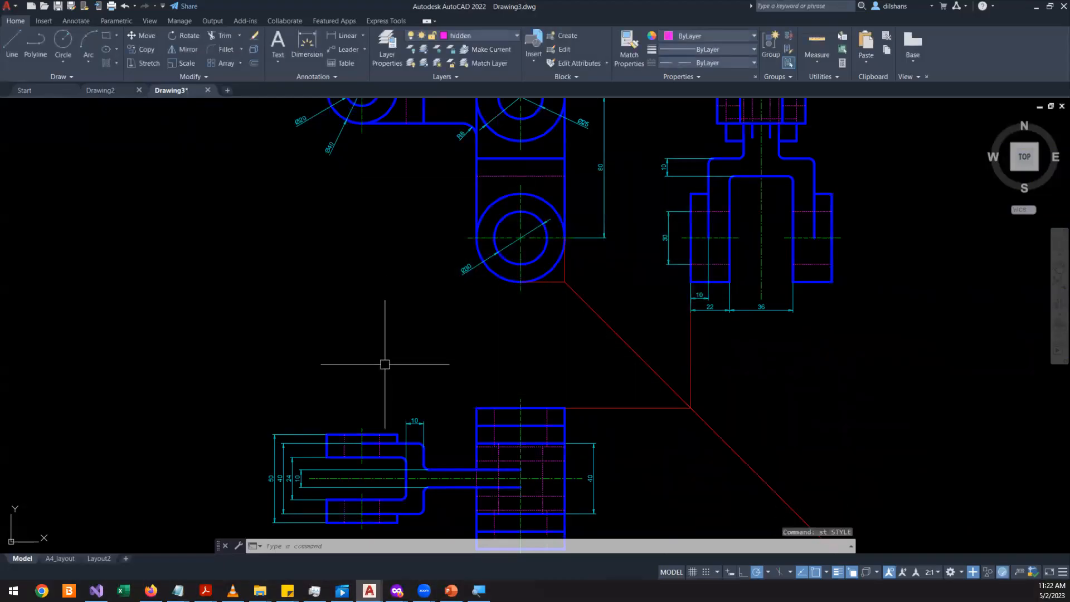
# - Change the overall scale for dimension features in the ISO-25 dimension style and save the style
pyautogui.scroll(4, 382, 366)
pyautogui.write('d')
pyautogui.press('Return')
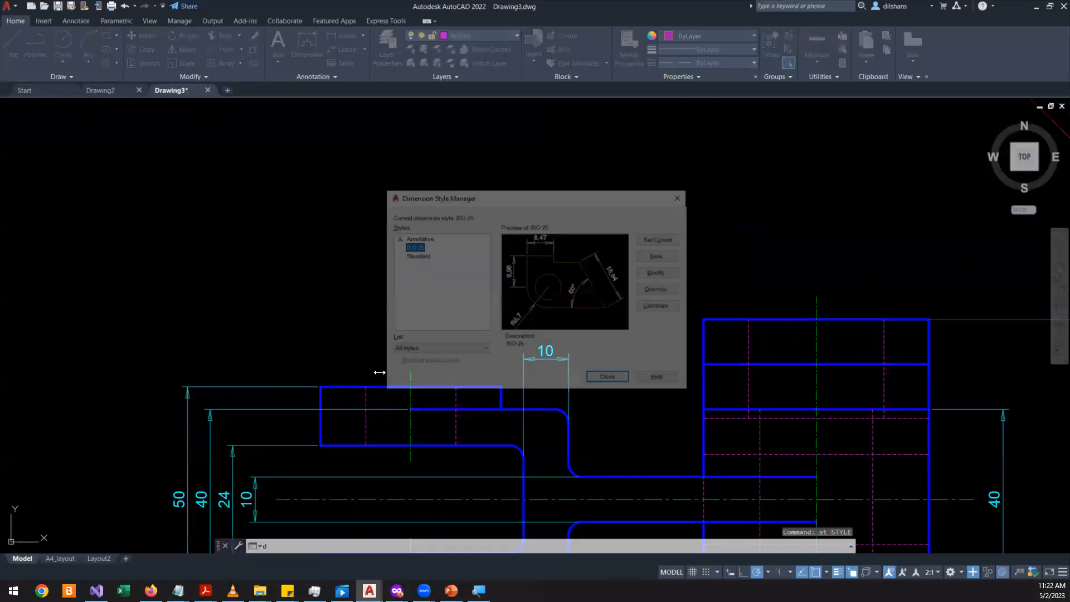
pyautogui.click(663, 272)
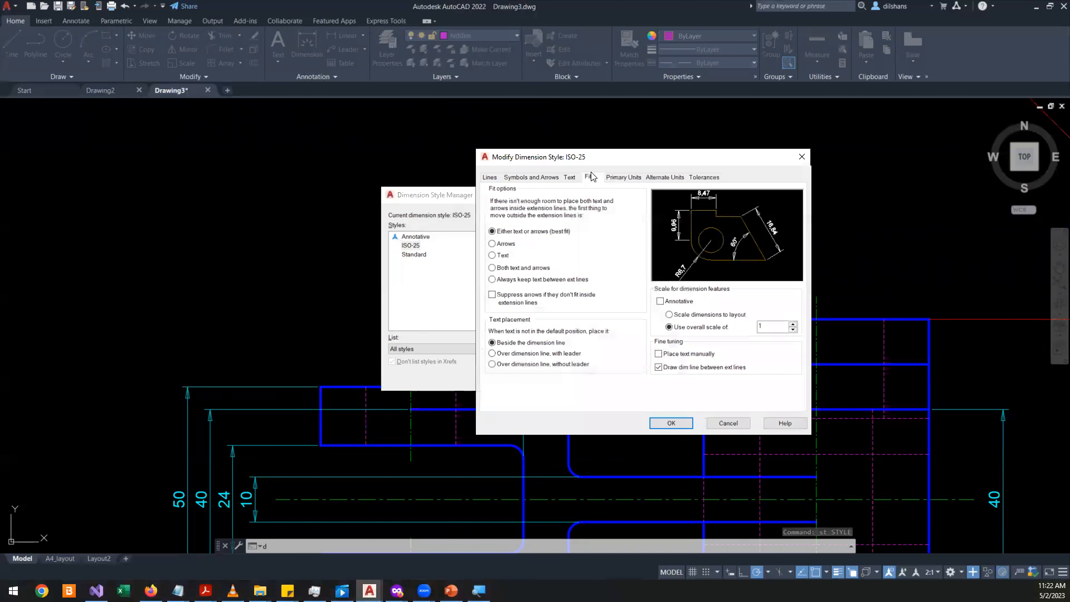
pyautogui.click(569, 177)
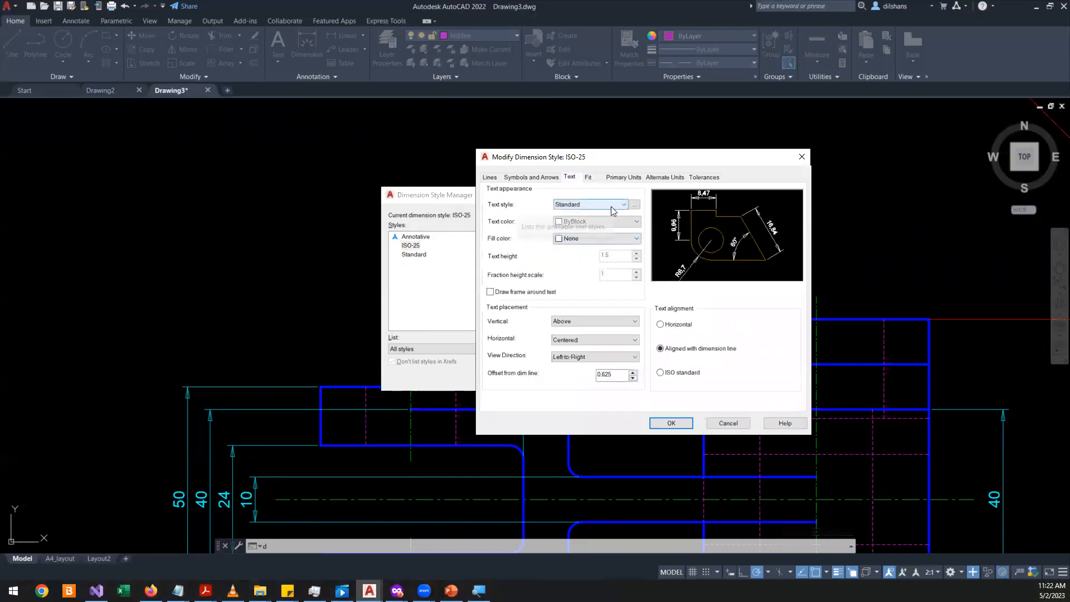
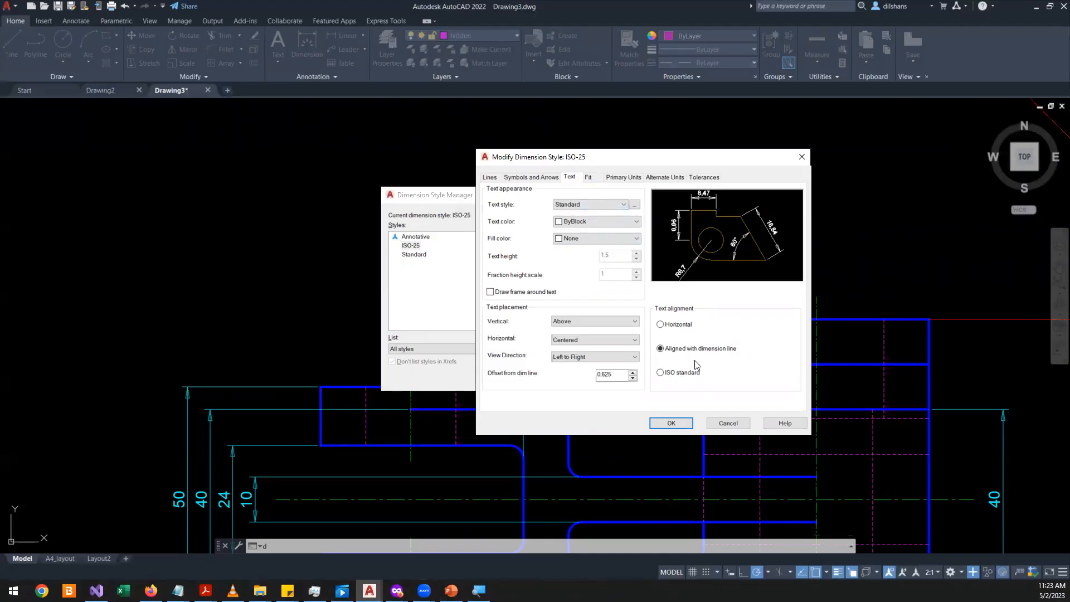
pyautogui.click(589, 178)
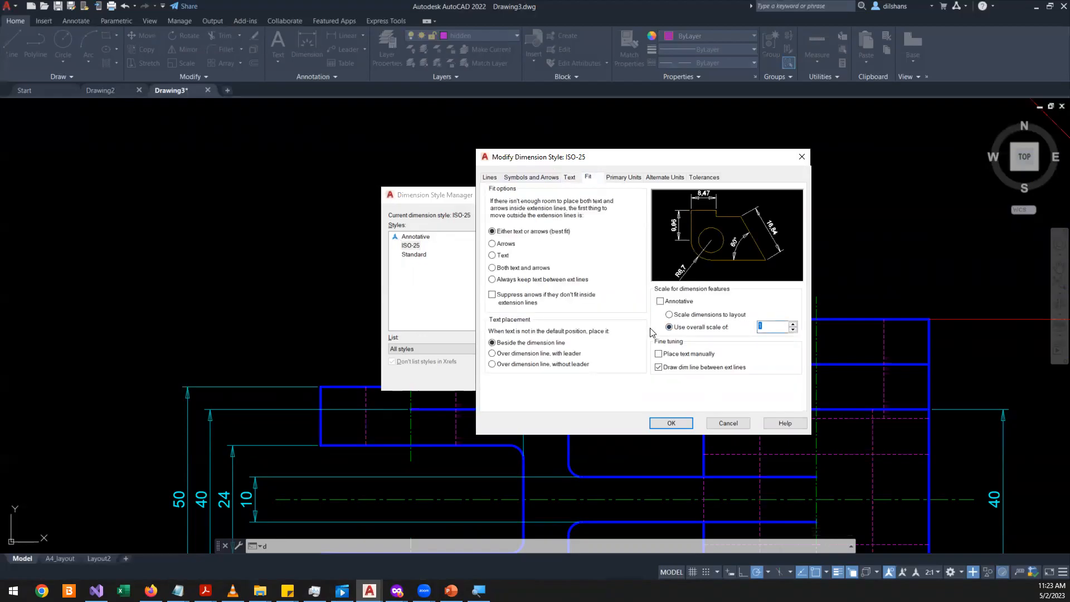
pyautogui.click(675, 424)
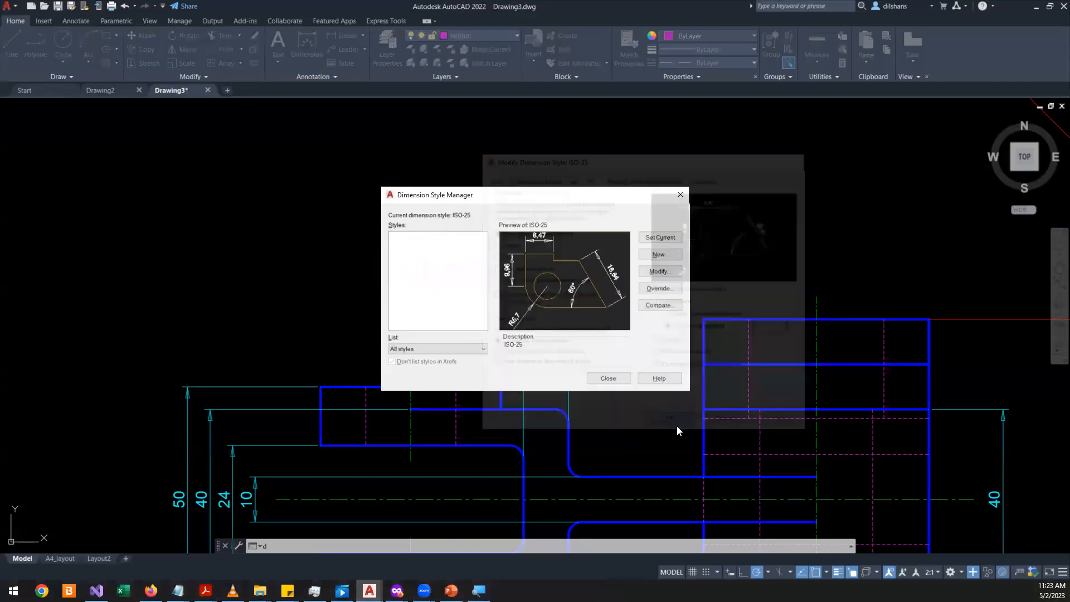
pyautogui.click(608, 378)
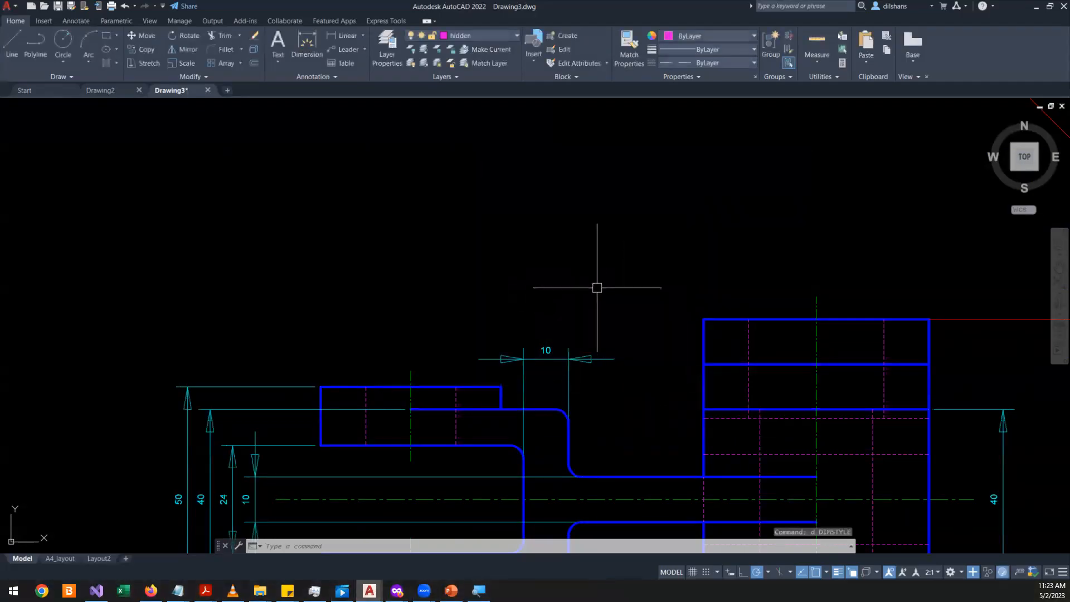
# - Regenerate the drawing and examine the text and arrowhead sizes of the top view's dimensions
pyautogui.scroll(-4, 597, 287)
pyautogui.scroll(2, 597, 288)
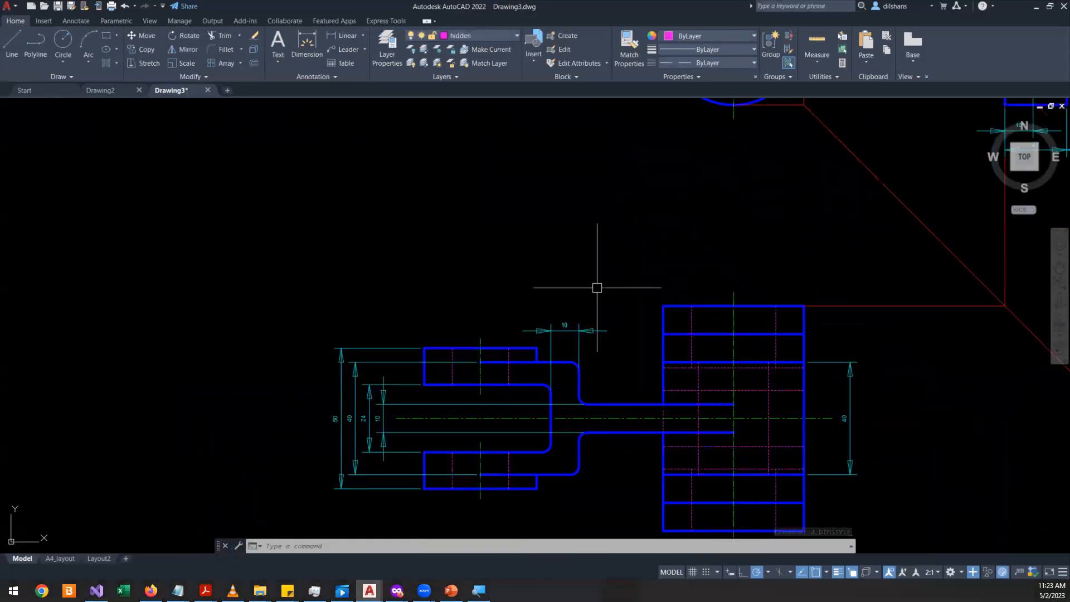
pyautogui.scroll(4, 591, 413)
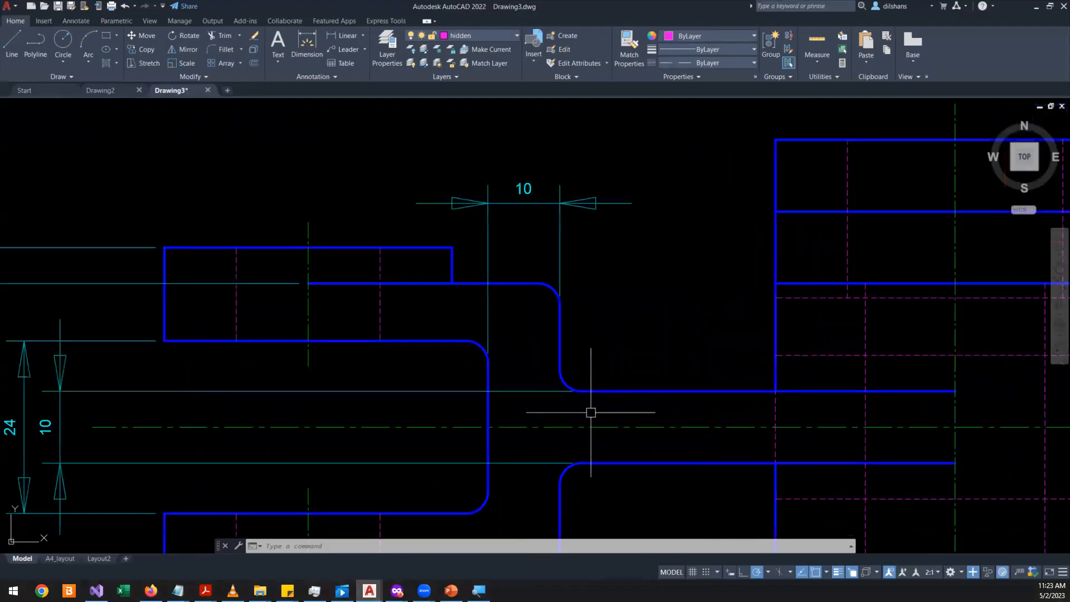
pyautogui.scroll(-2, 620, 346)
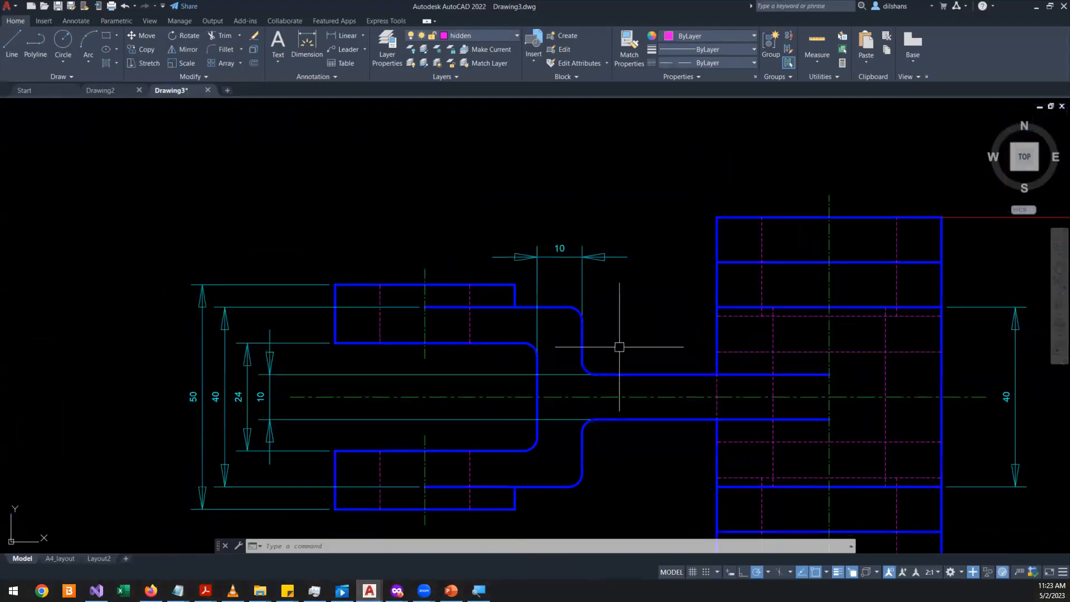
pyautogui.scroll(4, 277, 385)
pyautogui.write('re')
pyautogui.press('Return')
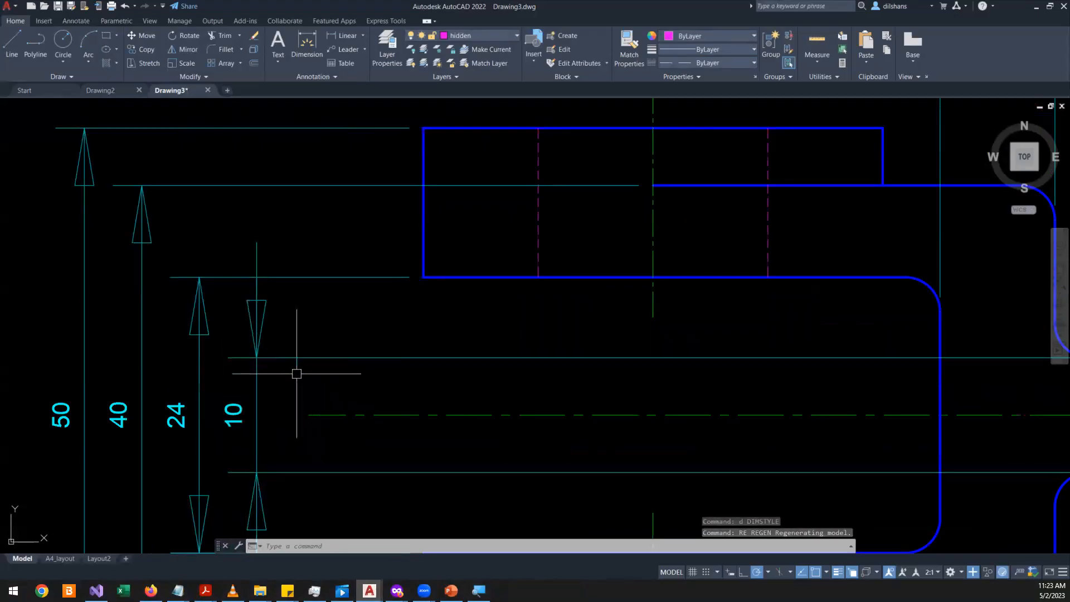
pyautogui.rightClick(165, 422)
pyautogui.press('Escape')
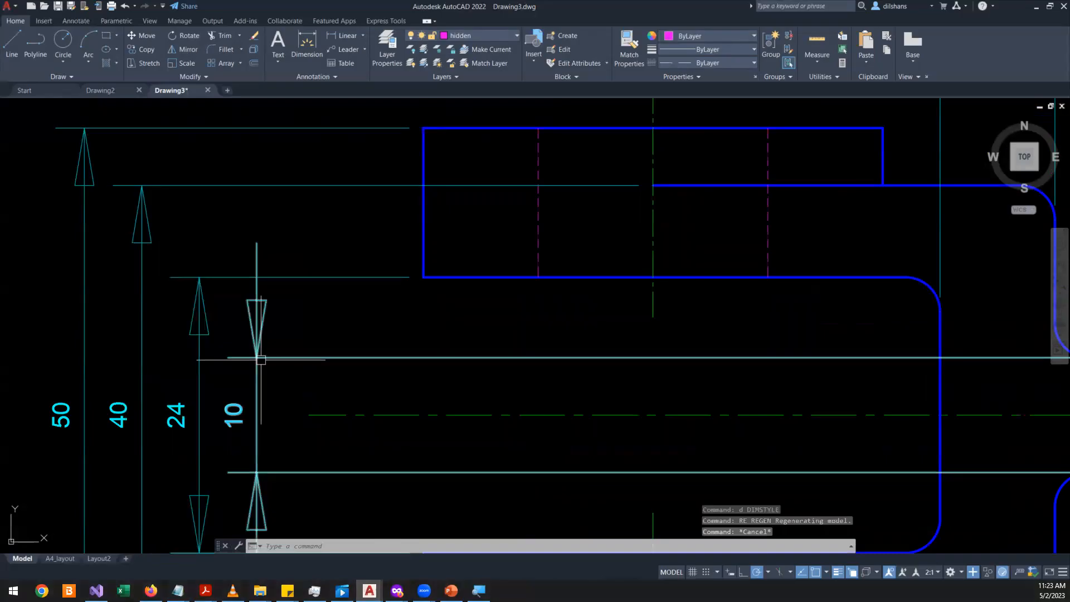
pyautogui.scroll(4, 166, 450)
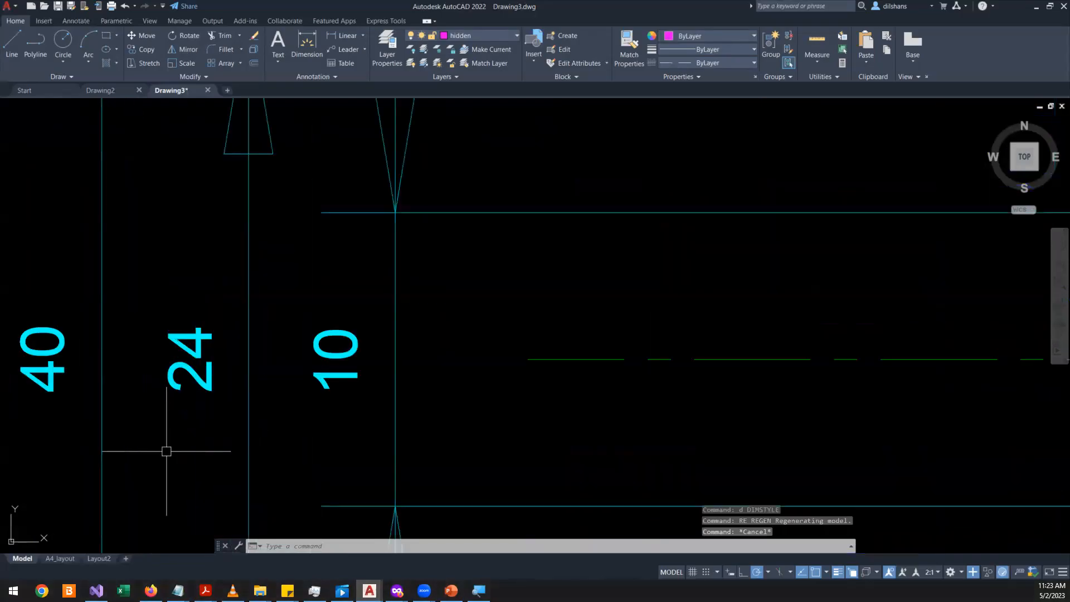
pyautogui.scroll(-4, 303, 410)
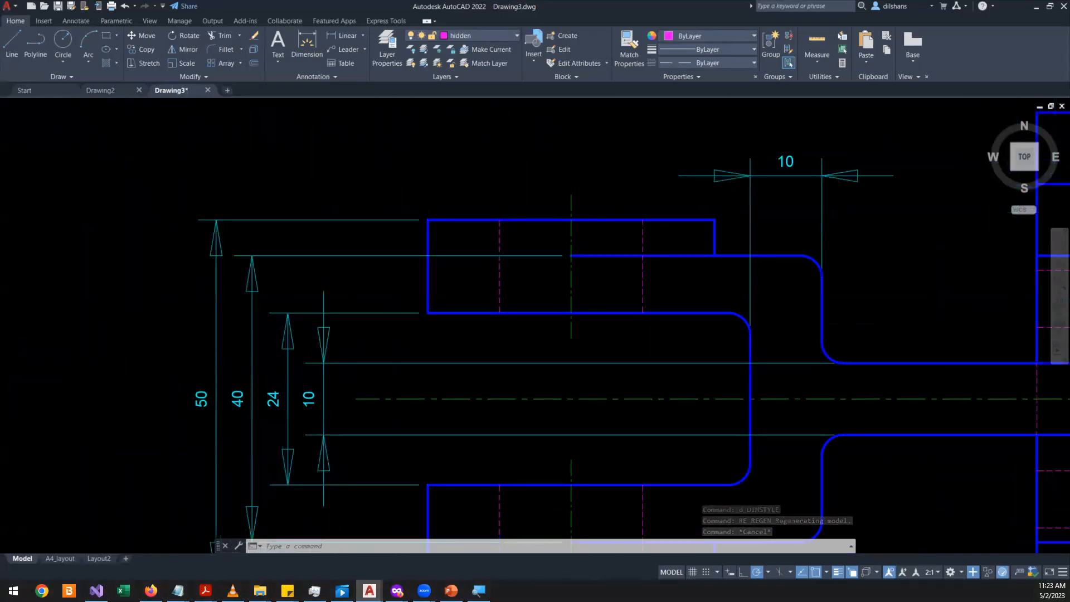
pyautogui.scroll(-1, 312, 412)
pyautogui.write('d')
pyautogui.press('Return')
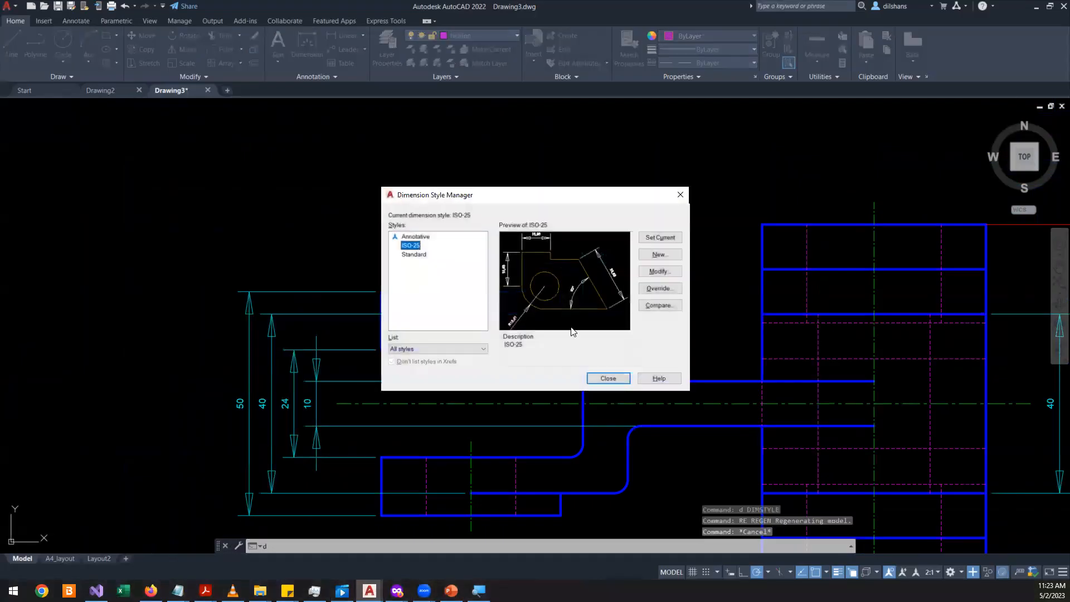
pyautogui.click(660, 271)
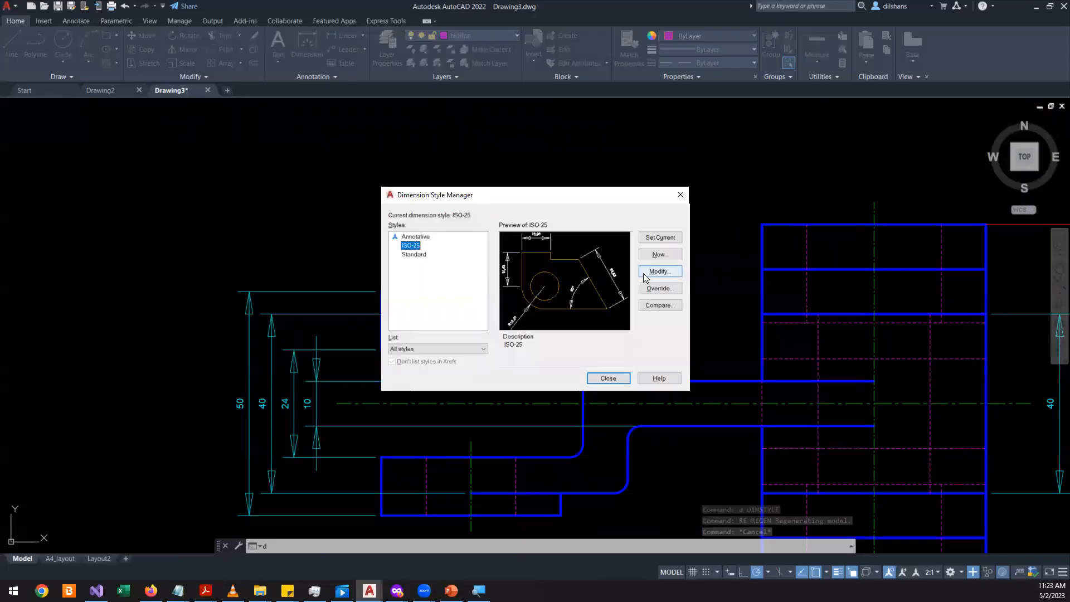
pyautogui.press('Escape')
# - Set the Standard text style's height to 0 and apply it, so dimension styles can control their own text height
pyautogui.write('St')
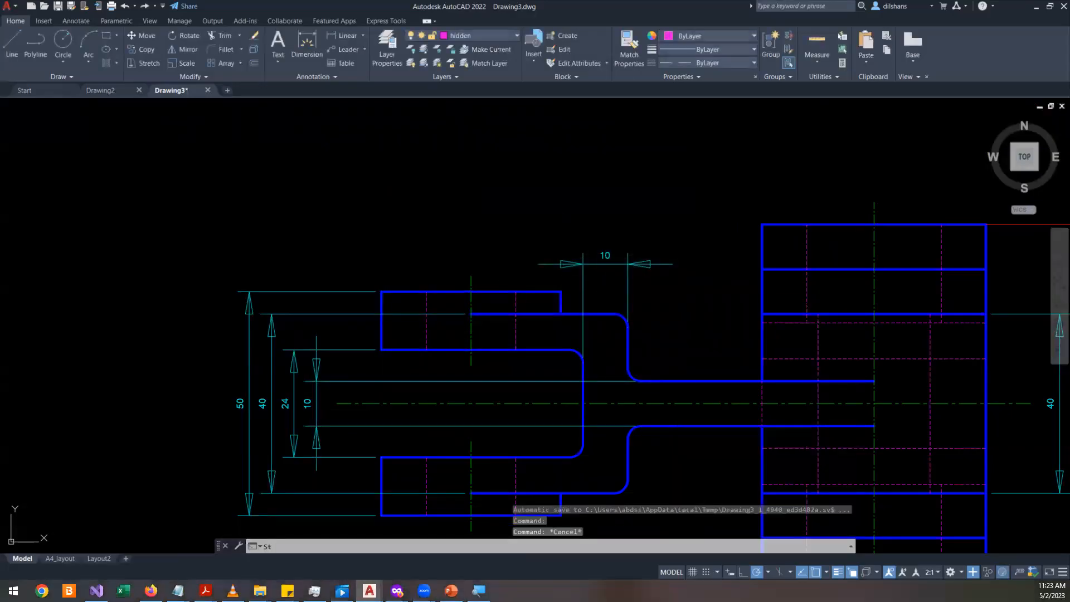
pyautogui.press('Return')
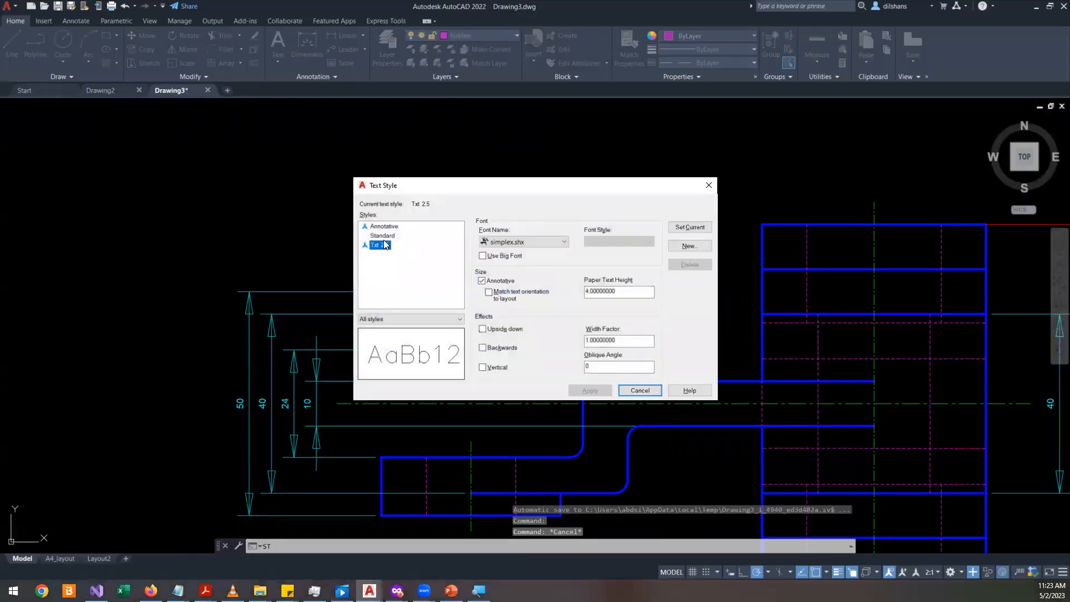
pyautogui.click(386, 236)
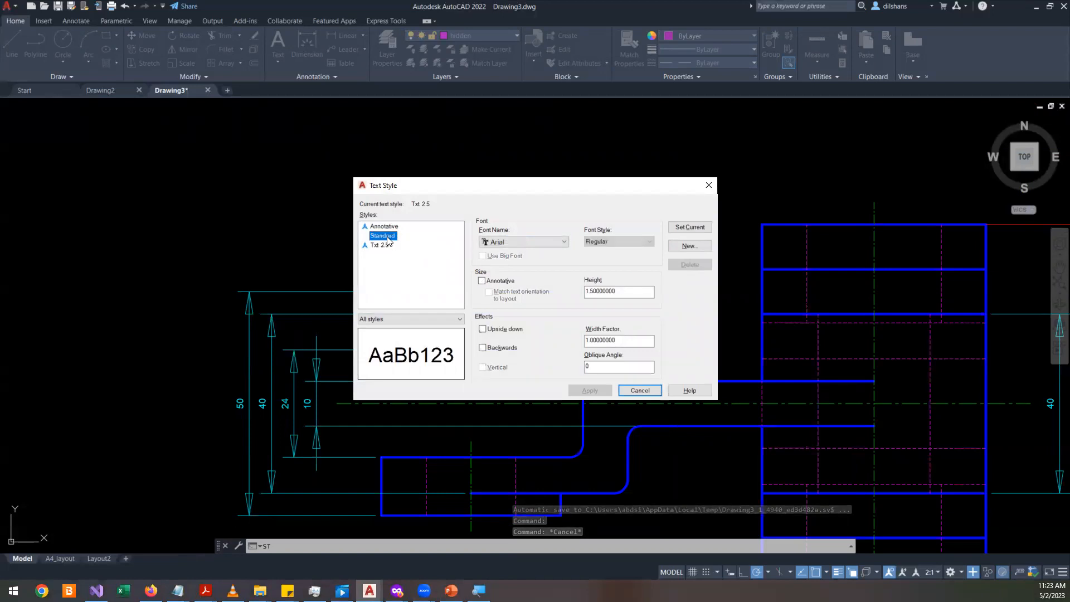
pyautogui.doubleClick(630, 292)
pyautogui.write('0')
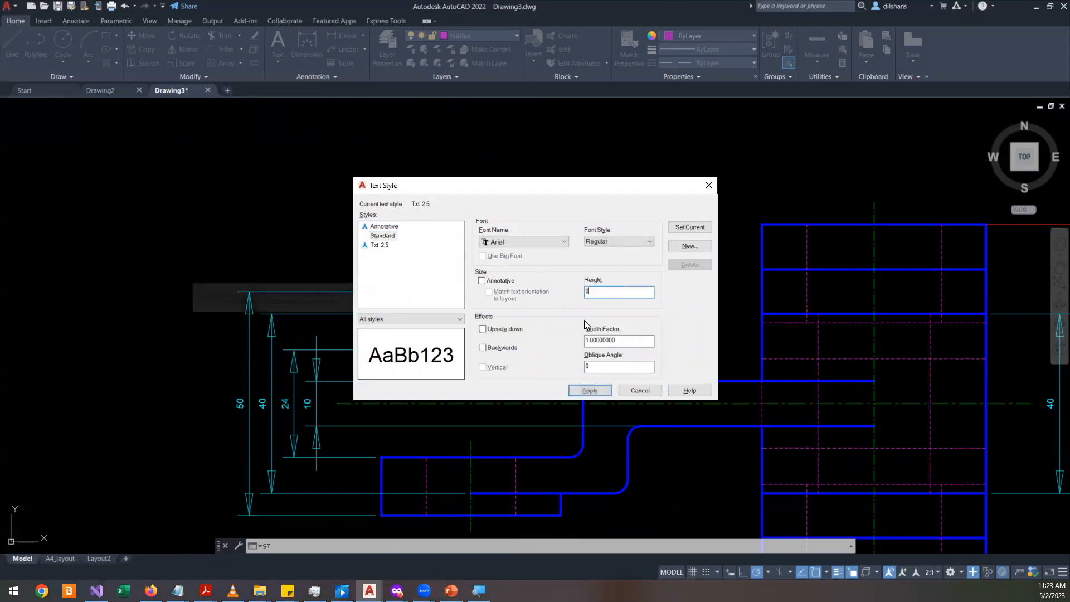
pyautogui.click(592, 389)
pyautogui.click(635, 390)
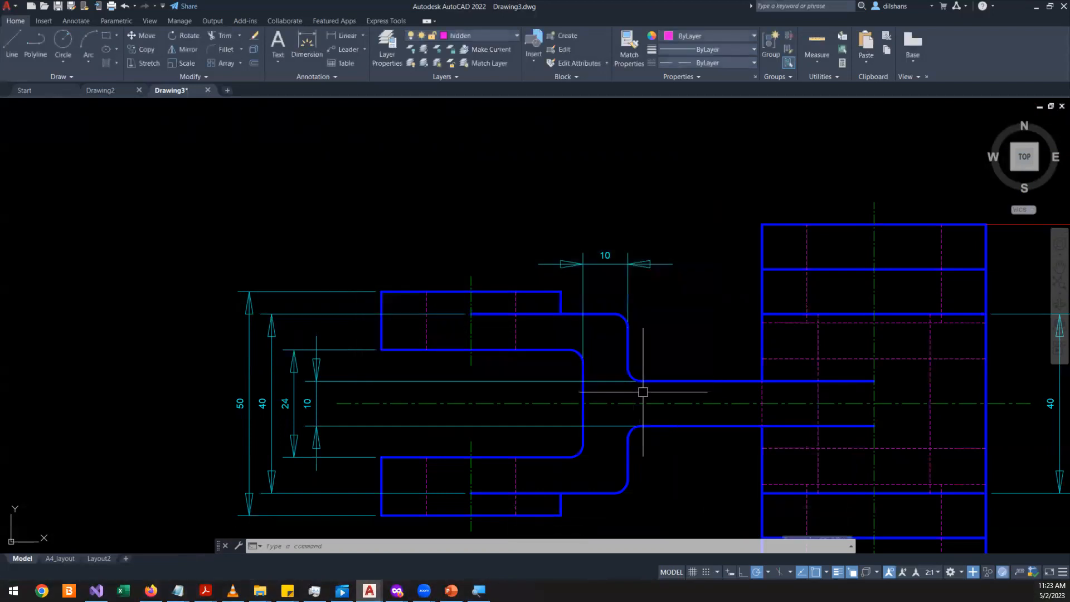
# - Set the text height of the ISO-25 dimension style to 3 and save the style
pyautogui.write('d')
pyautogui.press('Return')
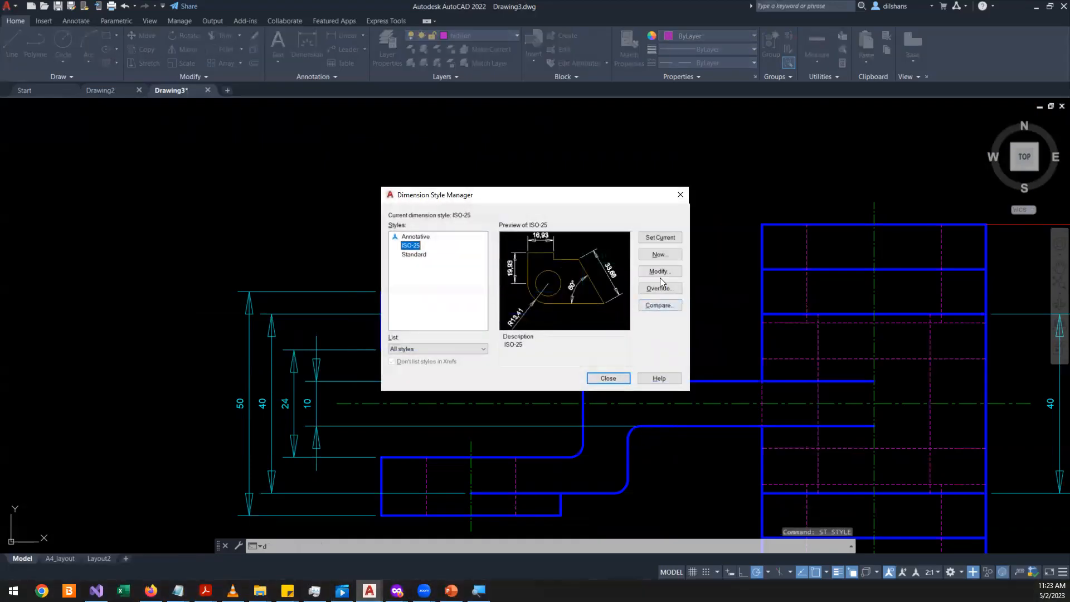
pyautogui.click(660, 274)
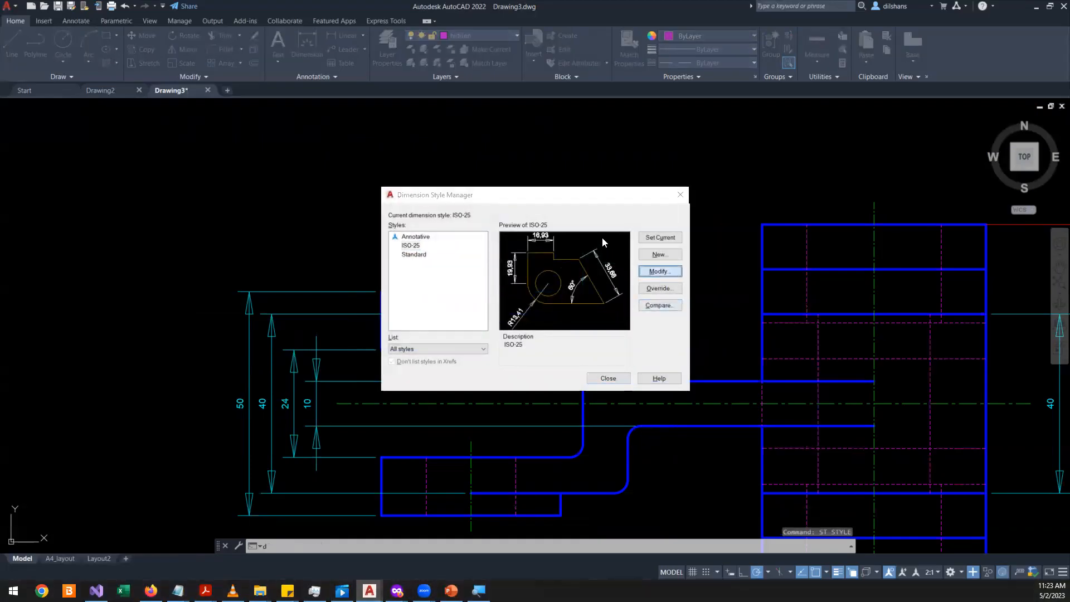
pyautogui.click(569, 177)
pyautogui.doubleClick(612, 252)
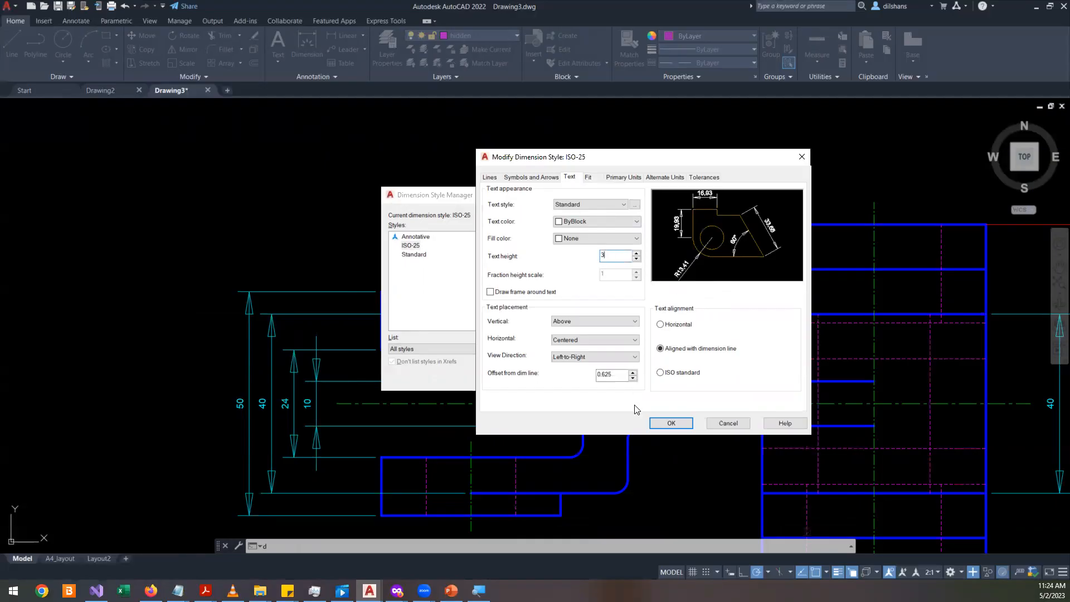
pyautogui.click(671, 424)
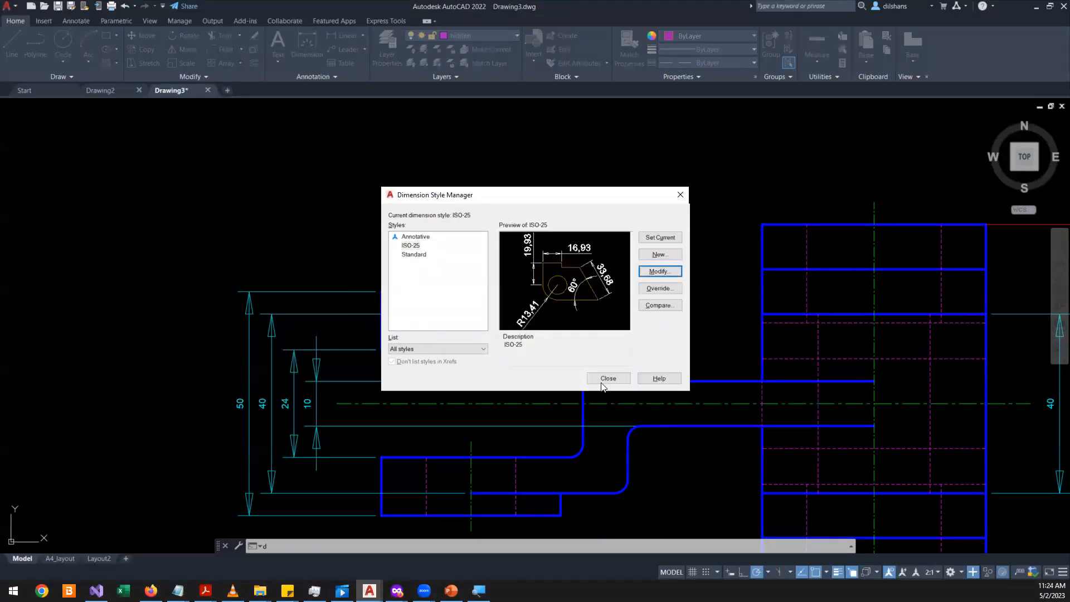
pyautogui.click(608, 379)
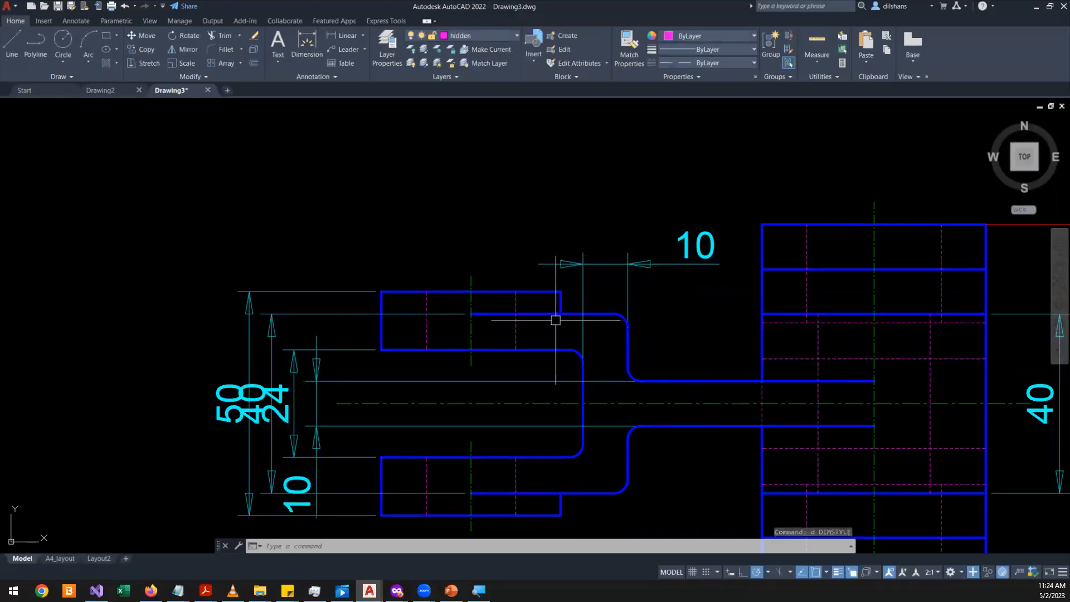
# - Check the dimension text size across the views and open the ISO-25 dimension style for modification
pyautogui.scroll(-2, 554, 318)
pyautogui.scroll(2, 541, 358)
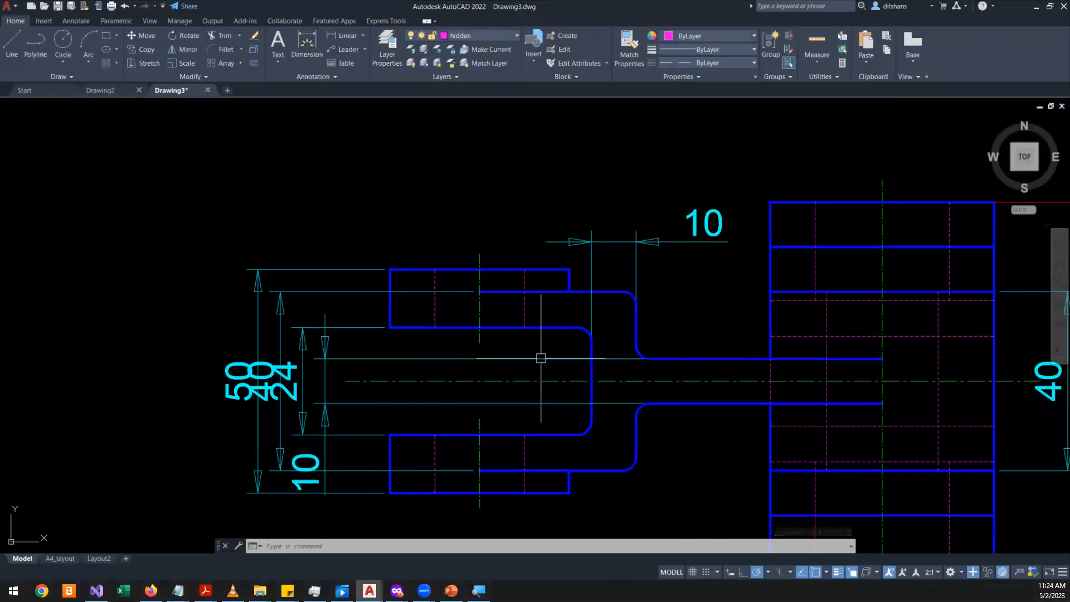
pyautogui.scroll(-6, 540, 358)
pyautogui.scroll(2, 642, 275)
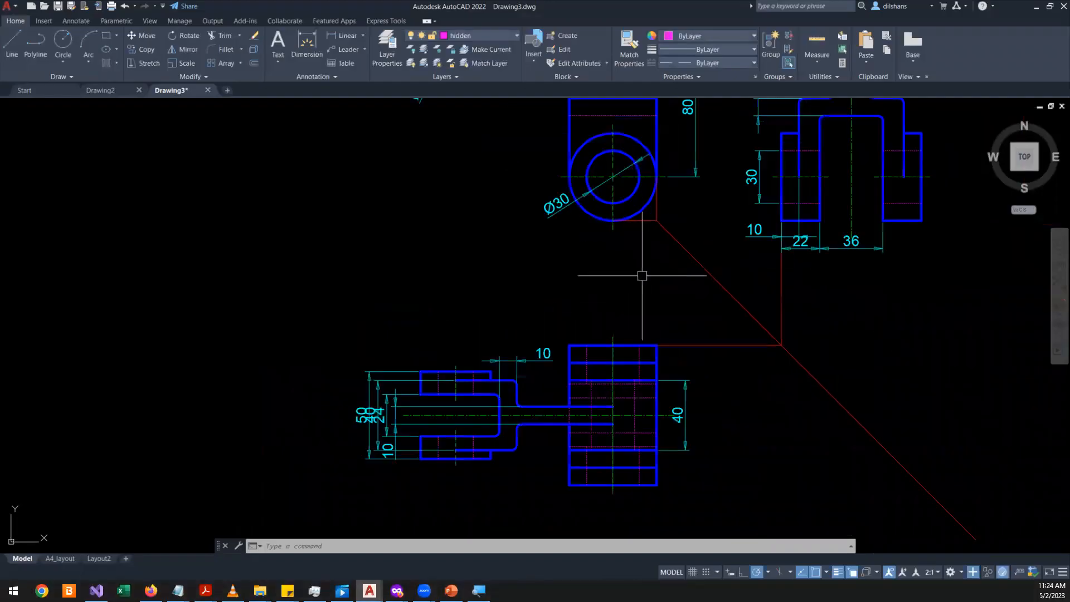
pyautogui.write('D')
pyautogui.press('Return')
pyautogui.click(658, 272)
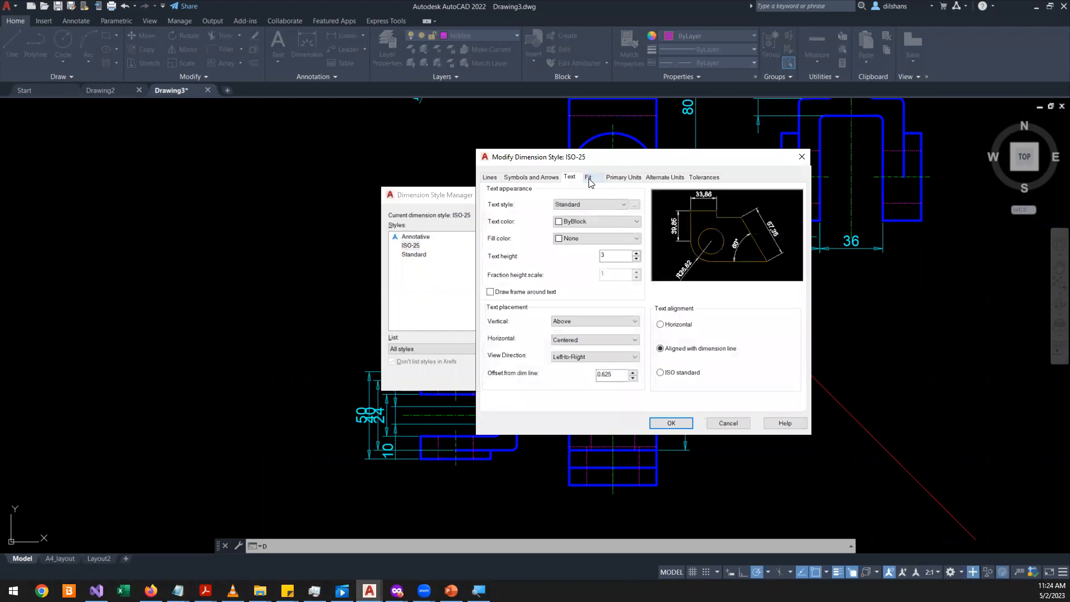
# - Set the ISO-25 dimension style's overall scale to 1, save the style changes, and check the dimensions in the views
pyautogui.click(588, 178)
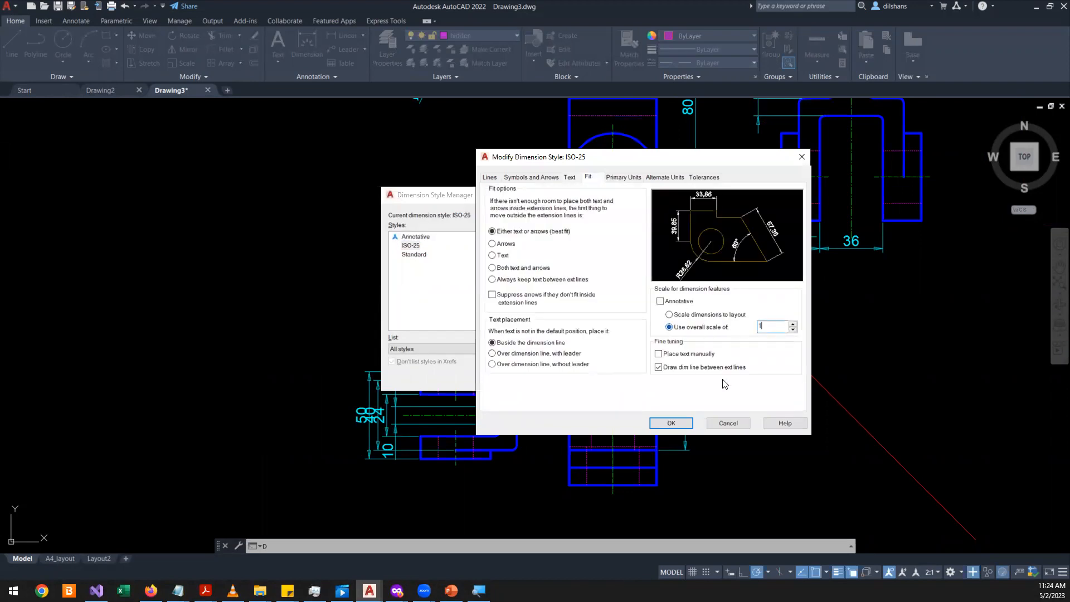
pyautogui.click(671, 423)
pyautogui.click(609, 378)
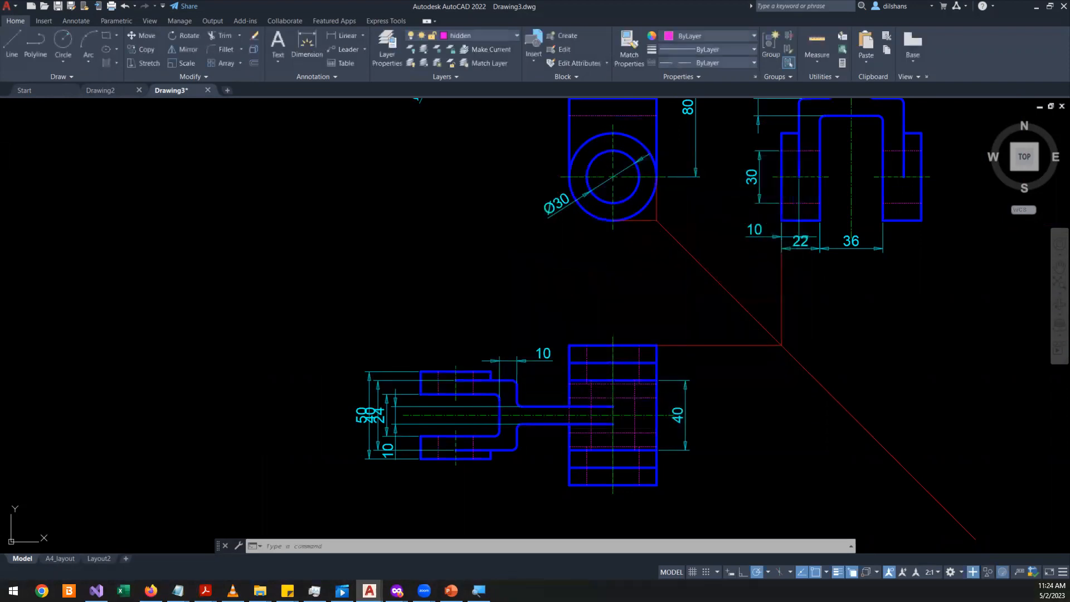
pyautogui.scroll(8, 431, 383)
pyautogui.scroll(-4, 431, 383)
pyautogui.scroll(-5, 523, 372)
pyautogui.scroll(5, 624, 311)
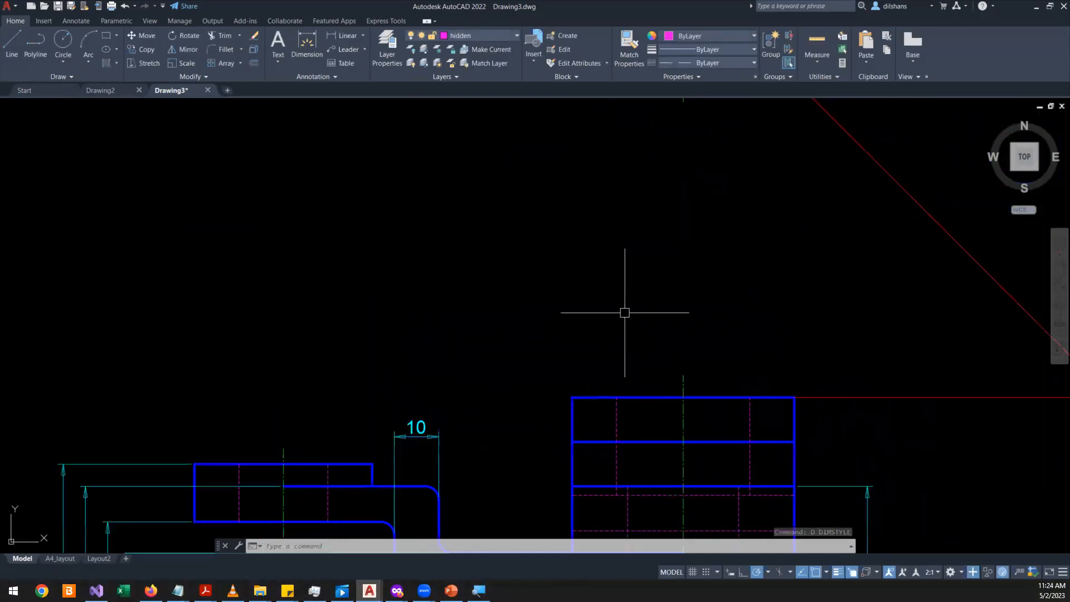
pyautogui.scroll(-4, 625, 313)
pyautogui.scroll(4, 624, 311)
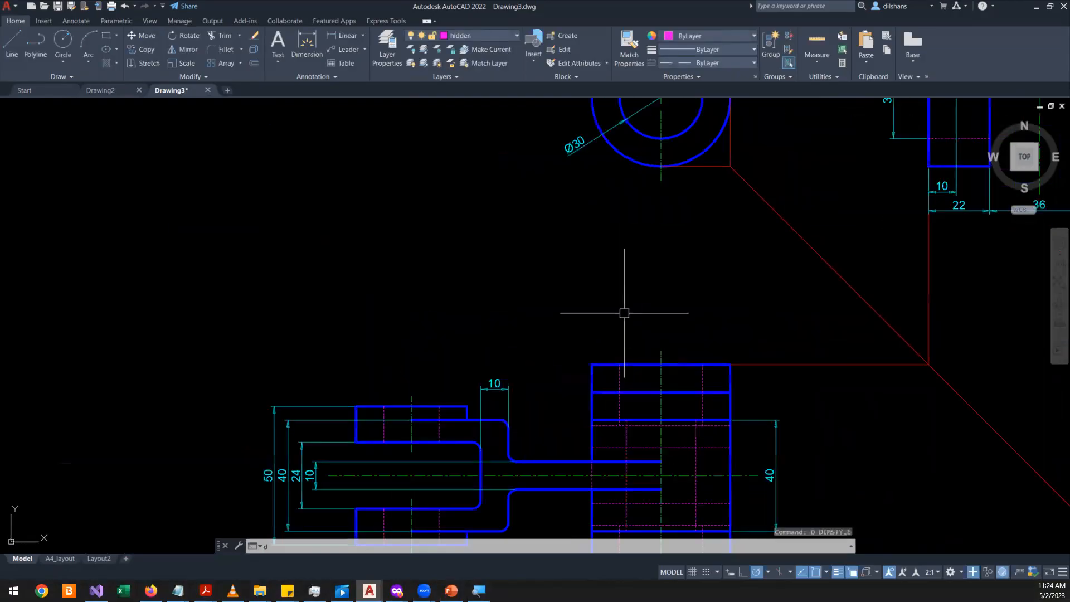
pyautogui.write('d')
pyautogui.press('Return')
pyautogui.press('Escape')
# - Set the font of the Standard text style to simplex.shx and apply it
pyautogui.write('st')
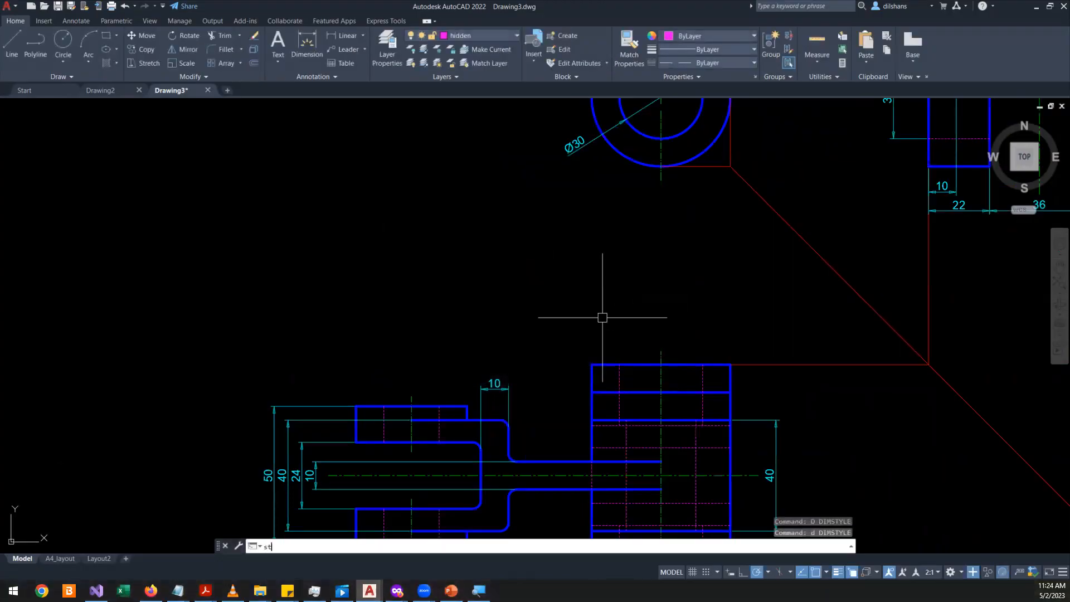
pyautogui.press('Return')
pyautogui.click(397, 236)
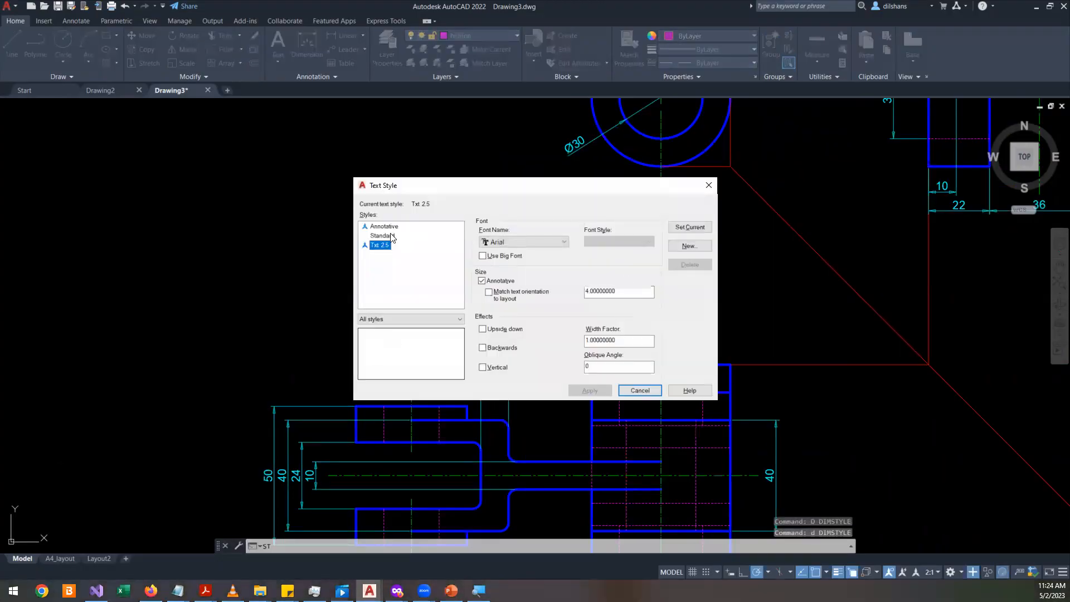
pyautogui.click(521, 242)
pyautogui.write('si')
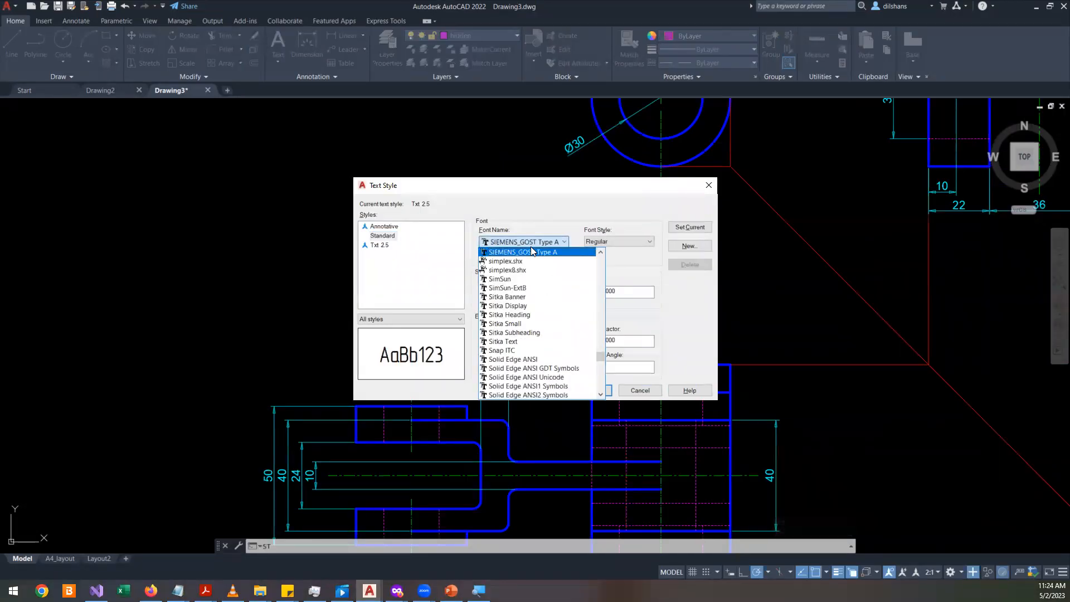
pyautogui.press('Down')
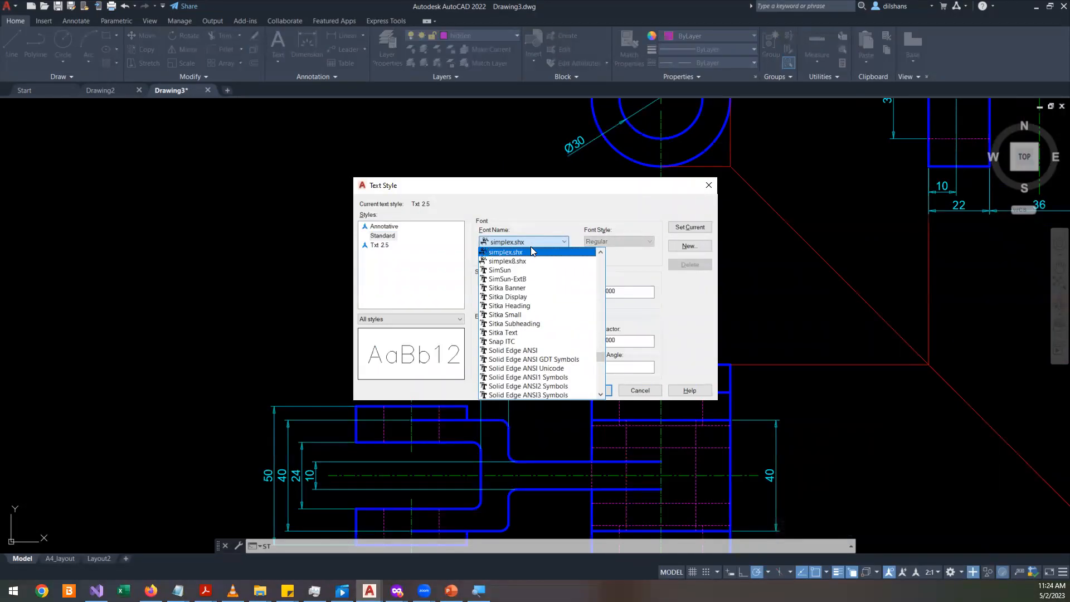
pyautogui.press('Return')
pyautogui.press('Return')
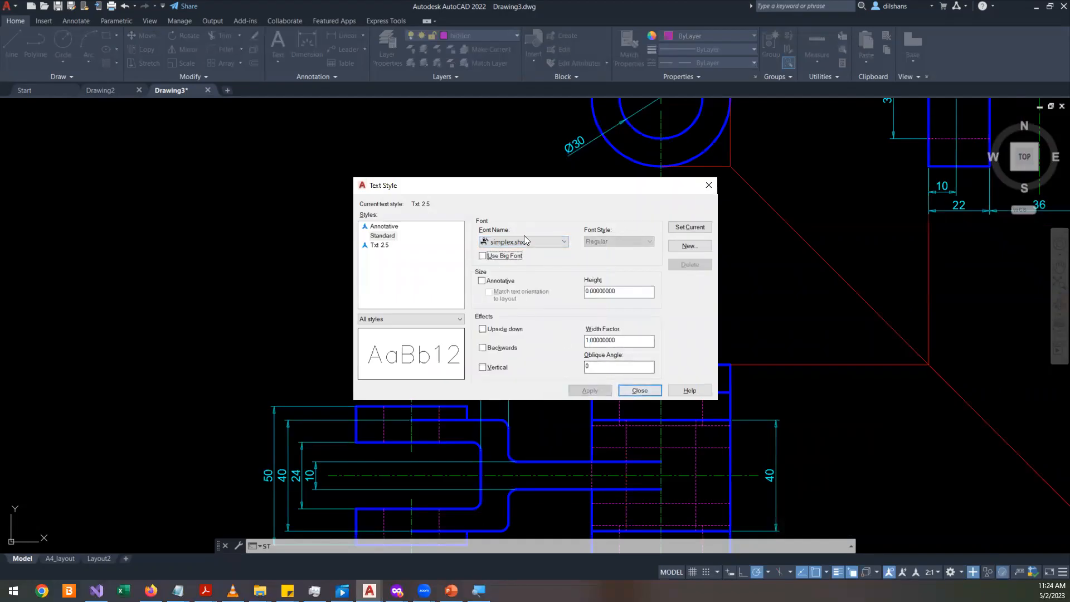
# - Change the Standard text style's font to romanc.shx, apply it and finish editing the text styles
pyautogui.click(521, 245)
pyautogui.write('romanc')
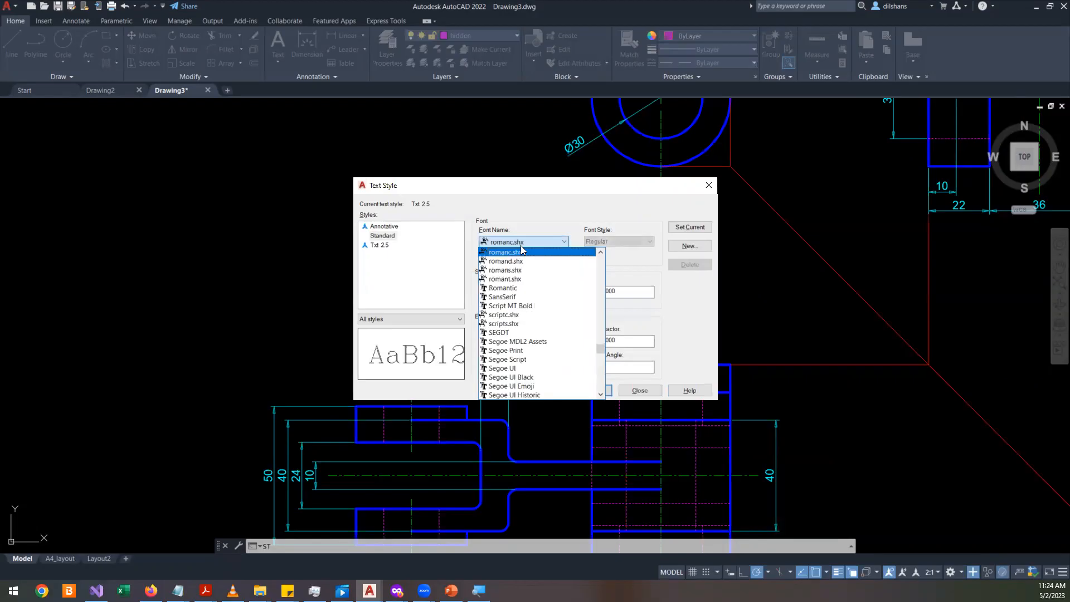
pyautogui.click(522, 251)
pyautogui.click(589, 391)
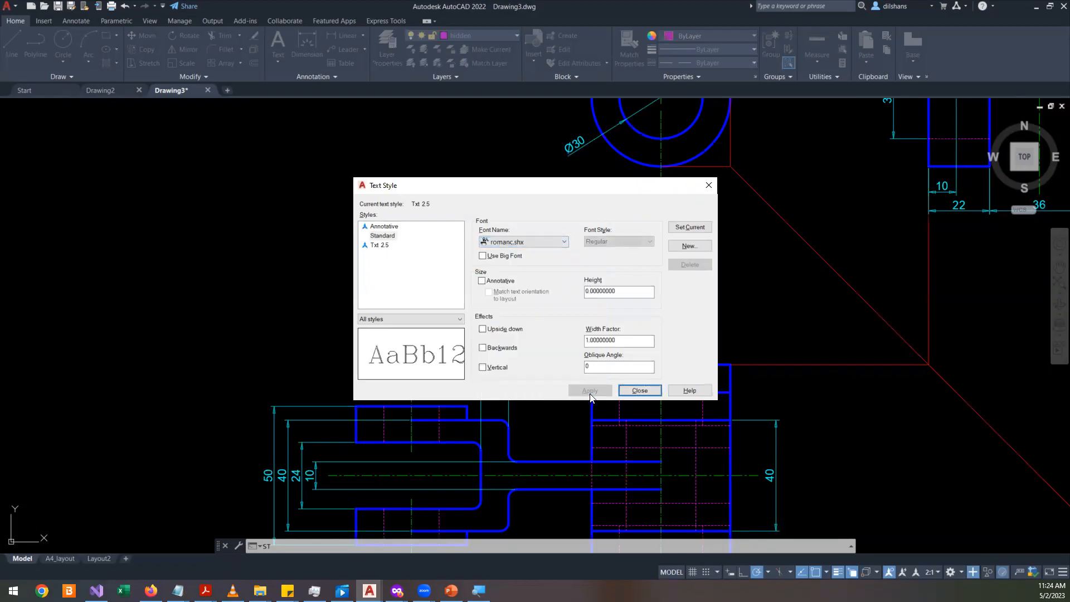
pyautogui.click(639, 390)
# - Examine the dimension text, arrowheads and placement across the front, side and top views of the bracket
pyautogui.scroll(8, 339, 496)
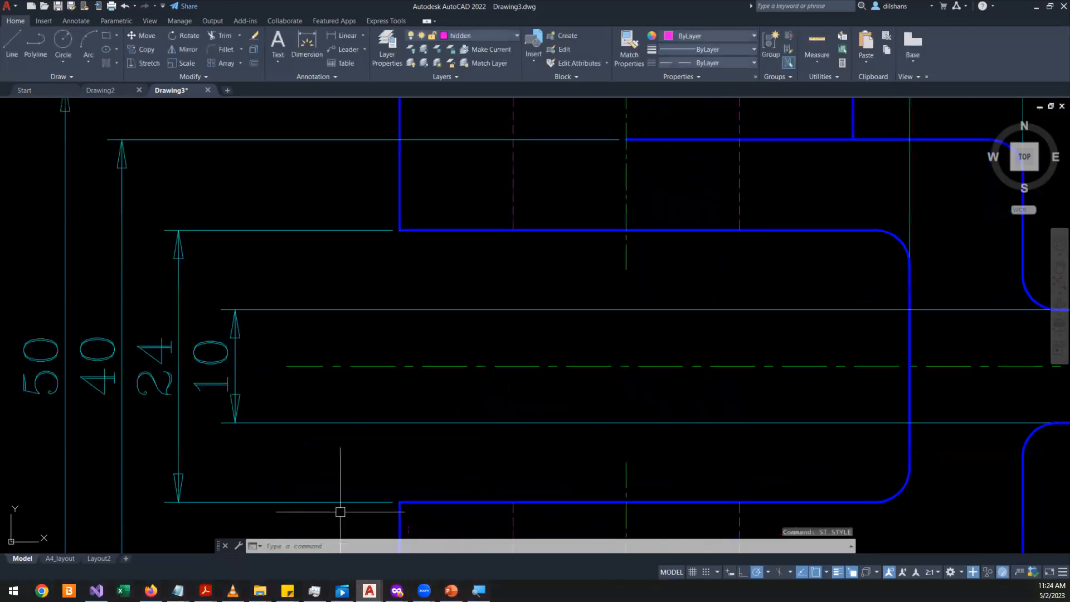
pyautogui.scroll(-8, 338, 477)
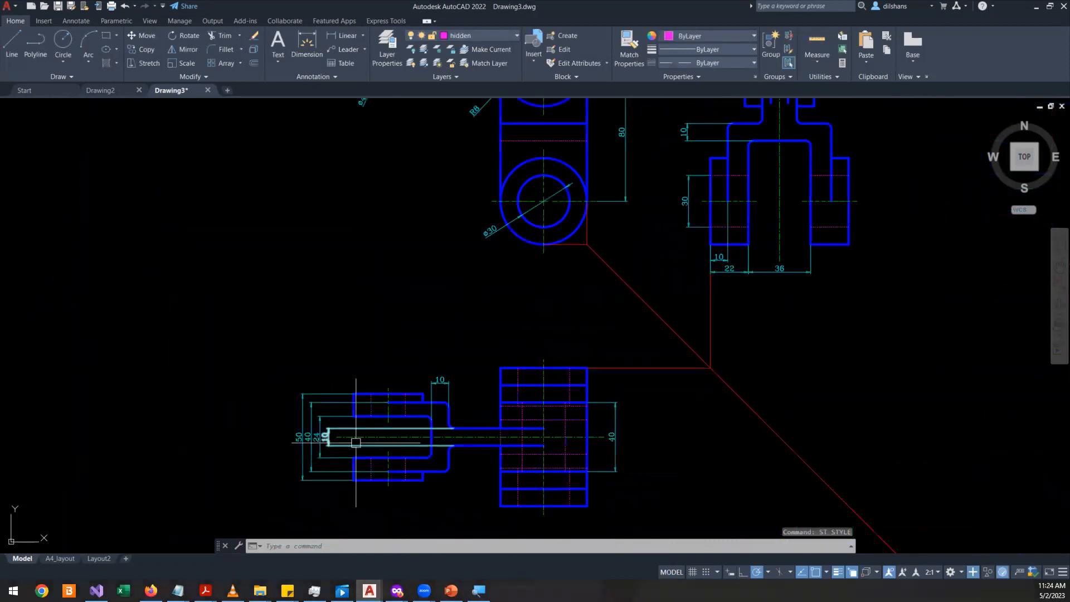
pyautogui.scroll(3, 742, 227)
pyautogui.scroll(2, 743, 228)
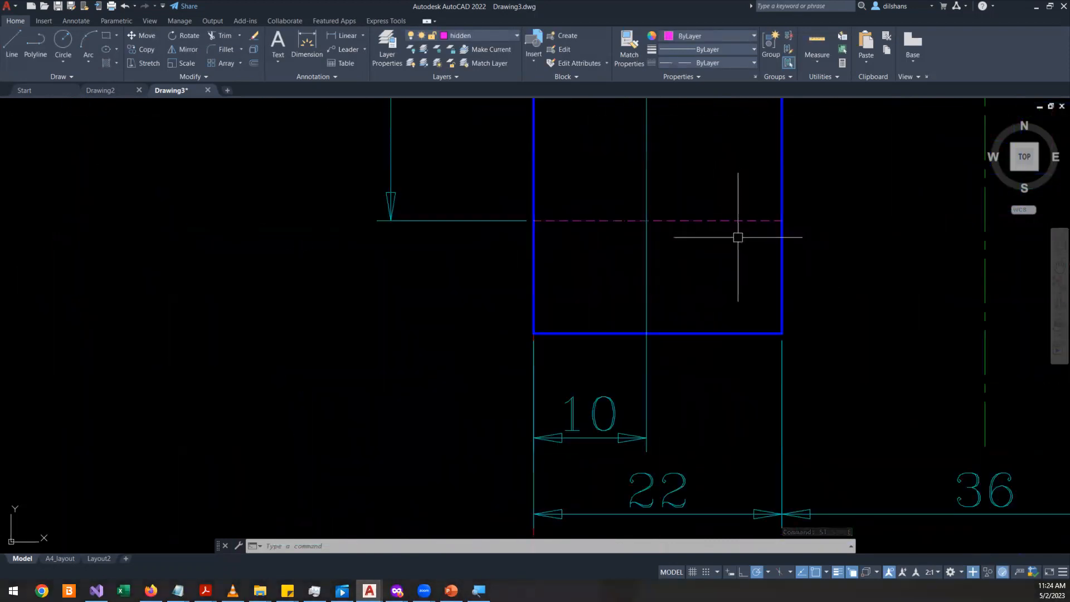
pyautogui.scroll(-1, 736, 235)
pyautogui.scroll(-5, 688, 349)
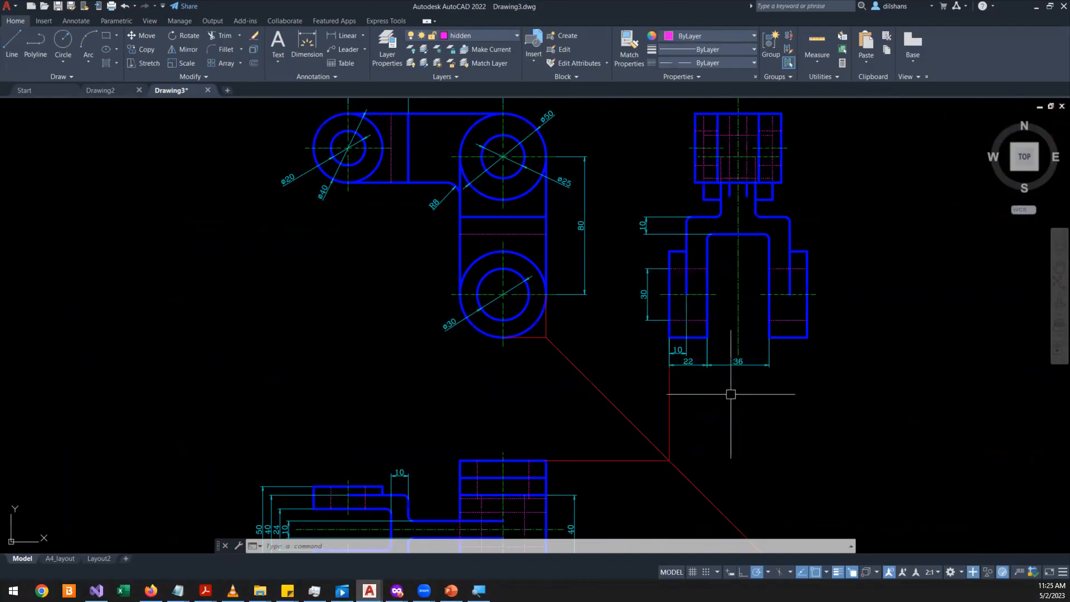
pyautogui.scroll(-2, 730, 394)
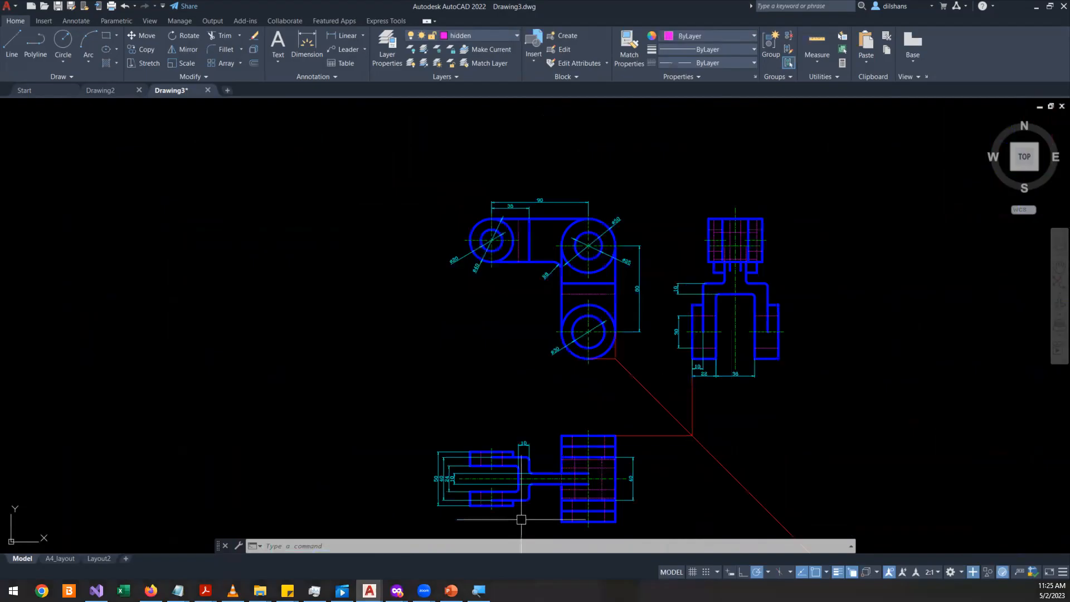
pyautogui.scroll(4, 521, 512)
pyautogui.moveTo(788, 187); pyautogui.dragTo(484, 499, button='middle')
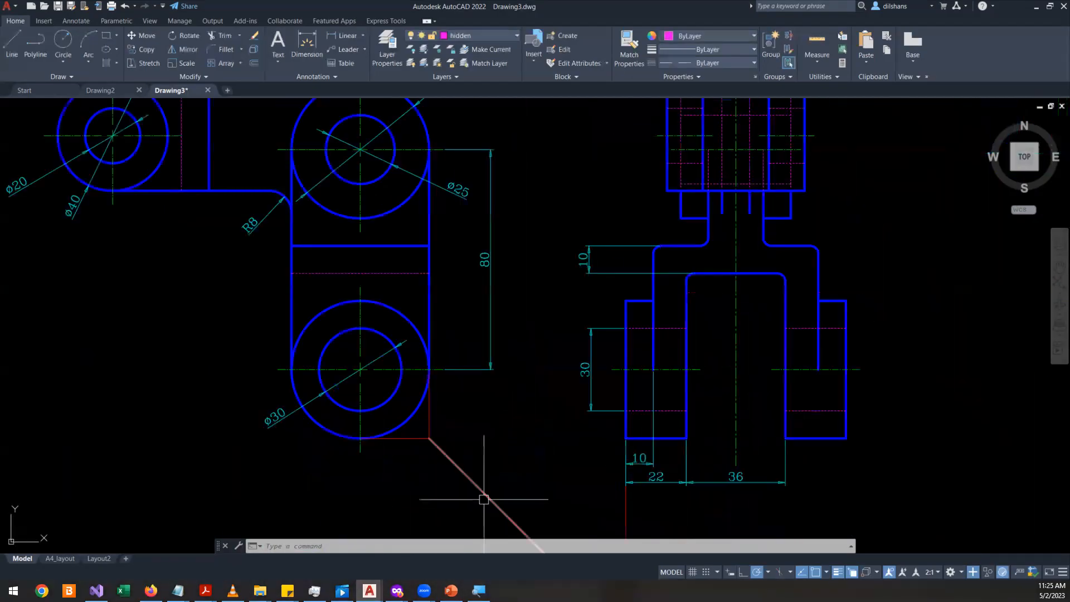
pyautogui.moveTo(700, 330); pyautogui.dragTo(459, 330, button='middle')
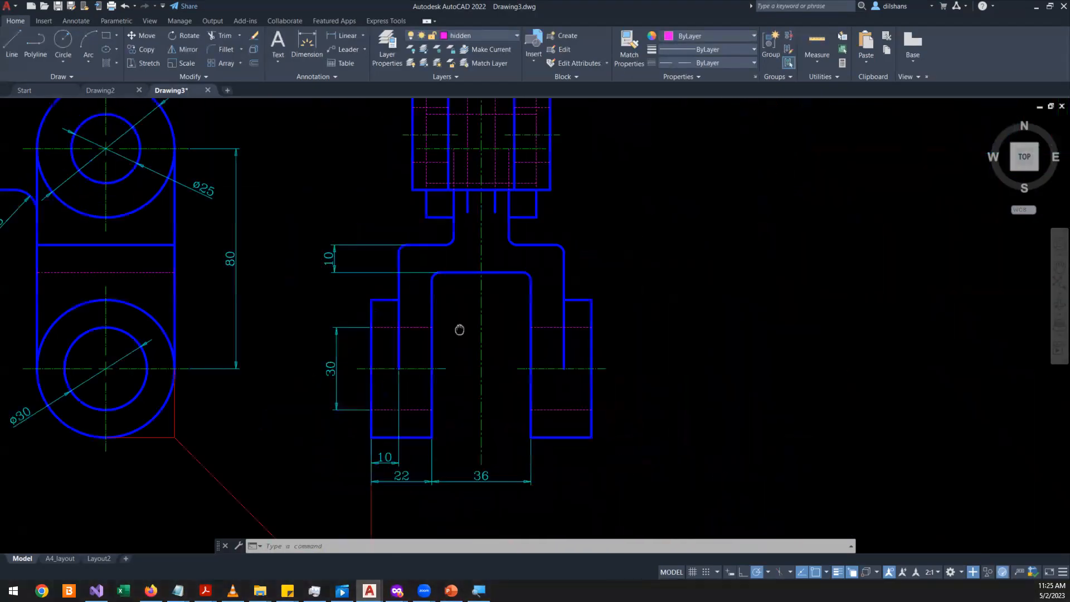
pyautogui.moveTo(600, 322)
pyautogui.mouseDown(button='middle')
pyautogui.moveTo(800, 332)
pyautogui.moveTo(822, 318)
pyautogui.mouseUp(button='middle')
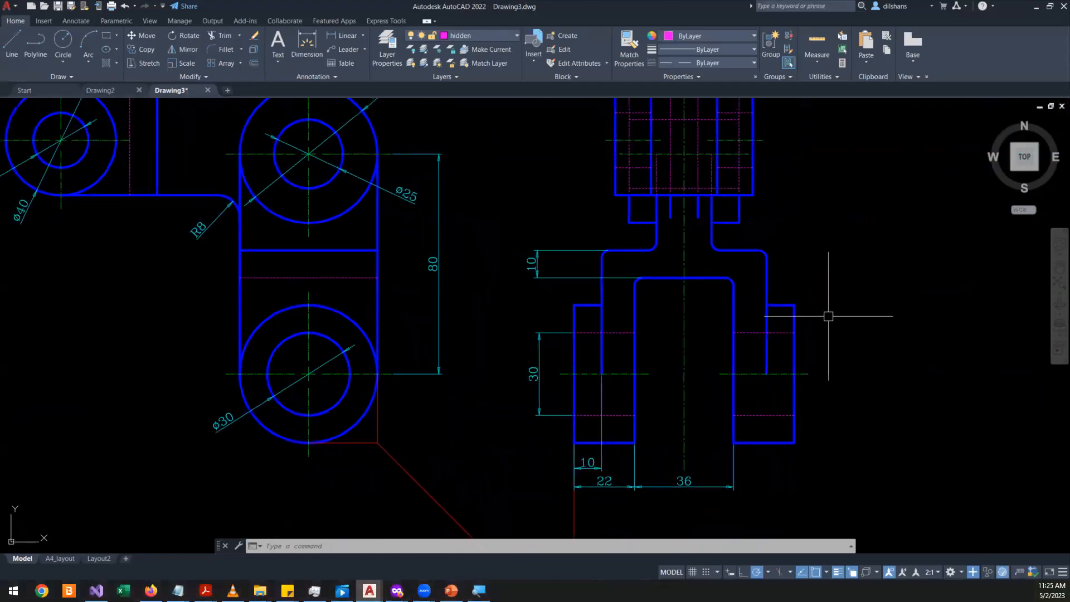
pyautogui.moveTo(463, 303)
pyautogui.mouseDown(button='middle')
pyautogui.moveTo(572, 311)
pyautogui.moveTo(597, 328)
pyautogui.mouseUp(button='middle')
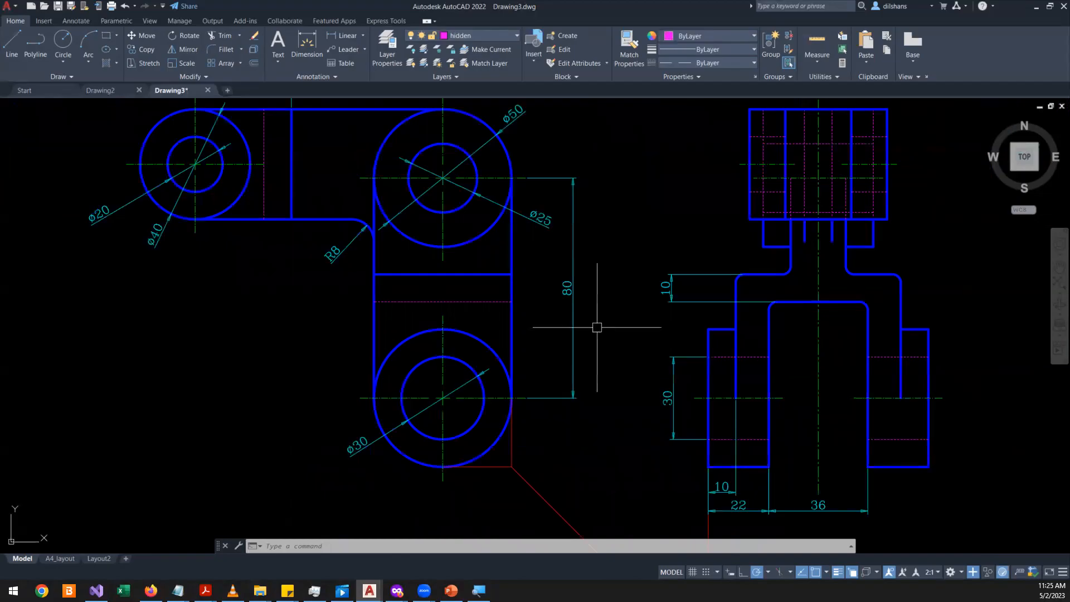
pyautogui.moveTo(365, 223)
pyautogui.mouseDown(button='middle')
pyautogui.moveTo(400, 348)
pyautogui.moveTo(439, 206)
pyautogui.mouseUp(button='middle')
pyautogui.moveTo(618, 429)
pyautogui.mouseDown(button='middle')
pyautogui.moveTo(601, 275)
pyautogui.moveTo(695, 1)
pyautogui.moveTo(675, 125)
pyautogui.moveTo(501, 160)
pyautogui.moveTo(619, 100)
pyautogui.mouseUp(button='middle')
pyautogui.moveTo(616, 197)
pyautogui.mouseDown(button='middle')
pyautogui.moveTo(617, 463)
pyautogui.moveTo(624, 248)
pyautogui.moveTo(615, 420)
pyautogui.mouseUp(button='middle')
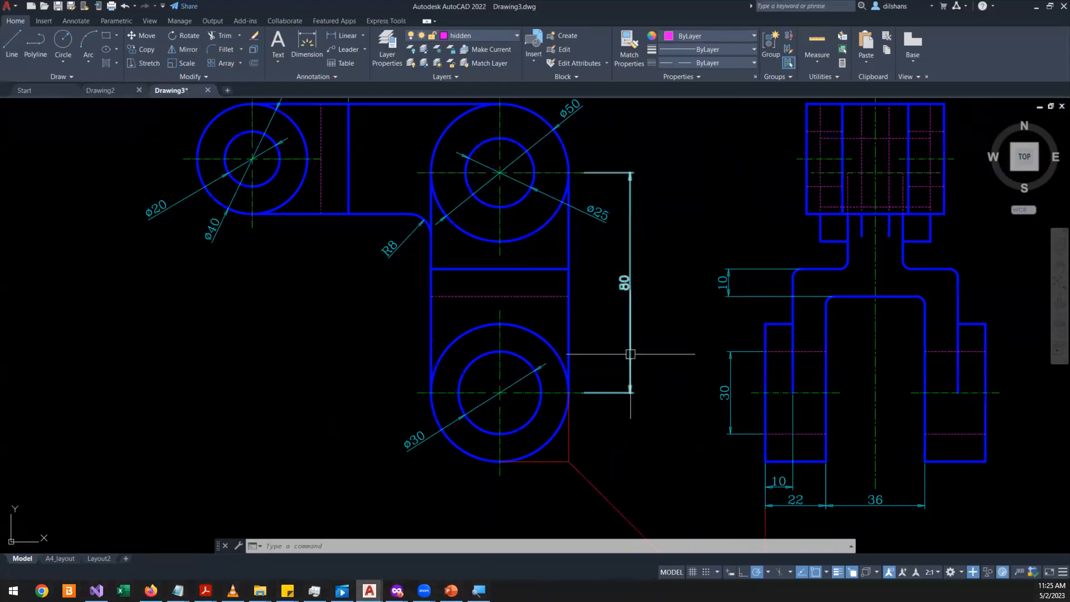
pyautogui.scroll(-3, 644, 339)
pyautogui.scroll(5, 769, 315)
pyautogui.scroll(-4, 761, 301)
pyautogui.scroll(4, 532, 322)
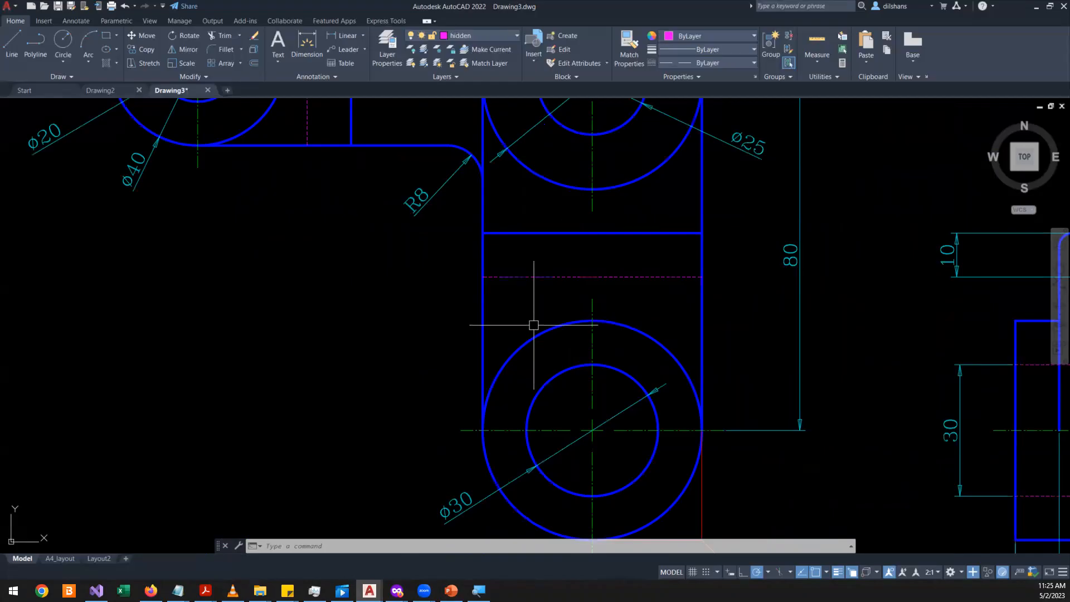
pyautogui.write('D')
pyautogui.press('Return')
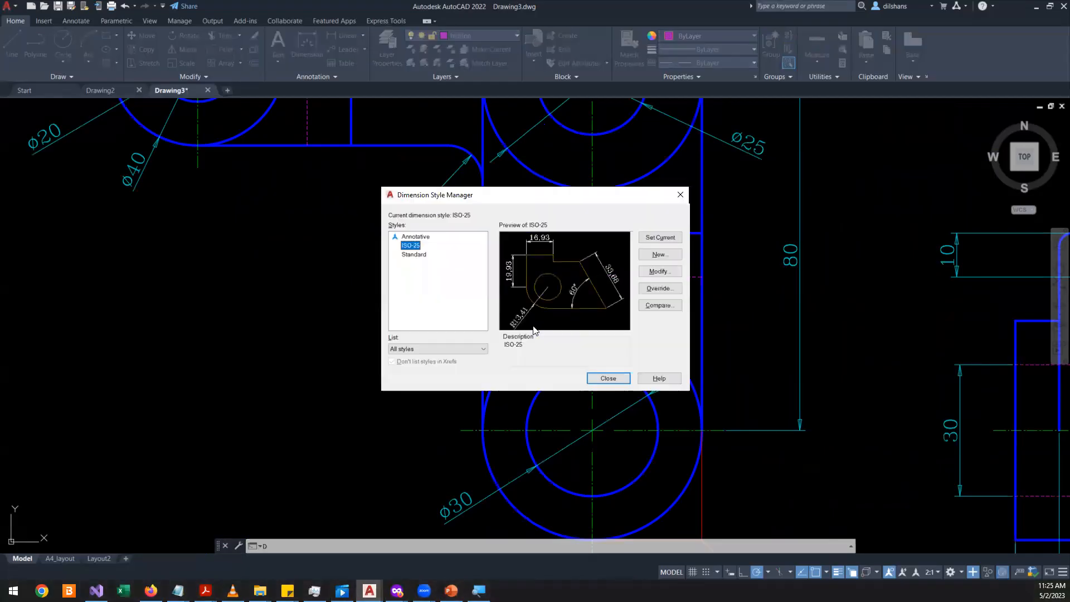
pyautogui.press('Escape')
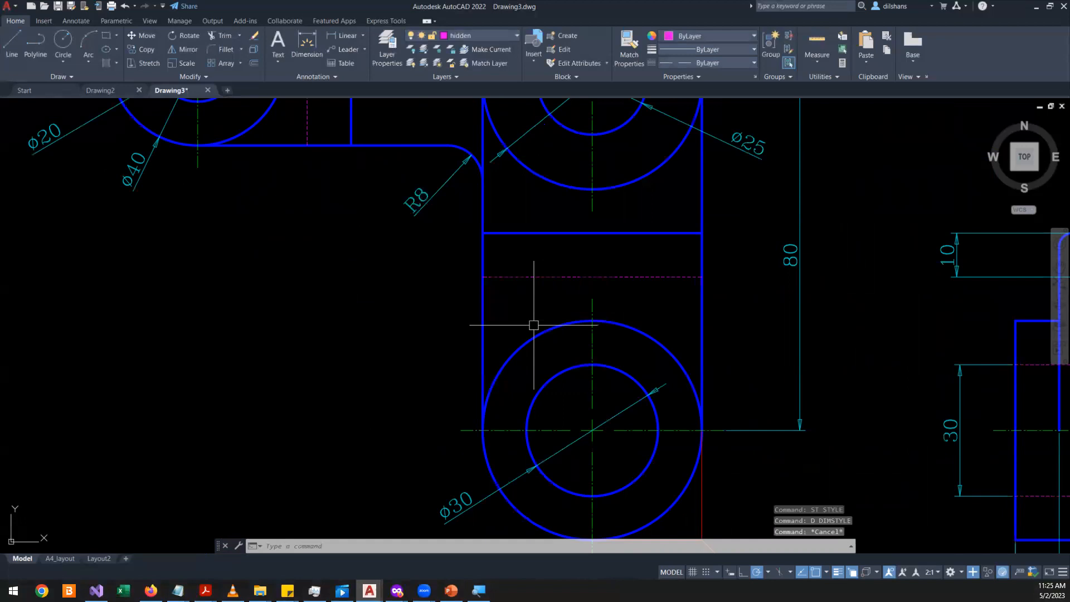
# - Inspect the center mark on the lower Ø30 hole in the front view, selecting it to check its properties
pyautogui.scroll(-3, 796, 289)
pyautogui.scroll(6, 654, 347)
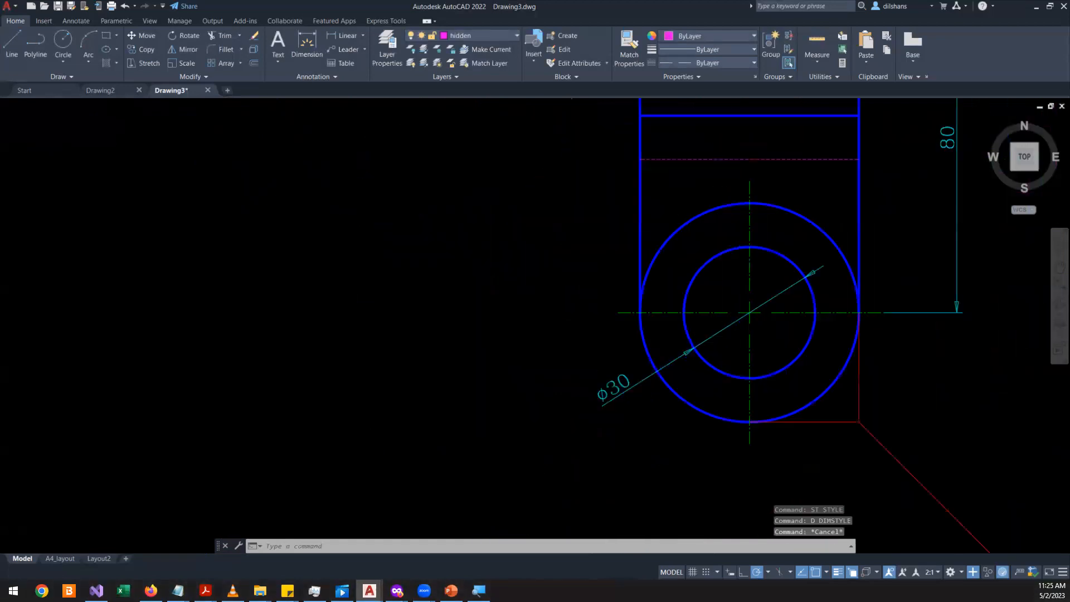
pyautogui.scroll(-5, 559, 282)
pyautogui.write('dc')
pyautogui.press('Escape')
pyautogui.press('Escape')
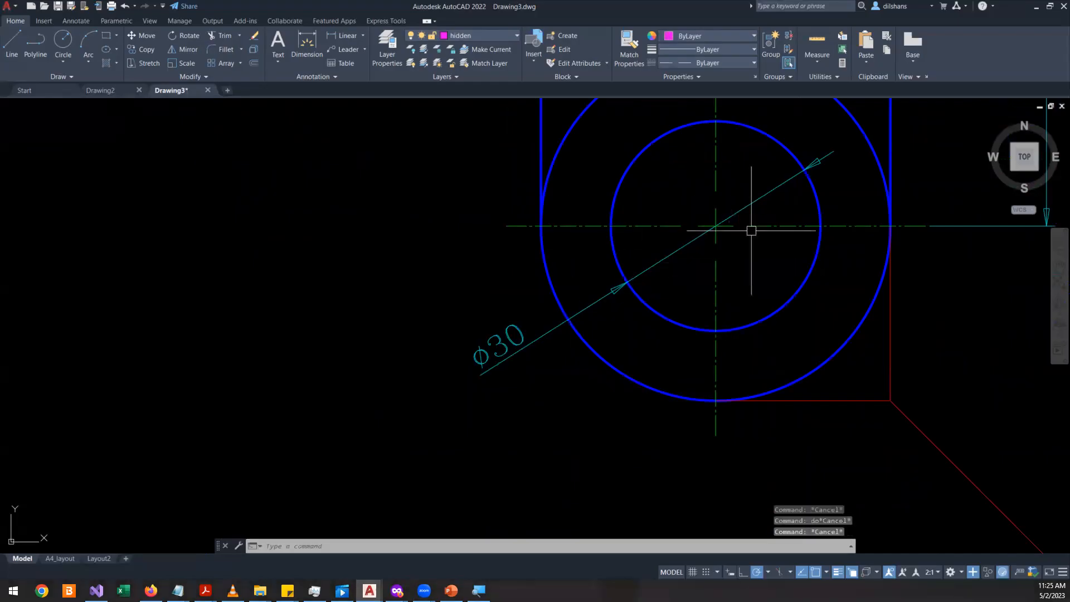
pyautogui.click(756, 224)
pyautogui.scroll(-8, 756, 224)
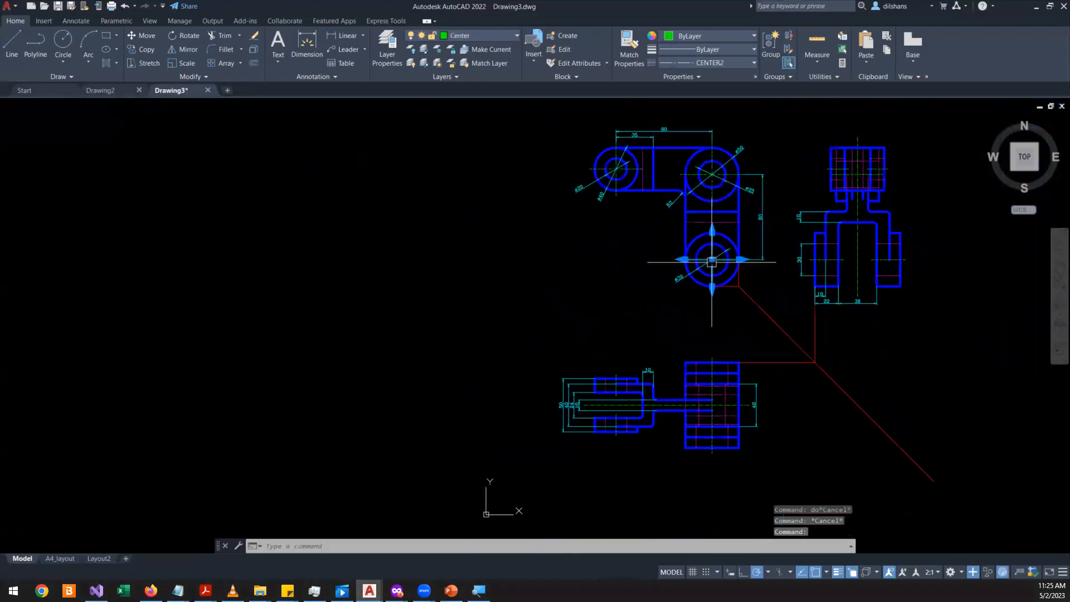
pyautogui.scroll(6, 740, 180)
pyautogui.scroll(-3, 740, 181)
pyautogui.press('Escape')
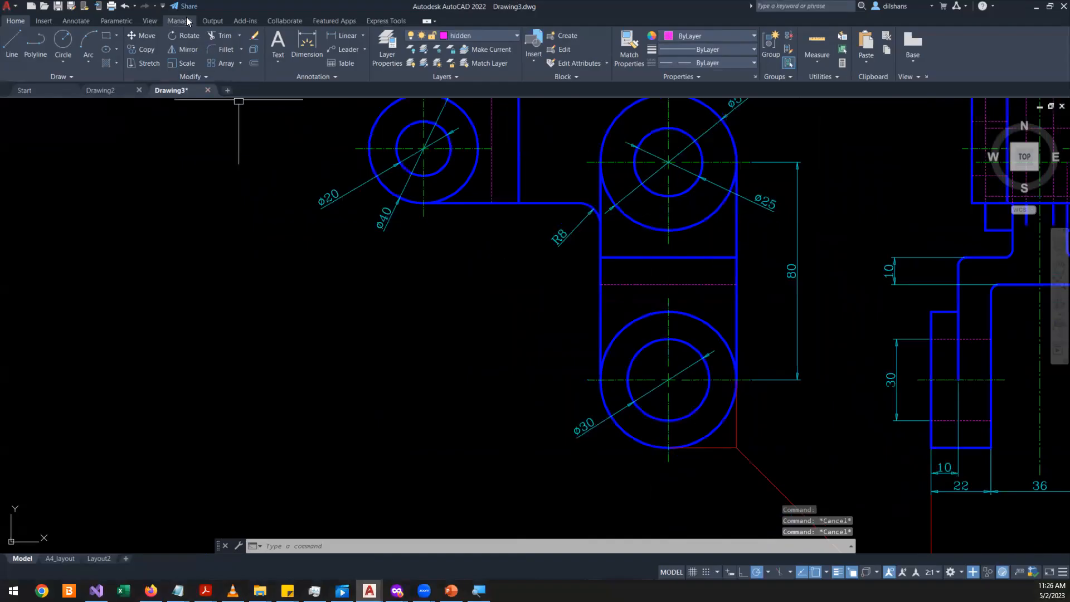
# - Make Center the current layer and delete the center mark of the Ø40 boss in the front view
pyautogui.click(464, 36)
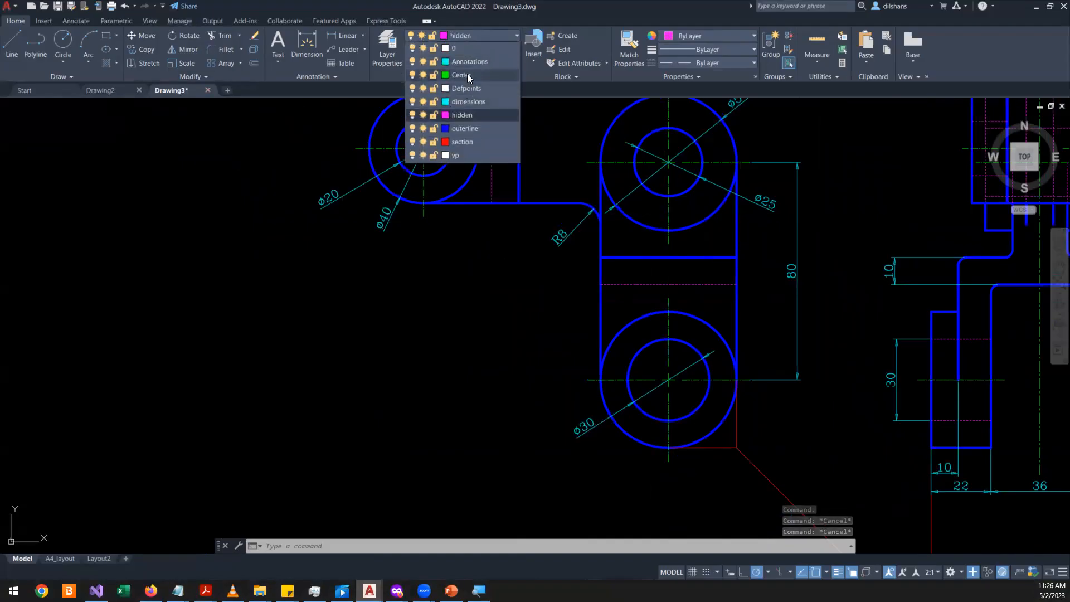
pyautogui.click(470, 78)
pyautogui.click(78, 22)
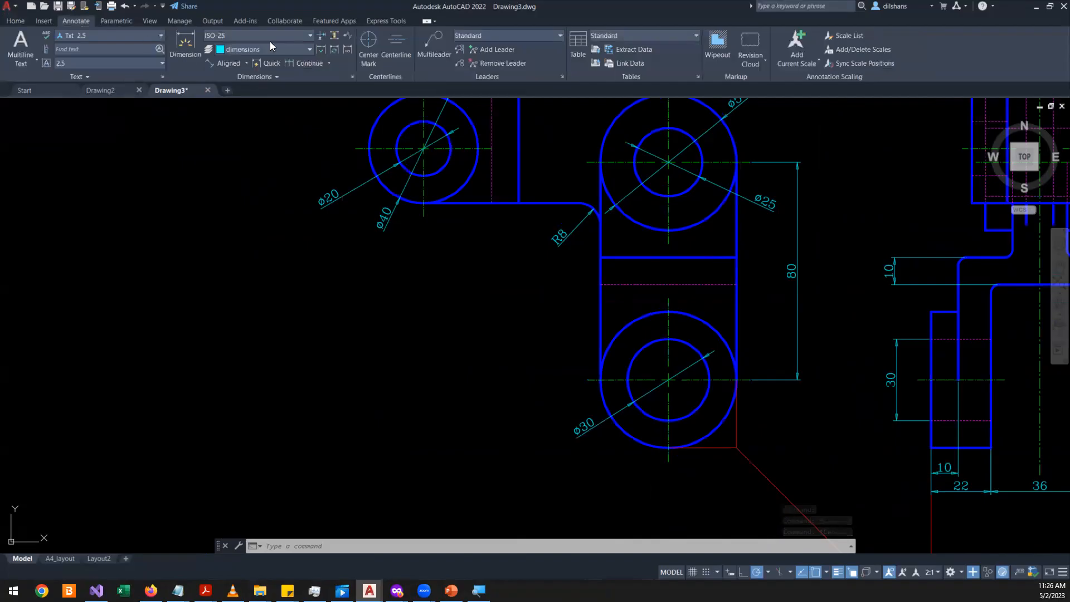
pyautogui.click(372, 46)
pyautogui.scroll(2, 440, 178)
pyautogui.click(430, 175)
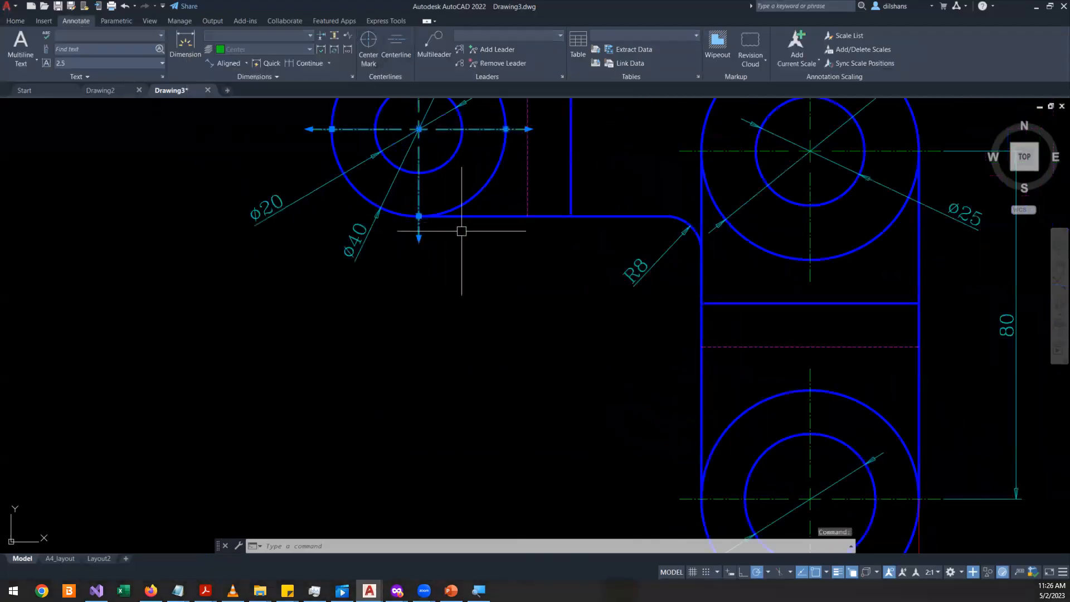
pyautogui.press('Delete')
# - Add a new center mark to the Ø40 outer circle in the front view
pyautogui.scroll(-3, 461, 230)
pyautogui.scroll(1, 479, 135)
pyautogui.scroll(2, 479, 135)
pyautogui.moveTo(479, 135); pyautogui.dragTo(430, 235, button='middle')
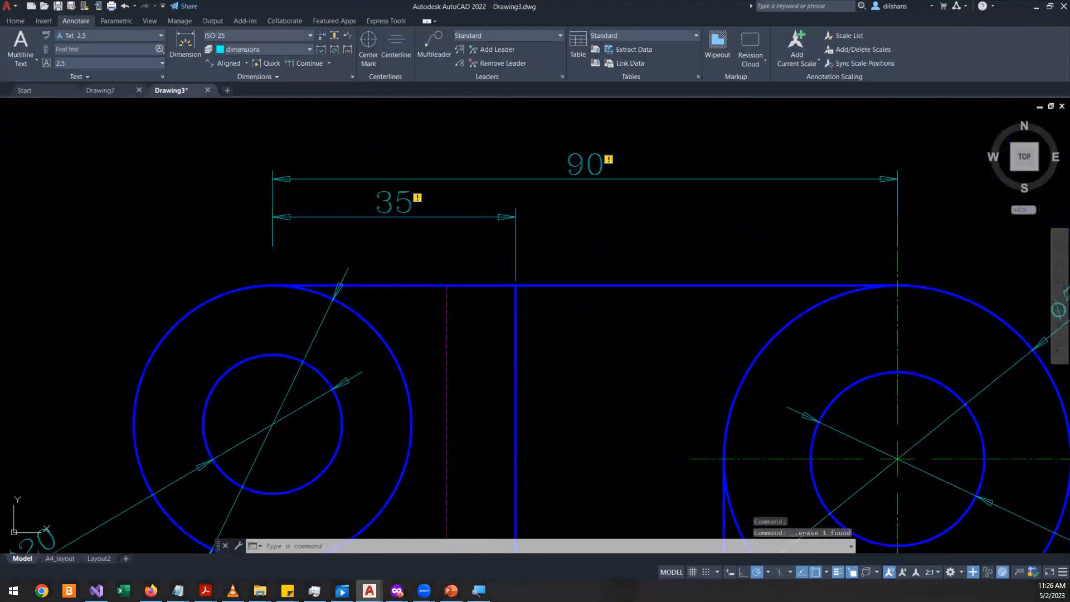
pyautogui.scroll(-1, 434, 211)
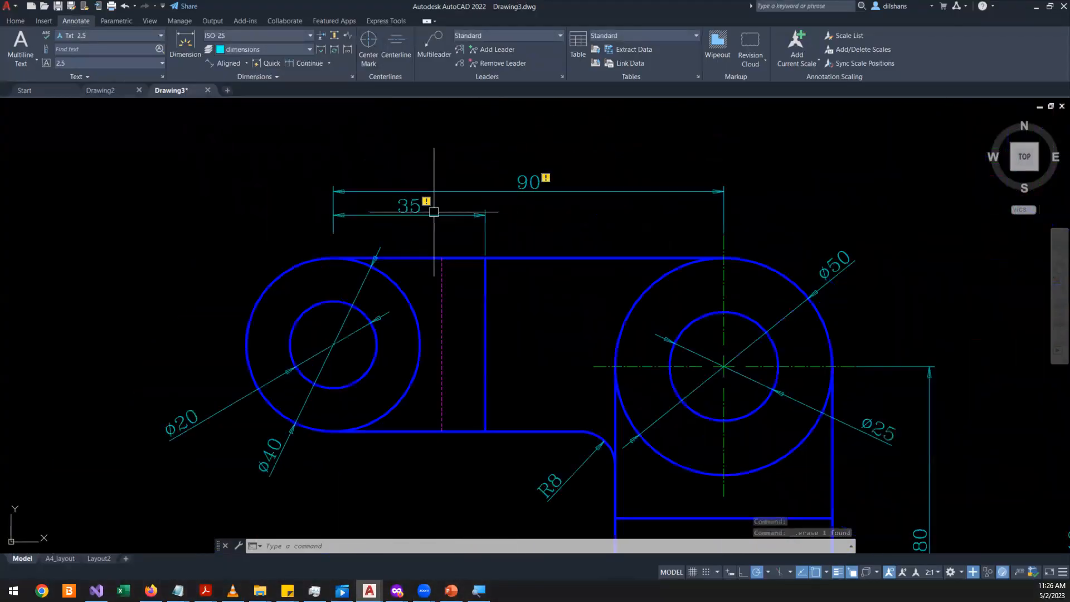
pyautogui.click(366, 47)
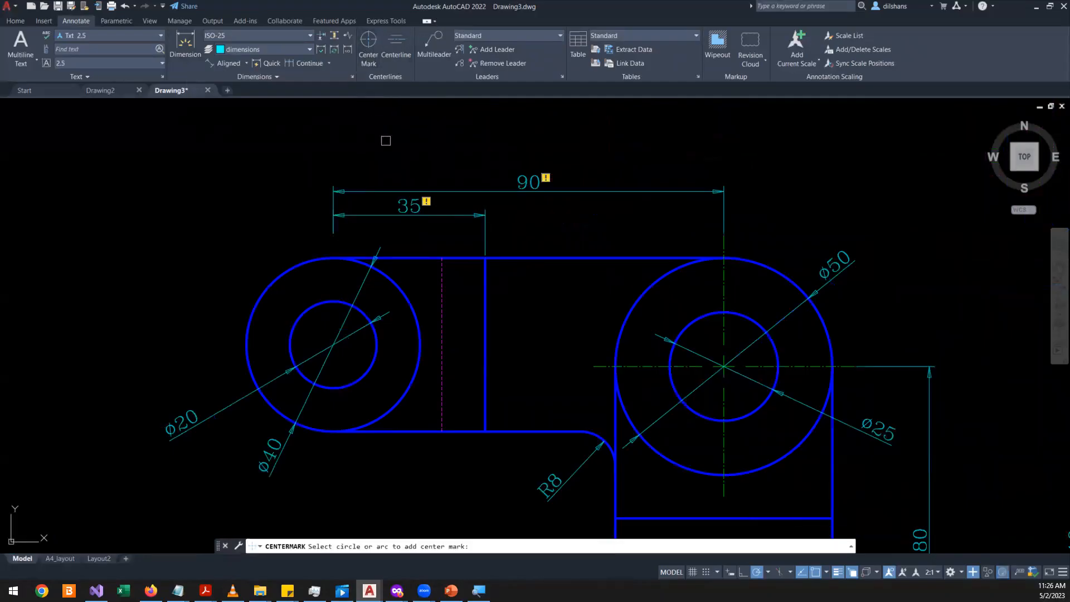
pyautogui.click(403, 282)
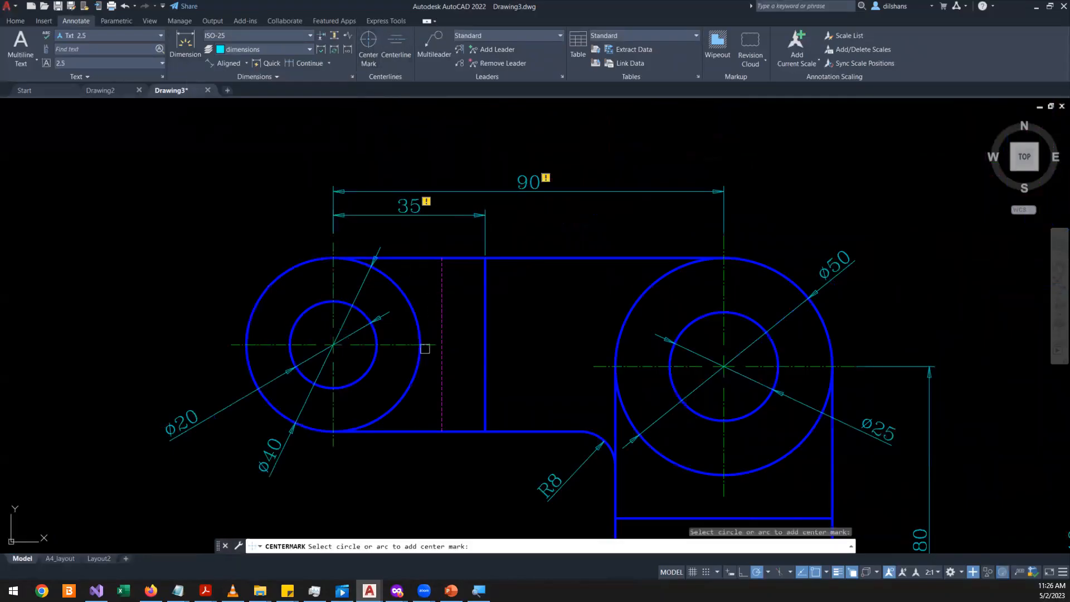
# - Reassociate the 35 dimension with the upper end of the Ø40 boss's center mark and the vertical edge
pyautogui.press('Escape')
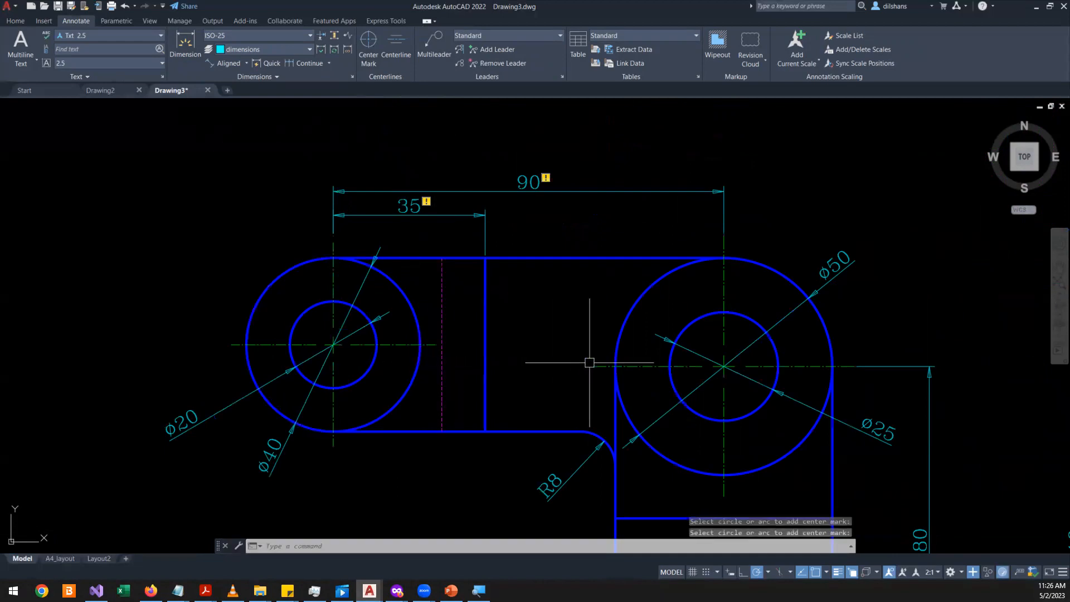
pyautogui.click(426, 202)
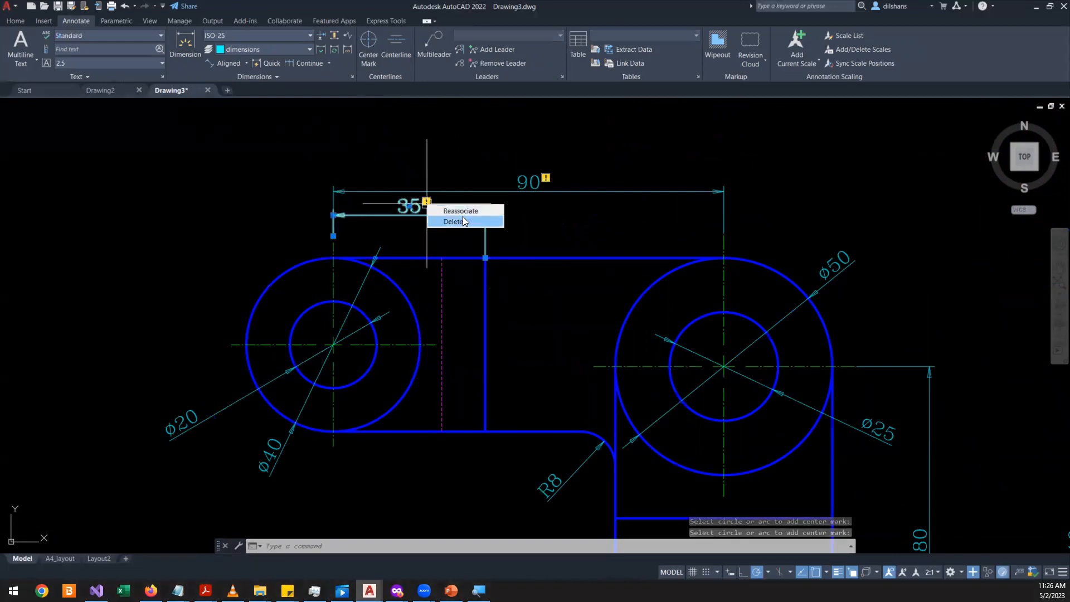
pyautogui.click(340, 246)
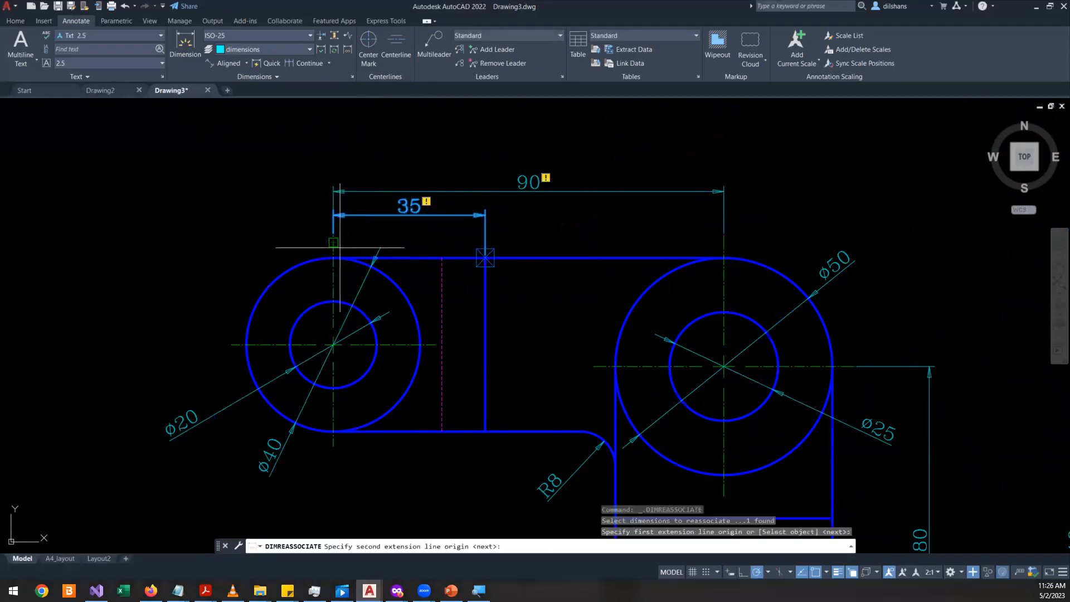
pyautogui.click(481, 283)
pyautogui.click(502, 185)
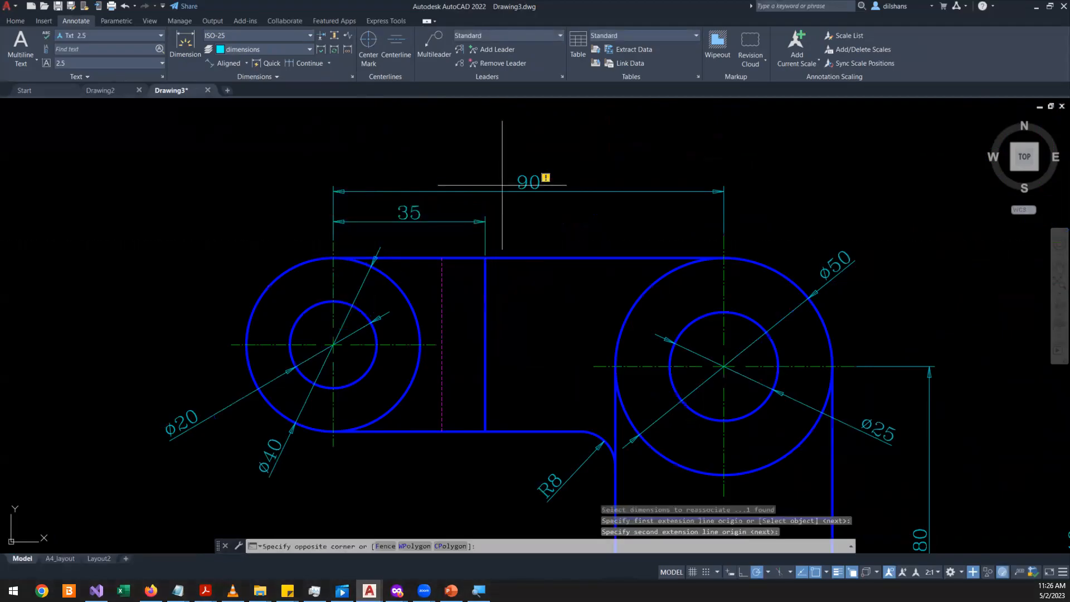
pyautogui.press('Escape')
# - Examine the new center mark on the Ø40 boss in the front view, selecting it and checking its available commands
pyautogui.scroll(4, 297, 390)
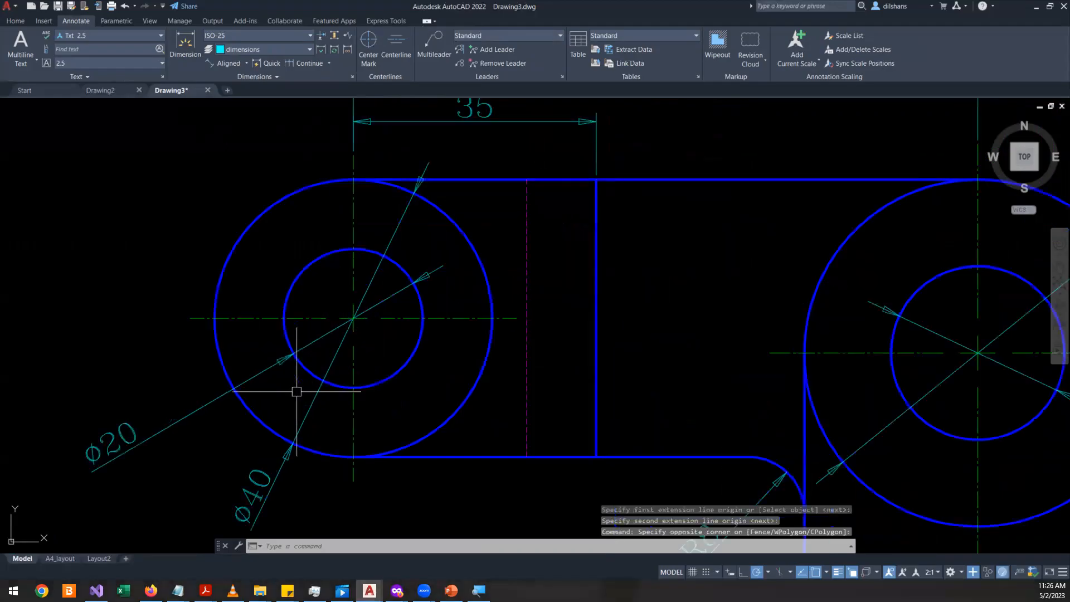
pyautogui.click(544, 274)
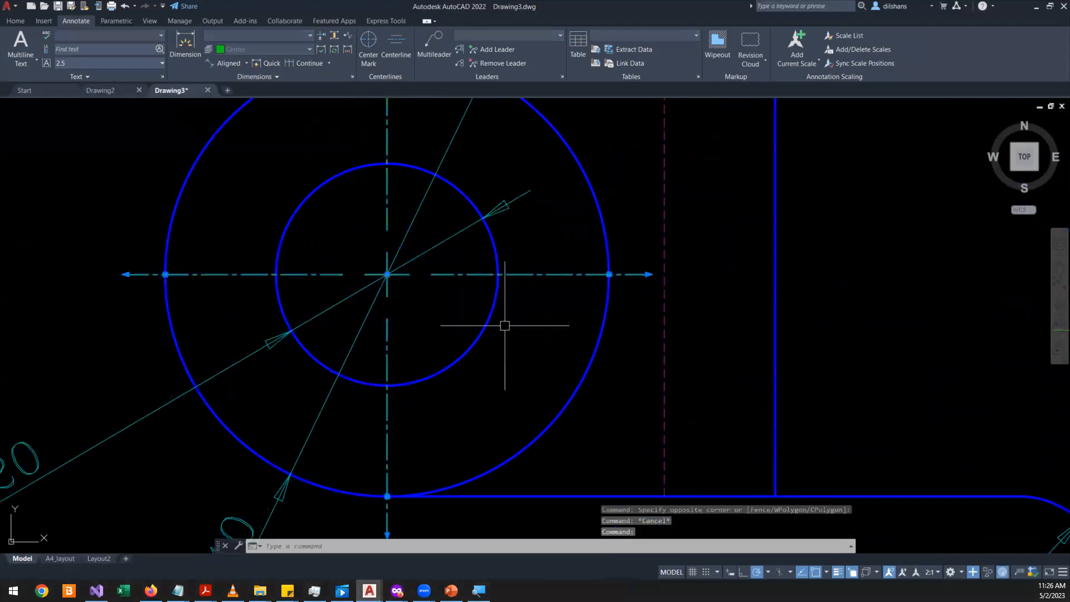
pyautogui.scroll(-6, 504, 325)
pyautogui.scroll(4, 504, 327)
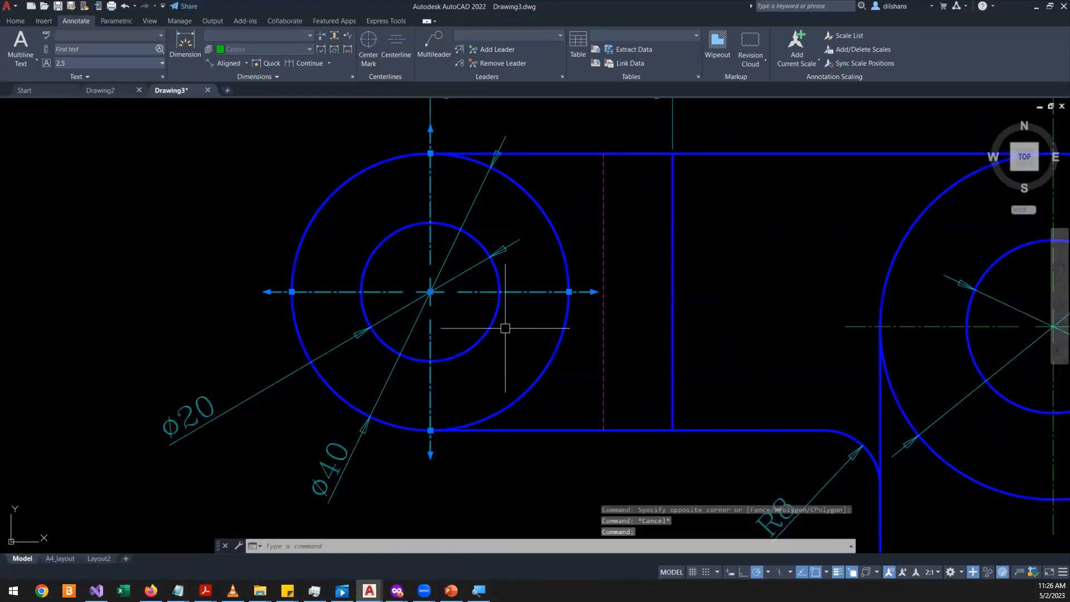
pyautogui.rightClick(523, 322)
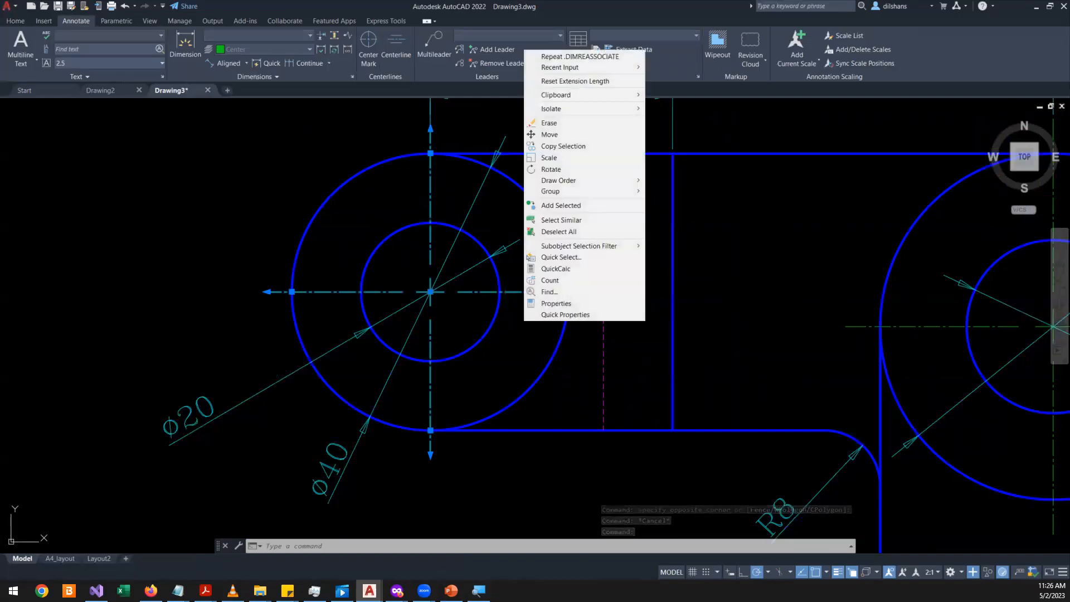
pyautogui.press('Escape')
pyautogui.scroll(2, 313, 289)
pyautogui.scroll(-5, 311, 287)
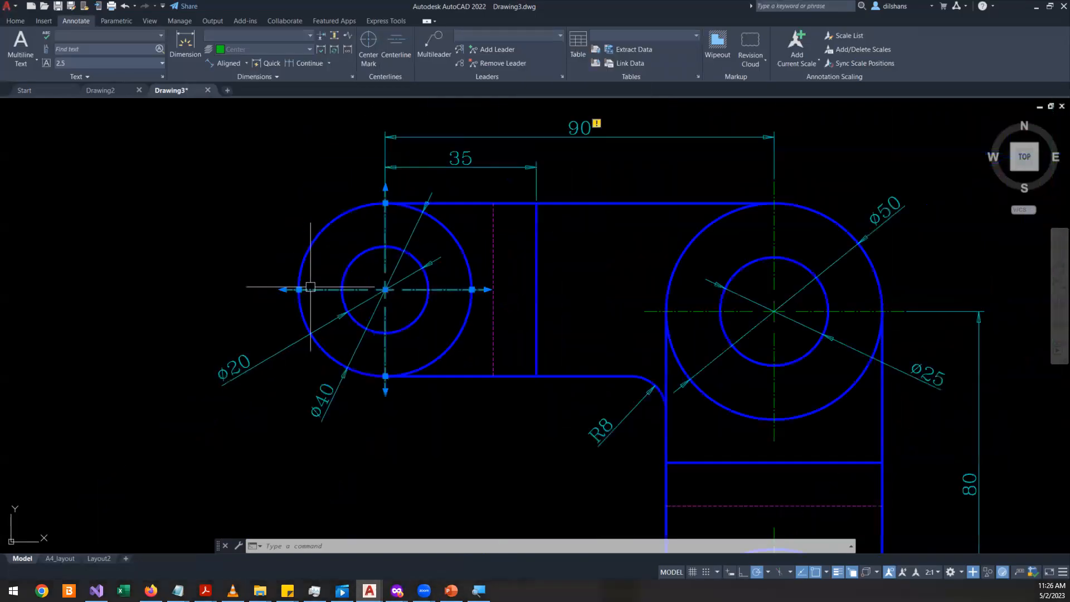
pyautogui.scroll(3, 311, 287)
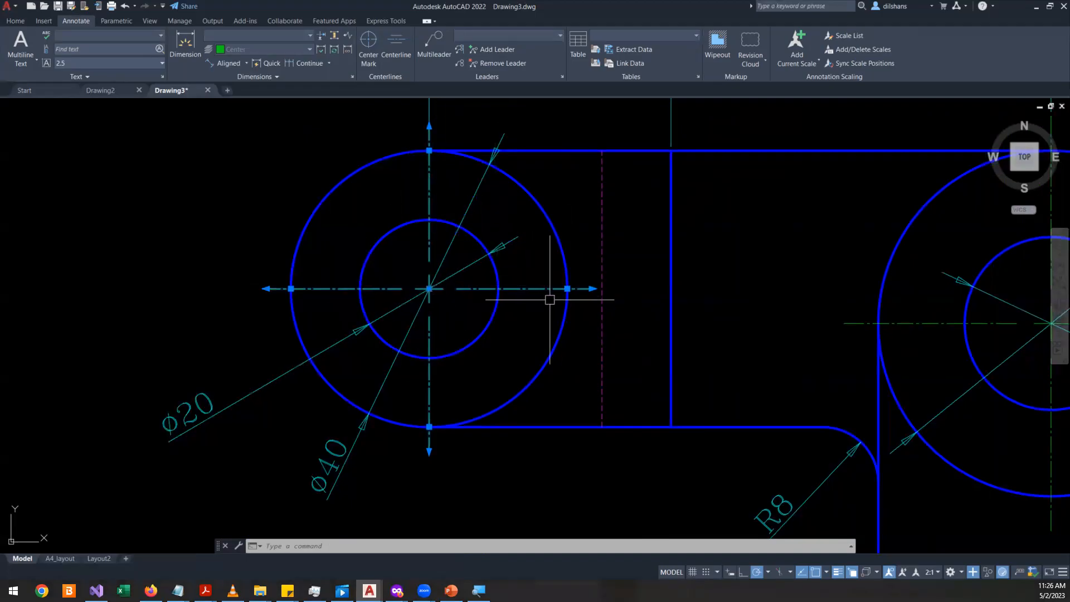
pyautogui.scroll(2, 548, 295)
pyautogui.press('Escape')
pyautogui.press('Escape')
# - Open the properties of the Ø40 boss's center mark and place the palette clear of the mark
pyautogui.scroll(-3, 327, 295)
pyautogui.scroll(1, 456, 305)
pyautogui.click(457, 288)
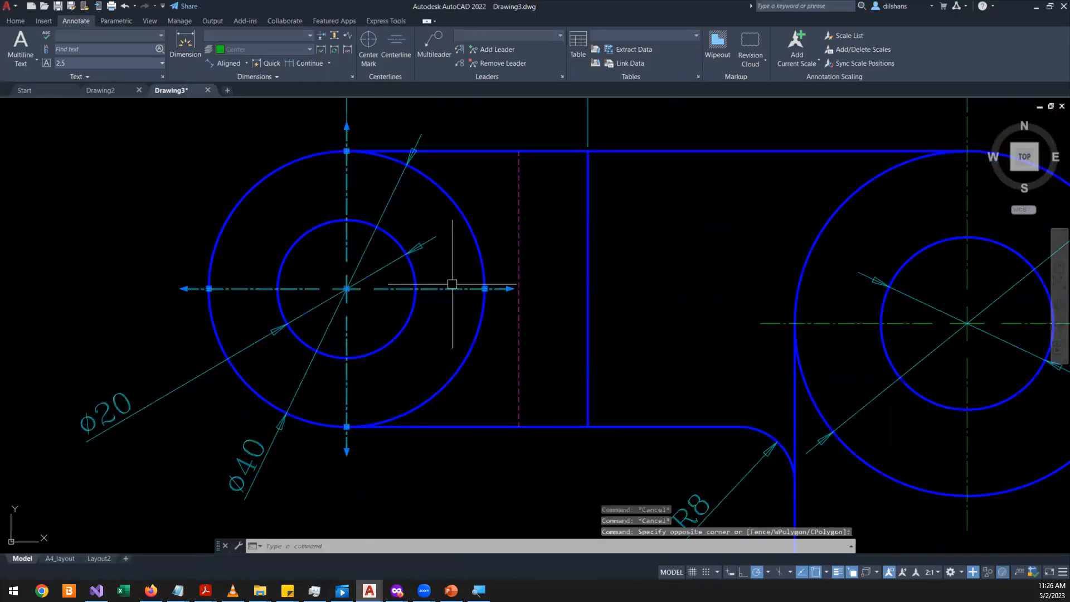
pyautogui.rightClick(460, 288)
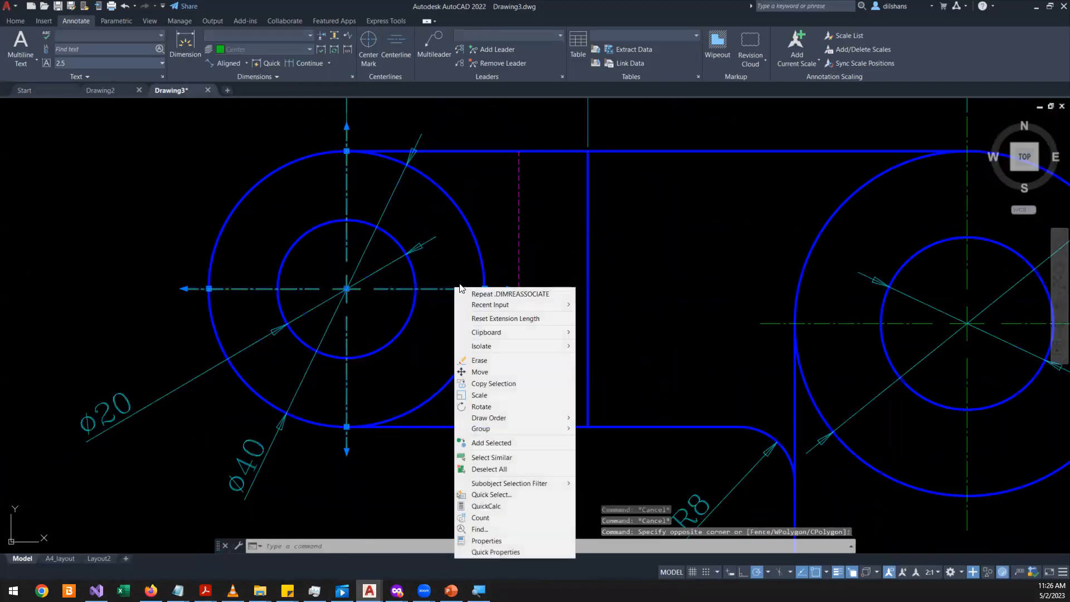
pyautogui.click(490, 541)
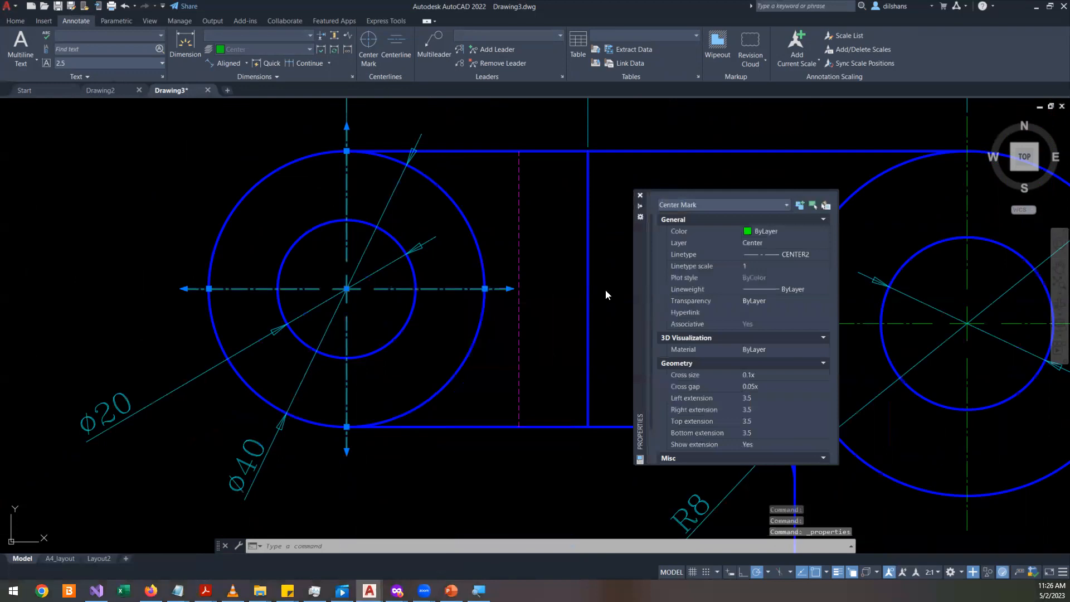
pyautogui.moveTo(640, 292); pyautogui.dragTo(239, 265)
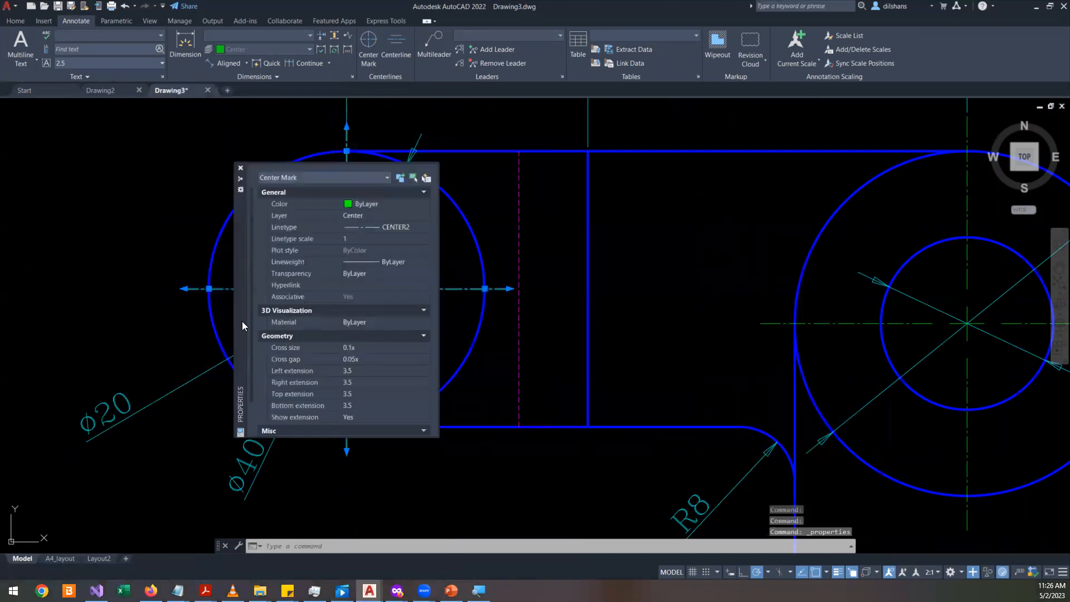
pyautogui.moveTo(241, 321); pyautogui.dragTo(630, 282)
# - Compare the center mark's central cross, gaps and outer extension with its geometry properties
pyautogui.scroll(6, 480, 312)
pyautogui.scroll(-3, 478, 226)
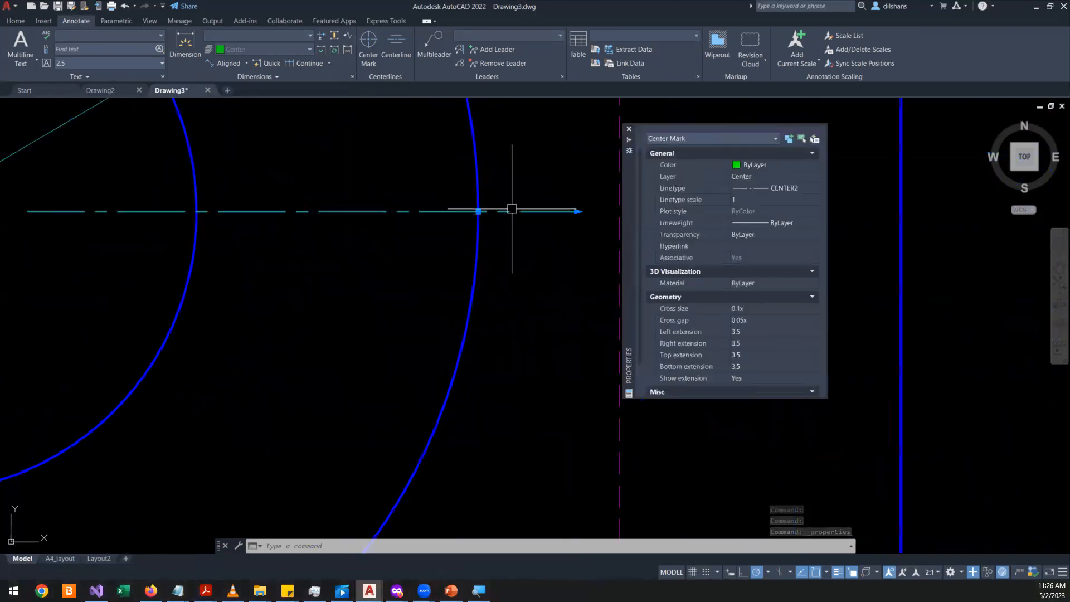
pyautogui.scroll(-3, 483, 226)
pyautogui.scroll(4, 100, 211)
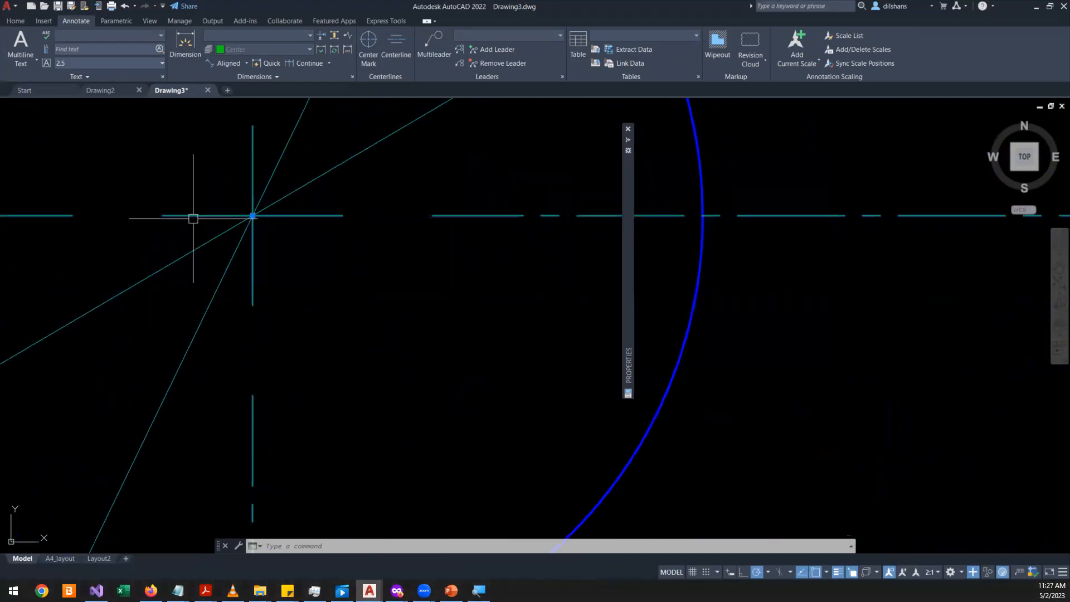
pyautogui.scroll(-4, 480, 279)
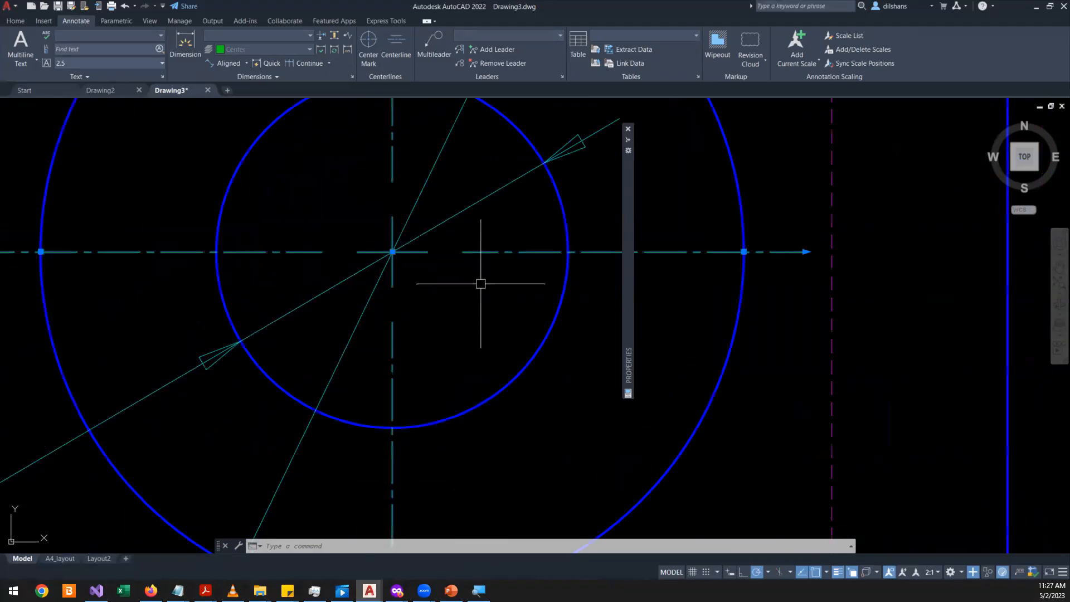
pyautogui.moveTo(625, 277)
pyautogui.scroll(-3, 685, 328)
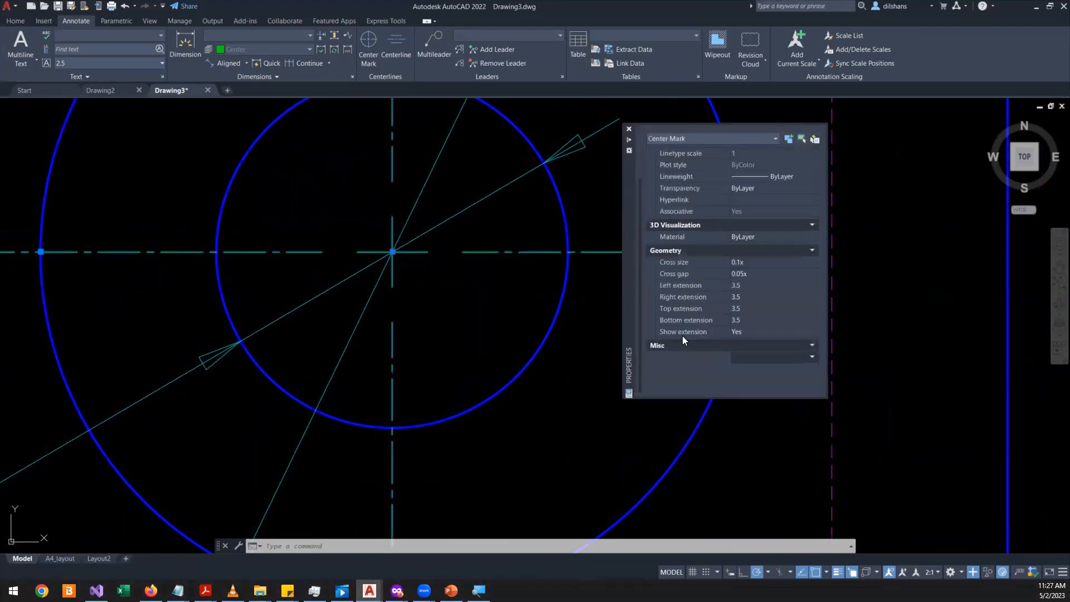
pyautogui.scroll(3, 681, 343)
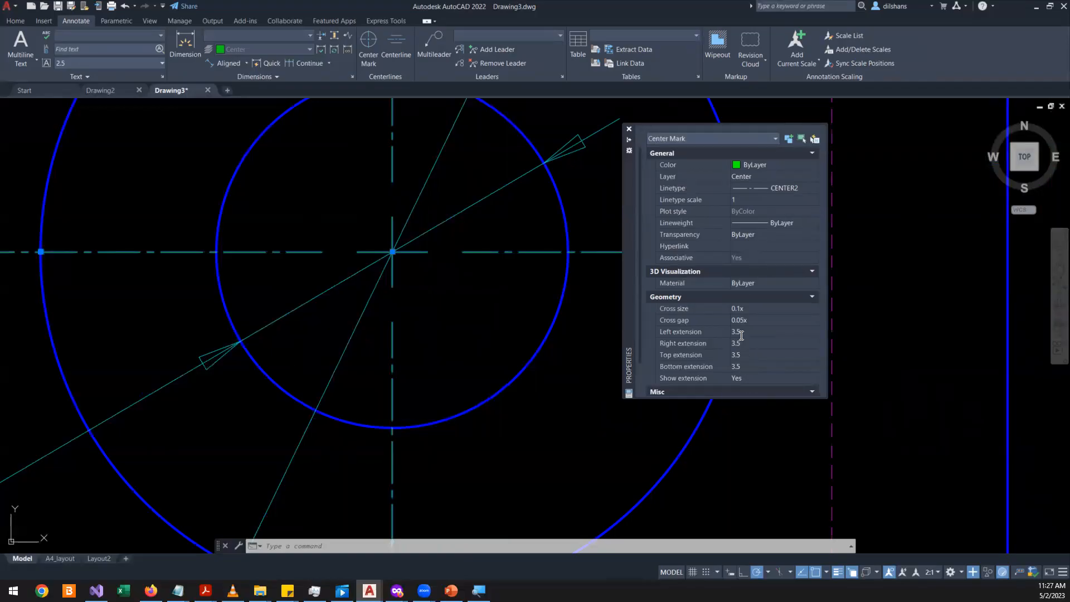
# - Review the center mark's cross gap and its left, right, top and bottom extension values without changing them
pyautogui.click(752, 351)
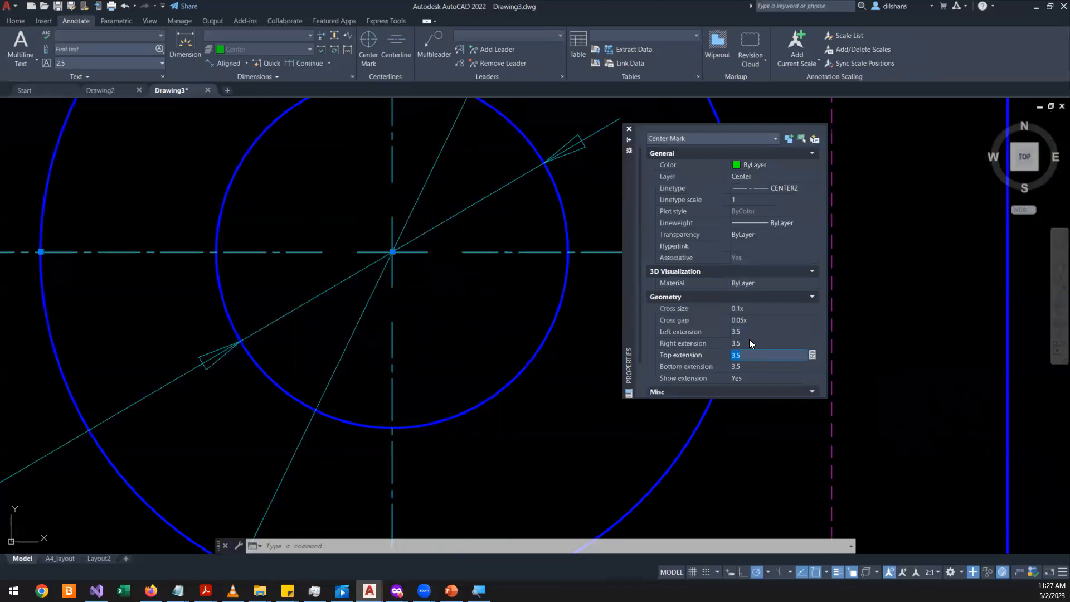
pyautogui.click(749, 343)
pyautogui.click(750, 331)
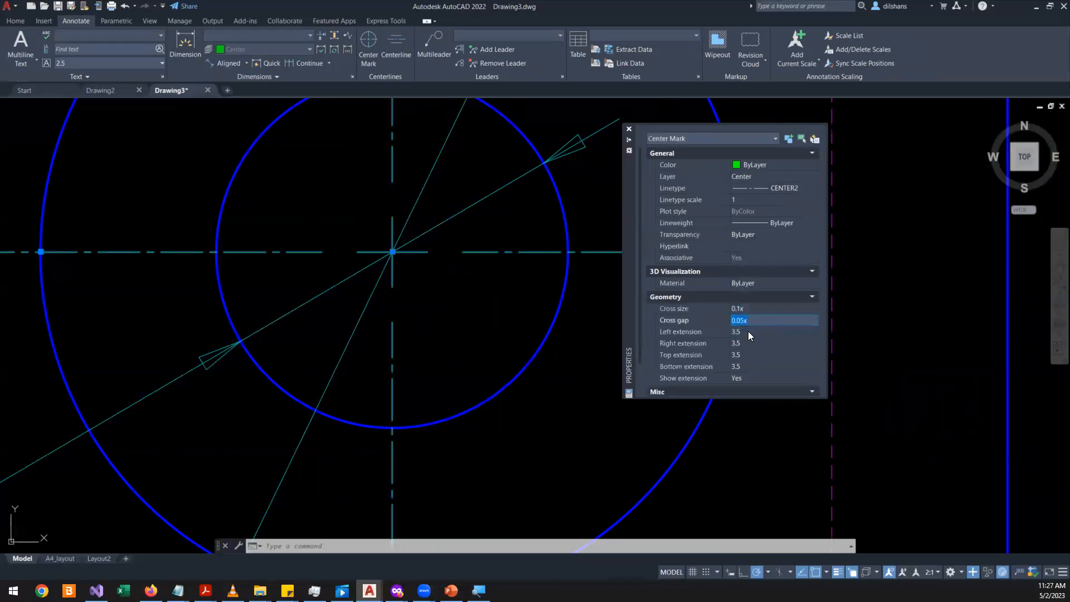
pyautogui.click(747, 331)
pyautogui.scroll(-2, 454, 378)
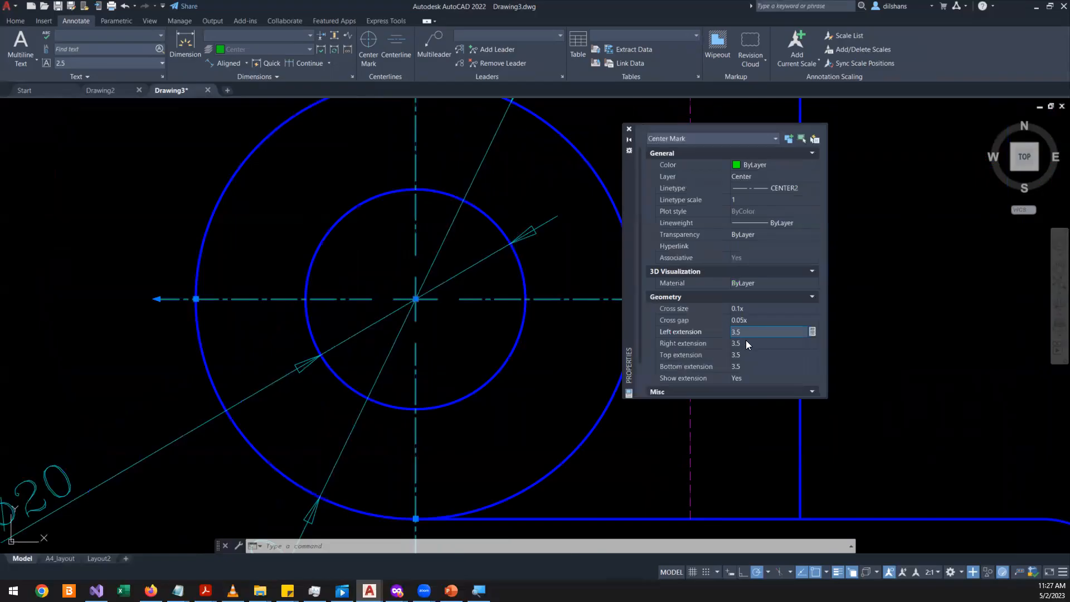
pyautogui.moveTo(743, 332); pyautogui.dragTo(686, 331, button='right')
pyautogui.click(740, 345)
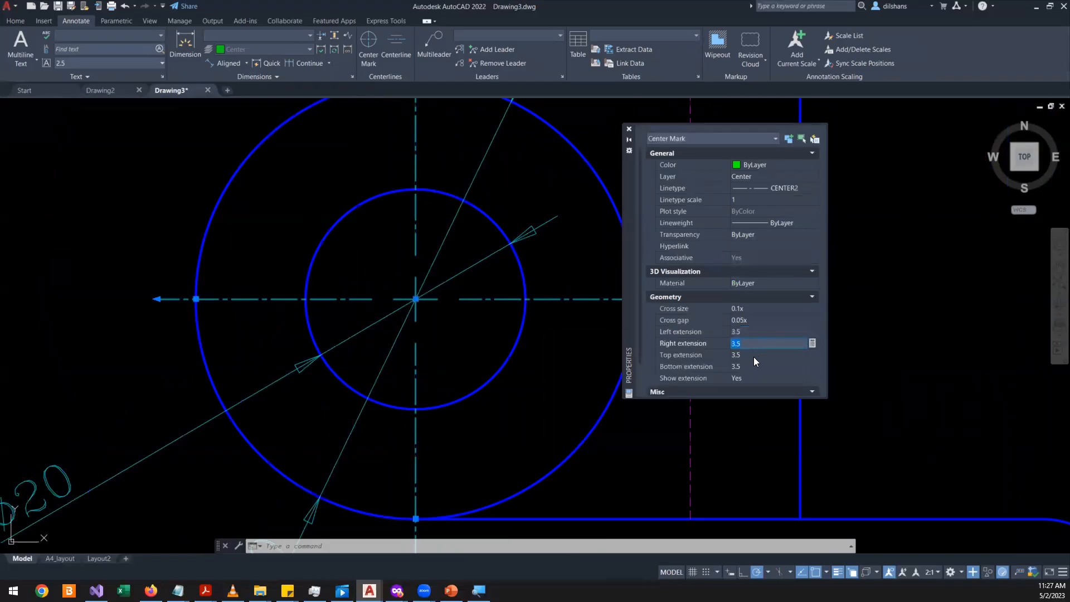
pyautogui.click(753, 364)
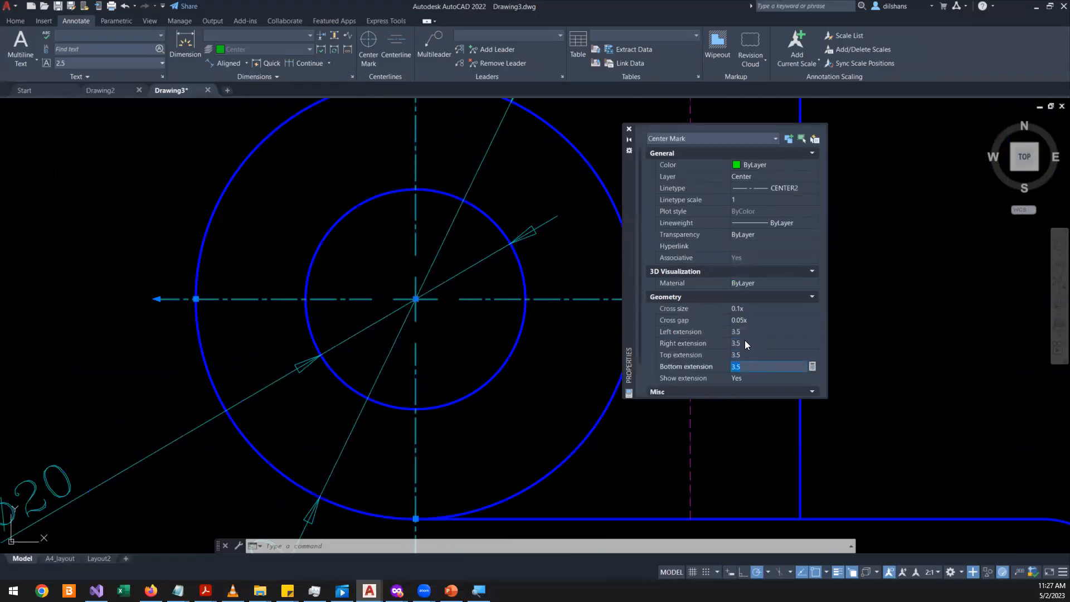
pyautogui.click(745, 332)
pyautogui.click(742, 343)
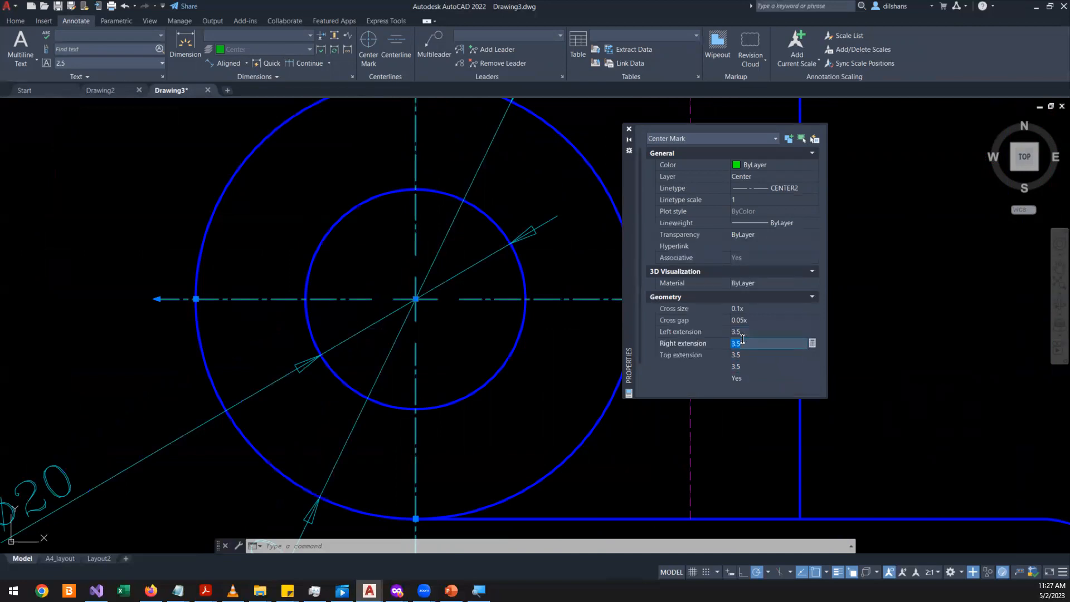
# - Switch to Notepad to view the ISO 129-1-2018 note, and return to the AutoCAD drawing
pyautogui.moveTo(177, 591)
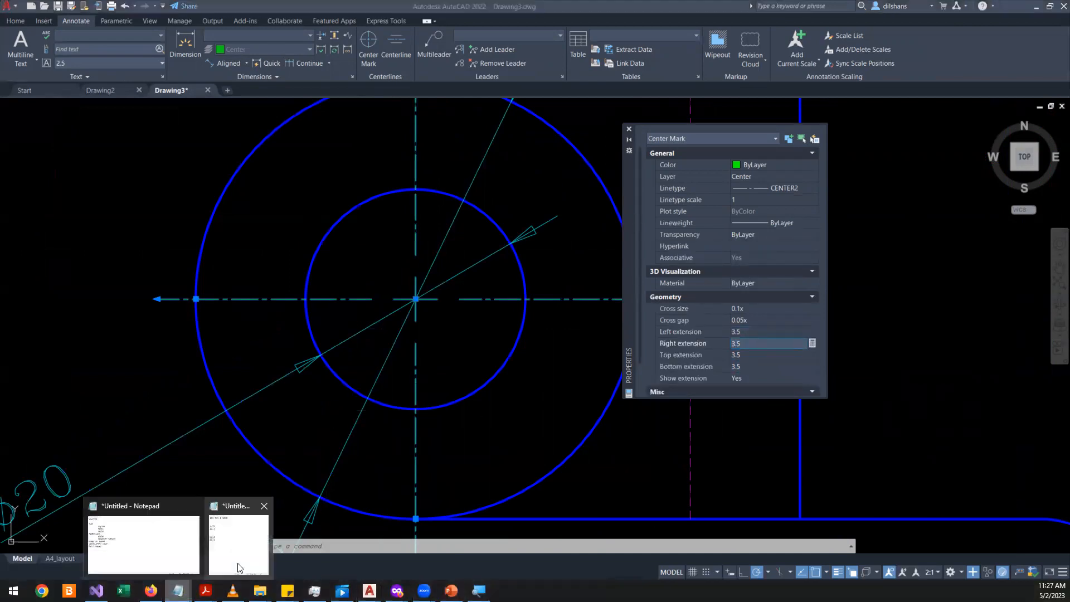
pyautogui.click(240, 544)
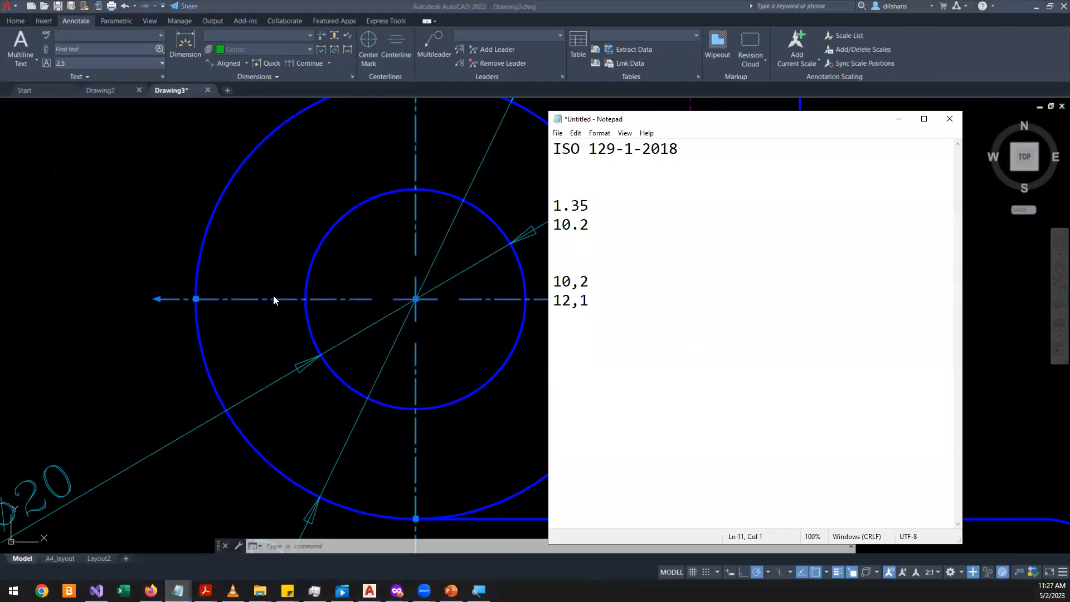
pyautogui.scroll(3, 268, 296)
pyautogui.click(222, 256)
# - Turn on the Intersection object snap and try to dimension linearly the center mark's left extension beyond the Ø40 circle
pyautogui.scroll(-1, 419, 296)
pyautogui.scroll(1, 146, 306)
pyautogui.scroll(1, 146, 315)
pyautogui.moveTo(146, 314); pyautogui.dragTo(345, 338, button='middle')
pyautogui.press('Escape')
pyautogui.press('Escape')
pyautogui.write('dl')
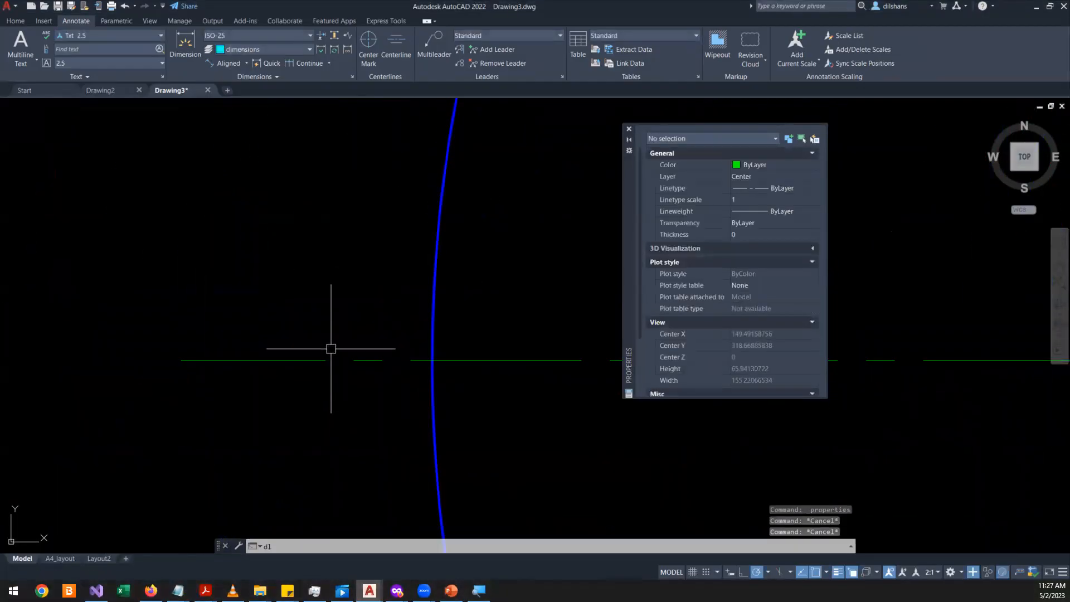
pyautogui.write('i')
pyautogui.press('Return')
pyautogui.click(181, 361)
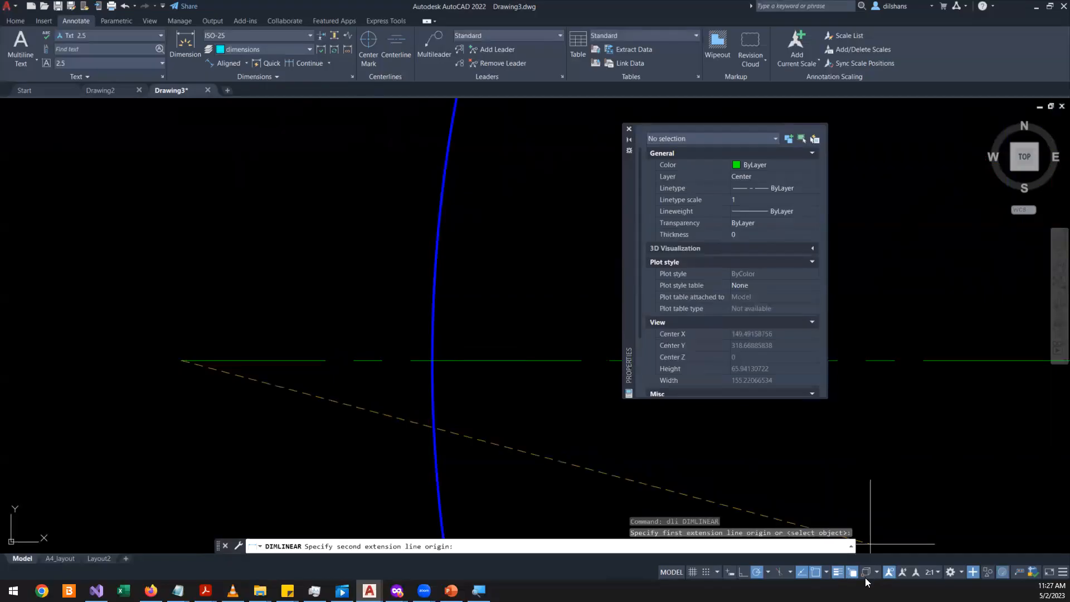
pyautogui.click(826, 576)
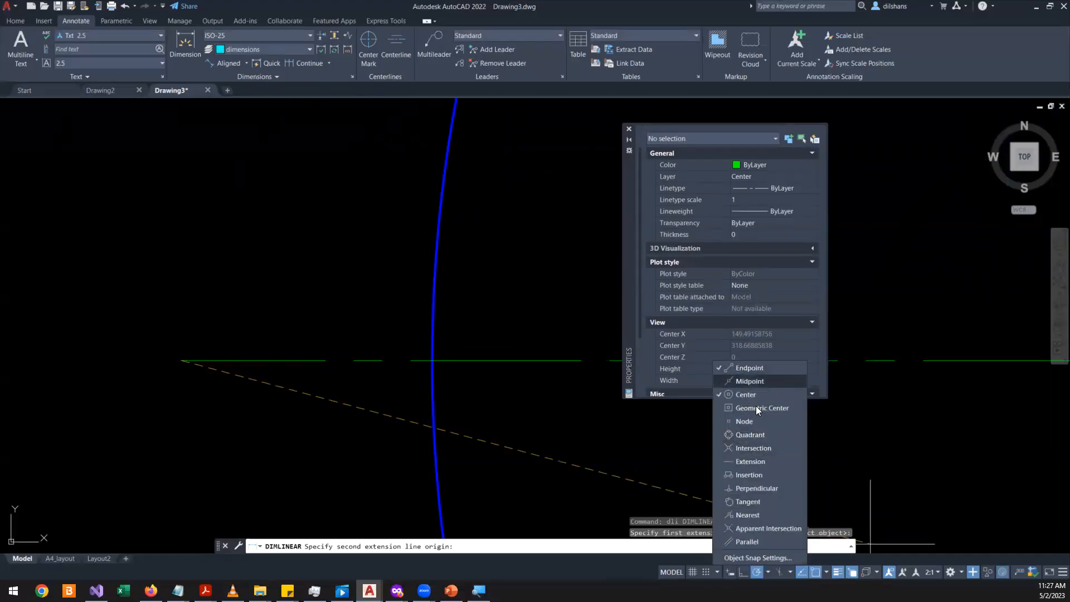
pyautogui.click(482, 291)
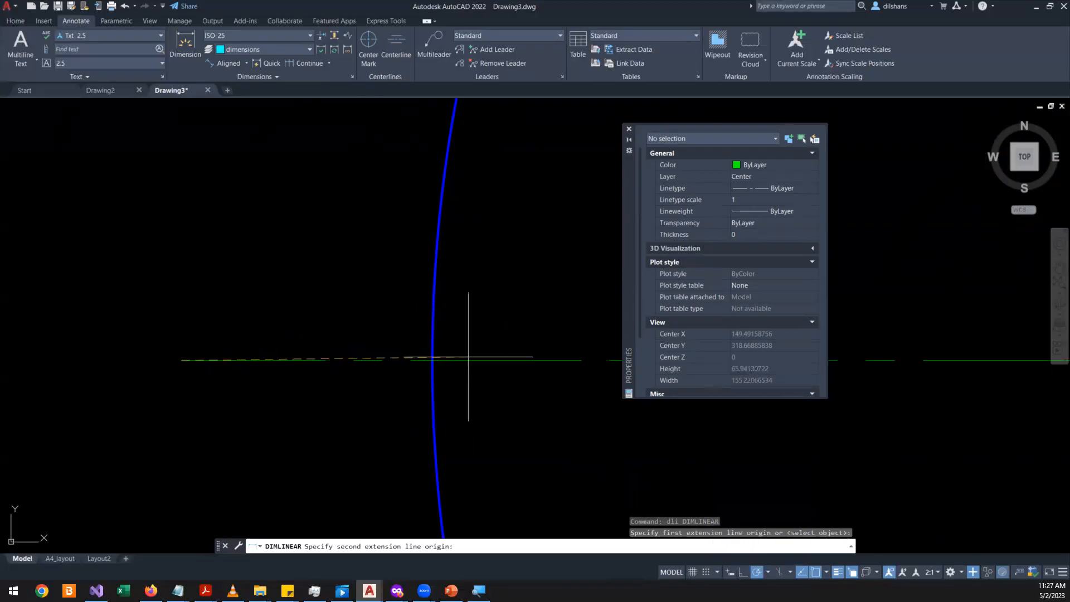
pyautogui.click(435, 361)
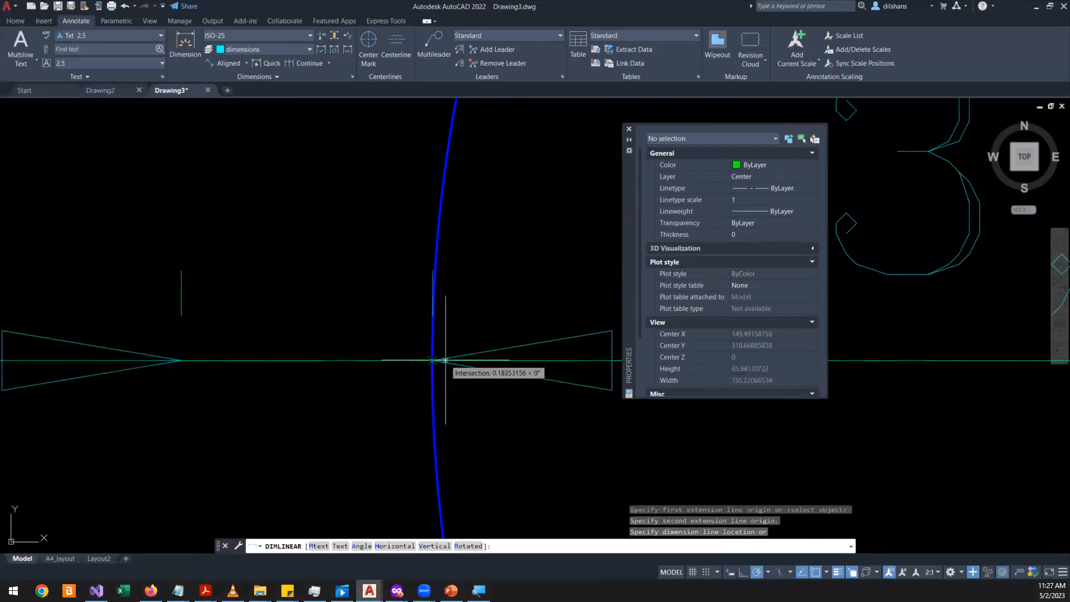
pyautogui.press('Escape')
pyautogui.press('Escape')
pyautogui.press('Escape')
# - Measure the distance from the Ø40 circle's left edge to the left end of its center mark
pyautogui.write('di')
pyautogui.press('Return')
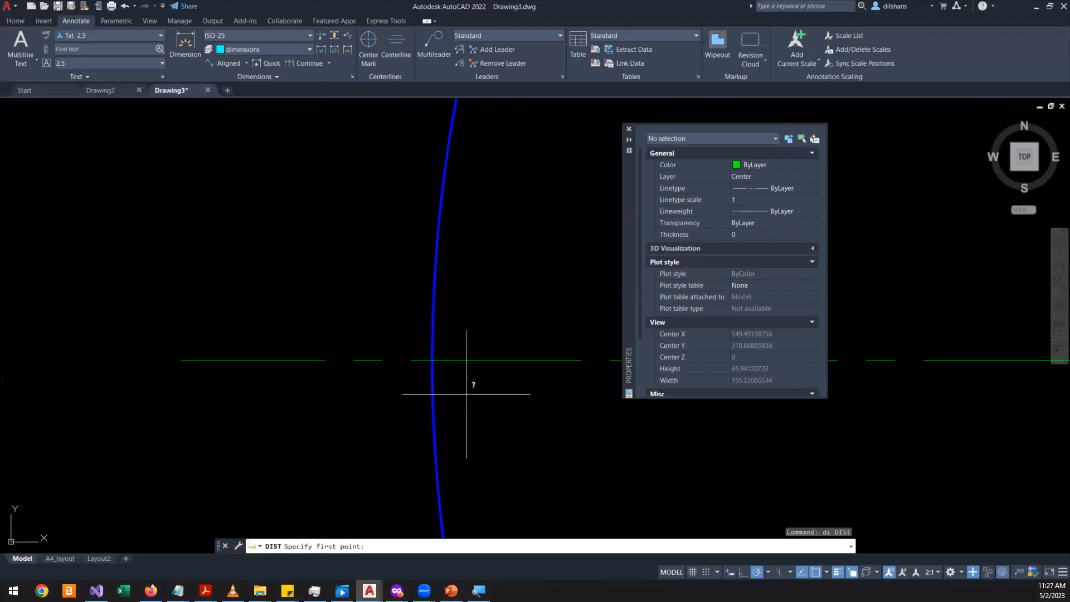
pyautogui.click(435, 361)
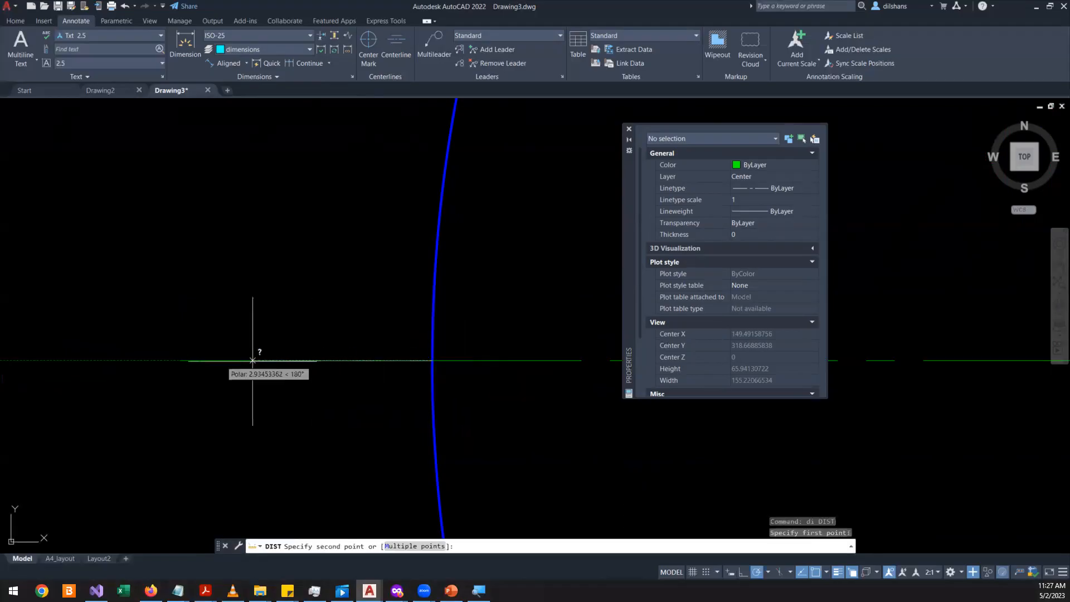
pyautogui.click(177, 360)
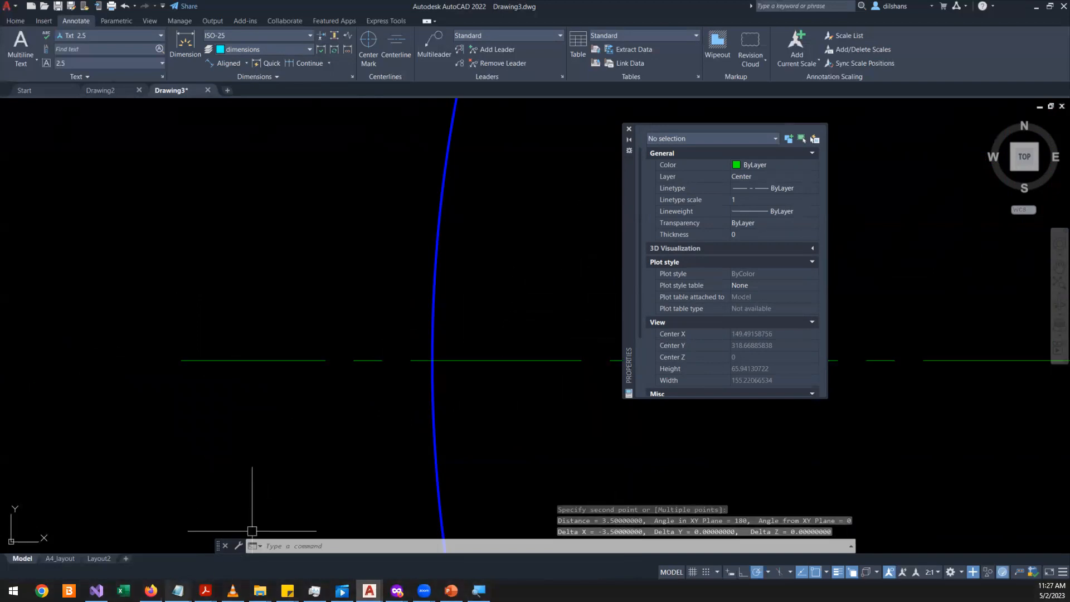
# - Switch to Notepad, replace the example numbers below the ISO heading with "print the document 3mm", and return to the AutoCAD drawing
pyautogui.moveTo(178, 590)
pyautogui.click(229, 560)
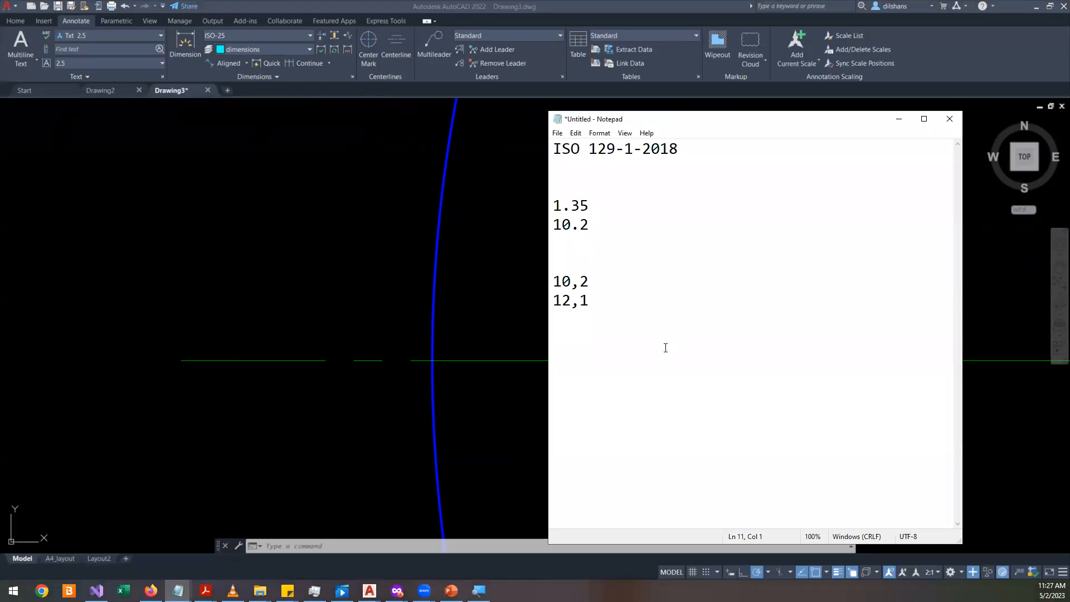
pyautogui.moveTo(666, 348); pyautogui.dragTo(436, 219)
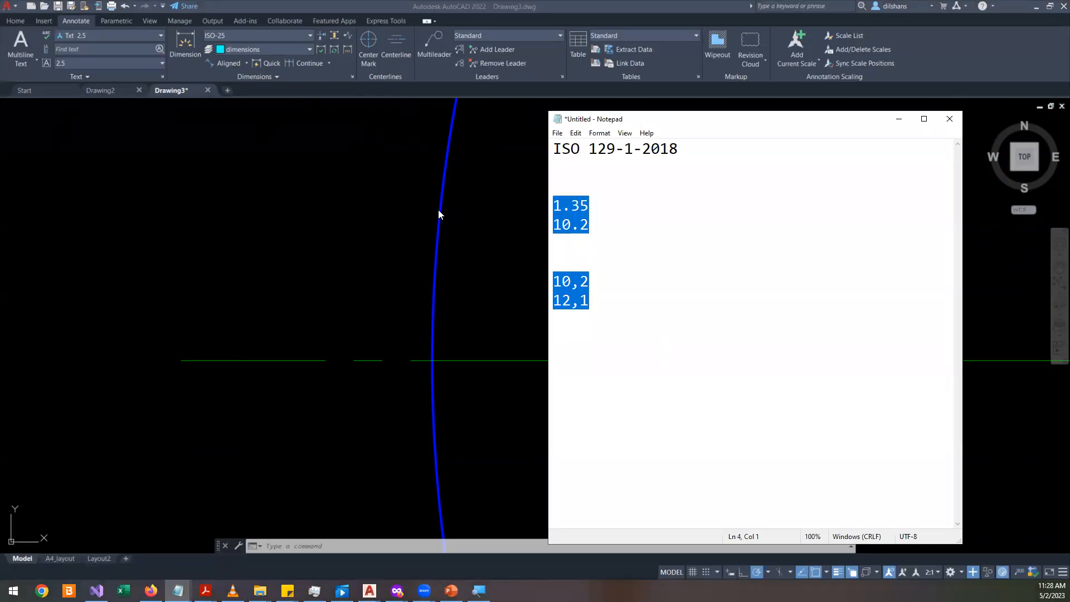
pyautogui.write('pin')
pyautogui.press('BackSpace')
pyautogui.press('BackSpace')
pyautogui.write('rint the document')
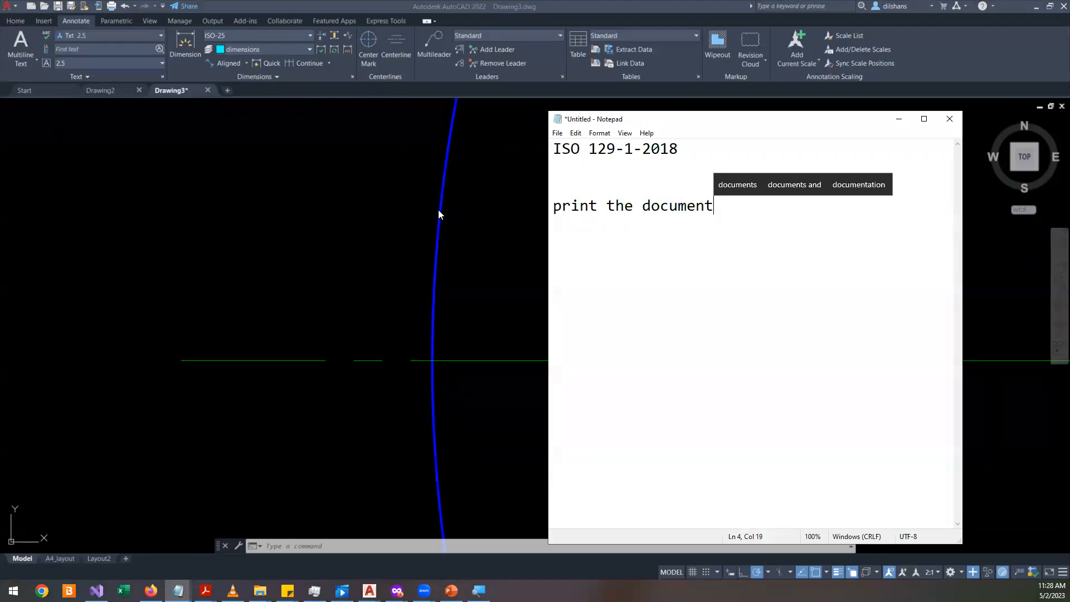
pyautogui.write(' 3mm')
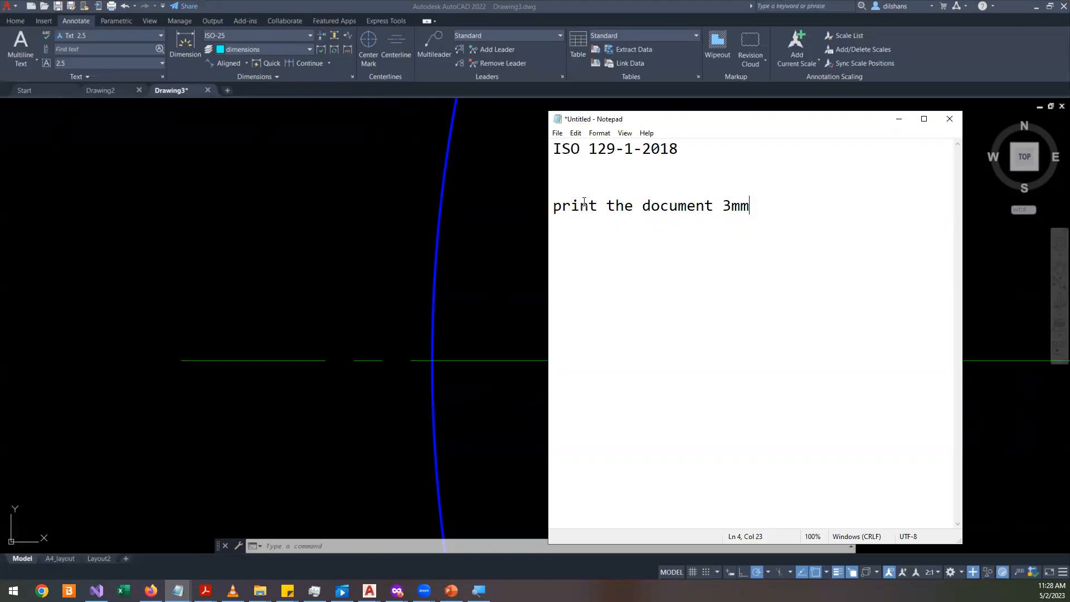
pyautogui.click(899, 123)
# - Select the Ø40 circle's center mark and reopen its properties
pyautogui.scroll(-3, 635, 168)
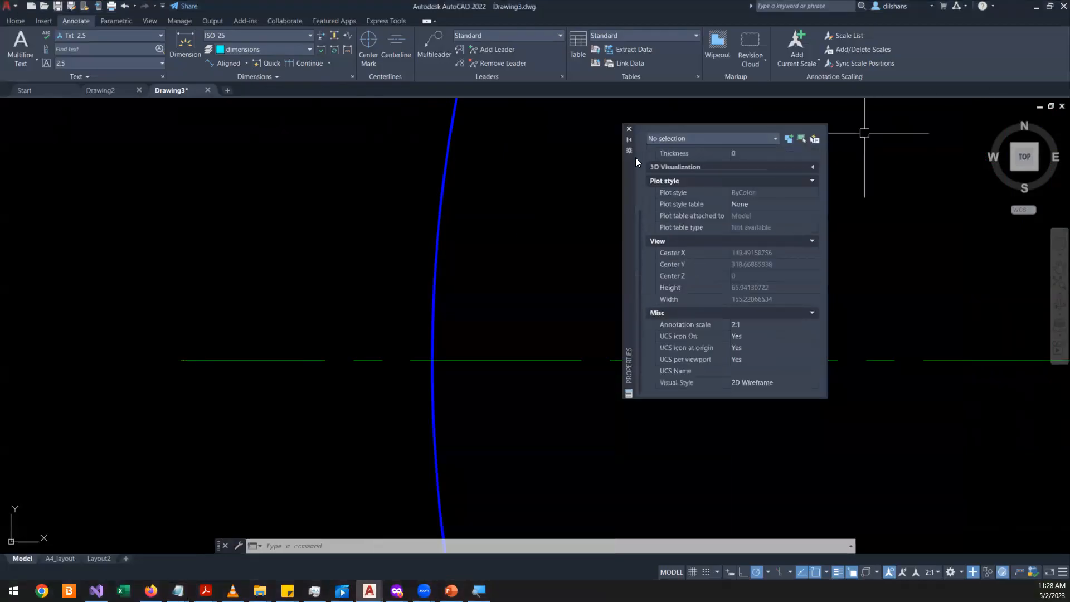
pyautogui.click(627, 124)
pyautogui.scroll(-6, 618, 151)
pyautogui.click(710, 246)
pyautogui.press('Escape')
pyautogui.click(724, 243)
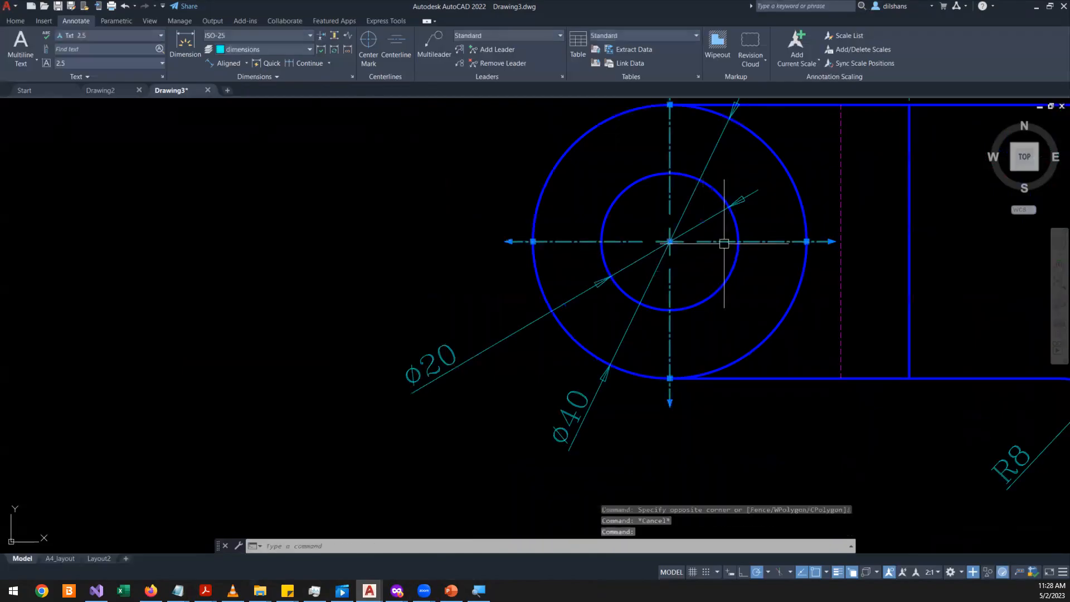
pyautogui.rightClick(379, 203)
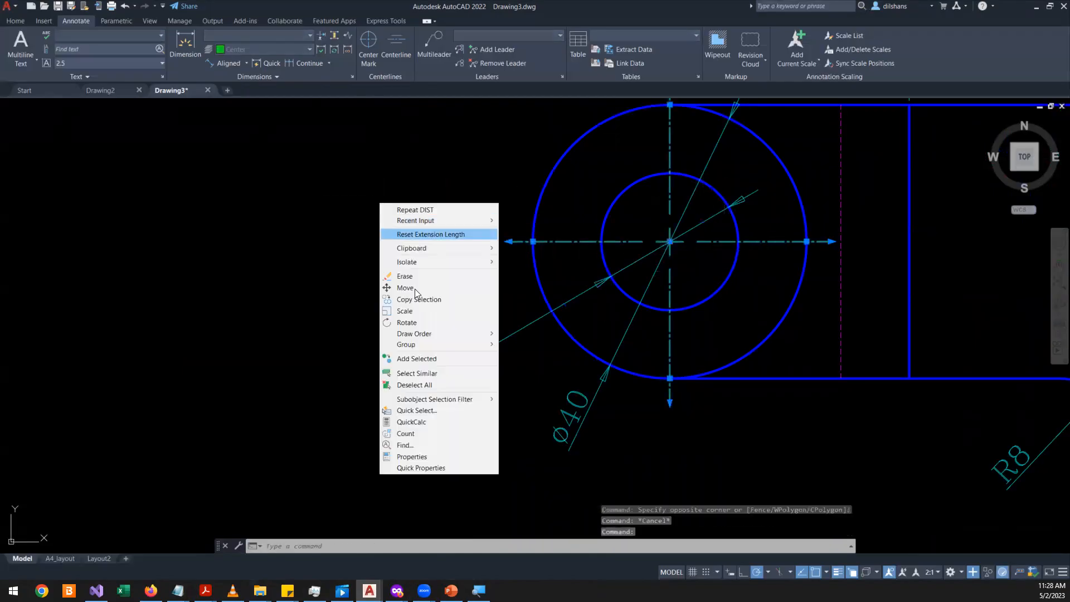
pyautogui.click(413, 456)
# - Set the center mark's left, right, top and bottom extensions to 3, and deselect it
pyautogui.click(775, 333)
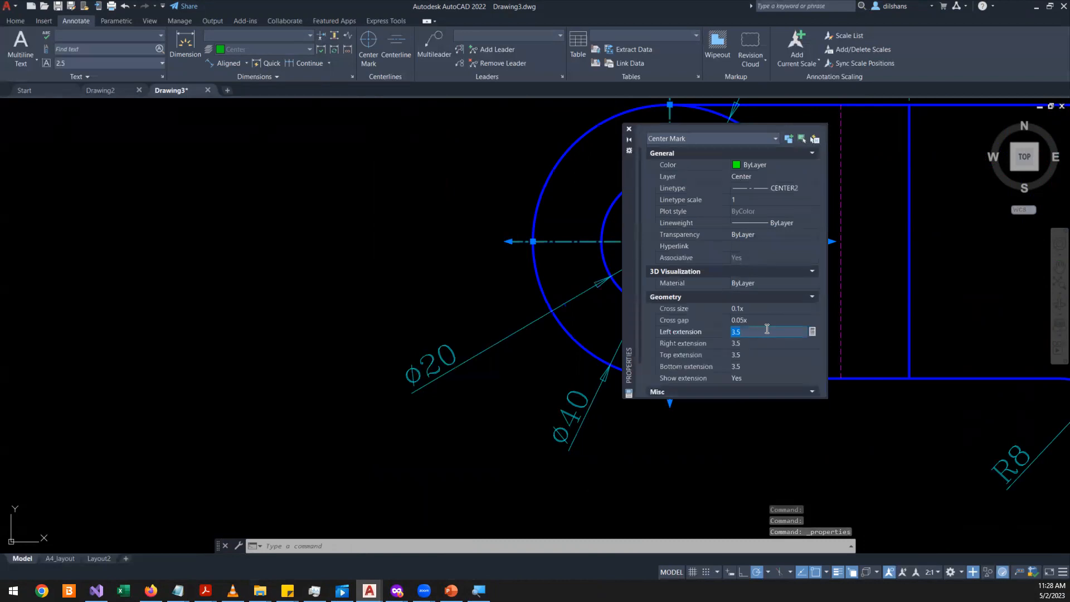
pyautogui.press('Tab')
pyautogui.write('3')
pyautogui.press('Tab')
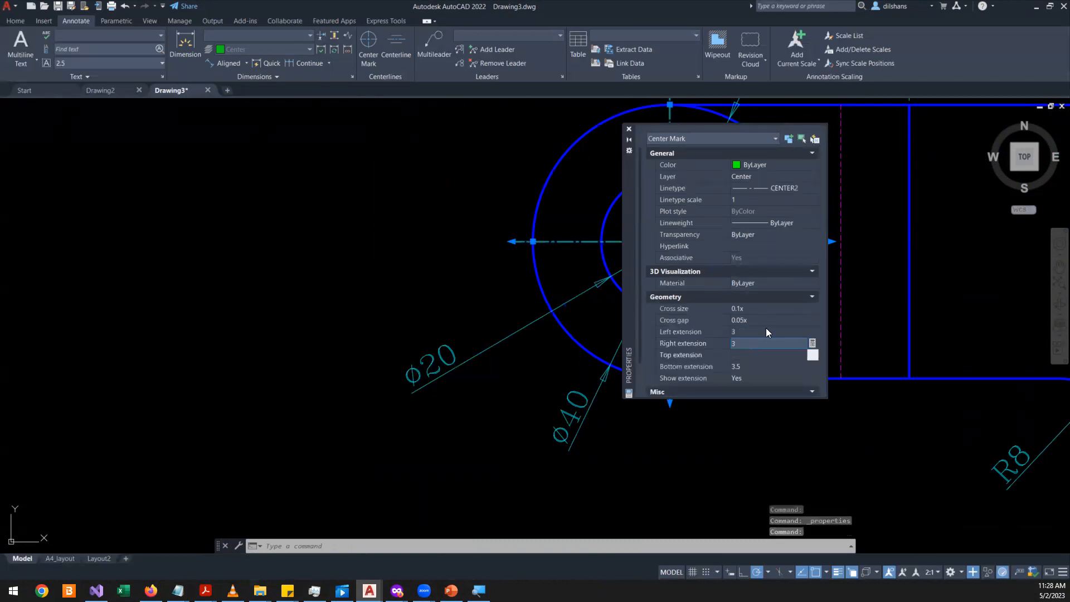
pyautogui.write('3')
pyautogui.press('Tab')
pyautogui.write('3')
pyautogui.press('Tab')
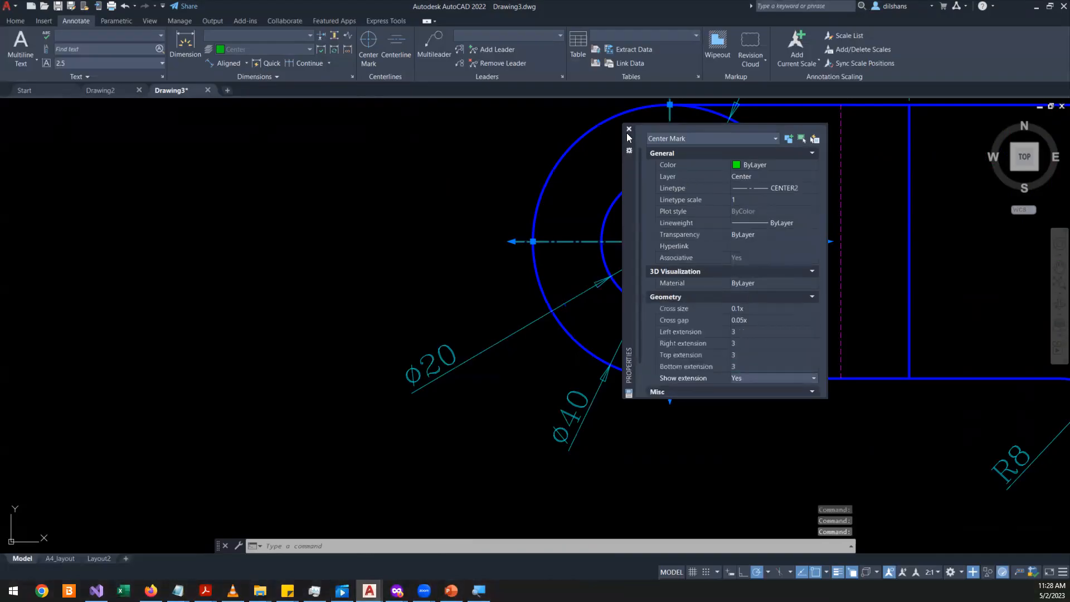
pyautogui.click(628, 128)
pyautogui.scroll(-2, 641, 279)
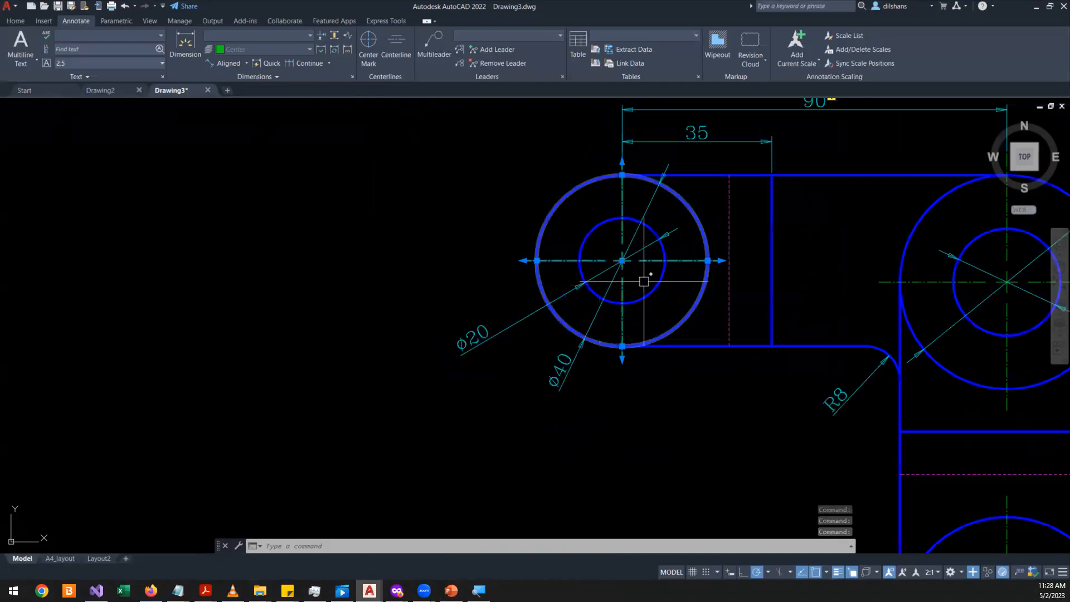
pyautogui.press('Escape')
# - Replace the left lug's horizontal centerline in the side view with a new Centerline between the hidden lines of the 30 mm hole
pyautogui.scroll(-3, 714, 265)
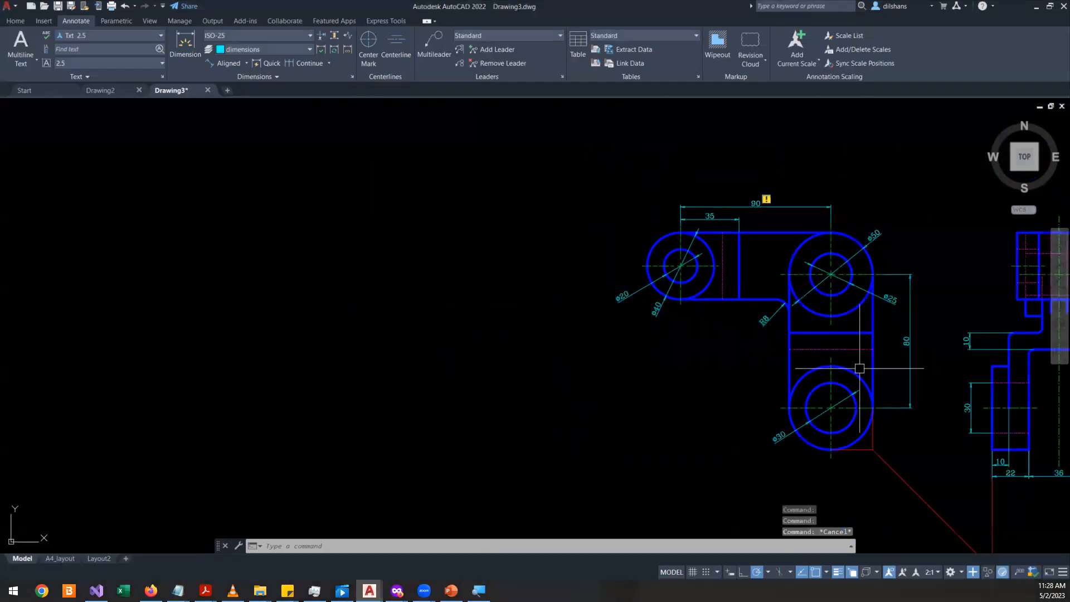
pyautogui.scroll(2, 859, 368)
pyautogui.moveTo(802, 349); pyautogui.dragTo(280, 208, button='middle')
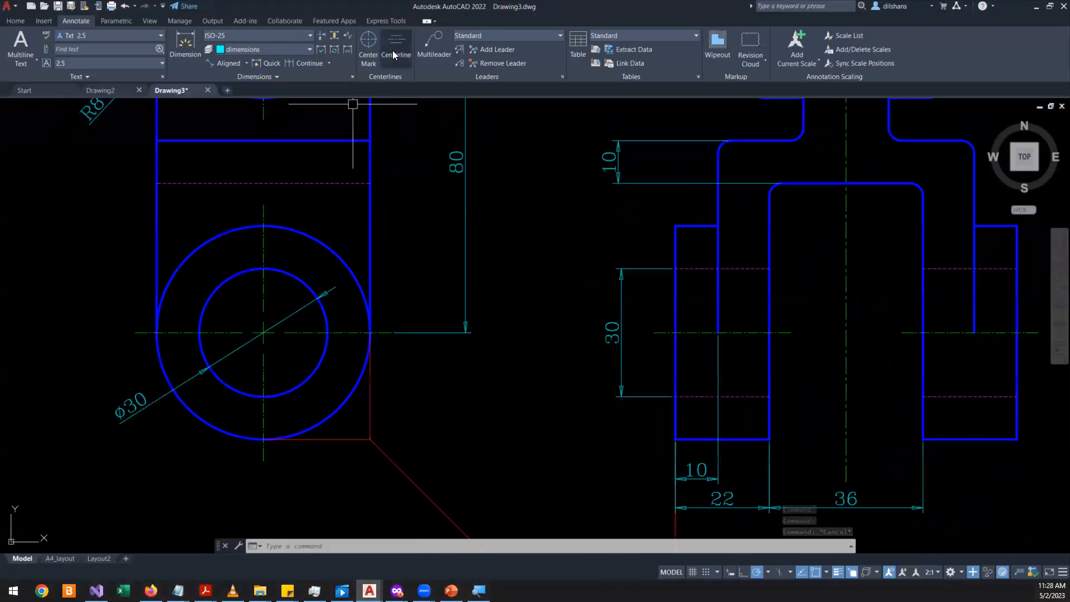
pyautogui.click(747, 333)
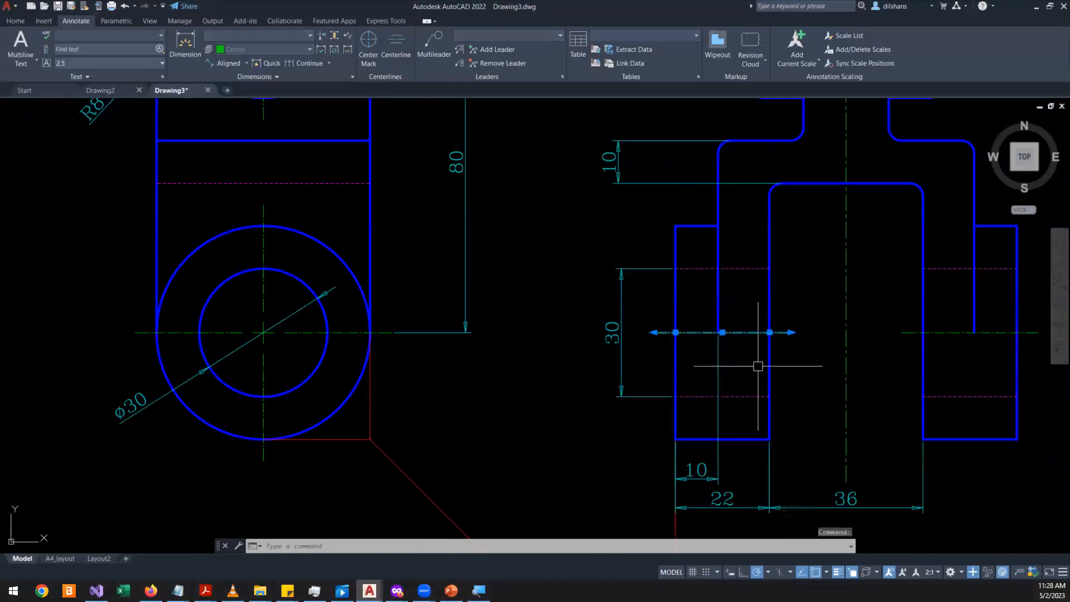
pyautogui.press('Delete')
pyautogui.click(411, 49)
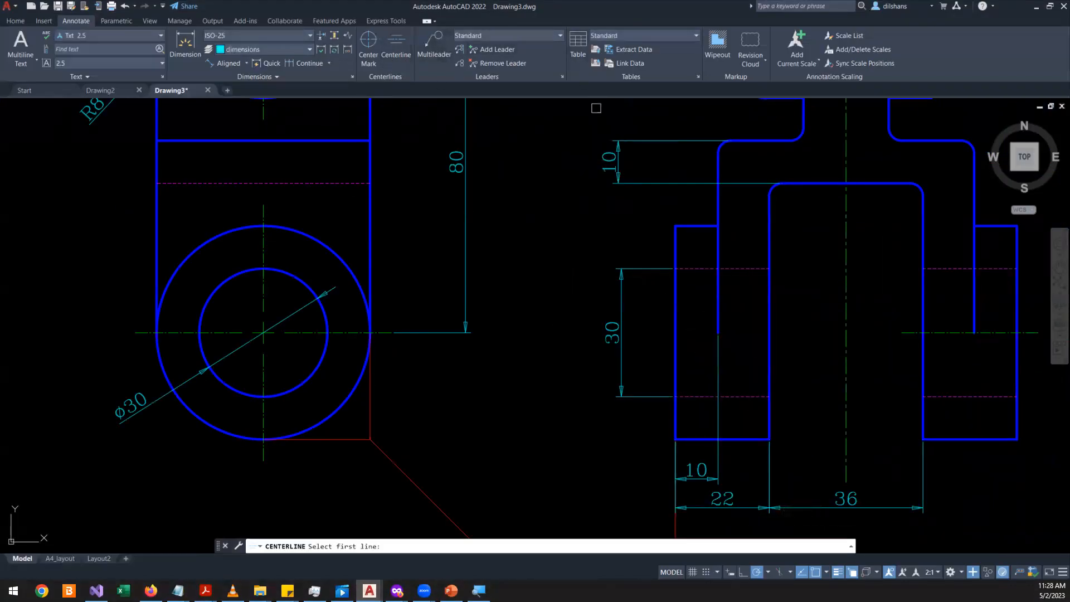
pyautogui.click(748, 268)
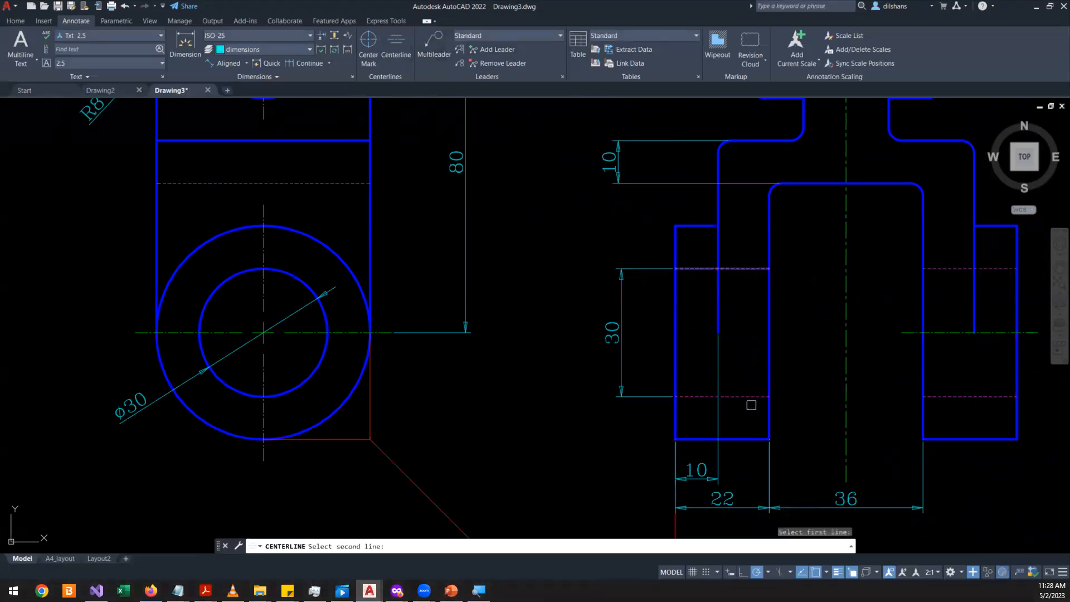
pyautogui.click(750, 396)
# - Review the start and end extension values in the new lug centerline's properties without changing them
pyautogui.scroll(2, 795, 351)
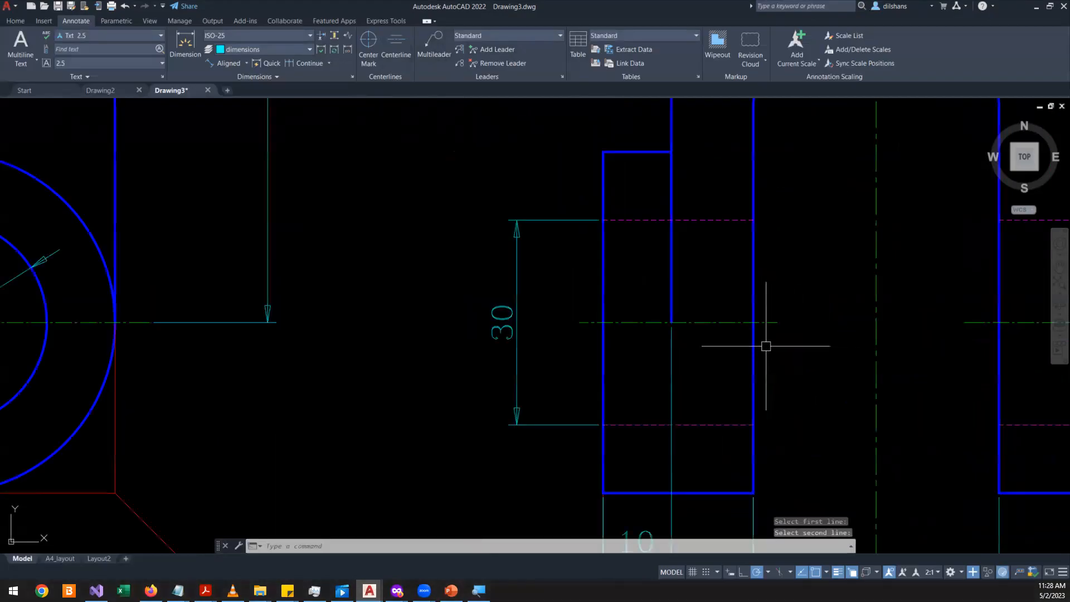
pyautogui.click(736, 322)
pyautogui.rightClick(831, 274)
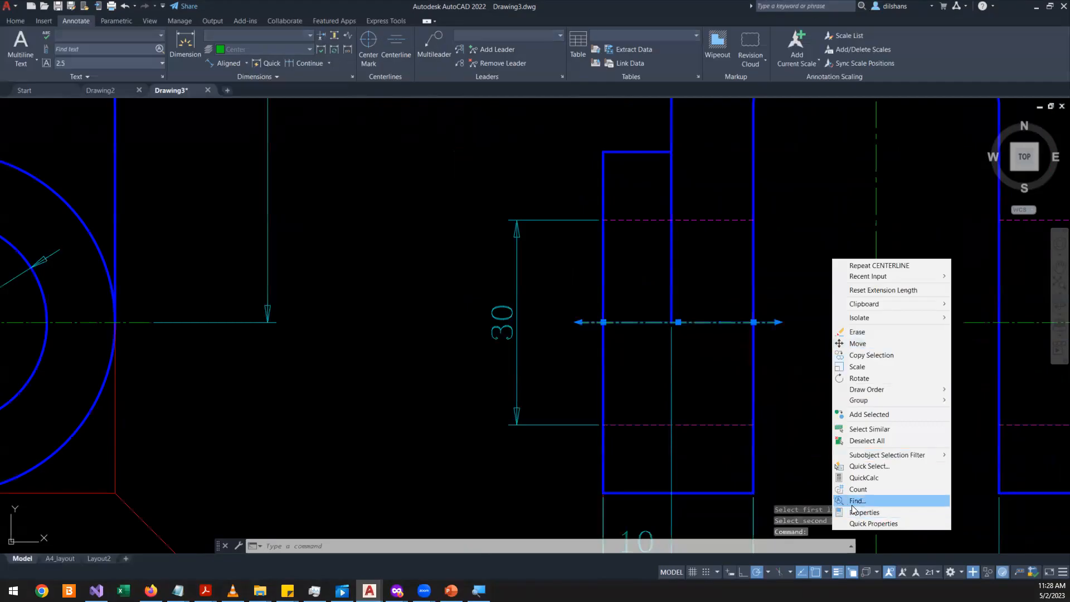
pyautogui.click(853, 512)
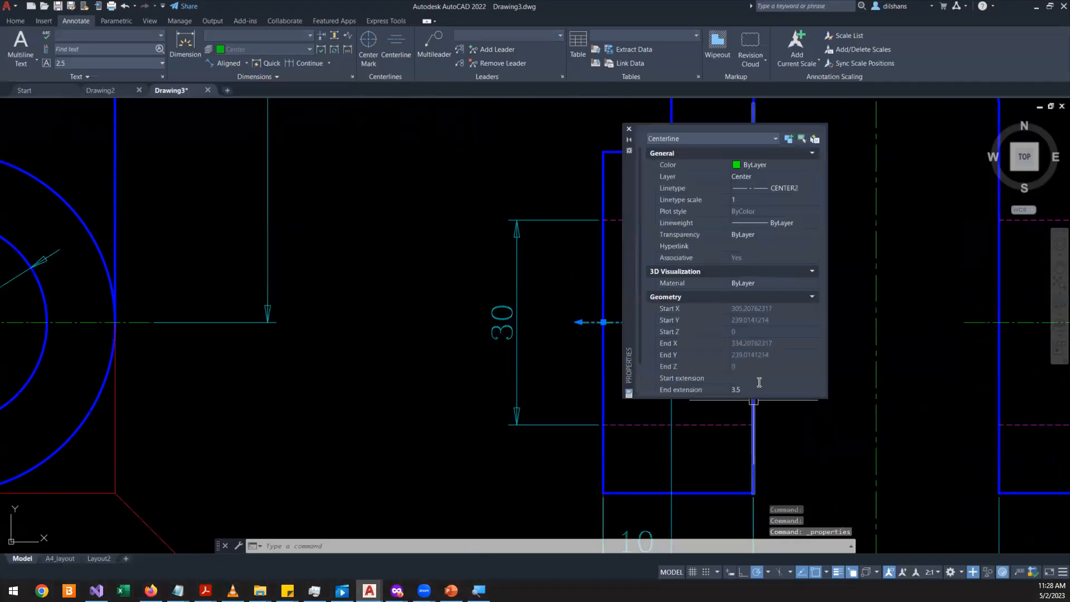
pyautogui.click(759, 379)
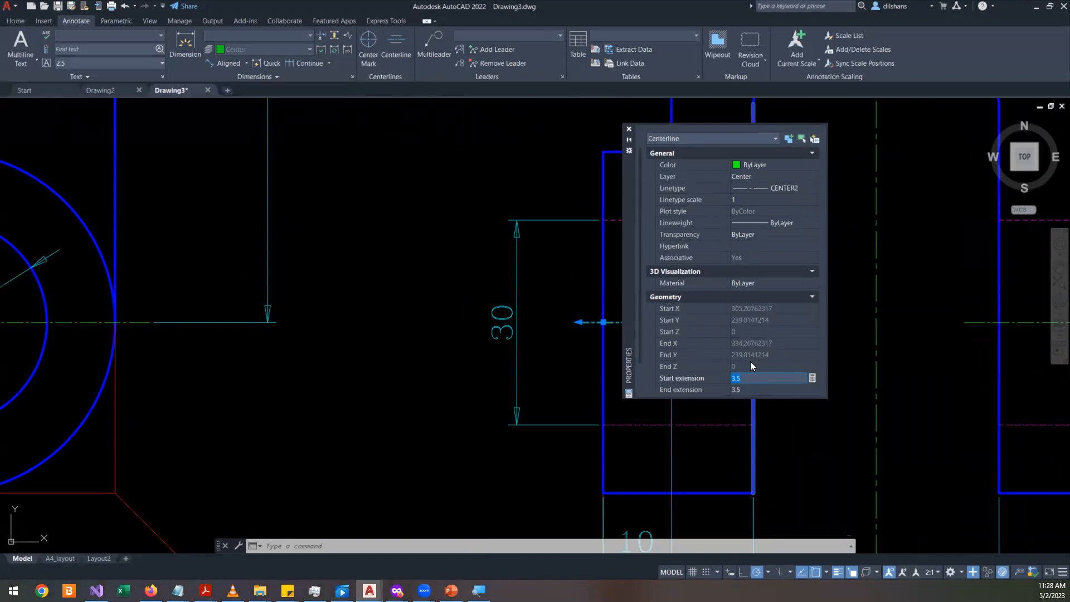
pyautogui.moveTo(630, 244); pyautogui.dragTo(789, 243)
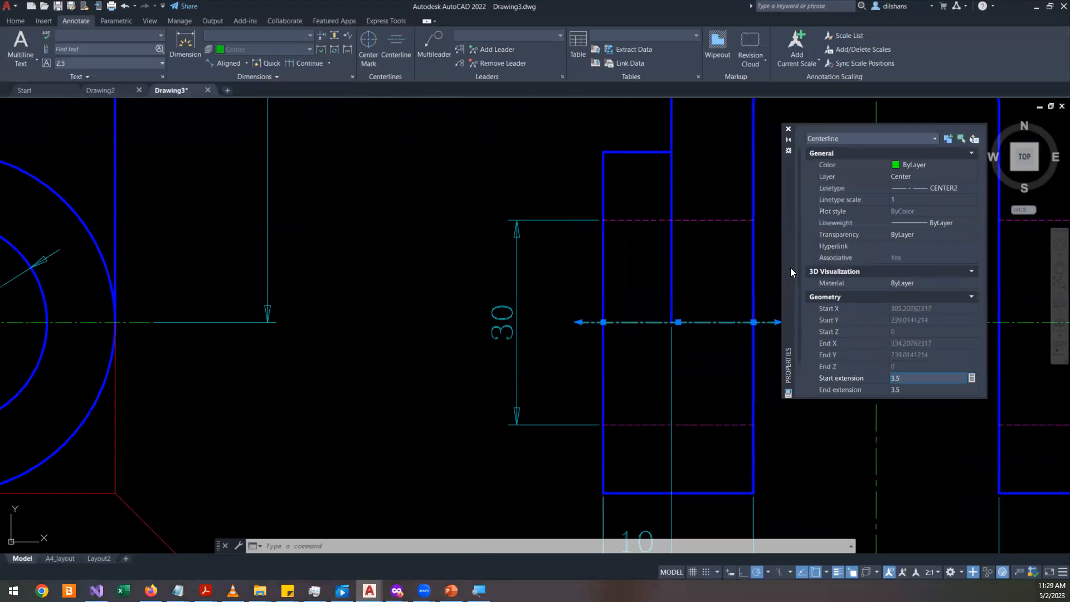
pyautogui.click(917, 388)
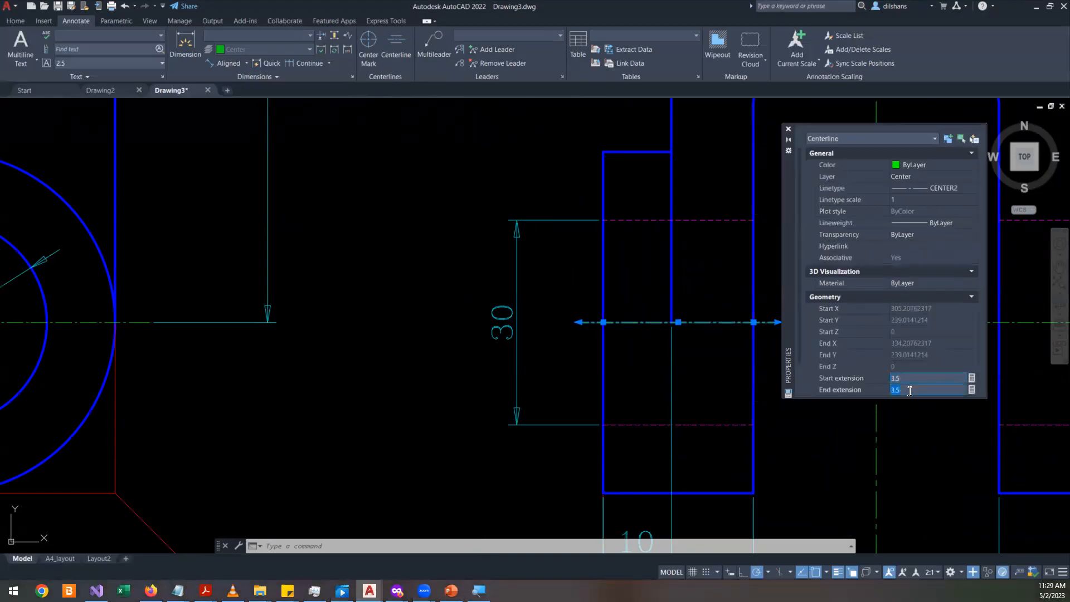
pyautogui.click(909, 390)
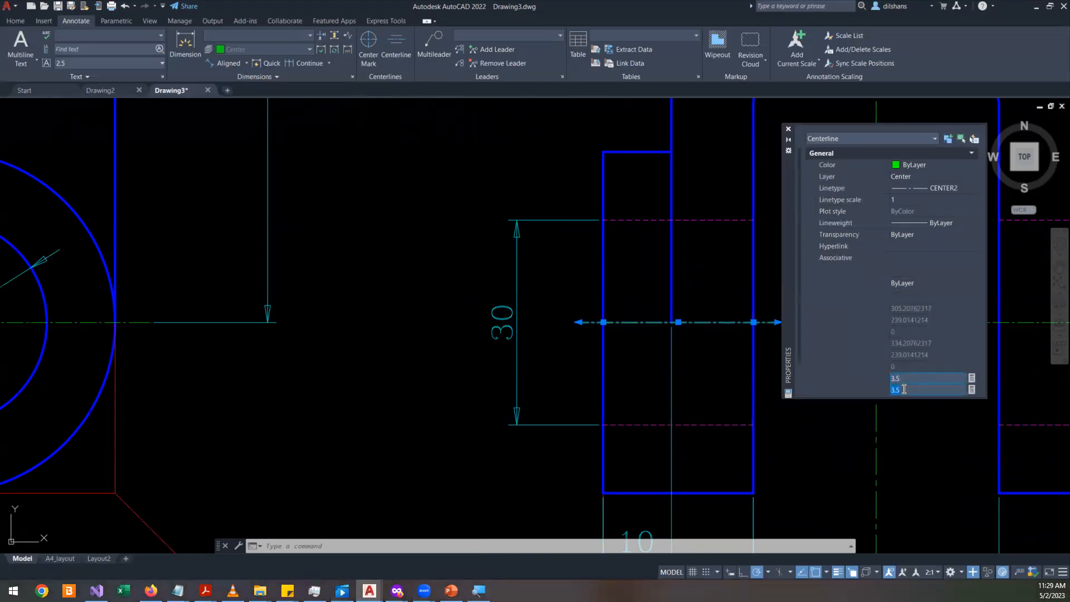
pyautogui.click(788, 129)
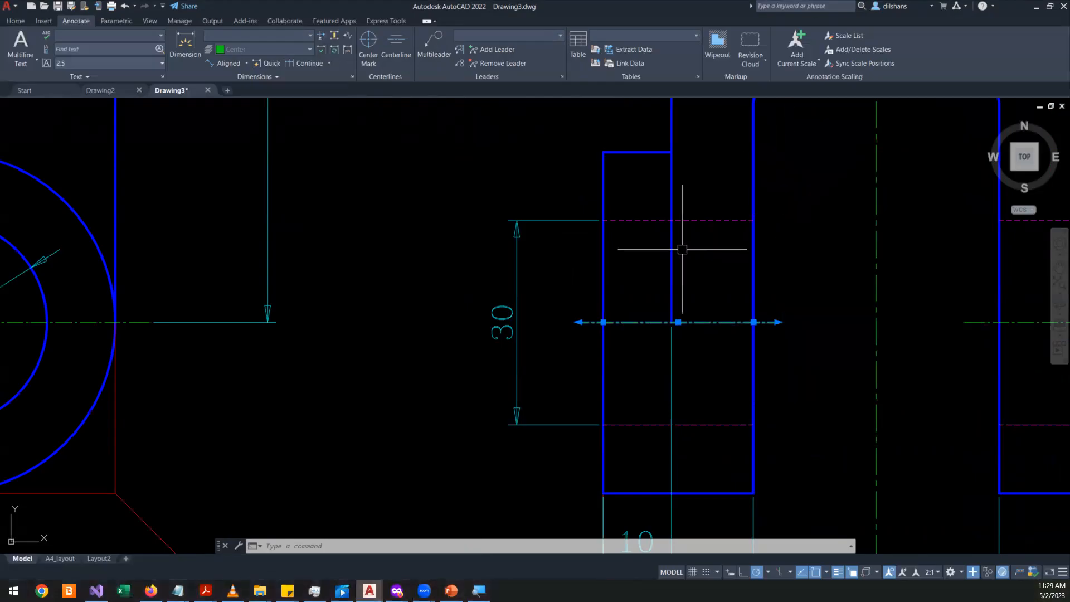
pyautogui.press('Escape')
pyautogui.press('Escape')
pyautogui.press('Escape')
# - Replace the long horizontal centerline in the top view with a new Centerline between the two inner edges of the fork
pyautogui.scroll(-8, 697, 262)
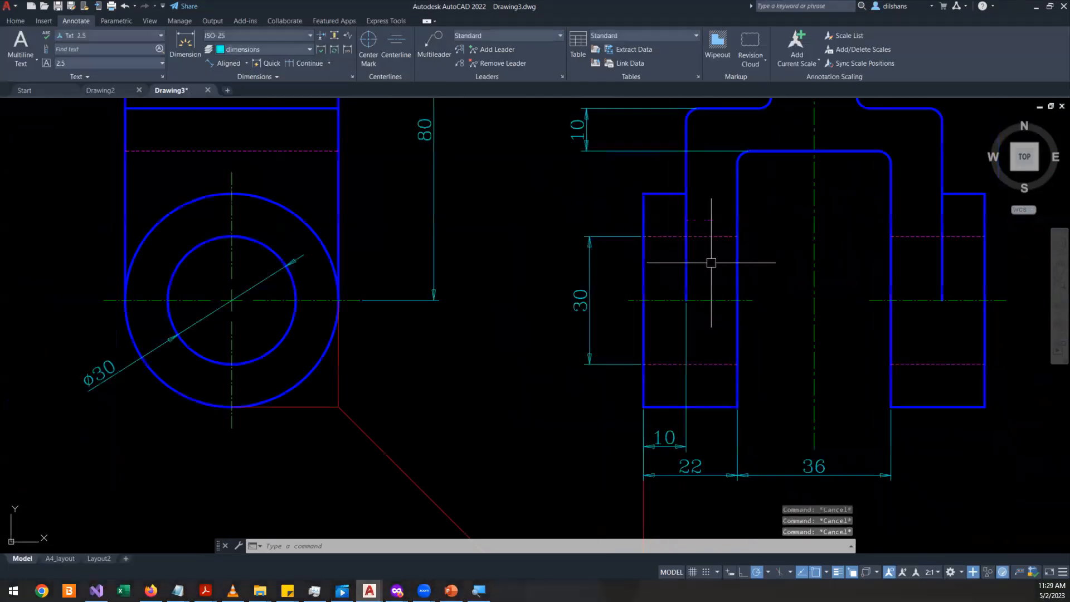
pyautogui.scroll(8, 645, 370)
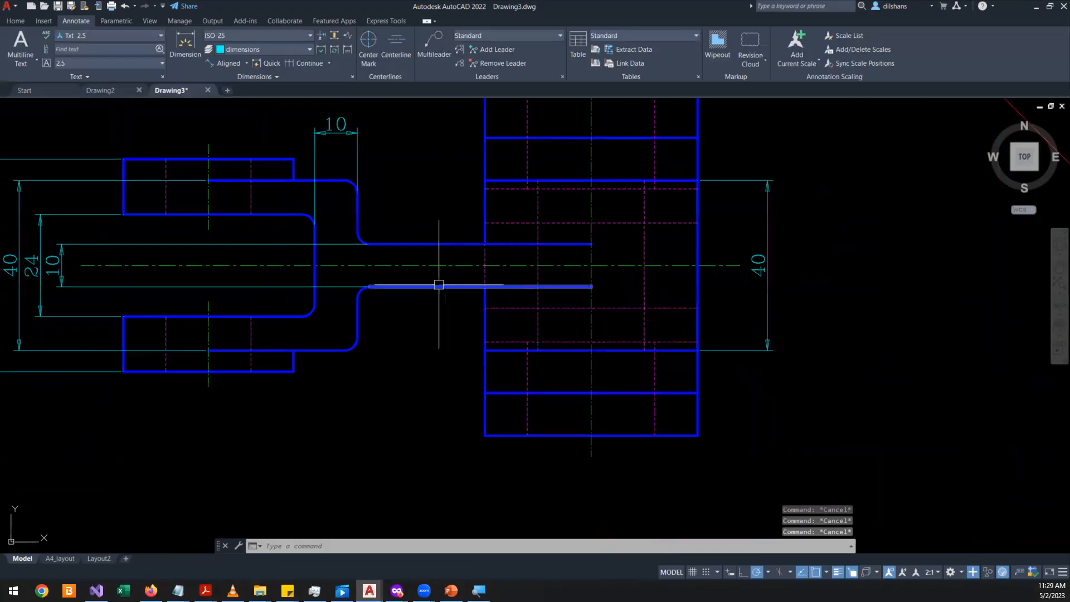
pyautogui.click(439, 266)
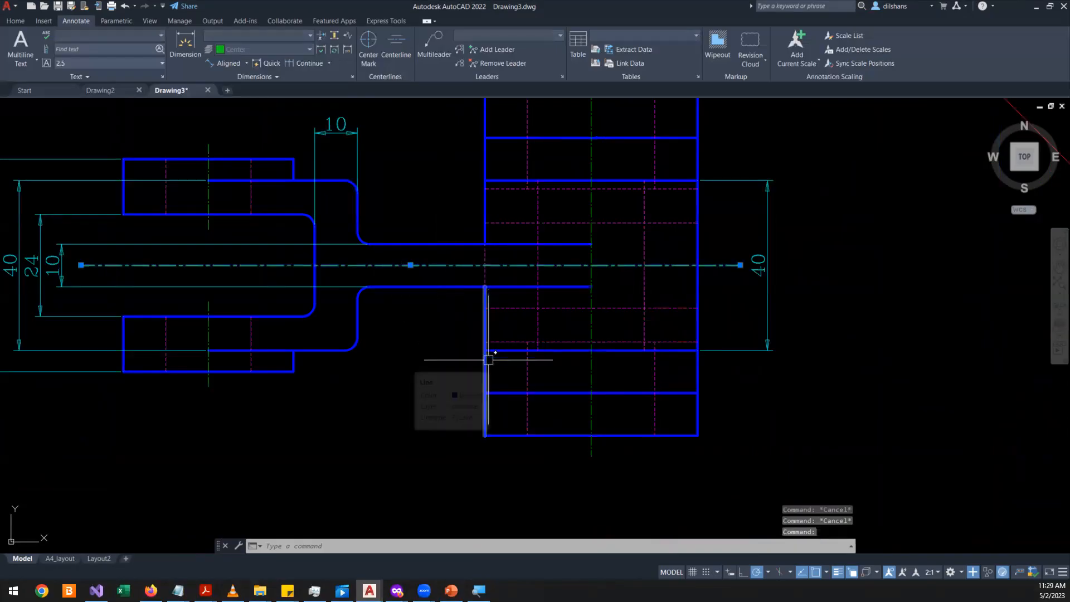
pyautogui.press('Delete')
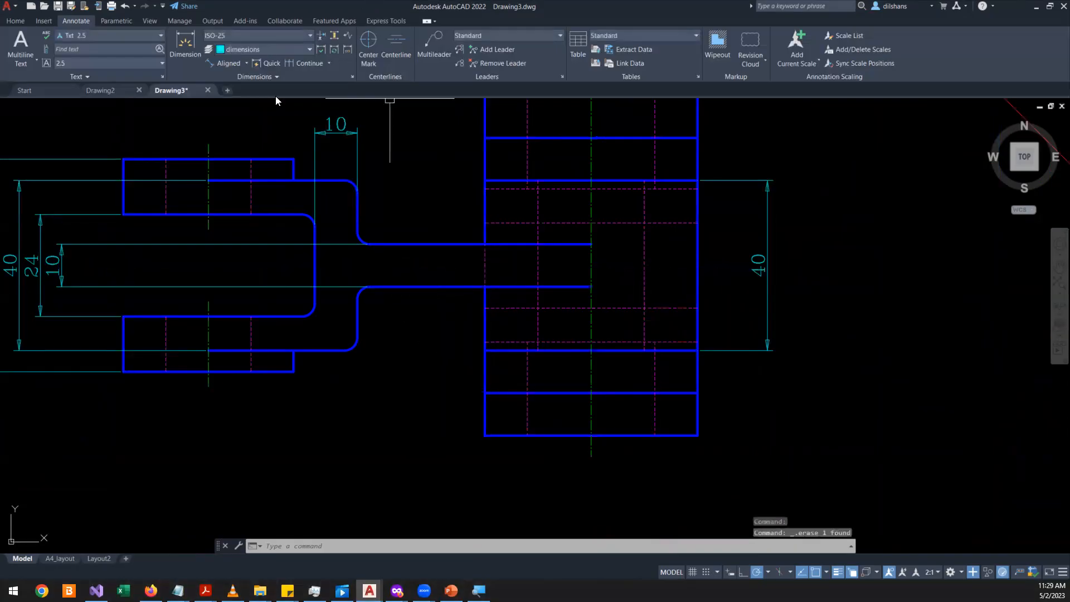
pyautogui.click(404, 47)
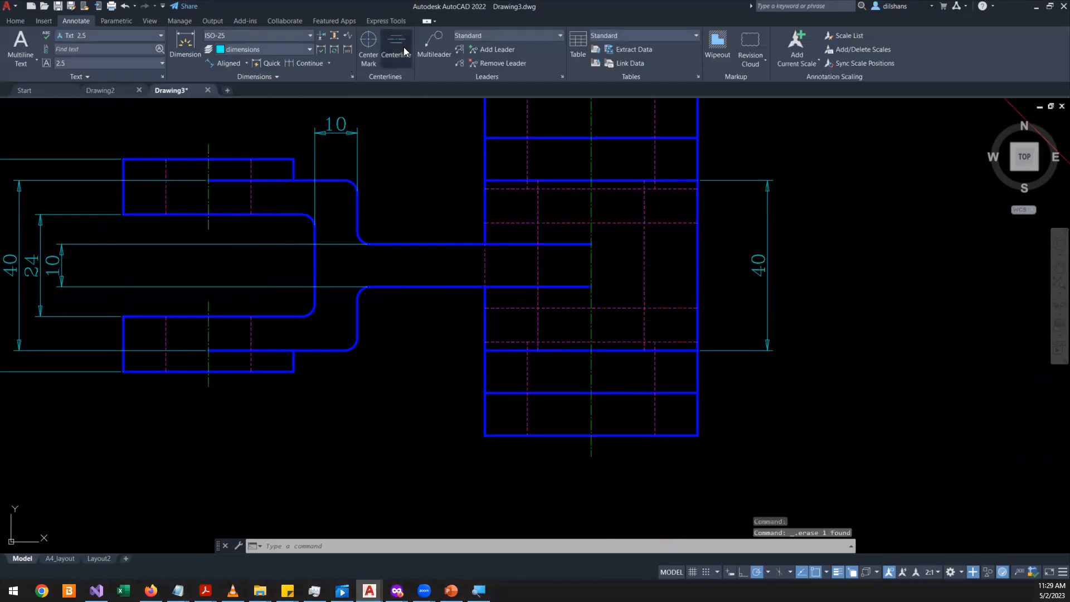
pyautogui.click(204, 243)
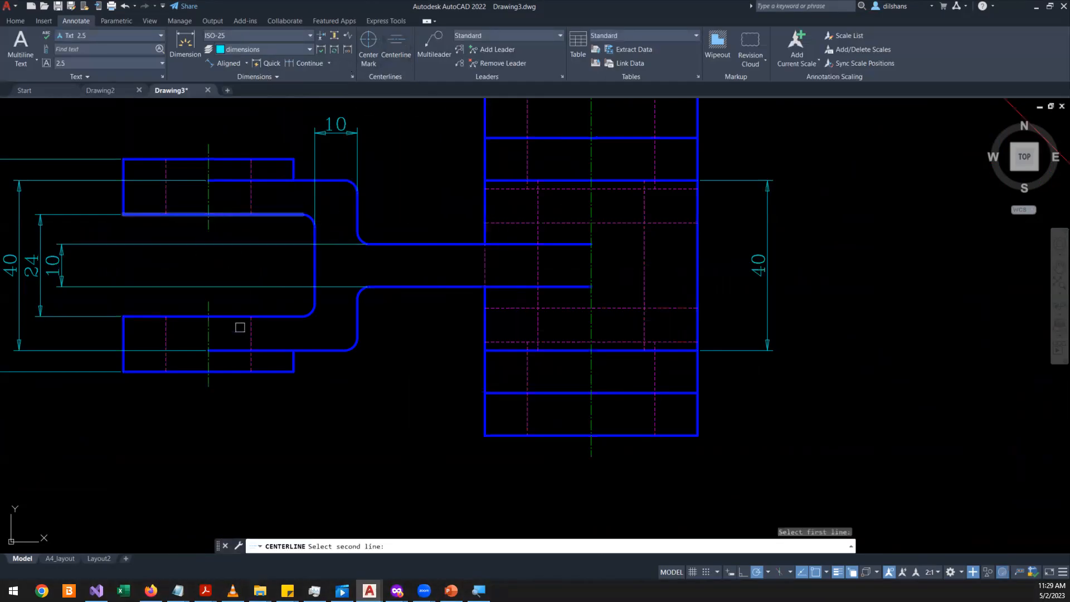
pyautogui.click(227, 316)
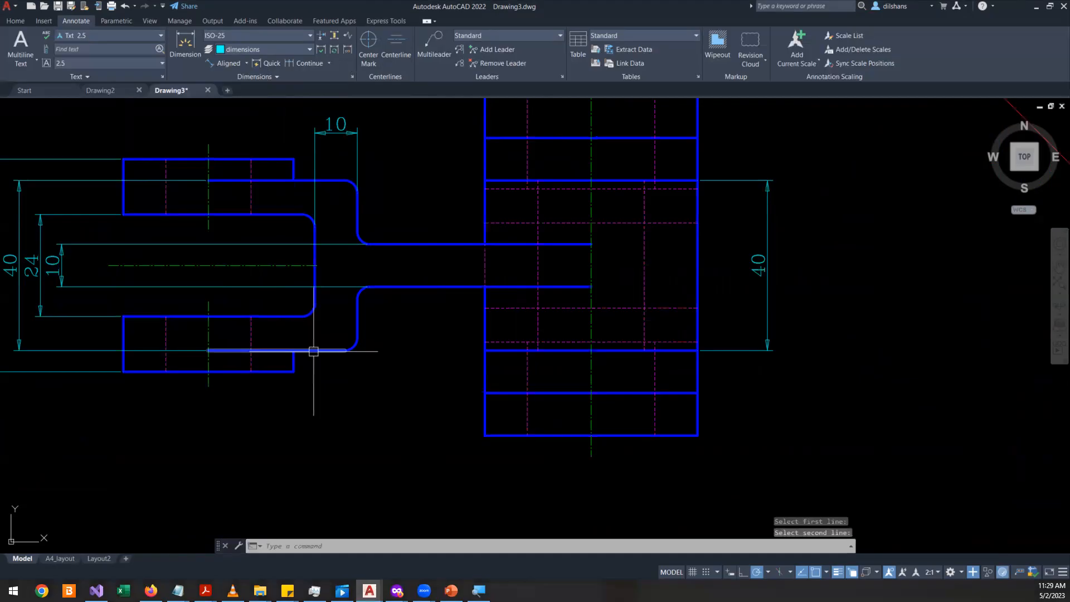
# - Stretch the right end of the new fork centerline to the far right edge of the top view, and deselect it
pyautogui.click(296, 265)
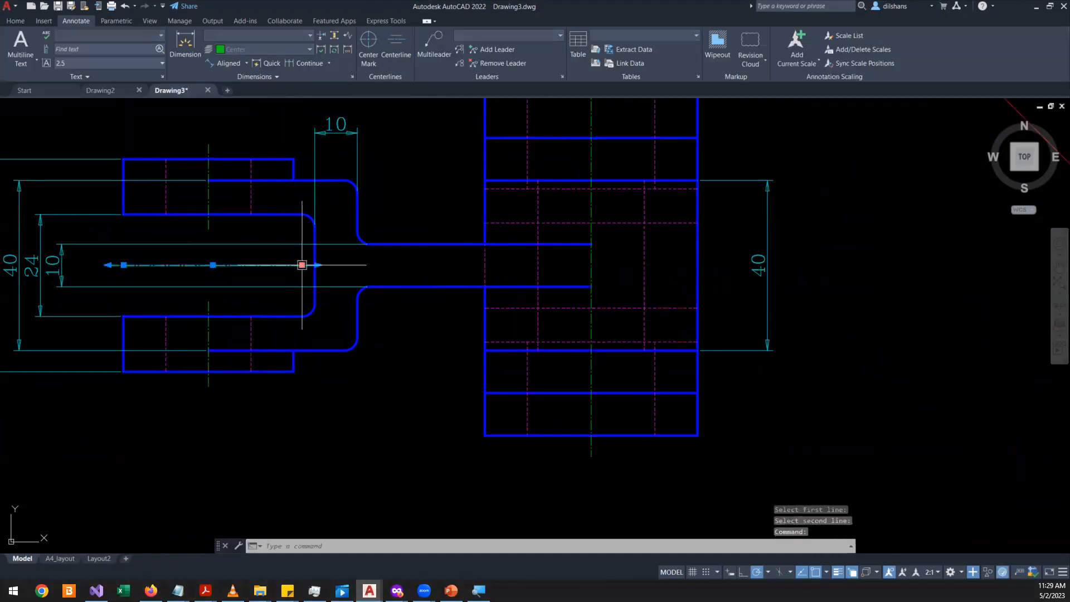
pyautogui.click(302, 265)
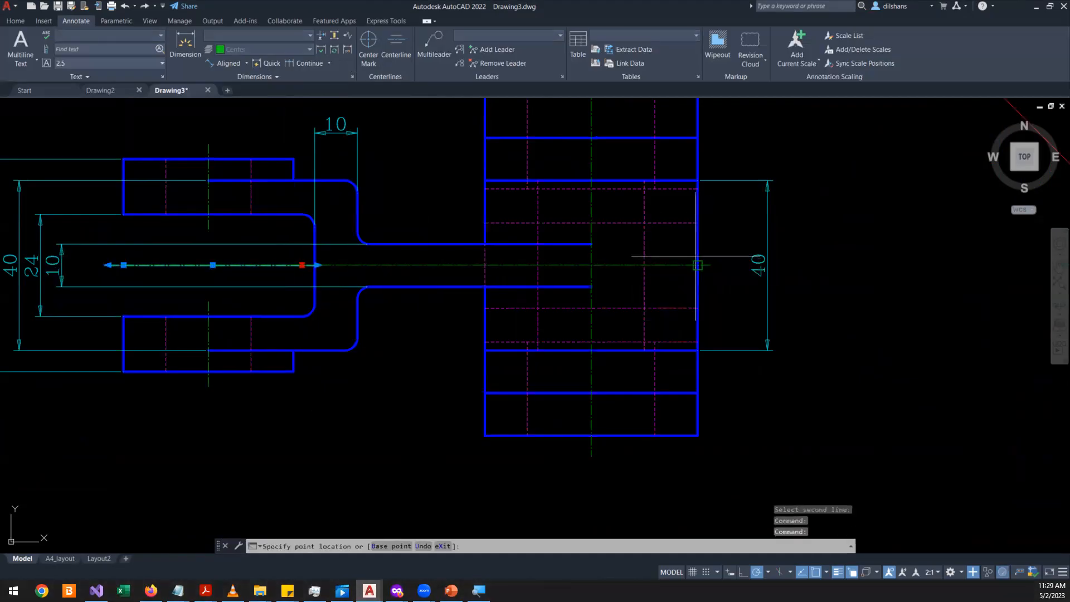
pyautogui.click(697, 265)
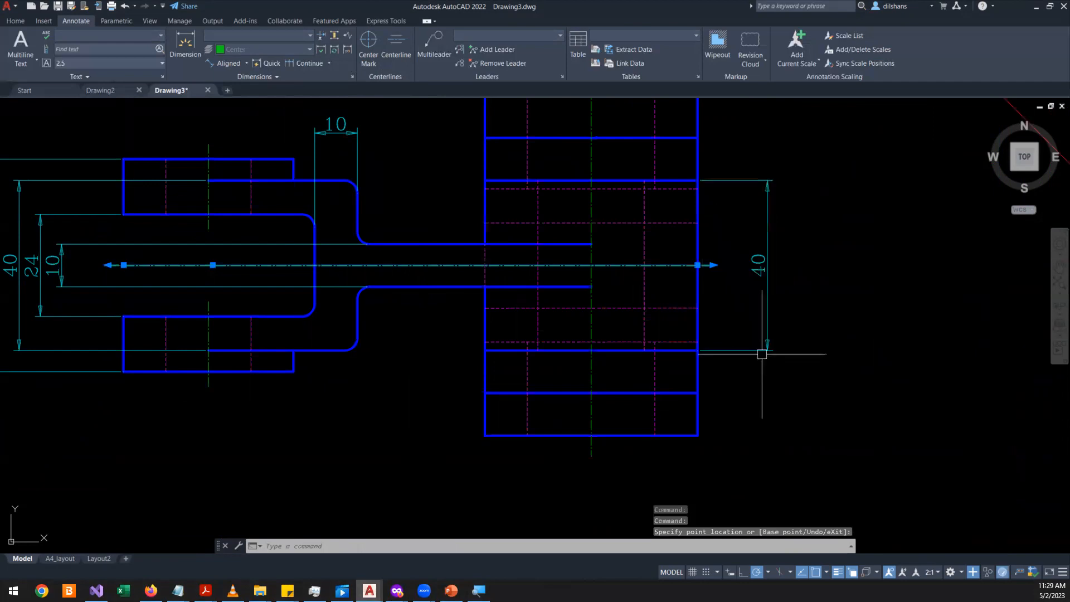
pyautogui.press('Escape')
# - Review the start and end extension values in the top view fork centerline's properties, and deselect the centerline
pyautogui.rightClick(449, 276)
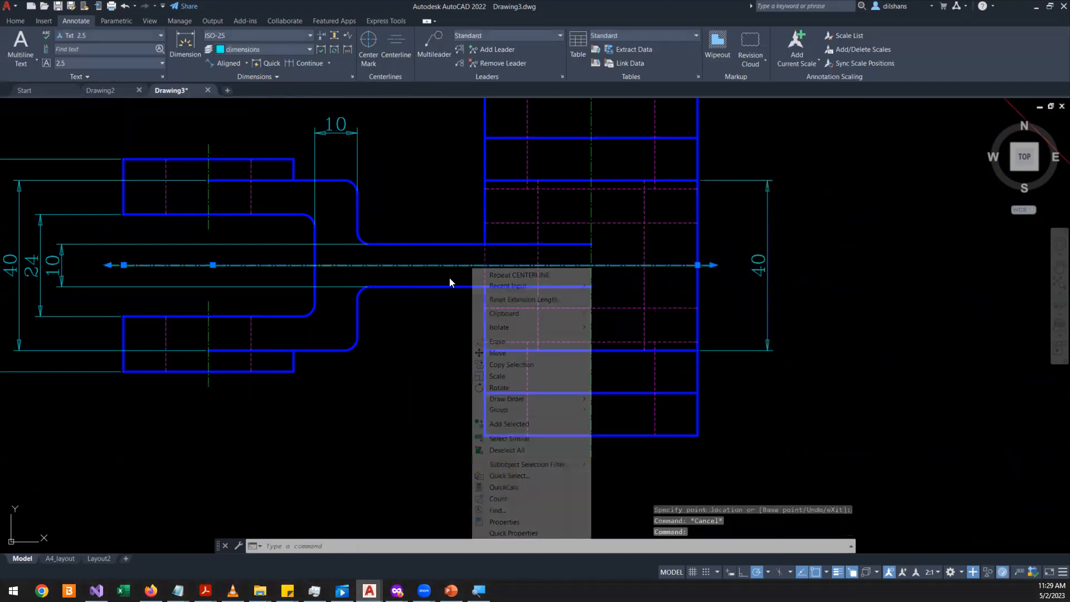
pyautogui.click(503, 522)
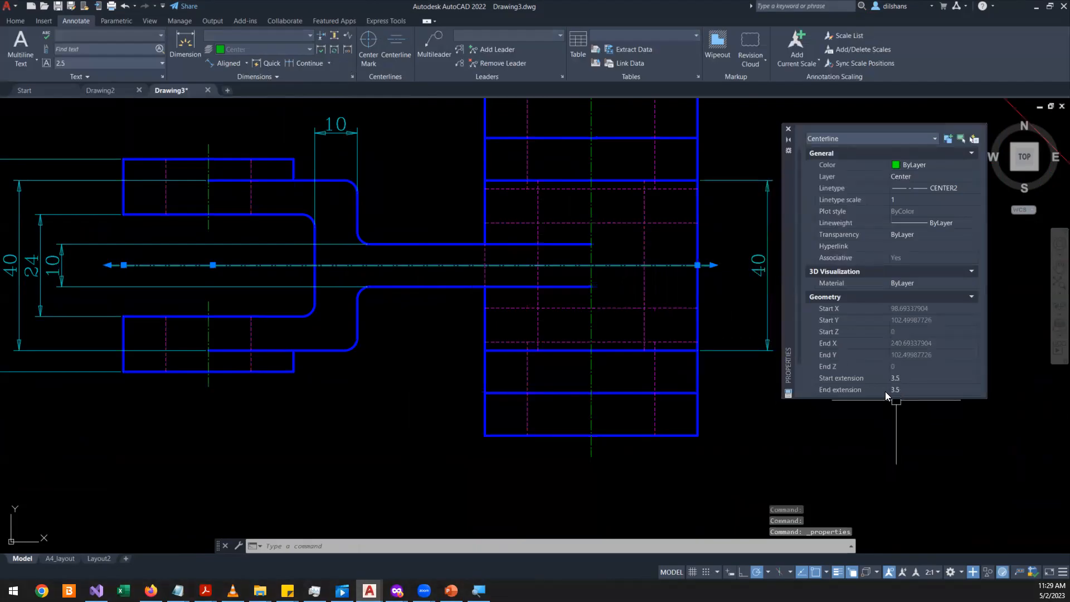
pyautogui.press('Escape')
pyautogui.press('Escape')
pyautogui.press('Escape')
pyautogui.scroll(-5, 389, 388)
pyautogui.scroll(6, 348, 346)
pyautogui.scroll(-4, 349, 346)
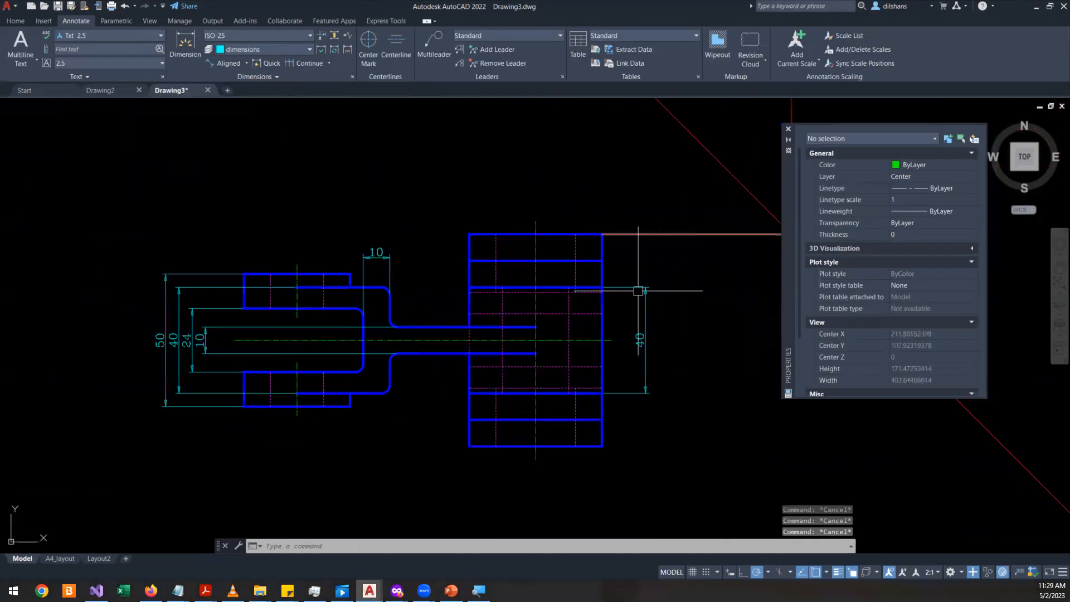
pyautogui.scroll(2, 588, 322)
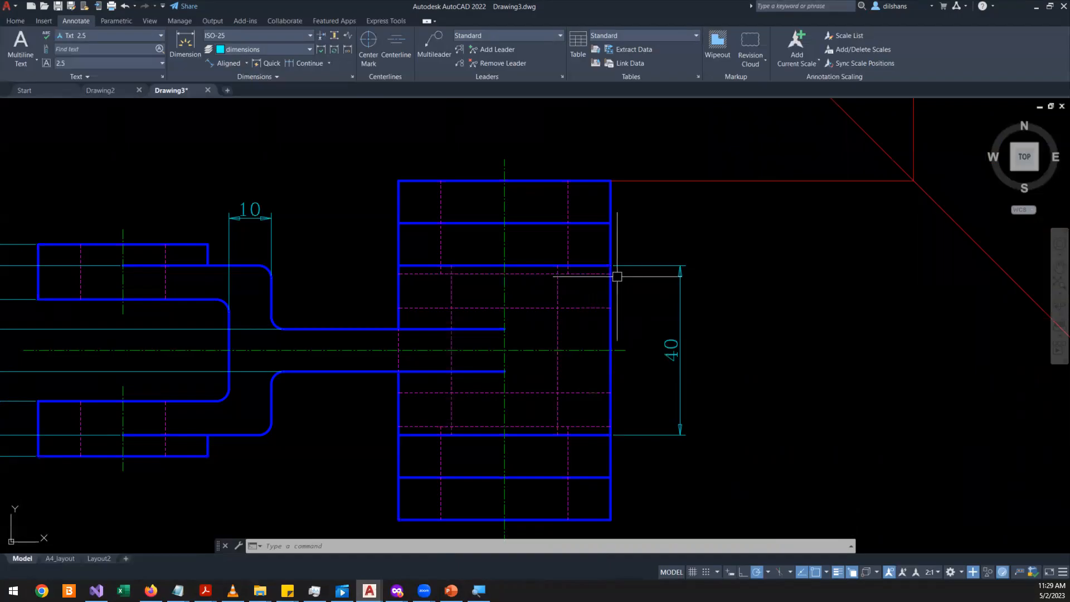
pyautogui.scroll(-2, 656, 348)
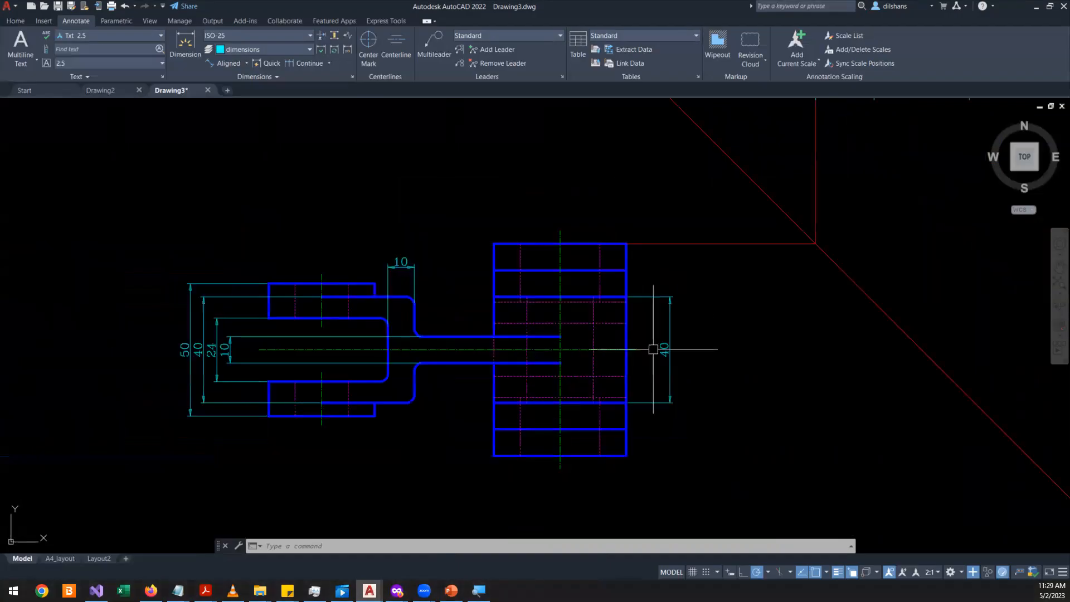
# - Inspect the disassociated 90 mm dimension and the center mark of the 40 mm circle in the front view
pyautogui.click(1059, 268)
pyautogui.moveTo(594, 324); pyautogui.dragTo(422, 552)
pyautogui.moveTo(585, 258)
pyautogui.mouseDown()
pyautogui.moveTo(410, 416)
pyautogui.moveTo(517, 407)
pyautogui.moveTo(565, 426)
pyautogui.mouseUp()
pyautogui.rightClick(524, 267)
pyautogui.click(586, 278)
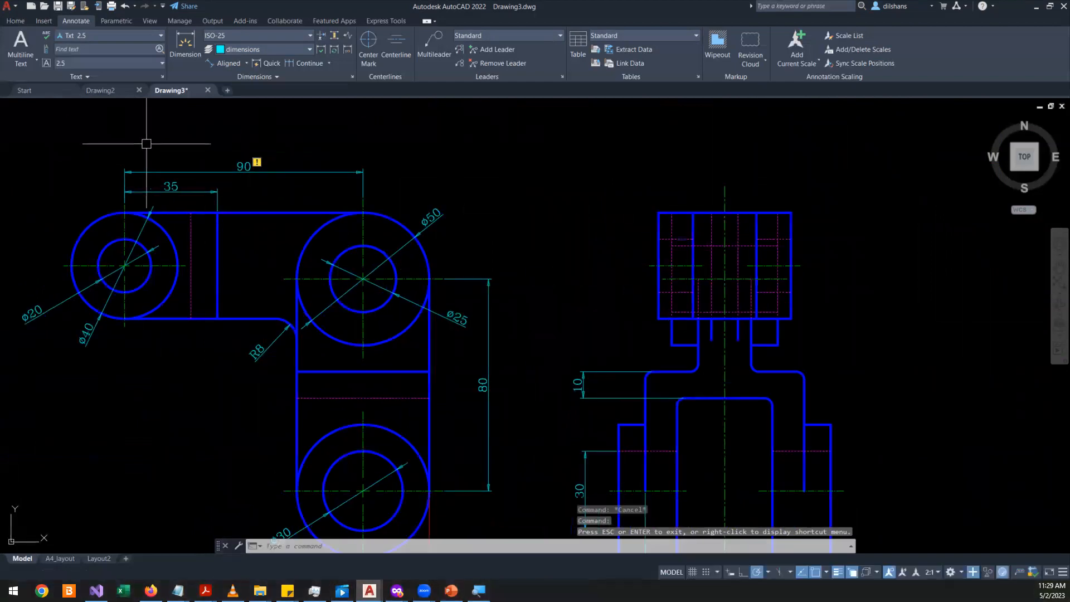
pyautogui.scroll(2, 148, 145)
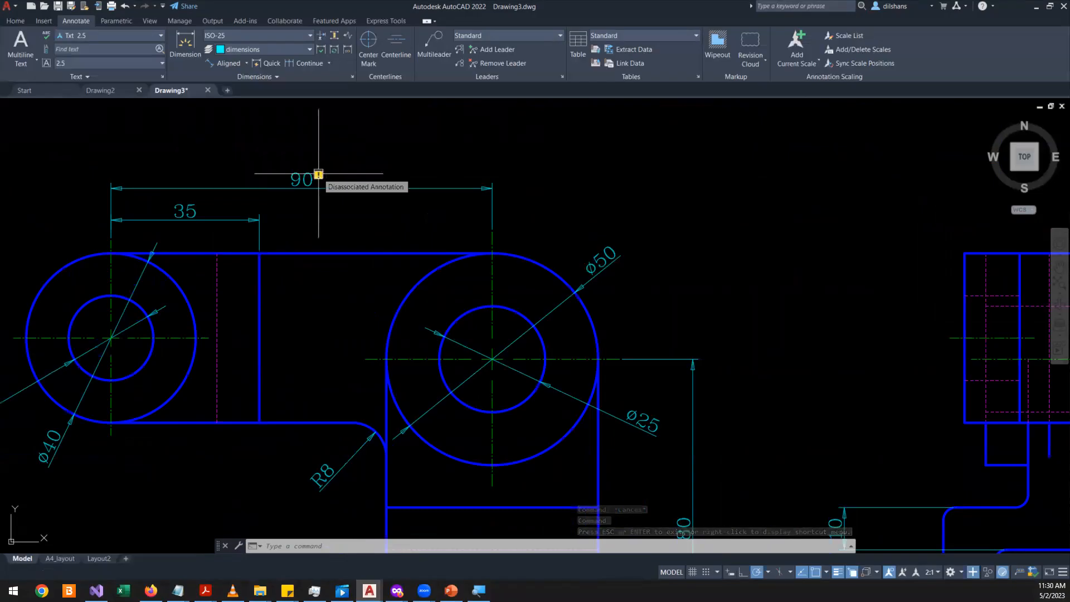
pyautogui.click(318, 175)
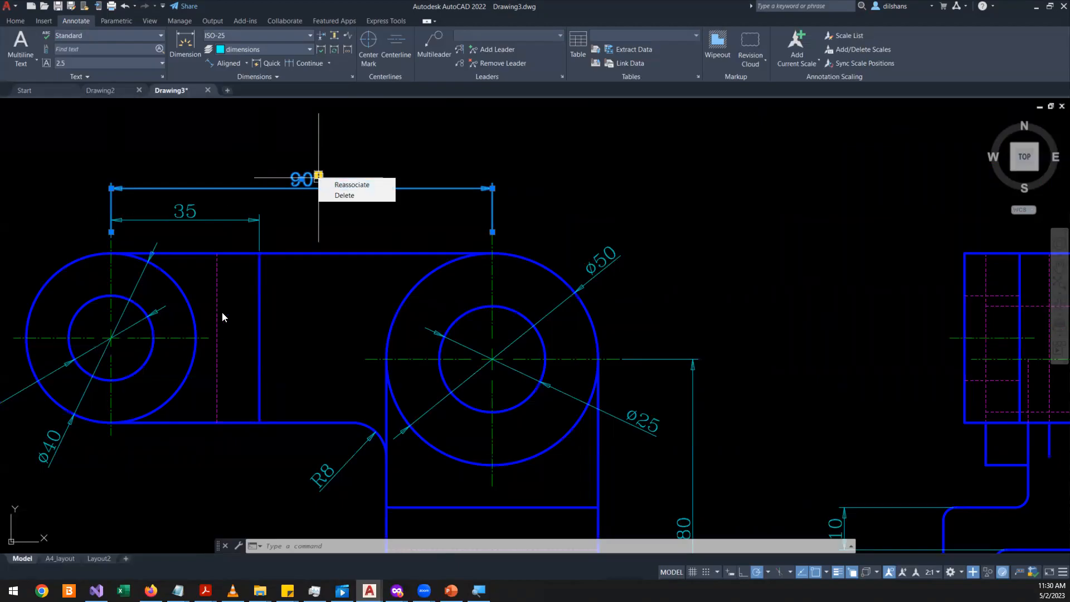
pyautogui.press('Escape')
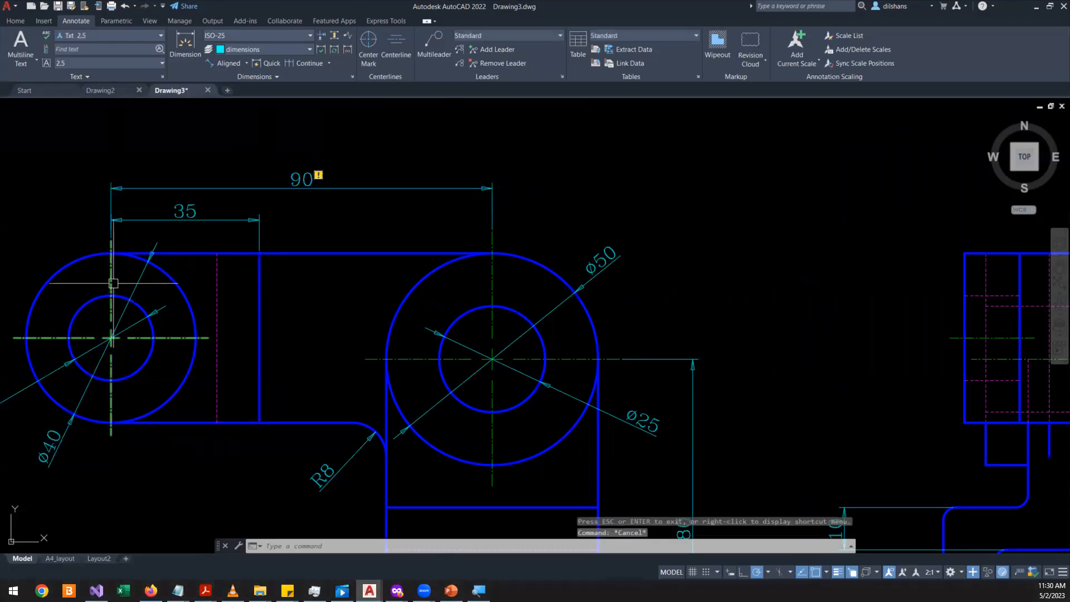
pyautogui.click(112, 318)
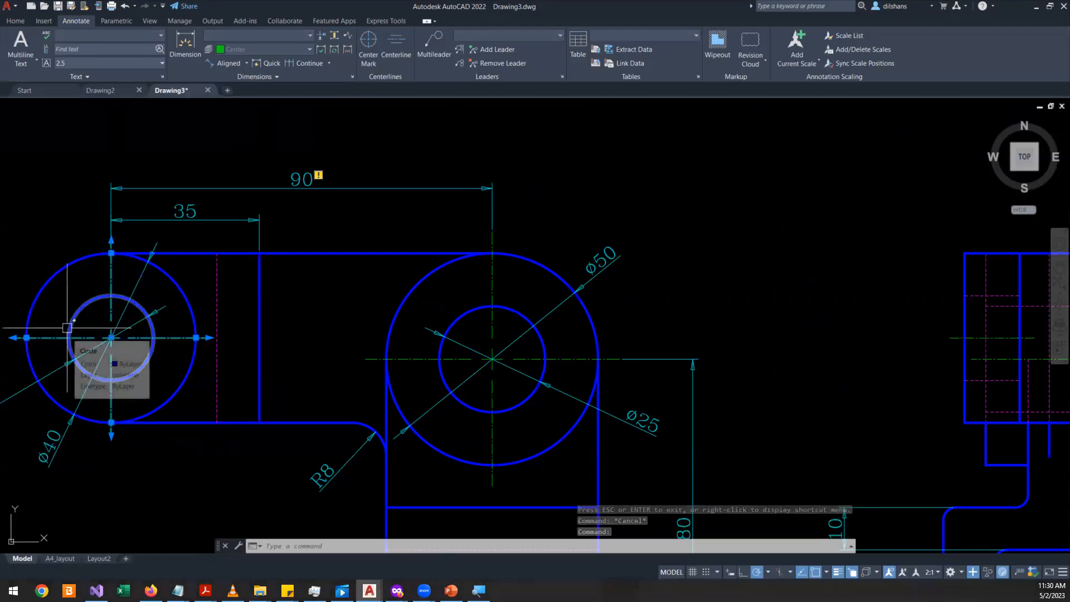
pyautogui.press('Escape')
pyautogui.click(319, 175)
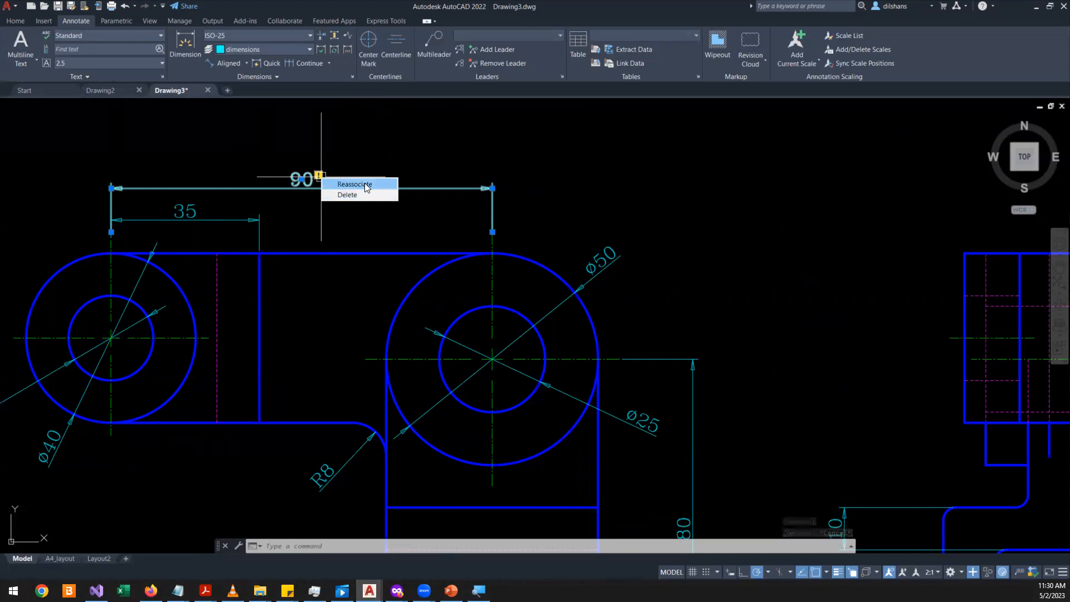
pyautogui.click(364, 184)
pyautogui.press('Escape')
# - Reassociate the front view's 90 mm dimension with the upper ends of the two center marks, and save the drawing
pyautogui.click(316, 175)
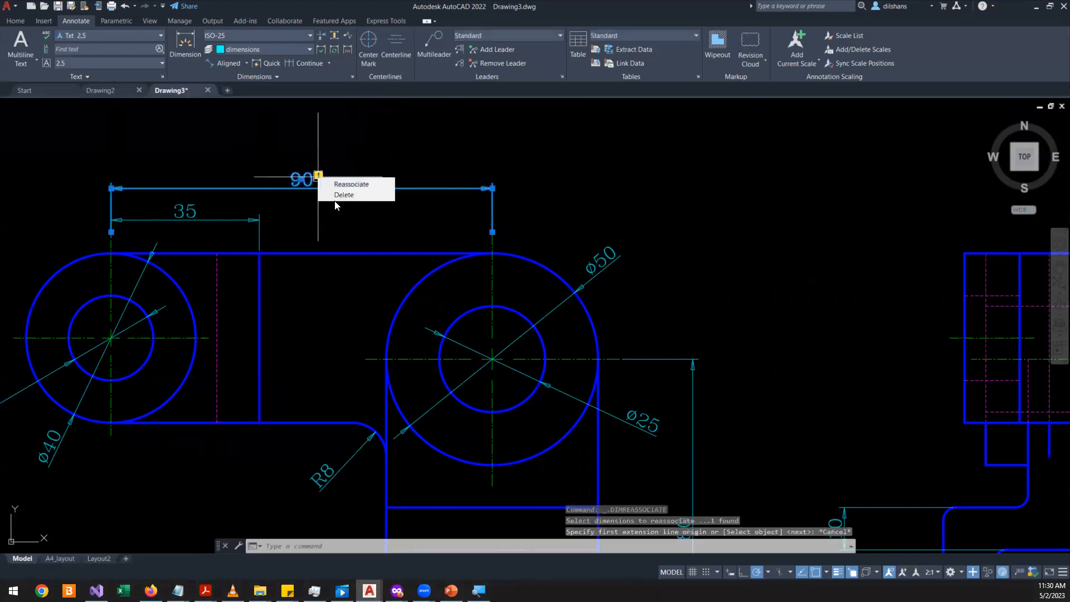
pyautogui.click(370, 184)
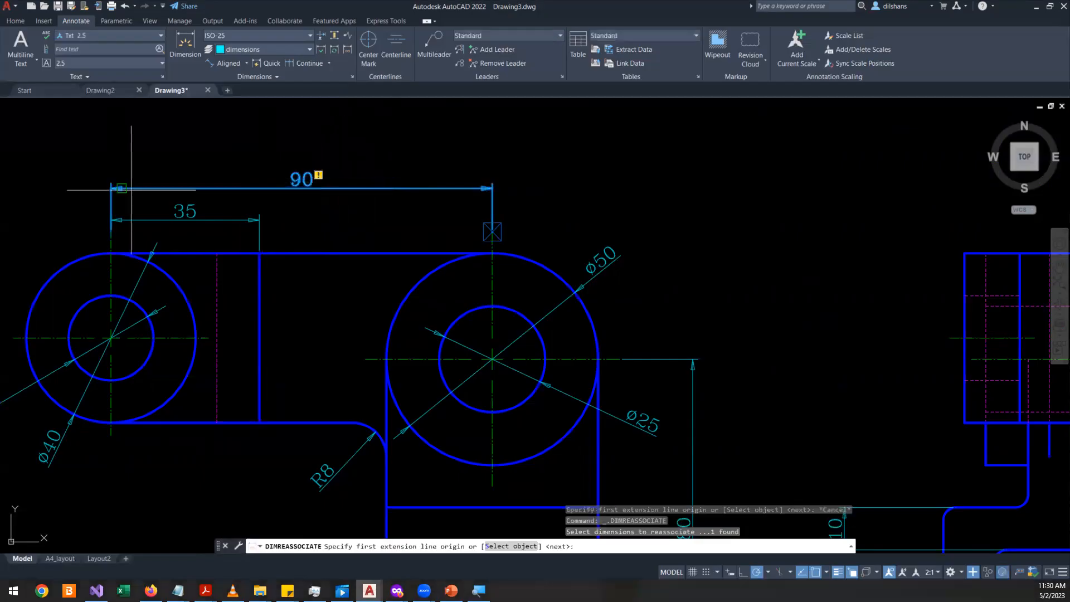
pyautogui.scroll(5, 111, 240)
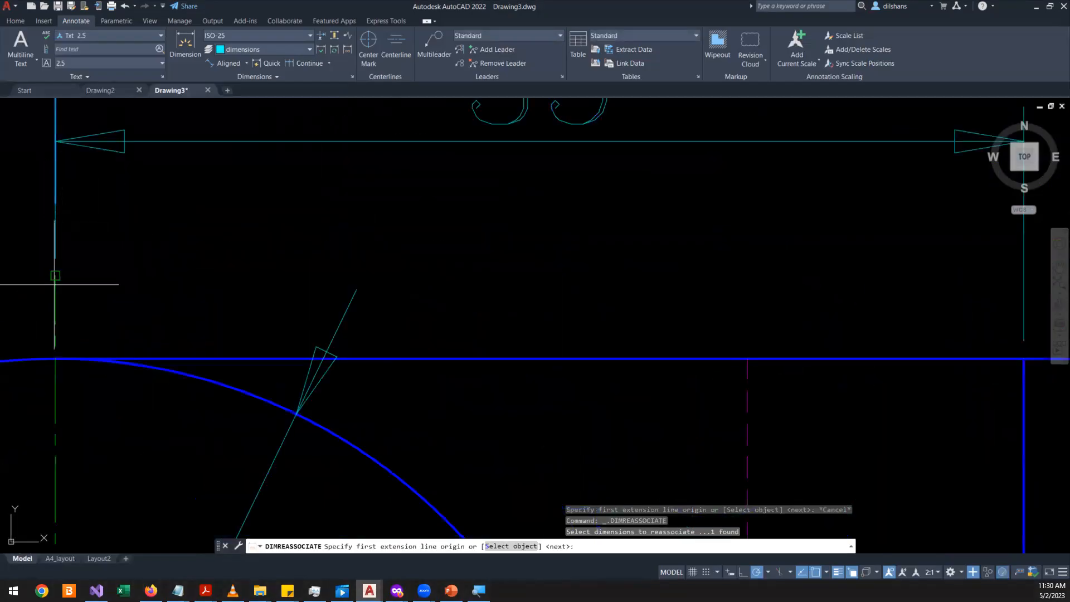
pyautogui.click(56, 283)
pyautogui.scroll(-5, 67, 284)
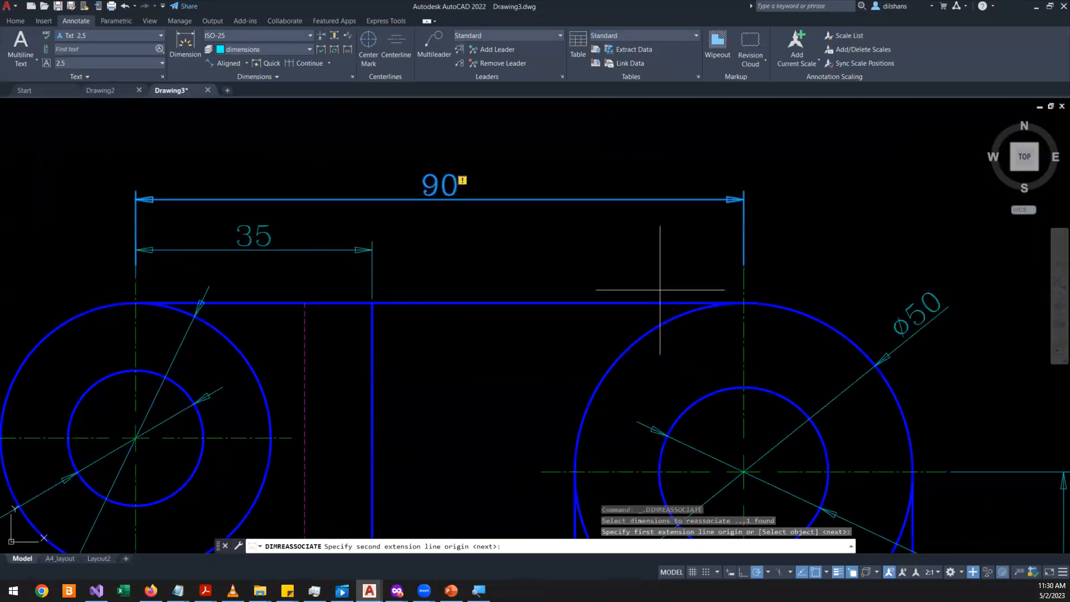
pyautogui.click(738, 284)
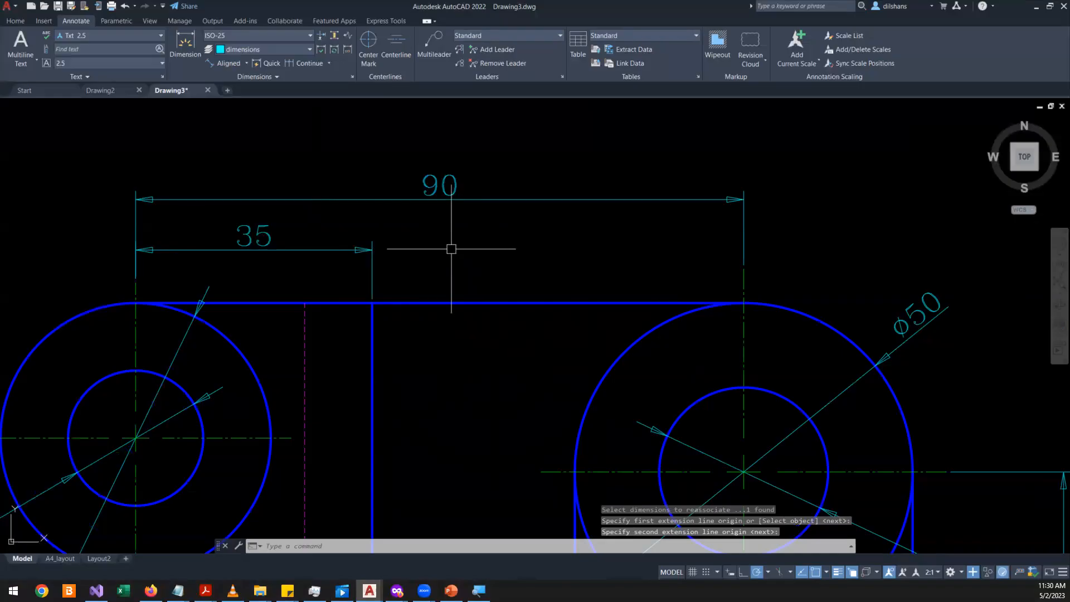
pyautogui.hotkey('ctrl', 's')
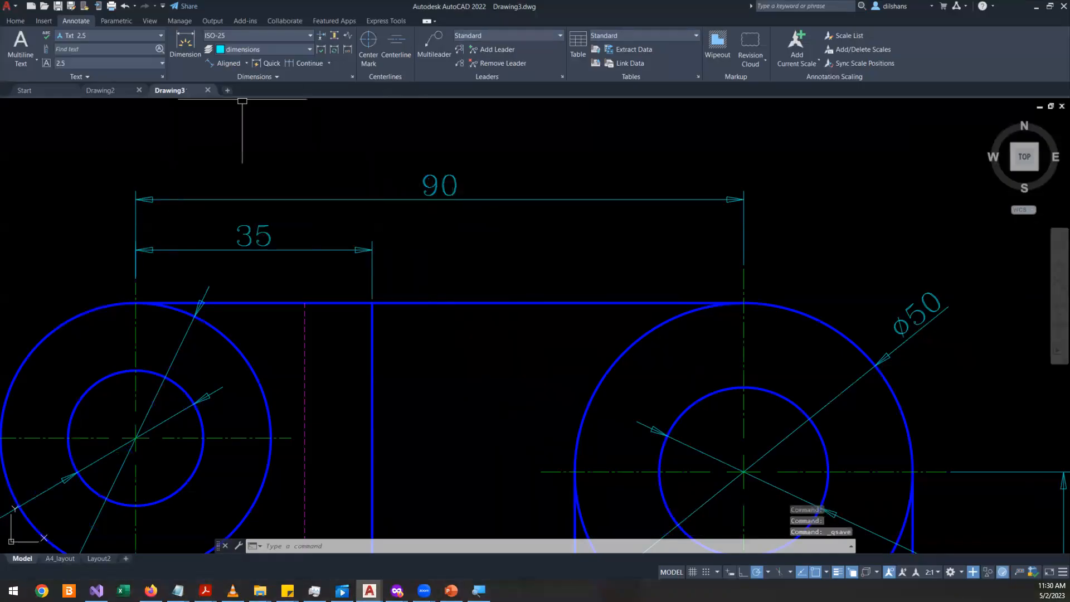
# - Switch to the Lecture_7 presentation in PowerPoint and show slide 3 with the counterbored hole callouts full screen
pyautogui.scroll(-8, 380, 180)
pyautogui.scroll(5, 446, 273)
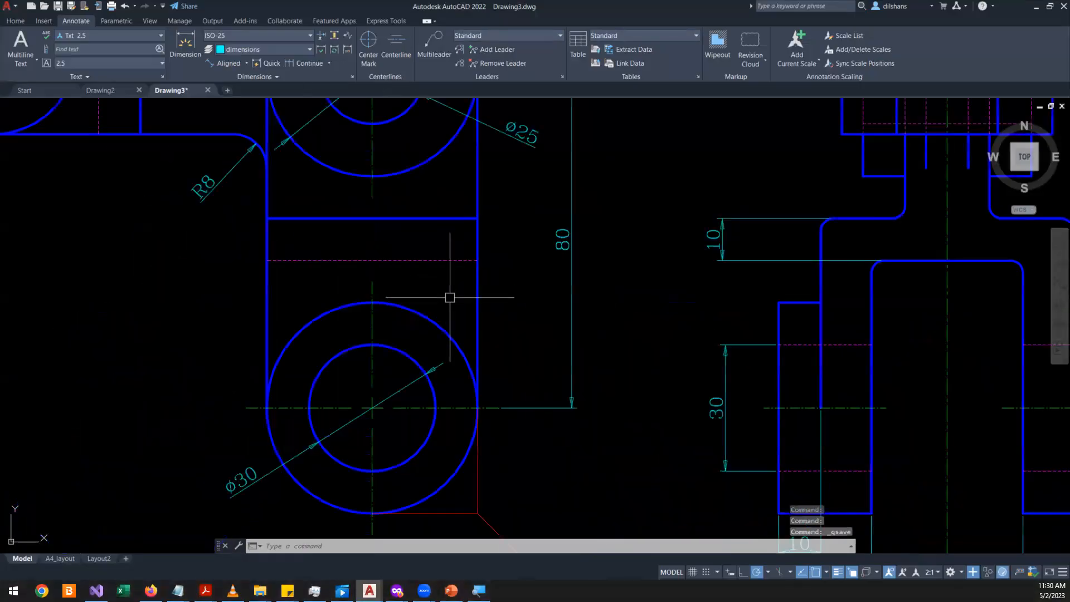
pyautogui.scroll(-5, 449, 297)
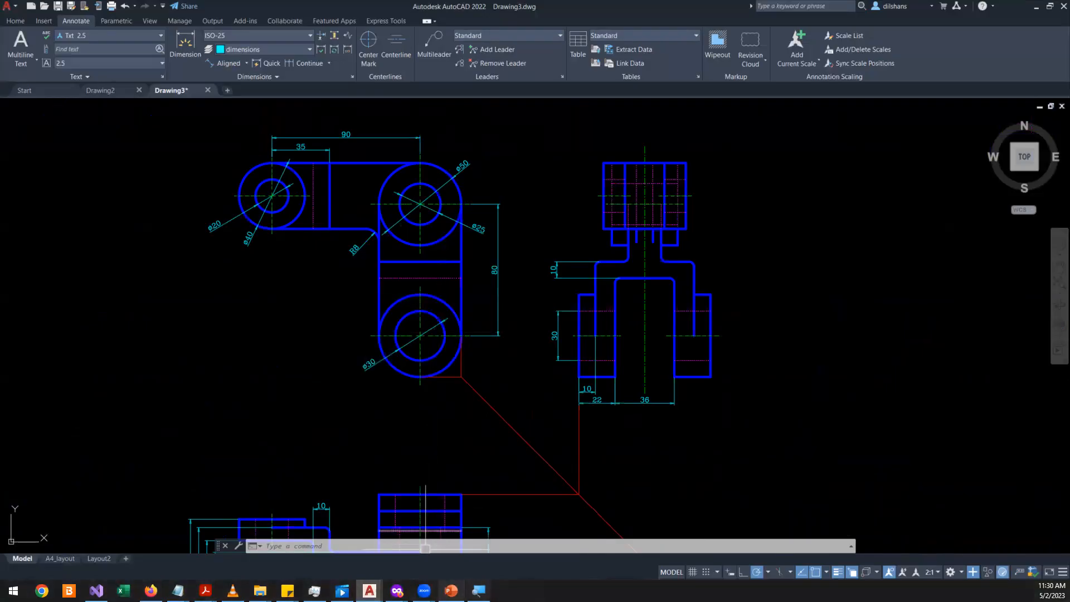
pyautogui.click(451, 591)
pyautogui.click(111, 321)
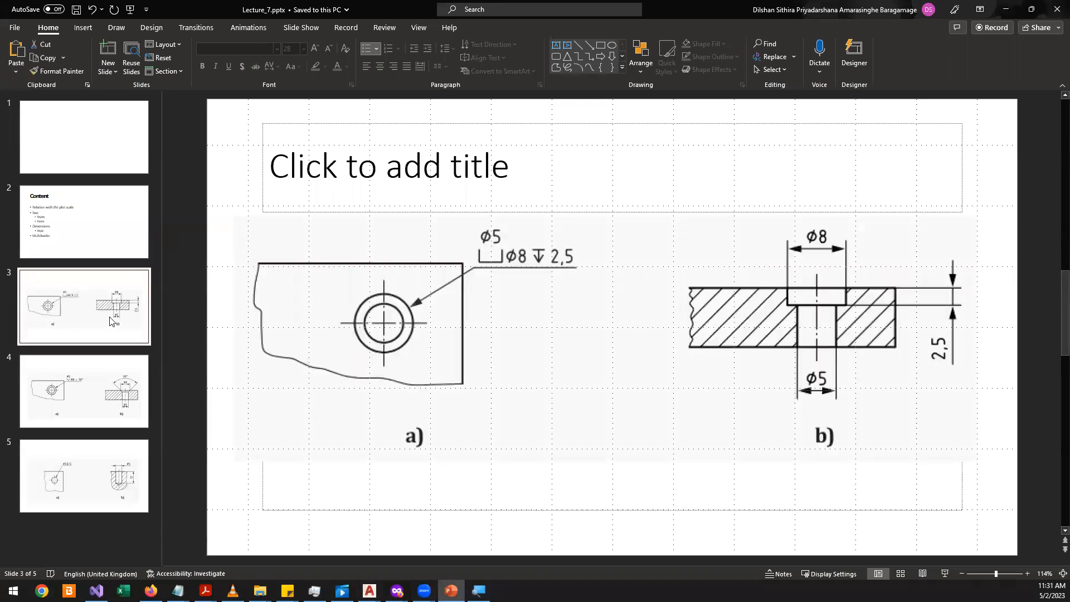
pyautogui.click(944, 573)
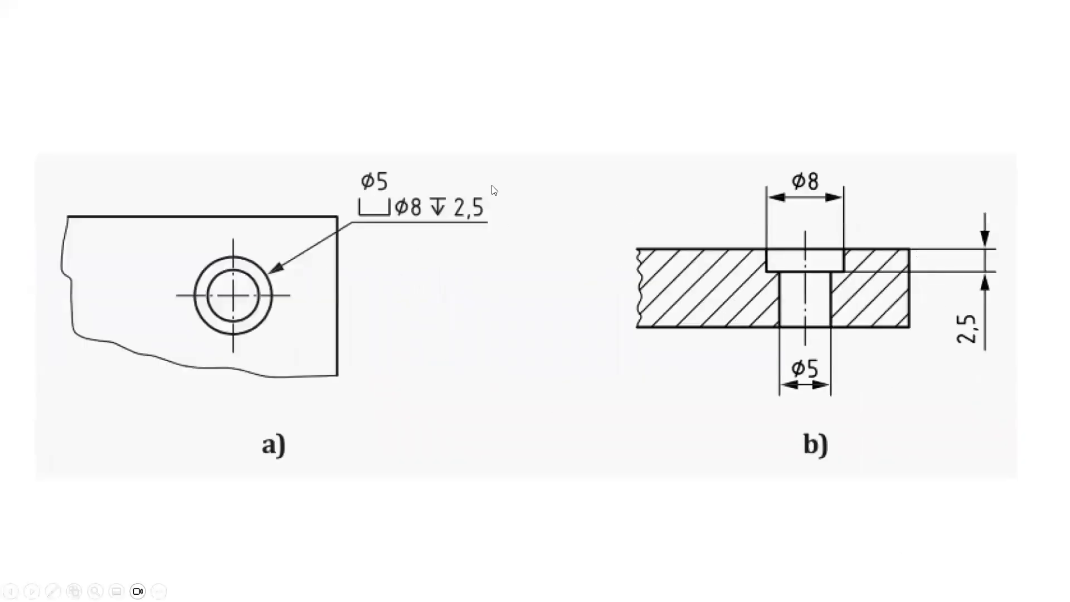
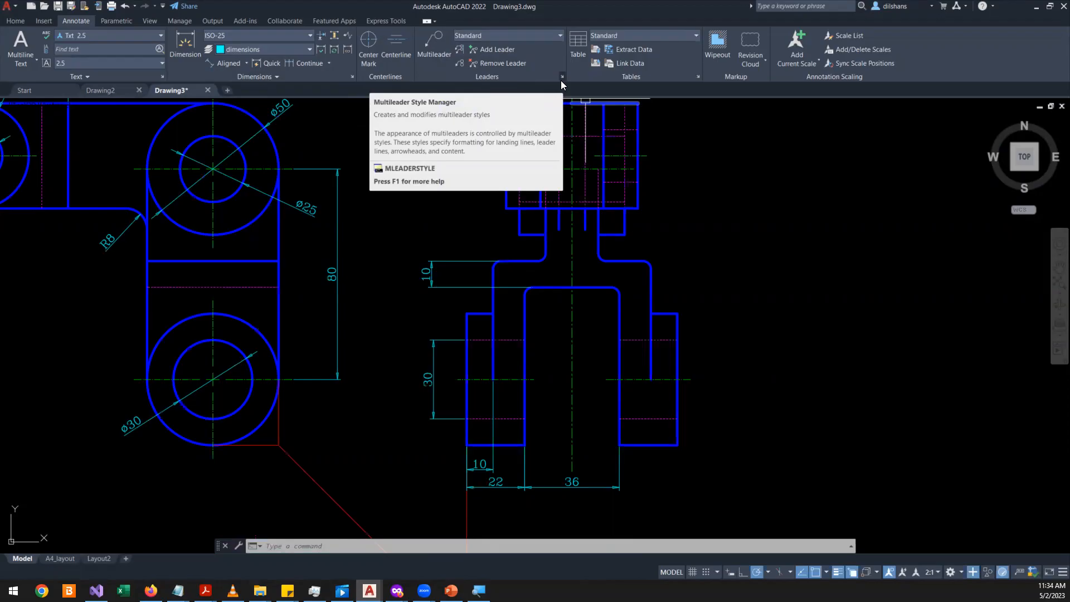
# - Open the Standard multileader style for modification and arrange the dialogs so both can be seen
pyautogui.click(561, 77)
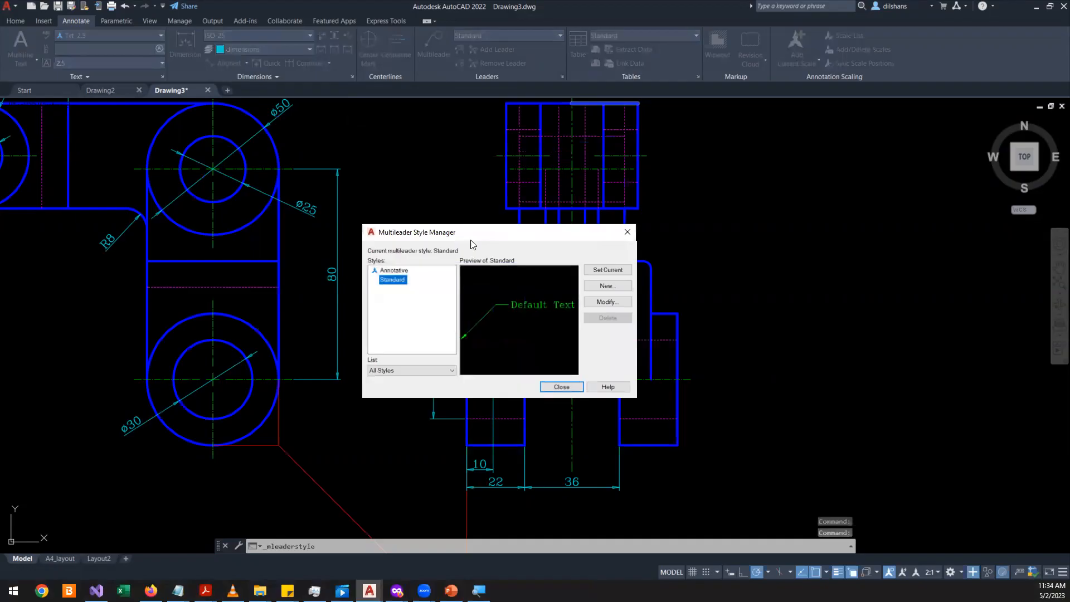
pyautogui.moveTo(472, 226); pyautogui.dragTo(608, 192)
pyautogui.click(762, 196)
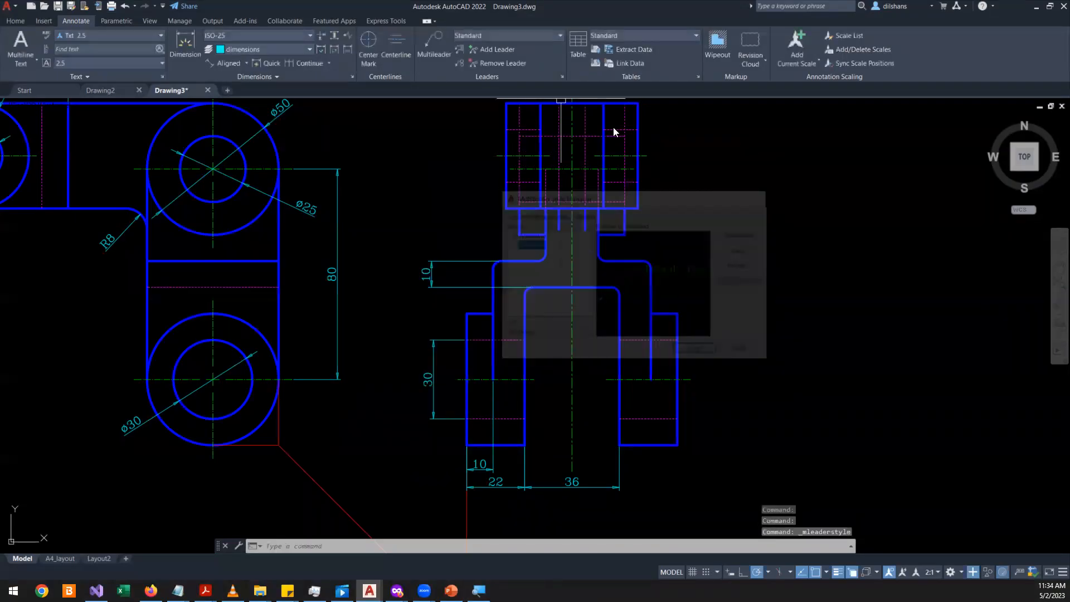
pyautogui.click(561, 76)
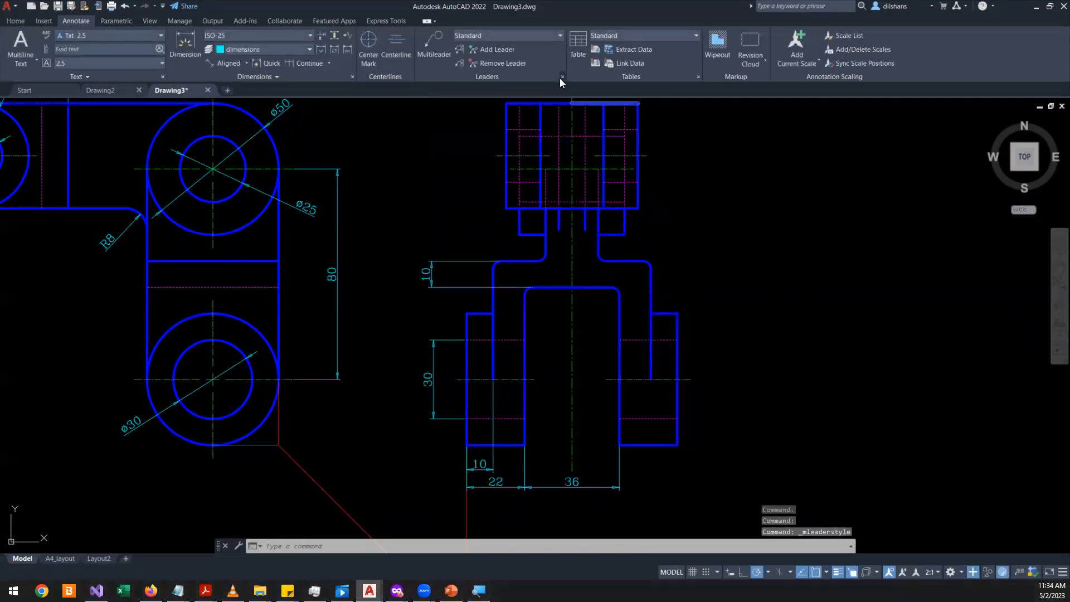
pyautogui.moveTo(479, 234); pyautogui.dragTo(662, 216)
pyautogui.click(806, 283)
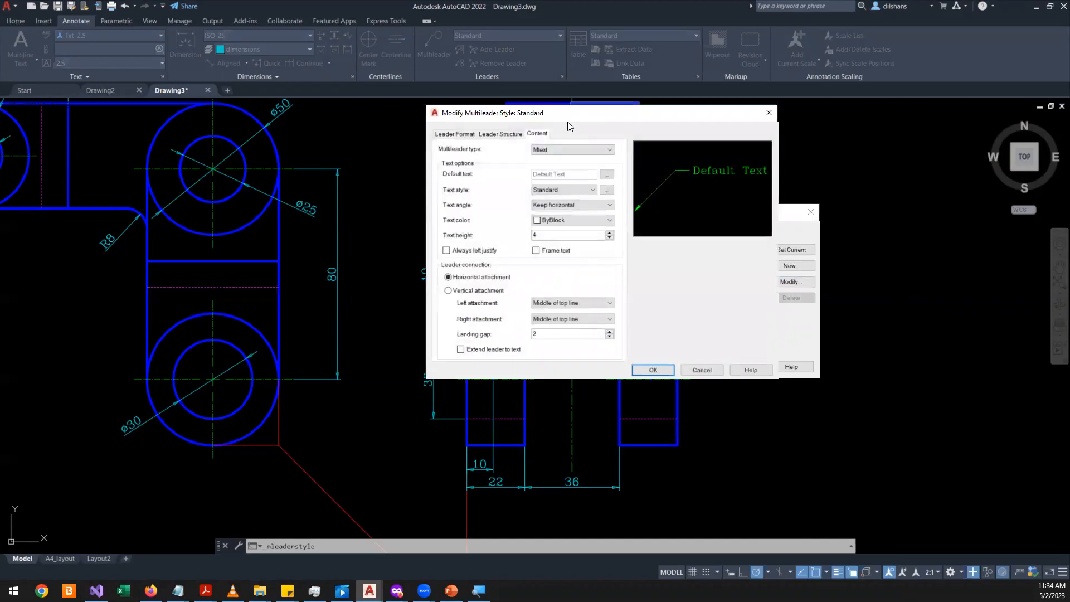
pyautogui.moveTo(567, 122); pyautogui.dragTo(397, 258)
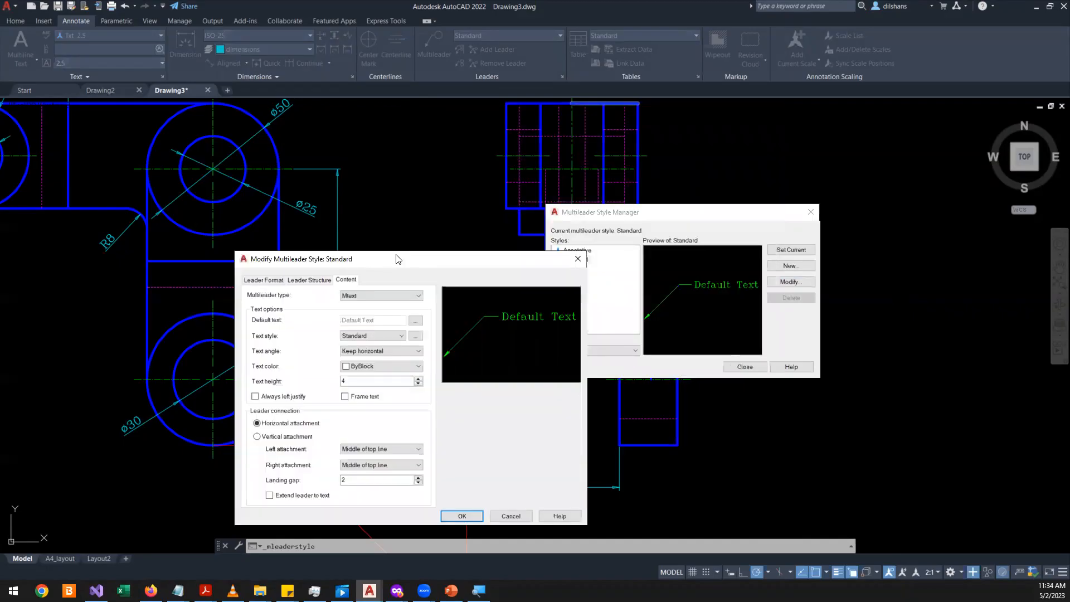
# - Set the Standard multileader style's arrowhead size to 3 and review its landing and scale settings
pyautogui.click(258, 280)
pyautogui.doubleClick(337, 395)
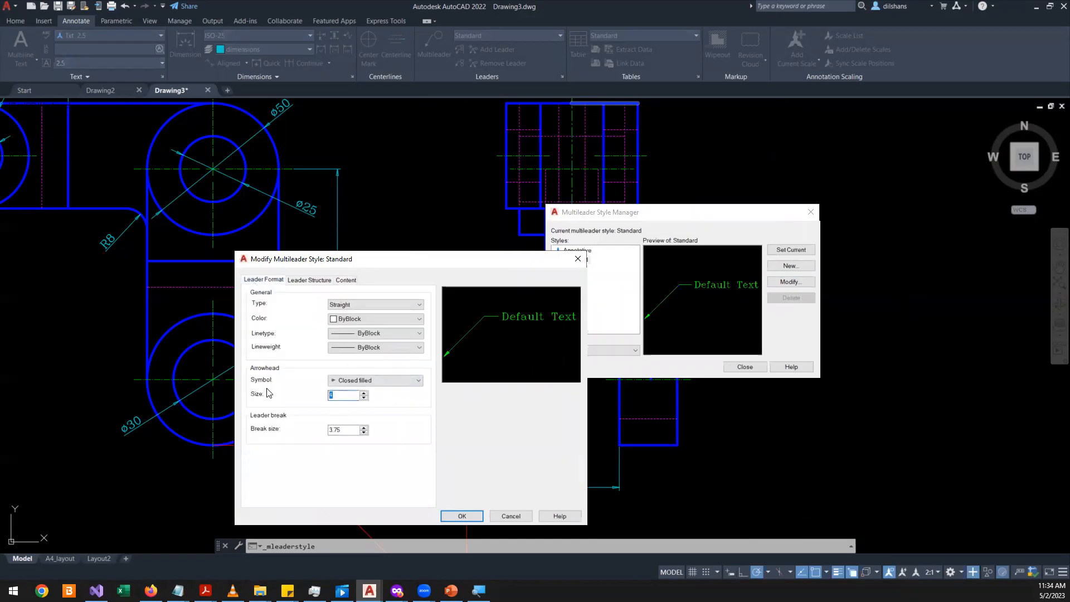
pyautogui.write('2.5')
pyautogui.moveTo(351, 395); pyautogui.dragTo(216, 395)
pyautogui.write('3')
pyautogui.click(310, 280)
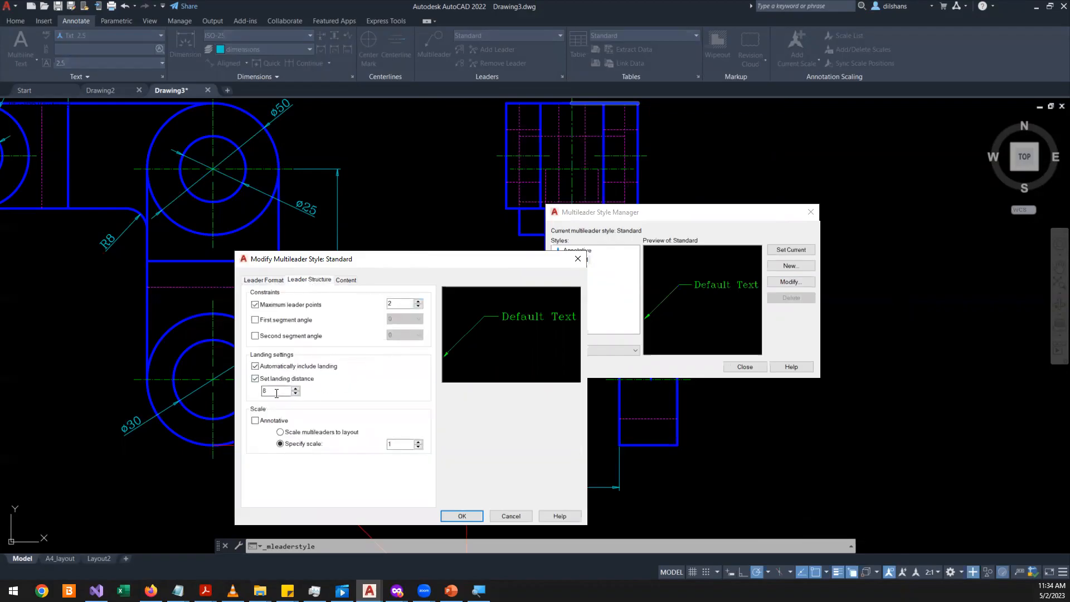
pyautogui.doubleClick(393, 444)
# - Set the multileader text height to 3, keeping the Standard text style and horizontal leader attachment
pyautogui.click(344, 280)
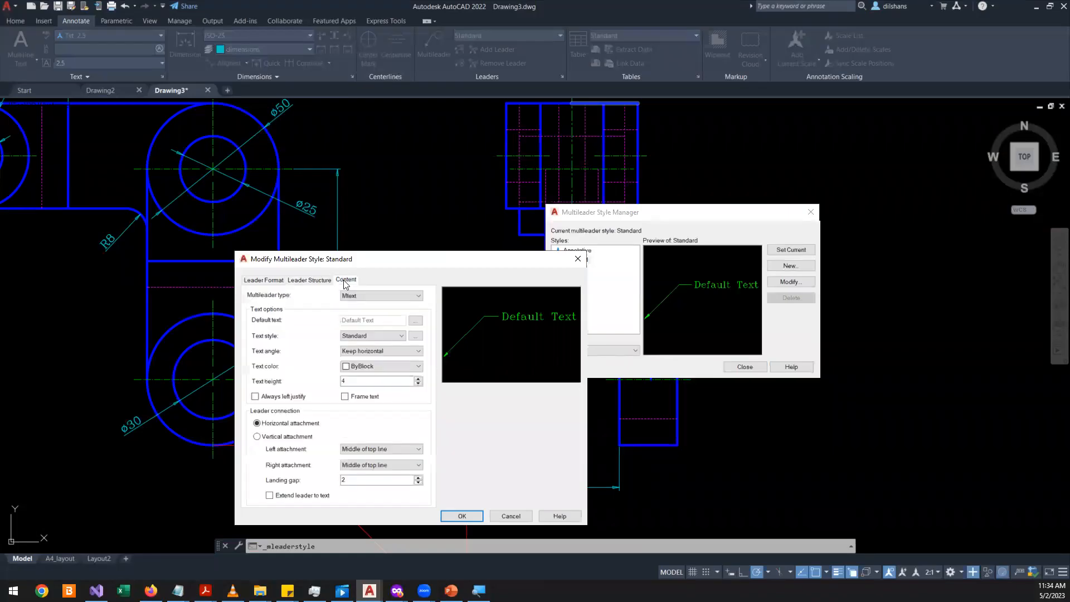
pyautogui.click(385, 337)
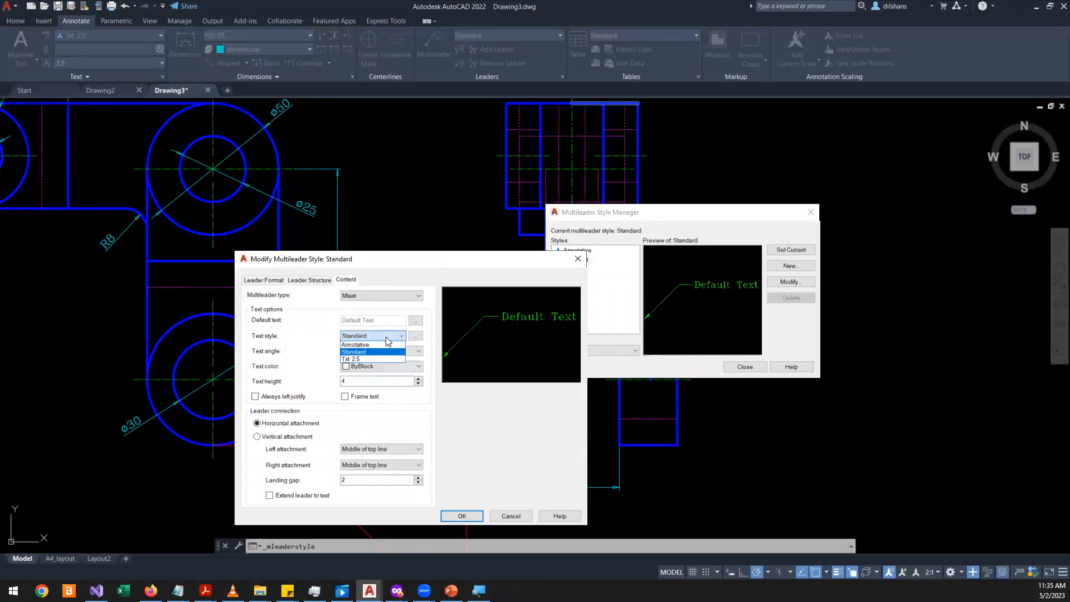
pyautogui.click(384, 357)
pyautogui.doubleClick(364, 383)
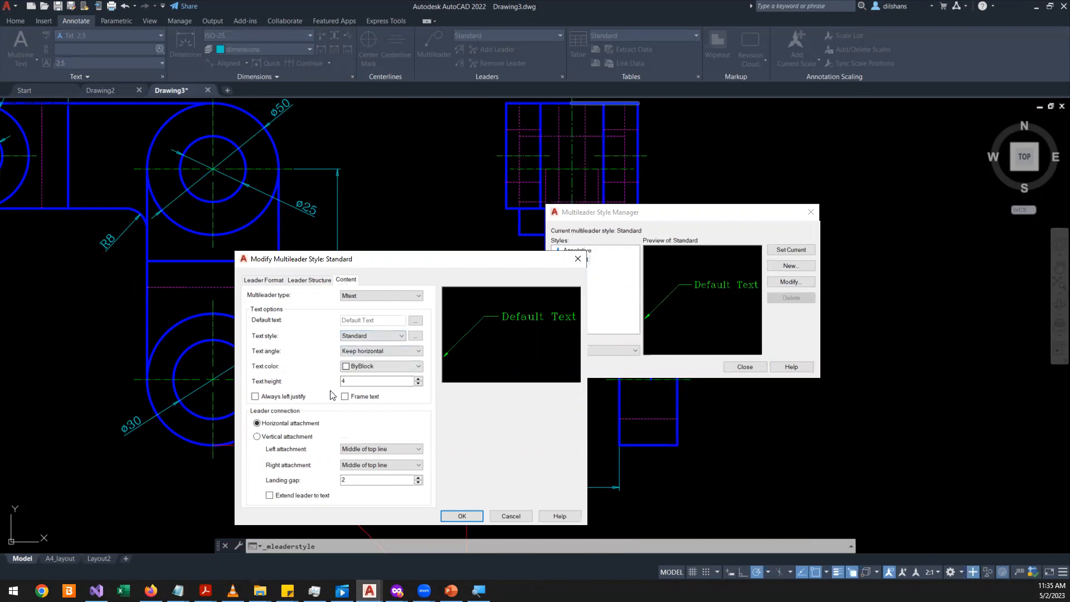
pyautogui.write('3')
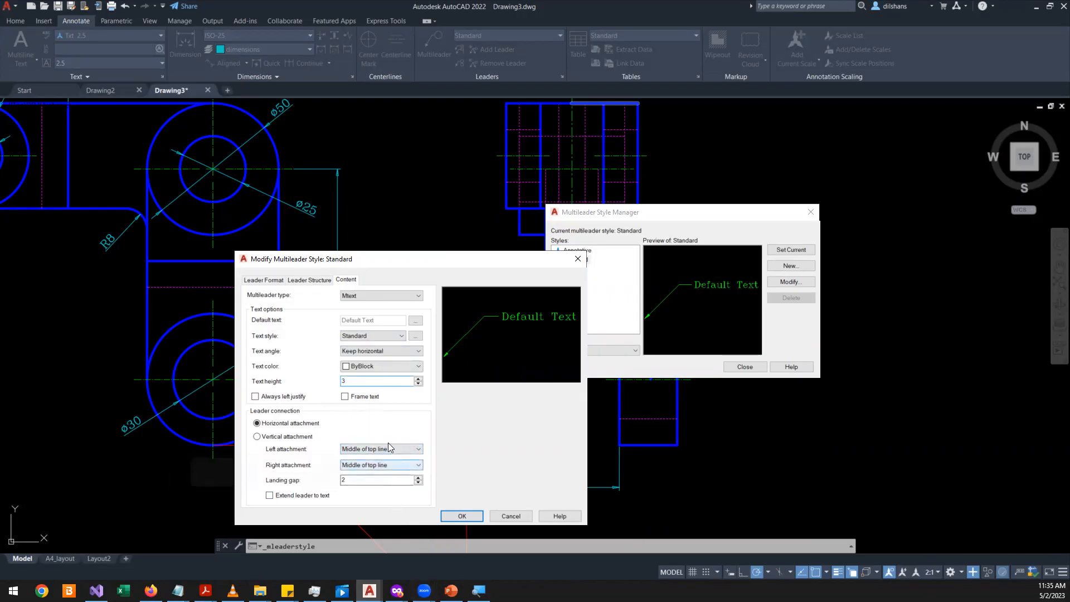
pyautogui.click(299, 438)
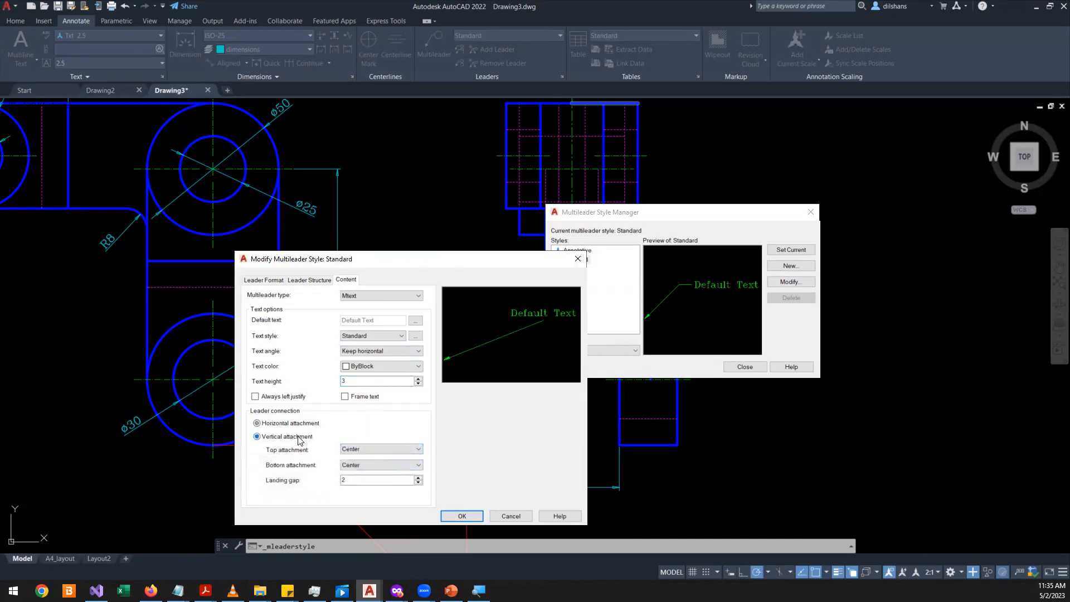
pyautogui.click(293, 423)
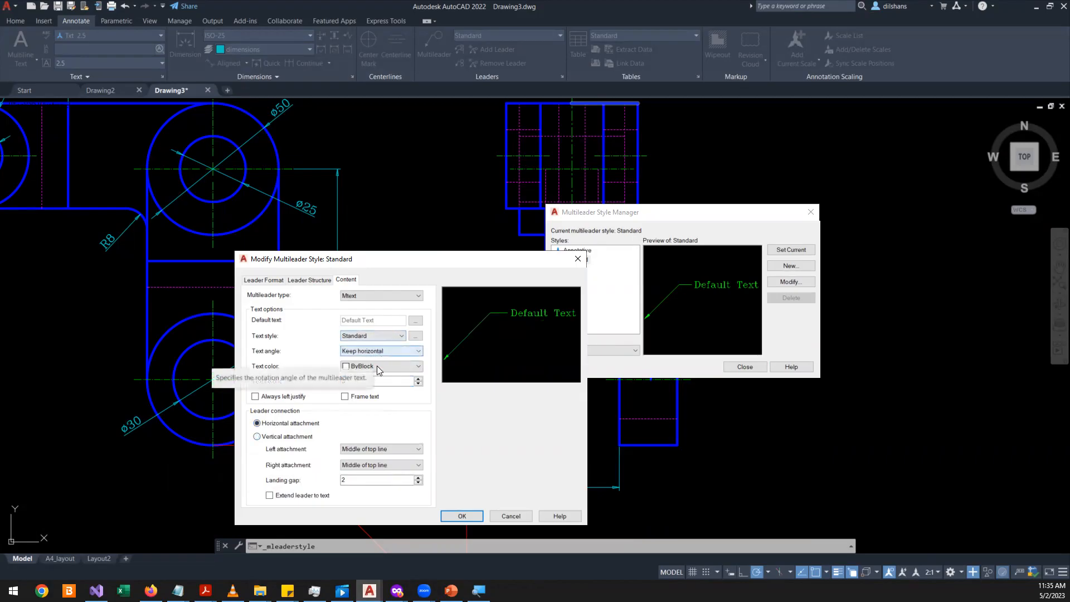
# - Try Top of top line and Middle of bottom line as the right leader attachment, returning to Middle of top line
pyautogui.click(390, 464)
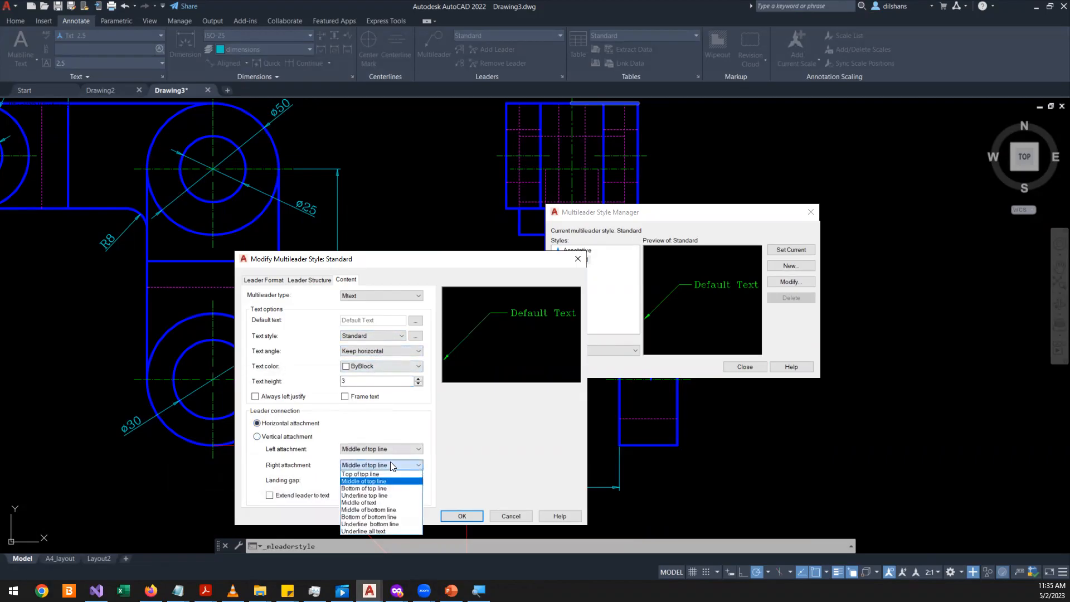
pyautogui.click(374, 475)
pyautogui.click(377, 467)
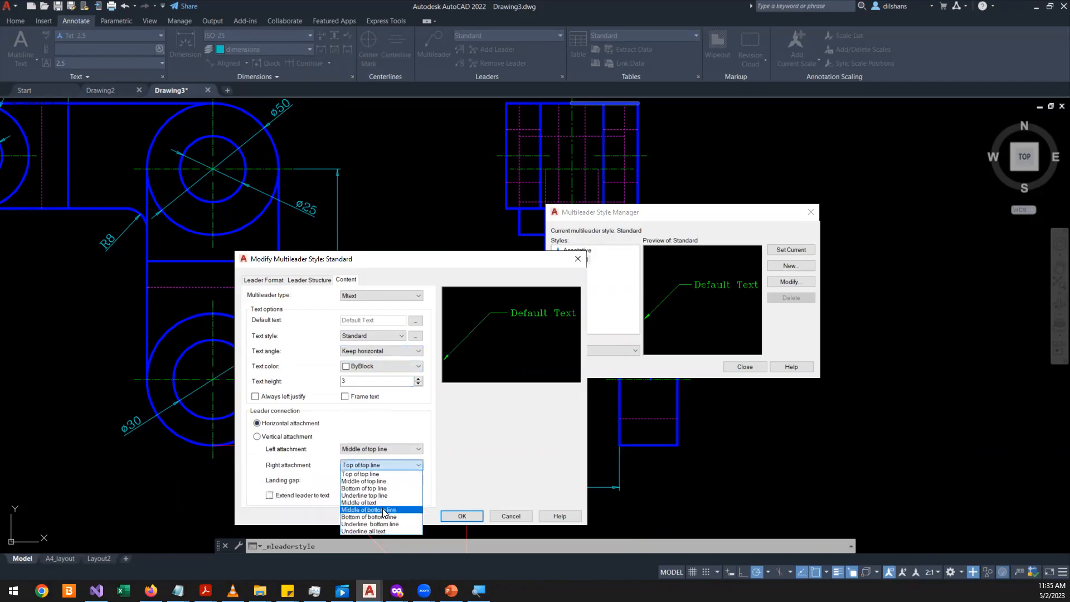
pyautogui.click(383, 511)
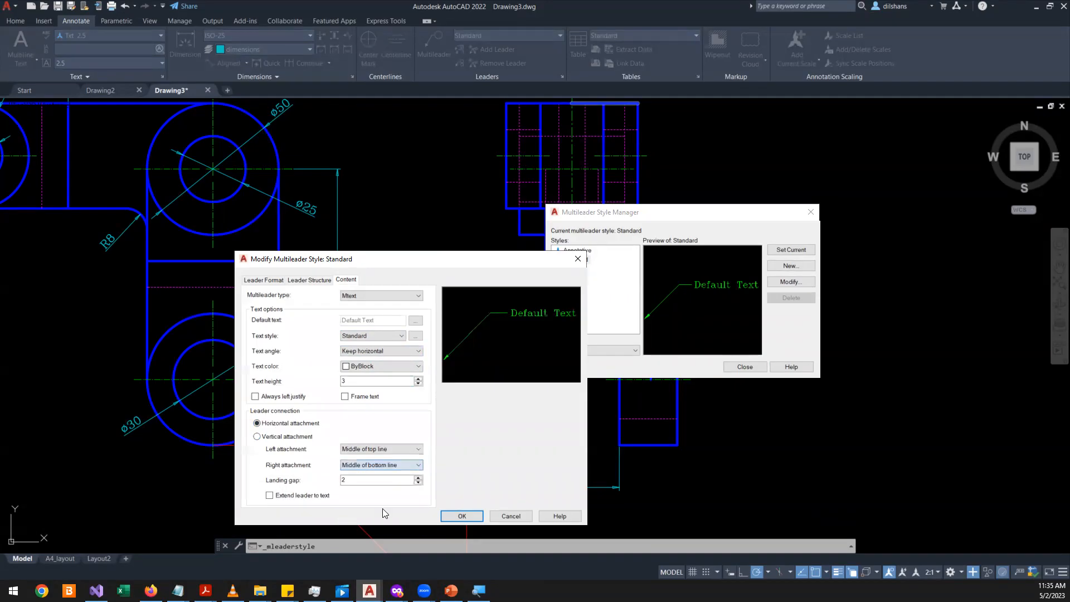
pyautogui.click(387, 464)
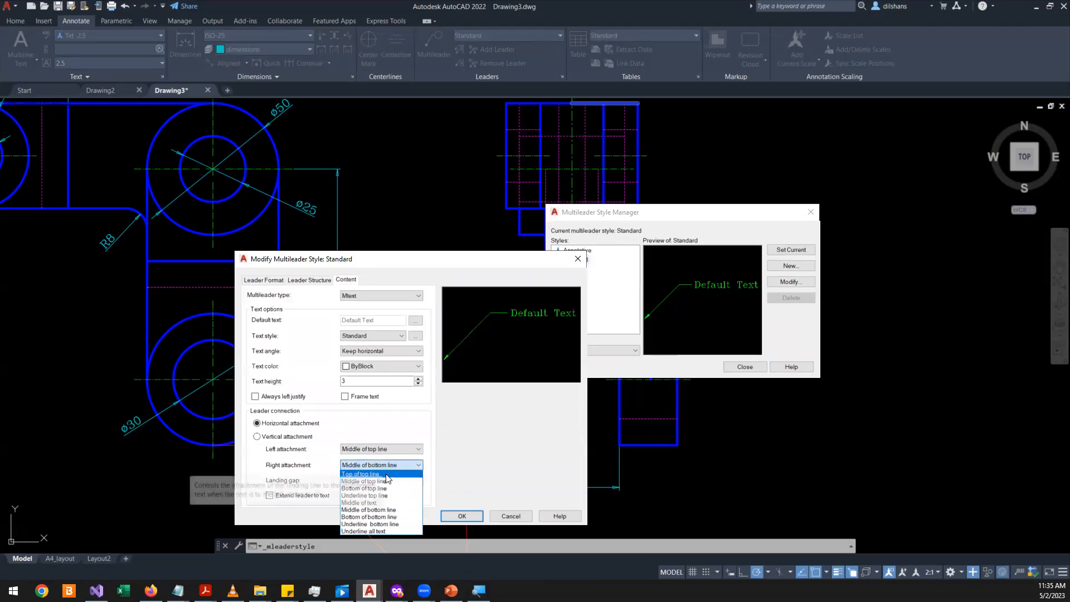
pyautogui.click(383, 482)
# - Try Top of top line and Bottom of top line as the left leader attachment
pyautogui.click(390, 448)
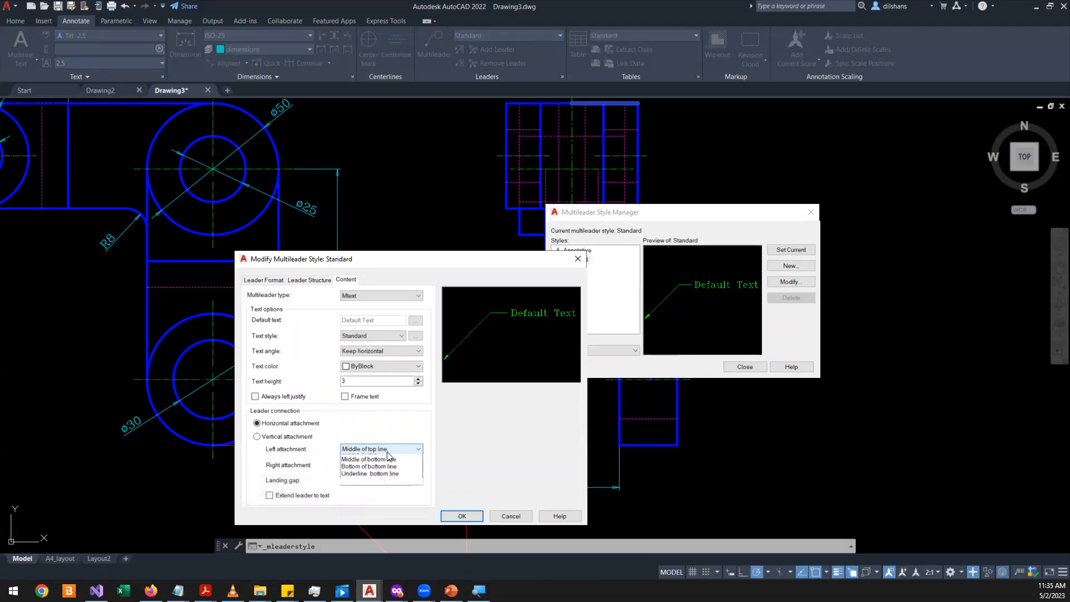
pyautogui.click(385, 458)
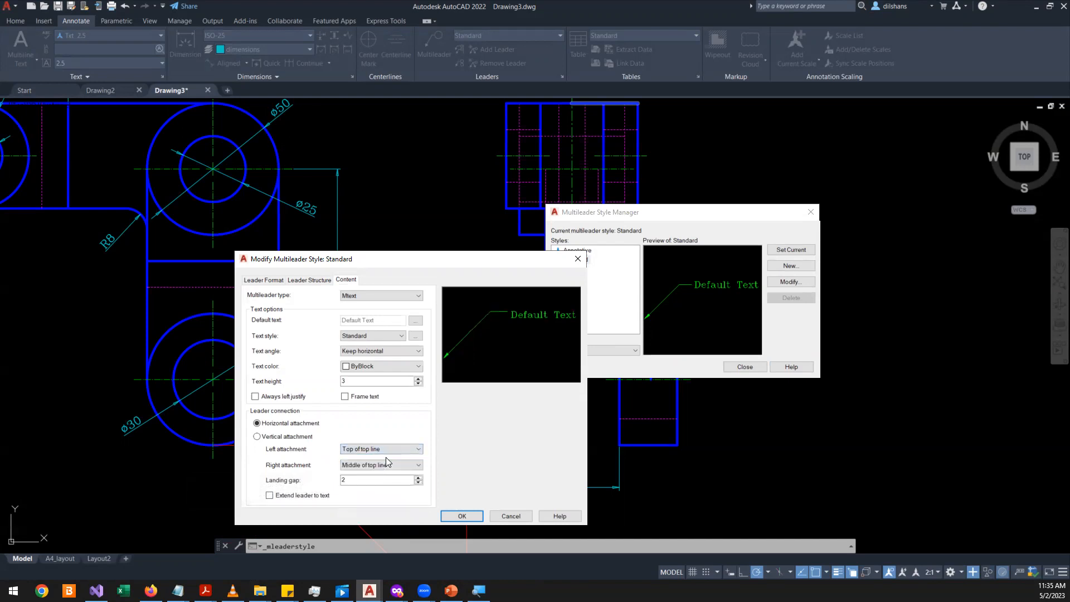
pyautogui.click(385, 453)
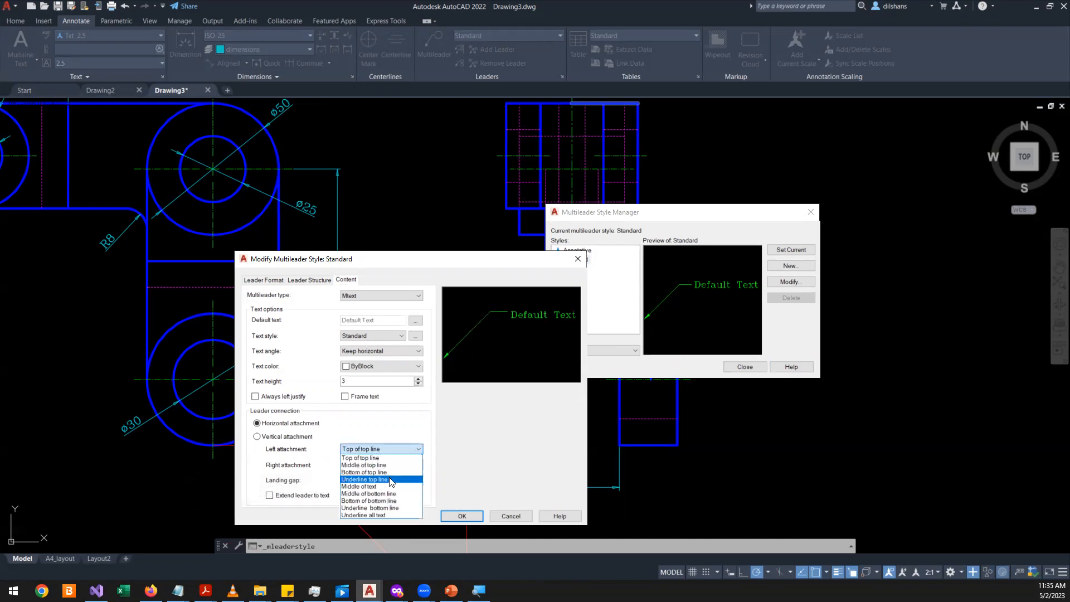
pyautogui.click(392, 474)
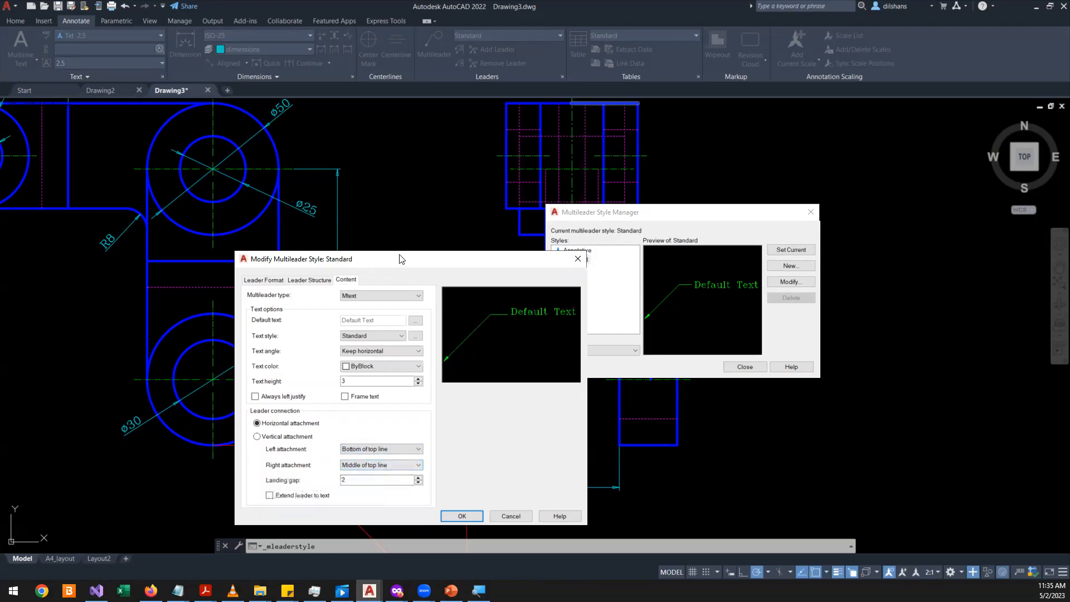
# - Try Bottom of bottom line as the right attachment and vertical leader connection, returning to horizontal attachment
pyautogui.moveTo(399, 259); pyautogui.dragTo(397, 98)
pyautogui.click(385, 304)
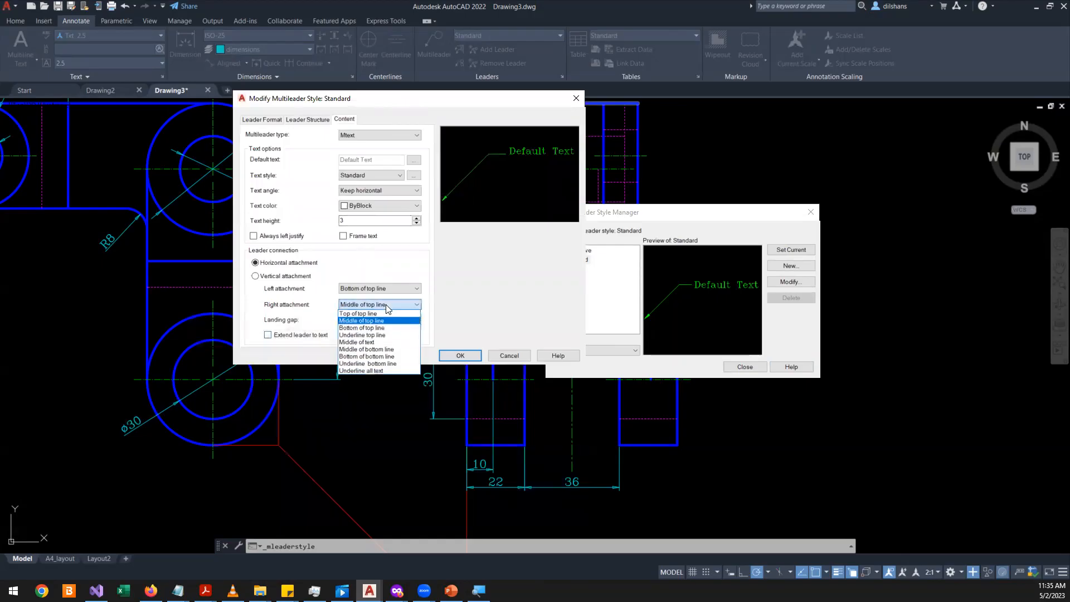
pyautogui.click(384, 356)
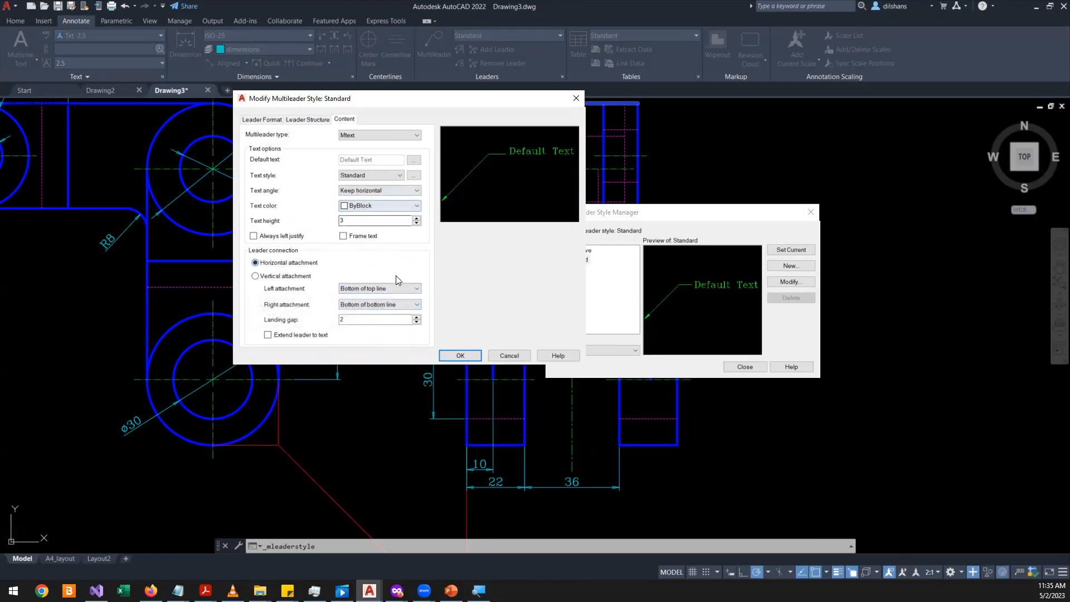
pyautogui.click(283, 278)
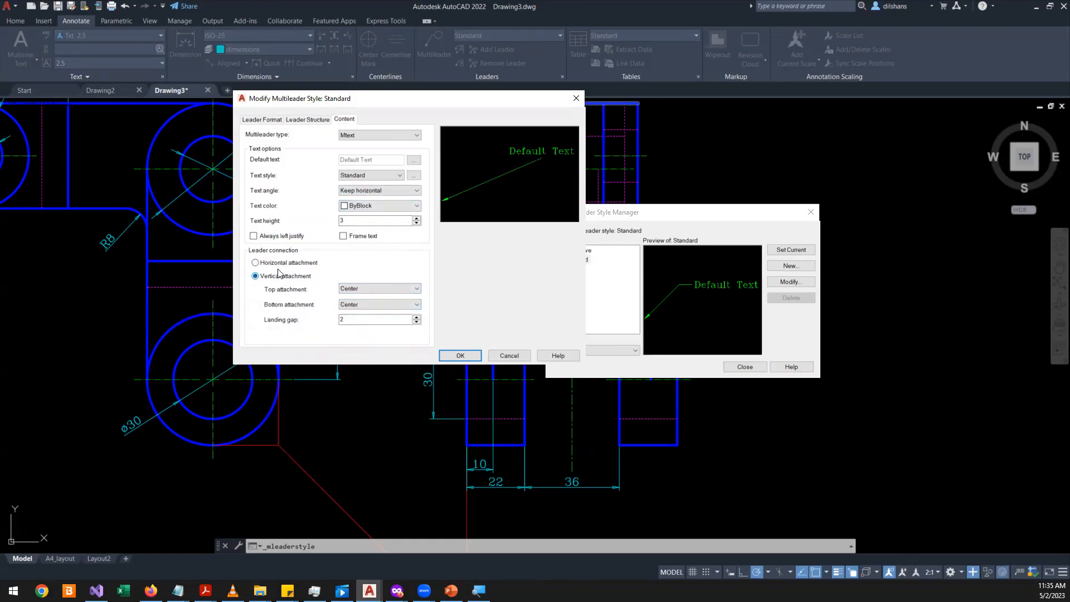
pyautogui.click(284, 262)
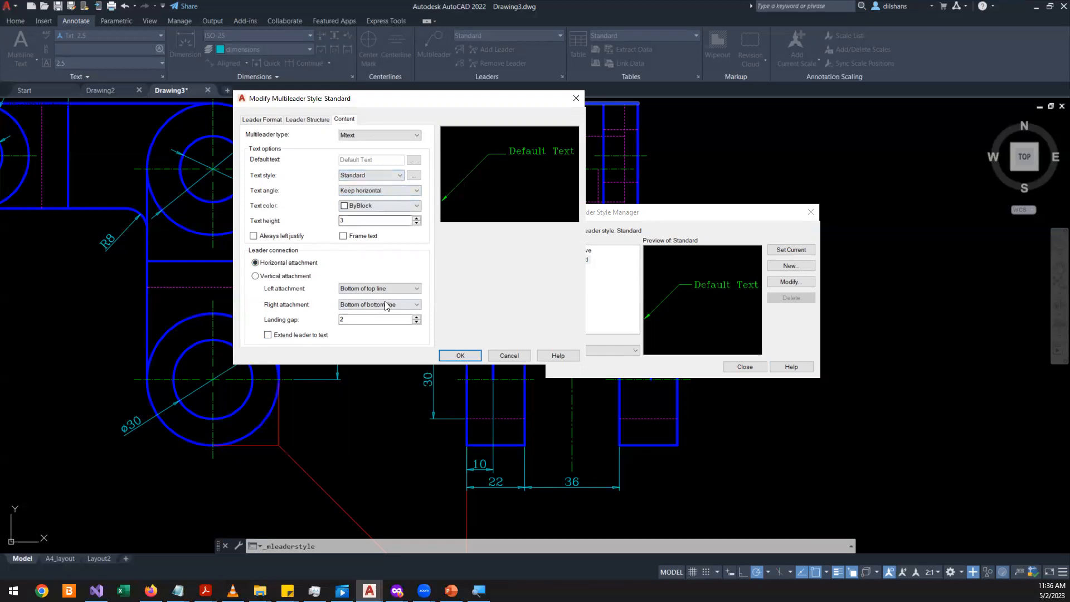
# - Set the left attachment to Underline top line and compare it with the counterbore callout on the PowerPoint slide
pyautogui.click(388, 287)
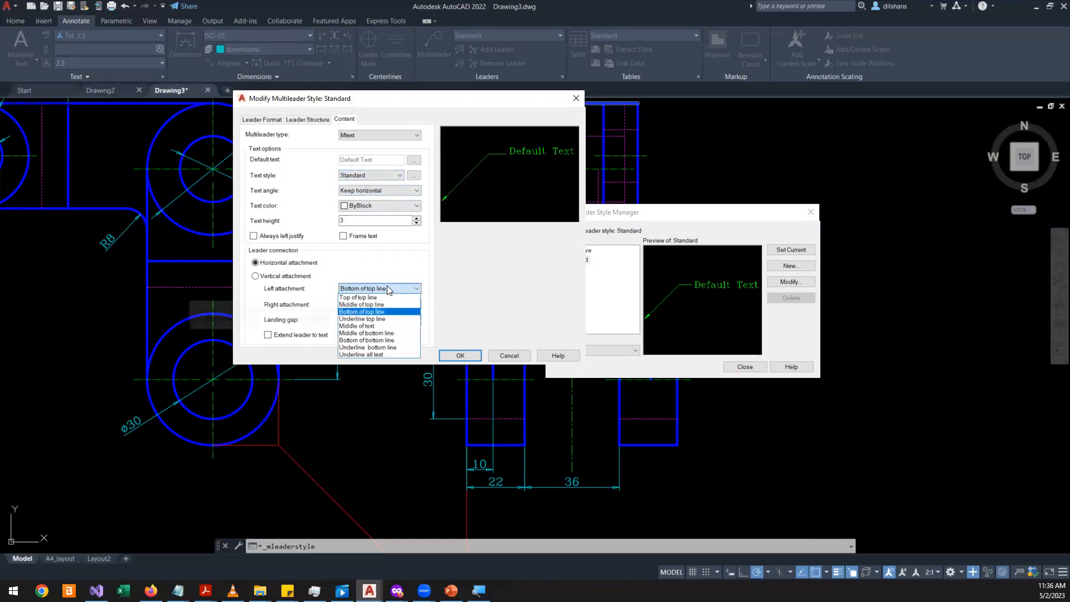
pyautogui.click(389, 318)
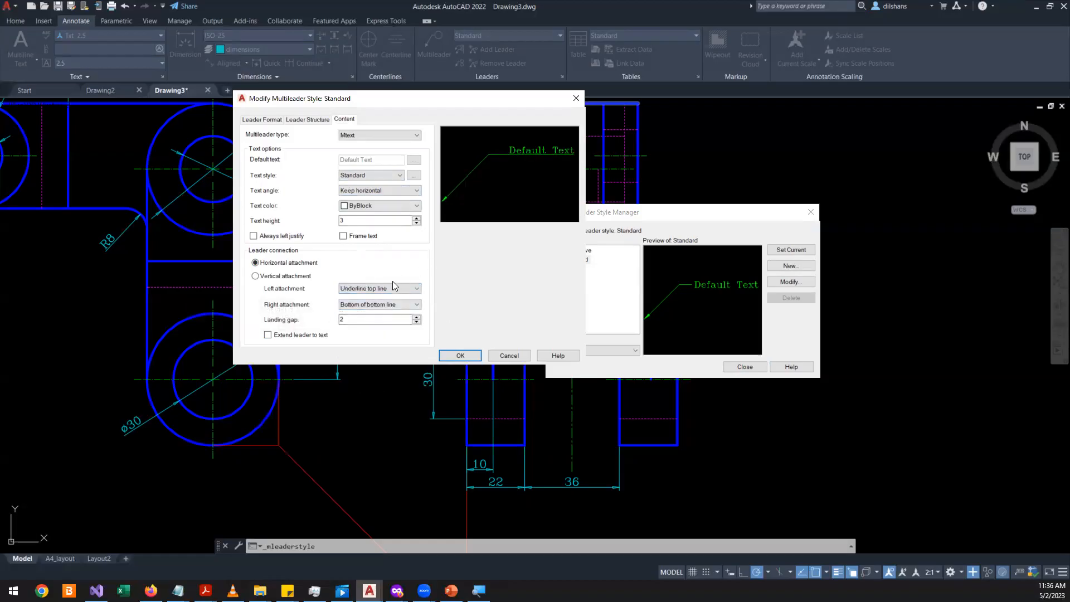
pyautogui.click(392, 286)
pyautogui.click(392, 286)
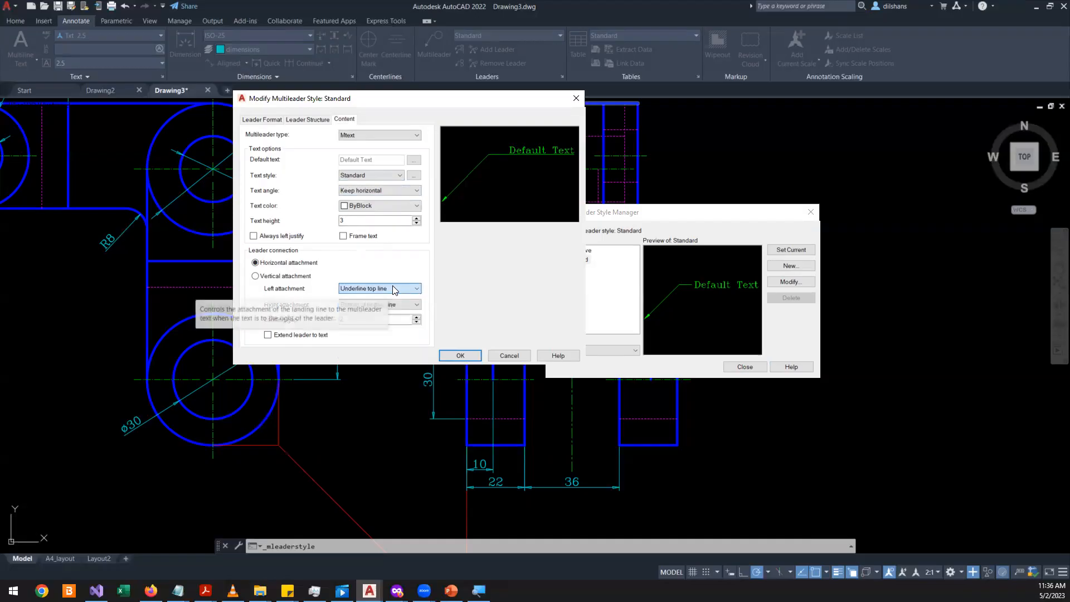
pyautogui.click(451, 590)
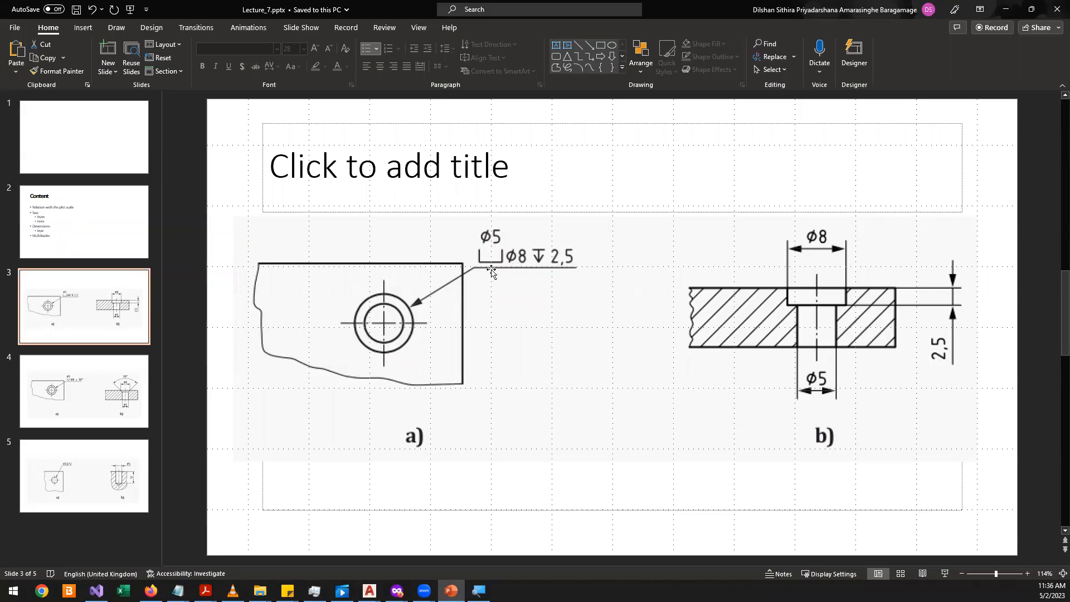
pyautogui.click(1006, 9)
# - Step through the right attachment options and set the right attachment to Middle of text
pyautogui.click(409, 304)
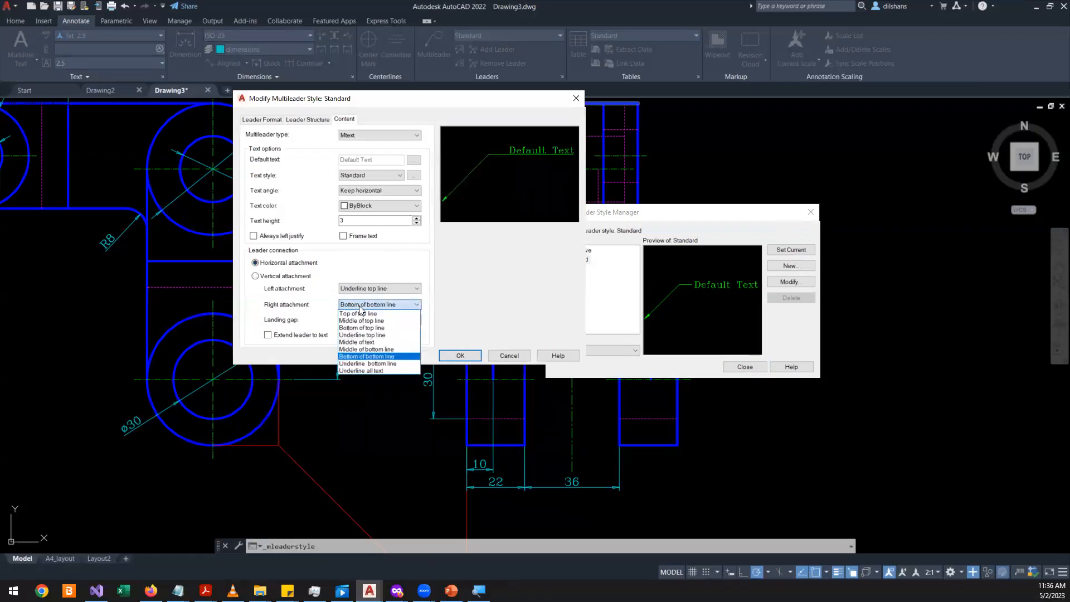
pyautogui.click(400, 357)
pyautogui.click(389, 292)
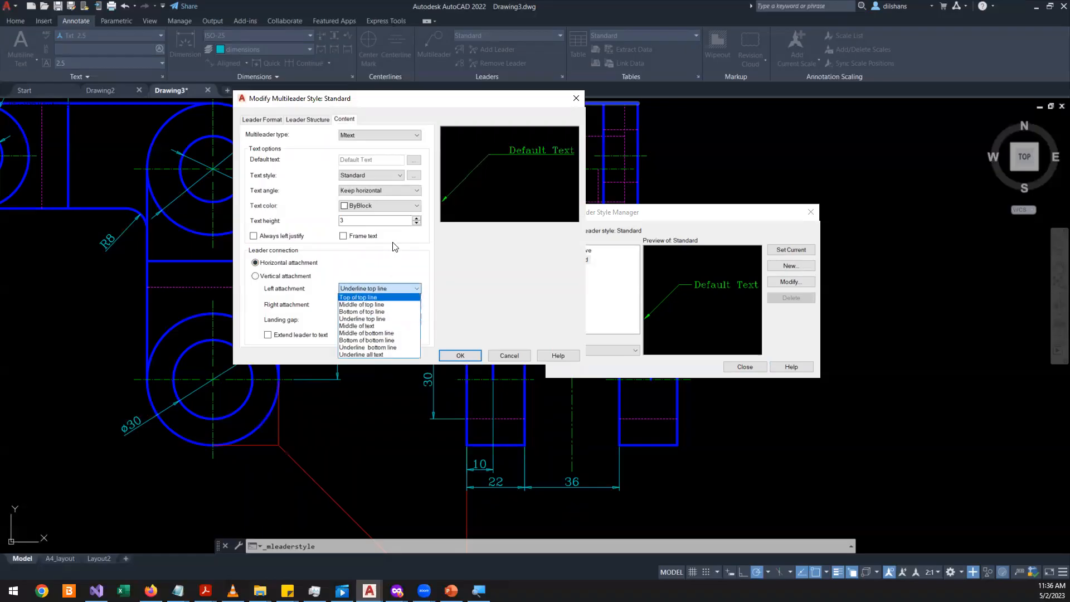
pyautogui.click(384, 288)
pyautogui.click(385, 304)
pyautogui.click(381, 313)
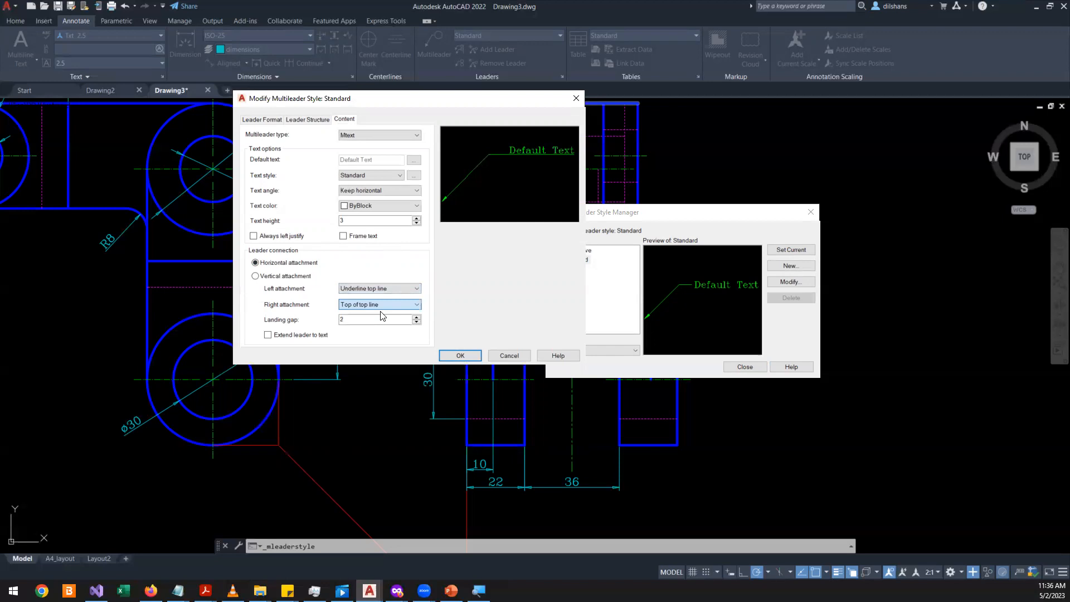
pyautogui.click(371, 304)
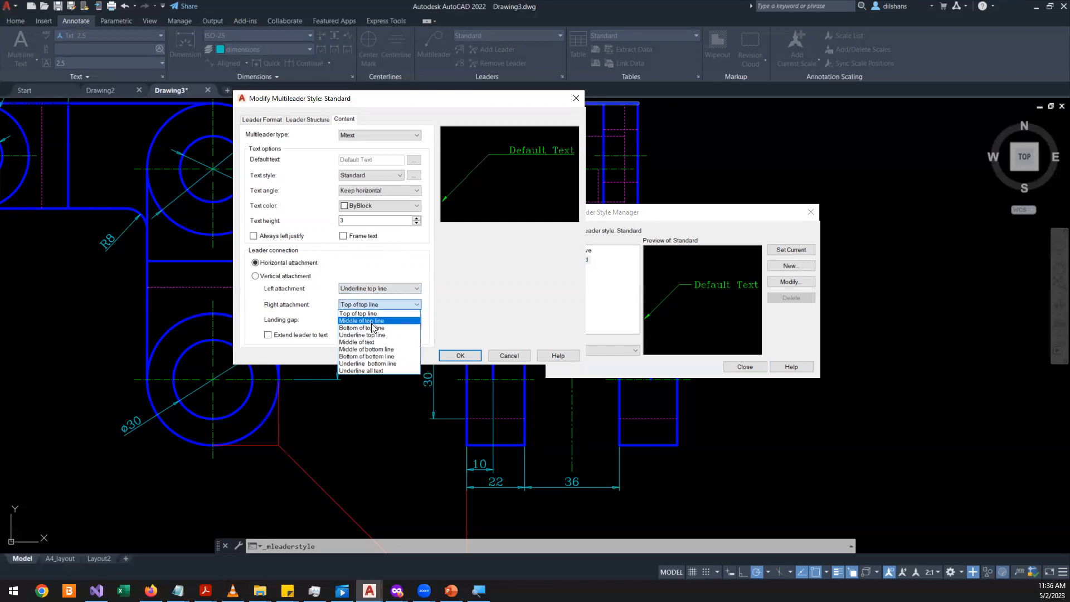
pyautogui.click(372, 321)
pyautogui.press('Down')
pyautogui.press('Down')
pyautogui.press('Down')
pyautogui.press('Down')
pyautogui.press('Down')
pyautogui.press('Down')
pyautogui.press('Down')
pyautogui.press('Up')
pyautogui.press('Up')
pyautogui.press('Up')
pyautogui.press('Up')
pyautogui.press('Up')
pyautogui.press('Up')
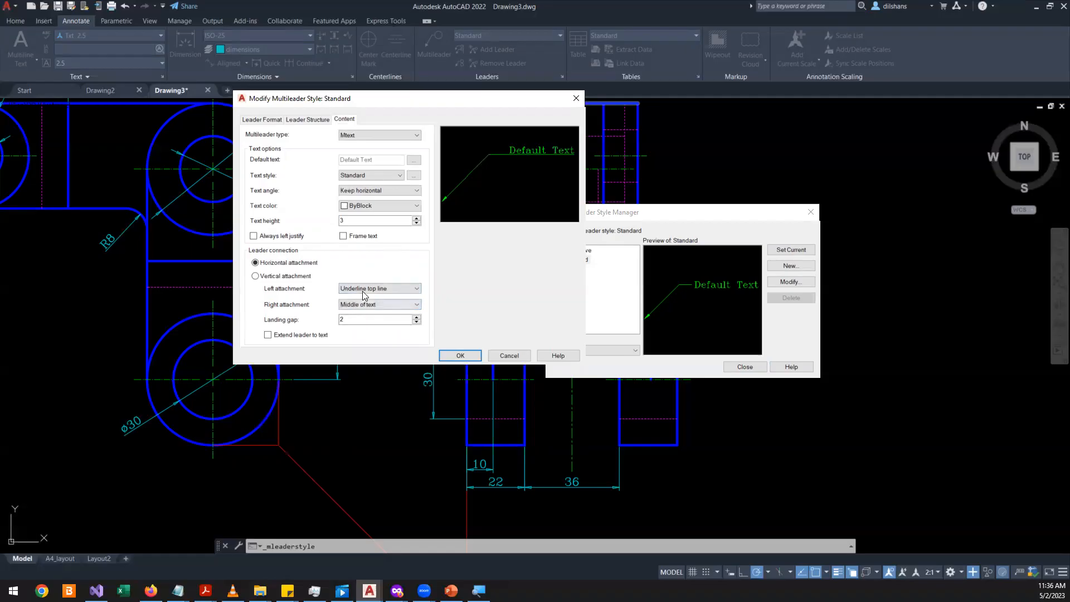
# - Try Middle of bottom line through Underline all text as the left attachment, returning to Underline top line
pyautogui.click(362, 291)
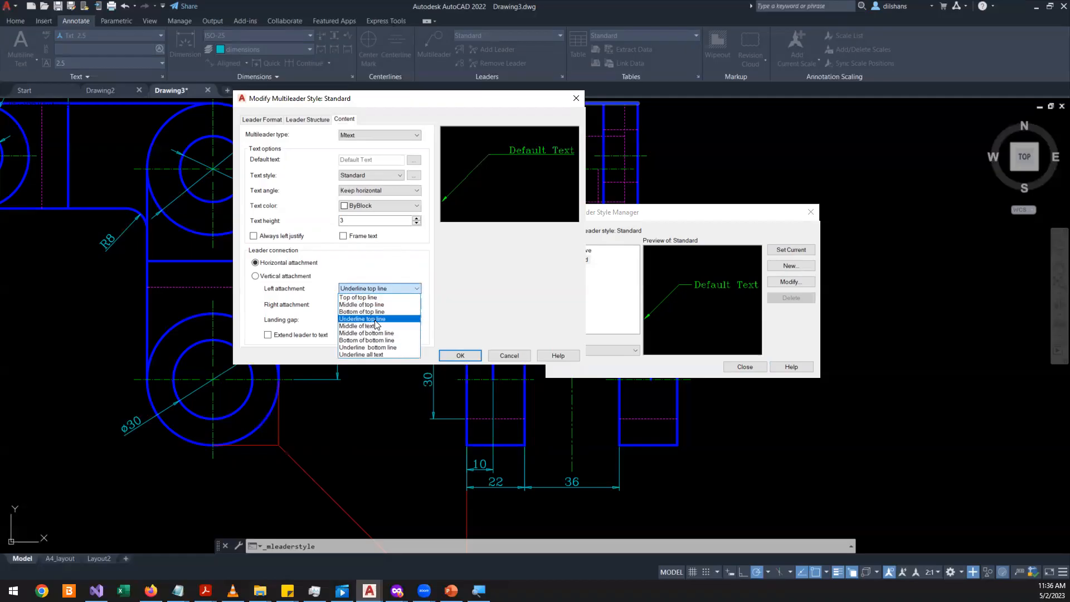
pyautogui.click(374, 320)
pyautogui.click(385, 289)
pyautogui.click(403, 333)
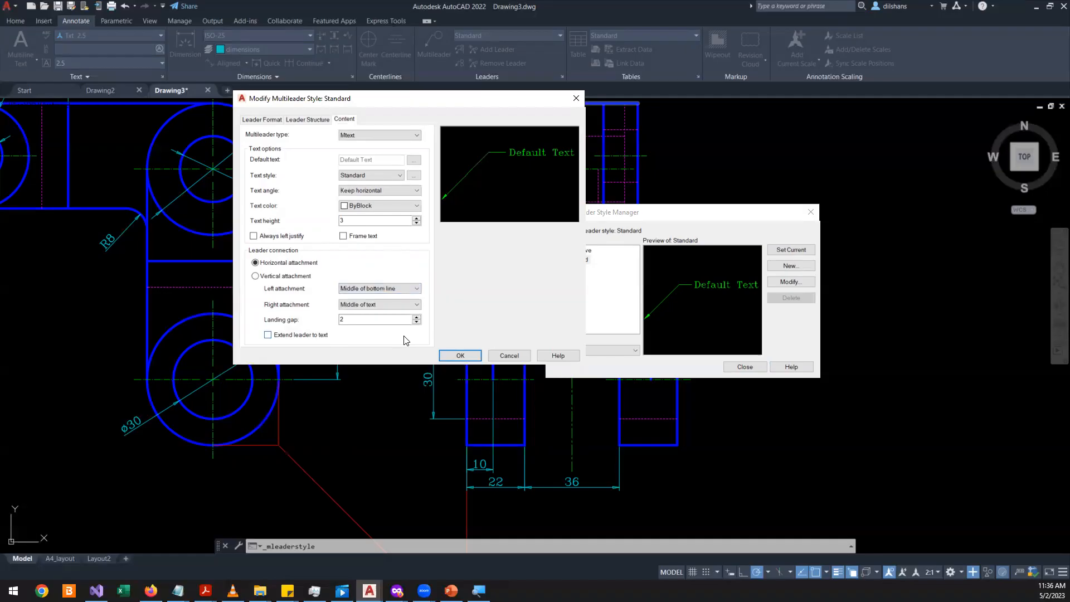
pyautogui.press('Up')
pyautogui.press('Down')
pyautogui.press('Down')
pyautogui.press('Down')
pyautogui.press('Down')
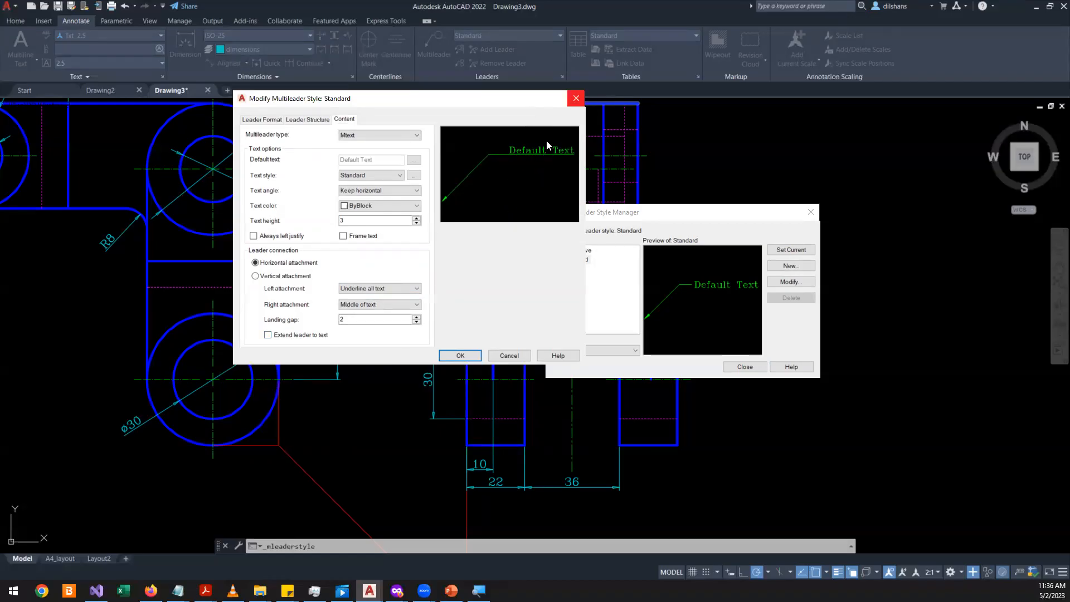
pyautogui.press('Up')
pyautogui.press('Up')
pyautogui.press('Up')
pyautogui.press('Up')
pyautogui.press('Up')
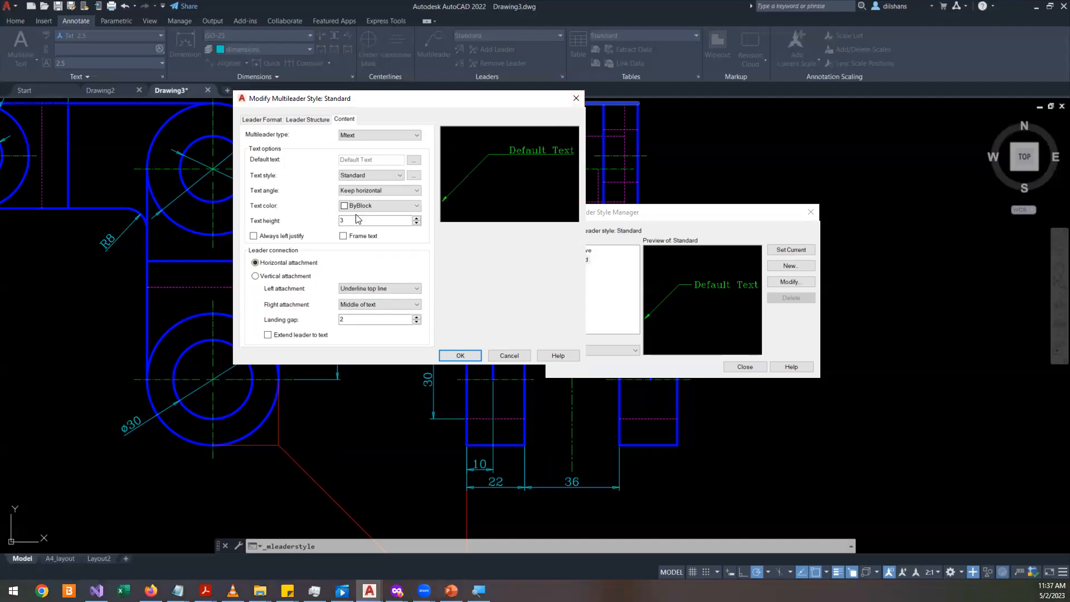
# - Set the landing distance to 2, save the changes to the Standard multileader style and close the style manager
pyautogui.click(311, 119)
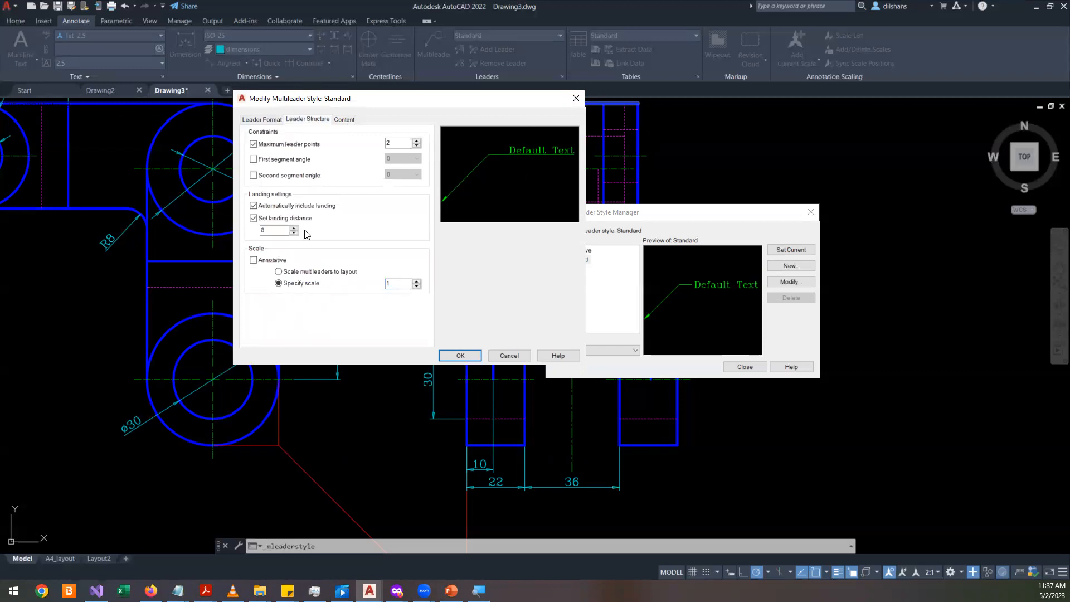
pyautogui.moveTo(272, 230); pyautogui.dragTo(242, 229)
pyautogui.write('4')
pyautogui.moveTo(285, 230); pyautogui.dragTo(245, 240)
pyautogui.write('2')
pyautogui.click(402, 286)
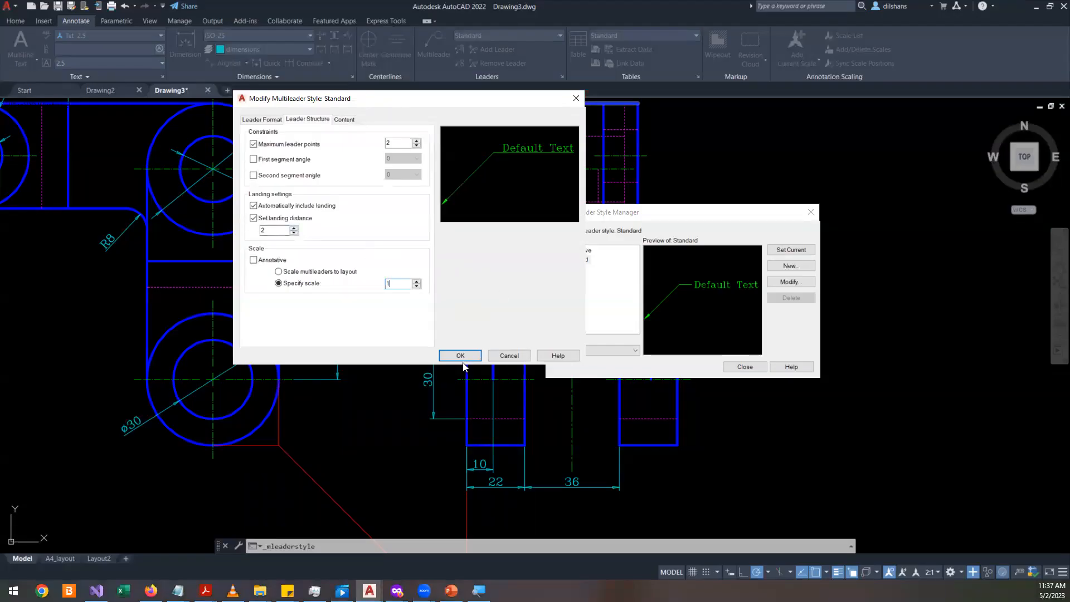
pyautogui.click(471, 357)
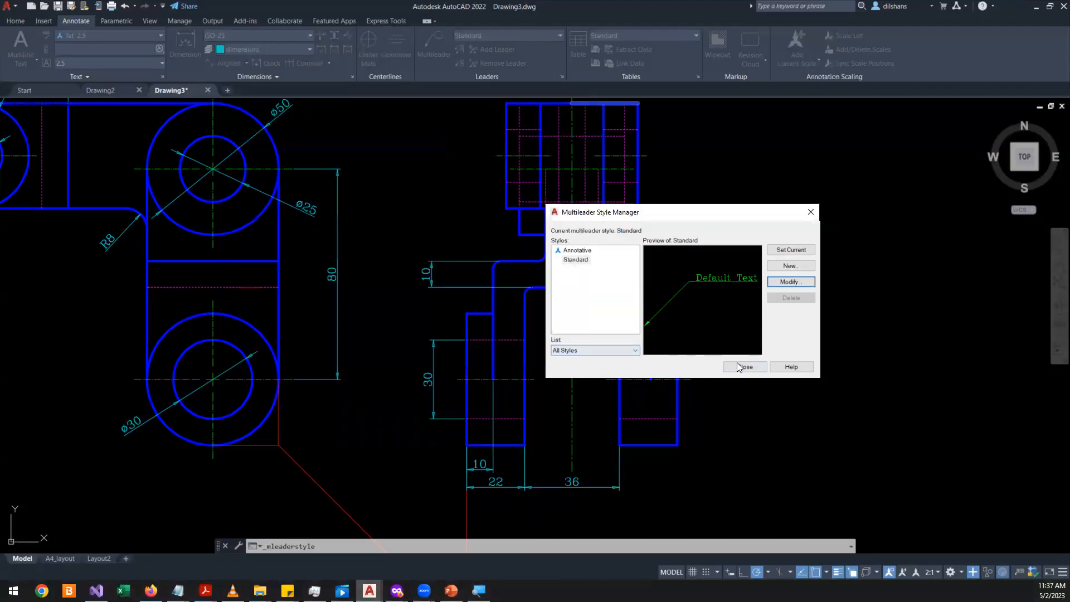
pyautogui.click(738, 366)
# - Add a multileader with the text "adad" pointing to the nearest point on the lower ø30 circle's upper-left edge, landing outside the view
pyautogui.scroll(3, 620, 325)
pyautogui.scroll(-5, 557, 328)
pyautogui.moveTo(593, 350); pyautogui.dragTo(761, 185, button='middle')
pyautogui.scroll(2, 464, 237)
pyautogui.scroll(2, 364, 249)
pyautogui.moveTo(364, 249); pyautogui.dragTo(473, 358, button='middle')
pyautogui.scroll(-4, 473, 358)
pyautogui.scroll(4, 483, 327)
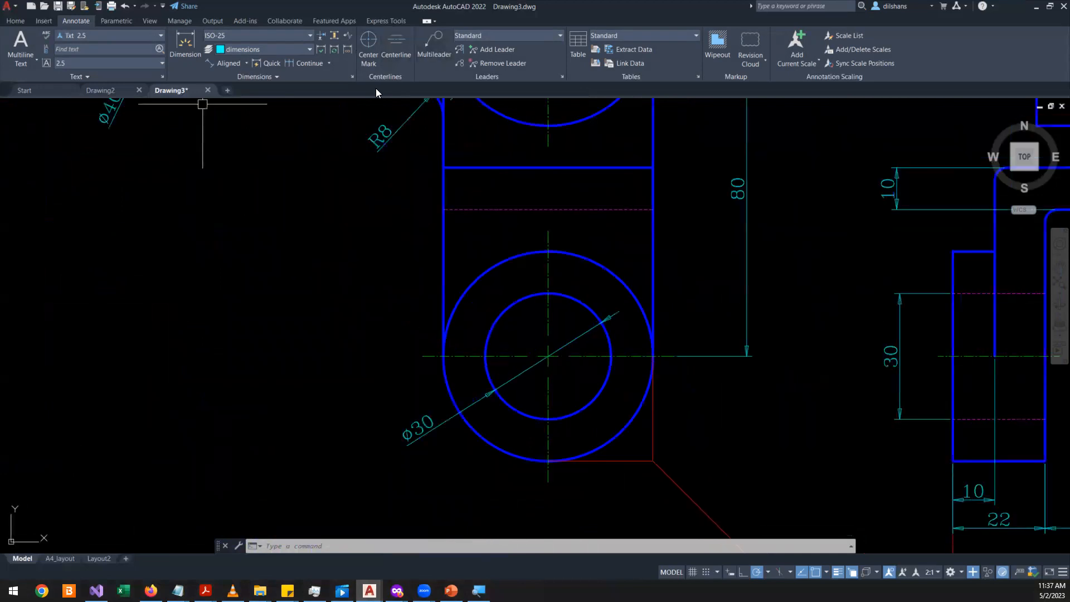
pyautogui.write('mld')
pyautogui.press('Return')
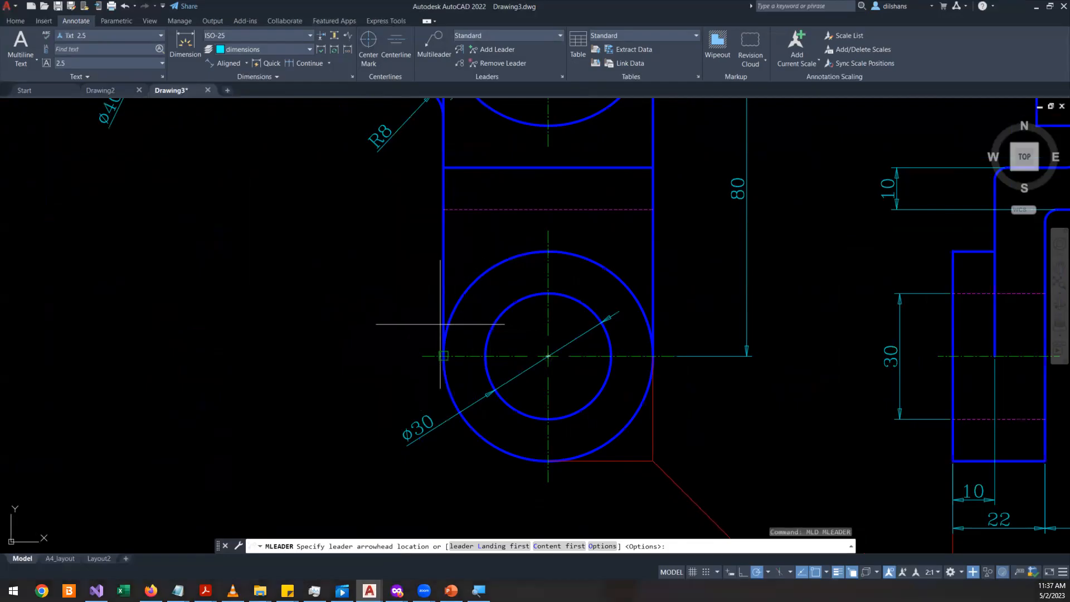
pyautogui.scroll(4, 456, 314)
pyautogui.write('near to')
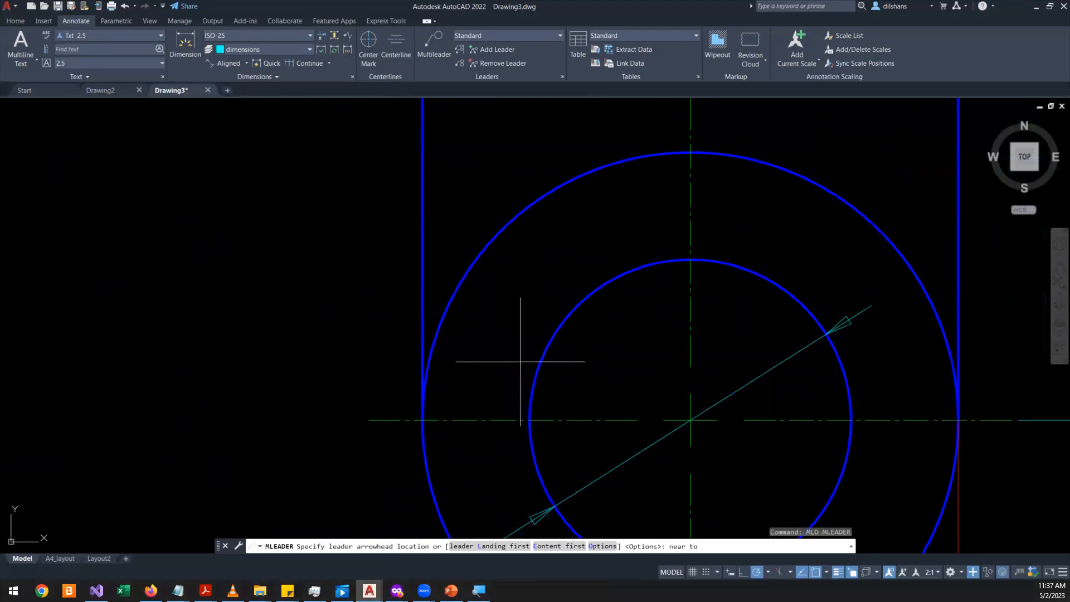
pyautogui.click(526, 367)
pyautogui.scroll(-2, 214, 205)
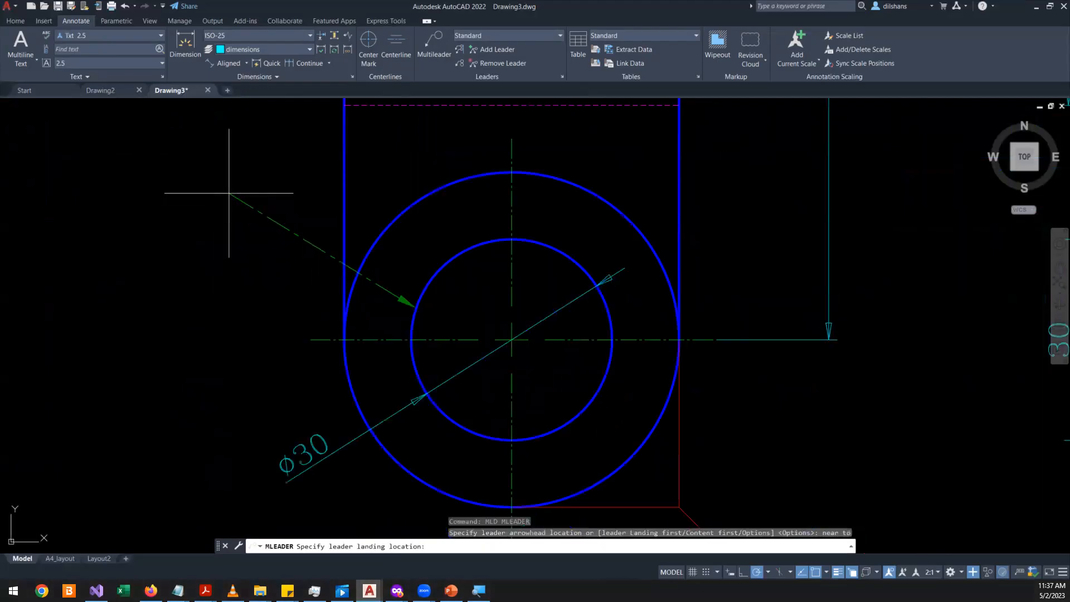
pyautogui.moveTo(236, 203); pyautogui.dragTo(432, 326, button='middle')
pyautogui.click(396, 270)
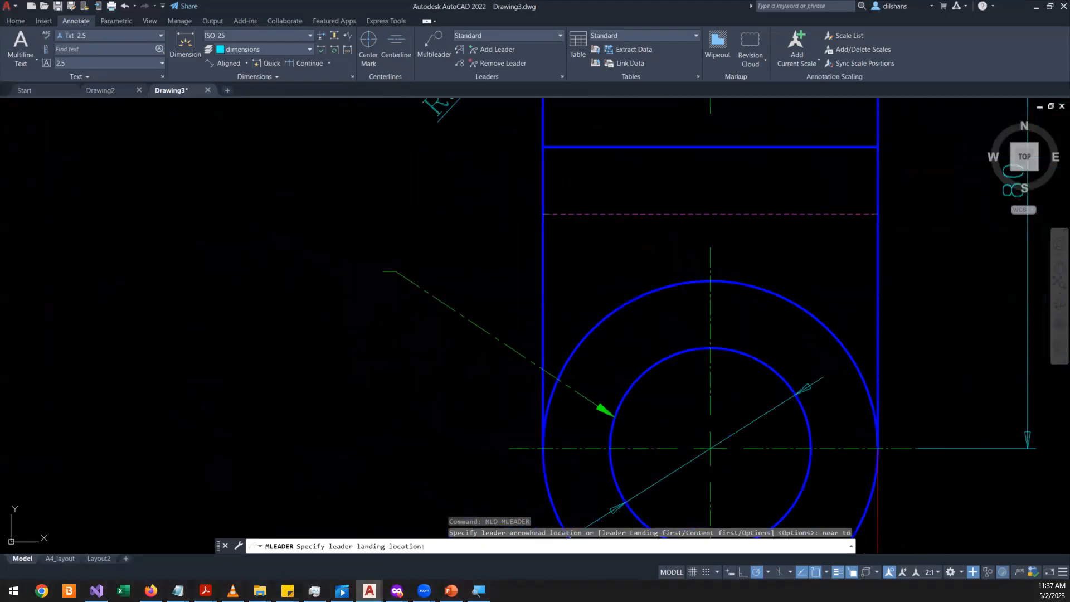
pyautogui.write('adad')
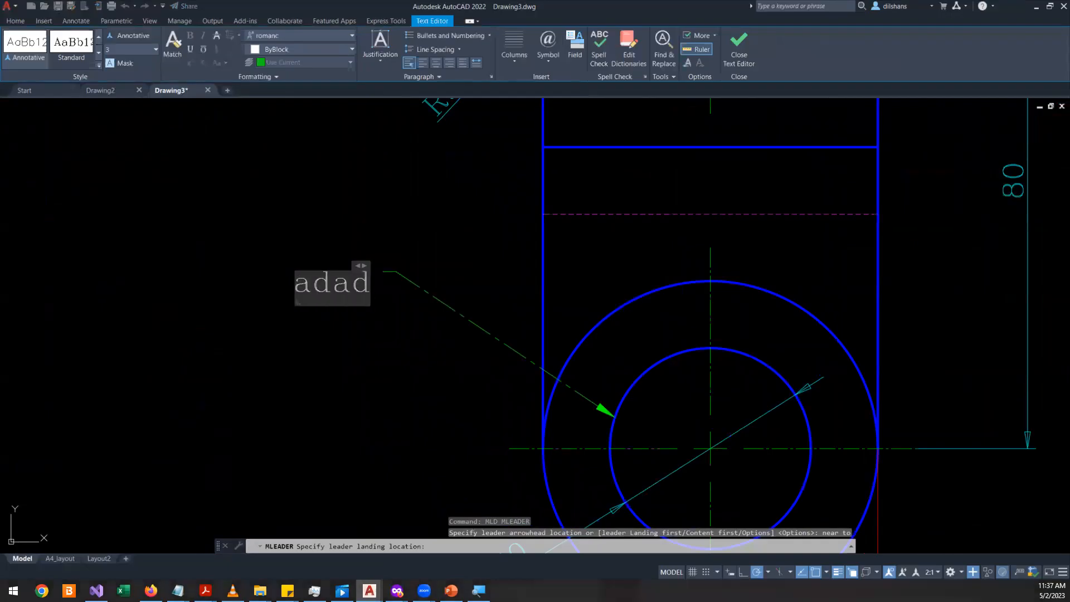
pyautogui.click(190, 329)
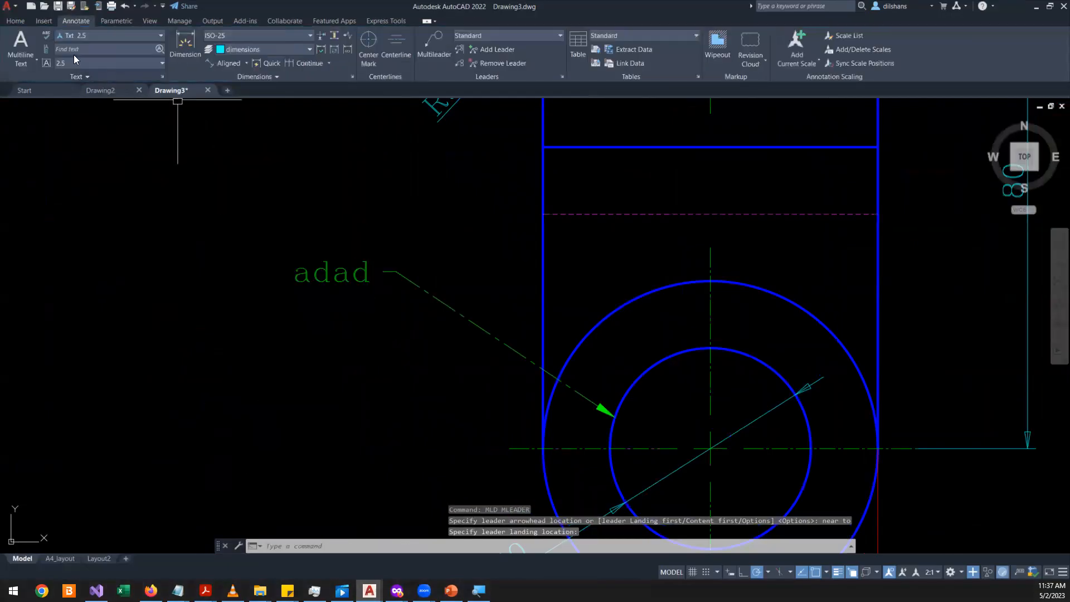
# - Assign the "adad" multileader to the Annotations layer
pyautogui.click(21, 24)
pyautogui.click(360, 269)
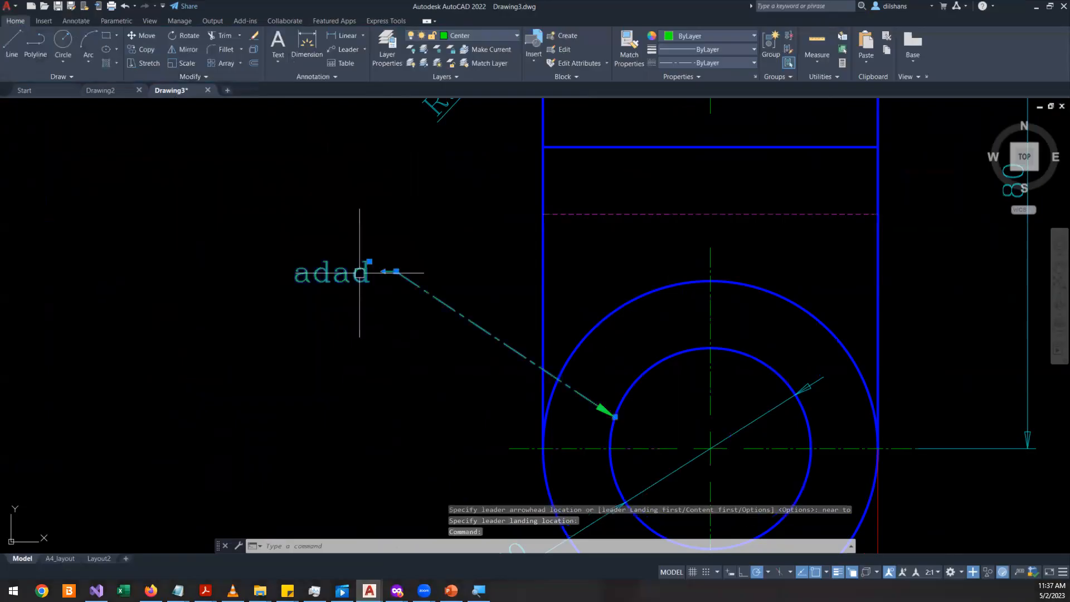
pyautogui.click(479, 35)
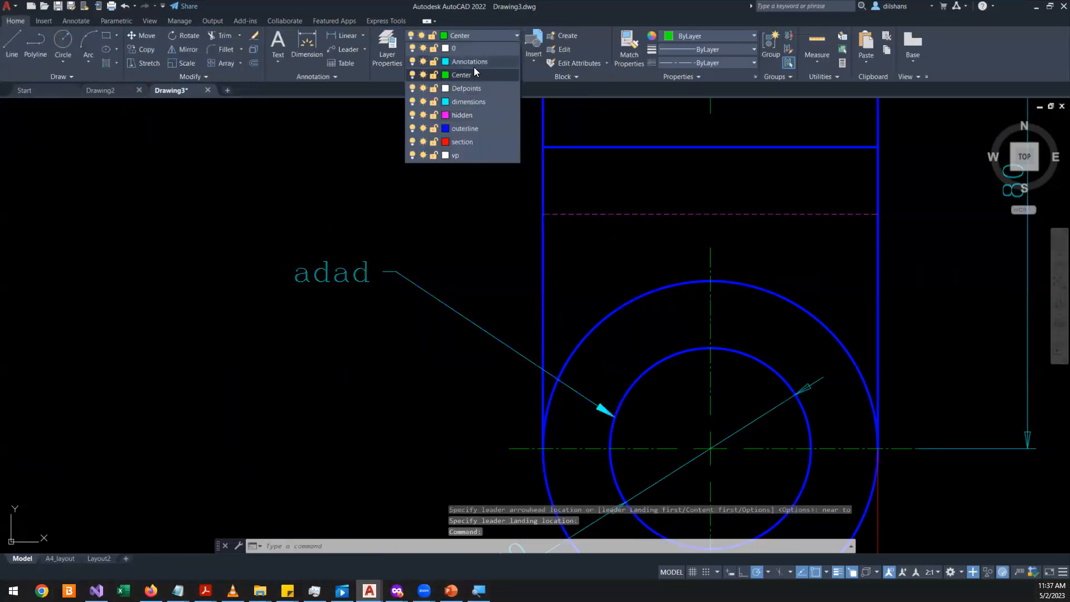
pyautogui.click(474, 67)
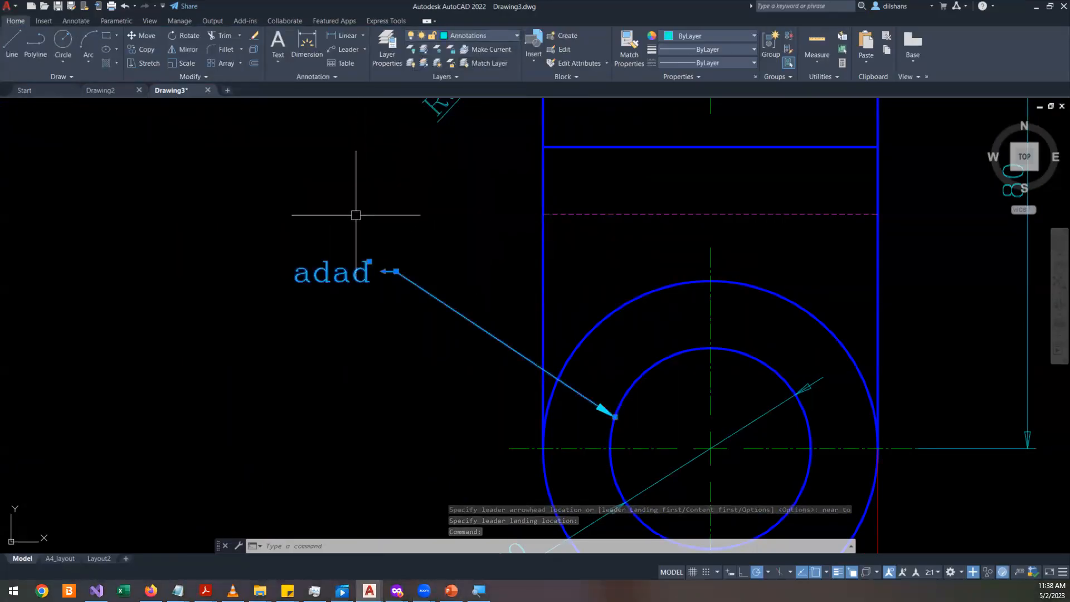
pyautogui.write('s')
pyautogui.press('Return')
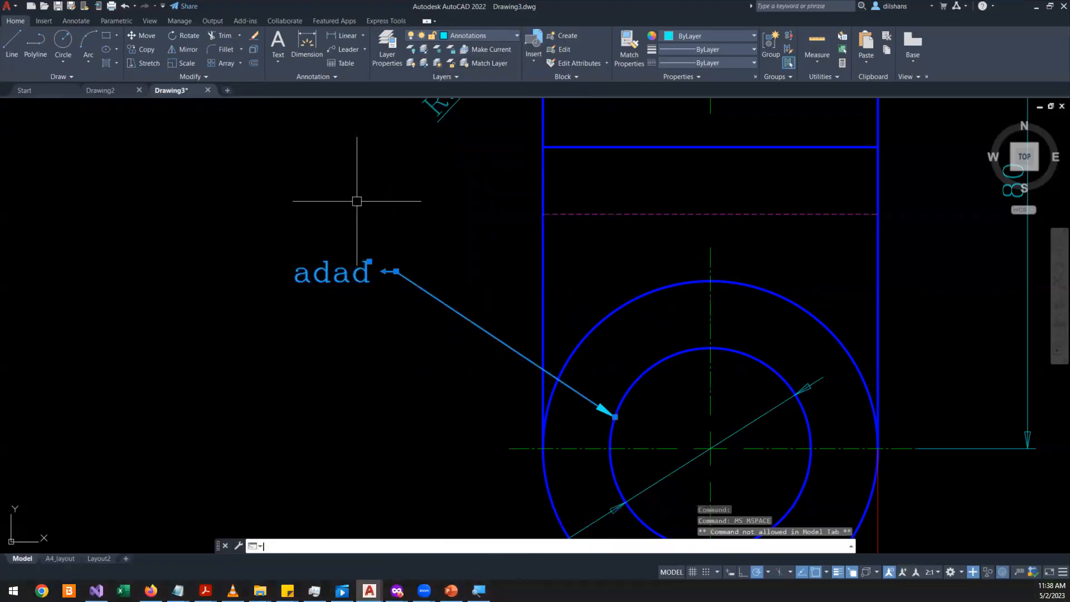
pyautogui.press('Return')
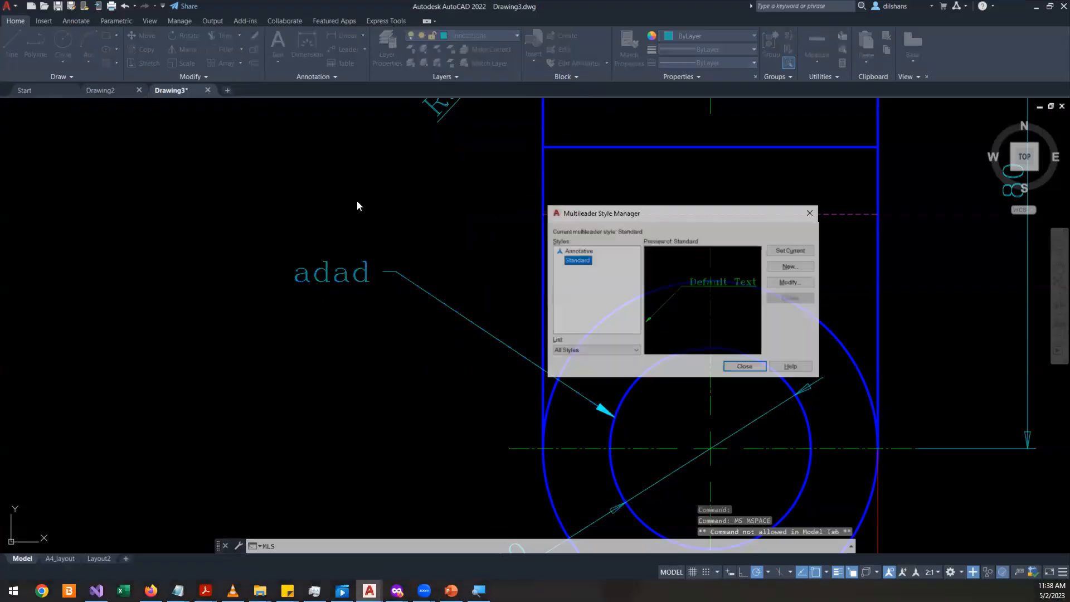
pyautogui.press('Escape')
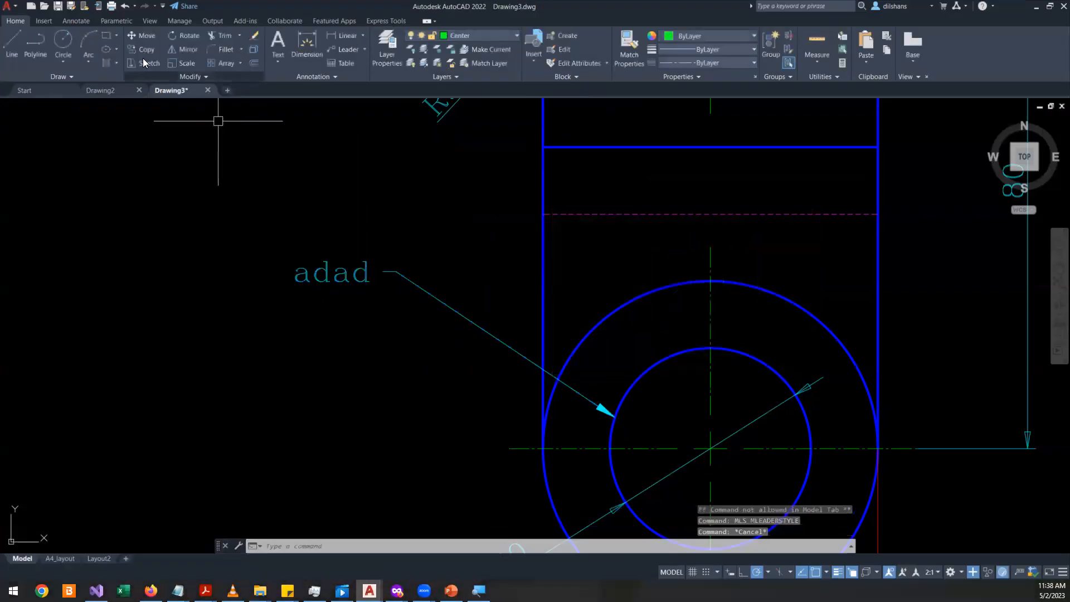
# - Make Standard the current multileader style and reapply it to the "adad" multileader
pyautogui.click(76, 20)
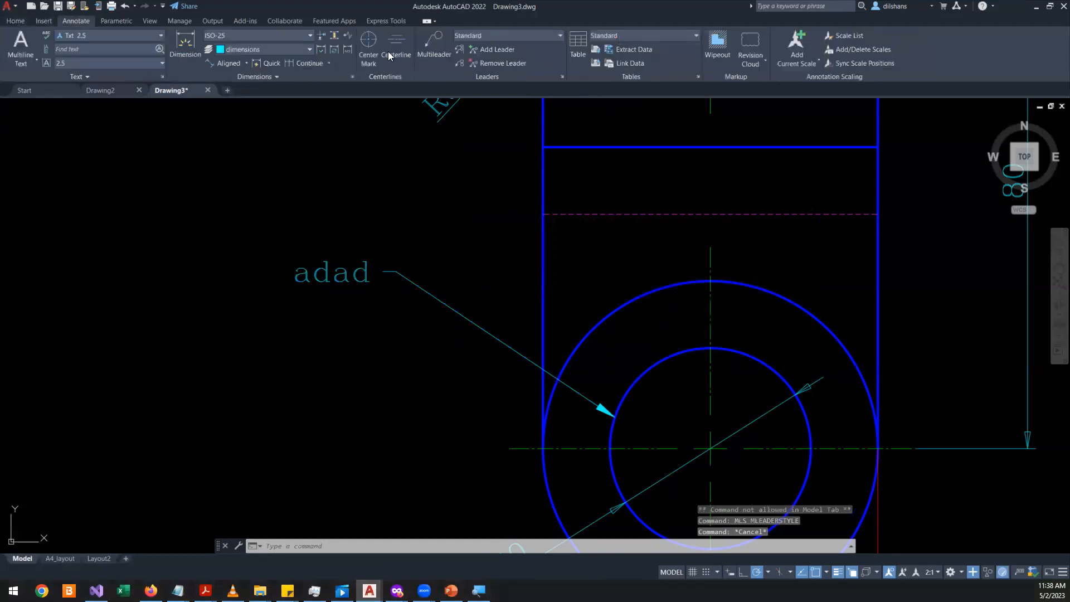
pyautogui.click(510, 35)
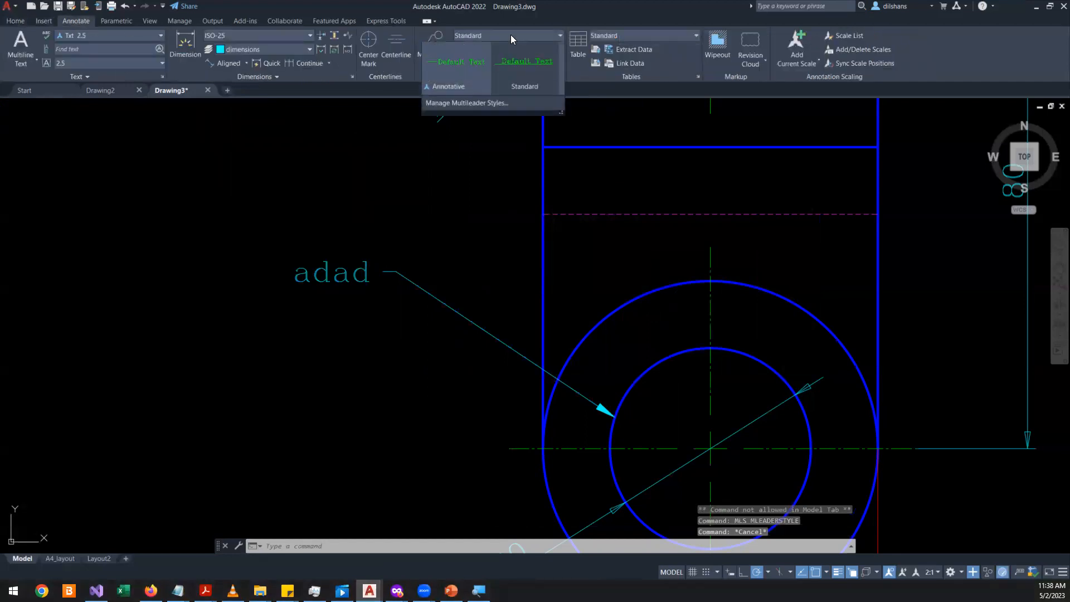
pyautogui.click(535, 71)
pyautogui.click(429, 273)
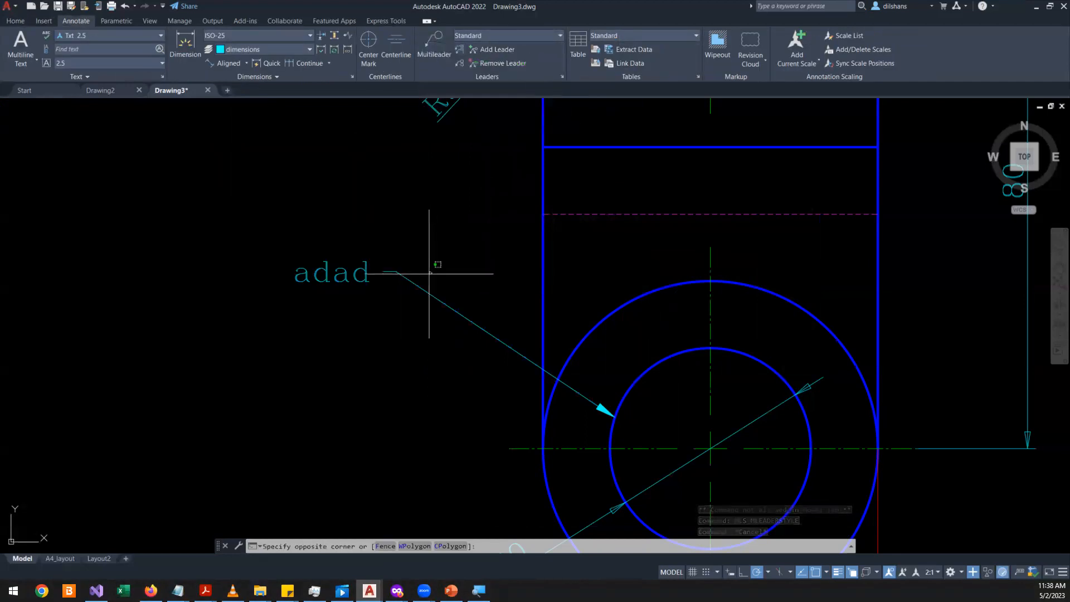
pyautogui.click(524, 37)
pyautogui.click(528, 71)
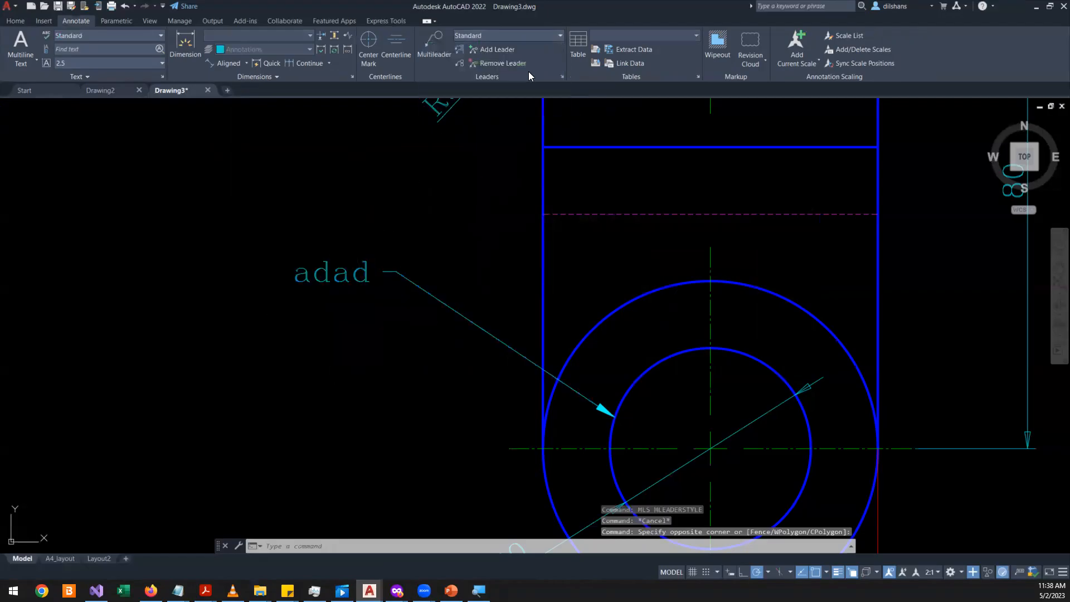
# - Open the properties of the "adad" multileader and reselect Annotations as its layer and Standard as its multileader style
pyautogui.click(386, 271)
pyautogui.rightClick(353, 217)
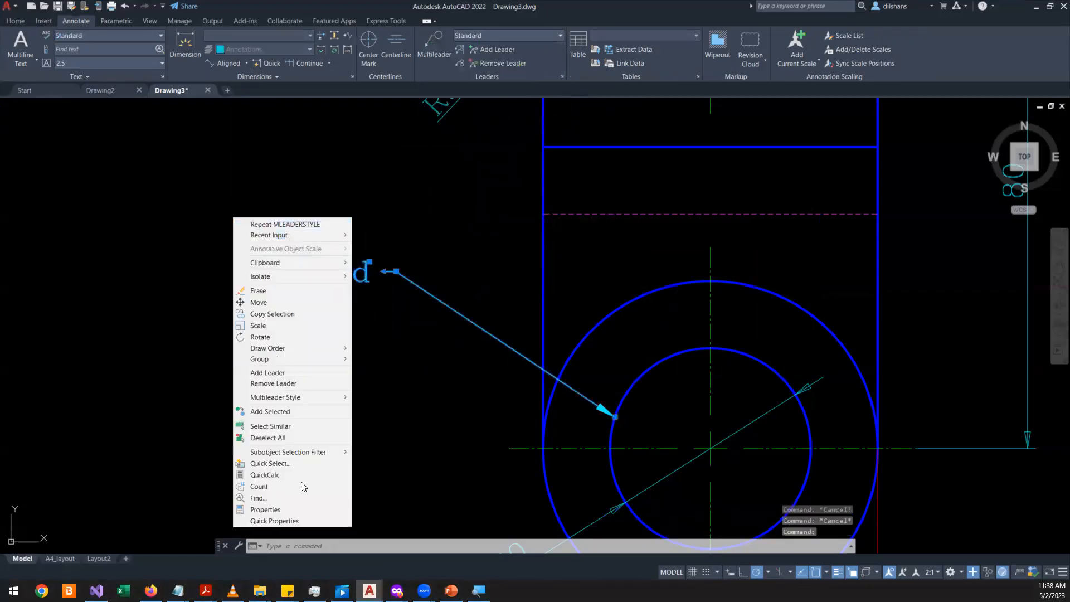
pyautogui.click(286, 512)
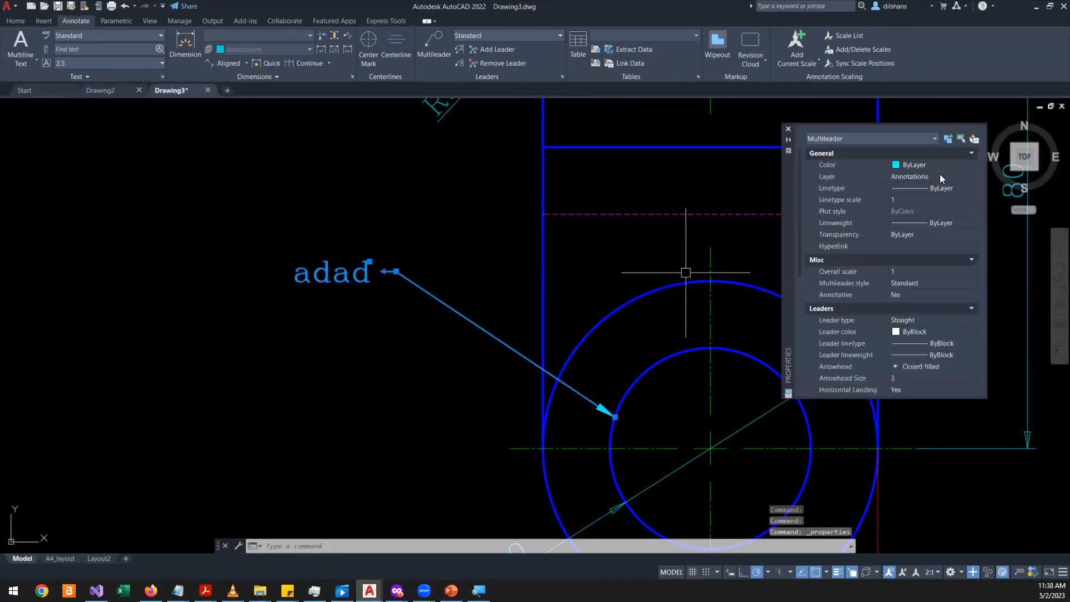
pyautogui.click(946, 179)
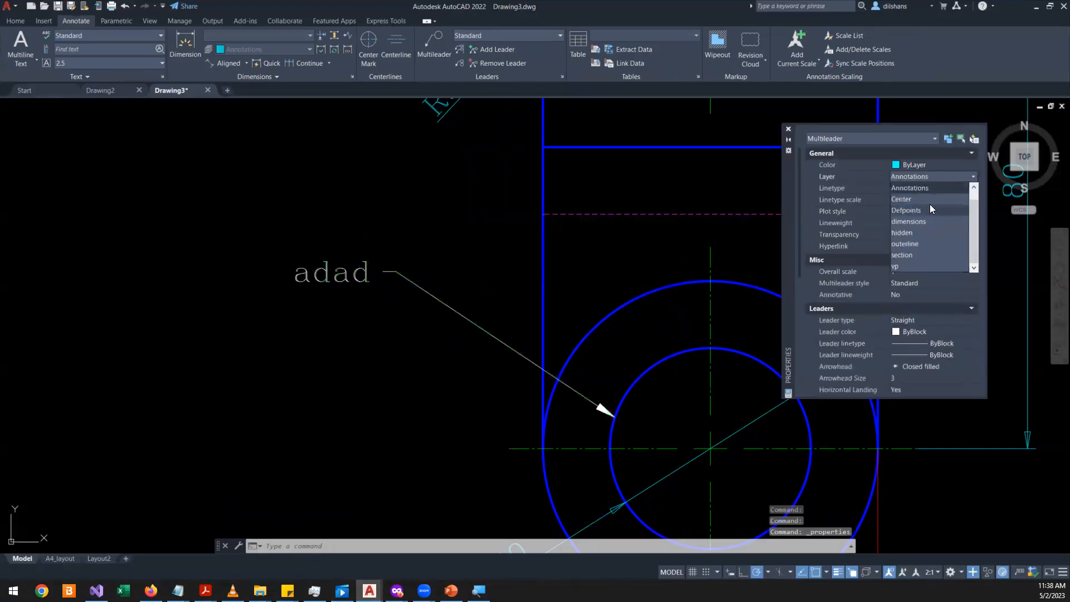
pyautogui.click(920, 188)
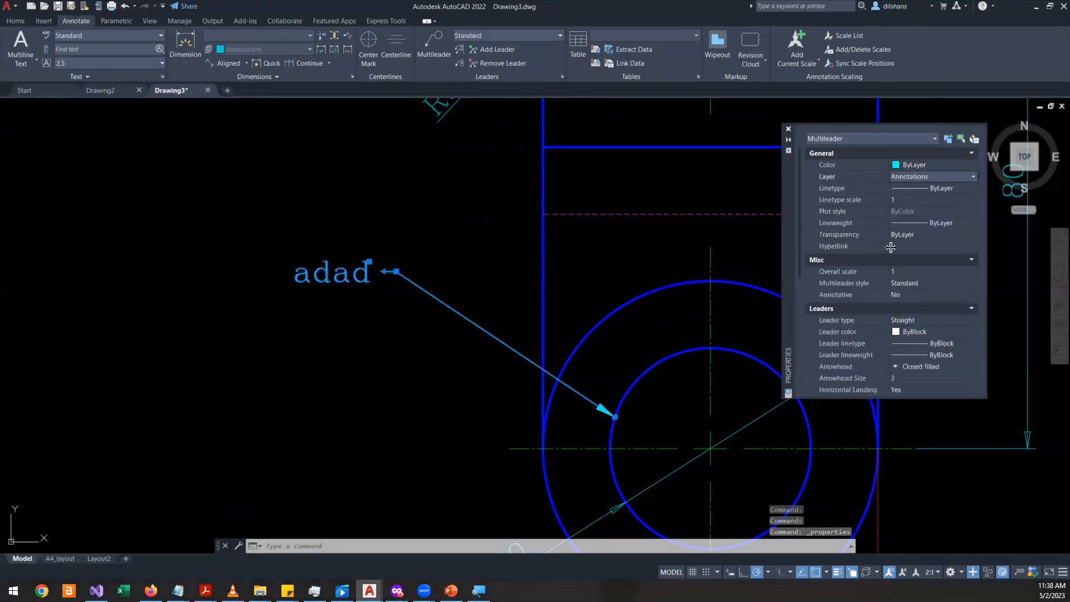
pyautogui.click(935, 281)
pyautogui.click(935, 281)
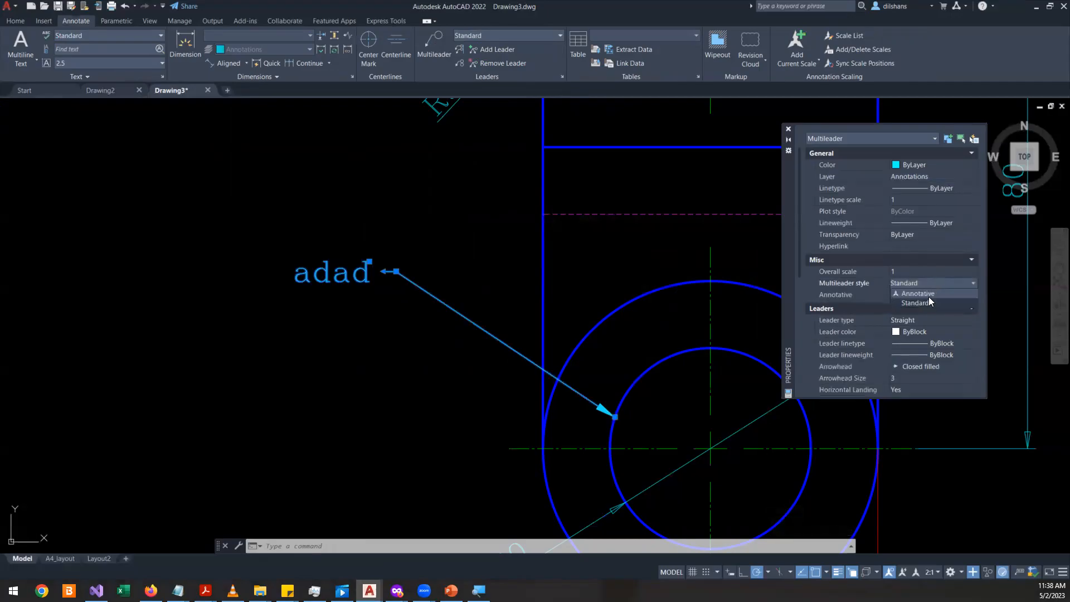
pyautogui.click(922, 302)
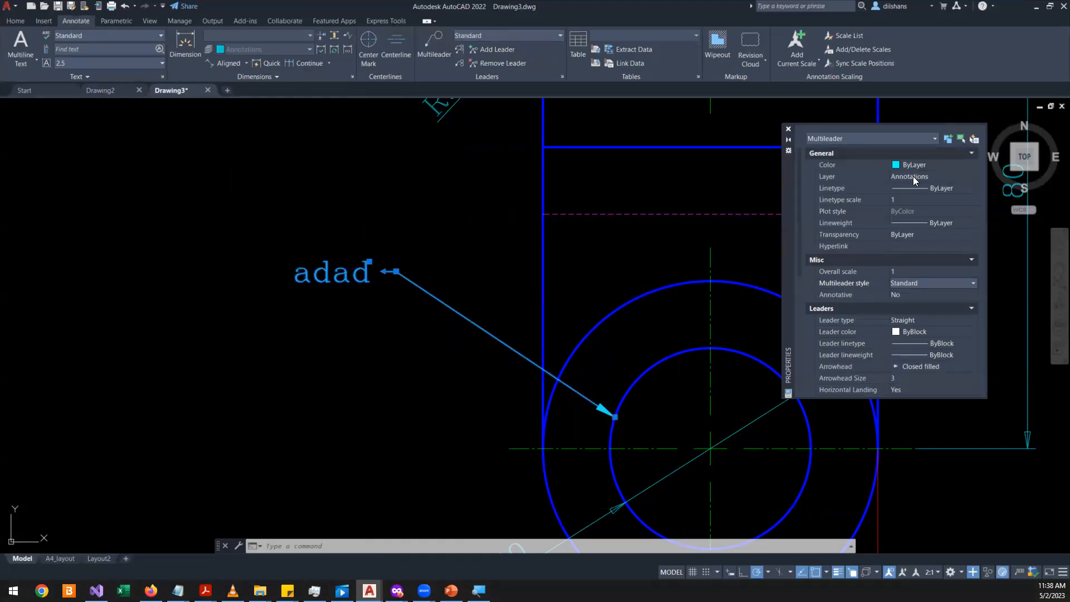
pyautogui.press('Escape')
pyautogui.press('Escape')
pyautogui.press('Escape')
pyautogui.click(438, 271)
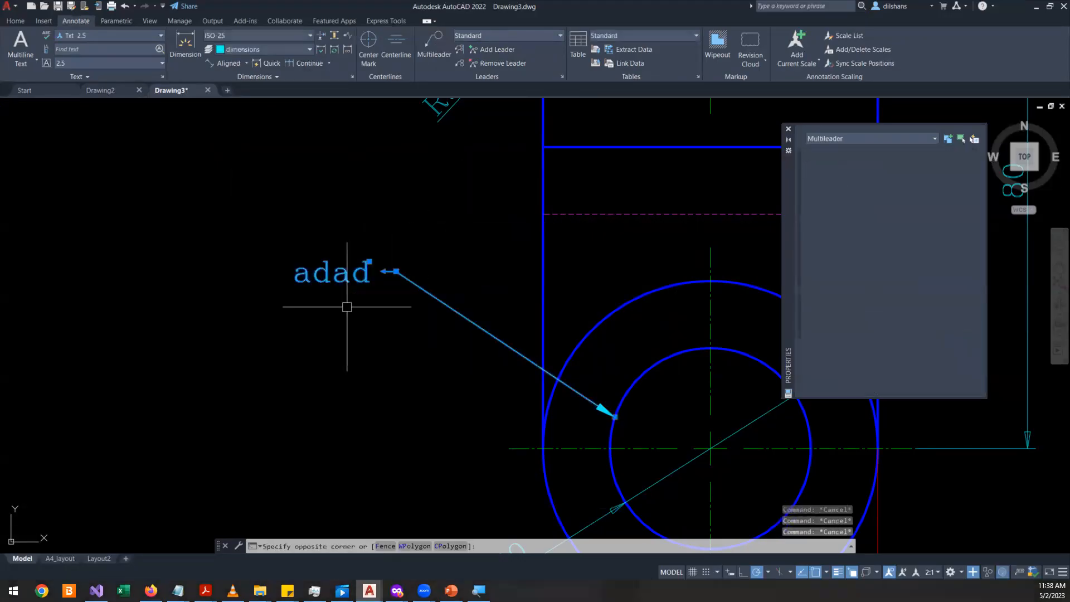
pyautogui.press('Escape')
pyautogui.write('m')
pyautogui.press('Return')
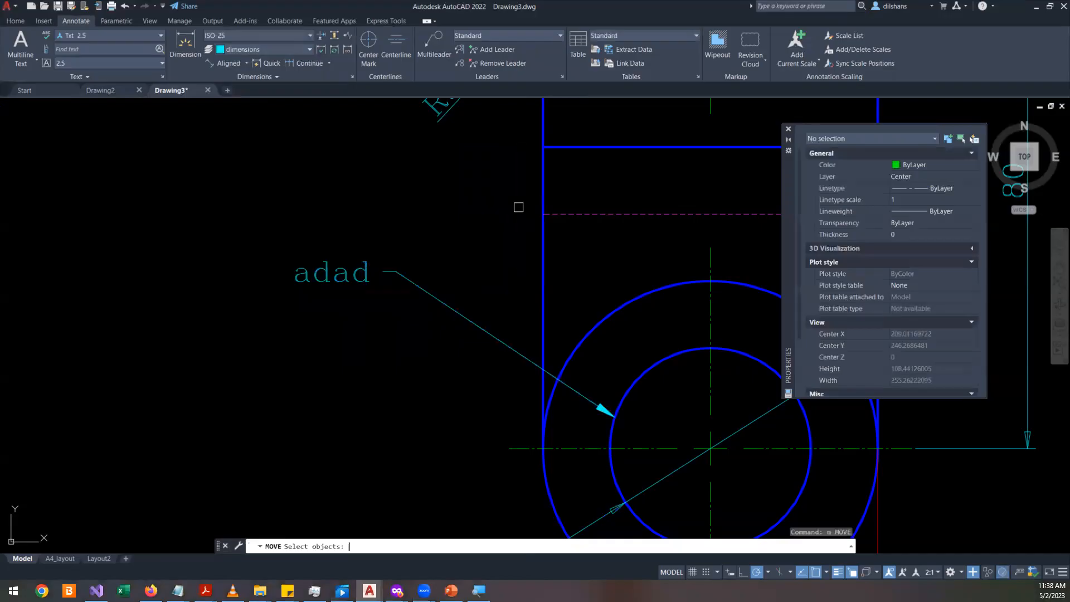
pyautogui.press('Escape')
pyautogui.press('Escape')
# - Change the Standard multileader style's left attachment to Bottom of bottom line, move it on to Underline bottom line, and save the style
pyautogui.write('mls')
pyautogui.press('Return')
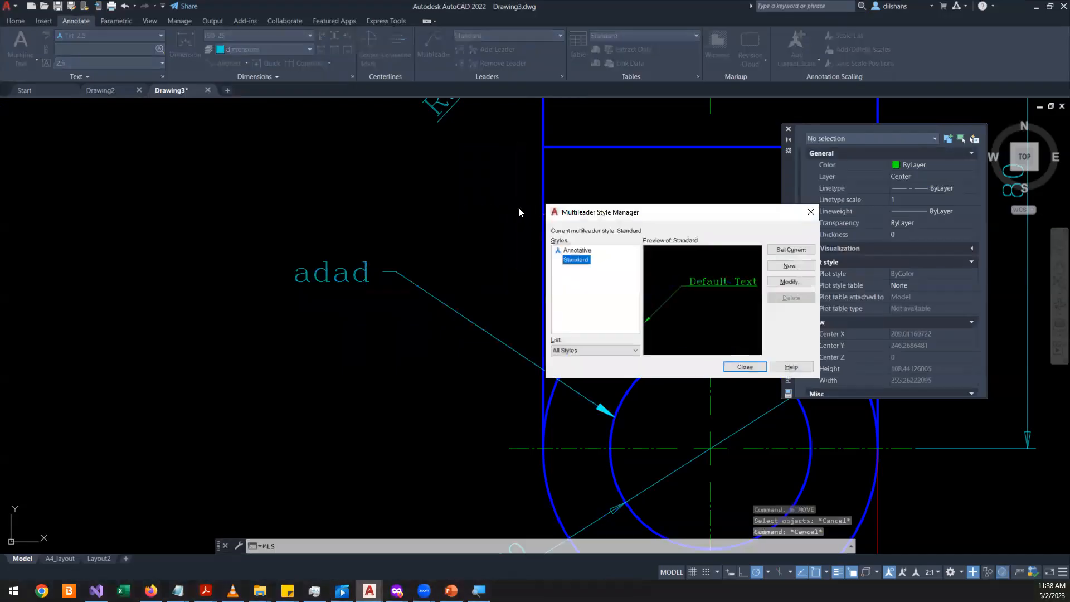
pyautogui.click(786, 282)
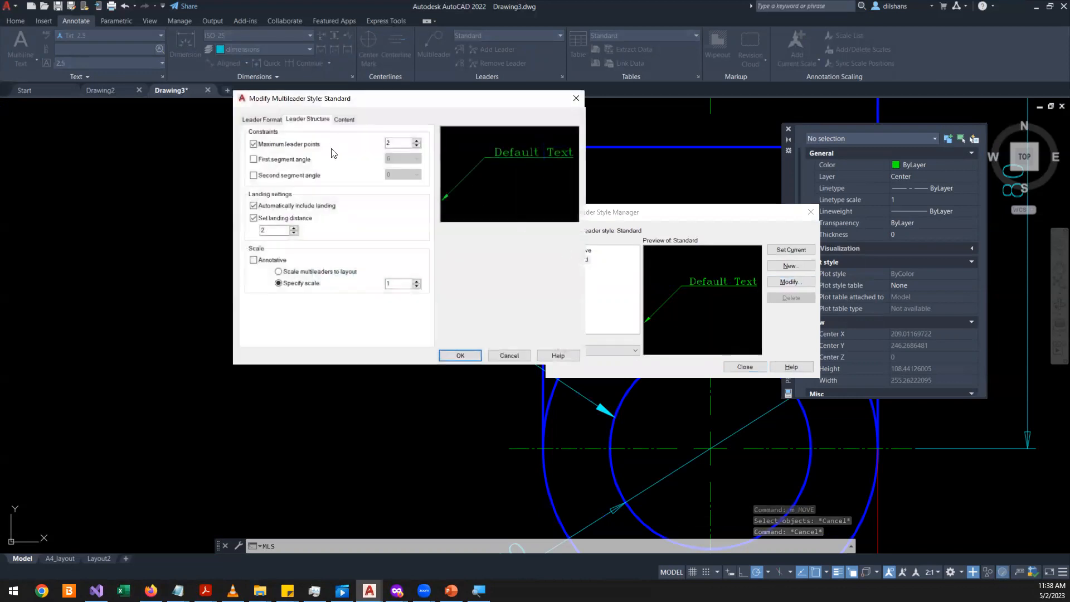
pyautogui.click(342, 120)
pyautogui.click(391, 288)
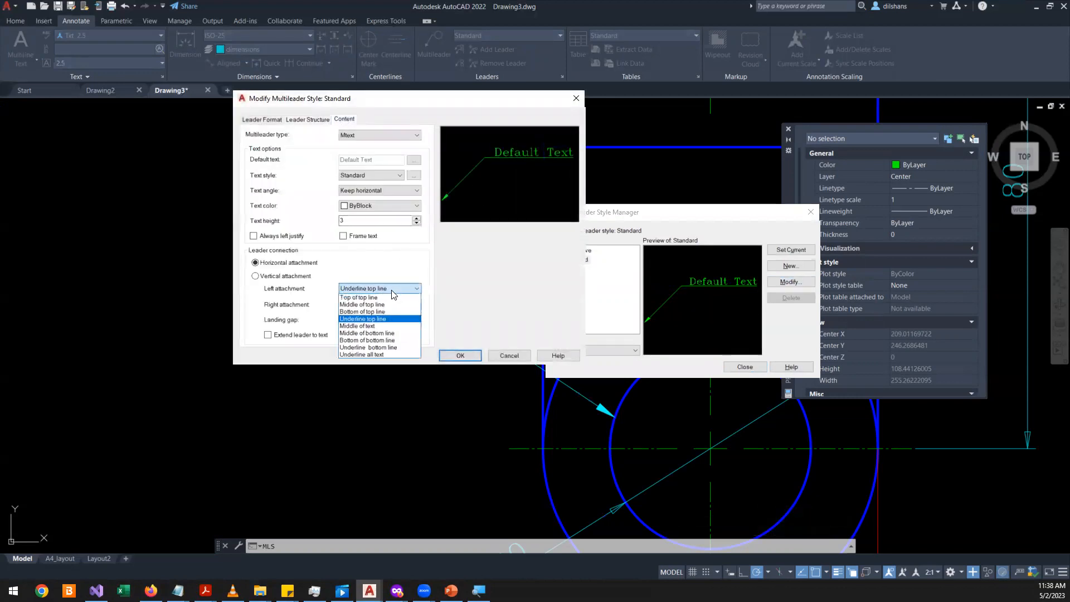
pyautogui.click(393, 340)
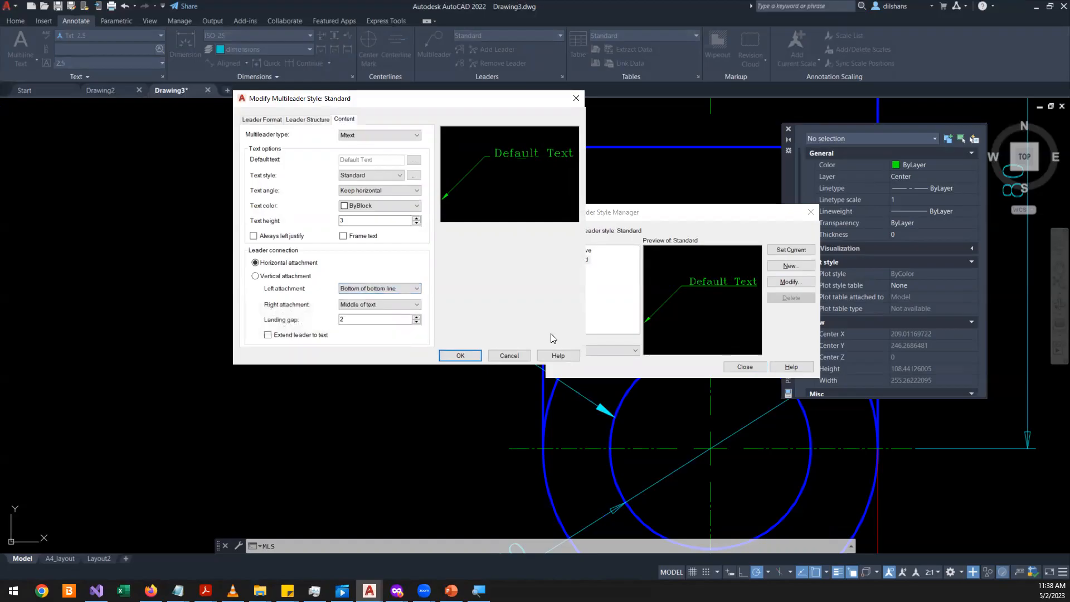
pyautogui.press('Down')
pyautogui.click(460, 356)
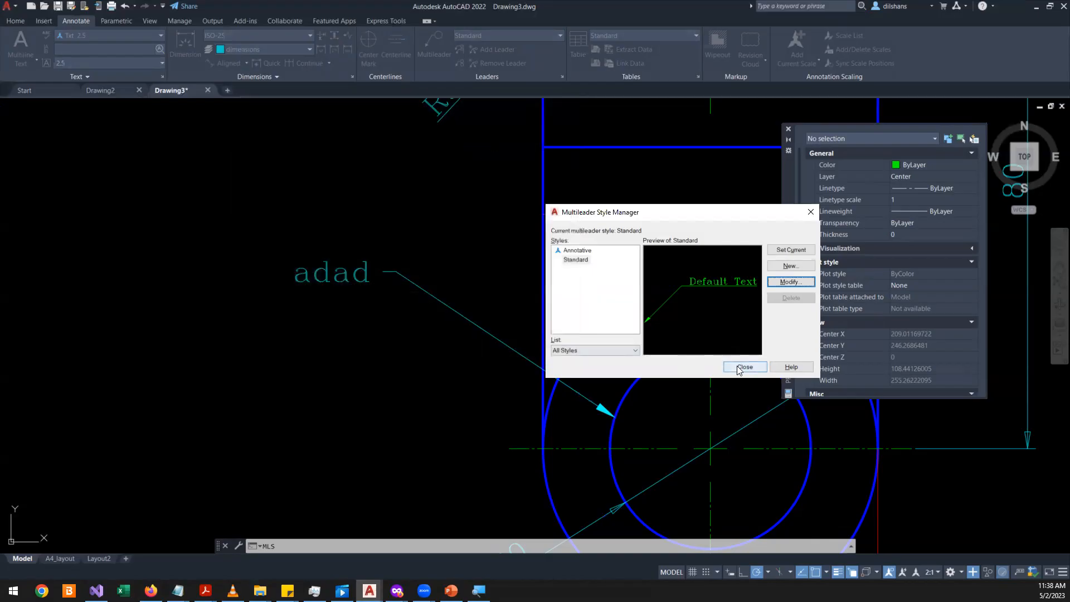
pyautogui.click(738, 367)
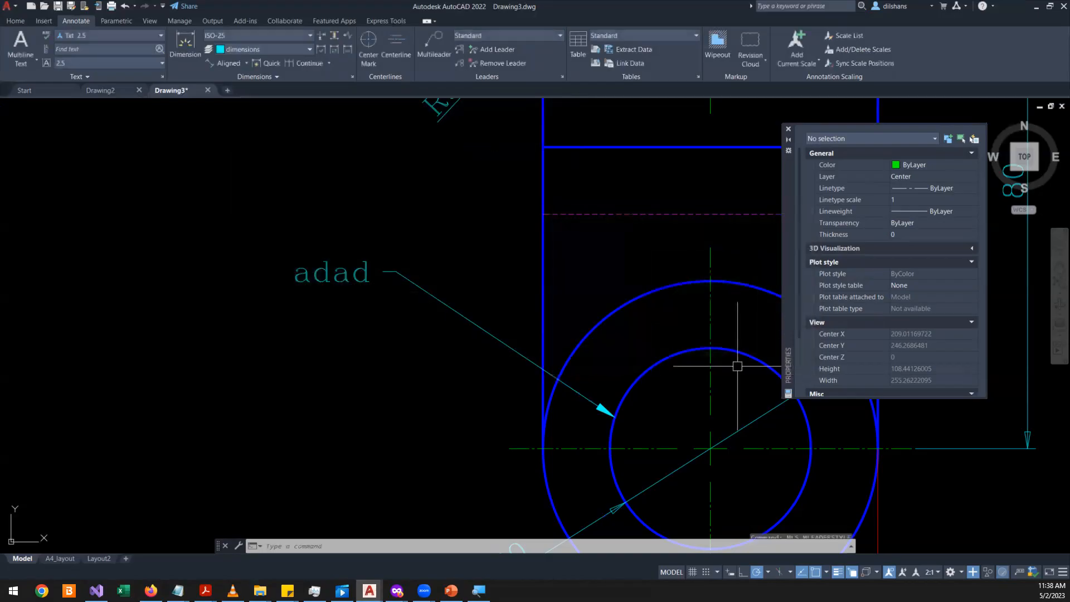
# - Reopen the Standard multileader style for modification and show the options for its right attachment
pyautogui.click(476, 331)
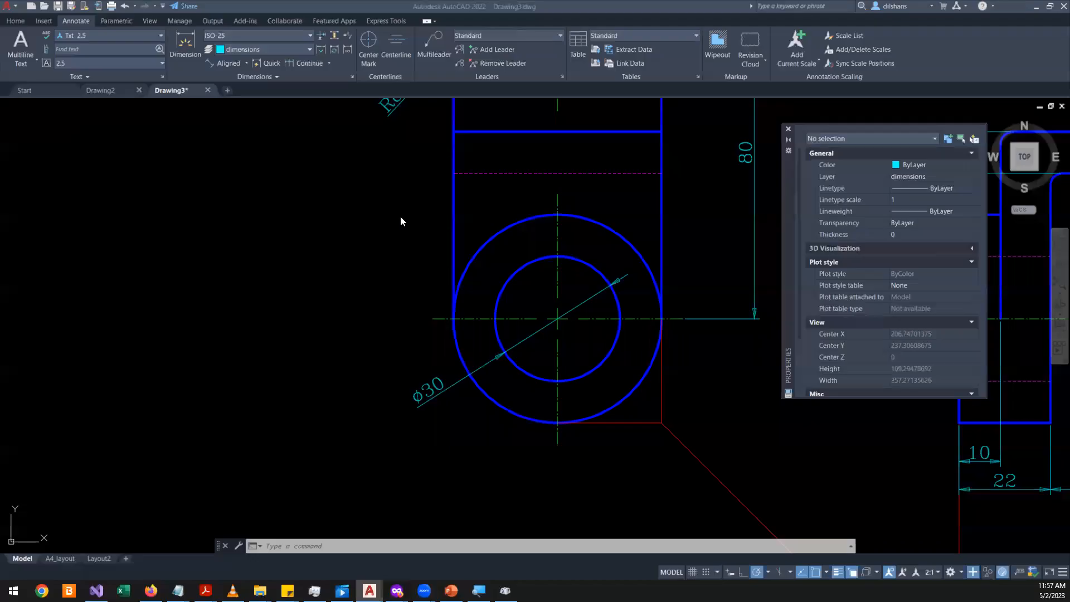
pyautogui.scroll(-2, 372, 249)
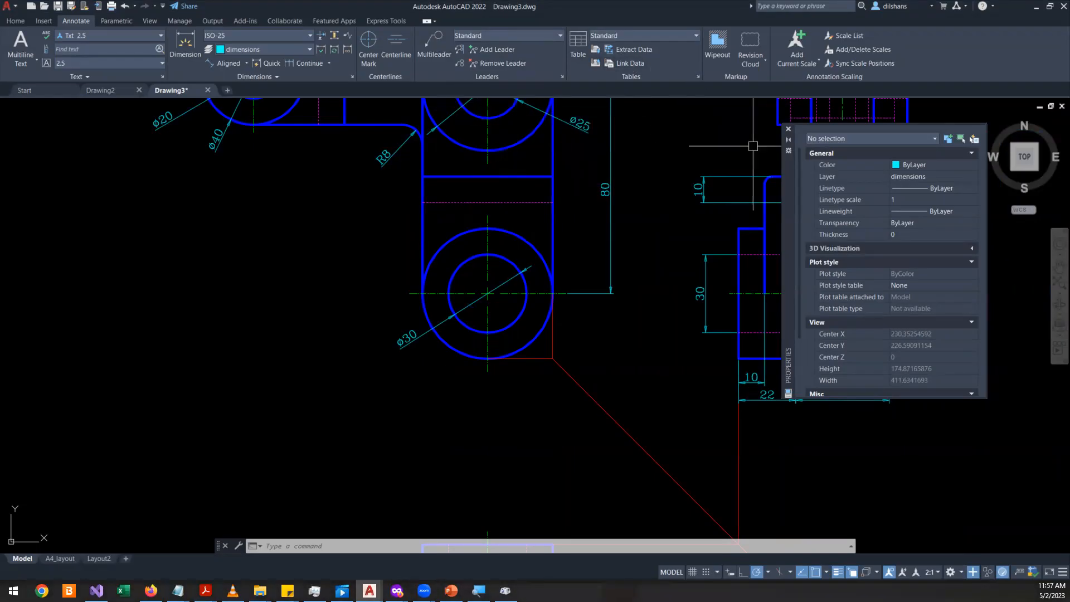
pyautogui.click(563, 76)
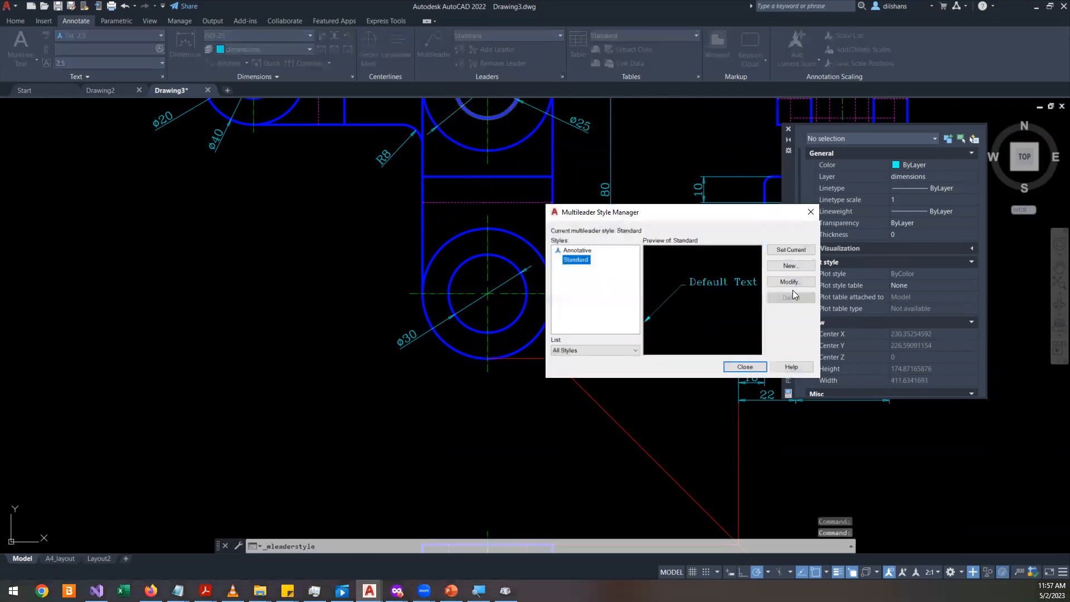
pyautogui.click(793, 281)
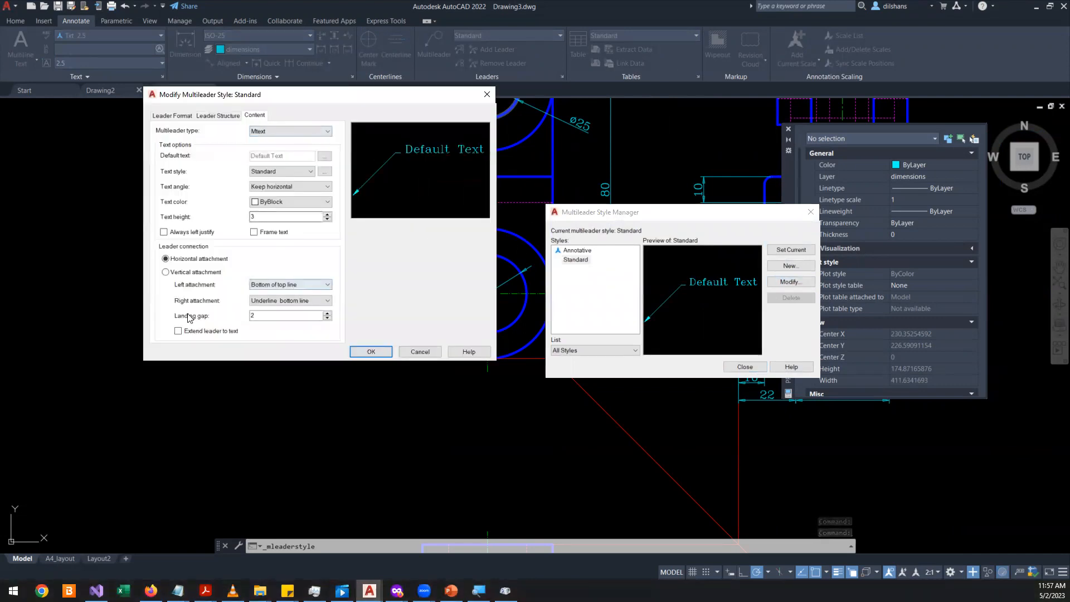
pyautogui.click(278, 301)
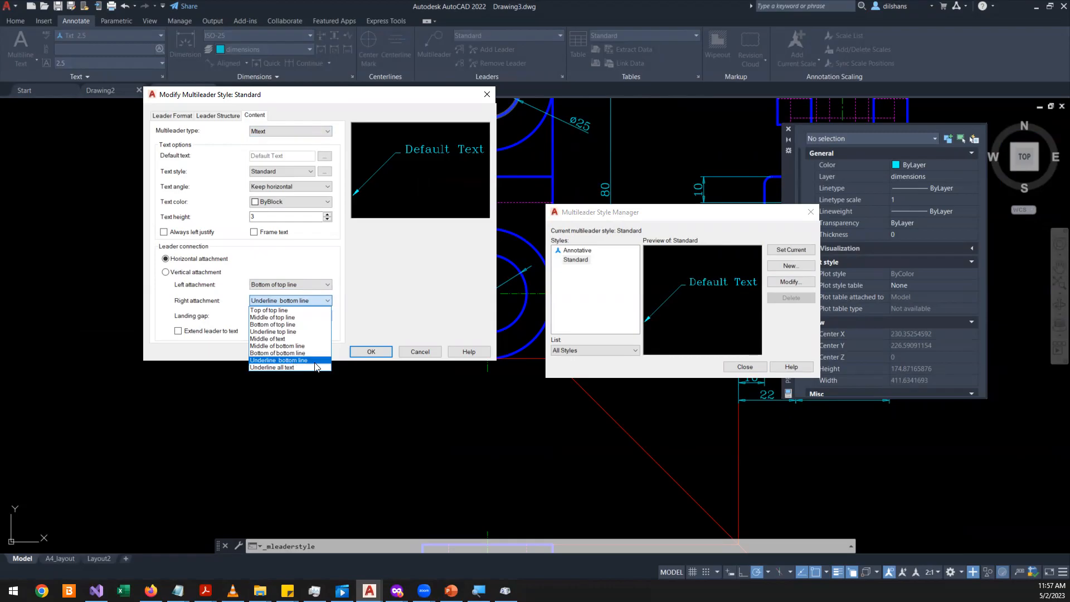
# - Close the Character Map, then examine the counterbore callout example on slide 3 in PowerPoint and return to the multileader style settings
pyautogui.click(505, 591)
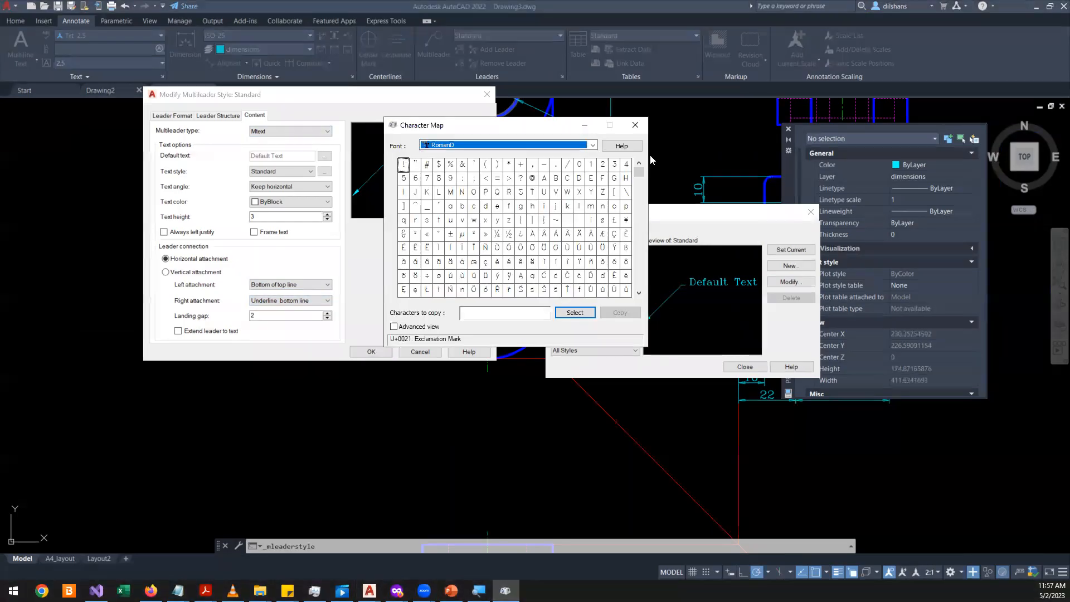
pyautogui.click(637, 127)
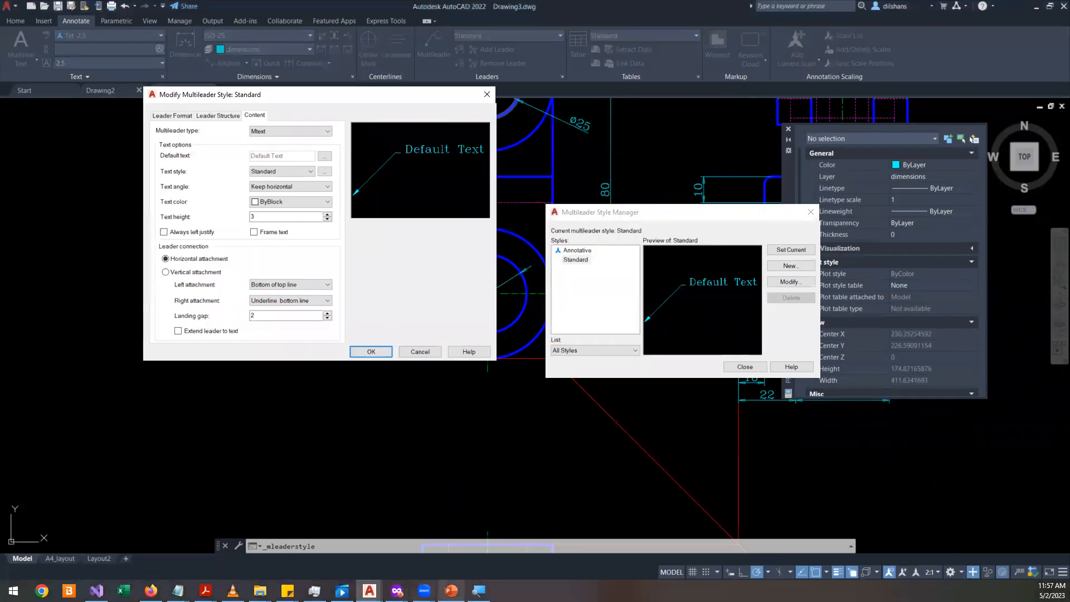
pyautogui.click(456, 584)
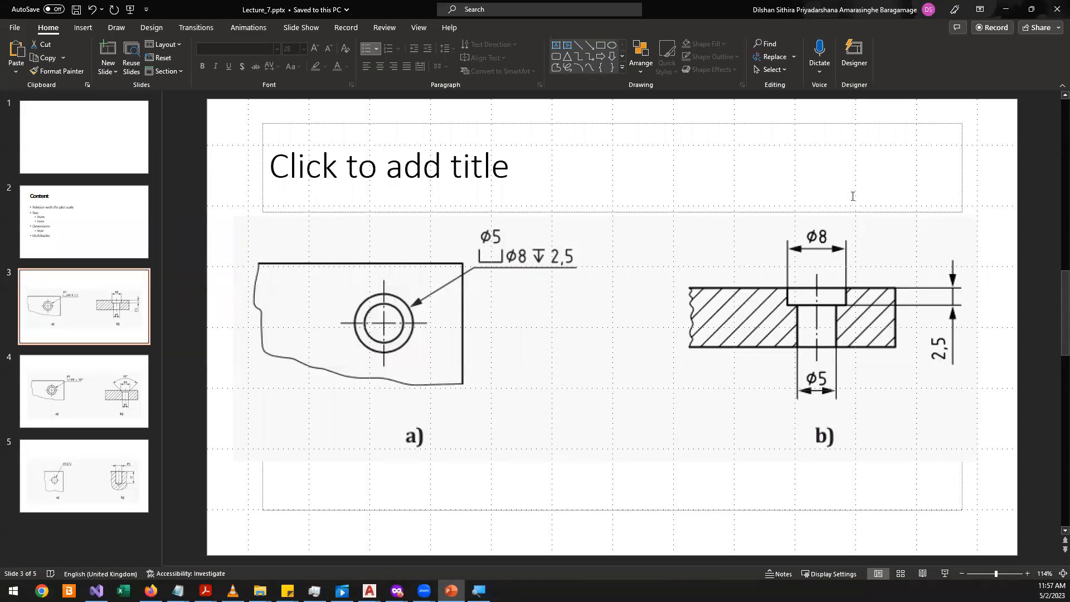
pyautogui.click(1006, 9)
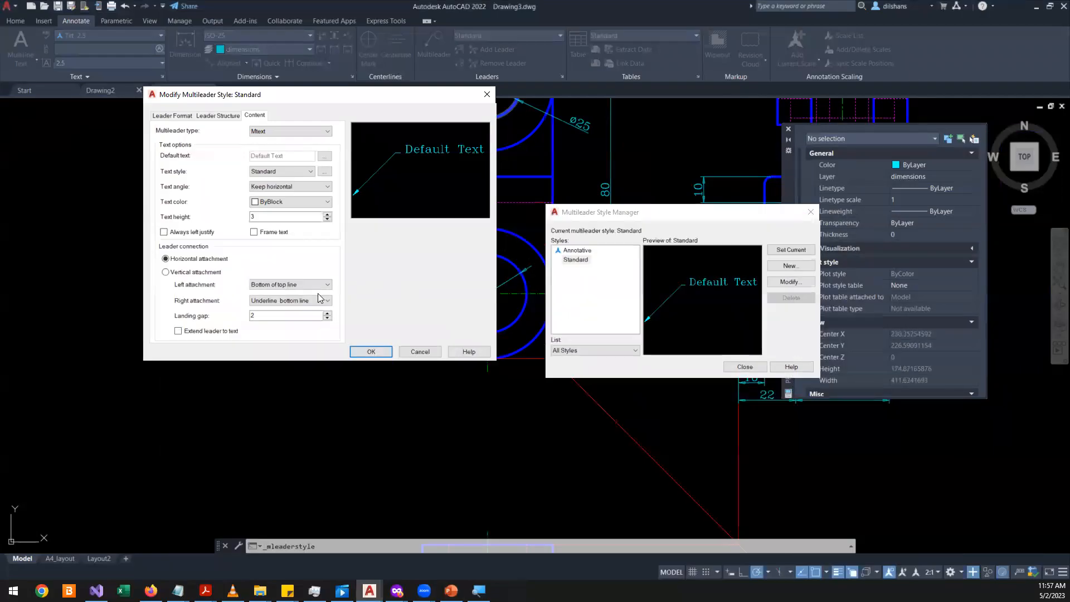
# - Set the Standard multileader style's right attachment to Underline all text, keep the left attachment unchanged, and close the style manager
pyautogui.click(320, 300)
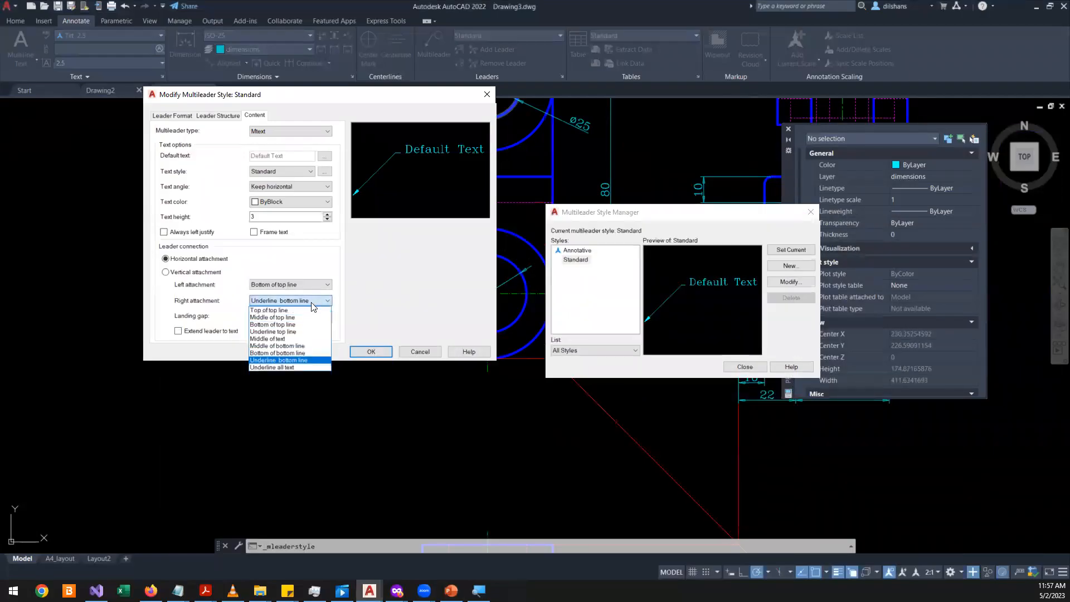
pyautogui.click(311, 368)
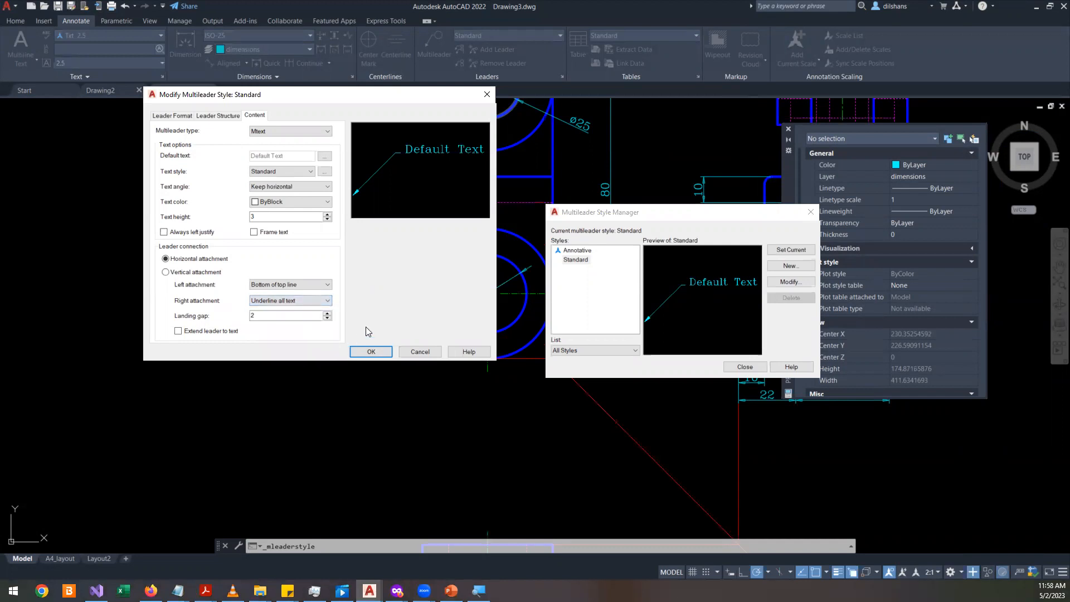
pyautogui.click(272, 284)
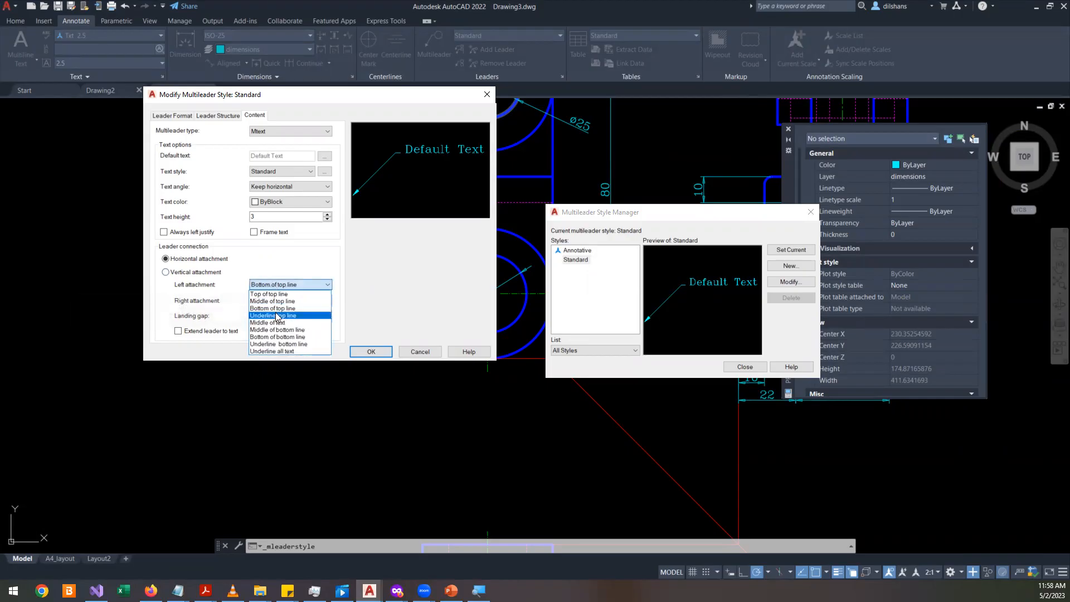
pyautogui.click(420, 293)
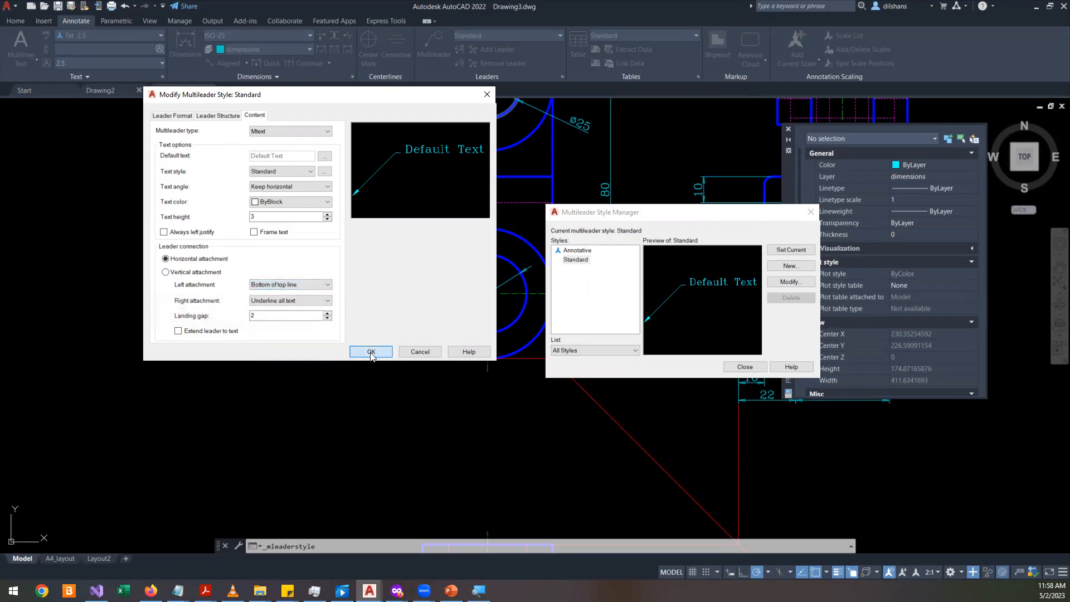
pyautogui.click(371, 352)
pyautogui.click(744, 367)
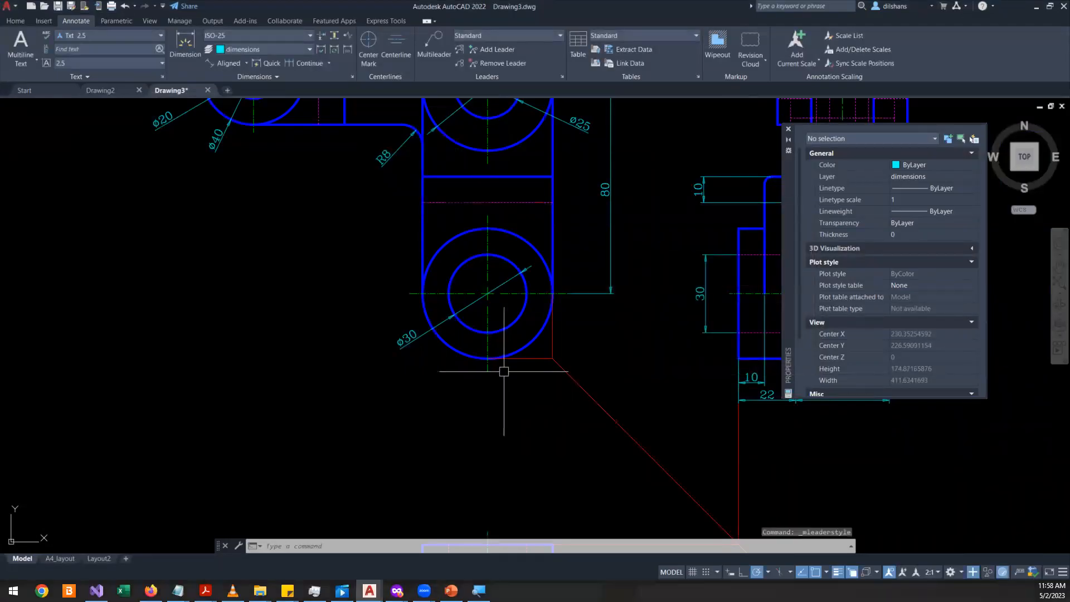
# - Start a multileader with its arrowhead snapped Nearest to the Ø30 circle's upper-left edge and its landing outside the bracket's left edge
pyautogui.write('m')
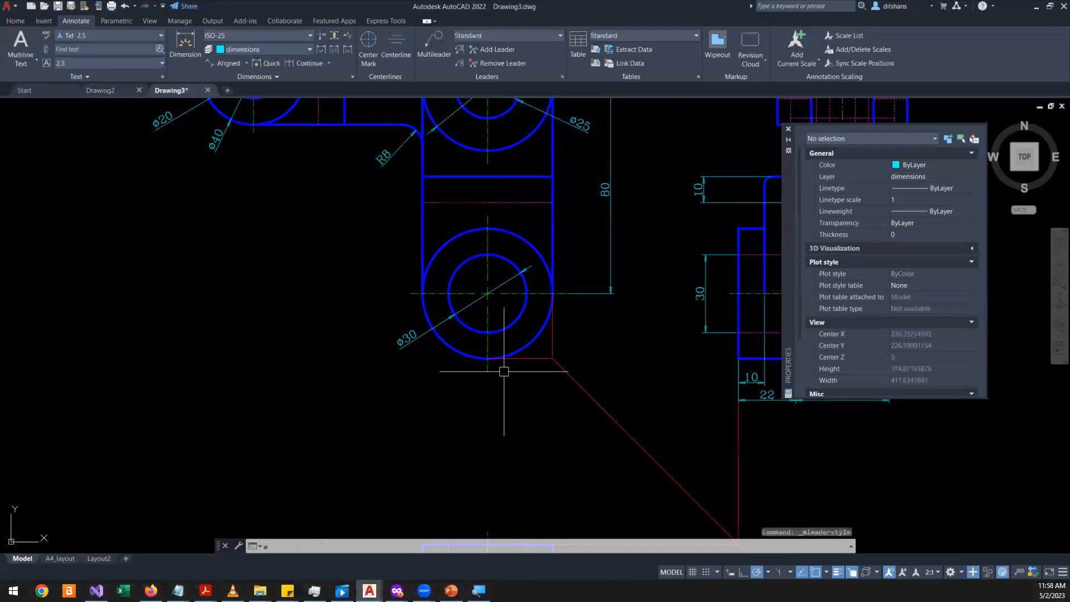
pyautogui.write('ld')
pyautogui.press('Return')
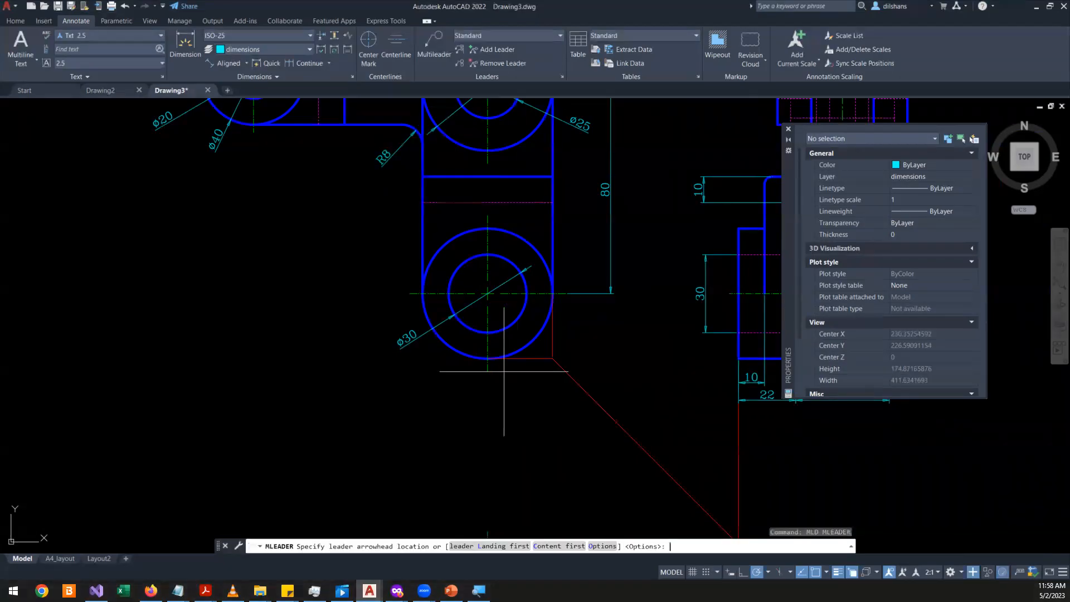
pyautogui.scroll(4, 435, 294)
pyautogui.scroll(2, 436, 294)
pyautogui.write('r')
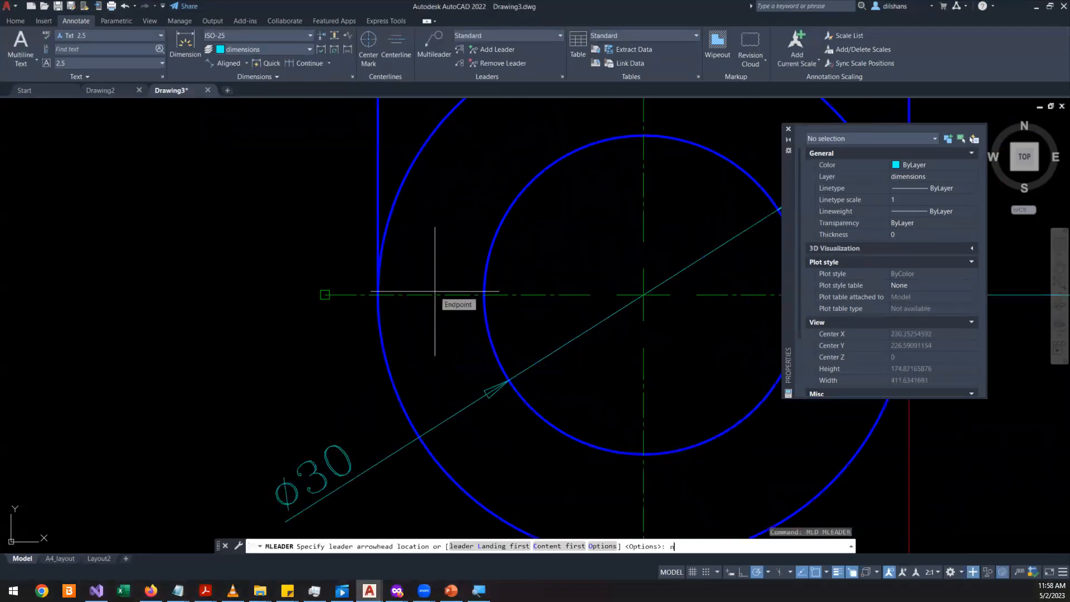
pyautogui.press('Return')
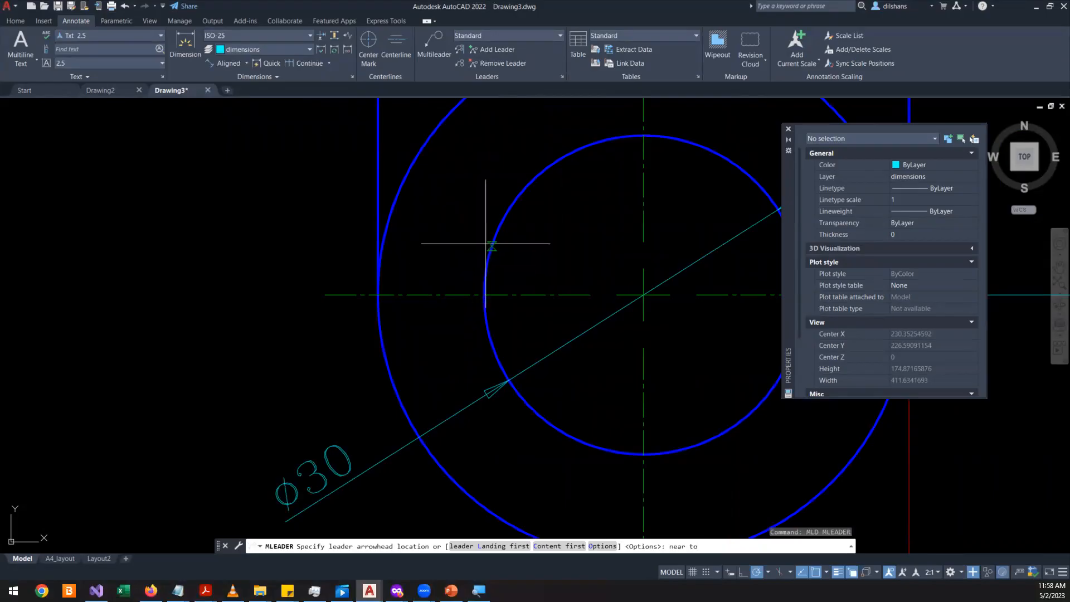
pyautogui.click(491, 244)
pyautogui.scroll(-5, 318, 301)
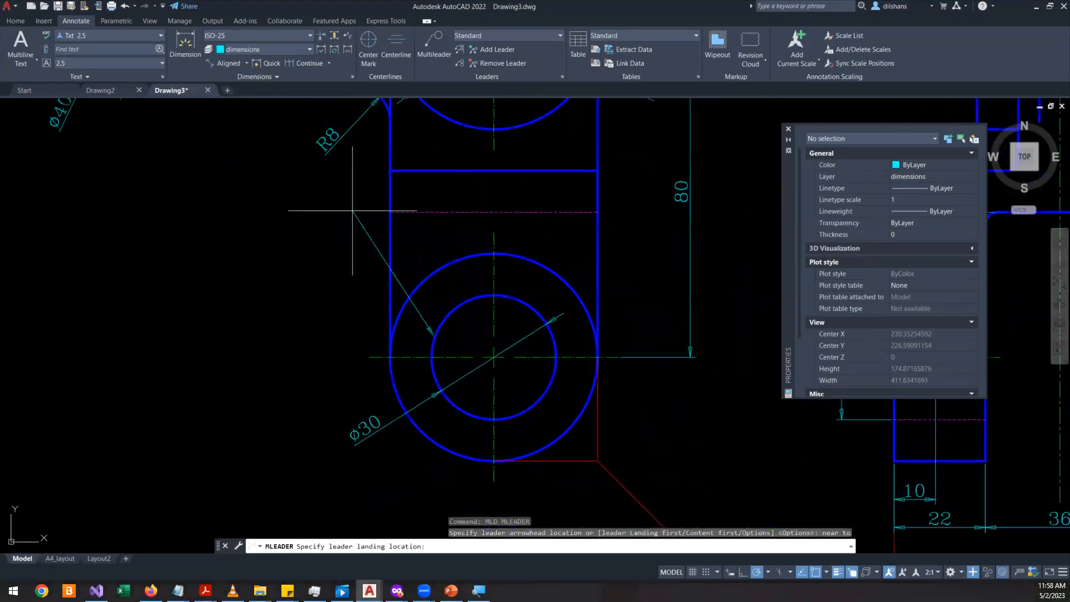
pyautogui.click(339, 254)
# - Enter "ada" on two lines as the Ø30 circle's multileader text and finish editing
pyautogui.write('ada')
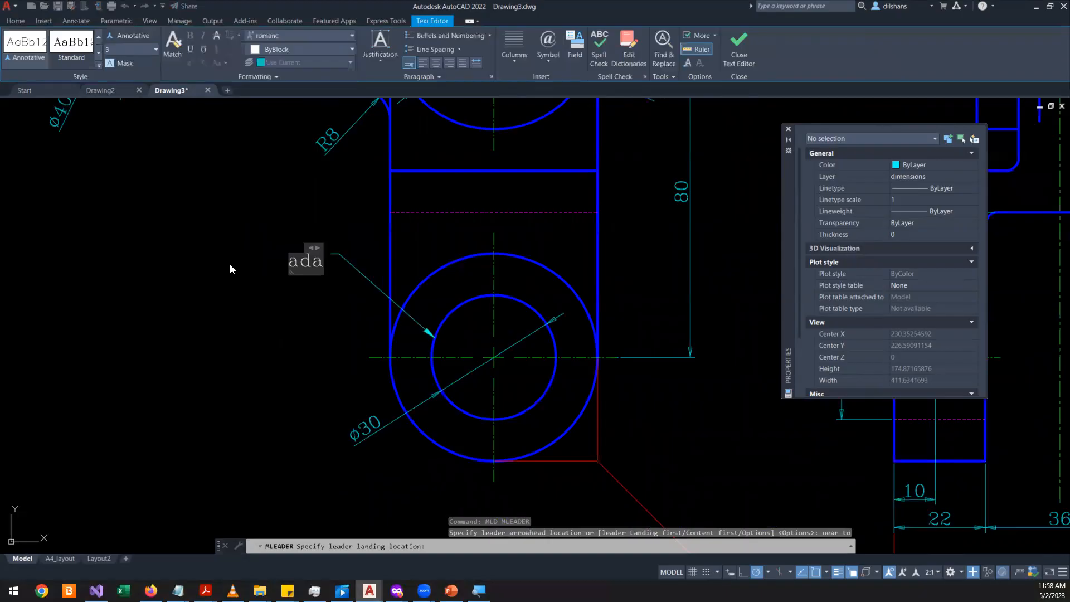
pyautogui.press('Return')
pyautogui.write('ada')
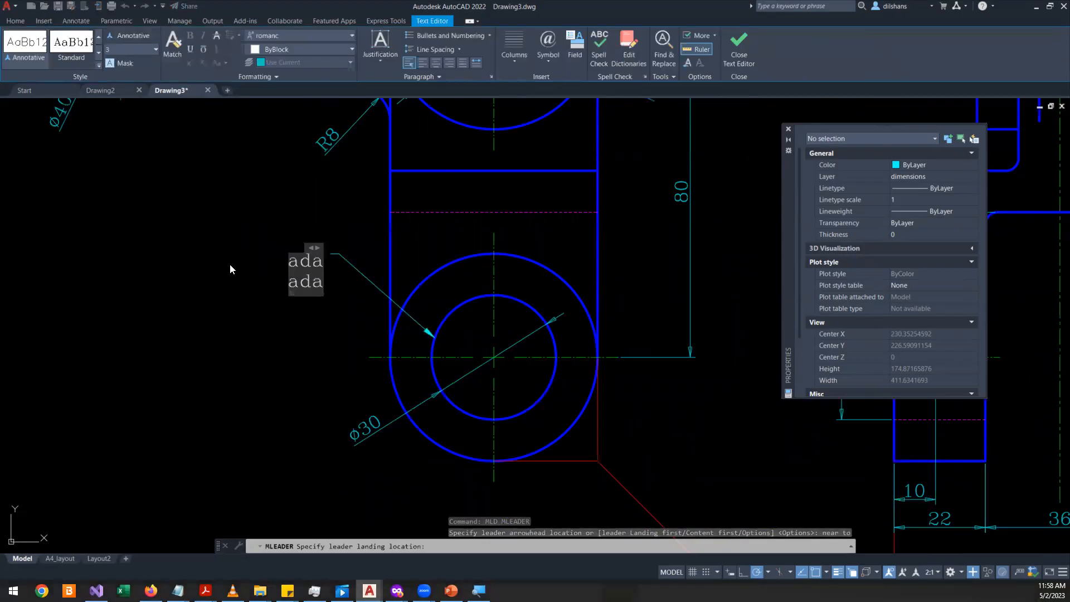
pyautogui.press('Return')
pyautogui.press('BackSpace')
pyautogui.click(196, 333)
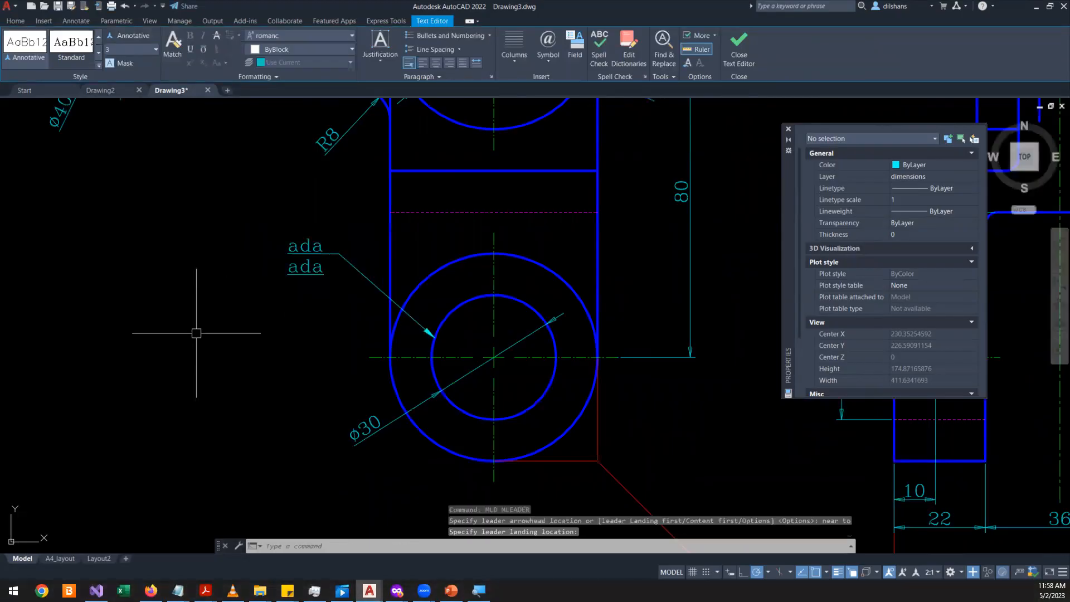
# - Change the two-line "ada" multileader's left attachment to Top of top line, switch it to Bottom of bottom line, and deselect it
pyautogui.scroll(2, 303, 283)
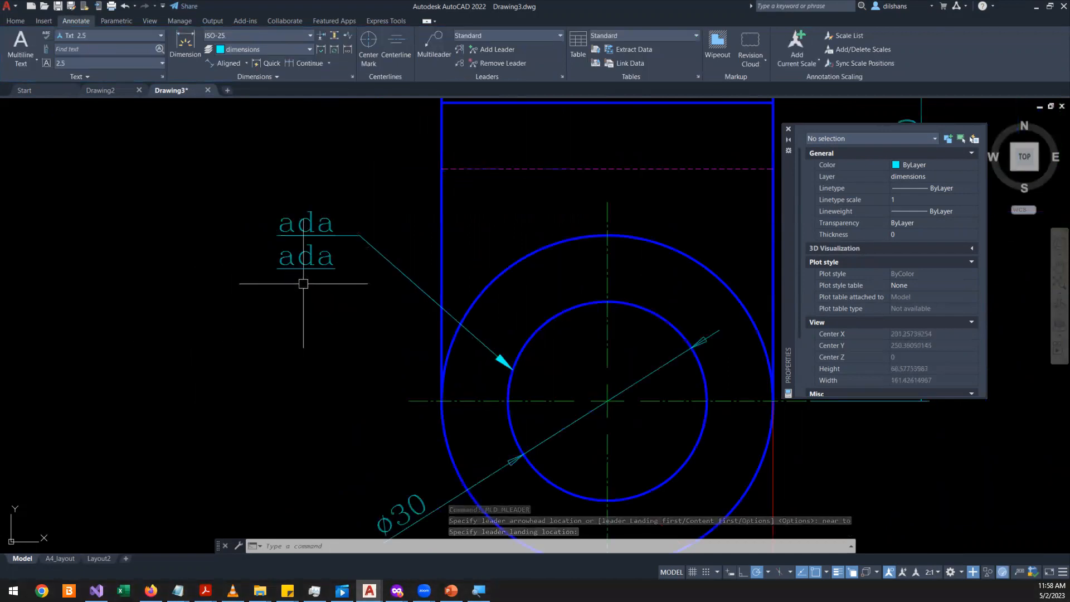
pyautogui.click(320, 258)
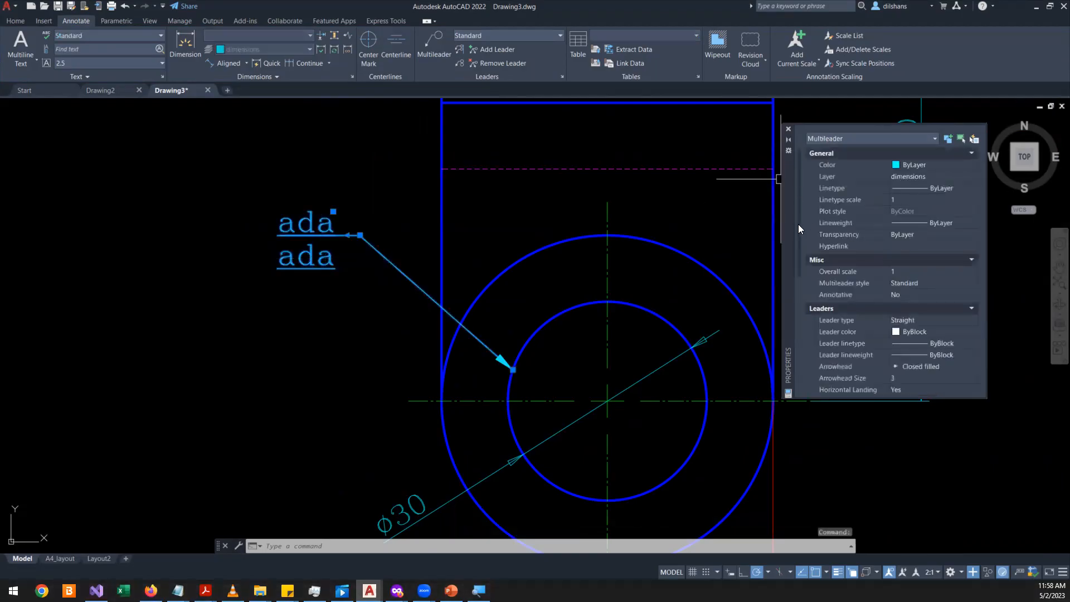
pyautogui.scroll(-6, 800, 251)
pyautogui.click(911, 352)
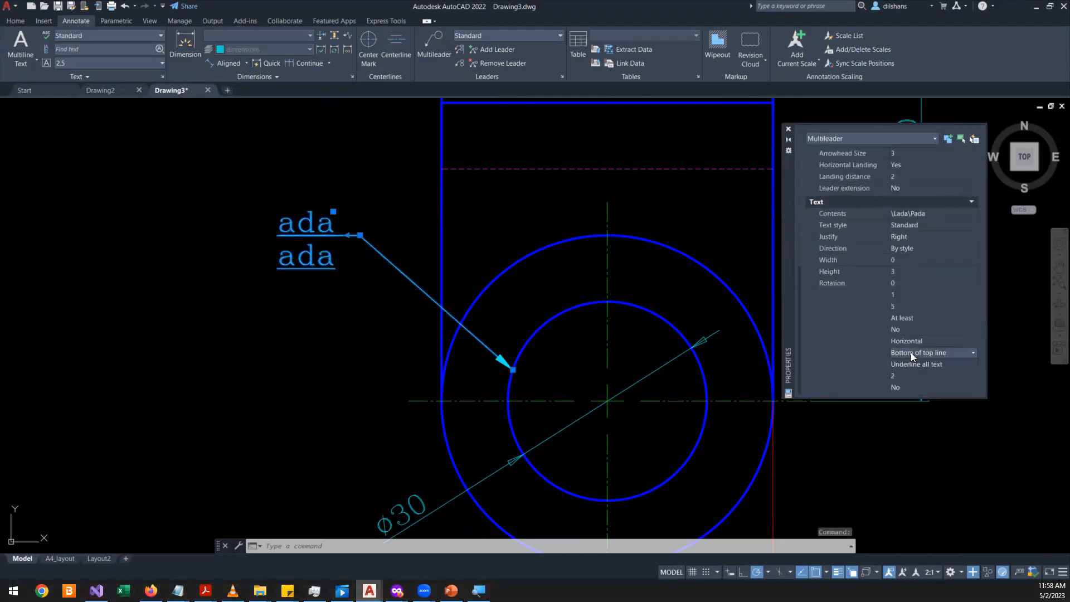
pyautogui.click(910, 352)
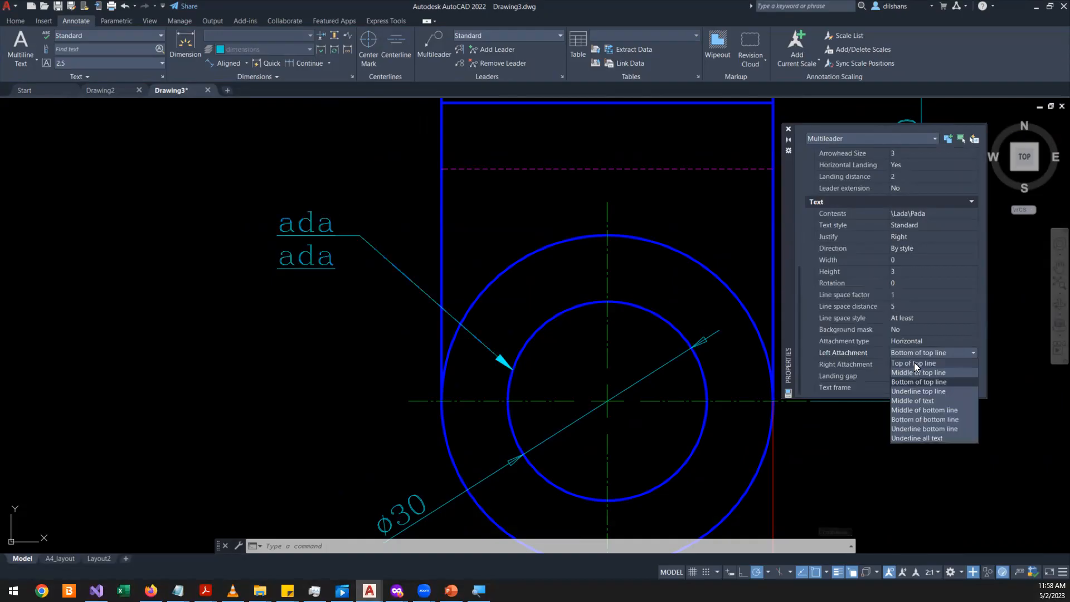
pyautogui.click(914, 363)
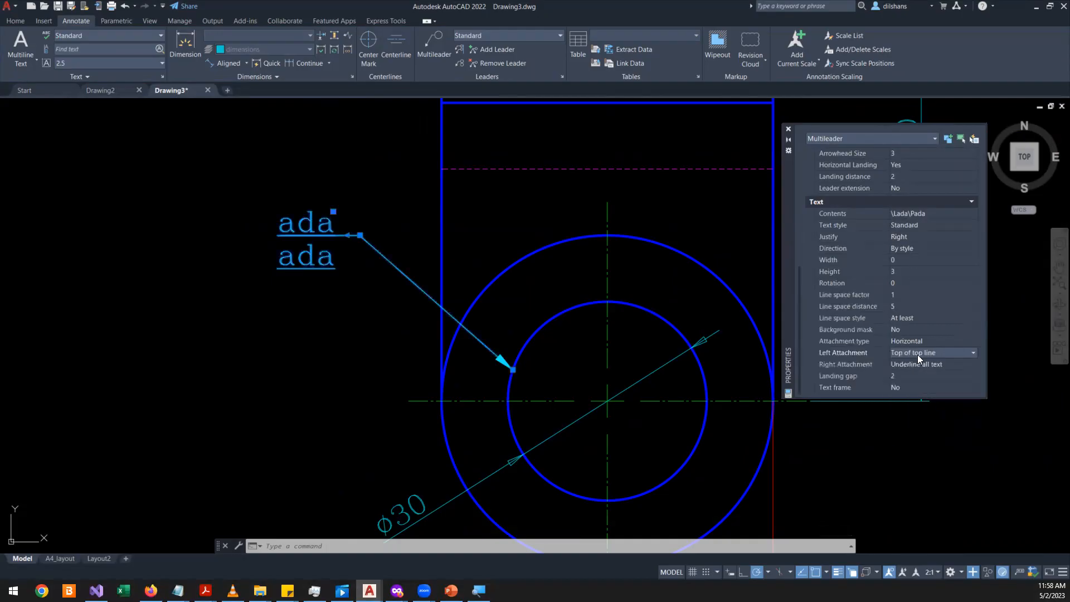
pyautogui.click(917, 353)
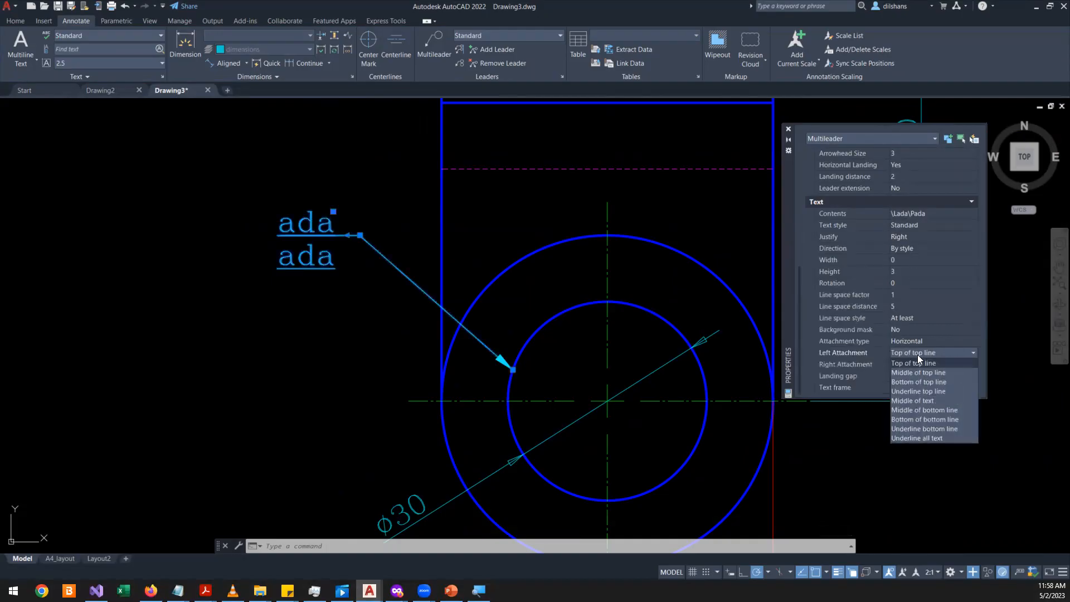
pyautogui.click(934, 420)
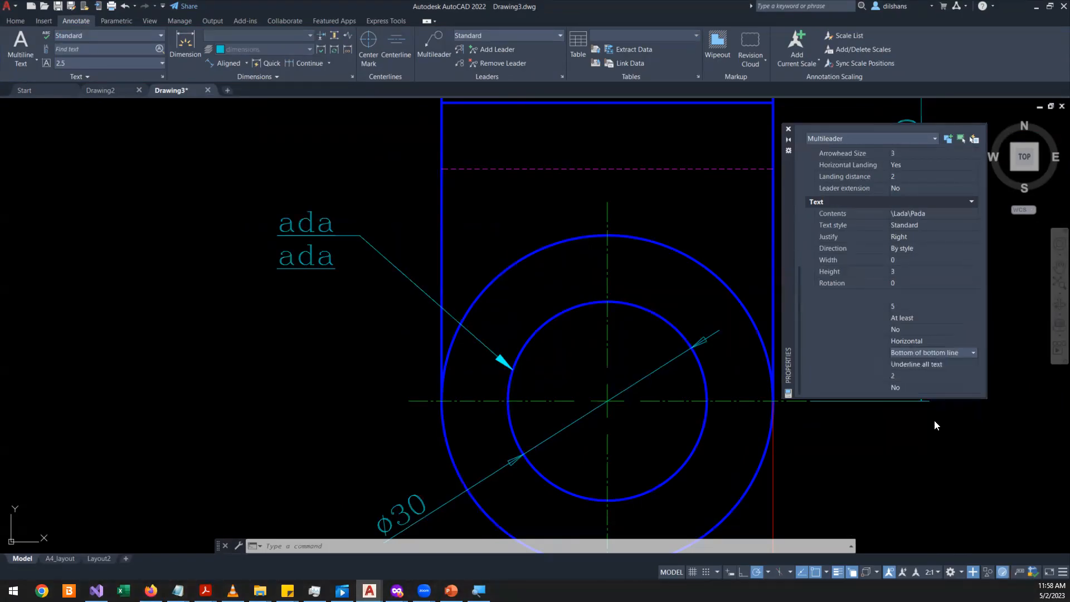
pyautogui.press('Escape')
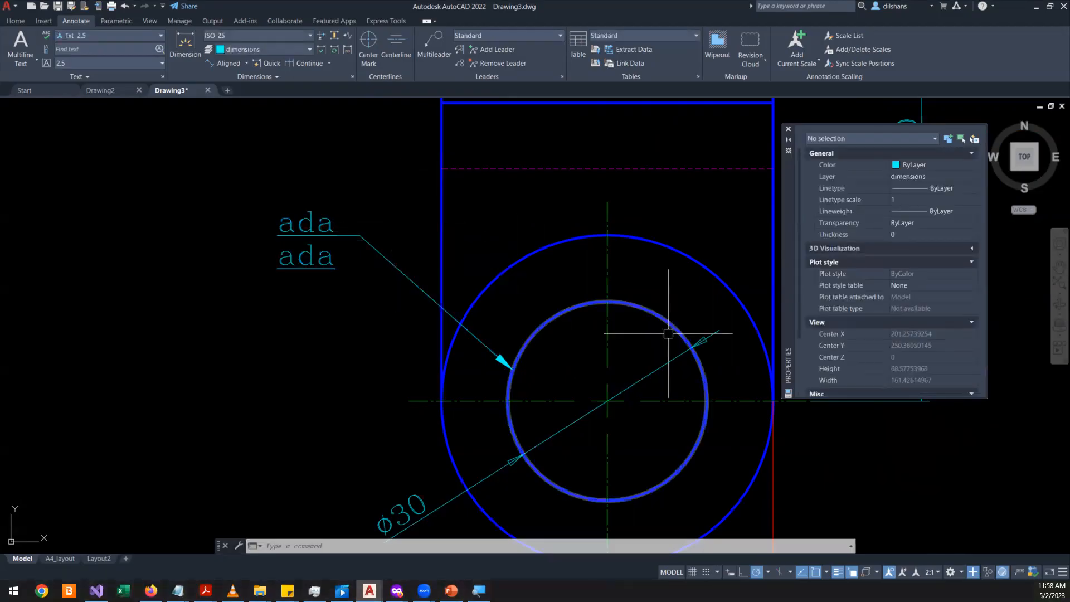
# - Set the two-line "ada" multileader's right attachment to Underline bottom line in its properties and clear the selection
pyautogui.click(407, 267)
pyautogui.click(356, 292)
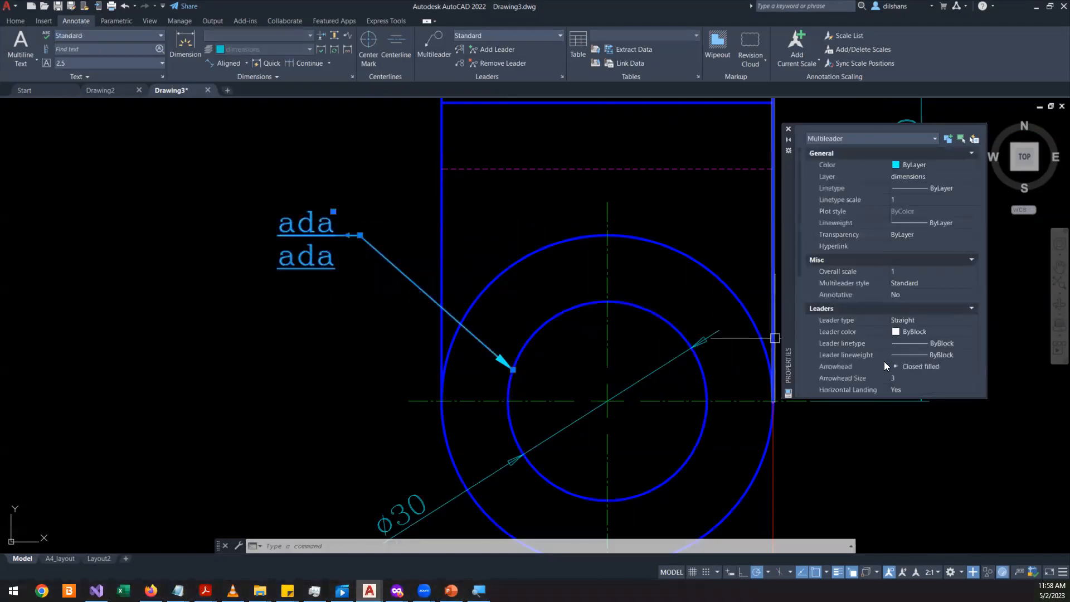
pyautogui.scroll(-6, 884, 361)
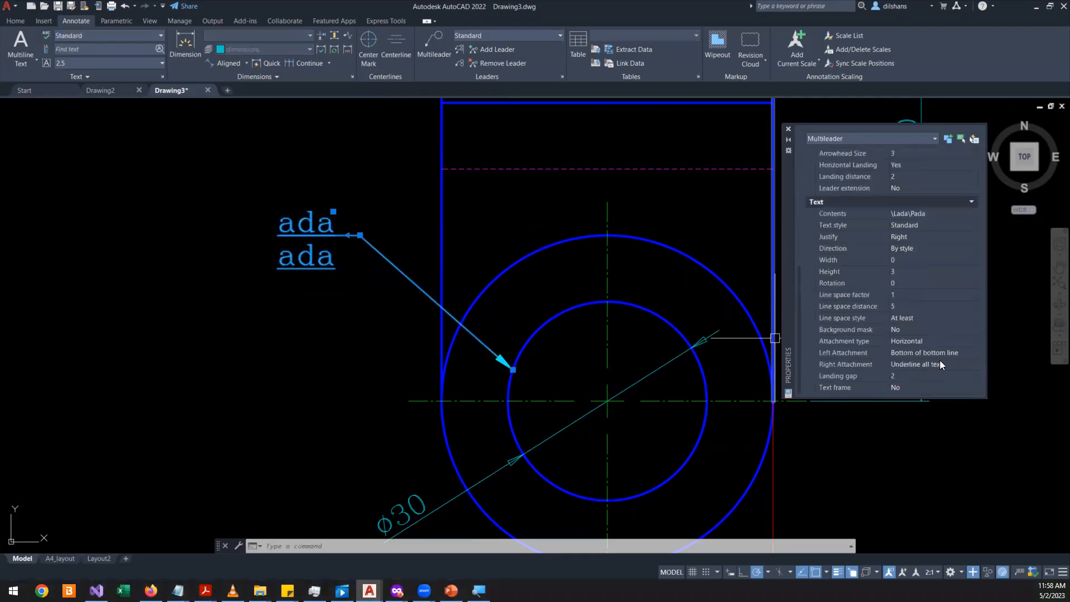
pyautogui.click(948, 363)
pyautogui.click(948, 364)
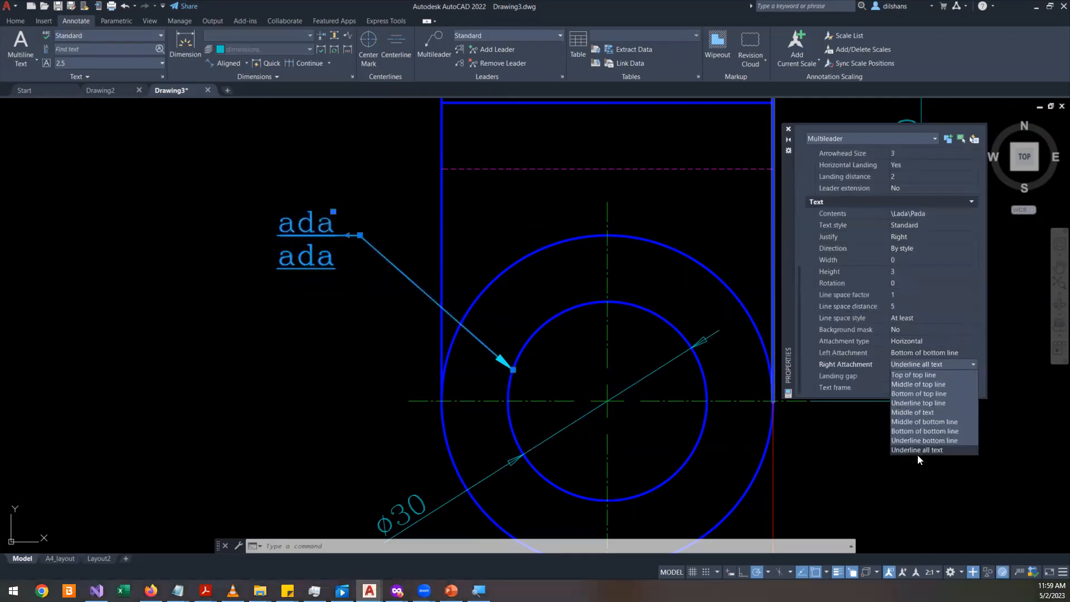
pyautogui.click(923, 441)
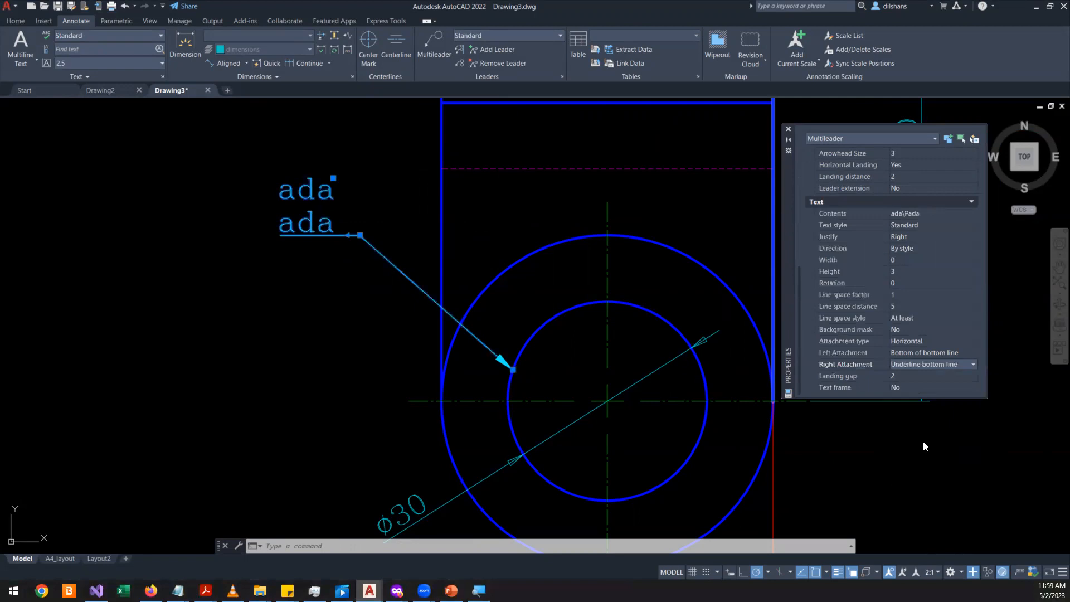
pyautogui.press('Escape')
pyautogui.click(340, 230)
pyautogui.click(375, 214)
pyautogui.click(328, 204)
pyautogui.click(323, 173)
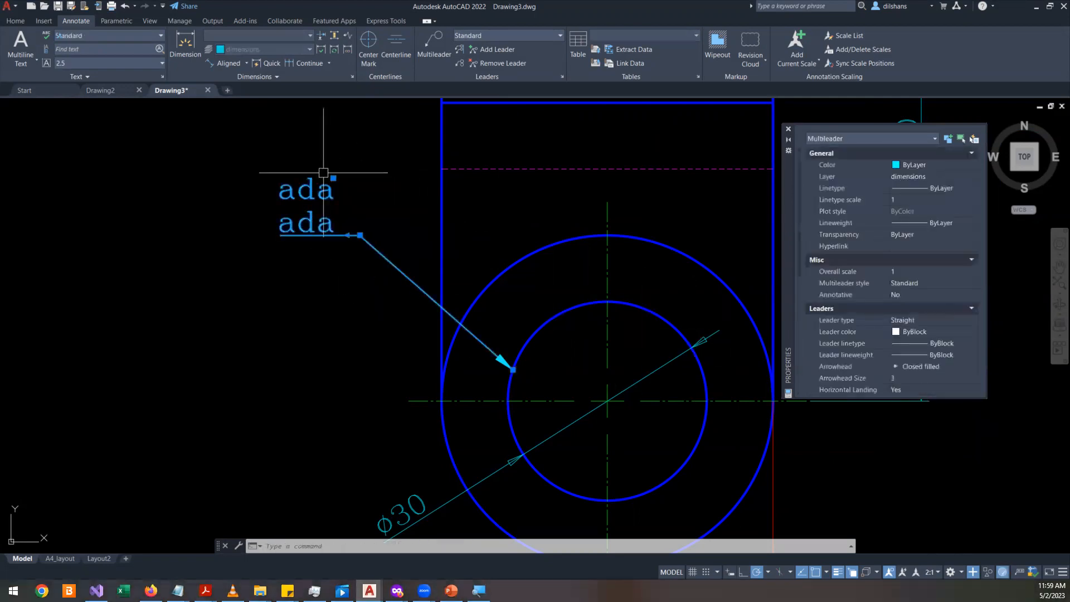
pyautogui.press('Escape')
# - Modify the Standard multileader style to use Underline bottom line as its right attachment, save it, and close the style manager
pyautogui.write('MLS')
pyautogui.press('Return')
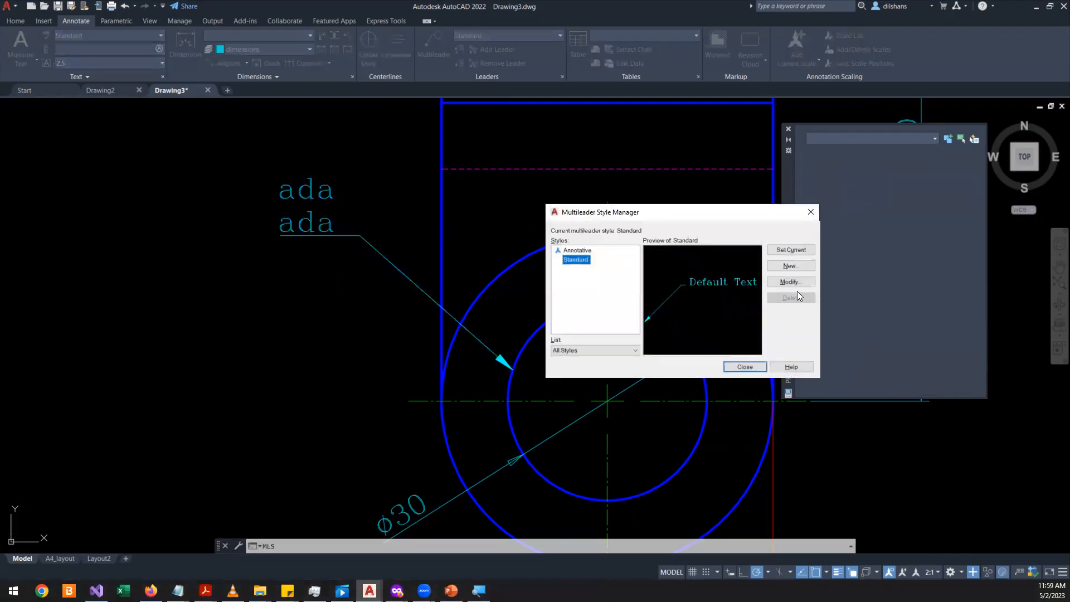
pyautogui.click(796, 285)
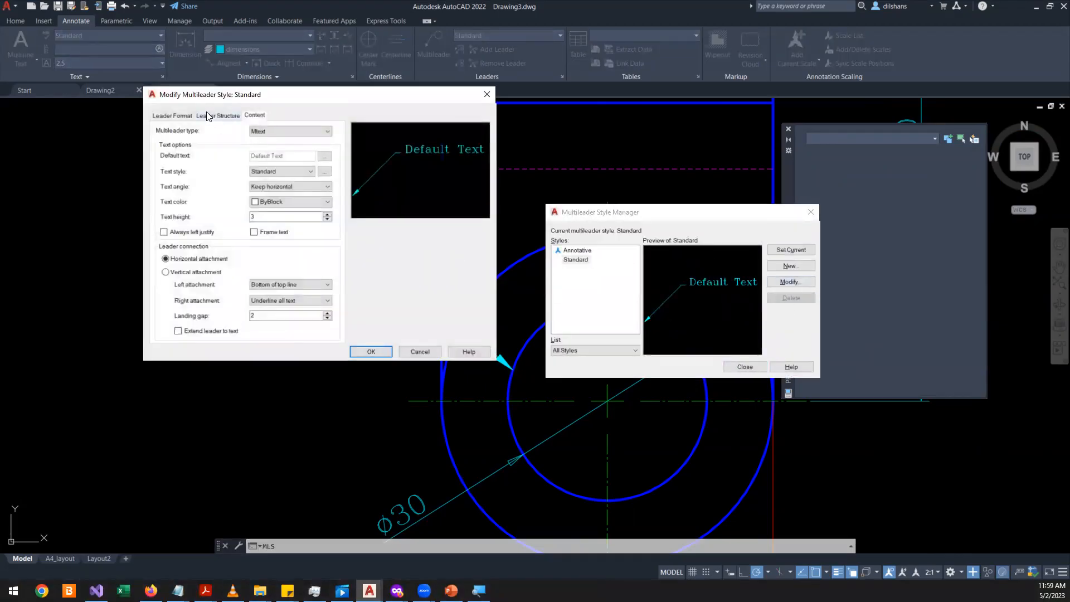
pyautogui.click(296, 300)
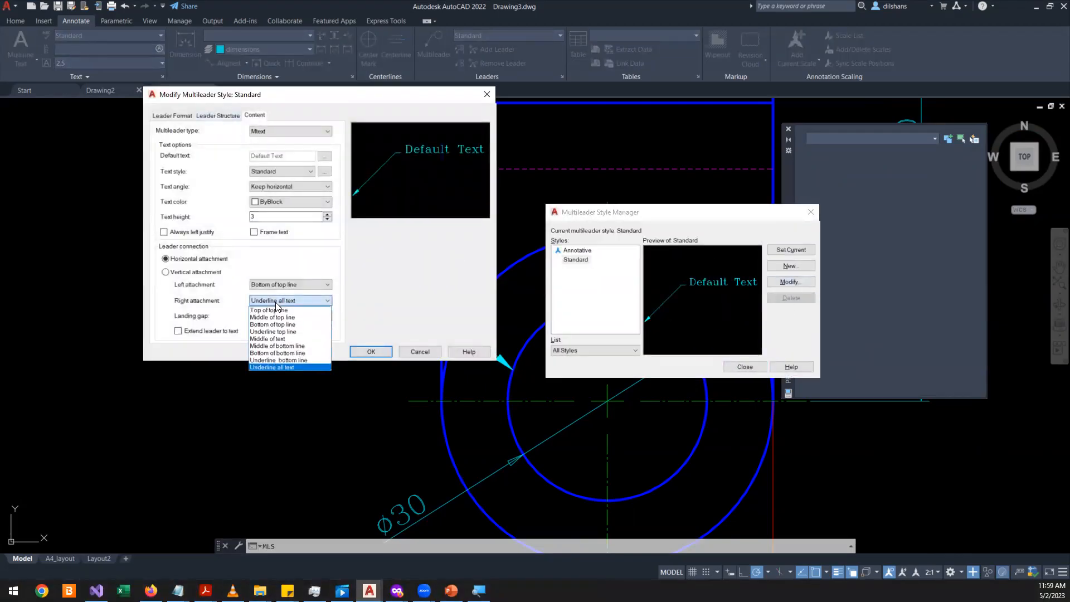
pyautogui.click(295, 360)
pyautogui.click(372, 350)
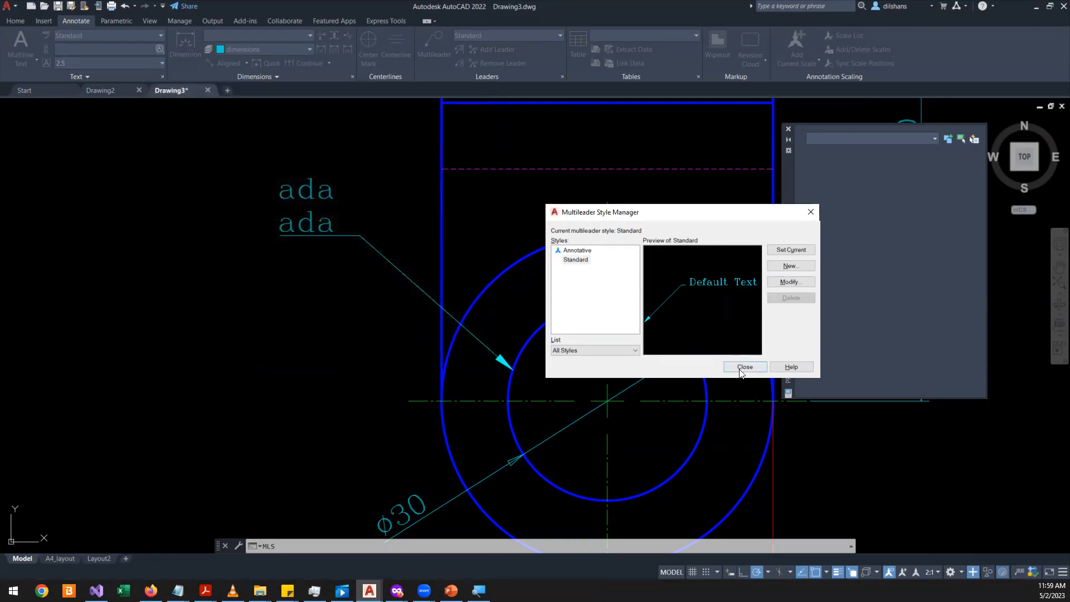
pyautogui.click(741, 368)
# - Select the two-line "ada" multileader and set its left attachment to Top of top line in its properties
pyautogui.click(348, 228)
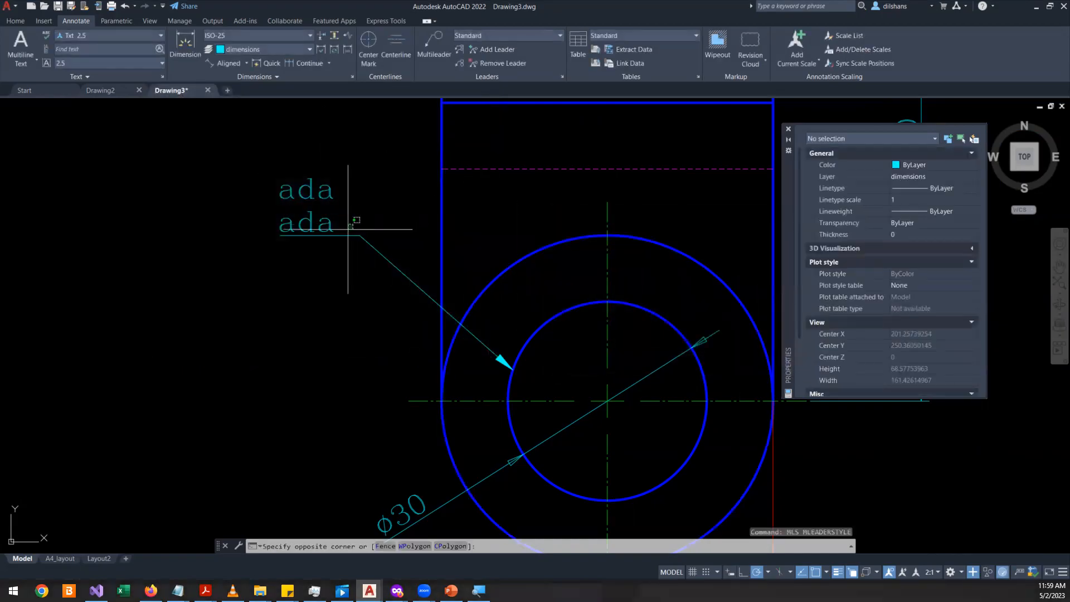
pyautogui.click(251, 263)
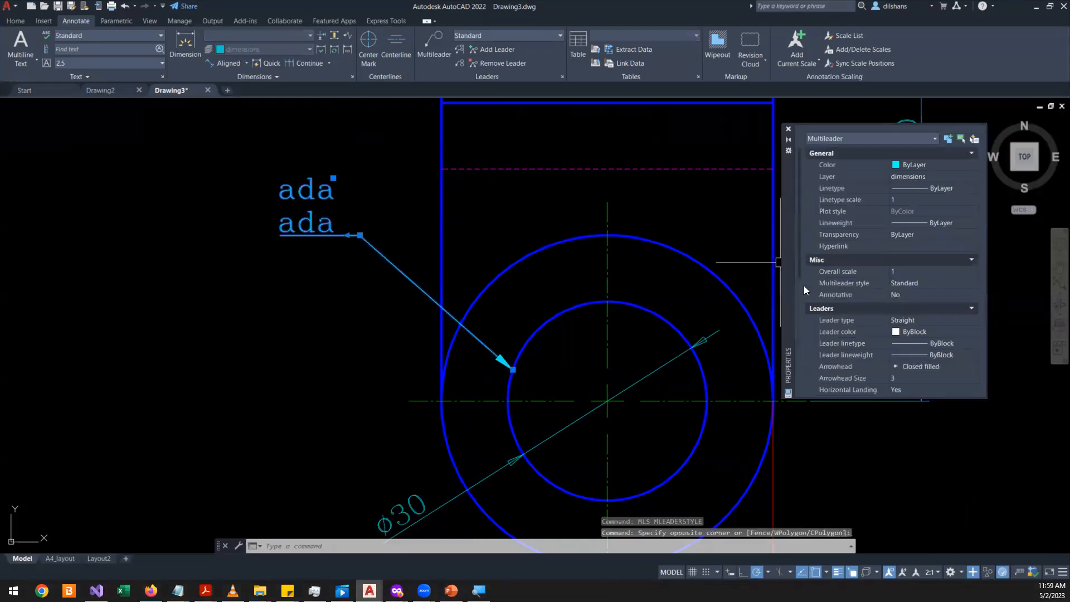
pyautogui.moveTo(804, 285); pyautogui.dragTo(812, 392)
pyautogui.click(933, 353)
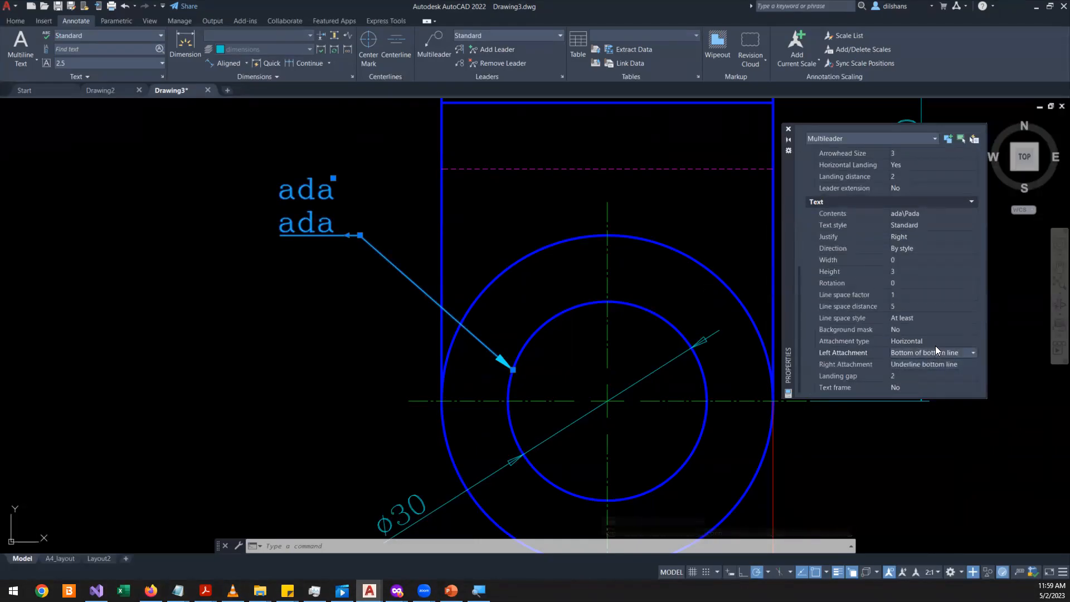
pyautogui.click(932, 352)
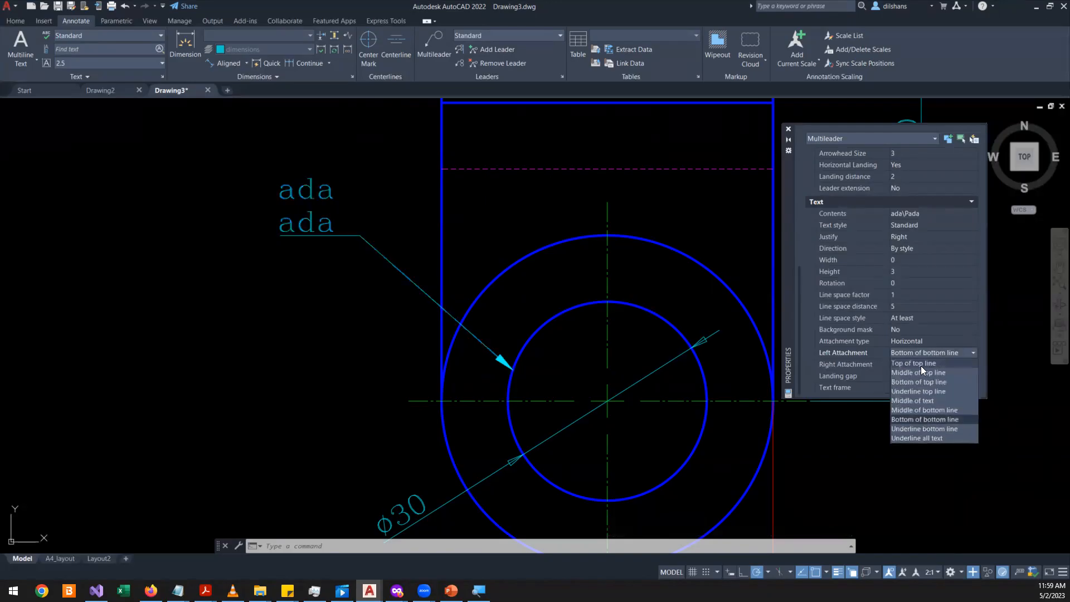
pyautogui.click(921, 364)
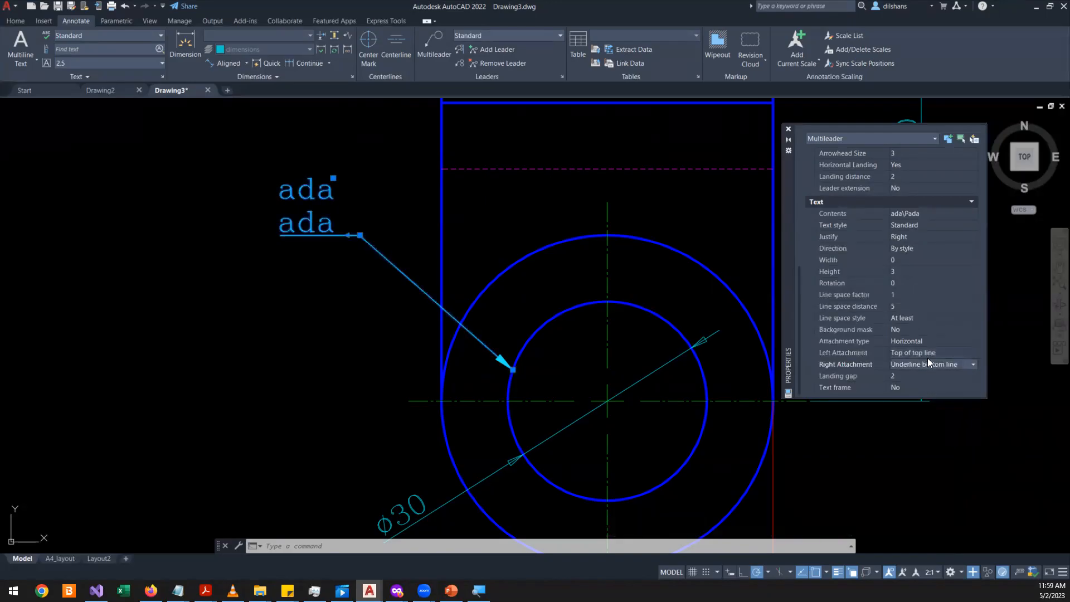
# - Try other left attachments on the two-line "ada" multileader, choose Underline bottom line again as its right attachment, and clear the selection
pyautogui.scroll(-2, 933, 353)
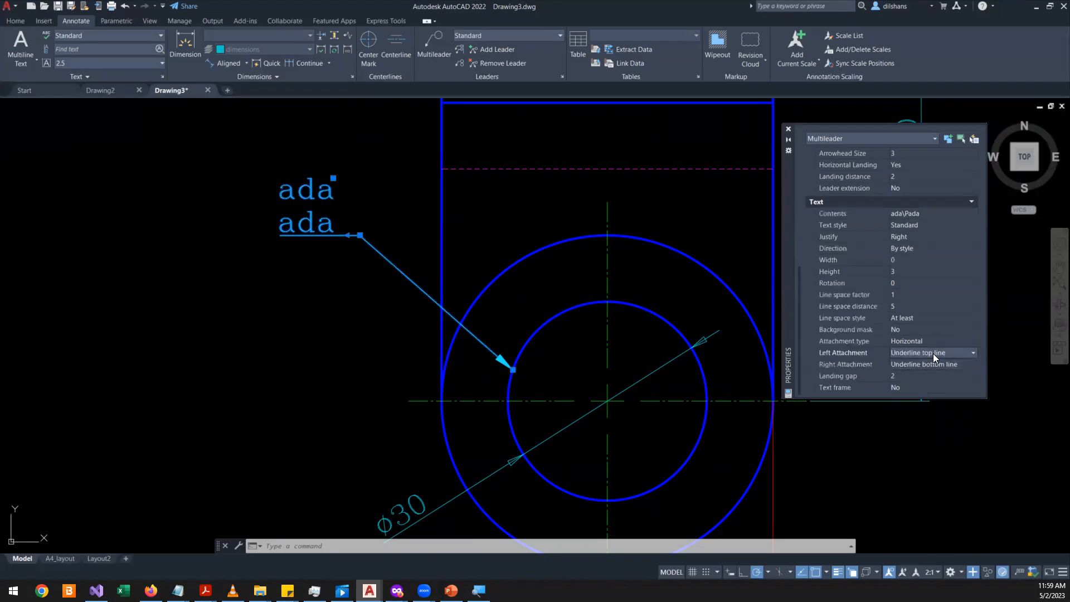
pyautogui.scroll(-2, 933, 354)
pyautogui.scroll(-1, 933, 354)
pyautogui.scroll(-3, 933, 353)
pyautogui.click(933, 362)
pyautogui.click(933, 363)
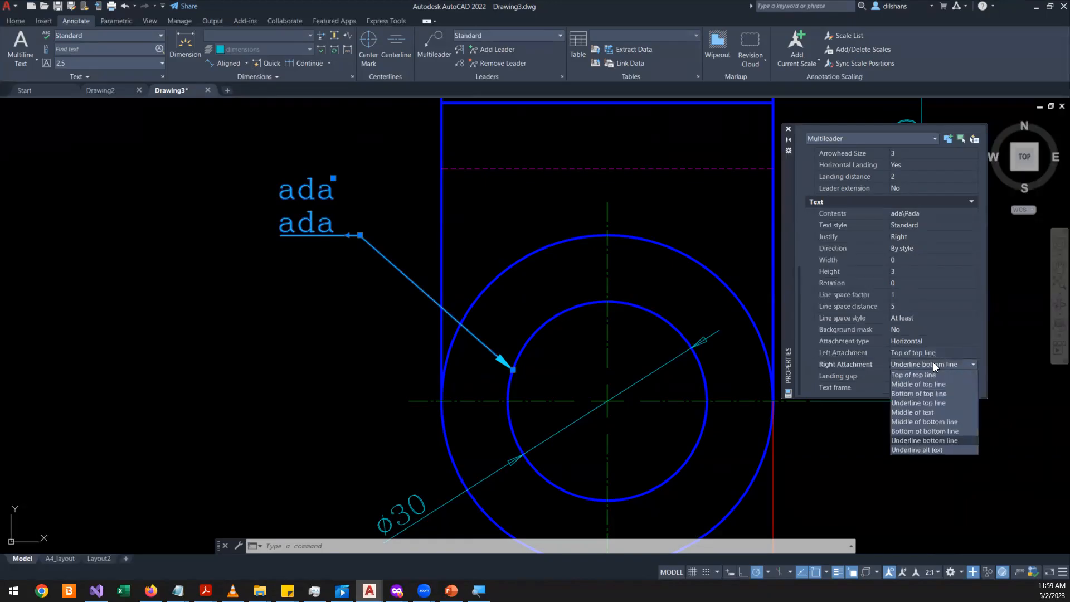
pyautogui.click(932, 442)
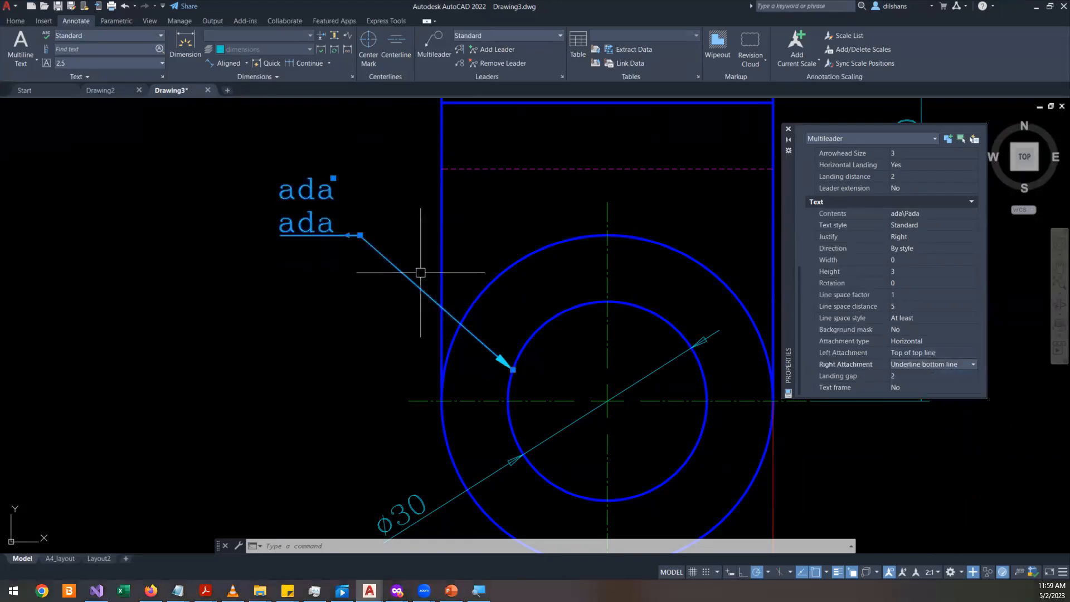
pyautogui.press('Escape')
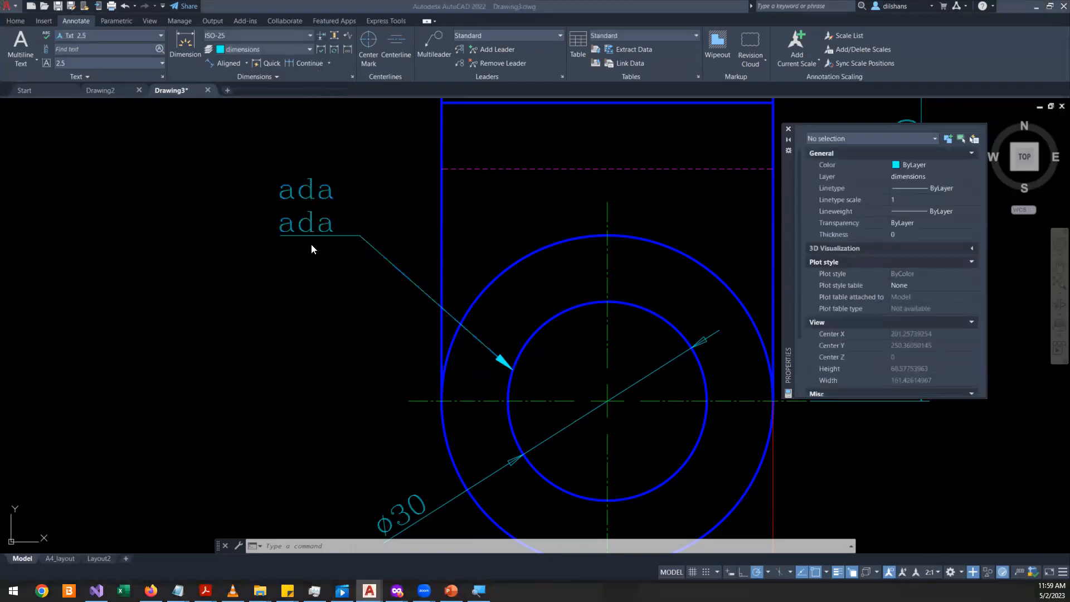
# - Check the counterbore callout on the PowerPoint slide, return to AutoCAD, and replace the multileader's upper "ada" line with ø30
pyautogui.hotkey('alt', 'Tab')
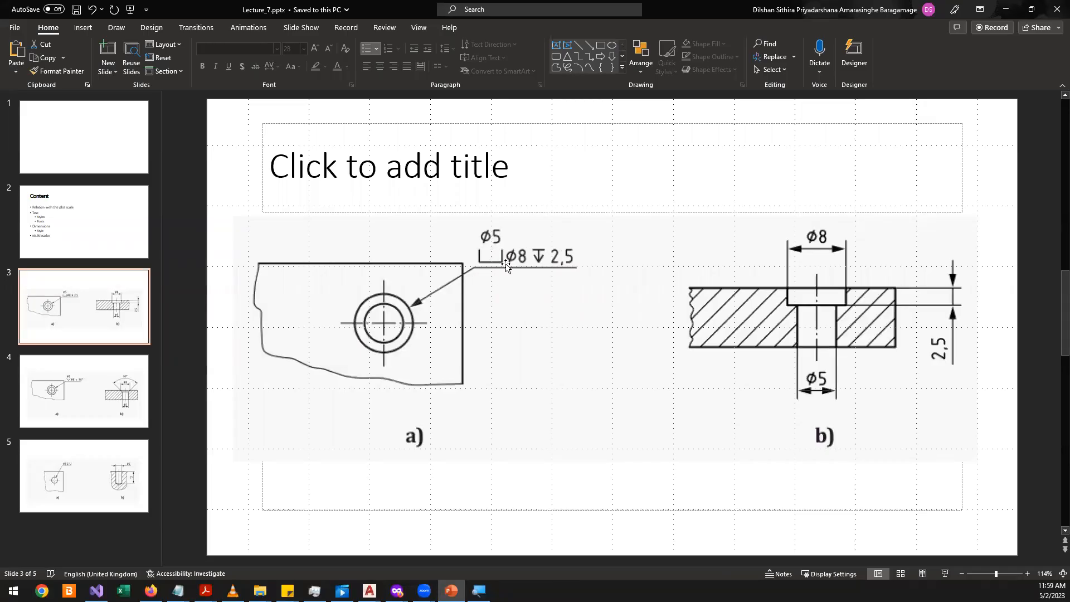
pyautogui.hotkey('alt', 'Tab')
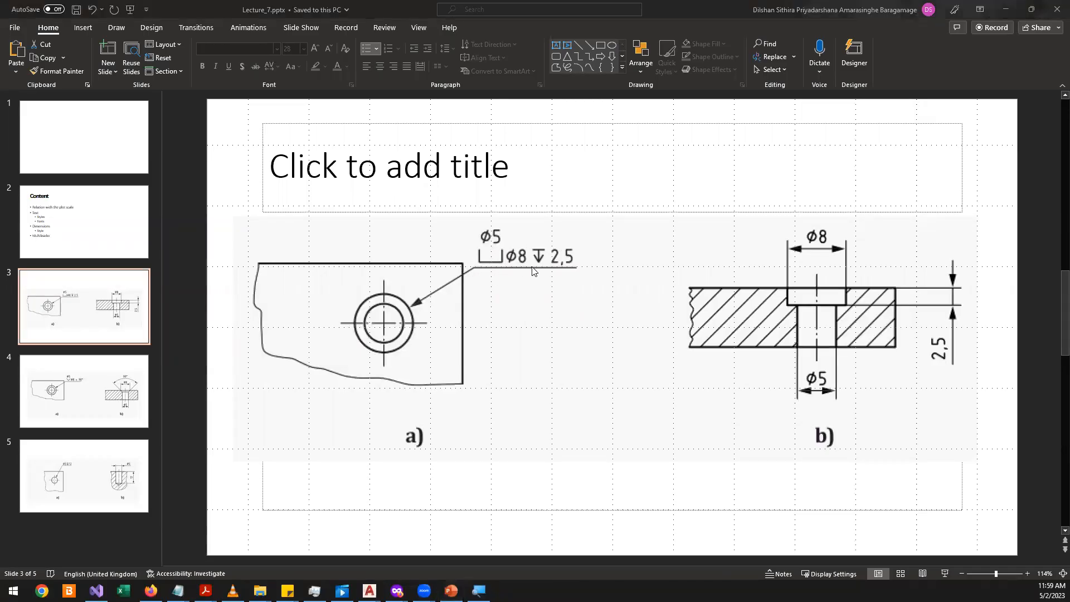
pyautogui.doubleClick(321, 217)
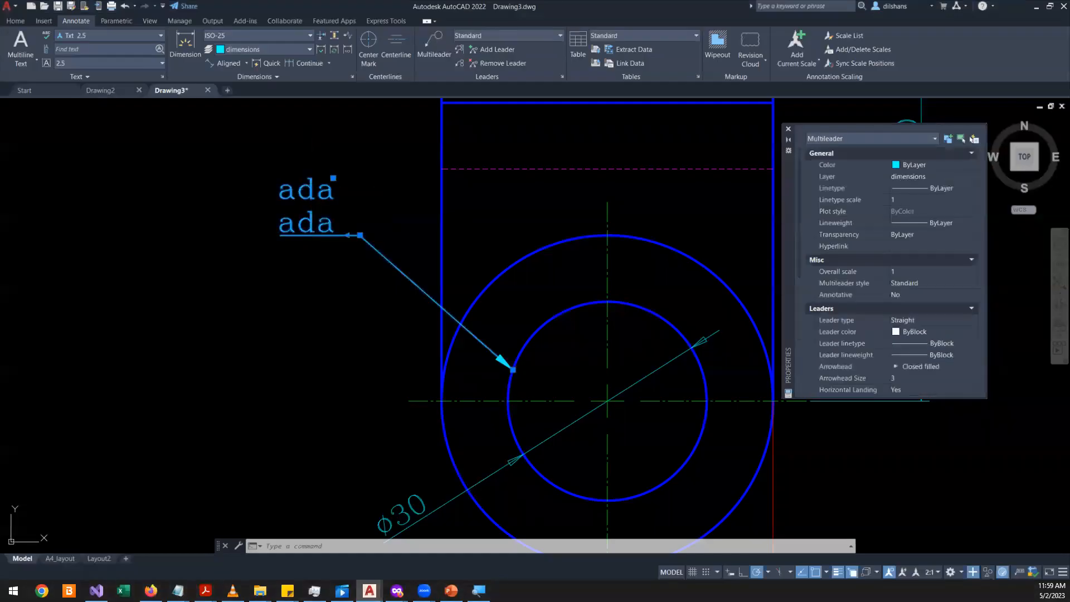
pyautogui.doubleClick(323, 196)
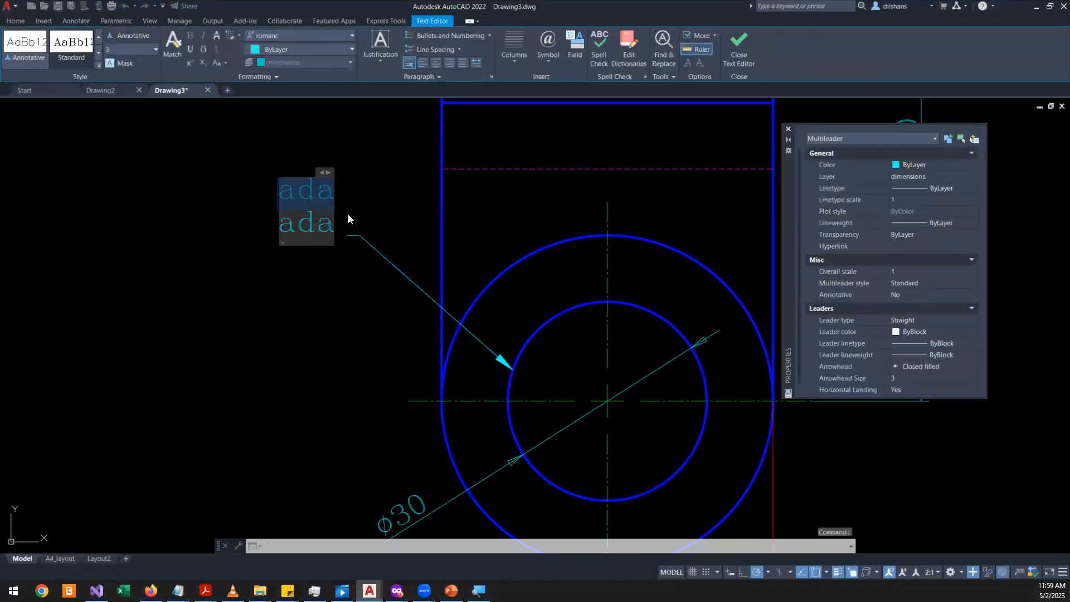
pyautogui.write('%%c')
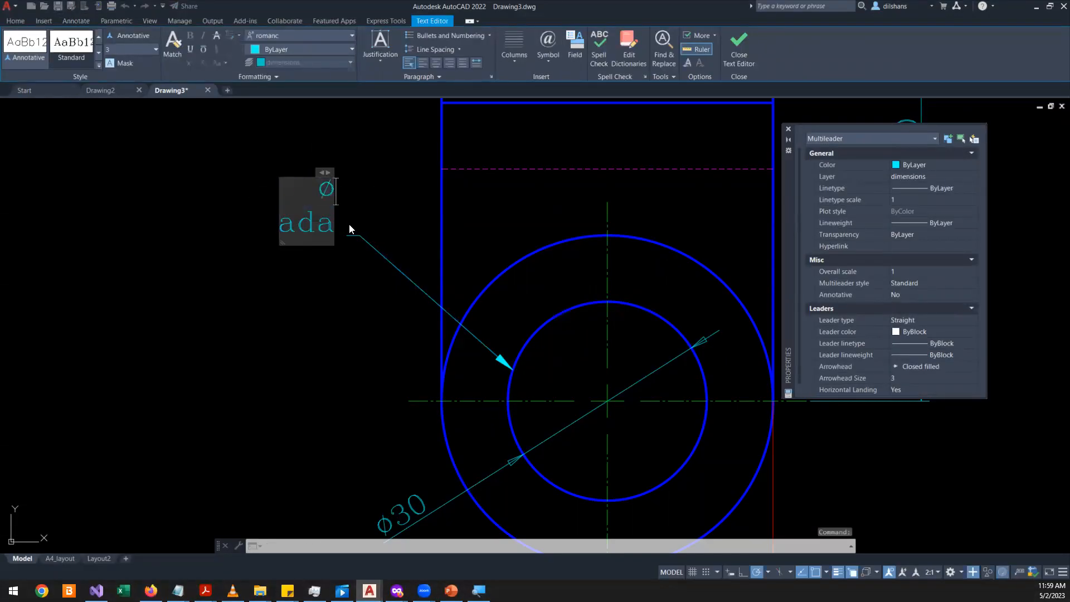
pyautogui.write('20')
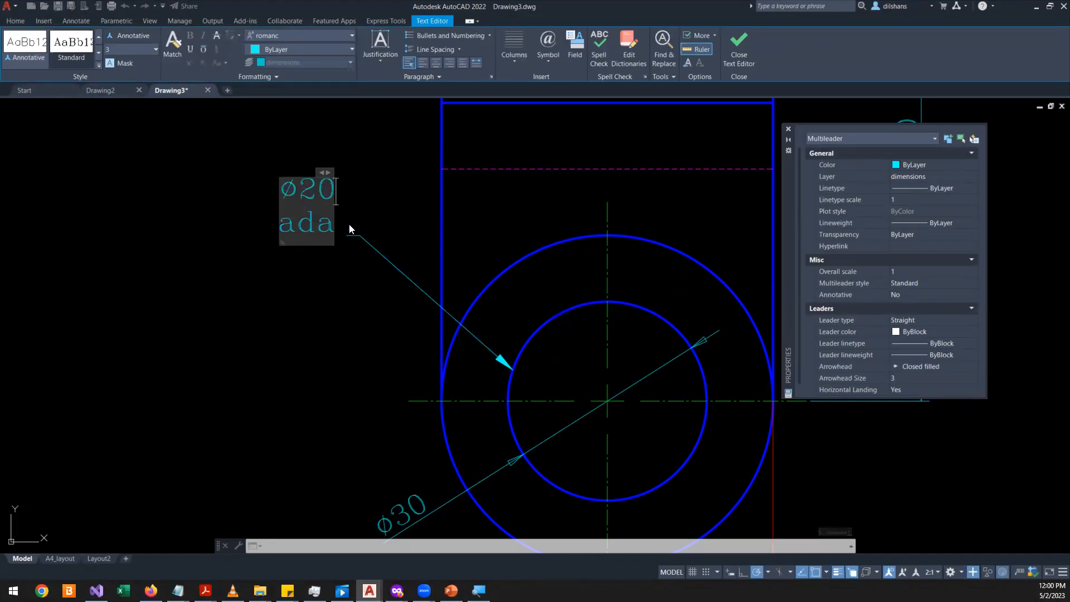
pyautogui.press('BackSpace')
pyautogui.press('BackSpace')
pyautogui.write('30')
pyautogui.click(313, 273)
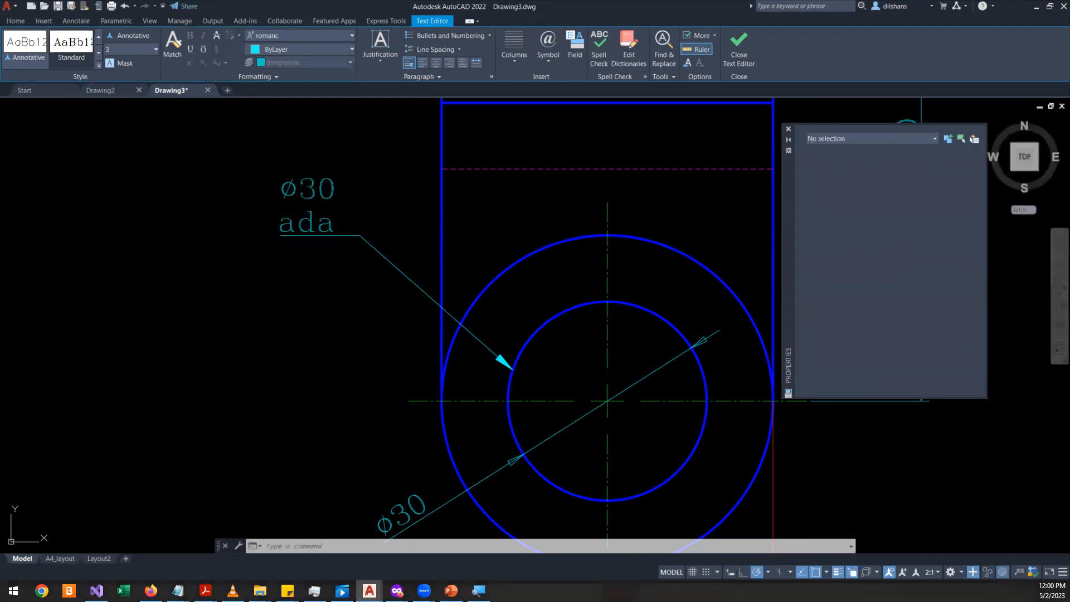
# - Recheck the counterbore symbol on the PowerPoint slide, return to a maximized AutoCAD window, and delete the multileader's lower "ada" text
pyautogui.doubleClick(318, 226)
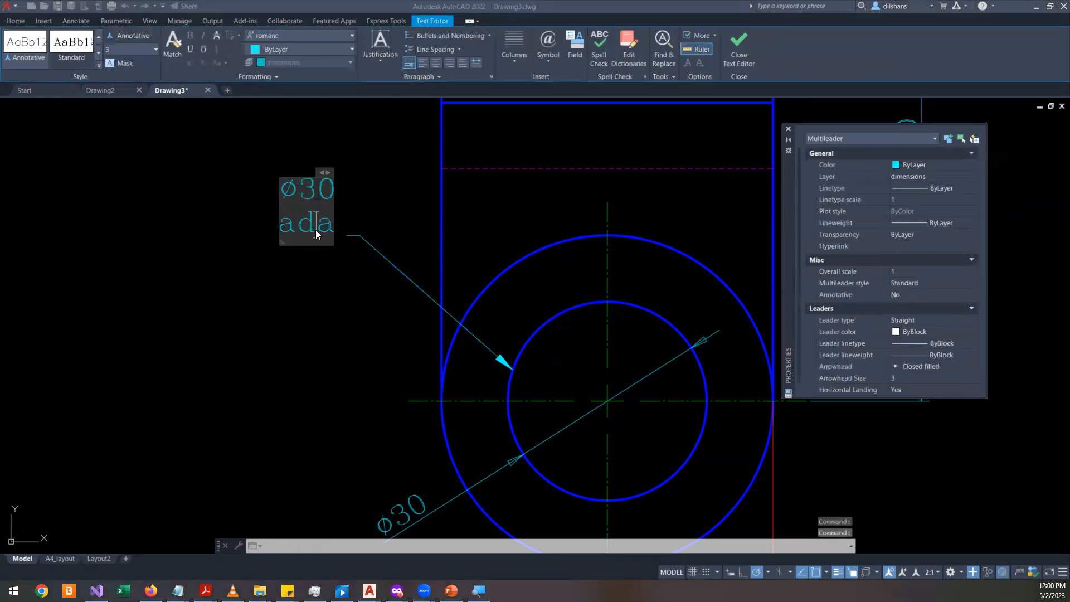
pyautogui.hotkey('alt', 'Tab')
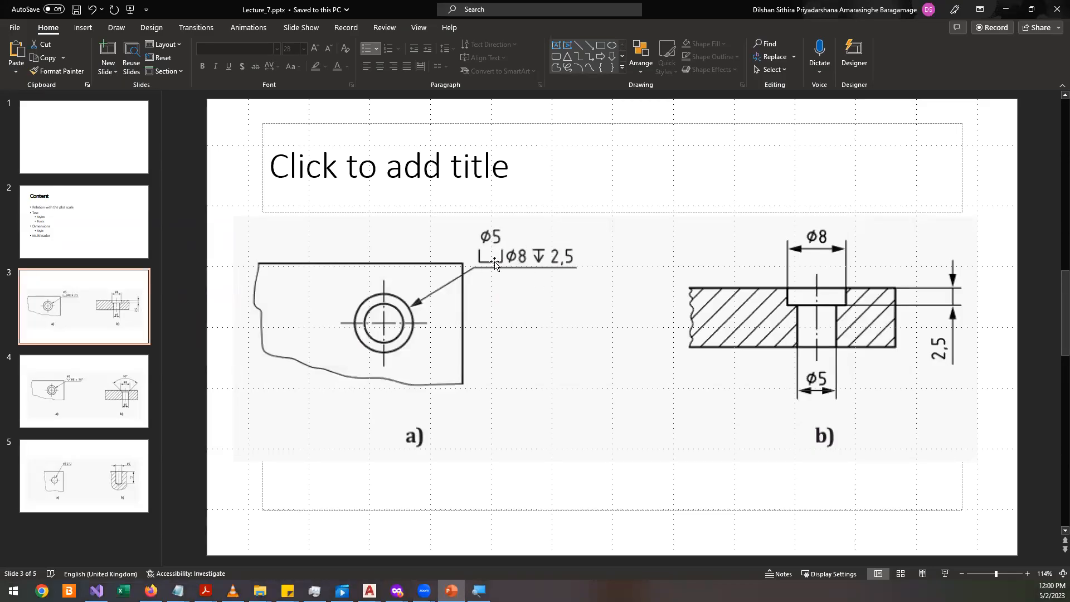
pyautogui.hotkey('alt', 'Tab')
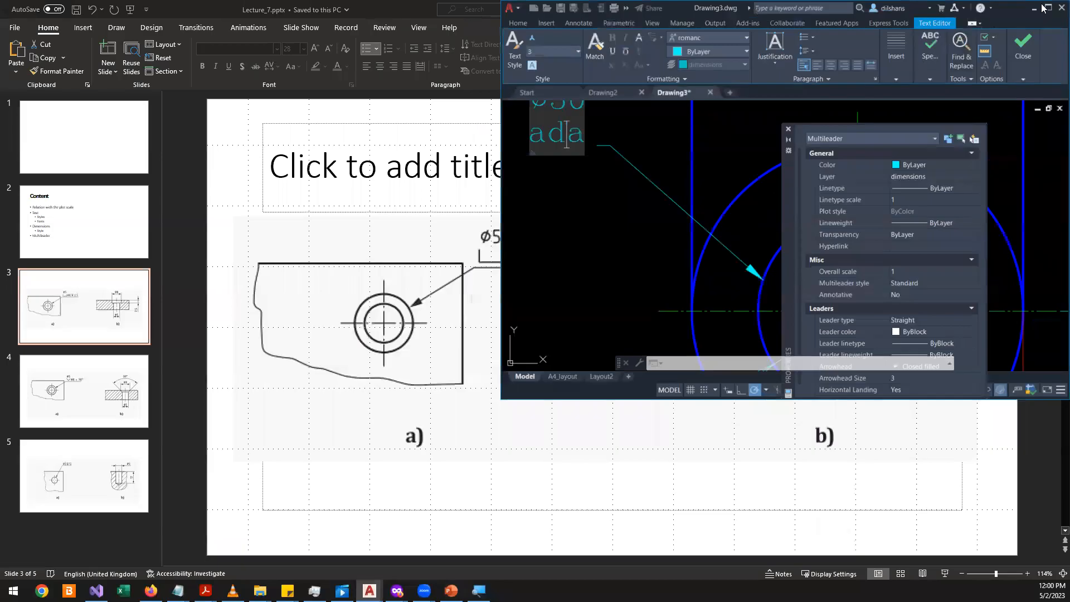
pyautogui.click(717, 160)
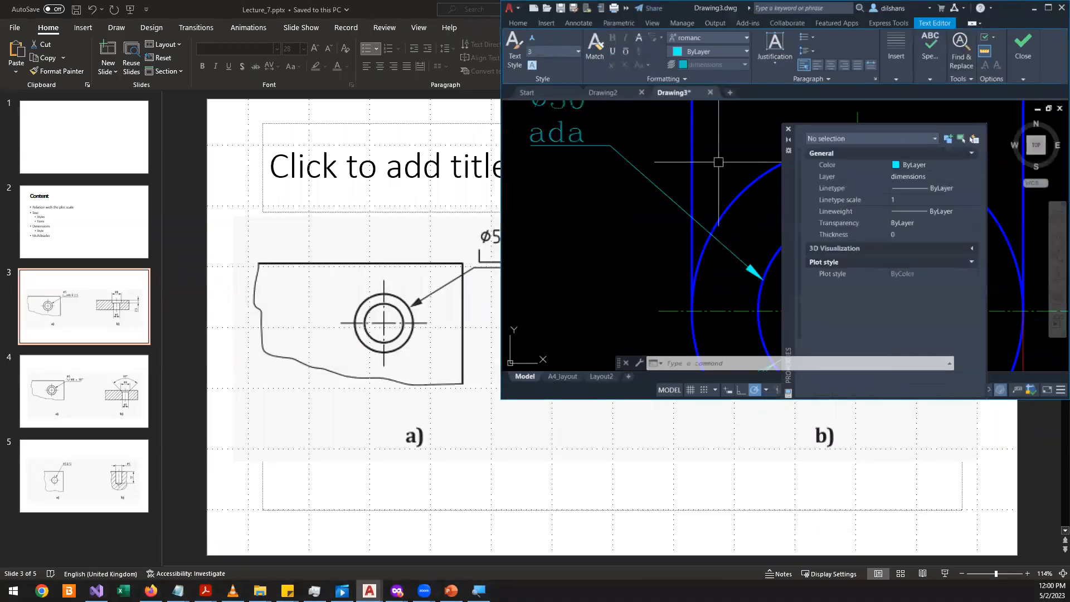
pyautogui.click(1045, 8)
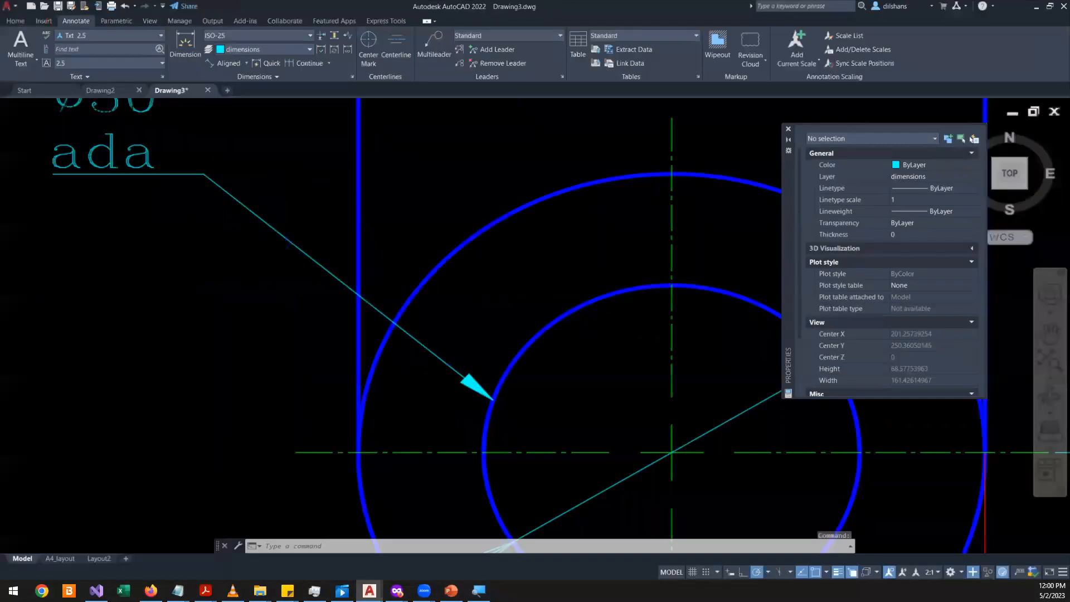
pyautogui.scroll(-3, 541, 335)
pyautogui.doubleClick(314, 232)
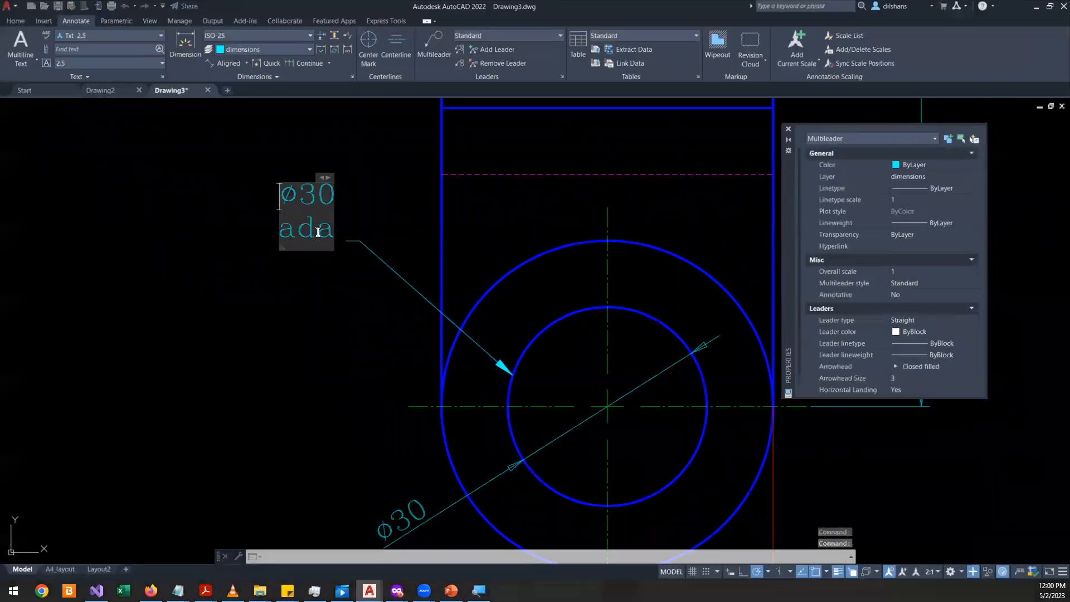
pyautogui.doubleClick(317, 231)
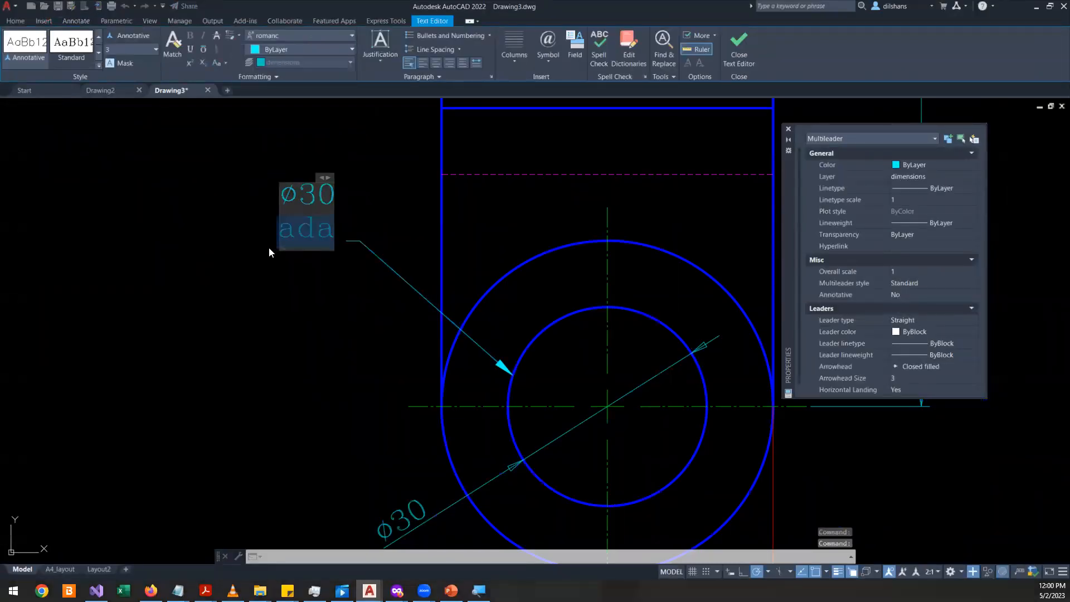
pyautogui.press('Delete')
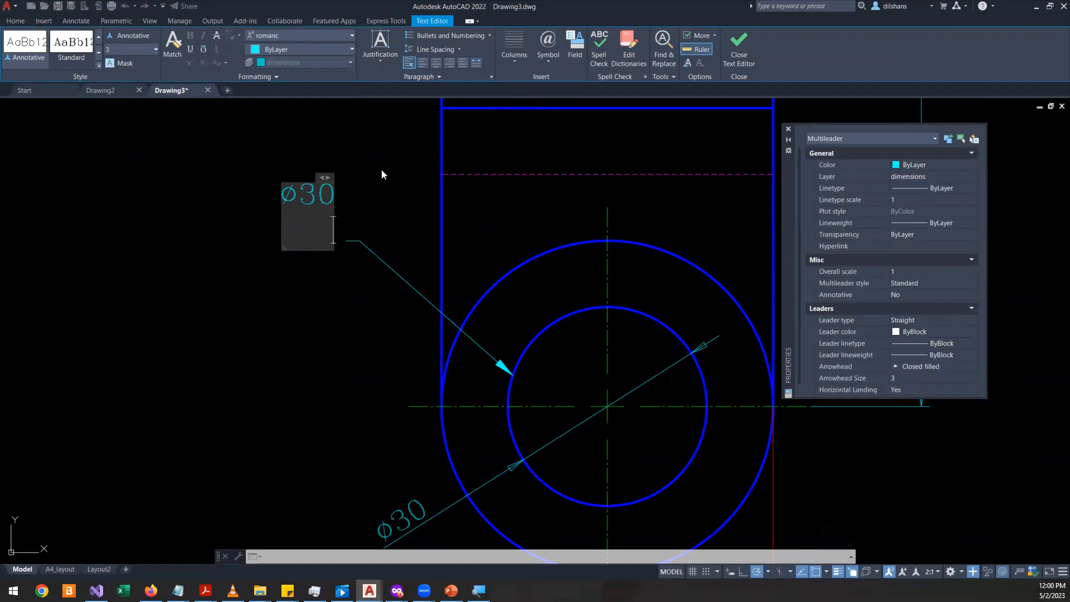
# - Open the Character Map from the multileader's text symbols and set its font to GDT
pyautogui.click(552, 62)
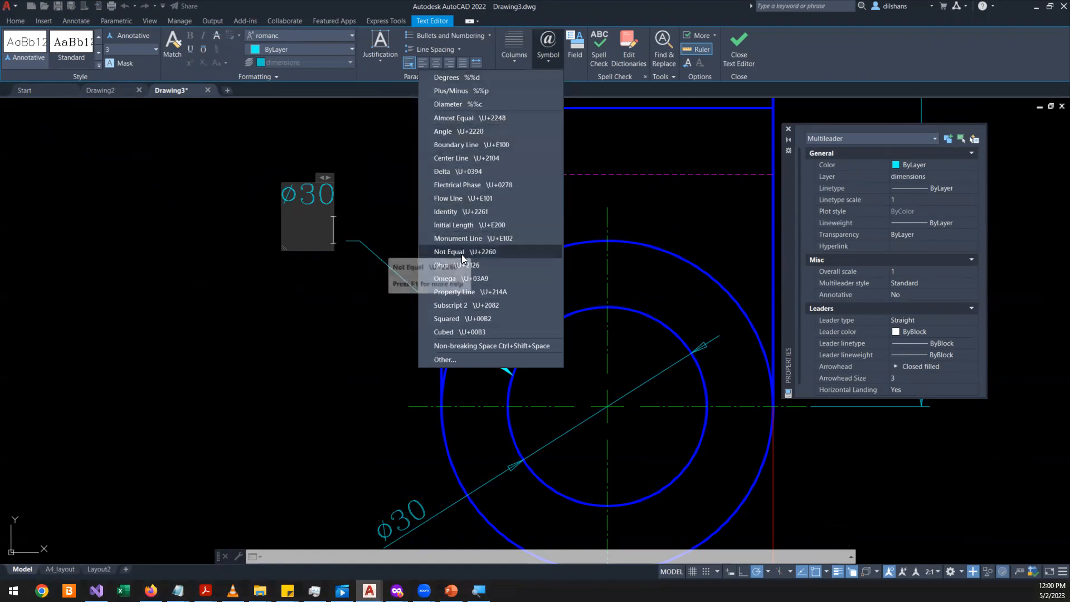
pyautogui.click(446, 361)
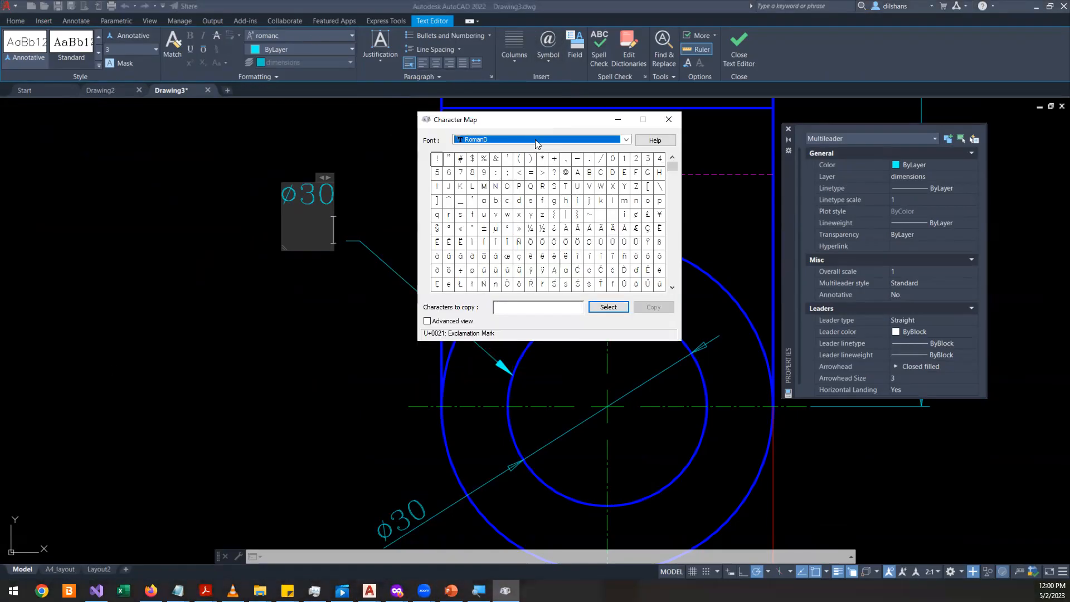
pyautogui.click(535, 141)
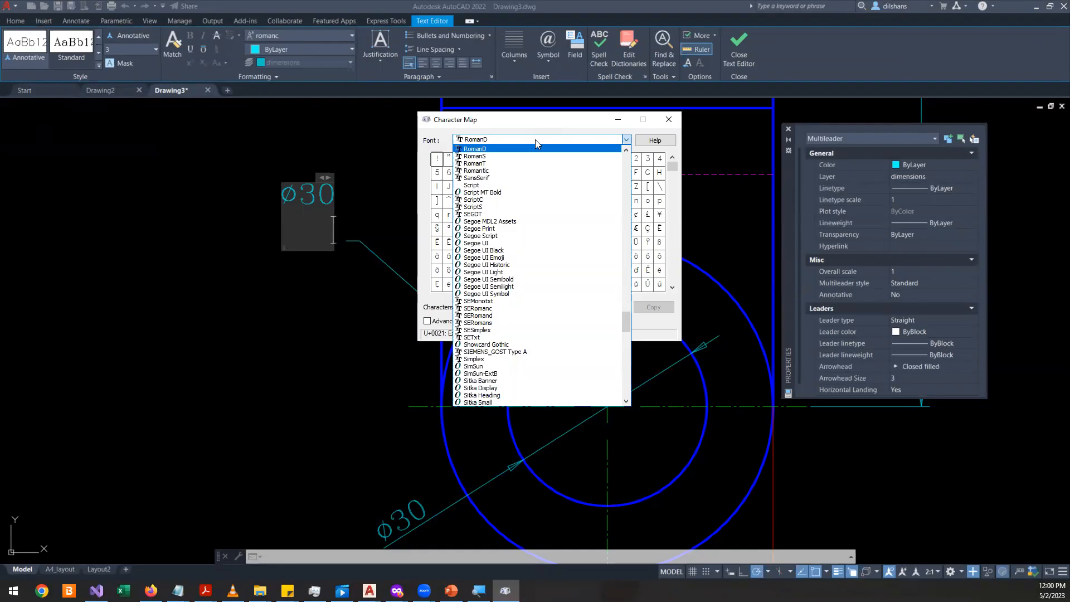
pyautogui.click(535, 143)
pyautogui.write('gd')
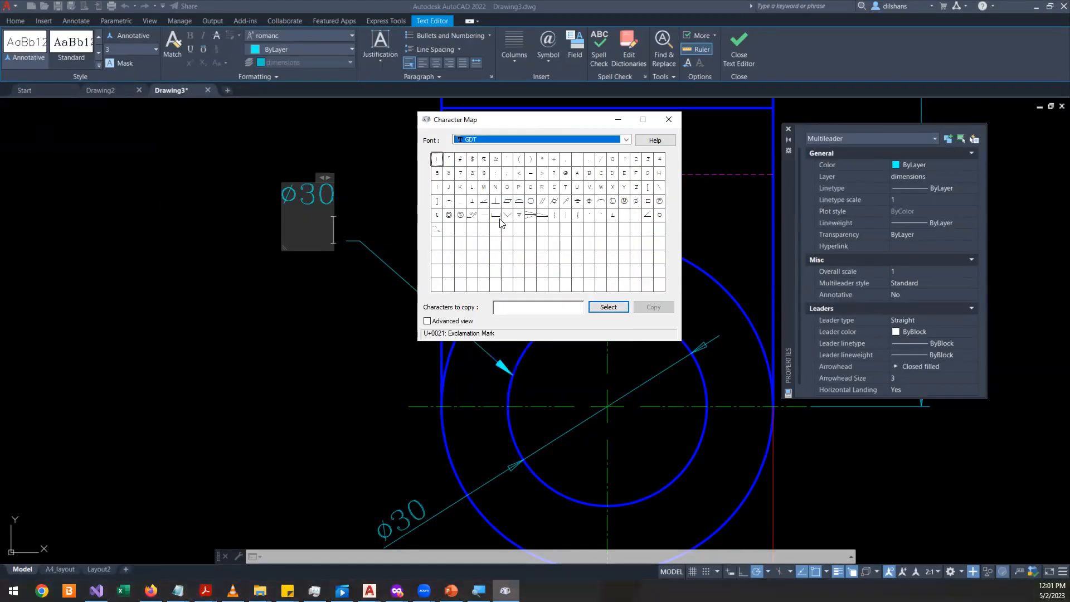
pyautogui.click(516, 269)
pyautogui.click(495, 202)
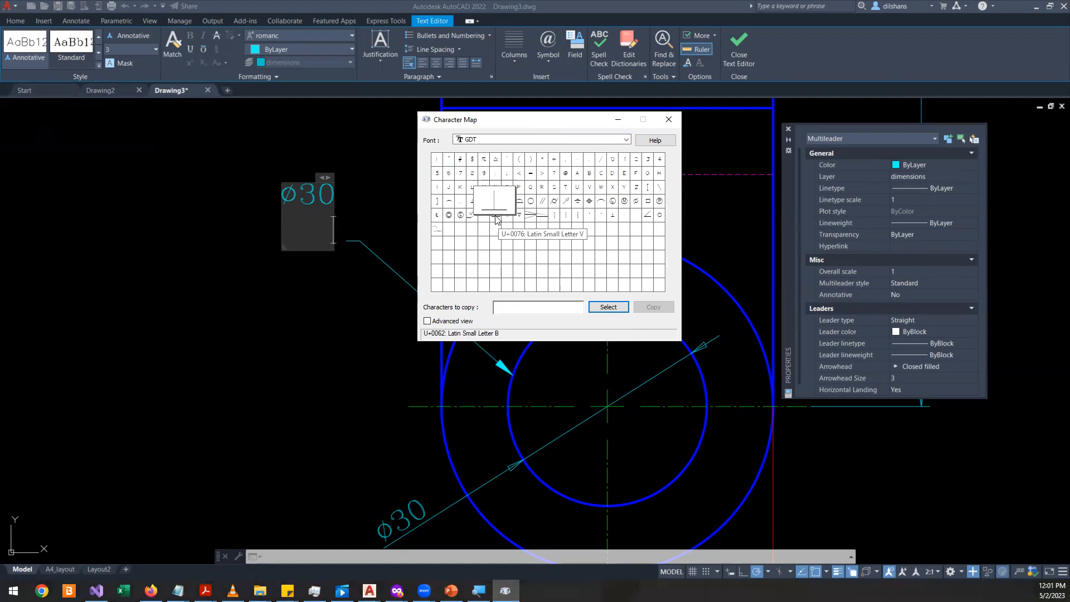
# - Copy the GDT counterbore, countersink and depth symbols from the Character Map and paste them into the multileader's empty second line
pyautogui.doubleClick(496, 216)
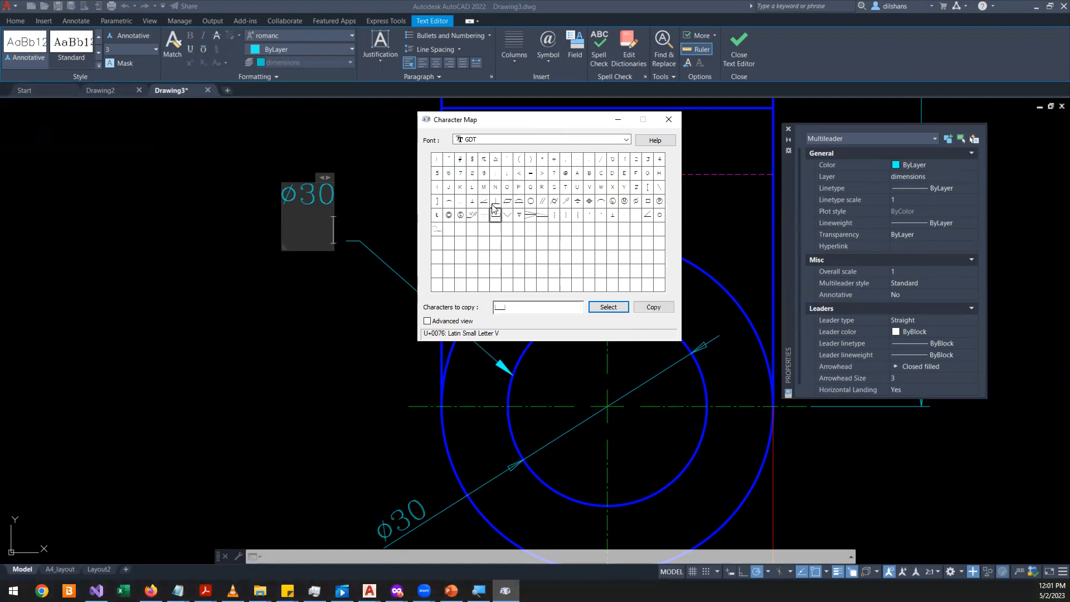
pyautogui.doubleClick(507, 217)
pyautogui.doubleClick(519, 217)
pyautogui.moveTo(564, 311); pyautogui.dragTo(368, 320)
pyautogui.click(654, 307)
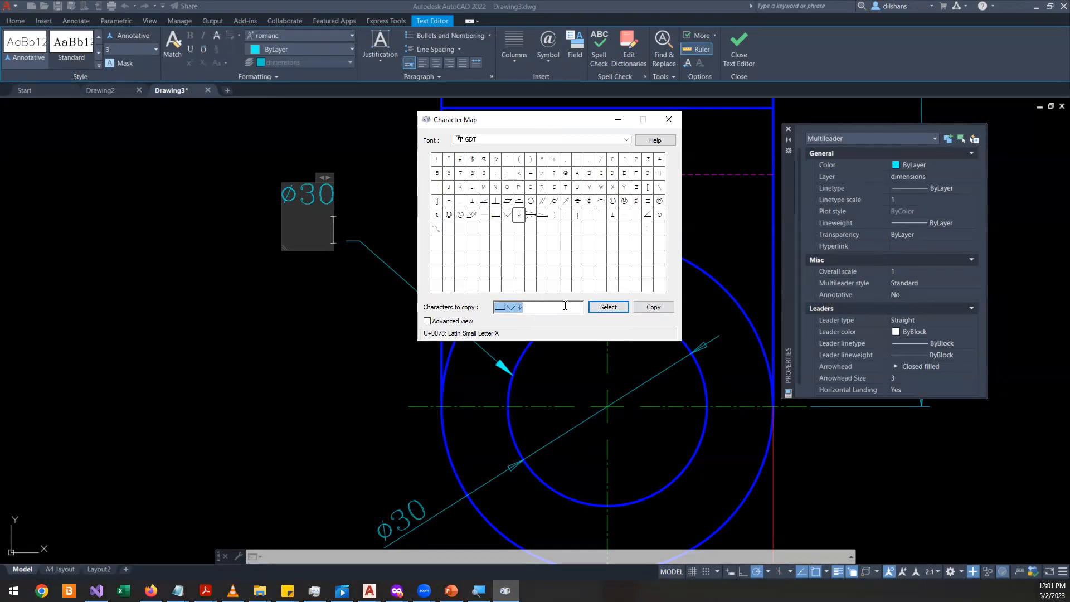
pyautogui.click(639, 316)
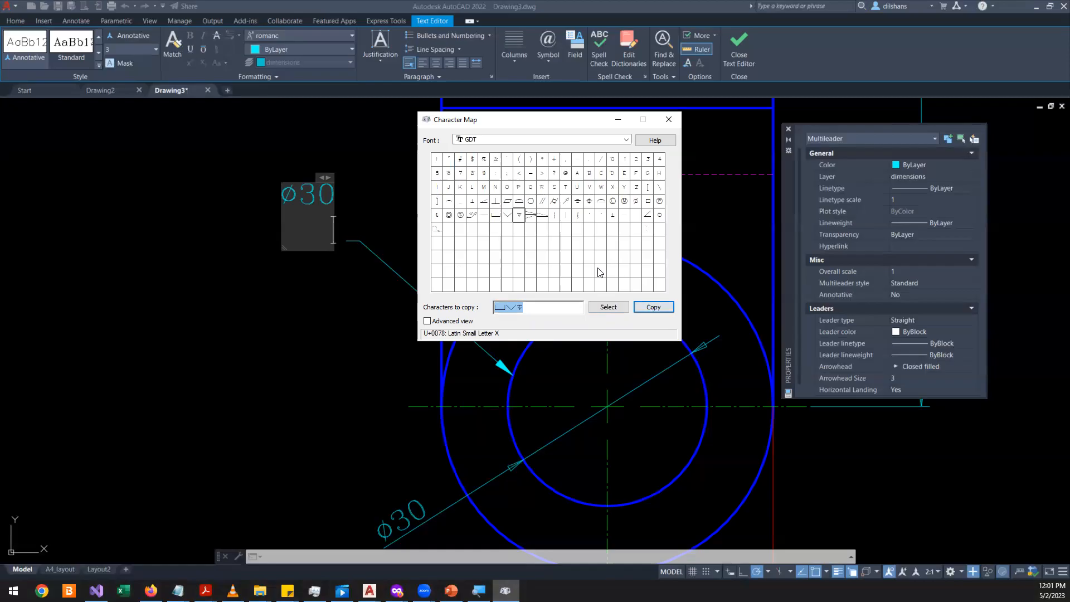
pyautogui.click(669, 119)
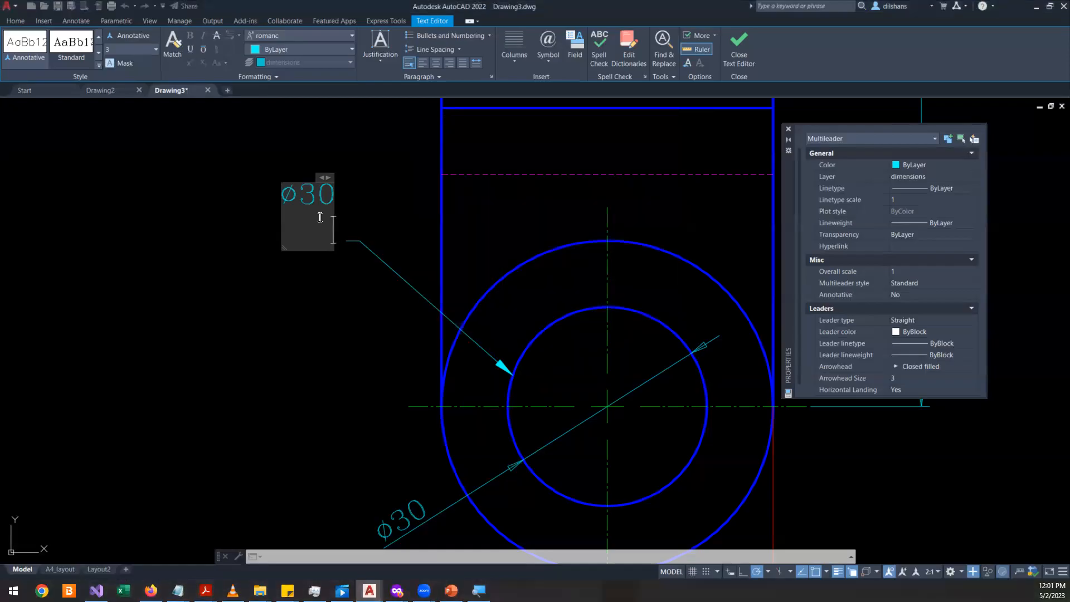
pyautogui.hotkey('ctrl', 'v')
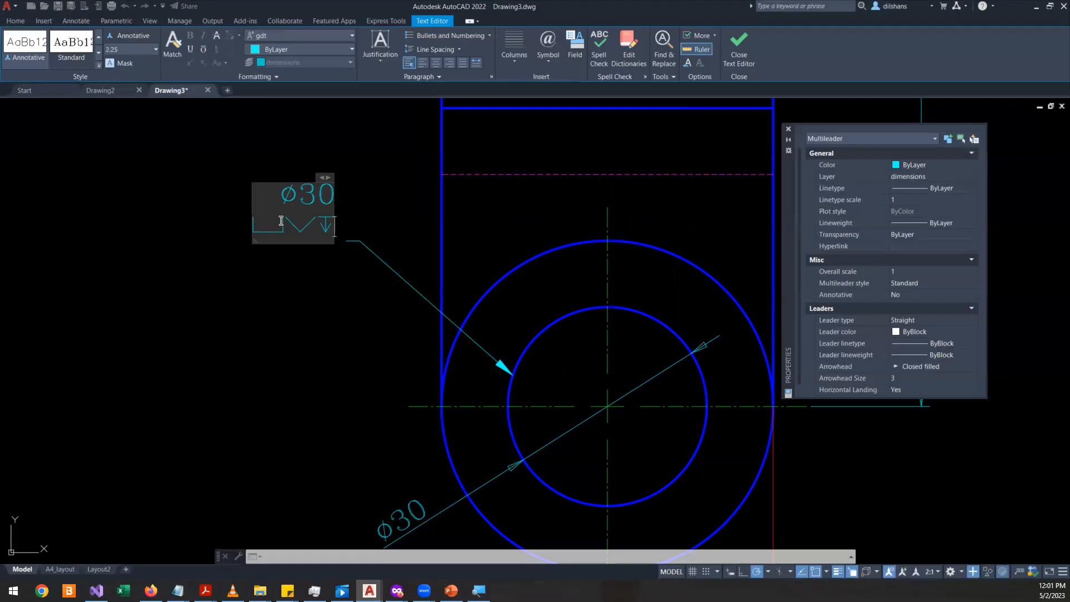
# - Insert ø25 after the counterbore symbol, remove the countersink symbol, and add 5 after the depth symbol in the multileader's second line
pyautogui.click(253, 221)
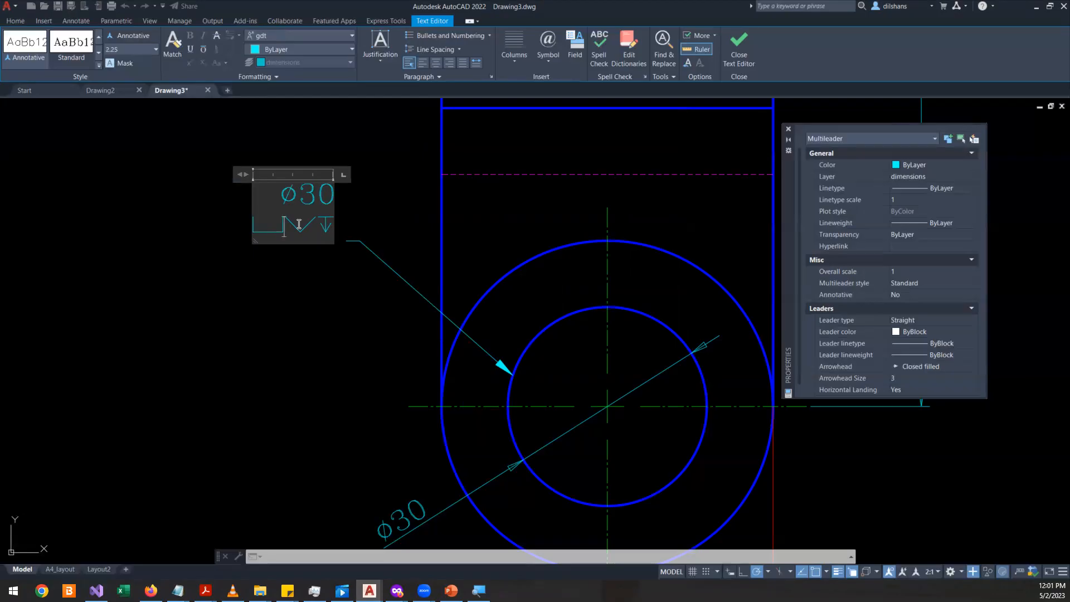
pyautogui.write('n')
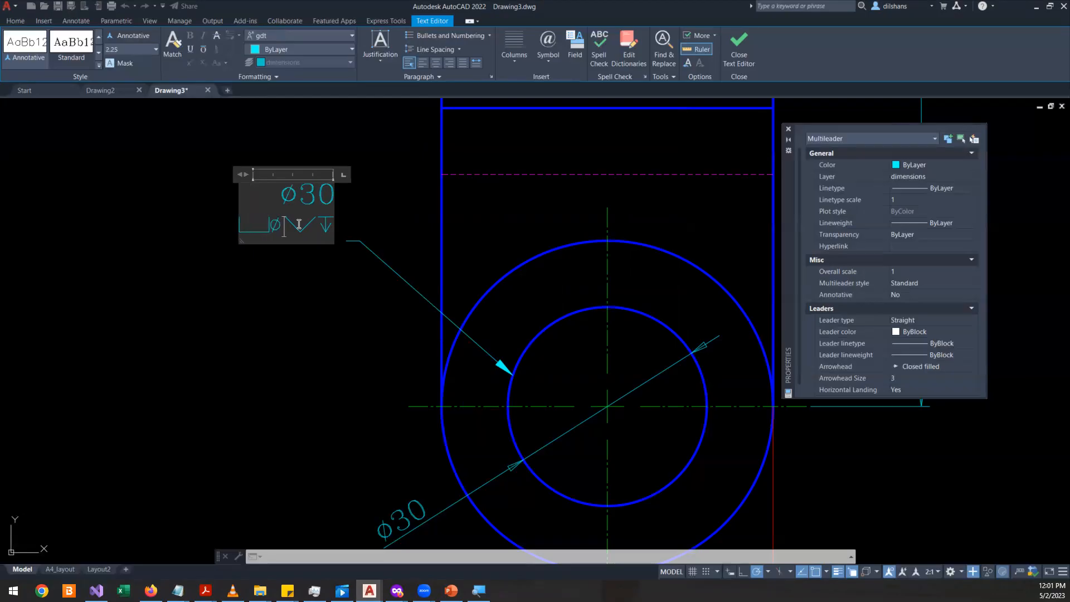
pyautogui.write('8')
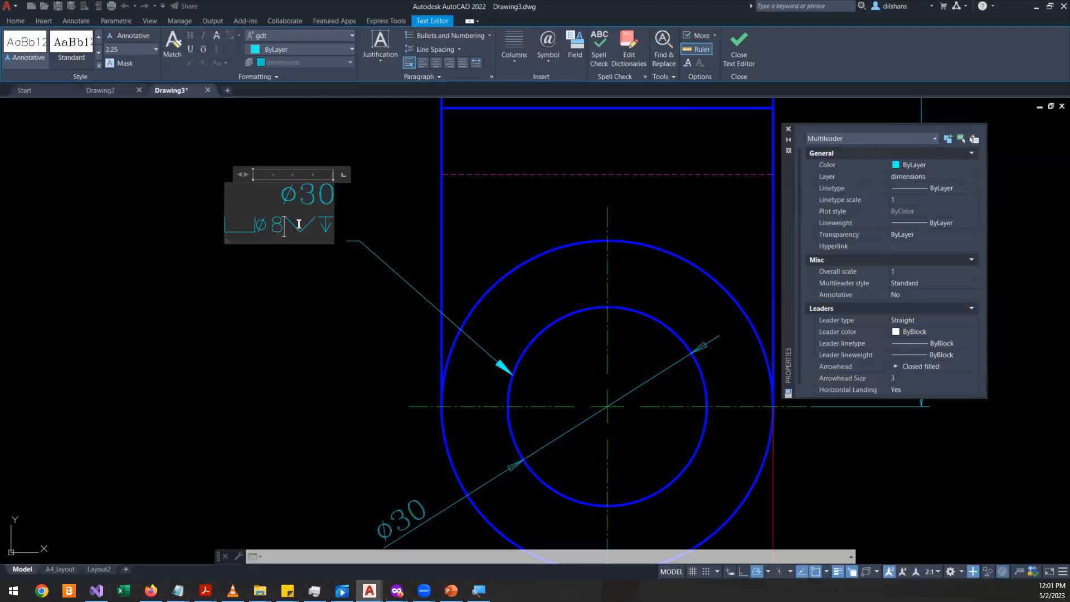
pyautogui.press('BackSpace')
pyautogui.write('25')
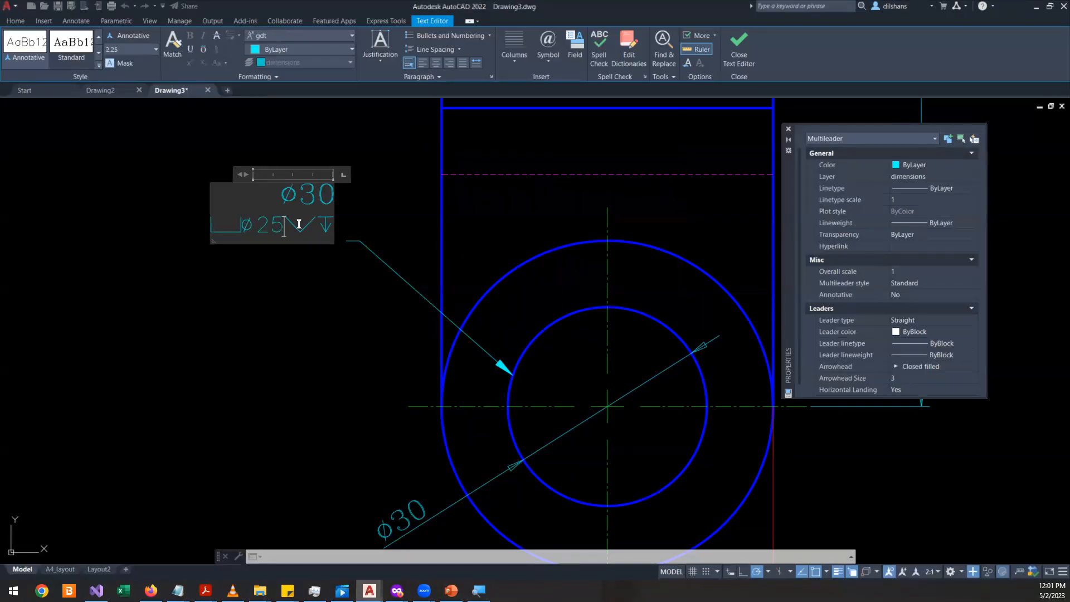
pyautogui.press('Delete')
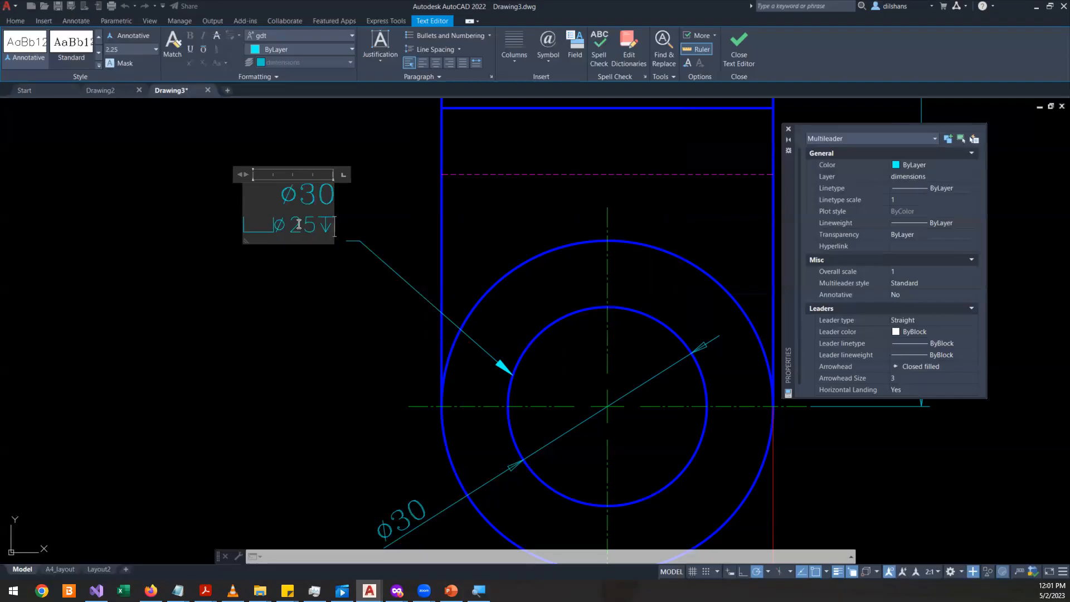
pyautogui.write('5')
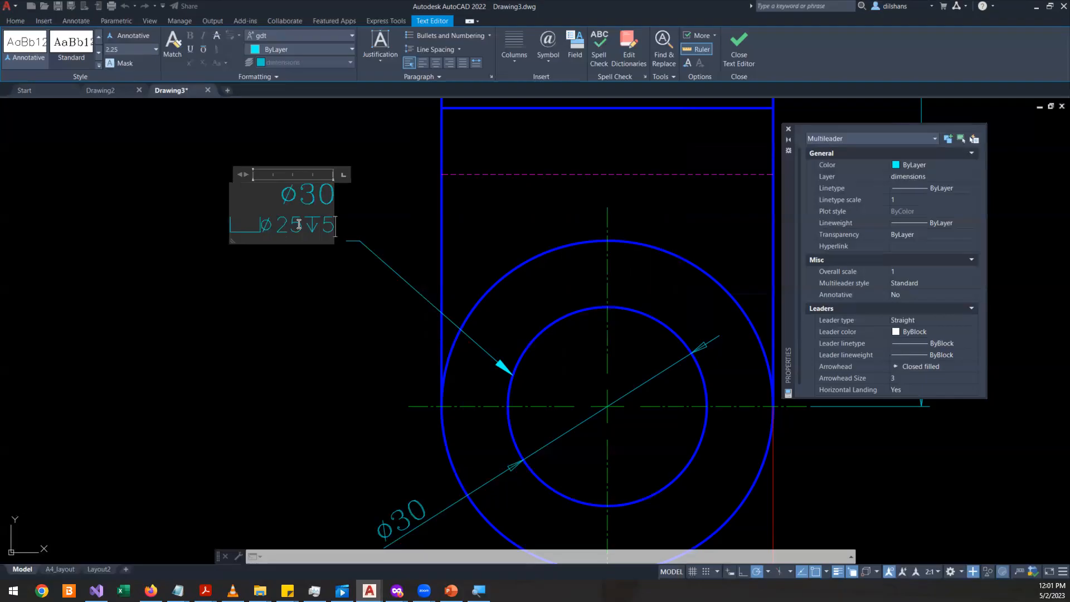
# - Set the text height of the multileader's second line, with the counterbore symbol, ø25 and depth symbol, to 3
pyautogui.click(378, 325)
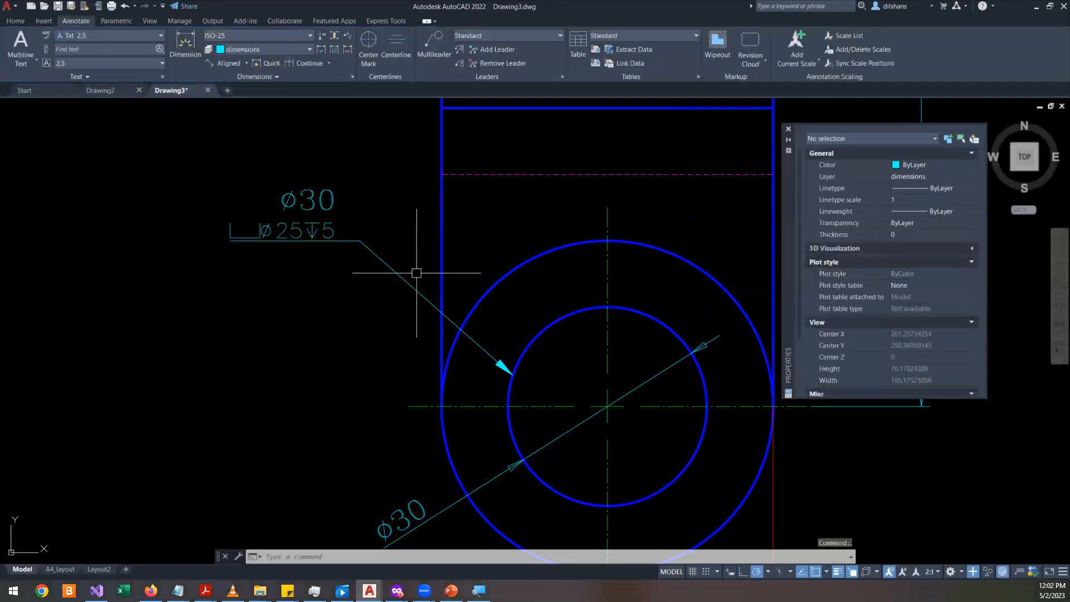
pyautogui.click(310, 231)
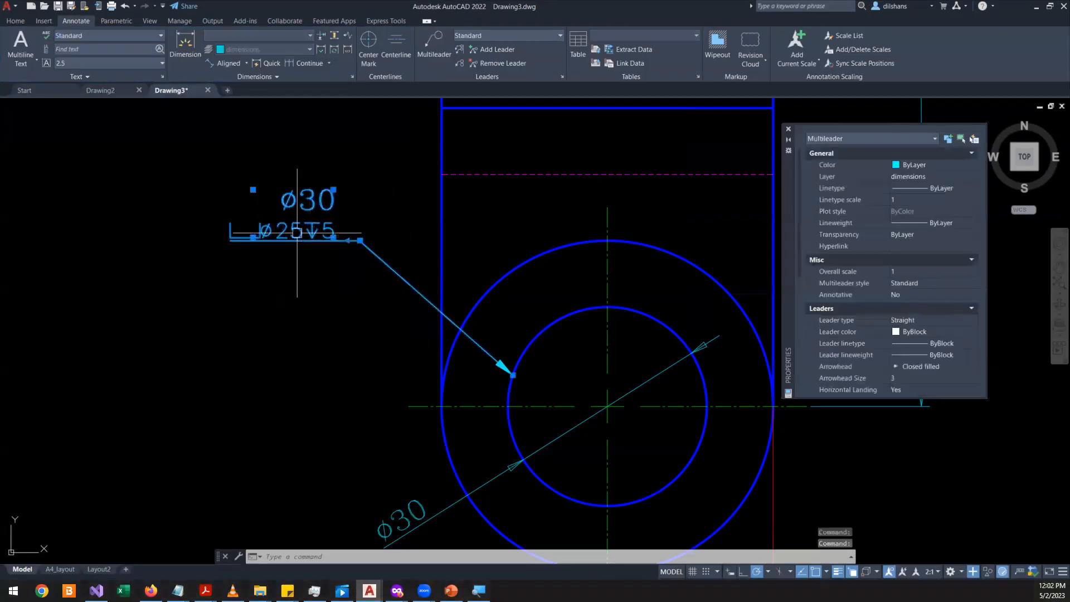
pyautogui.doubleClick(297, 232)
pyautogui.moveTo(300, 201); pyautogui.dragTo(333, 205)
pyautogui.click(280, 231)
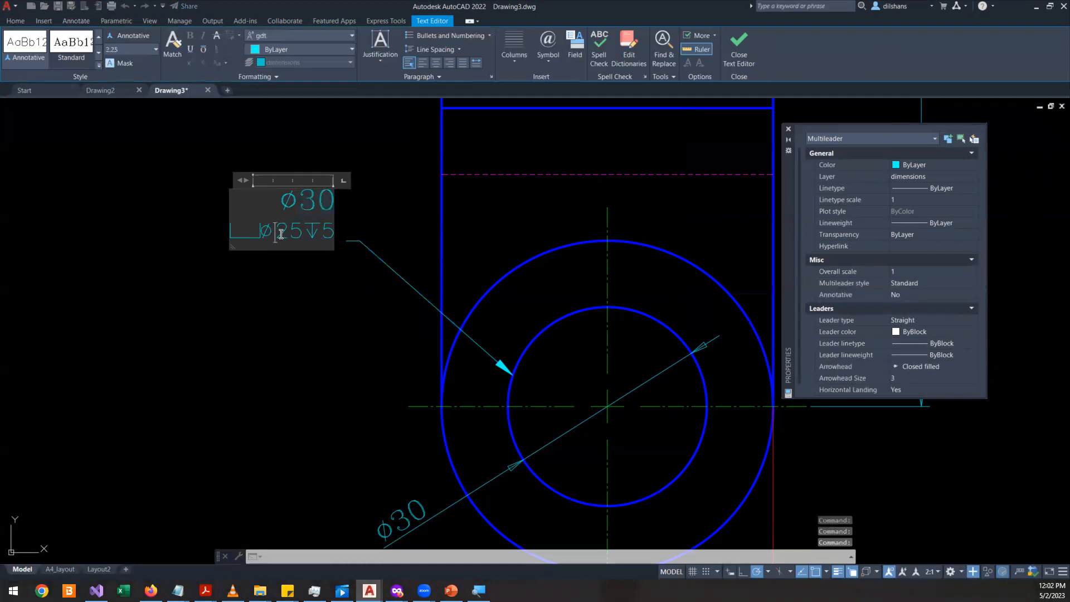
pyautogui.click(142, 52)
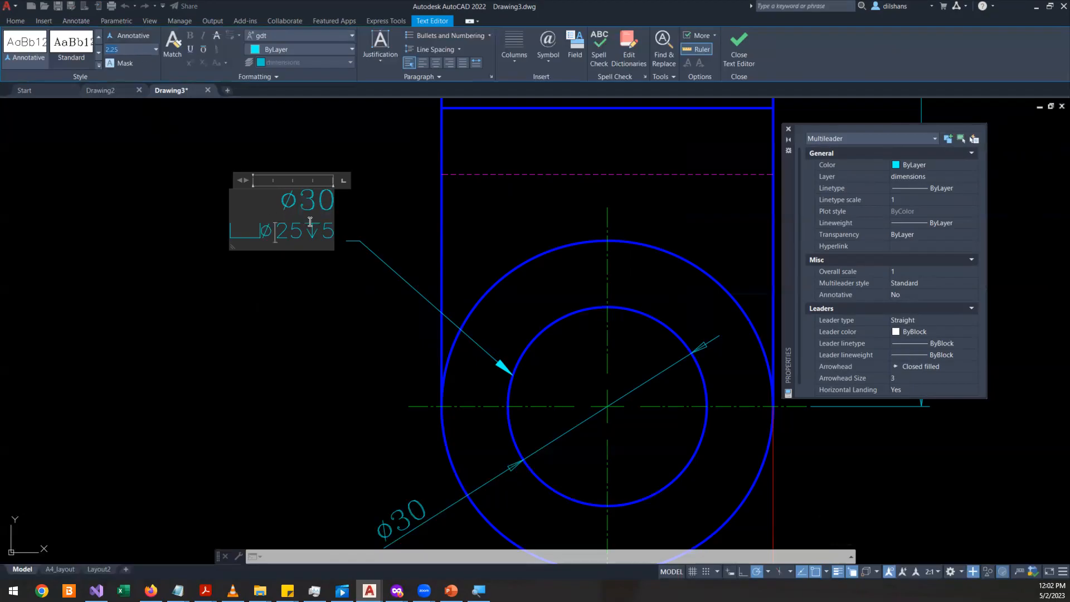
pyautogui.moveTo(335, 231); pyautogui.dragTo(190, 193)
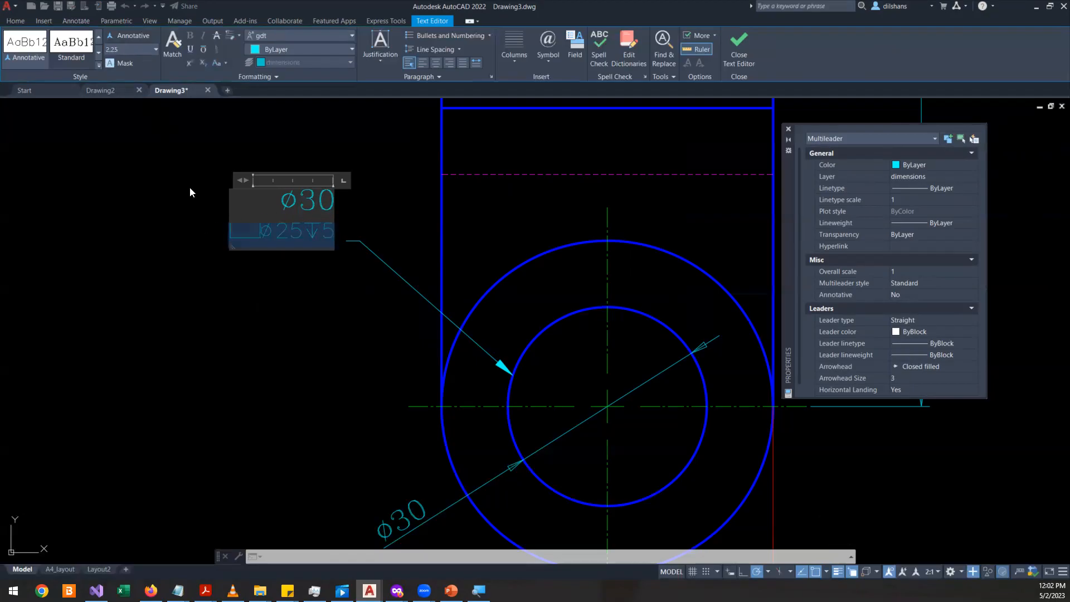
pyautogui.write('3')
pyautogui.press('Return')
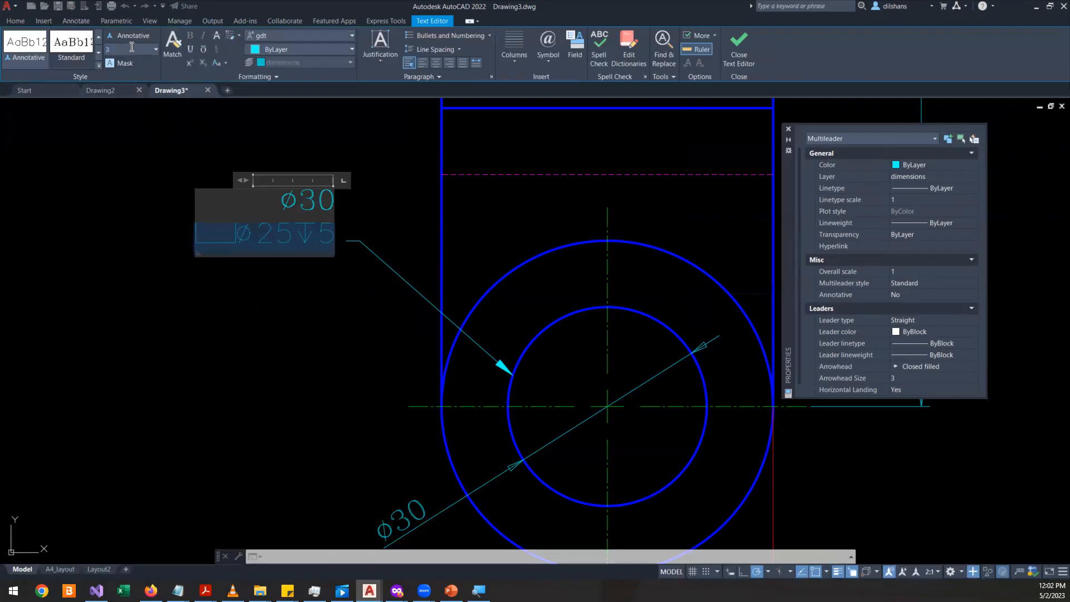
pyautogui.click(228, 272)
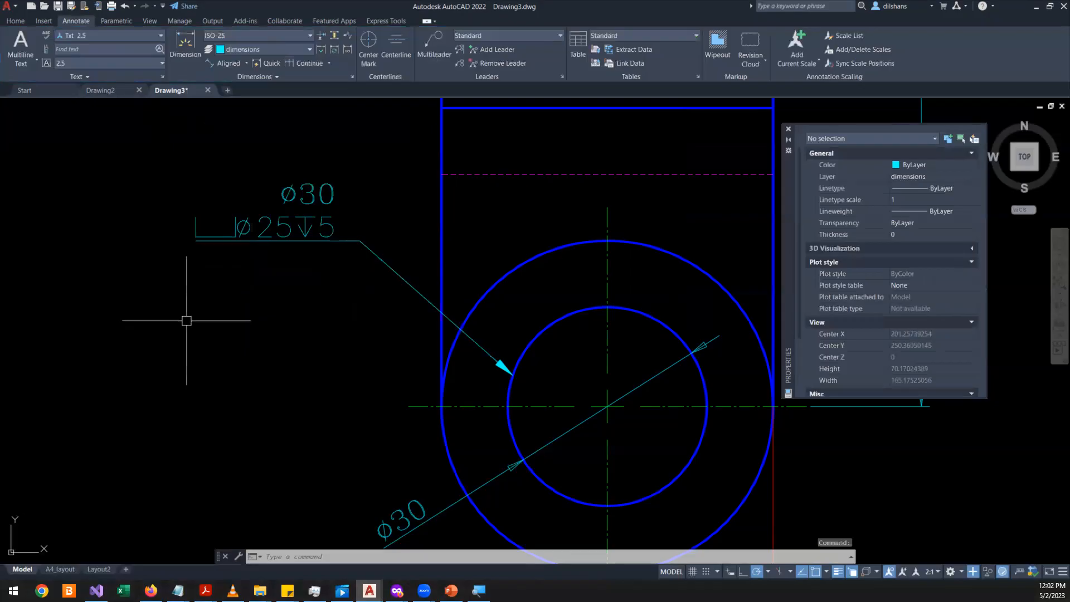
# - Compare the multileader's arrowhead with the arrowheads of the ø30 diameter dimension on the inner circle
pyautogui.click(500, 355)
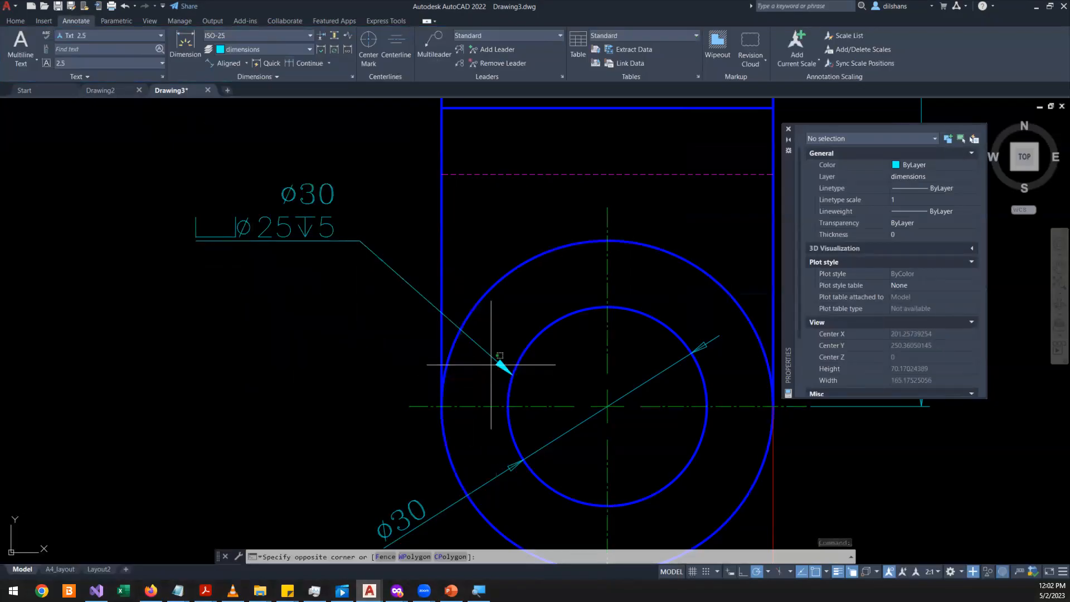
pyautogui.click(481, 359)
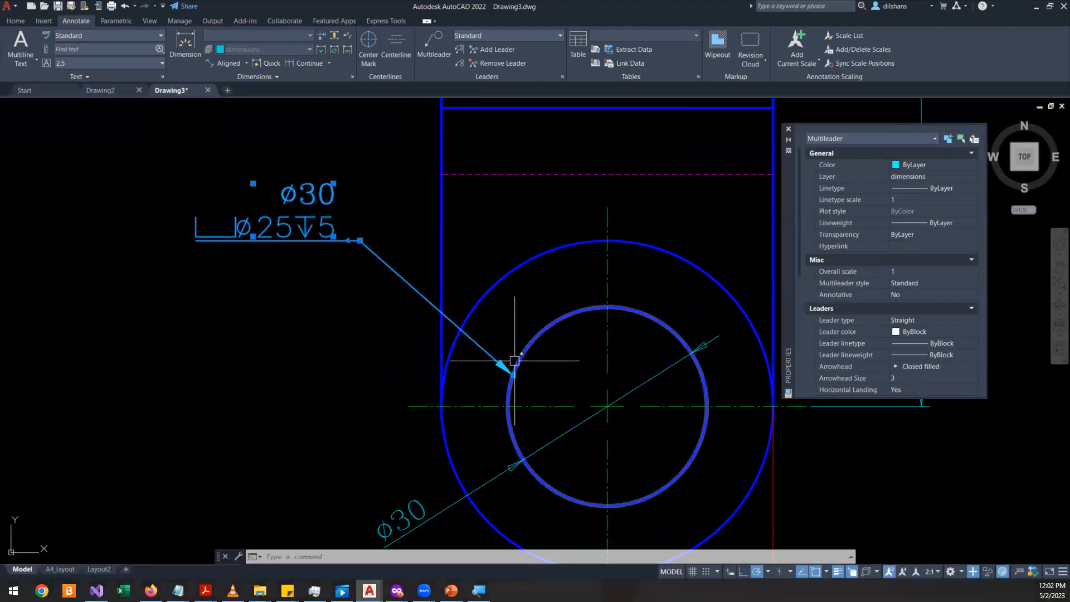
pyautogui.scroll(5, 510, 368)
pyautogui.press('Escape')
pyautogui.scroll(-6, 359, 374)
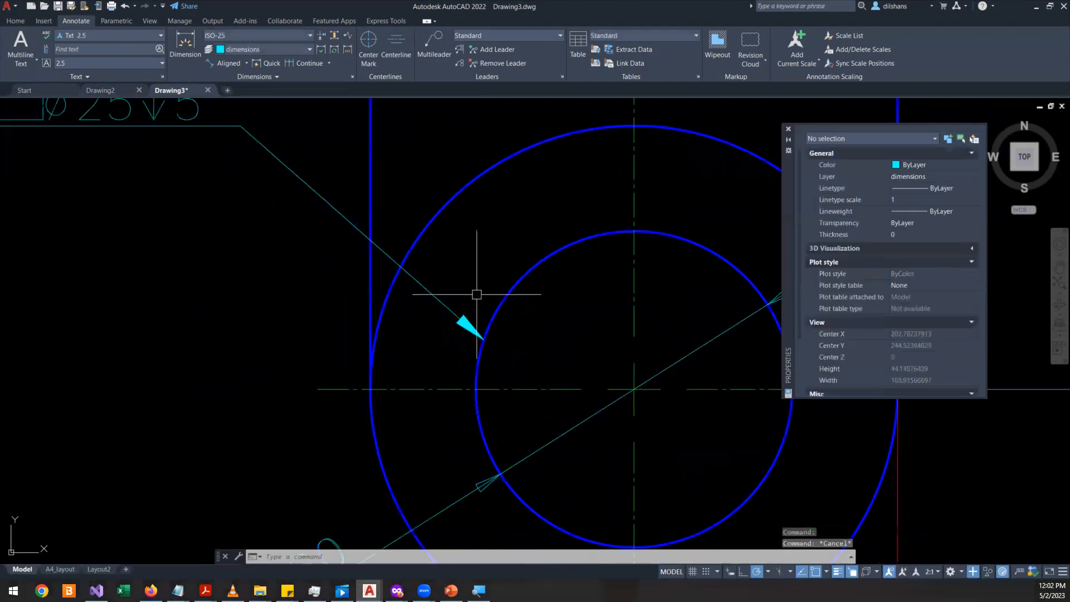
pyautogui.scroll(4, 631, 221)
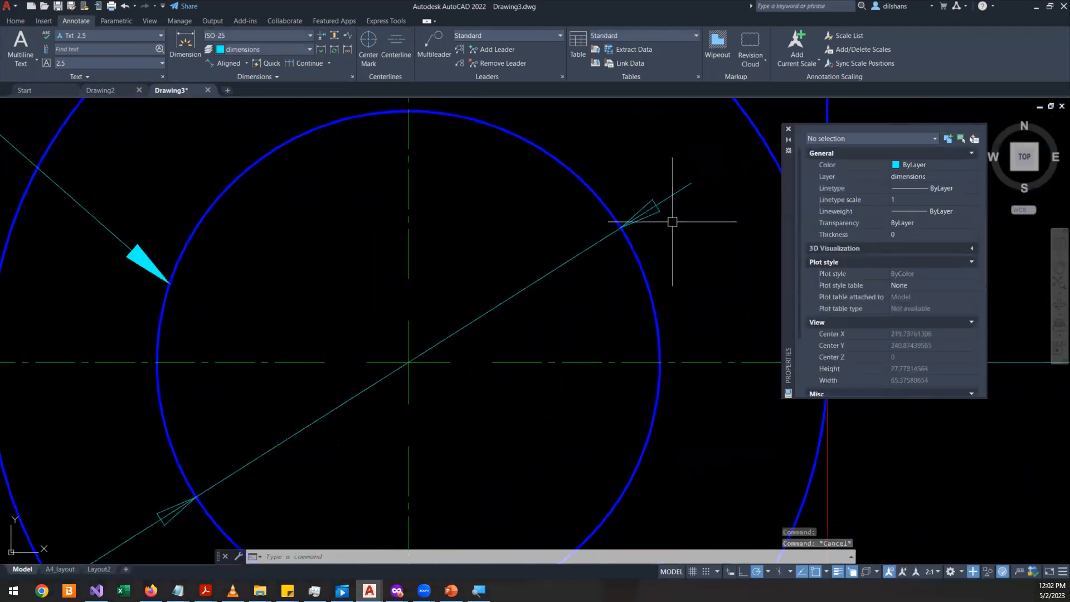
pyautogui.scroll(3, 671, 219)
pyautogui.scroll(-5, 673, 229)
pyautogui.scroll(-4, 674, 229)
# - Modify the Standard multileader style to use the Closed arrowhead symbol and check it on the hole callout
pyautogui.write('MLS')
pyautogui.press('Return')
pyautogui.click(796, 283)
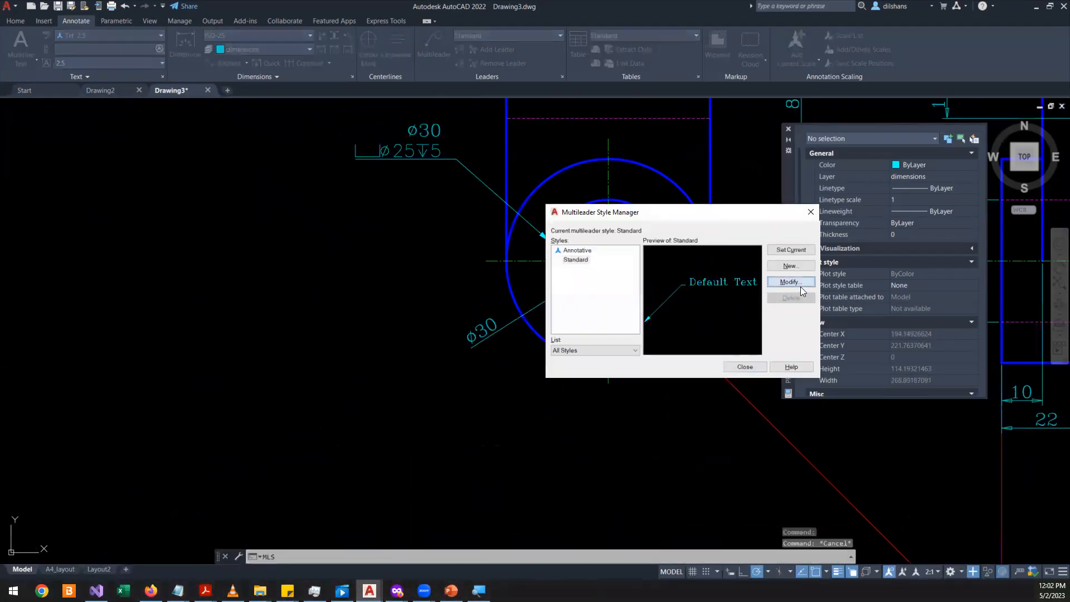
pyautogui.click(217, 114)
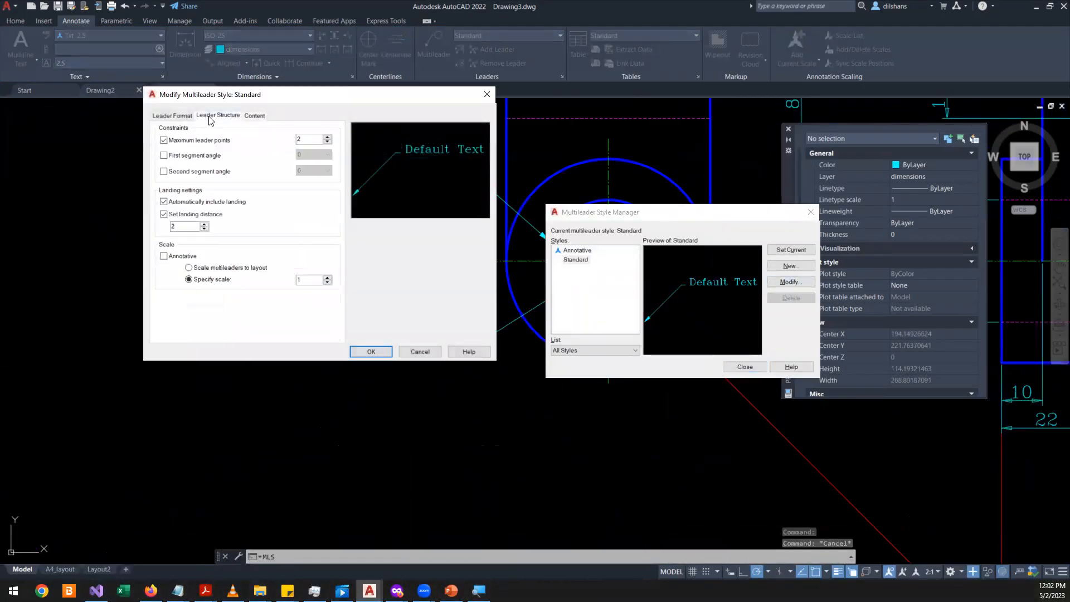
pyautogui.click(180, 116)
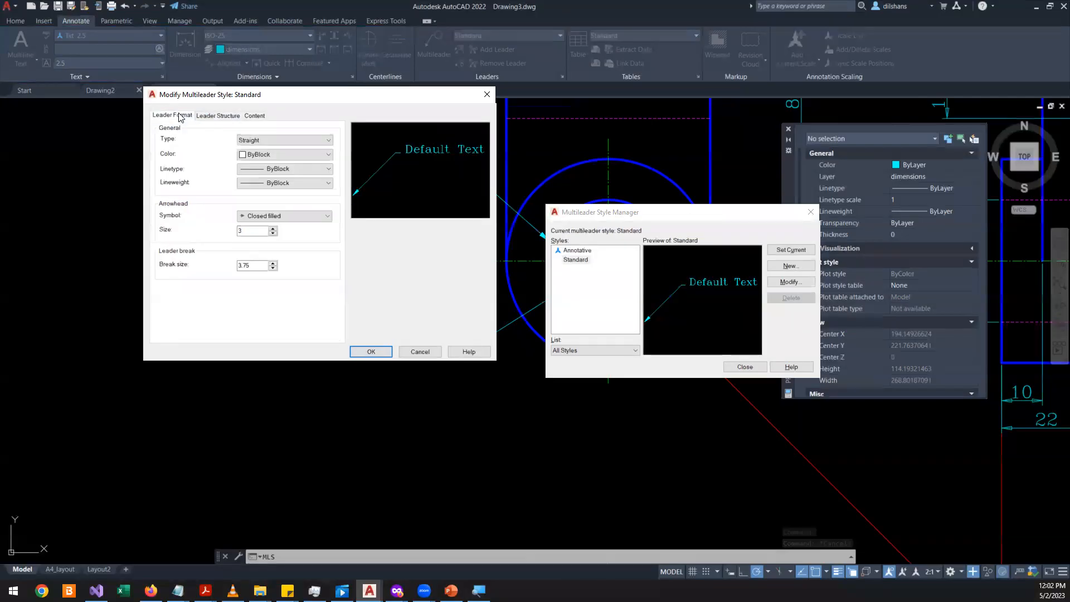
pyautogui.click(301, 216)
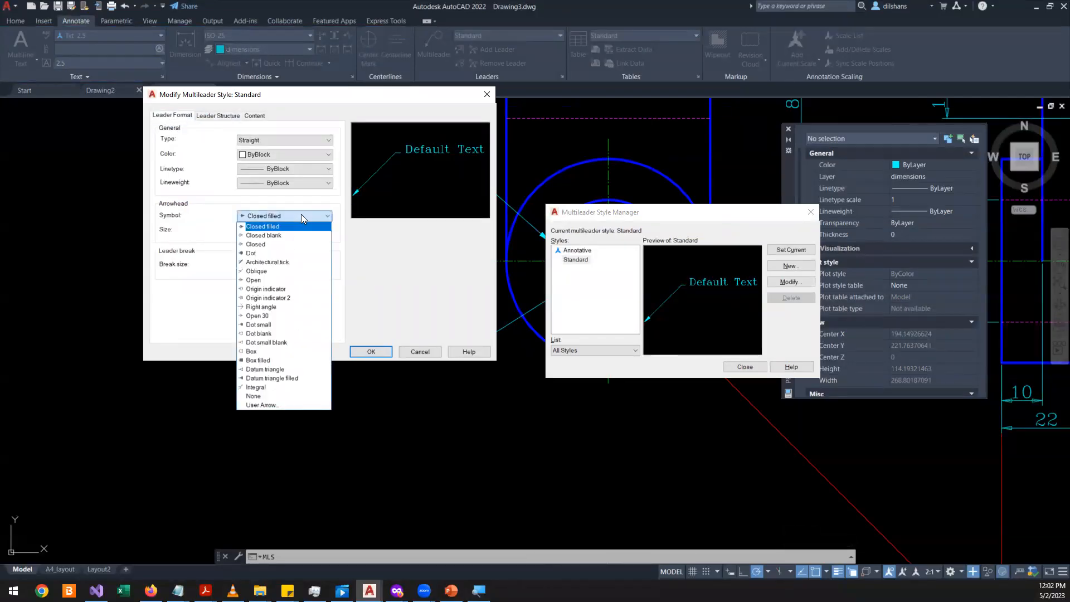
pyautogui.click(286, 246)
pyautogui.click(369, 353)
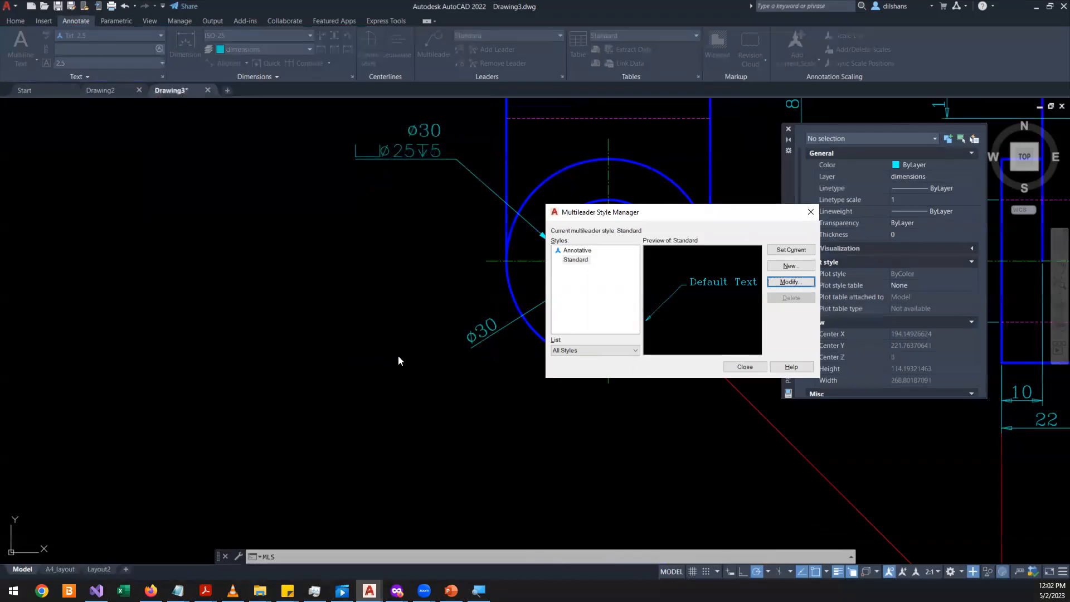
pyautogui.click(745, 367)
pyautogui.scroll(5, 546, 240)
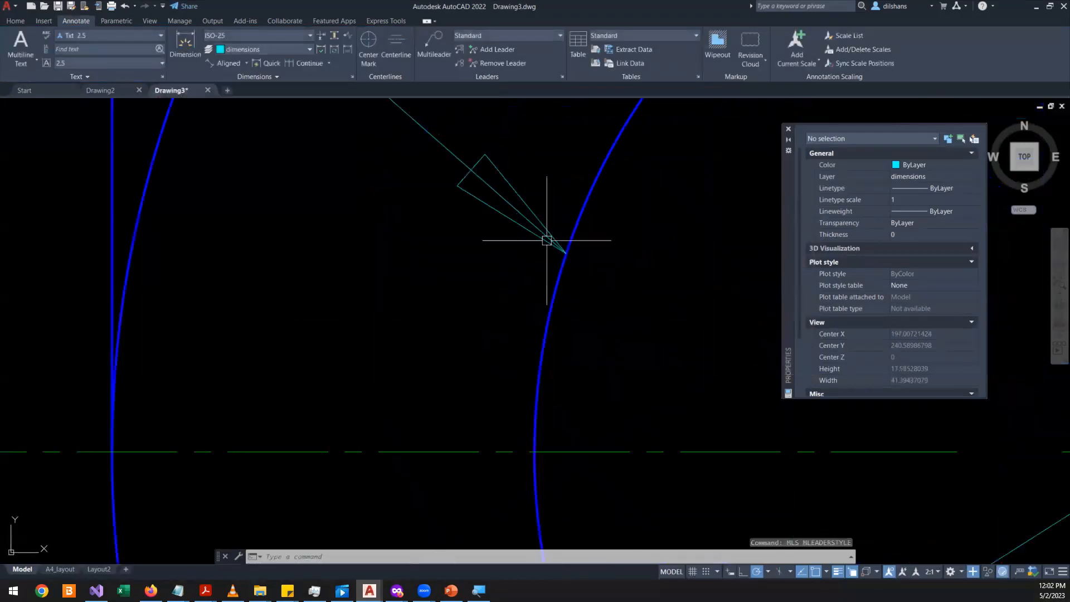
pyautogui.scroll(-5, 547, 240)
pyautogui.scroll(2, 550, 210)
pyautogui.moveTo(554, 198); pyautogui.dragTo(521, 349, button='middle')
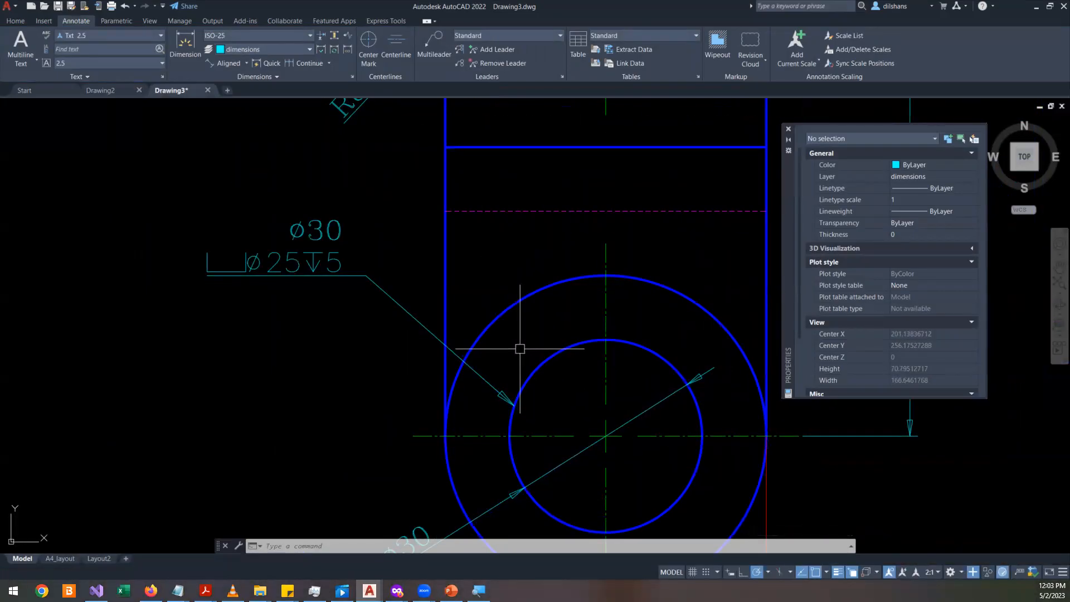
# - Try changing the font of the counterbore symbol in the multileader's second line to a roman font
pyautogui.doubleClick(265, 251)
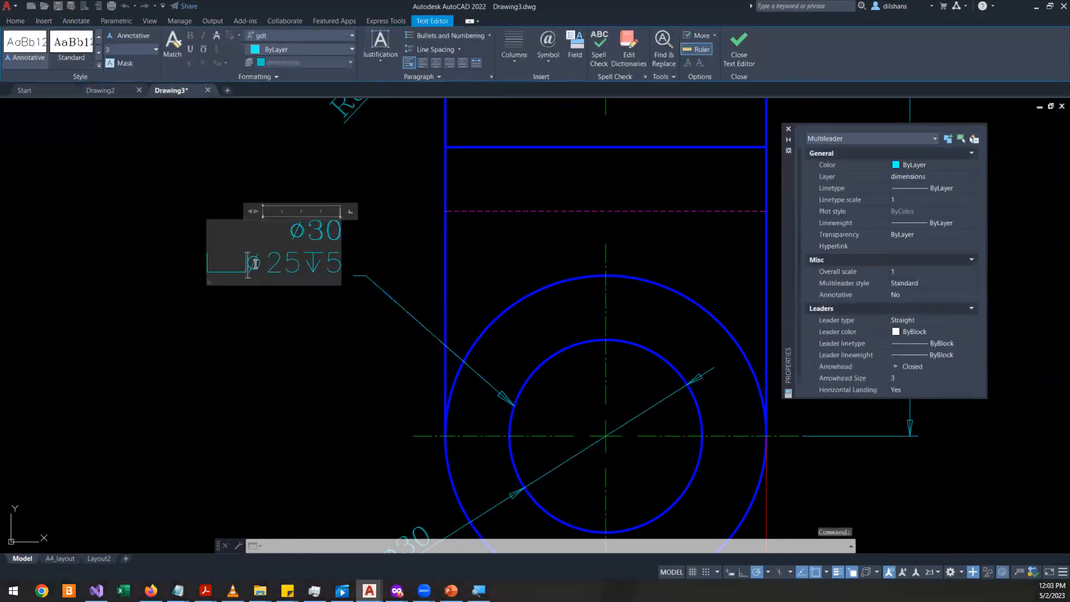
pyautogui.moveTo(254, 264); pyautogui.dragTo(265, 265)
pyautogui.click(312, 35)
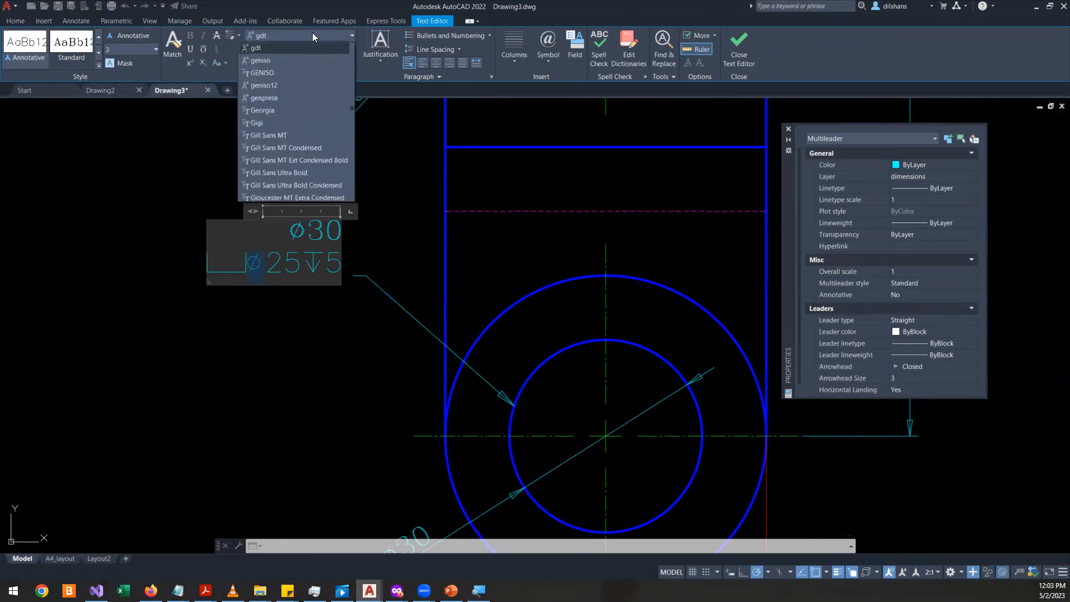
pyautogui.click(241, 266)
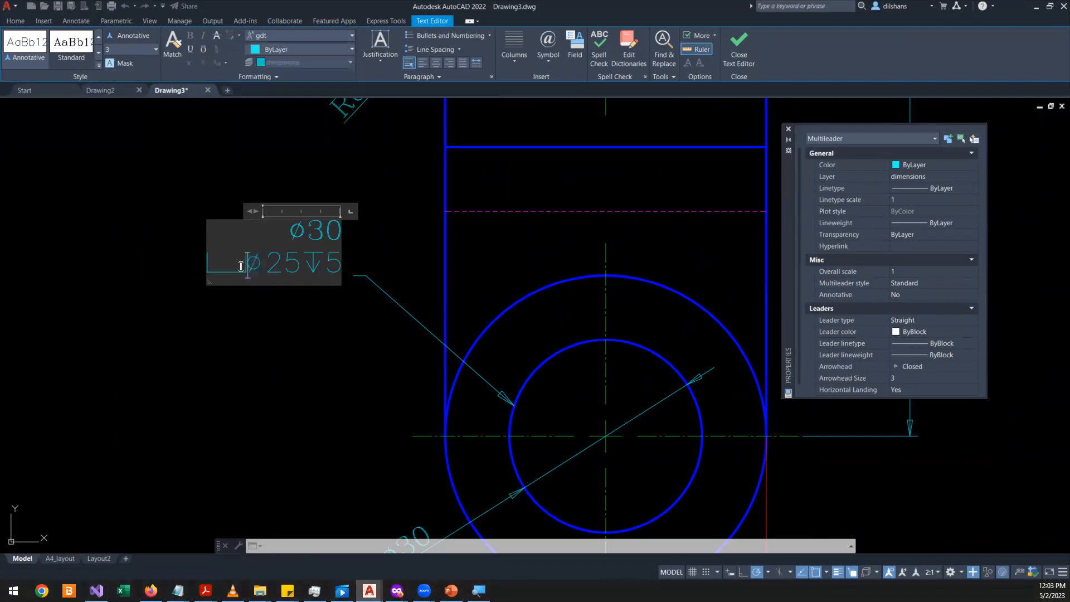
pyautogui.moveTo(240, 266); pyautogui.dragTo(215, 267)
pyautogui.click(308, 38)
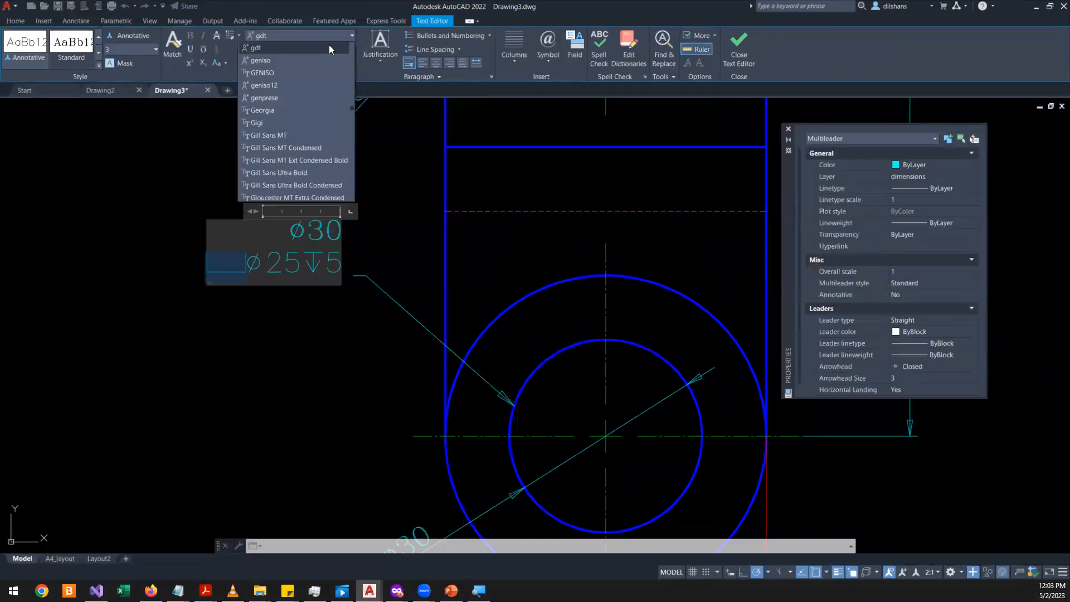
pyautogui.write('rom')
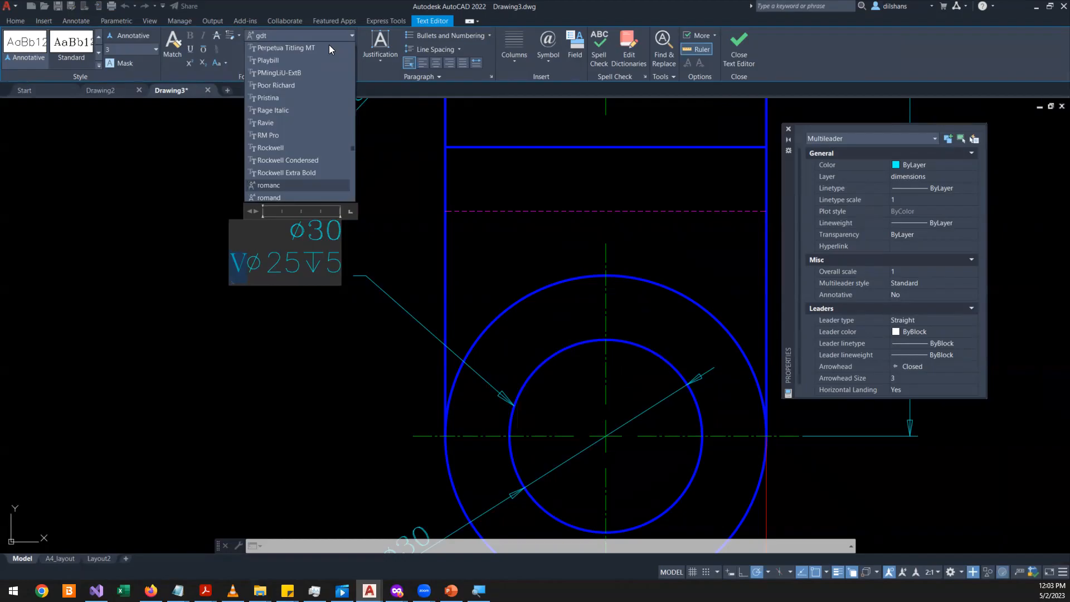
pyautogui.click(268, 35)
pyautogui.click(266, 256)
pyautogui.click(249, 268)
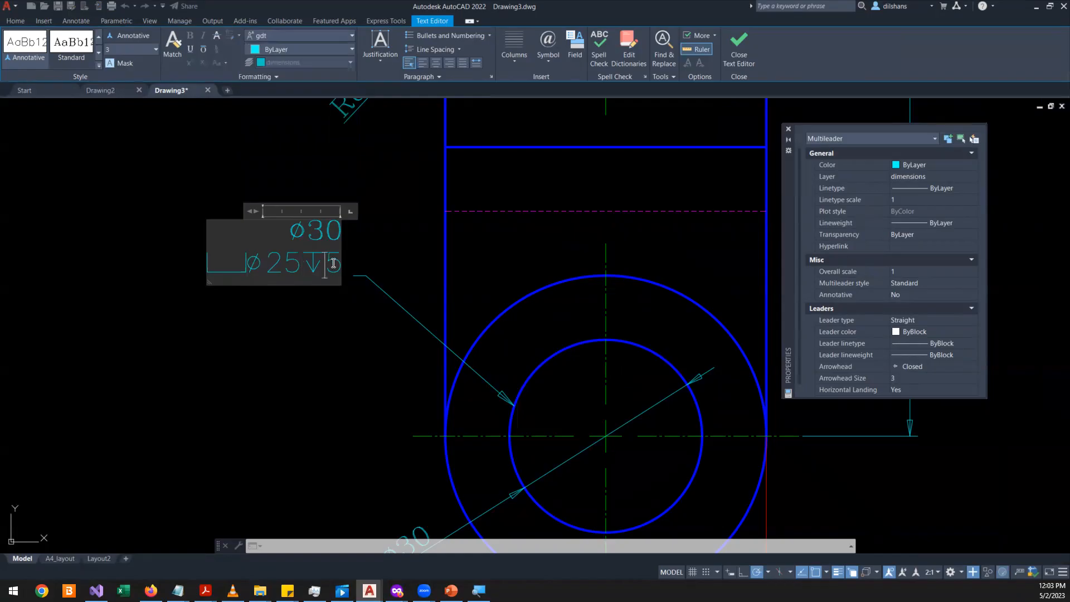
pyautogui.click(396, 277)
pyautogui.moveTo(377, 274)
pyautogui.mouseDown()
pyautogui.moveTo(287, 203)
pyautogui.moveTo(365, 277)
pyautogui.moveTo(383, 172)
pyautogui.mouseUp()
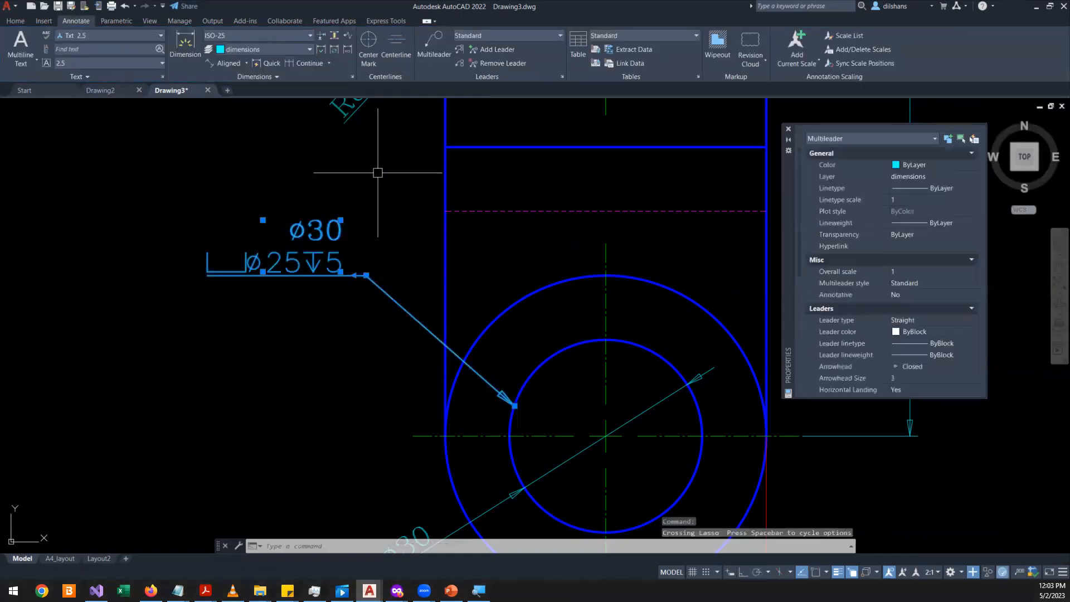
pyautogui.press('Escape')
pyautogui.press('Escape')
# - Try a roman font on only the ø25 text in the multileader's second line
pyautogui.doubleClick(303, 265)
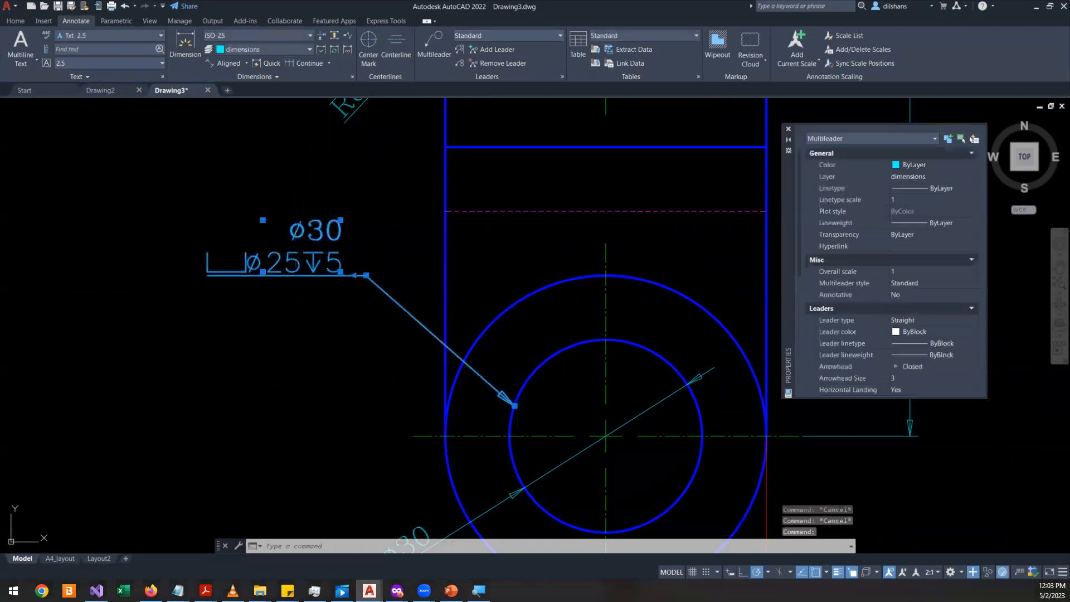
pyautogui.moveTo(303, 265); pyautogui.dragTo(248, 266)
pyautogui.click(309, 34)
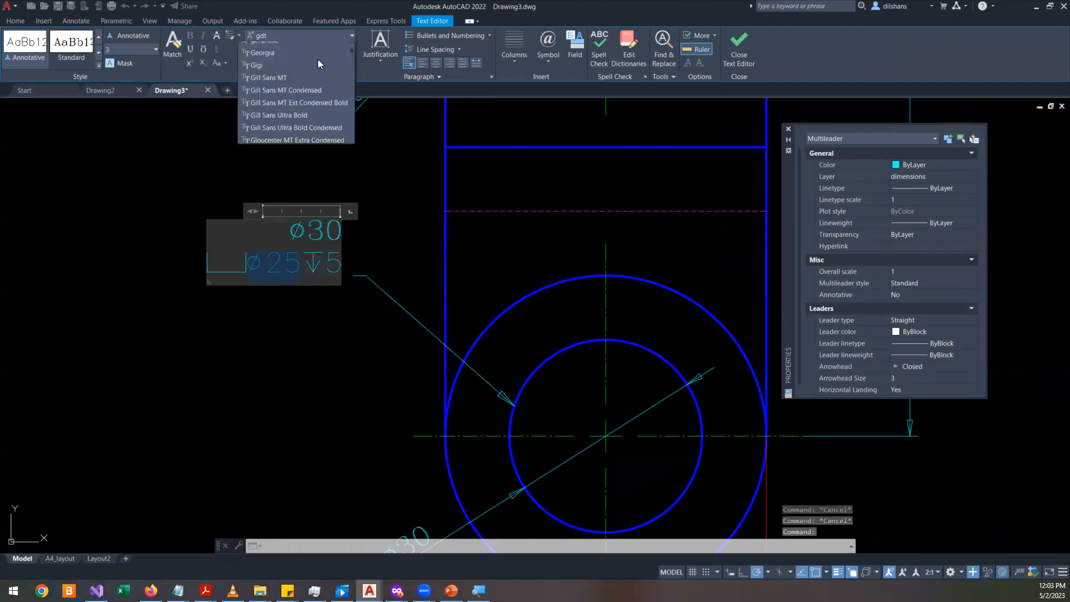
pyautogui.scroll(-2, 317, 60)
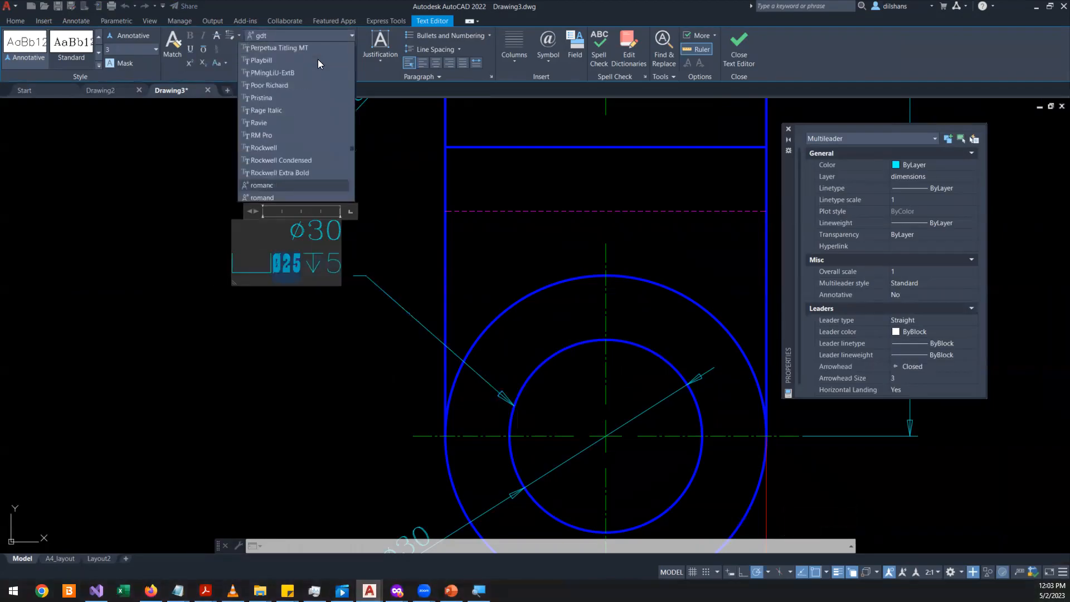
pyautogui.press('Escape')
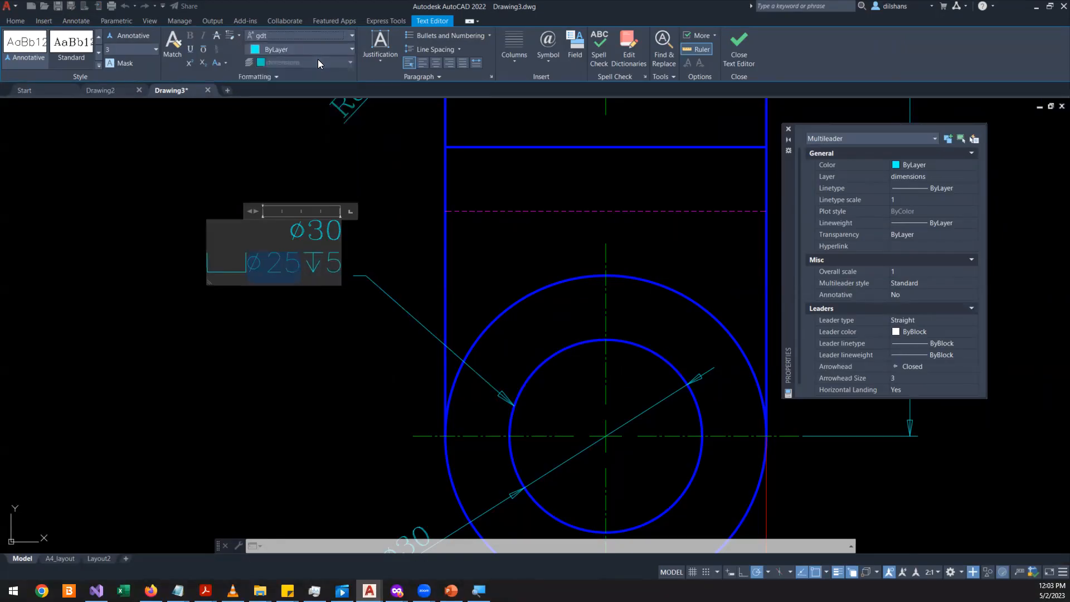
pyautogui.click(289, 172)
pyautogui.click(296, 267)
pyautogui.press('Escape')
pyautogui.press('Escape')
# - Examine the finished counterbore callout's two text lines, its arrowhead on the inner circle and the surrounding dimensions
pyautogui.click(278, 259)
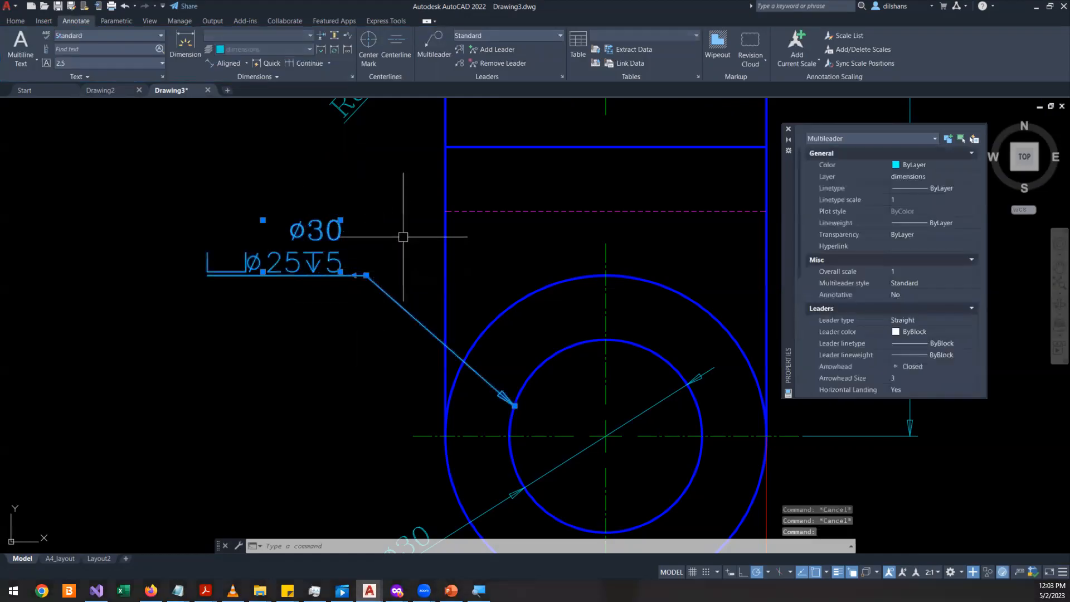
pyautogui.scroll(2, 379, 266)
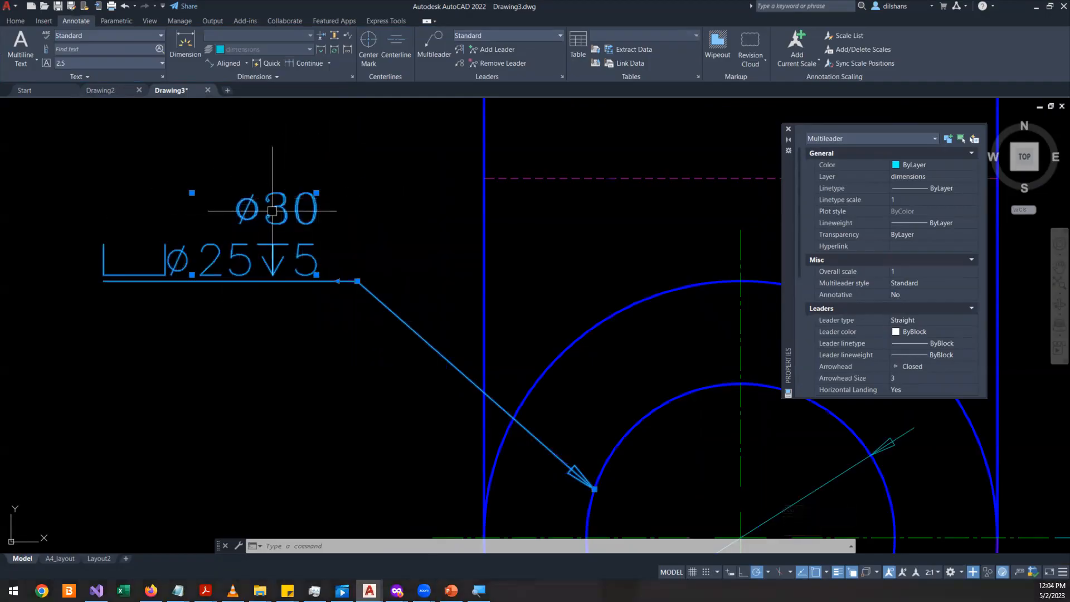
pyautogui.moveTo(246, 213)
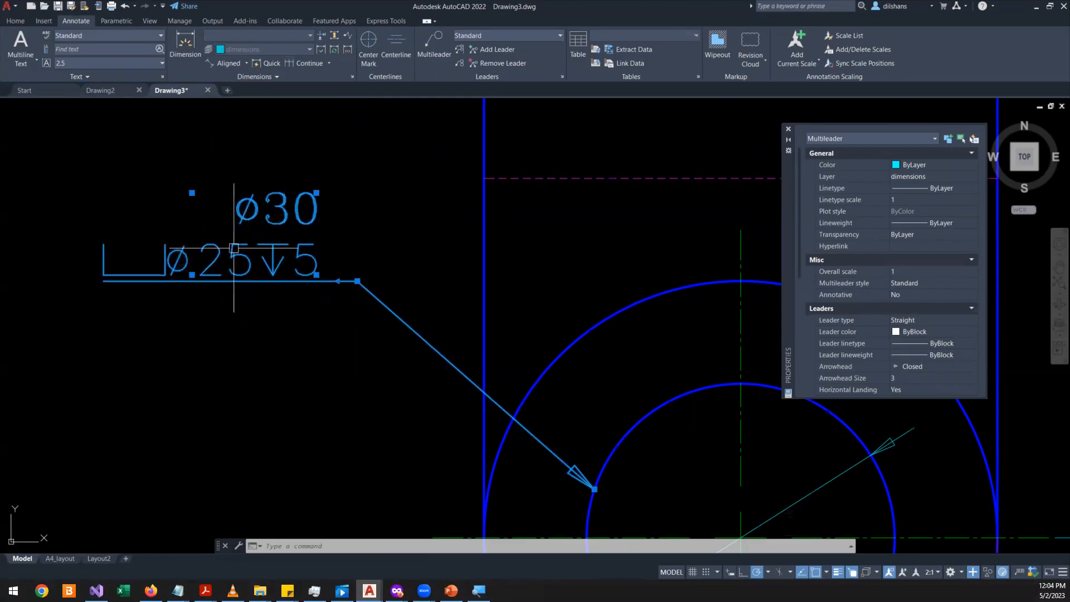
pyautogui.scroll(-4, 249, 263)
pyautogui.scroll(6, 453, 394)
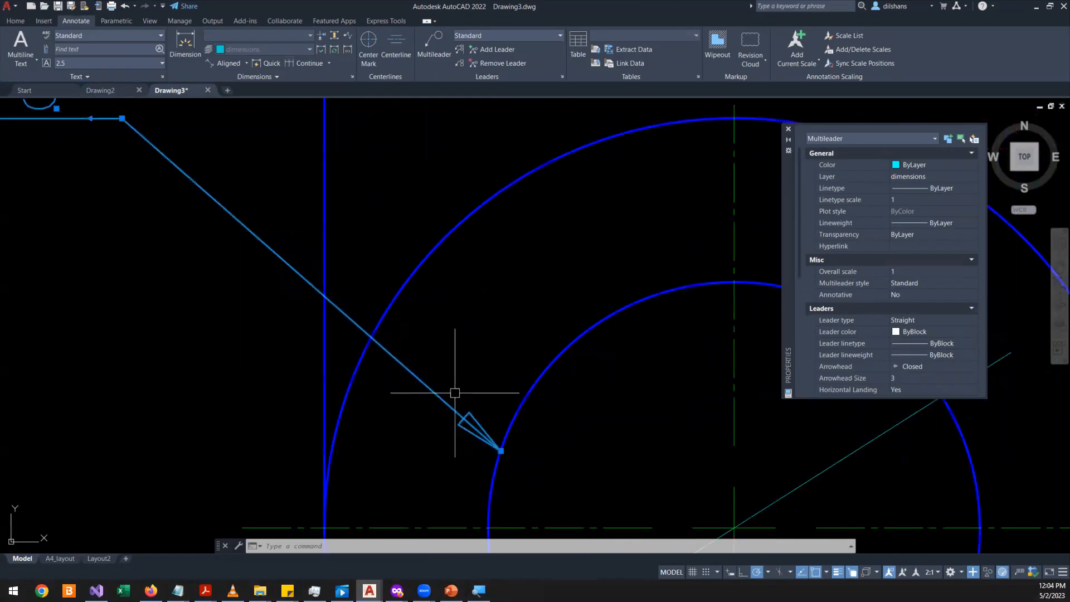
pyautogui.scroll(-6, 459, 389)
pyautogui.scroll(-5, 457, 385)
pyautogui.scroll(5, 436, 318)
pyautogui.scroll(2, 439, 320)
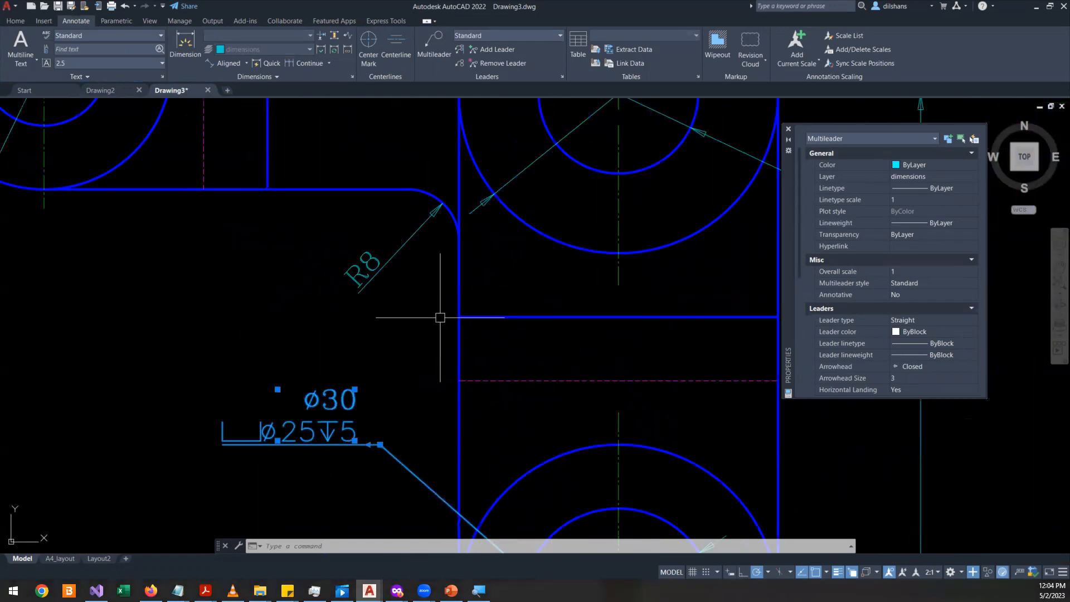
# - Regenerate the drawing and compare the counterbore callout's arrowhead with the arrowheads of the surrounding dimensions
pyautogui.press('Escape')
pyautogui.write('re')
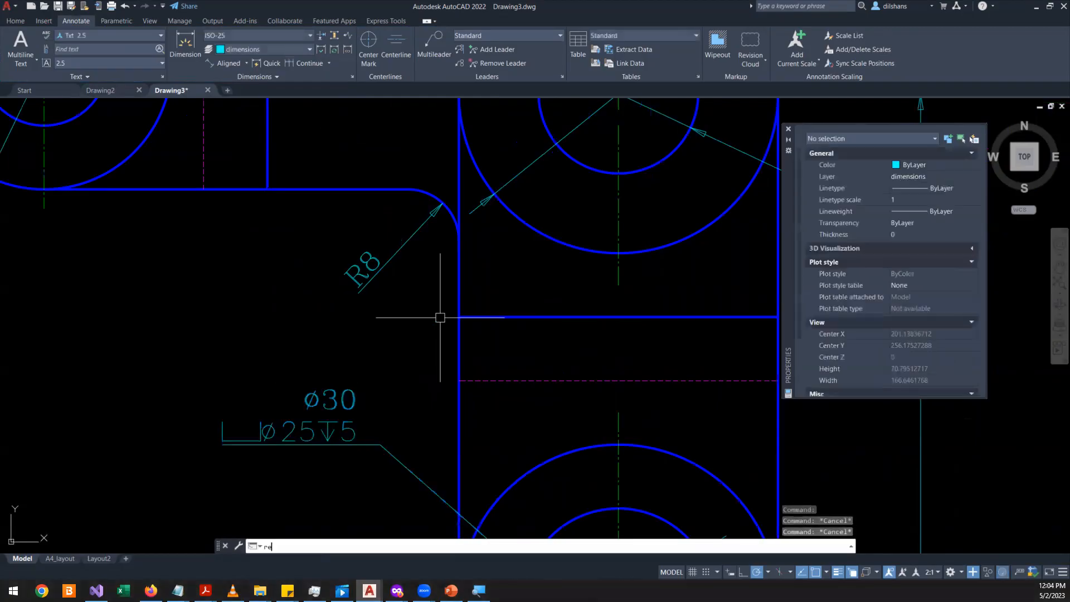
pyautogui.press('Return')
pyautogui.scroll(-2, 411, 279)
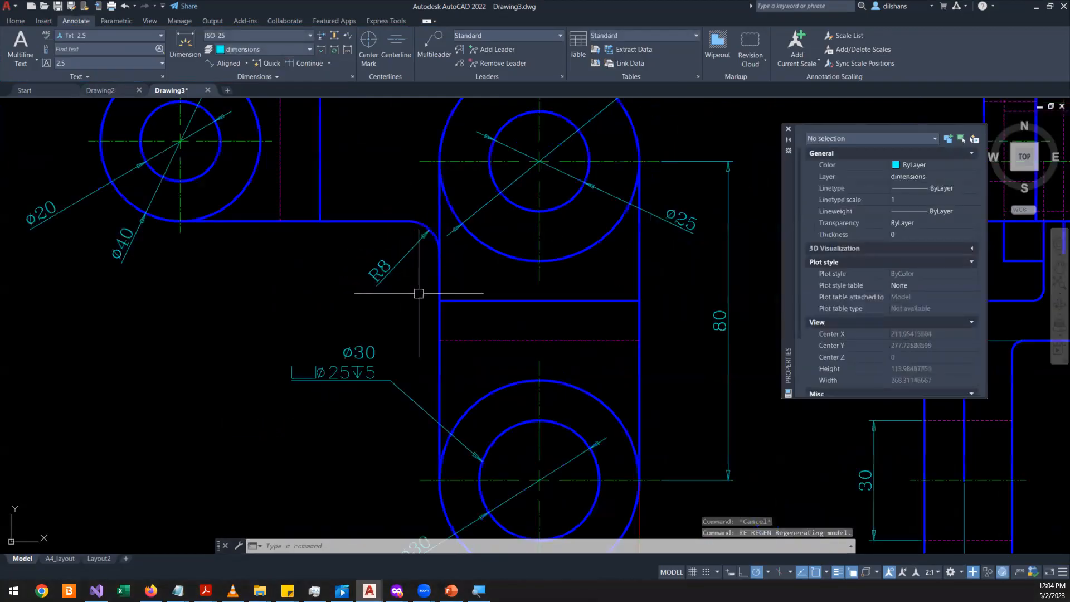
pyautogui.scroll(2, 463, 382)
pyautogui.scroll(-2, 464, 386)
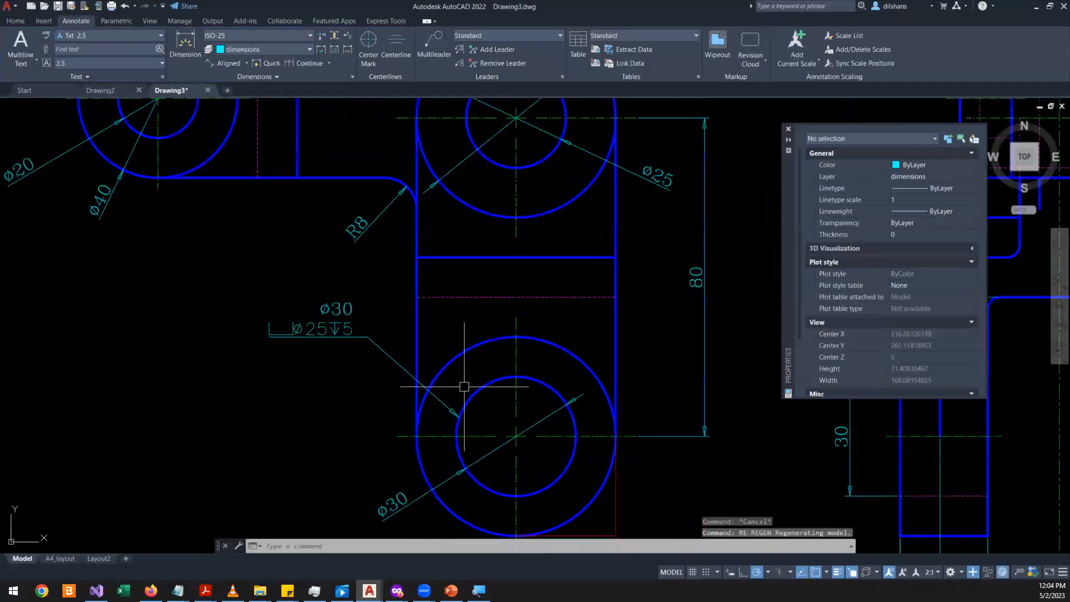
pyautogui.scroll(2, 464, 386)
pyautogui.scroll(-2, 458, 393)
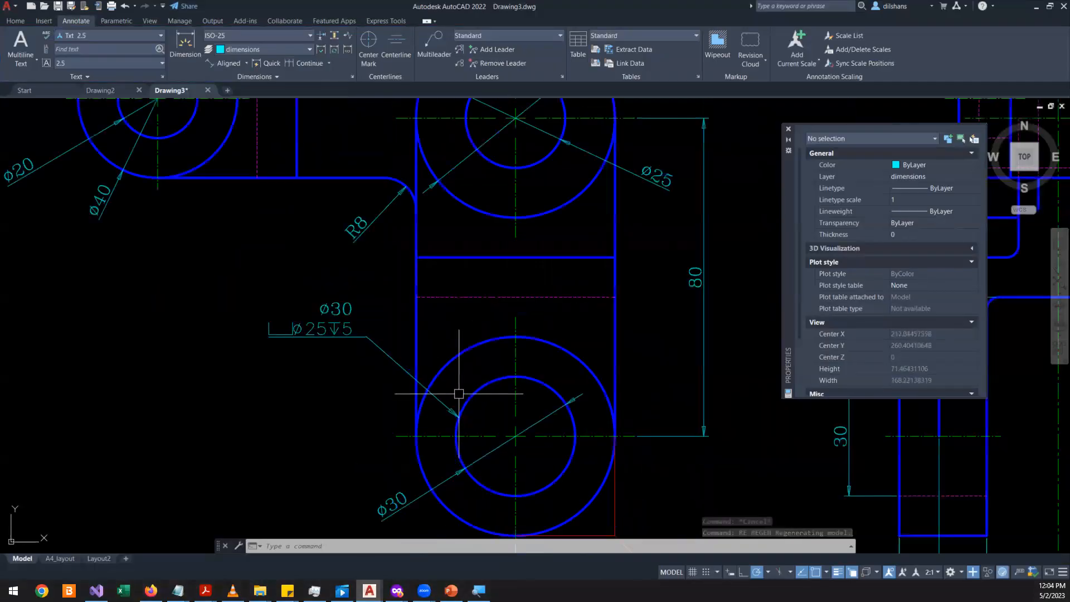
pyautogui.scroll(3, 615, 399)
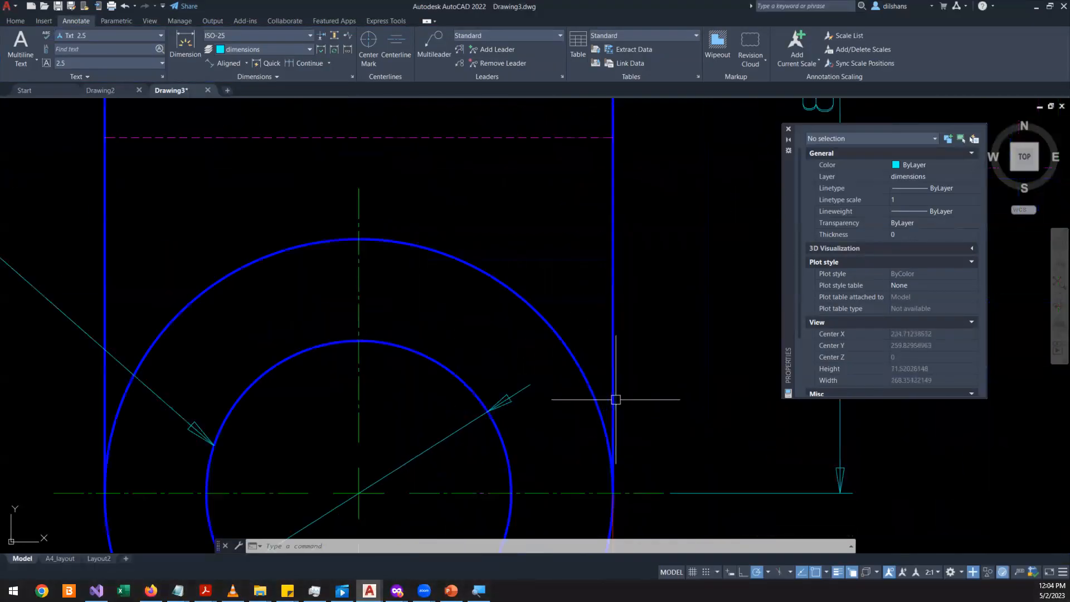
pyautogui.scroll(-2, 615, 400)
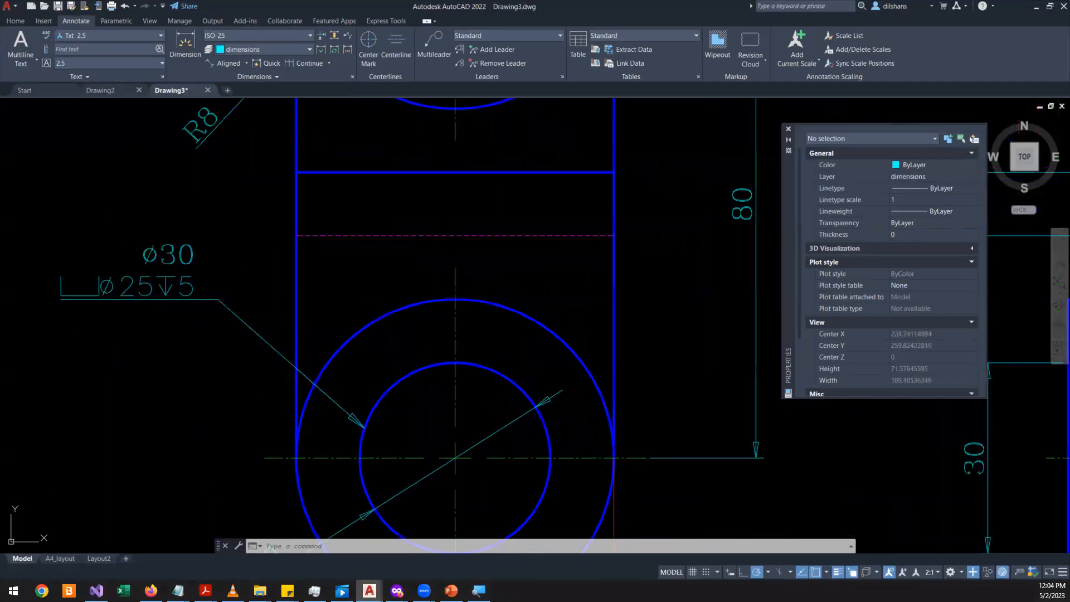
# - Examine the counterbore callout's text, landing line and grips, both up close and against the surrounding views
pyautogui.click(218, 300)
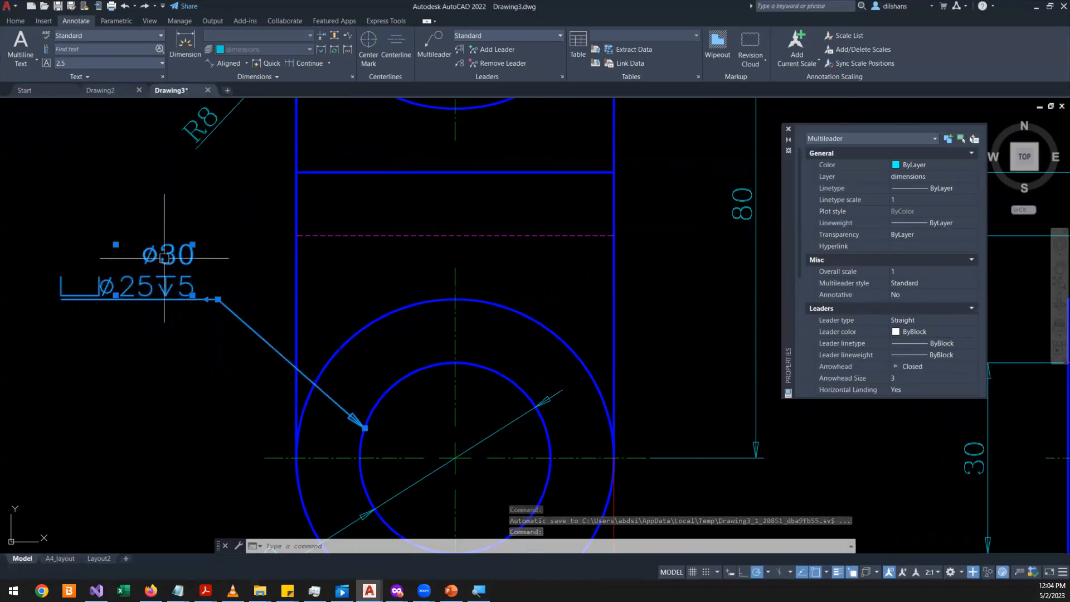
pyautogui.scroll(2, 134, 268)
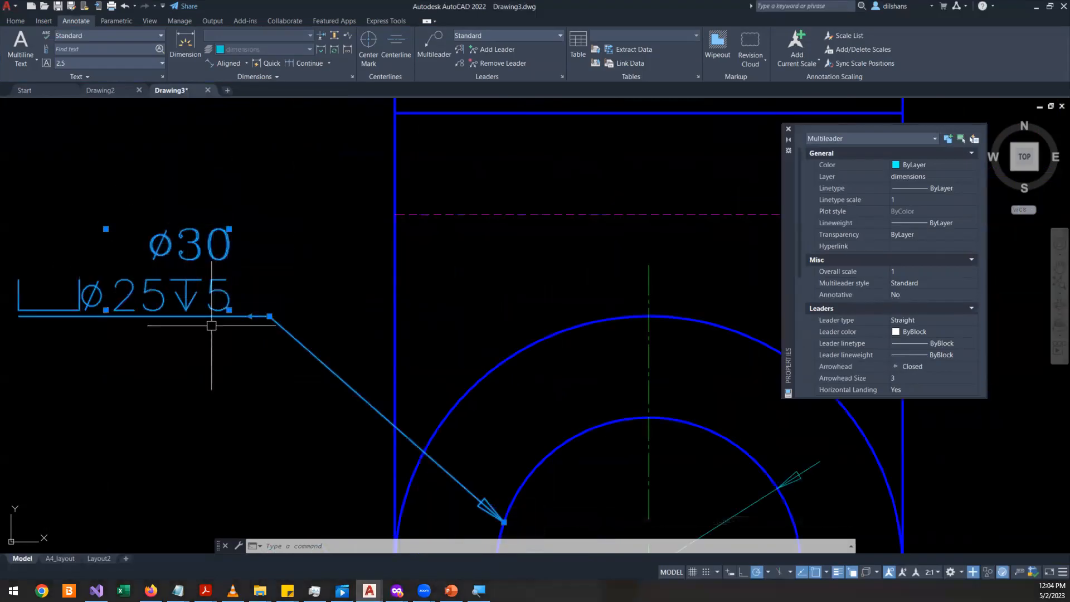
pyautogui.scroll(-2, 211, 326)
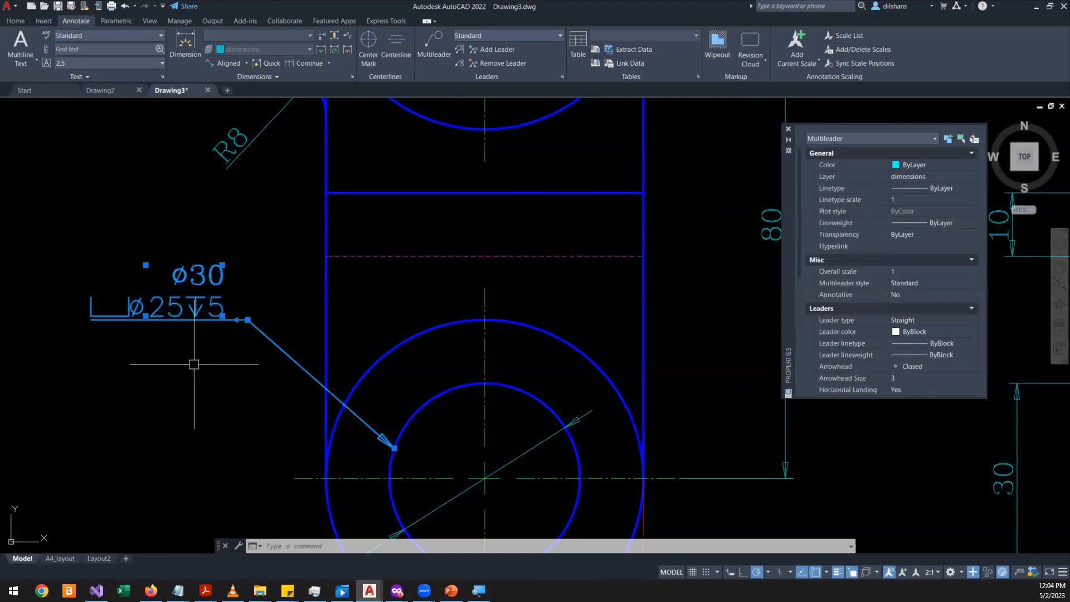
pyautogui.scroll(-6, 219, 347)
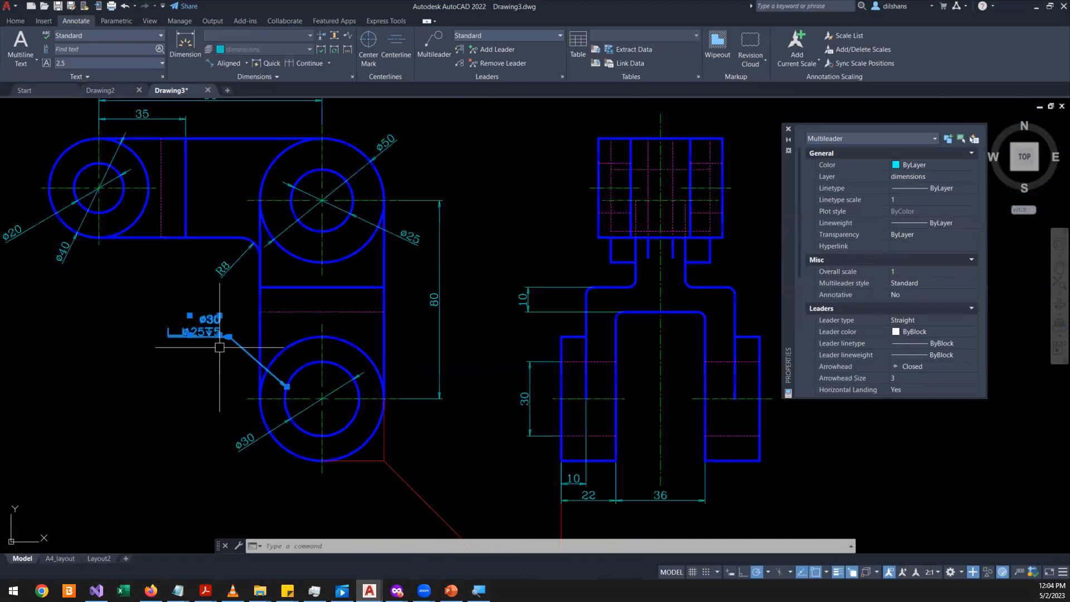
pyautogui.scroll(6, 219, 347)
pyautogui.scroll(-5, 219, 347)
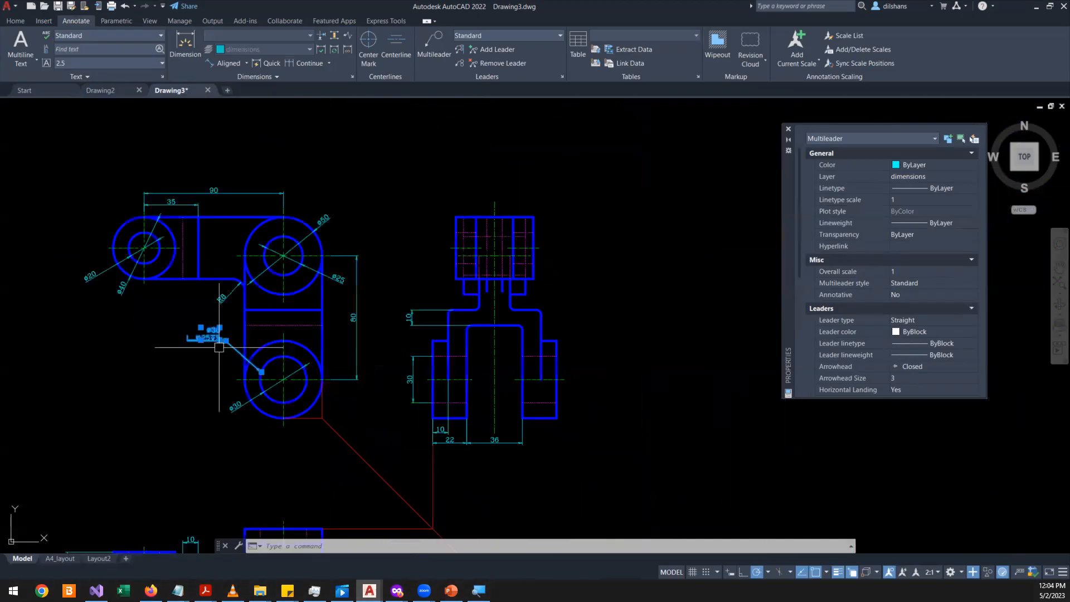
pyautogui.scroll(5, 219, 348)
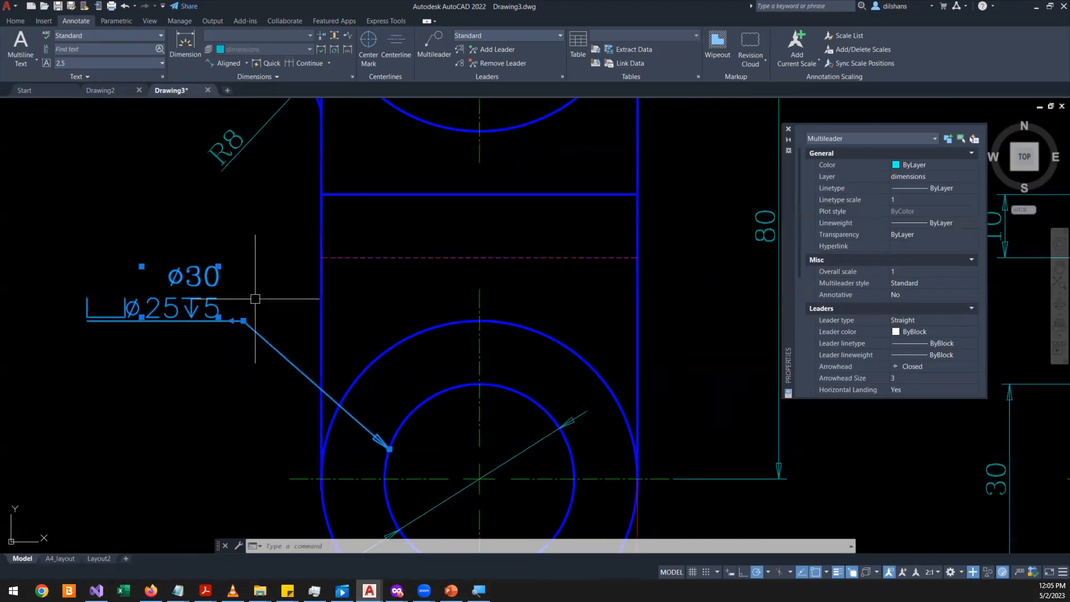
pyautogui.moveTo(59, 229)
pyautogui.mouseDown()
pyautogui.moveTo(215, 368)
pyautogui.moveTo(293, 209)
pyautogui.mouseUp()
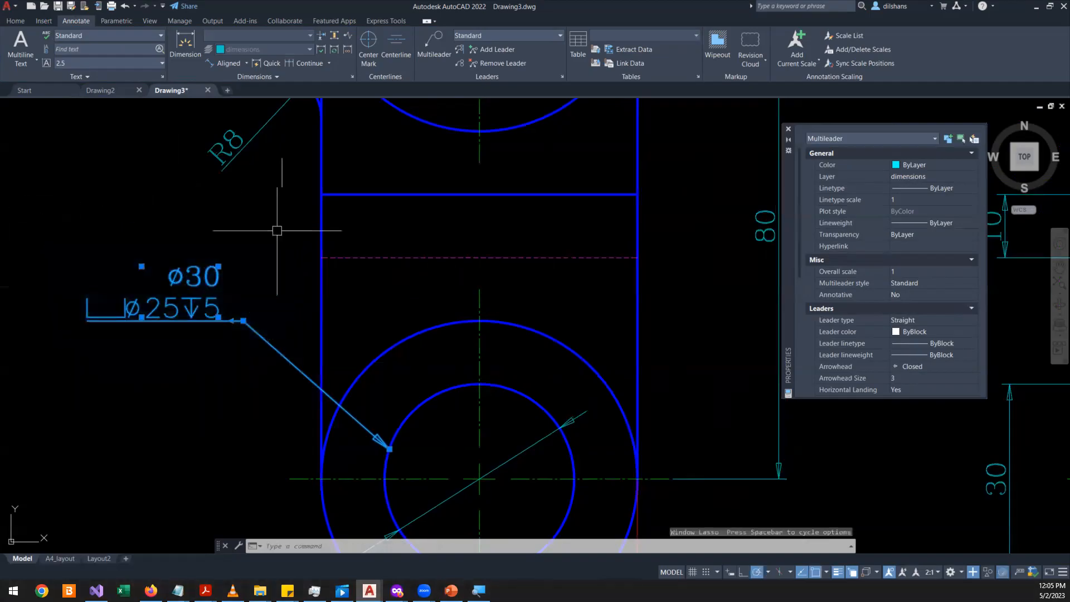
pyautogui.press('Escape')
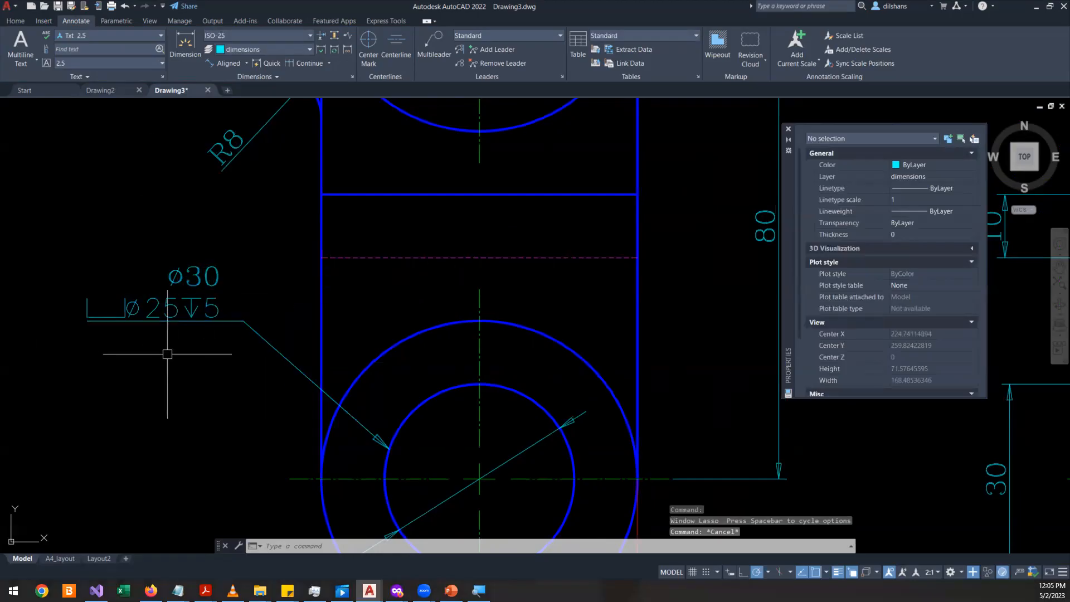
# - Review the Standard multileader style's leader structure, leader format and available arrowhead symbols
pyautogui.scroll(-4, 250, 323)
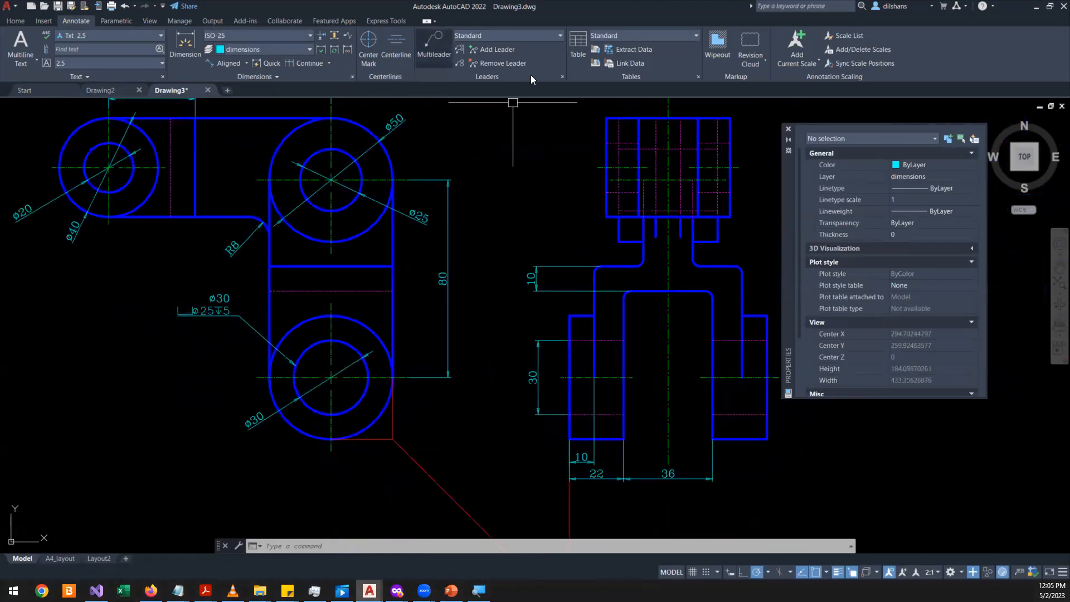
pyautogui.click(561, 76)
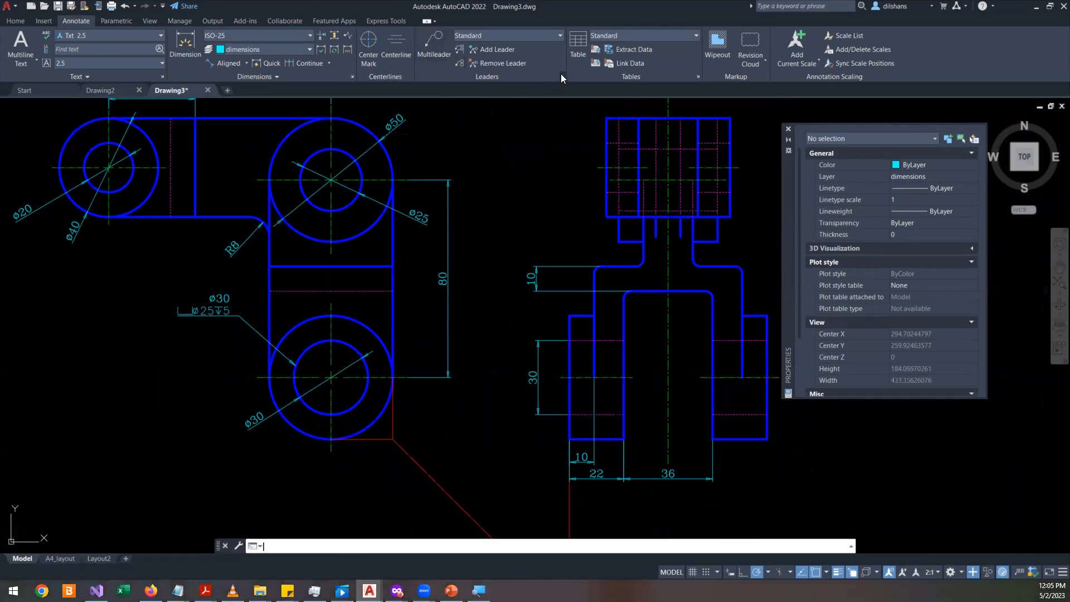
pyautogui.click(789, 282)
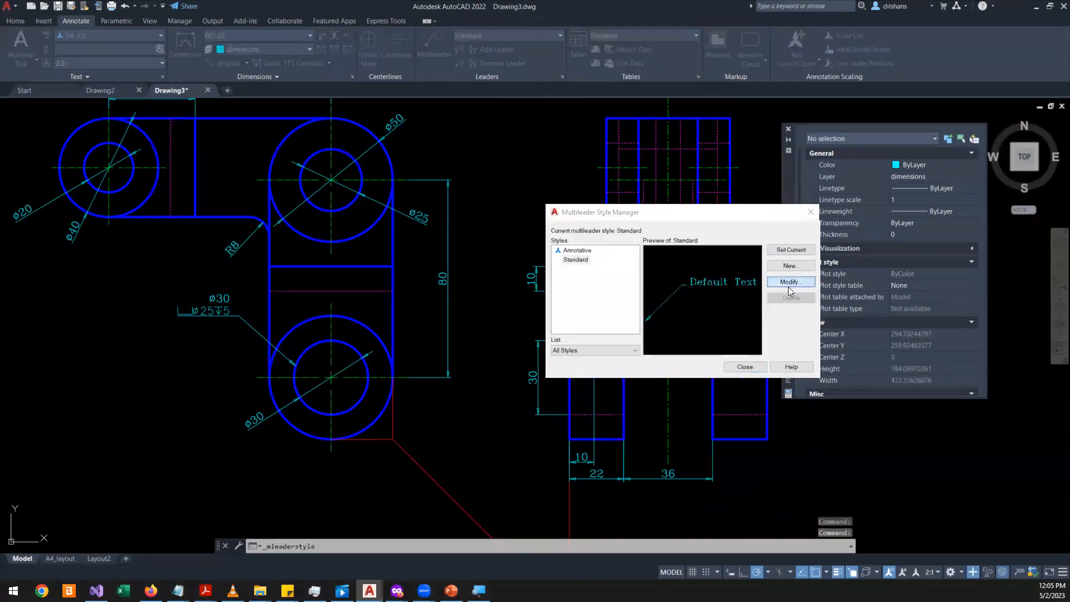
pyautogui.click(222, 115)
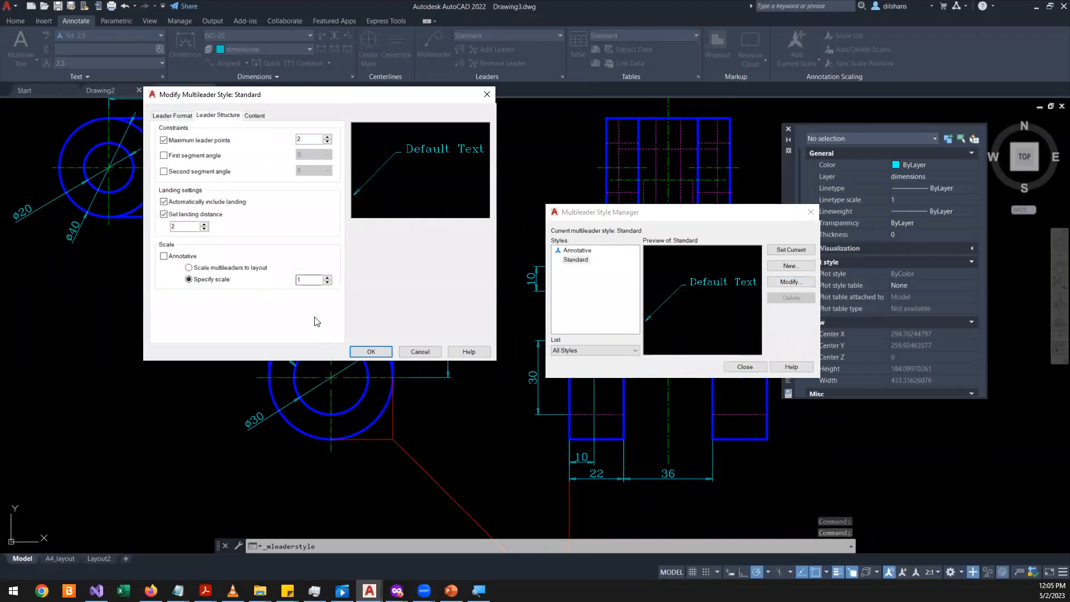
pyautogui.click(186, 116)
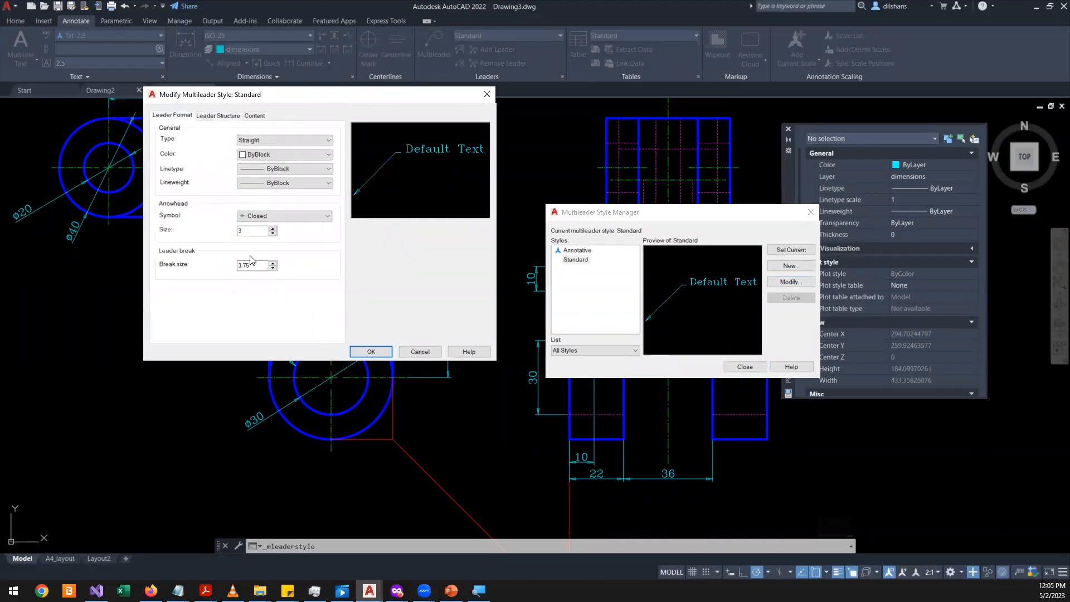
pyautogui.click(264, 216)
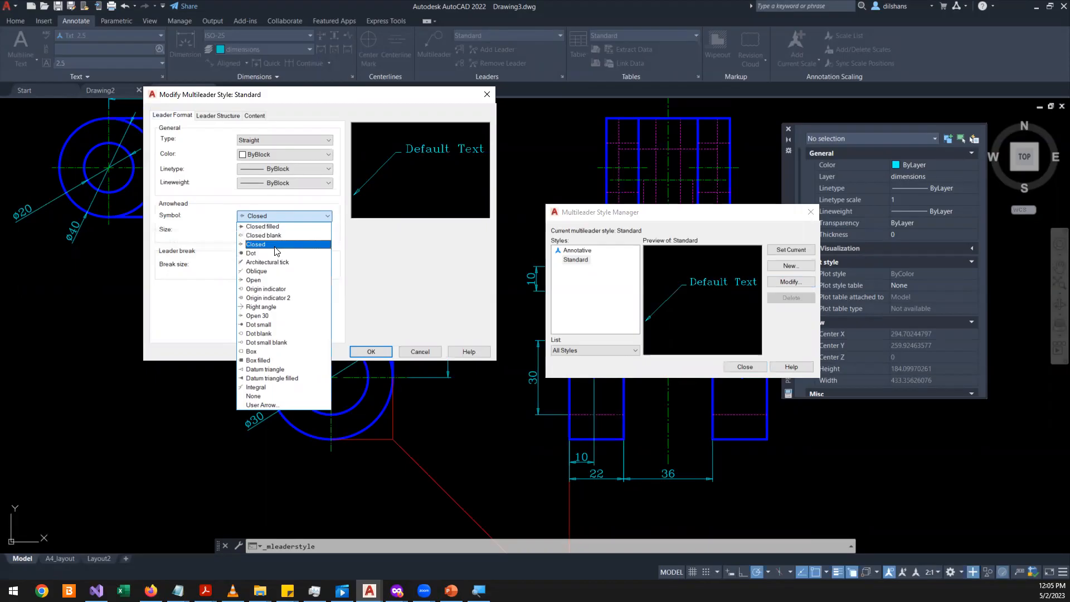
# - Review the Standard multileader style's content settings and right attachment options against the hole callout, leaving them as they are
pyautogui.click(218, 115)
pyautogui.click(254, 115)
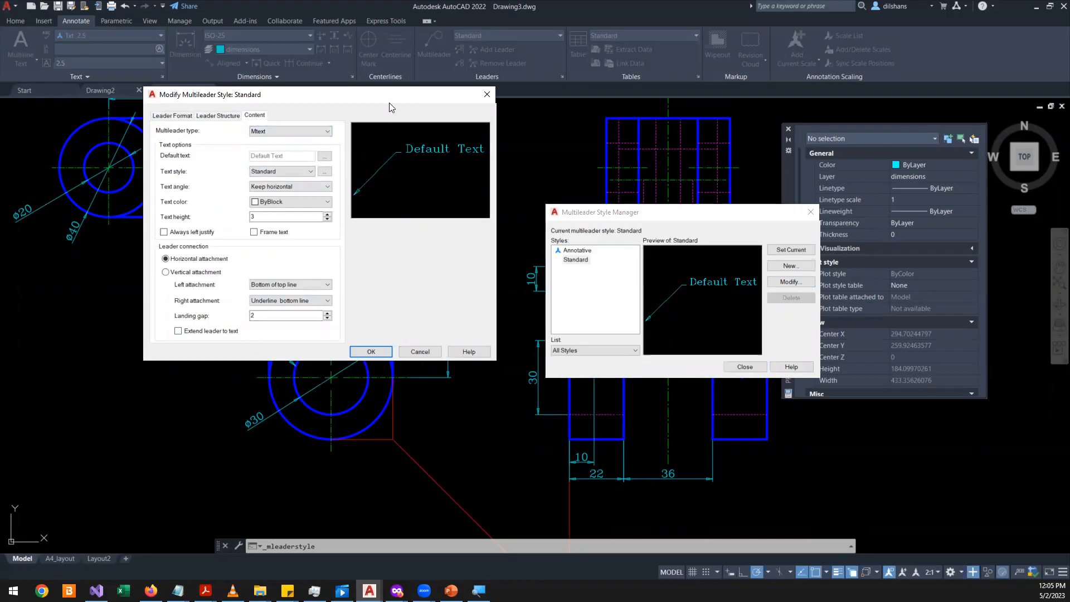
pyautogui.moveTo(426, 101); pyautogui.dragTo(792, 124)
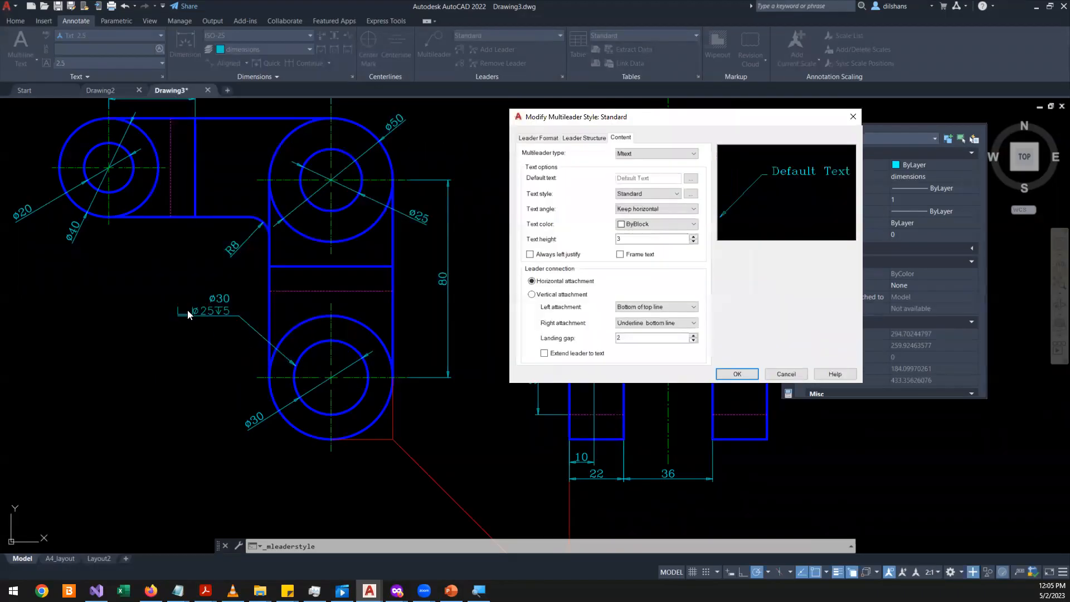
pyautogui.click(648, 323)
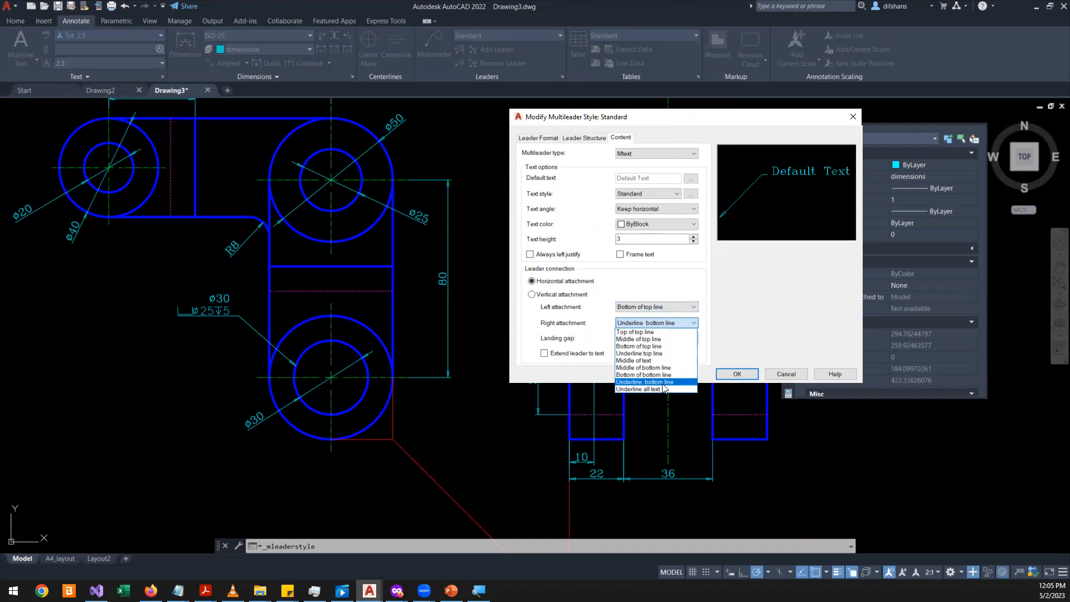
pyautogui.click(761, 300)
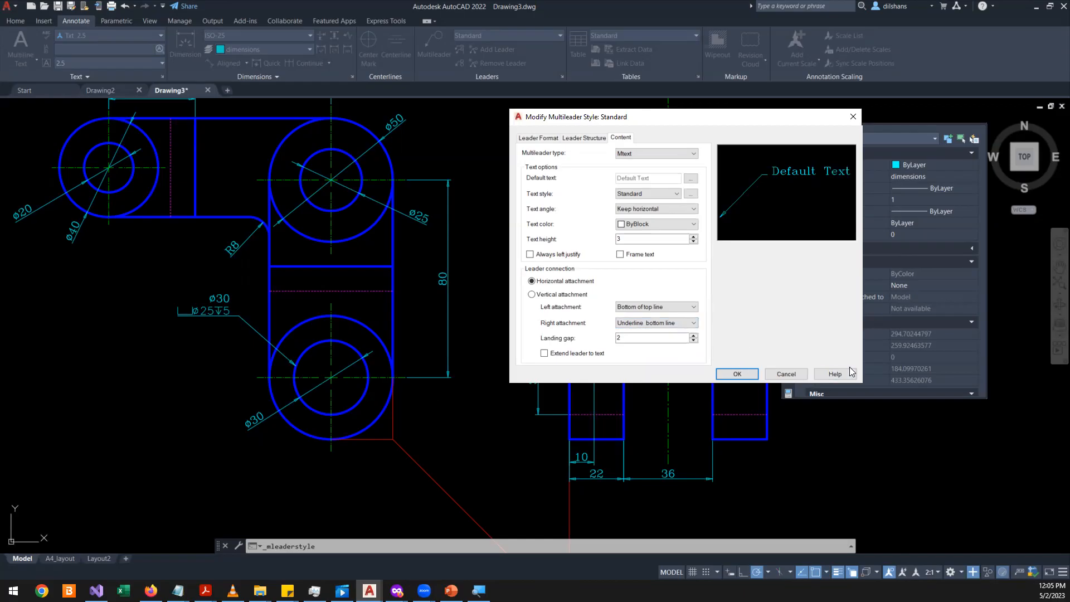
pyautogui.click(738, 373)
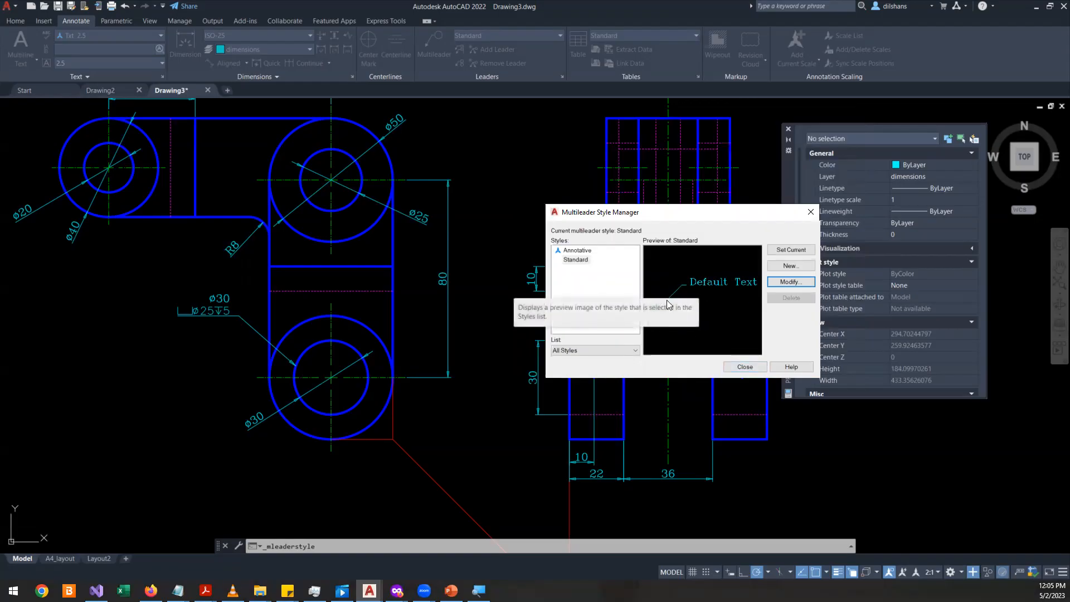
pyautogui.click(745, 367)
pyautogui.scroll(3, 206, 320)
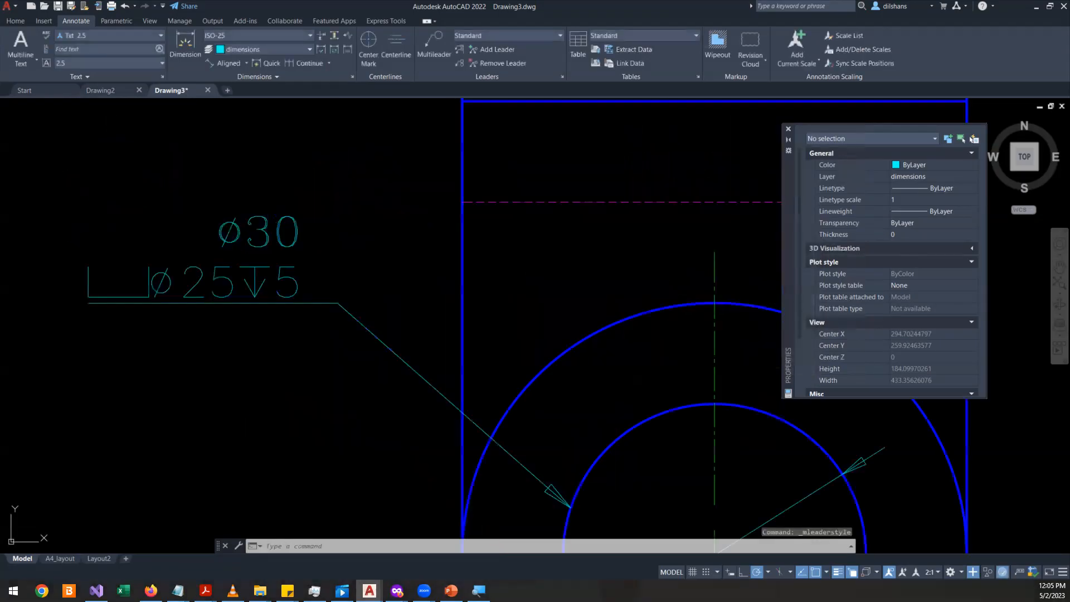
pyautogui.scroll(-2, 209, 325)
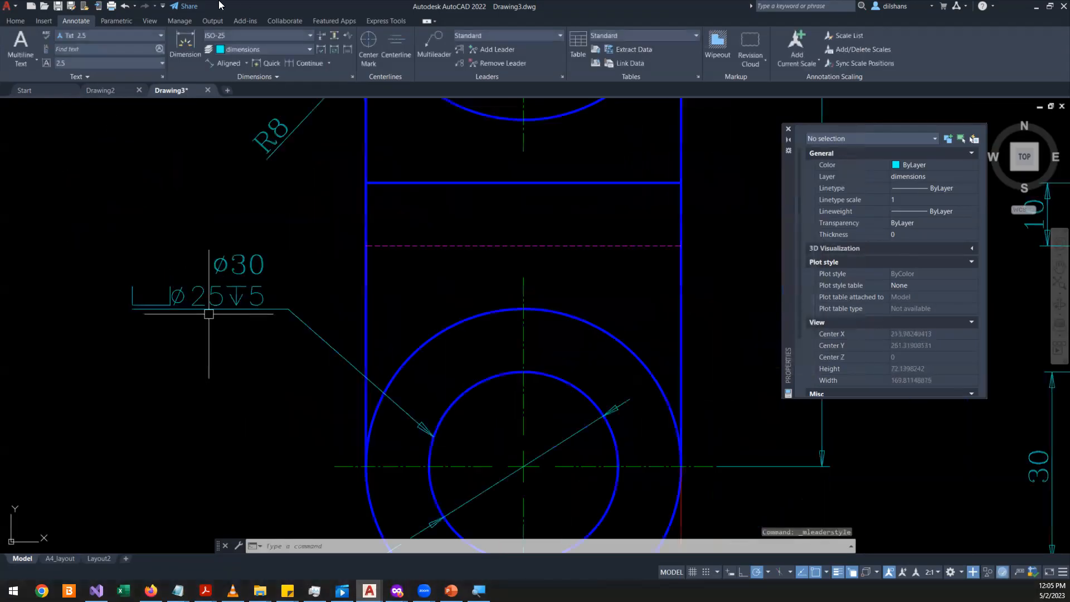
pyautogui.click(54, 6)
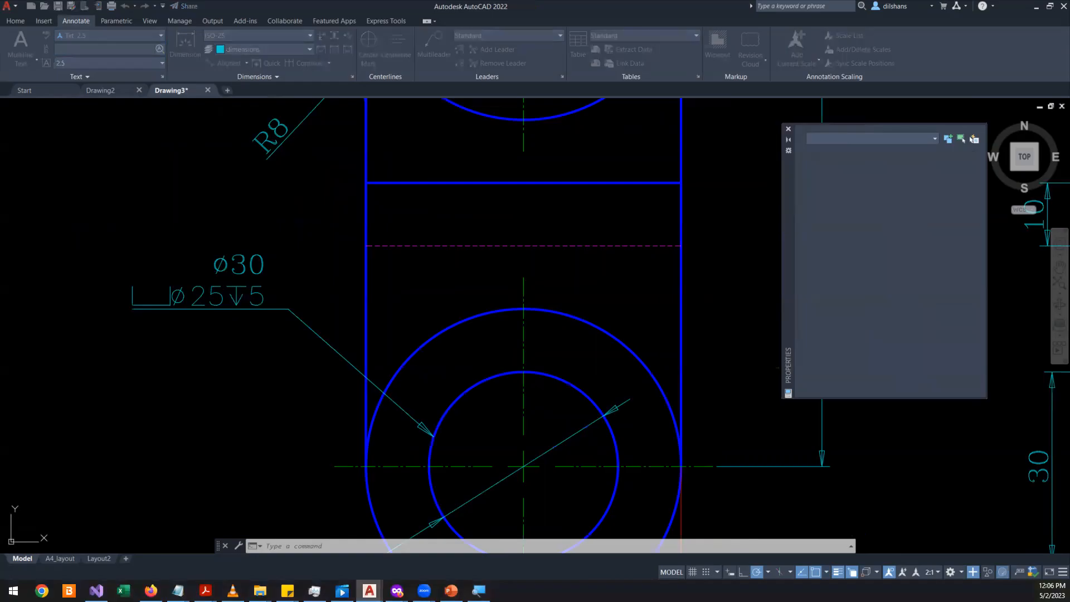
pyautogui.press('Escape')
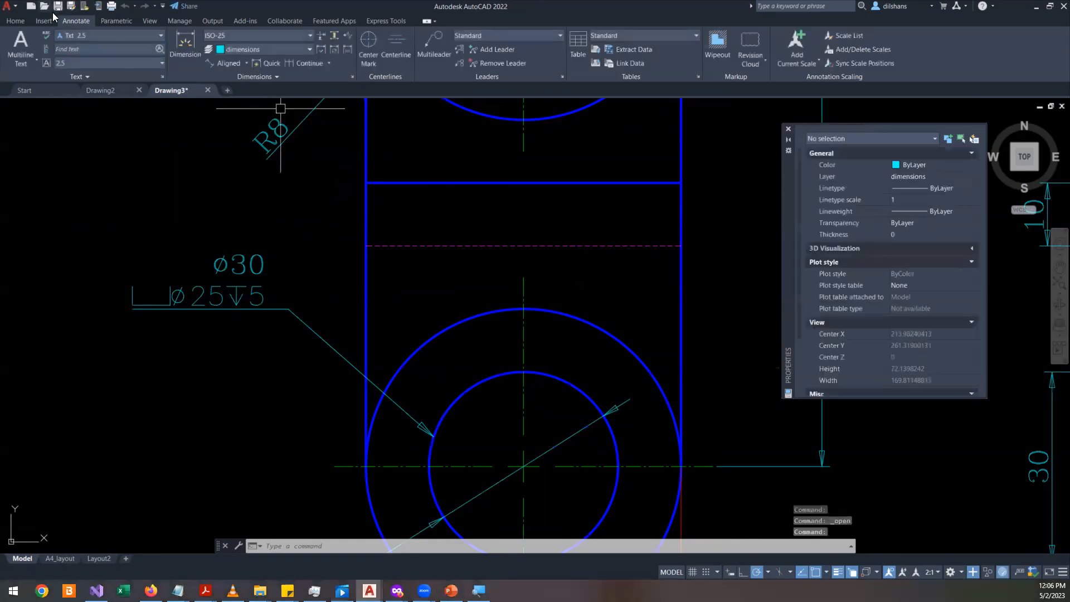
# - Delete the ø30 counterbore callout beside the front view's lower hole and save the drawing
pyautogui.click(220, 284)
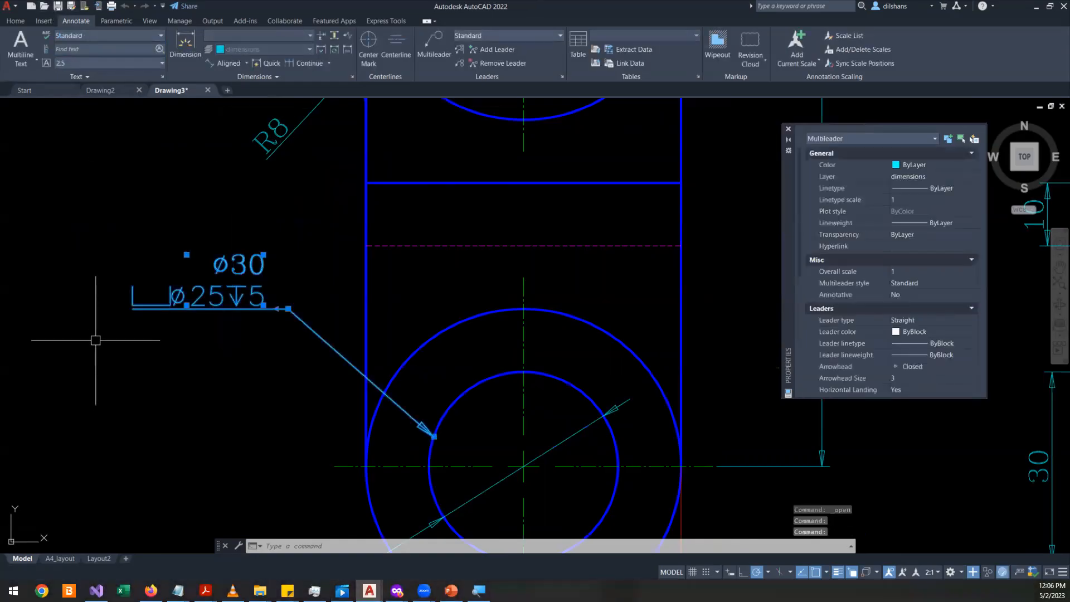
pyautogui.press('Delete')
pyautogui.scroll(-5, 173, 342)
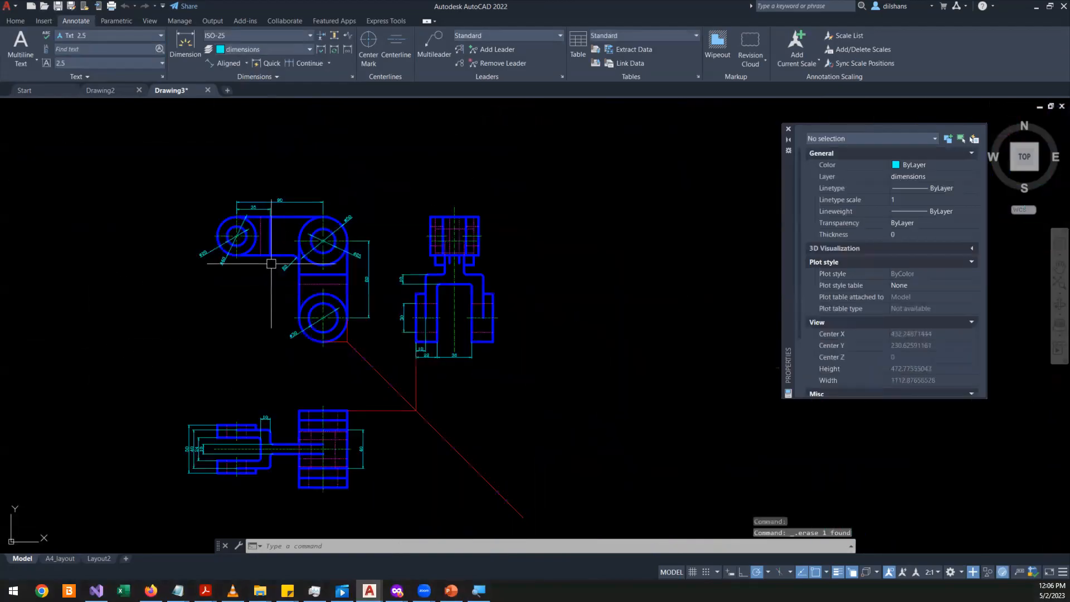
pyautogui.scroll(4, 407, 289)
pyautogui.click(59, 7)
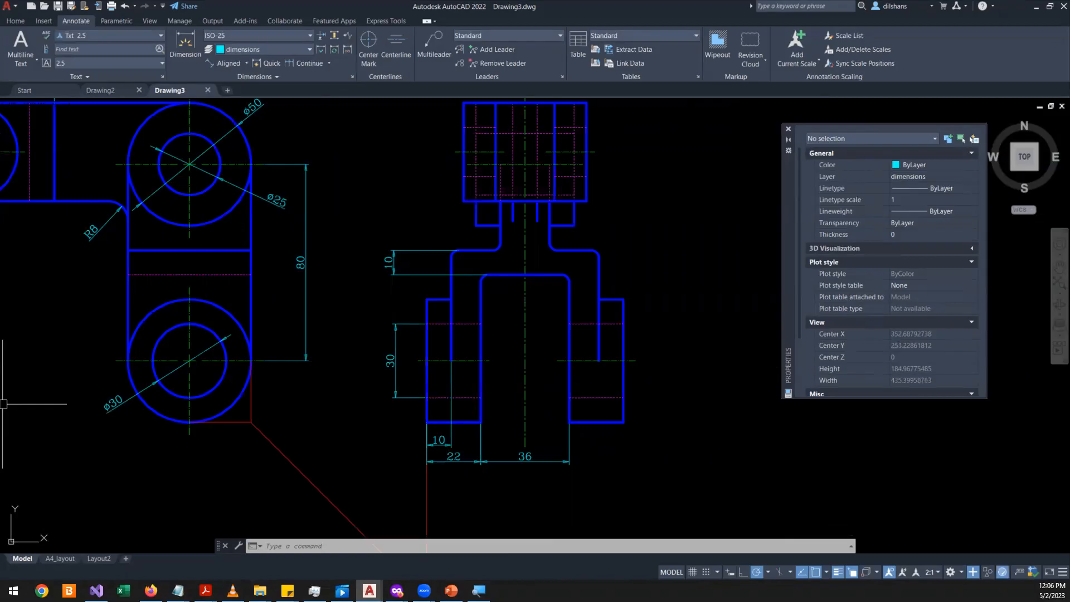
# - Close the Properties palette to clear the drawing area around the dimensioned views
pyautogui.scroll(-4, 251, 200)
pyautogui.scroll(4, 151, 360)
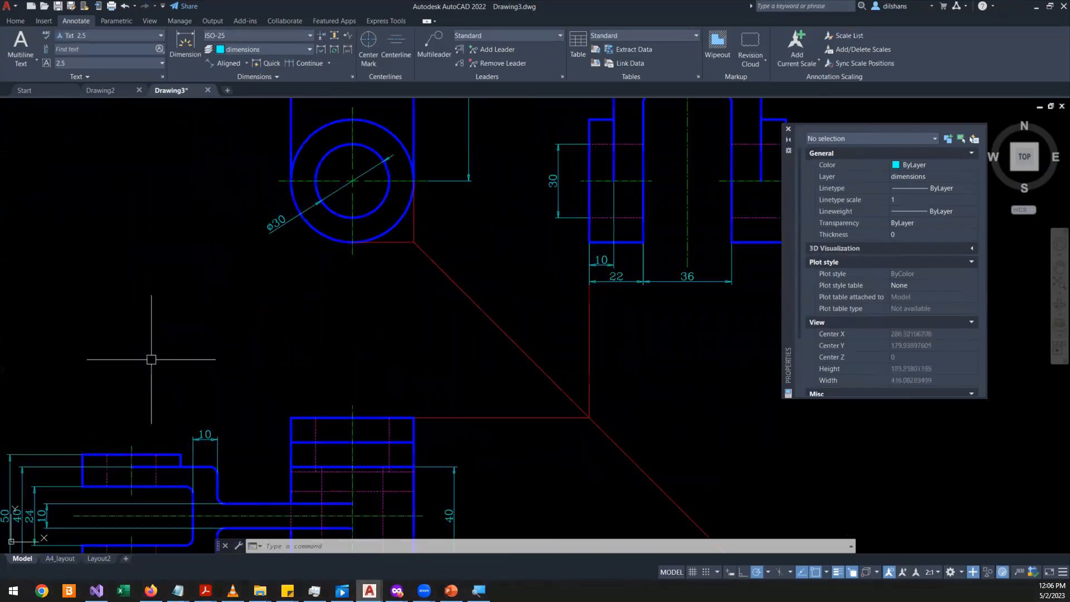
pyautogui.click(788, 129)
pyautogui.scroll(-4, 783, 133)
pyautogui.scroll(2, 650, 210)
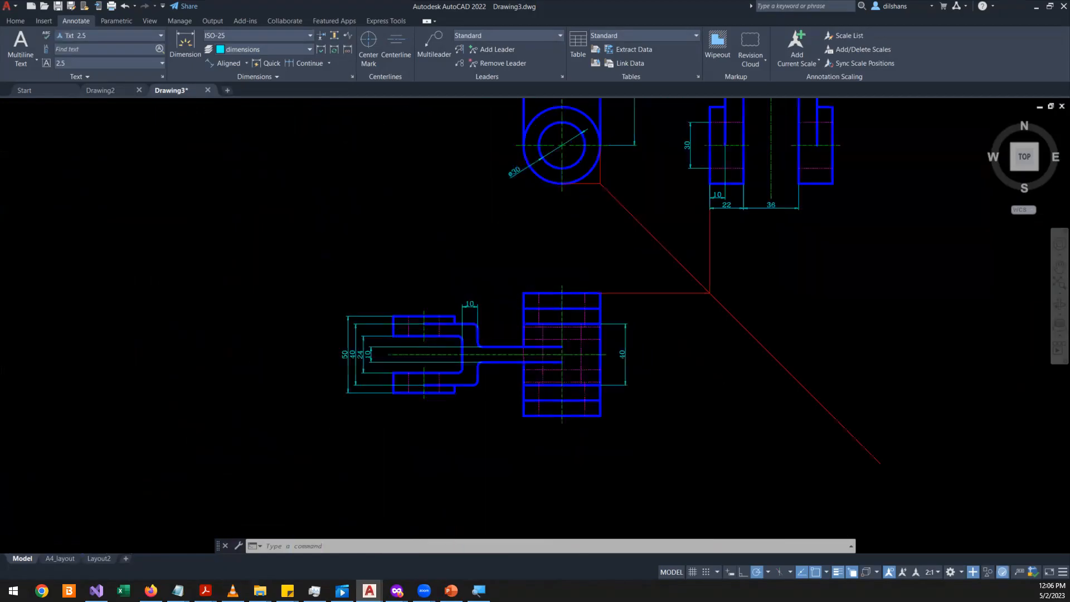
pyautogui.scroll(4, 496, 290)
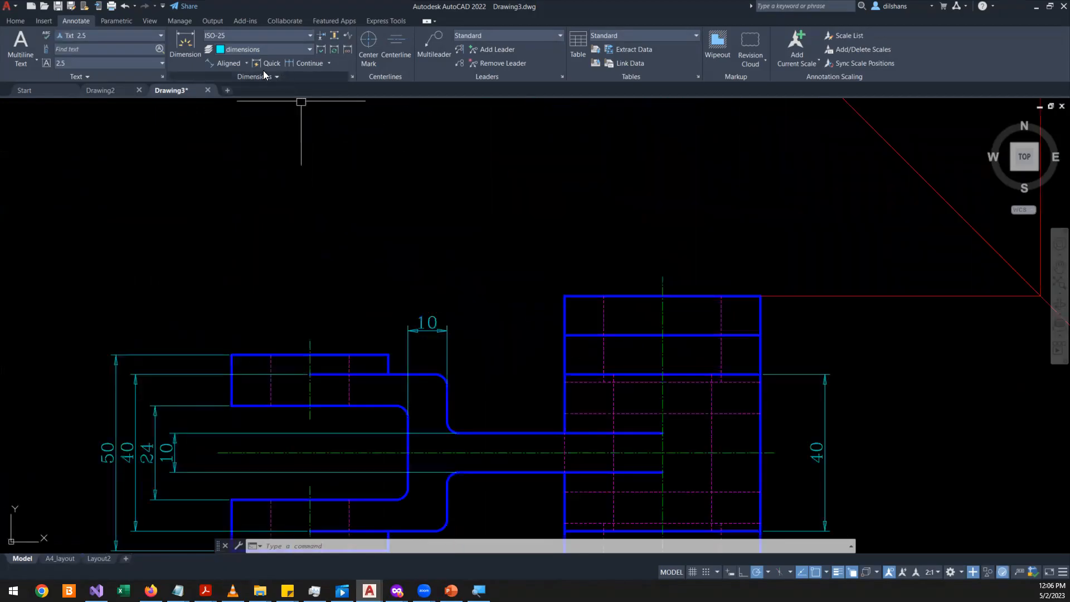
# - Review the available dimension types, and examine the lower hole's dimensioning in the front and side views
pyautogui.click(246, 63)
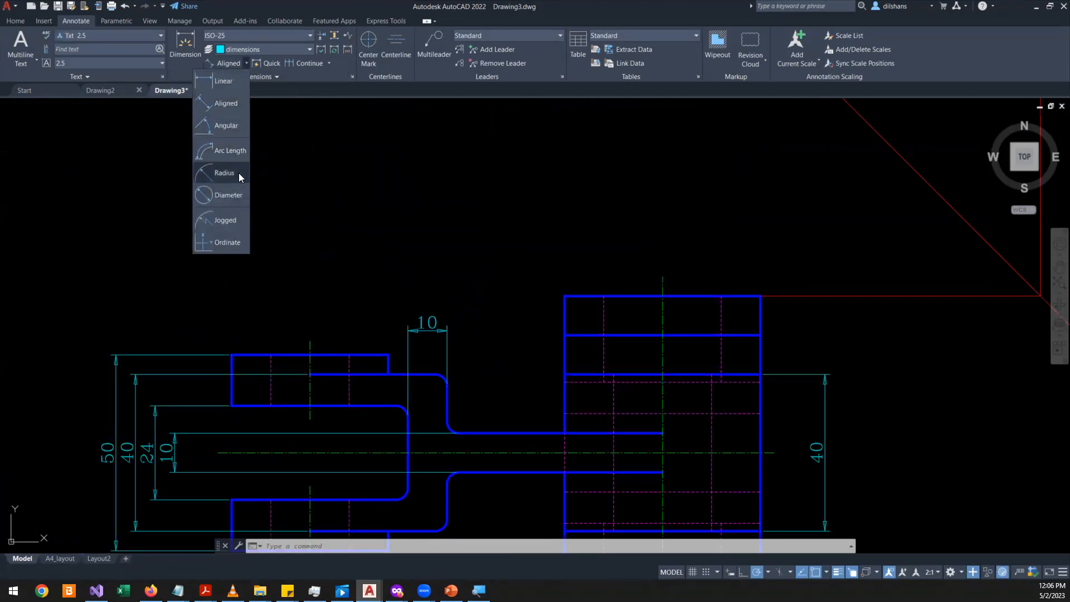
pyautogui.click(347, 113)
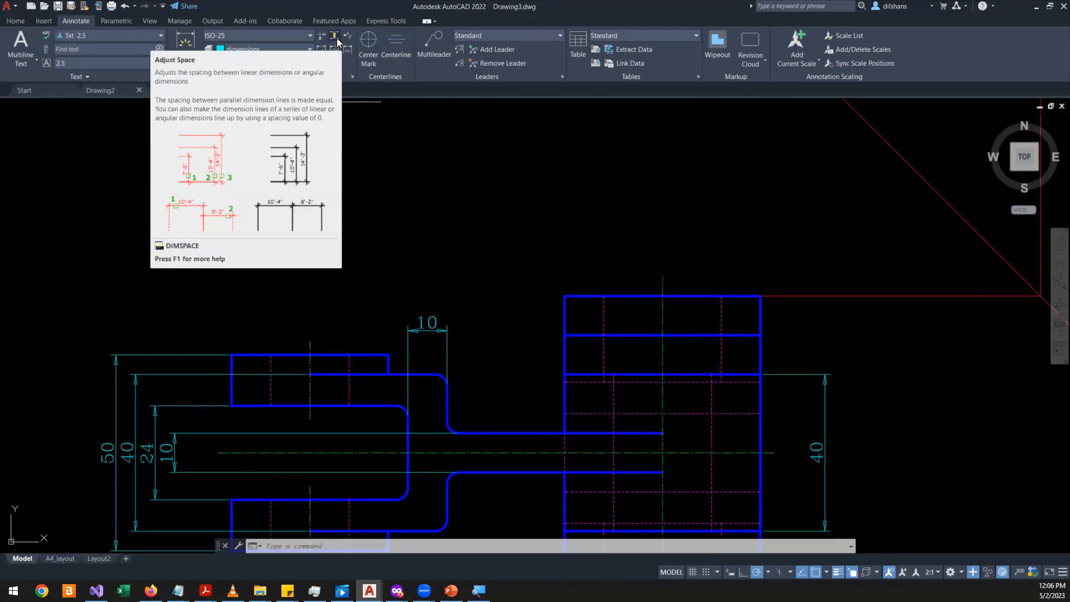
pyautogui.scroll(-3, 341, 279)
pyautogui.scroll(2, 341, 278)
pyautogui.scroll(-3, 342, 277)
pyautogui.scroll(-3, 485, 198)
pyautogui.scroll(3, 465, 159)
pyautogui.scroll(6, 464, 159)
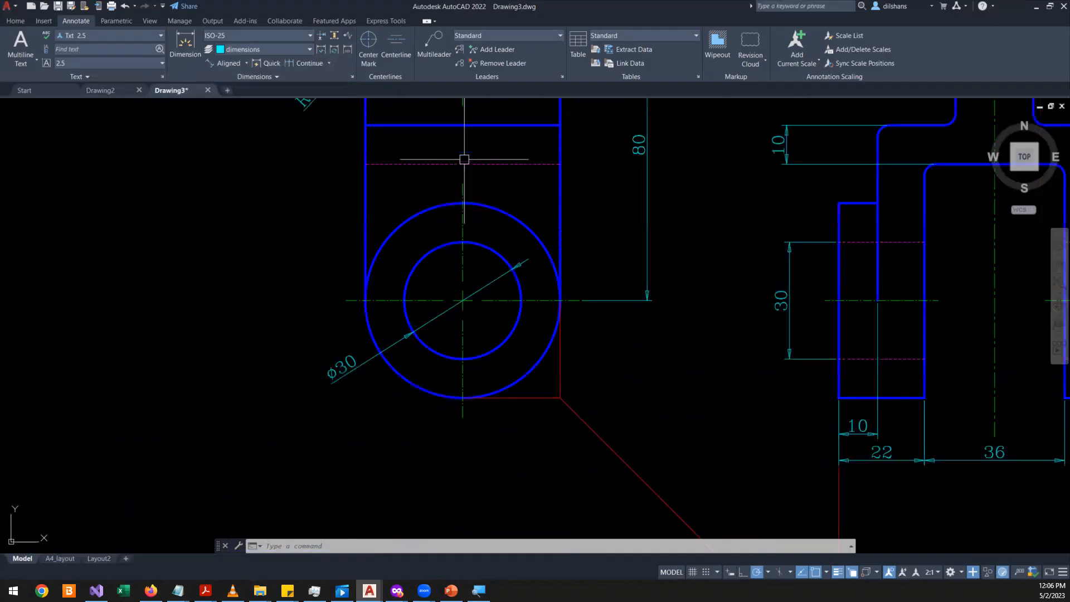
pyautogui.scroll(2, 852, 288)
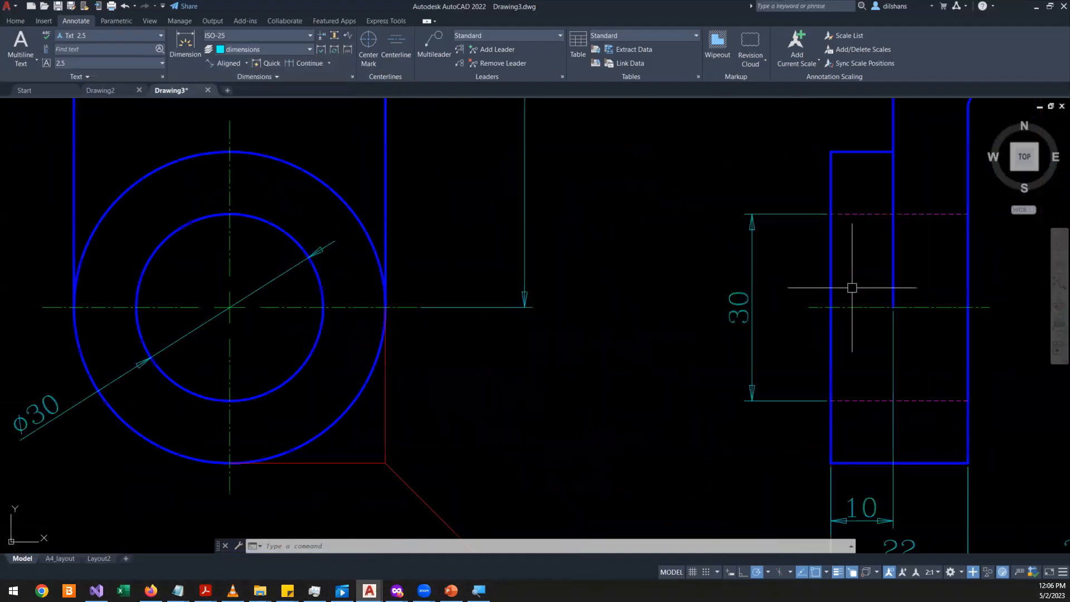
pyautogui.scroll(-2, 365, 323)
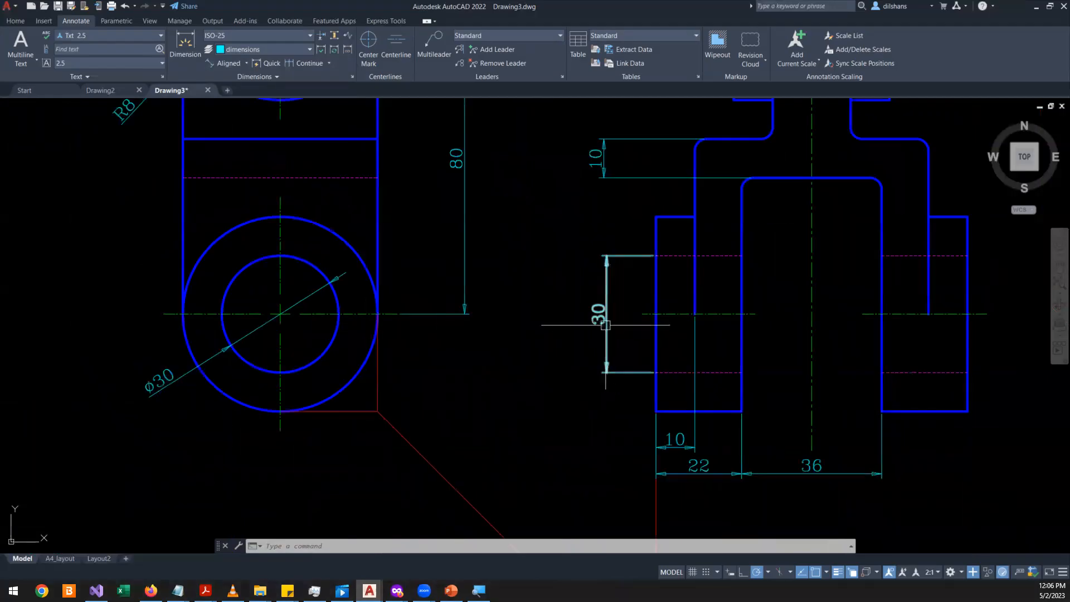
# - Compare the side view's 30 linear dimension with the front view's ø30 diameter dimension for the same lower hole
pyautogui.click(605, 325)
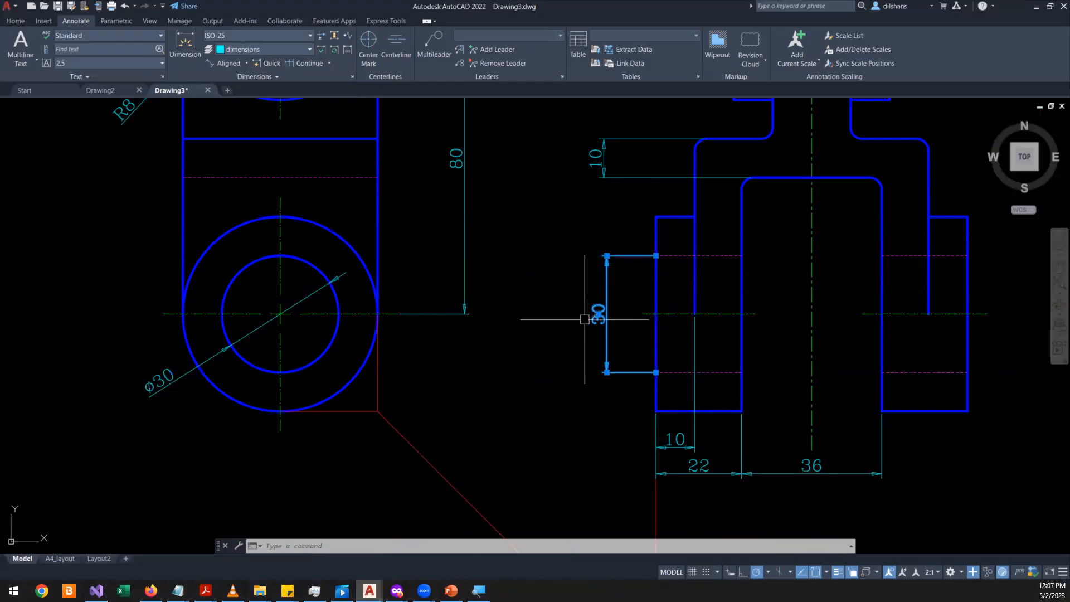
pyautogui.scroll(2, 211, 355)
pyautogui.click(220, 353)
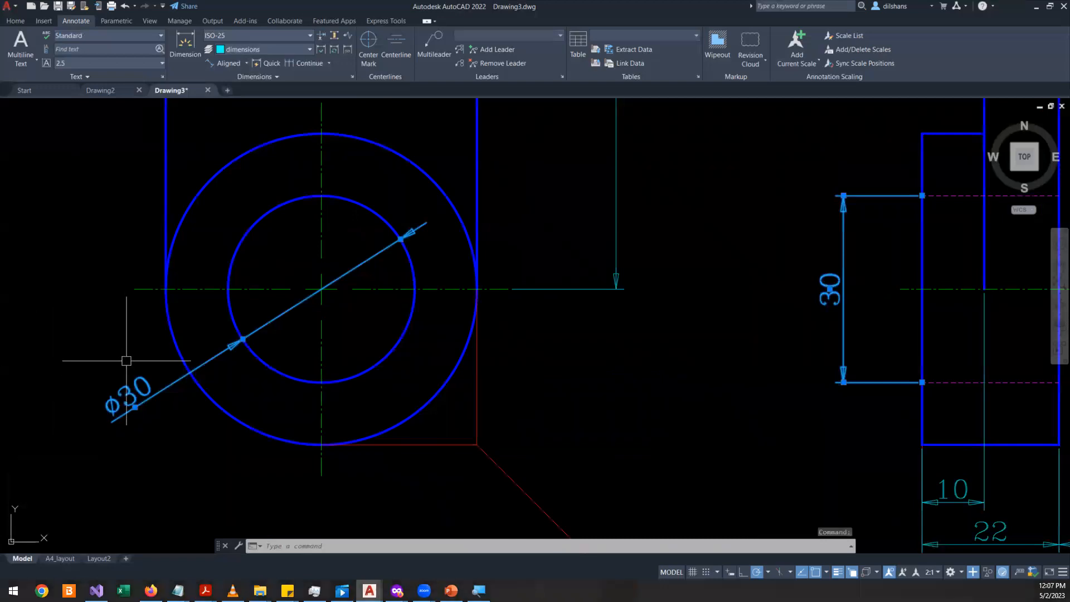
pyautogui.press('Escape')
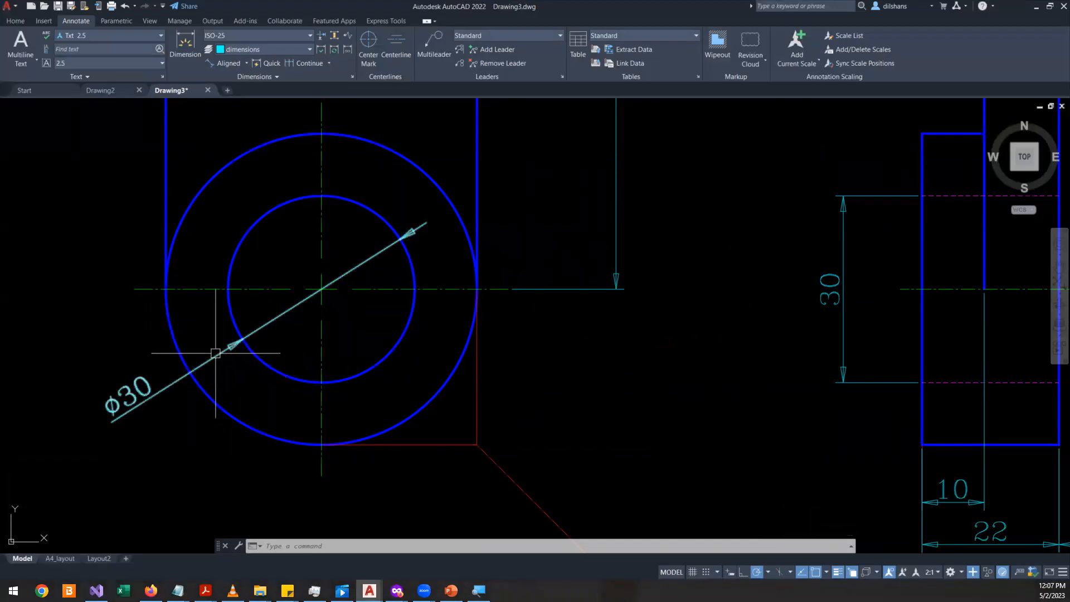
pyautogui.click(835, 312)
pyautogui.click(802, 264)
pyautogui.press('Escape')
pyautogui.press('Escape')
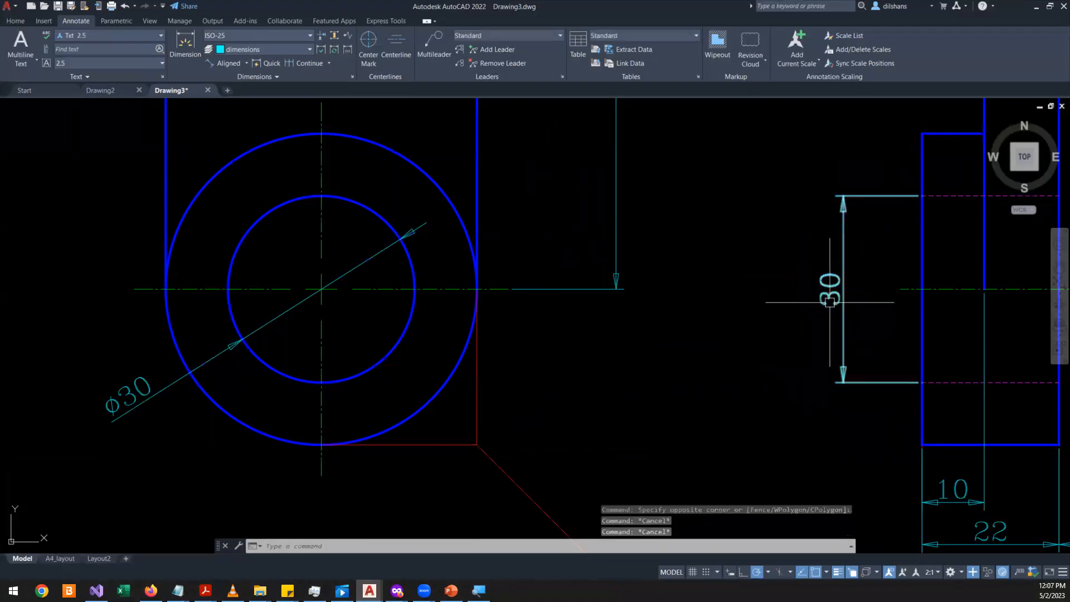
# - Open the side view's 30 hole dimension text for editing and review the symbols available for insertion
pyautogui.scroll(2, 817, 297)
pyautogui.scroll(-4, 850, 298)
pyautogui.scroll(-2, 851, 298)
pyautogui.click(1056, 273)
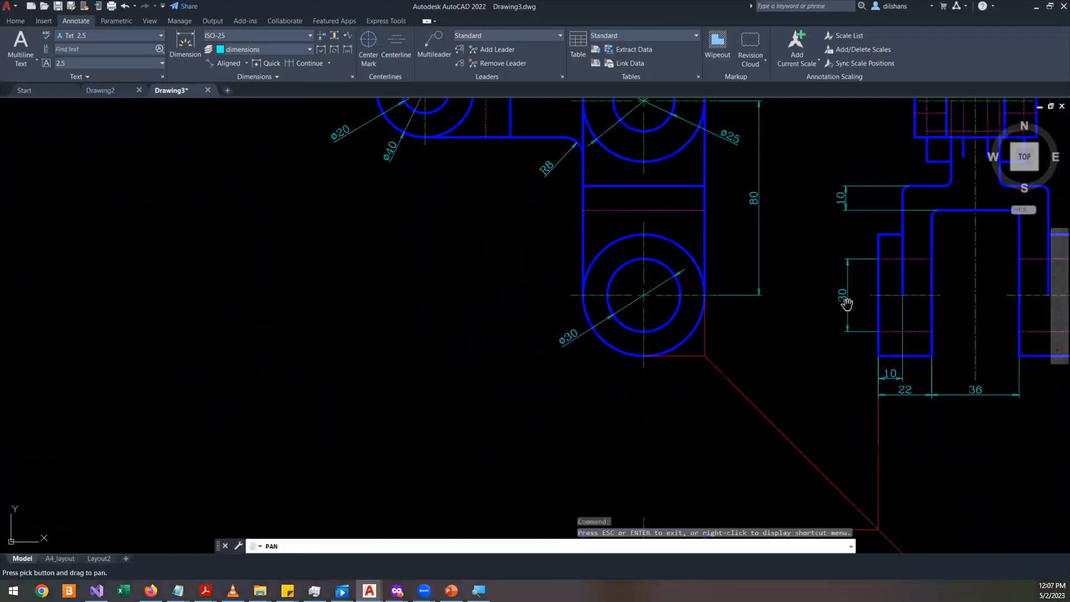
pyautogui.moveTo(845, 298); pyautogui.dragTo(403, 346)
pyautogui.scroll(5, 368, 345)
pyautogui.rightClick(289, 279)
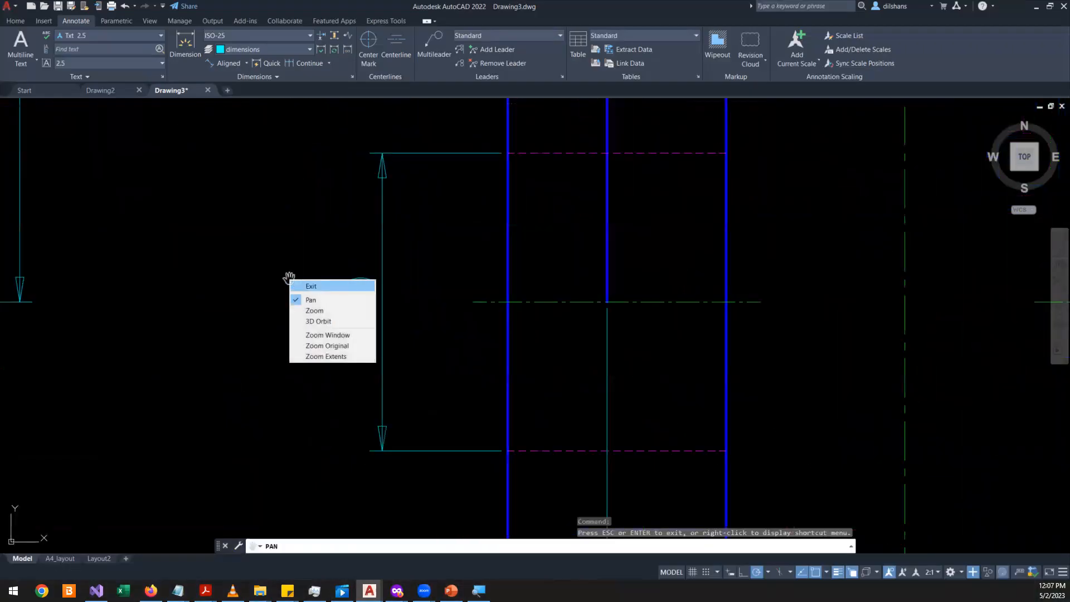
pyautogui.click(306, 285)
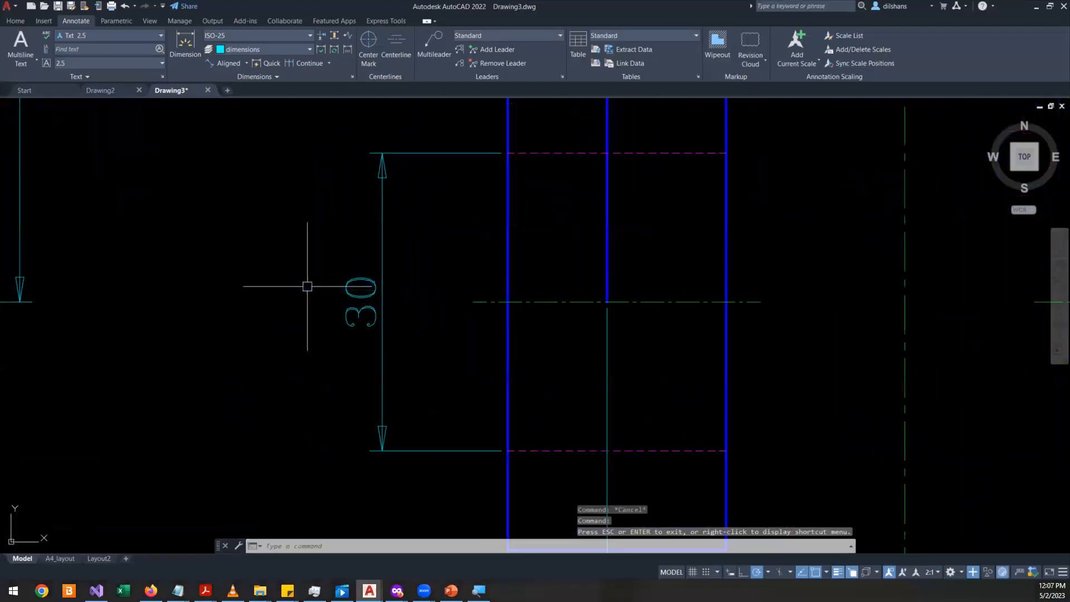
pyautogui.click(350, 319)
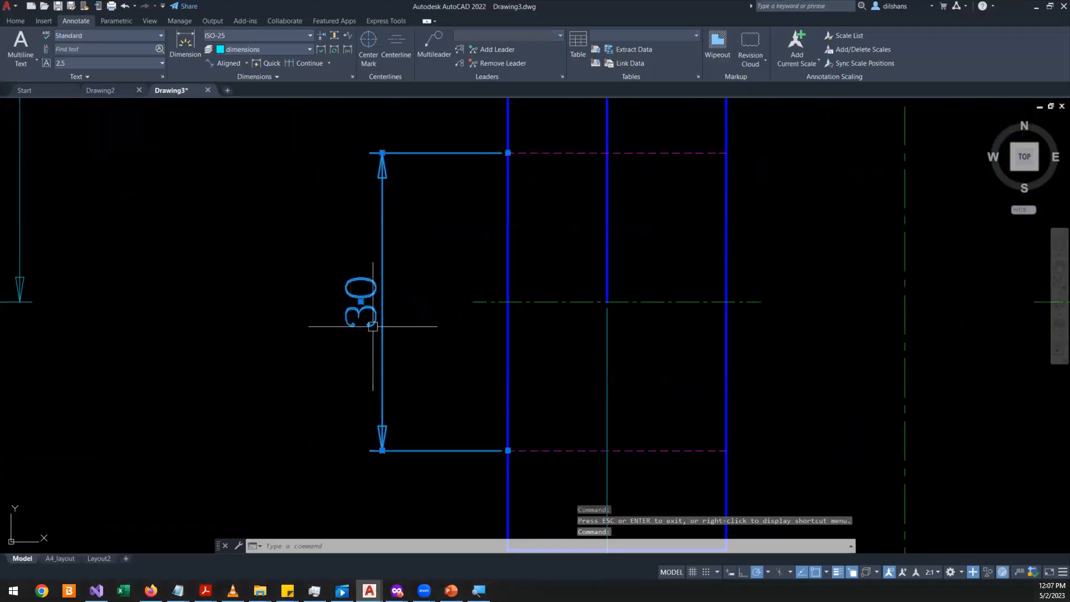
pyautogui.doubleClick(362, 321)
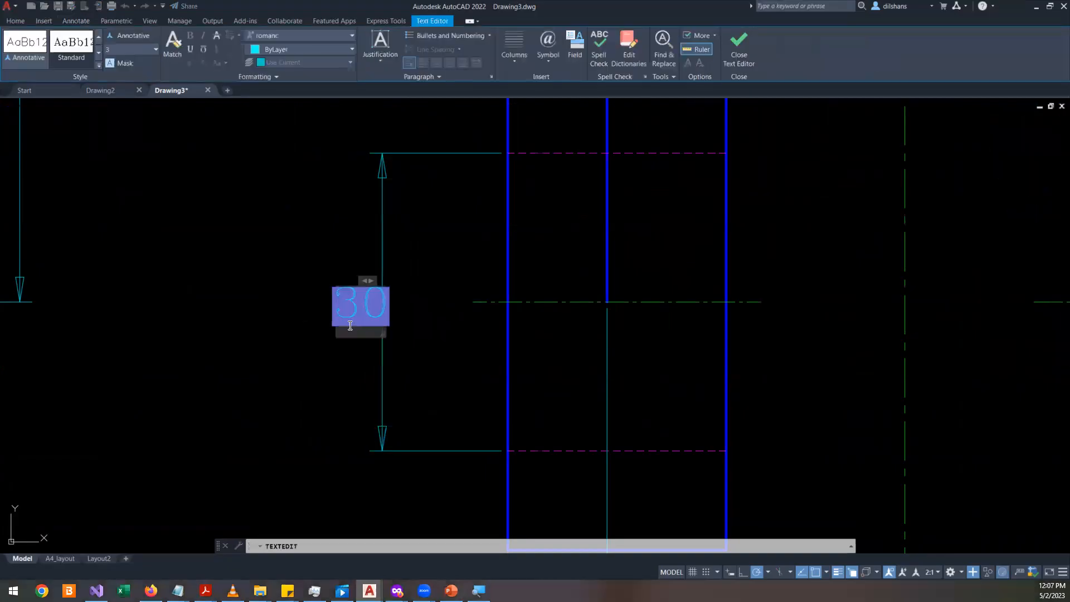
pyautogui.click(542, 66)
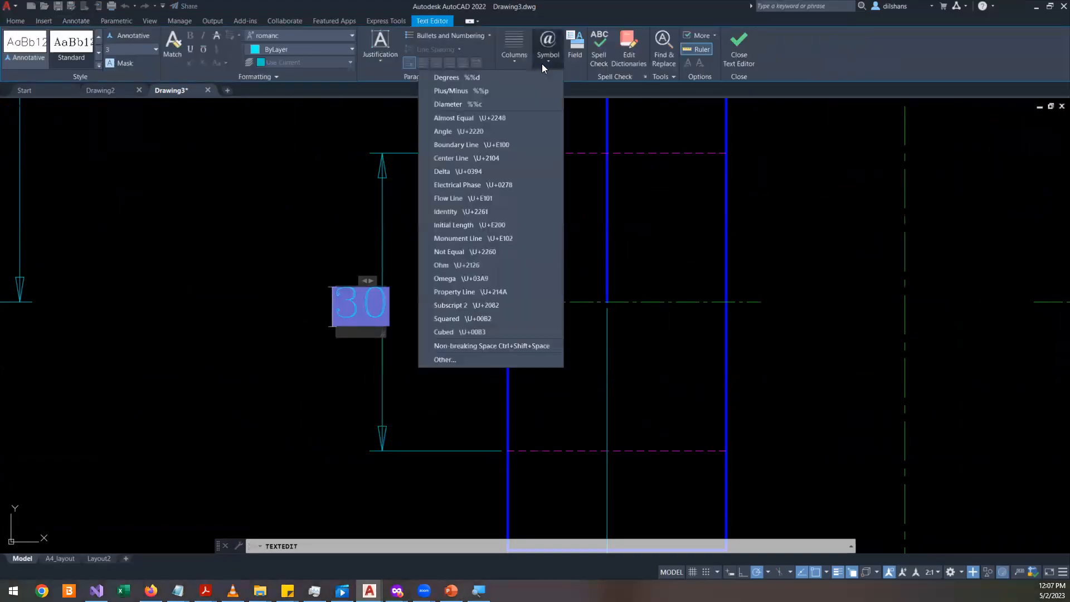
pyautogui.click(542, 61)
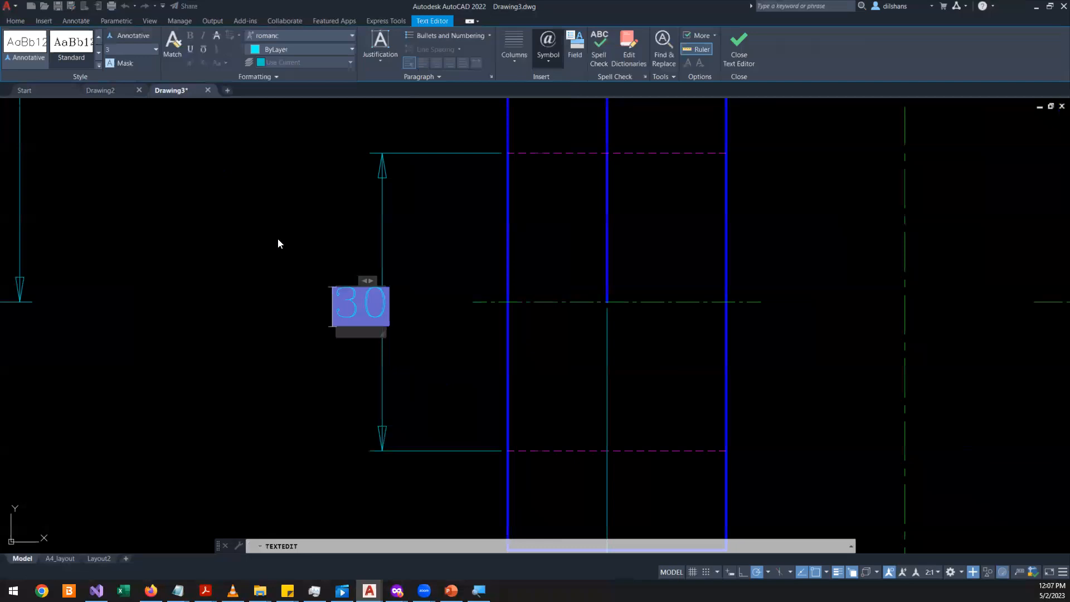
pyautogui.click(309, 260)
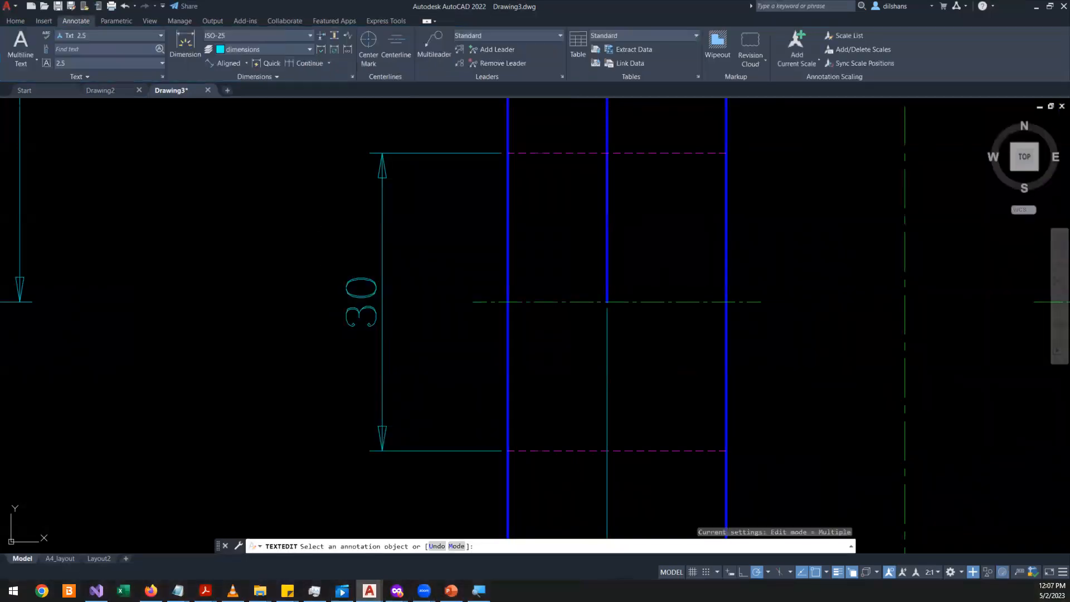
# - Add the diameter symbol in front of the side view's 30 hole dimension text and end the text editing
pyautogui.click(352, 291)
pyautogui.click(548, 61)
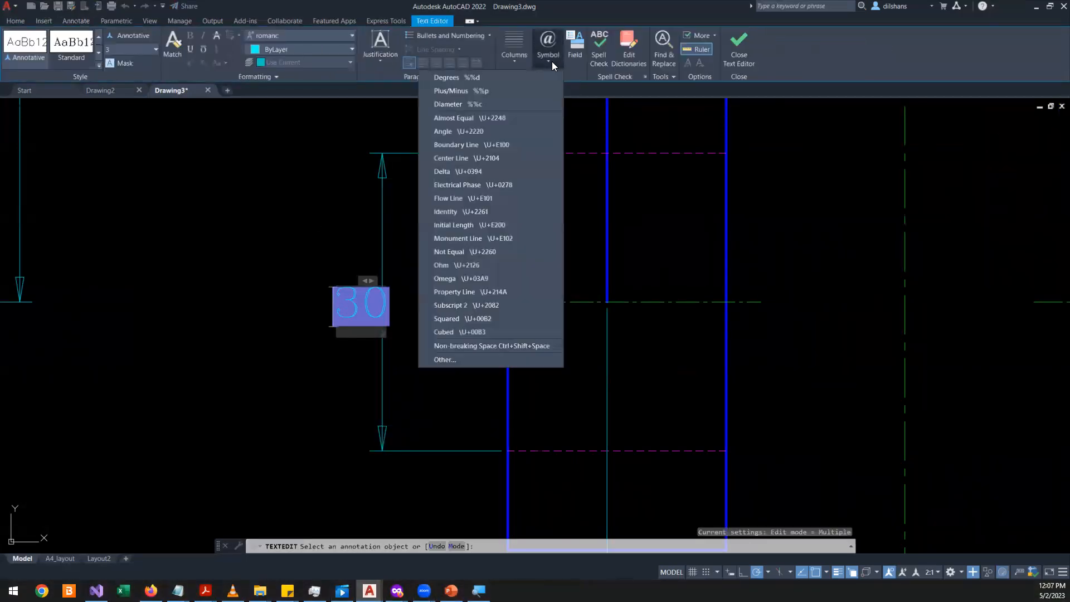
pyautogui.click(457, 103)
pyautogui.click(235, 277)
pyautogui.rightClick(238, 239)
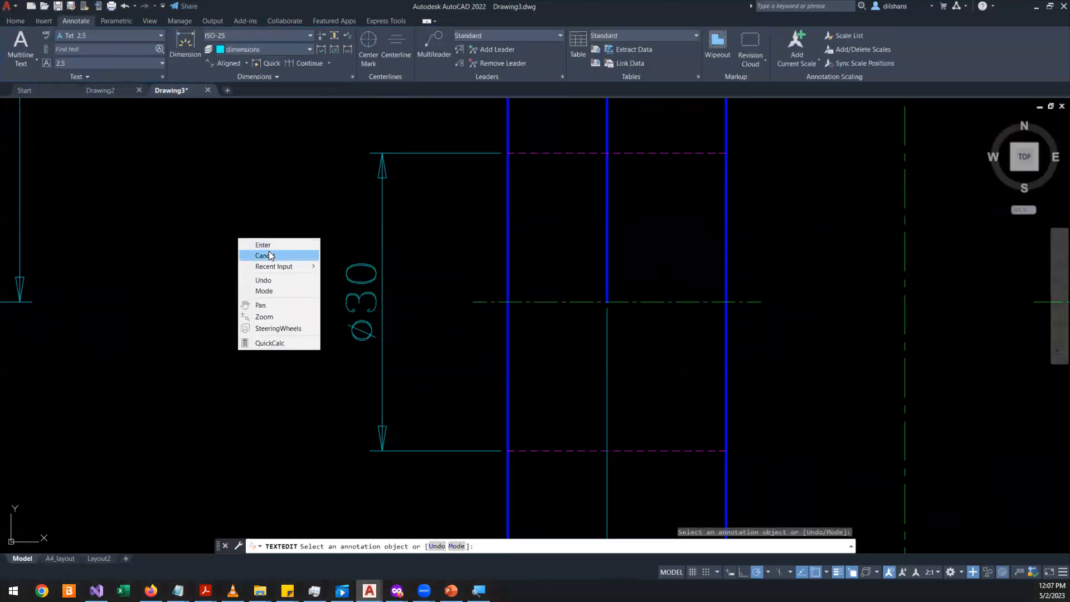
pyautogui.click(267, 253)
# - Delete the ø30 hole dimension from the side view, keeping the one on the front view's lower hole
pyautogui.scroll(-3, 402, 283)
pyautogui.scroll(3, 395, 282)
pyautogui.scroll(-6, 371, 297)
pyautogui.scroll(3, 370, 296)
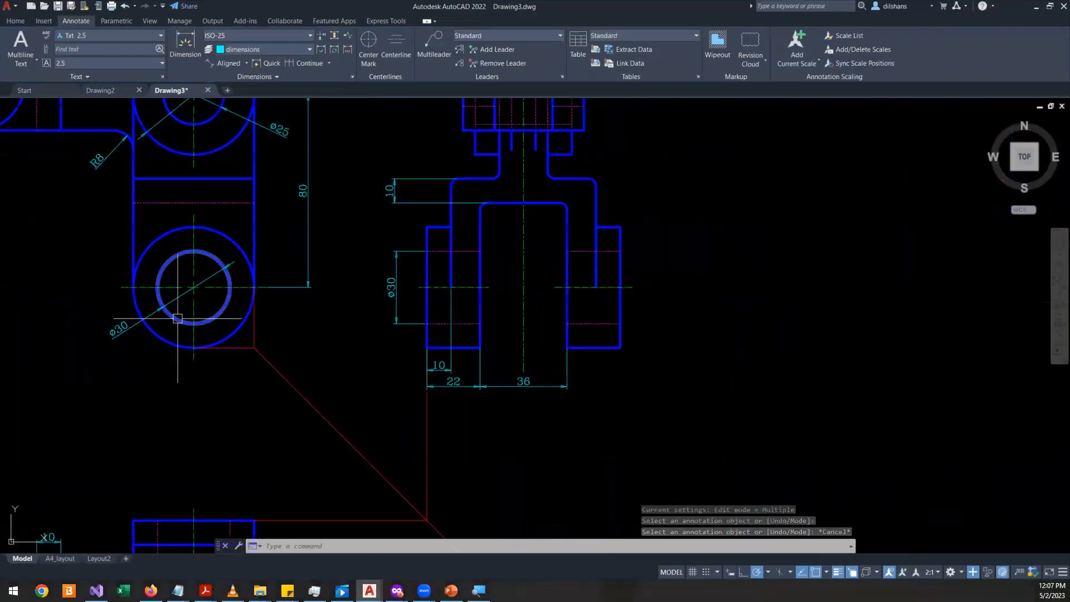
pyautogui.scroll(3, 411, 269)
pyautogui.click(405, 274)
pyautogui.click(298, 334)
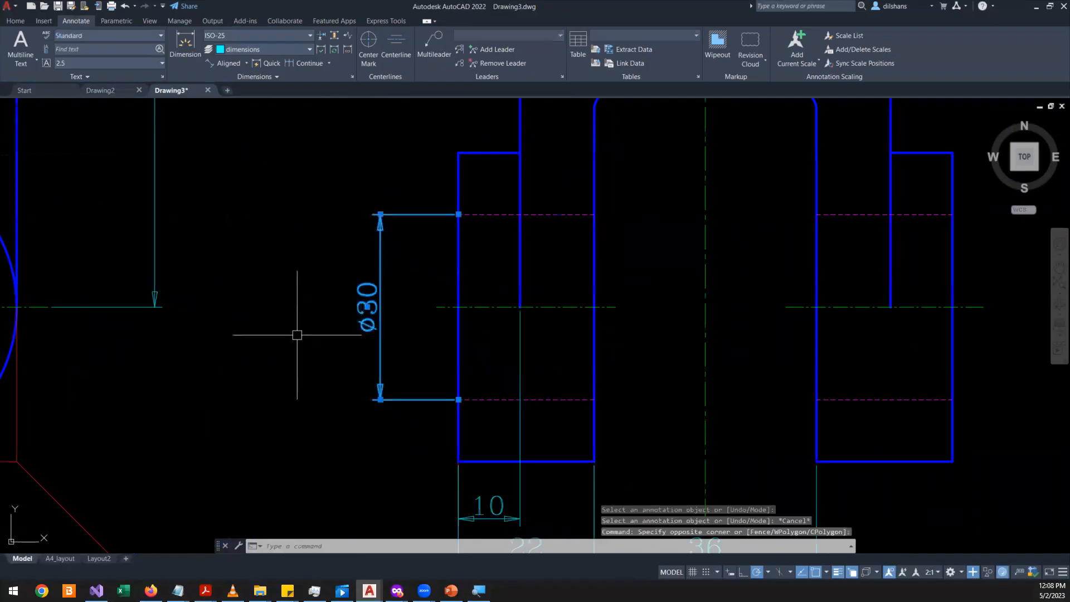
pyautogui.press('Delete')
pyautogui.scroll(-3, 299, 341)
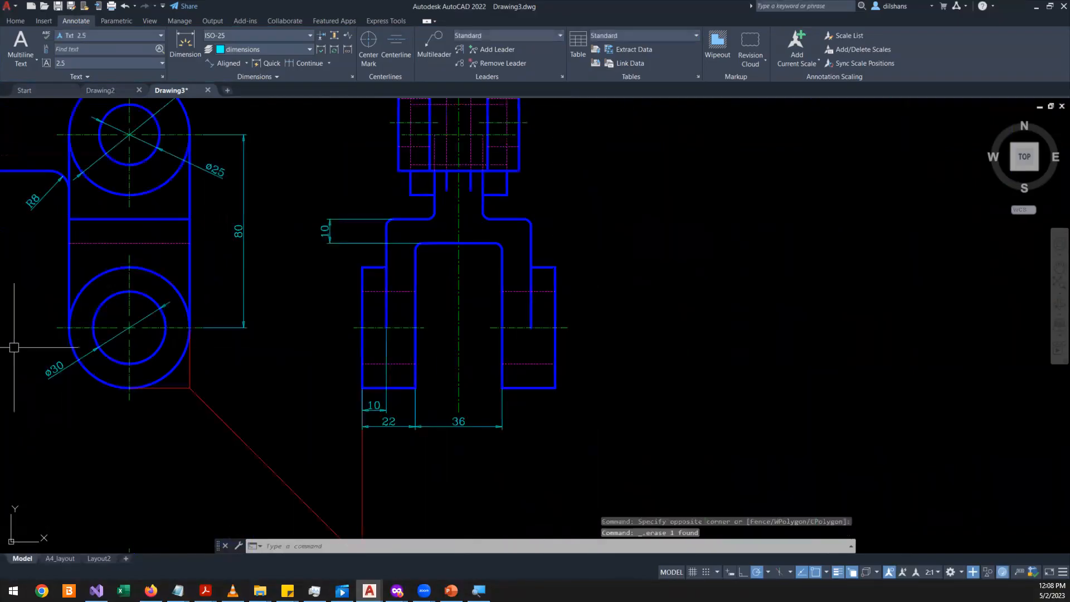
# - Save the three-view bracket drawing Drawing3 and close it
pyautogui.scroll(-3, 11, 347)
pyautogui.click(1019, 165)
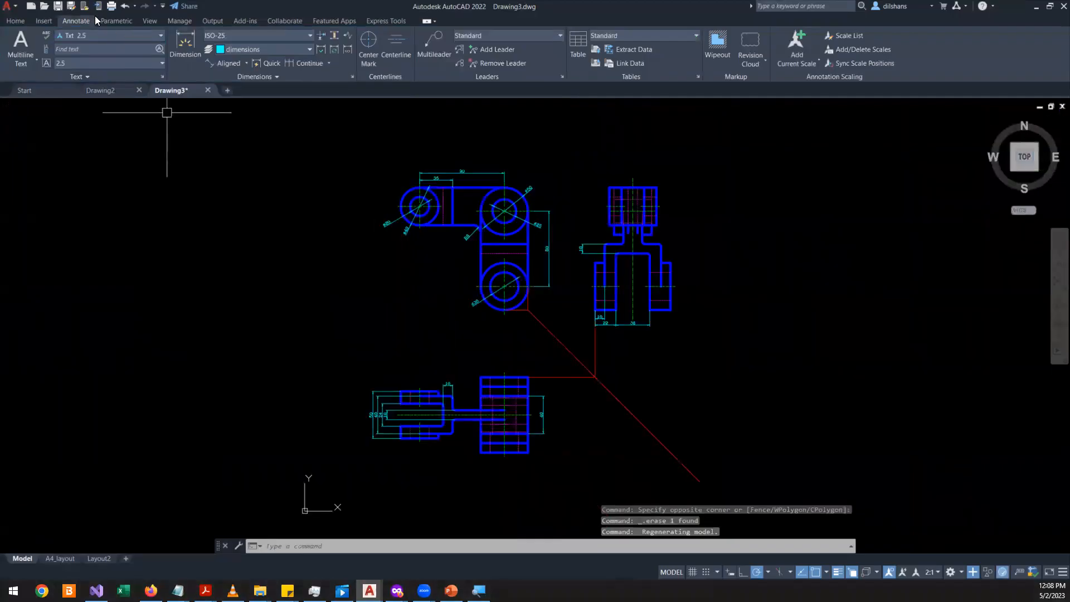
pyautogui.click(60, 7)
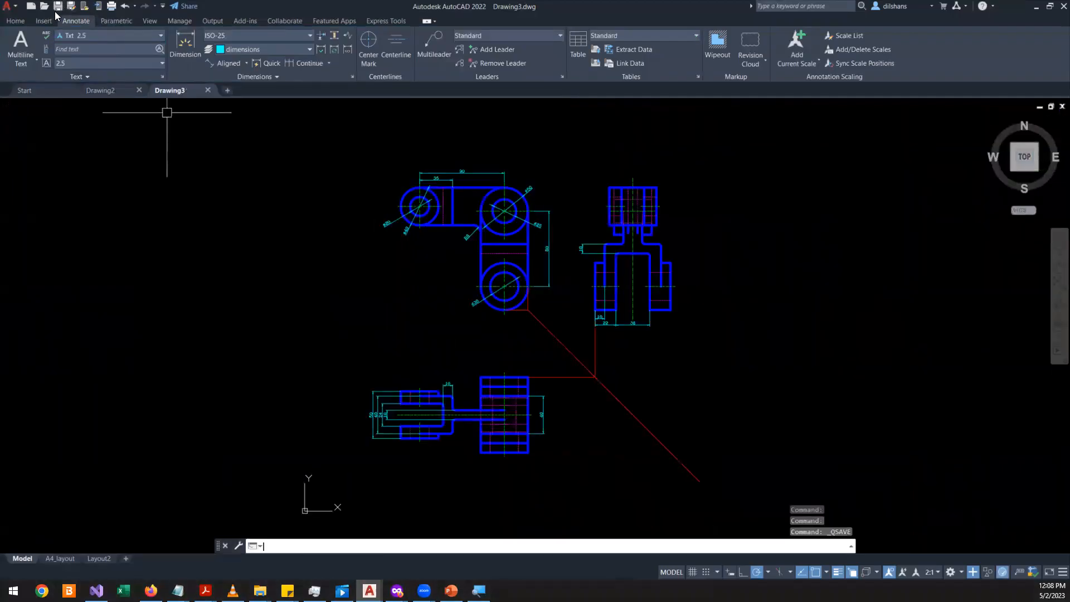
pyautogui.click(208, 90)
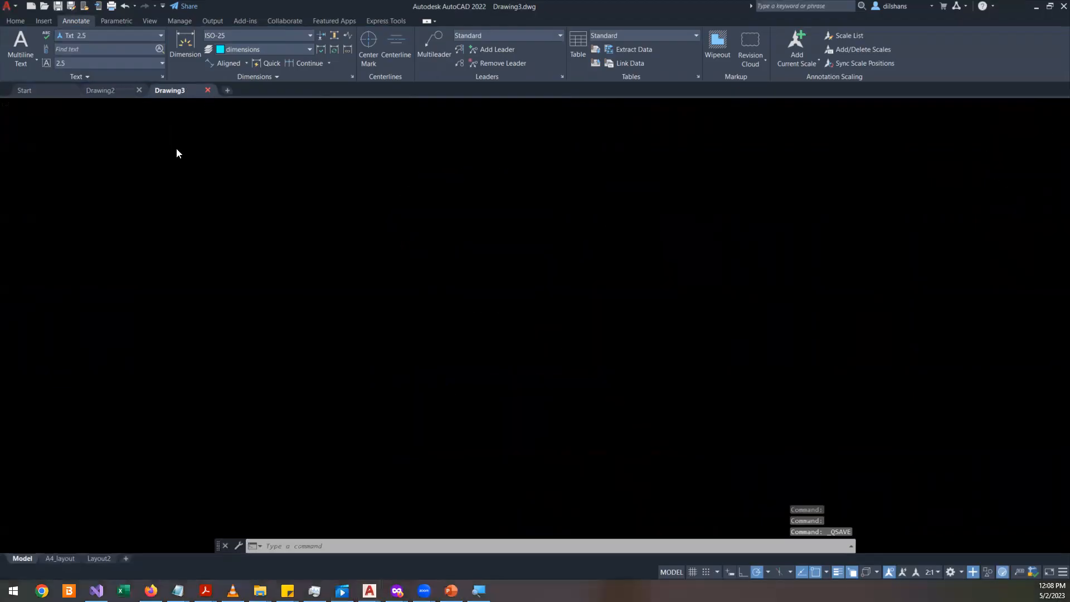